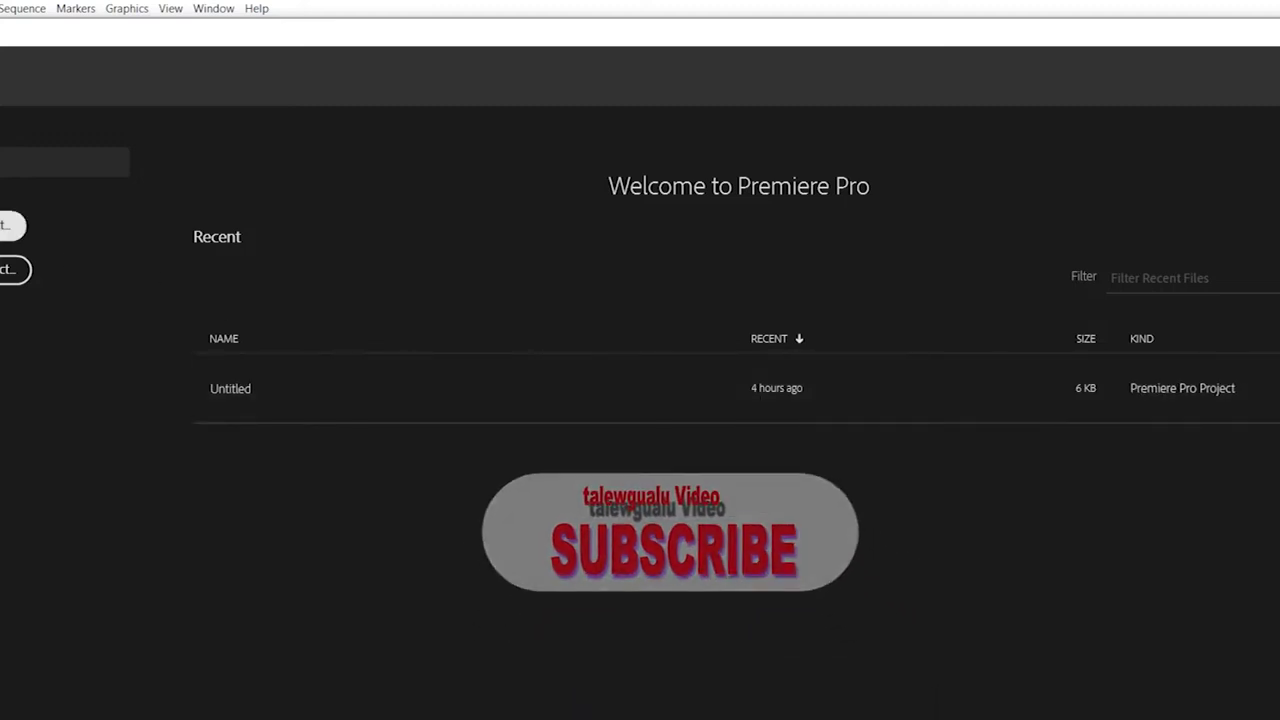
Step: Start a new project and clear its name field, discarding the trial name 'video editing class'
click(12, 226)
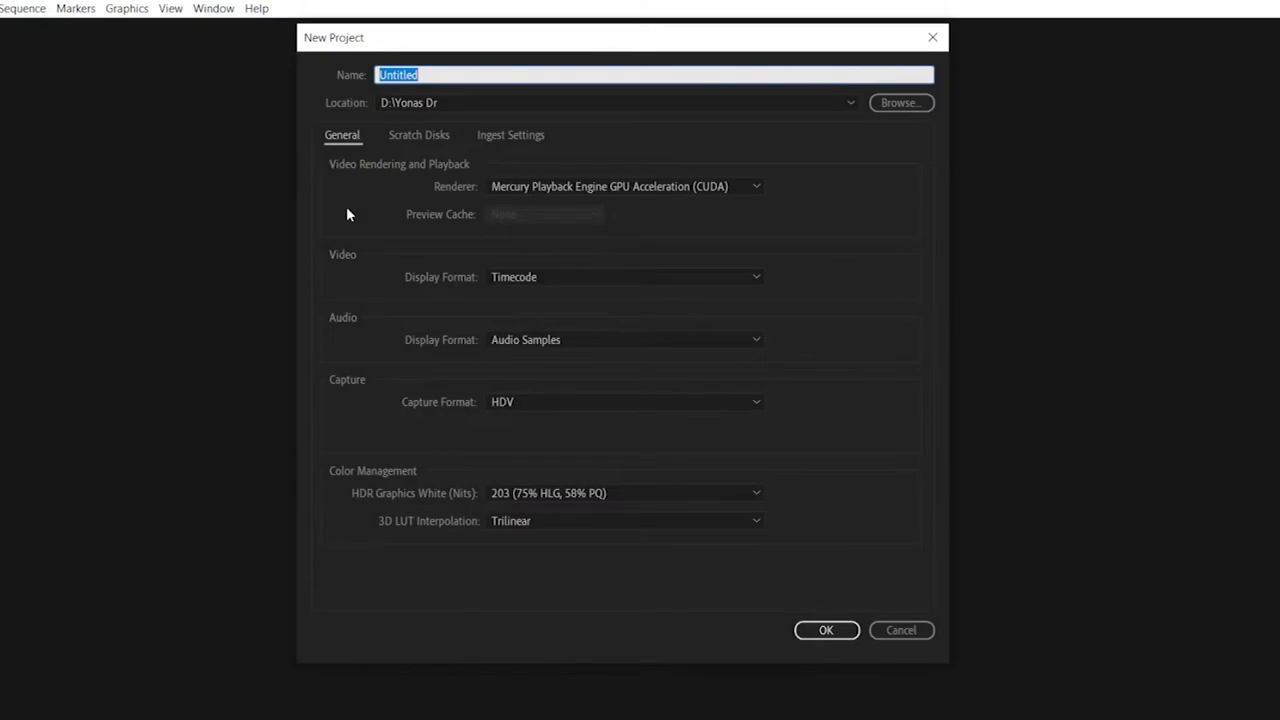
key(Home)
drag(466, 72, 327, 77)
text(e)
key(BackSpace)
text(video editing class)
drag(431, 75, 320, 89)
drag(480, 77, 331, 66)
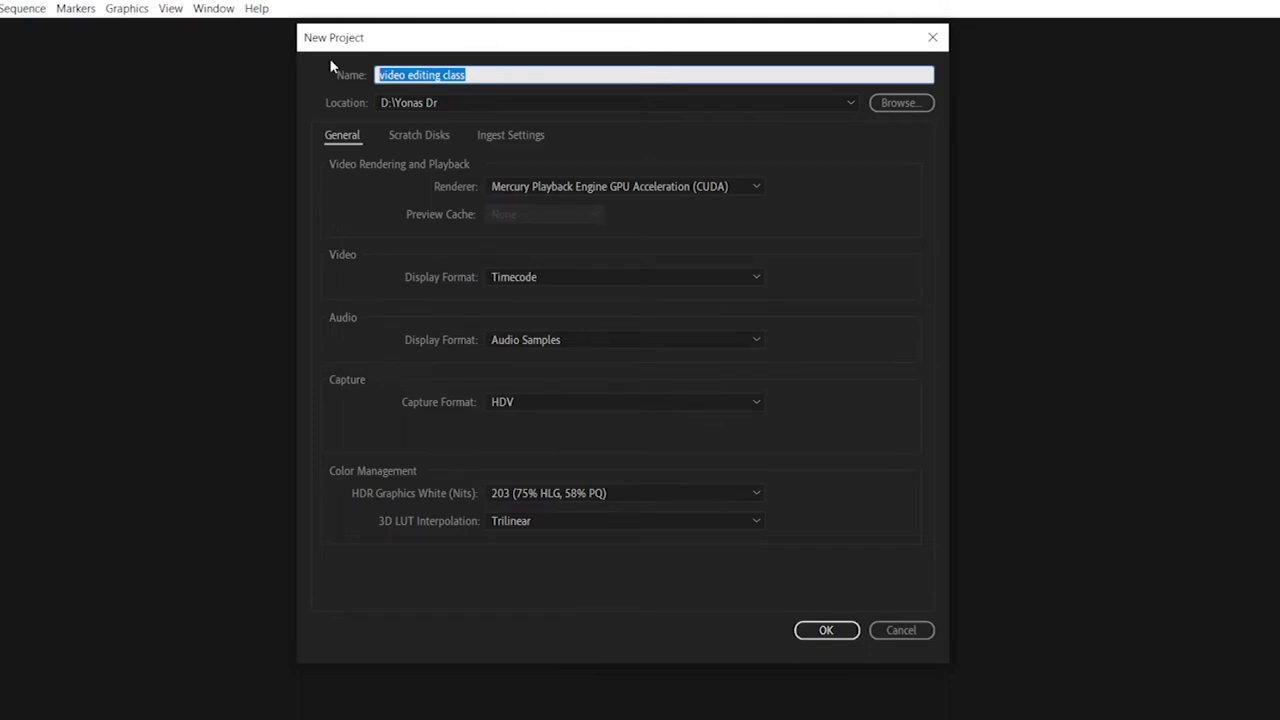
key(BackSpace)
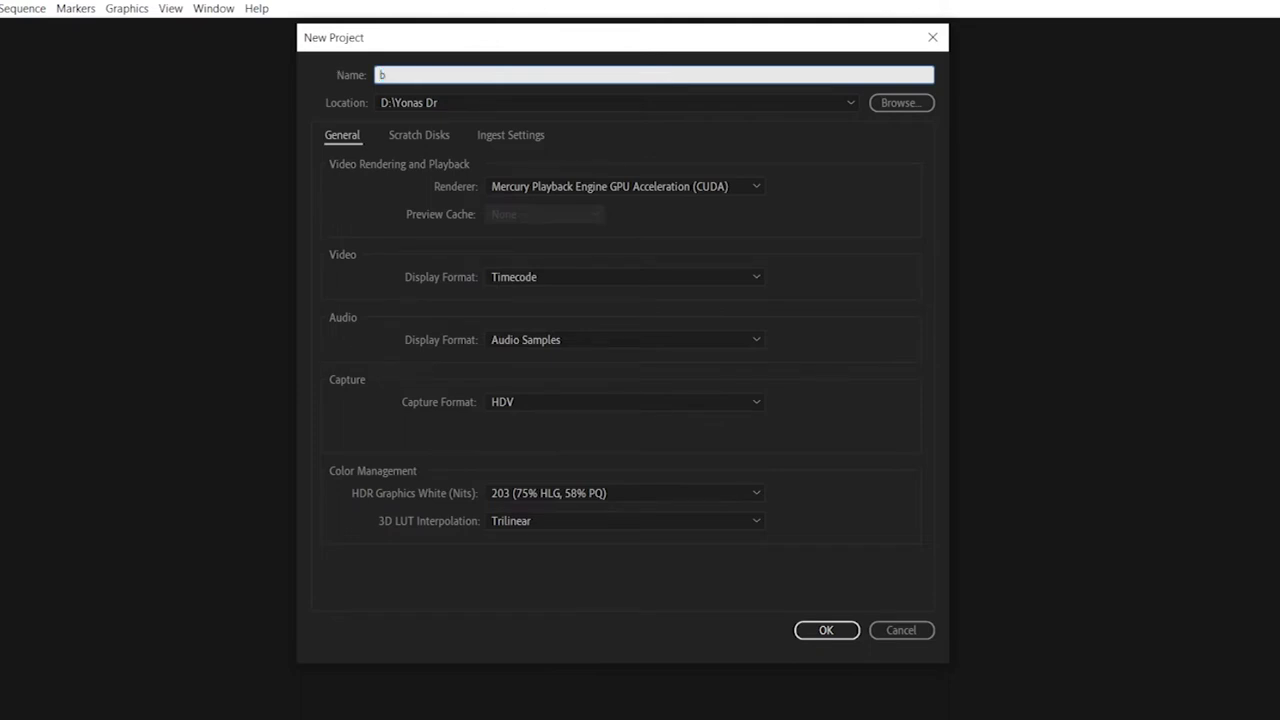
Step: Name the project 'v' and set its location to the Documents > video folder
text(v)
click(900, 102)
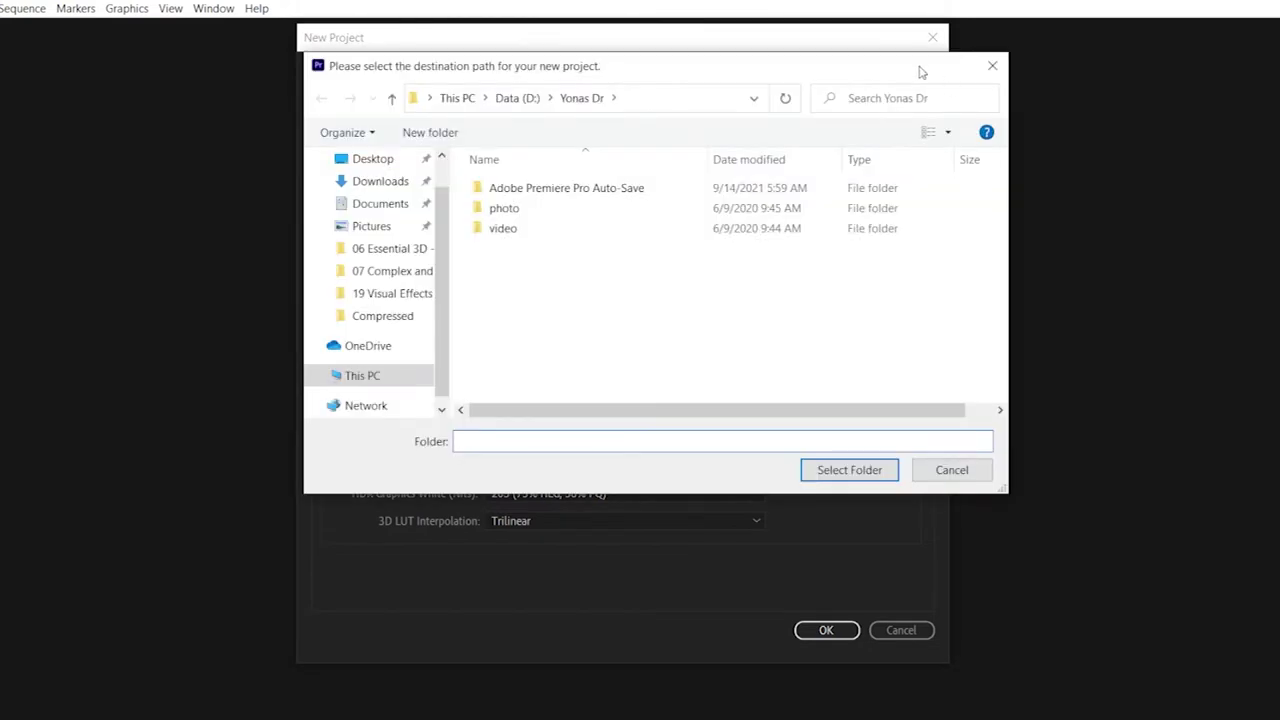
drag(920, 70, 793, 210)
click(866, 208)
click(899, 102)
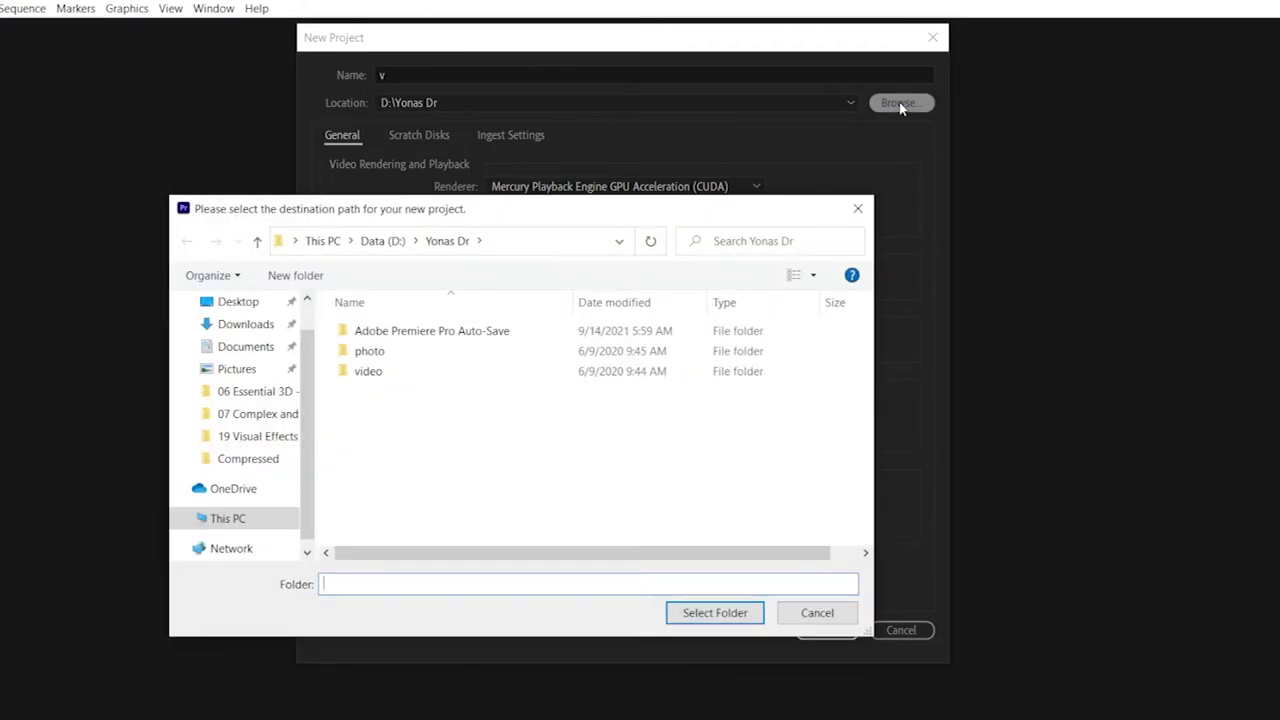
click(241, 347)
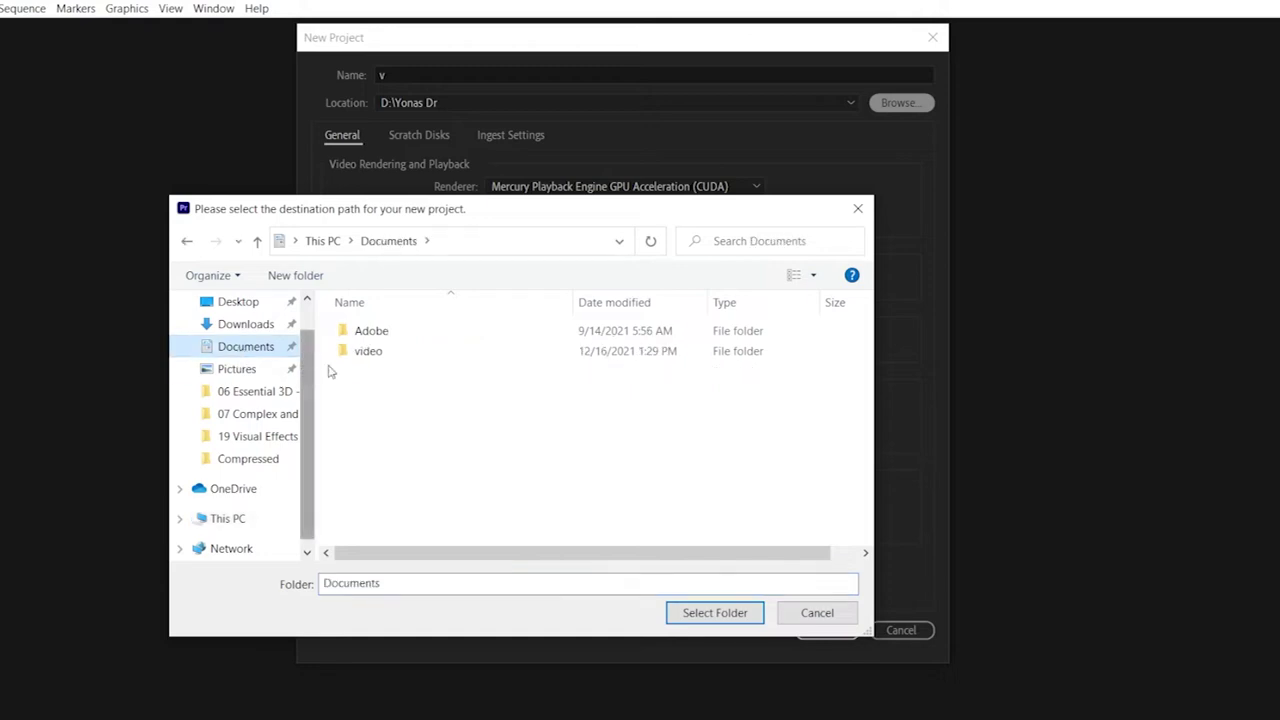
double_click(360, 352)
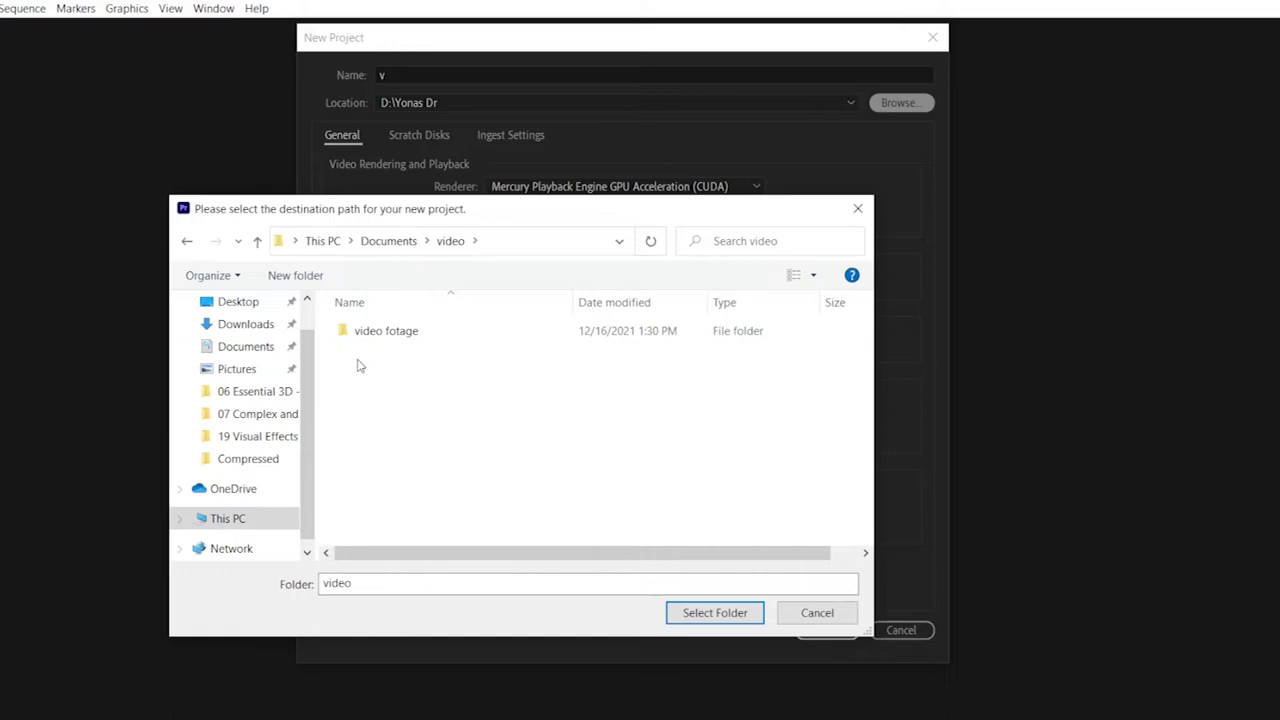
click(712, 614)
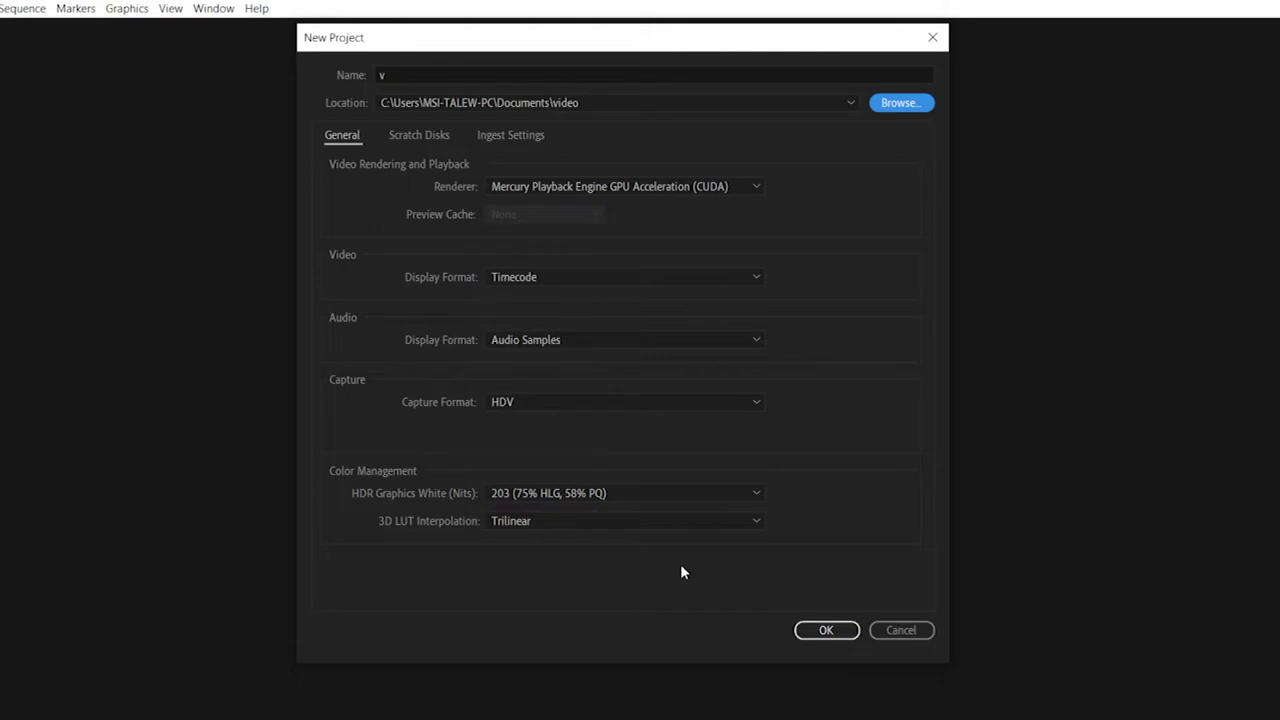
click(414, 140)
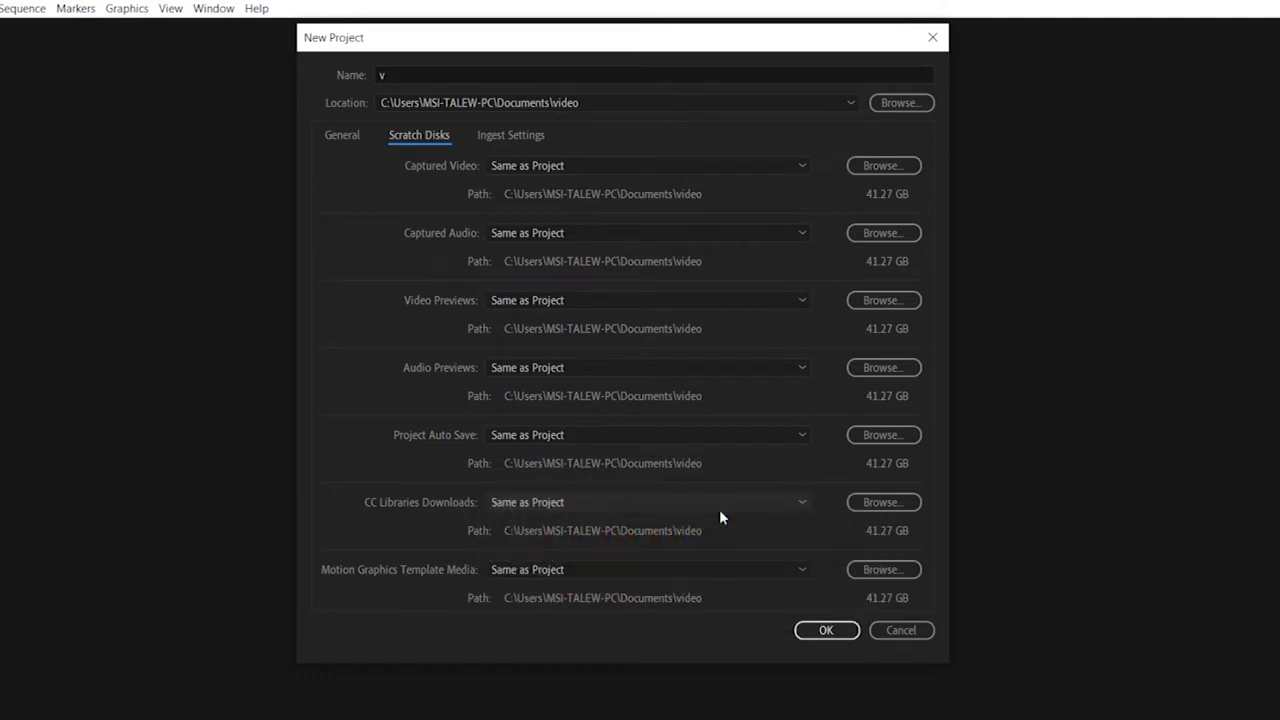
click(517, 137)
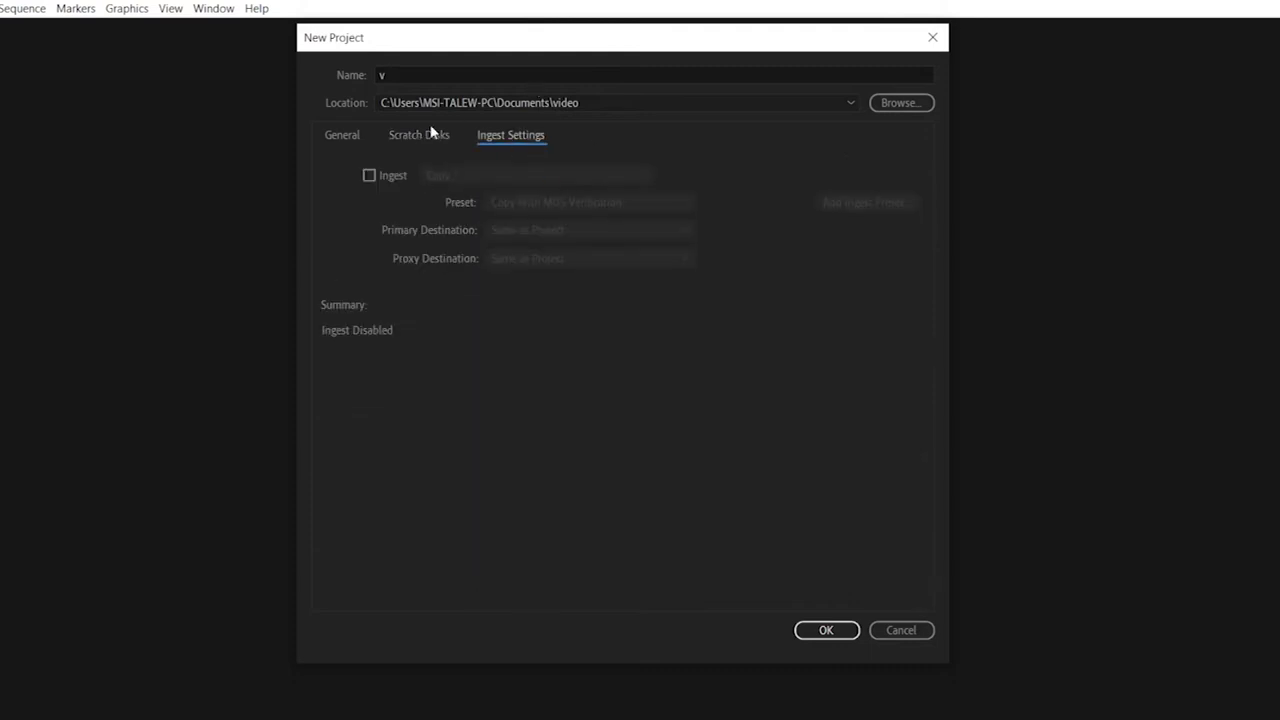
click(345, 144)
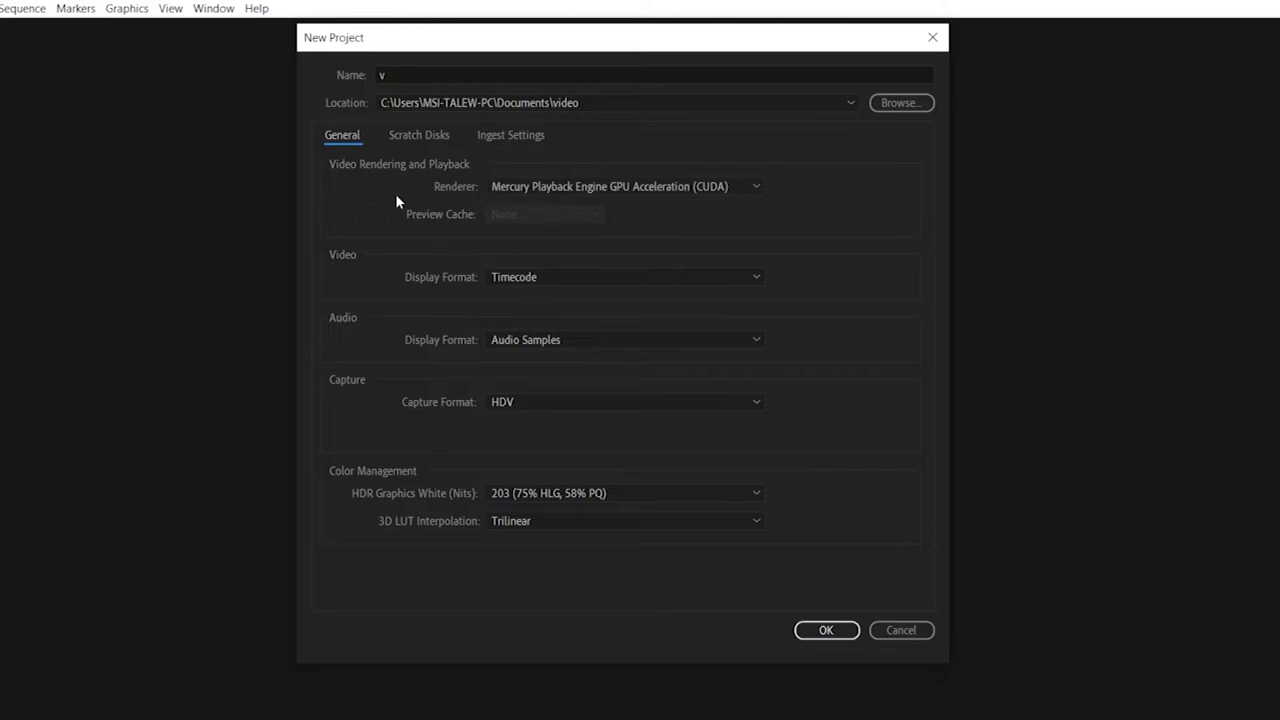
Step: Keep the CUDA renderer, Timecode video display and Audio Samples audio display, then view capture formats
click(620, 194)
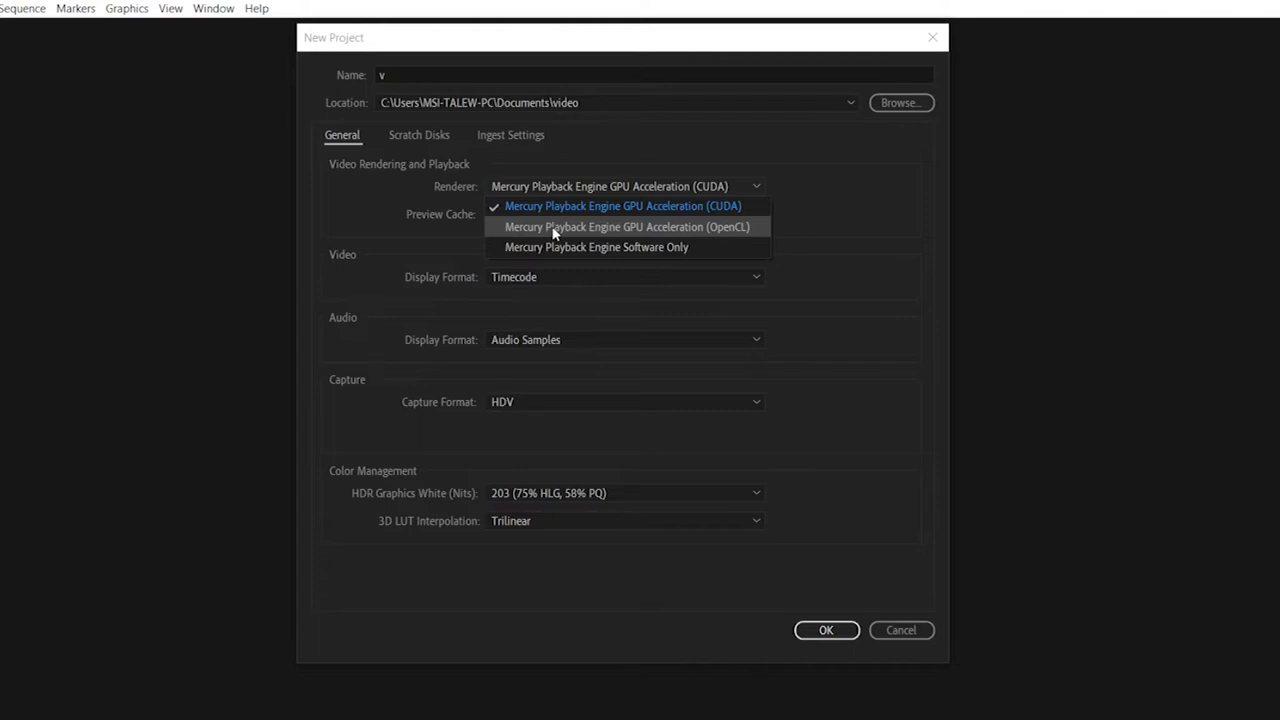
click(433, 205)
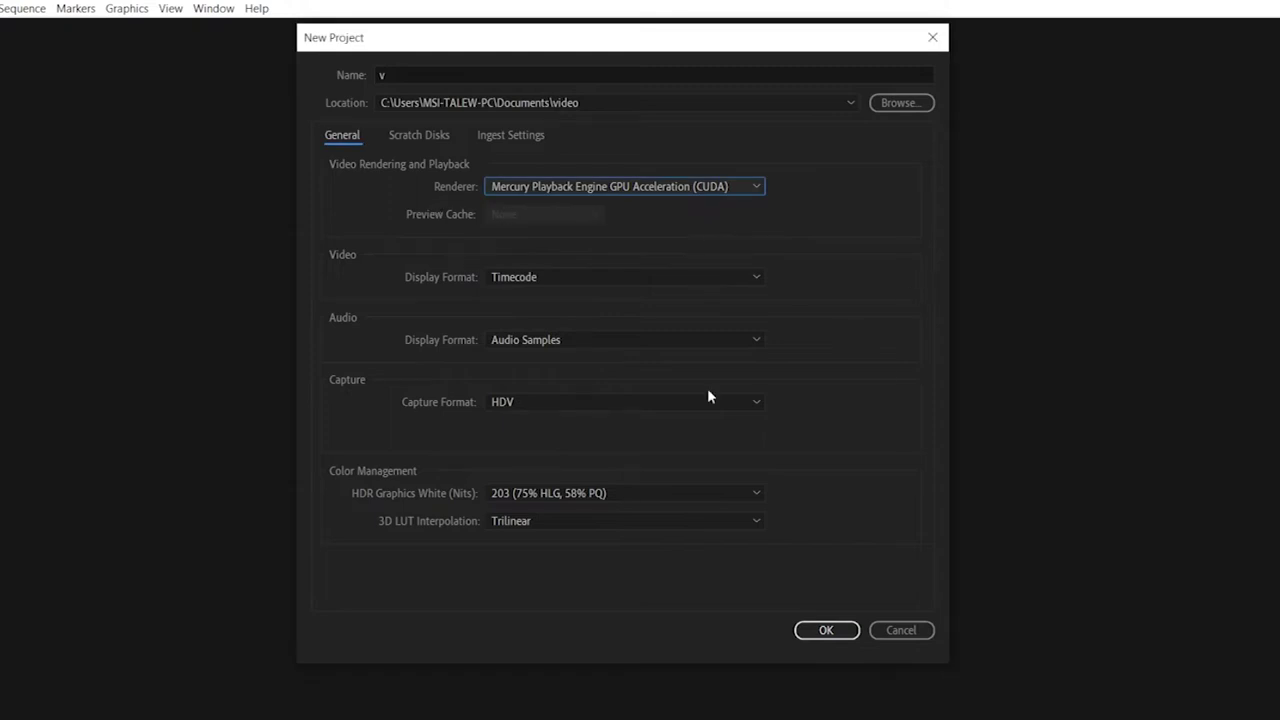
click(566, 278)
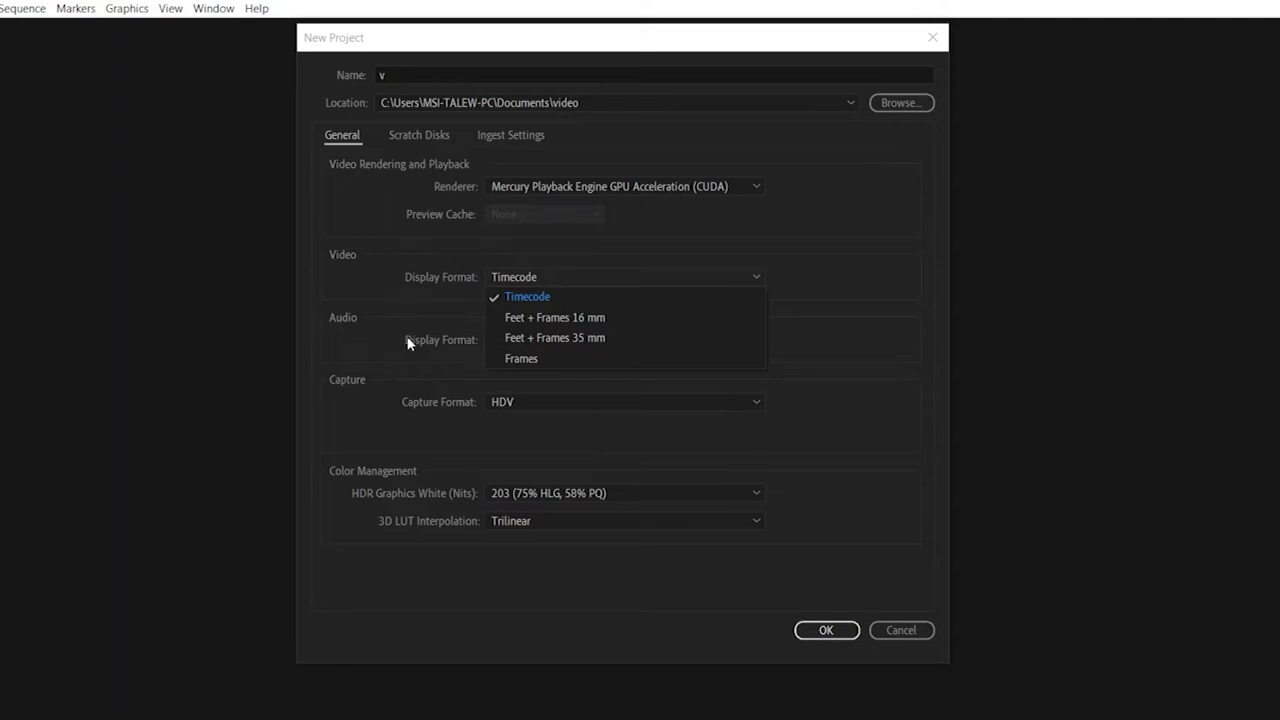
click(410, 365)
click(585, 342)
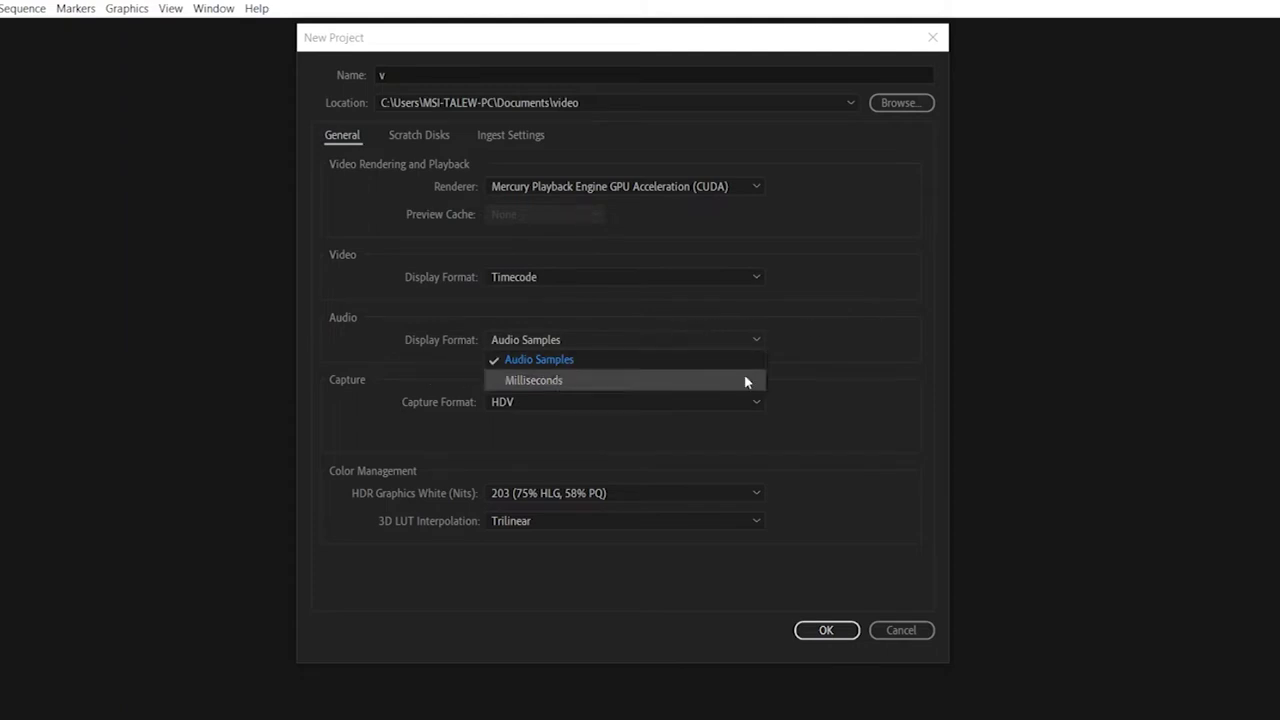
click(921, 362)
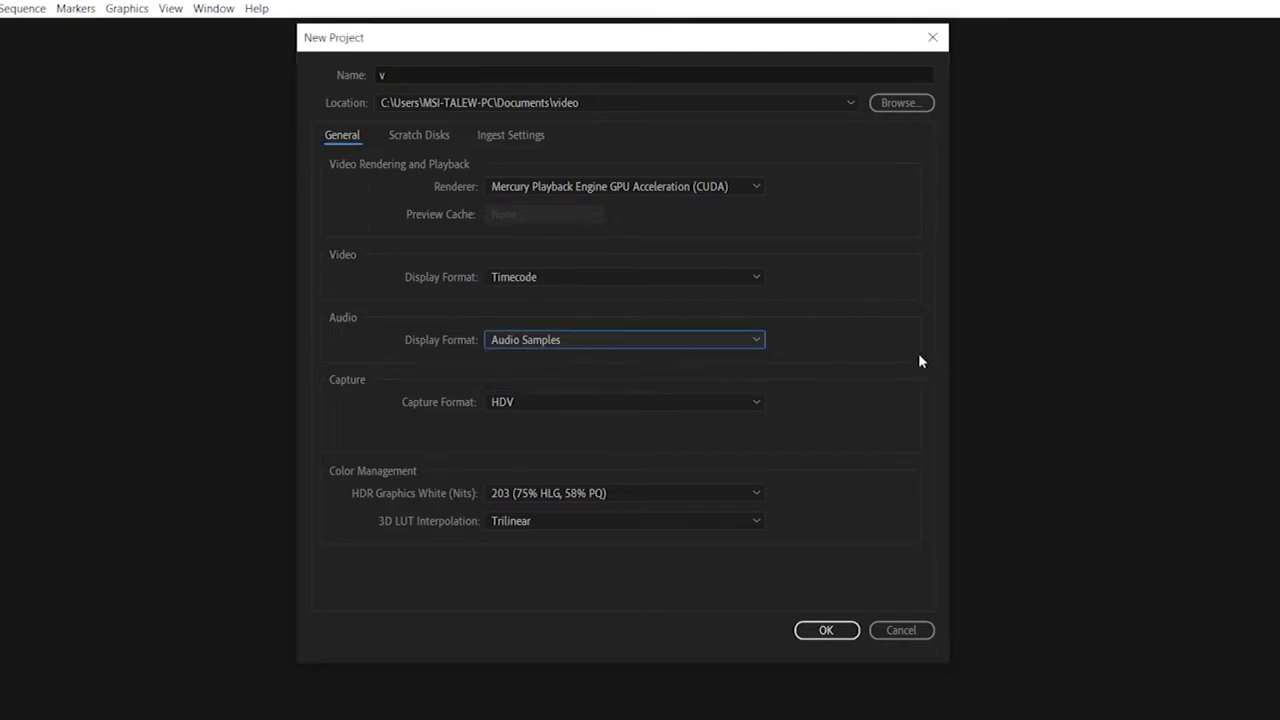
click(600, 409)
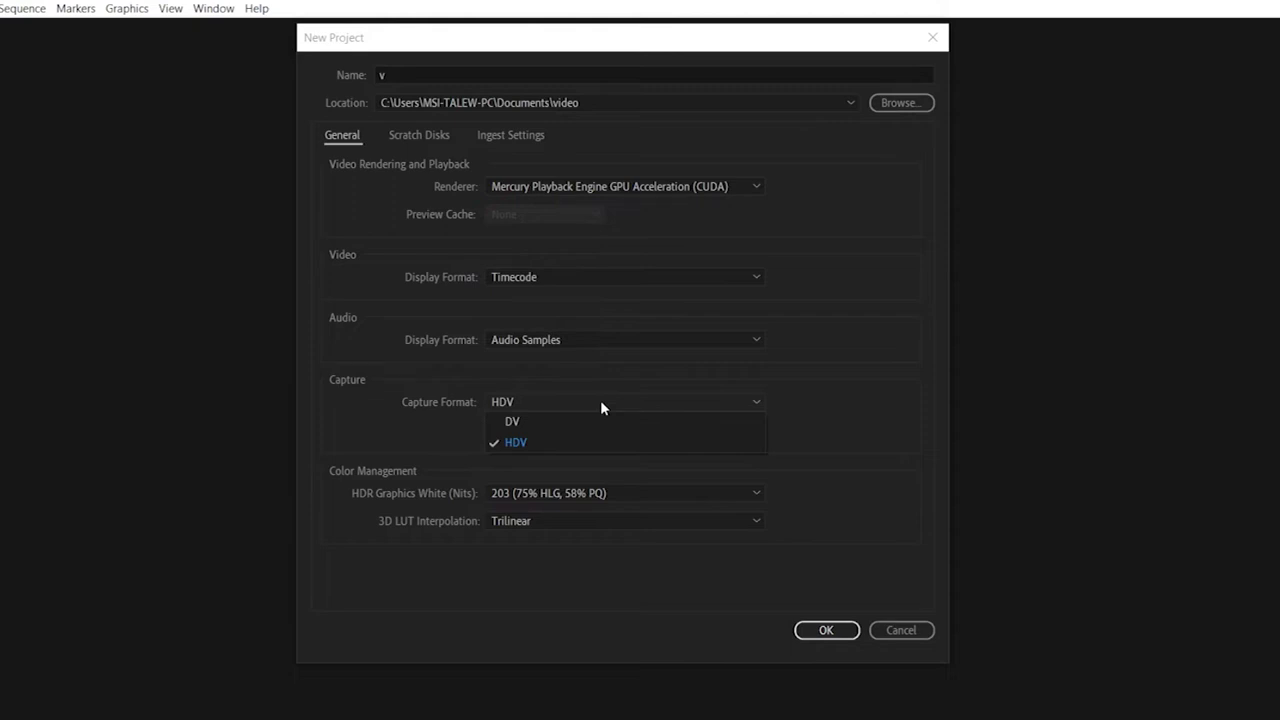
click(512, 421)
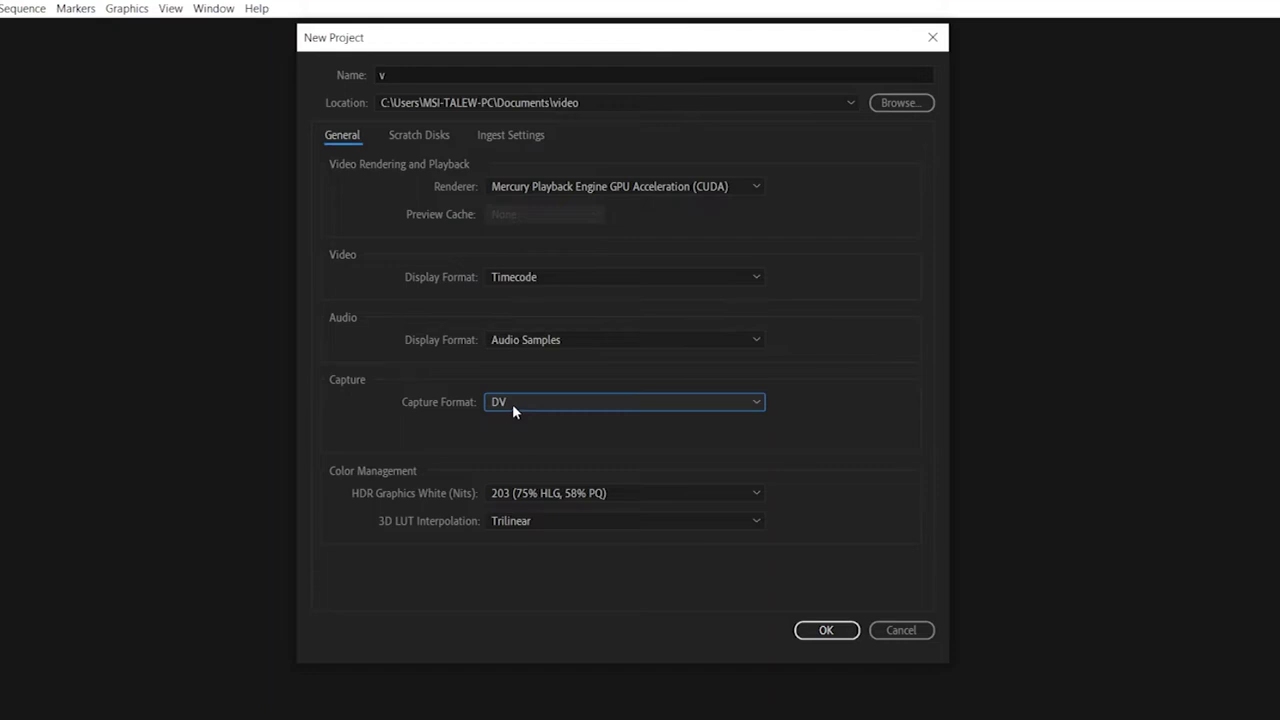
click(495, 404)
click(517, 452)
click(573, 390)
click(519, 417)
click(522, 413)
click(523, 434)
click(658, 495)
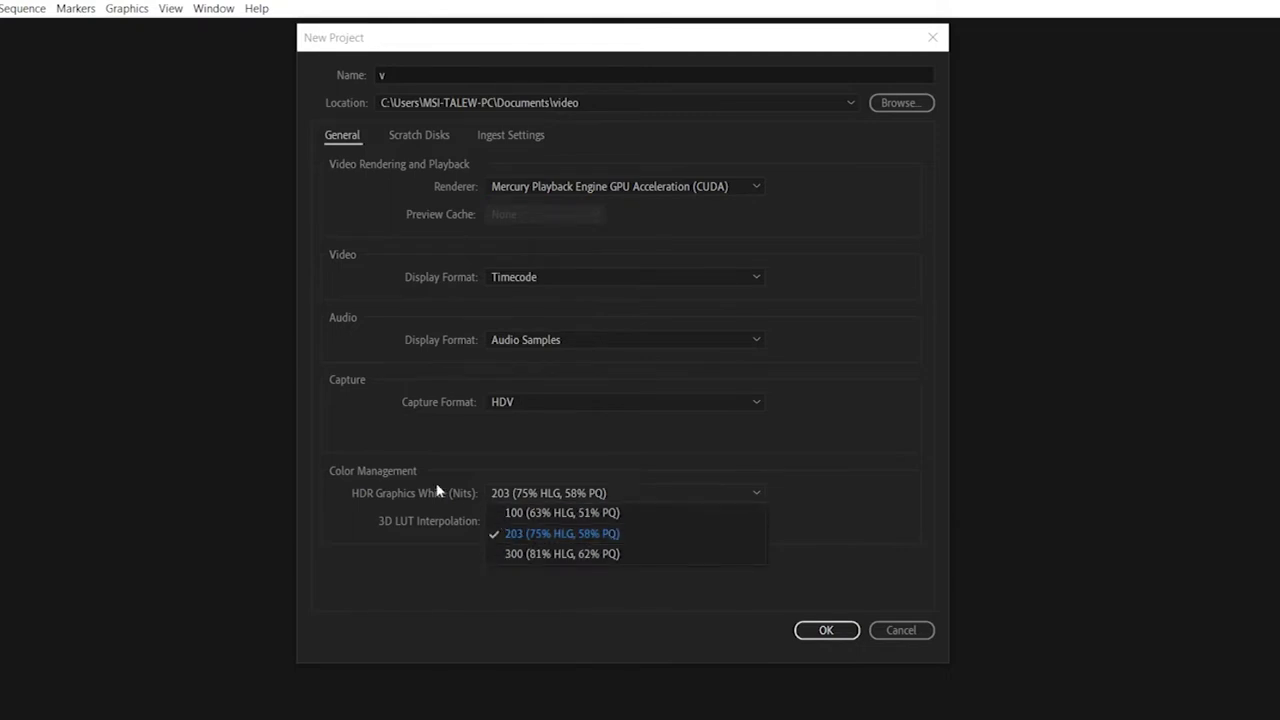
click(428, 536)
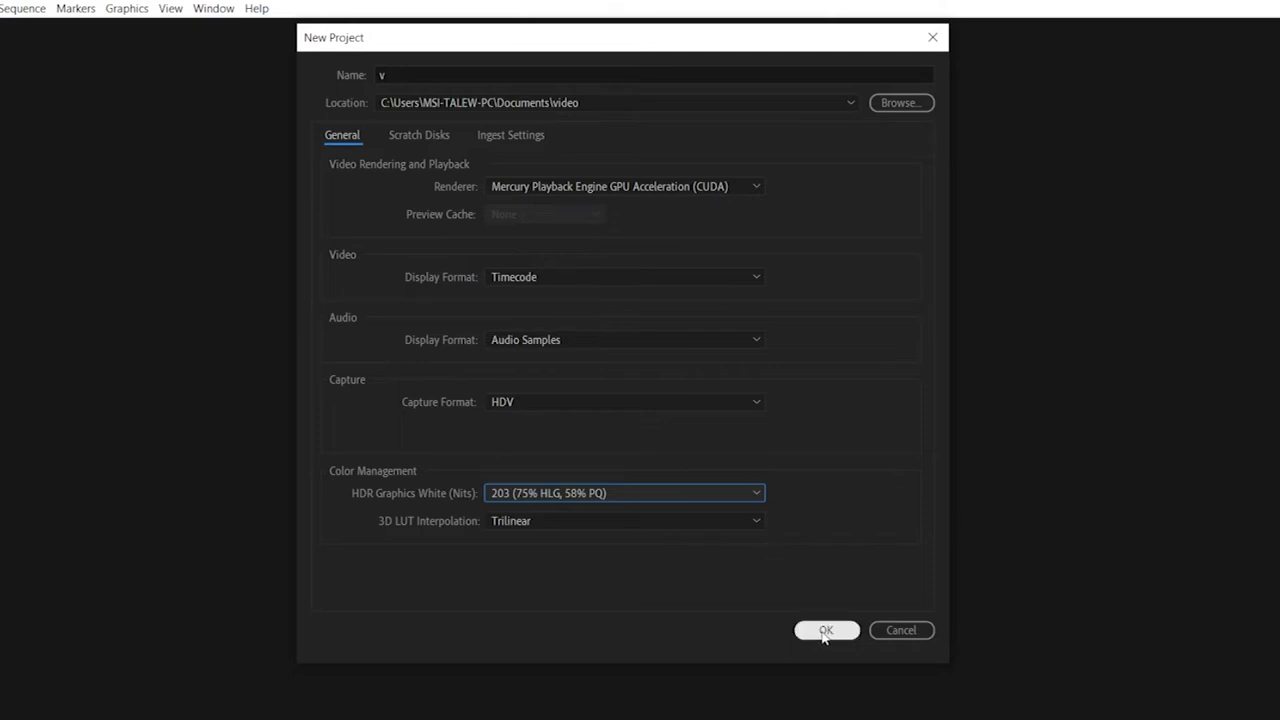
click(396, 137)
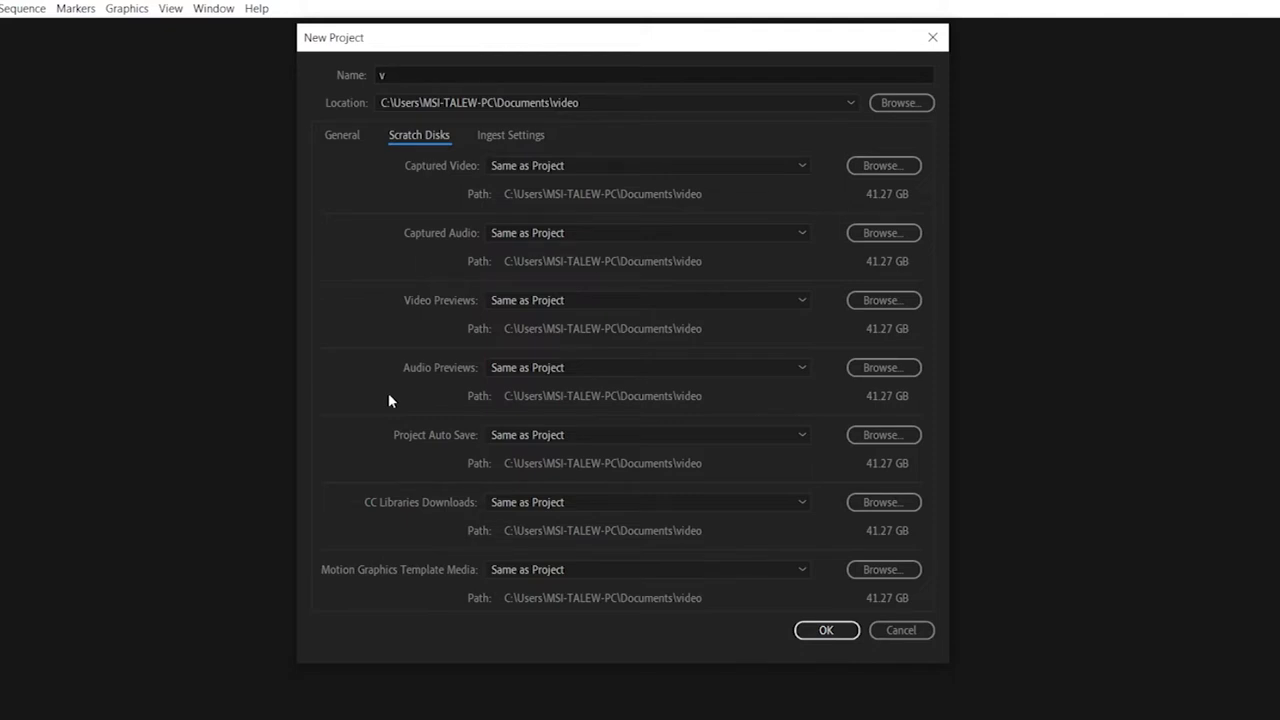
Step: Leave the Video Previews and Motion Graphics scratch disks at the project folder and create project v
click(896, 301)
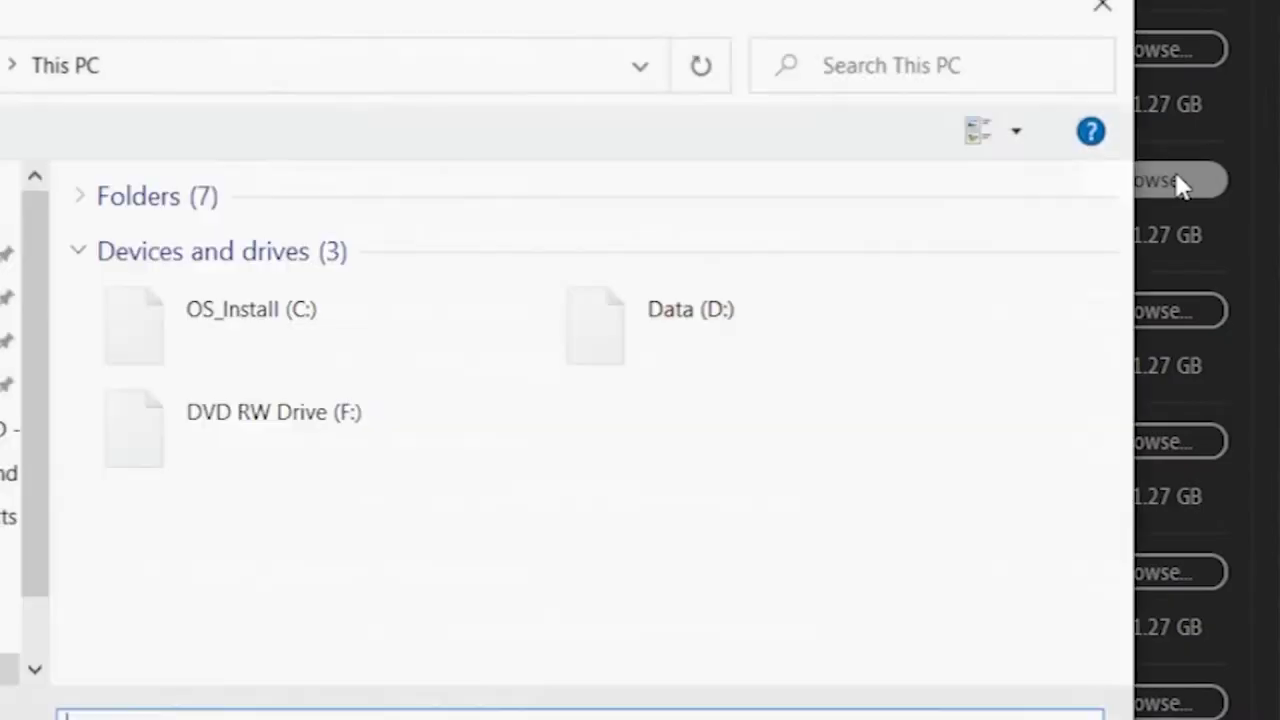
click(1102, 5)
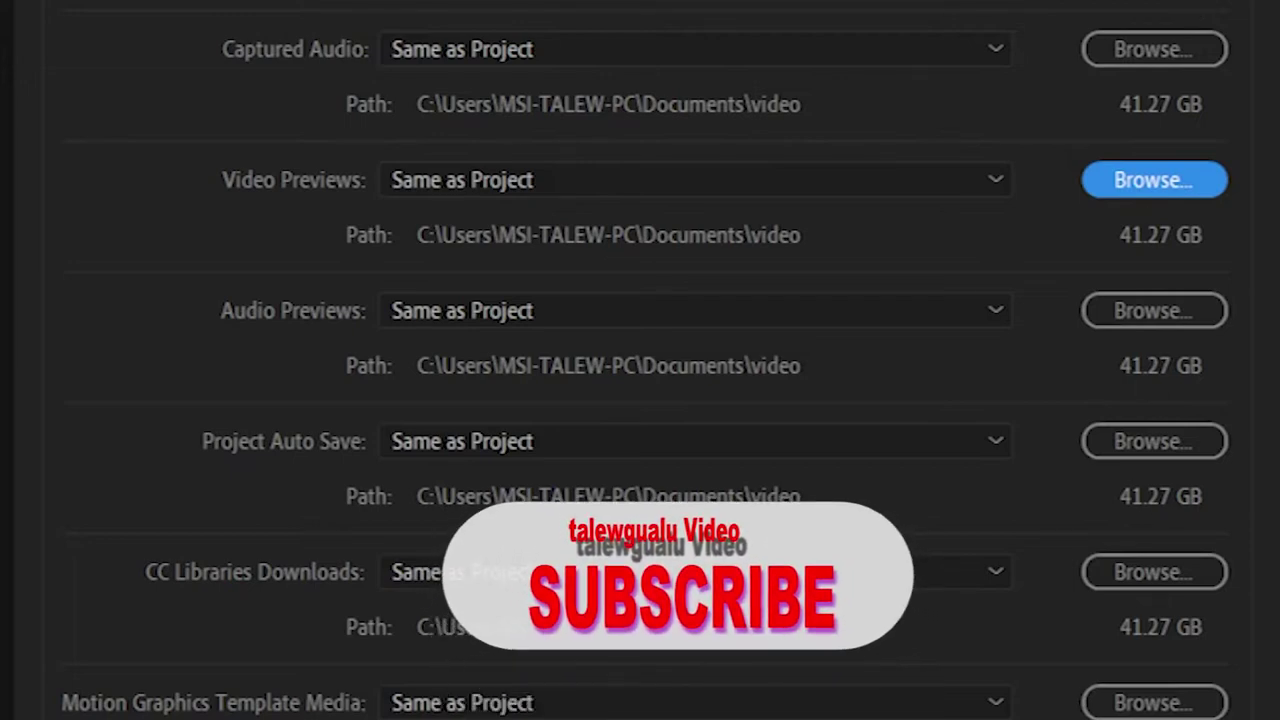
click(1154, 703)
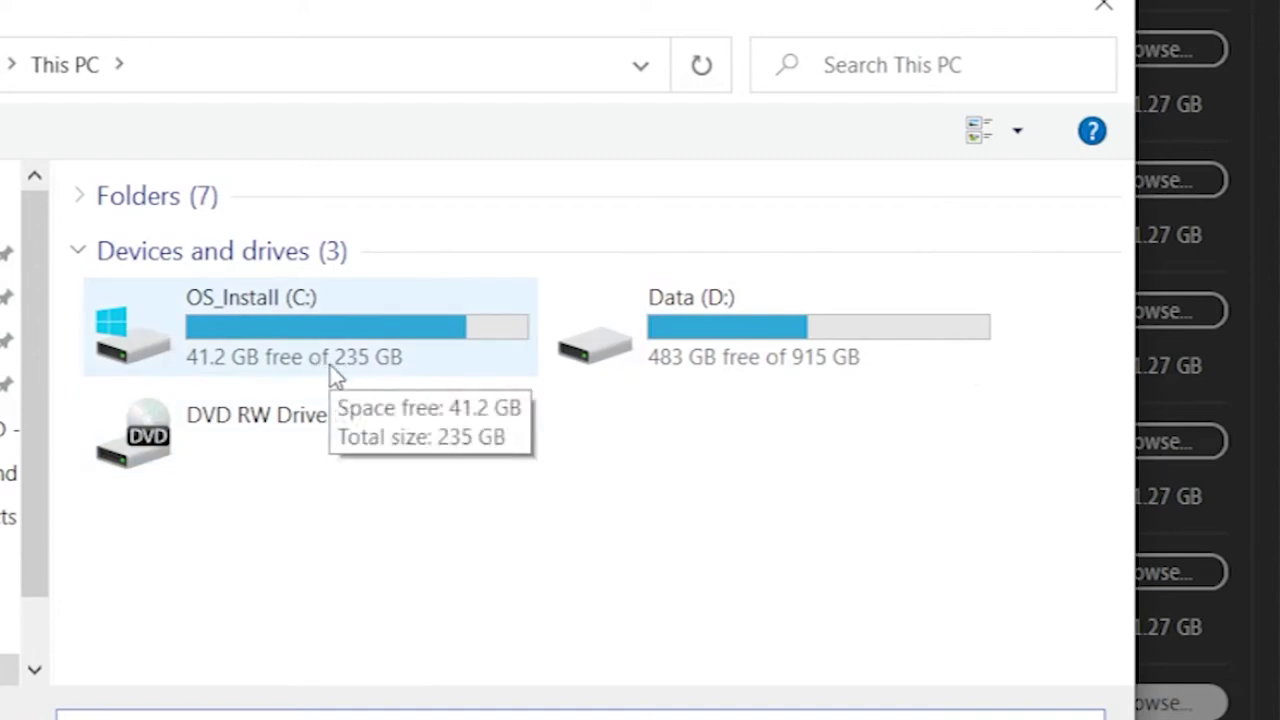
click(822, 364)
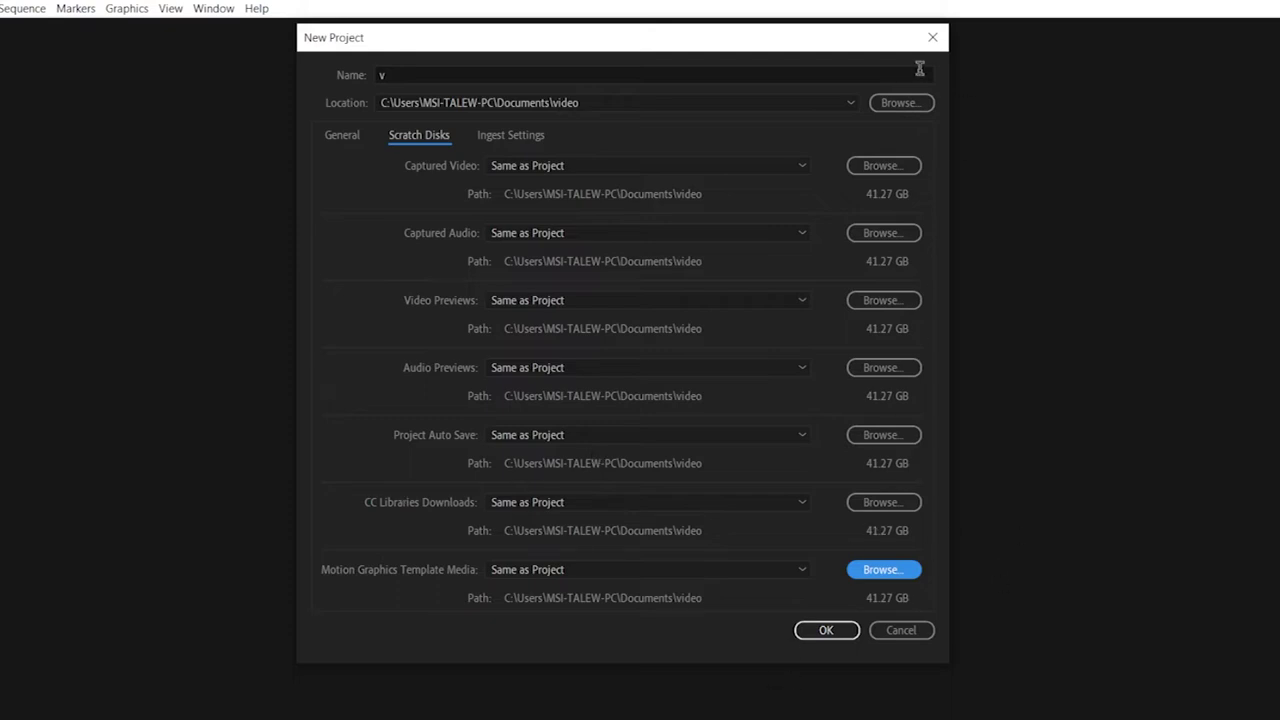
click(827, 637)
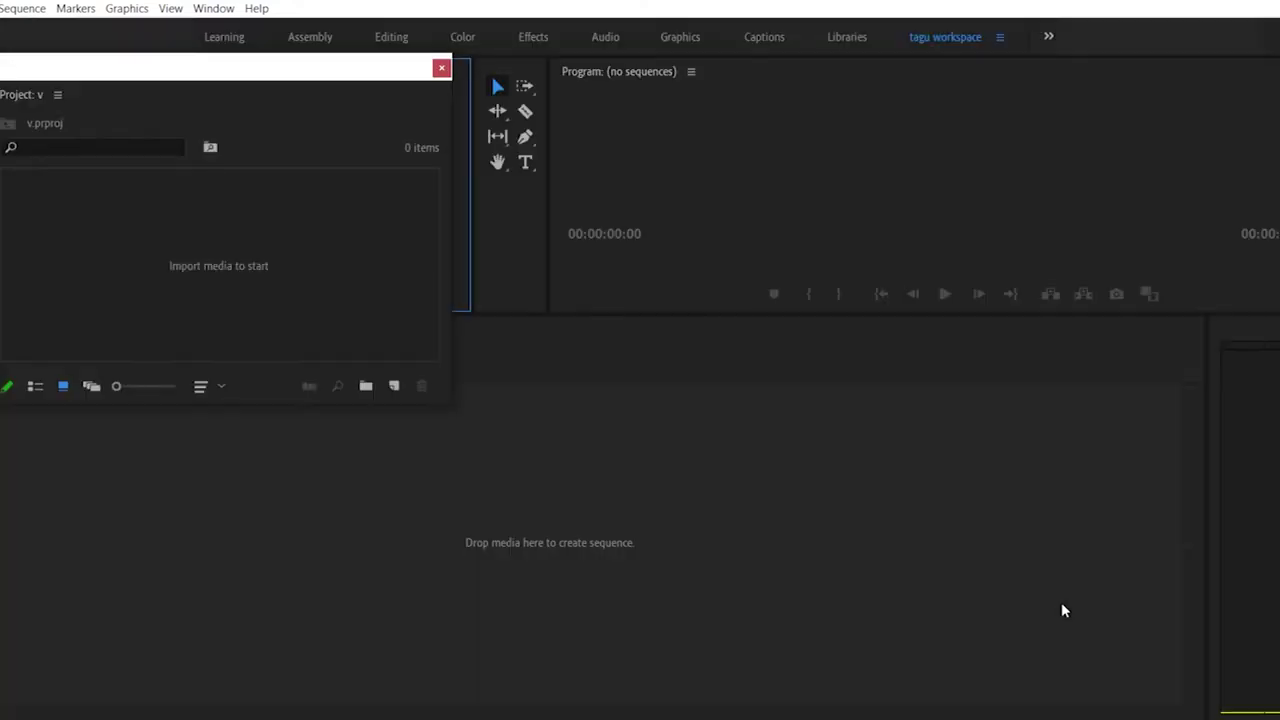
Step: Reset the workspace and dock the floating Project panel, shrinking it to reveal the Source monitor
click(1063, 610)
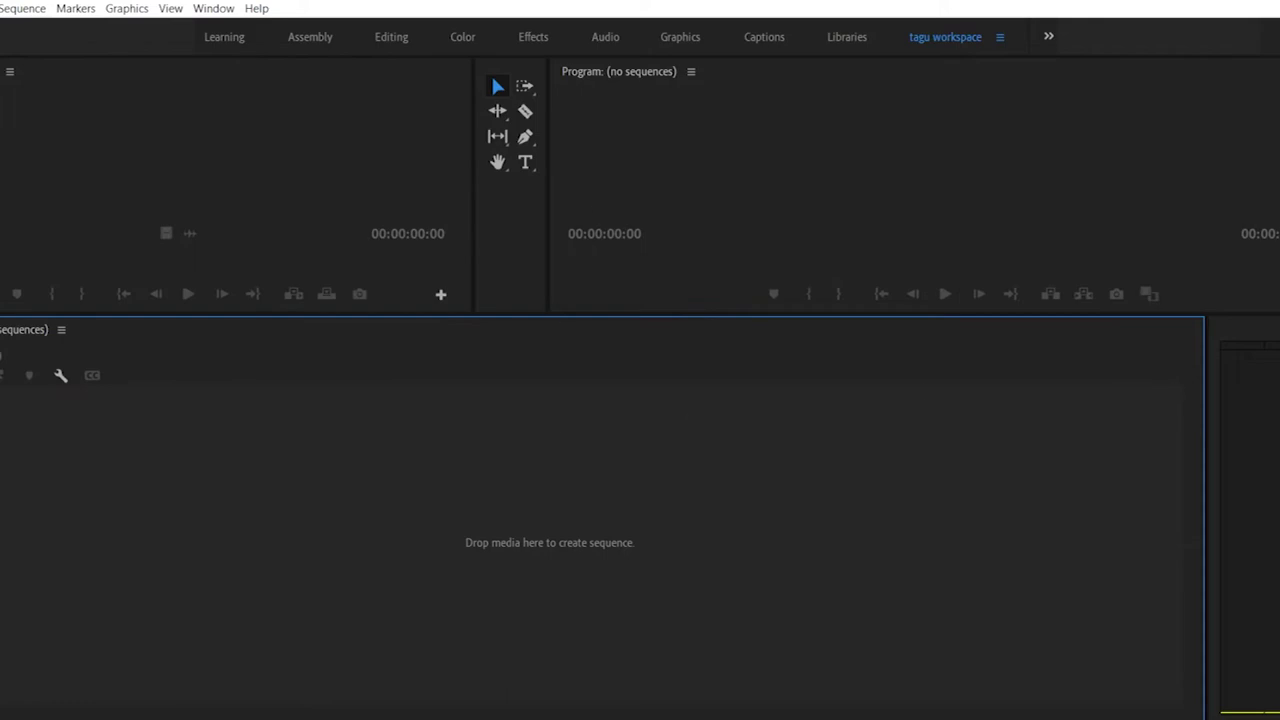
click(215, 10)
mouse_move(228, 34)
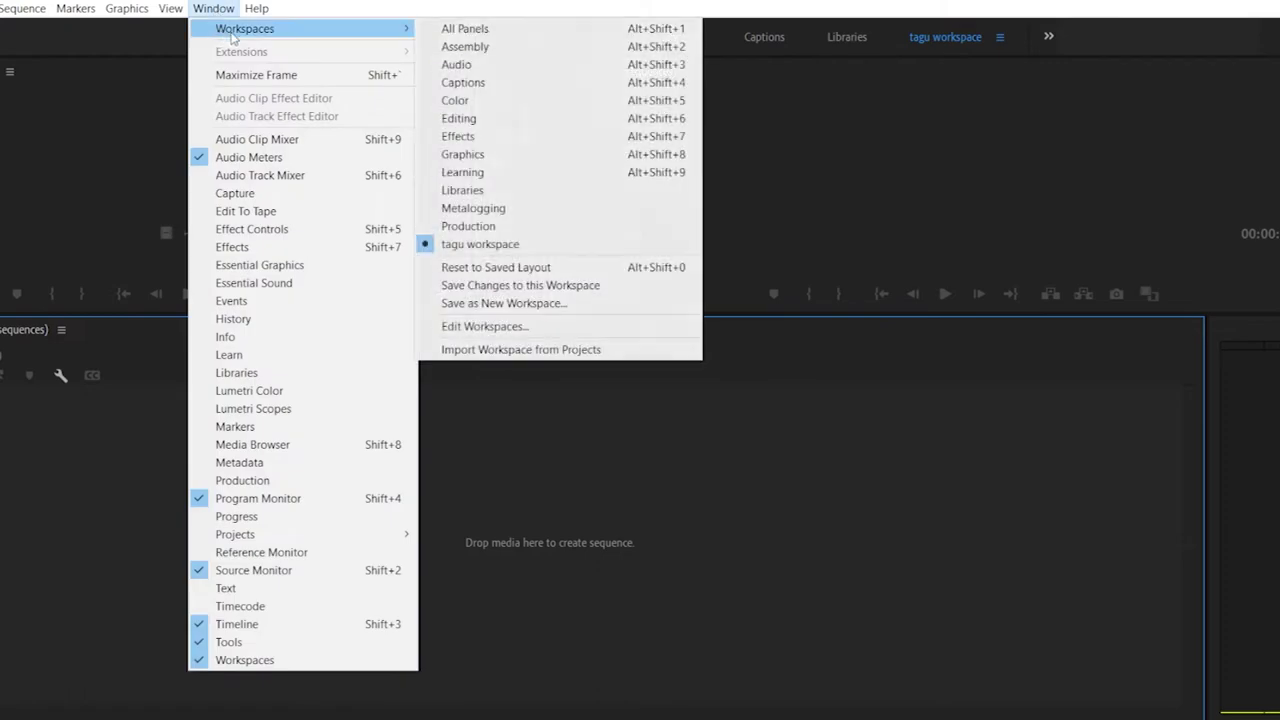
click(499, 268)
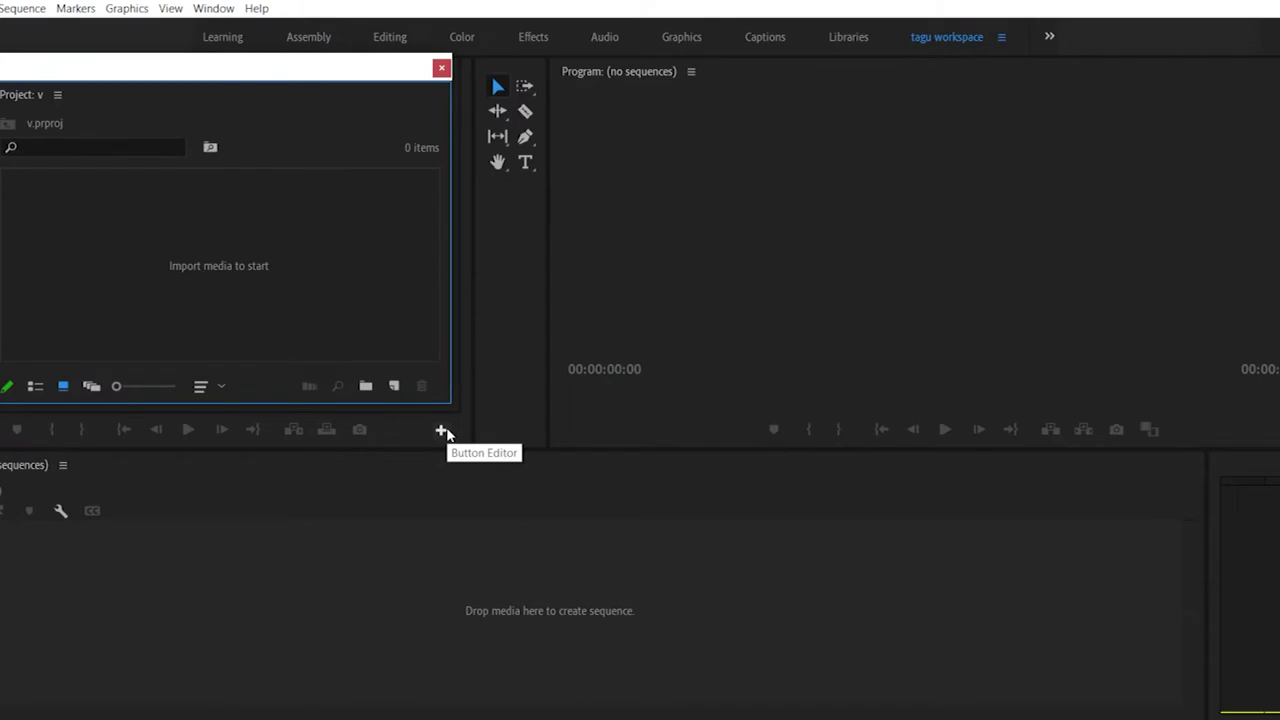
drag(80, 75, 129, 171)
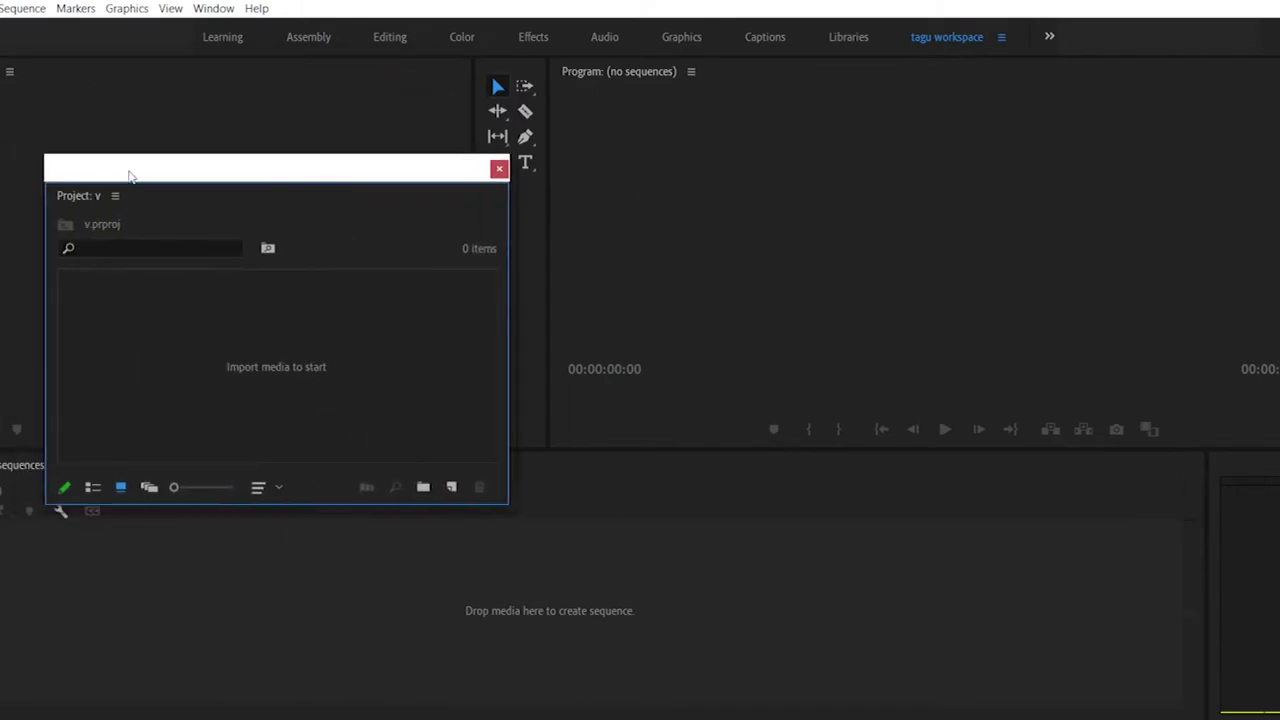
mouse_move(71, 208)
mouse_down()
mouse_move(72, 248)
mouse_move(68, 200)
mouse_move(67, 228)
mouse_up()
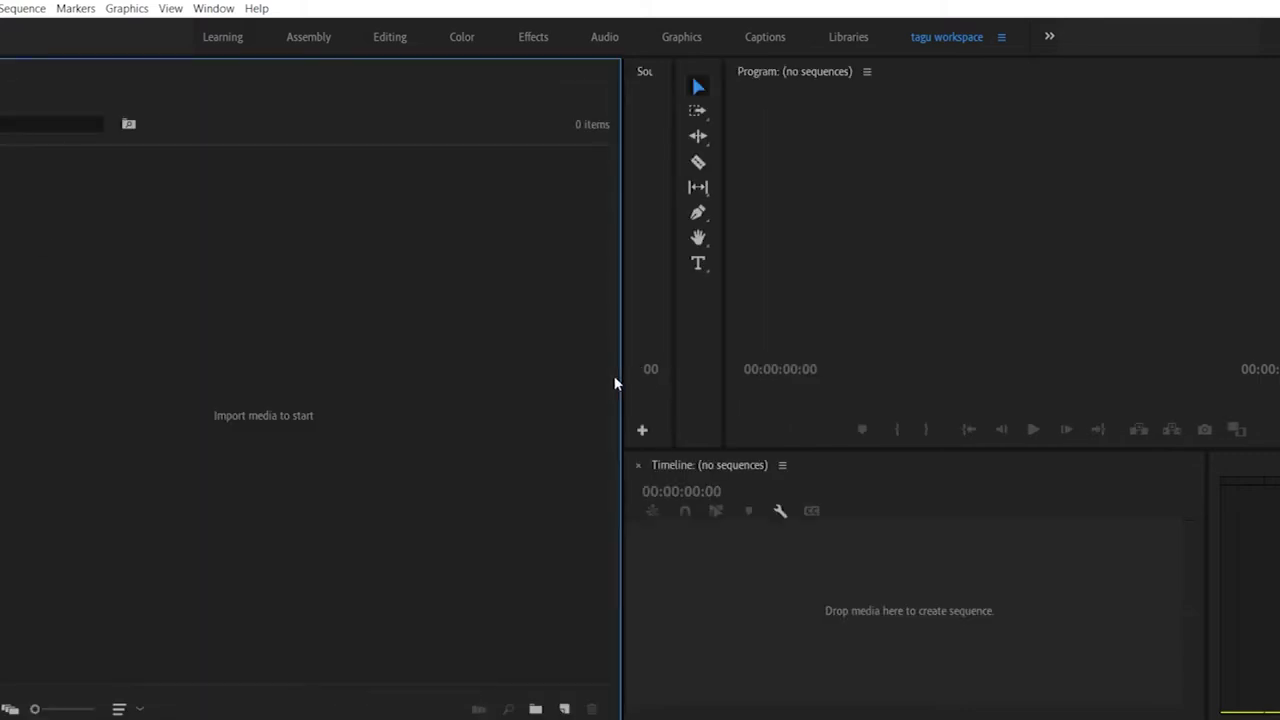
drag(622, 378, 201, 393)
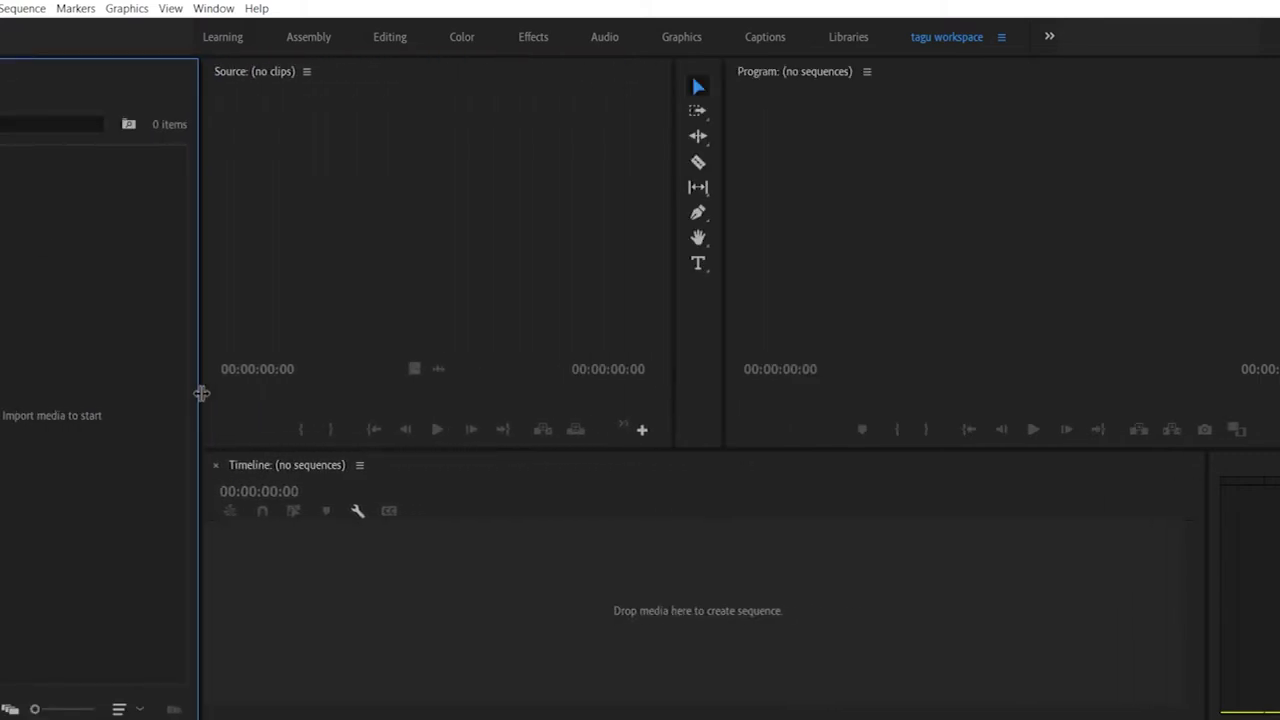
Step: Activate the Source, Timeline, Program and Tools panels in turn, then widen the Project panel
double_click(6, 348)
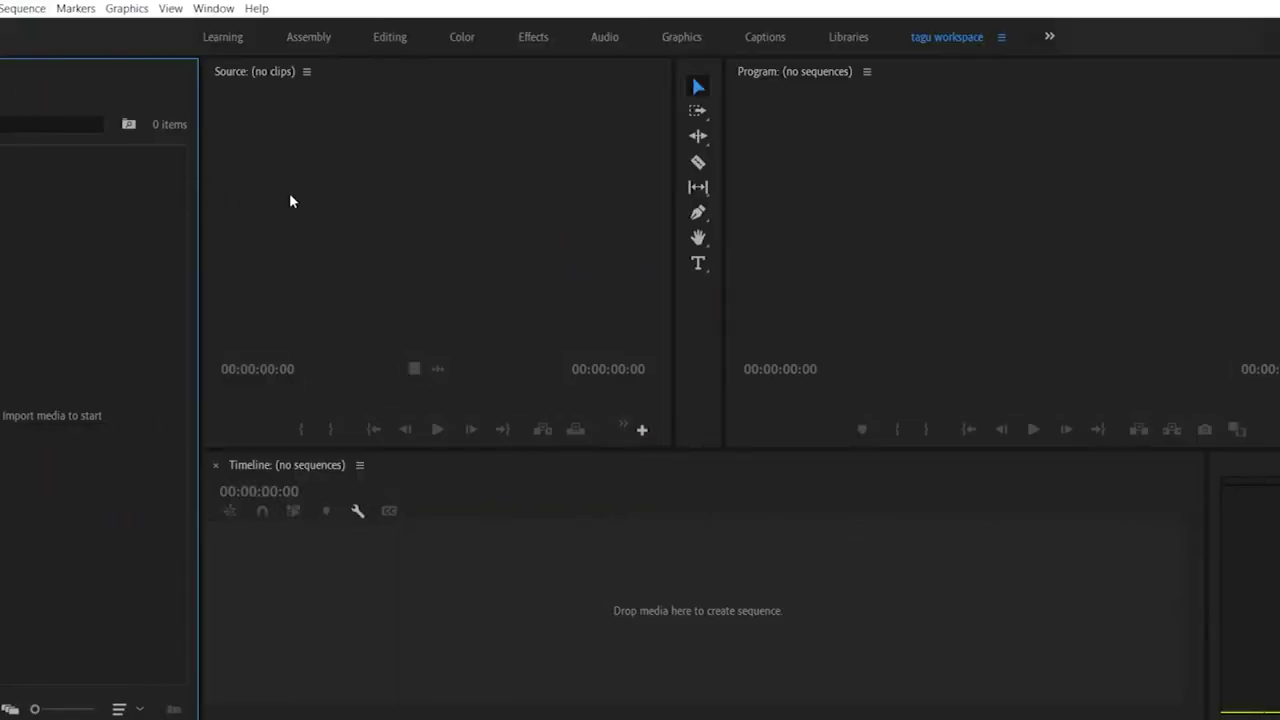
click(290, 198)
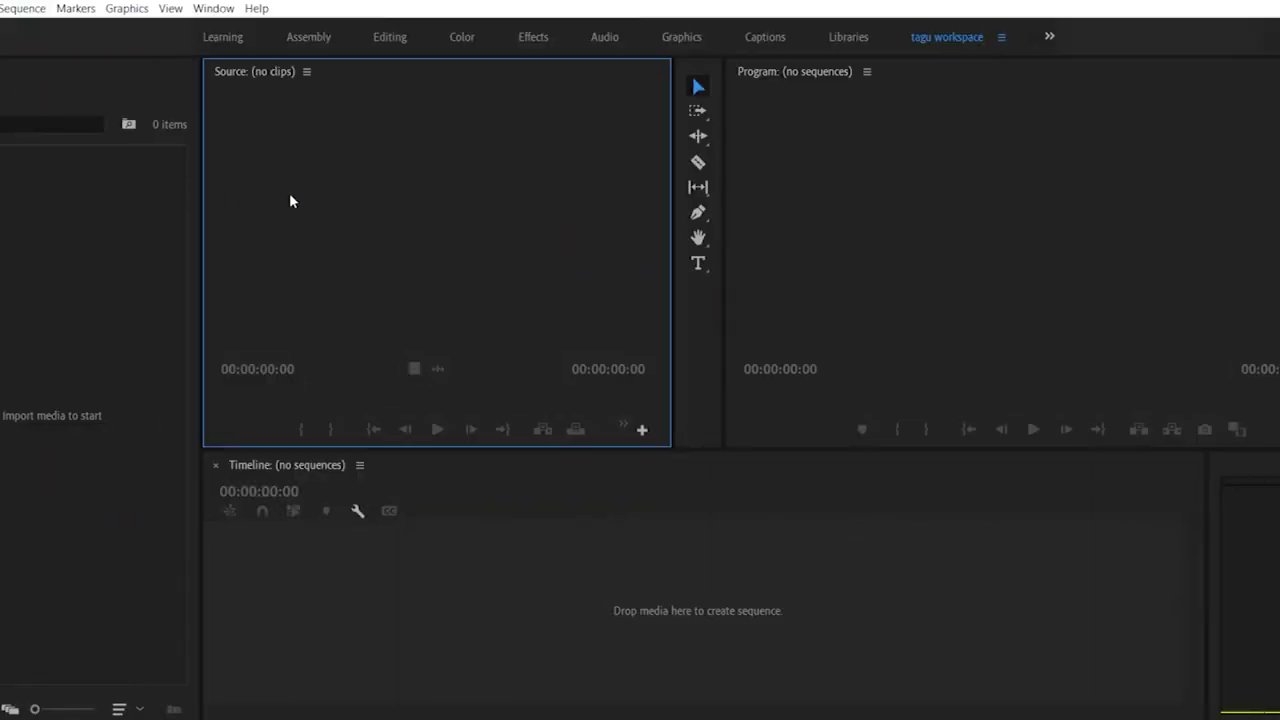
click(491, 615)
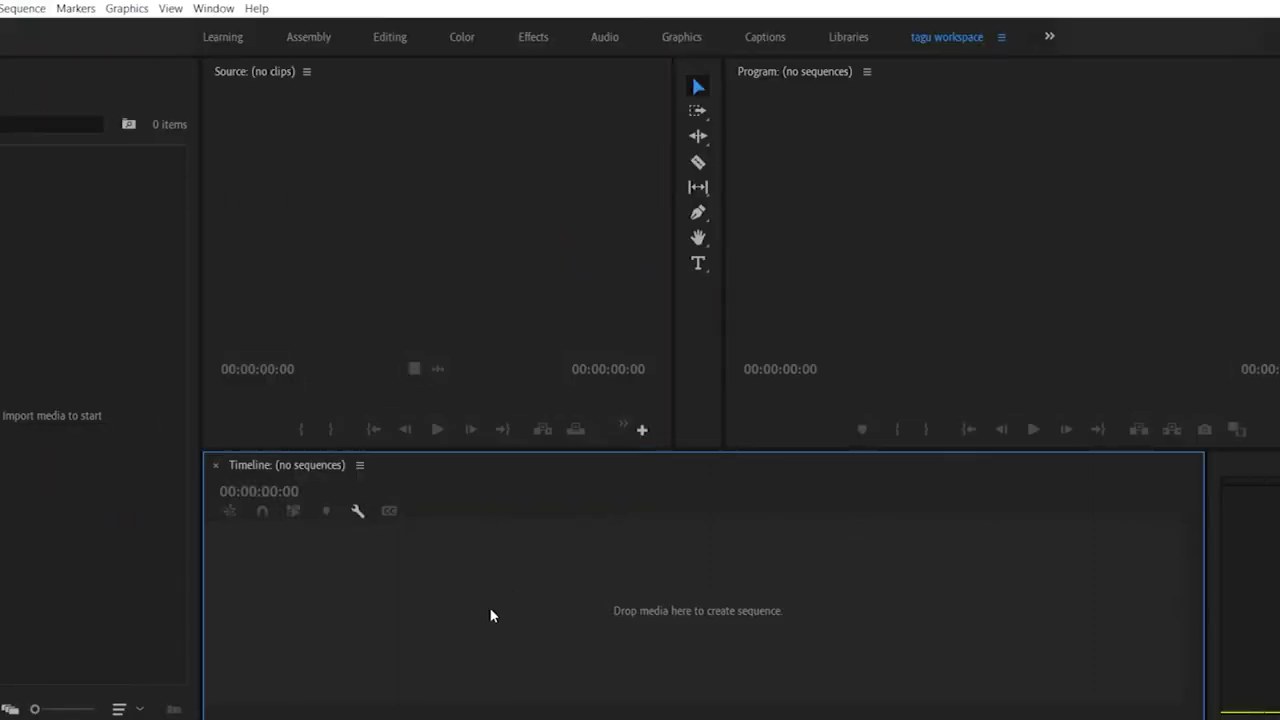
click(890, 244)
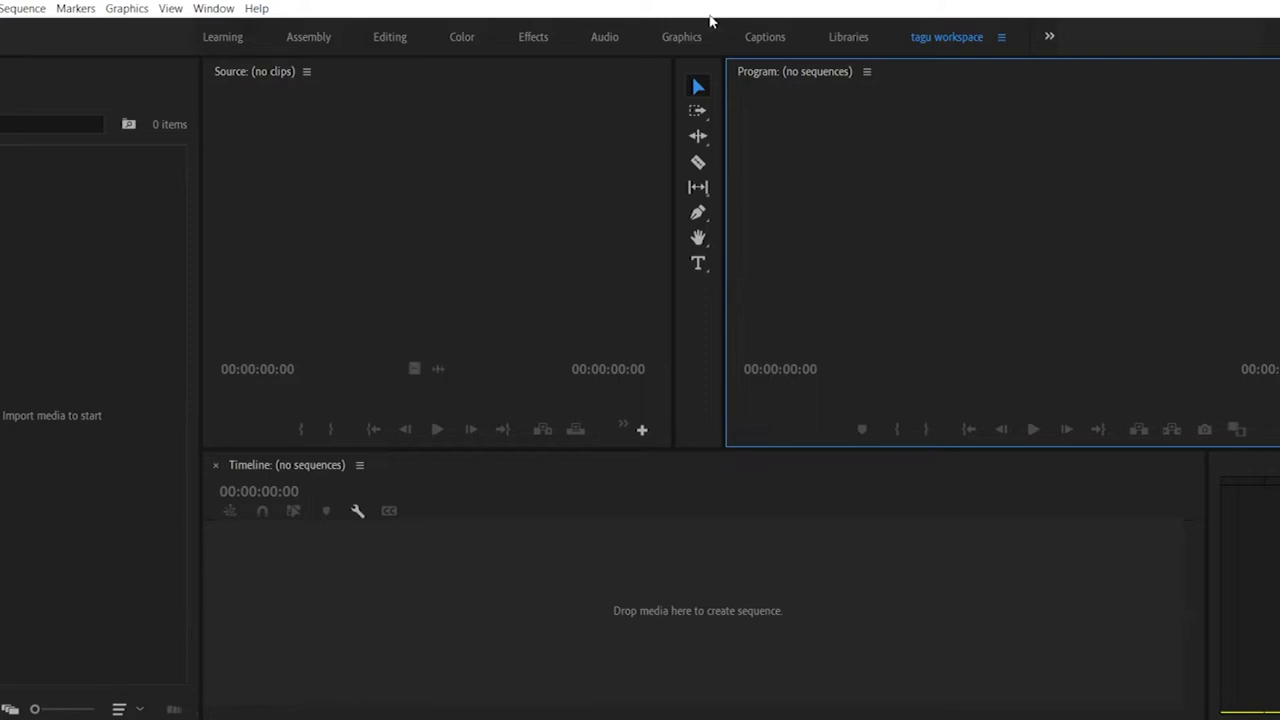
click(694, 80)
drag(697, 51, 597, 492)
drag(737, 195, 694, 329)
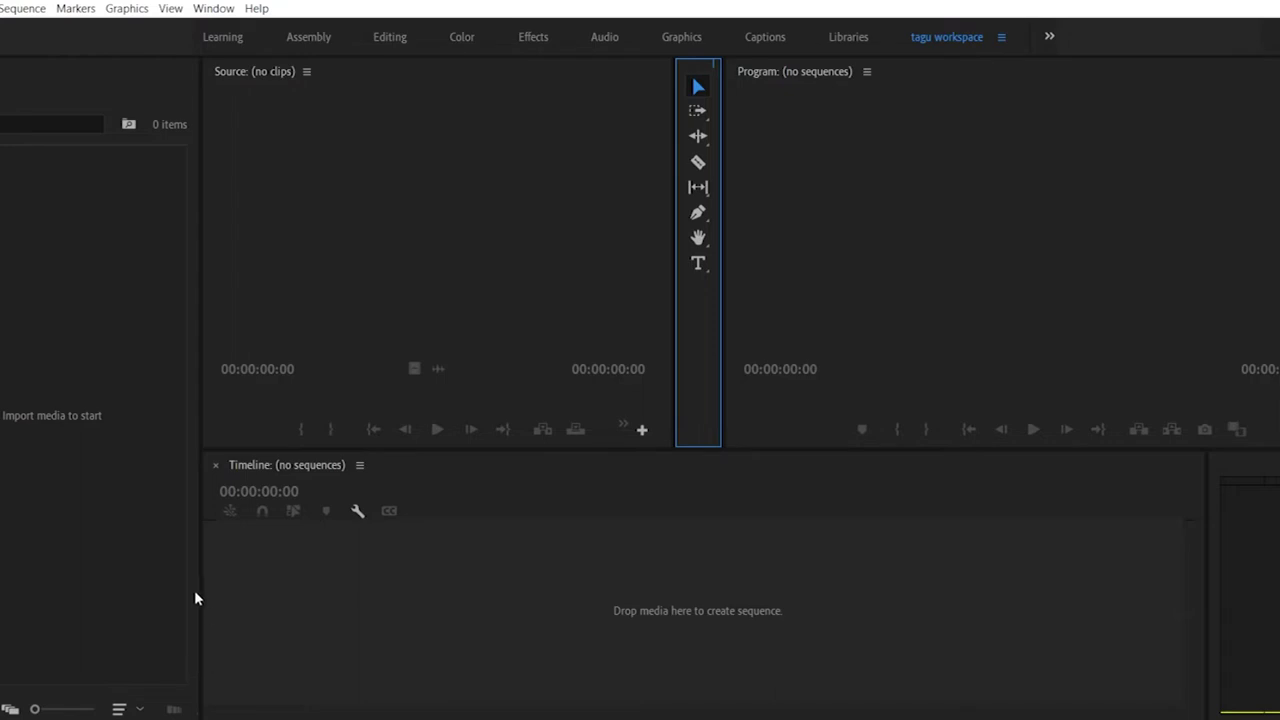
drag(202, 585, 514, 583)
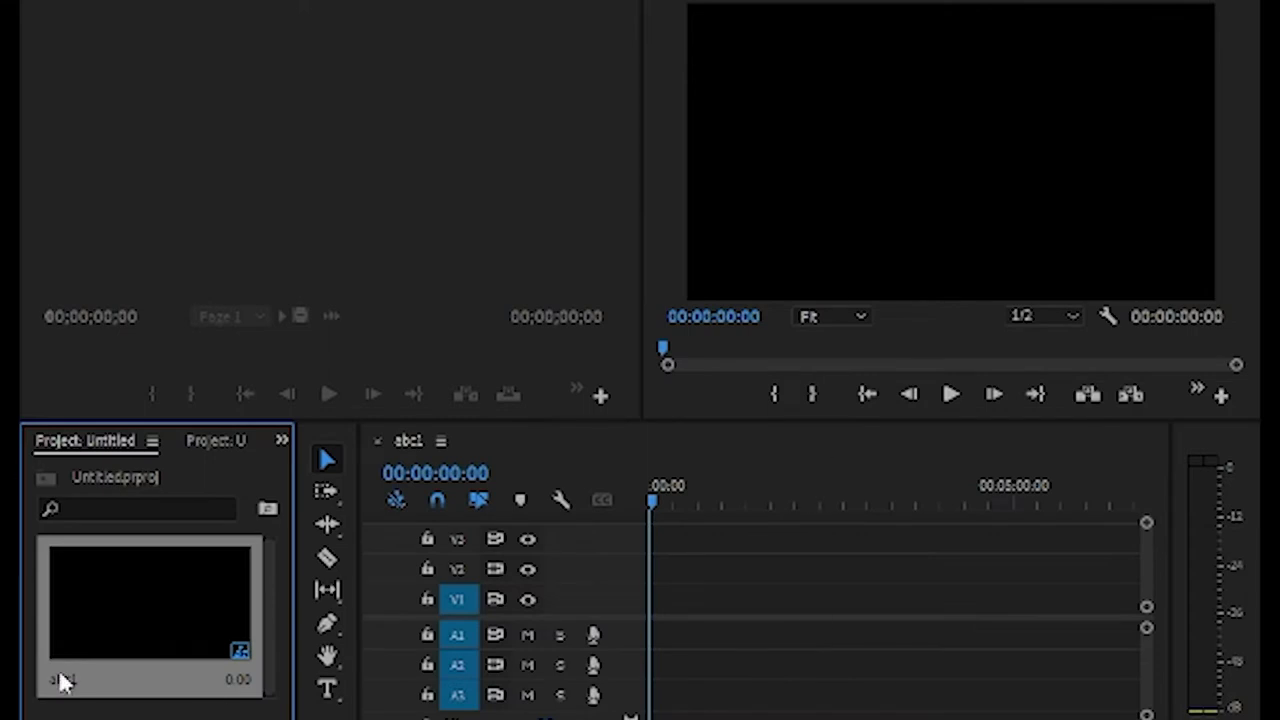
Step: Raise the divider above the Project and abc1 Timeline panels and widen the Project panel
click(205, 172)
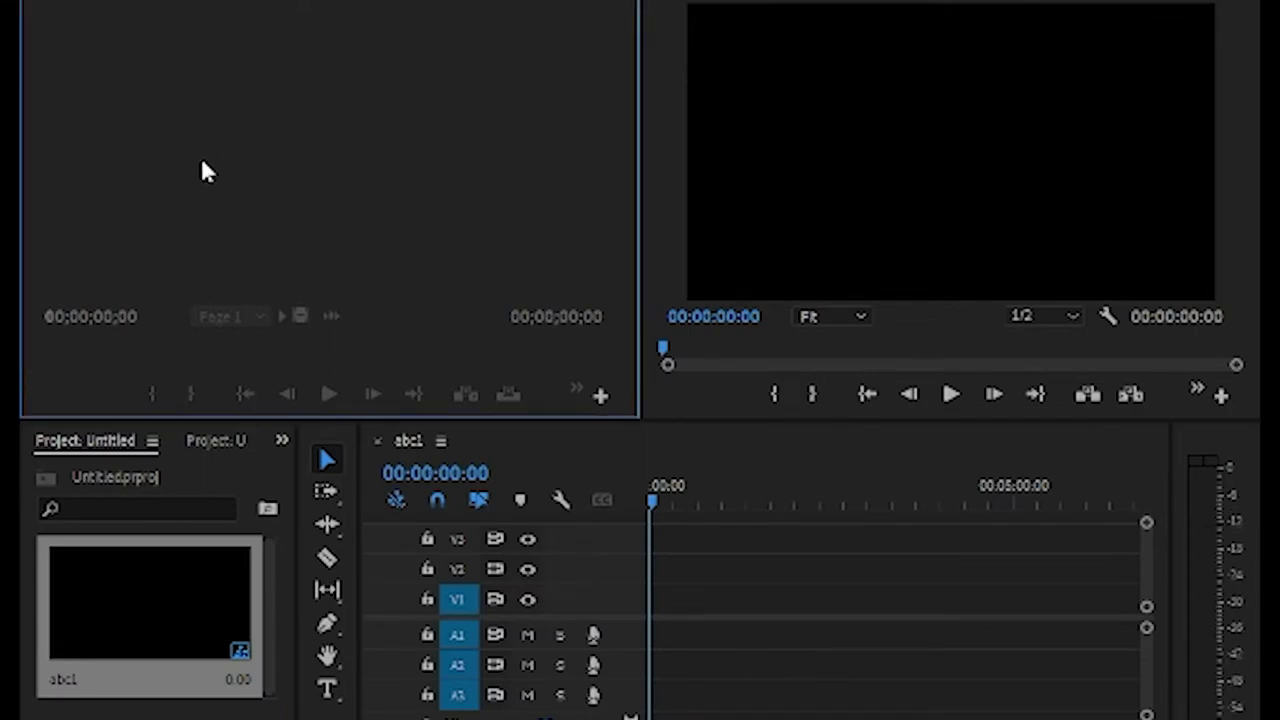
click(1093, 98)
click(775, 545)
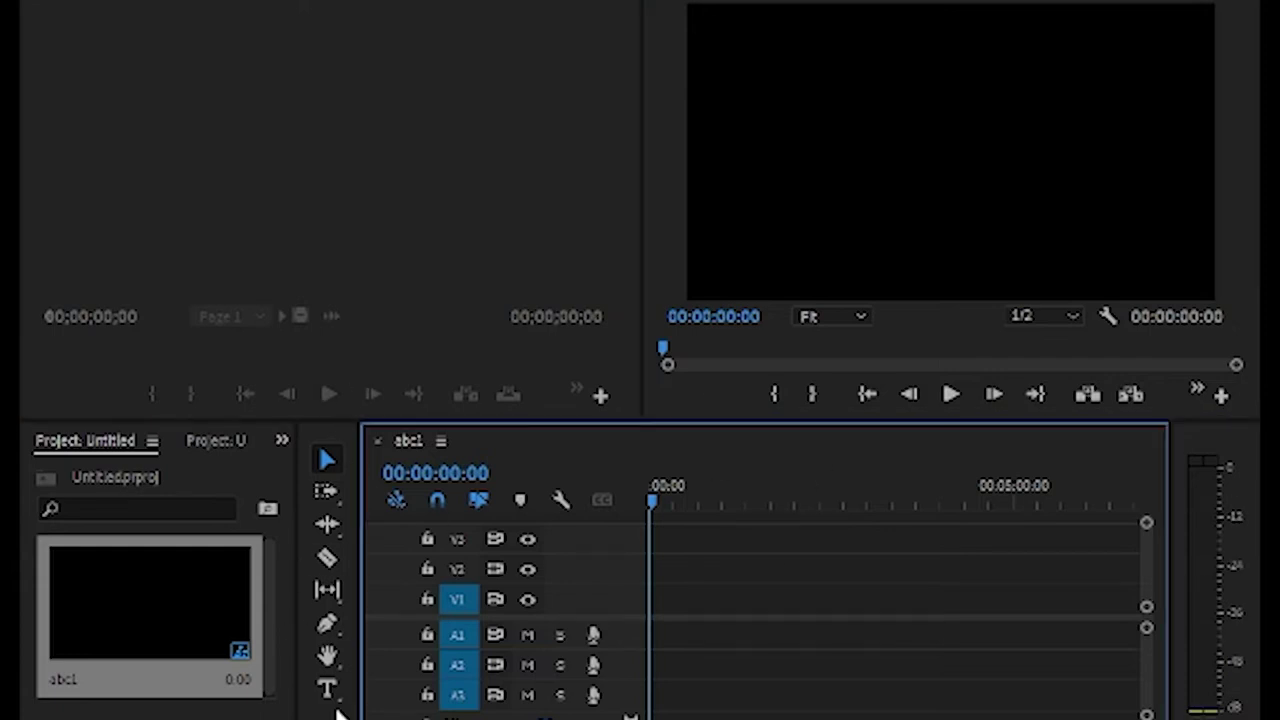
drag(116, 422, 117, 282)
click(113, 670)
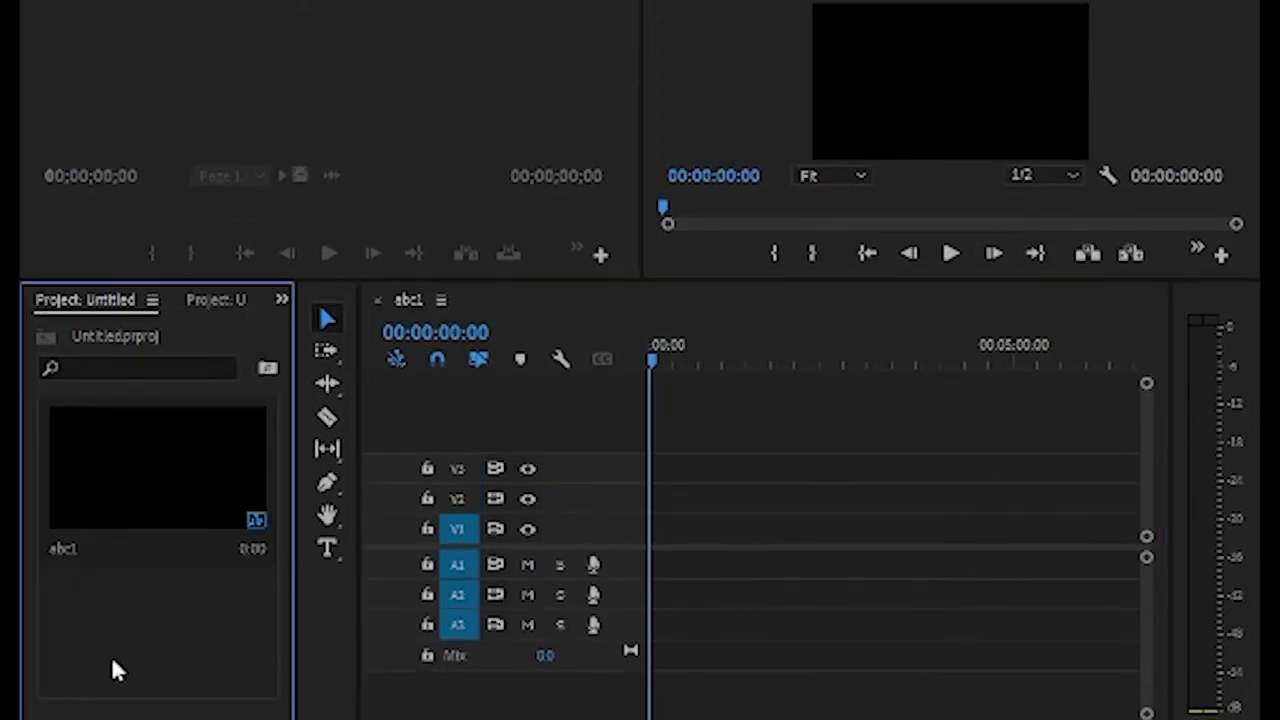
drag(291, 614, 623, 597)
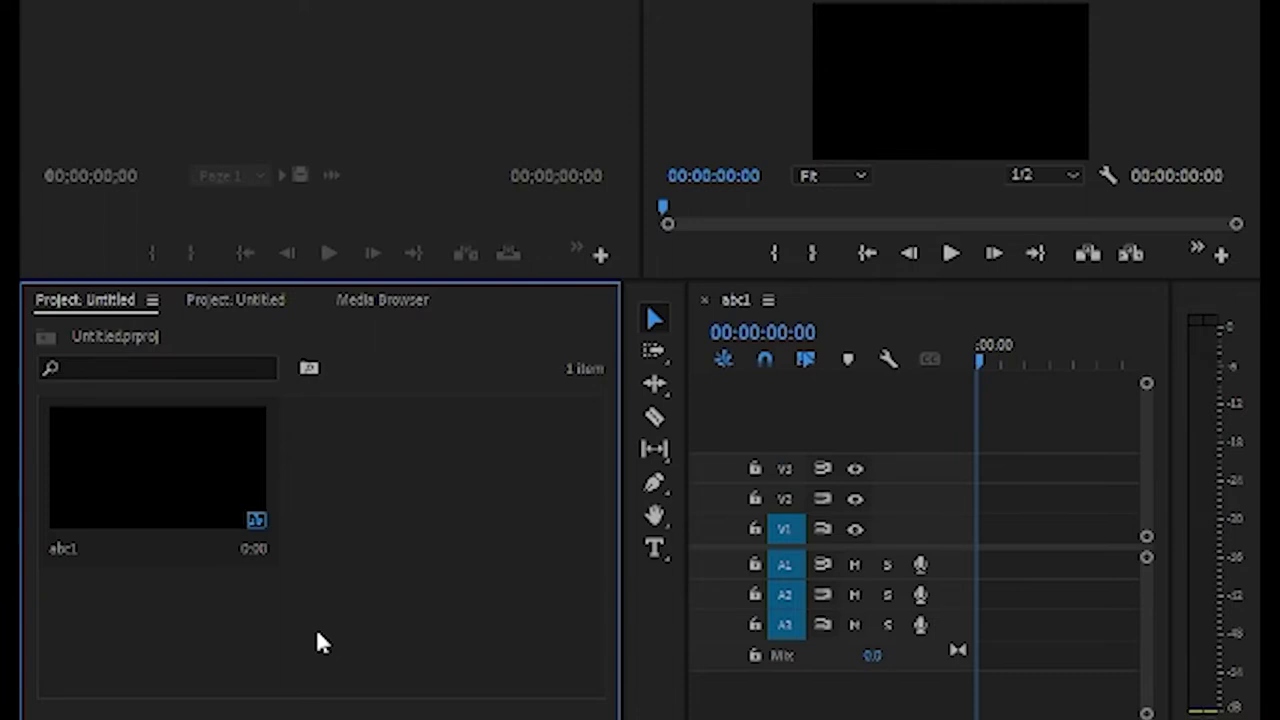
Step: Open the Import dialog from empty Project panel space to bring in the seven horse JPGs
double_click(394, 574)
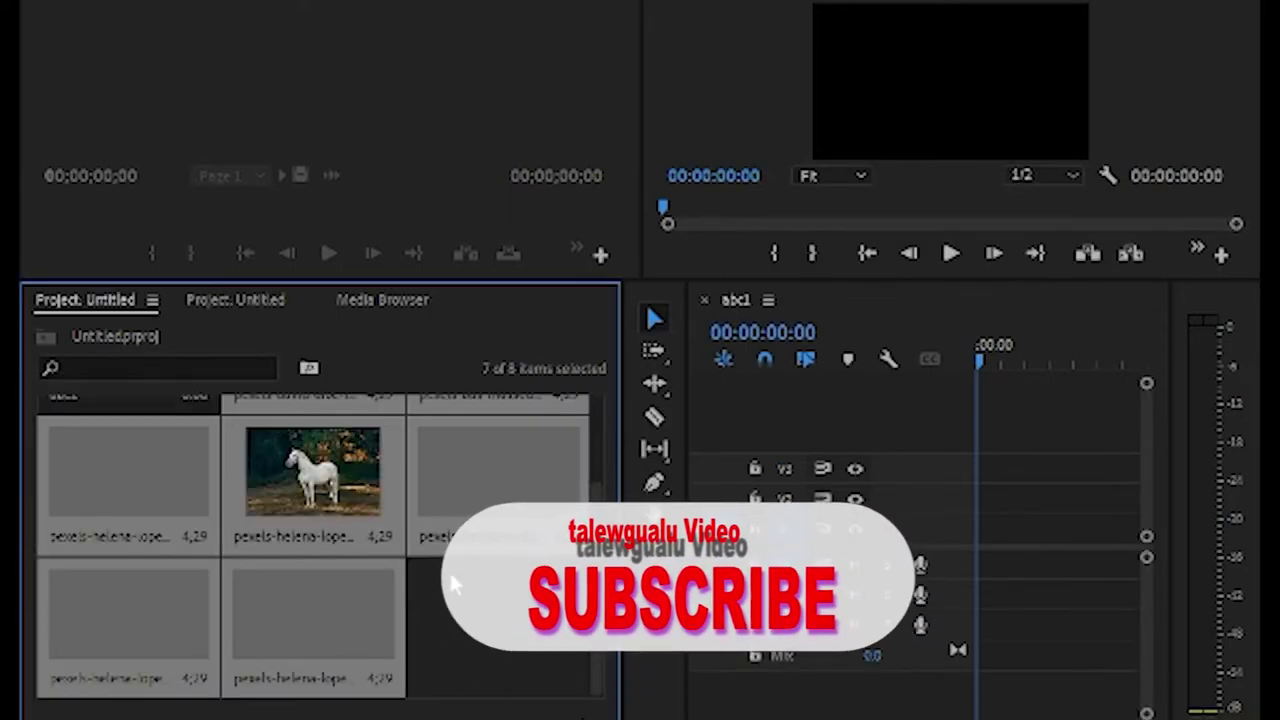
Step: Preview the standing and galloping white horse photos in the Source monitor
double_click(316, 500)
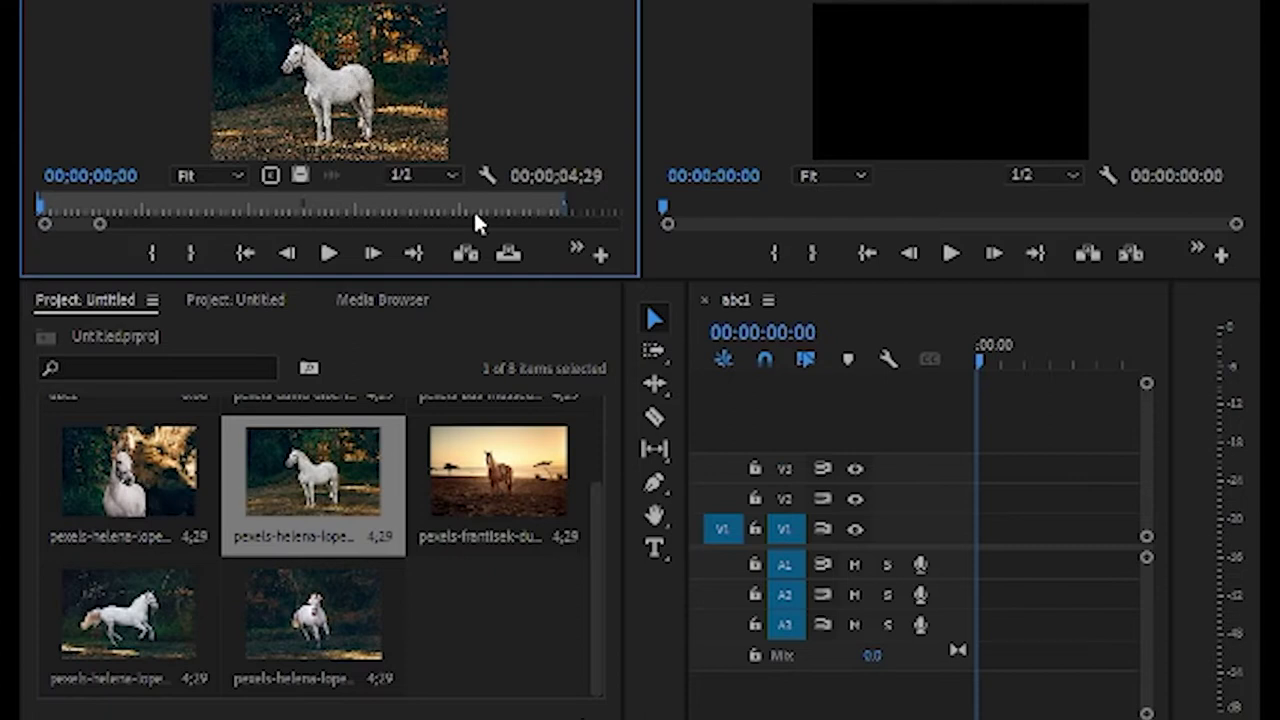
double_click(300, 610)
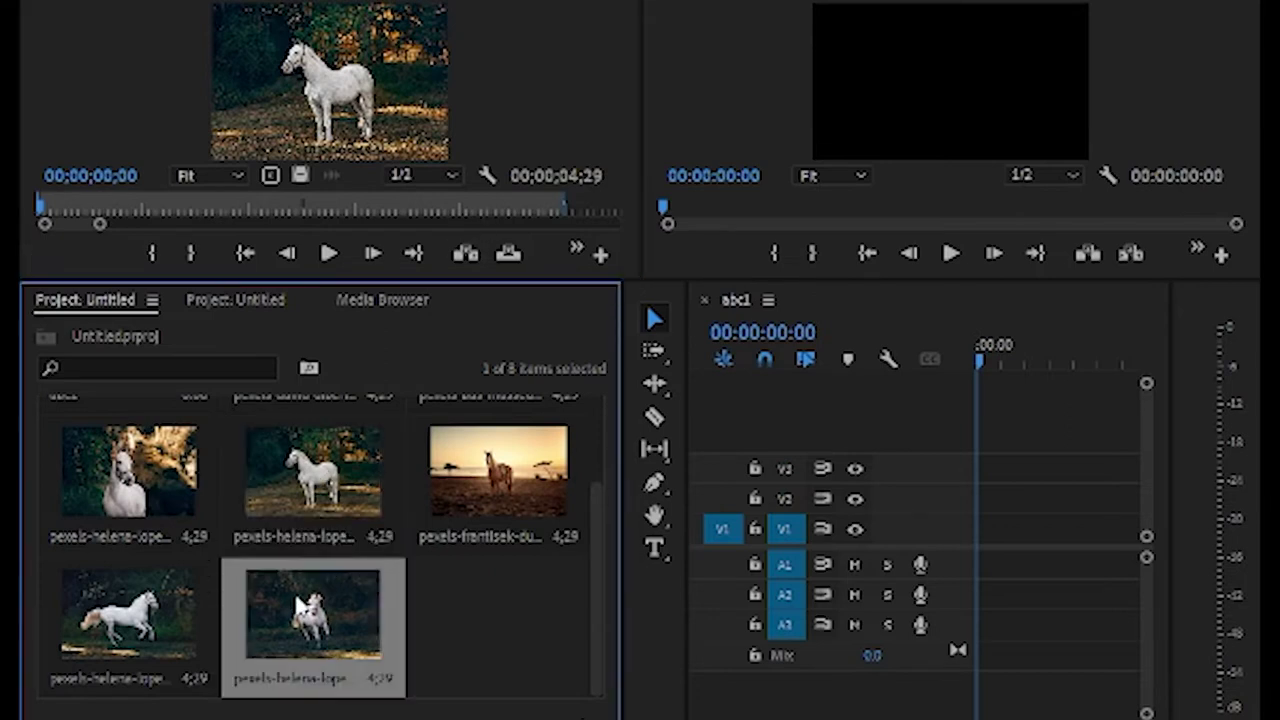
click(491, 631)
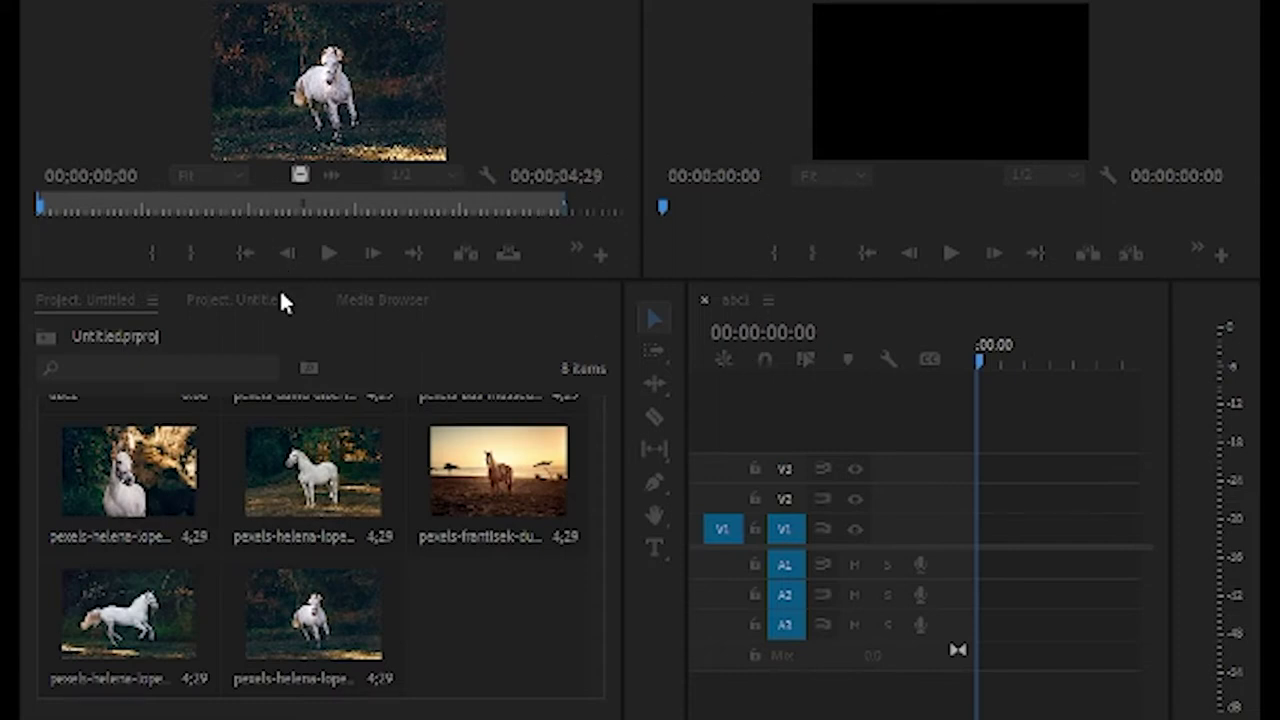
Step: Paste the seven horse video clips, including 2.mp4 and portrate.mp4, into the Project panel
click(538, 550)
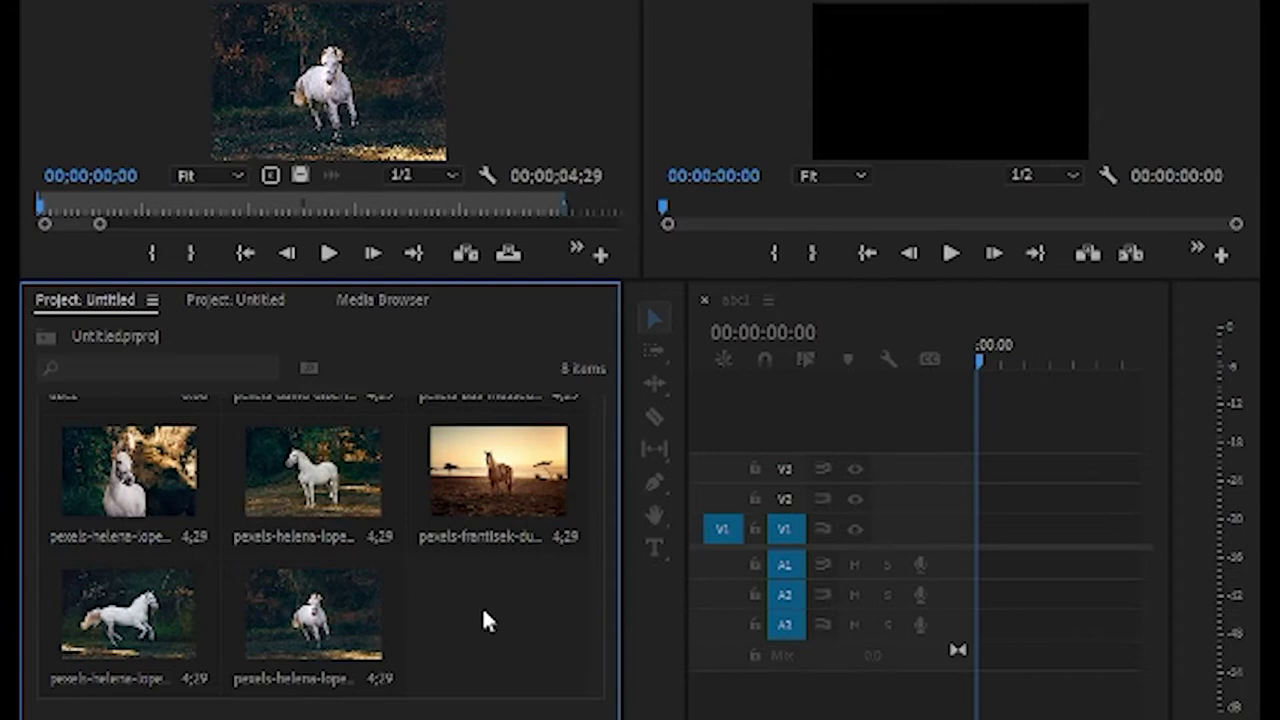
key(ctrl+v)
scroll(486, 610, up, 2)
scroll(484, 605, down, 3)
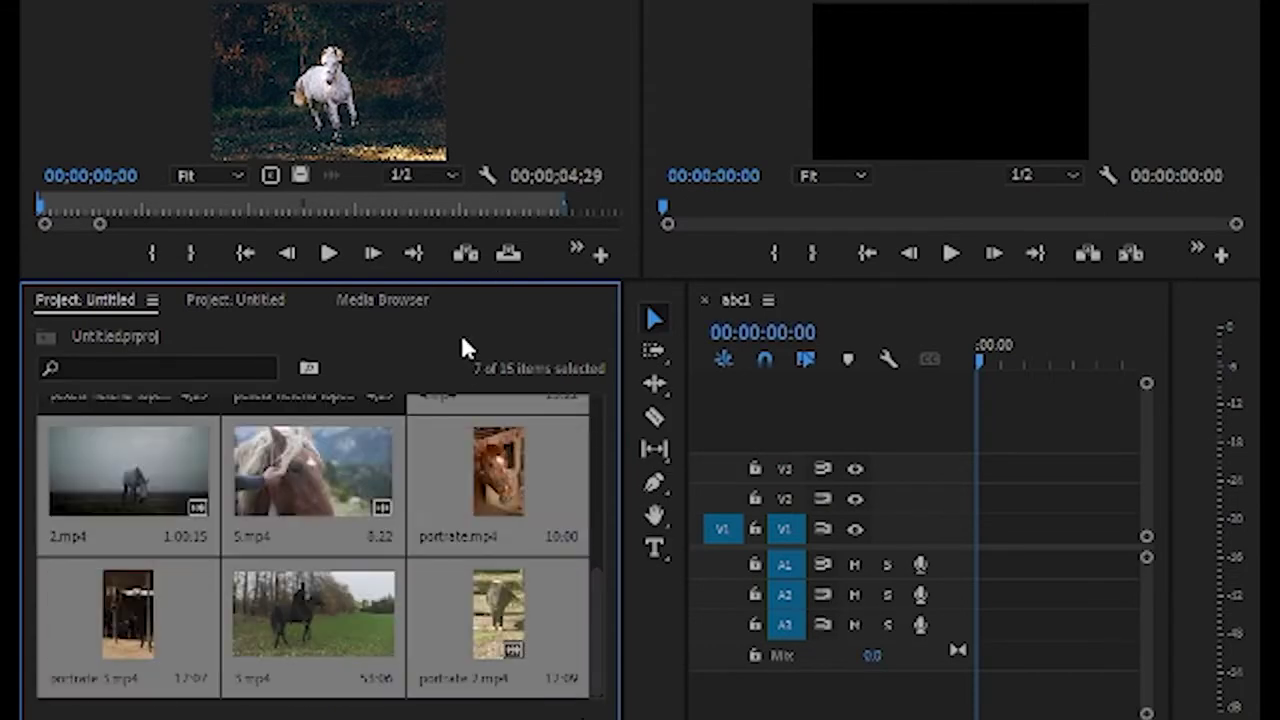
Step: Maximize the Project panel in Icon view and enlarge the horse clip and photo thumbnails
key(grave)
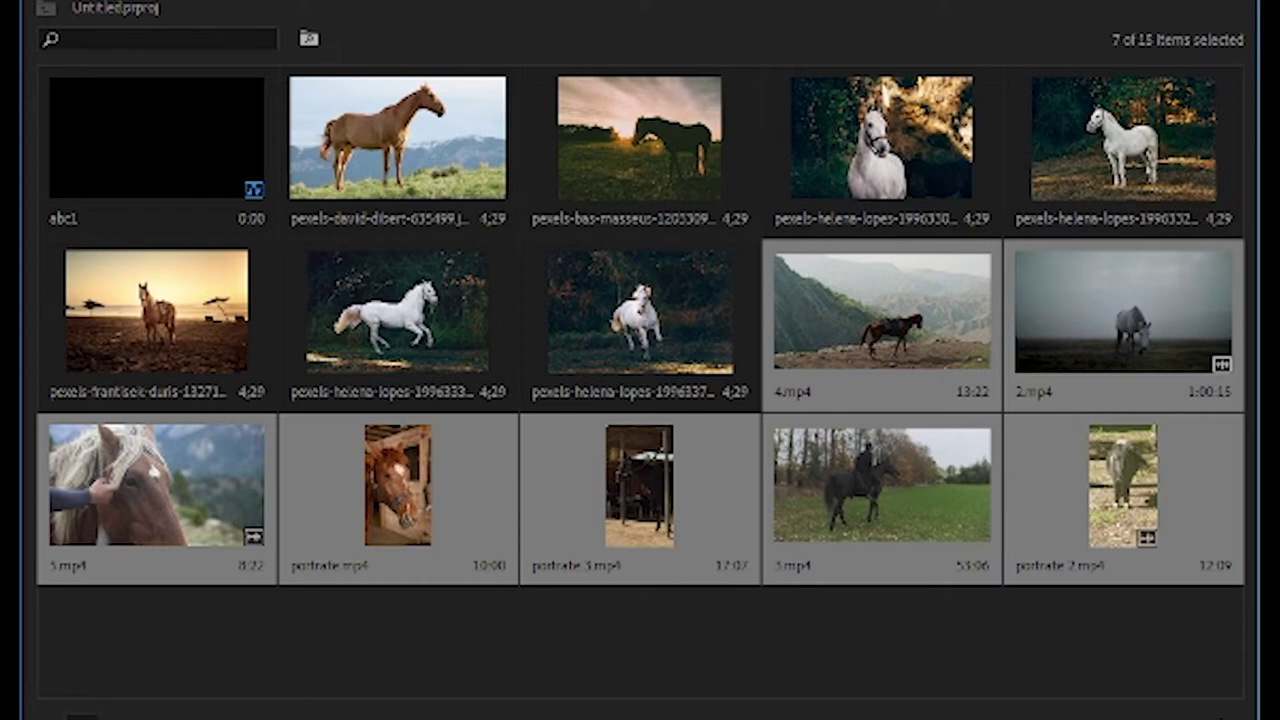
click(72, 714)
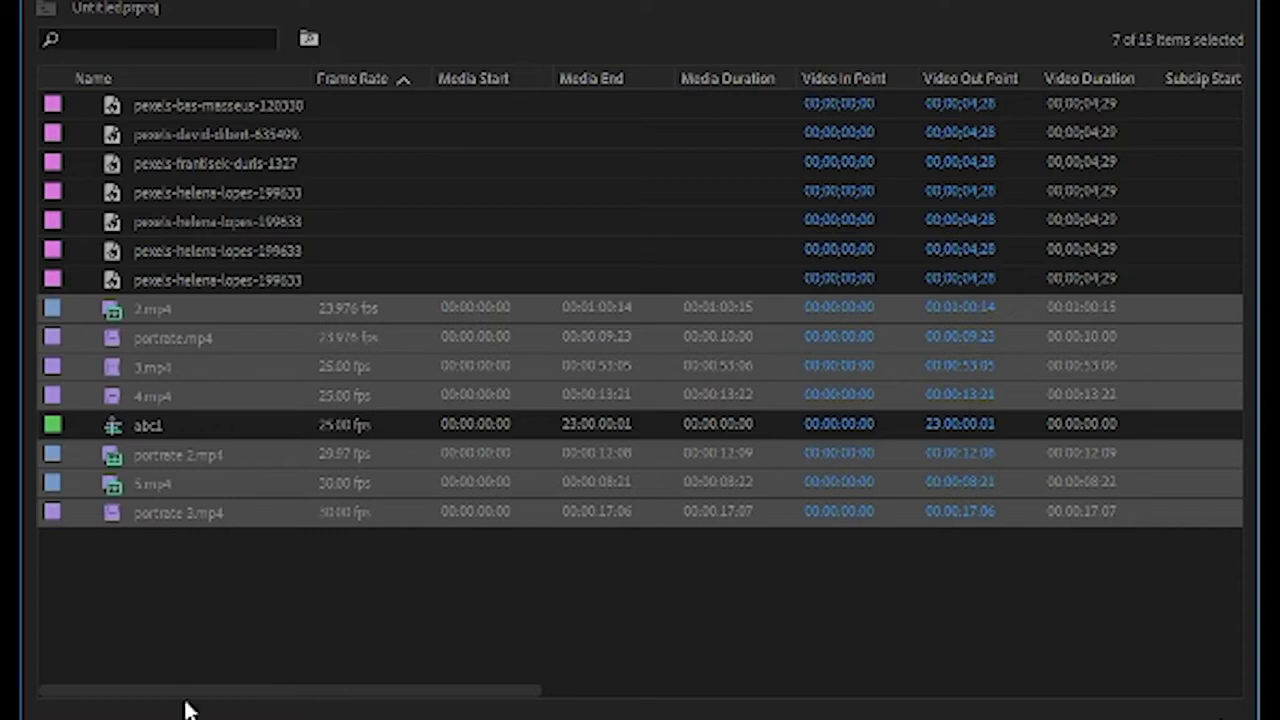
click(104, 713)
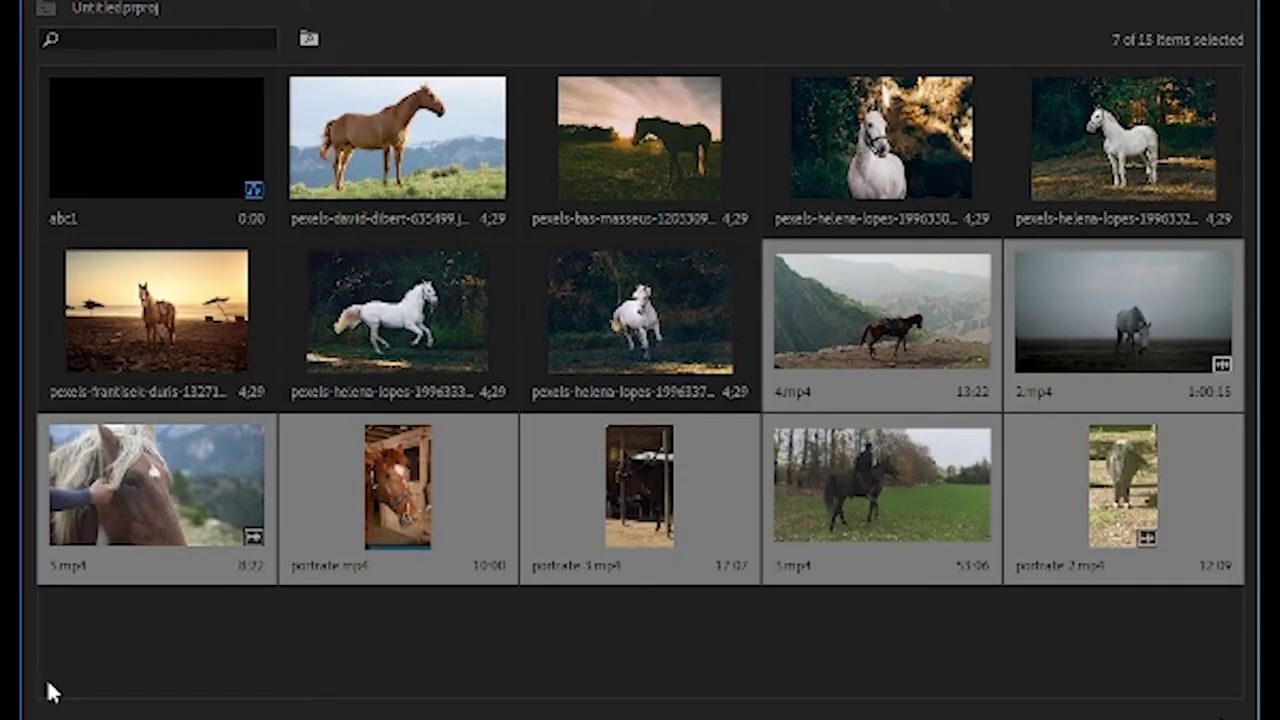
click(155, 712)
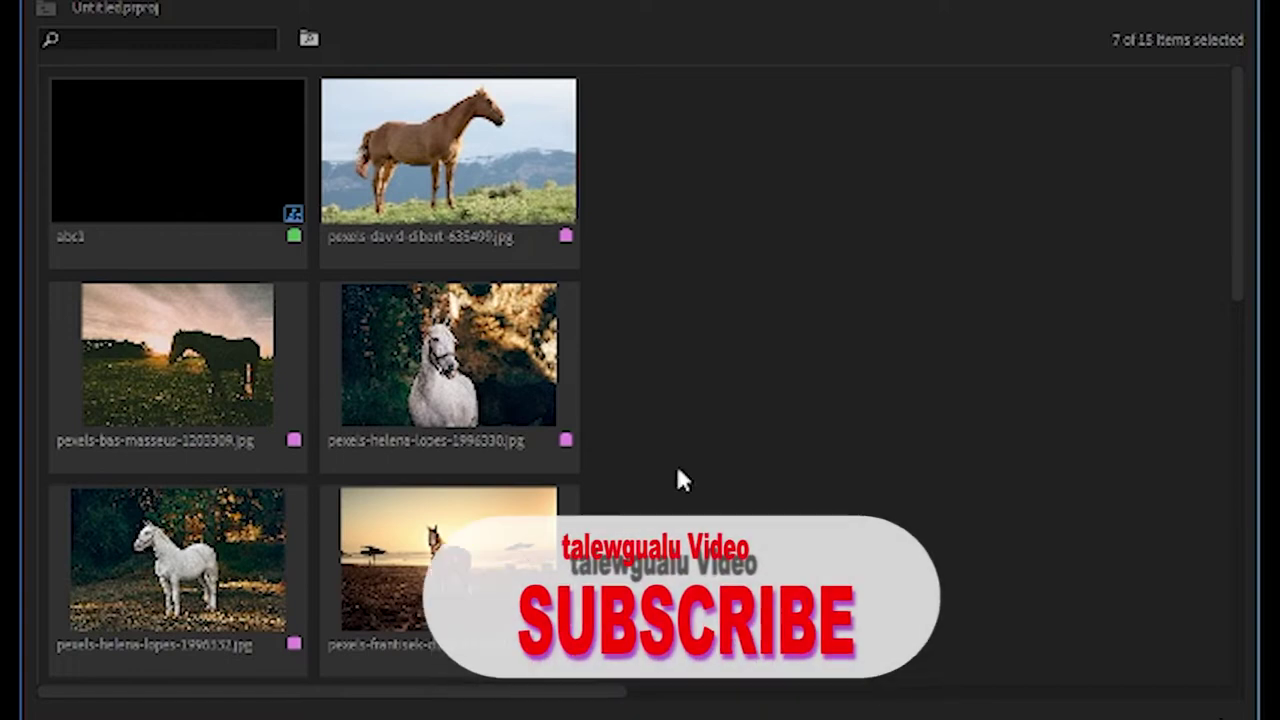
mouse_move(270, 715)
mouse_down()
mouse_move(240, 715)
mouse_move(300, 715)
mouse_move(157, 715)
mouse_move(277, 716)
mouse_up()
scroll(279, 309, up, 3)
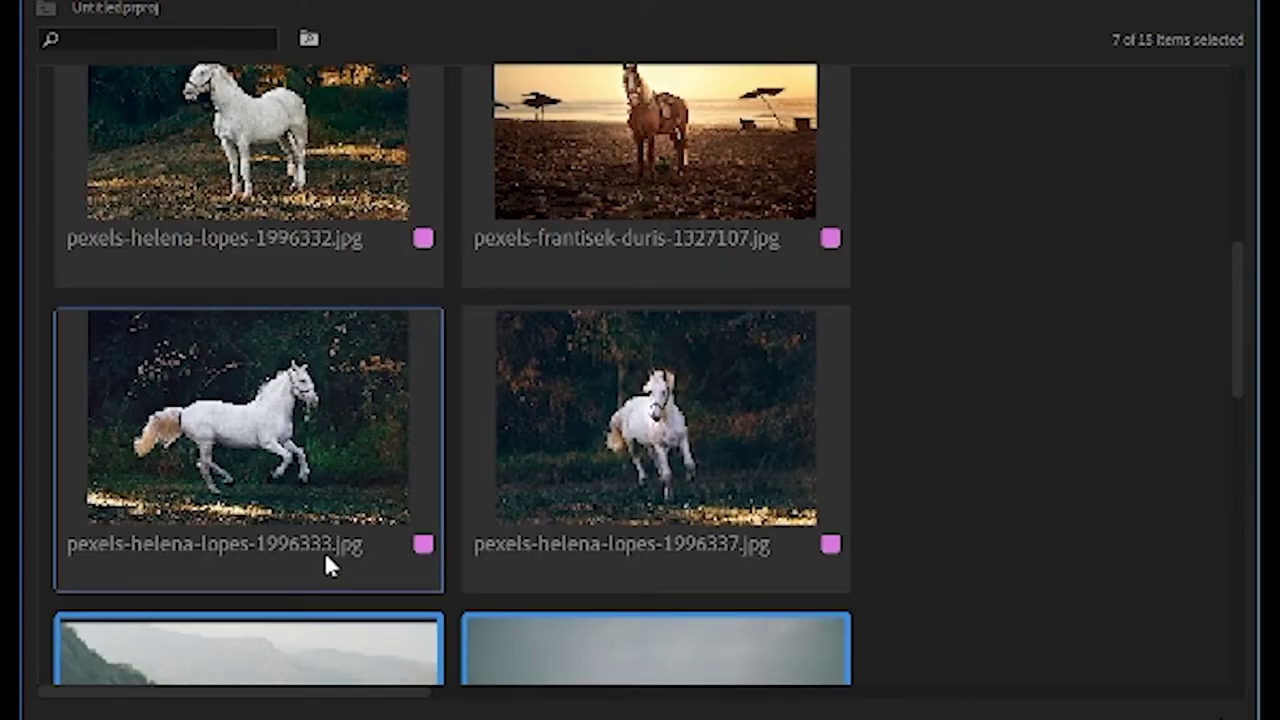
scroll(446, 555, down, 4)
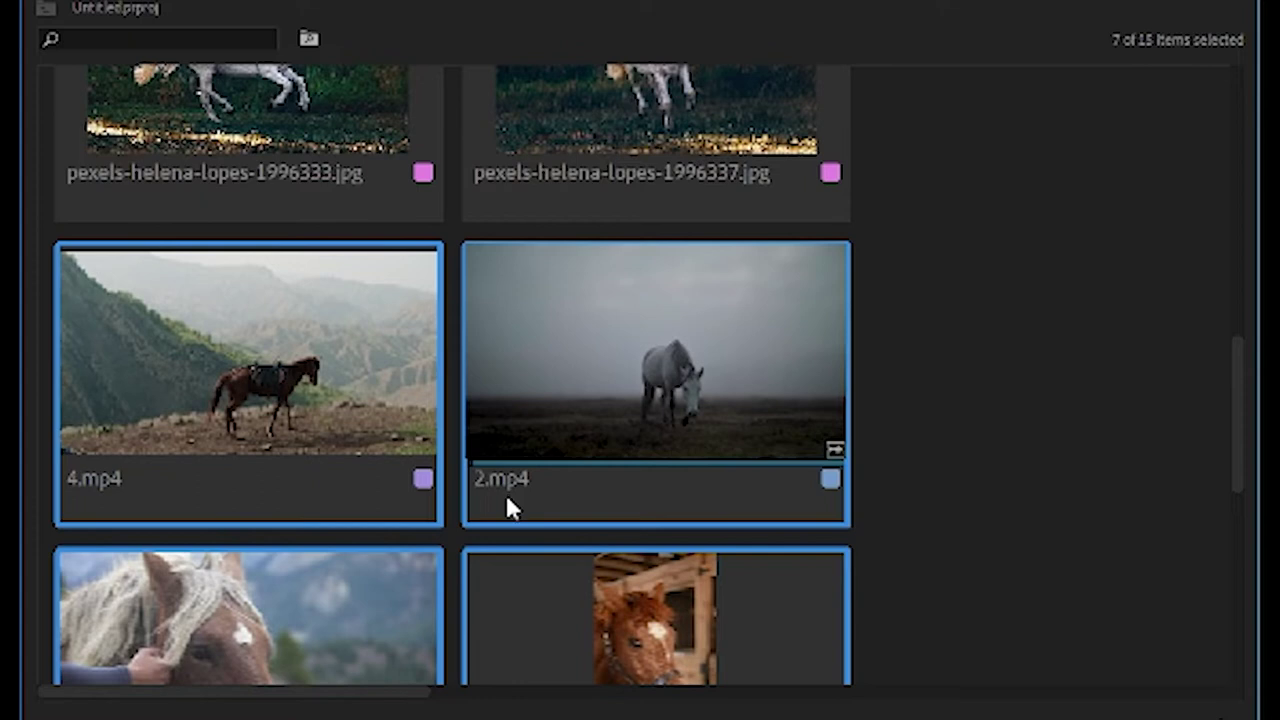
scroll(450, 490, down, 4)
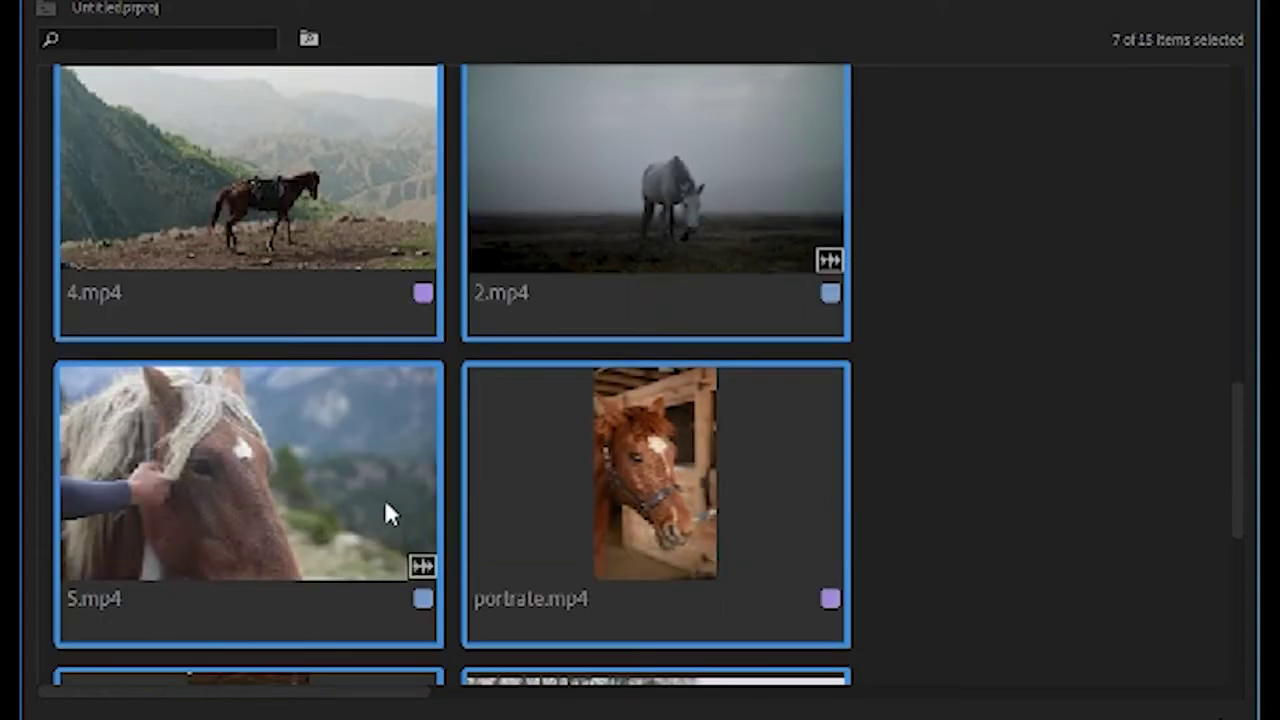
scroll(322, 365, up, 3)
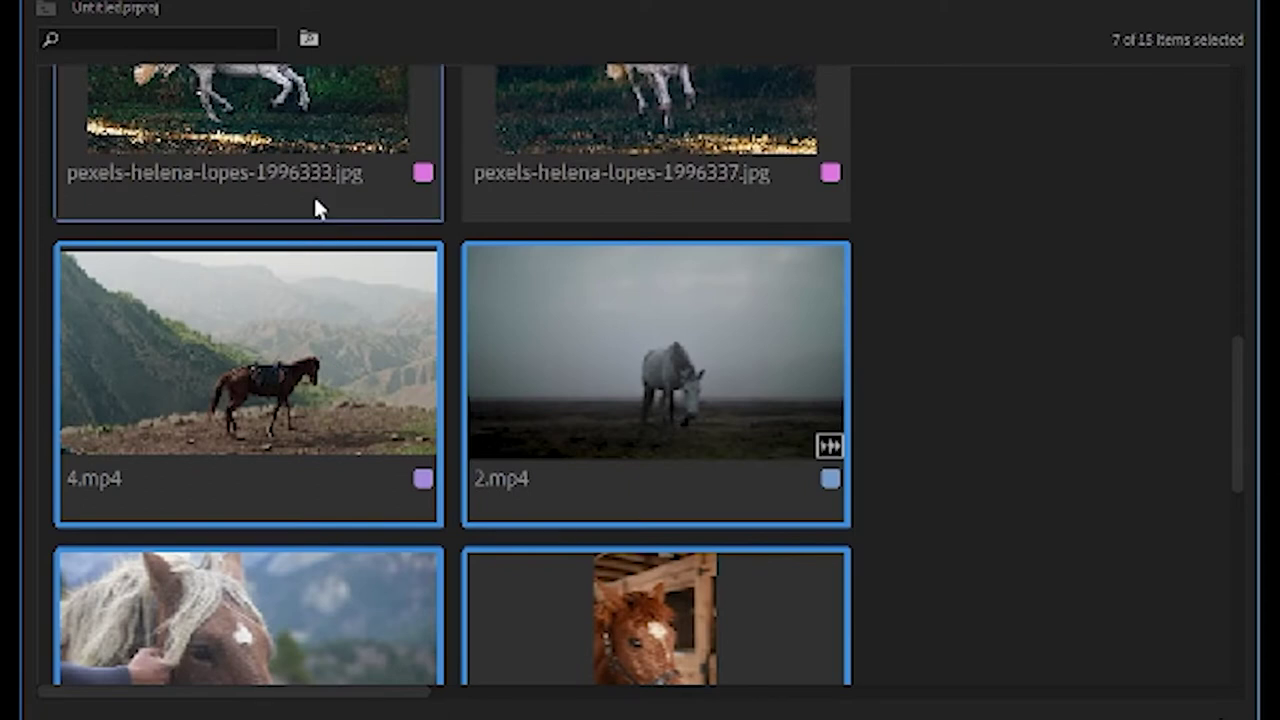
Step: Preview the 4.mp4 mountain horse clip and the pexels-helena-lopes-1996333.jpg photo
scroll(306, 537, down, 1)
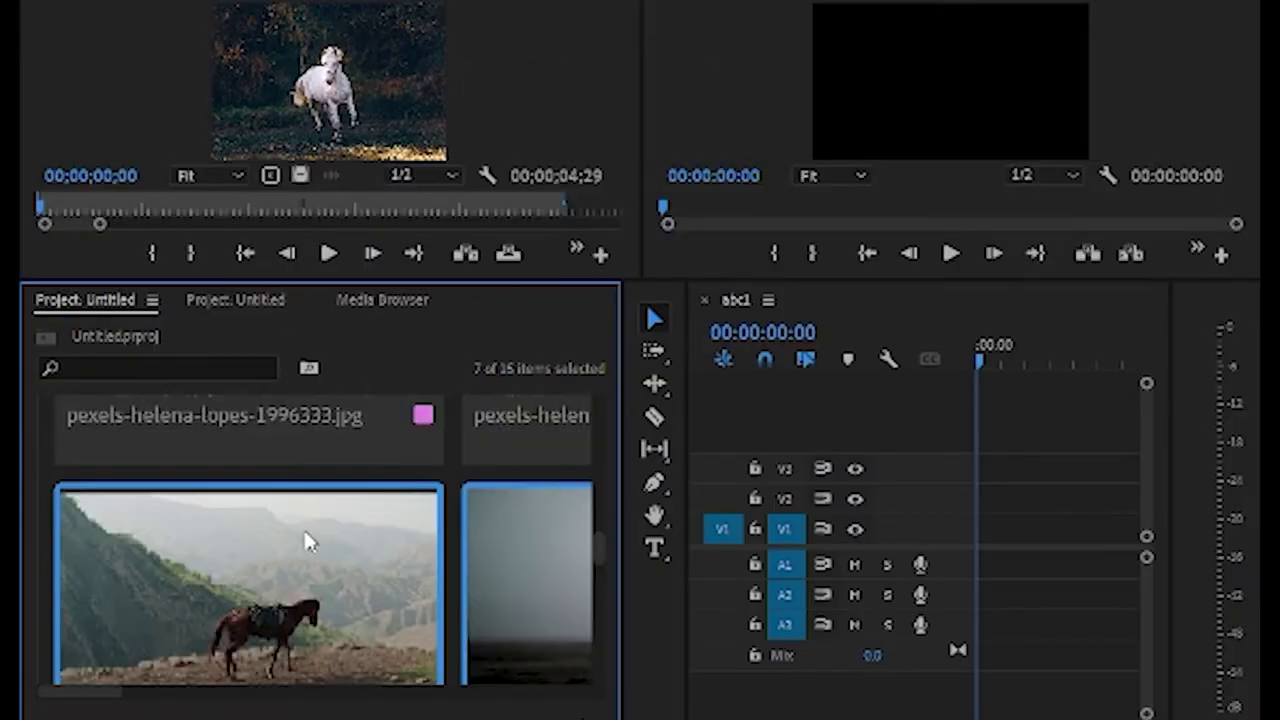
double_click(306, 596)
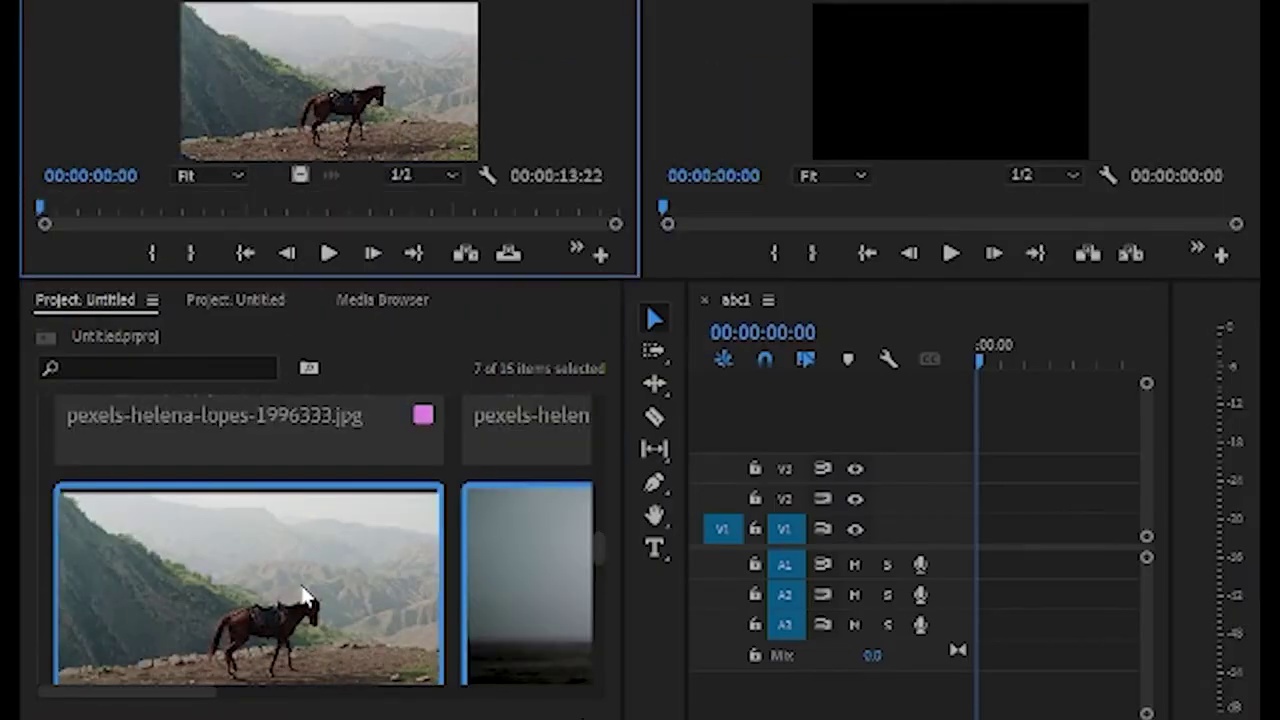
click(330, 253)
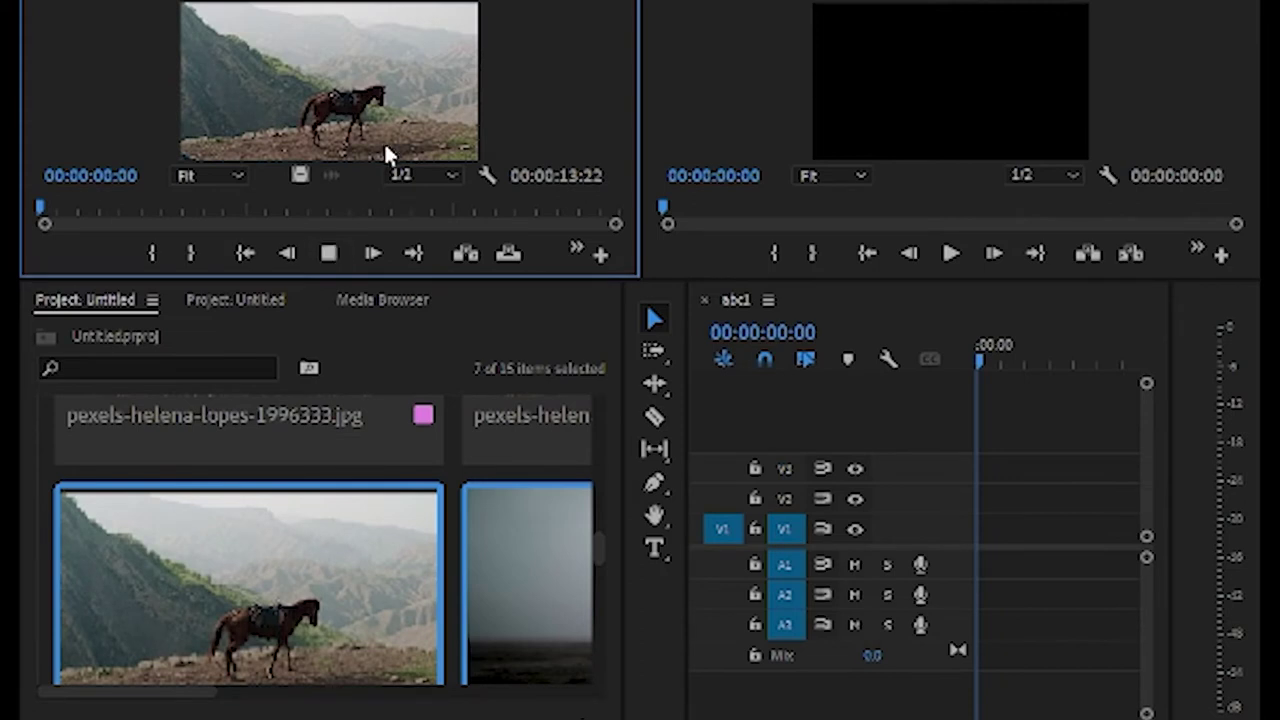
scroll(243, 552, up, 1)
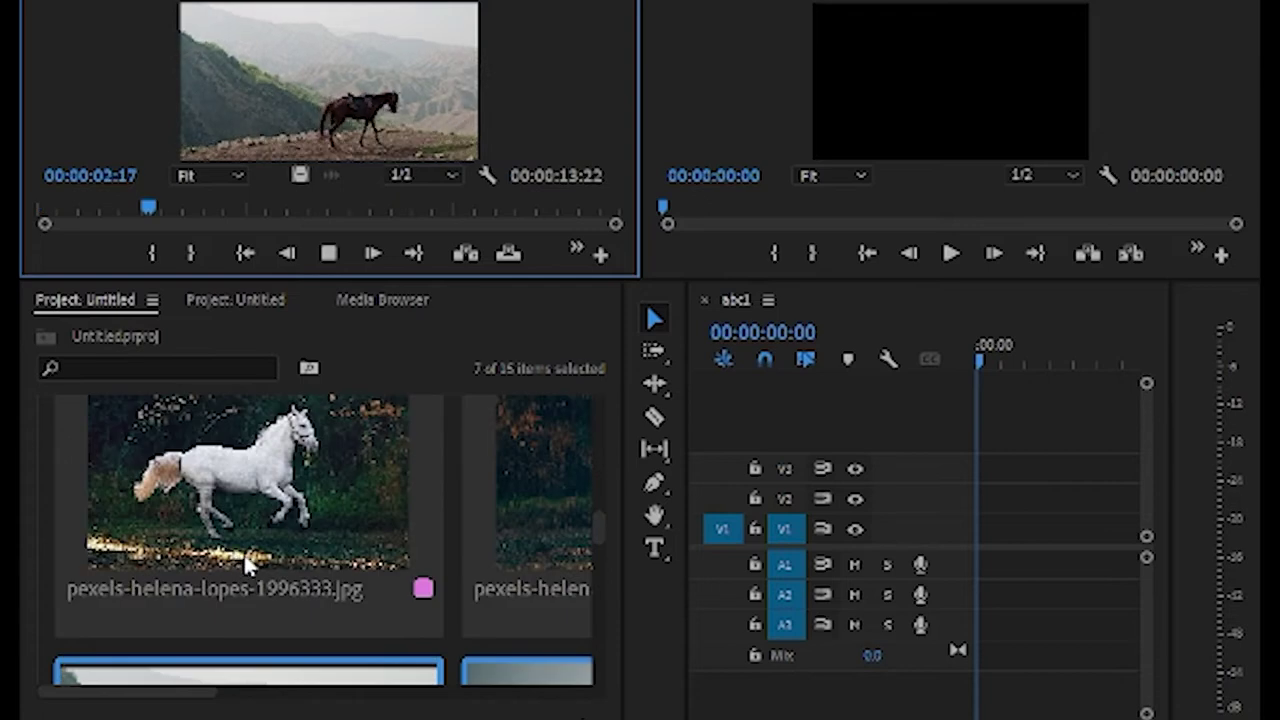
double_click(243, 552)
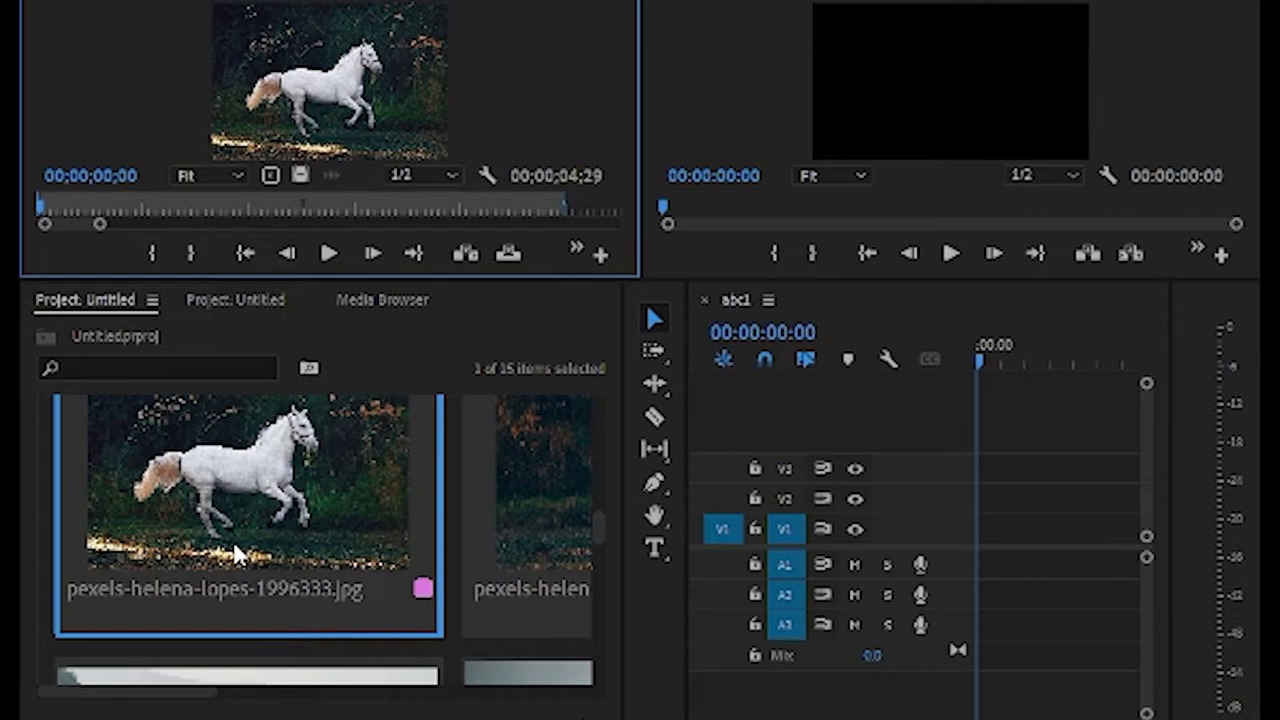
Step: Scroll the Project panel down to the portrate 3.mp4 and 3.mp4 clips
click(288, 524)
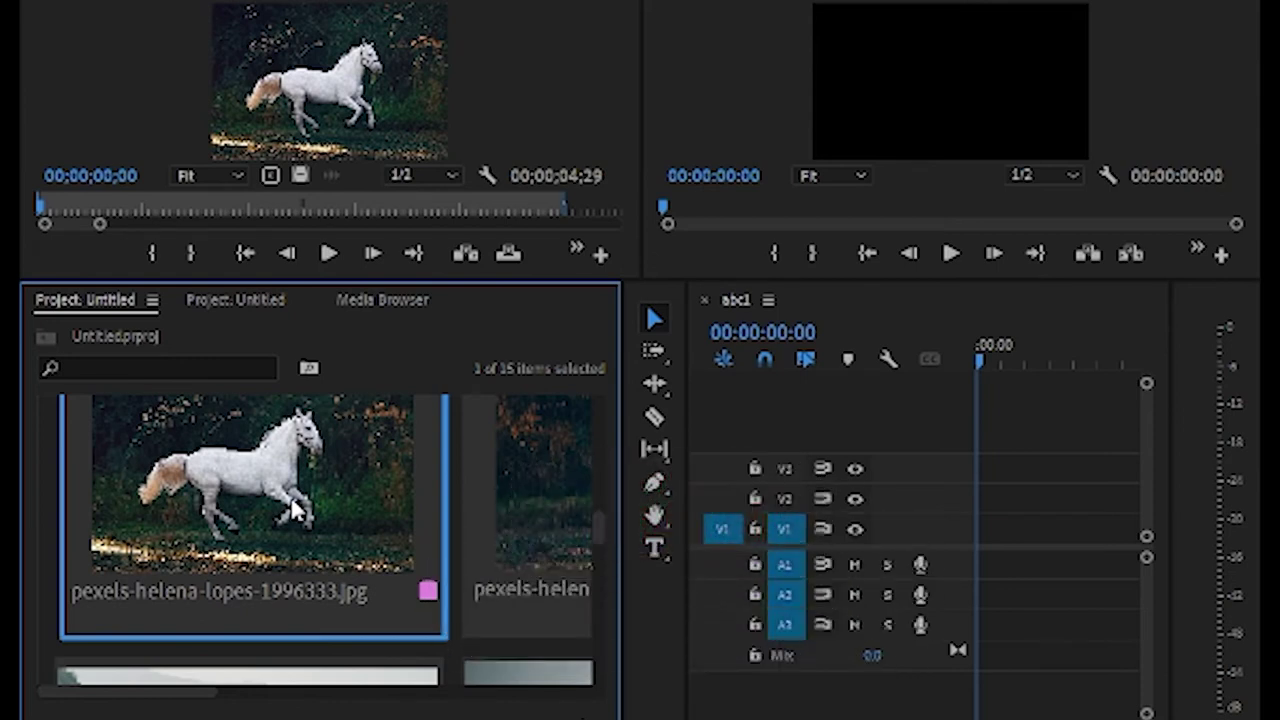
scroll(293, 510, down, 5)
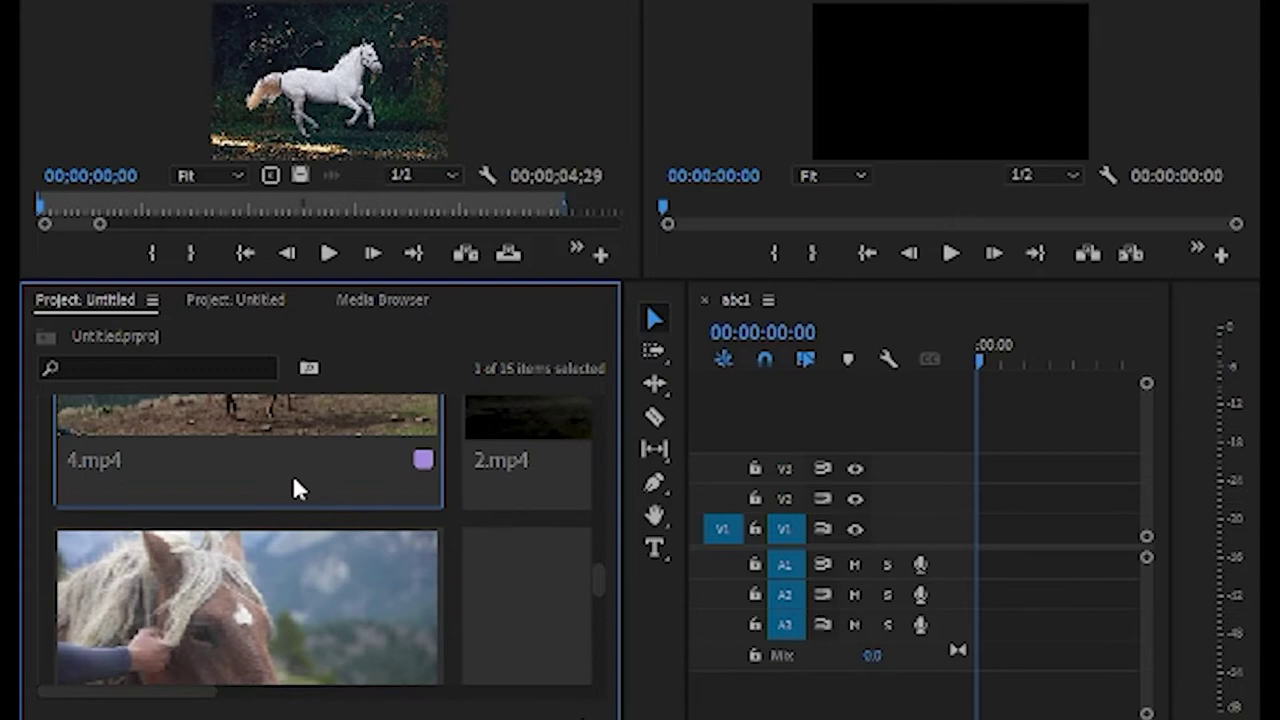
scroll(293, 478, down, 2)
scroll(296, 483, down, 3)
scroll(296, 483, up, 2)
Step: Load portrate 3.mp4 into the Source Monitor to preview the 00:00:17:07 portrait clip, then deselect
double_click(307, 412)
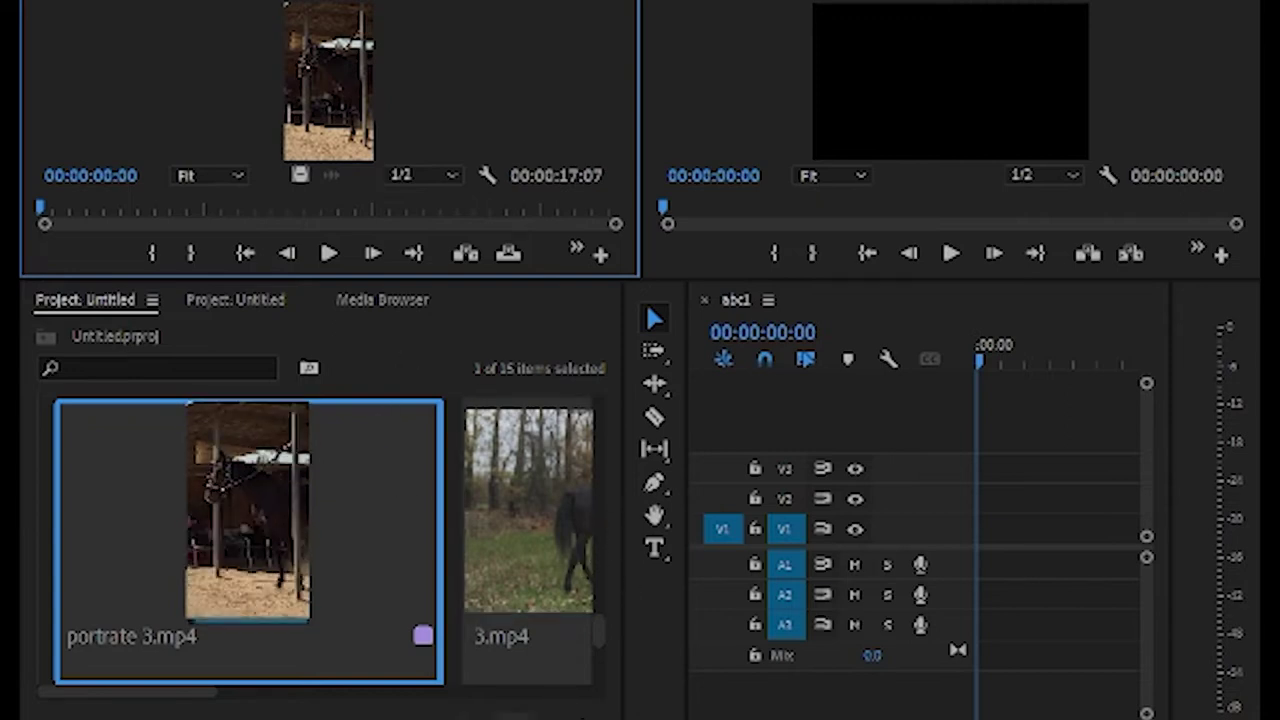
scroll(377, 463, down, 3)
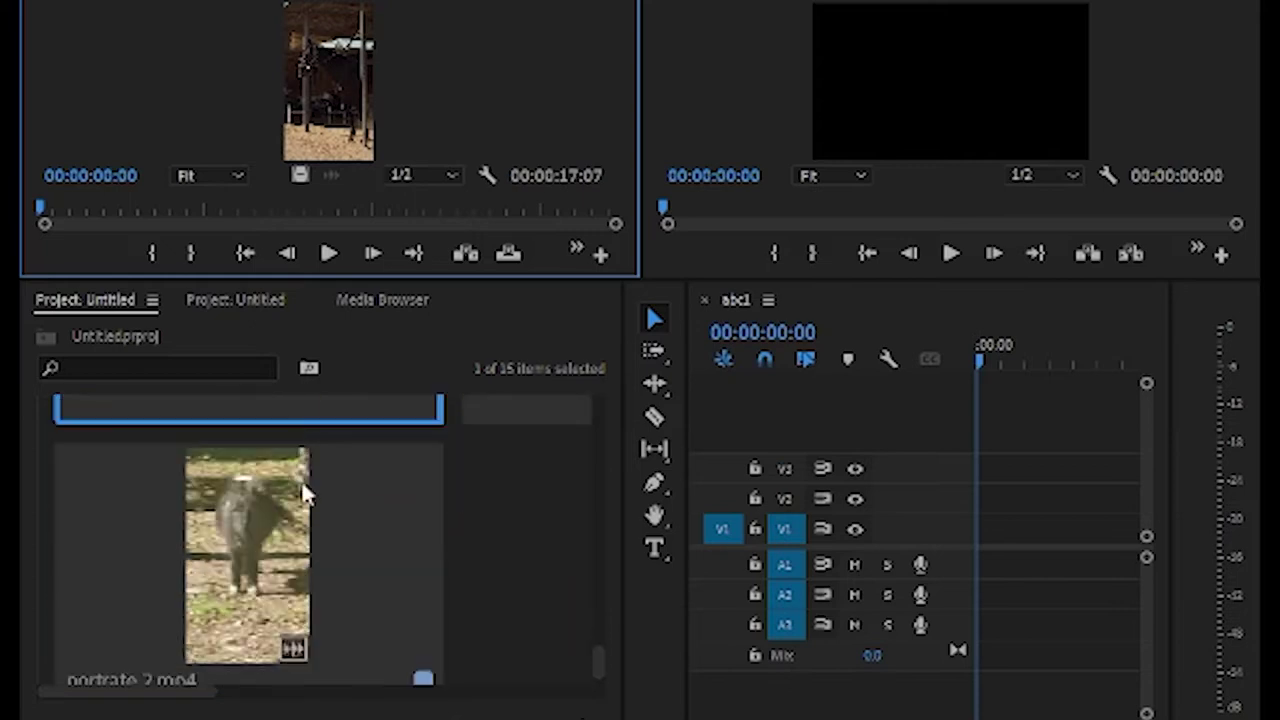
scroll(430, 543, down, 10)
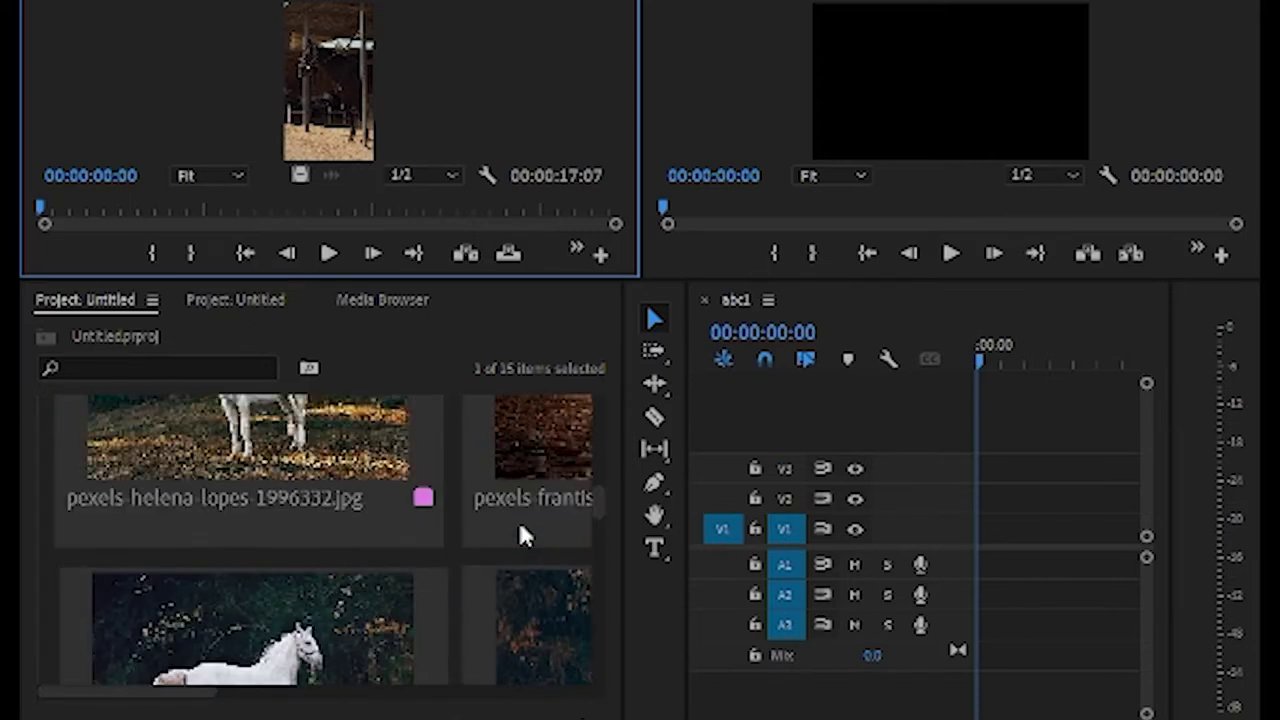
scroll(530, 560, down, 10)
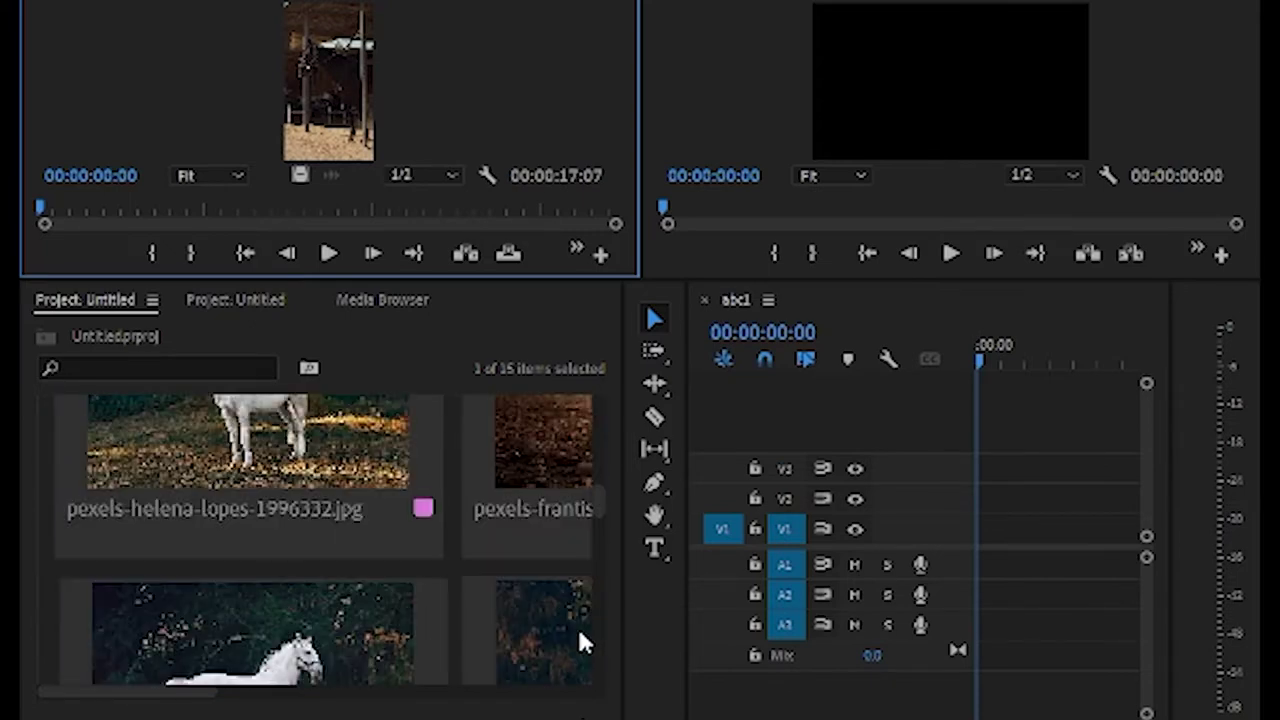
scroll(565, 656, down, 3)
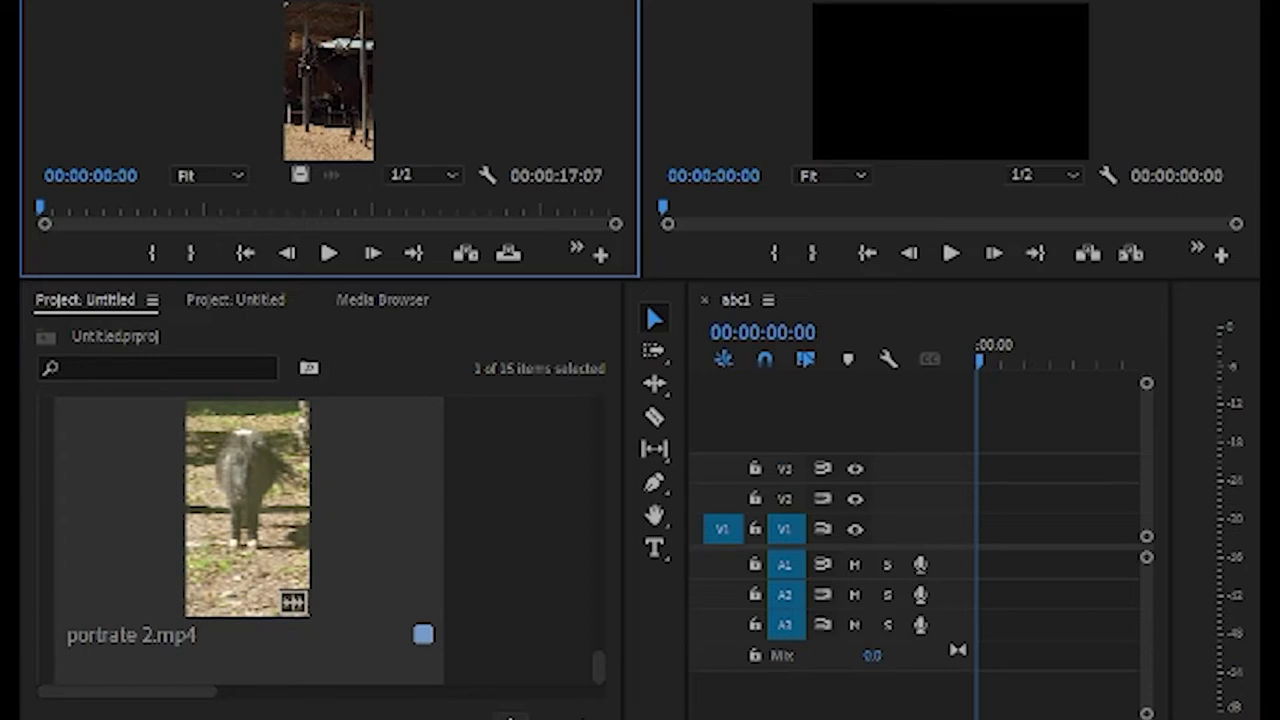
click(493, 591)
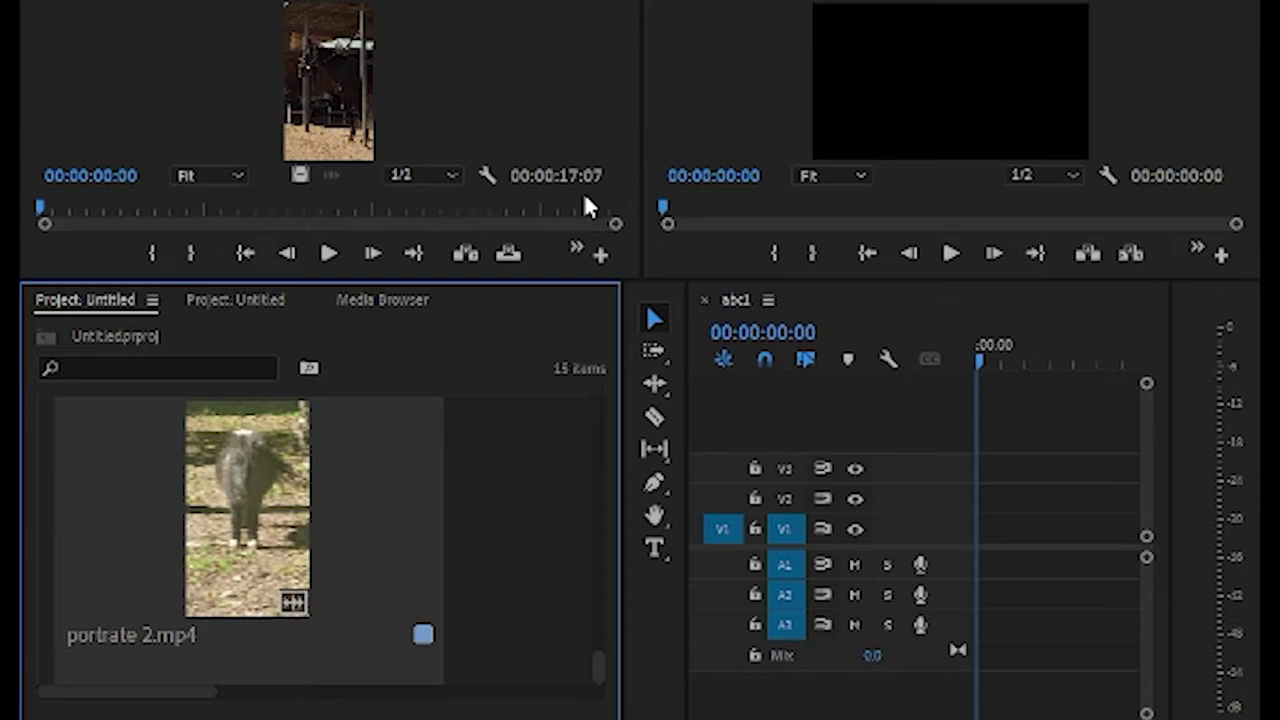
Step: Create a new bin named 'pictures', bringing the project to 16 items
key(ctrl+slash)
scroll(499, 600, down, 3)
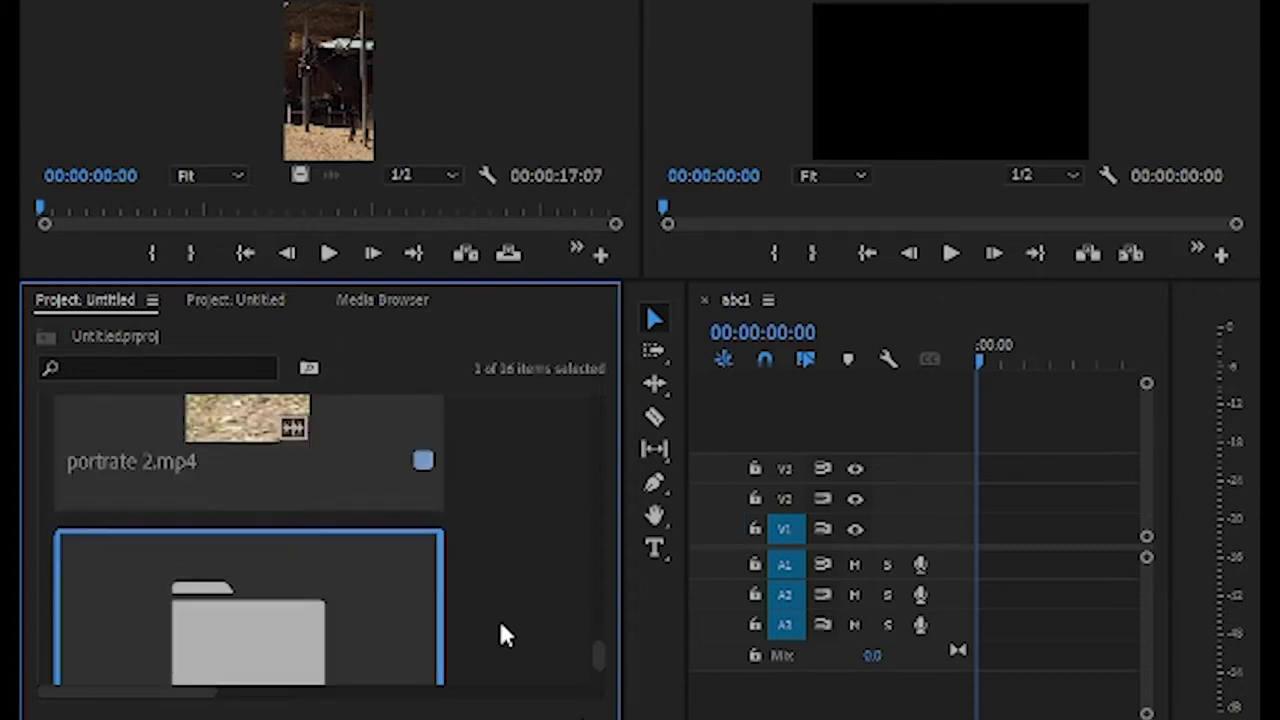
scroll(503, 635, down, 2)
text(pictures)
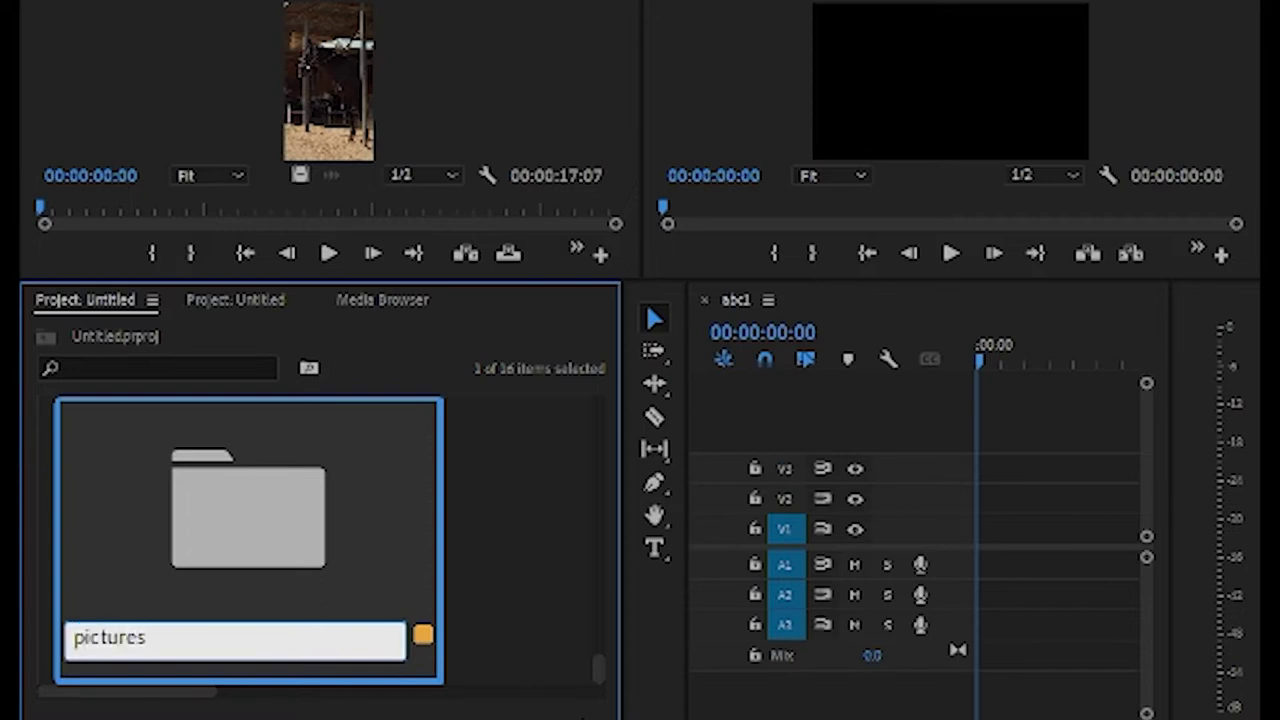
click(455, 535)
scroll(480, 550, up, 5)
scroll(479, 538, up, 10)
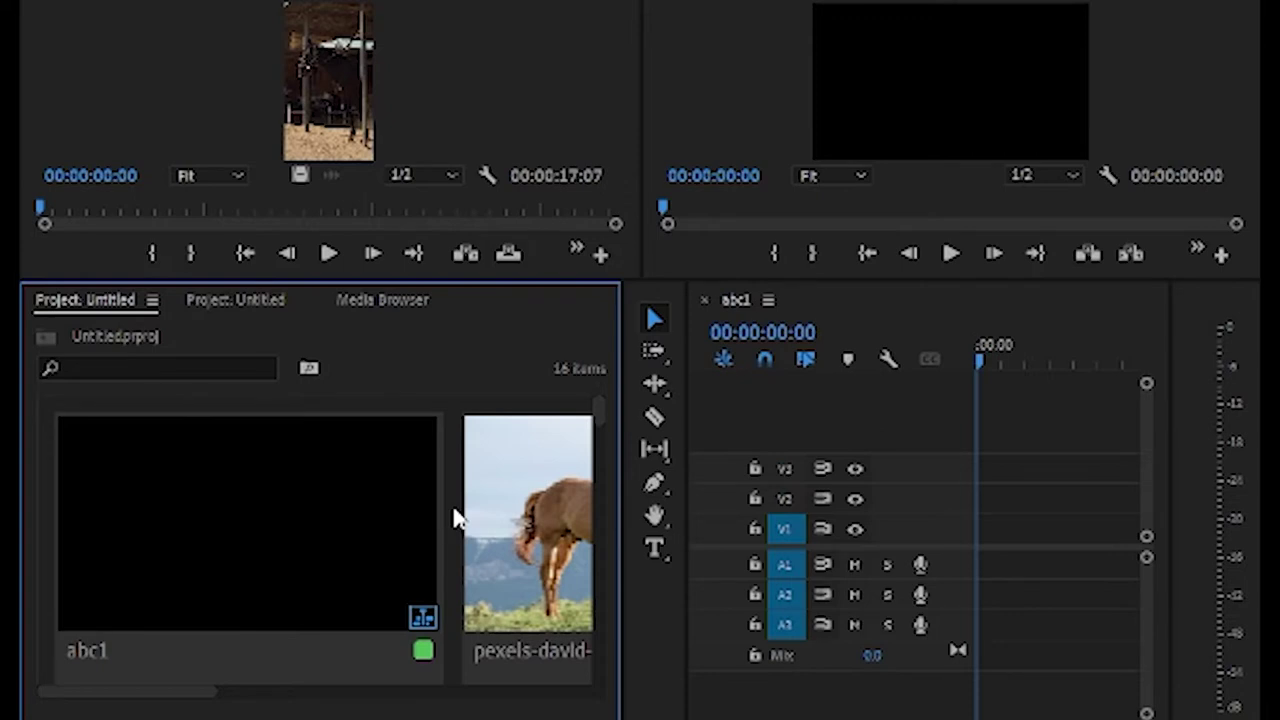
Step: Maximize the Project panel, shrink the thumbnails and switch to List View
key(grave)
click(210, 662)
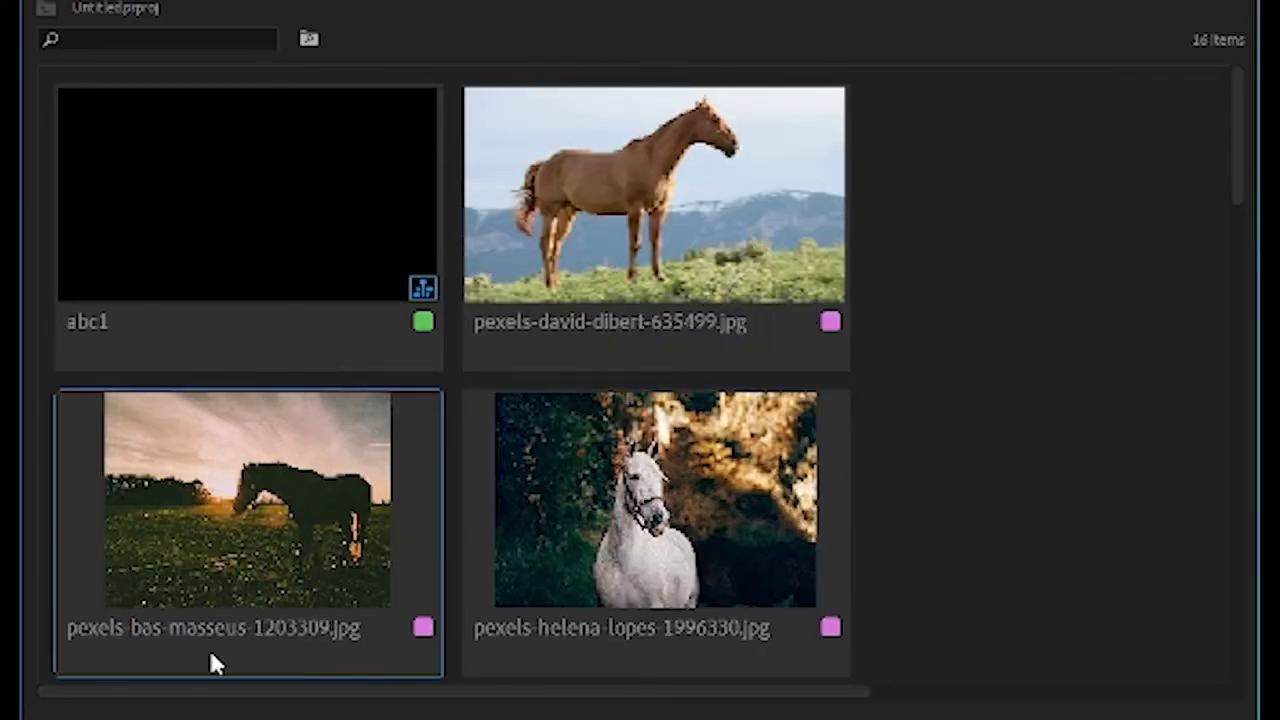
drag(122, 717, 76, 714)
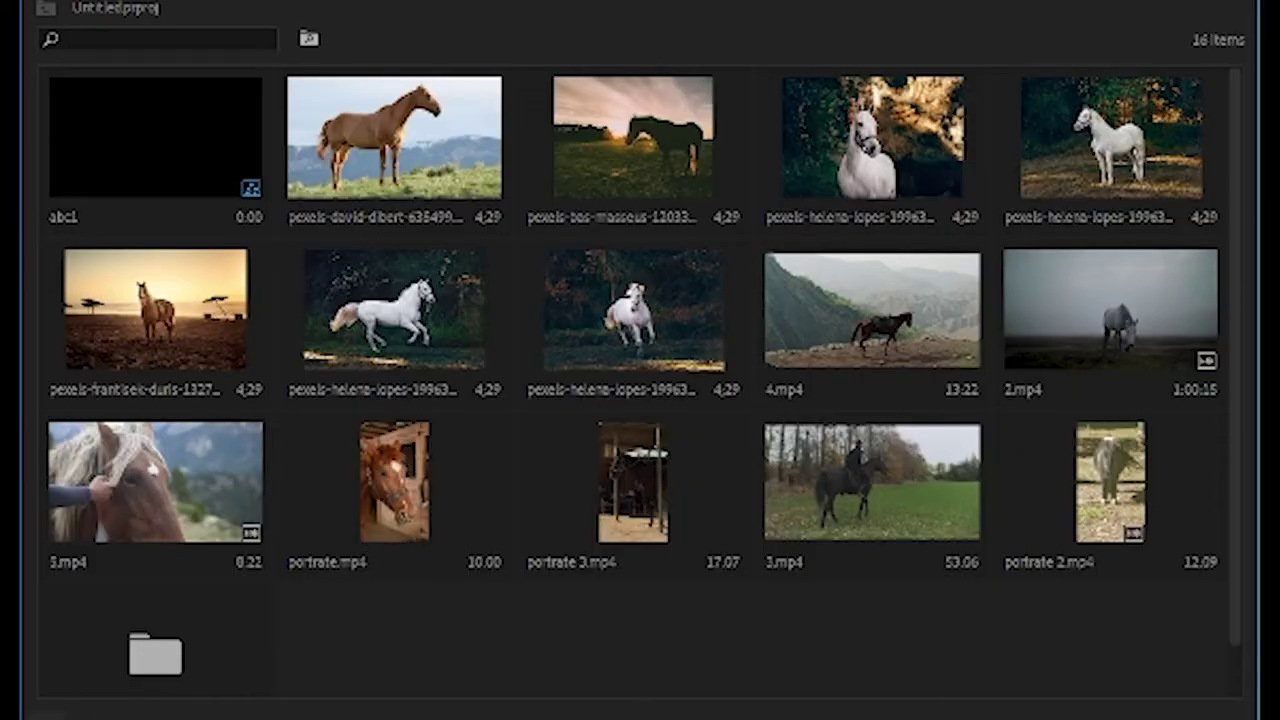
key(ctrl+Page_Up)
Step: Move the seven pexels photos into Bin, check its contents, then collapse it
click(250, 108)
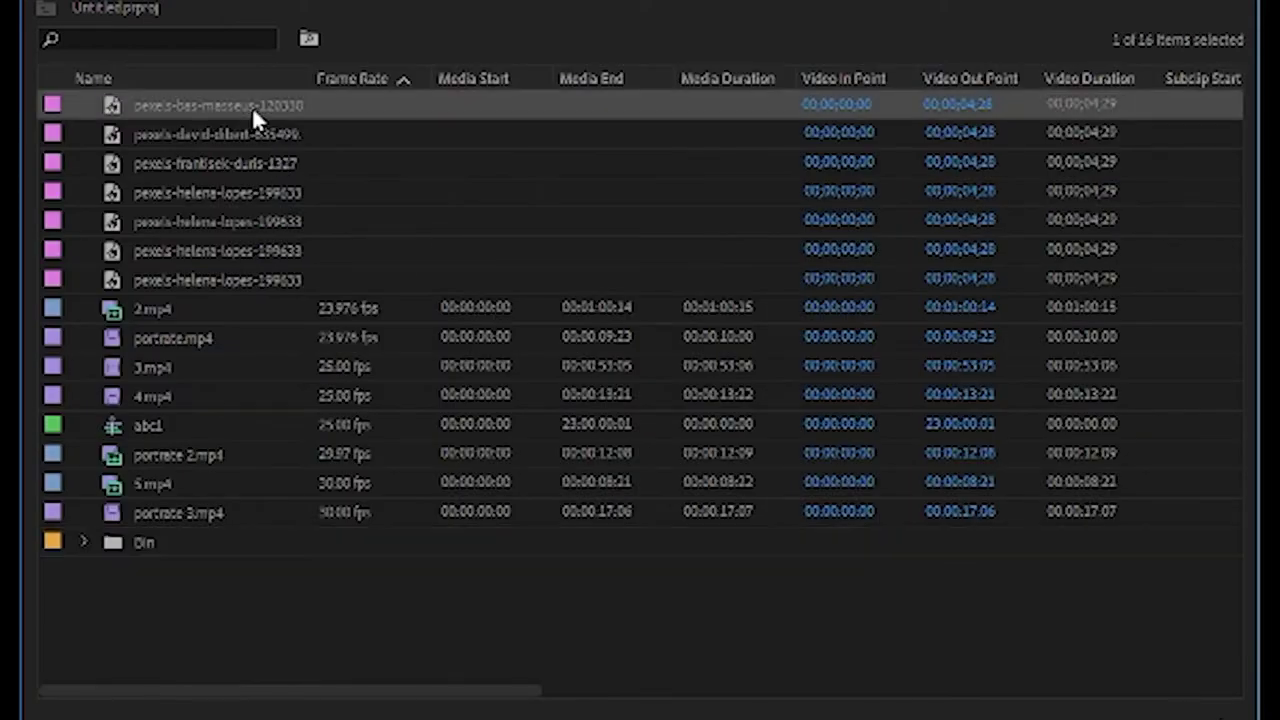
click(262, 141)
click(236, 287)
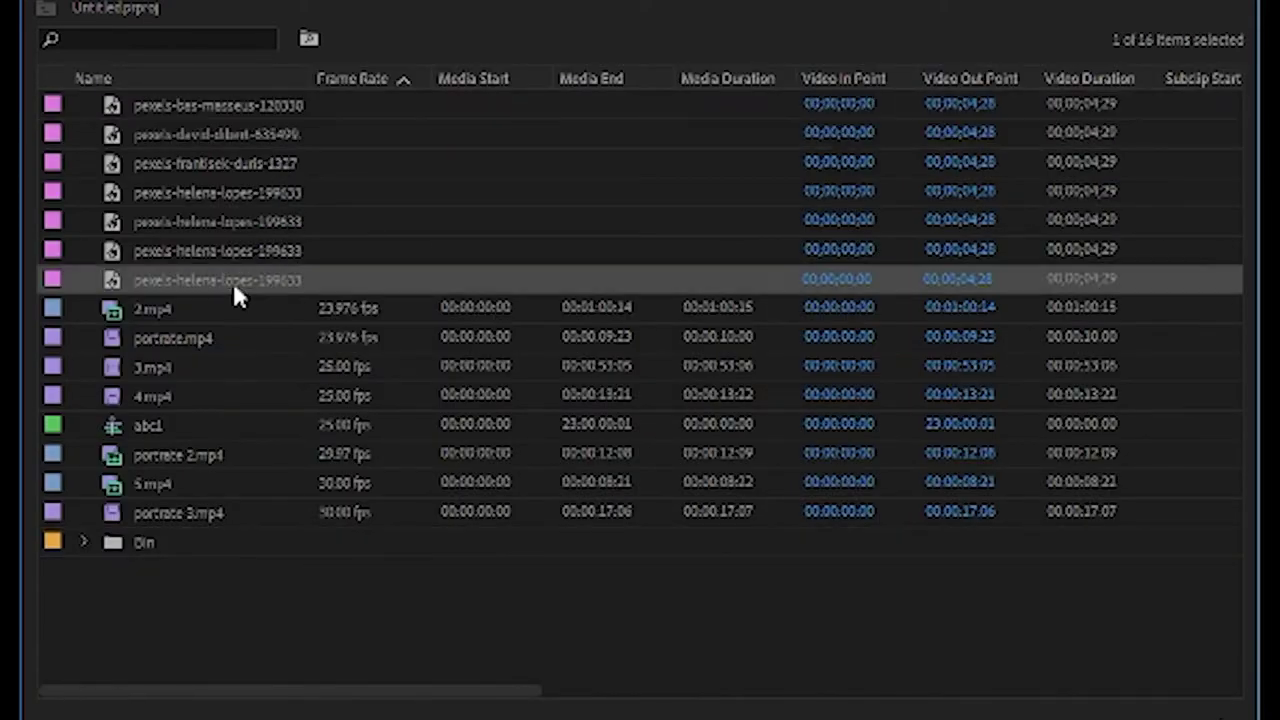
shift+click(253, 112)
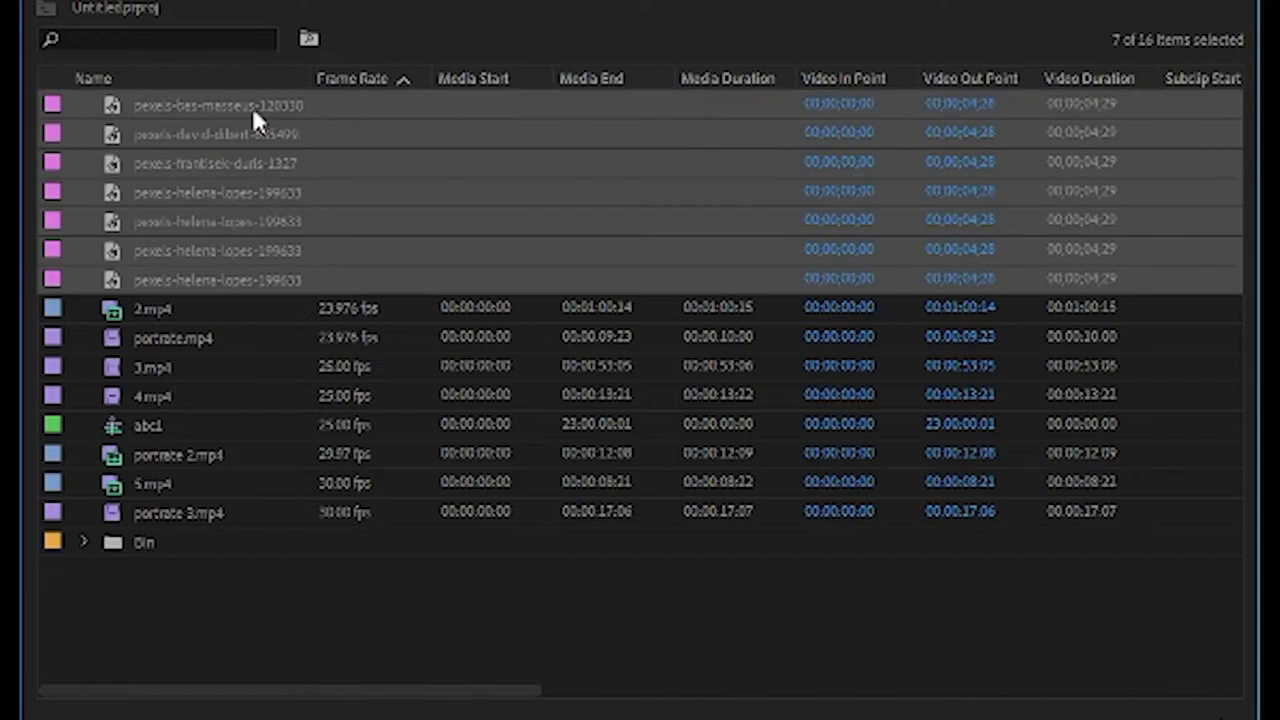
drag(211, 278, 145, 542)
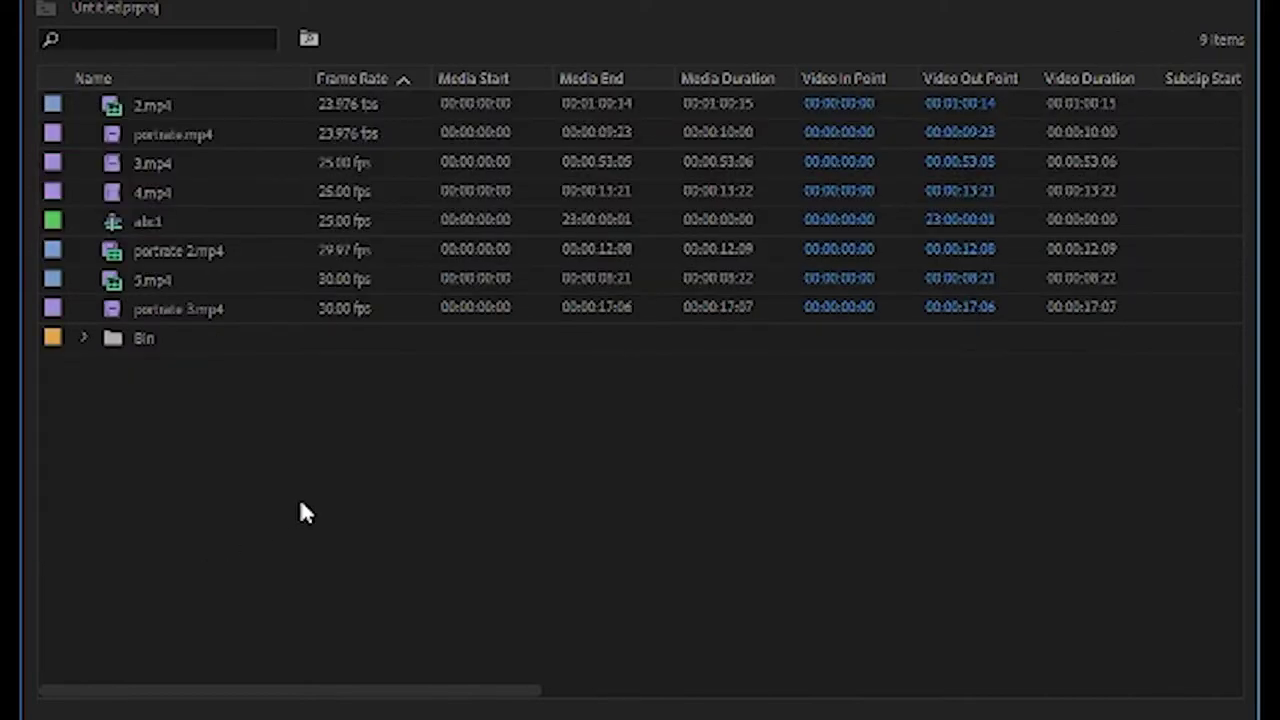
click(84, 339)
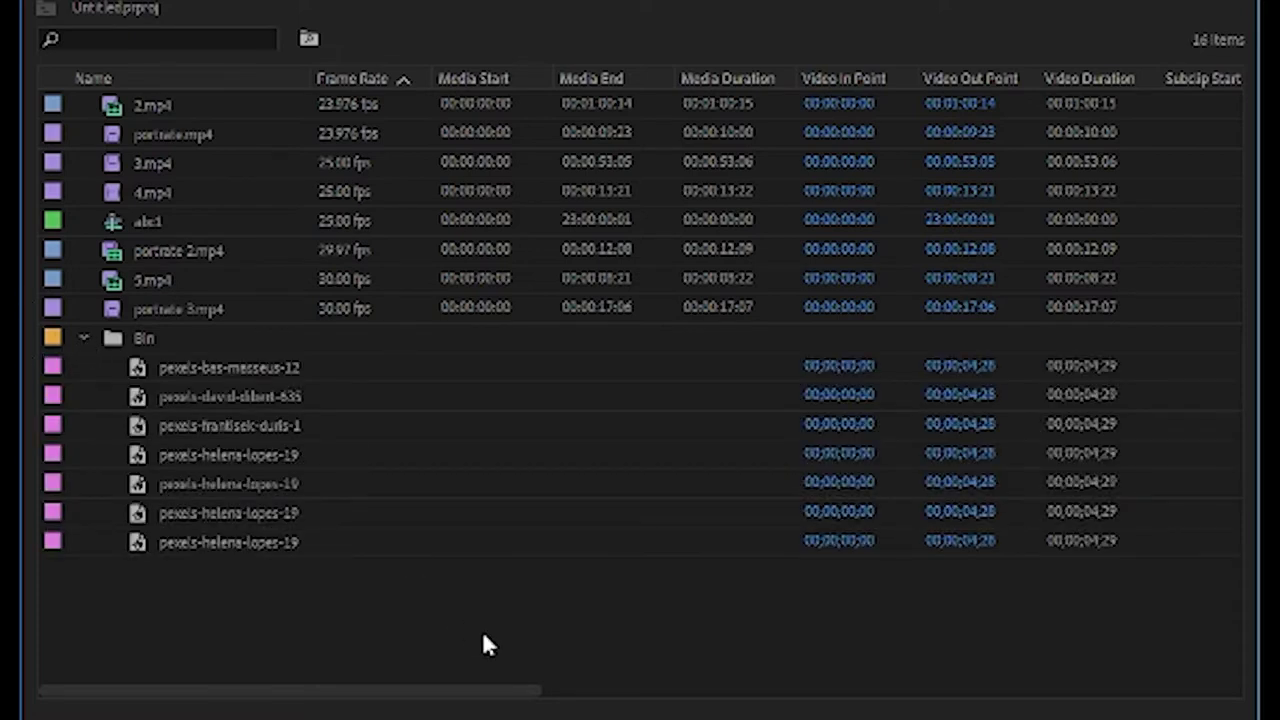
click(276, 541)
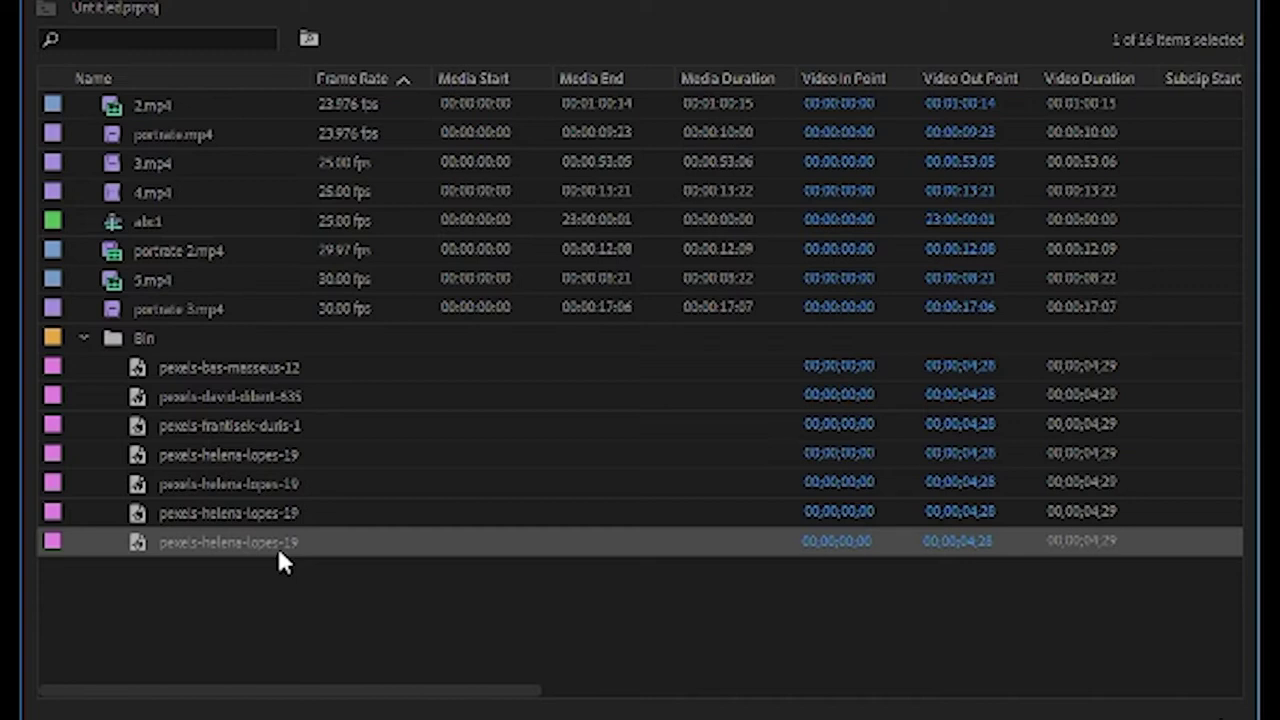
click(74, 334)
click(84, 339)
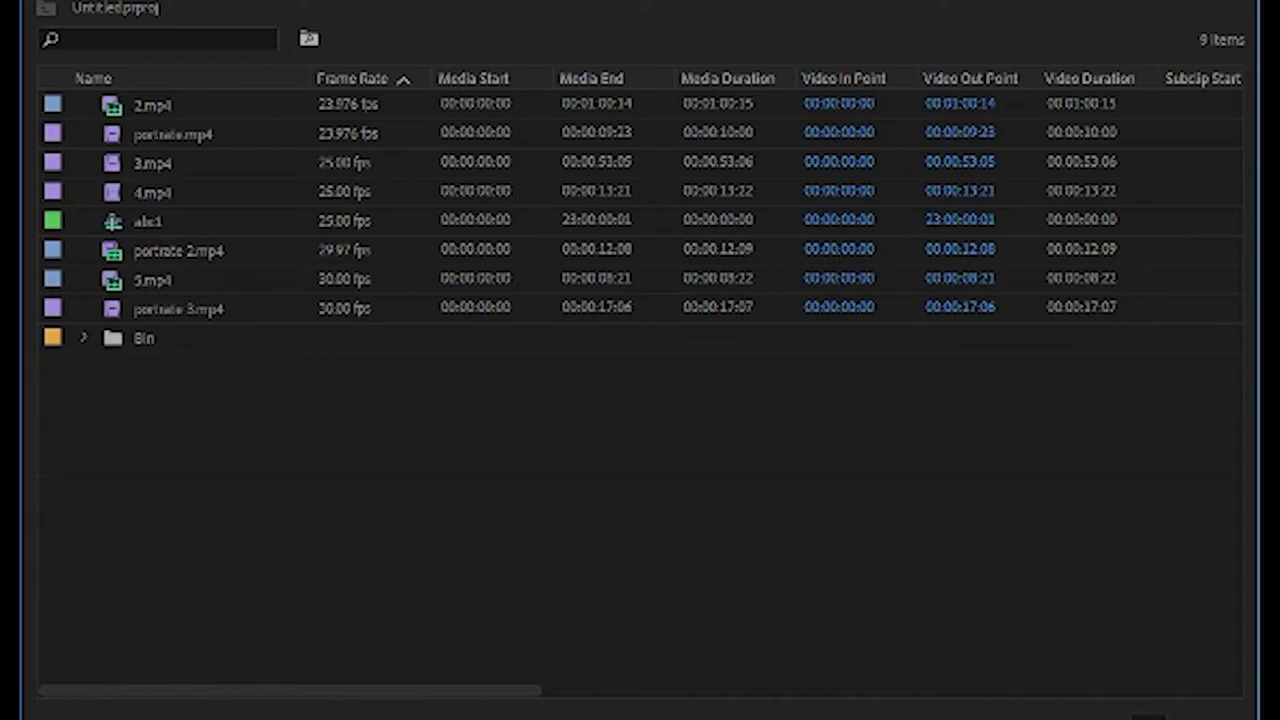
Step: Create a new bin named 'audio', cancelling the accidental rename of 2.mp4
key(ctrl+b)
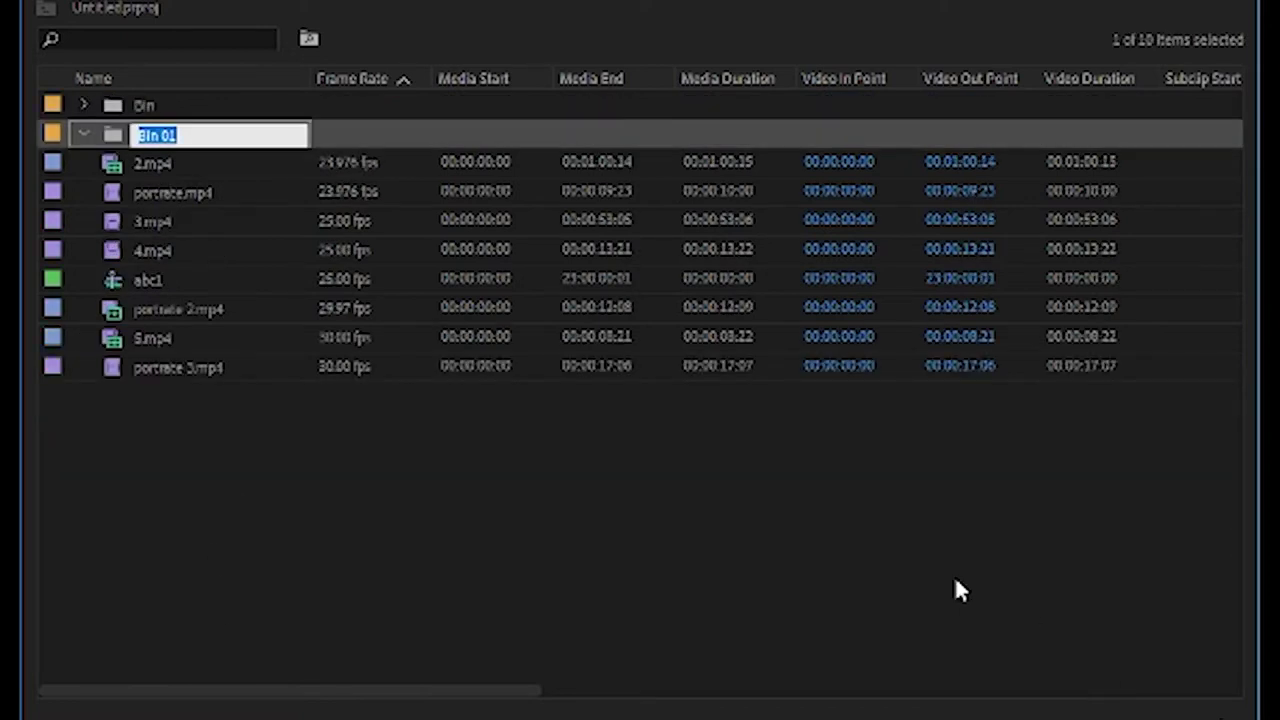
text(audio)
key(Tab)
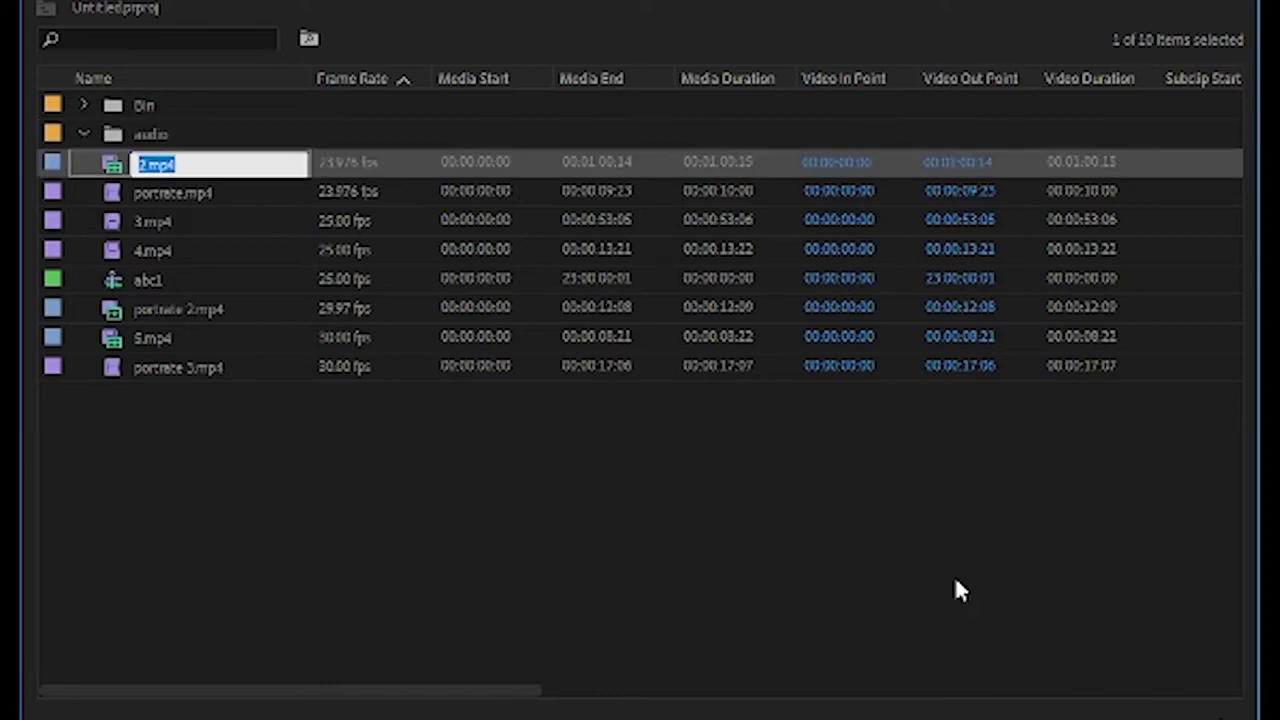
click(1074, 632)
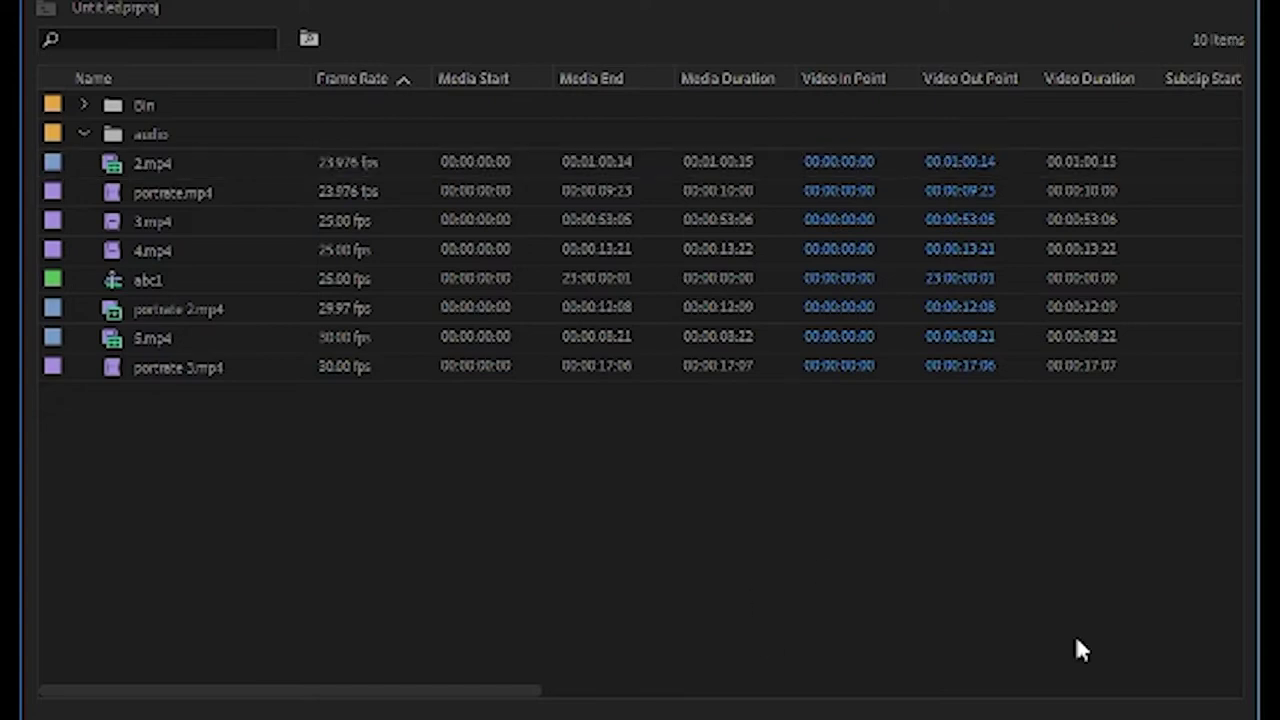
Step: Create another new bin and start naming it 'portrait file', fixing typos
key(ctrl+b)
text(porte)
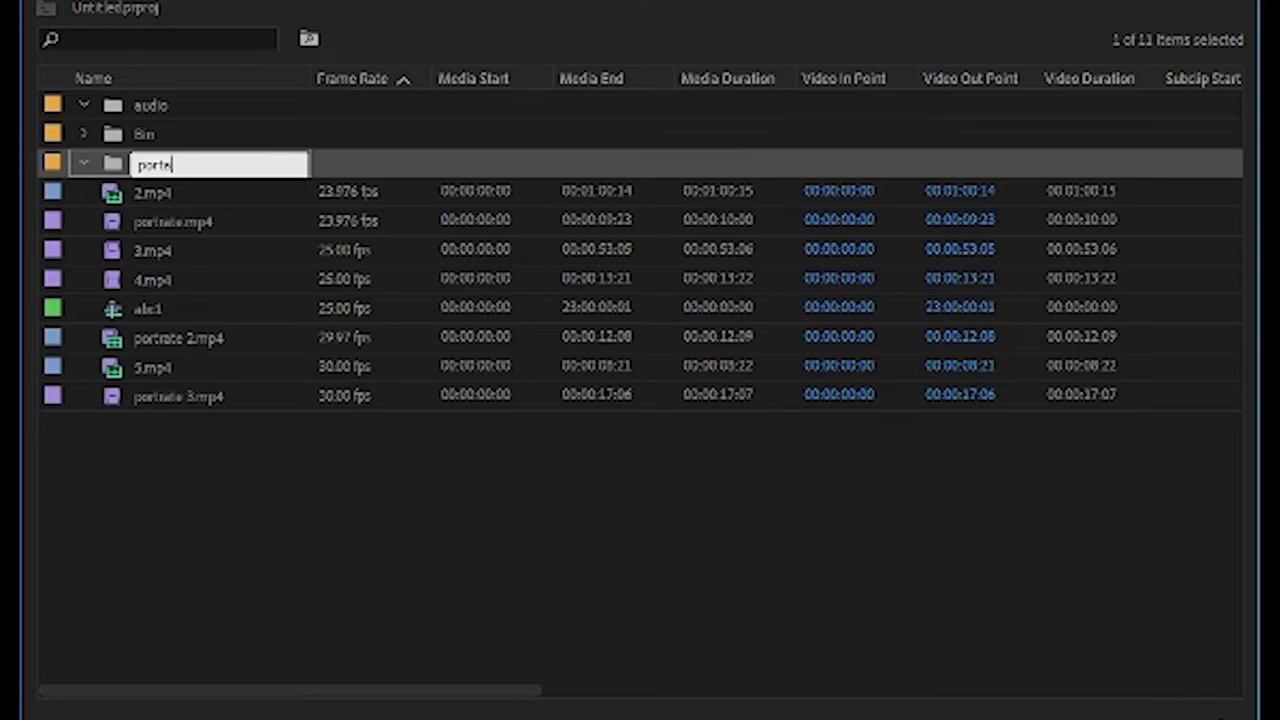
key(BackSpace)
key(BackSpace)
key(BackSpace)
text(rtrat)
key(BackSpace)
text(it)
key(BackSpace)
Step: Finish the 'portrait file' bin, move portrate.mp4, portrate 2.mp4 and portrate 3.mp4 into it, and add another bin
text(t file)
click(449, 424)
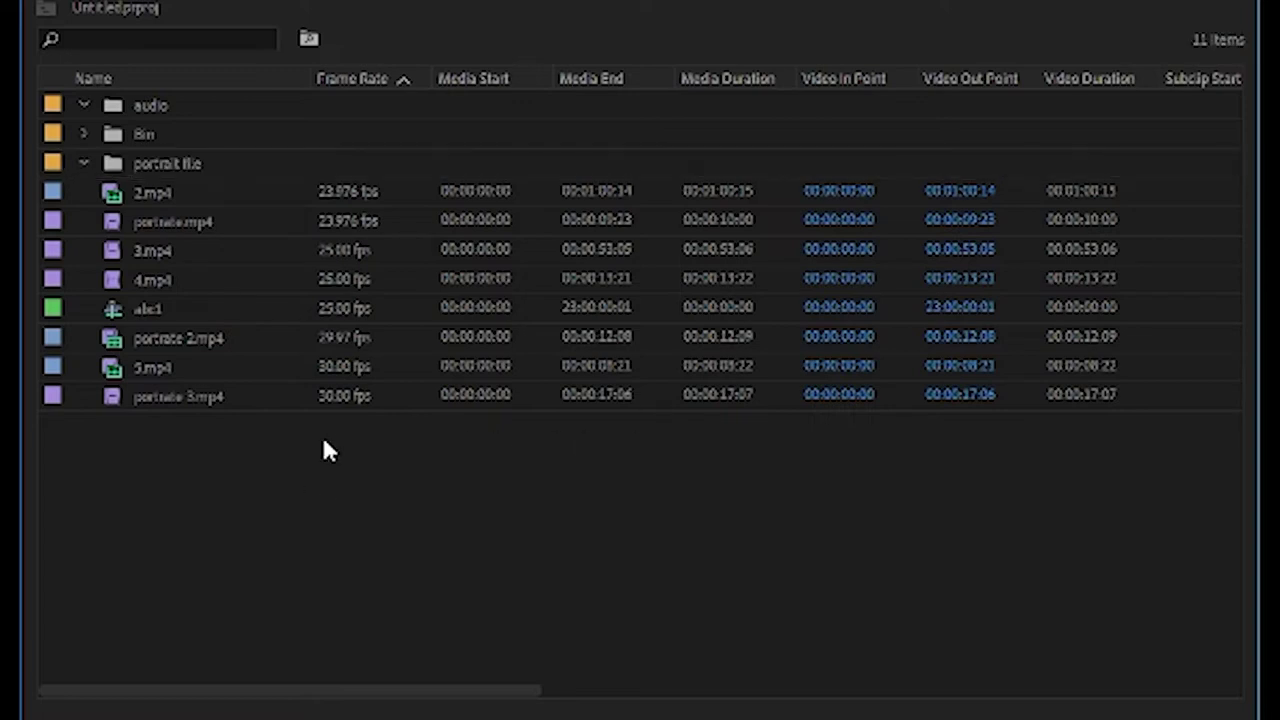
drag(172, 221, 170, 168)
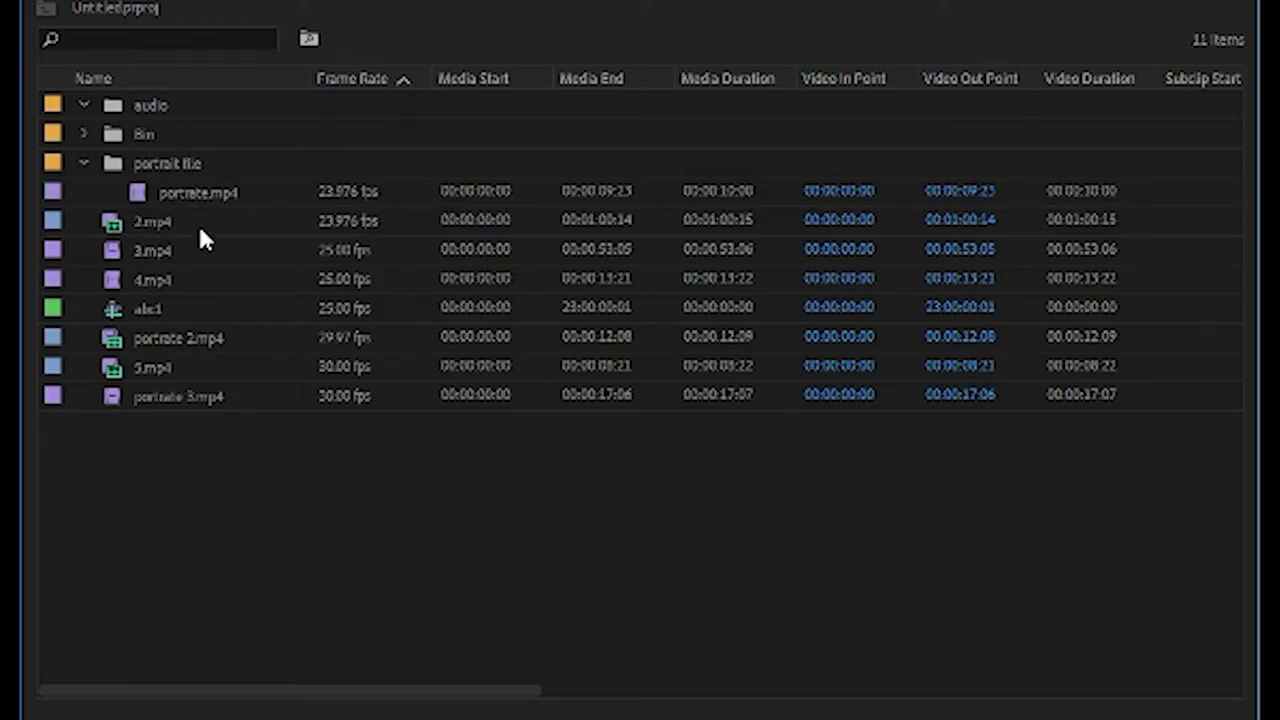
drag(159, 338, 165, 165)
drag(156, 393, 152, 166)
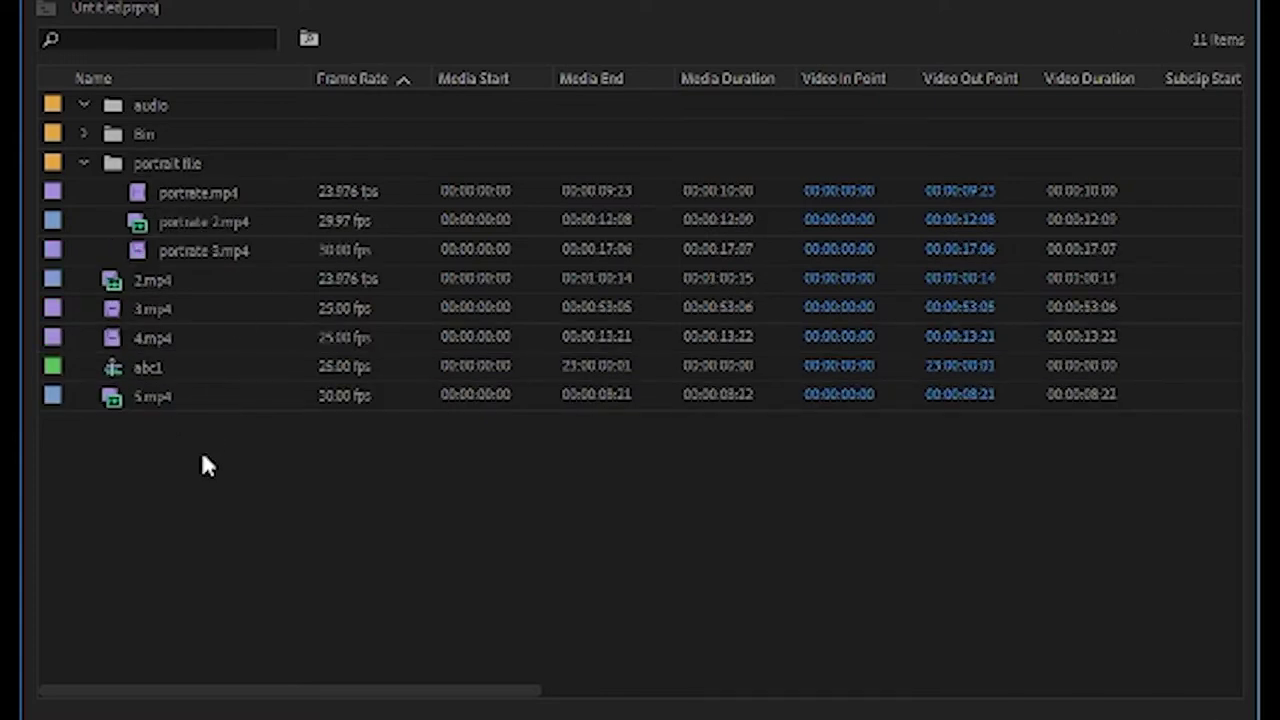
click(83, 165)
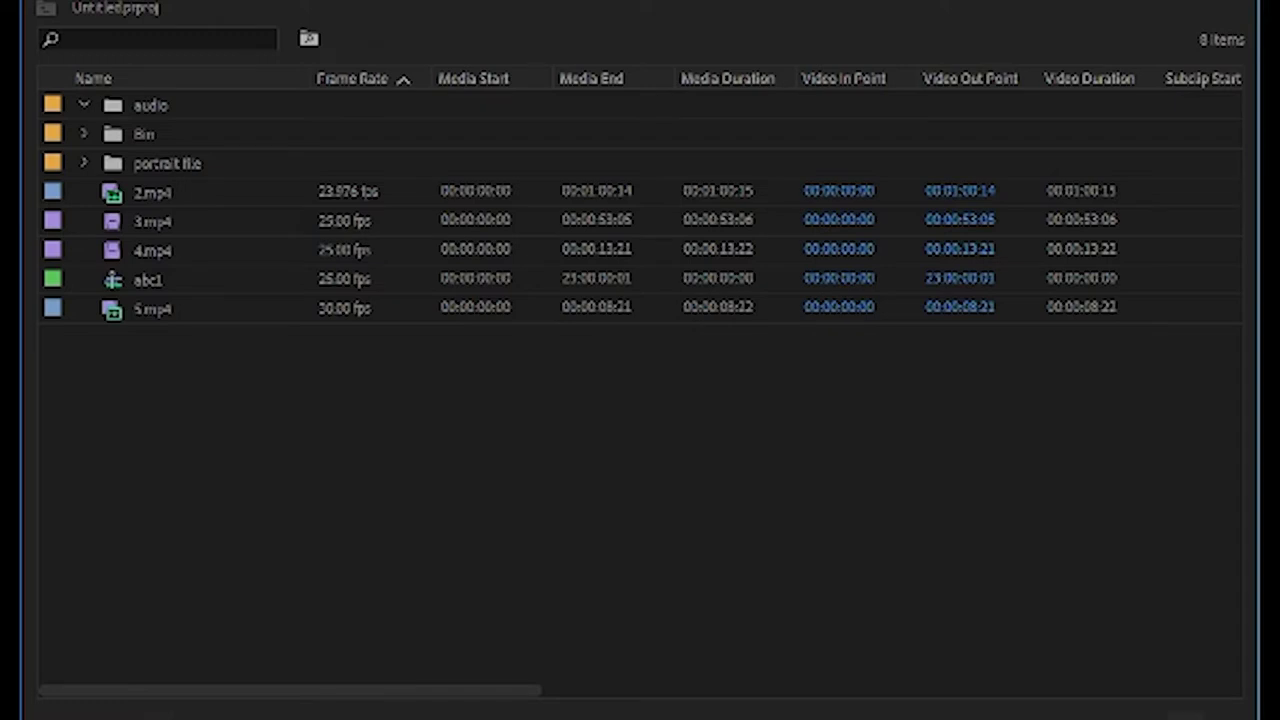
click(1149, 716)
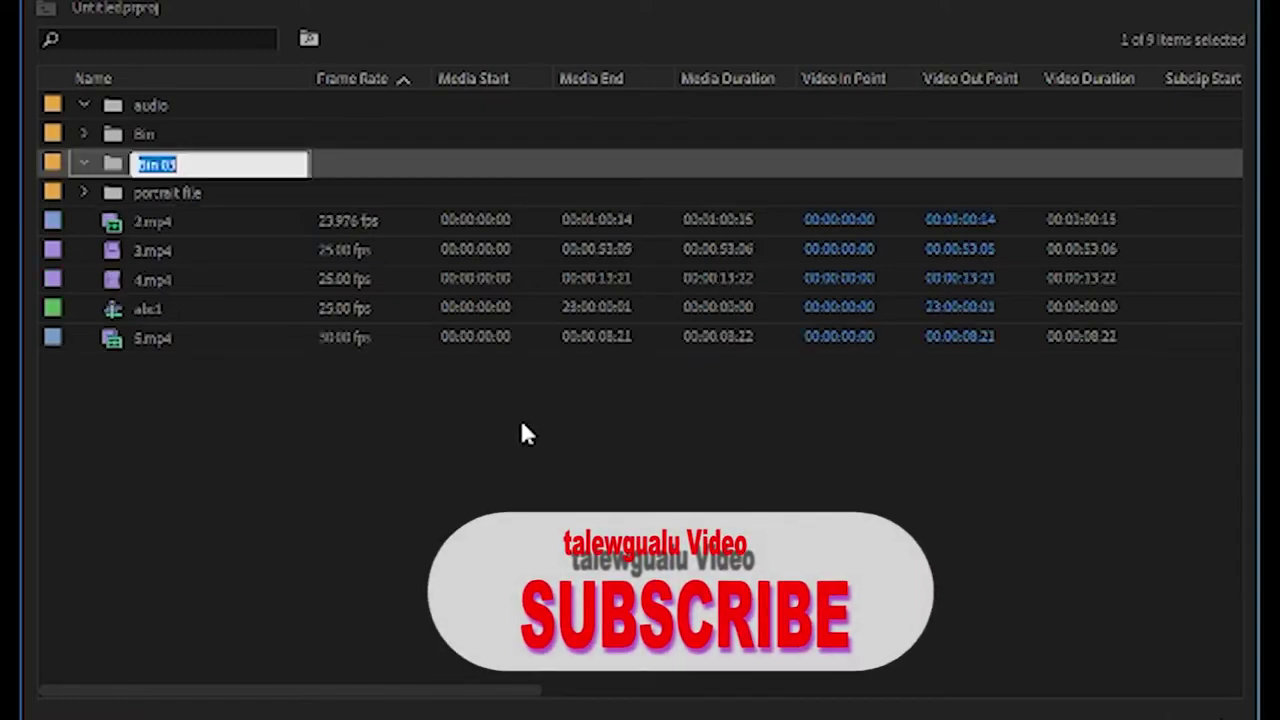
Step: Name the new bin 'footage'
text(fore)
key(BackSpace)
key(BackSpace)
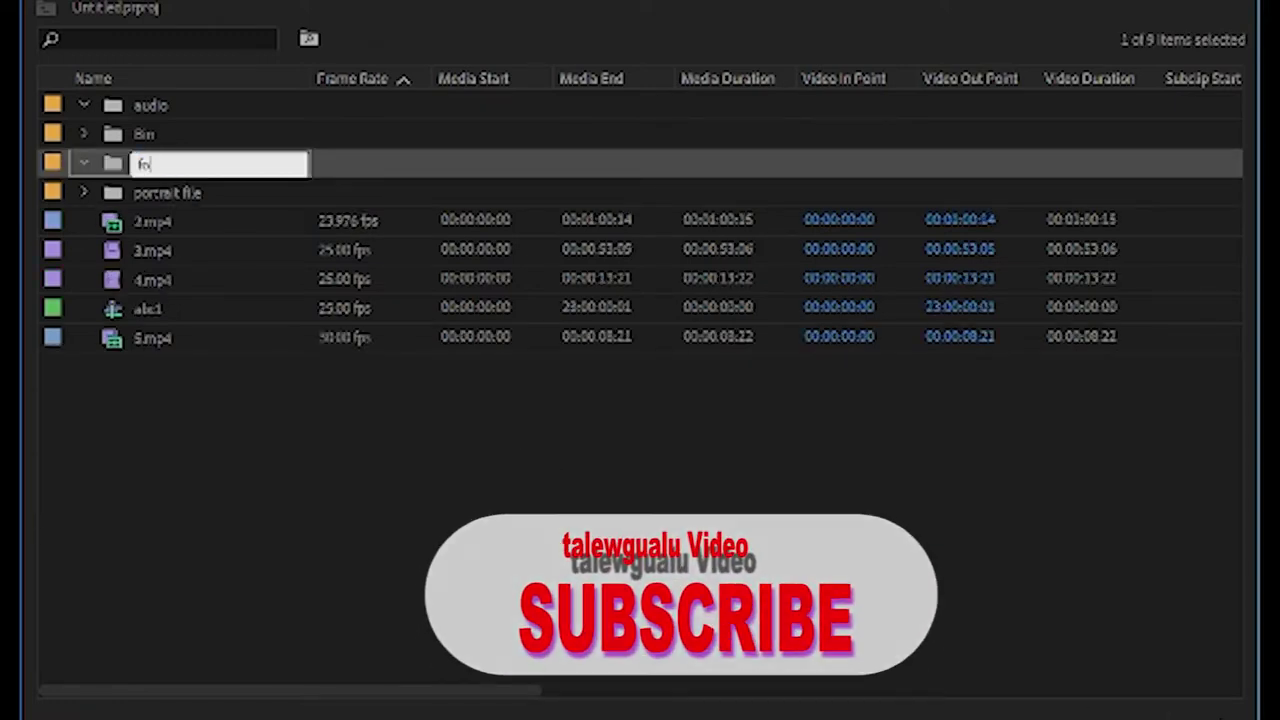
text(rtage)
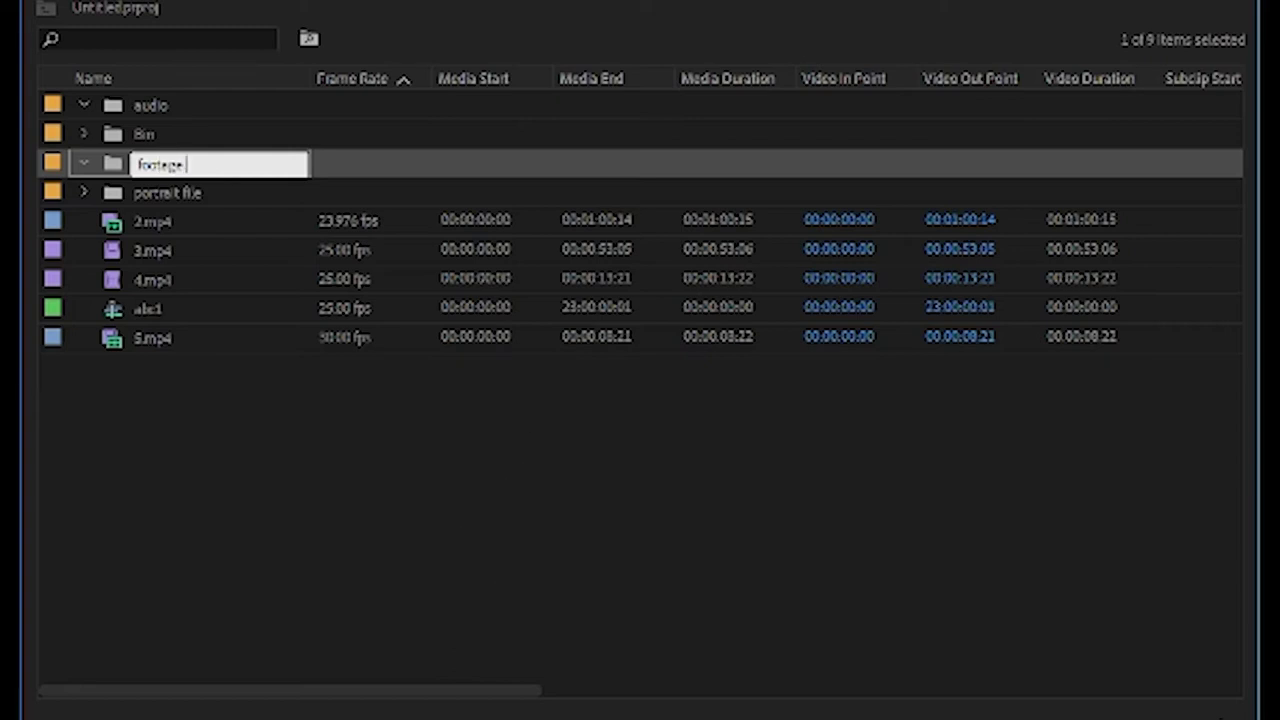
click(155, 228)
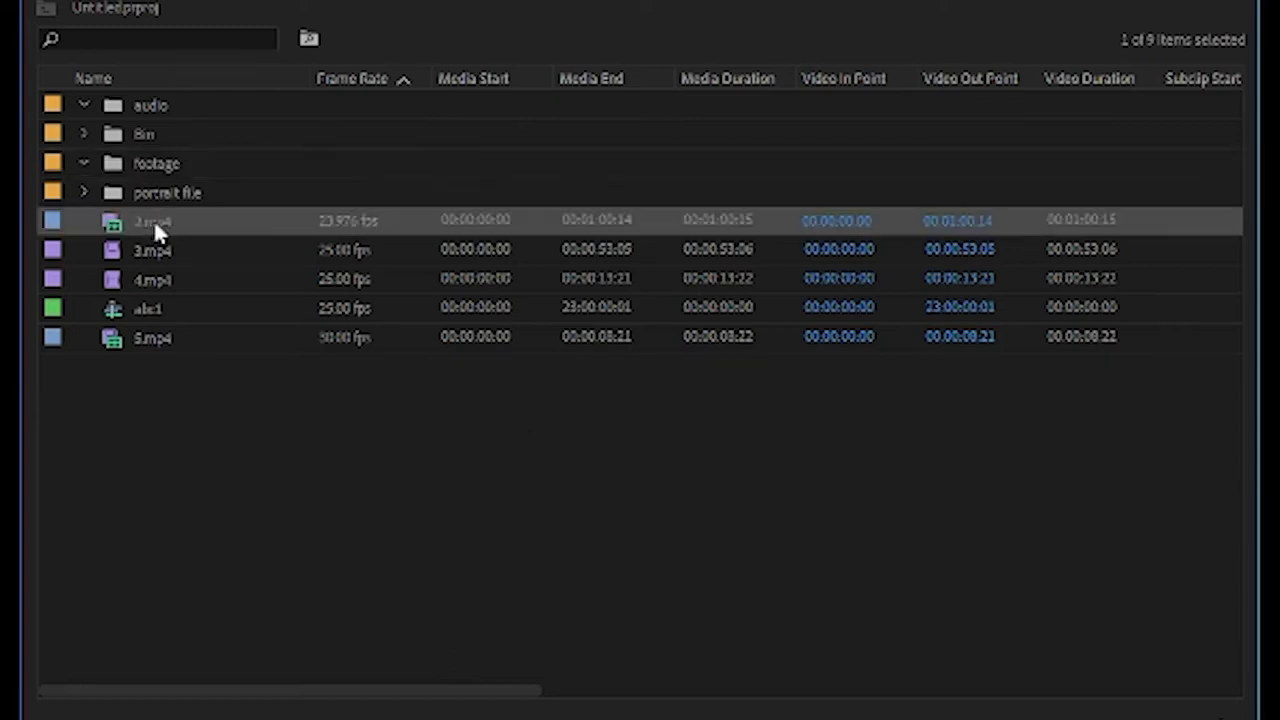
Step: Move 2.mp4, 3.mp4, 4.mp4 and 5.mp4 into the footage bin and collapse it
click(151, 309)
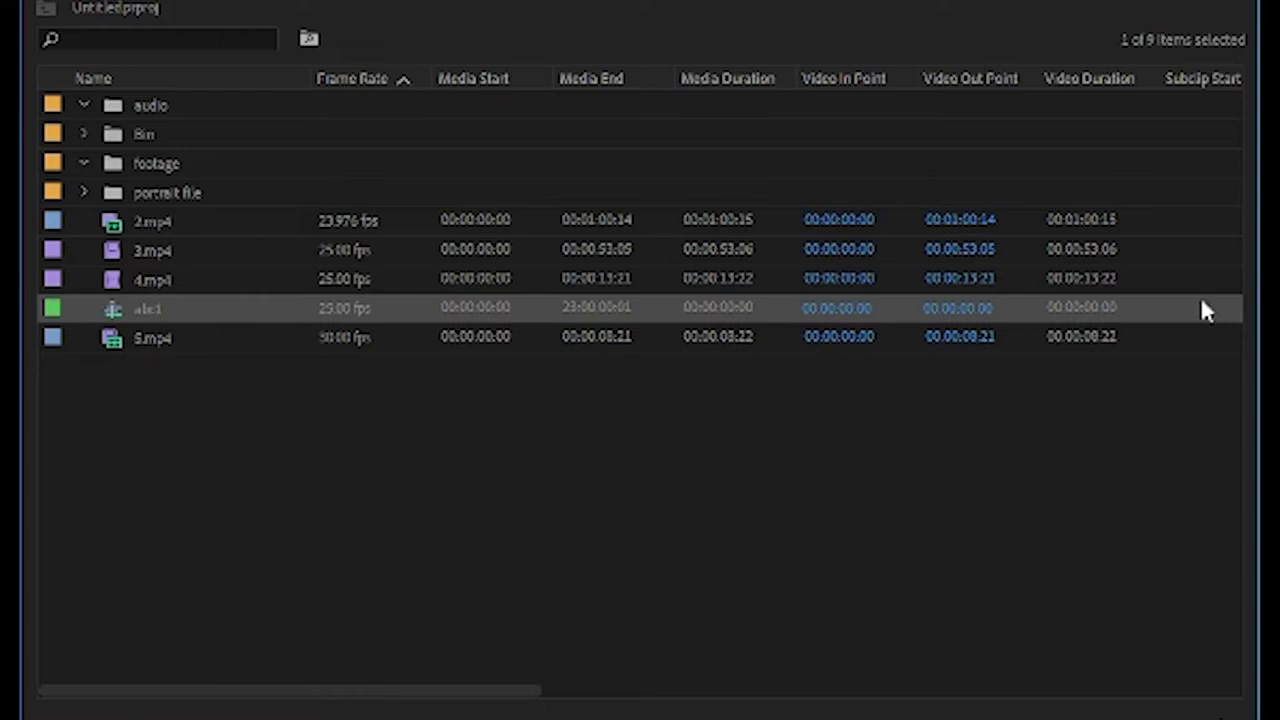
click(133, 226)
shift+click(158, 280)
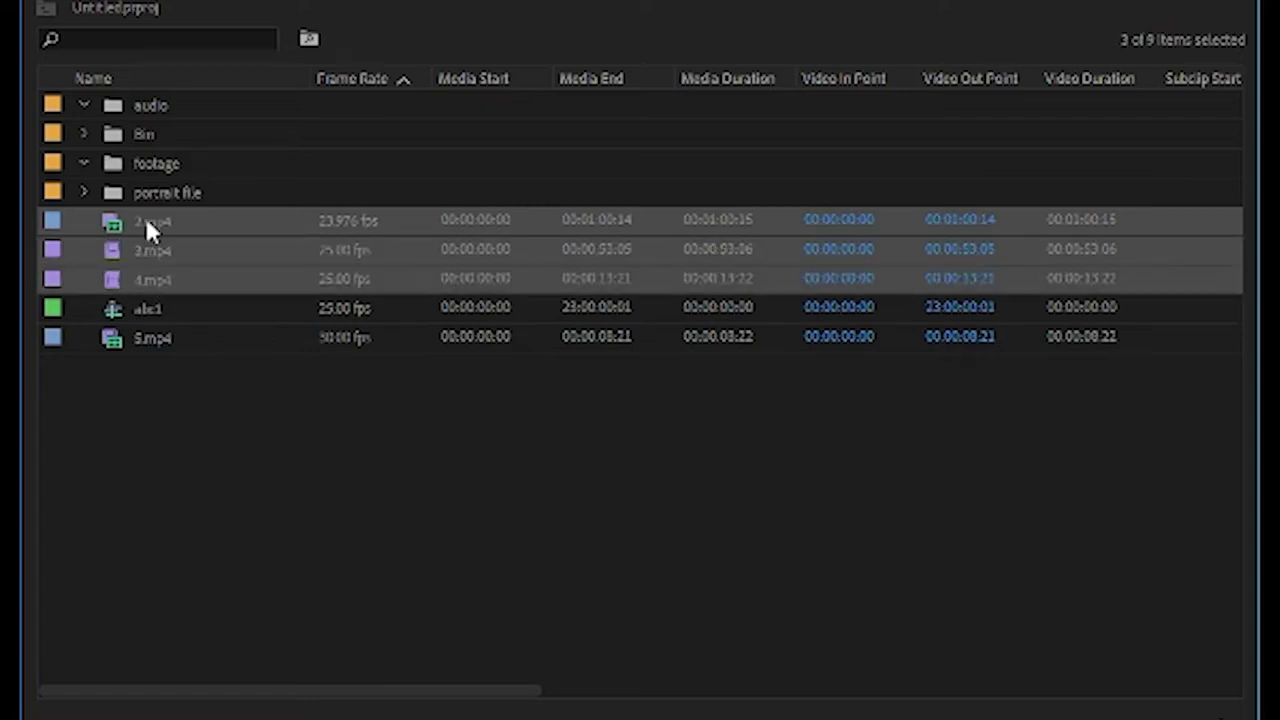
click(117, 385)
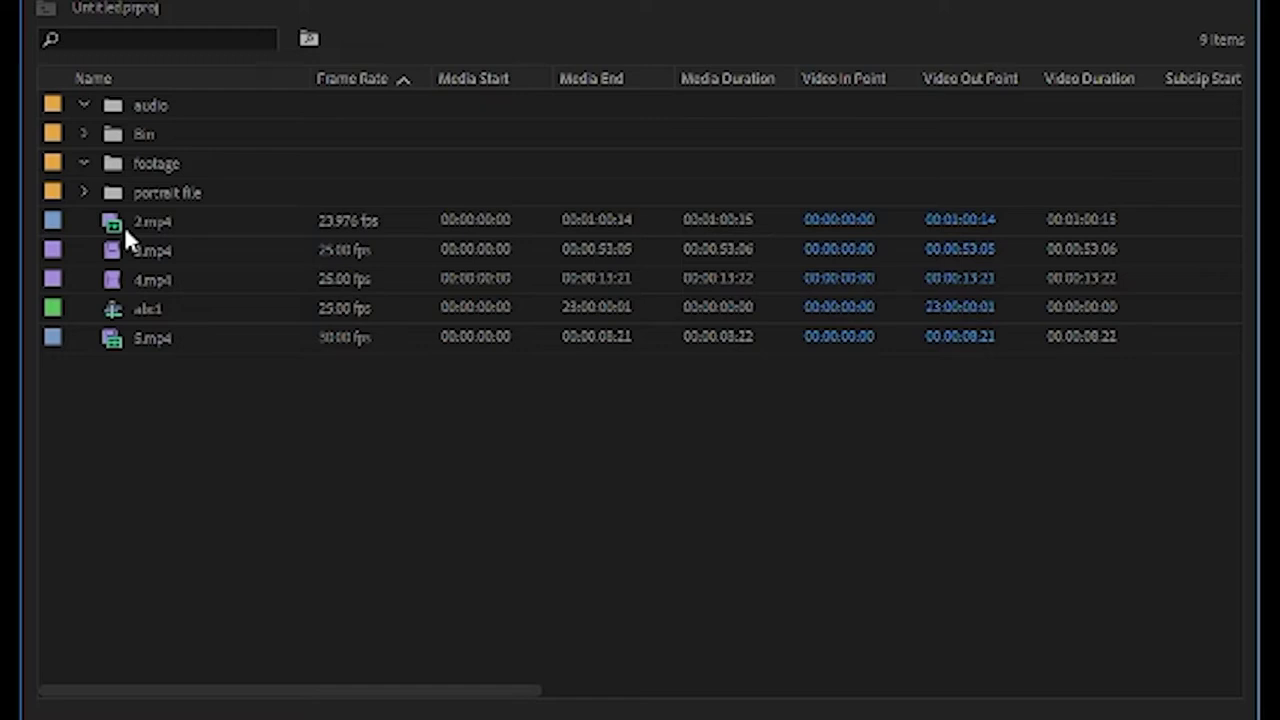
drag(124, 226, 152, 165)
click(157, 250)
ctrl+click(164, 277)
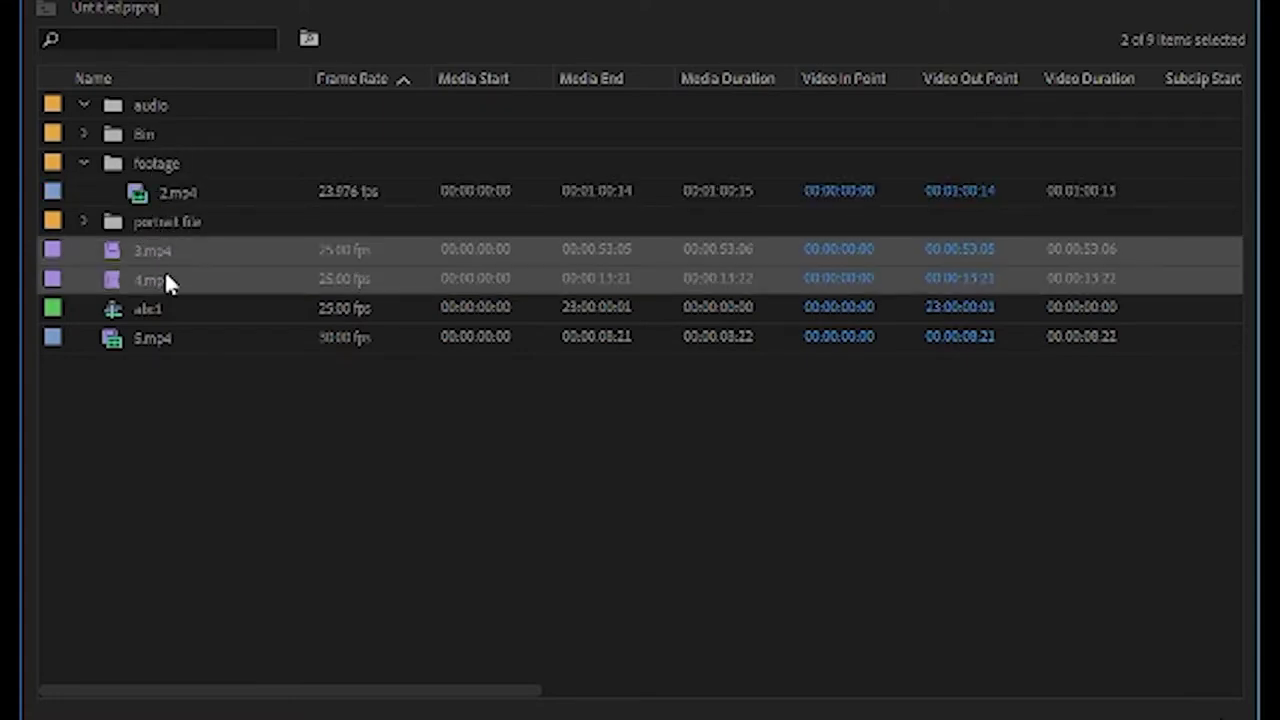
drag(157, 251, 153, 190)
drag(135, 333, 157, 172)
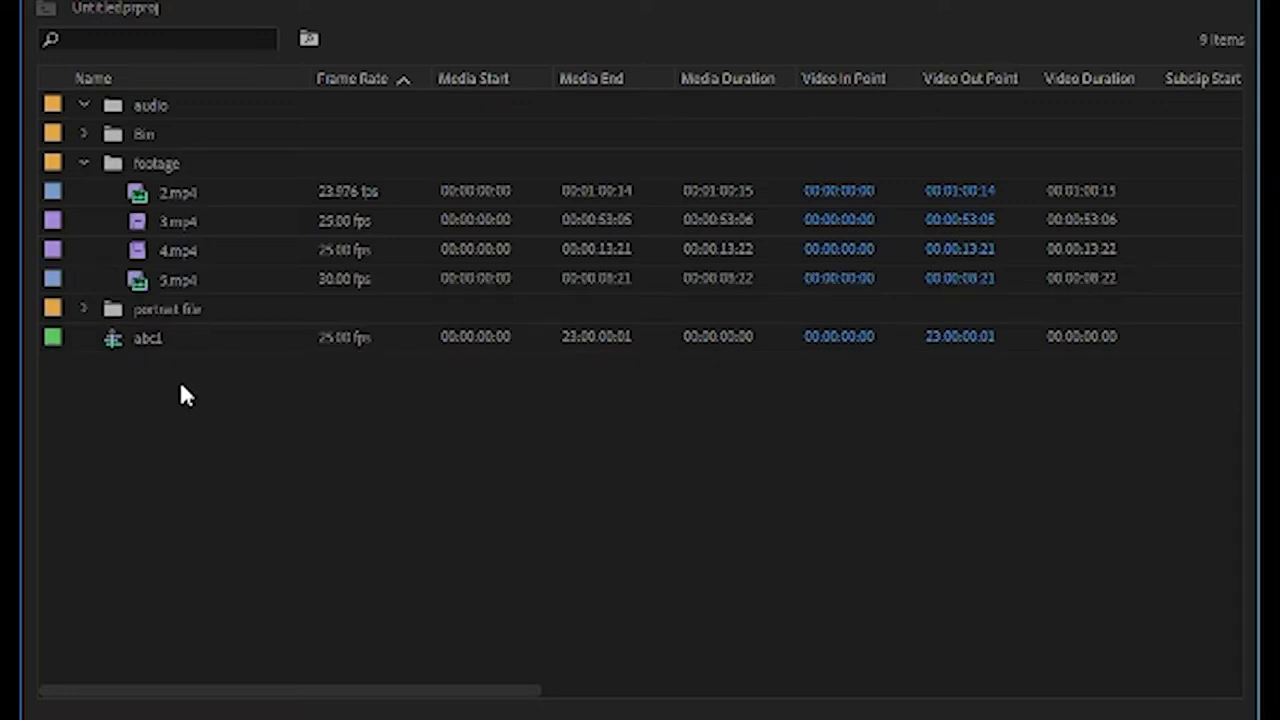
click(84, 163)
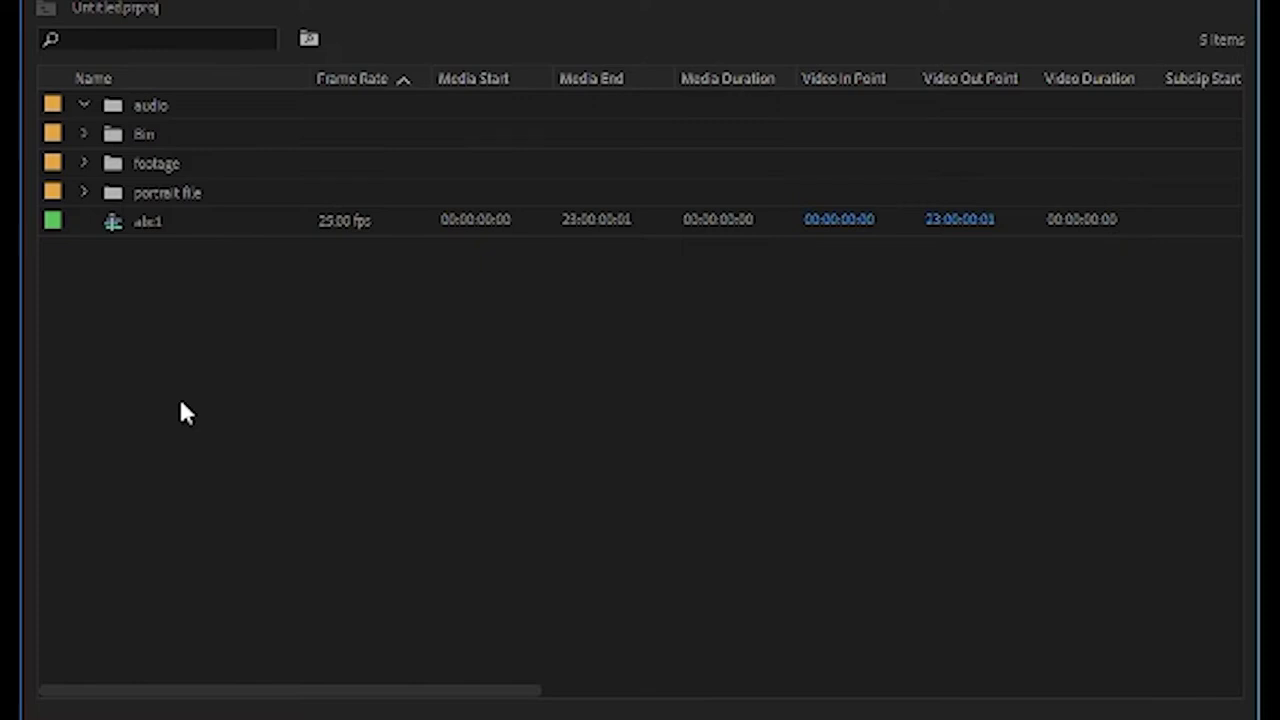
Step: Create a bin named 'timeline' and move the abc1 sequence into it
key(ctrl+b)
text(timeline)
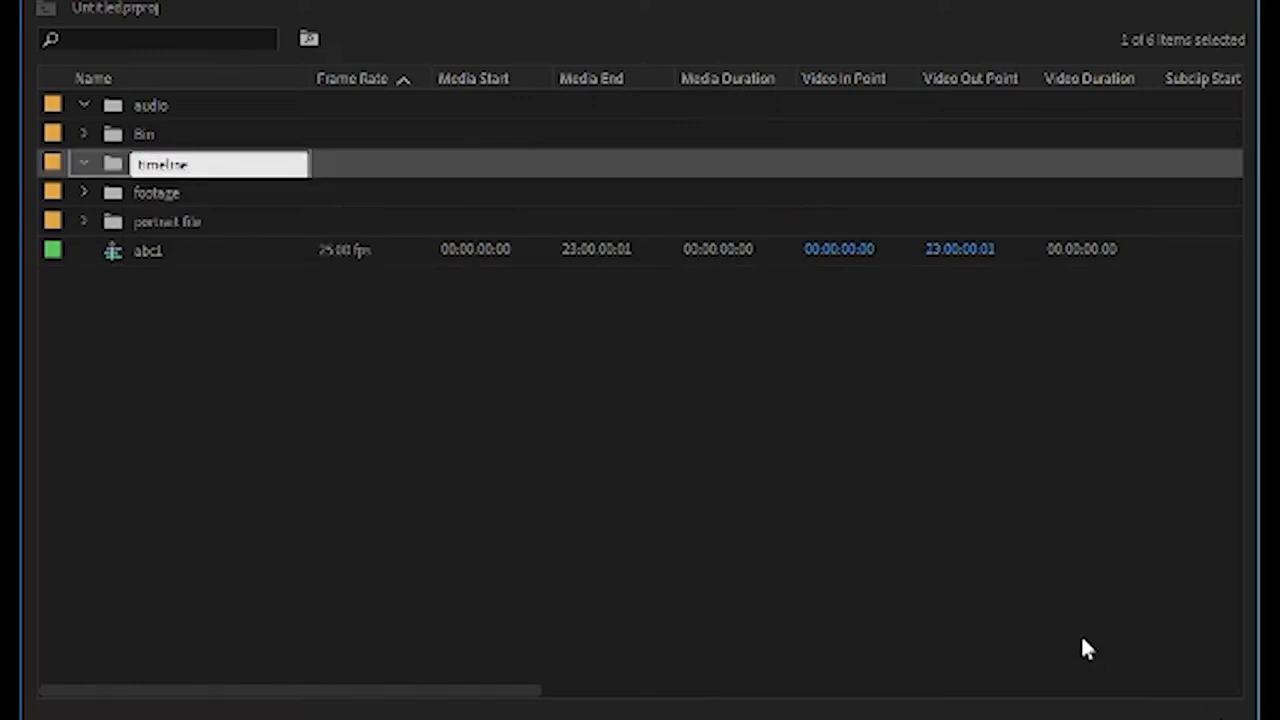
click(1202, 673)
click(143, 252)
drag(166, 255, 163, 170)
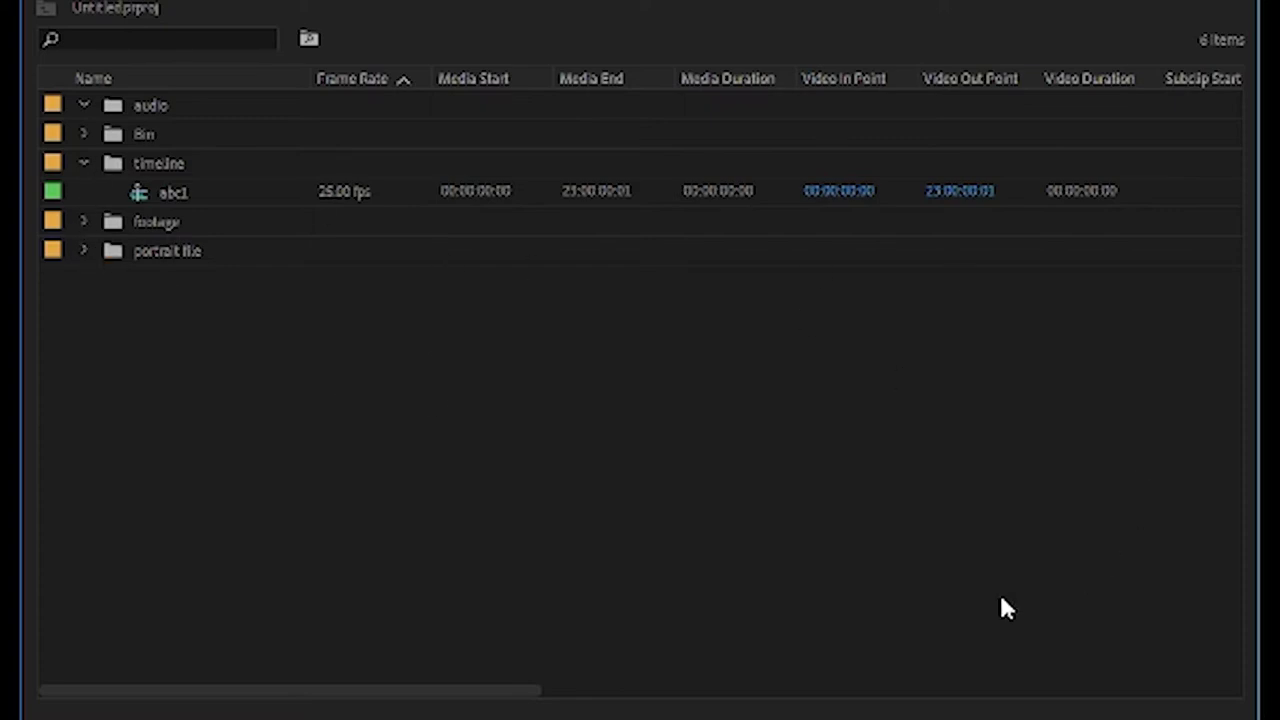
Step: Move portrate.mp4 to the project root and create a 23.976 fps 'portrate' sequence from it
click(83, 250)
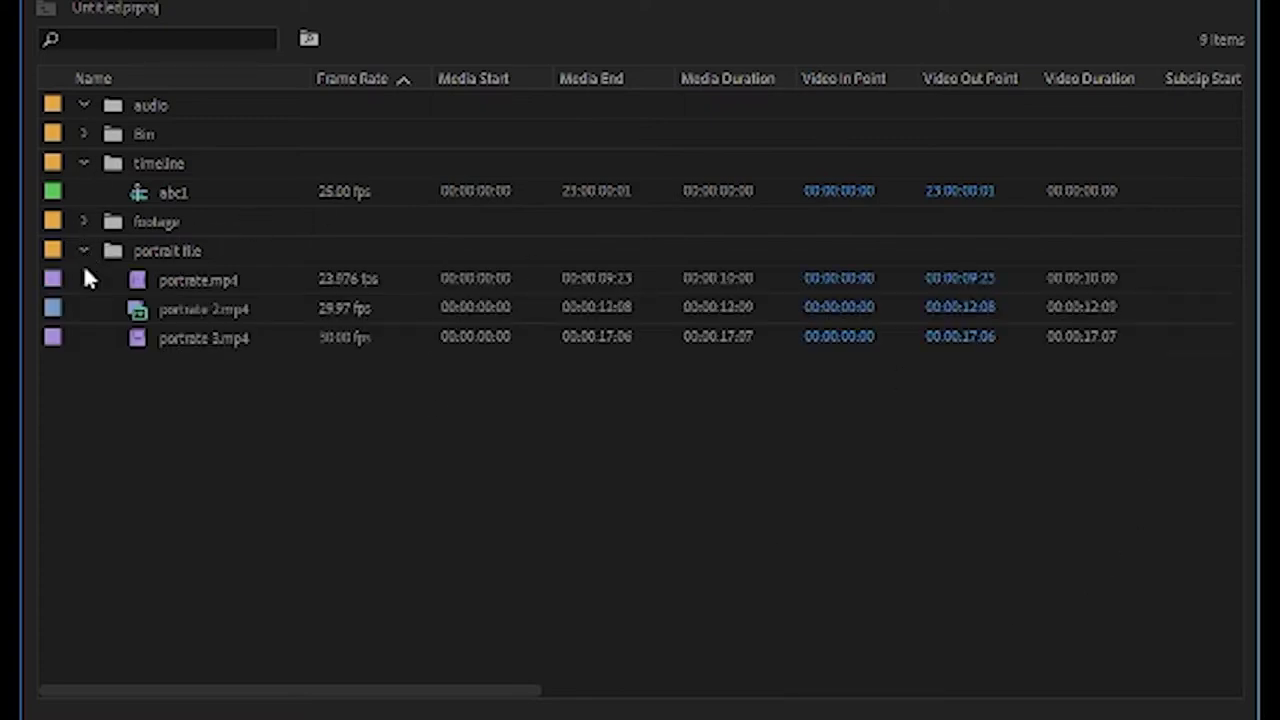
click(187, 278)
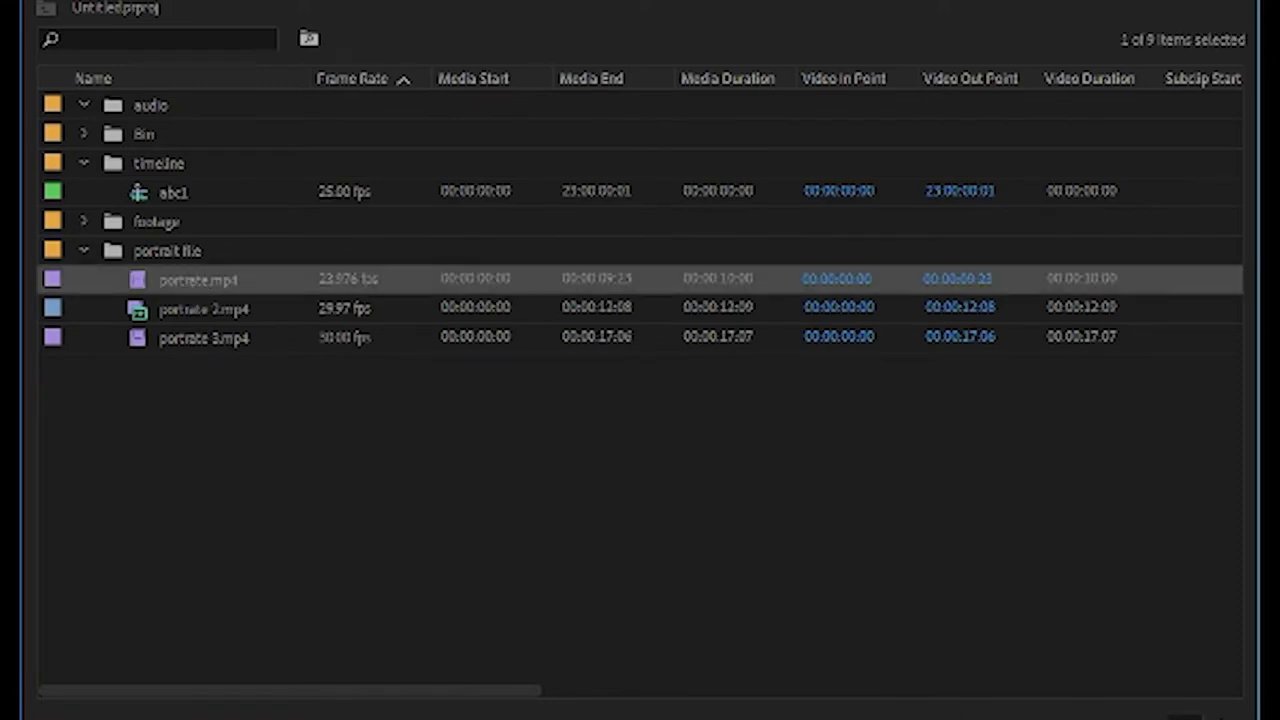
drag(187, 278, 786, 529)
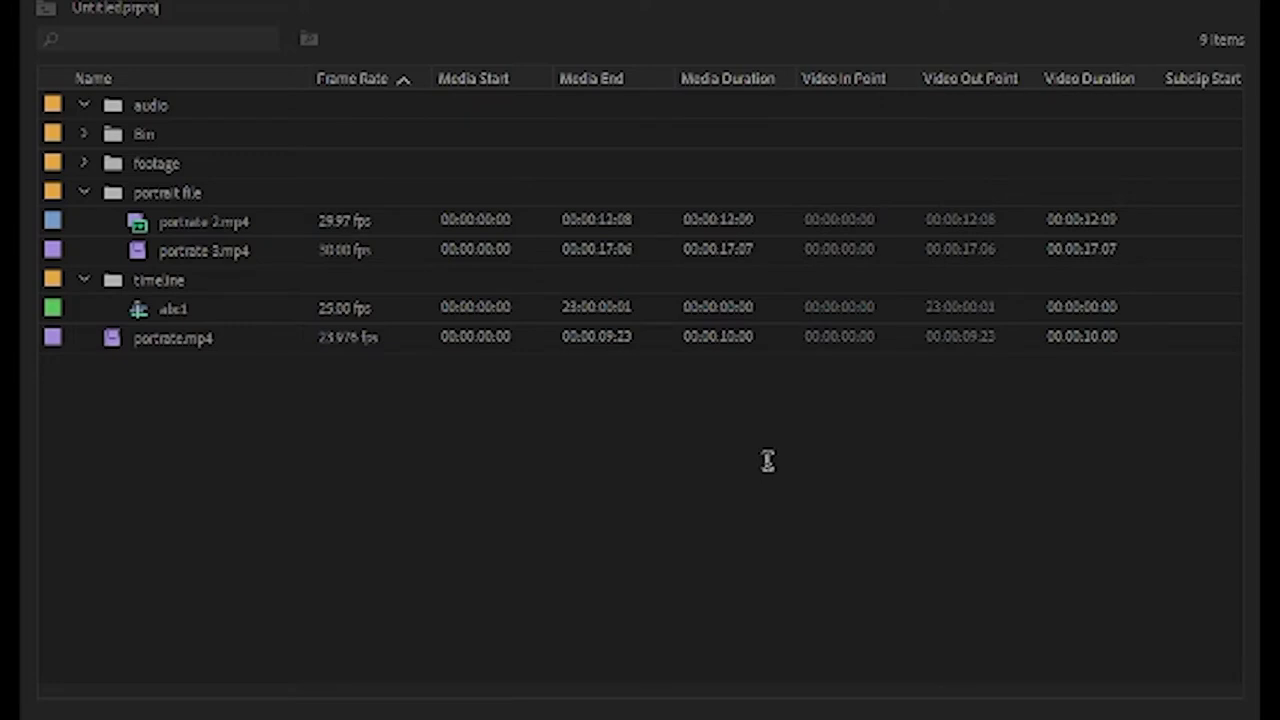
click(166, 345)
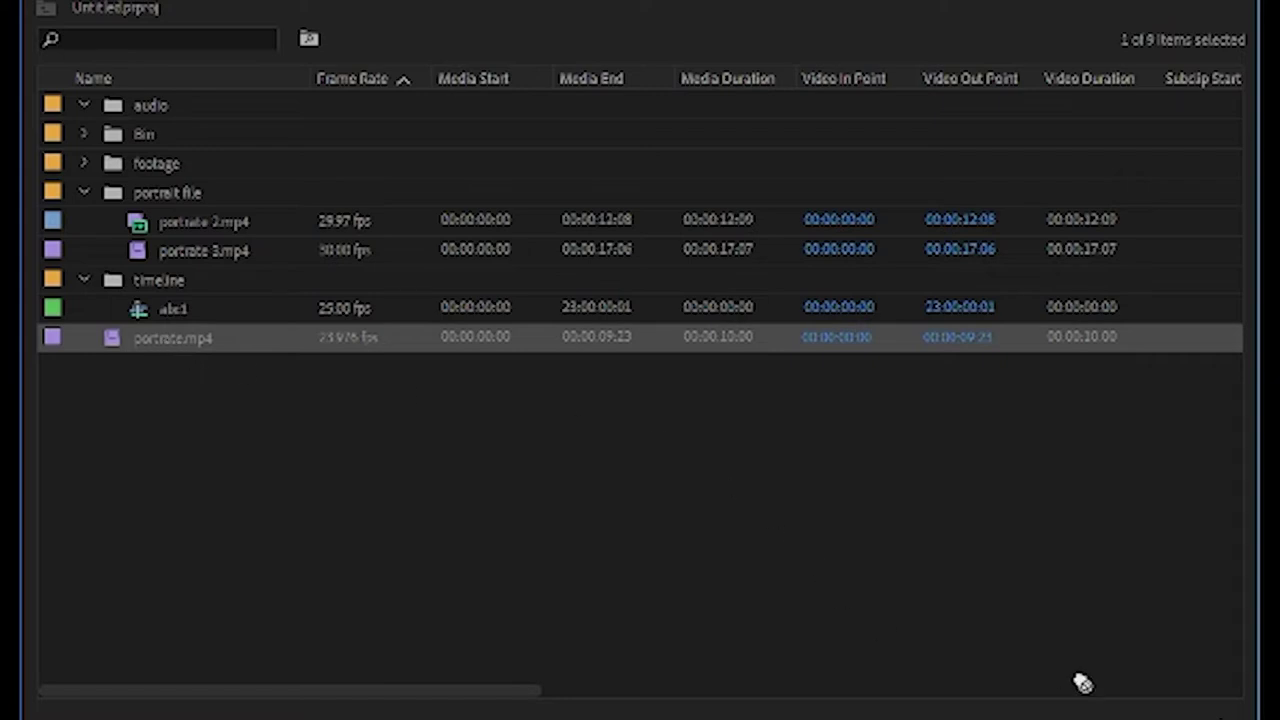
click(1160, 691)
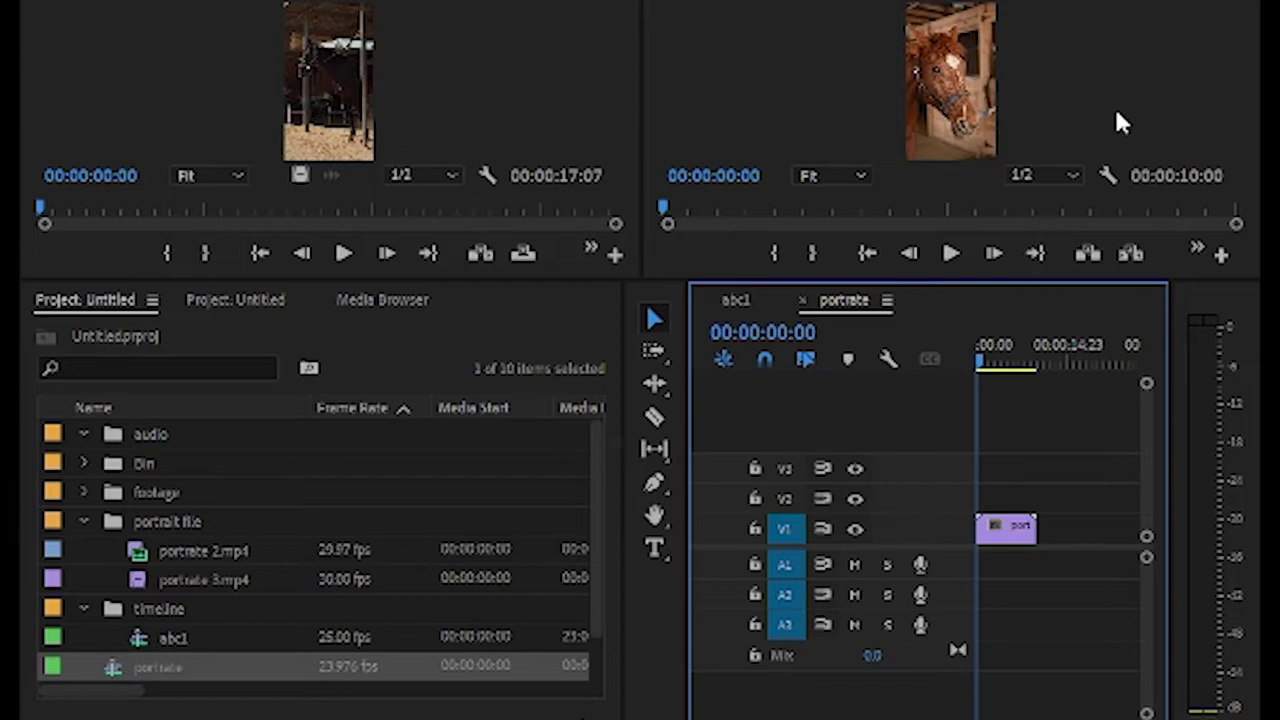
Step: Delete the portrate sequence and return portrate.mp4 to the portrait file bin
click(984, 114)
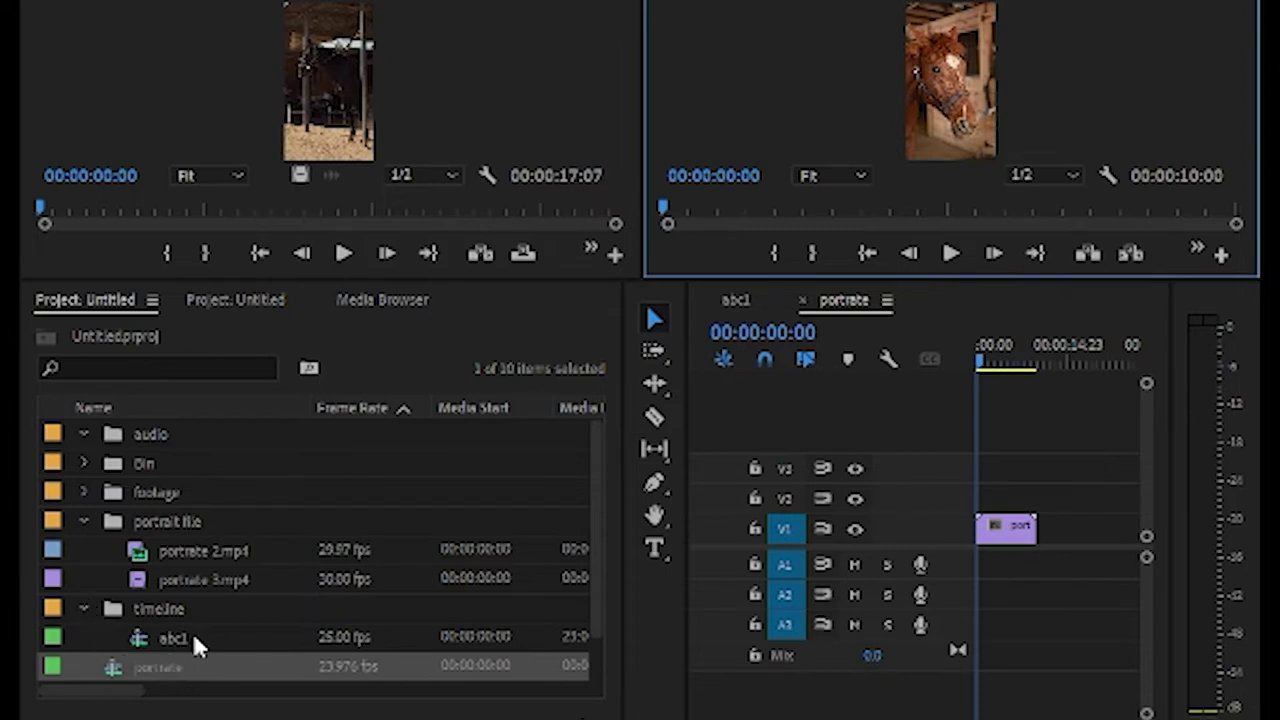
scroll(240, 613, down, 1)
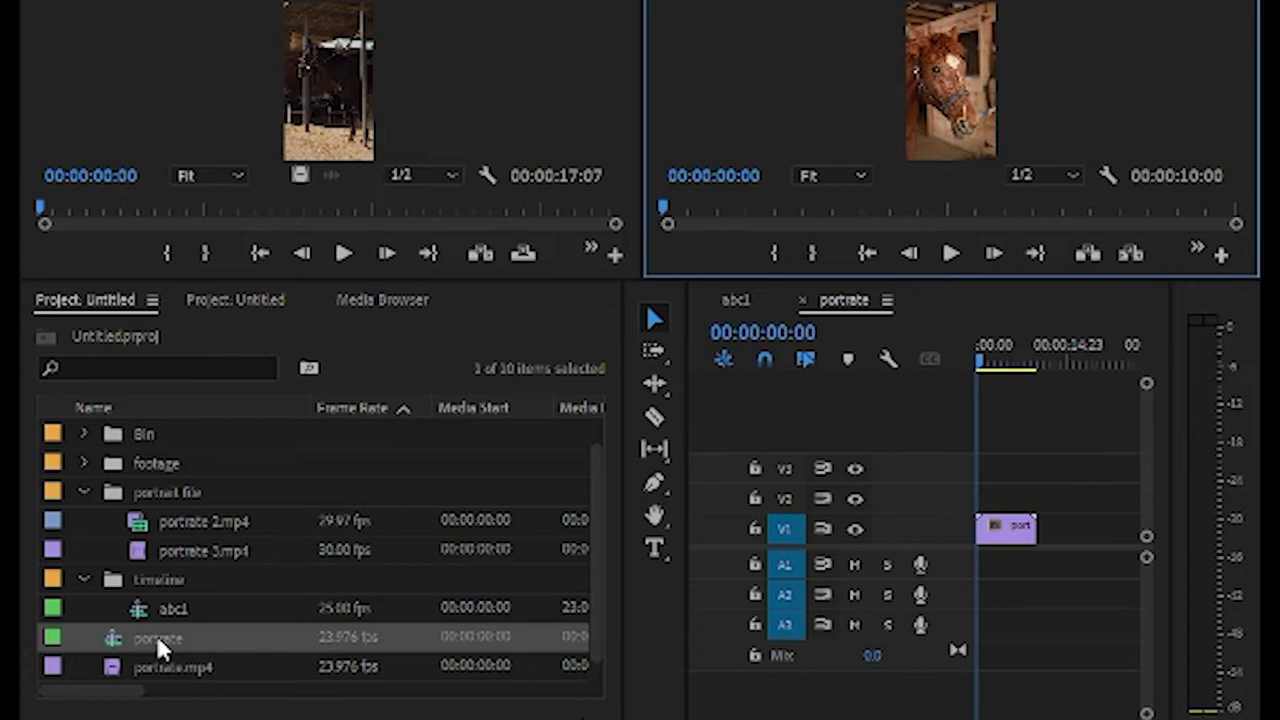
click(155, 634)
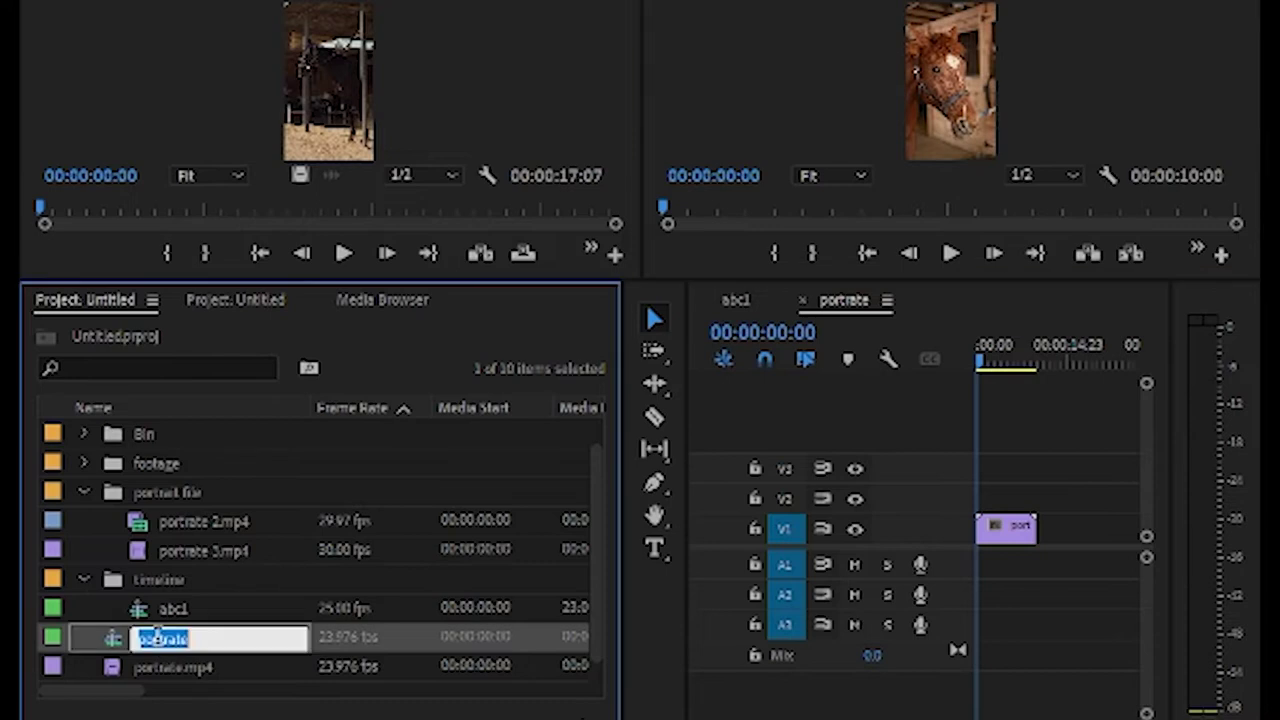
click(103, 647)
key(Delete)
drag(145, 675, 168, 528)
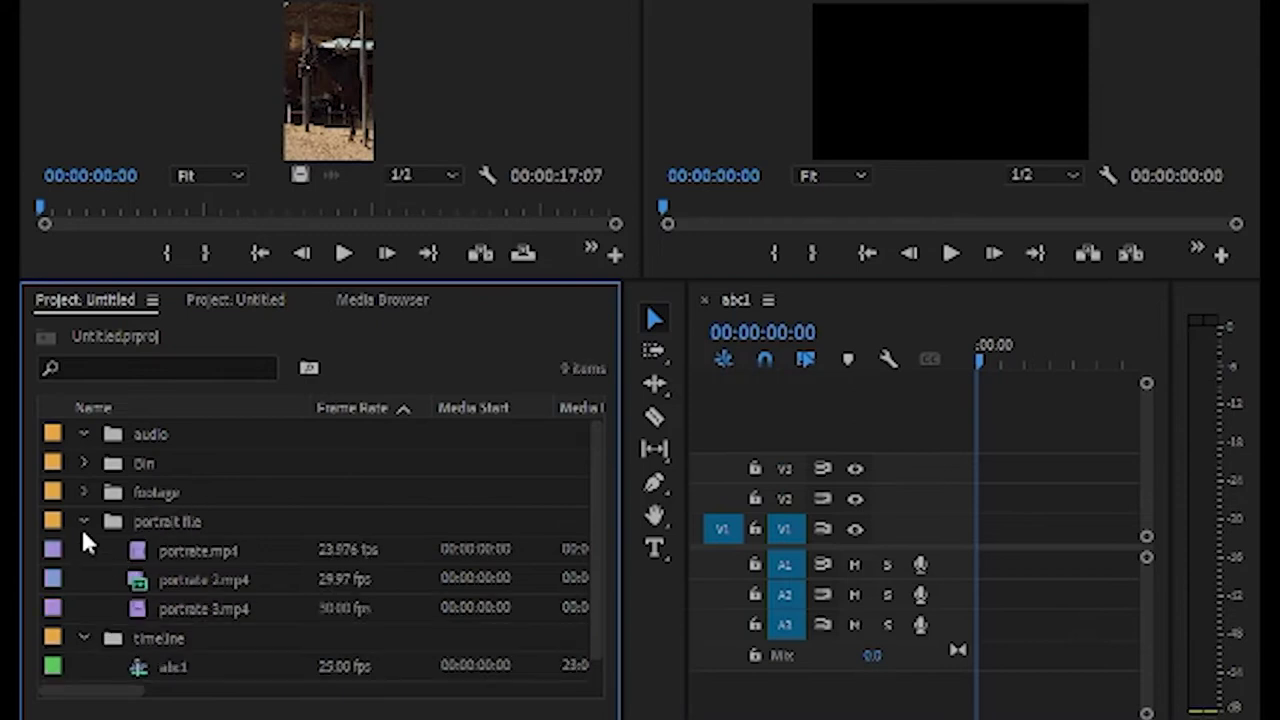
Step: Widen the Project panel, collapse the portrait file bin and expand the footage bin
click(180, 585)
drag(622, 356, 745, 360)
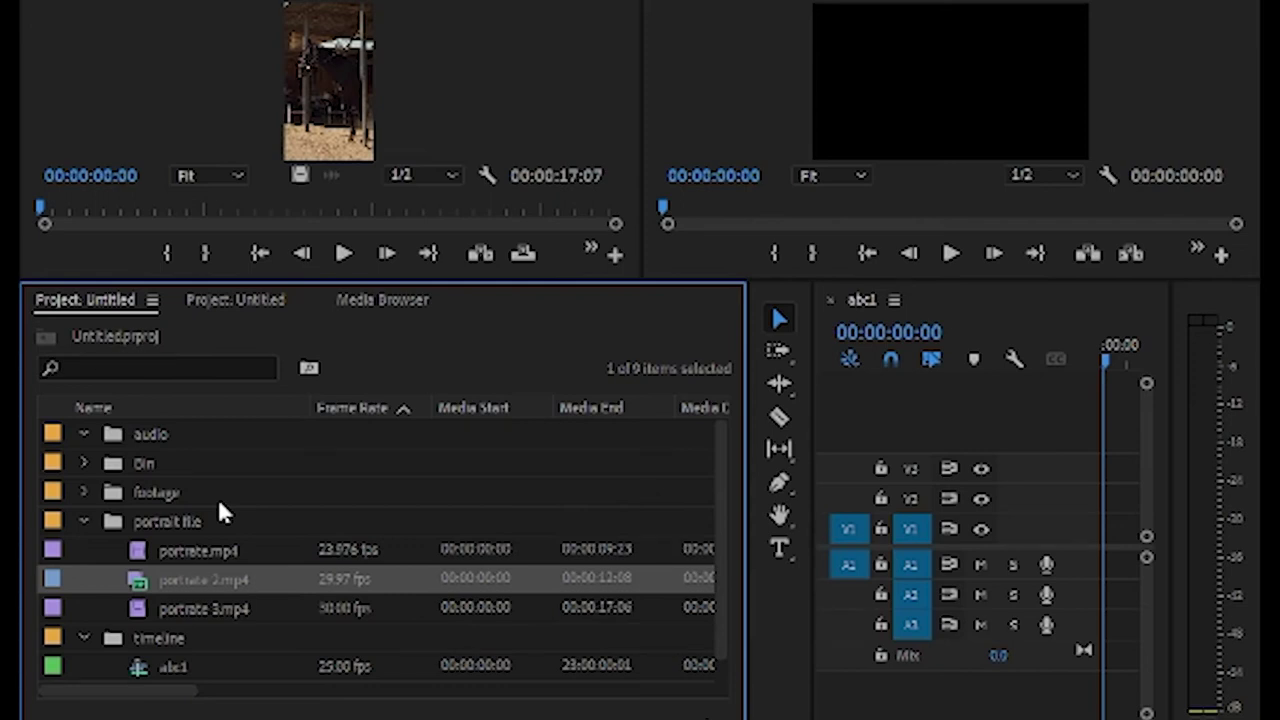
click(84, 521)
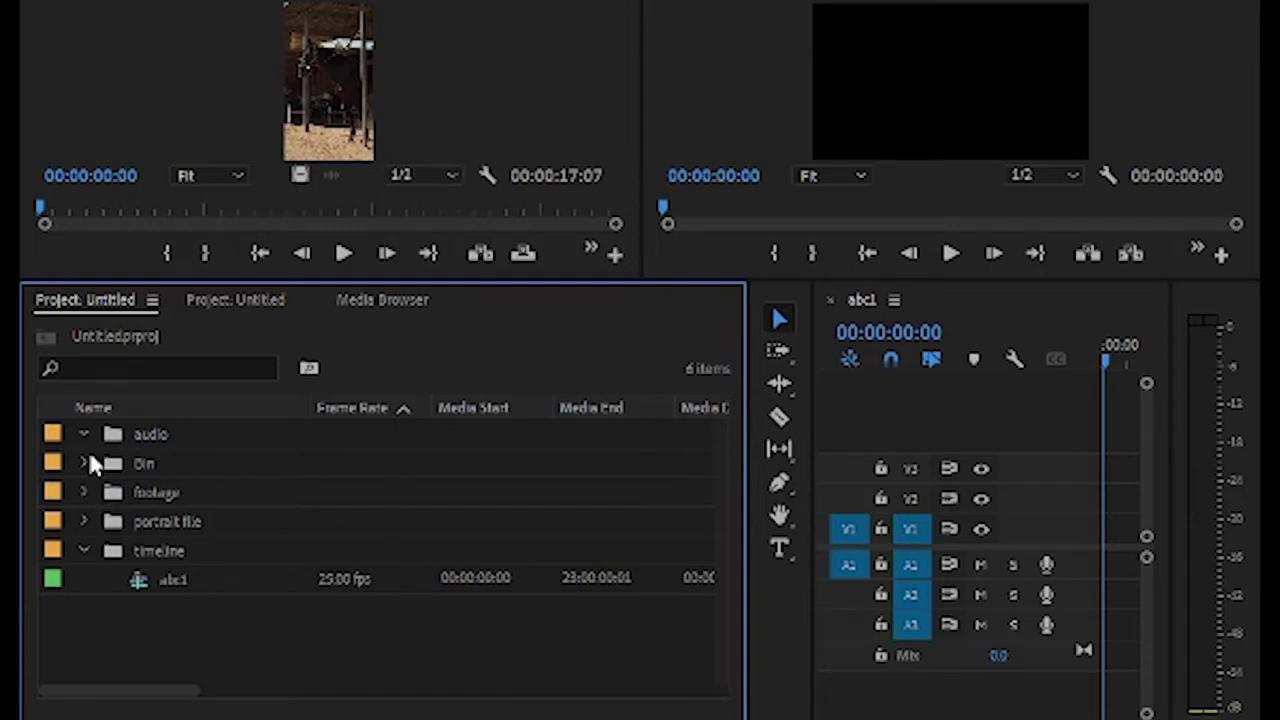
click(84, 492)
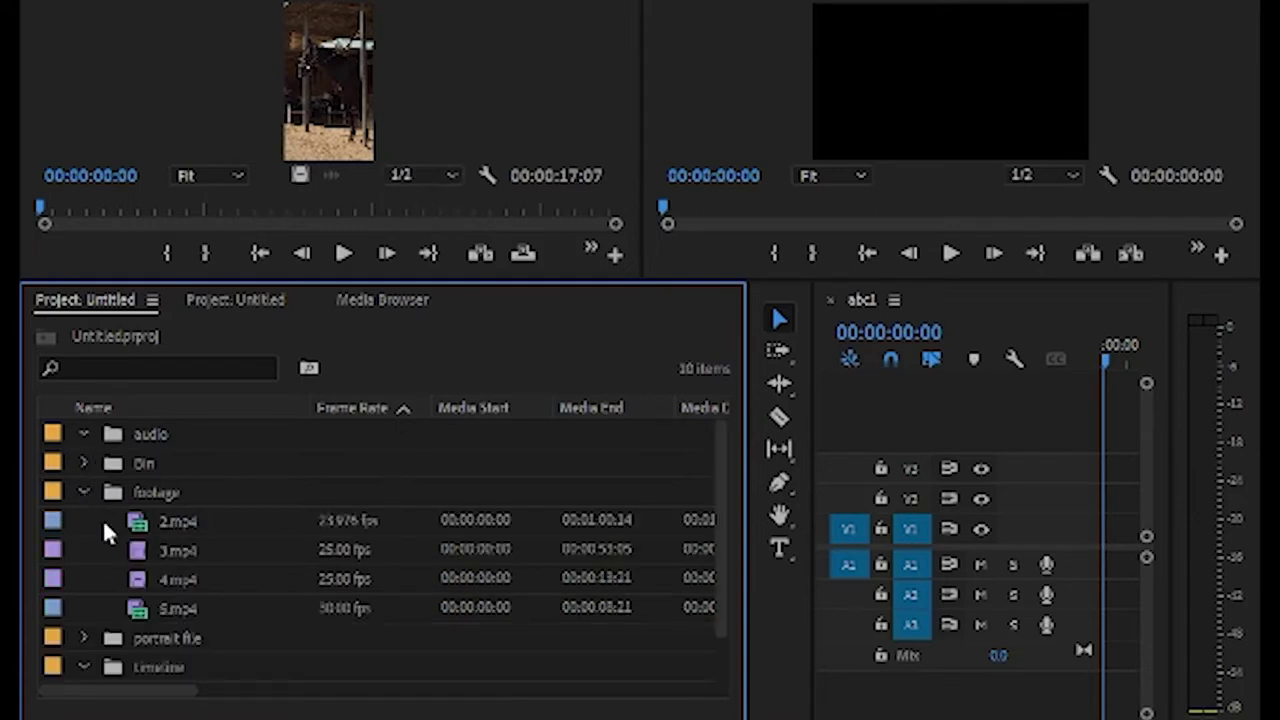
Step: Preview 2.mp4, 3.mp4 and 5.mp4, leaving the 00:00:08:22 5.mp4 clip in a maximized Source Monitor
double_click(170, 524)
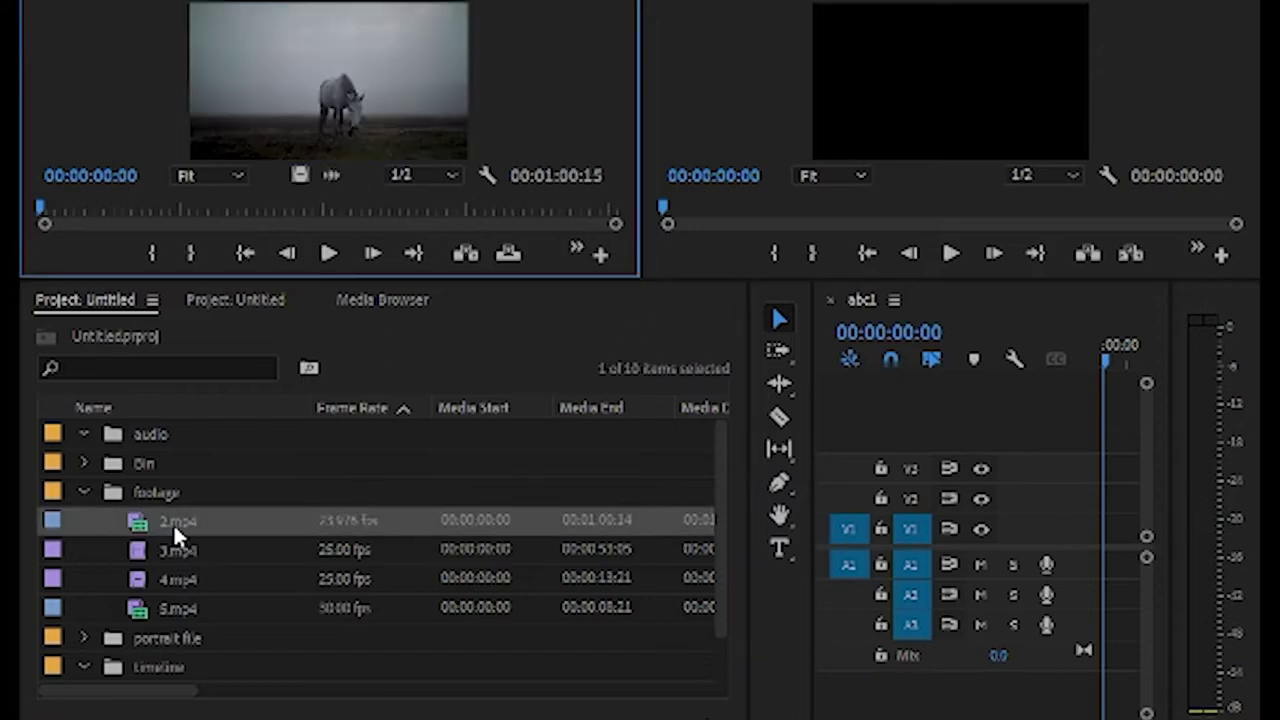
click(173, 523)
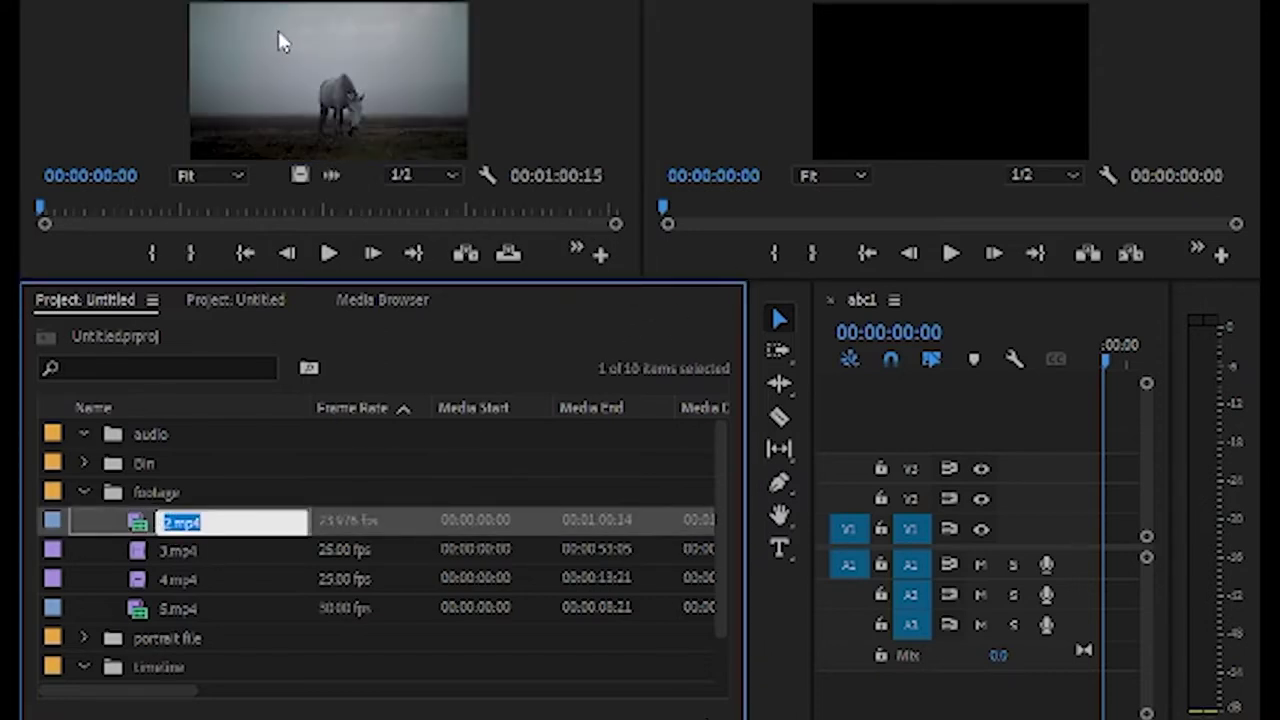
click(156, 556)
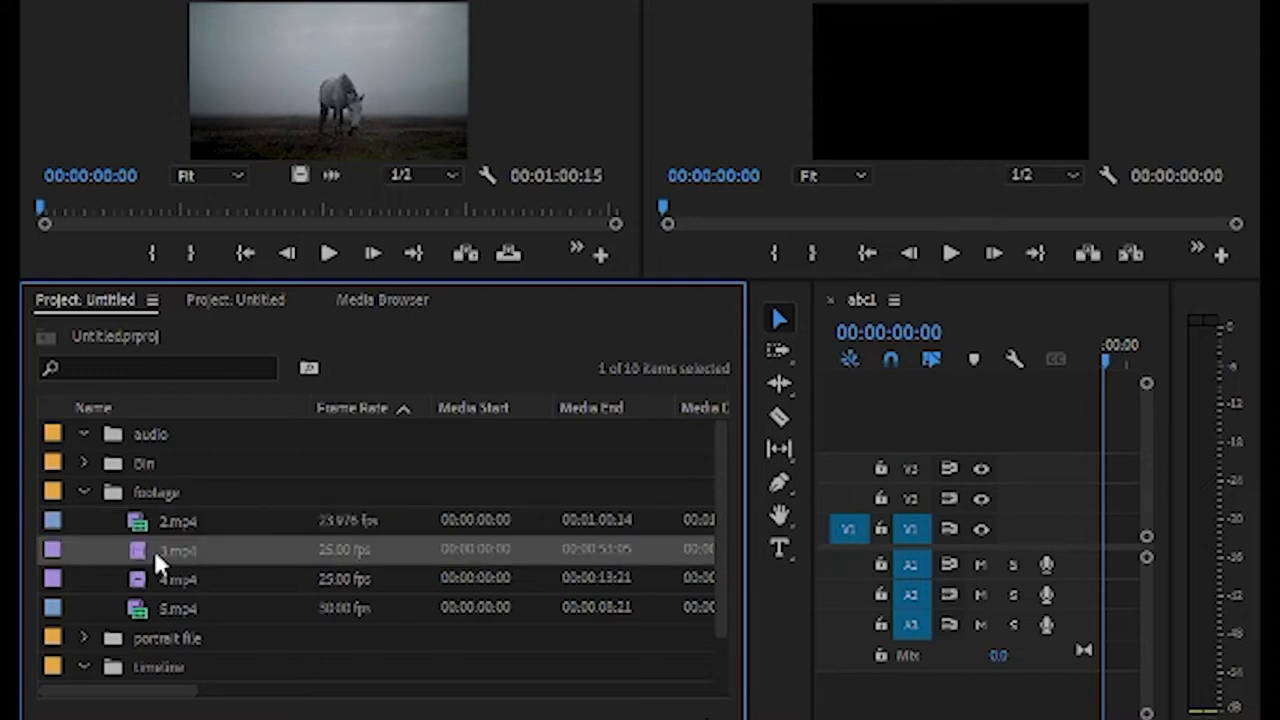
double_click(148, 548)
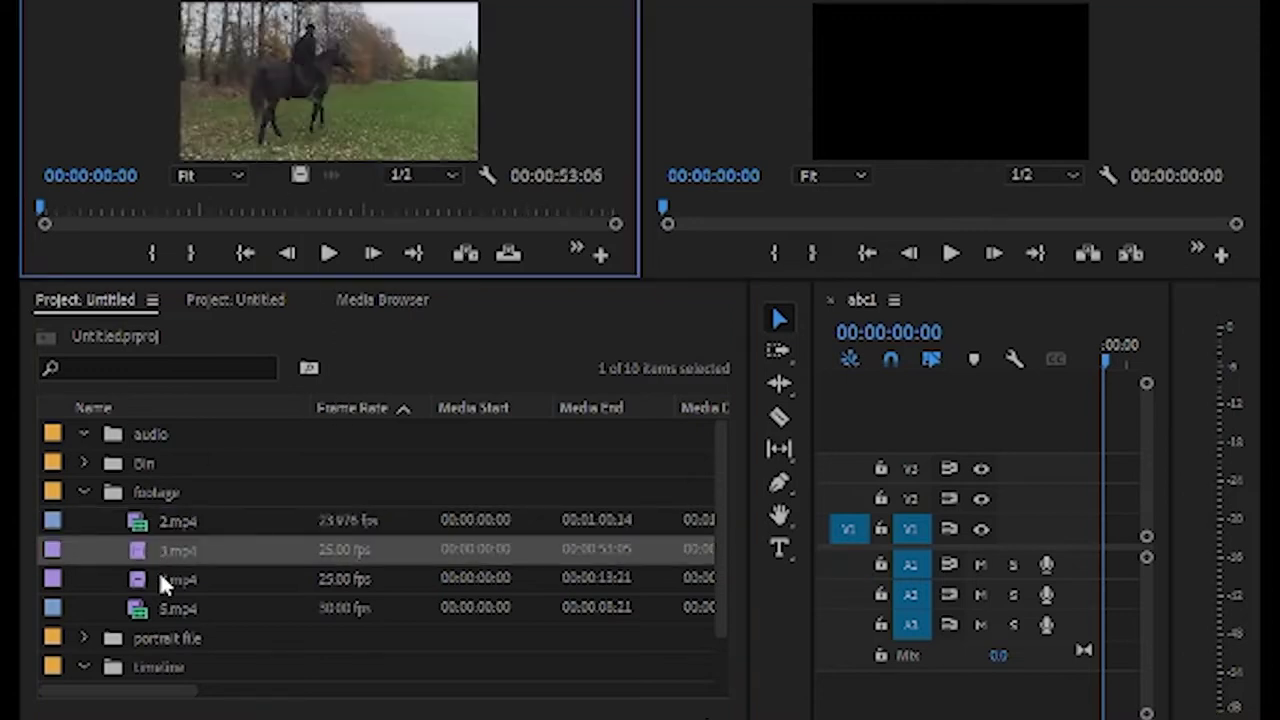
click(154, 576)
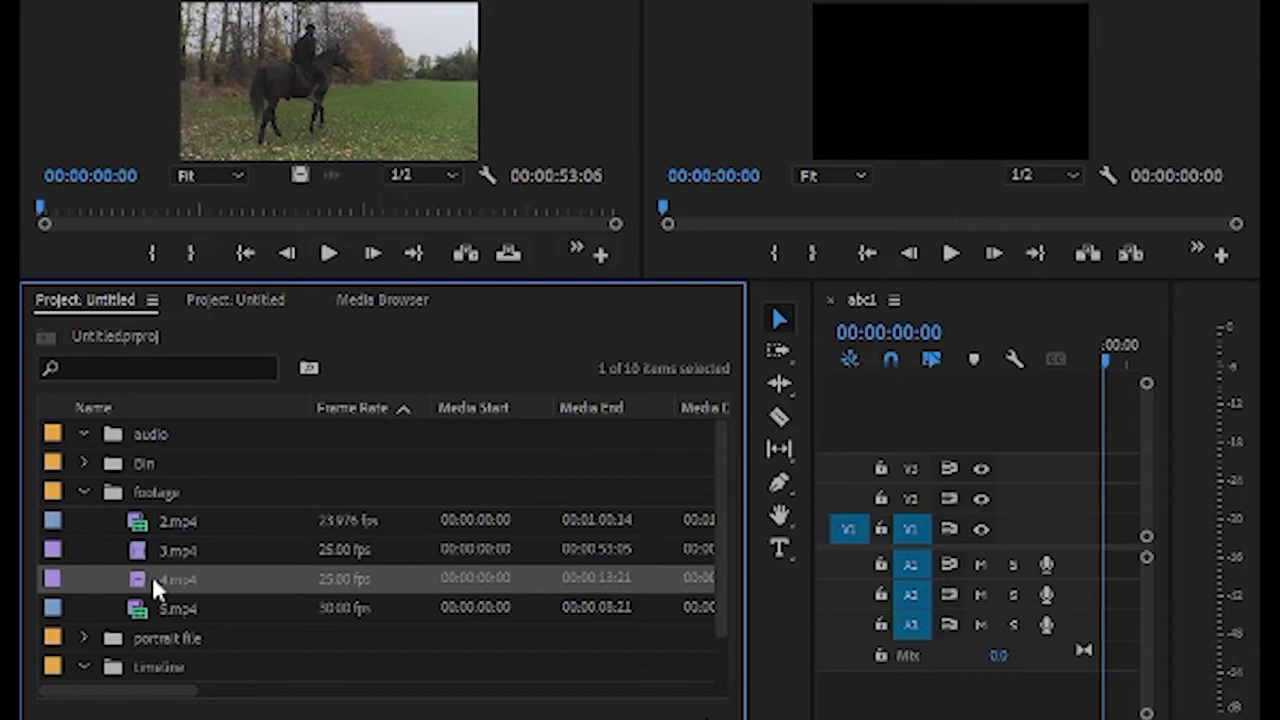
double_click(148, 618)
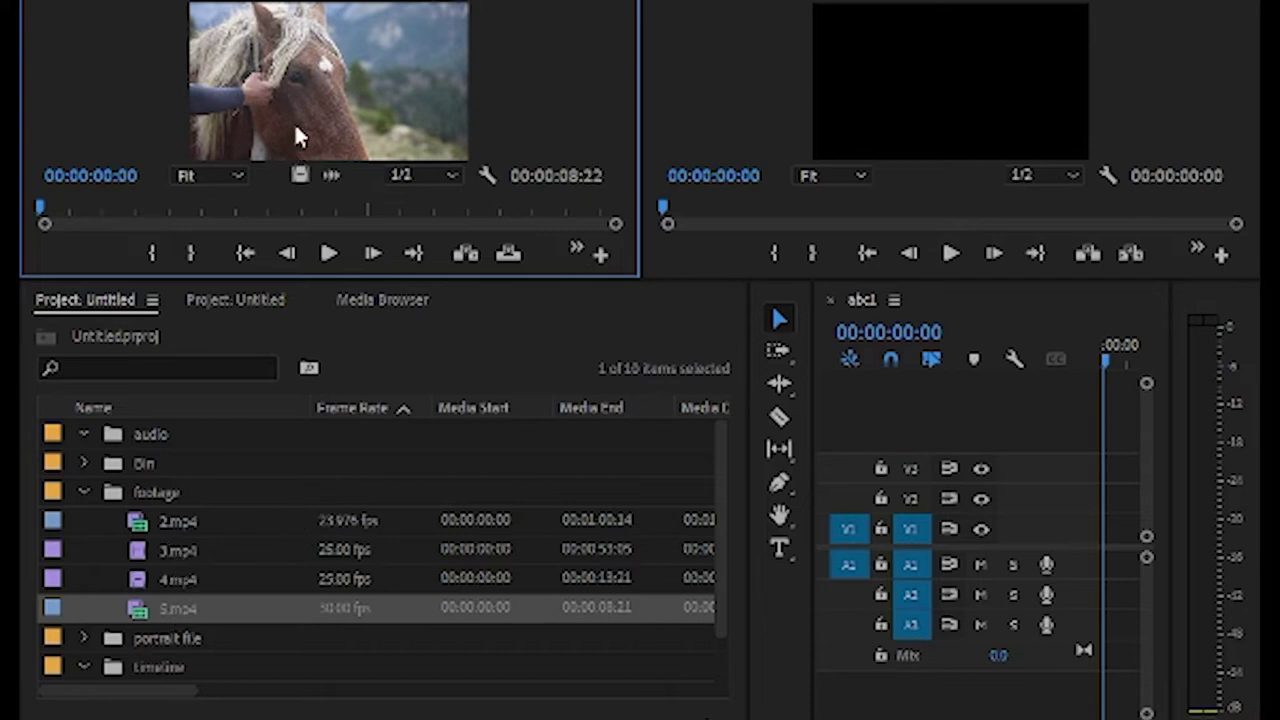
drag(163, 551, 296, 77)
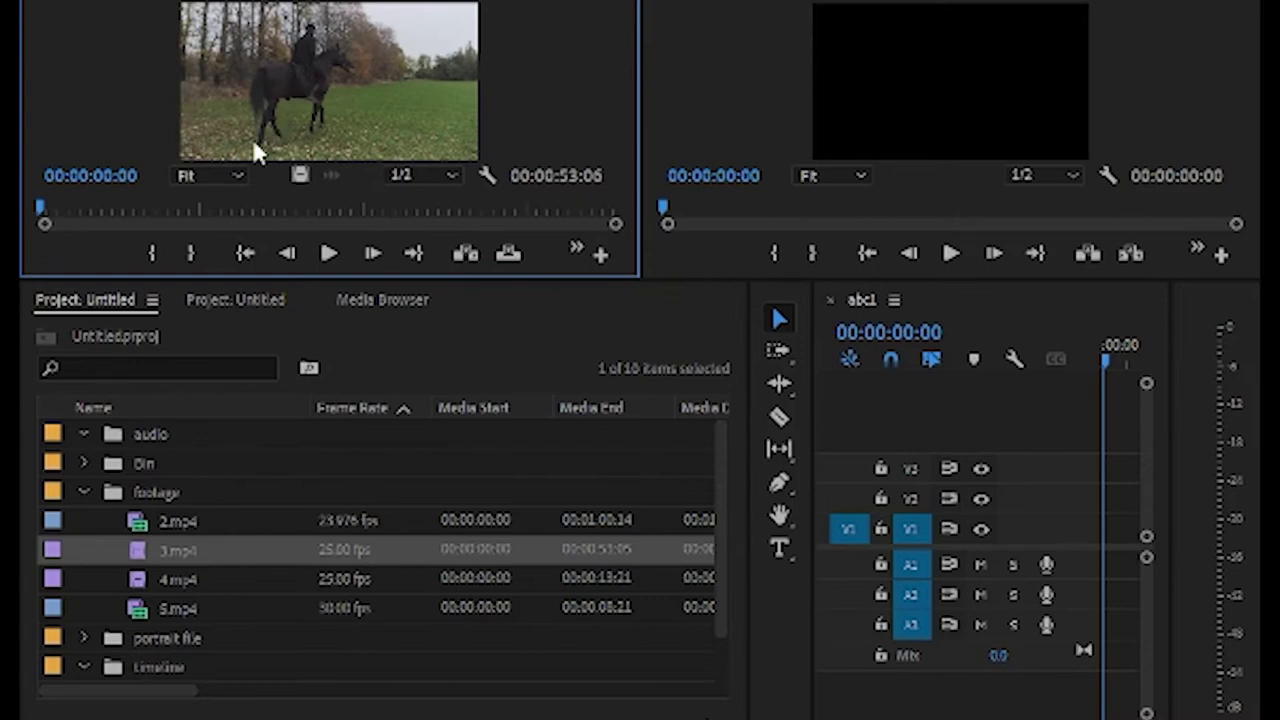
drag(157, 612, 312, 86)
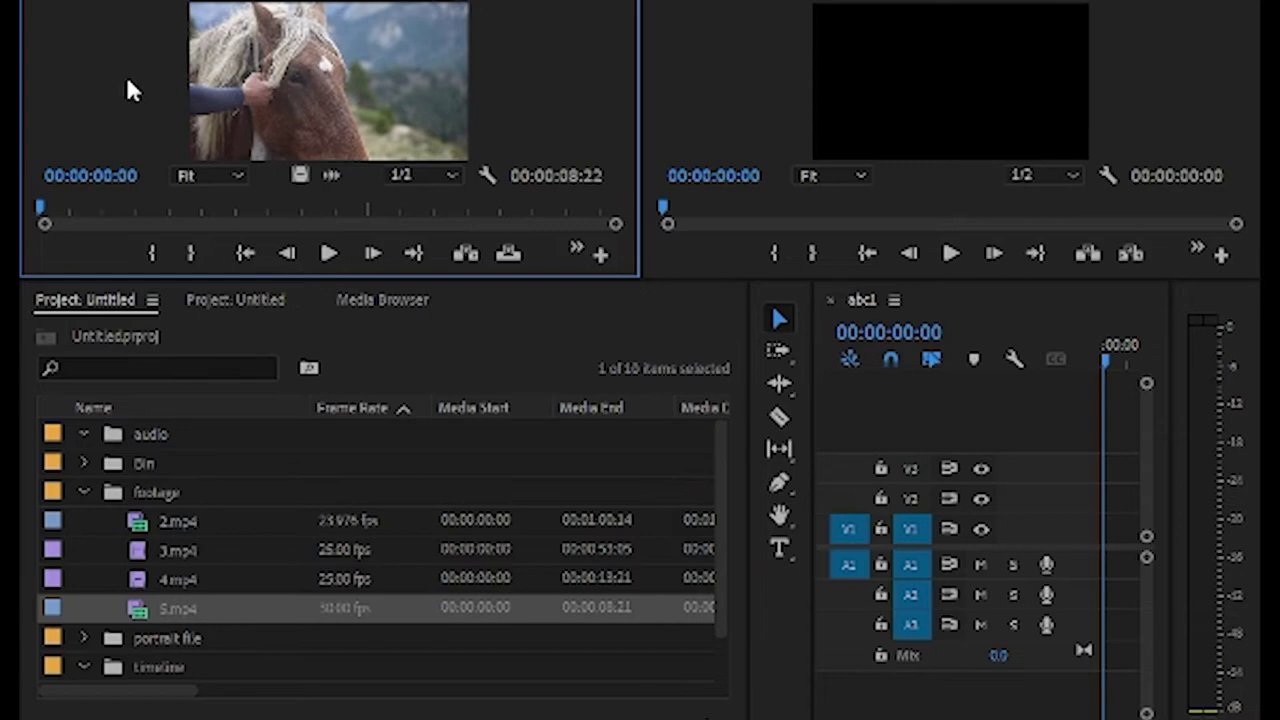
key(grave)
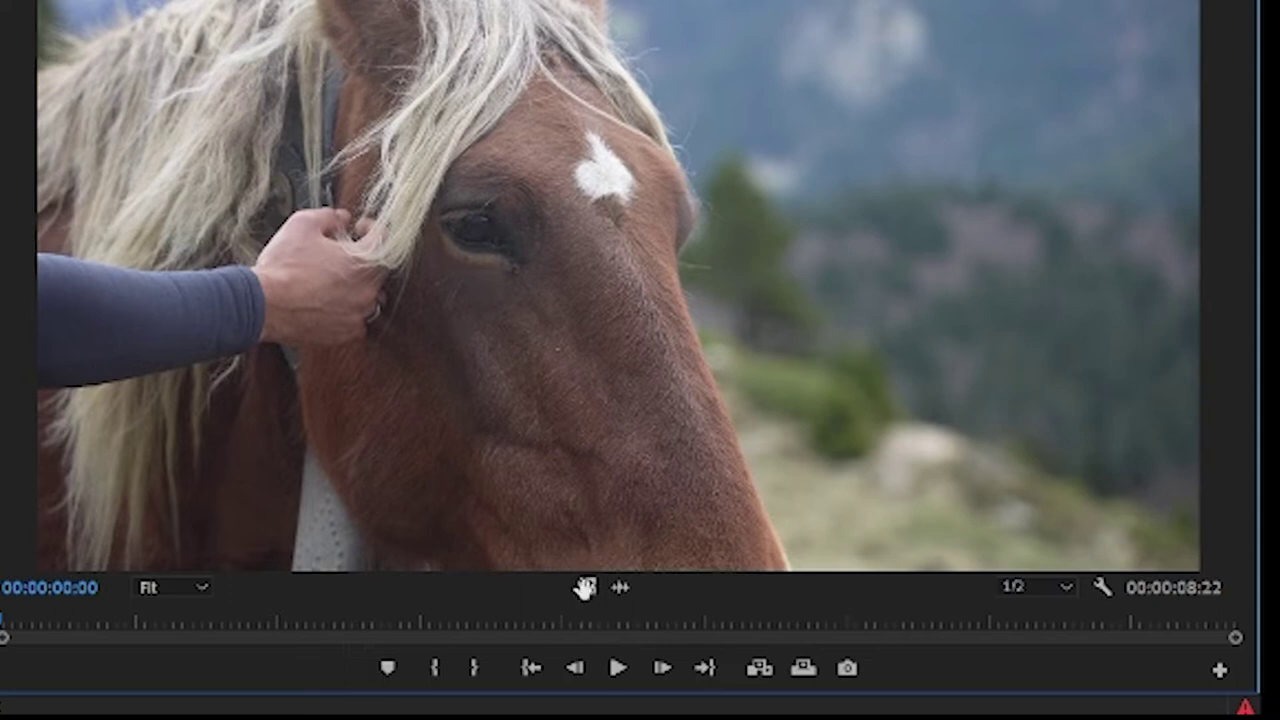
Step: Set In and Out points on 5.mp4 from about 01:10 to 03:27, a 00:00:02:19 range
click(184, 625)
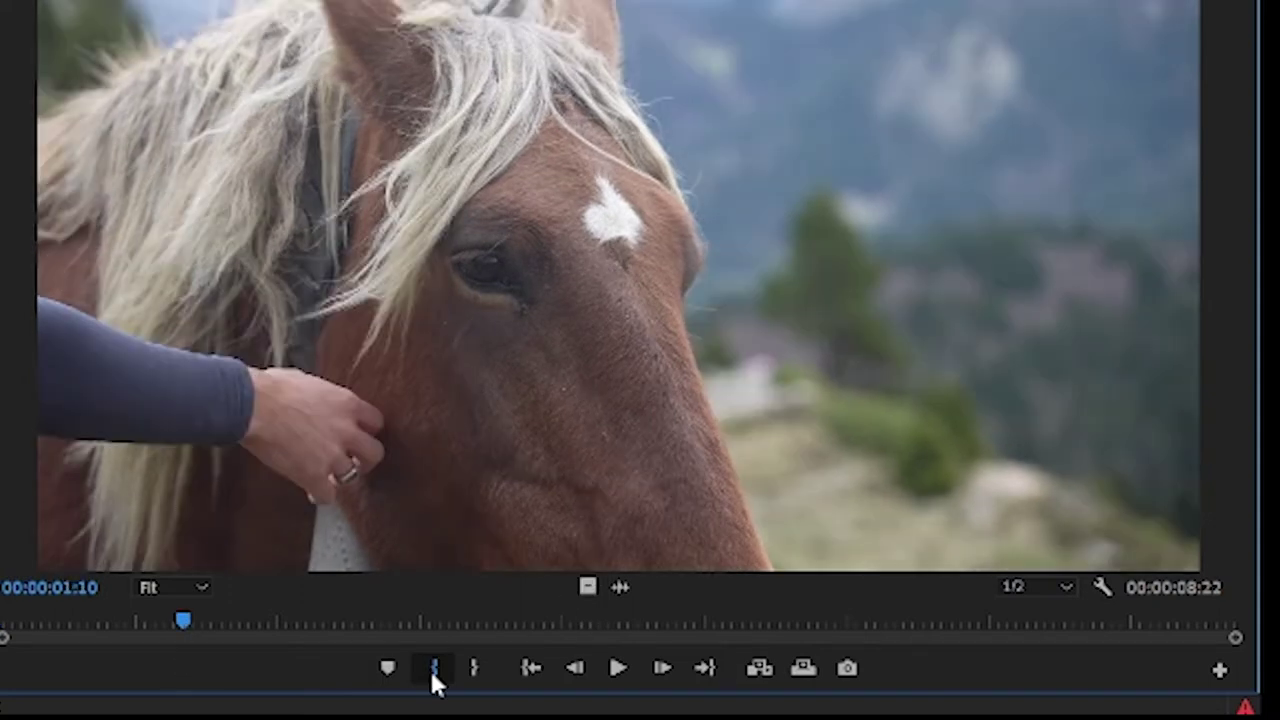
click(432, 670)
click(553, 627)
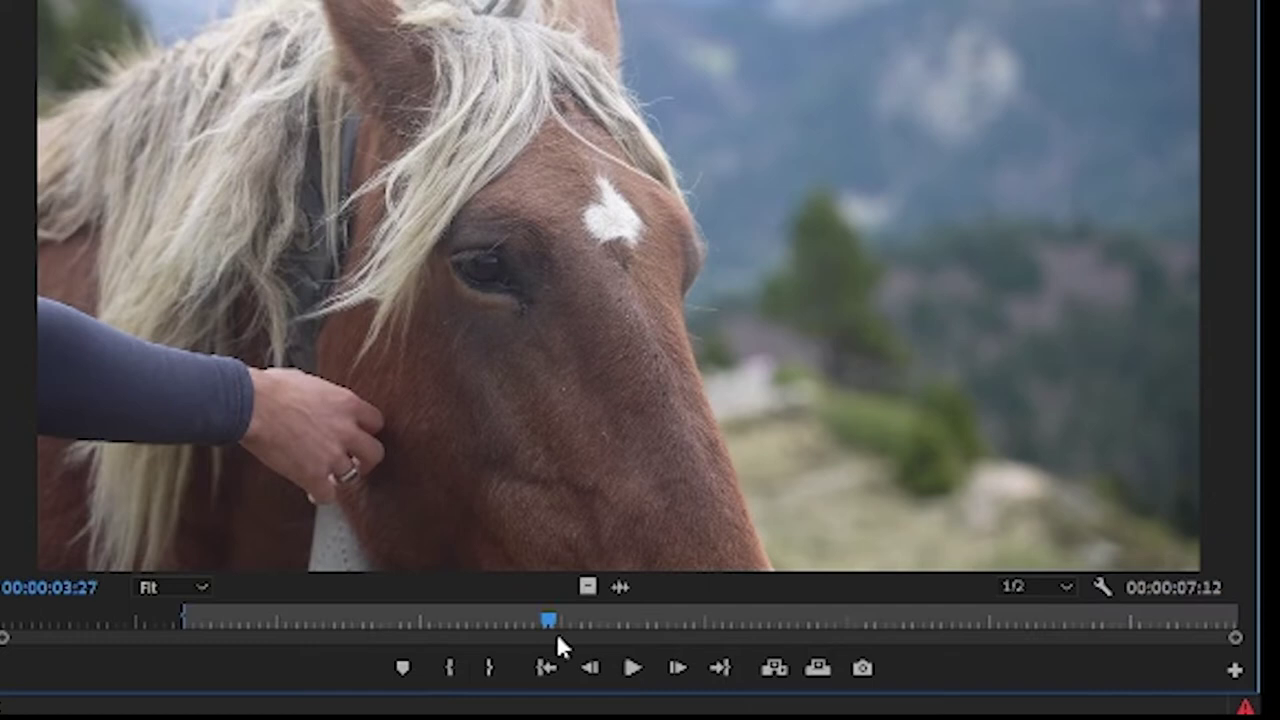
click(485, 664)
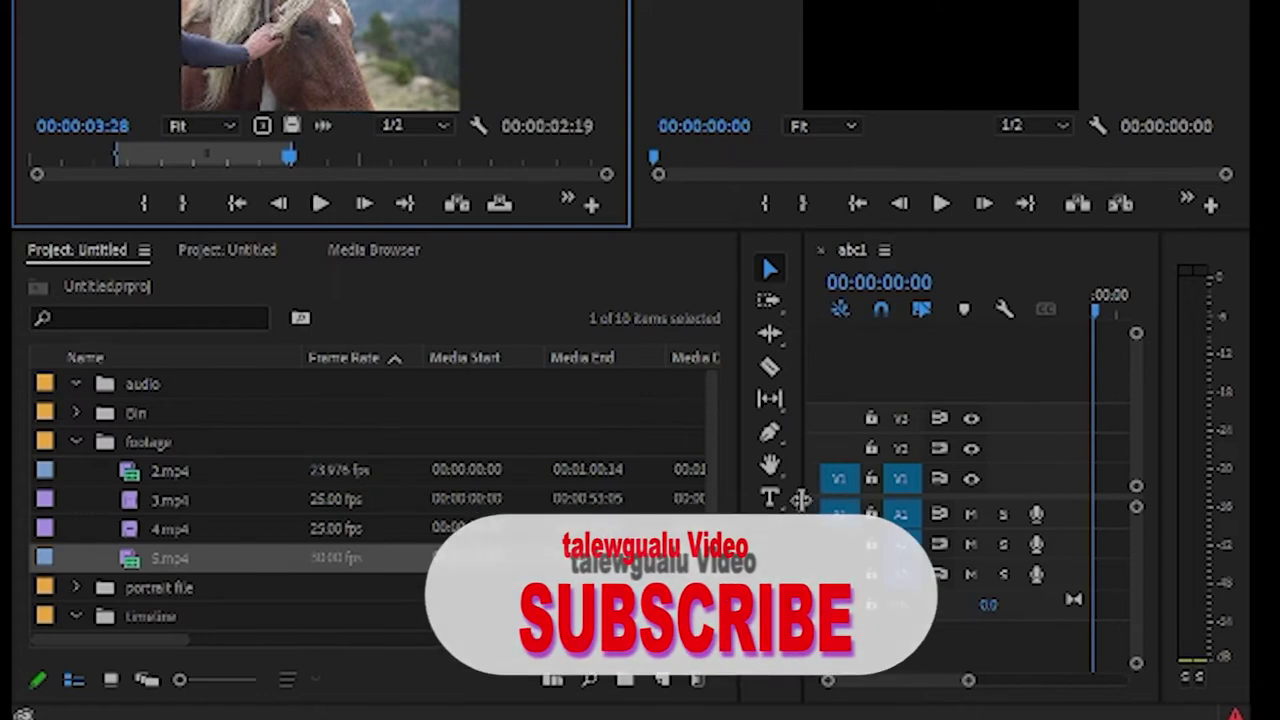
Step: Narrow the Project panel, make the Source Monitor taller, and drag the marked section into abc1
drag(801, 500, 512, 500)
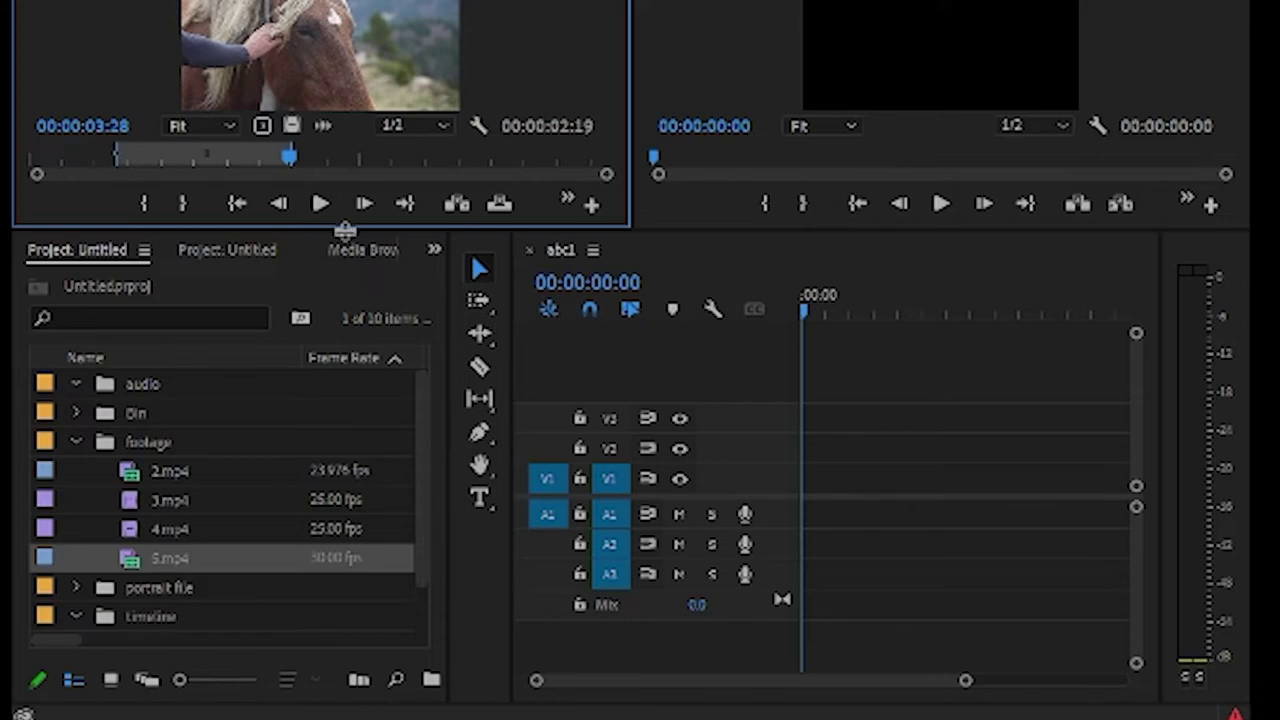
drag(344, 231, 340, 284)
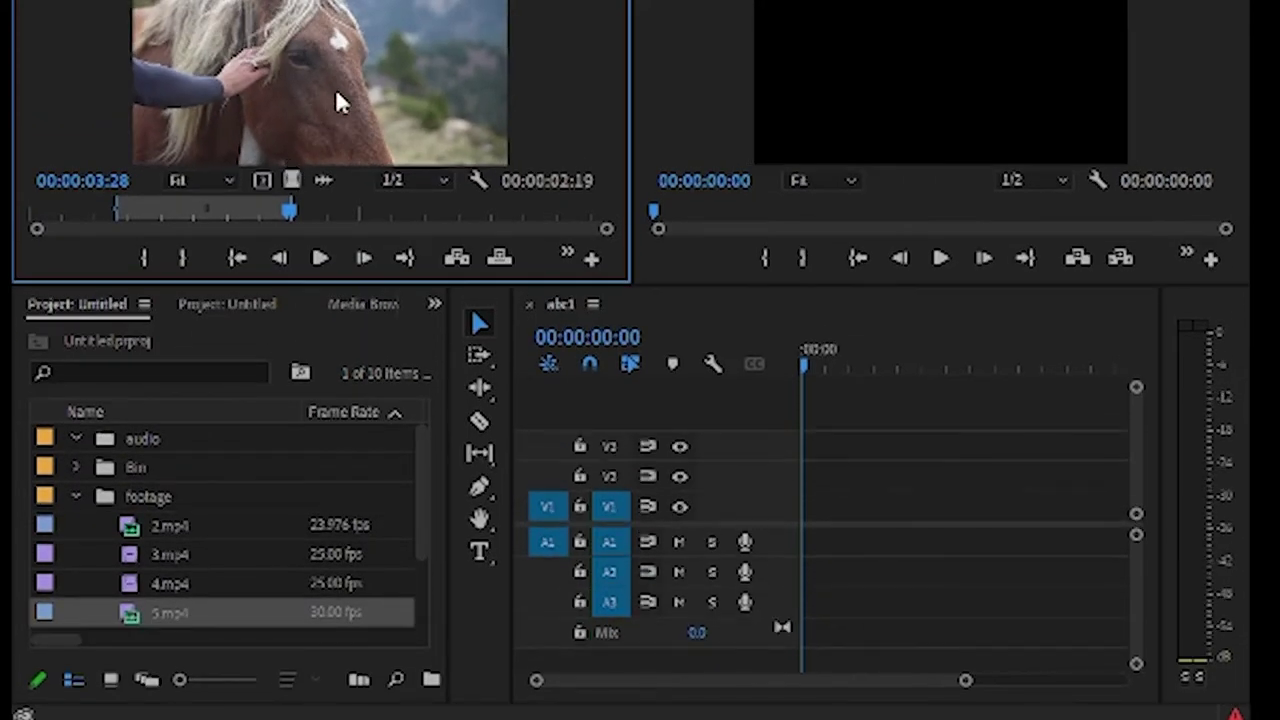
drag(337, 100, 877, 700)
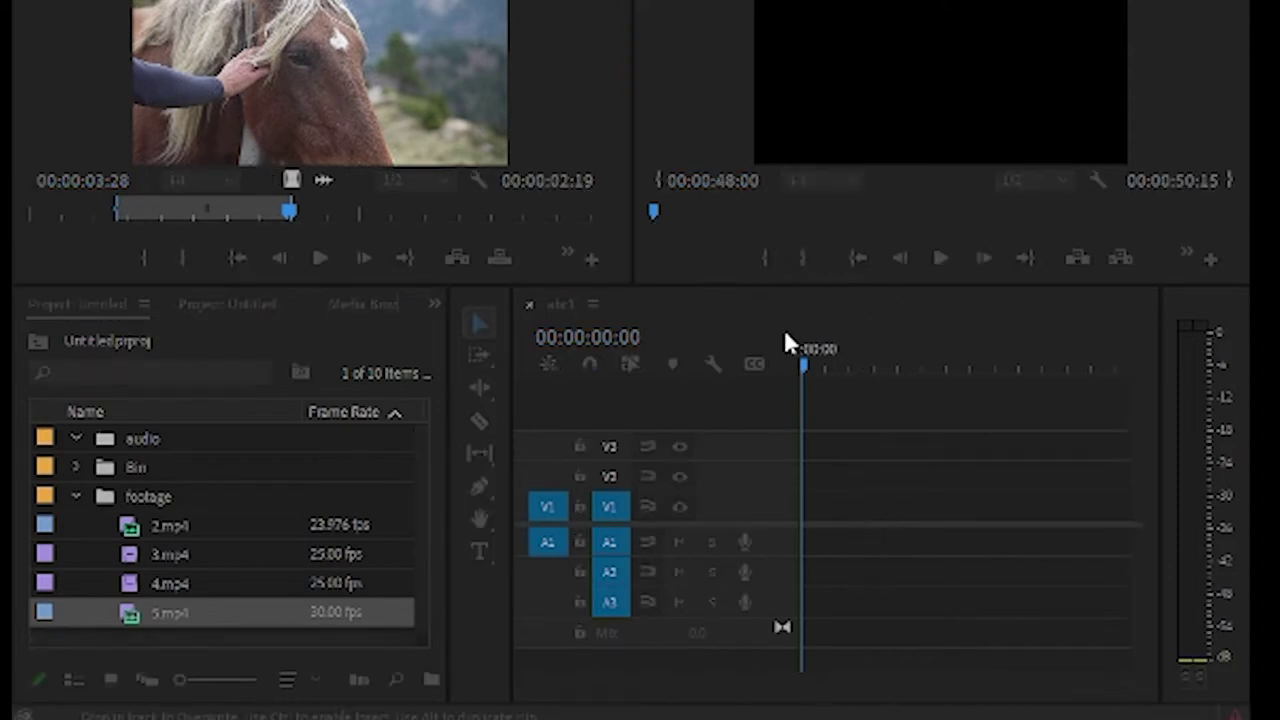
Step: Rearrange the timeline clips and delete the stray clip from abc1
drag(784, 344, 749, 409)
drag(954, 686, 845, 681)
drag(1051, 400, 830, 604)
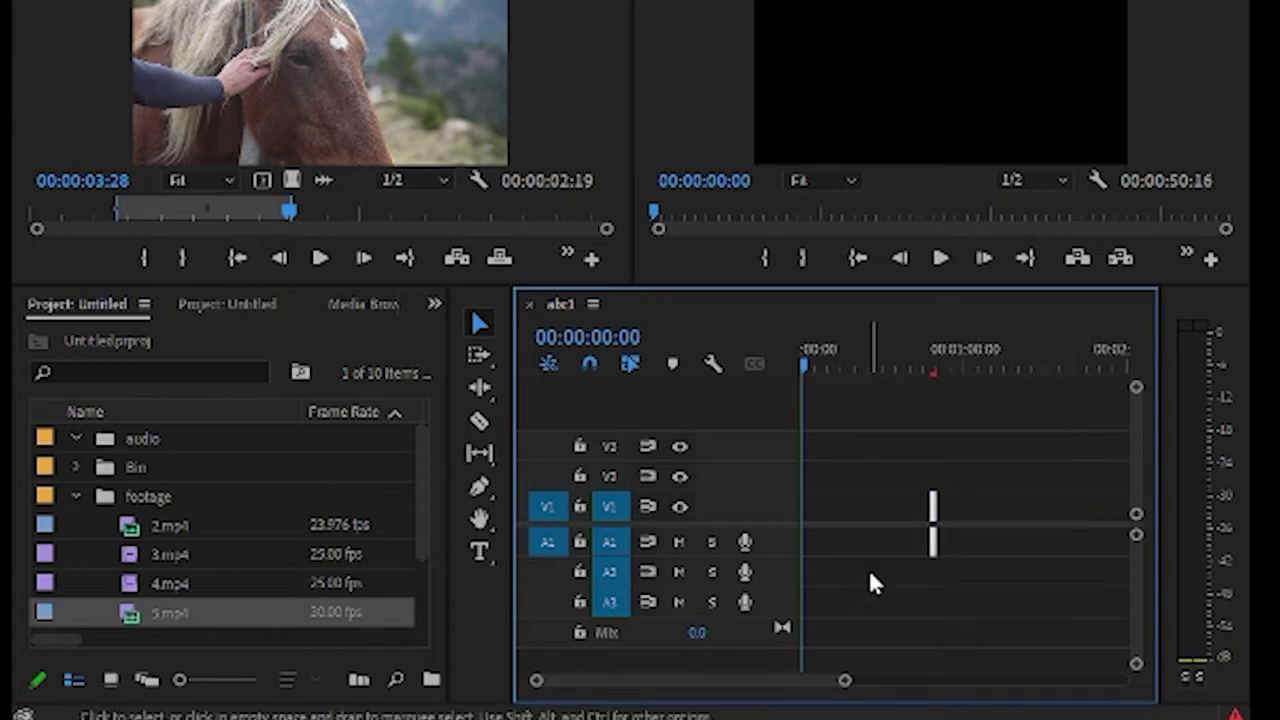
key(Delete)
drag(845, 681, 680, 686)
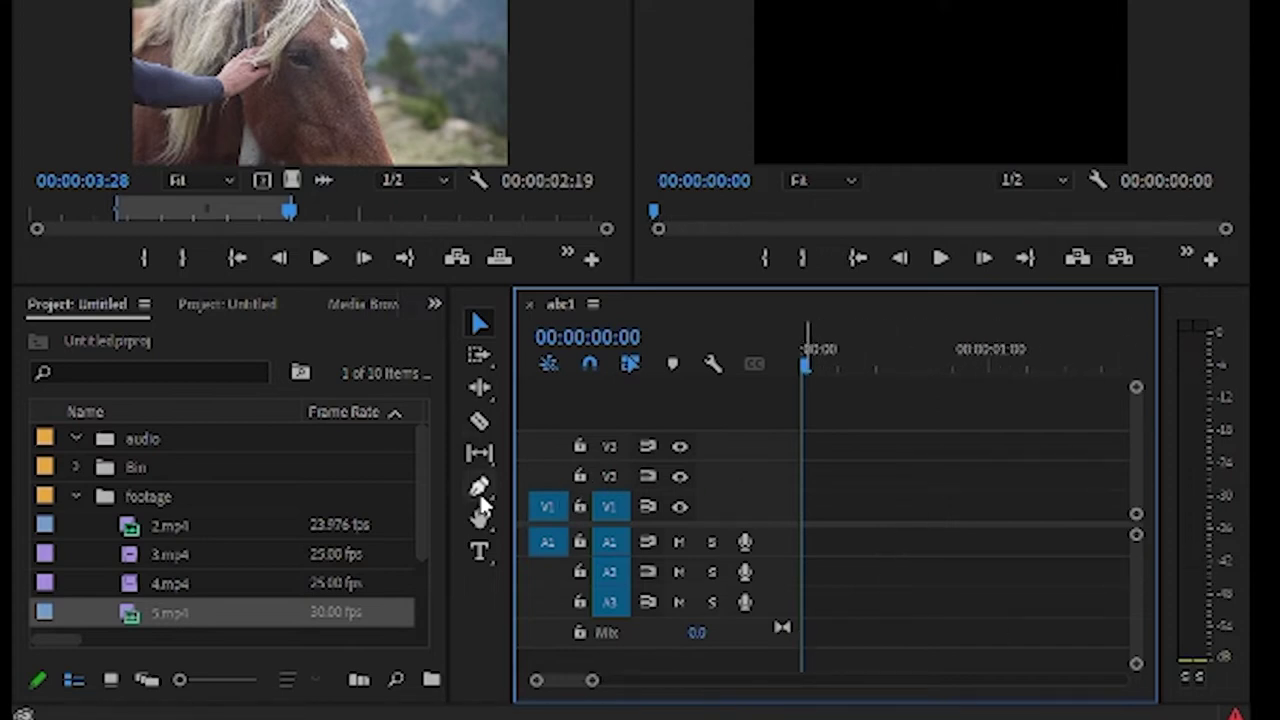
Step: Narrow the Project panel further and drop the marked section at the timeline start
drag(446, 494, 331, 486)
drag(511, 497, 306, 494)
drag(283, 97, 628, 514)
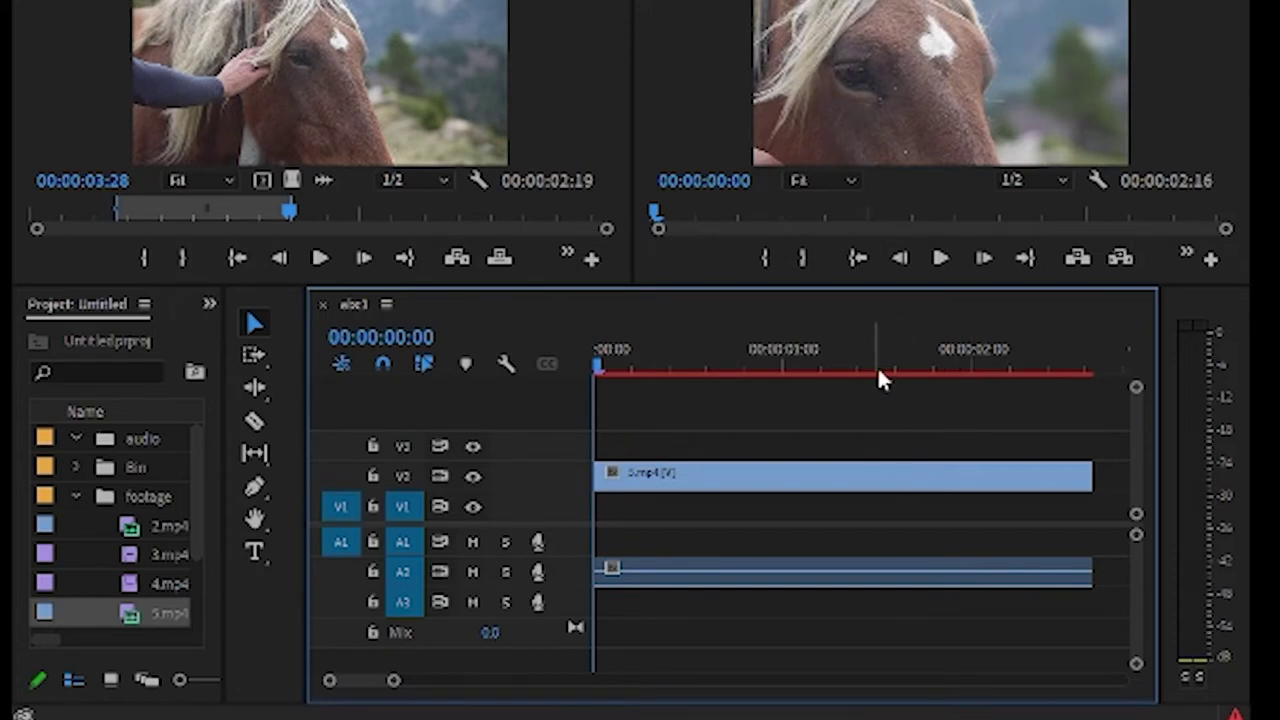
Step: Play back the abc1 sequence, jump to its end at 00:00:02:16, and zoom the timeline out
click(938, 261)
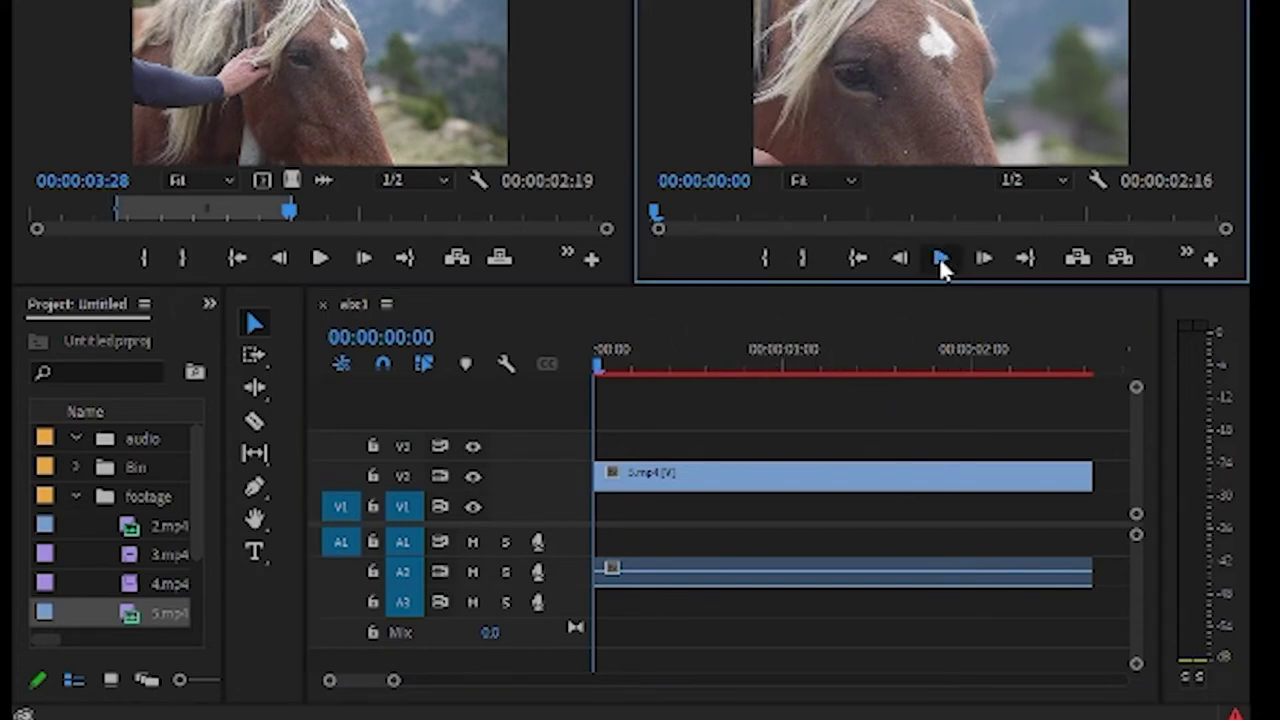
click(986, 259)
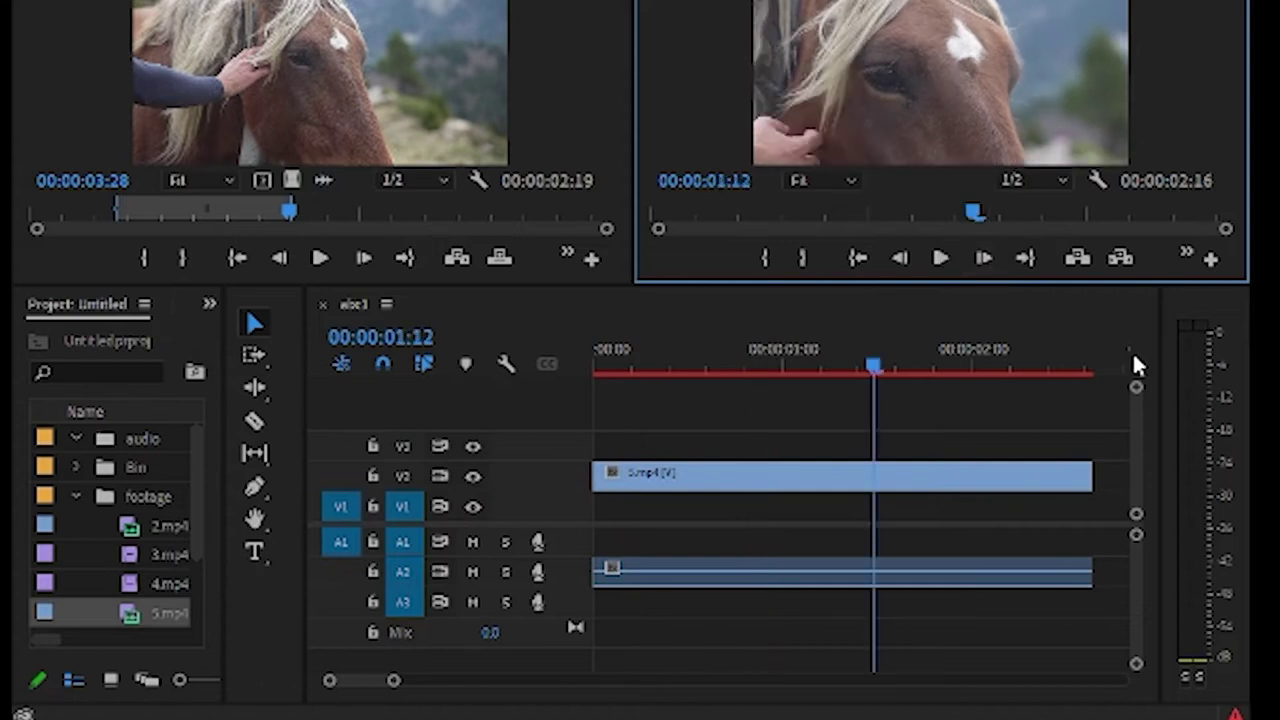
key(space)
key(space)
key(space)
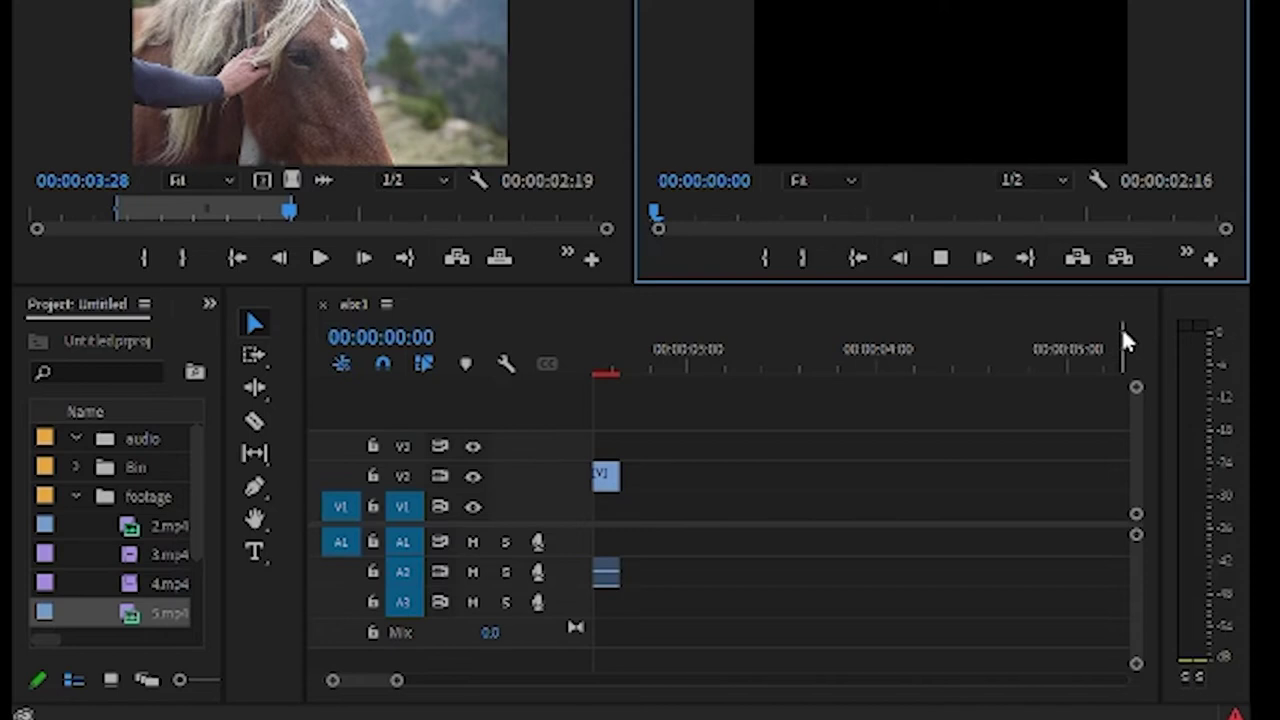
key(space)
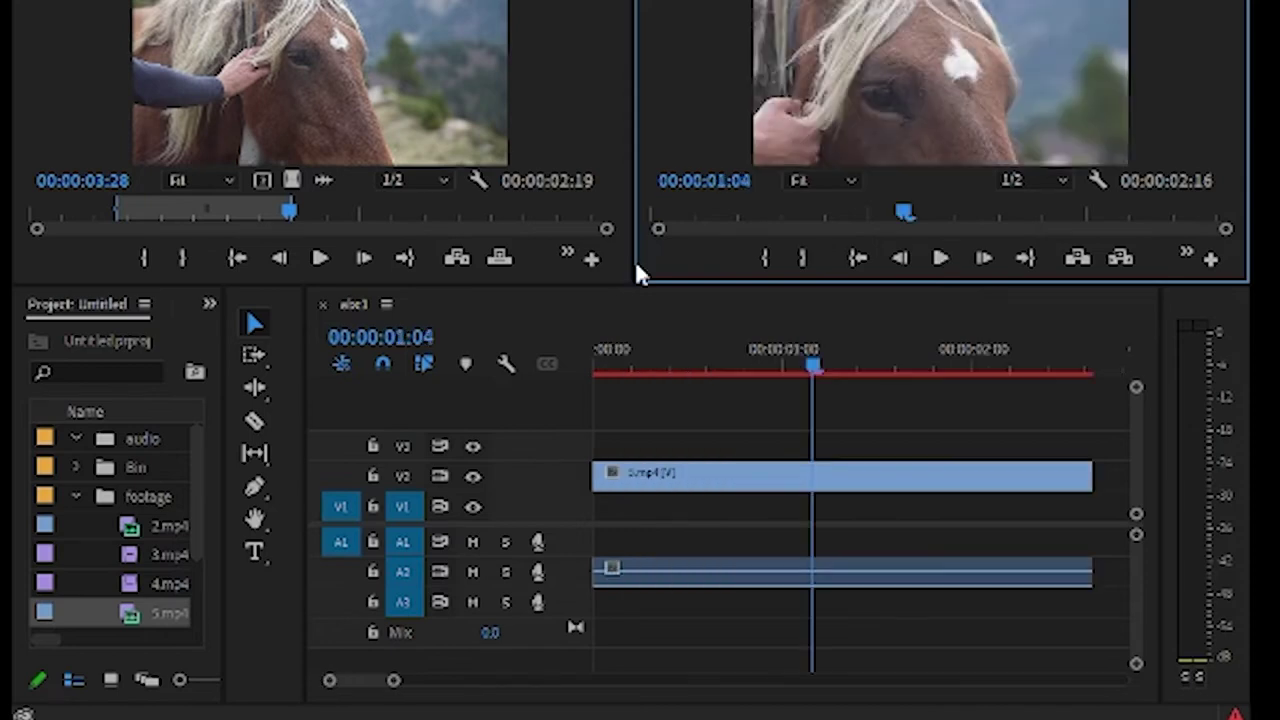
key(space)
key(space)
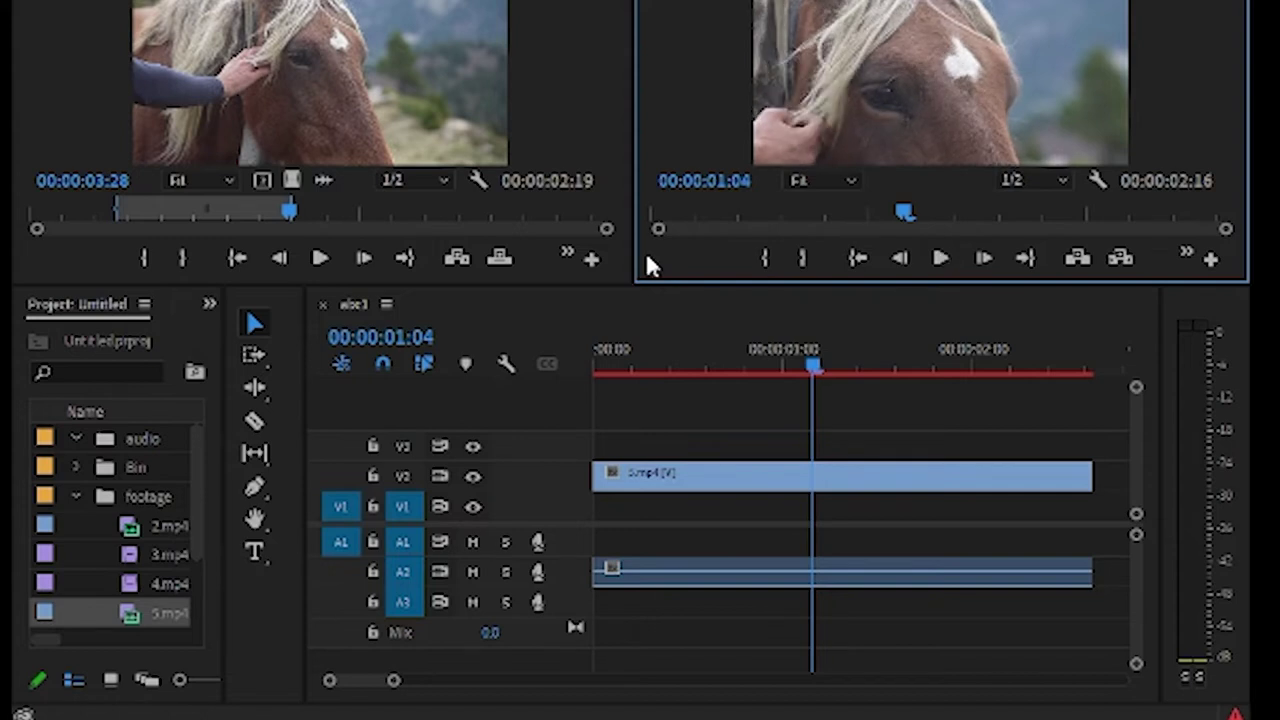
key(End)
drag(393, 680, 433, 680)
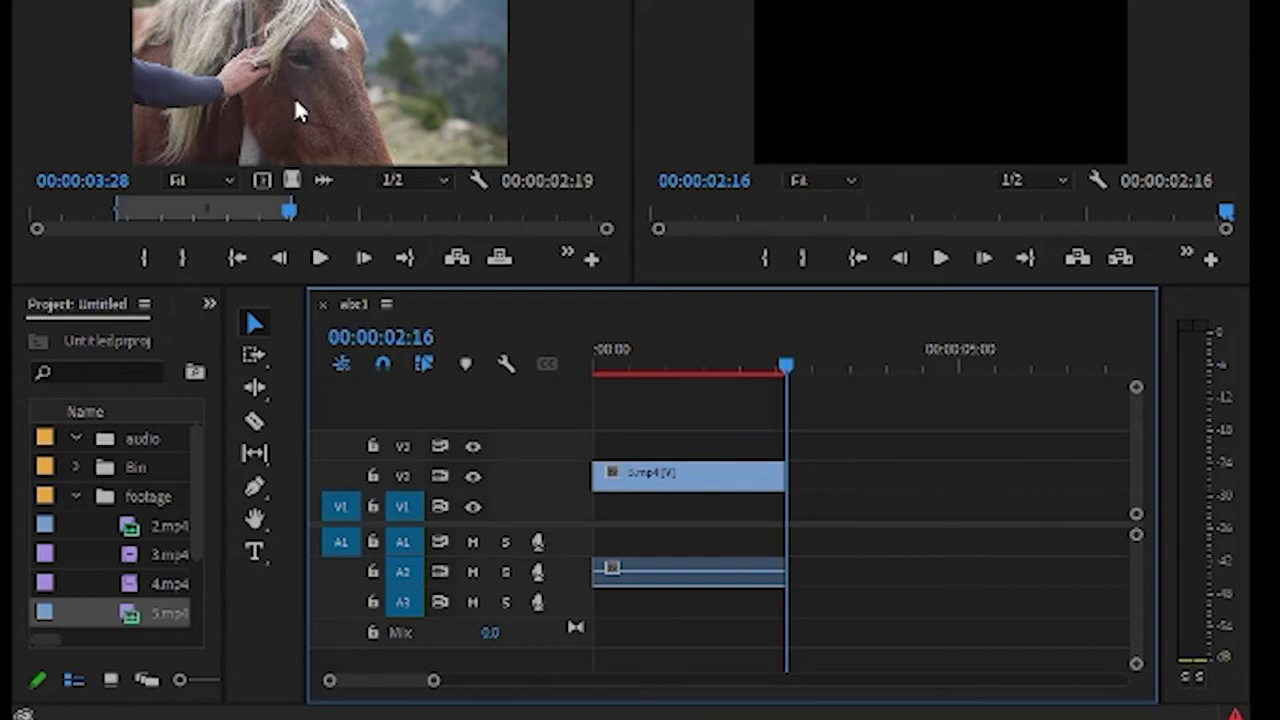
Step: Drop the section's audio alone on A1 and its video alone on V1 after the first clip
click(322, 181)
drag(322, 181, 835, 488)
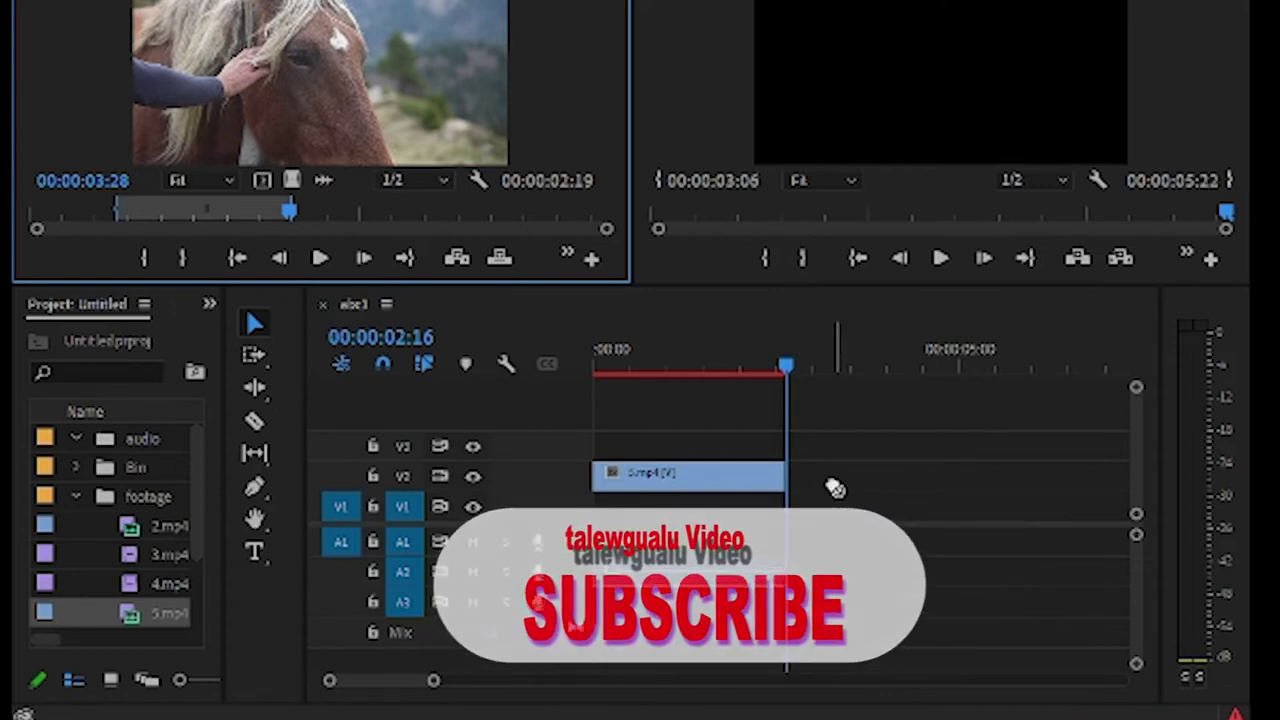
drag(835, 488, 858, 546)
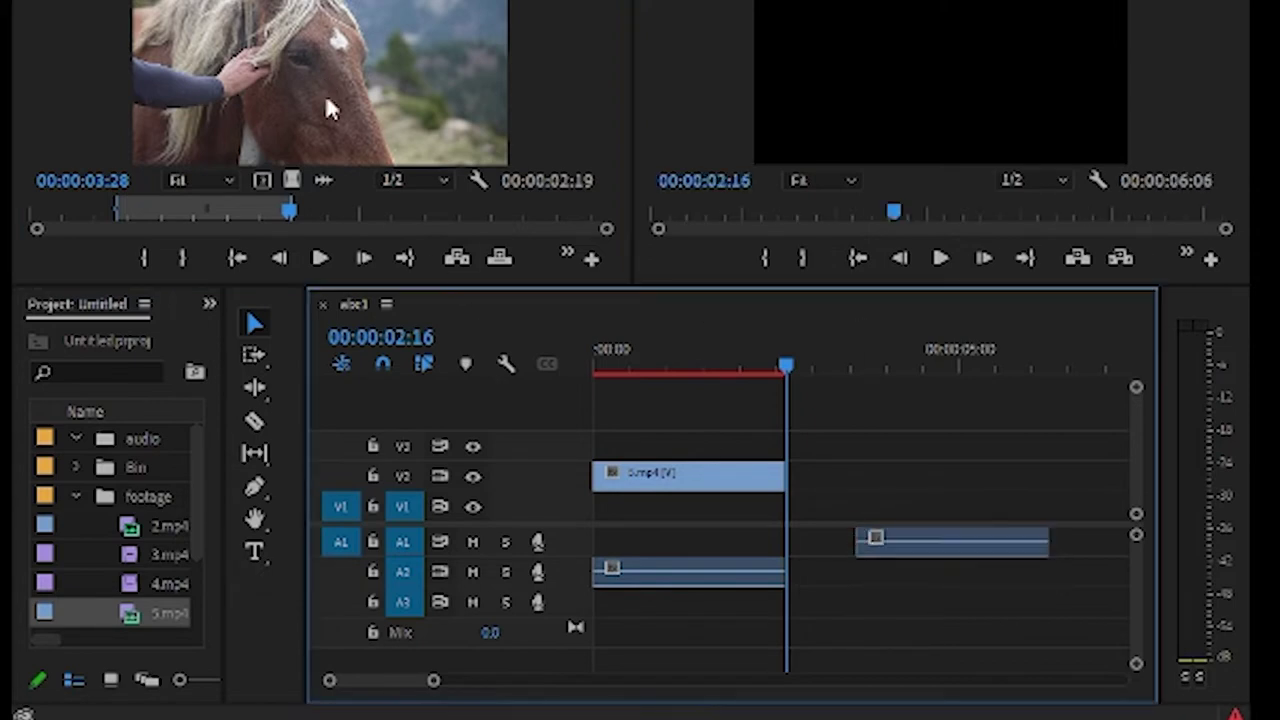
drag(293, 180, 859, 506)
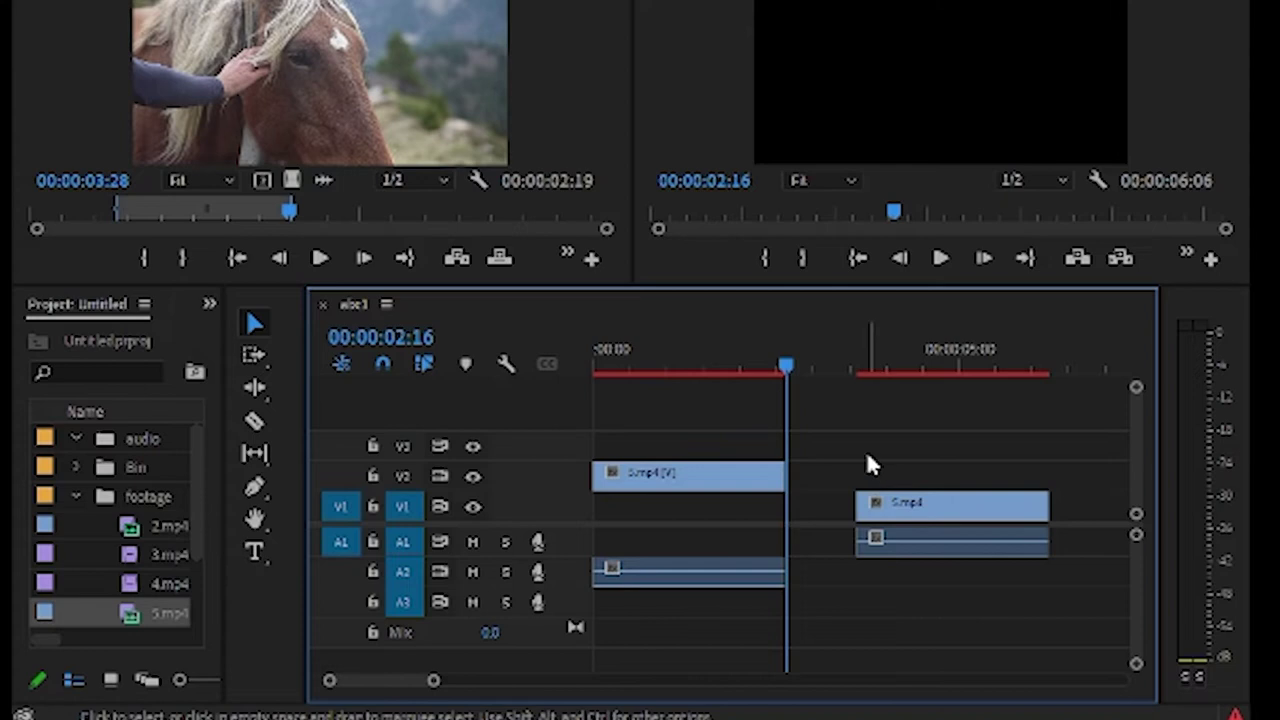
Step: Shift the new 5.mp4 video clip right and align its audio beneath it
drag(849, 441, 955, 612)
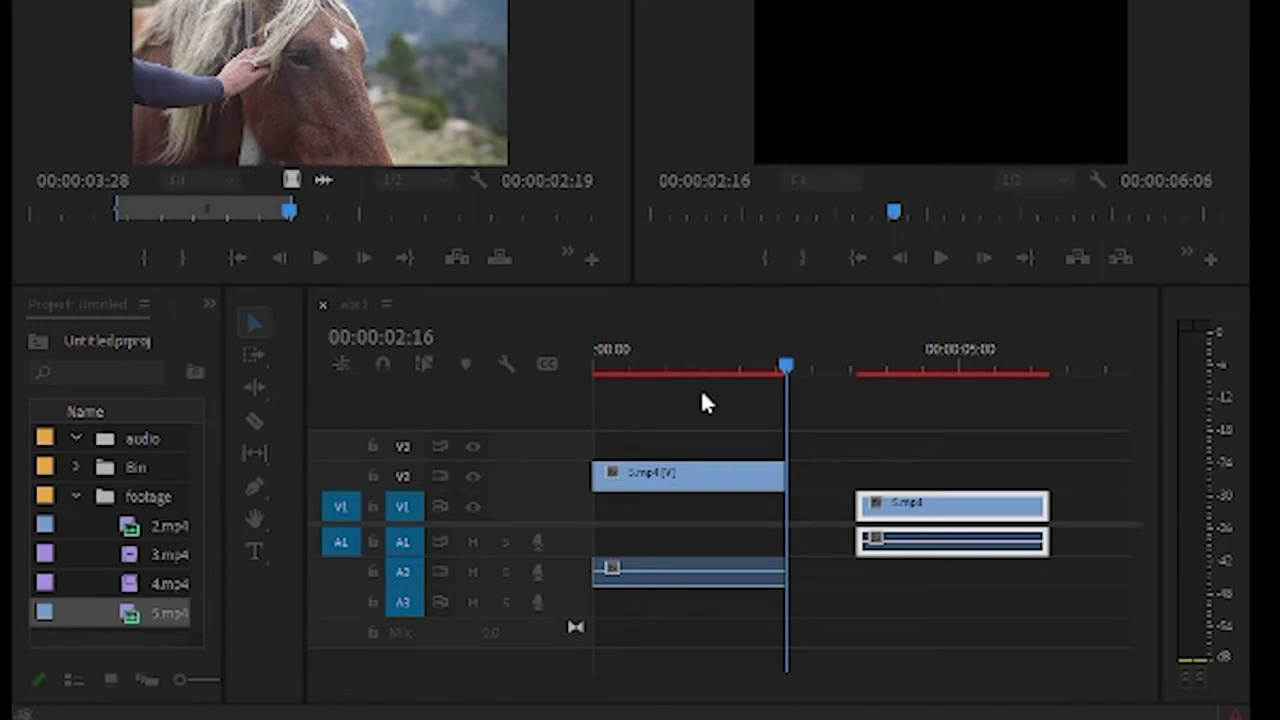
click(960, 463)
drag(947, 519, 992, 509)
drag(808, 437, 935, 580)
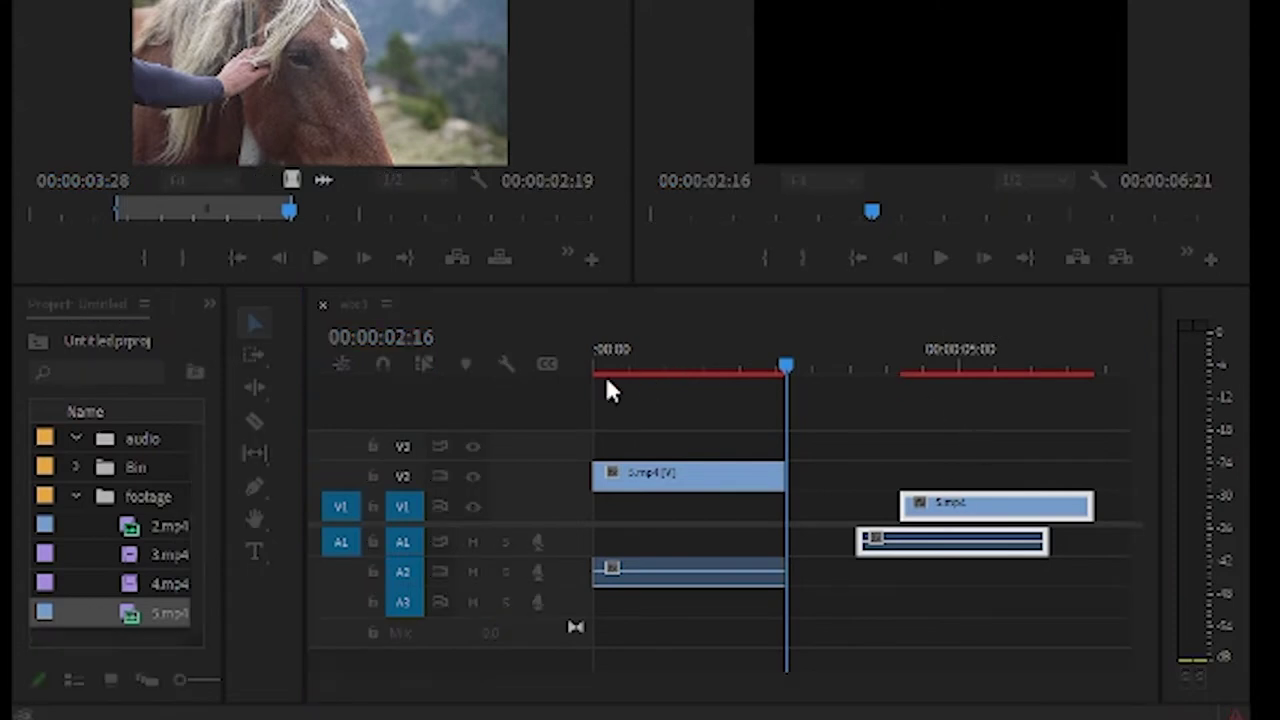
key(Return)
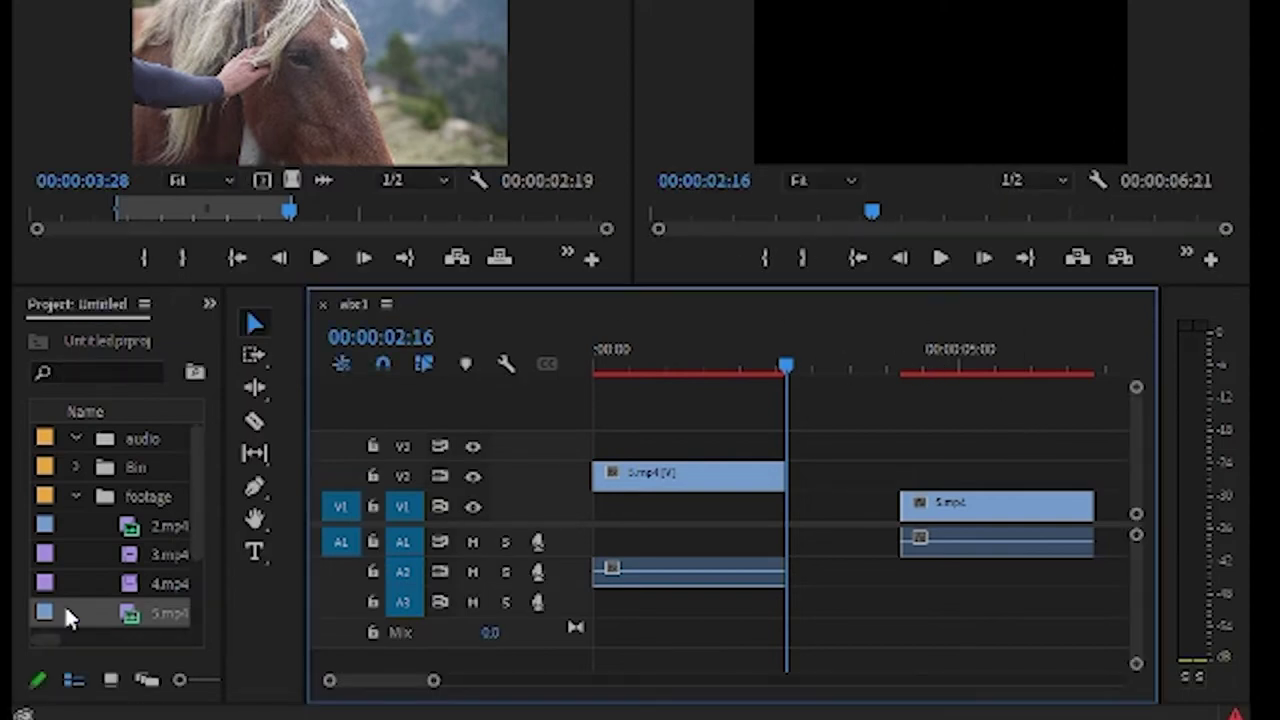
Step: Widen the Project panel to reveal the frame rate column and collapse the footage bin
drag(226, 545, 495, 545)
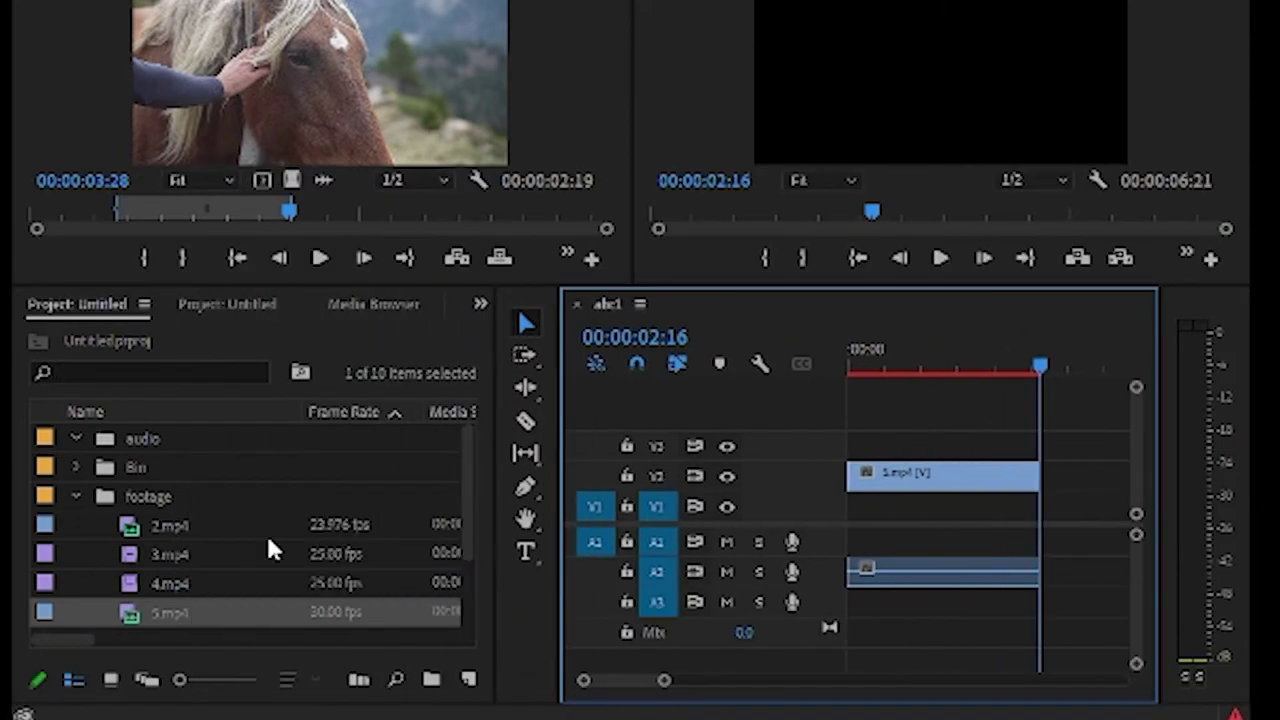
click(77, 499)
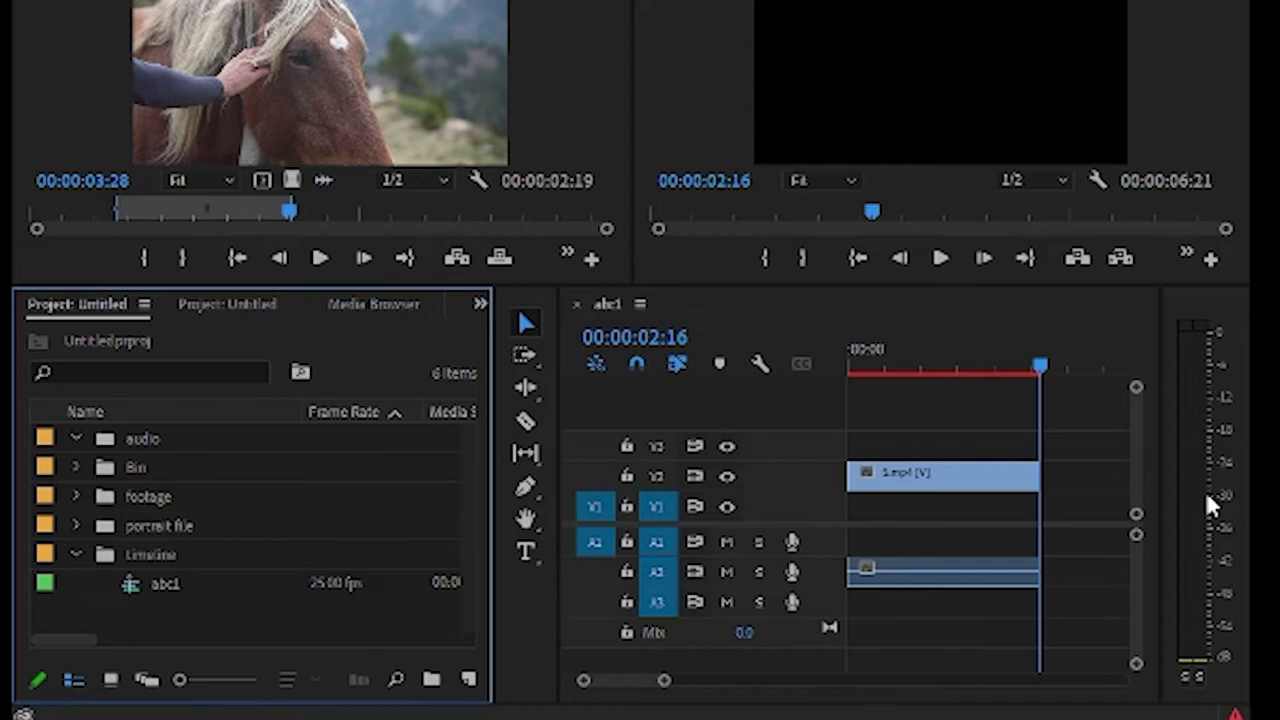
click(545, 694)
key(shift+1)
Step: Scrub the playhead back near the sequence start and re-expand the footage bin
drag(890, 350, 871, 327)
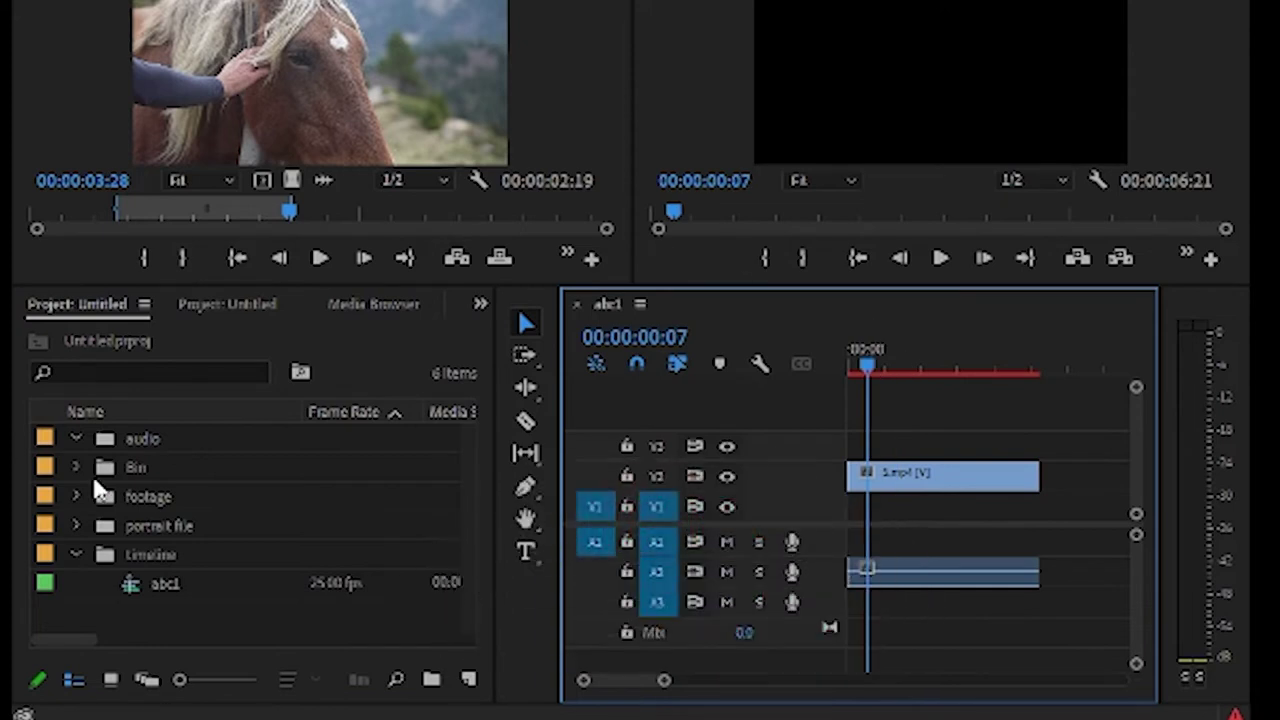
click(76, 496)
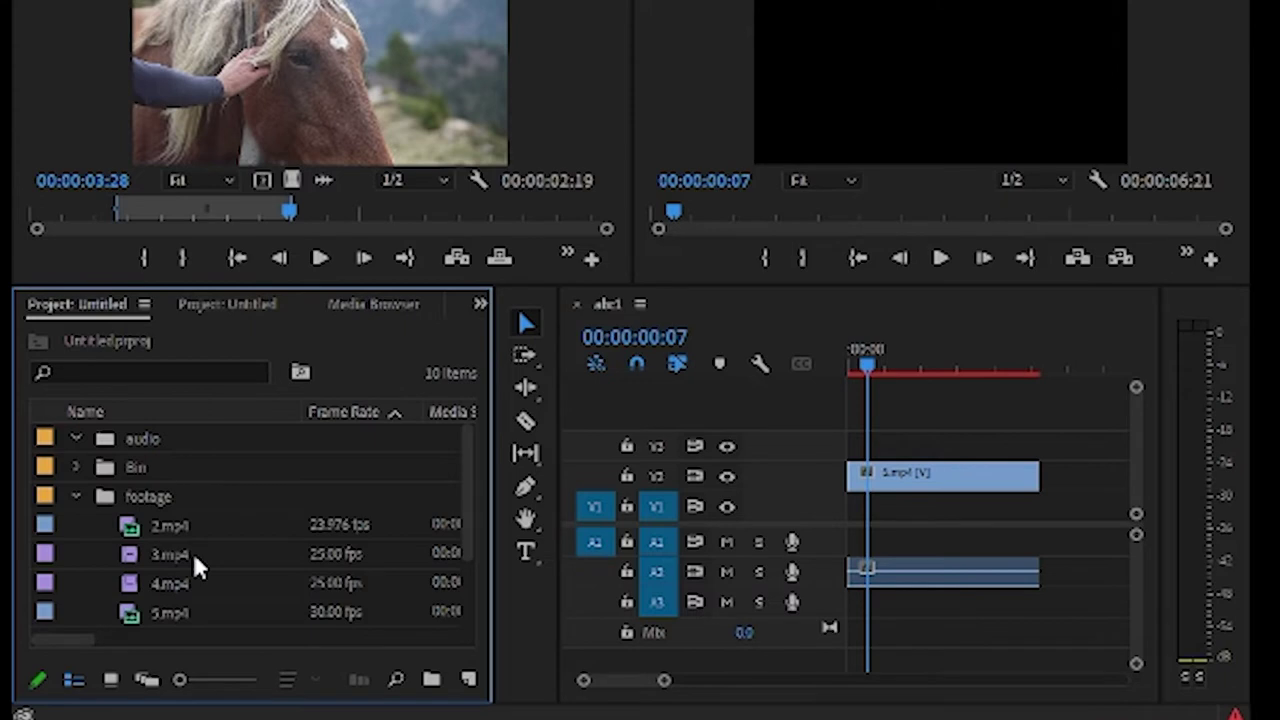
key(End)
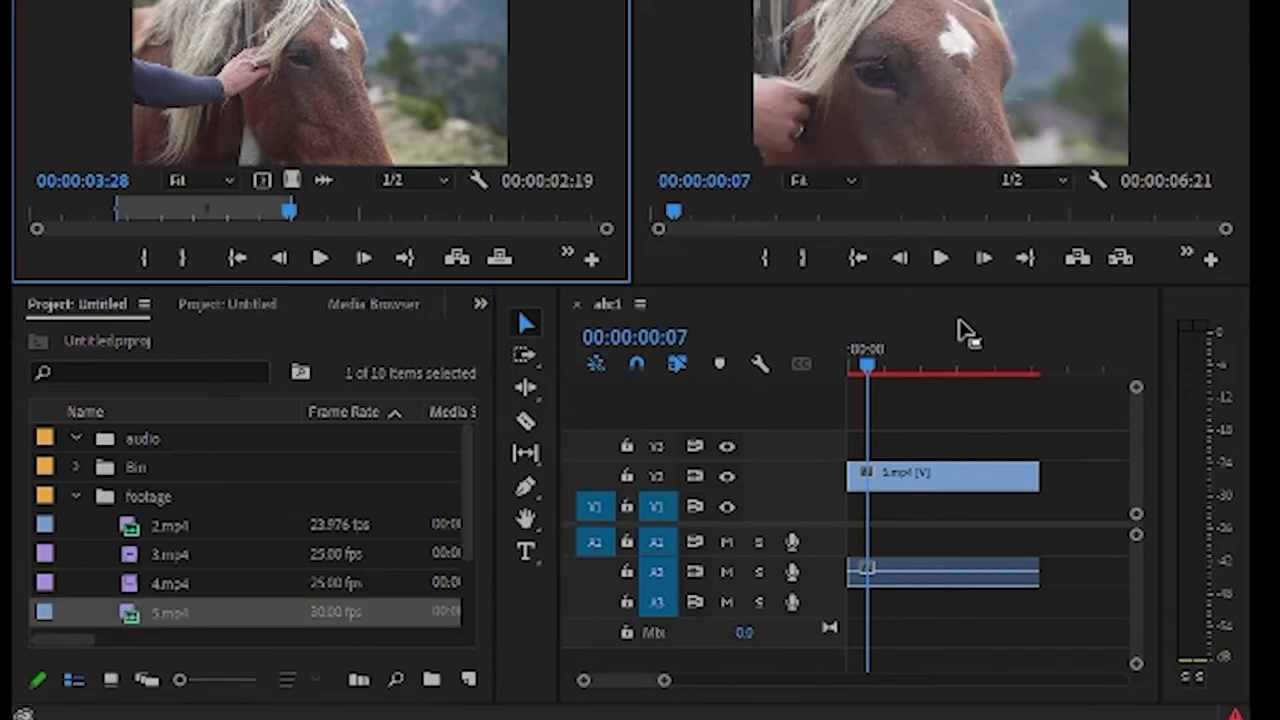
Step: Load 2.mp4 in the Source Monitor and mark a 00:00:09:05 range starting at 00:00:00:04
double_click(157, 525)
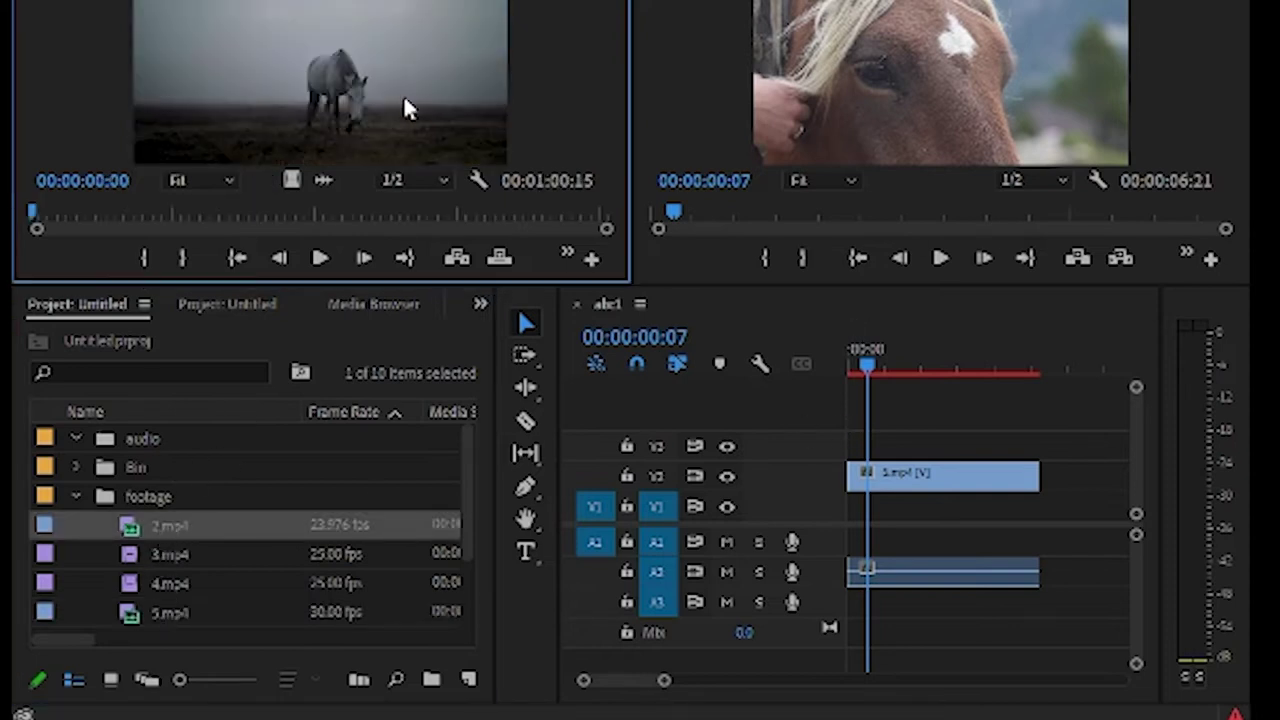
key(space)
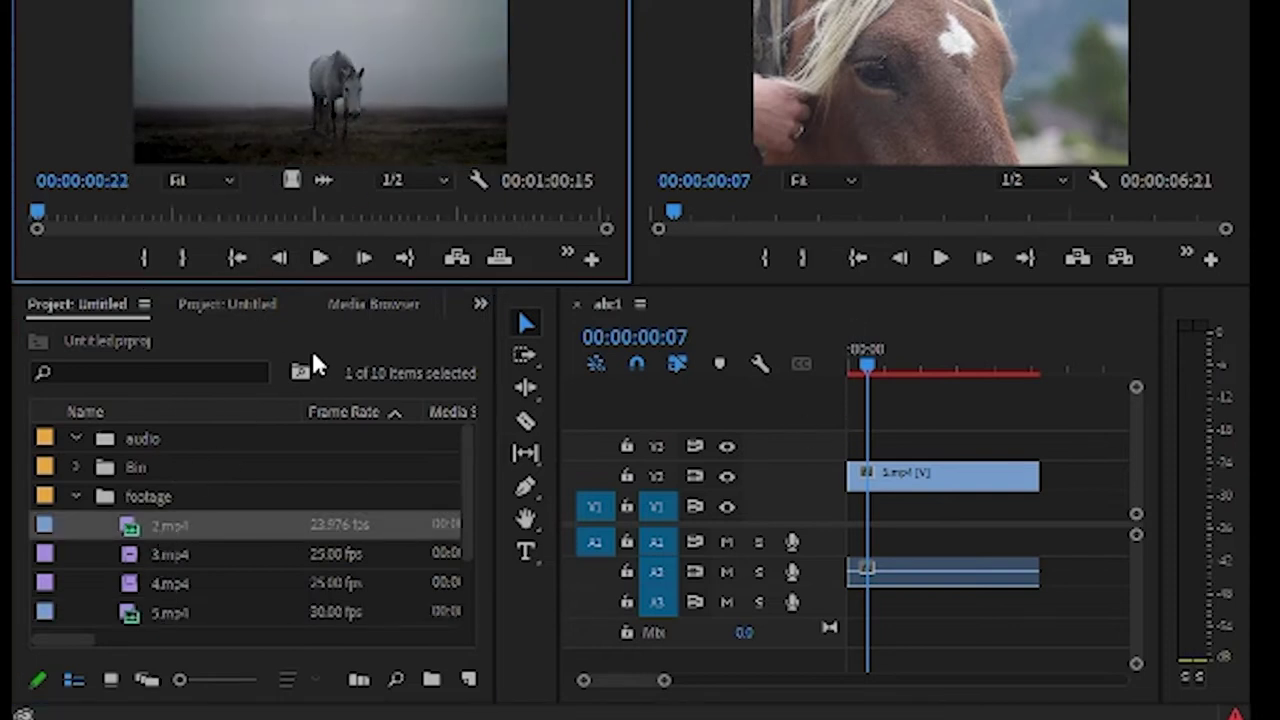
key(Left)
key(Left)
key(Left)
key(Left)
key(Left)
key(Left)
key(Left)
key(Left)
key(Left)
key(Left)
key(Left)
key(Left)
key(Left)
key(Left)
key(Left)
key(Left)
key(Left)
key(Left)
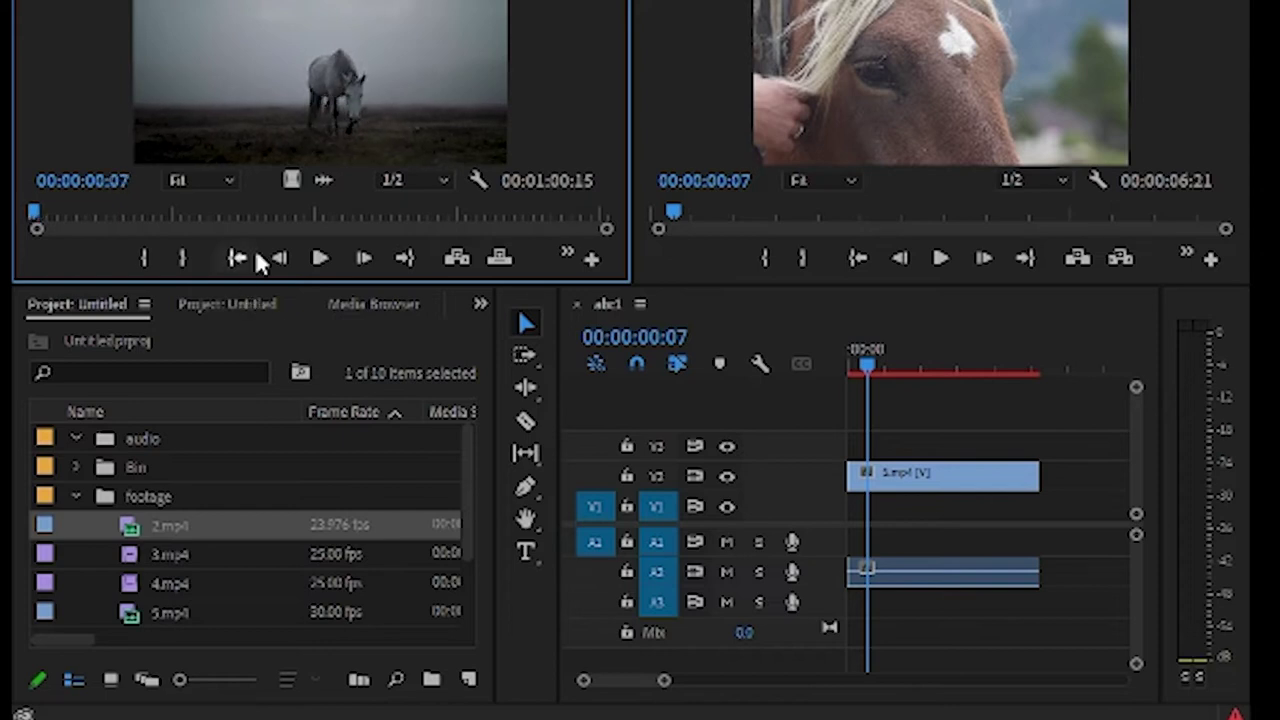
key(i)
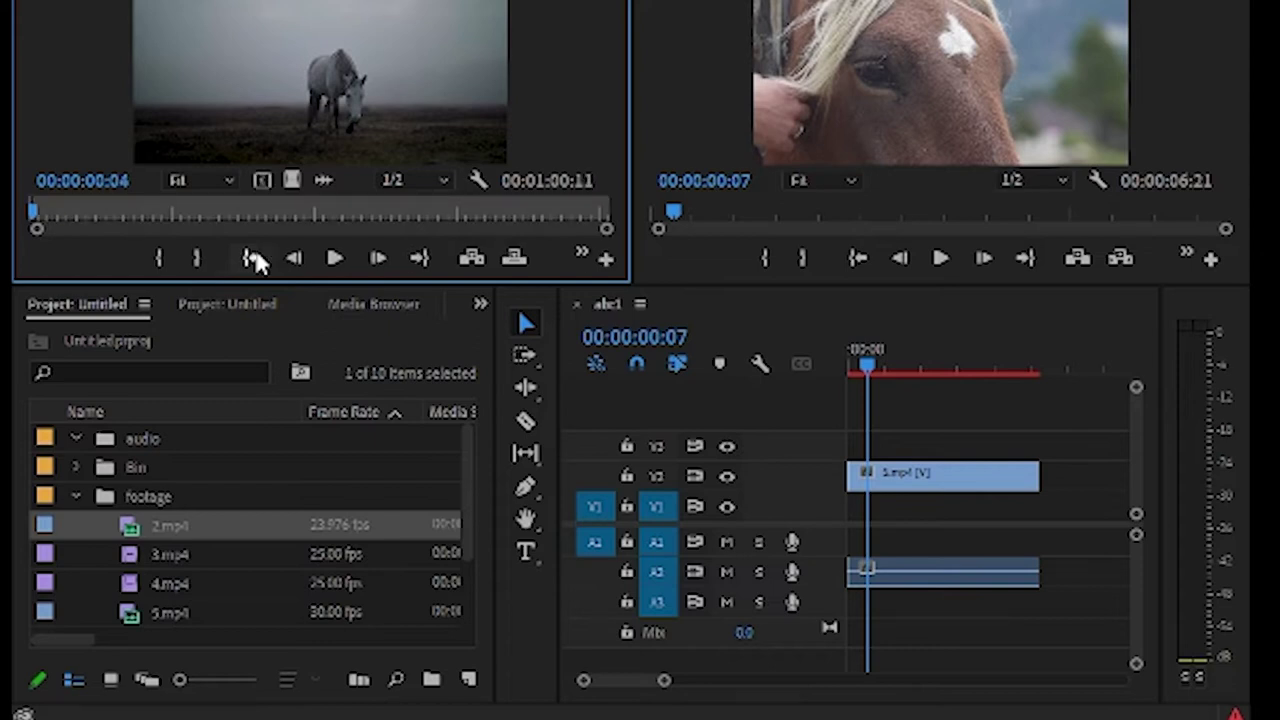
key(space)
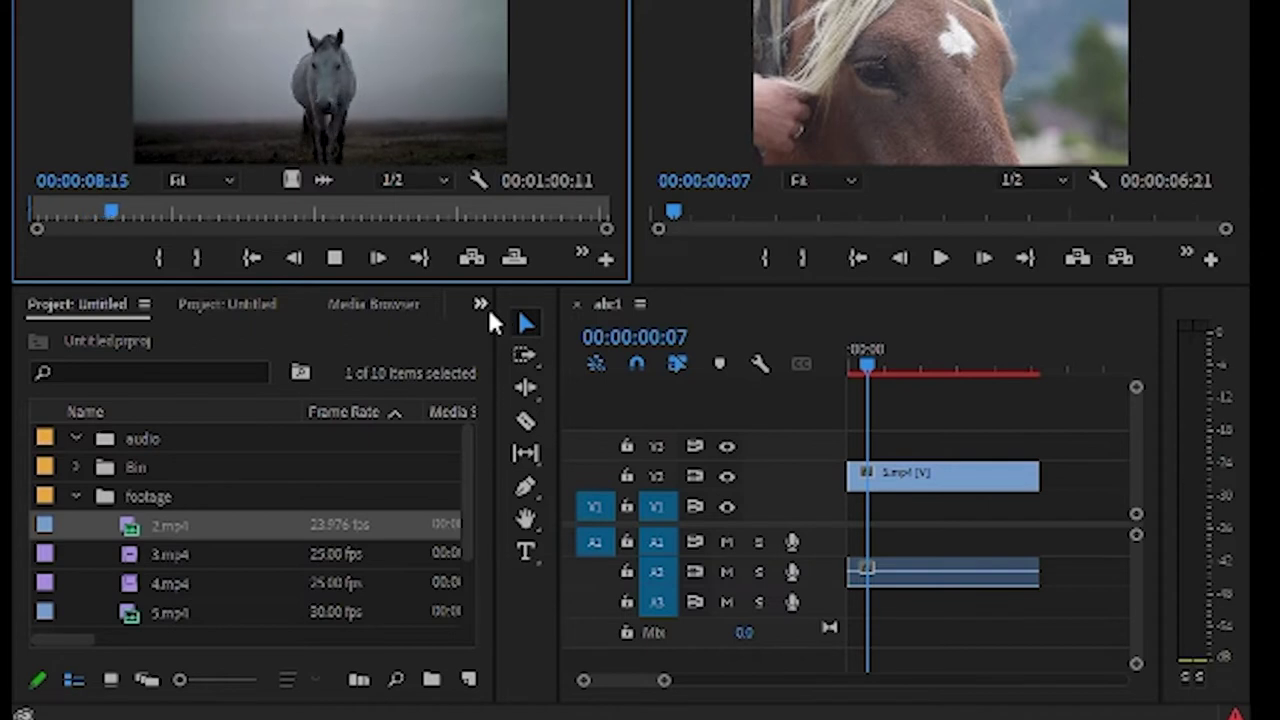
key(o)
key(space)
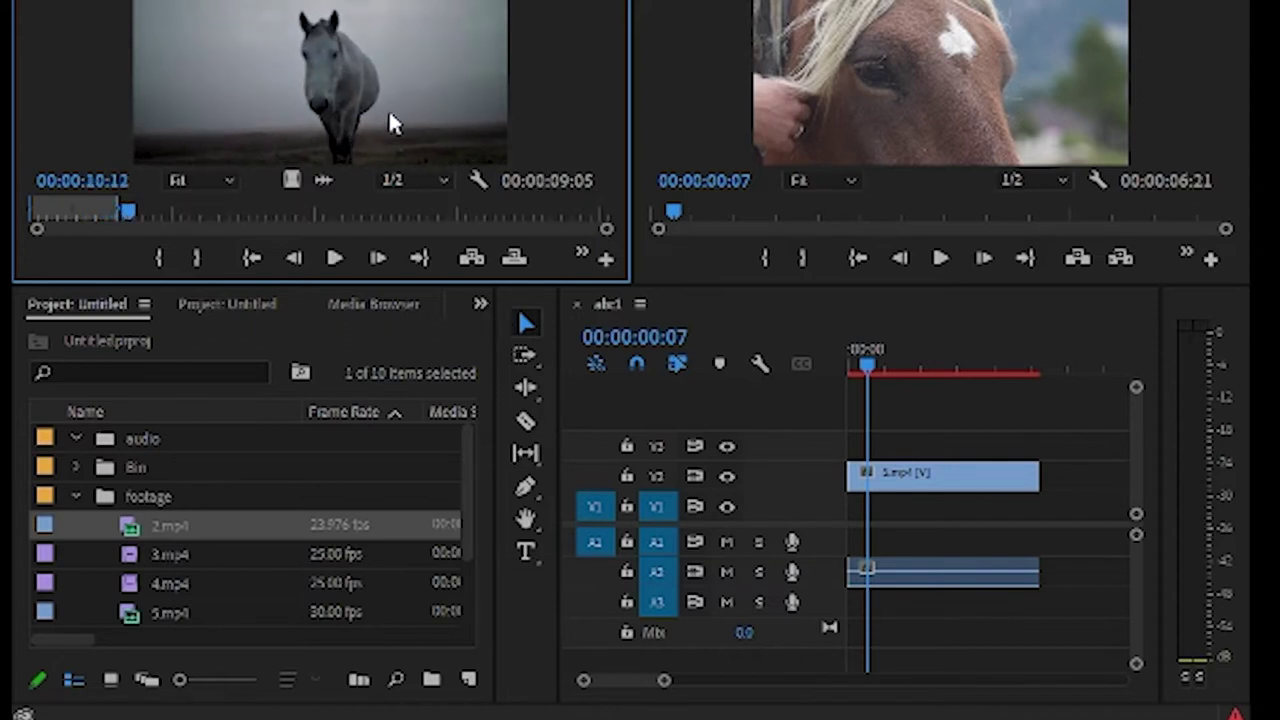
Step: Drag the marked 2.mp4 section onto abc1 after the existing clip and adjust the timeline zoom
drag(321, 87, 1058, 494)
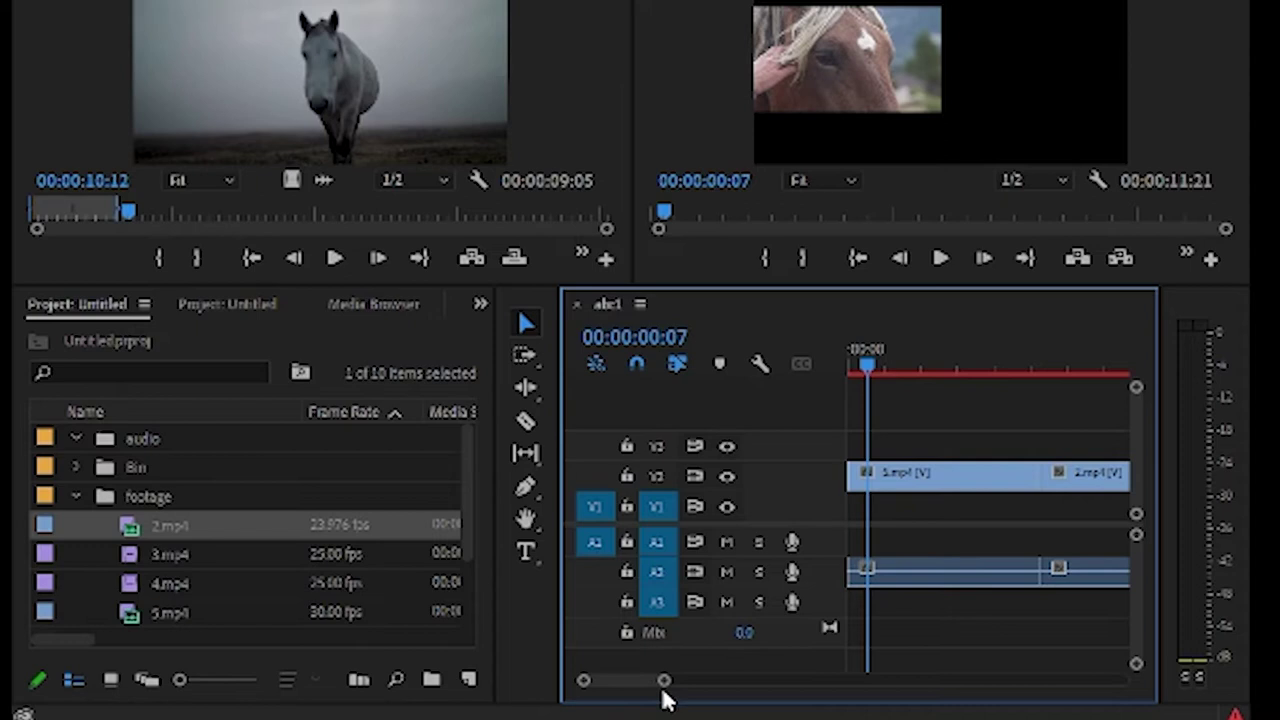
drag(665, 690, 808, 690)
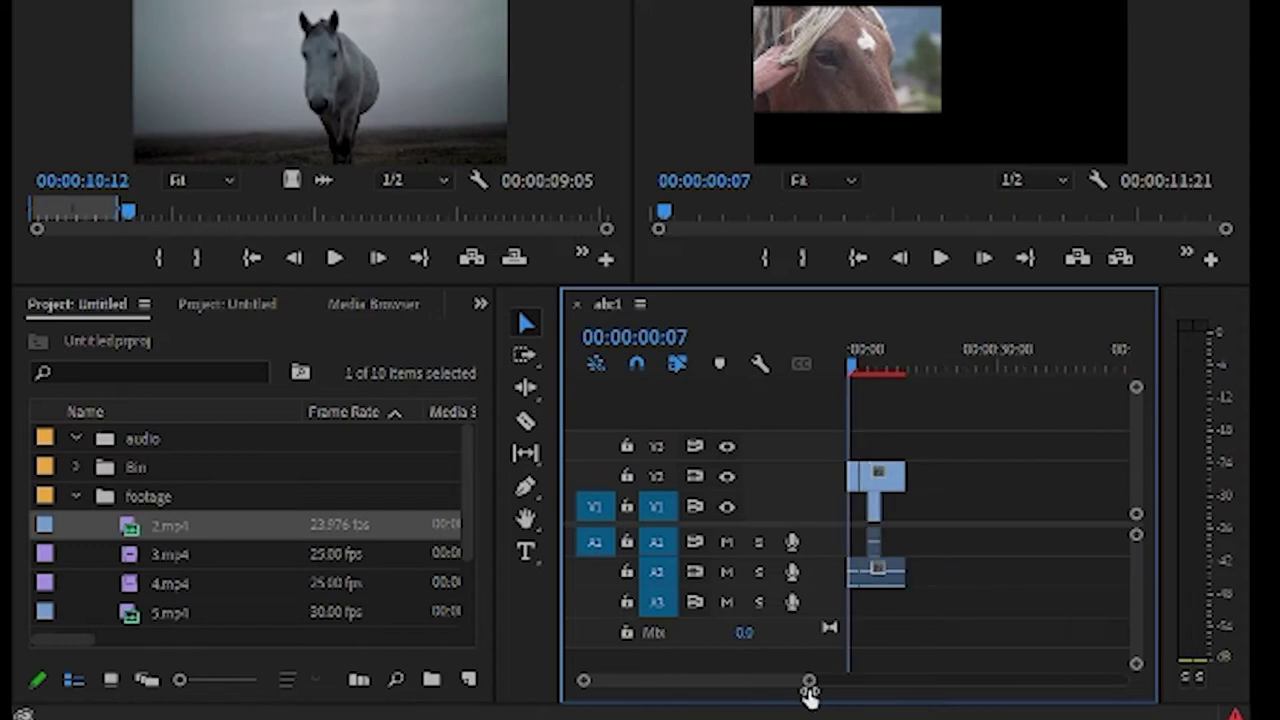
drag(808, 688, 724, 688)
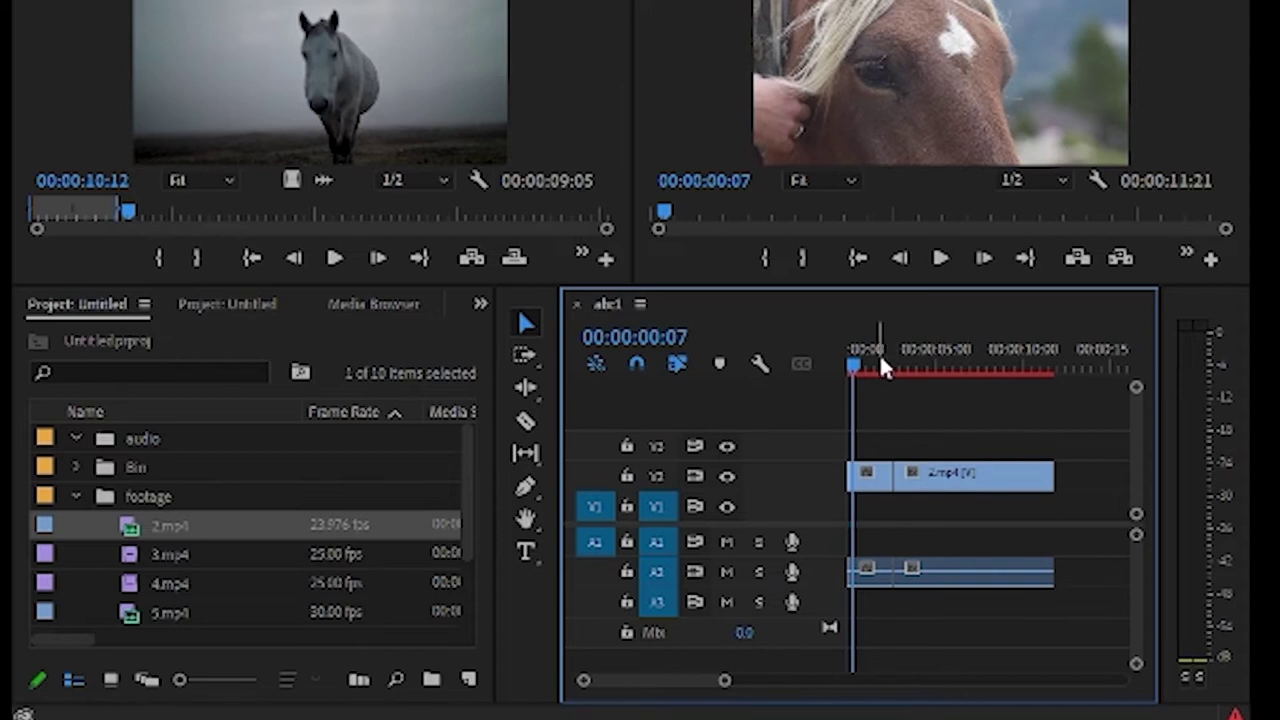
Step: Preview the abc1 sequence from the start, stopping partway through the horse clip
key(space)
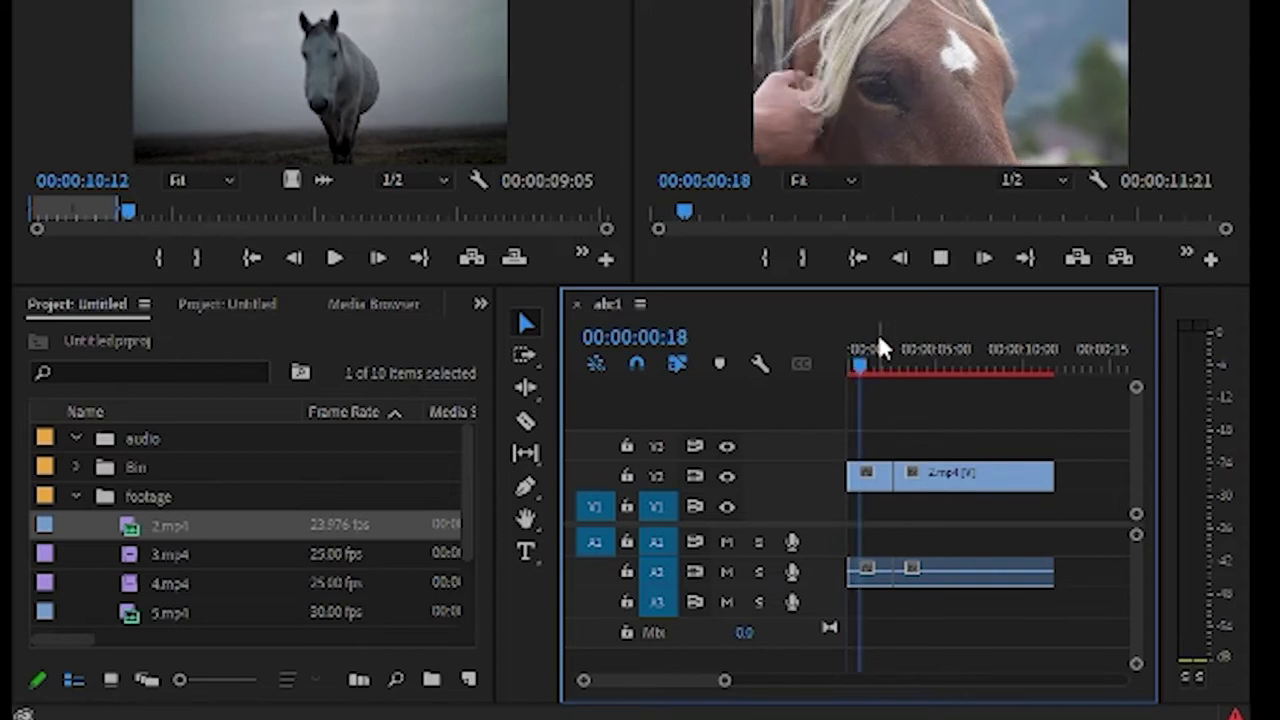
key(space)
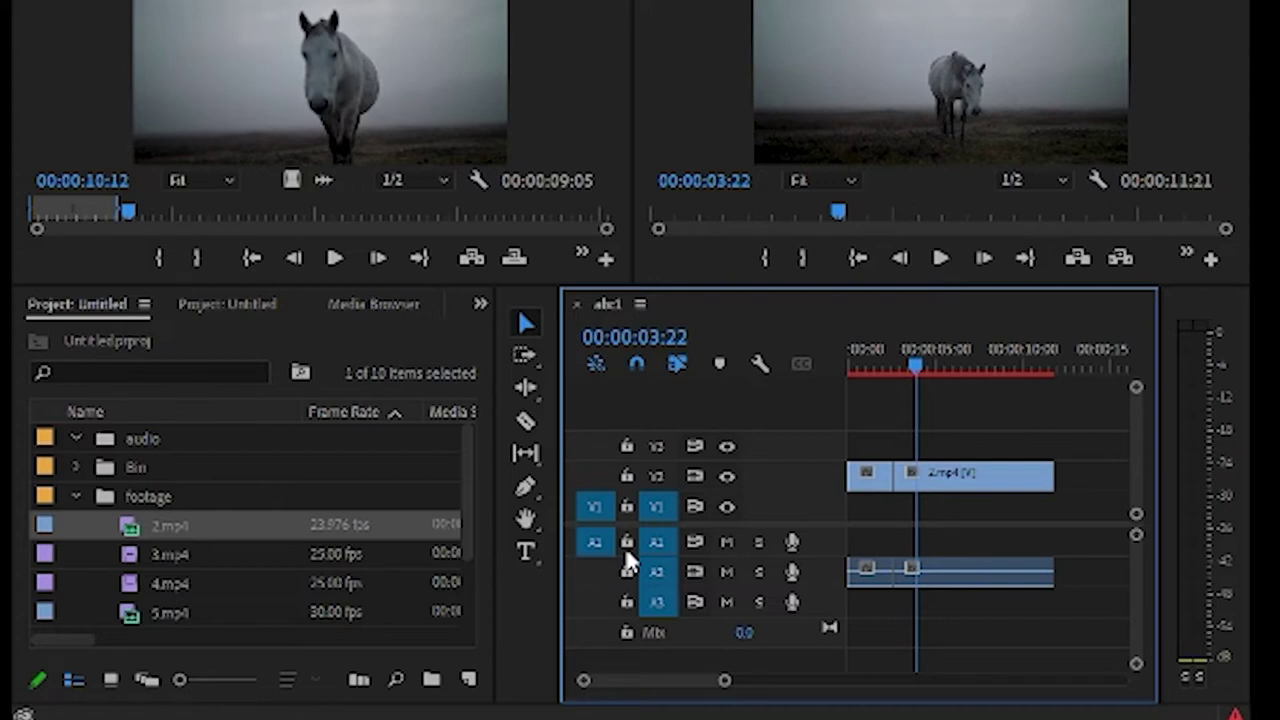
drag(916, 368, 820, 362)
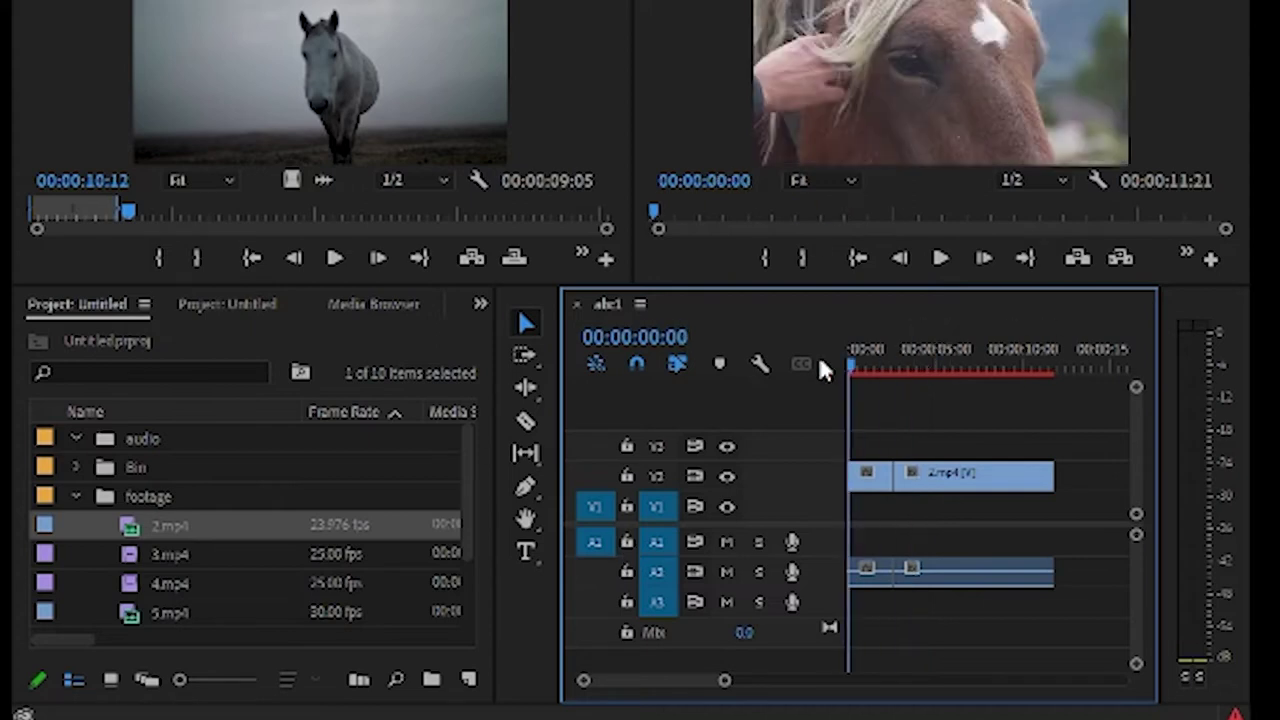
key(space)
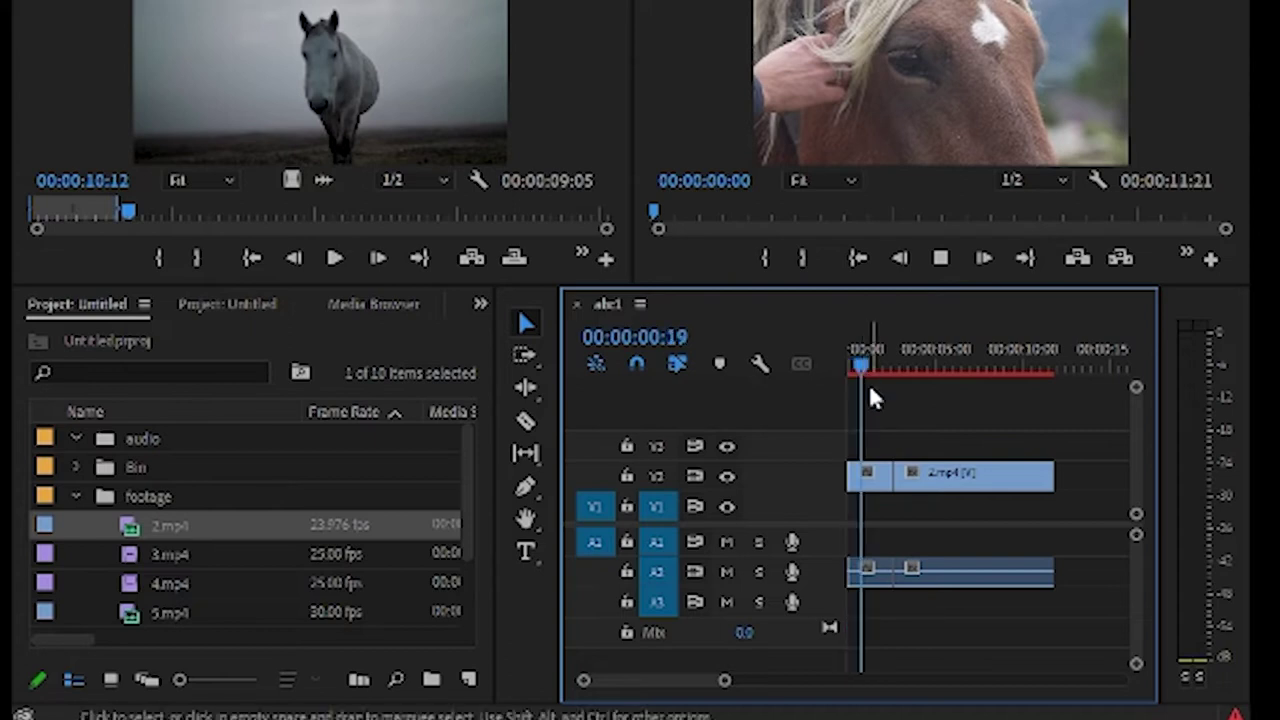
click(868, 359)
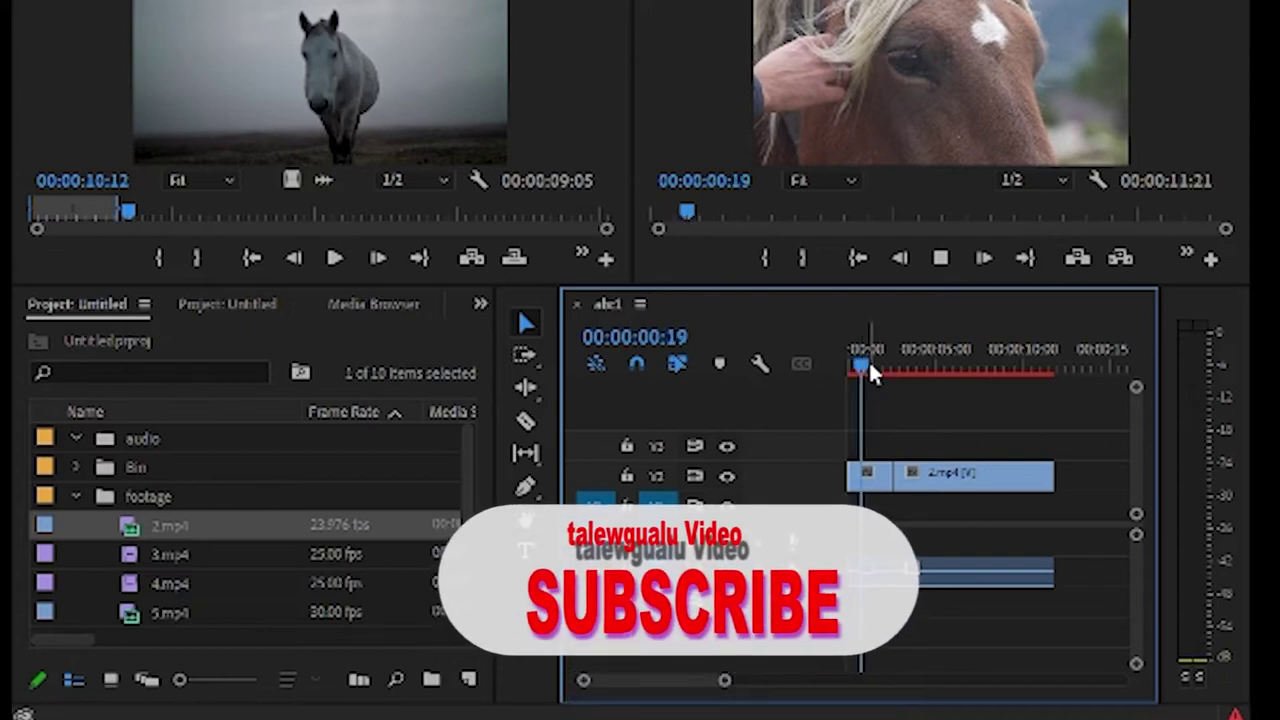
key(Home)
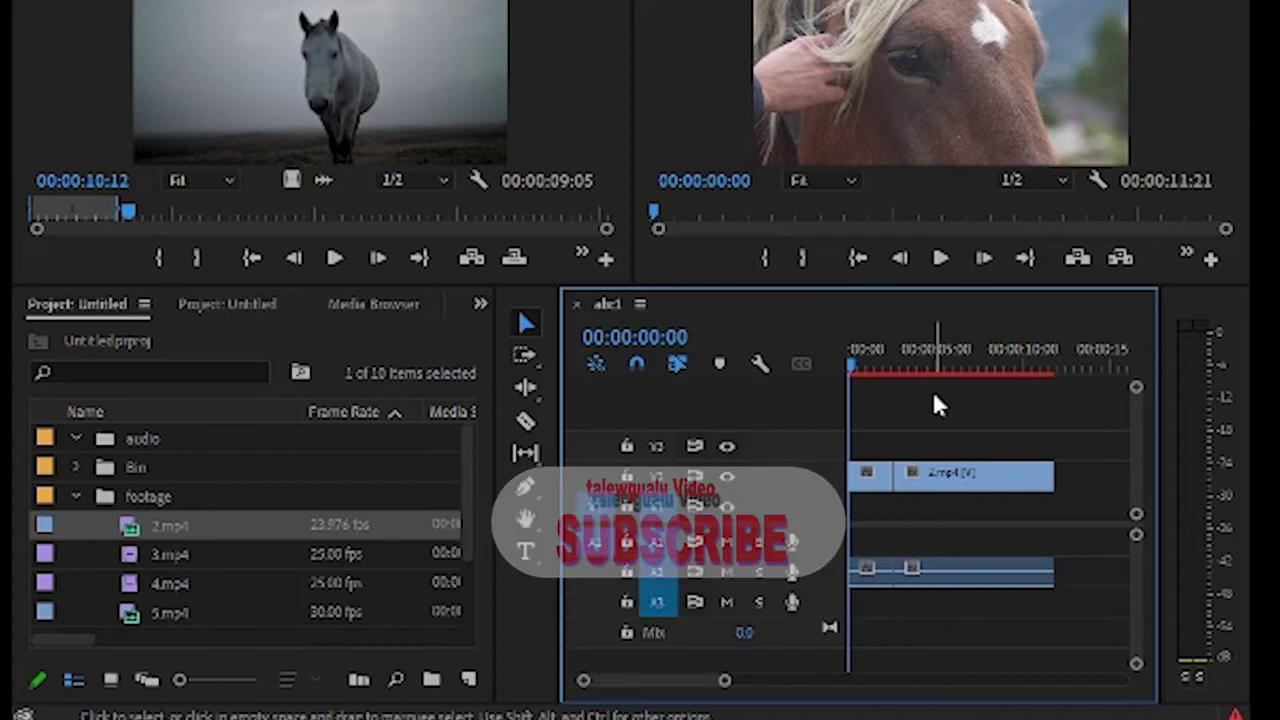
key(space)
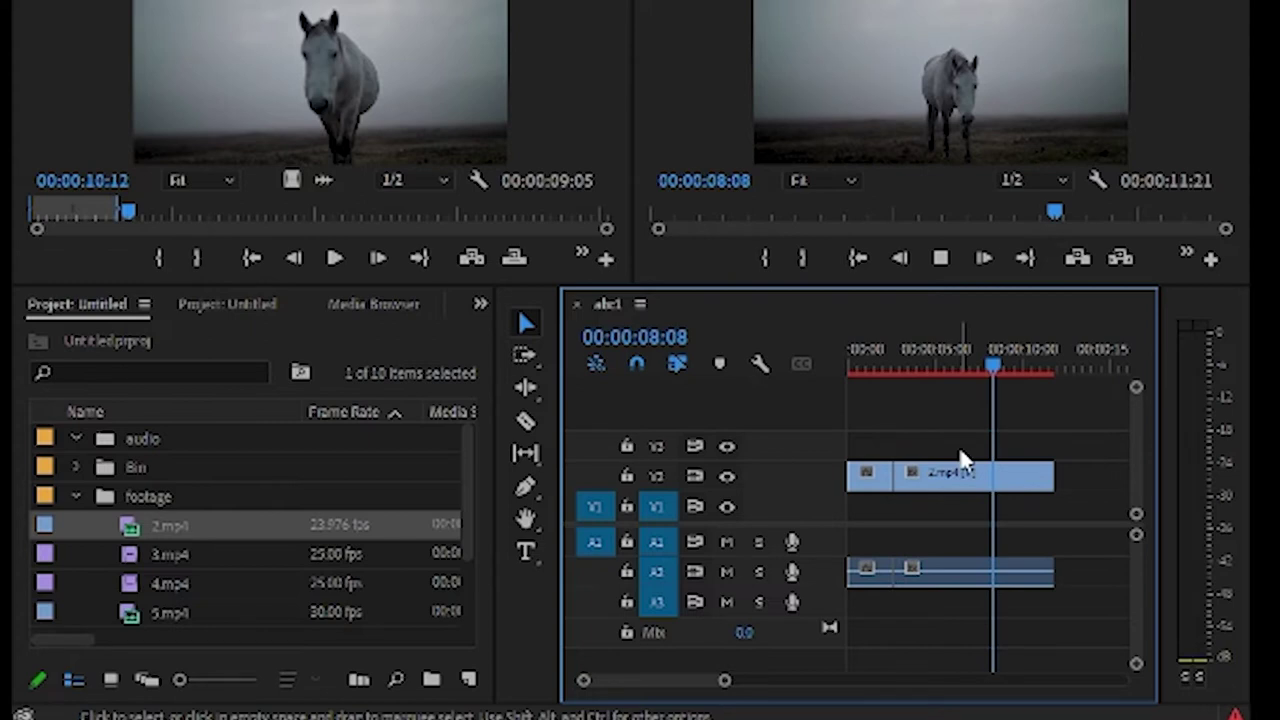
key(space)
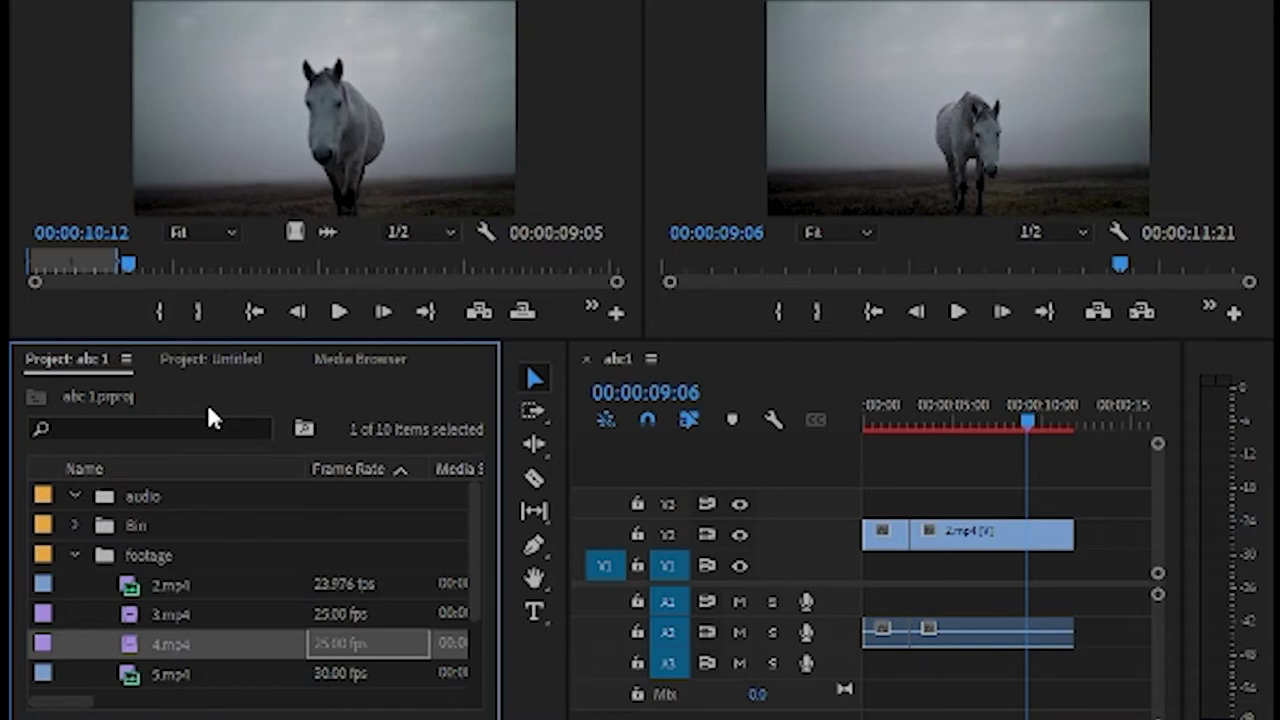
Step: Collapse the footage bin, leaving the audio, Bin, footage, portrait file and timeline bins listed
click(75, 556)
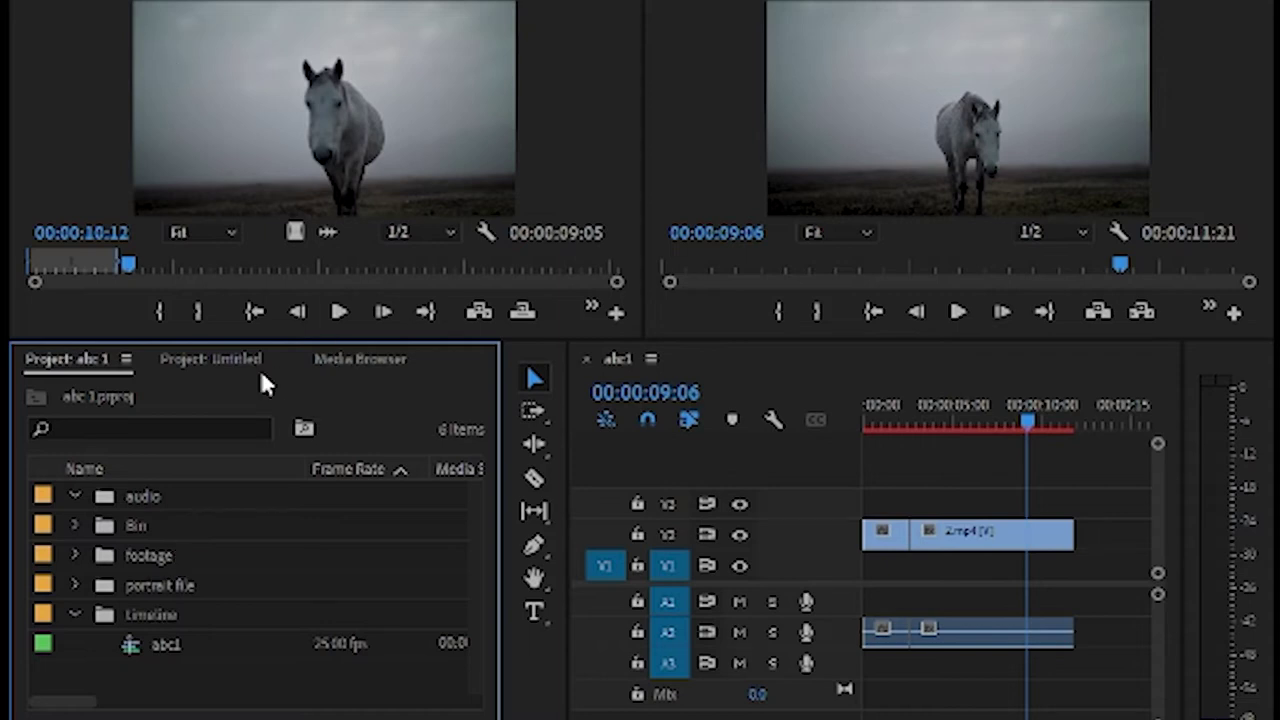
Step: Give the Project and timeline panels more height and widen the Project panel
drag(204, 339, 214, 200)
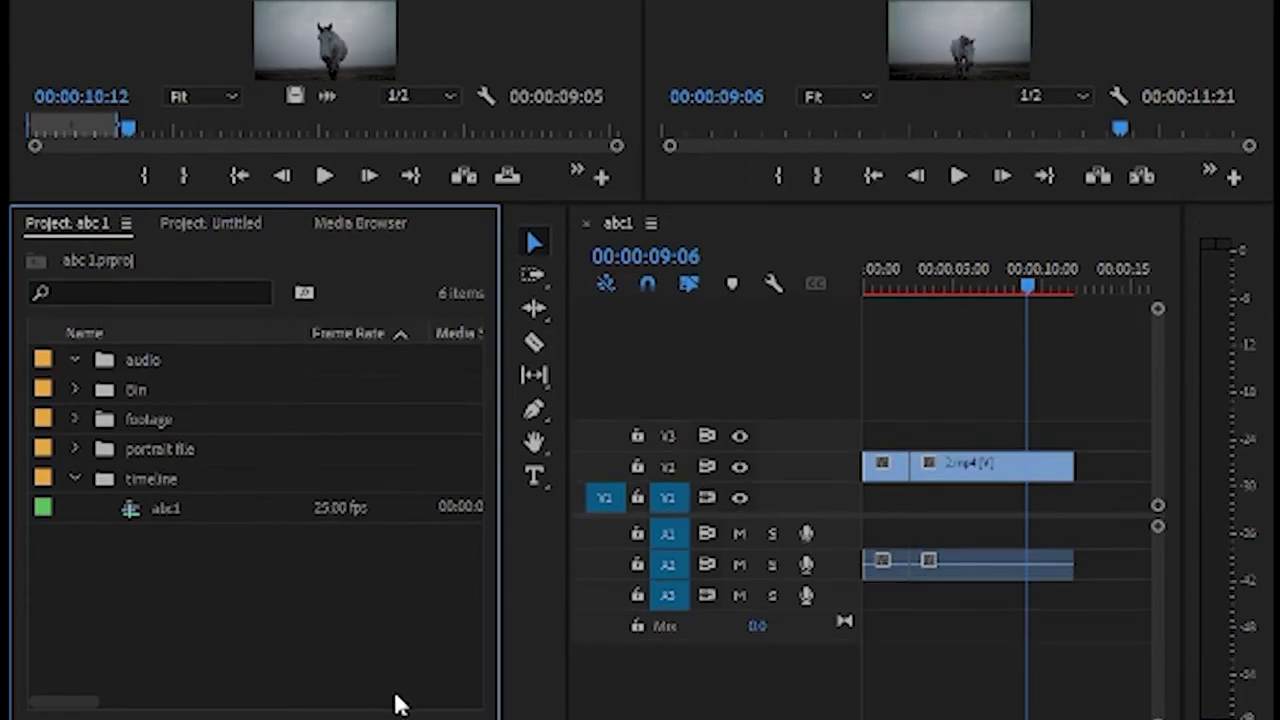
click(134, 364)
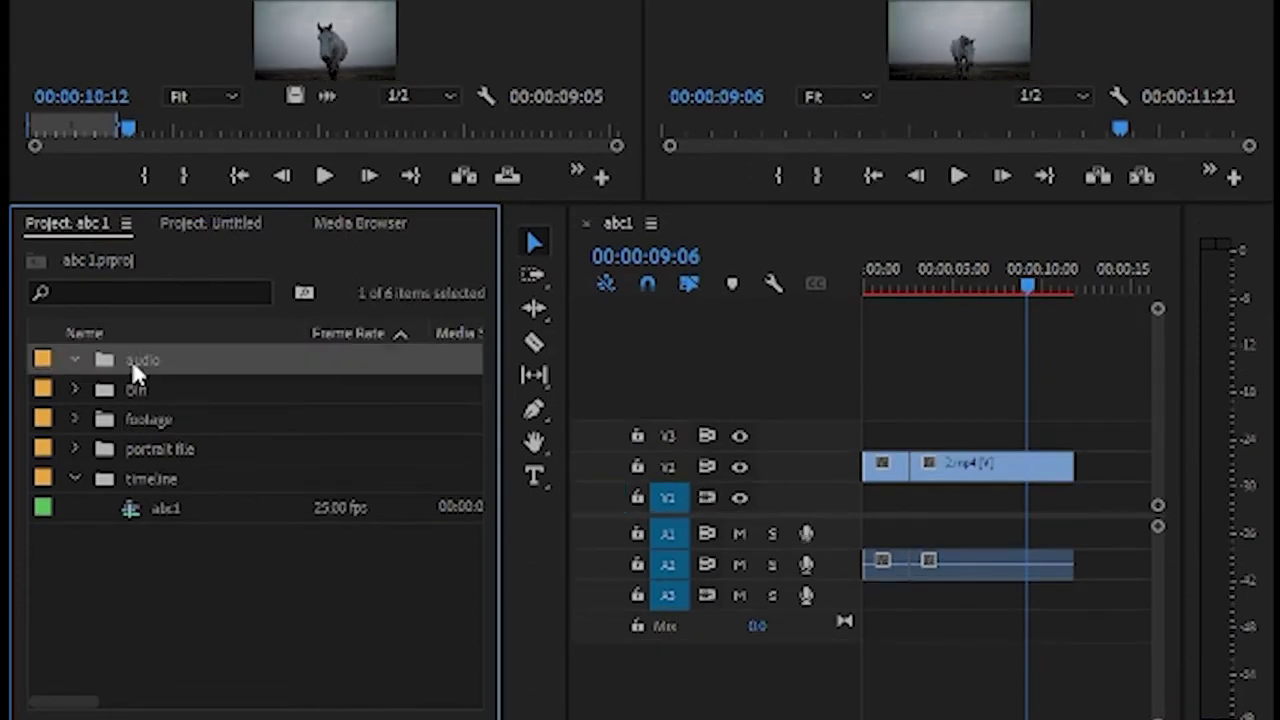
drag(500, 640, 710, 643)
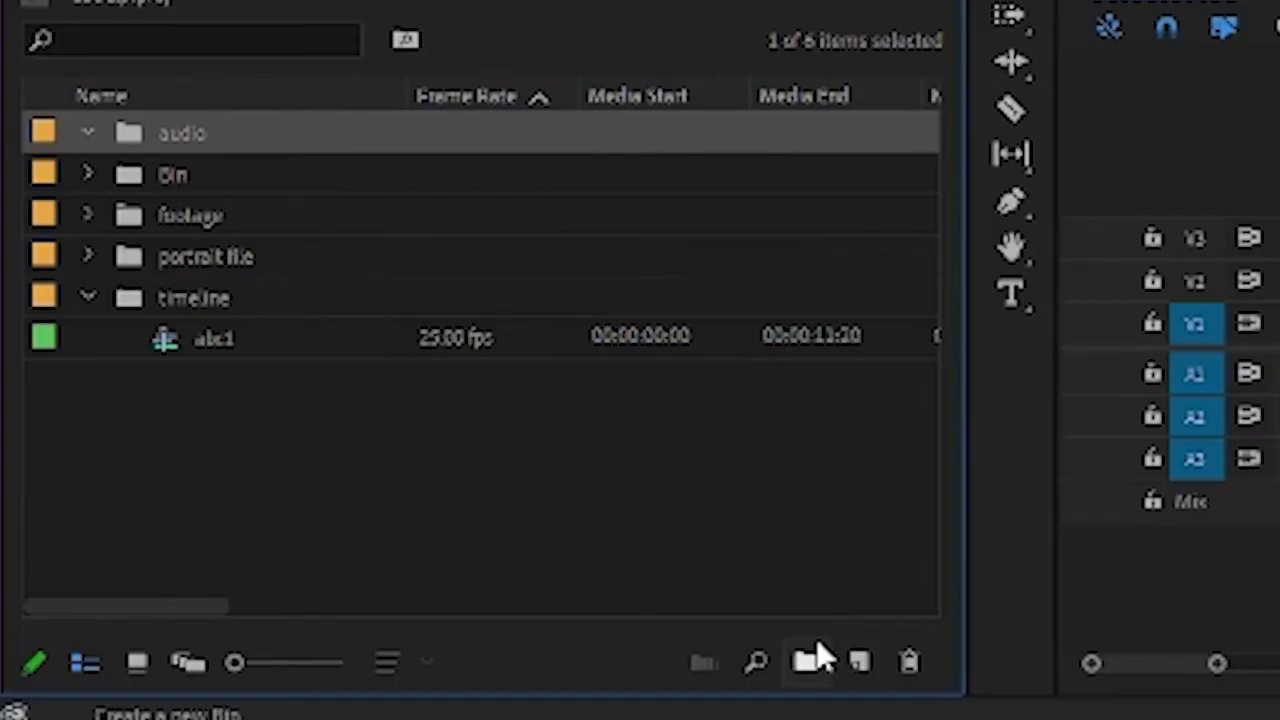
click(322, 401)
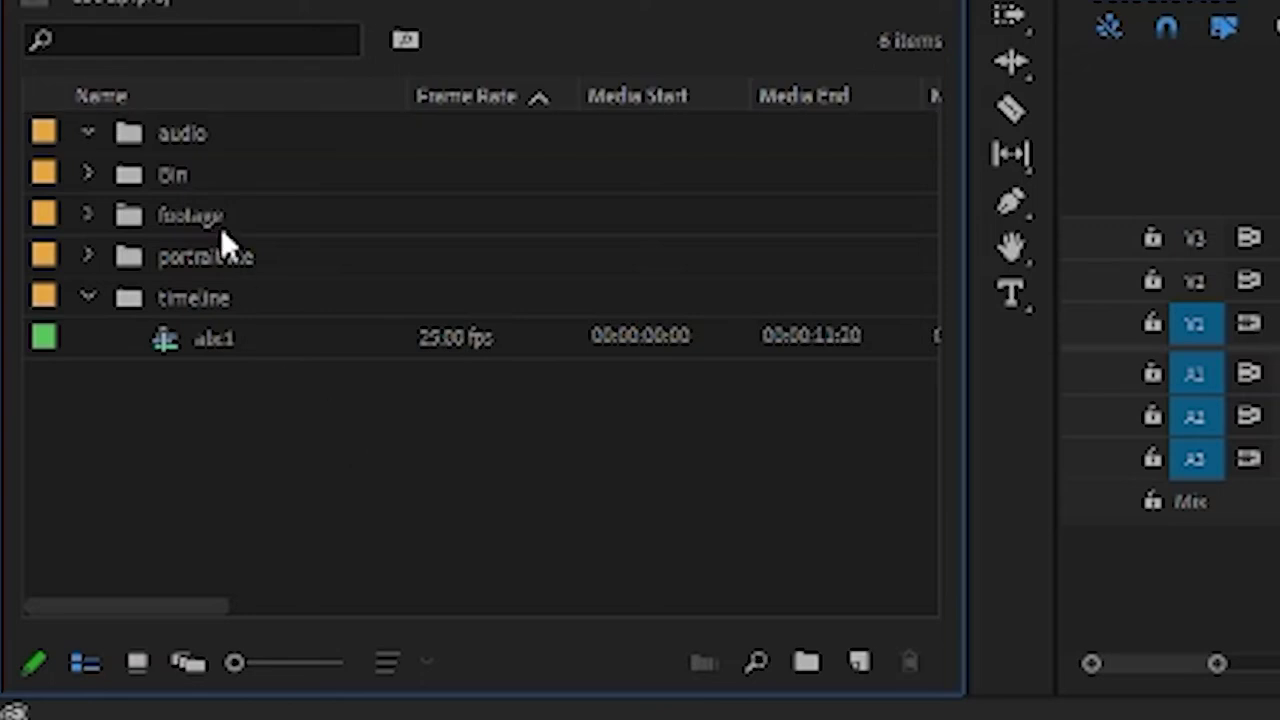
Step: Delete the audio bin and the Bin folder from the project
click(171, 131)
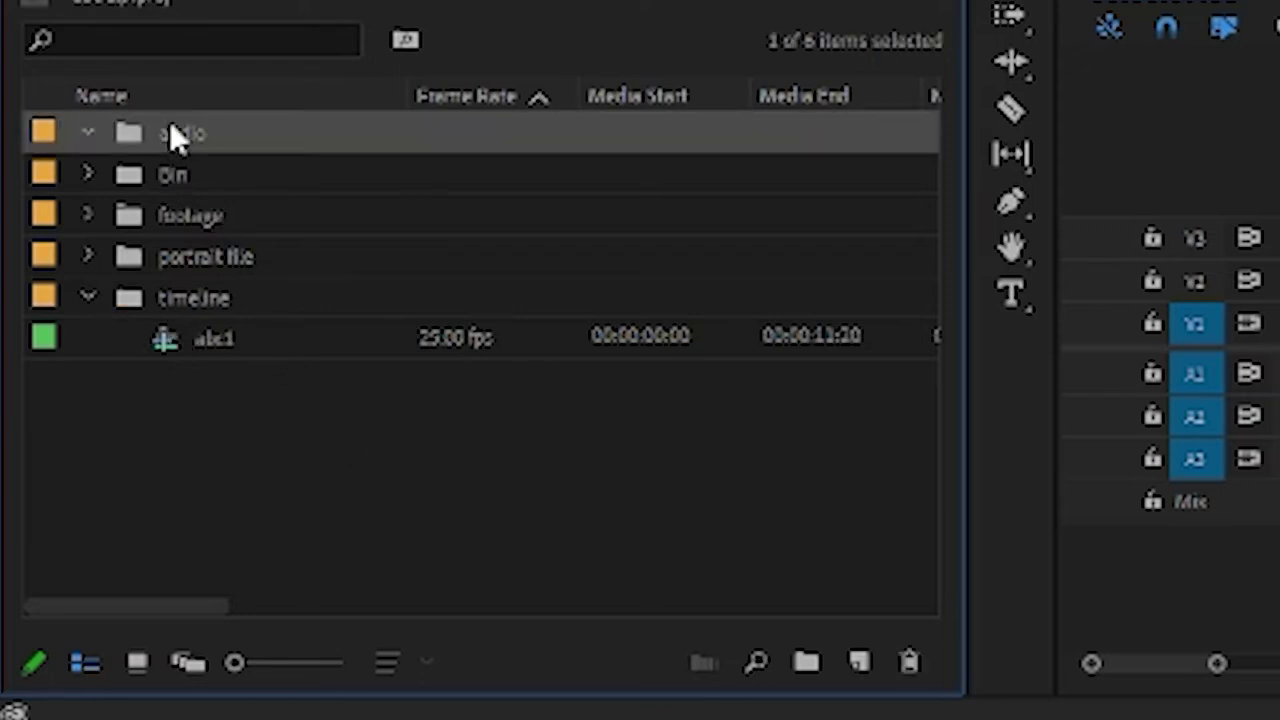
click(910, 664)
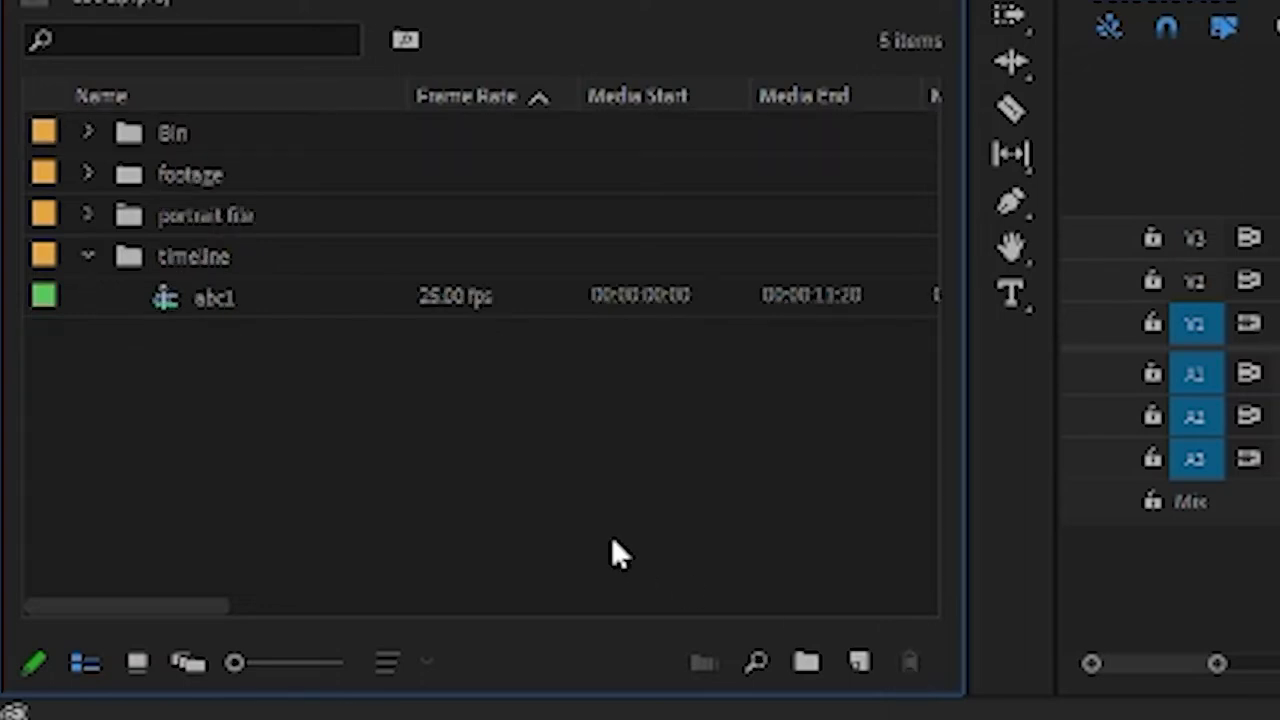
click(176, 138)
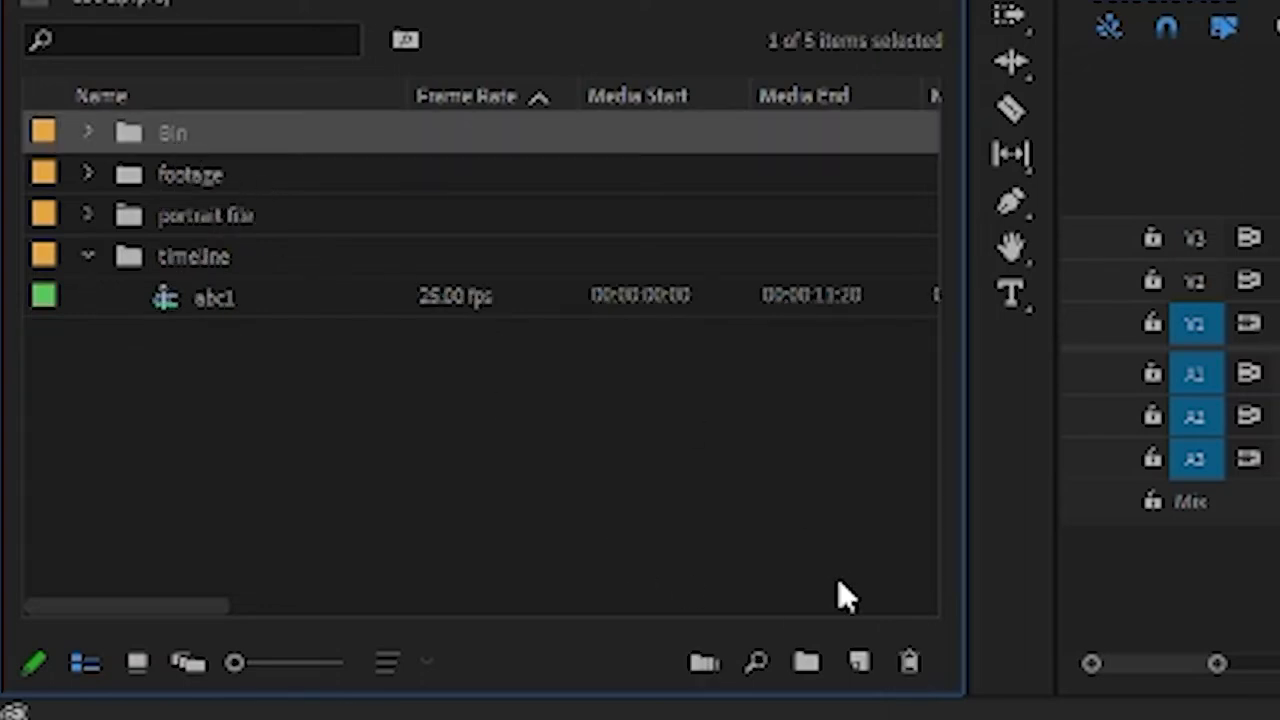
click(910, 664)
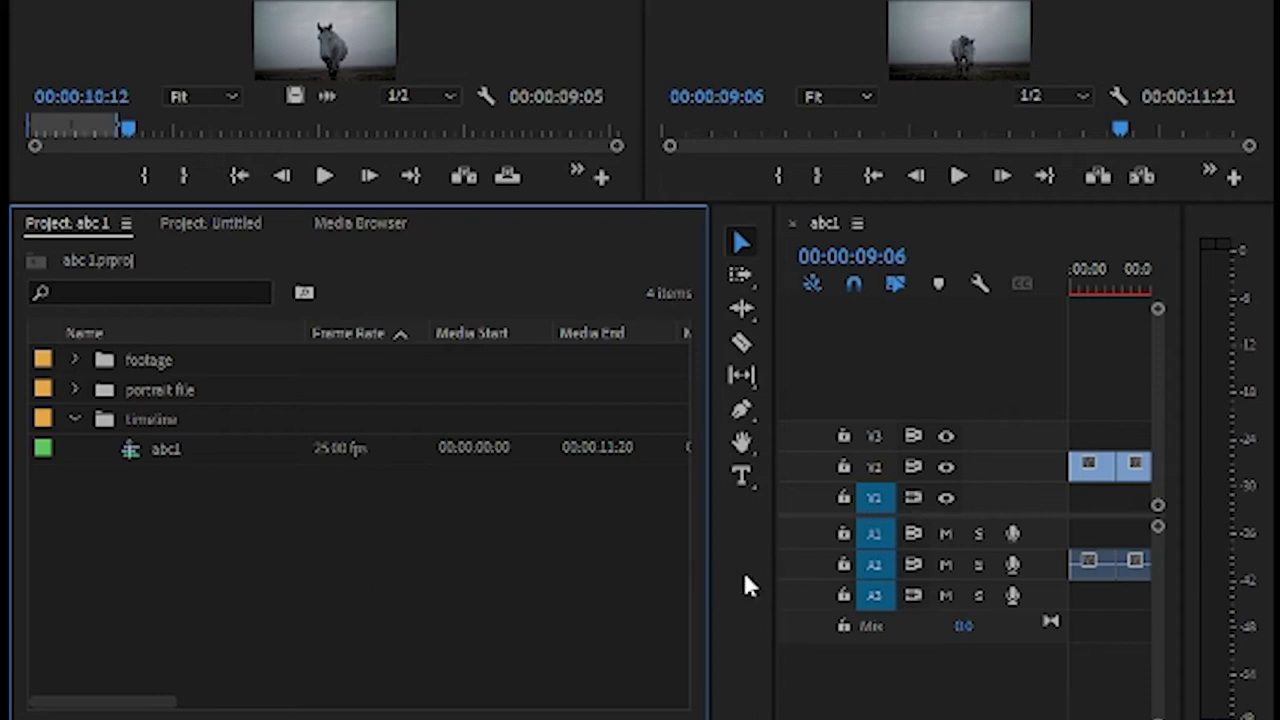
Step: Delete 2.mp4 from the footage bin, shortening abc1 to 00:00:02:16
drag(771, 586, 445, 600)
click(884, 476)
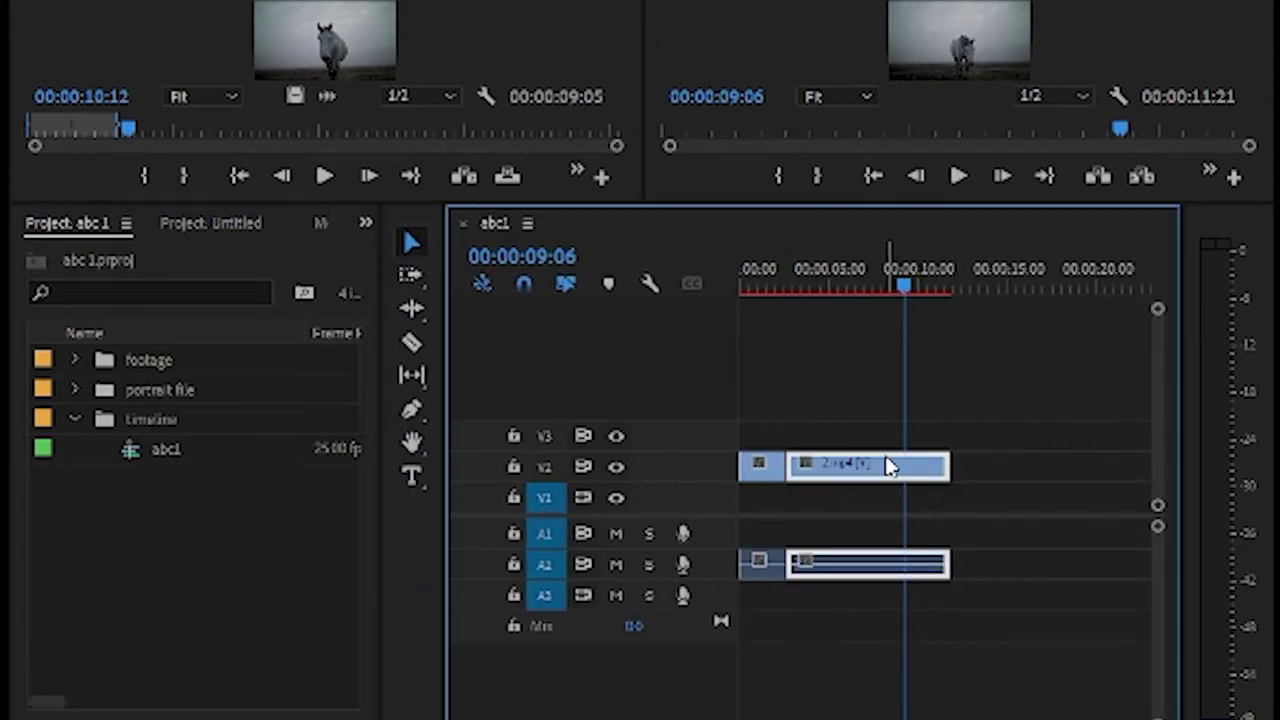
click(74, 360)
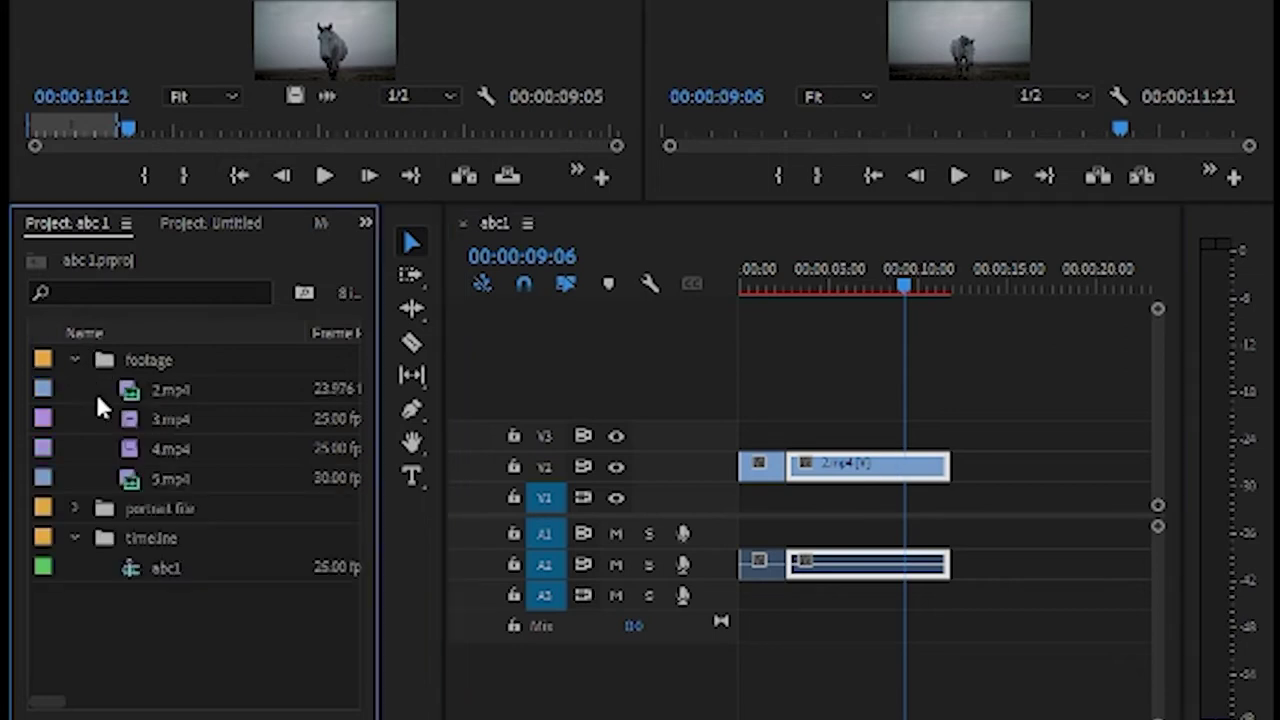
click(163, 390)
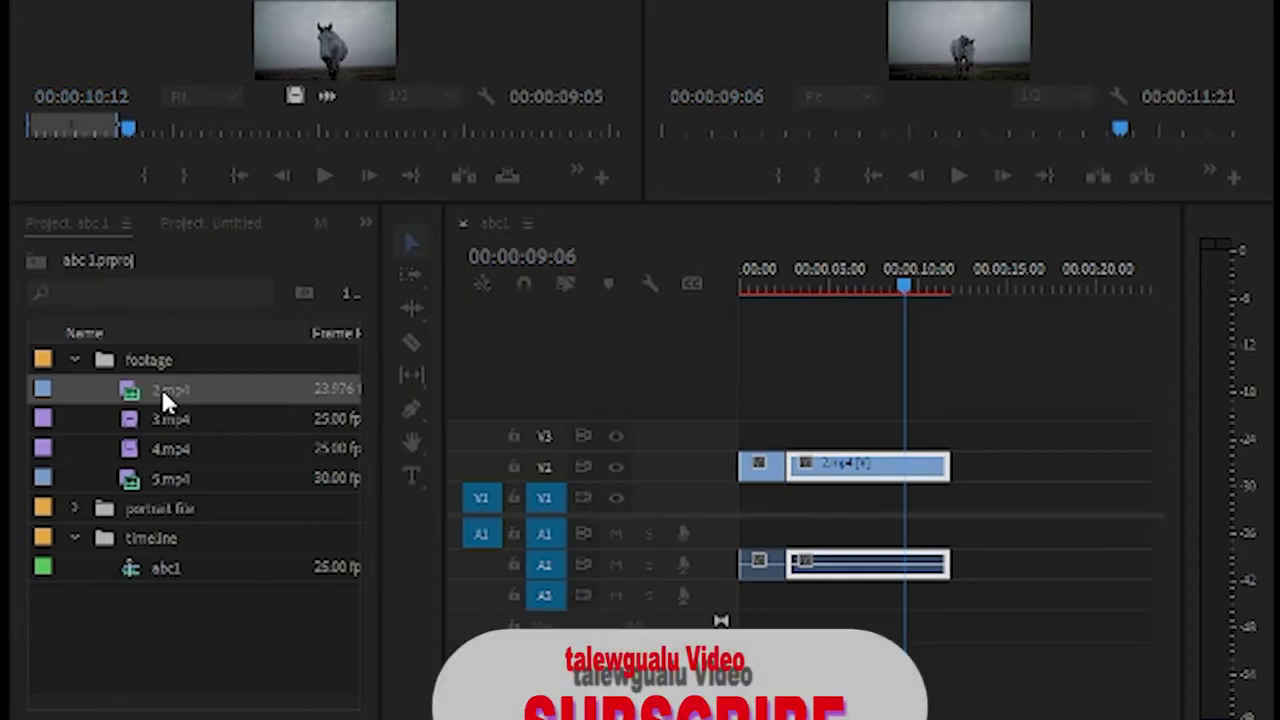
key(Return)
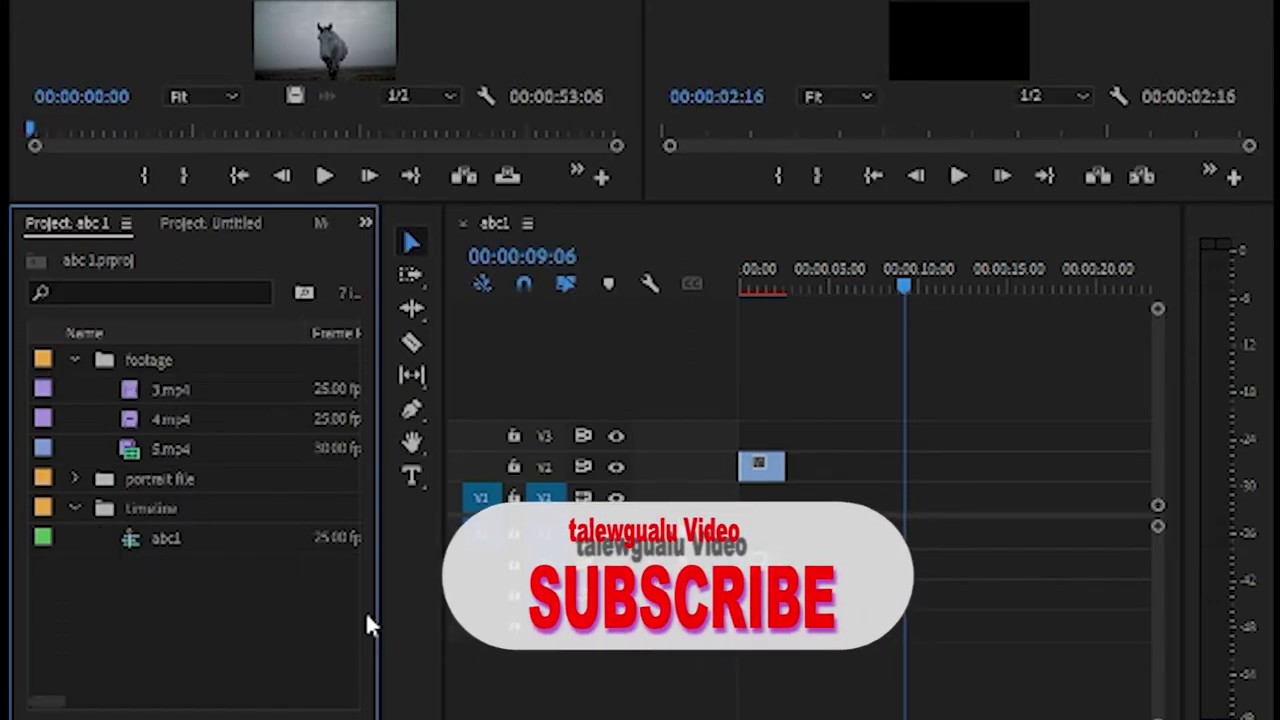
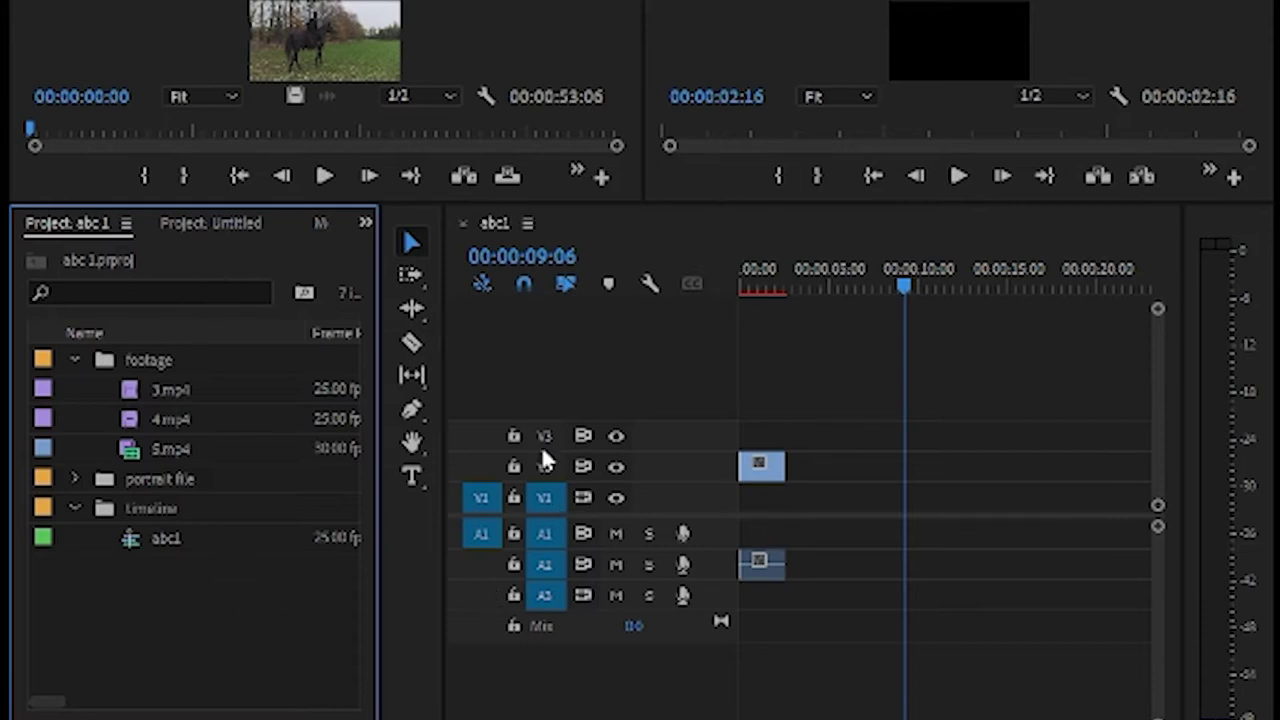
Step: Rearrange the project tabs and bring the abc 1 project's bins to the front
drag(72, 225, 260, 223)
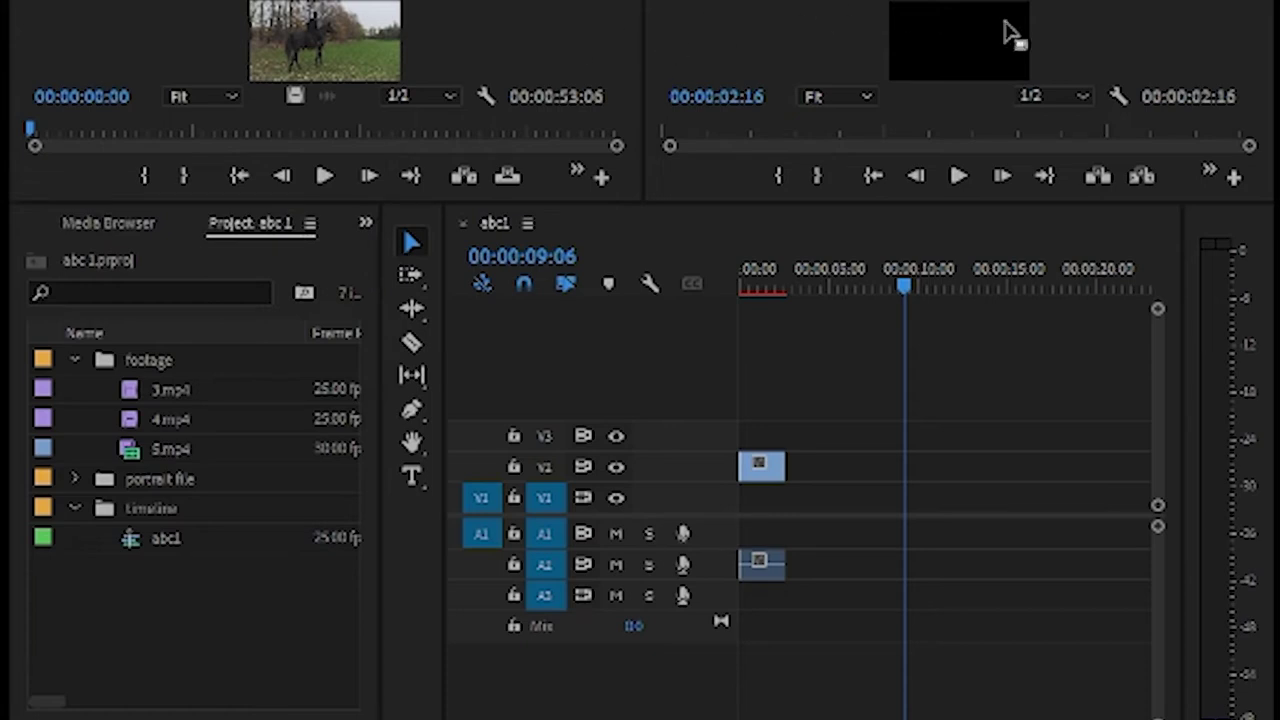
drag(80, 223, 11, 243)
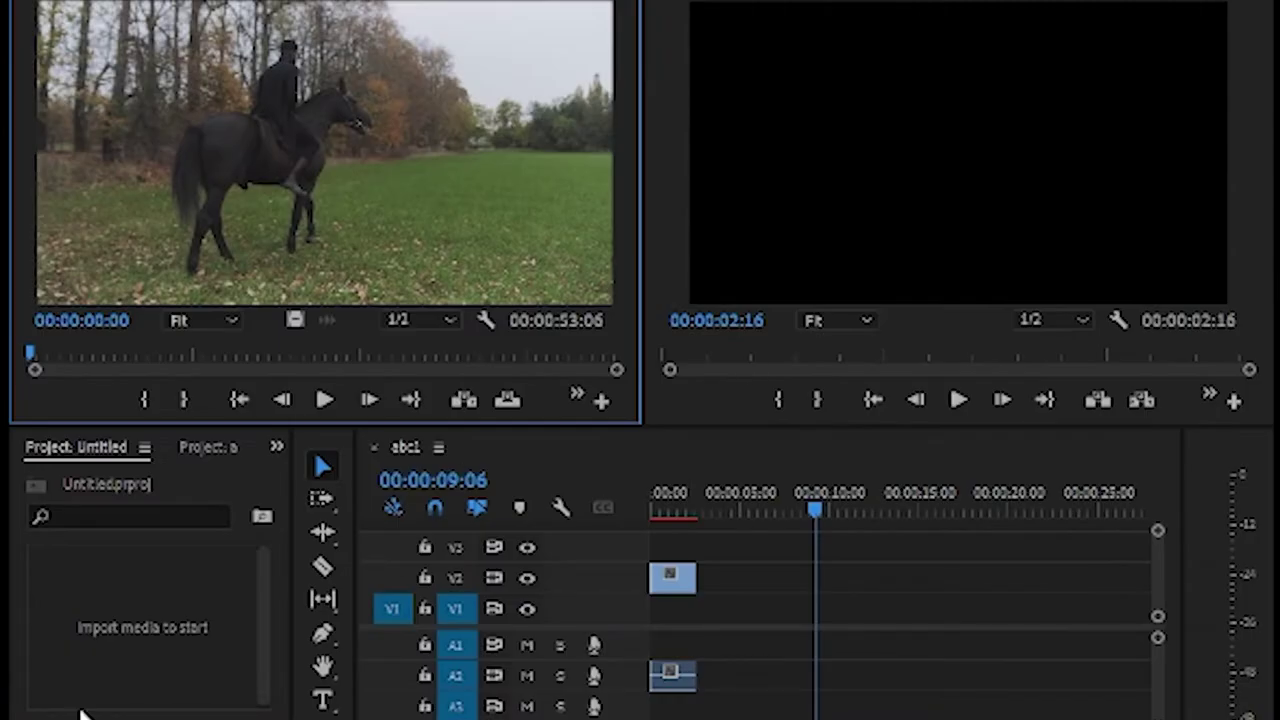
click(72, 452)
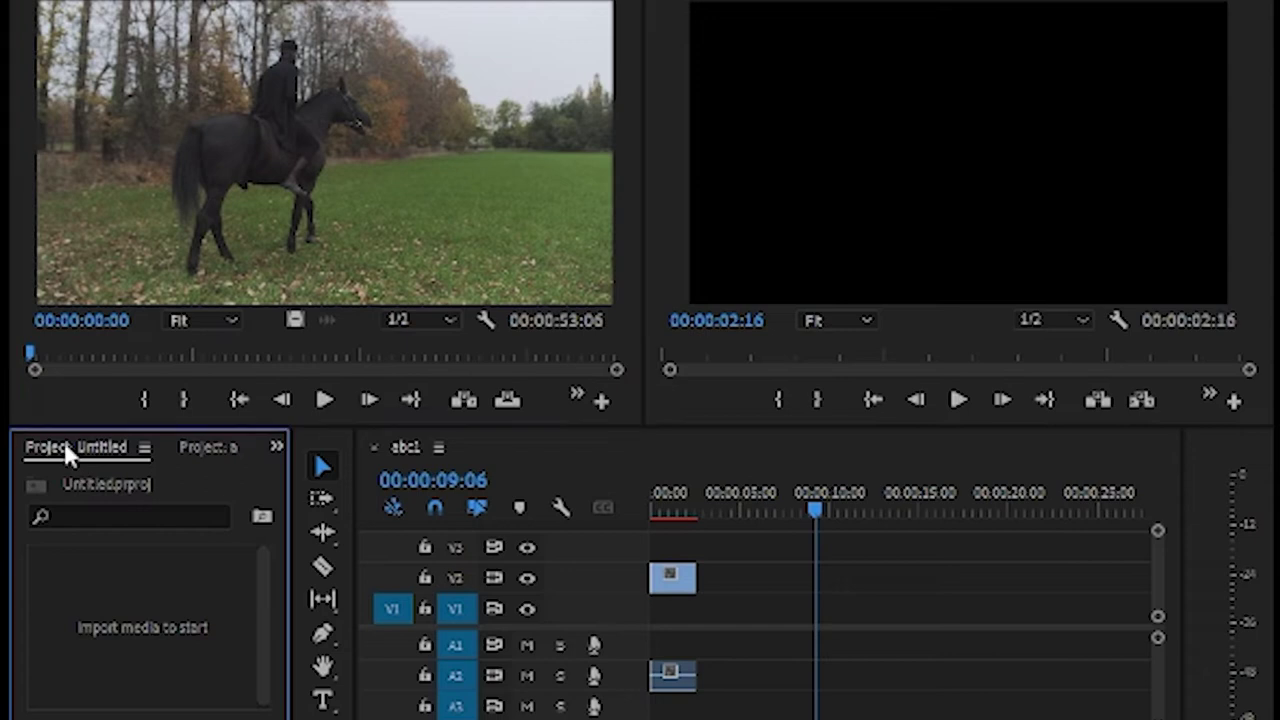
click(192, 448)
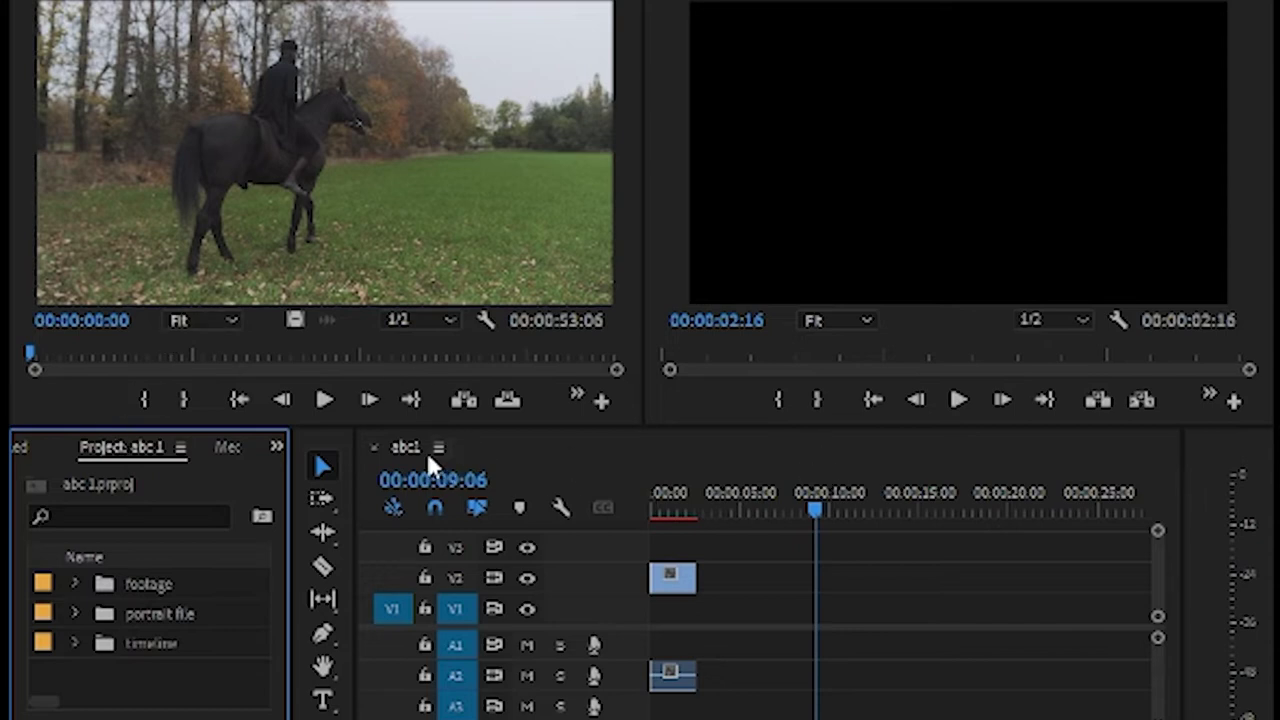
Step: Reopen sequence abc1 from the timeline bin and widen the Source monitor over the Program monitor
click(378, 447)
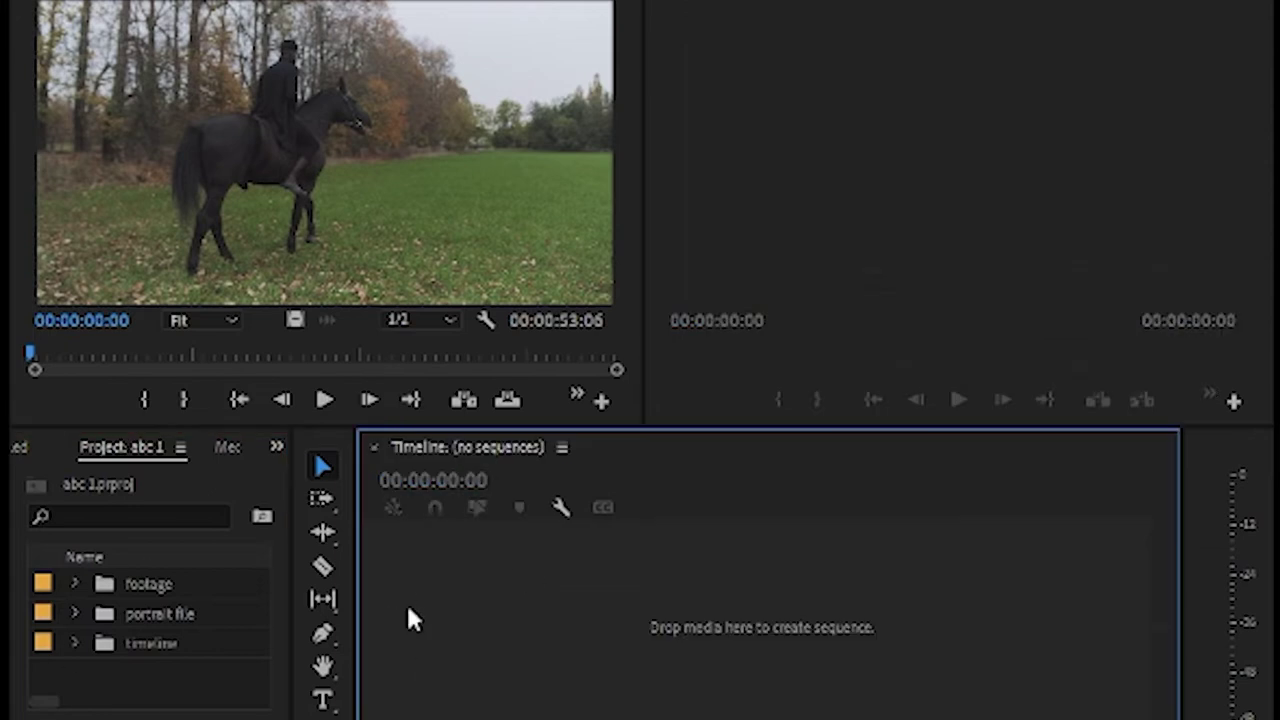
click(75, 643)
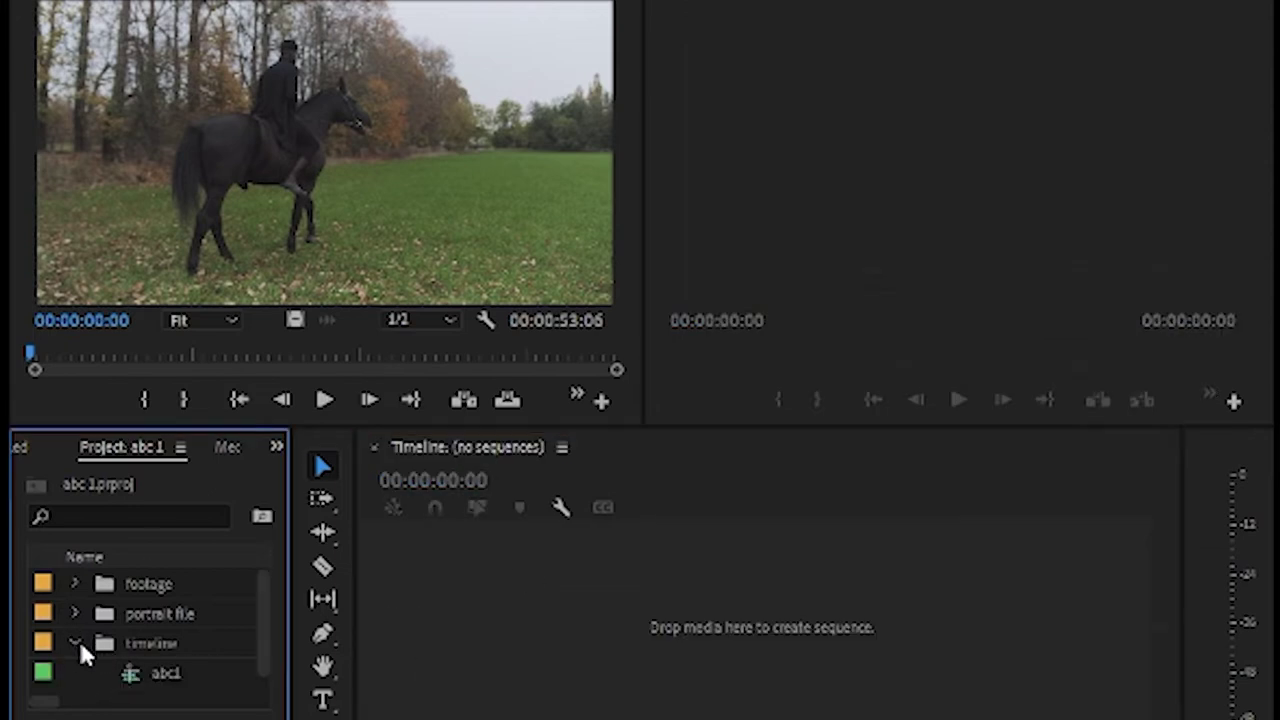
double_click(168, 676)
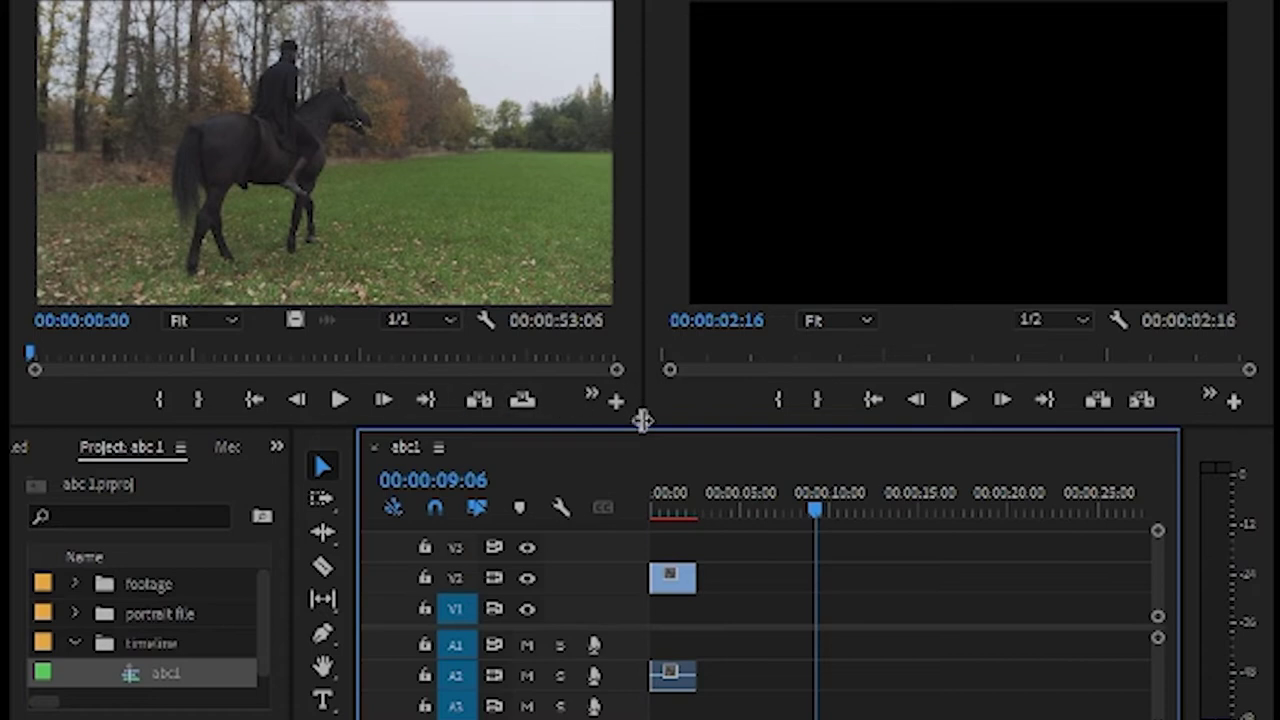
drag(642, 422, 937, 457)
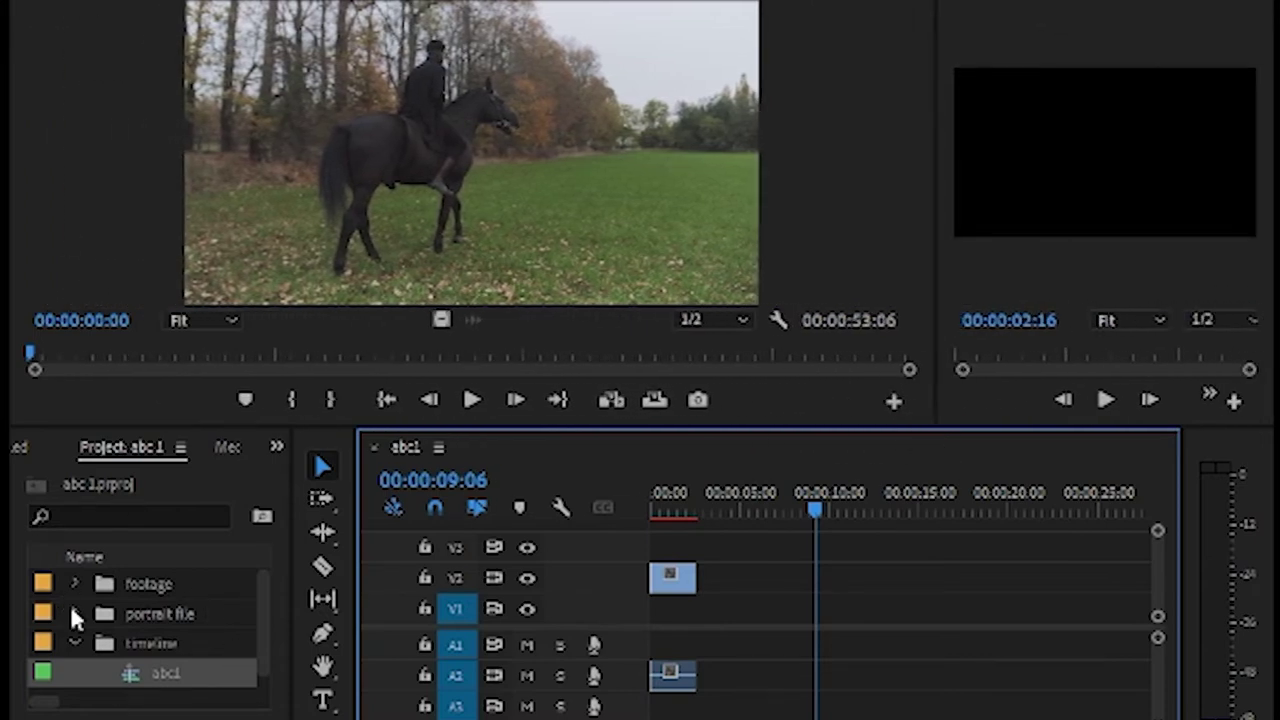
click(137, 706)
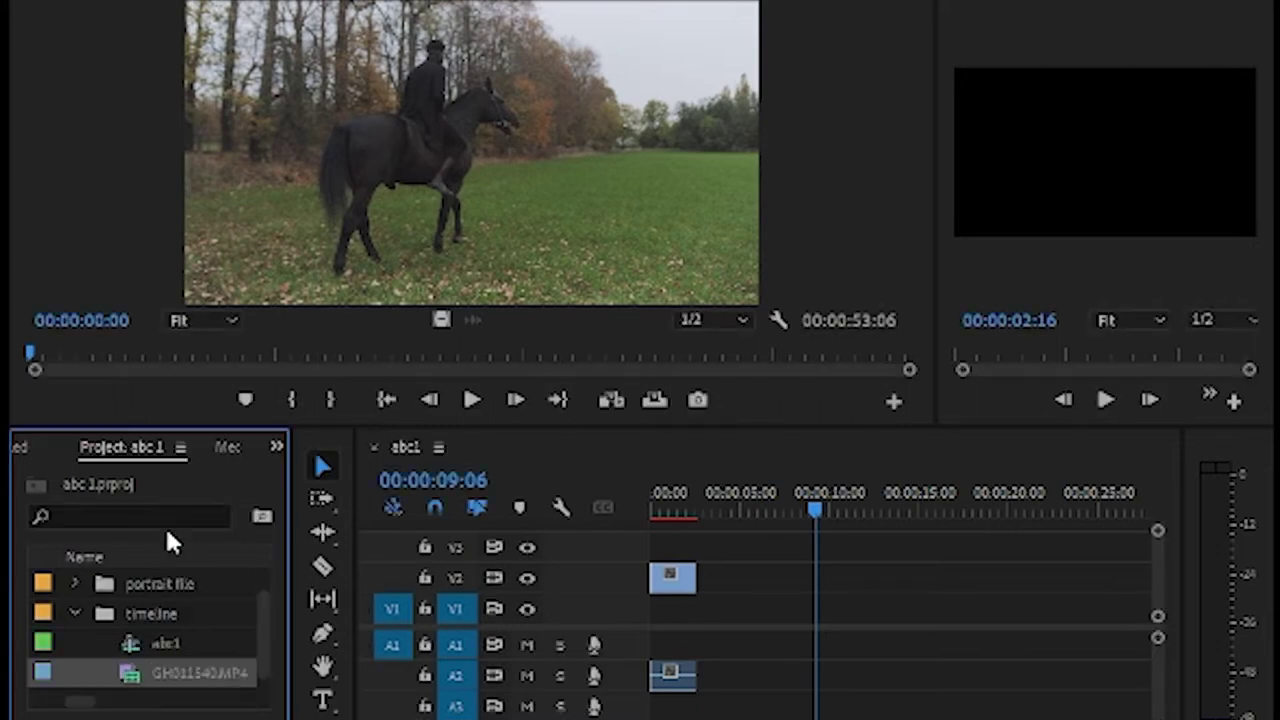
Step: Load GH011540.MP4 into the Source monitor, preview it, and switch to its audio waveform
double_click(136, 679)
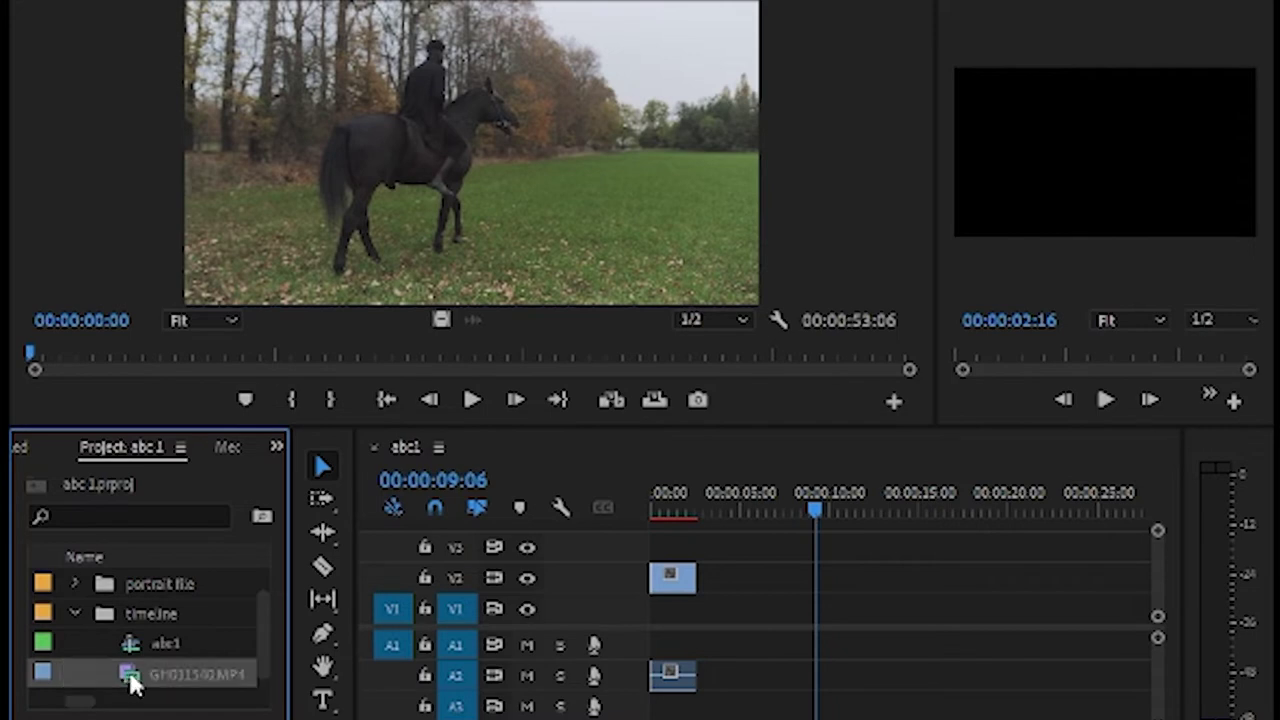
key(space)
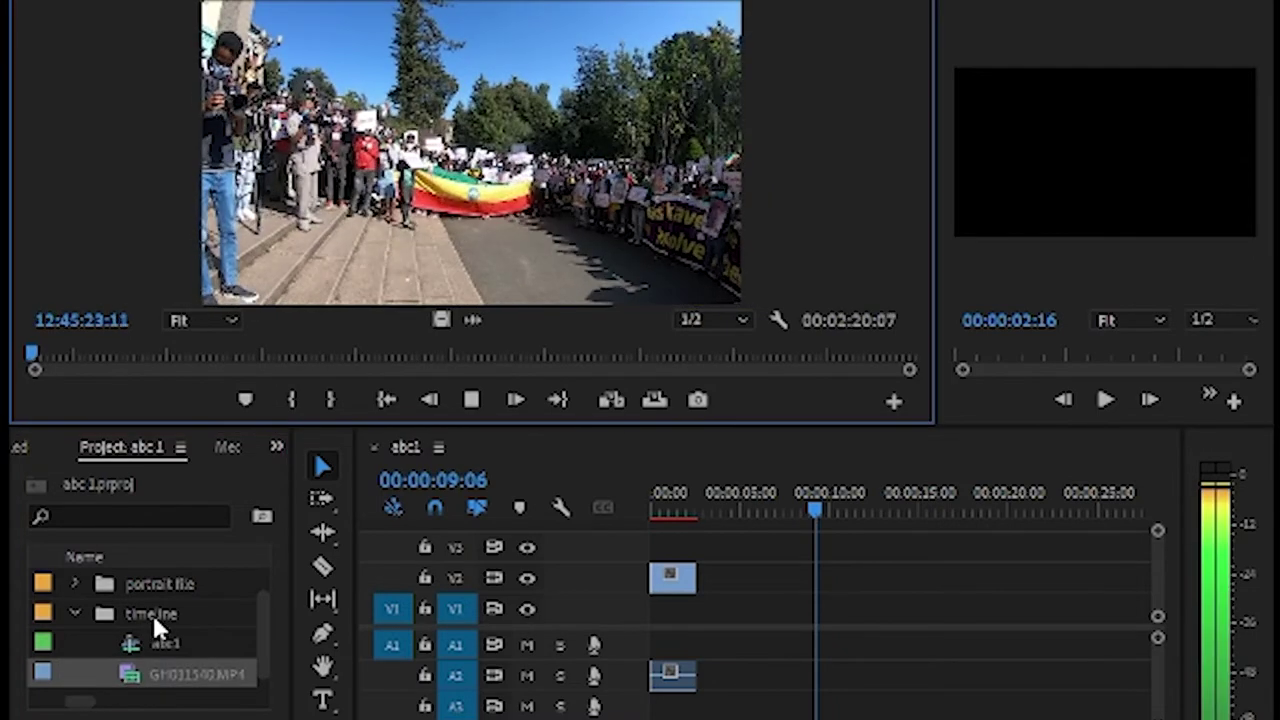
key(space)
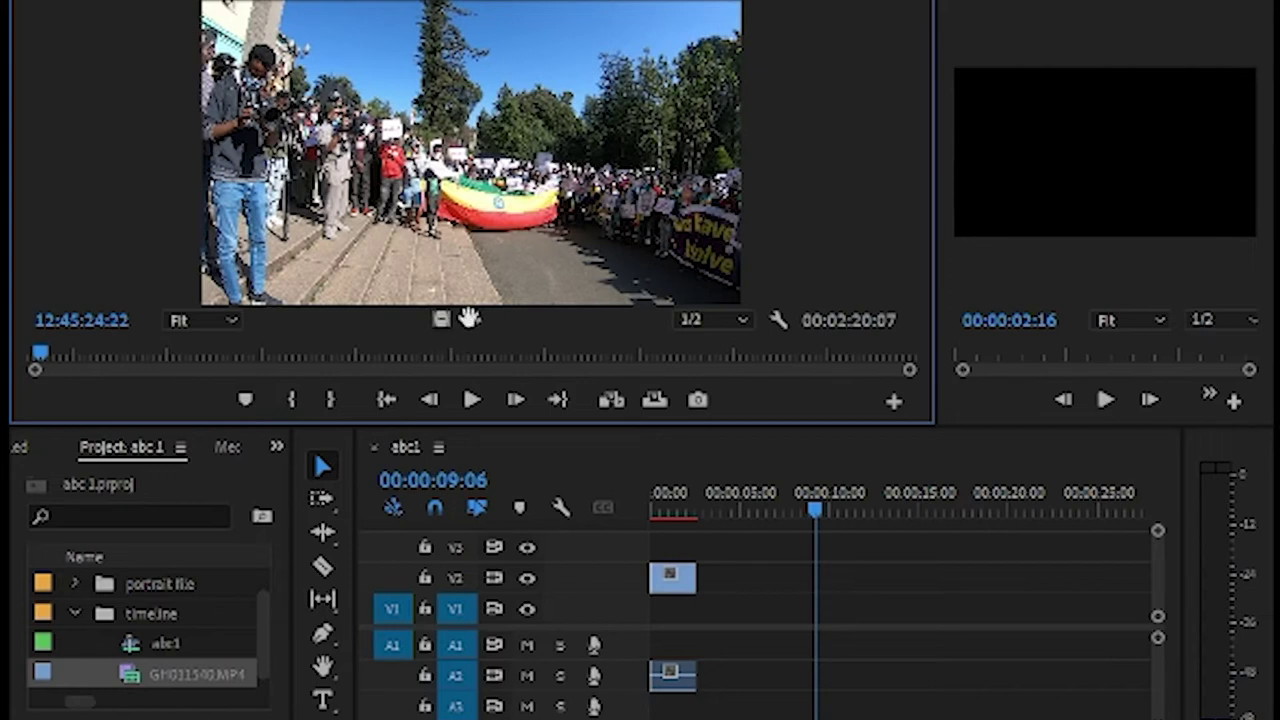
click(474, 322)
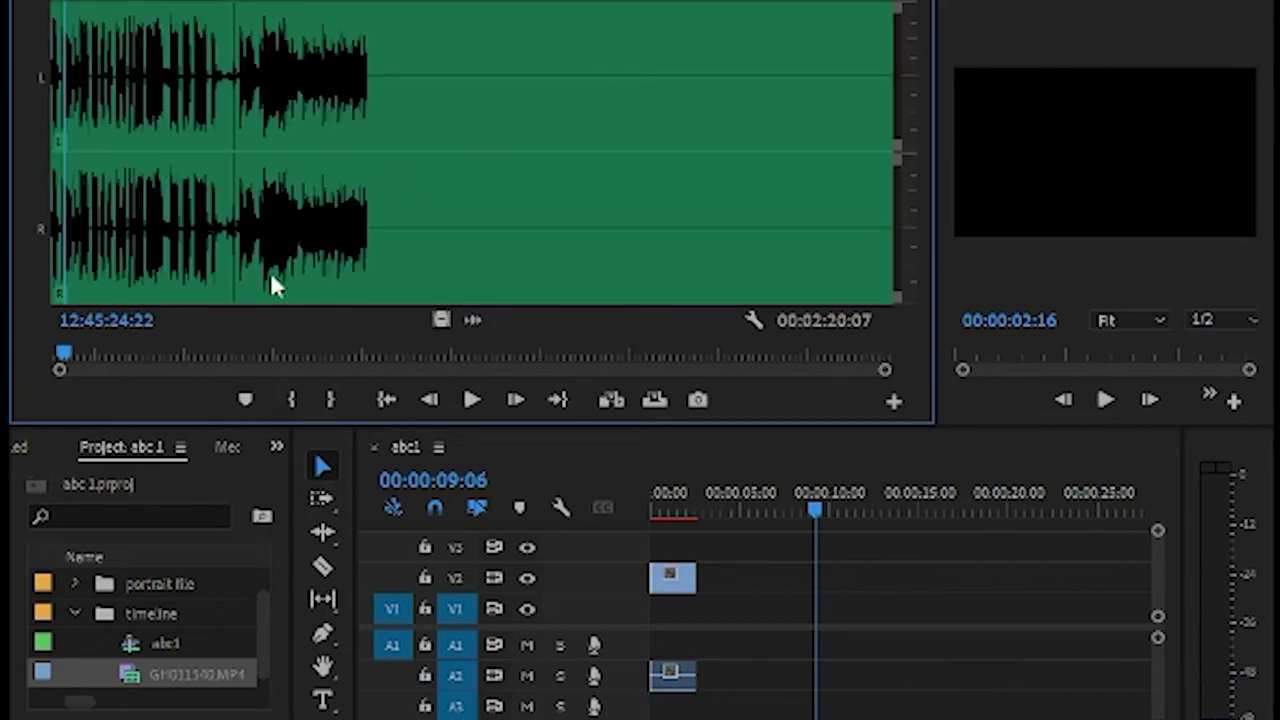
key(space)
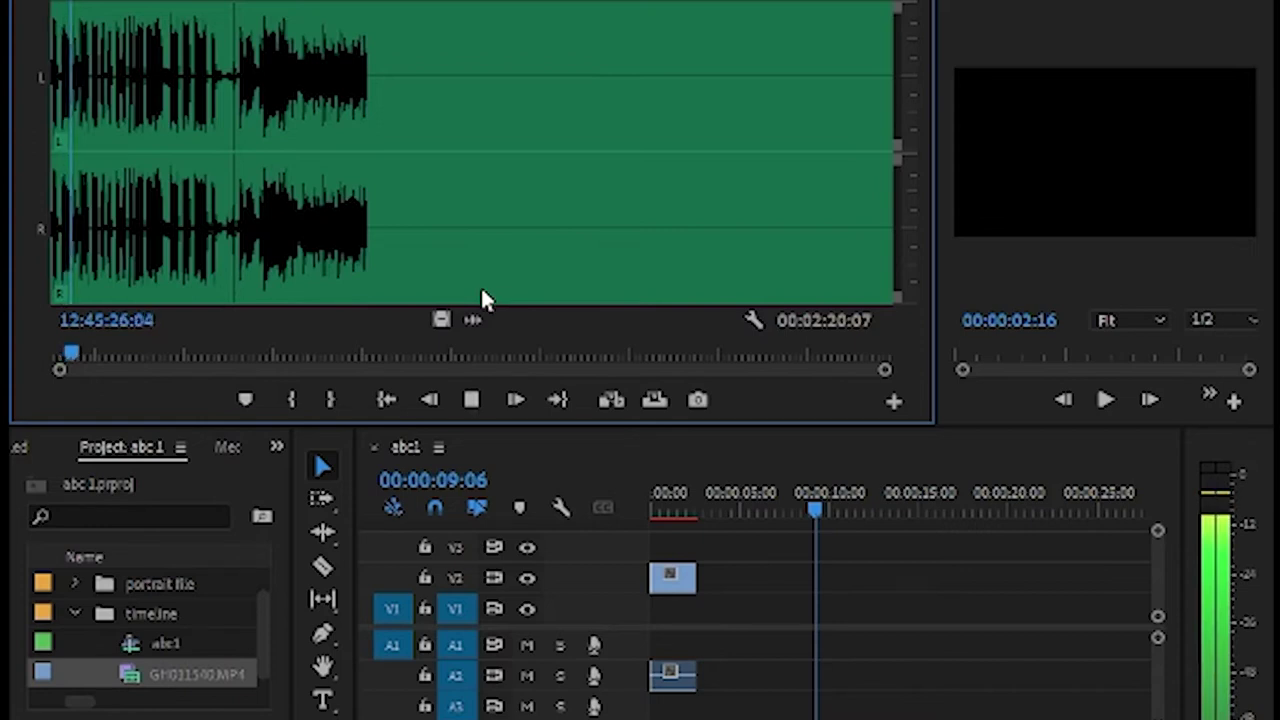
key(space)
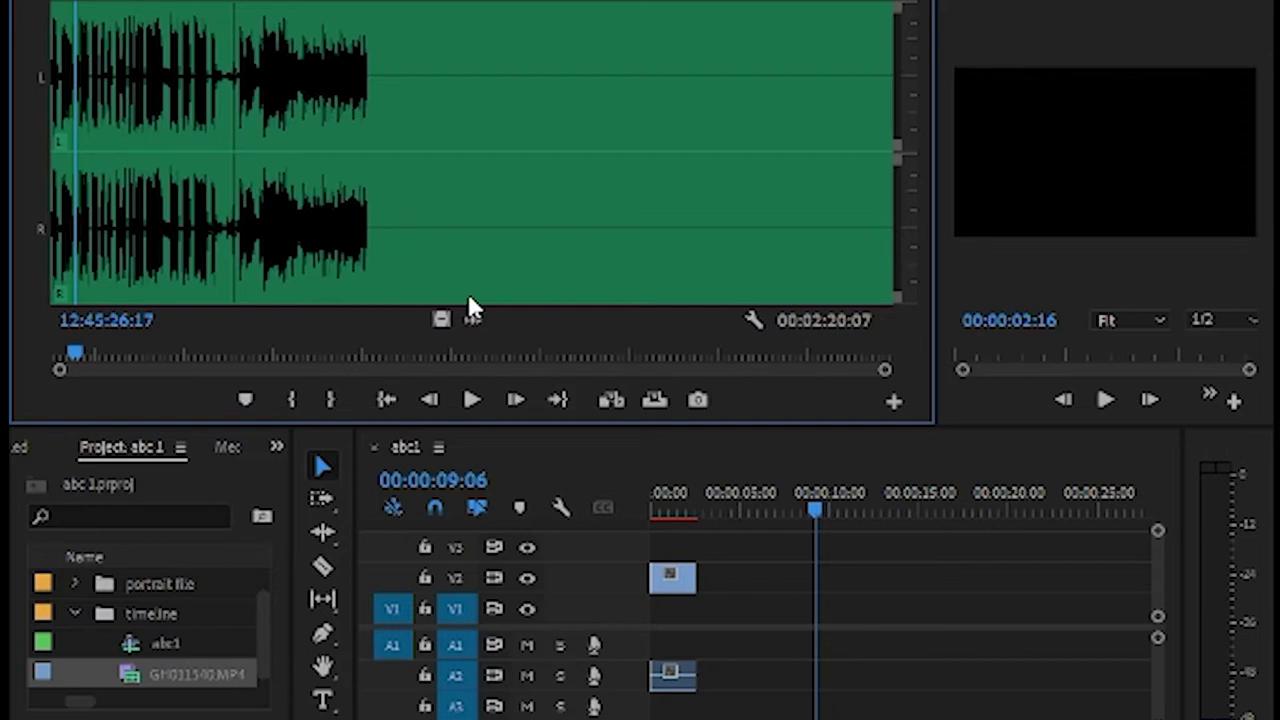
Step: Expand the footage bin in the Project panel
scroll(88, 595, up, 1)
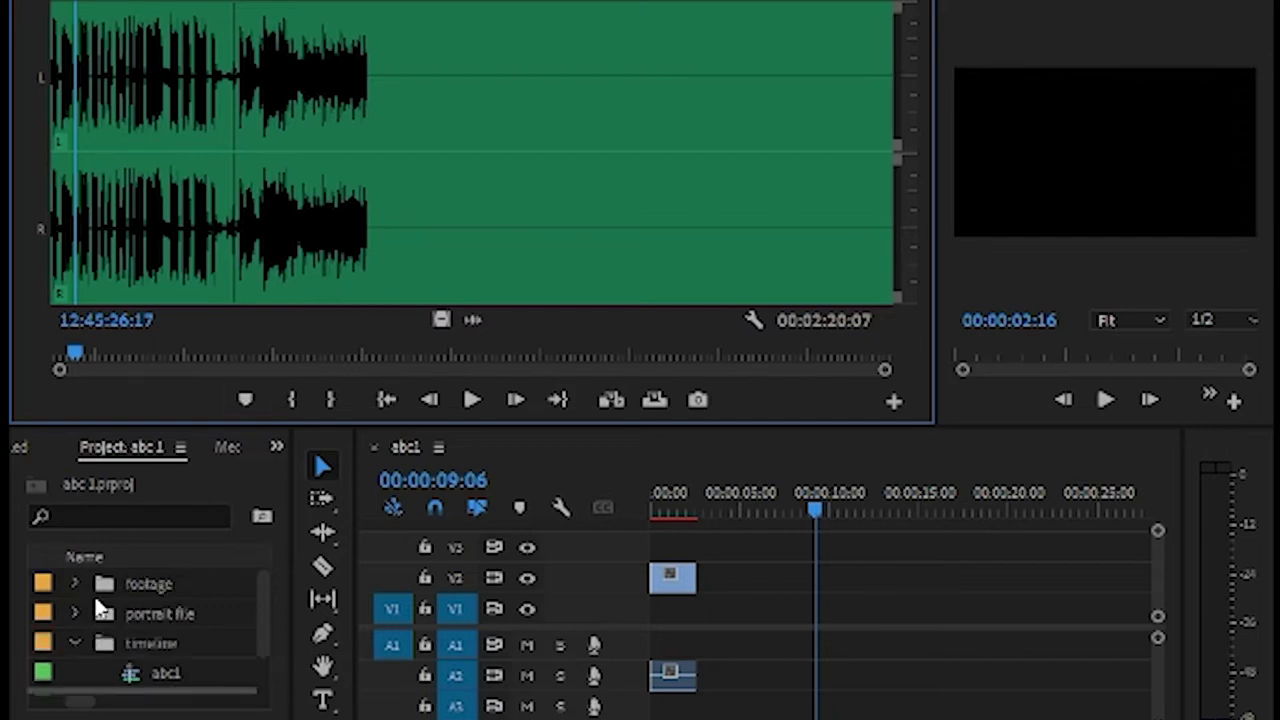
click(75, 584)
scroll(150, 630, down, 3)
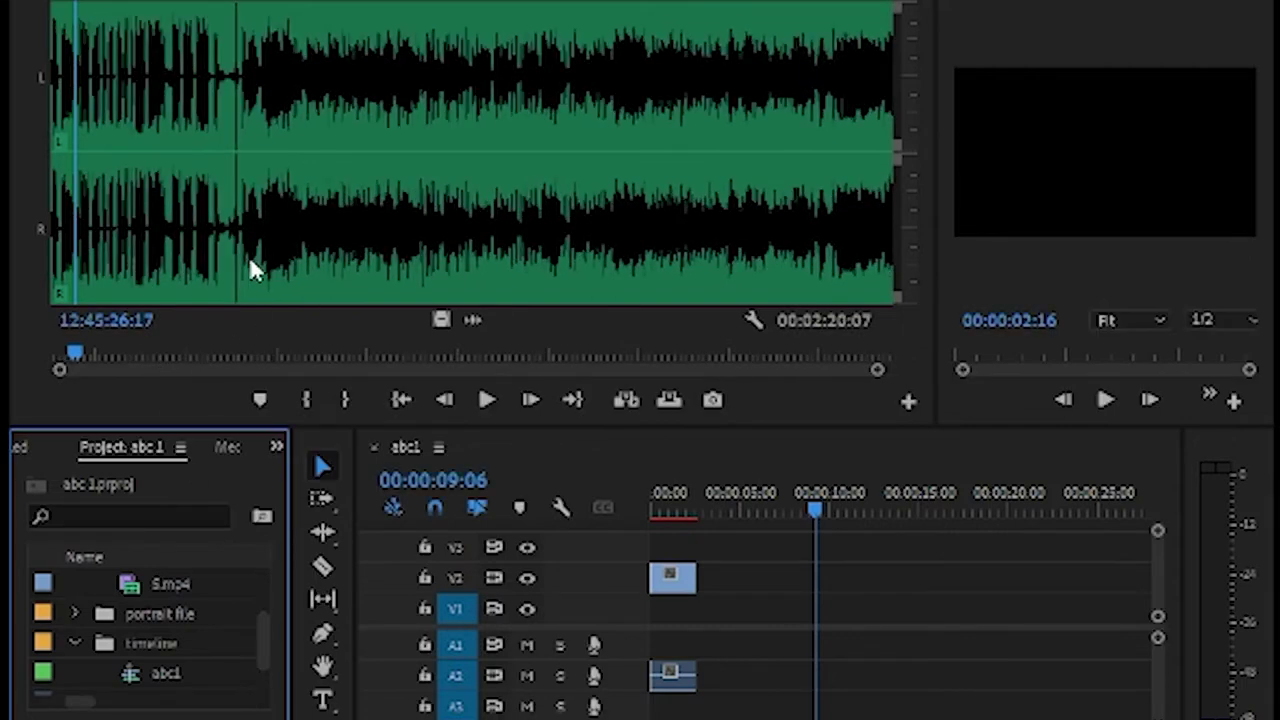
Step: Play the source audio to 12:45:54:00, zoom the waveform, and return the playhead to 12:45:46:04
click(148, 170)
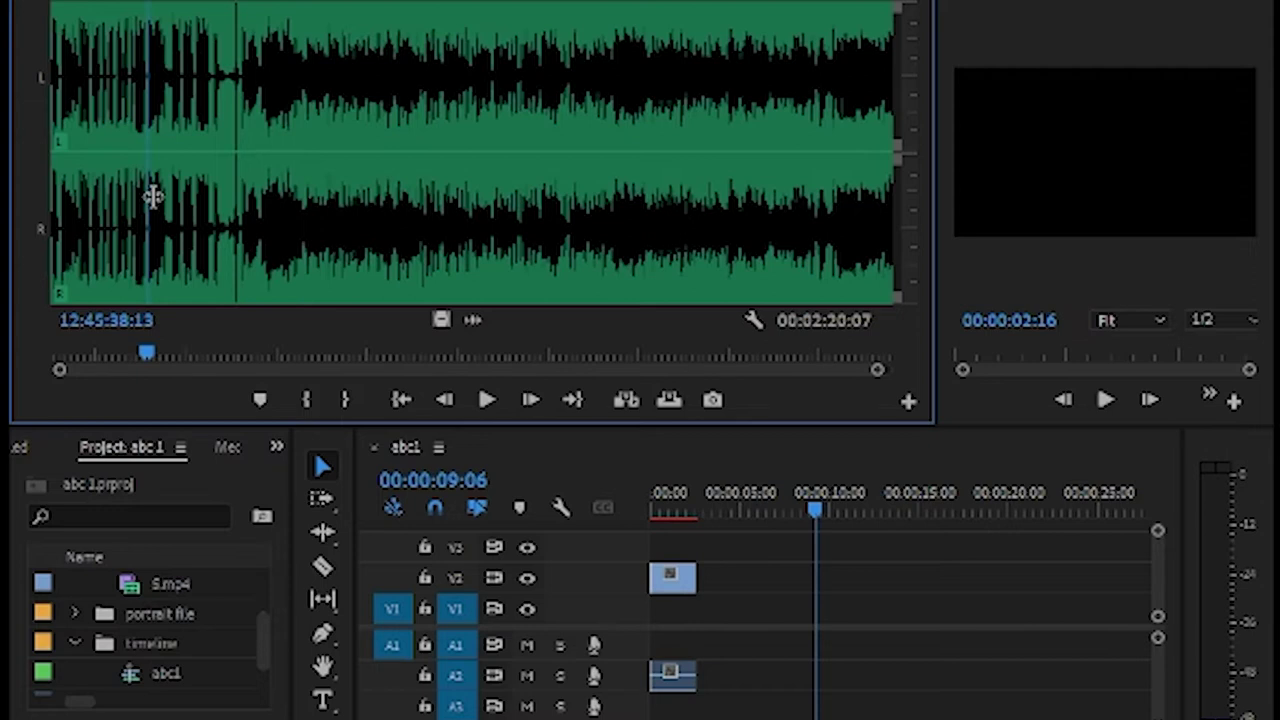
key(space)
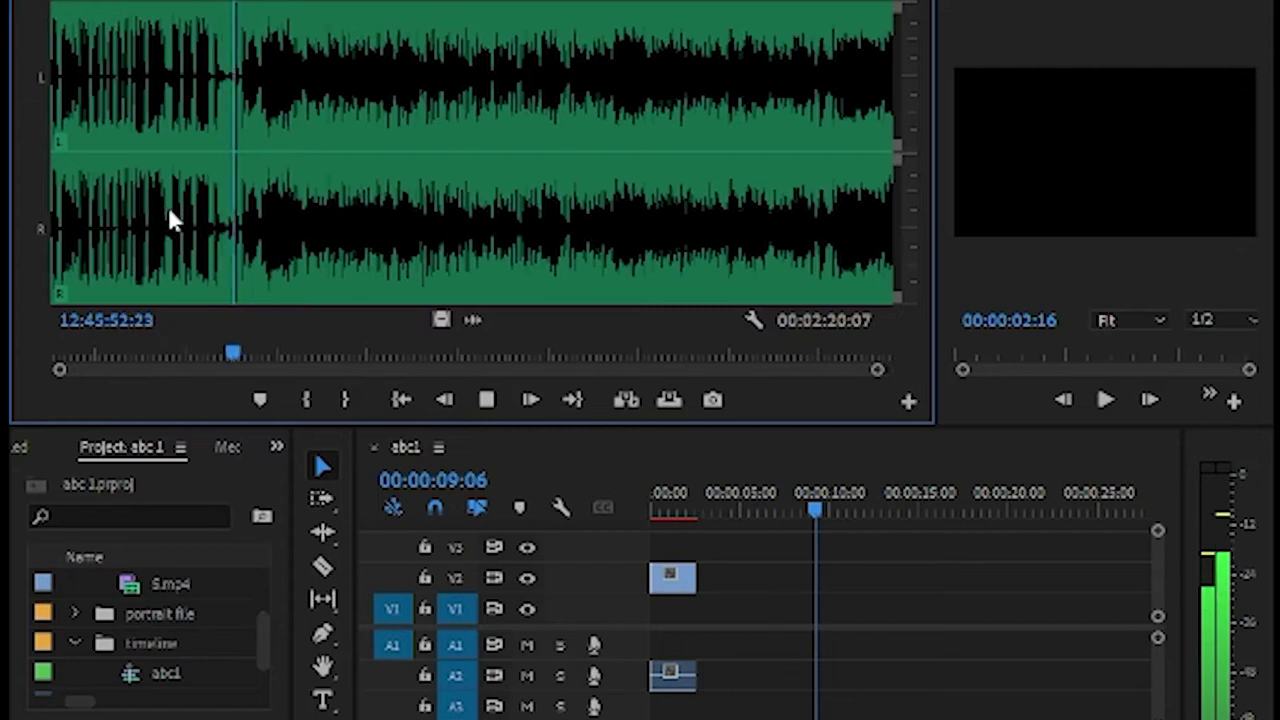
key(space)
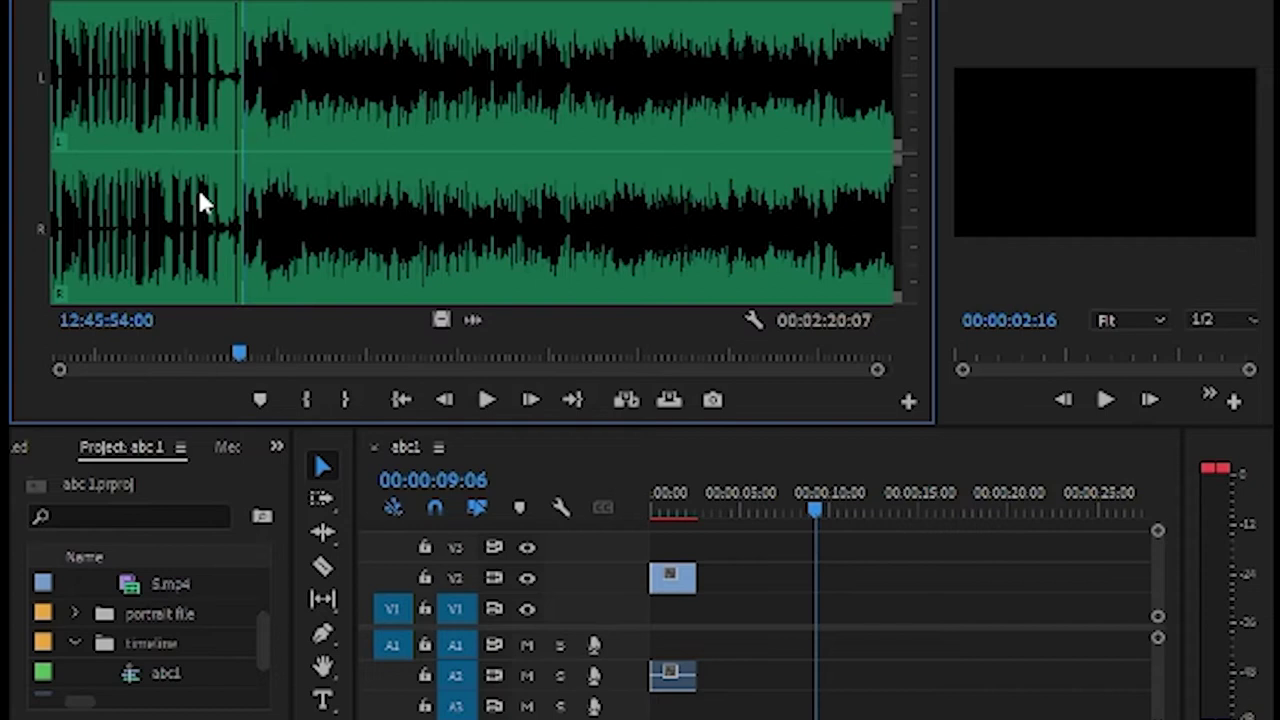
key(Left)
drag(57, 371, 772, 402)
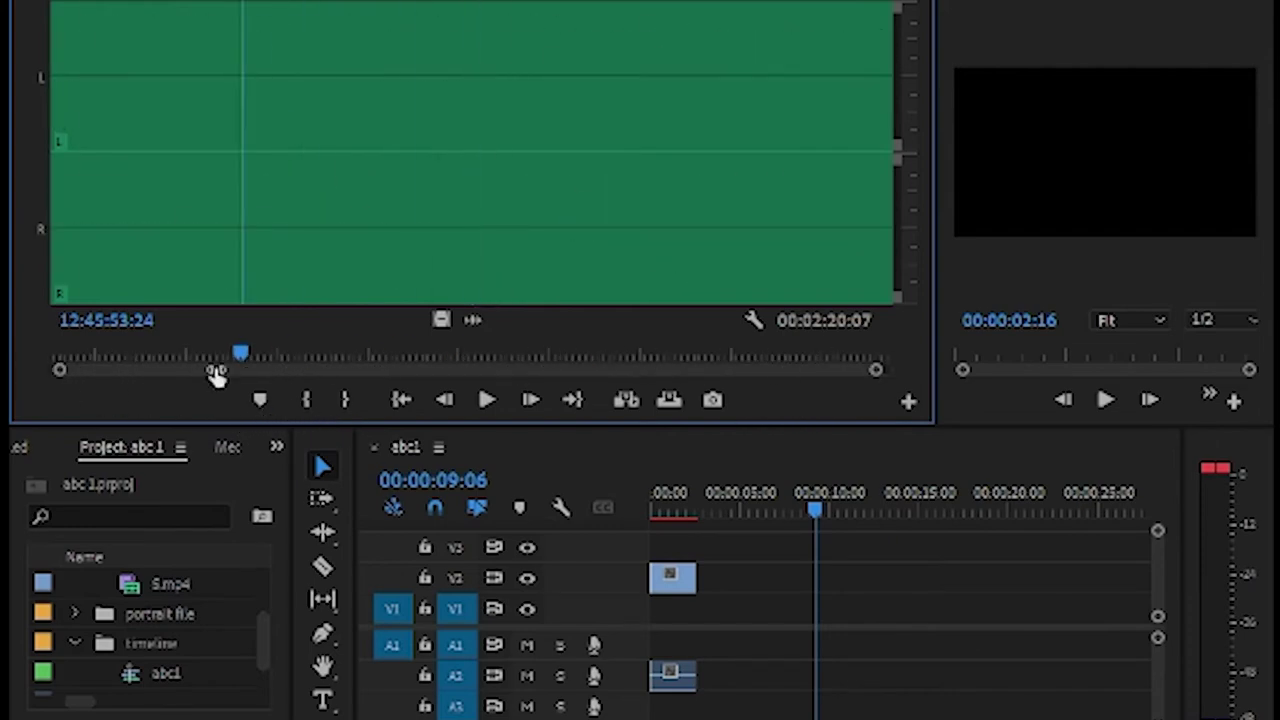
drag(214, 371, 149, 366)
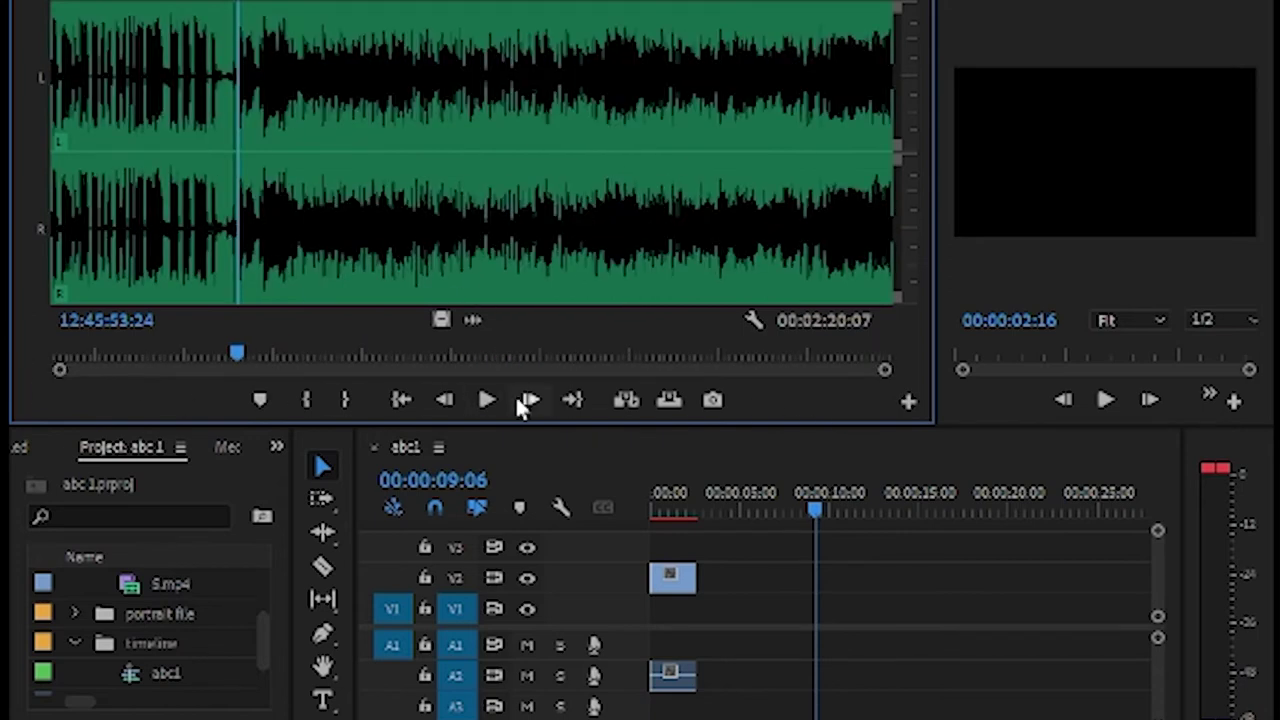
mouse_move(244, 350)
mouse_down()
mouse_move(190, 354)
mouse_move(497, 364)
mouse_up()
Step: Add markers at 12:45:46:04 and at later points along the source waveform
click(260, 402)
click(260, 401)
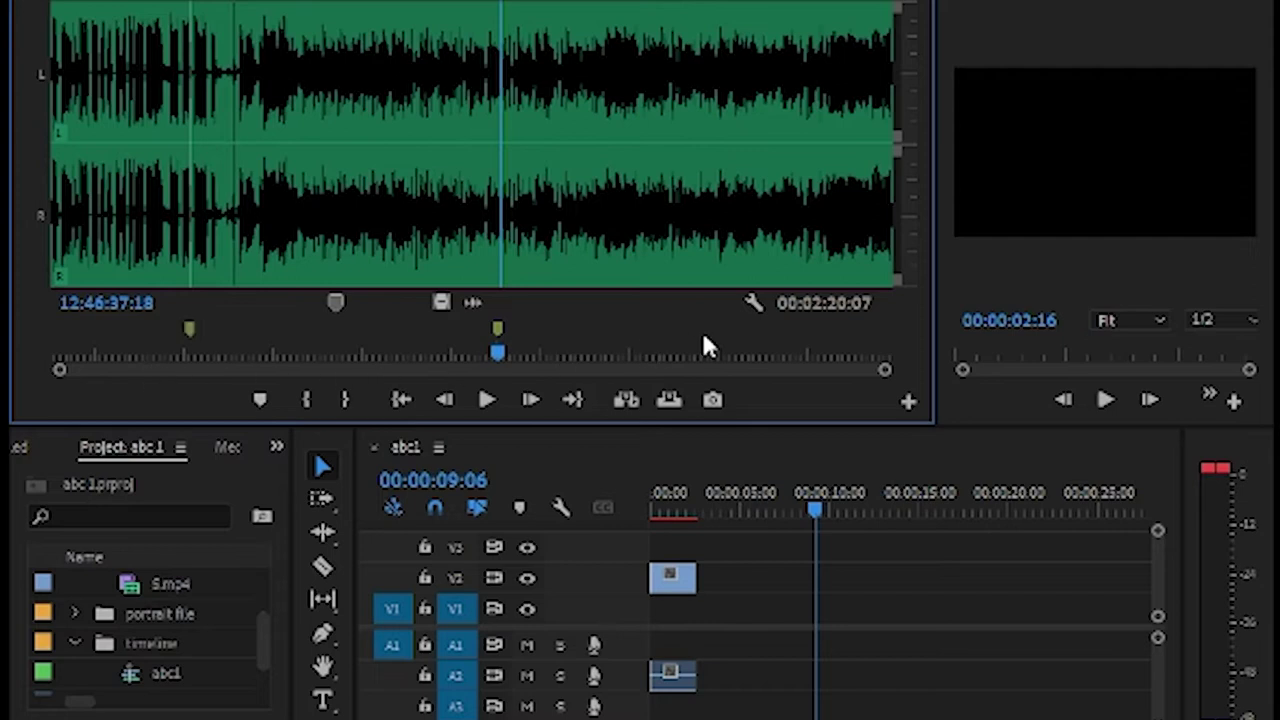
drag(716, 355, 823, 354)
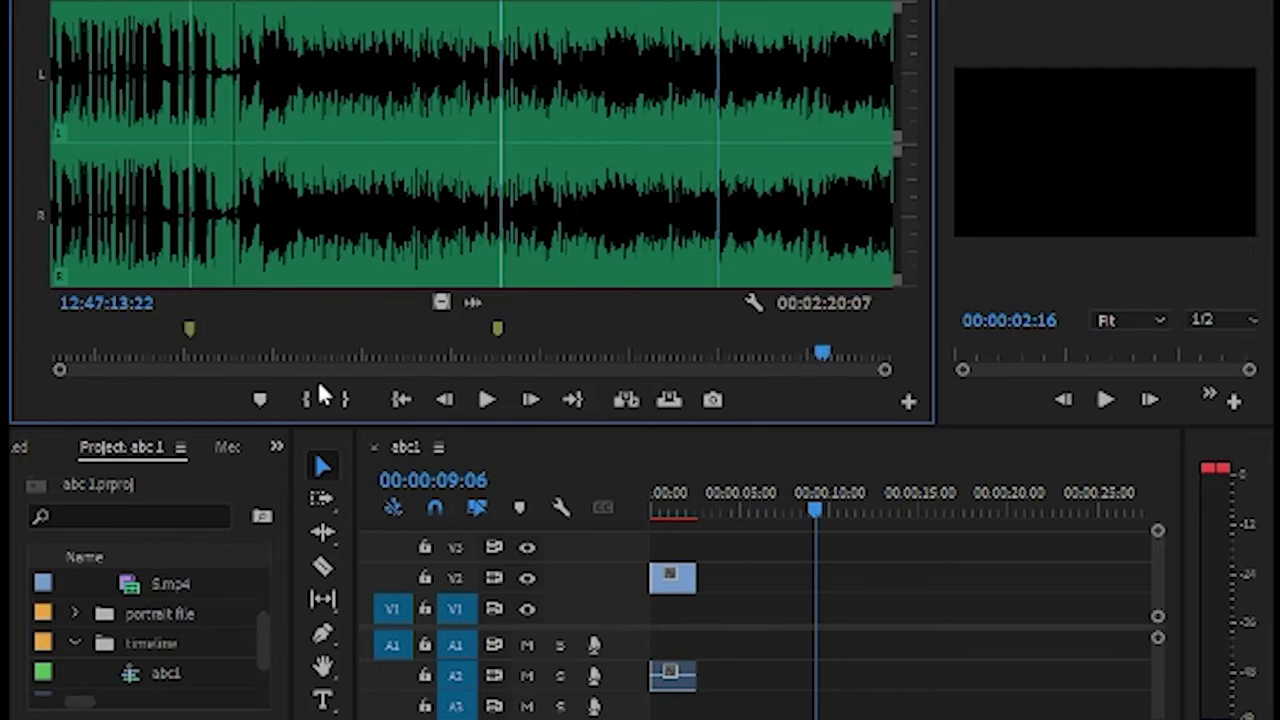
click(260, 400)
click(684, 335)
click(260, 400)
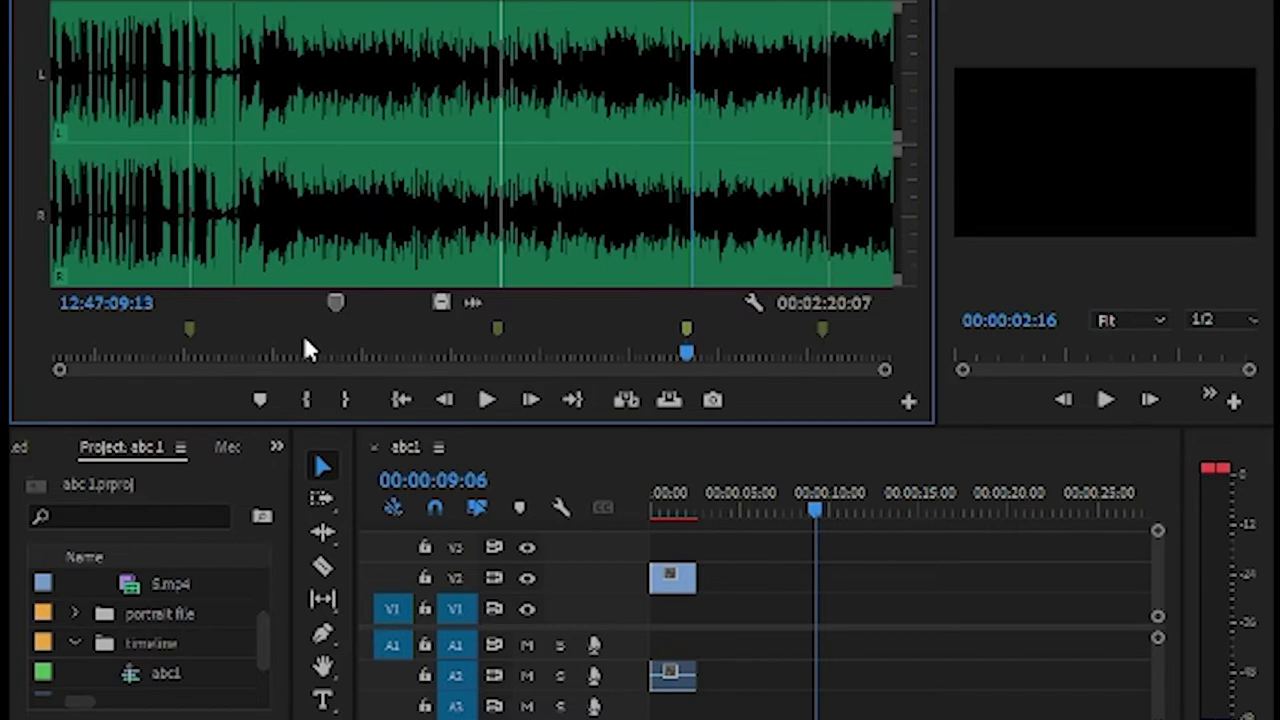
Step: Find 12:45:53:22 on the zoomed waveform and mark the In point there, giving 00:01:49:02
key(Left)
key(Left)
key(Left)
drag(885, 378, 12, 345)
drag(86, 374, 431, 220)
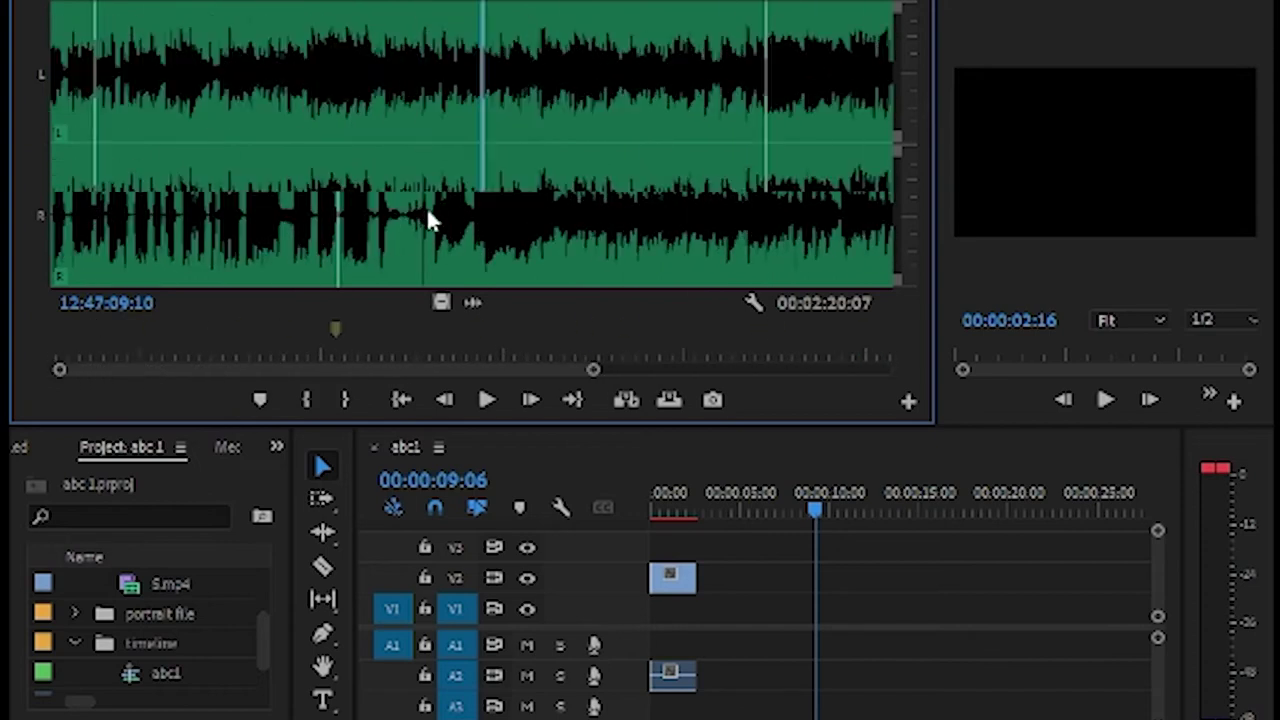
key(Right)
key(Right)
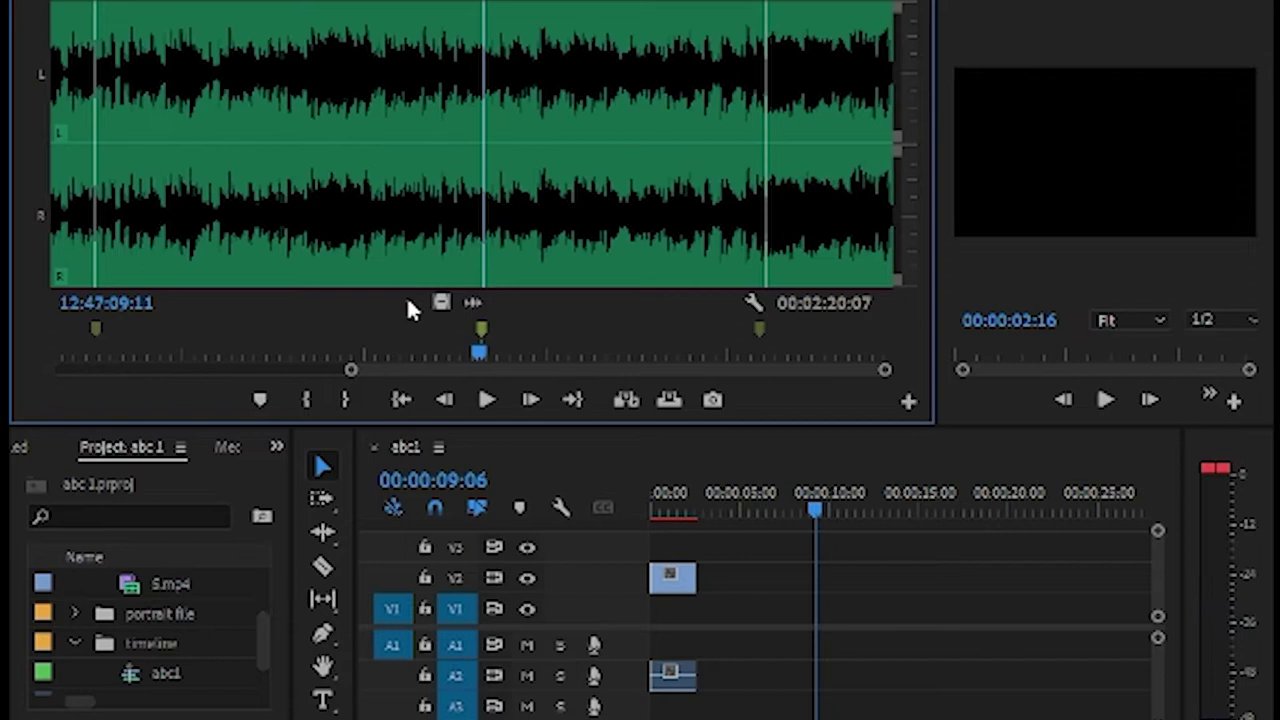
drag(349, 370, 97, 362)
click(159, 217)
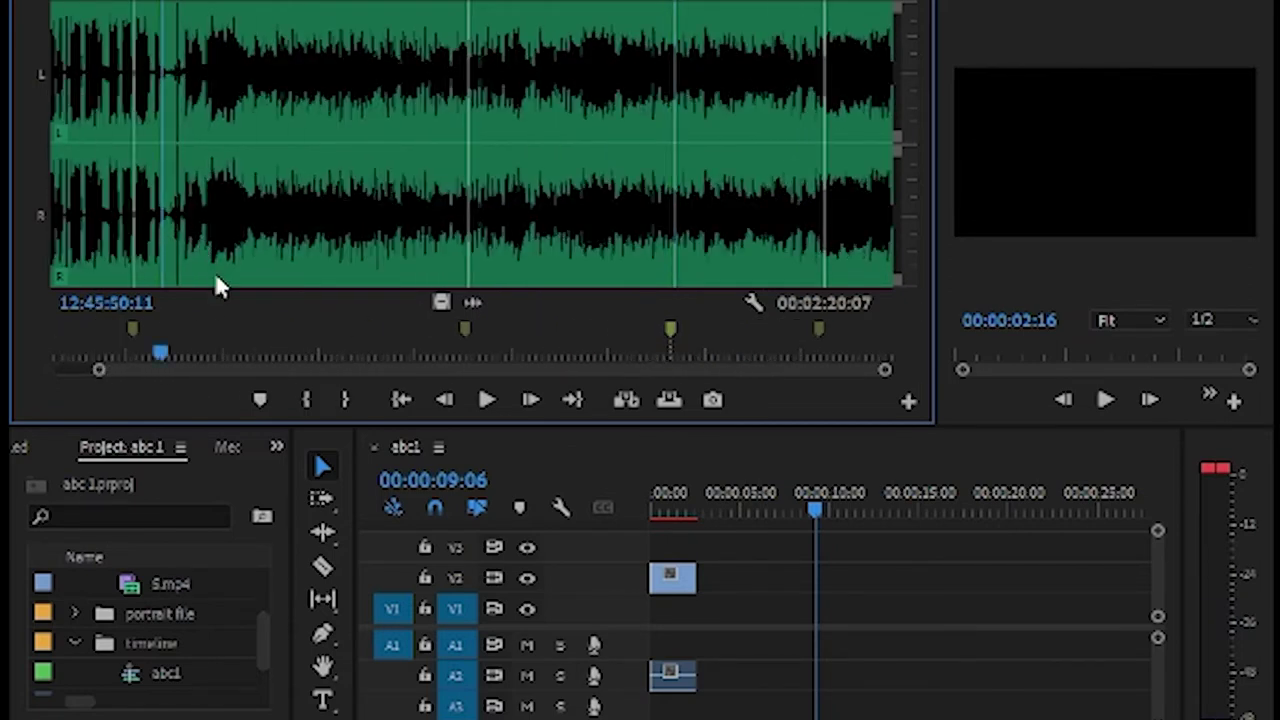
key(space)
drag(882, 370, 482, 369)
key(space)
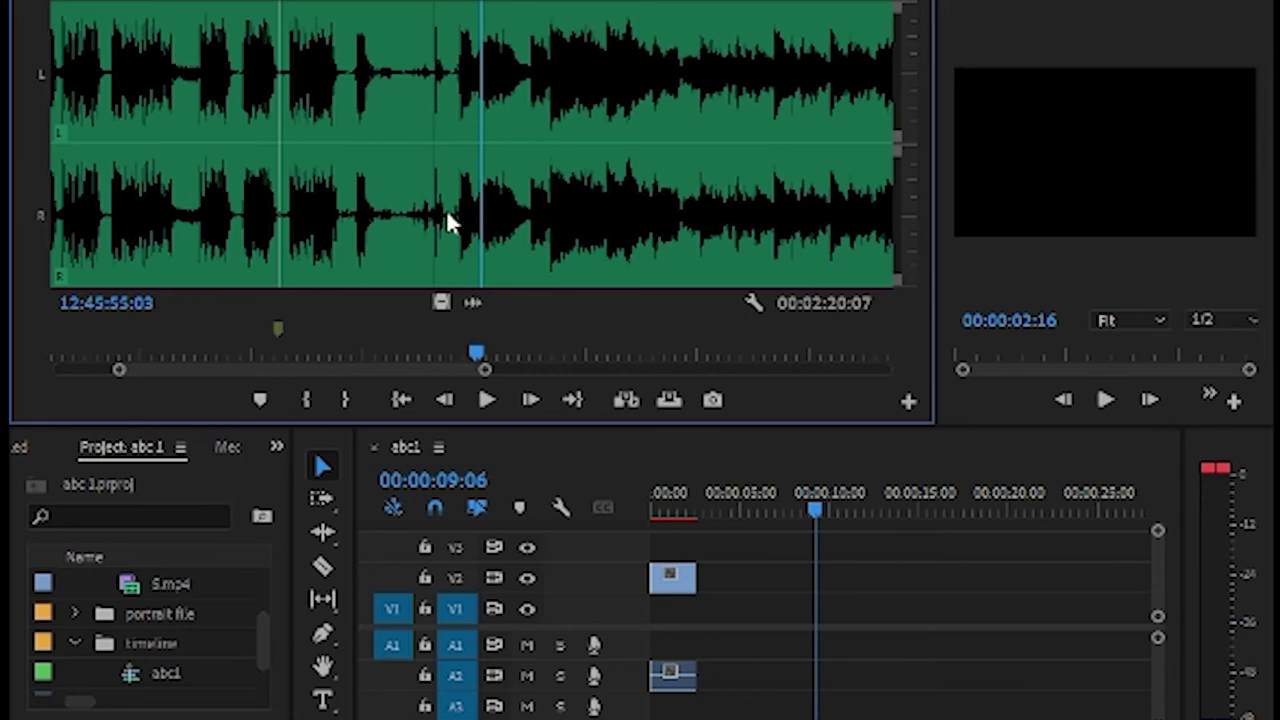
click(453, 215)
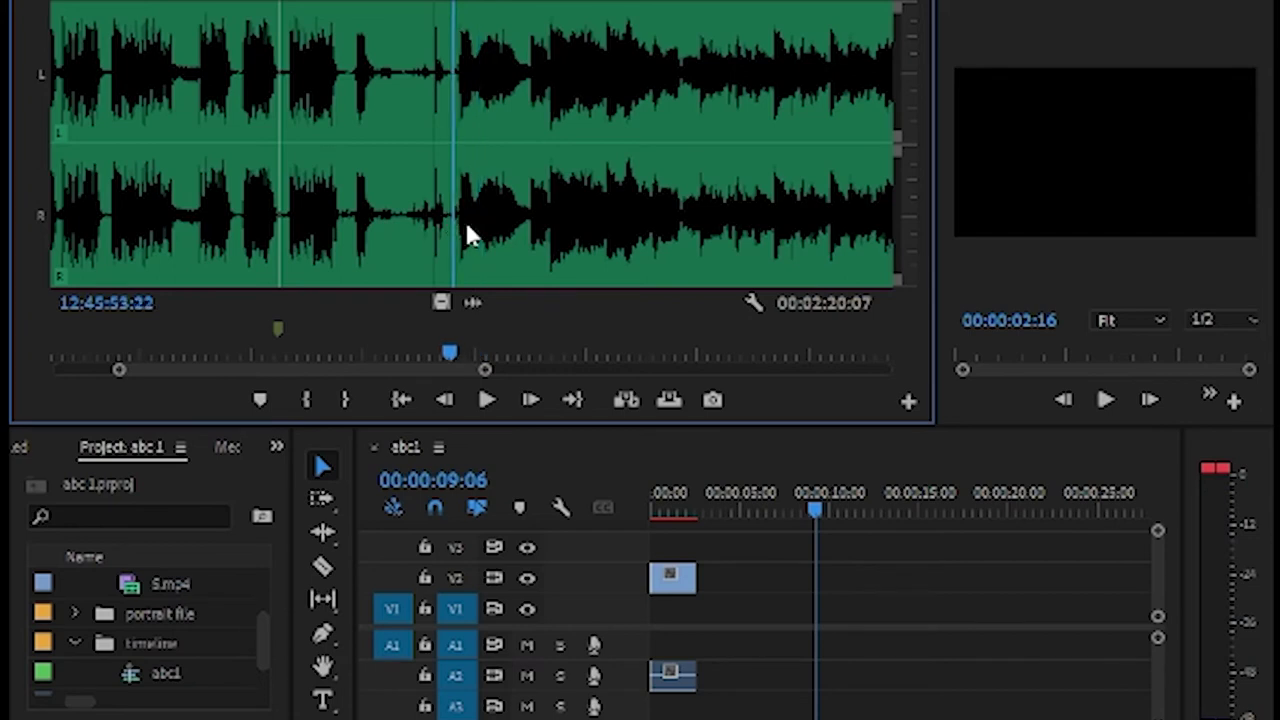
click(304, 401)
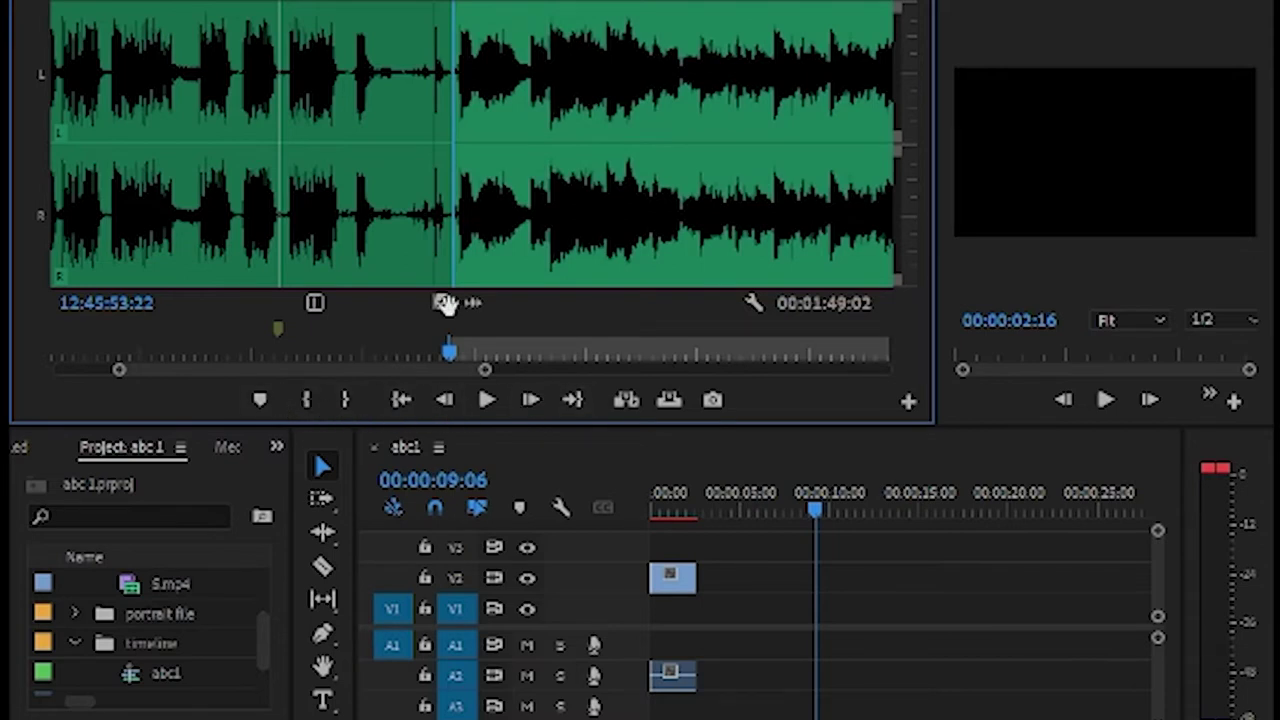
Step: Switch the Source monitor to the clip's video and preview it
click(442, 300)
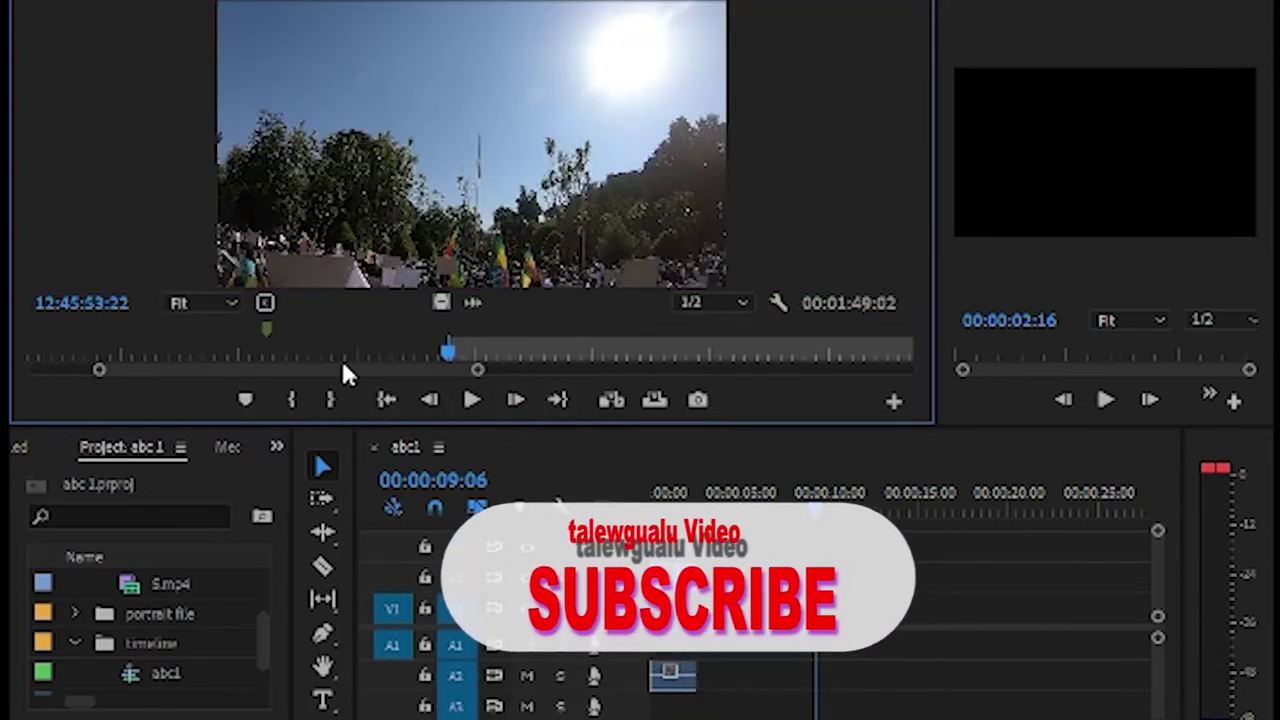
drag(448, 352, 406, 356)
key(space)
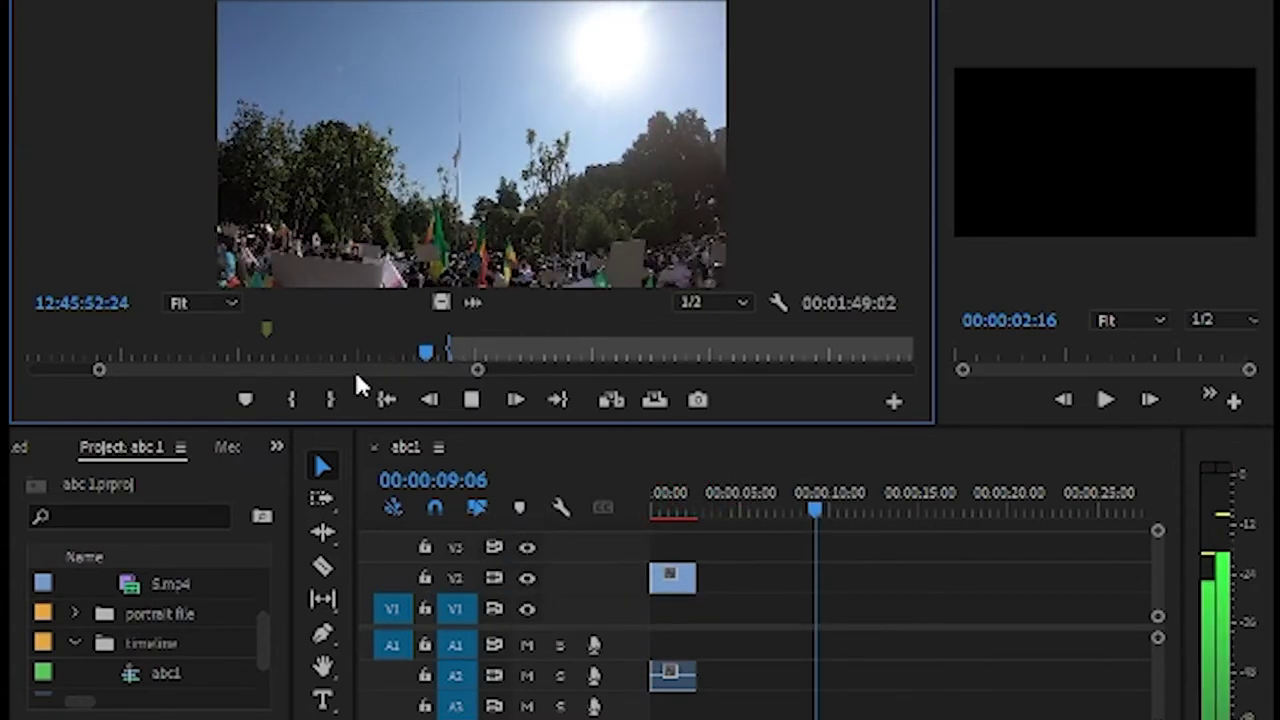
key(space)
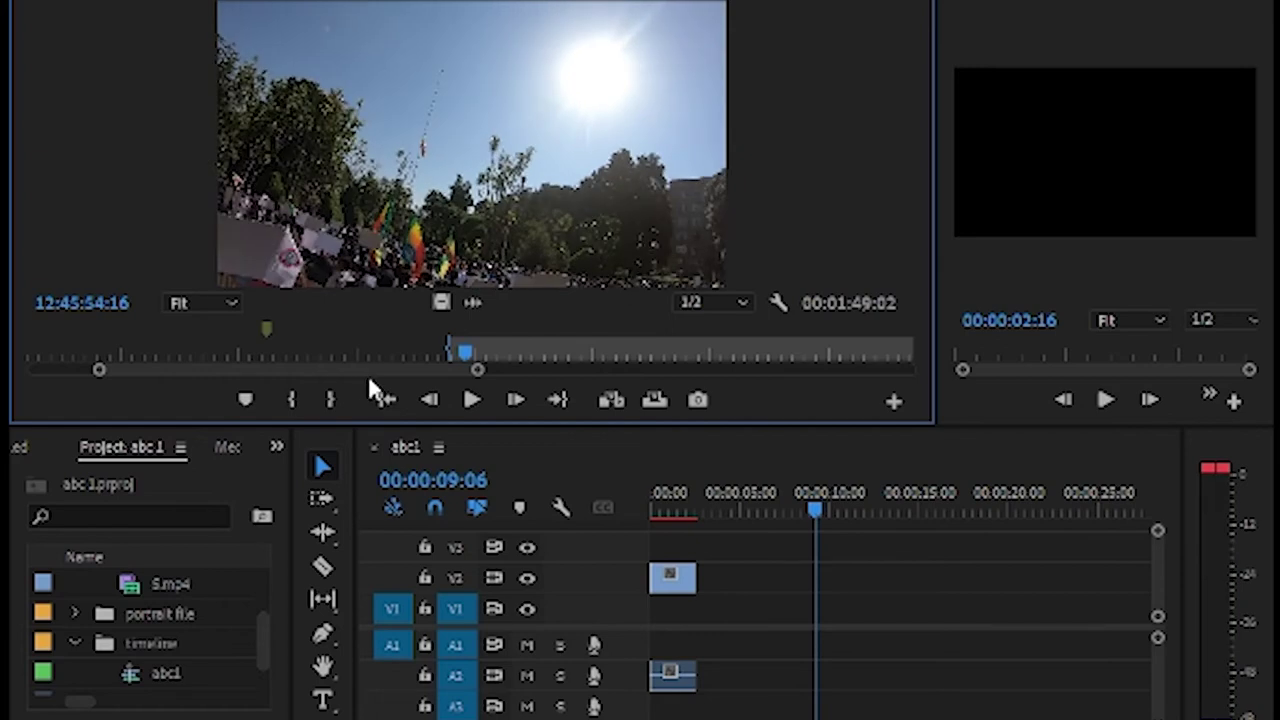
drag(415, 365, 937, 412)
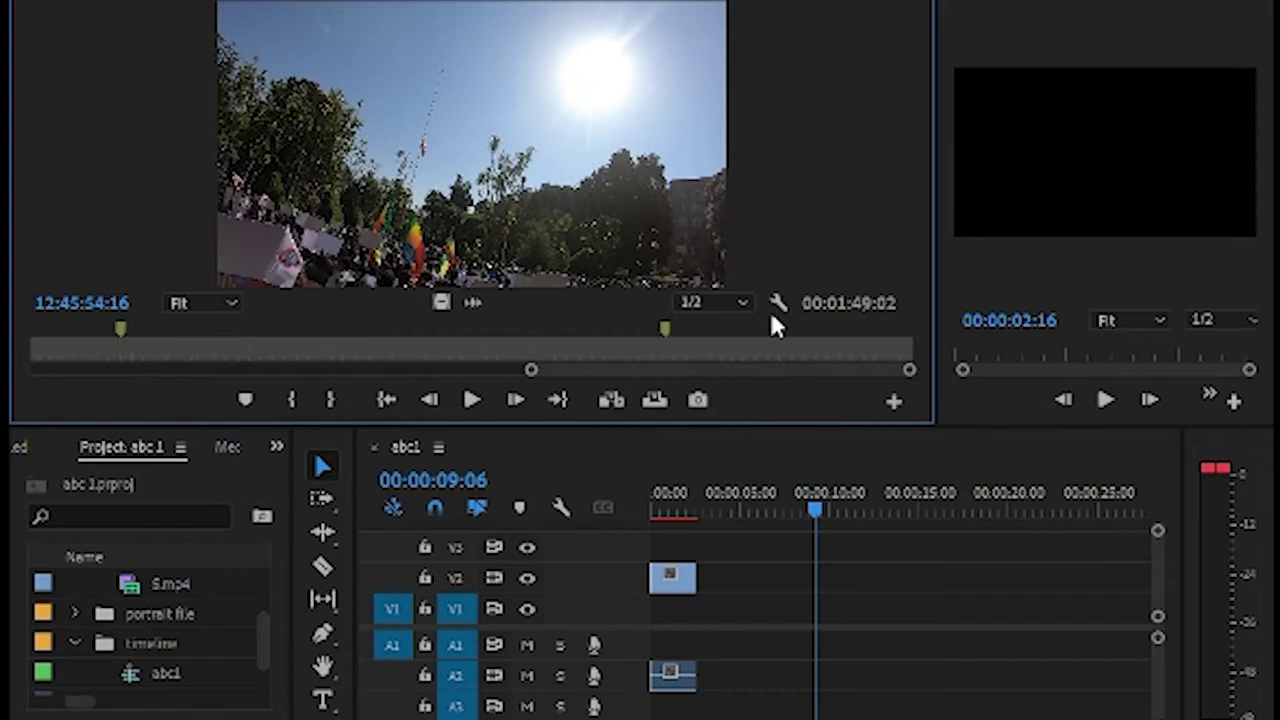
Step: Play the later part of the clip and add a marker around 12:47:38
click(704, 335)
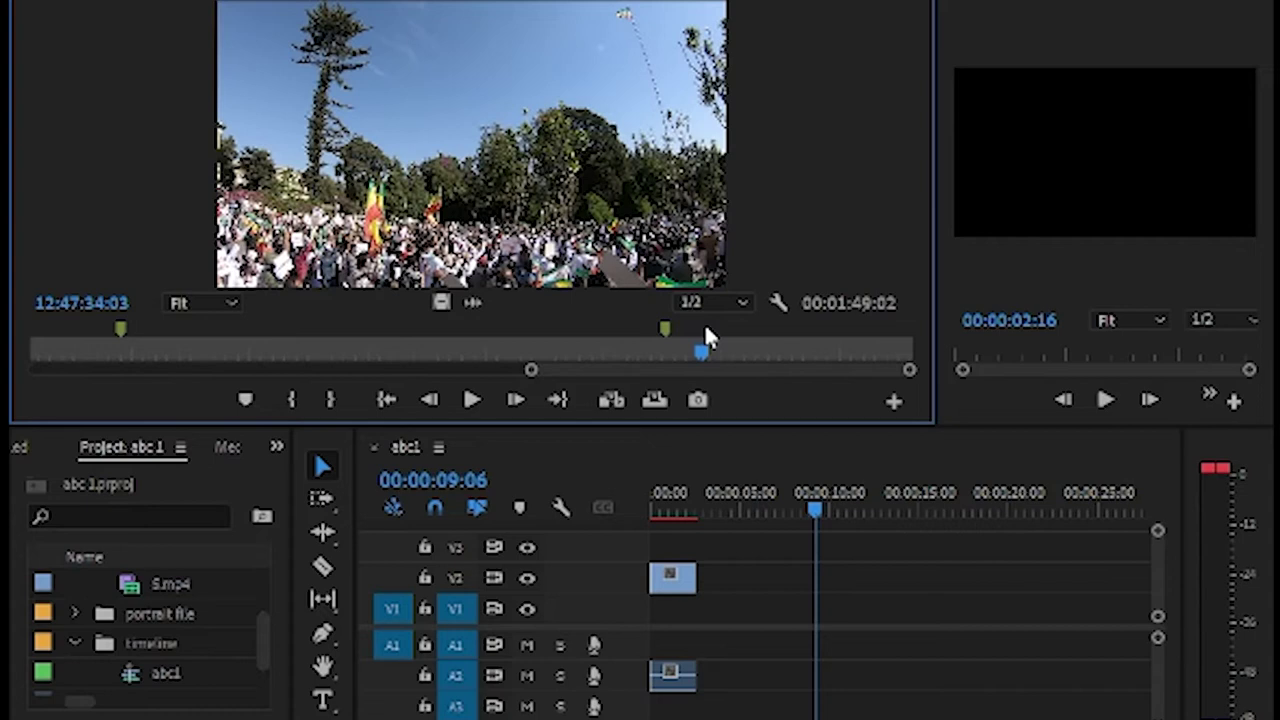
key(space)
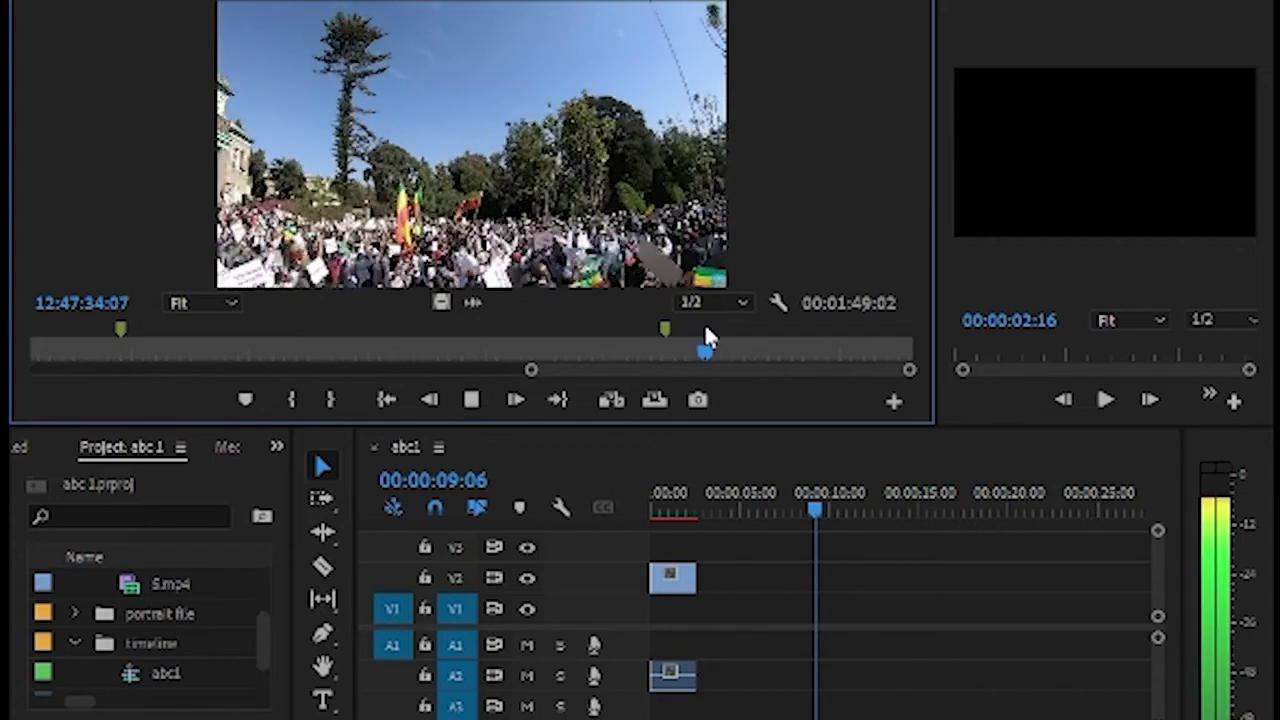
key(space)
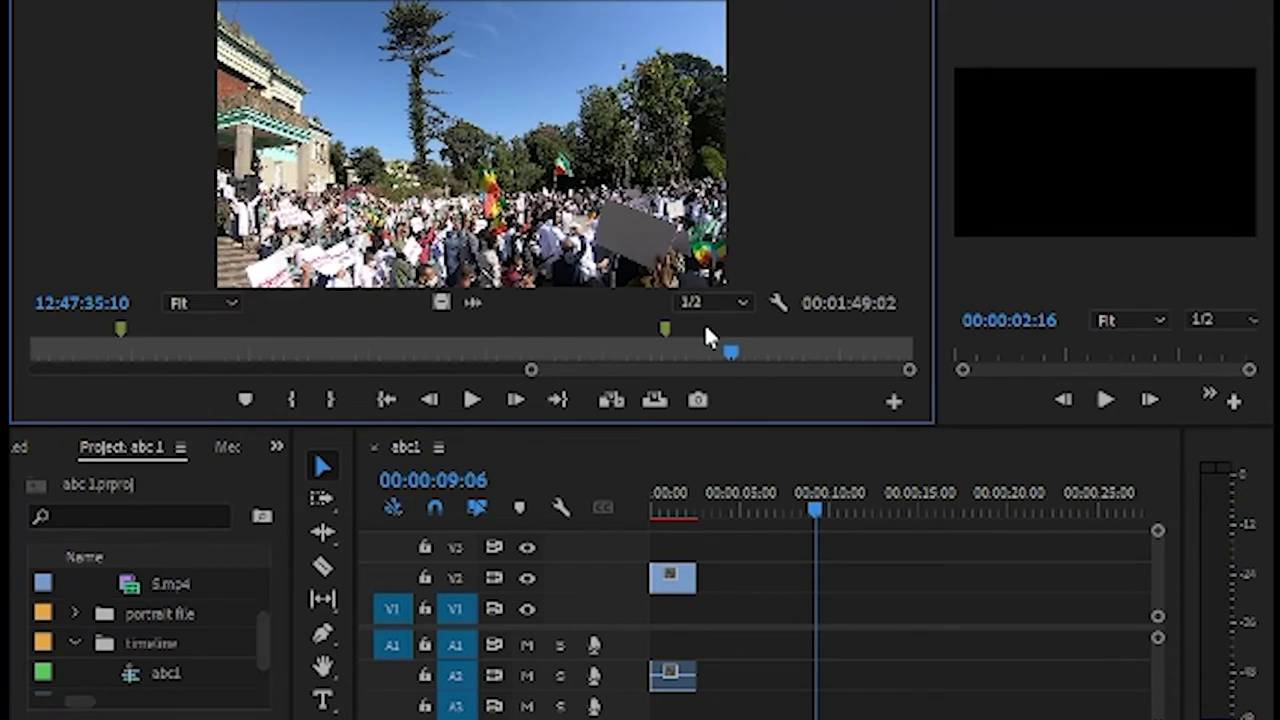
key(space)
key(space)
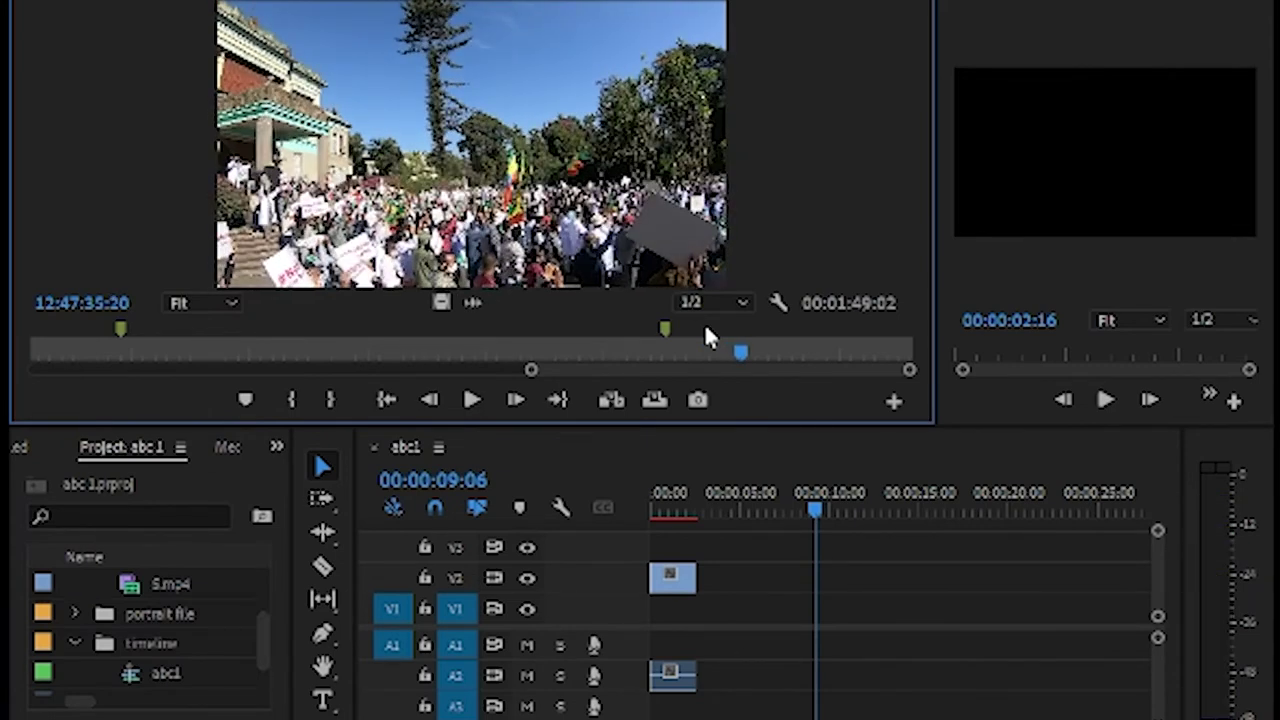
key(space)
key(m)
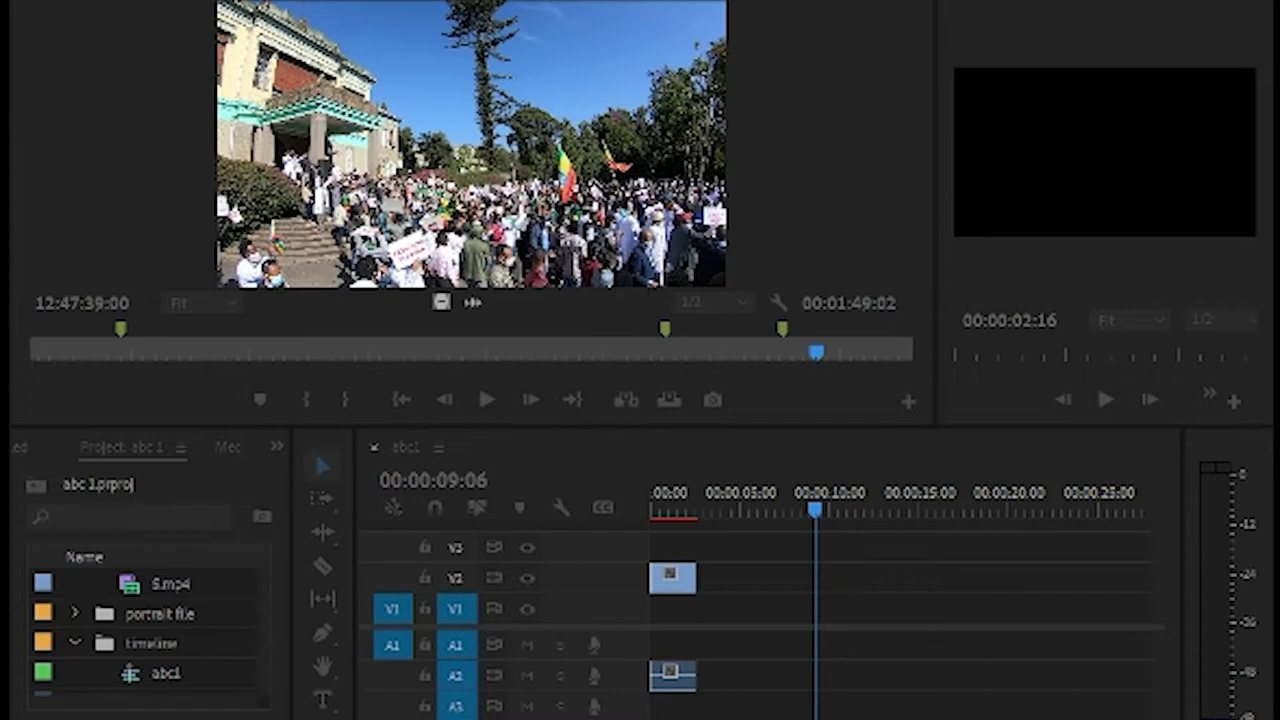
Step: Show the source audio waveform again and play through the later audio to find the gap
click(313, 448)
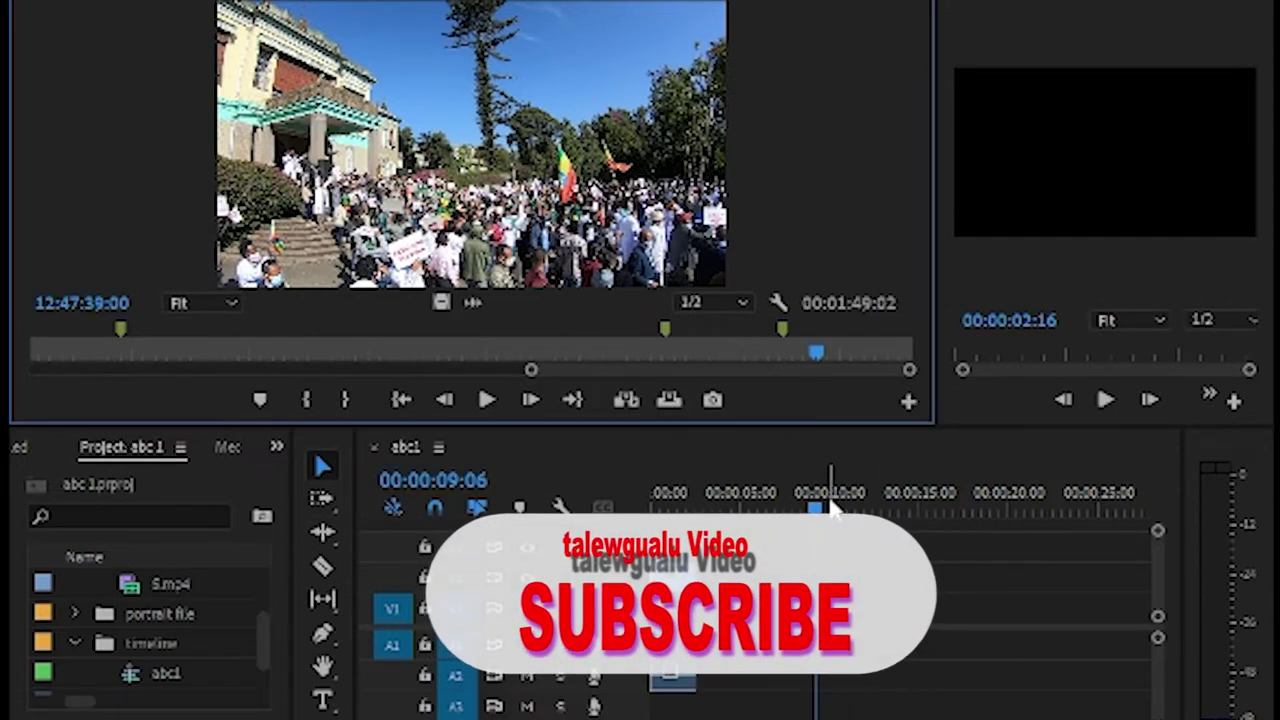
click(471, 302)
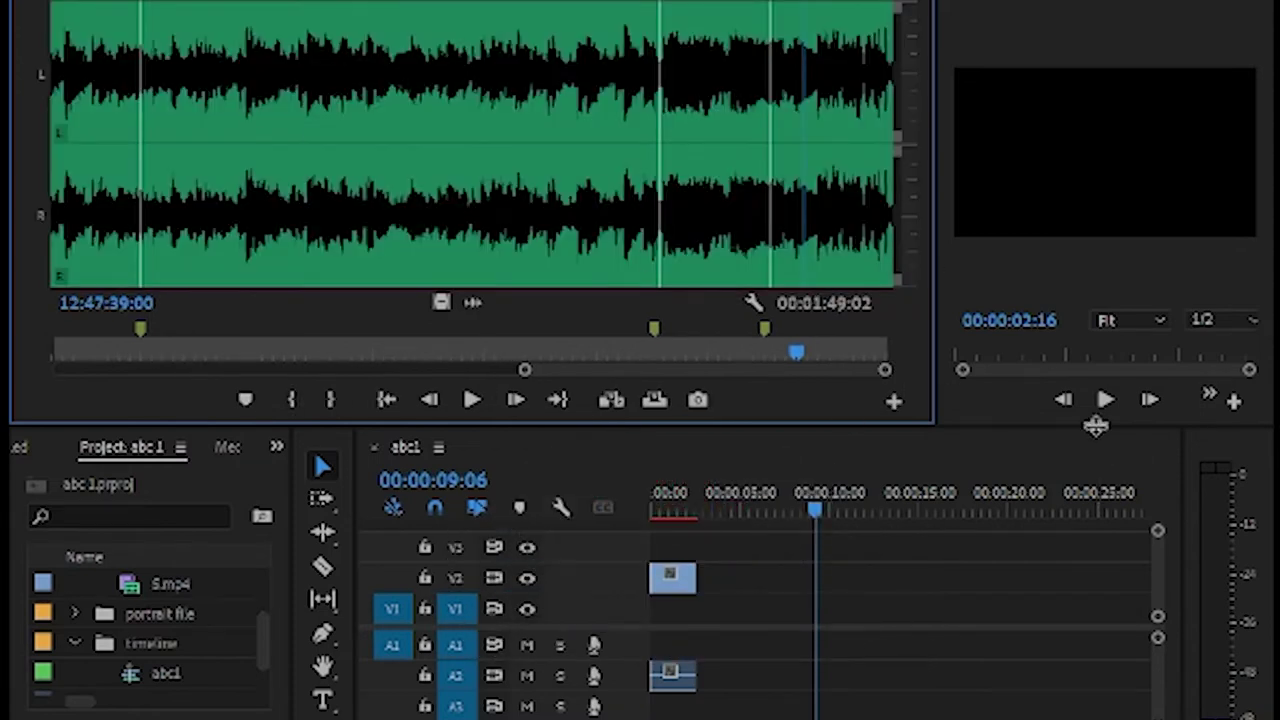
key(space)
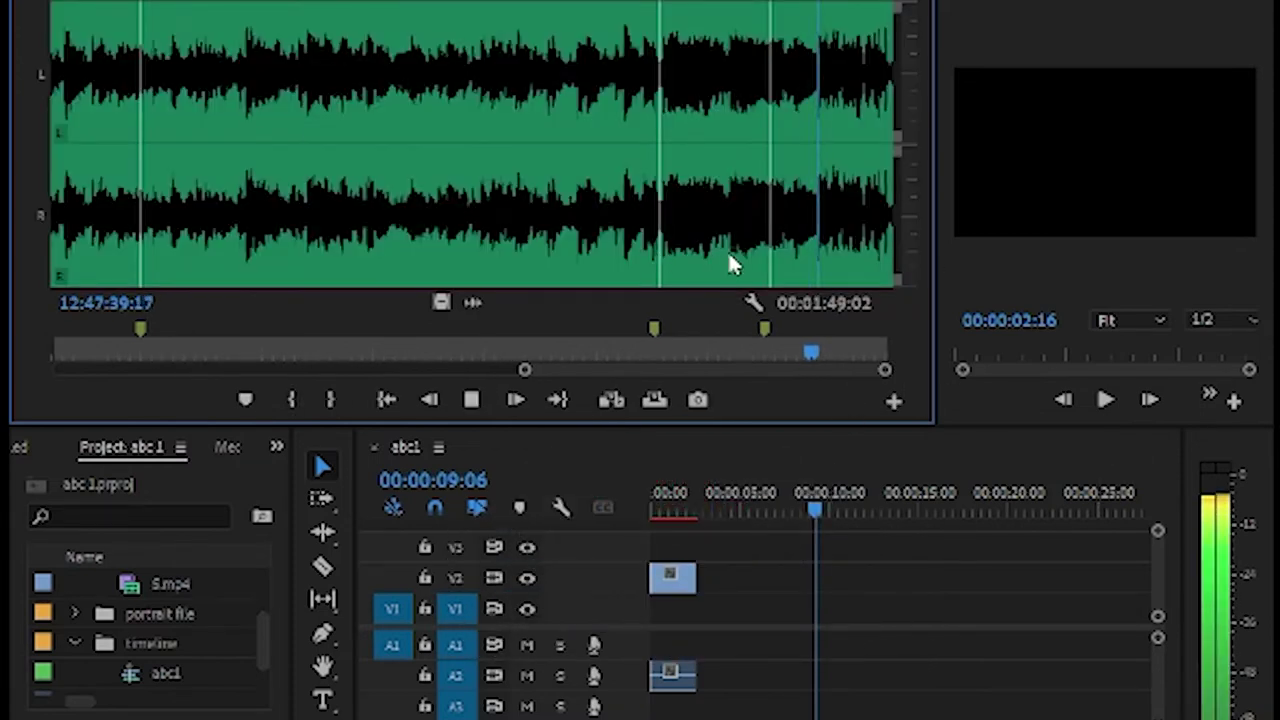
click(552, 218)
key(space)
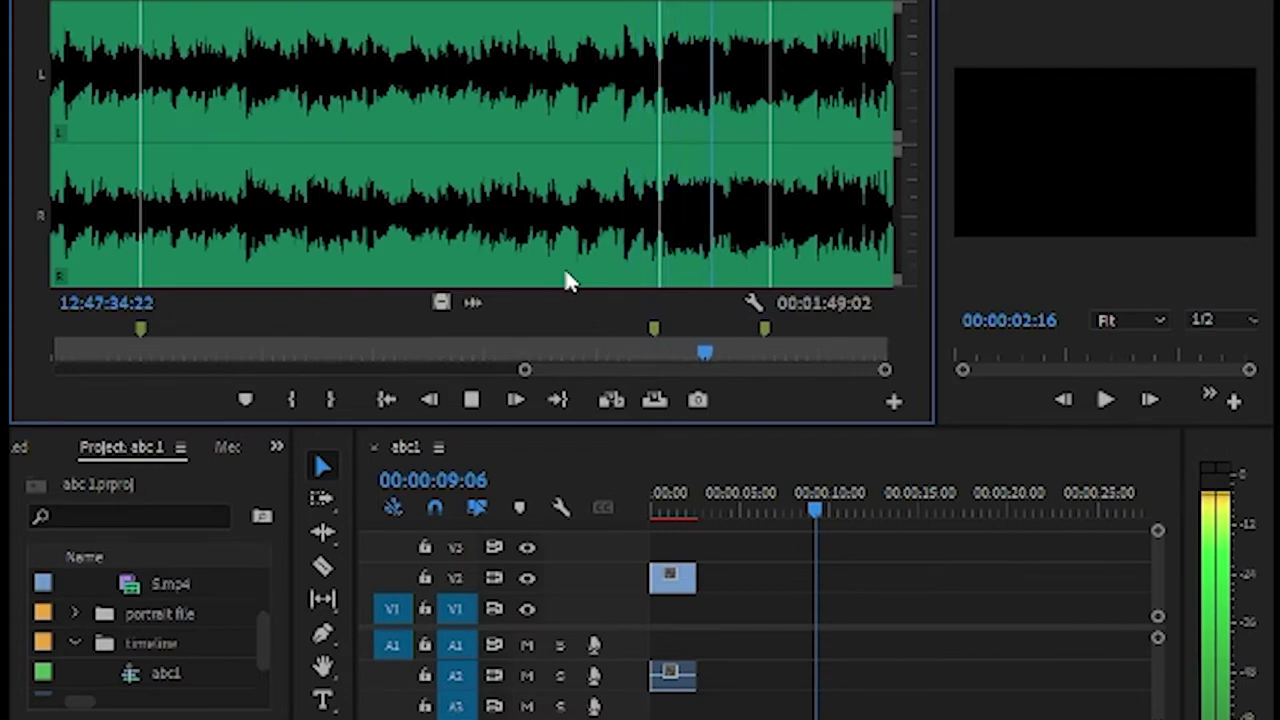
key(space)
key(space)
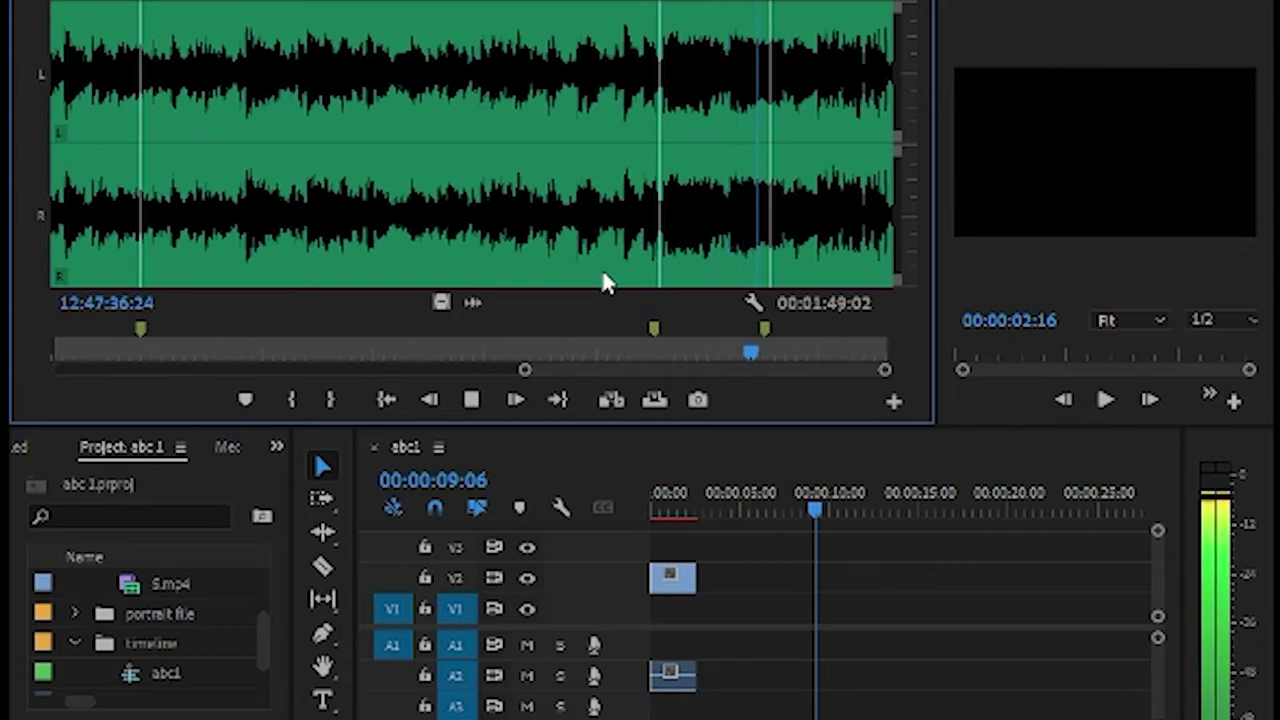
Step: Mark the Out point at 12:47:39:11, giving 00:01:45:15, and return to video view
key(space)
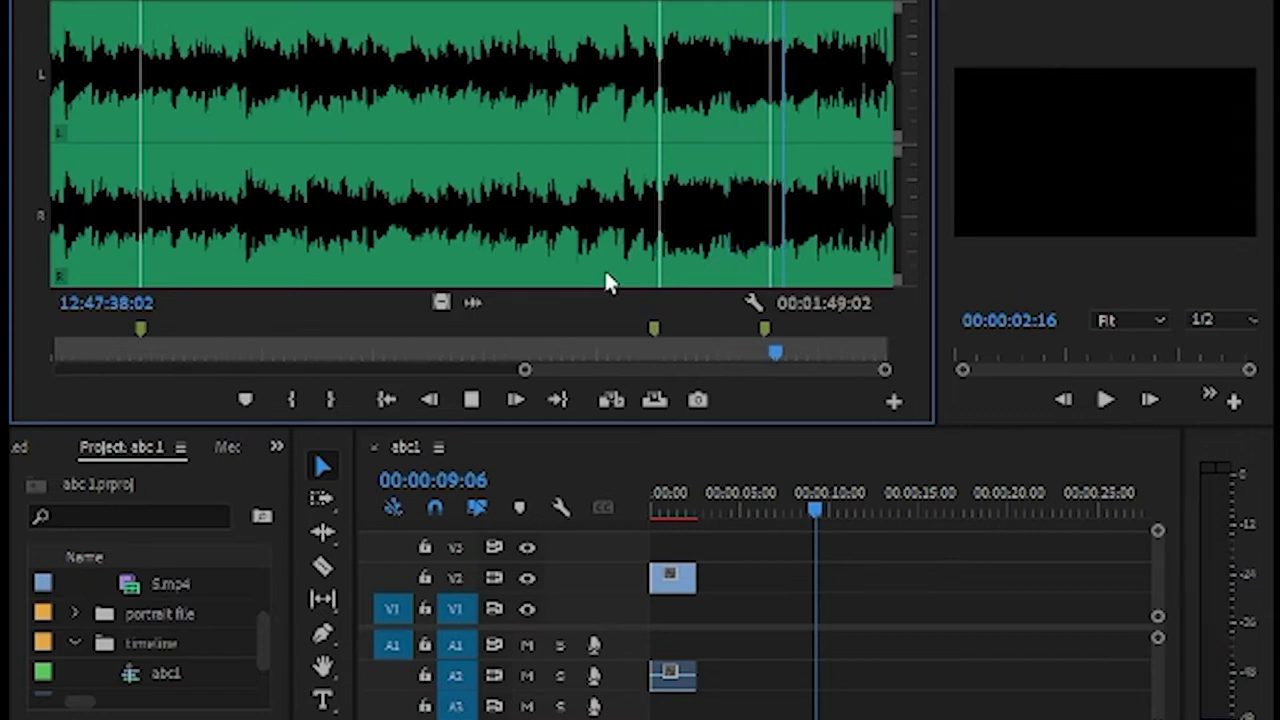
key(space)
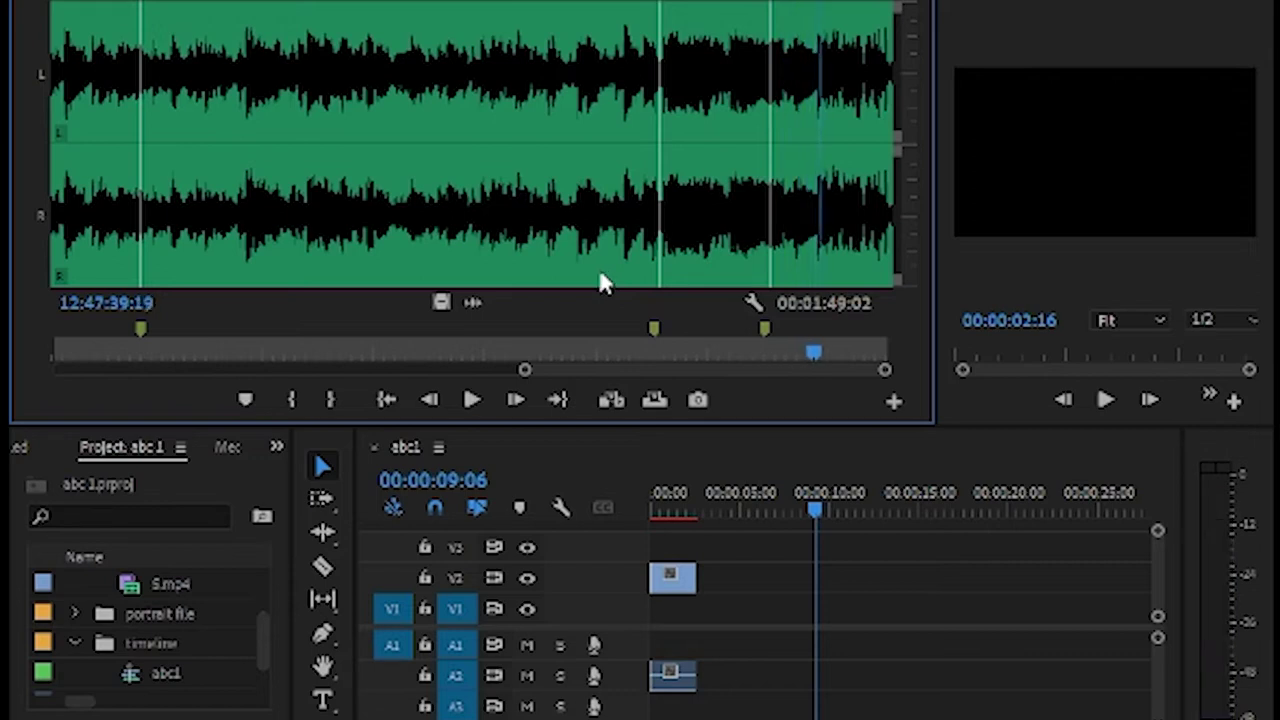
key(Left)
key(Left)
key(Left)
key(Left)
key(Left)
key(Left)
key(Left)
key(Left)
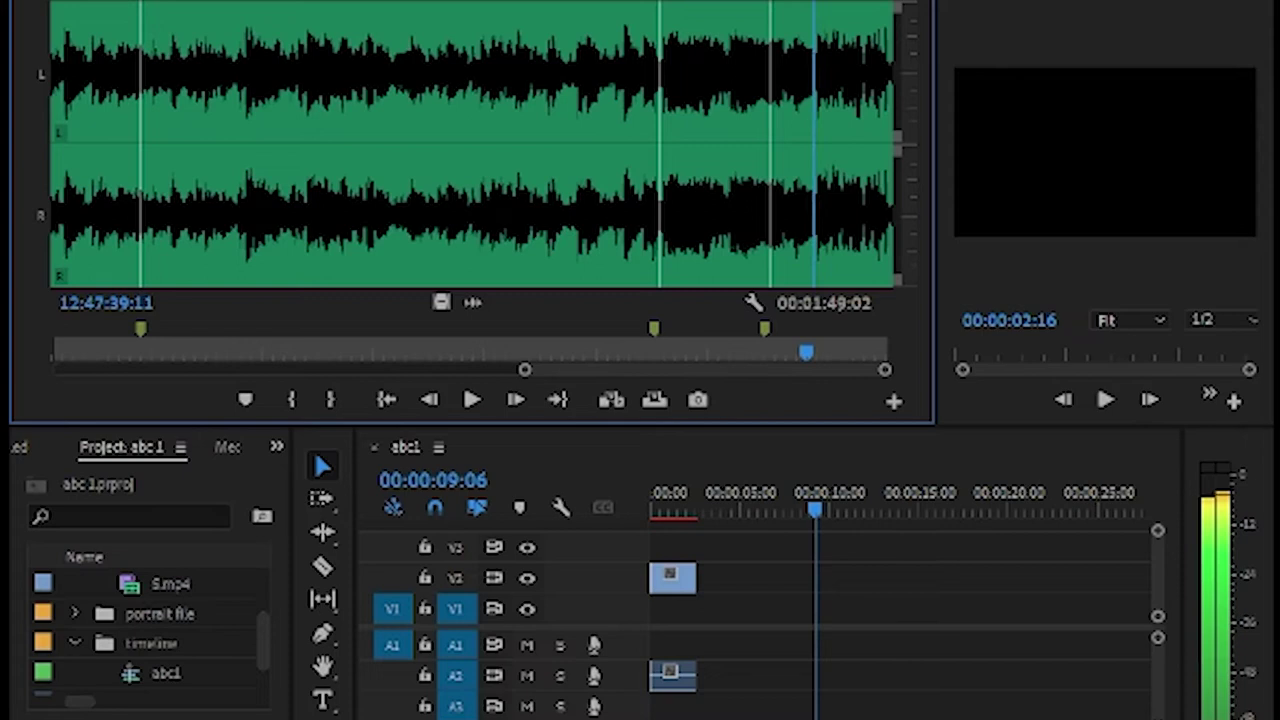
click(330, 399)
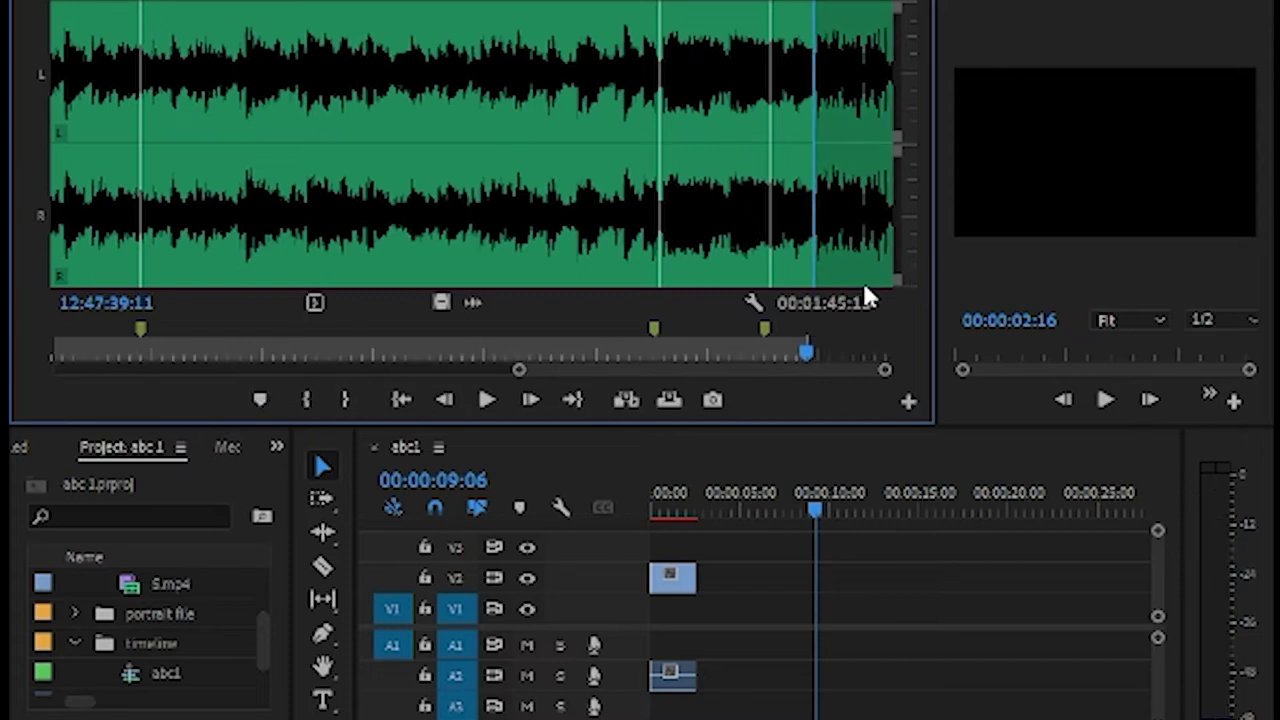
click(443, 303)
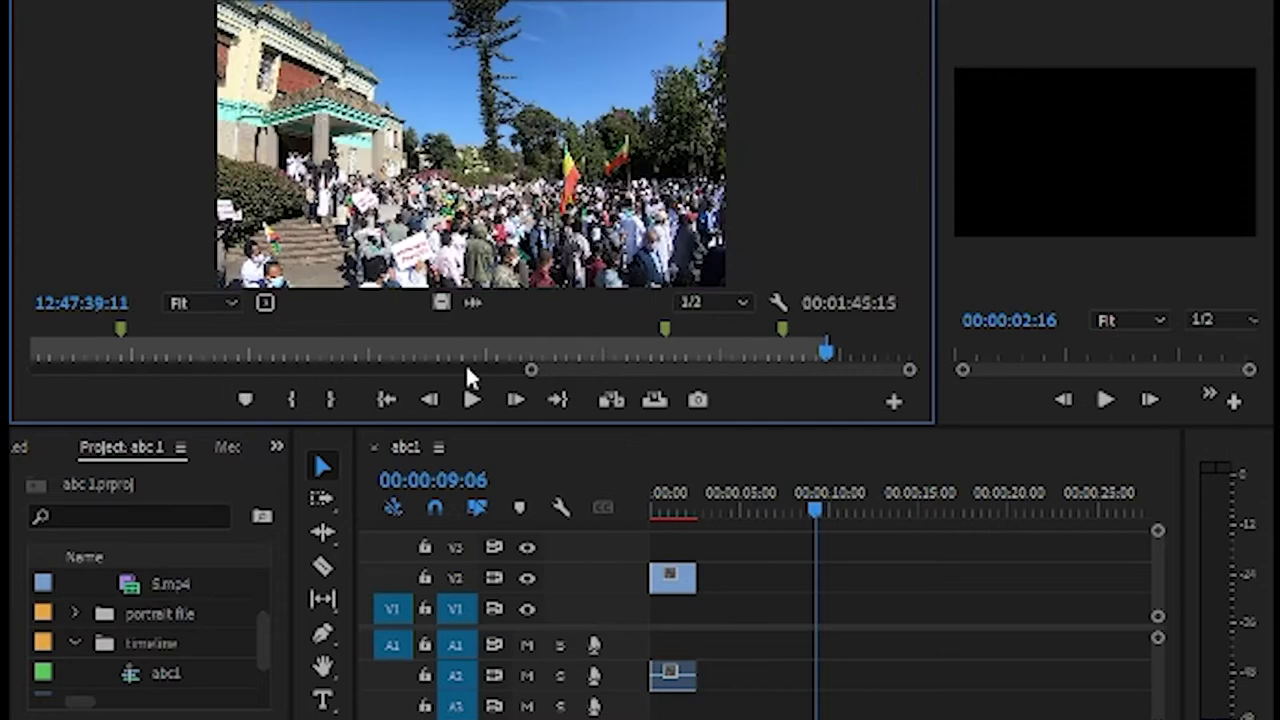
Step: Zoom the Source monitor out to show the whole marked protest clip
drag(525, 369, 37, 373)
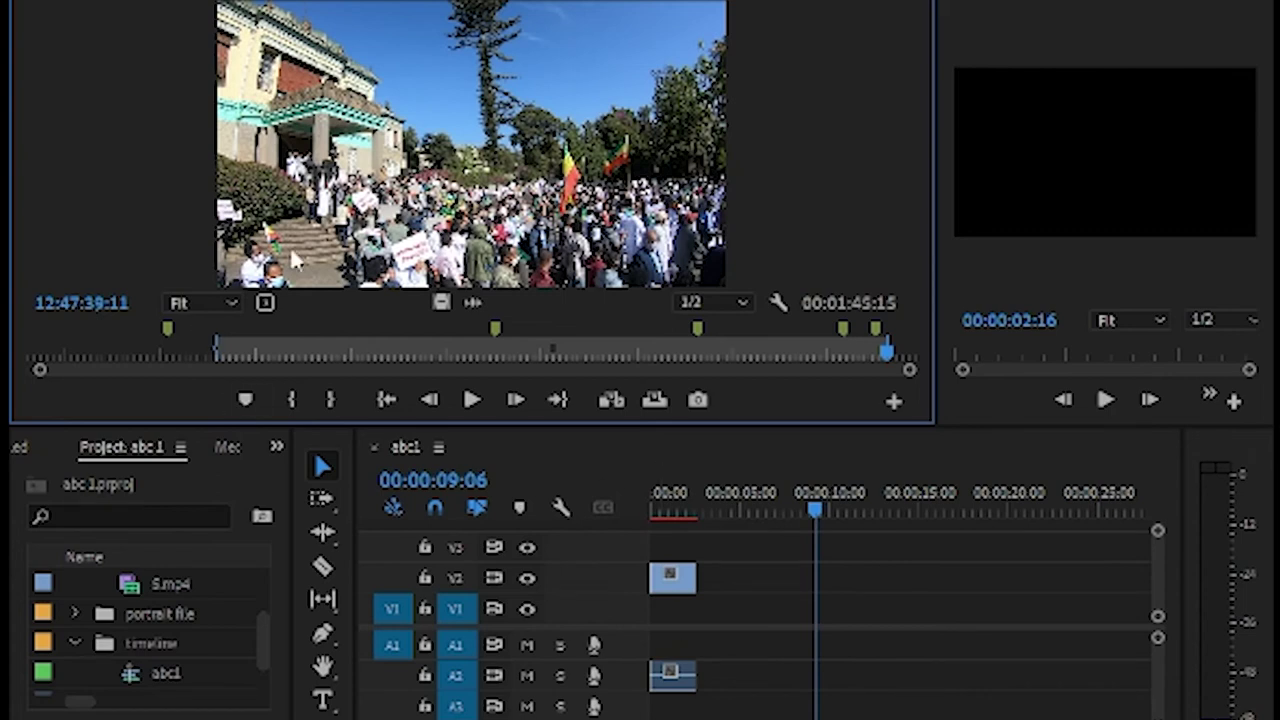
Step: Place the crowd clip on V1/A1 and add an audio-only copy on A2 aligned with A1
drag(531, 188, 766, 612)
drag(472, 302, 862, 688)
drag(748, 558, 918, 697)
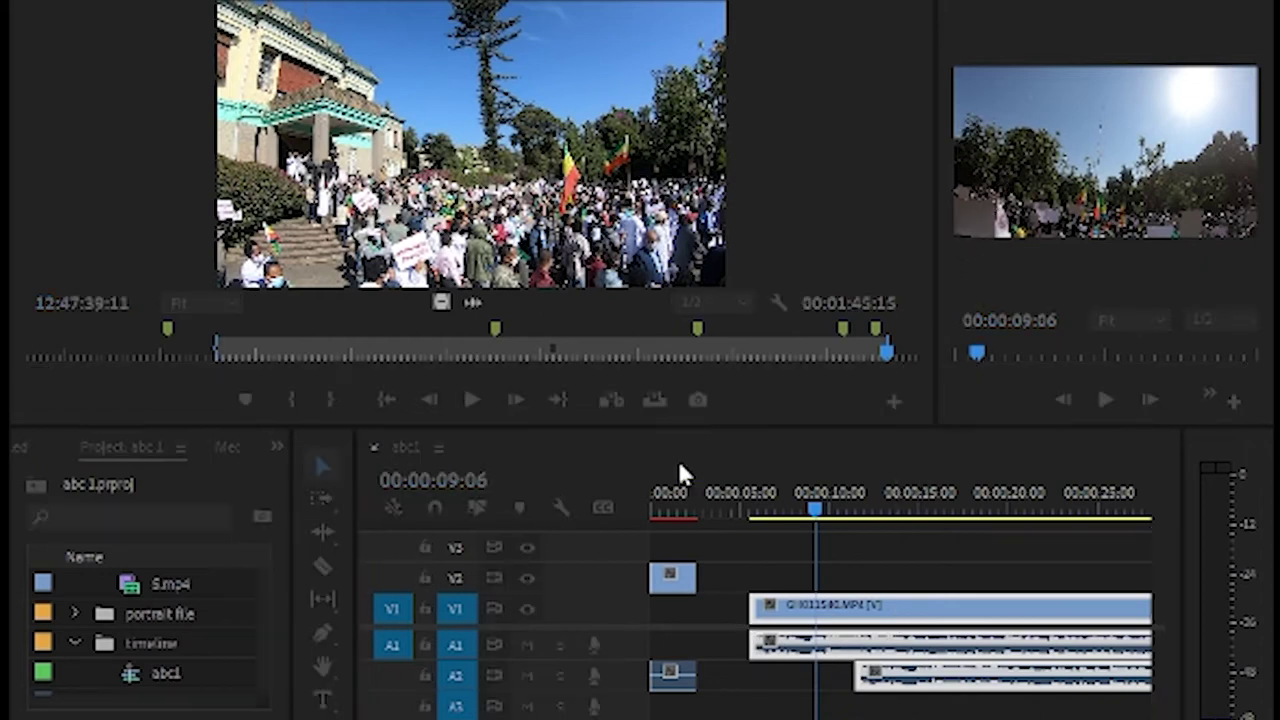
key(Return)
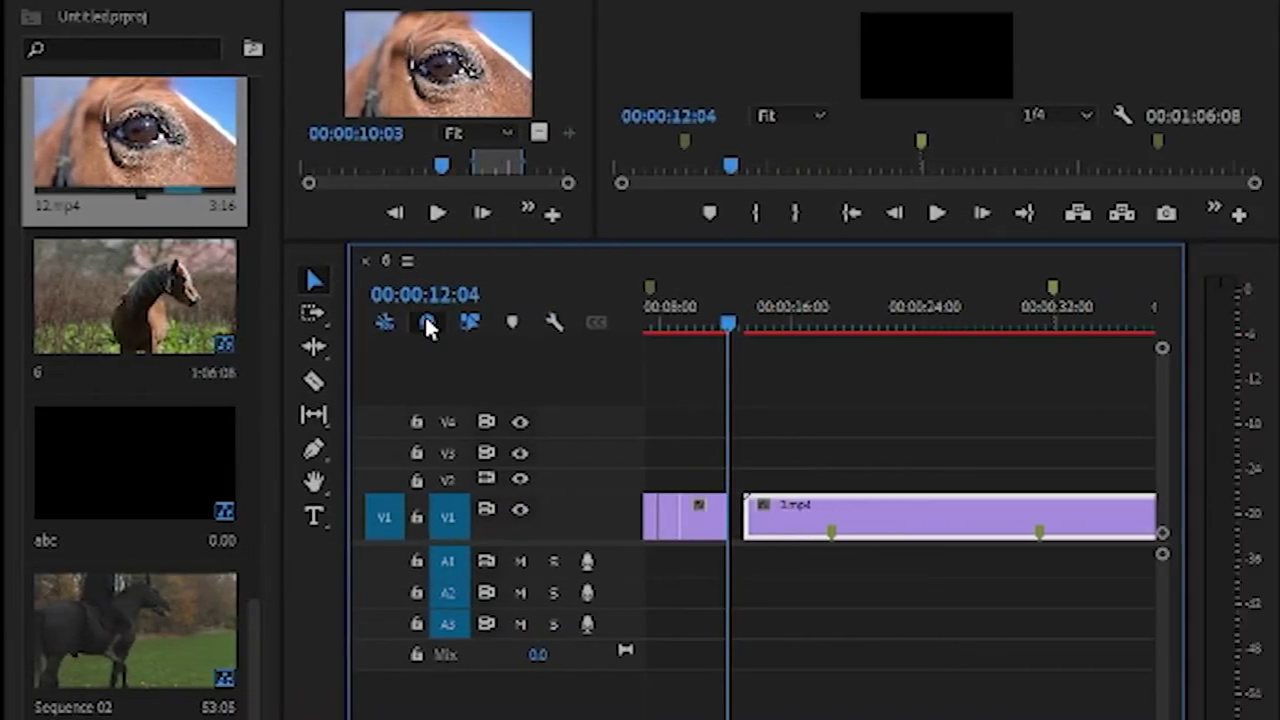
Step: With snapping on, shift the V1 clip, set the playhead to 00:00:18:09, and drop in a source clip
mouse_move(876, 528)
mouse_down()
mouse_move(895, 510)
mouse_move(830, 526)
mouse_move(986, 503)
mouse_move(877, 517)
mouse_move(896, 519)
mouse_up()
click(433, 320)
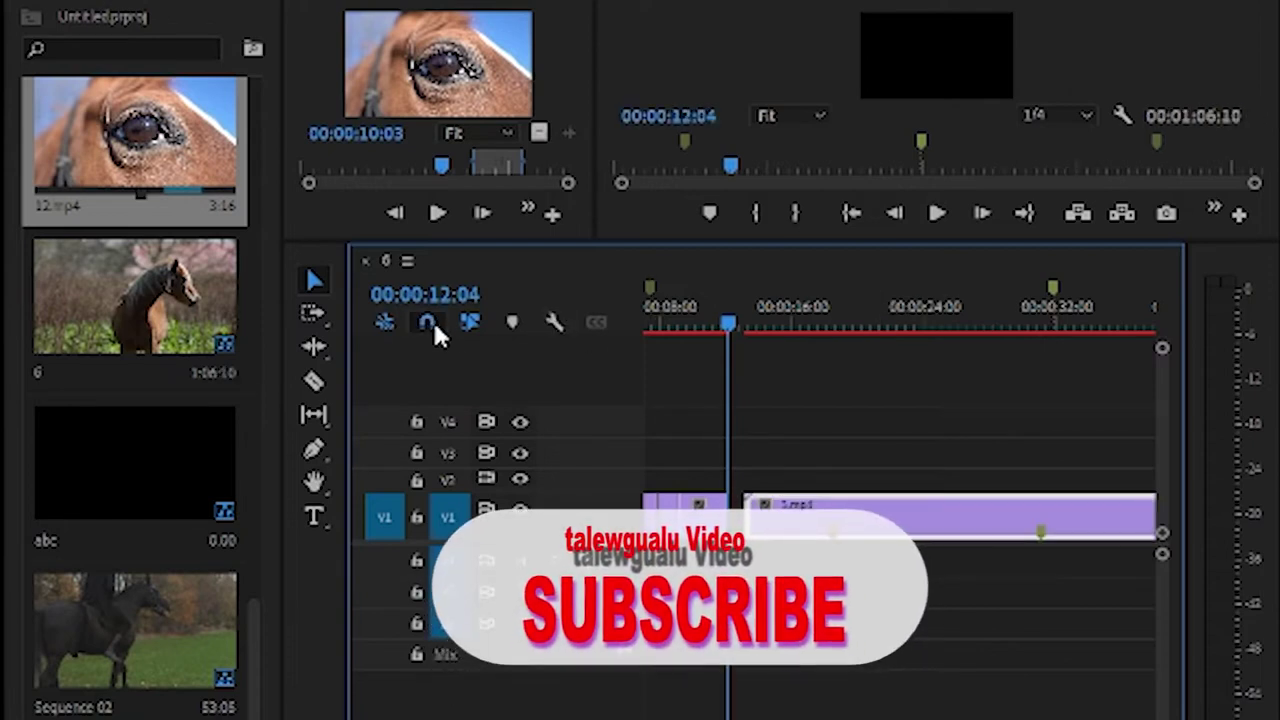
mouse_move(909, 520)
mouse_down()
mouse_move(960, 519)
mouse_move(846, 526)
mouse_move(838, 477)
mouse_move(884, 488)
mouse_move(822, 477)
mouse_move(920, 483)
mouse_move(904, 507)
mouse_up()
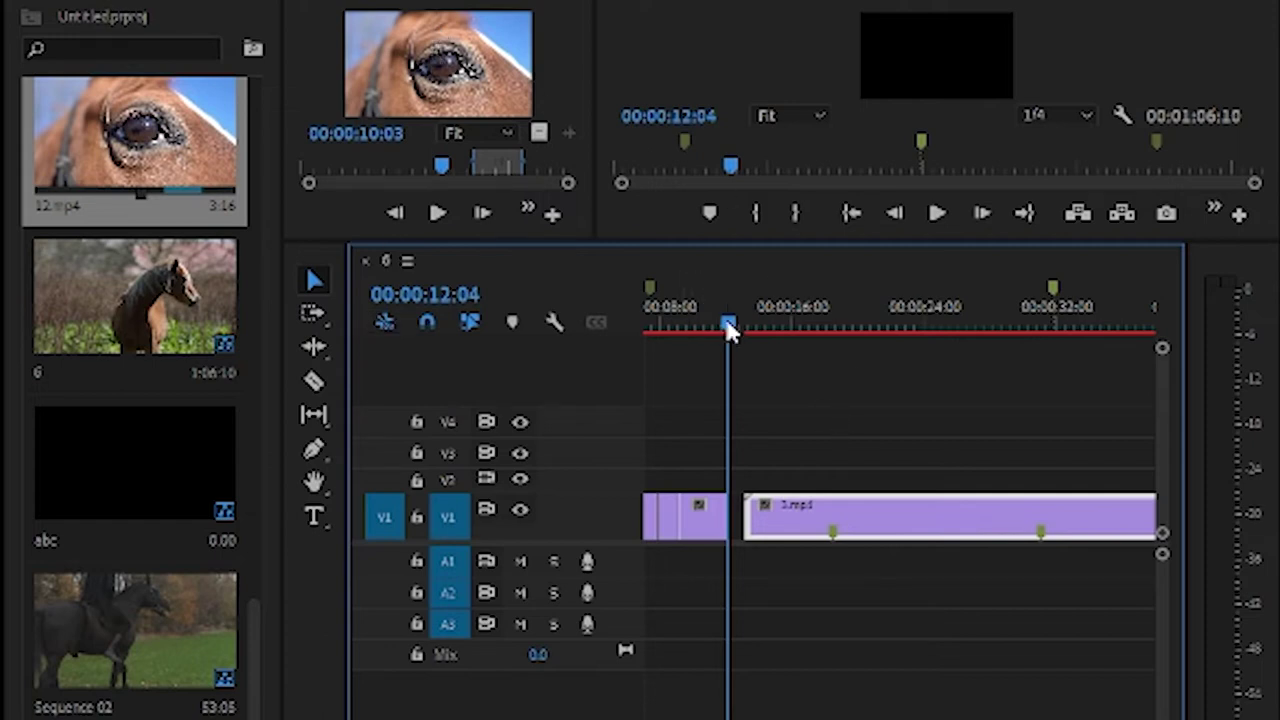
drag(728, 322, 829, 322)
drag(378, 90, 826, 400)
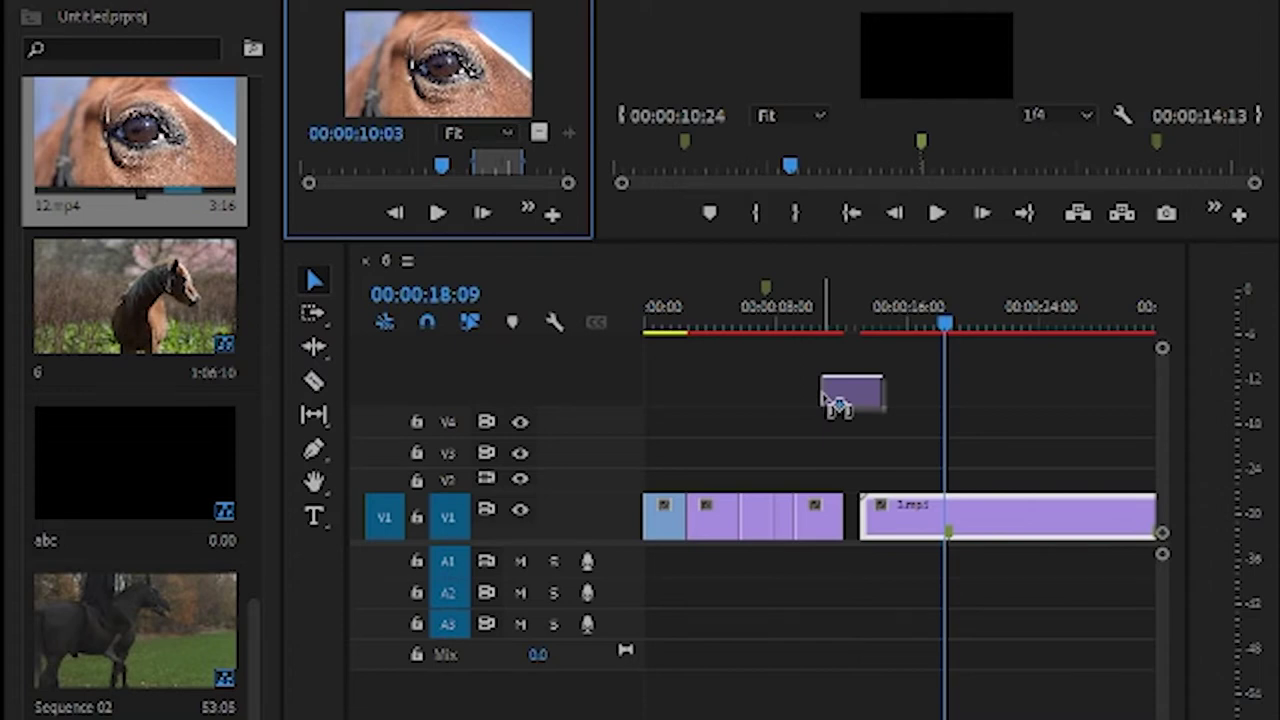
Step: Focus the timeline, check its display options, and switch to the Selection tool
drag(826, 400, 650, 210)
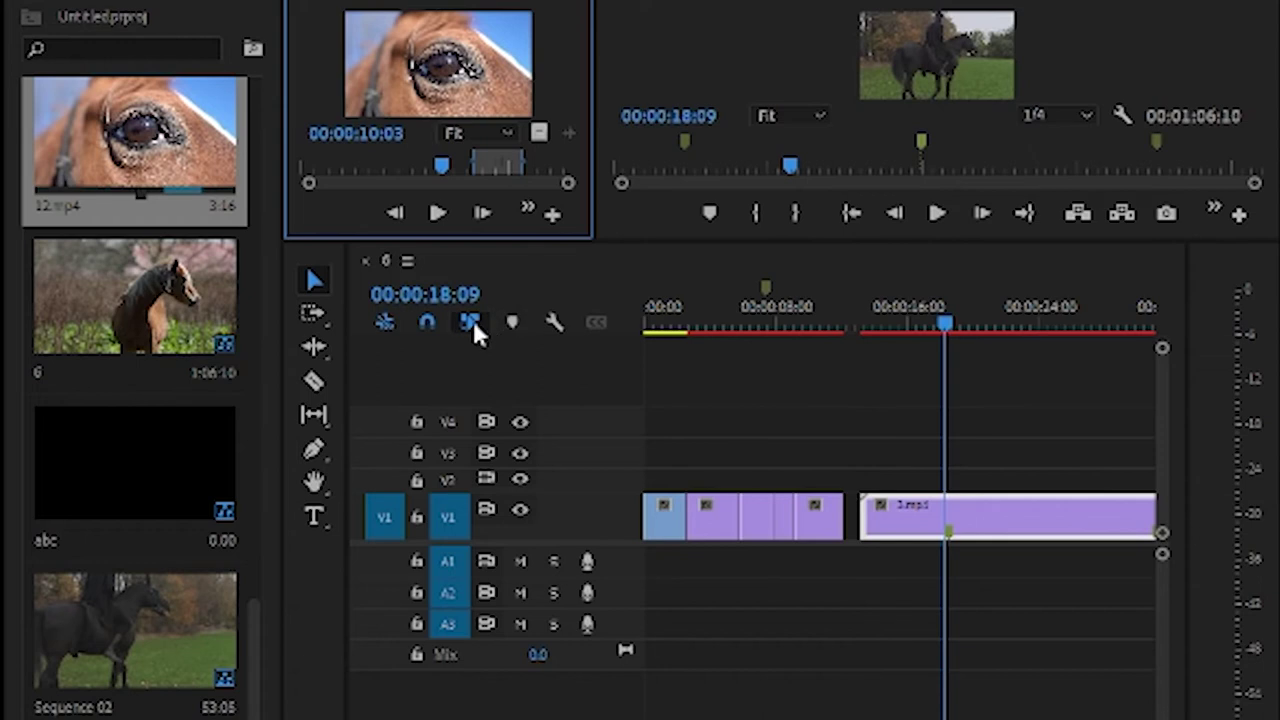
click(553, 332)
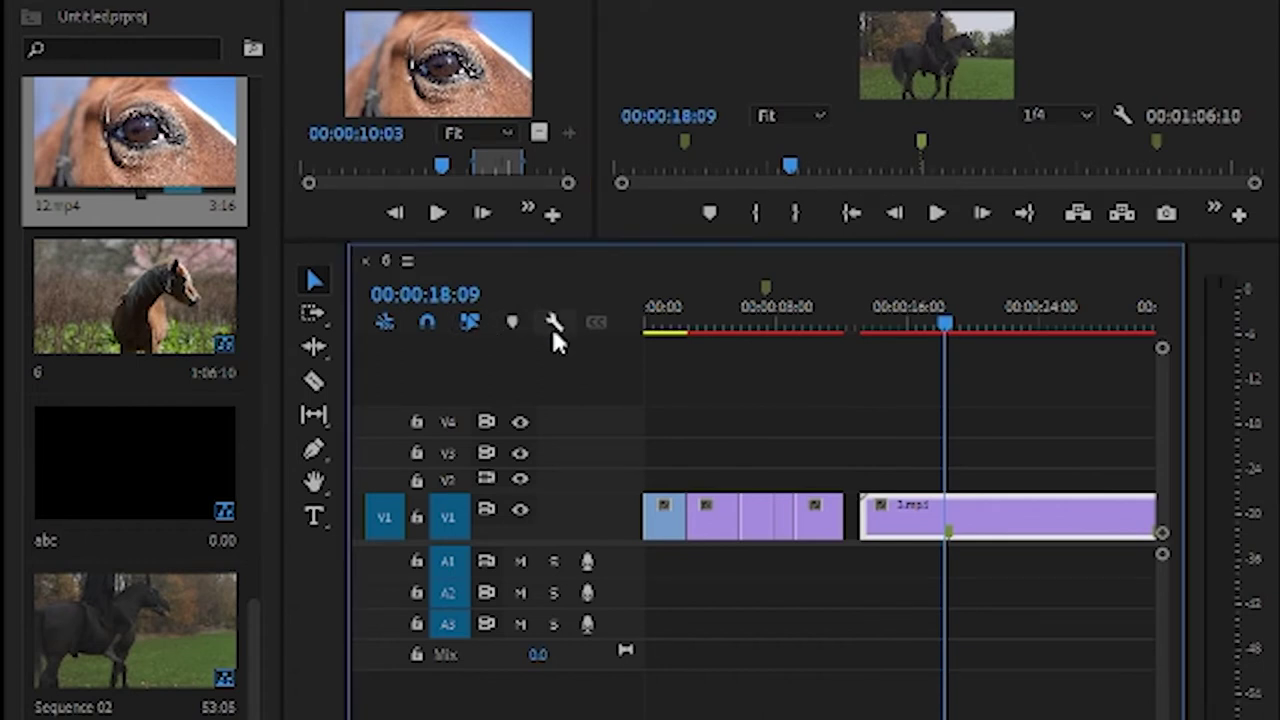
click(551, 325)
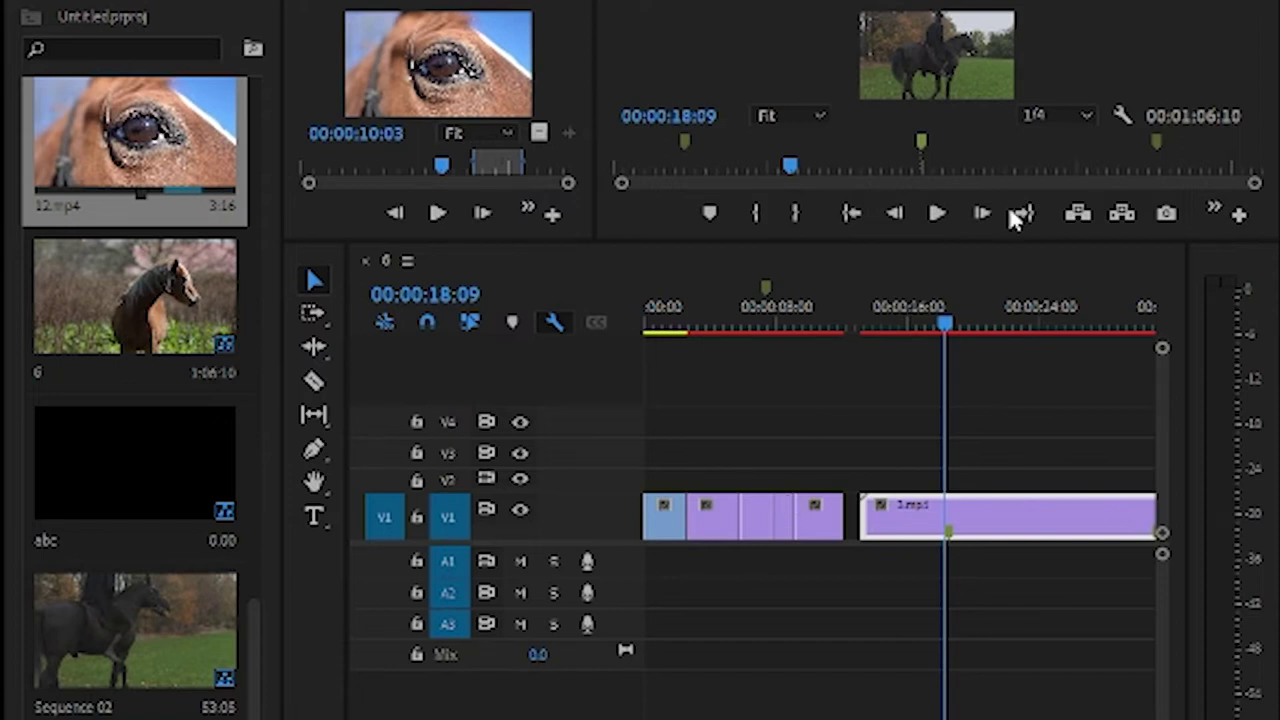
click(894, 290)
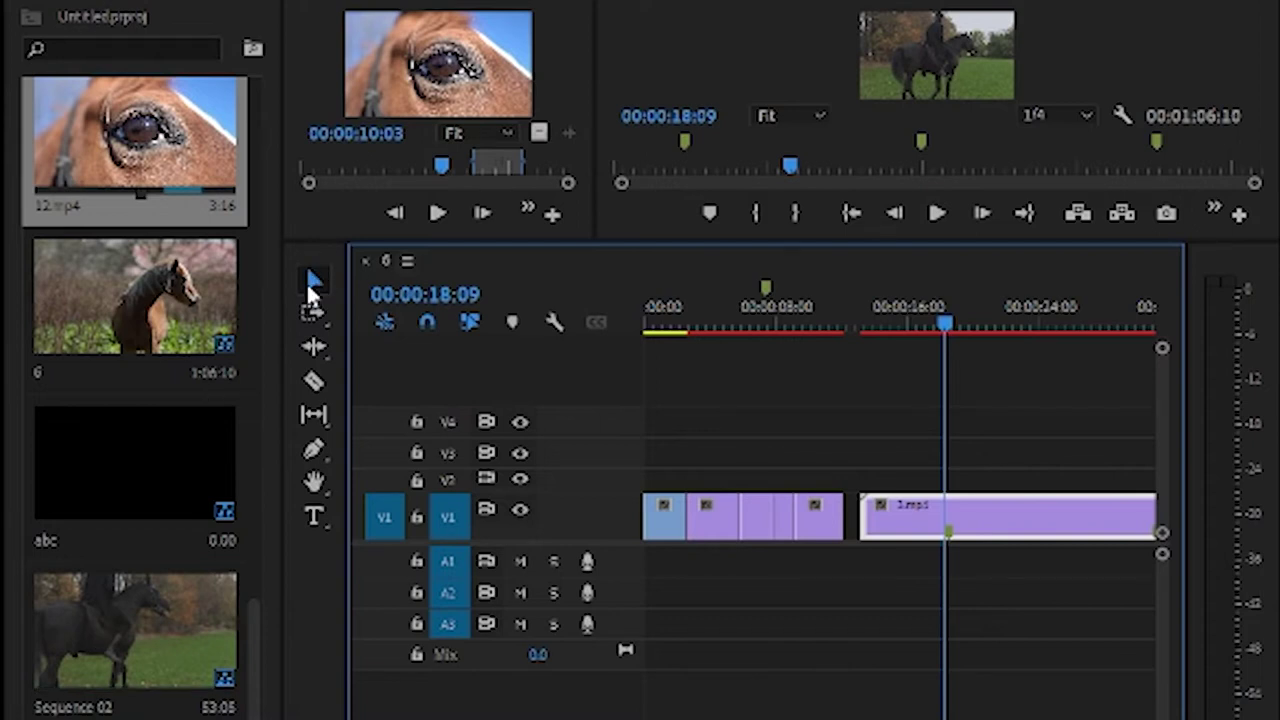
click(312, 715)
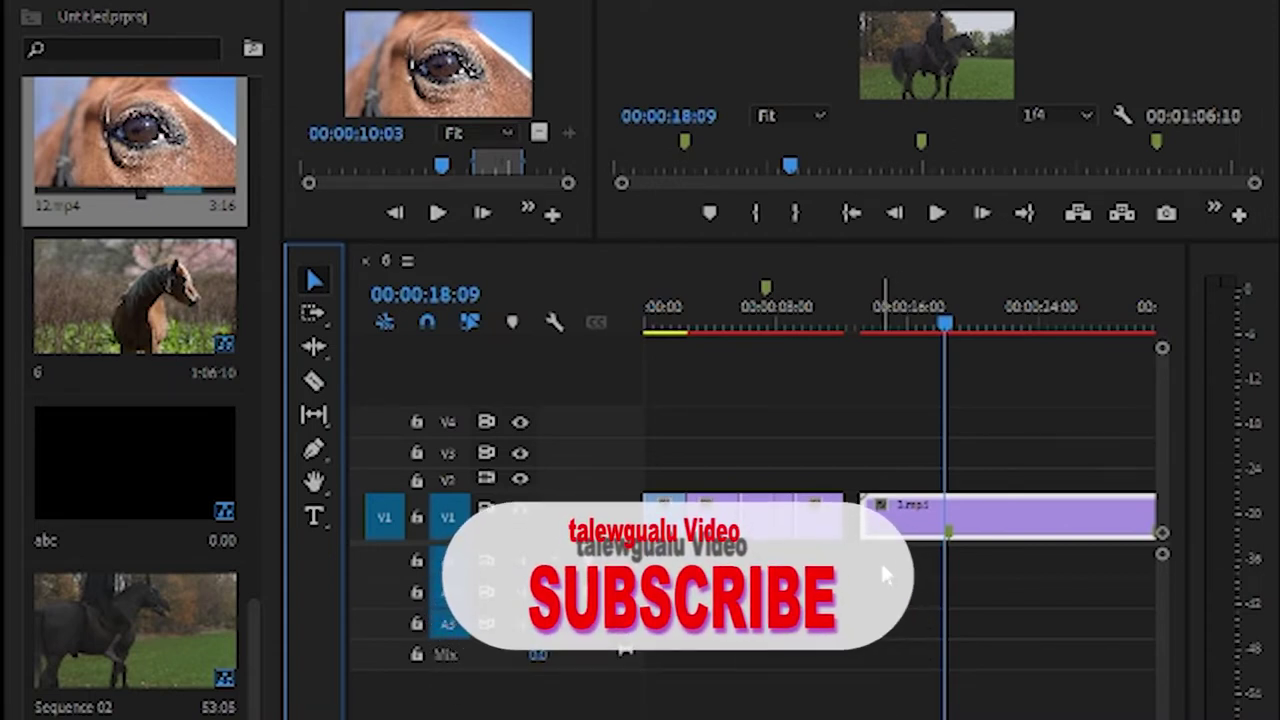
Step: Delete the long clip sitting after the gap on V1
click(1006, 512)
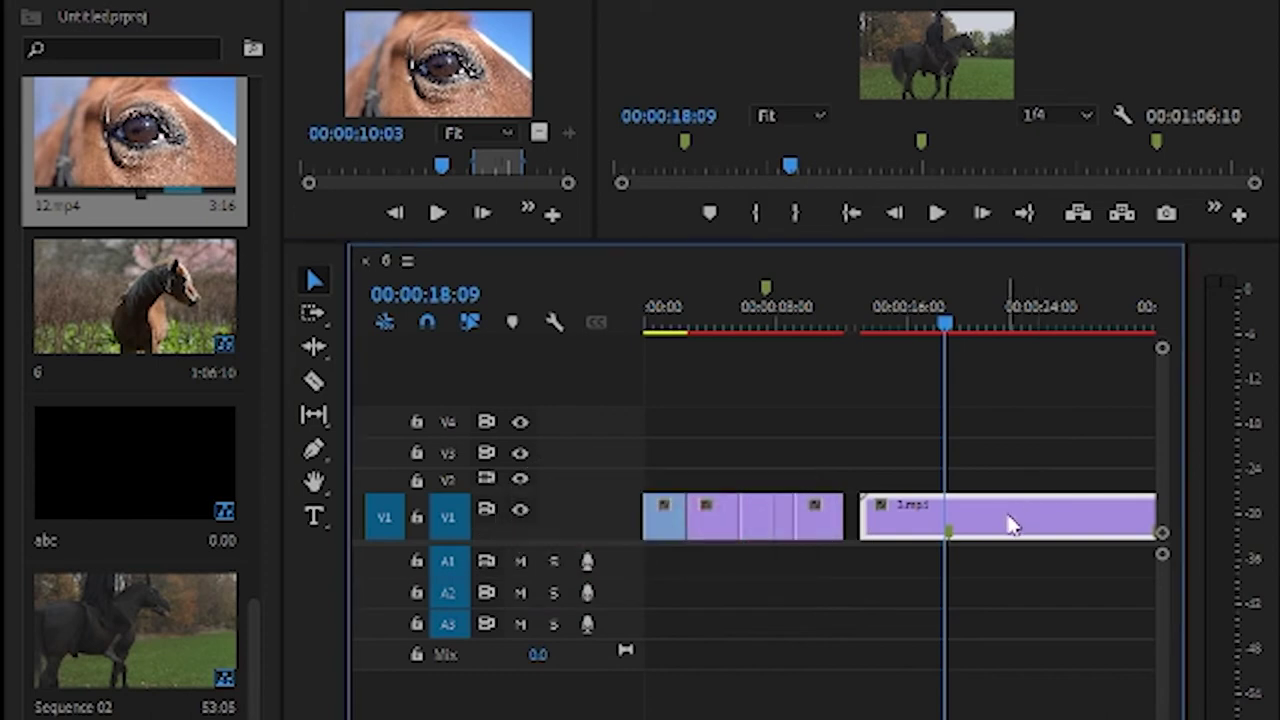
key(Delete)
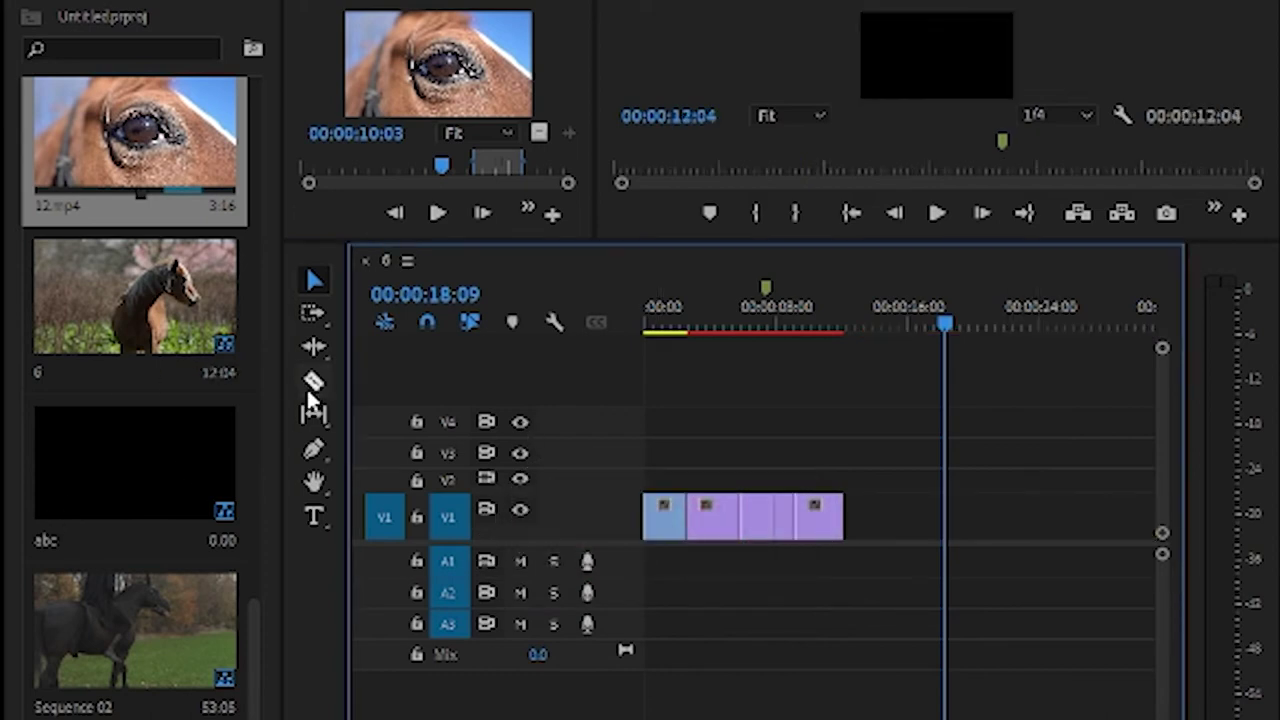
drag(255, 610, 328, 86)
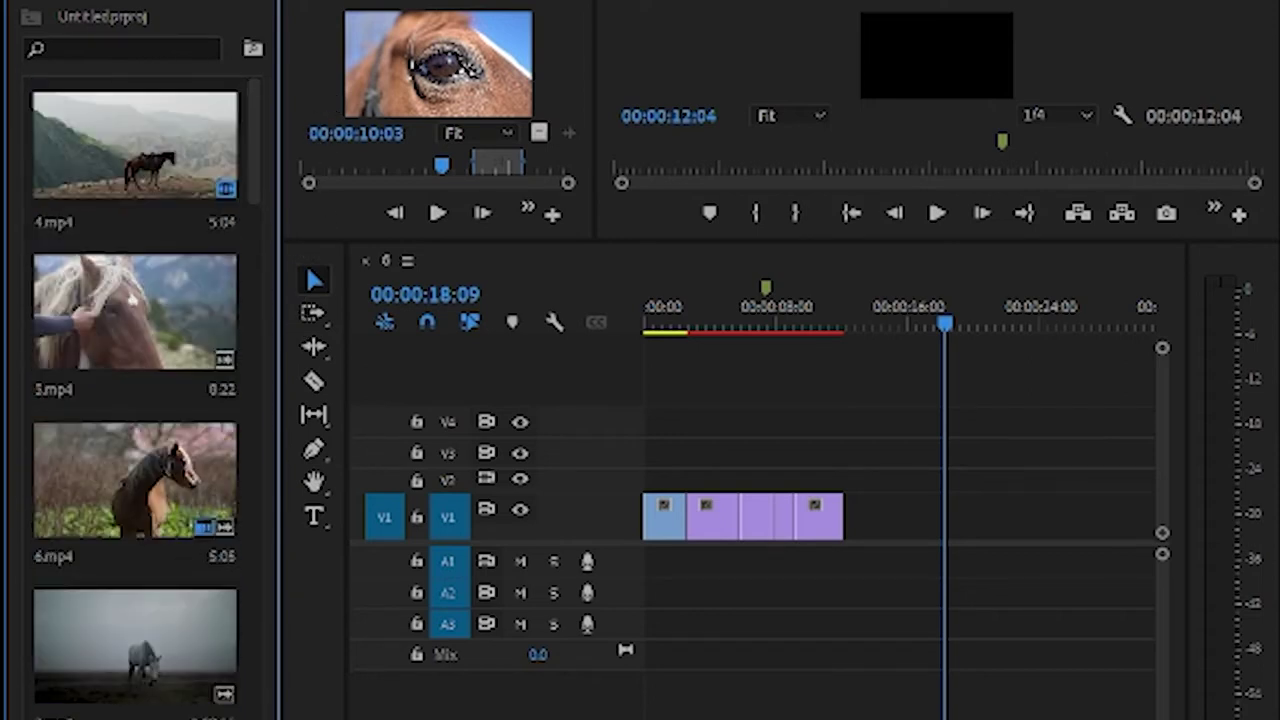
Step: Drag 2.mp4 through 5.mp4 from the list-view Project panel to V1 at the playhead and preview
click(55, 690)
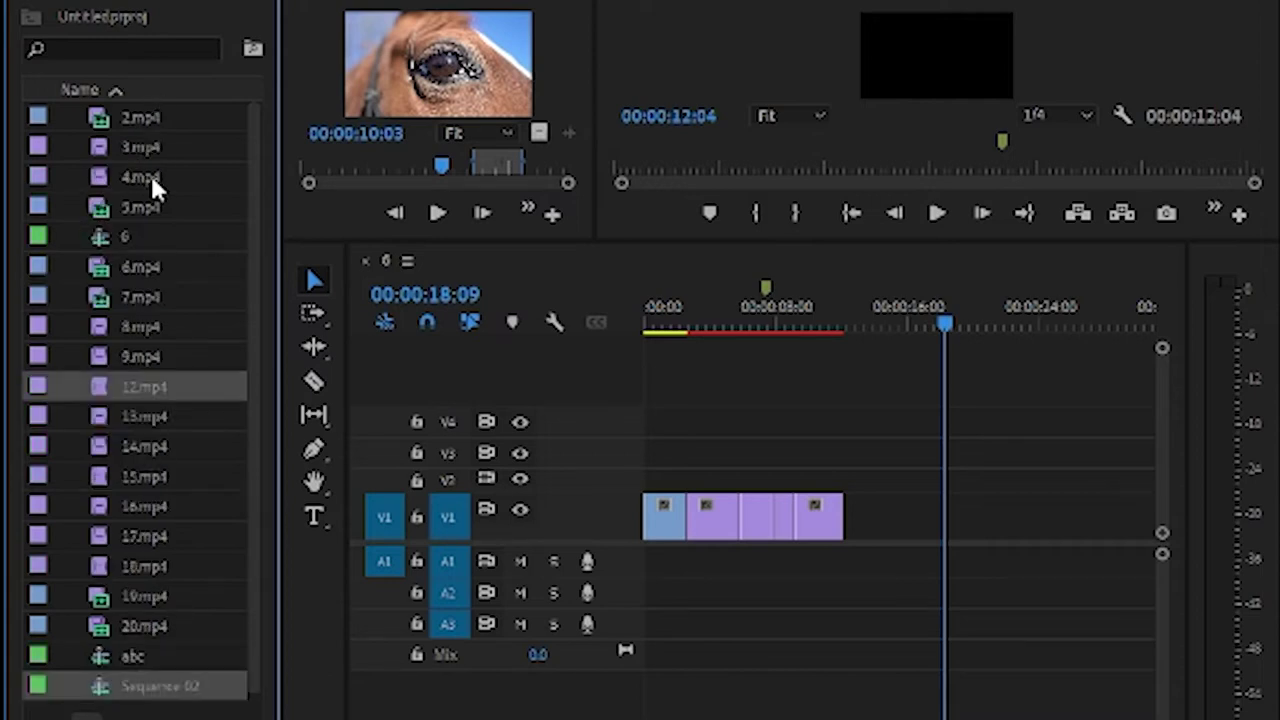
click(129, 122)
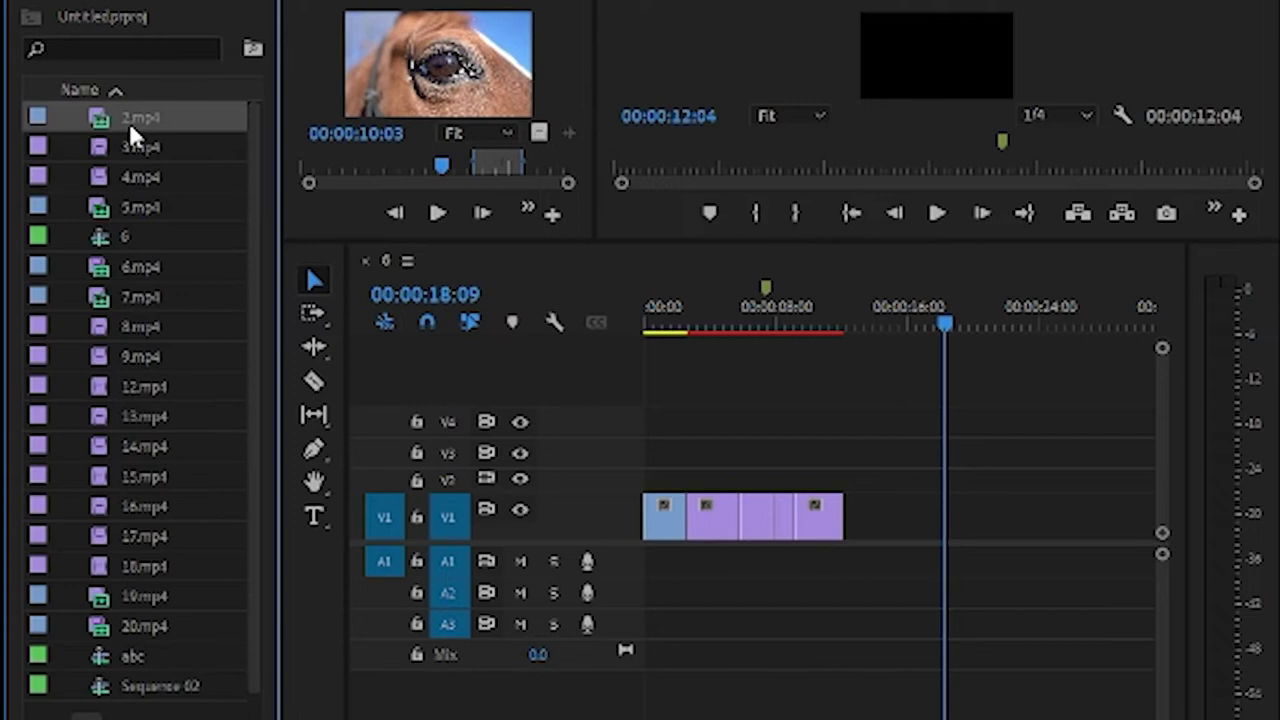
shift+click(134, 205)
drag(127, 117, 943, 549)
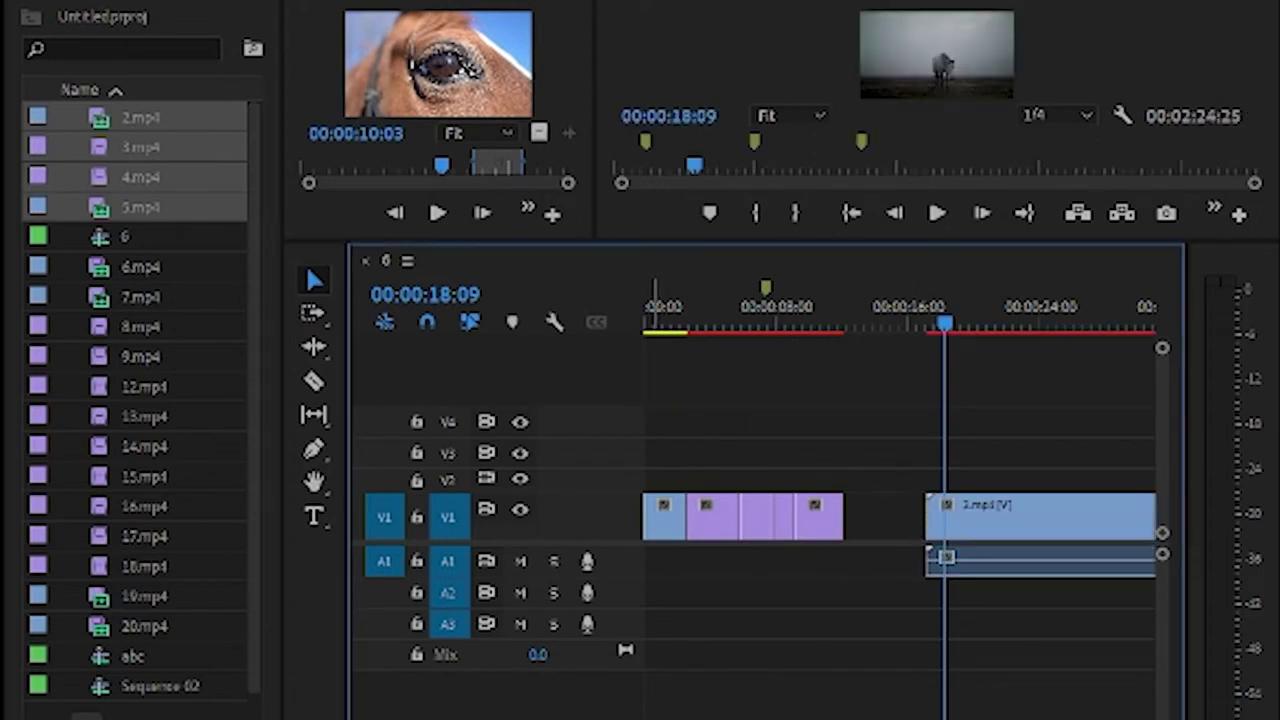
scroll(862, 716, down, 6)
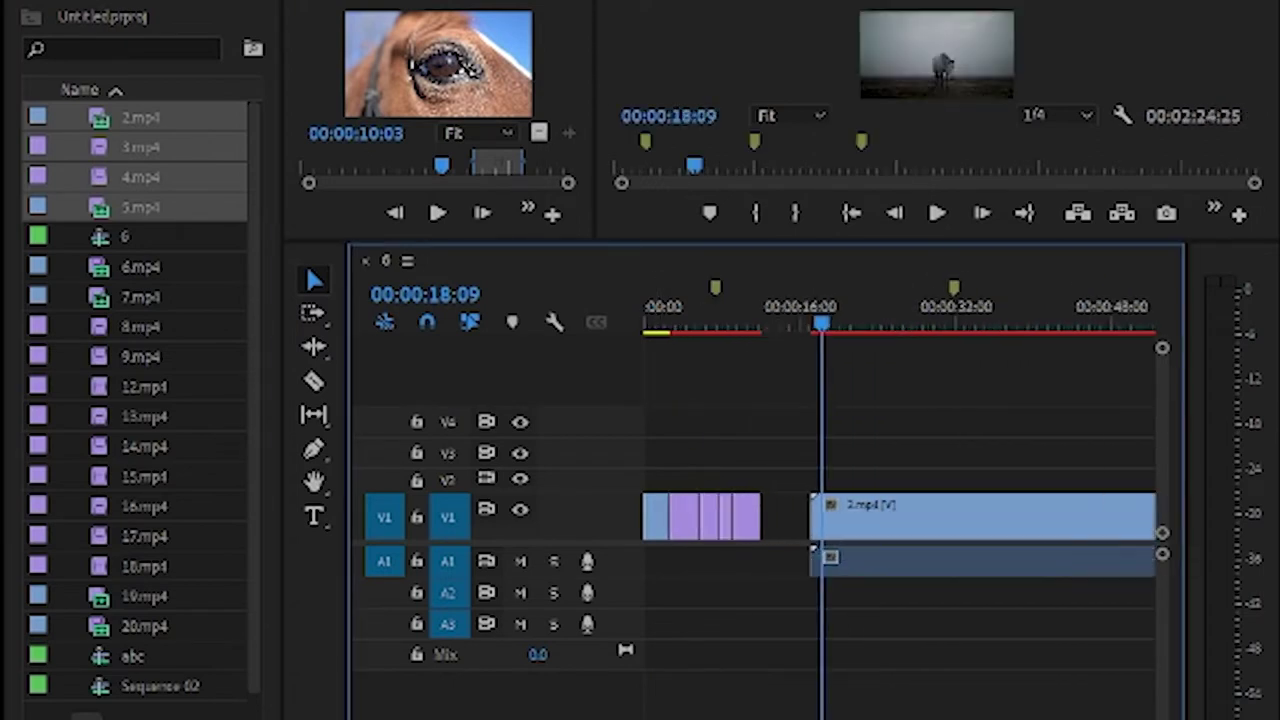
scroll(862, 716, up, 2)
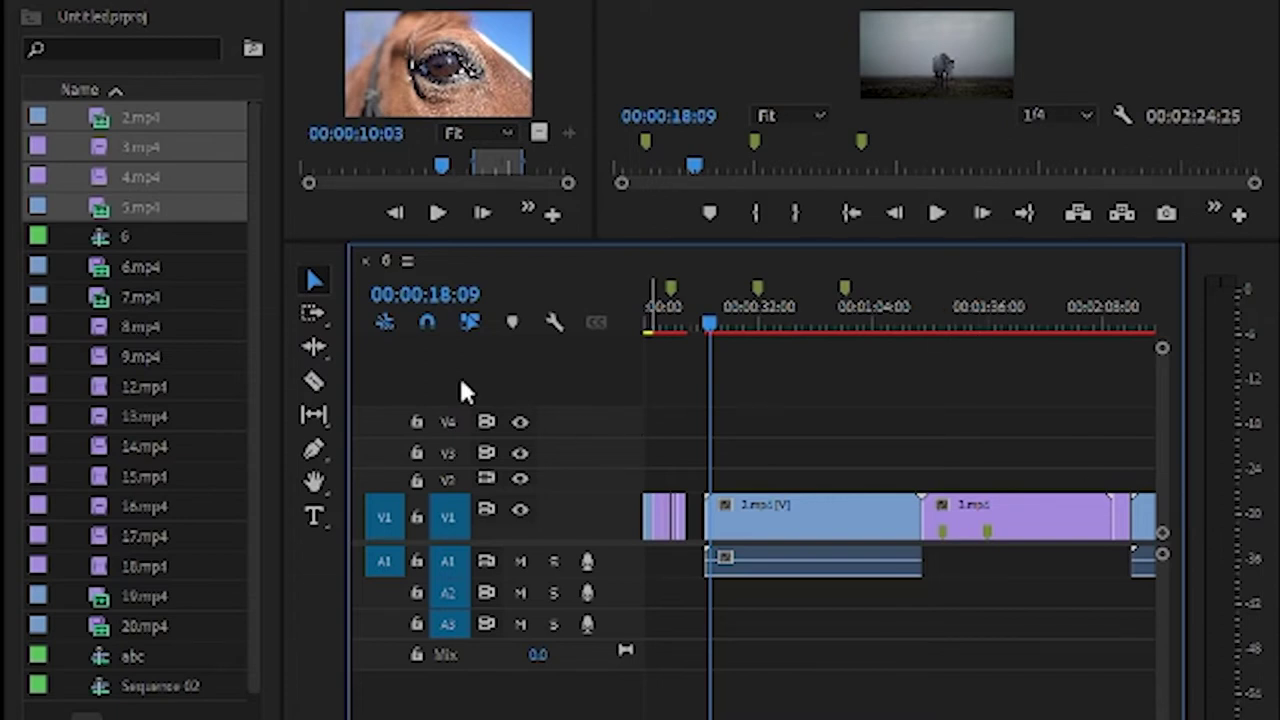
key(space)
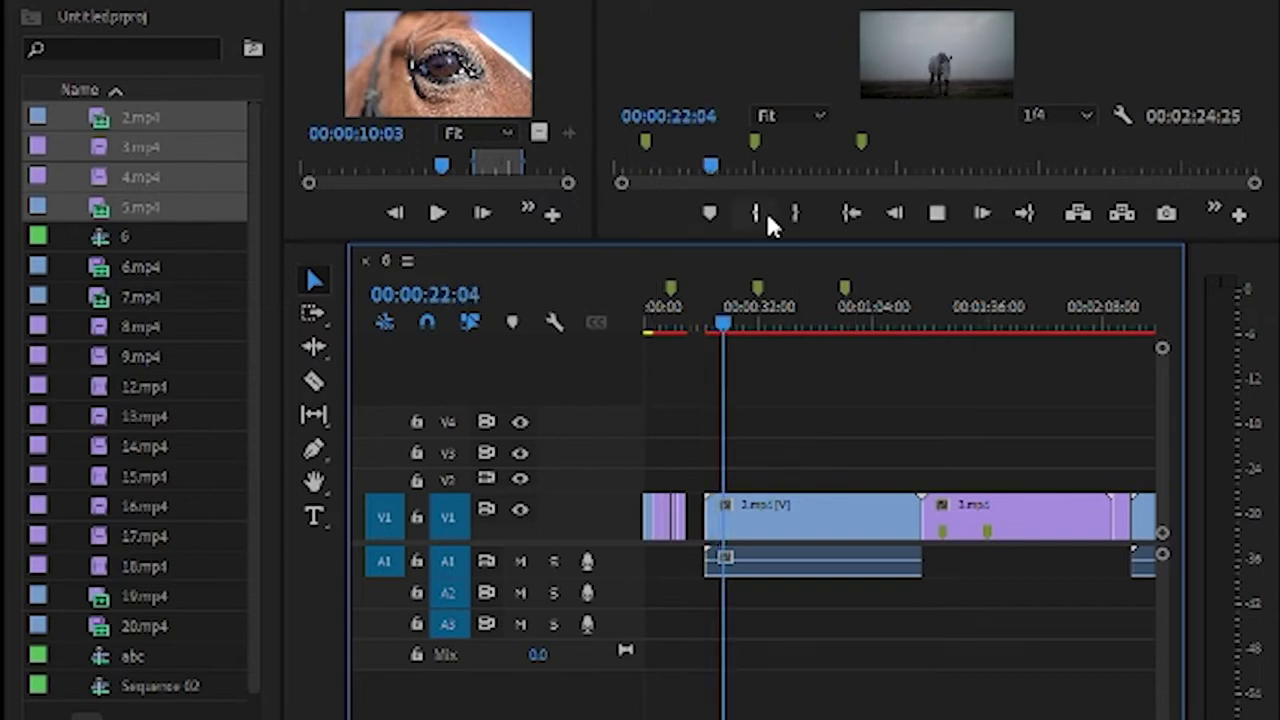
drag(748, 243, 740, 392)
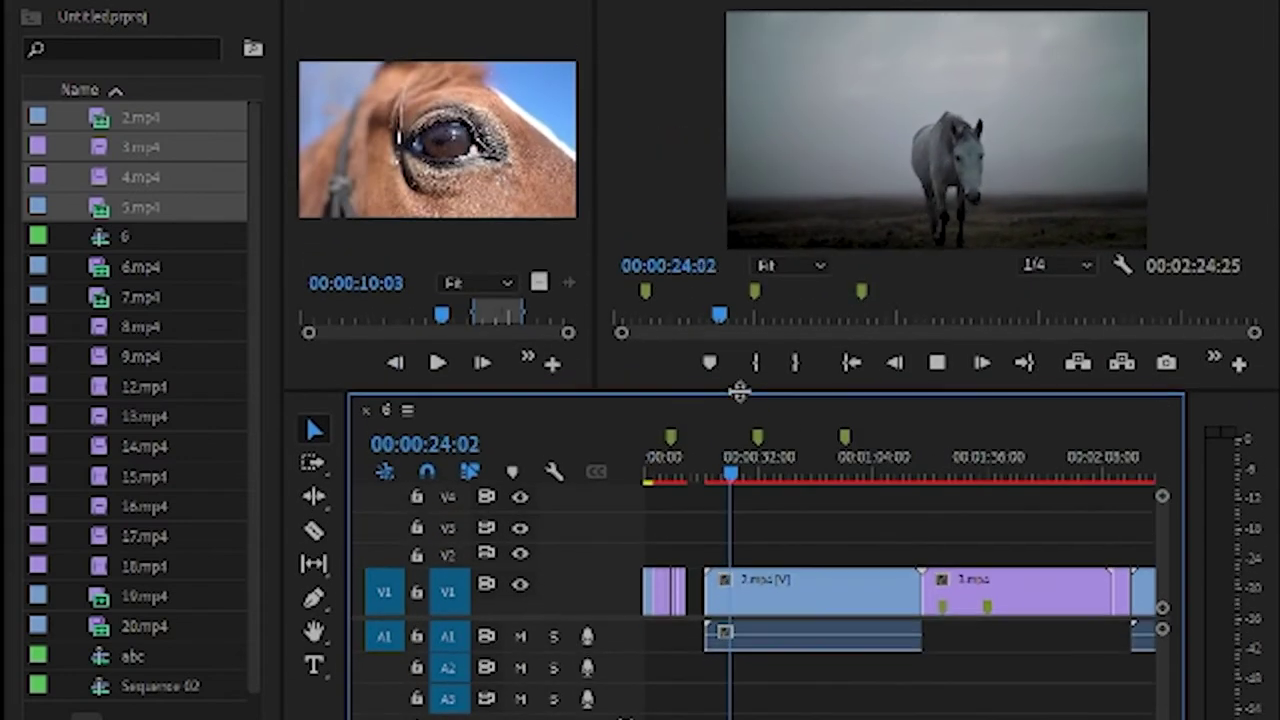
Step: Stop playback and trim the head of 2.mp4 so it starts at 00:00:25:20
key(space)
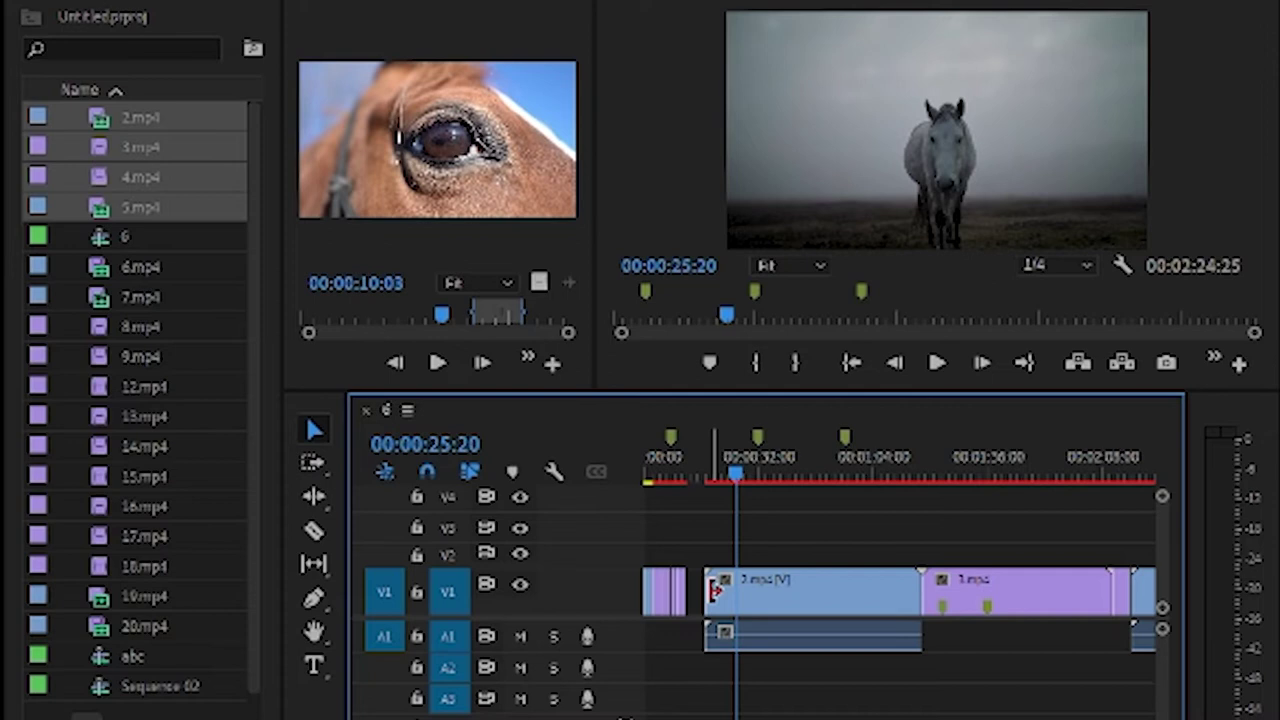
drag(714, 590, 741, 588)
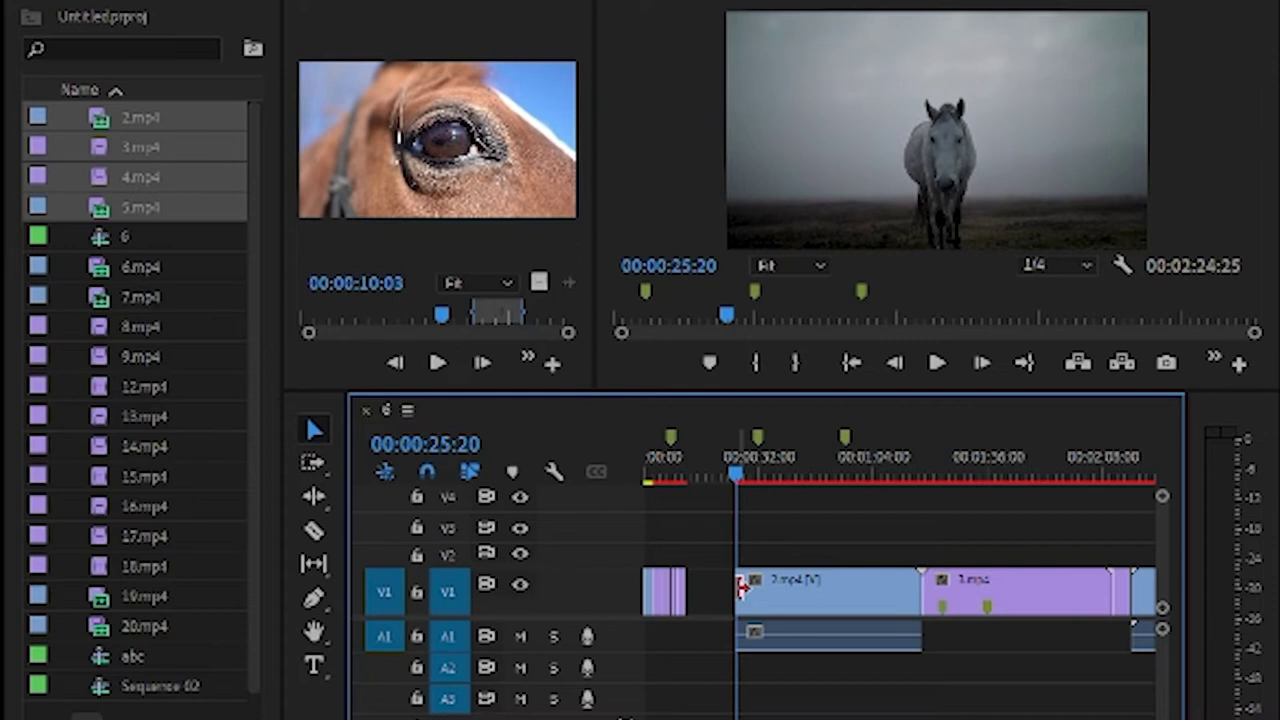
Step: Shorten 2.mp4's end to open a gap before the purple clip, then scrub for a cut point
click(866, 584)
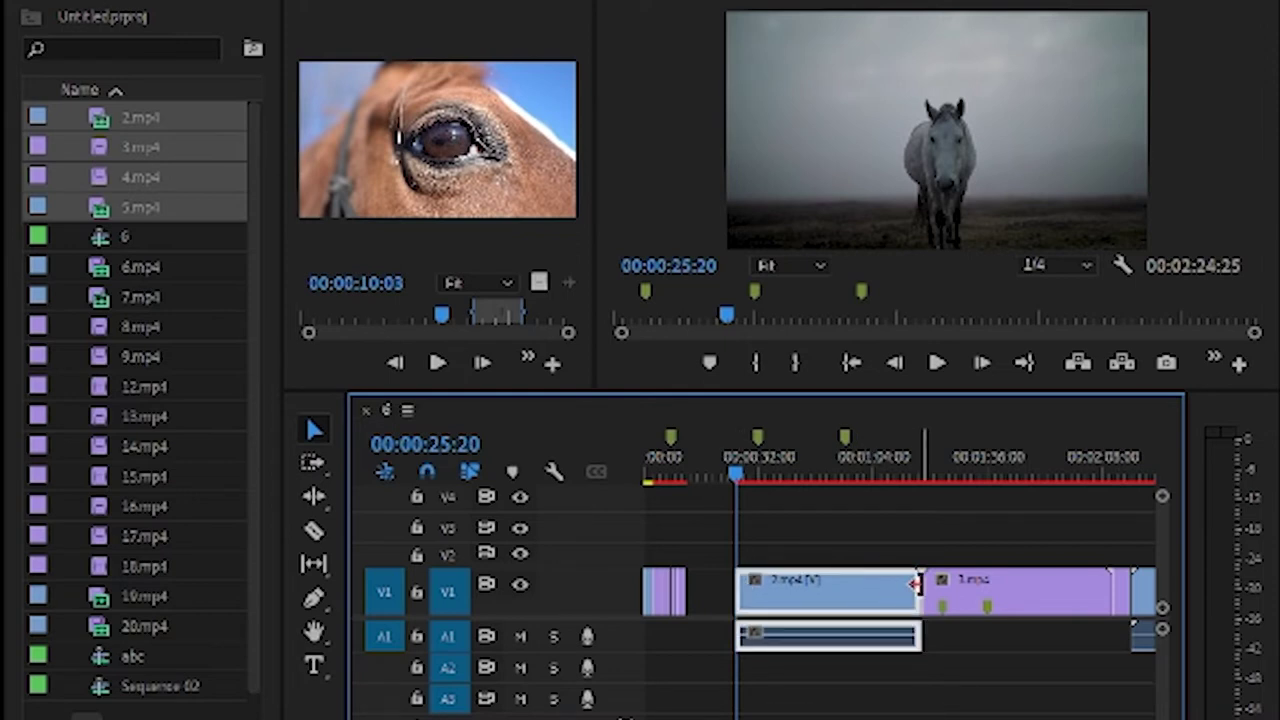
drag(917, 584, 865, 584)
drag(741, 458, 800, 462)
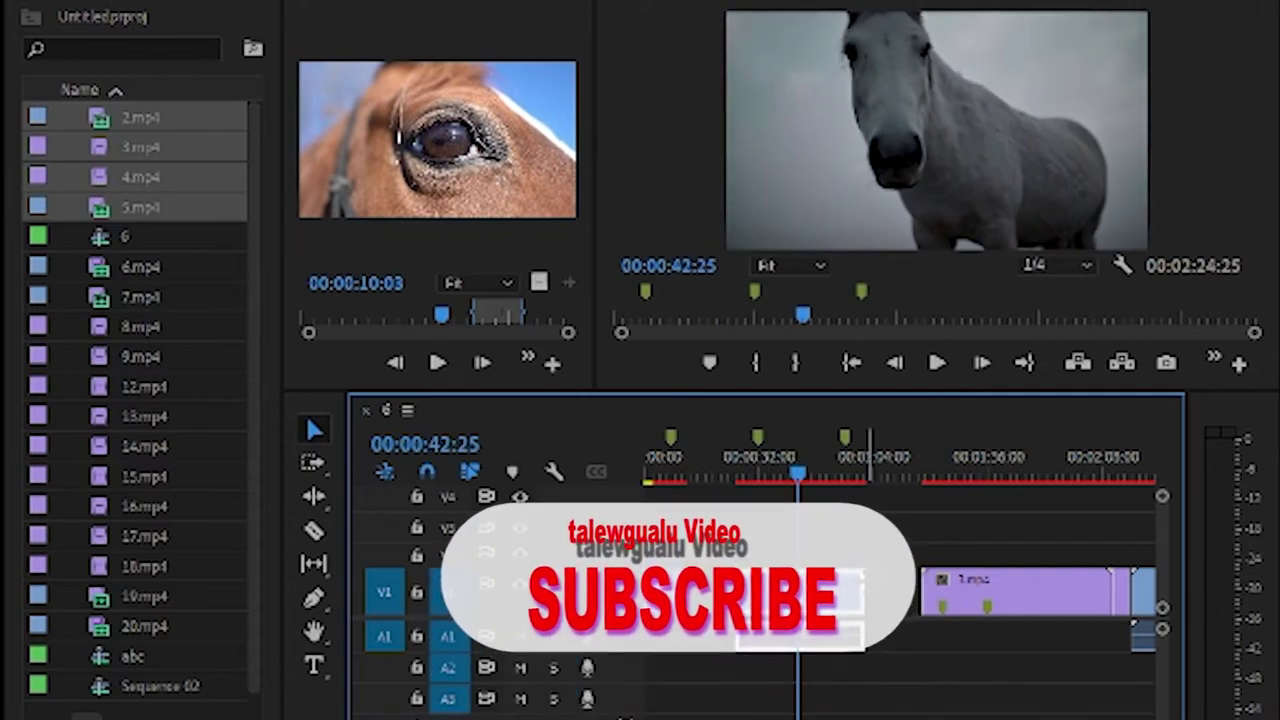
click(588, 544)
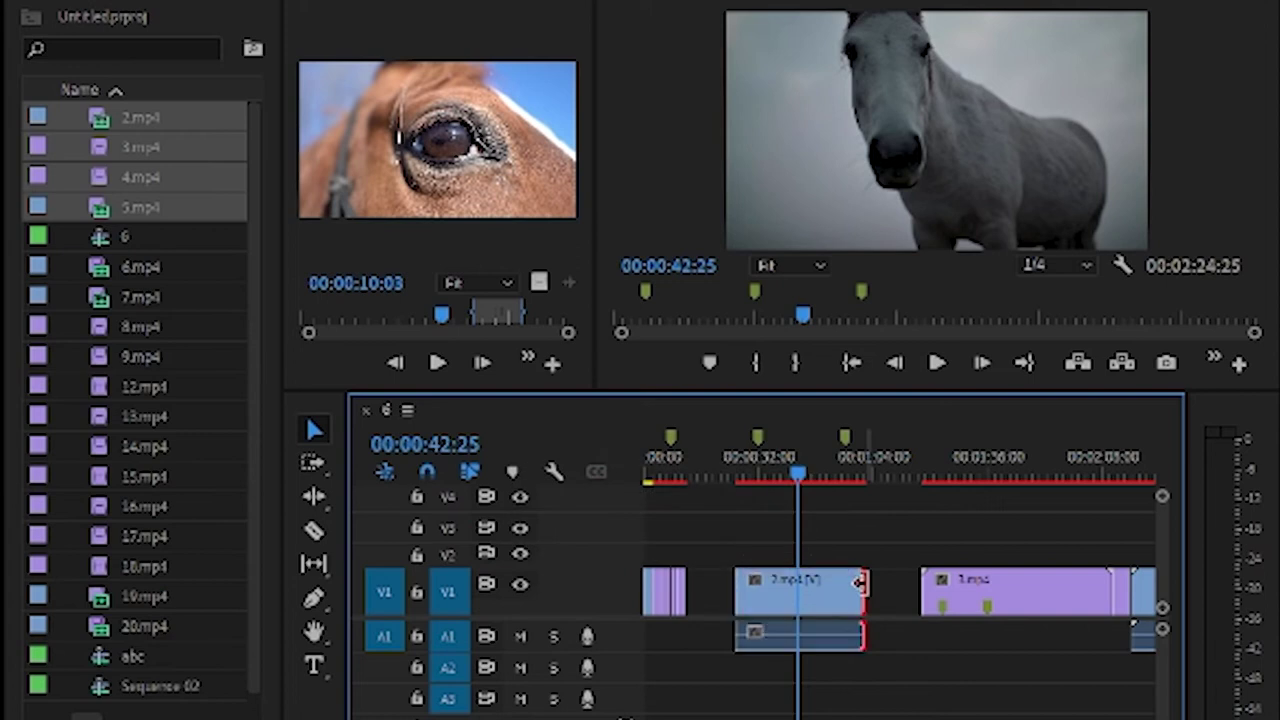
click(316, 530)
Step: Cut 2.mp4 at 00:00:42:25, delete its second half, and return the playhead to 00:00:17:02
click(800, 582)
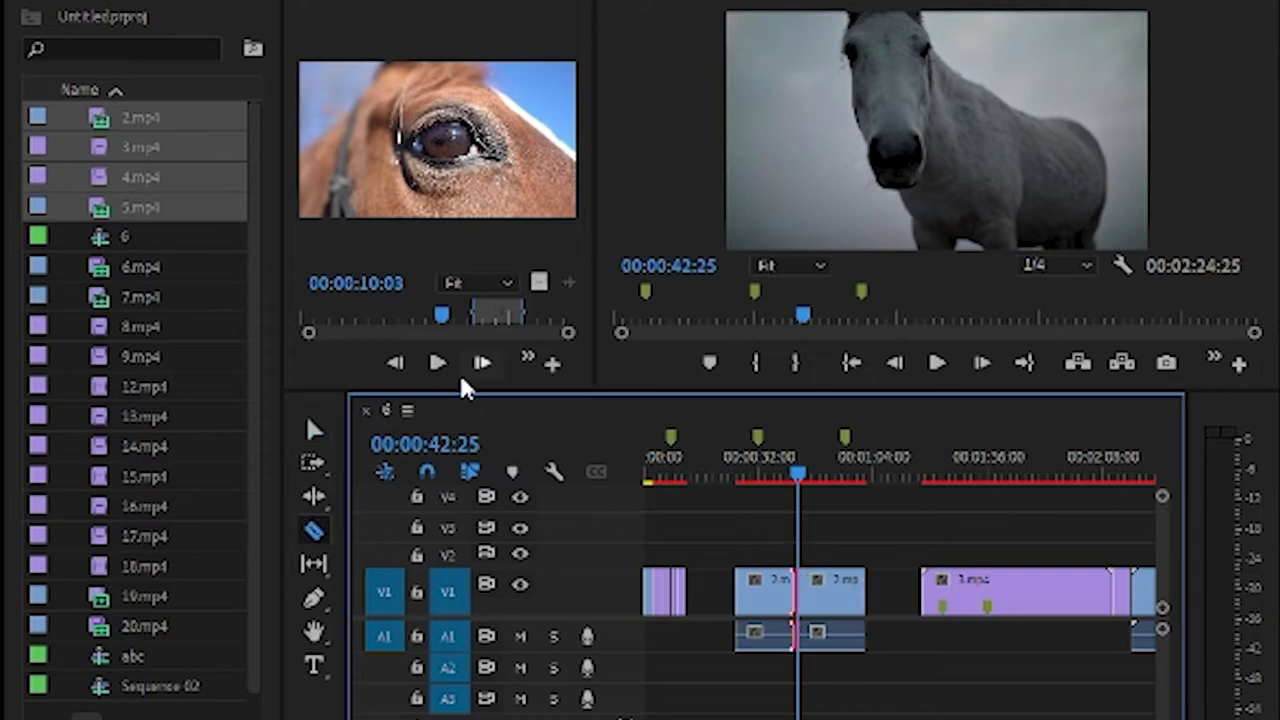
click(314, 429)
click(820, 617)
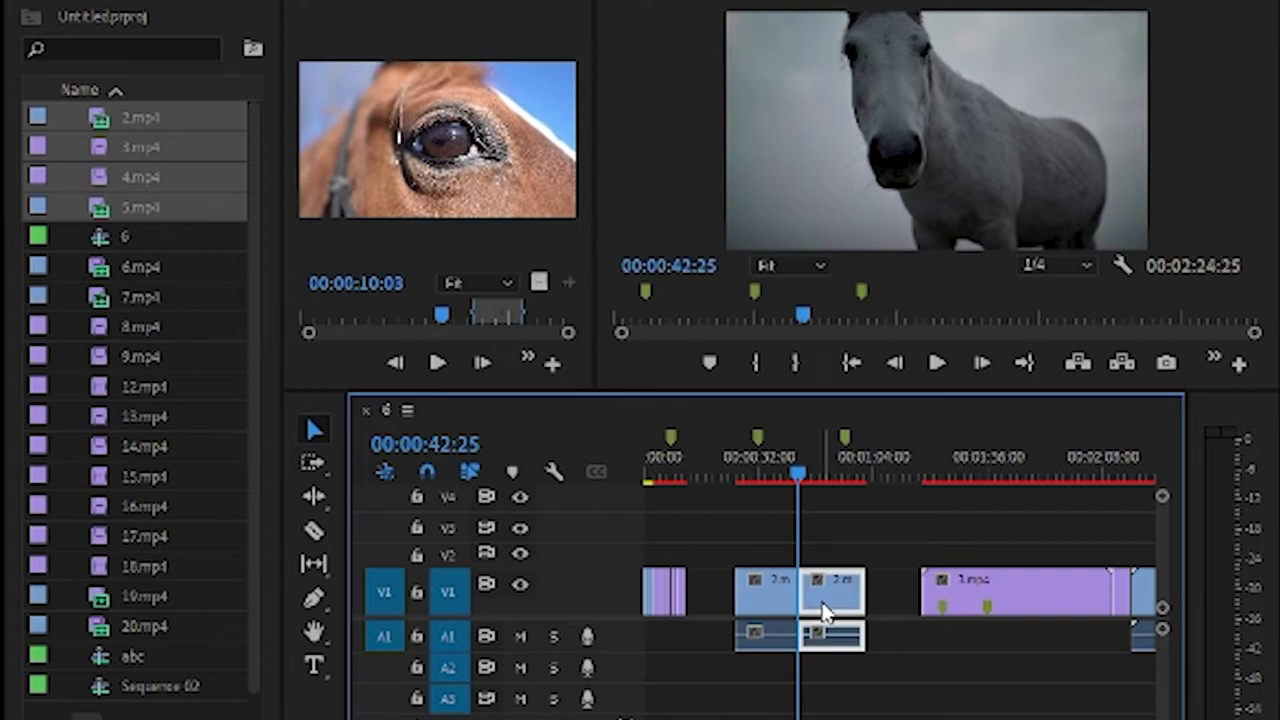
key(Delete)
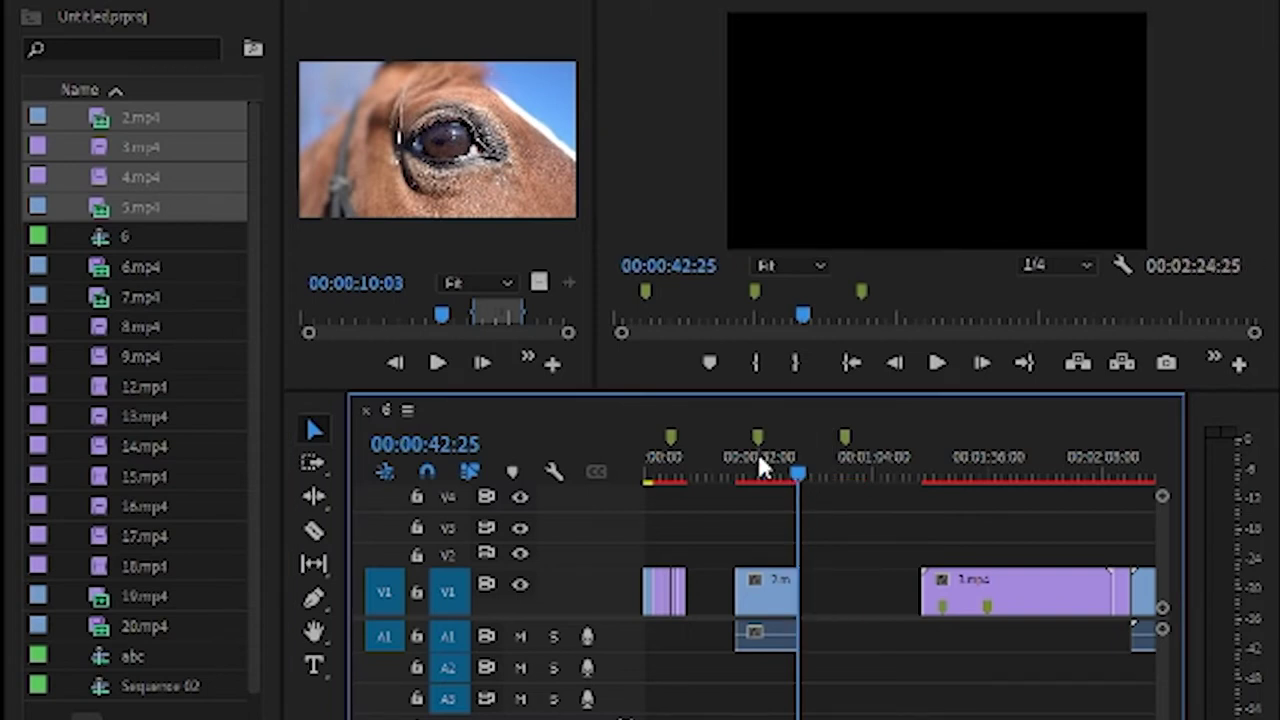
drag(790, 478, 708, 481)
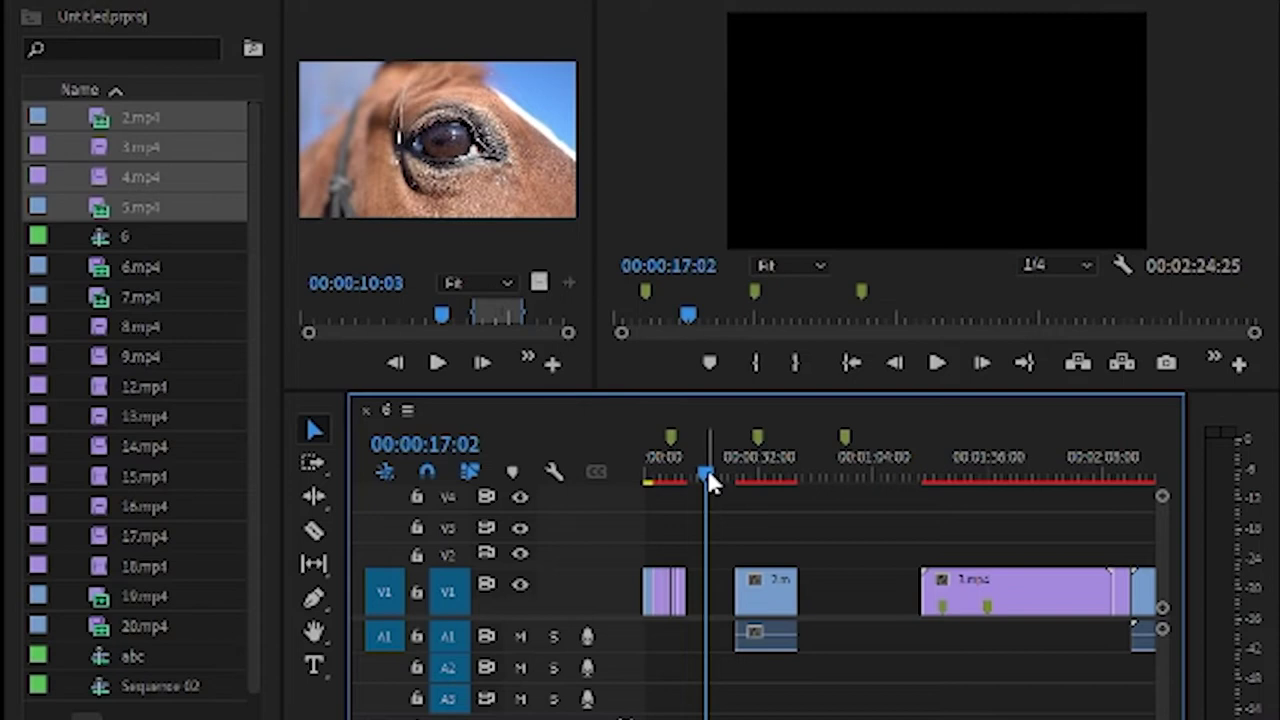
click(780, 588)
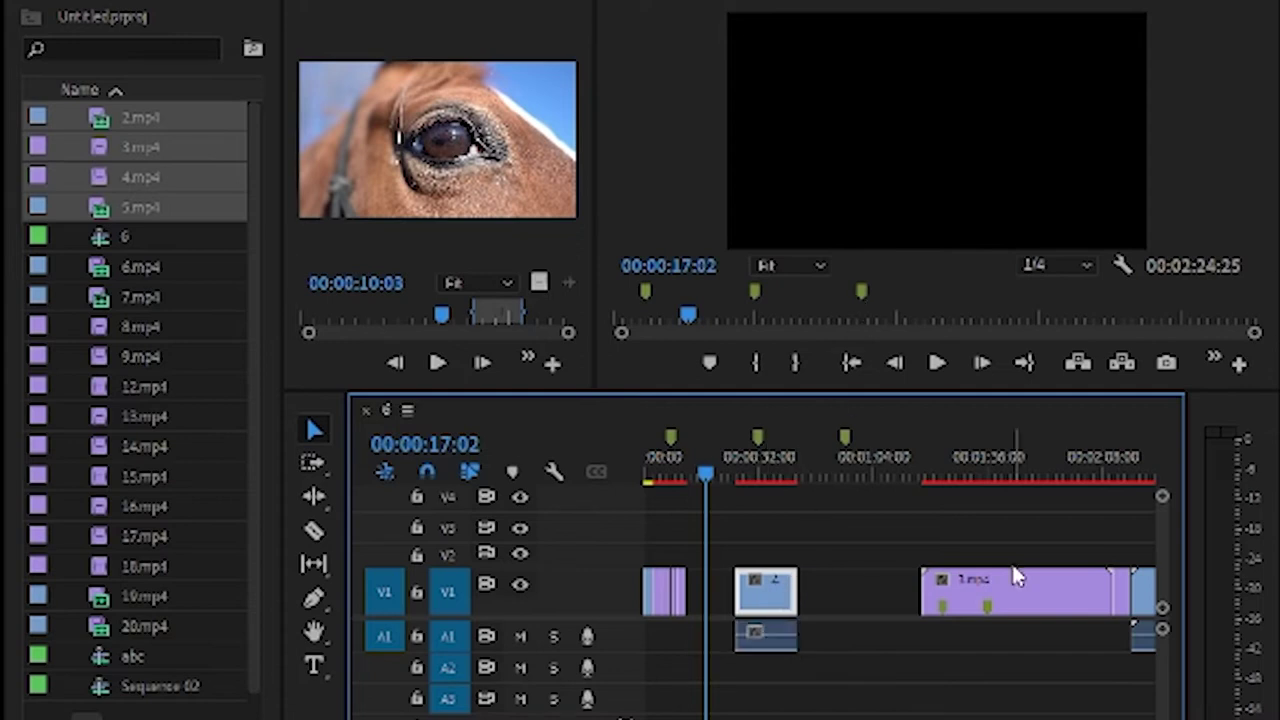
Step: Extend 2.mp4 into the gap before the purple clip and pick up the earlier 2.mp4 piece
click(862, 602)
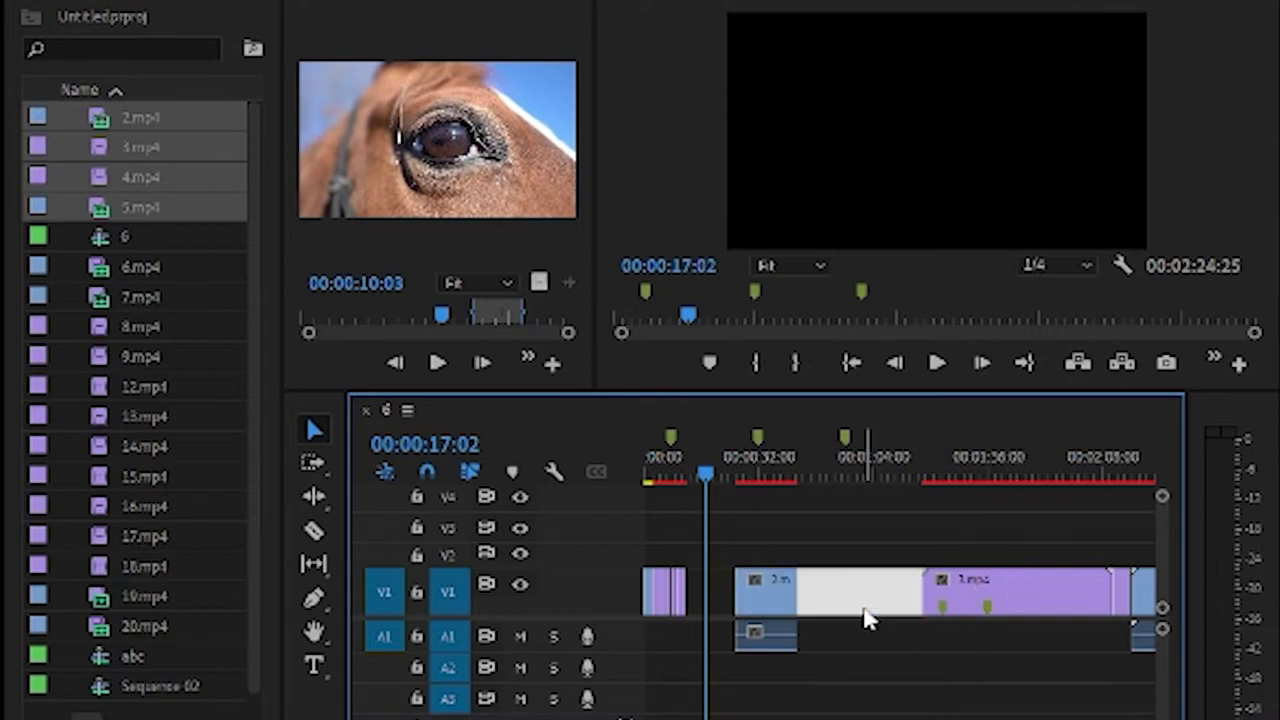
drag(808, 595, 889, 597)
click(850, 603)
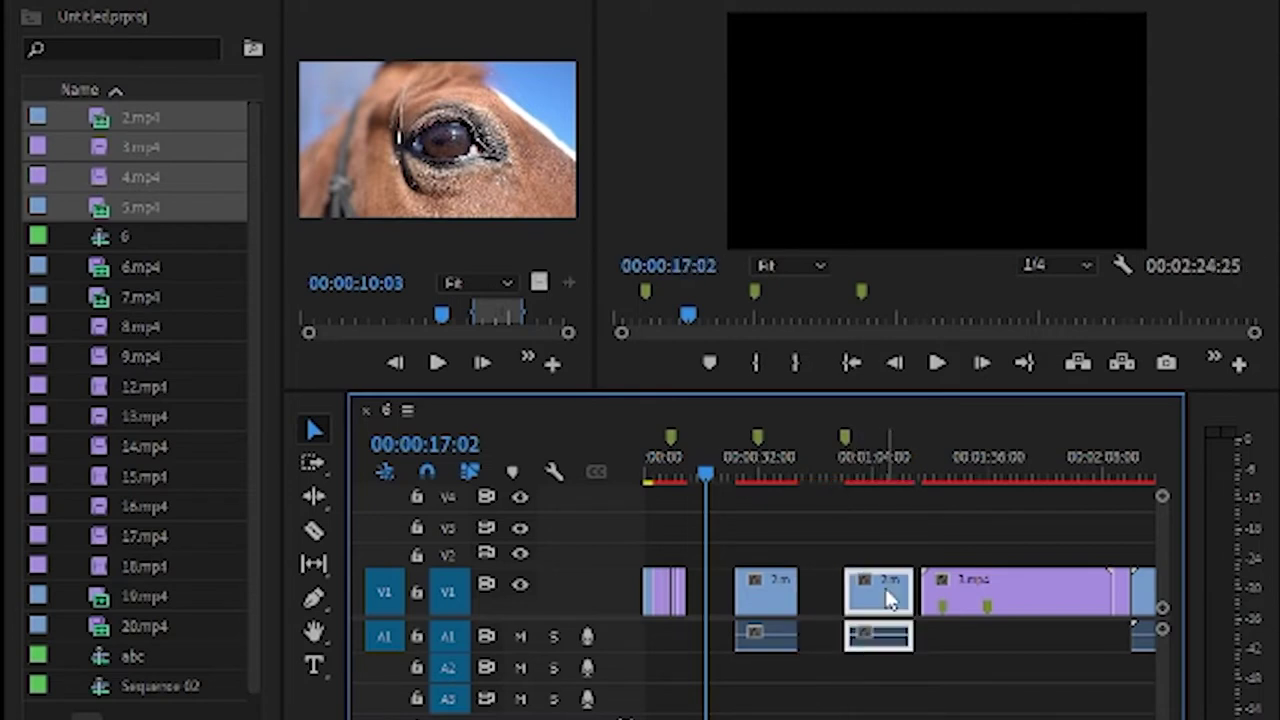
drag(771, 606, 765, 606)
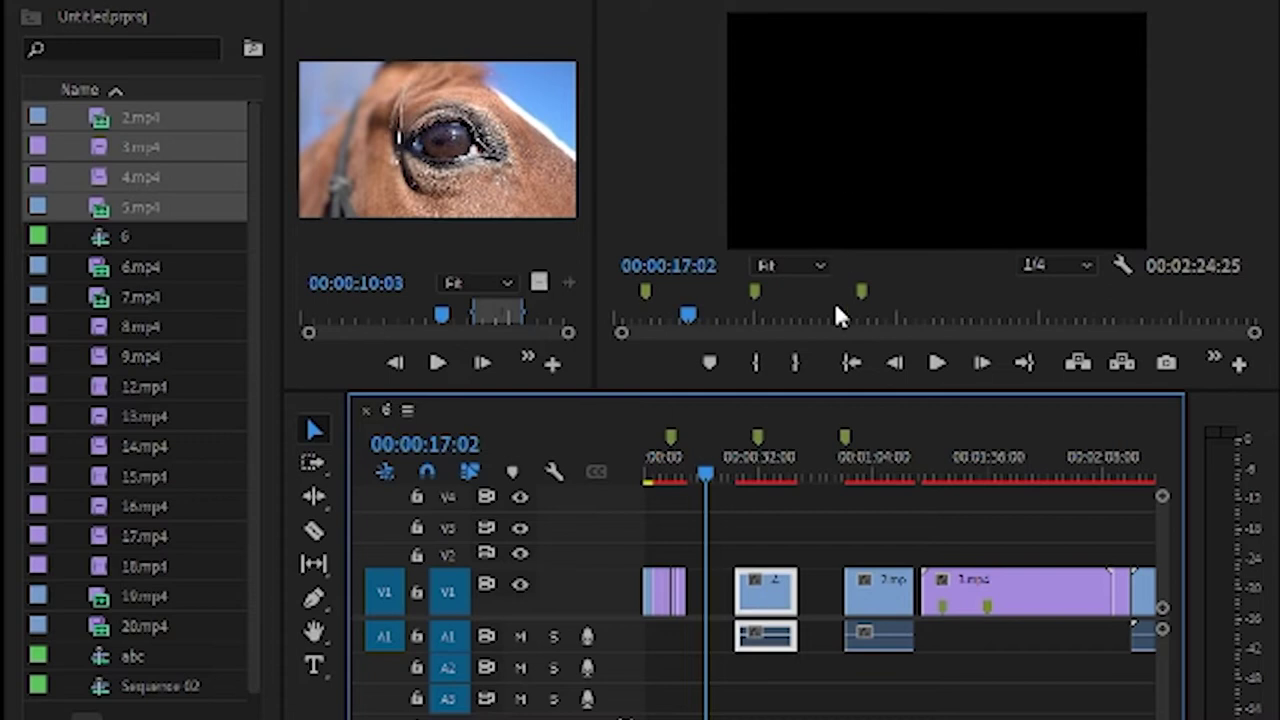
Step: Move the 2.mp4 video via V2 back onto V1 at the playhead, aligning its audio
alt+click(758, 640)
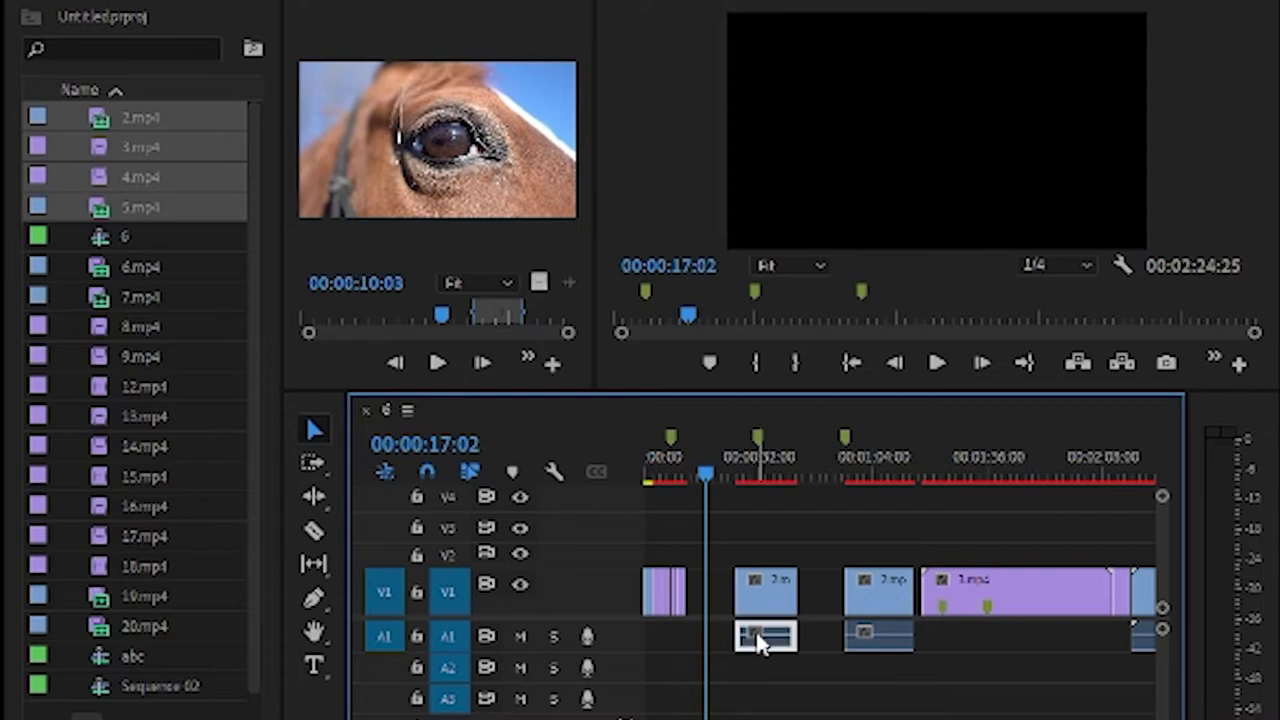
alt+click(766, 586)
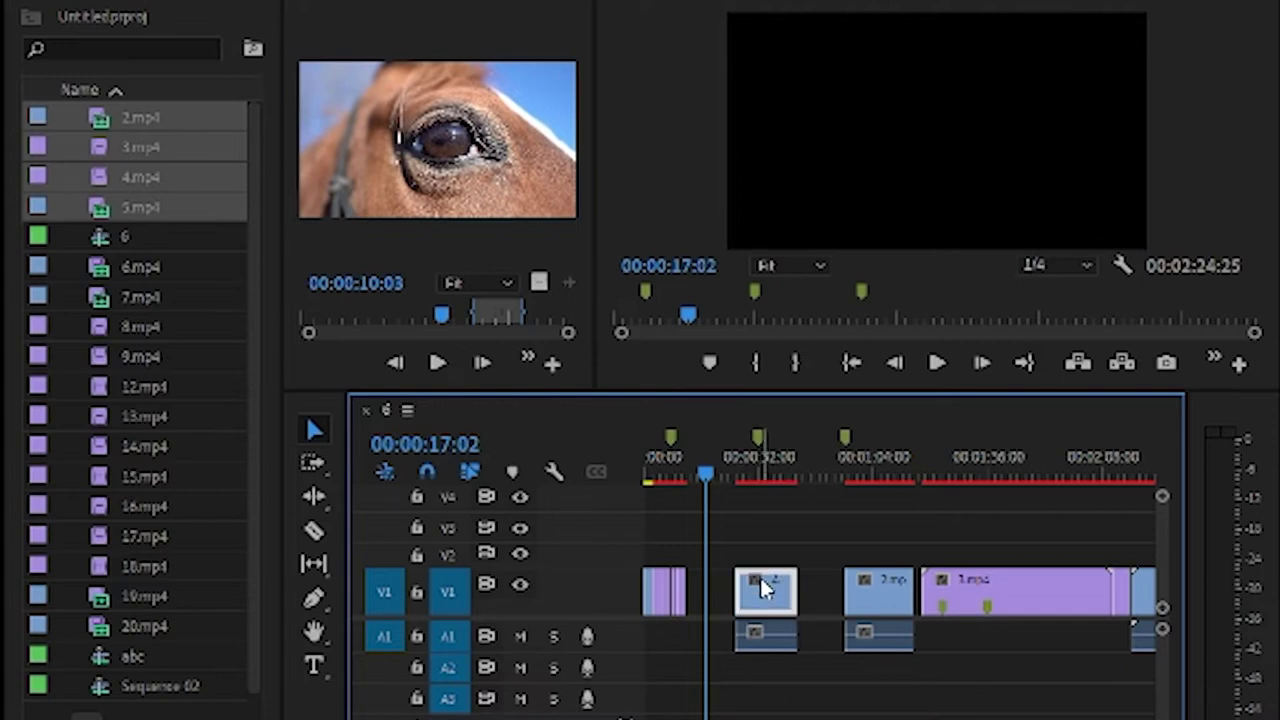
drag(766, 606, 756, 560)
drag(760, 632, 731, 651)
mouse_move(866, 600)
mouse_down()
mouse_move(868, 615)
mouse_move(854, 614)
mouse_up()
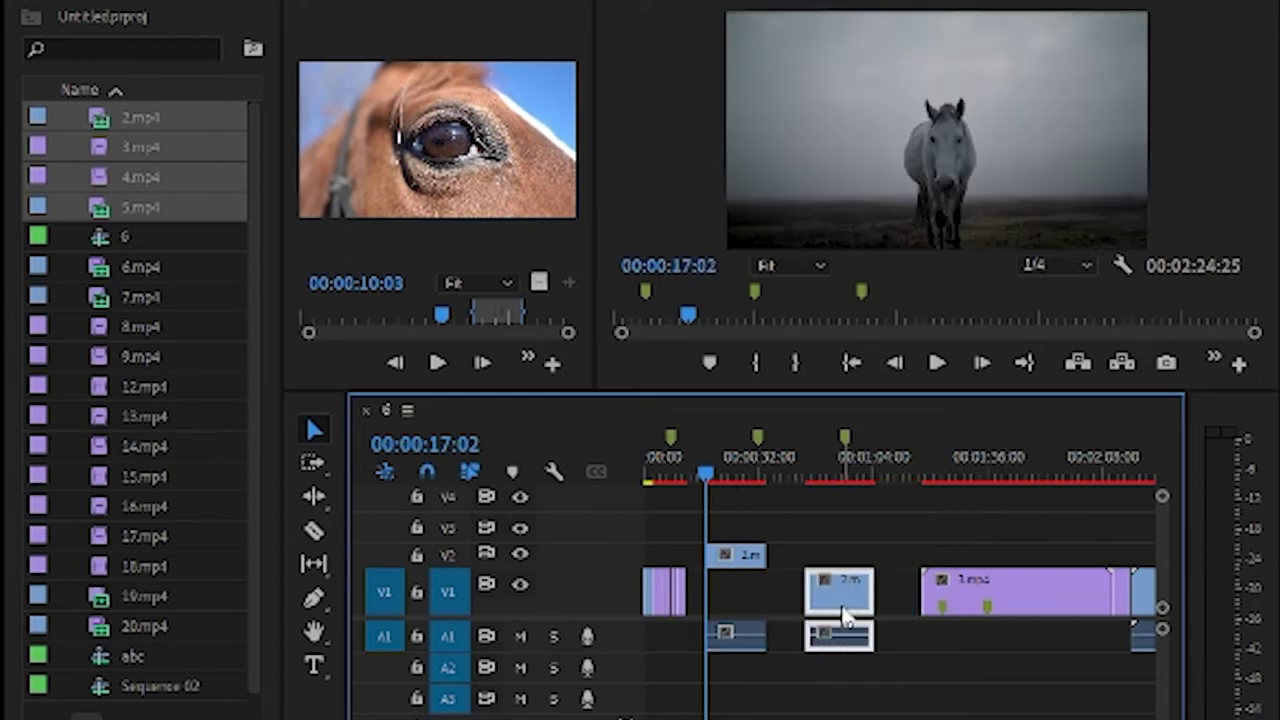
drag(728, 562, 734, 597)
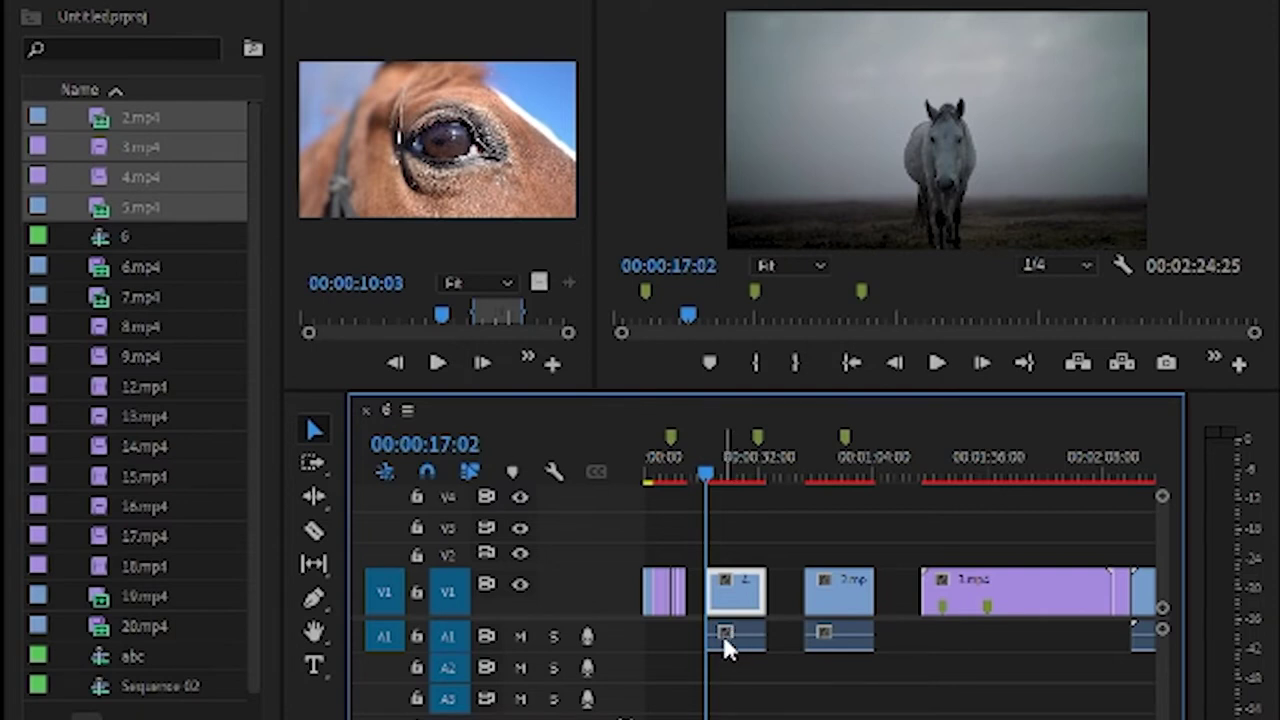
Step: Delete the audio under the first 2.mp4 and the later 2.mp4 copy
click(736, 647)
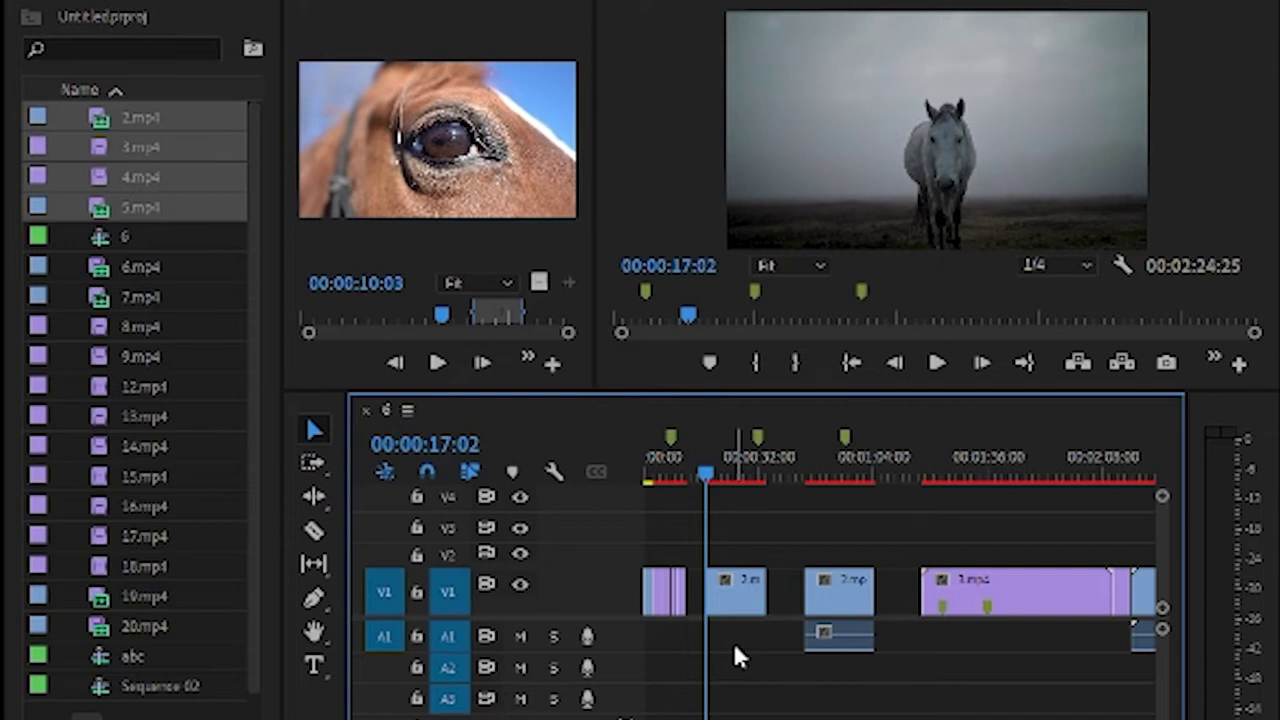
click(843, 639)
key(Delete)
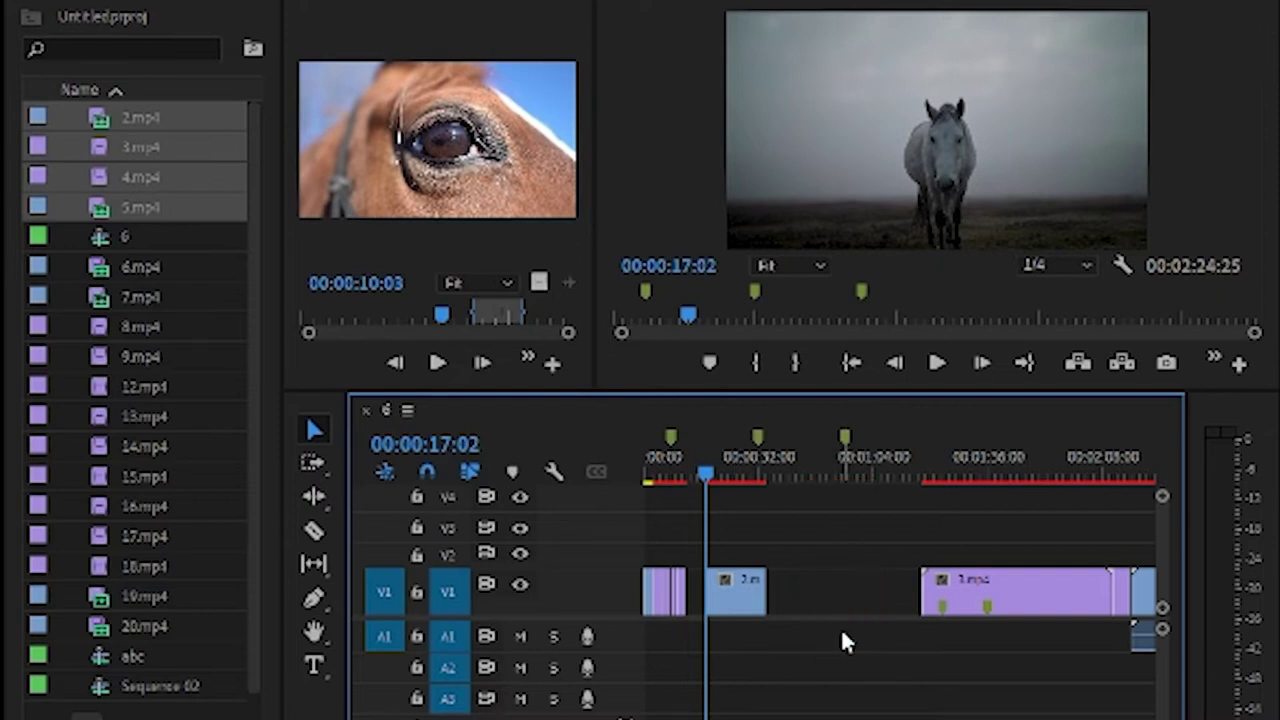
Step: Shift the purple clip and 2.mp4 left on V1 and lengthen the end of 3.mp4
drag(964, 588, 882, 604)
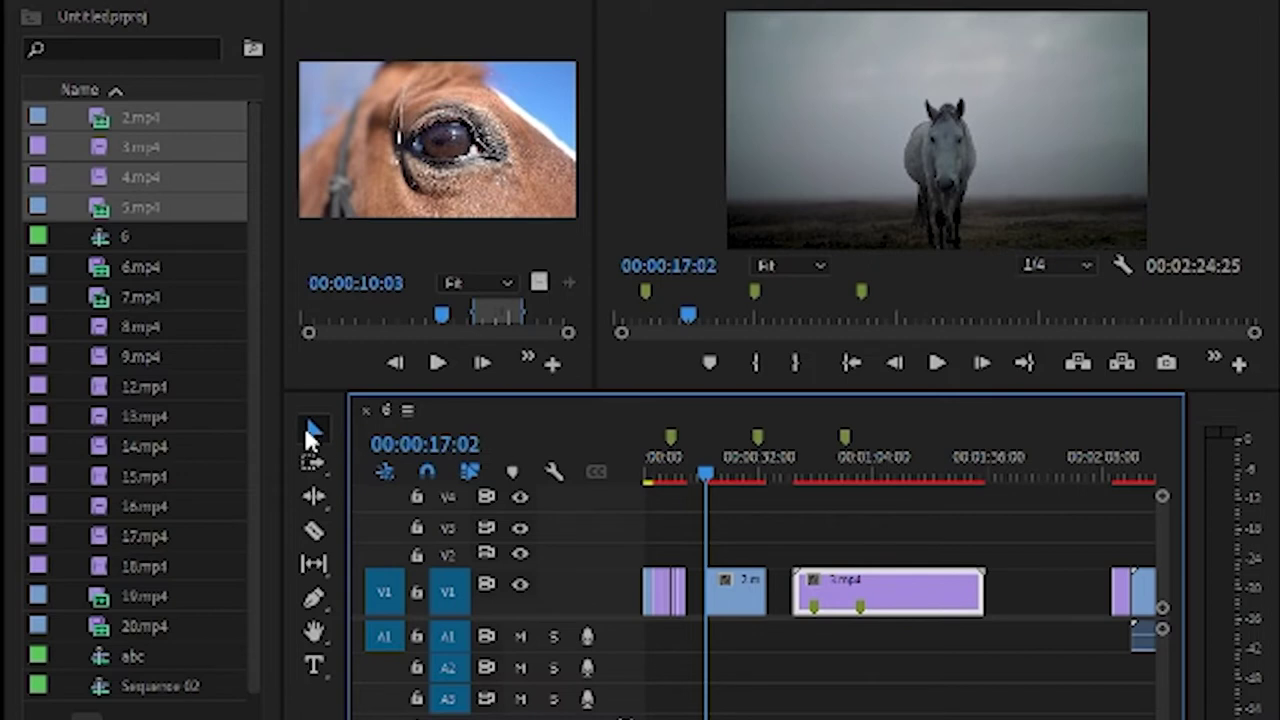
drag(748, 612, 724, 584)
click(920, 600)
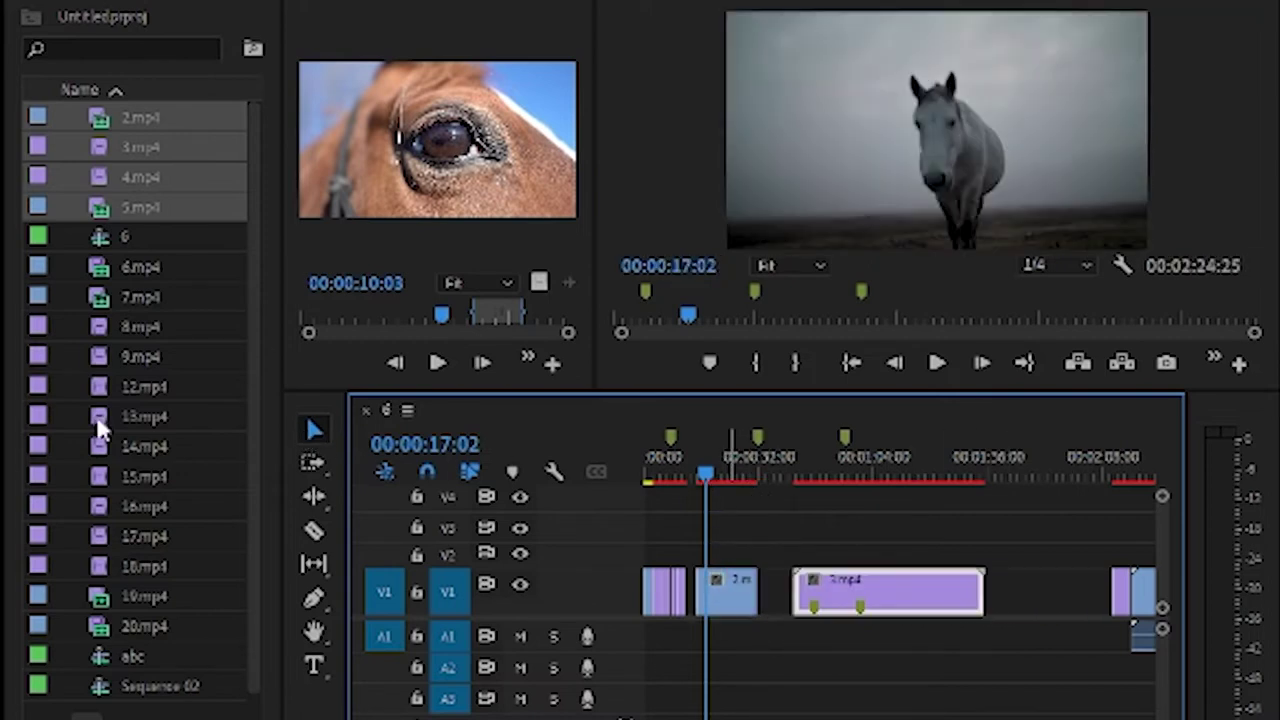
drag(470, 130, 990, 604)
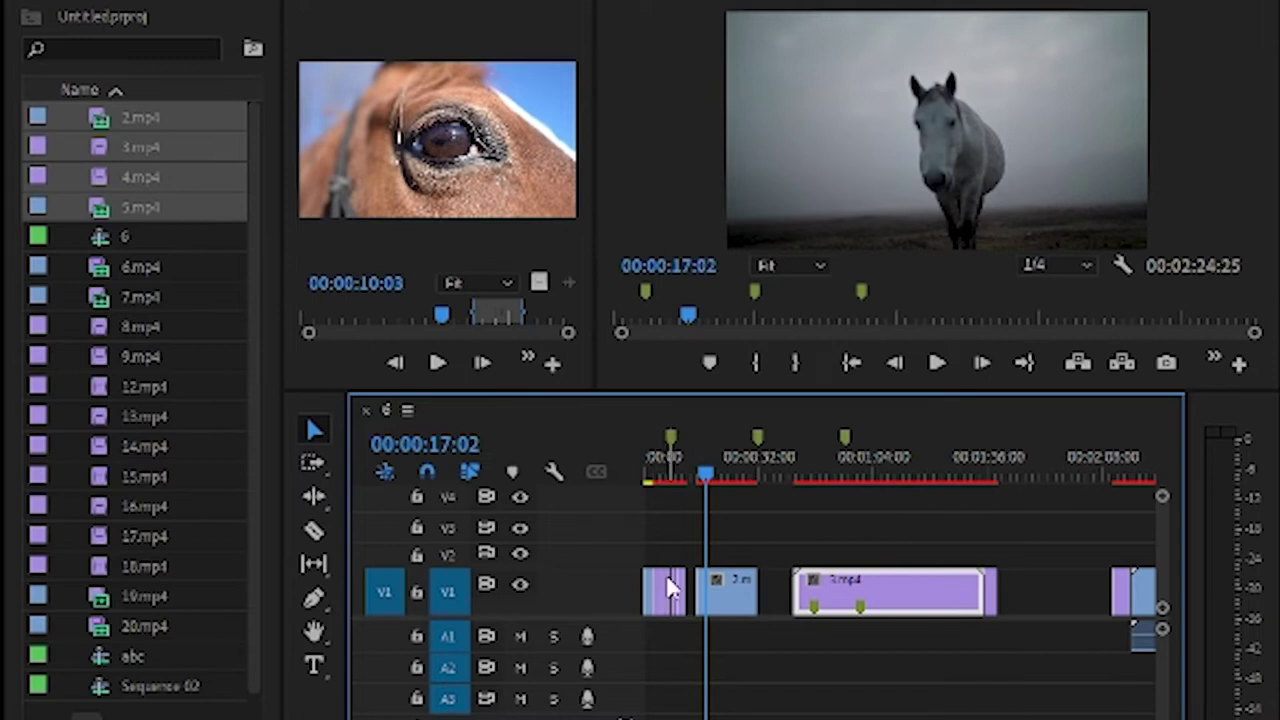
Step: Play the sequence from the start, stop at 03:24, and select the V1 clips together
drag(716, 478, 652, 476)
key(space)
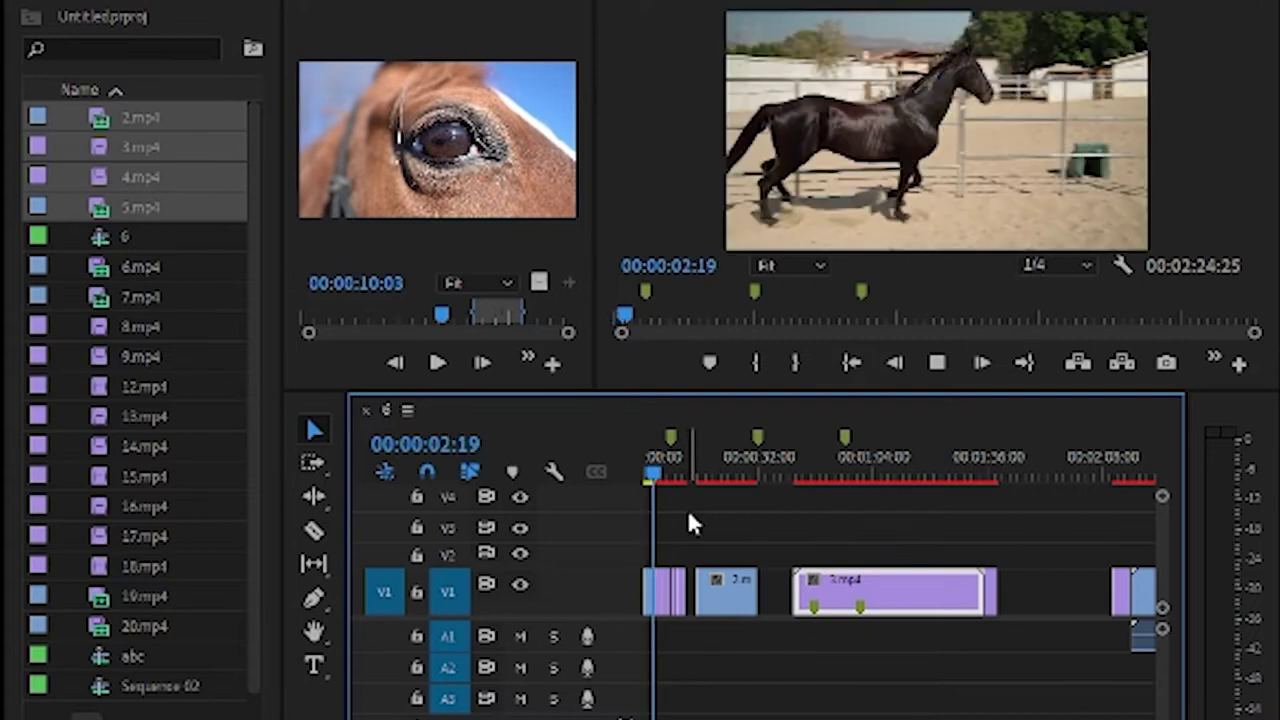
key(space)
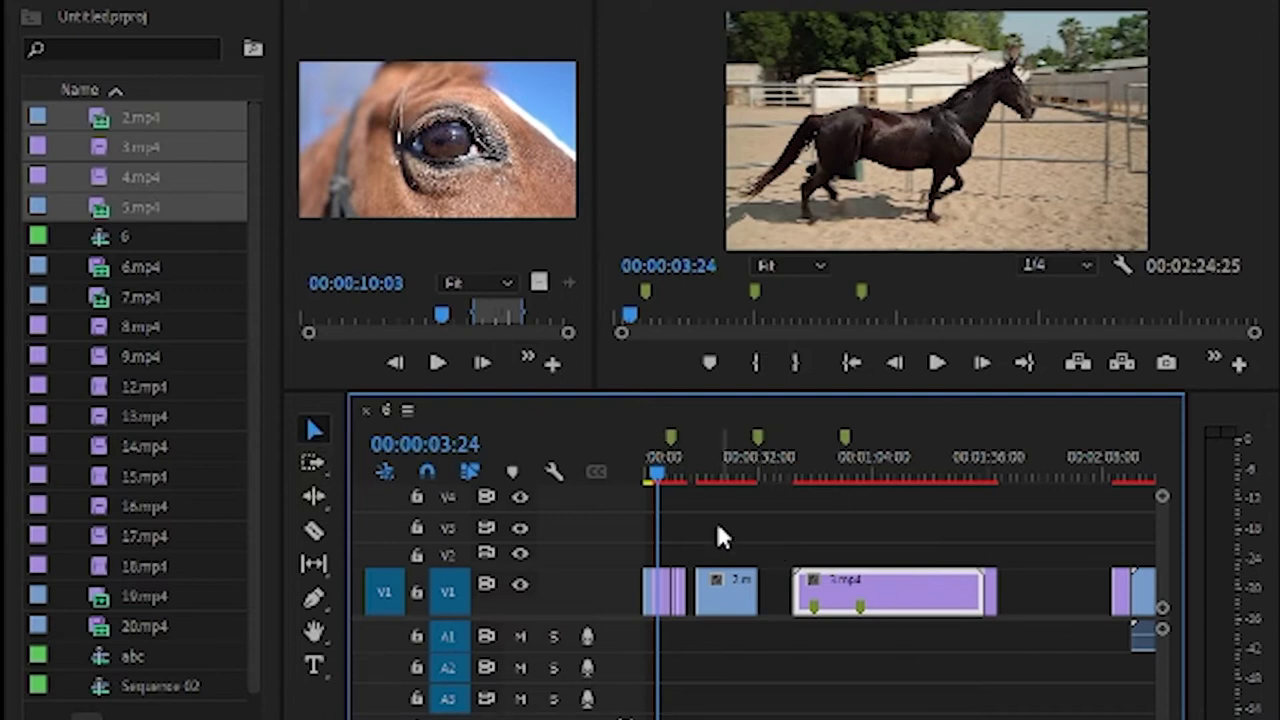
drag(678, 537, 962, 595)
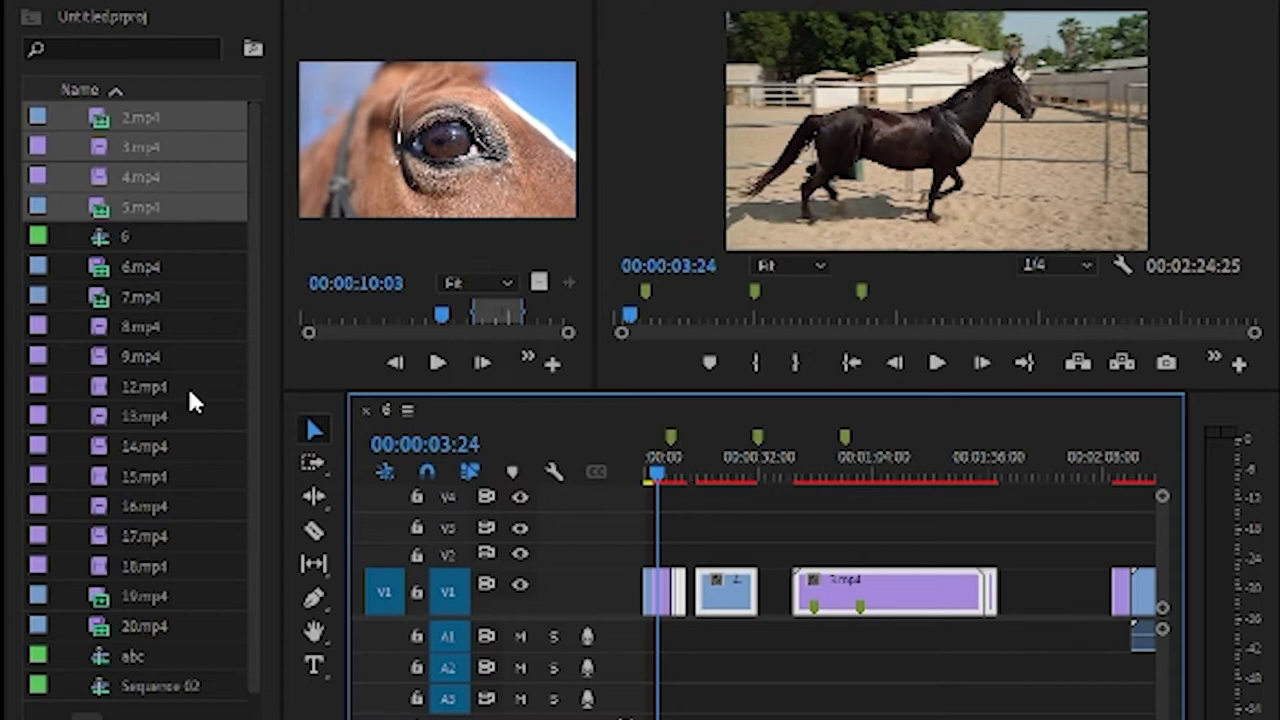
Step: Set the playhead to 00:00:19:15, drag the clips from 2.mp4 onward right, and zoom out
click(716, 470)
click(700, 545)
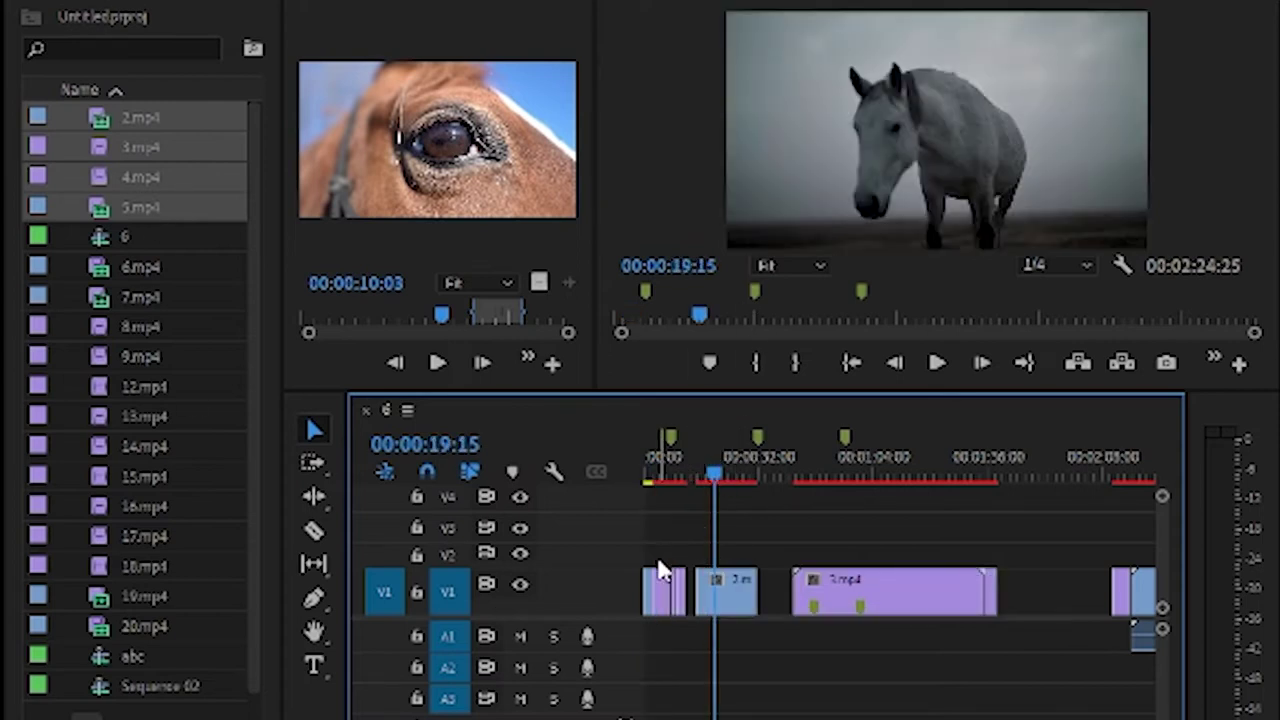
drag(729, 531, 898, 605)
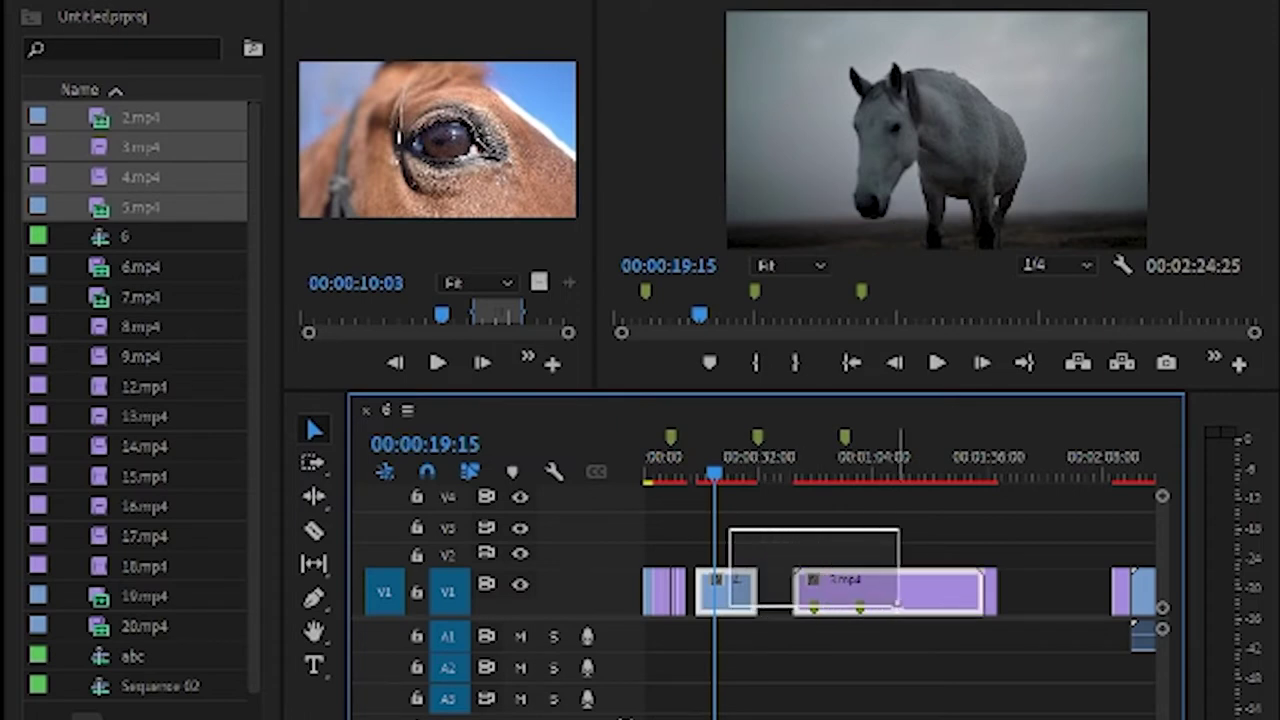
drag(898, 605, 1150, 617)
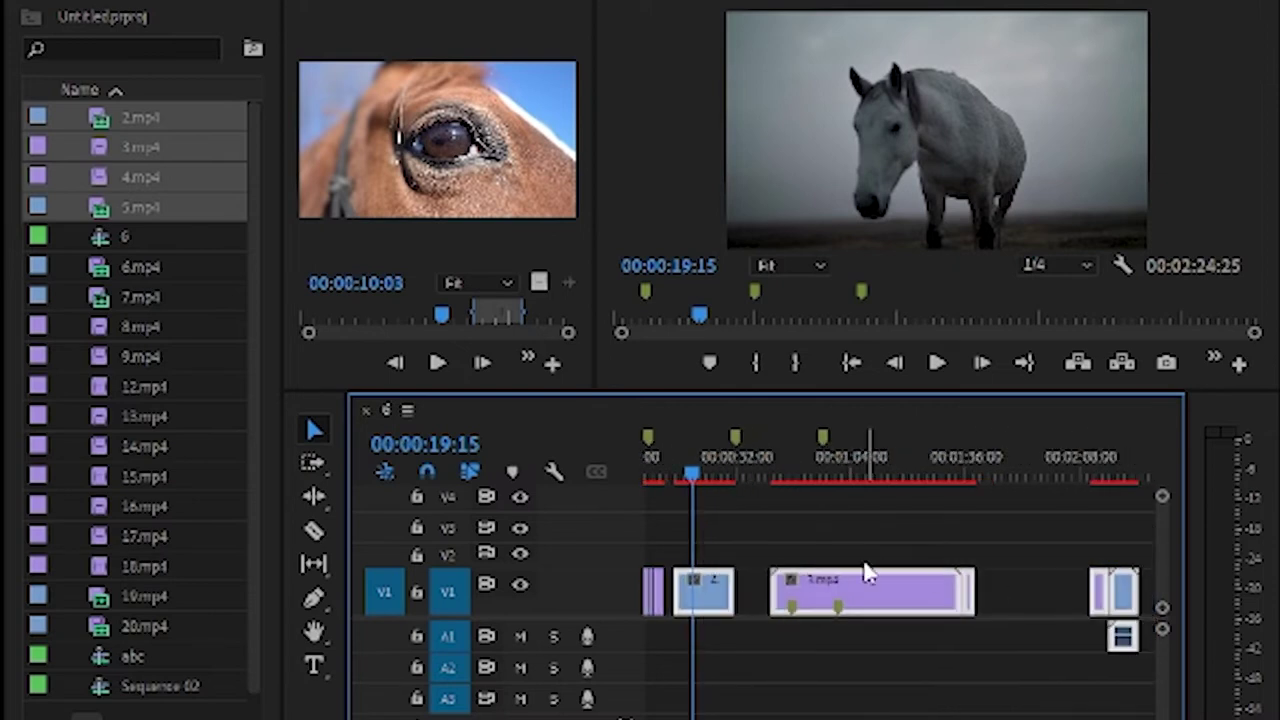
drag(805, 590, 995, 597)
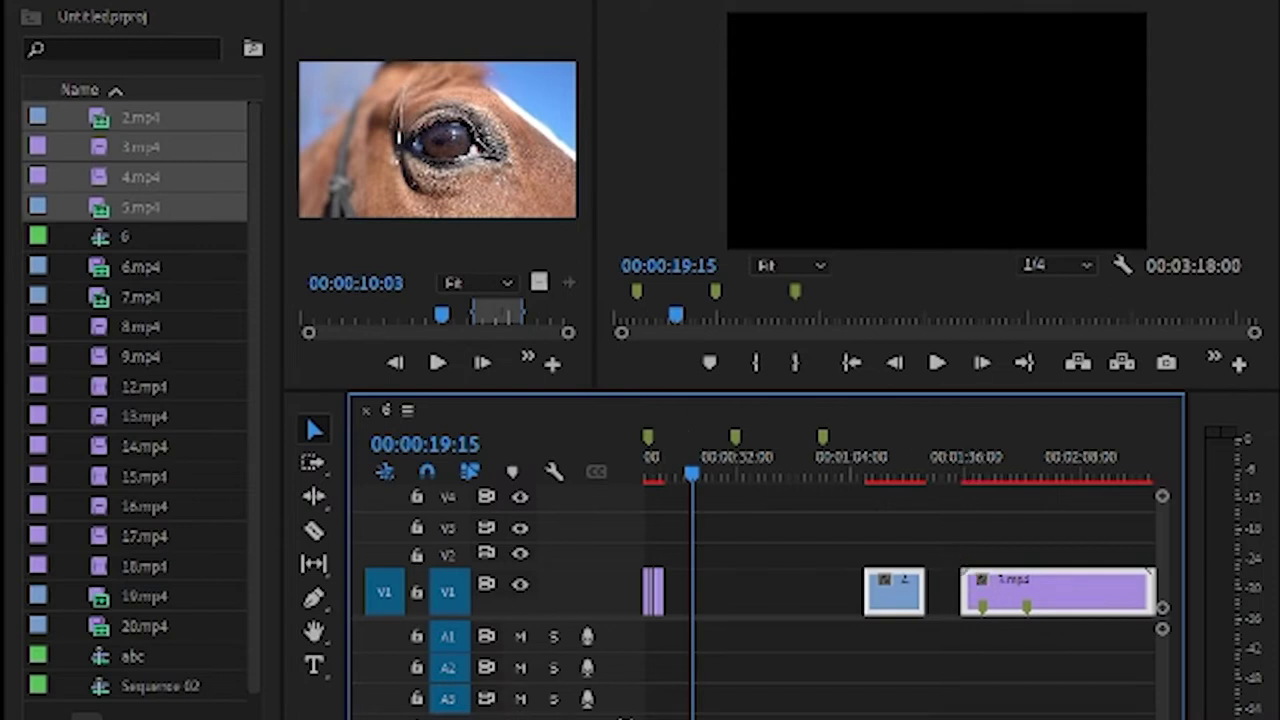
key(minus)
key(minus)
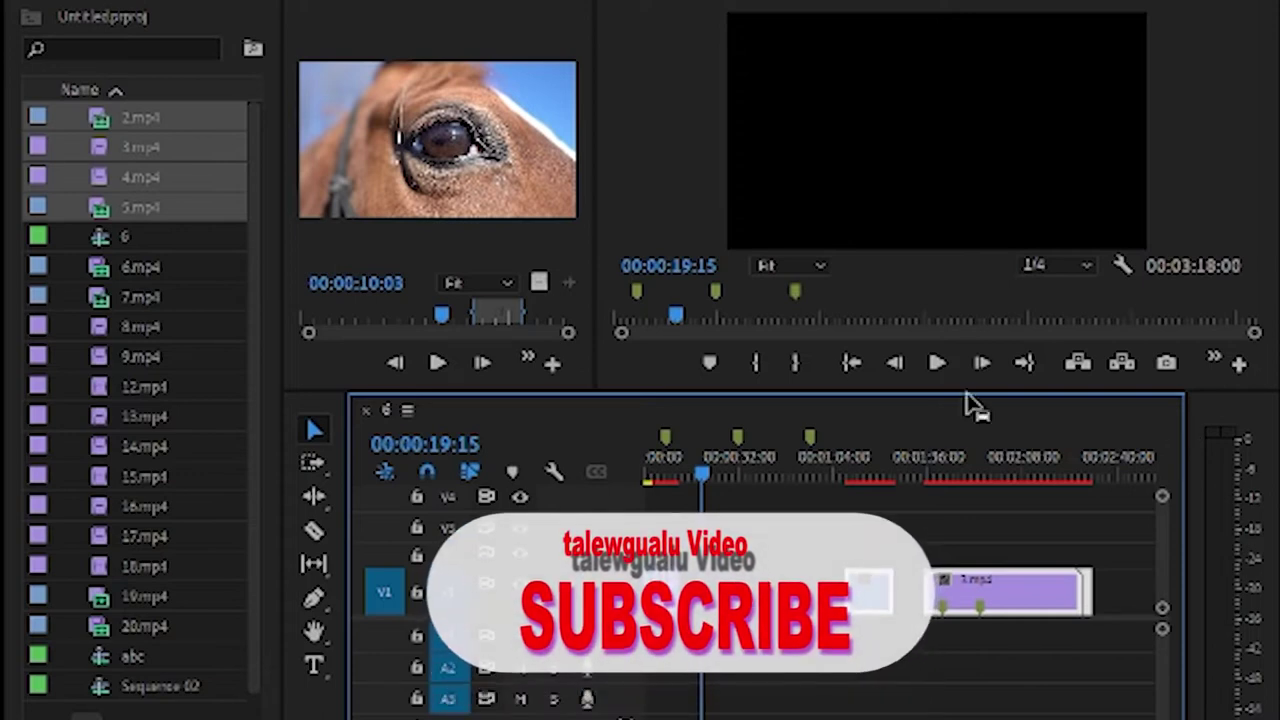
Step: With Track Select Forward, nudge the V1 clips from the opening clip slightly right
click(313, 462)
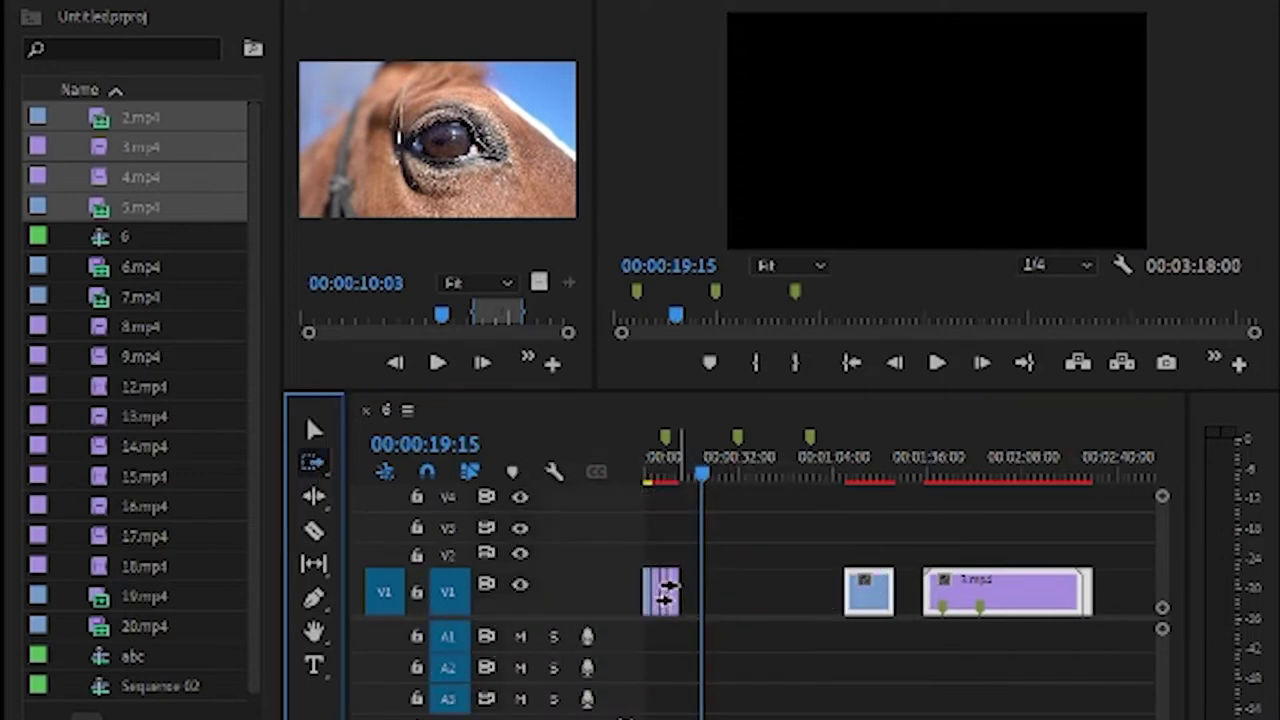
drag(707, 480, 655, 477)
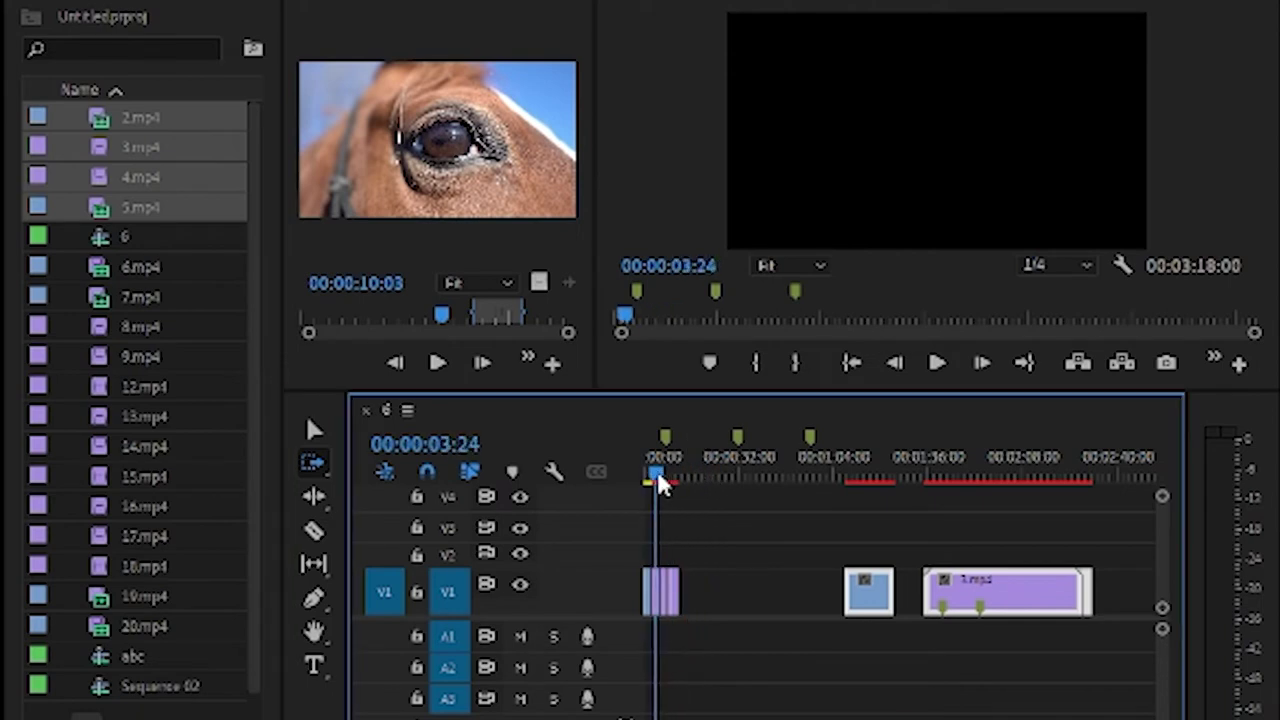
click(663, 591)
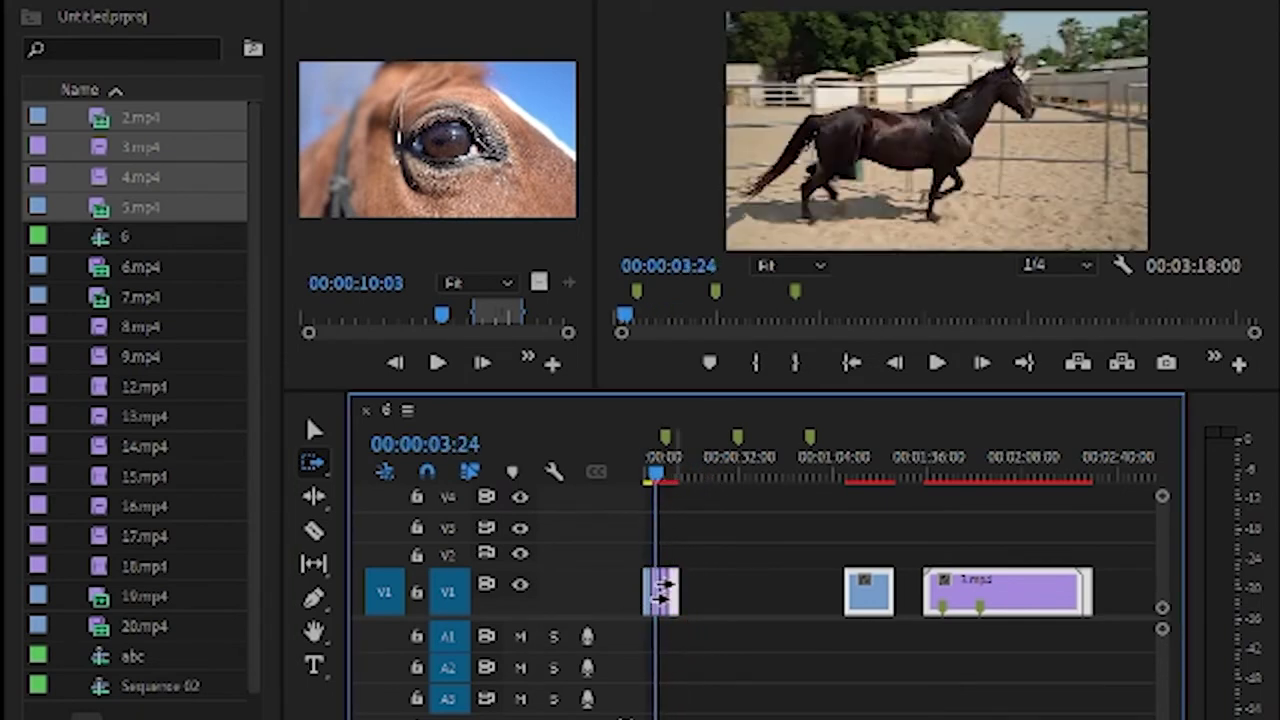
click(650, 592)
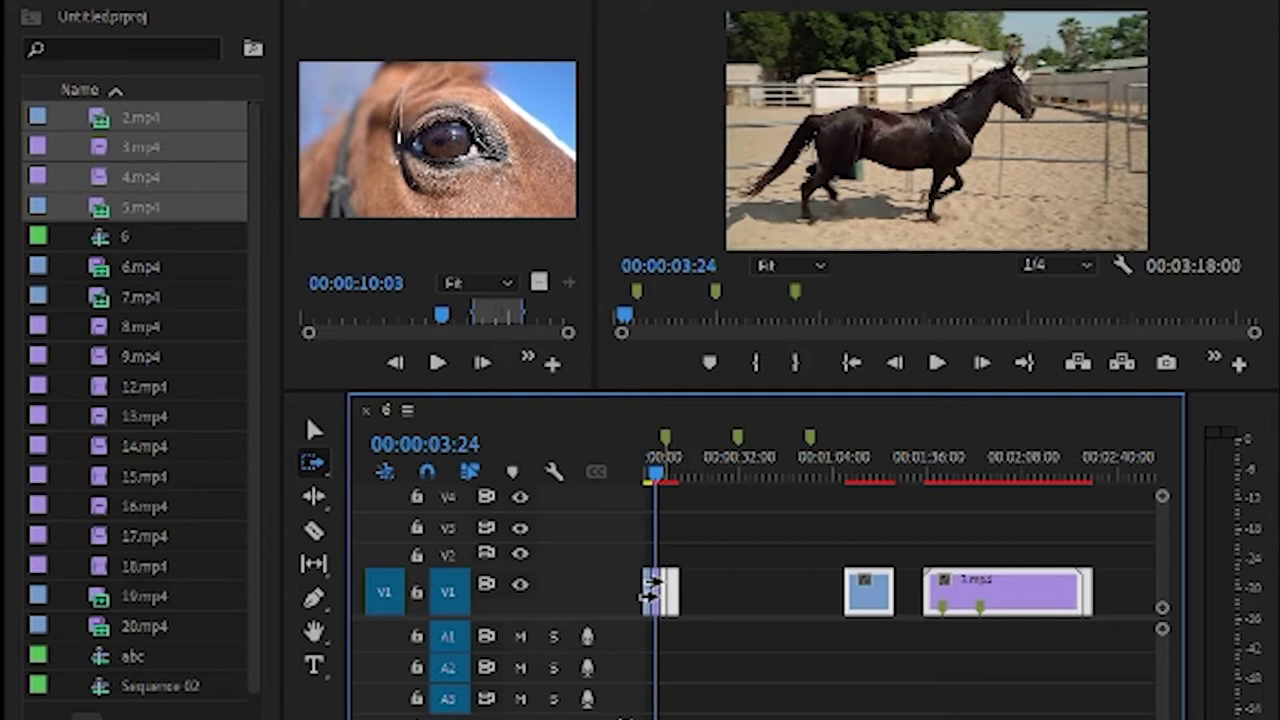
drag(650, 592, 685, 593)
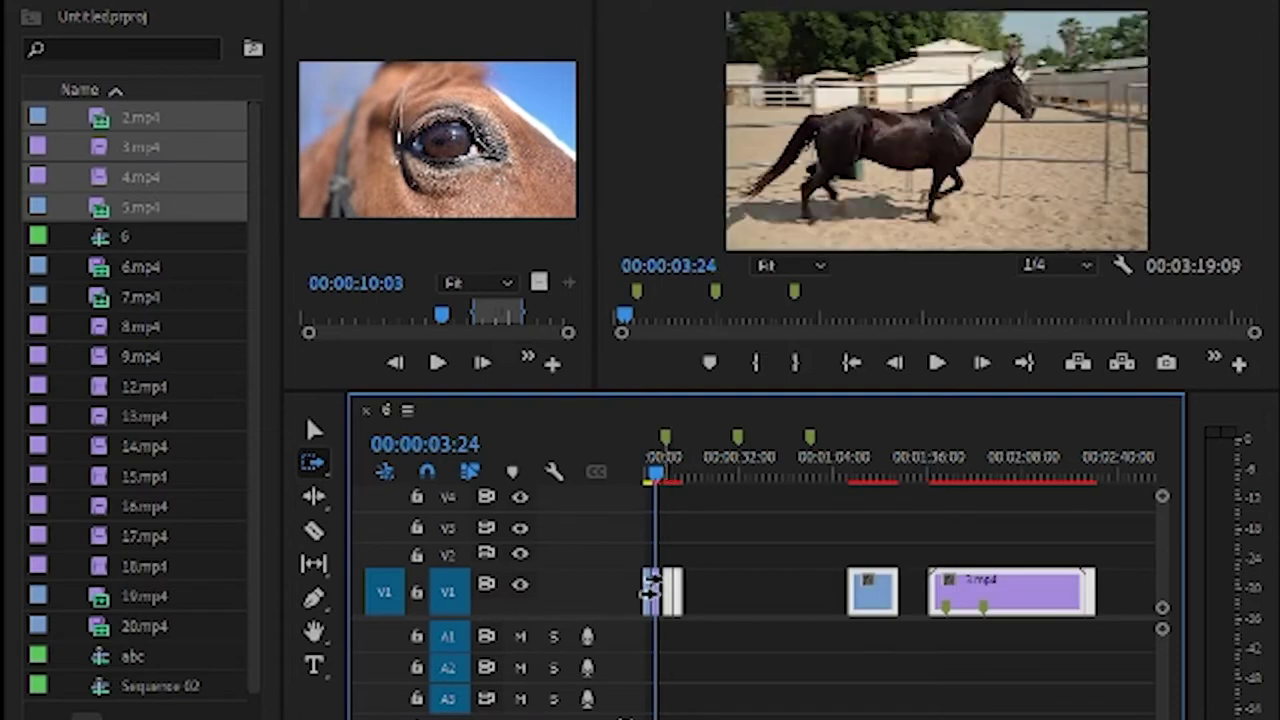
Step: Load 14.mp4 in the source monitor, then place 13.mp4 on V2 and 12.mp4 on V3 near 00:00:40
click(130, 456)
double_click(119, 440)
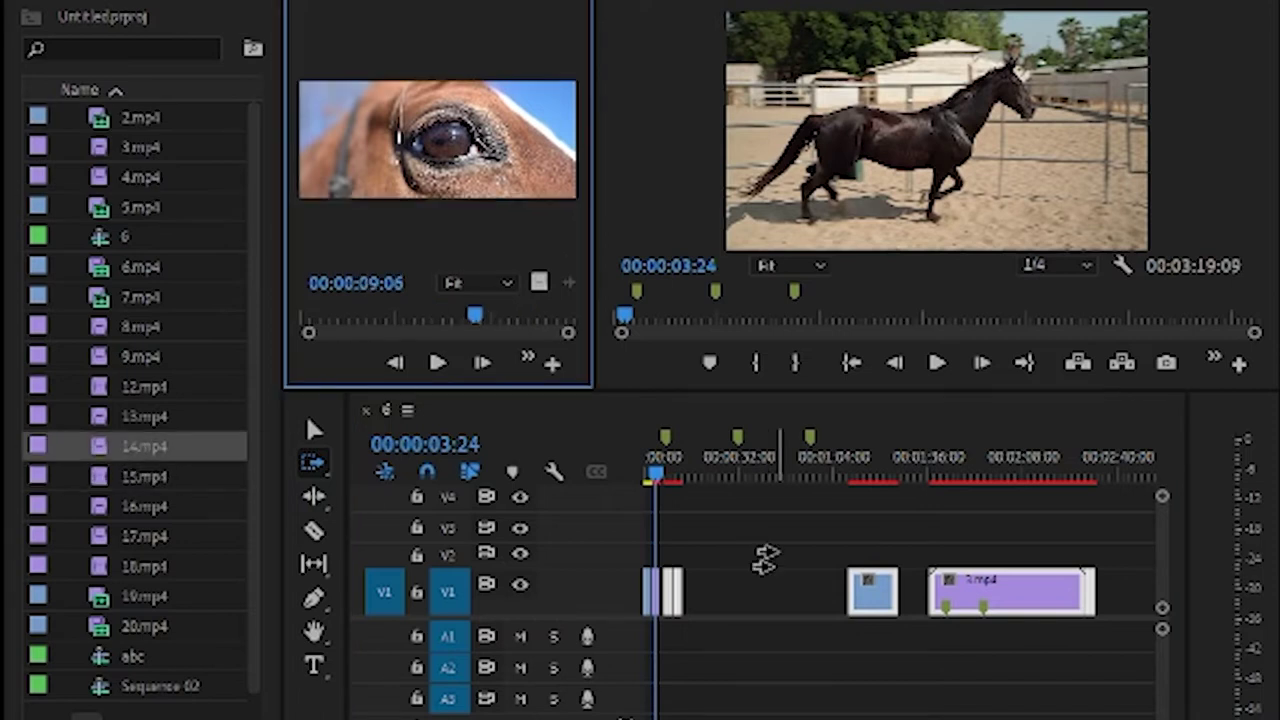
click(313, 430)
click(83, 443)
drag(114, 411, 712, 557)
click(172, 399)
drag(172, 400, 766, 526)
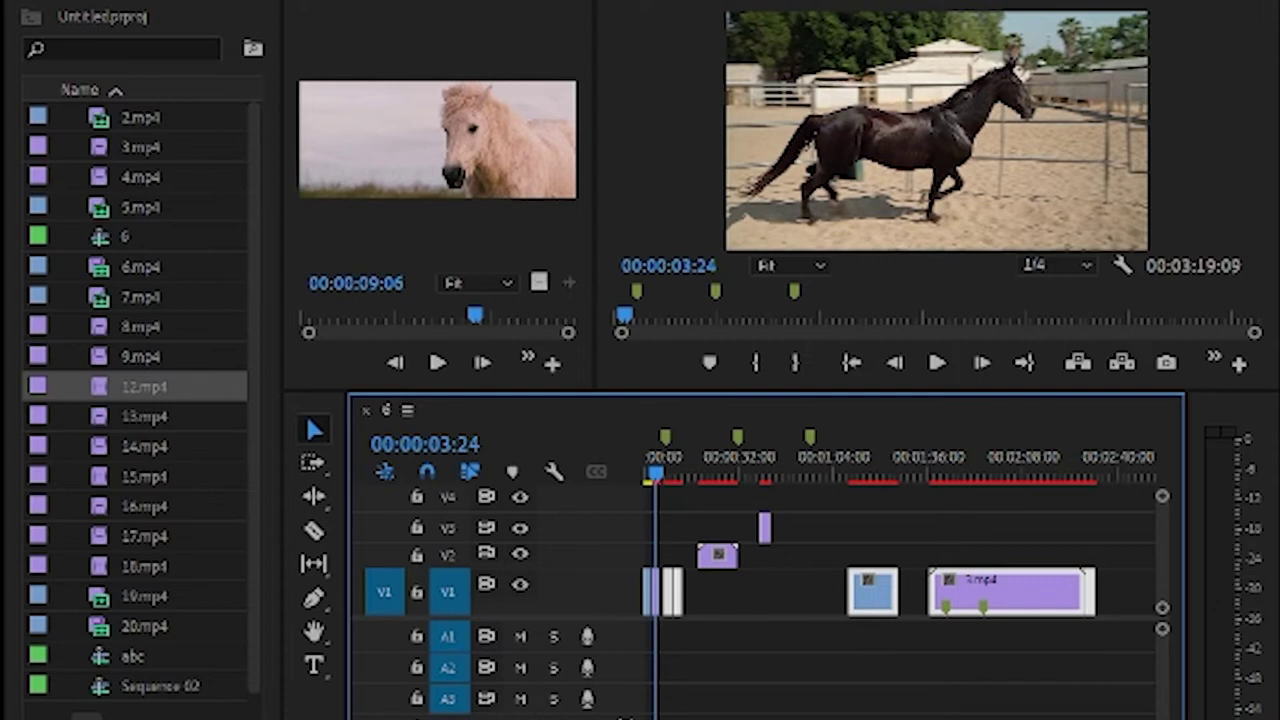
Step: Push the later V1 clips further right and move the playhead to 00:01:48:11
click(313, 463)
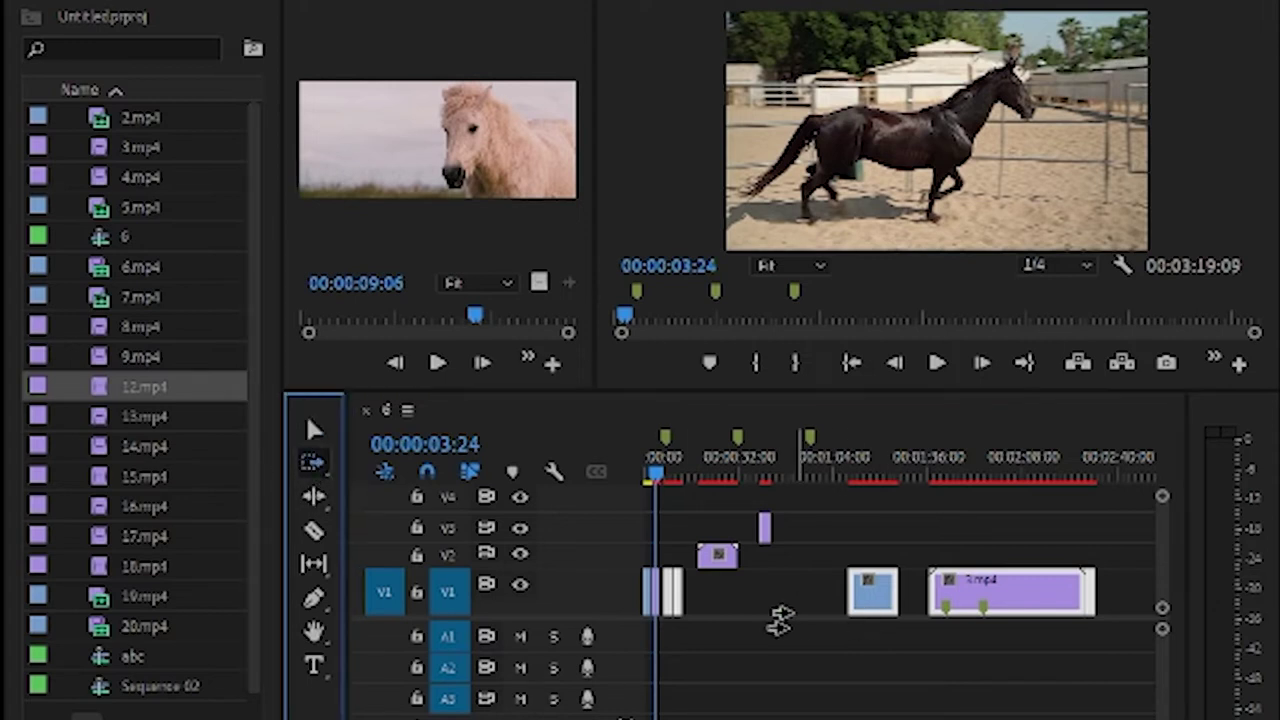
drag(679, 575, 796, 608)
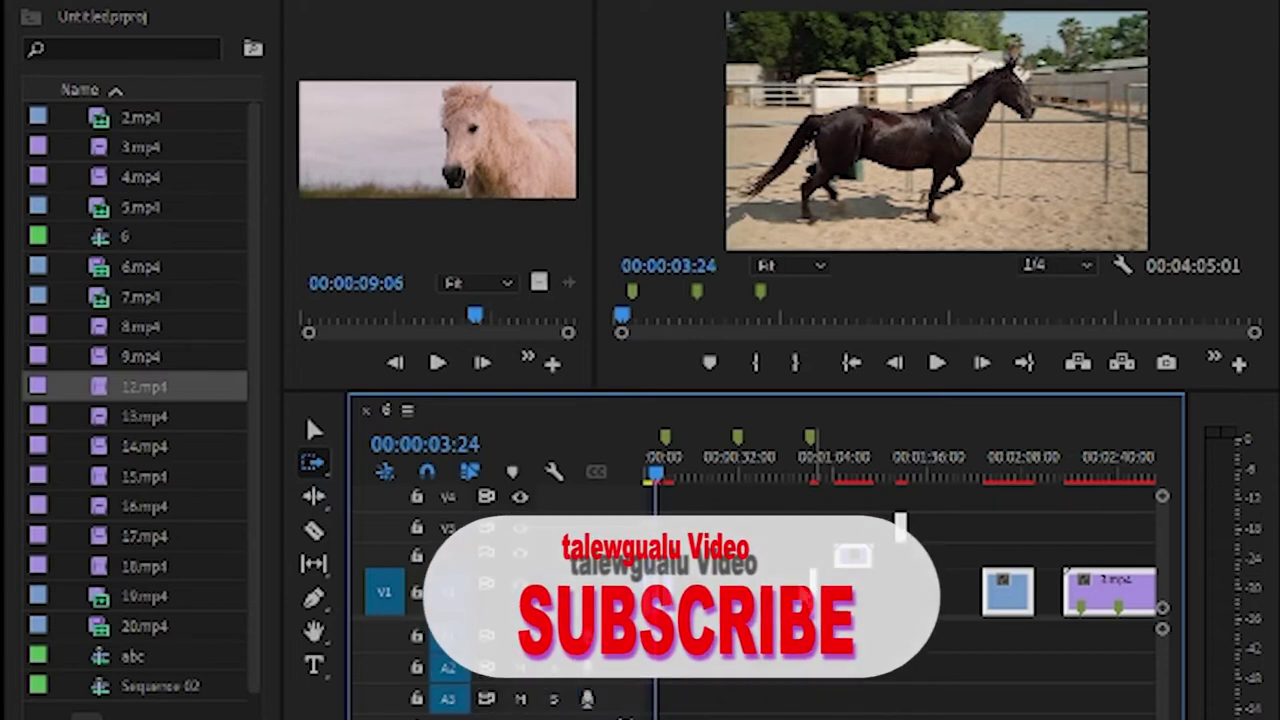
shift+click(778, 587)
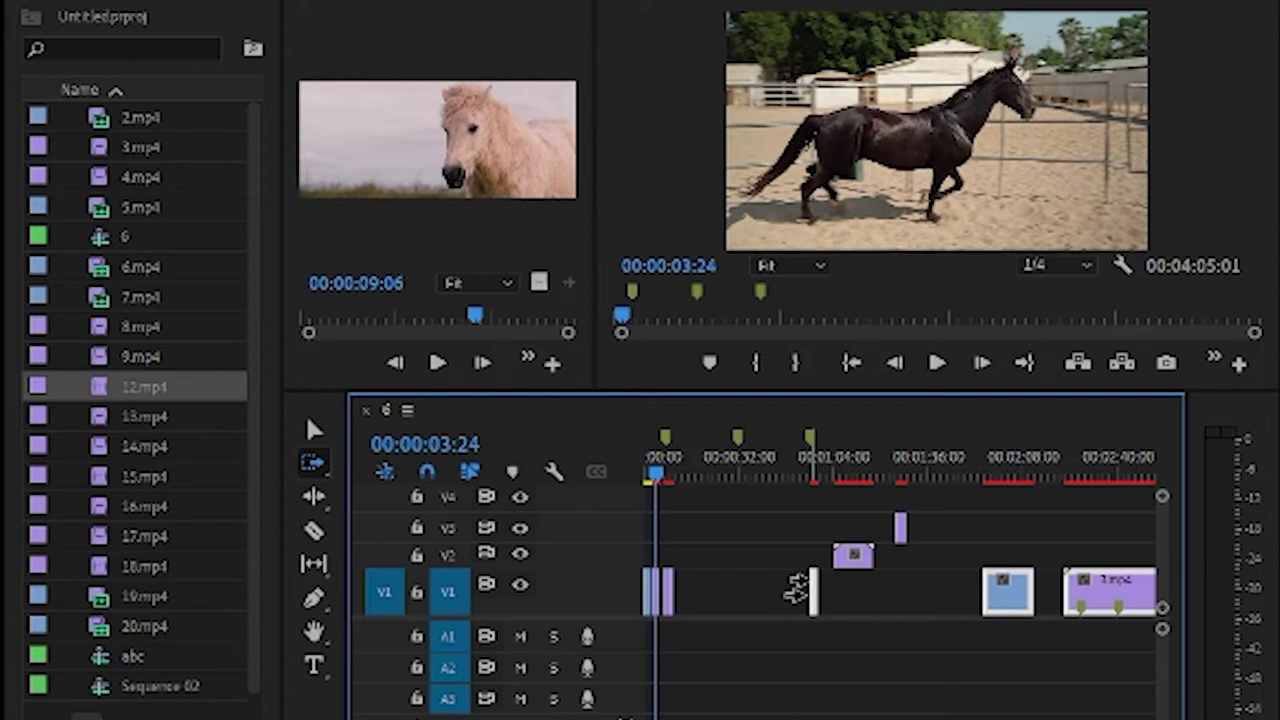
click(300, 465)
drag(795, 600, 835, 592)
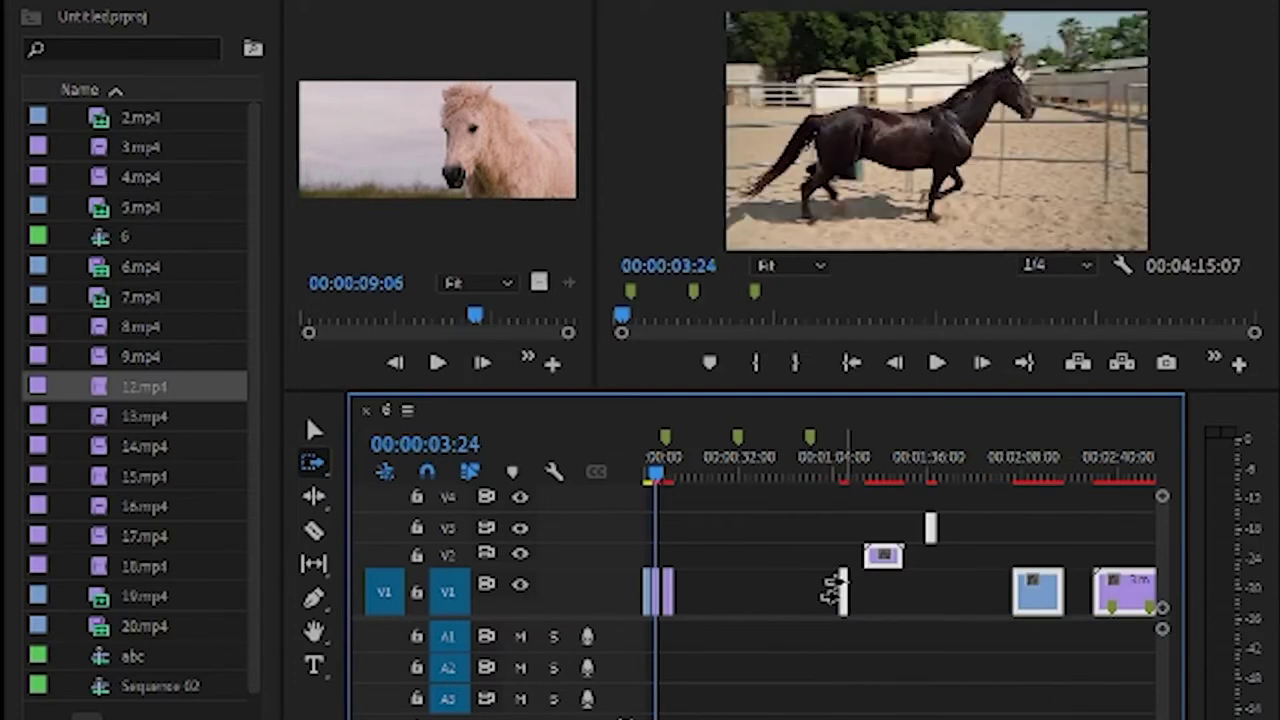
shift+click(818, 586)
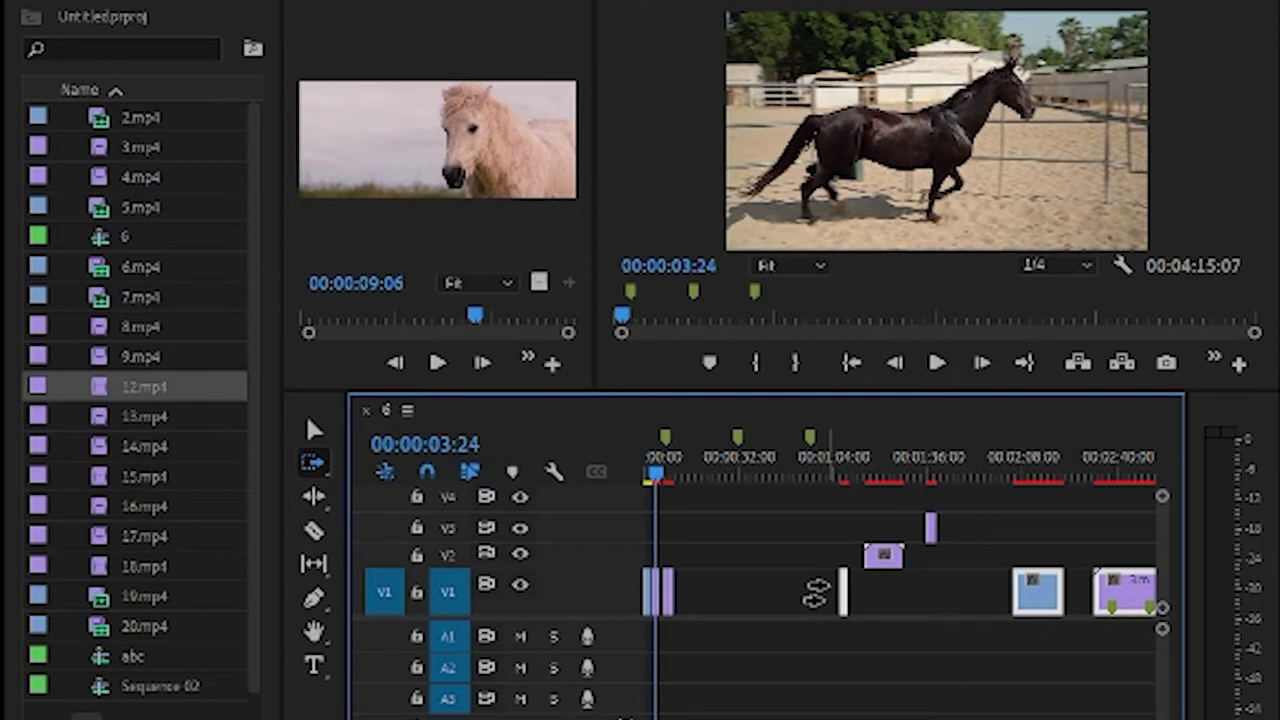
click(327, 482)
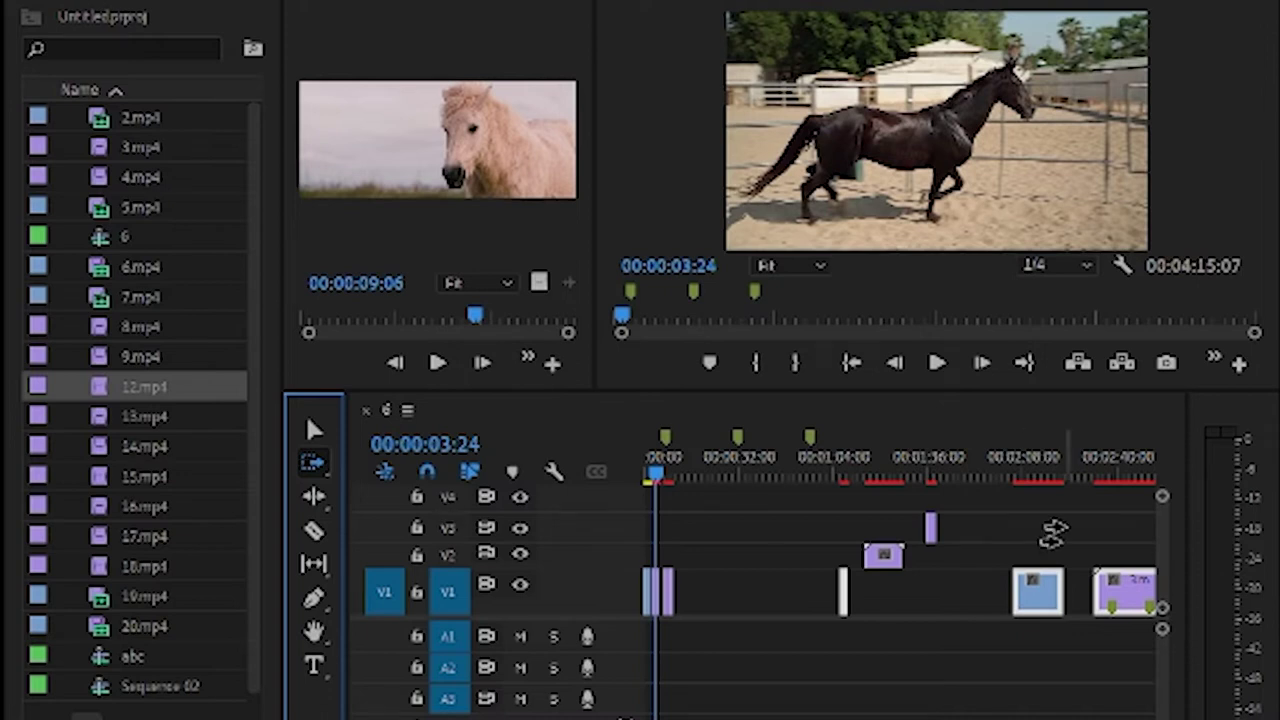
drag(655, 482, 967, 468)
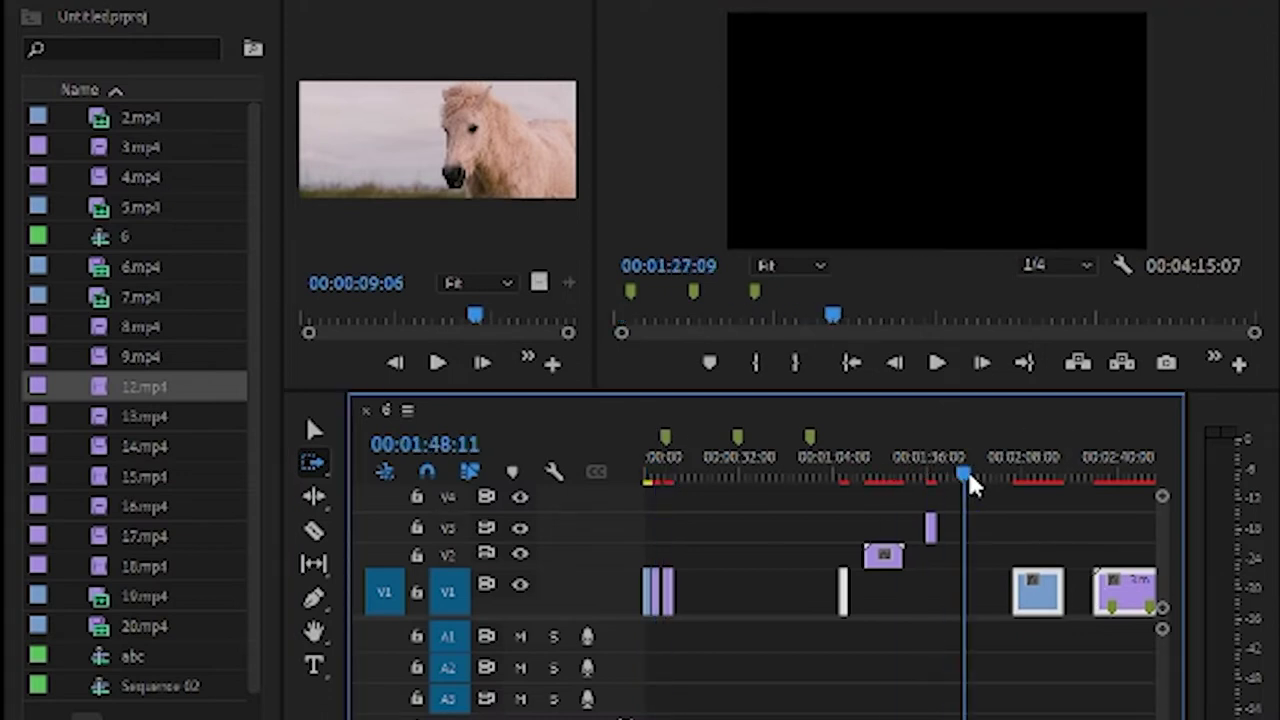
Step: Track-select clips backward, deselect the V3 clip, and undo the push, shortening the sequence to 00:04:05:01
click(316, 466)
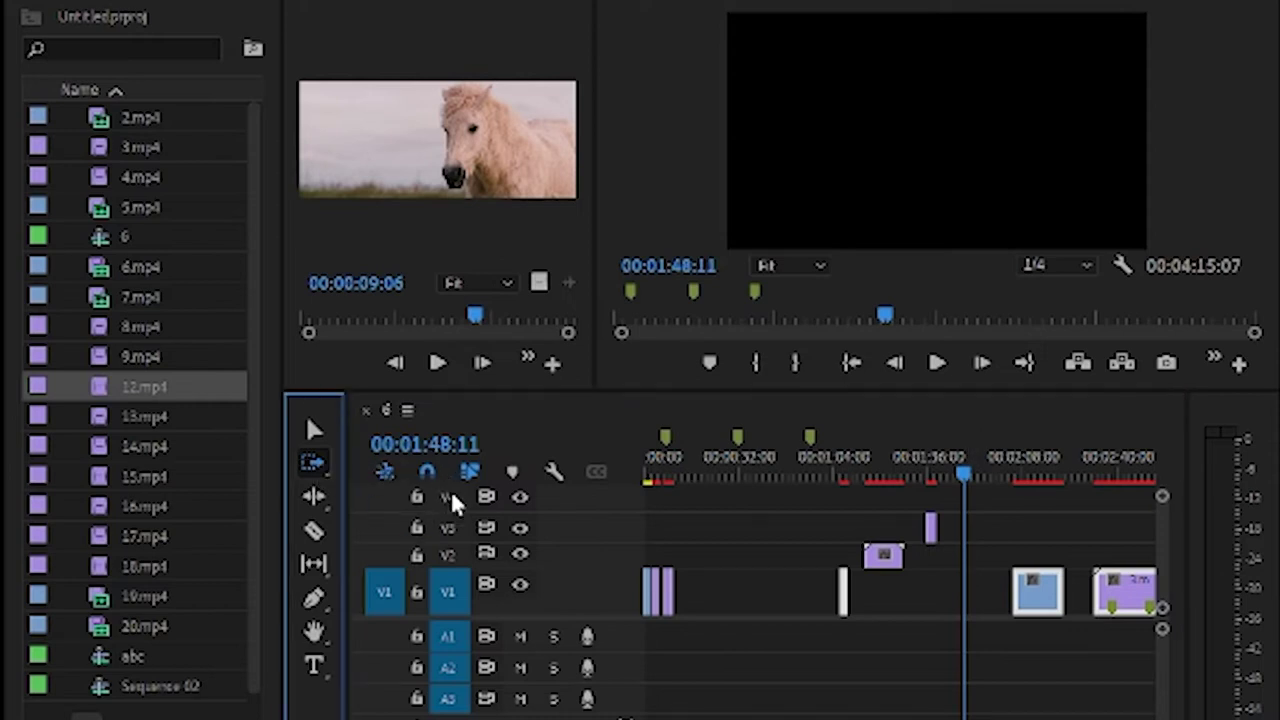
key(shift+a)
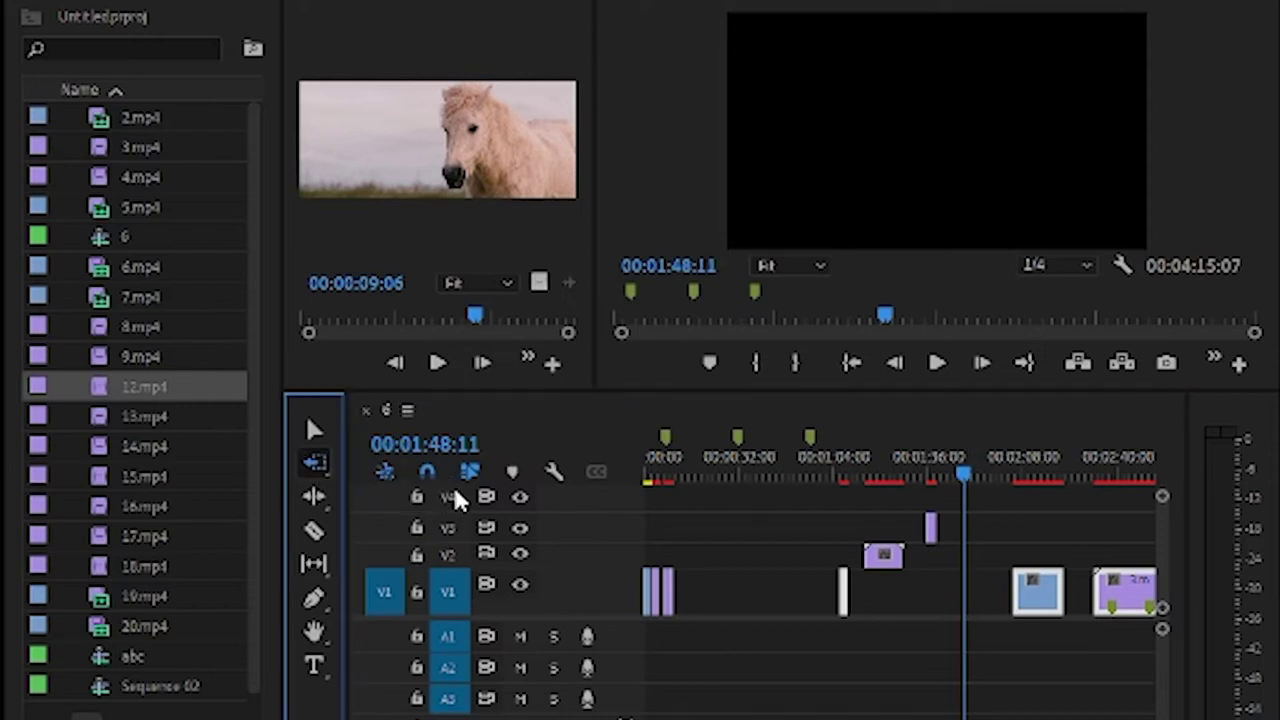
click(956, 592)
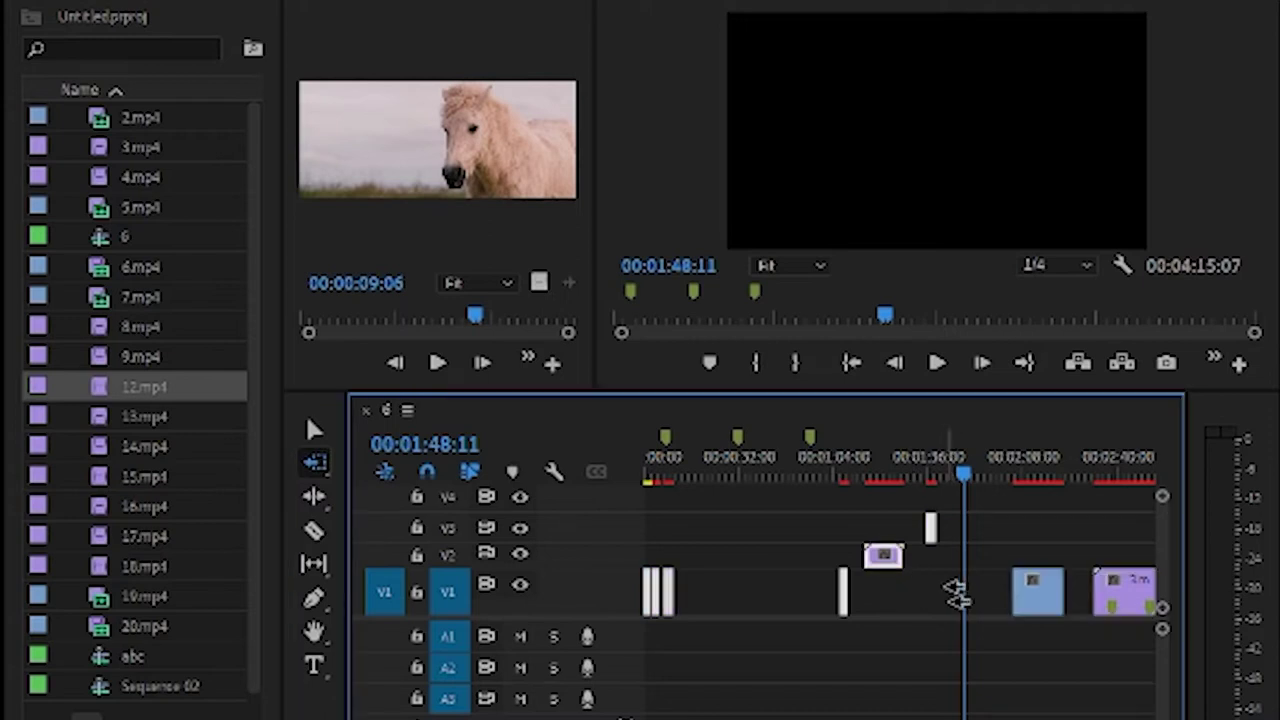
click(930, 530)
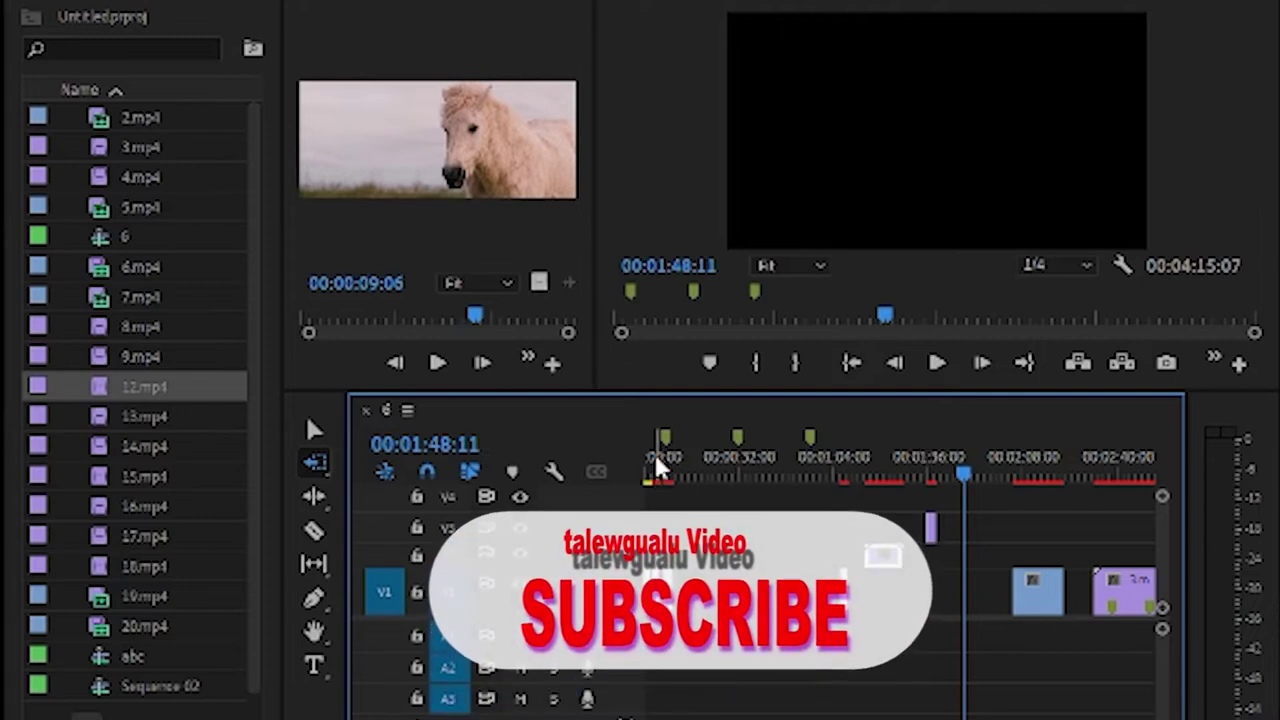
key(shift+Delete)
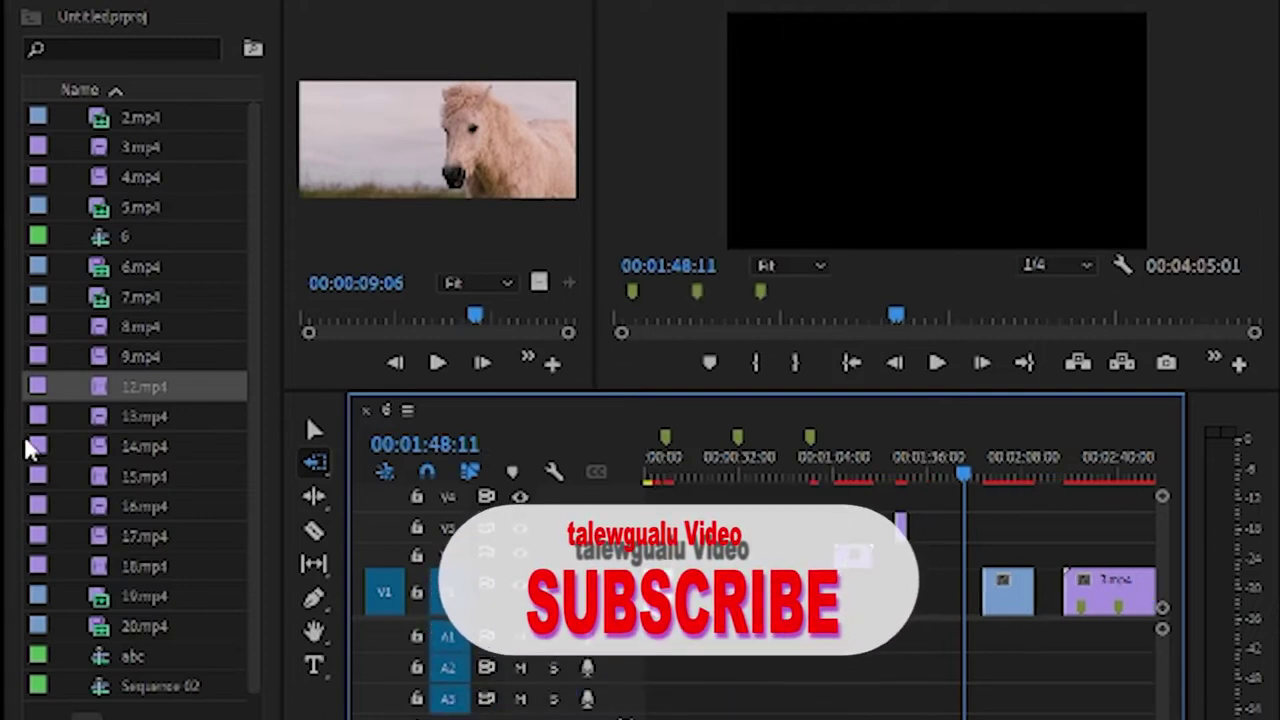
Step: Select the Ripple Edit tool and cue the playhead at 00:00:10:02 by the white horse
click(318, 498)
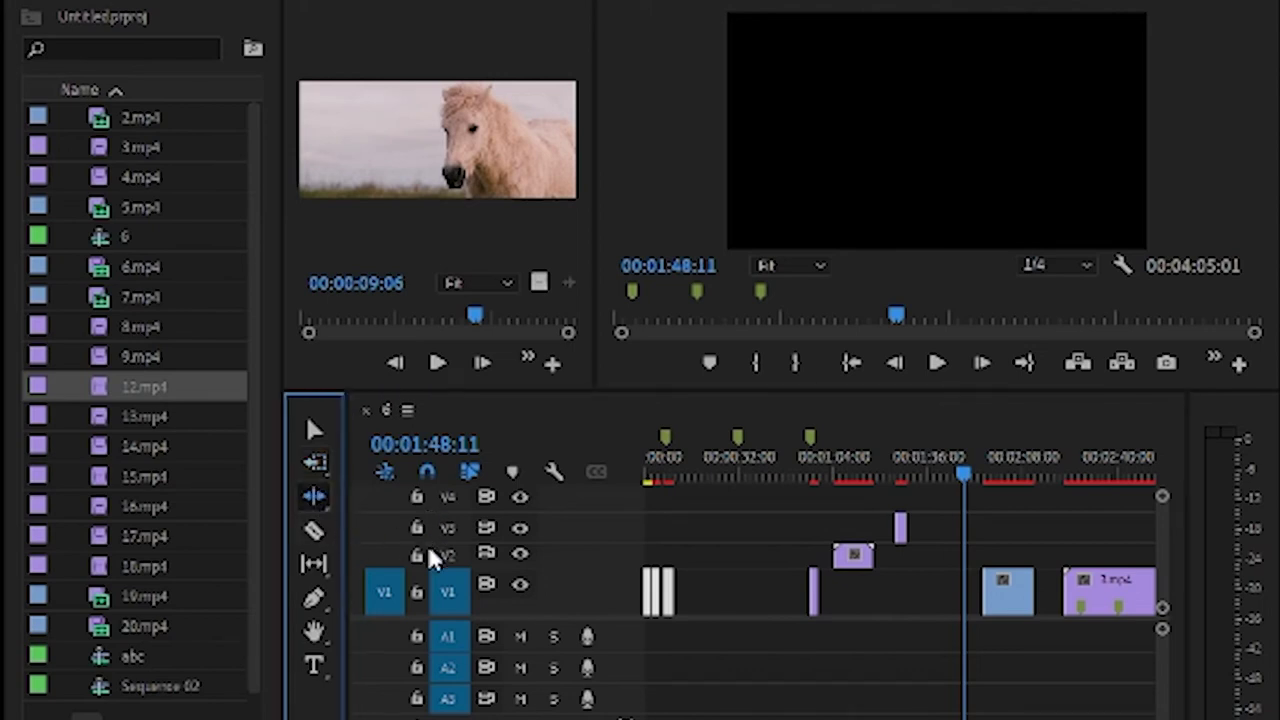
click(835, 422)
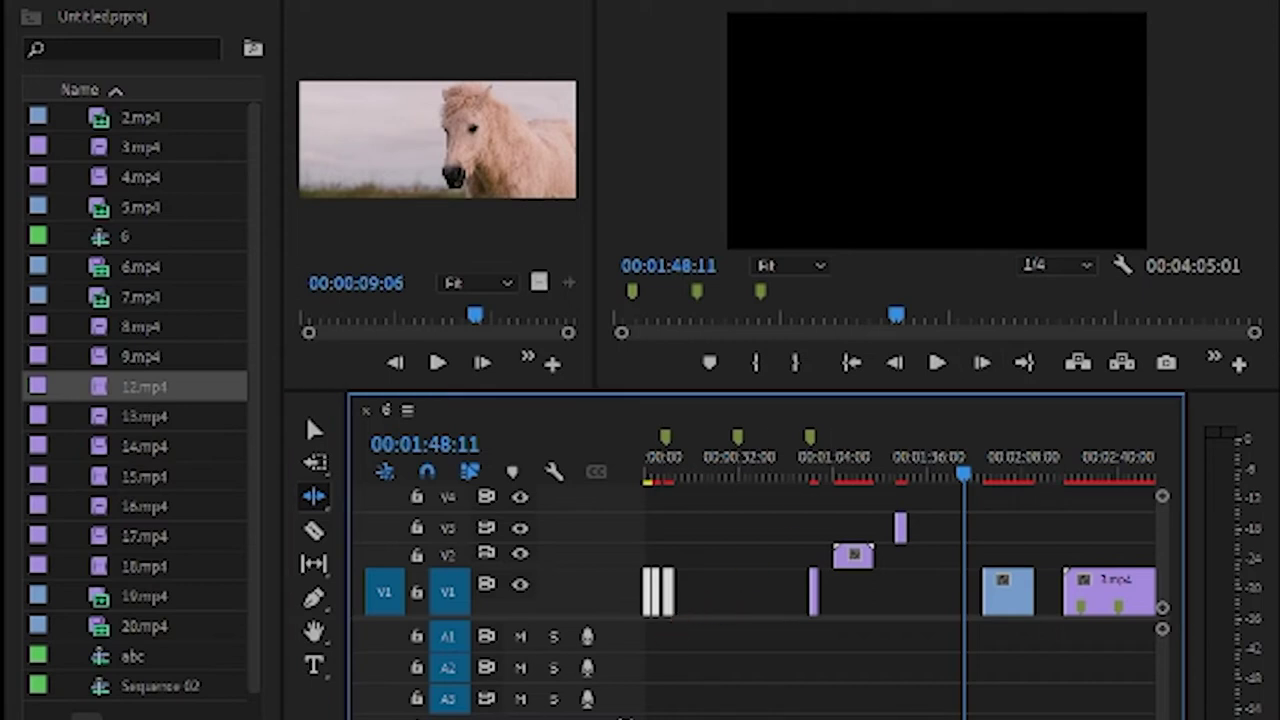
key(=)
drag(893, 472, 2, 418)
key(backslash)
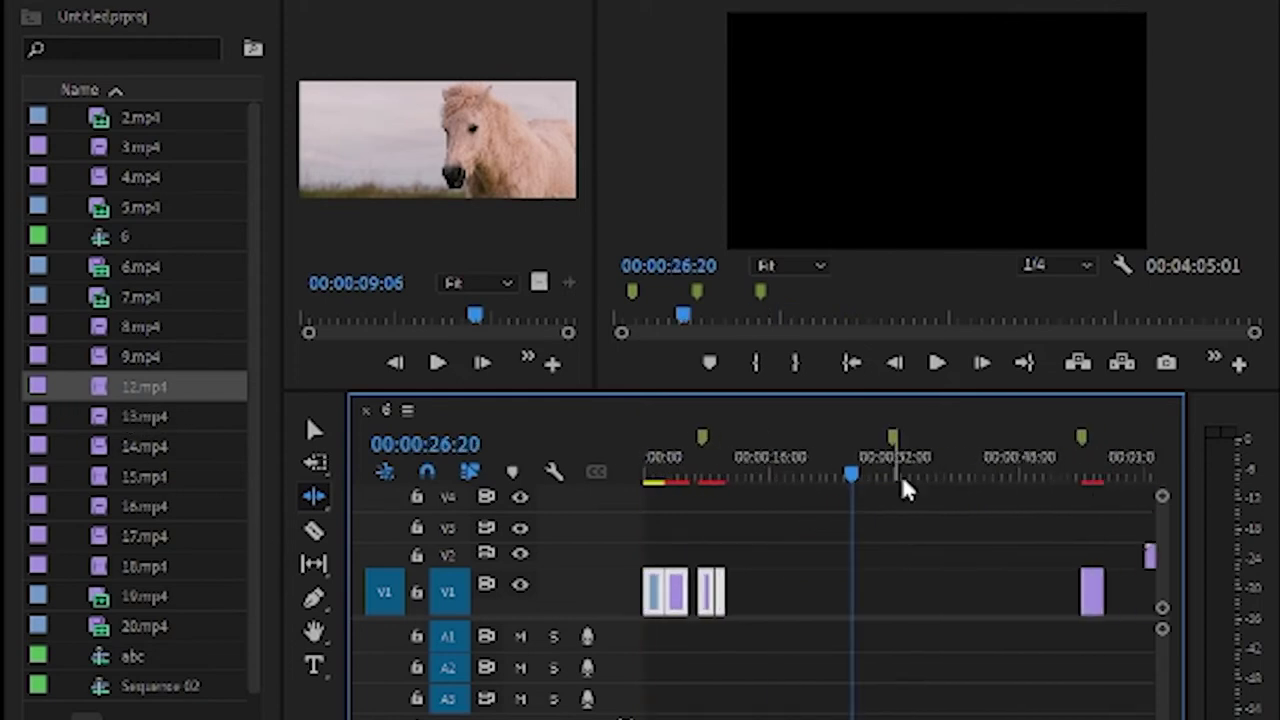
drag(856, 475, 725, 454)
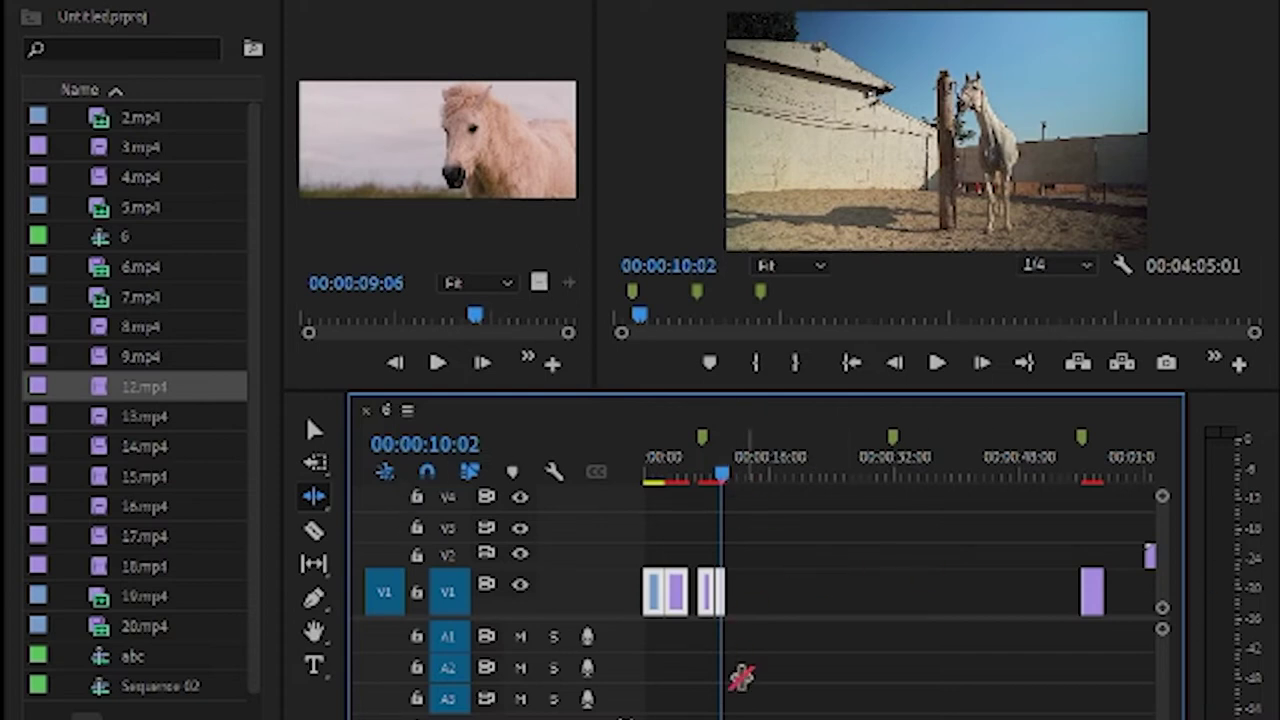
key(minus)
key(minus)
key(minus)
key(minus)
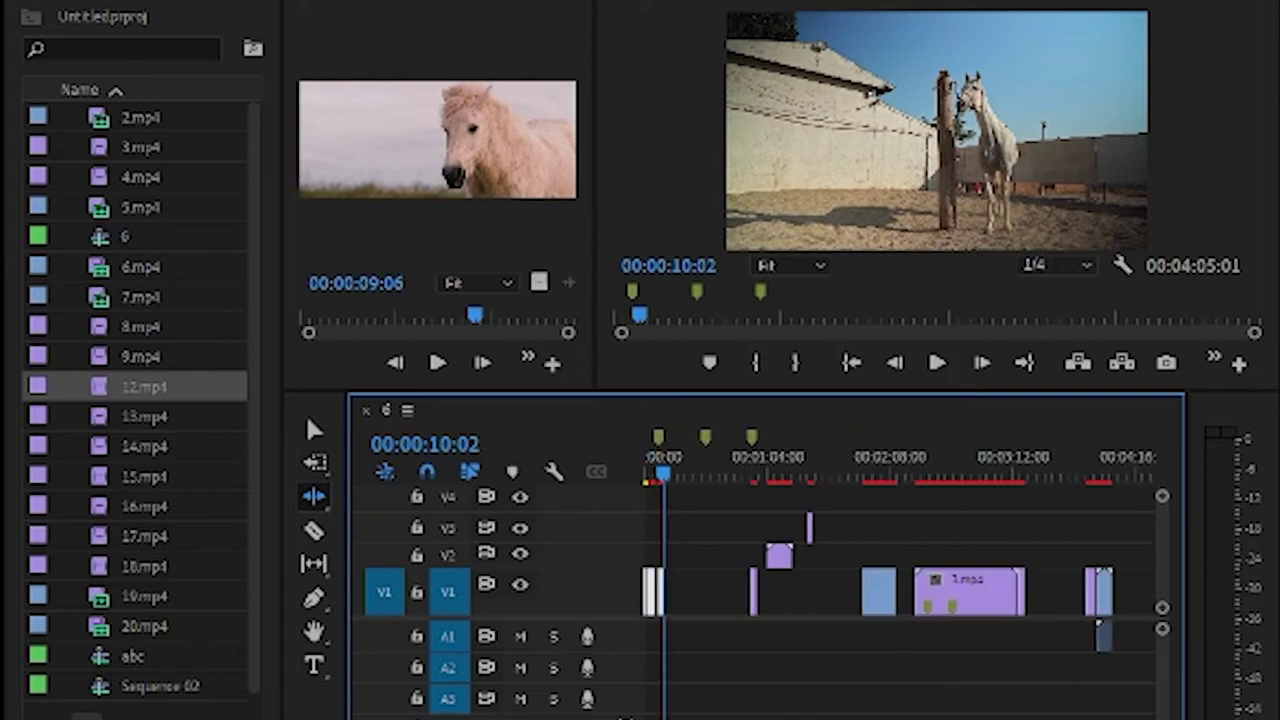
Step: With the Selection tool, slide 3.mp4 left against the blue clip on V1
click(314, 430)
mouse_move(869, 594)
mouse_down()
mouse_move(893, 592)
mouse_move(860, 602)
mouse_up()
drag(945, 592, 927, 600)
Step: Move the small clip beside the end blue clip and play from 00:02:02:11
click(1003, 592)
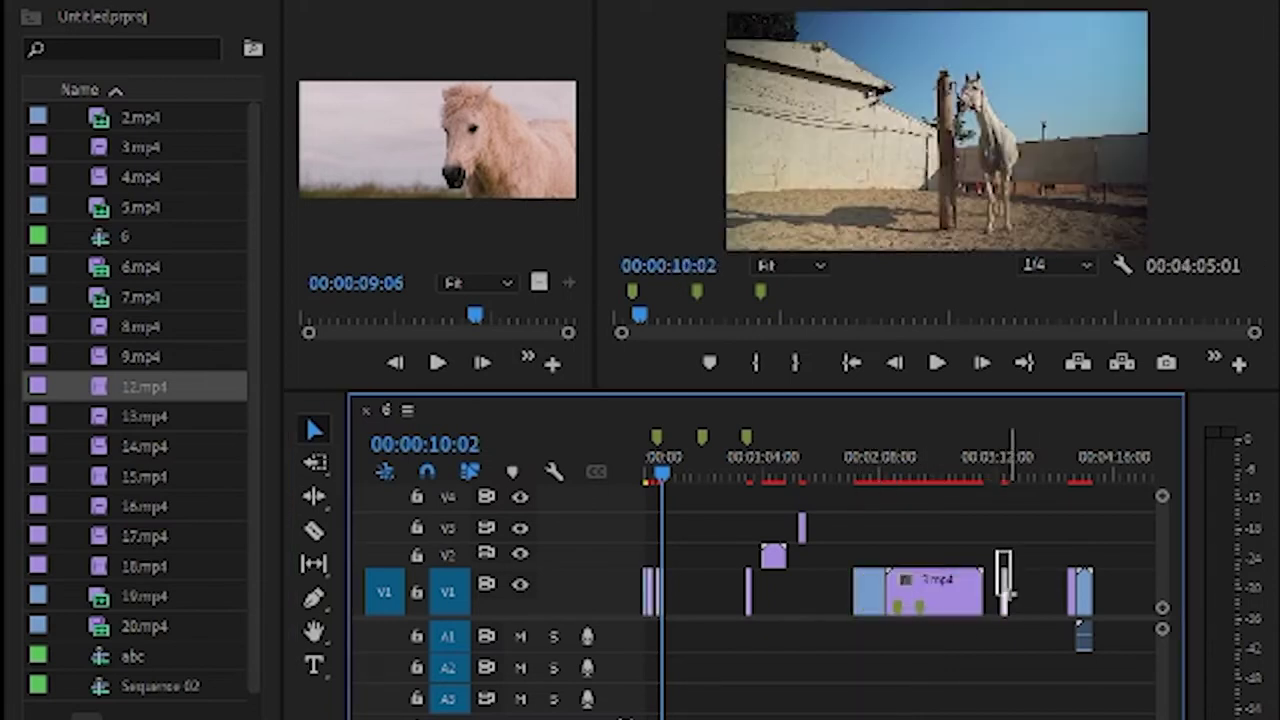
mouse_move(1006, 605)
mouse_down()
mouse_move(1106, 546)
mouse_move(1077, 551)
mouse_move(1084, 595)
mouse_move(1012, 586)
mouse_up()
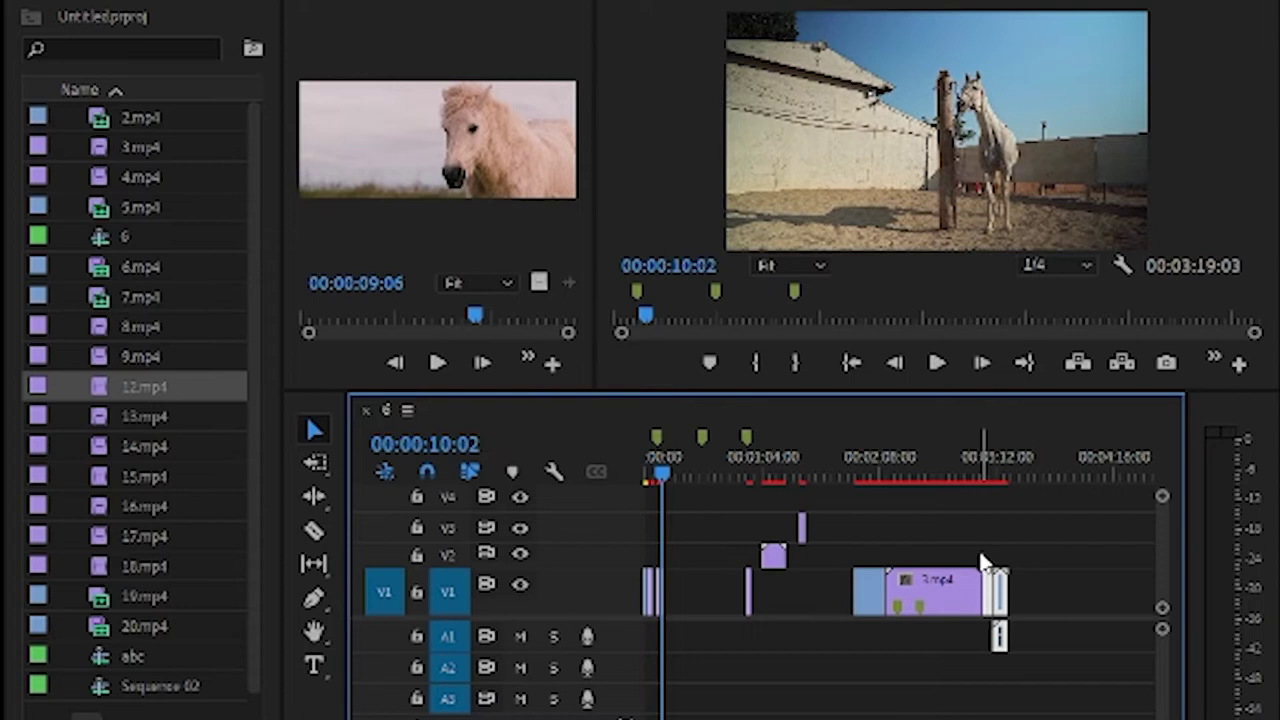
click(868, 470)
key(space)
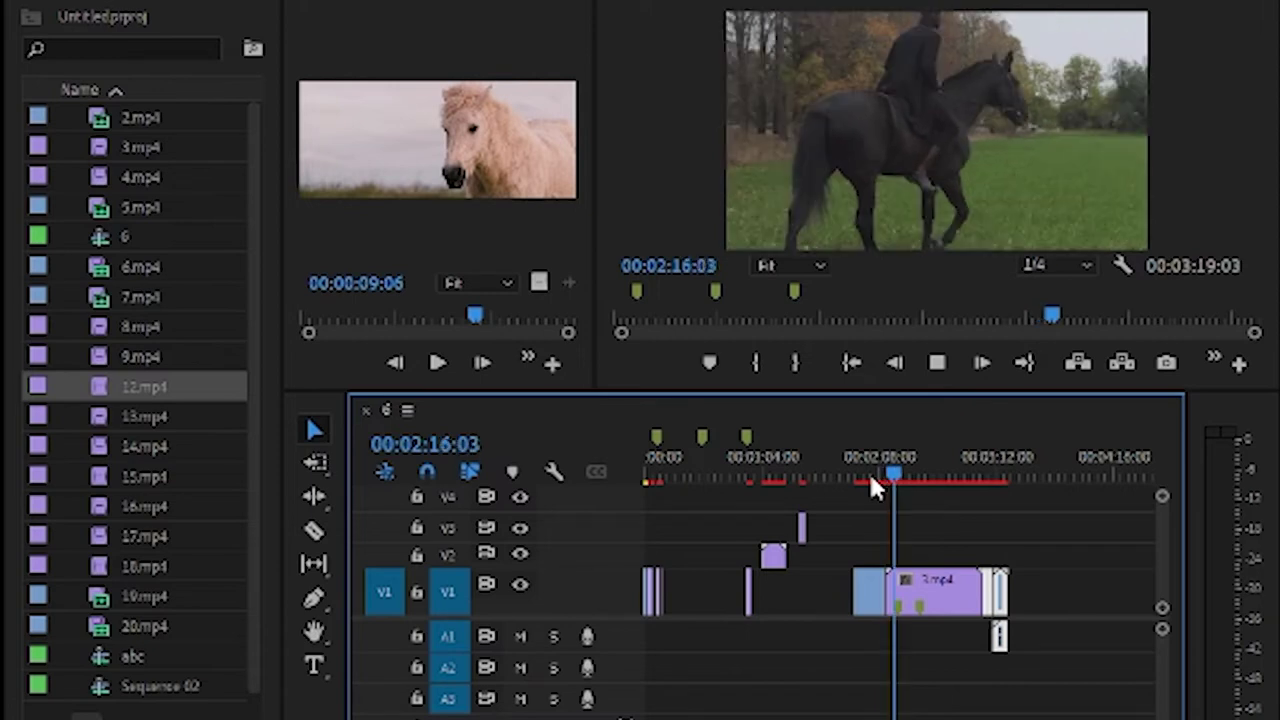
Step: Play the rider-on-black-horse shot, stop at 00:02:21:08, and pick the Ripple Edit tool
key(space)
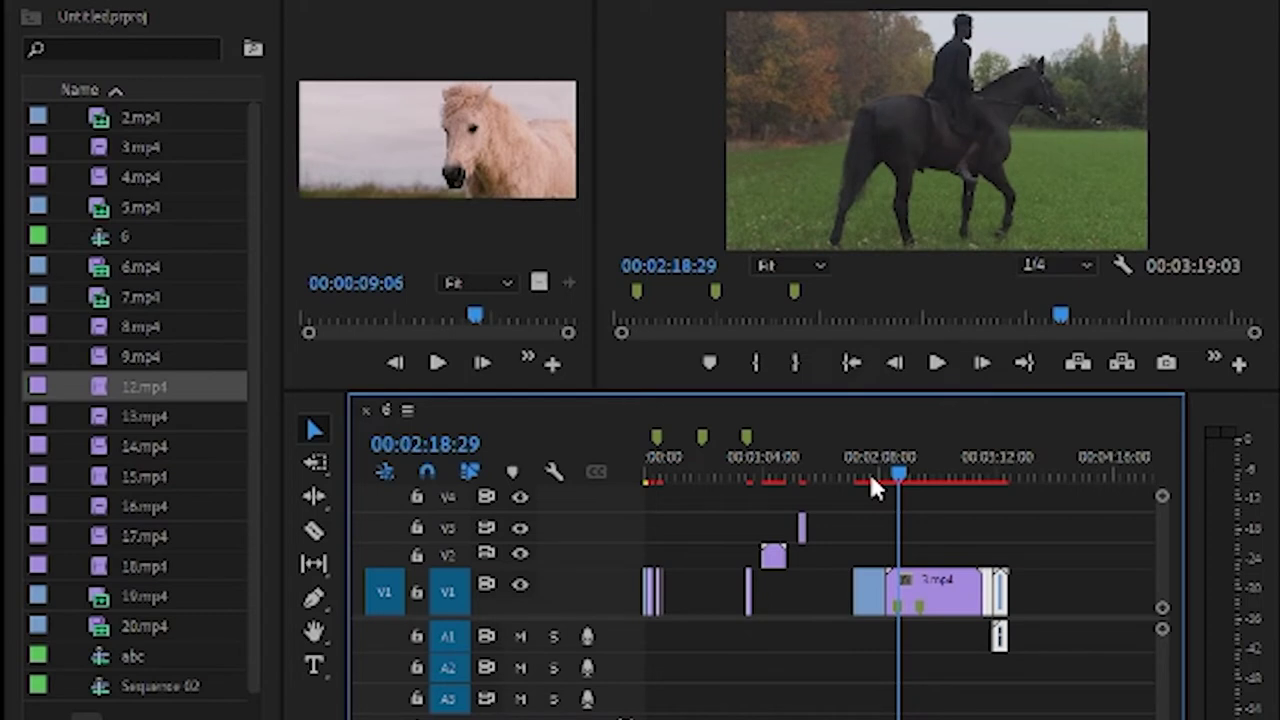
key(space)
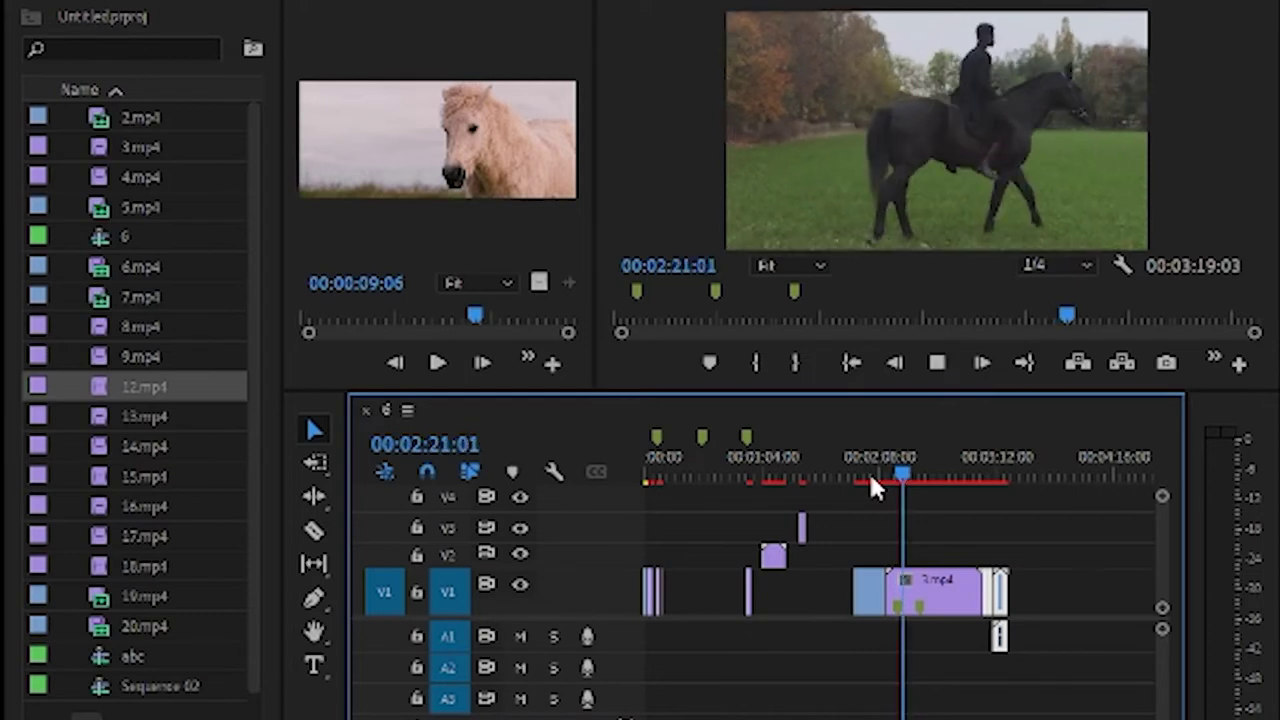
key(space)
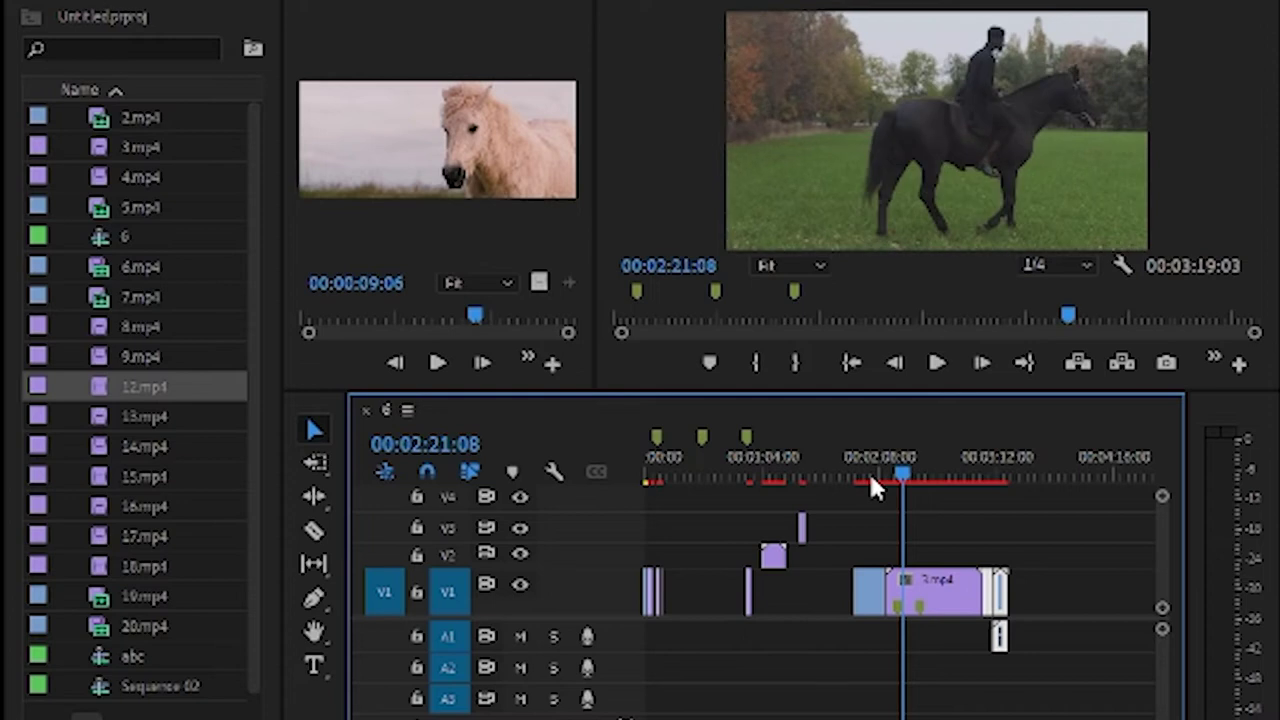
click(316, 495)
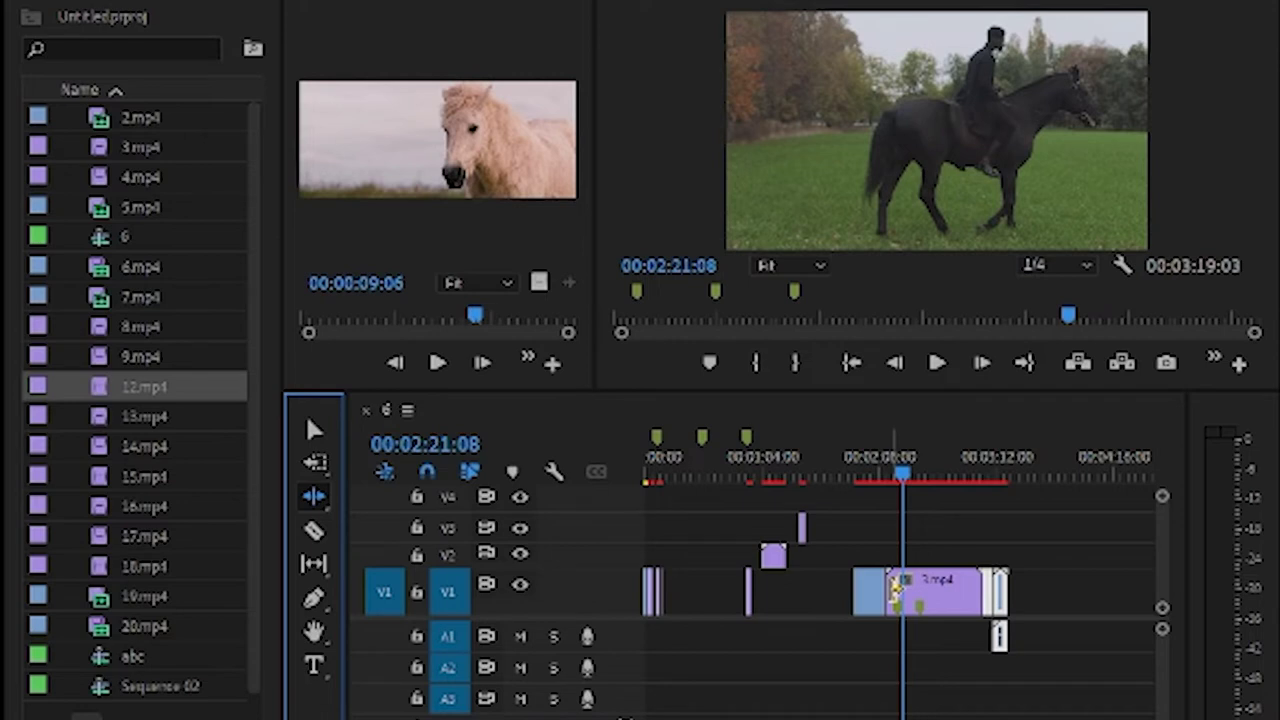
Step: Ripple-trim 3.mp4 to shorten the sequence to 00:03:09:28, then roll the blue/3.mp4 cut later
drag(896, 588, 1157, 578)
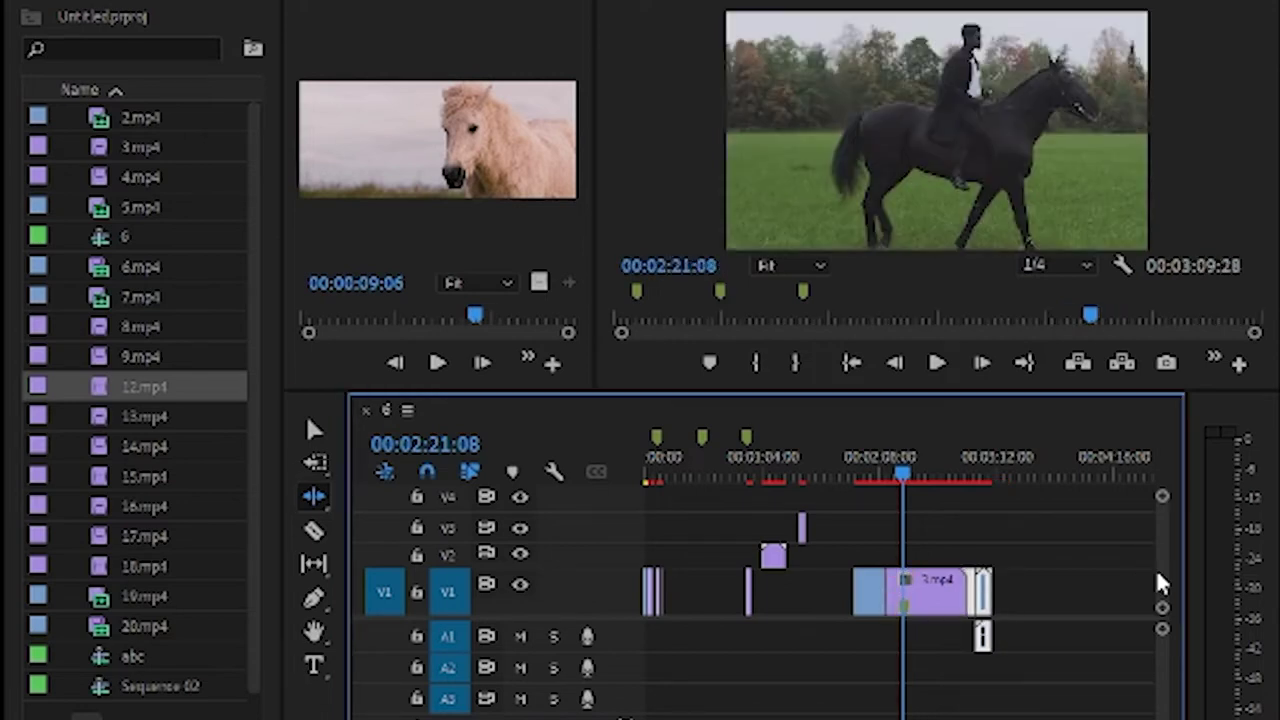
click(316, 492)
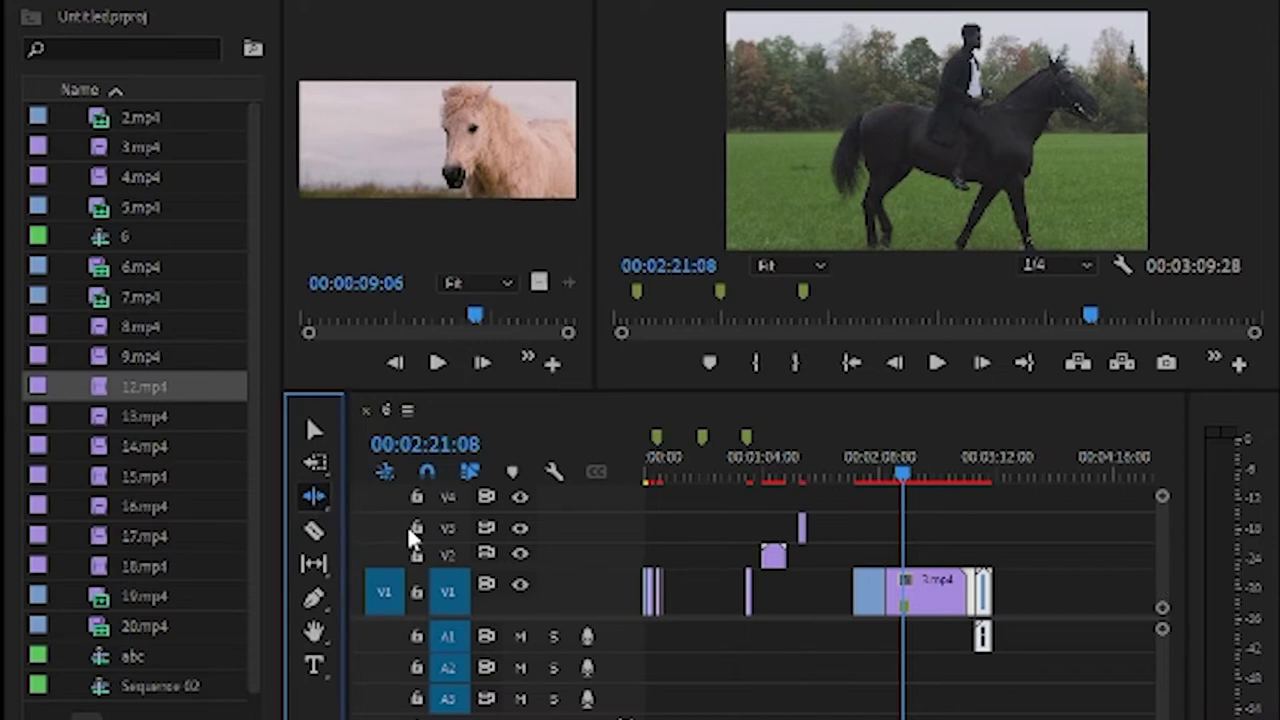
key(n)
drag(910, 472, 886, 467)
mouse_move(887, 590)
mouse_down()
mouse_move(906, 590)
mouse_move(876, 593)
mouse_move(901, 597)
mouse_move(886, 591)
mouse_move(891, 600)
mouse_up()
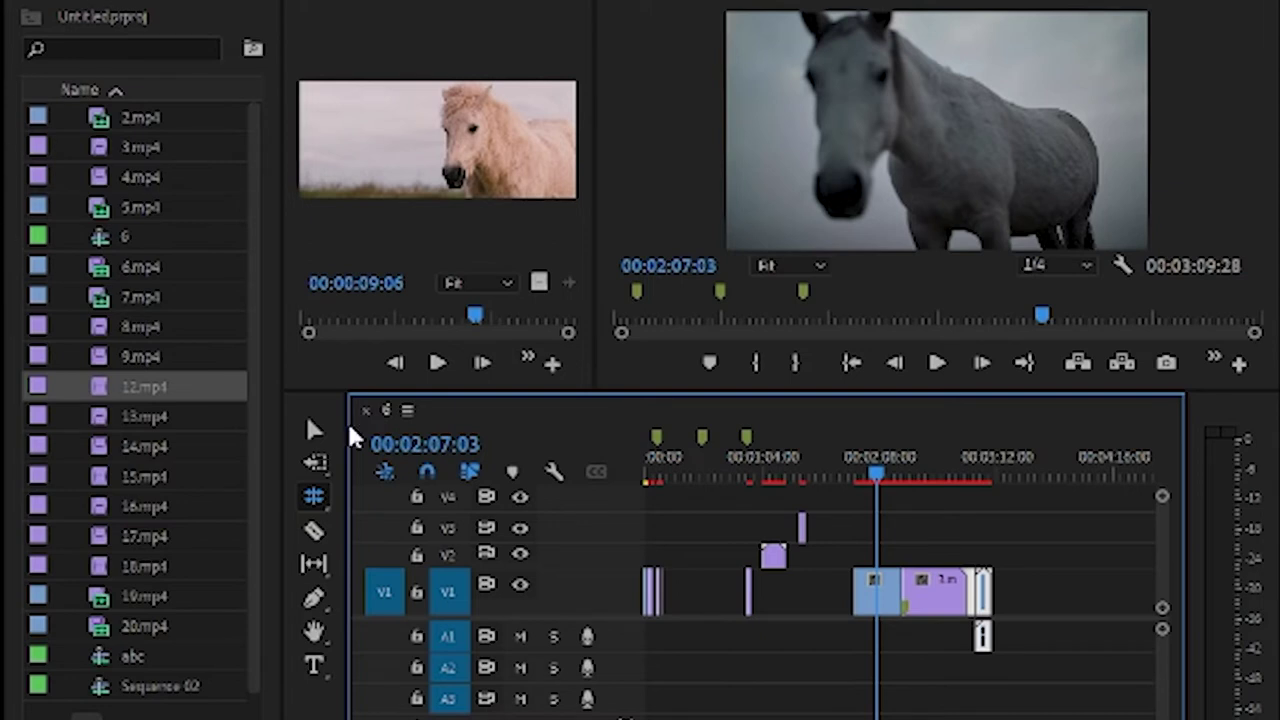
Step: Razor the V1 clip and the blue clip at 00:02:32:08
click(313, 499)
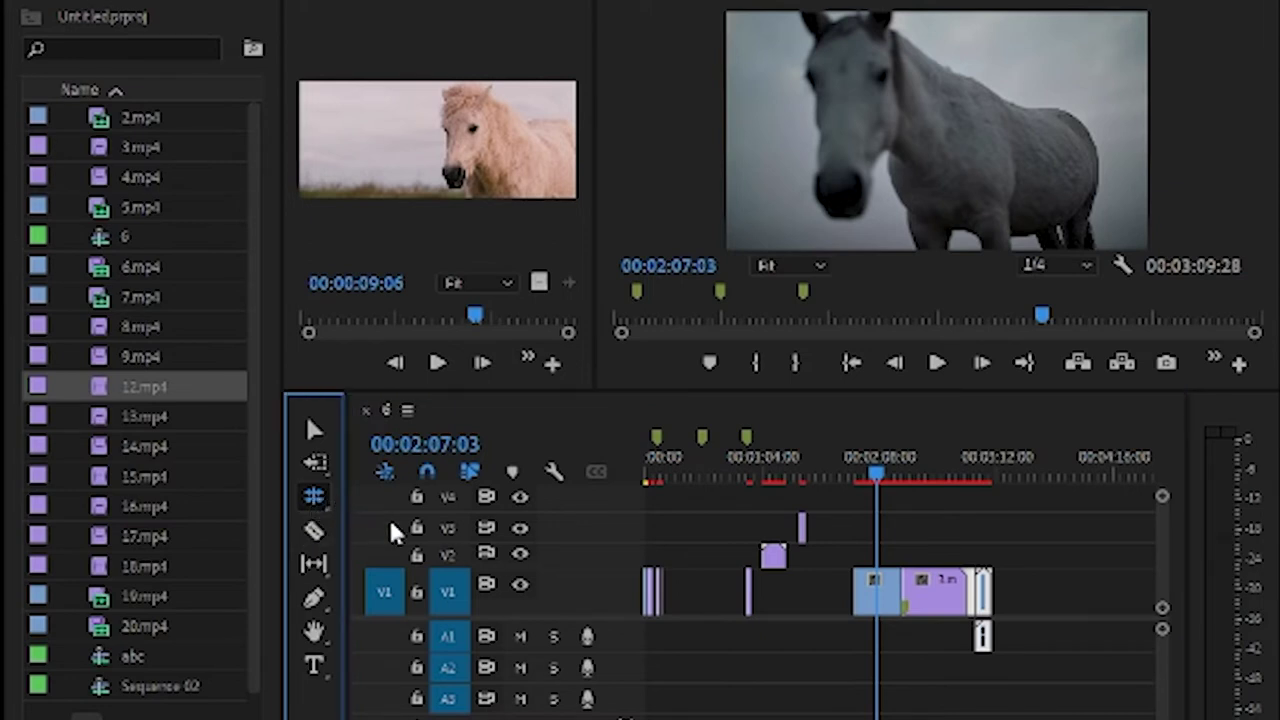
key(n)
click(312, 526)
drag(875, 476, 925, 472)
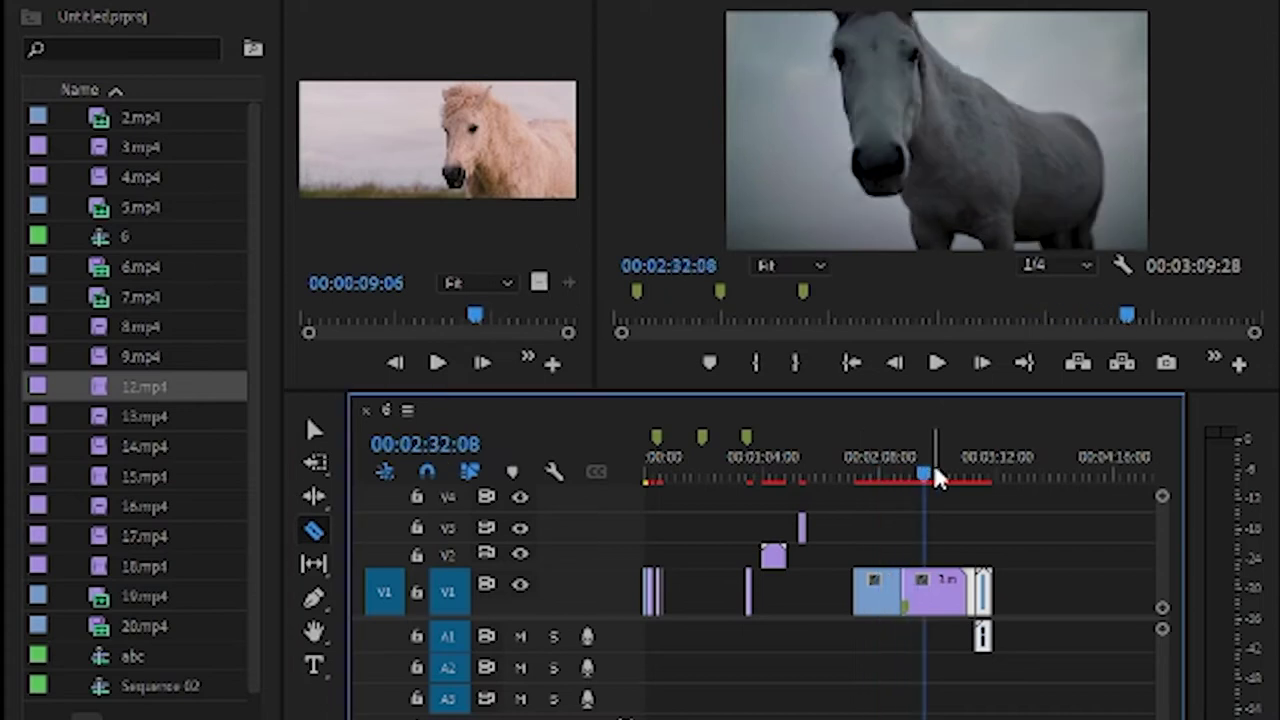
click(936, 600)
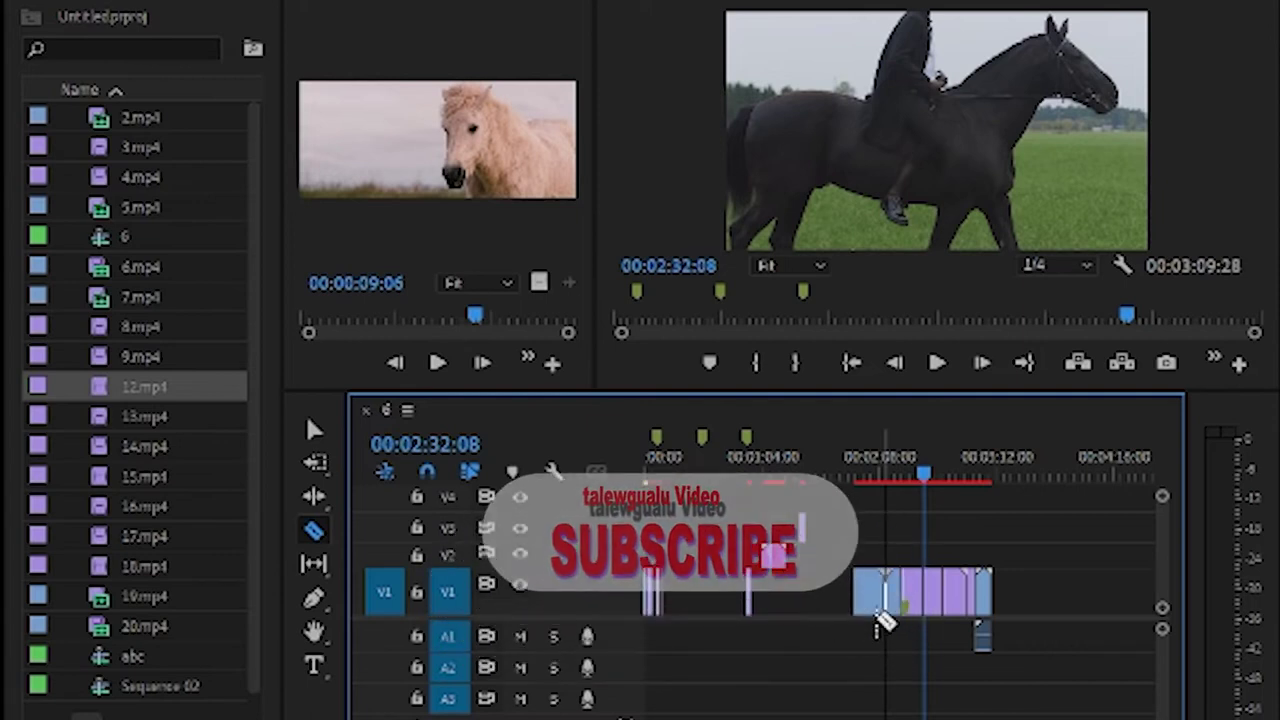
click(885, 612)
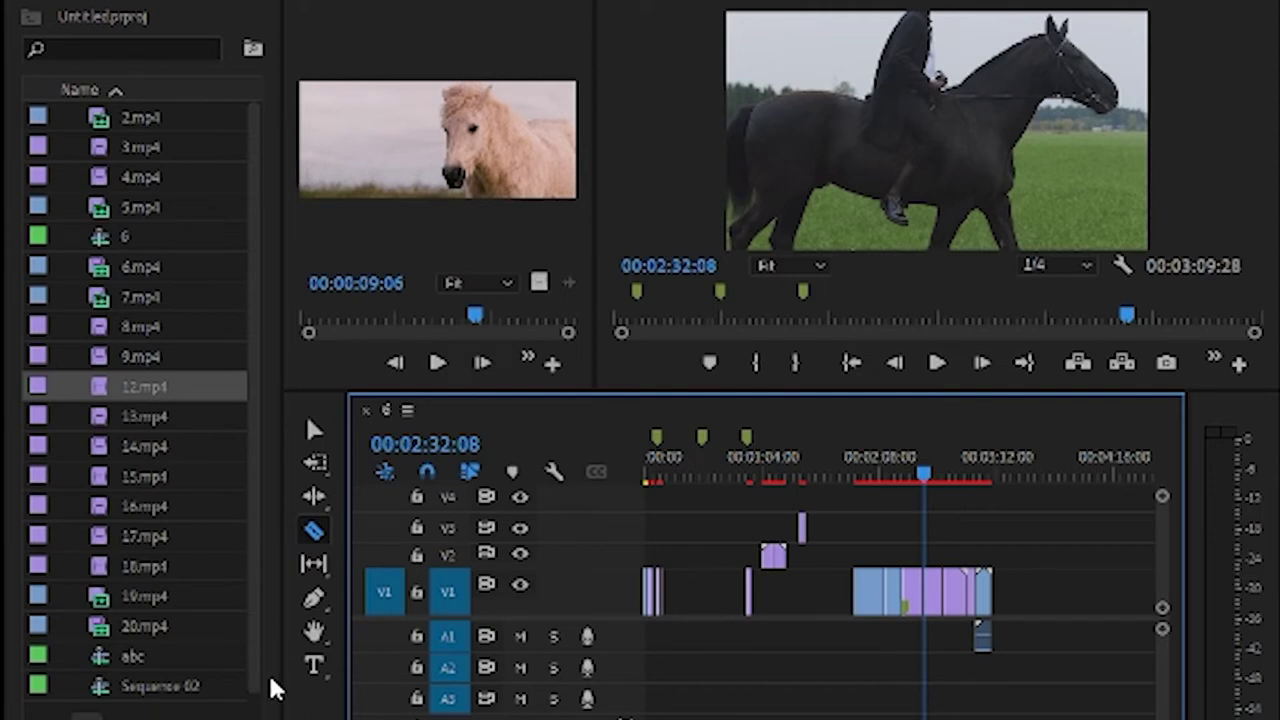
click(322, 430)
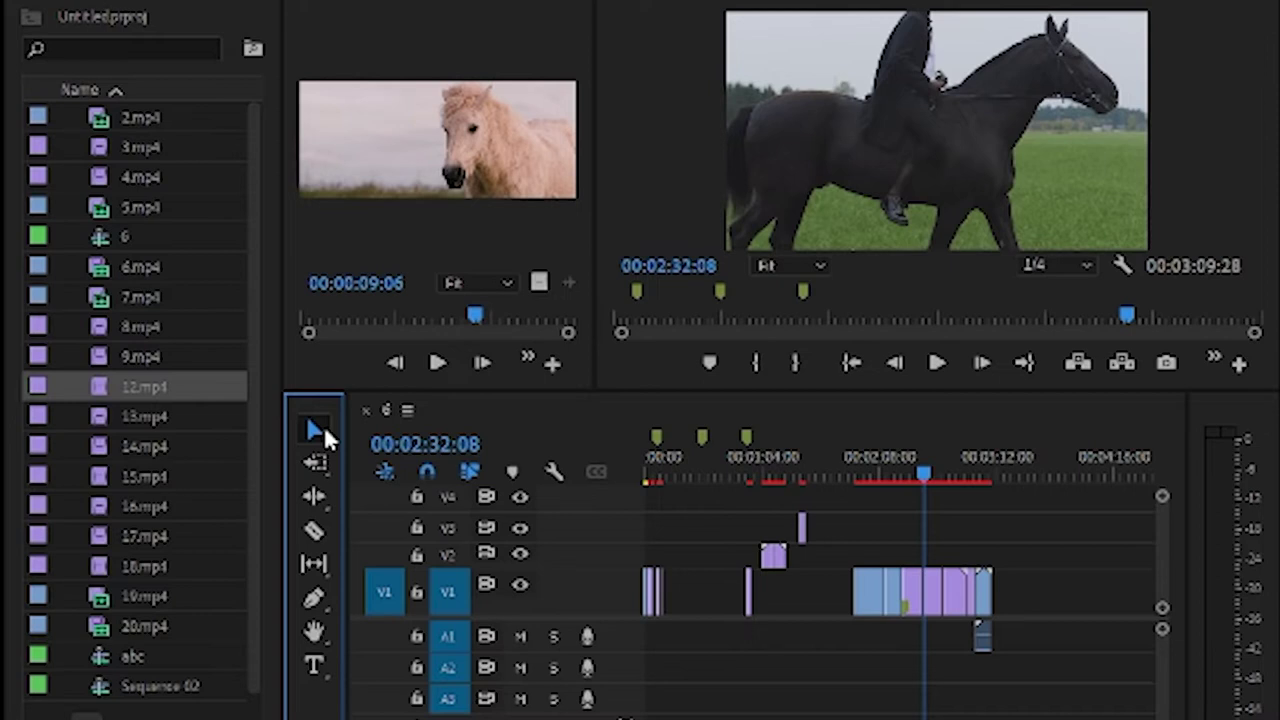
Step: Delete the cluster of clips at the end of the sequence
drag(855, 521, 1011, 642)
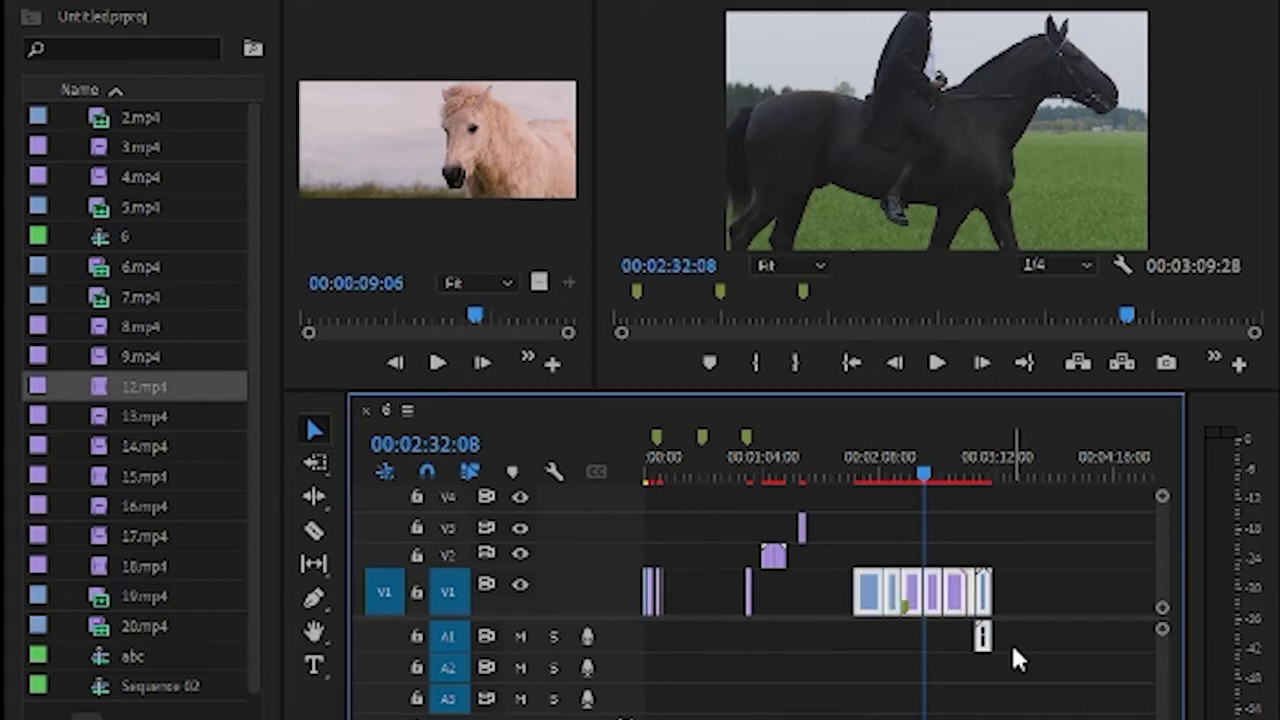
key(Delete)
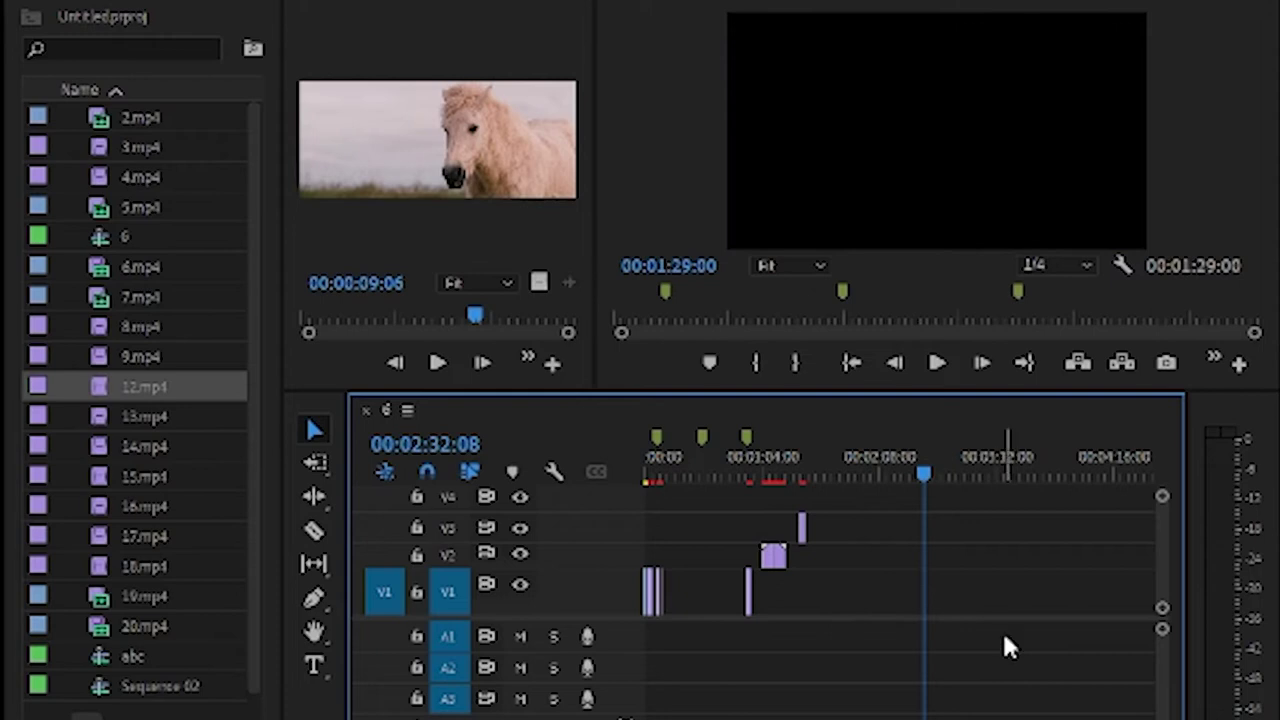
click(132, 540)
drag(108, 548, 97, 420)
Step: Overwrite 5.mp4 onto V1 at the playhead from the Project panel
click(100, 387)
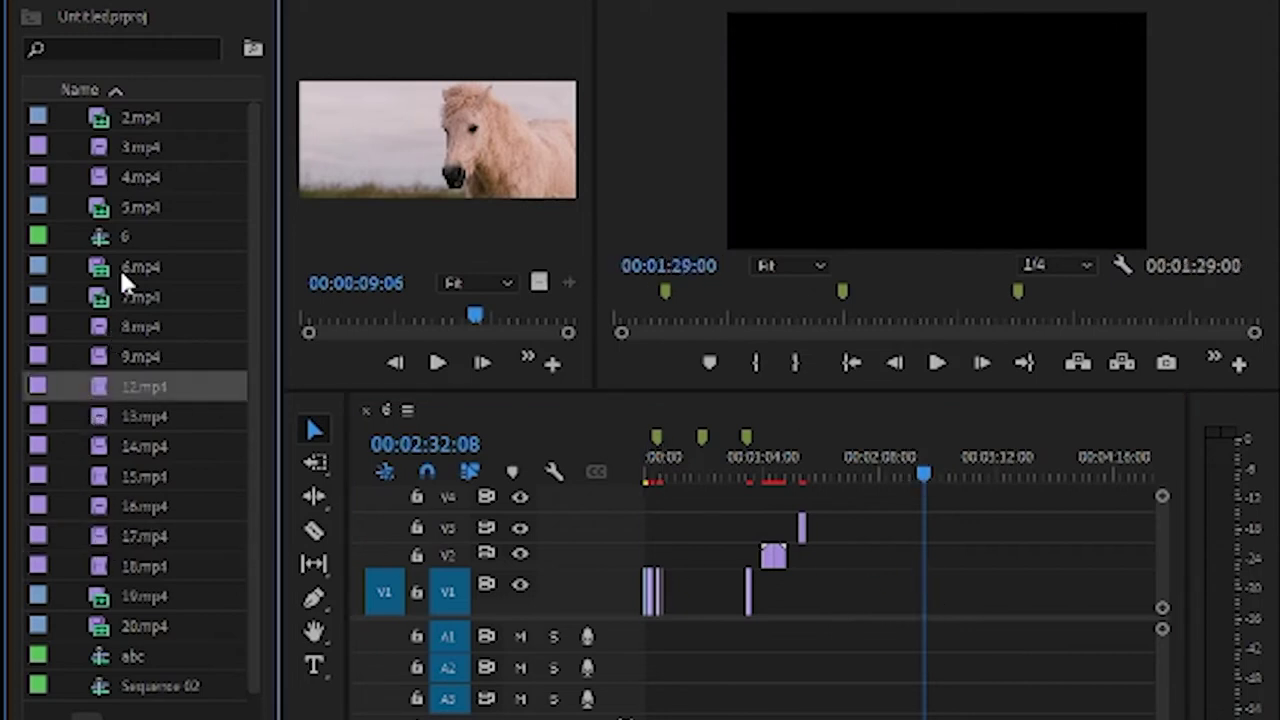
double_click(110, 206)
click(110, 197)
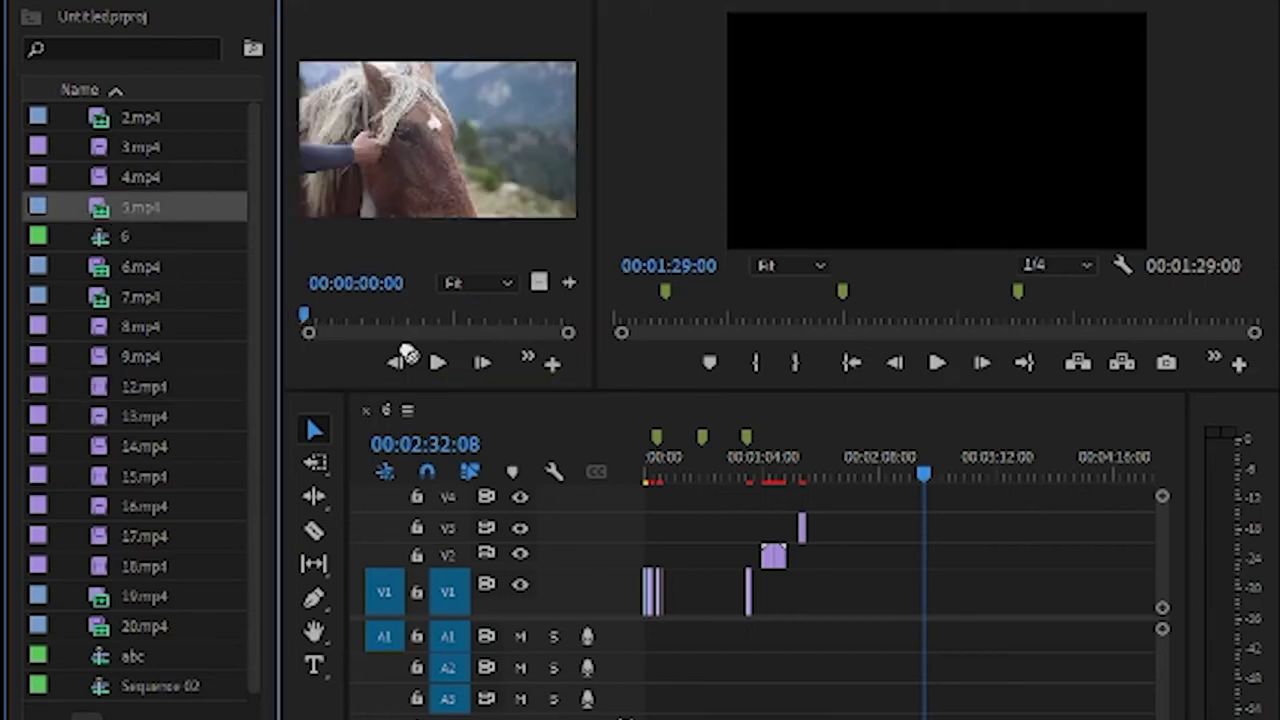
key(period)
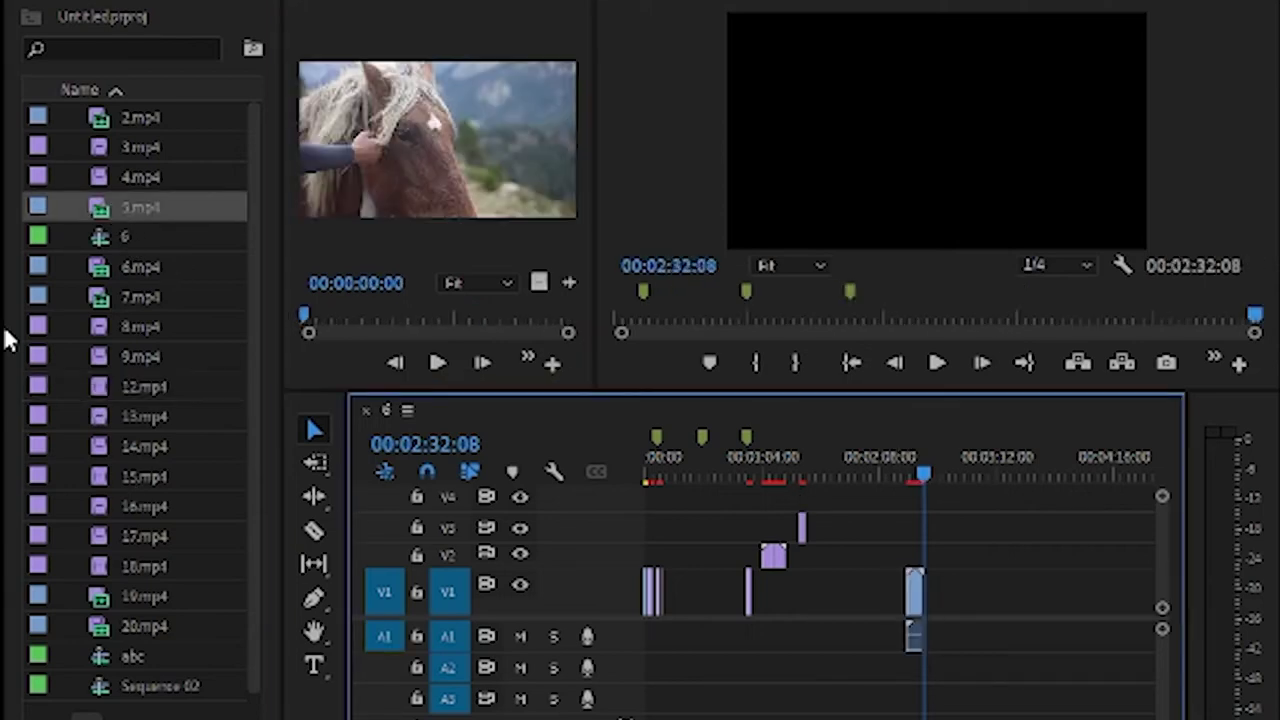
Step: Drop 4.mp4 onto V1 around 00:03:00, then undo it
click(124, 176)
drag(124, 176, 975, 600)
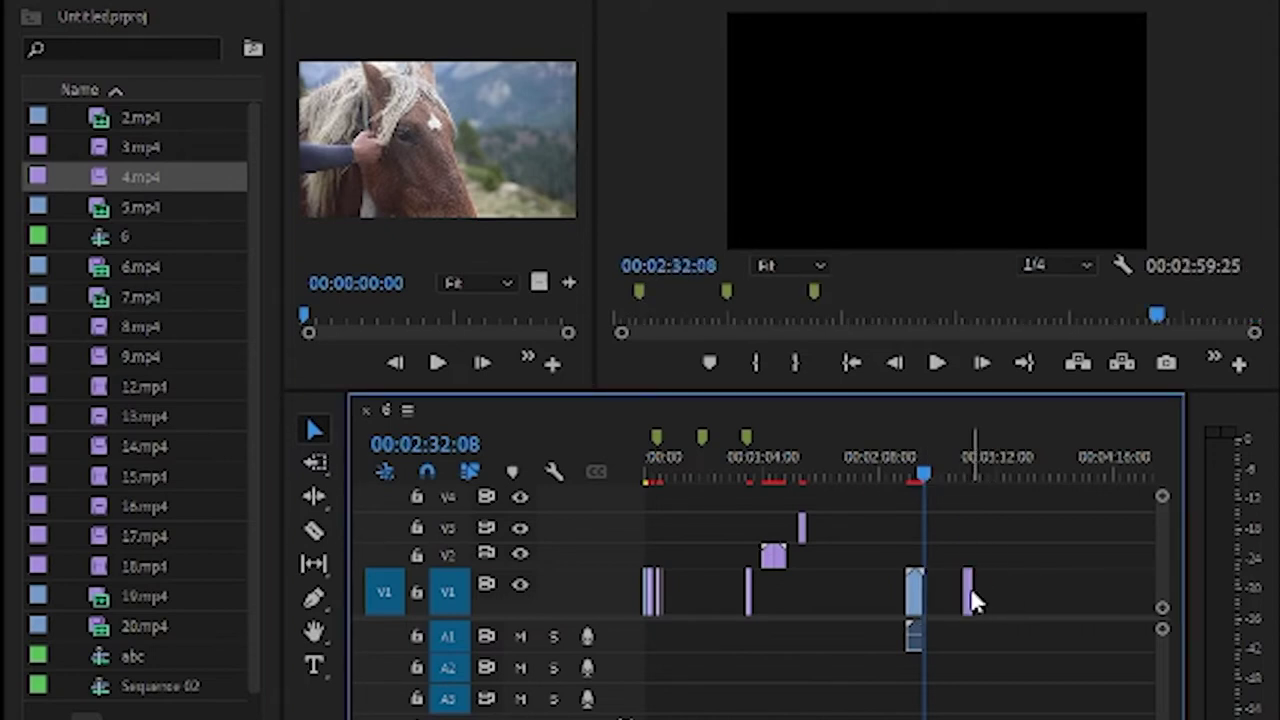
key(ctrl+z)
Step: Switch the Project panel to Icon View to show clips as thumbnails
click(159, 466)
click(127, 386)
click(127, 382)
click(82, 712)
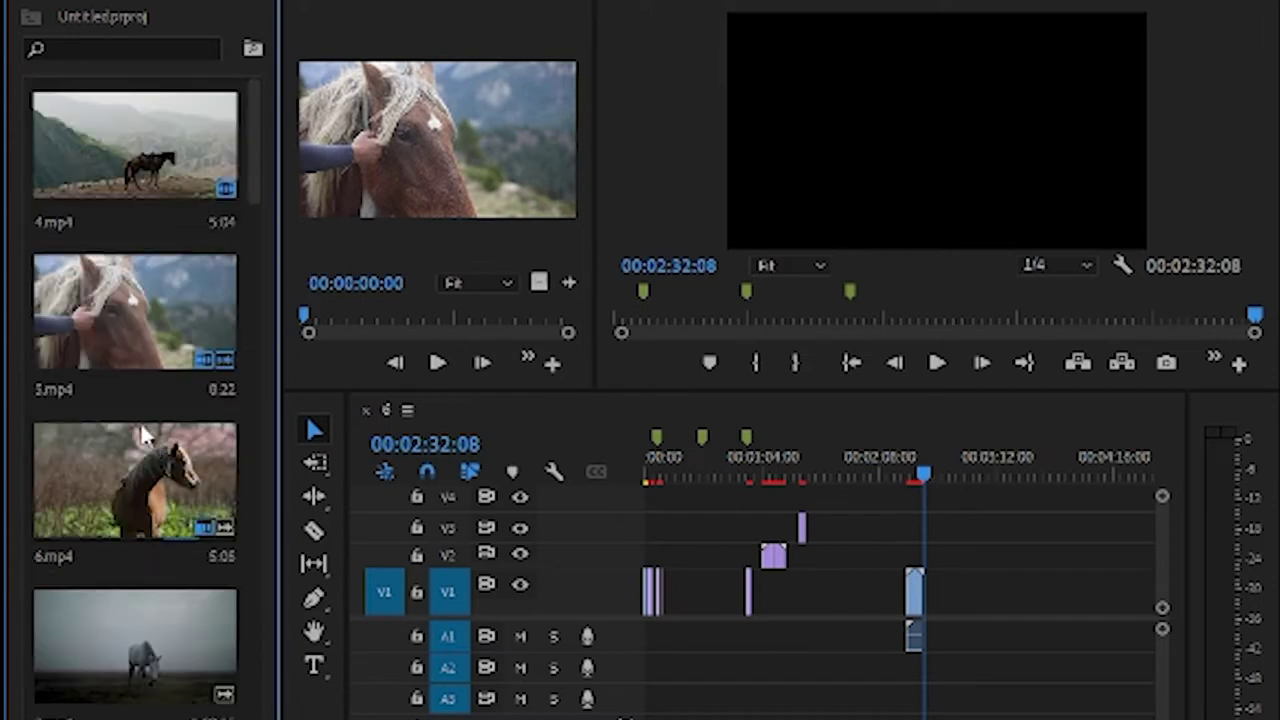
Step: Preview the black-horse rider clip and place it on V1 at 00:02:32:08
click(136, 149)
drag(1240, 557, 170, 555)
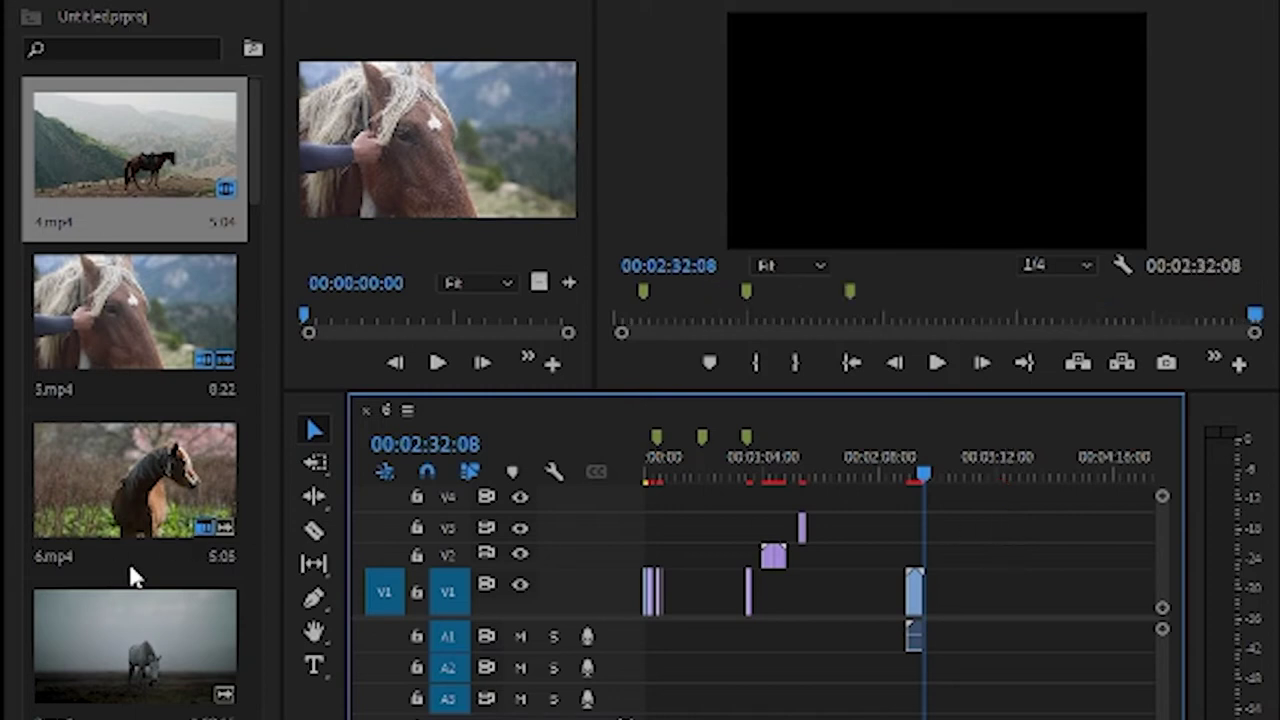
scroll(205, 428, down, 1)
double_click(120, 609)
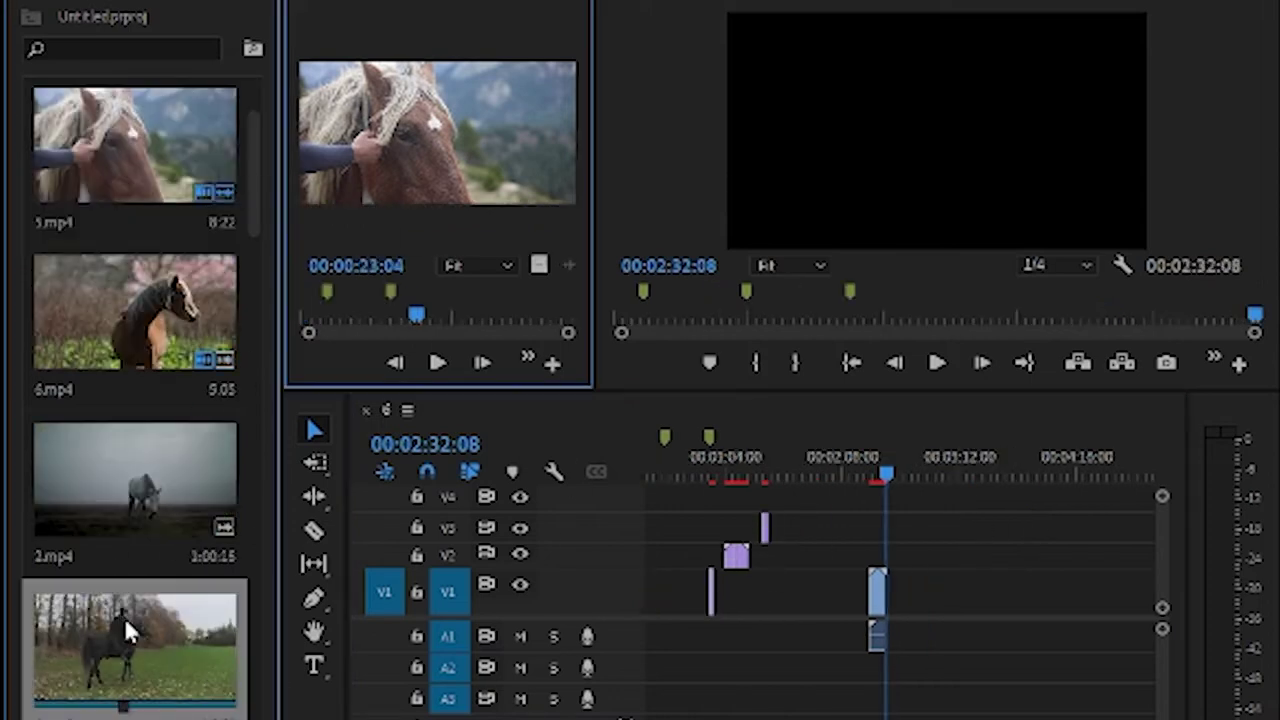
drag(97, 626, 896, 610)
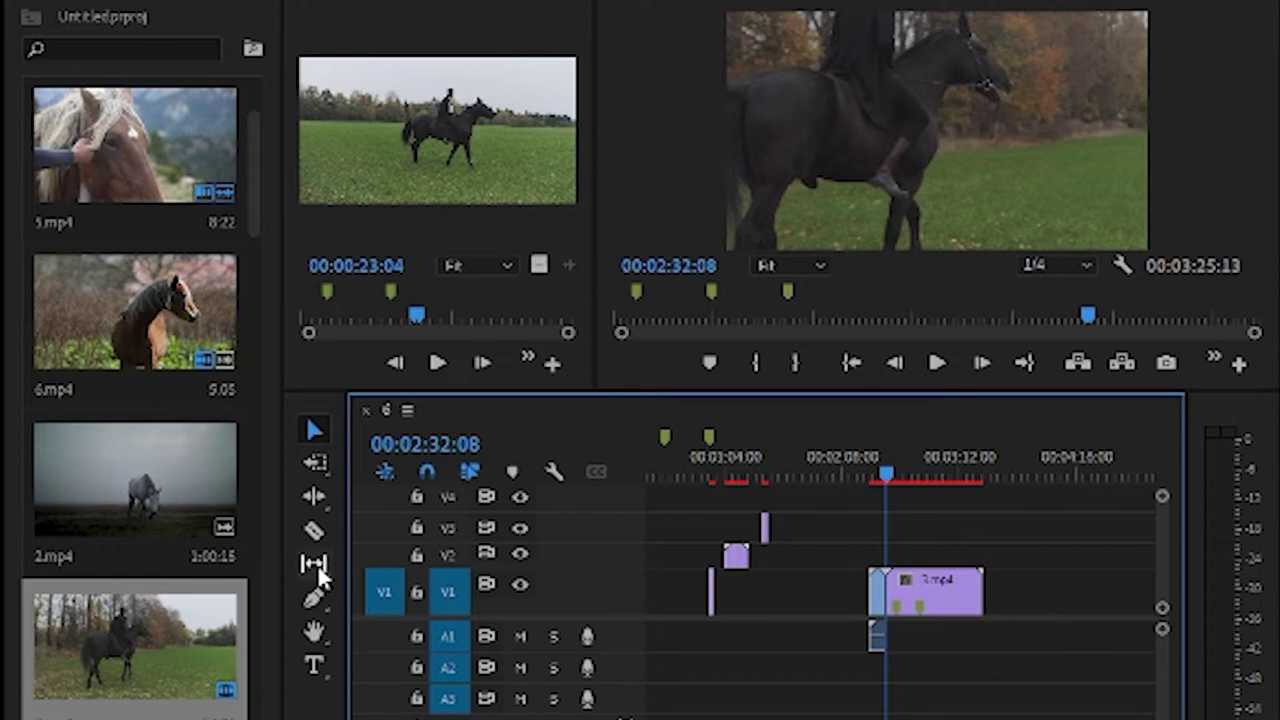
Step: Try the Slip, Ripple, Rolling and Slide tools on 3.mp4 around 02:47
click(317, 564)
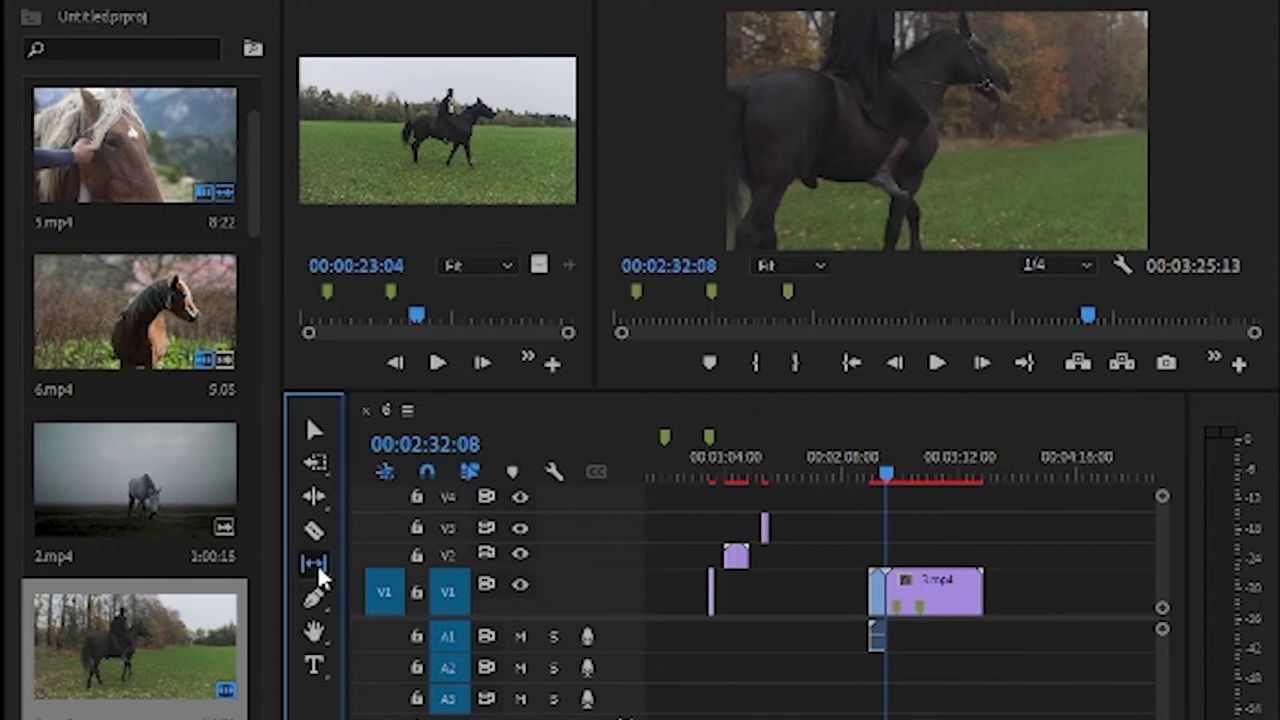
click(311, 499)
key(n)
click(314, 566)
key(u)
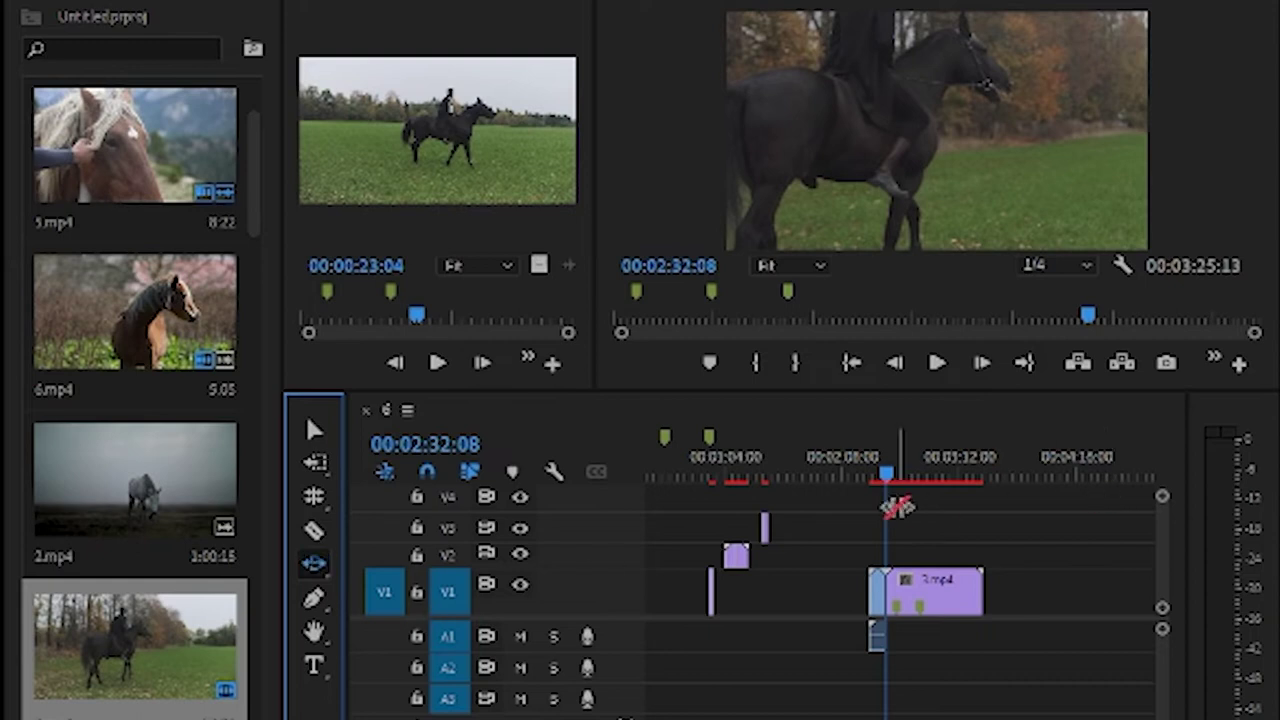
drag(887, 469, 916, 470)
click(960, 598)
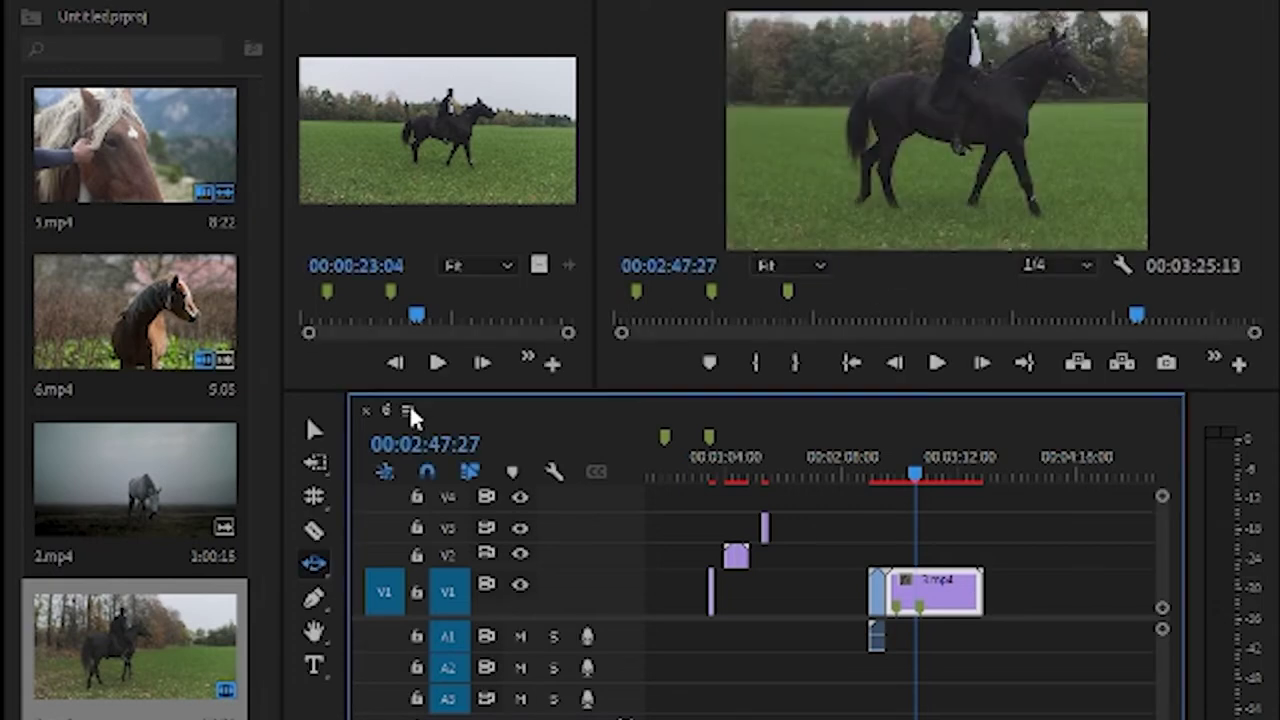
click(893, 592)
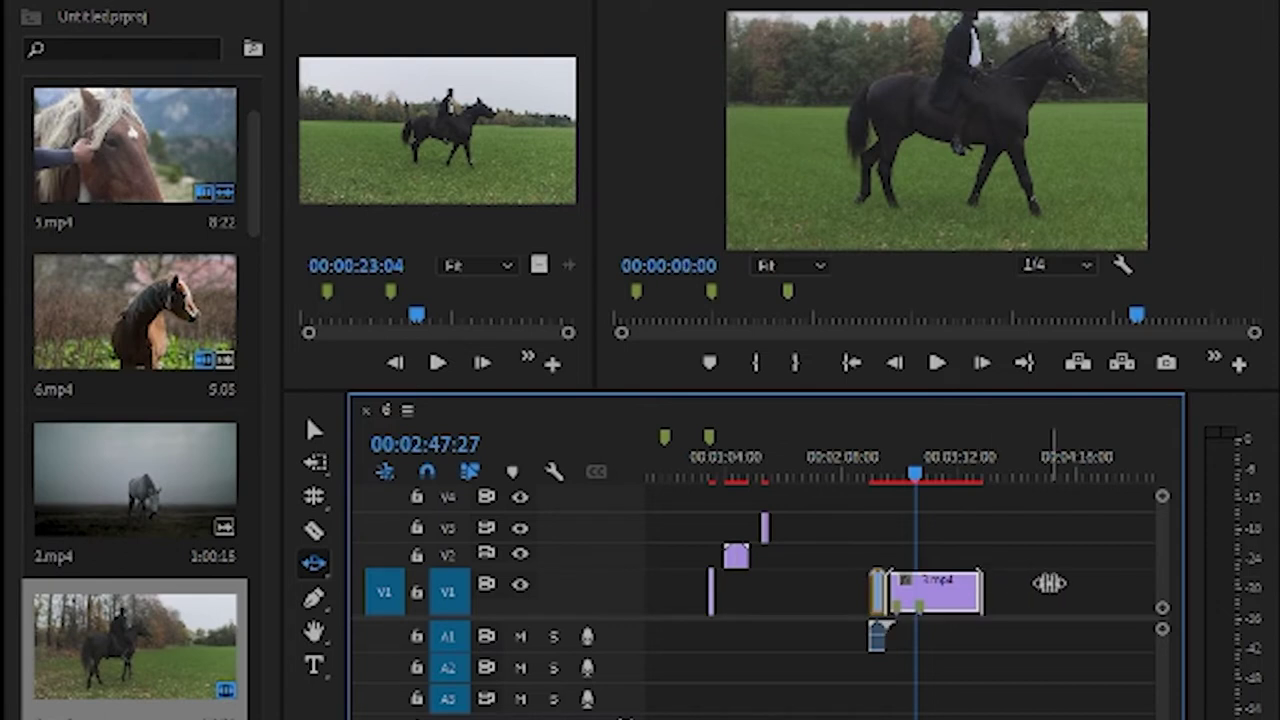
Step: Move 3.mp4 later to leave a gap, then ripple-trim its end shorter
key(v)
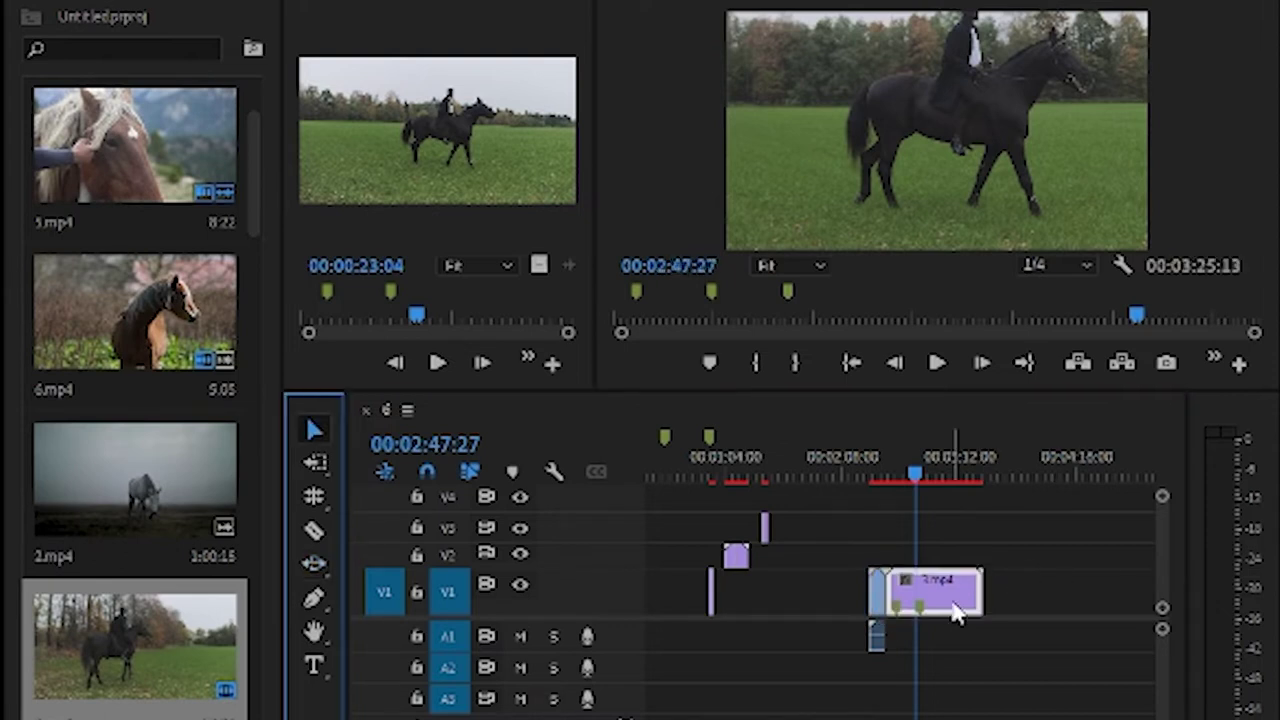
drag(955, 612, 928, 588)
click(313, 562)
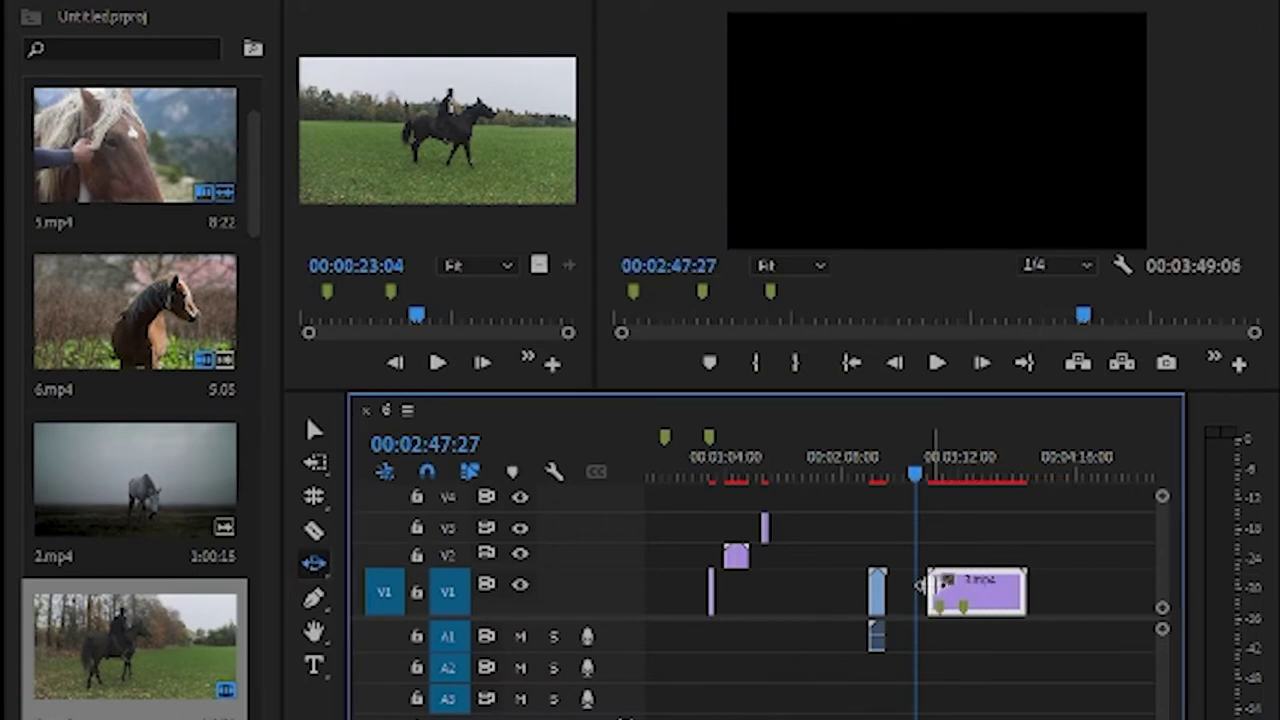
drag(1028, 588, 1054, 588)
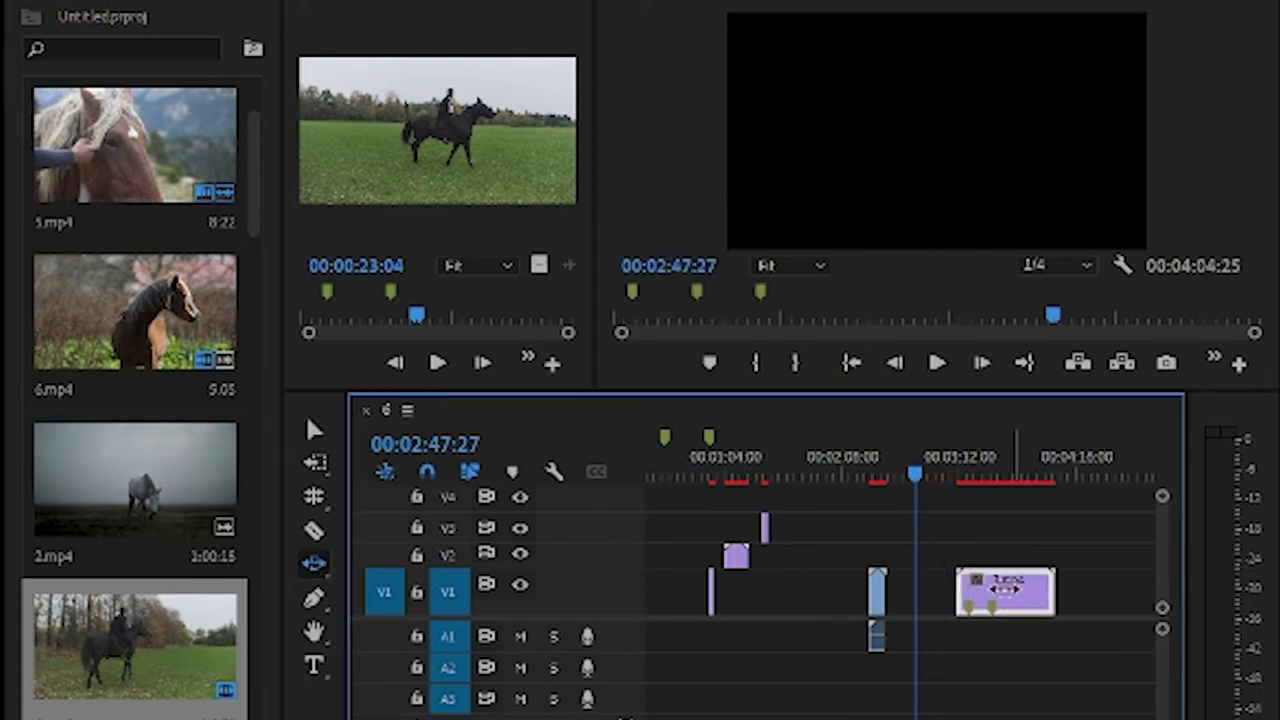
drag(955, 588, 968, 588)
Step: Select 3.mp4 near 03:08:29 and open its Speed/Duration settings
click(314, 562)
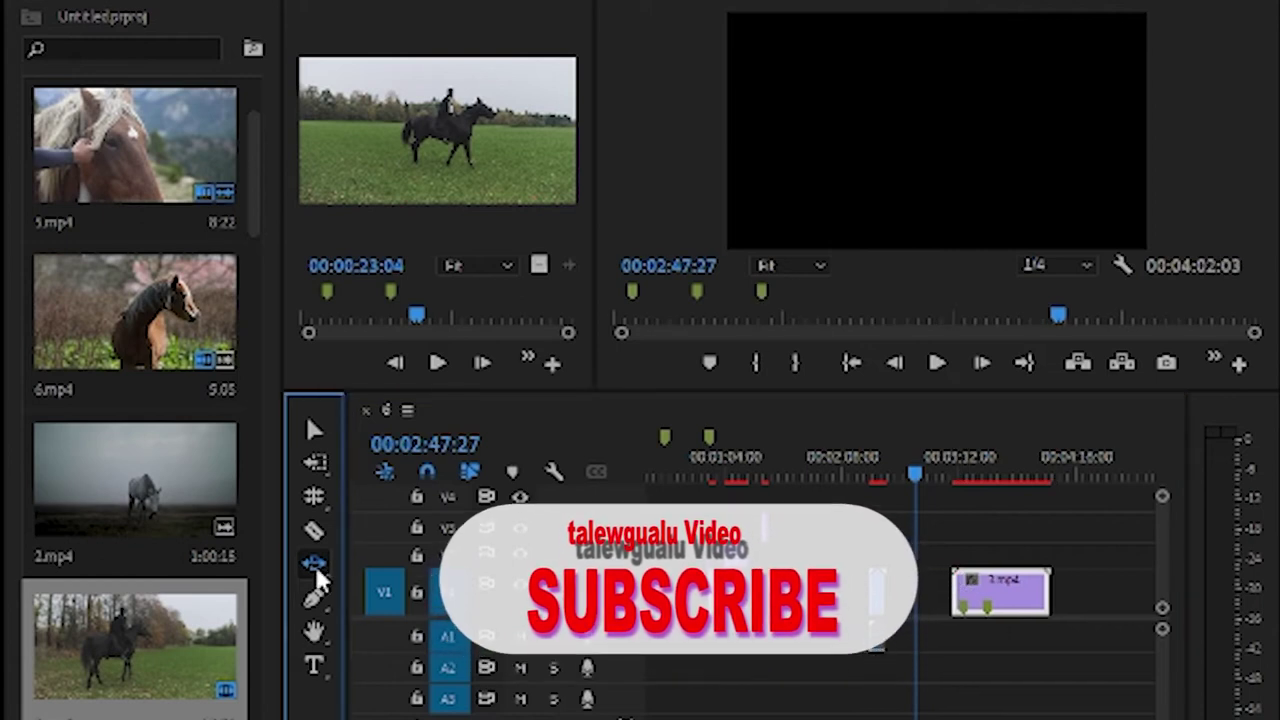
click(935, 590)
click(935, 590)
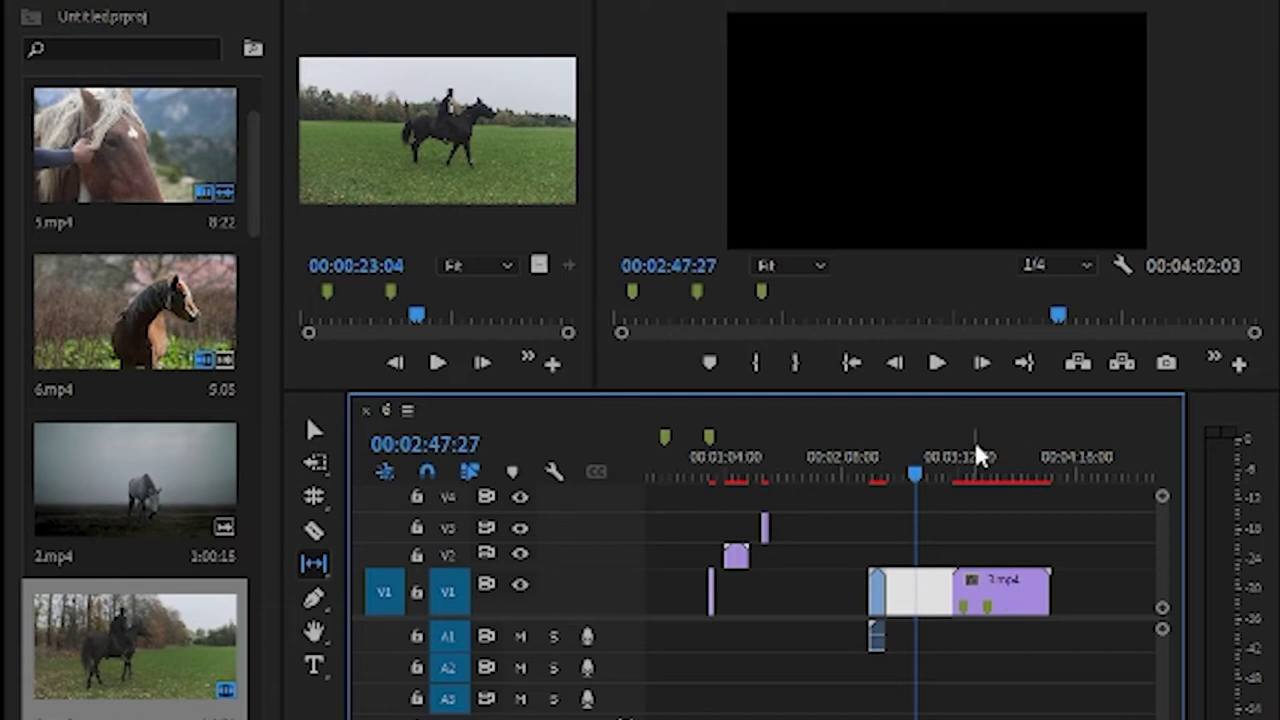
drag(913, 472, 953, 472)
click(1038, 588)
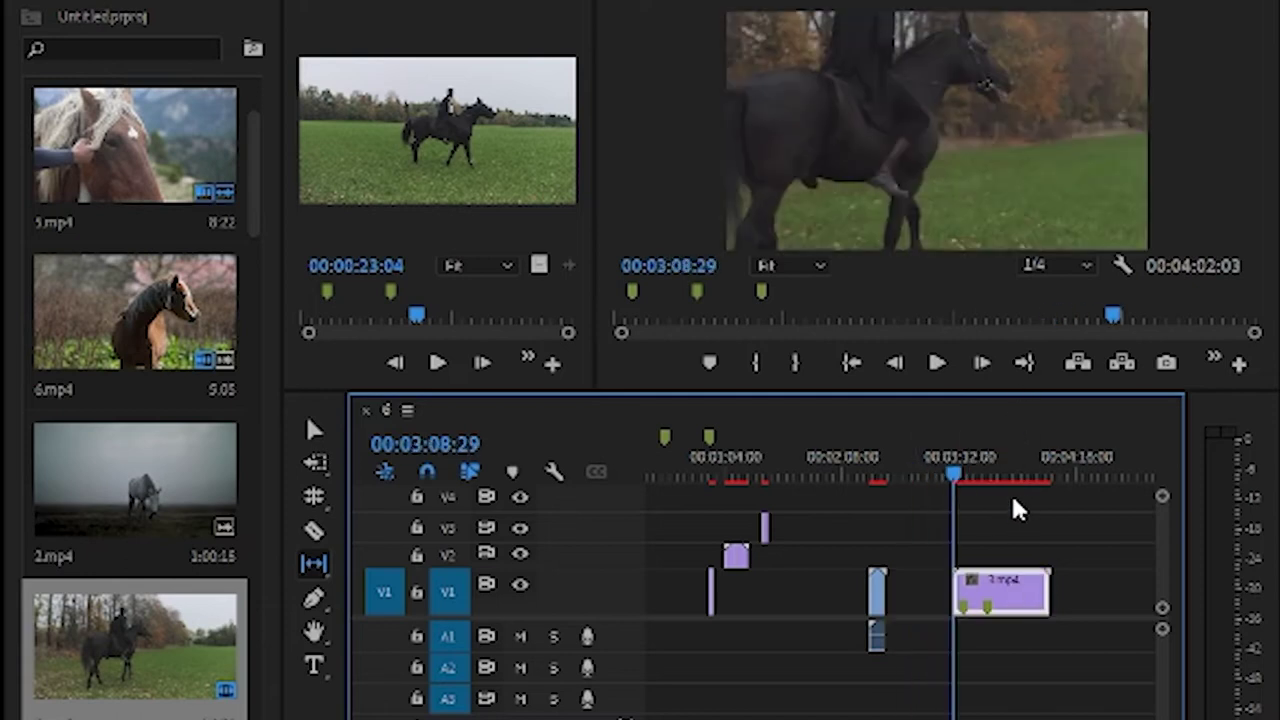
key(ctrl+r)
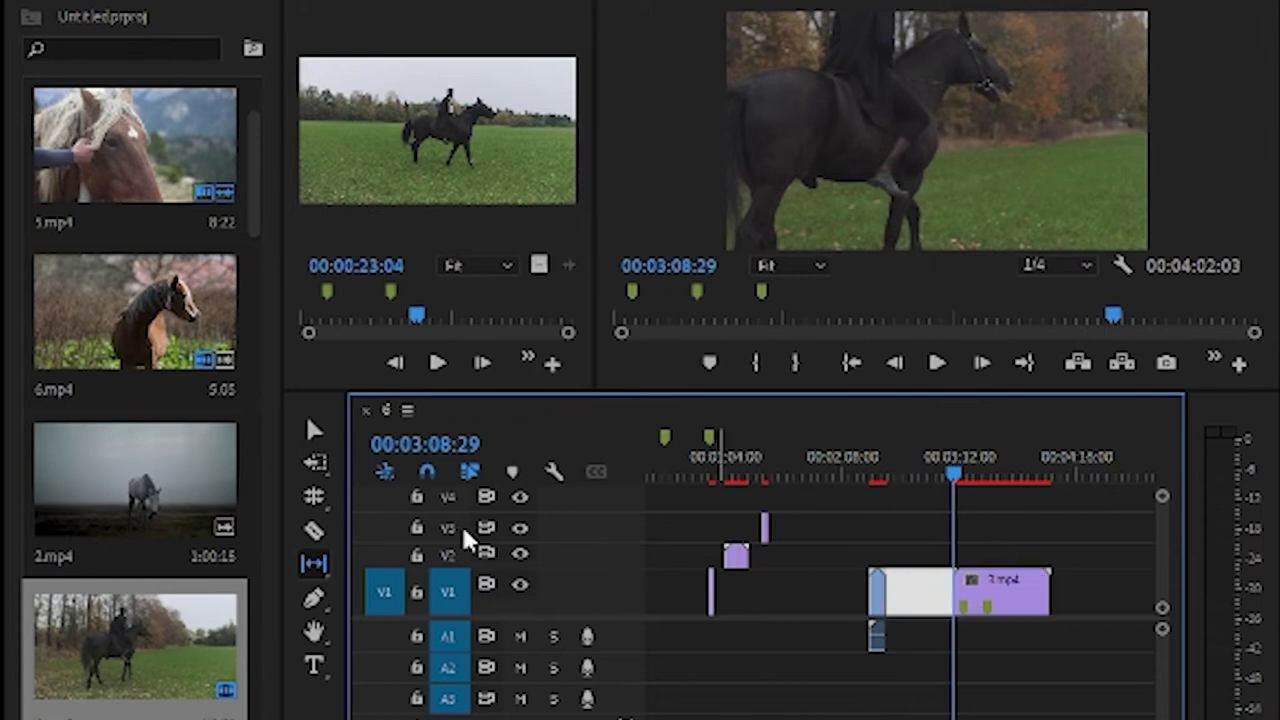
Step: Slide 3.mp4 along V1 into place so the rider clip ends at 00:02:43:24
click(312, 563)
mouse_move(938, 588)
mouse_down()
mouse_move(957, 591)
mouse_move(914, 589)
mouse_move(940, 588)
mouse_up()
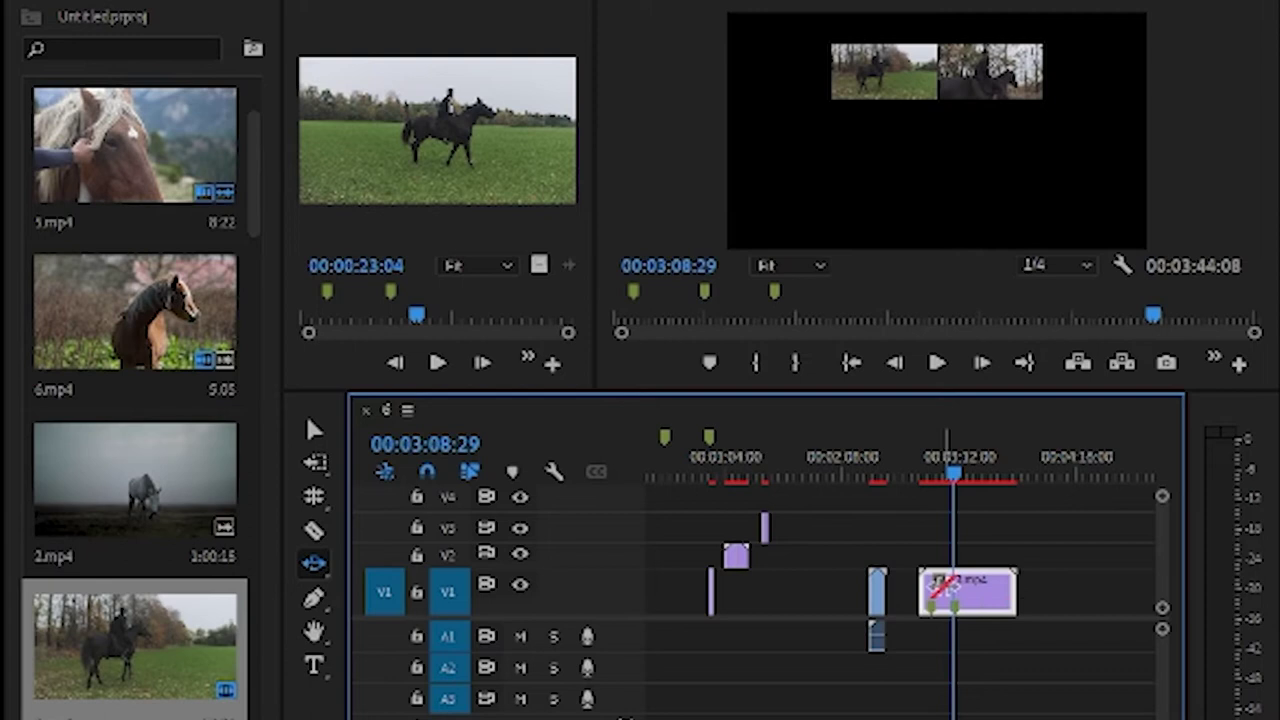
double_click(1016, 586)
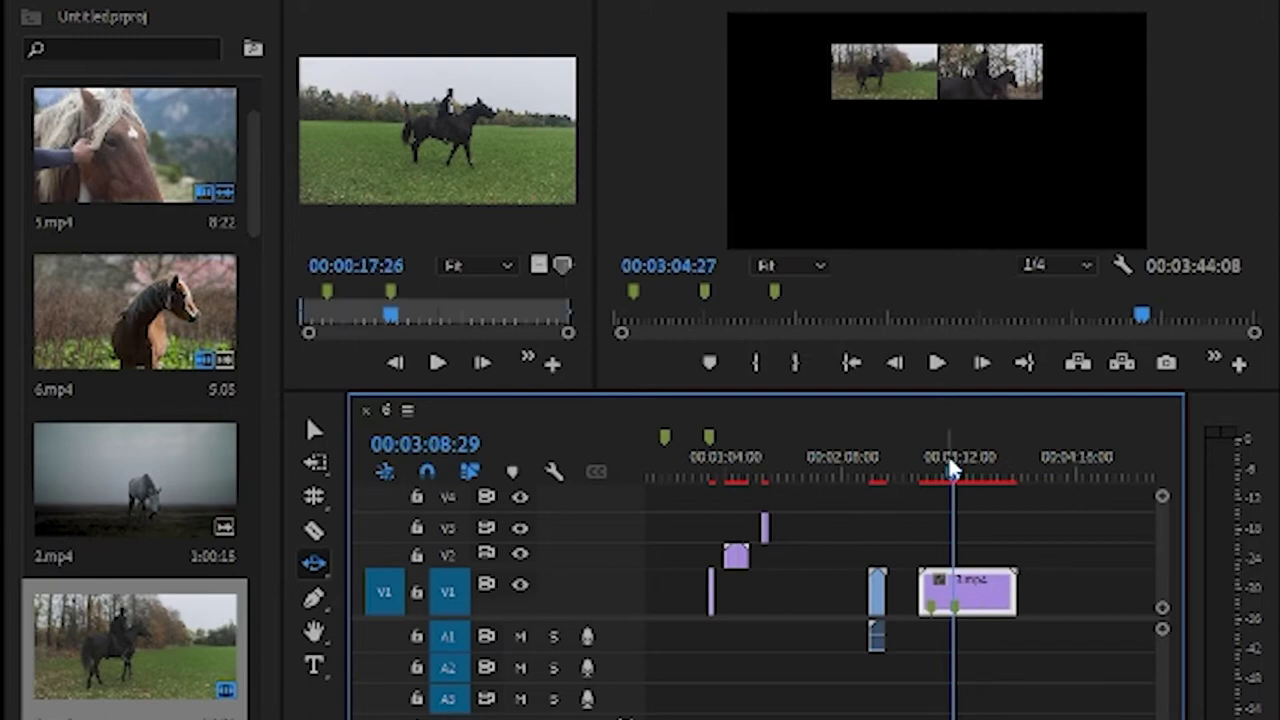
drag(953, 466, 906, 466)
drag(1007, 605, 1035, 588)
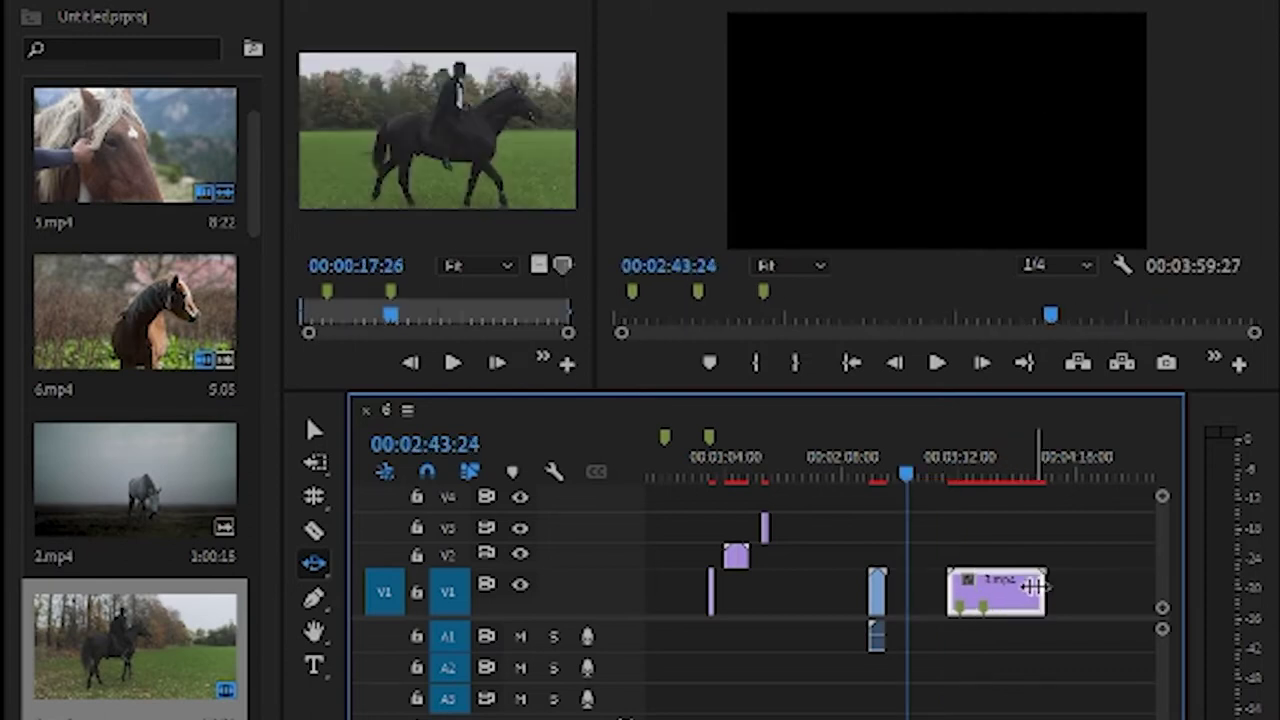
drag(948, 588, 837, 574)
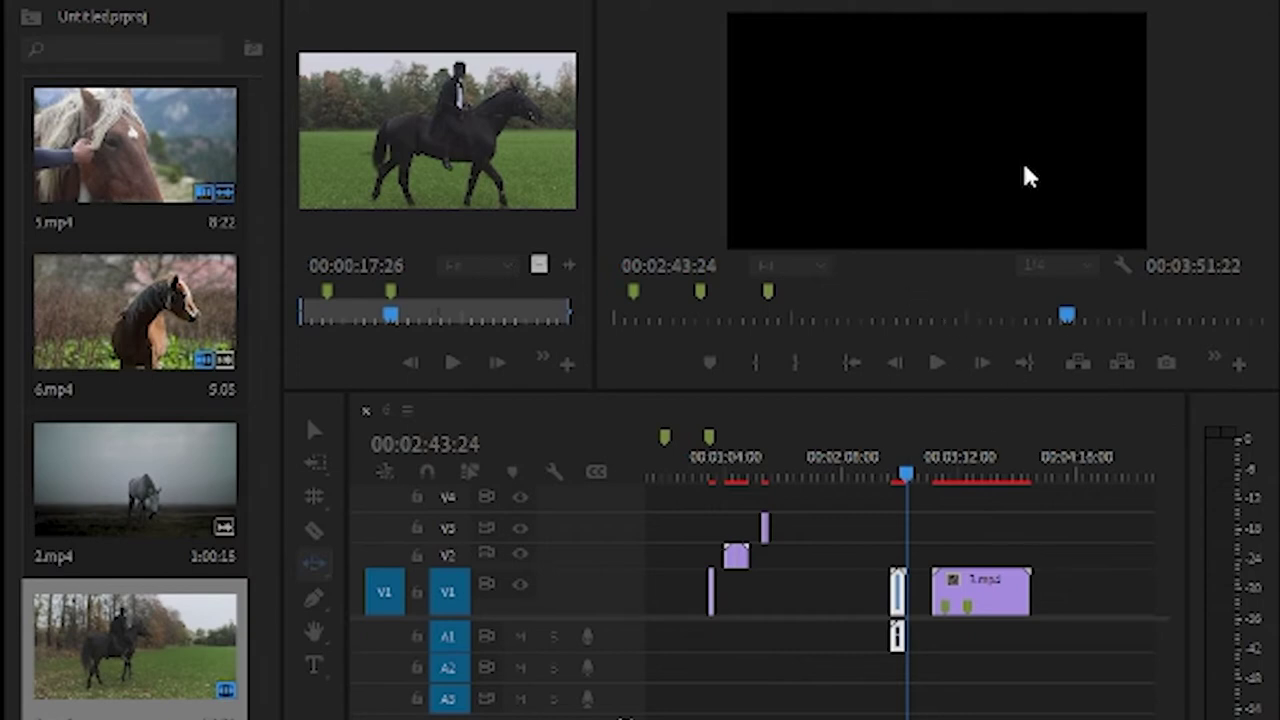
Step: Ripple-trim the V1 edit point after the short clip by about four seconds
click(323, 568)
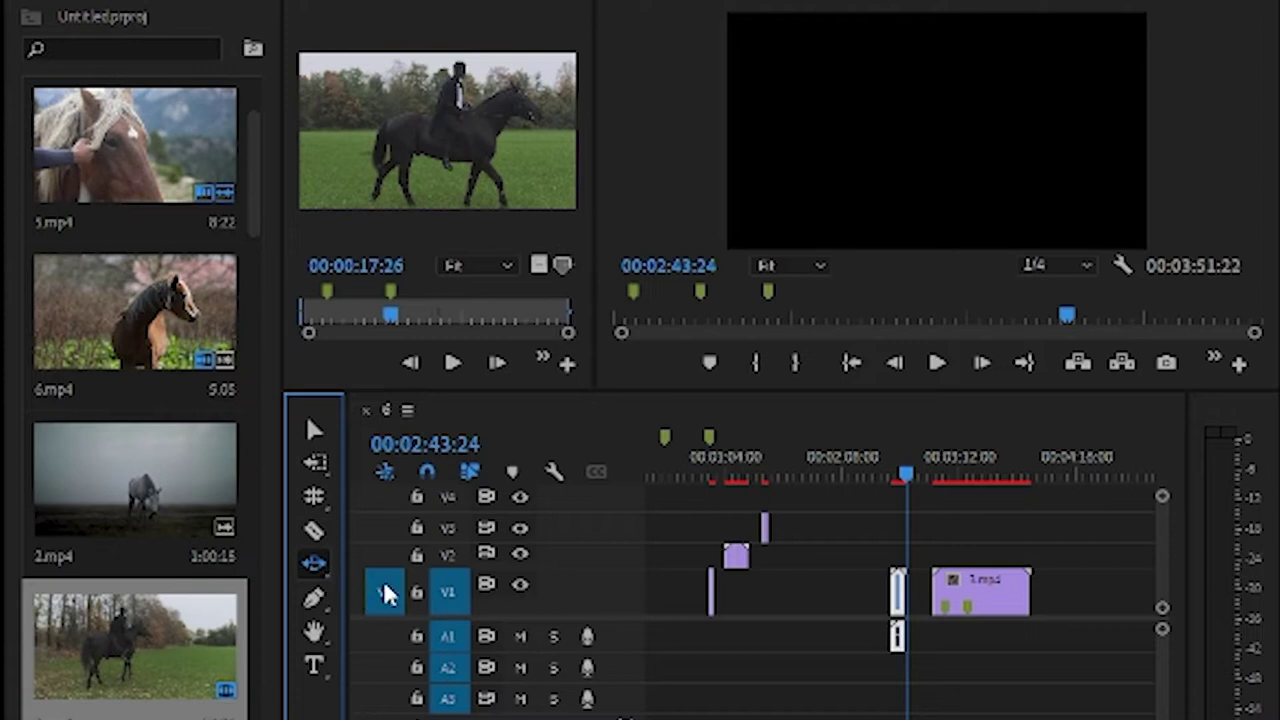
click(894, 588)
drag(888, 588, 915, 590)
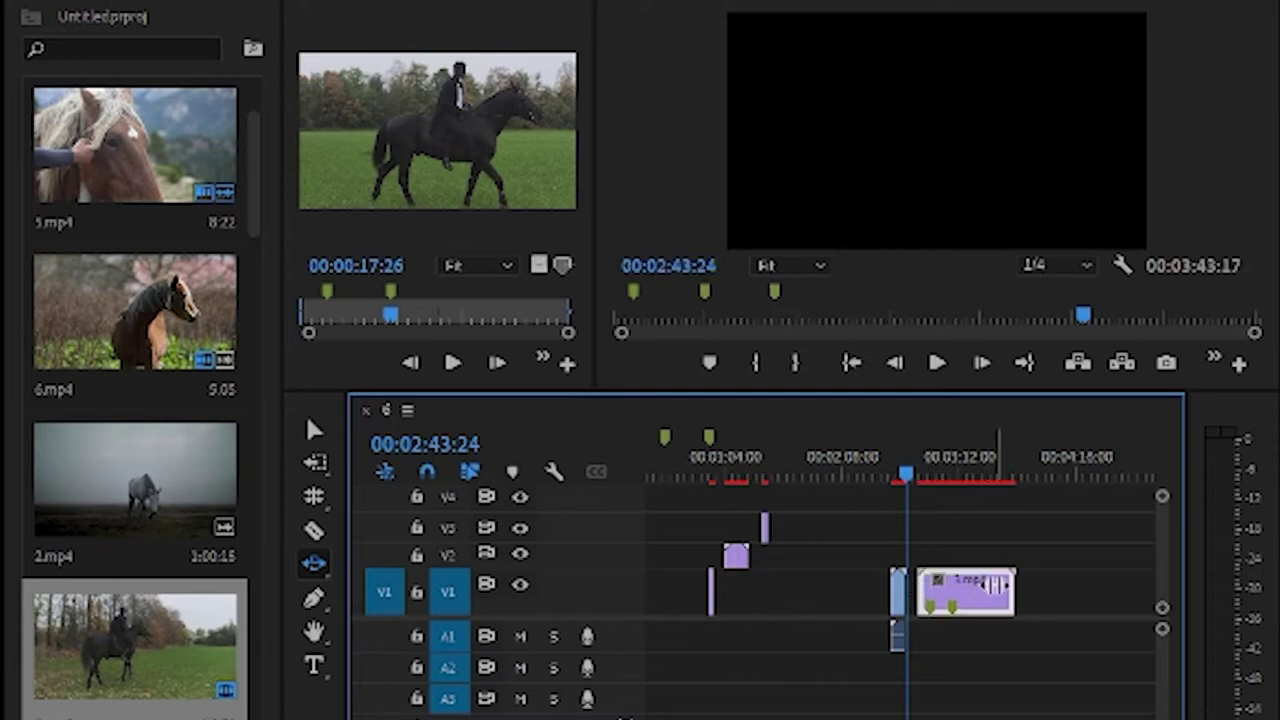
key(shift+2)
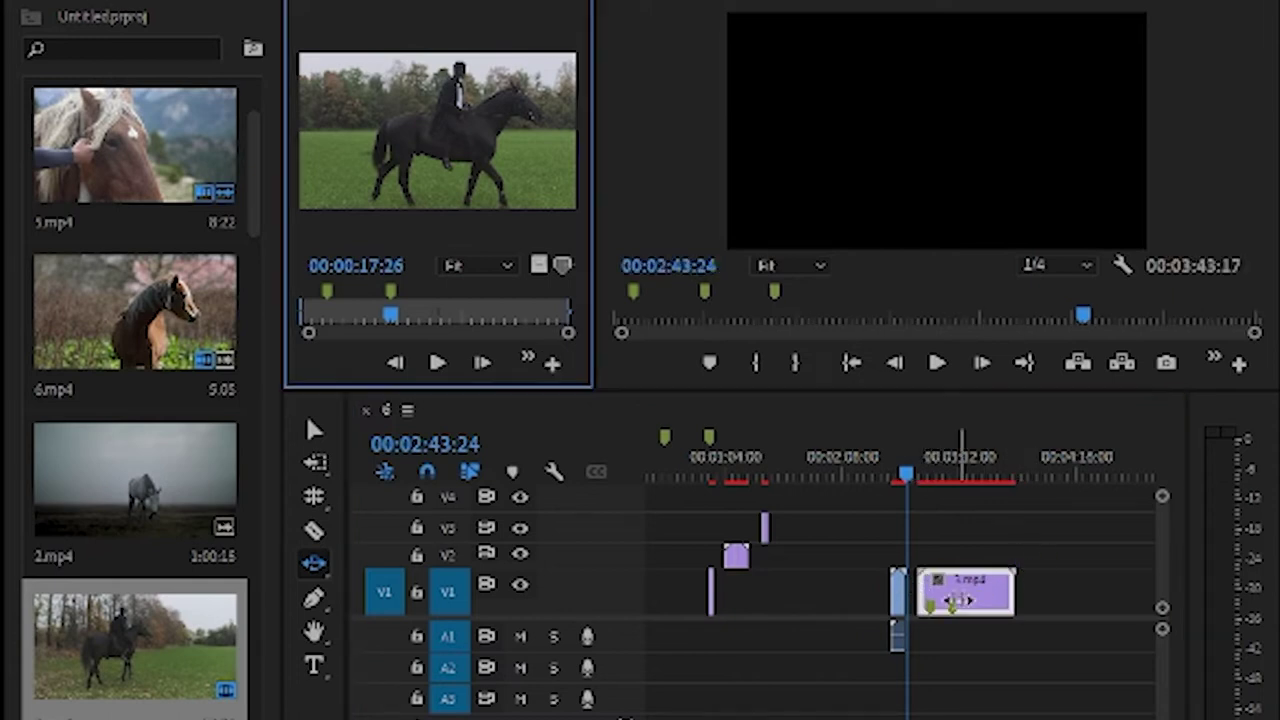
key(shift+3)
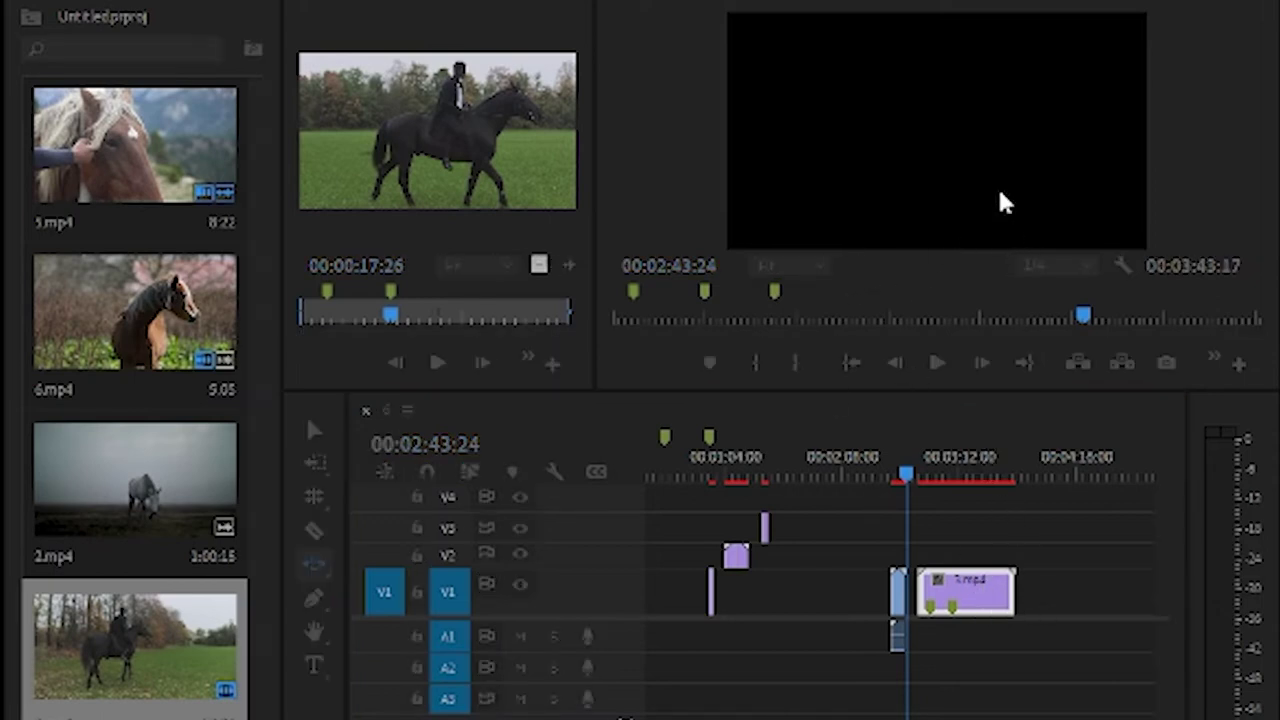
Step: Ripple-trim the short V1 clip's end about six seconds shorter
drag(946, 470, 977, 472)
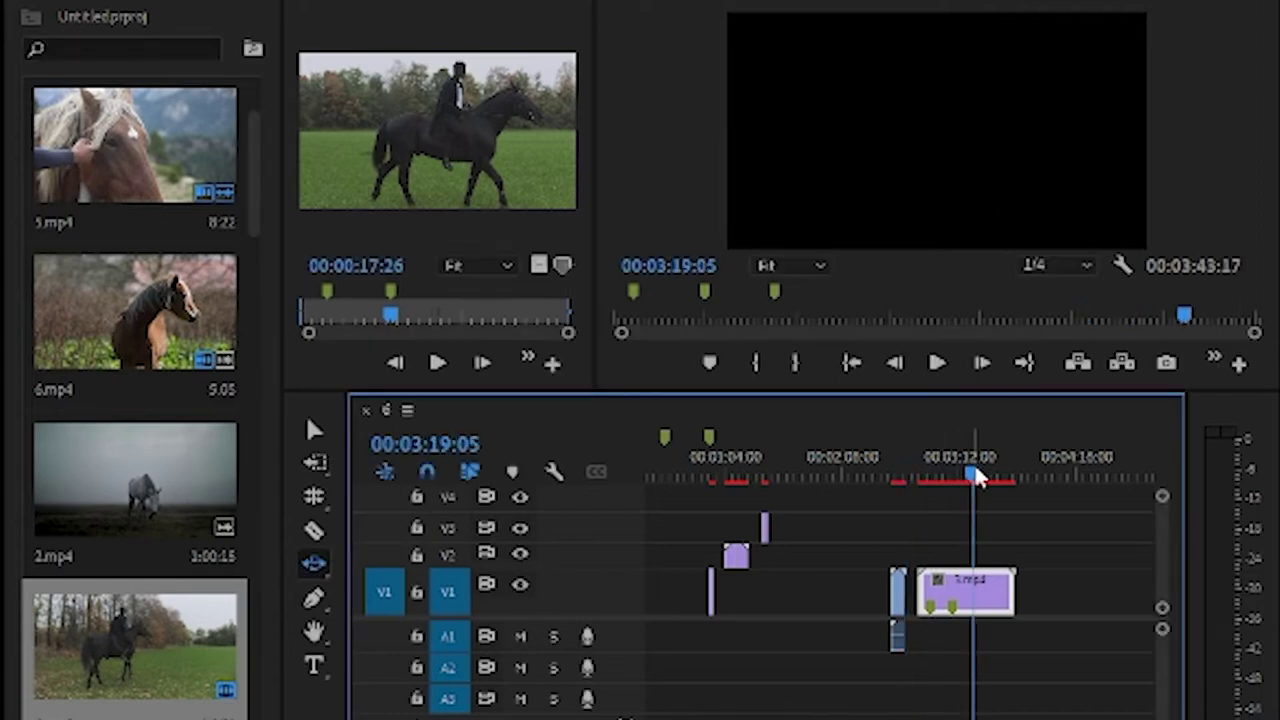
click(893, 470)
drag(895, 593, 870, 590)
Step: Play back from 02:26 to check the cut, stopping on the horse close-up at 02:29:17
click(862, 474)
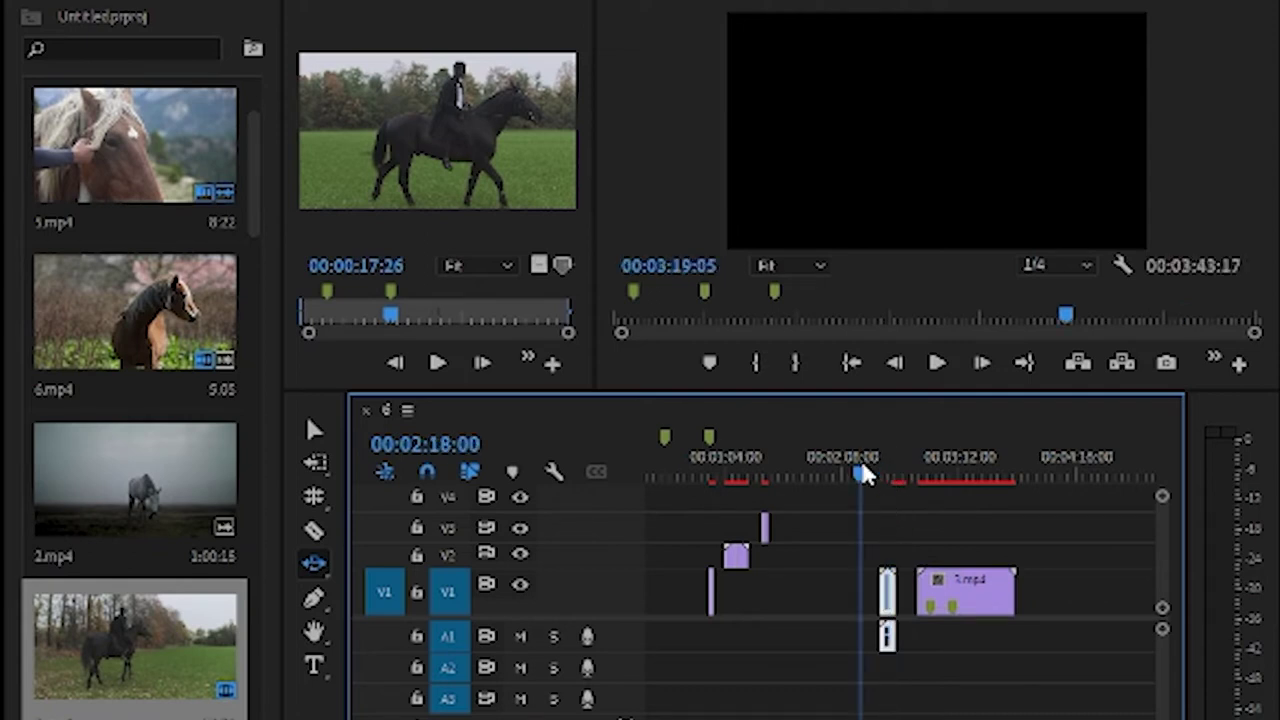
drag(865, 476, 893, 478)
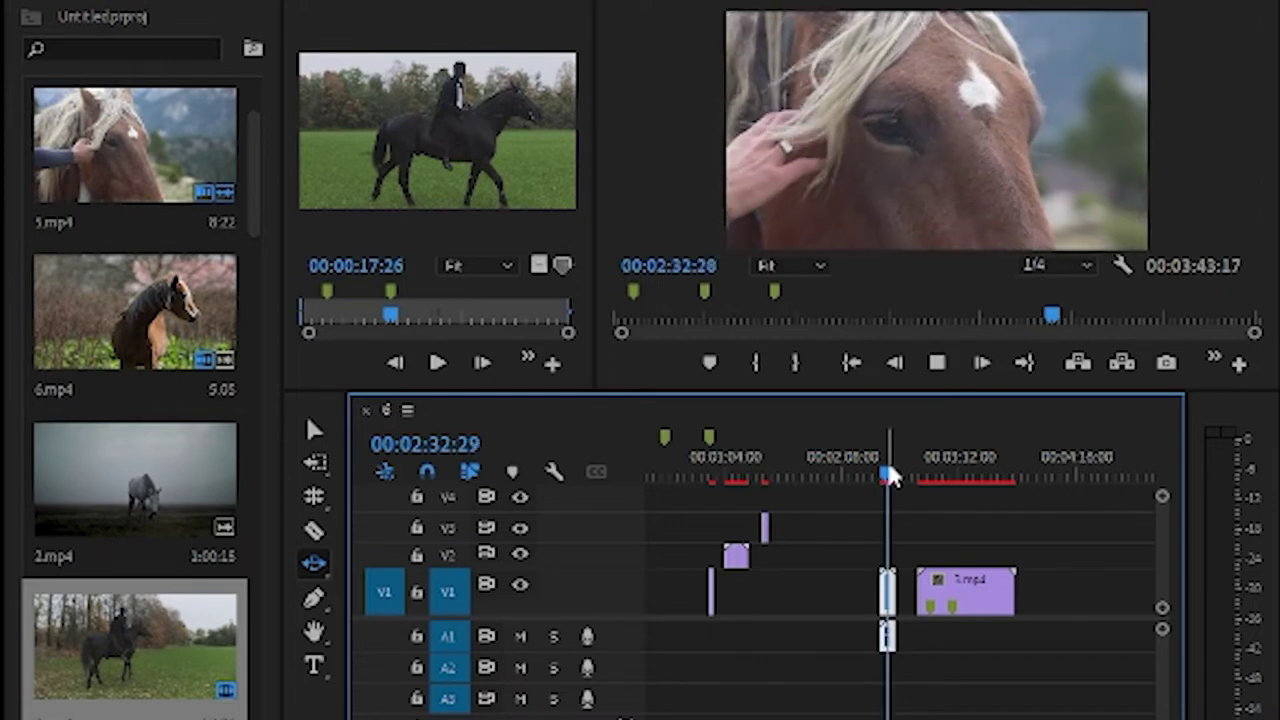
key(space)
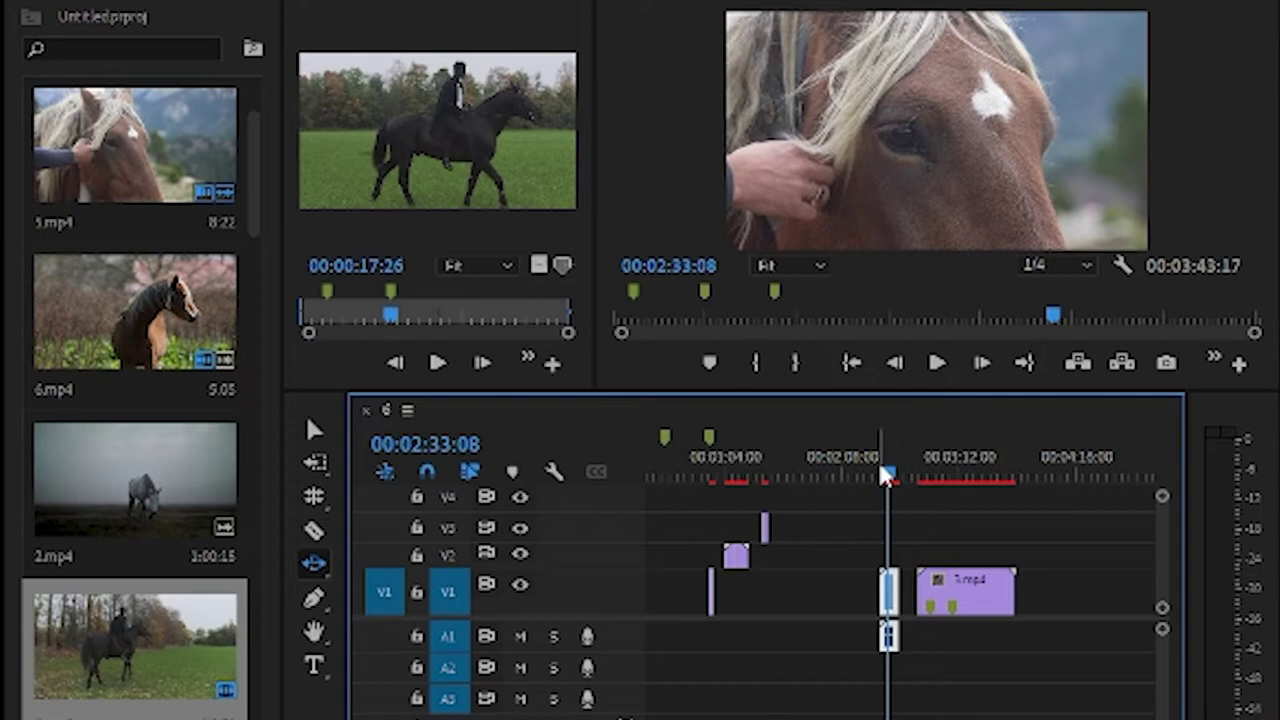
drag(886, 466, 877, 471)
key(space)
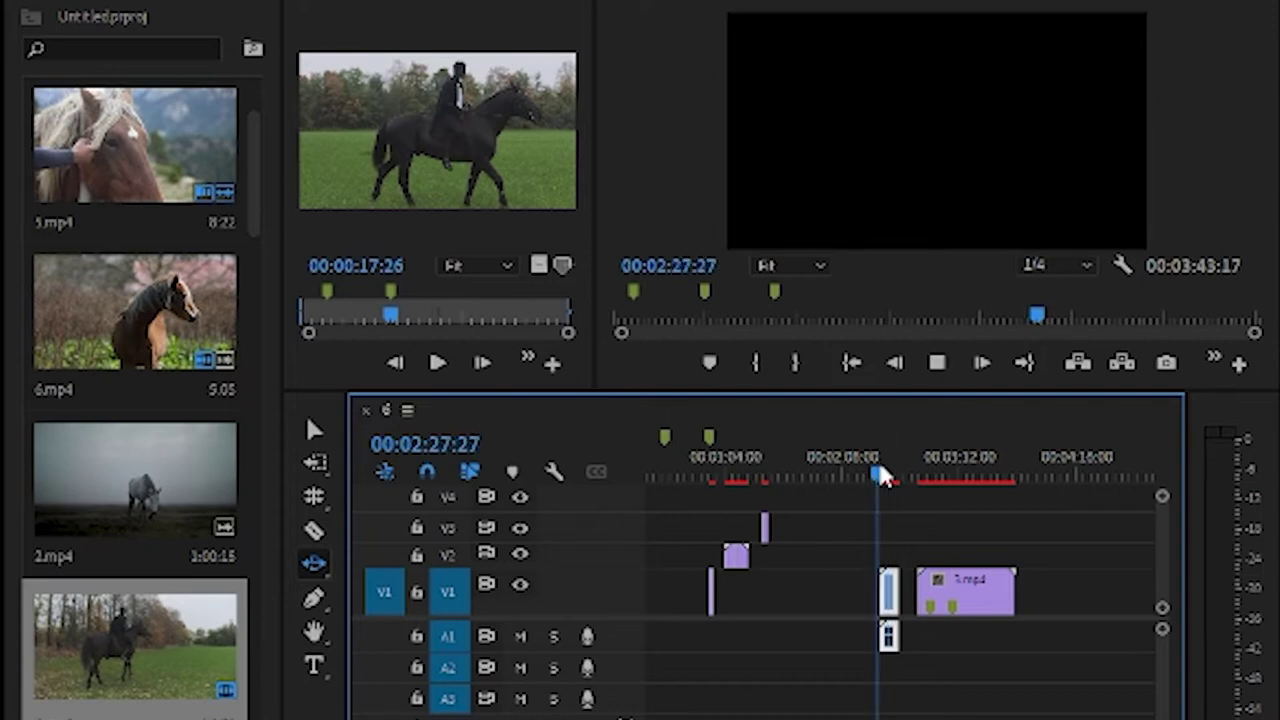
key(space)
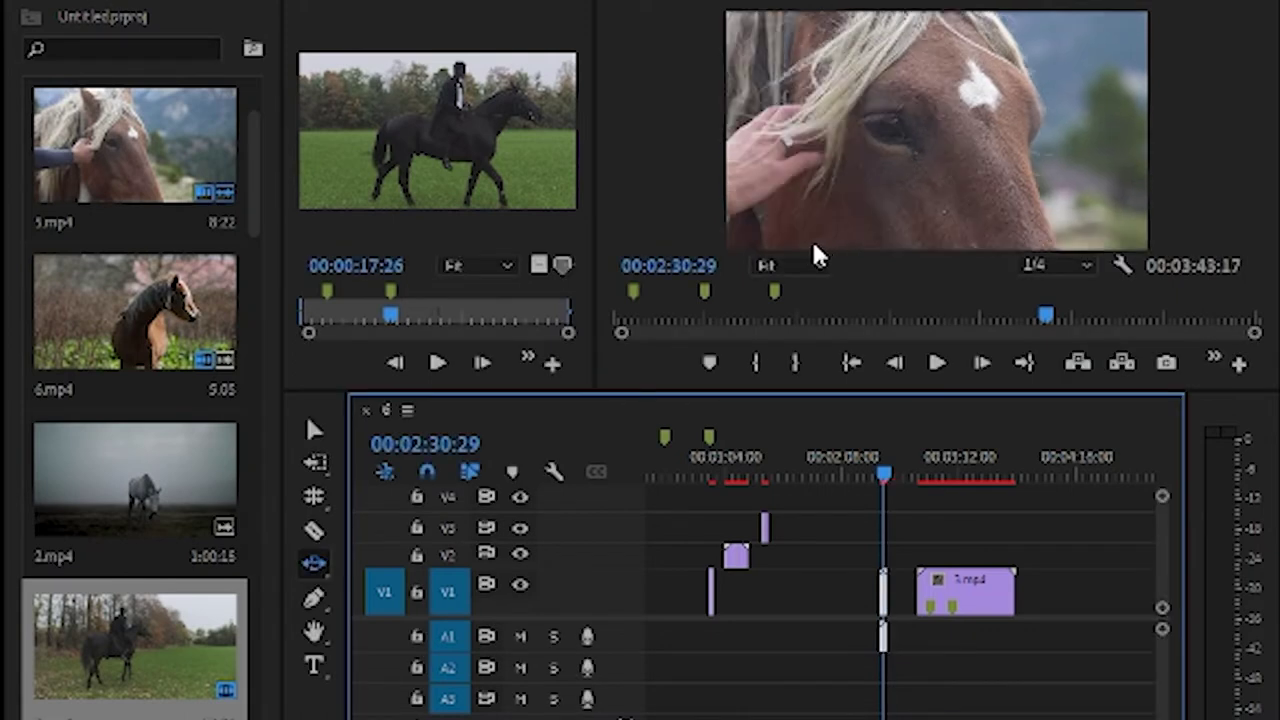
drag(864, 478, 882, 475)
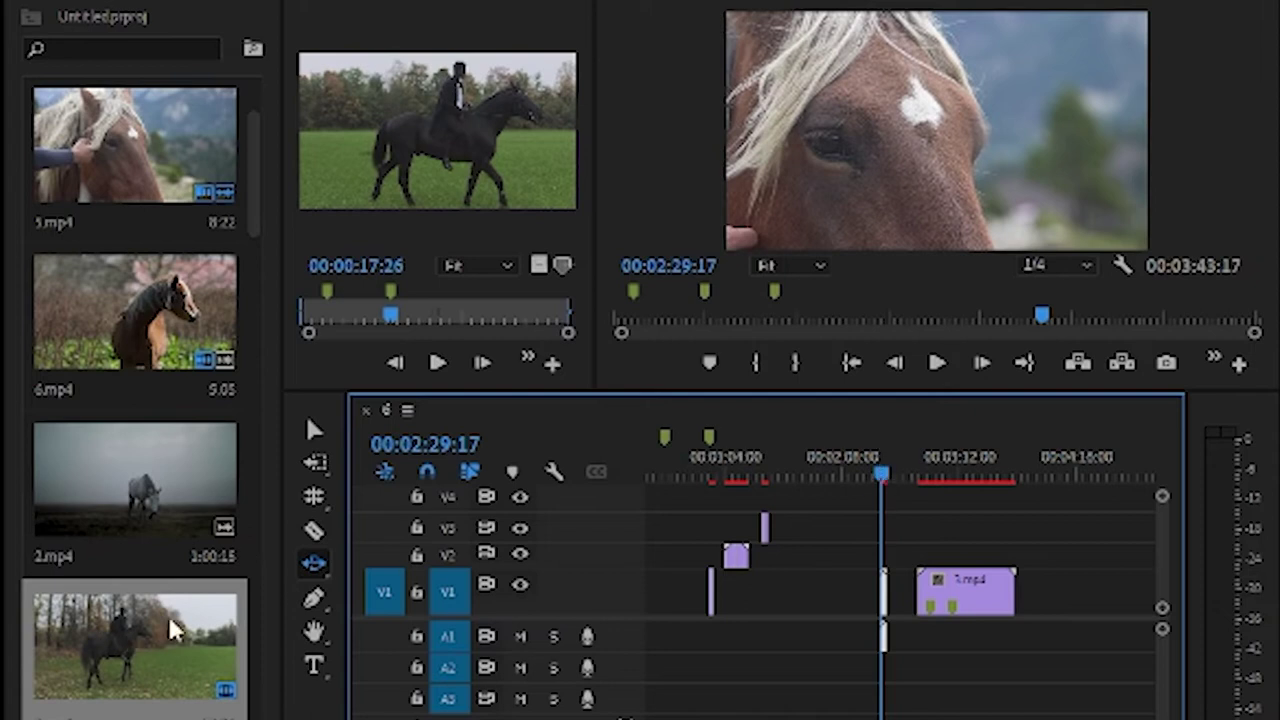
click(313, 597)
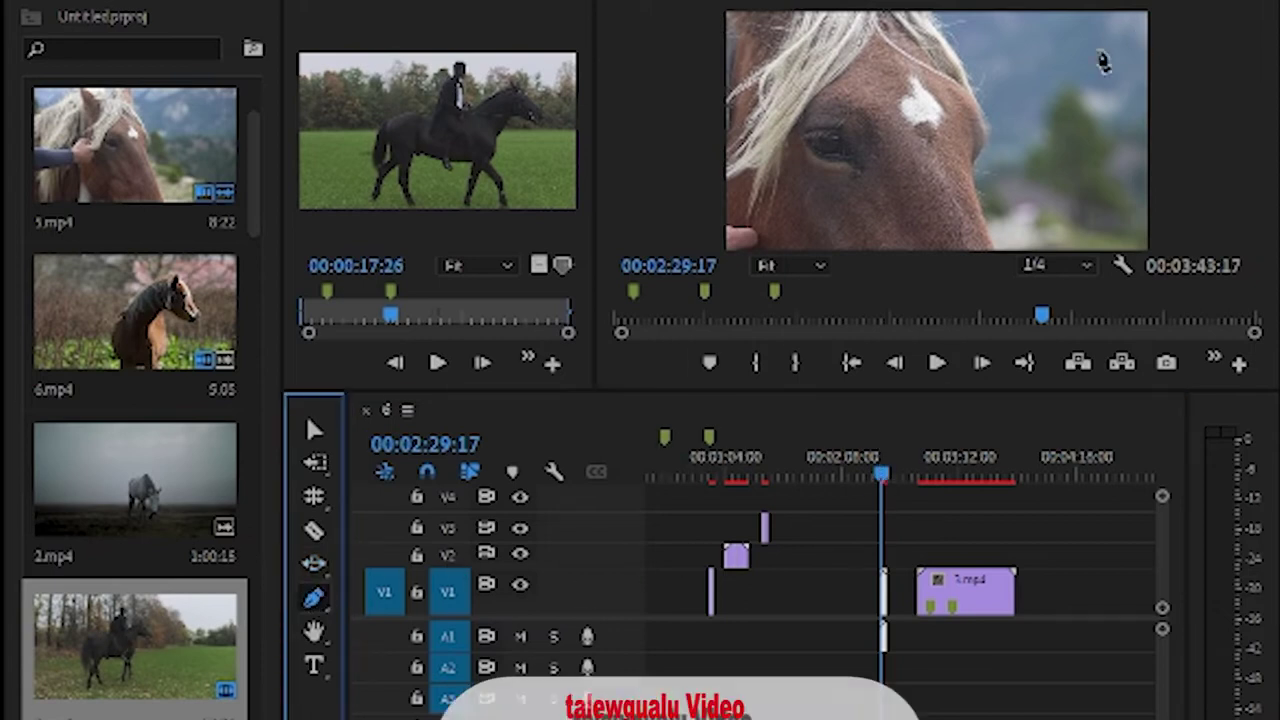
click(808, 138)
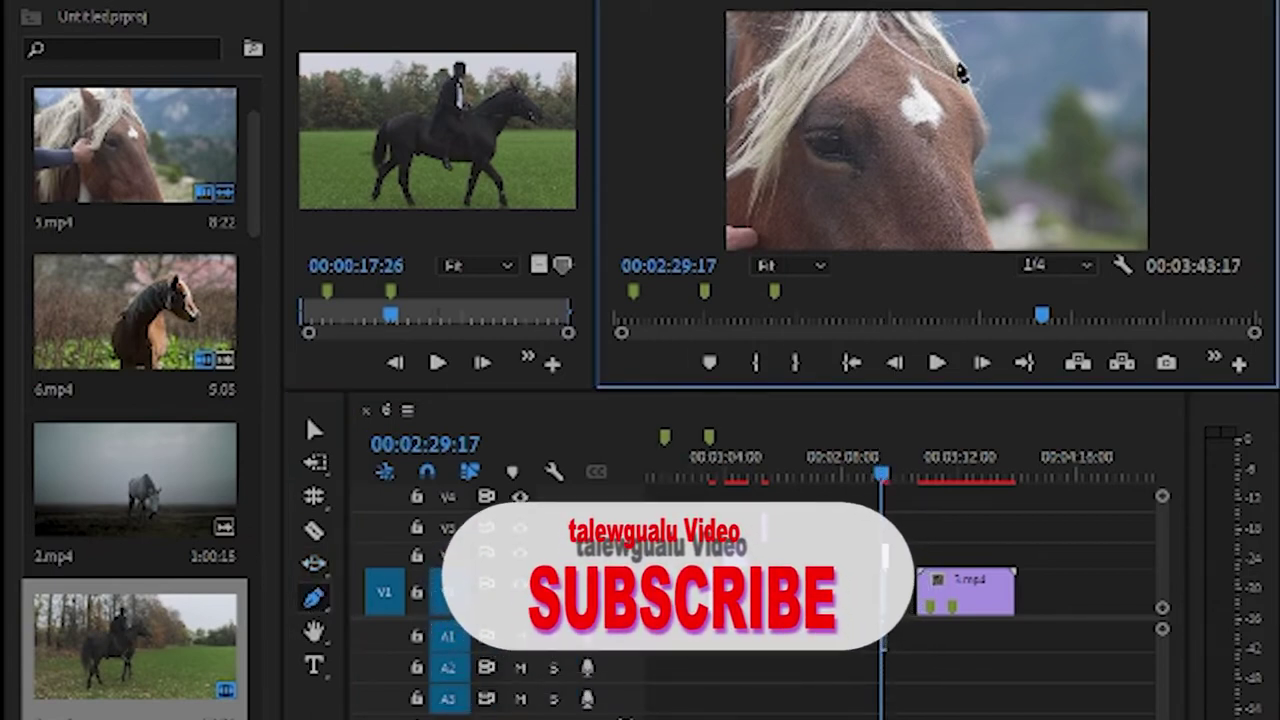
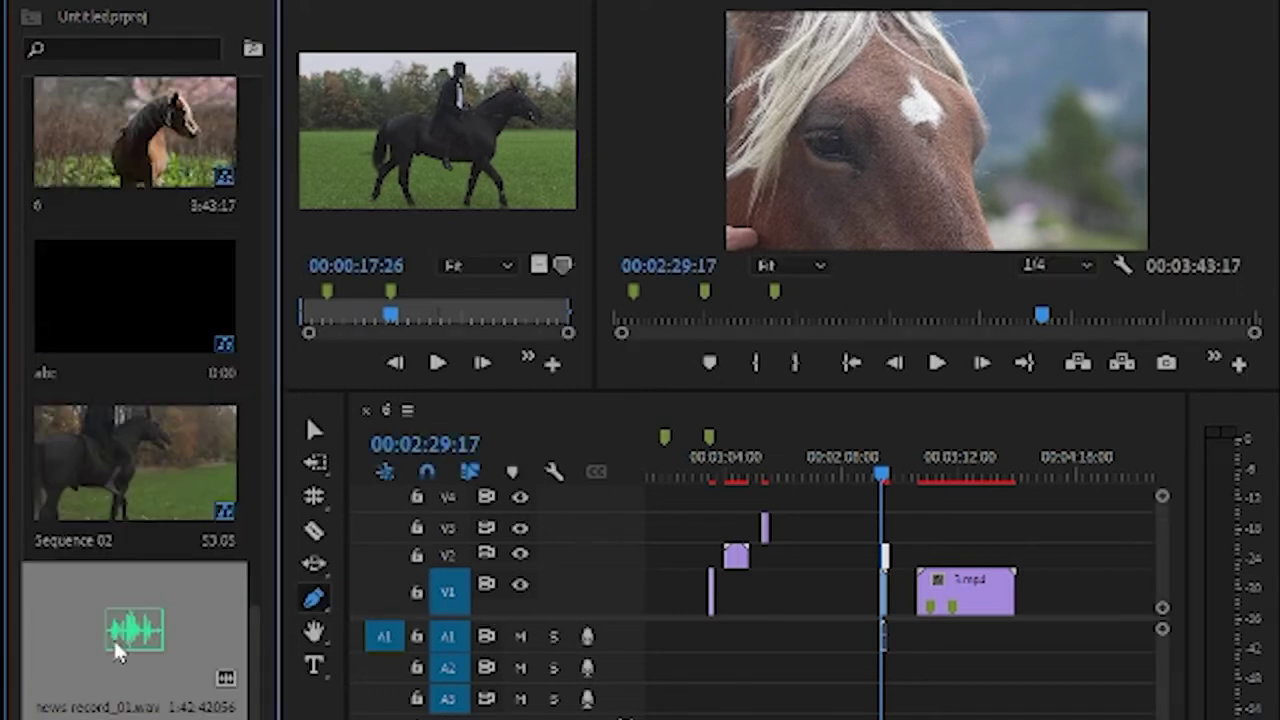
Step: Place news_record_01.wav on A1, enlarge the track, and add four volume keyframes, dipping the third
drag(135, 640, 786, 650)
drag(603, 651, 586, 711)
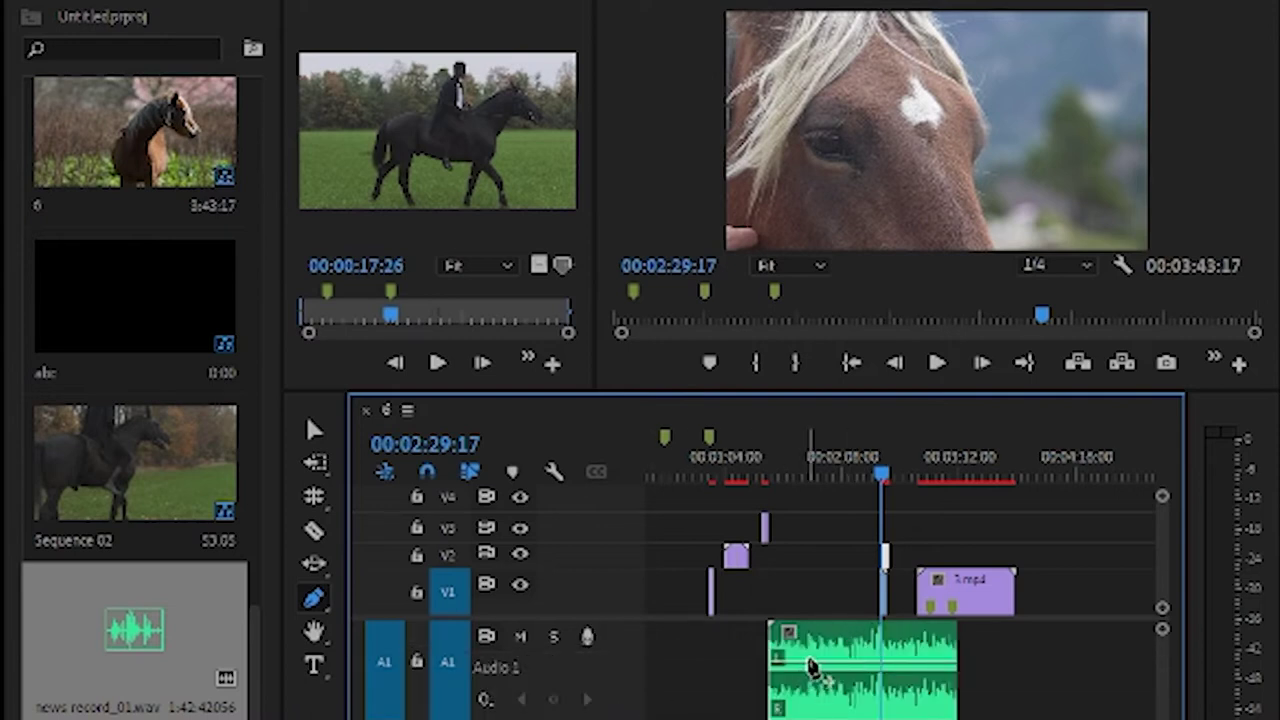
click(801, 663)
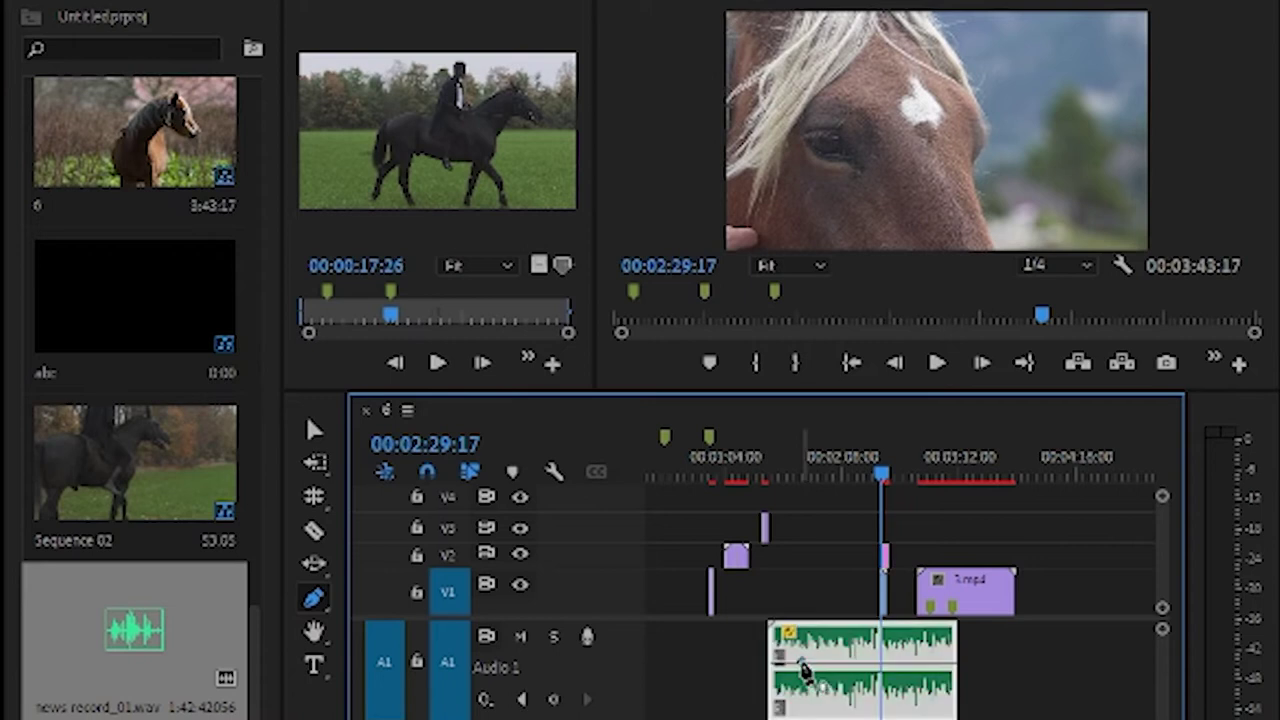
click(834, 663)
click(873, 663)
click(903, 663)
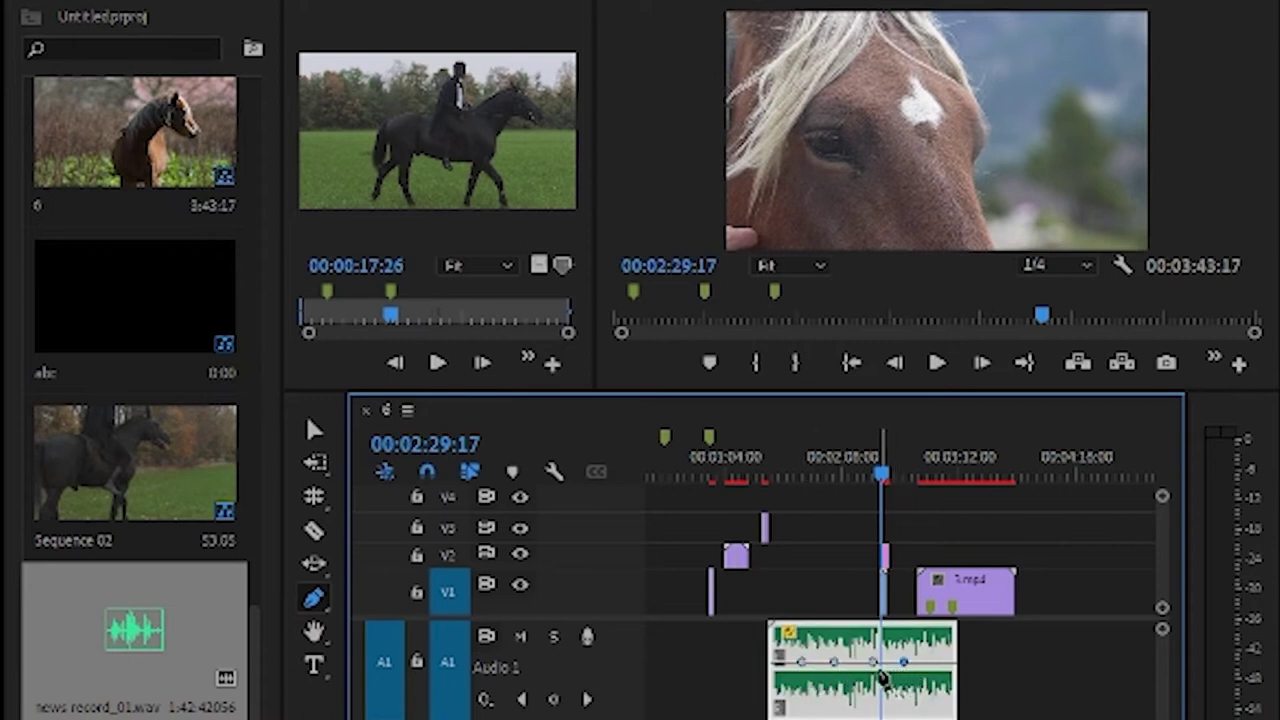
drag(873, 663, 871, 711)
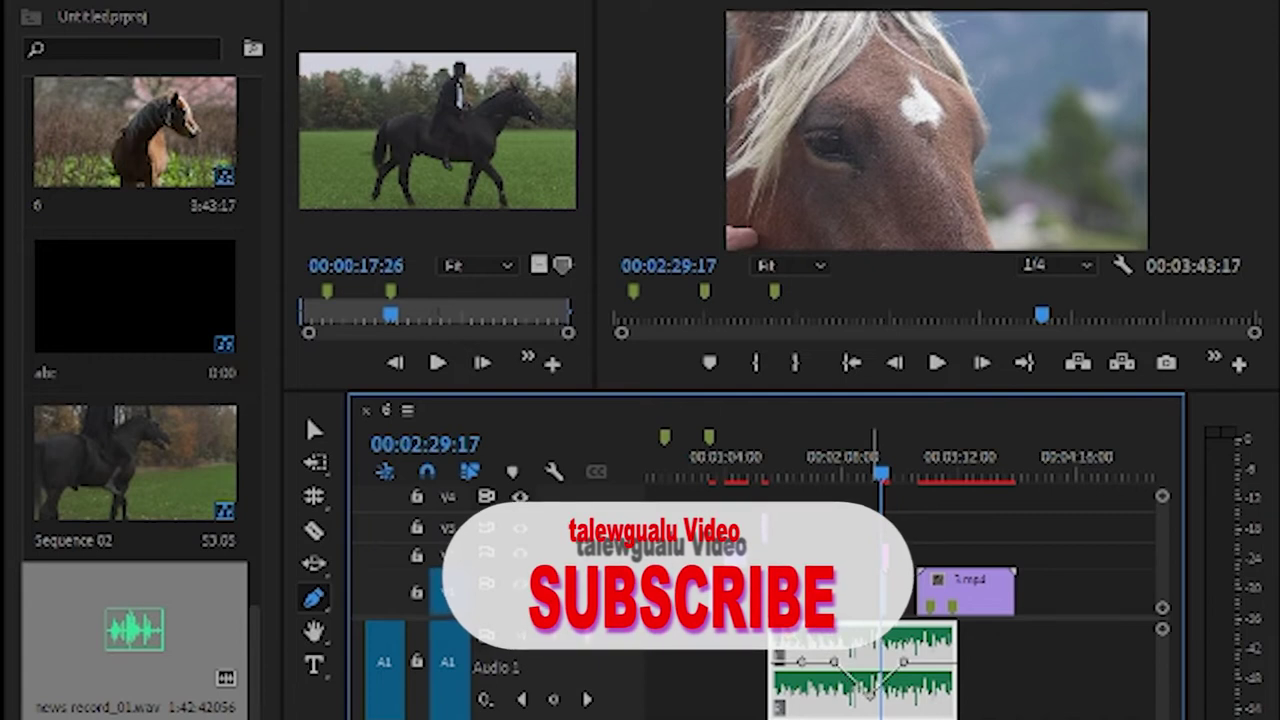
Step: Raise the dipped keyframe back onto the volume line and play back from 00:01:56:07
click(873, 422)
key(Up)
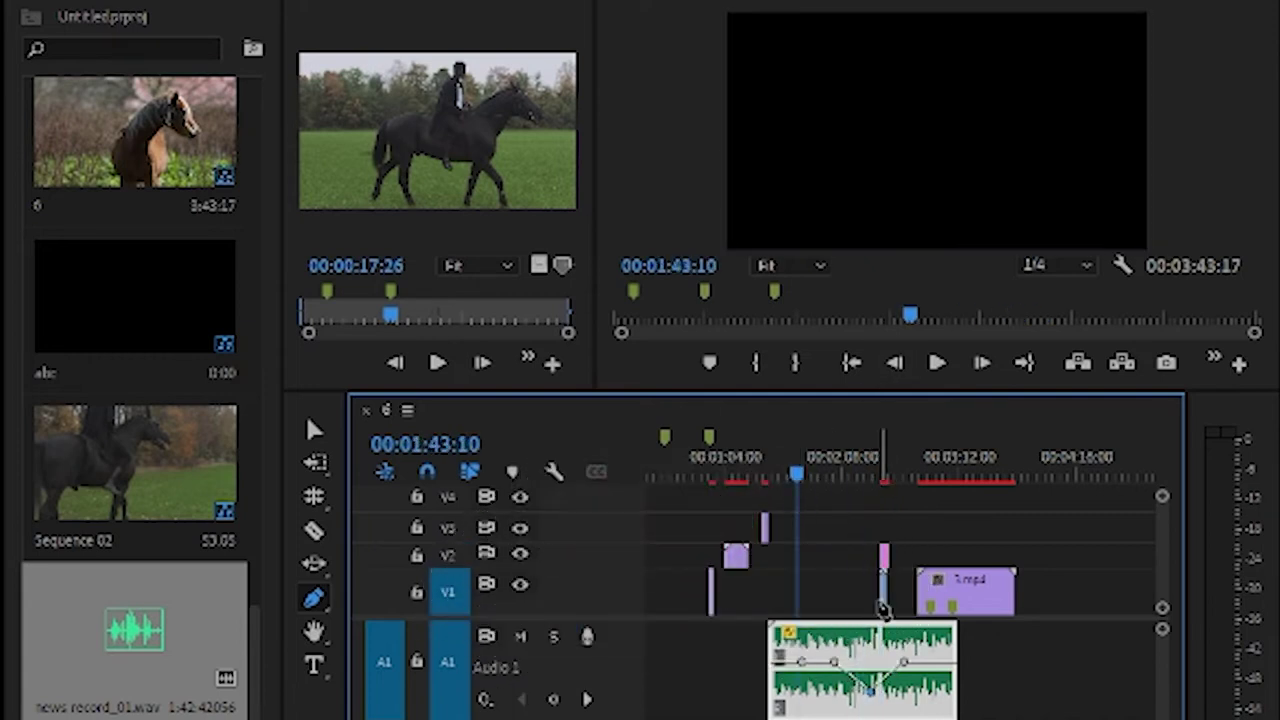
drag(875, 702, 866, 662)
key(space)
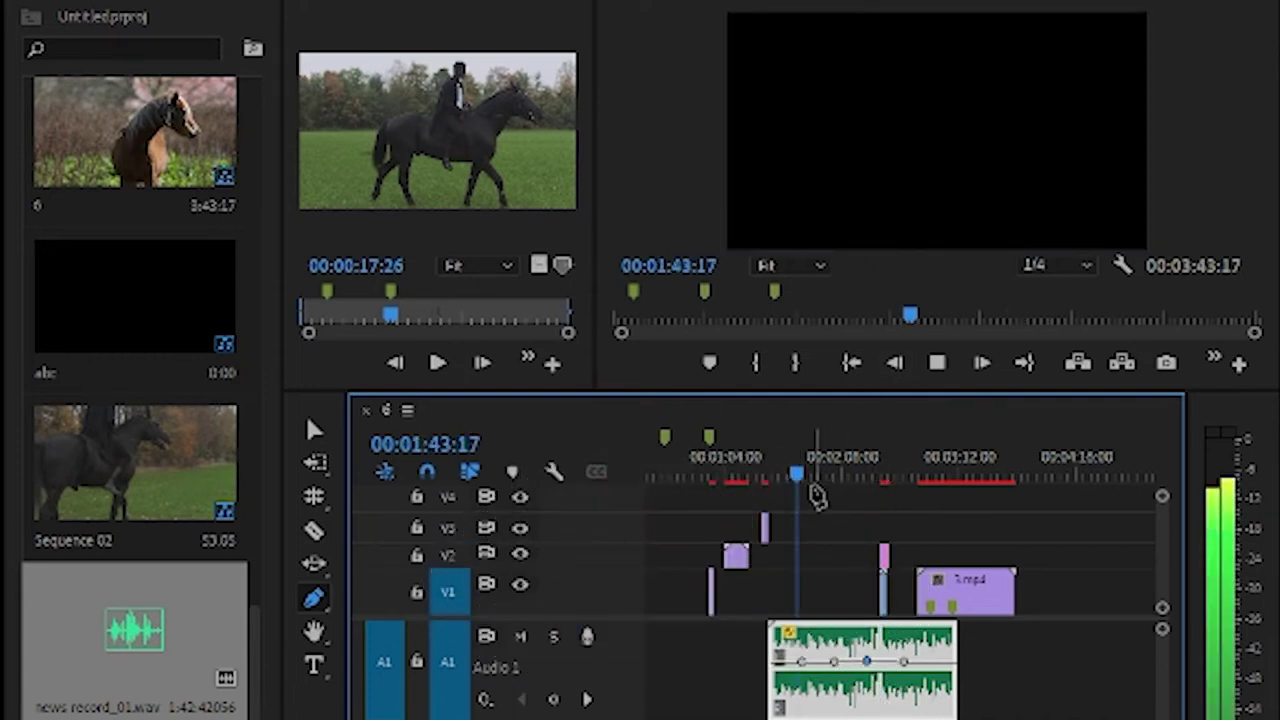
click(822, 476)
key(space)
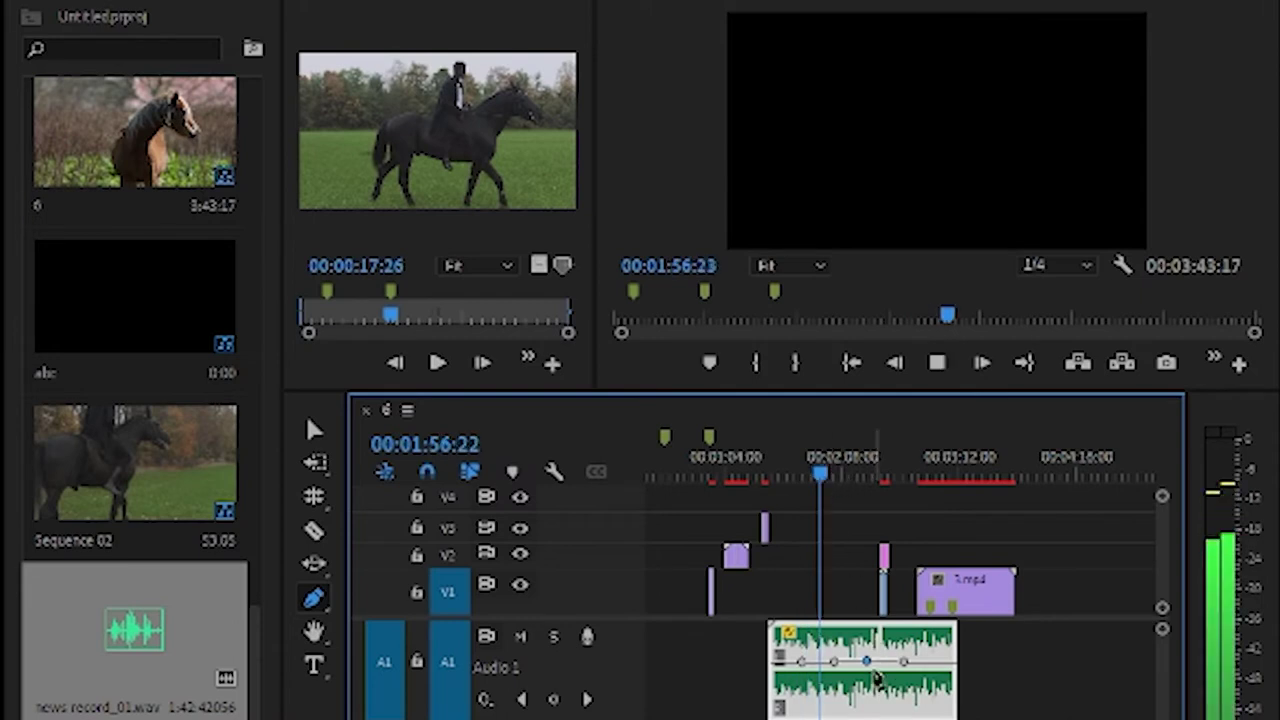
Step: Lower another volume keyframe during playback, then delete it
drag(836, 664, 840, 708)
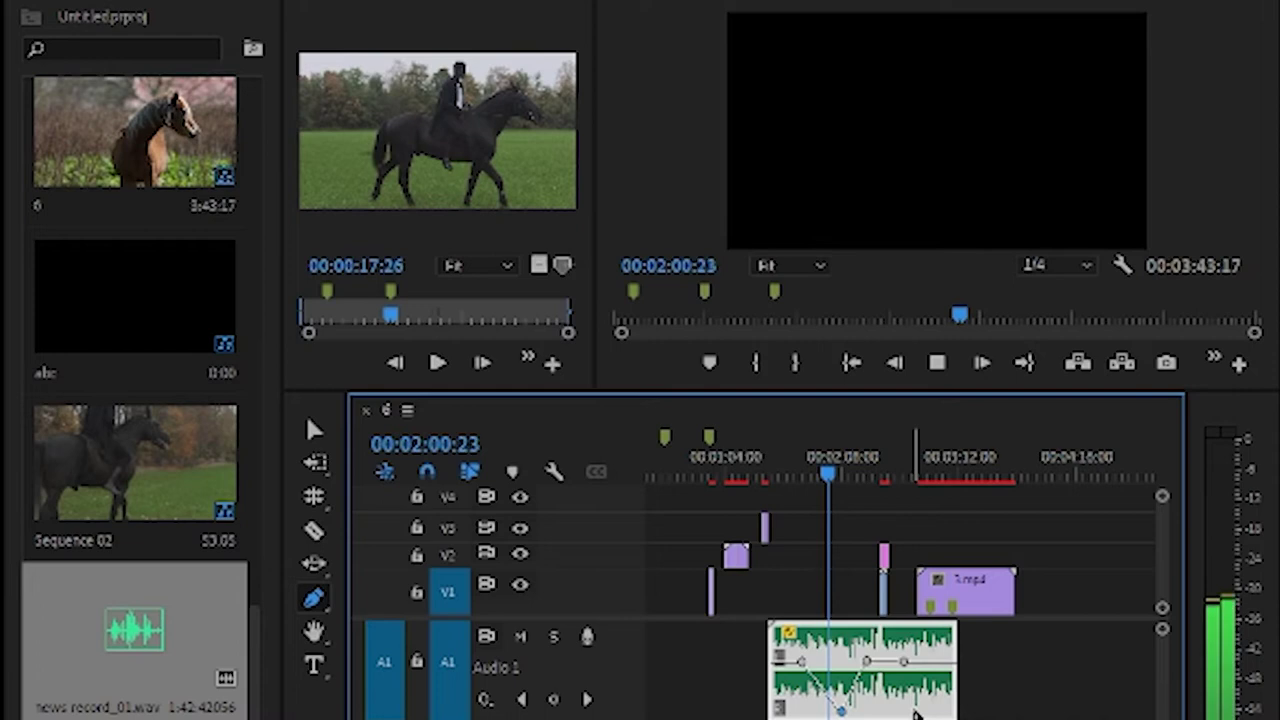
key(space)
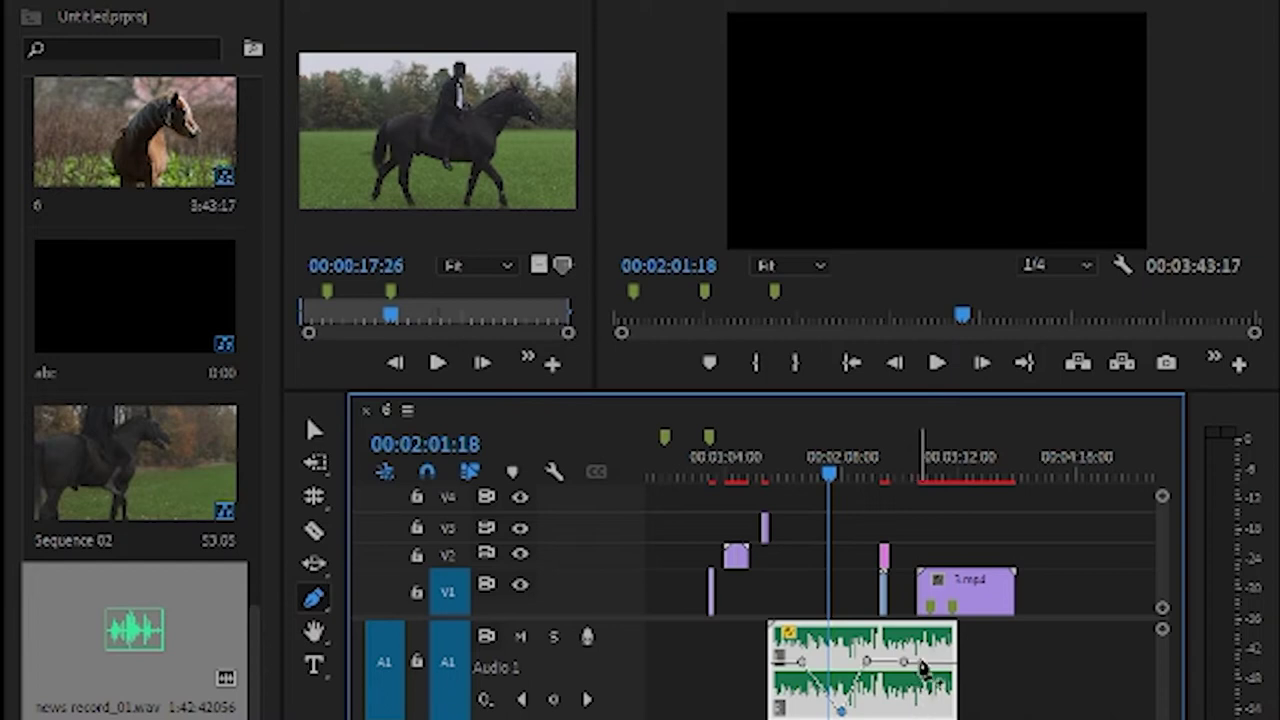
key(Delete)
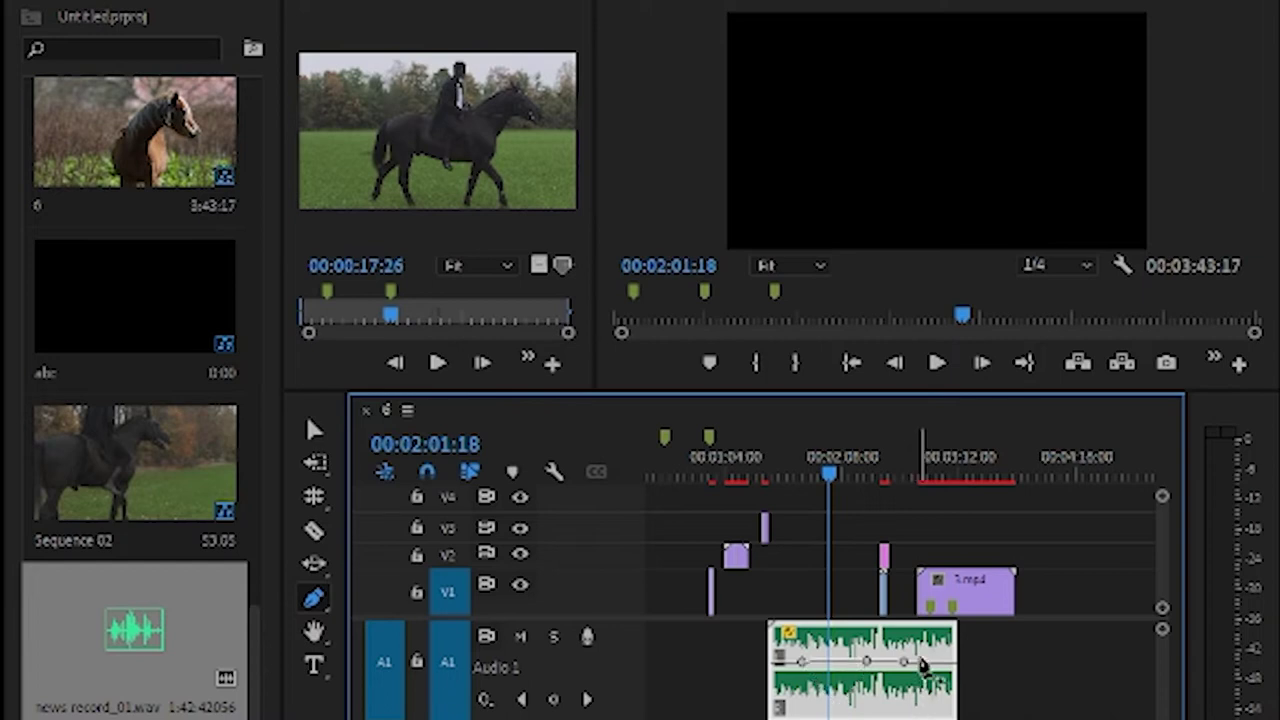
click(316, 632)
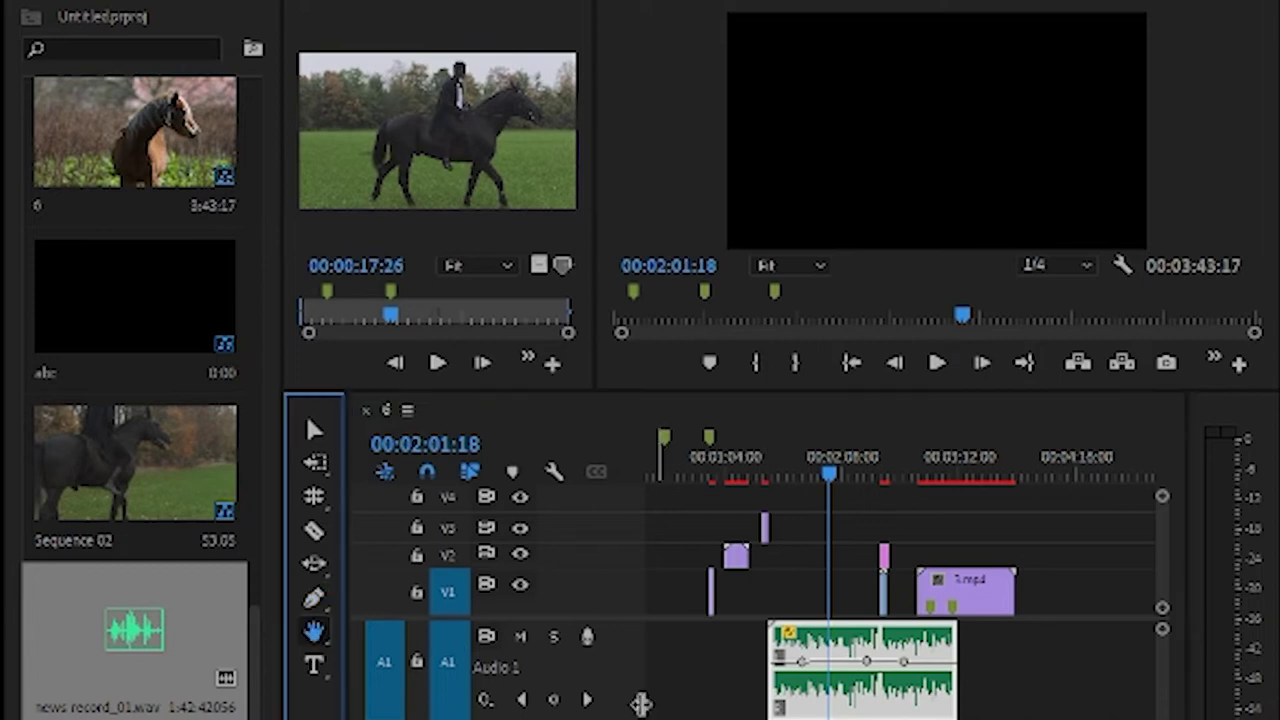
Step: Zoom the timeline out and pan it toward later times
key(shift+3)
key(minus)
key(minus)
key(minus)
key(minus)
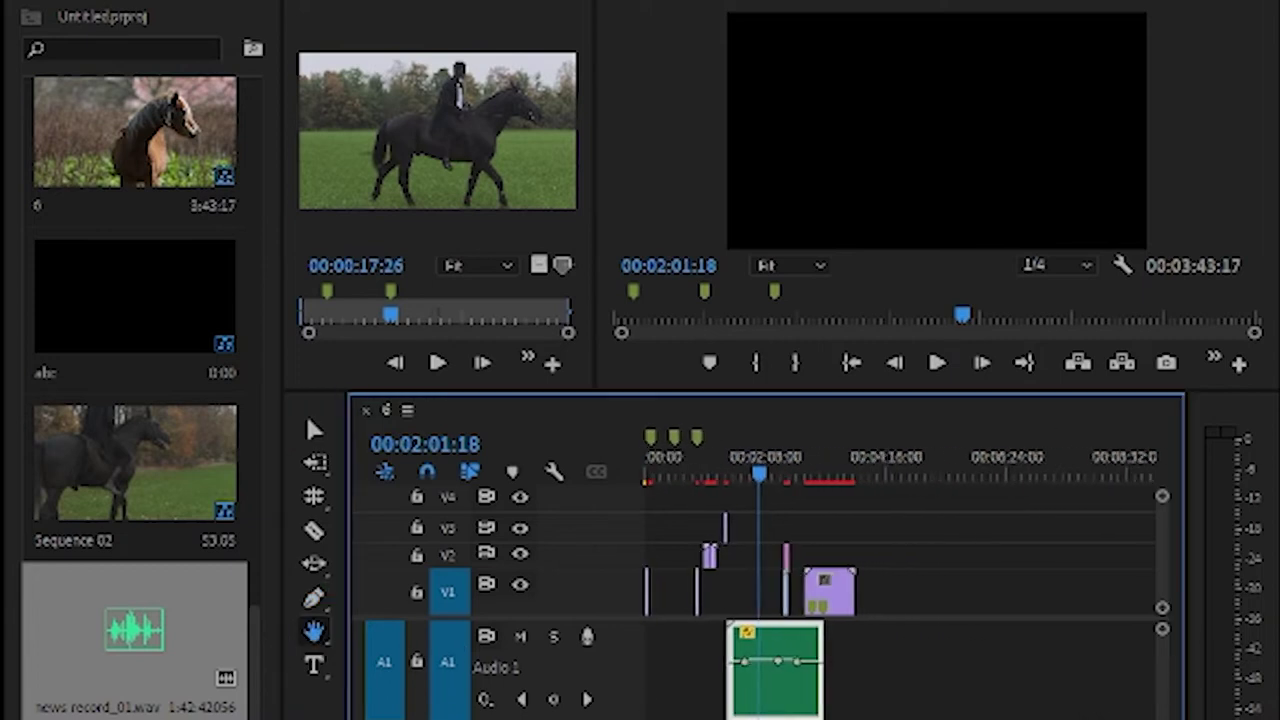
key(equal)
key(equal)
key(equal)
key(equal)
key(equal)
key(equal)
key(equal)
key(equal)
key(minus)
key(minus)
key(minus)
key(minus)
key(minus)
key(minus)
key(minus)
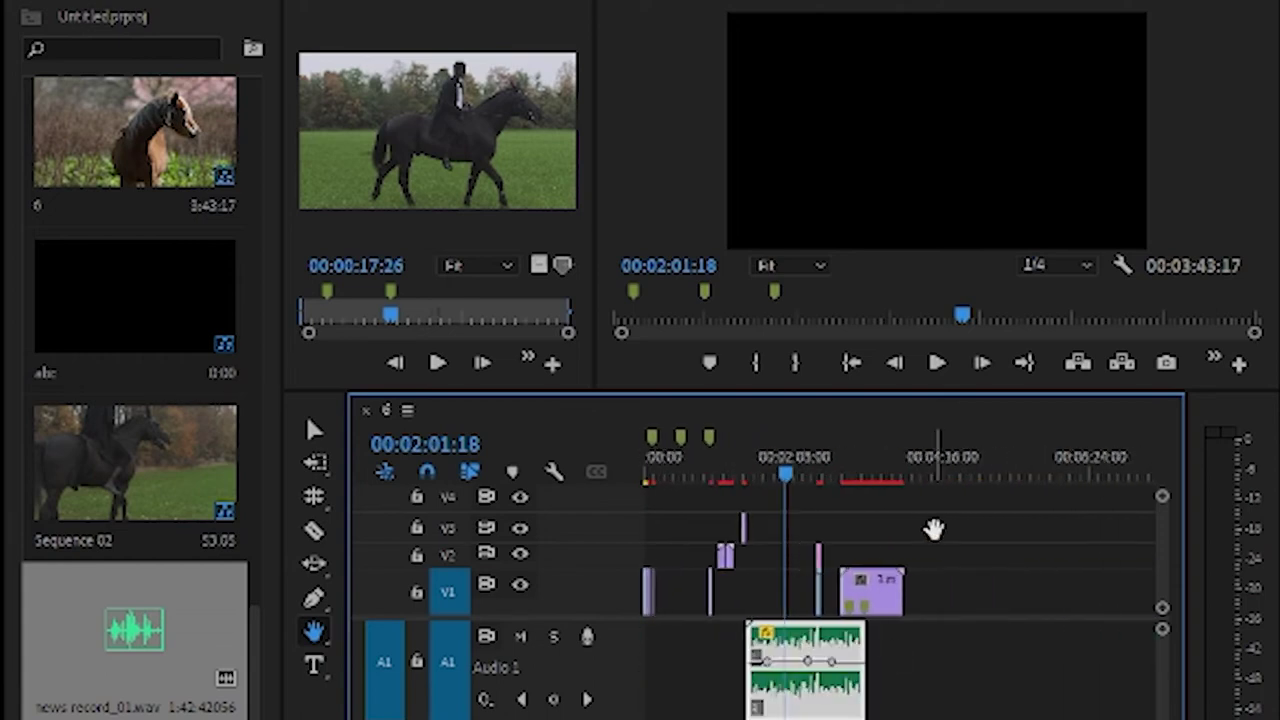
key(minus)
drag(860, 545, 683, 529)
scroll(857, 543, down, 5)
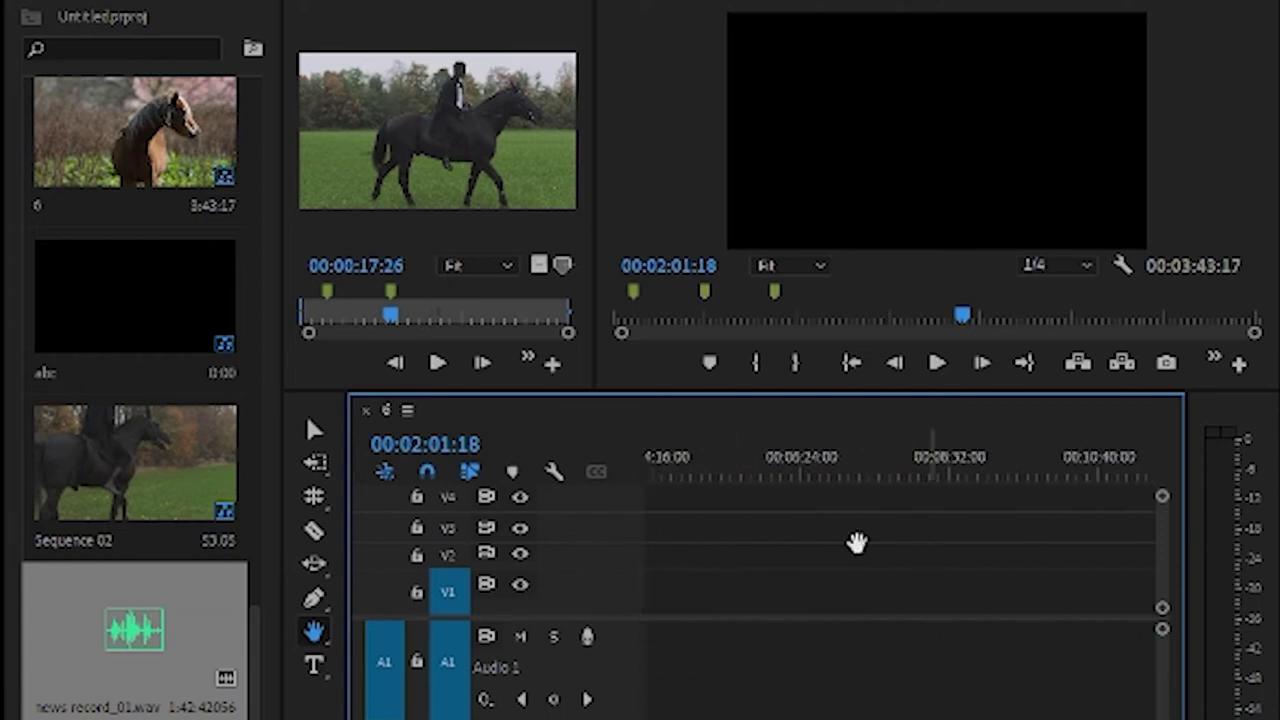
Step: Move the playhead to 00:03:23:29 and enlarge the program monitor
click(1211, 563)
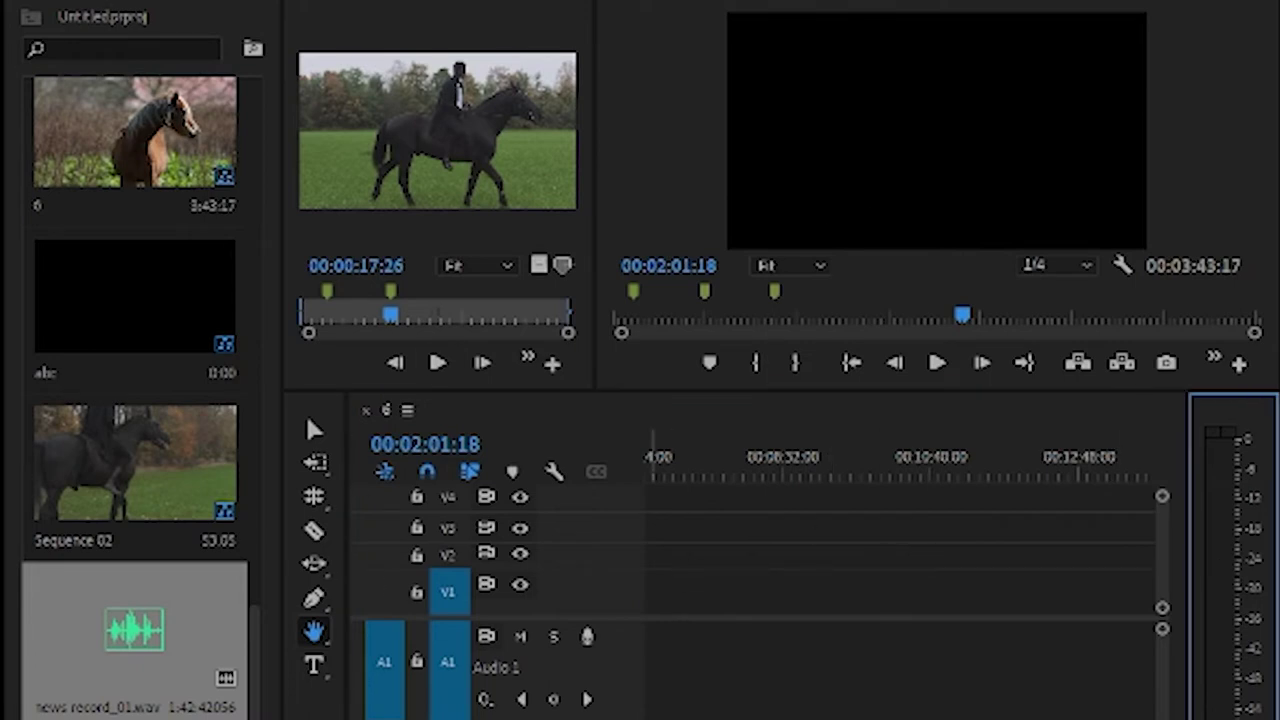
scroll(846, 486, up, 5)
drag(846, 478, 887, 472)
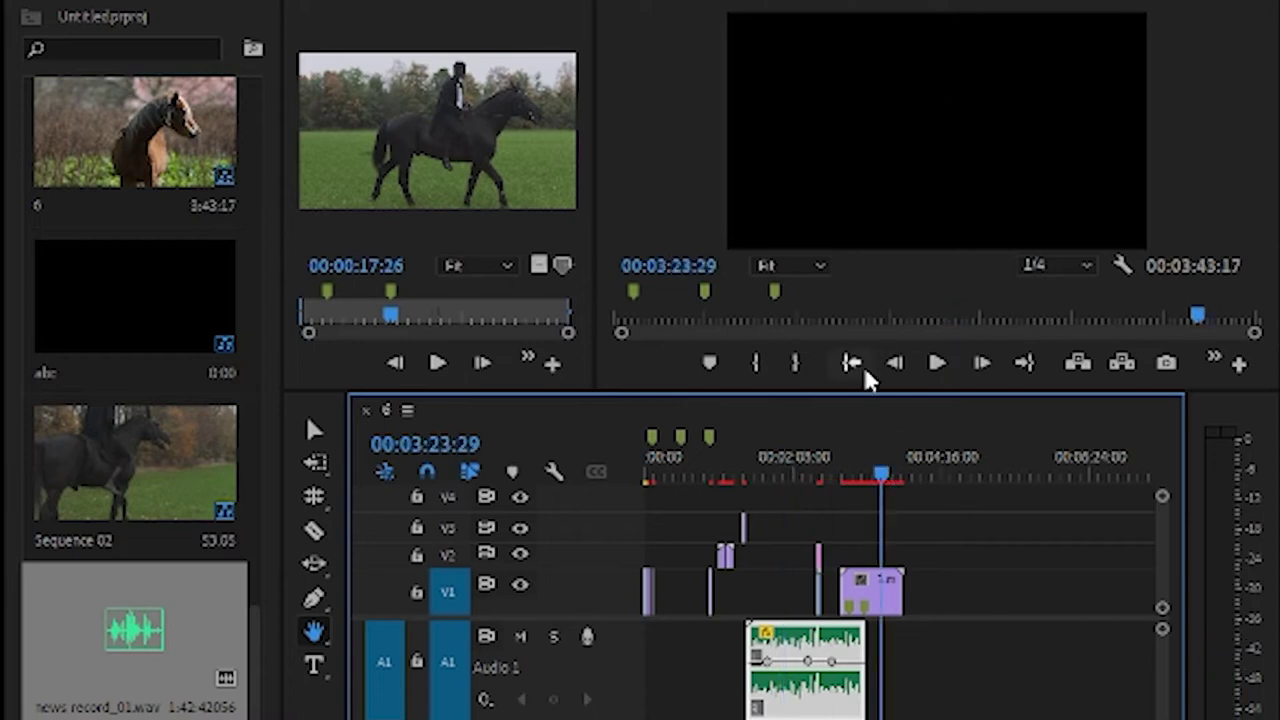
drag(866, 388, 866, 494)
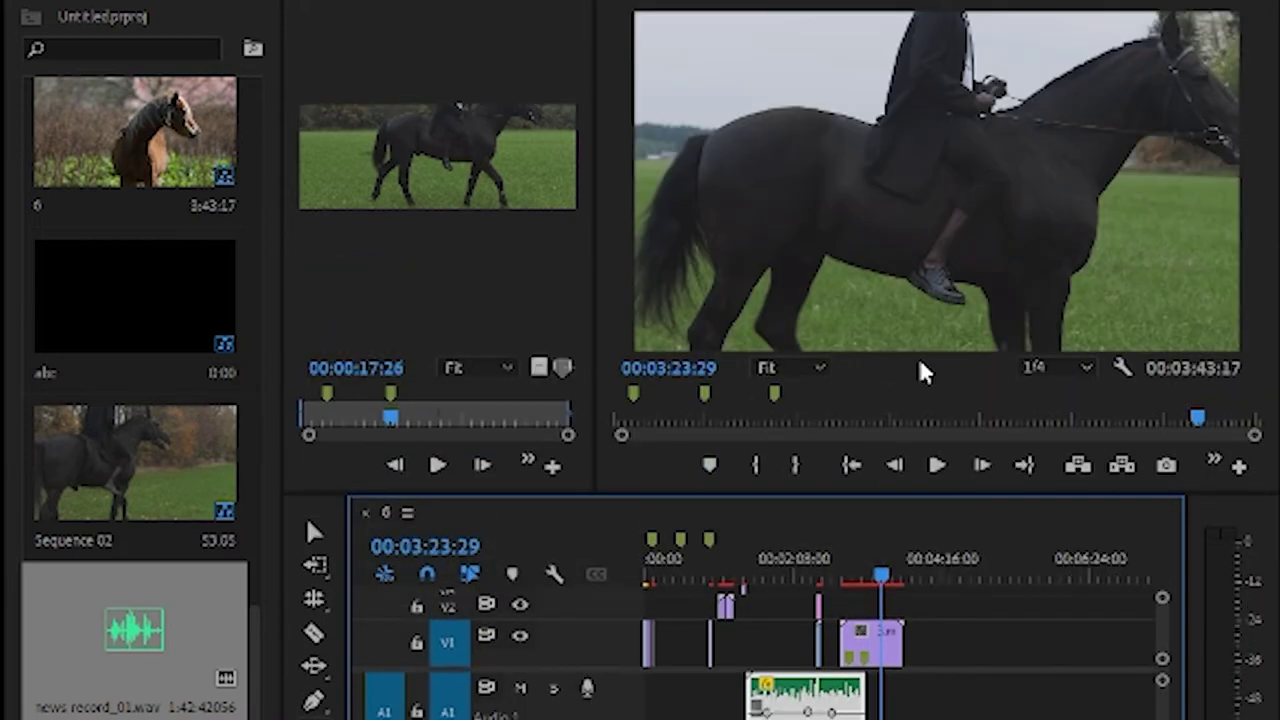
Step: Set the Program monitor to 150%, pan the frame, and heighten the timeline to show V1–V4
click(951, 288)
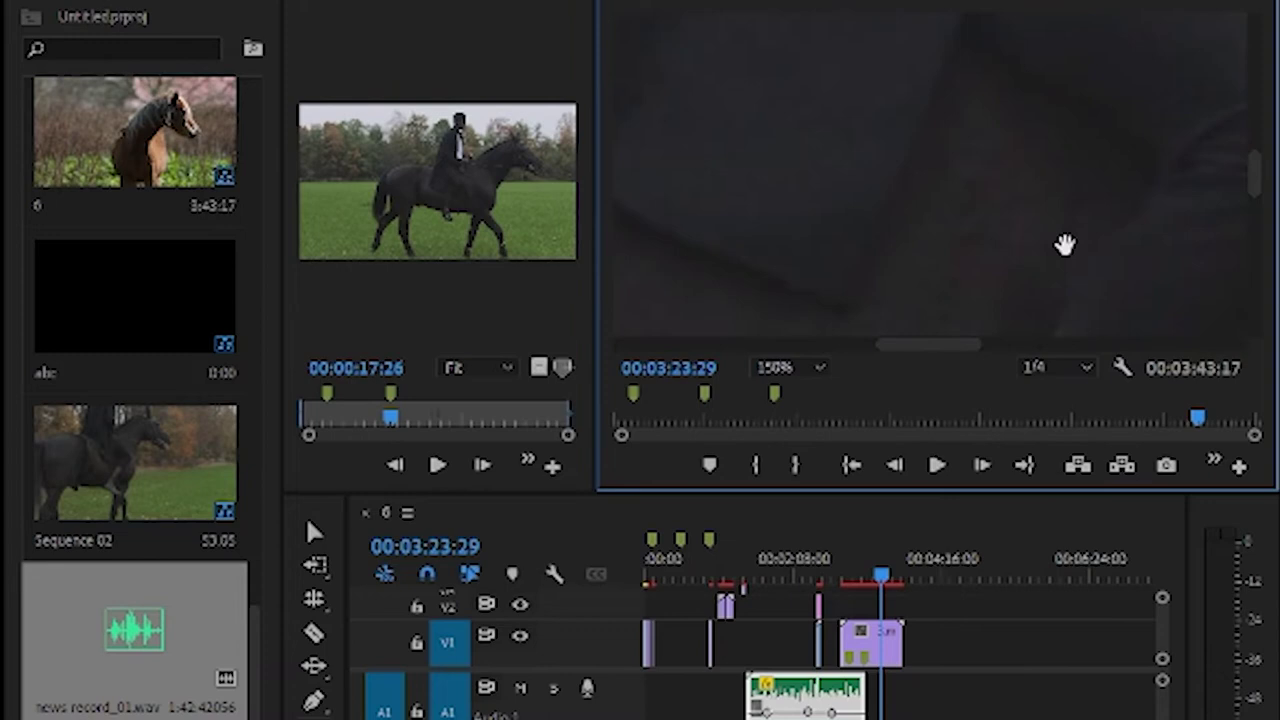
drag(954, 160, 1272, 350)
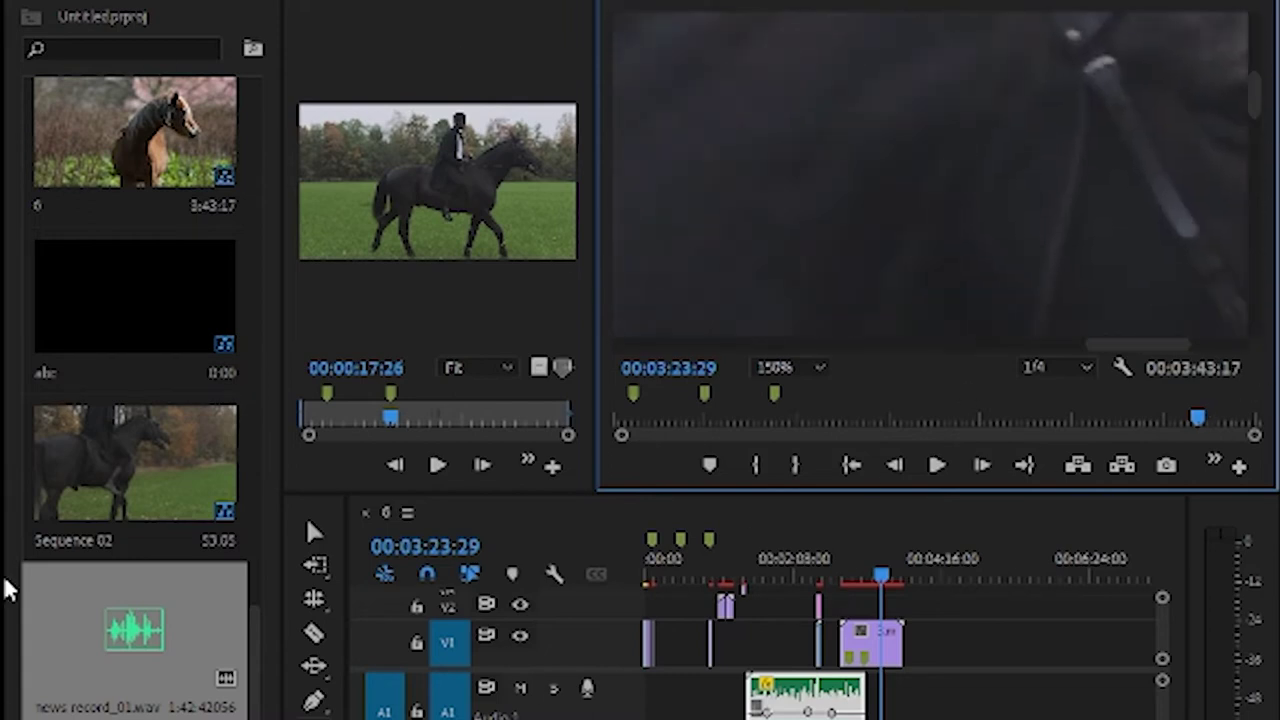
drag(629, 491, 643, 344)
click(315, 620)
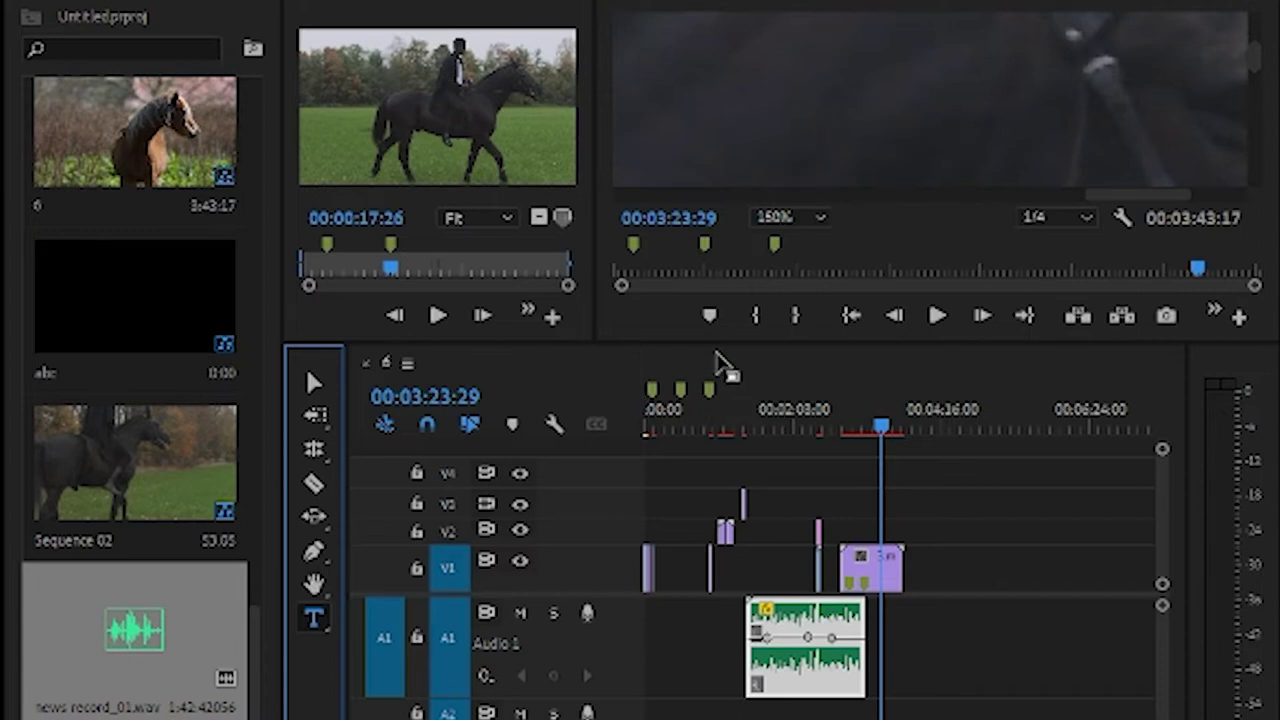
Step: Make the monitors taller and type the title 'abc' over the horse frame
drag(721, 341, 723, 476)
click(737, 232)
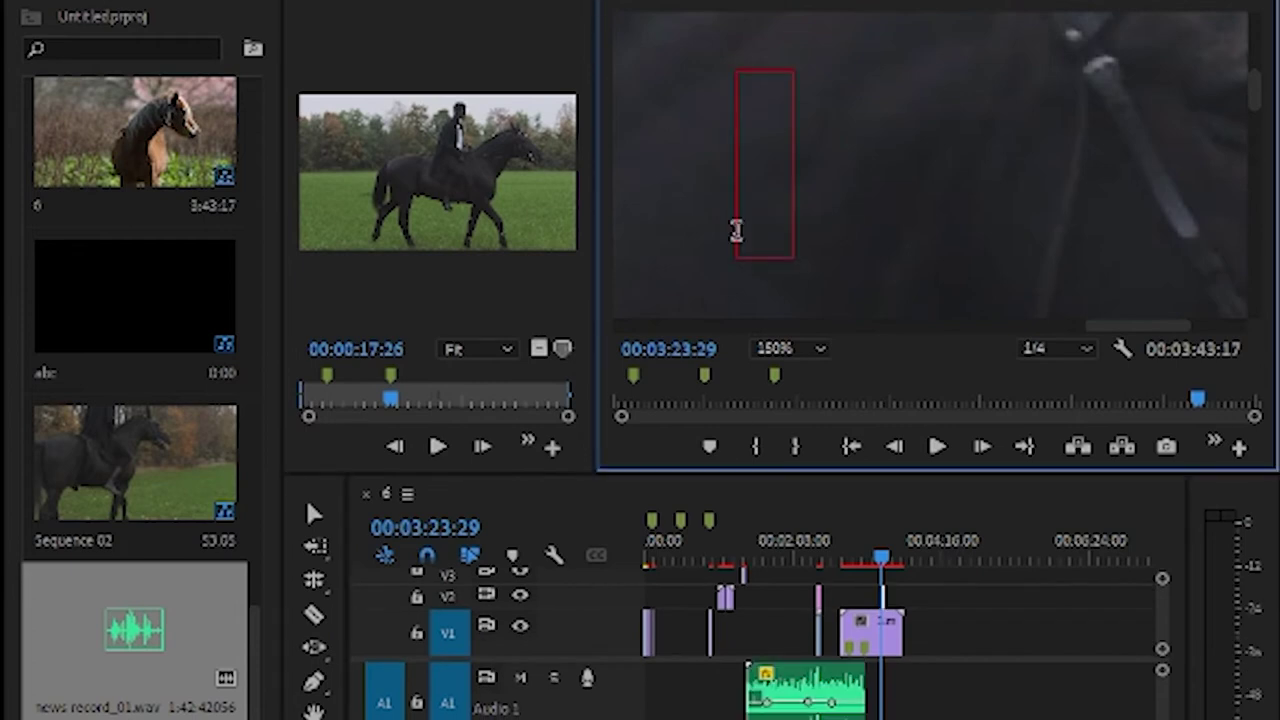
text(abc)
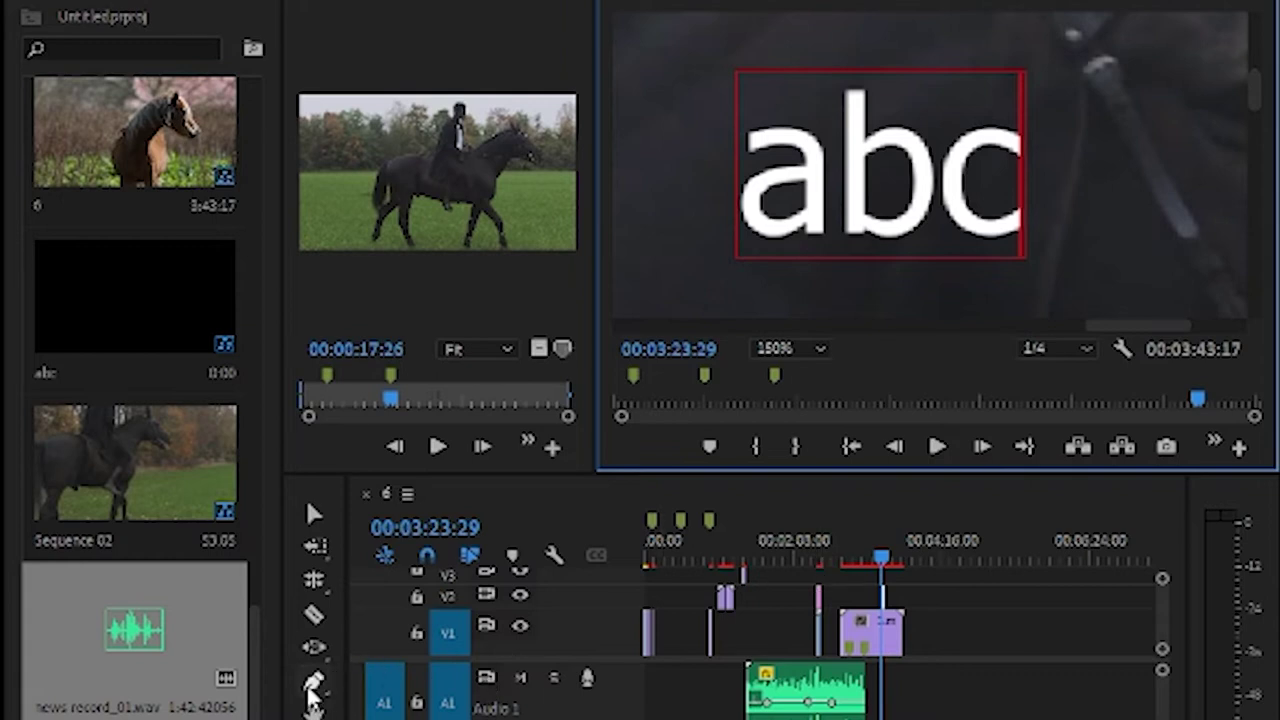
Step: Try the Slip, Rolling Edit and Ripple Edit tools, then zoom the timeline in
click(318, 647)
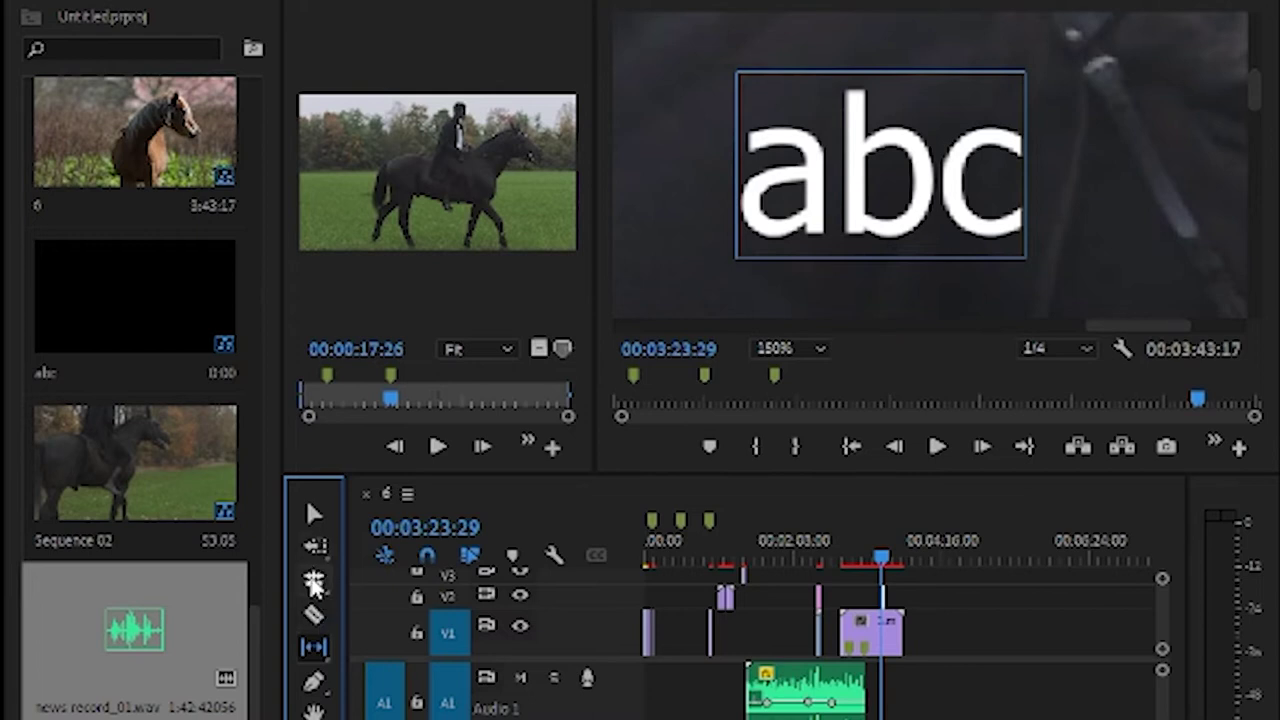
click(311, 582)
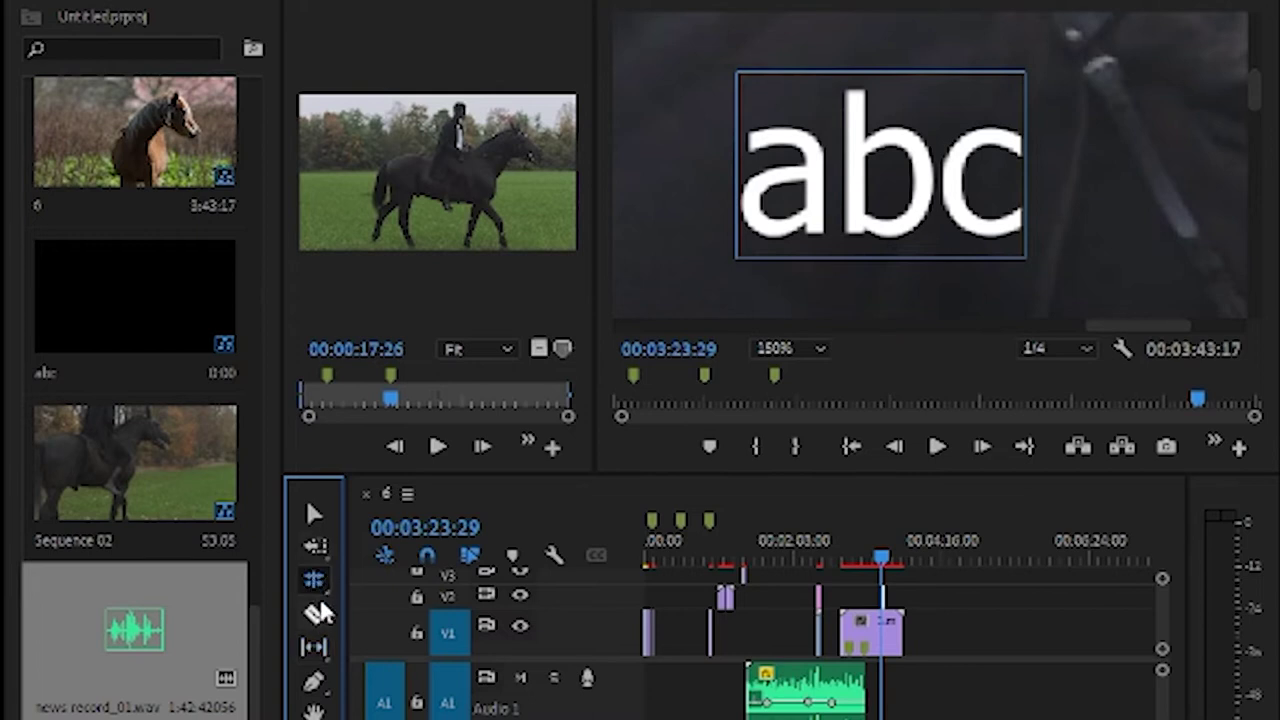
click(318, 547)
key(shift+a)
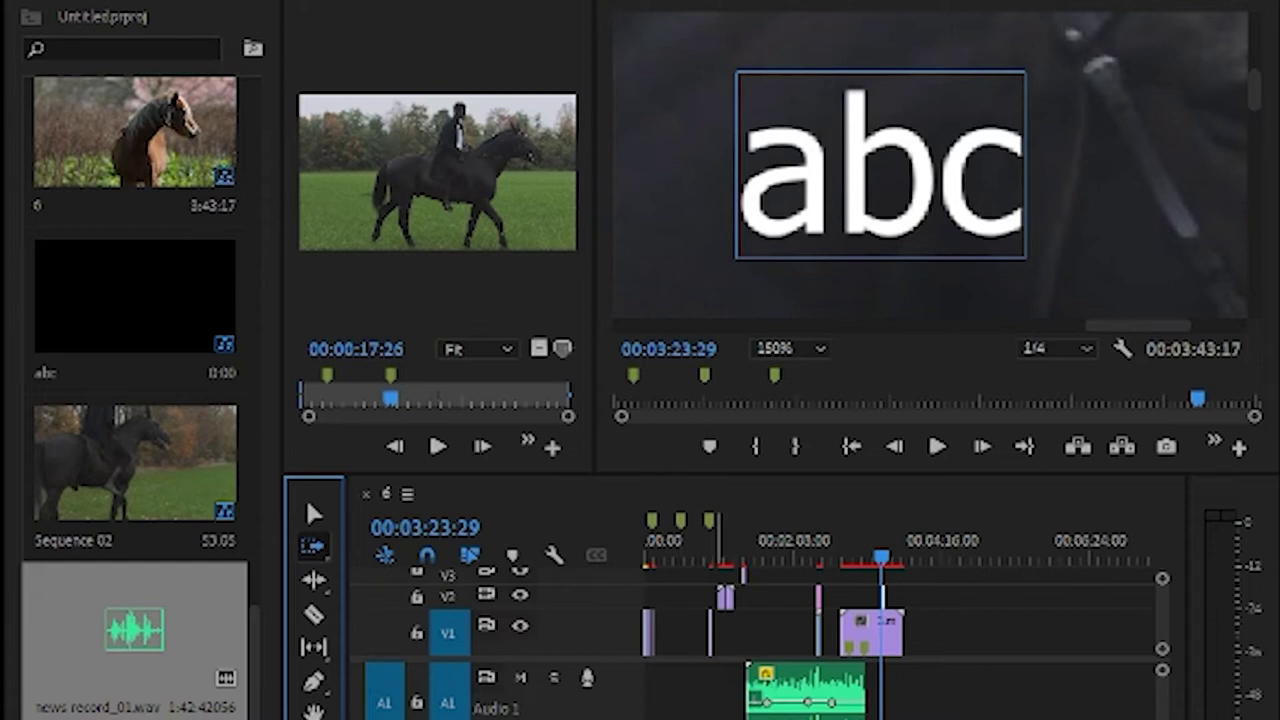
key(equal)
key(equal)
key(equal)
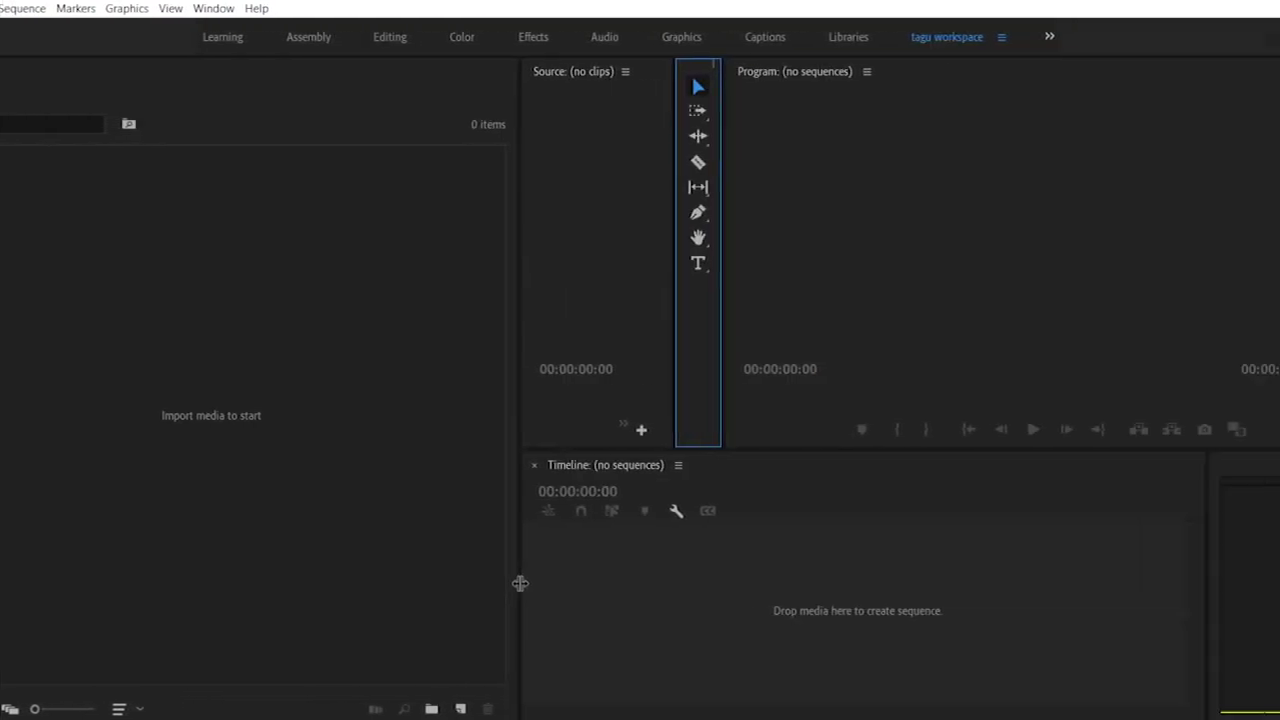
key(alt+f)
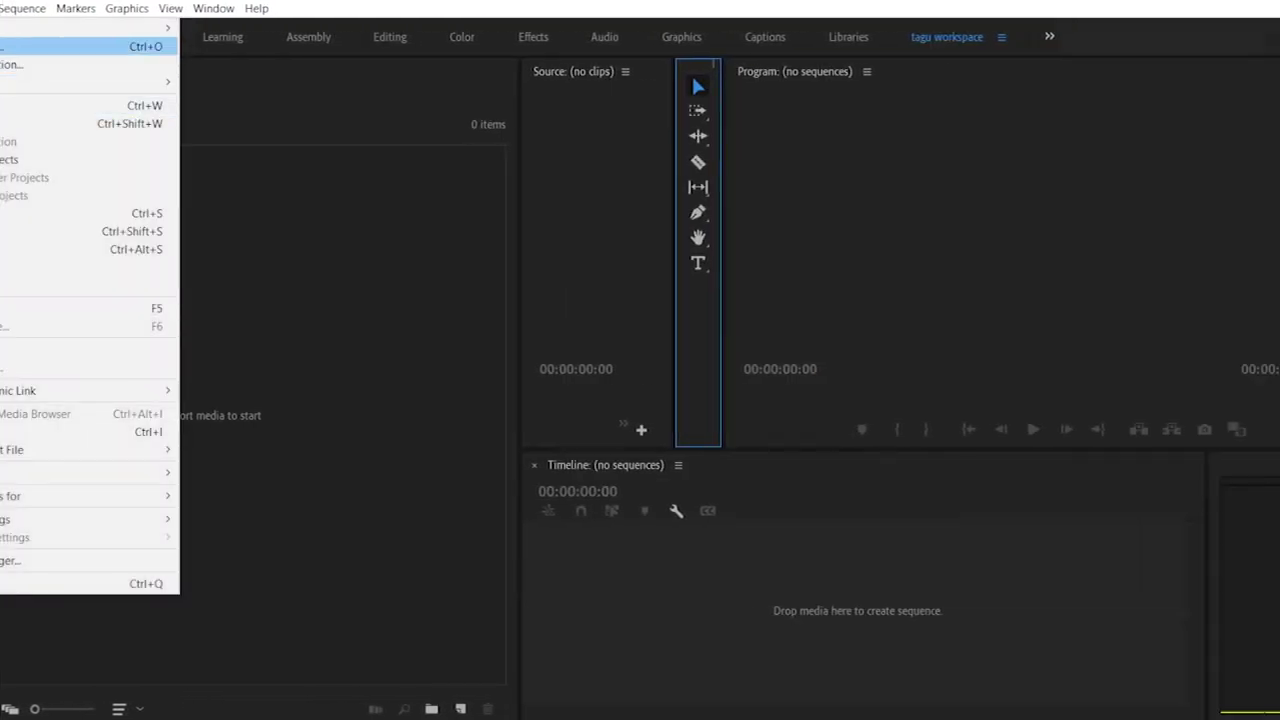
mouse_move(177, 28)
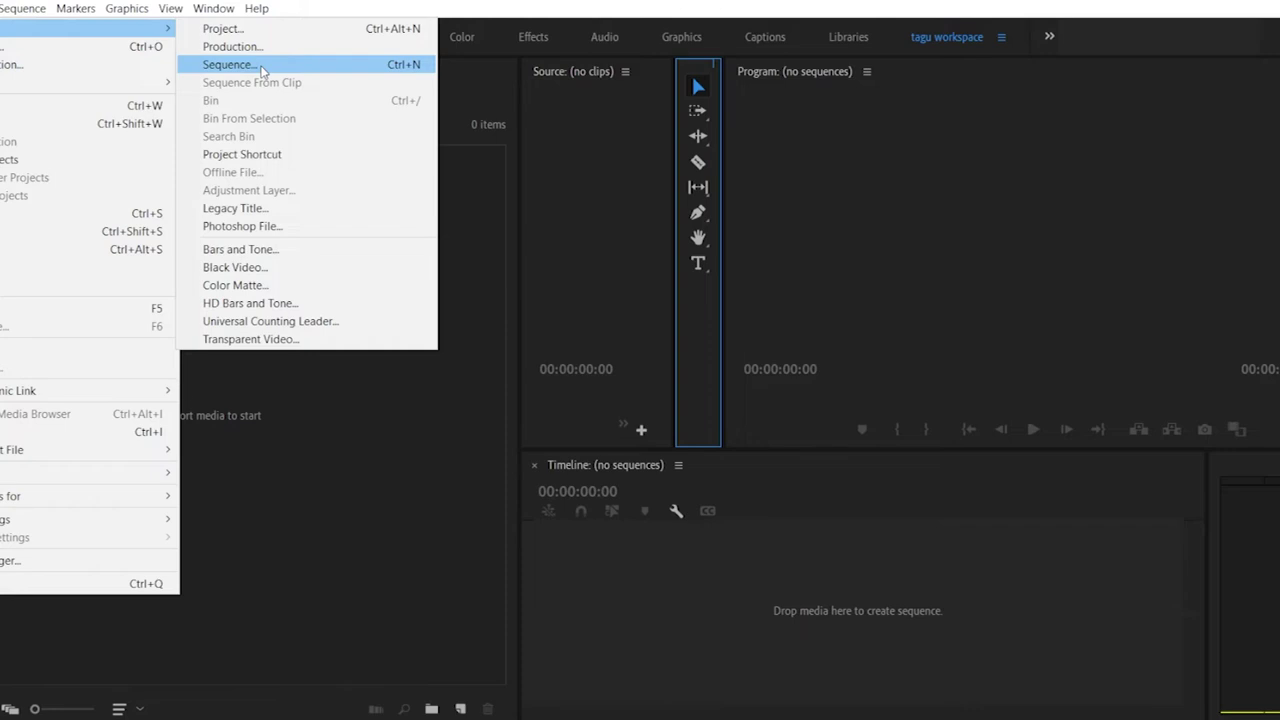
click(262, 70)
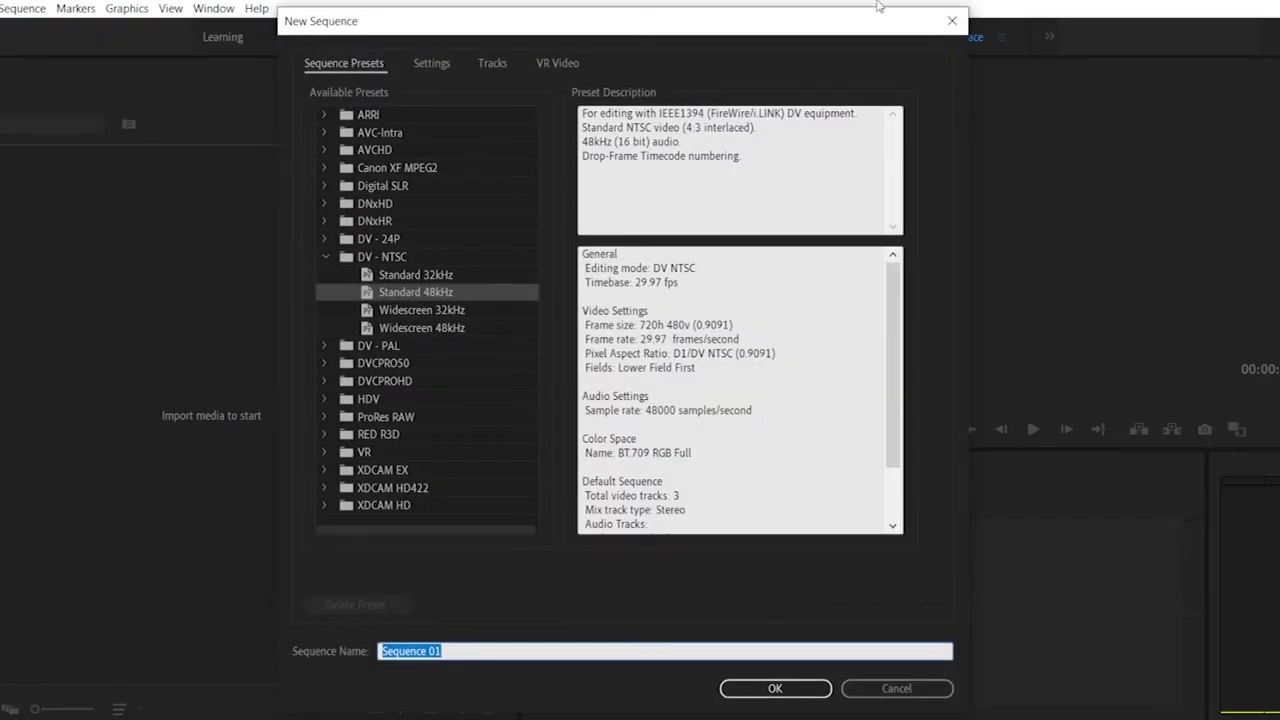
click(952, 21)
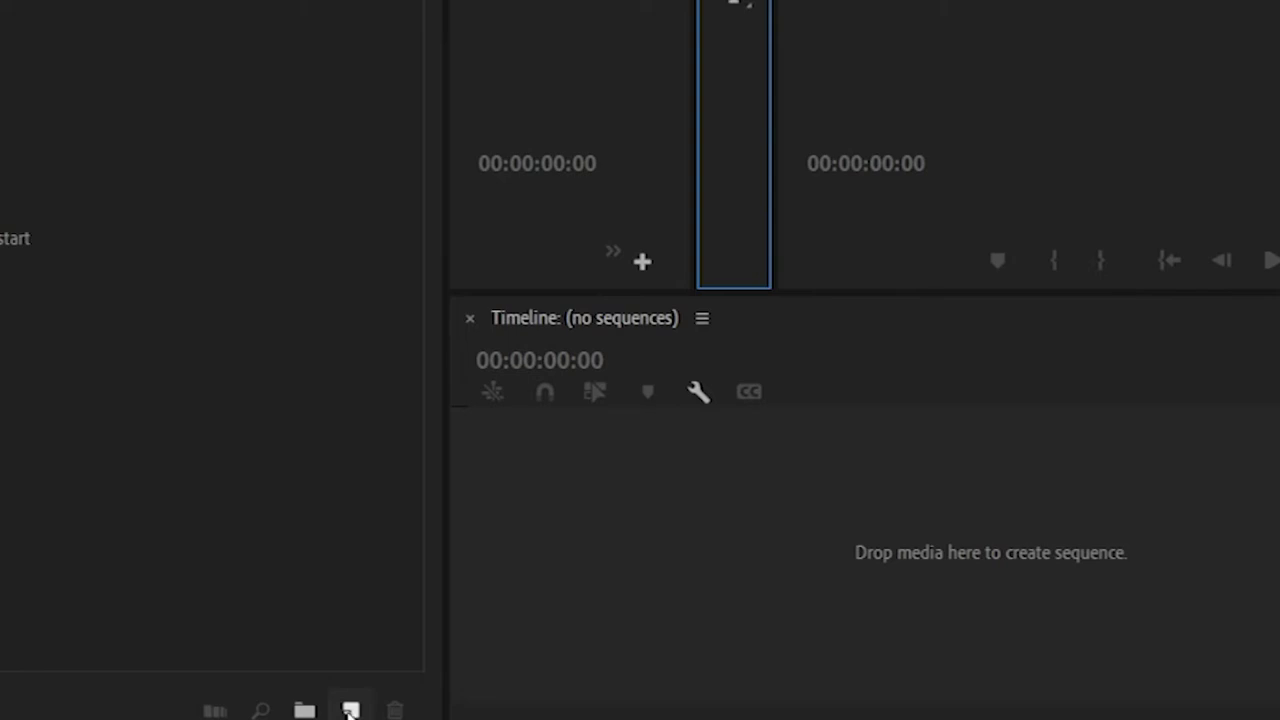
click(350, 710)
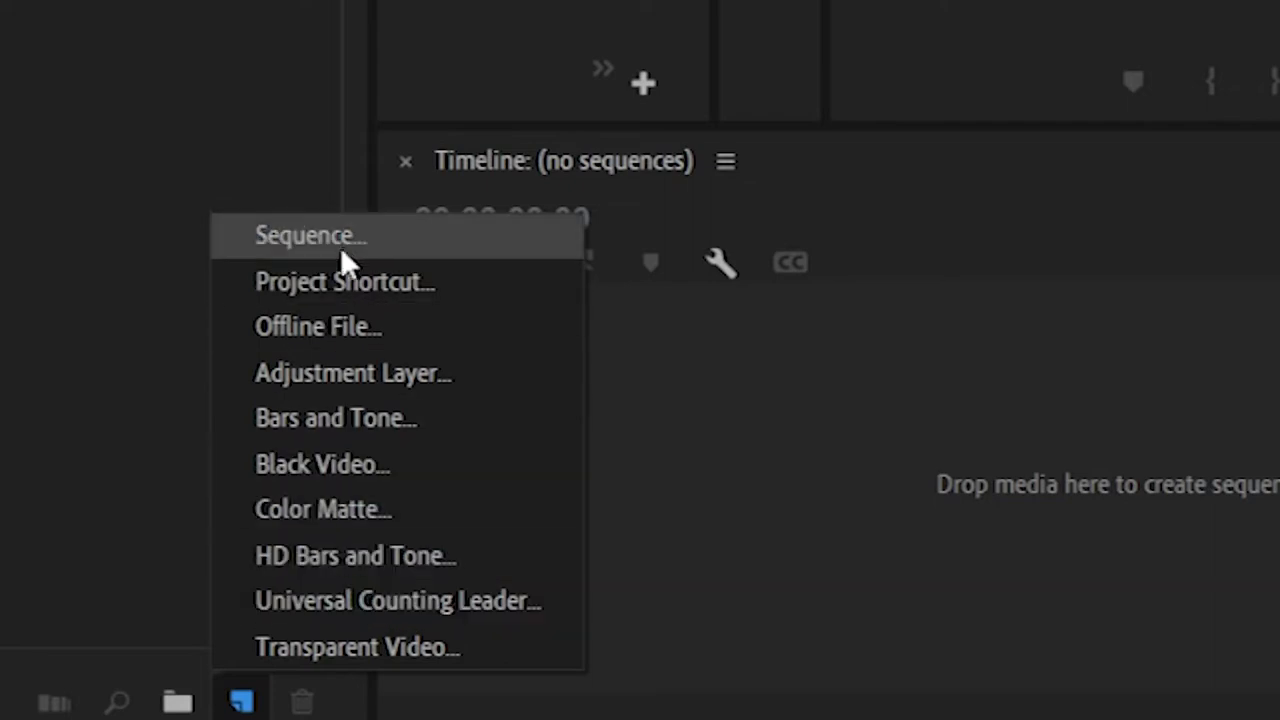
key(alt+f)
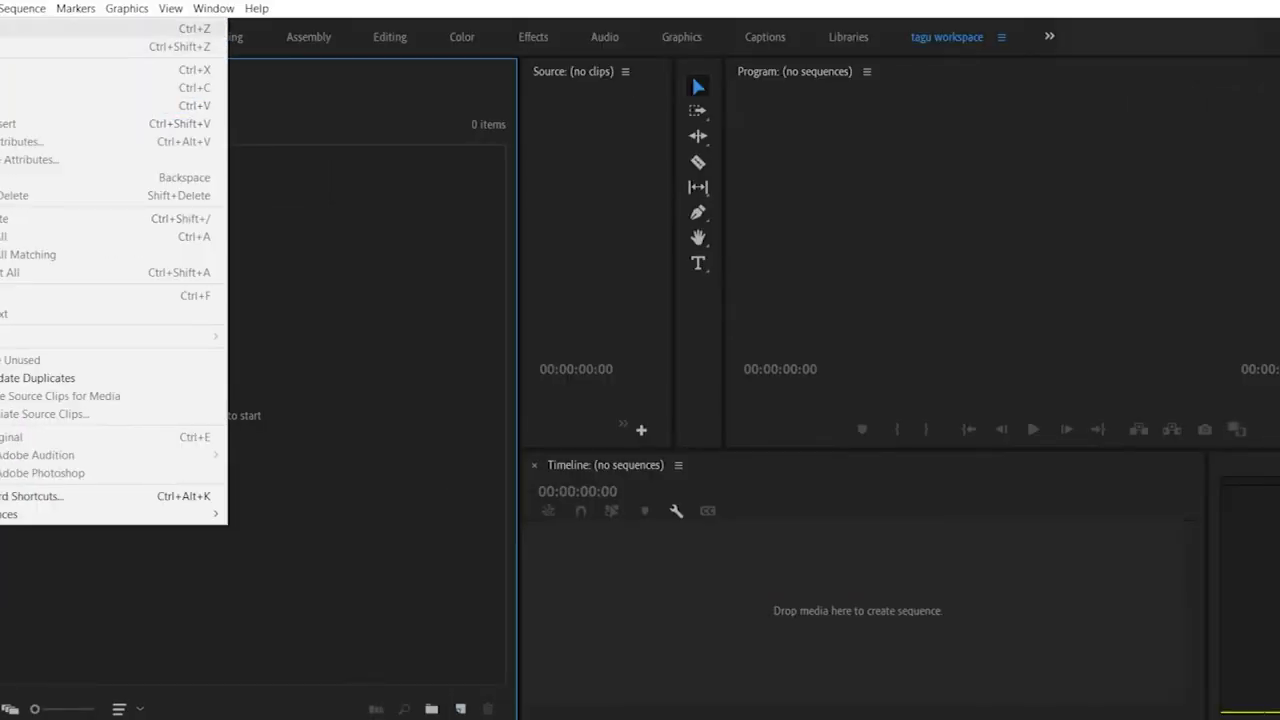
mouse_move(160, 28)
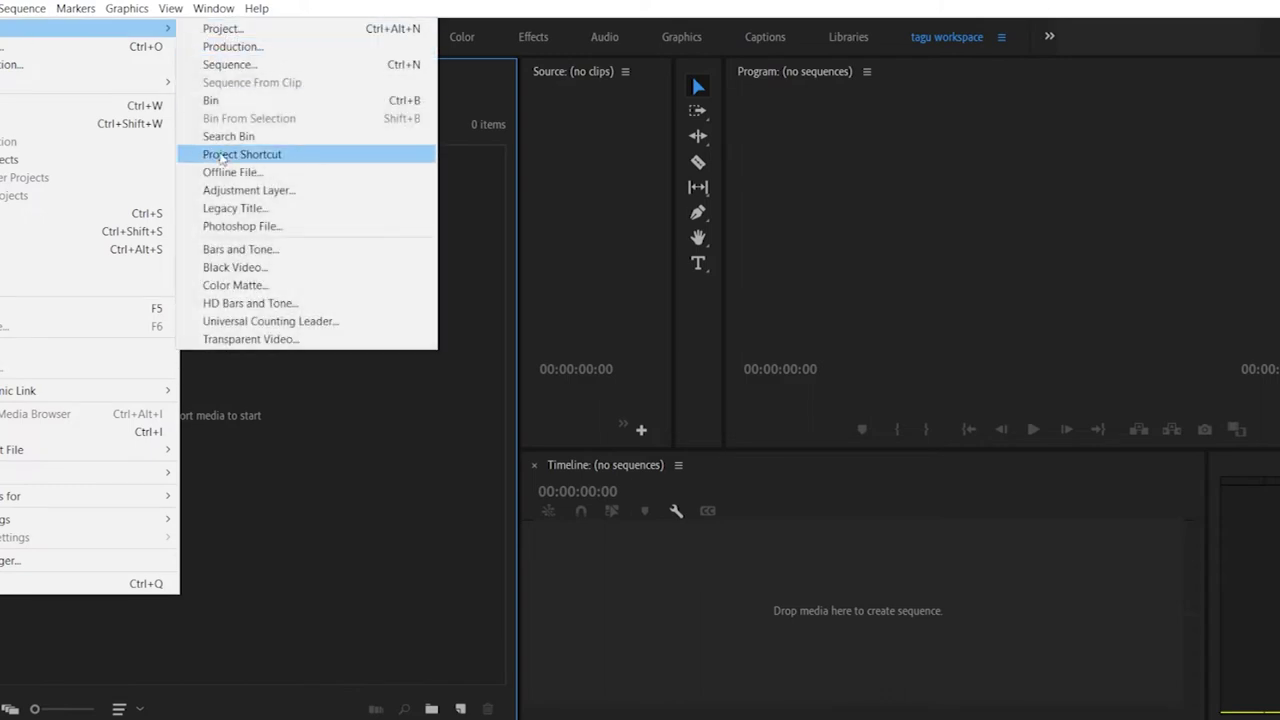
key(alt+w)
key(Left)
key(Left)
key(Left)
key(Left)
key(Left)
key(Left)
key(Left)
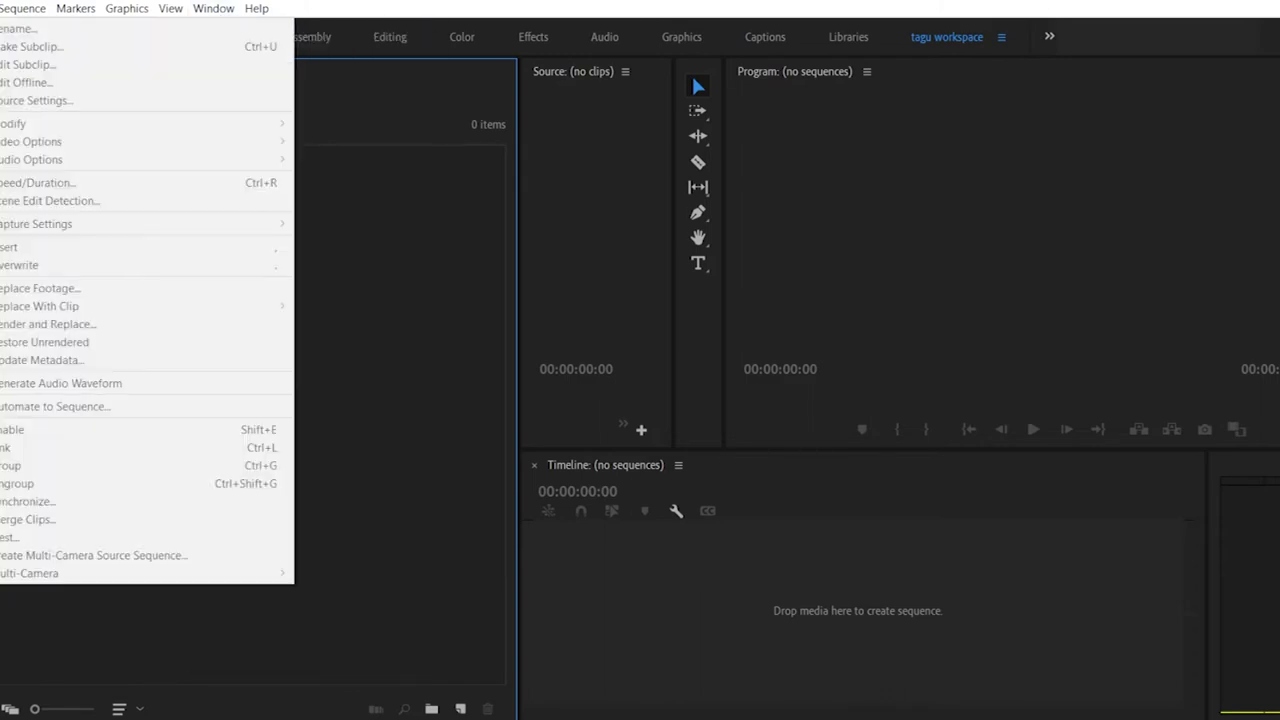
key(Right)
click(432, 523)
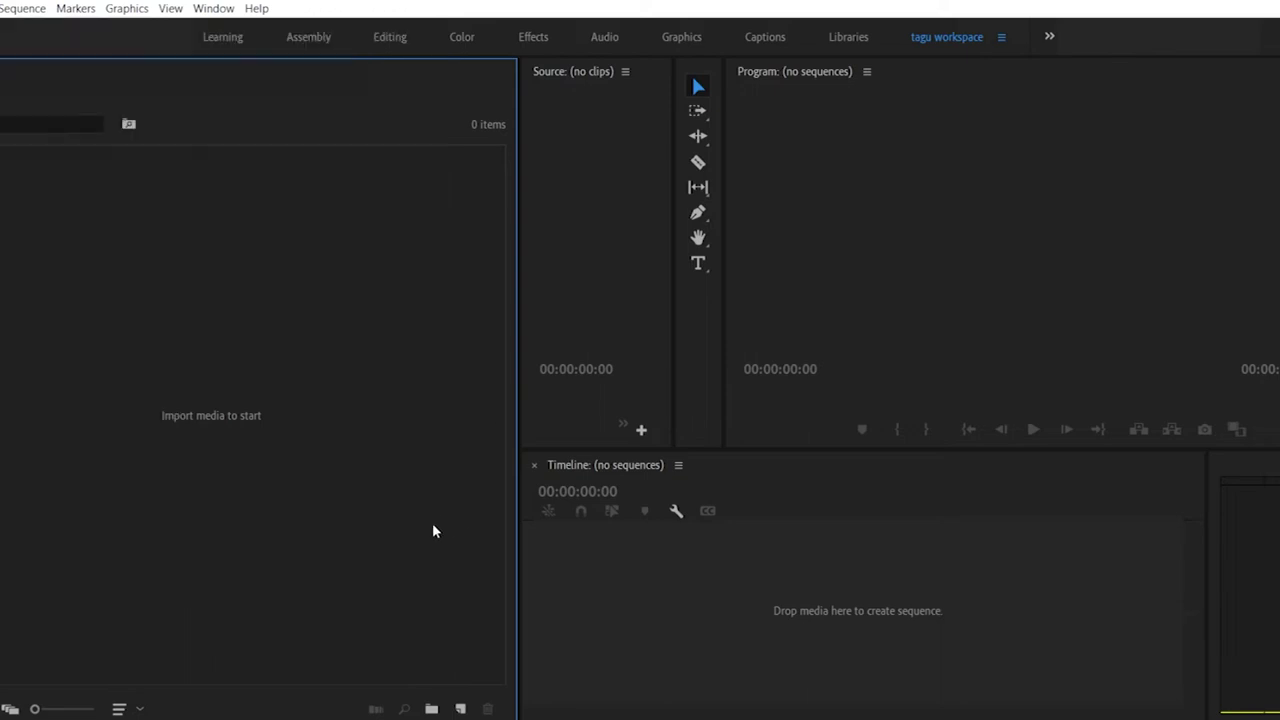
Step: Import the photos from the photography folder, then narrow the Project panel
double_click(17, 530)
scroll(432, 254, down, 5)
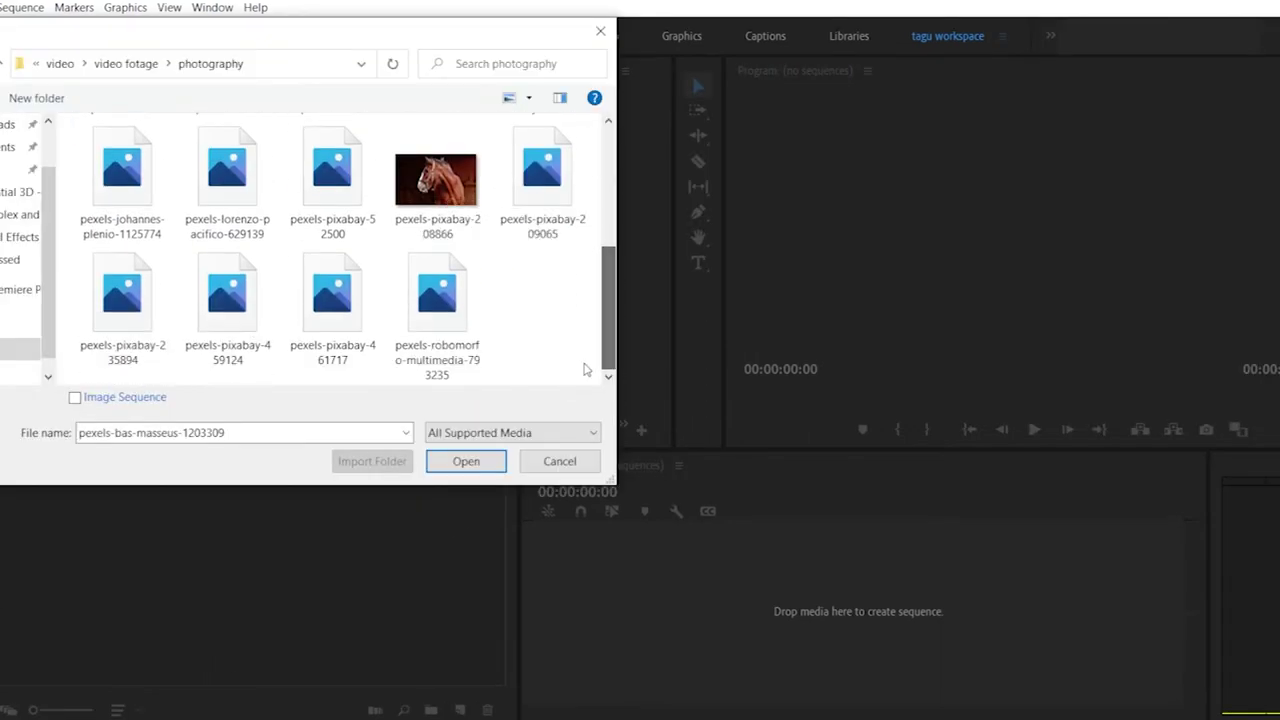
shift+click(437, 300)
click(466, 461)
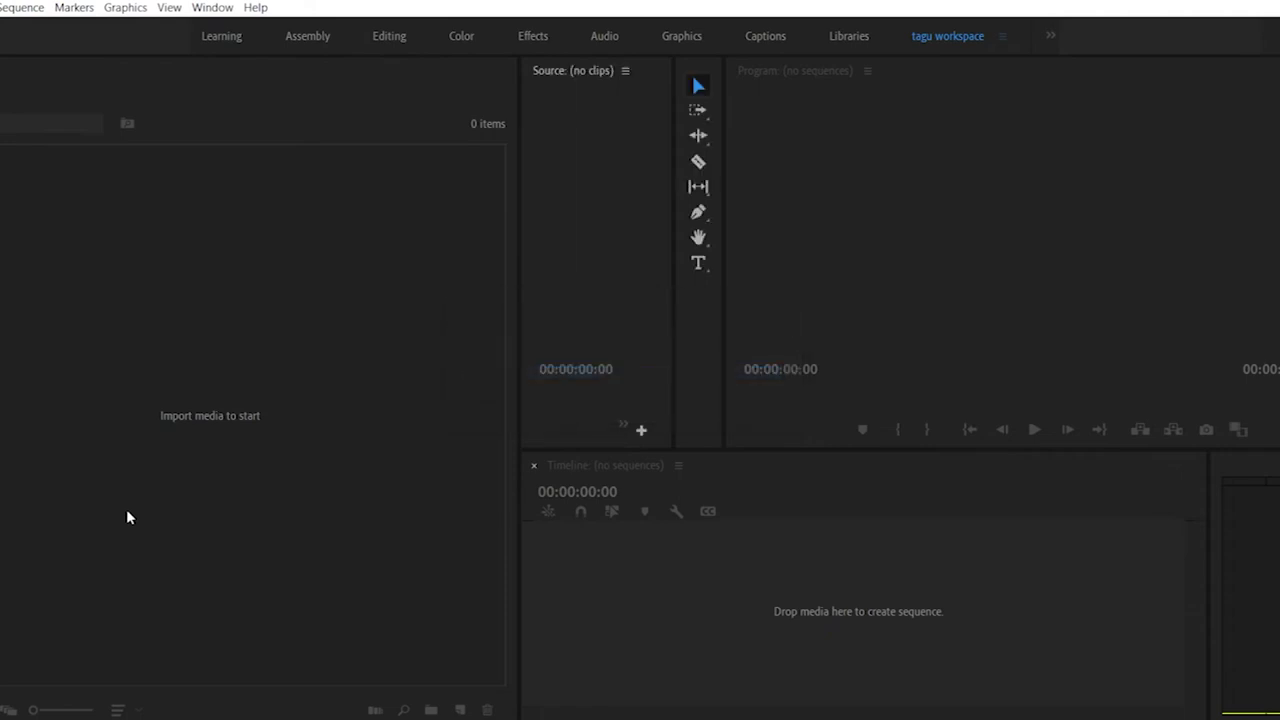
drag(517, 345, 444, 363)
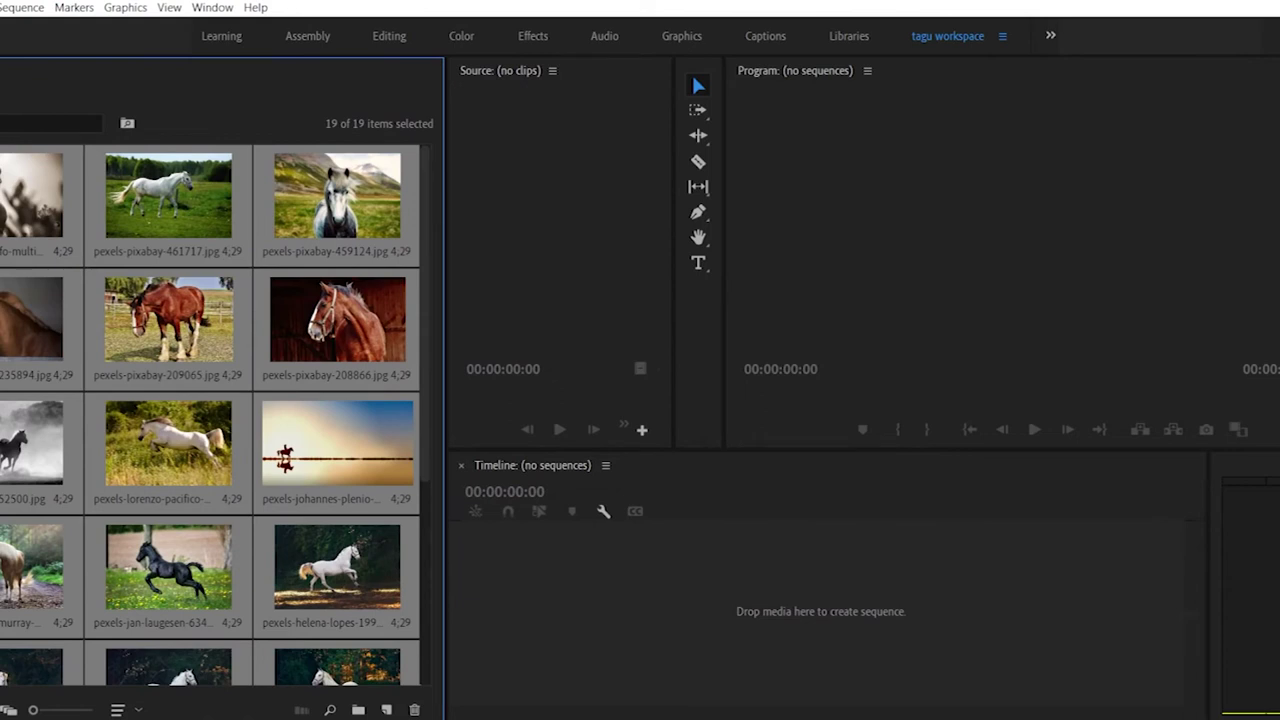
Step: Switch the Project panel to List View with Ctrl+Page Up
key(ctrl+Page_Up)
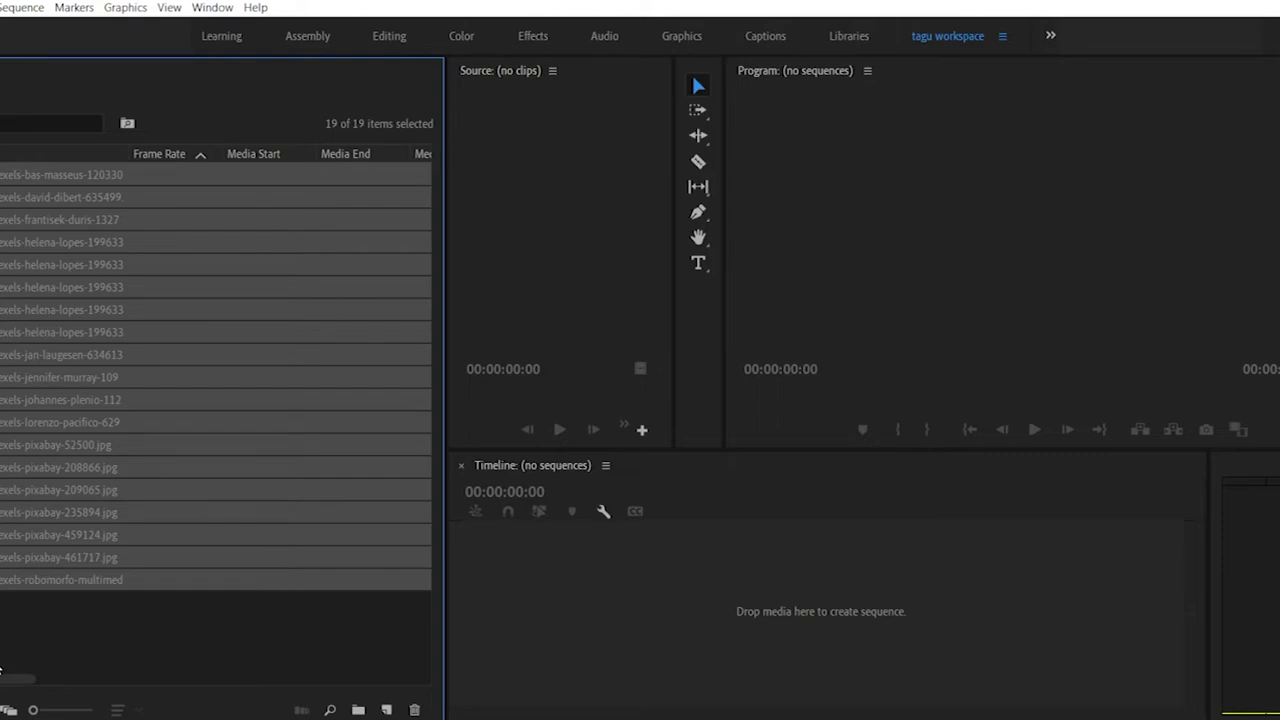
Step: Create a new bin from the Project panel's context menu
click(2, 672)
click(358, 710)
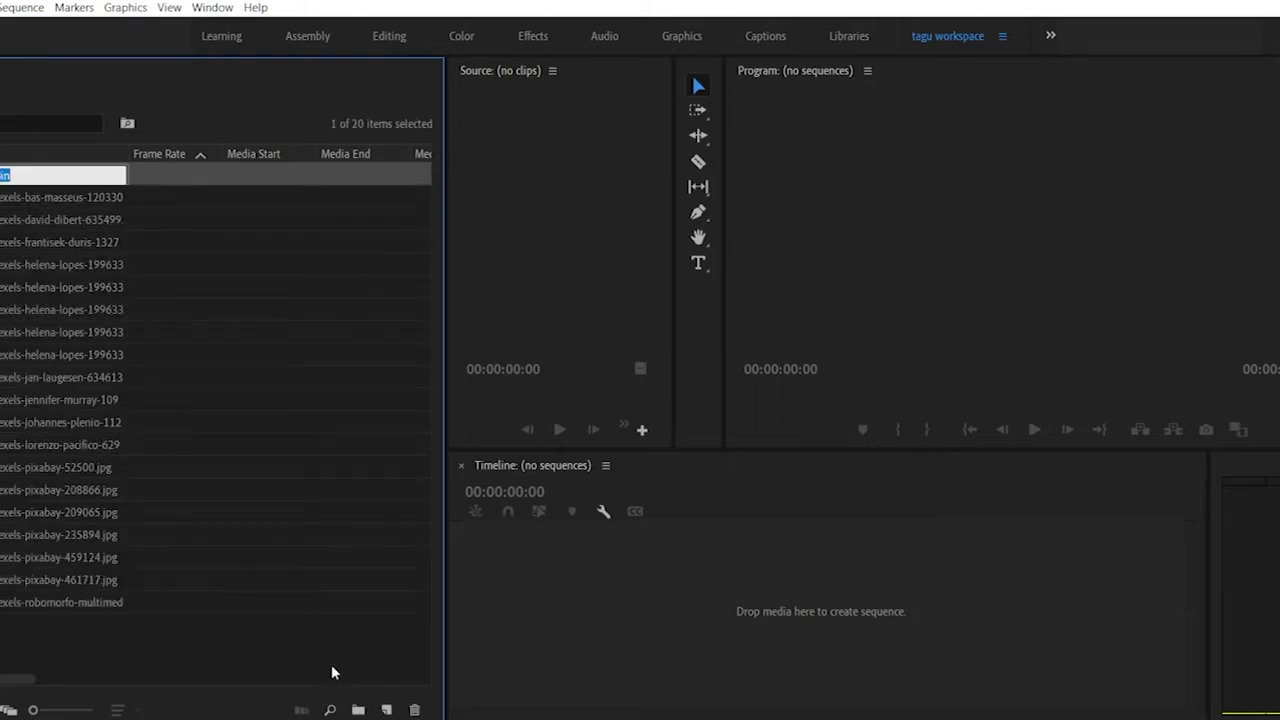
click(206, 648)
right_click(206, 648)
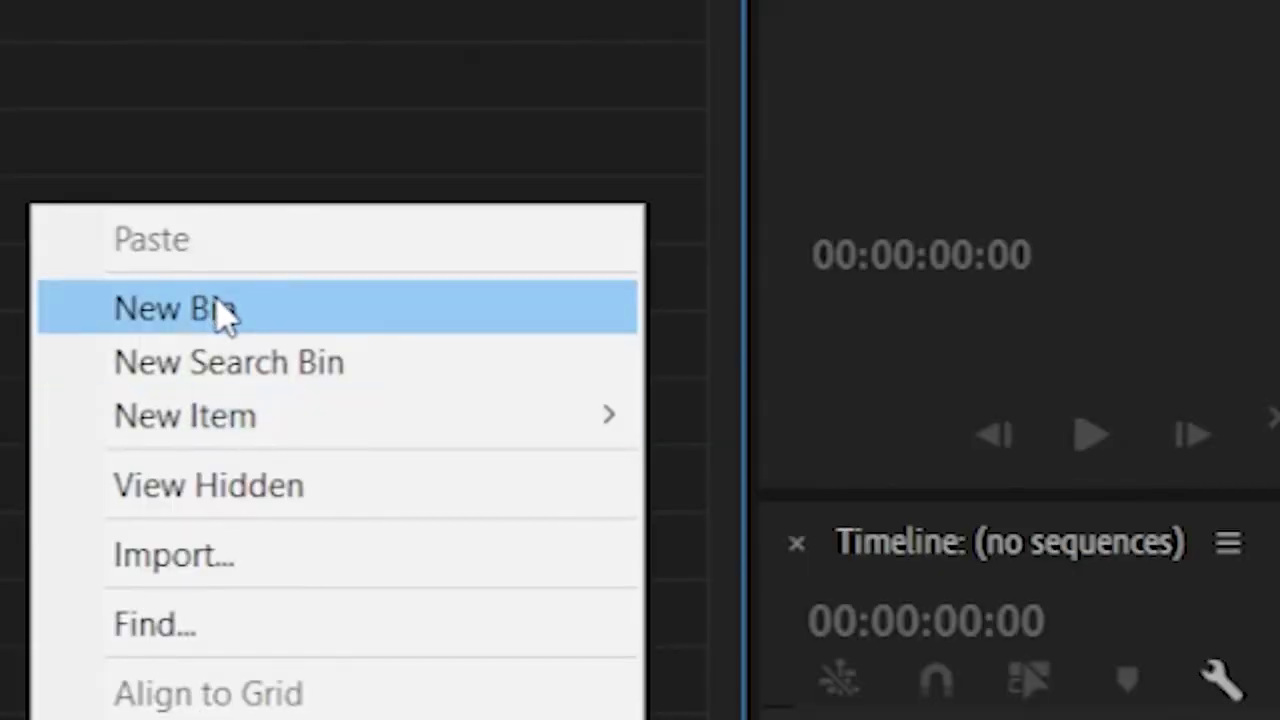
click(218, 322)
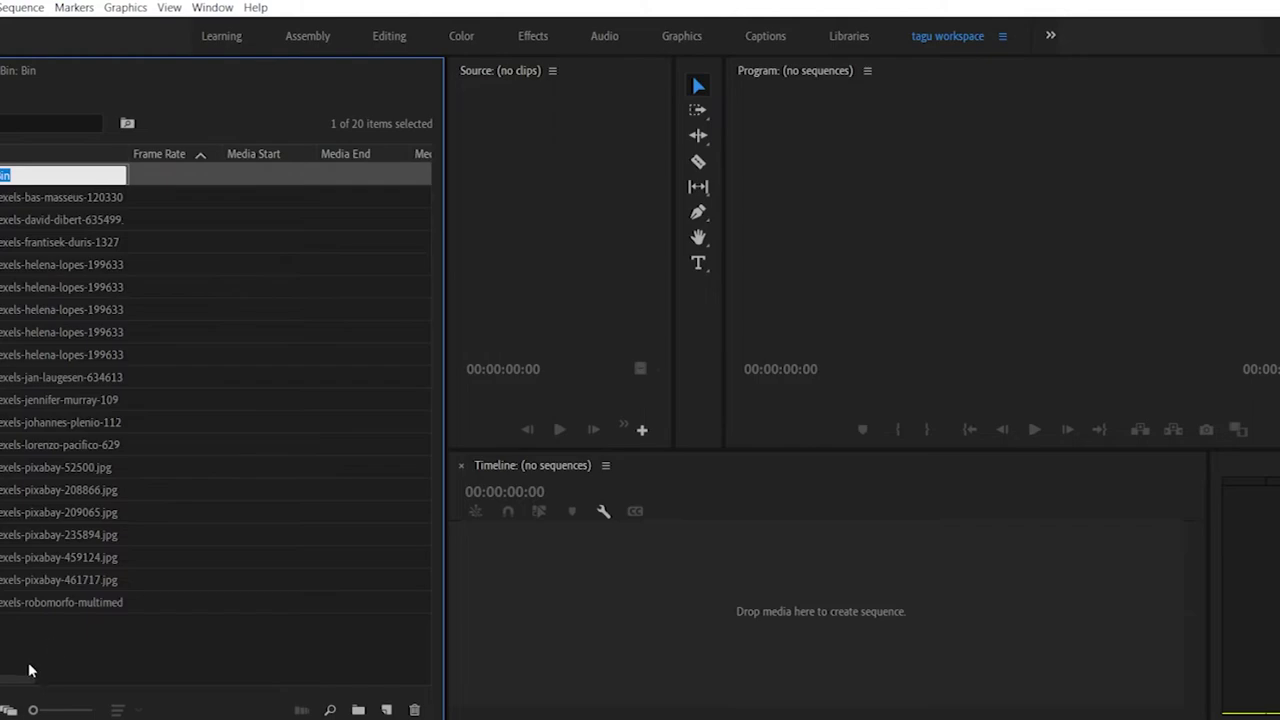
Step: Rename the new bin to 'pict'
drag(28, 676, 40, 678)
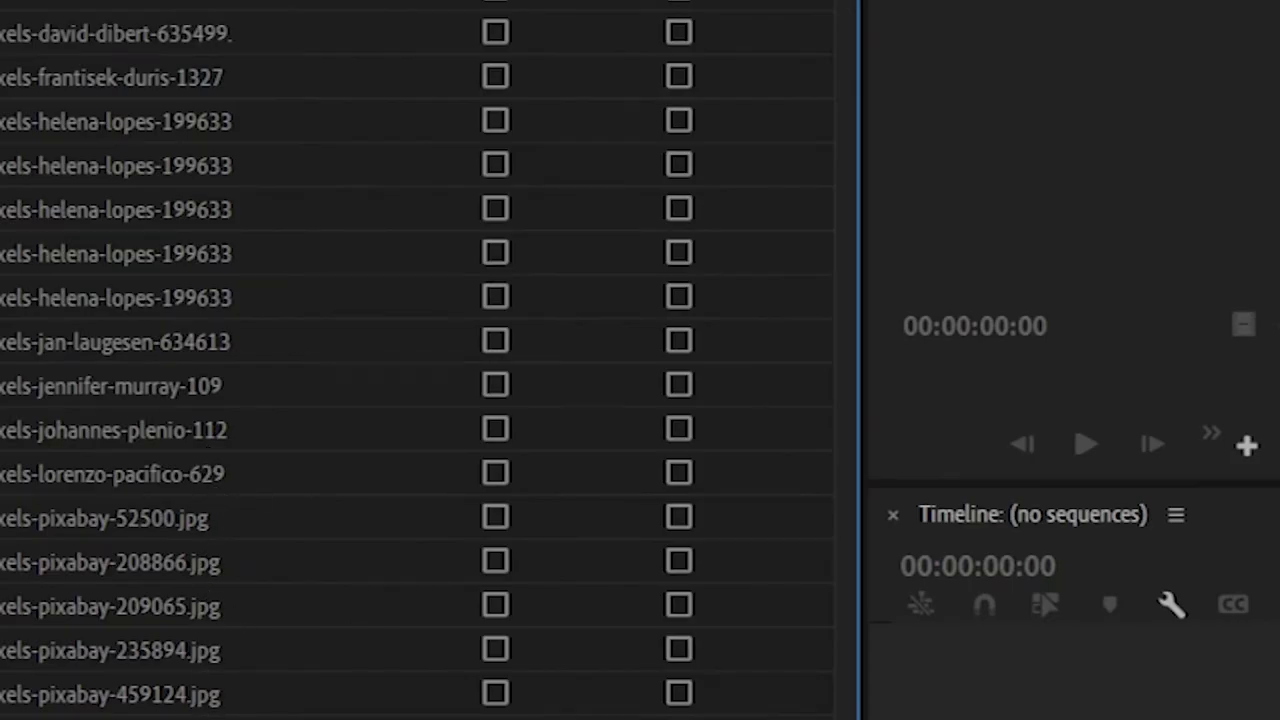
click(223, 674)
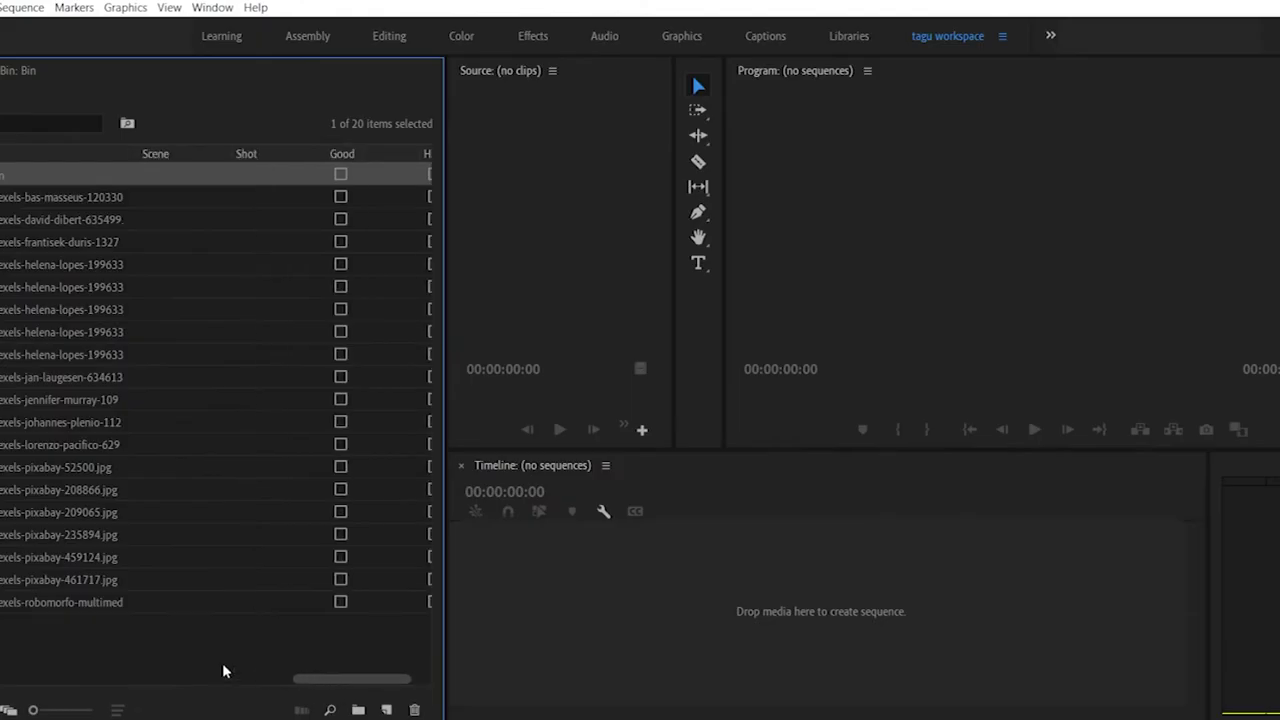
click(20, 178)
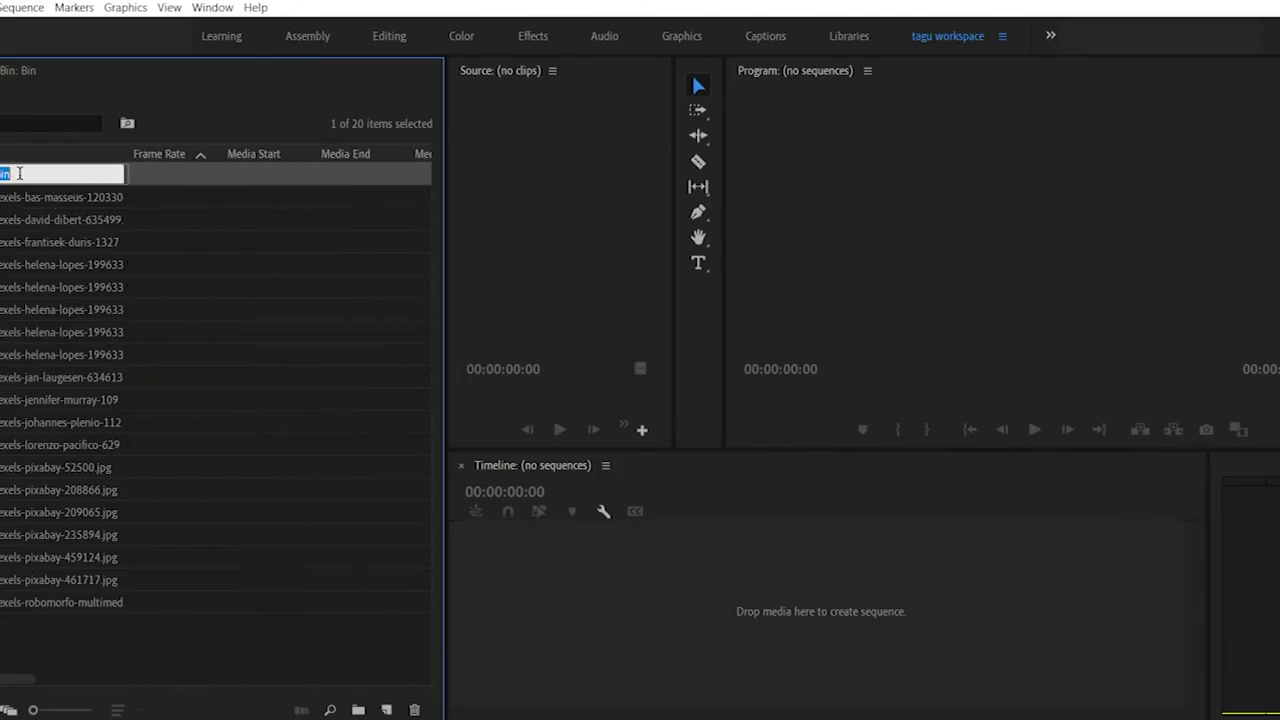
text(Picture)
key(BackSpace)
key(BackSpace)
key(BackSpace)
Step: Select all 19 horse photos, drop them into the pict bin, and collapse it
click(40, 641)
drag(48, 613, 62, 202)
click(36, 634)
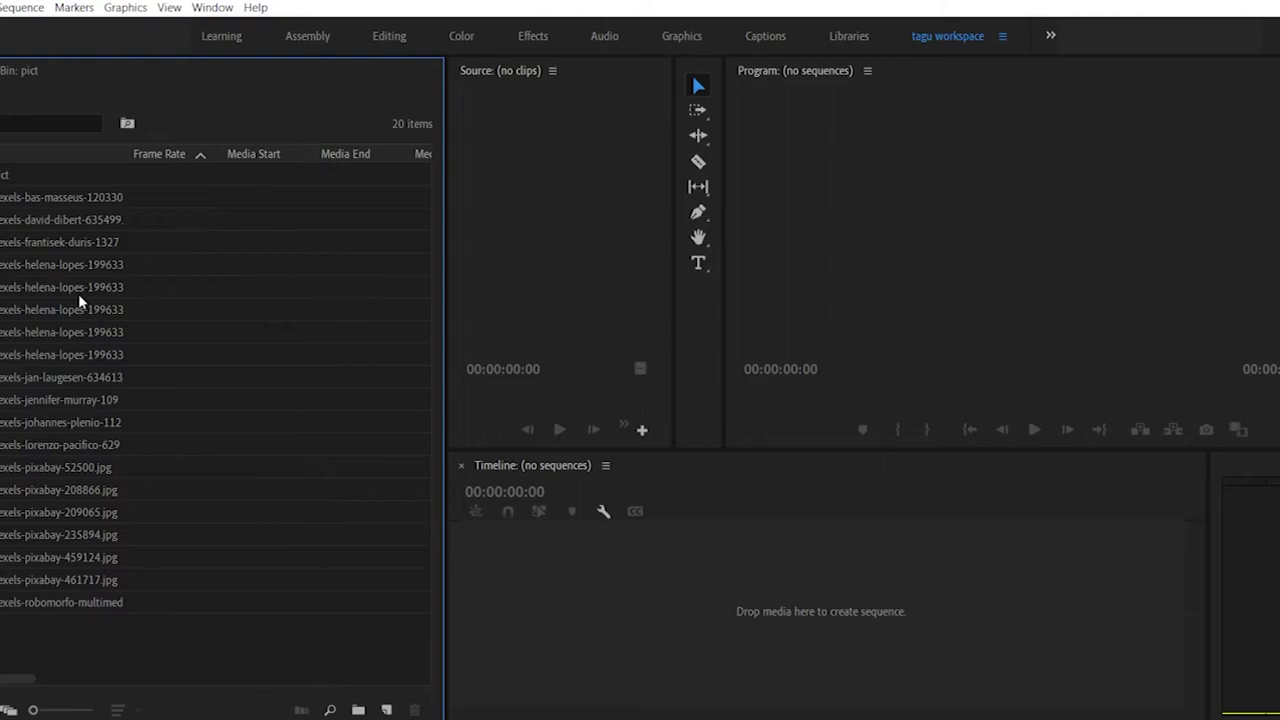
click(49, 196)
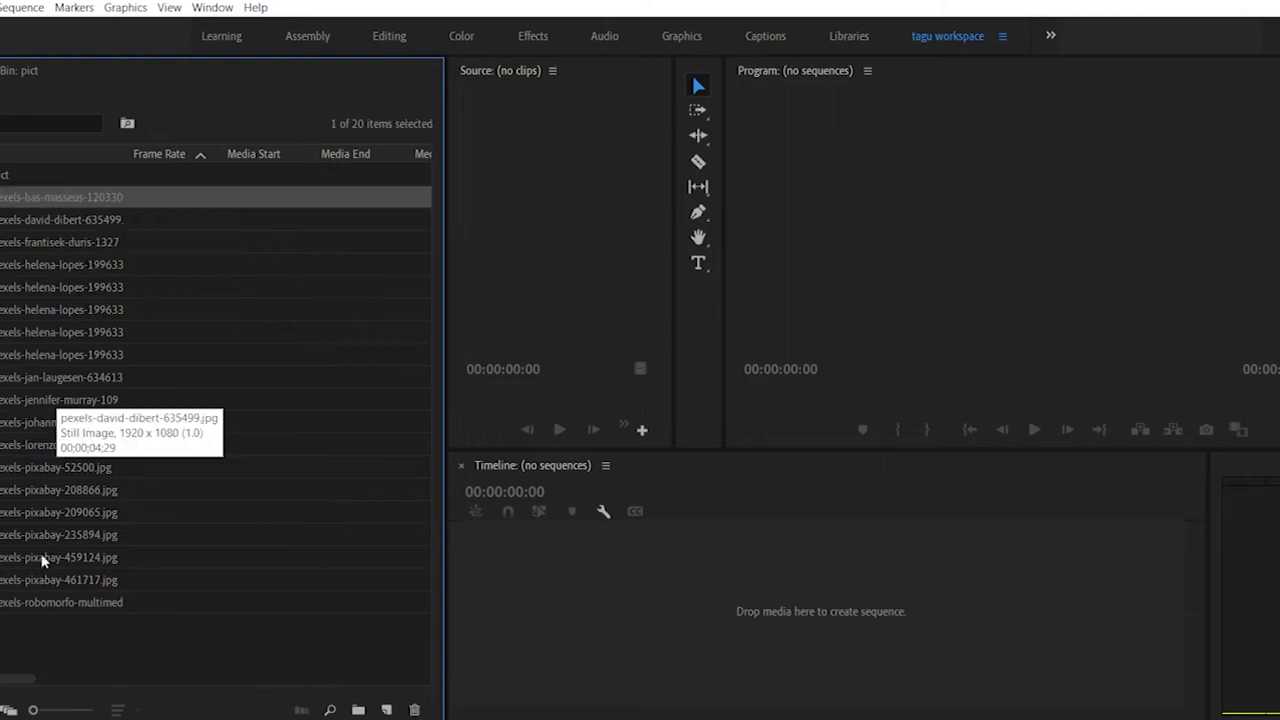
shift+click(45, 604)
drag(13, 184, 10, 181)
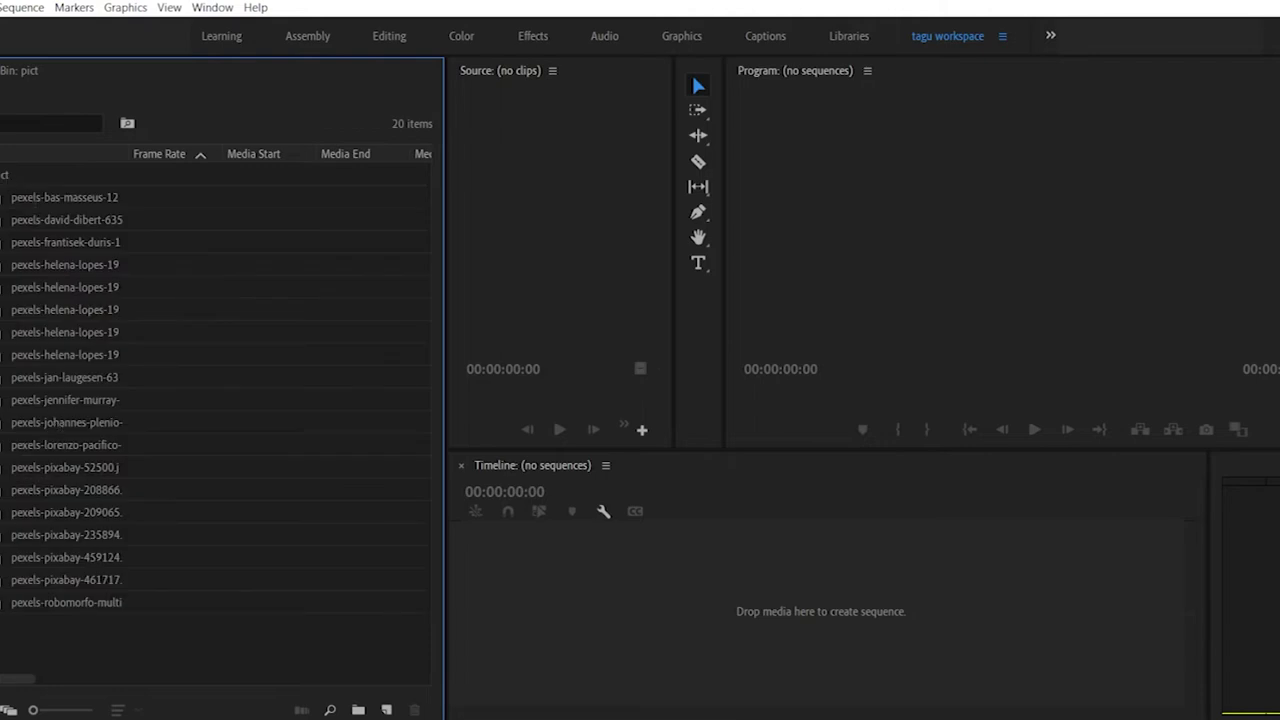
click(2, 175)
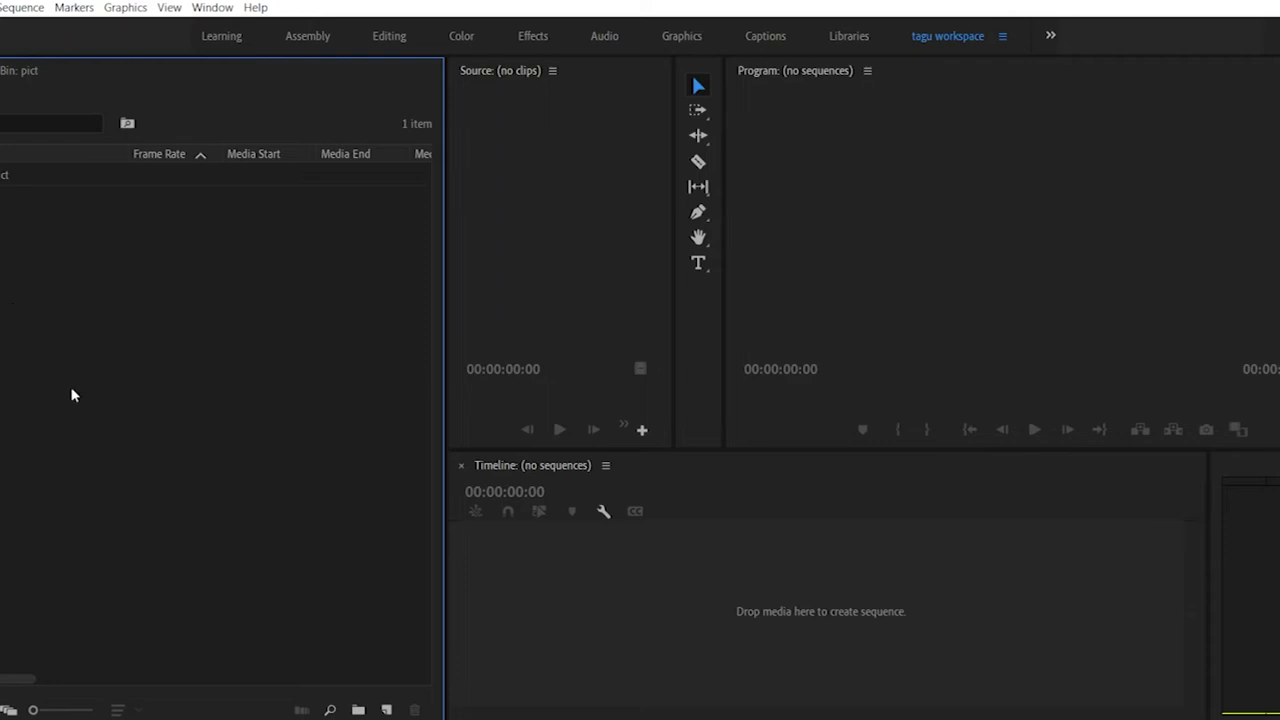
Step: Create a bin named 'video' and enlarge the project item icons
click(358, 709)
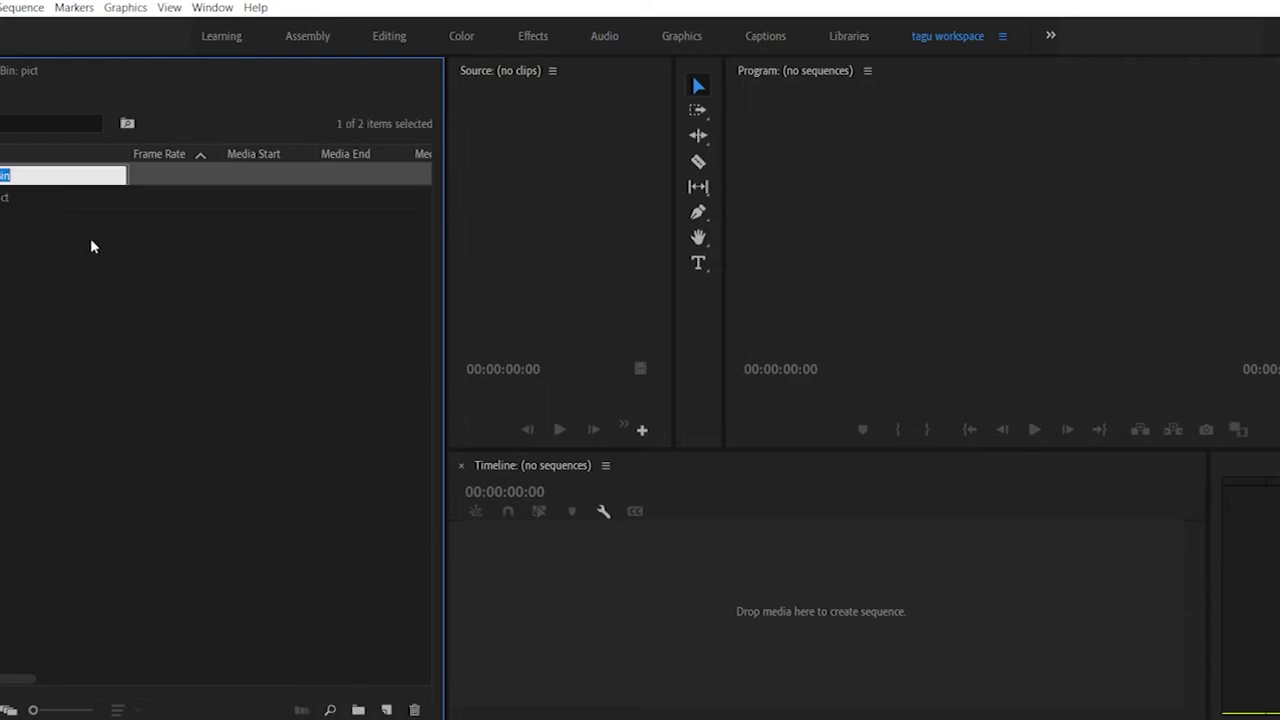
key(BackSpace)
text(video)
click(329, 387)
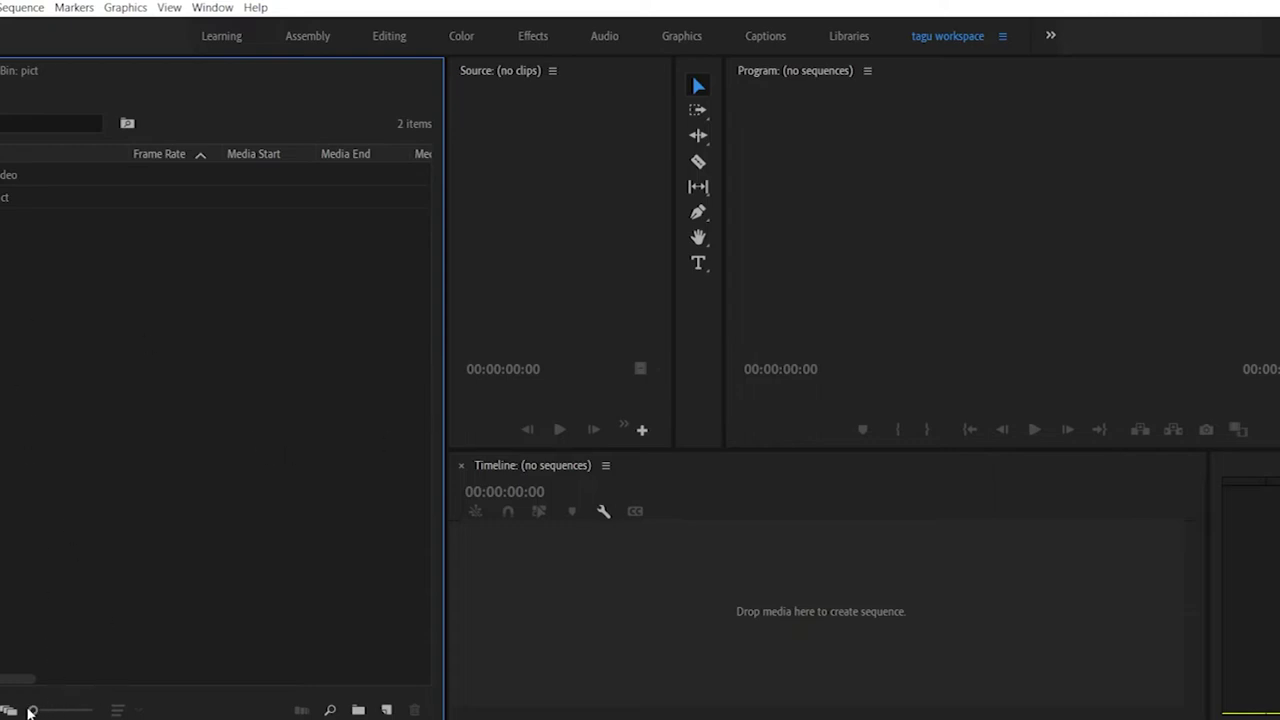
drag(33, 711, 92, 705)
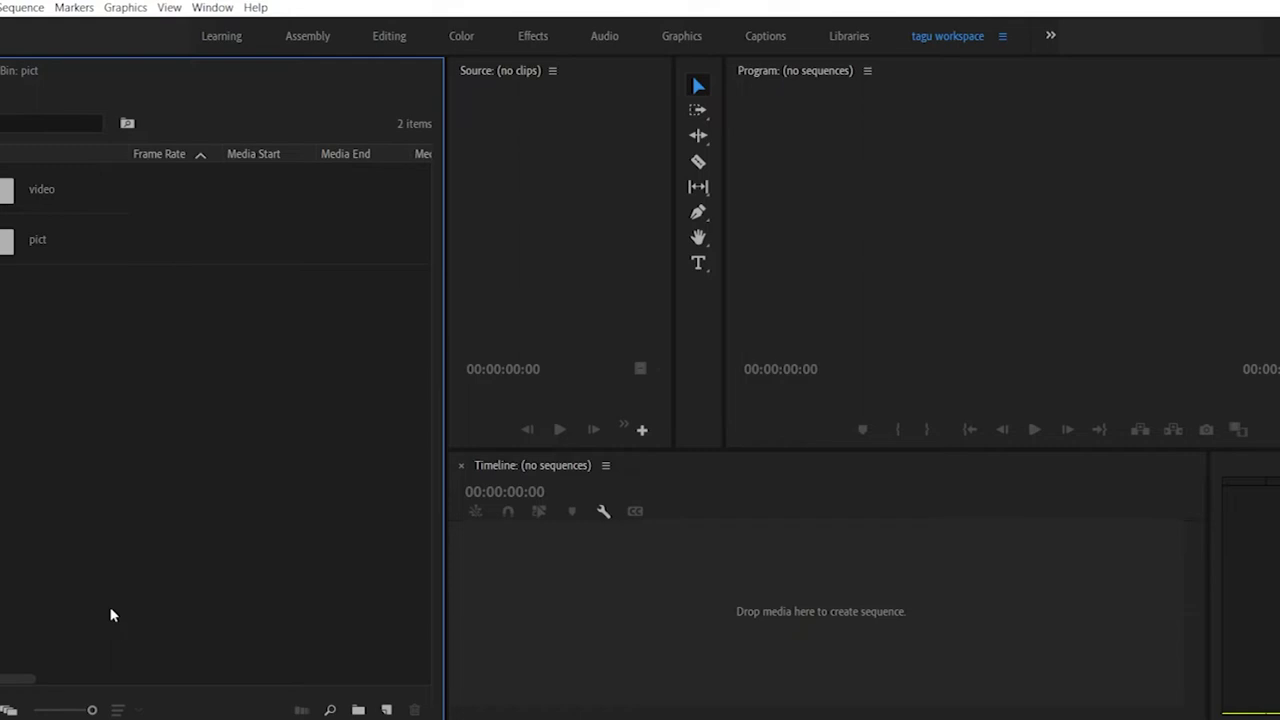
Step: Run Find with the pict bin selected so its 21 items, including the horse photos, are listed
click(330, 710)
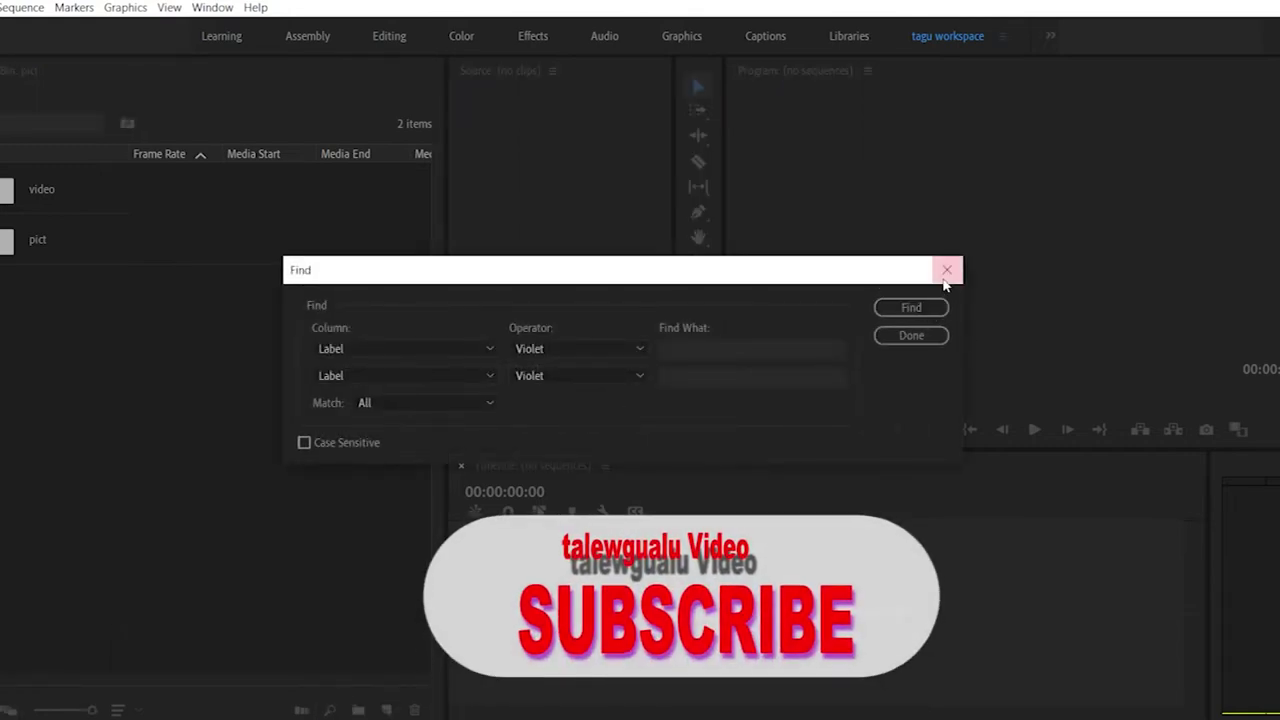
click(940, 281)
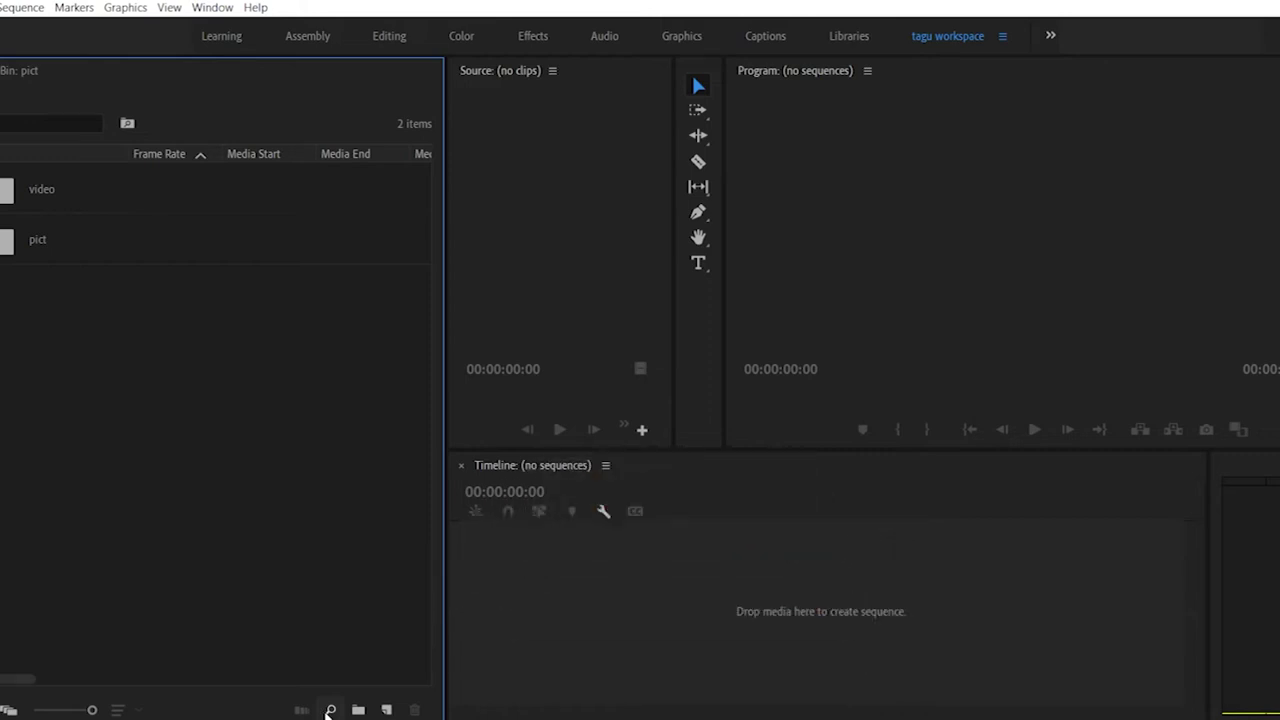
click(5, 250)
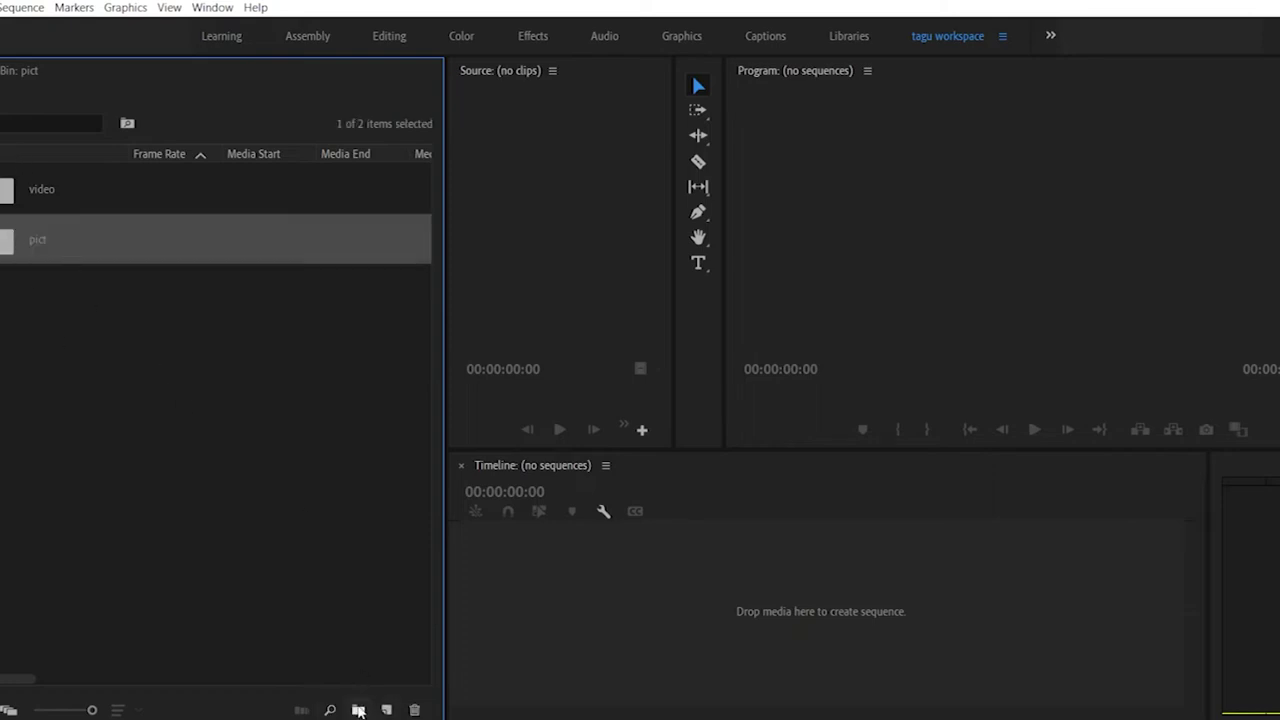
click(330, 709)
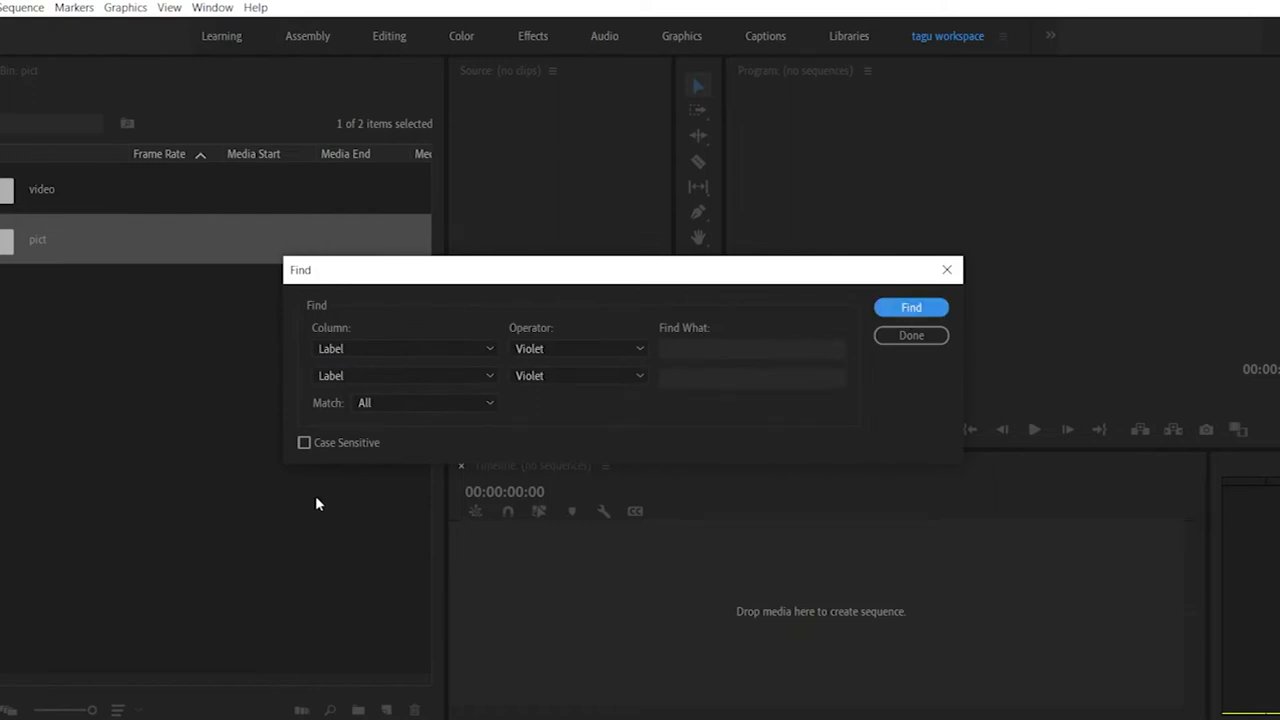
click(911, 307)
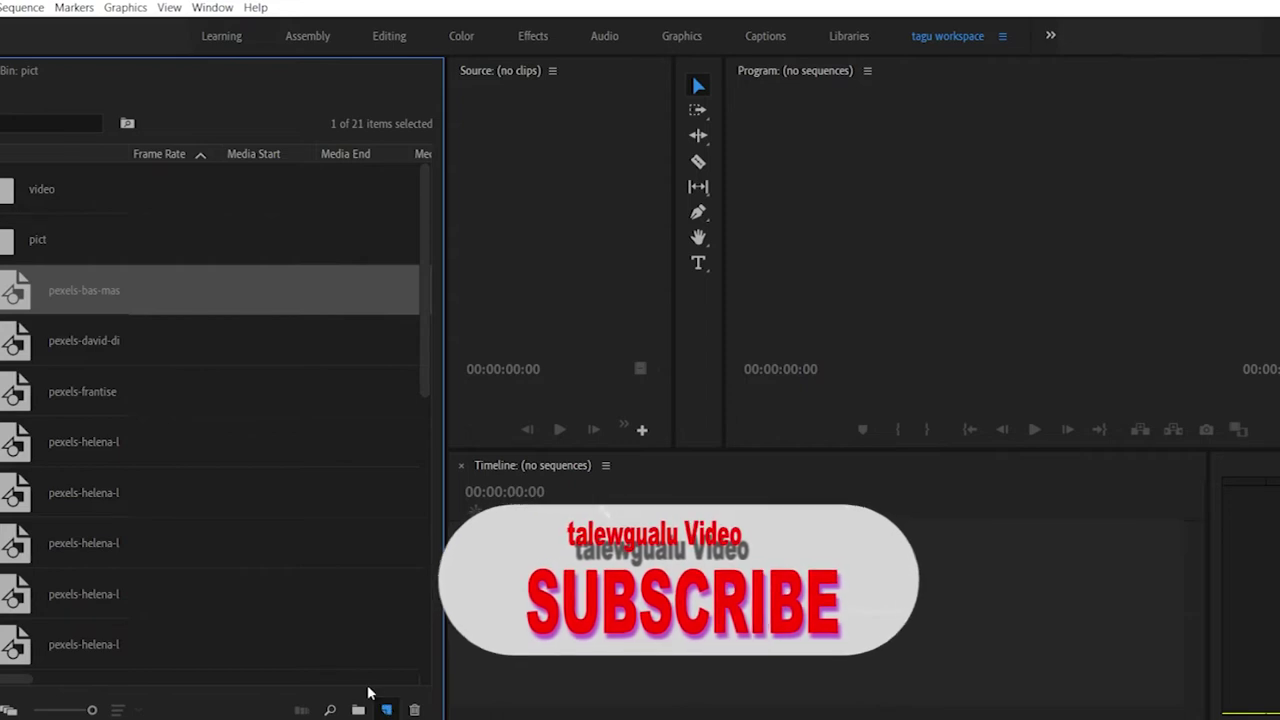
Step: Build a sequence from pexels-bas-masseus-1203309.jpg, add pexels-pixabay-52500.jpg on V2, then open the File menu
drag(368, 692, 384, 706)
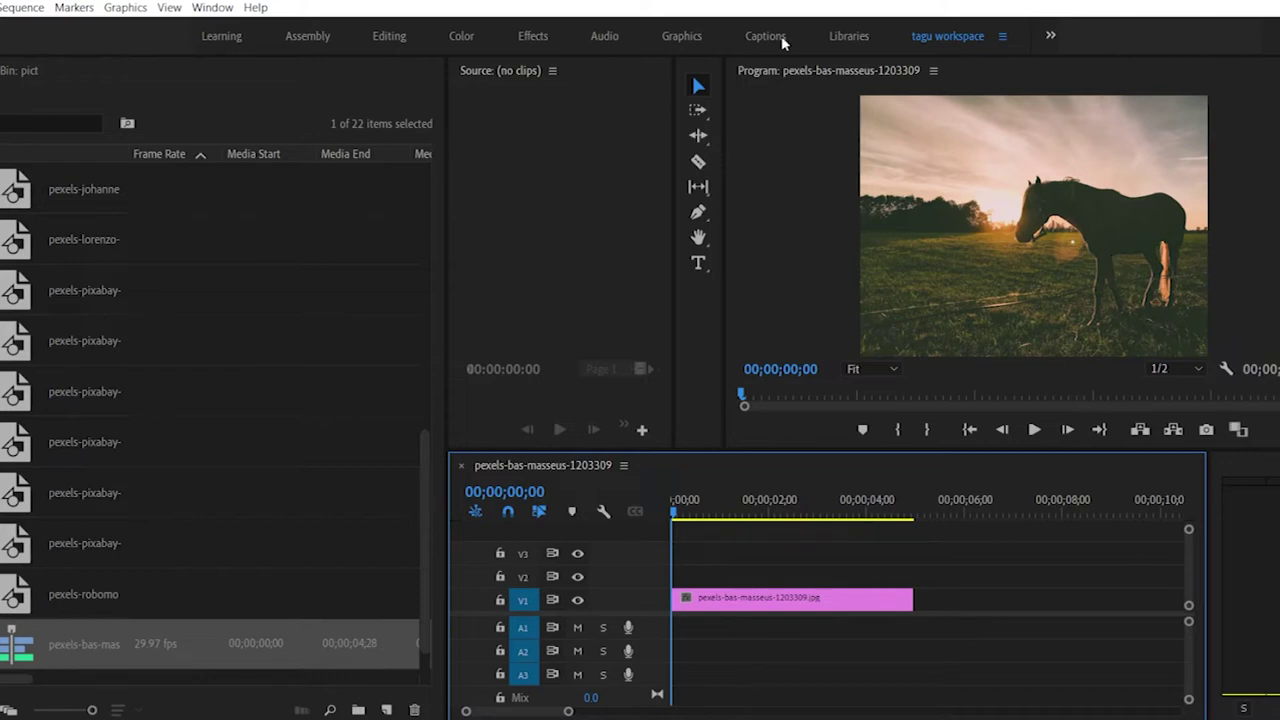
click(40, 298)
drag(40, 298, 957, 569)
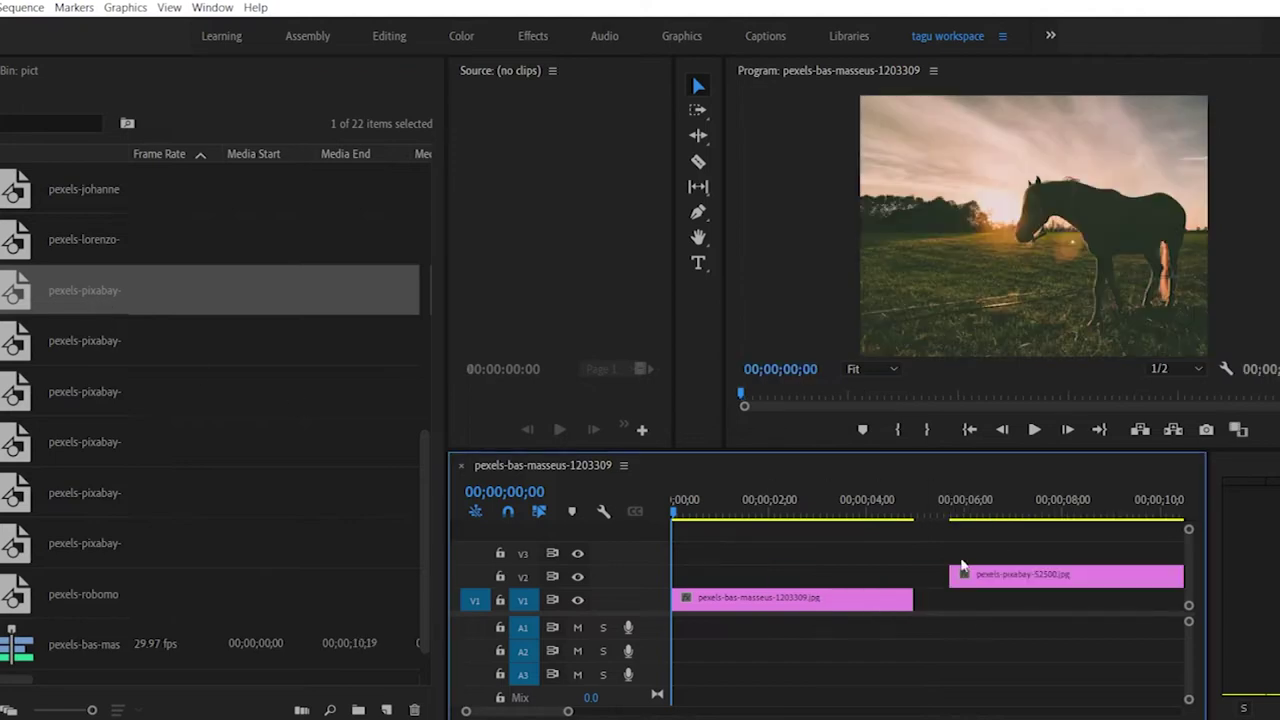
drag(978, 510, 1020, 510)
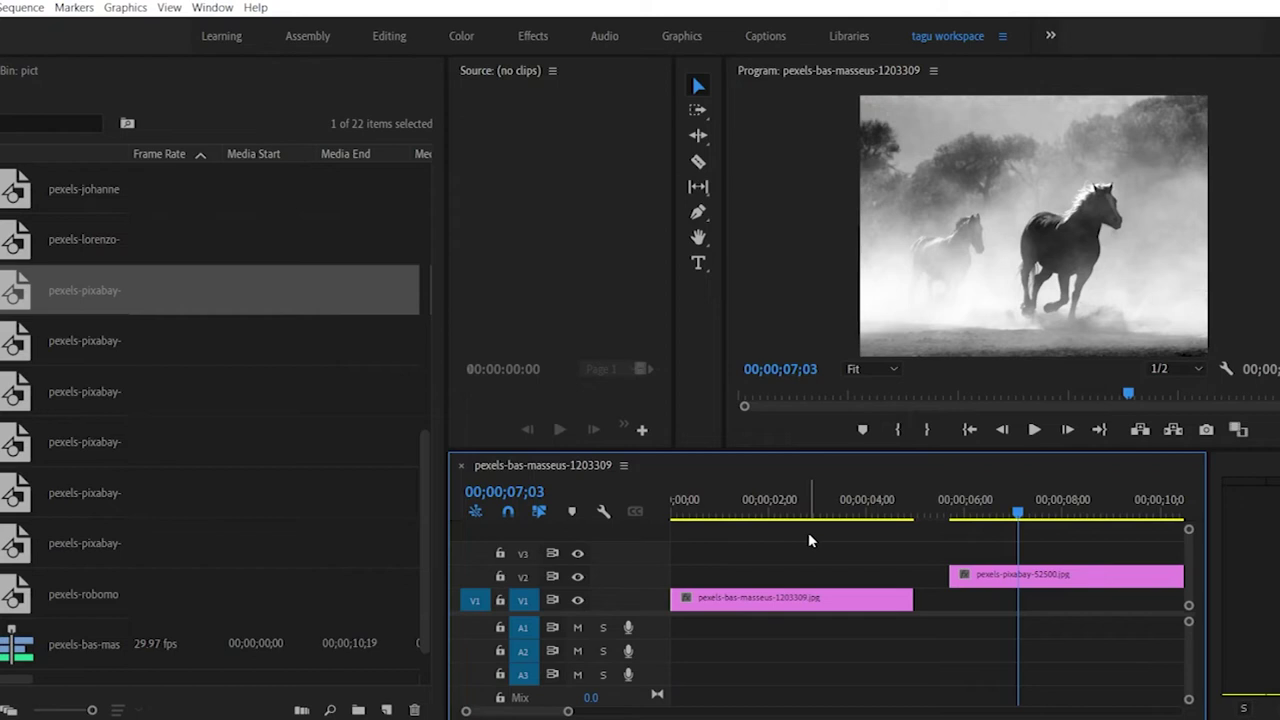
scroll(385, 382, up, 1)
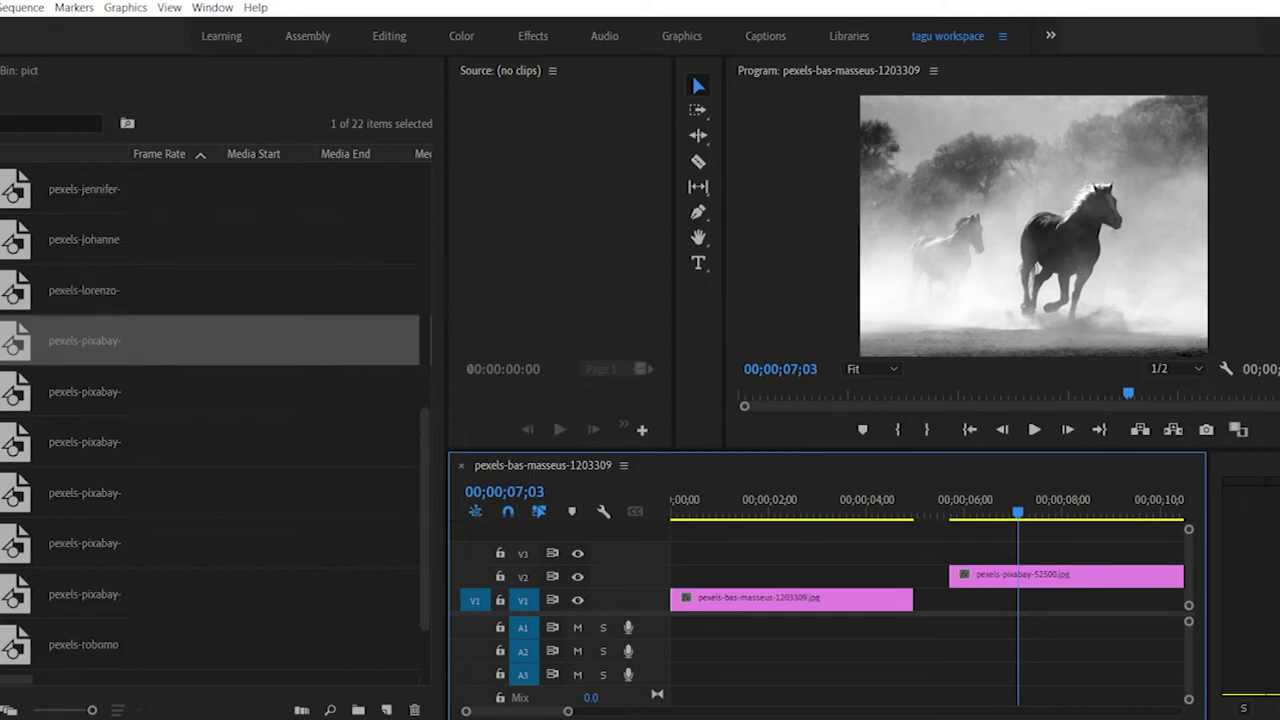
key(alt+f)
Step: Start a new sequence and compare the DV - PAL Standard and Widescreen 48kHz presets
mouse_move(107, 28)
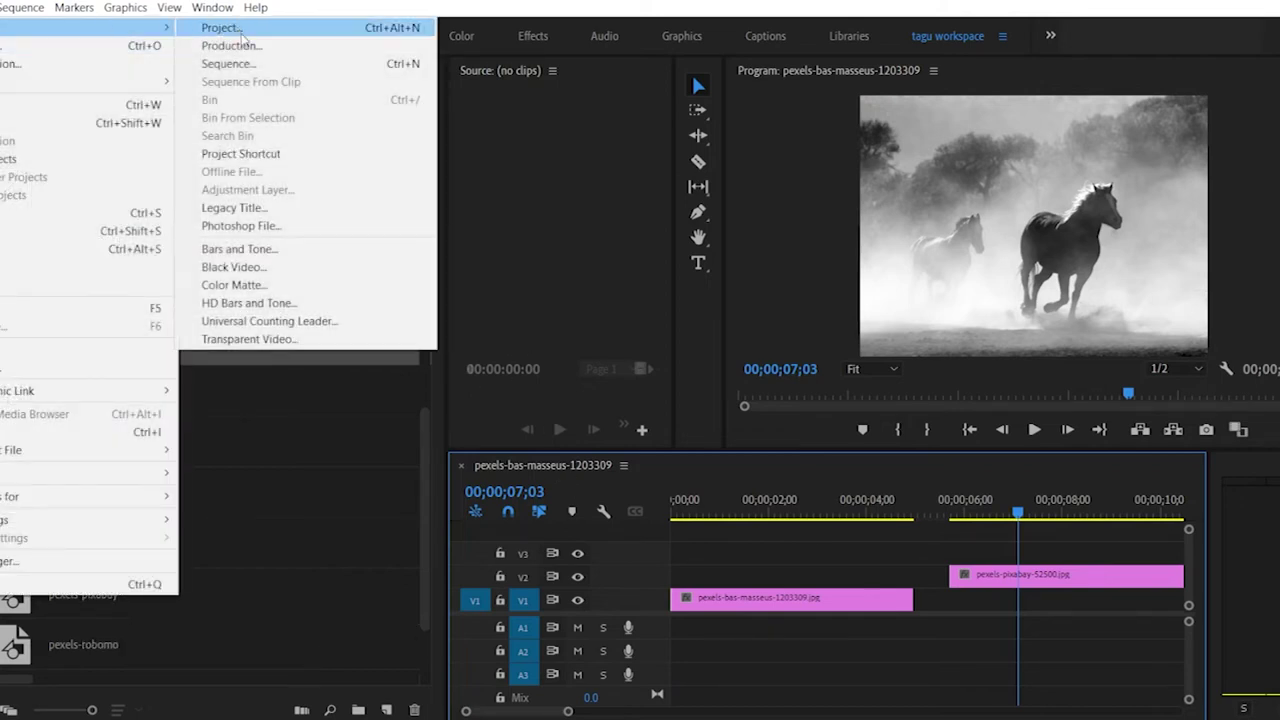
click(228, 63)
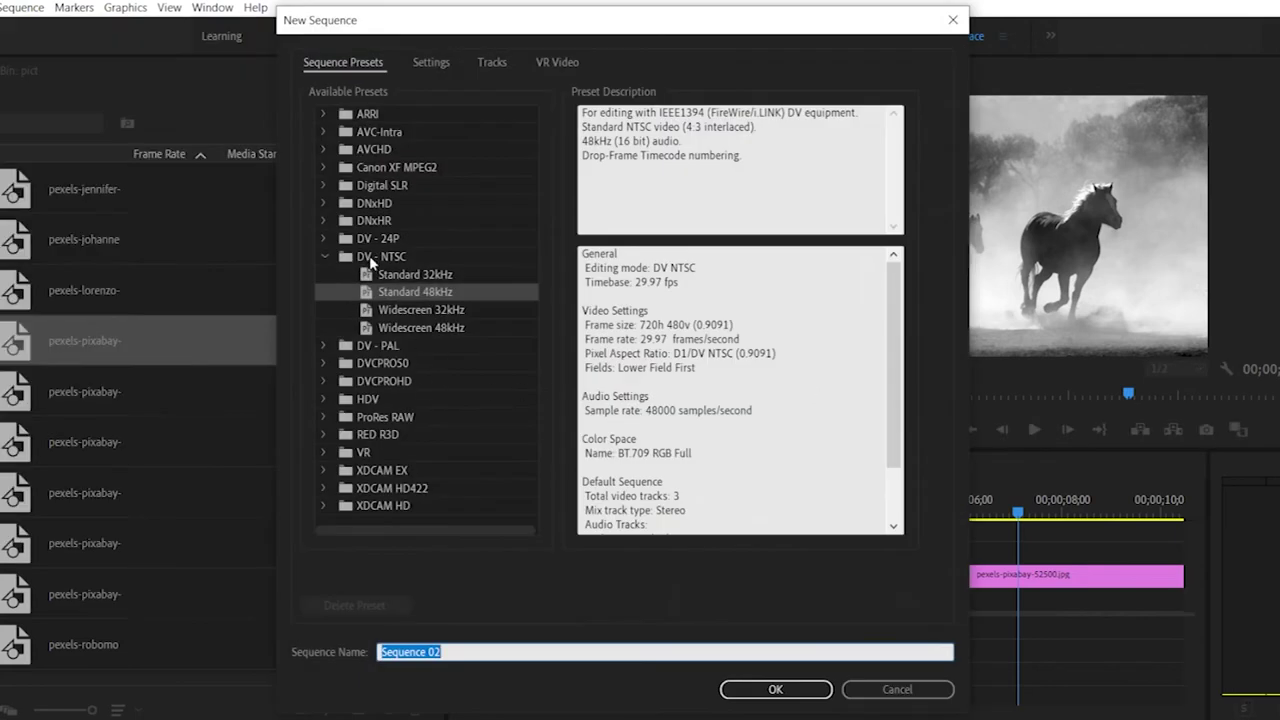
click(333, 256)
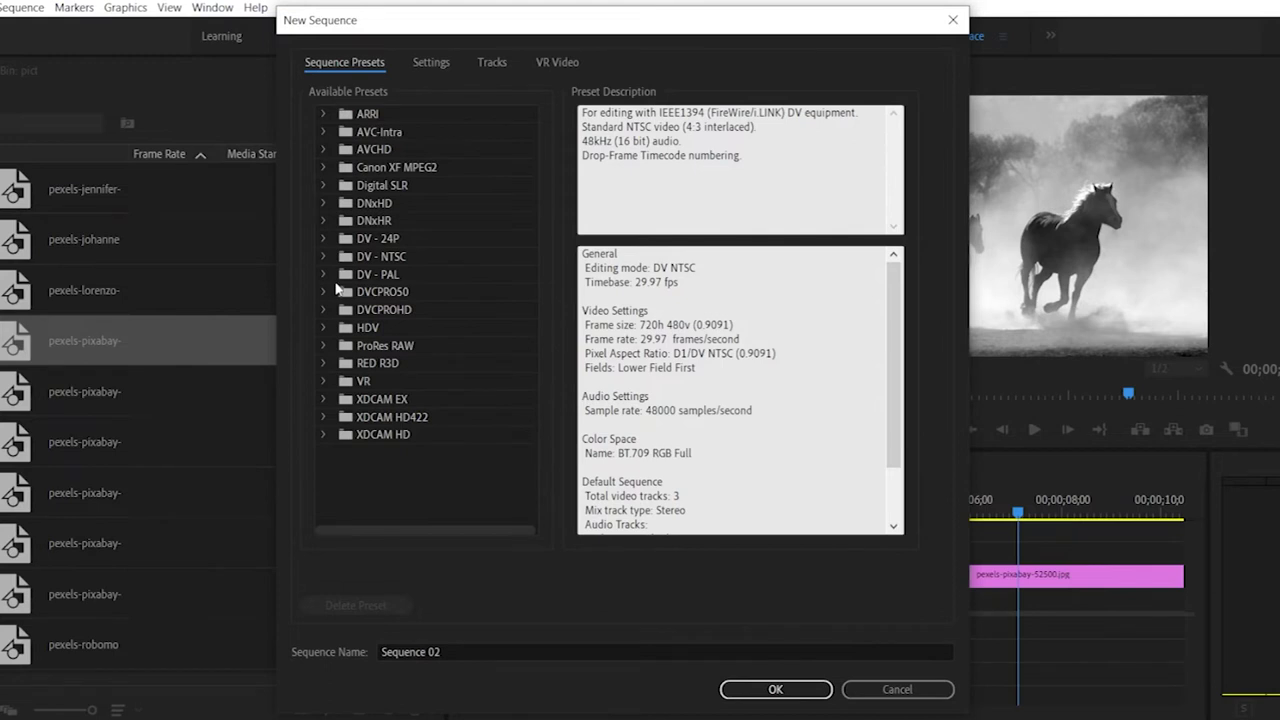
click(326, 275)
click(422, 313)
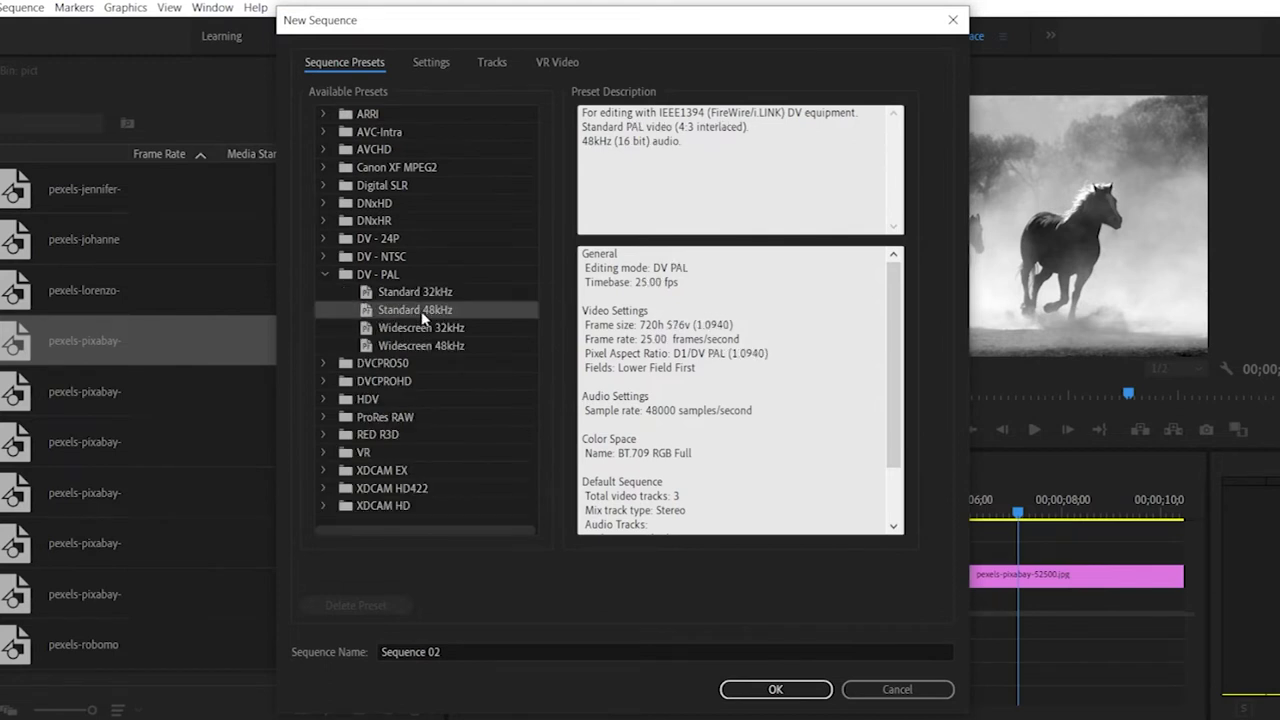
click(422, 349)
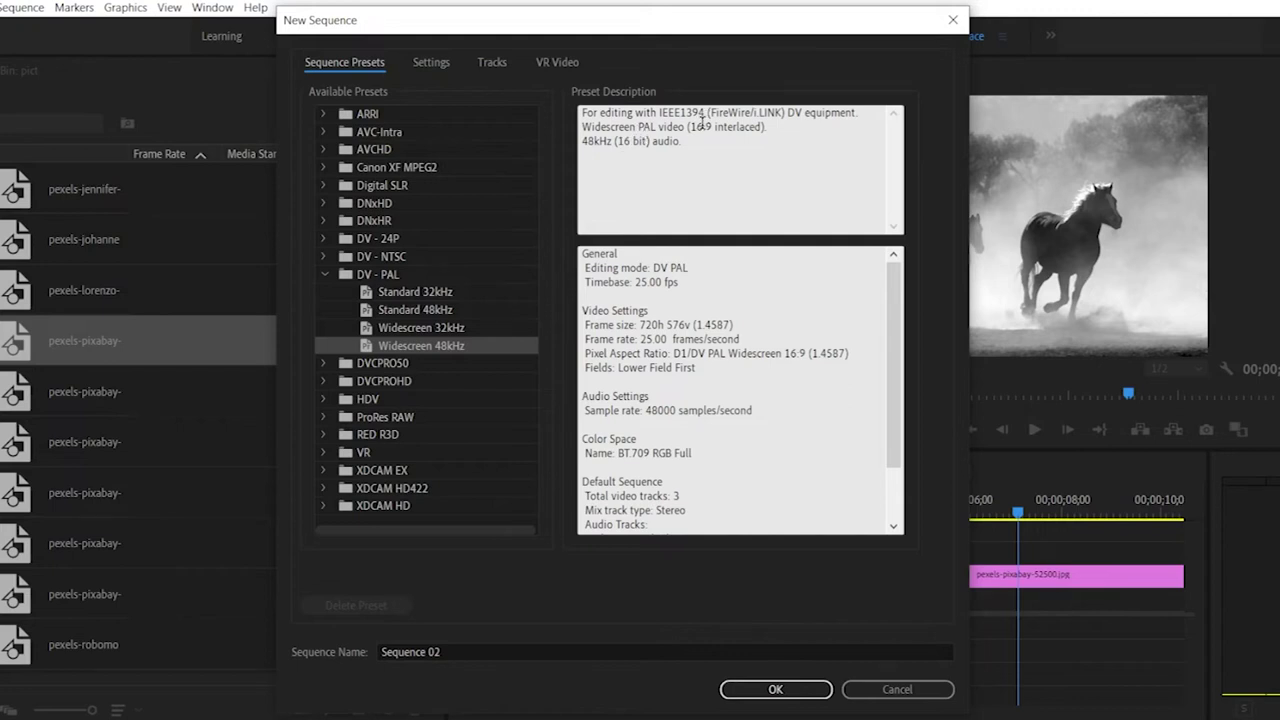
drag(689, 127, 742, 127)
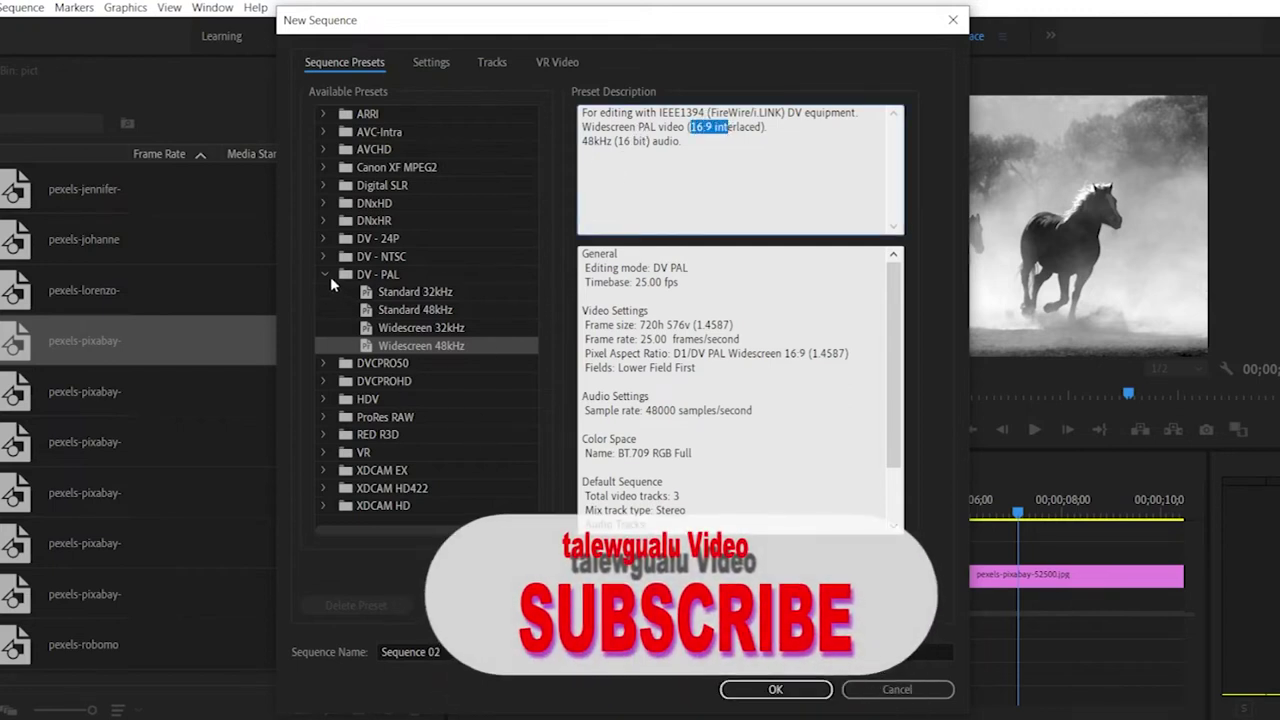
Step: Settle on DV - PAL Standard 48kHz (4:3), name the sequence 'a', and create it
click(414, 310)
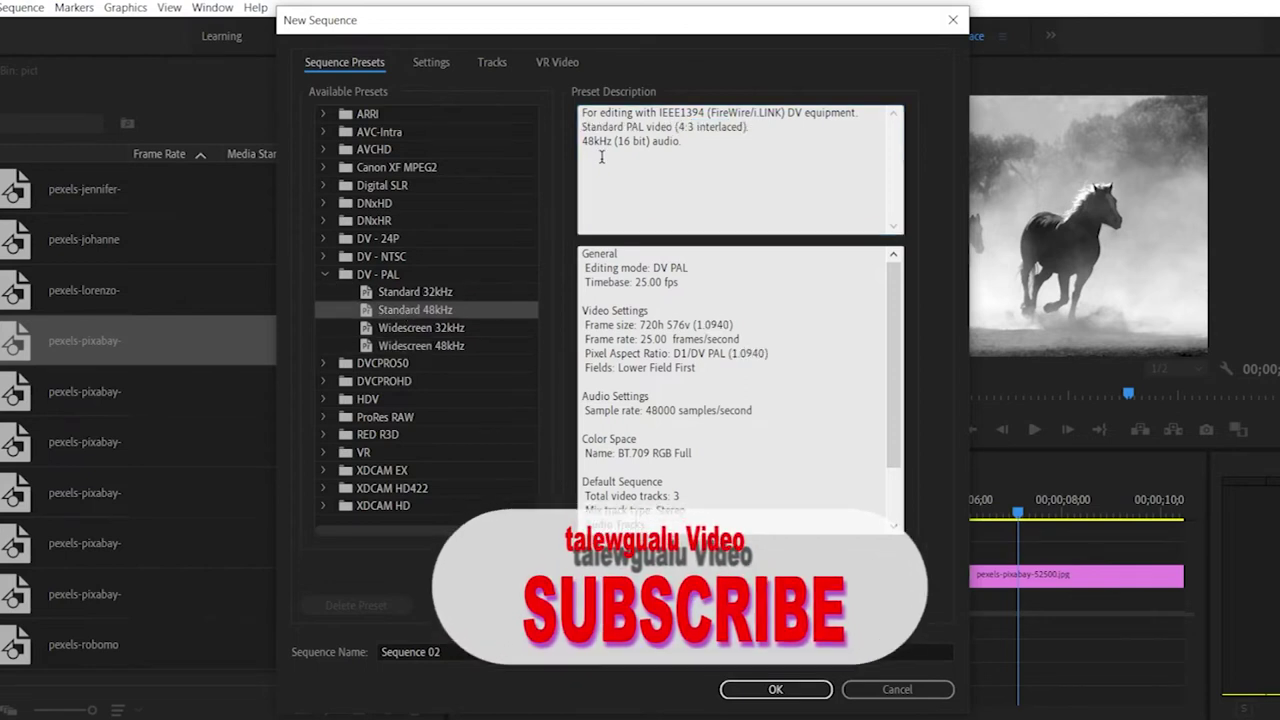
drag(692, 128, 678, 128)
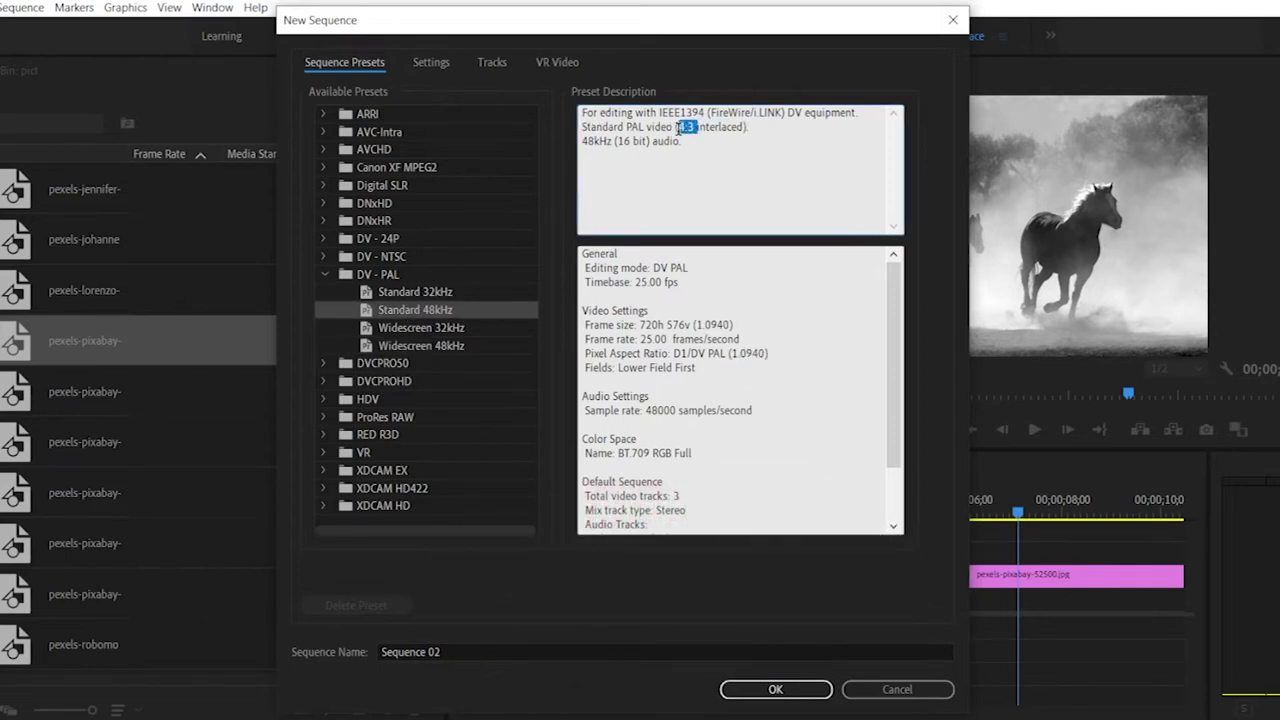
click(428, 346)
drag(716, 127, 692, 117)
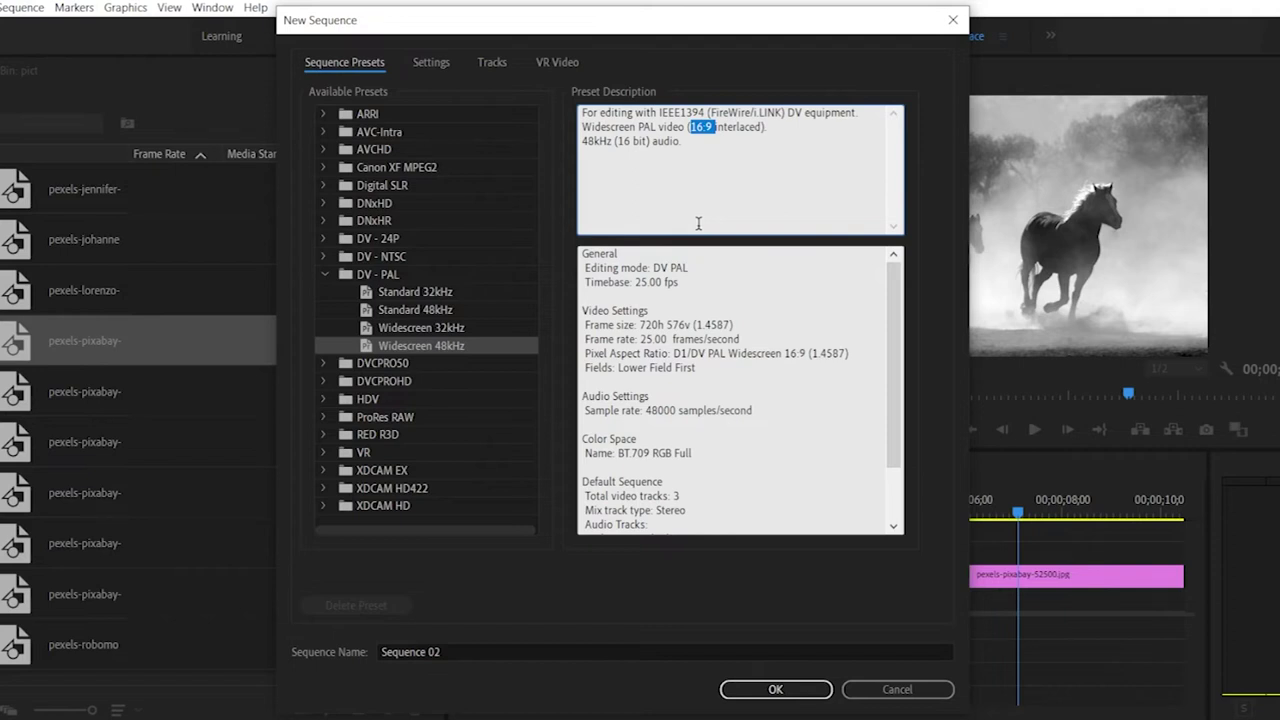
click(431, 307)
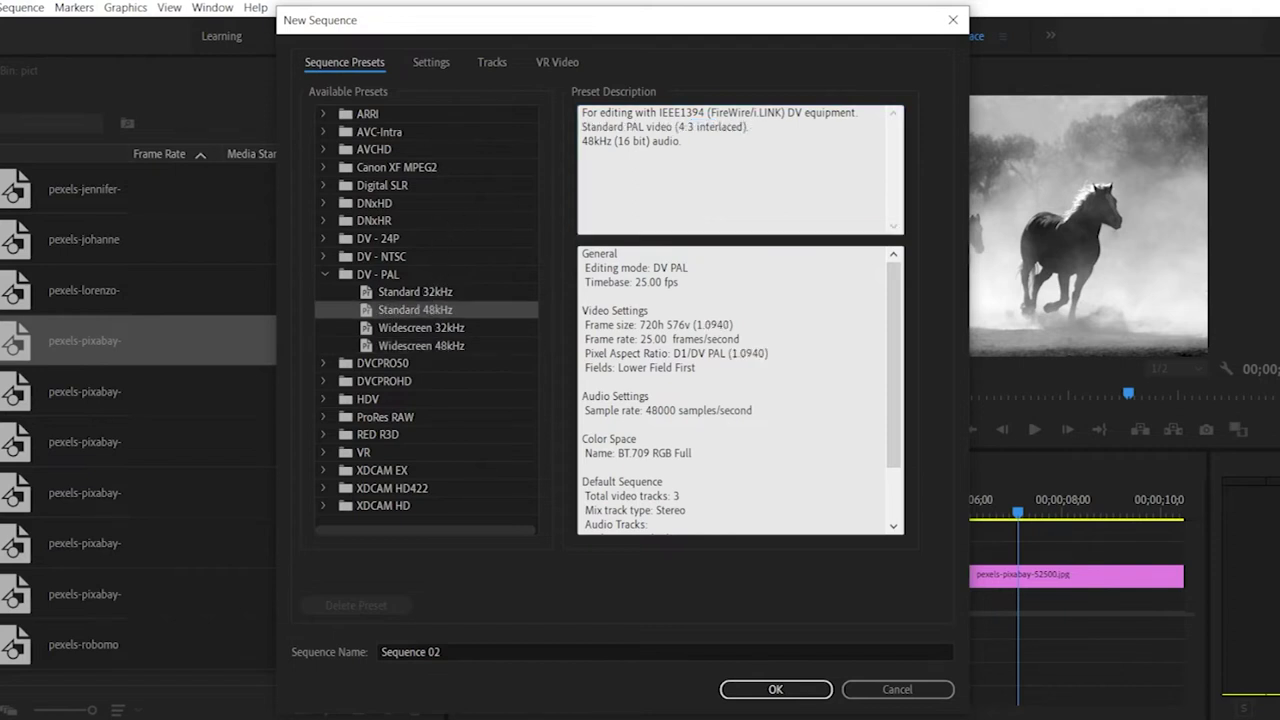
drag(508, 646, 360, 648)
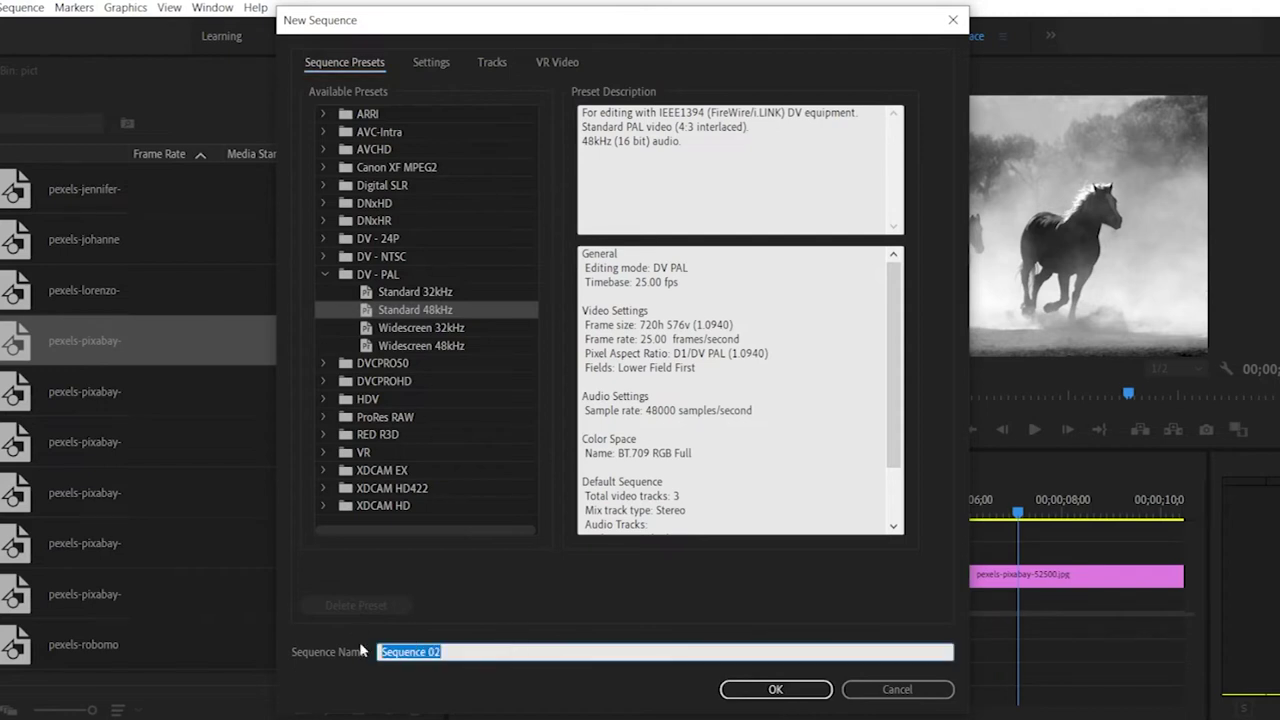
text(a)
click(768, 690)
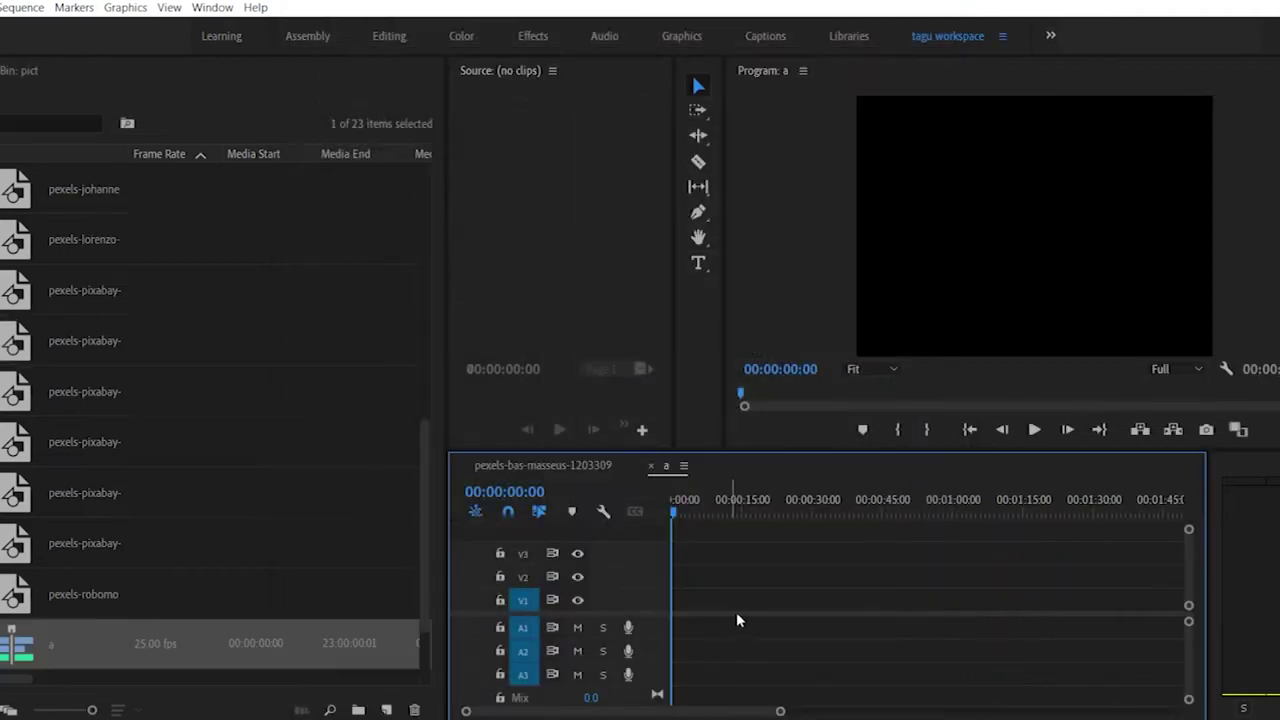
Step: Place three horse images along V1 of sequence a, enlarging the monitors along the way
drag(43, 604, 676, 602)
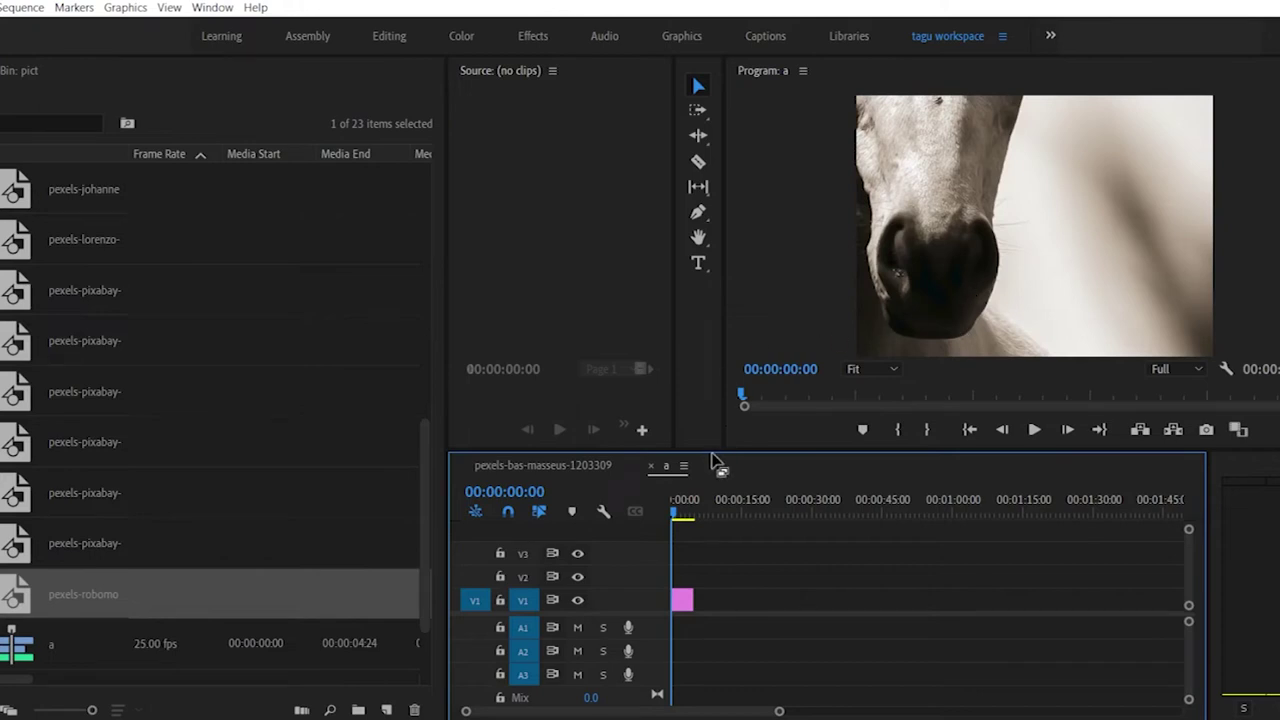
drag(711, 449, 711, 545)
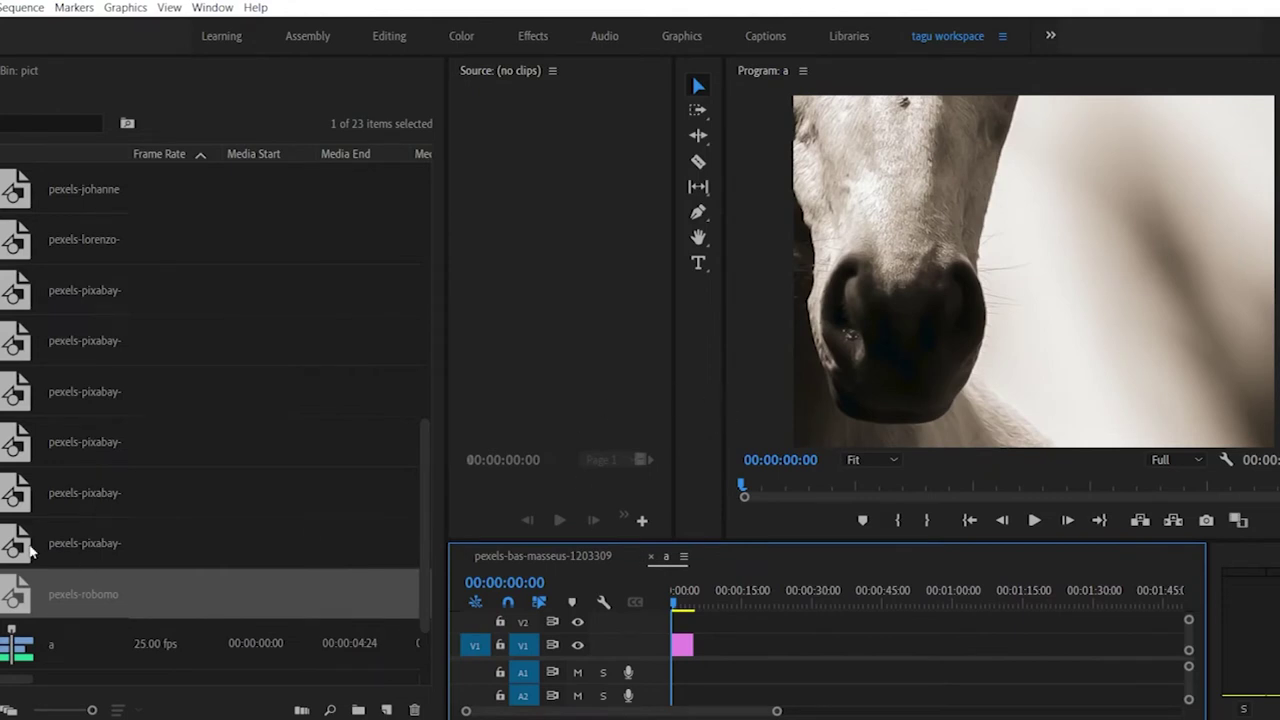
drag(40, 550, 763, 648)
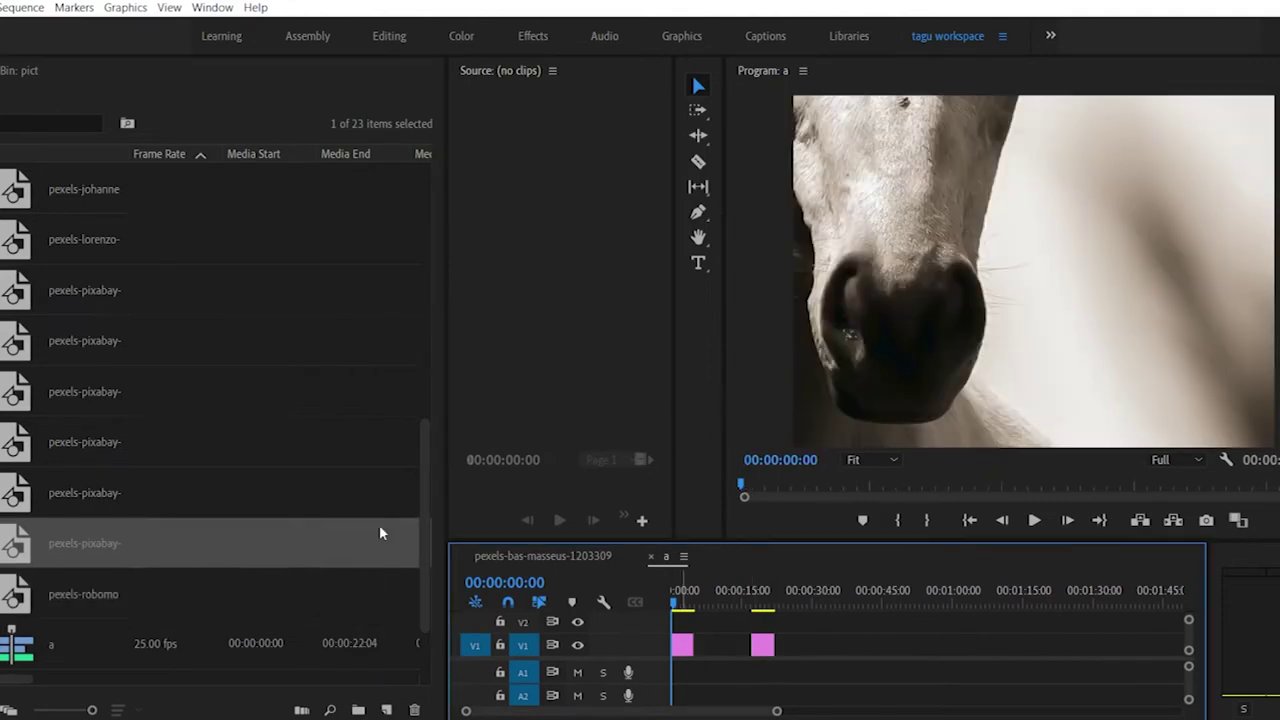
drag(57, 493, 860, 650)
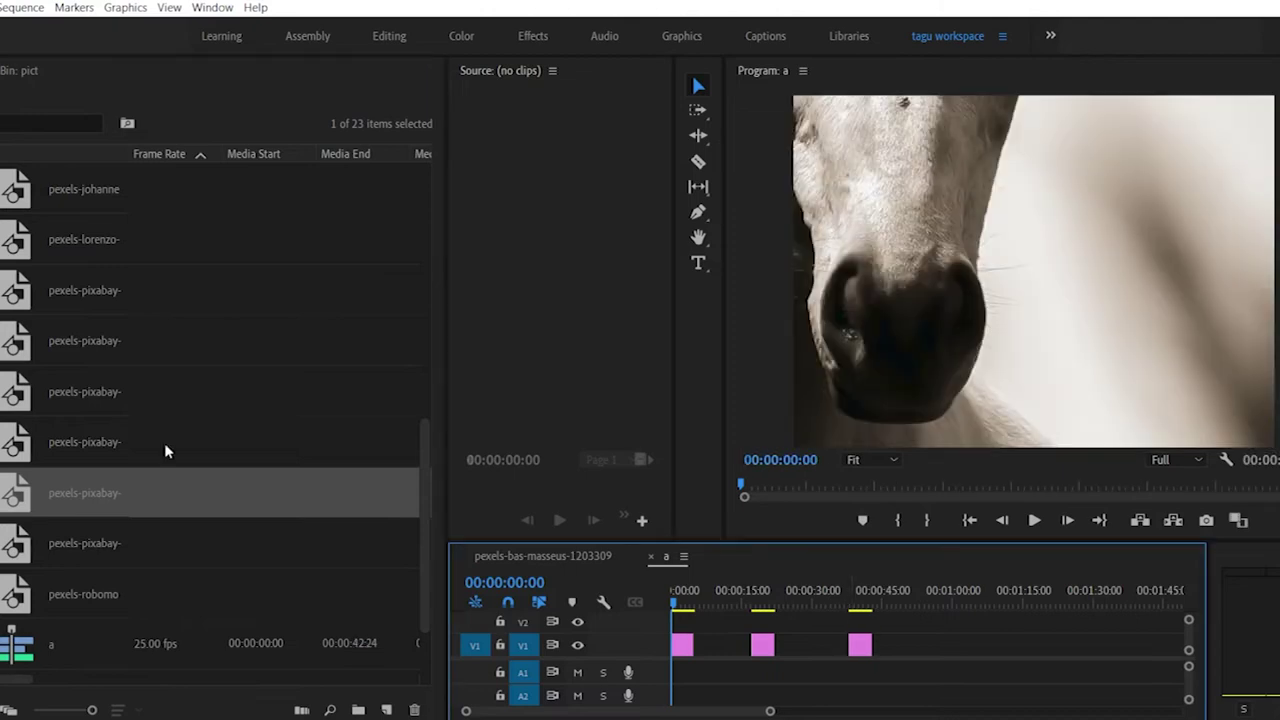
Step: Reposition the first image to show the eye and mane, then return to pexels-bas-masseus-1203309
click(921, 292)
key(Right)
key(Right)
key(Right)
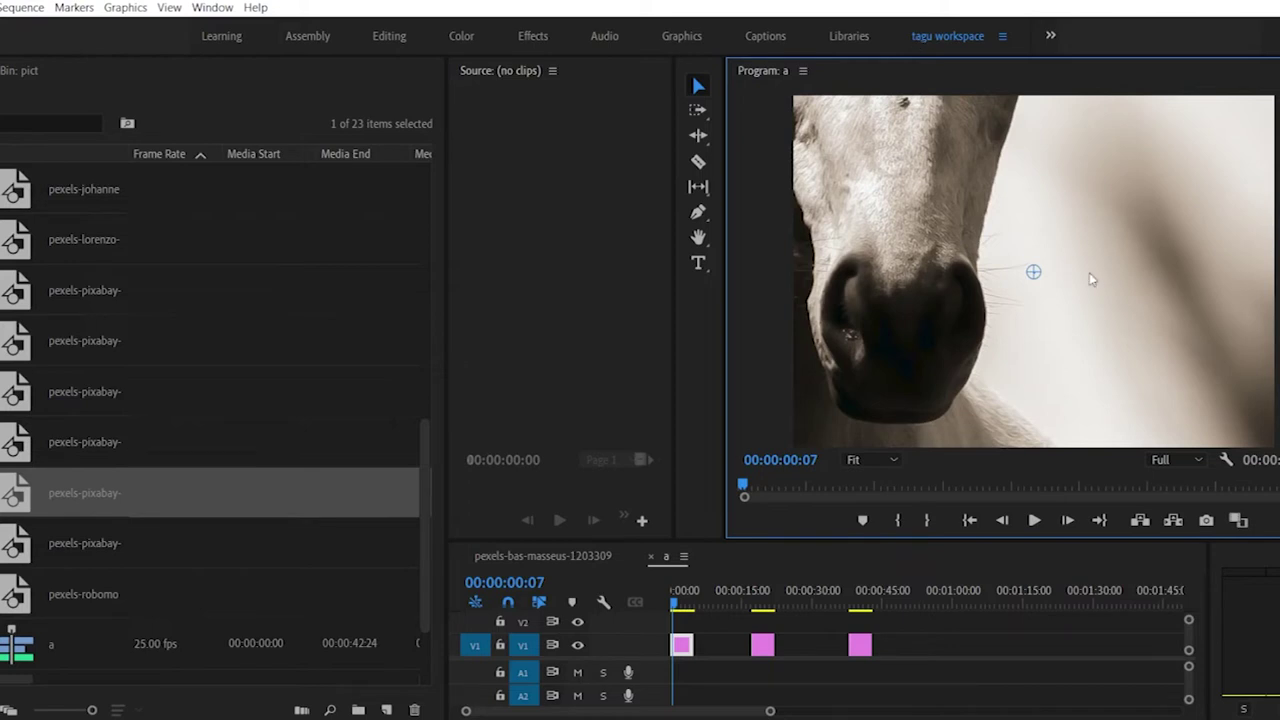
drag(926, 229, 1074, 372)
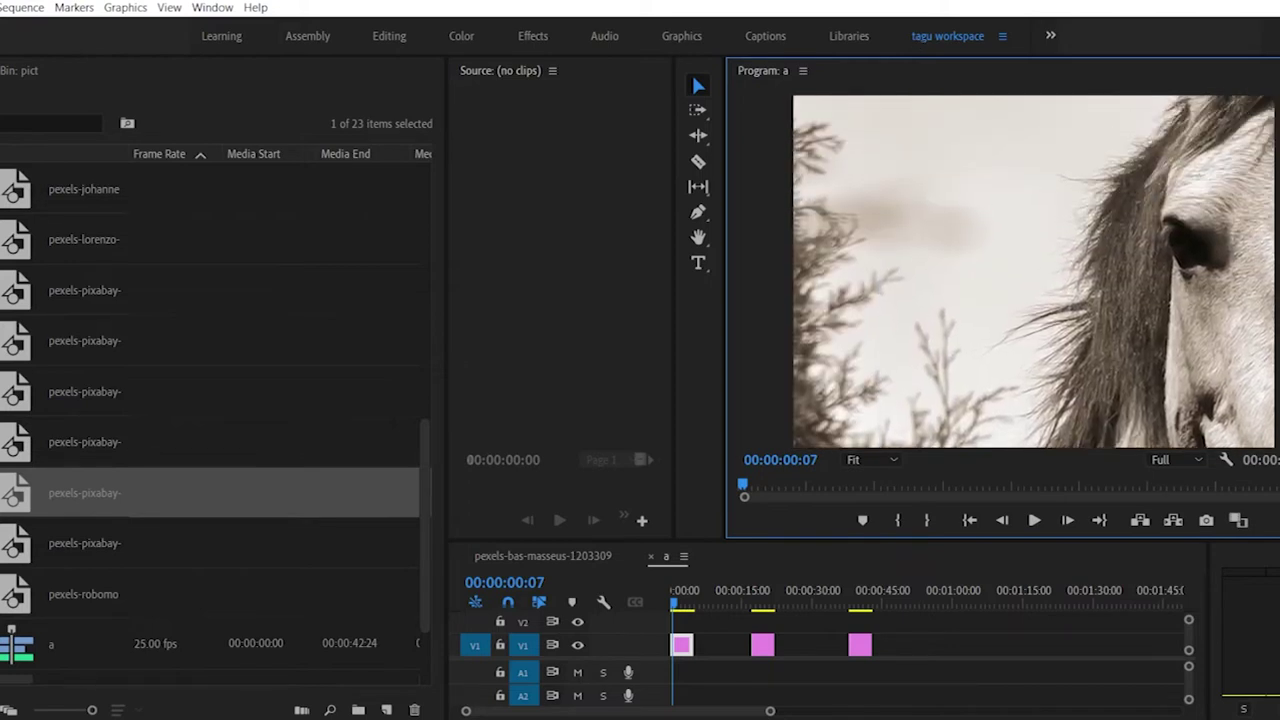
click(575, 568)
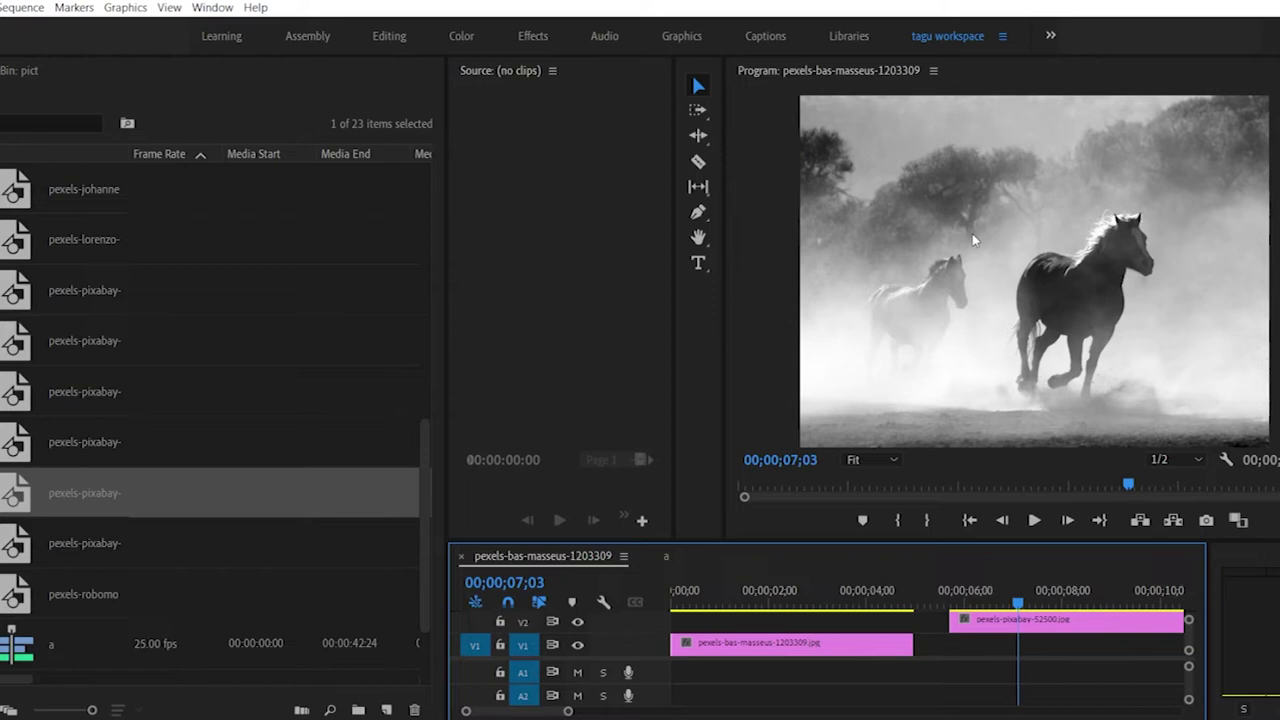
Step: Back in sequence a, set the first clip to Frame Size and drag the image to fill the frame
click(667, 560)
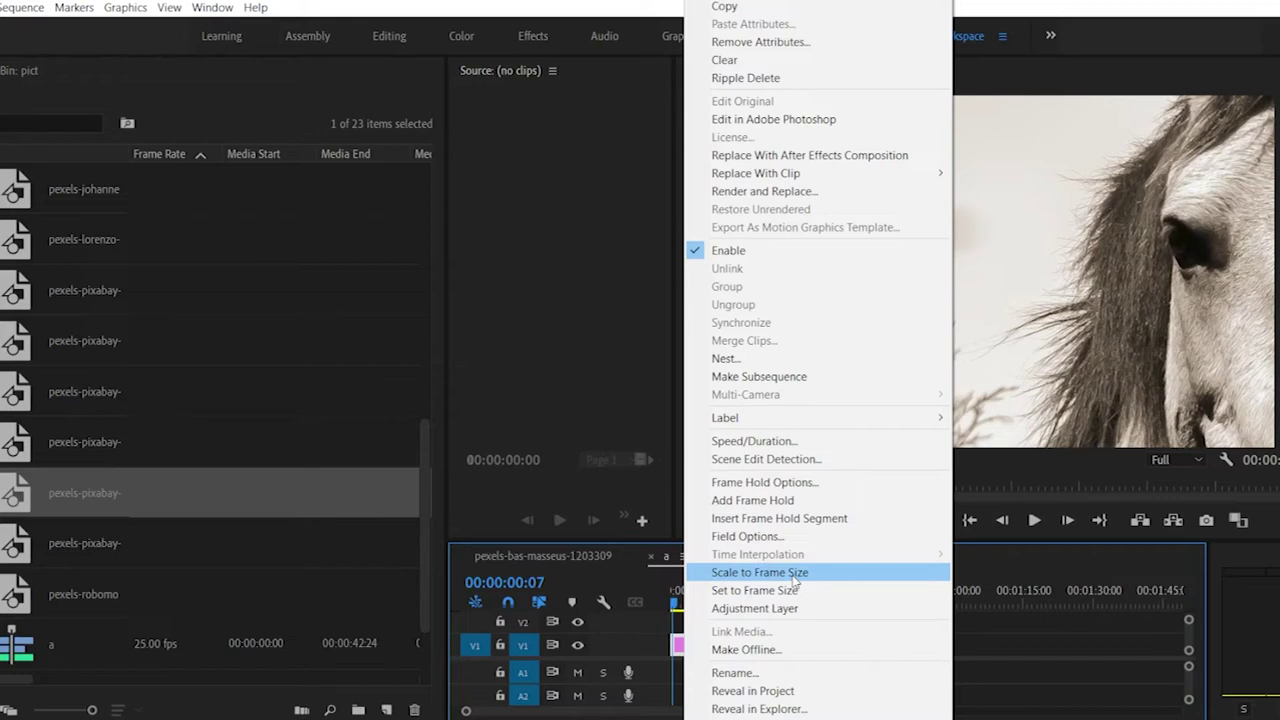
click(795, 580)
click(1245, 414)
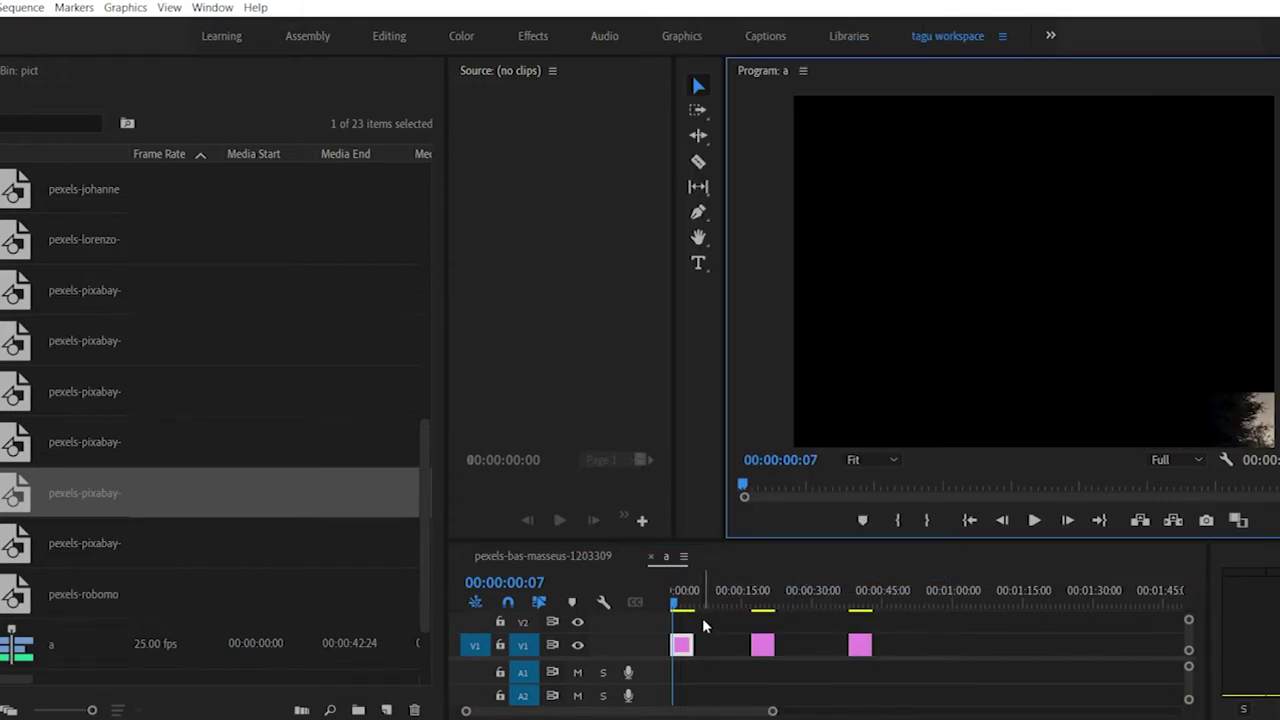
right_click(682, 645)
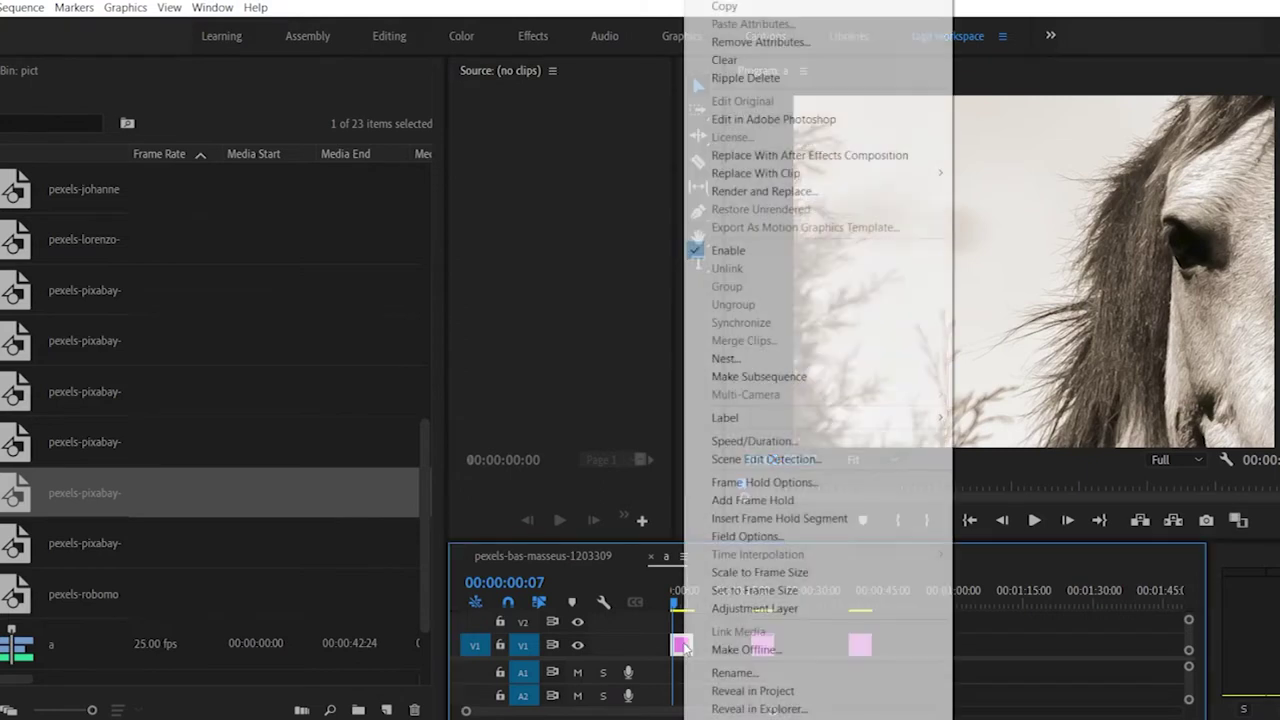
click(833, 590)
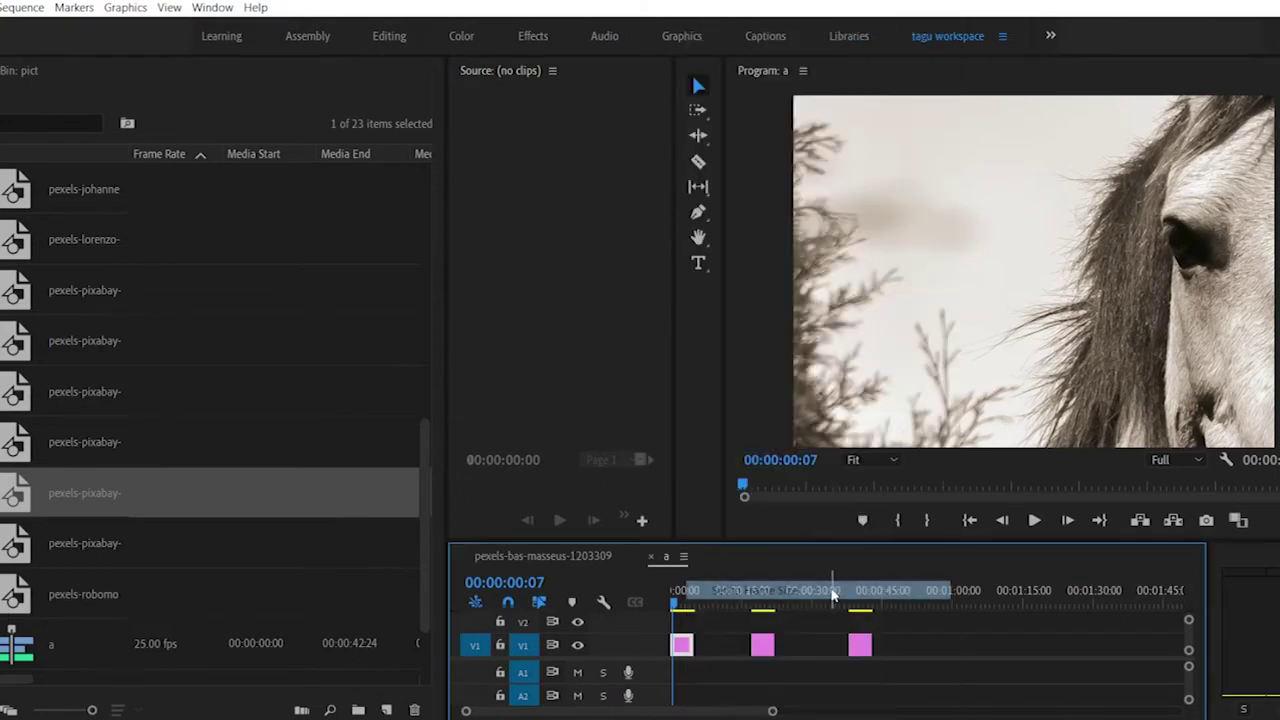
click(1266, 414)
drag(1240, 422, 831, 149)
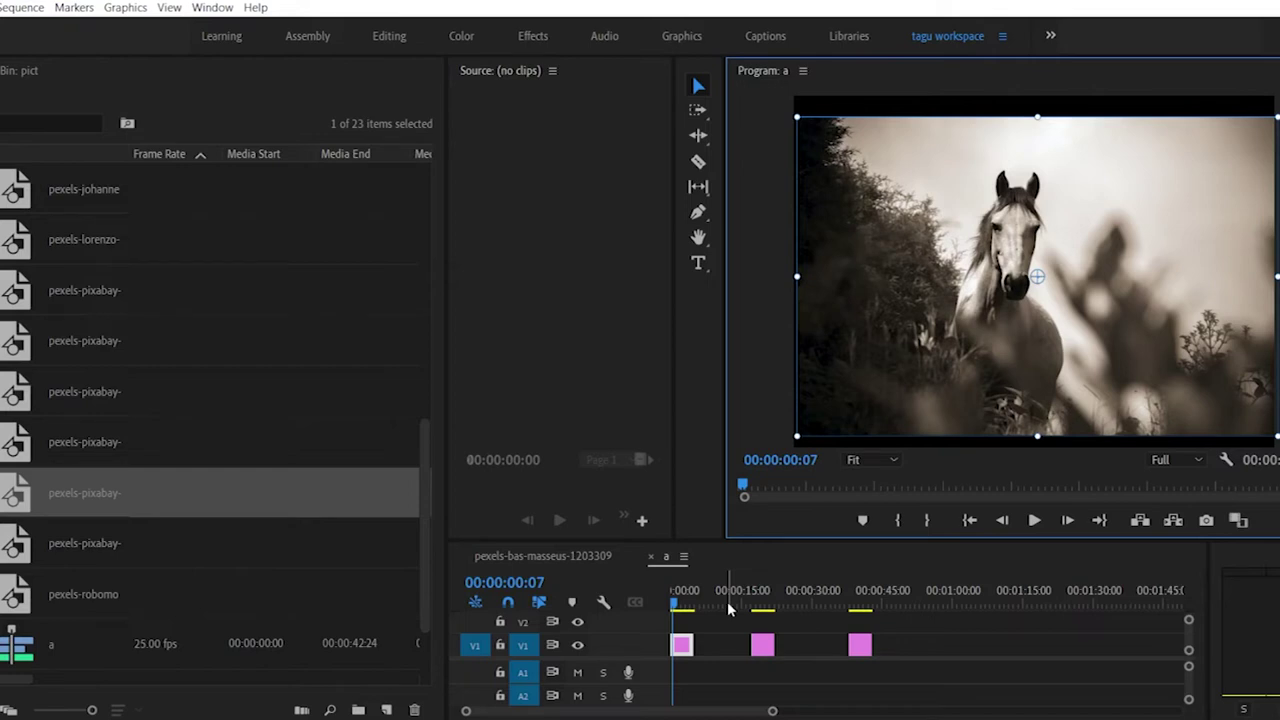
Step: Enlarge the program view, set its preview zoom to 10%, and expand the timeline to show all tracks
drag(754, 592, 765, 592)
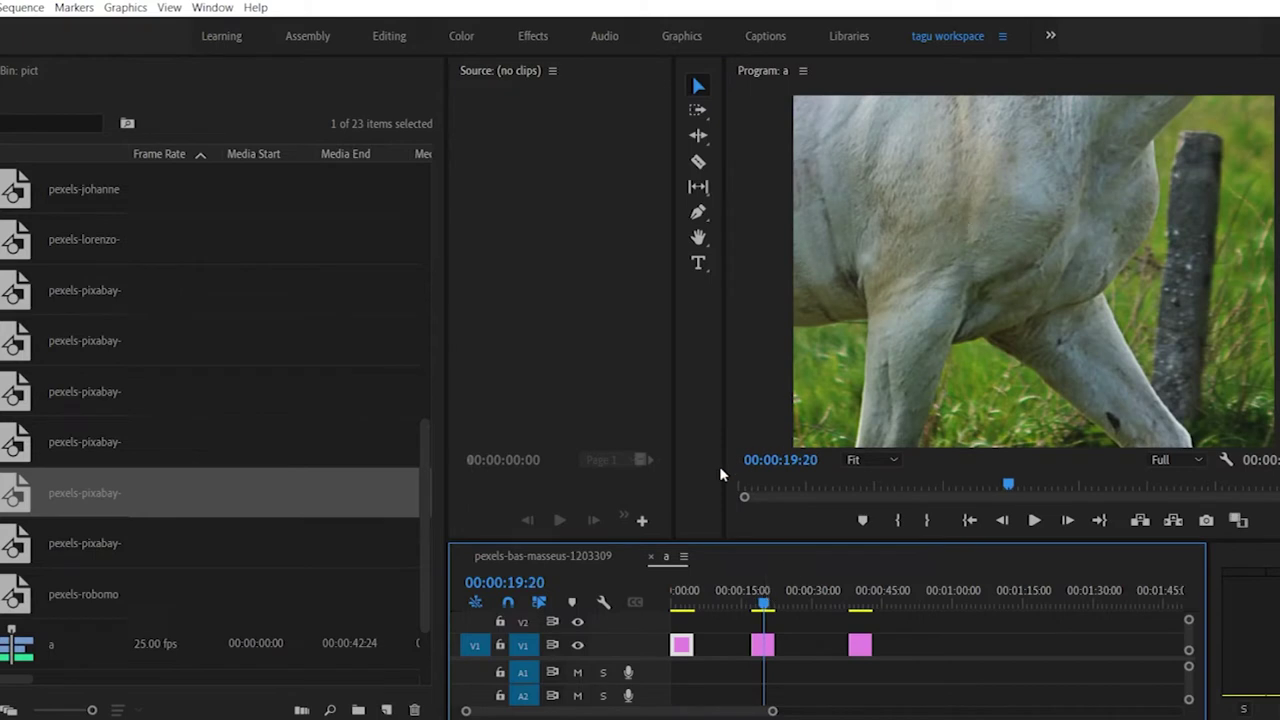
drag(726, 457, 565, 459)
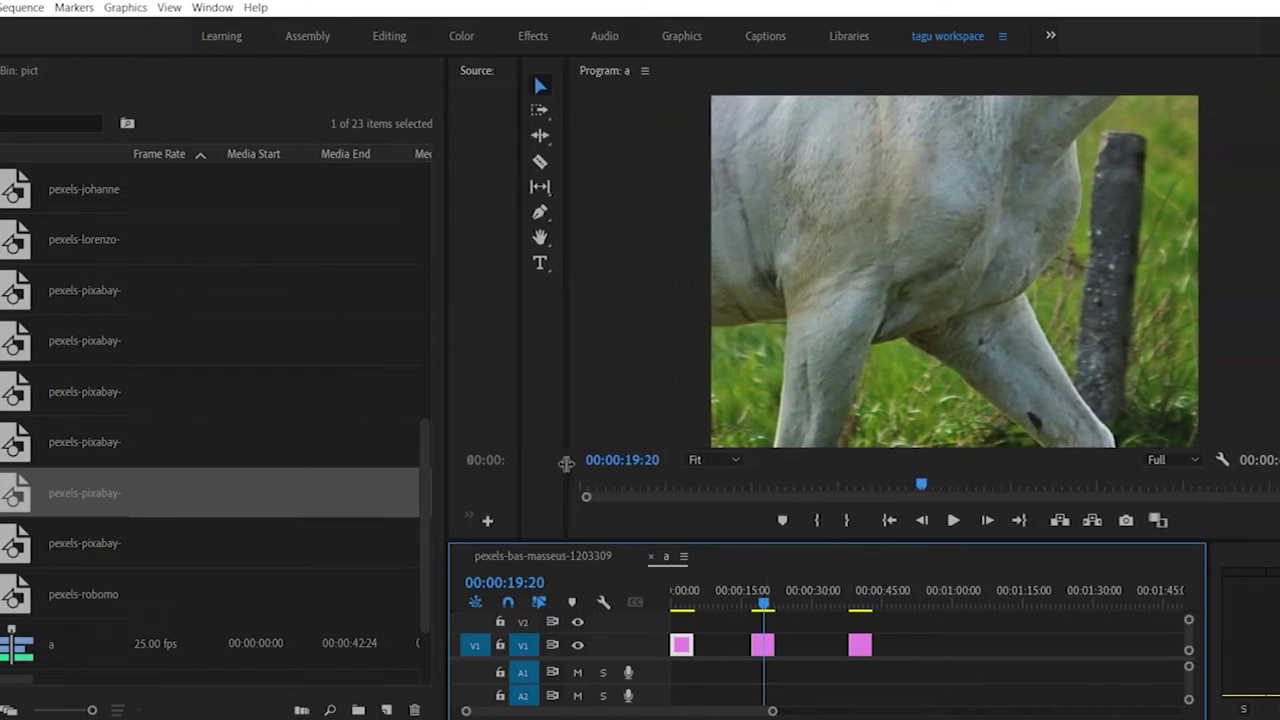
drag(760, 540, 766, 627)
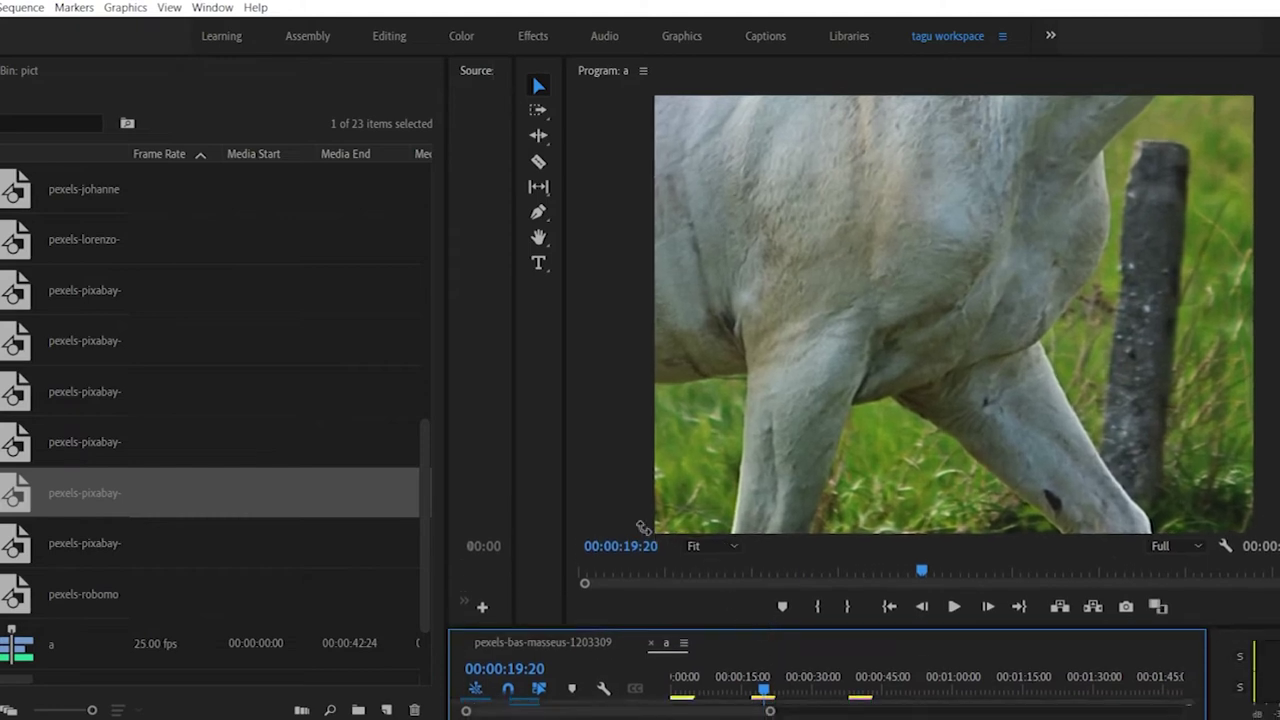
click(700, 546)
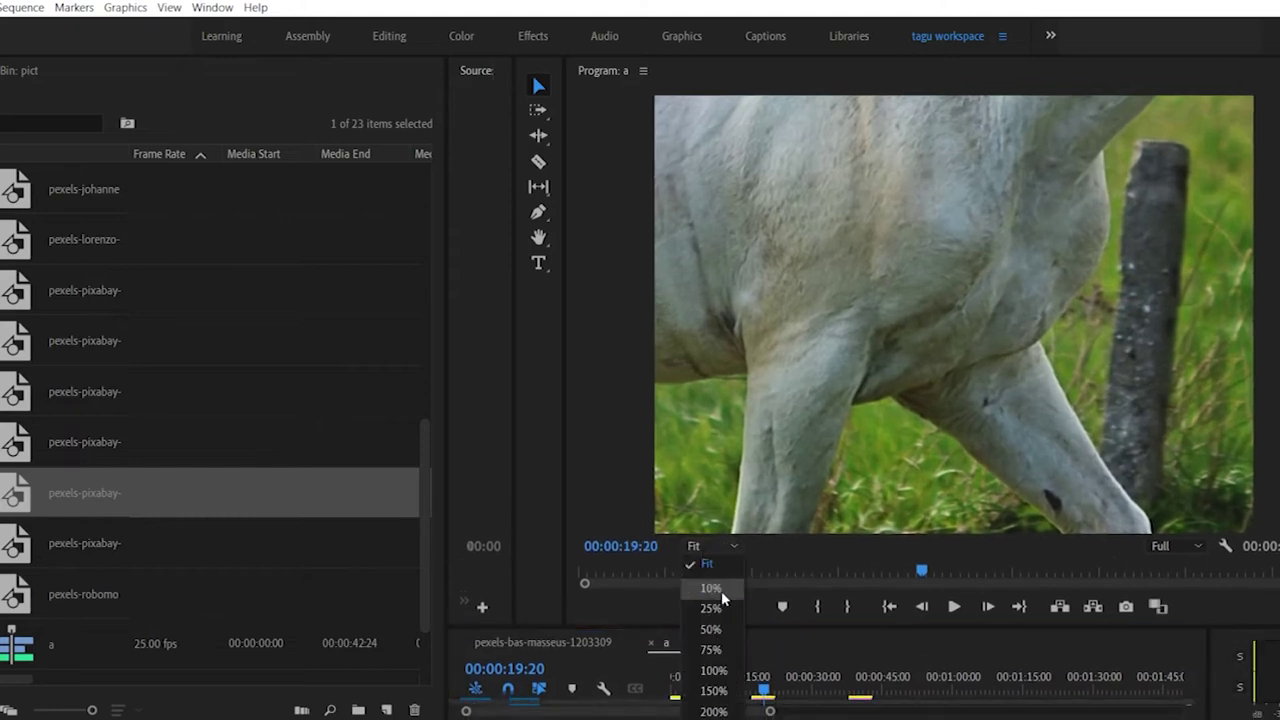
click(711, 588)
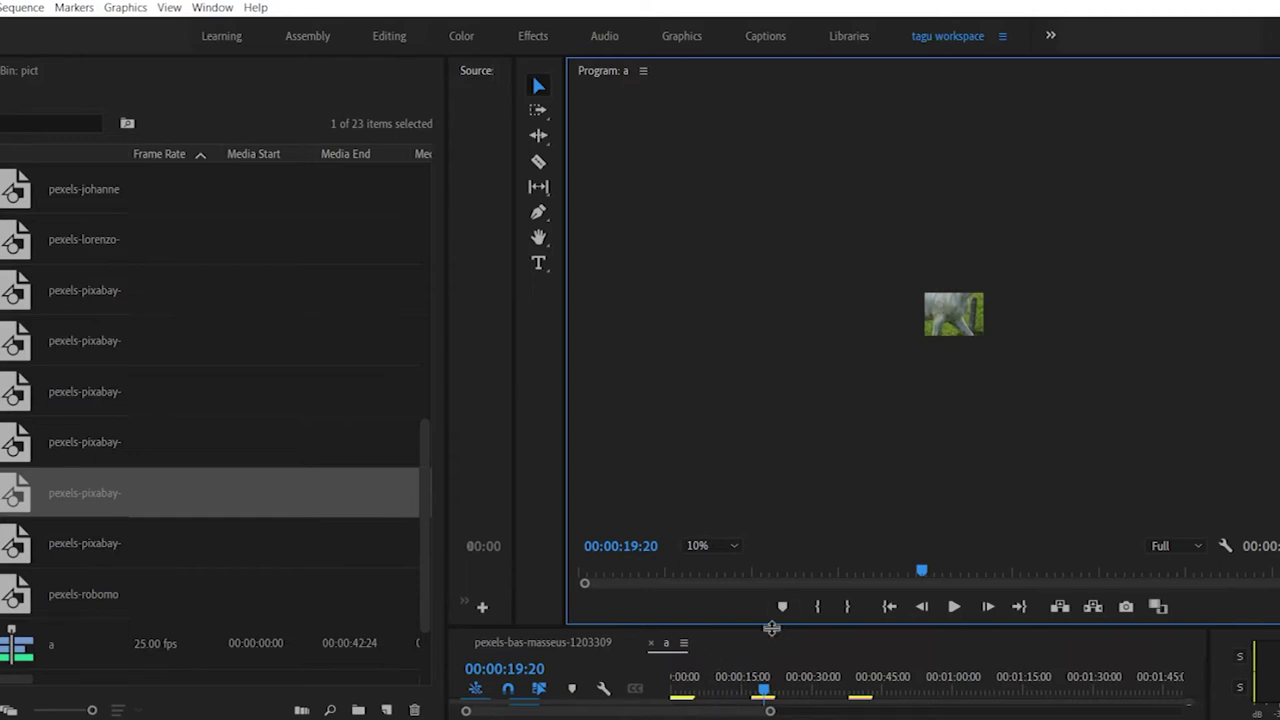
drag(776, 638, 769, 506)
Step: At 10% preview zoom, select the middle horse clip at 00:00:18:15 and show its transform frame
click(703, 428)
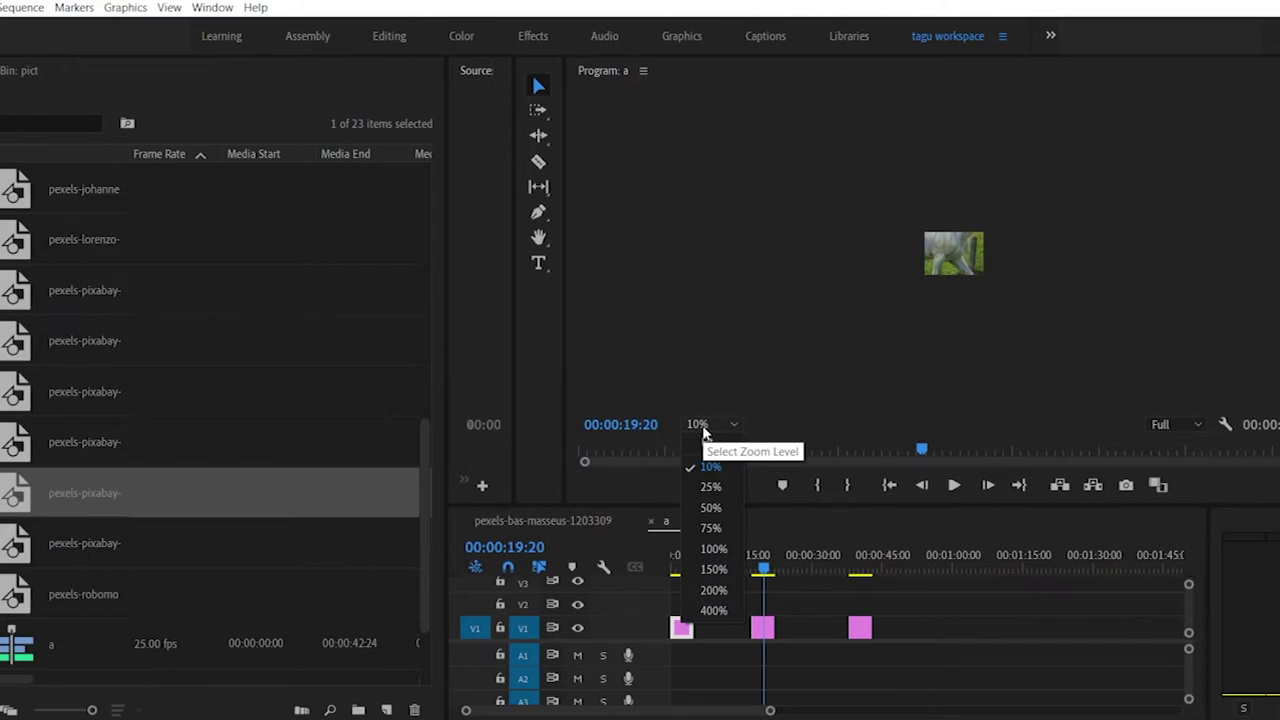
click(714, 448)
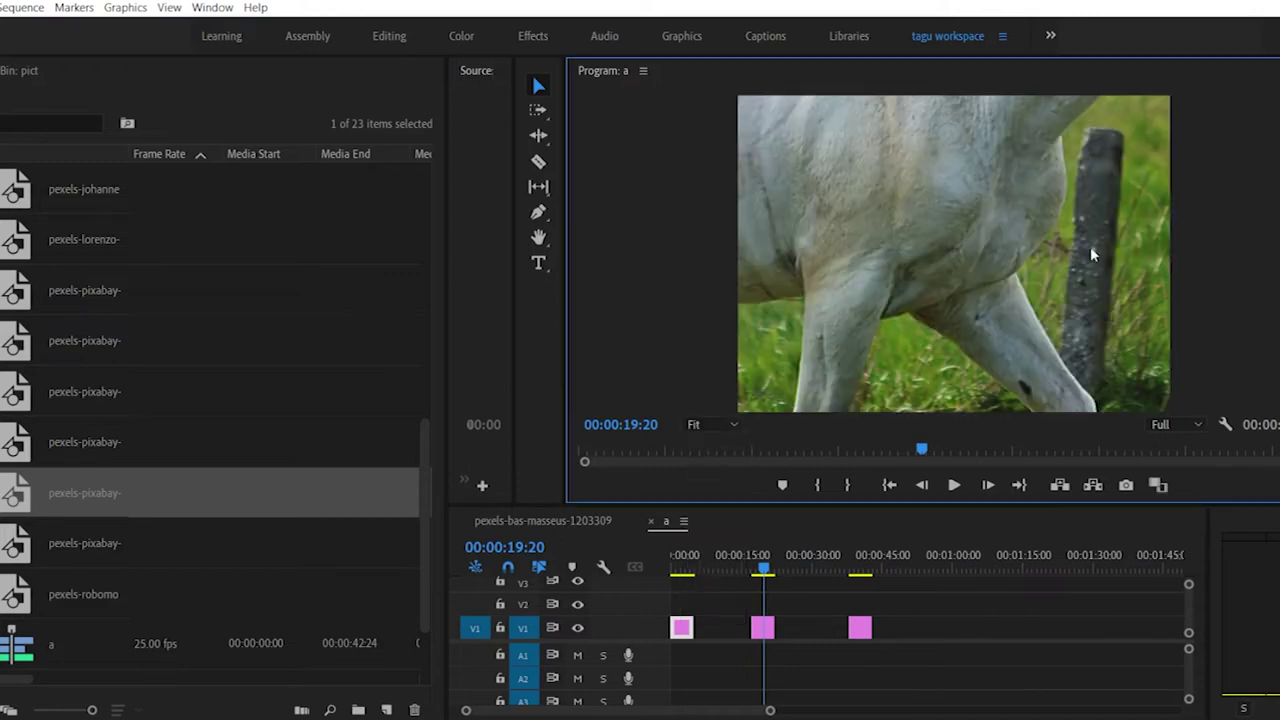
click(702, 425)
click(714, 465)
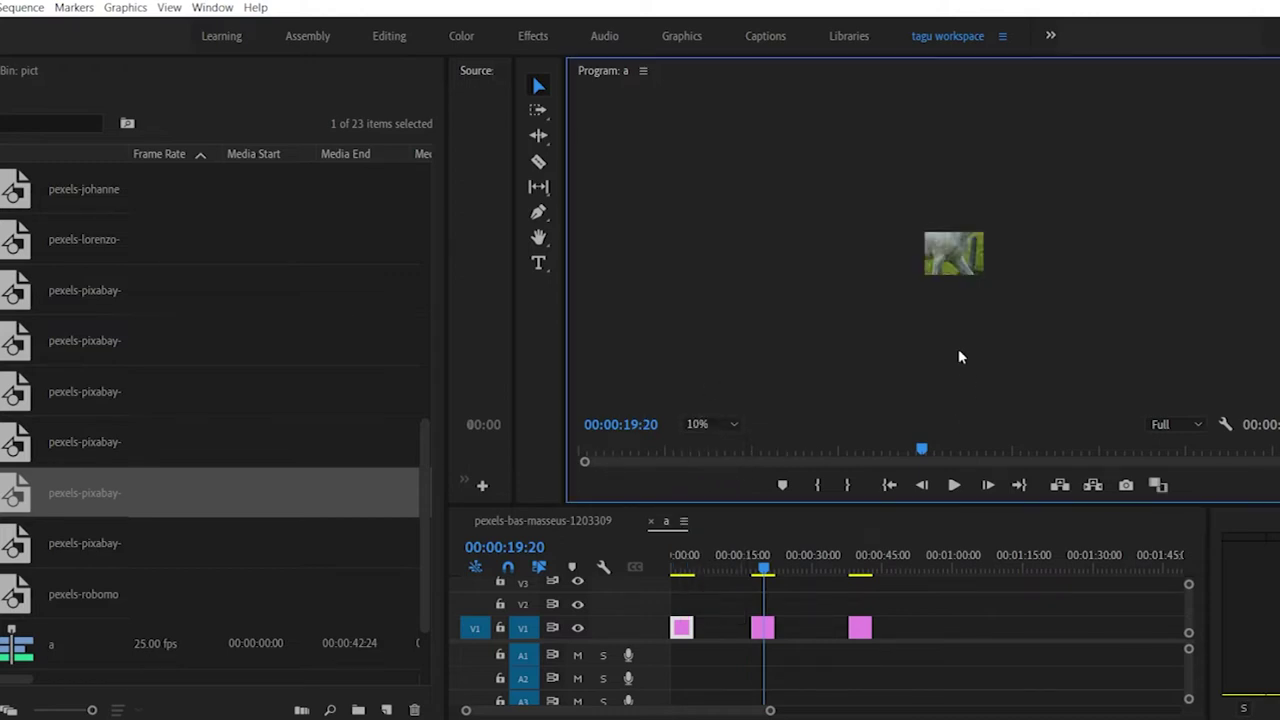
click(762, 630)
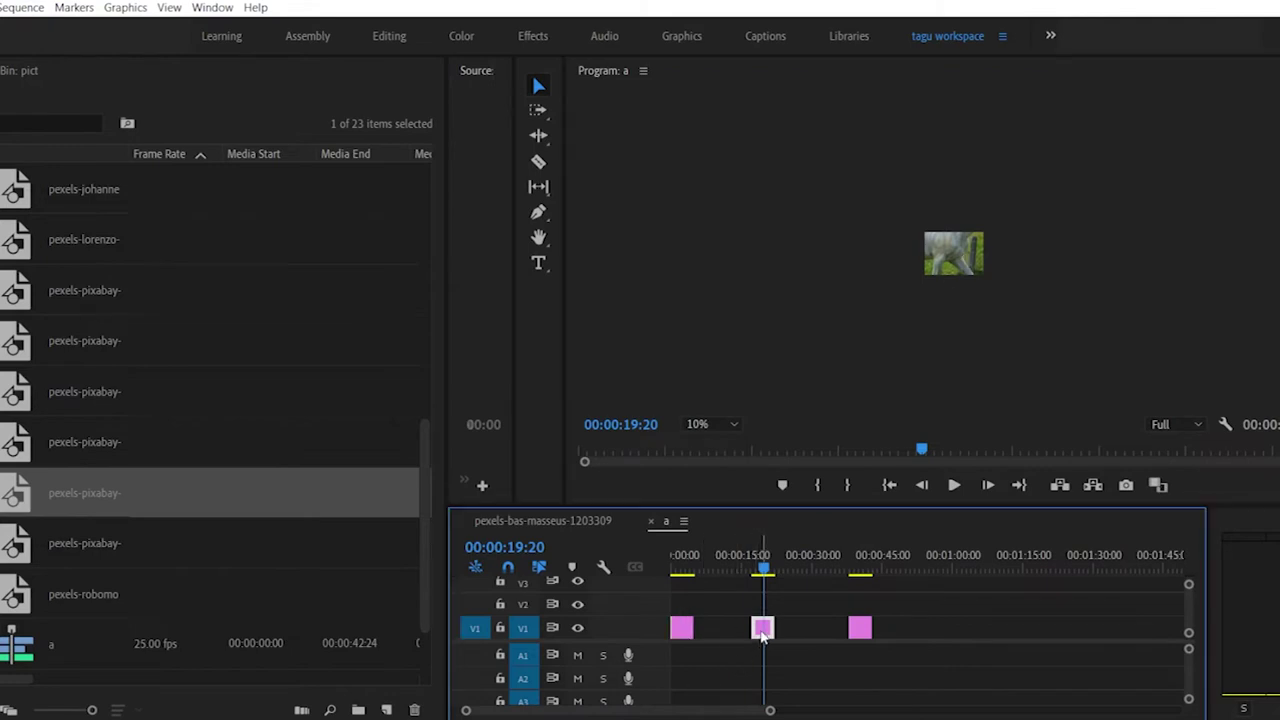
mouse_move(765, 560)
mouse_down()
mouse_move(790, 560)
mouse_move(760, 560)
mouse_up()
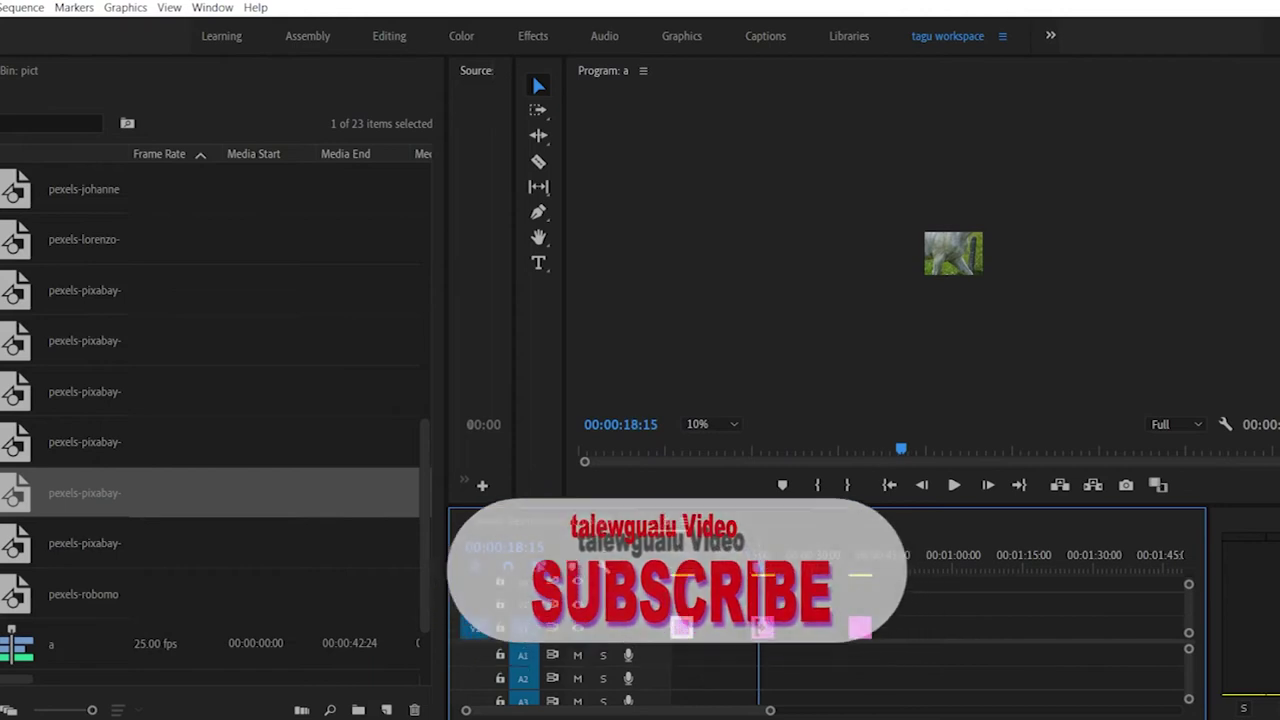
click(956, 262)
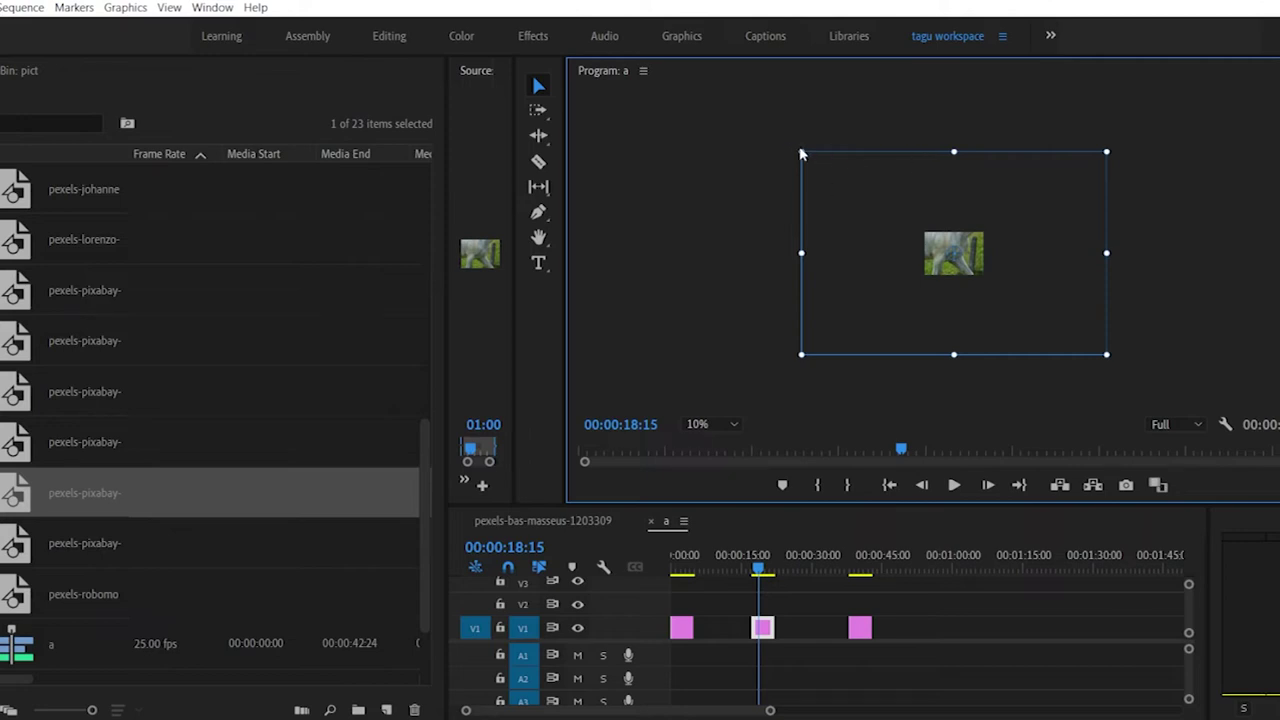
Step: Nudge the middle clip's frame right and tilt it slightly clockwise
mouse_move(803, 155)
mouse_down()
mouse_move(846, 186)
mouse_move(823, 154)
mouse_up()
click(1127, 358)
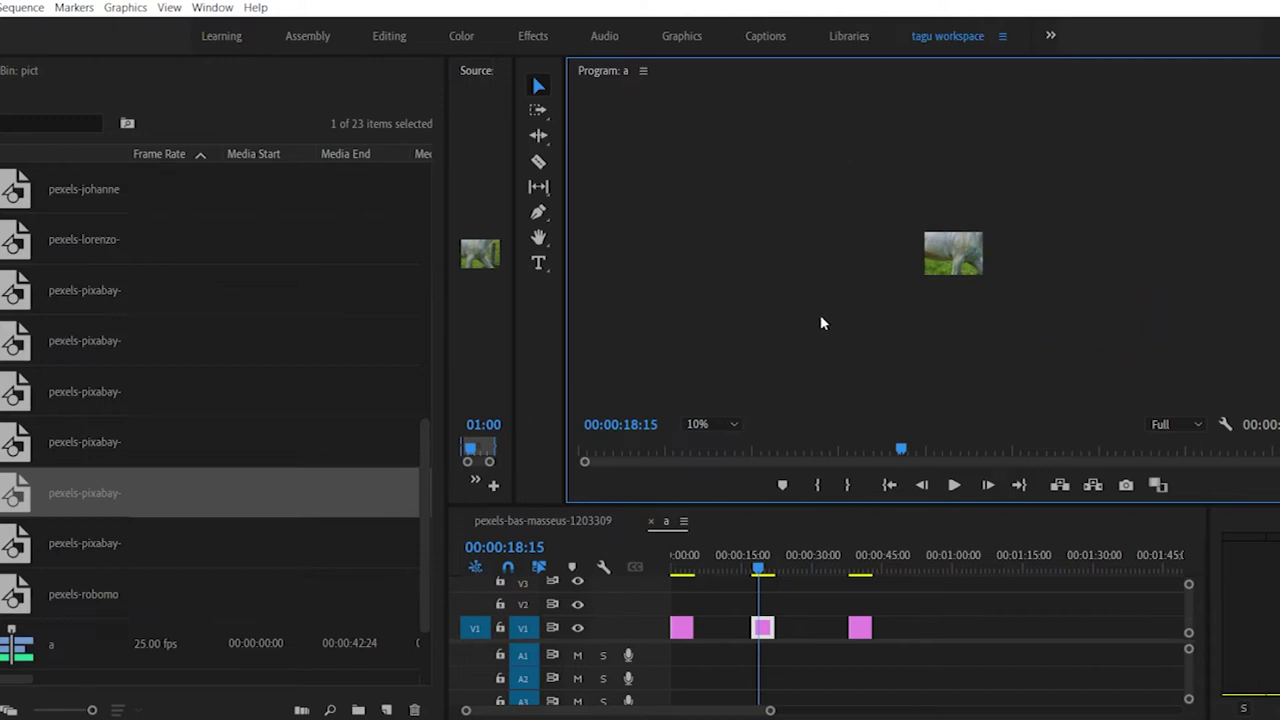
click(541, 87)
click(708, 222)
click(936, 243)
click(819, 154)
click(949, 255)
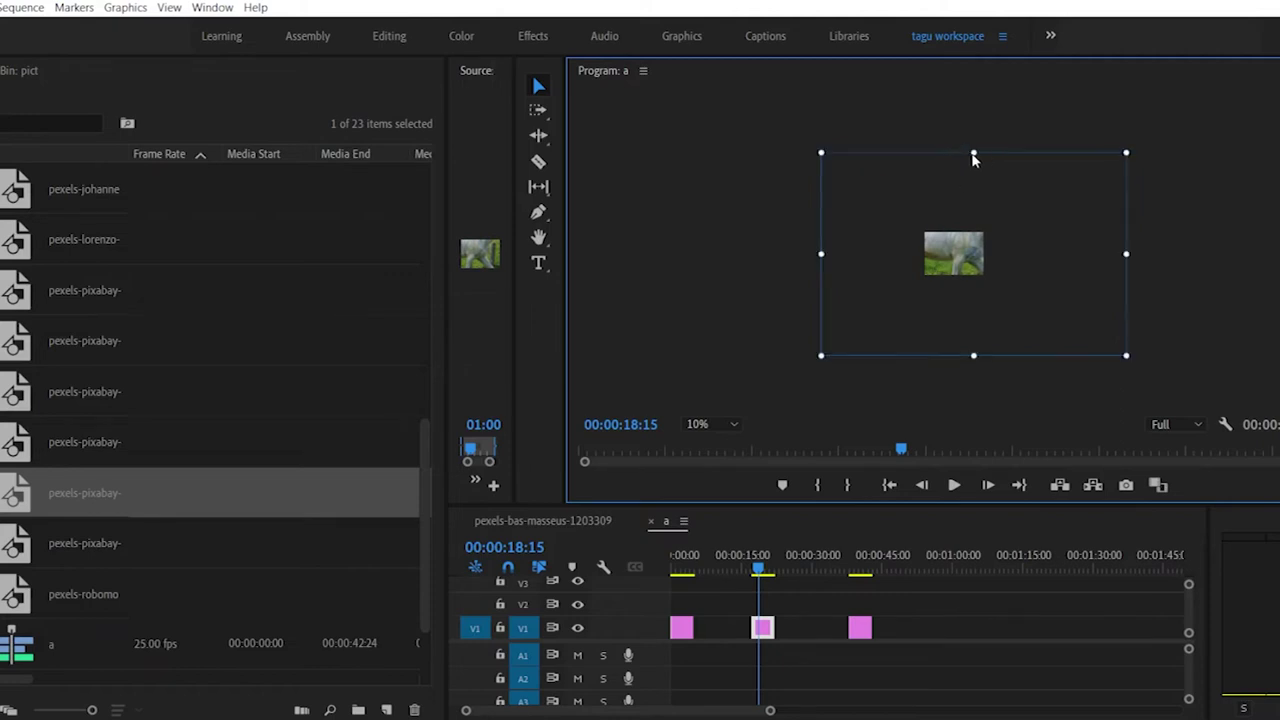
drag(973, 151, 975, 167)
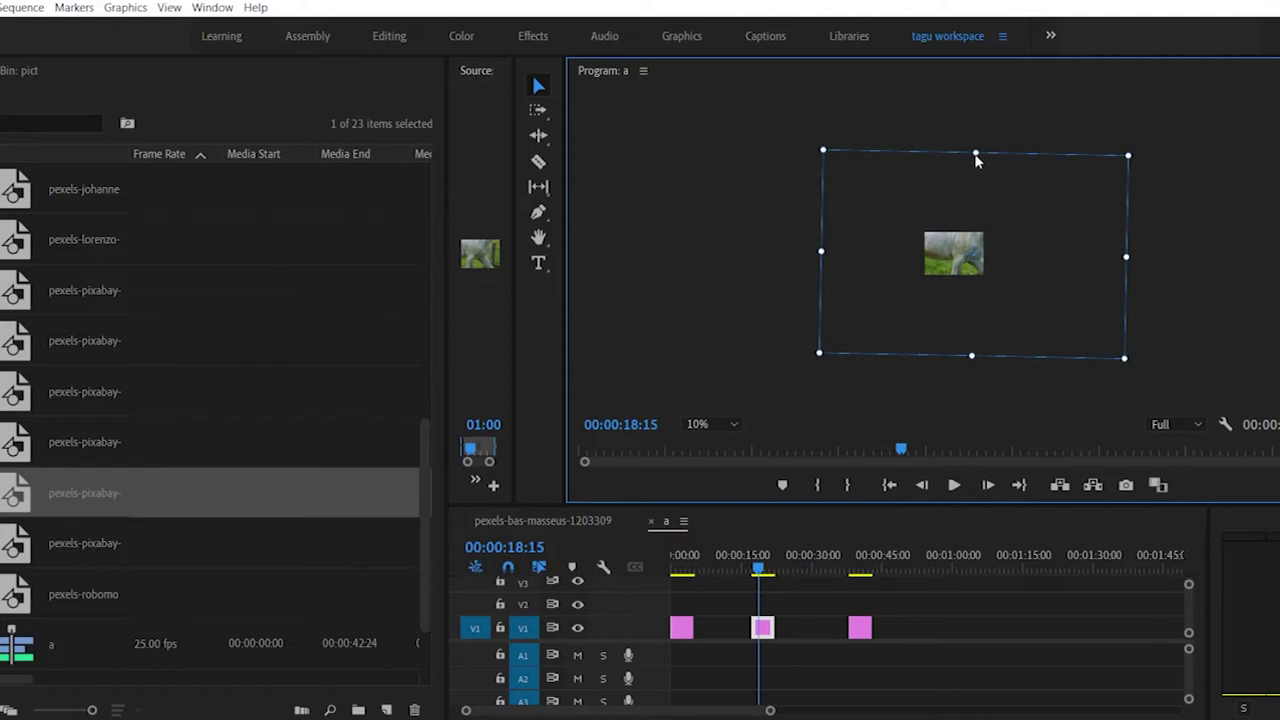
Step: Shift the clip's frame right and back left, then widen the source viewer
click(823, 251)
click(965, 253)
click(819, 255)
click(955, 253)
drag(823, 251, 858, 260)
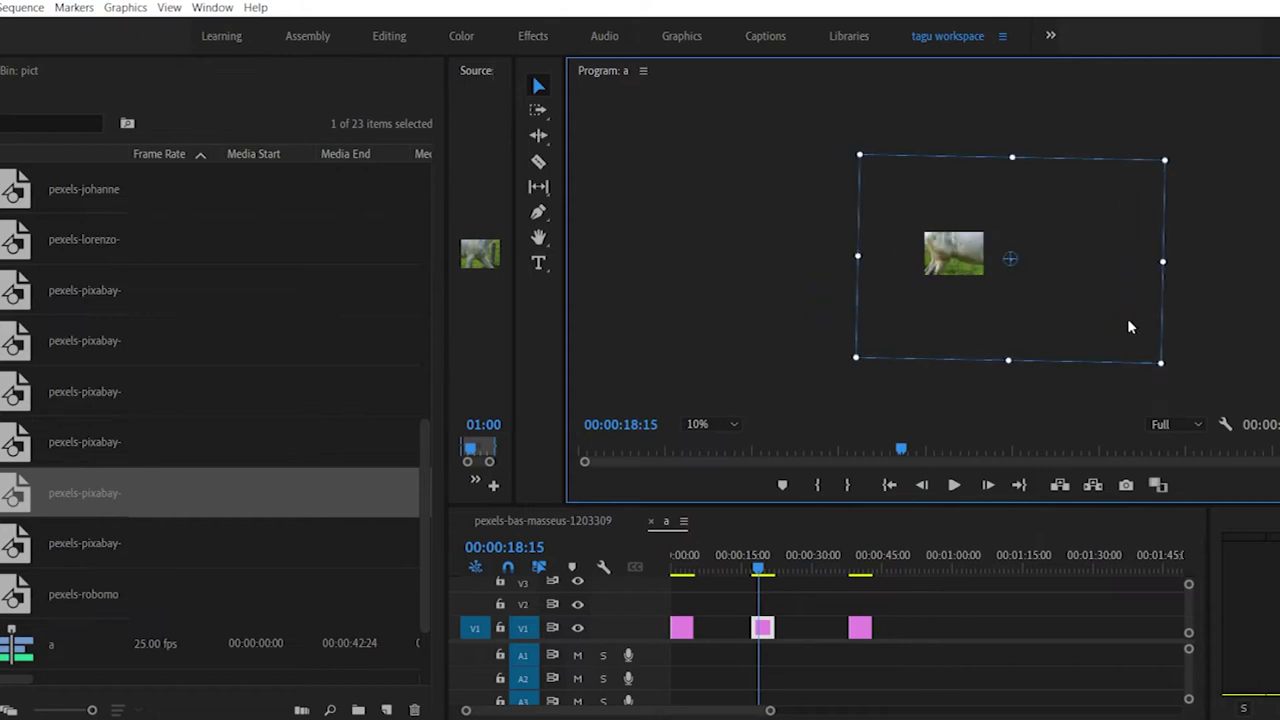
drag(1163, 264, 1100, 263)
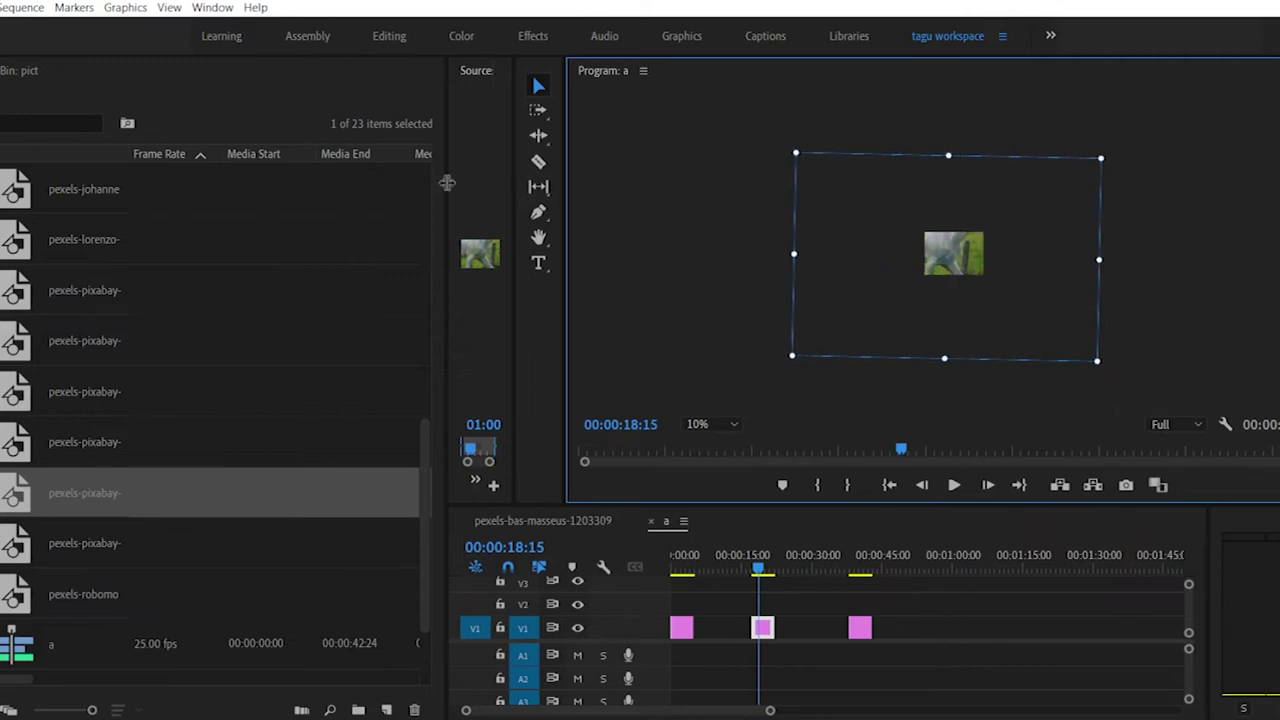
drag(445, 183, 80, 183)
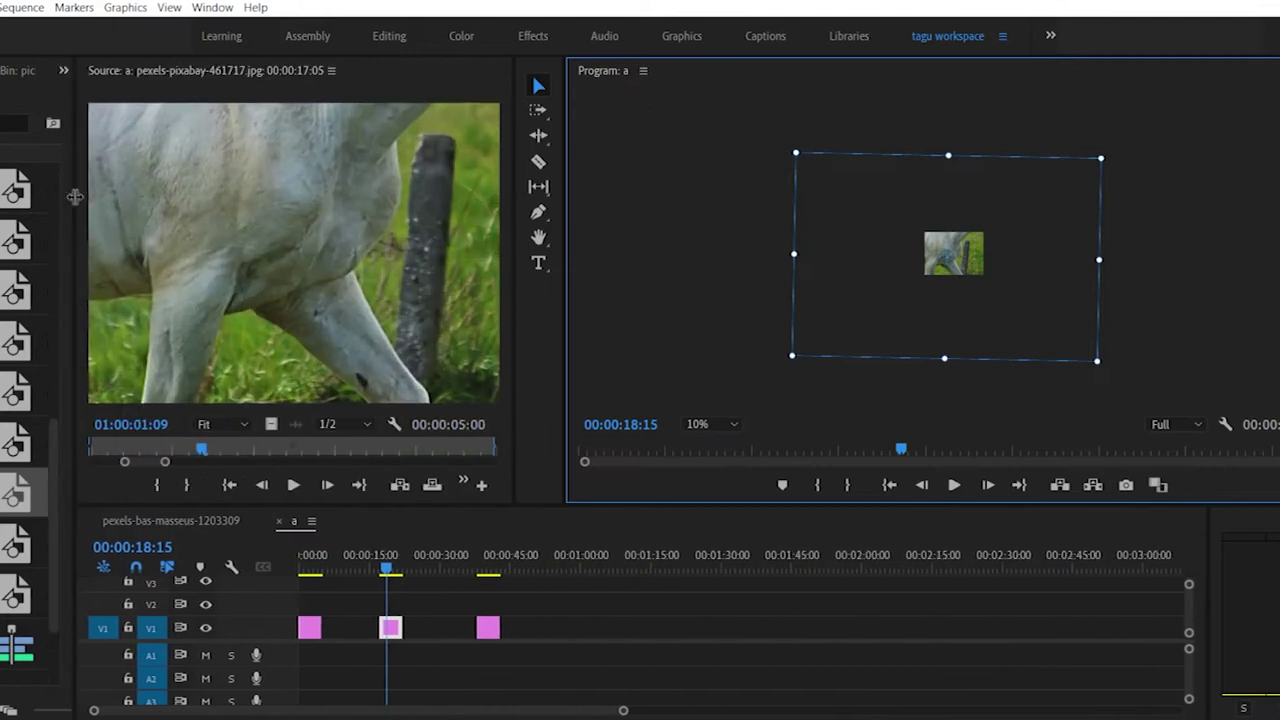
Step: Widen the source viewer further, switch to the Editing workspace, and show the clip's Effect Controls
click(334, 70)
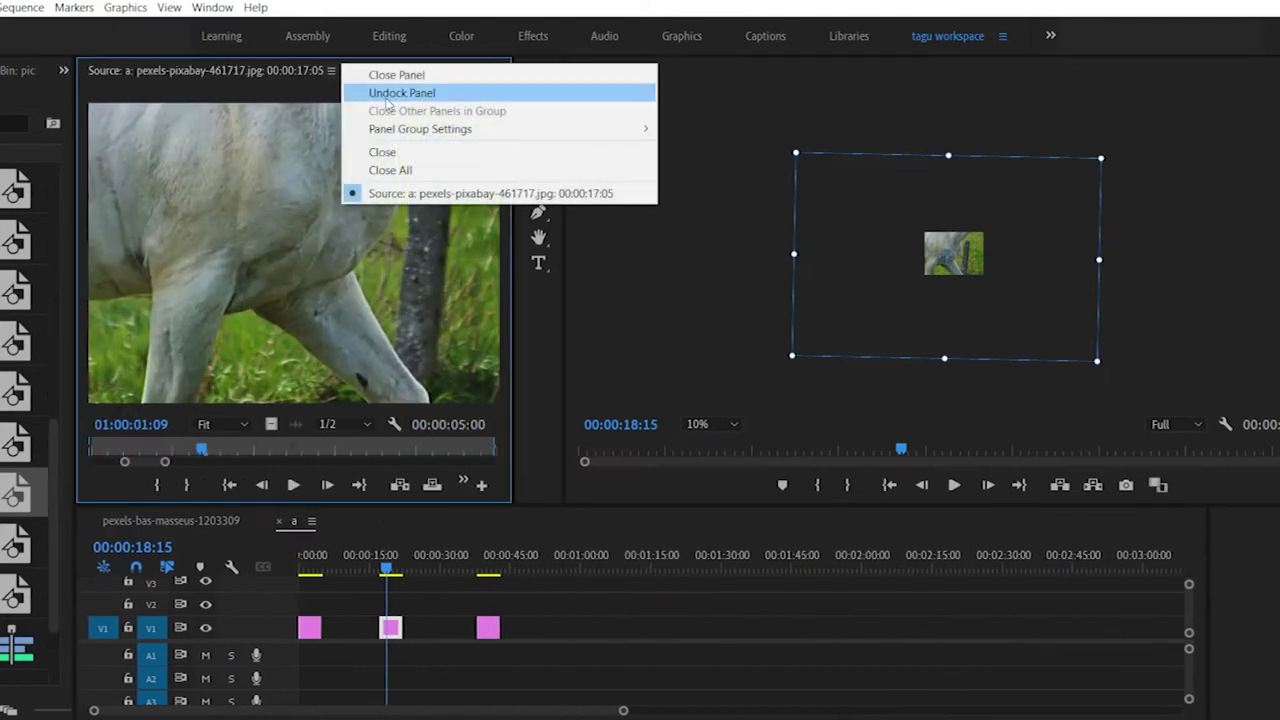
click(393, 628)
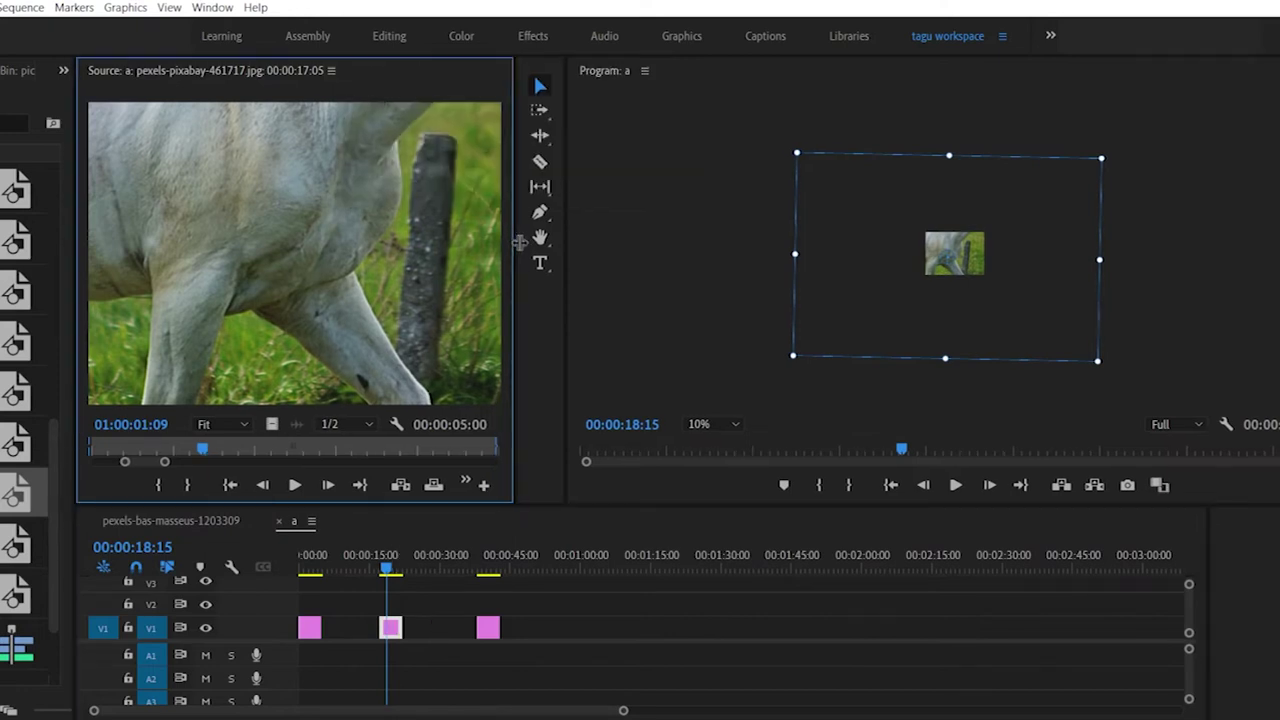
drag(518, 247, 686, 247)
click(379, 38)
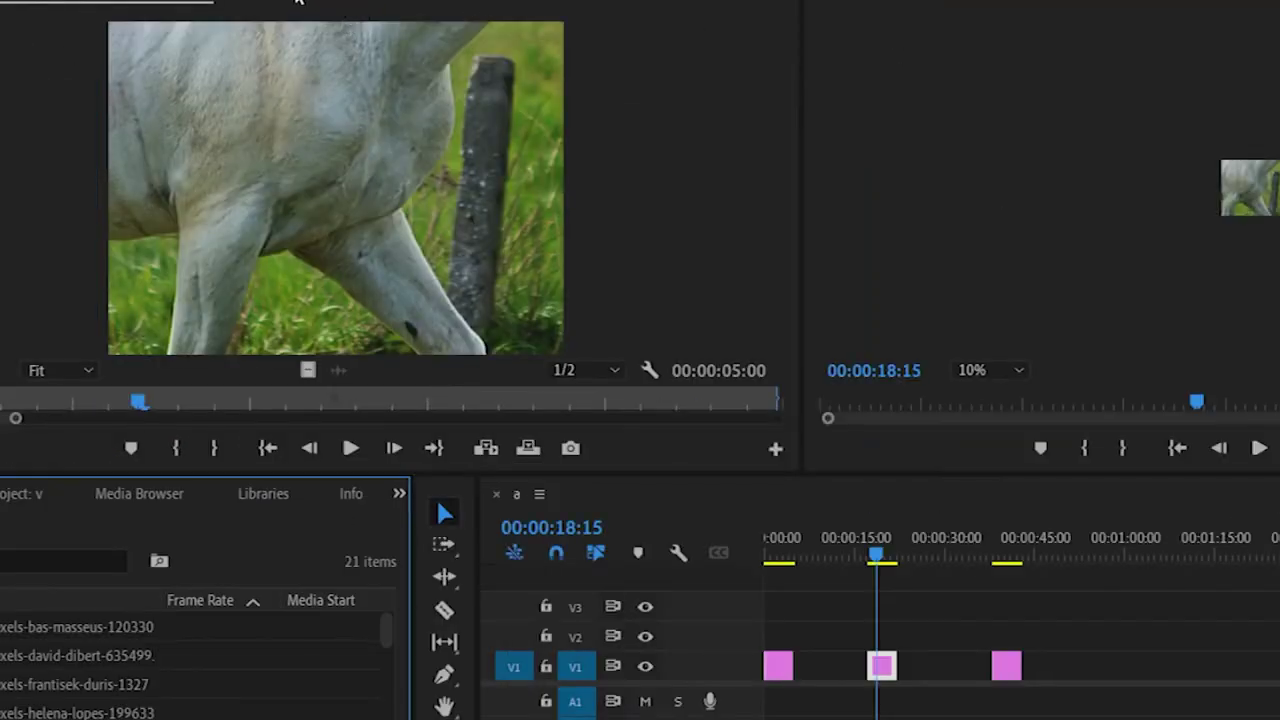
click(297, 2)
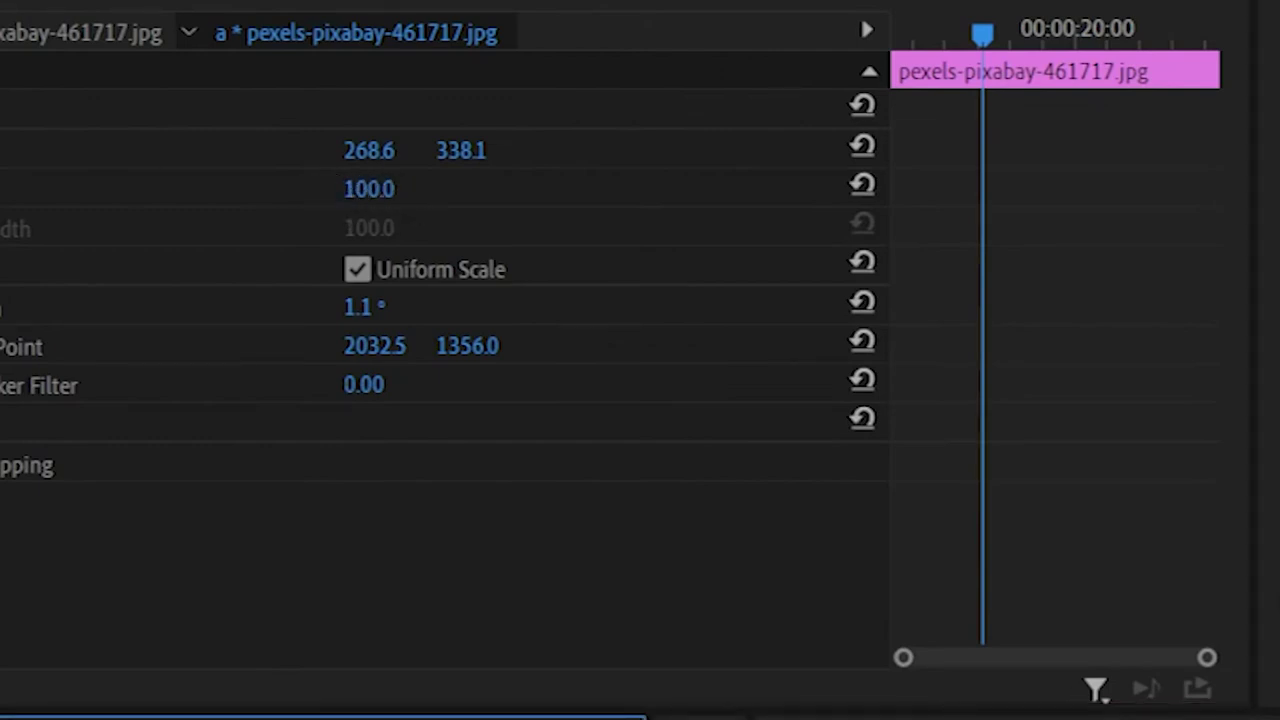
Step: Reduce the clip's Scale to 48 and set the Program preview zoom to Fit
click(200, 188)
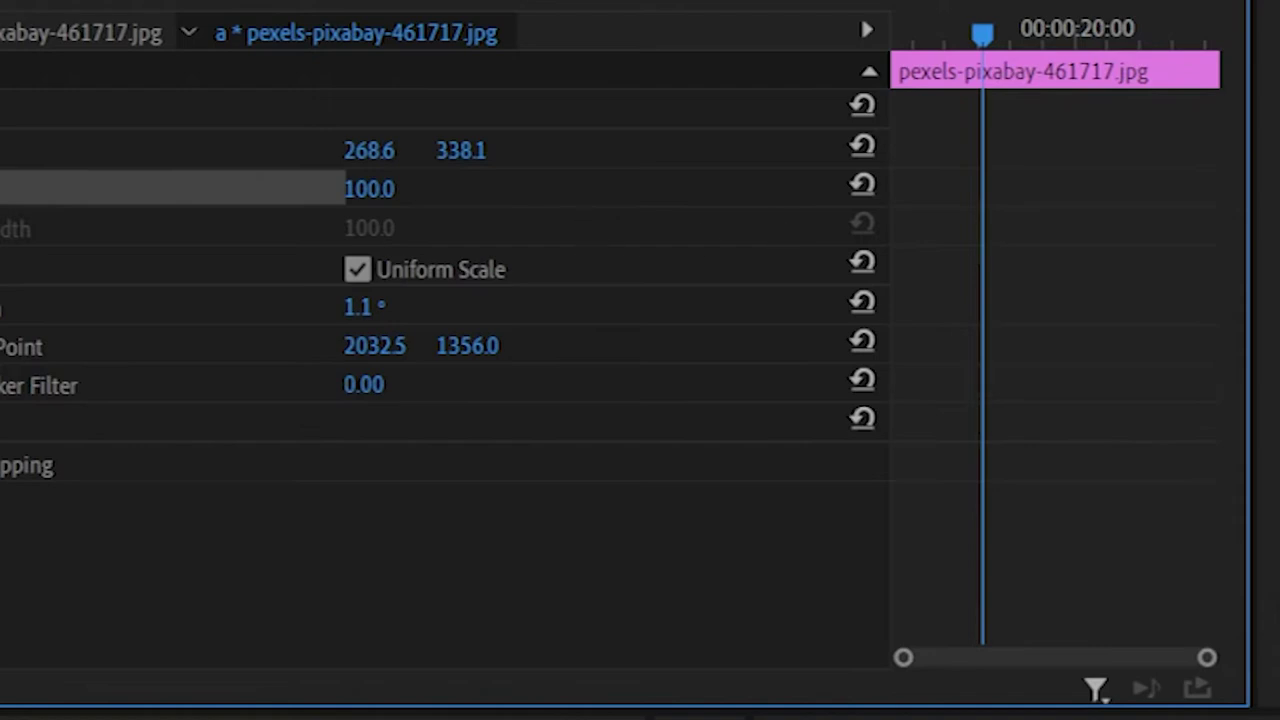
drag(391, 192, 325, 192)
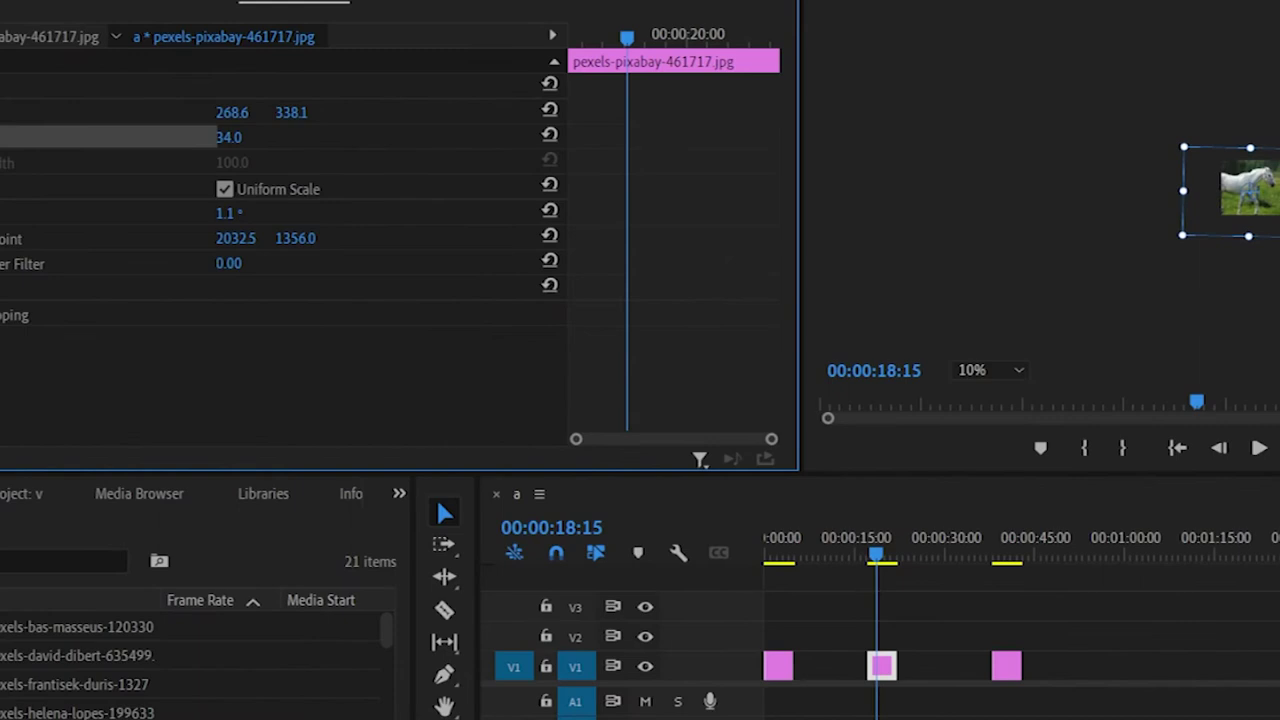
click(975, 370)
click(987, 394)
Step: Drag and resize the horse to scale 21.6 at position 367.4, 275.7
click(236, 140)
mouse_move(236, 140)
mouse_down()
mouse_move(202, 140)
mouse_move(305, 140)
mouse_move(238, 140)
mouse_up()
drag(1147, 173, 1197, 125)
drag(1250, 296, 1260, 350)
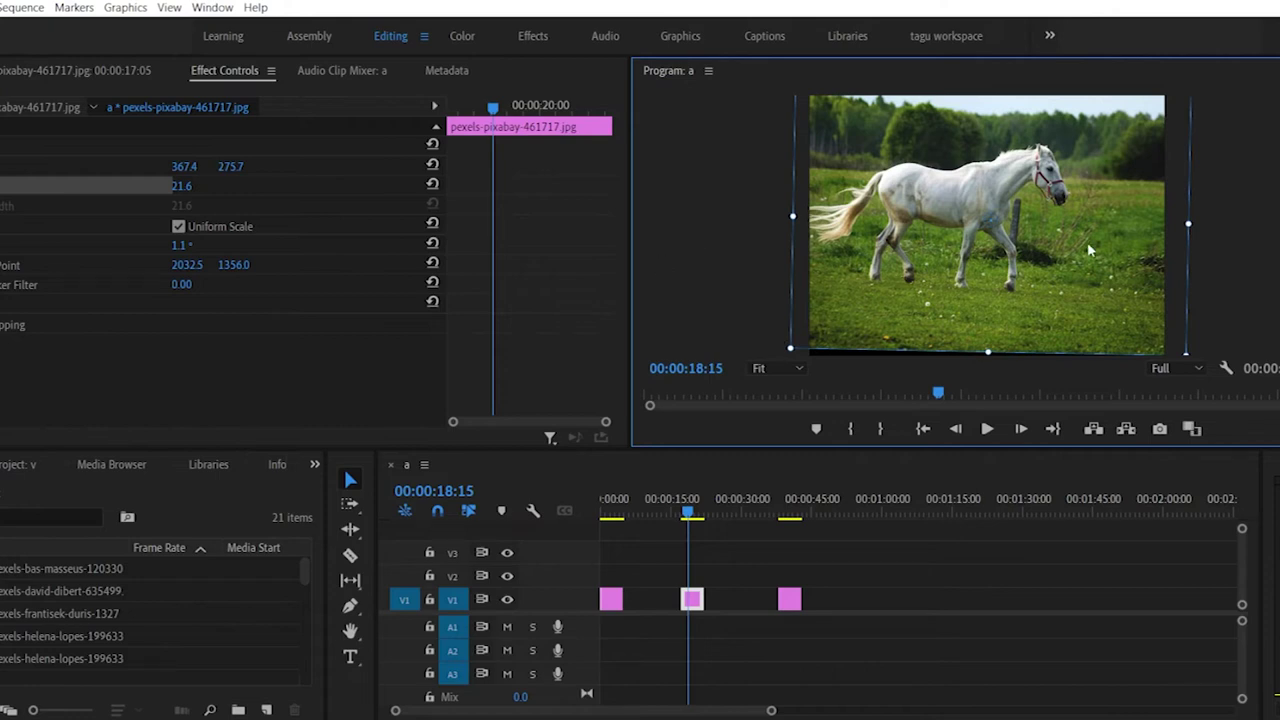
Step: Reduce the horse image to 17.7% scale and correct its tilt from 1.1° to -0.9°
drag(793, 208, 828, 215)
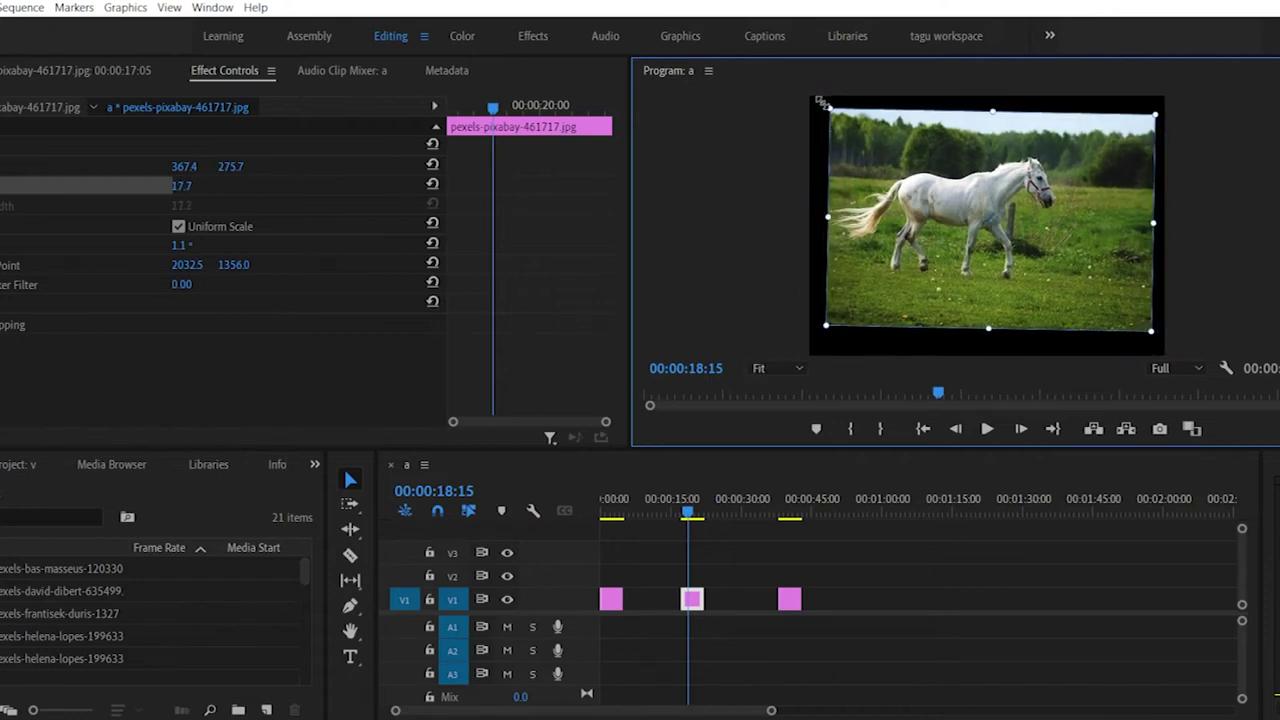
drag(816, 101, 812, 107)
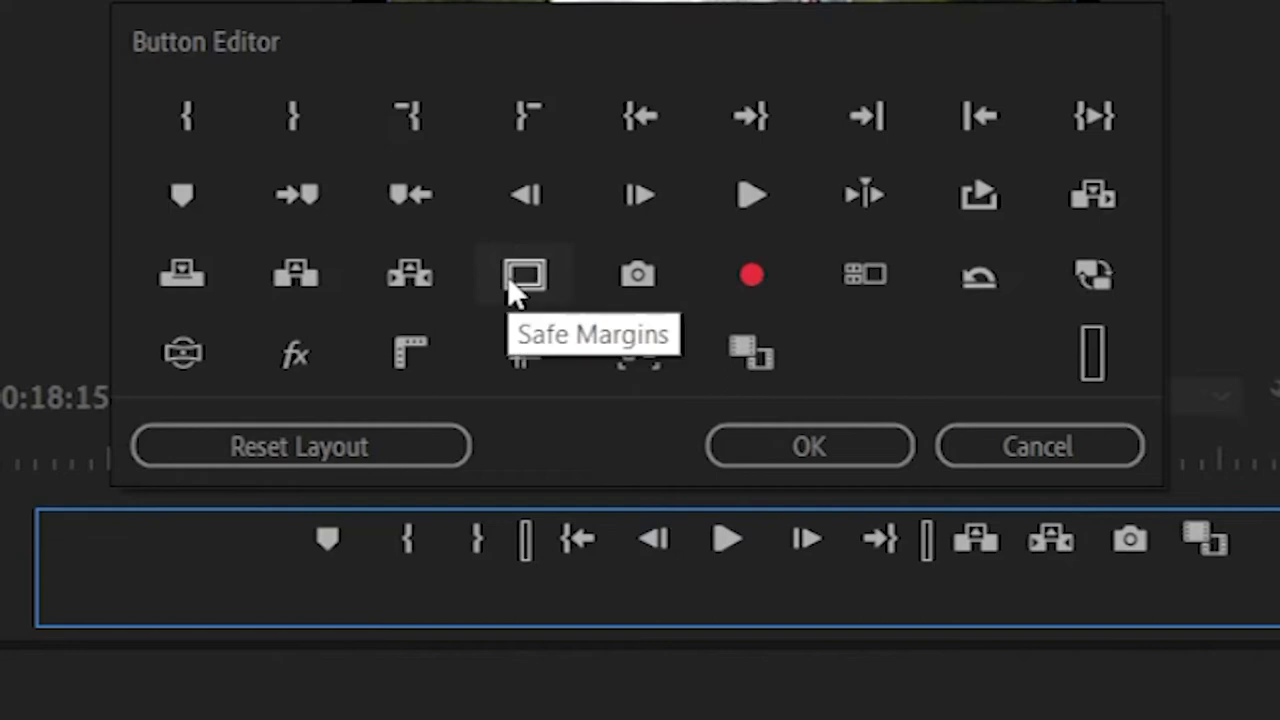
Step: Add the Safe Margins button to the Program monitor's button bar and turn the guides on
mouse_move(513, 274)
mouse_down()
mouse_move(520, 309)
mouse_move(300, 551)
mouse_move(330, 557)
mouse_up()
click(810, 447)
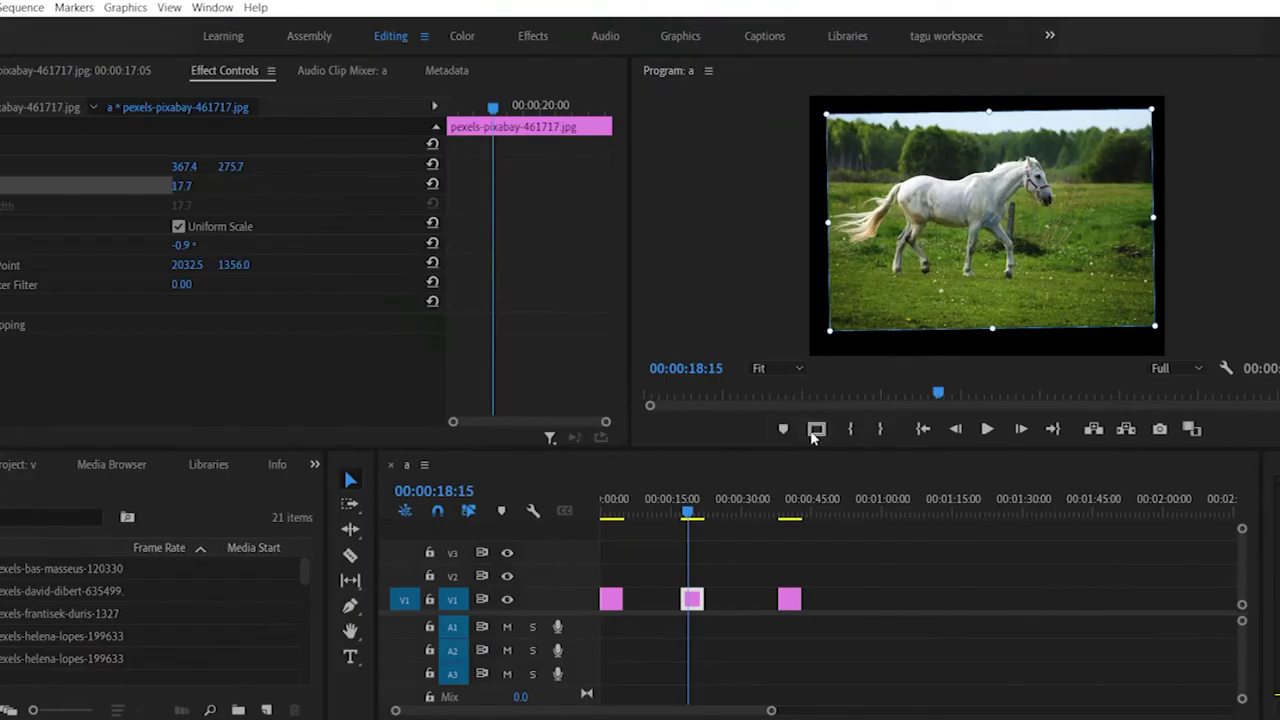
click(815, 430)
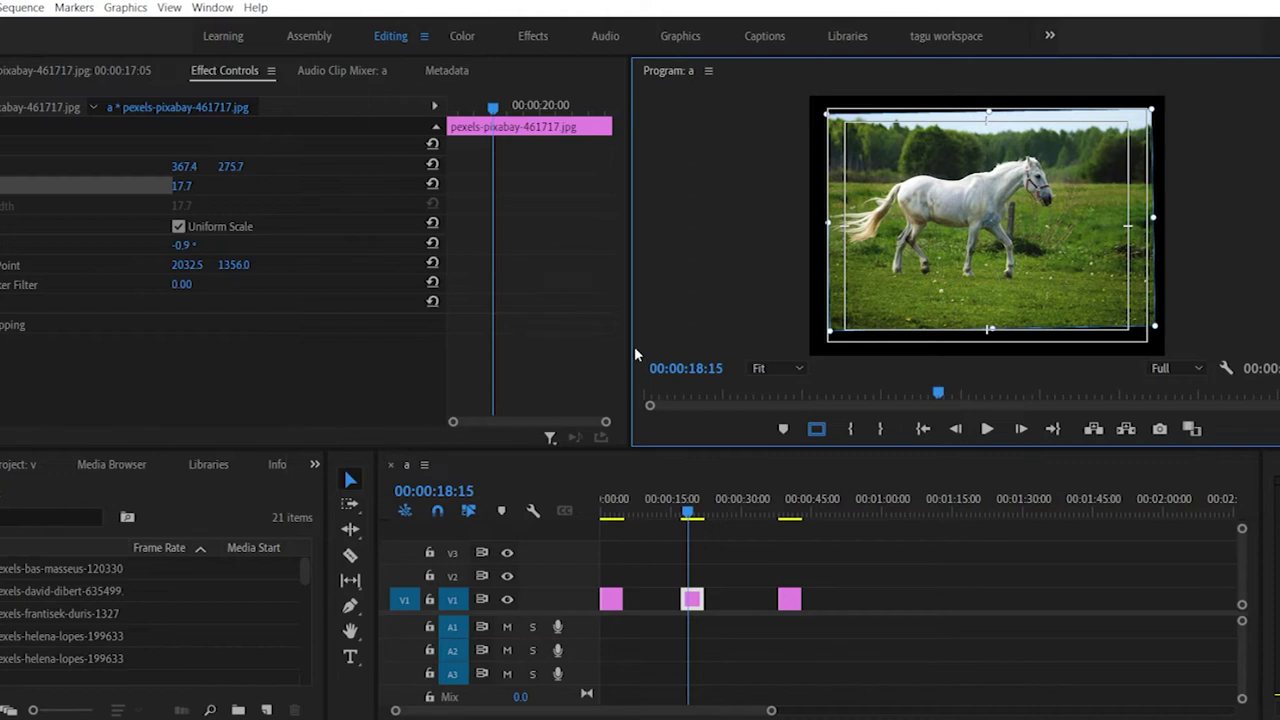
Step: Scale the horse to 21.3%, place it at 397.8, 294.4, and rotate it to 98.1°
drag(829, 331, 787, 355)
drag(949, 269, 959, 268)
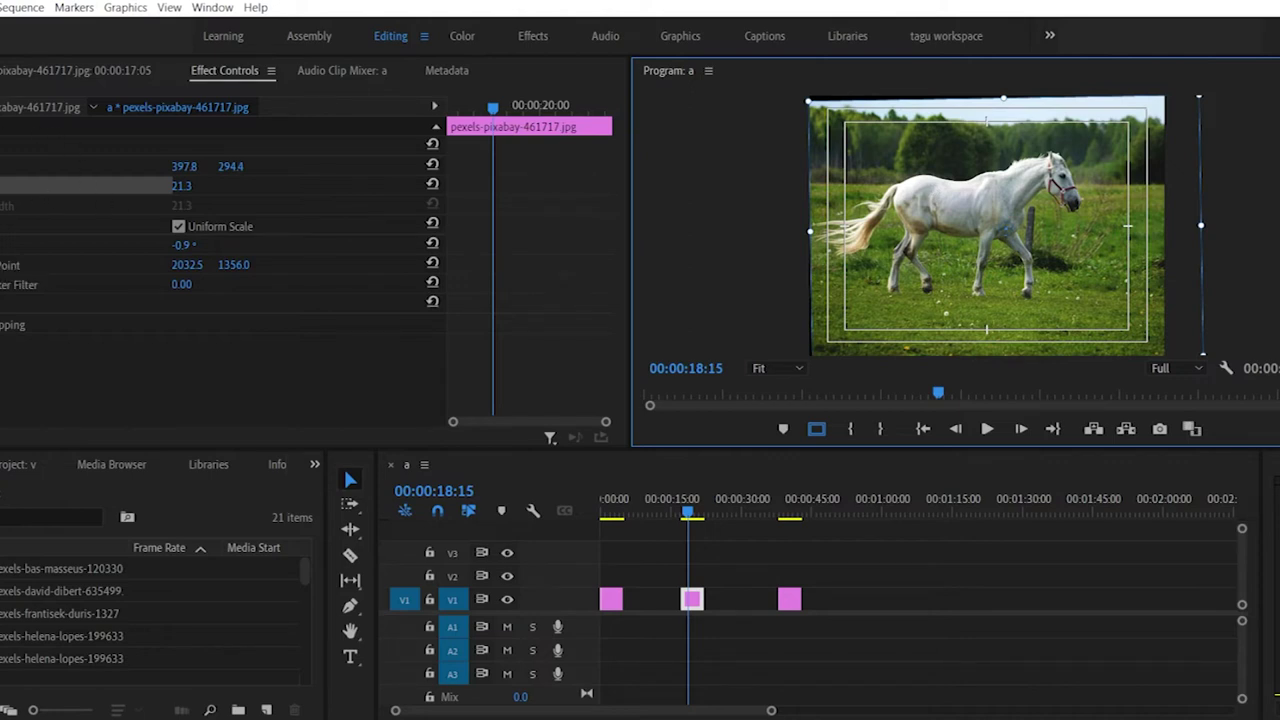
click(5, 244)
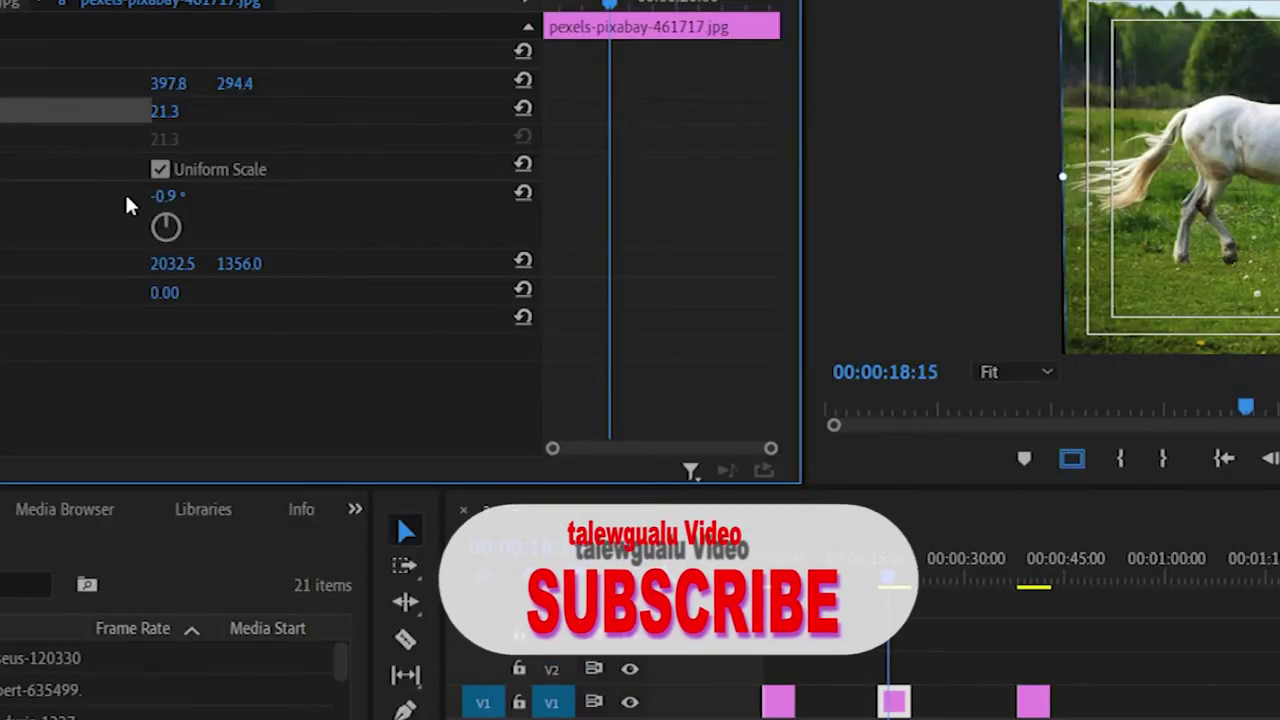
mouse_move(165, 196)
mouse_down()
mouse_move(100, 196)
mouse_move(300, 196)
mouse_move(157, 190)
mouse_up()
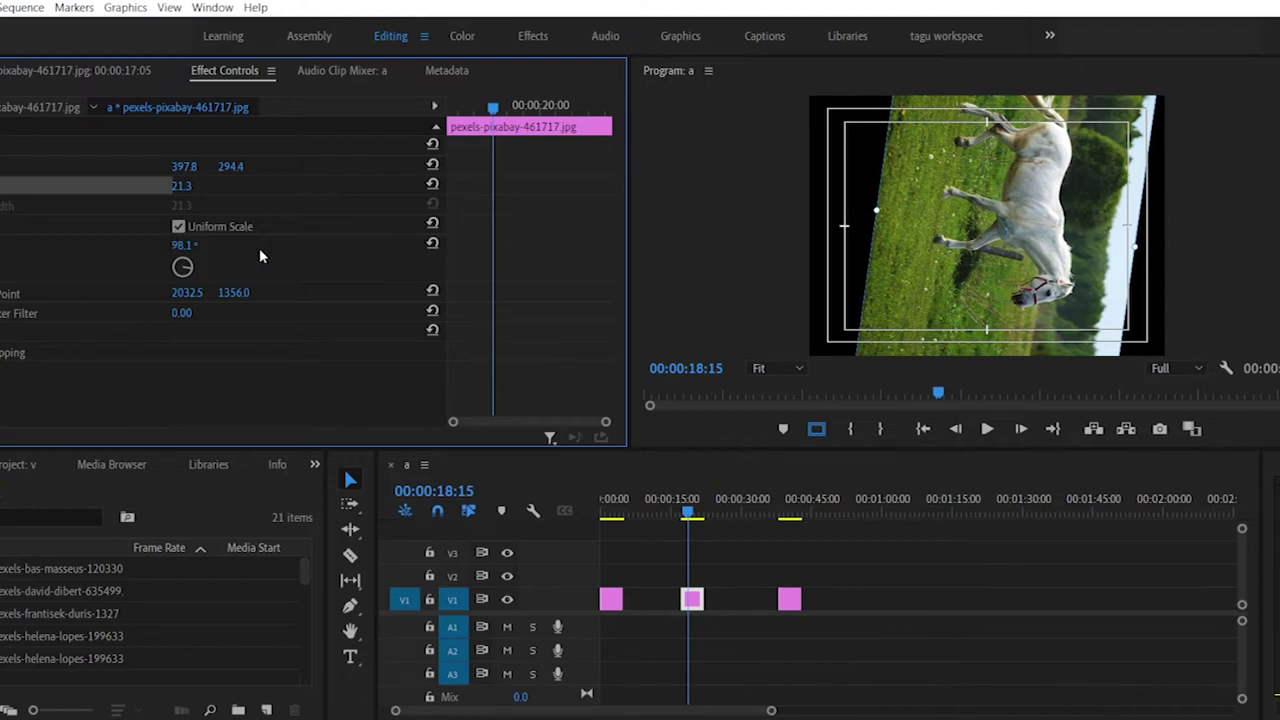
Step: Try Rotation values of 90° and -90°, then undo an accidental Scale of 180
click(188, 244)
text(90)
key(Return)
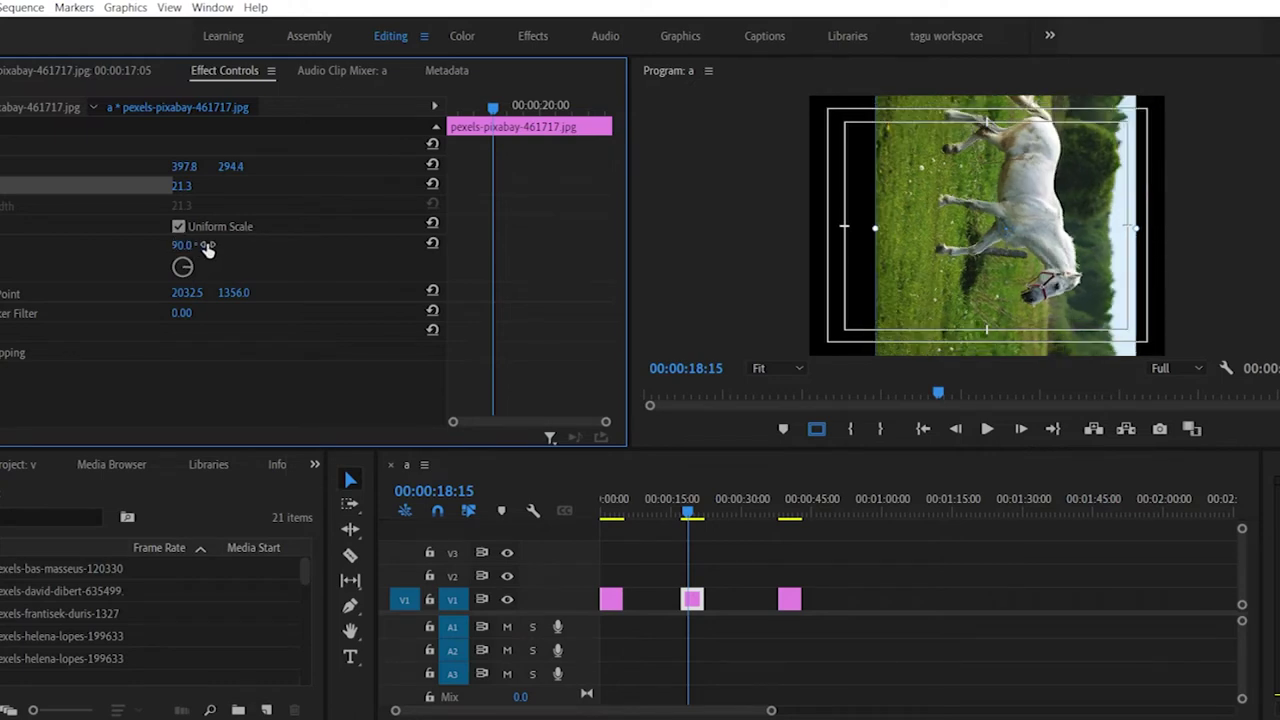
click(189, 244)
text(-90)
key(Return)
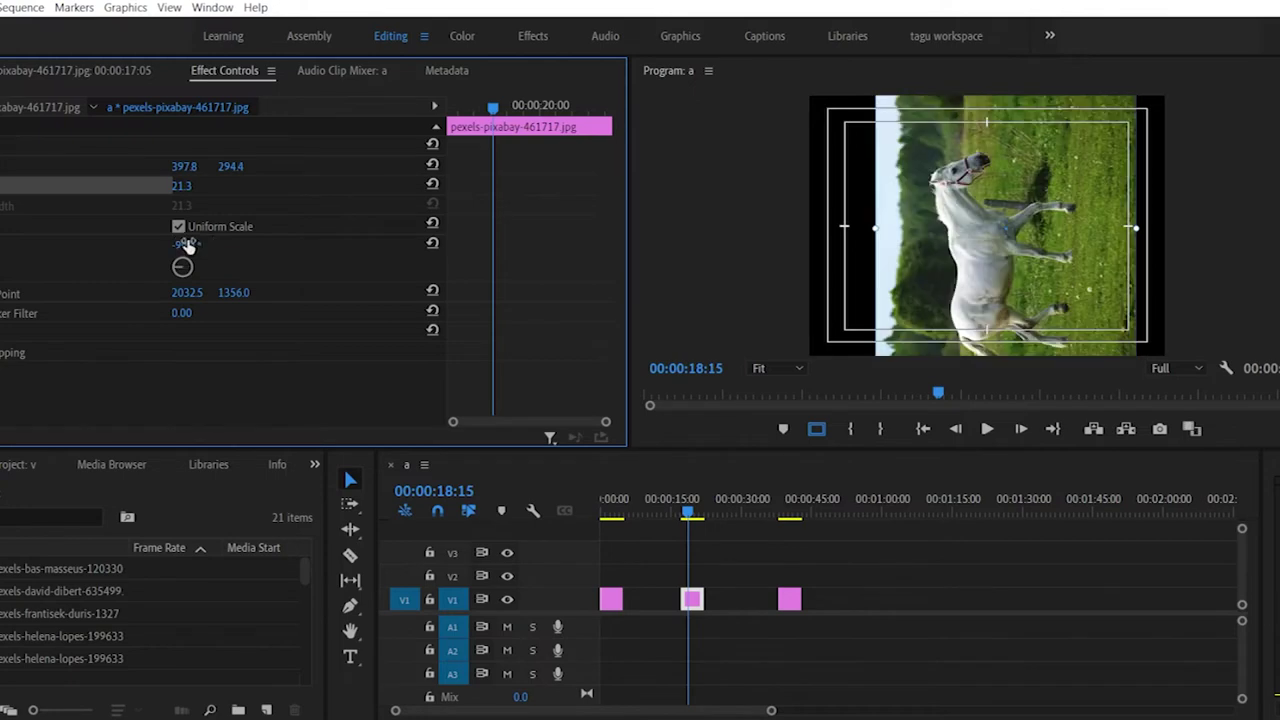
click(194, 184)
text(180)
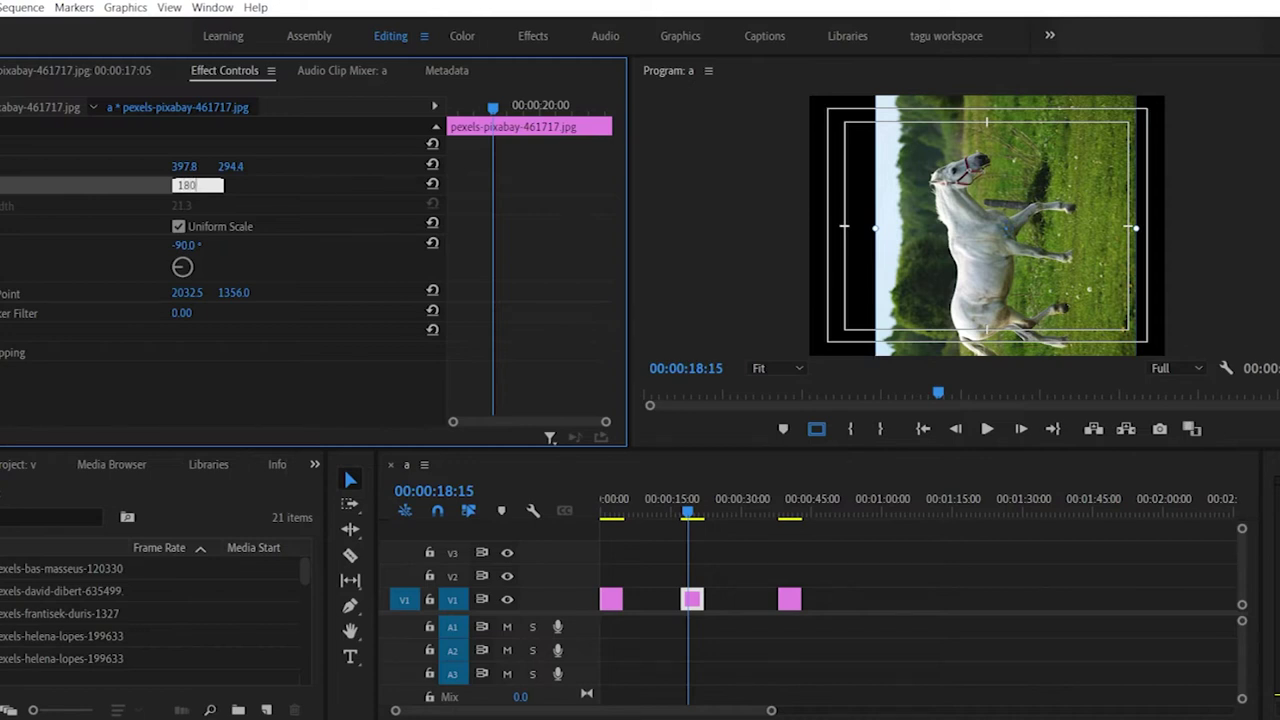
key(Return)
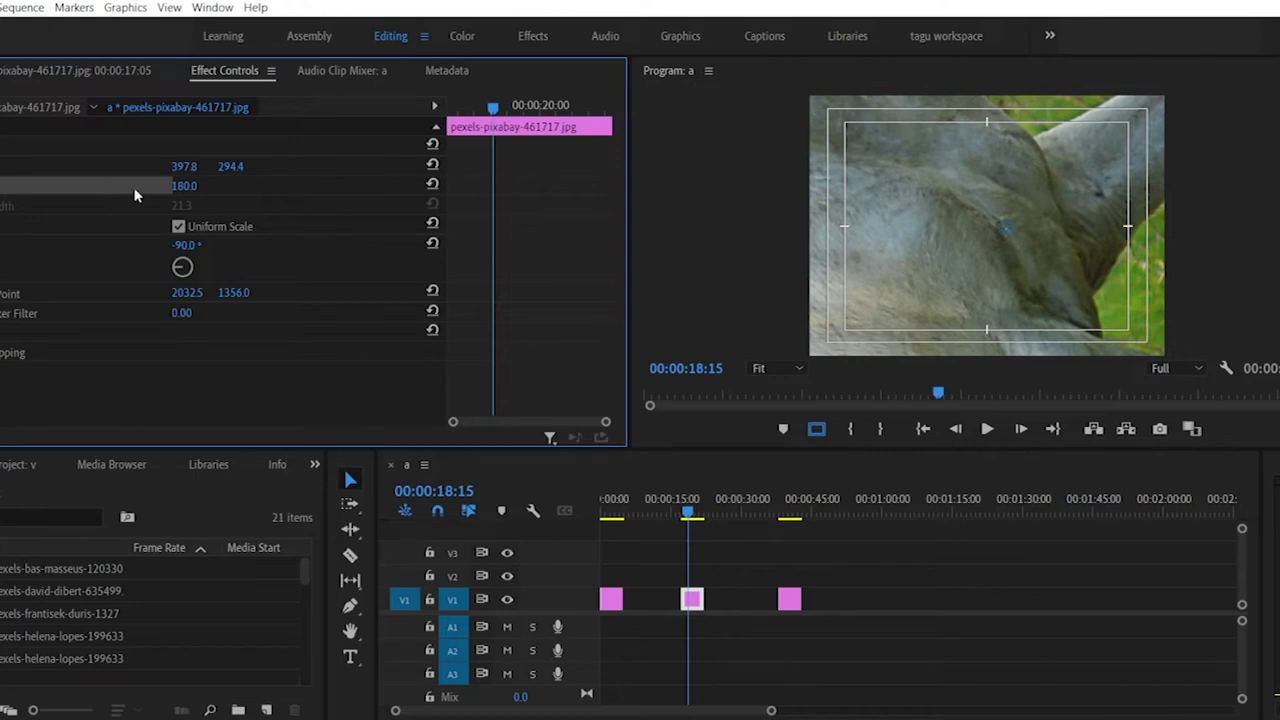
key(ctrl+z)
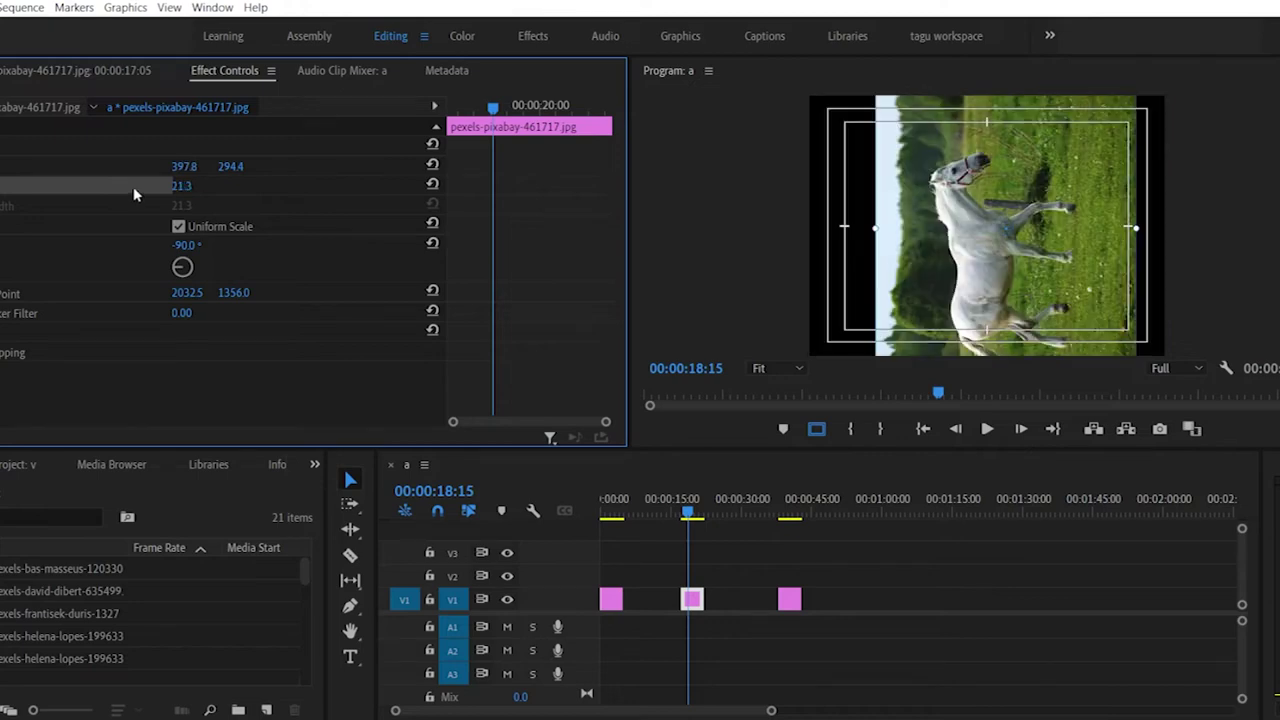
Step: Set the horse clip's Rotation to 180° and attempt to prefix it with a minus sign
click(186, 245)
text(180)
key(Return)
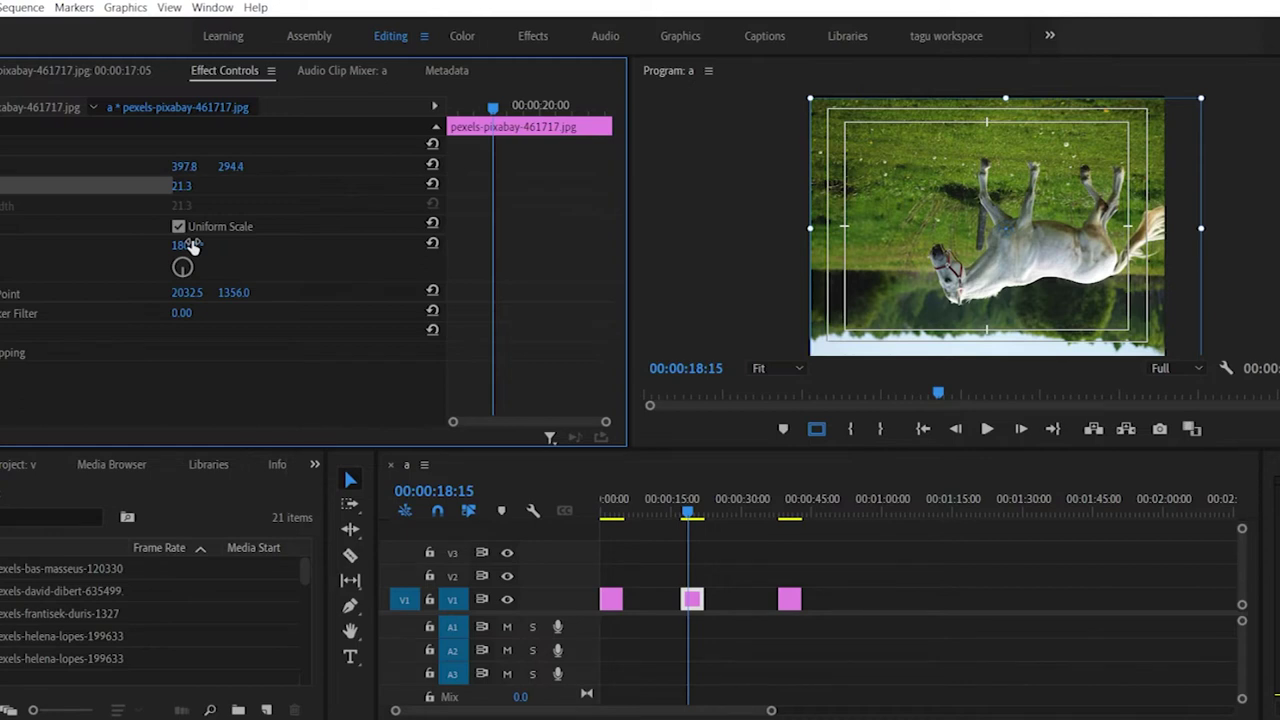
click(181, 185)
key(Return)
click(190, 242)
click(176, 244)
text(-)
key(Return)
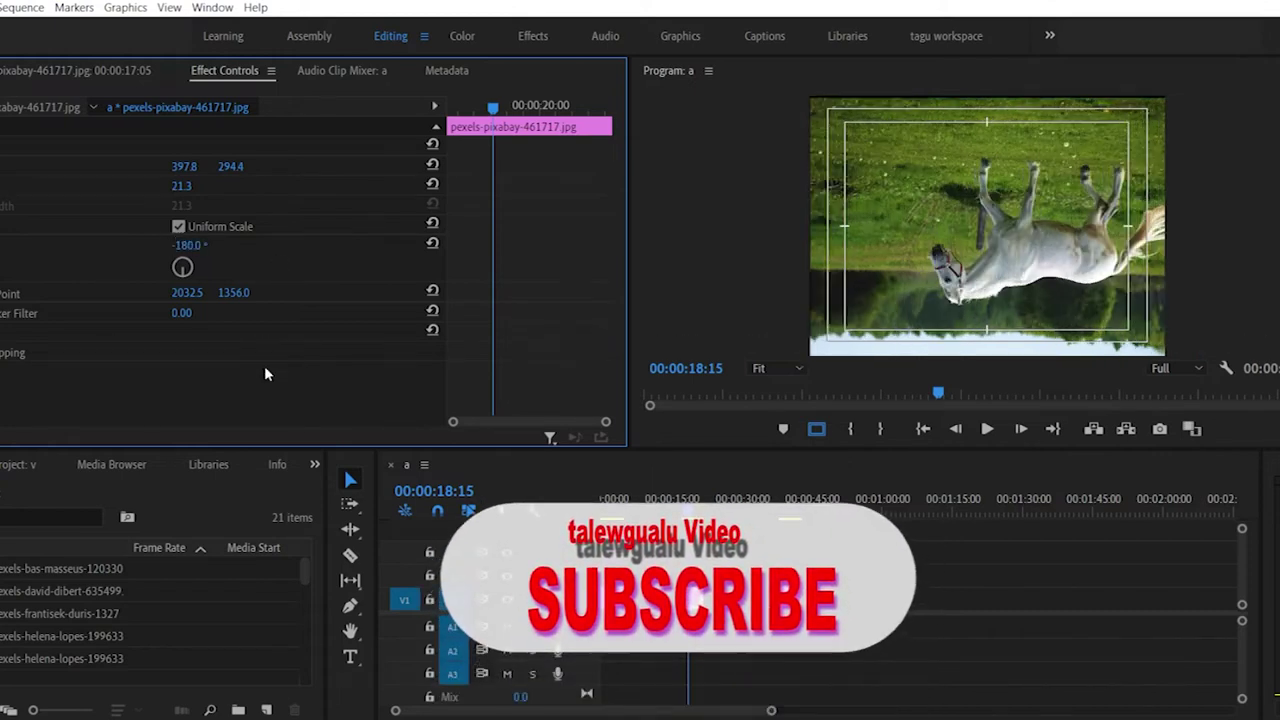
click(192, 244)
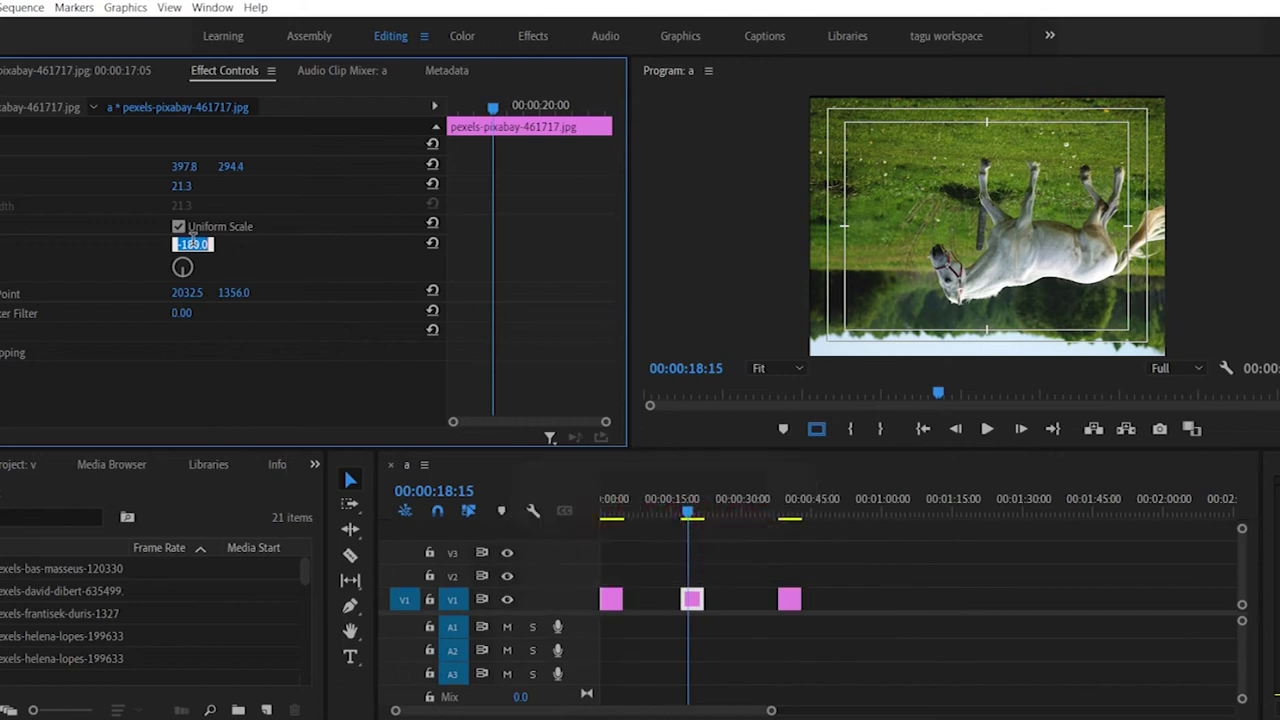
text(180)
key(Return)
Step: Reselect the middle V1 horse clip and change its Rotation to -180°
click(710, 532)
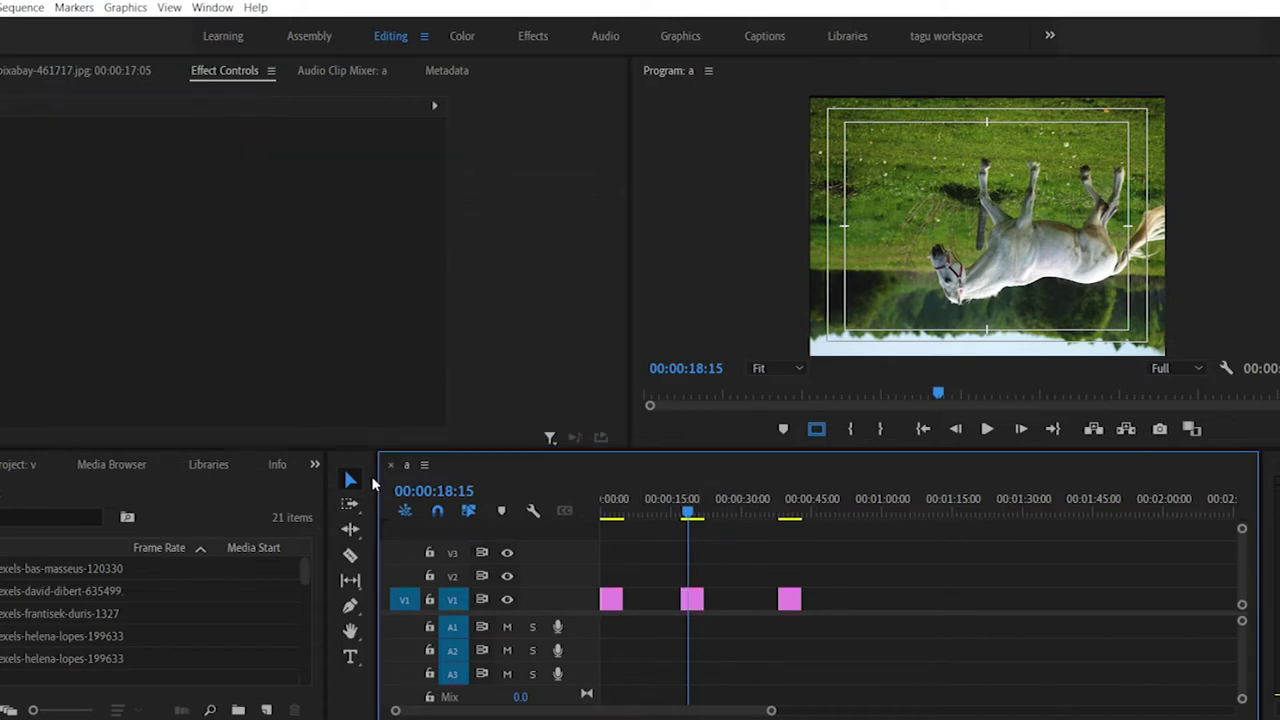
click(692, 599)
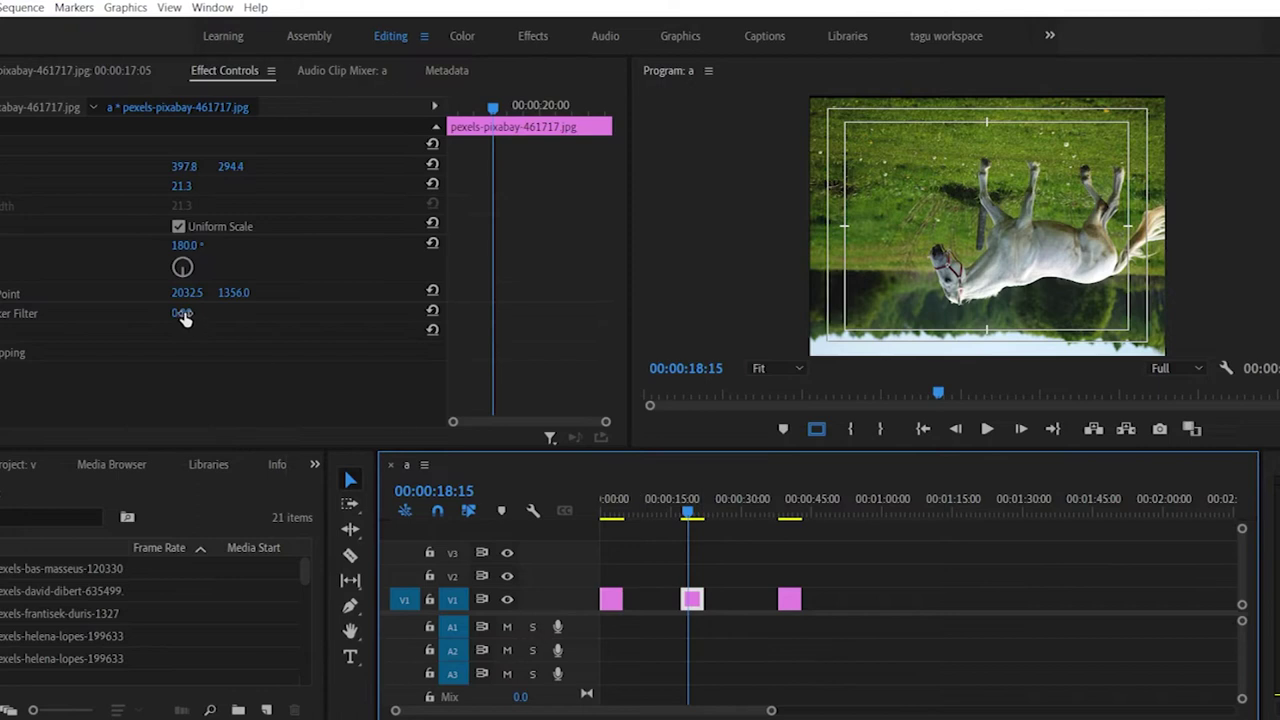
click(184, 245)
click(177, 244)
text(-)
key(Return)
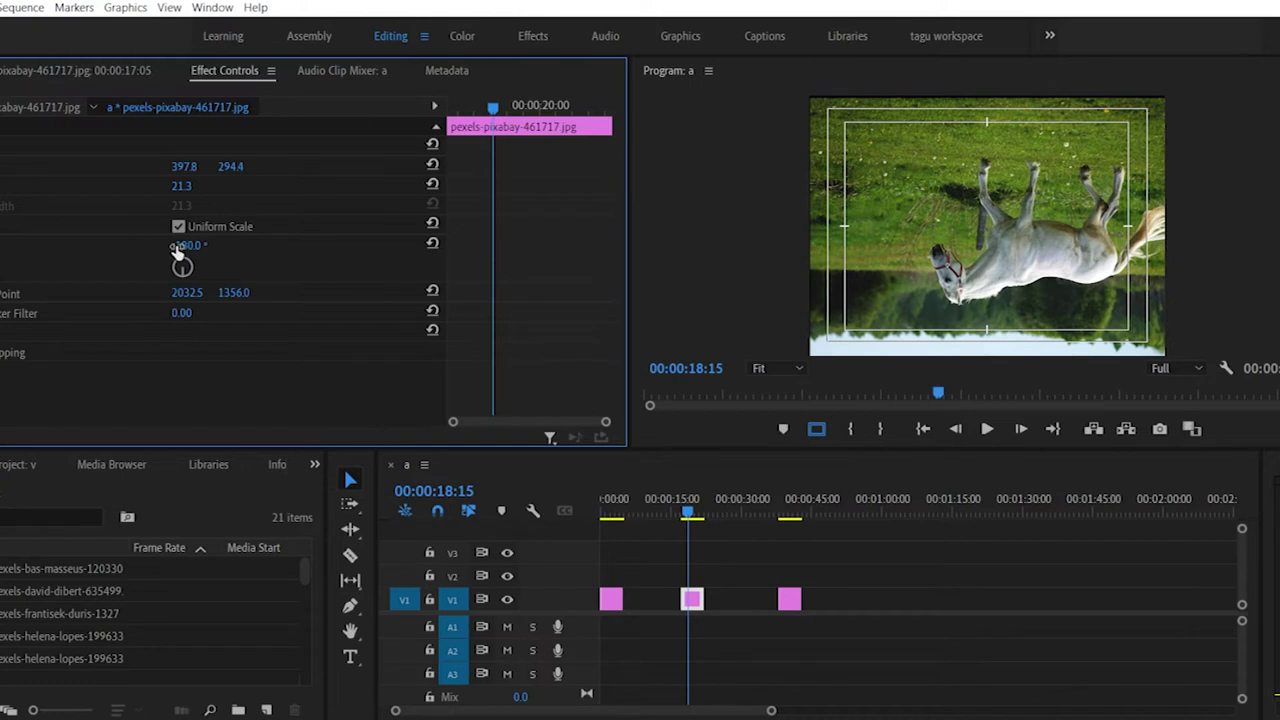
click(748, 576)
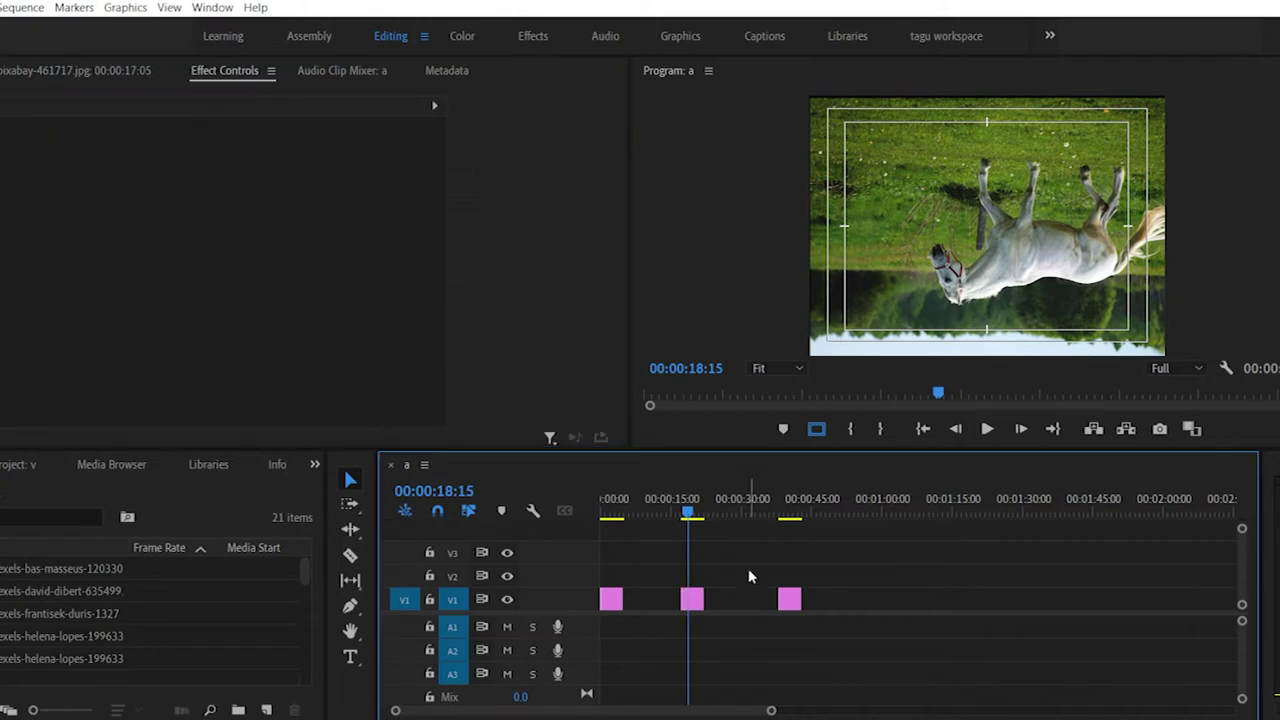
click(1058, 152)
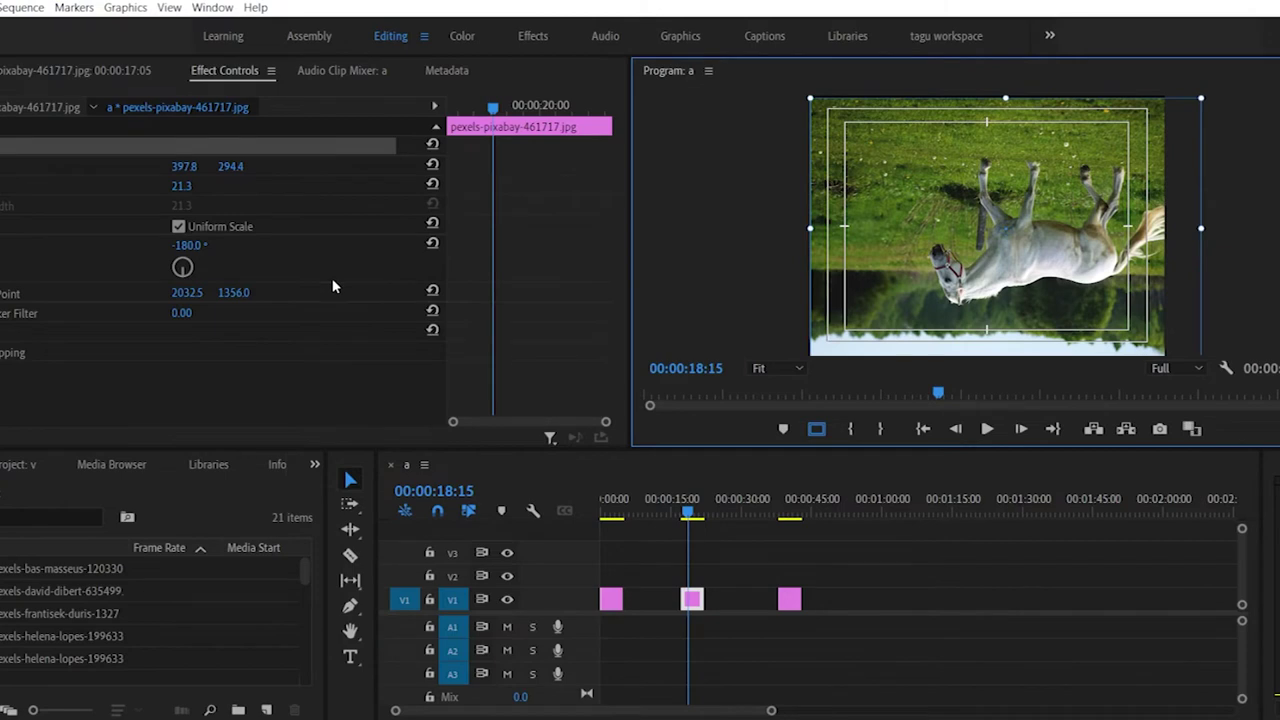
click(189, 244)
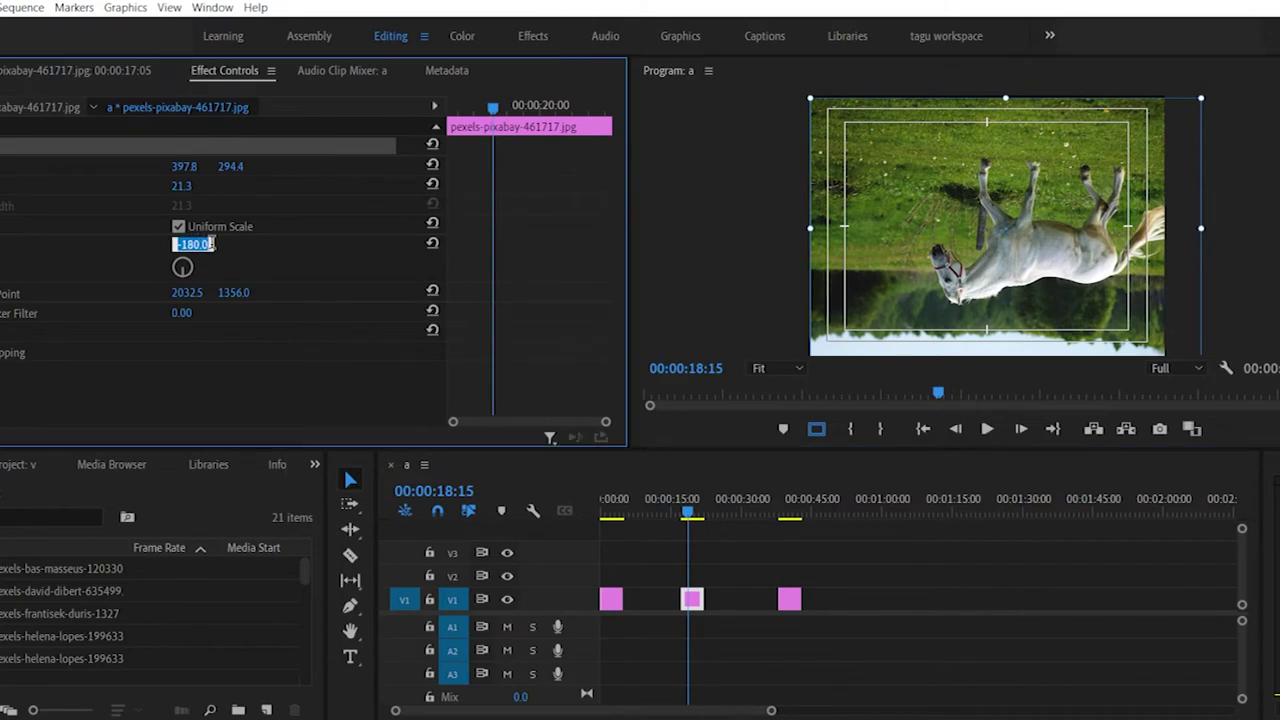
Step: Drag Rotation to -2x-2.4° so the horse stands slightly tilted, then zoom the keyframe area
mouse_move(188, 277)
mouse_down()
mouse_move(171, 270)
mouse_move(178, 246)
mouse_move(209, 269)
mouse_move(219, 229)
mouse_move(147, 267)
mouse_move(219, 248)
mouse_move(182, 266)
mouse_up()
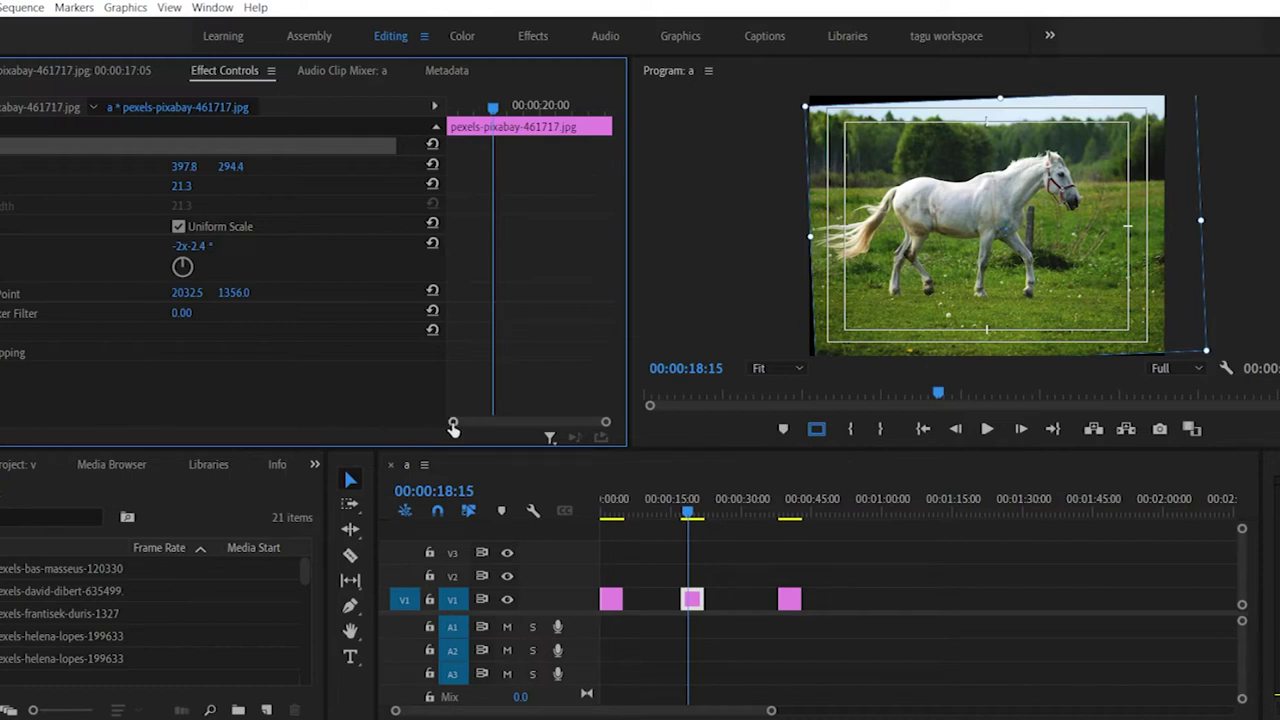
drag(453, 426, 504, 422)
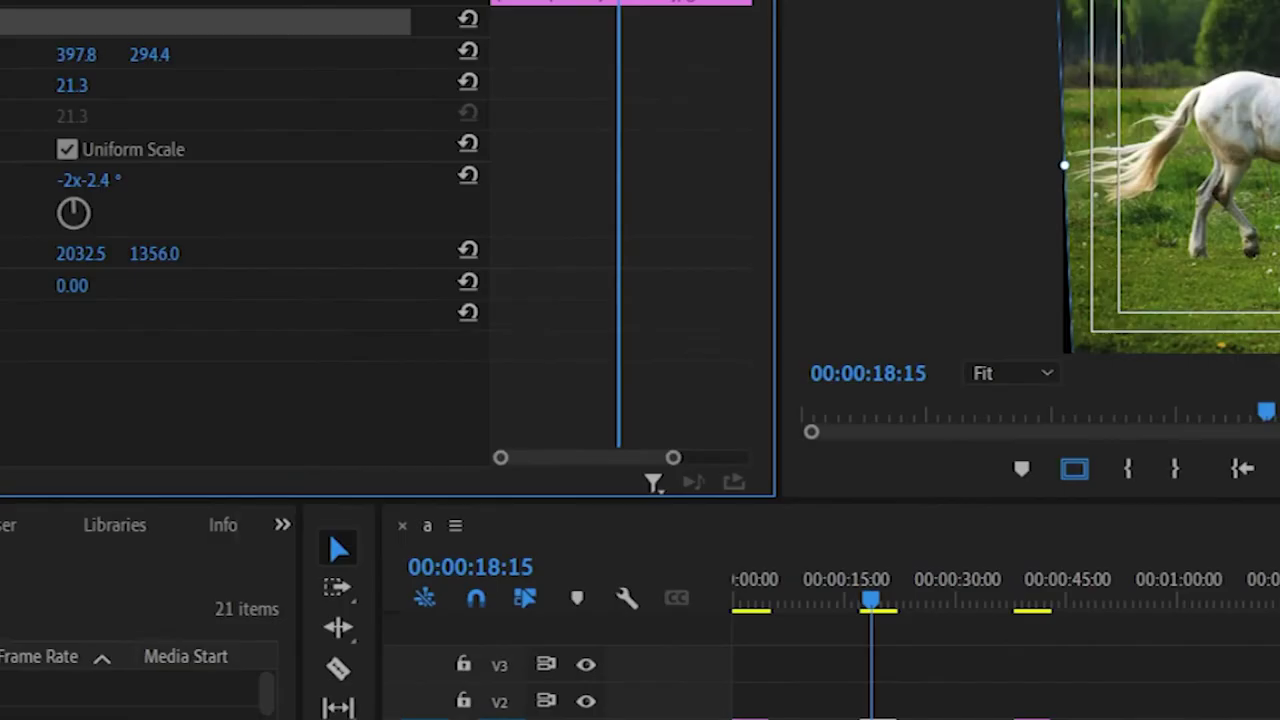
Step: Enable Rotation keyframing, keeping existing keyframes, and add a rotation keyframe at 00:00:17:14
click(5, 180)
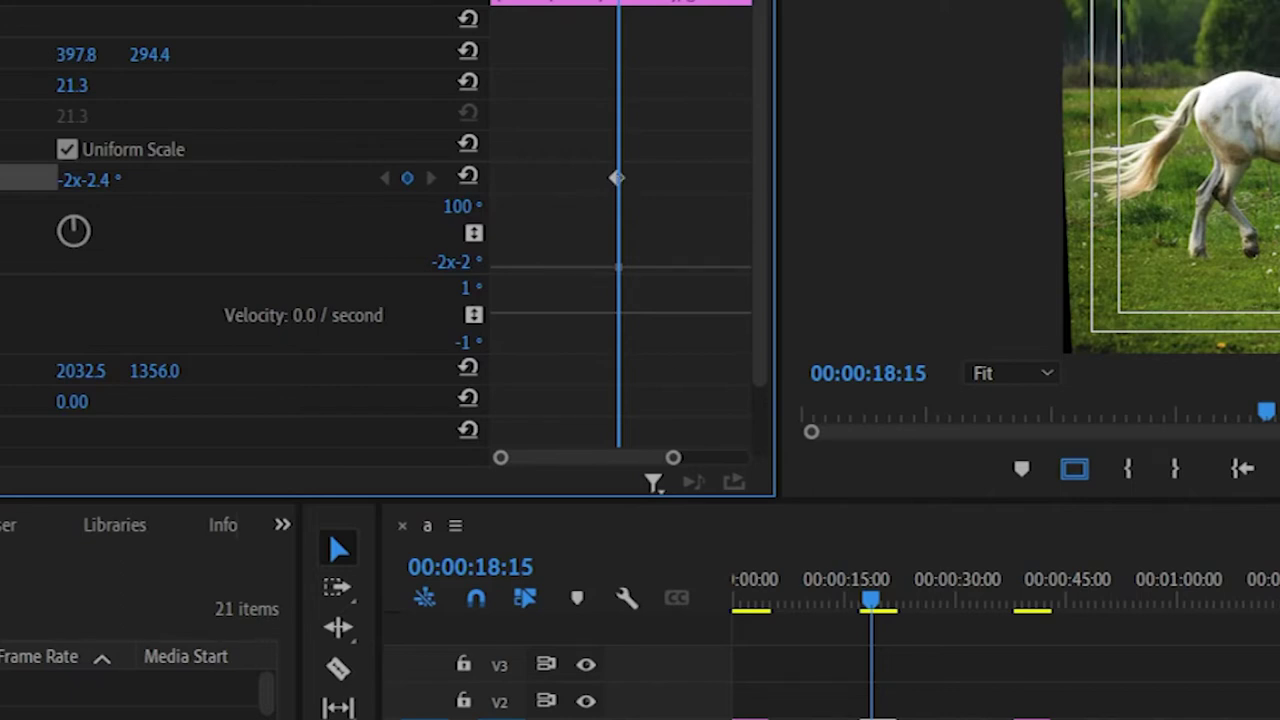
click(1213, 668)
key(=)
key(=)
key(=)
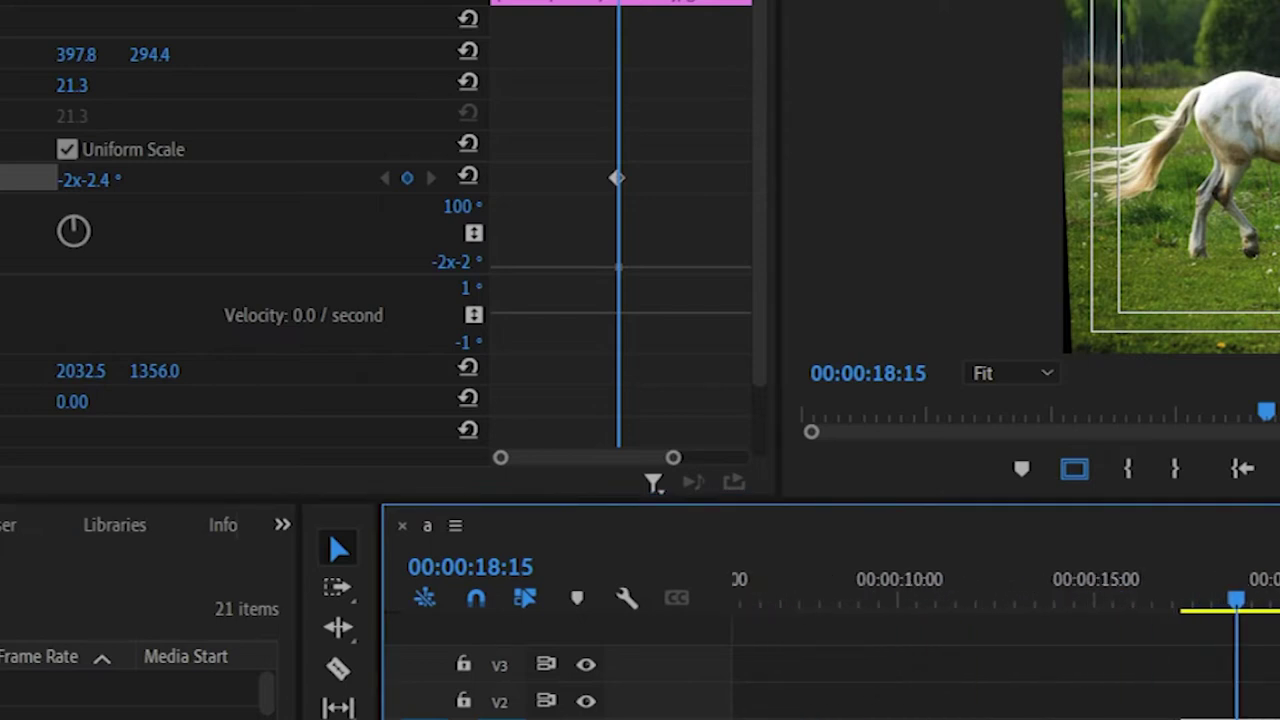
drag(1237, 600, 1190, 612)
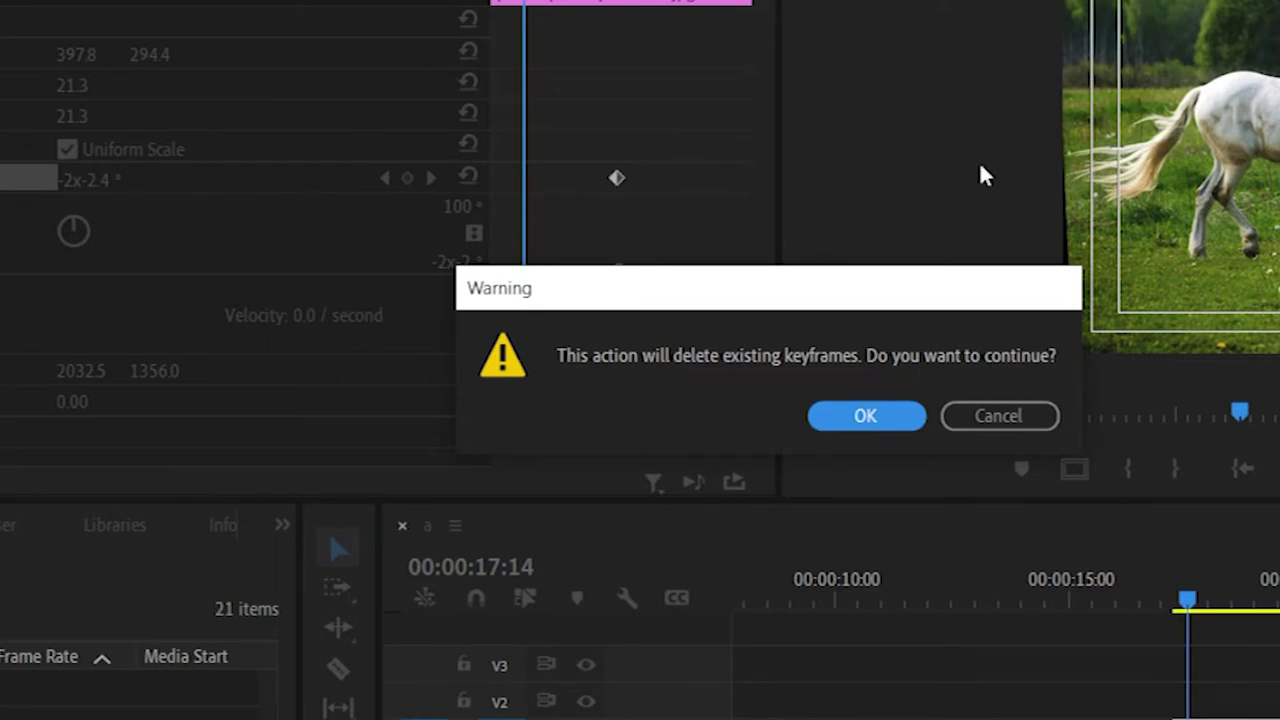
click(1018, 418)
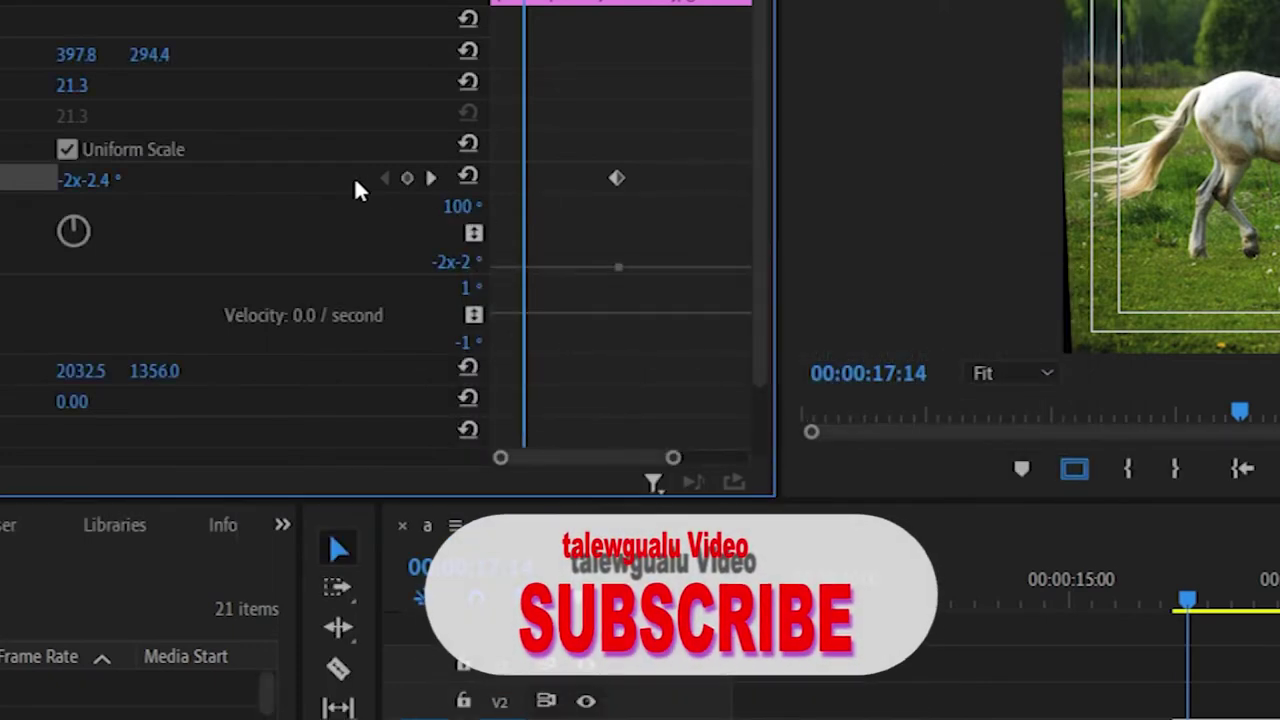
click(412, 181)
Step: At the second keyframe, rotate the horse further to -2x-10.2°
drag(531, 8, 617, 2)
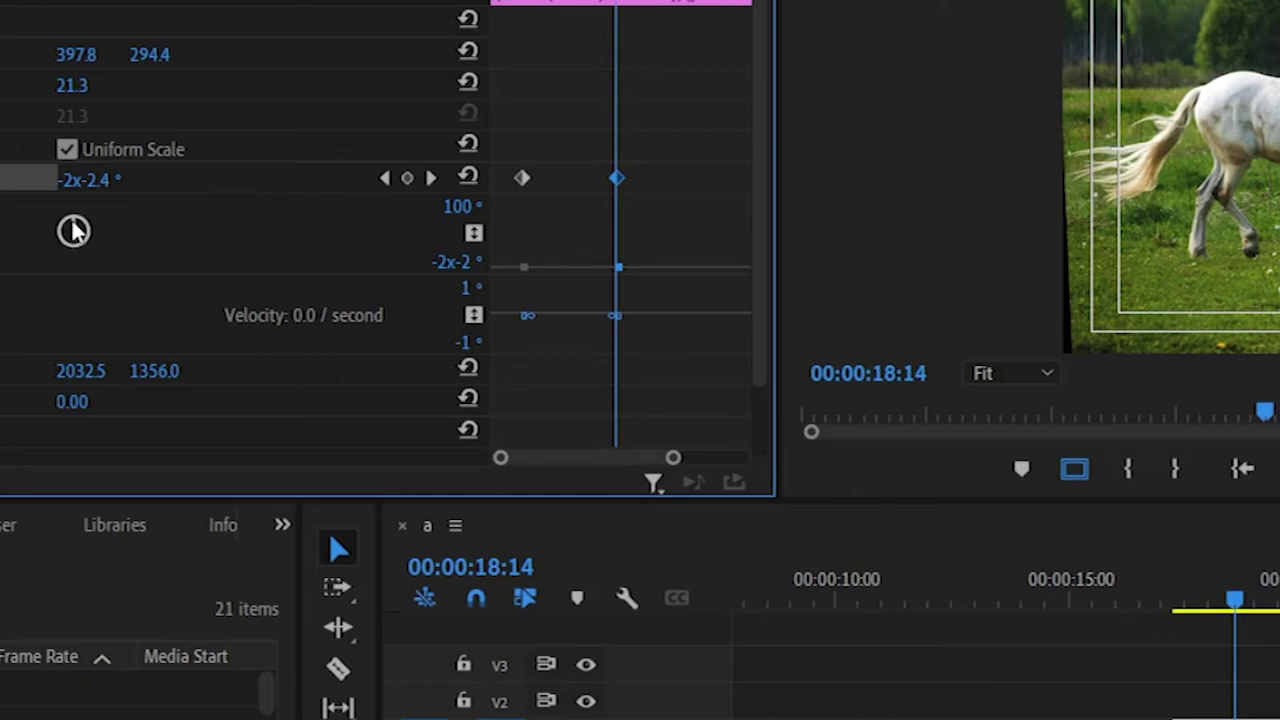
drag(72, 228, 137, 263)
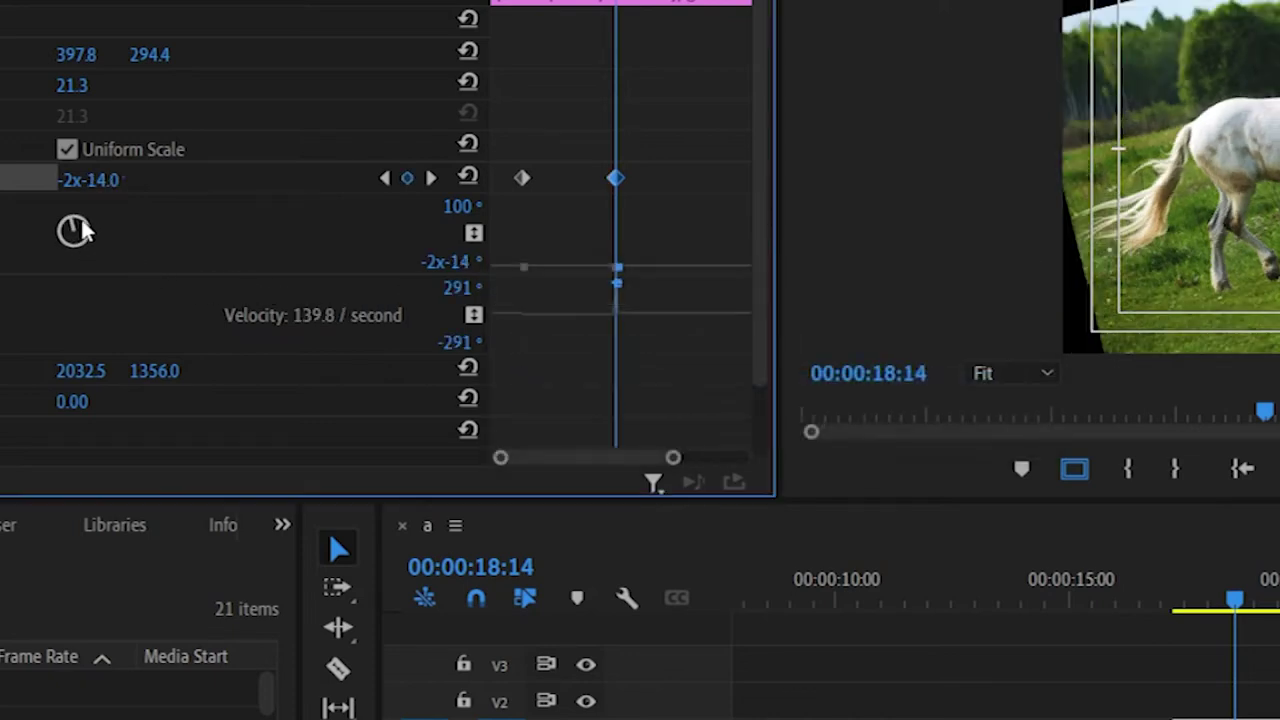
drag(78, 230, 75, 231)
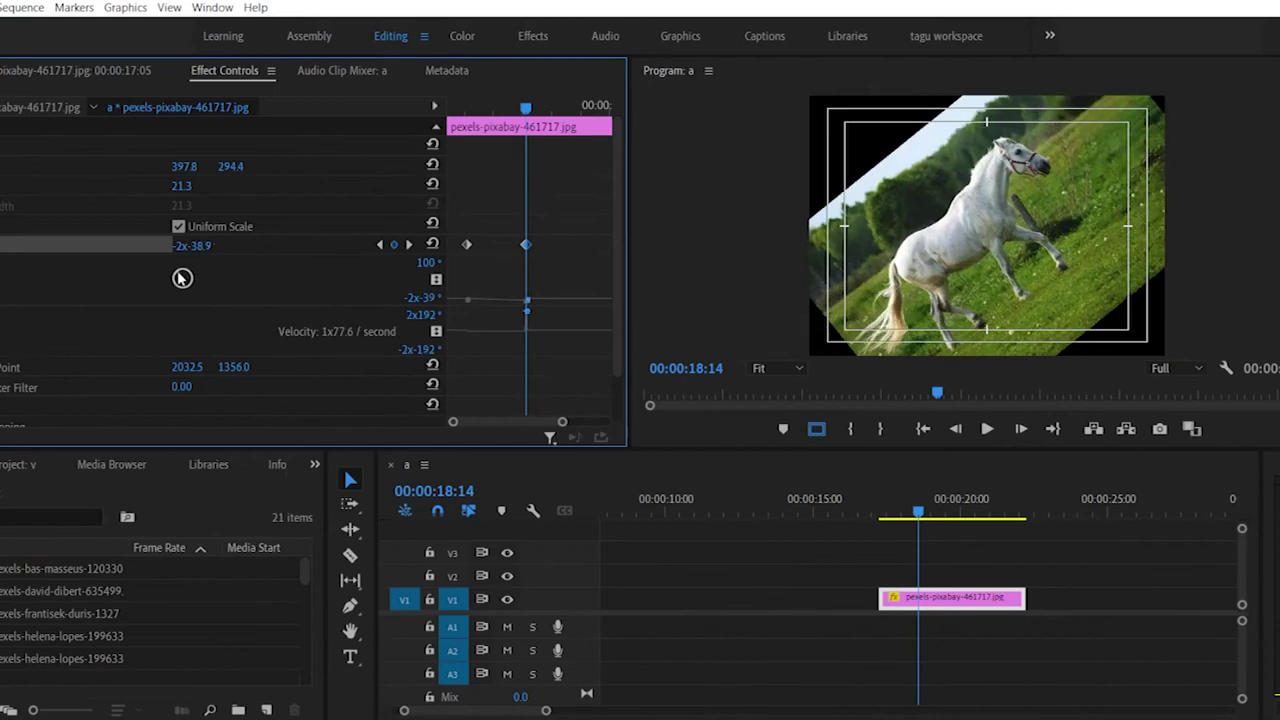
drag(182, 278, 182, 276)
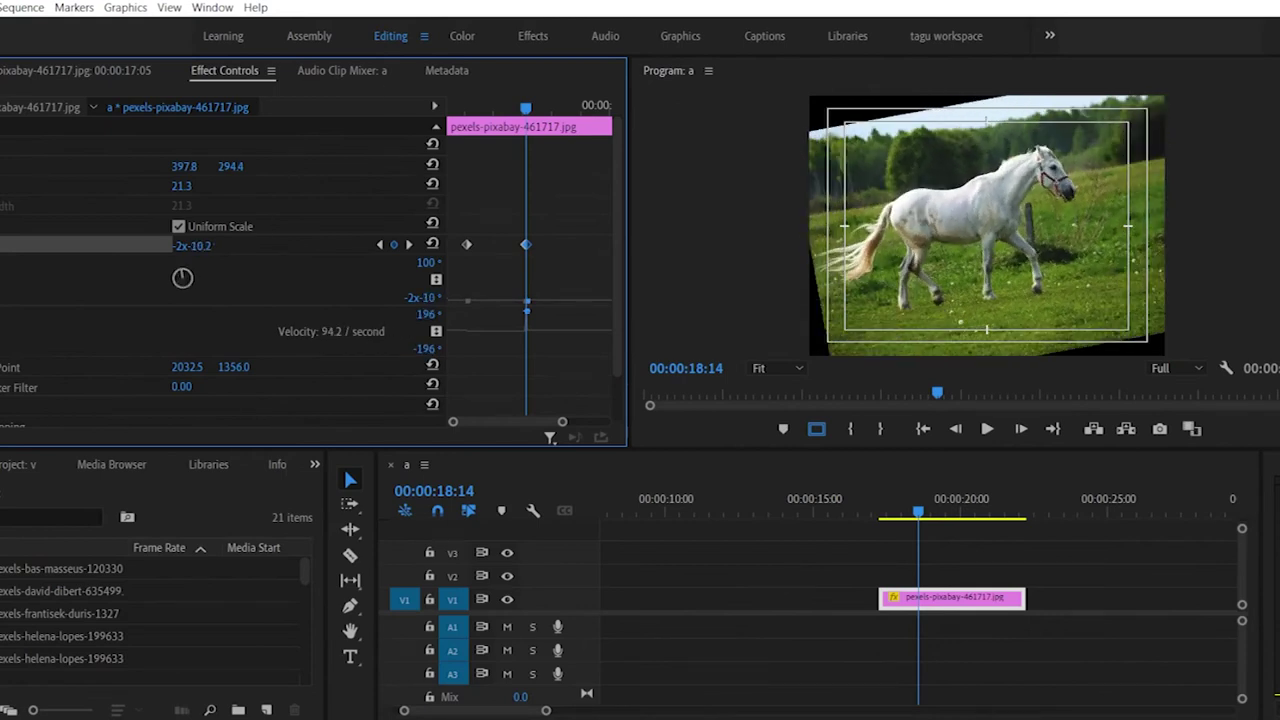
click(80, 185)
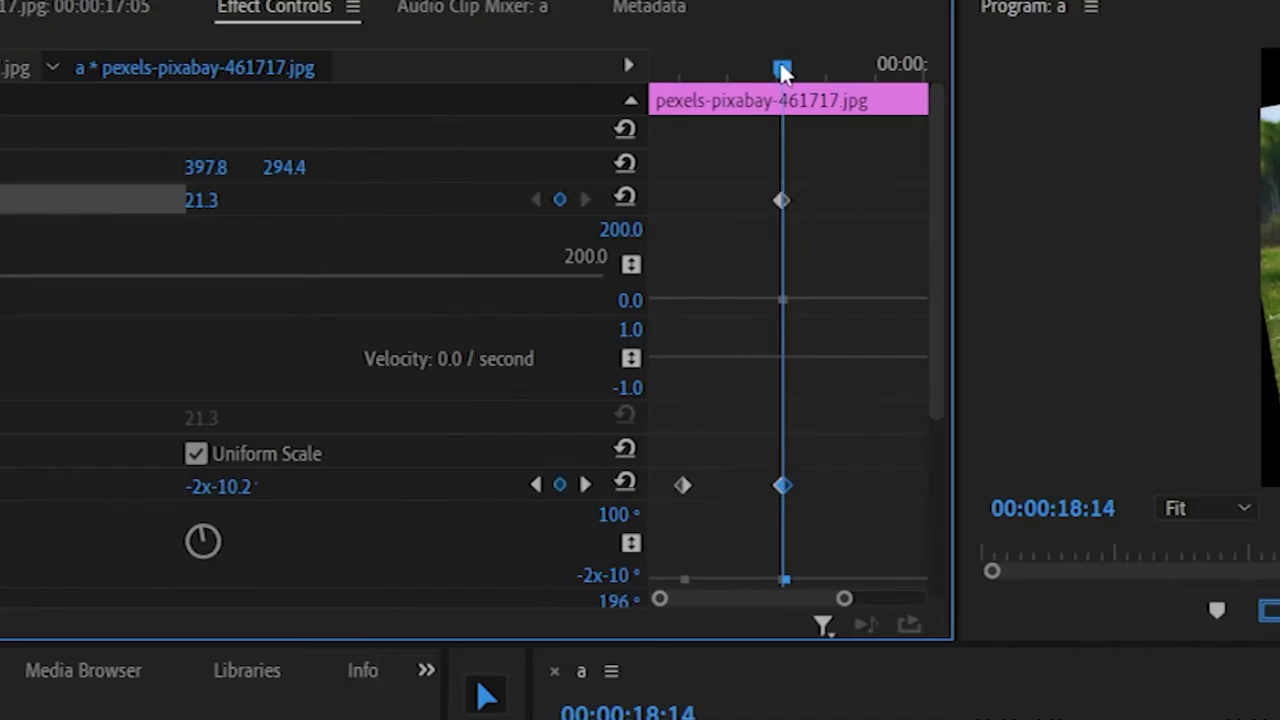
Step: Add Scale keyframes at 00:00:19:01 and 00:00:19:16, then preview the motion
drag(781, 68, 825, 63)
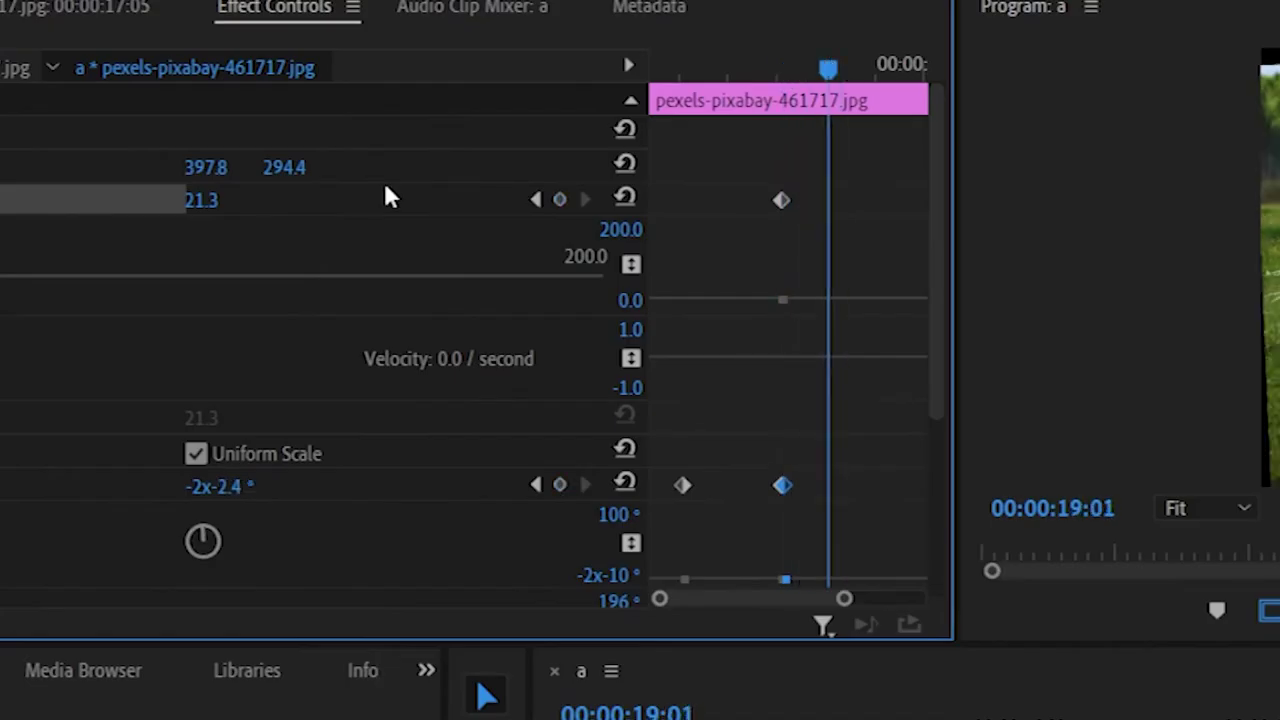
click(560, 200)
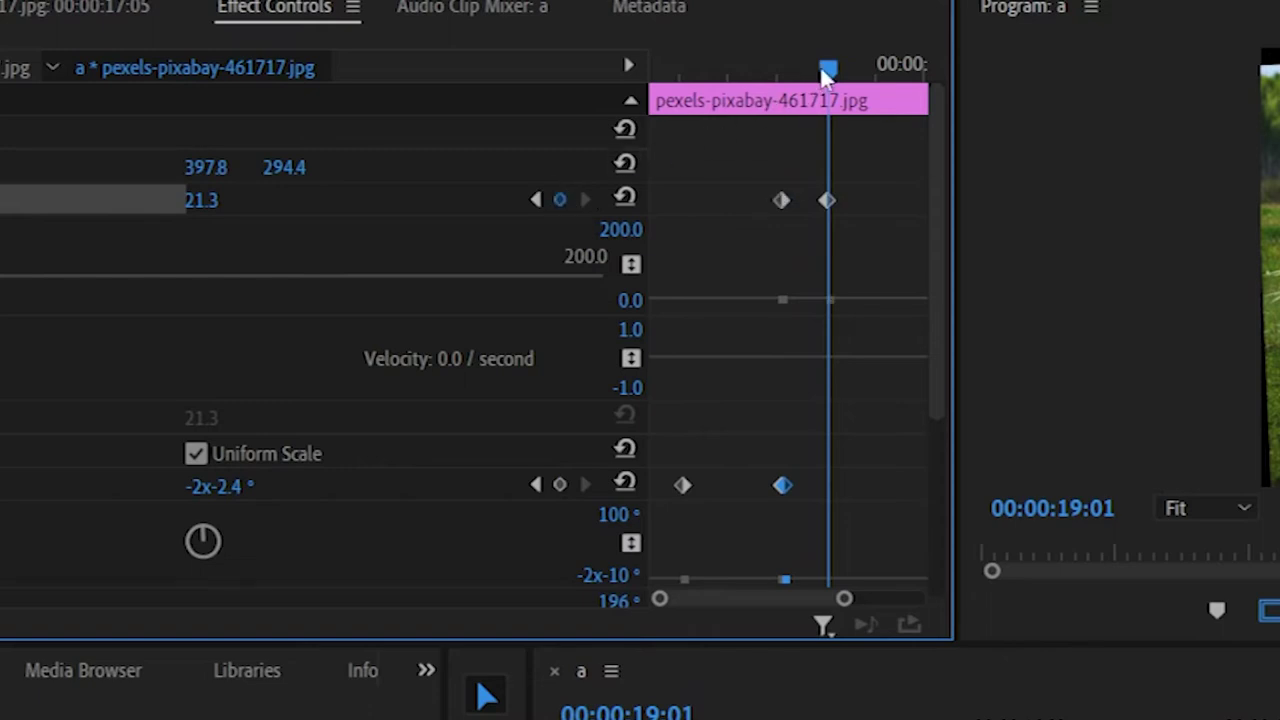
drag(826, 65, 889, 66)
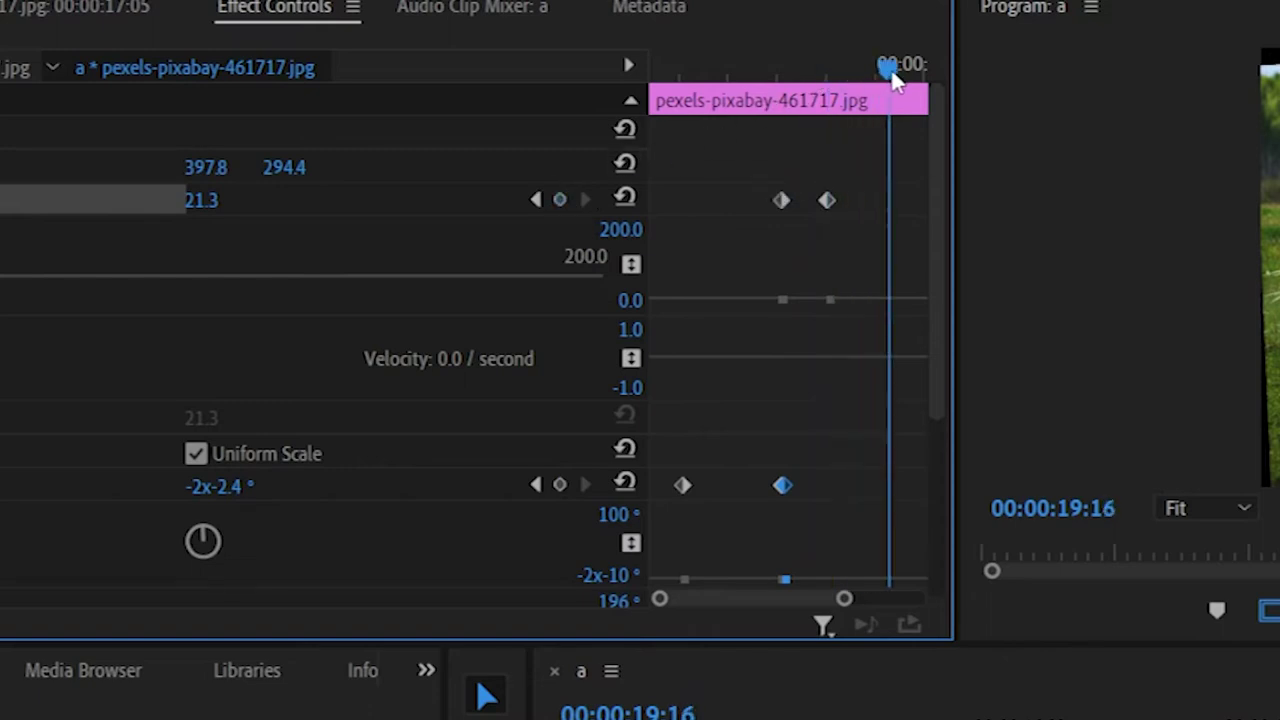
click(560, 200)
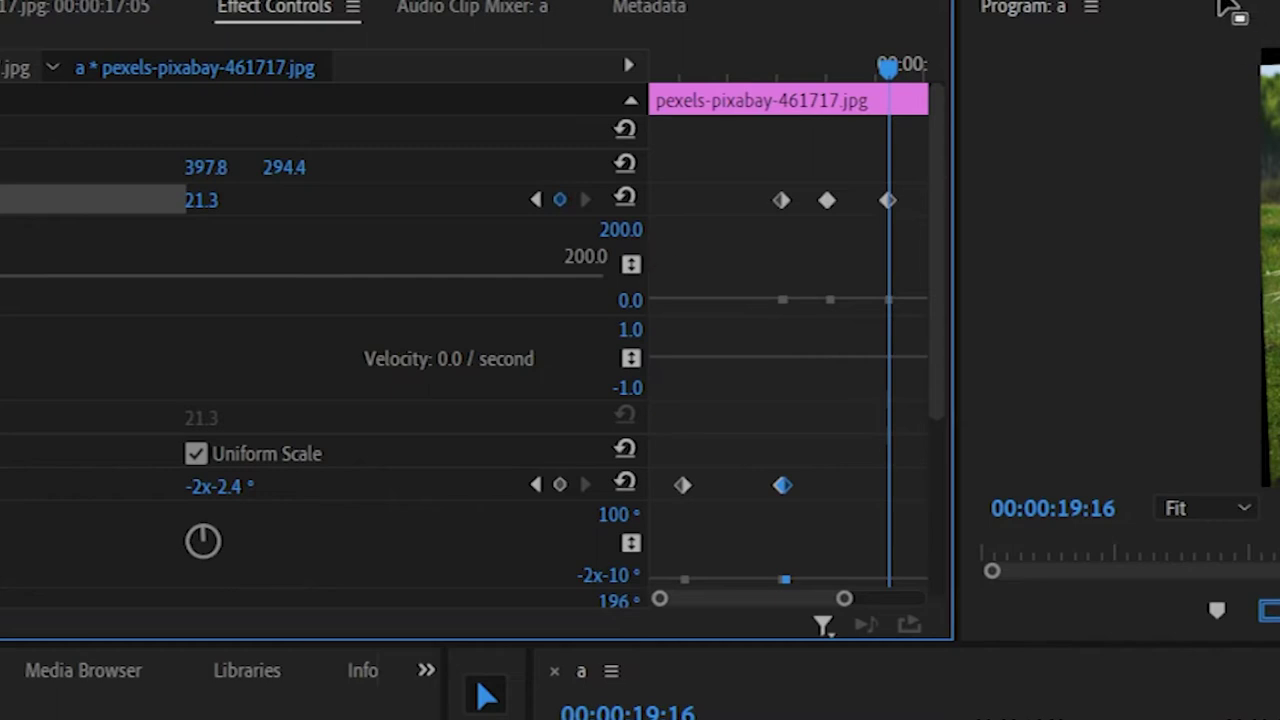
drag(889, 66, 659, 88)
key(space)
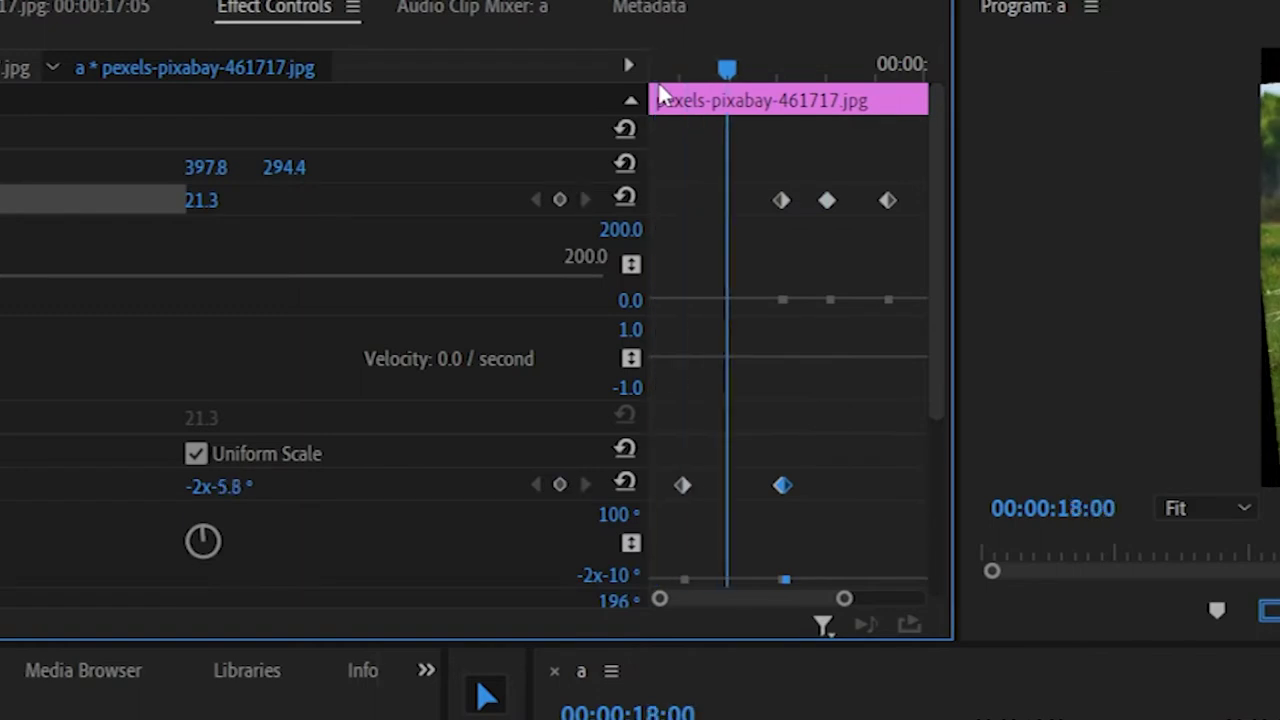
key(space)
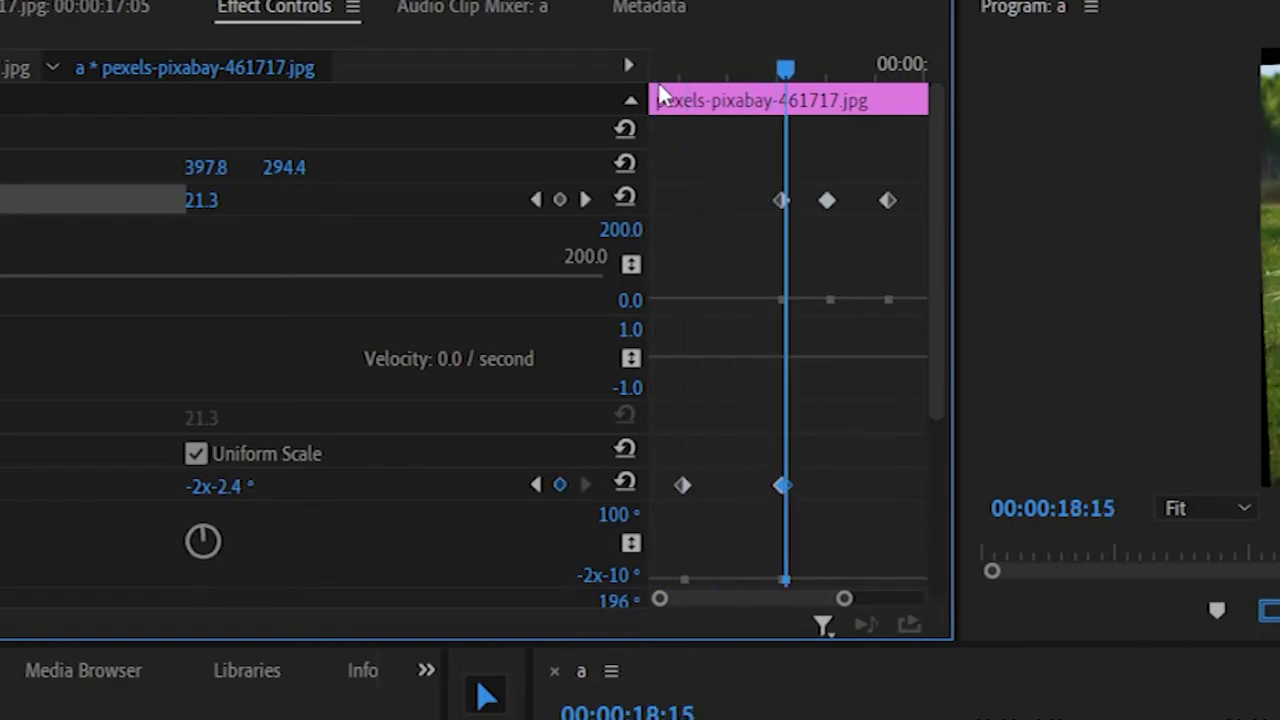
key(space)
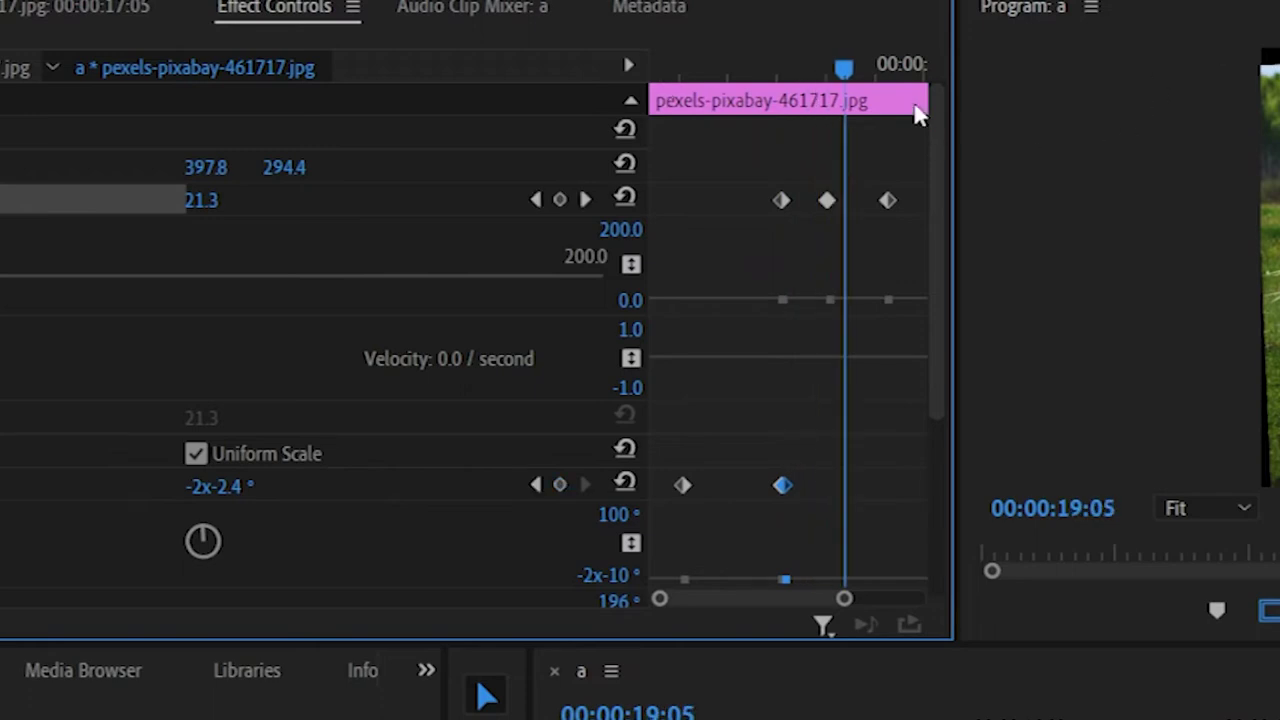
Step: Raise Scale to 74.3 at the last keyframe and start Position keyframing at 18:24
drag(841, 64, 888, 64)
drag(203, 200, 258, 200)
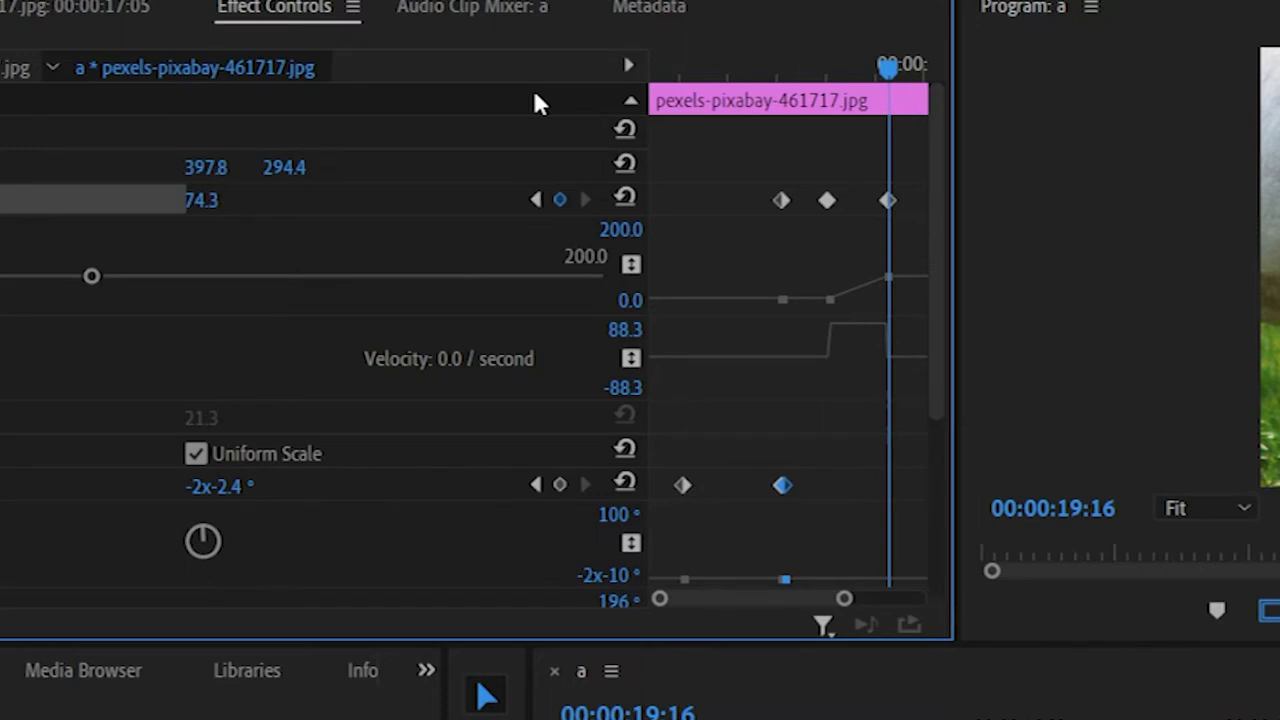
drag(889, 64, 822, 68)
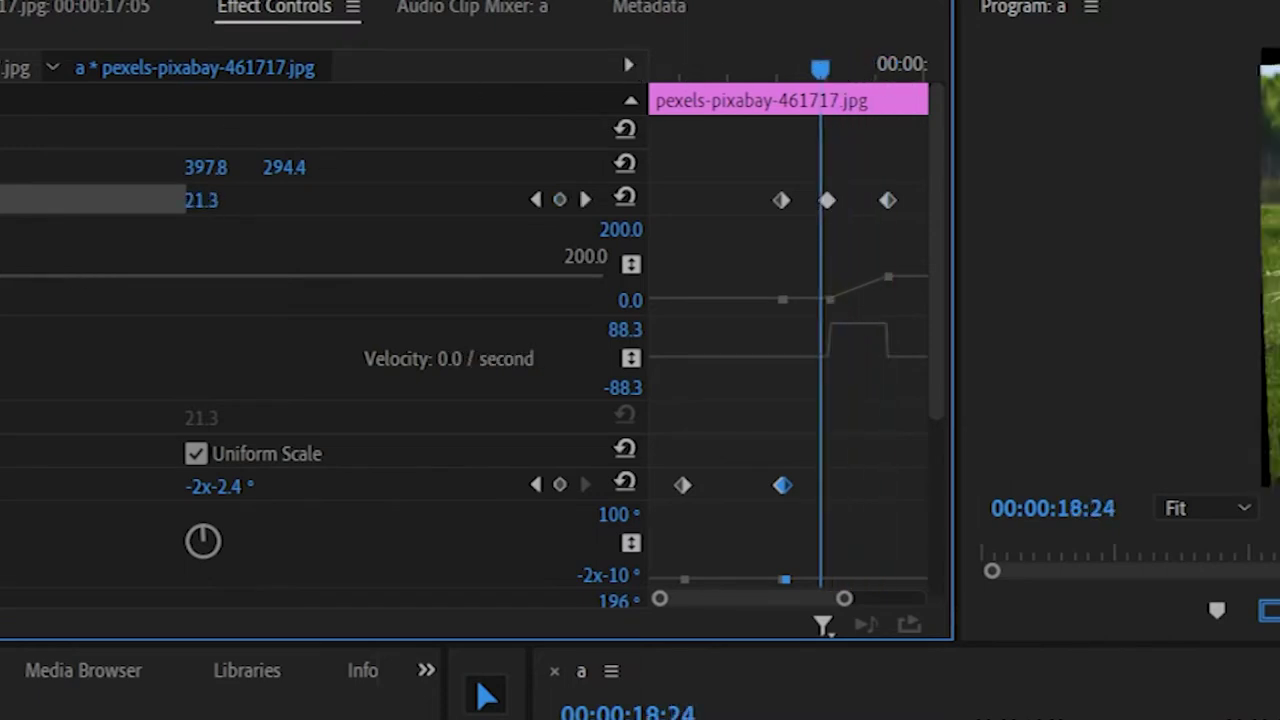
click(10, 167)
click(10, 167)
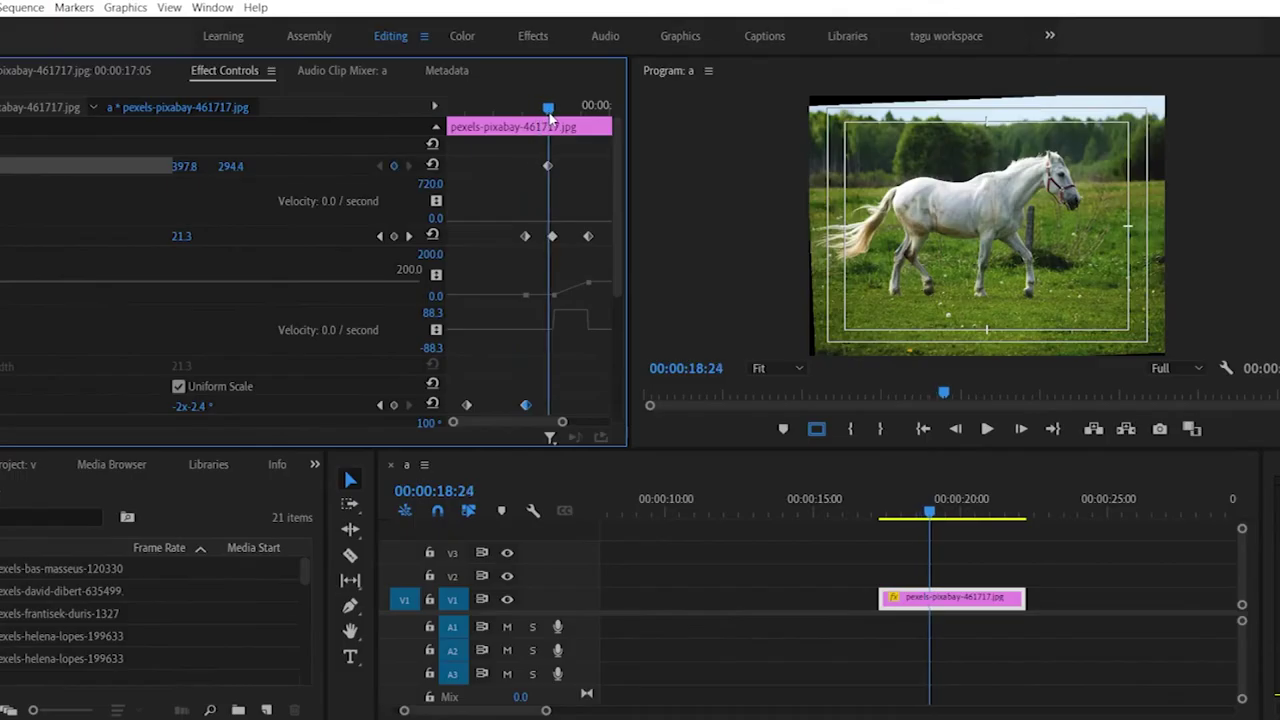
Step: Add Position keyframes at 18:14 and 19:16, moving the horse to 152.8, 647.4 on its head
drag(820, 68, 786, 80)
drag(530, 120, 526, 118)
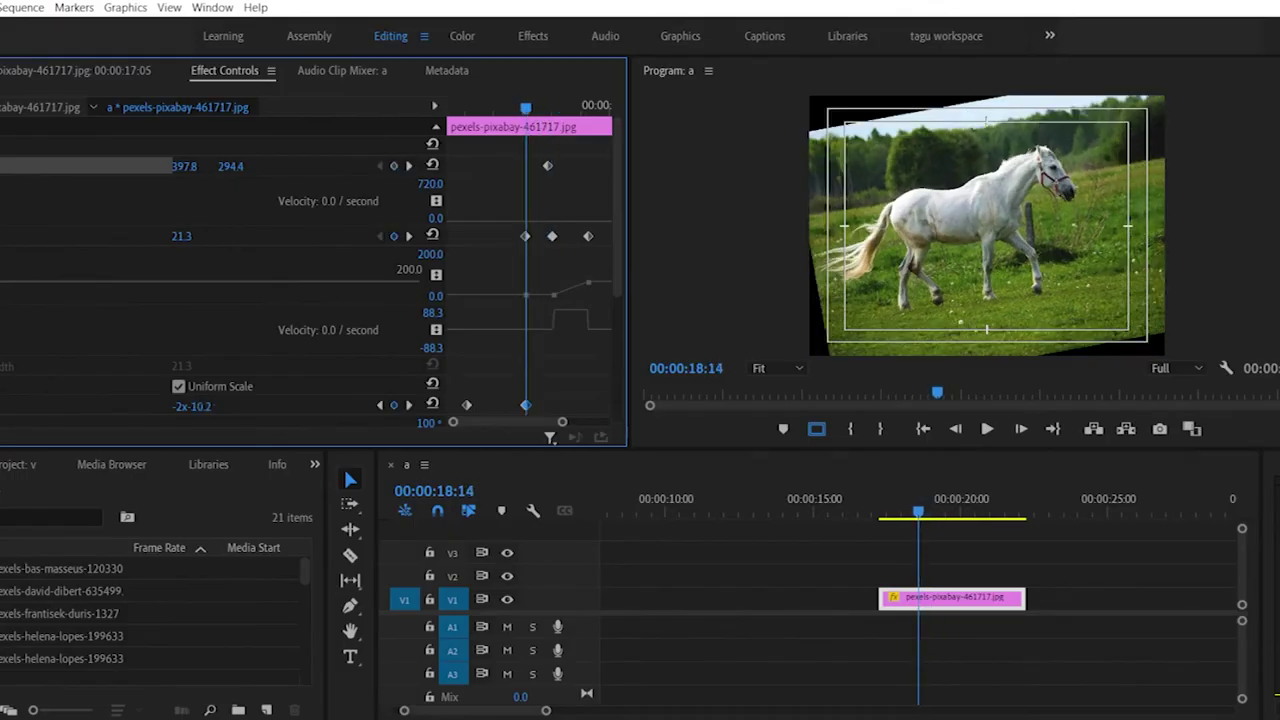
click(396, 167)
drag(526, 108, 567, 110)
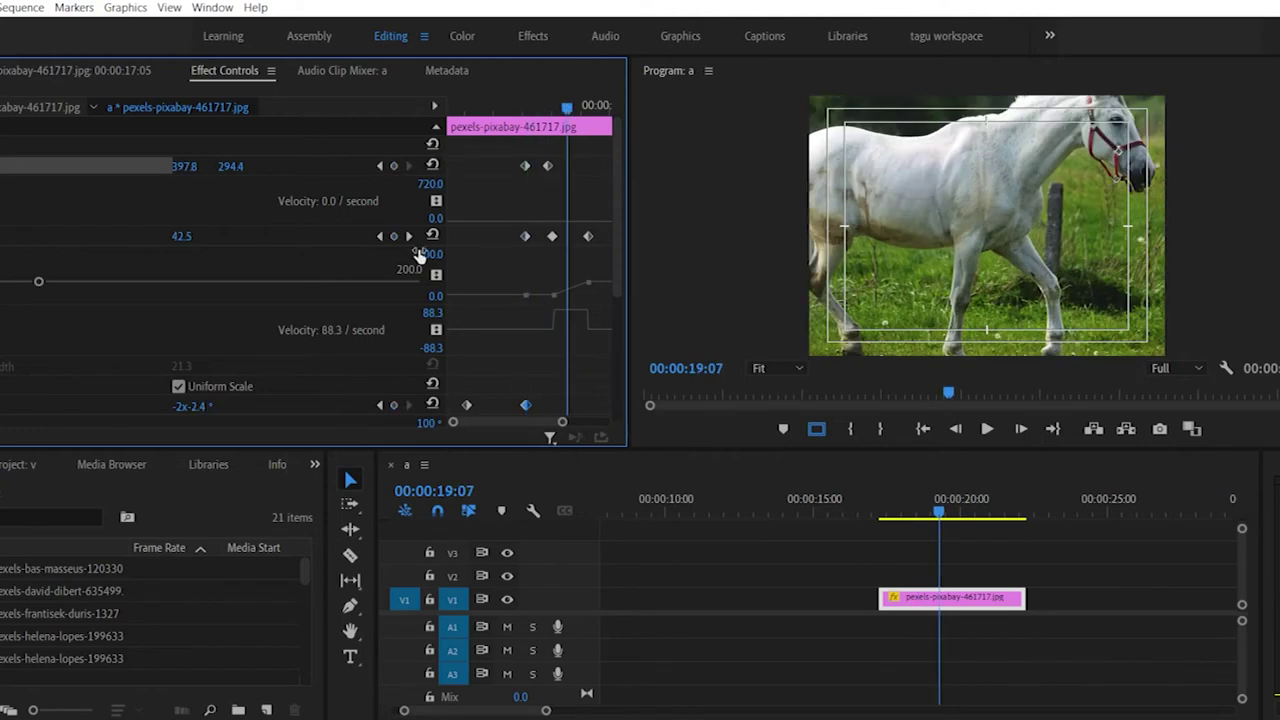
click(409, 237)
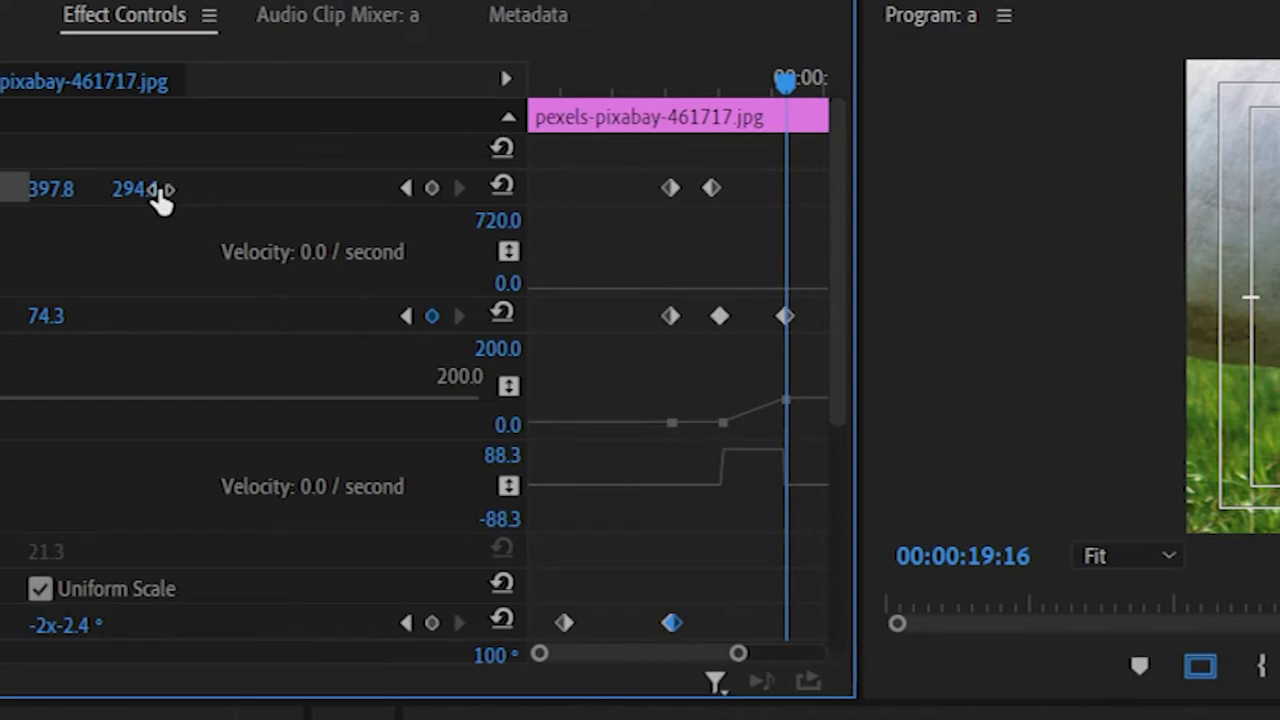
drag(160, 197, 395, 197)
drag(75, 188, 0, 190)
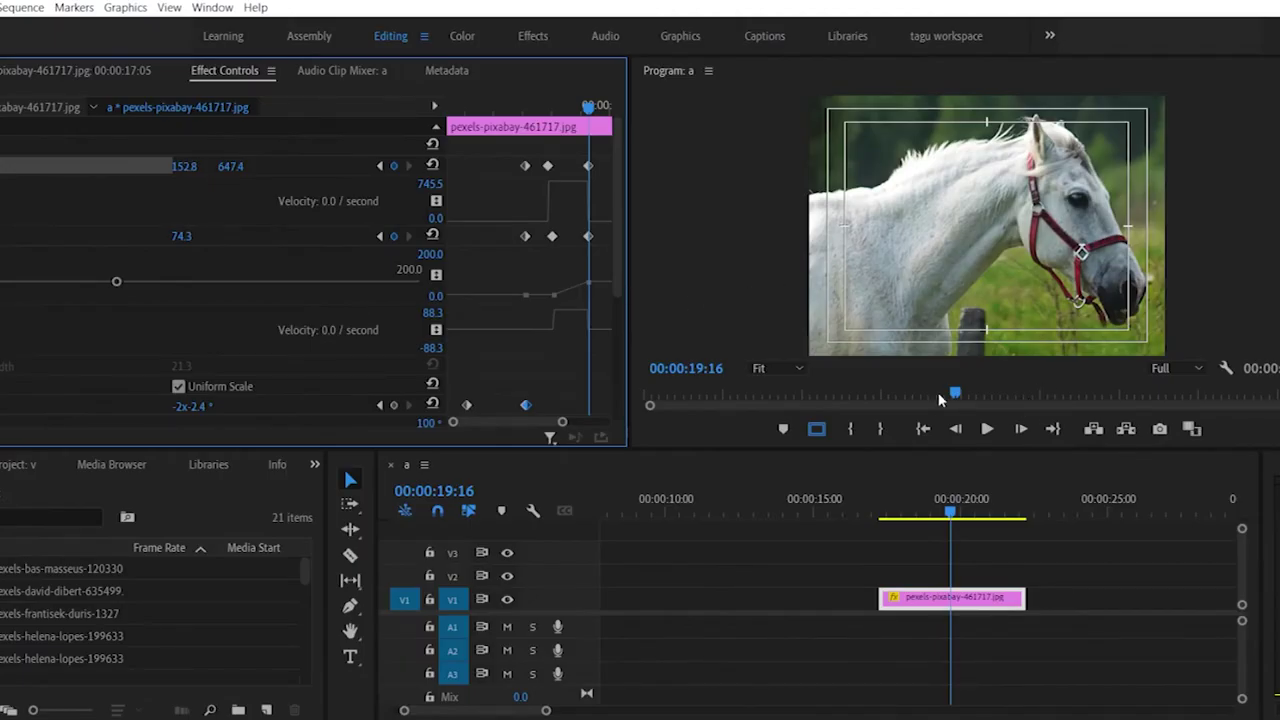
click(943, 508)
drag(943, 508, 883, 508)
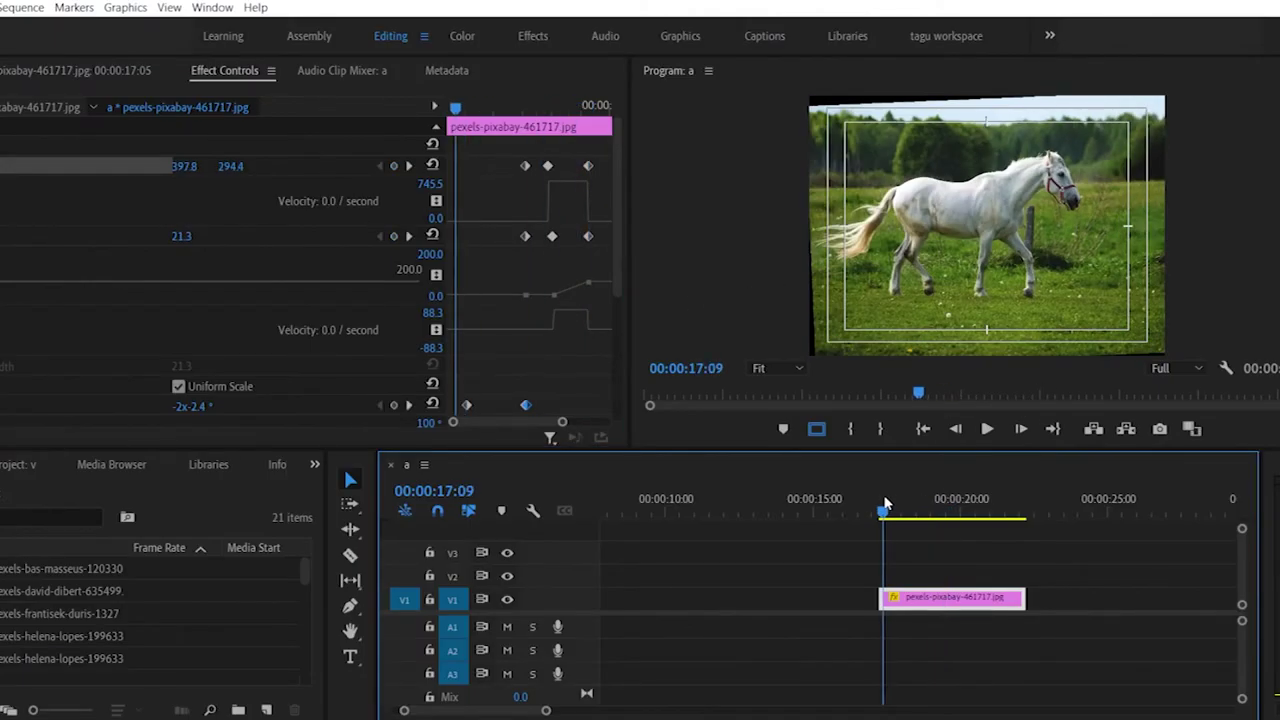
key(space)
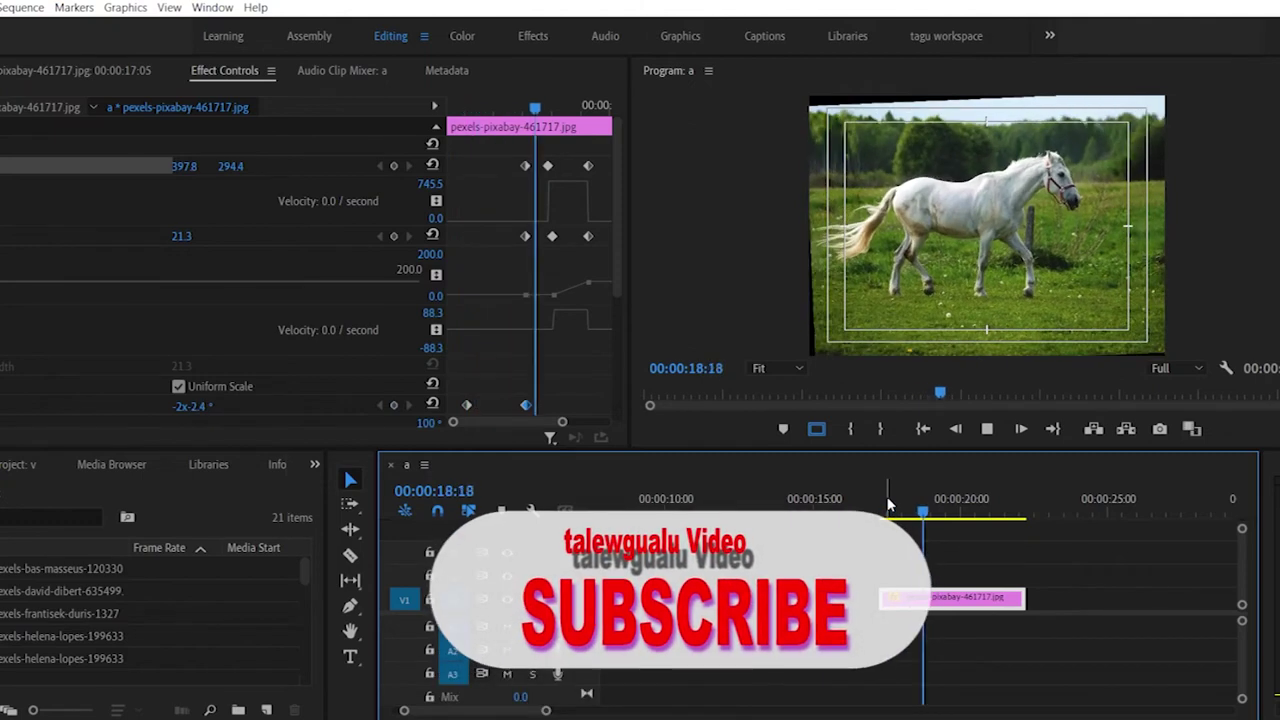
key(space)
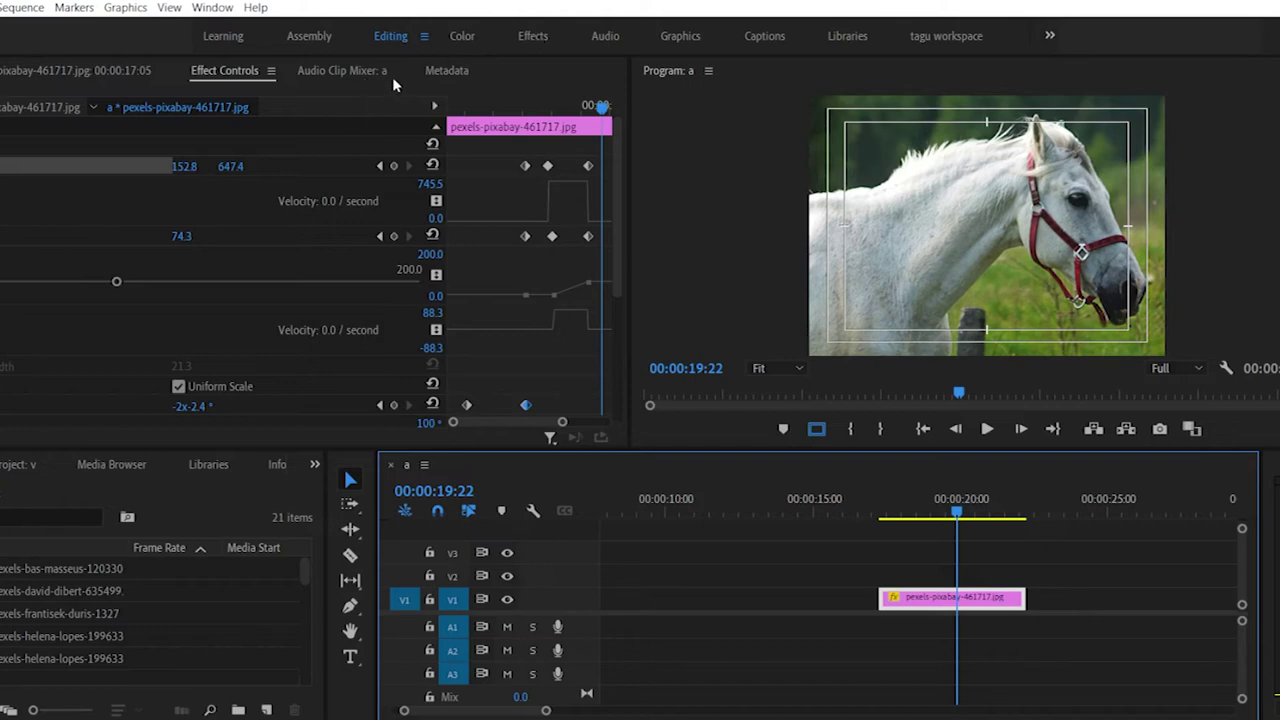
Step: Enable Opacity keyframing and add an opacity keyframe near the clip's end
scroll(157, 281, down, 5)
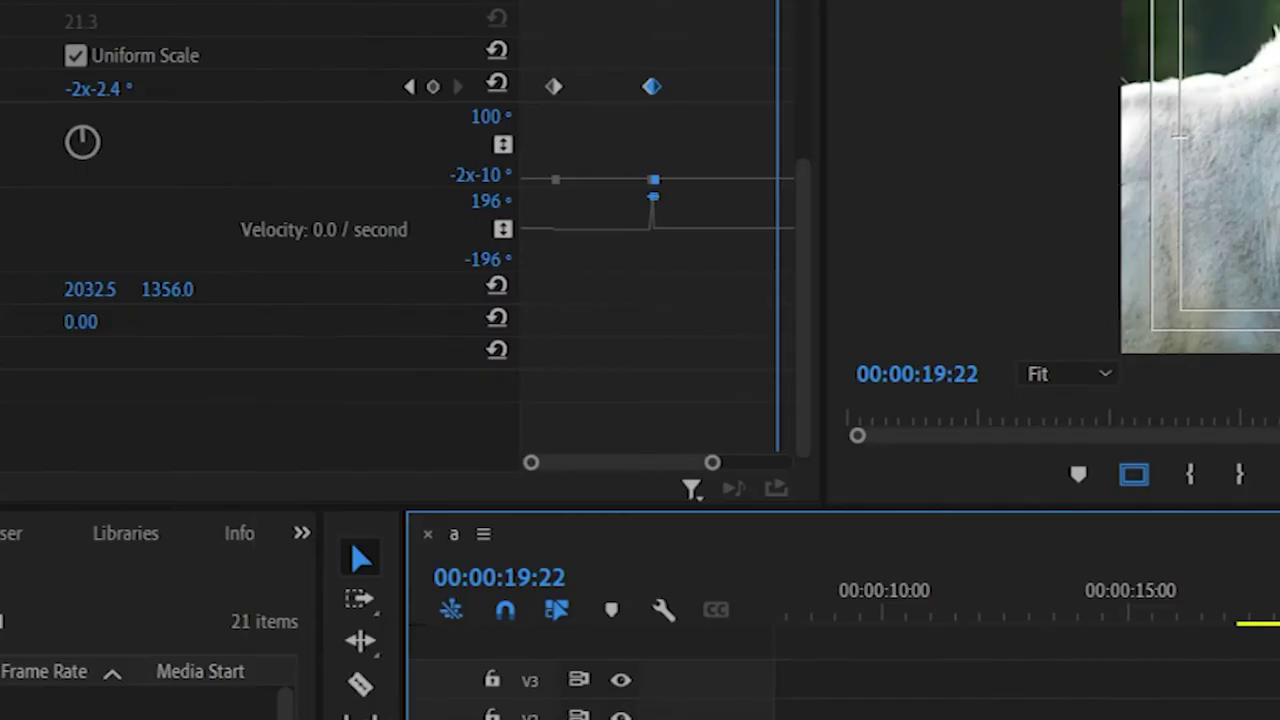
scroll(426, 217, up, 1)
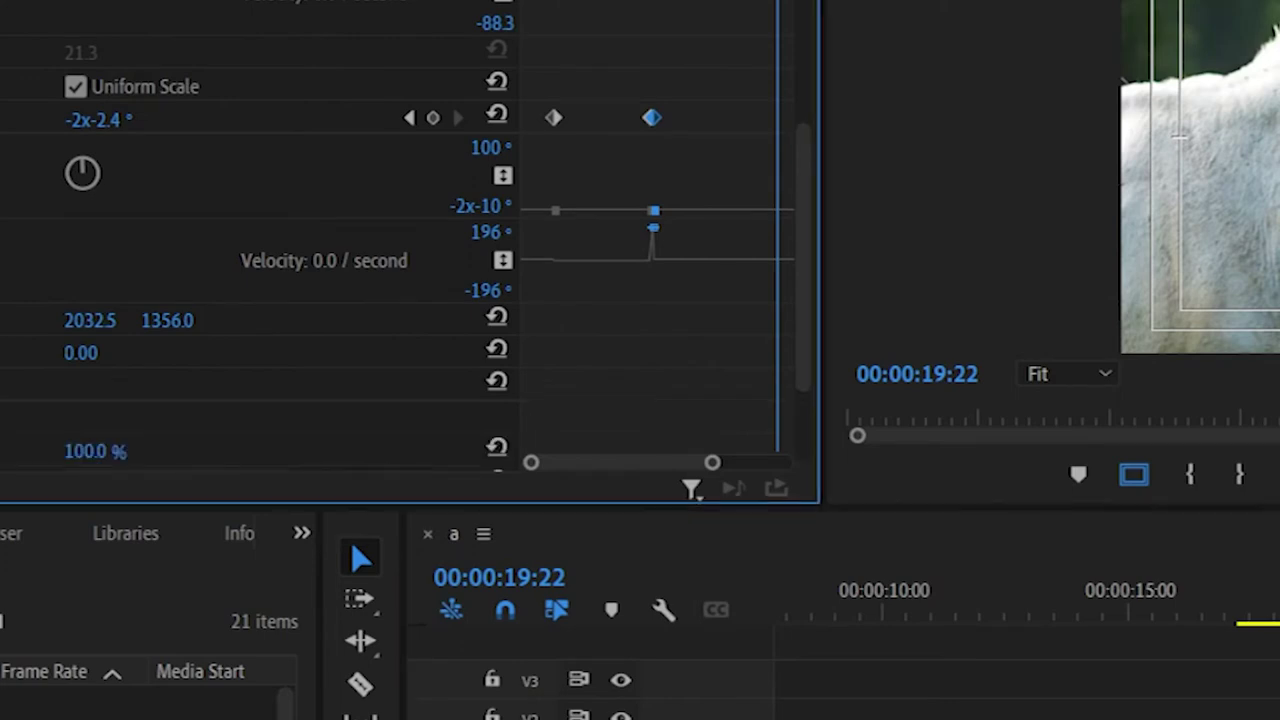
scroll(260, 240, down, 2)
scroll(411, 235, down, 1)
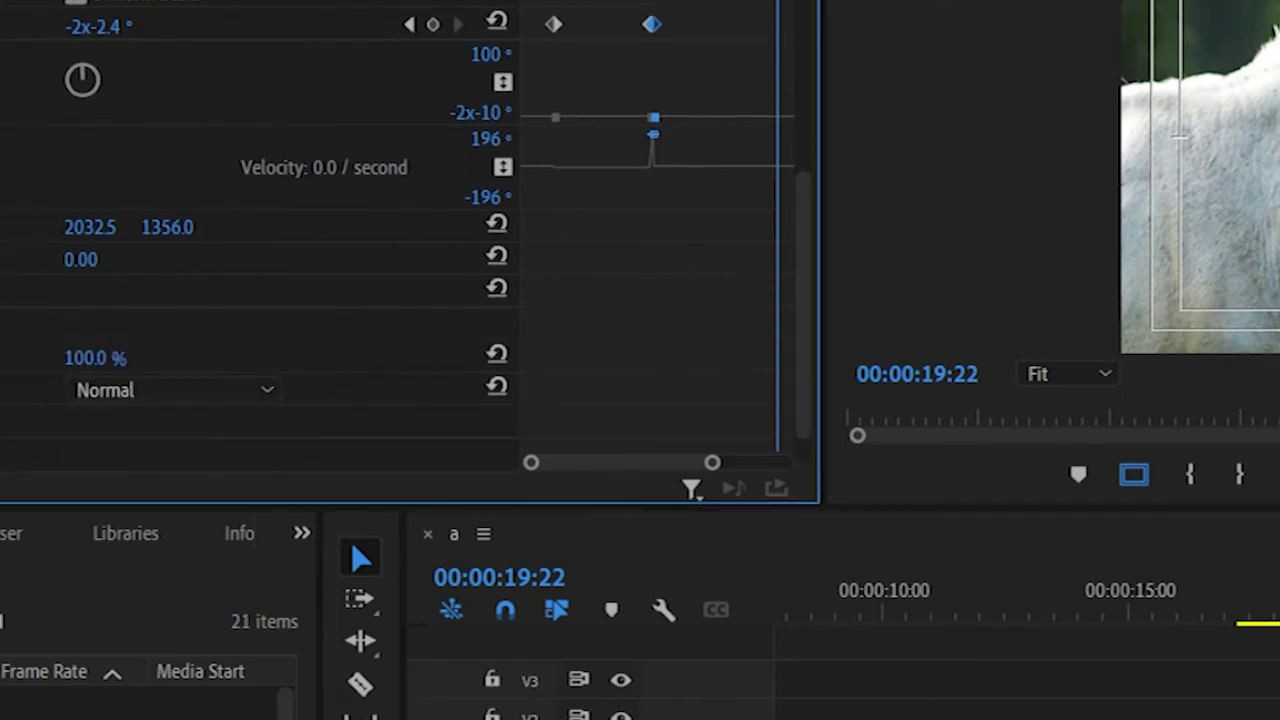
click(30, 357)
key(space)
key(space)
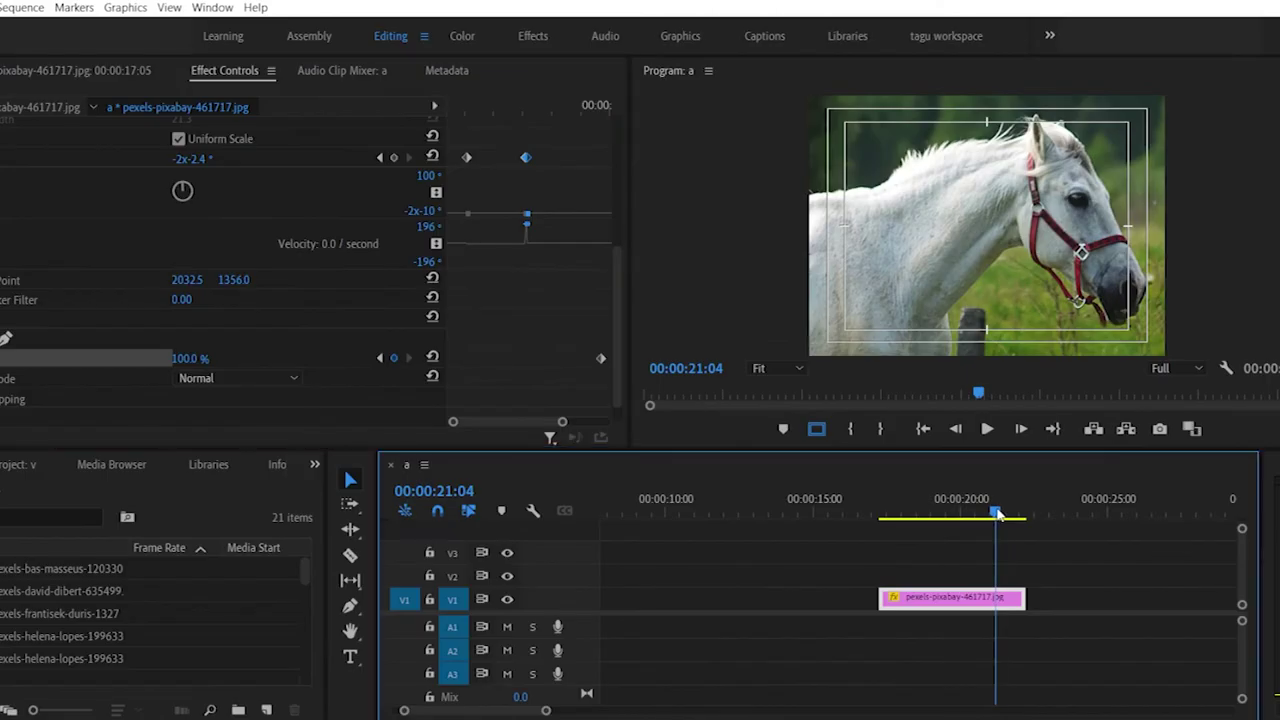
drag(994, 513, 1021, 513)
click(391, 358)
Step: Lower that keyframe's opacity to 0% and play the fade-out back from 20:00
click(190, 358)
text(60)
key(Return)
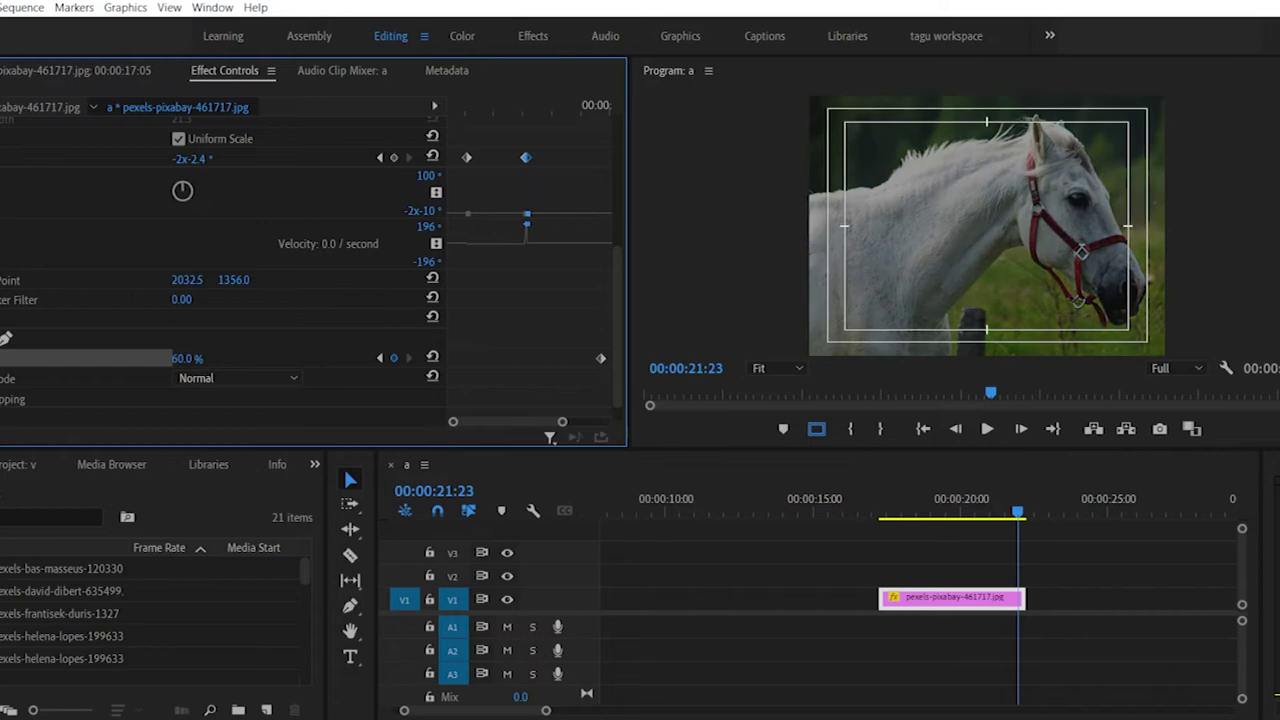
text(19)
key(Return)
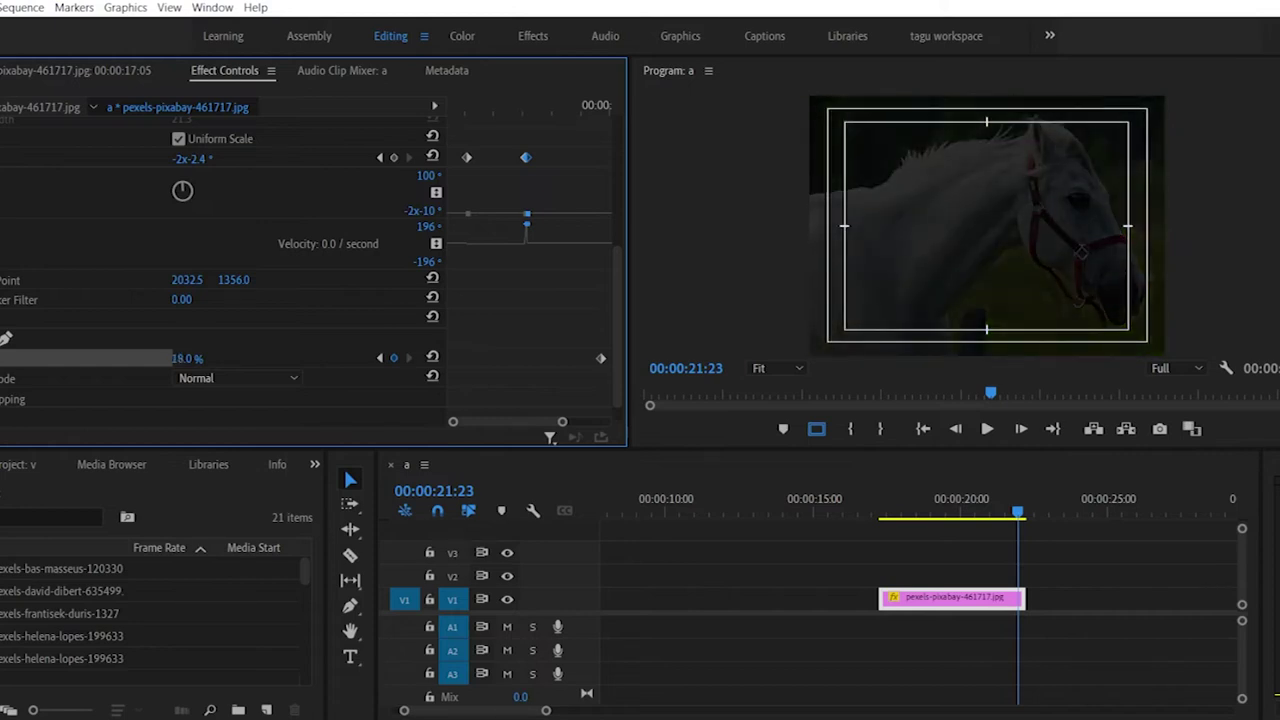
drag(186, 358, 170, 358)
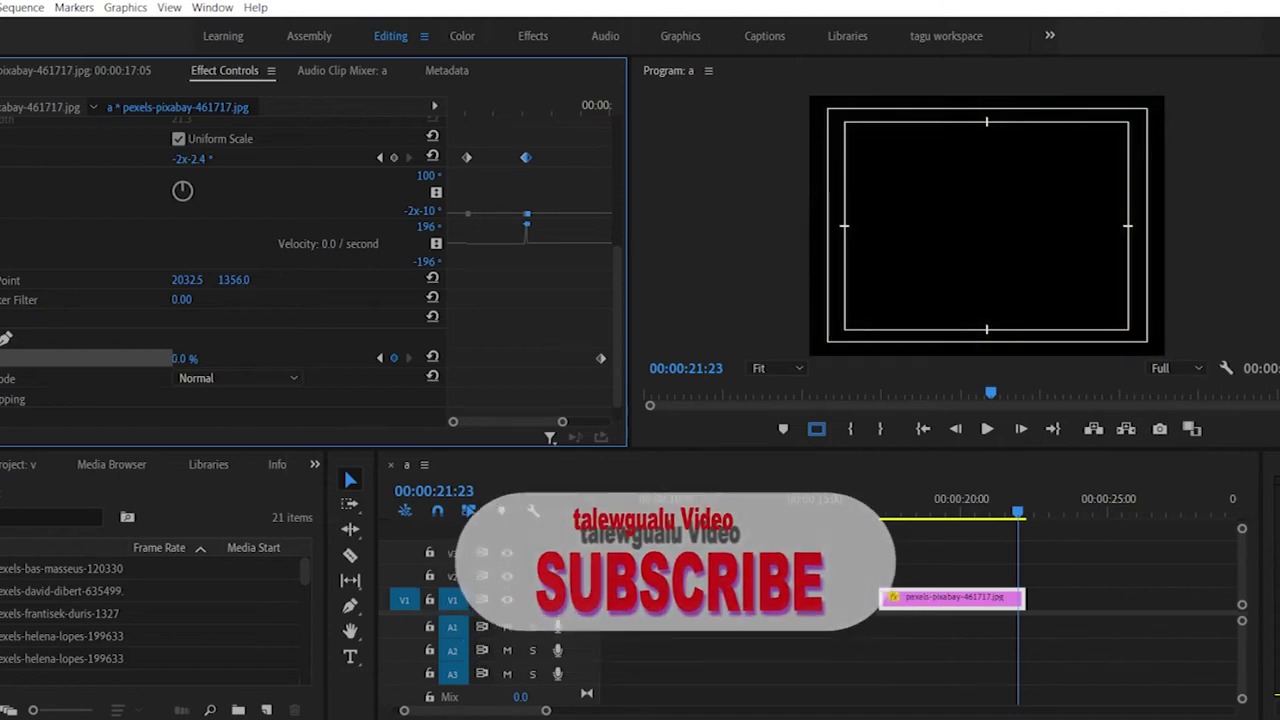
drag(1018, 514, 963, 512)
key(space)
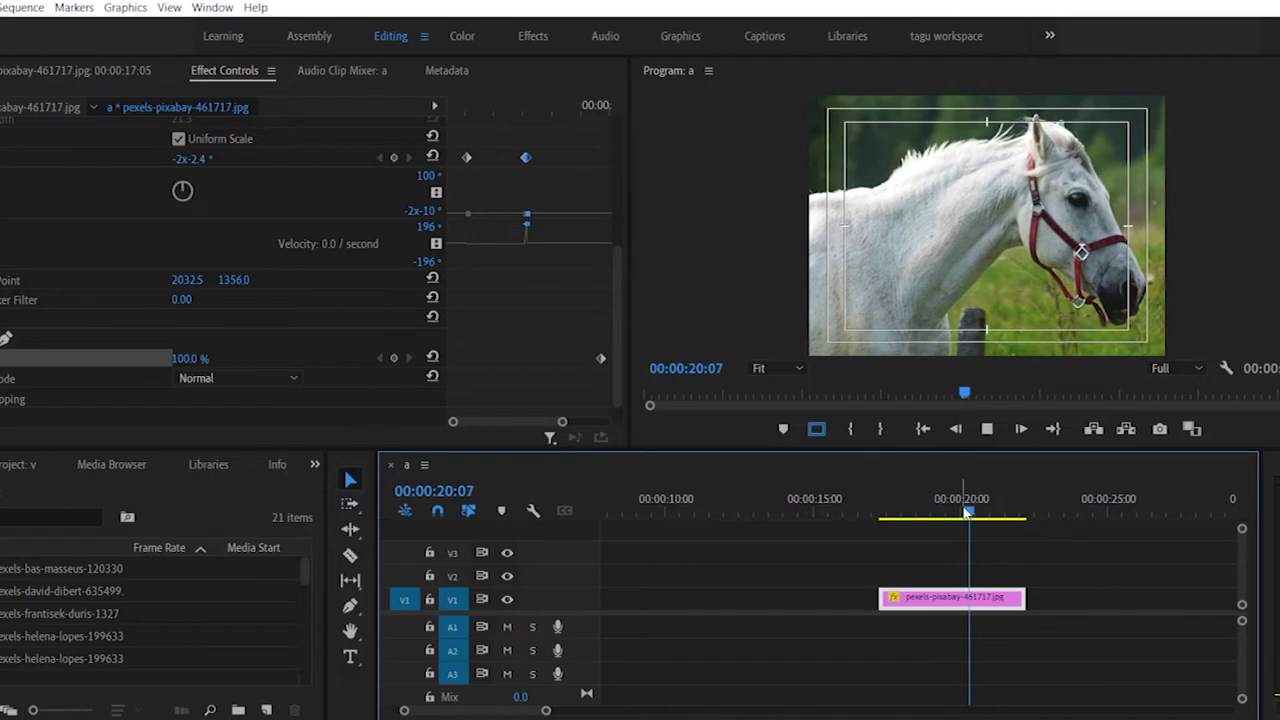
key(space)
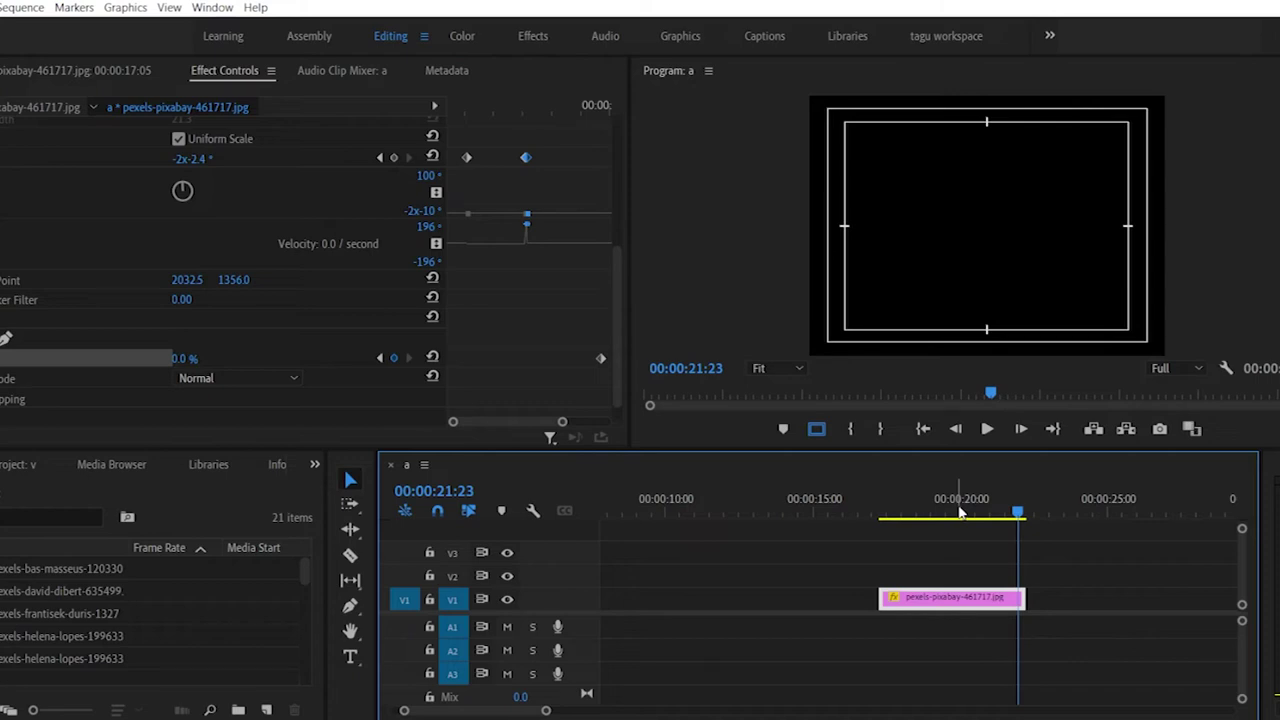
Step: Switch to the Effects workspace, show the Media Browser, and expand the Video Transitions folder
click(525, 38)
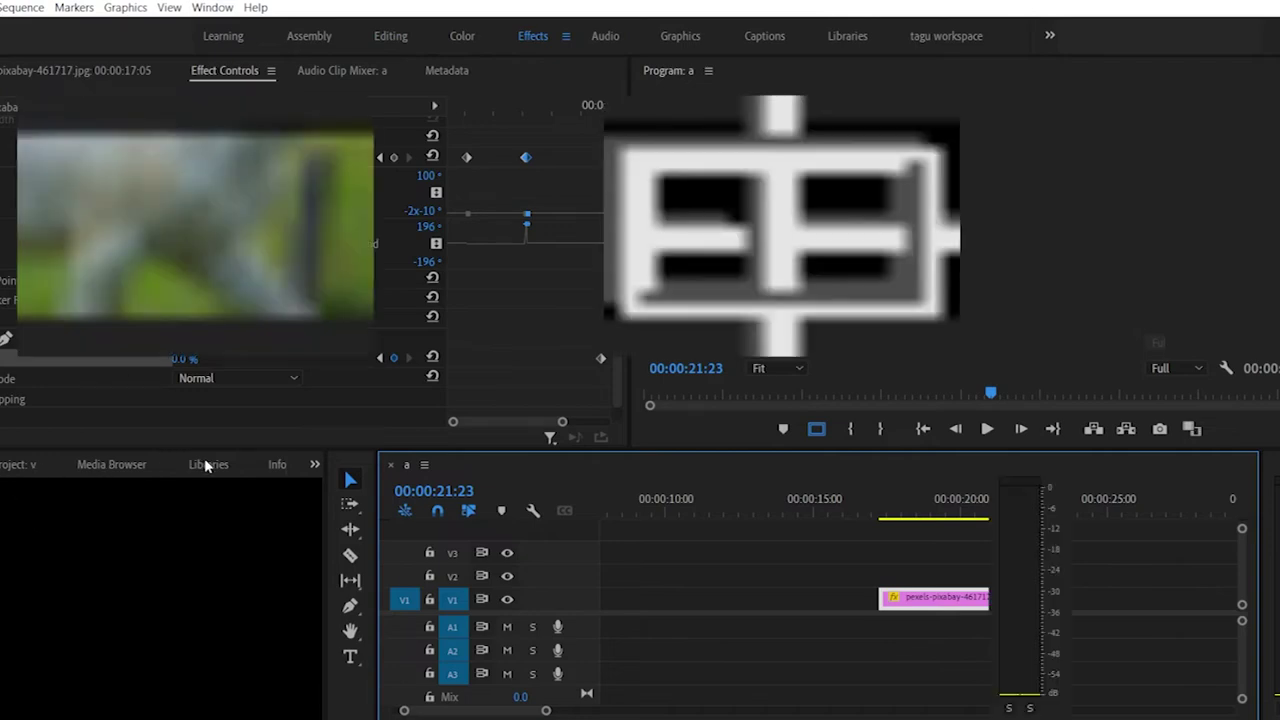
click(94, 465)
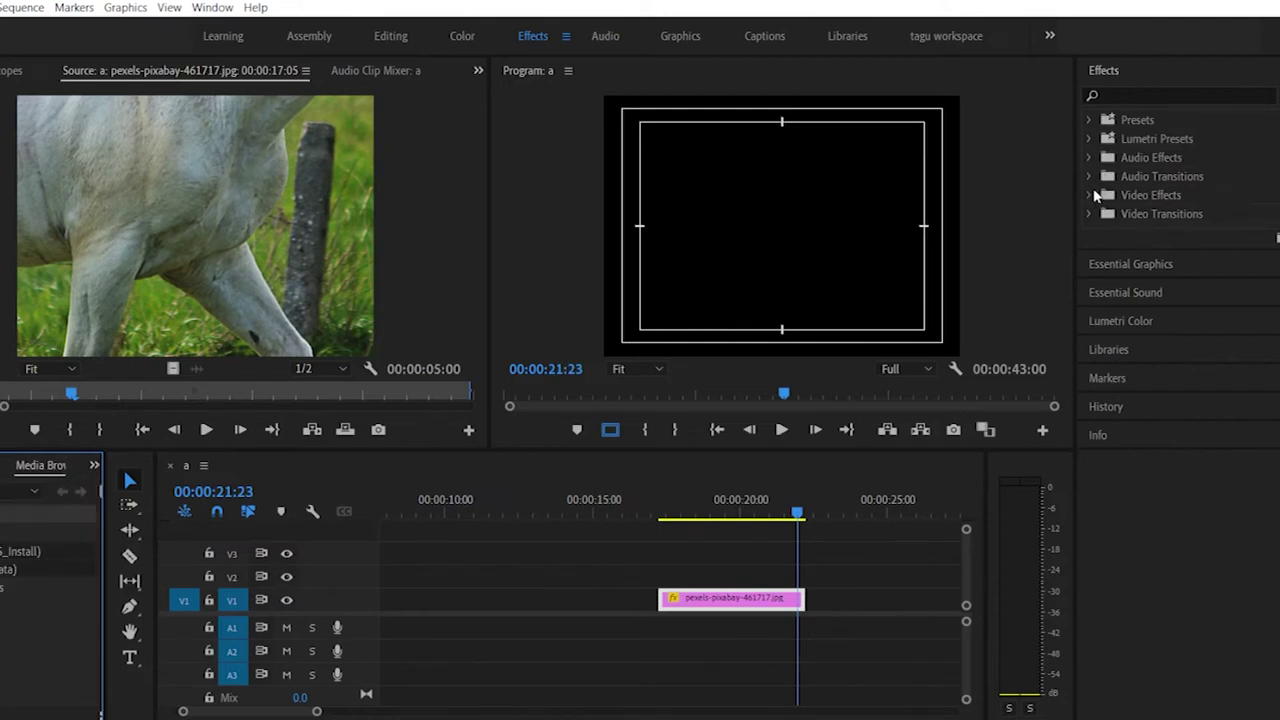
click(1090, 214)
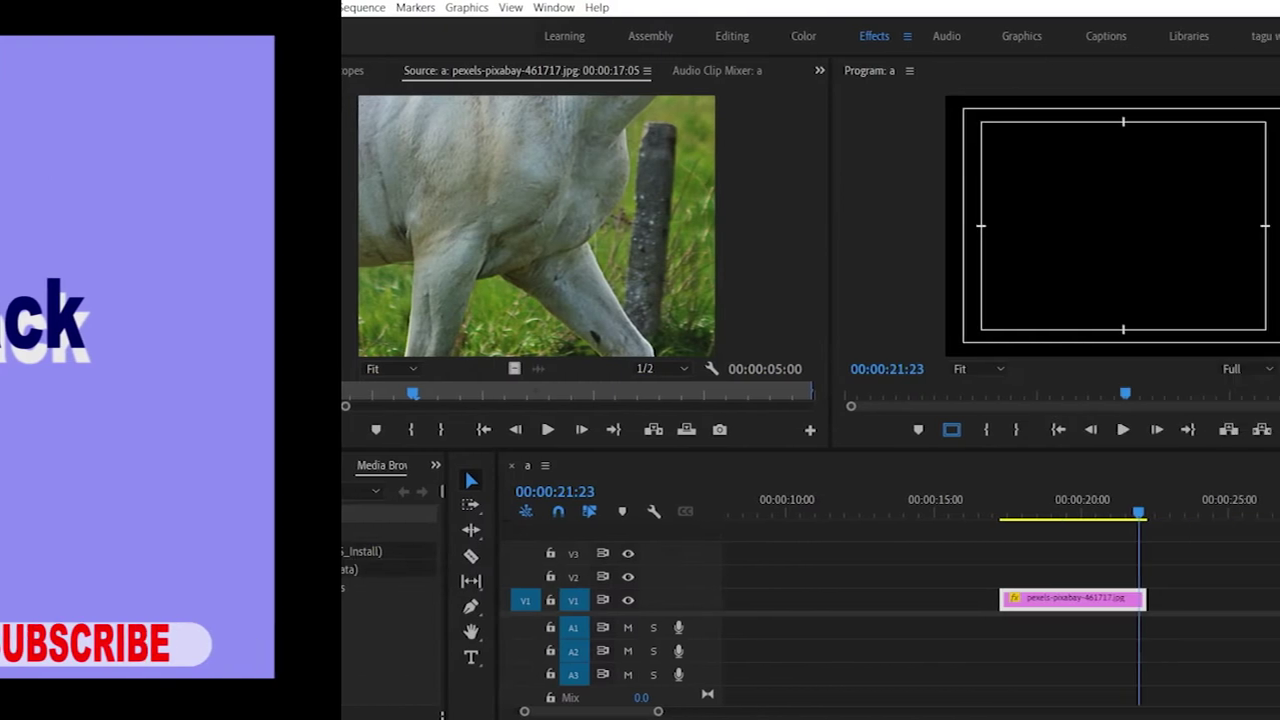
Step: Resize the panels, create a bin called 'naration', and drop news record.wav into it
key(Right)
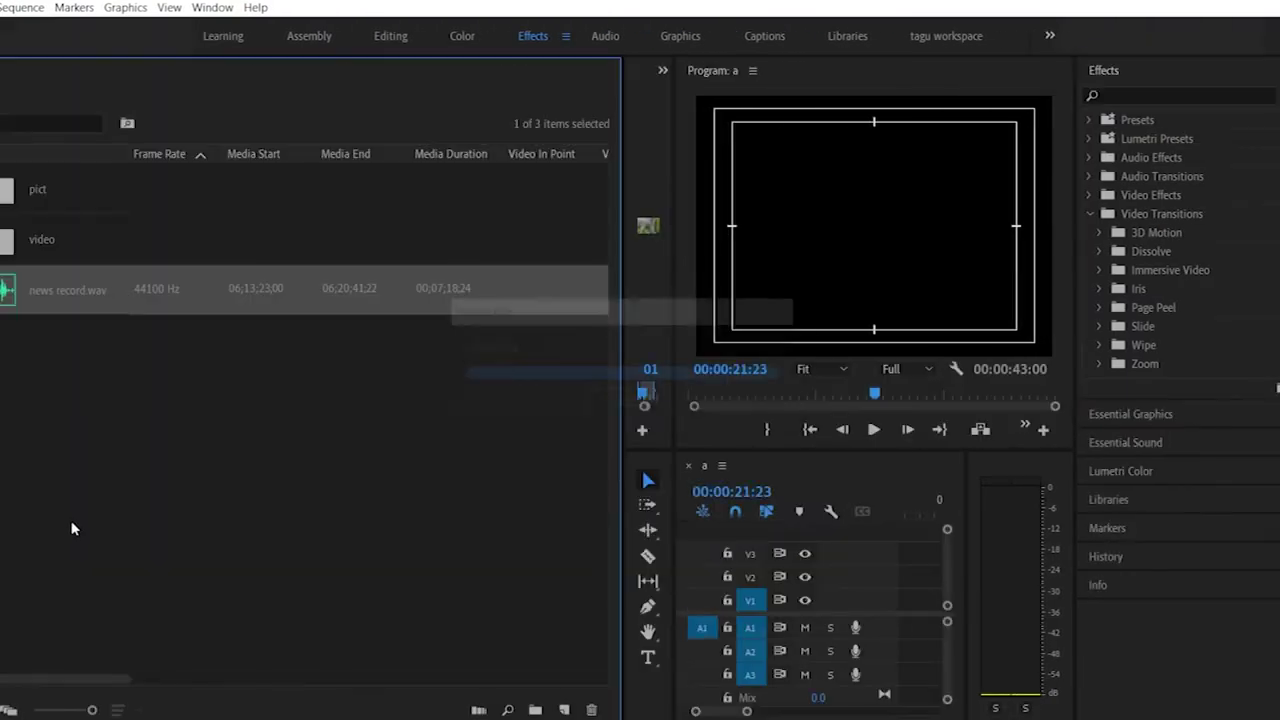
drag(628, 464, 198, 470)
right_click(46, 616)
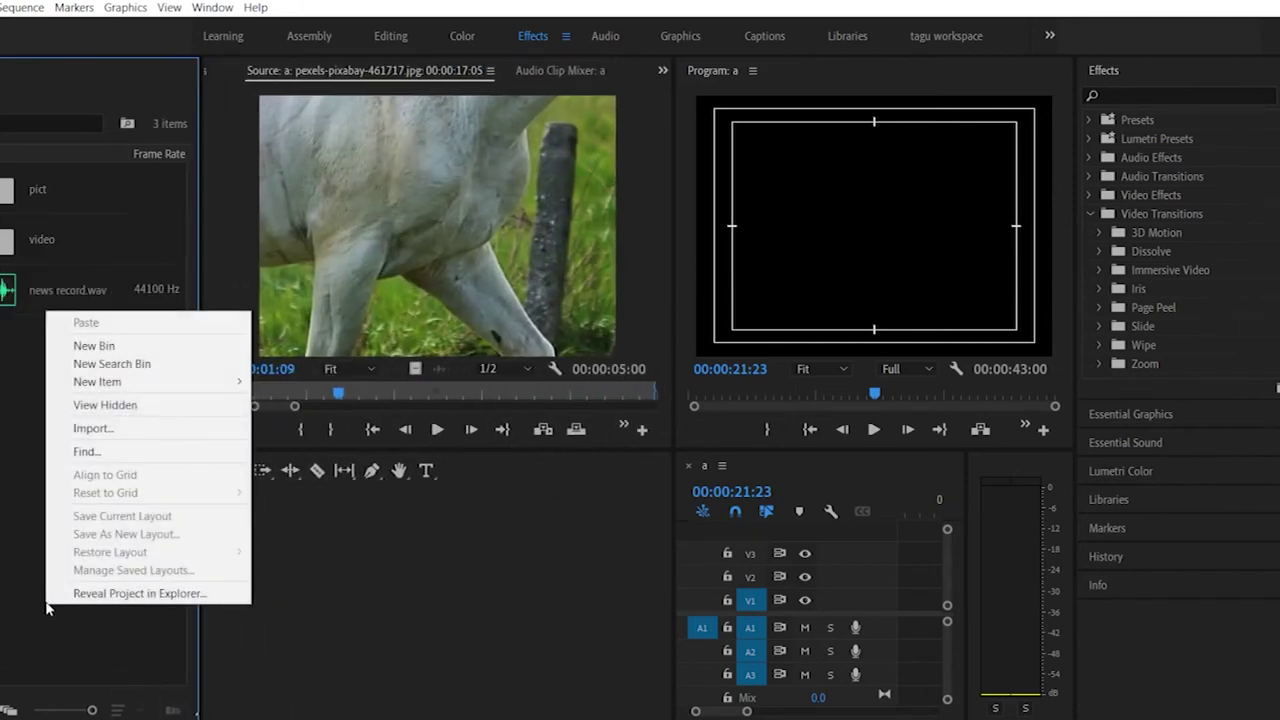
click(94, 346)
text(naa)
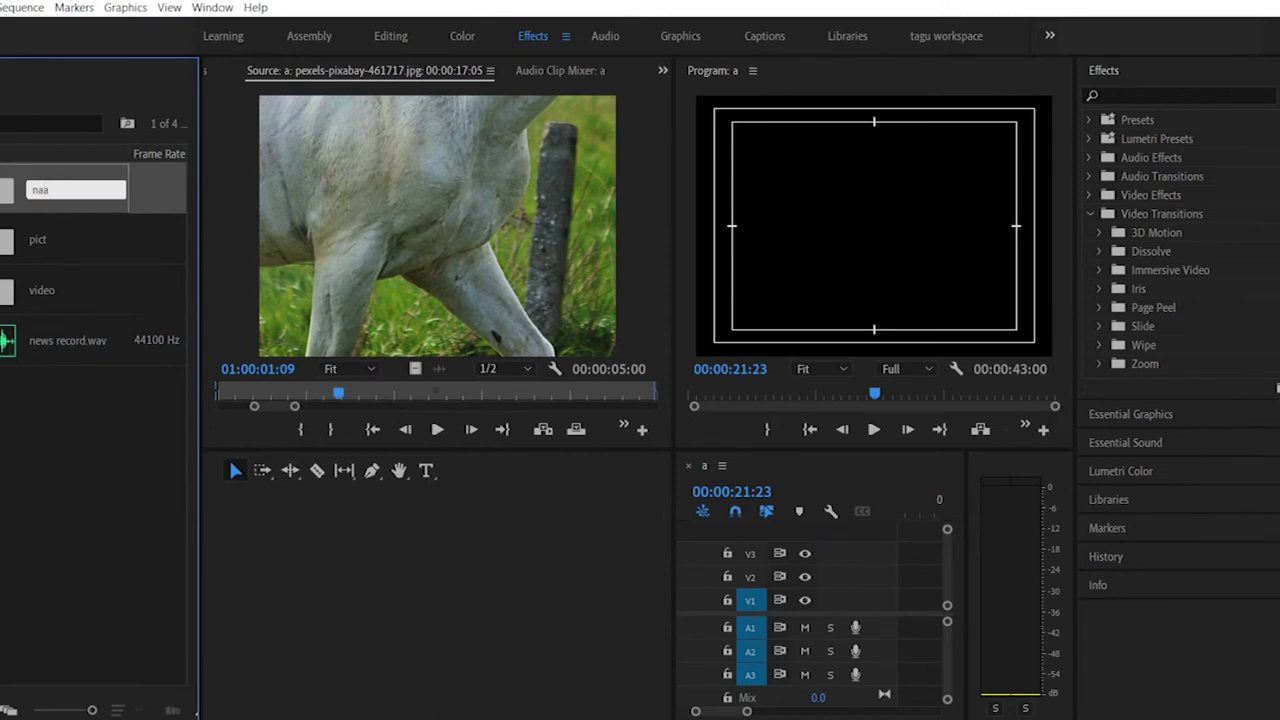
key(BackSpace)
text(ration)
click(42, 466)
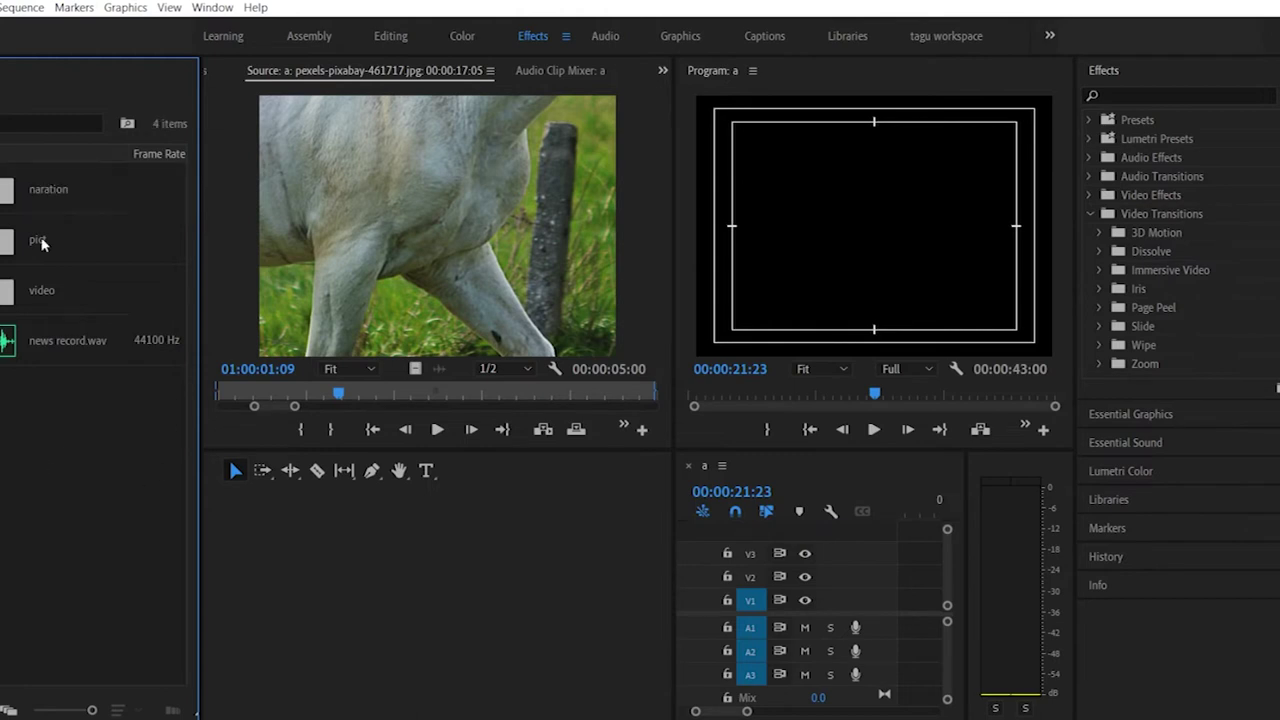
drag(60, 354, 58, 190)
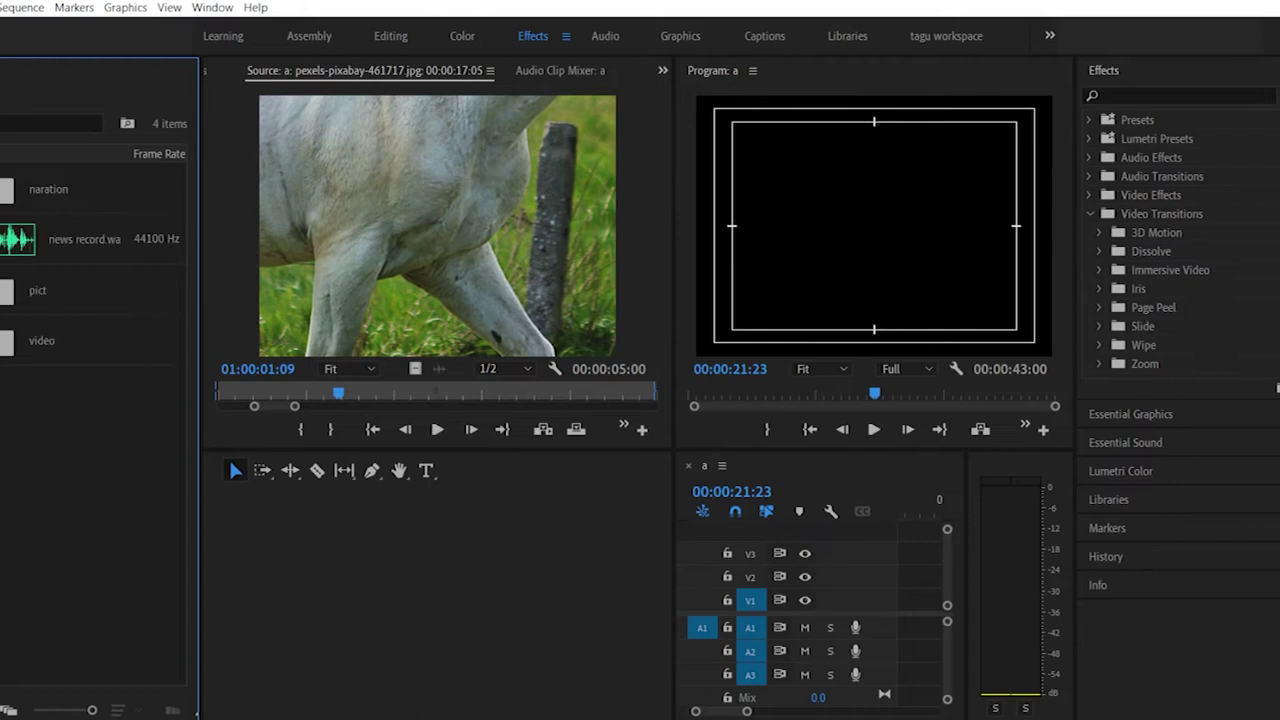
Step: Load news record.wav into a widened Source monitor under the Editing workspace
double_click(86, 254)
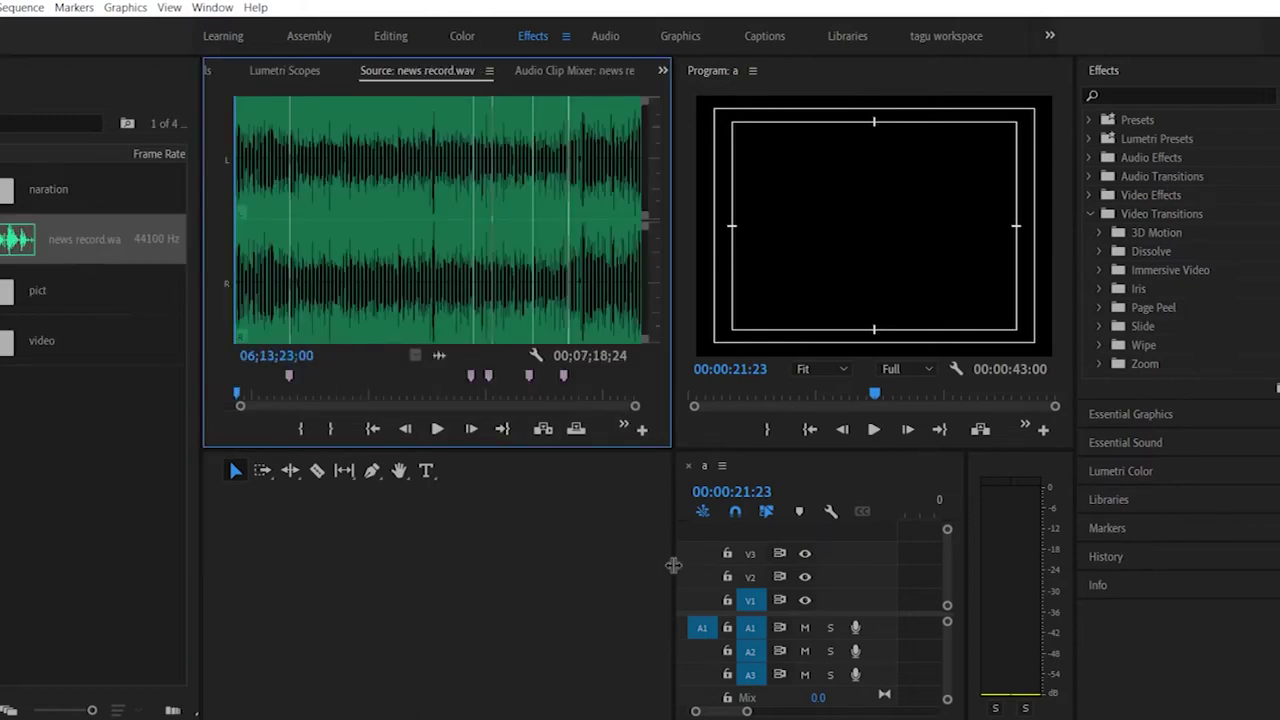
drag(673, 565, 443, 565)
click(390, 36)
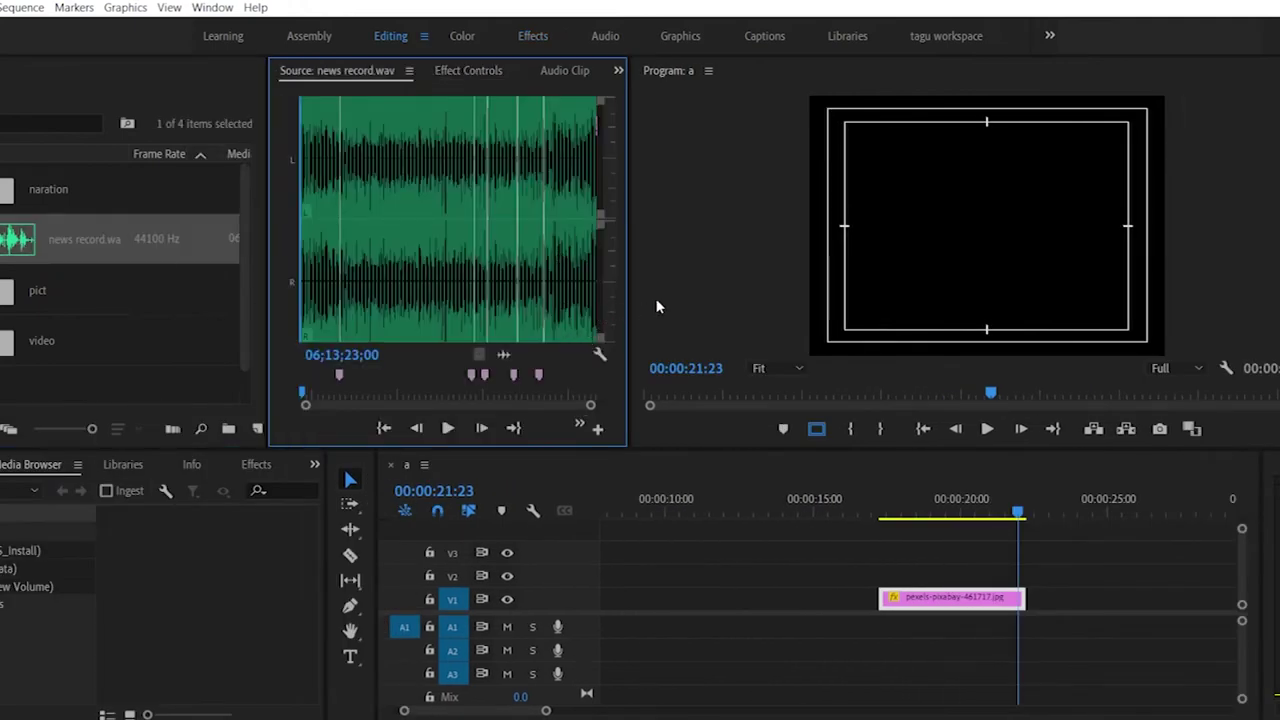
drag(631, 299, 1106, 300)
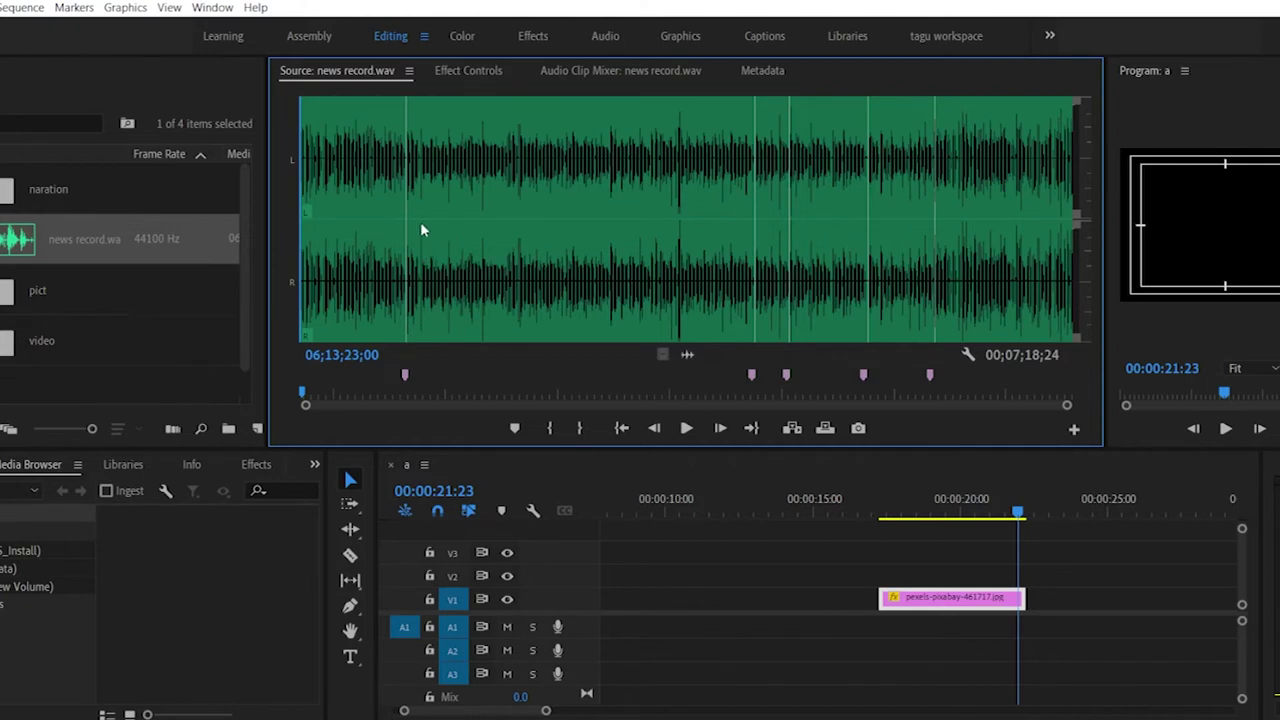
Step: Play the narration and jump to later points in its waveform to preview it
key(space)
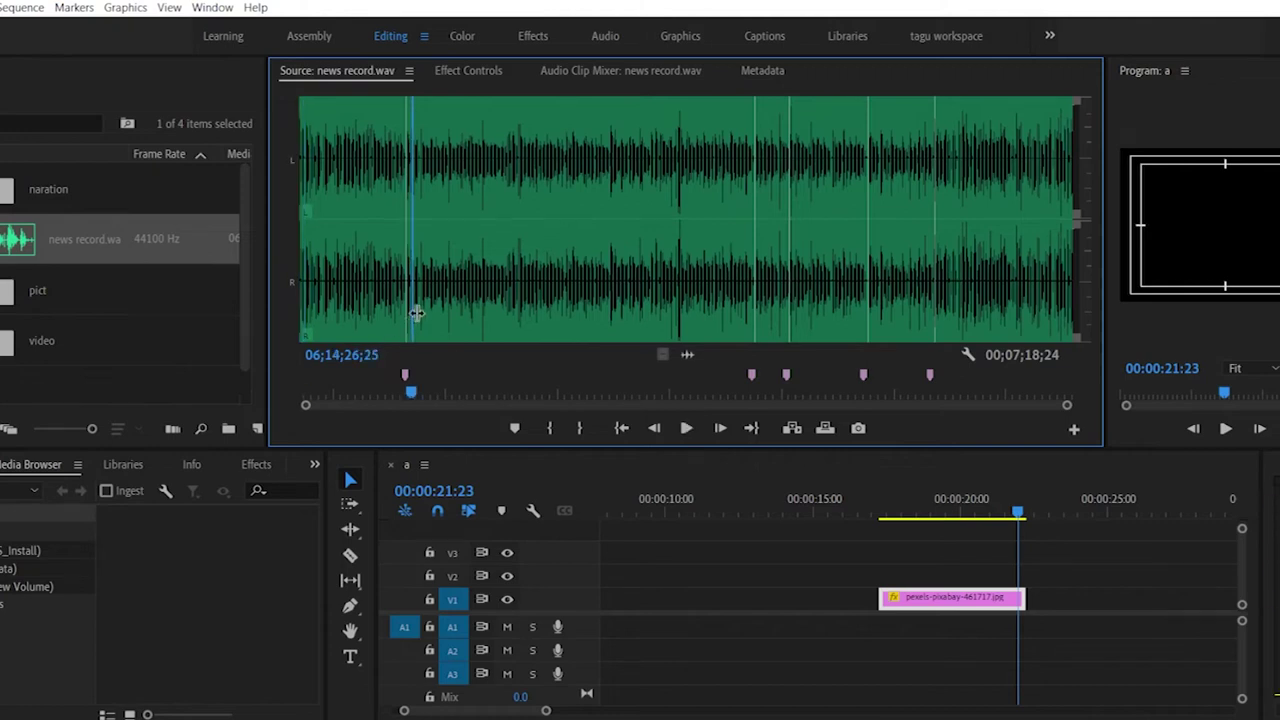
click(922, 320)
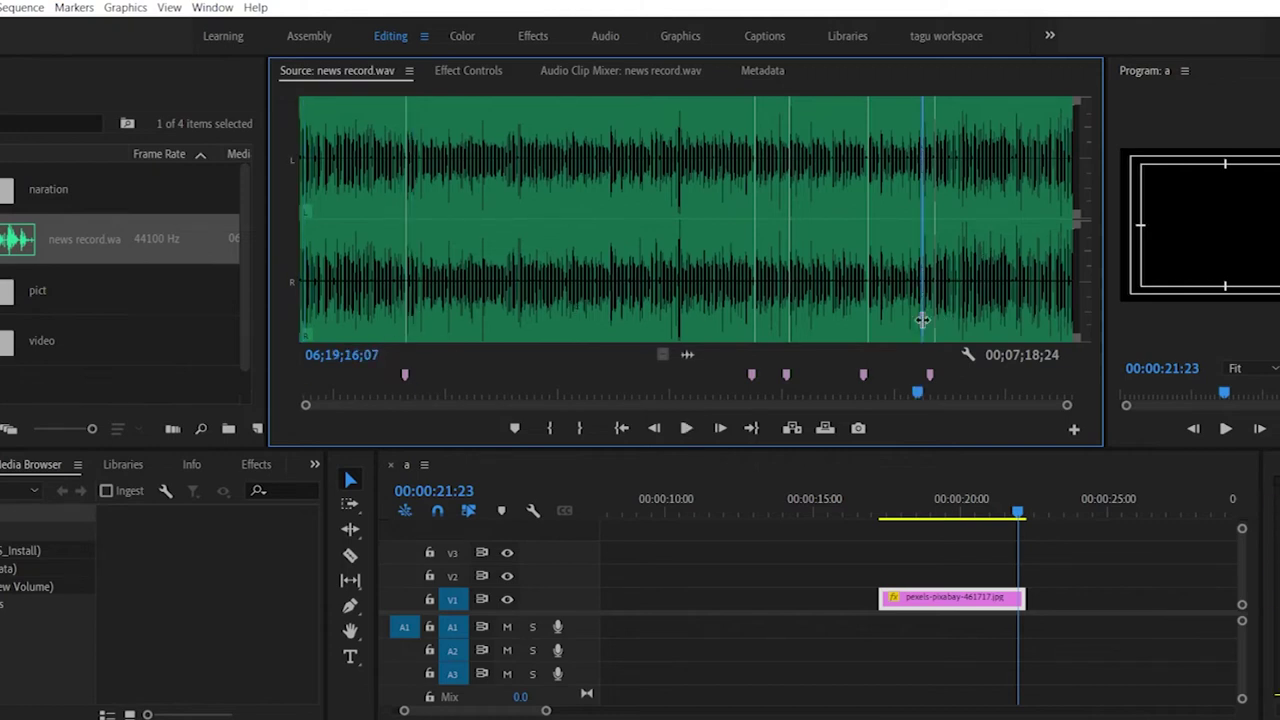
click(922, 316)
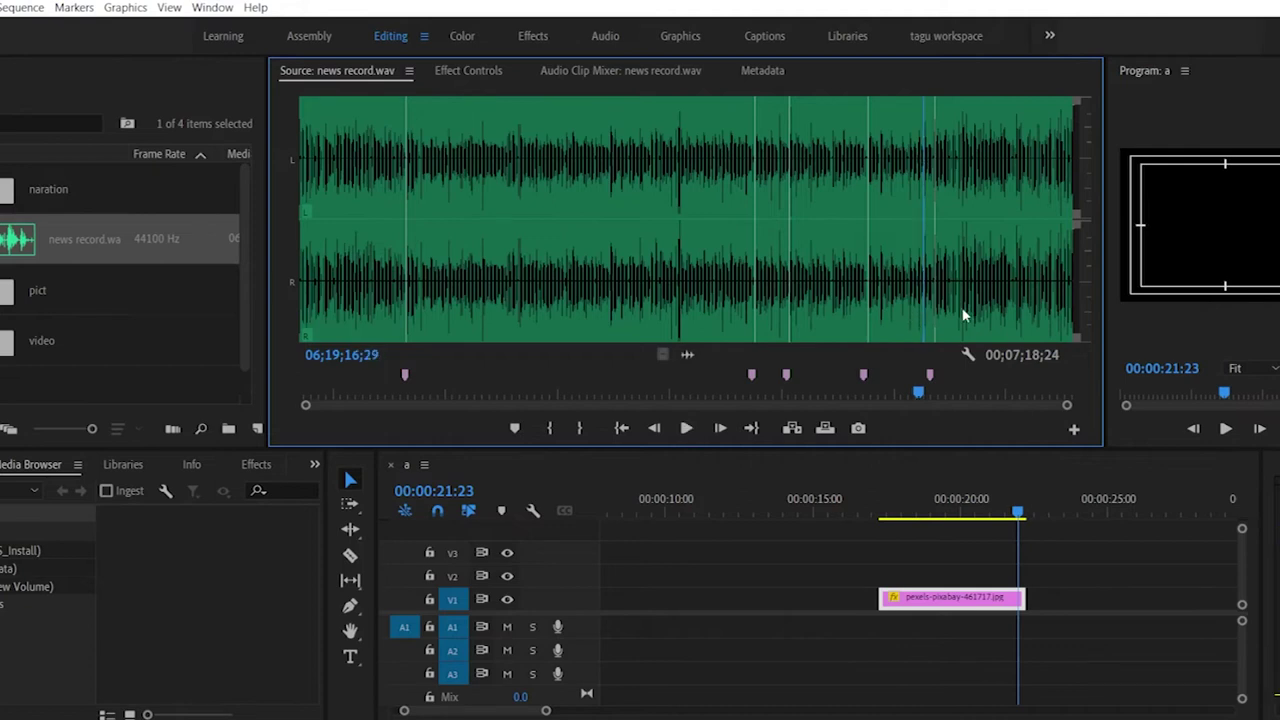
click(952, 322)
key(space)
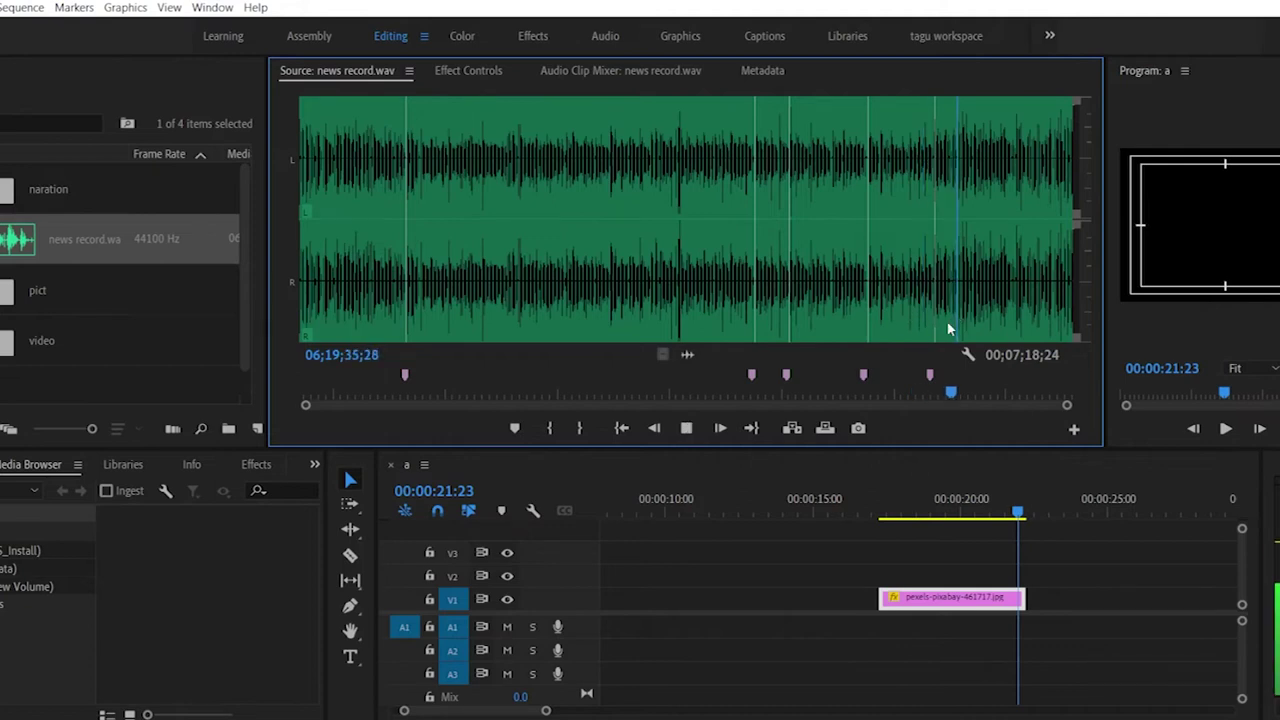
Step: Mark a roughly 17-second In/Out excerpt of news record.wav and drop only its audio onto A1
key(space)
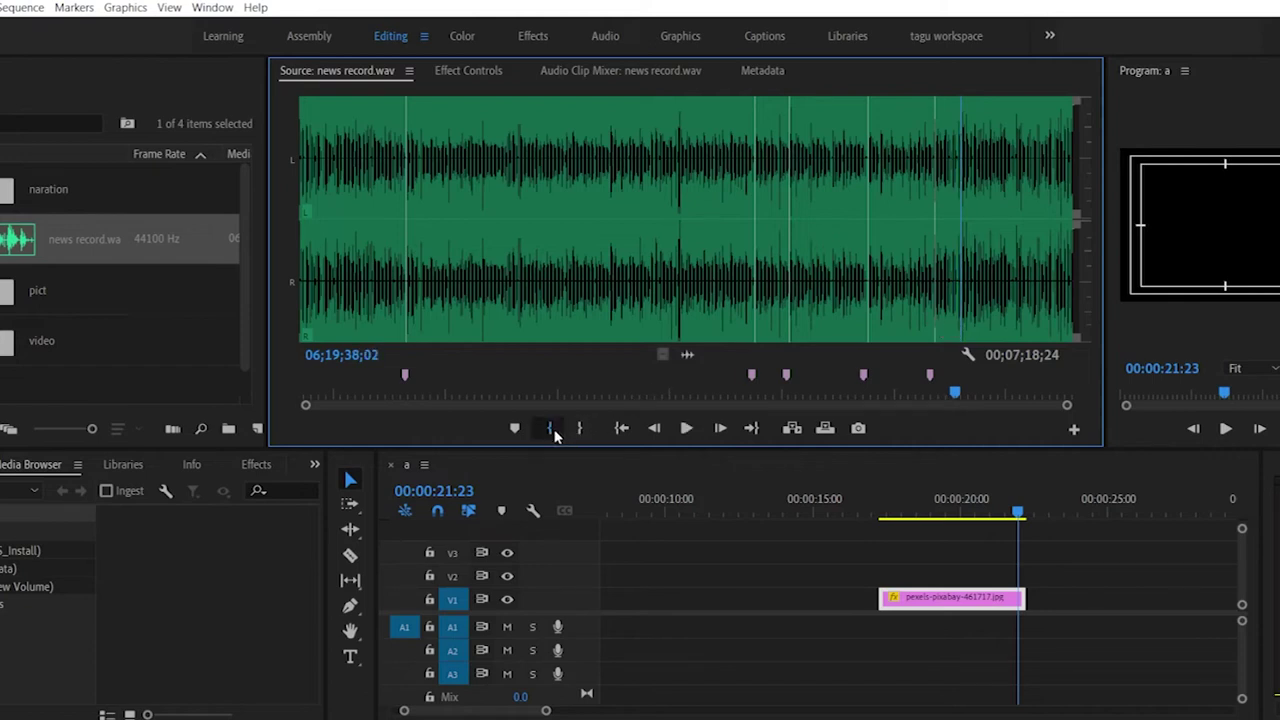
click(552, 429)
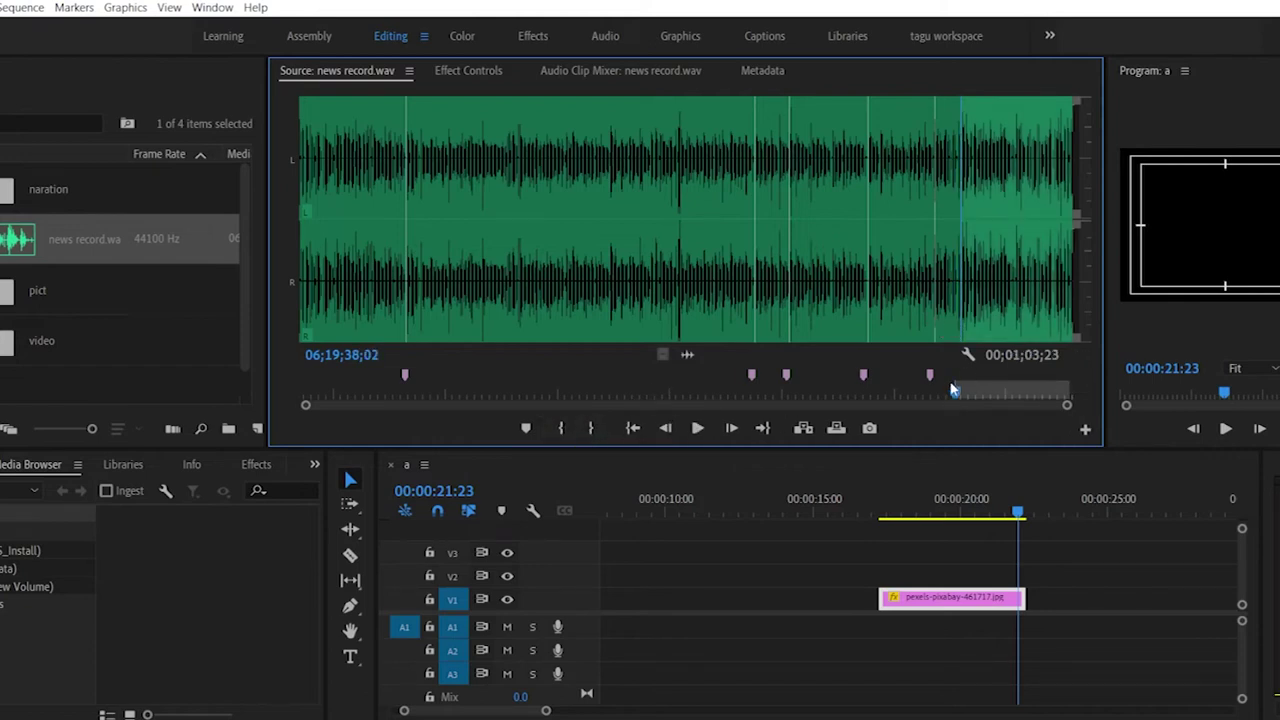
click(988, 312)
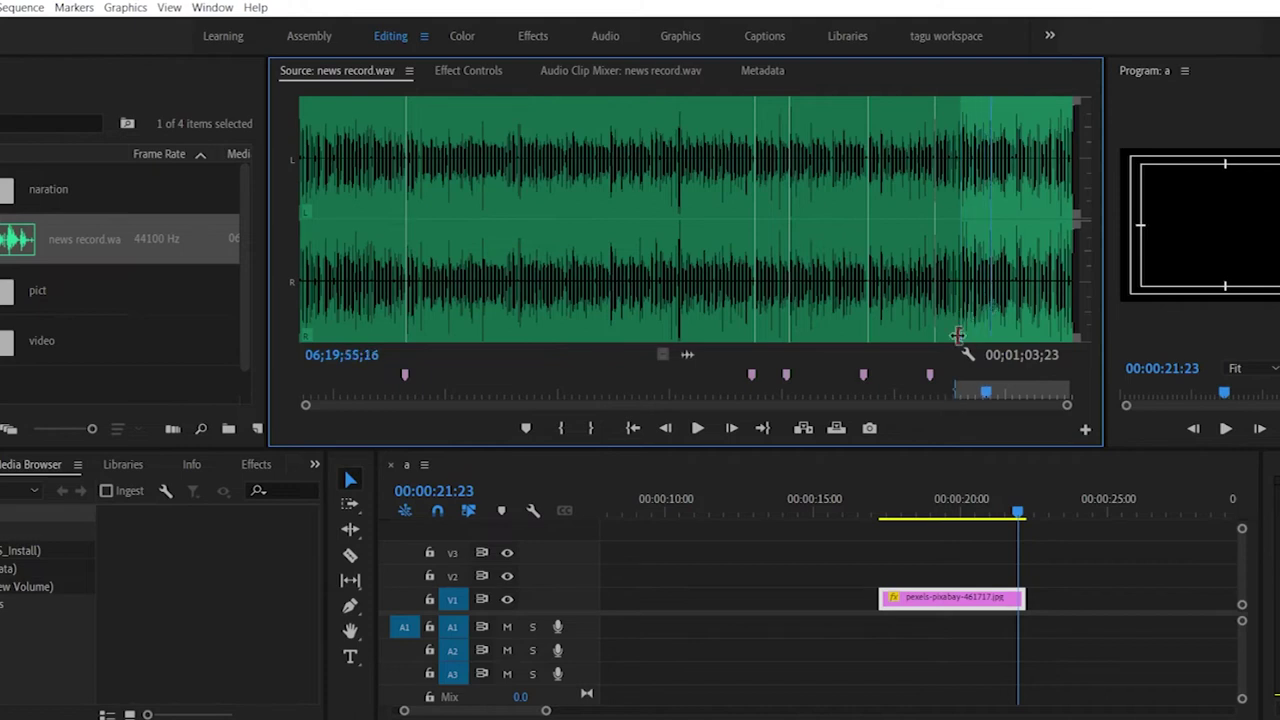
click(591, 428)
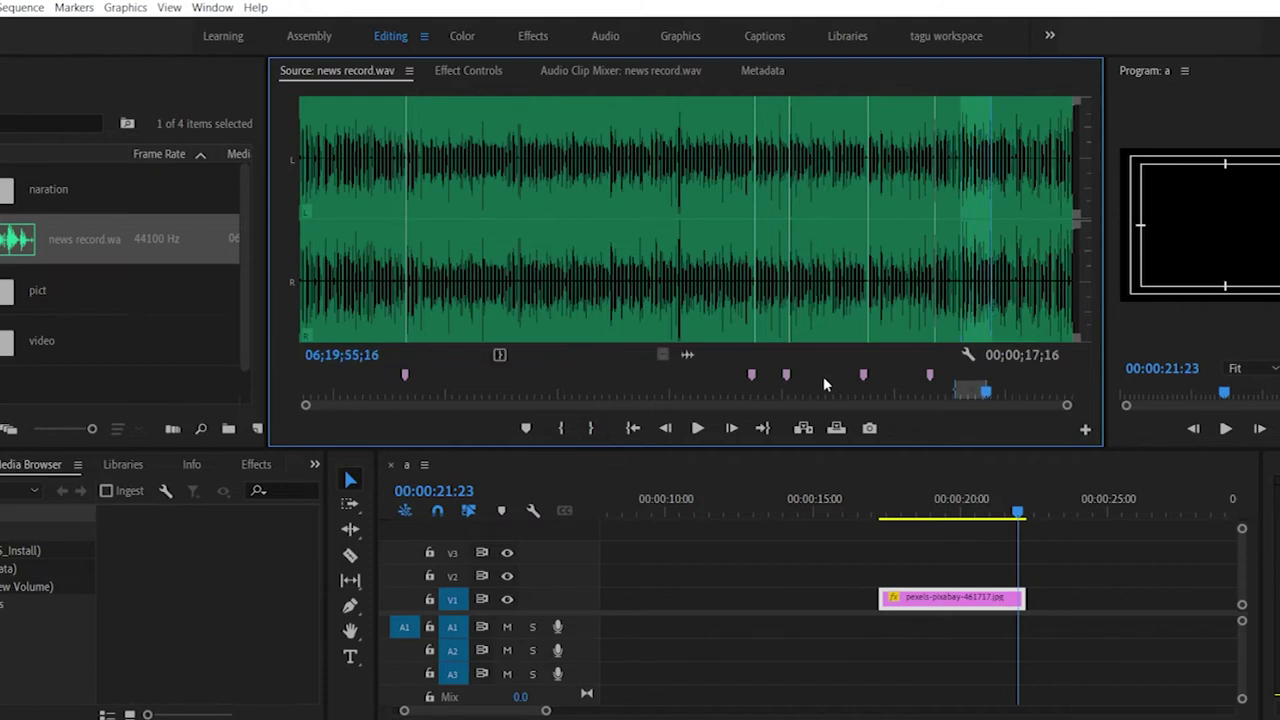
drag(760, 257, 768, 428)
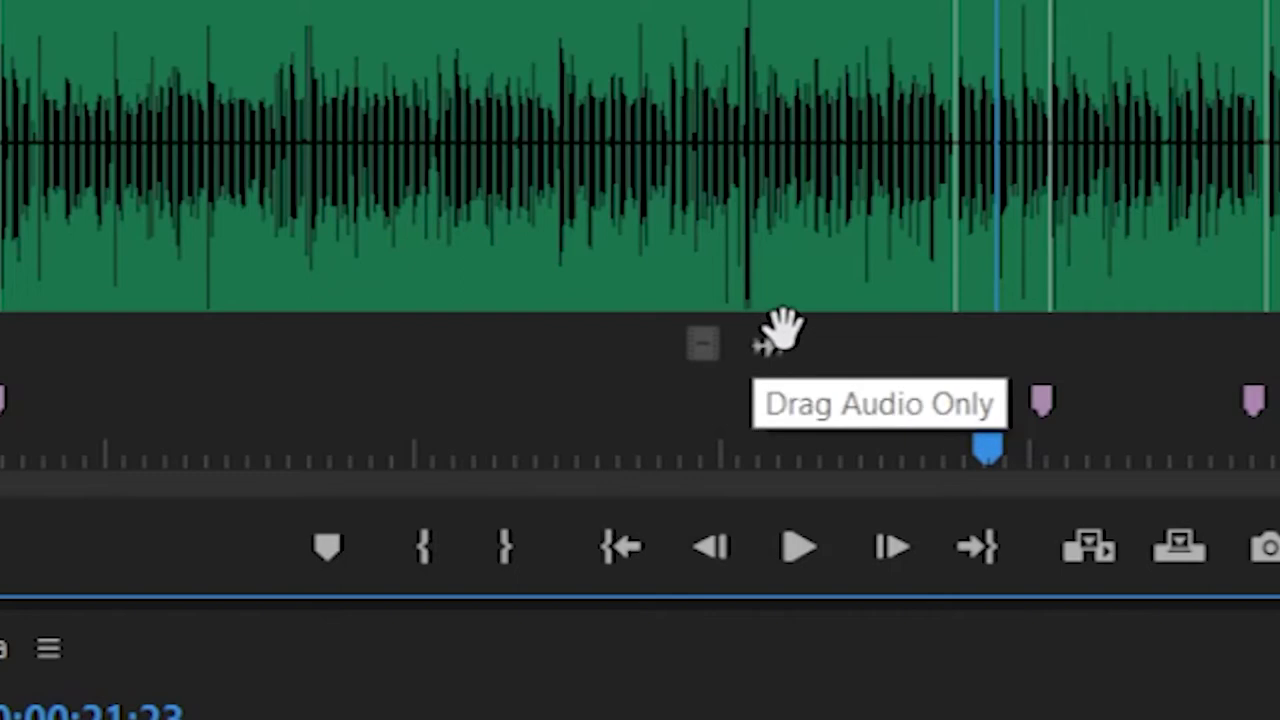
drag(770, 347, 891, 632)
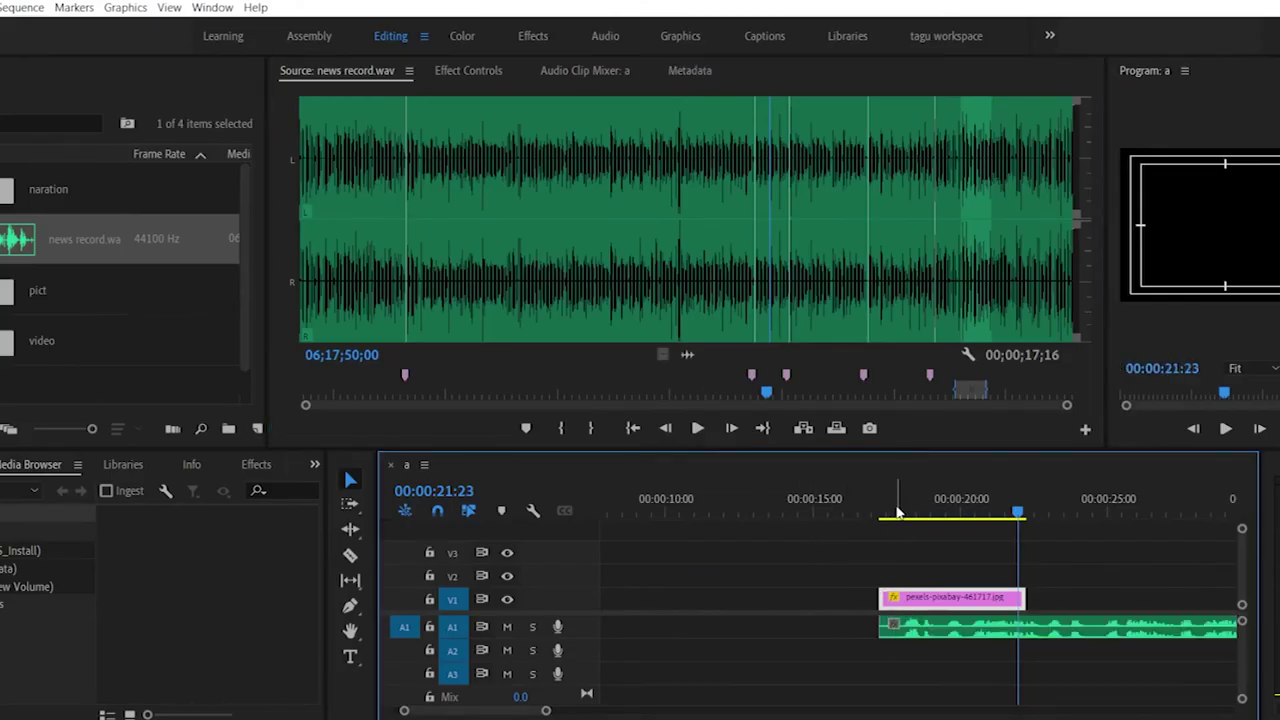
click(884, 512)
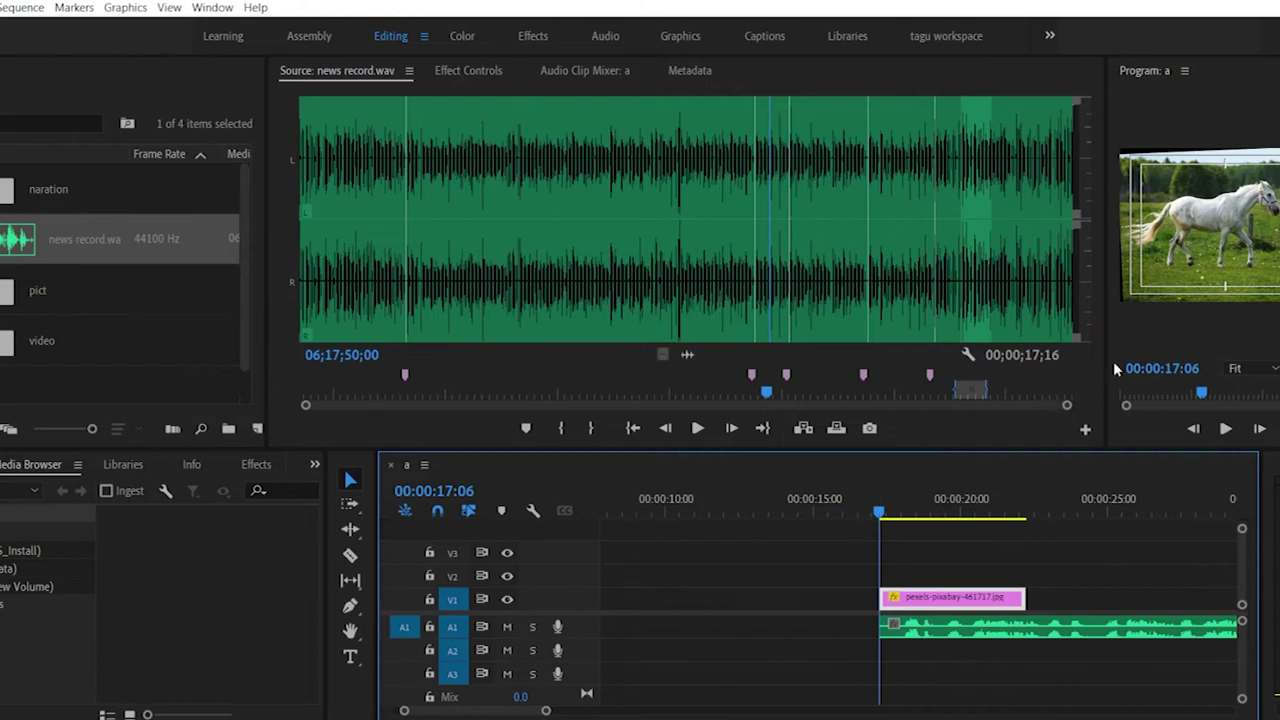
Step: Enlarge the Program monitor and play the sequence from the horse clip
drag(1108, 363, 352, 432)
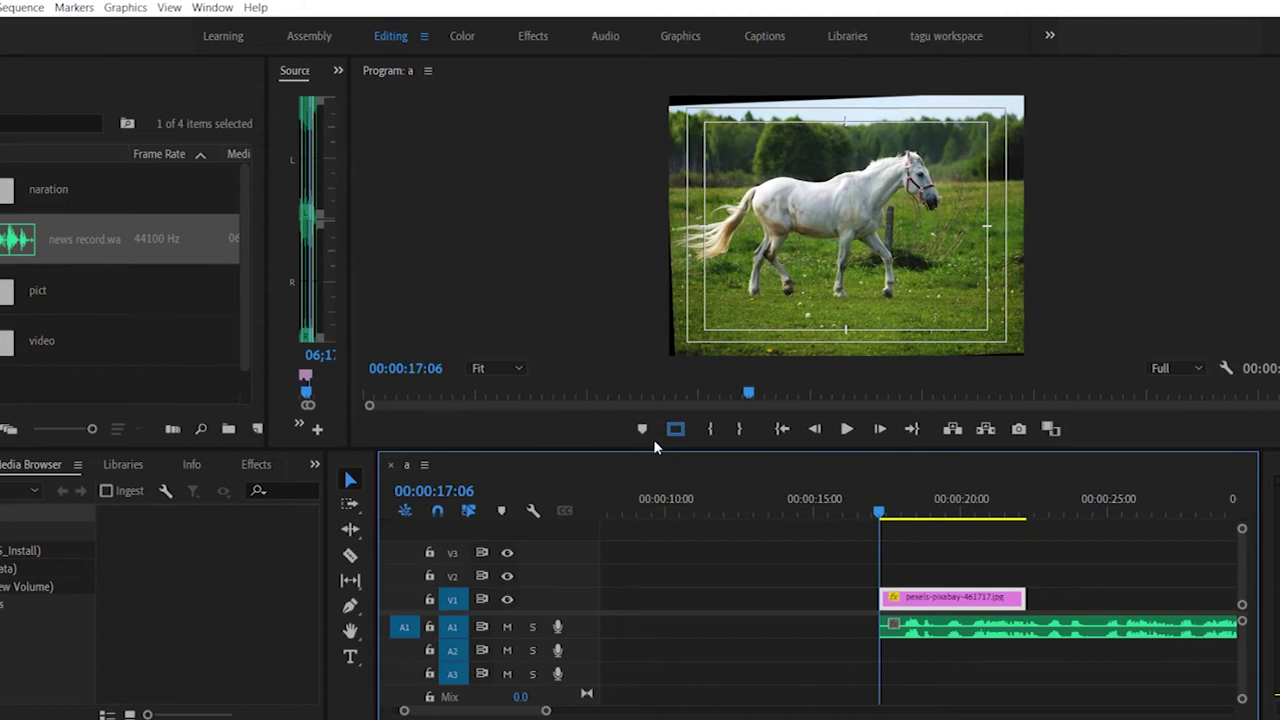
drag(653, 446, 653, 512)
key(space)
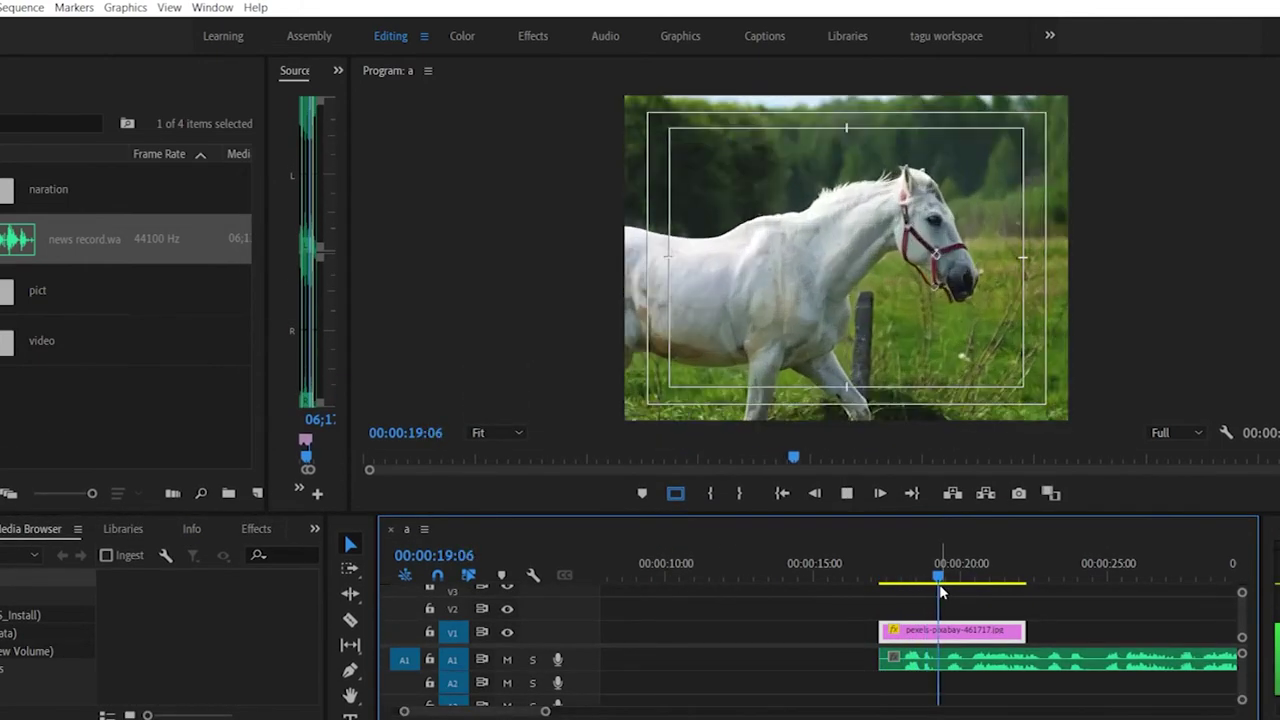
key(space)
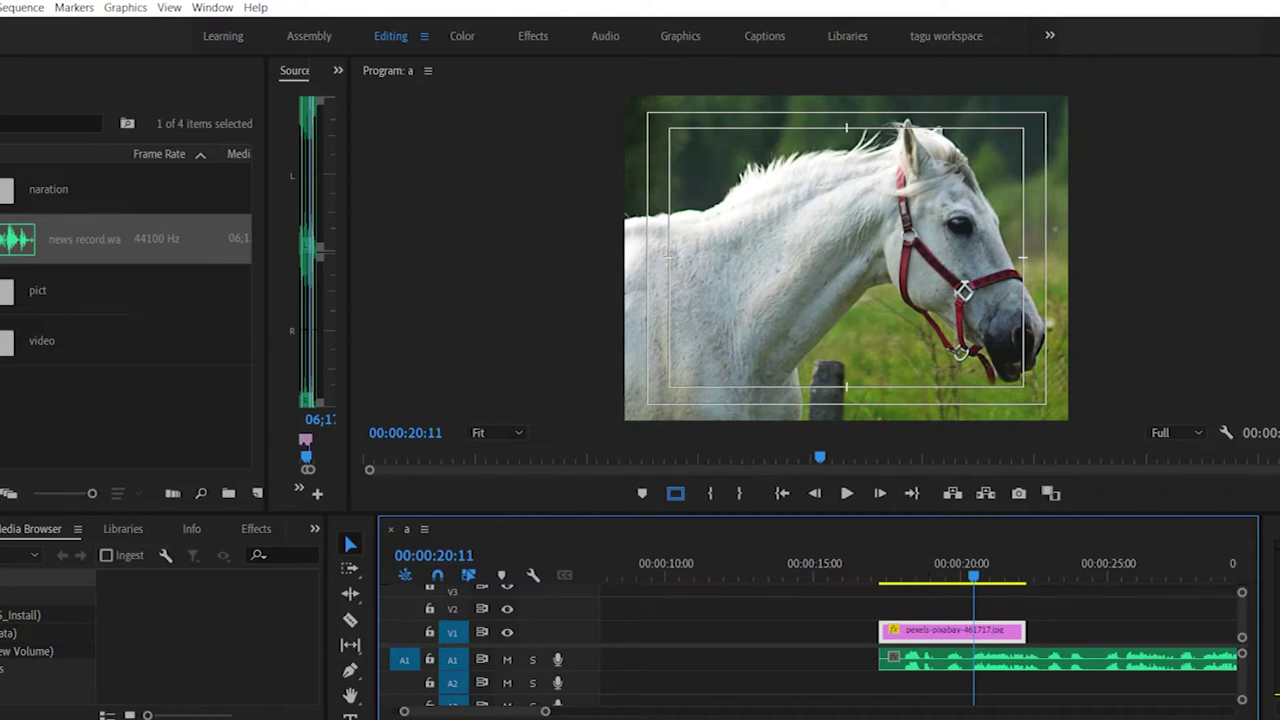
Step: Move the horse picture down and right in the Program monitor
click(760, 253)
drag(752, 236, 1153, 366)
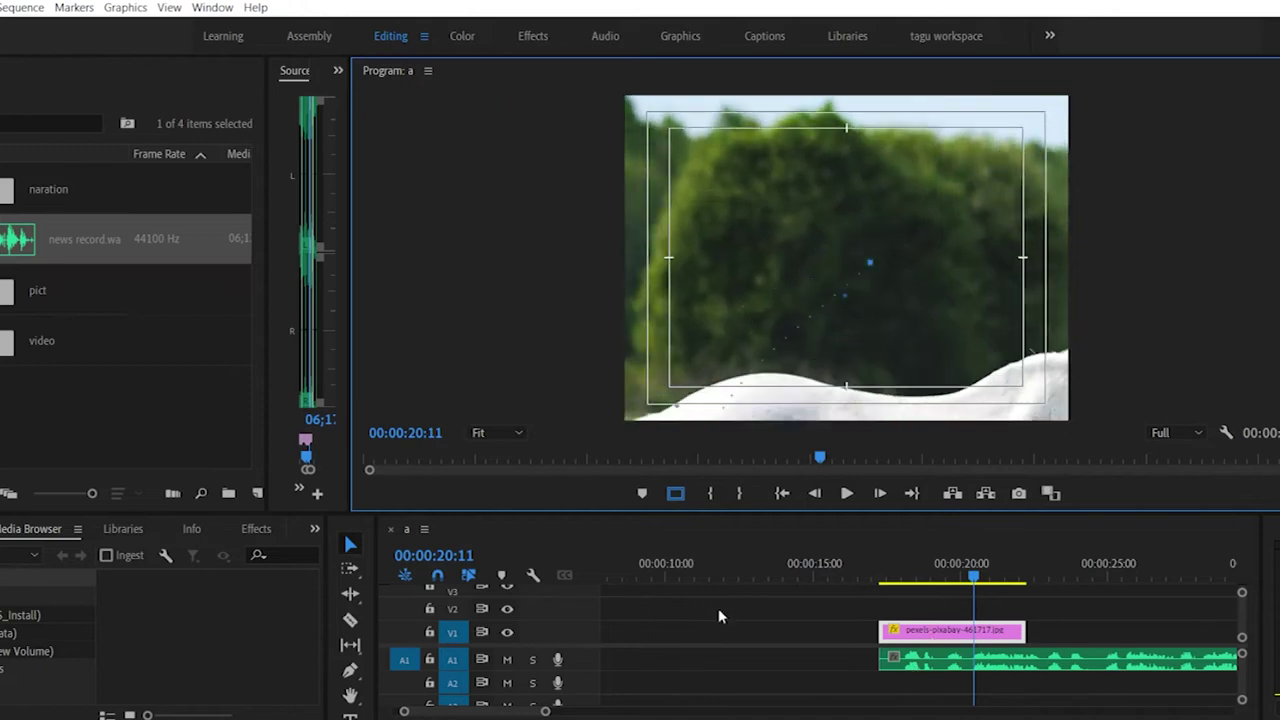
scroll(770, 600, down, 2)
drag(548, 711, 741, 711)
Step: Set the close-up horse clip near 38 seconds to the sequence frame size
click(812, 568)
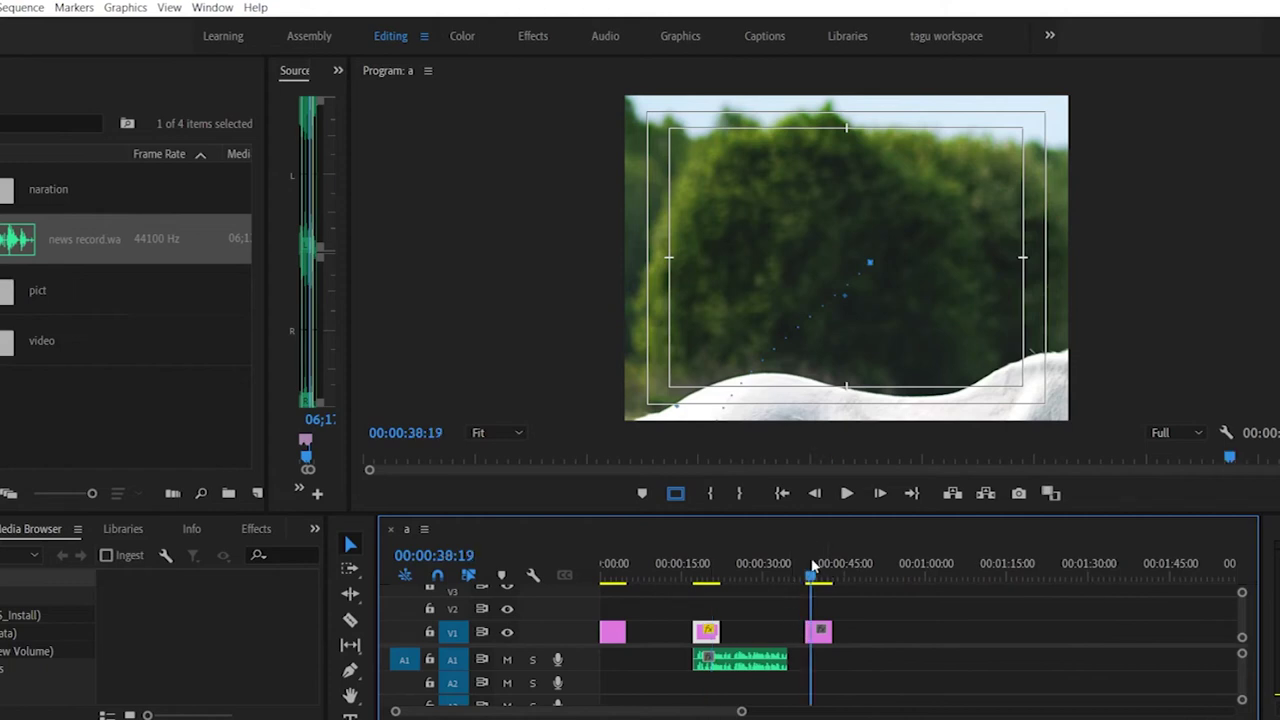
drag(812, 568, 816, 569)
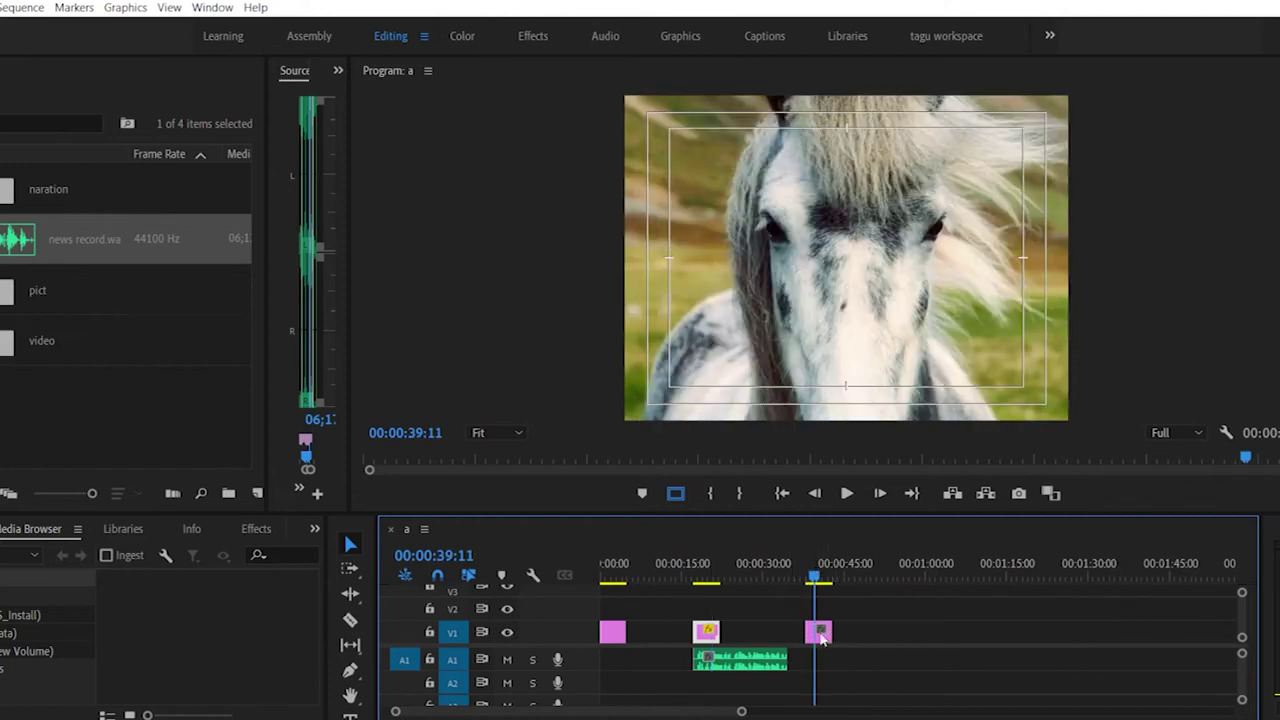
right_click(820, 636)
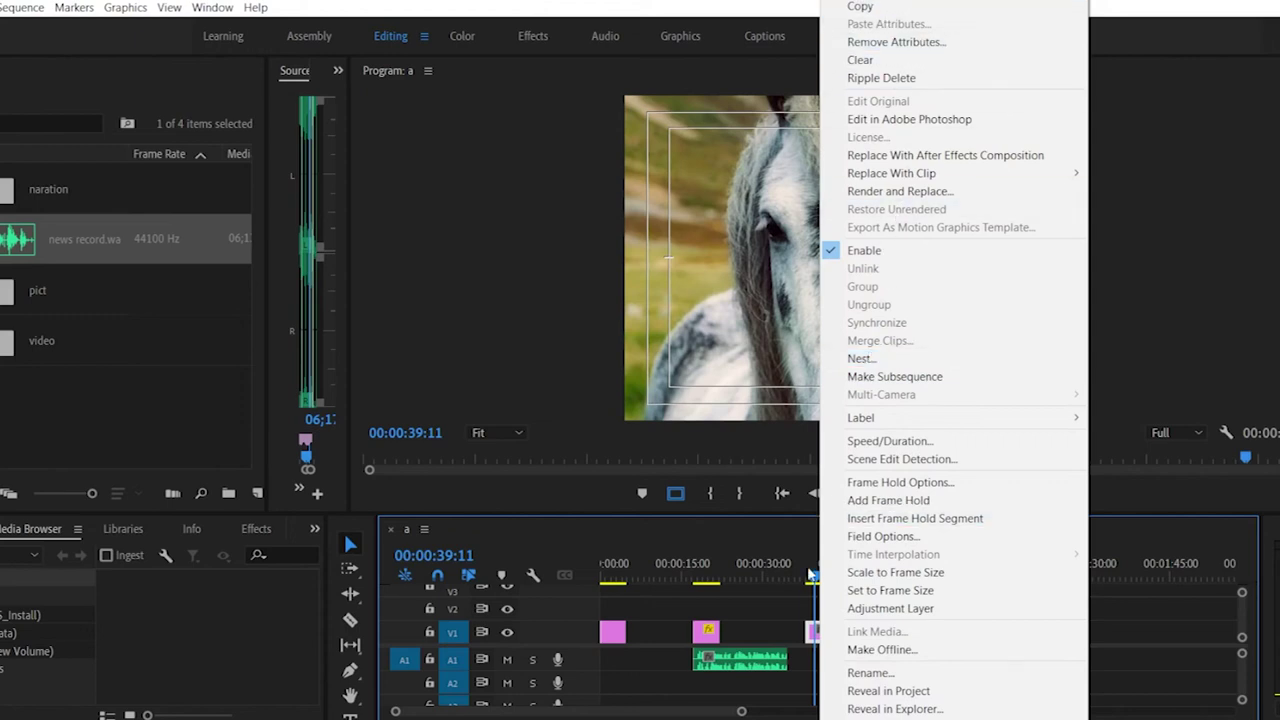
click(890, 590)
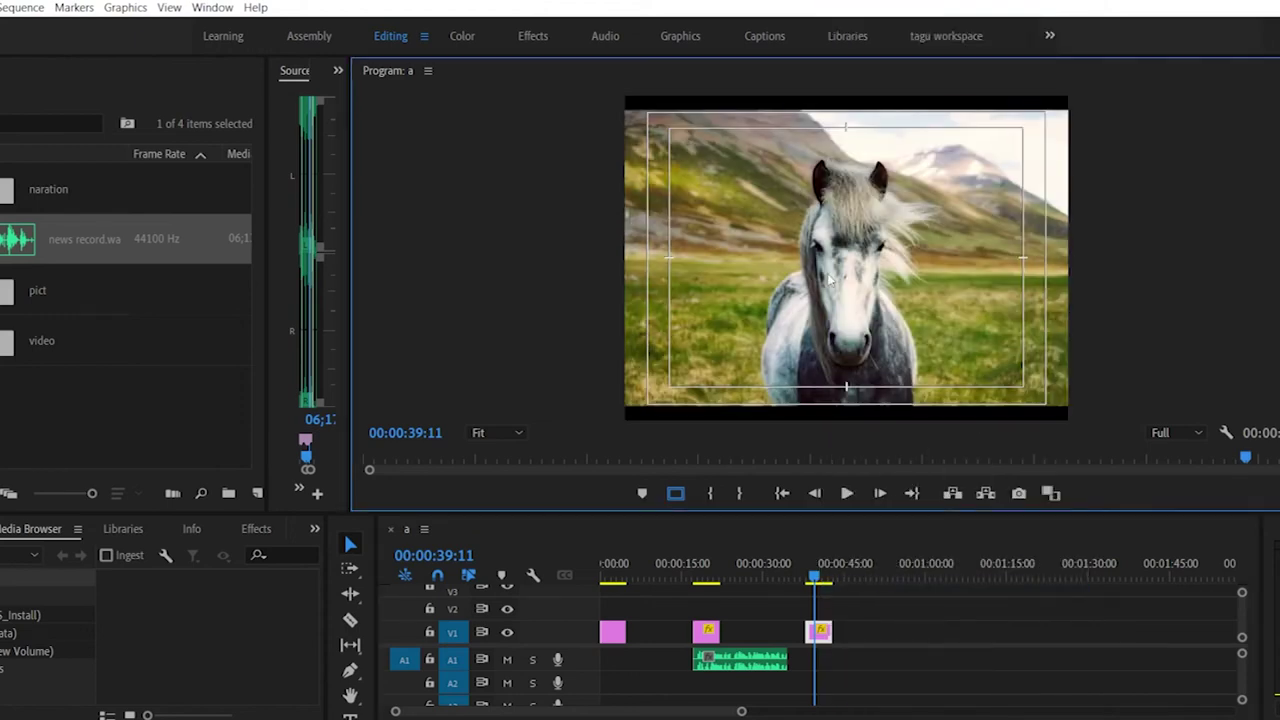
Step: Shrink the close-up horse clip to sit smaller inside the black border
drag(626, 107, 722, 170)
click(954, 633)
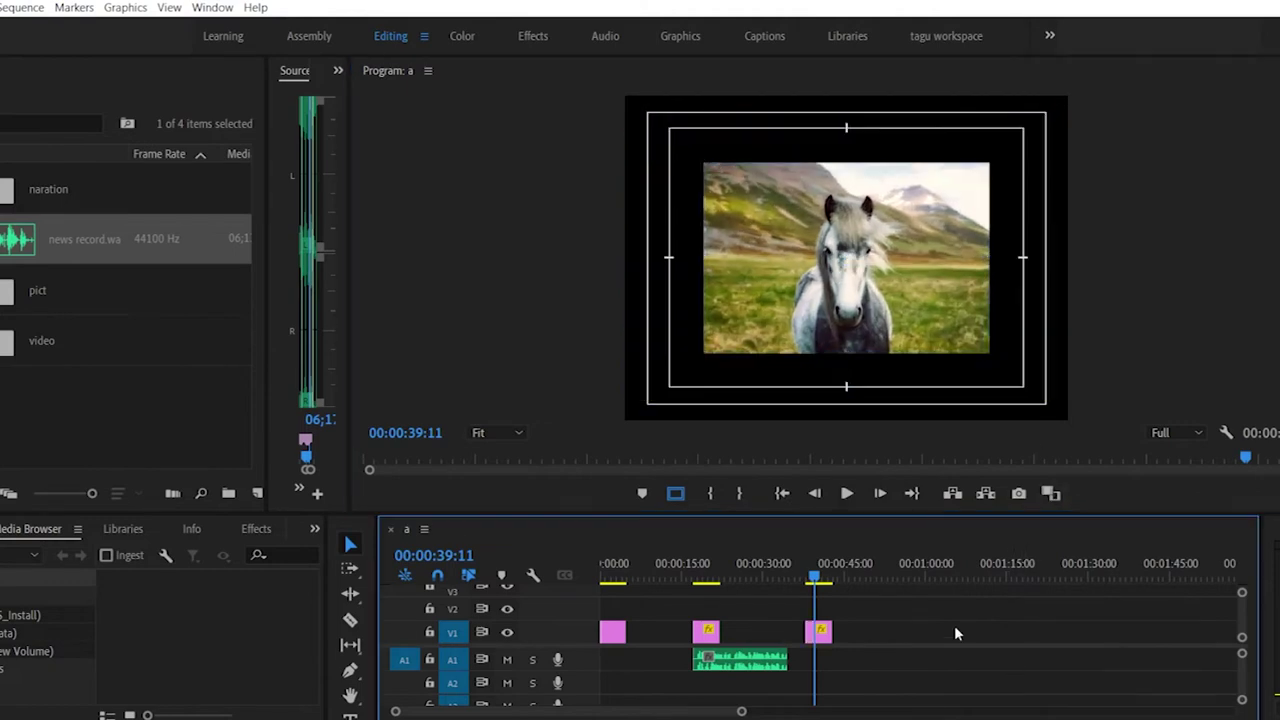
click(902, 280)
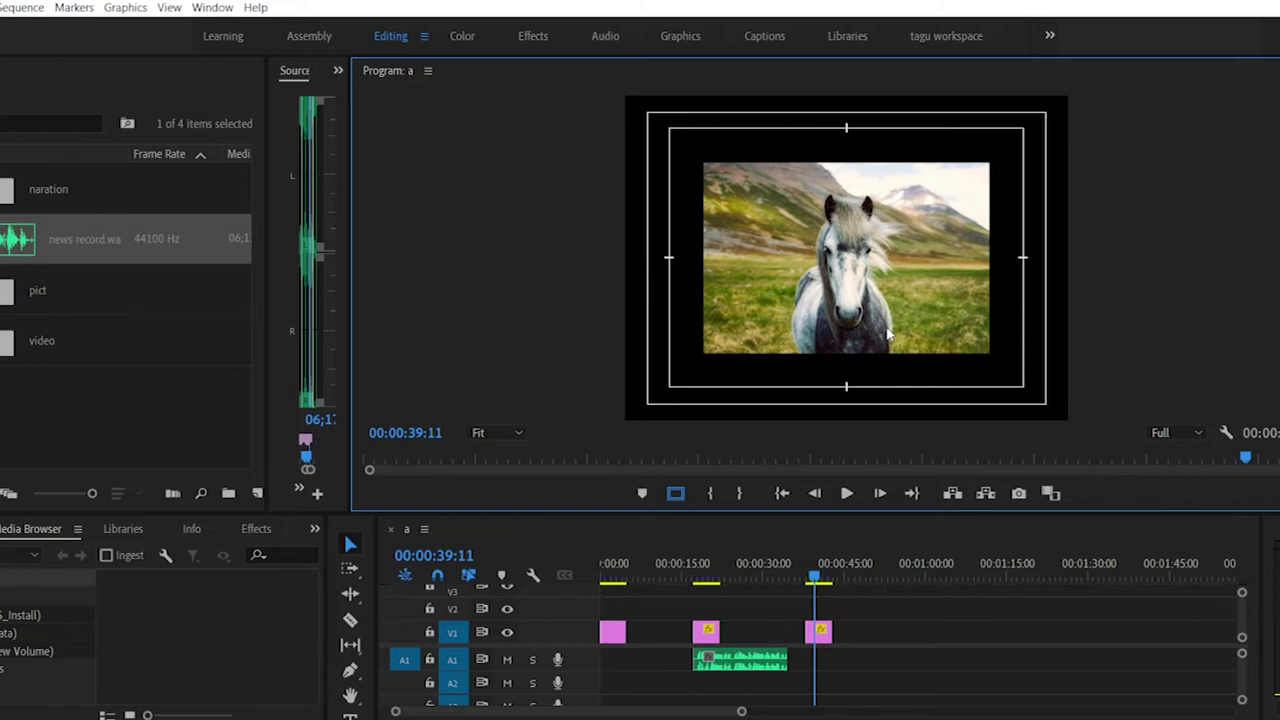
click(350, 551)
Step: Move the horse clip up to V2 and paste a copy aligned beneath it on V1
click(810, 270)
click(810, 270)
drag(822, 640, 822, 616)
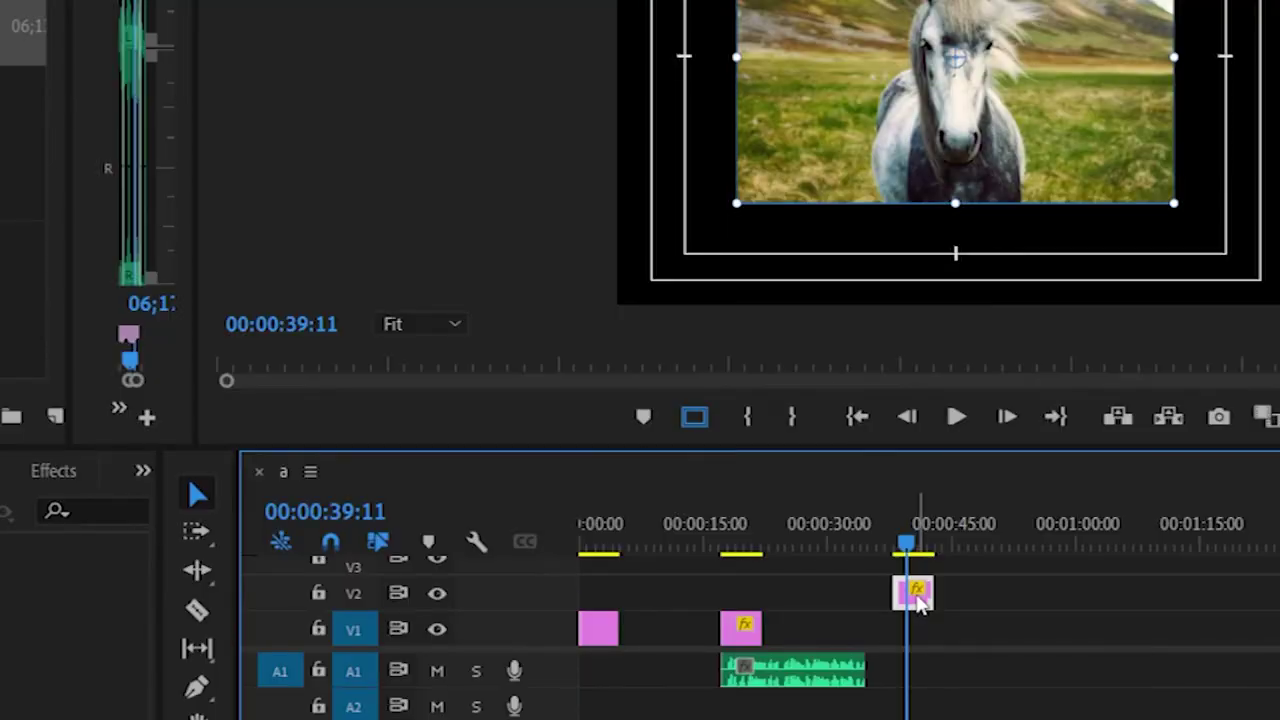
drag(905, 543, 958, 540)
key(ctrl+v)
drag(993, 625, 930, 626)
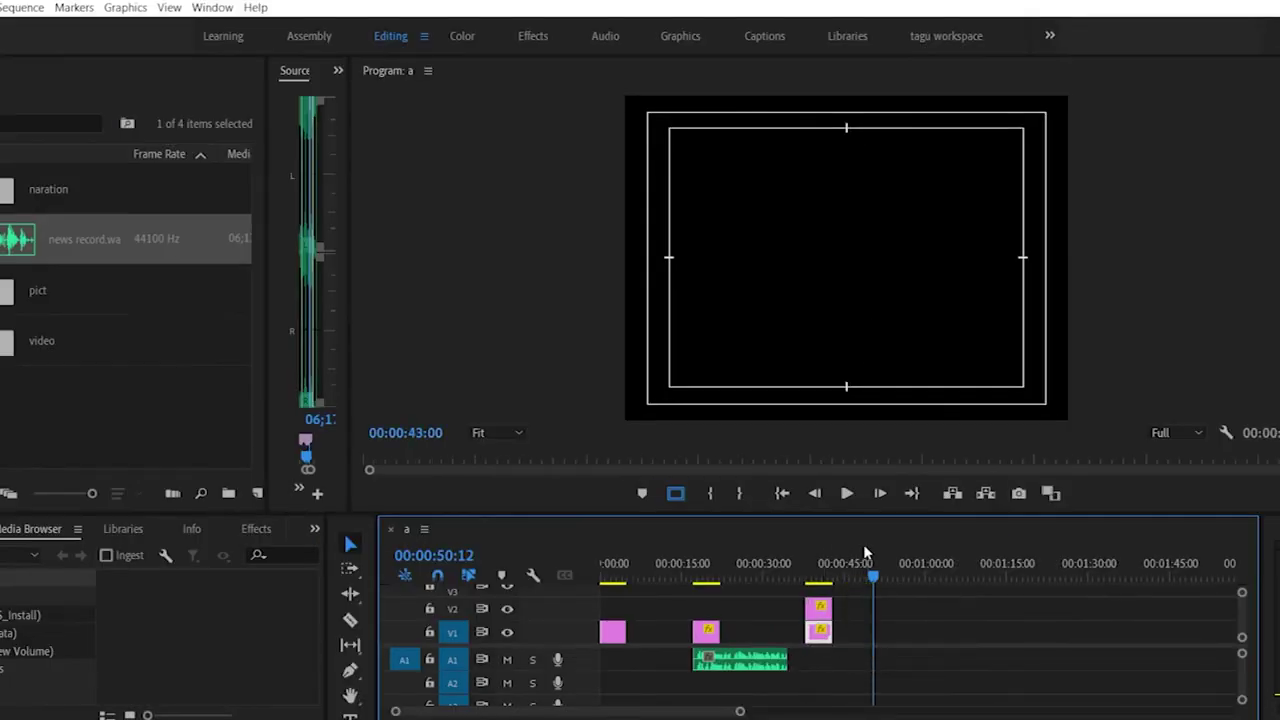
drag(871, 570, 812, 579)
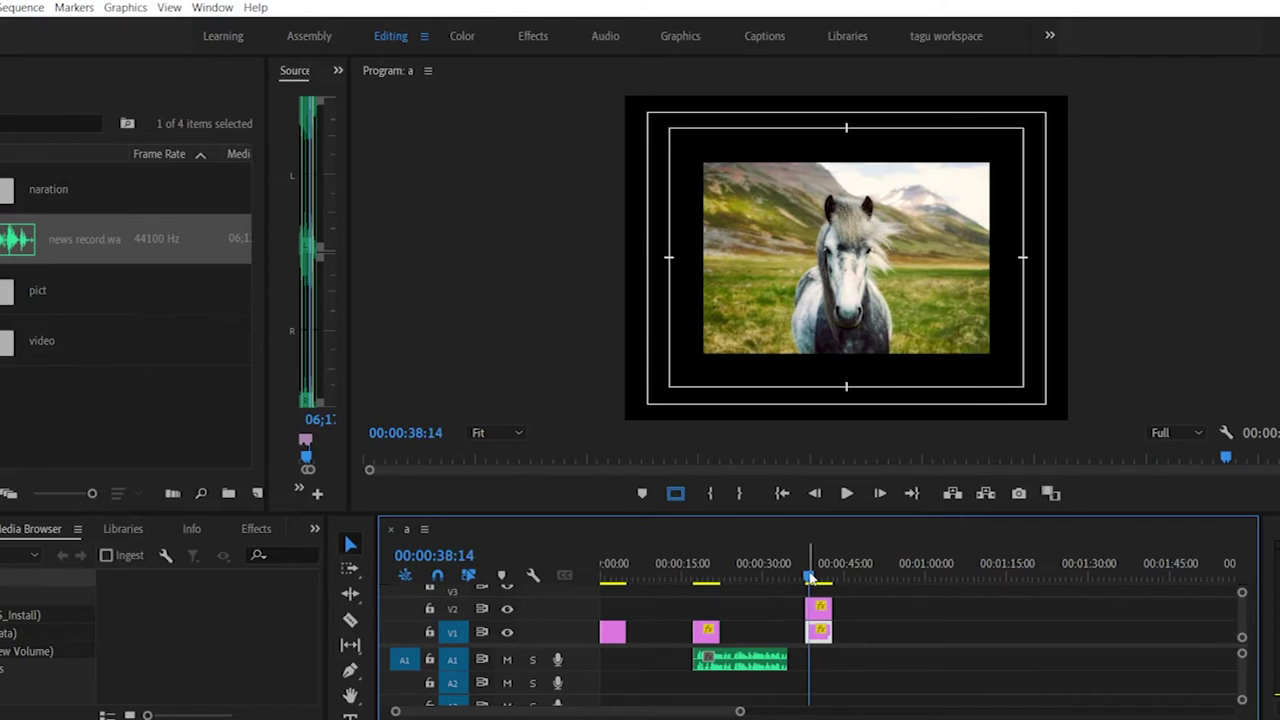
Step: Turn off track V2's output and select the V2 and V1 horse copies
drag(509, 511, 514, 443)
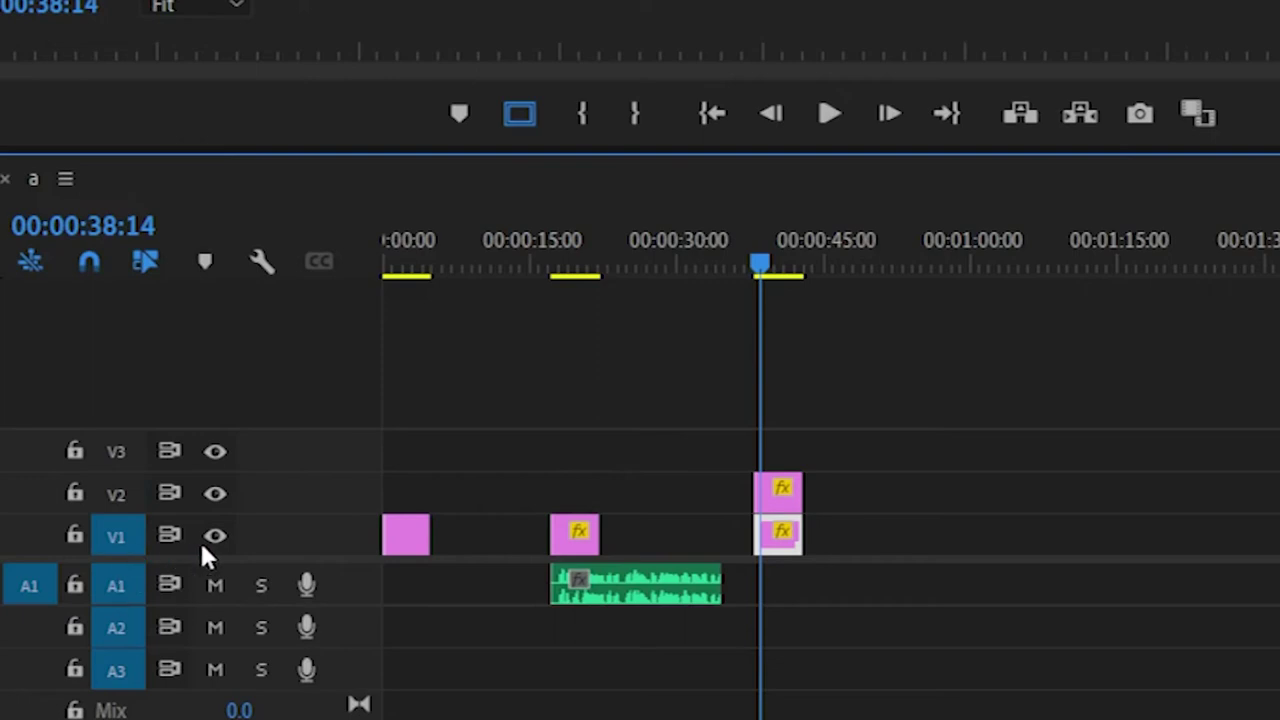
click(788, 503)
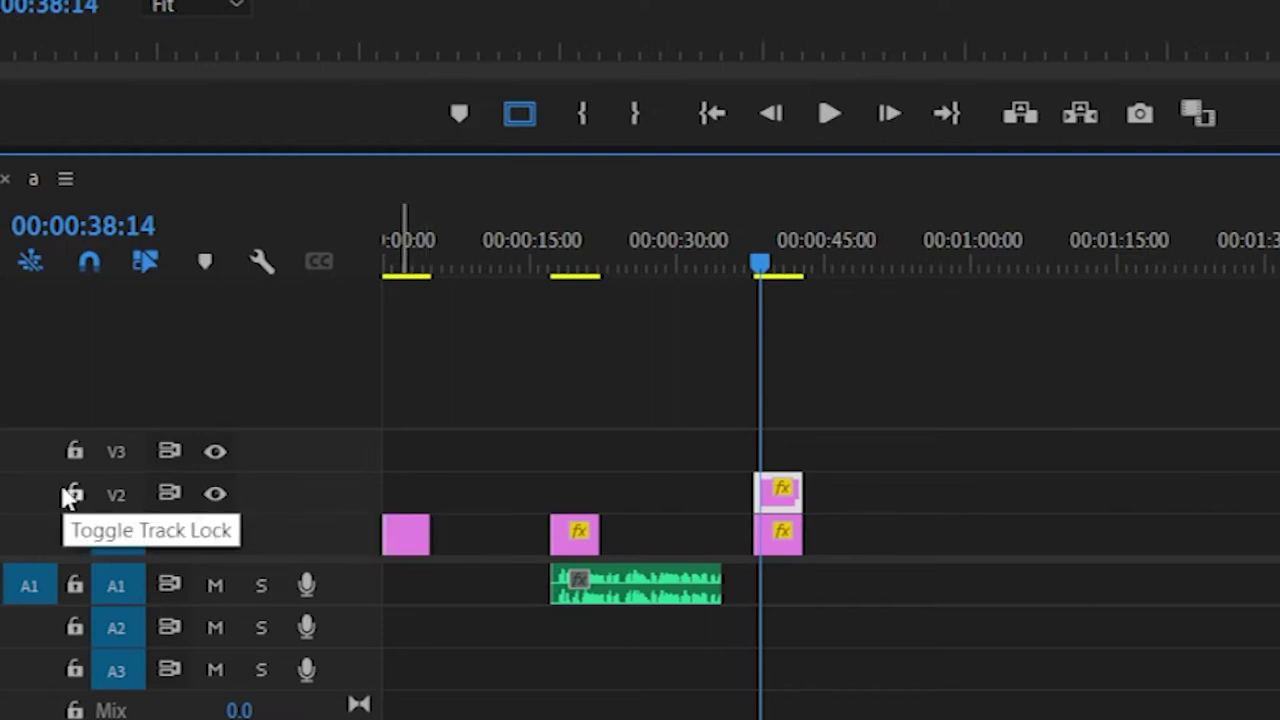
click(216, 496)
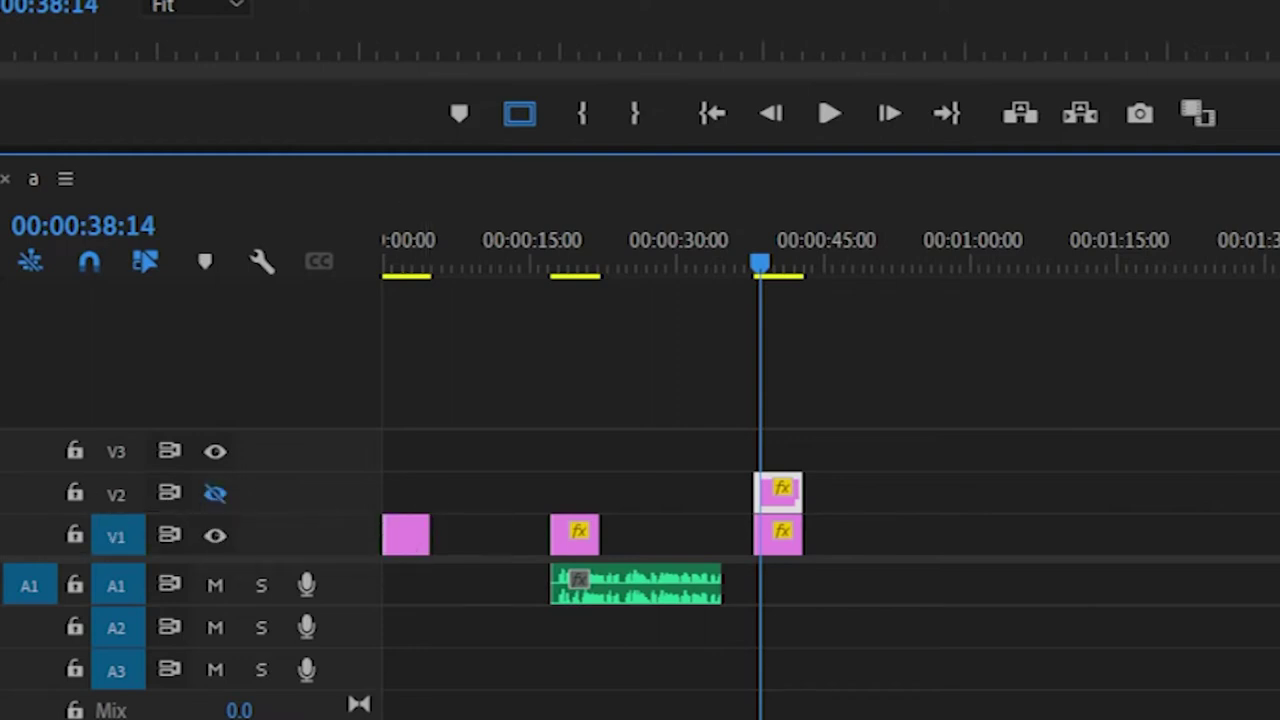
click(785, 550)
click(768, 203)
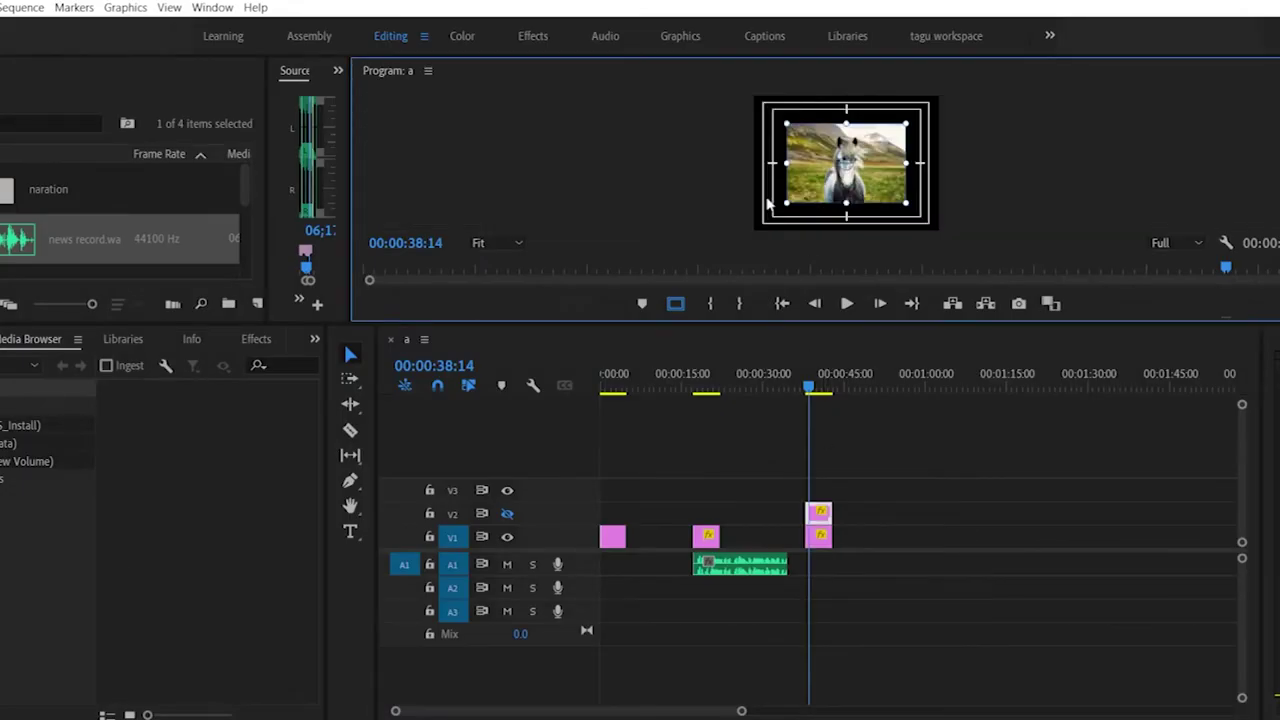
click(770, 206)
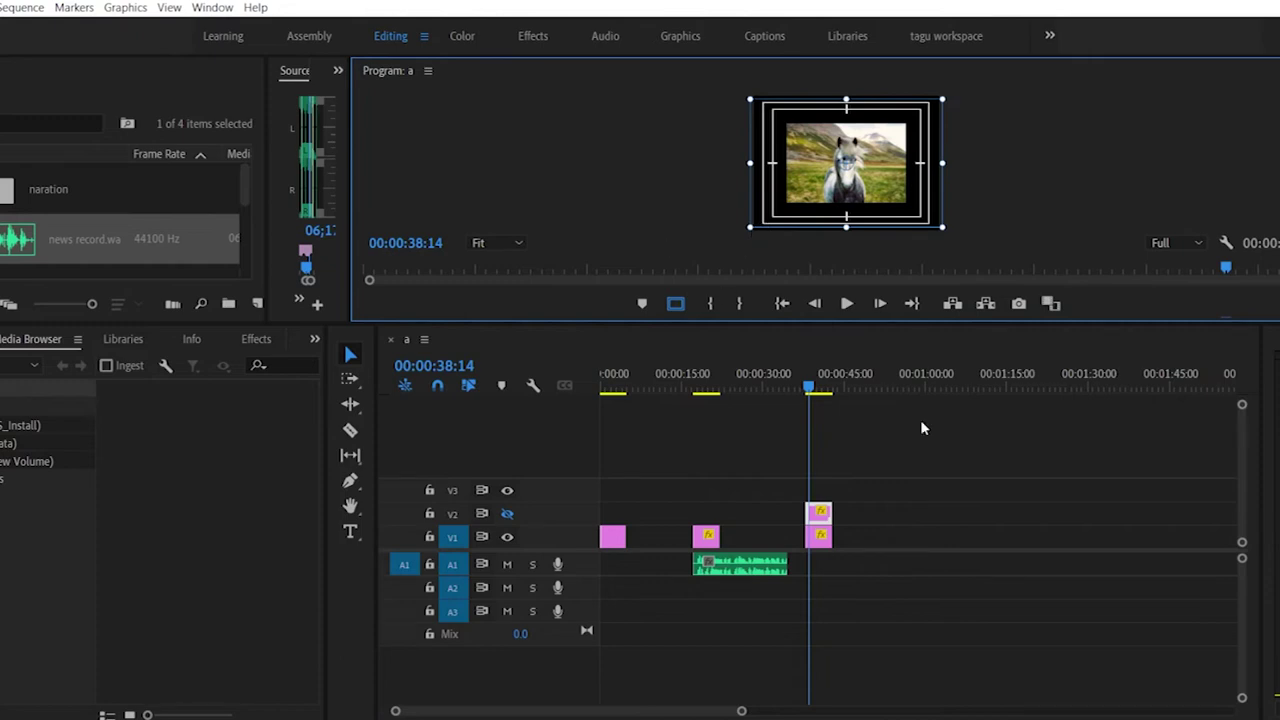
Step: Play from the start, then open the V1 horse clip near 39 seconds in the source viewer
key(Home)
key(space)
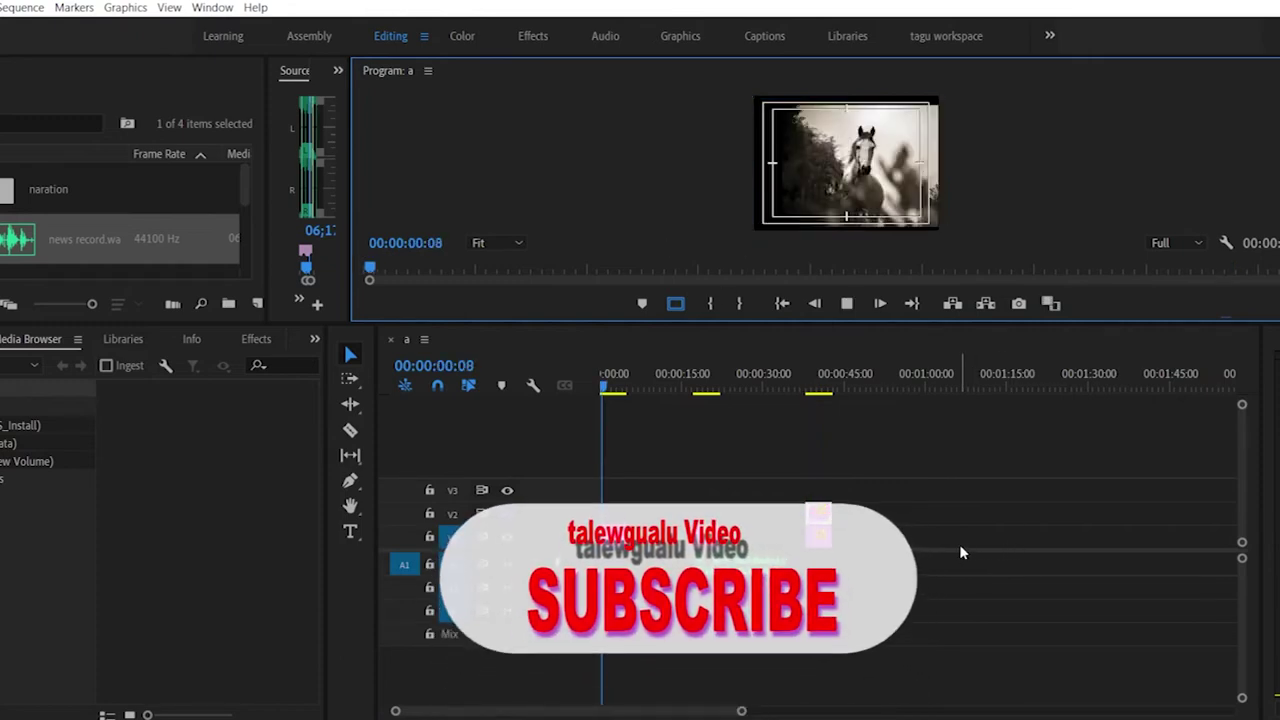
click(816, 388)
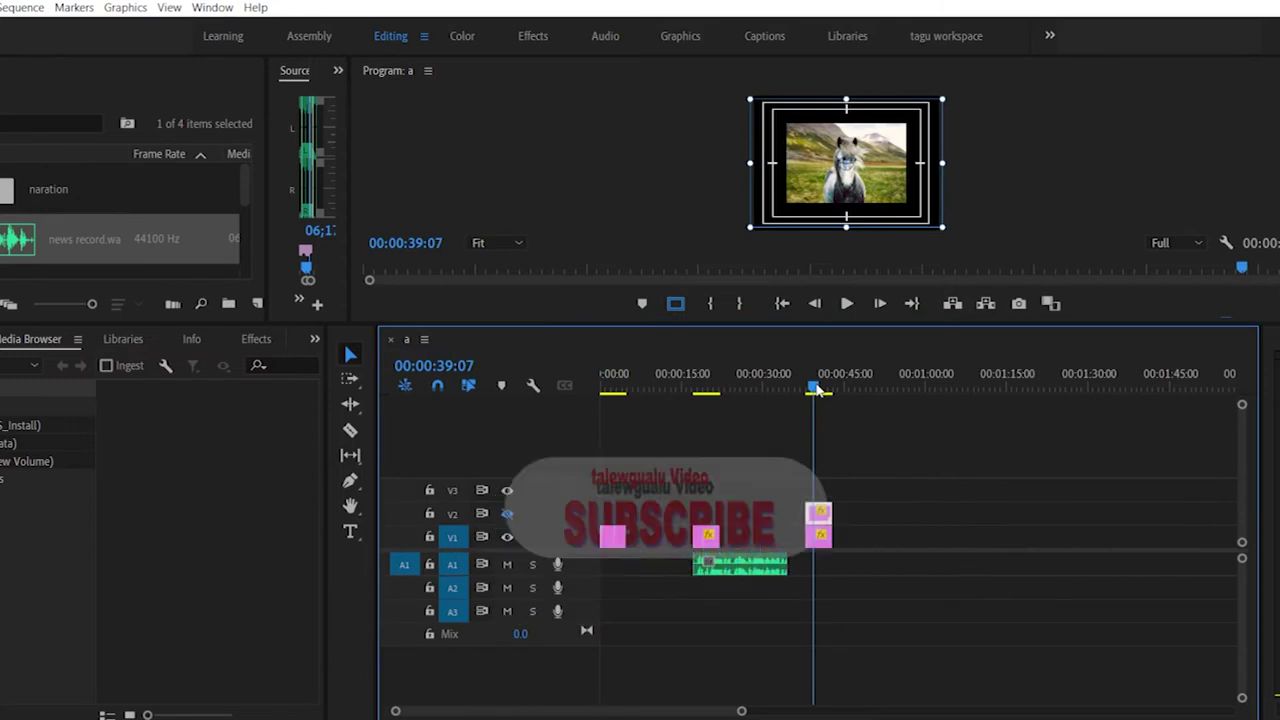
click(820, 544)
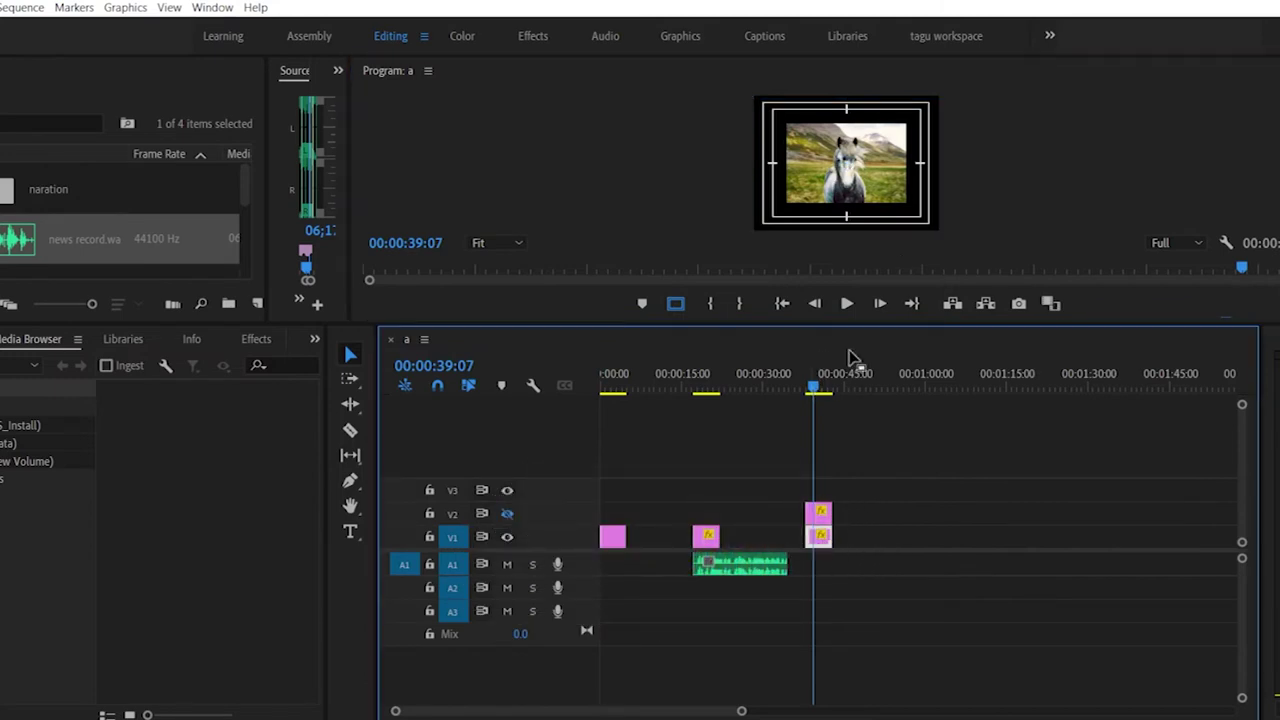
double_click(822, 538)
click(817, 160)
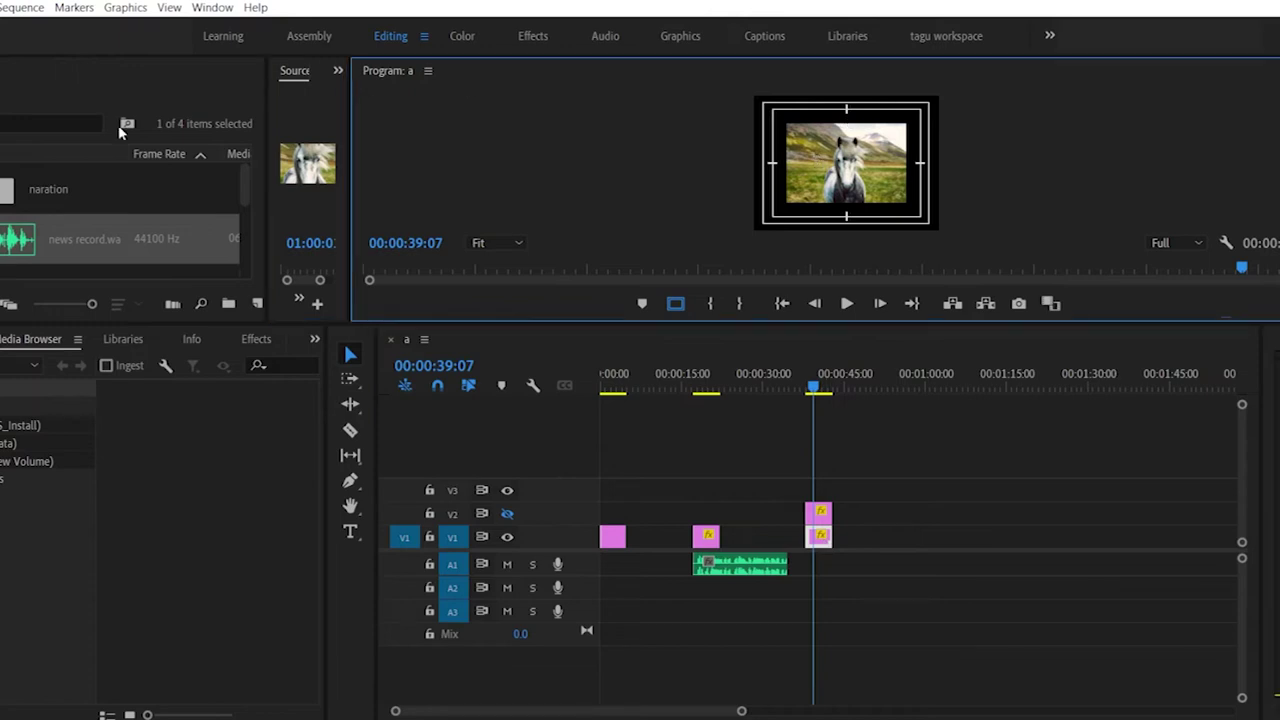
drag(357, 175, 653, 174)
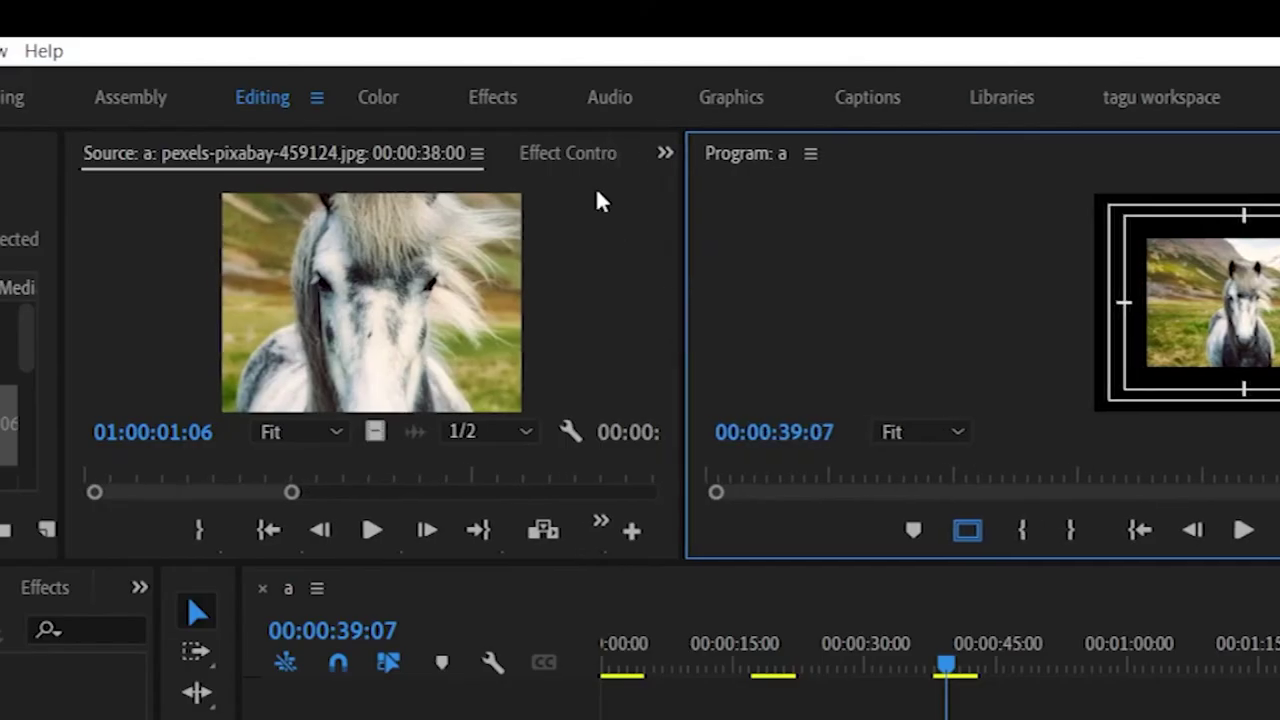
Step: Scale the upper horse picture to 33.8 and nudge it to position 363.7, 284.0
click(560, 155)
scroll(242, 395, down, 1)
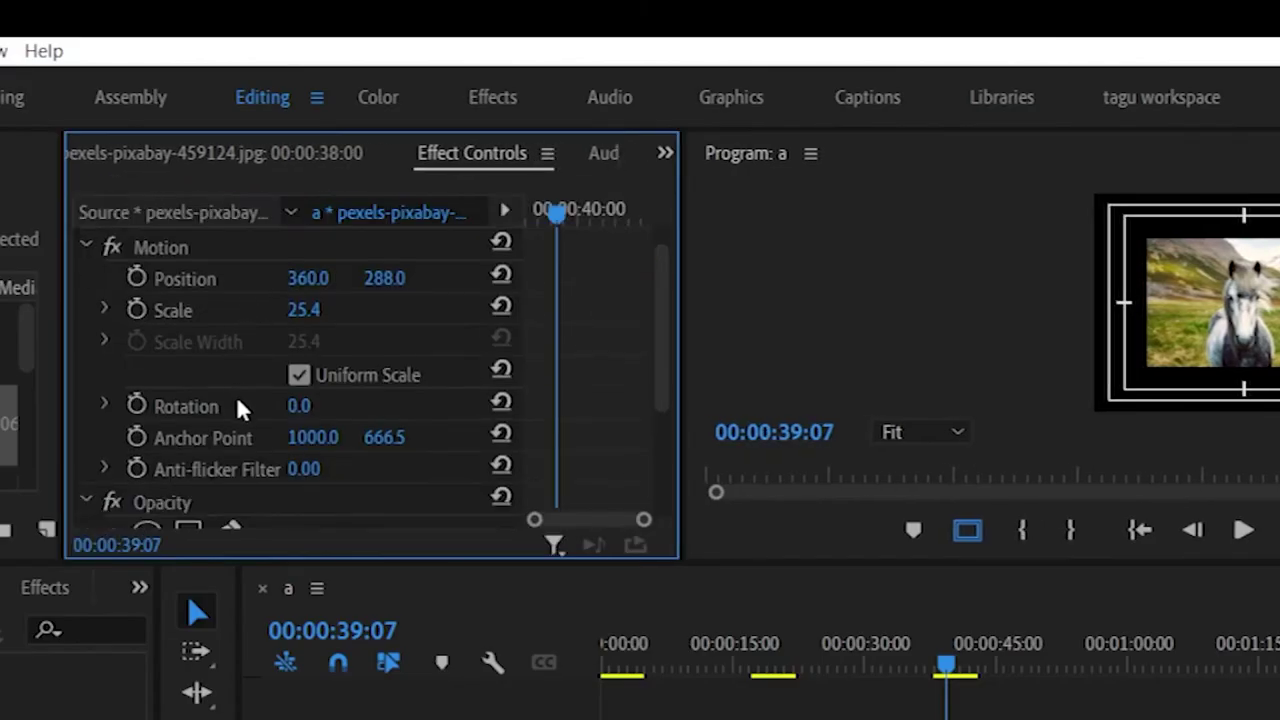
click(965, 615)
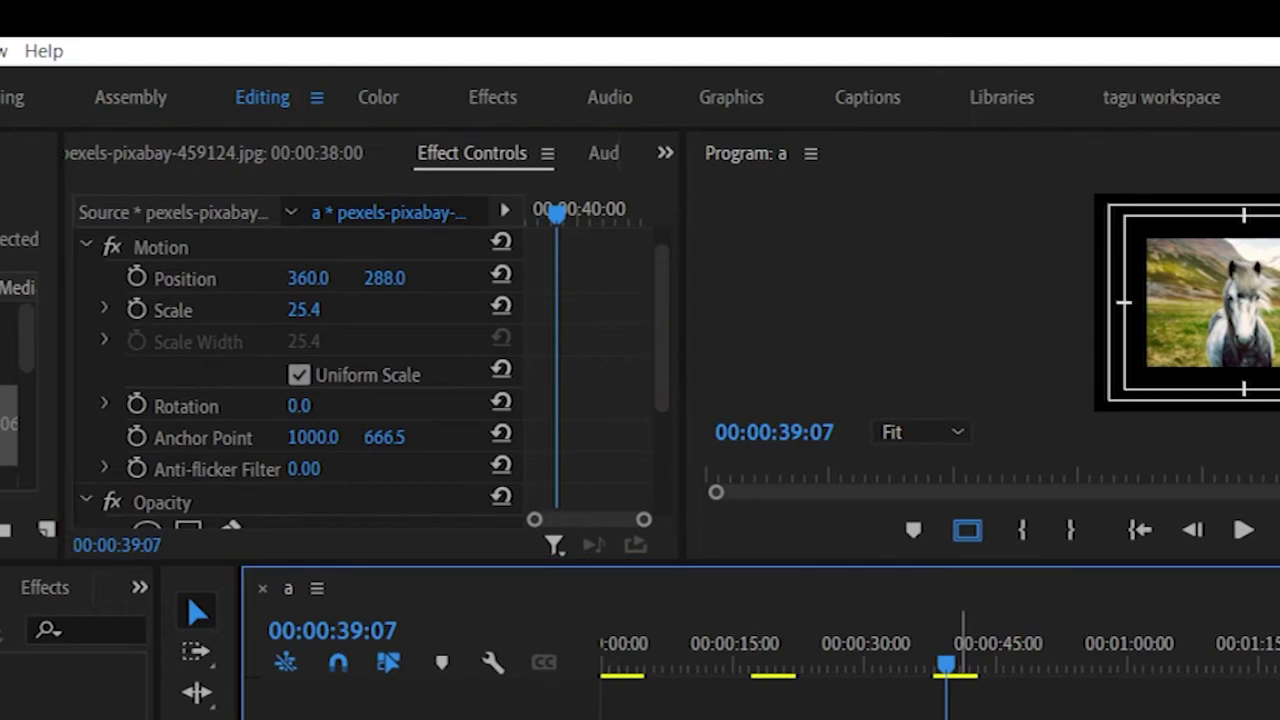
drag(303, 313, 329, 316)
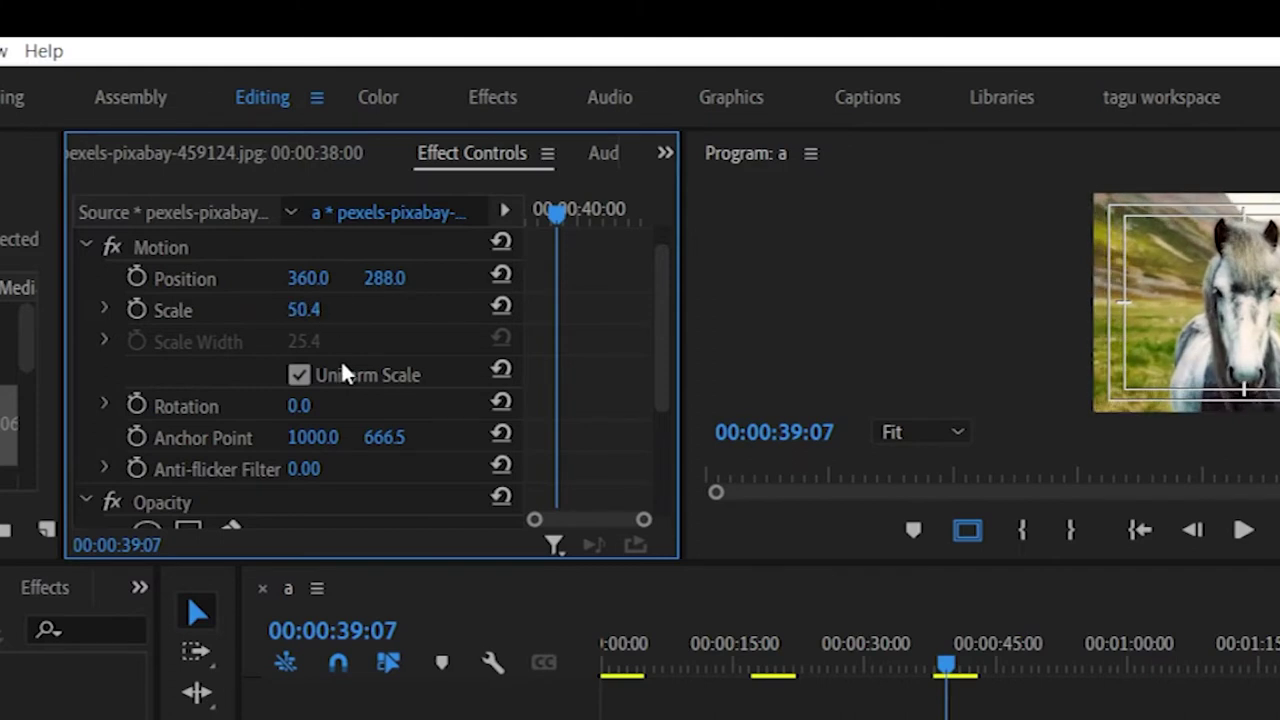
click(1222, 306)
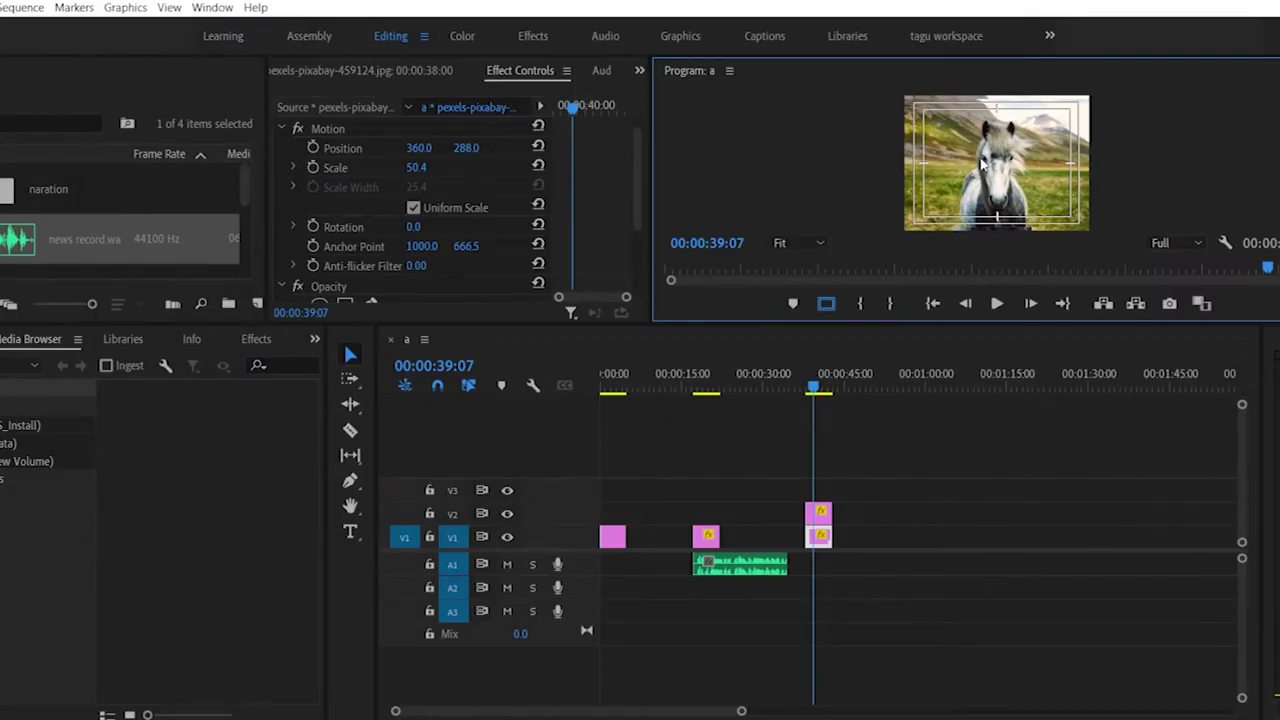
click(982, 165)
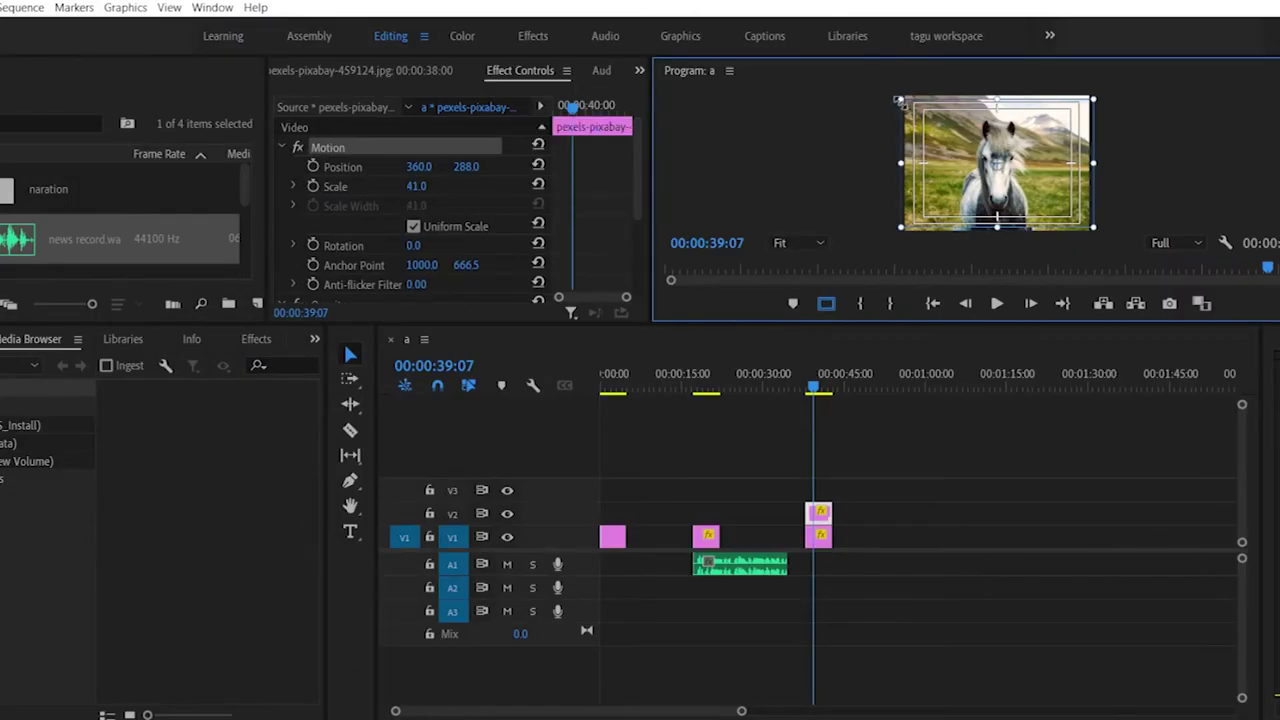
mouse_move(902, 101)
mouse_down()
mouse_move(928, 115)
mouse_move(918, 107)
mouse_up()
drag(967, 170, 970, 171)
click(977, 516)
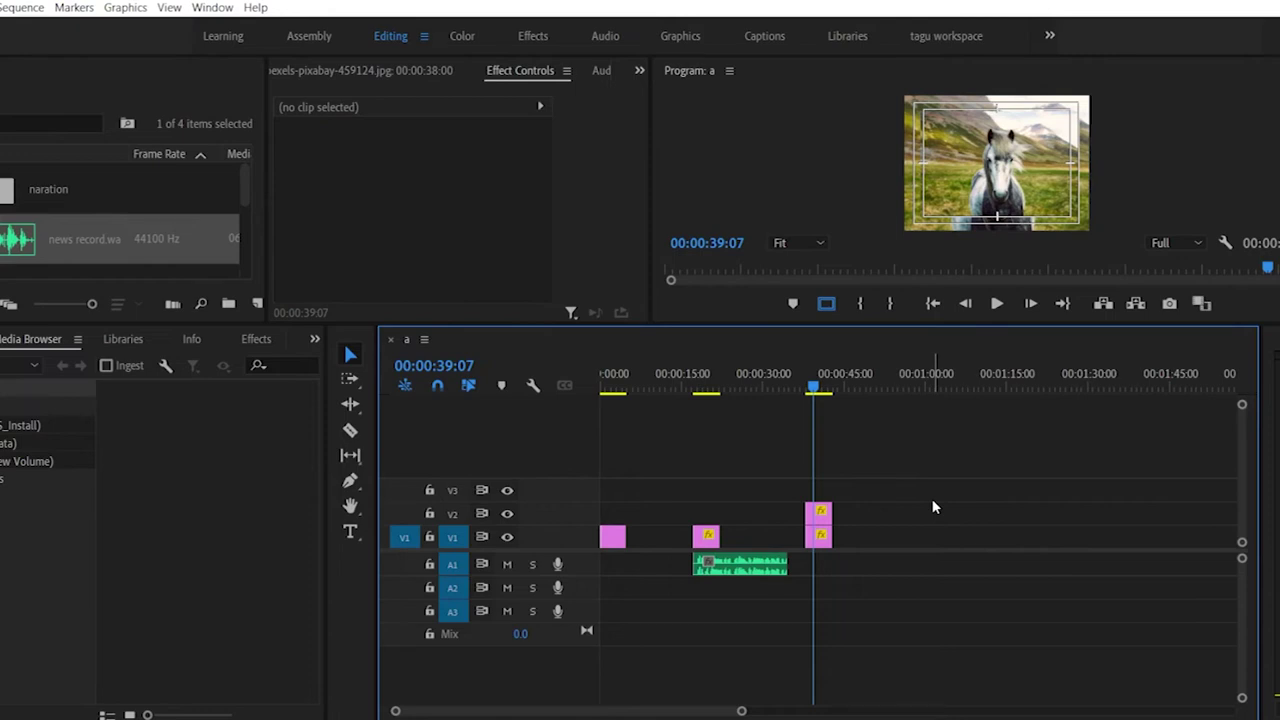
Step: Apply Gaussian Blur, found by searching 'blur' in the Effects workspace, to the V1 horse clip
click(535, 38)
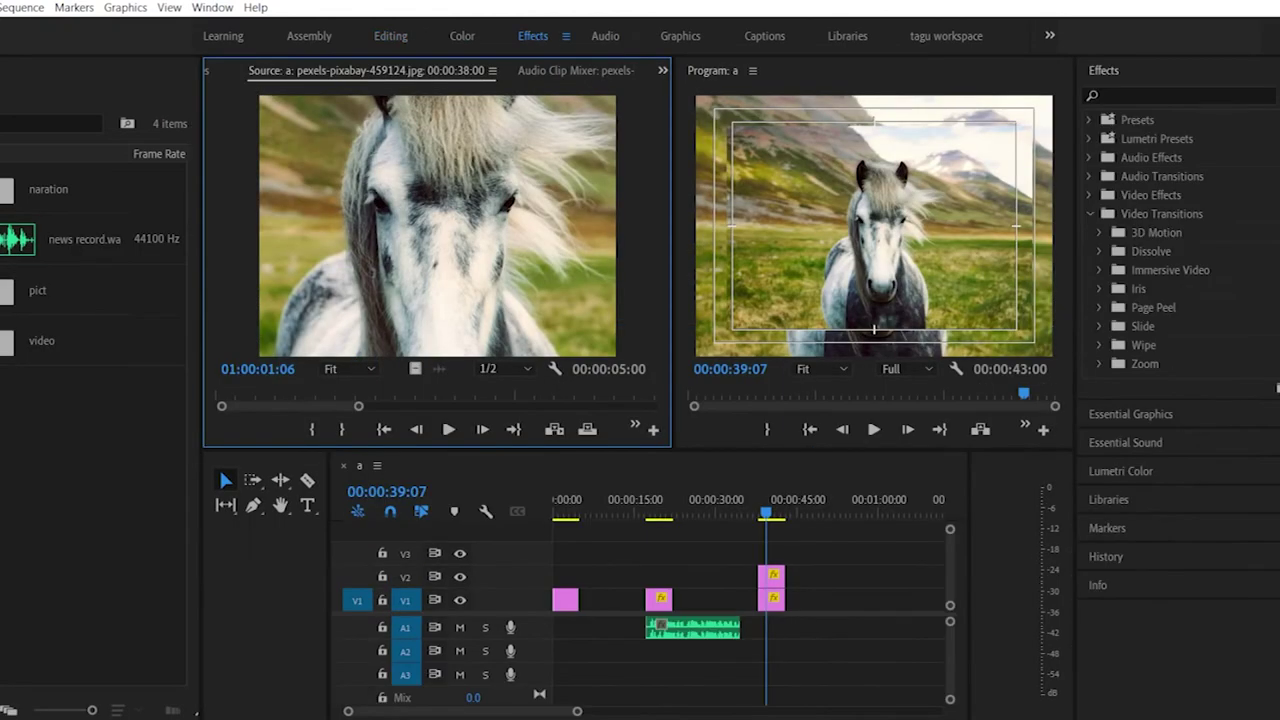
click(1172, 96)
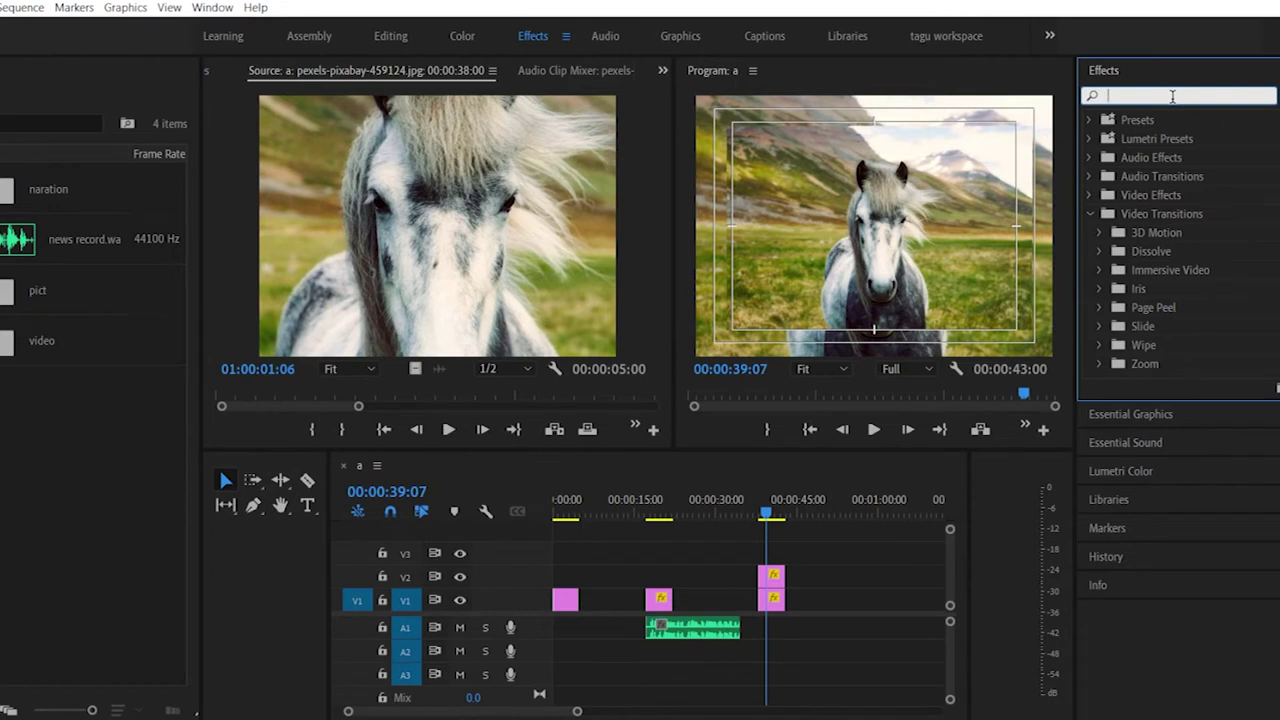
text(blur)
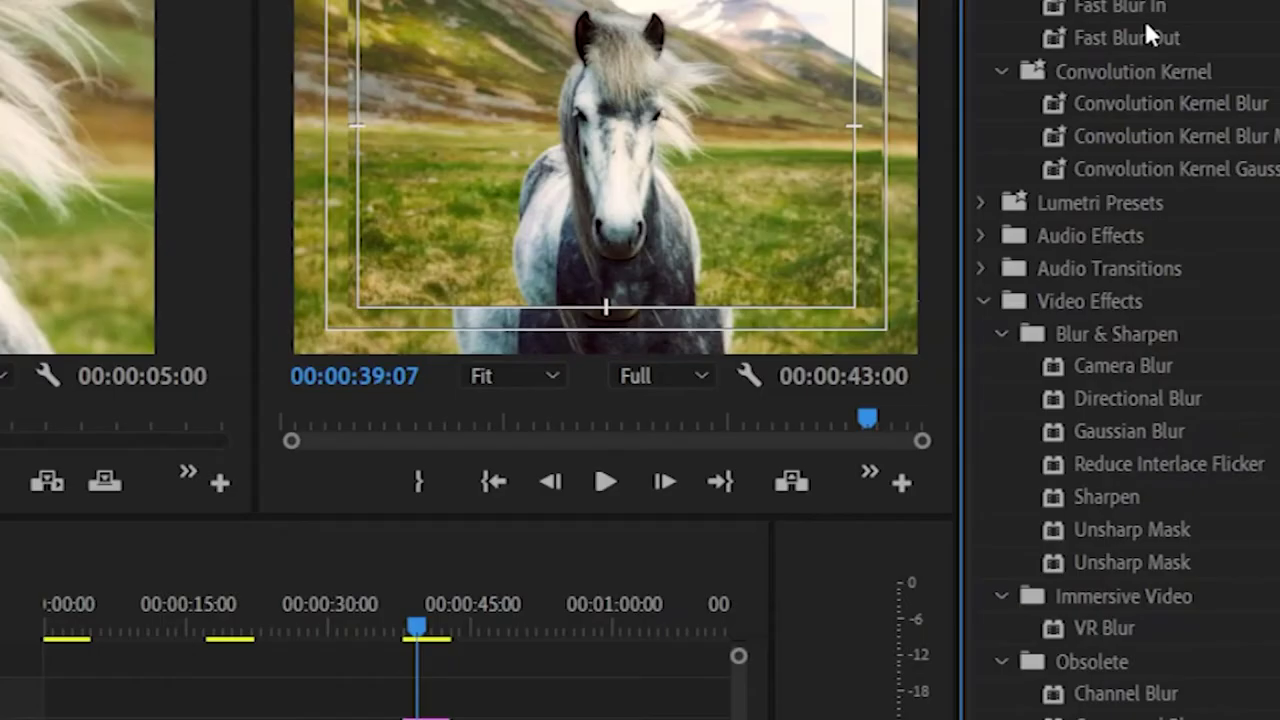
scroll(1163, 379, down, 2)
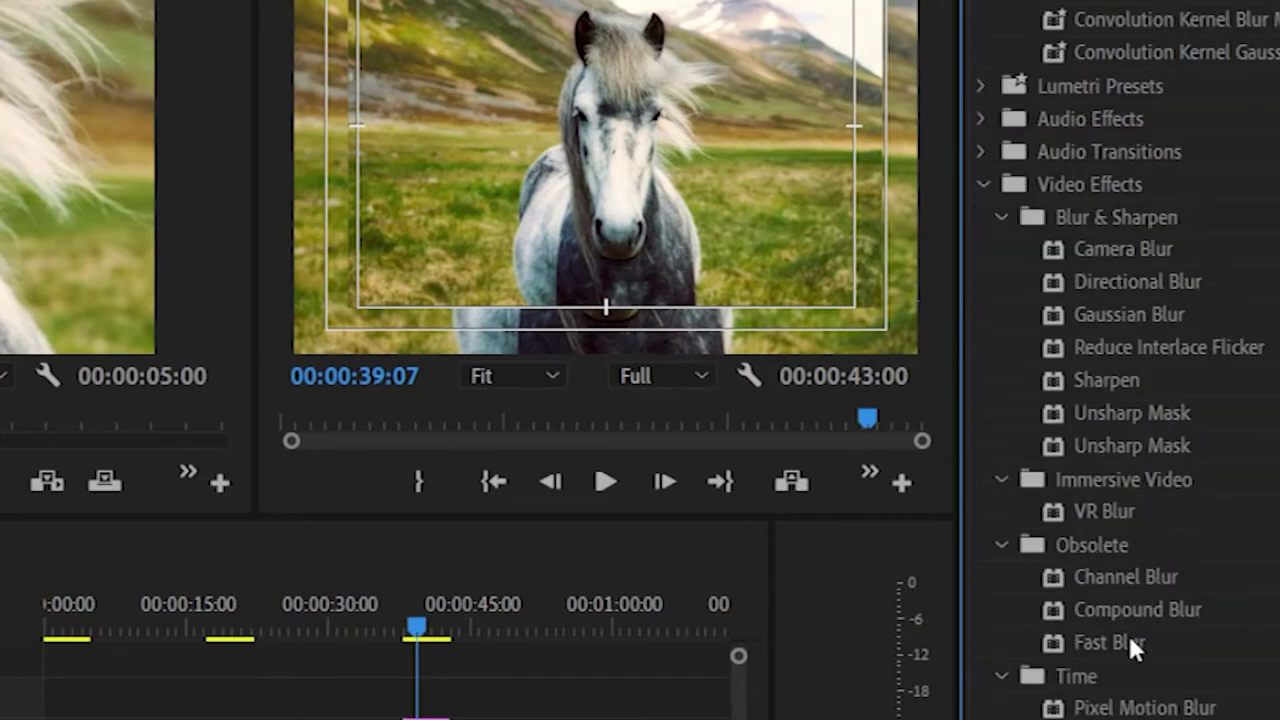
scroll(1110, 420, up, 2)
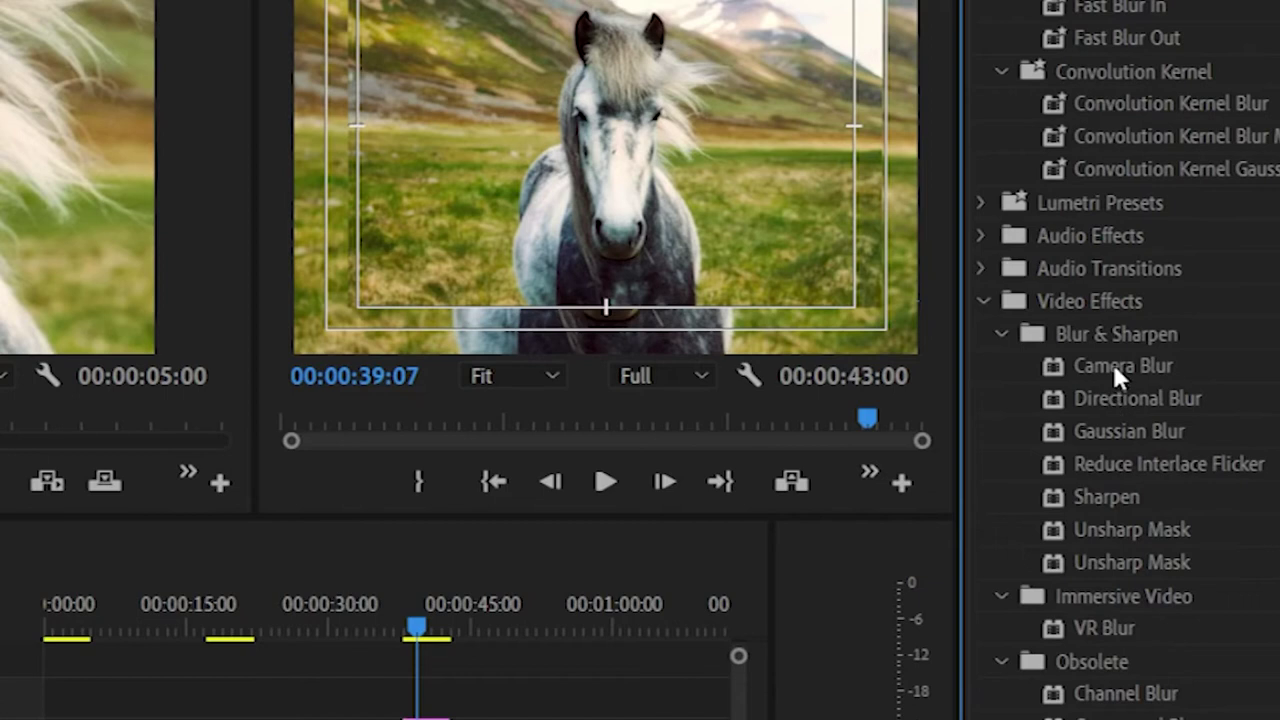
click(1105, 432)
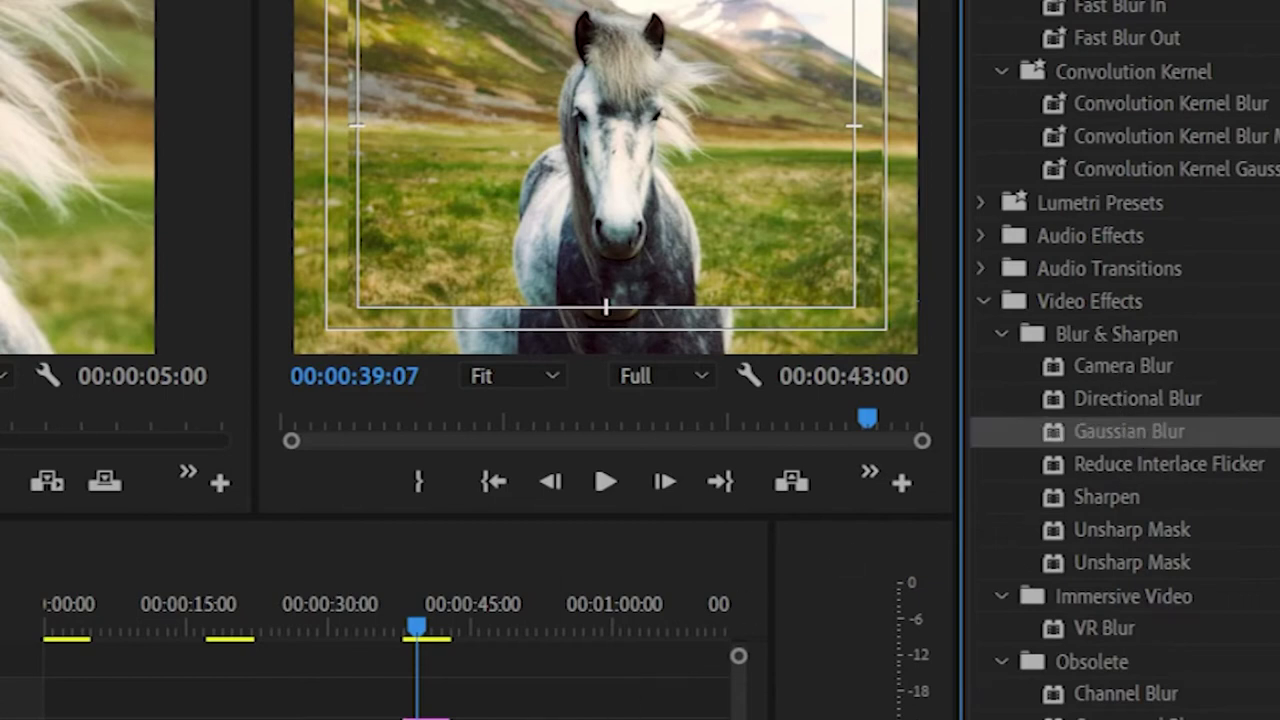
drag(1105, 432, 416, 719)
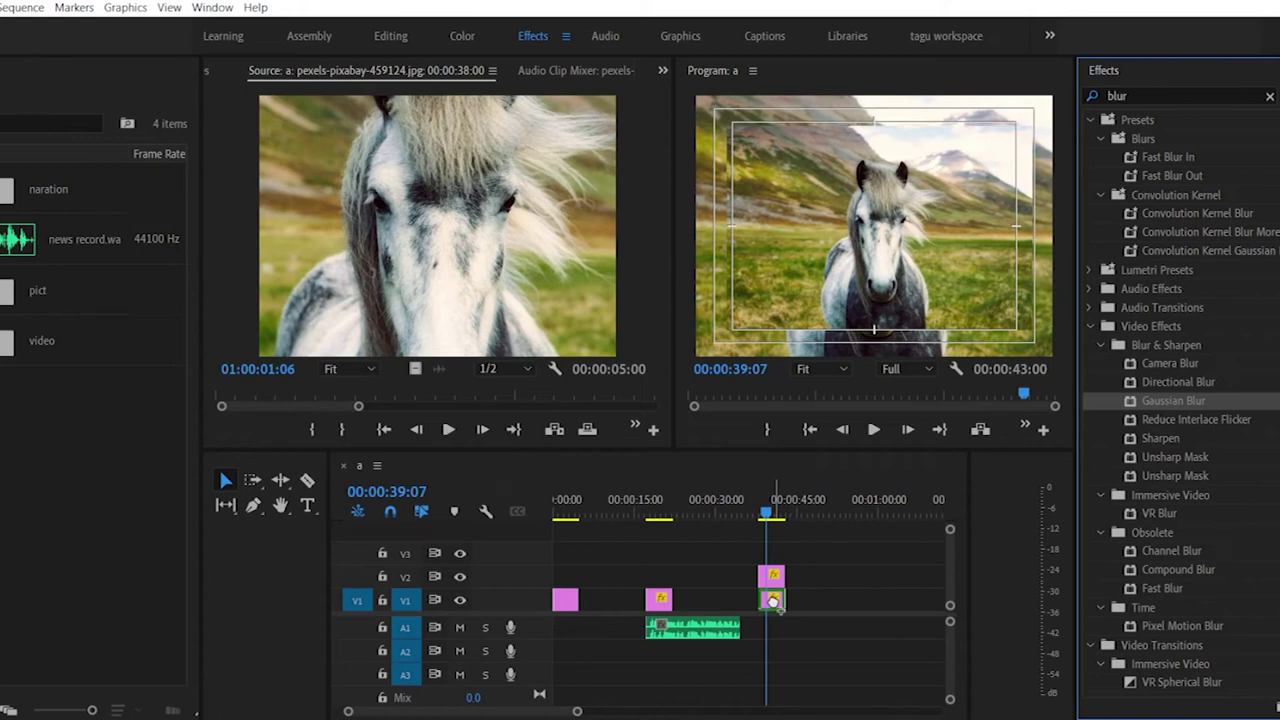
drag(772, 600, 772, 600)
Step: Set the Gaussian Blur's Blurriness to 138 in Effect Controls
click(605, 190)
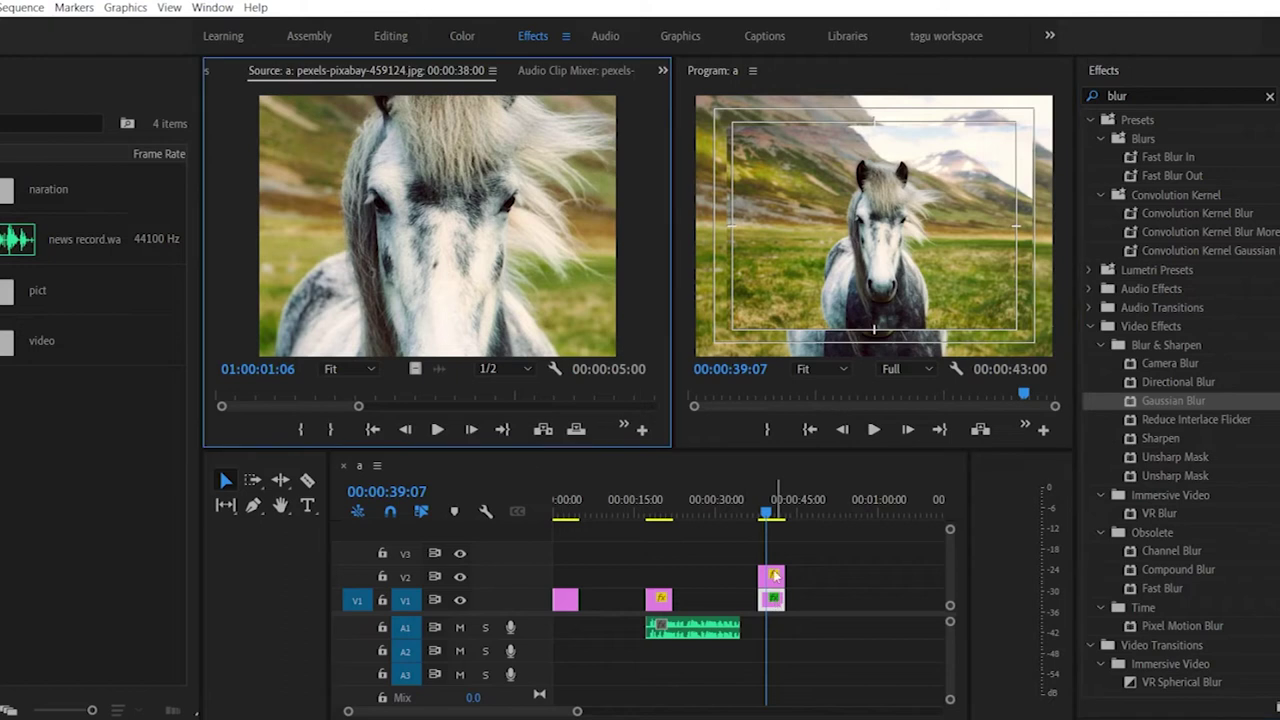
click(662, 70)
click(726, 94)
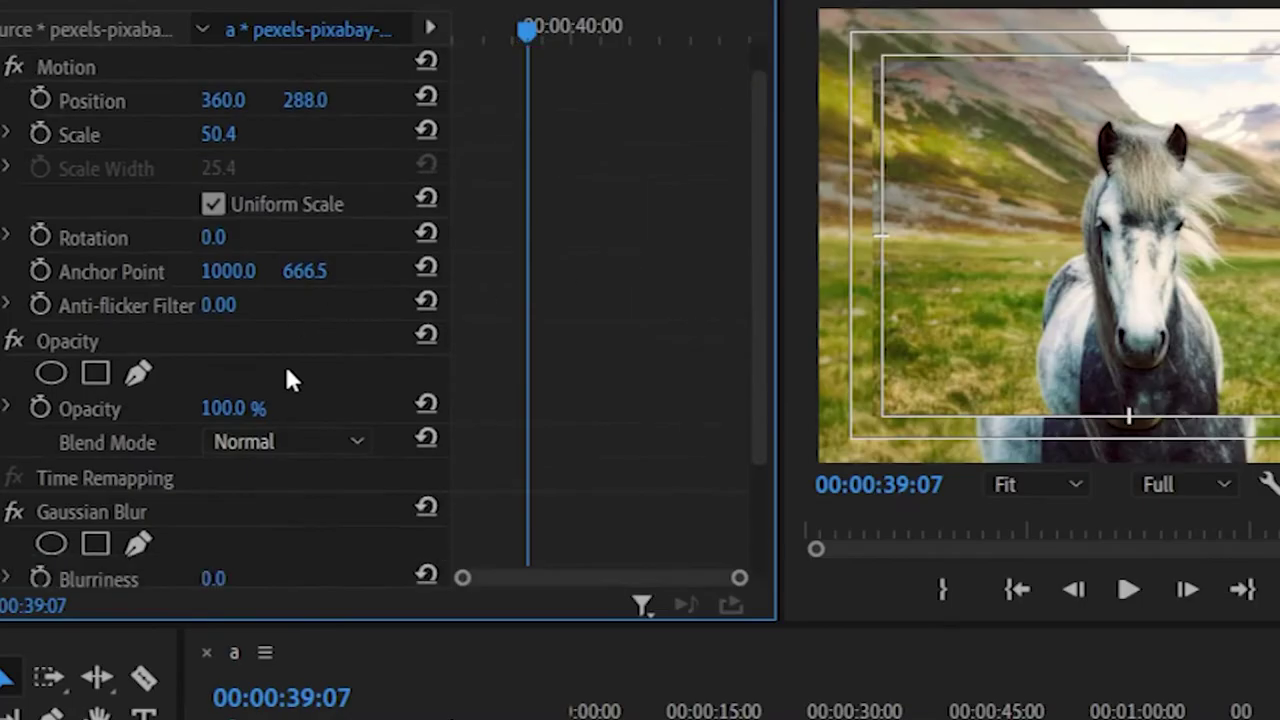
scroll(285, 420, down, 3)
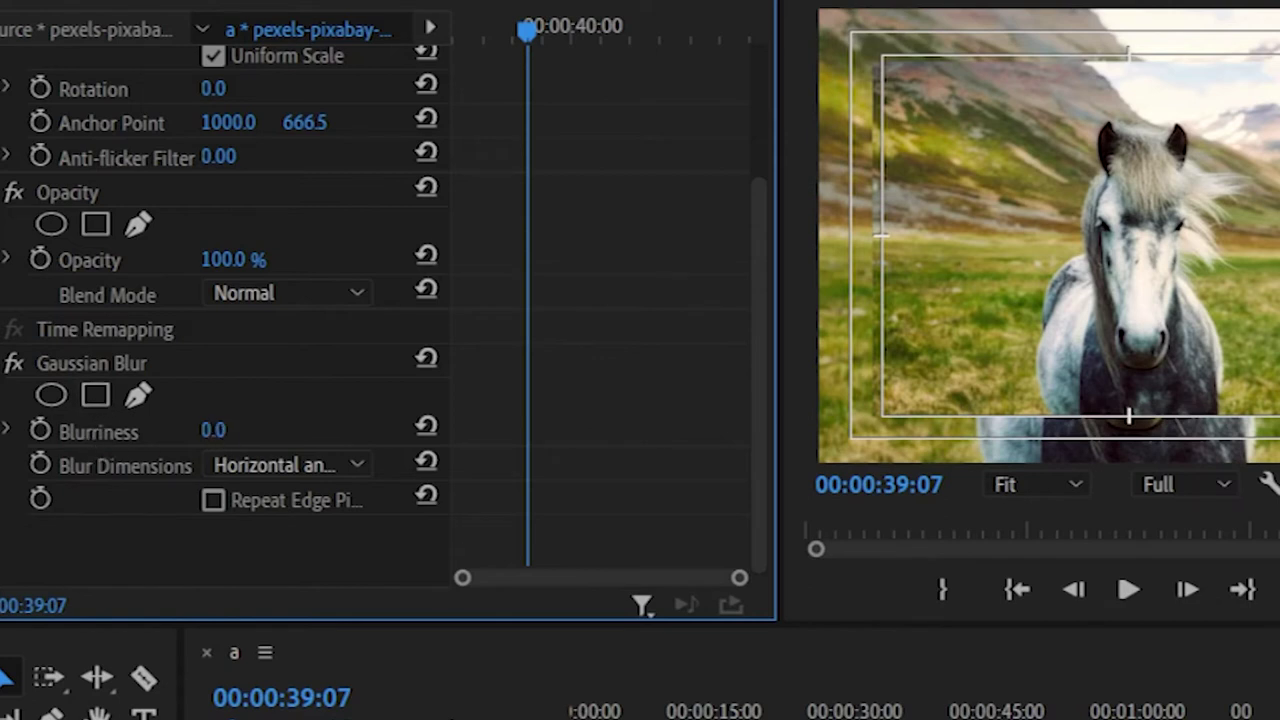
drag(213, 430, 351, 430)
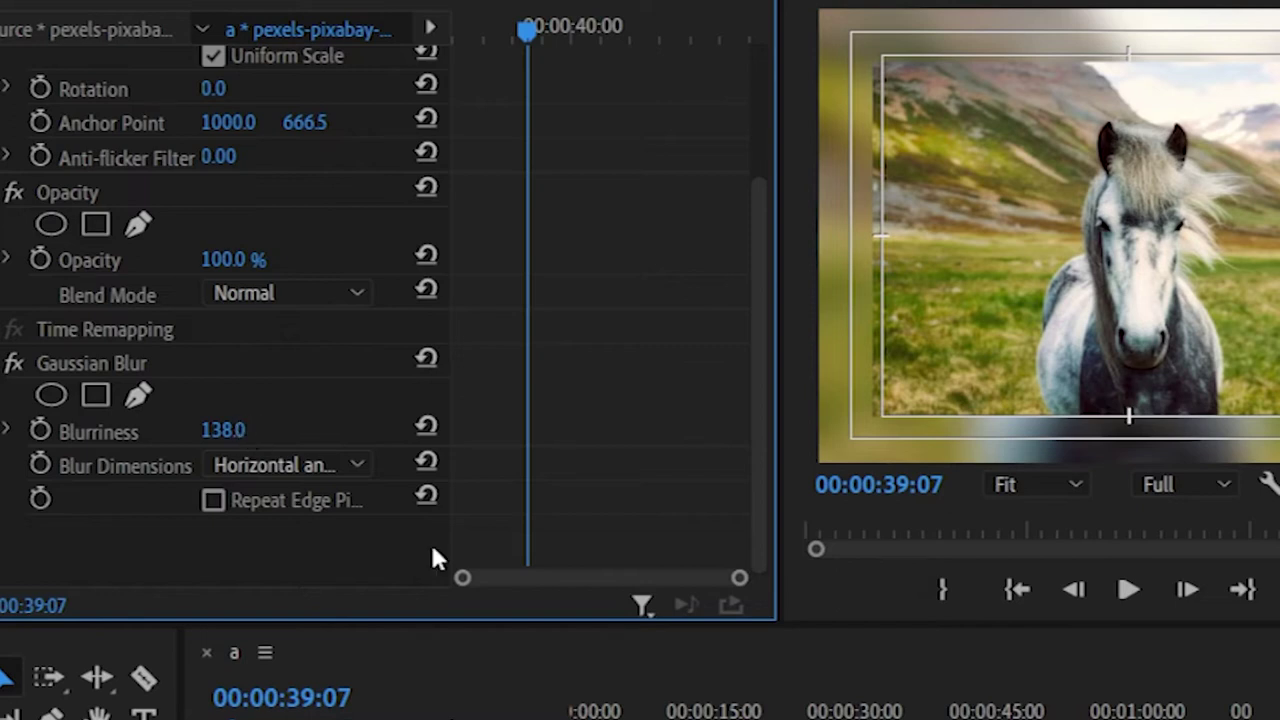
Step: Hide and then show track V2 at 00:00:38:06 to check the blurred background
click(1078, 700)
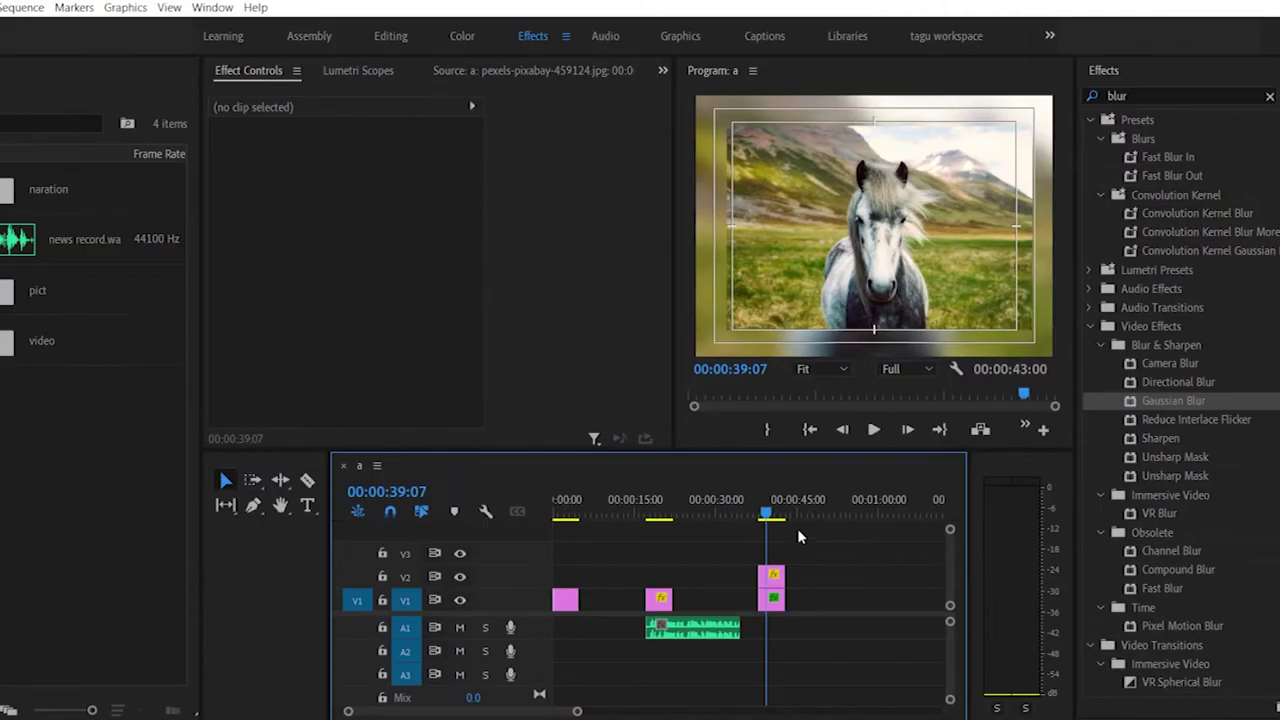
click(765, 512)
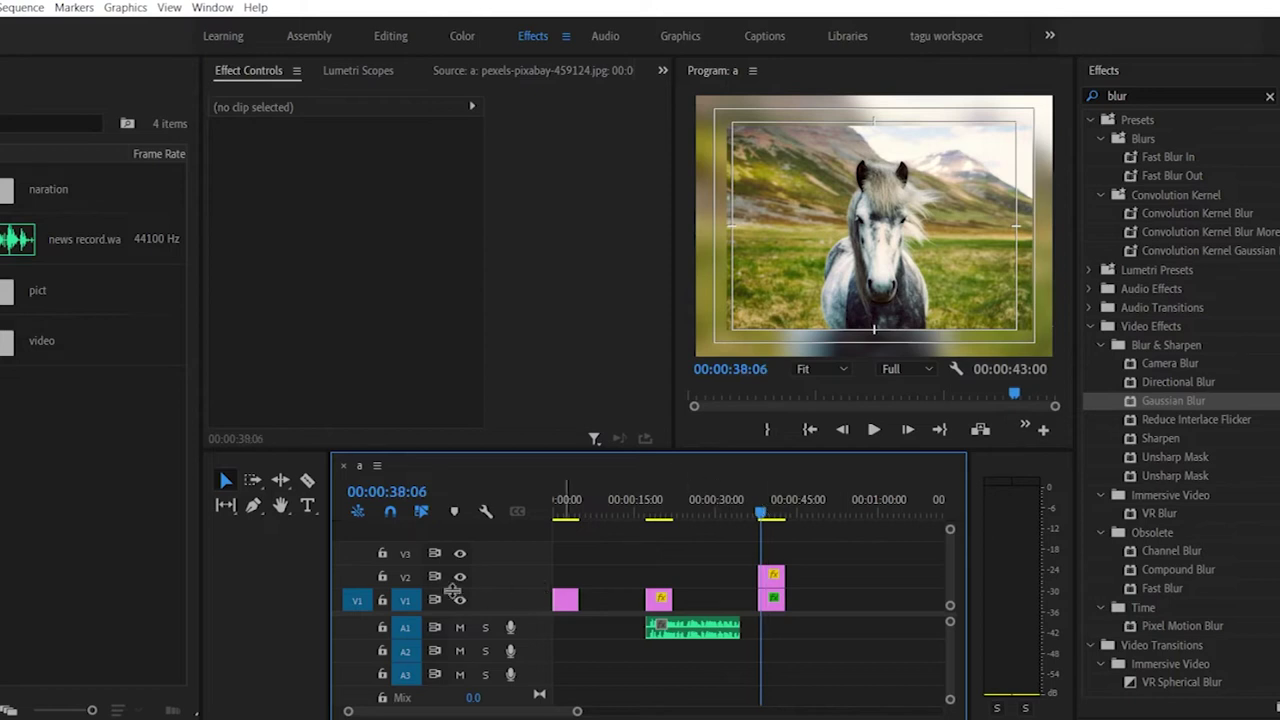
click(460, 577)
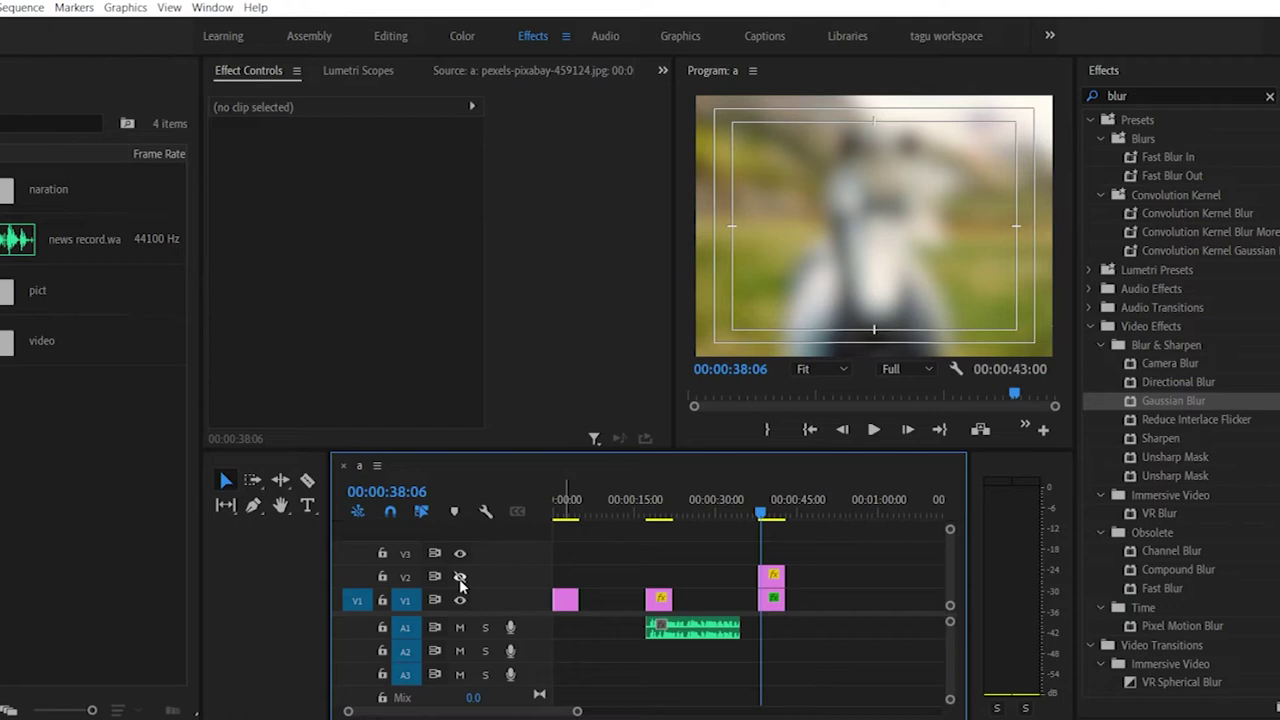
click(460, 578)
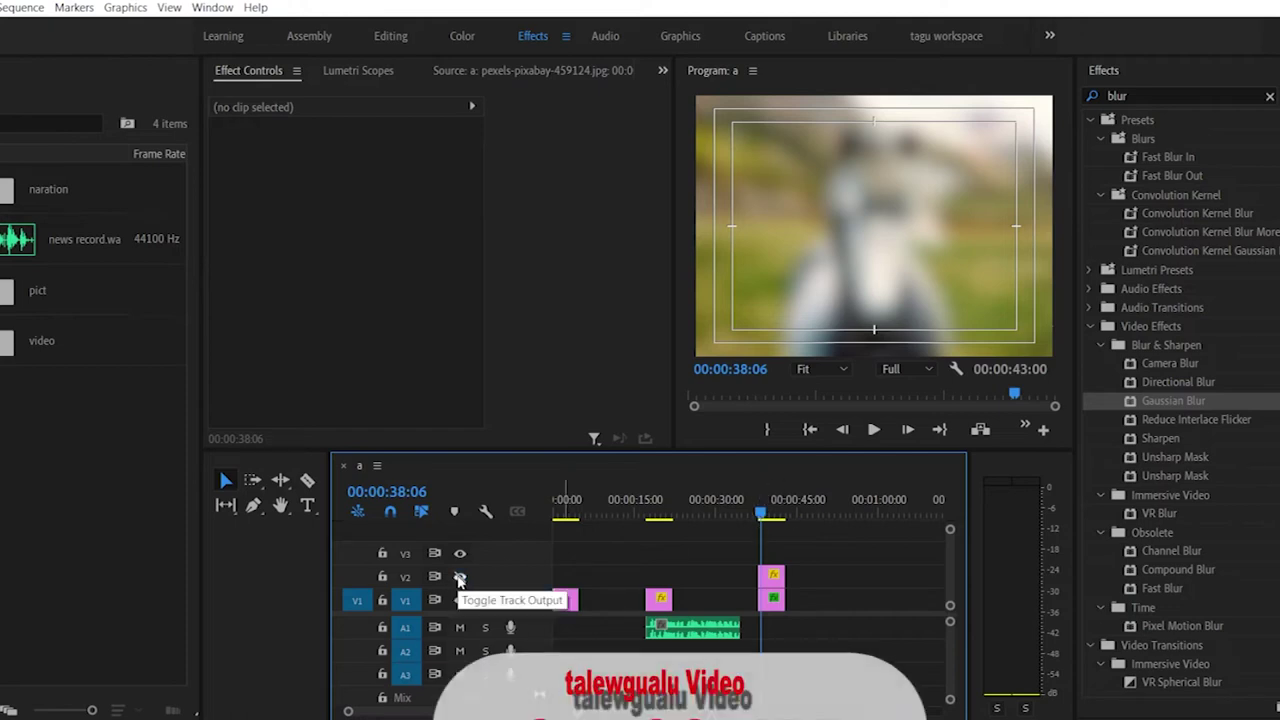
click(457, 577)
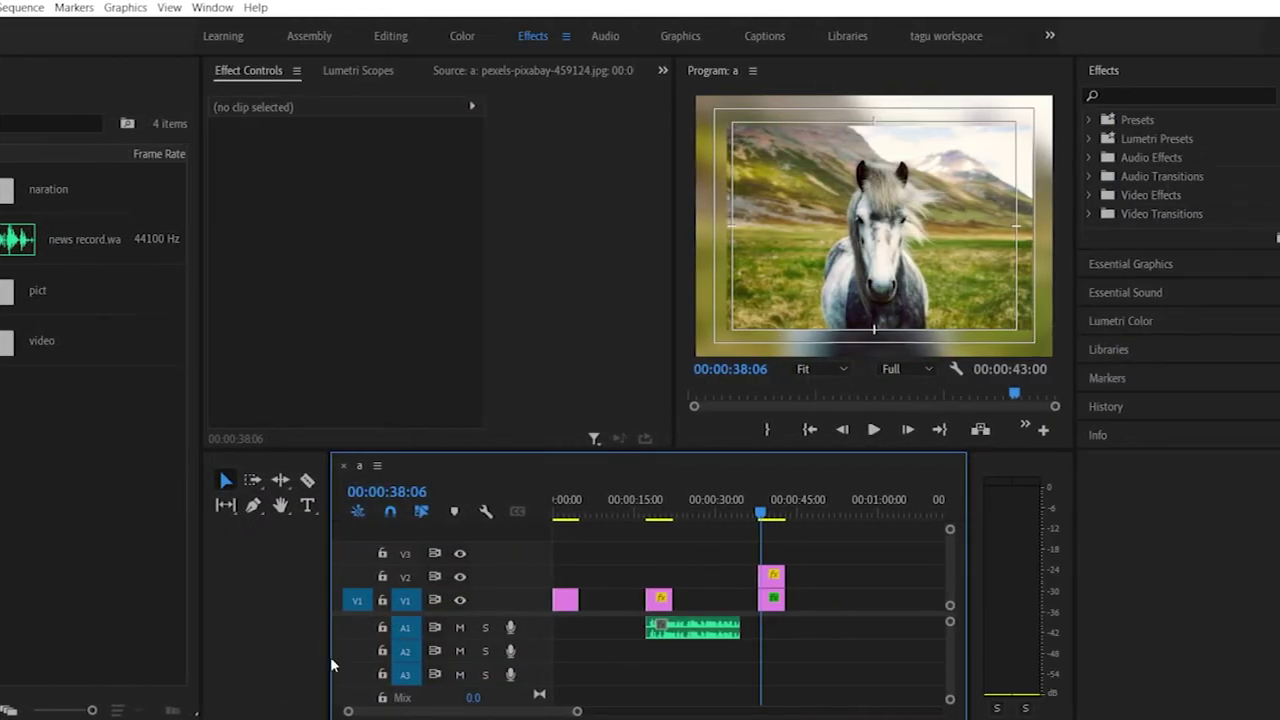
Step: Mark a roughly 35-second excerpt of news record.wav and drop its audio onto A2 at 00:00:17:05
drag(333, 662, 418, 662)
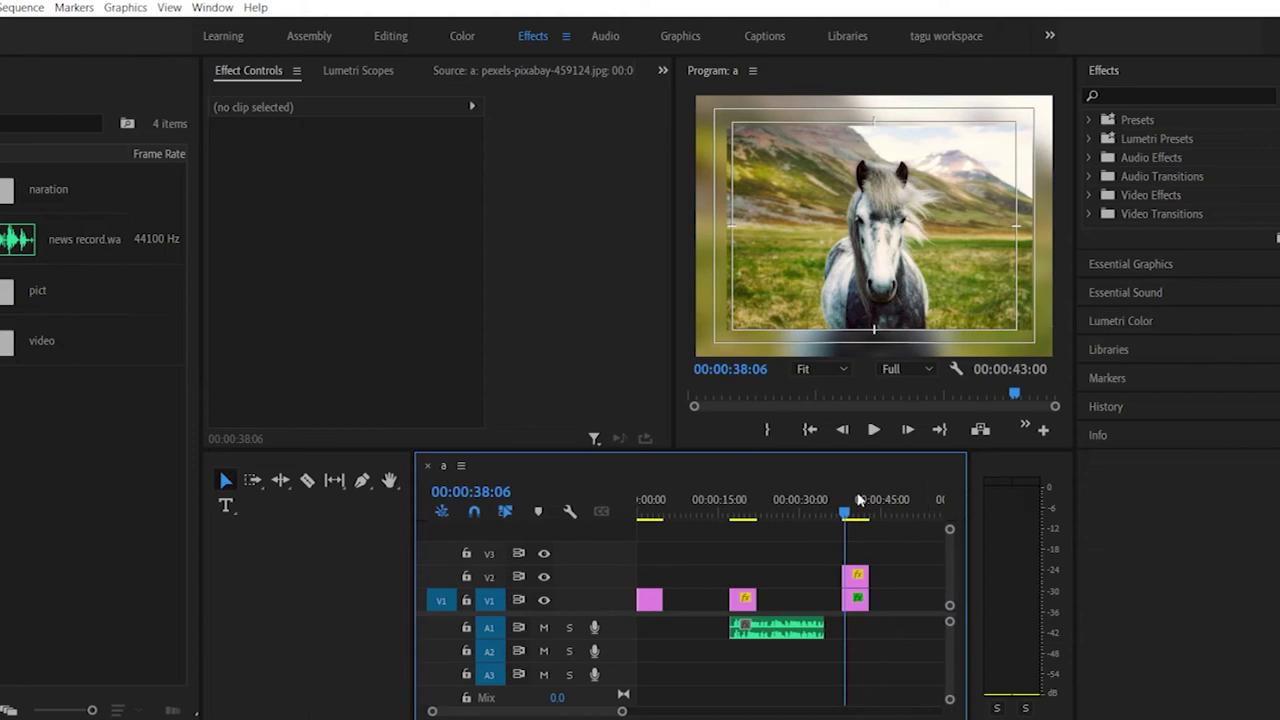
double_click(120, 240)
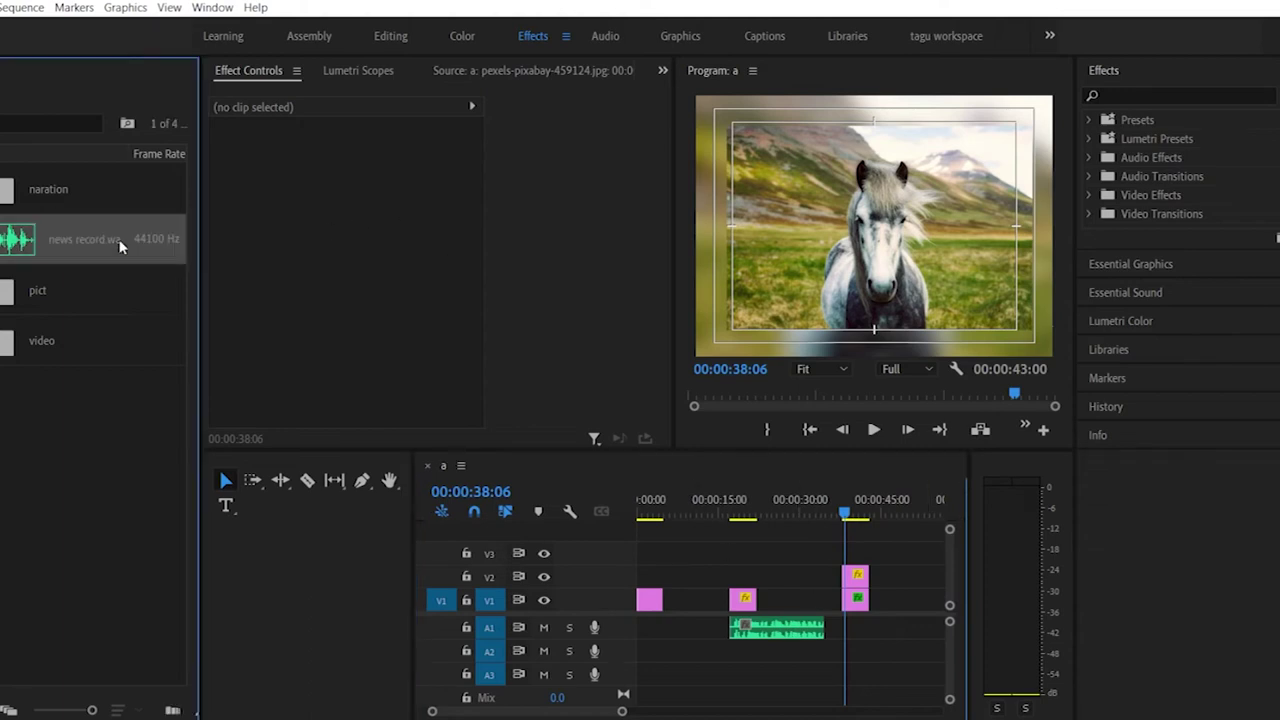
click(365, 285)
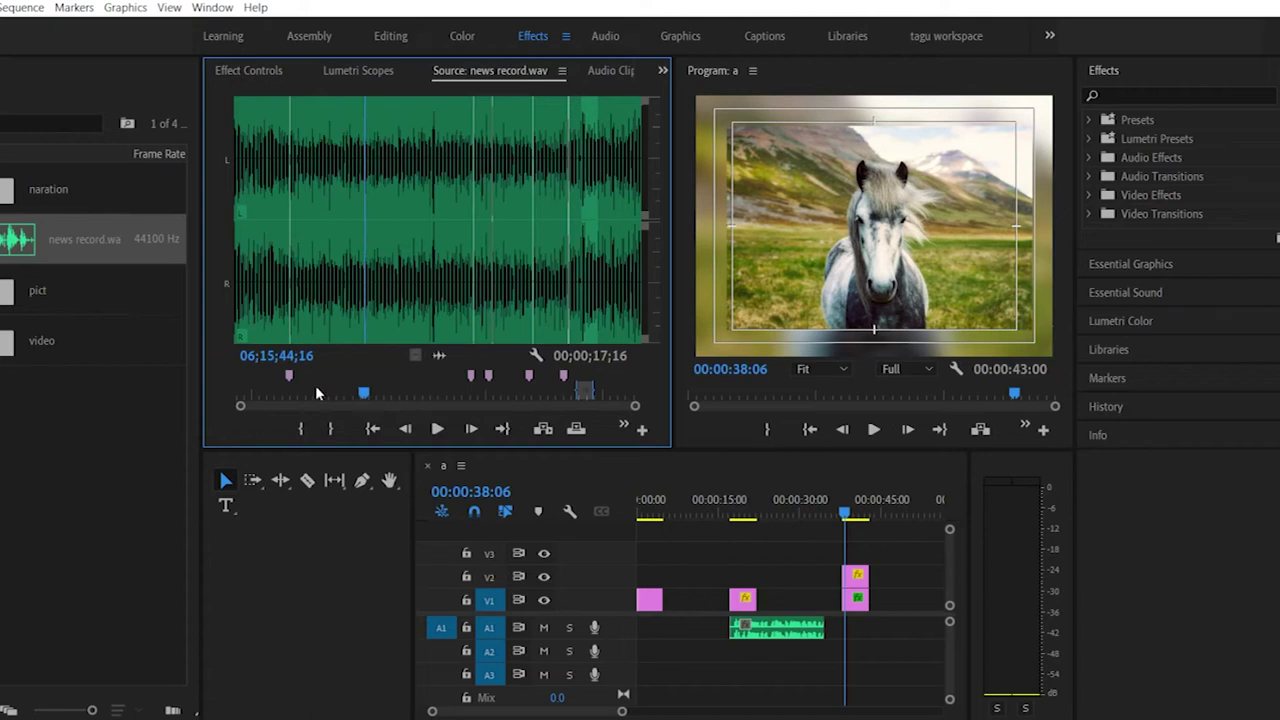
click(313, 463)
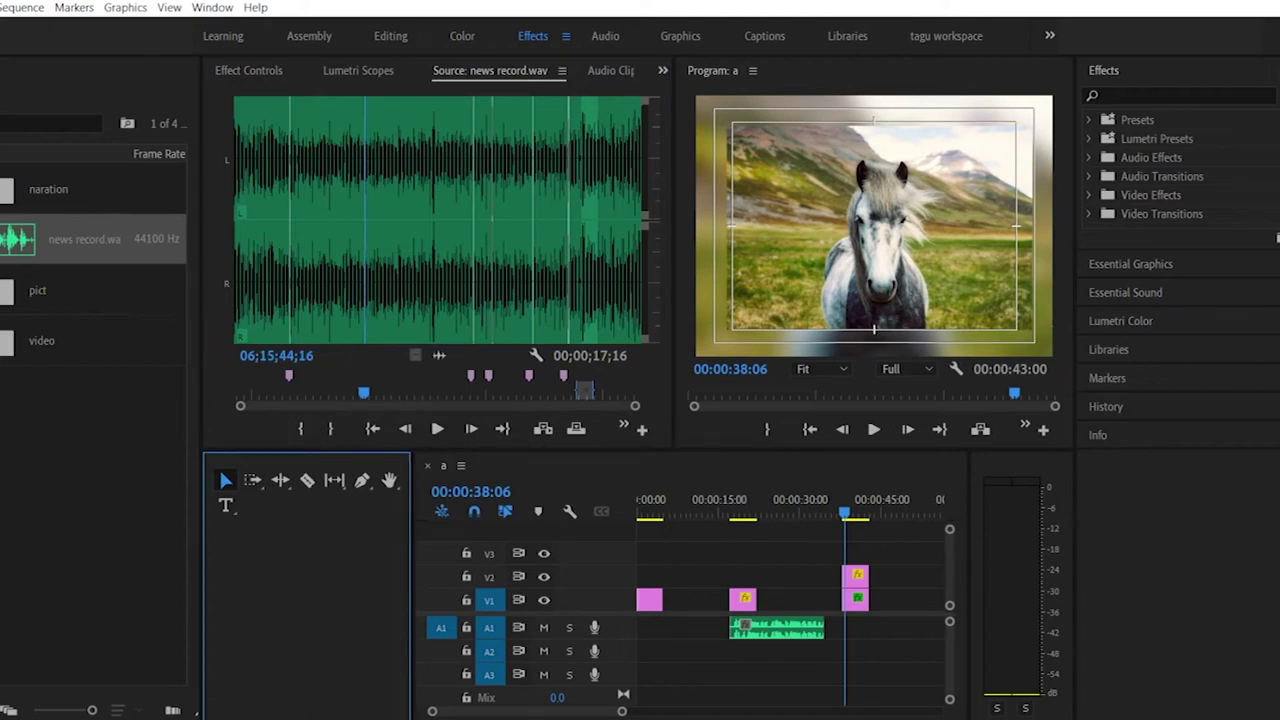
drag(411, 570, 250, 578)
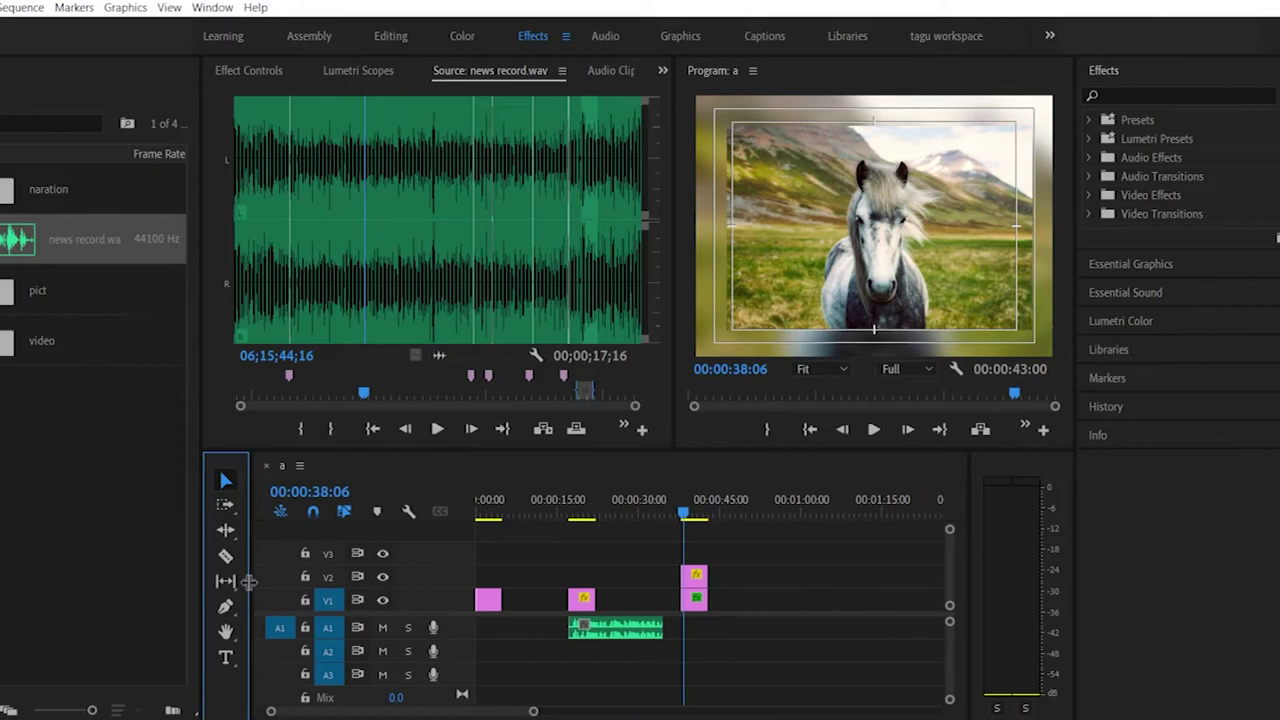
click(301, 428)
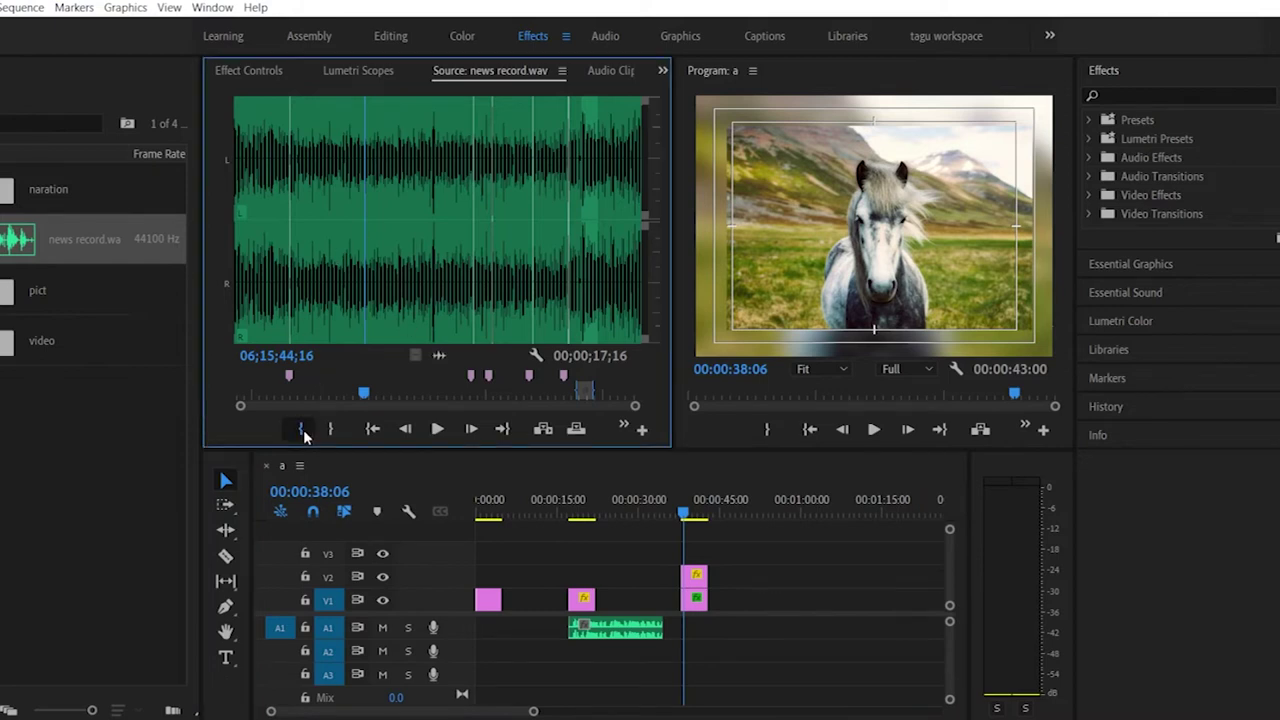
drag(365, 330, 397, 325)
click(341, 428)
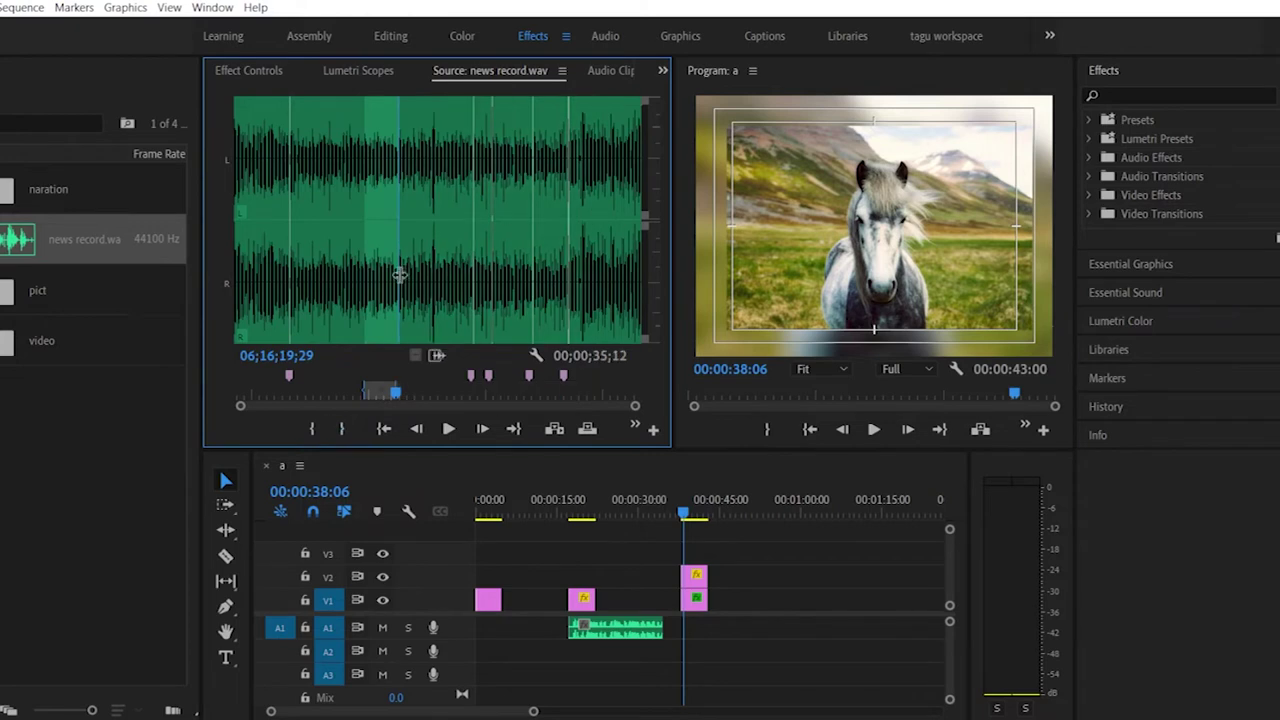
drag(438, 355, 581, 651)
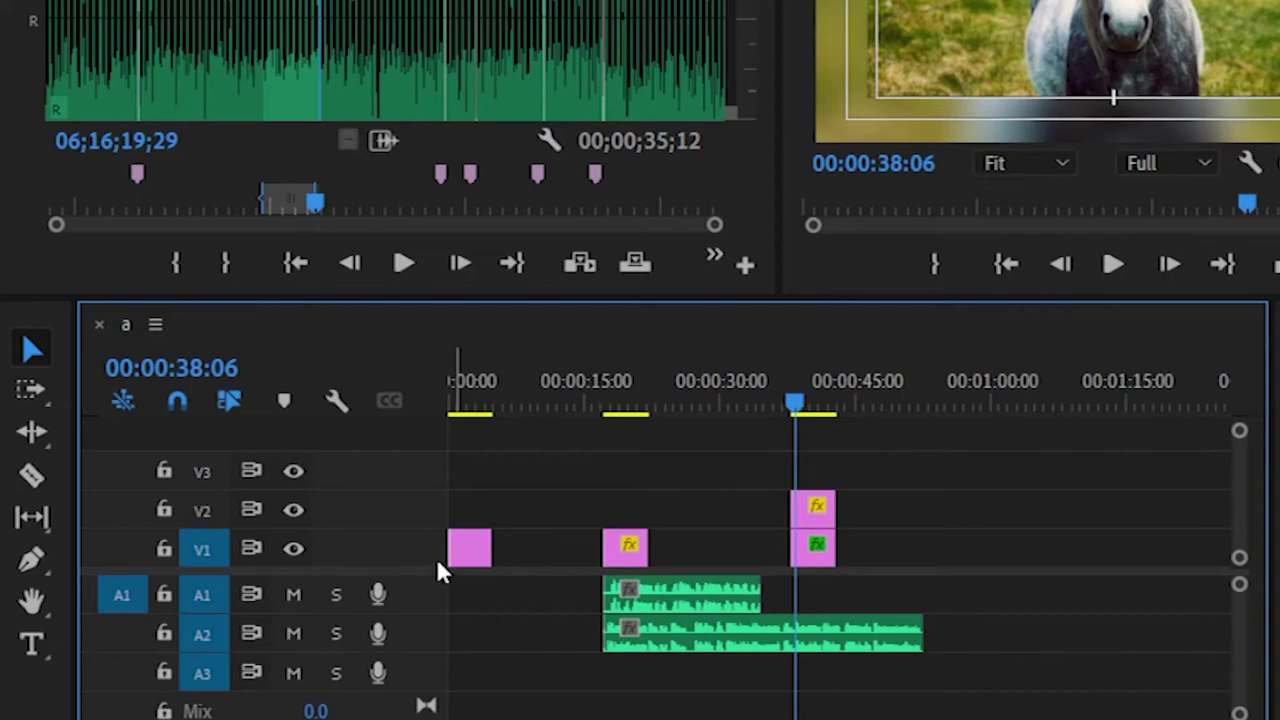
Step: Make the A1 and A2 audio tracks taller and save the project
drag(430, 568, 486, 300)
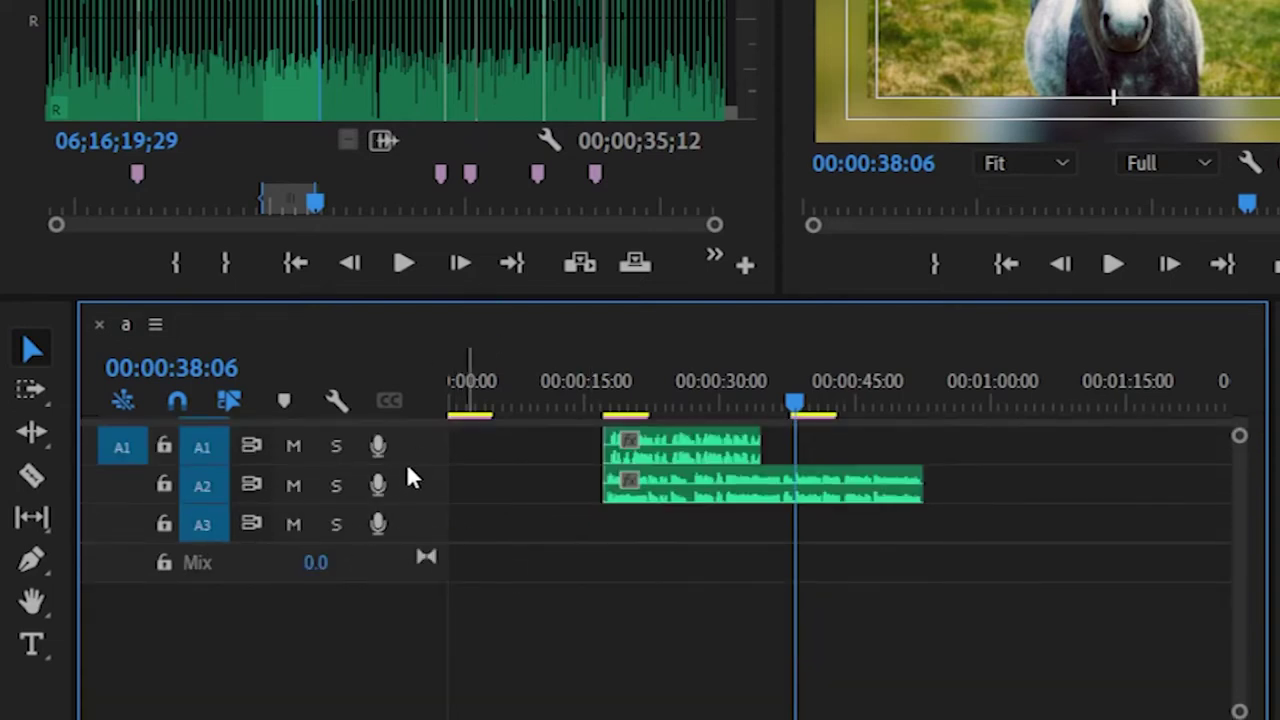
drag(413, 463, 423, 527)
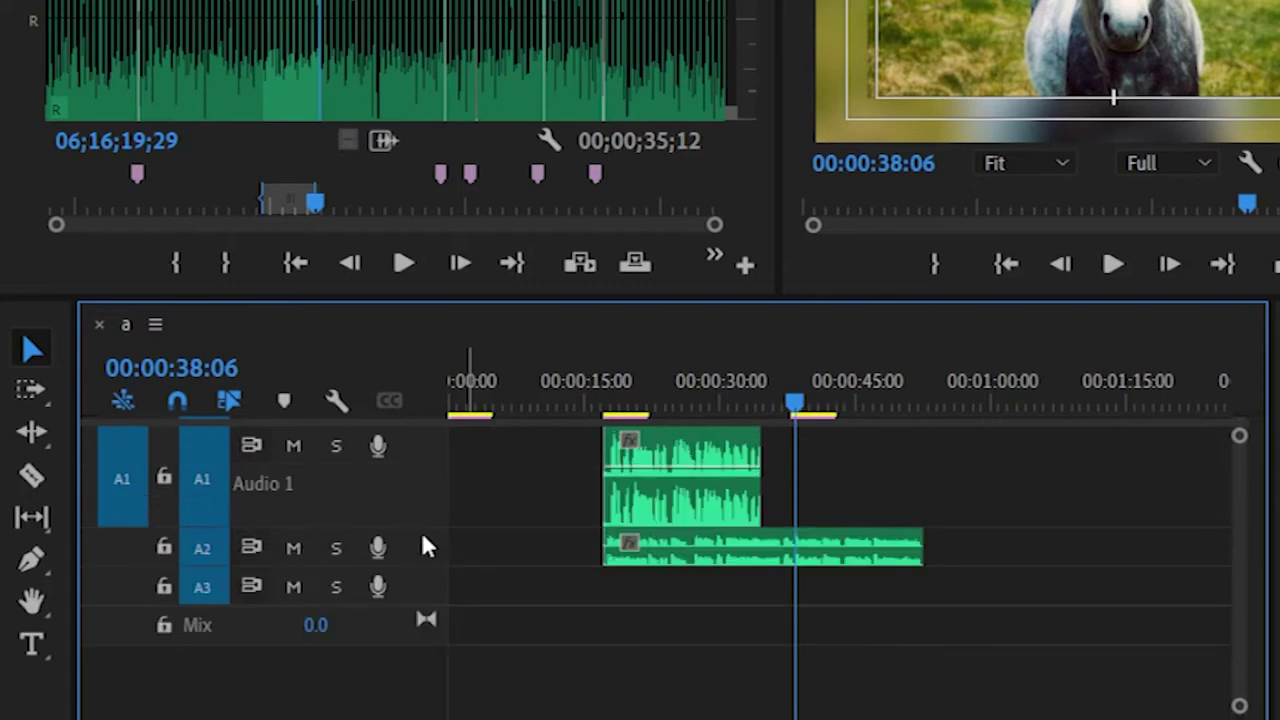
drag(408, 563, 409, 624)
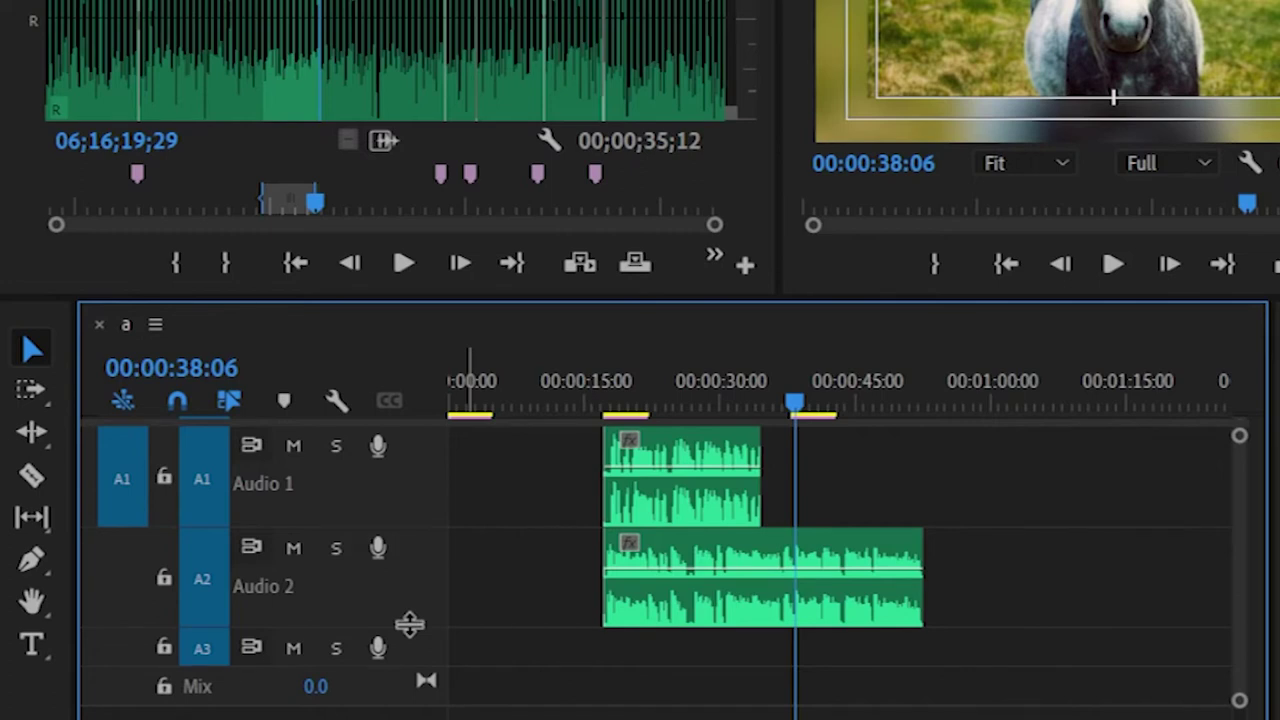
key(ctrl+s)
Step: Add two volume keyframes to the Audio 1 clip with the Pen Tool
click(27, 575)
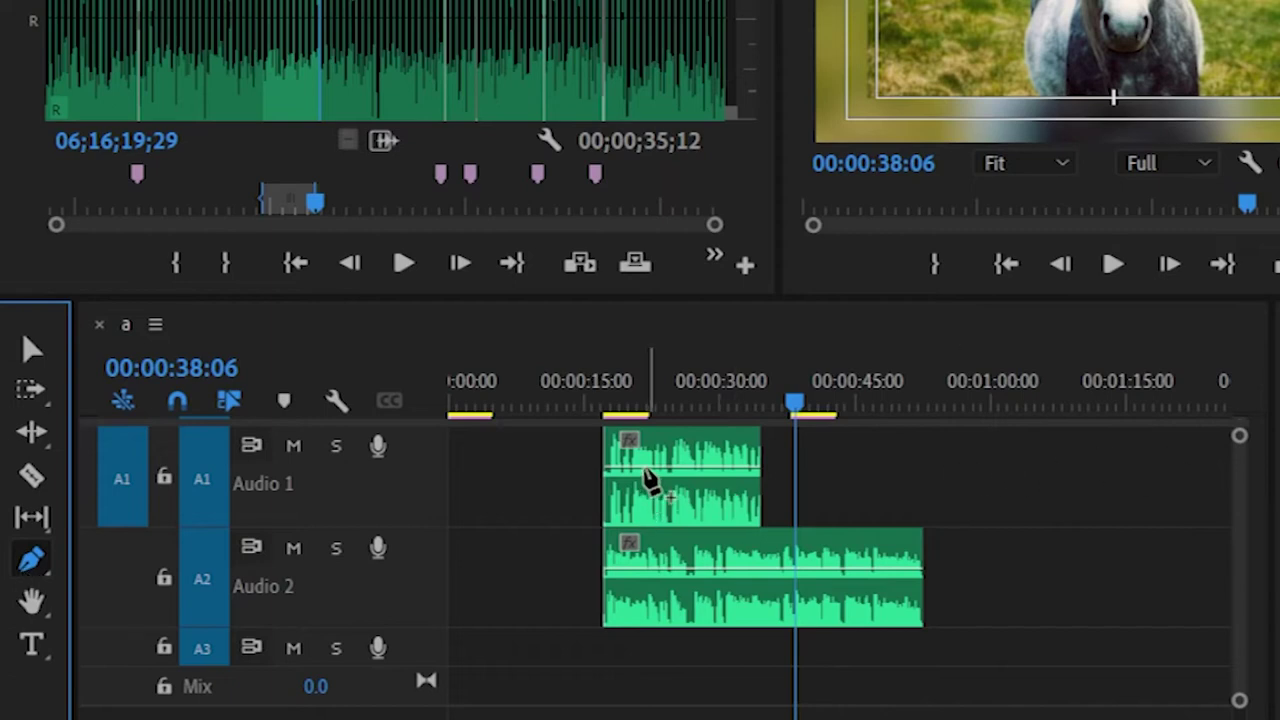
click(645, 468)
click(676, 468)
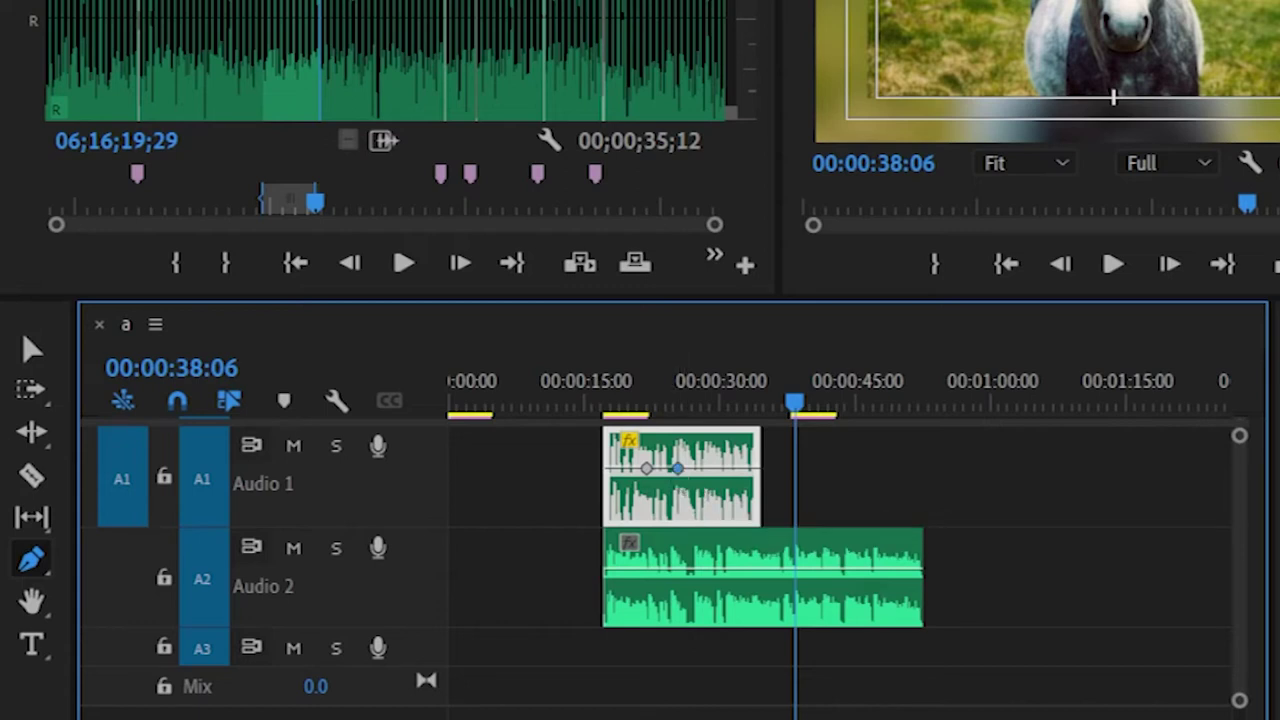
key(shift+5)
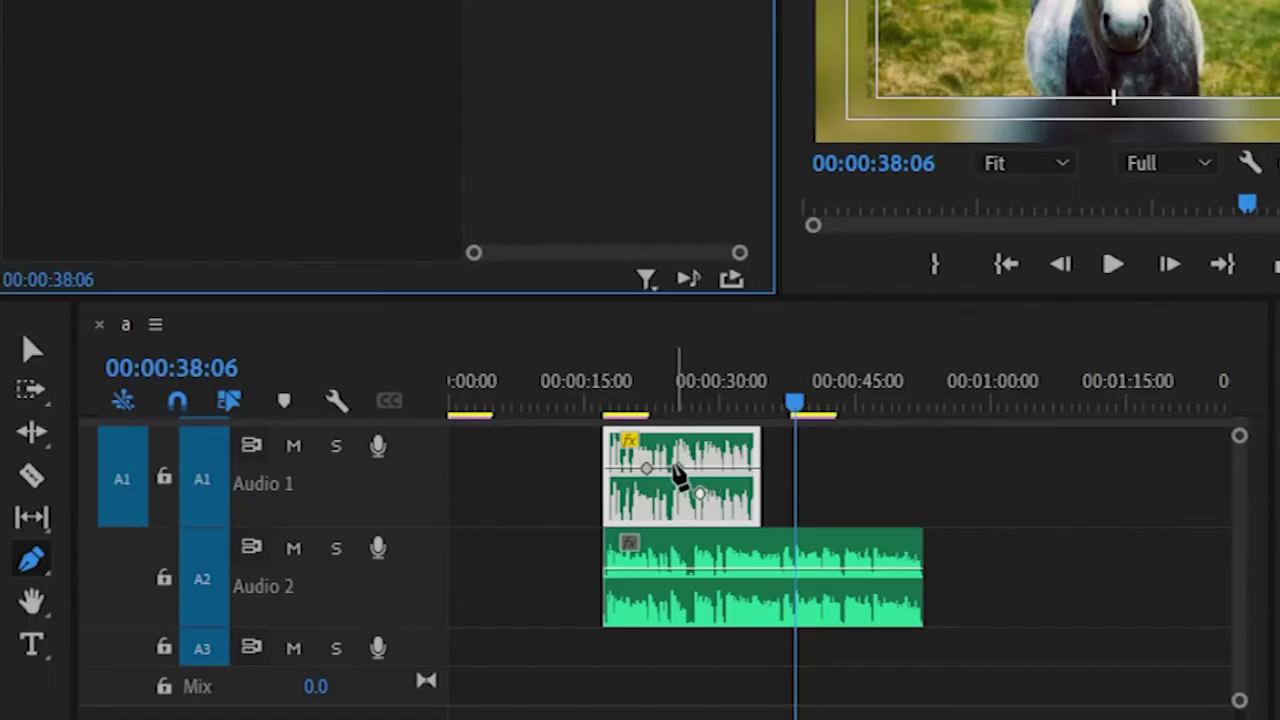
Step: Dip Audio 1 to about -47 dB and back up, then dip Audio 2 with several keyframes
drag(678, 469, 721, 455)
click(697, 512)
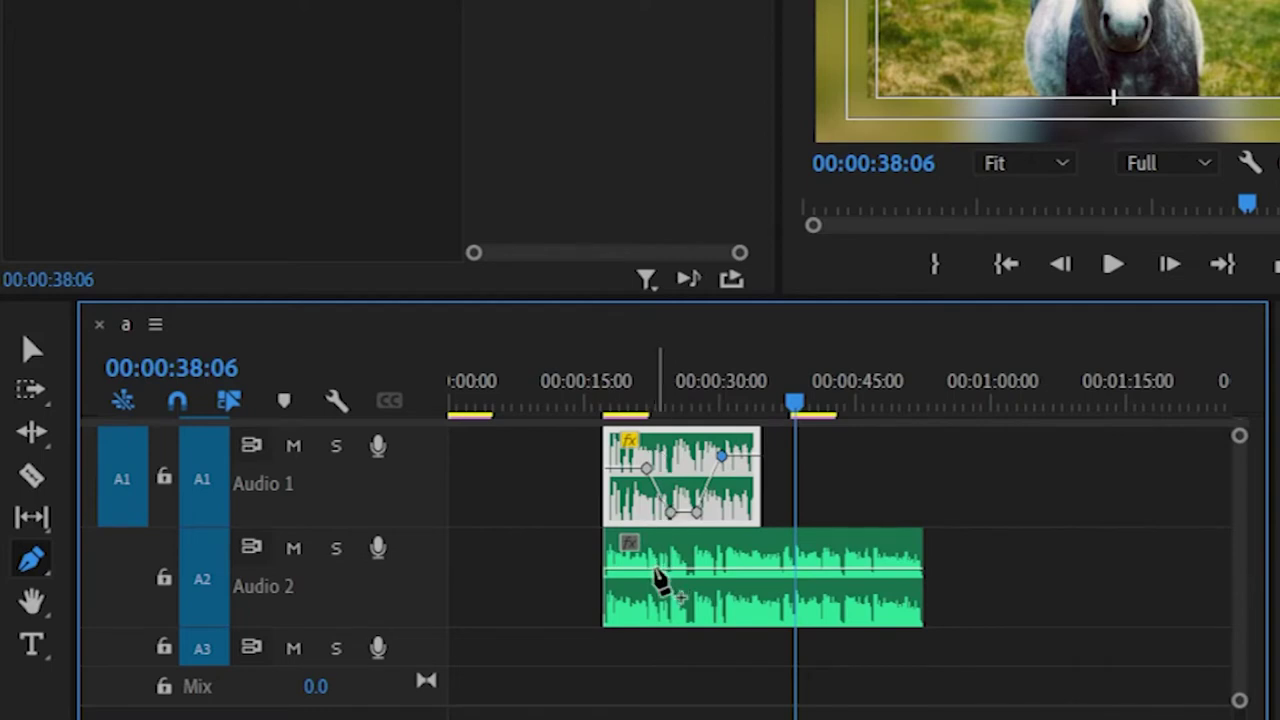
click(656, 568)
click(680, 569)
drag(656, 568, 648, 600)
click(711, 568)
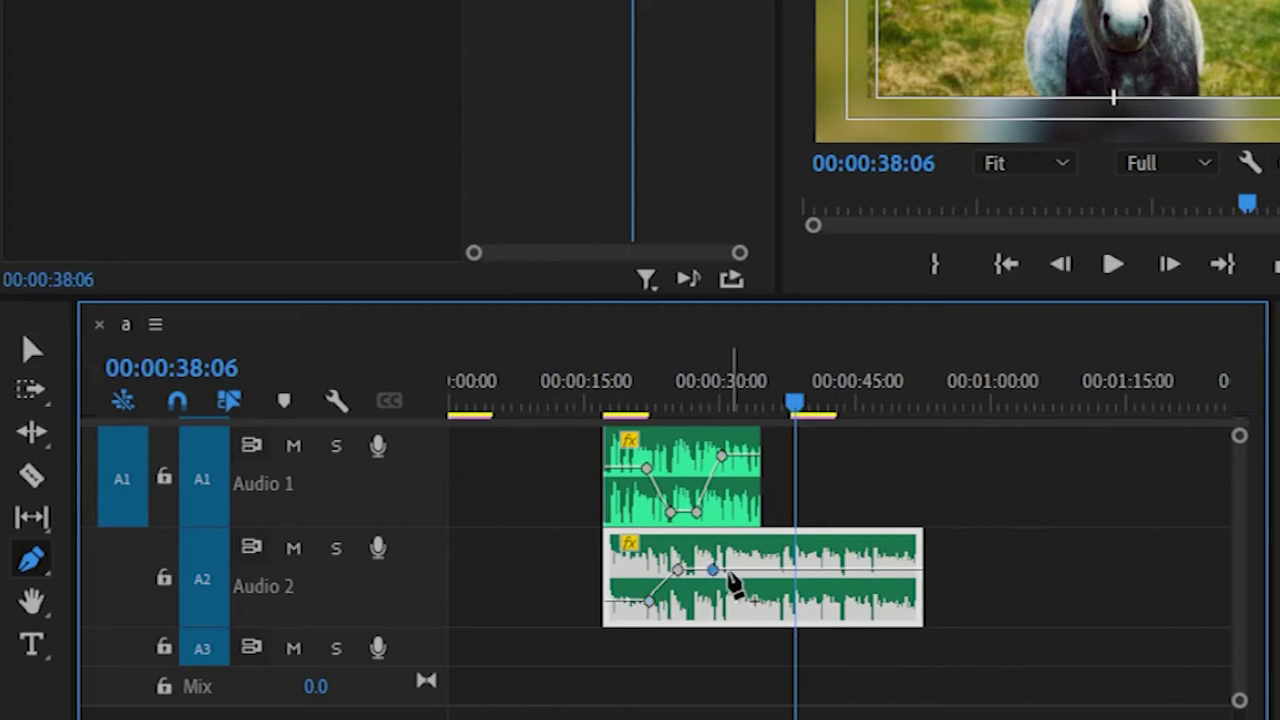
drag(741, 570, 738, 610)
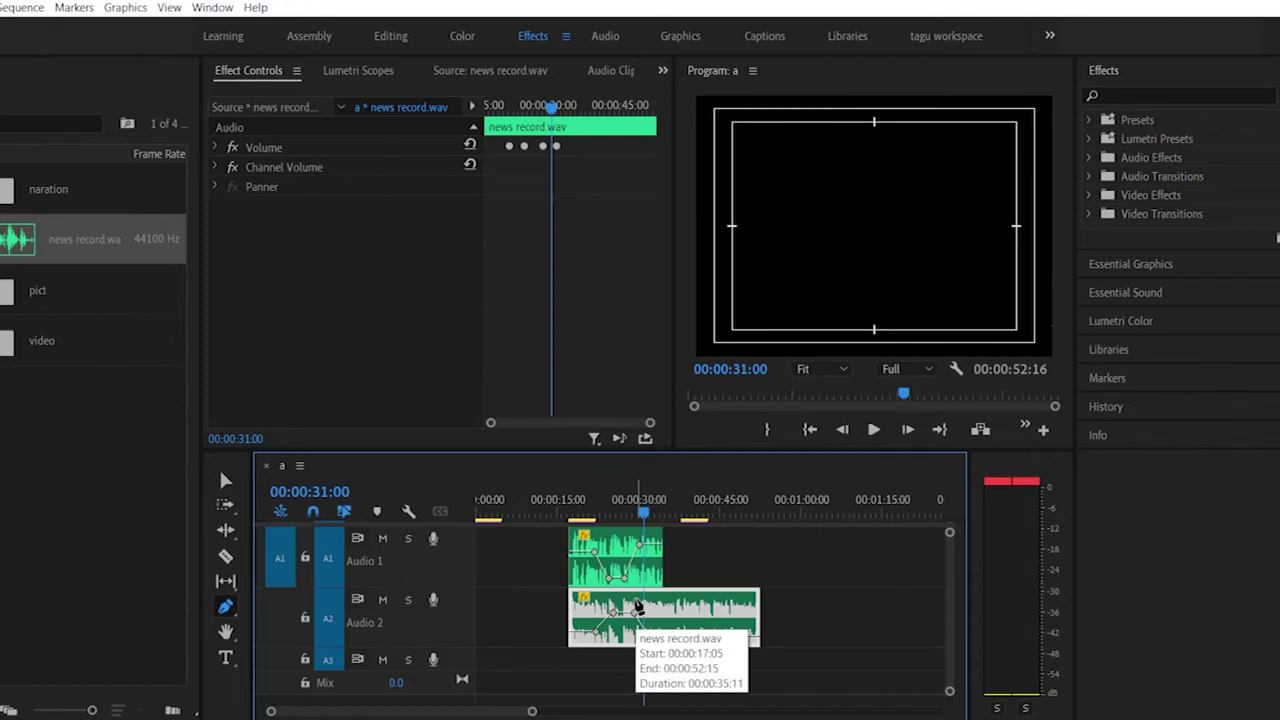
click(648, 634)
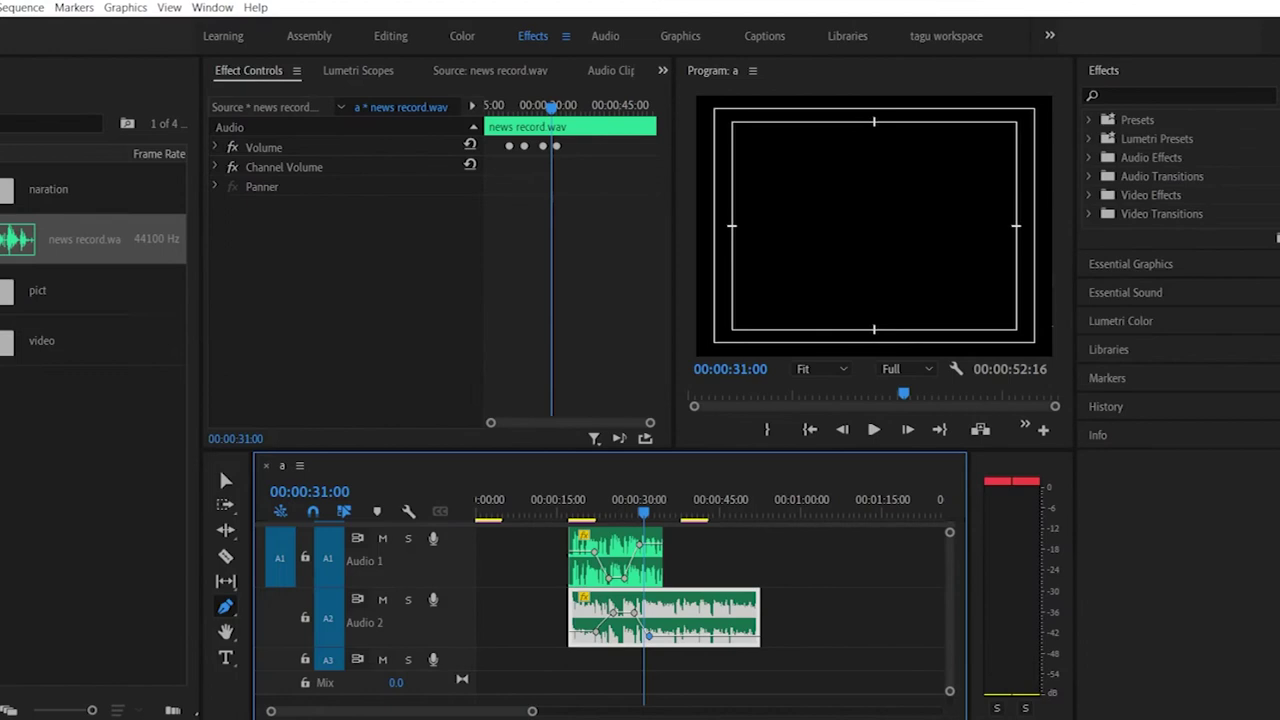
key(alt+e)
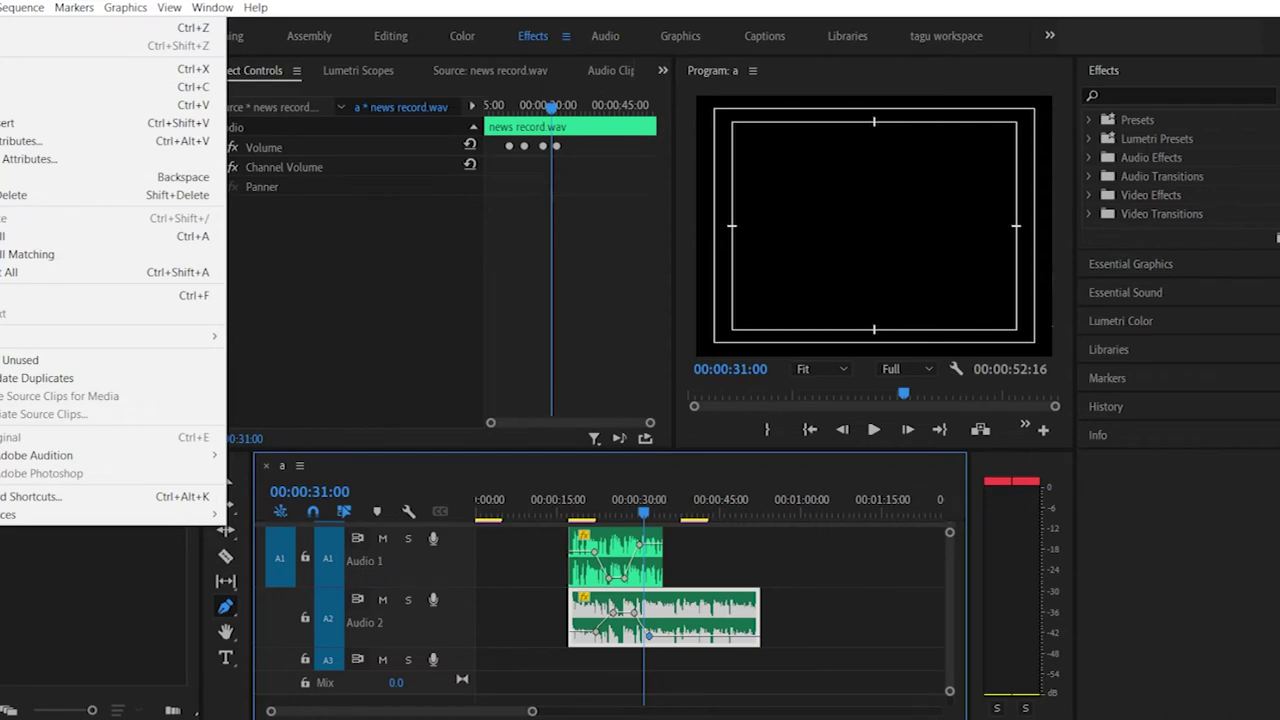
Step: Open Preferences at General, then review the Memory settings
mouse_move(100, 514)
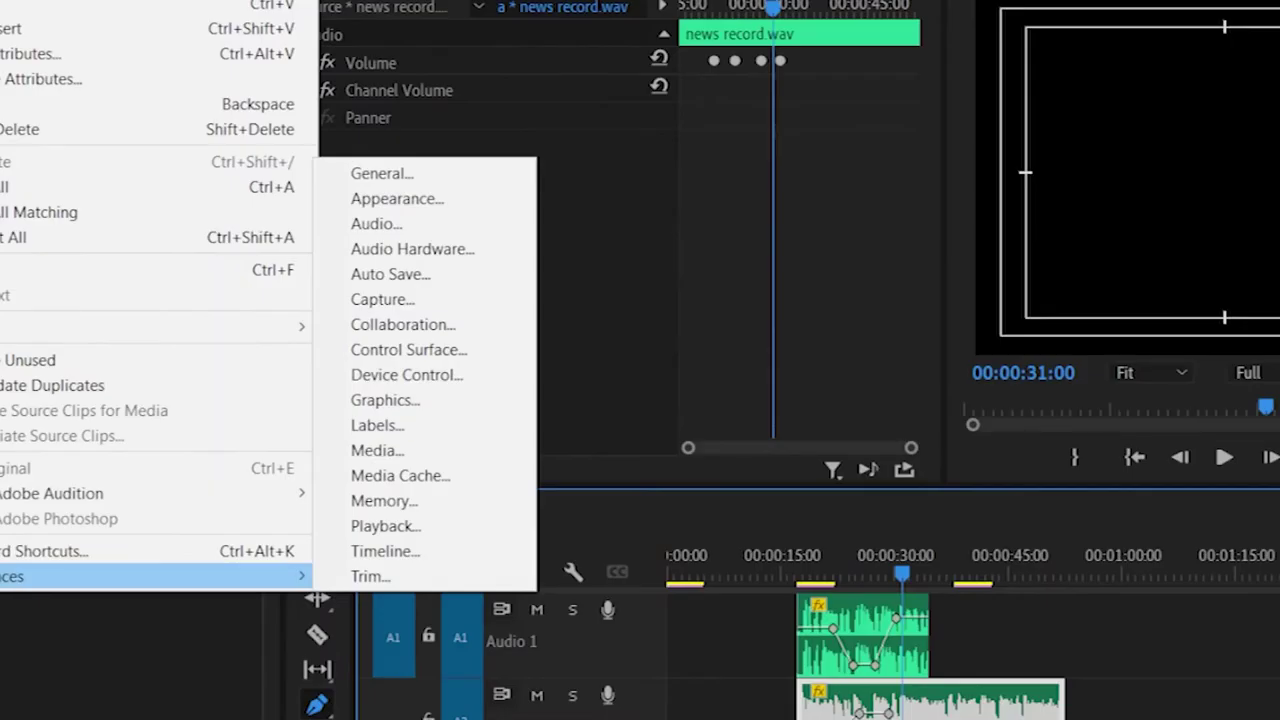
click(405, 172)
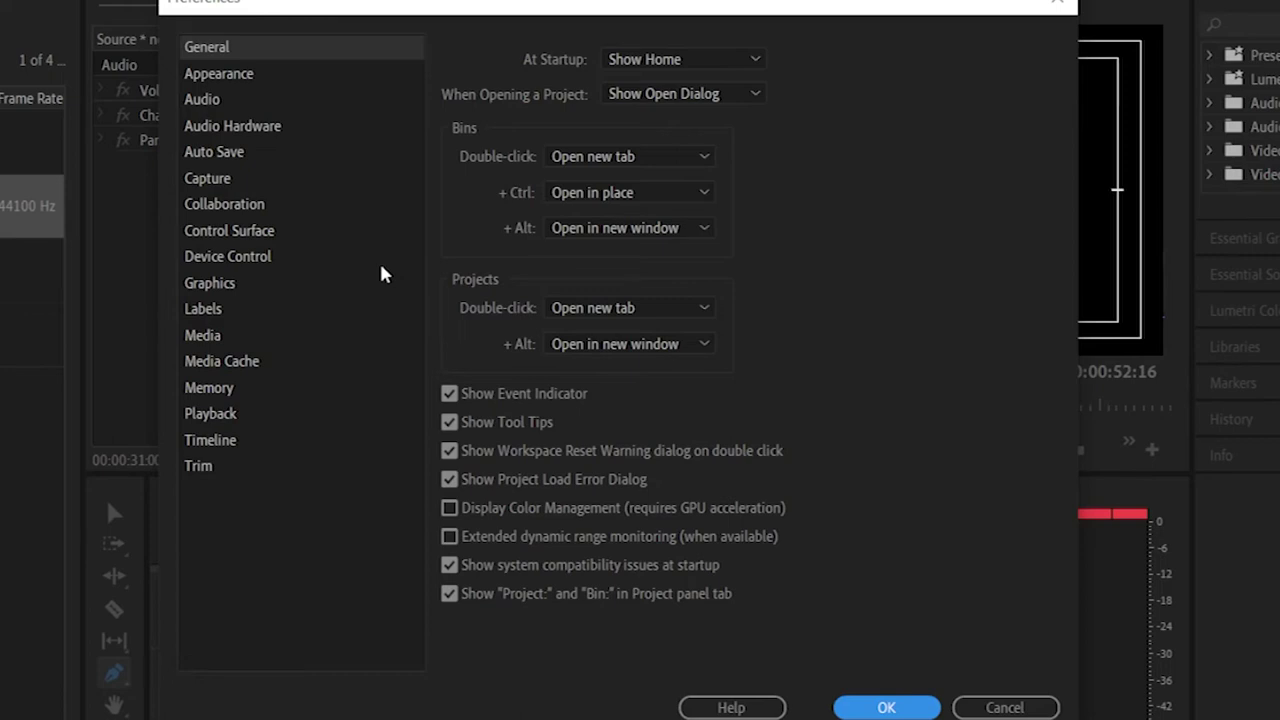
click(225, 391)
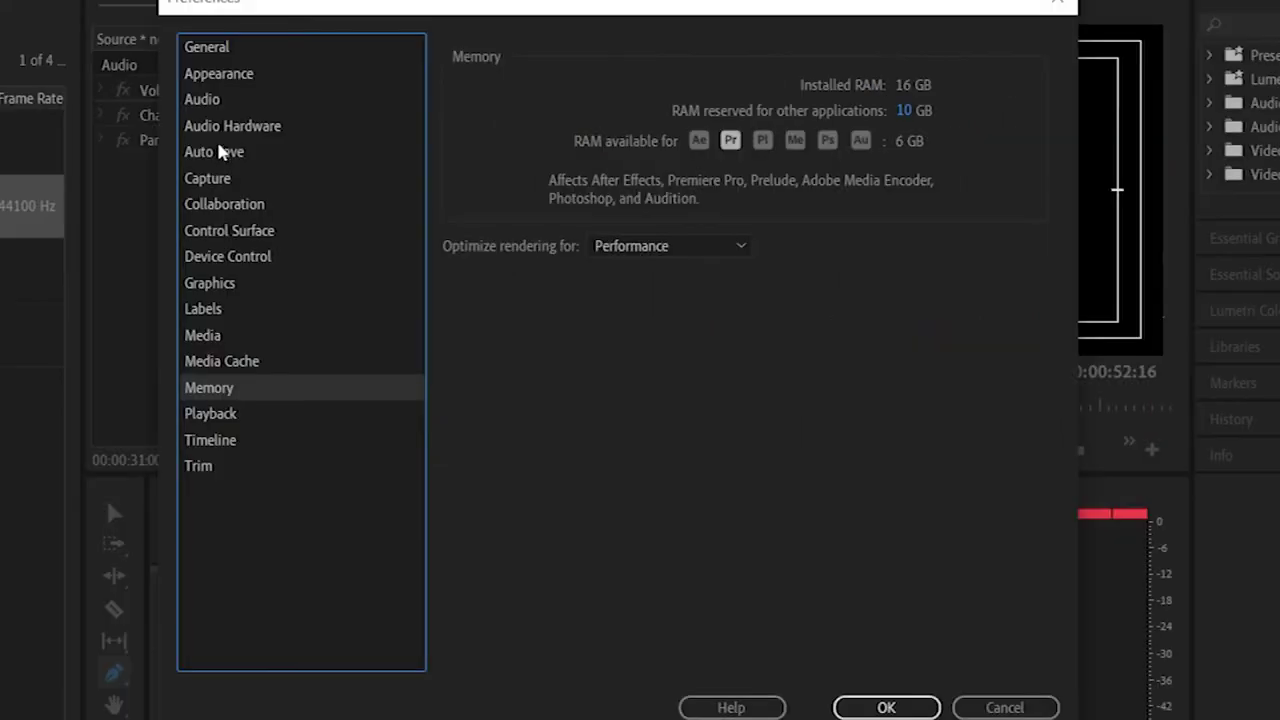
Step: Change the Auto Save interval to 1 minute, then restore it to 15 minutes
click(226, 157)
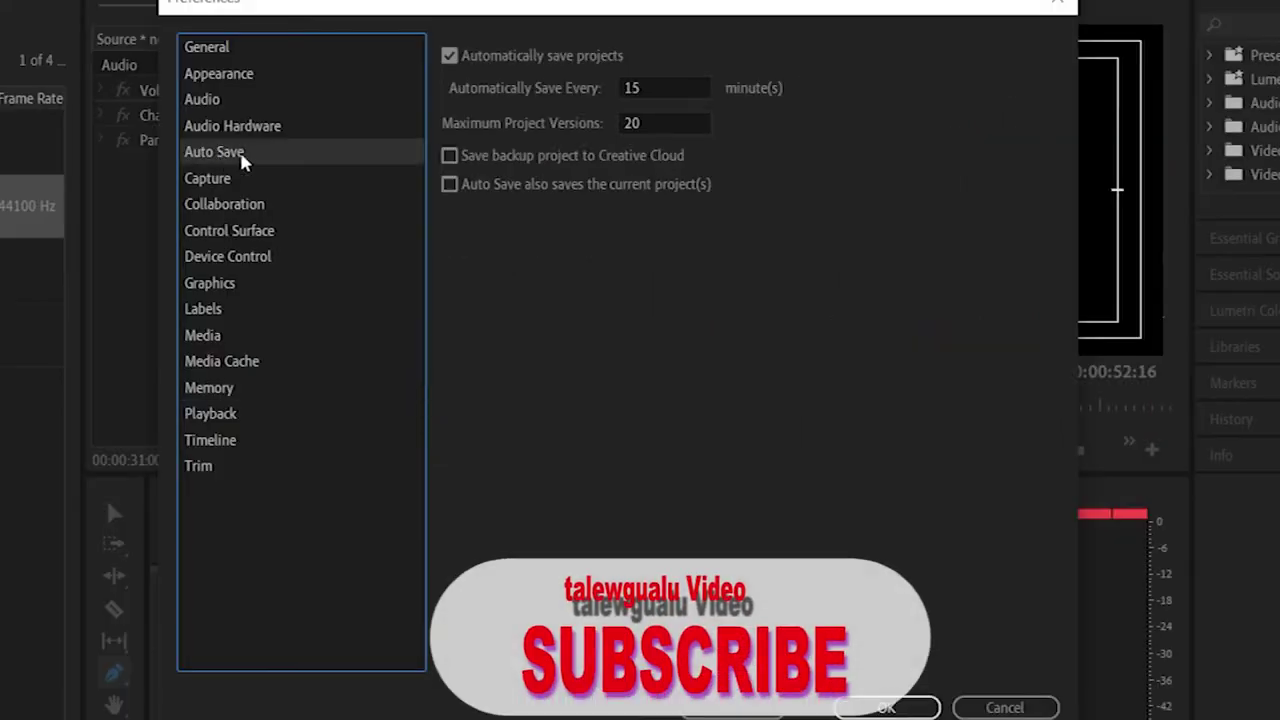
click(654, 88)
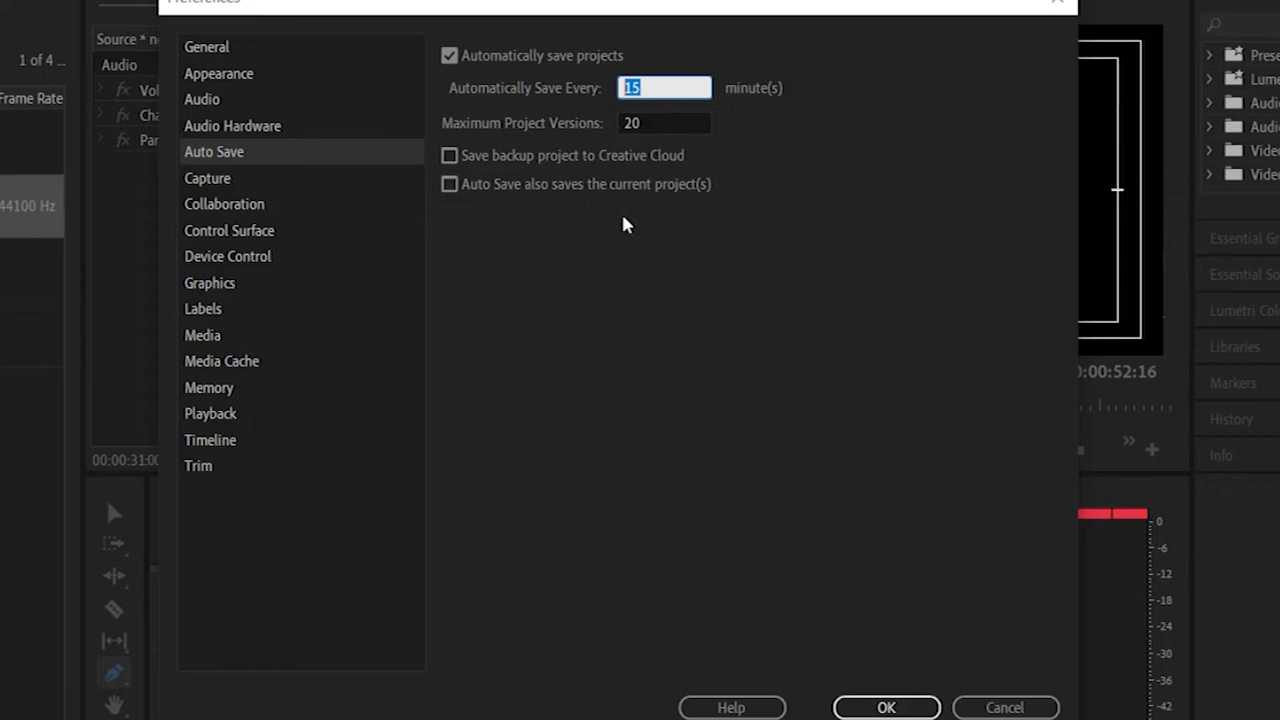
text(1)
click(822, 419)
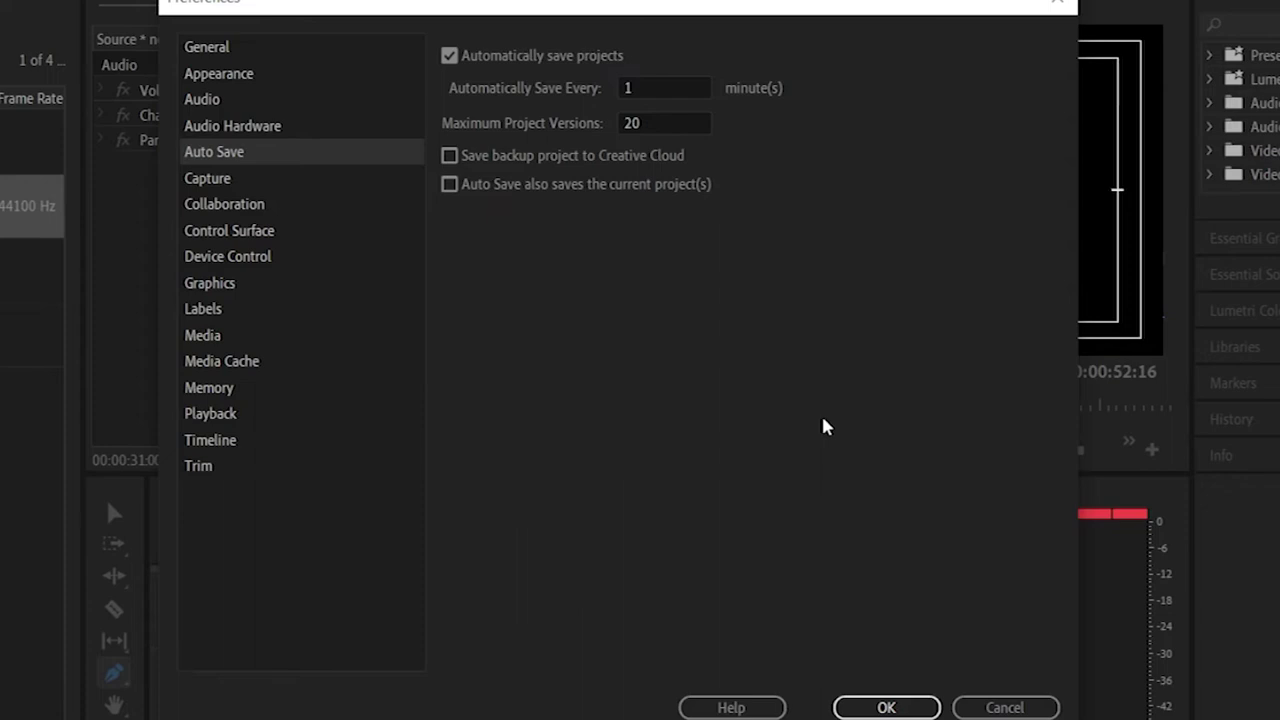
click(645, 90)
text(5)
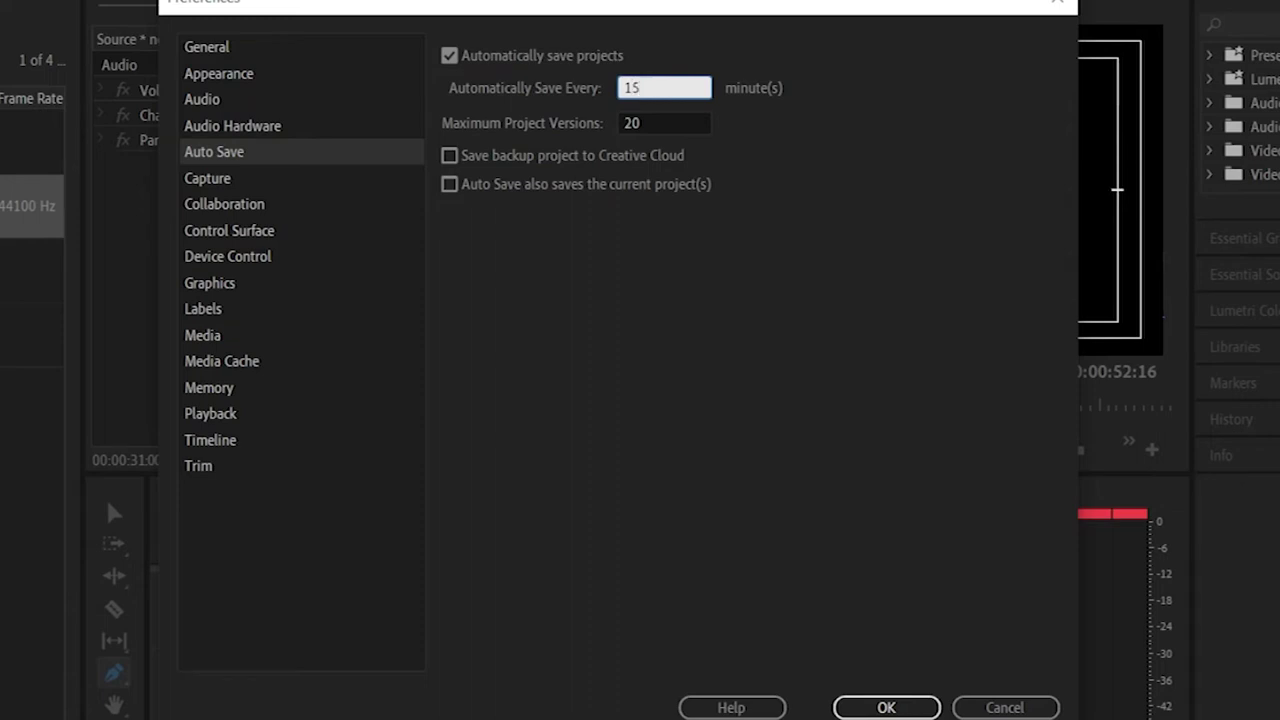
click(231, 104)
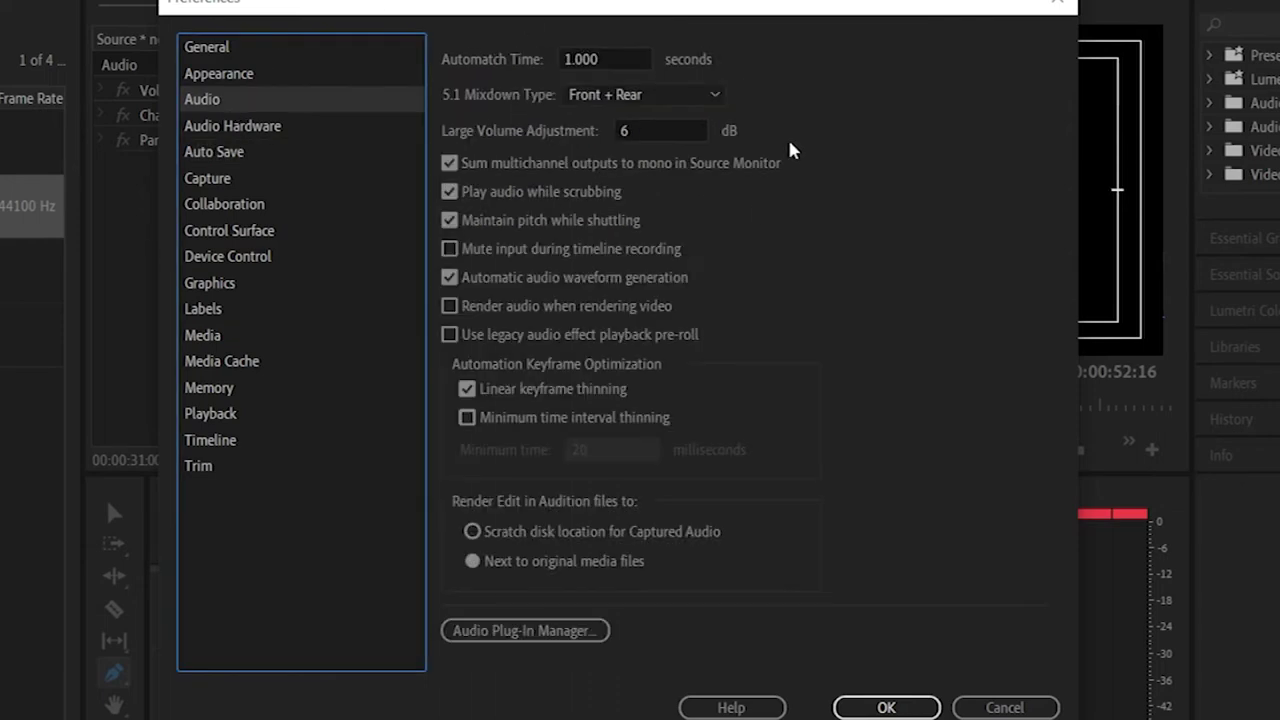
Step: Check the Audio Hardware default input options, keeping System Default
click(234, 128)
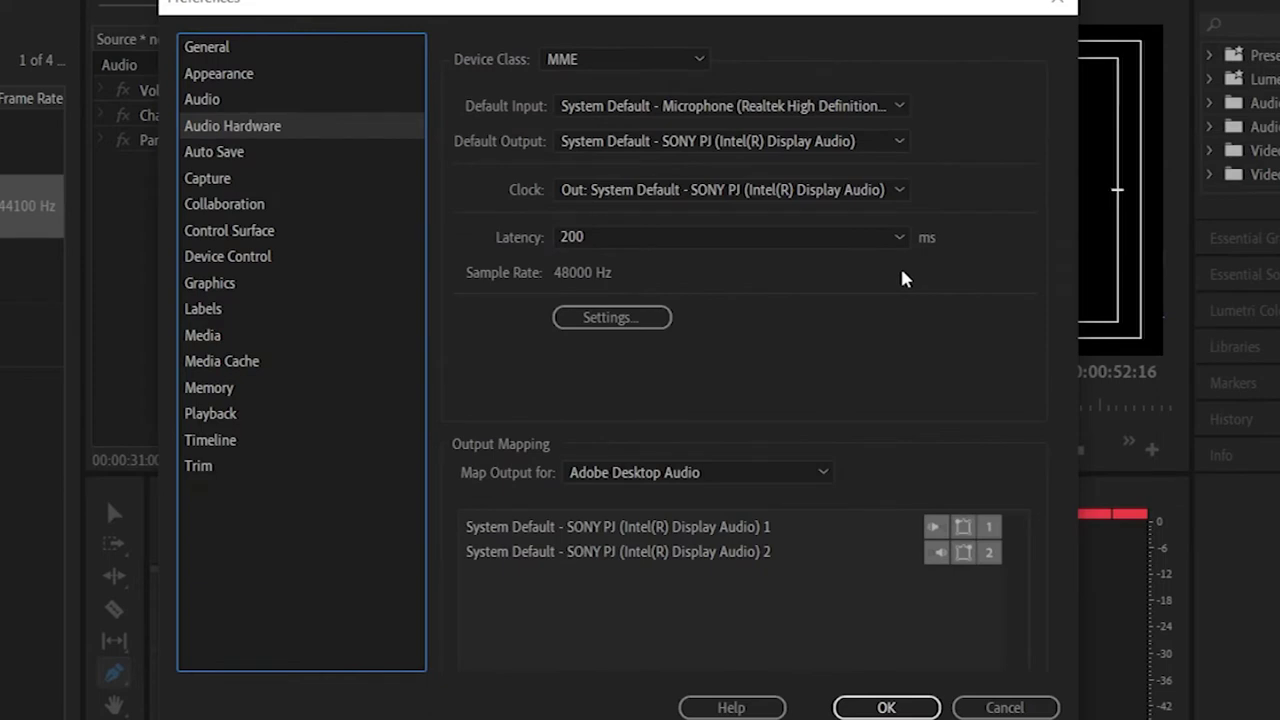
click(866, 107)
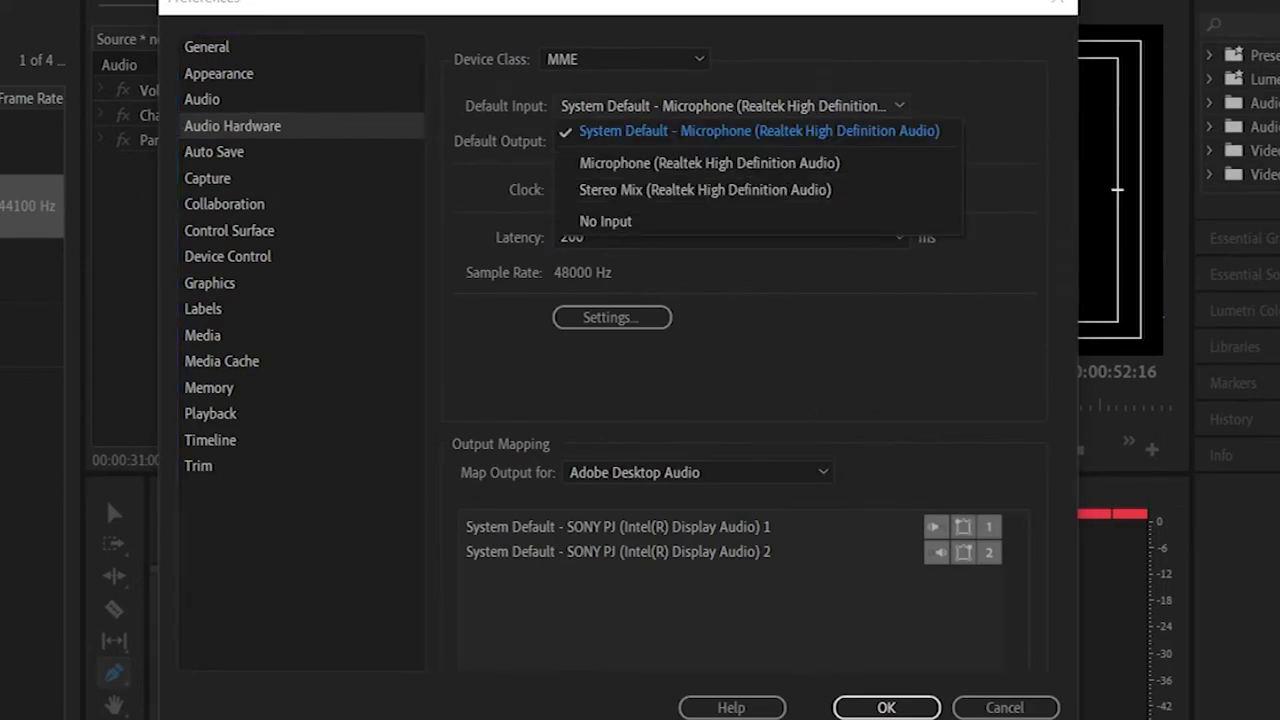
click(990, 300)
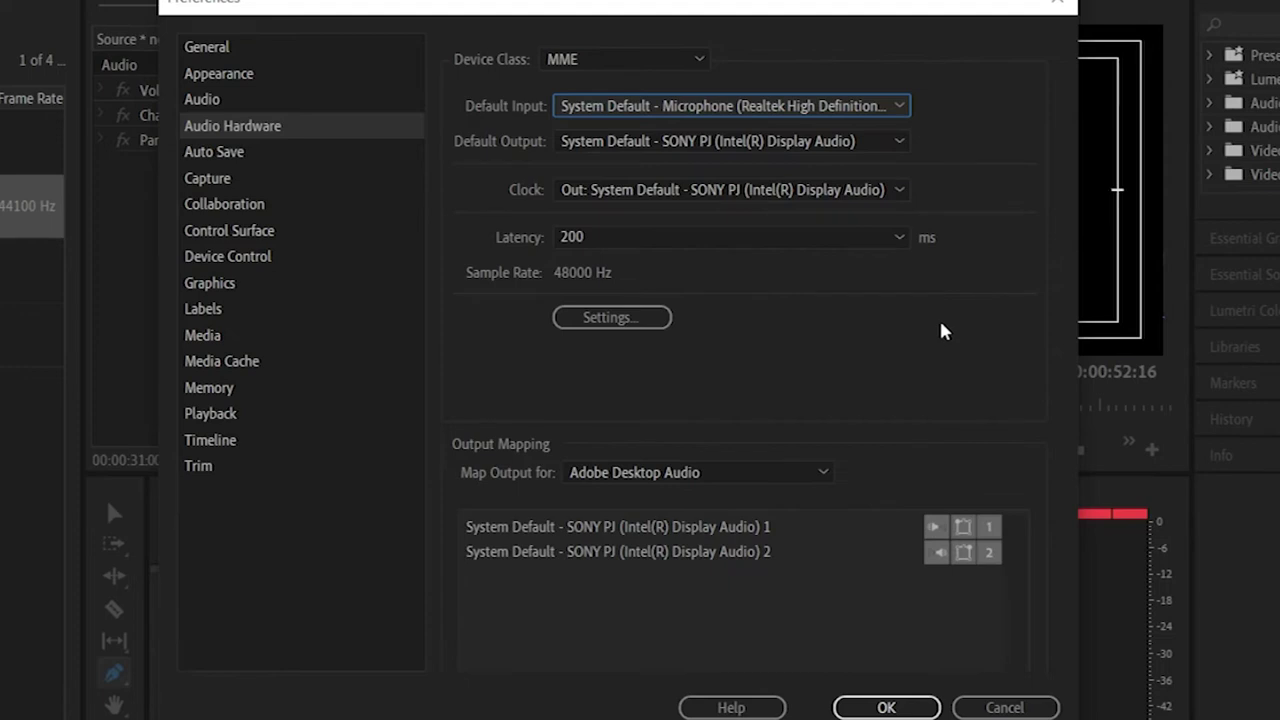
Step: Browse the General, Trim, Playback, Timeline and Memory preference pages, ending on Media Cache
click(200, 49)
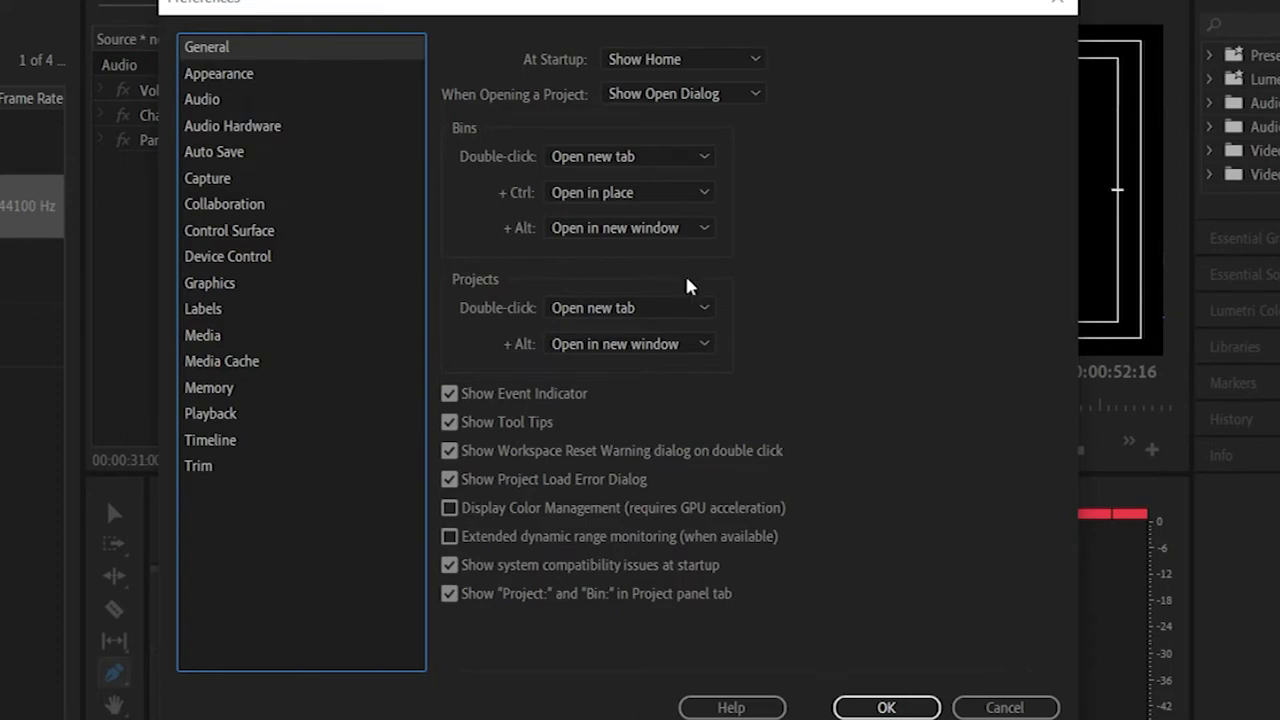
click(215, 466)
click(223, 422)
click(221, 438)
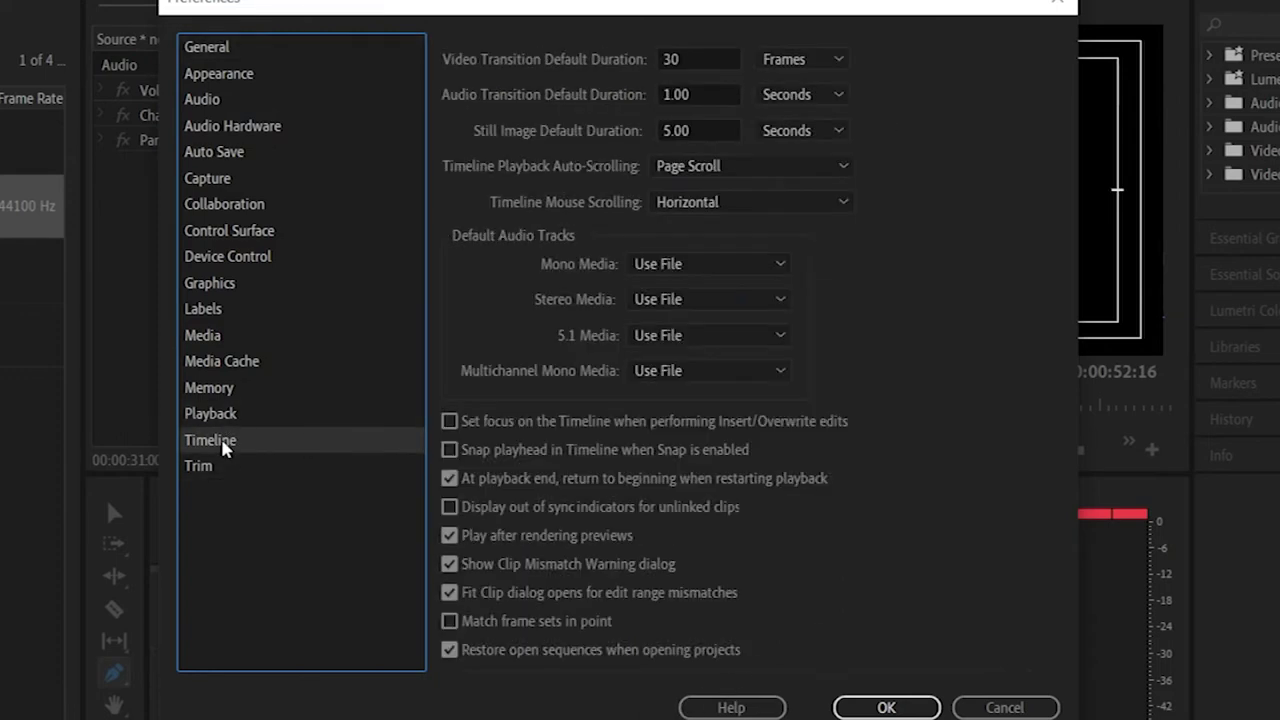
click(234, 418)
click(232, 396)
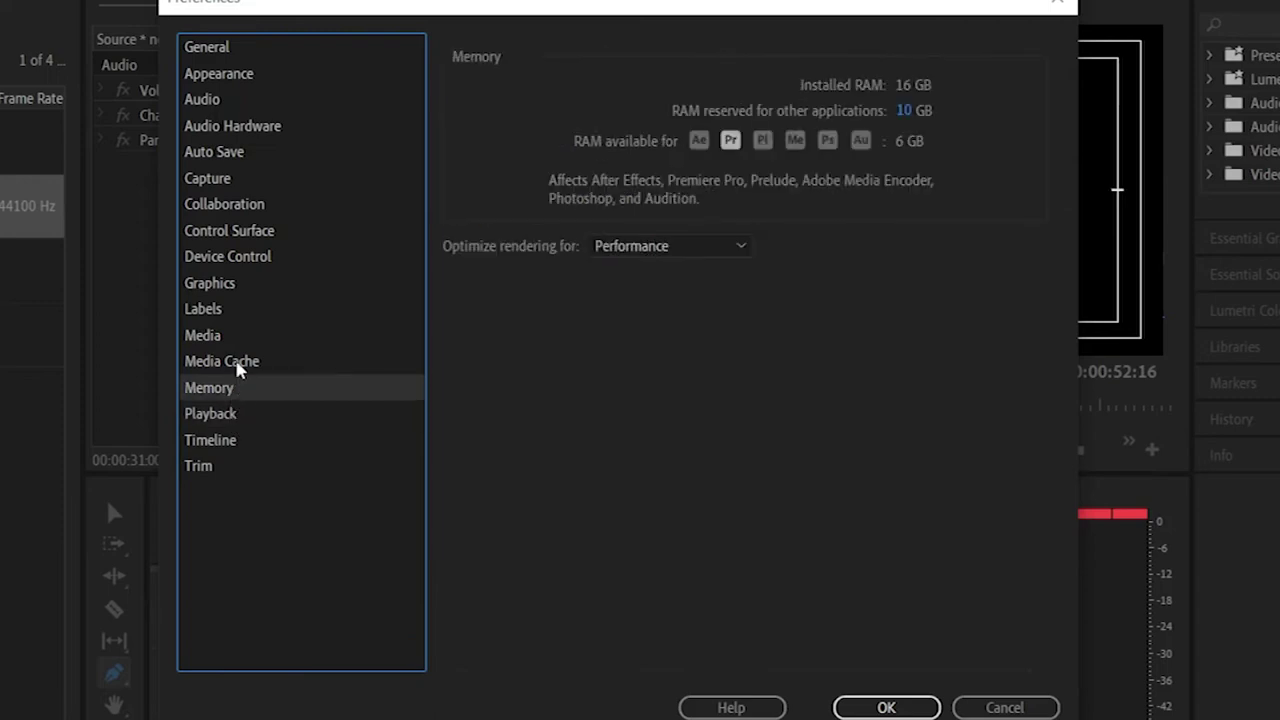
click(240, 365)
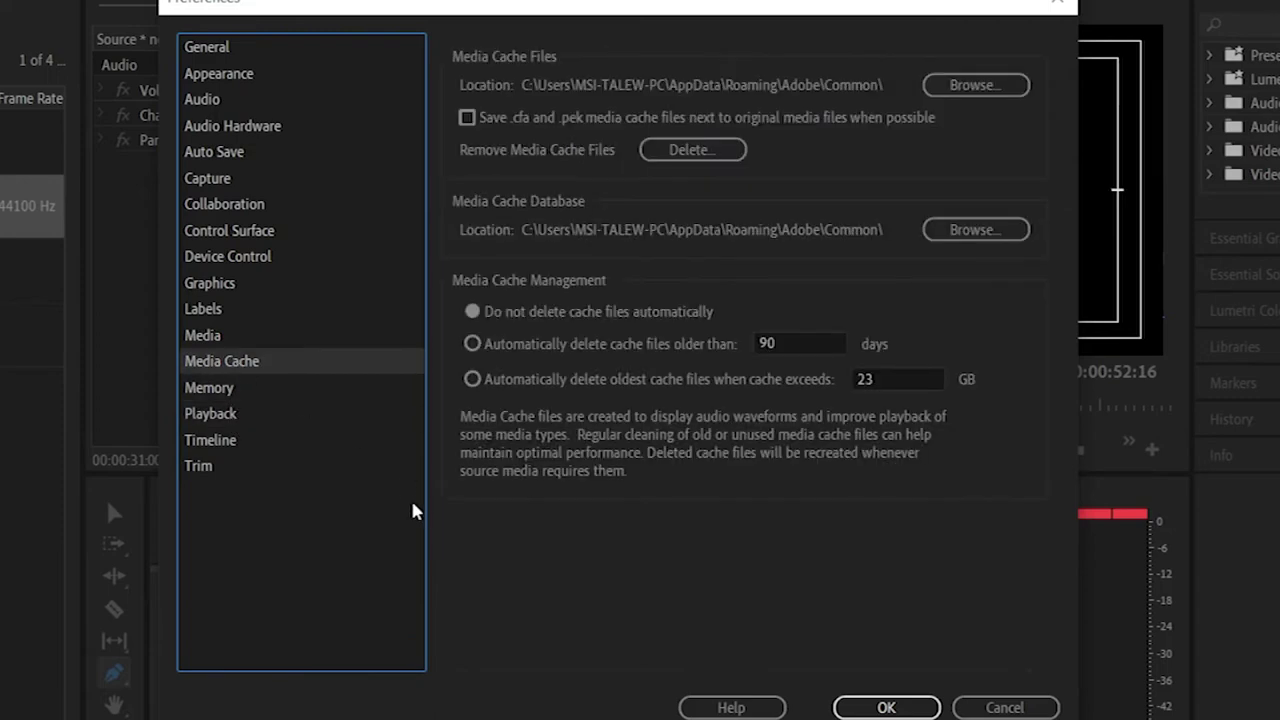
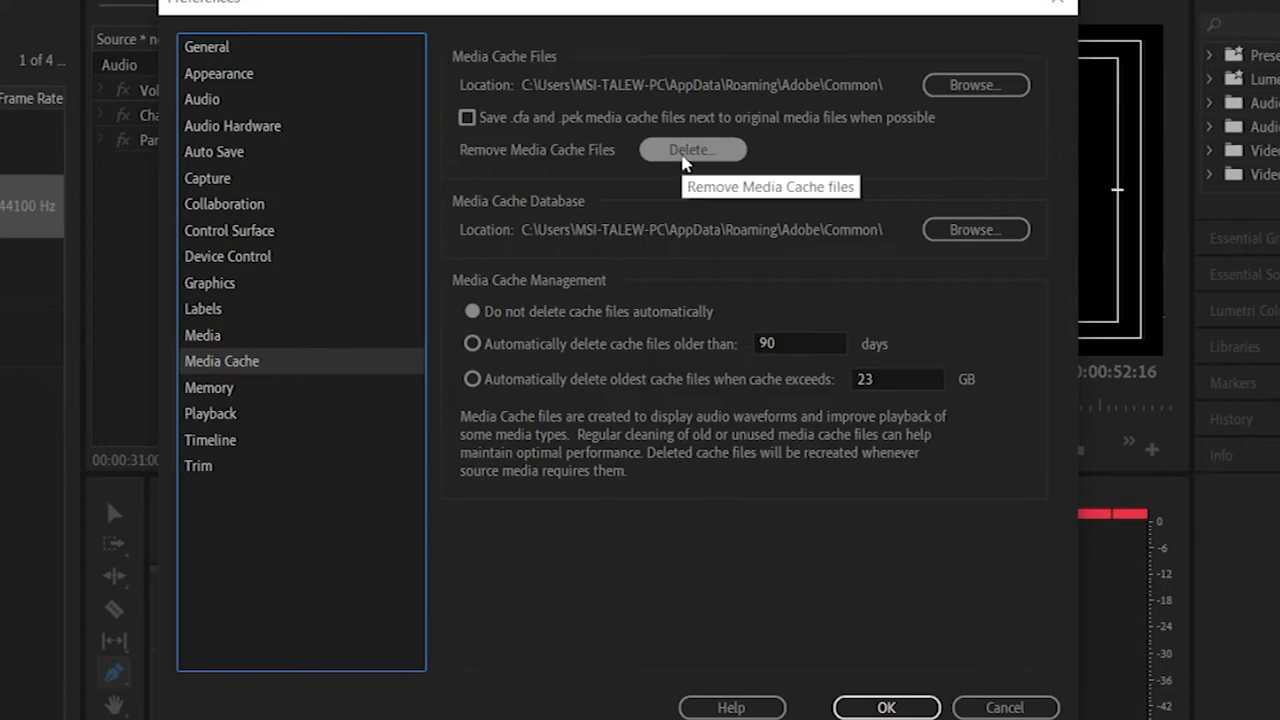
Step: Delete the unused media cache files from the Media Cache preferences
click(683, 155)
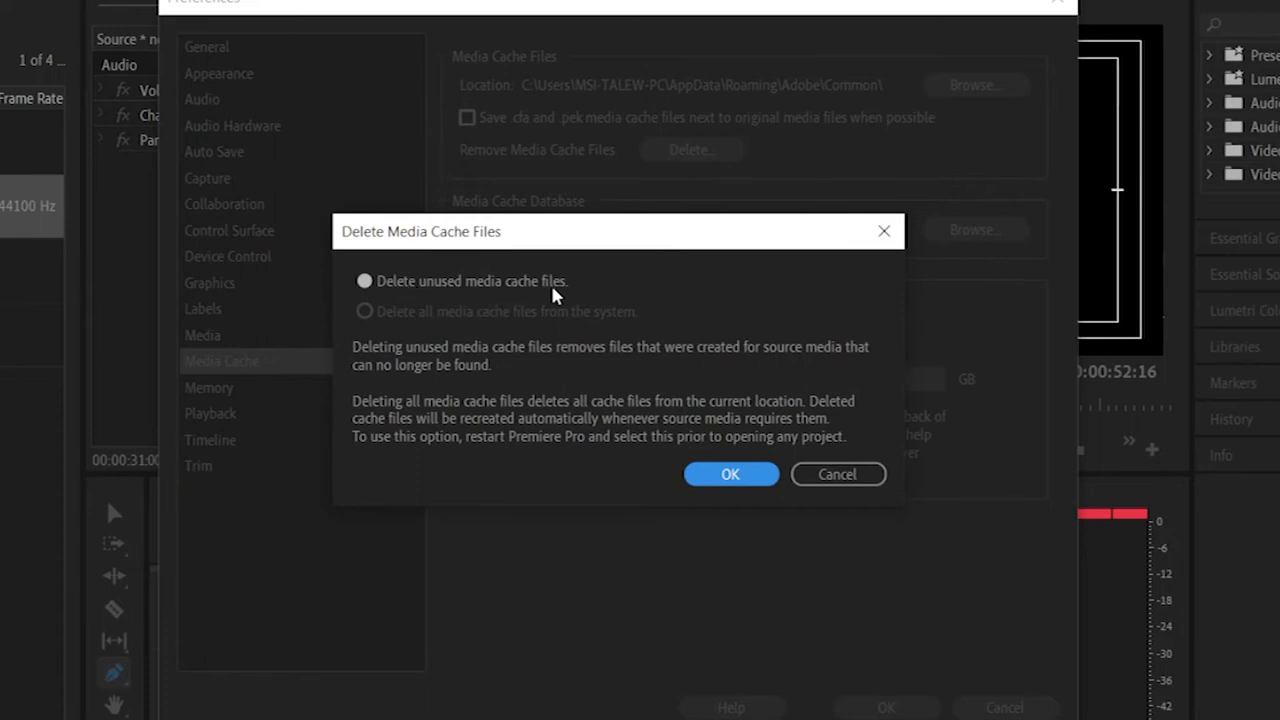
click(746, 478)
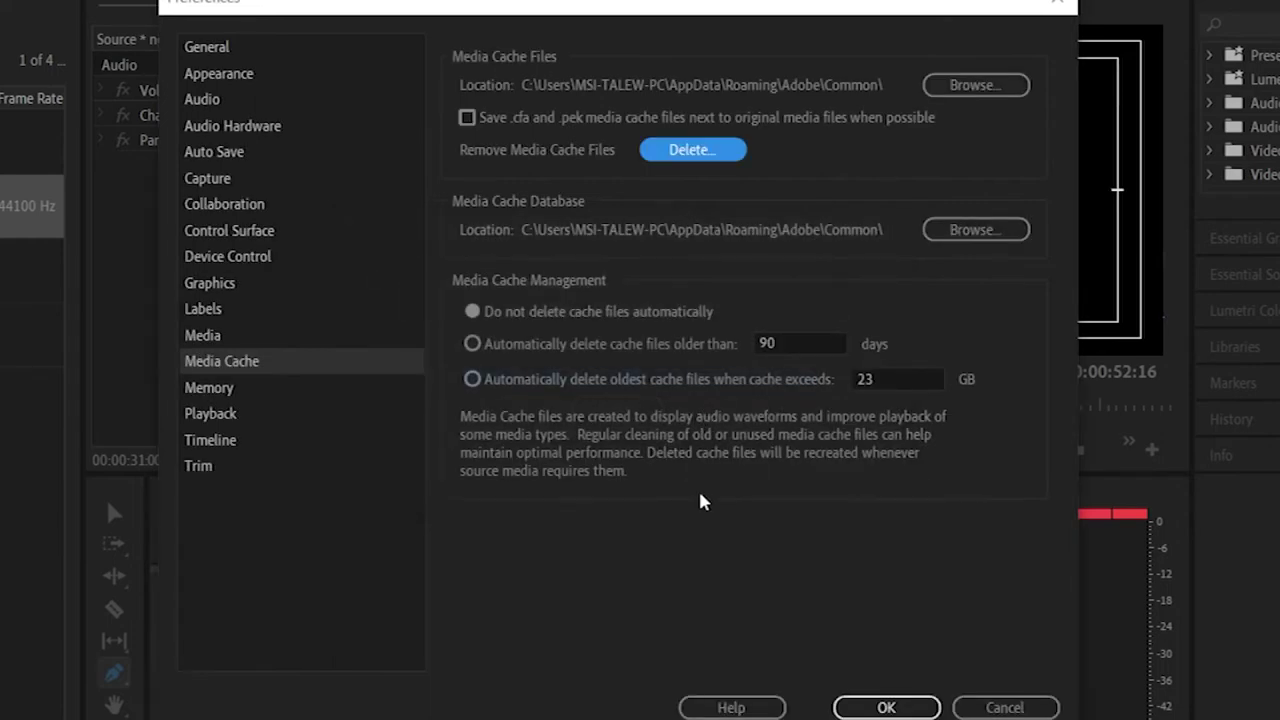
click(192, 289)
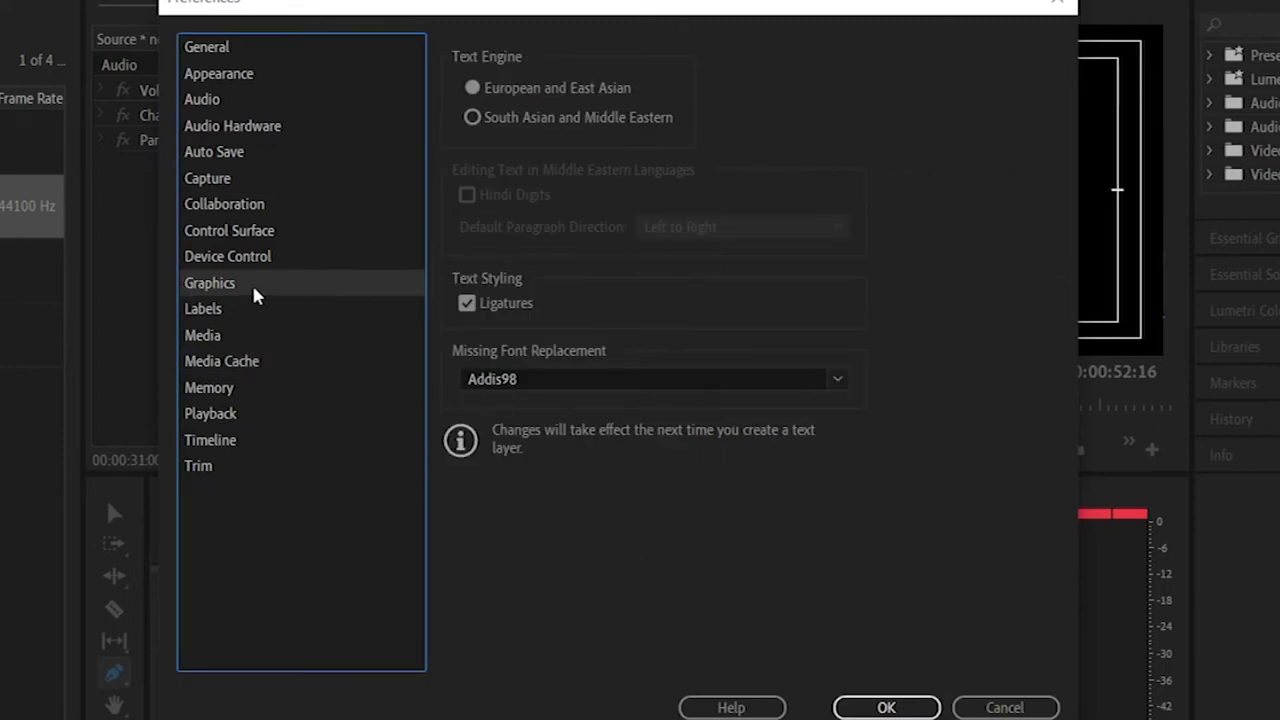
Step: Keep Addis98 as the Missing Font Replacement in Graphics preferences and close Preferences with OK
click(671, 385)
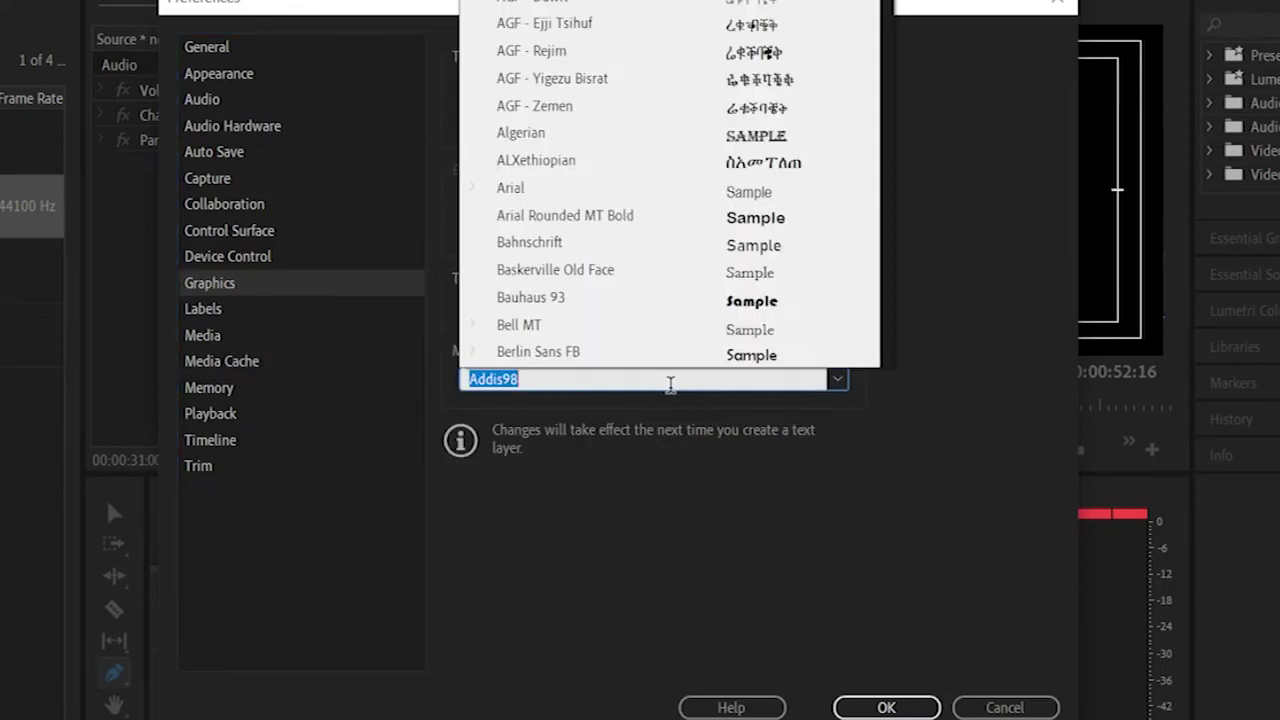
scroll(714, 196, down, 10)
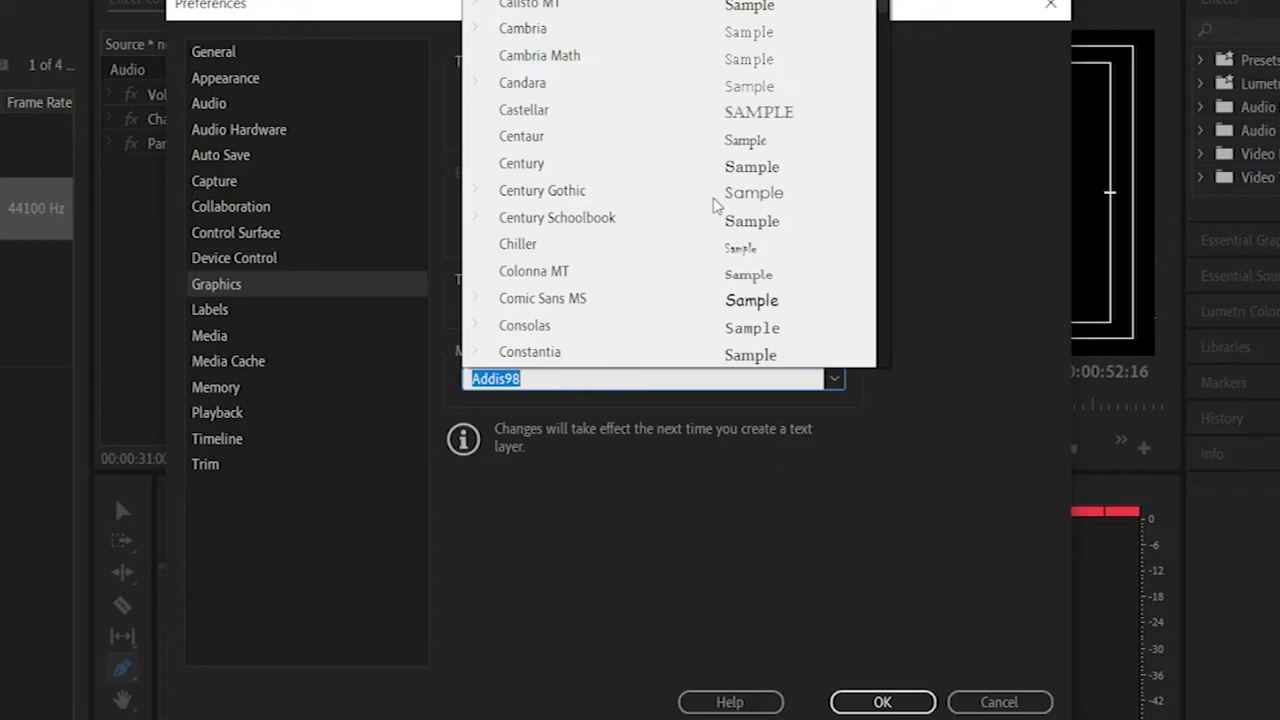
scroll(714, 205, down, 15)
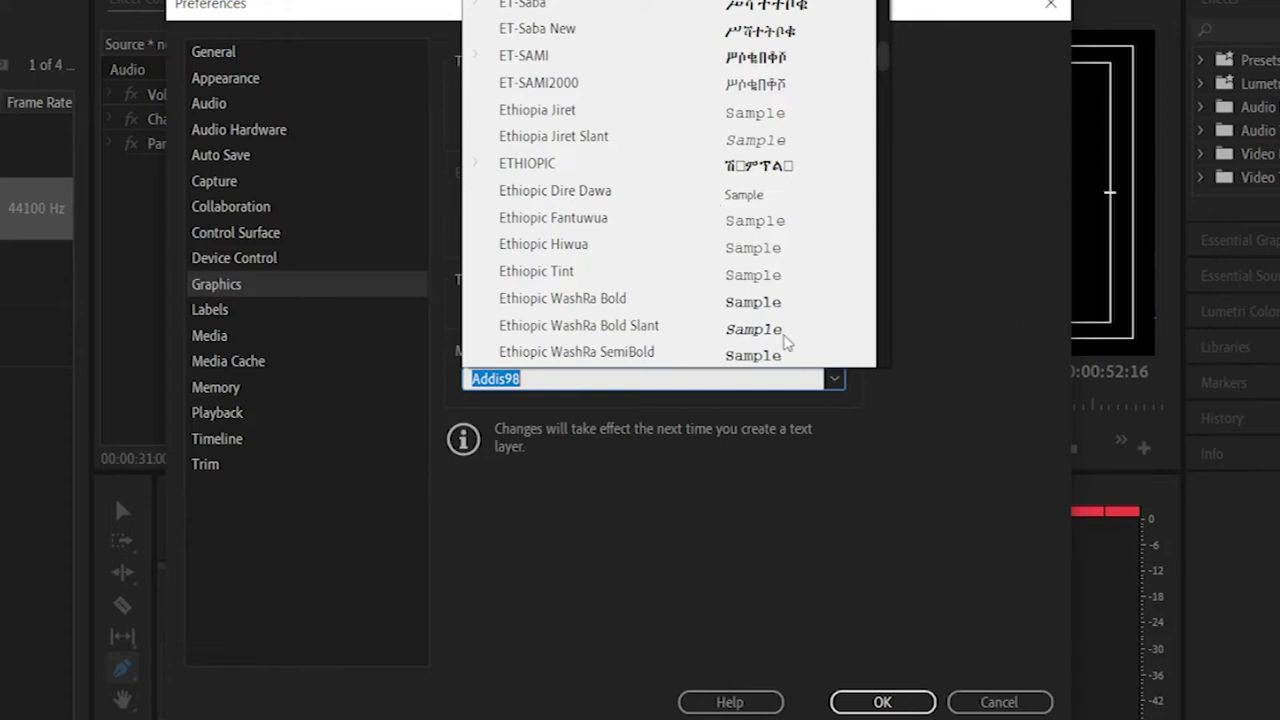
click(594, 380)
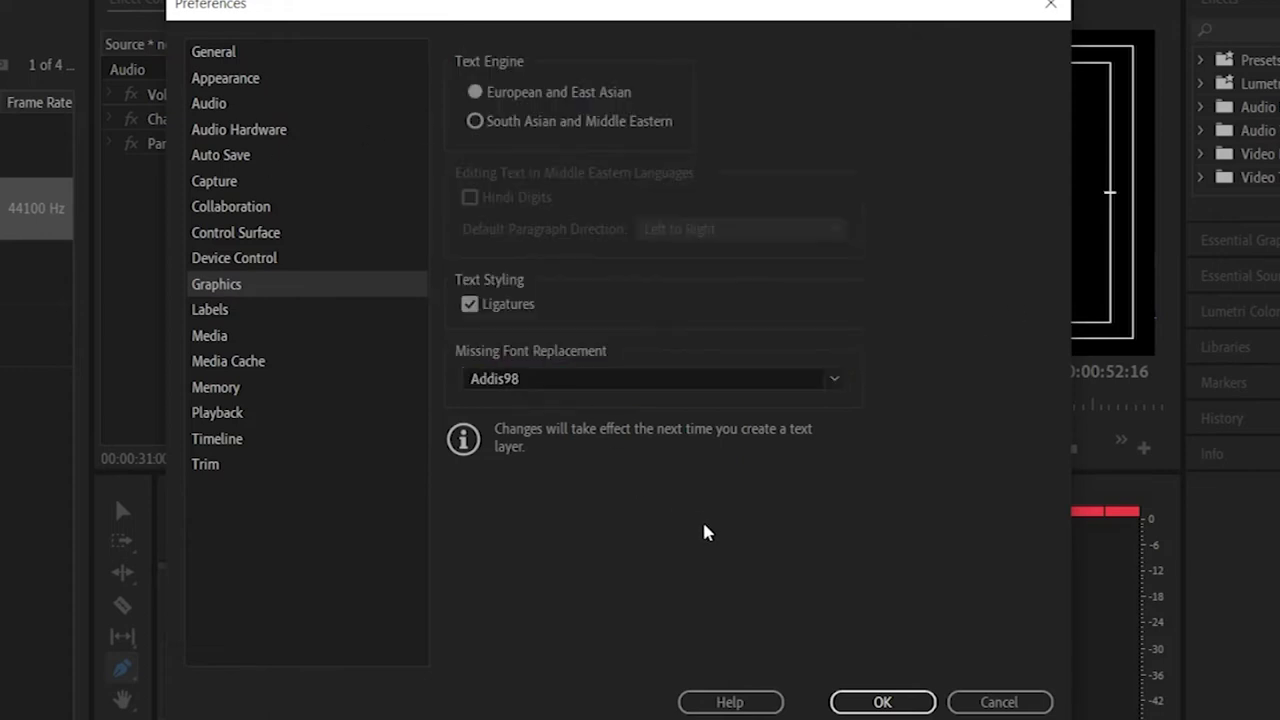
click(882, 702)
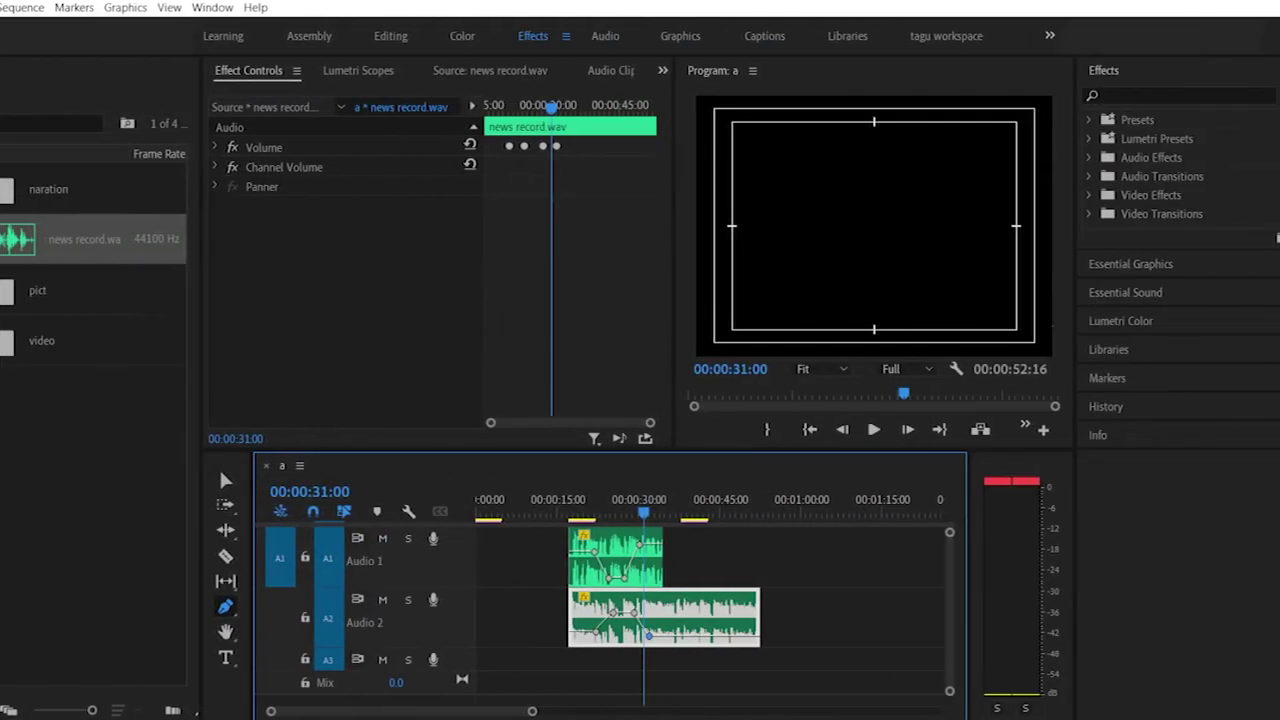
Step: Browse the File > New submenu, then set the playhead to 00:00:46:22
key(alt+f)
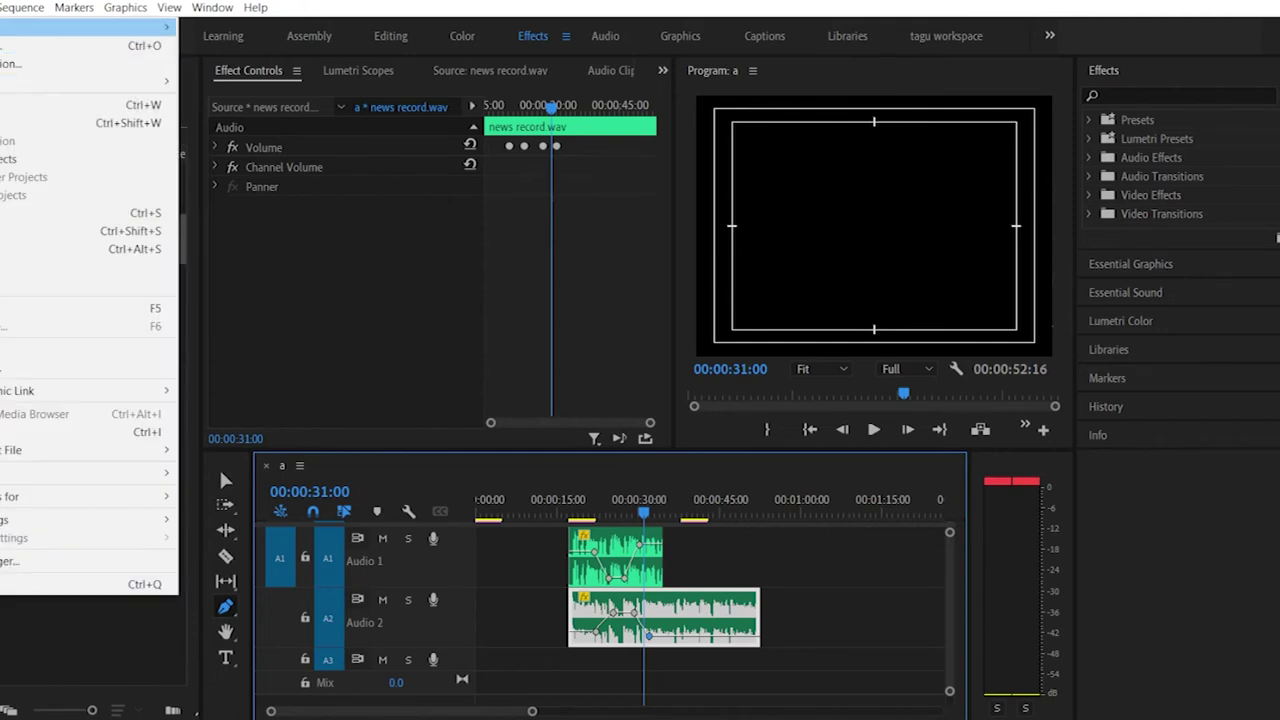
key(Right)
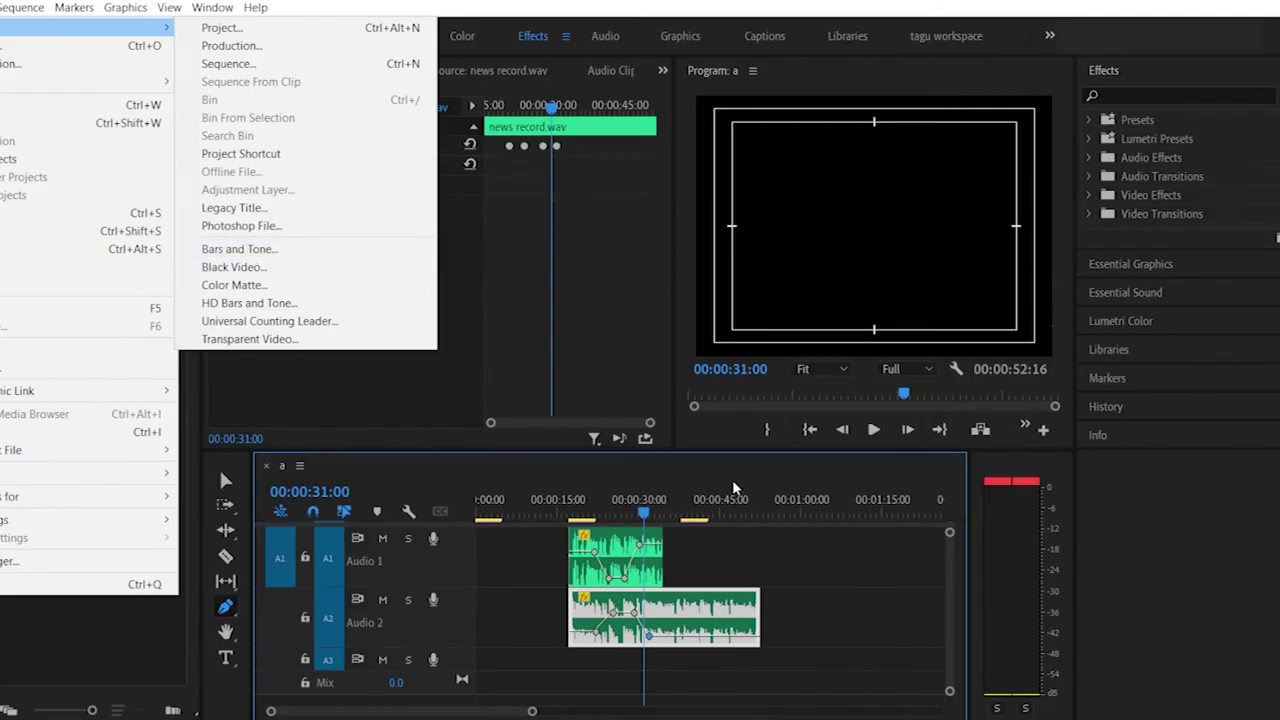
click(733, 487)
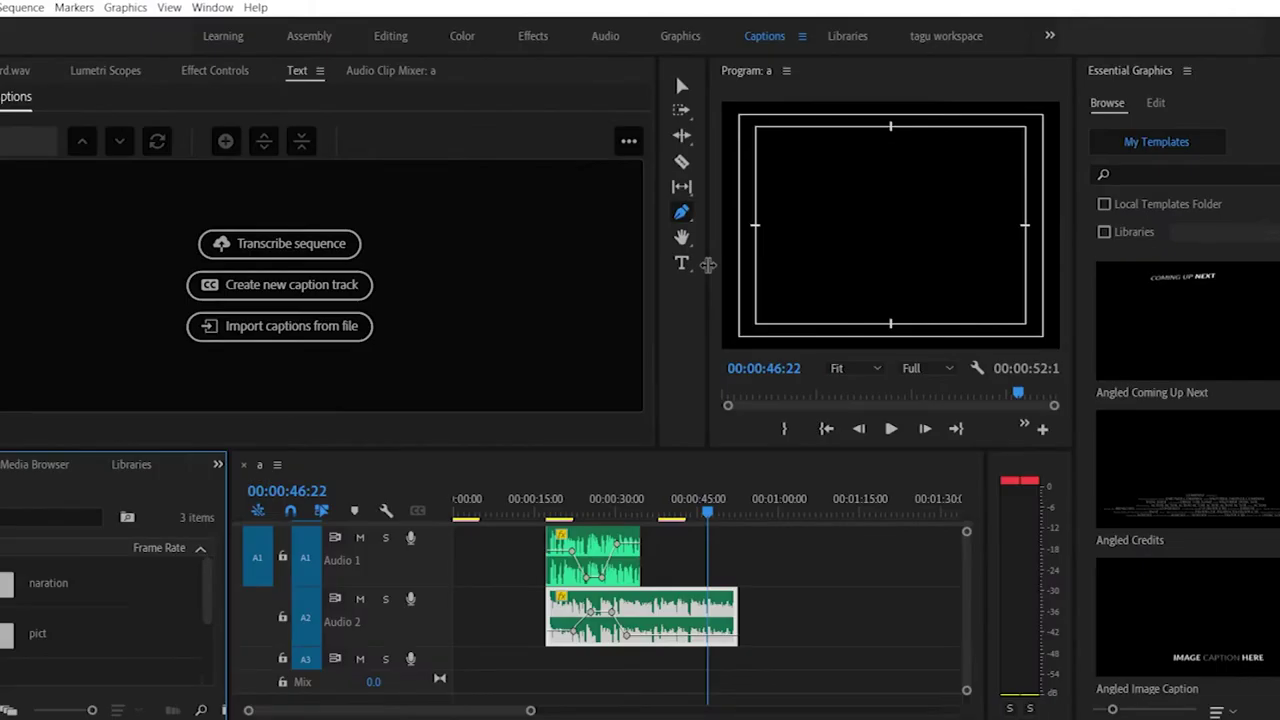
Step: Widen the Program monitor and add a New Text layer from the Essential Graphics Edit tab
drag(670, 510, 22, 483)
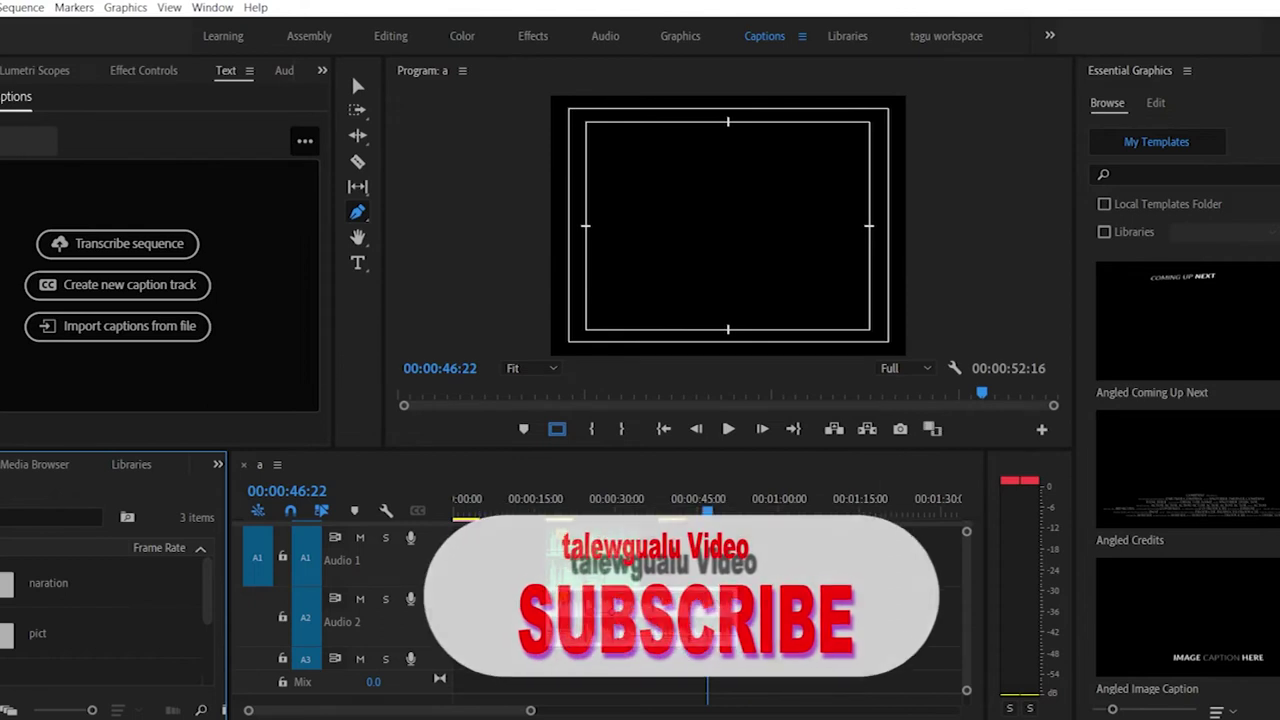
scroll(1185, 480, down, 5)
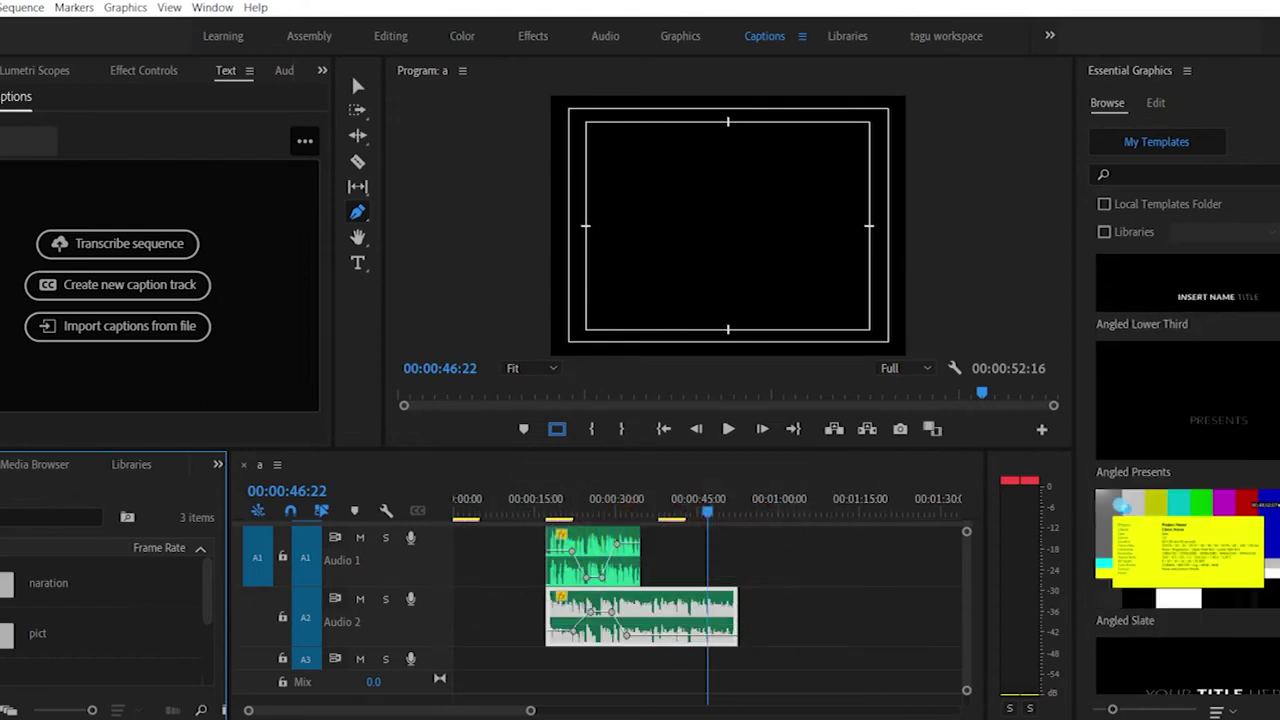
scroll(1185, 480, up, 3)
scroll(1185, 480, down, 15)
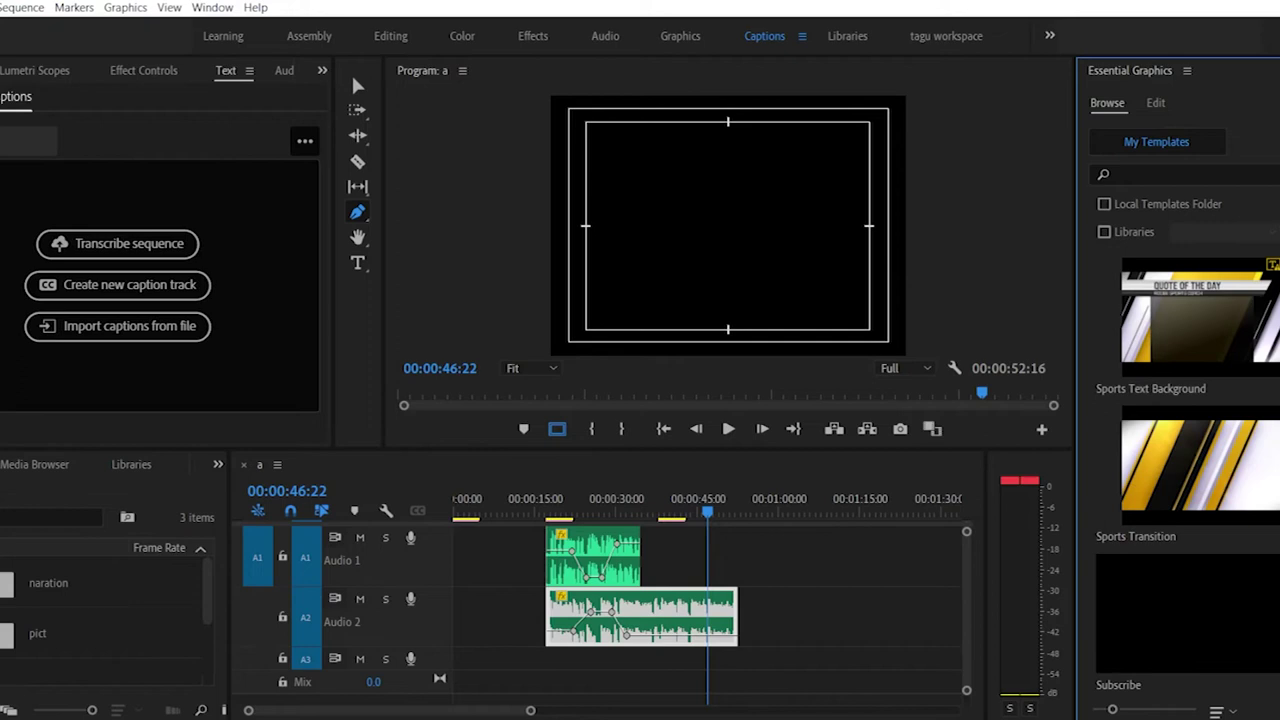
scroll(1185, 480, up, 15)
scroll(1185, 480, down, 10)
click(1156, 108)
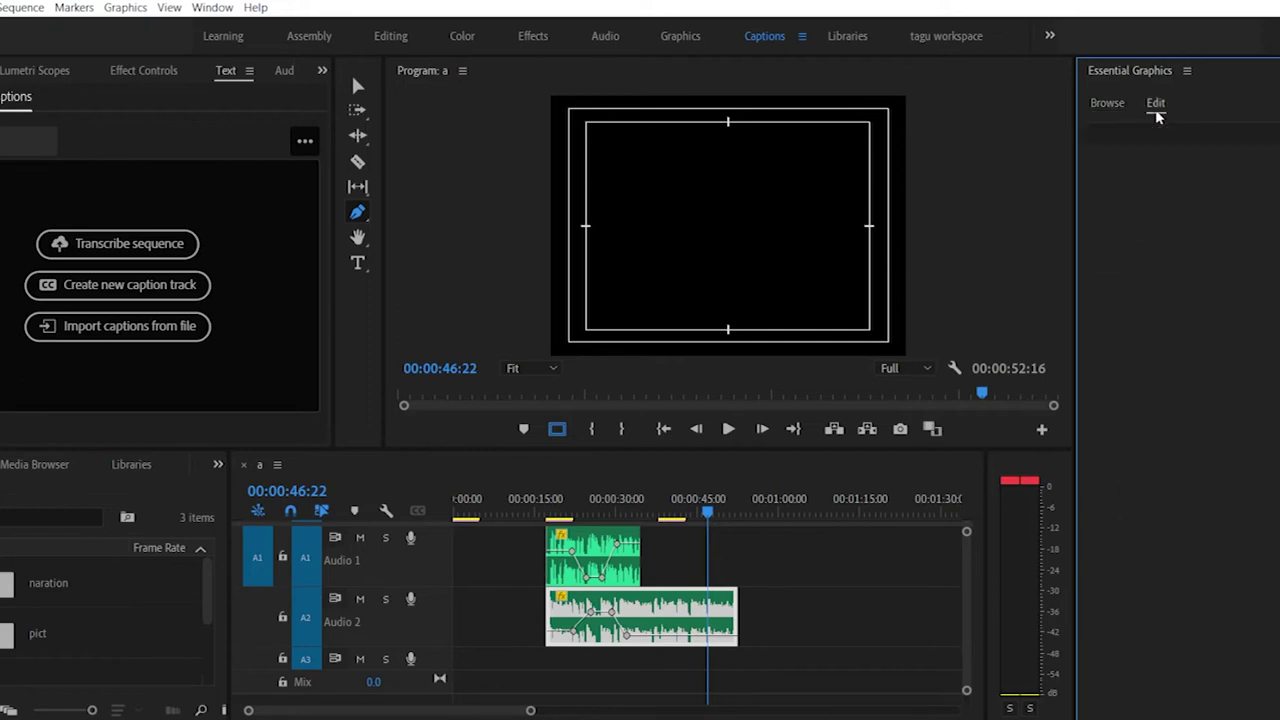
click(1270, 145)
click(1252, 173)
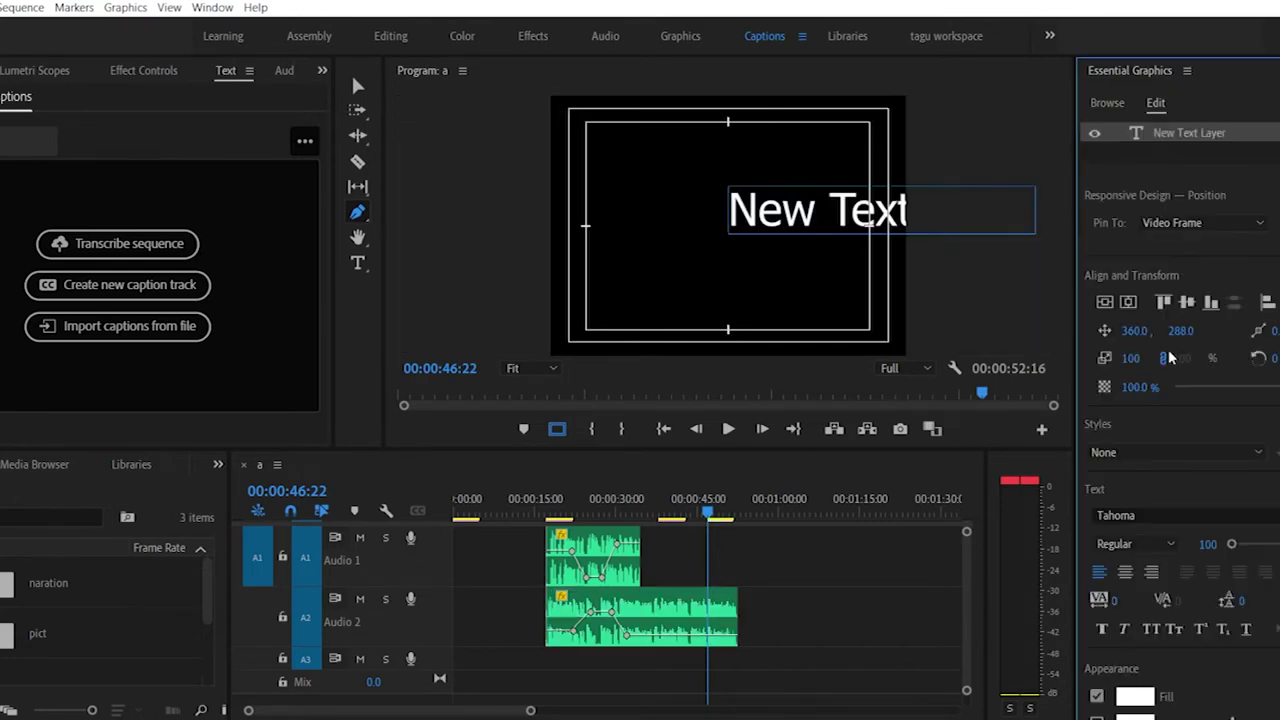
scroll(1265, 435, down, 3)
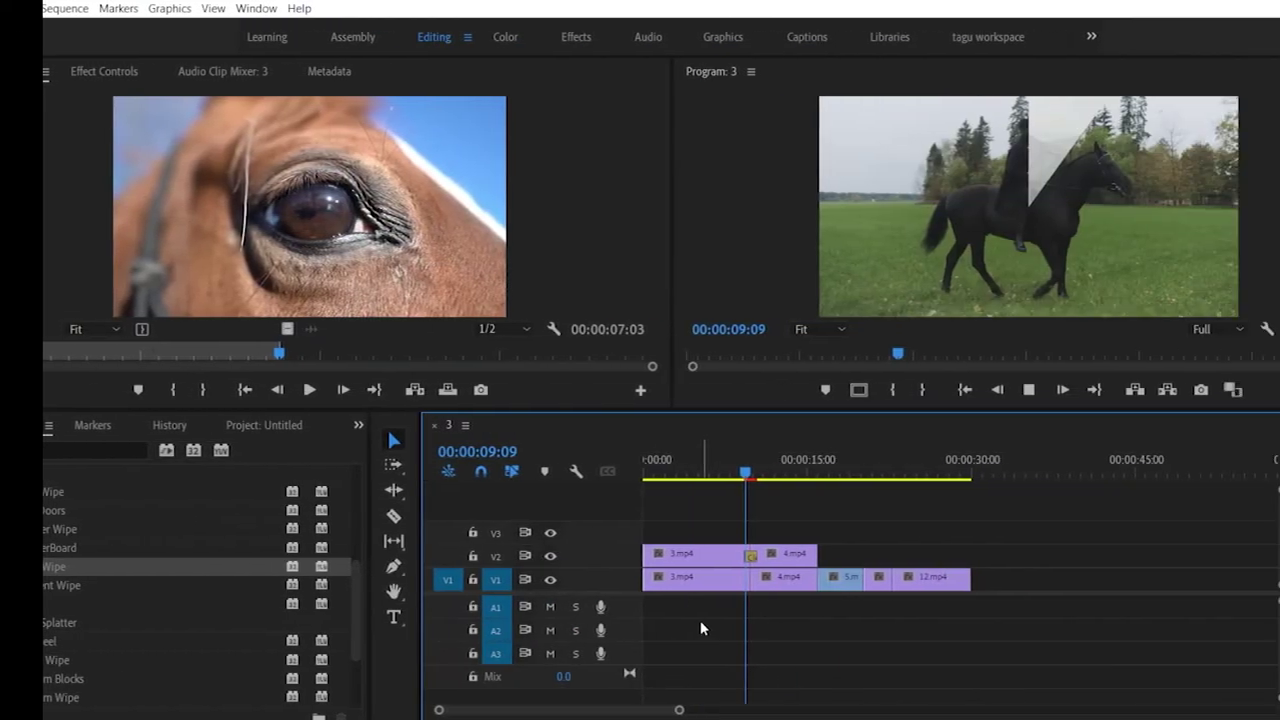
Step: Stop playback and show the V2 transition between 3.mp4 and 4.mp4 in Effect Controls
key(space)
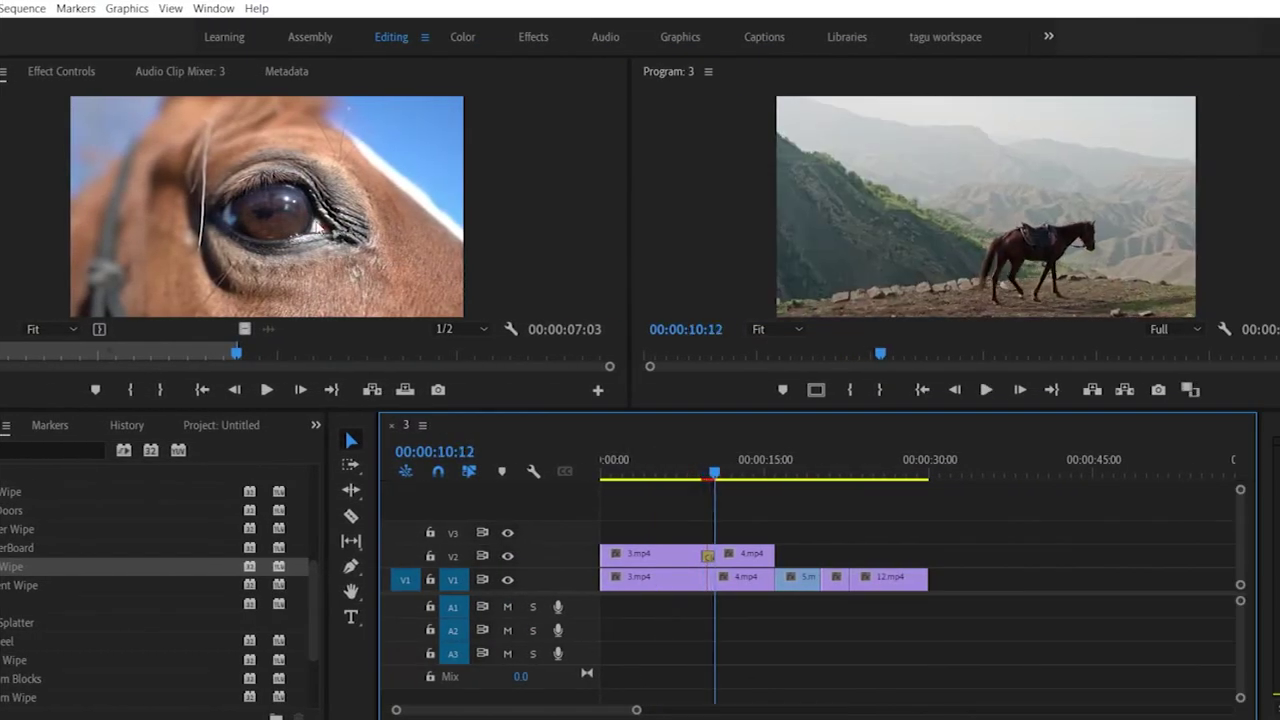
click(710, 558)
click(707, 478)
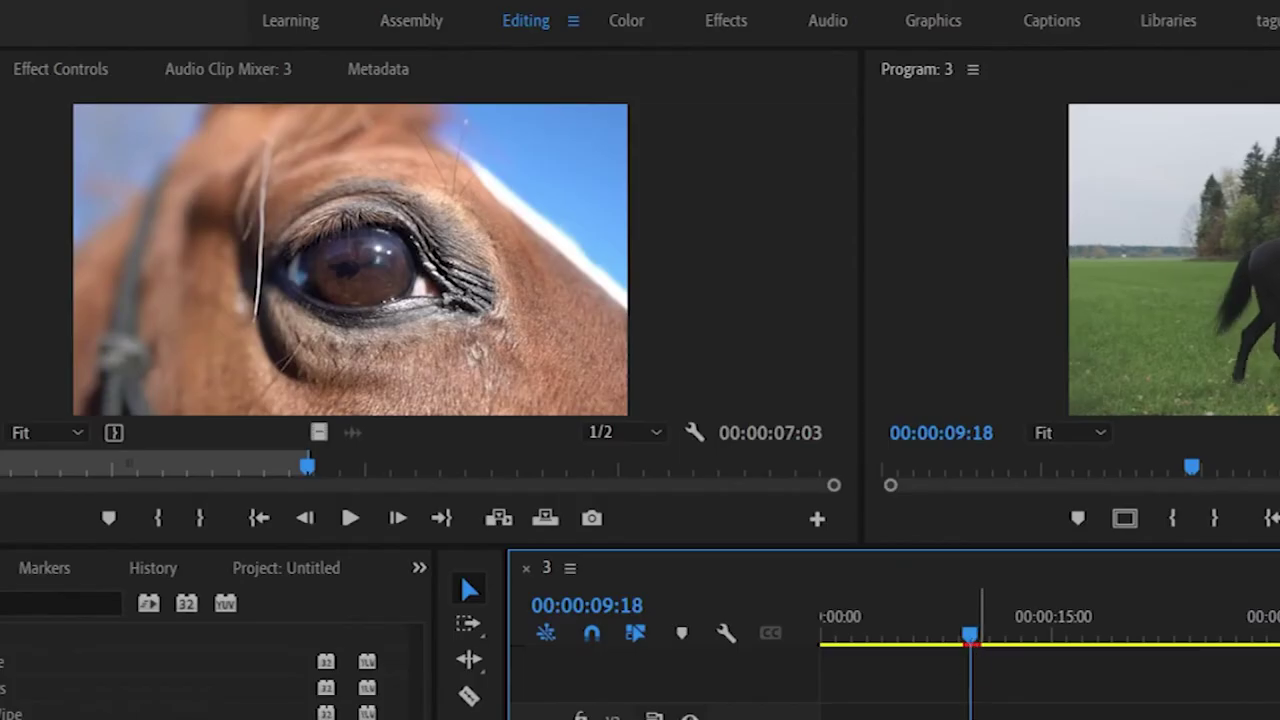
click(62, 78)
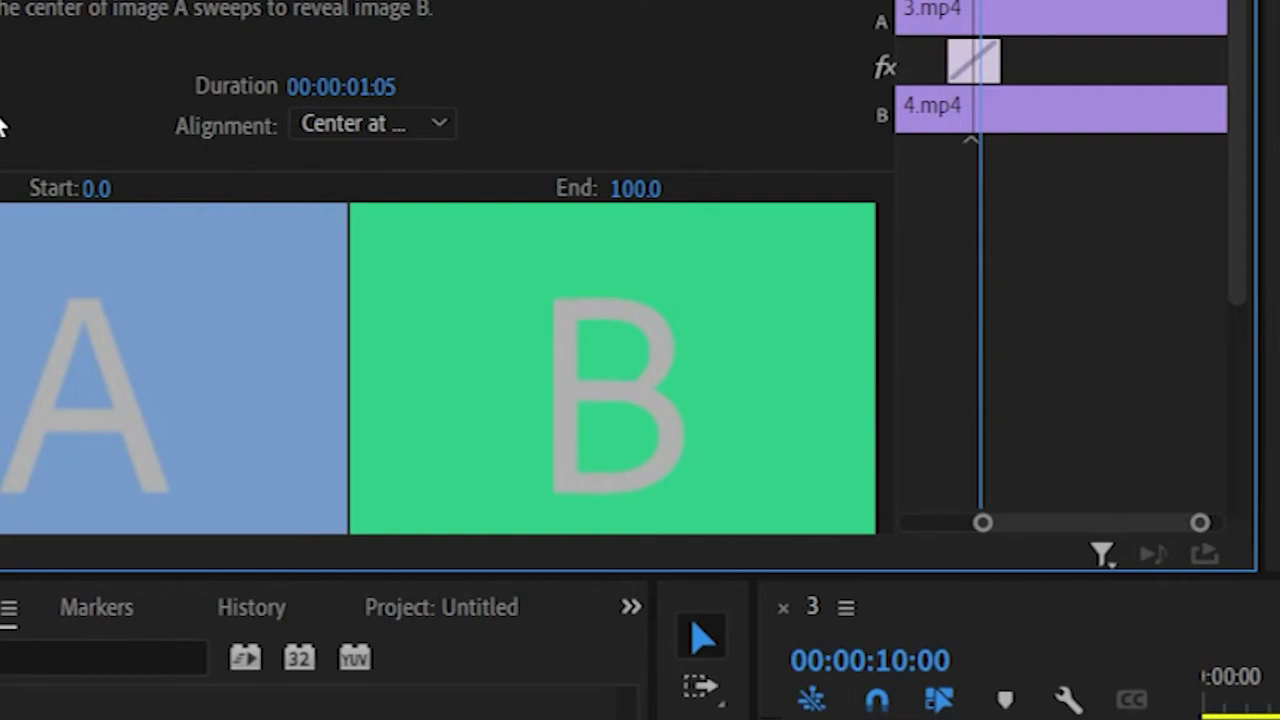
Step: Zoom in and play back the wipe between 3.mp4 and 4.mp4 from 00:00:07:06
key(equal)
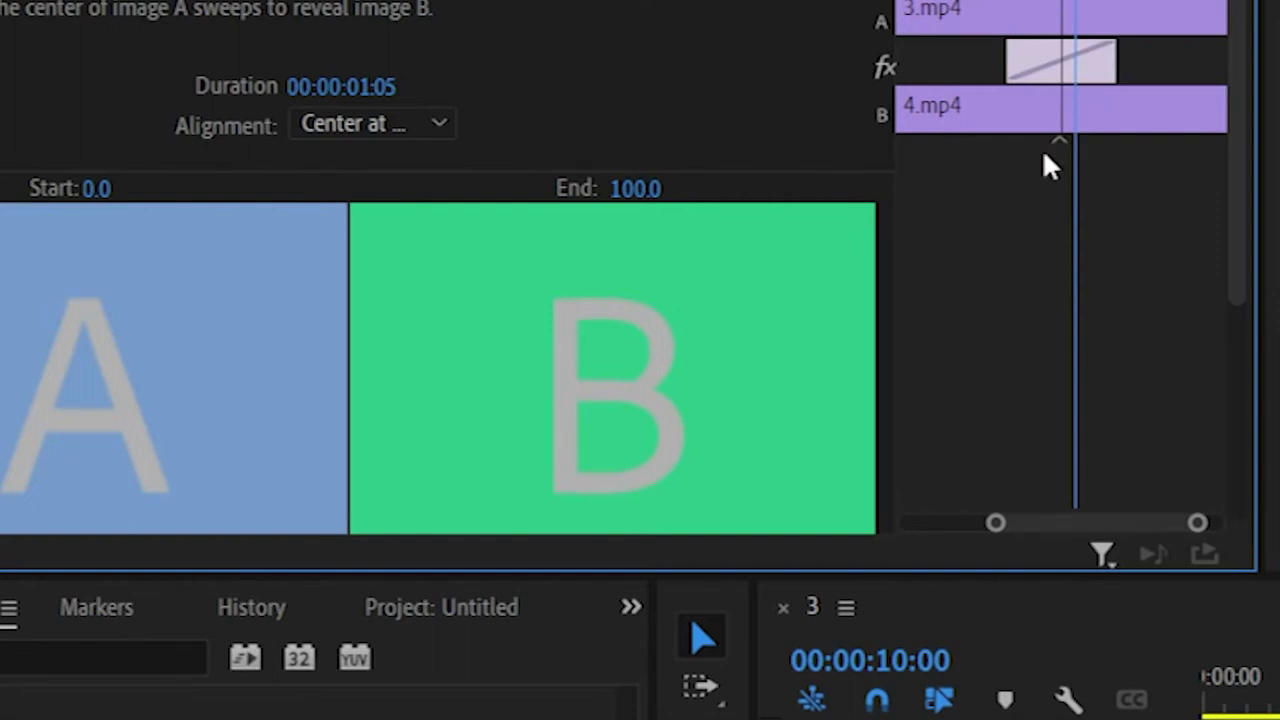
key(Left)
key(Left)
key(Left)
key(Left)
key(Left)
key(Left)
key(Left)
key(Left)
key(Left)
key(Left)
key(Left)
key(Left)
key(Left)
key(Left)
key(Left)
key(Left)
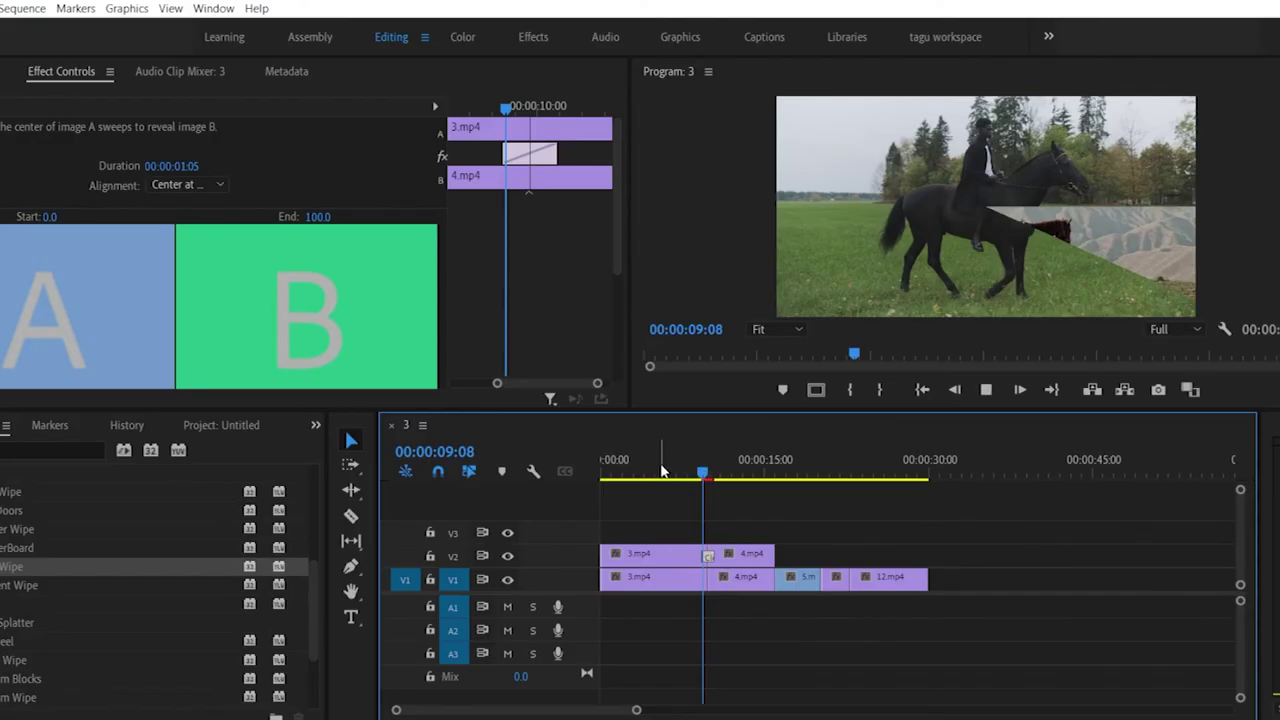
key(space)
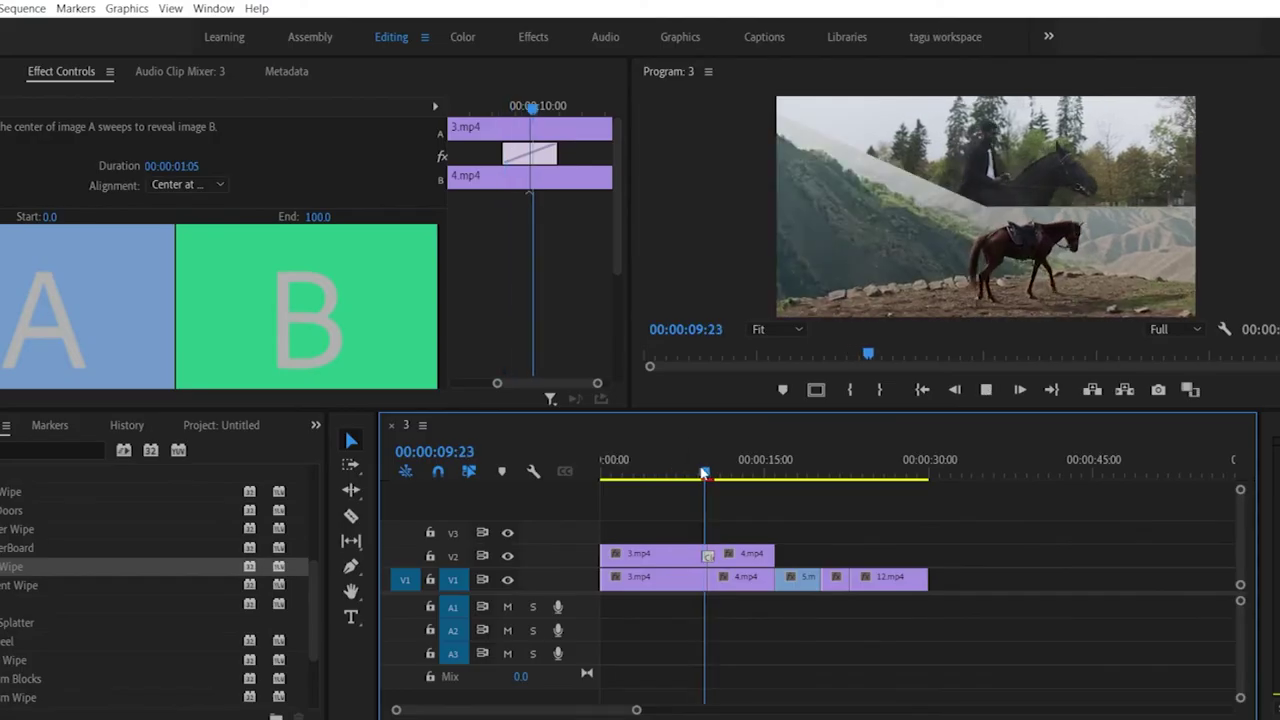
click(694, 471)
key(space)
drag(690, 471, 682, 473)
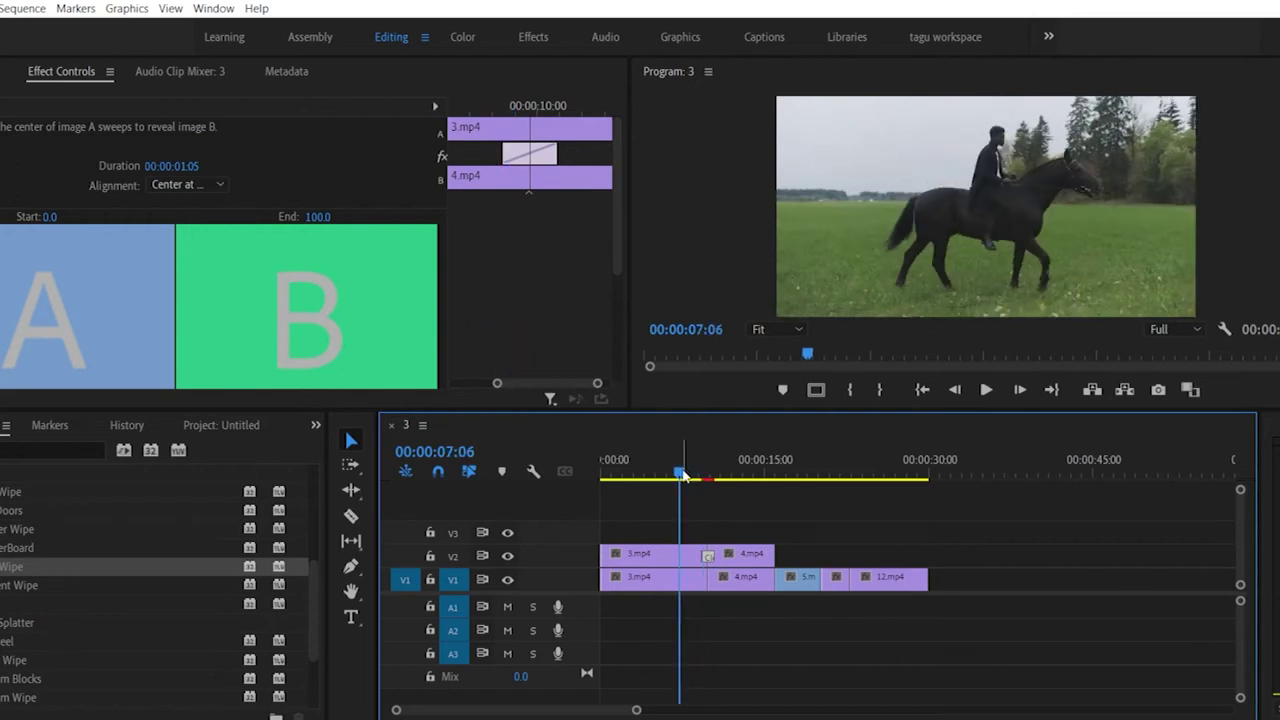
key(space)
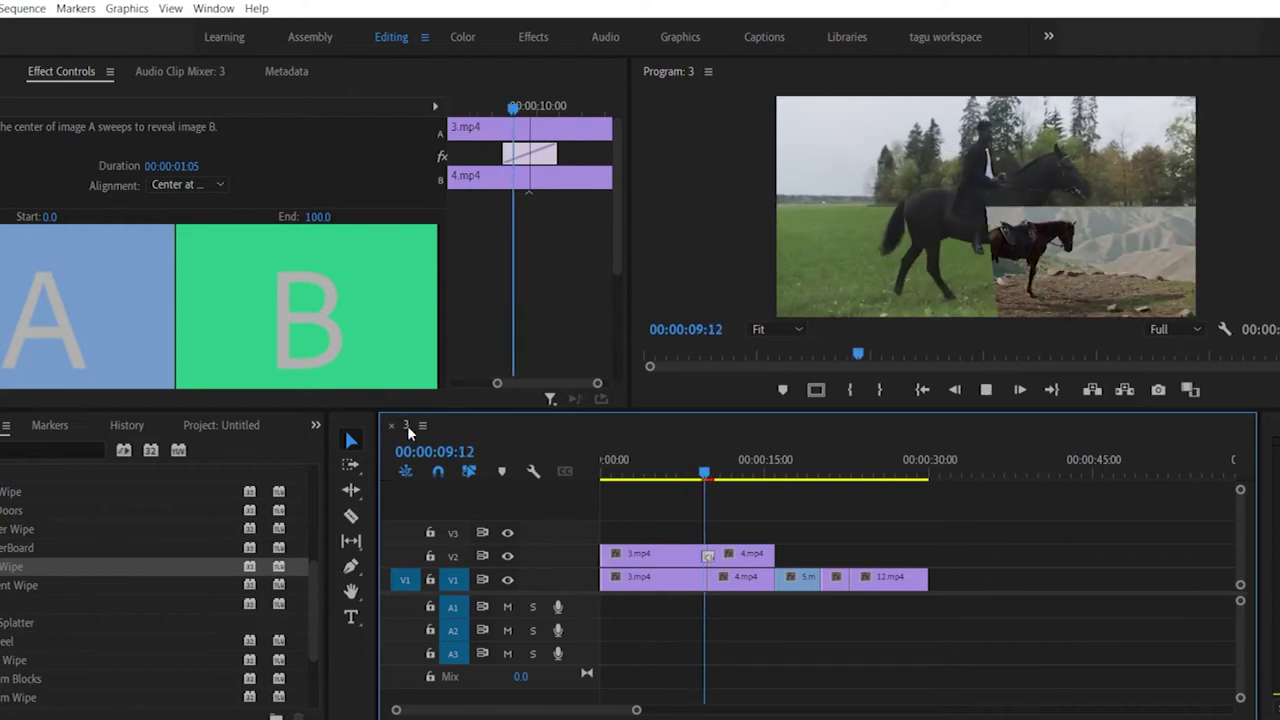
key(space)
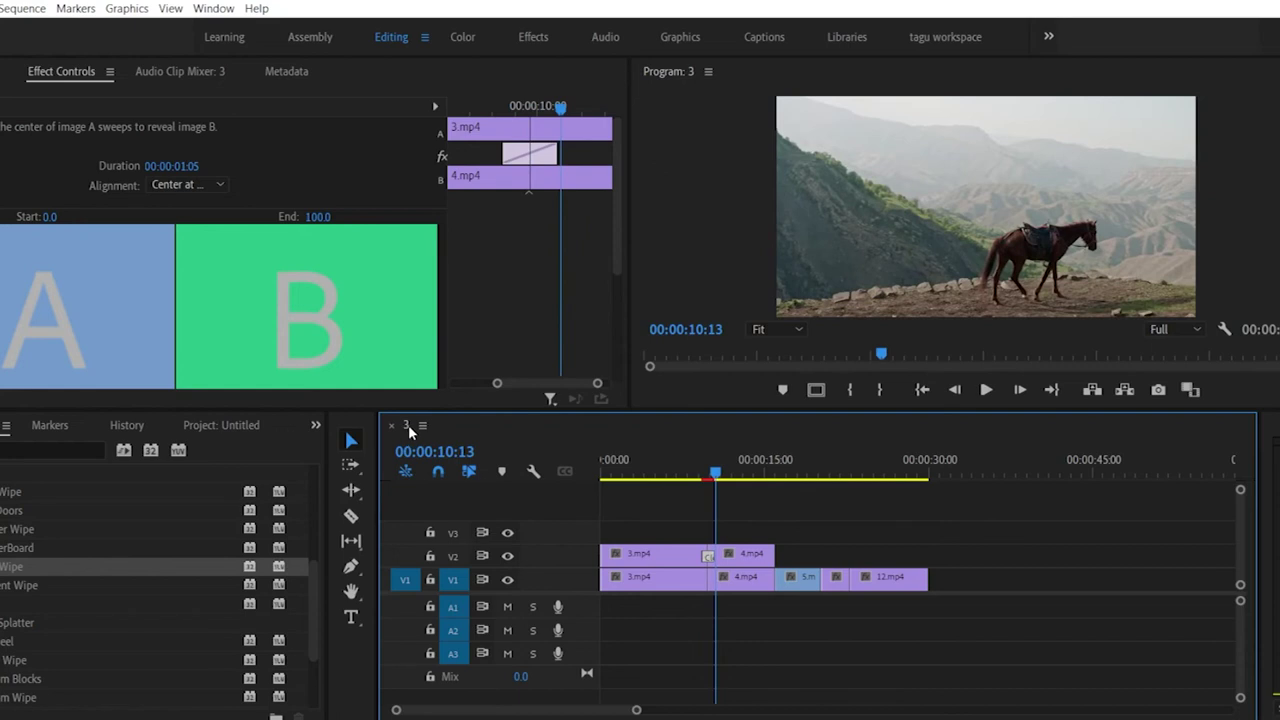
Step: Replay the wipe from 00:00:08:22 and focus the transition's Effect Controls settings
click(127, 231)
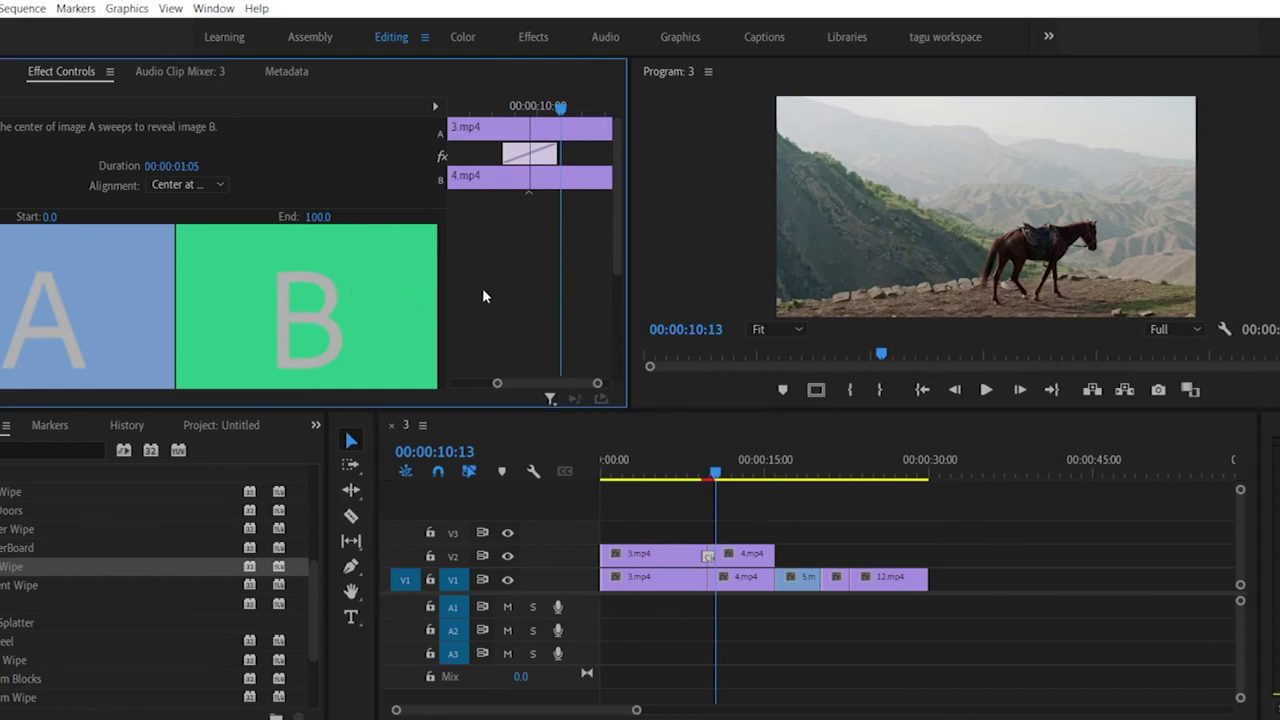
drag(716, 474, 688, 480)
key(space)
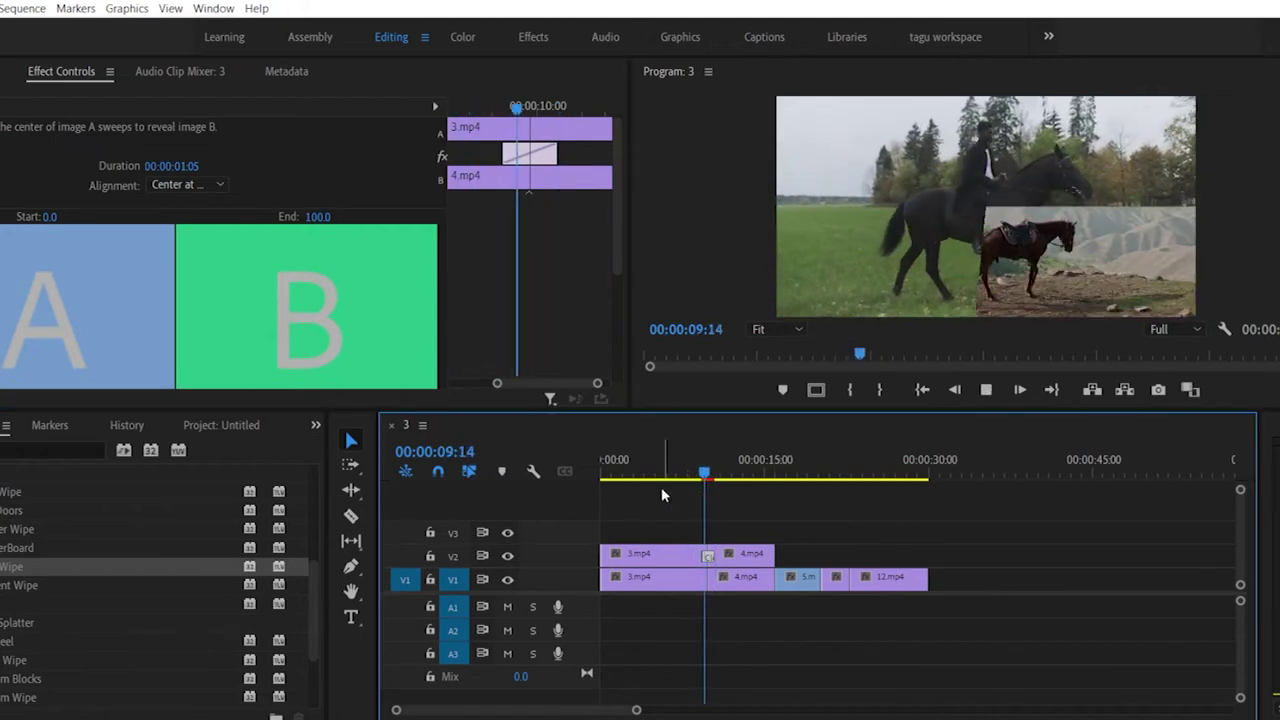
key(space)
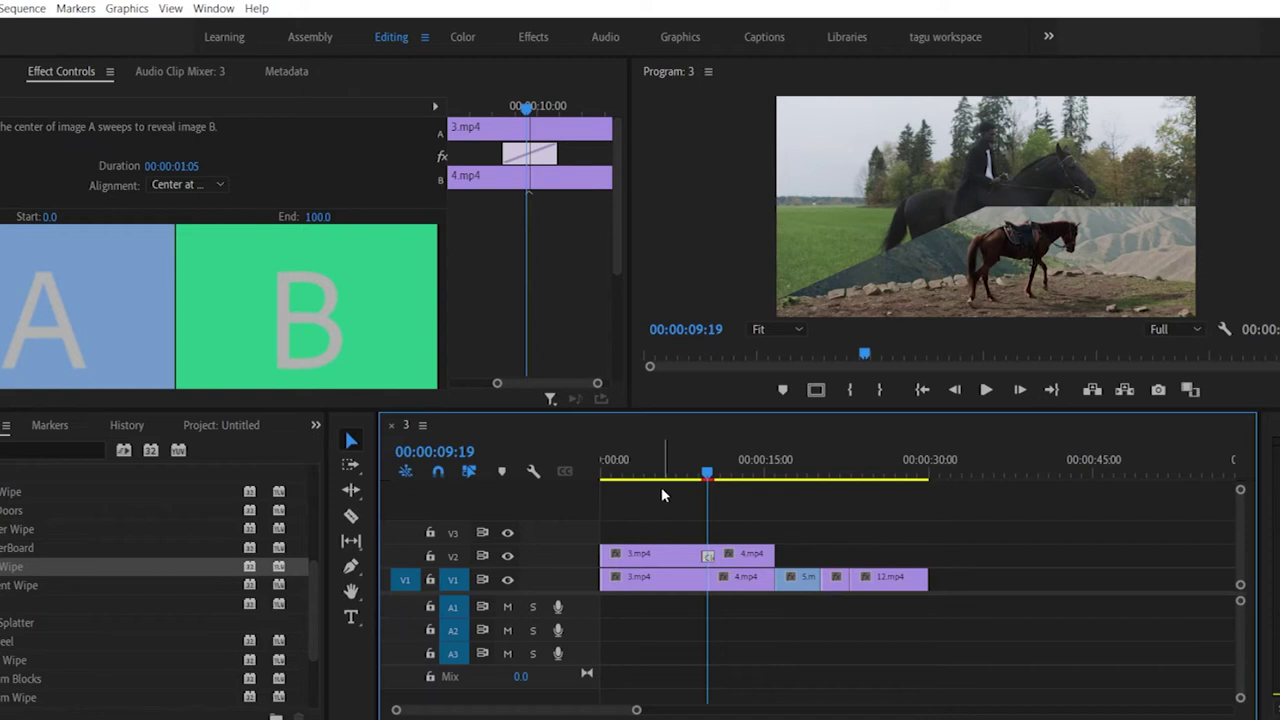
mouse_move(713, 478)
mouse_down()
mouse_move(736, 478)
mouse_move(667, 476)
mouse_move(689, 473)
mouse_up()
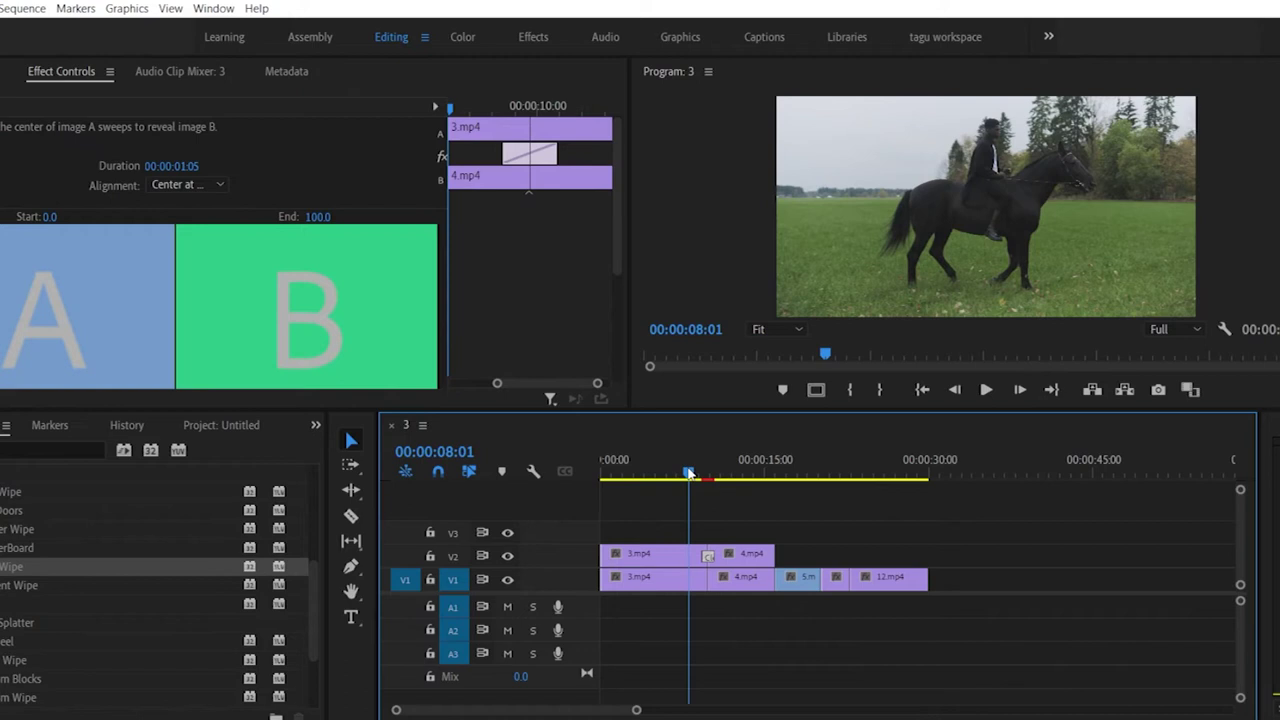
click(510, 363)
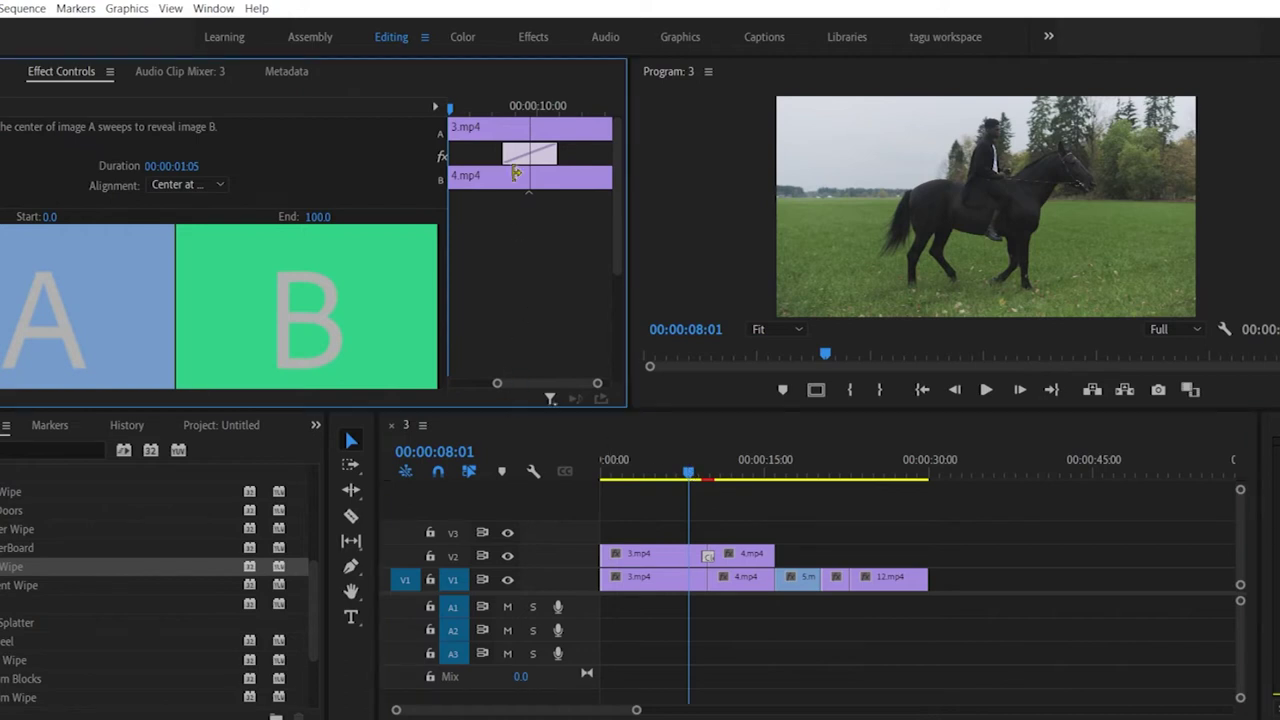
Step: Extend the wipe's start to lengthen it to 00:00:02:05 and preview it from 9:00
drag(507, 153, 591, 153)
mouse_move(499, 153)
mouse_down()
mouse_move(477, 152)
mouse_move(523, 163)
mouse_move(471, 160)
mouse_move(495, 160)
mouse_up()
click(491, 110)
key(space)
key(space)
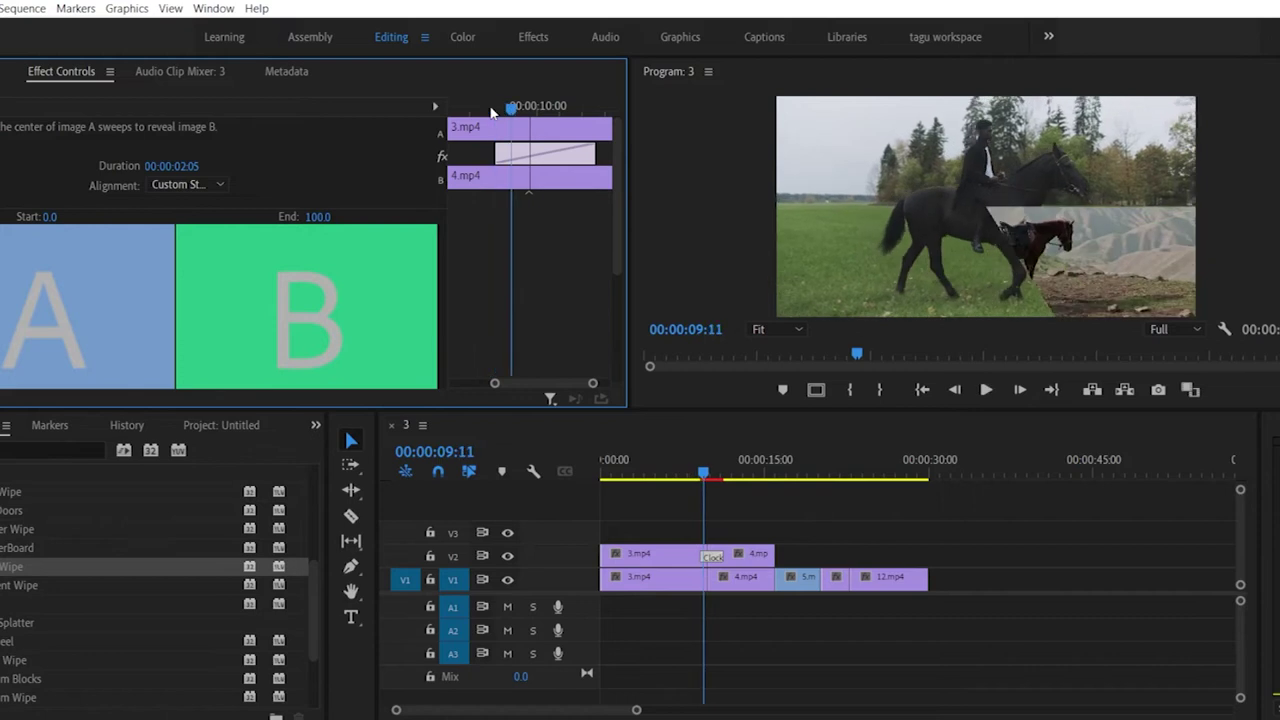
key(space)
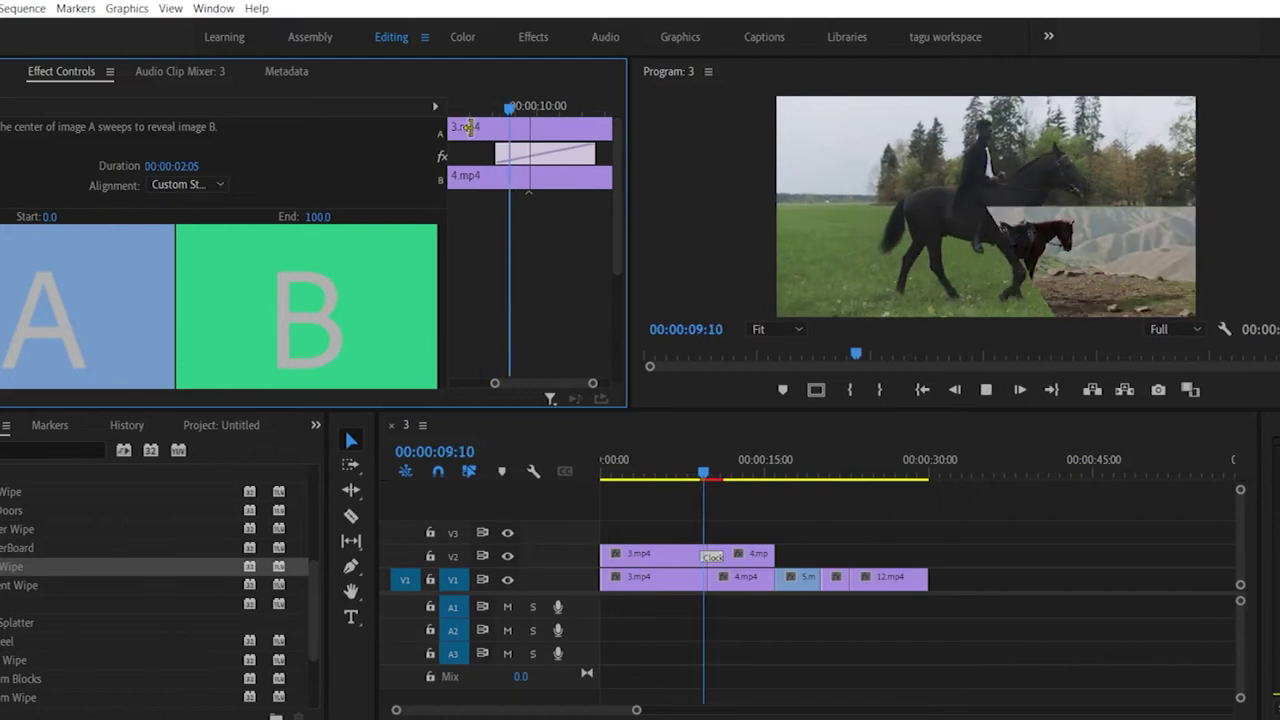
key(space)
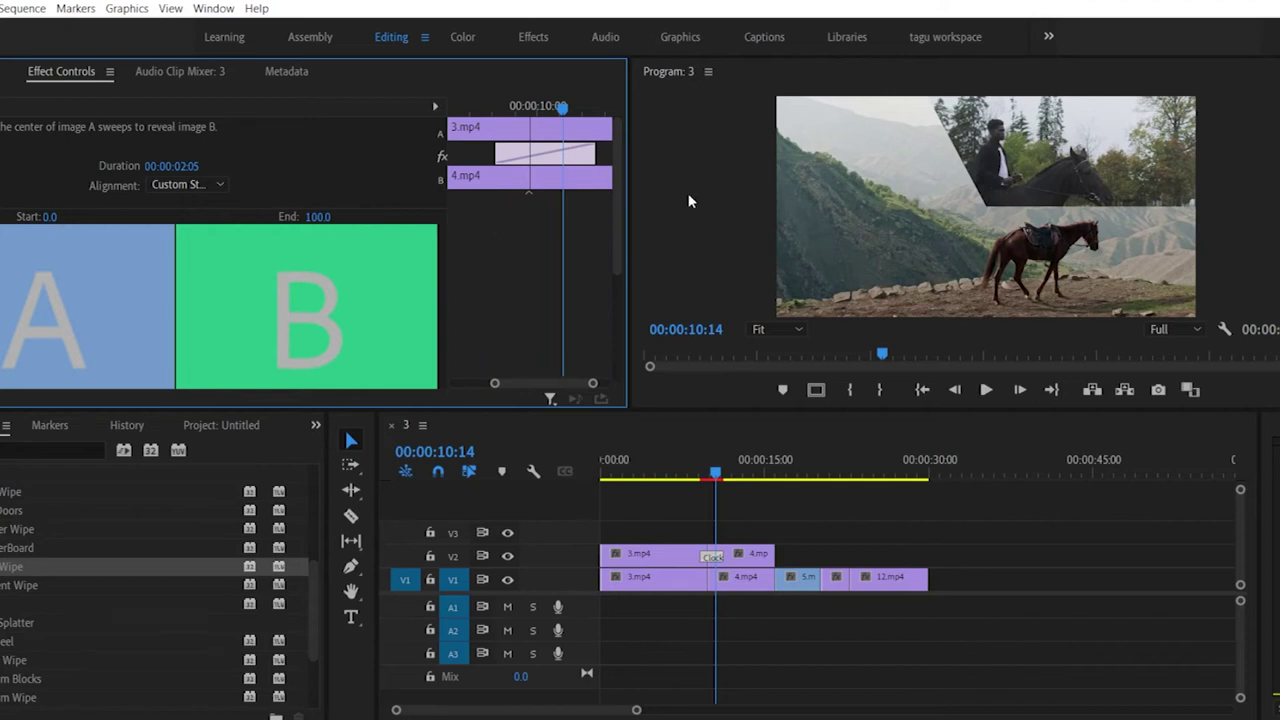
Step: Replay the lengthened wipe from 8:22 and again from 8:24
click(699, 471)
key(space)
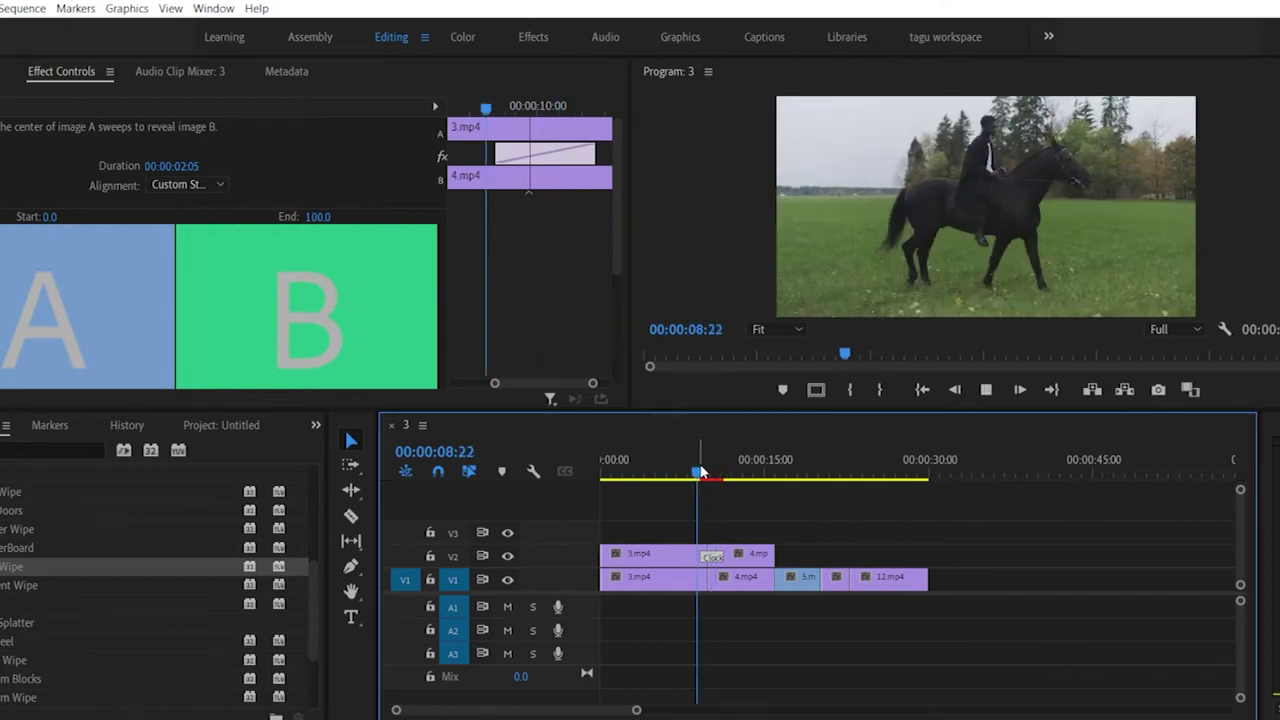
key(space)
click(60, 175)
drag(718, 474, 694, 474)
key(space)
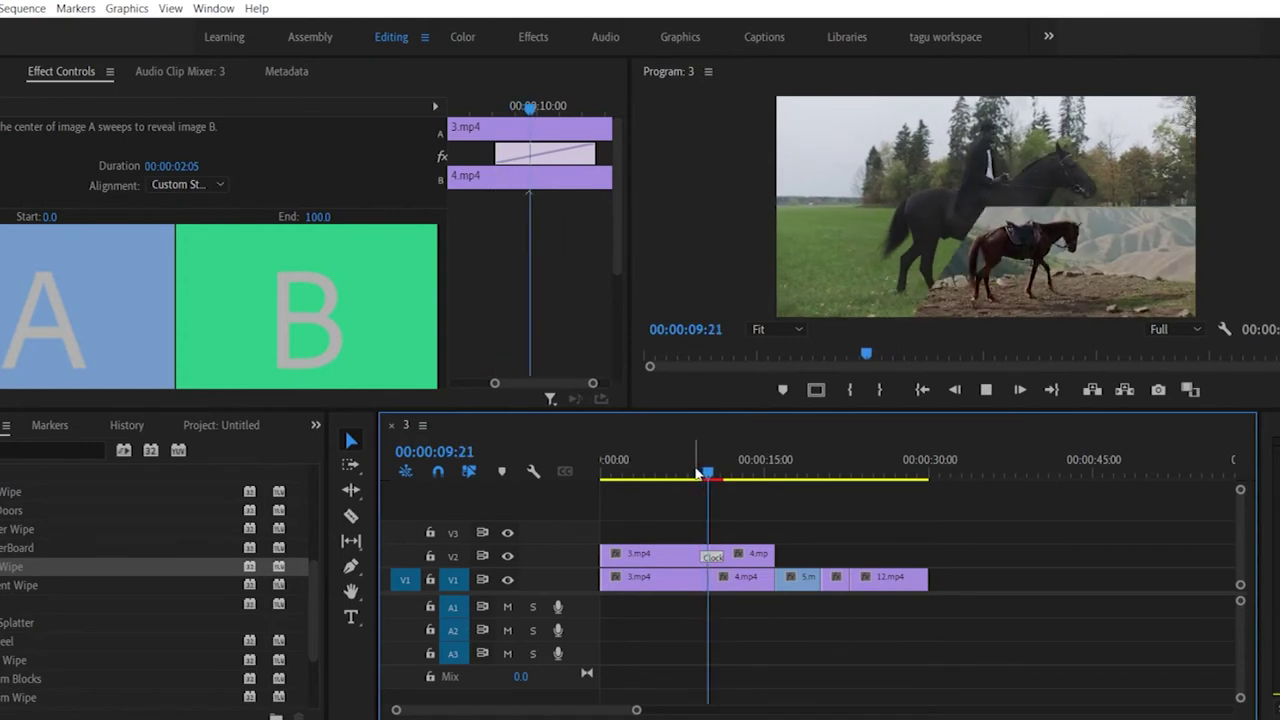
key(space)
scroll(2, 636, down, 1)
scroll(2, 636, down, 5)
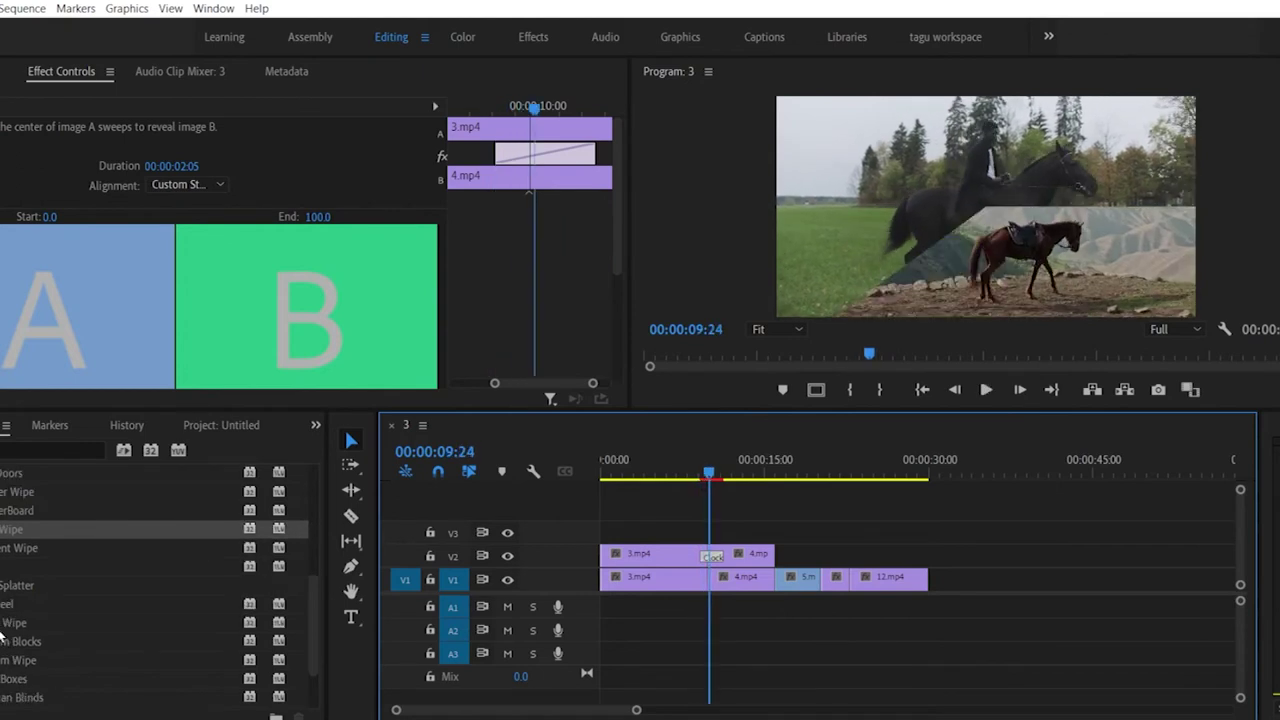
Step: Preview the Slide transition between 3.mp4 and 4.mp4, scrubbing through it and playing from 8:13
click(699, 474)
key(space)
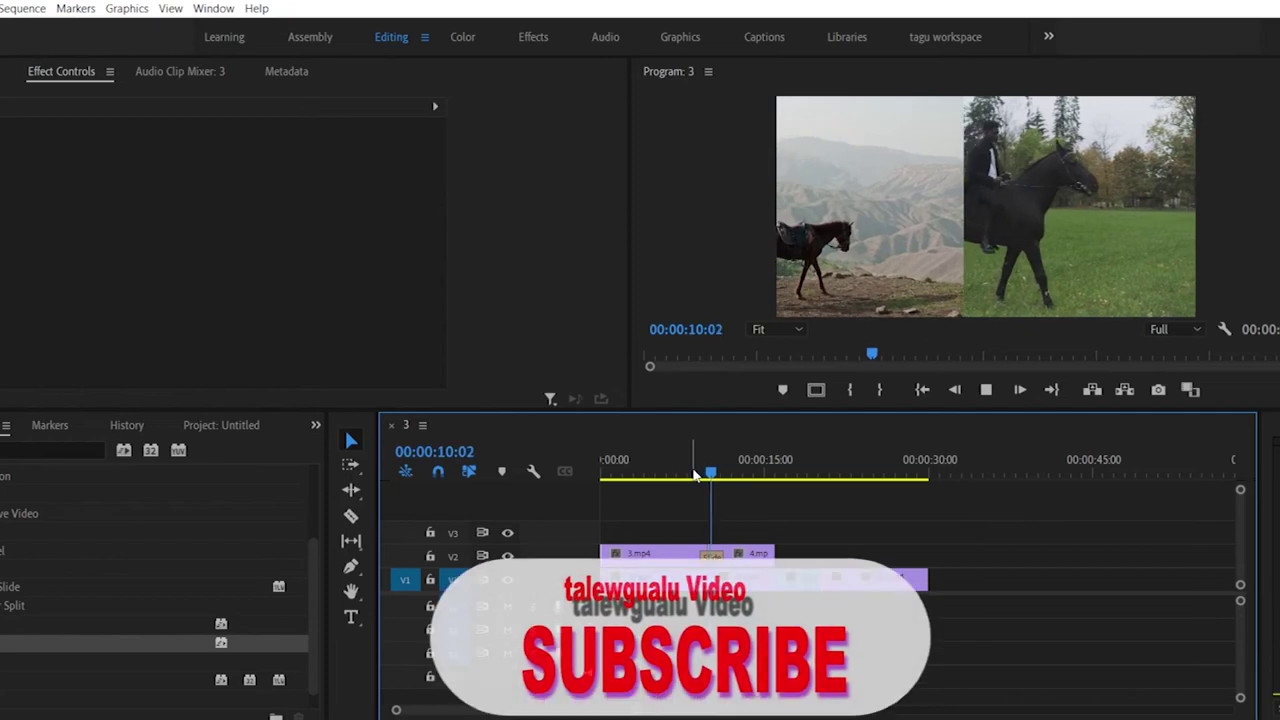
key(space)
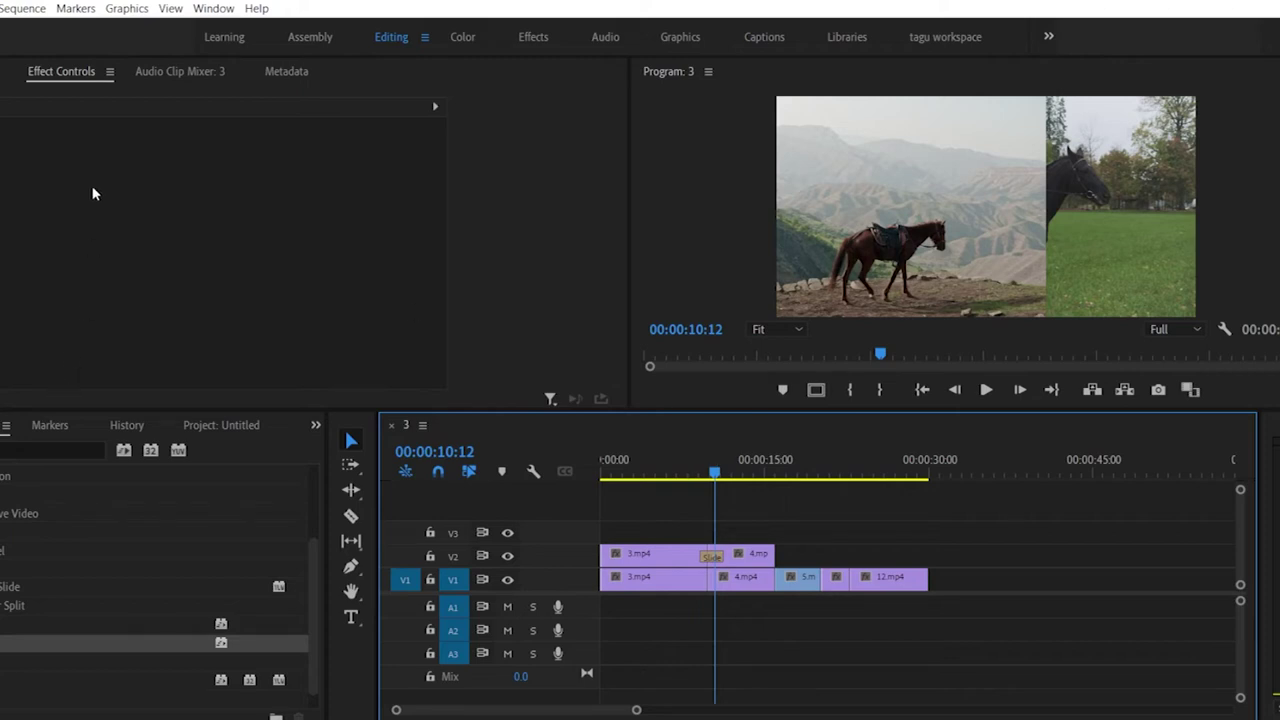
click(709, 557)
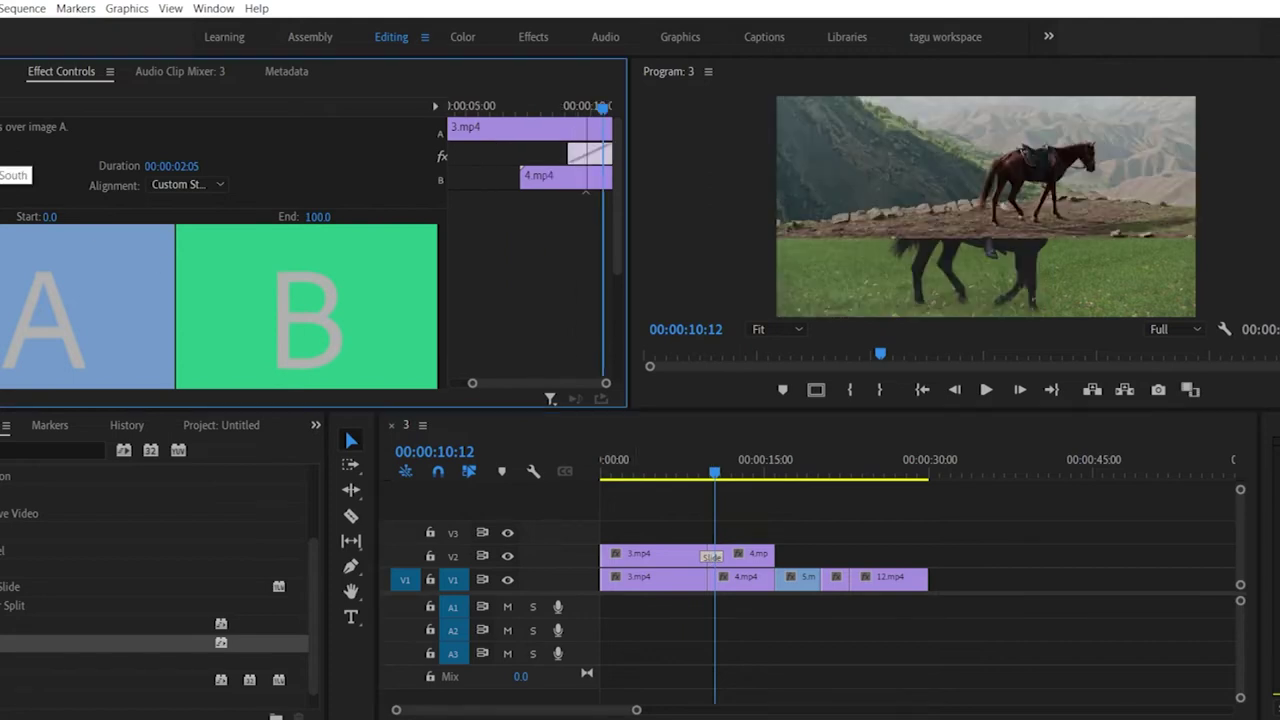
click(702, 473)
drag(702, 473, 695, 476)
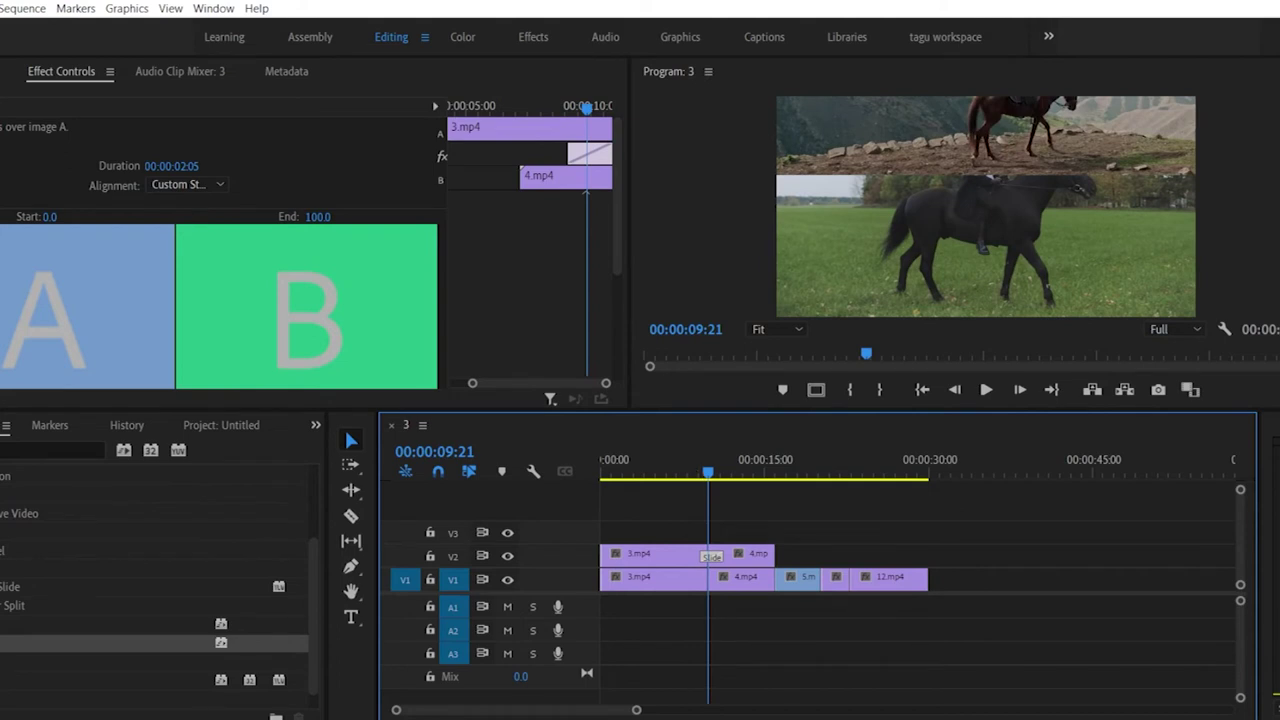
click(694, 474)
key(space)
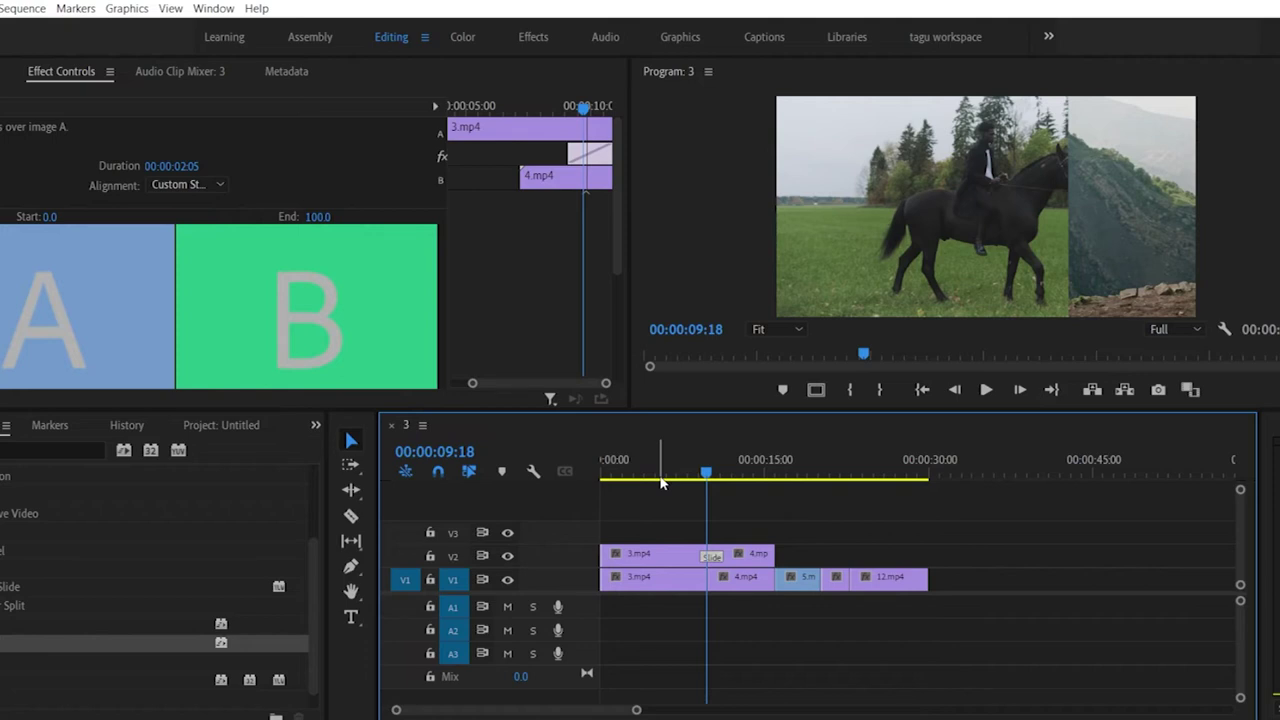
Step: Create a text graphic on the Program monitor with the Type tool reading abce
click(20, 623)
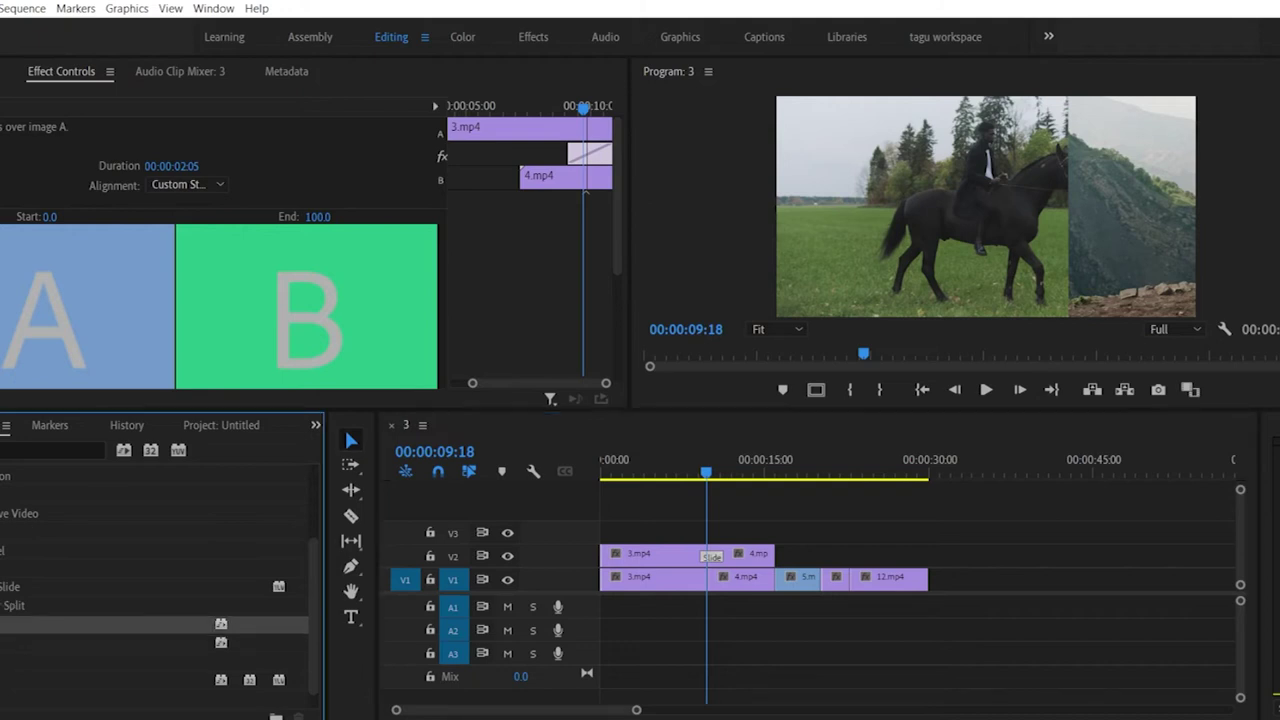
click(351, 617)
click(940, 292)
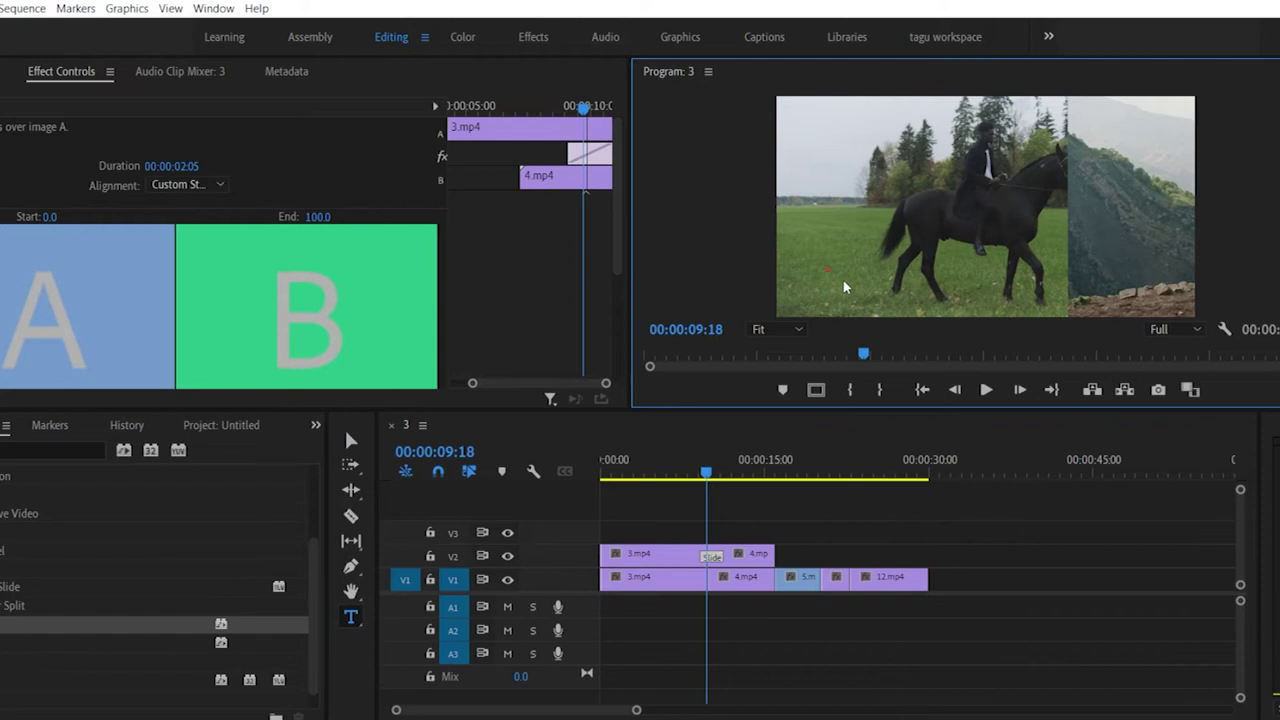
click(944, 300)
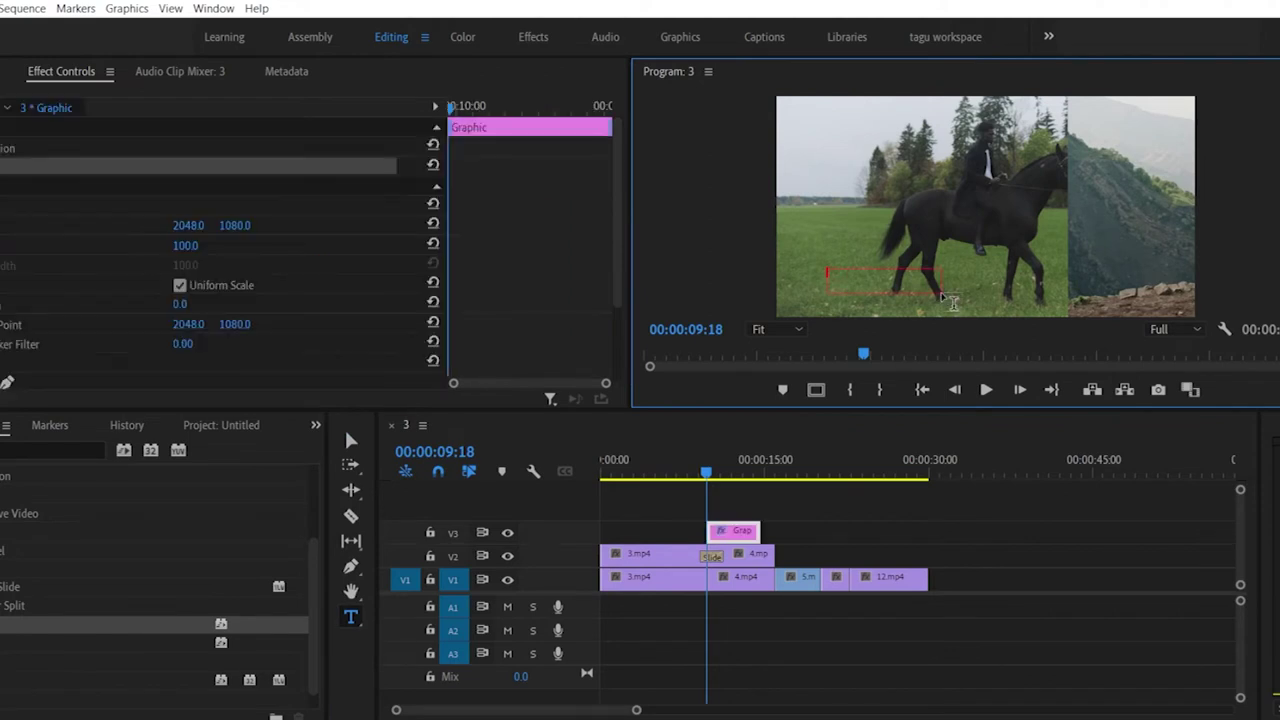
text(abcd)
double_click(836, 278)
Step: Raise the title's font size to 268 in the Graphics workspace's Essential Graphics panel
click(680, 40)
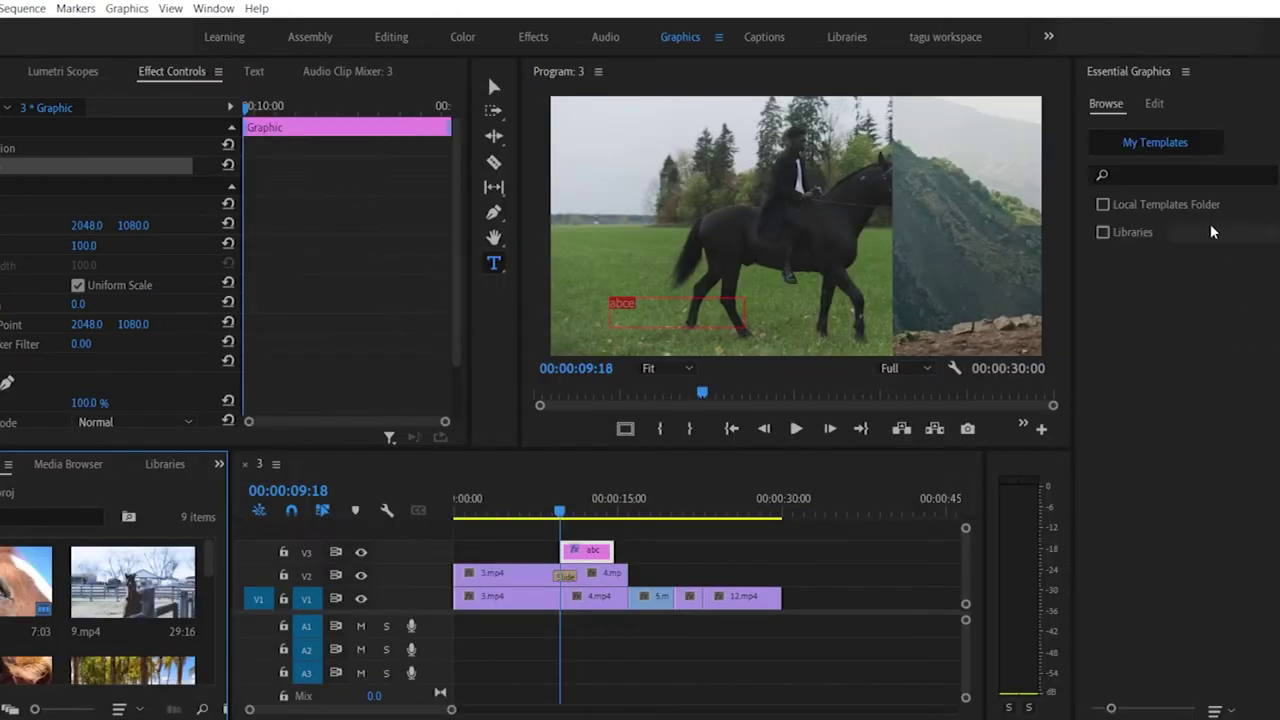
click(1154, 104)
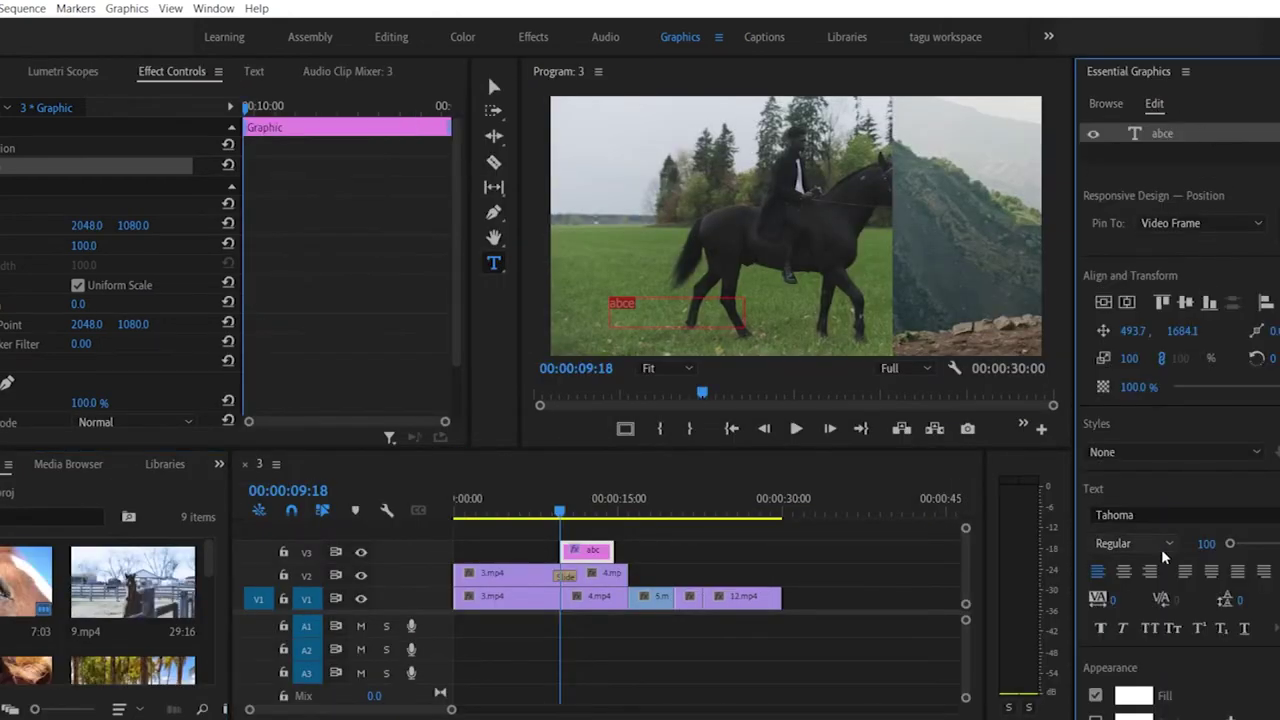
scroll(1172, 624, down, 1)
scroll(1172, 624, down, 1)
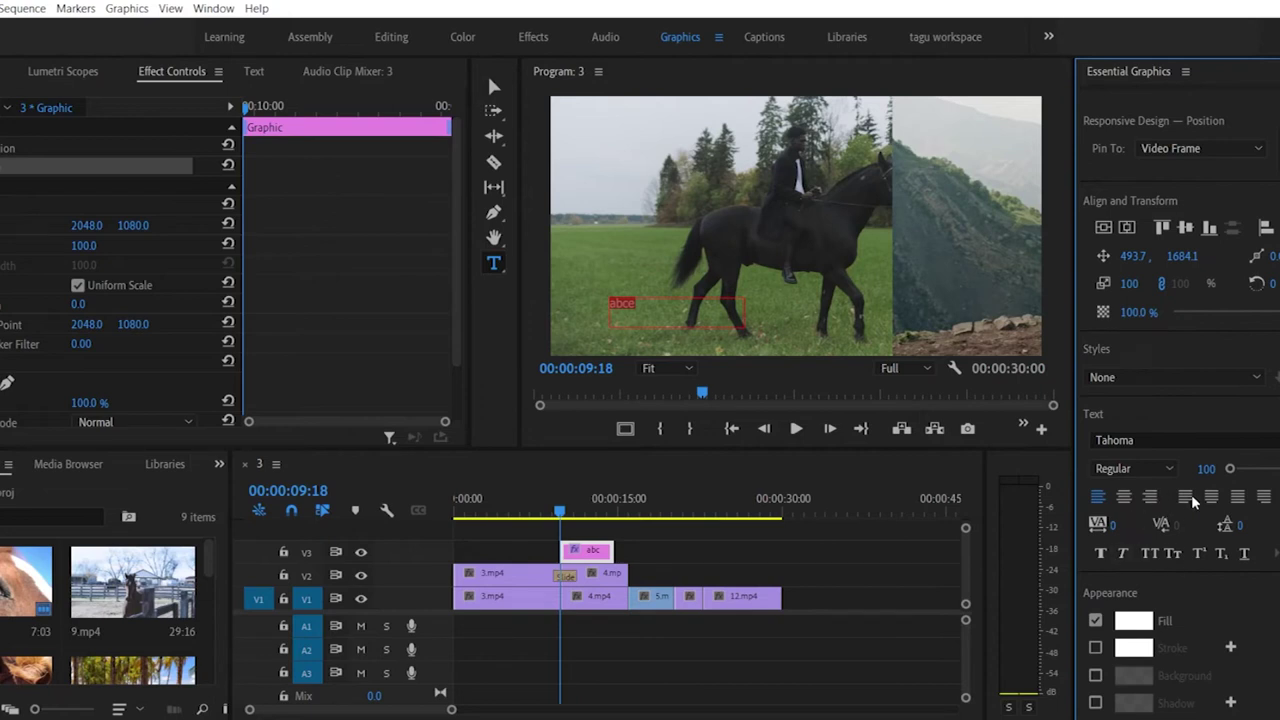
mouse_move(1231, 470)
mouse_down()
mouse_move(1268, 469)
mouse_move(1239, 469)
mouse_up()
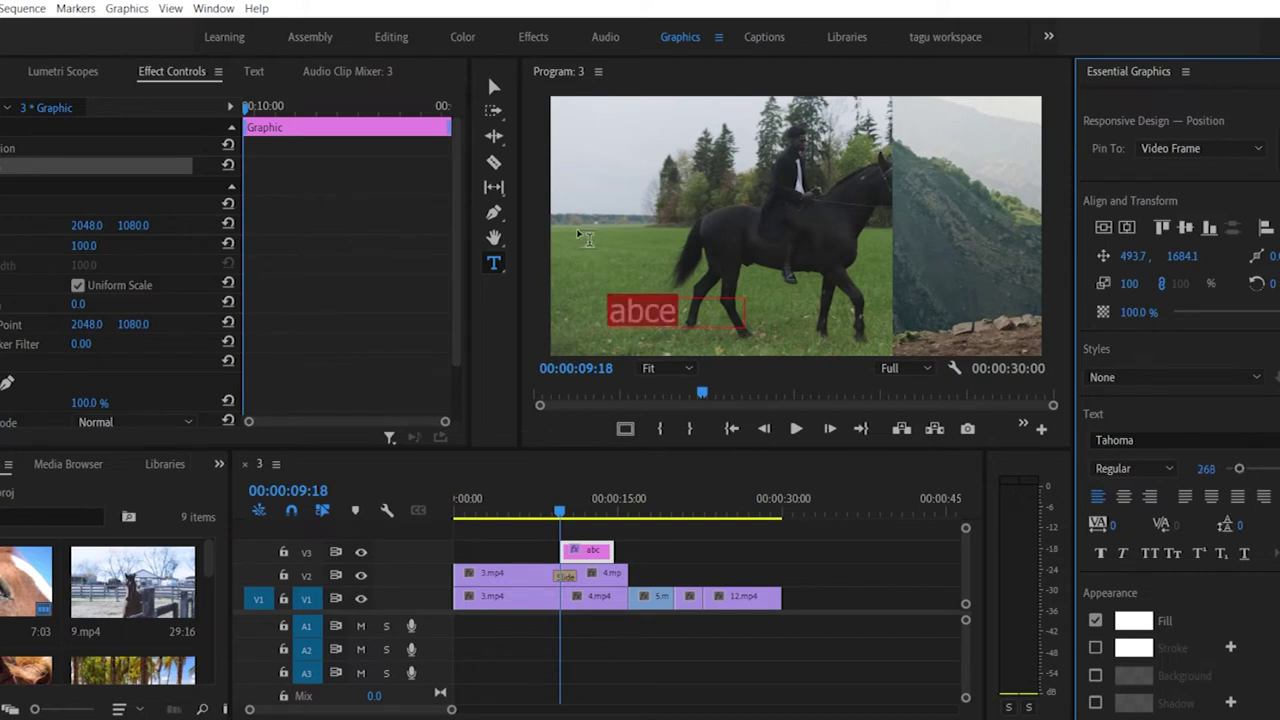
Step: Scrub to check the title, then delete the stray empty graphic on V4
drag(752, 507, 585, 503)
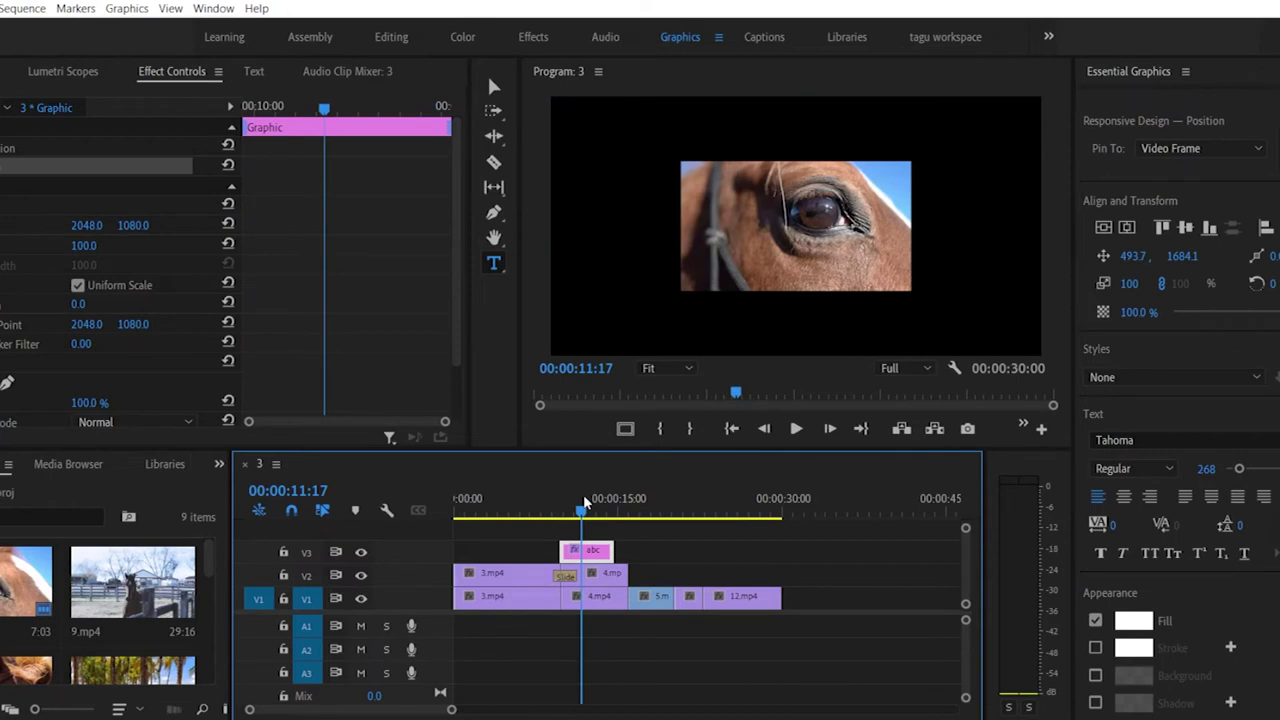
drag(585, 503, 550, 507)
click(728, 253)
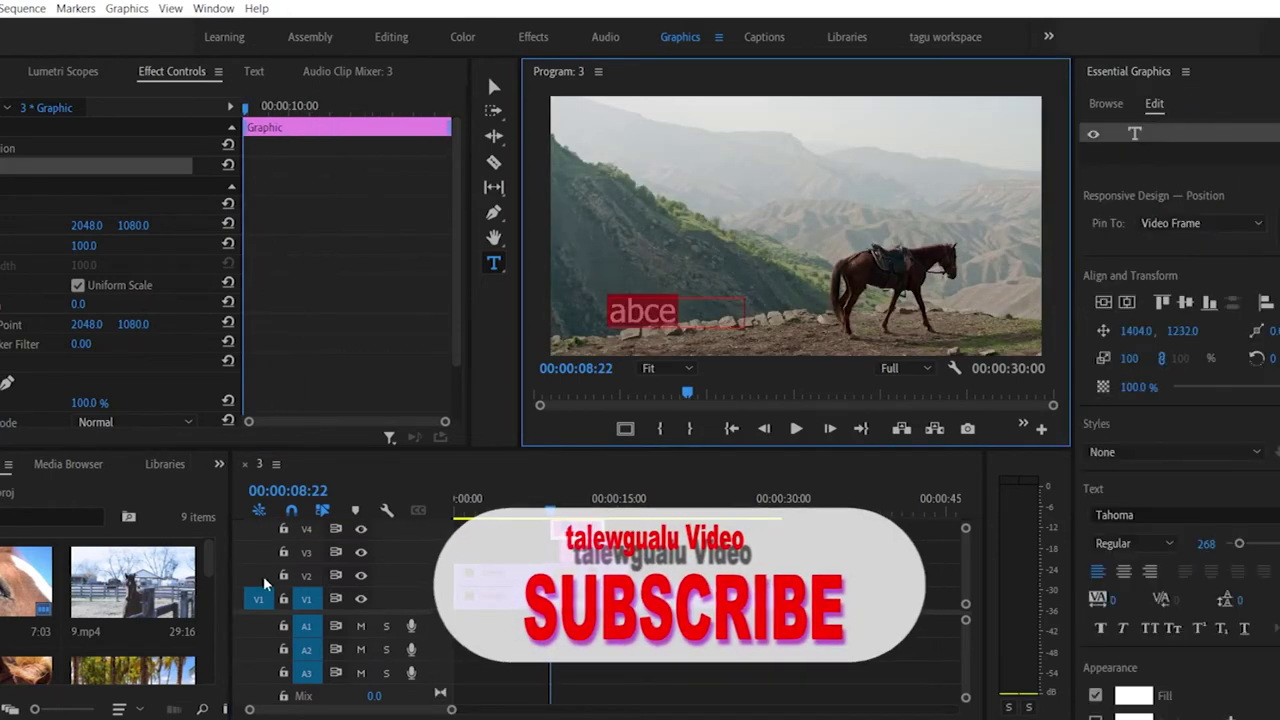
key(v)
click(592, 535)
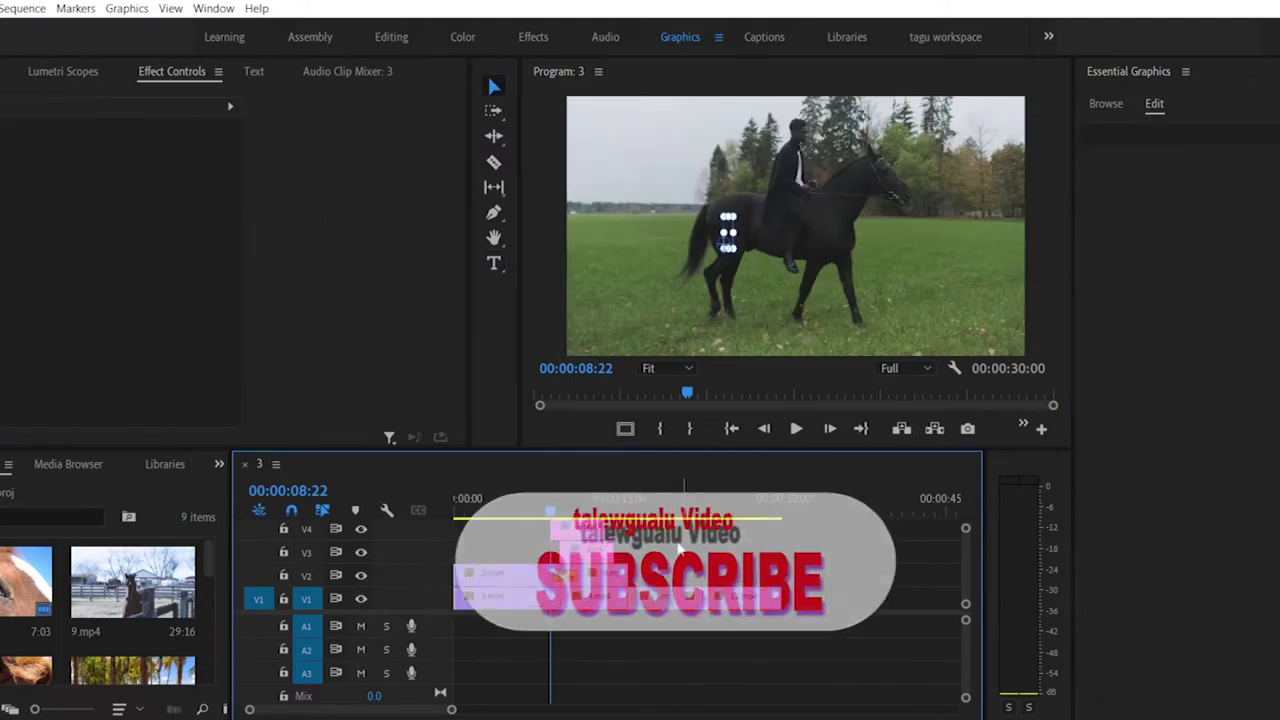
key(Delete)
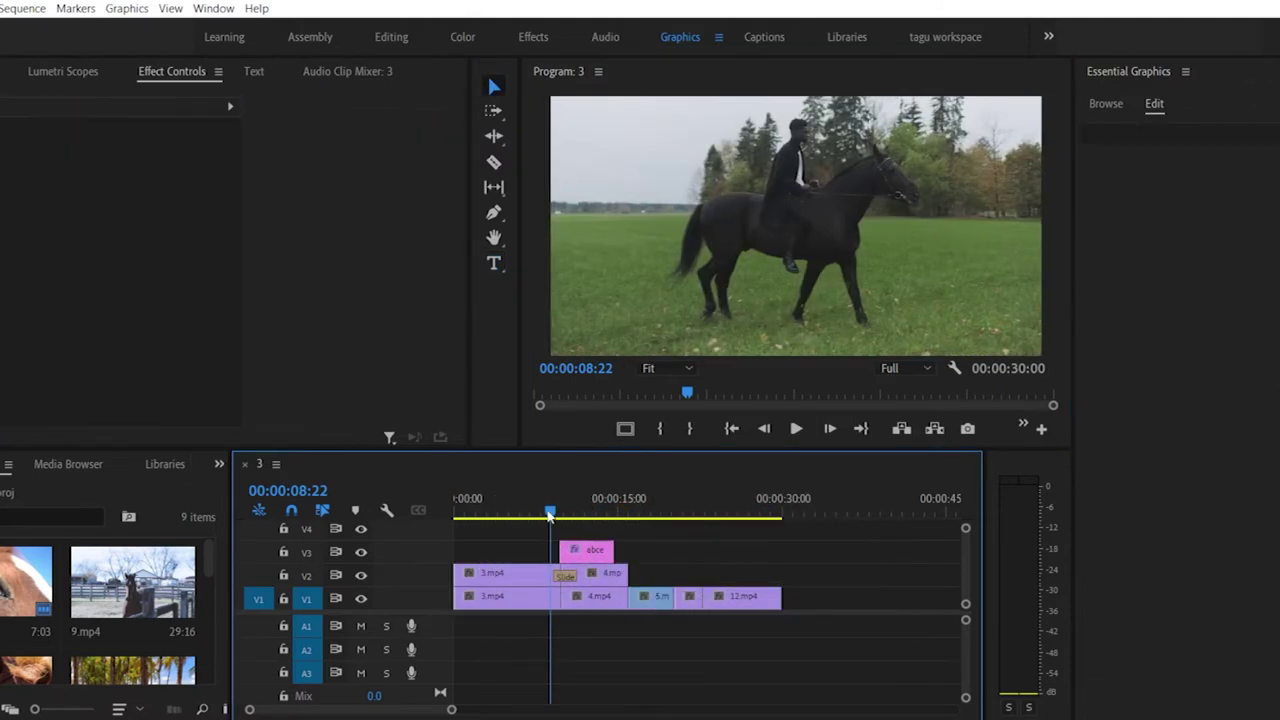
Step: Move the abce title clip on V3 later, trim its end, and scrub to 13:06 to check
mouse_move(552, 512)
mouse_down()
mouse_move(572, 514)
mouse_move(550, 512)
mouse_up()
mouse_move(590, 552)
mouse_down()
mouse_move(621, 550)
mouse_move(608, 548)
mouse_up()
drag(551, 512, 610, 518)
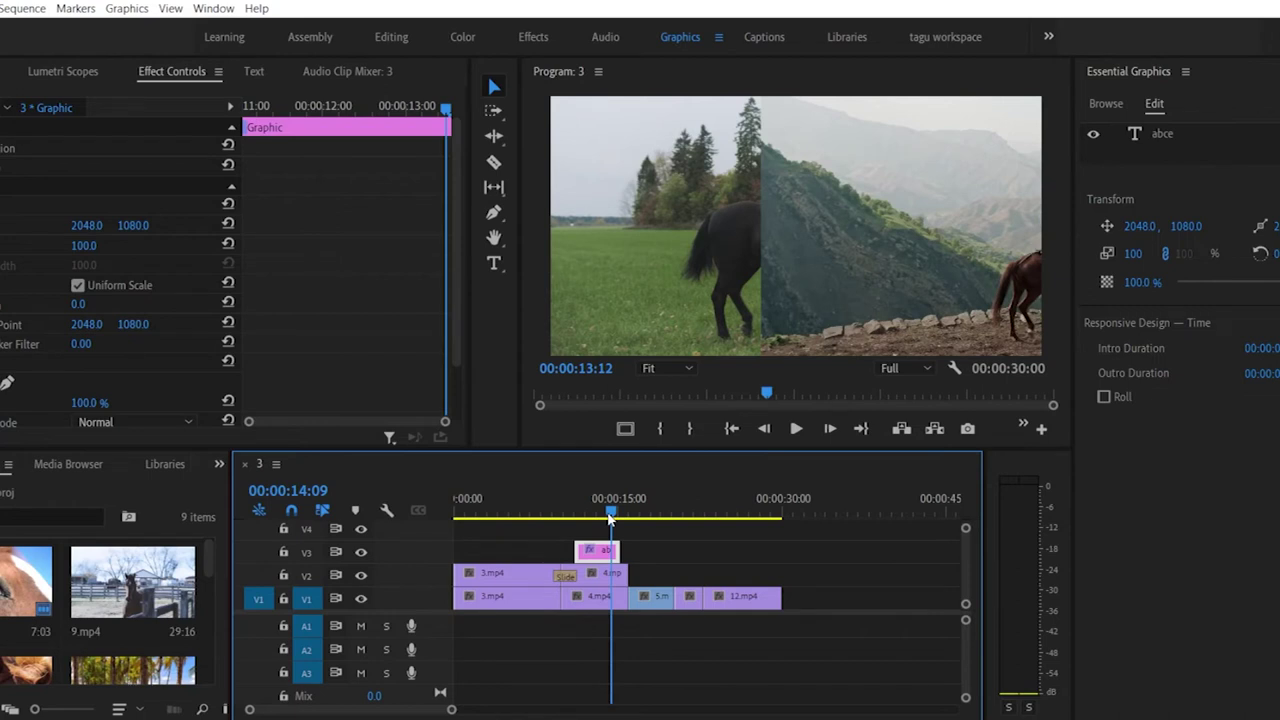
drag(610, 518, 607, 520)
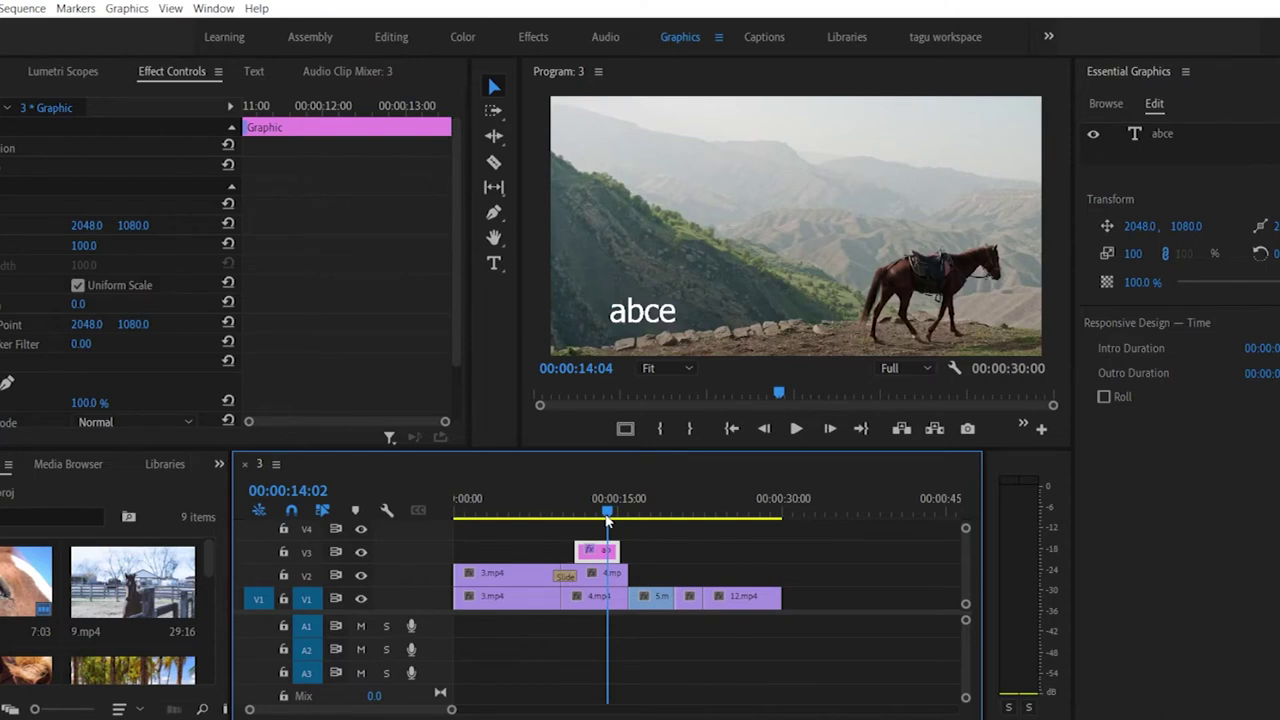
drag(607, 520, 598, 523)
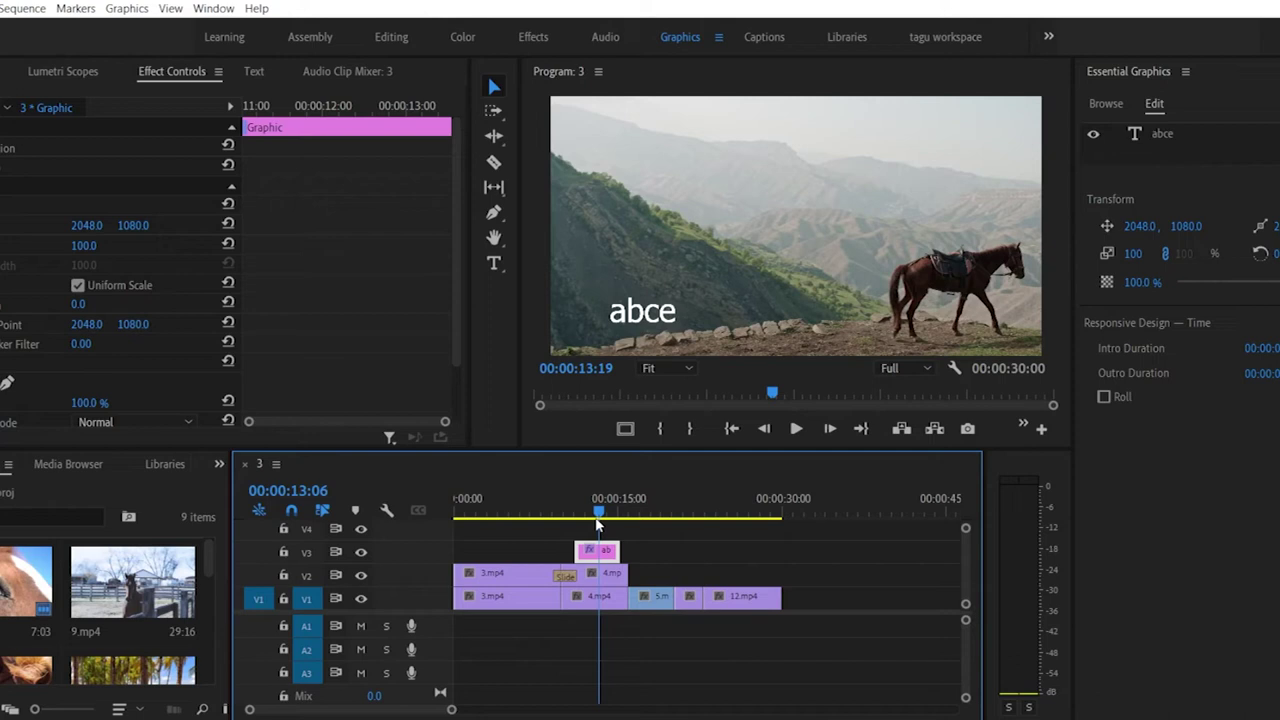
Step: Bring up the Effects panel from the hidden-panels list beside Media Browser and Libraries
click(68, 464)
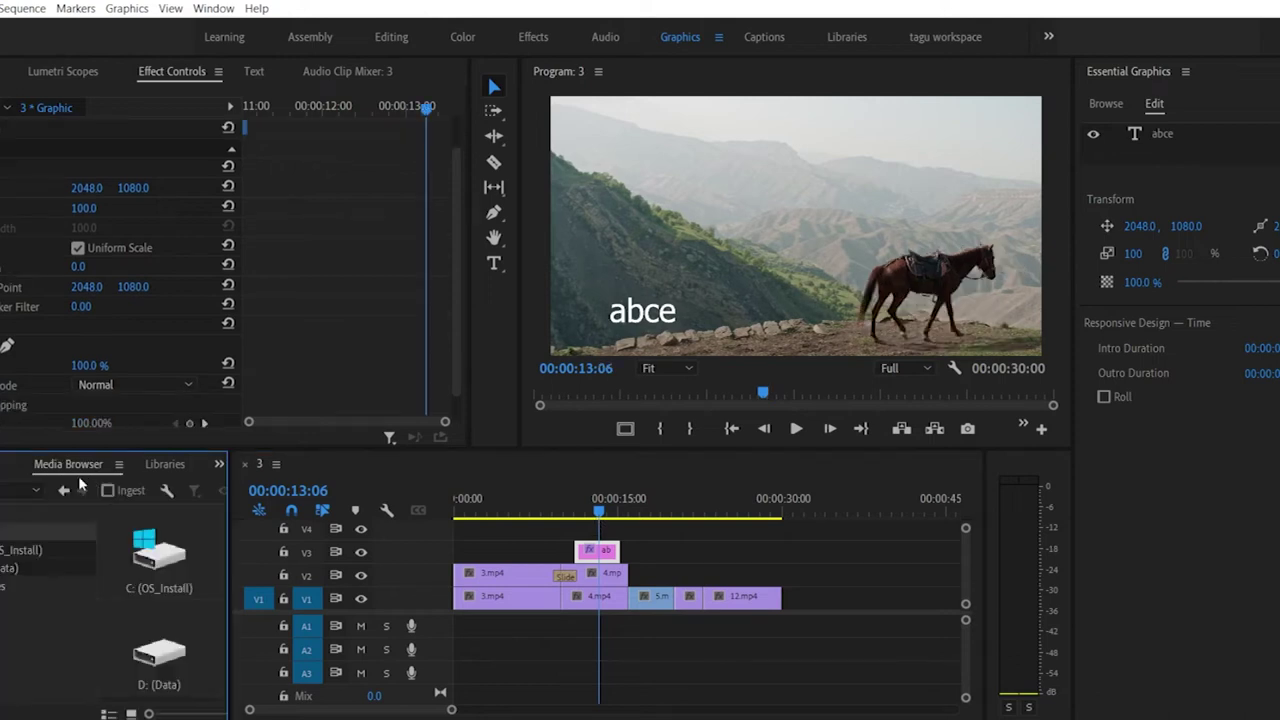
click(168, 464)
click(180, 465)
click(220, 465)
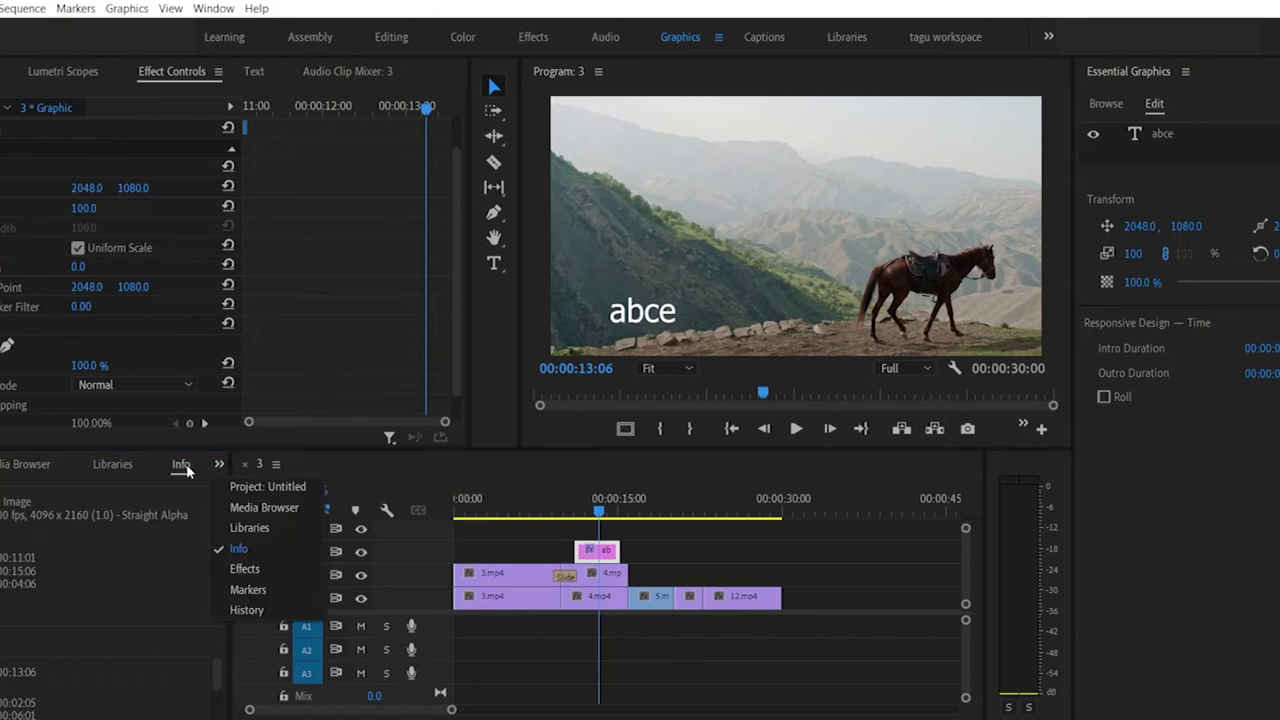
click(190, 472)
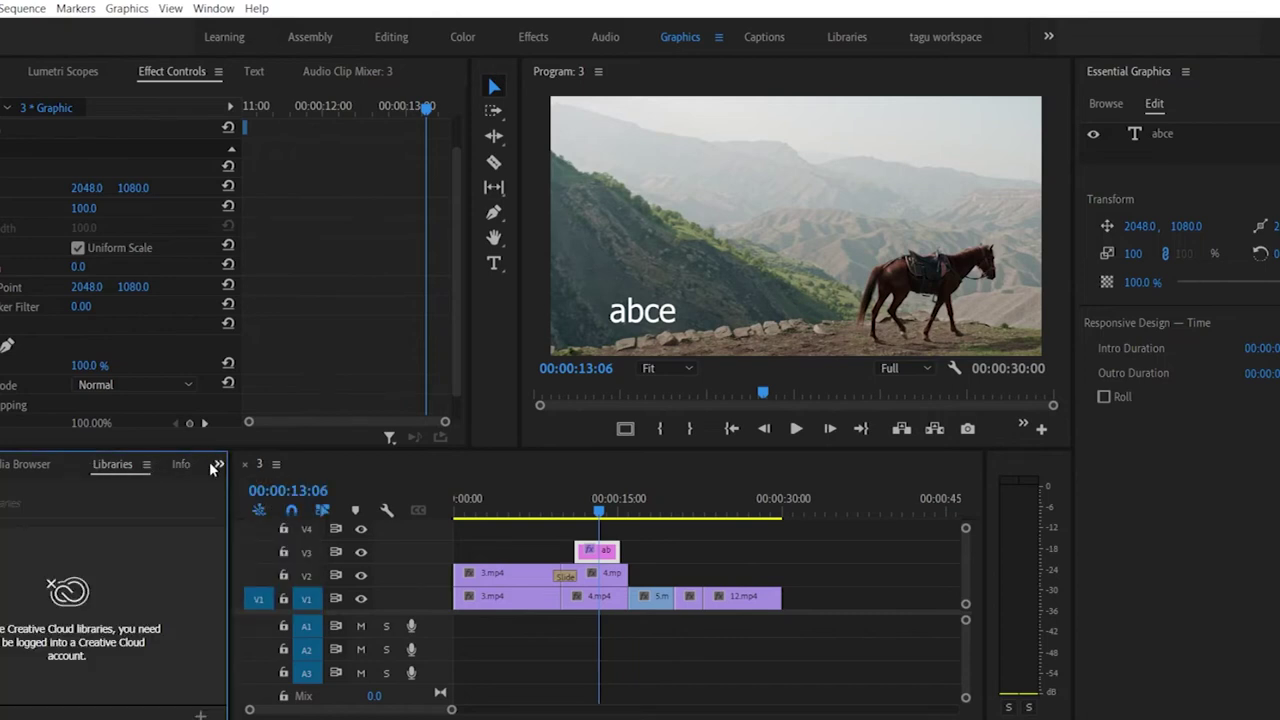
click(219, 465)
click(245, 569)
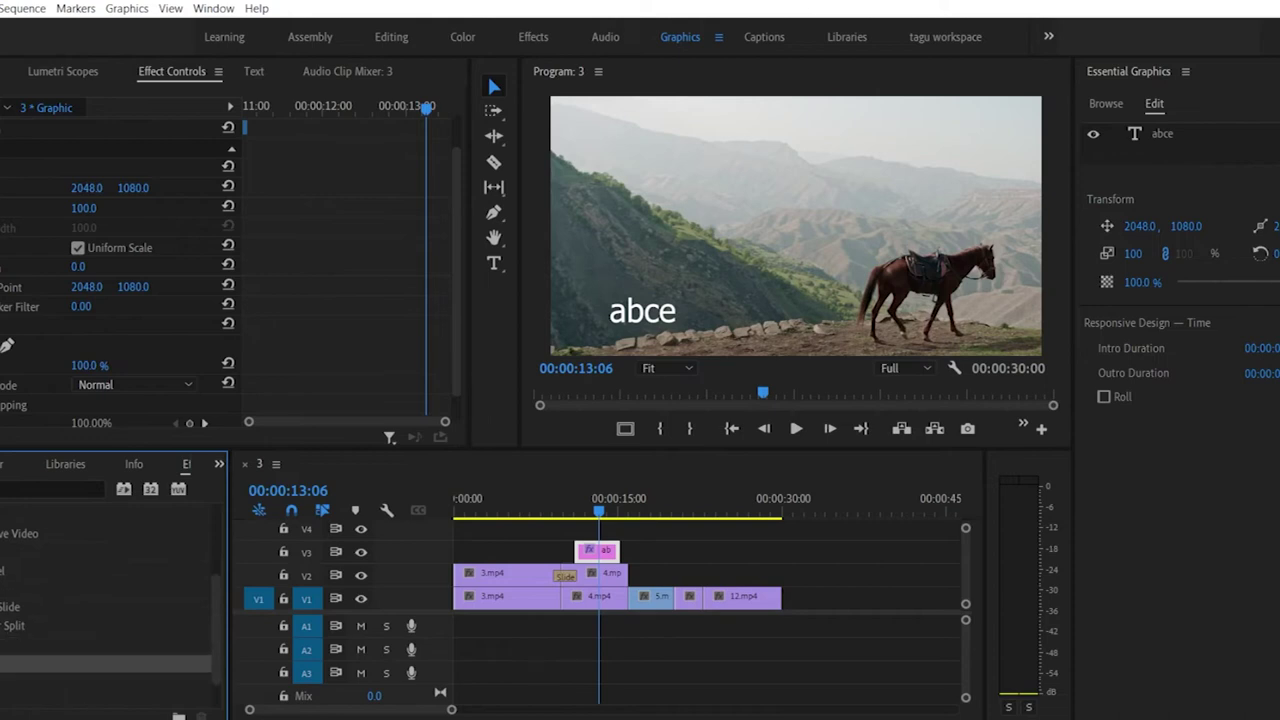
Step: Add transitions to the start and end of the abce title clip and preview its entrance
drag(593, 561, 590, 556)
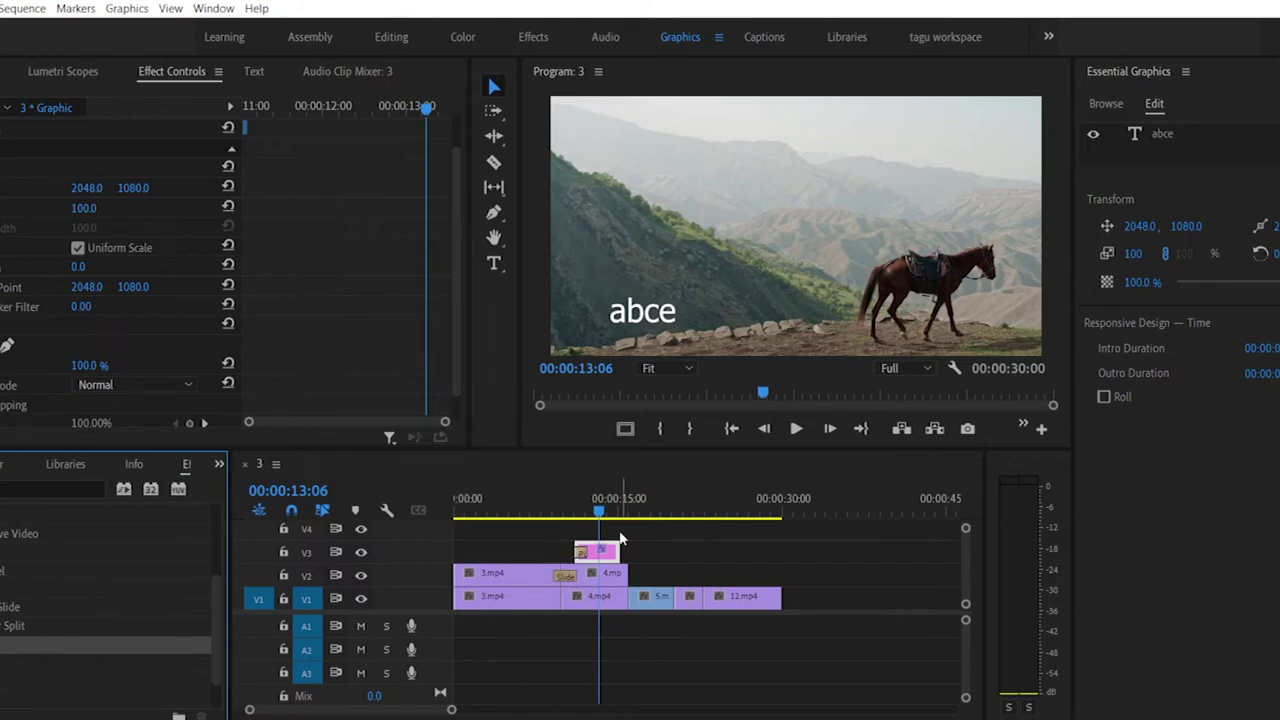
drag(627, 565, 625, 564)
drag(599, 513, 568, 517)
key(space)
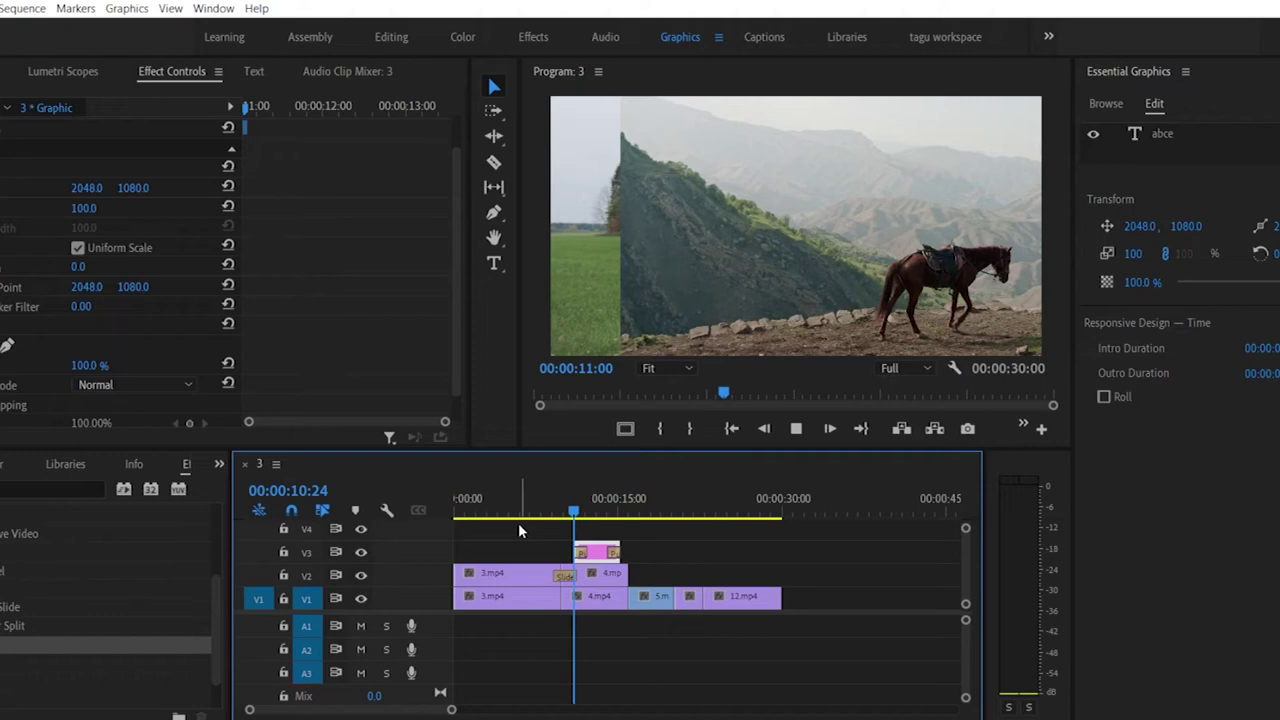
click(568, 511)
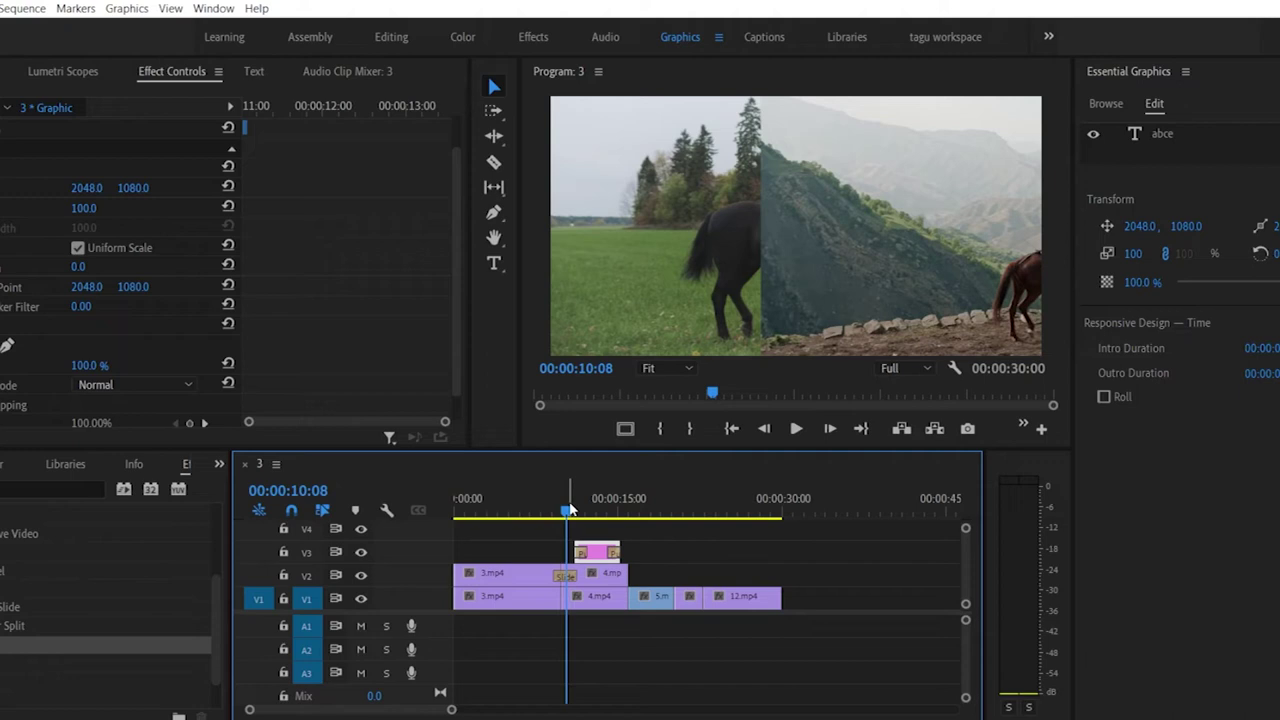
click(553, 512)
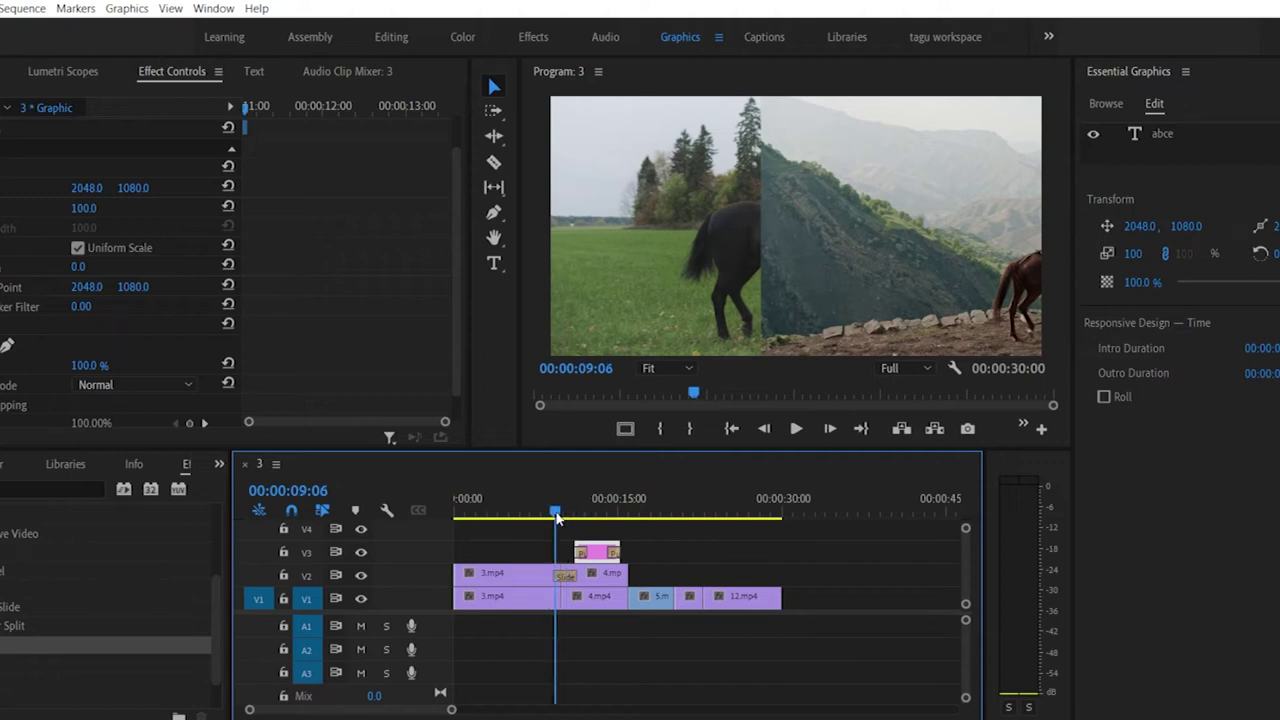
key(space)
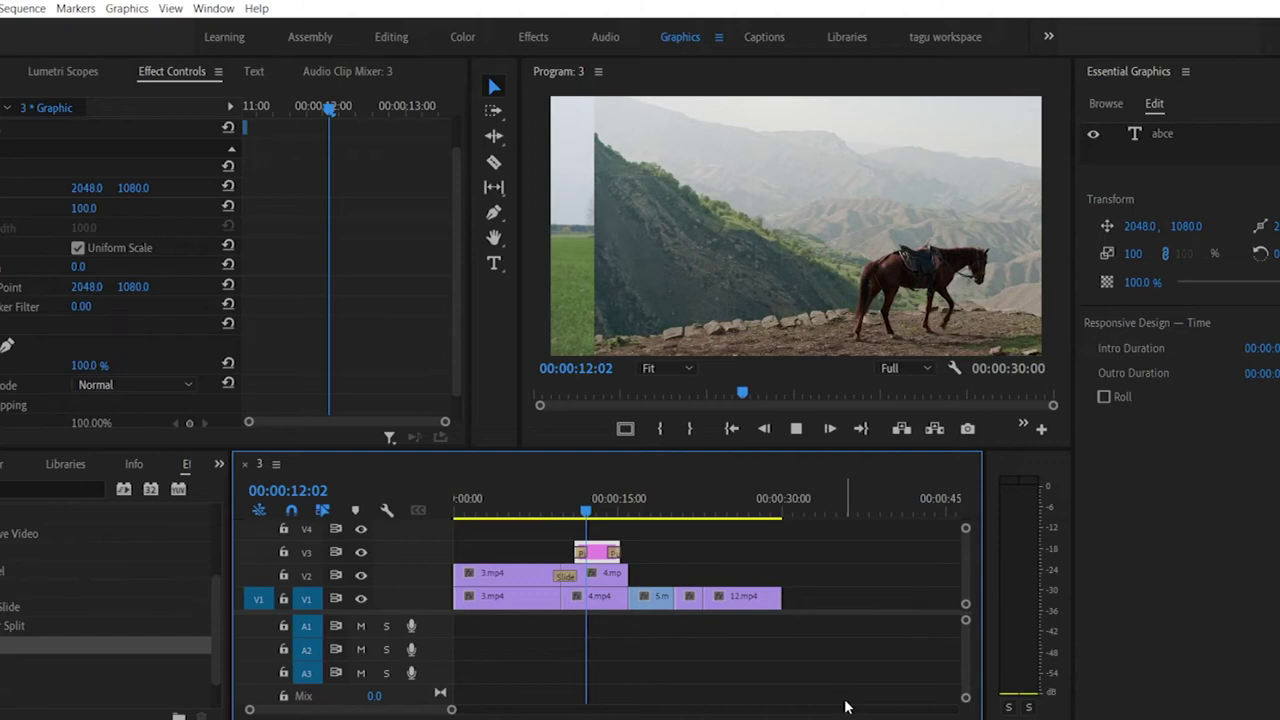
click(577, 513)
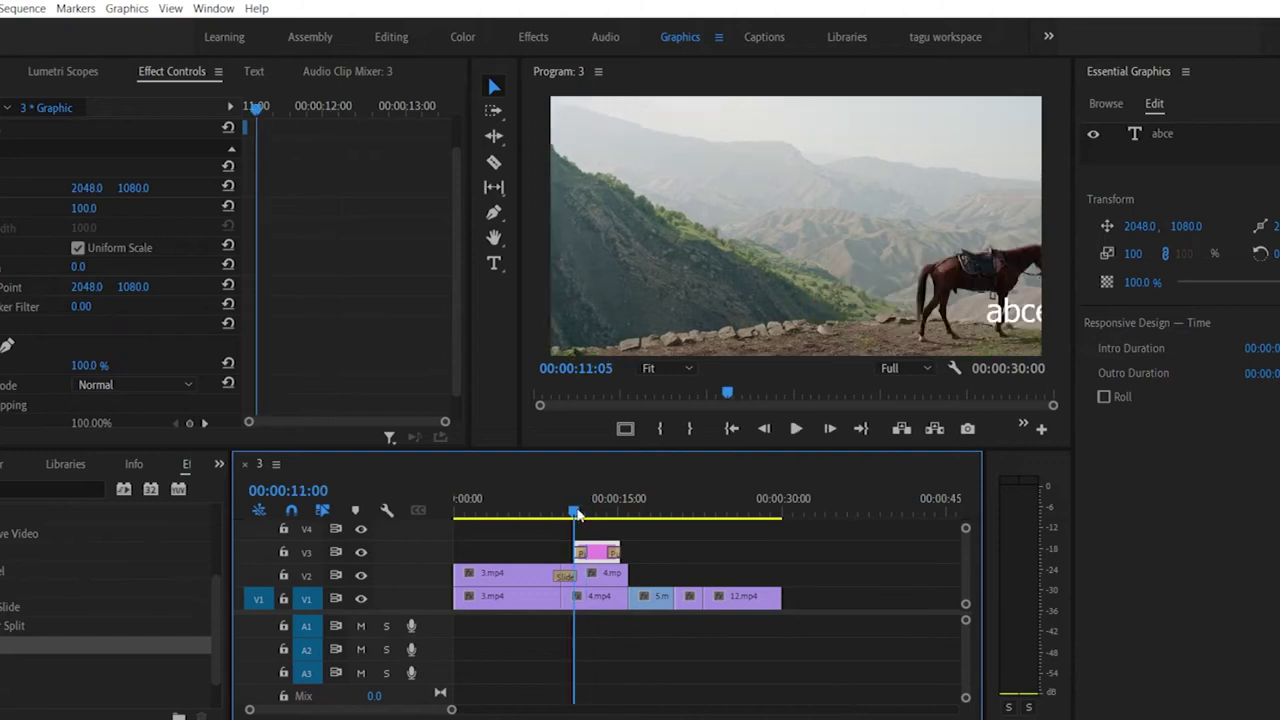
Step: Enlarge the Program monitor, try 50% magnification, then return it to Fit
key(space)
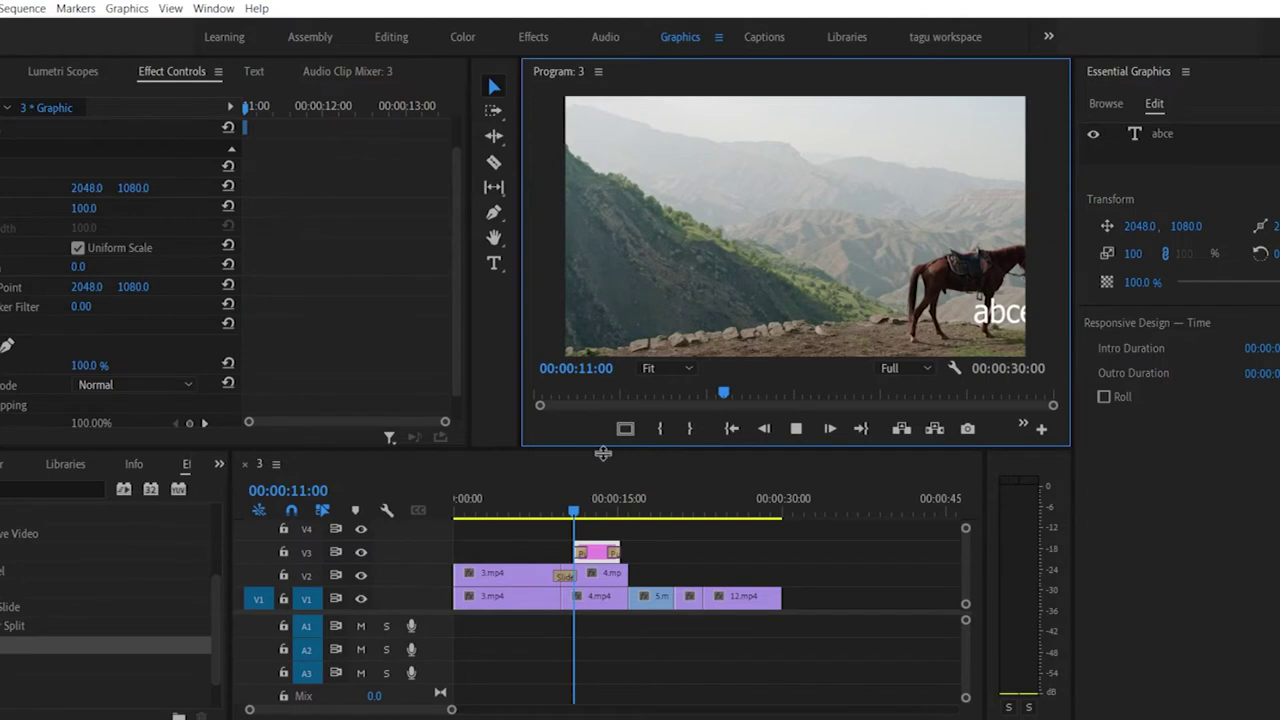
drag(603, 453, 603, 499)
click(680, 416)
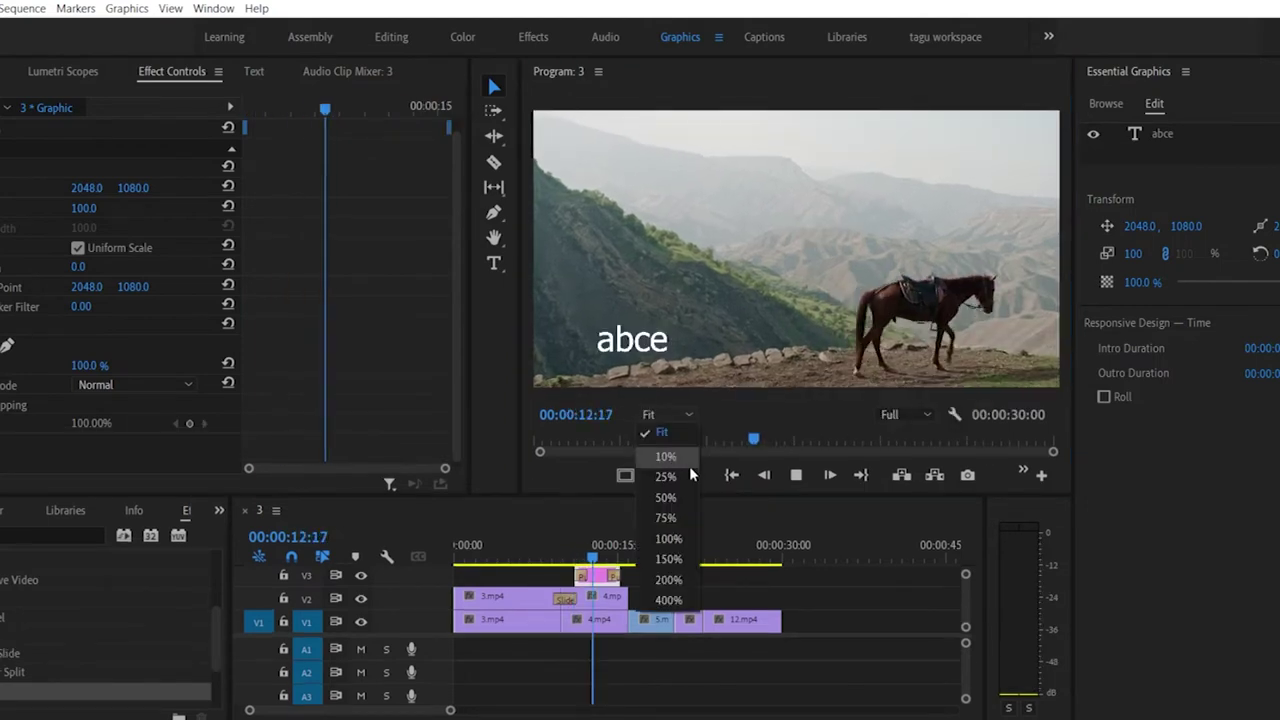
click(675, 500)
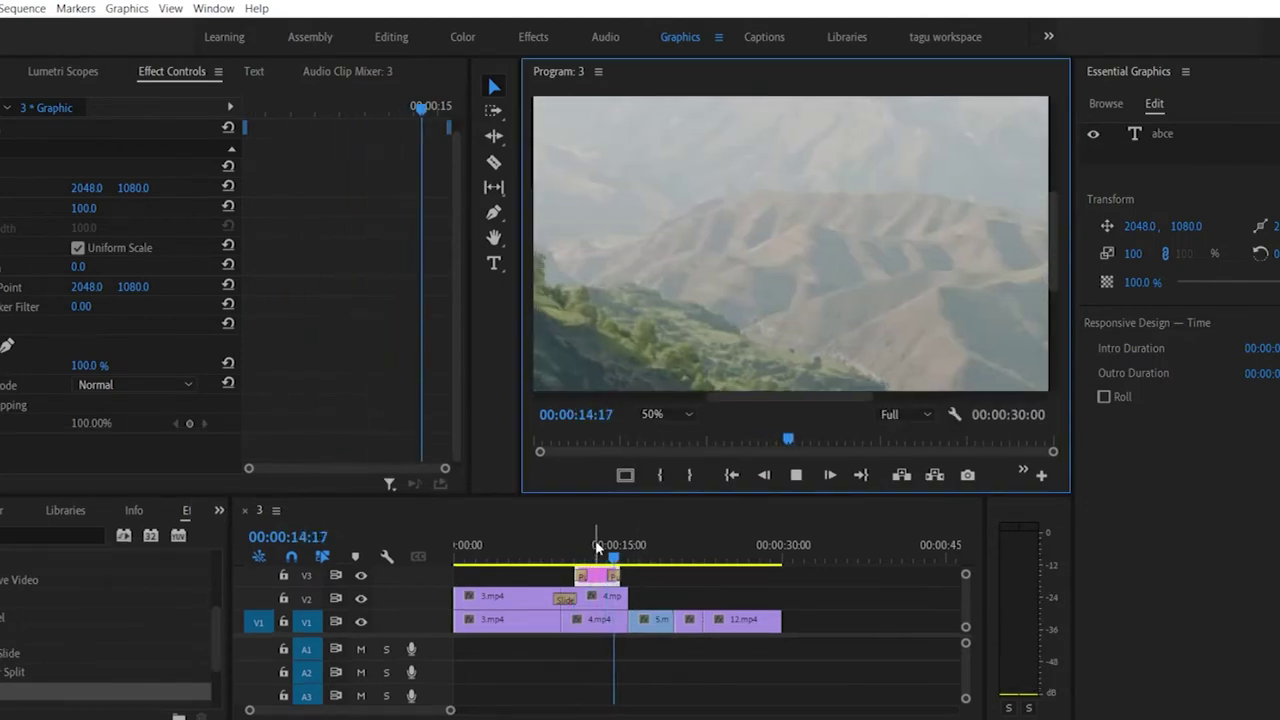
key(space)
click(675, 416)
click(667, 434)
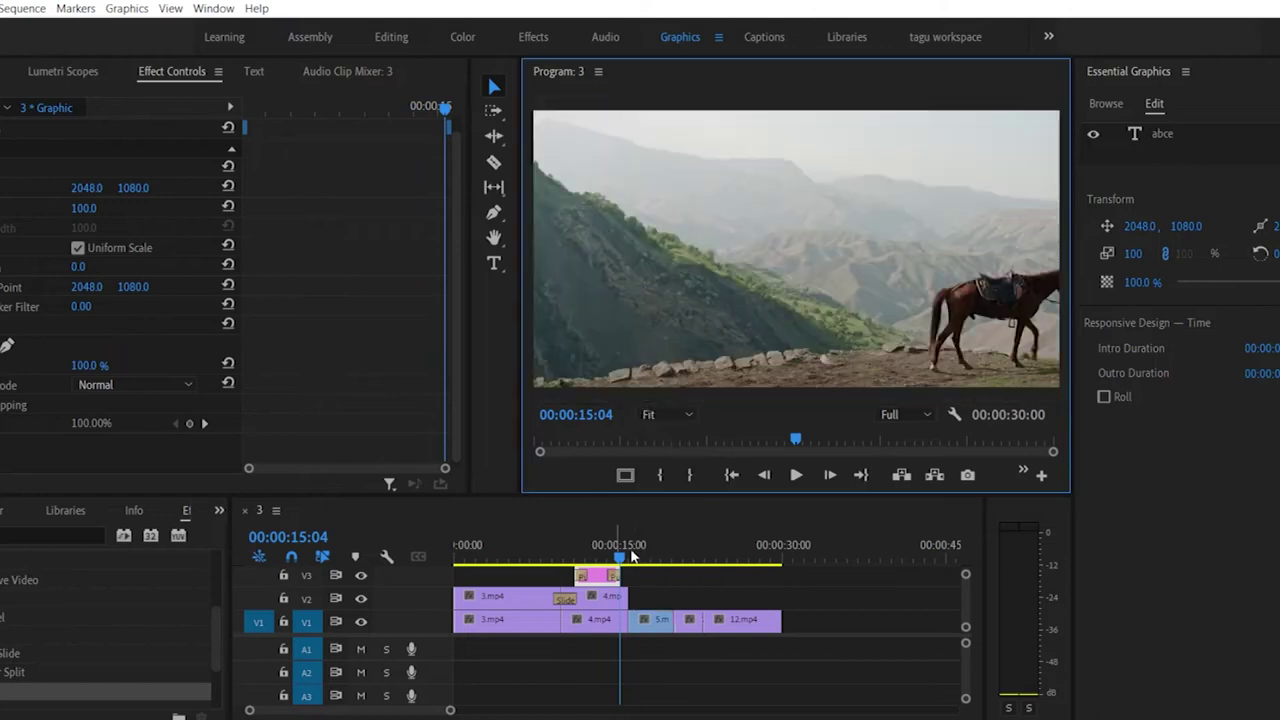
key(space)
key(space)
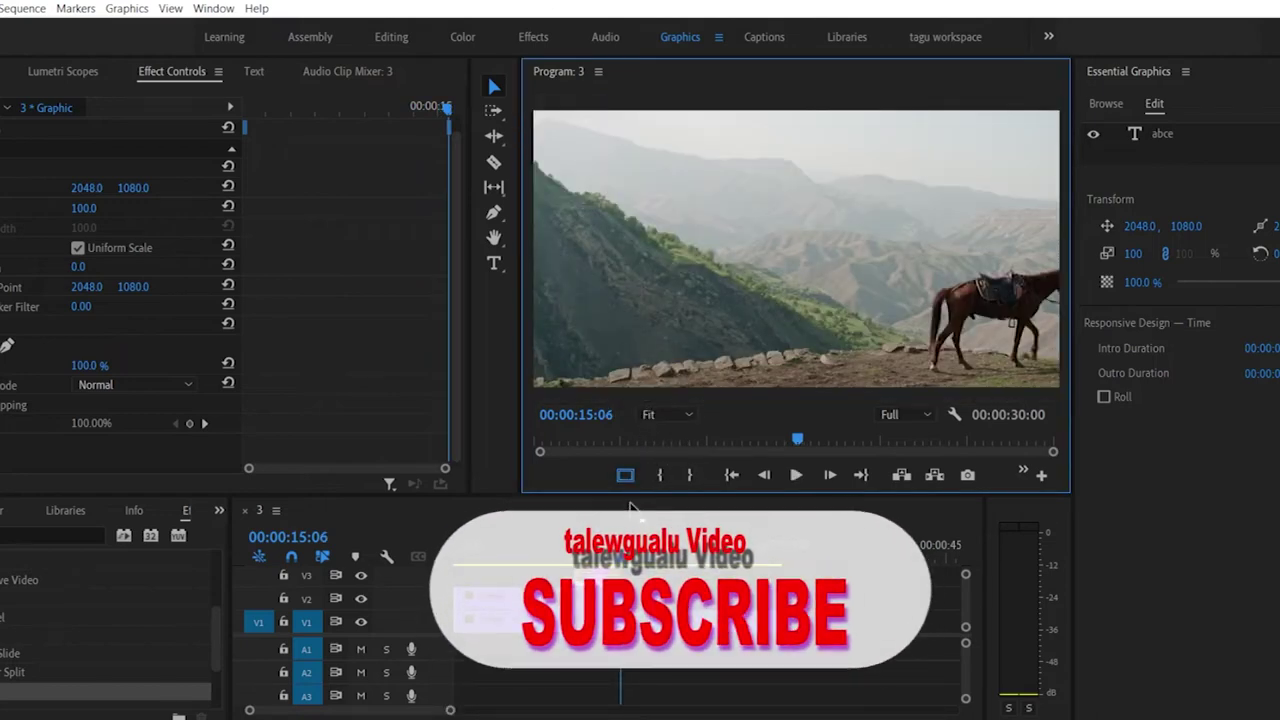
Step: Turn on safe-margin guides and replay from just before the abce title enters
click(625, 476)
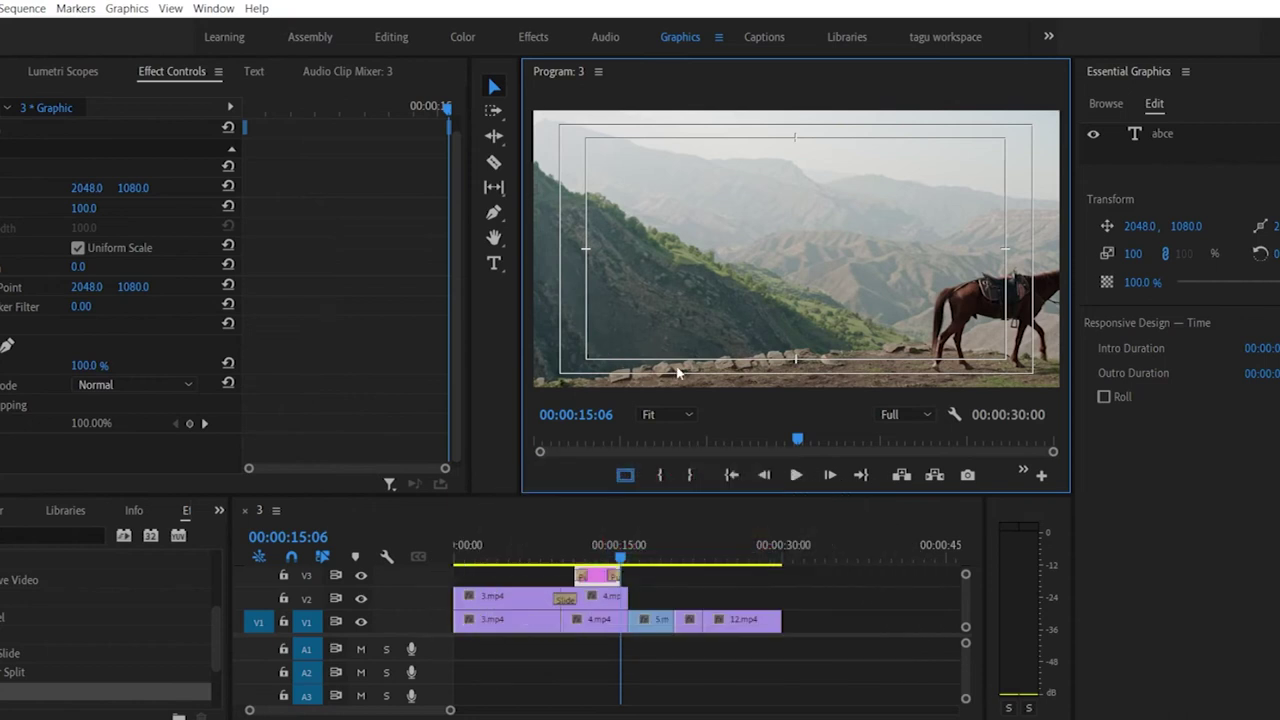
drag(628, 563, 605, 560)
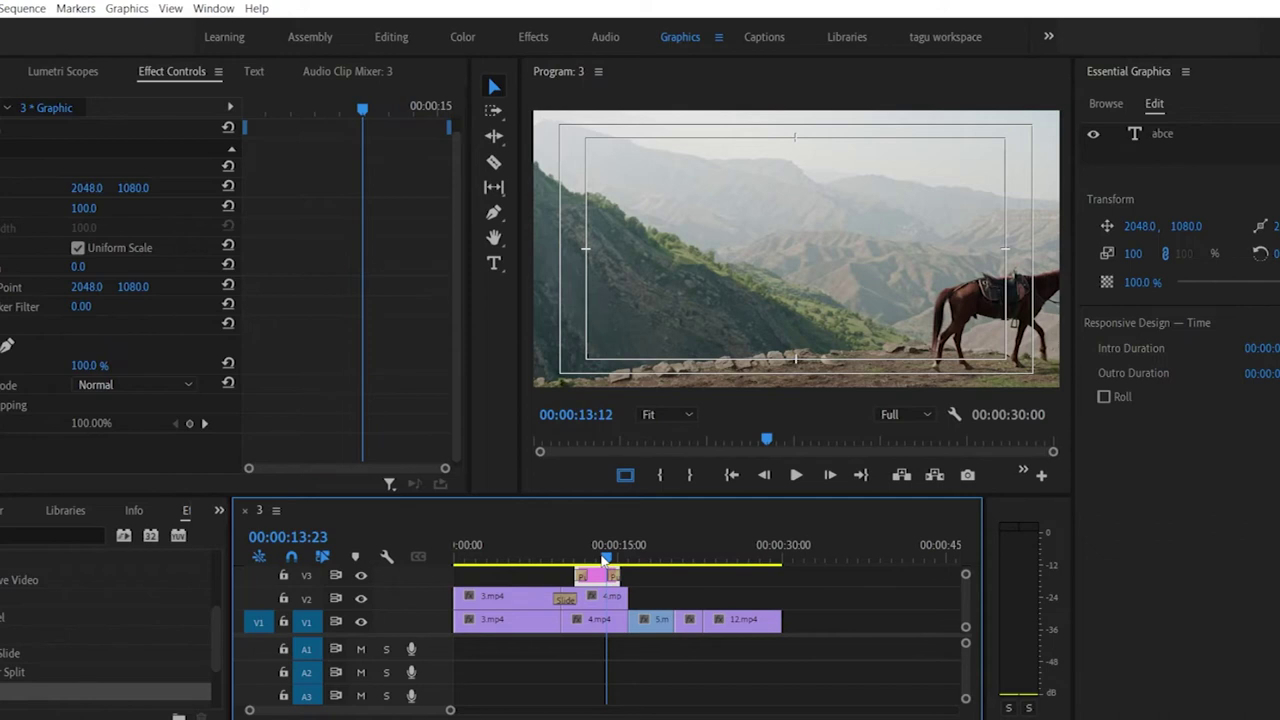
drag(605, 561, 595, 560)
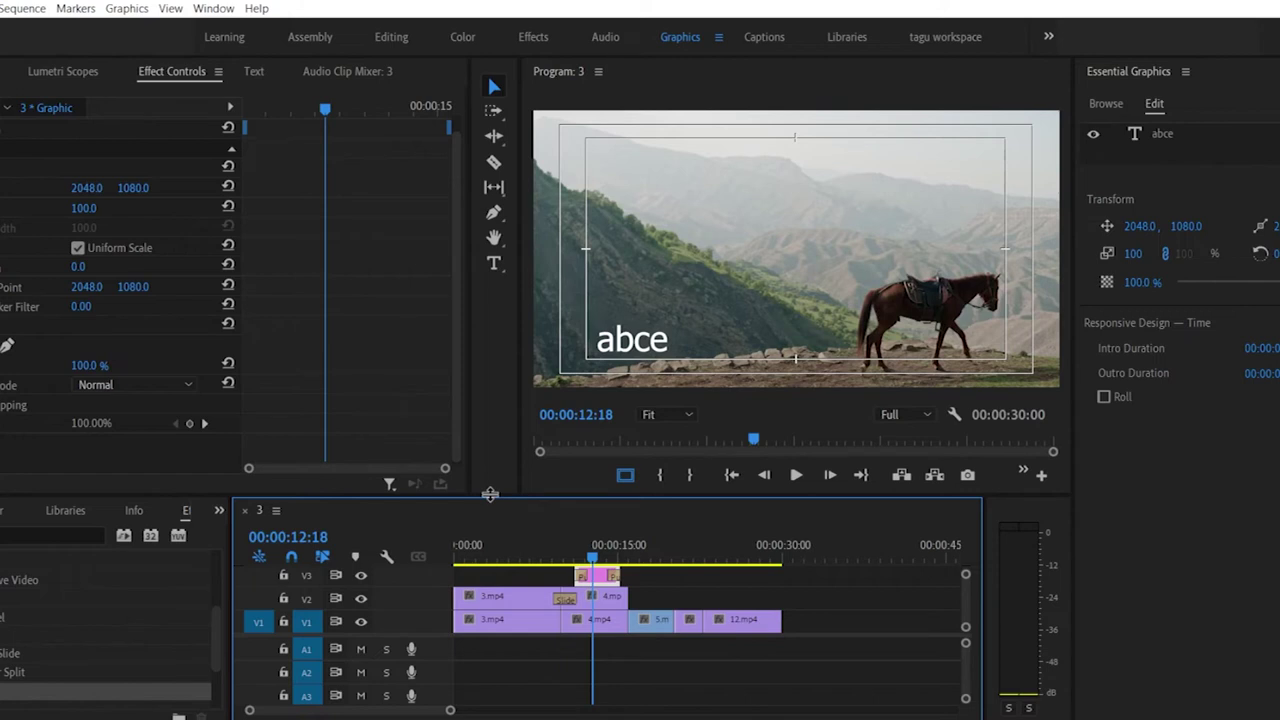
drag(599, 561, 576, 565)
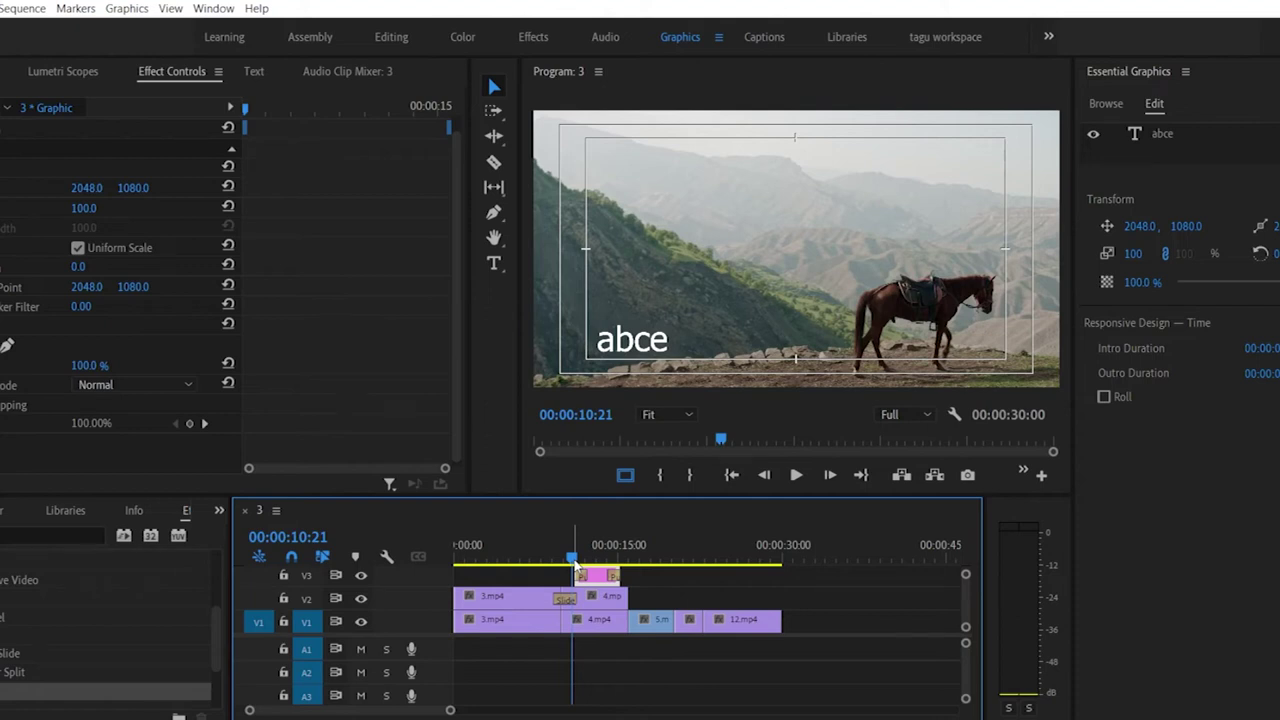
key(space)
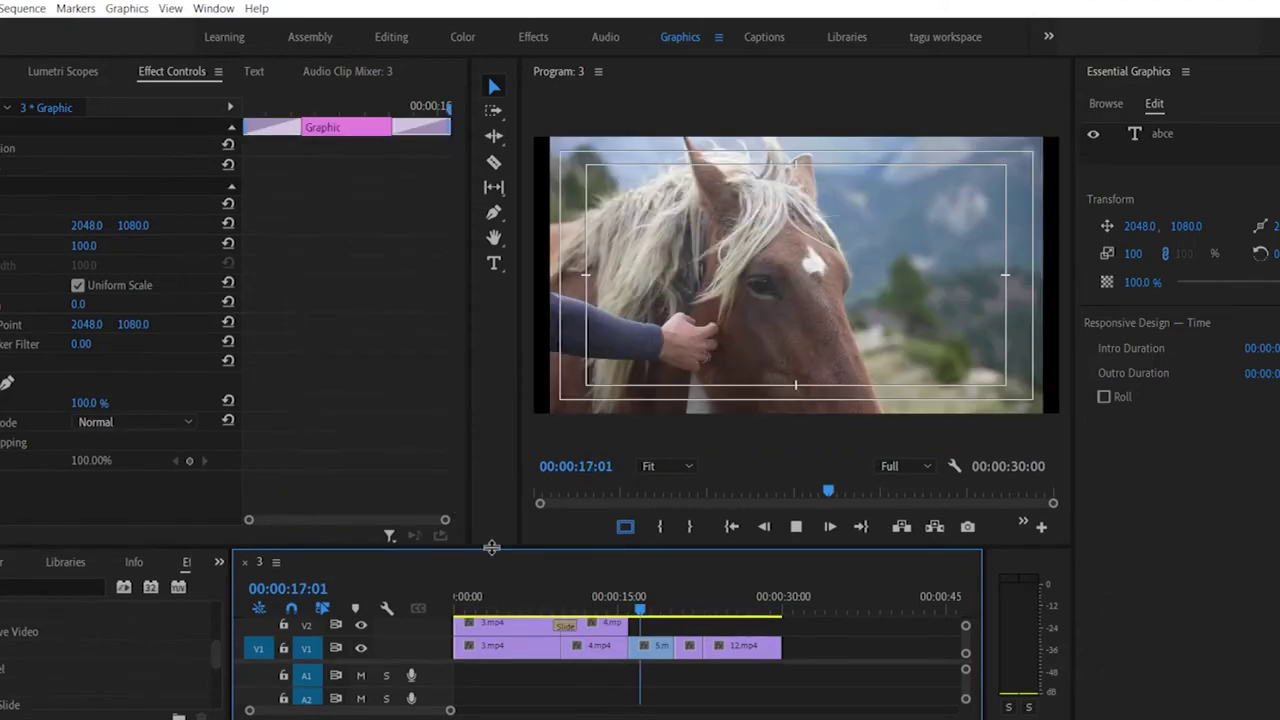
Step: Replay the section around 11:09 and return to the transition at 10:02
key(space)
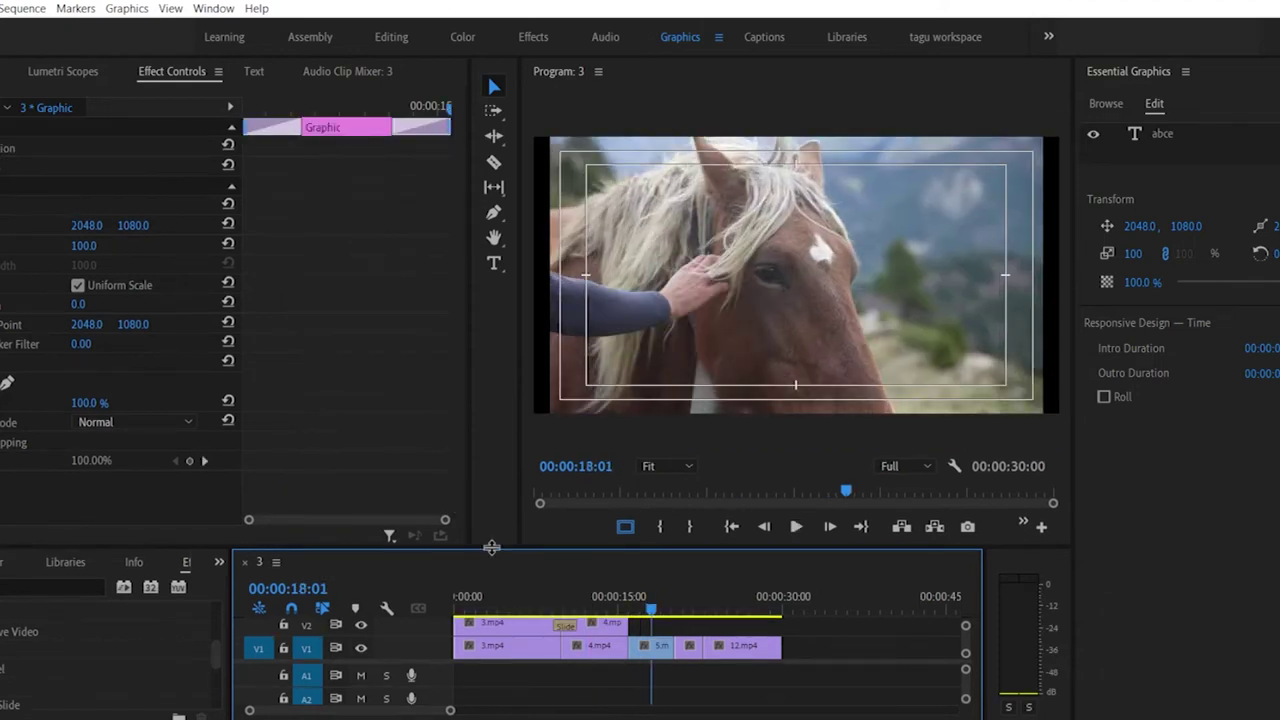
click(580, 594)
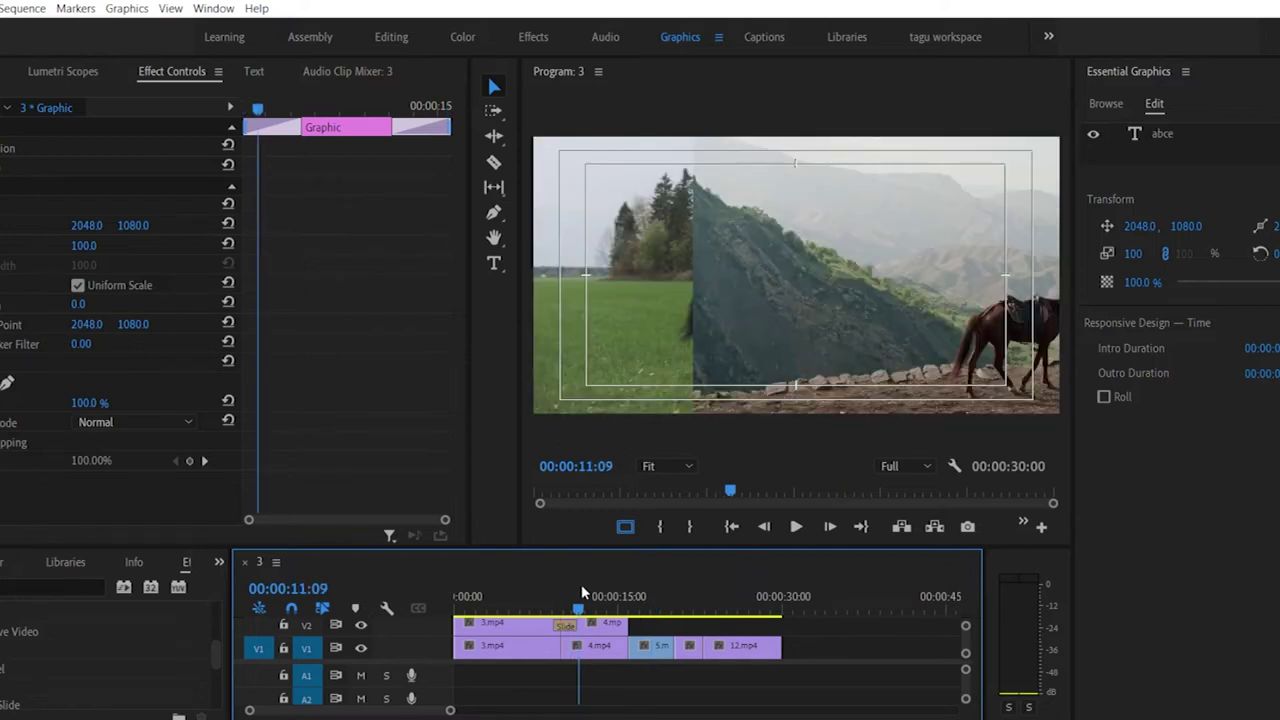
key(space)
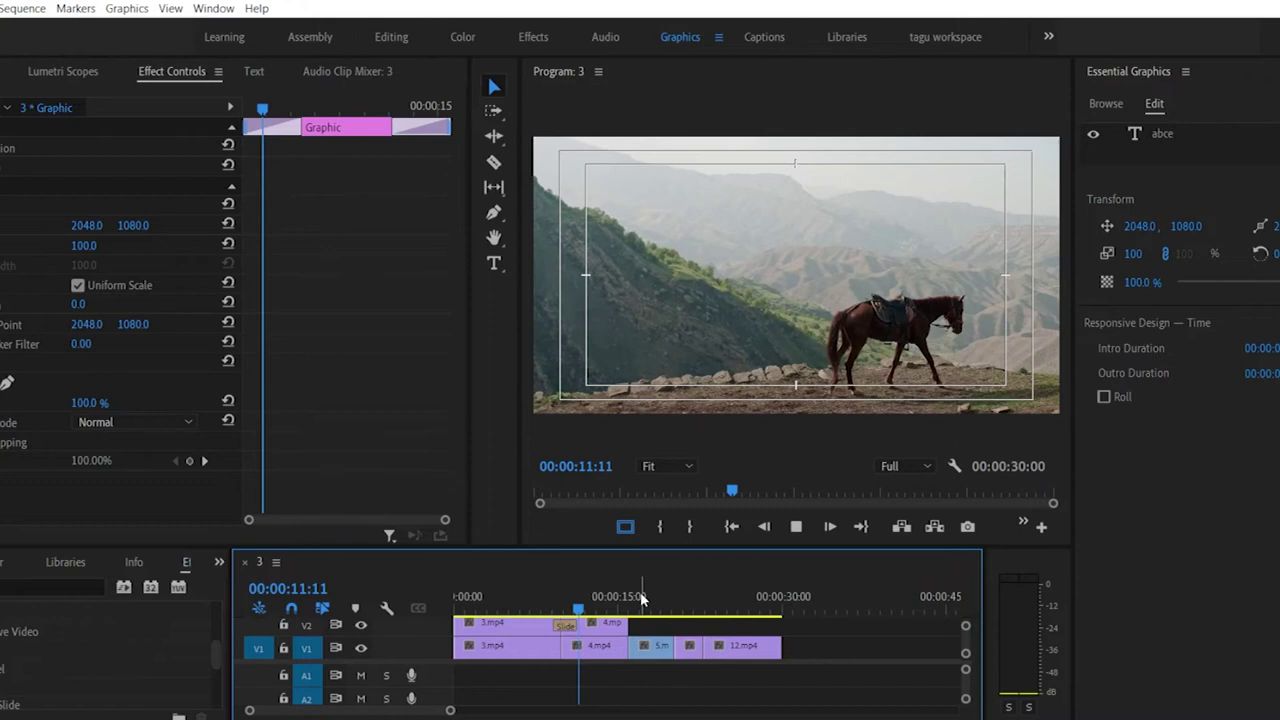
key(space)
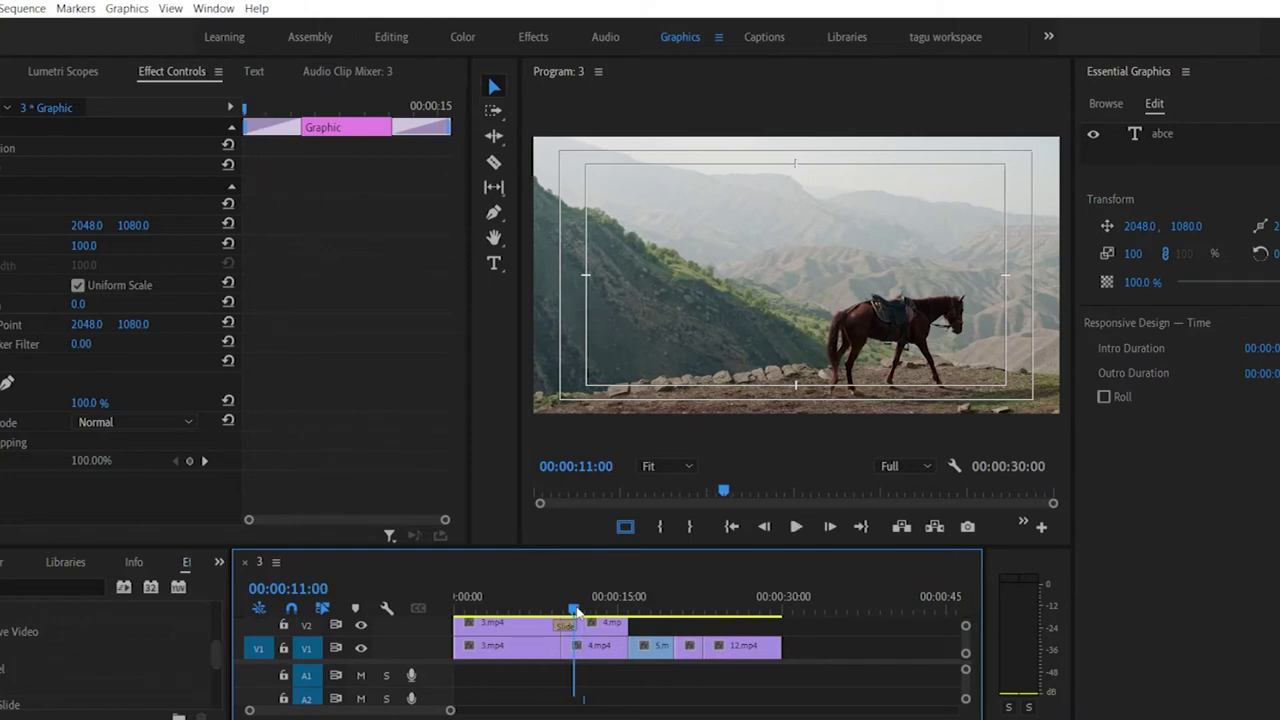
click(564, 608)
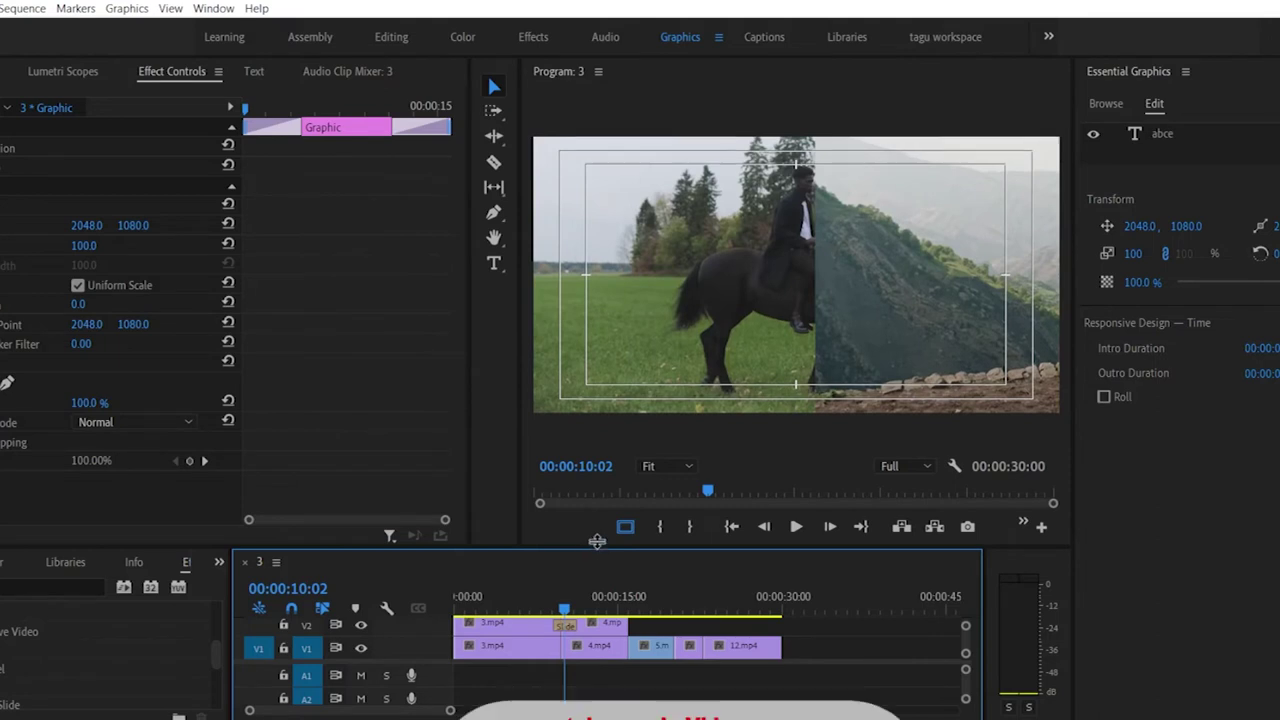
Step: Make the timeline taller again and play the sequence from 10:08
drag(597, 541, 583, 437)
click(576, 490)
drag(576, 500, 526, 502)
key(space)
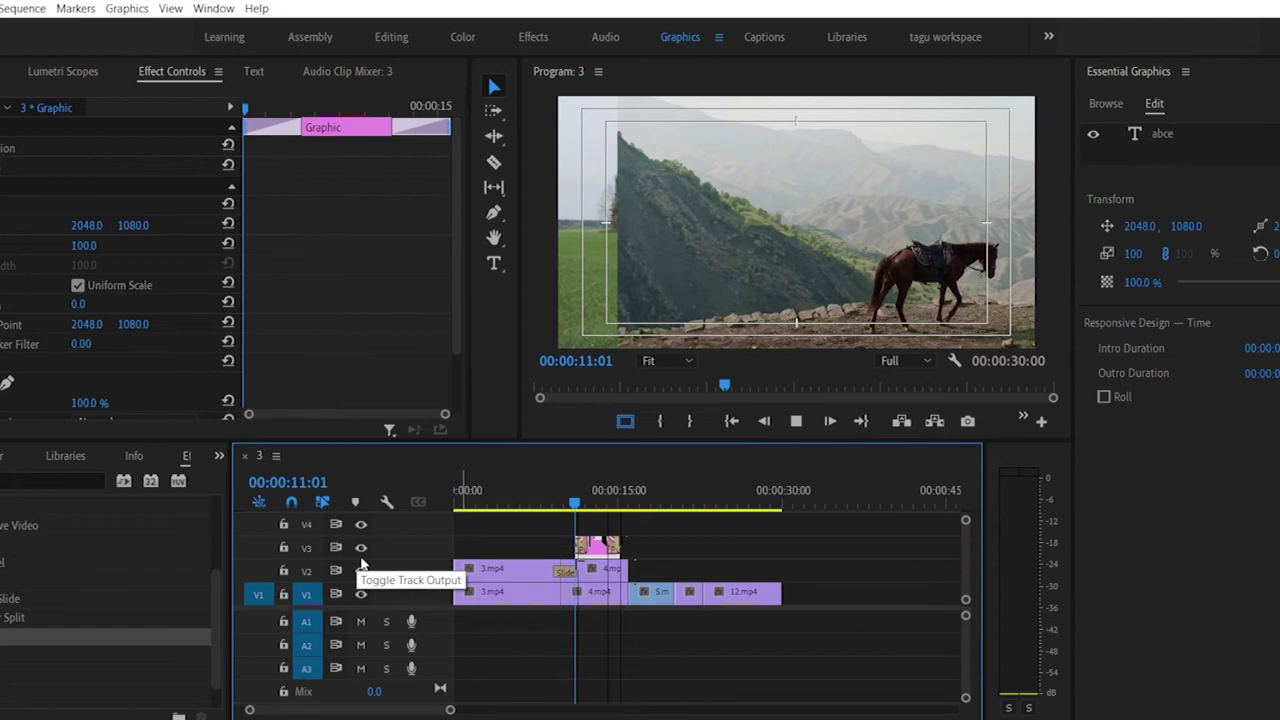
Step: Render the effects between the In and Out points via Sequence > Render Effects In to Out
click(532, 505)
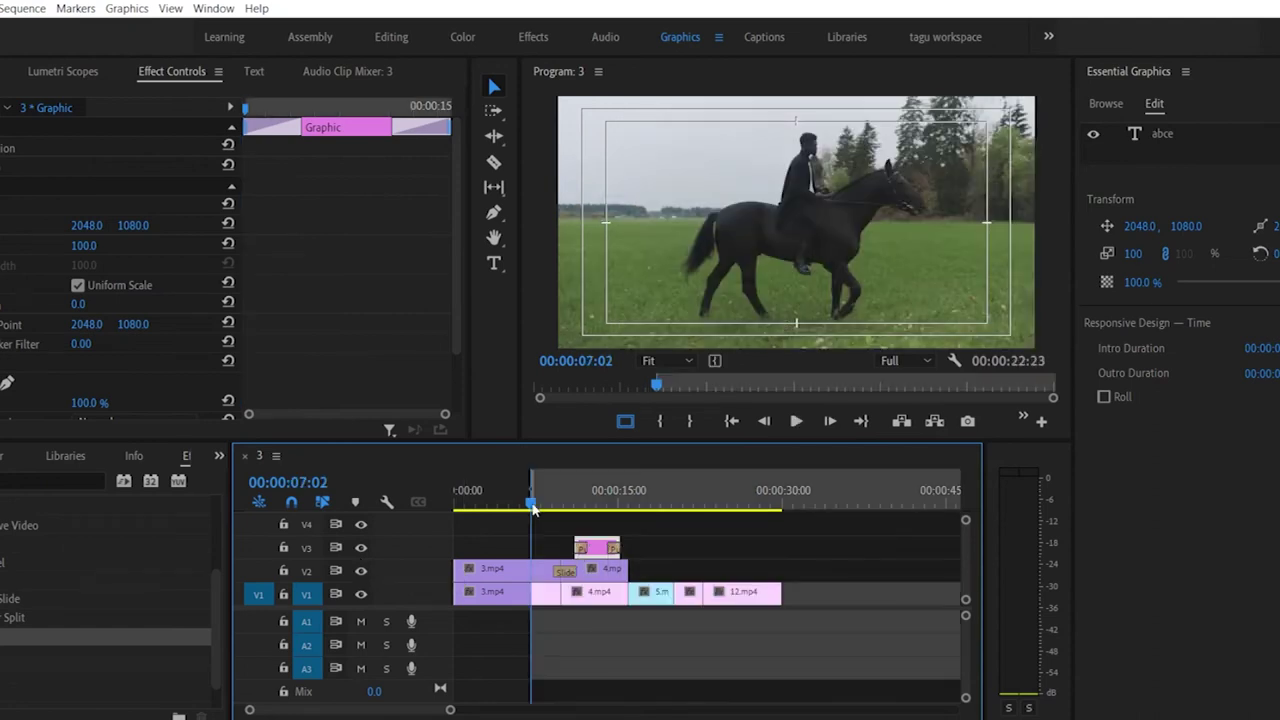
drag(533, 508, 622, 505)
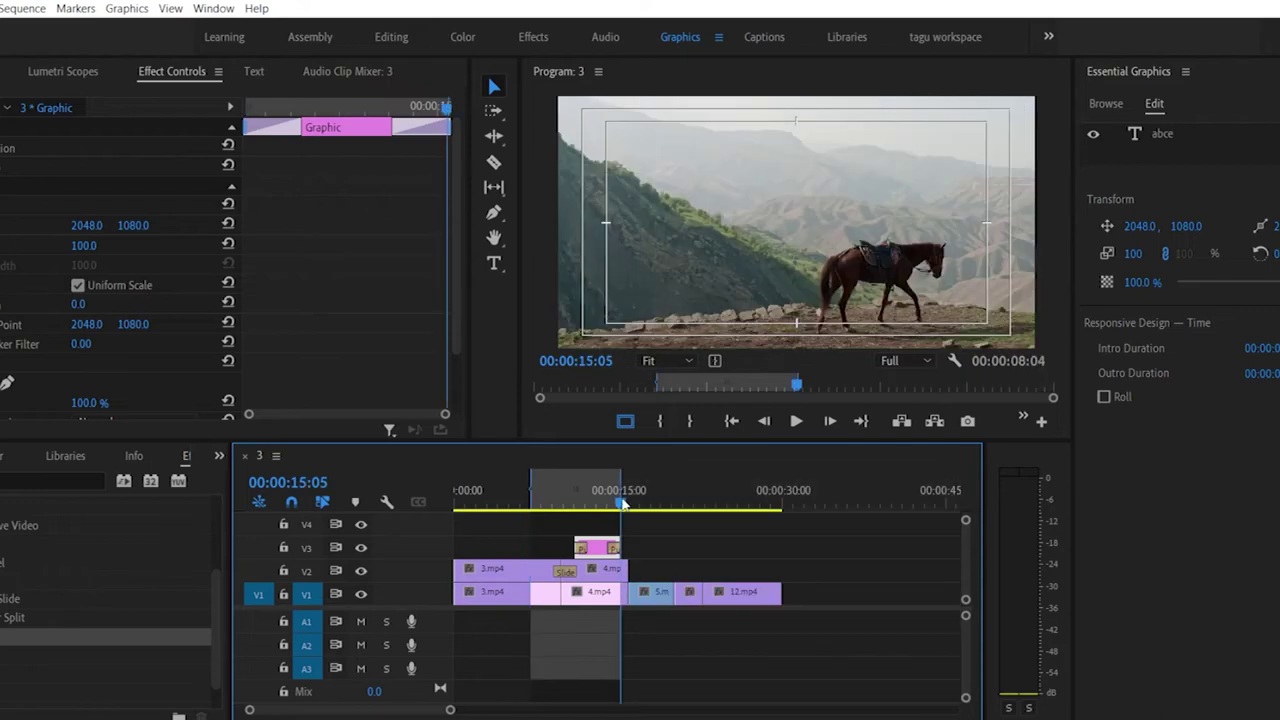
click(24, 9)
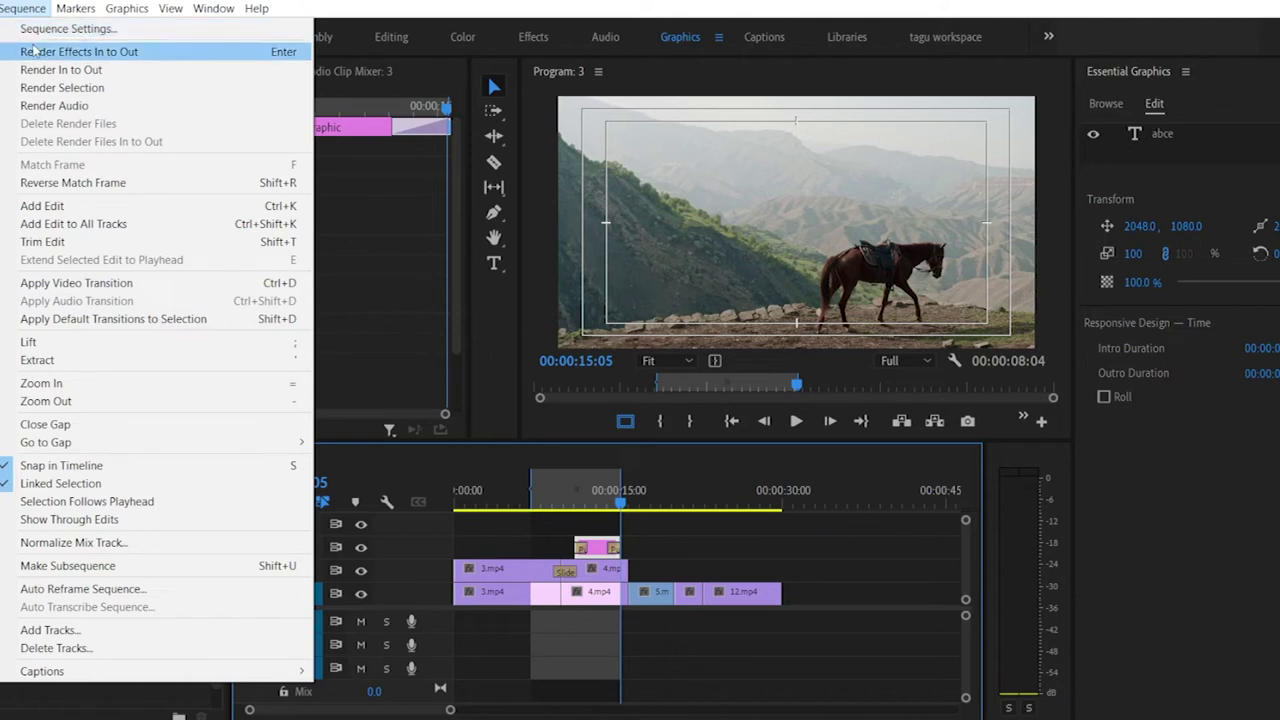
click(33, 49)
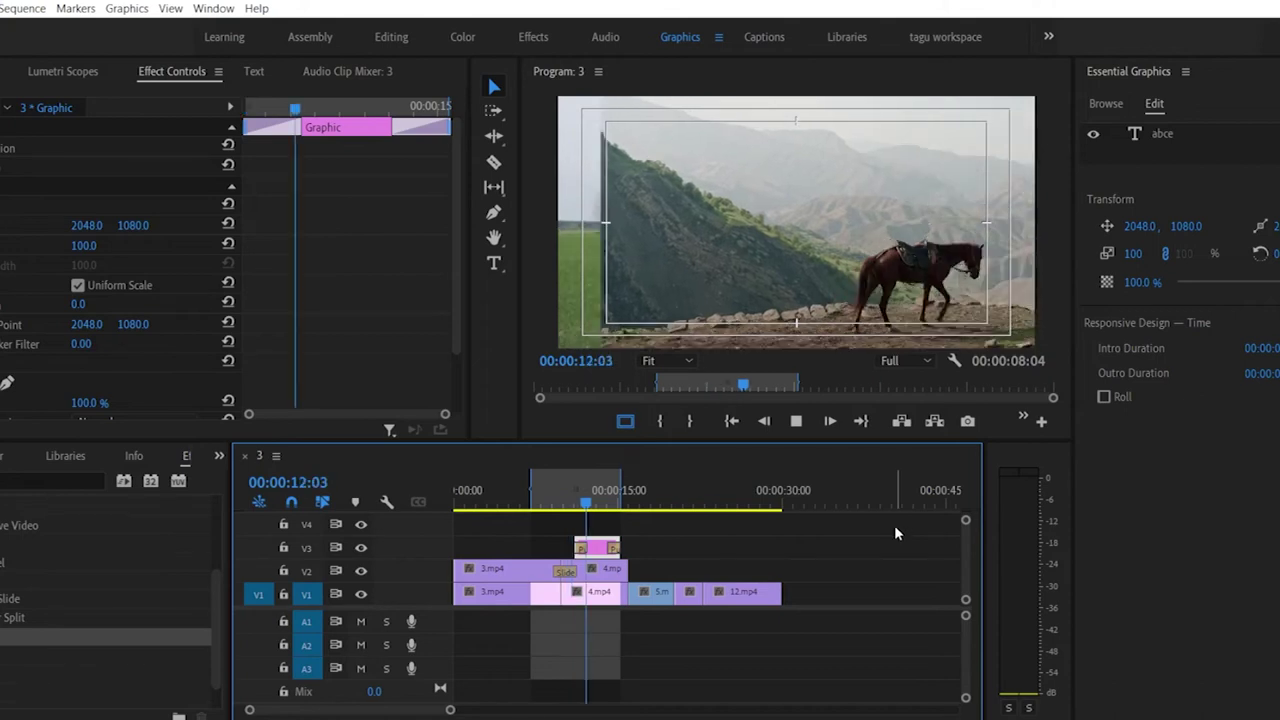
Step: Move the abce title clip on V3 earlier to about 3 seconds and play it
drag(598, 547, 508, 547)
click(490, 500)
click(482, 500)
key(space)
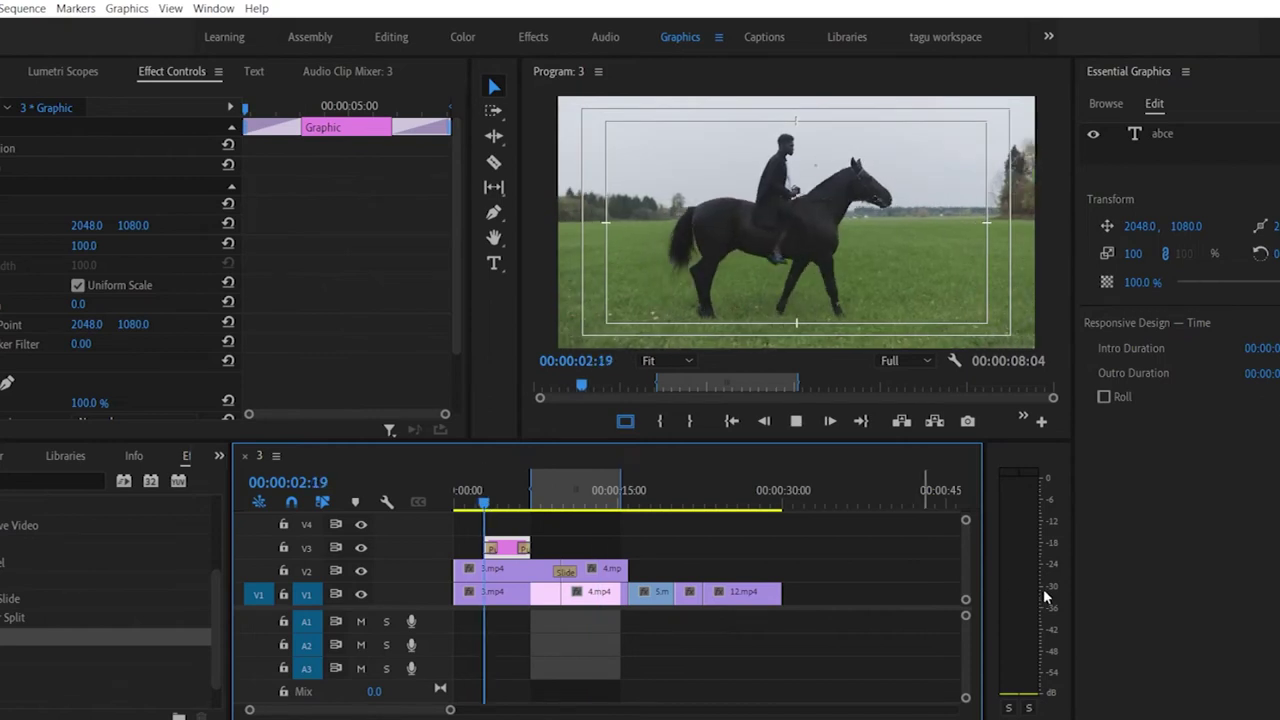
Step: Inspect the title's current transition and play through to check its timing
click(495, 549)
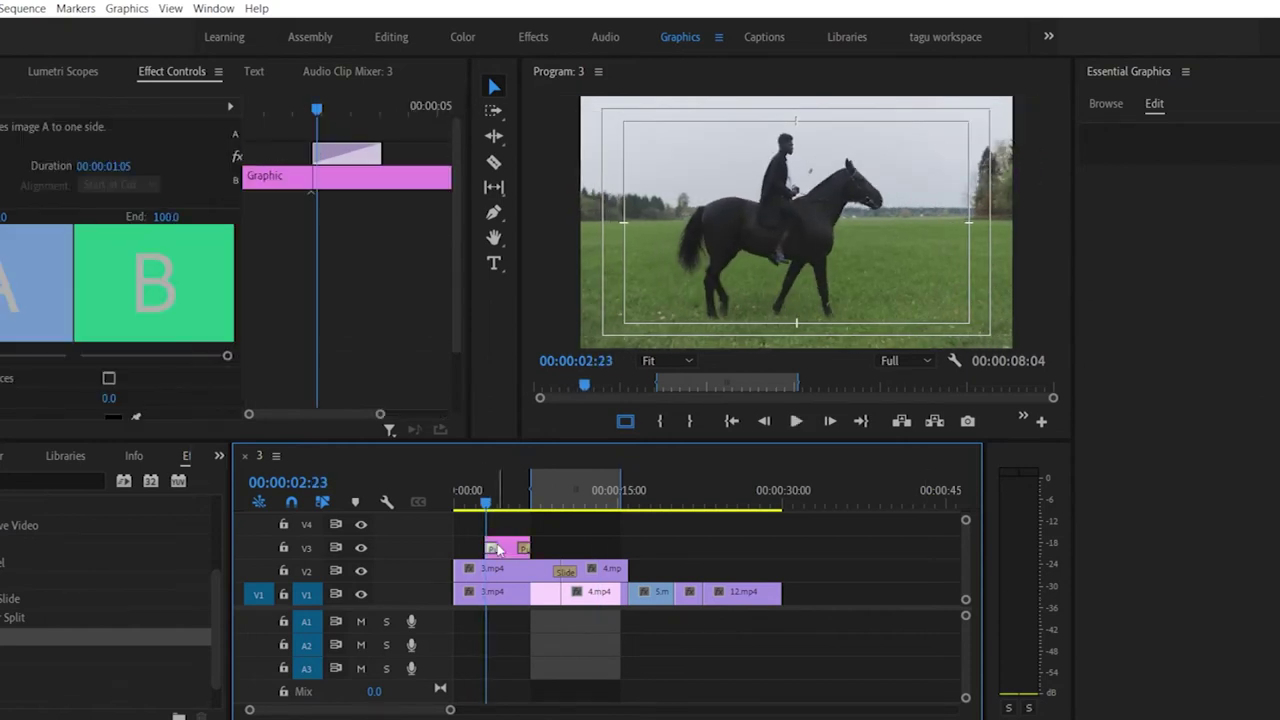
click(589, 538)
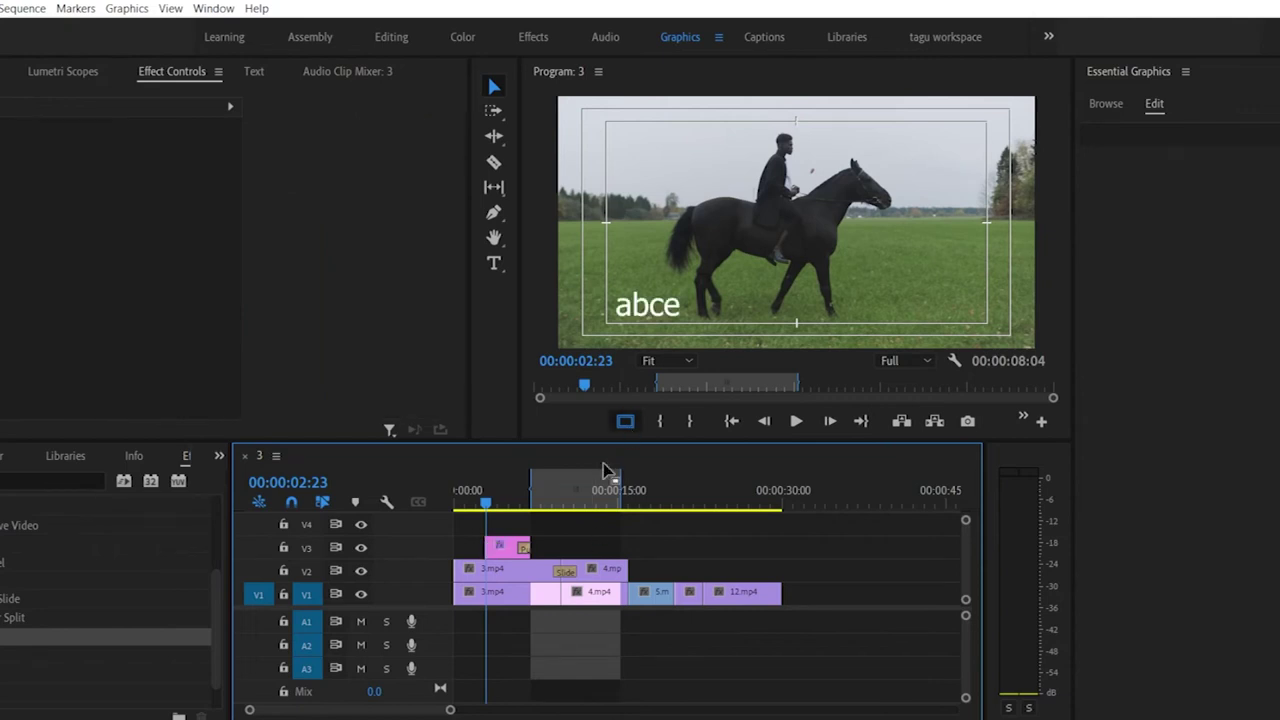
key(space)
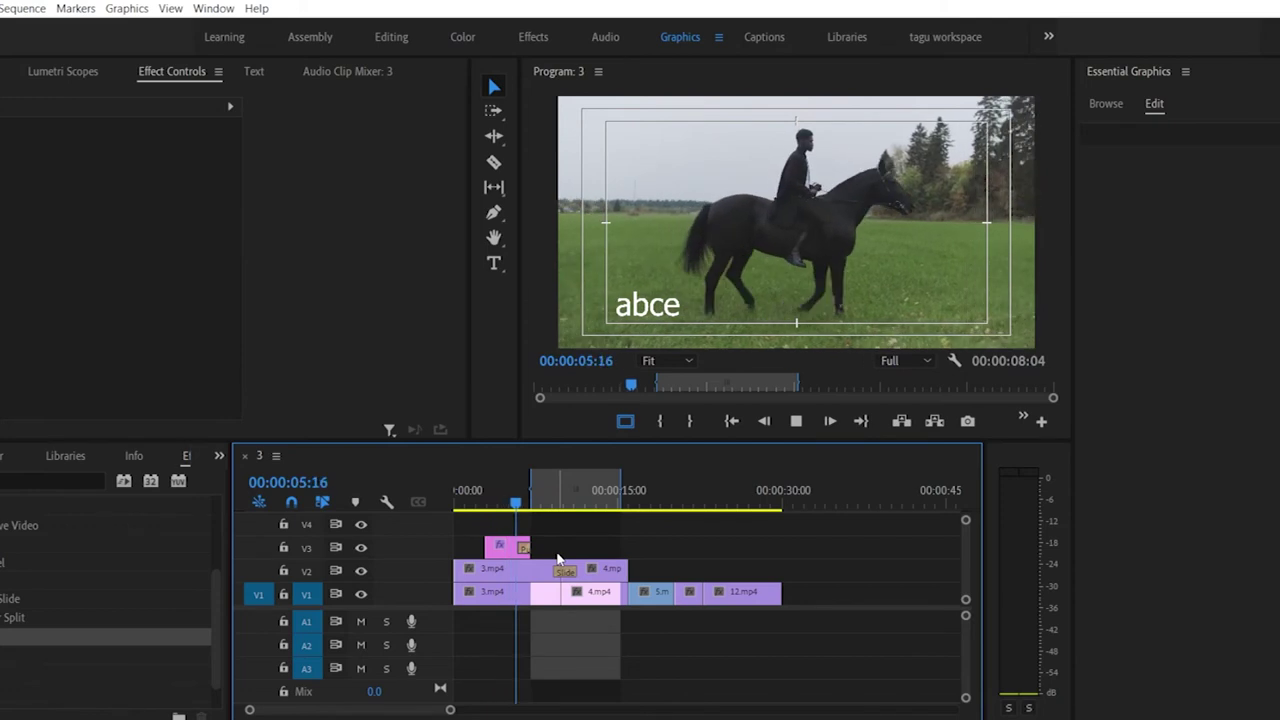
key(space)
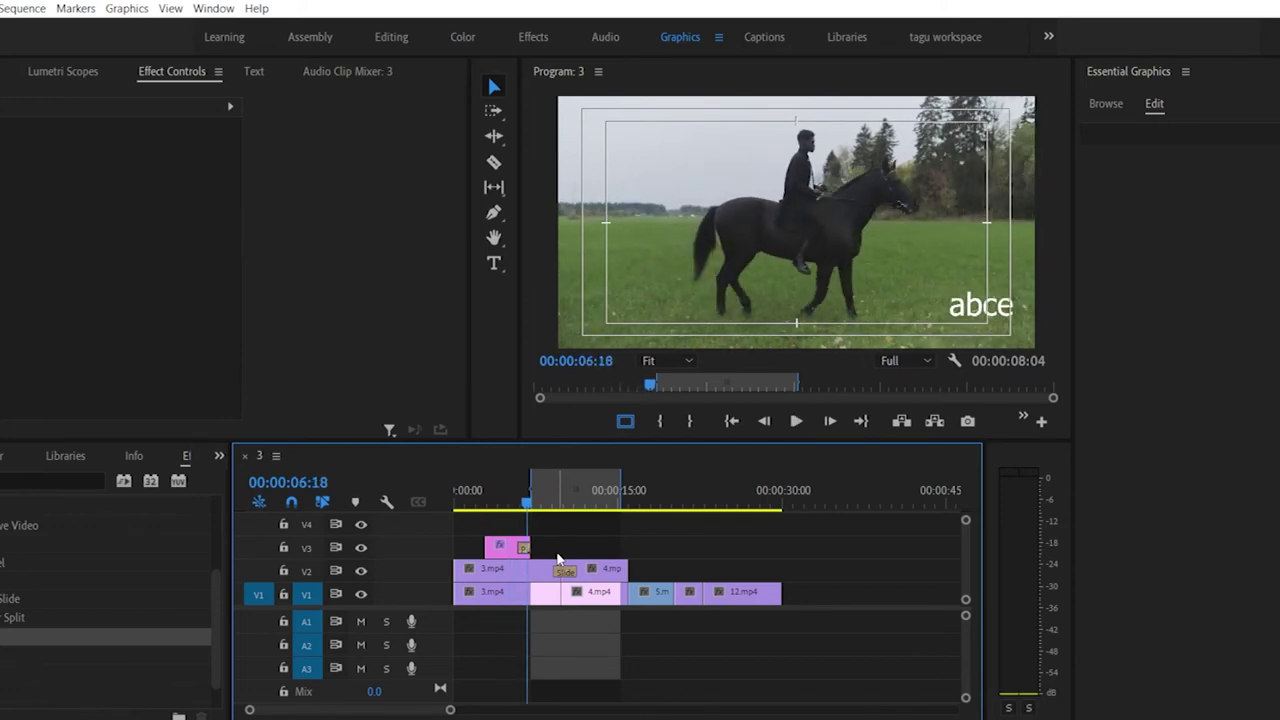
mouse_move(534, 495)
mouse_down()
mouse_move(490, 497)
mouse_move(515, 502)
mouse_up()
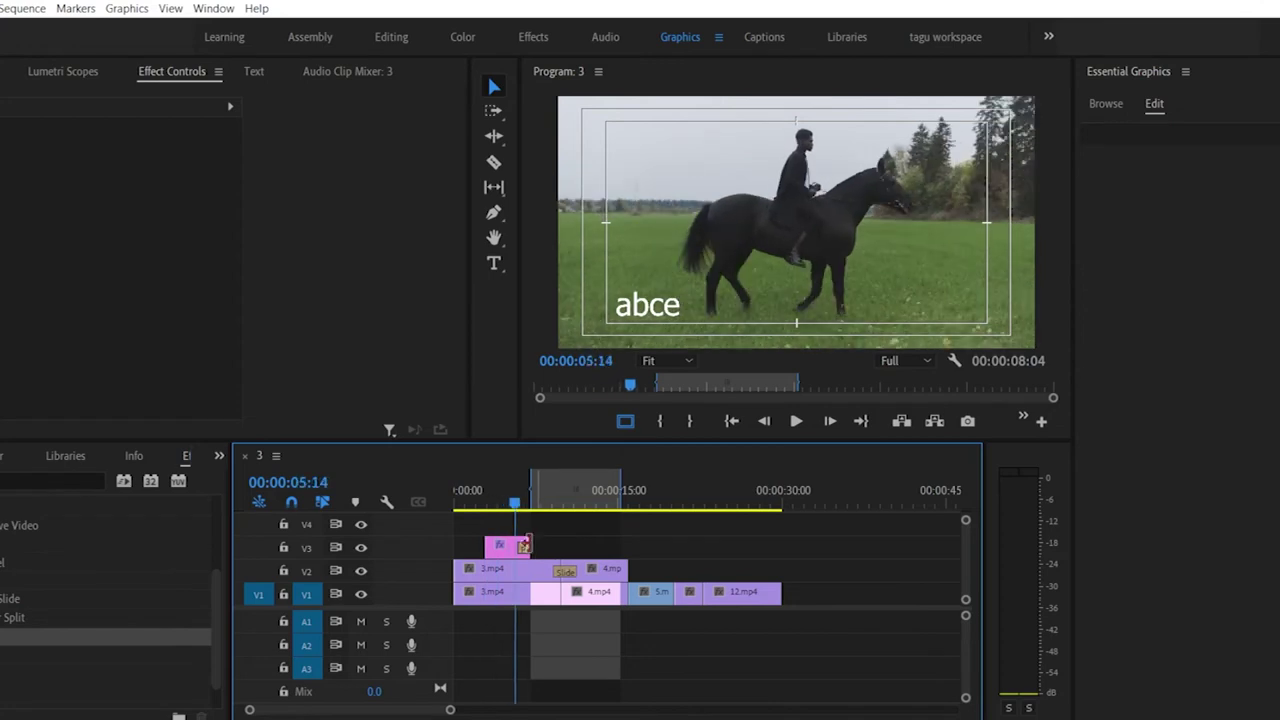
Step: Add a Slide transition to the start of the abce title and preview its entrance
drag(18, 602, 490, 548)
click(478, 497)
key(space)
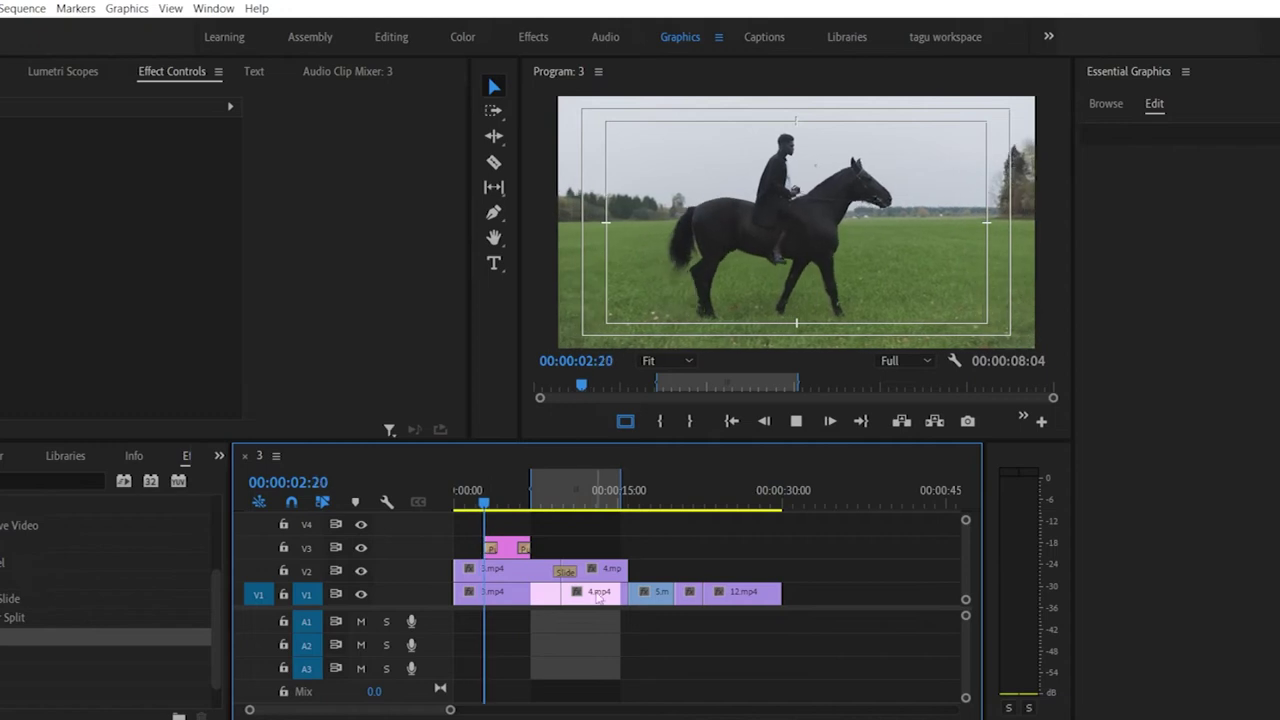
click(507, 503)
click(481, 504)
key(space)
click(483, 506)
key(space)
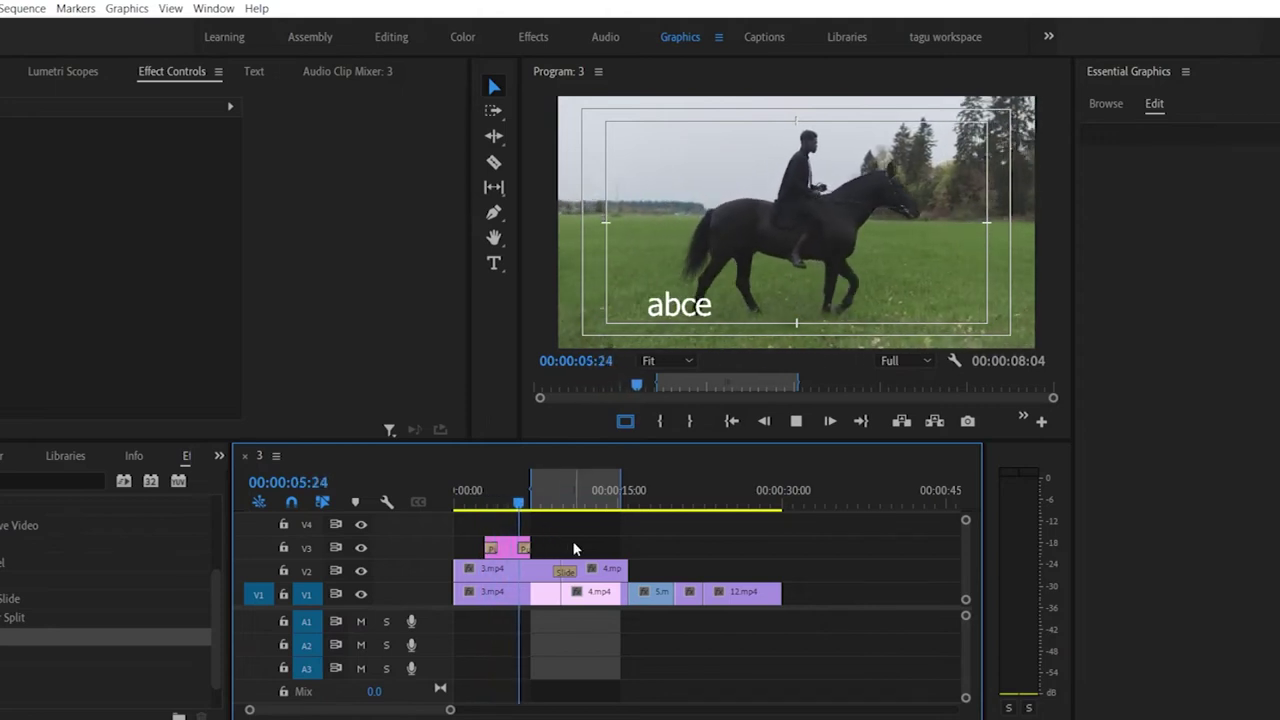
key(space)
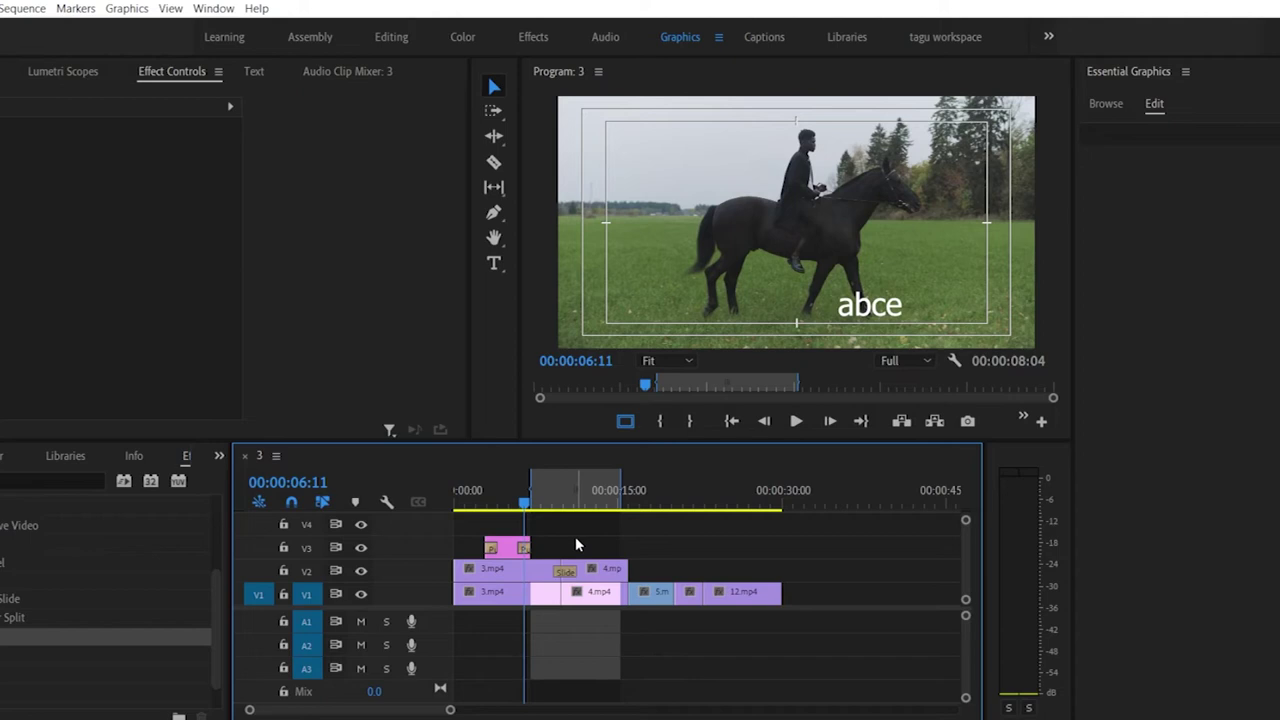
scroll(74, 630, up, 2)
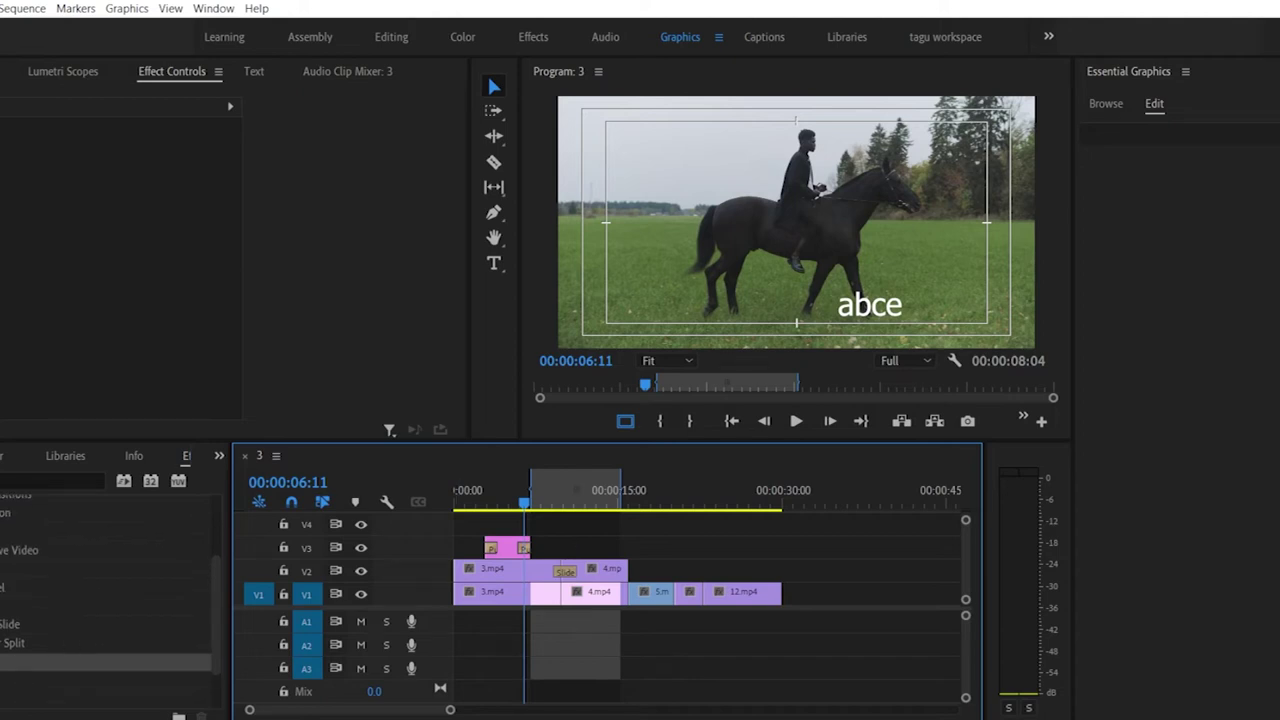
Step: Scroll the Effects list to Video Transitions and expand the Dissolve group
scroll(111, 600, up, 3)
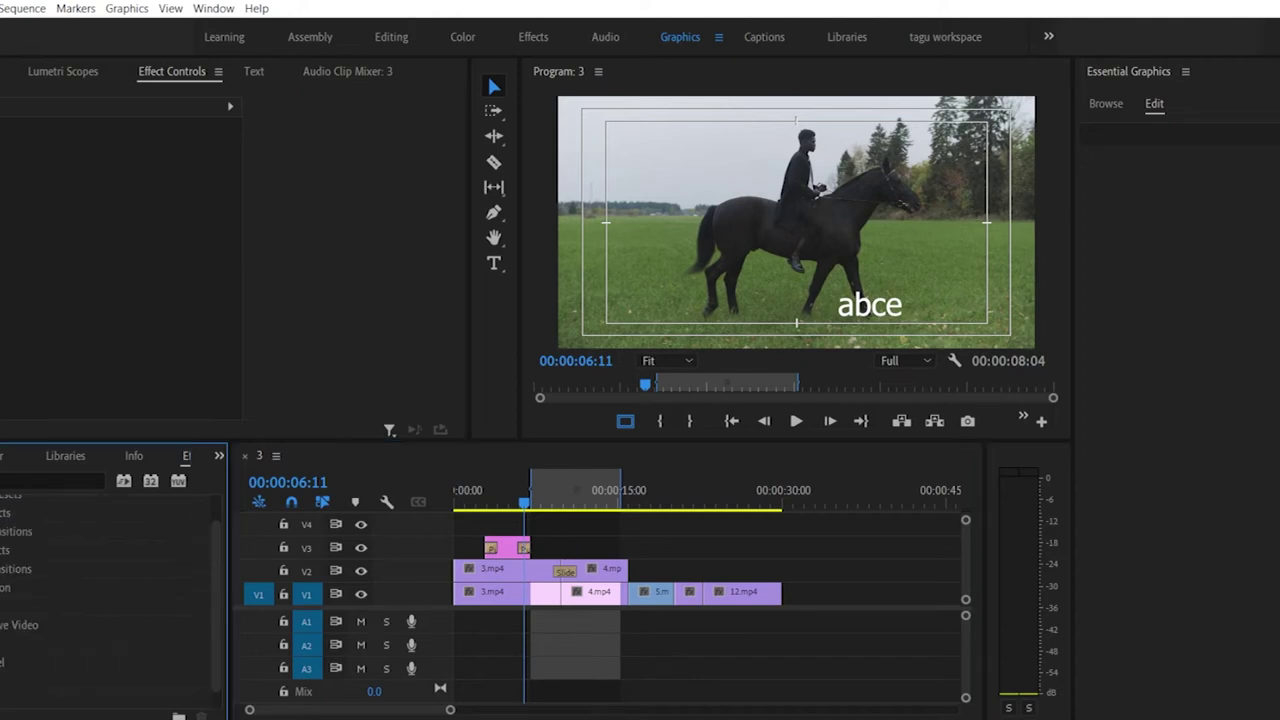
scroll(111, 600, down, 1)
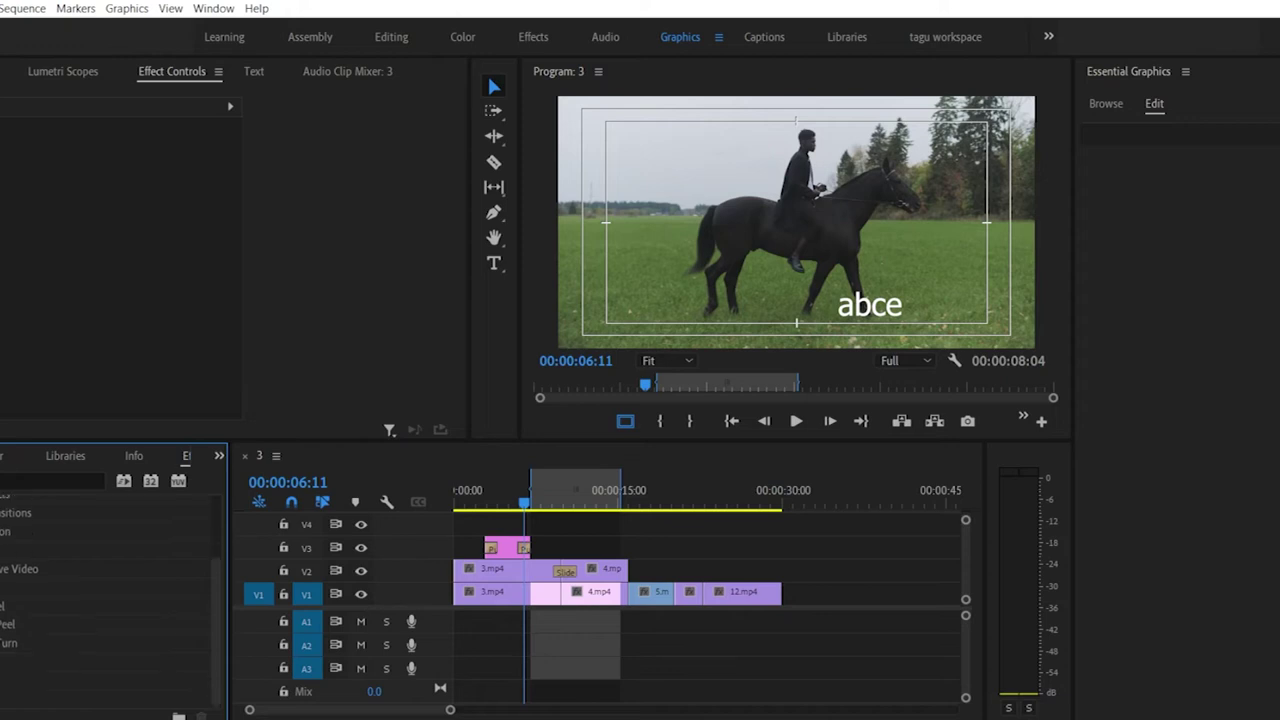
scroll(111, 600, down, 2)
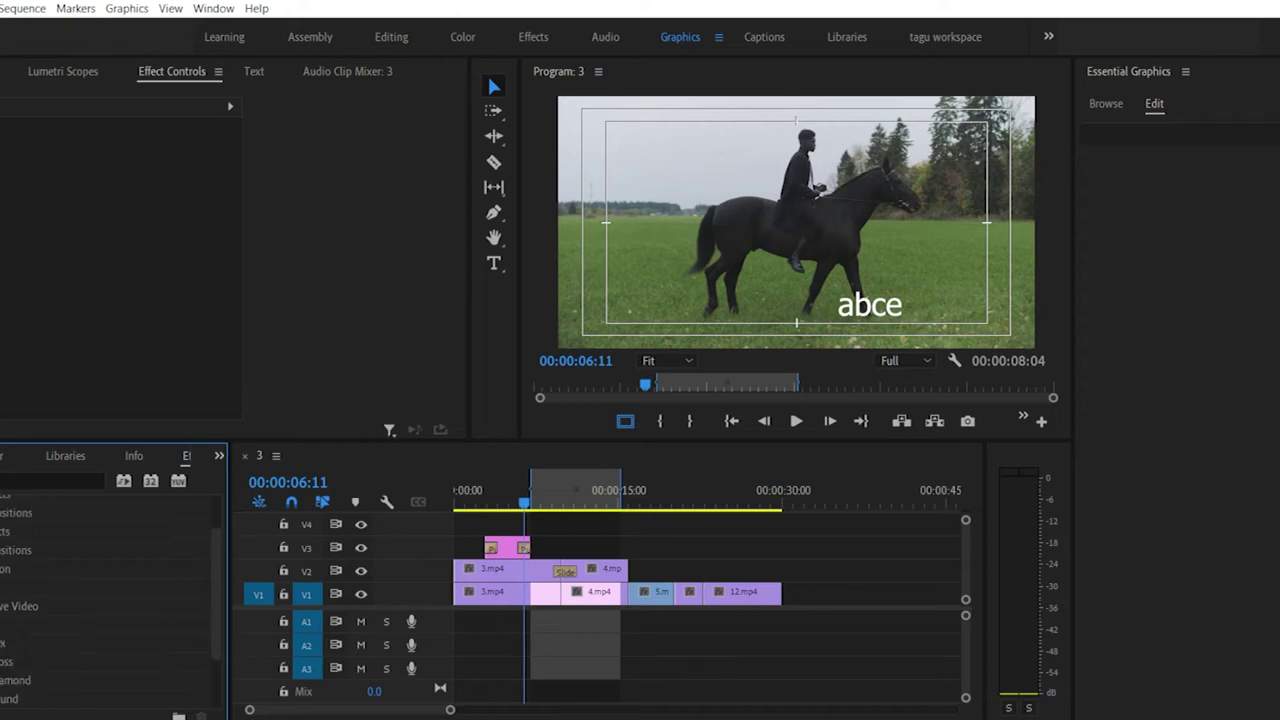
scroll(111, 600, down, 2)
scroll(111, 600, up, 2)
key(Right)
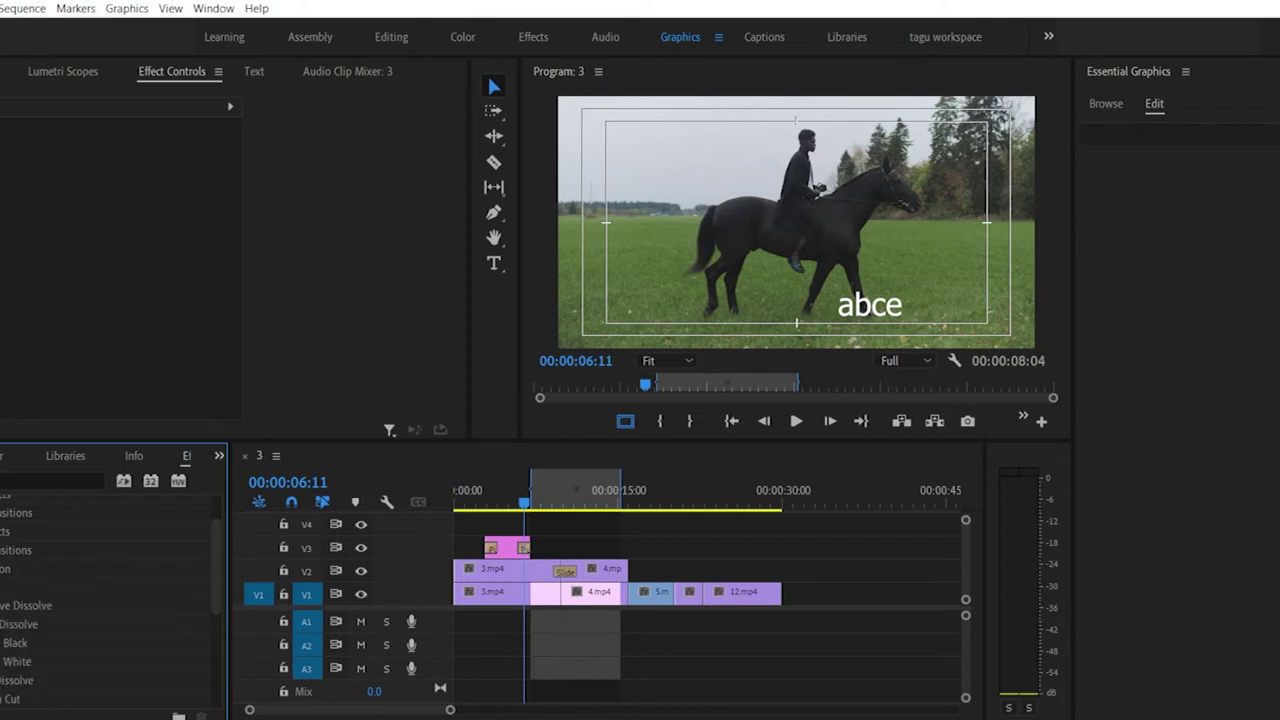
scroll(111, 599, down, 3)
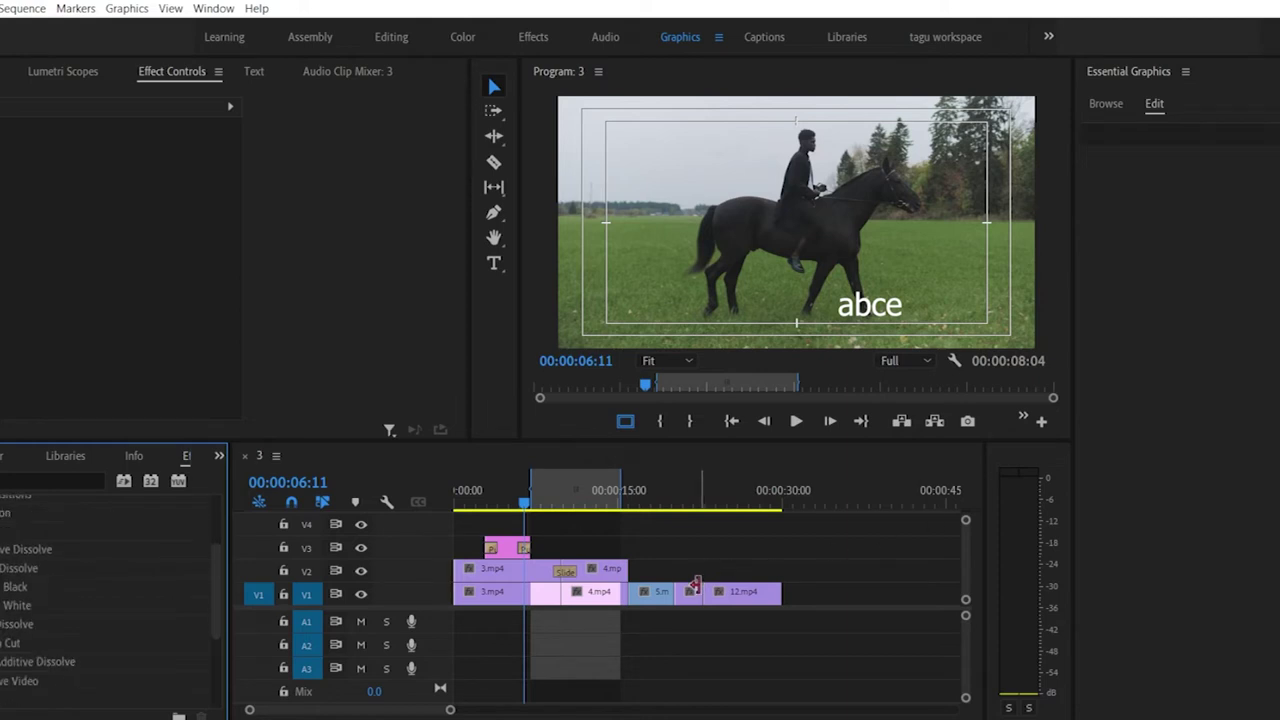
Step: Apply the default transition at the cut between 5.mp4 and 12.mp4 and preview it
click(697, 589)
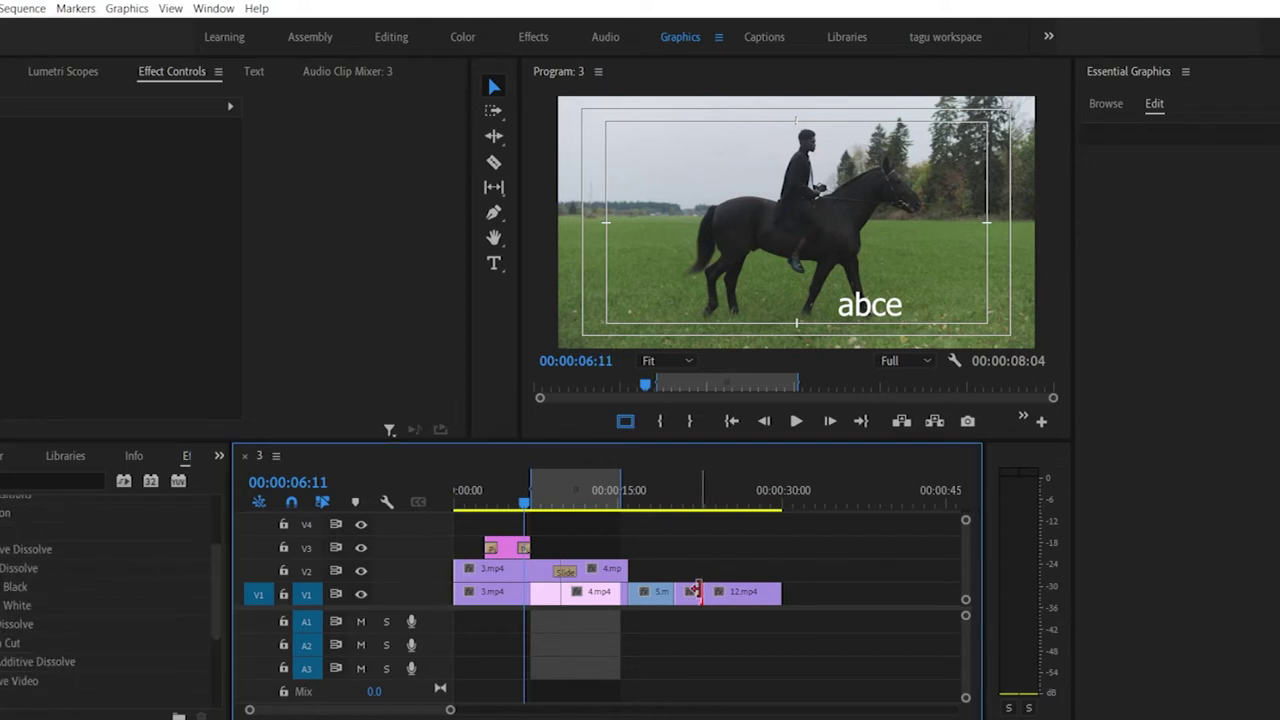
right_click(699, 590)
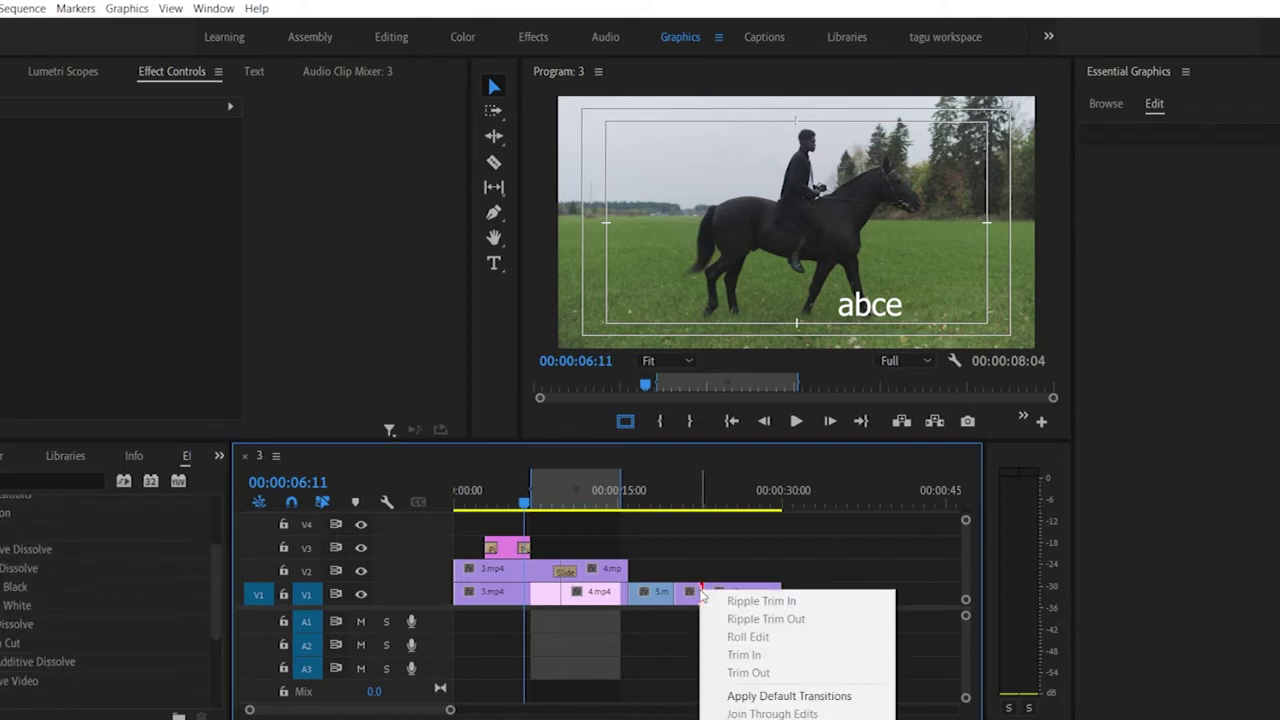
click(776, 704)
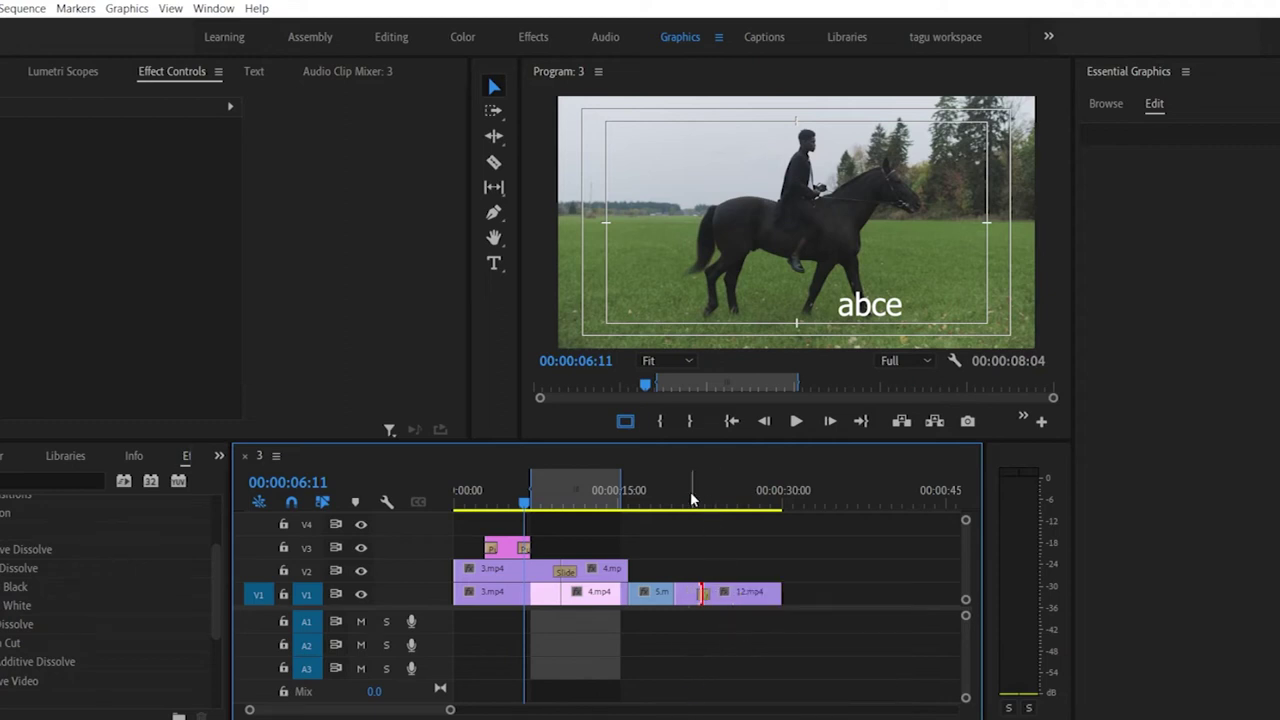
click(697, 500)
key(space)
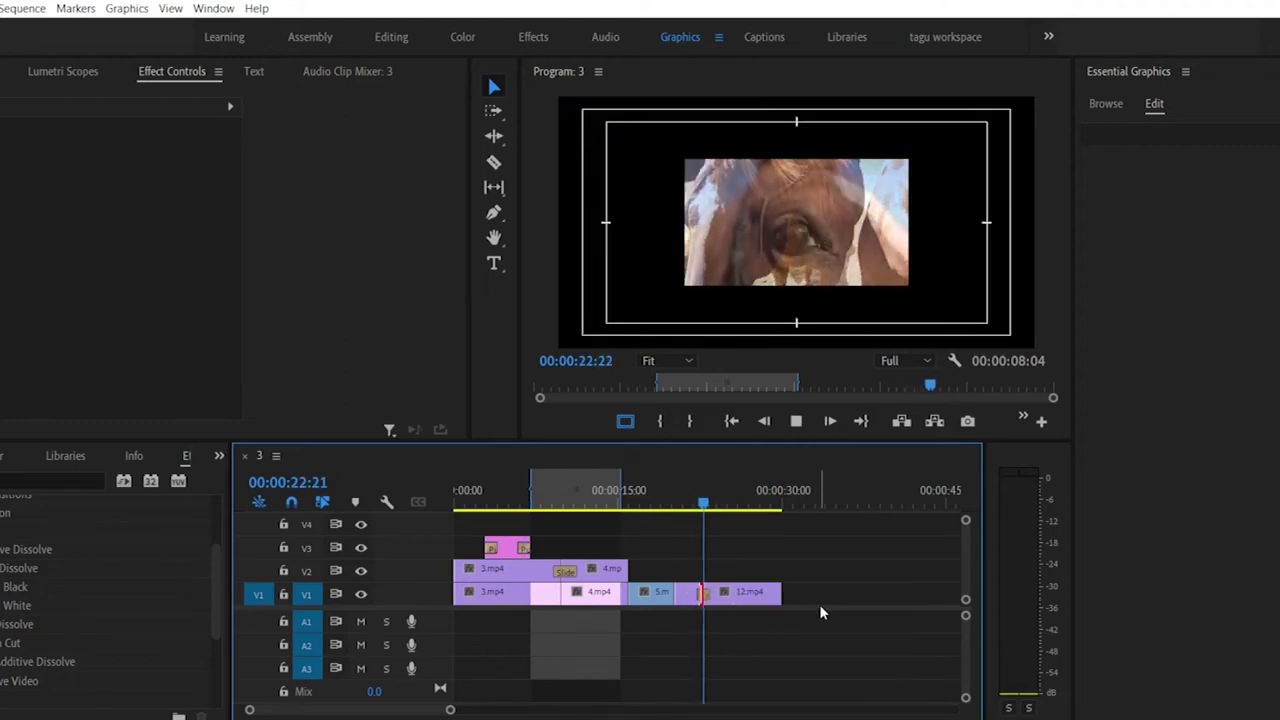
key(space)
Step: Scale the clips around that transition to frame size and replay it
drag(838, 578, 630, 608)
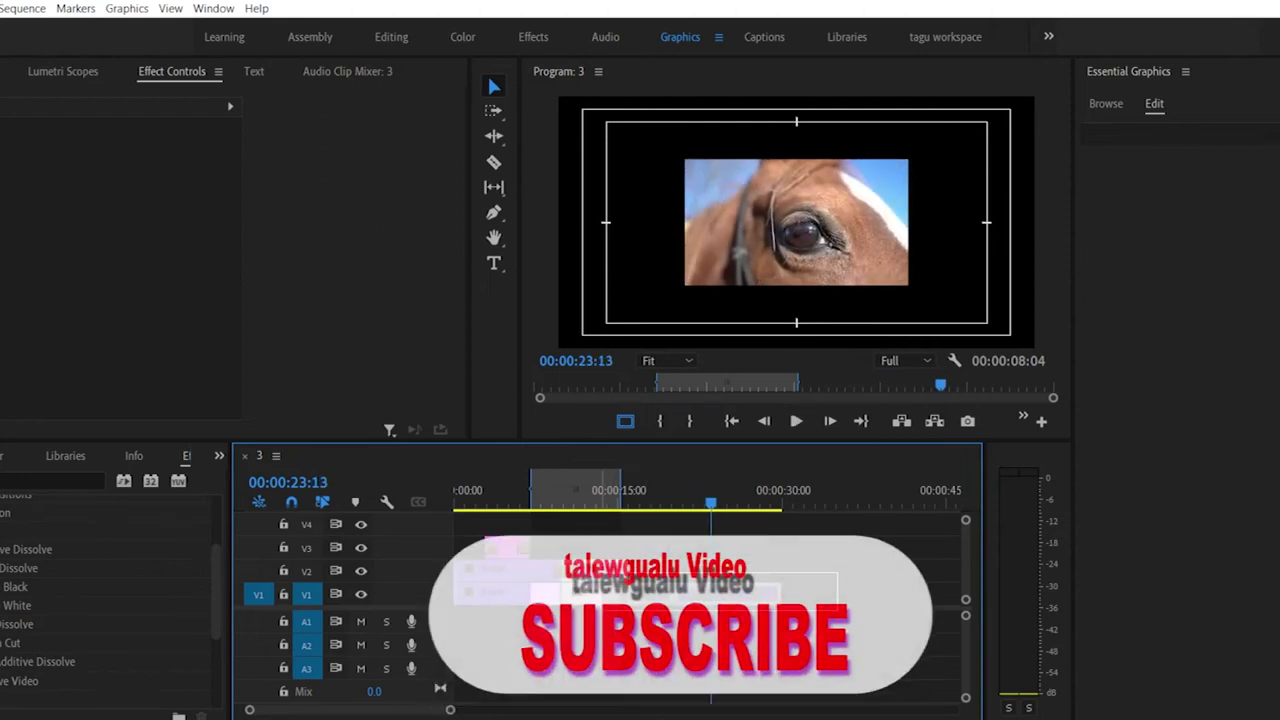
right_click(625, 600)
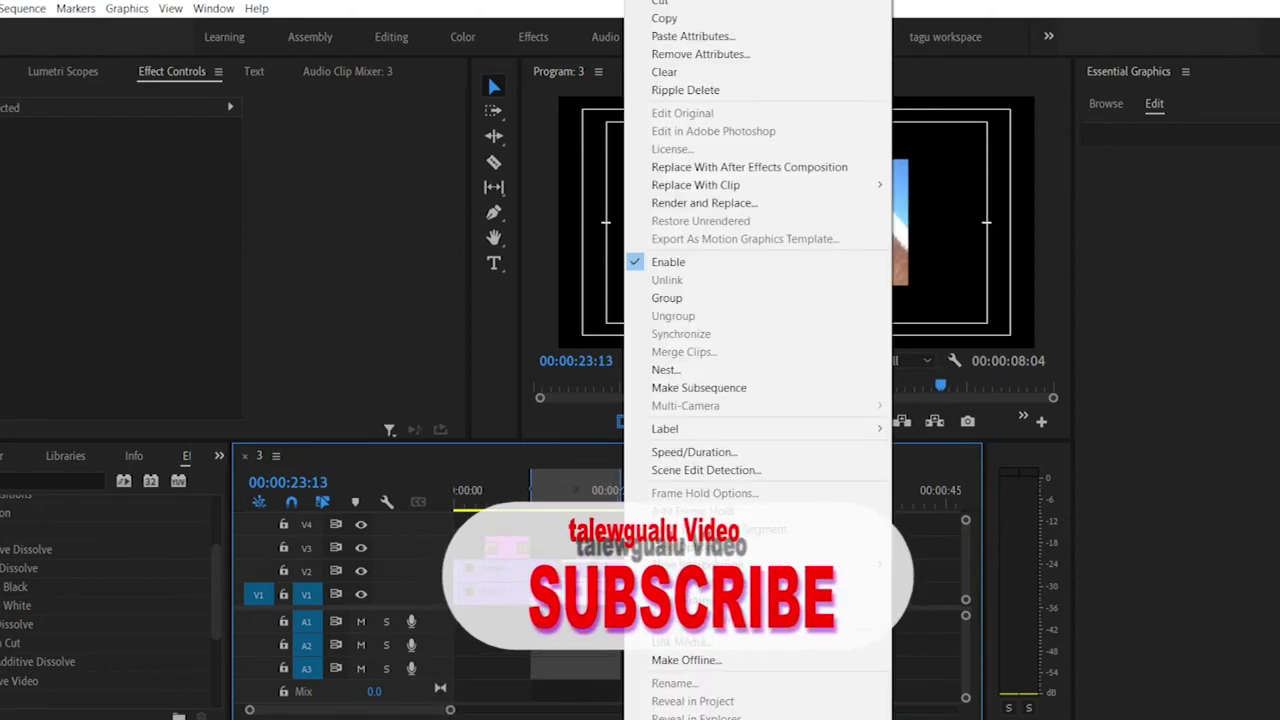
click(805, 612)
key(Up)
key(space)
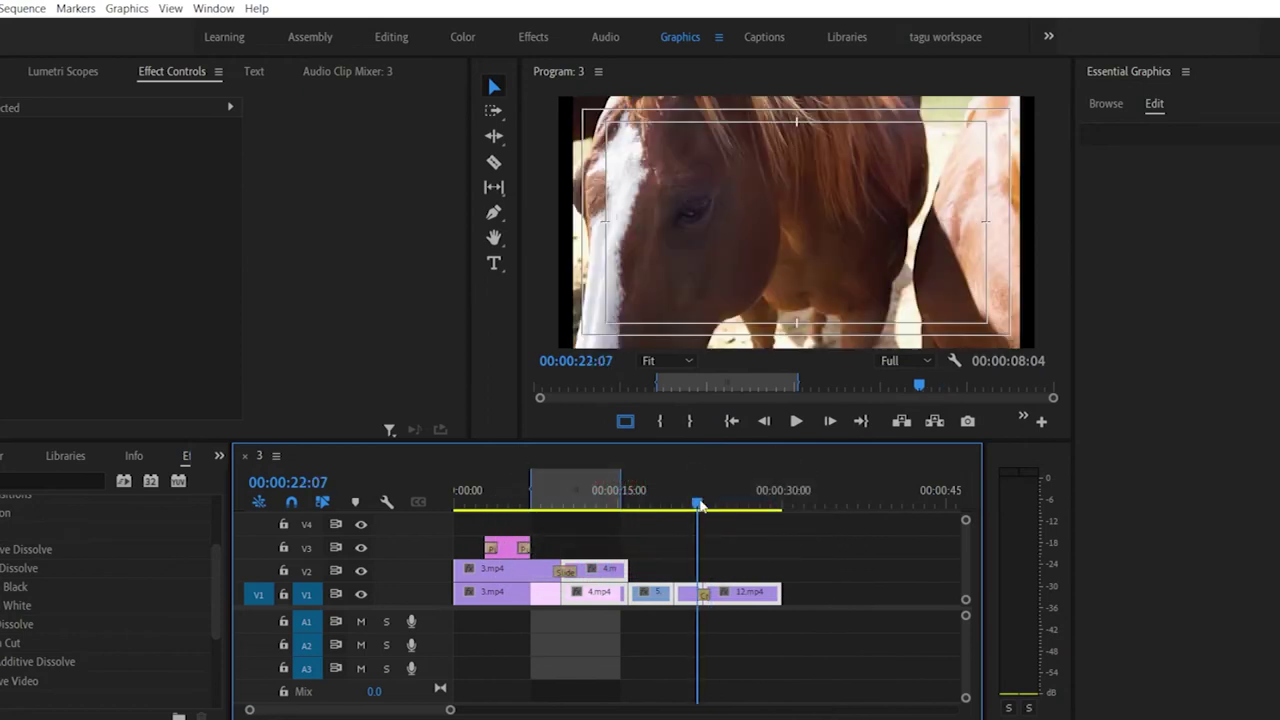
key(space)
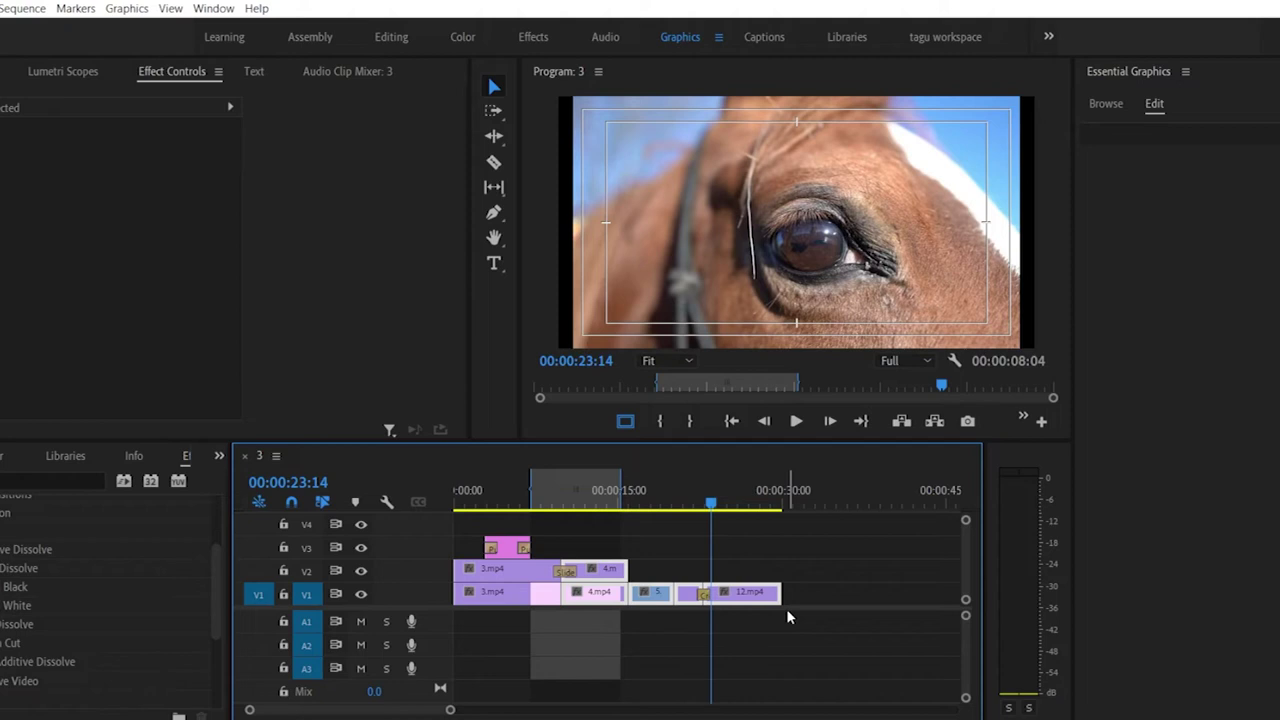
Step: Save the project and move the 3.mp4 clip later on V2, enlarging the track
key(ctrl+s)
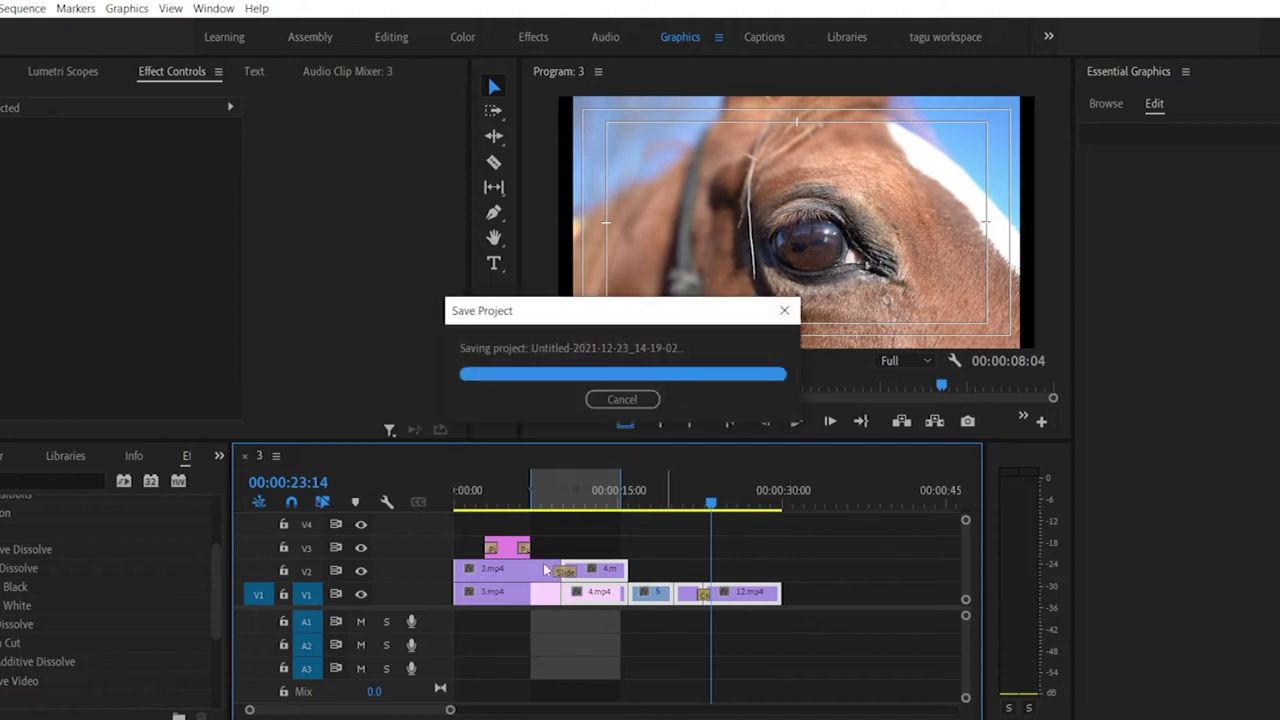
drag(518, 570, 806, 570)
click(712, 502)
drag(712, 502, 746, 502)
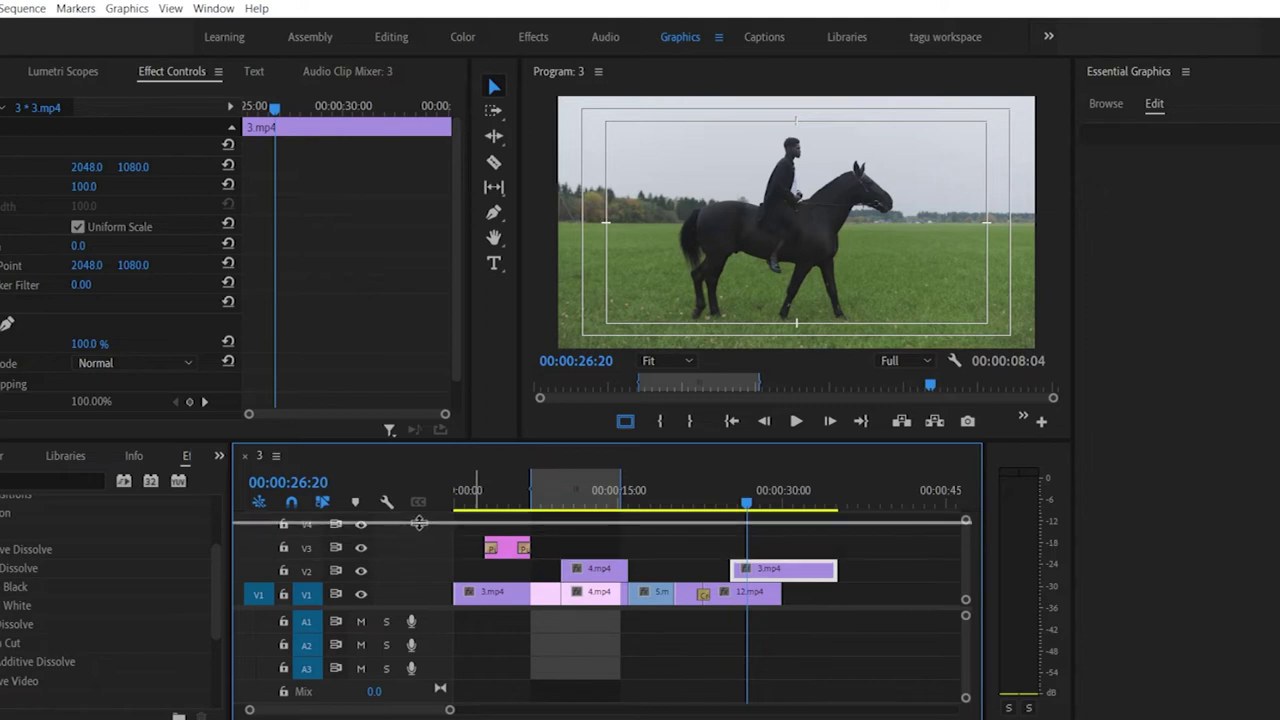
double_click(405, 577)
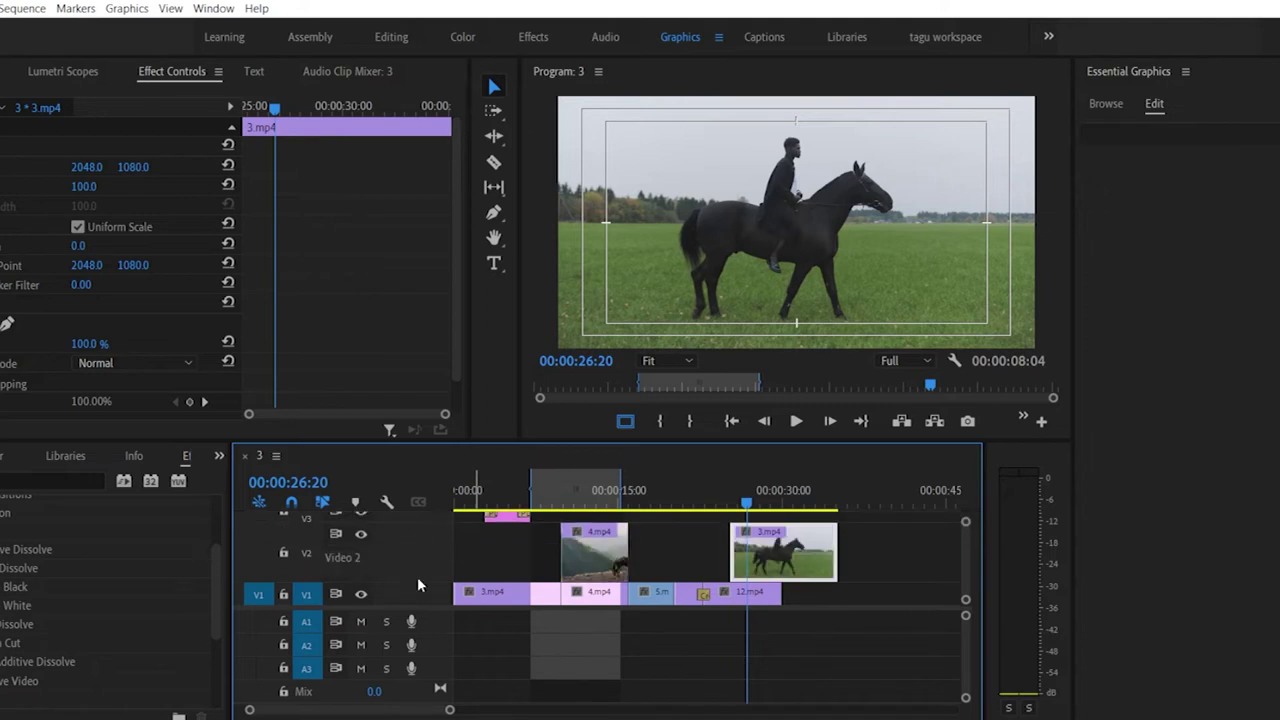
scroll(230, 260, down, 1)
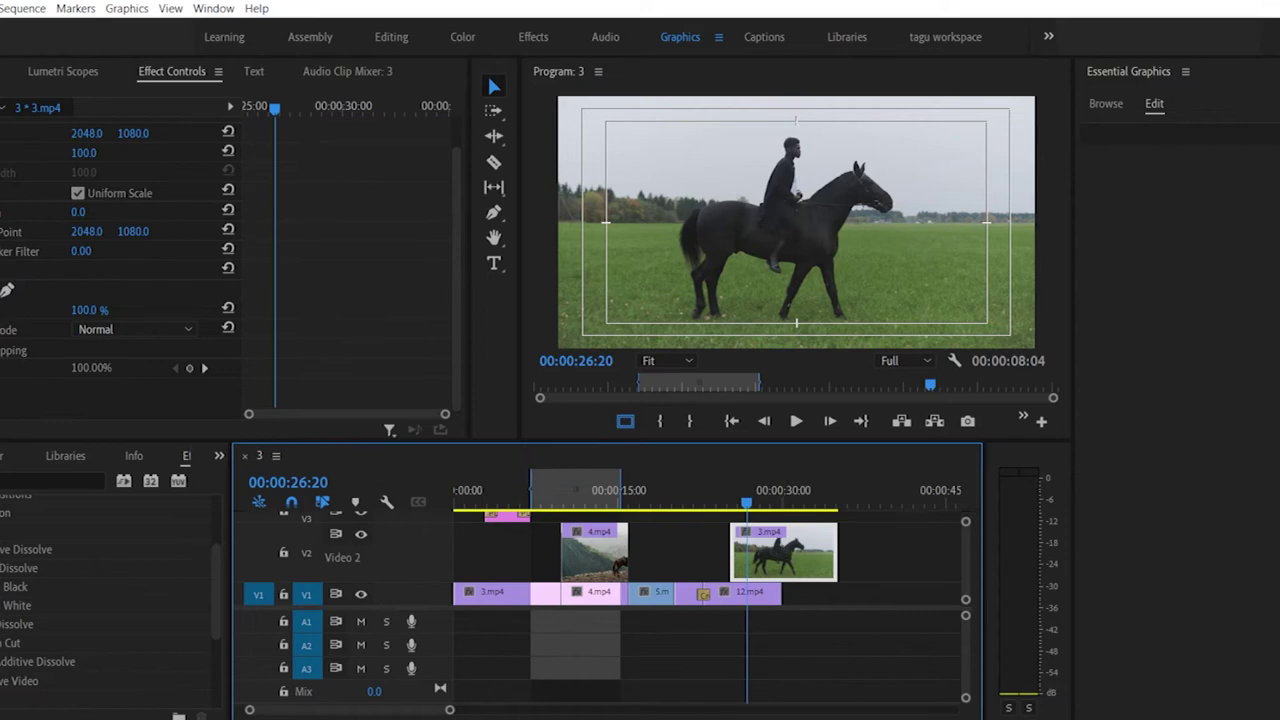
drag(746, 504, 745, 505)
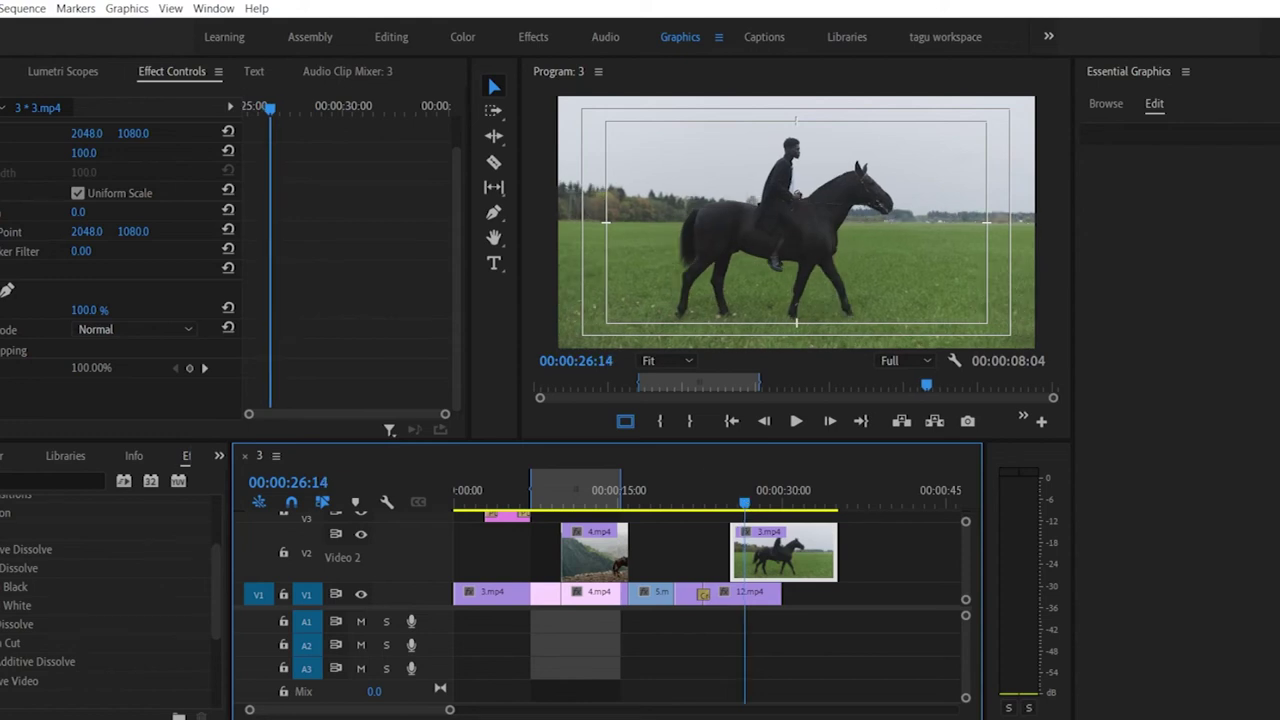
Step: Keyframe 3.mp4's Opacity to fade in from 26% to 100% and preview it
click(3, 310)
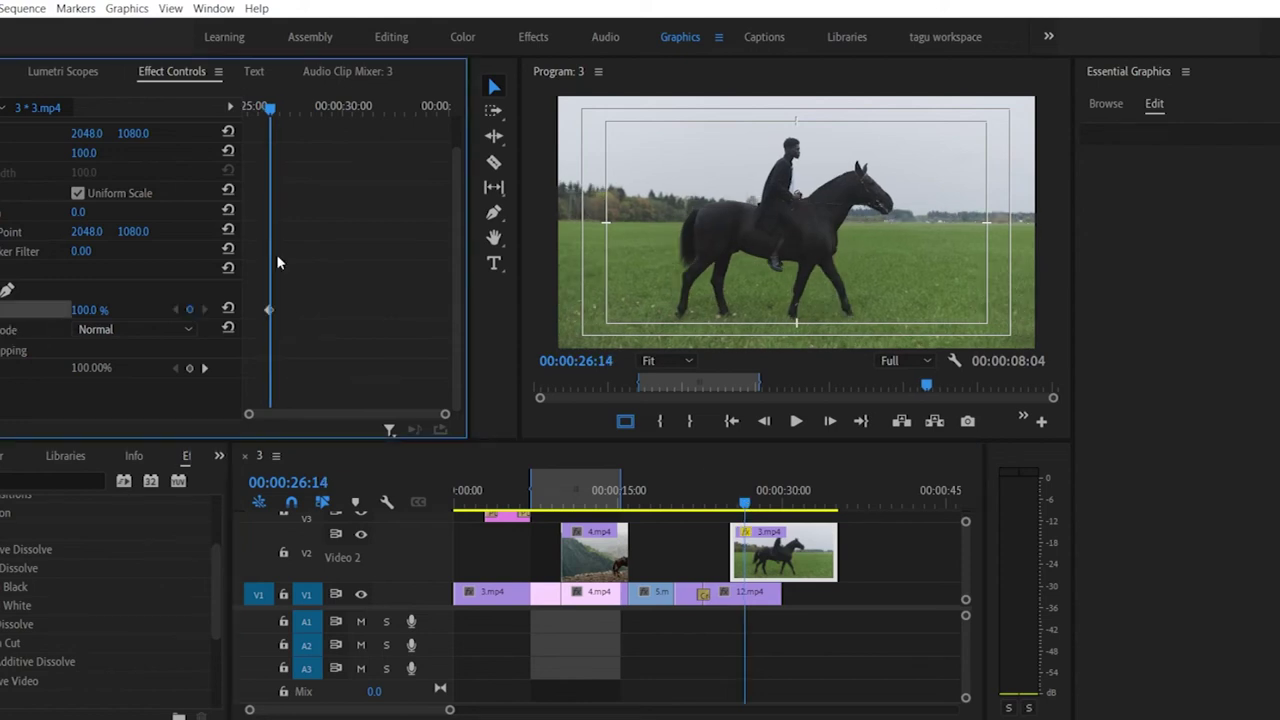
drag(746, 505, 735, 508)
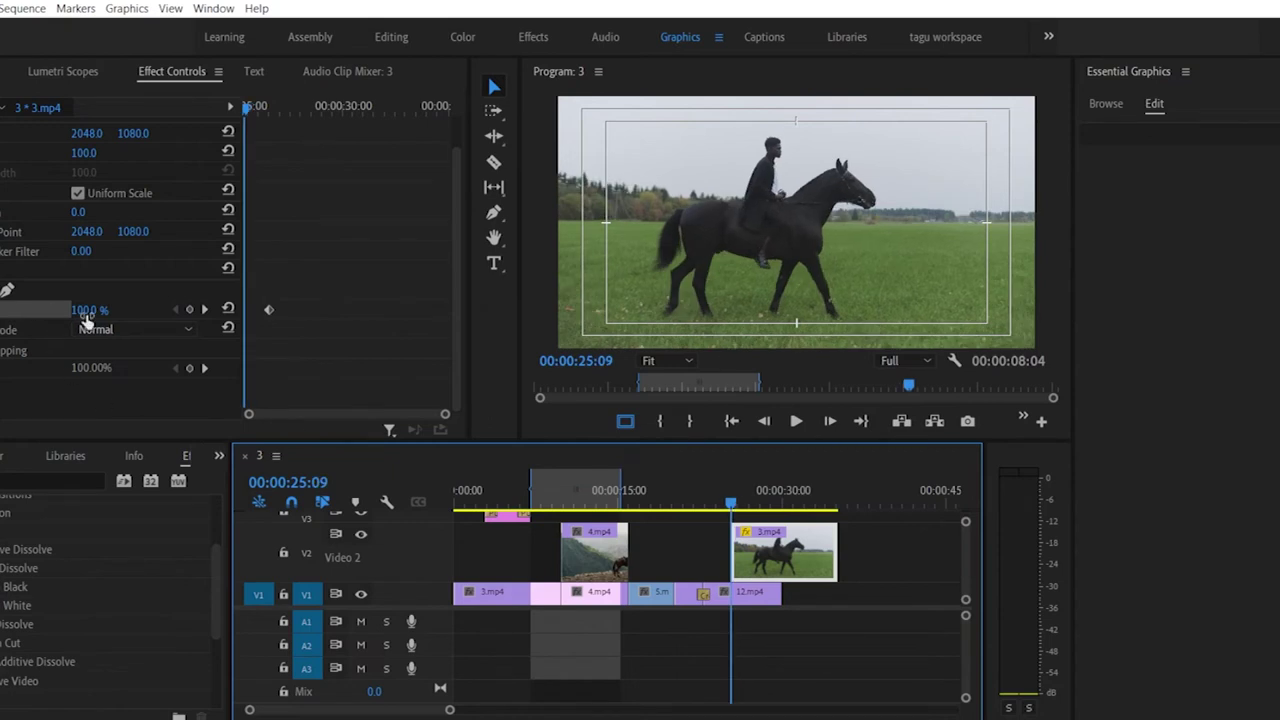
drag(87, 318, 13, 318)
click(744, 469)
key(j)
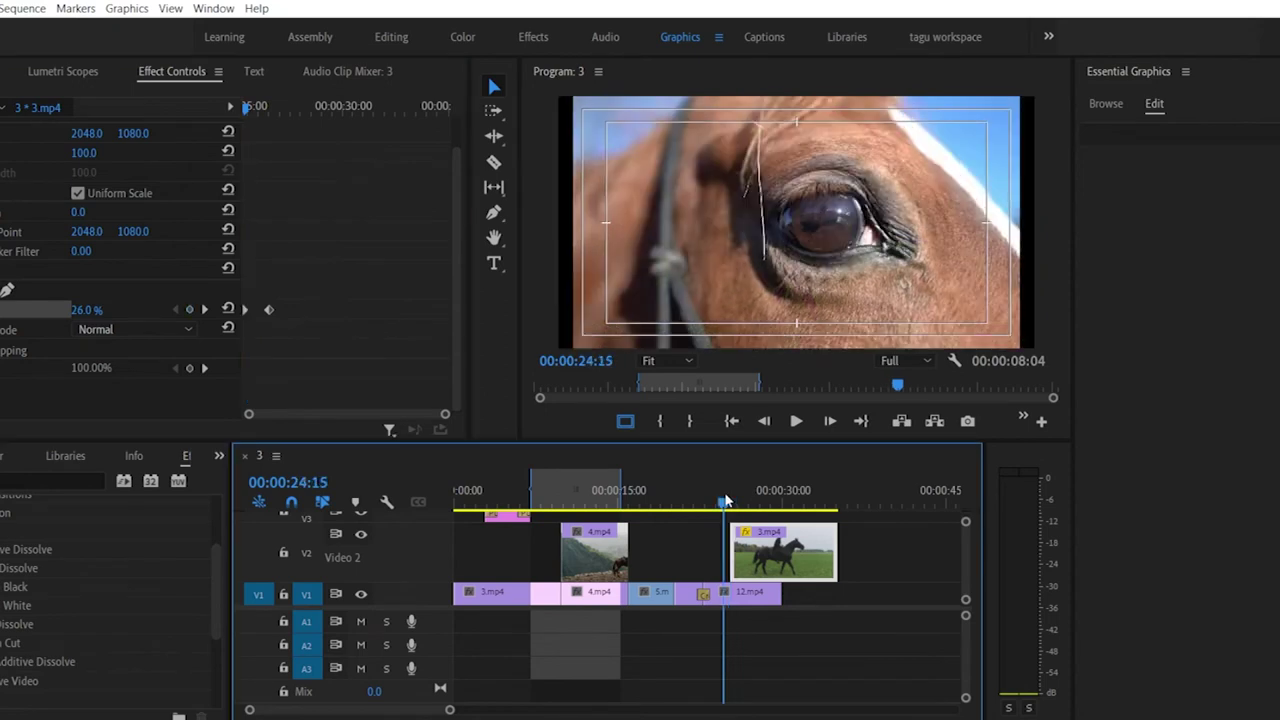
key(l)
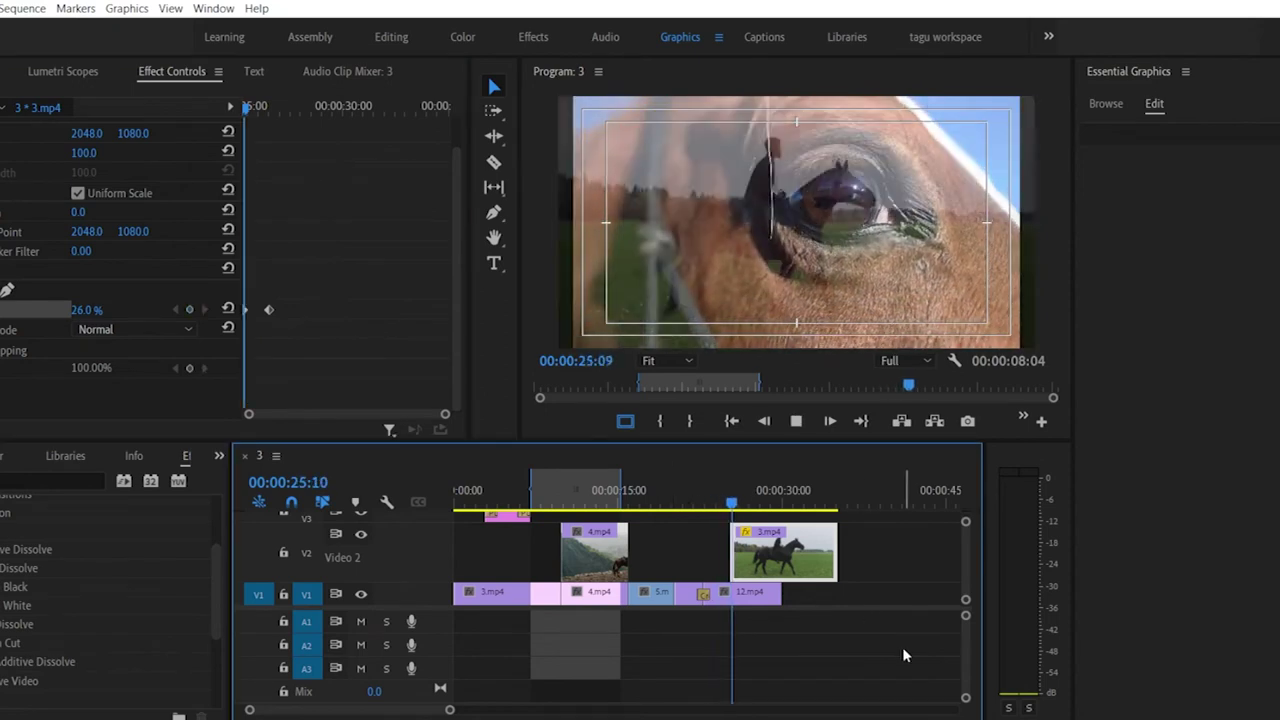
key(k)
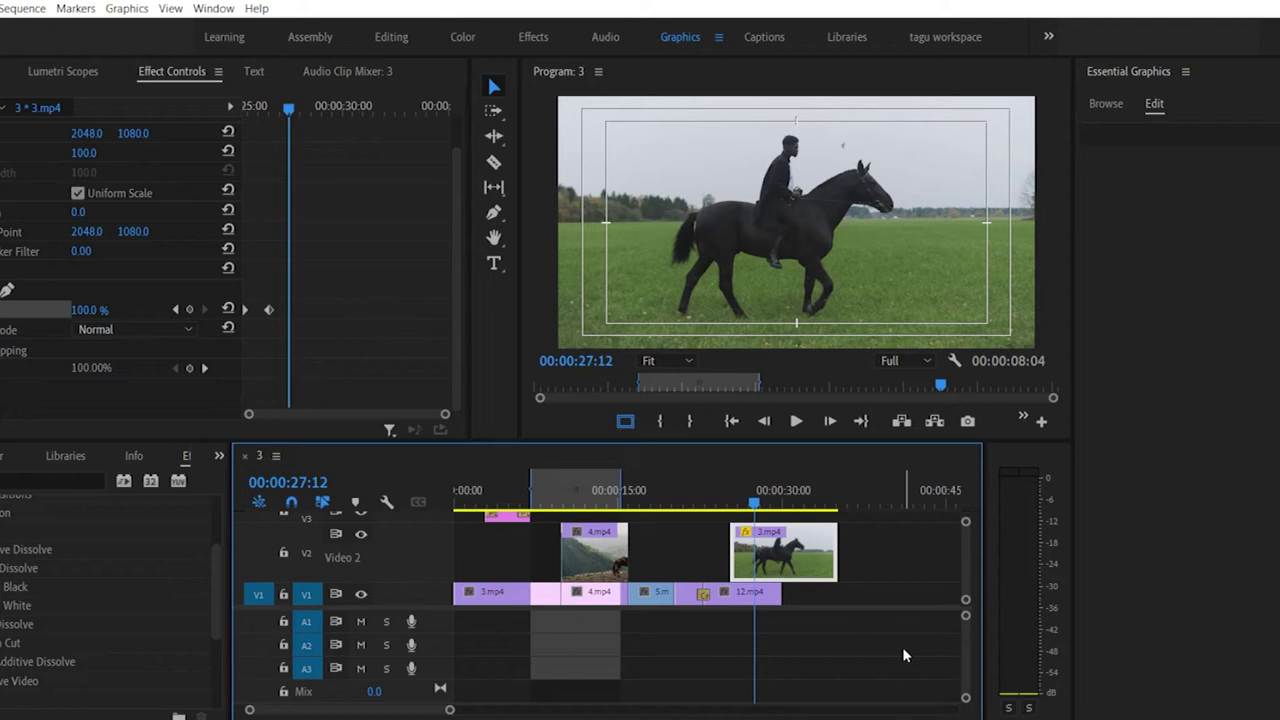
Step: Select and replay the transition between 8.mp4 and 12.mp4
click(691, 500)
key(space)
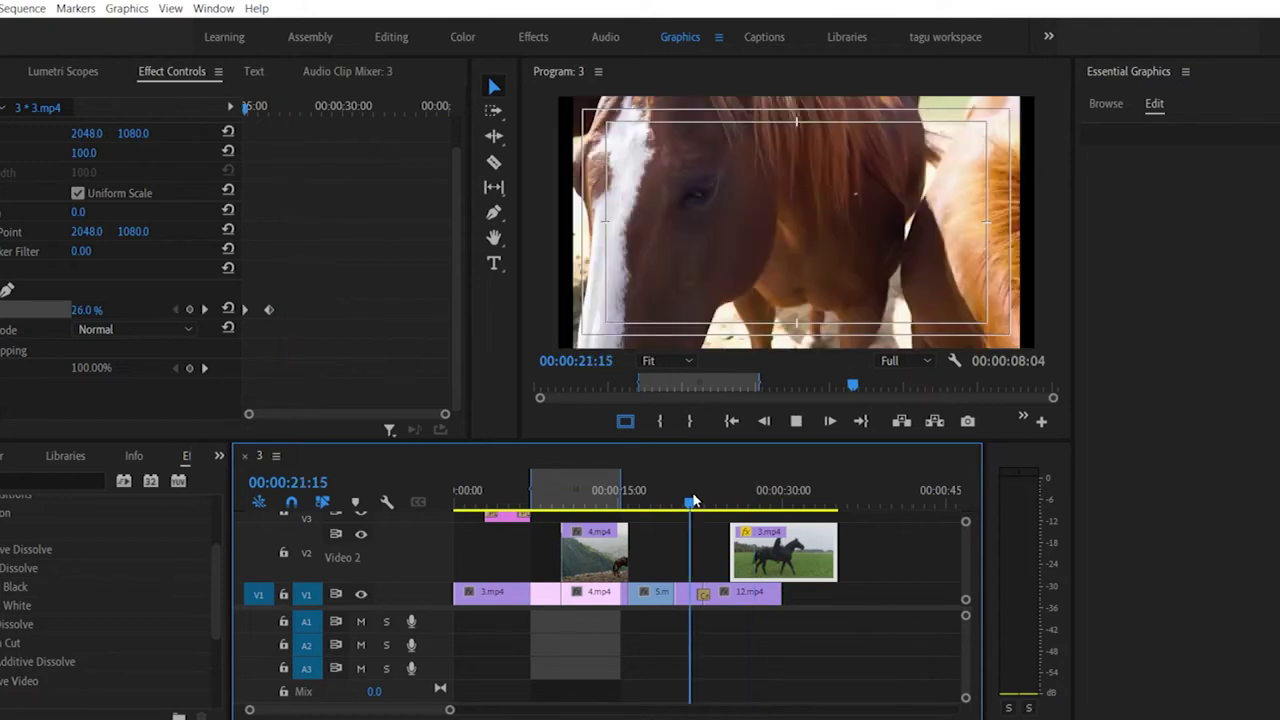
key(space)
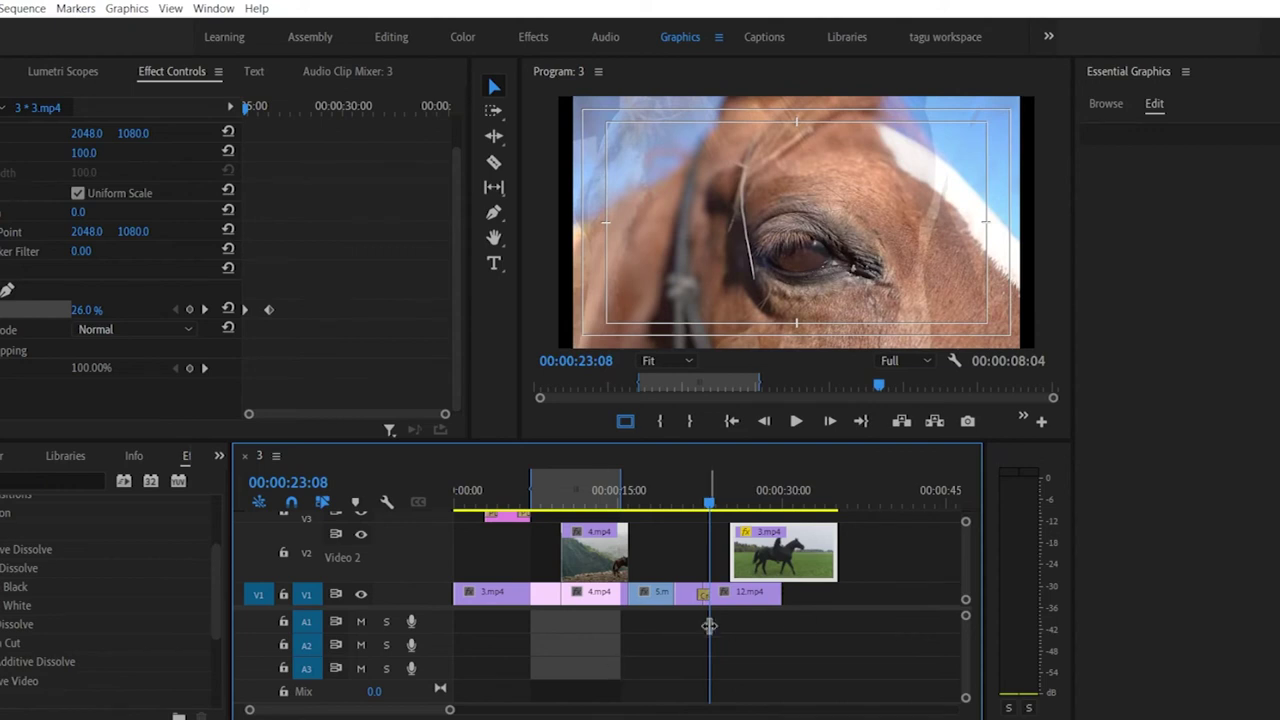
click(703, 595)
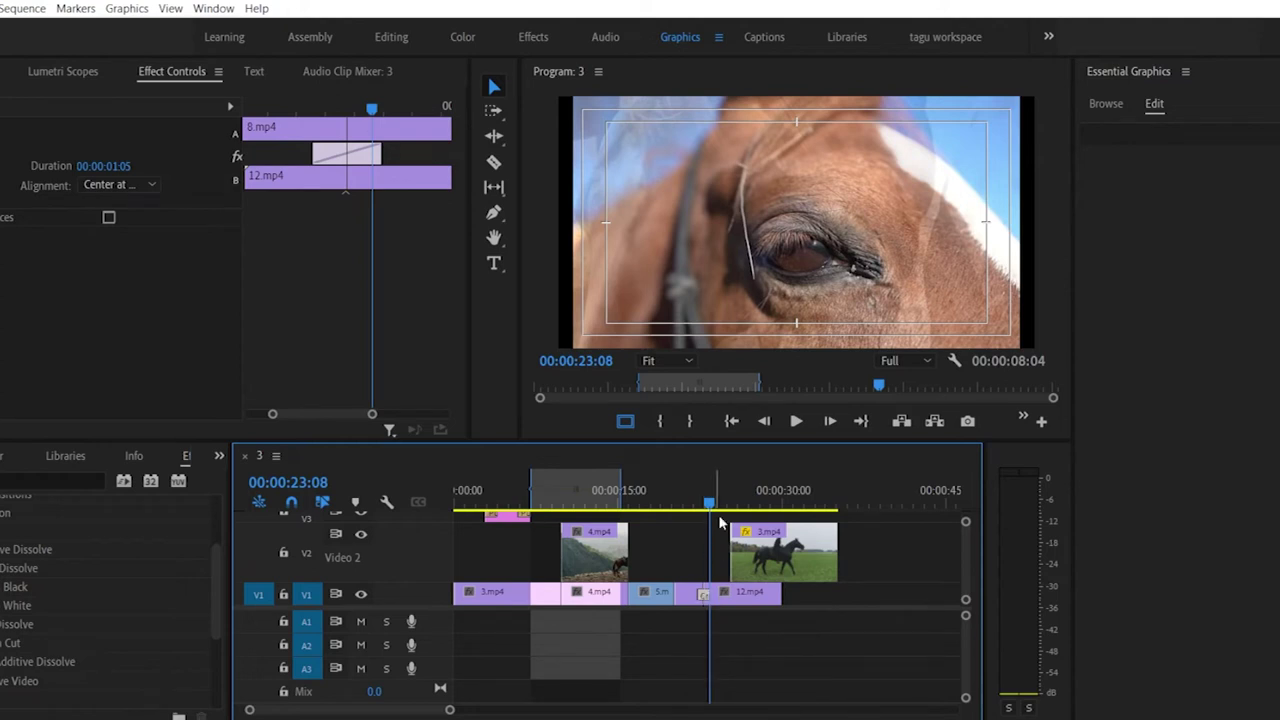
drag(722, 492, 691, 492)
key(space)
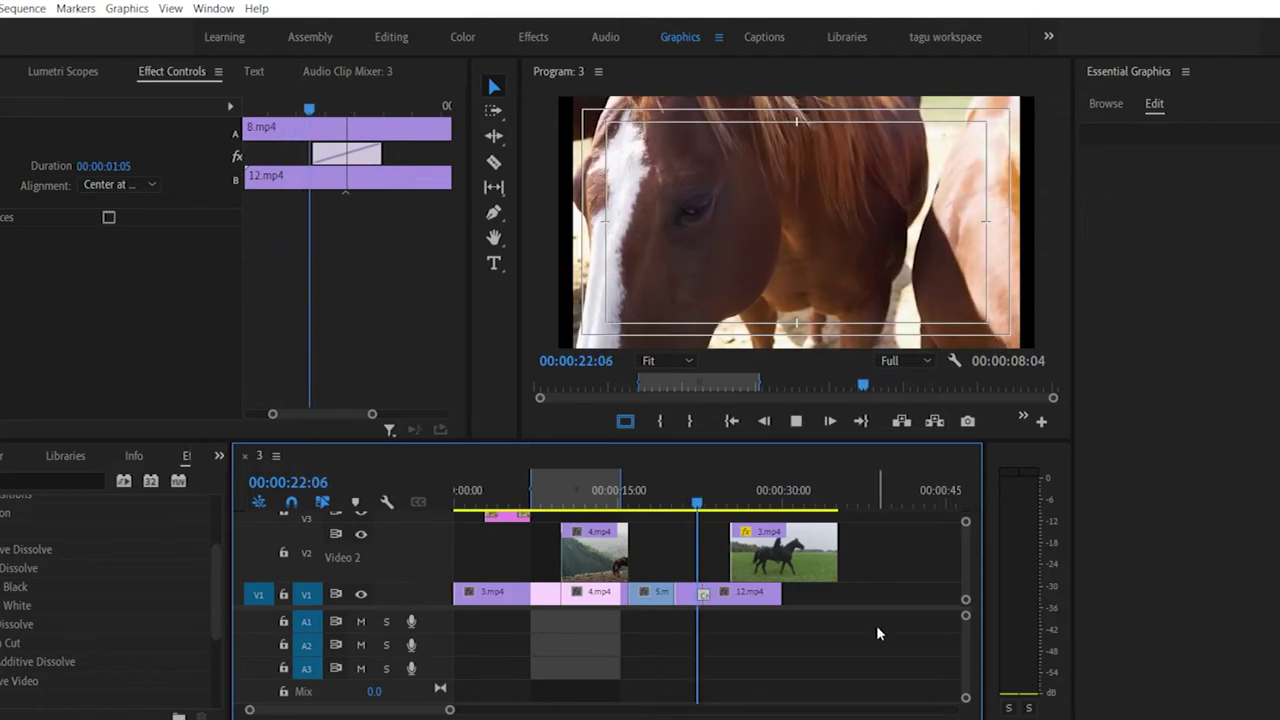
key(space)
Step: Apply Cross Dissolve to the next V1 cut and preview it from 18:18 and 22:14
click(15, 587)
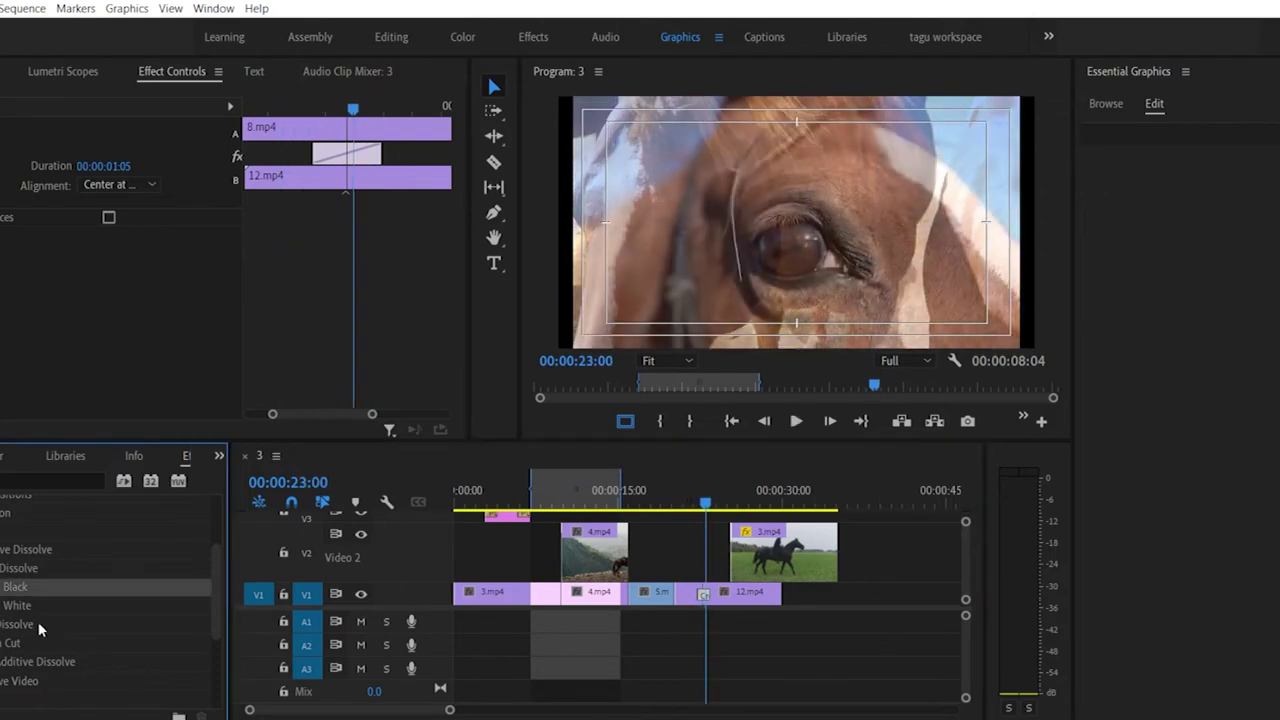
click(8, 570)
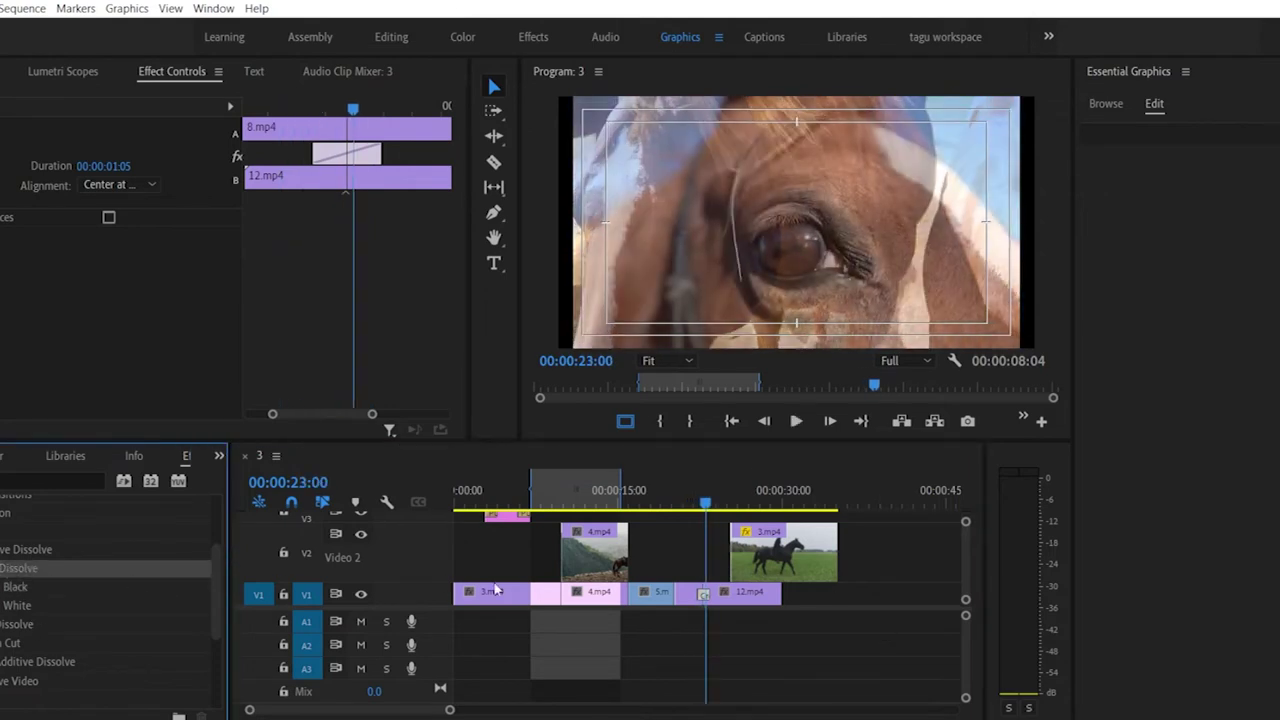
drag(495, 590, 674, 594)
click(661, 503)
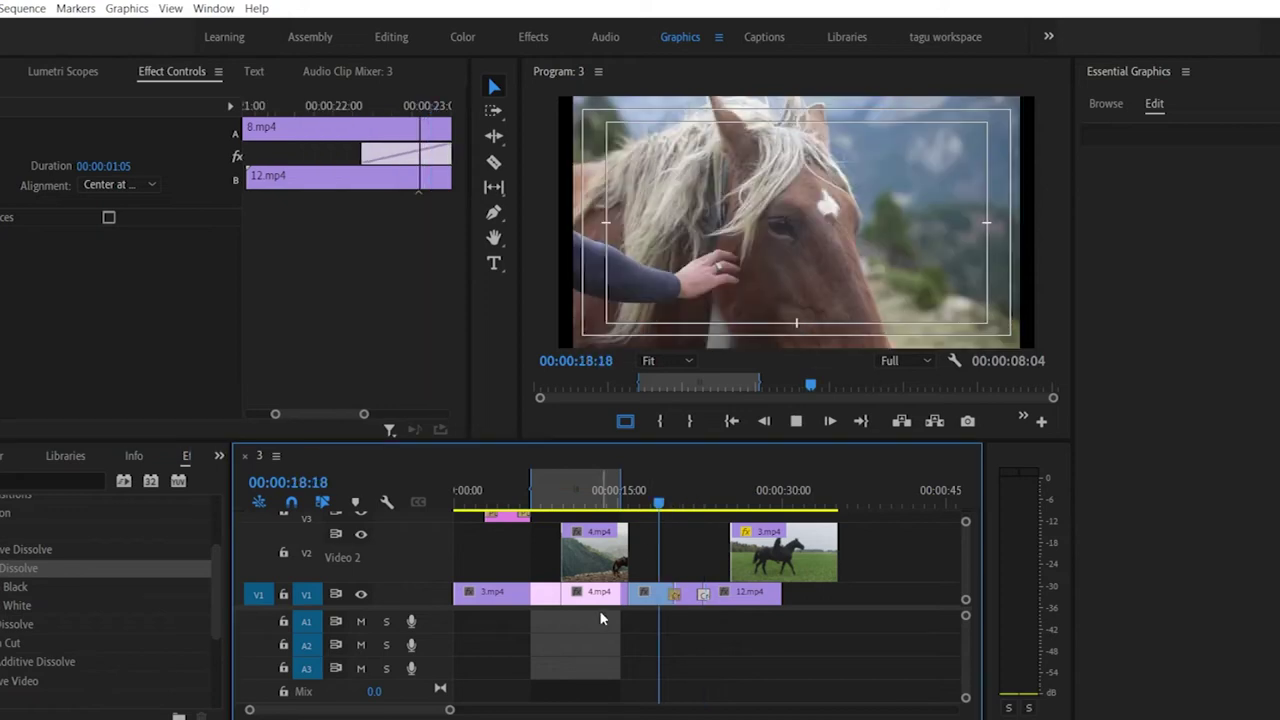
key(space)
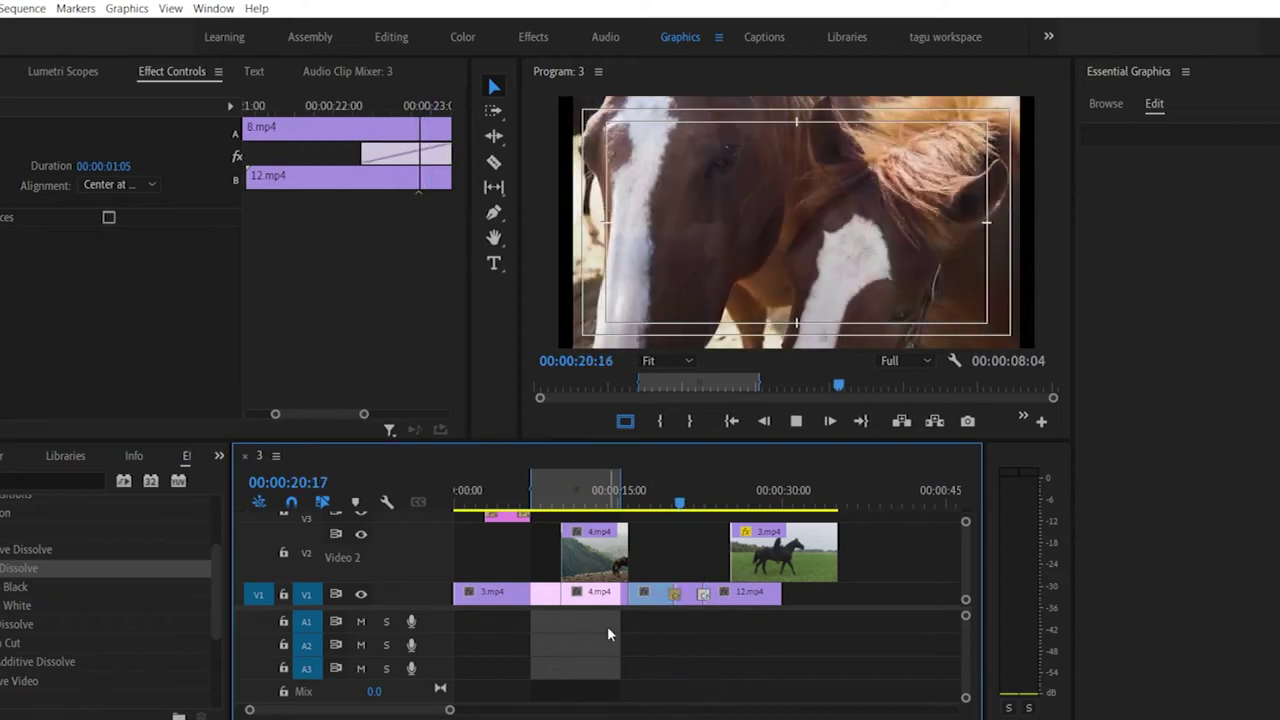
key(space)
click(700, 504)
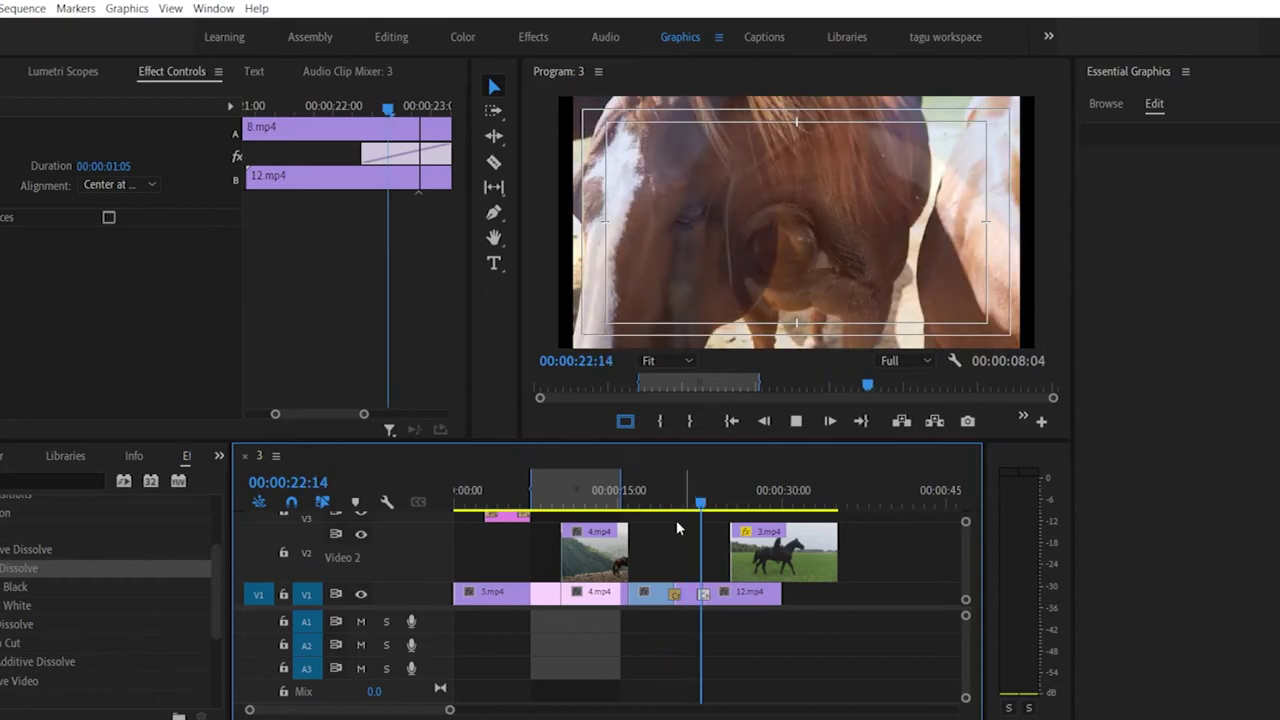
key(space)
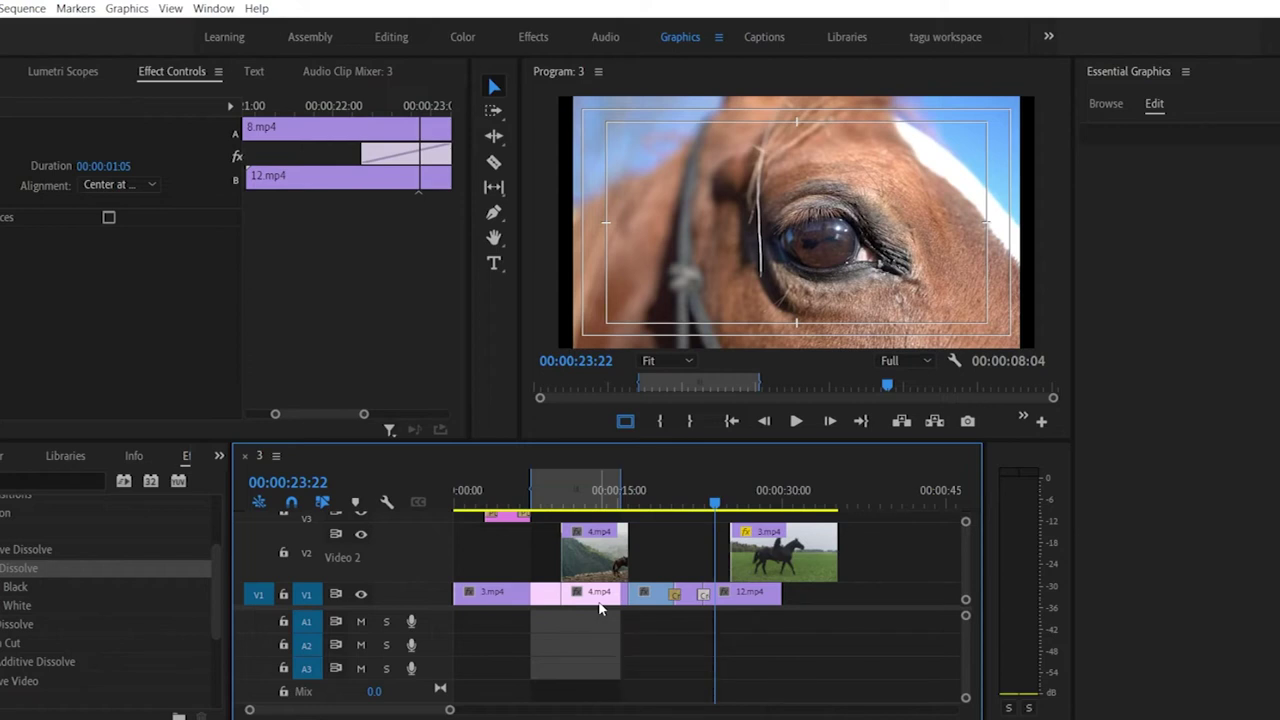
key(space)
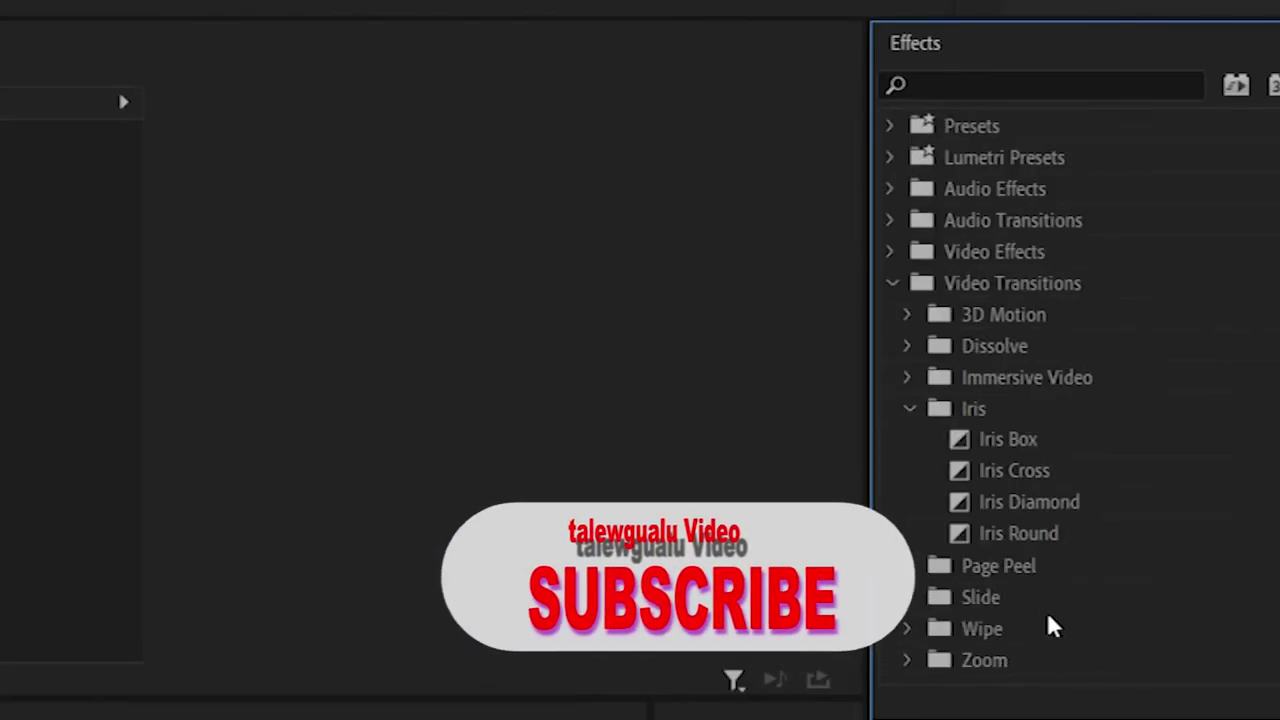
Step: Collapse the Iris folder under Video Transitions in the Effects panel
click(921, 405)
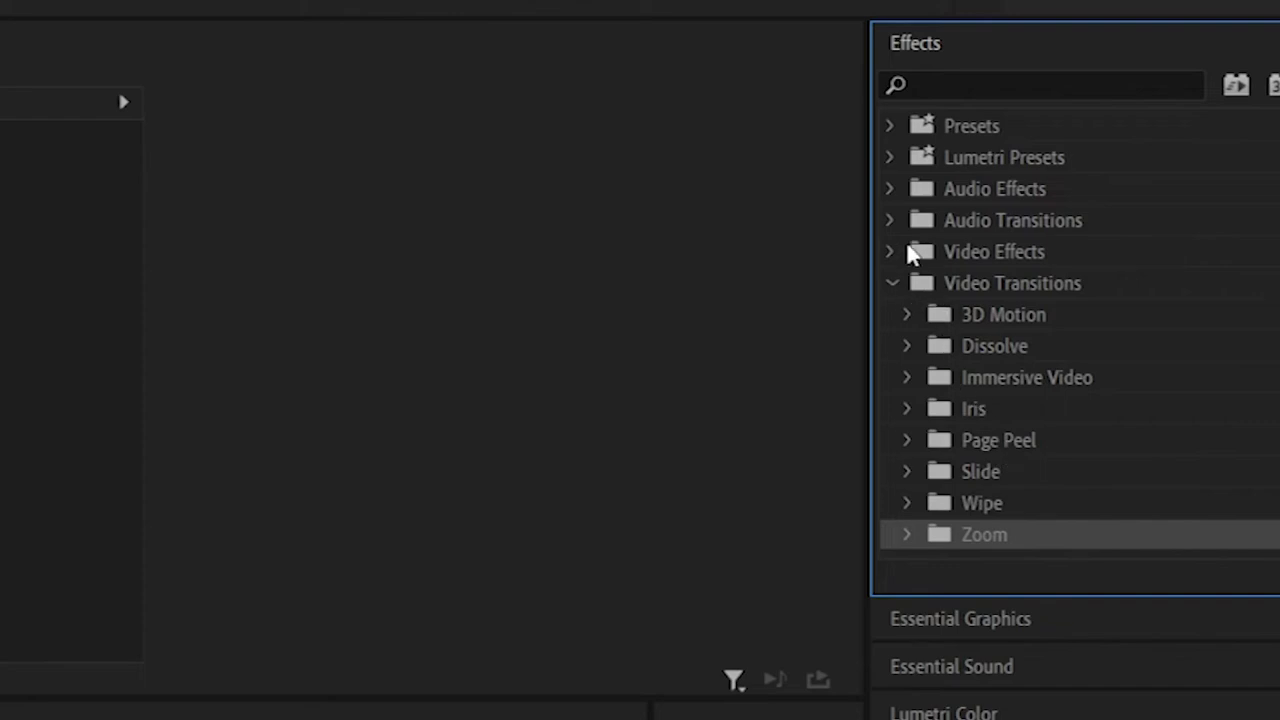
Step: Expand Presets > manyplug and briefly look inside the 60, 50 and 40 Transitions packs
click(893, 127)
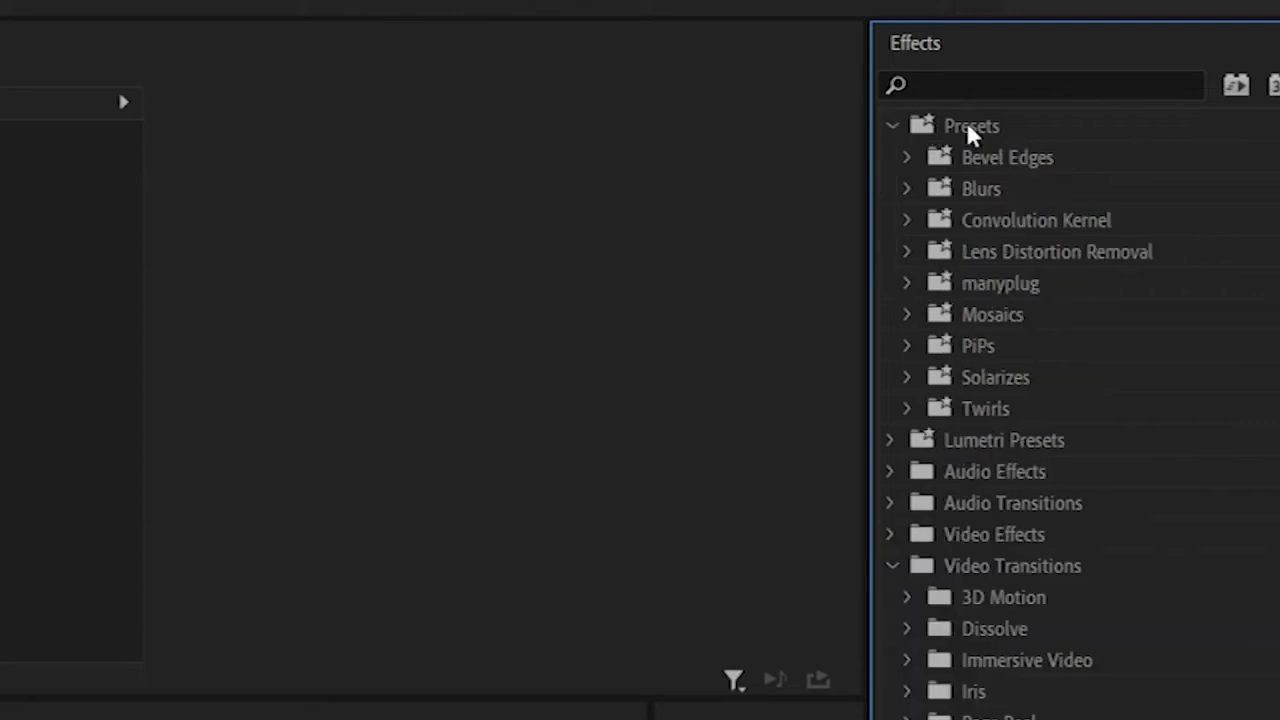
click(906, 285)
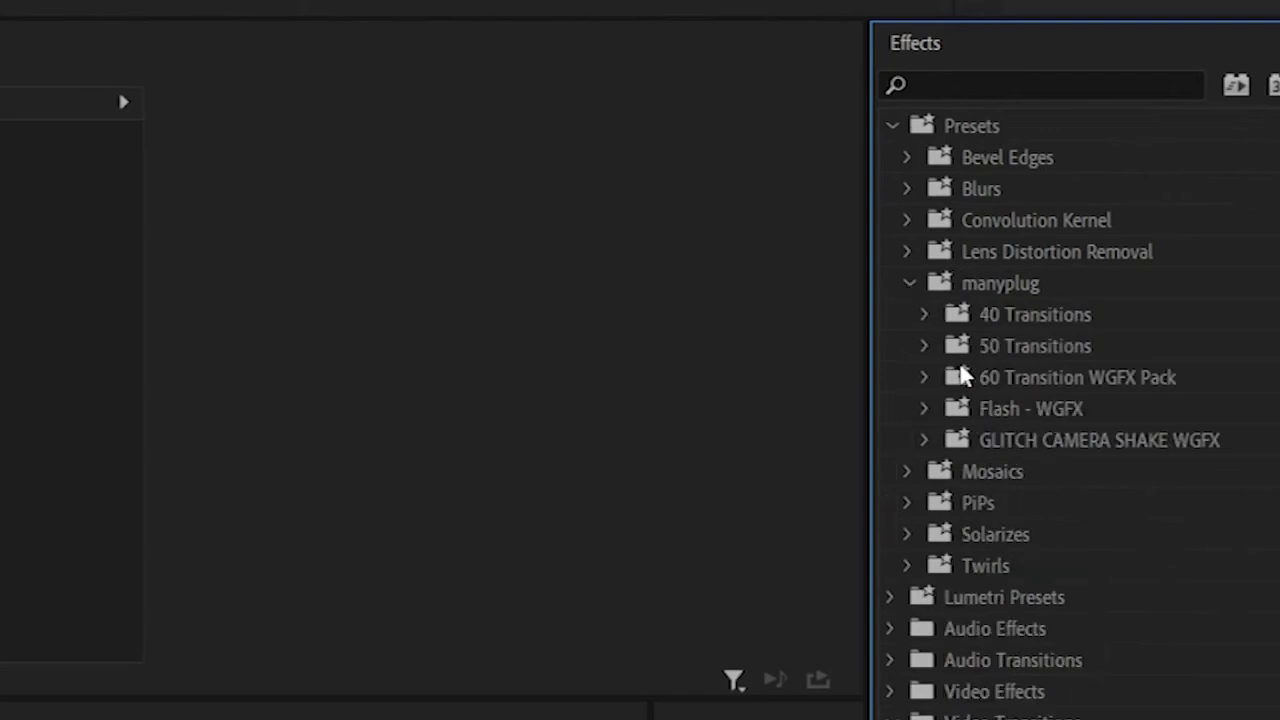
click(925, 377)
scroll(975, 400, down, 3)
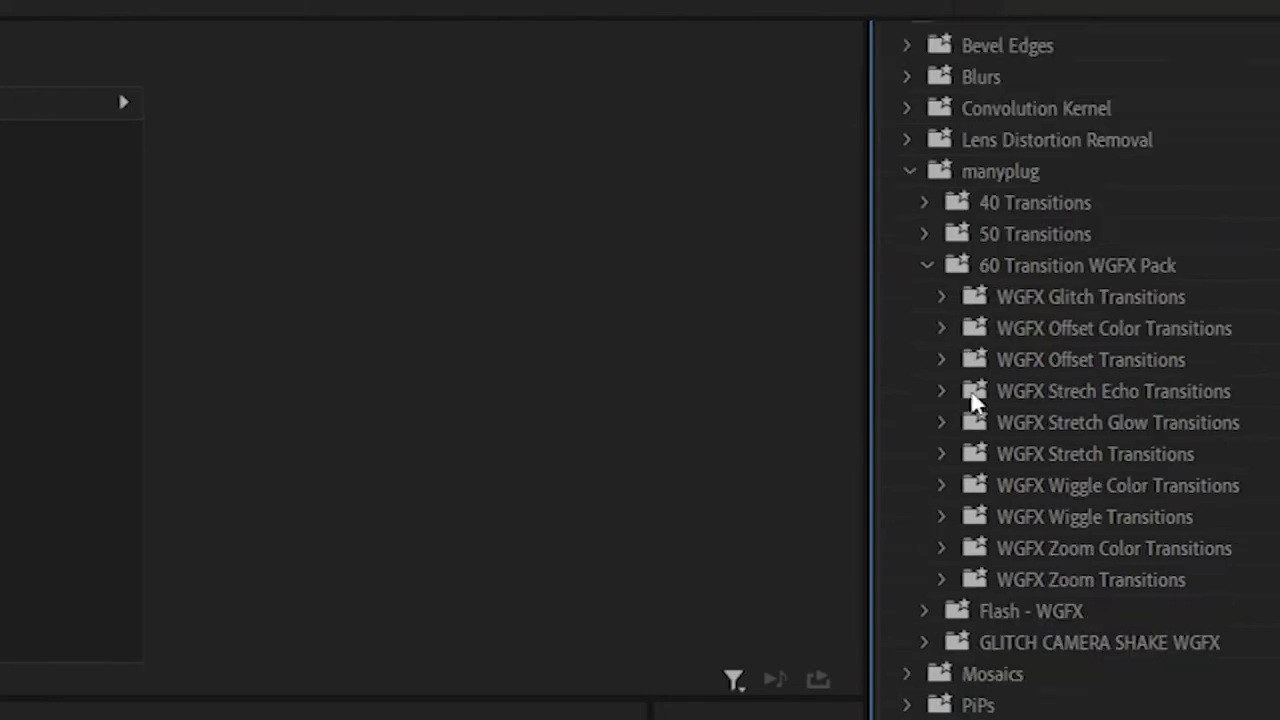
click(929, 262)
click(927, 235)
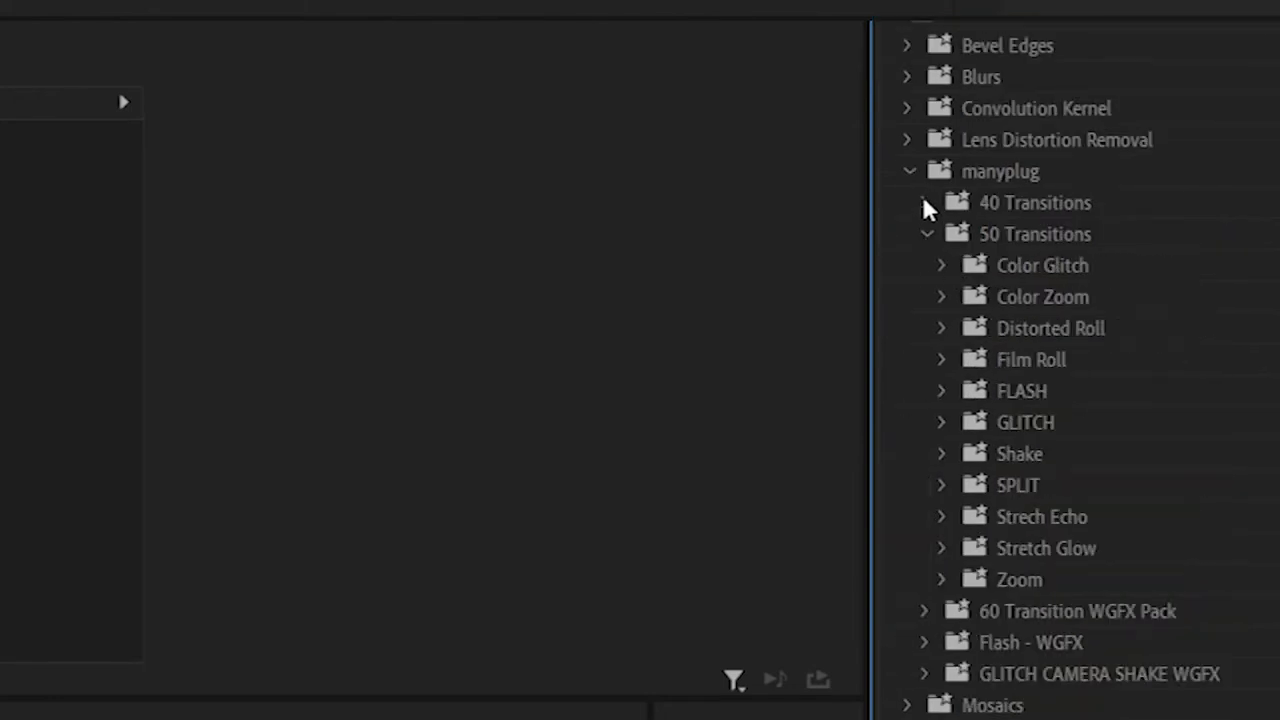
click(925, 202)
click(925, 202)
Step: Open the Flash - WGFX pack and try dragging Flash 01 onto the sequence
click(927, 234)
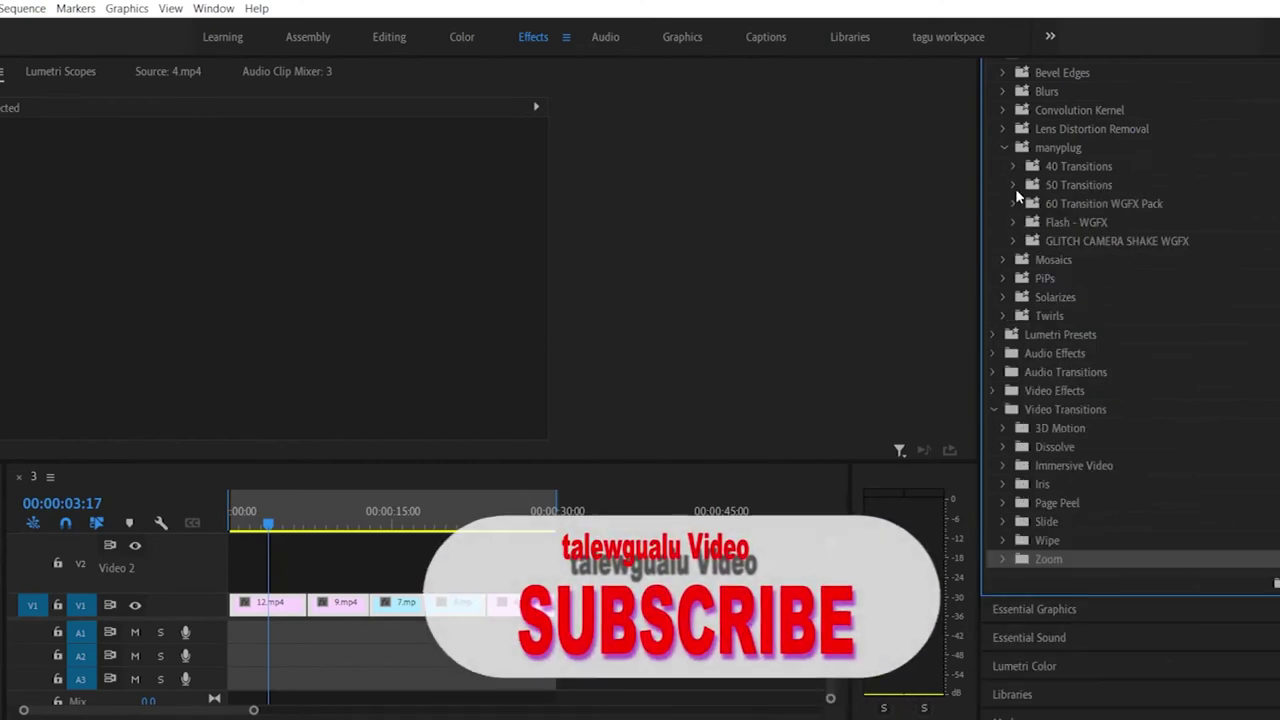
click(1014, 222)
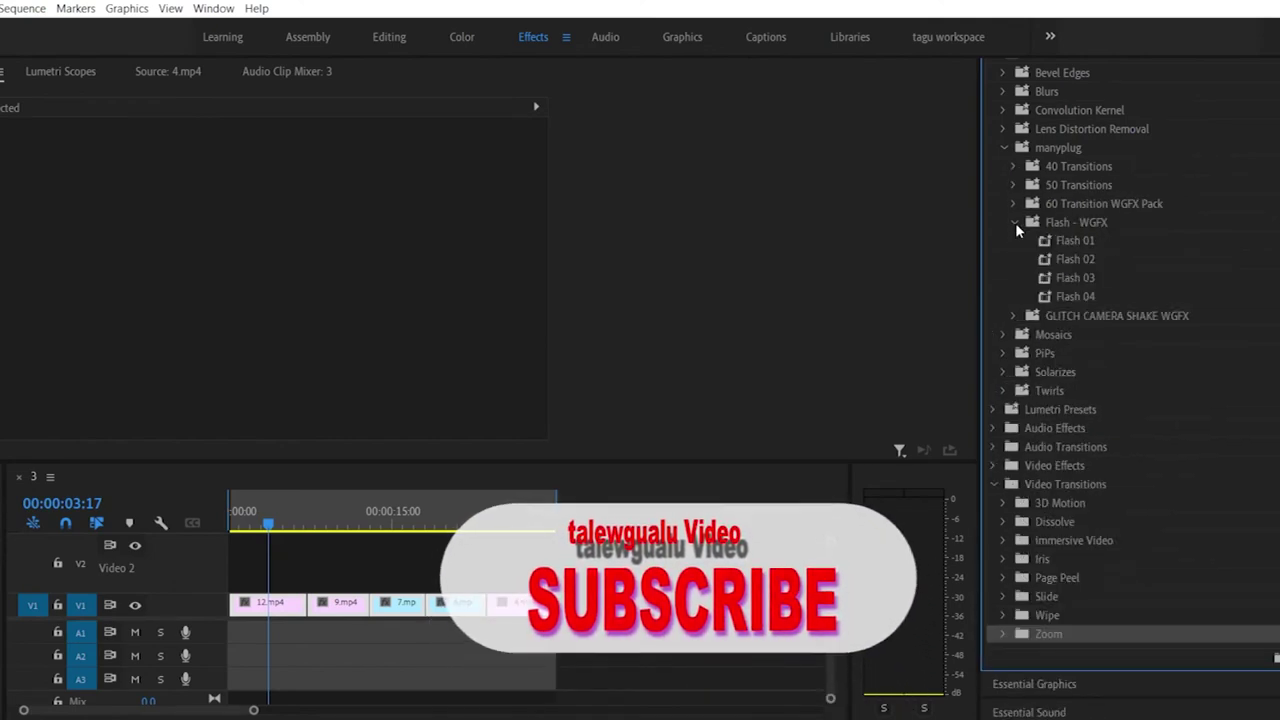
drag(1050, 240, 305, 604)
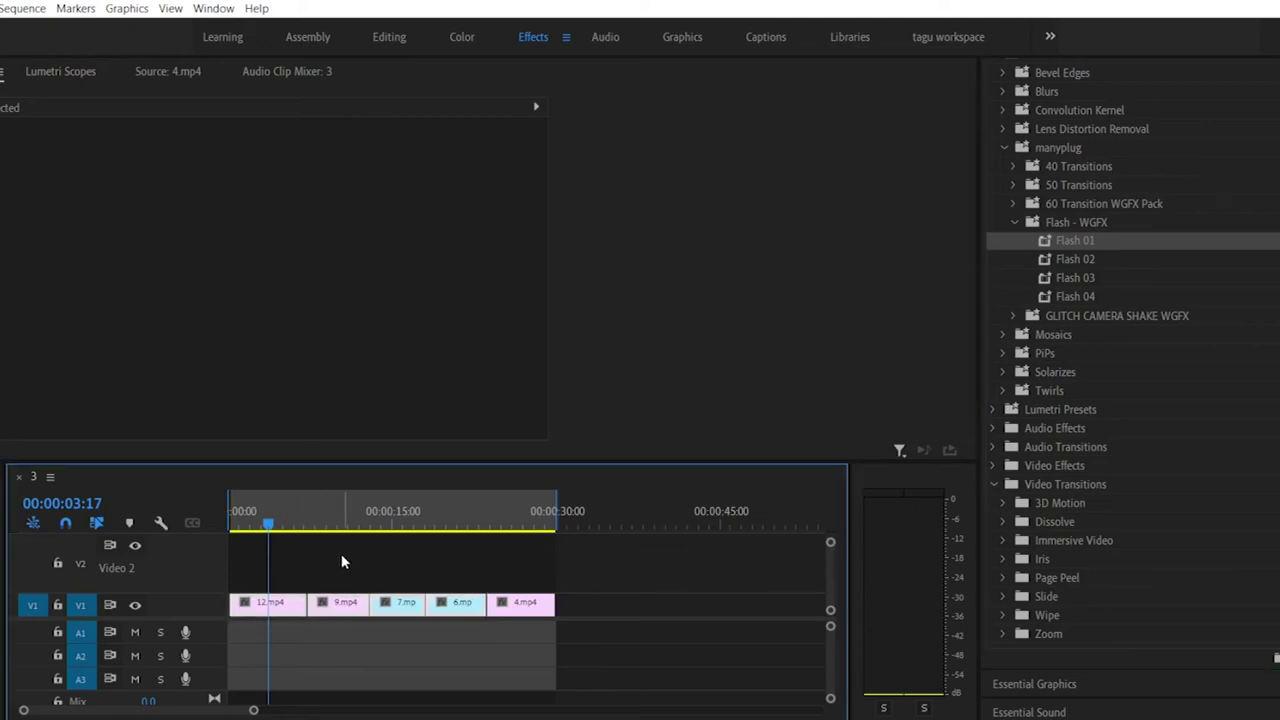
drag(1060, 240, 309, 603)
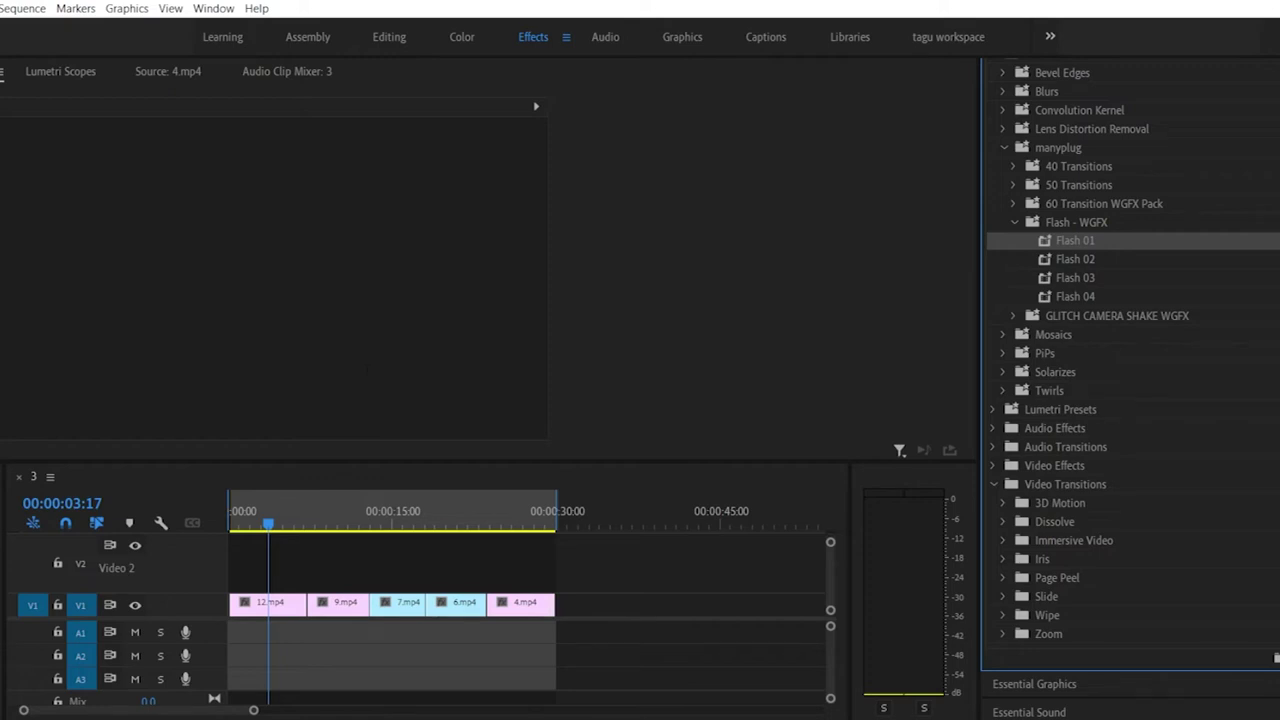
Step: Bring up the project bin with Shift+1 and dock it as a larger panel
key(shift+1)
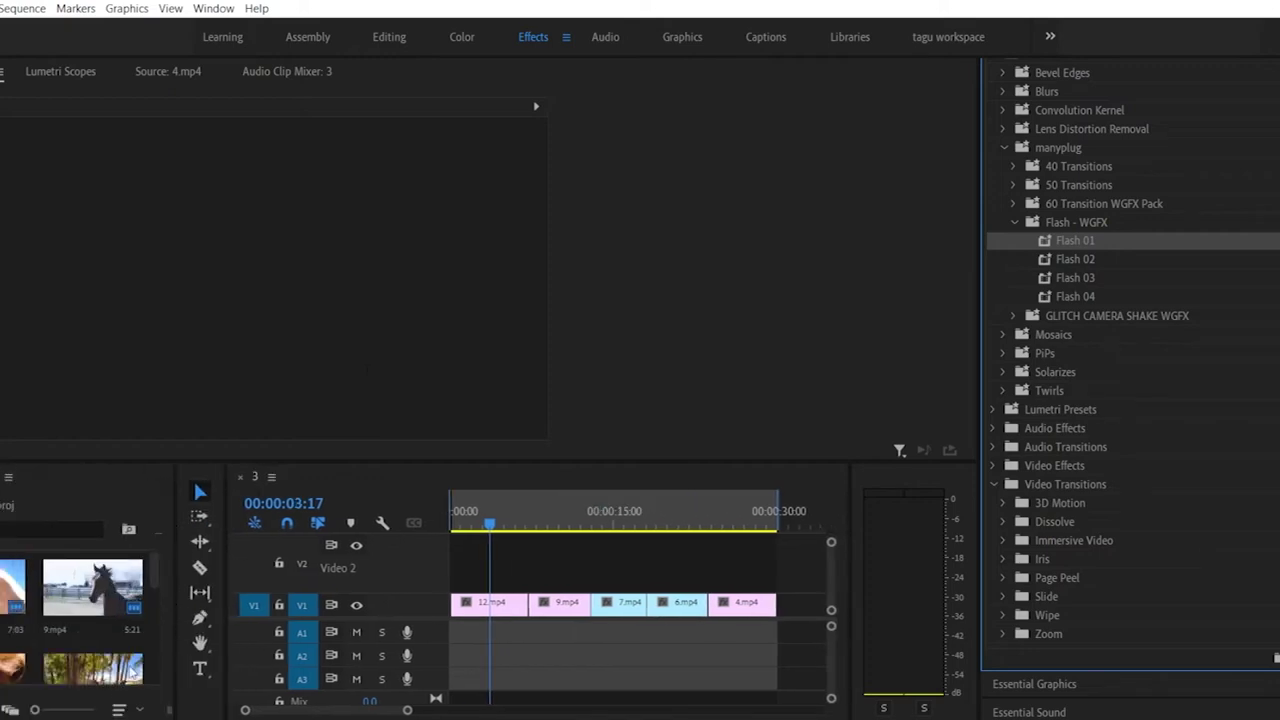
click(141, 710)
click(62, 679)
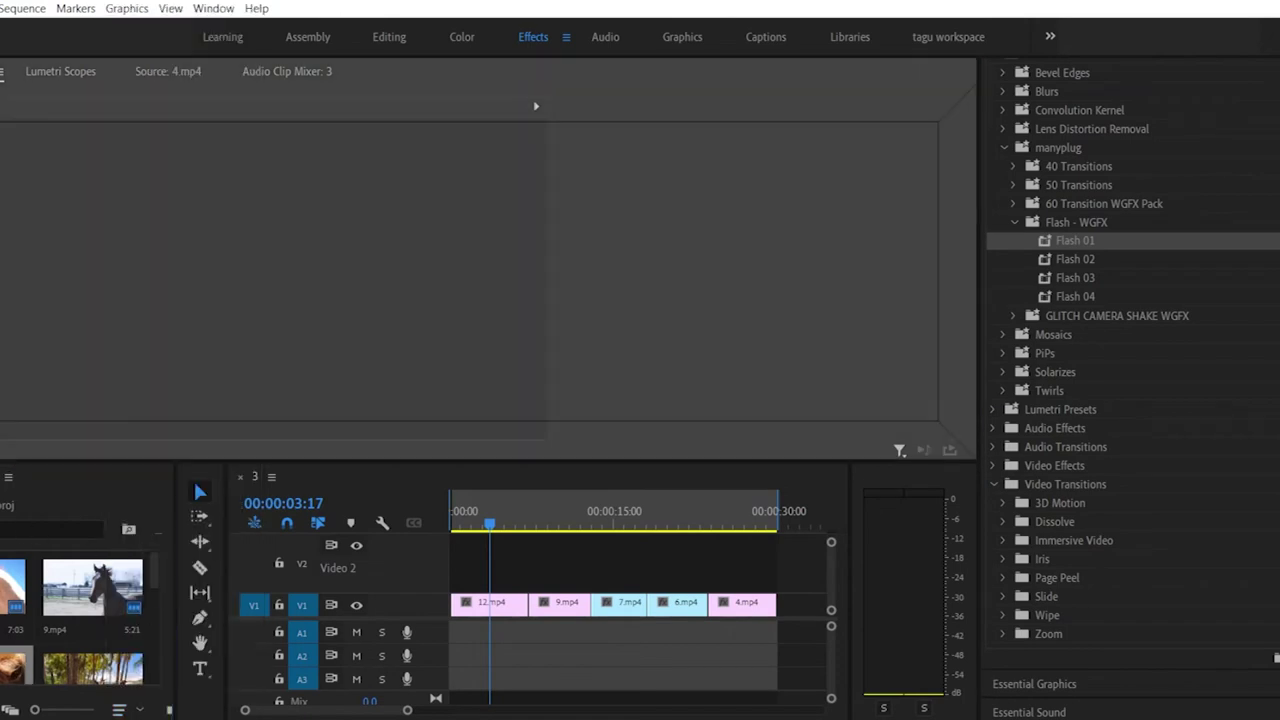
drag(300, 280, 300, 280)
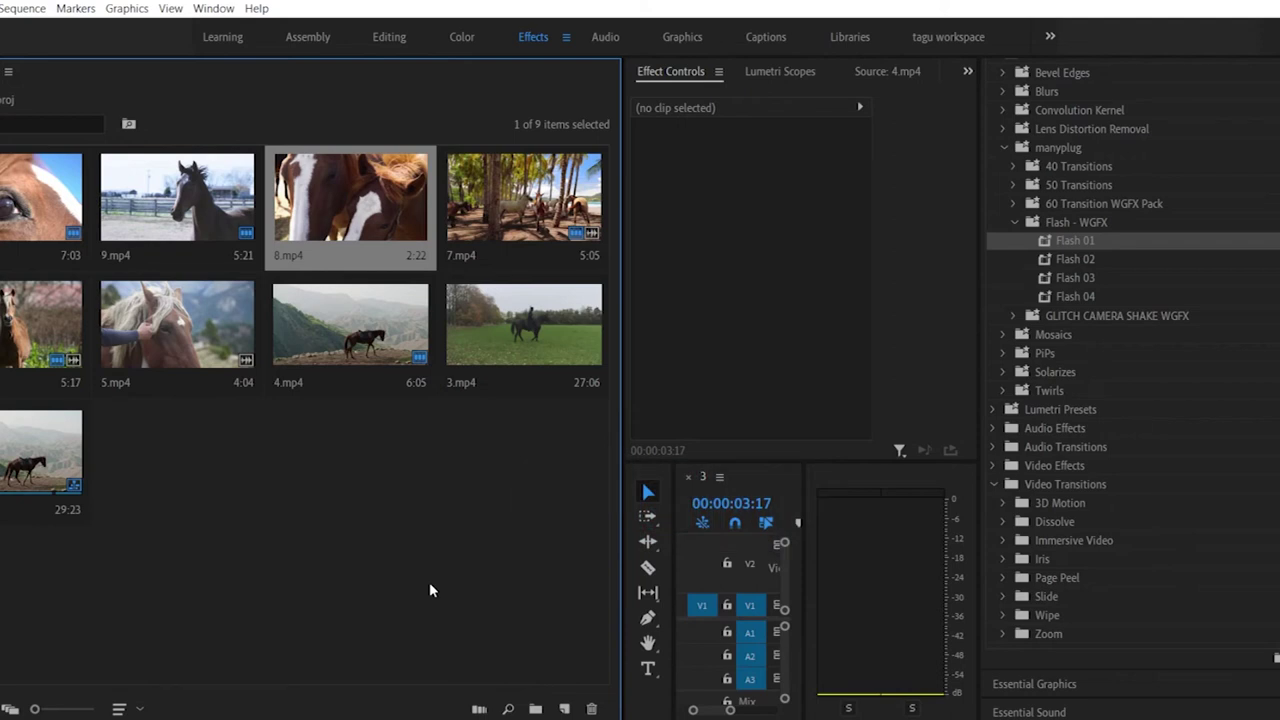
Step: Create an Adjustment Layer with the default settings
click(564, 708)
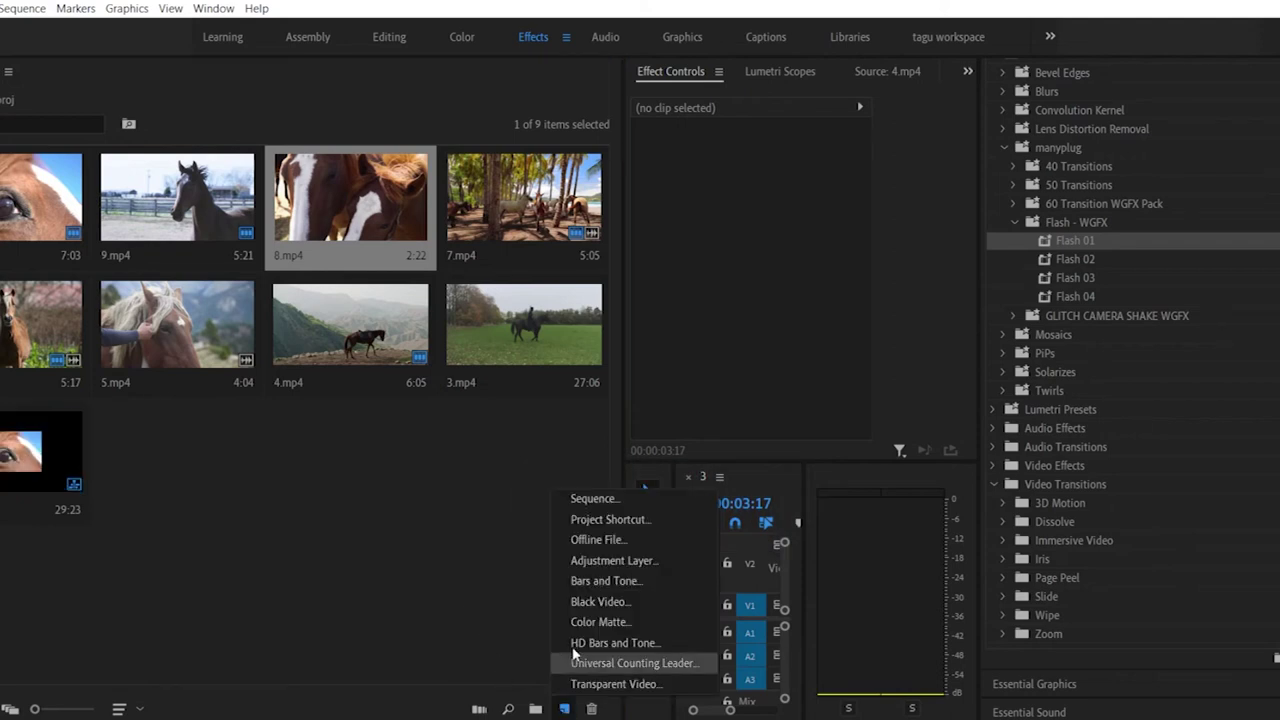
click(590, 561)
click(654, 437)
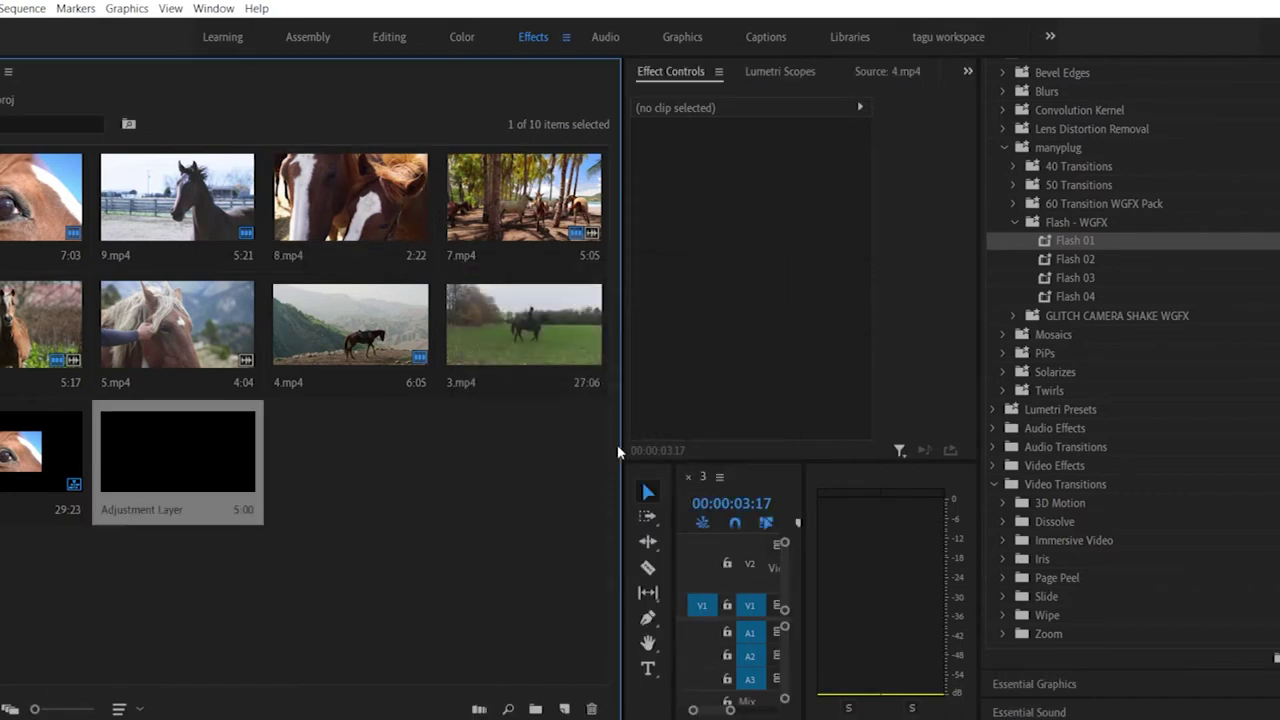
Step: Create a second Adjustment Layer sized 1920 x 1080
click(564, 708)
click(612, 560)
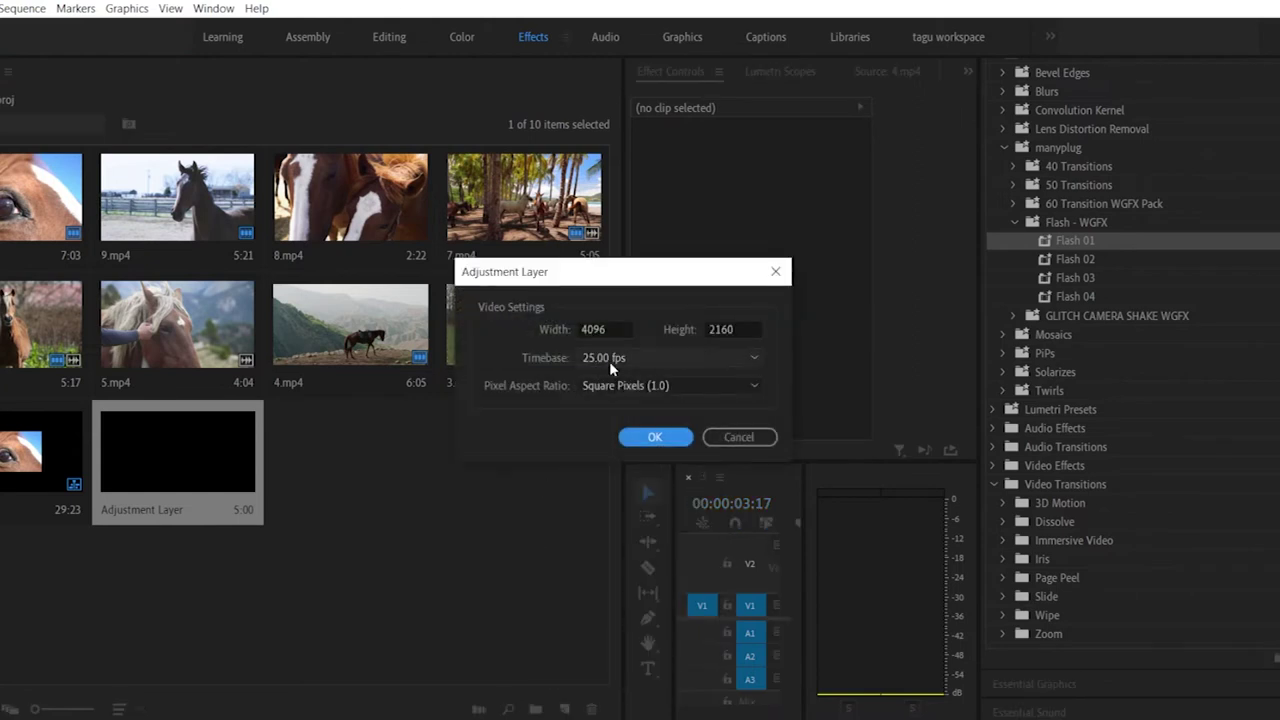
double_click(610, 328)
text(1920)
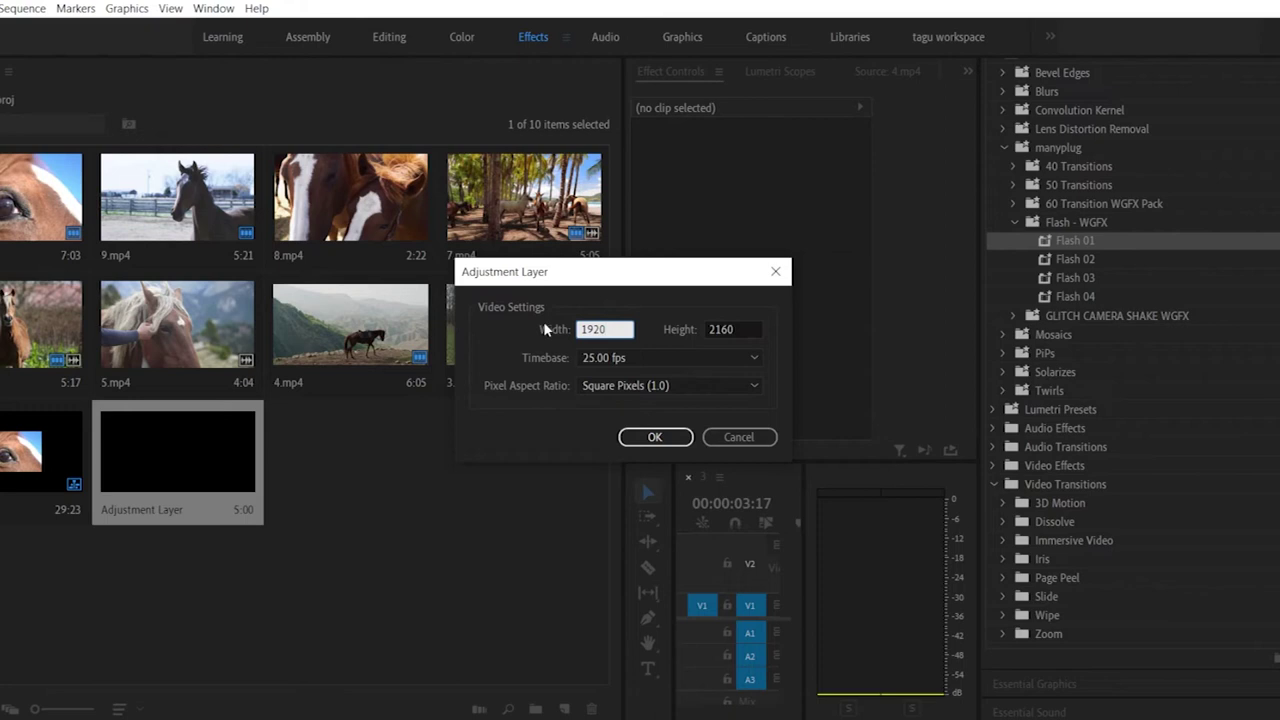
double_click(737, 329)
text(1080)
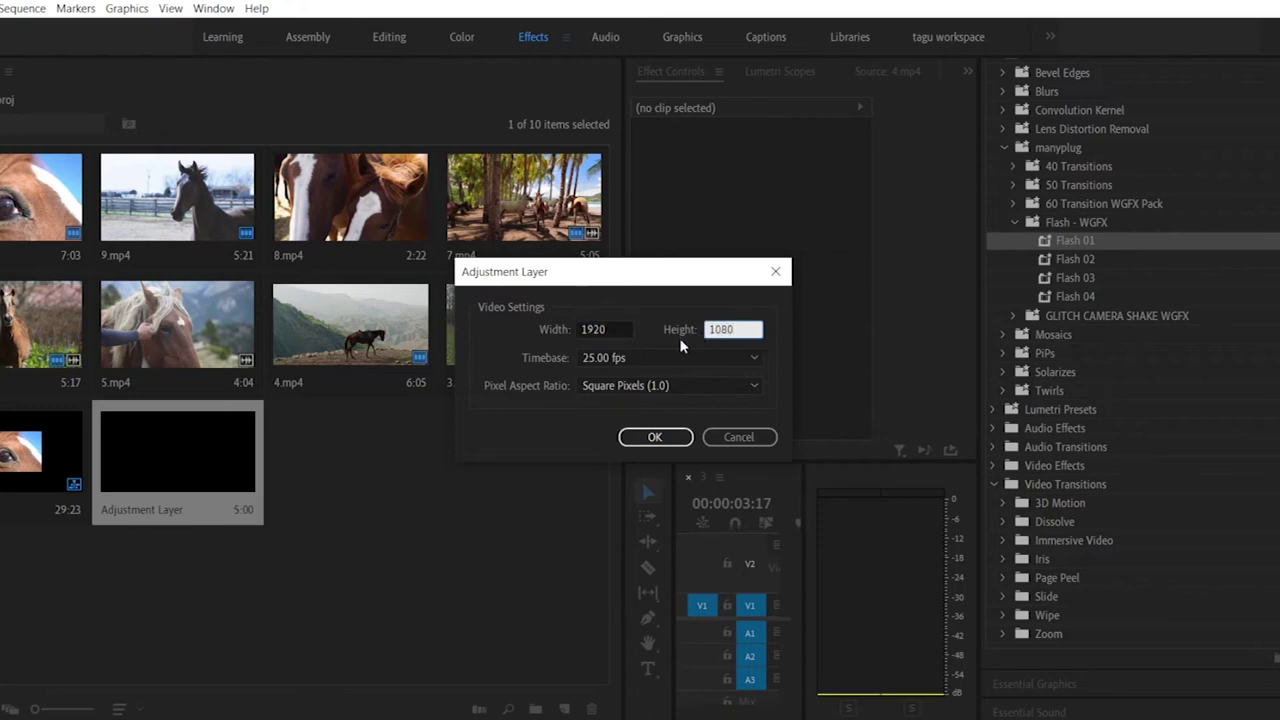
click(655, 437)
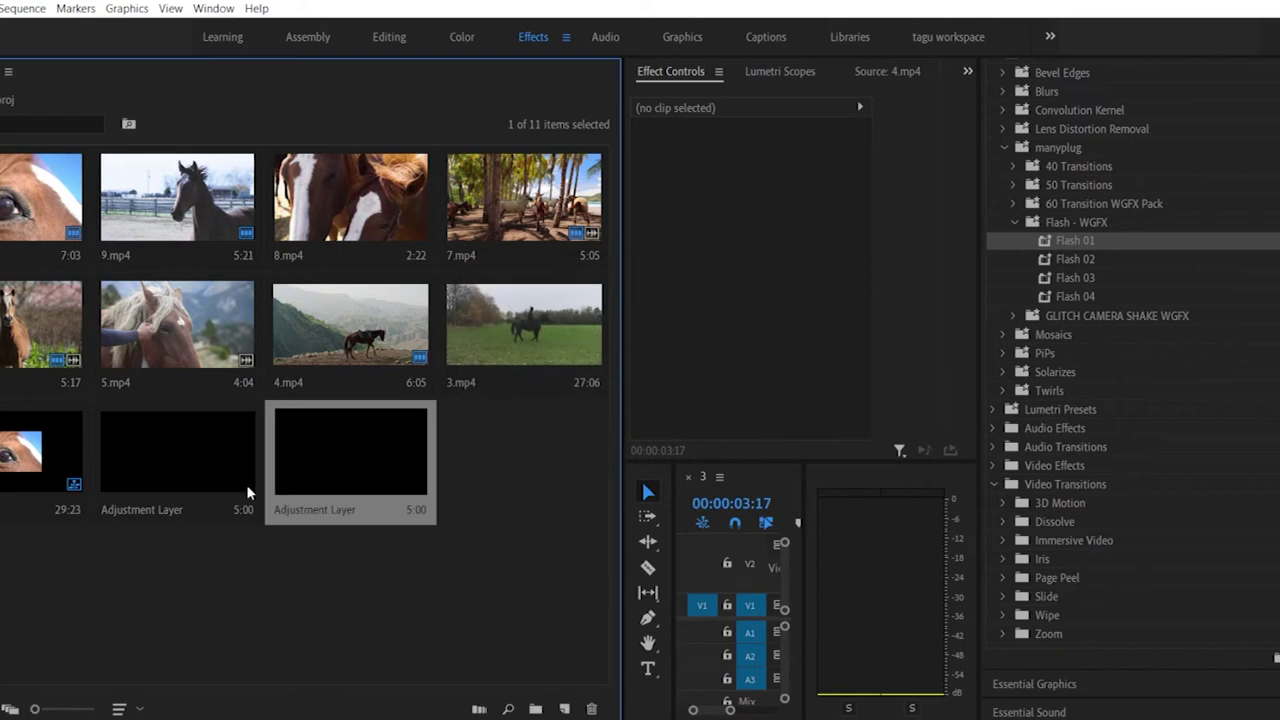
Step: Delete the default-size adjustment layer and place the 1920x1080 one on V2 above 12.mp4
click(185, 467)
key(Delete)
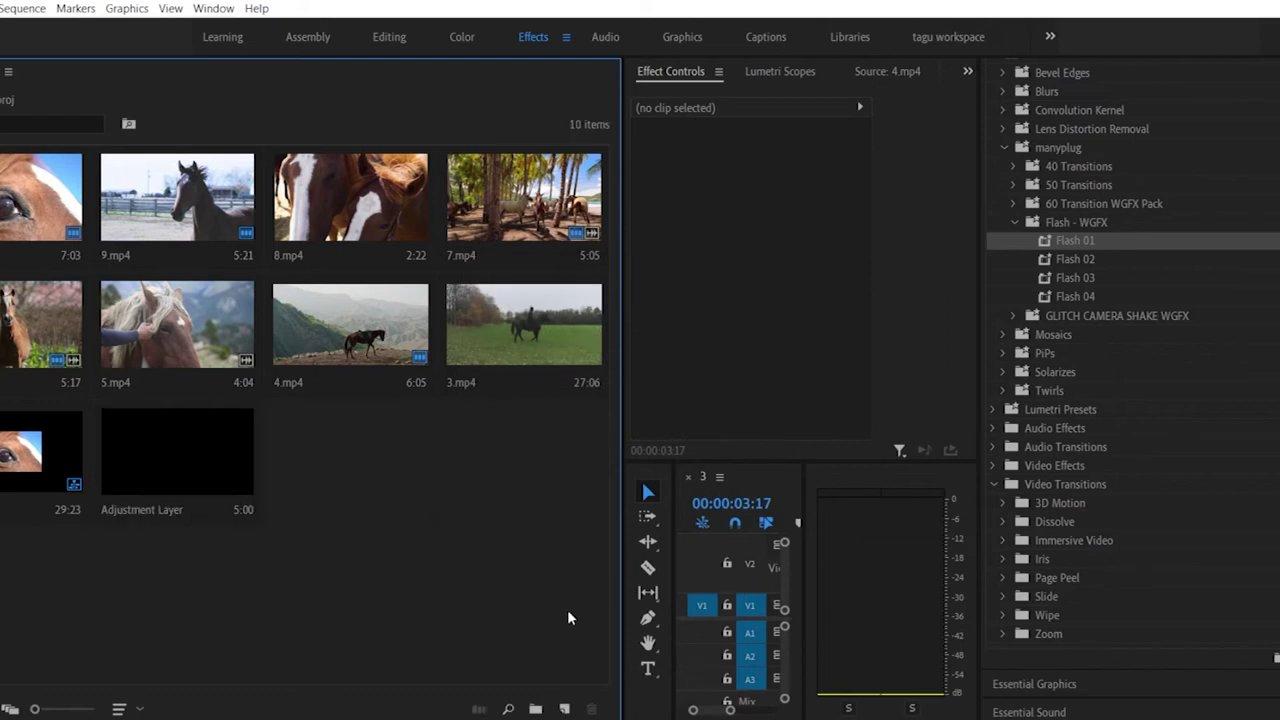
drag(622, 612, 374, 622)
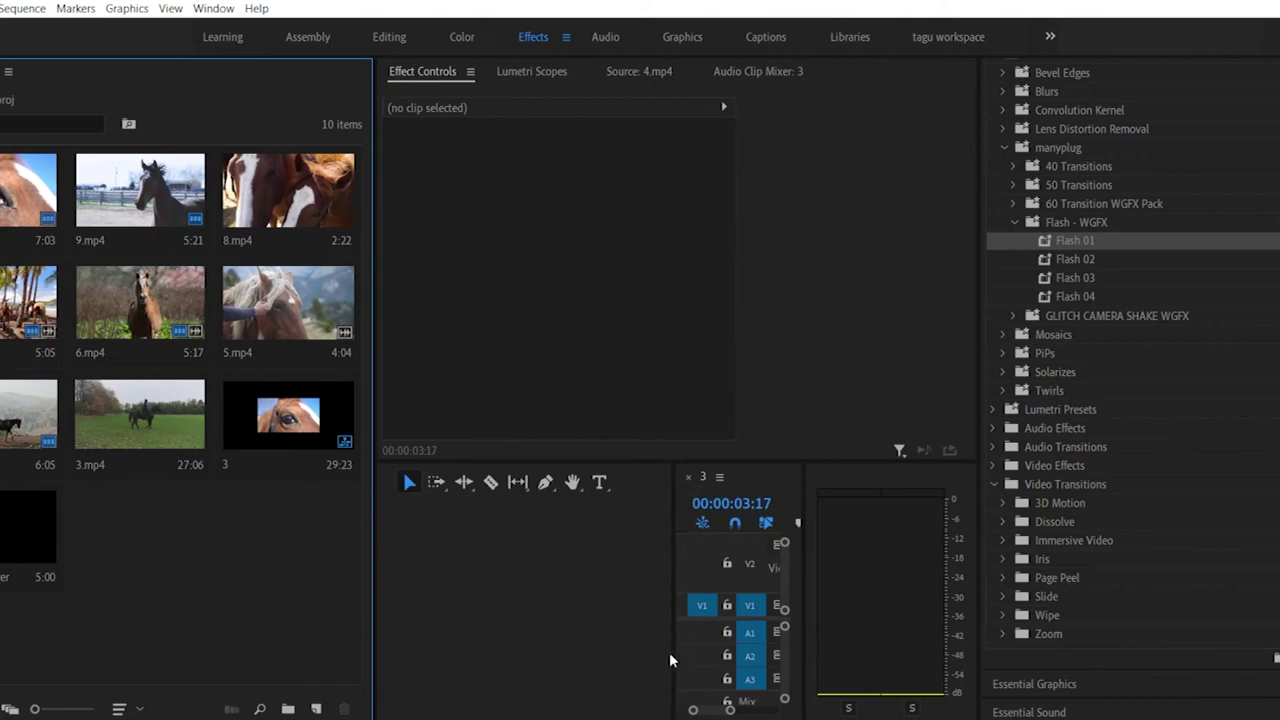
drag(674, 655, 385, 672)
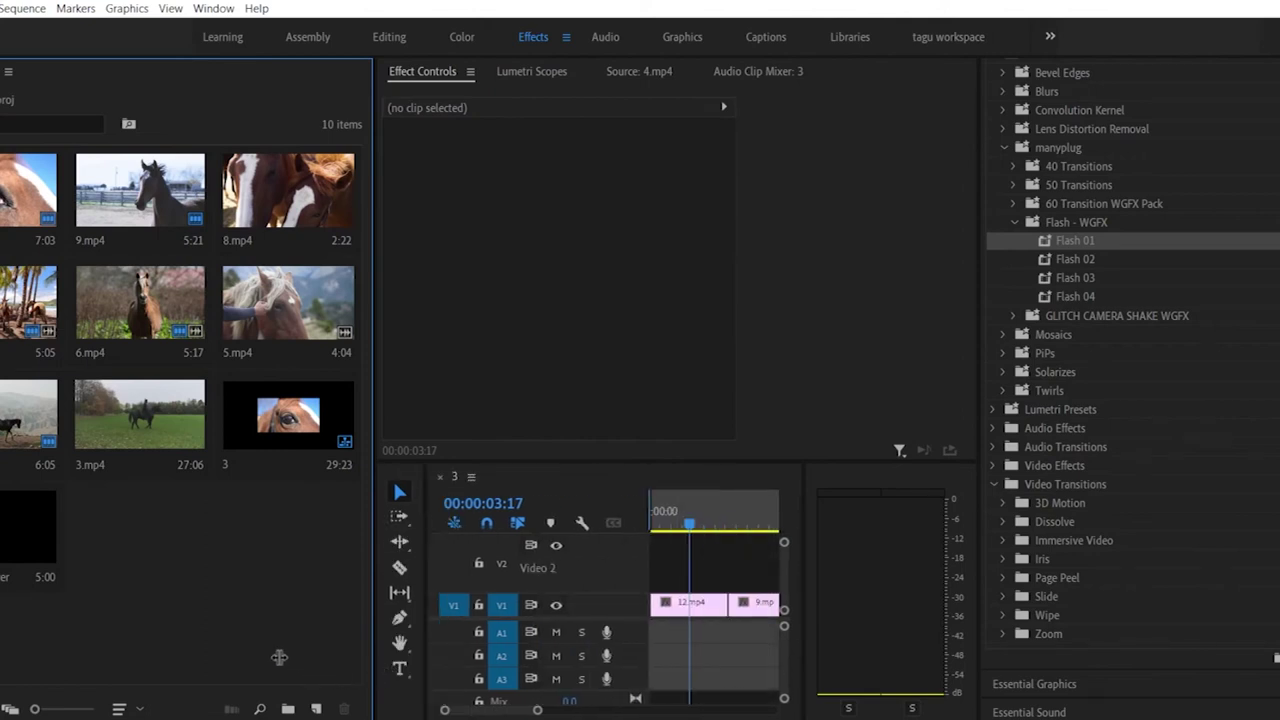
drag(30, 530, 721, 571)
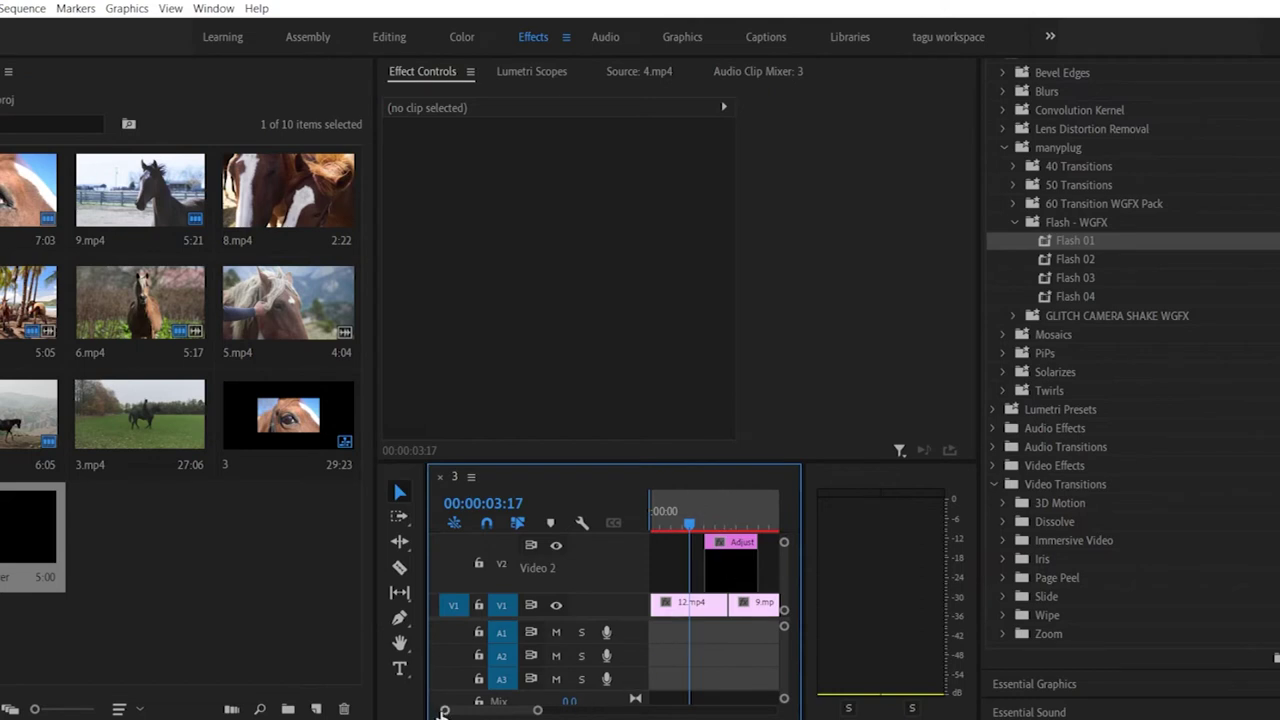
Step: Widen the timeline and zoom out to show 12.mp4, 9.mp4 and 7.mp4
scroll(440, 708, up, 3)
drag(806, 625, 931, 617)
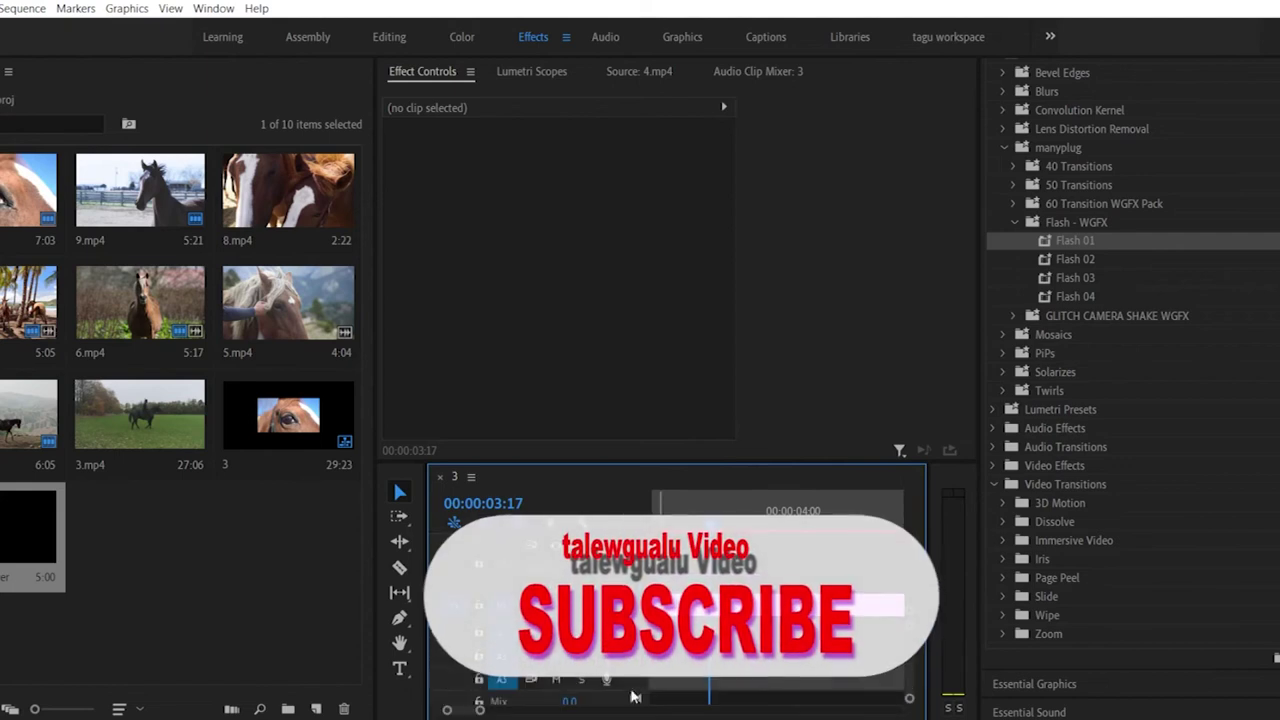
drag(478, 712, 558, 710)
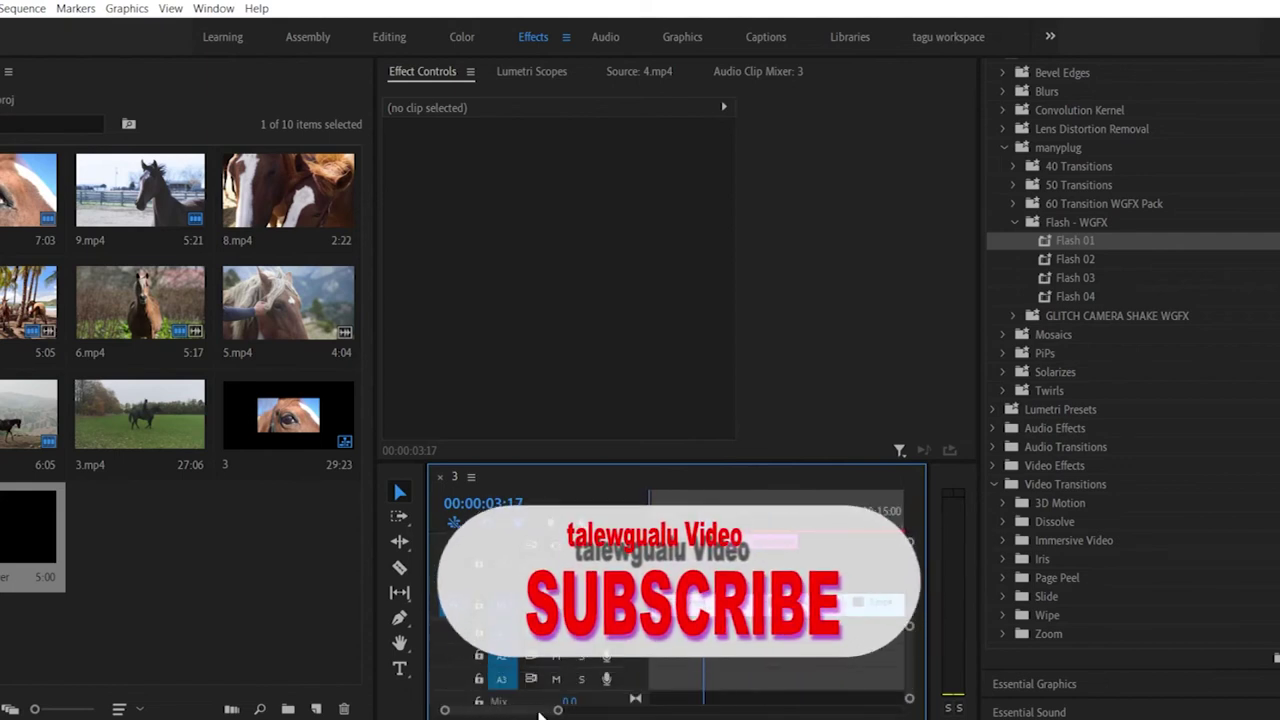
Step: Apply the Flash 01 preset to the adjustment layer on Video 2
click(761, 515)
click(757, 565)
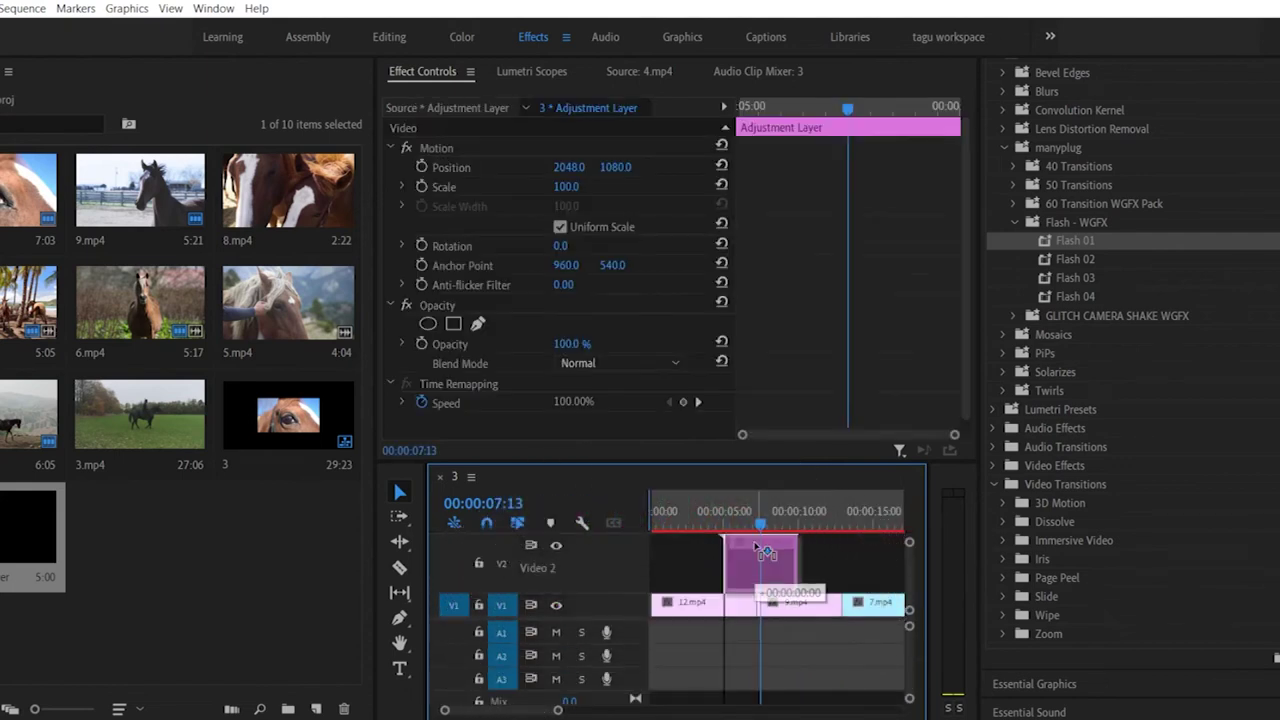
click(722, 607)
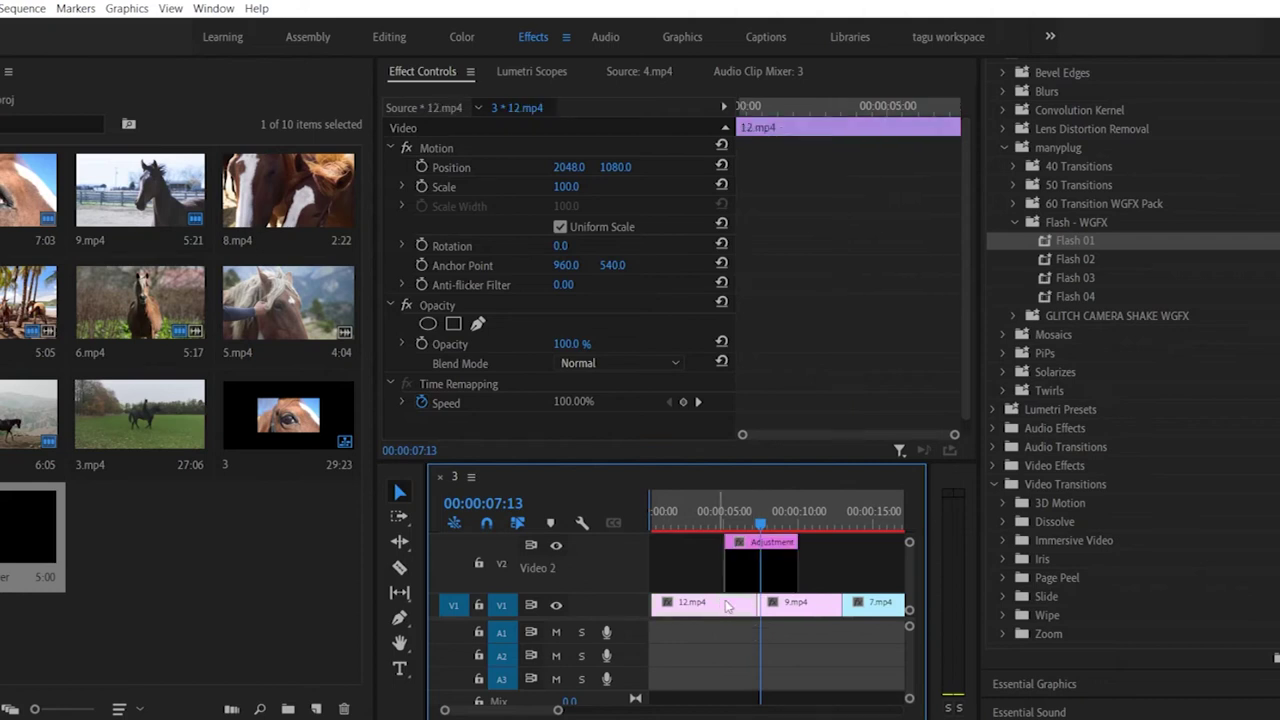
click(806, 610)
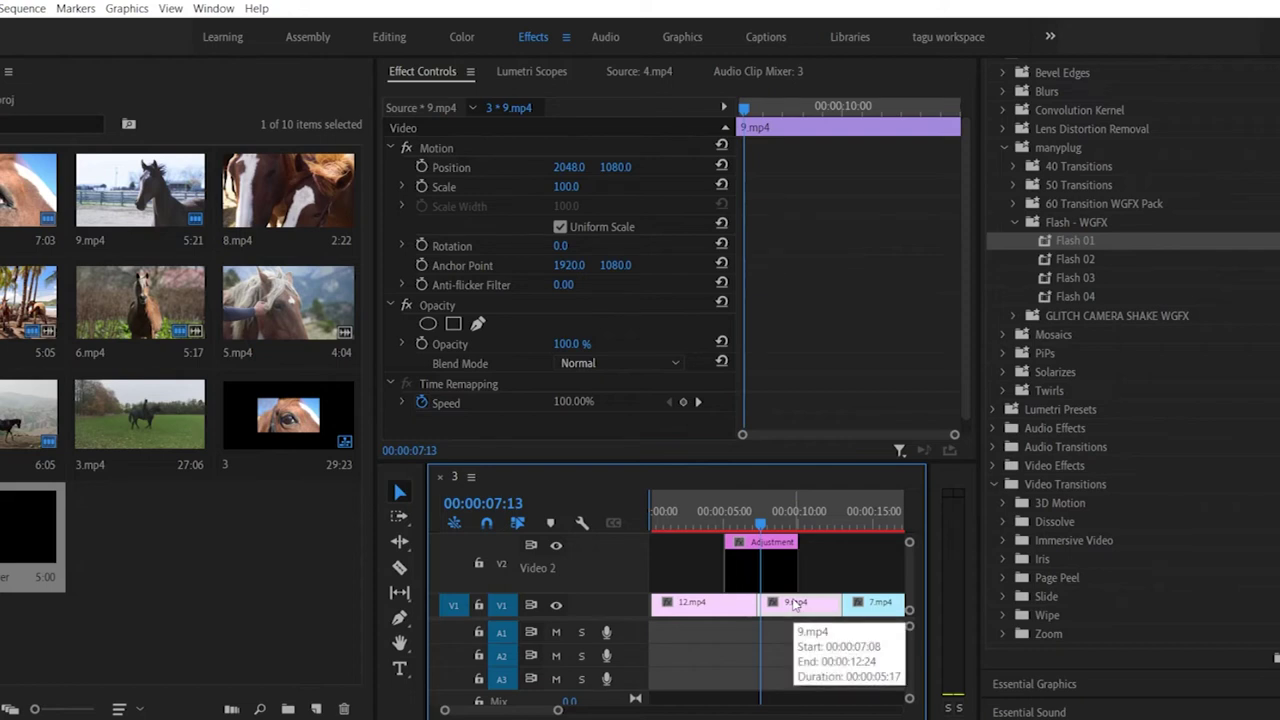
drag(1065, 245, 758, 562)
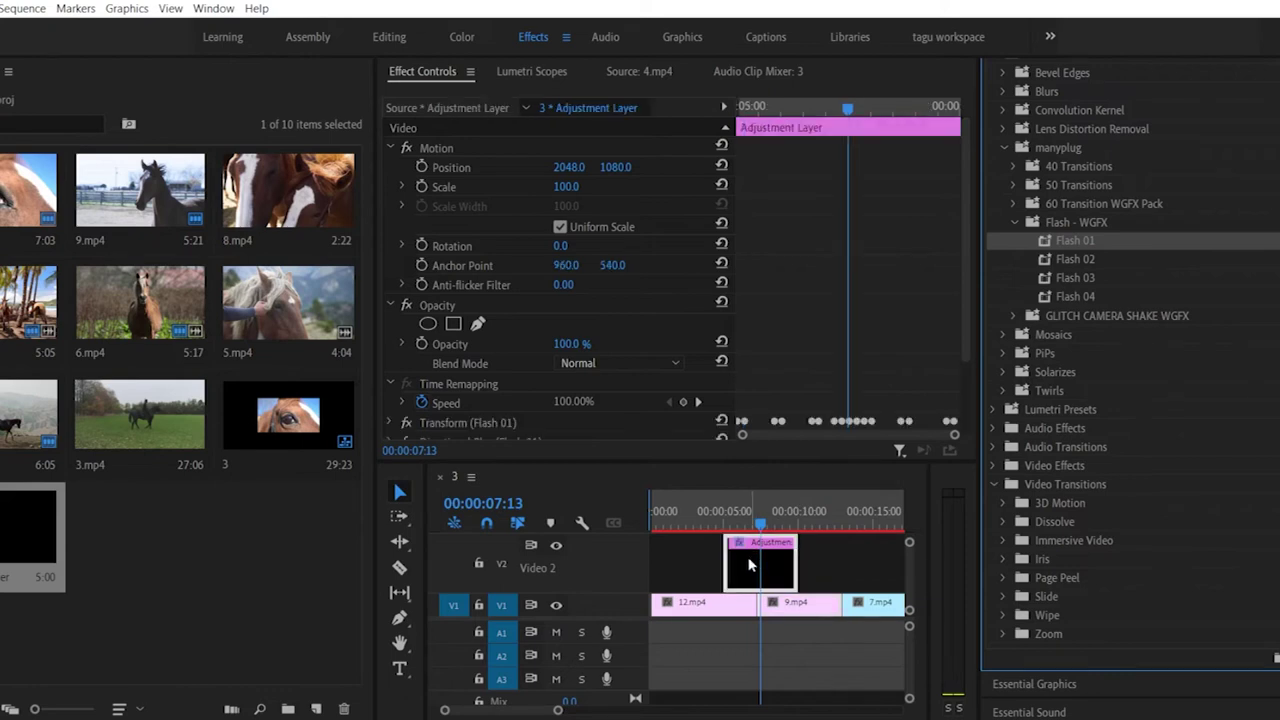
Step: Preview the flash from 00:00:02:13, then return to the Editing workspace
click(725, 527)
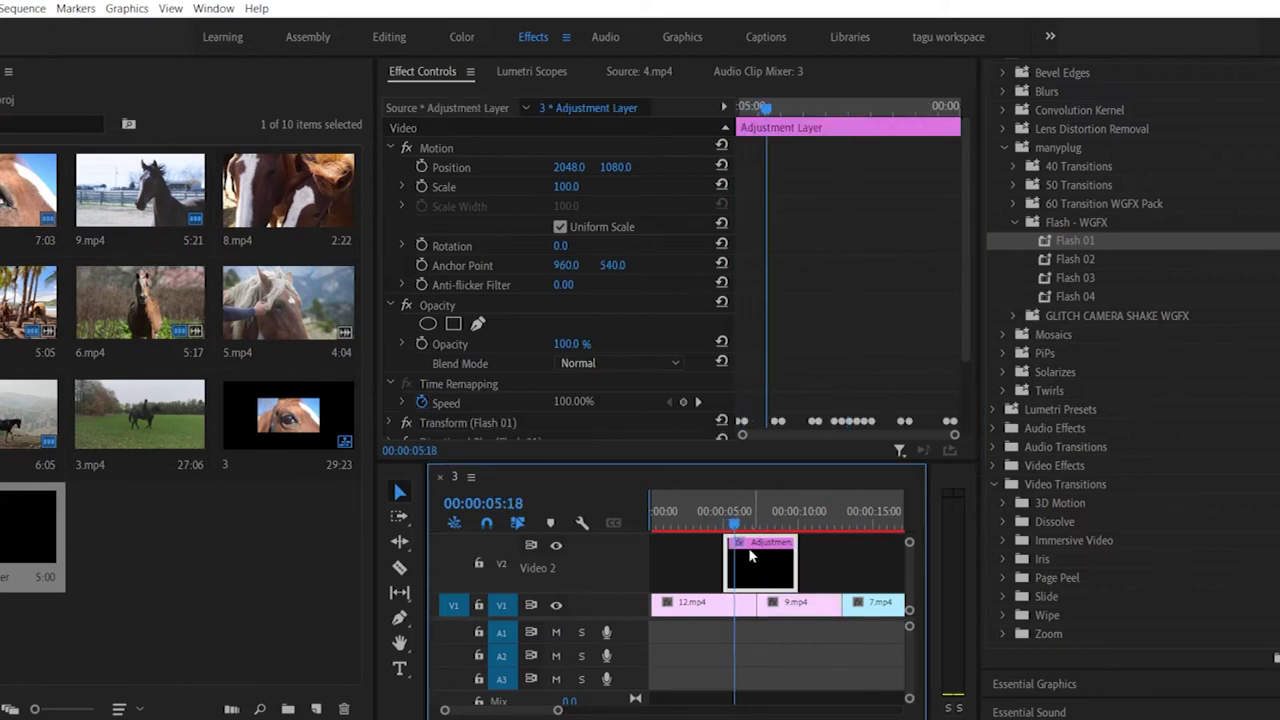
click(688, 522)
key(space)
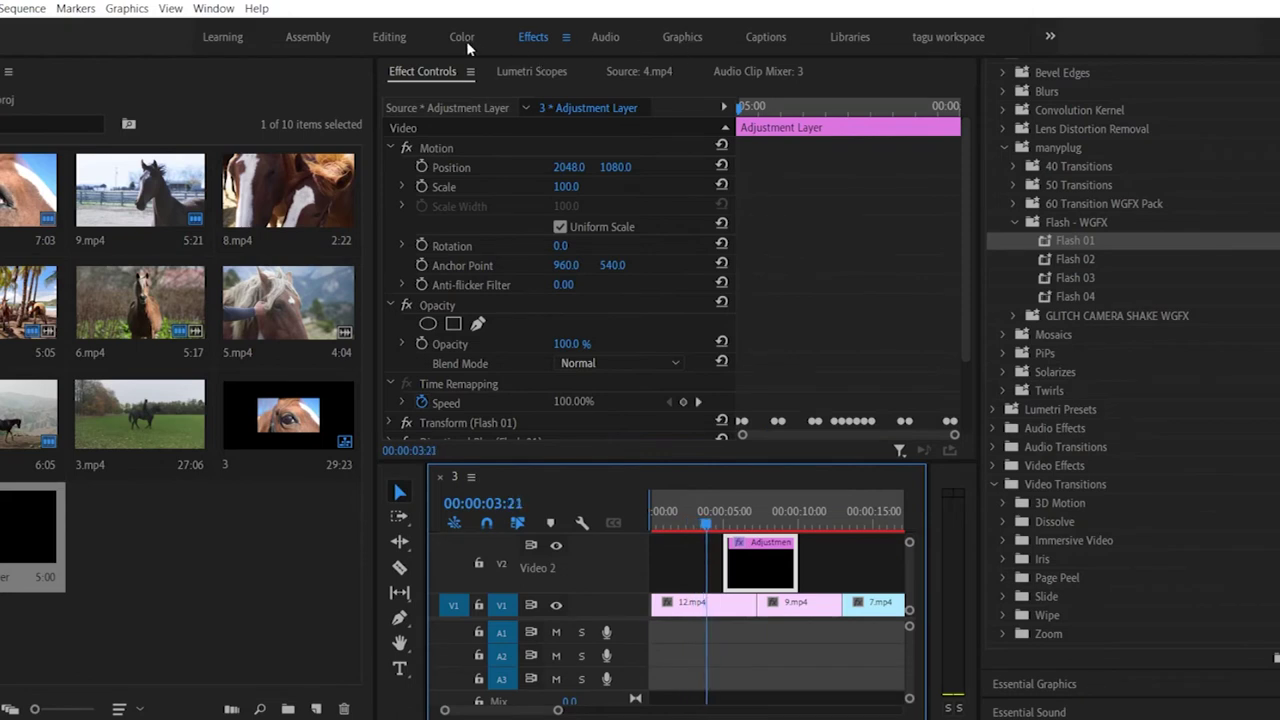
click(387, 37)
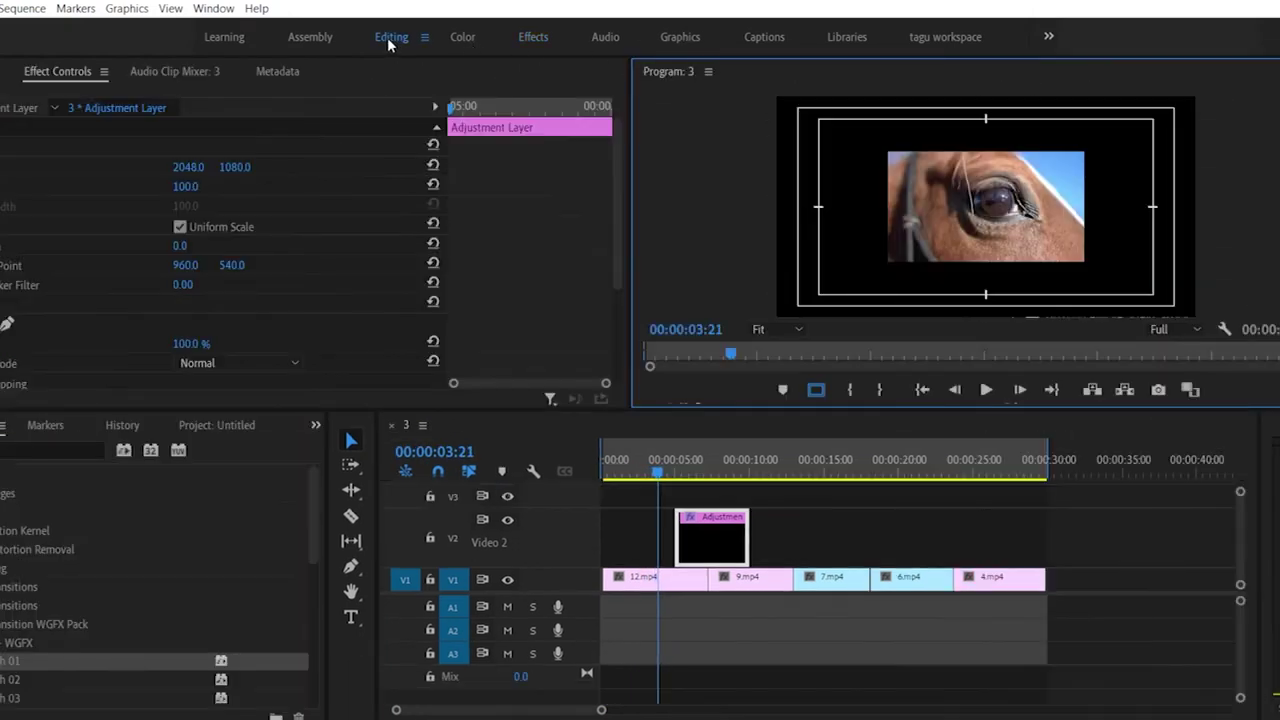
Step: Scale all five V1 clips to frame size
drag(1088, 590, 646, 591)
right_click(646, 591)
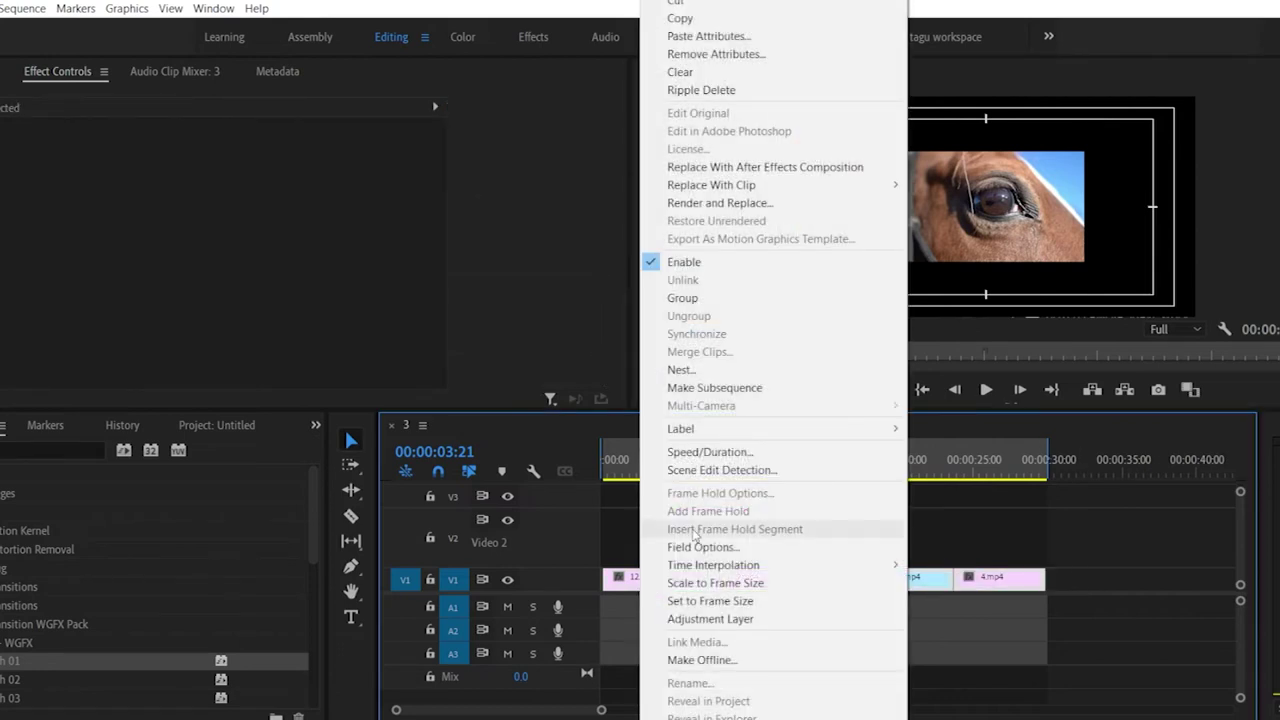
click(715, 582)
Step: Scrub through the flash, then trim the adjustment layer's start to 00:00:02:10 long
drag(690, 476, 708, 474)
click(698, 527)
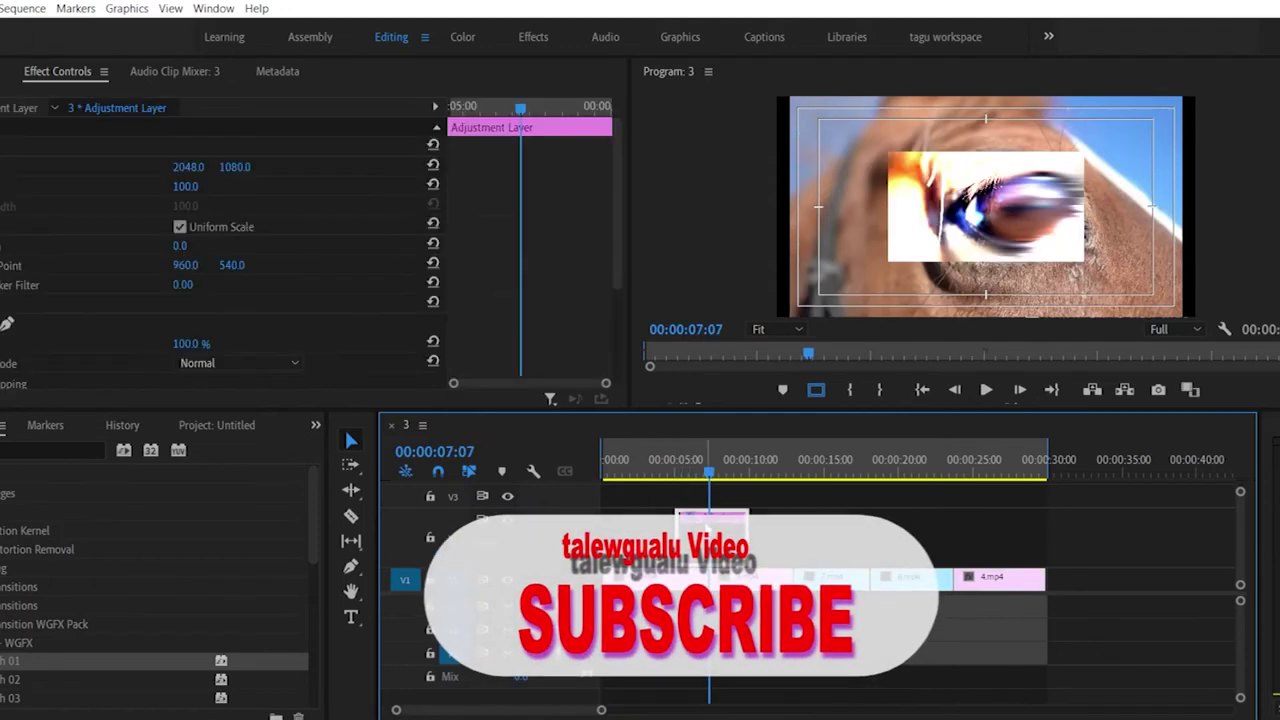
mouse_move(716, 481)
mouse_down()
mouse_move(697, 474)
mouse_move(716, 479)
mouse_up()
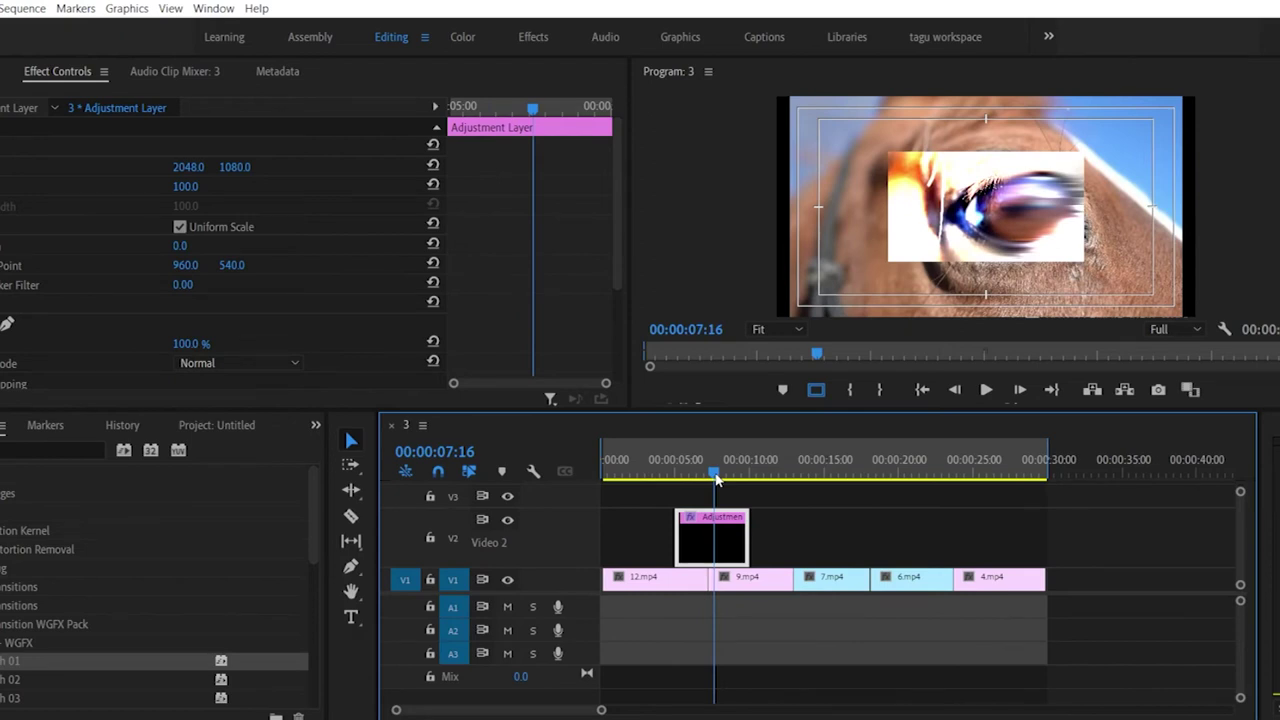
drag(716, 480, 711, 482)
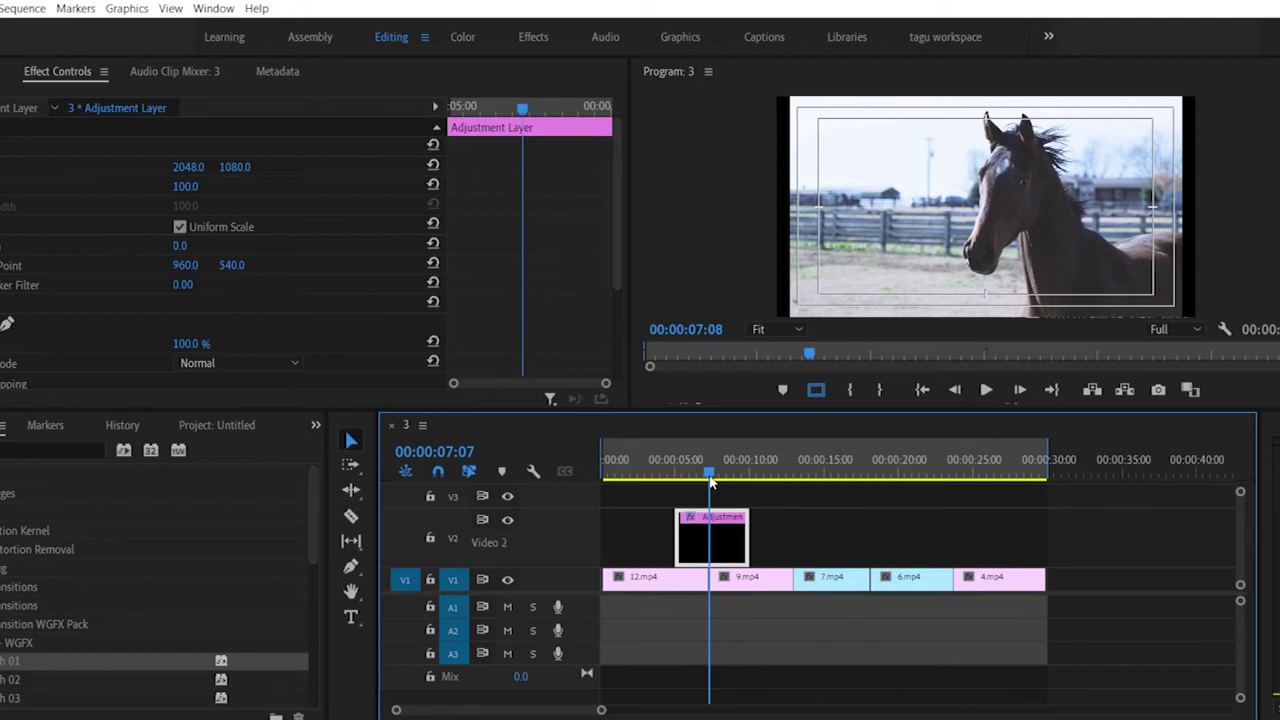
drag(711, 482, 706, 484)
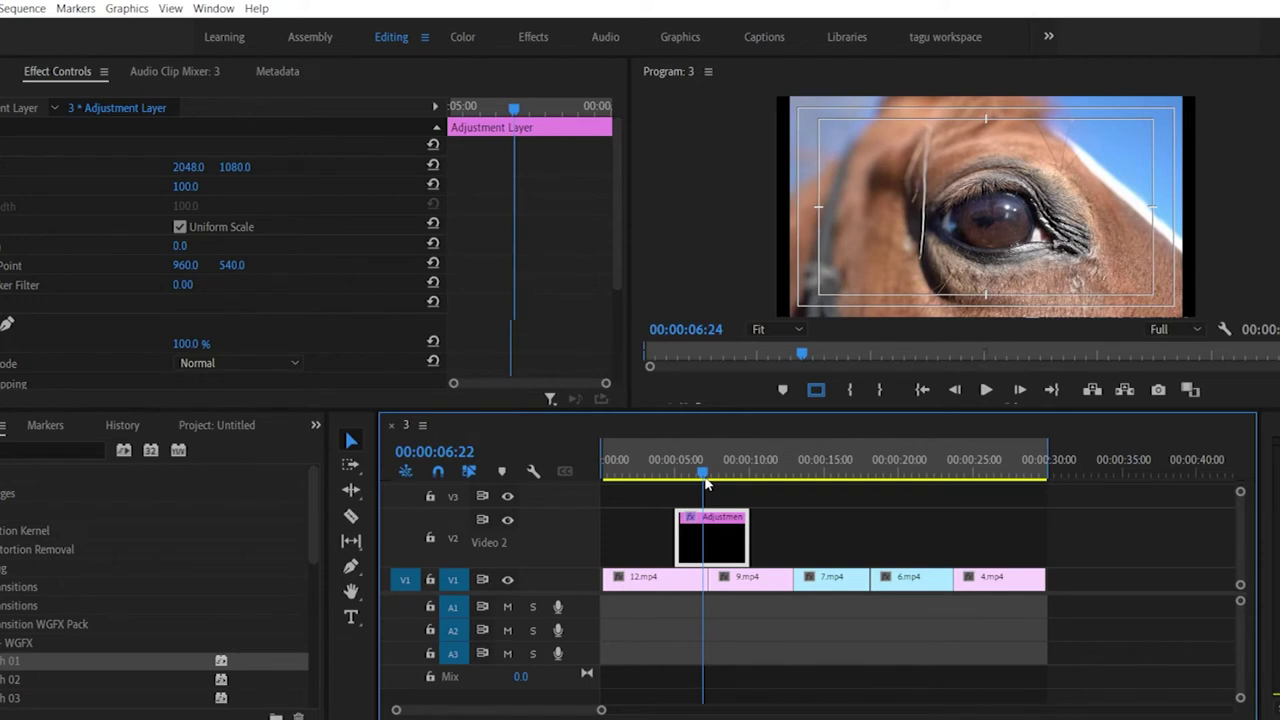
drag(706, 484, 678, 473)
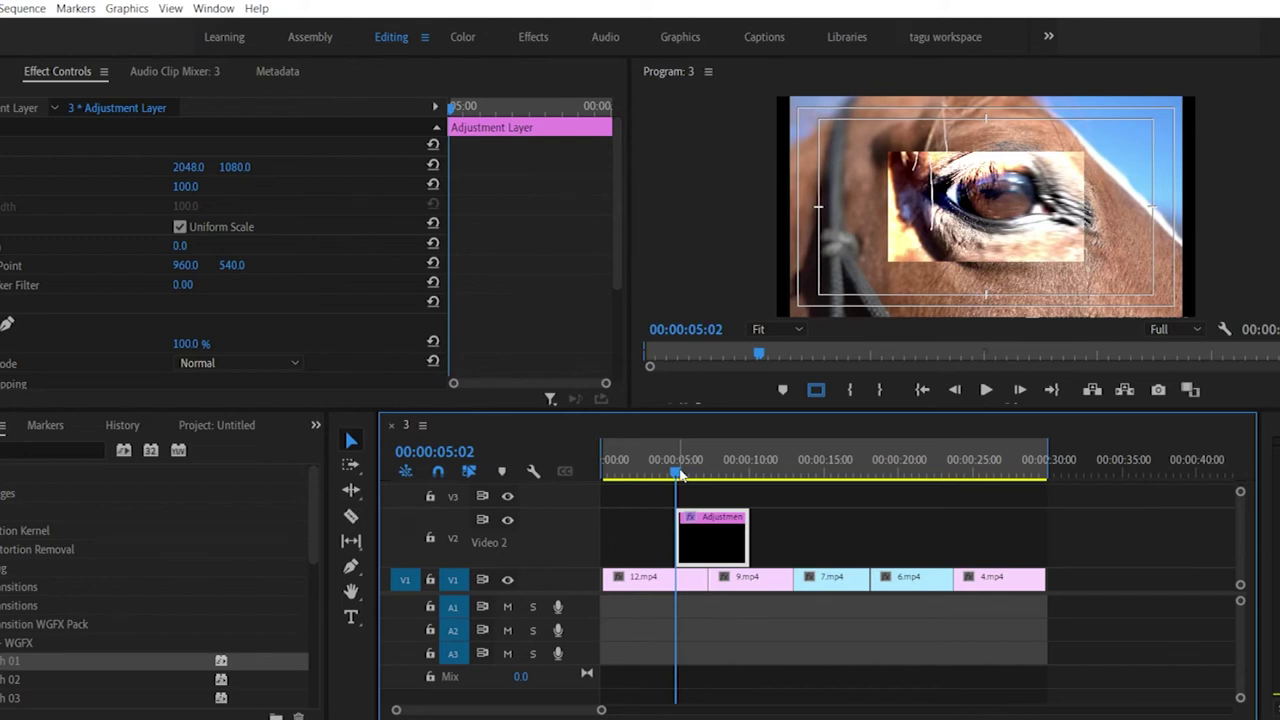
drag(679, 533, 727, 518)
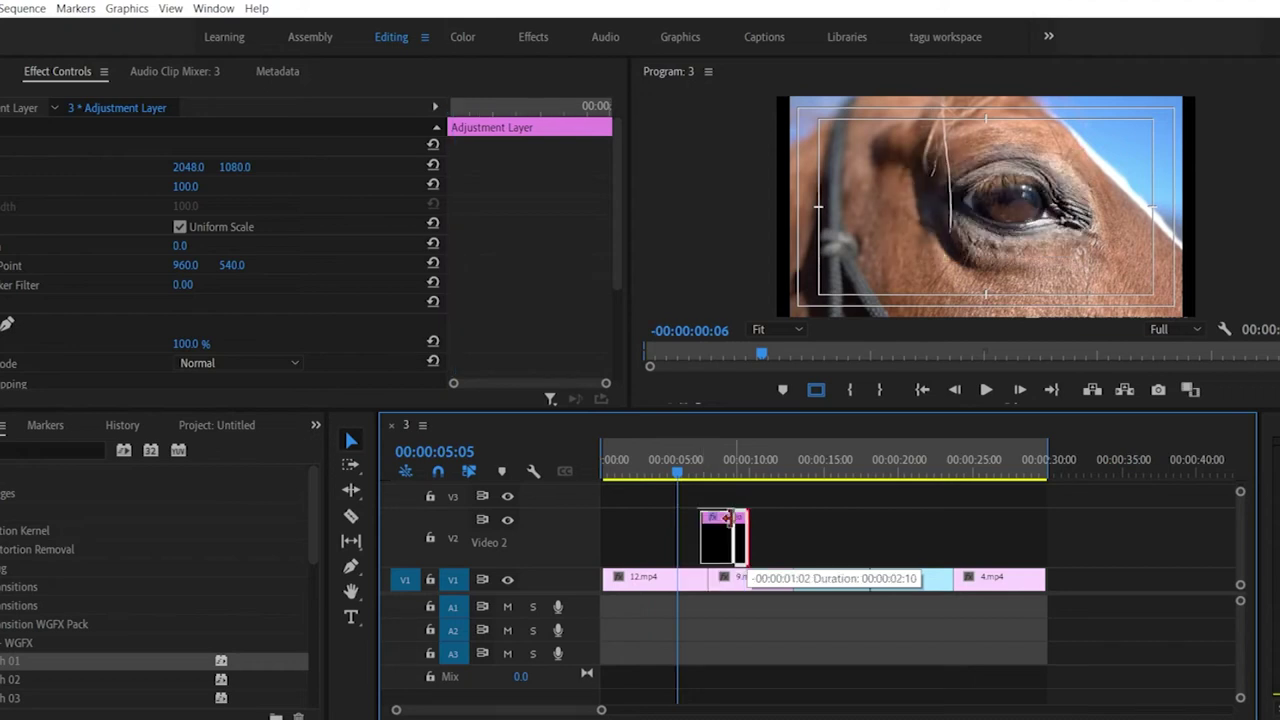
Step: Drop Flash 02 on the shortened adjustment layer and play its flash from about 00:00:06:16
click(703, 468)
key(space)
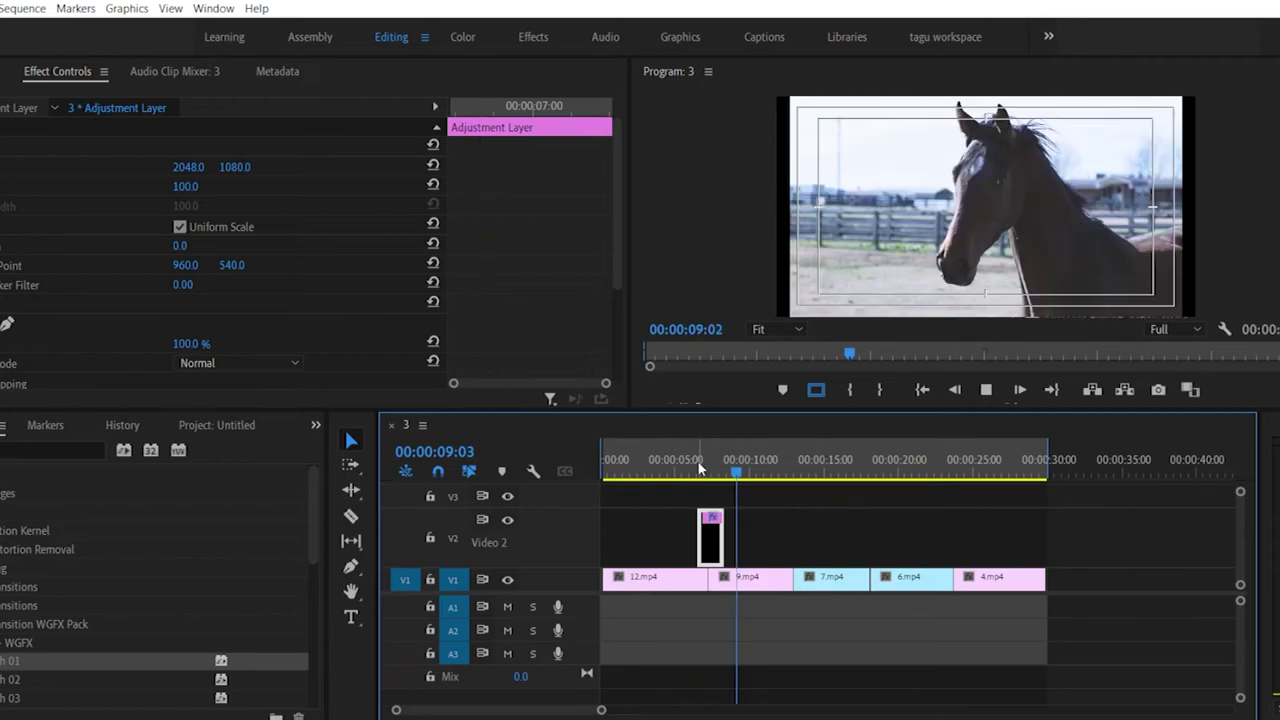
key(space)
scroll(20, 615, down, 2)
drag(8, 606, 713, 515)
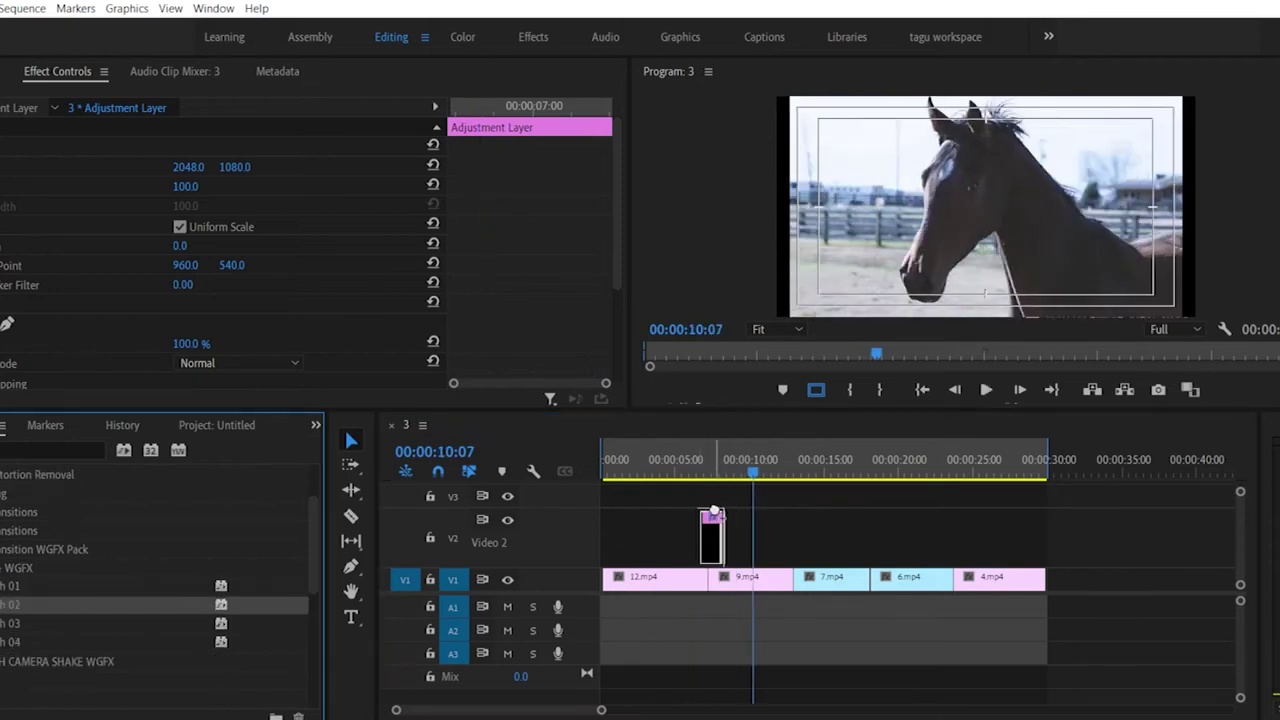
click(701, 472)
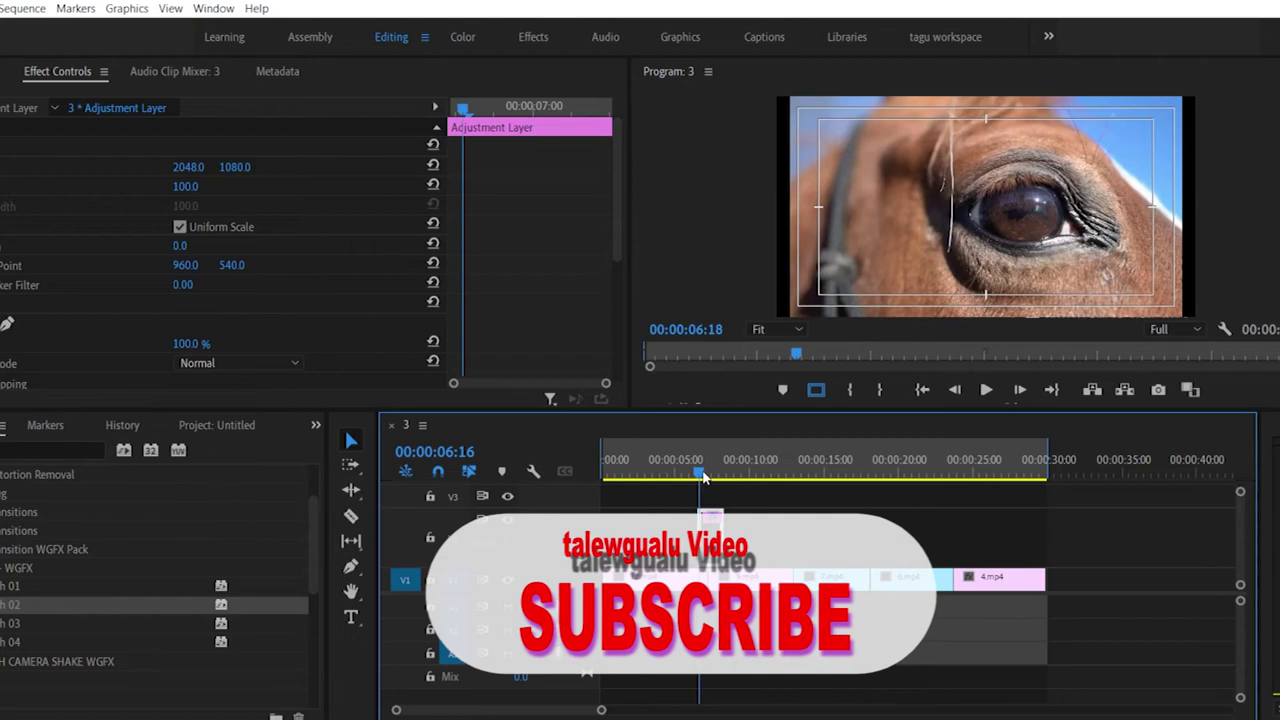
key(space)
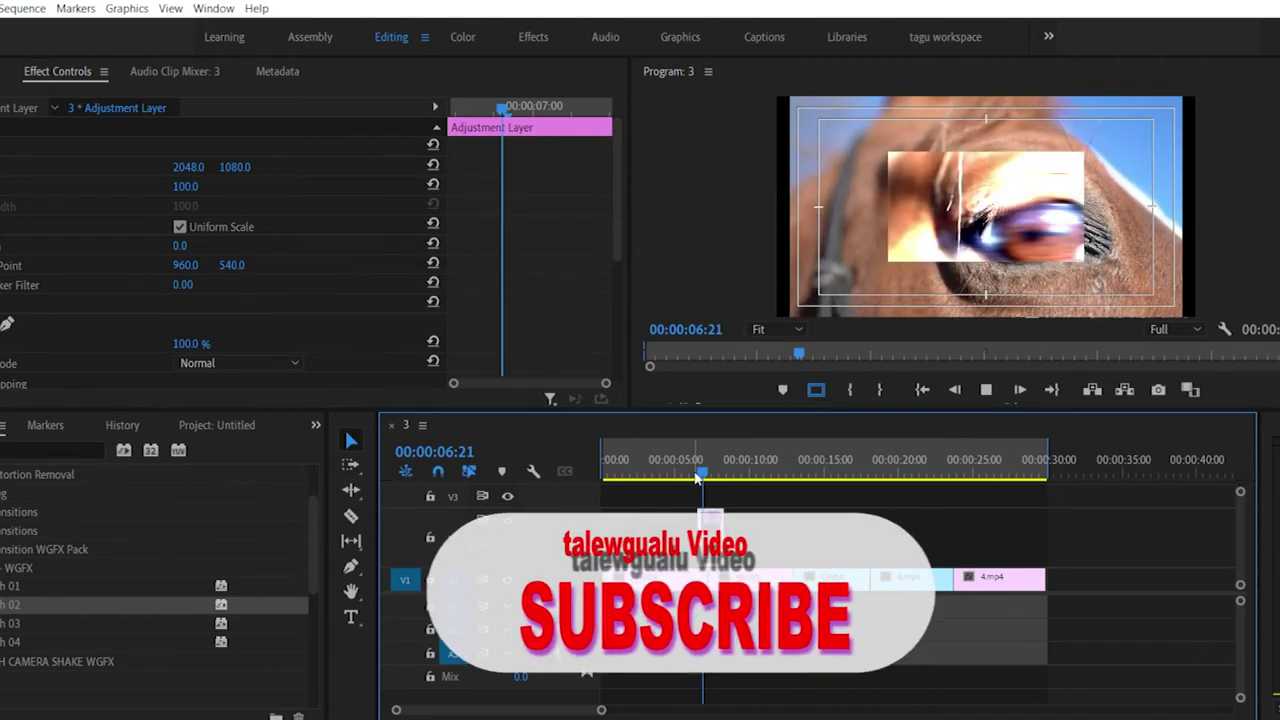
key(space)
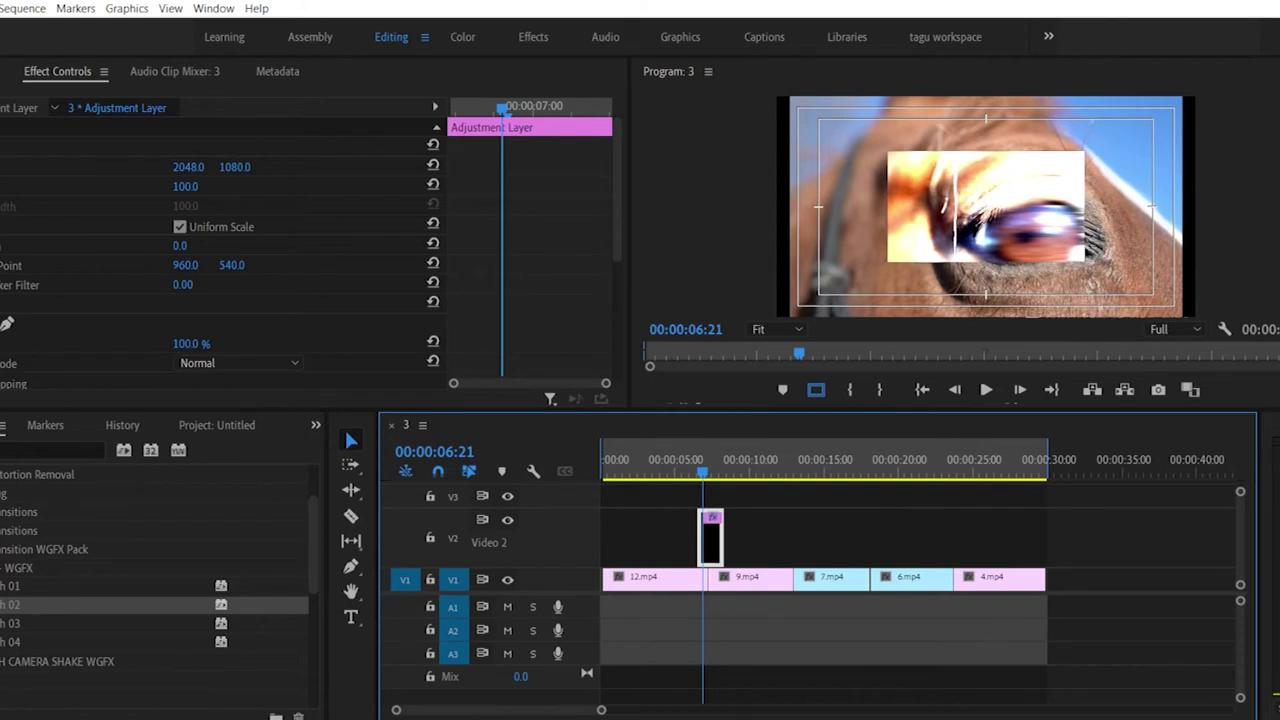
scroll(155, 567, down, 1)
click(5, 530)
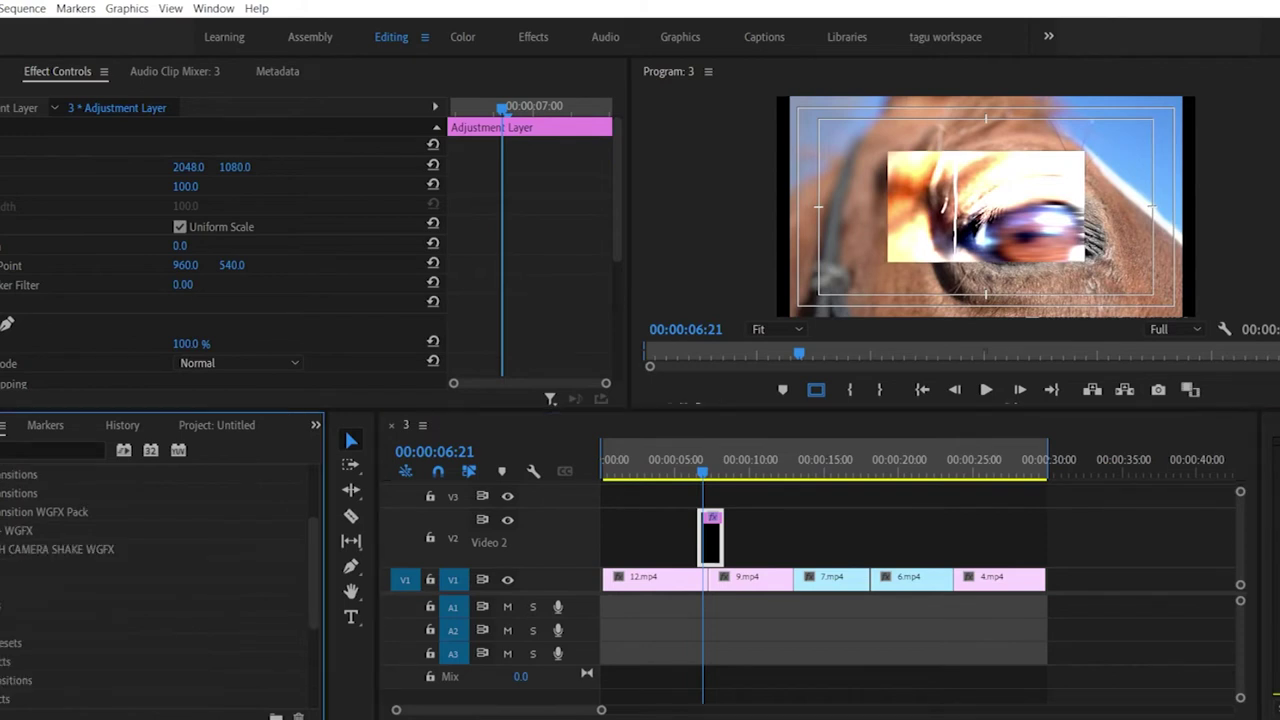
Step: Open GLITCH CAMERA SHAKE WGFX, compare CAMERA SHAKE - IN and OUT, and preview the cut near 00:00:06:12
click(5, 549)
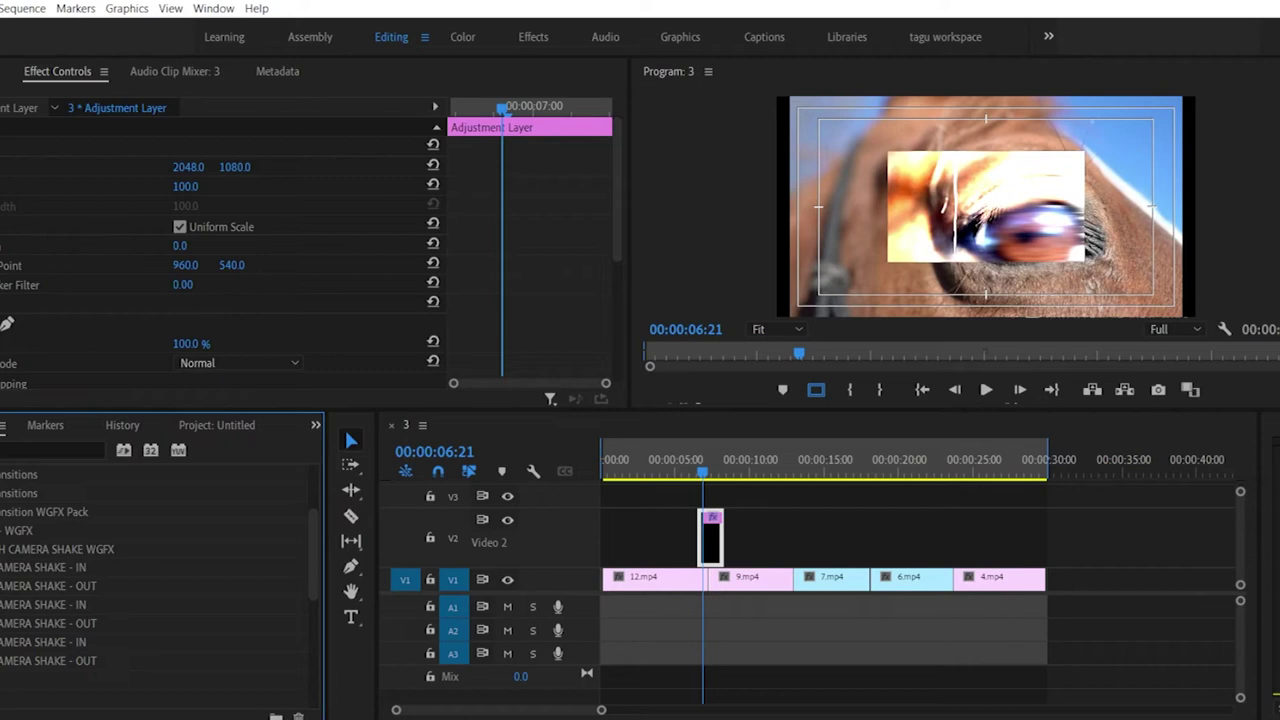
click(30, 570)
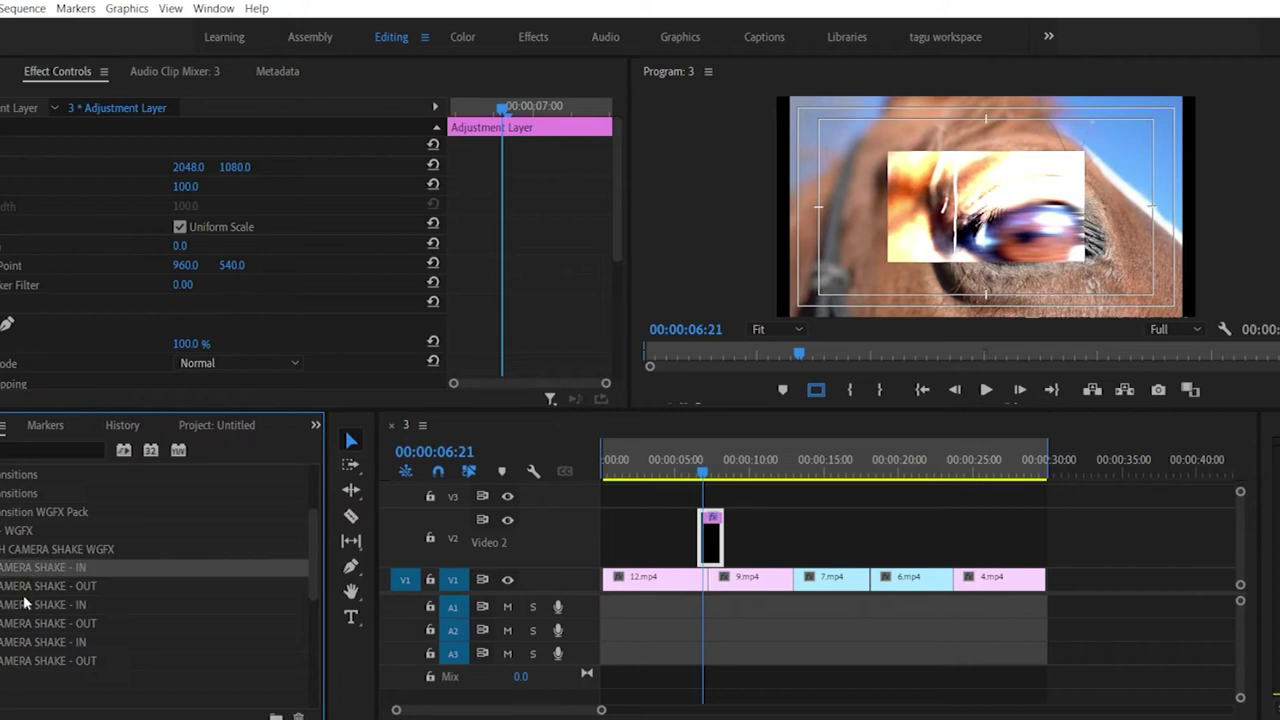
click(24, 588)
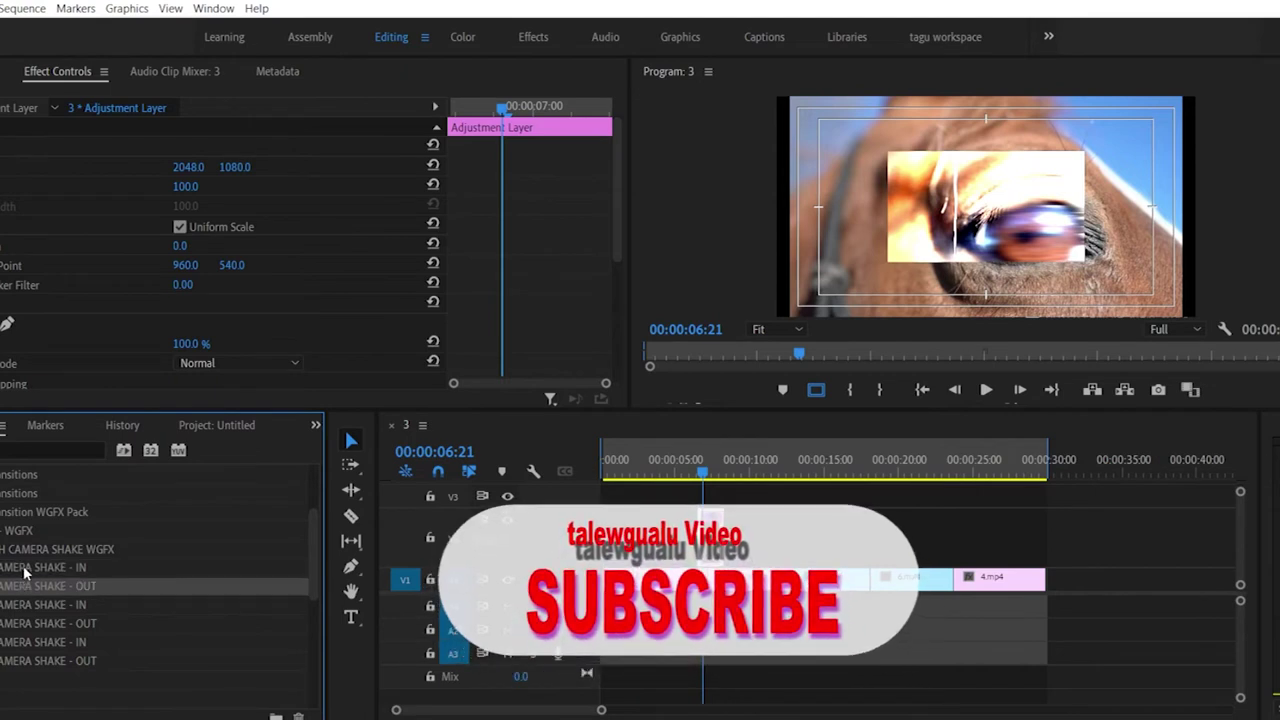
click(26, 567)
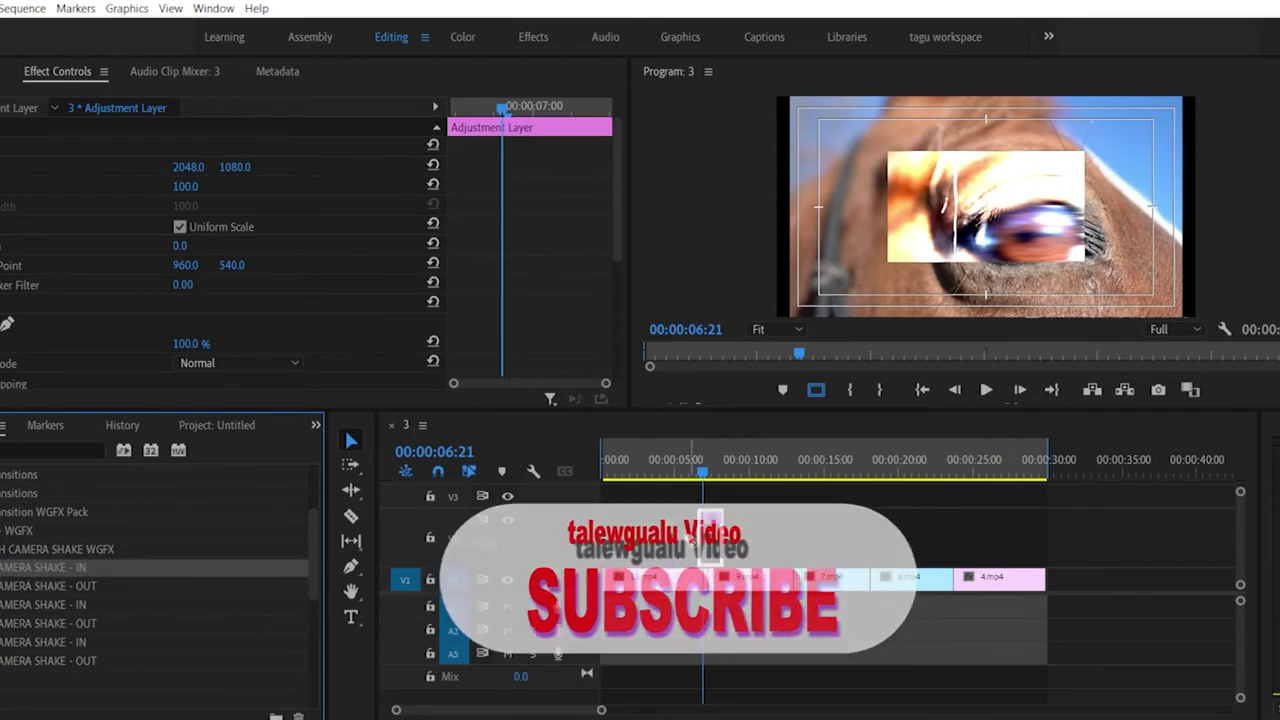
click(710, 540)
drag(703, 474, 697, 474)
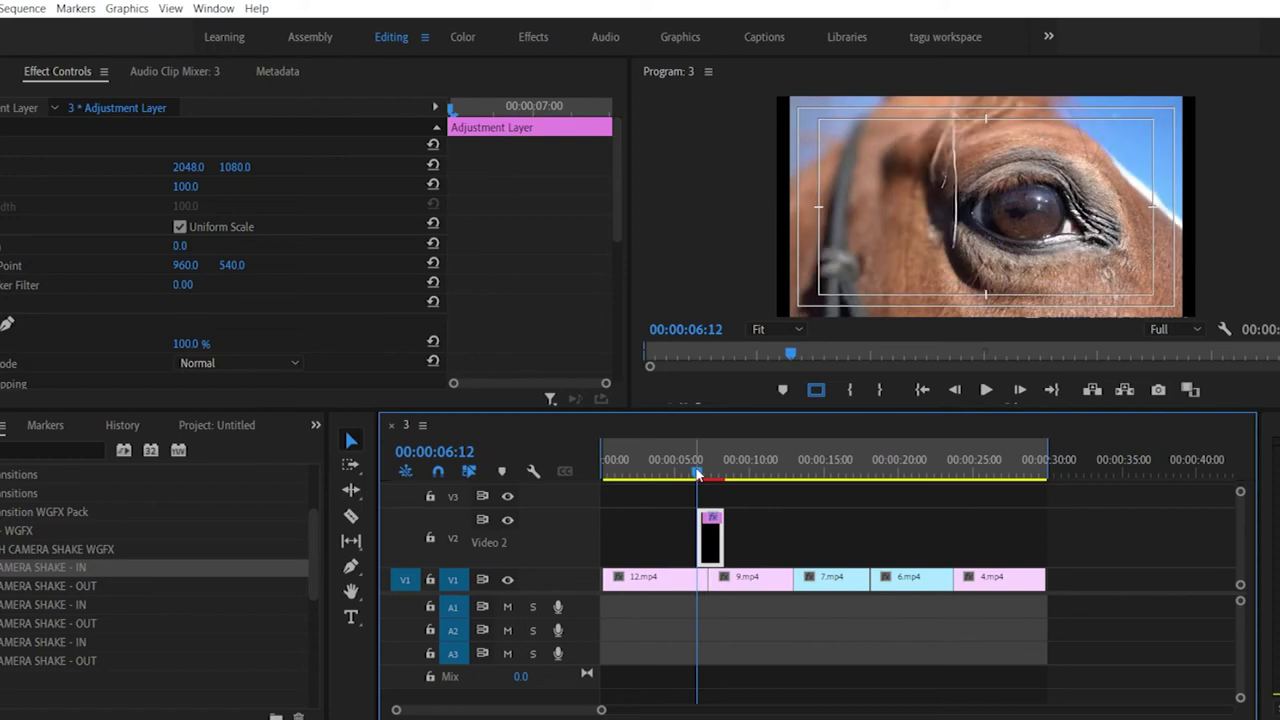
key(space)
key(space)
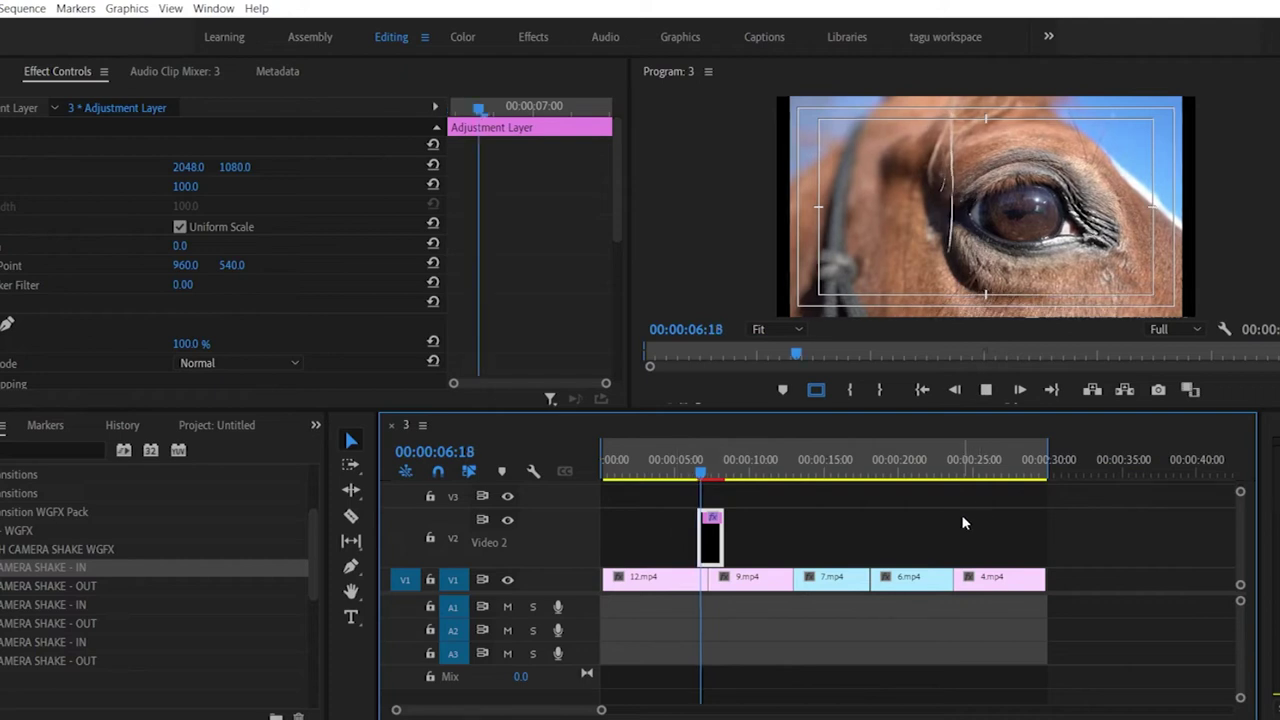
key(space)
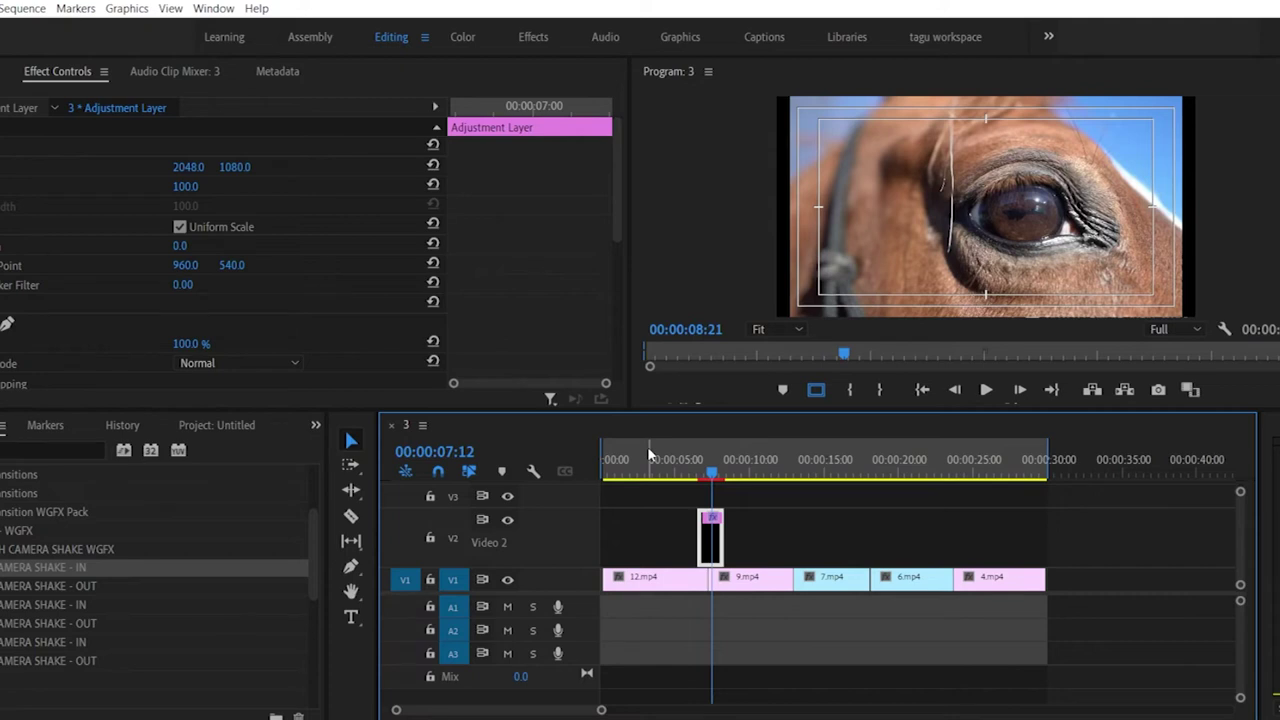
click(692, 462)
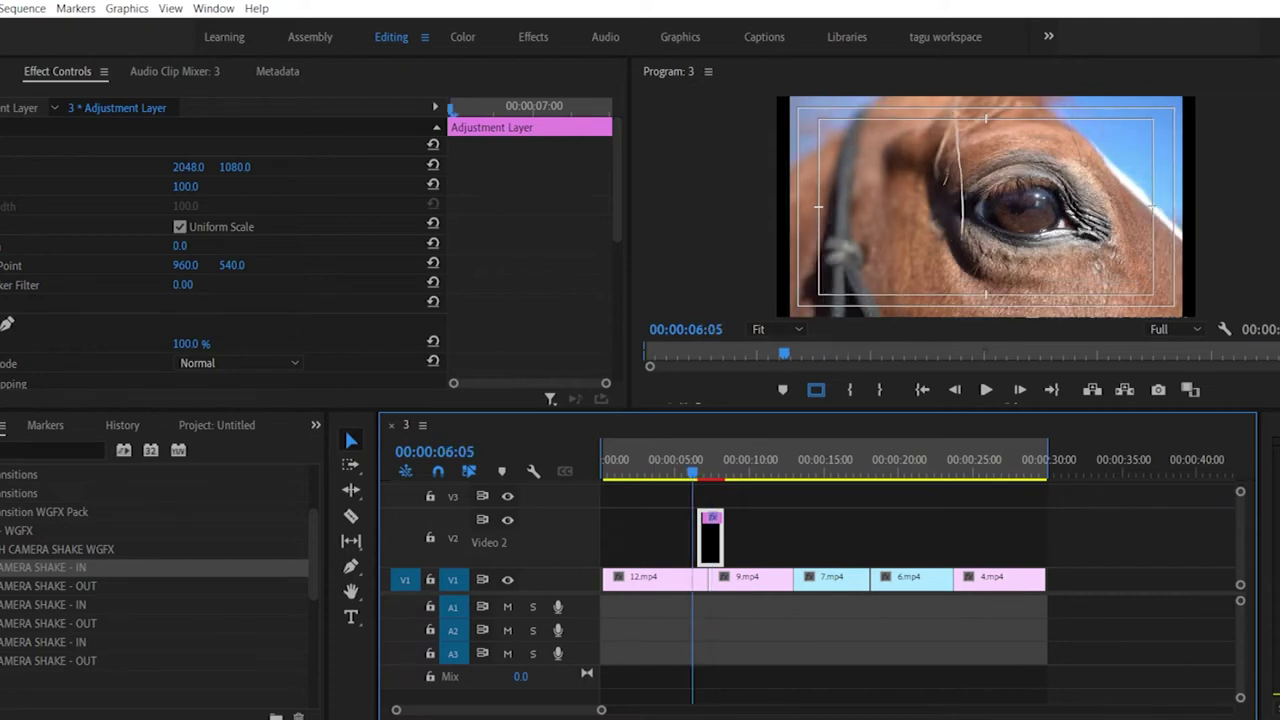
Step: Apply CAMERA SHAKE - IN to 12.mp4, preview it, and delete the adjustment layer from V2
drag(45, 567, 660, 577)
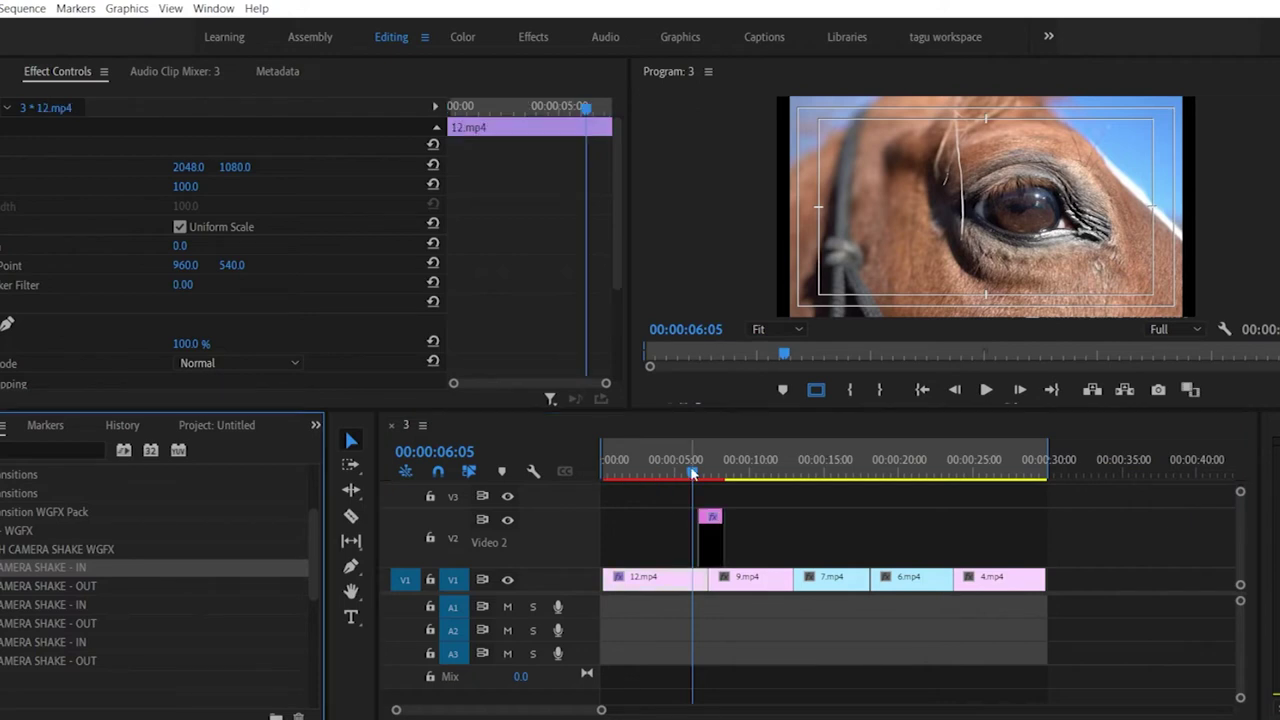
drag(692, 470, 588, 498)
key(space)
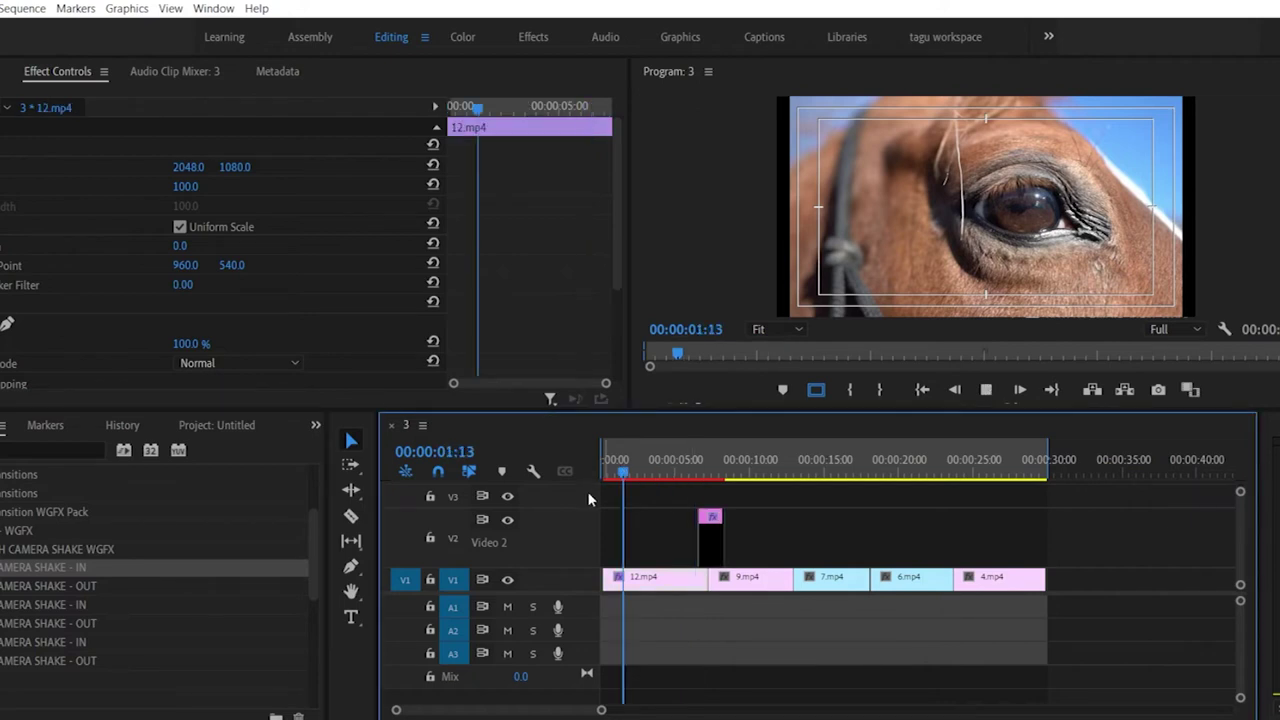
key(space)
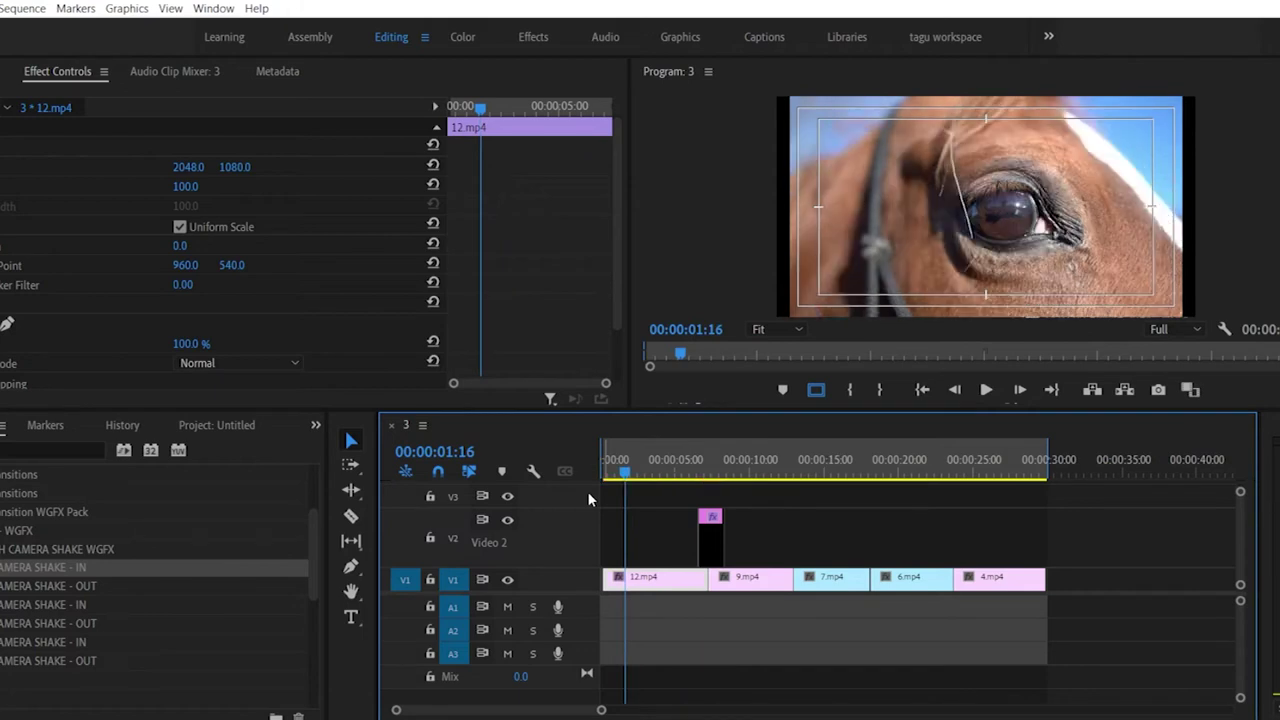
click(710, 540)
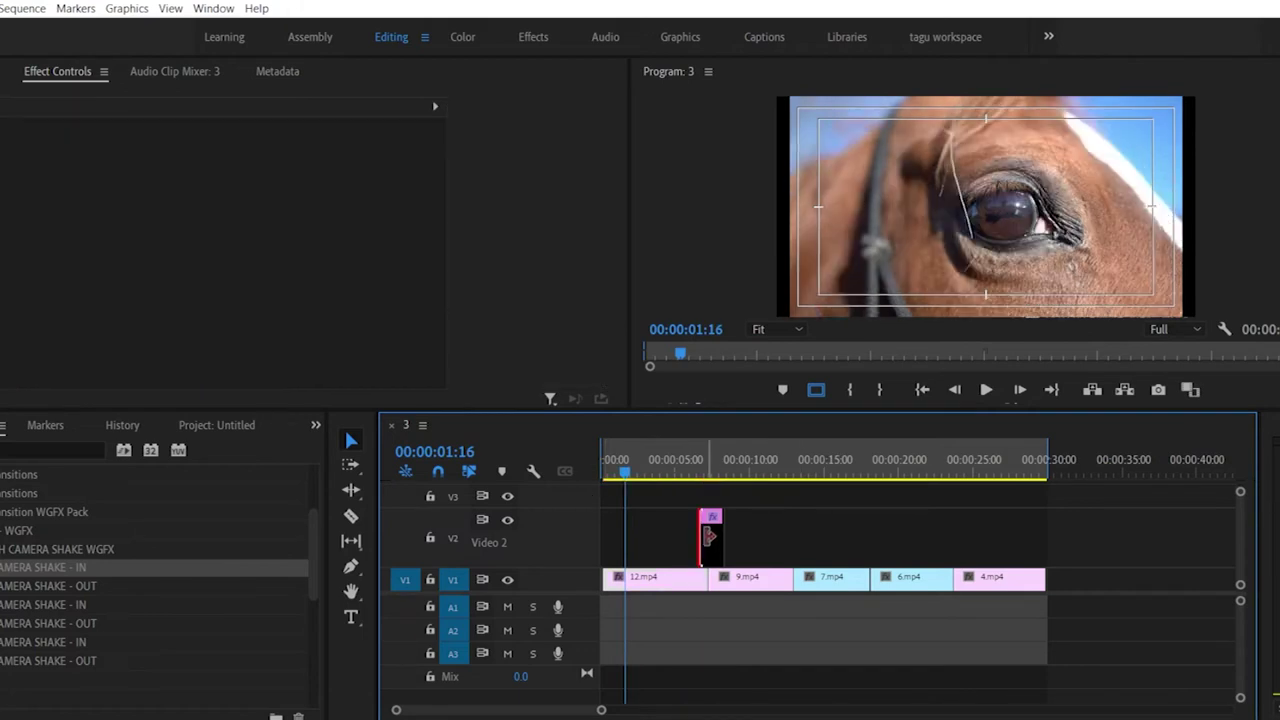
key(Delete)
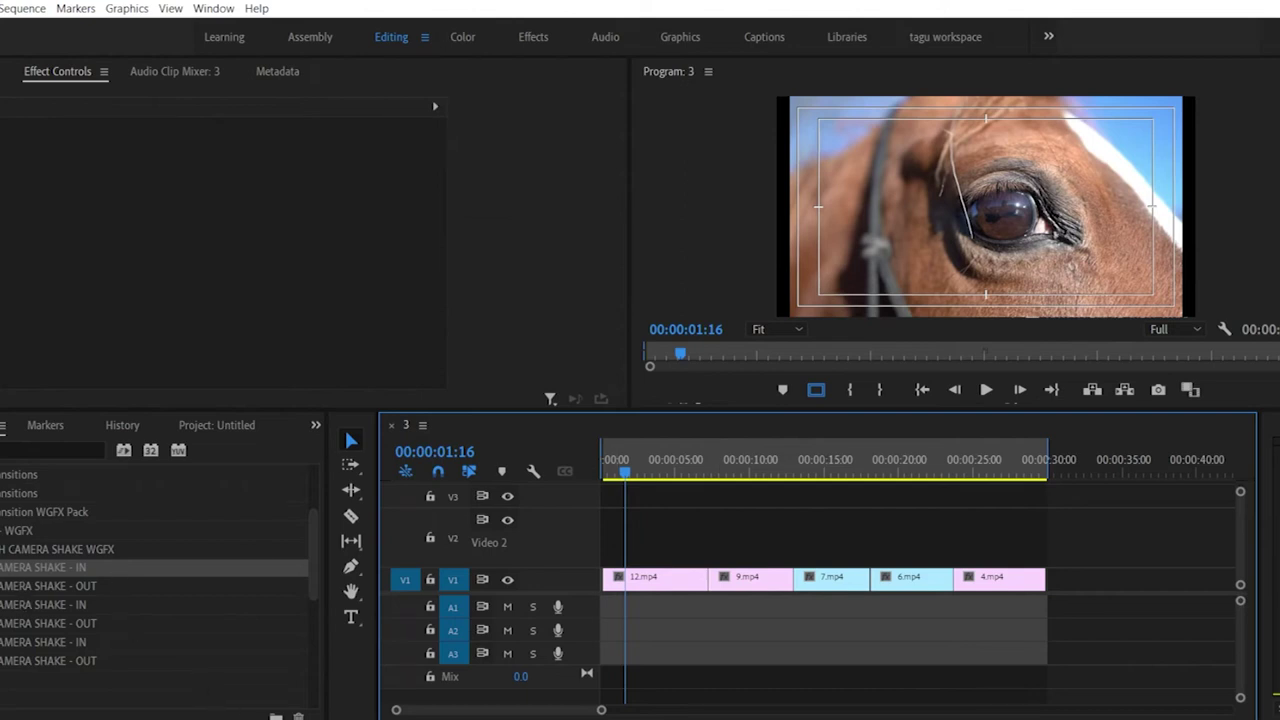
Step: Open the WGFX Lights pack and drop light effect 01 on the end of 12.mp4
click(8, 549)
scroll(60, 560, up, 1)
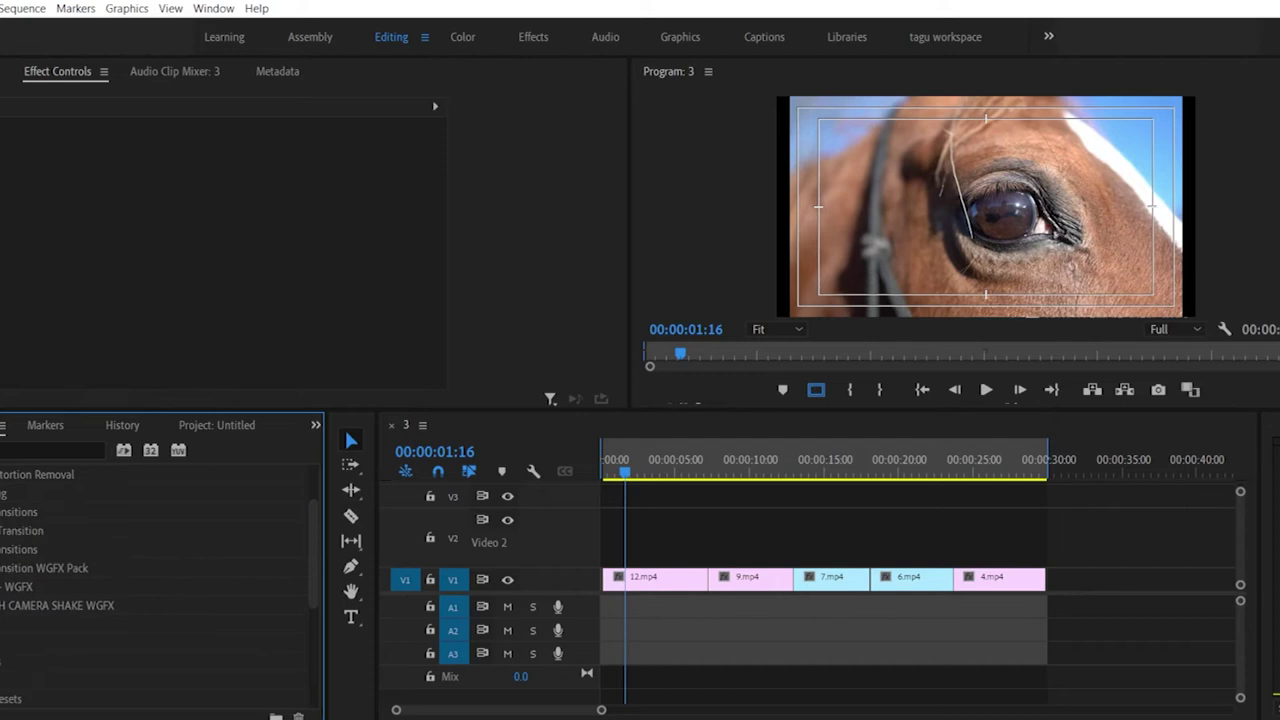
scroll(150, 580, down, 2)
scroll(160, 587, down, 2)
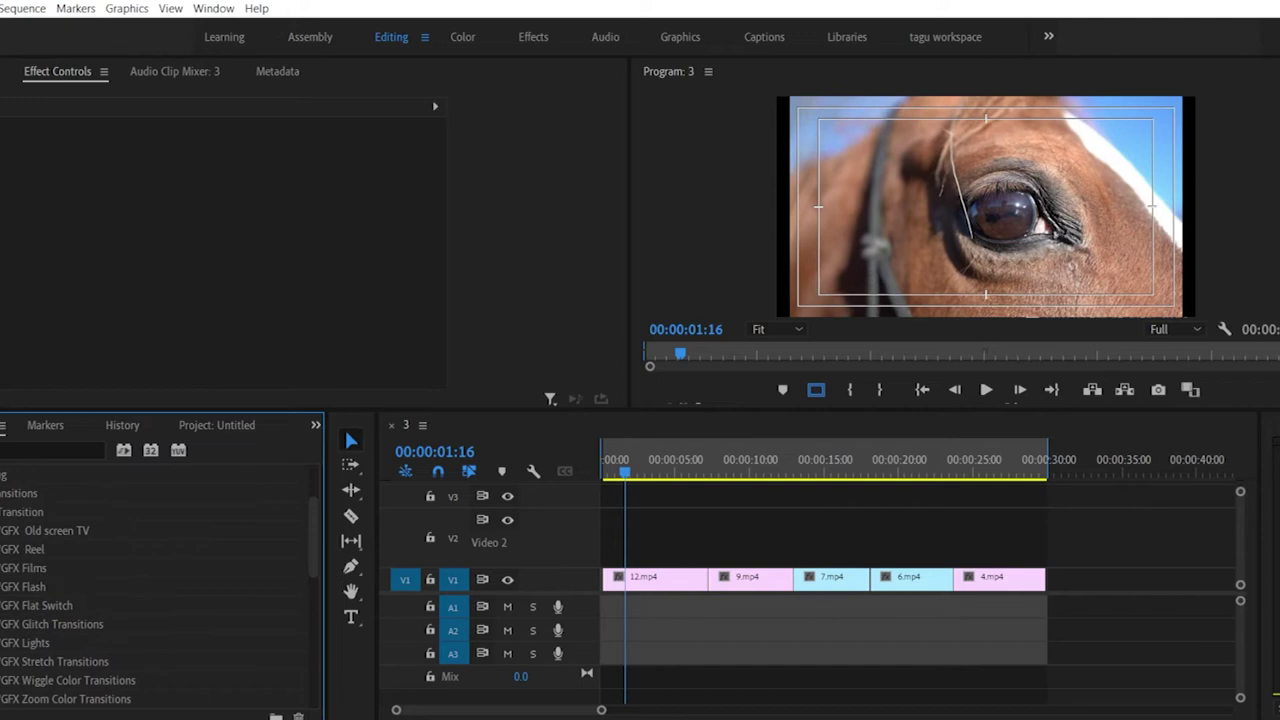
scroll(150, 580, down, 4)
click(2, 511)
scroll(41, 597, down, 2)
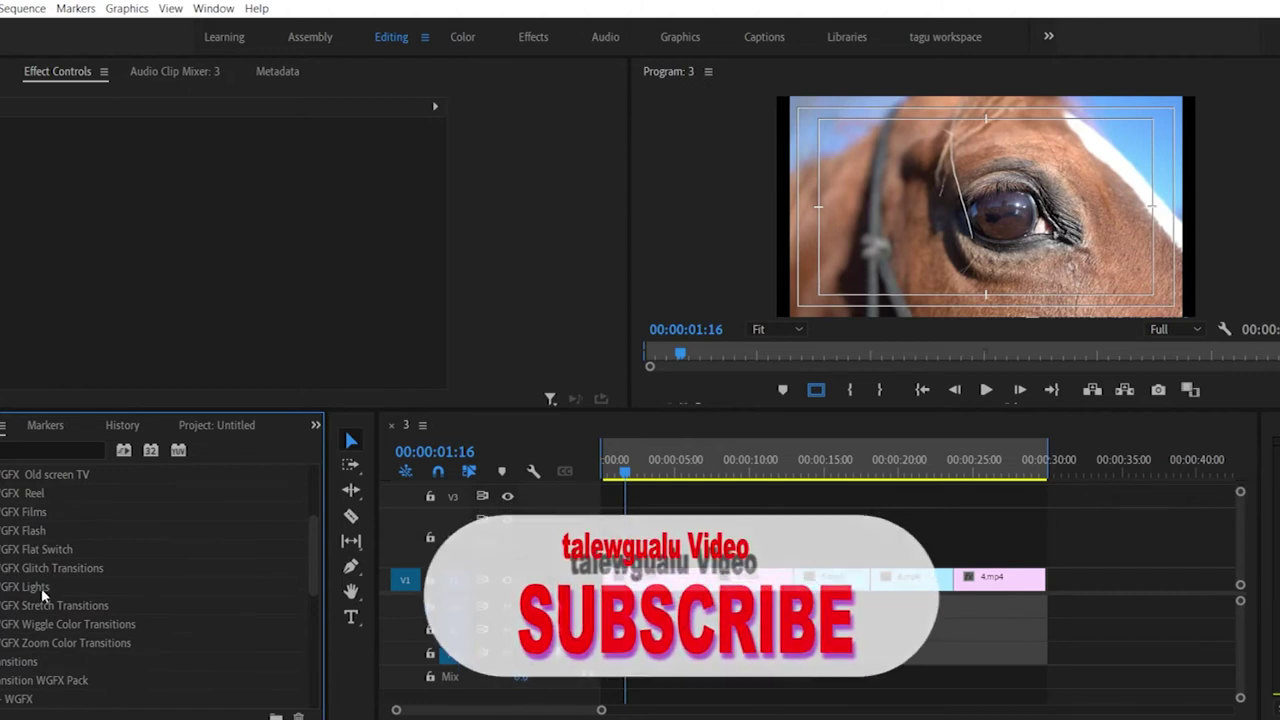
click(41, 588)
double_click(40, 588)
drag(3, 588, 705, 585)
Step: Preview the light effect and park the playhead at 00:00:05:13
click(624, 476)
key(space)
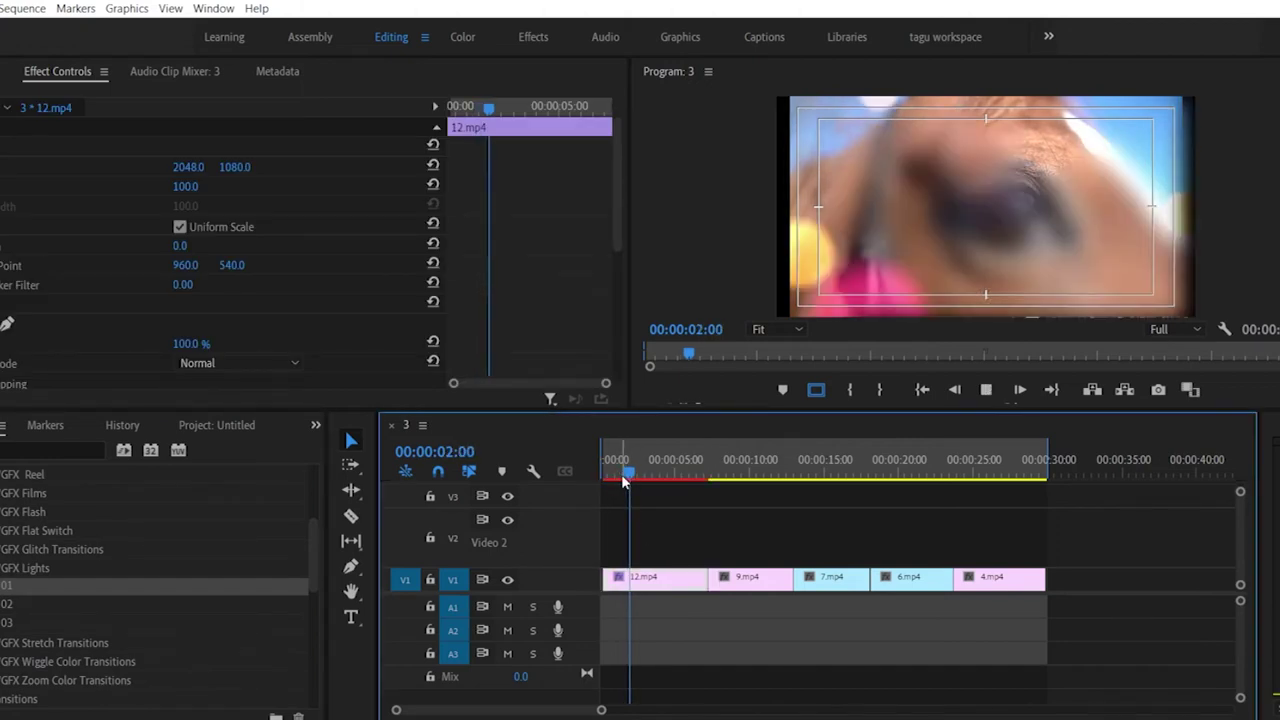
key(space)
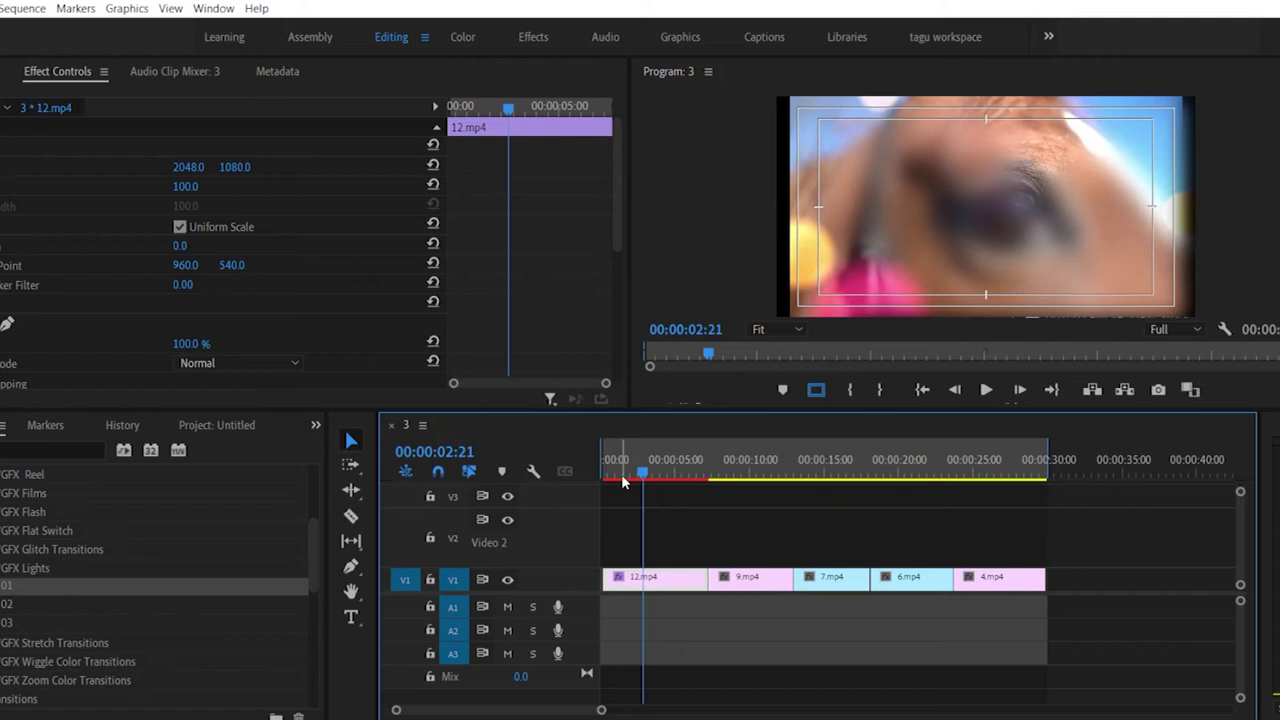
click(646, 476)
drag(648, 476, 683, 477)
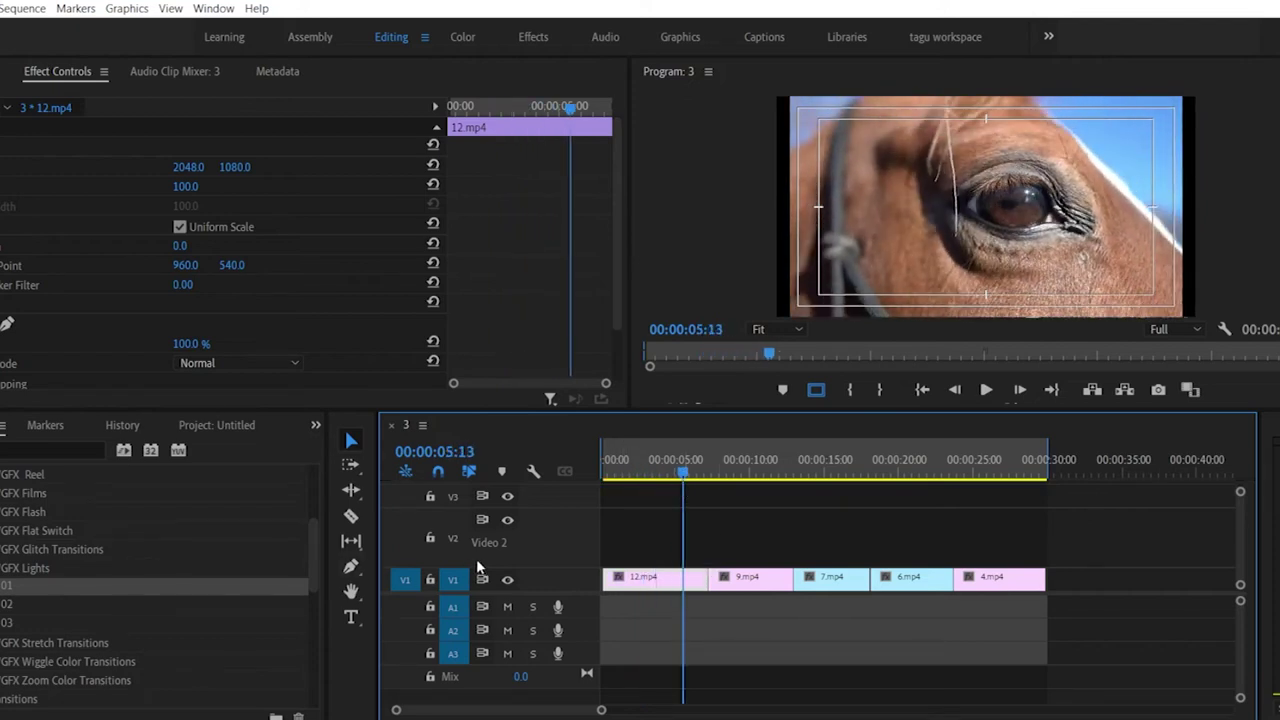
click(351, 516)
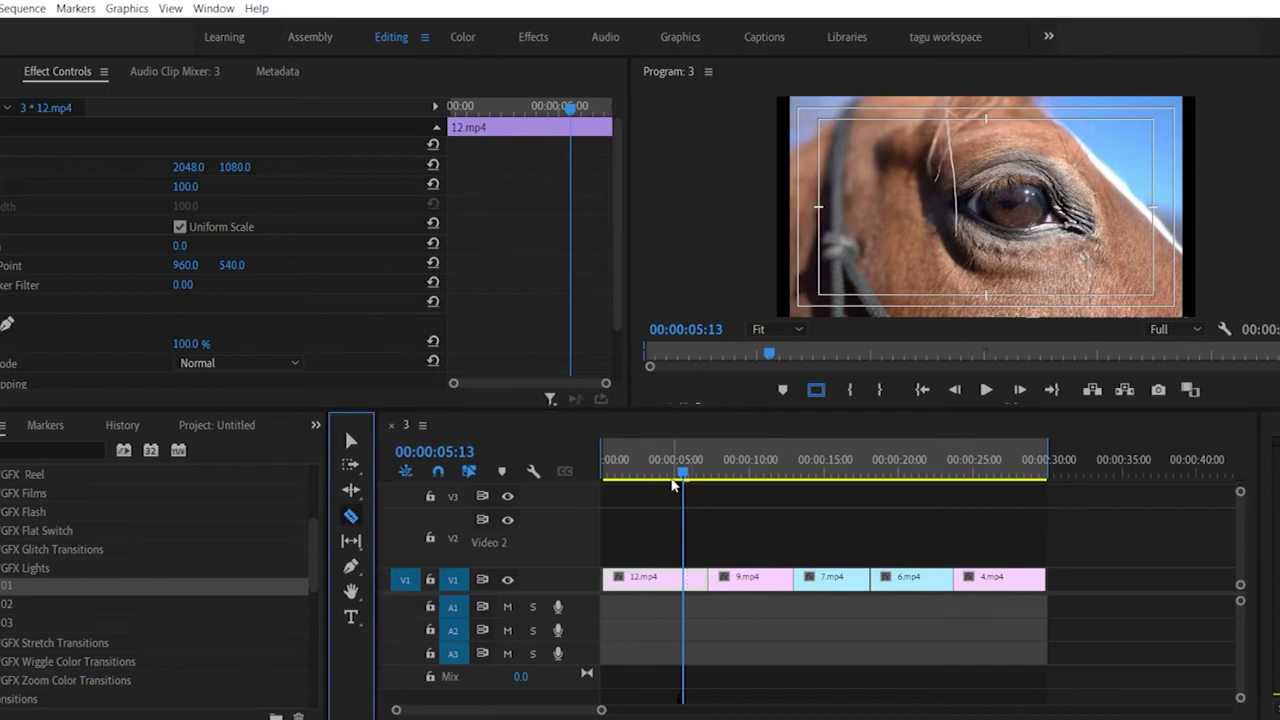
Step: Razor-cut 12.mp4 at about 00:00:05:15
mouse_move(683, 472)
mouse_down()
mouse_move(706, 472)
mouse_move(686, 472)
mouse_up()
click(689, 580)
click(698, 477)
Step: Place light transition 01 on the new V1 cut and play back from about 3 seconds
click(727, 472)
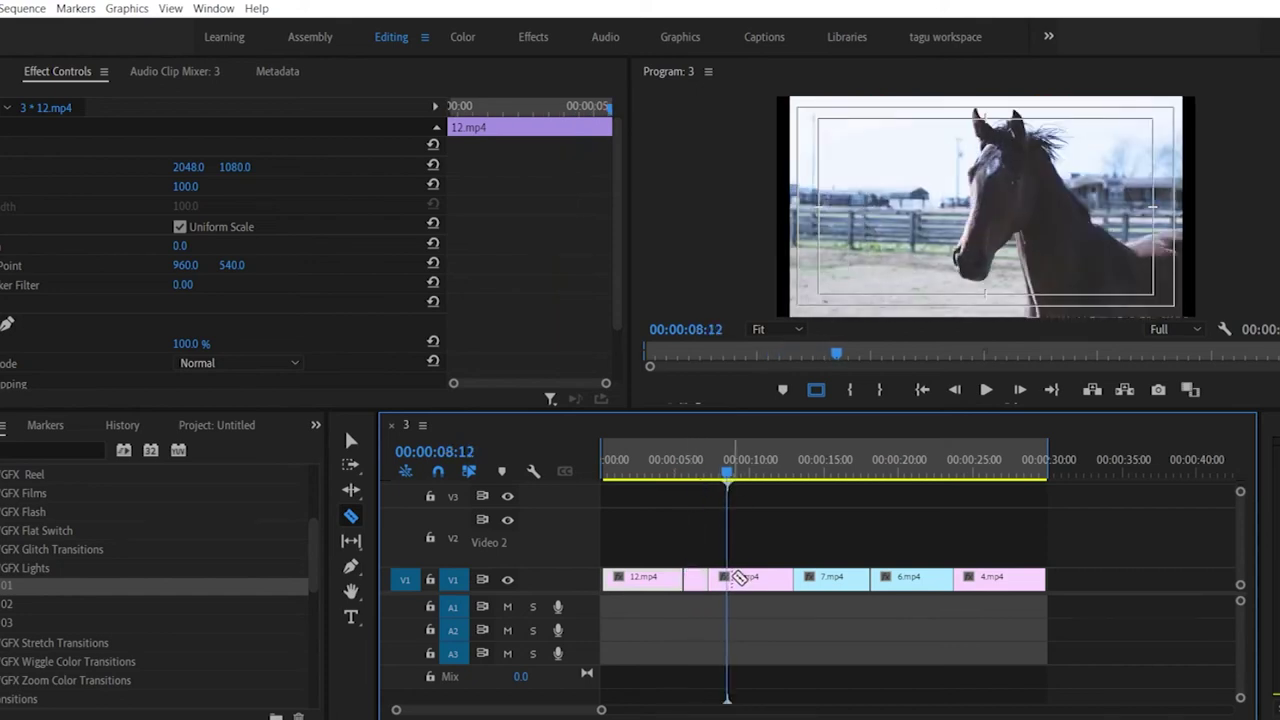
drag(728, 474, 707, 474)
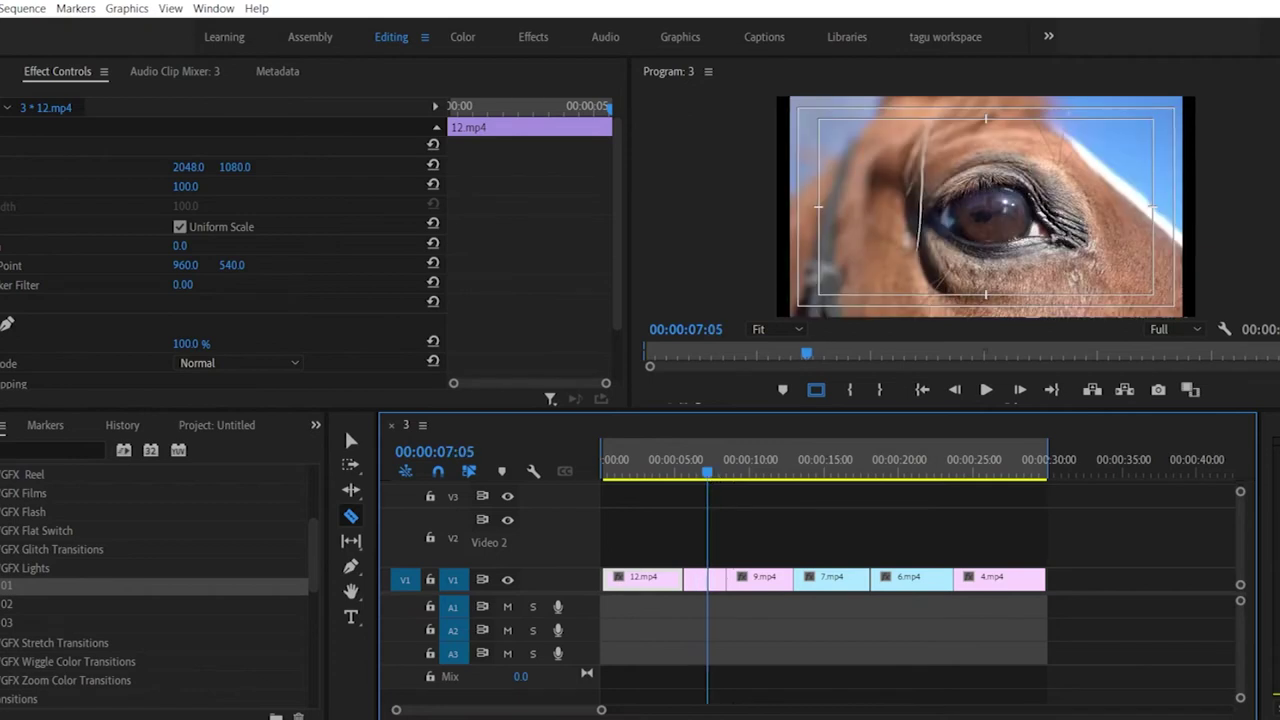
drag(16, 590, 698, 579)
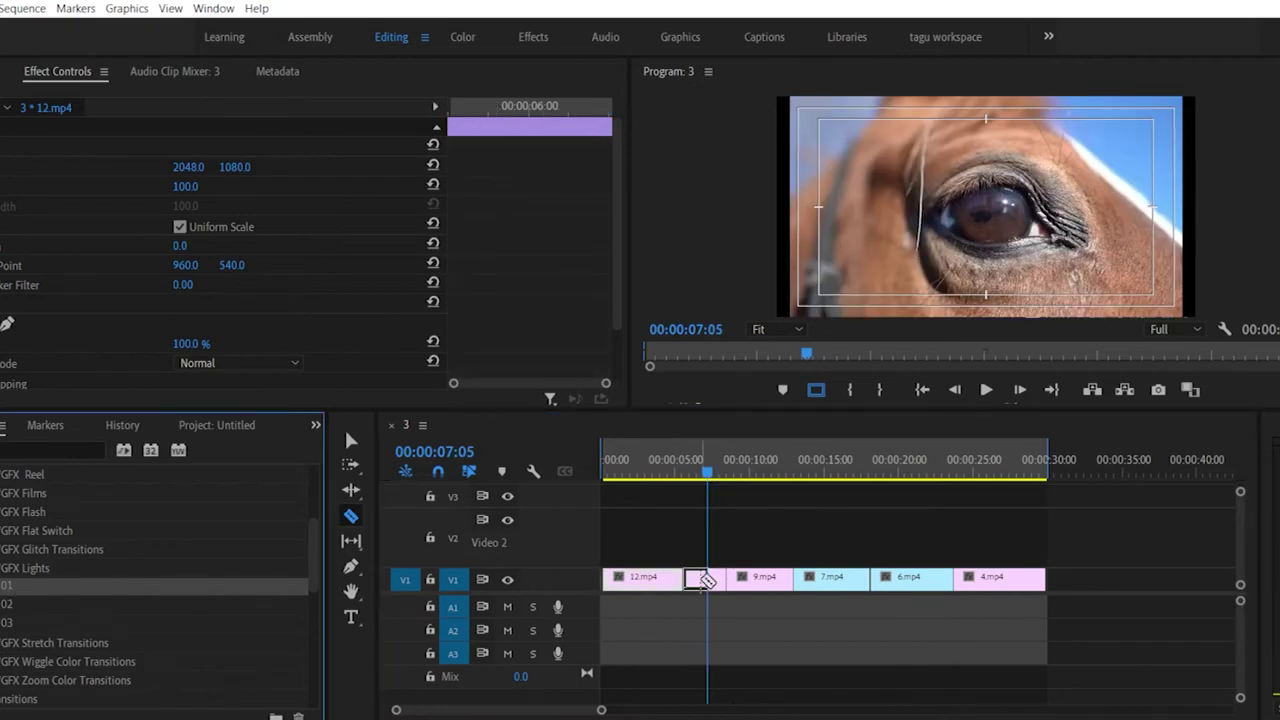
click(266, 604)
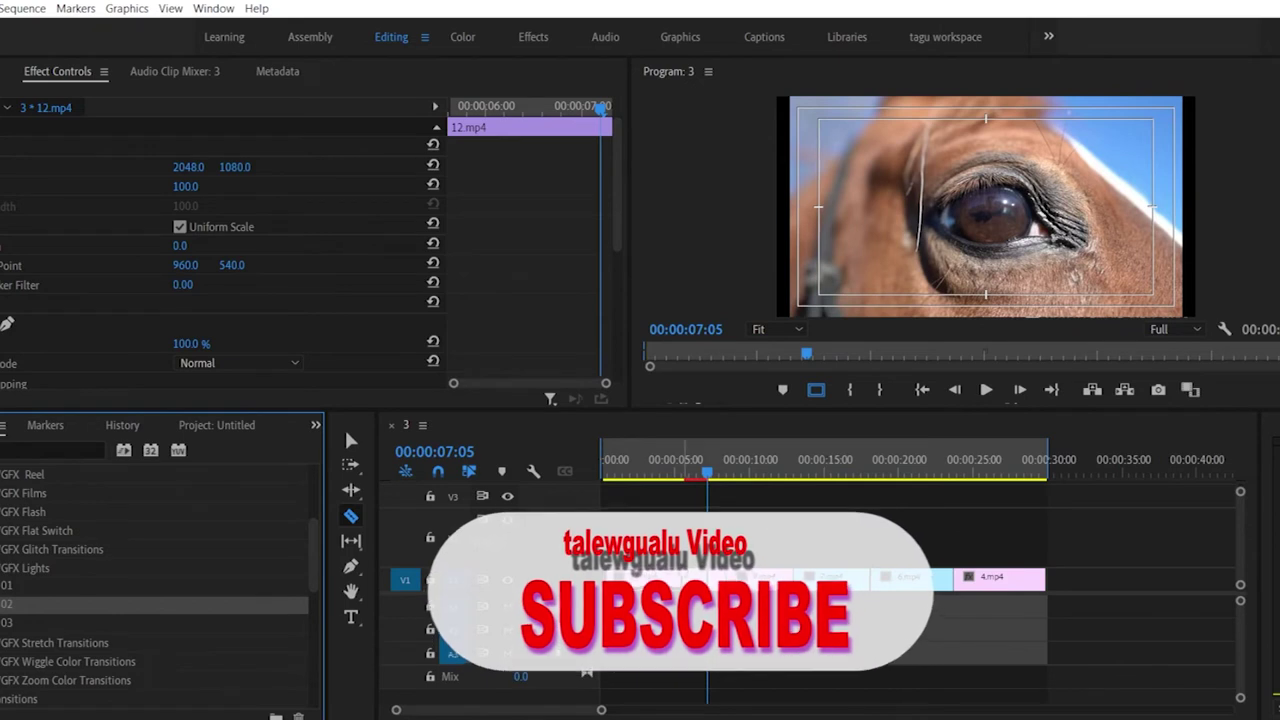
click(708, 476)
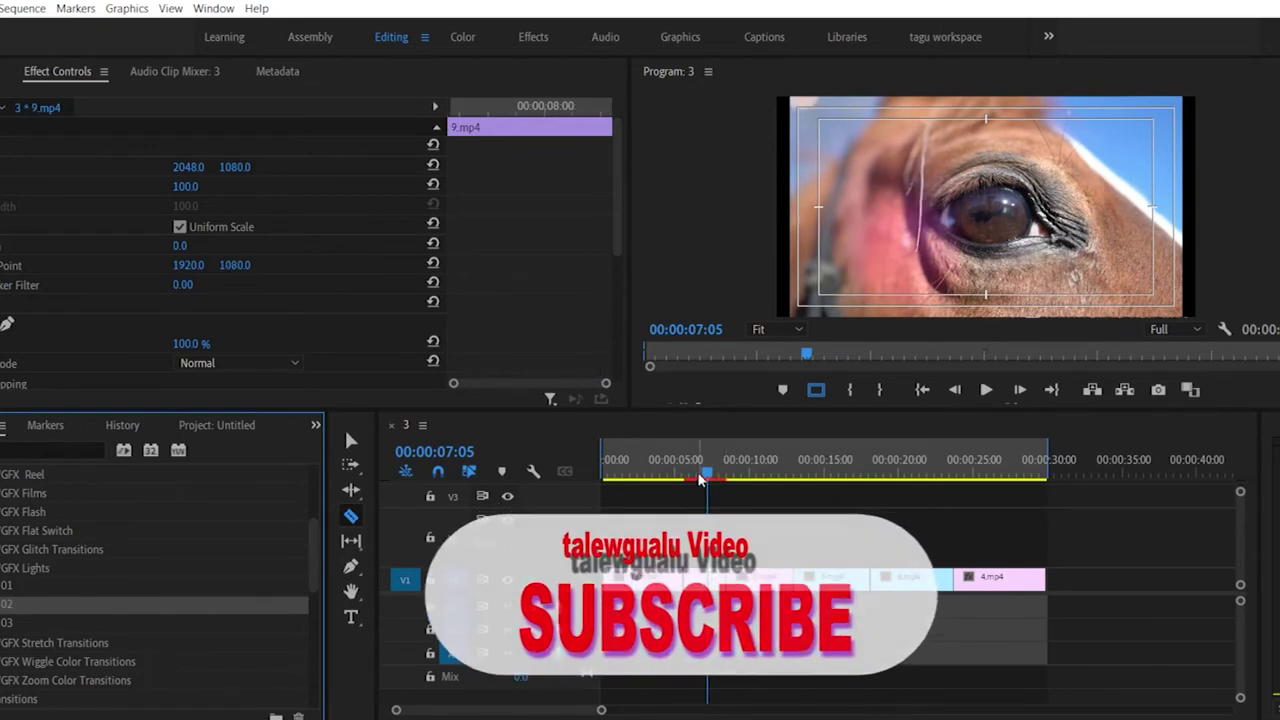
drag(708, 476, 648, 477)
key(space)
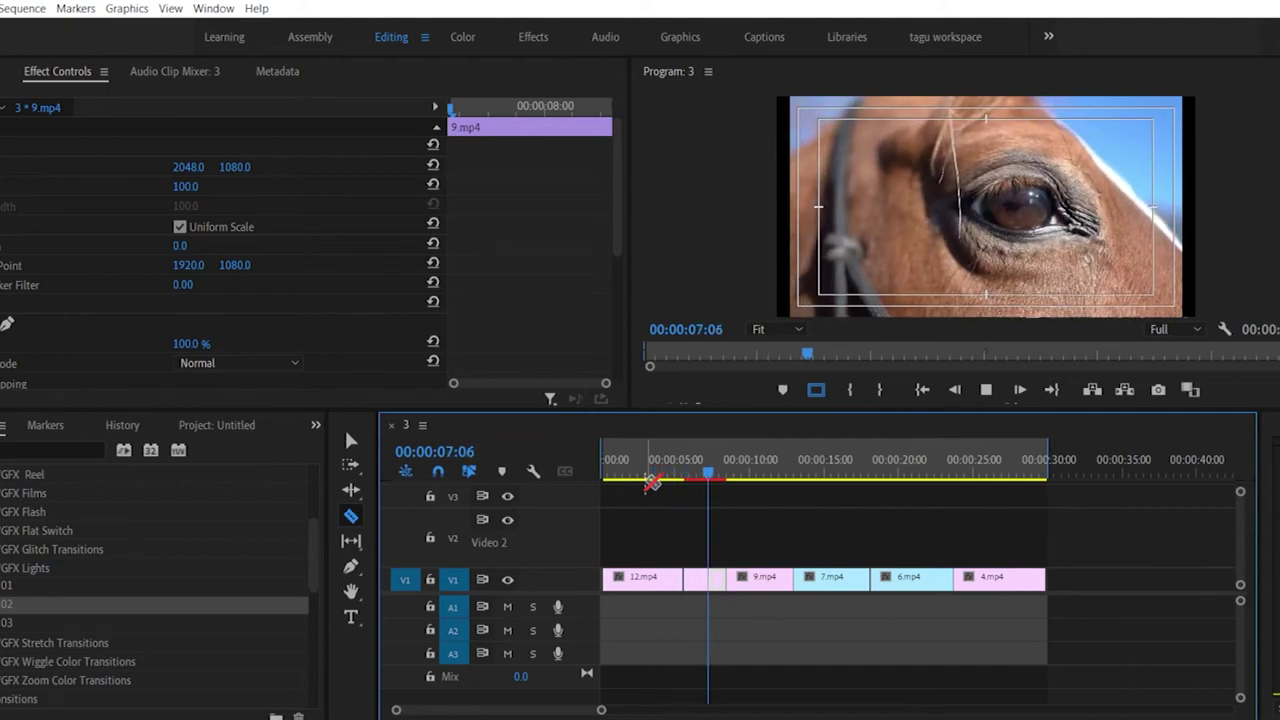
Step: Mark an out point at 00:00:08:10, render the range from about 5 seconds, and review playback
key(space)
click(704, 474)
drag(704, 474, 731, 482)
key(o)
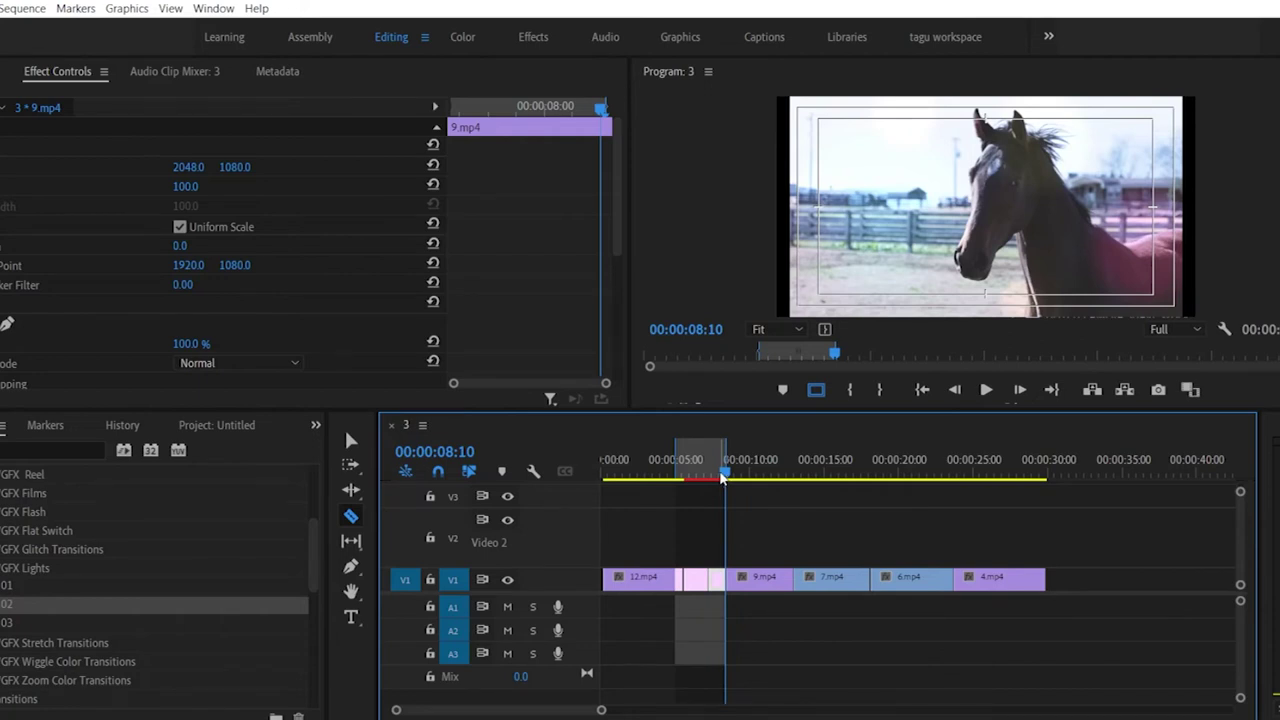
drag(696, 470, 689, 470)
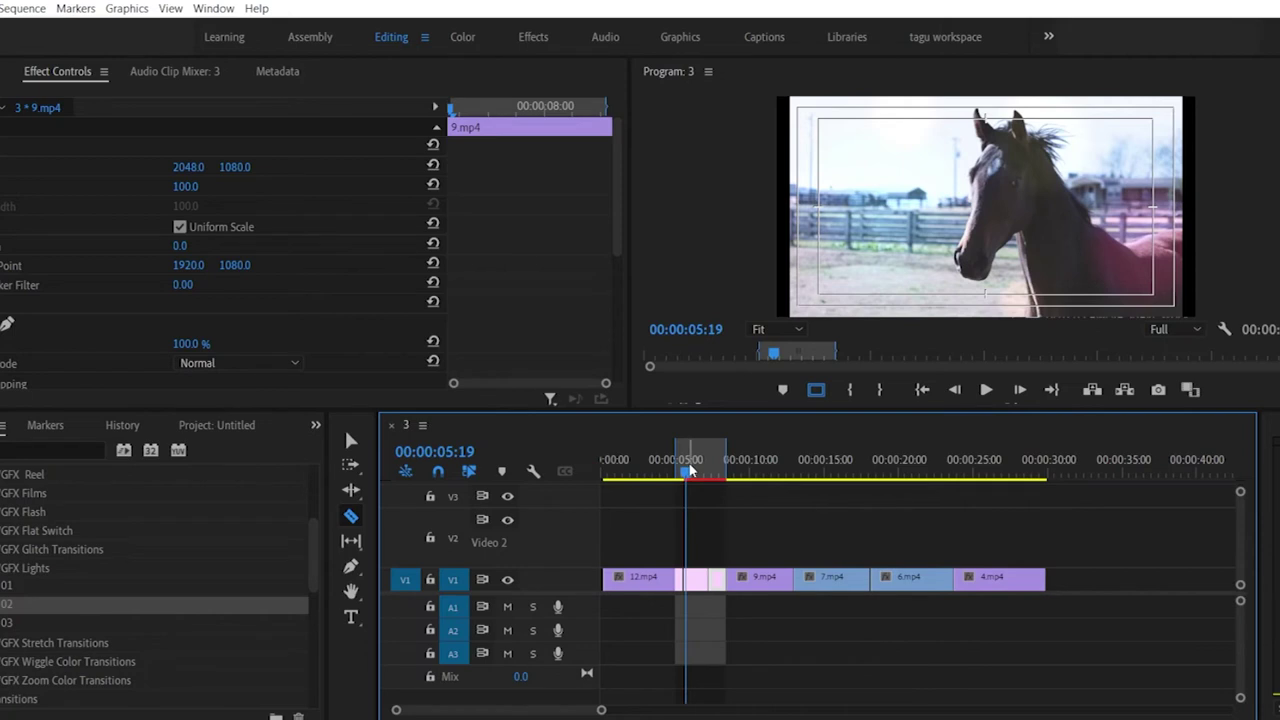
key(Return)
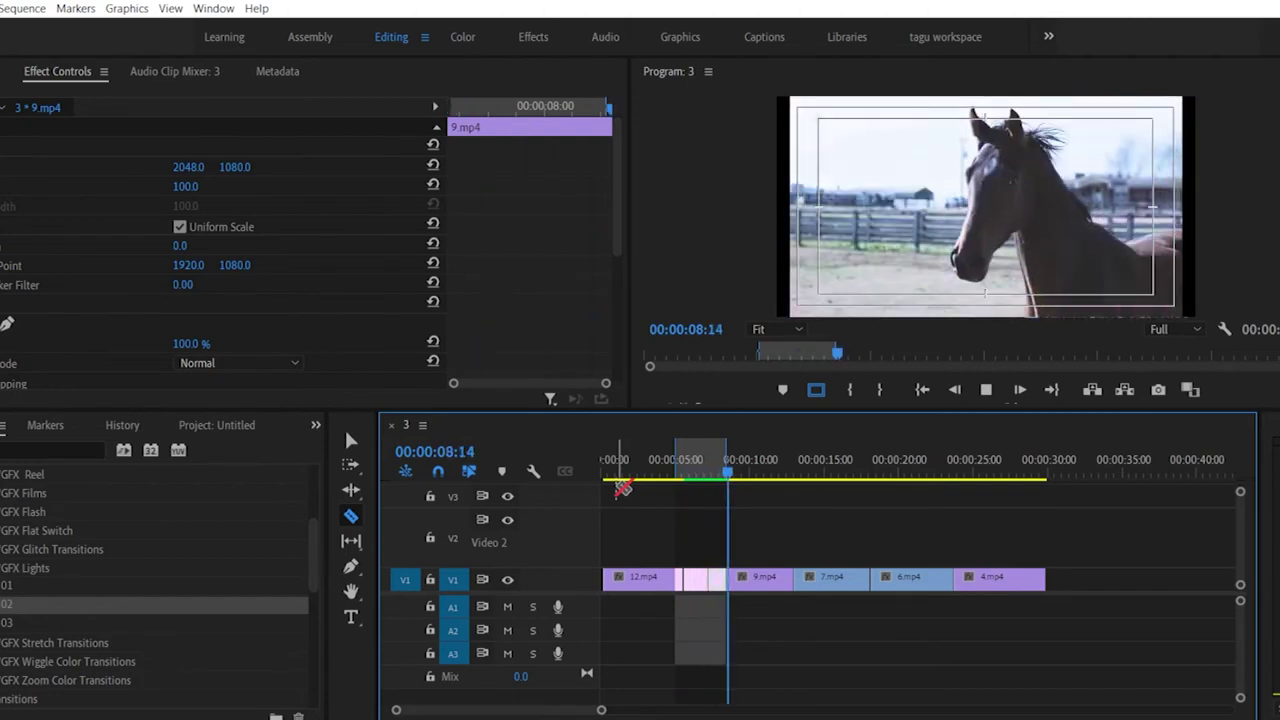
key(space)
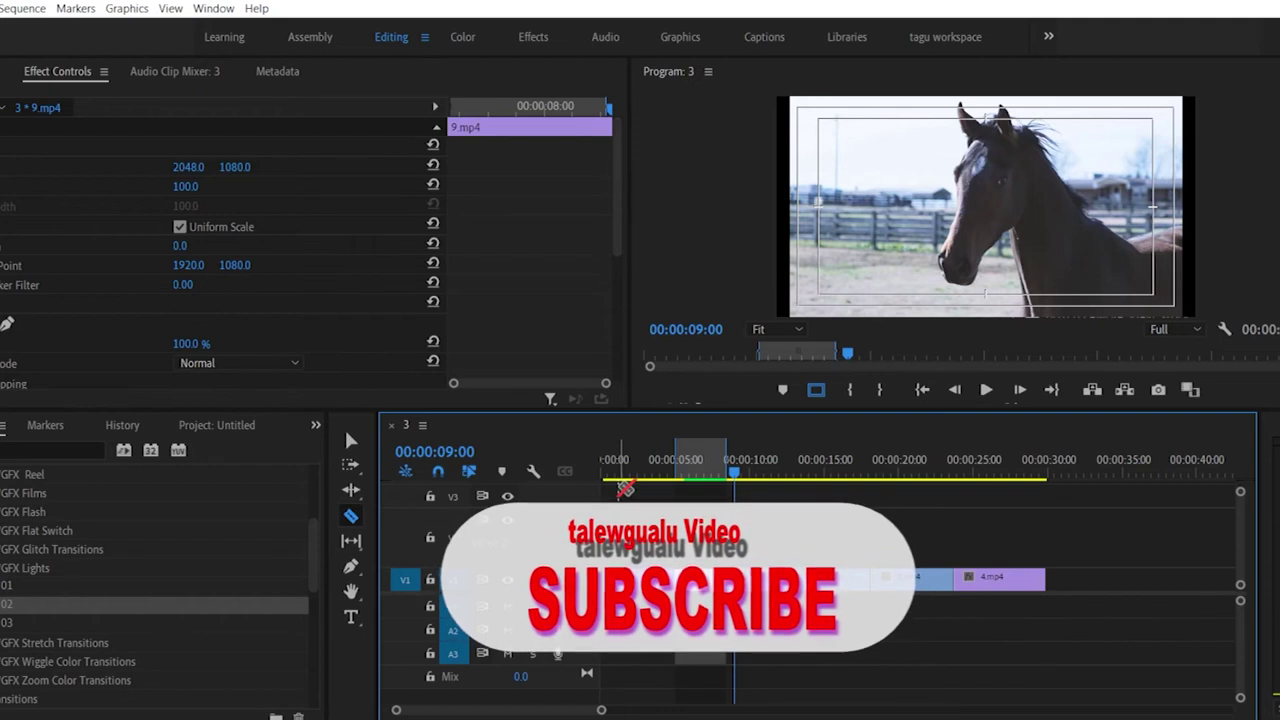
drag(688, 463, 839, 489)
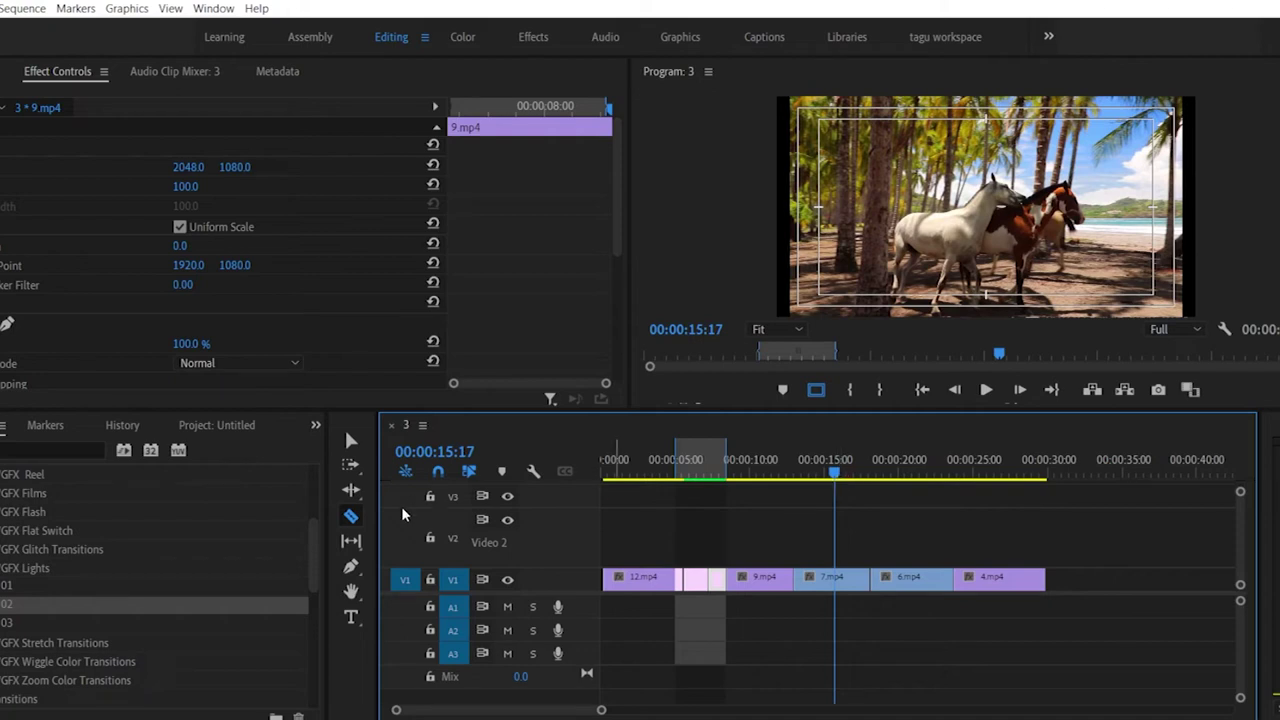
Step: Clear the in/out marks and browse the Wipe transitions found by searching 'wipe'
key(ctrl+shift+x)
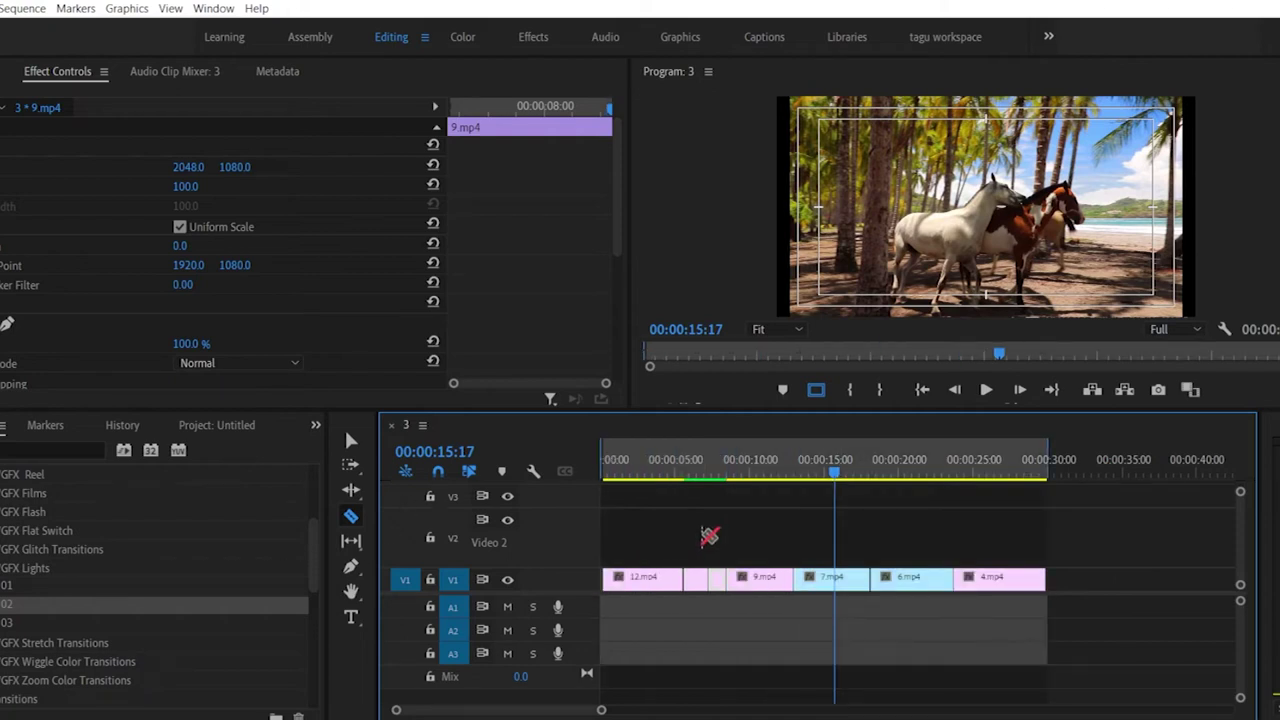
drag(709, 537, 709, 516)
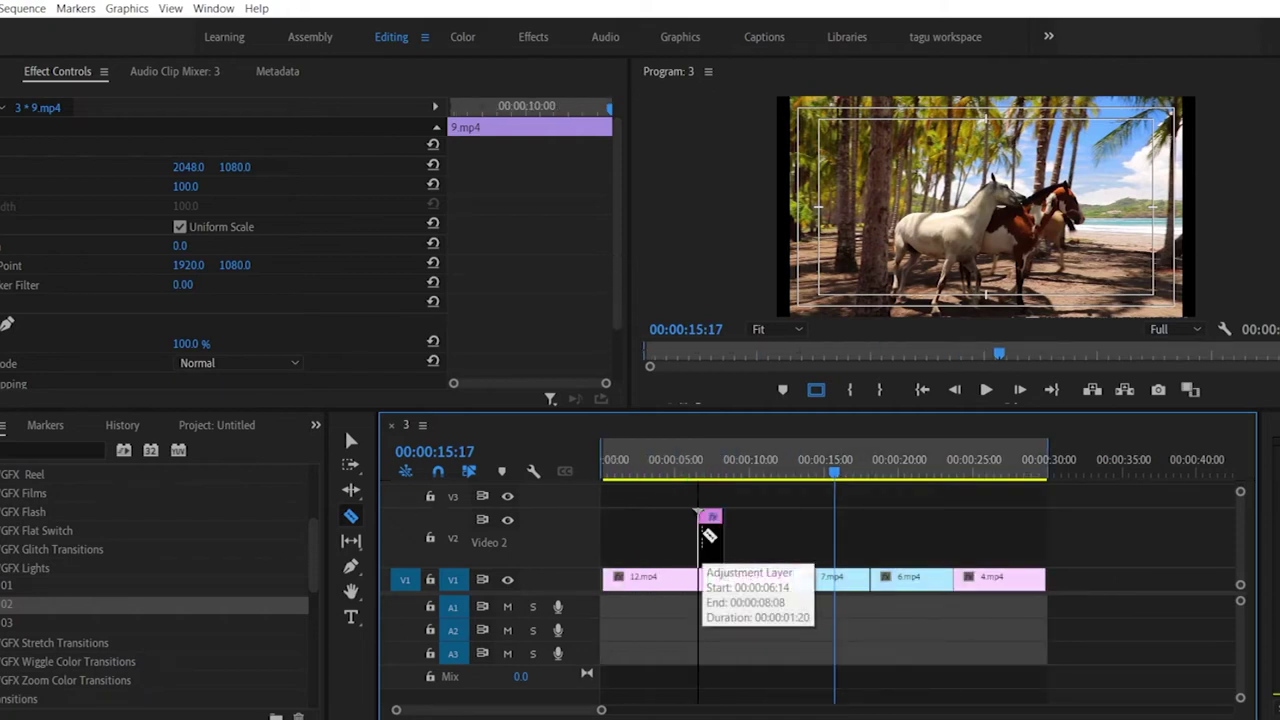
scroll(150, 580, up, 5)
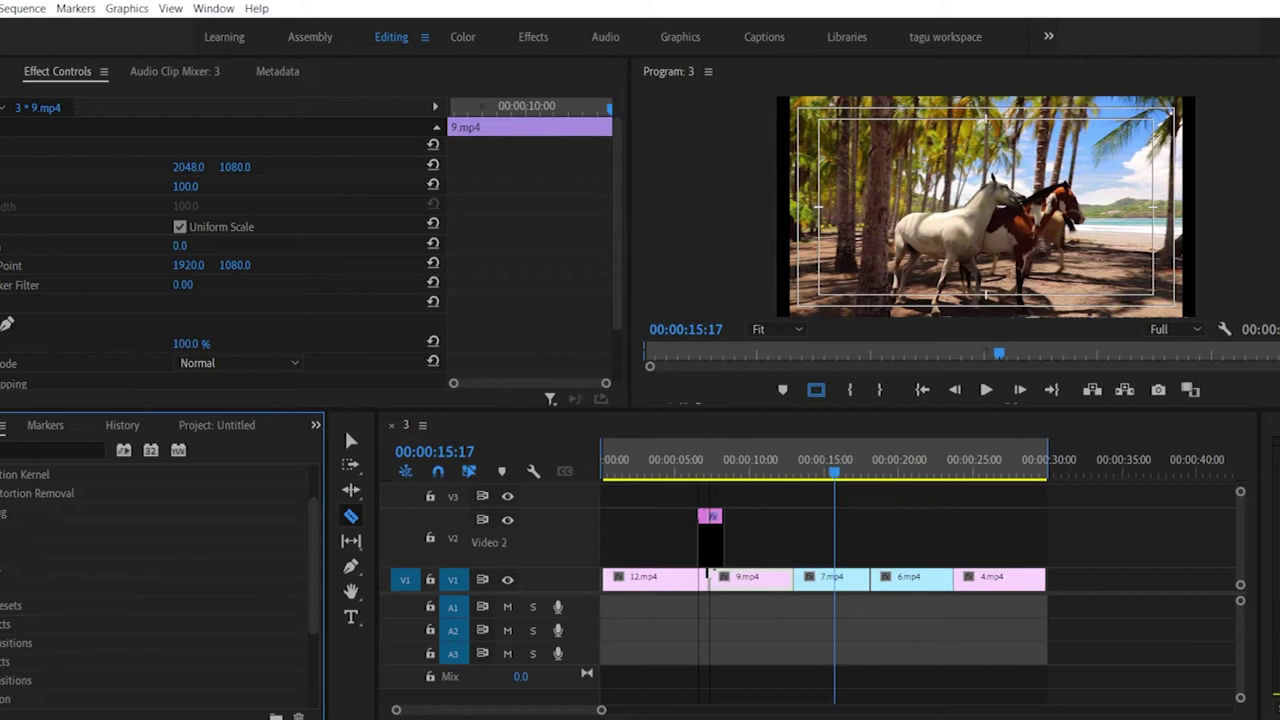
key(shift+f)
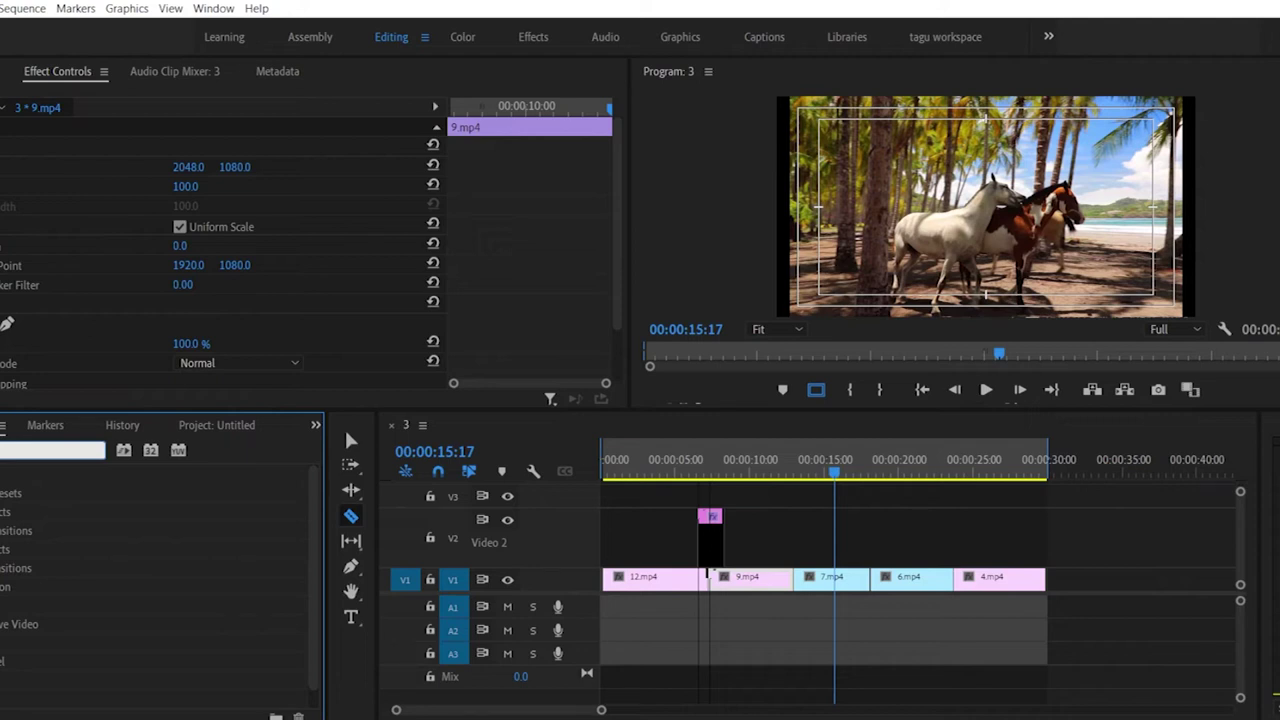
text(wipe)
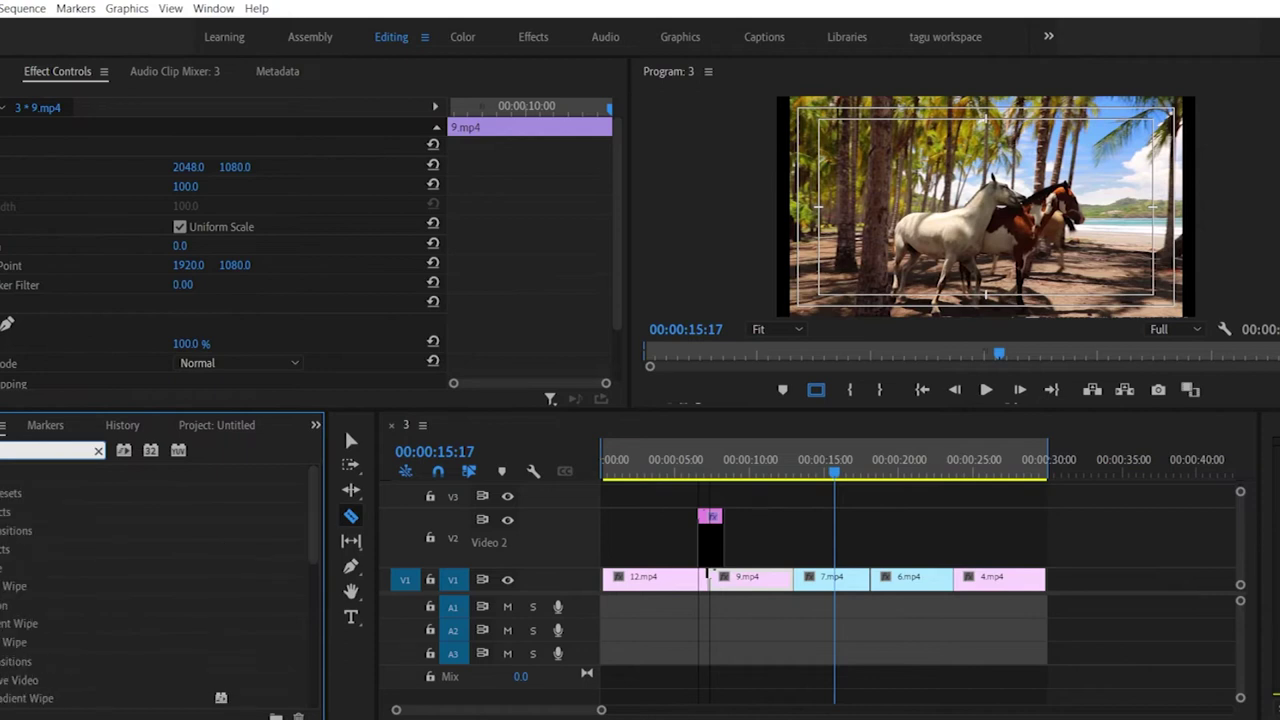
scroll(49, 565, down, 5)
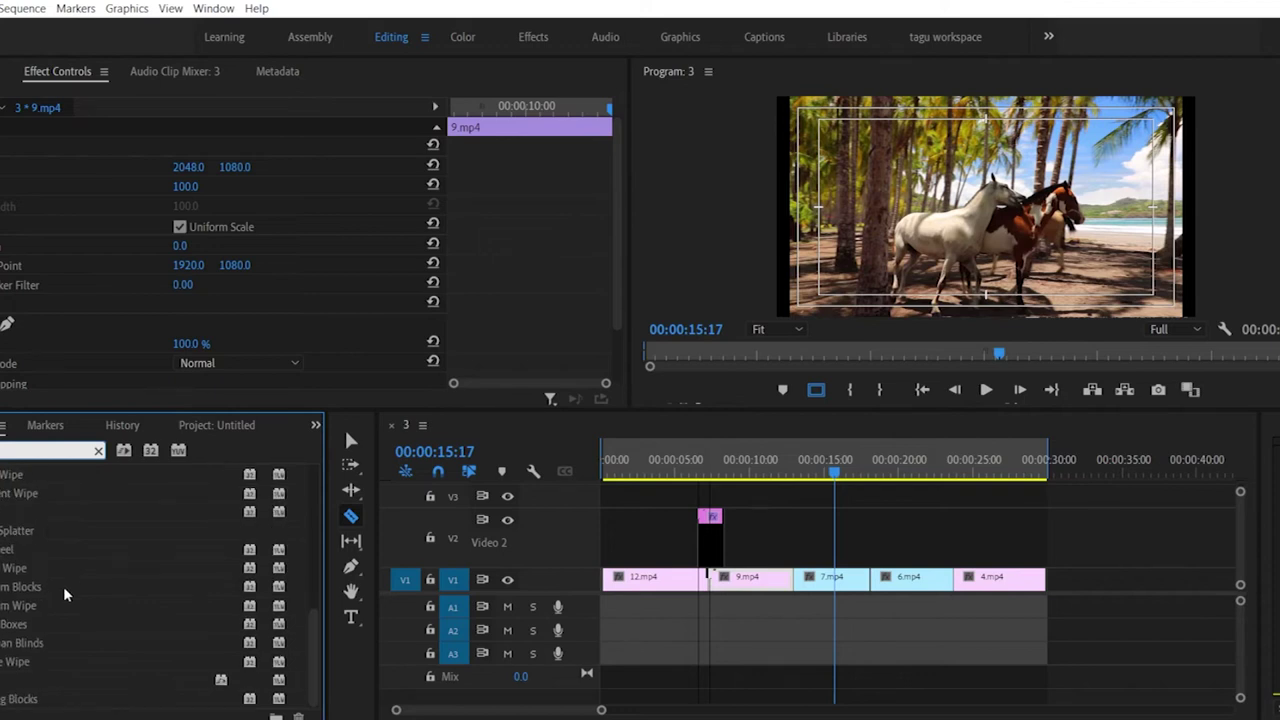
scroll(64, 595, up, 4)
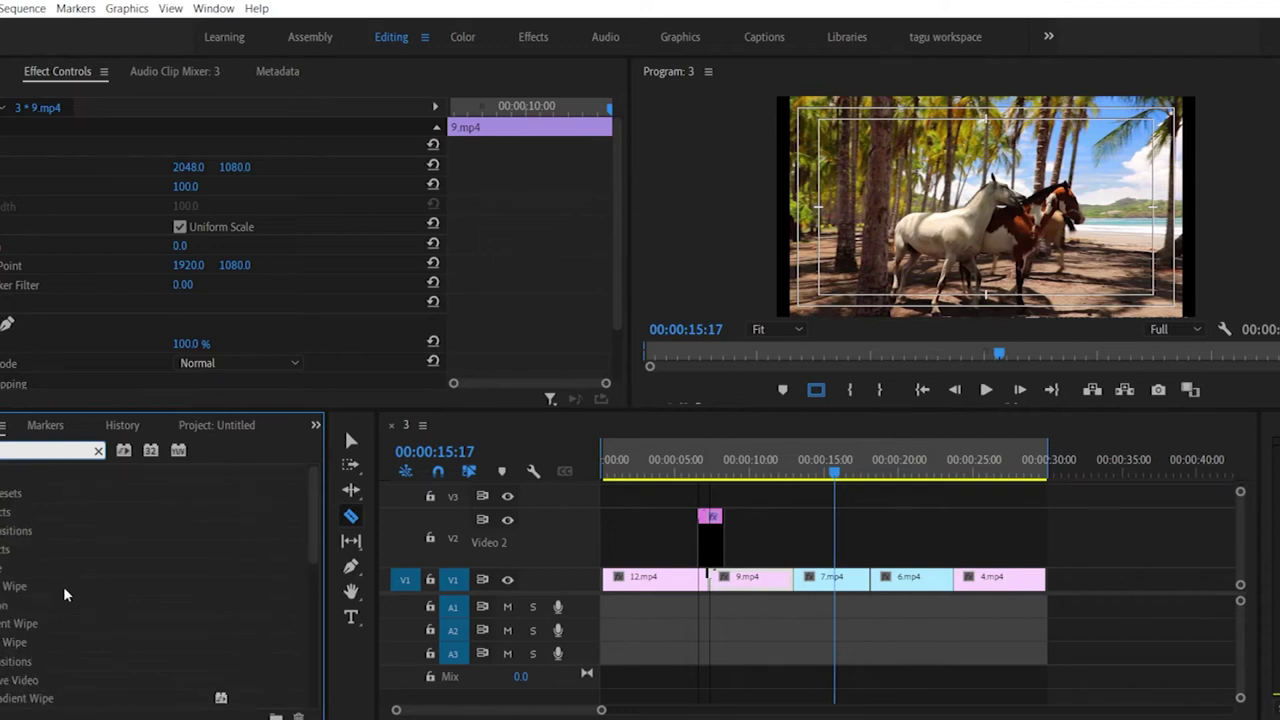
click(4, 589)
scroll(3, 596, down, 2)
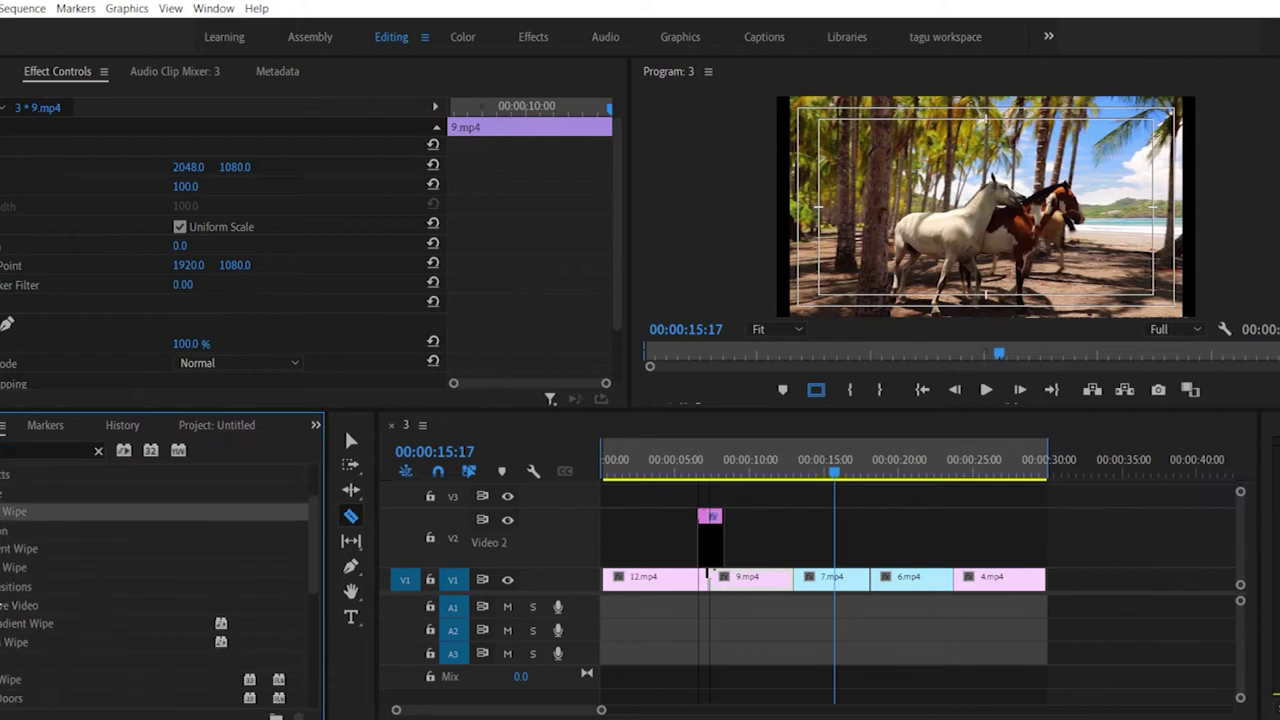
click(8, 549)
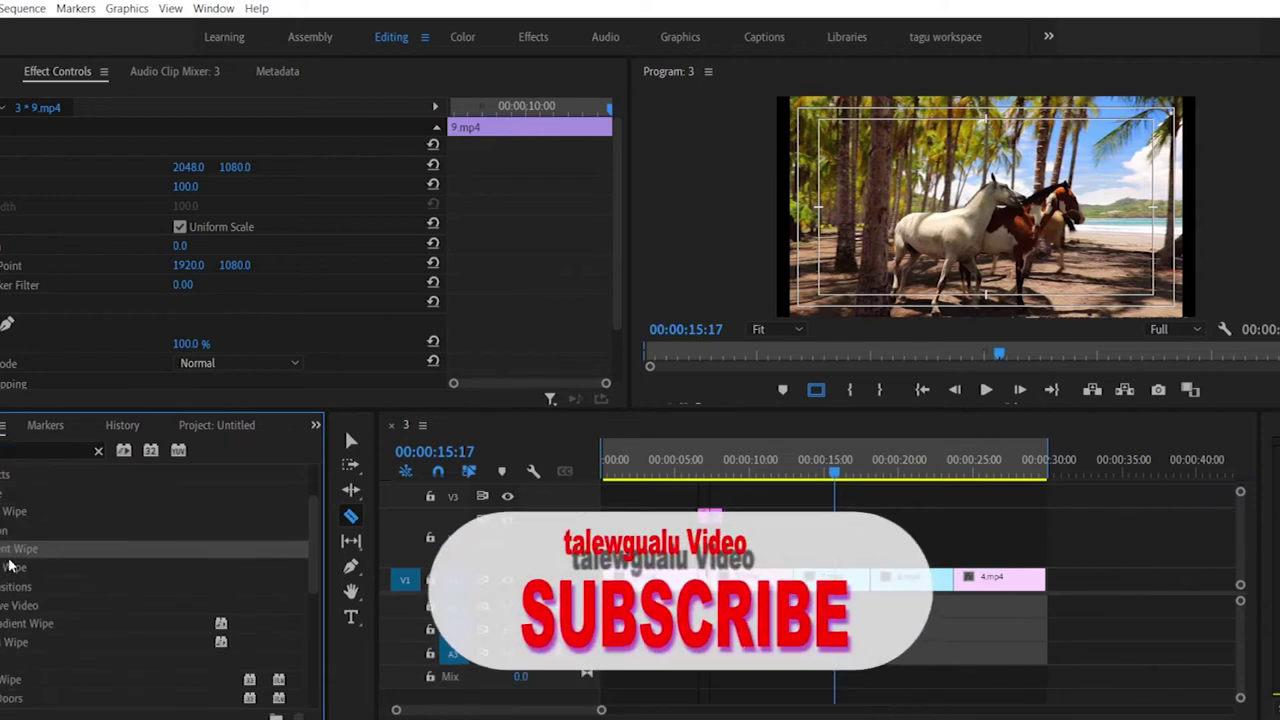
click(8, 567)
scroll(3, 590, down, 2)
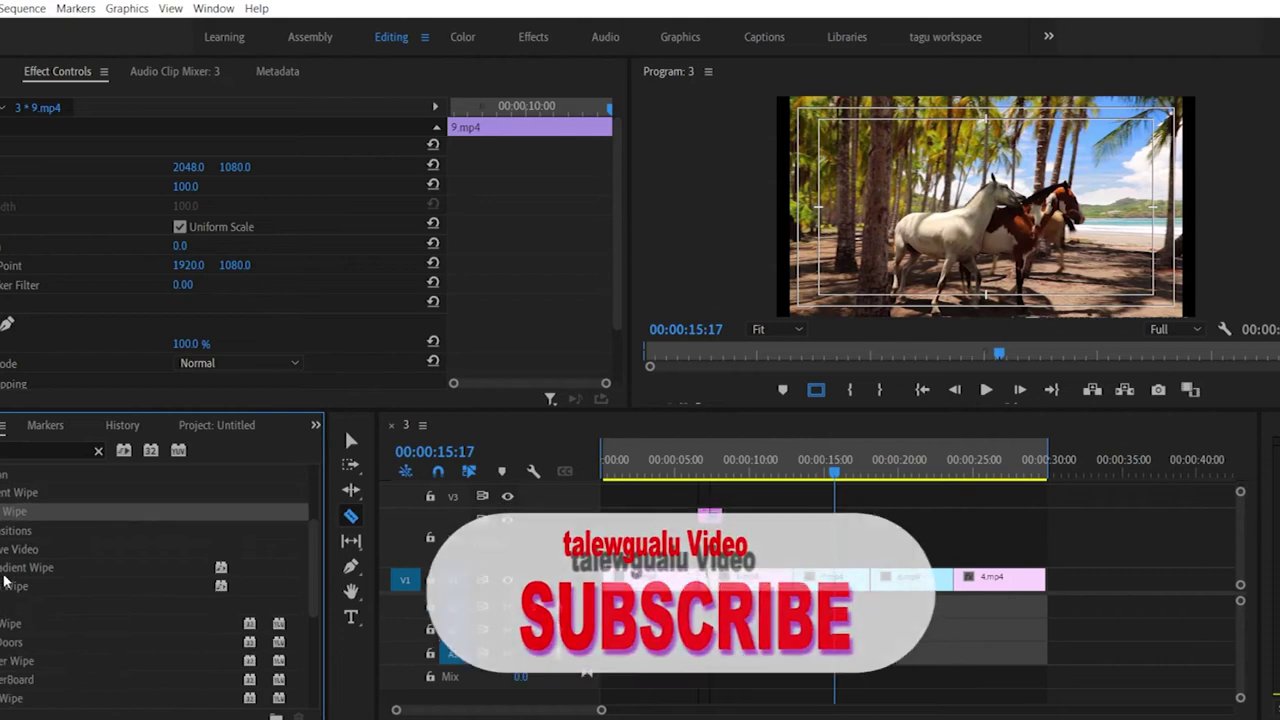
scroll(3, 592, down, 6)
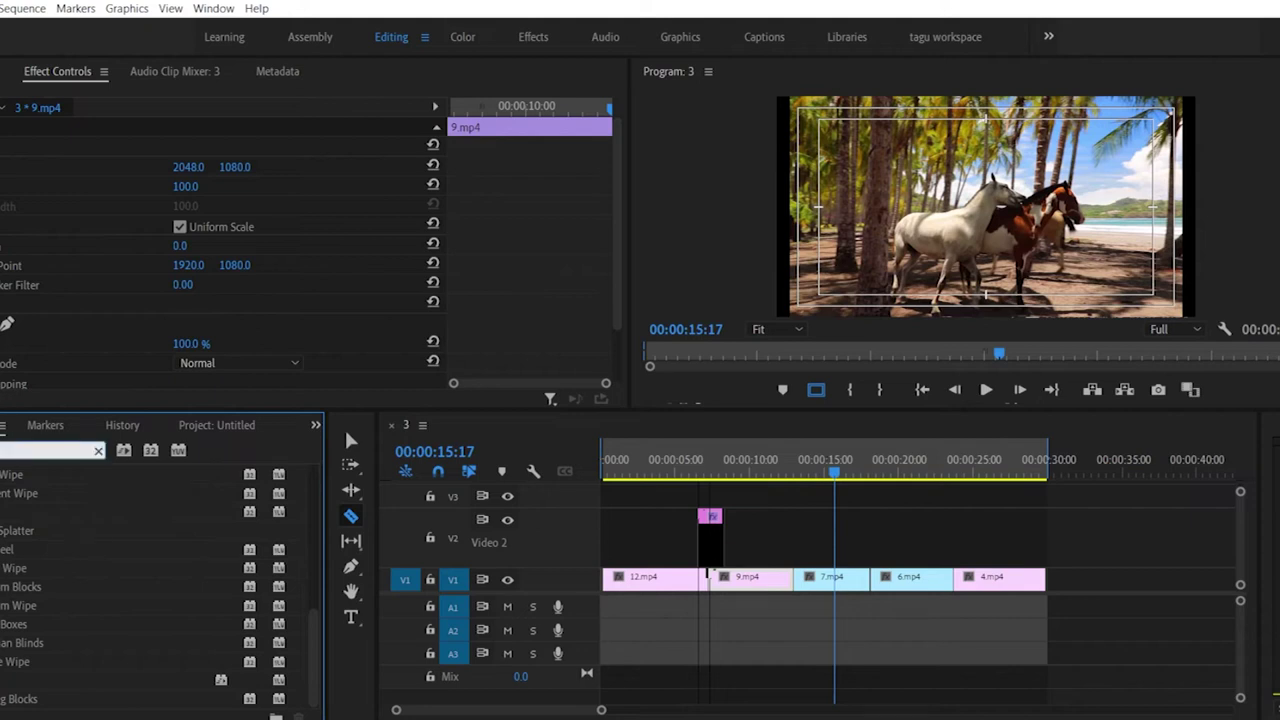
Step: Search the Effects panel for 'gaussian', then 'blur', and look through the results
key(BackSpace)
key(BackSpace)
key(BackSpace)
key(BackSpace)
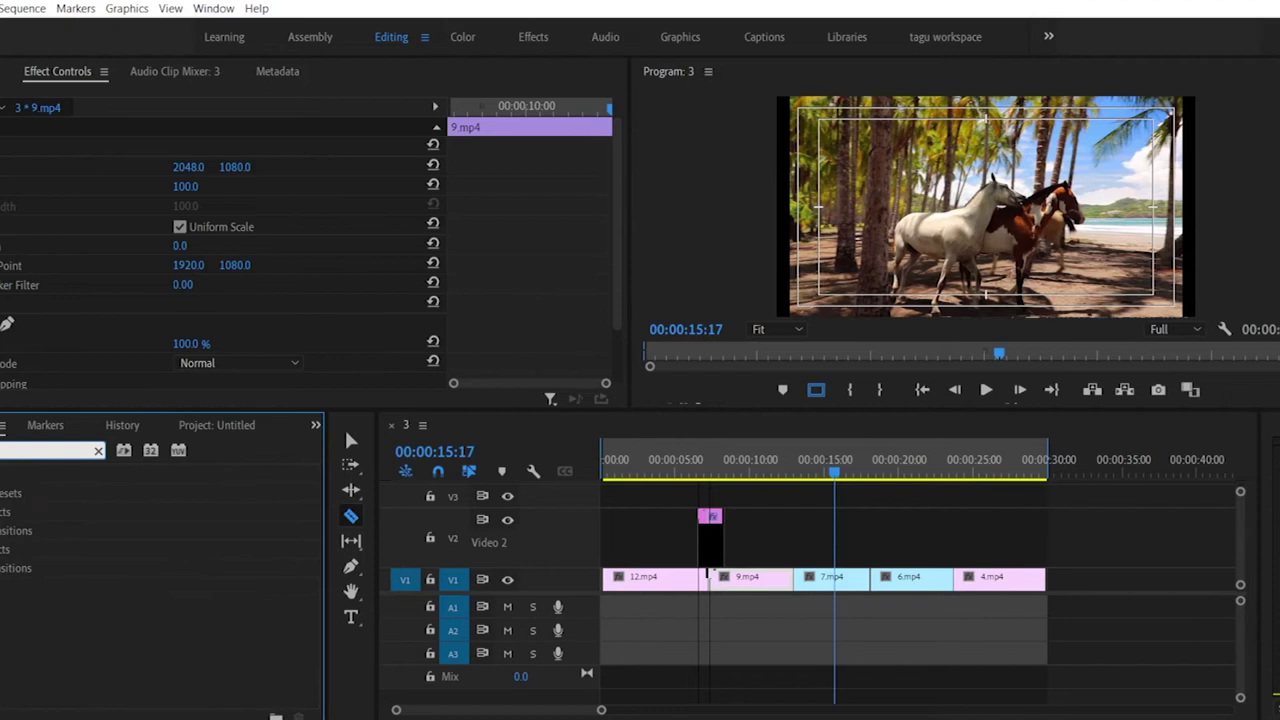
text(gaussian)
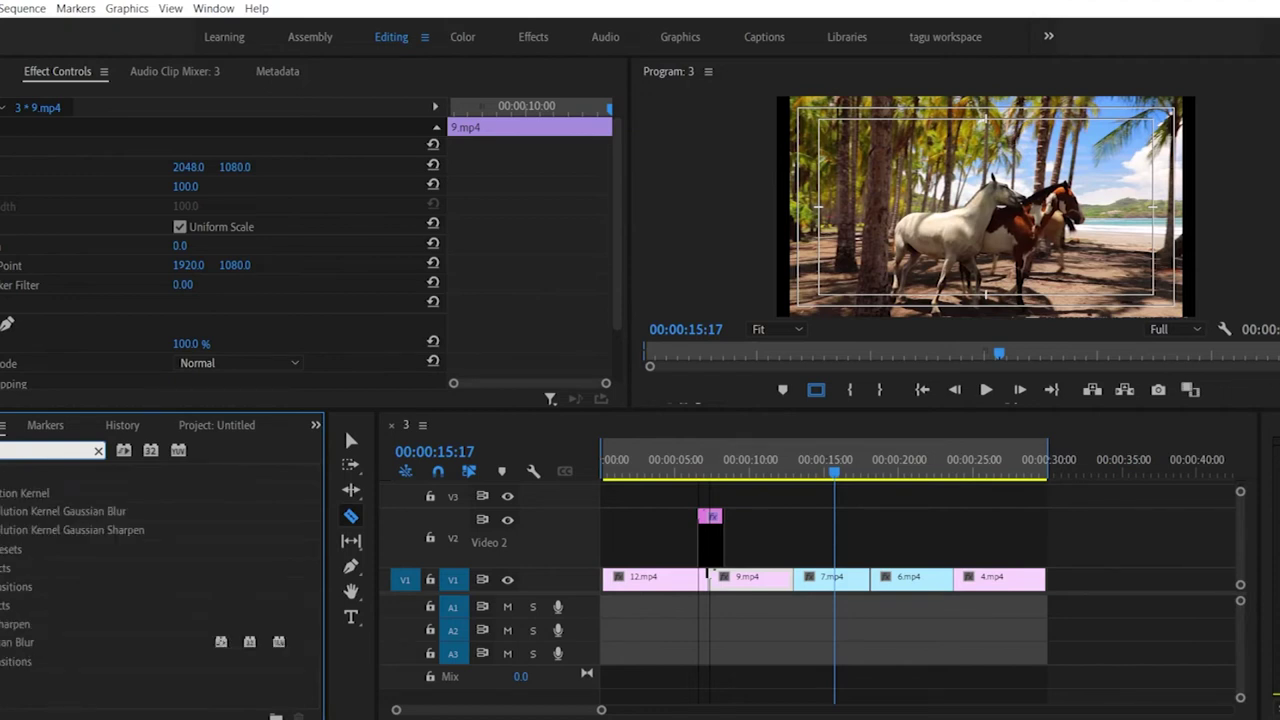
key(BackSpace)
key(BackSpace)
key(BackSpace)
key(BackSpace)
key(BackSpace)
key(BackSpace)
key(BackSpace)
key(BackSpace)
text(blur)
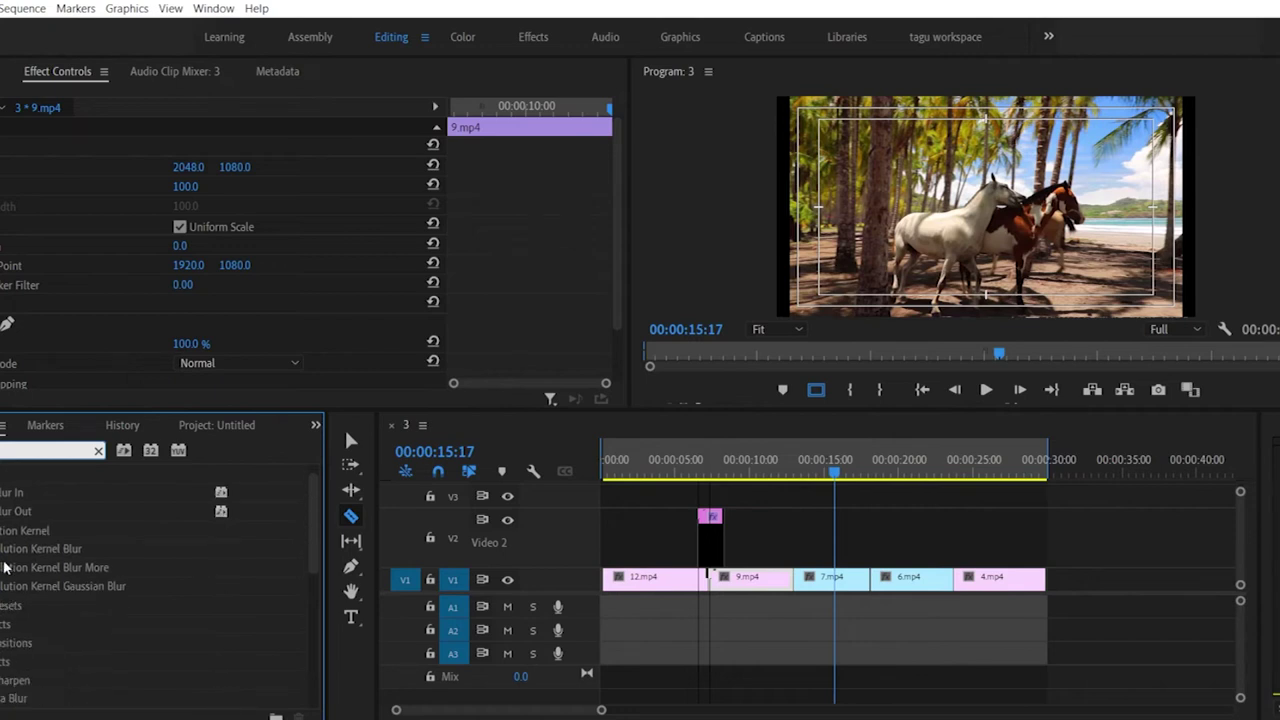
scroll(17, 573, down, 3)
scroll(17, 573, down, 1)
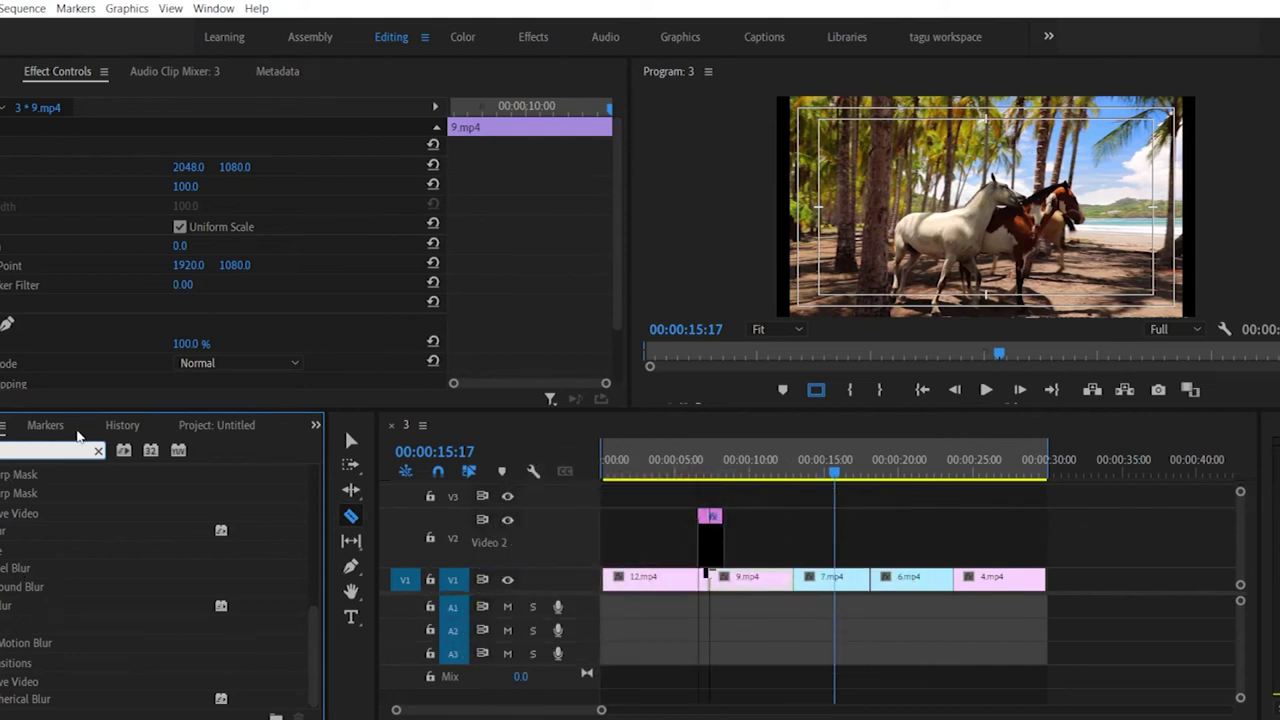
Step: Delete the adjustment layer clip from Video 2
click(351, 440)
click(708, 531)
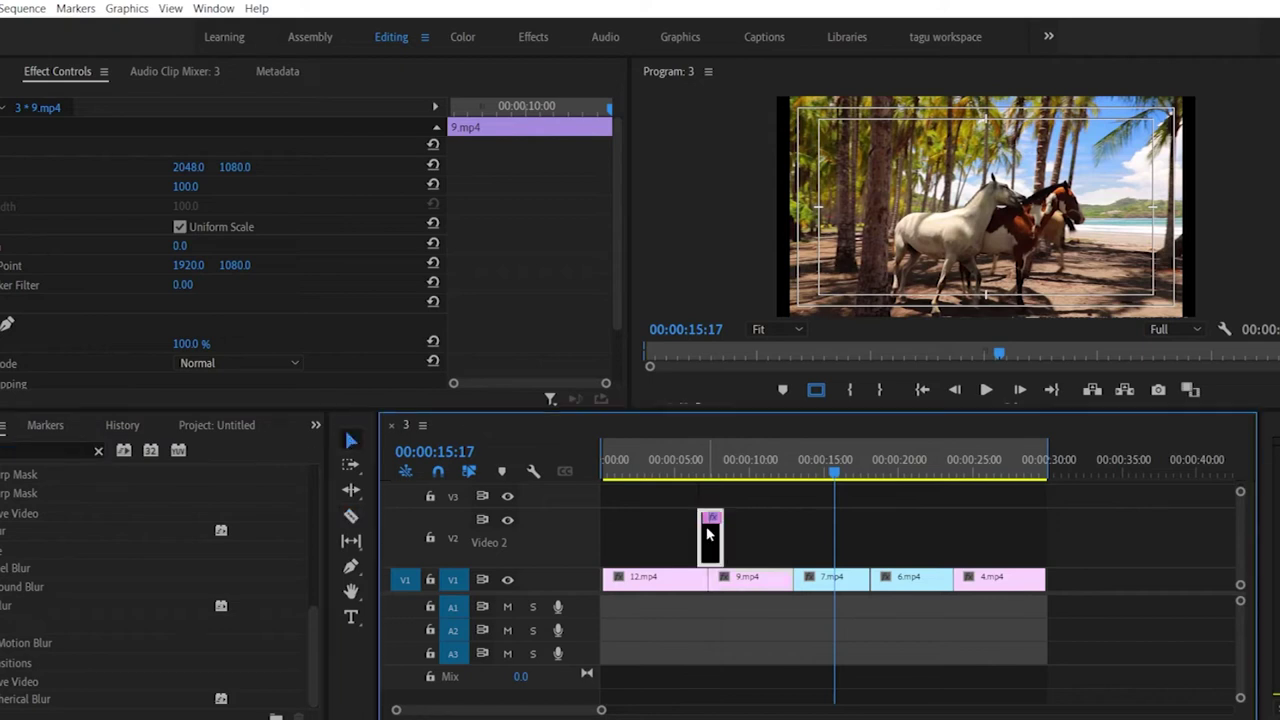
key(Delete)
Step: Add a Cross Dissolve between 12.mp4 and 9.mp4 and preview it
drag(758, 470, 700, 470)
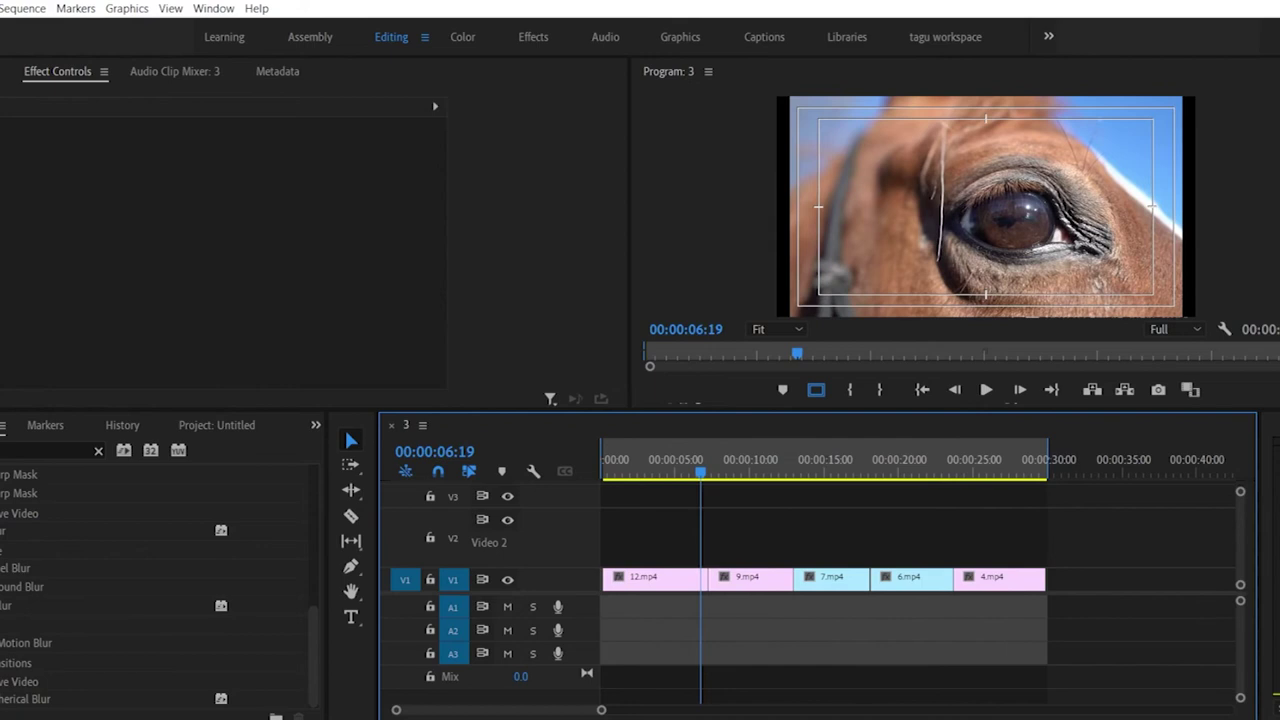
click(98, 450)
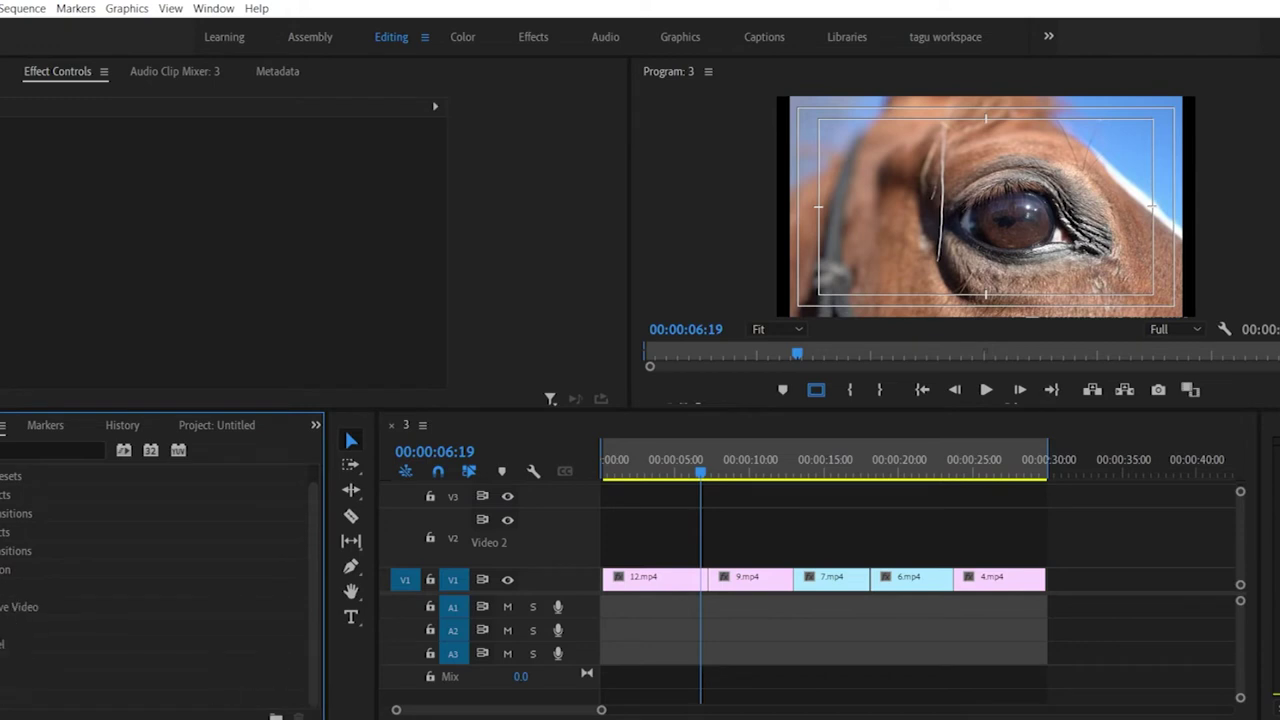
scroll(159, 589, down, 2)
drag(52, 605, 712, 588)
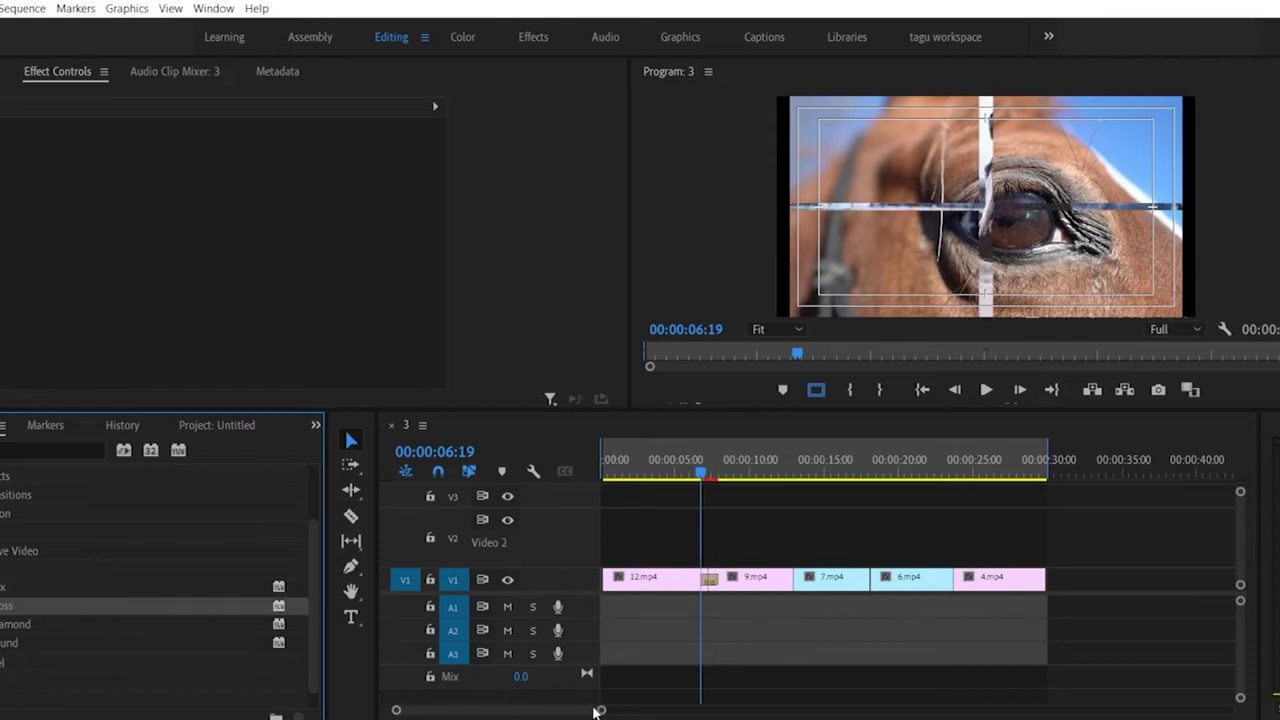
drag(594, 711, 644, 711)
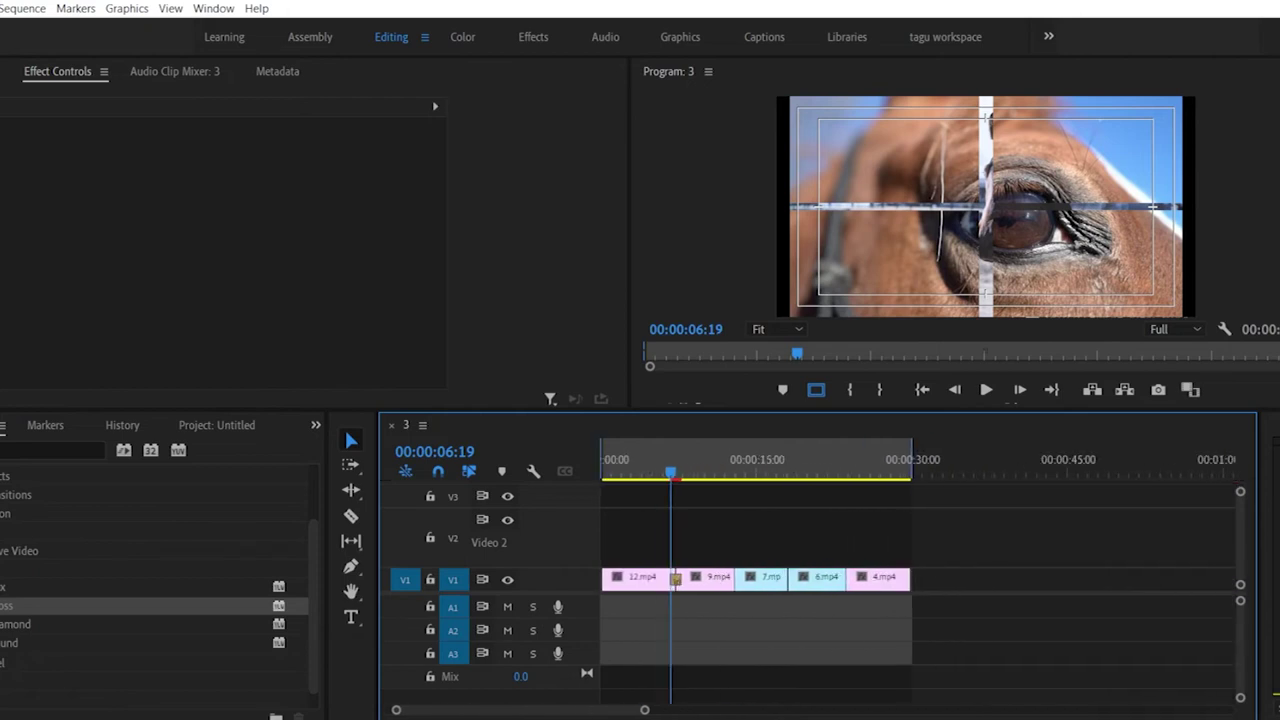
key(space)
key(j)
key(j)
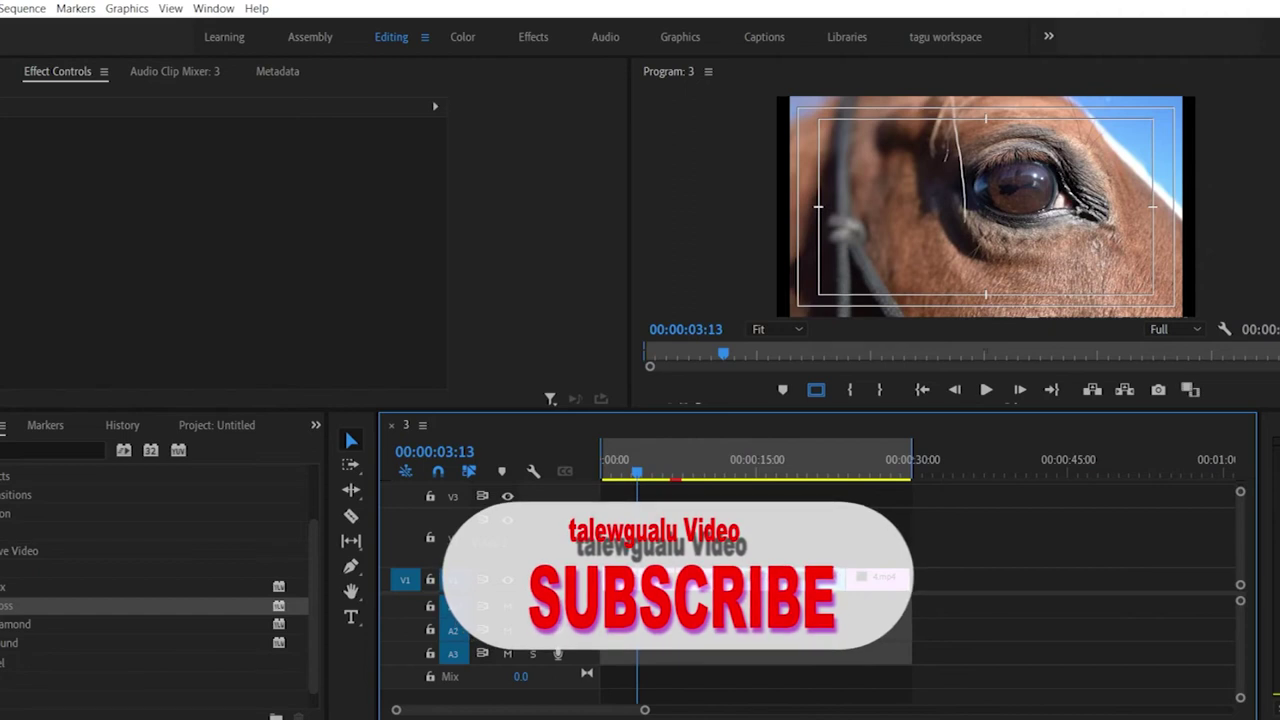
Step: Add an Iris Diamond between 9.mp4 and 7.mp4 and scrub through it
drag(100, 624, 740, 586)
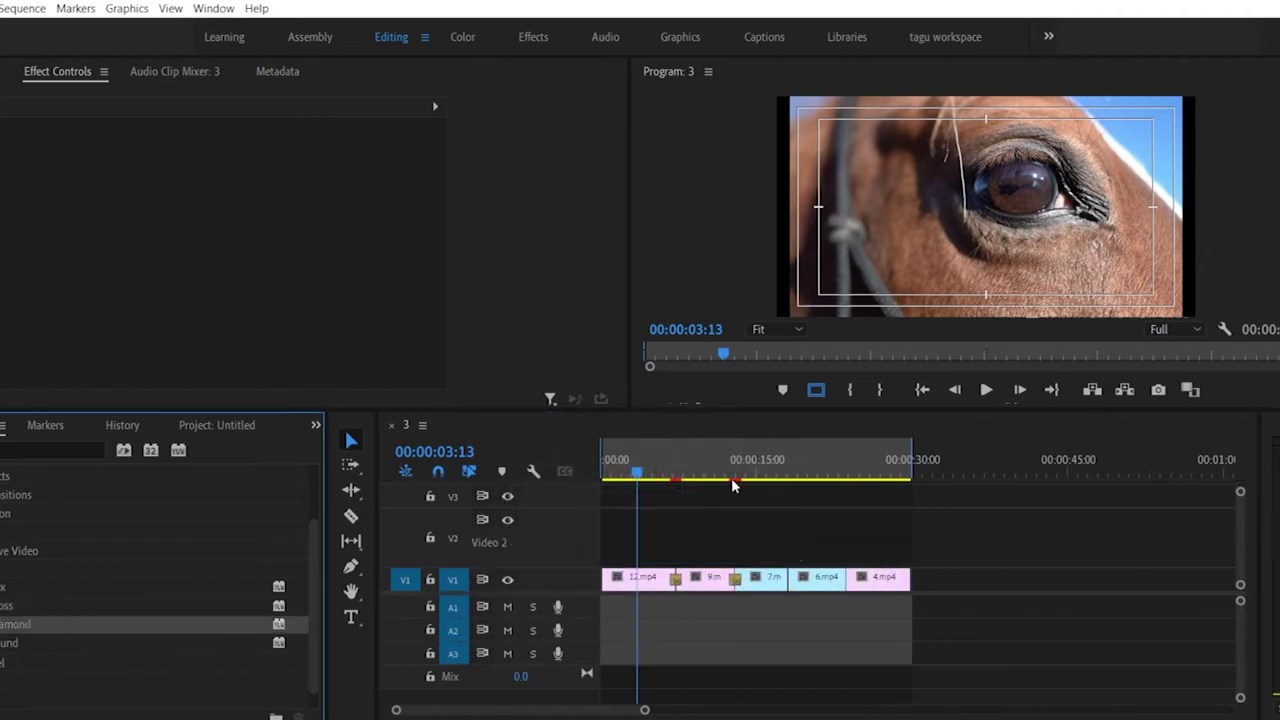
drag(640, 474, 733, 473)
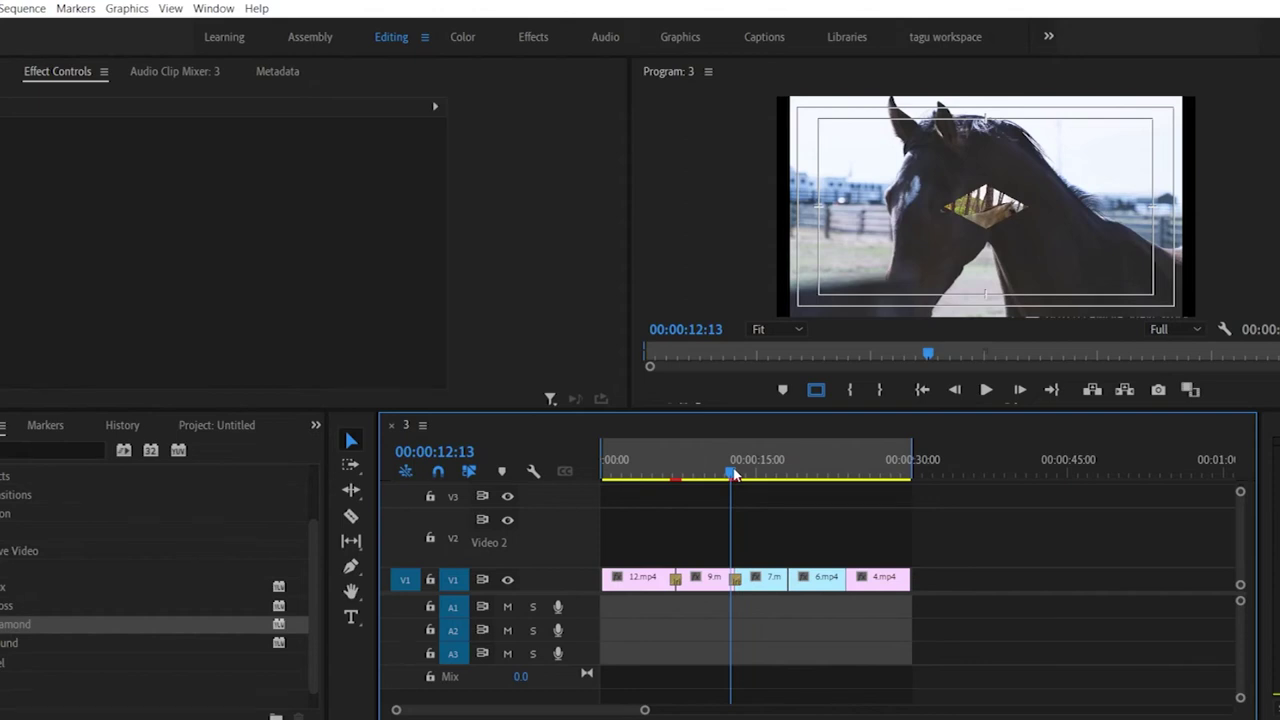
drag(733, 474, 736, 472)
scroll(414, 711, up, 5)
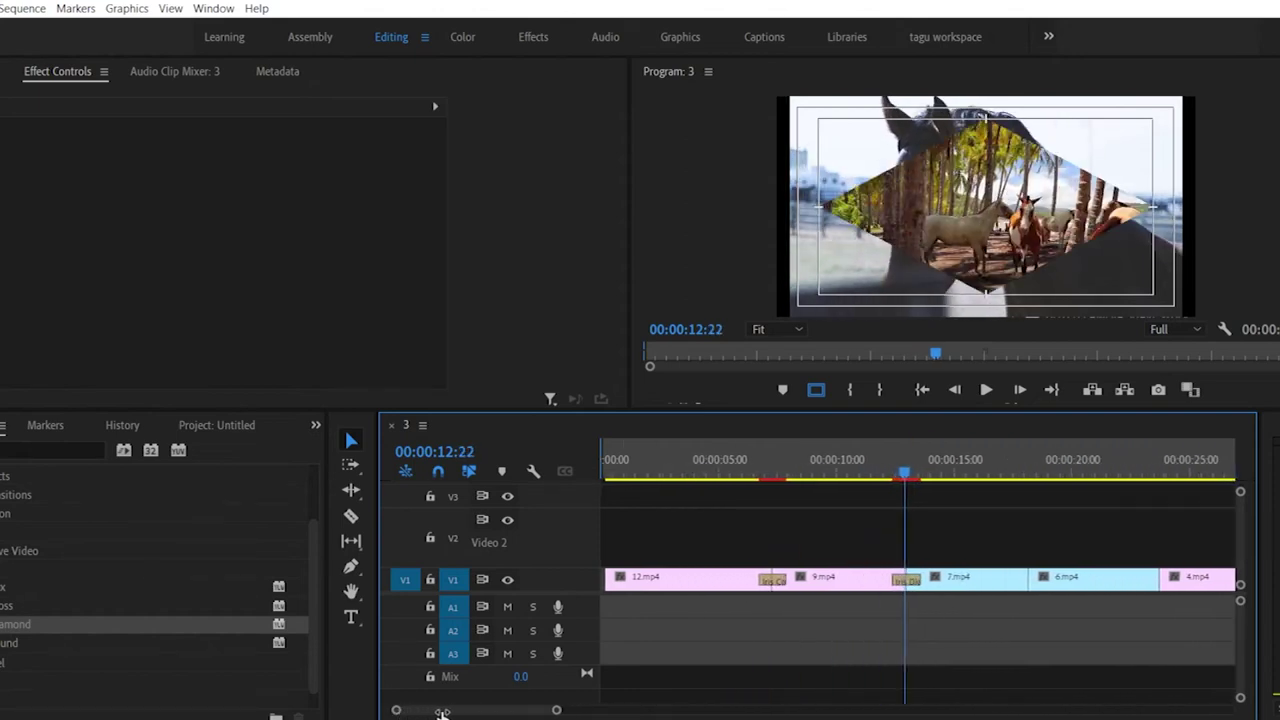
scroll(453, 711, up, 8)
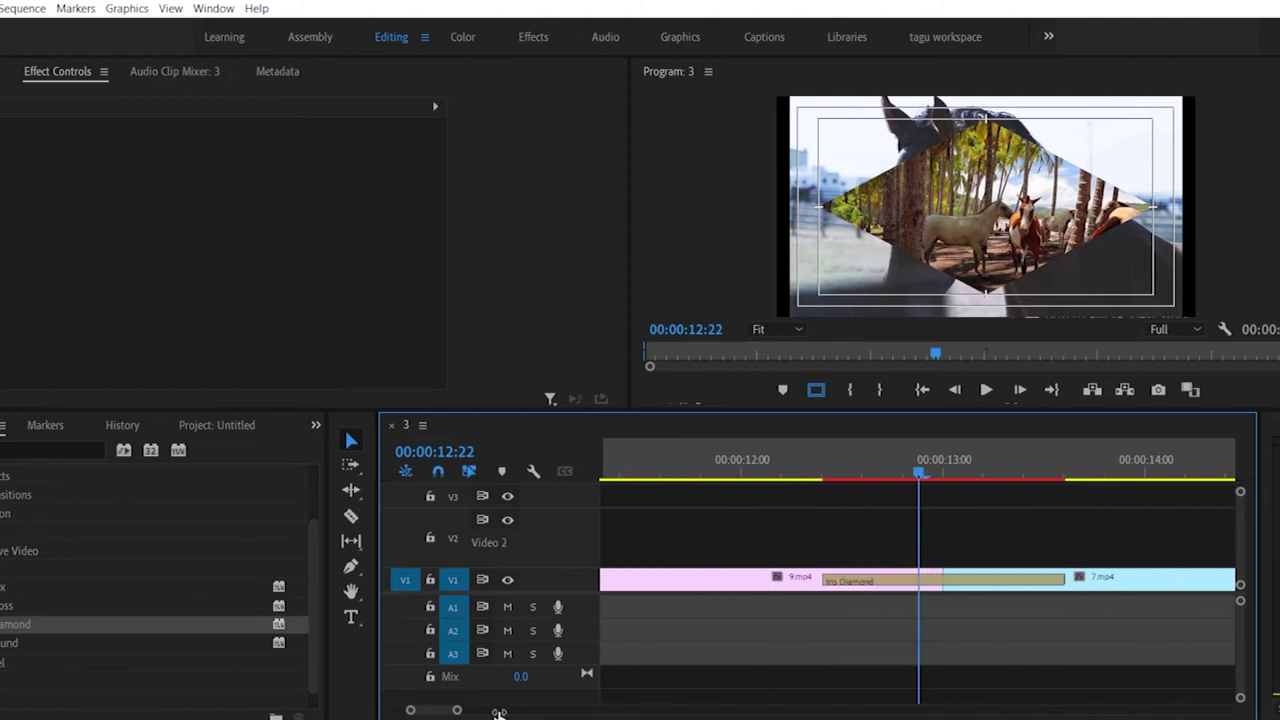
Step: Open the Iris Diamond settings, keeping its duration and black border colour unchanged
double_click(901, 584)
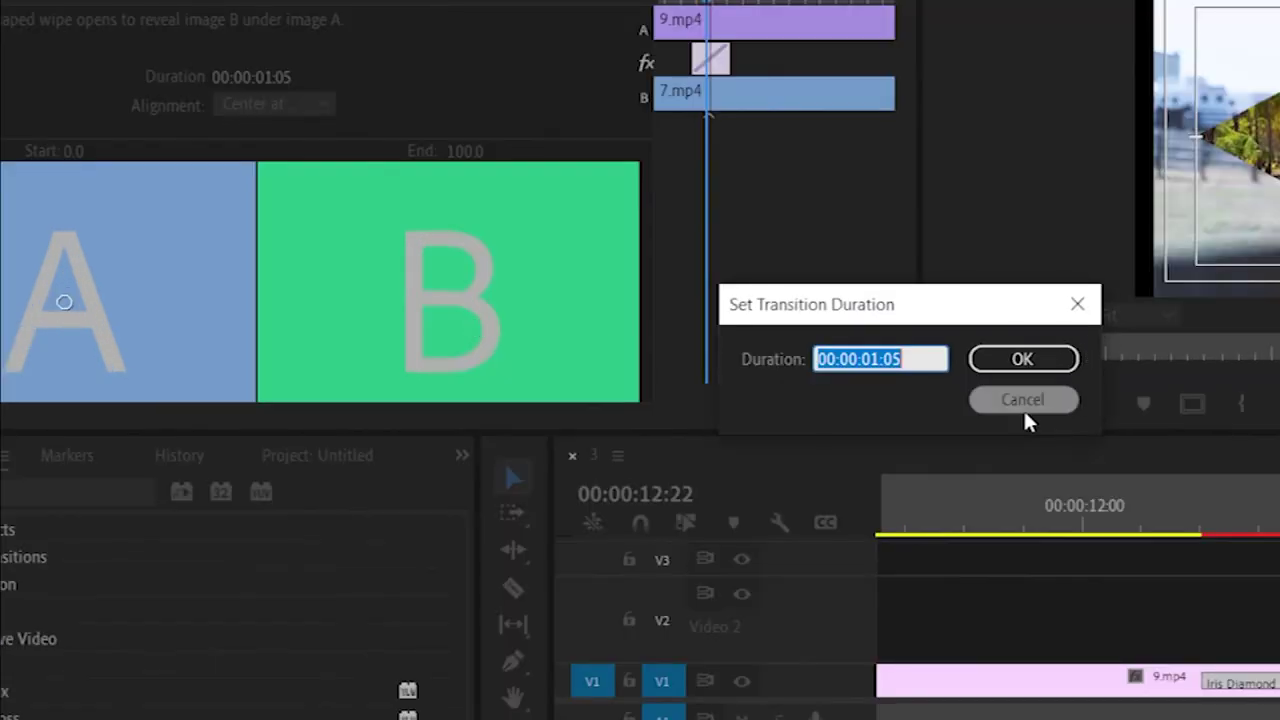
click(700, 389)
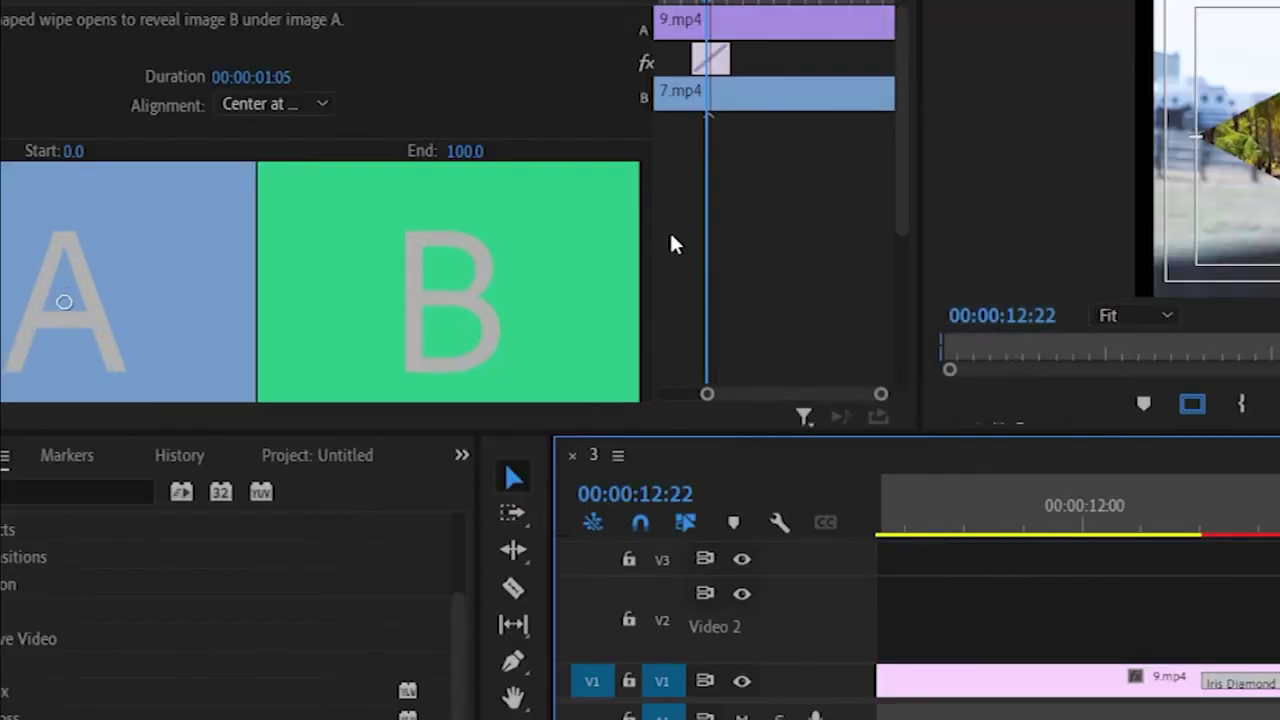
scroll(405, 276, down, 3)
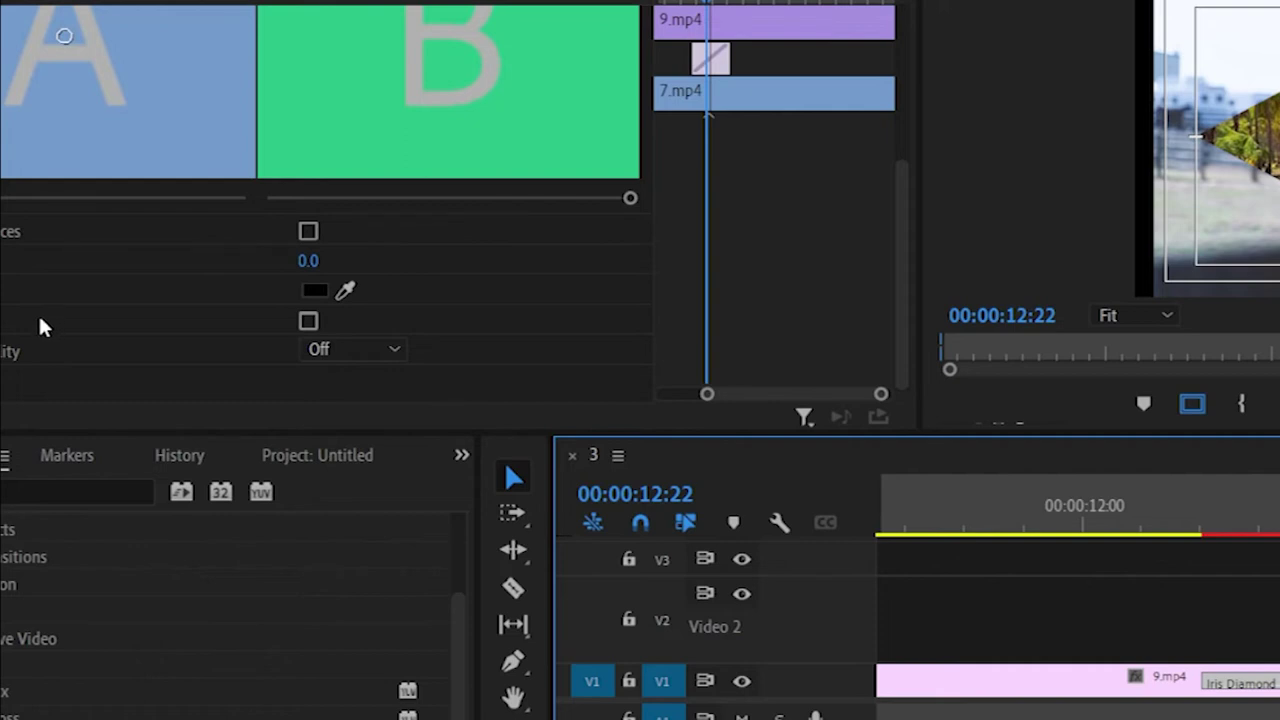
click(320, 290)
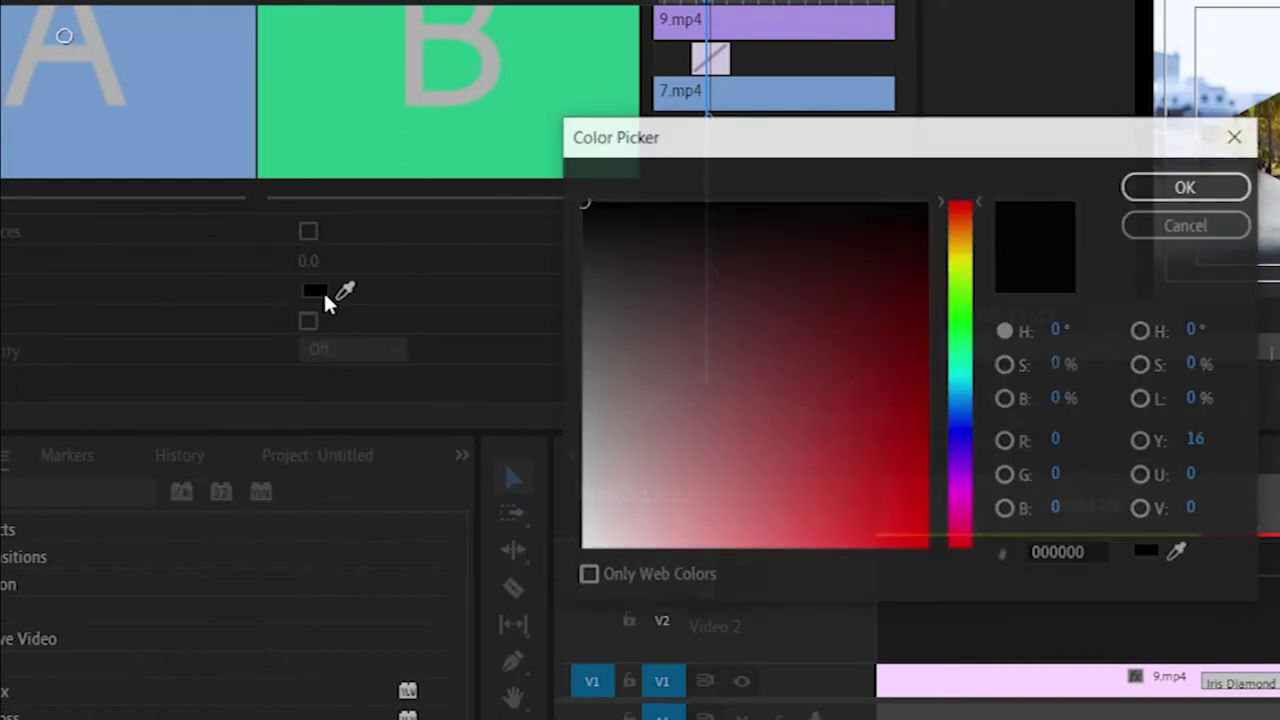
click(886, 428)
drag(887, 424, 894, 440)
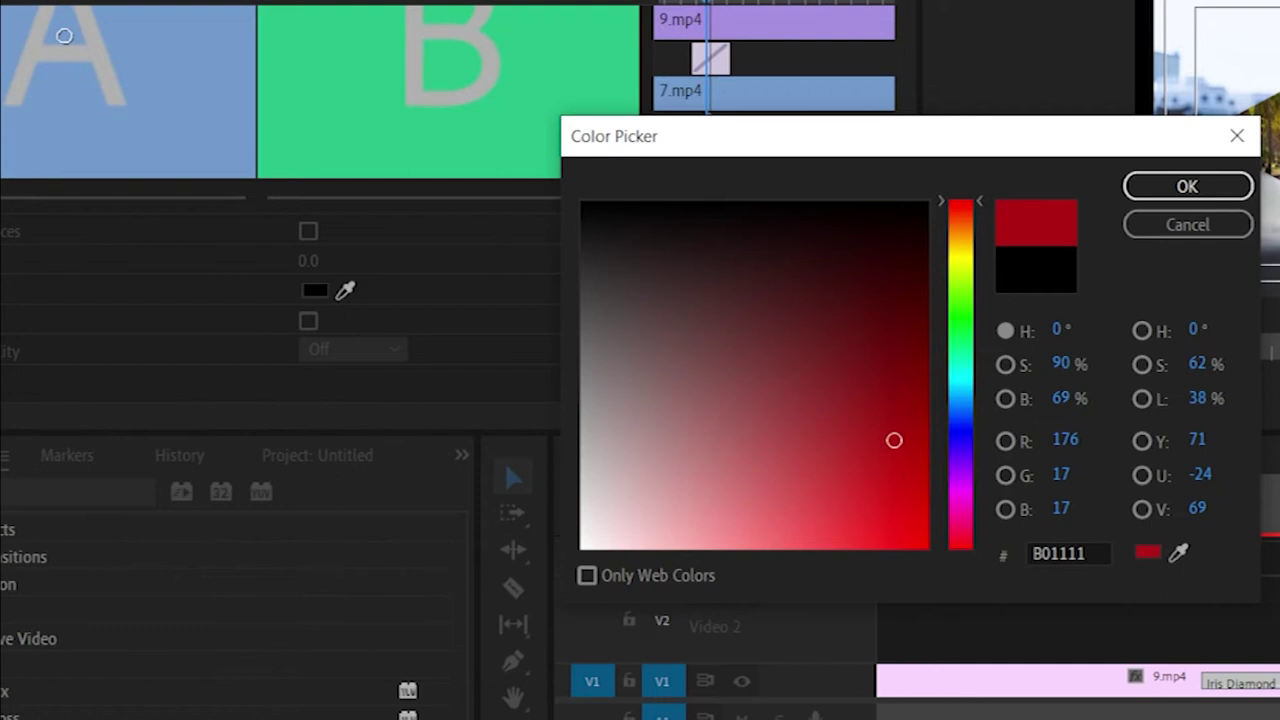
click(1226, 220)
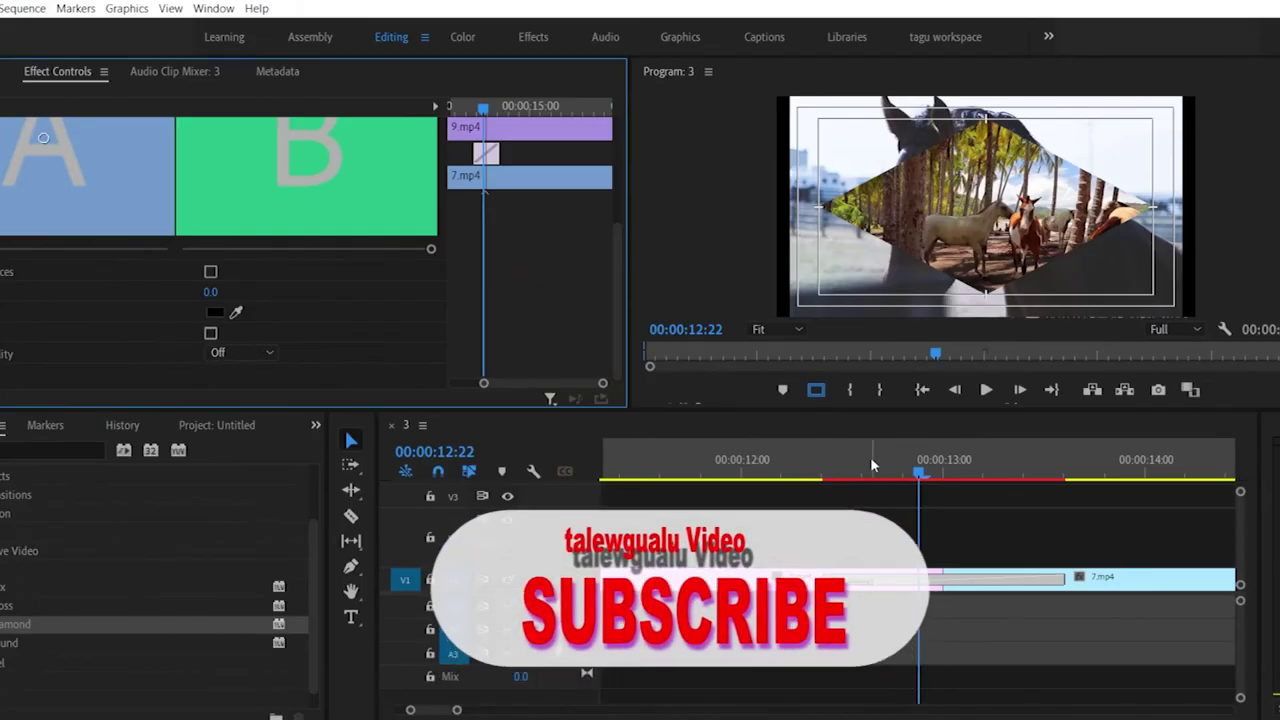
Step: Tick Reverse on the Iris Diamond transition and scrub through it to check
drag(920, 470, 799, 482)
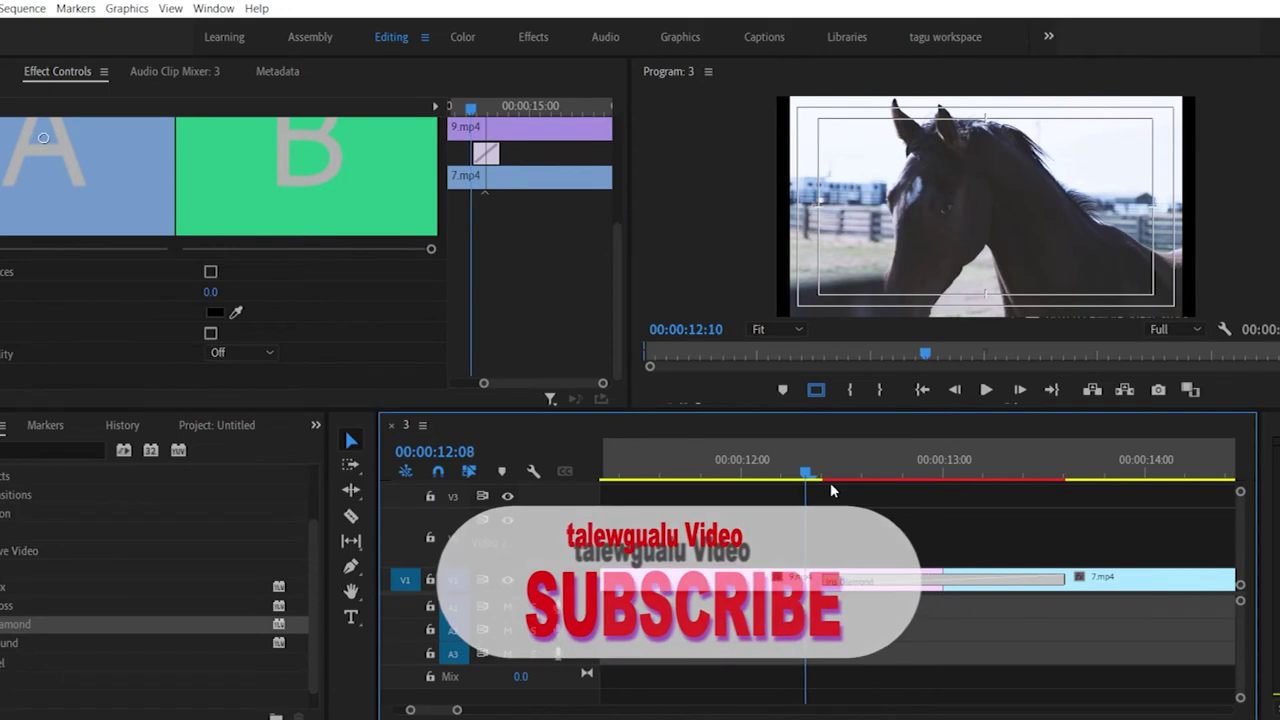
click(1056, 478)
drag(1056, 479, 820, 492)
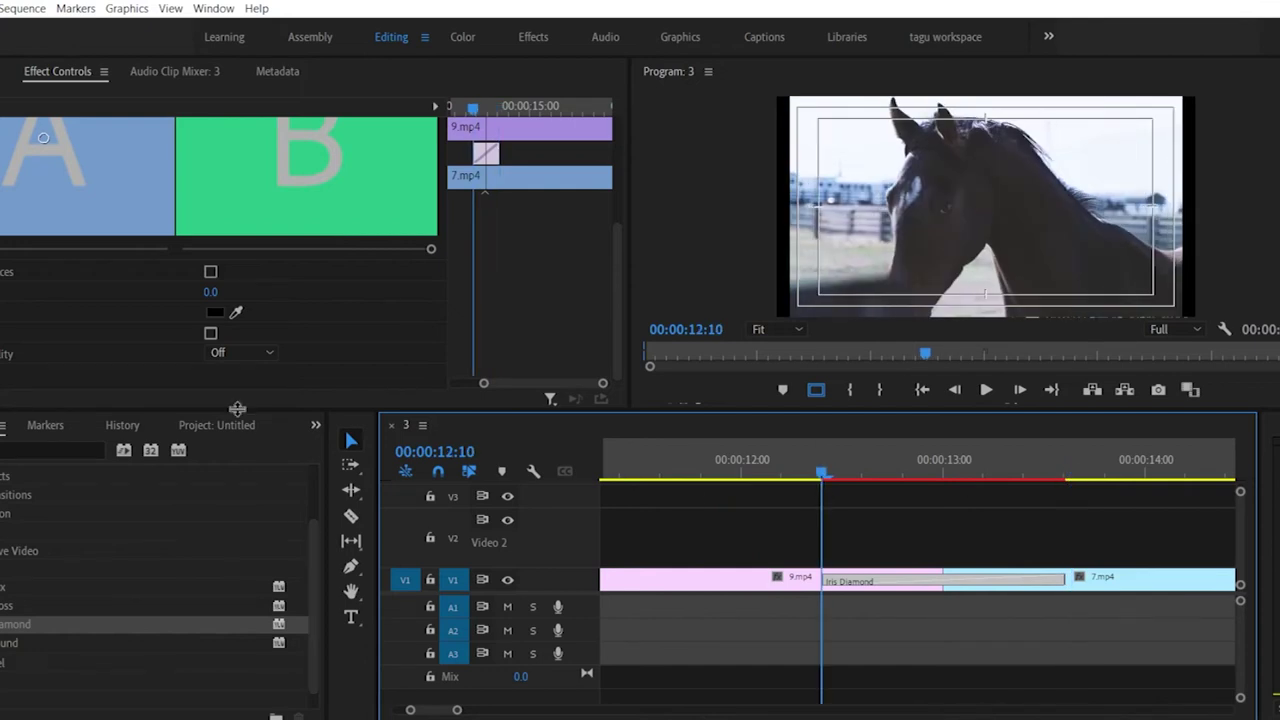
click(210, 333)
drag(823, 471, 919, 498)
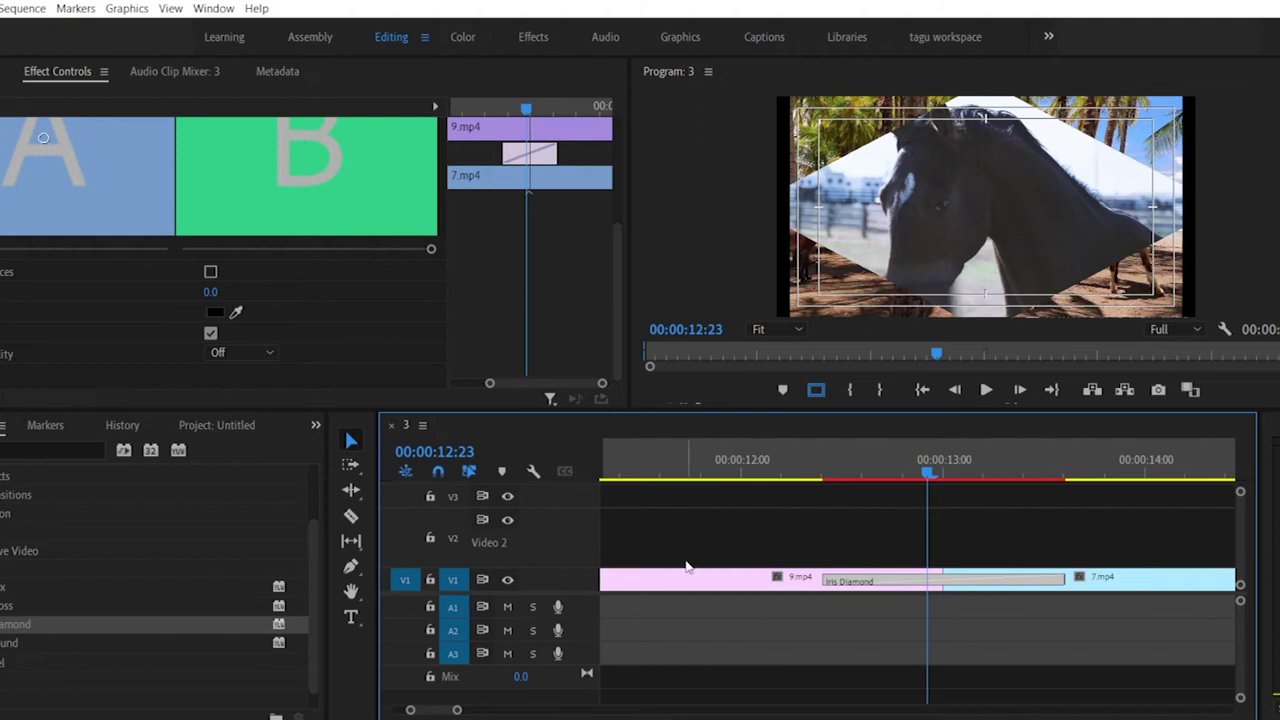
Step: Zoom out and move the 4.mp4 clip from V1 up onto Video 2 near 50 seconds
drag(457, 710, 833, 710)
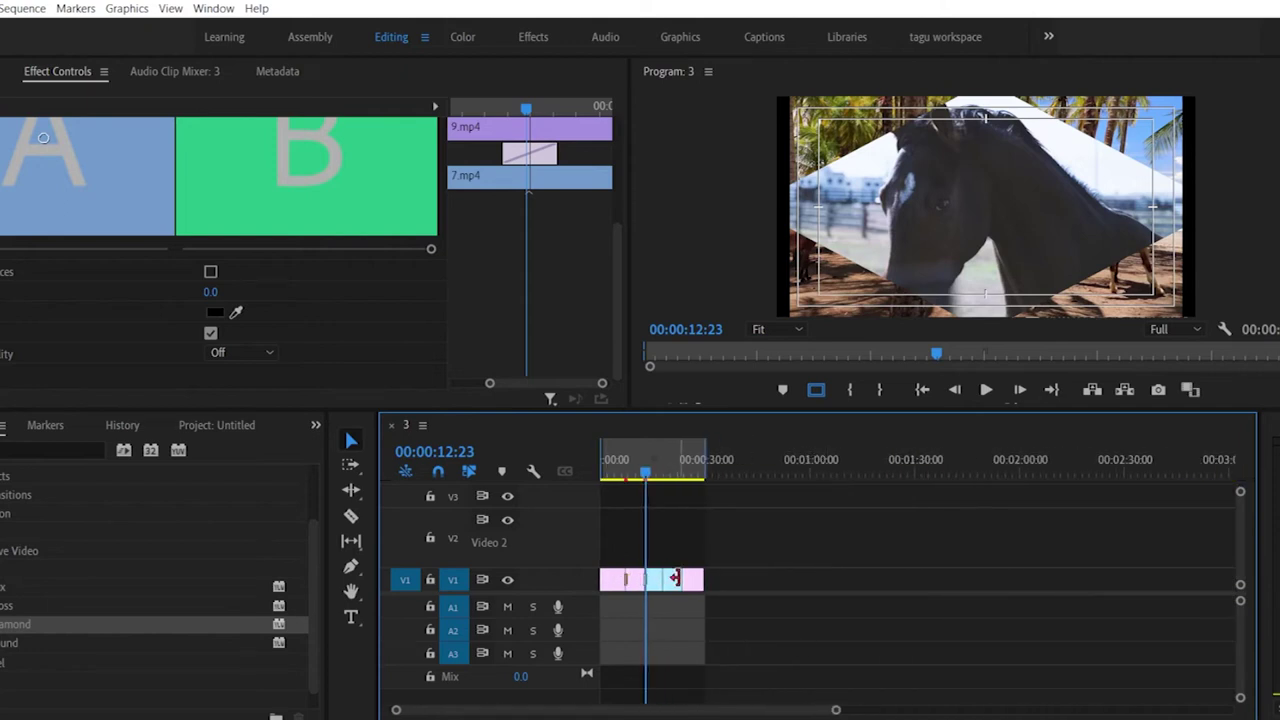
drag(693, 579, 785, 535)
click(762, 463)
drag(767, 462, 783, 473)
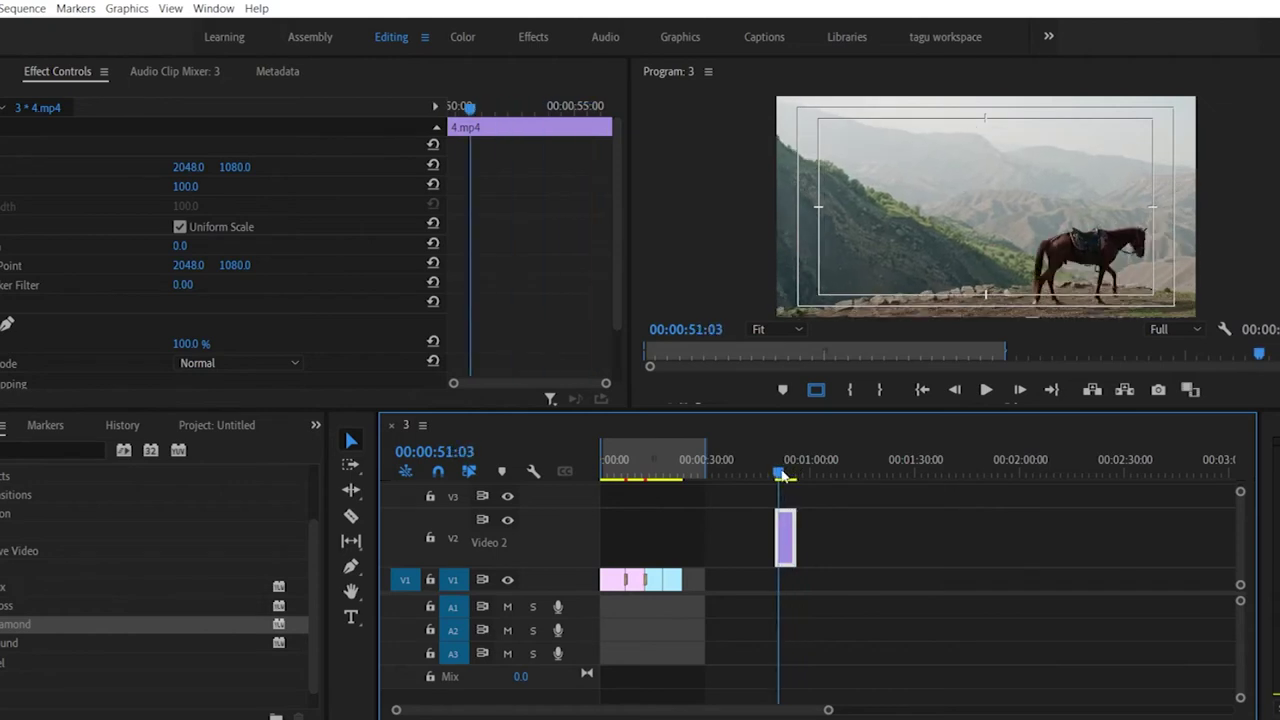
Step: Browse the Video Transitions list and select the Push transition
click(100, 587)
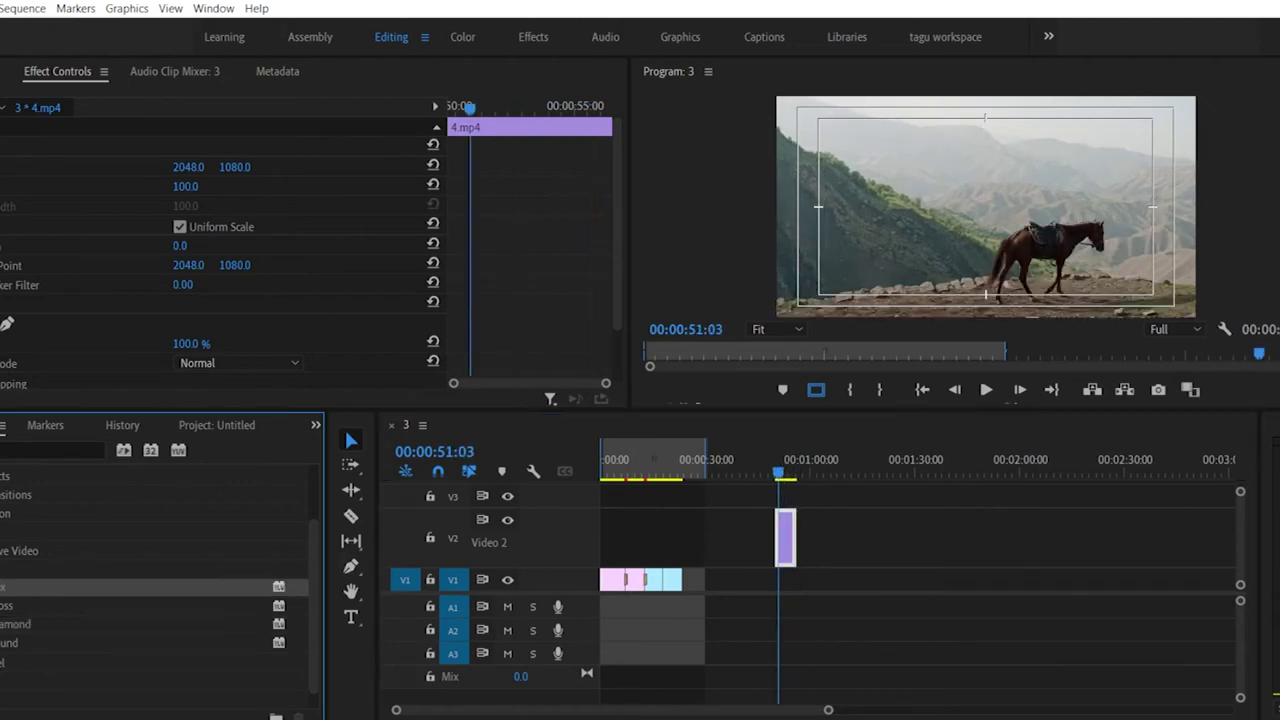
scroll(155, 560, down, 1)
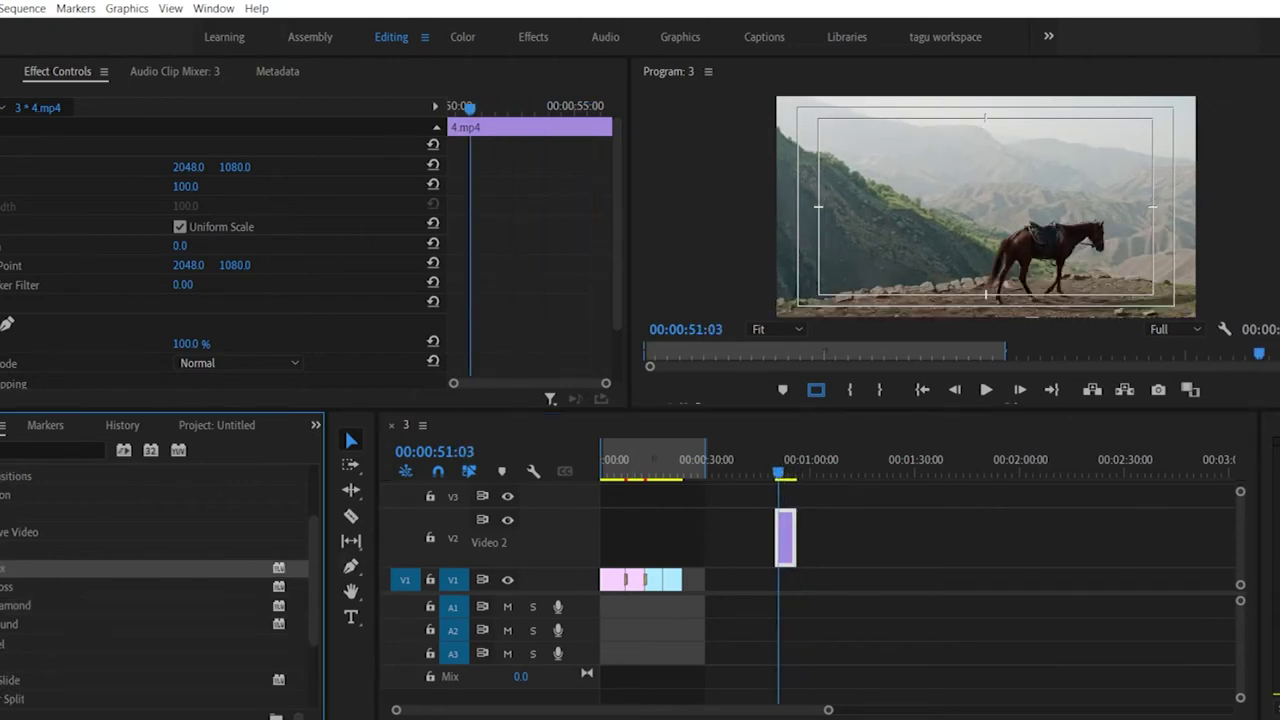
scroll(155, 560, down, 3)
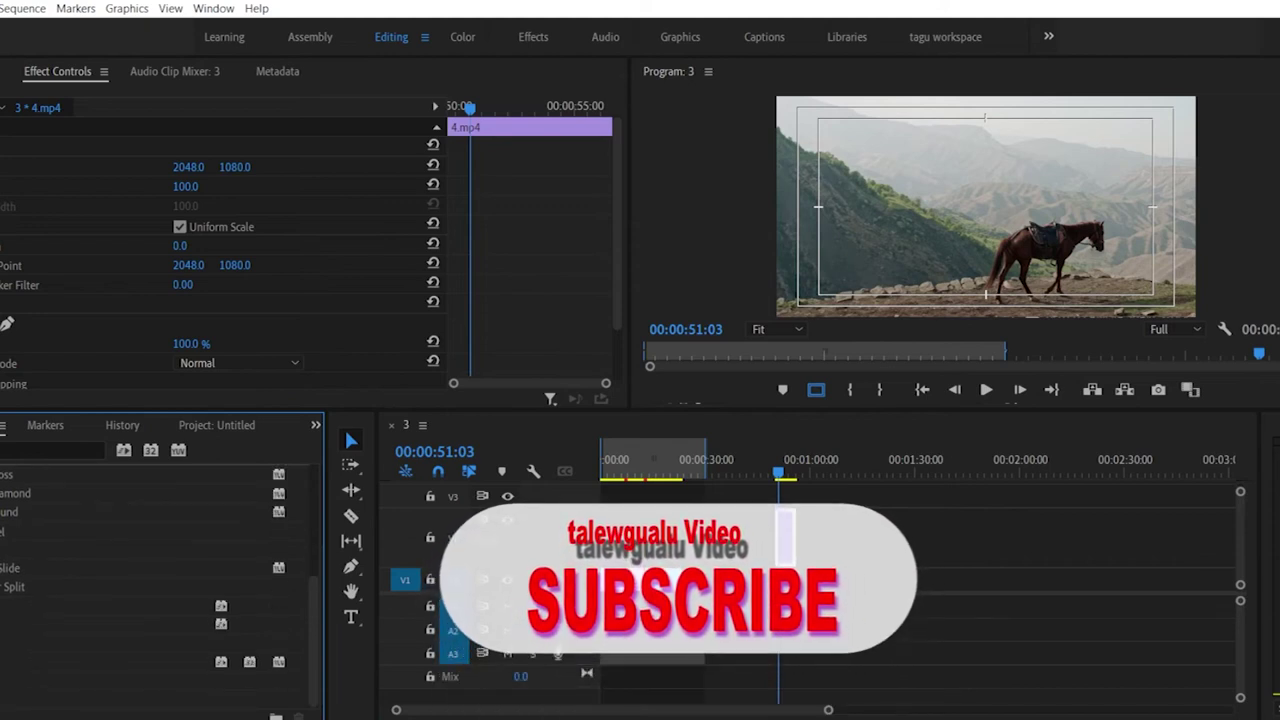
click(150, 623)
click(150, 605)
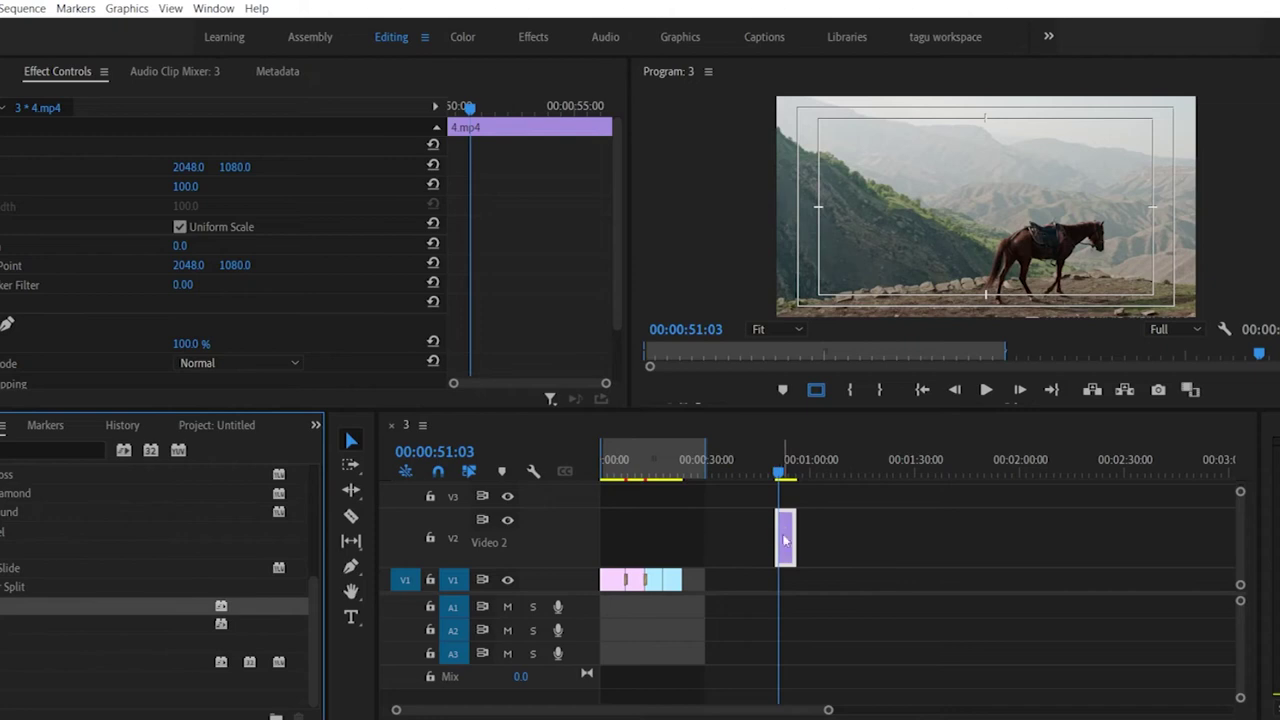
Step: Zoom in and drop a Push transition onto the start of the Video 2 4.mp4 clip
drag(398, 710, 527, 713)
scroll(527, 713, up, 2)
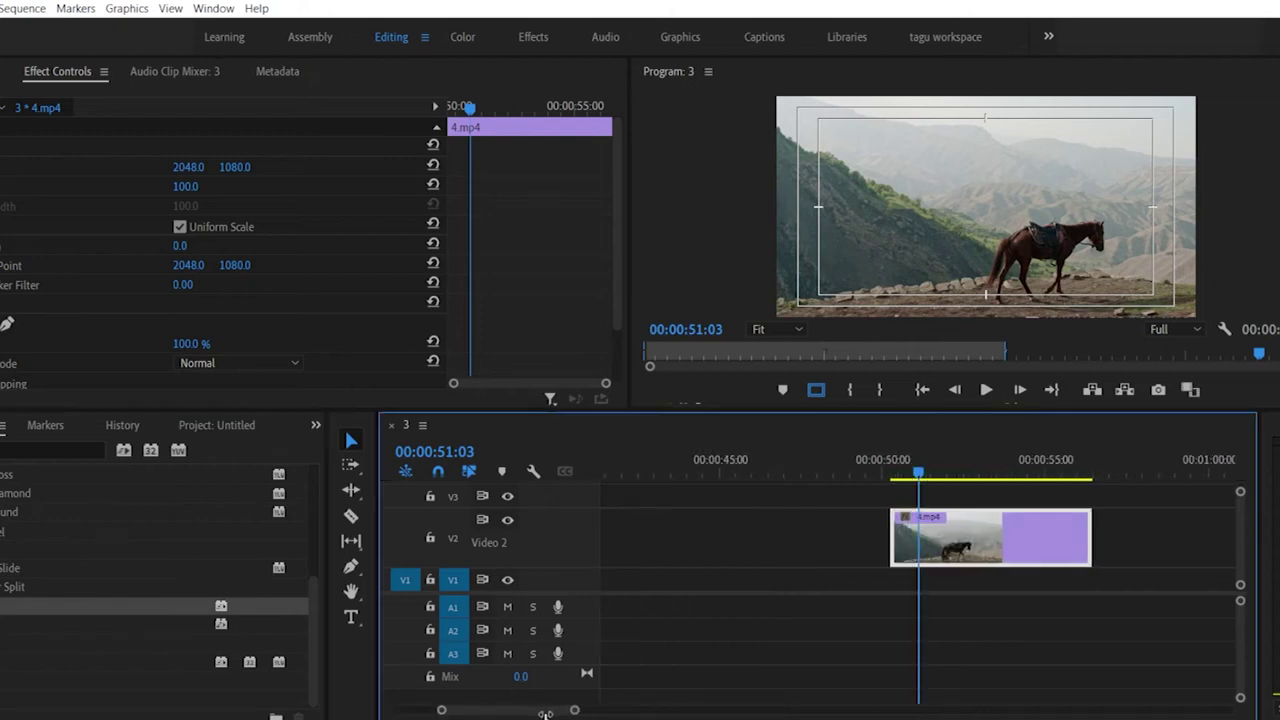
drag(165, 606, 897, 538)
mouse_move(918, 472)
mouse_down()
mouse_move(870, 485)
mouse_move(933, 484)
mouse_up()
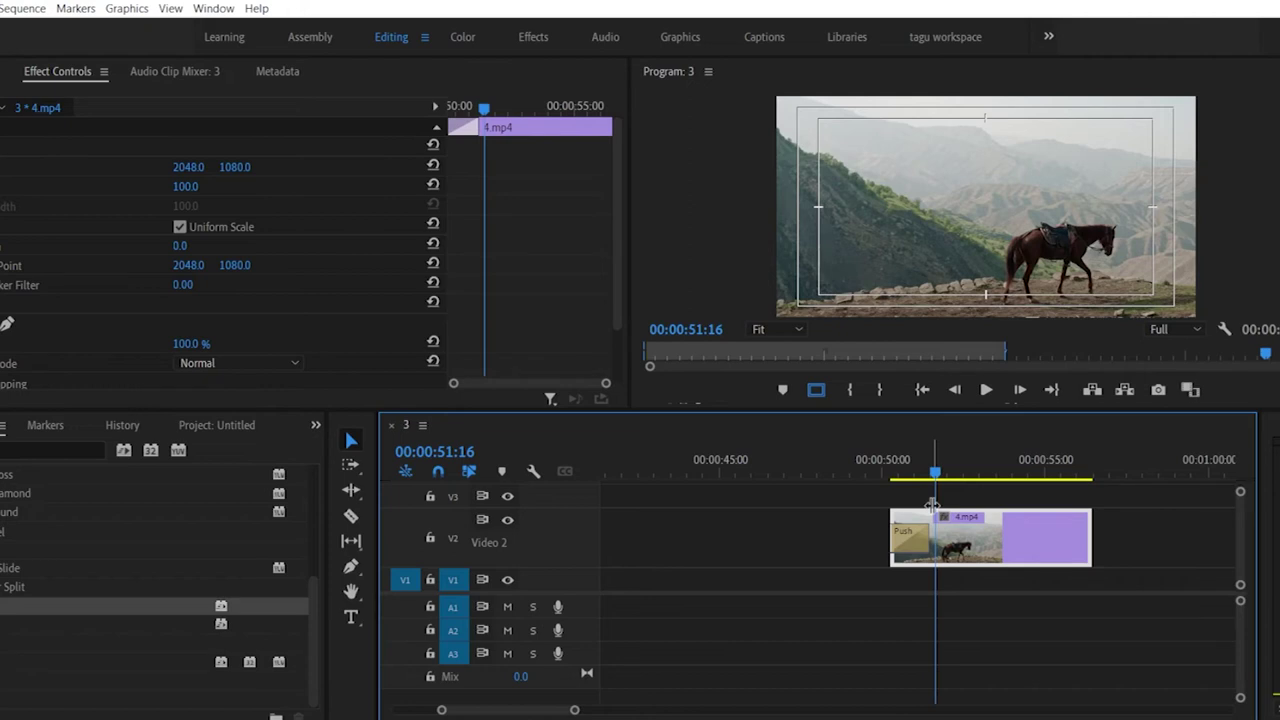
Step: Scrub through the clip and add another Push transition at its end
drag(934, 471, 965, 472)
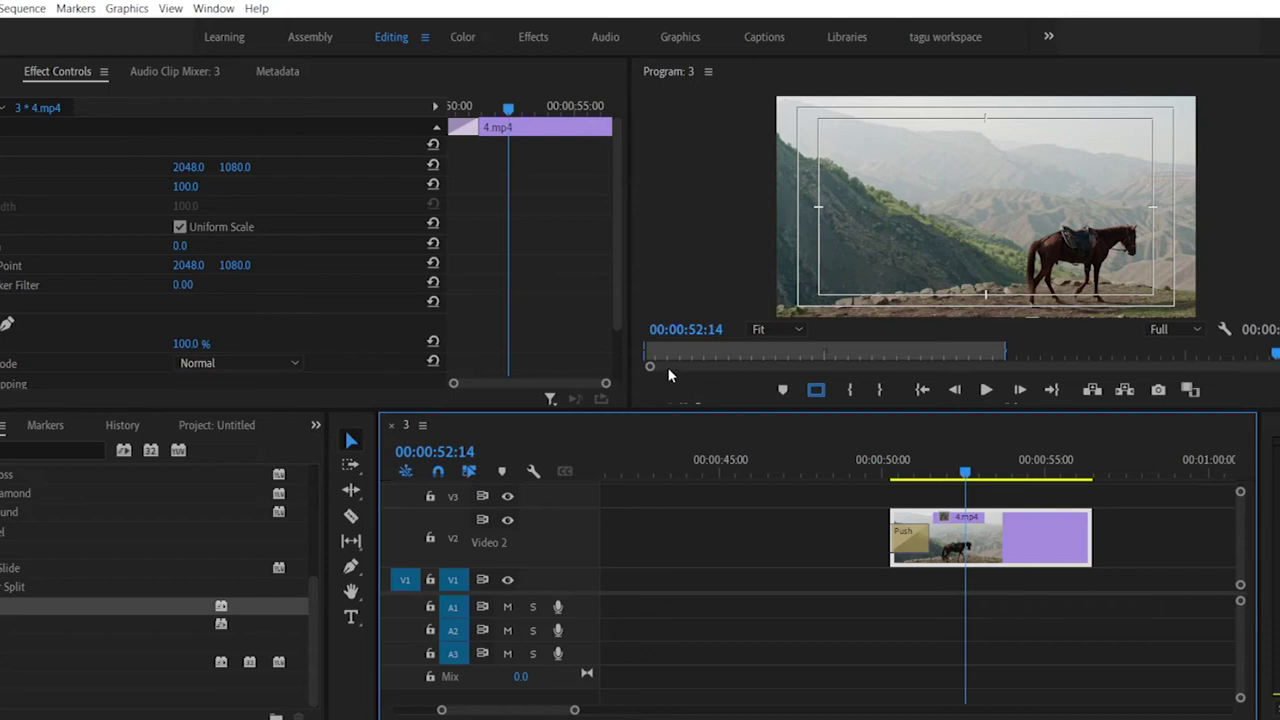
drag(966, 472, 1088, 460)
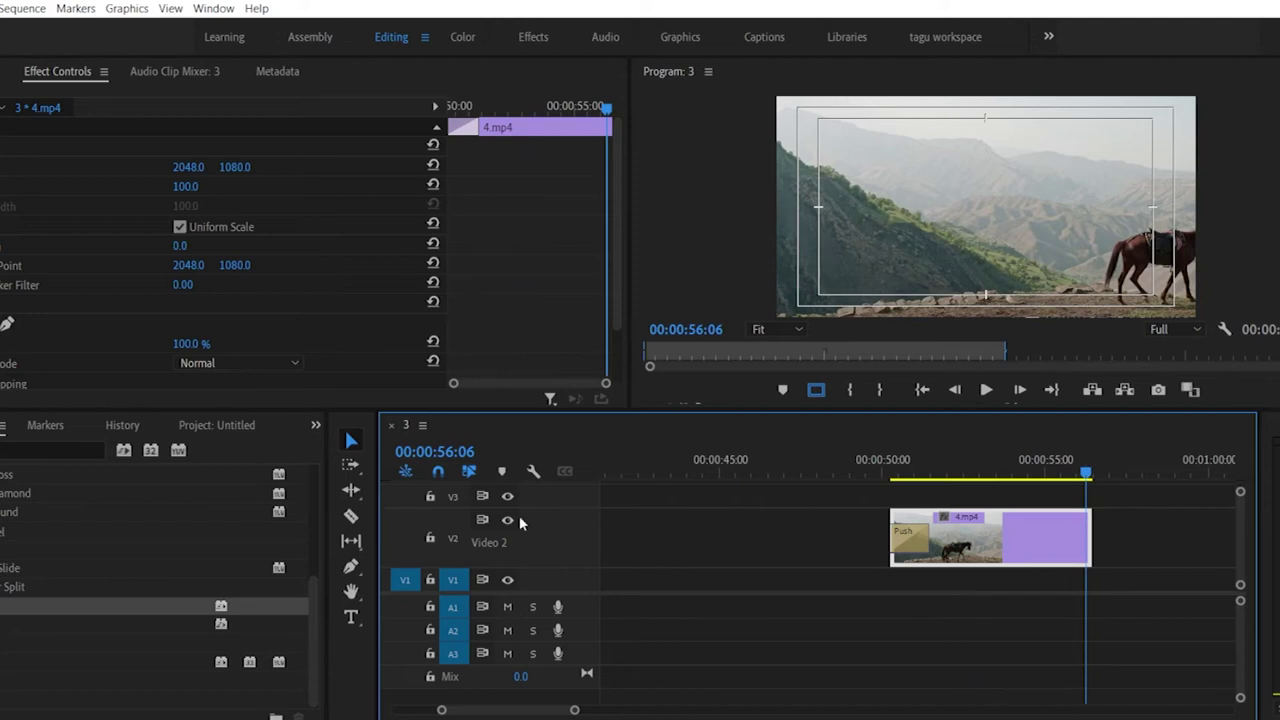
drag(150, 605, 1075, 535)
Step: Keep the end Push transition's default duration, and try then undo its Reverse option
double_click(1070, 537)
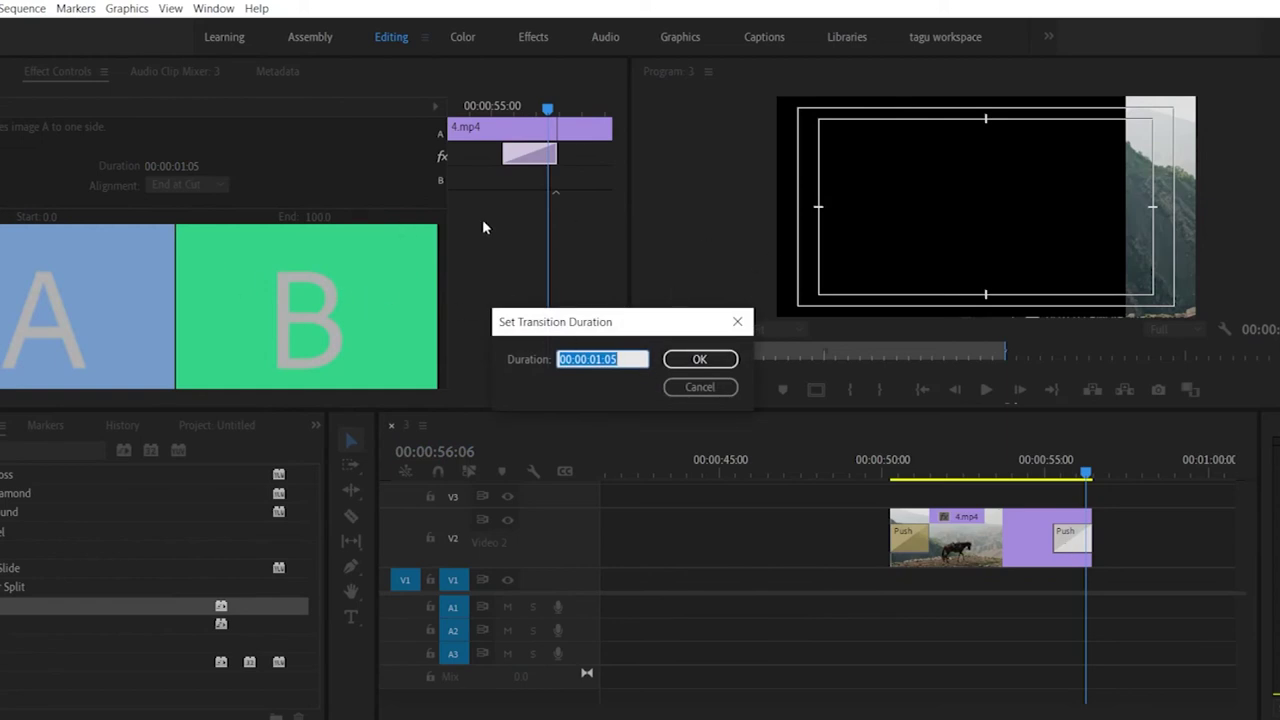
click(698, 385)
scroll(223, 335, down, 3)
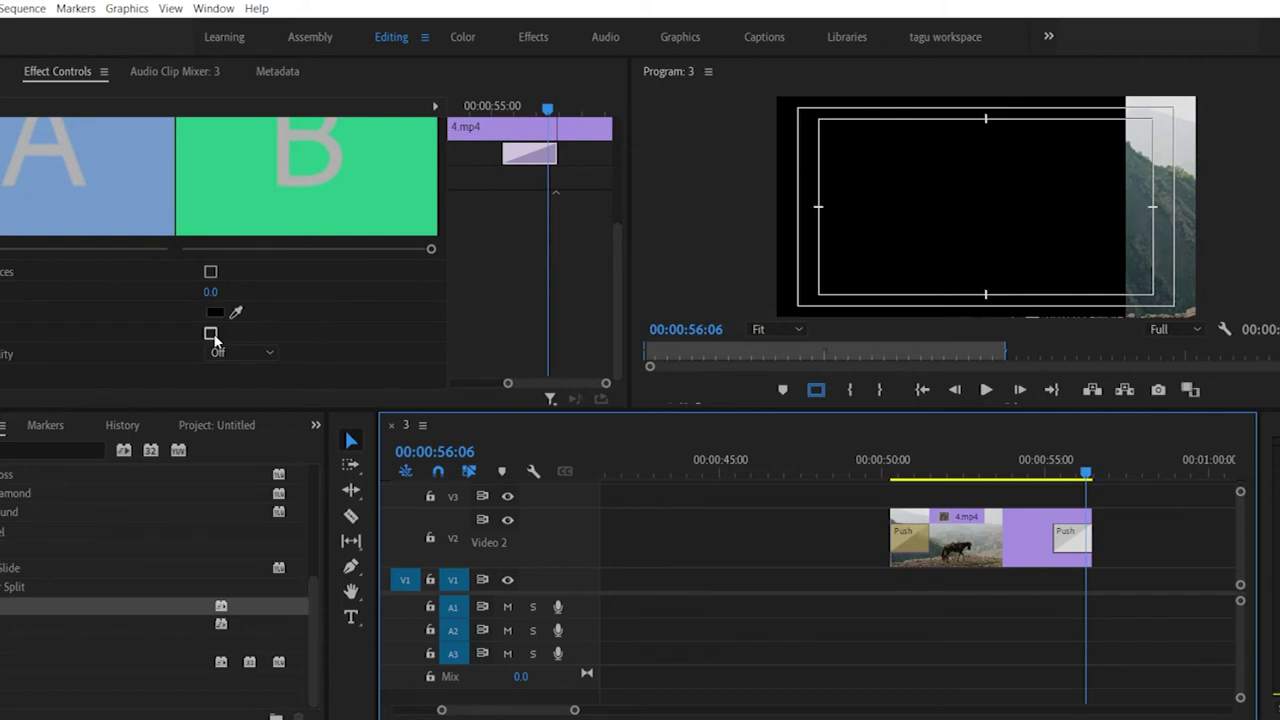
click(211, 334)
mouse_move(1086, 474)
mouse_down()
mouse_move(1045, 482)
mouse_move(1078, 490)
mouse_up()
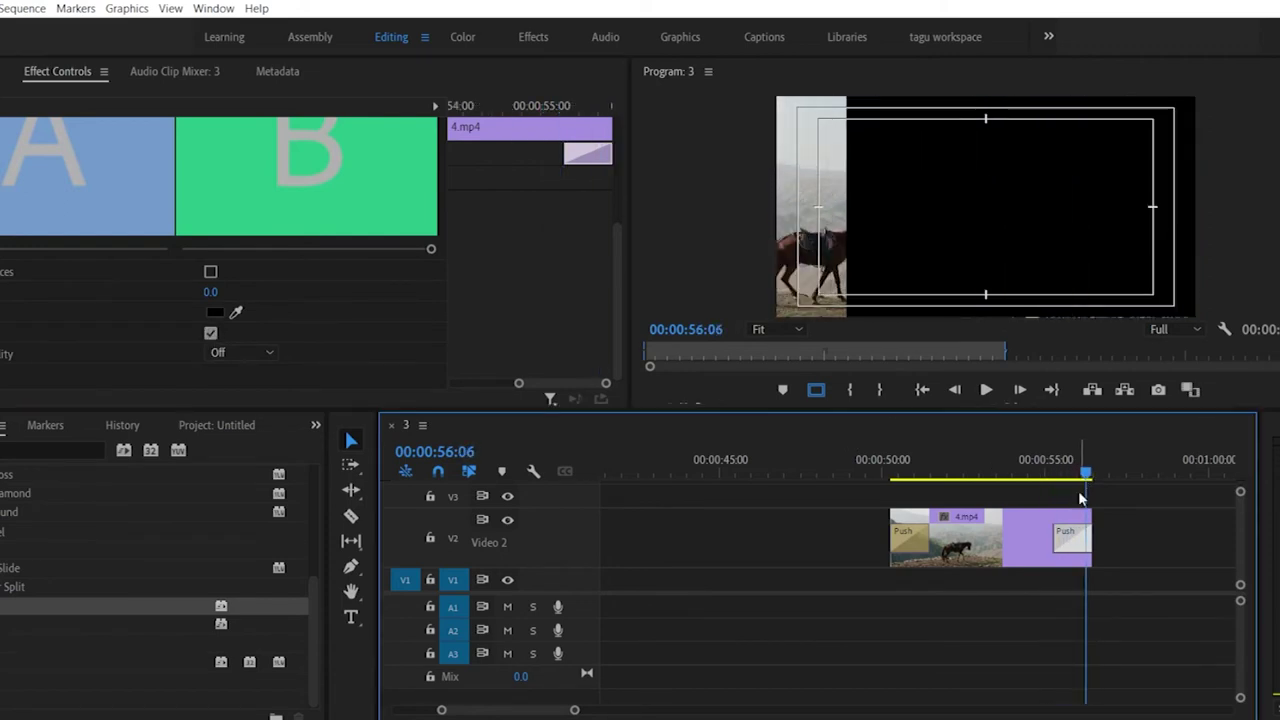
click(211, 334)
mouse_move(1087, 474)
mouse_down()
mouse_move(1055, 478)
mouse_move(1098, 473)
mouse_up()
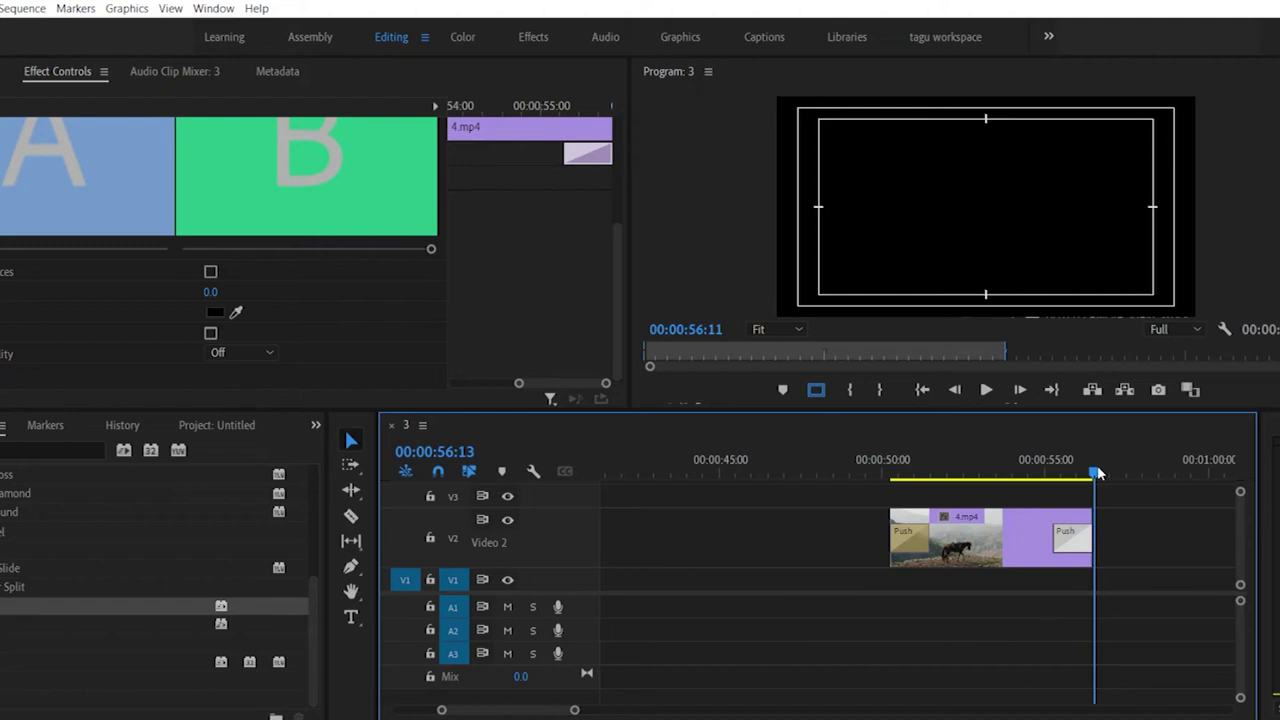
key(Left)
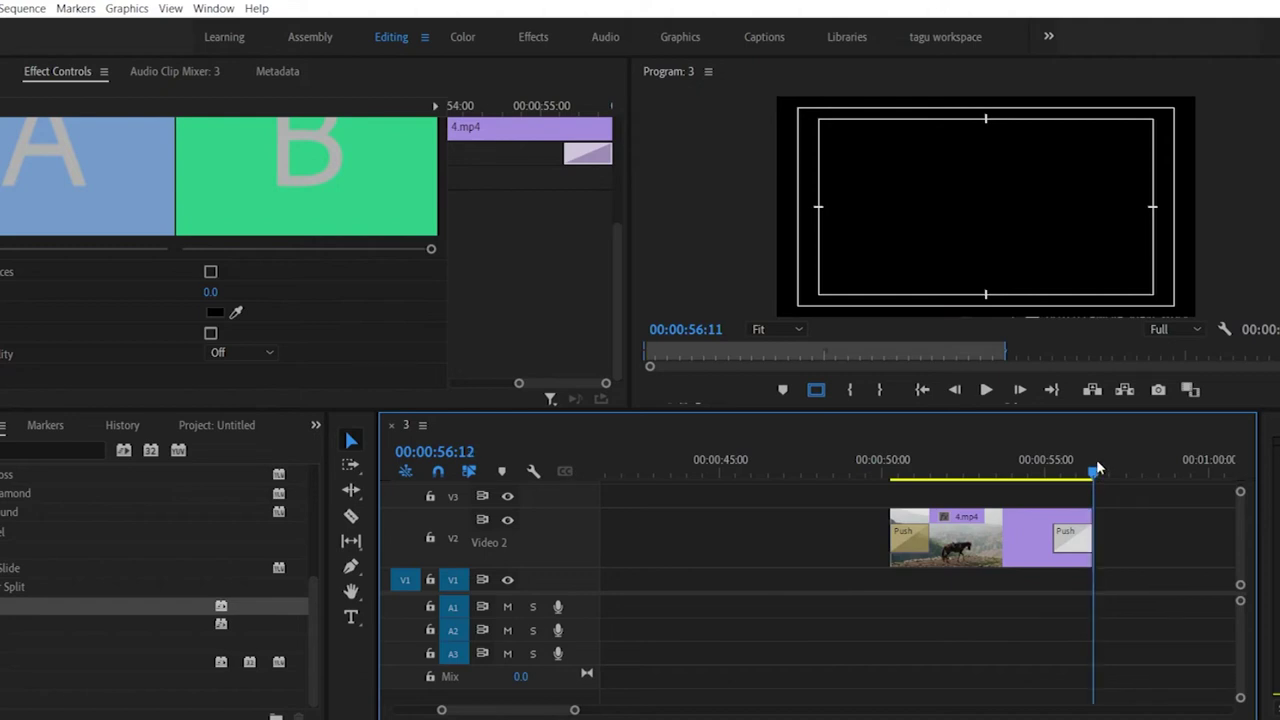
Step: Replace the opening Push transition with a Slide transition and scrub through it
drag(1097, 465, 907, 472)
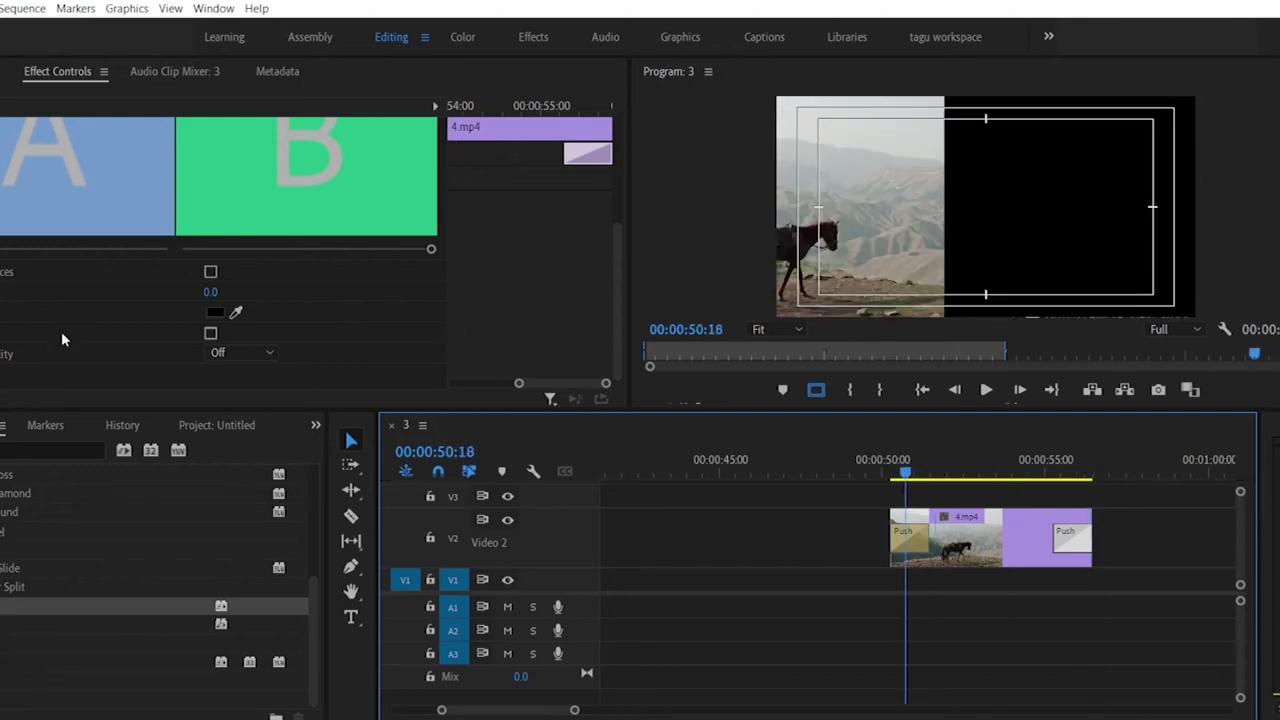
drag(40, 623, 912, 530)
drag(908, 478, 1071, 474)
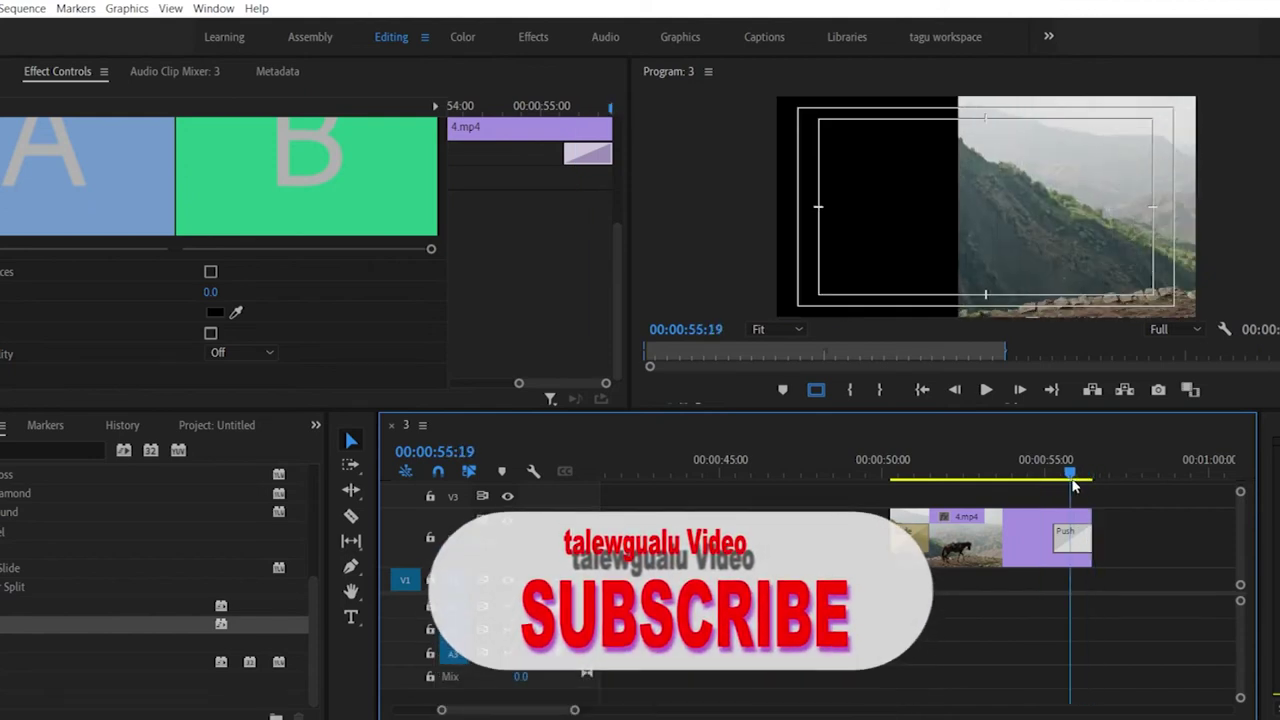
Step: Select the opening Slide transition, tick Reverse, and preview it
click(907, 532)
scroll(358, 262, down, 3)
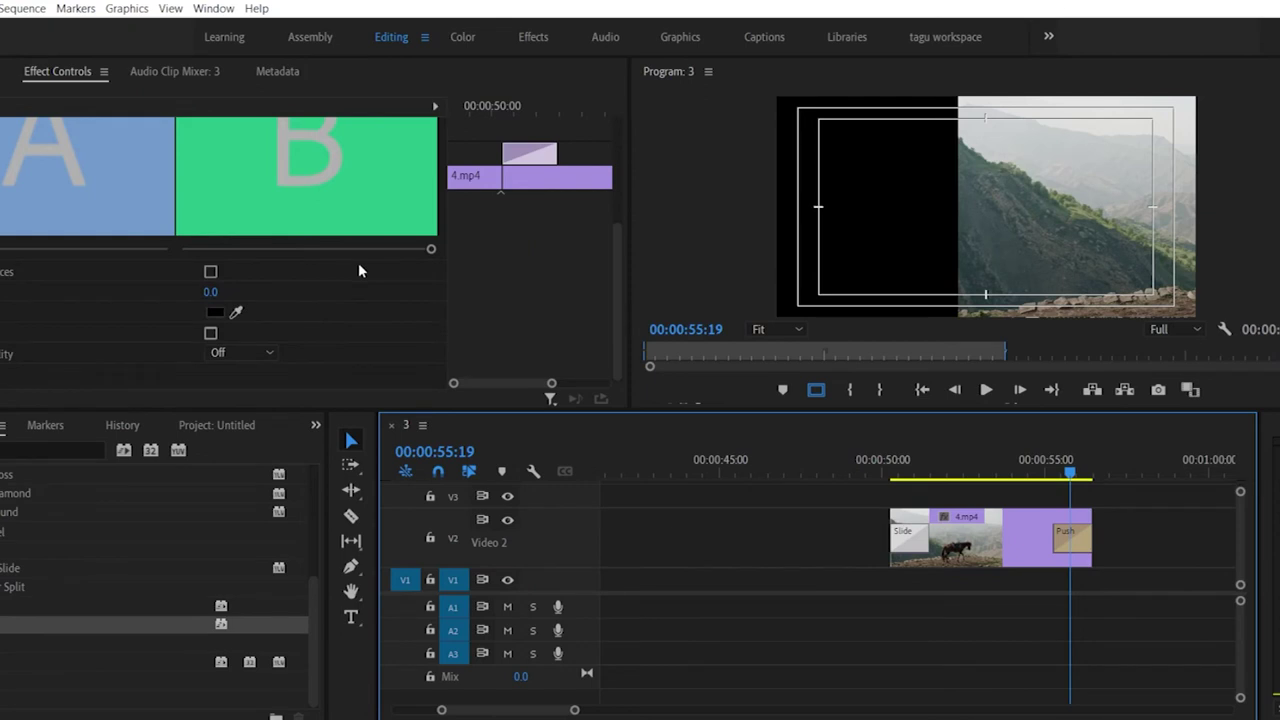
click(210, 333)
drag(1068, 468, 910, 452)
Step: Switch the Slide transition to a north/south edge so it moves vertically
scroll(453, 260, up, 3)
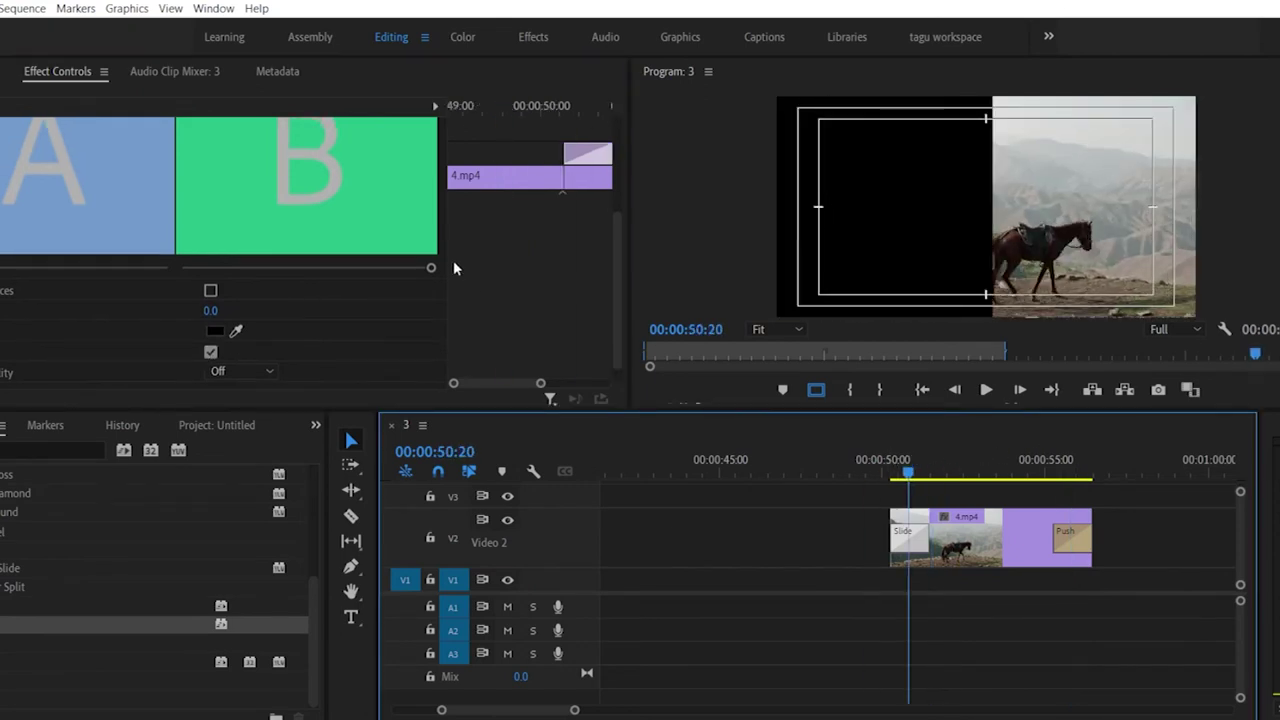
scroll(152, 214, up, 1)
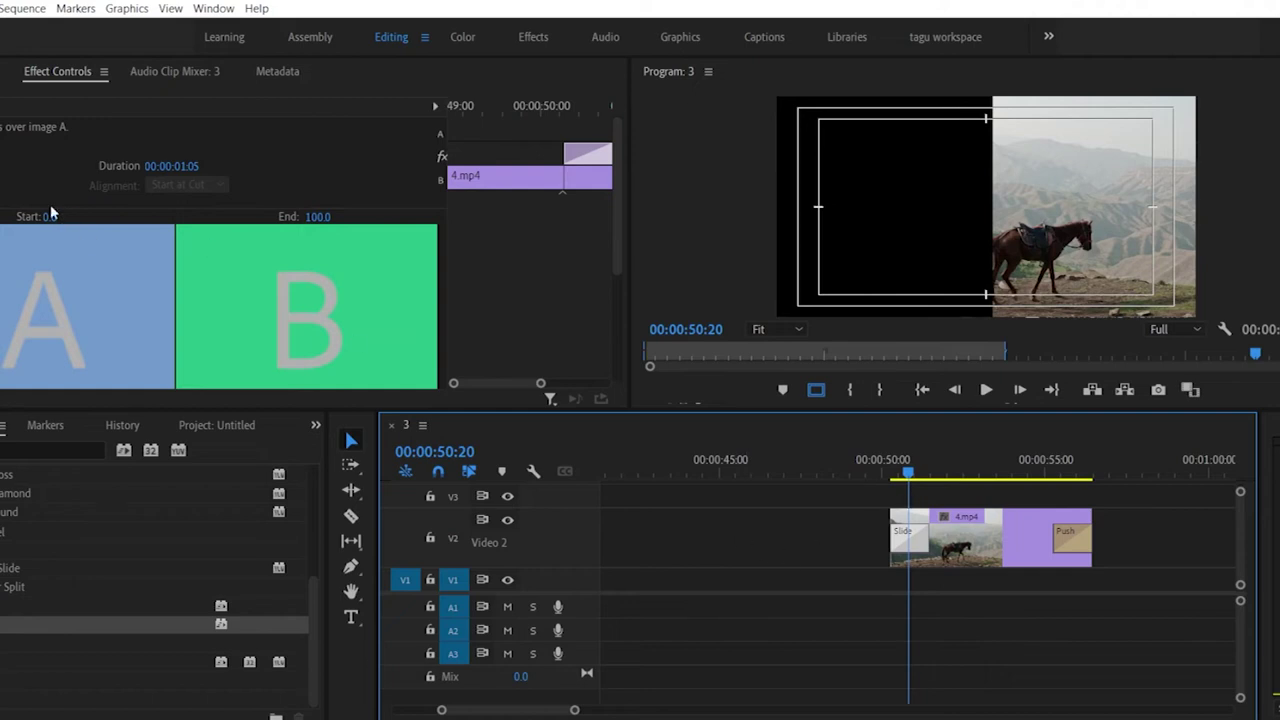
click(20, 176)
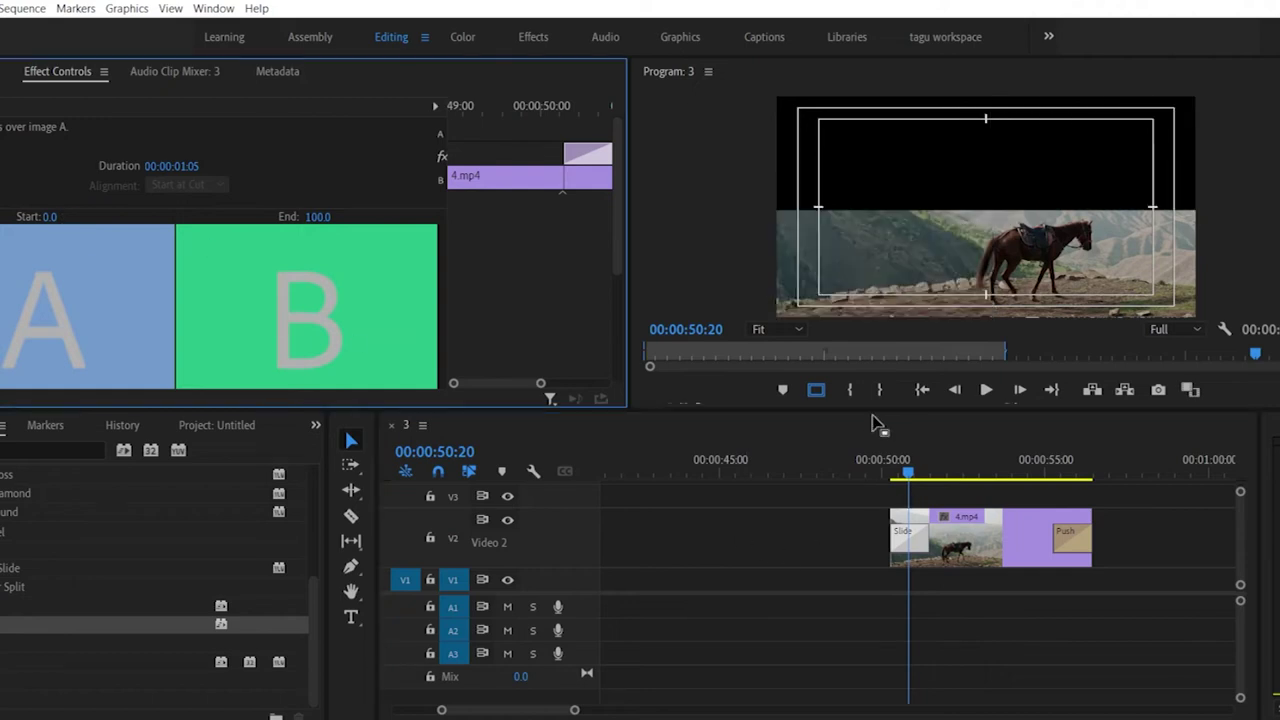
drag(912, 472, 972, 455)
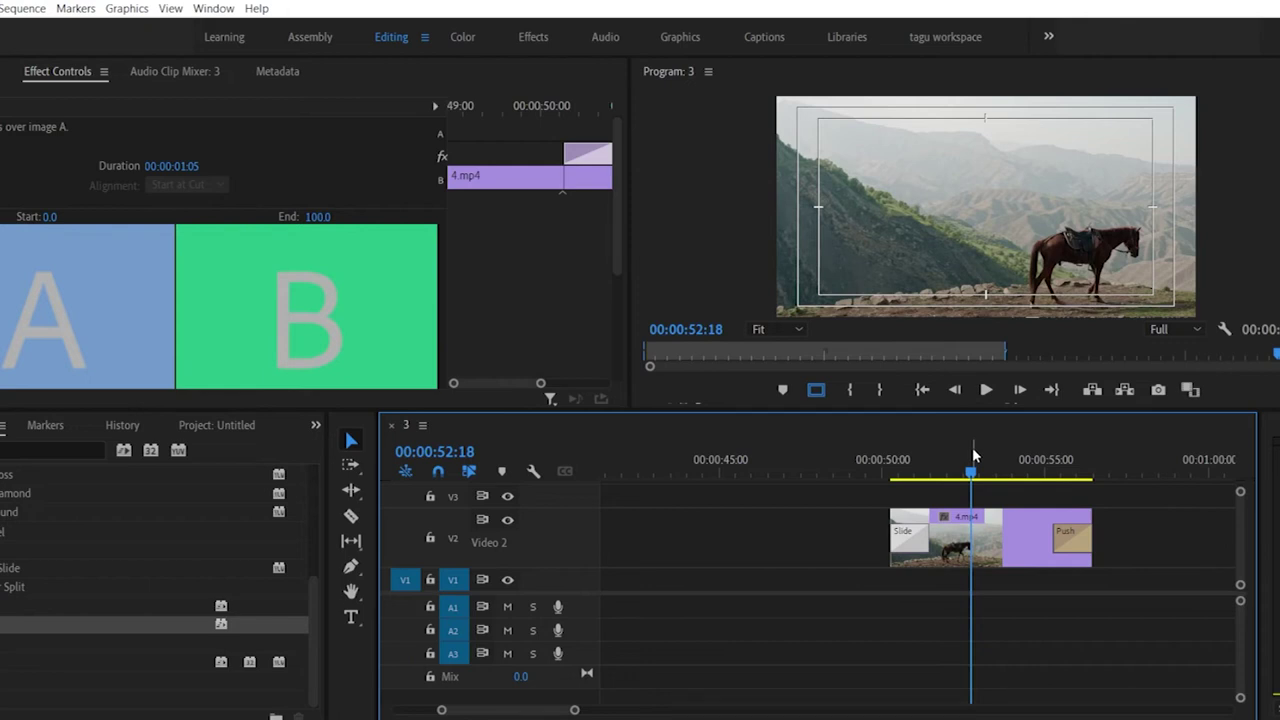
drag(970, 471, 1068, 470)
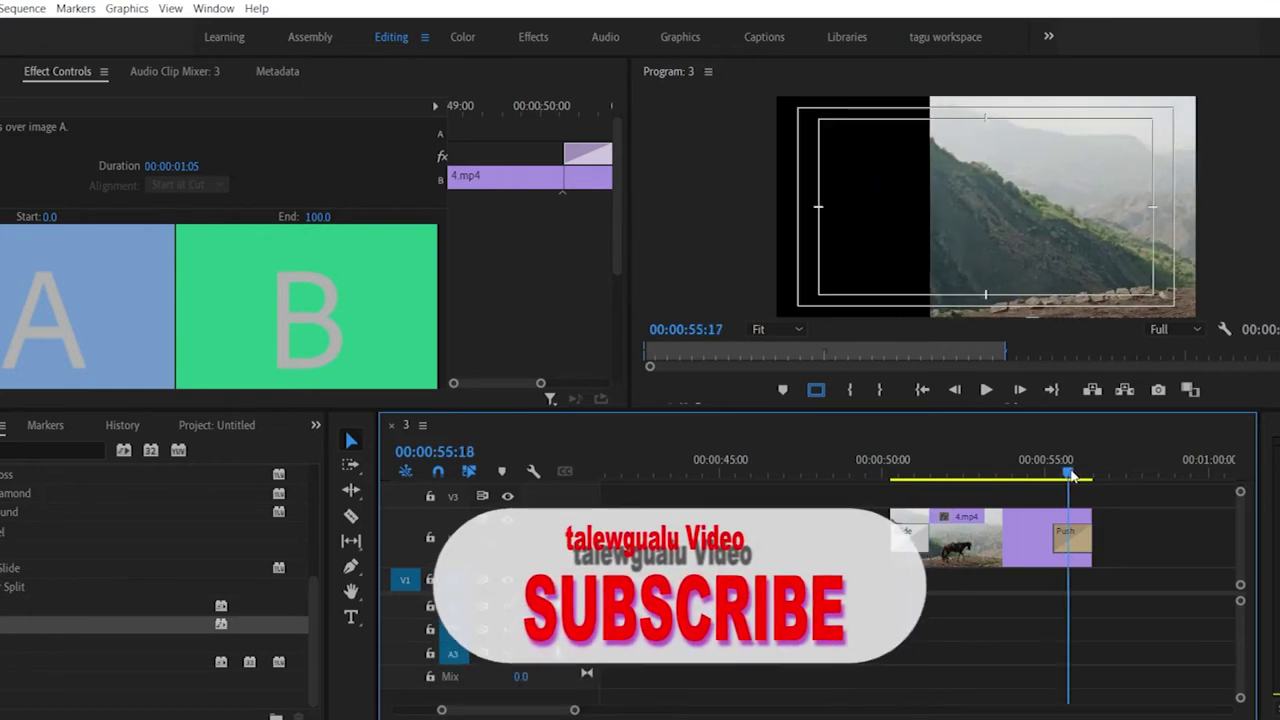
Step: Set the end Push transition's direction to East to West at its default duration
click(1076, 542)
double_click(1078, 551)
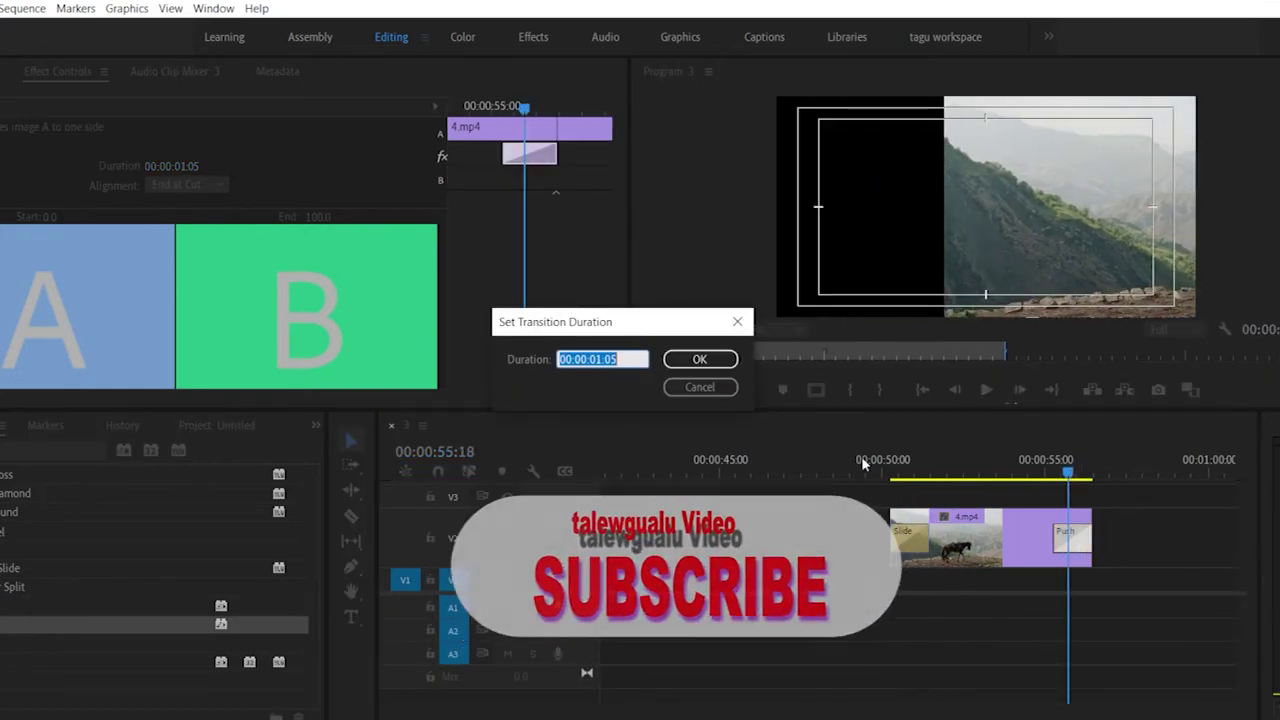
click(698, 384)
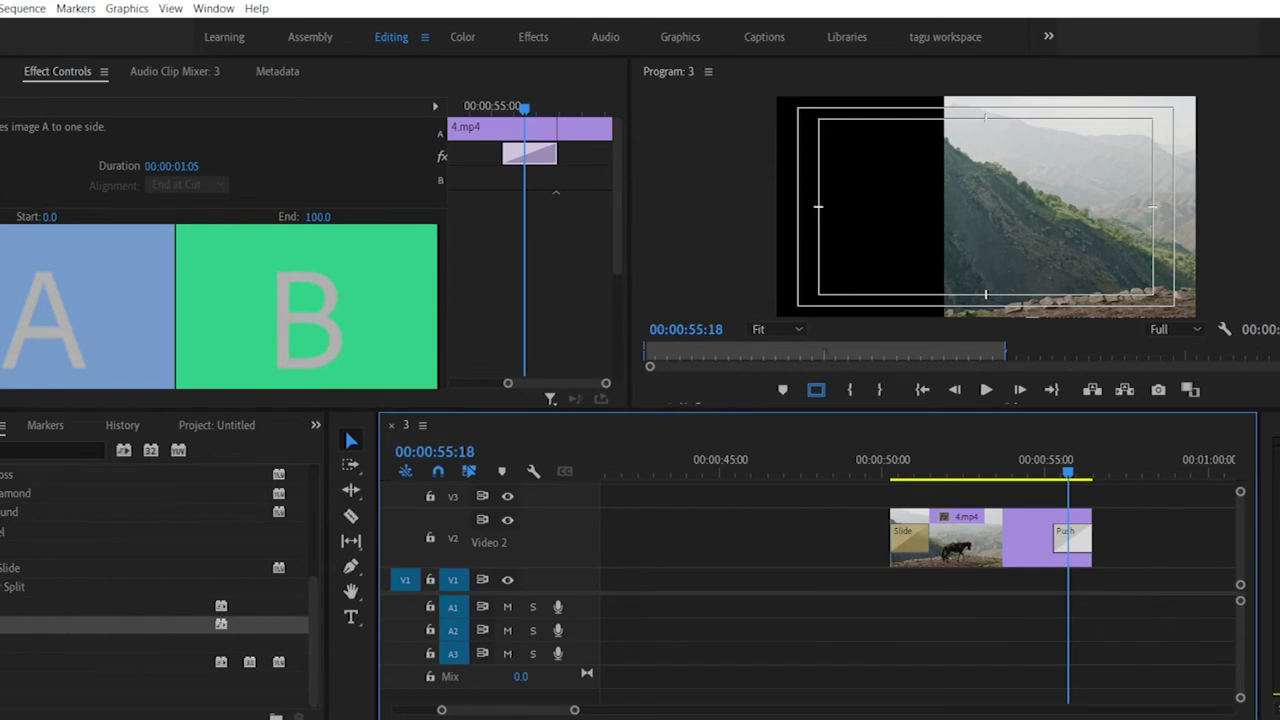
click(8, 160)
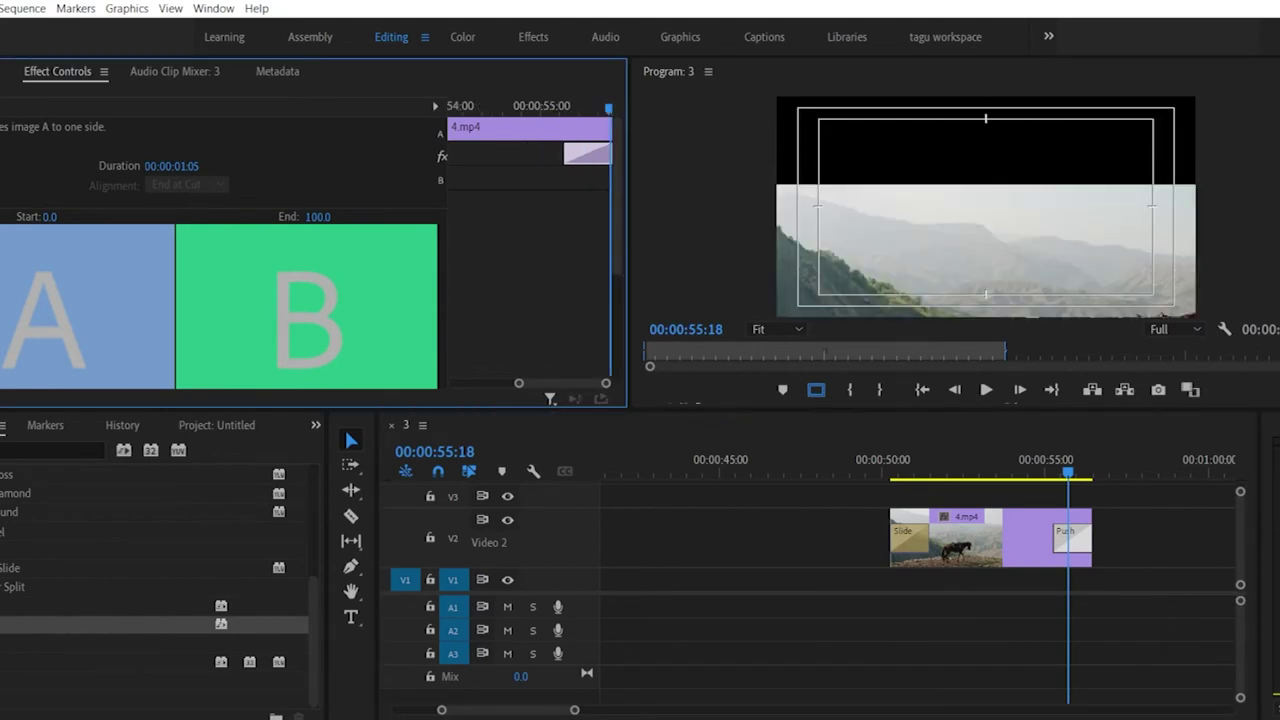
click(12, 182)
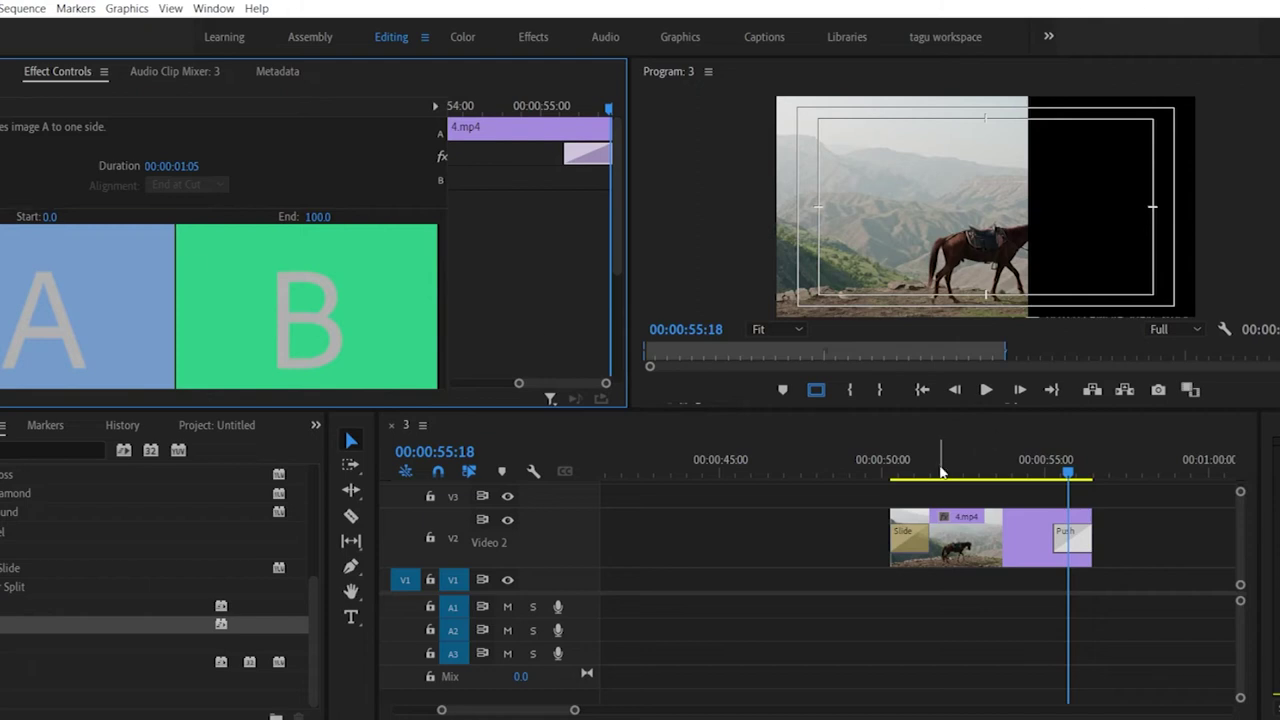
Step: Play the clip end from 55:03 through the Push transition, then save the project
click(1047, 468)
key(space)
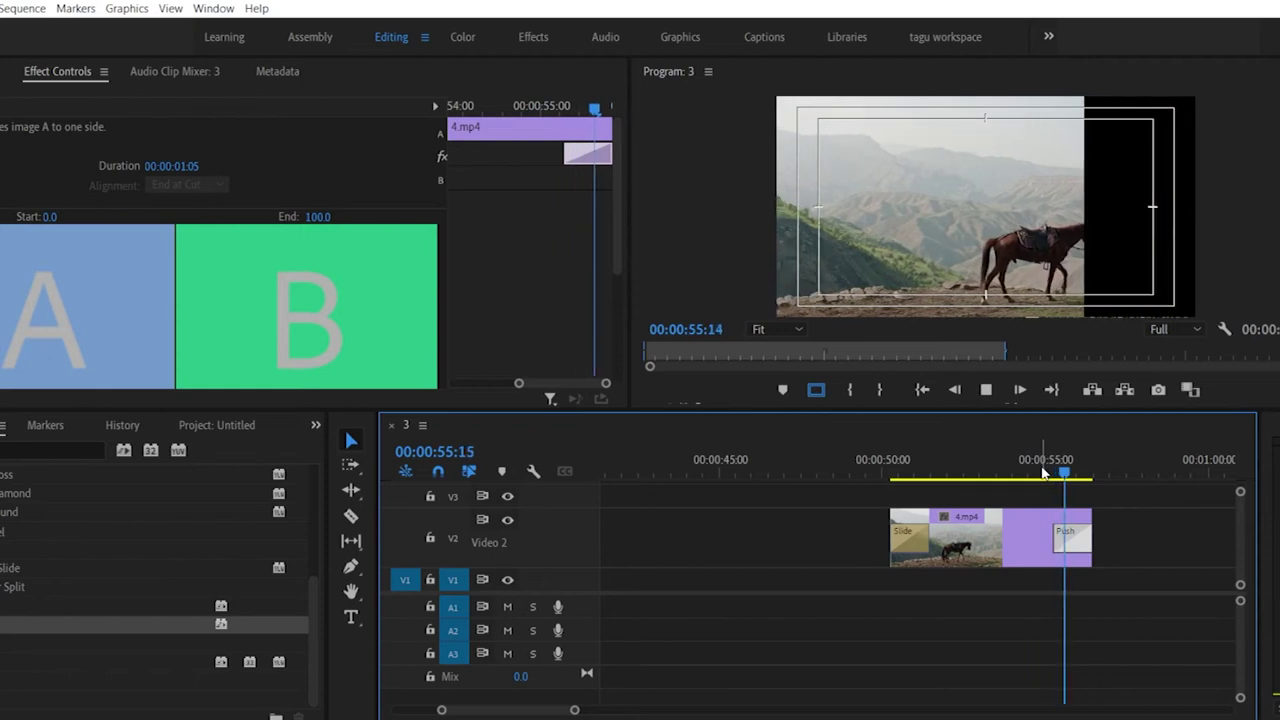
key(space)
click(25, 198)
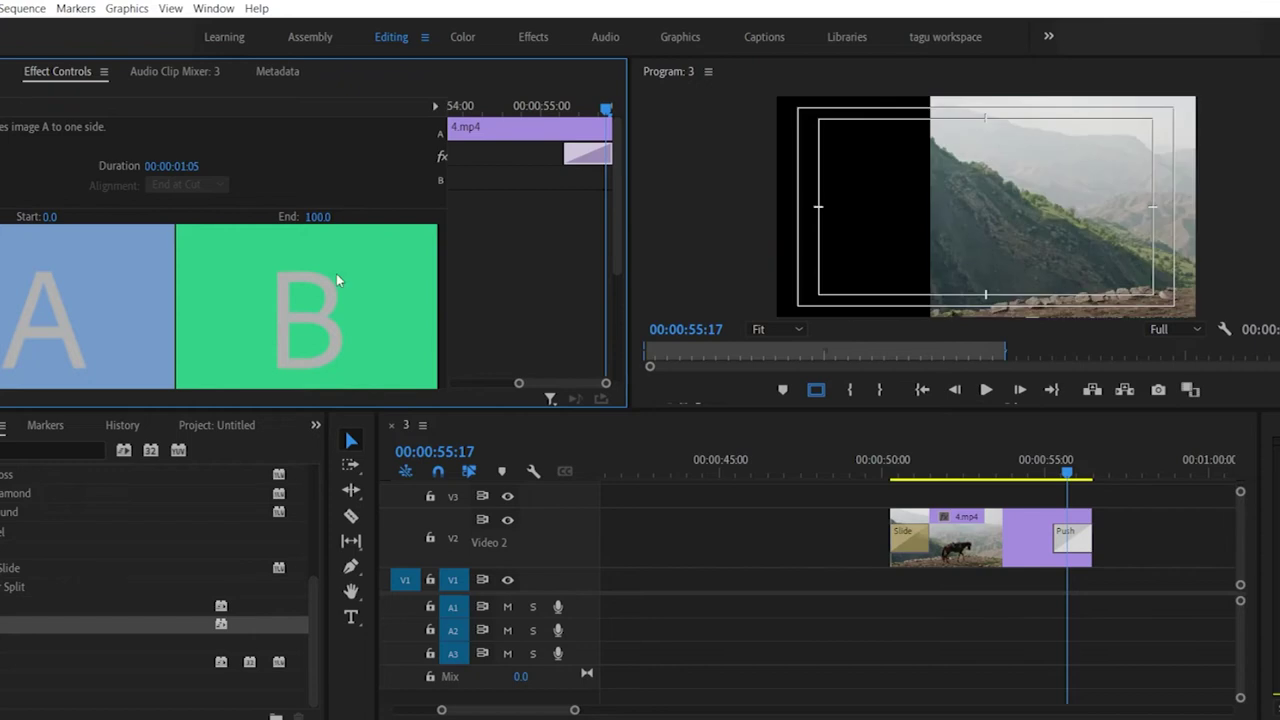
click(1043, 462)
key(space)
key(space)
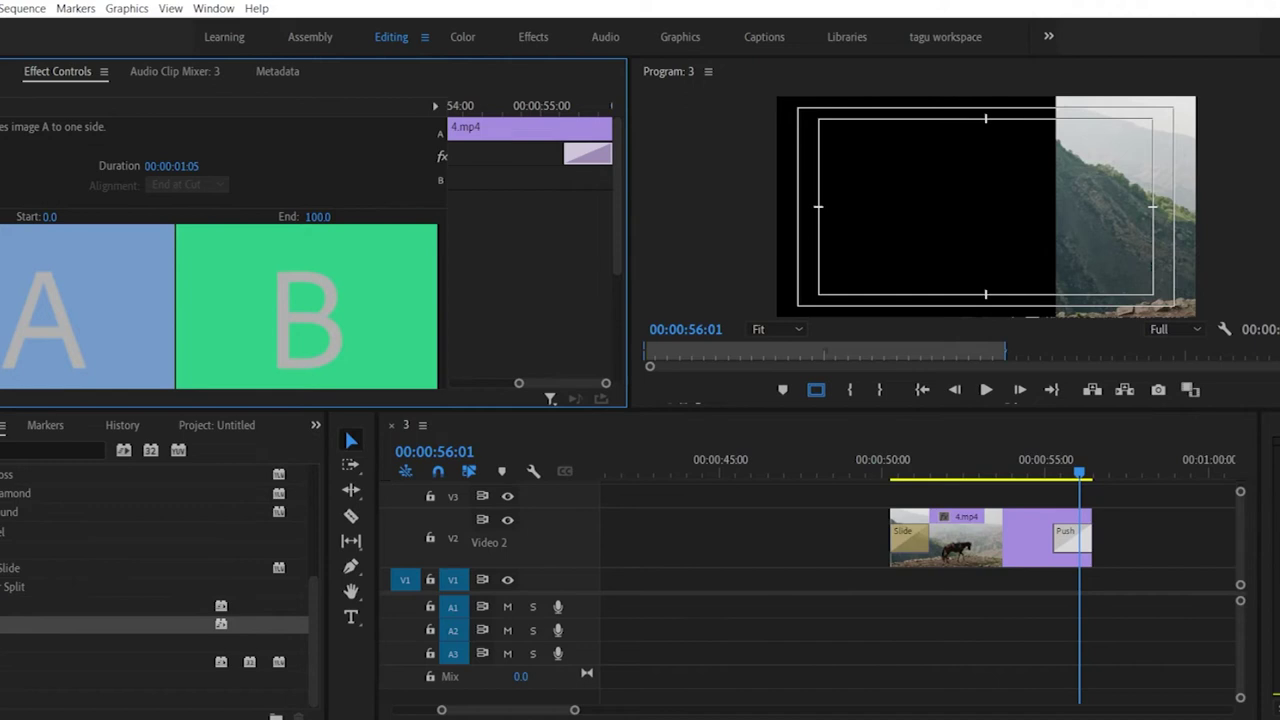
click(1050, 460)
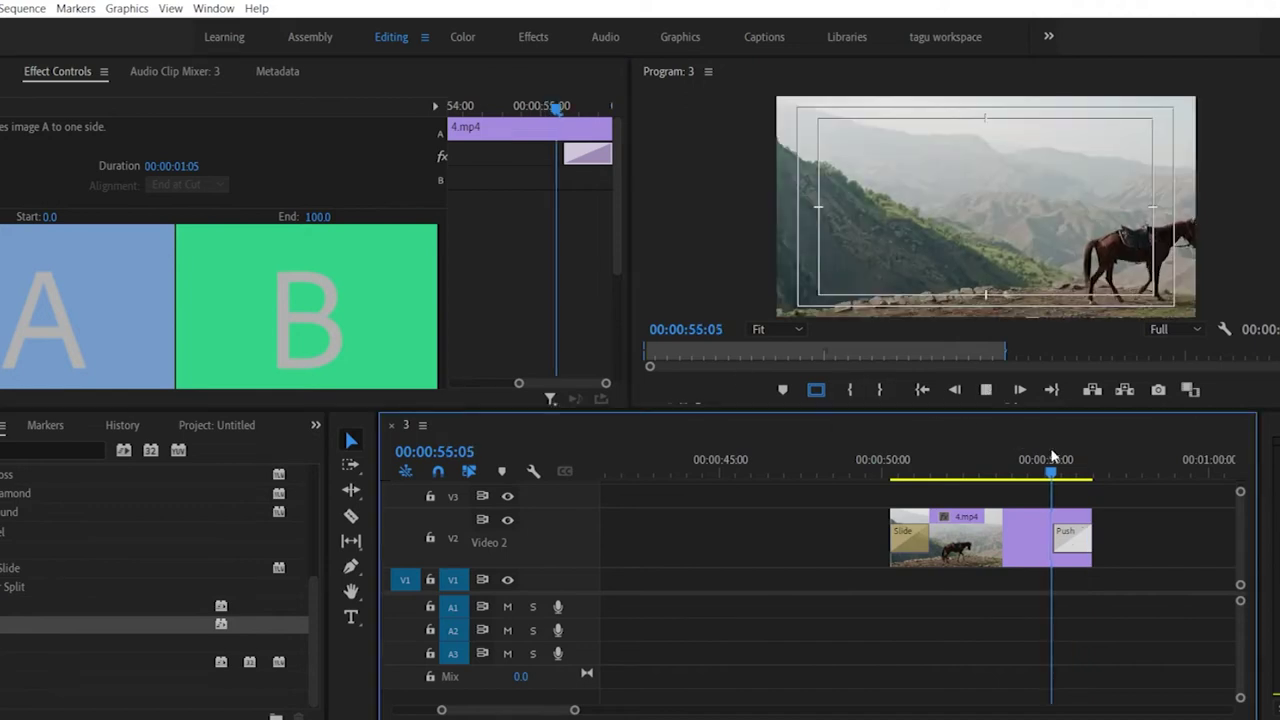
key(space)
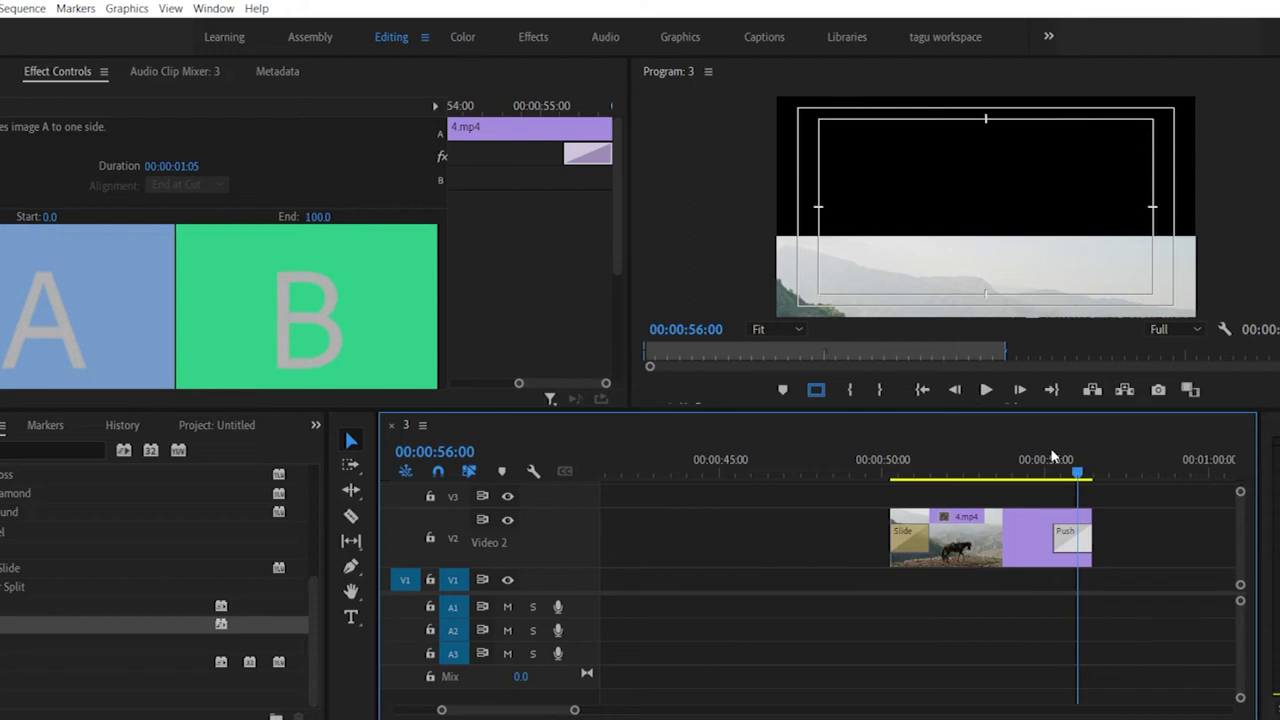
key(ctrl+s)
Step: Collapse the Video and Audio Transitions folders in the Effects panel
scroll(14, 530, up, 4)
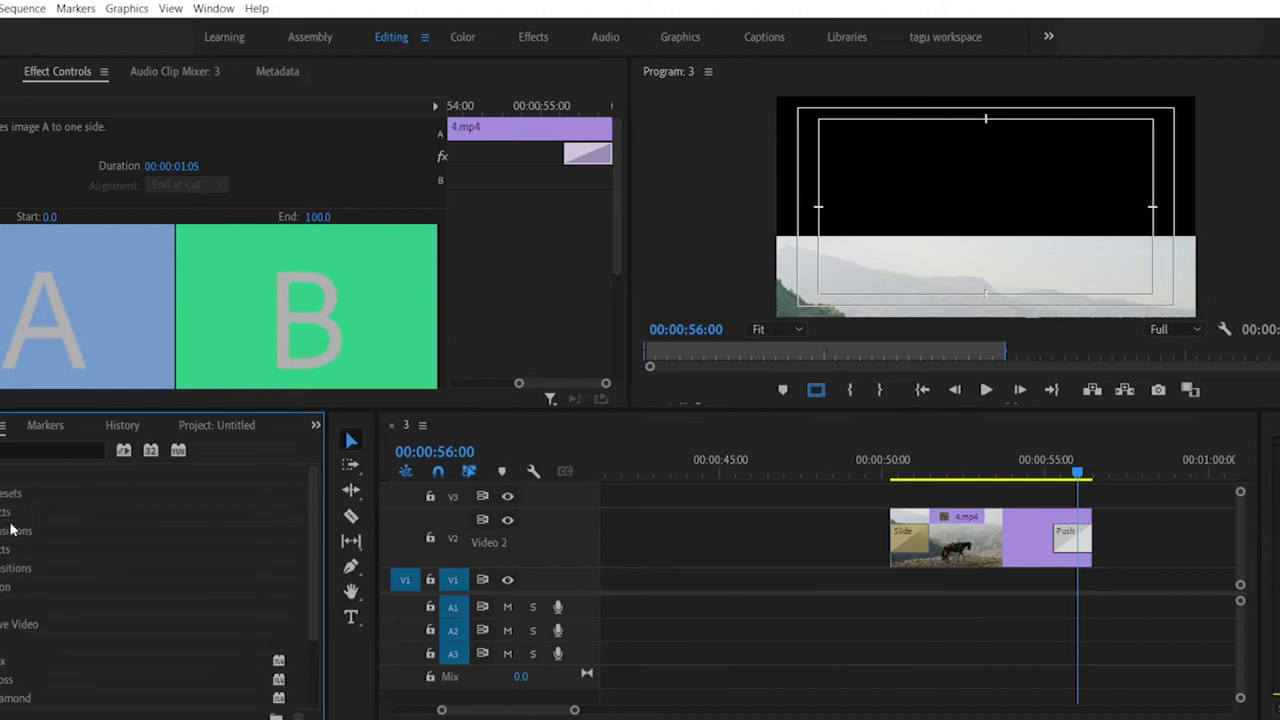
key(Left)
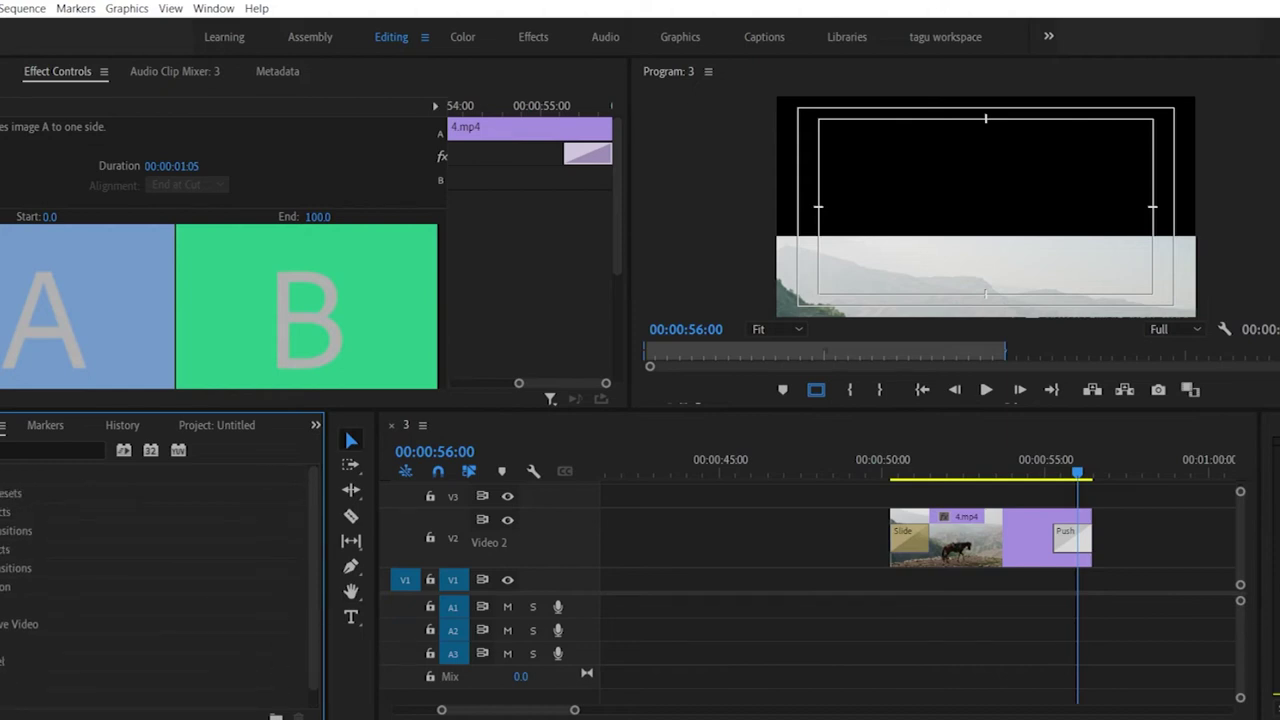
key(Left)
key(Right)
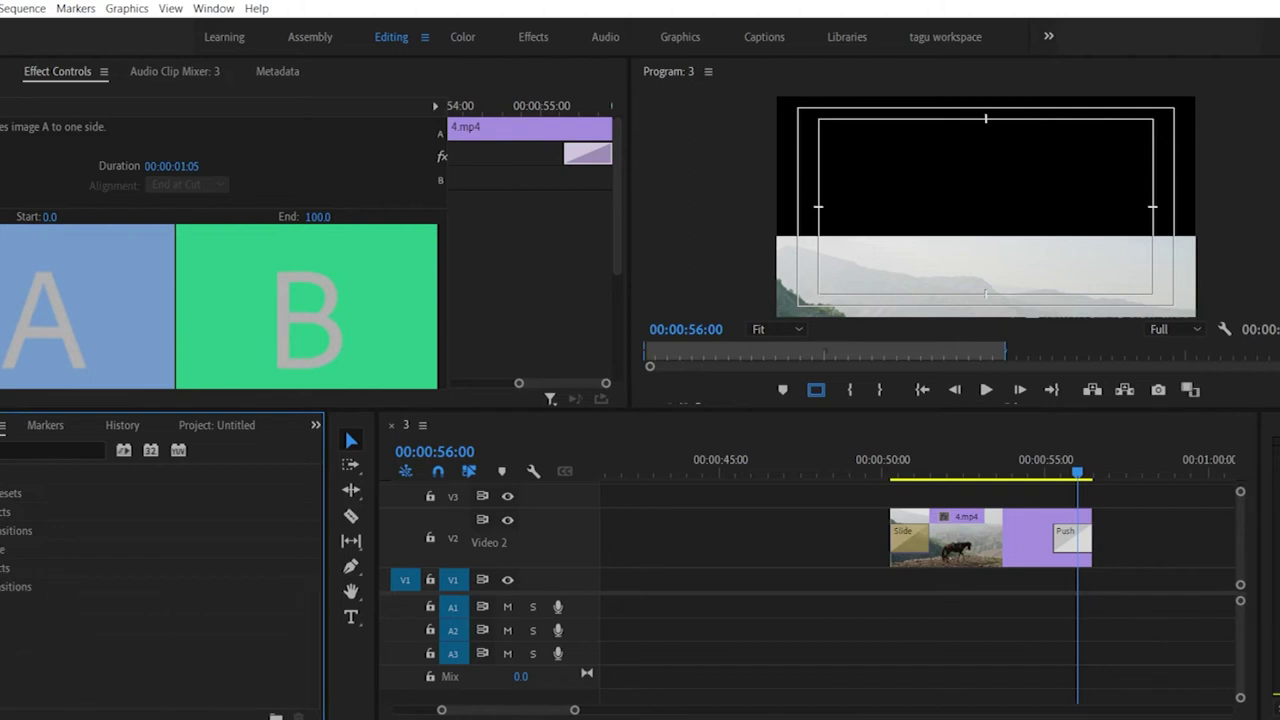
key(Right)
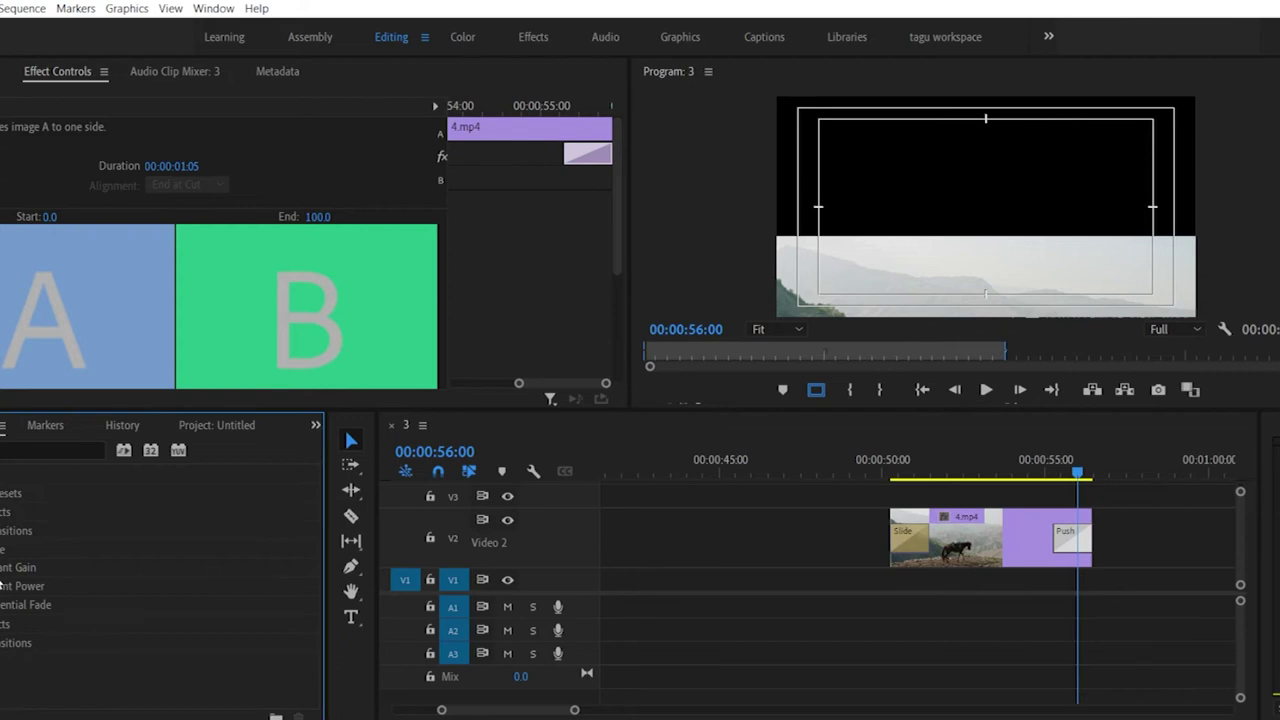
click(5, 548)
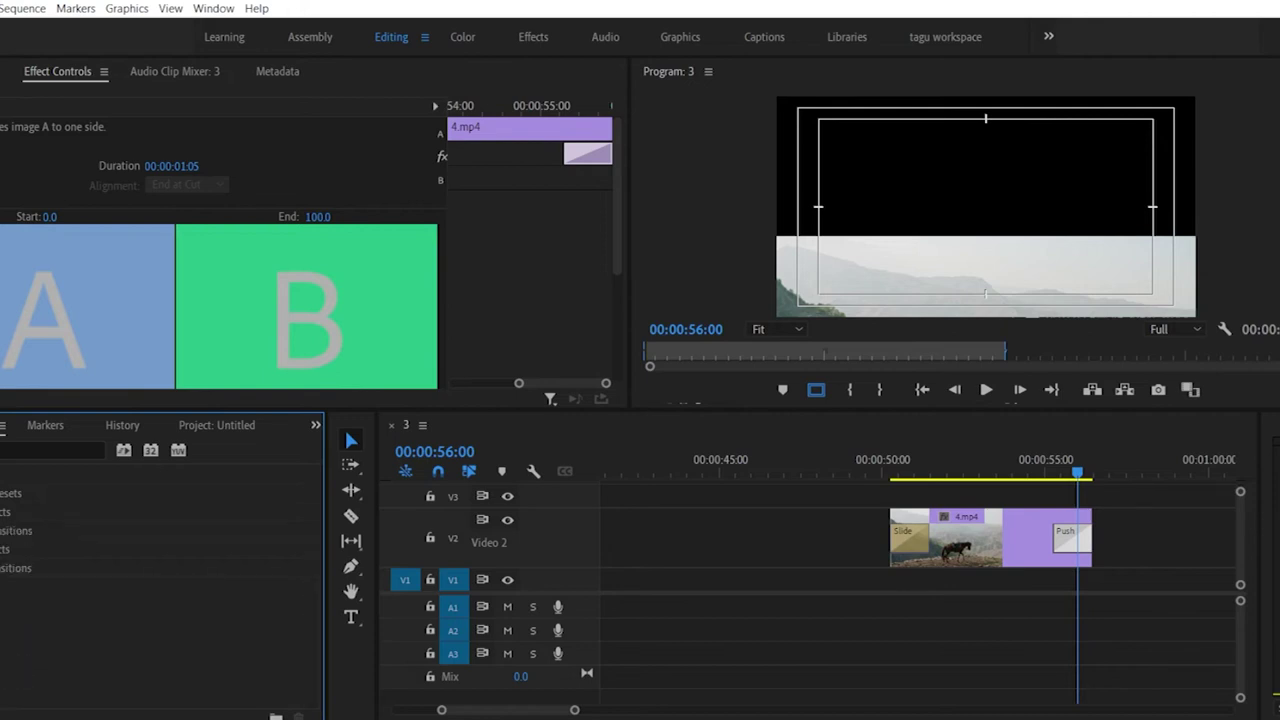
Step: Drag Sharpen from Video Effects > Blur & Sharpen onto the Video 2 4.mp4 clip
click(5, 549)
scroll(60, 580, down, 3)
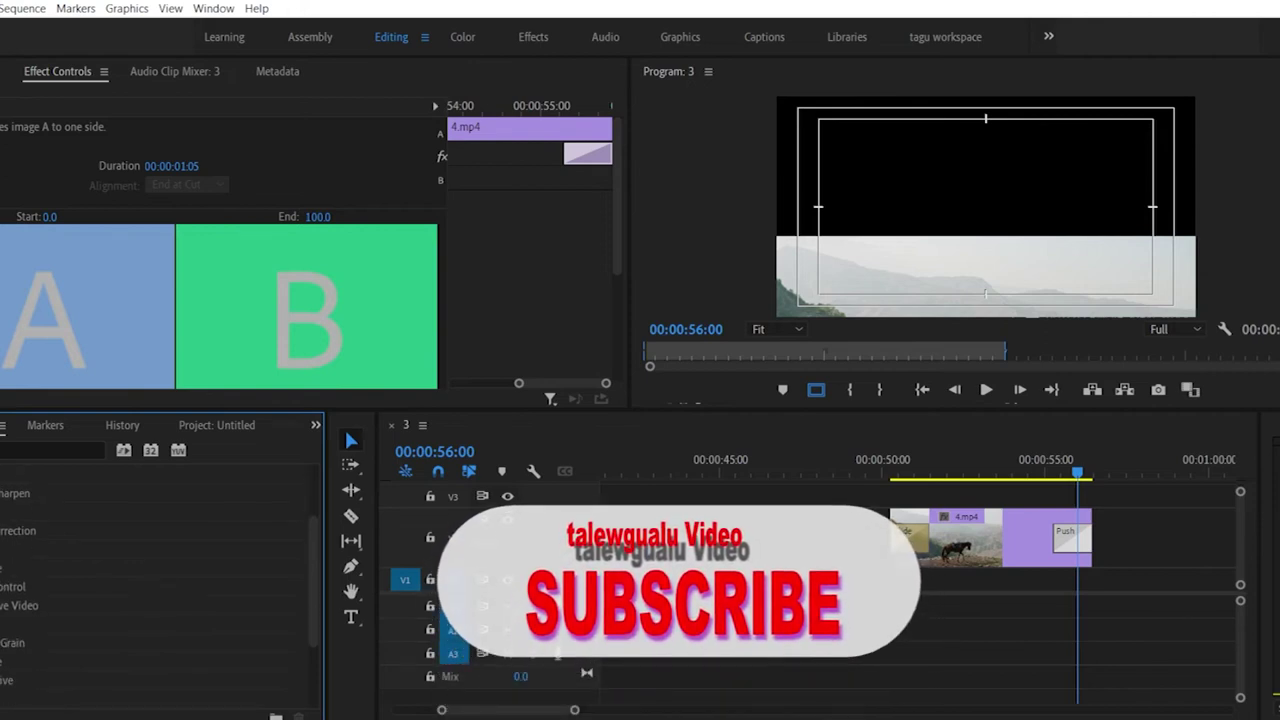
scroll(150, 580, down, 1)
scroll(150, 580, up, 3)
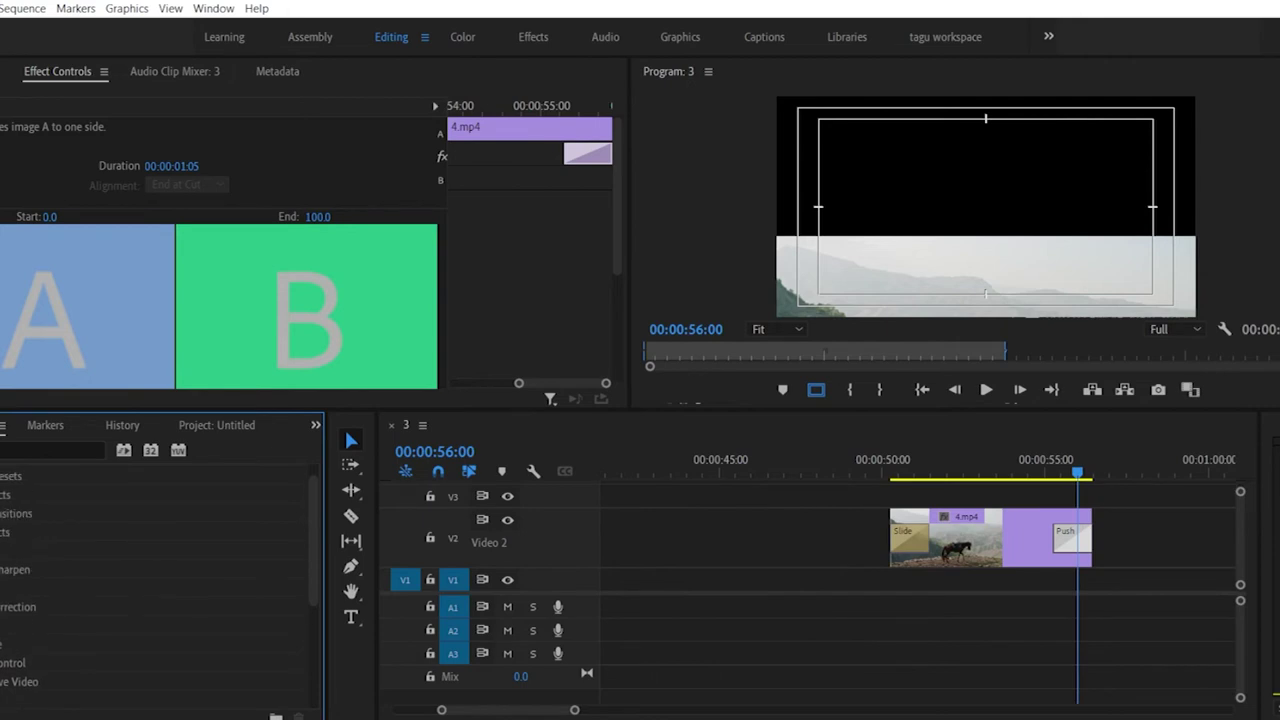
click(2, 569)
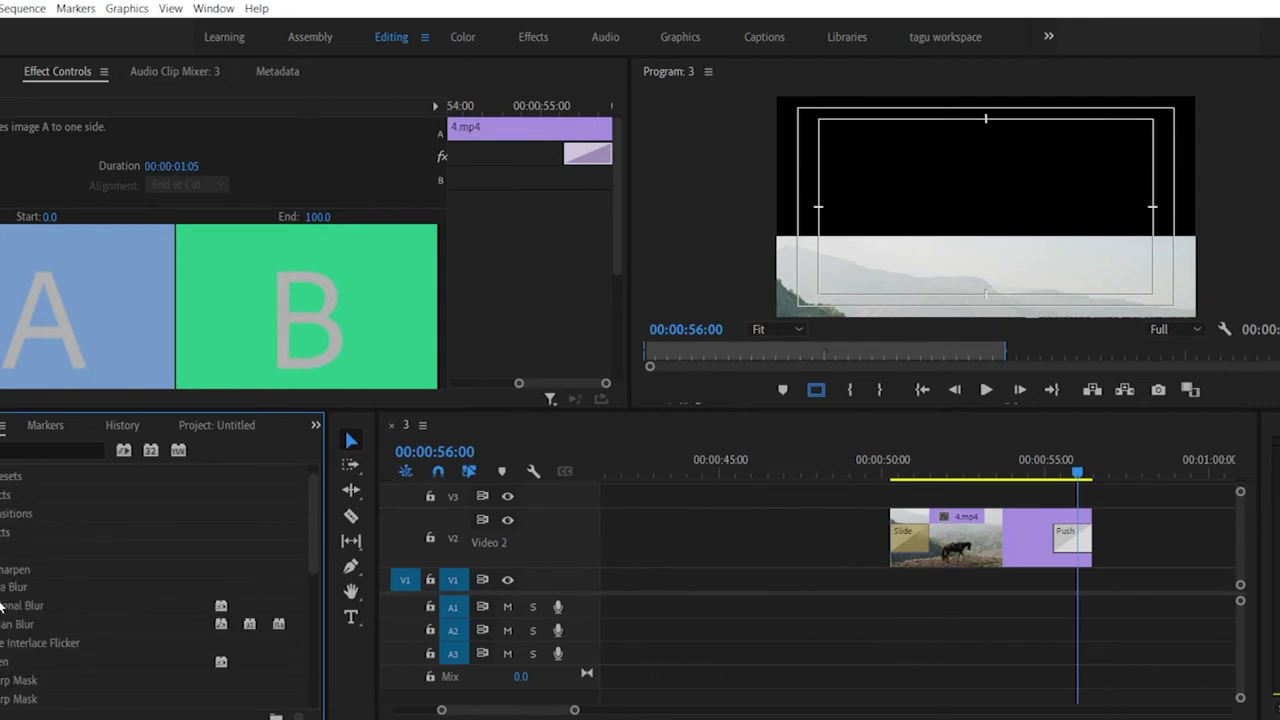
scroll(4, 625, down, 2)
drag(3, 608, 1001, 563)
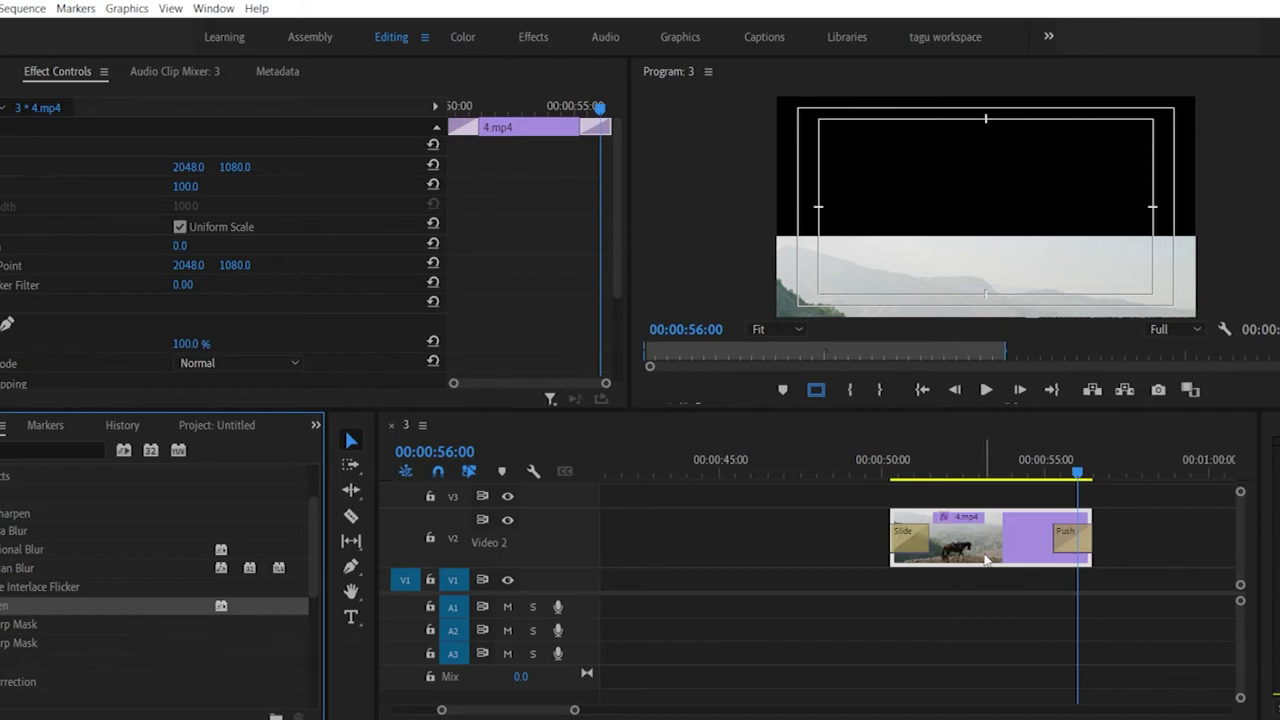
Step: Delete the old V2 clip and place two fresh 4.mp4 copies on Video 2 from the Source monitor
drag(860, 503, 1045, 565)
key(Delete)
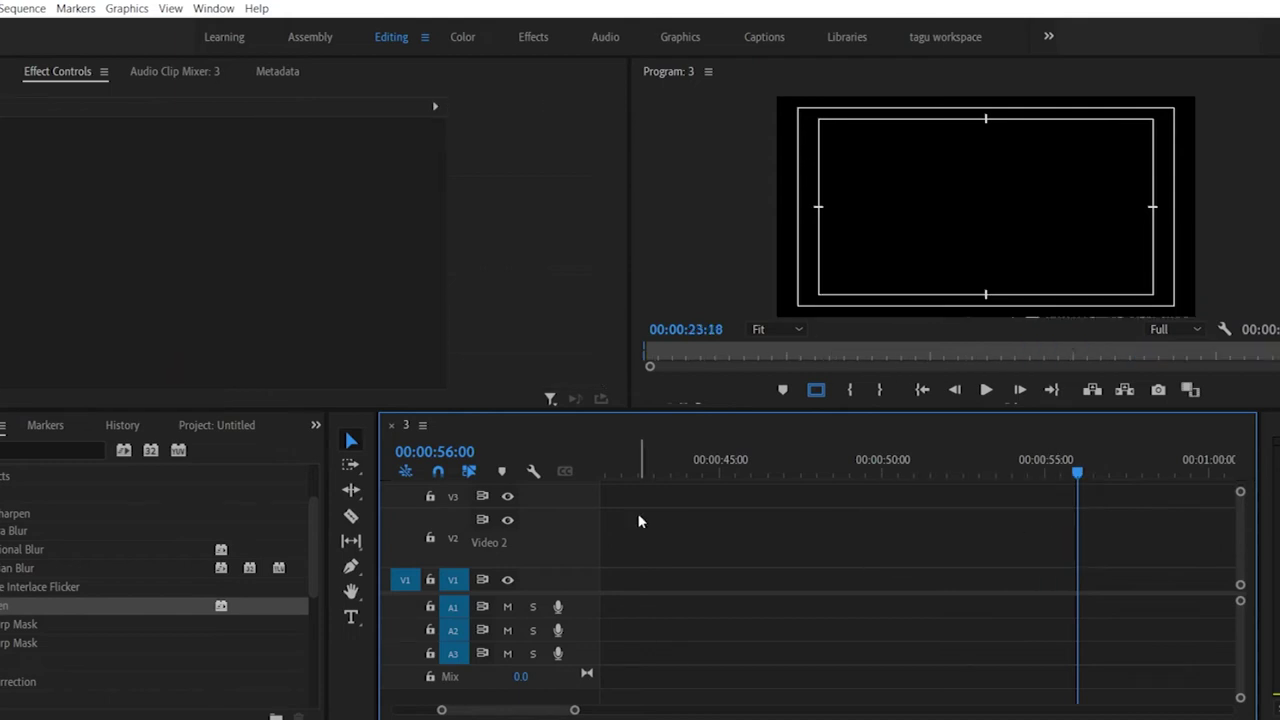
key(shift+2)
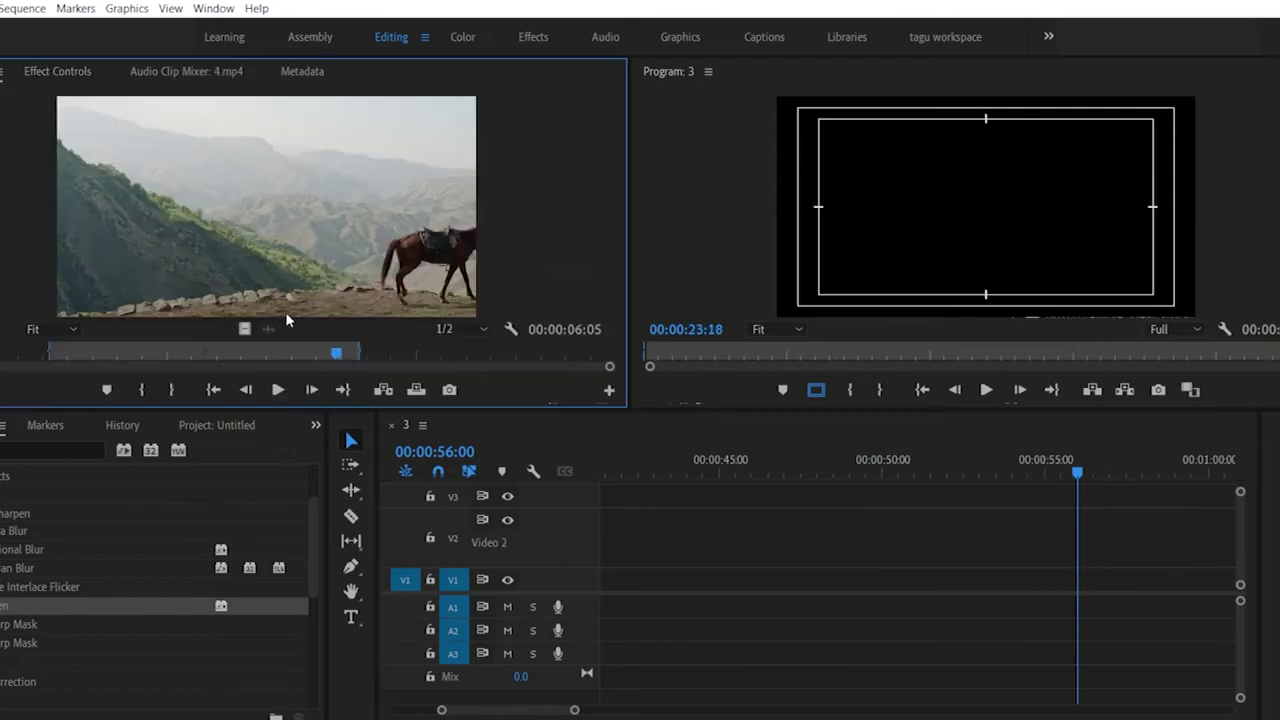
drag(724, 479, 762, 538)
click(729, 470)
click(891, 472)
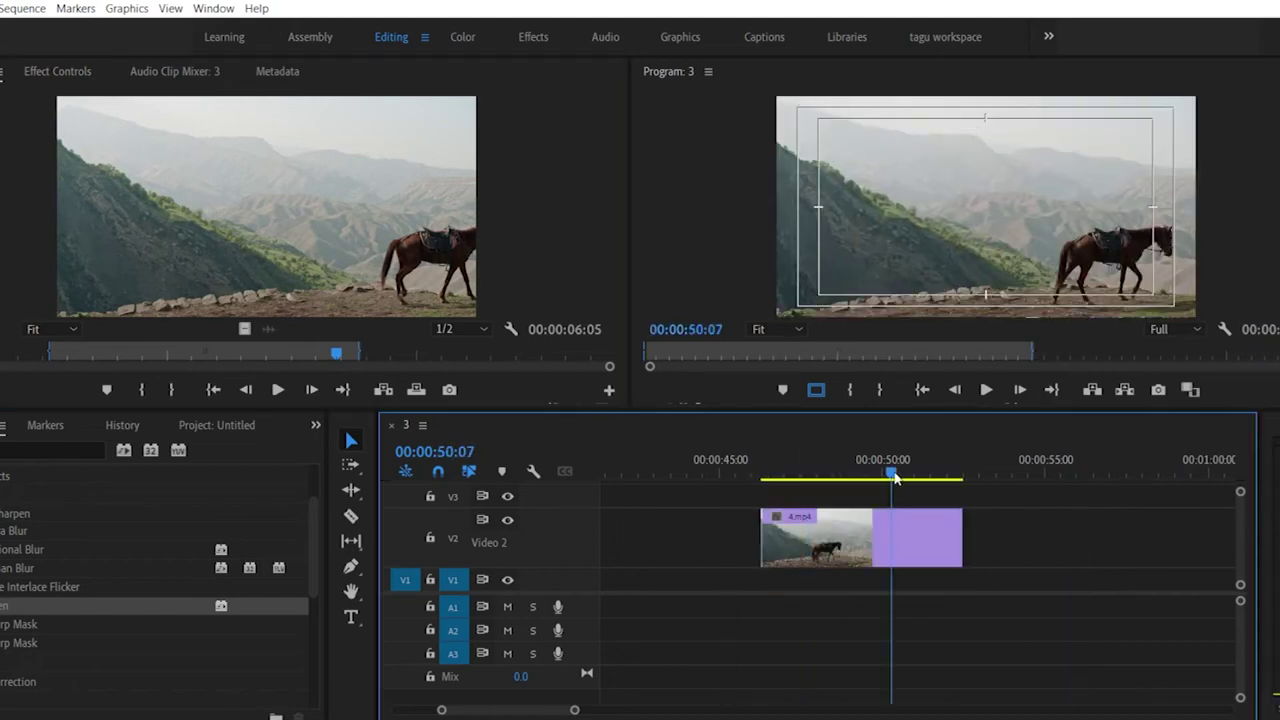
drag(262, 237, 983, 531)
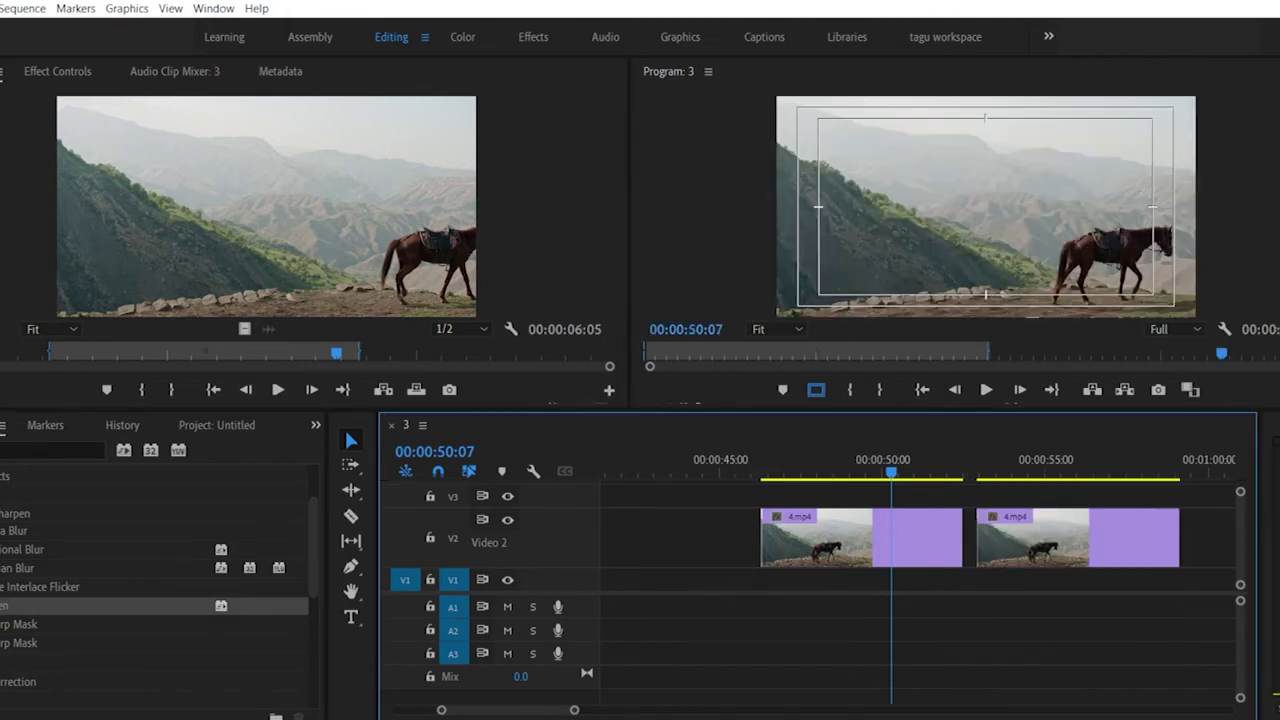
Step: Apply Camera Blur to the second 4.mp4 clip and move the playhead onto it
click(2, 552)
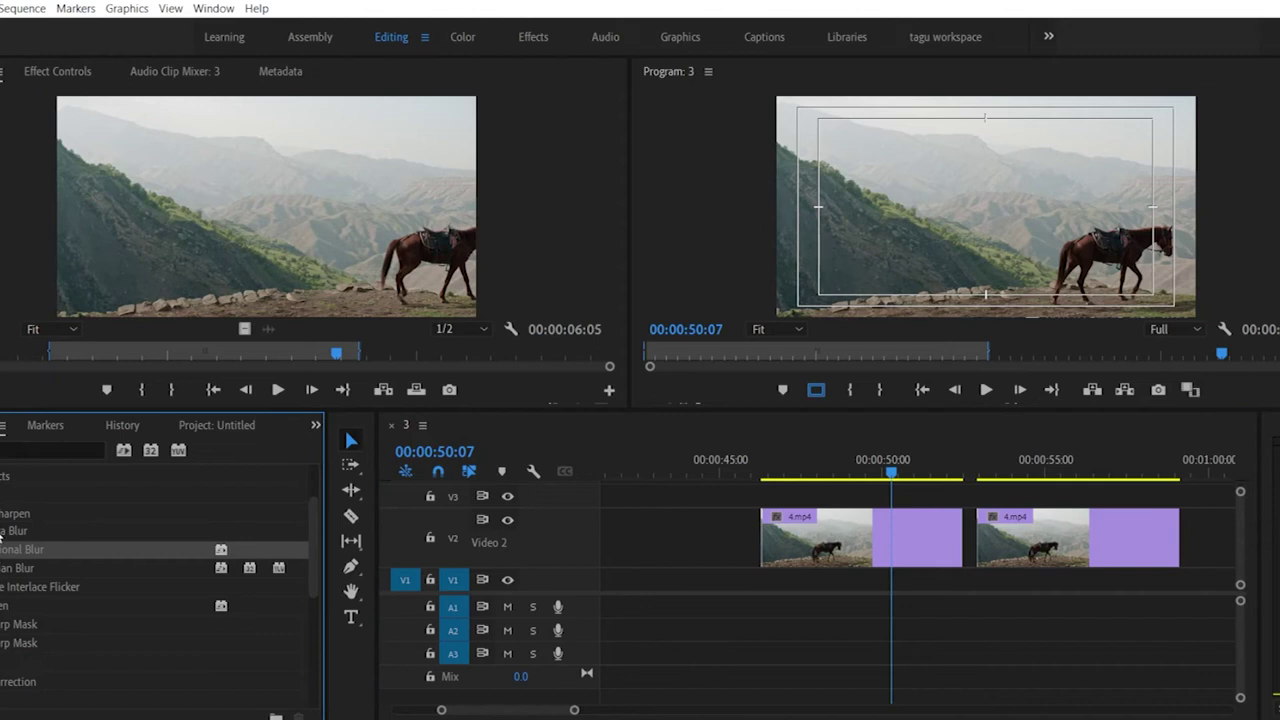
click(1, 535)
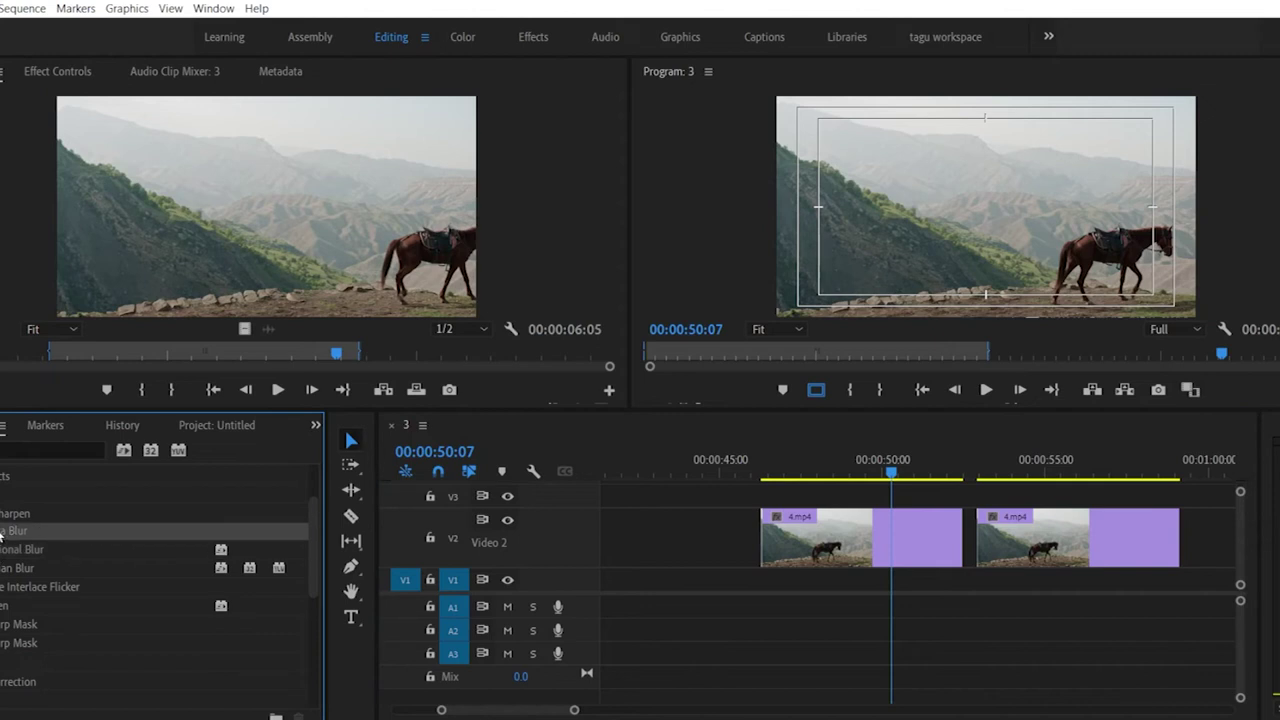
drag(2, 535, 1066, 536)
drag(986, 466, 1019, 505)
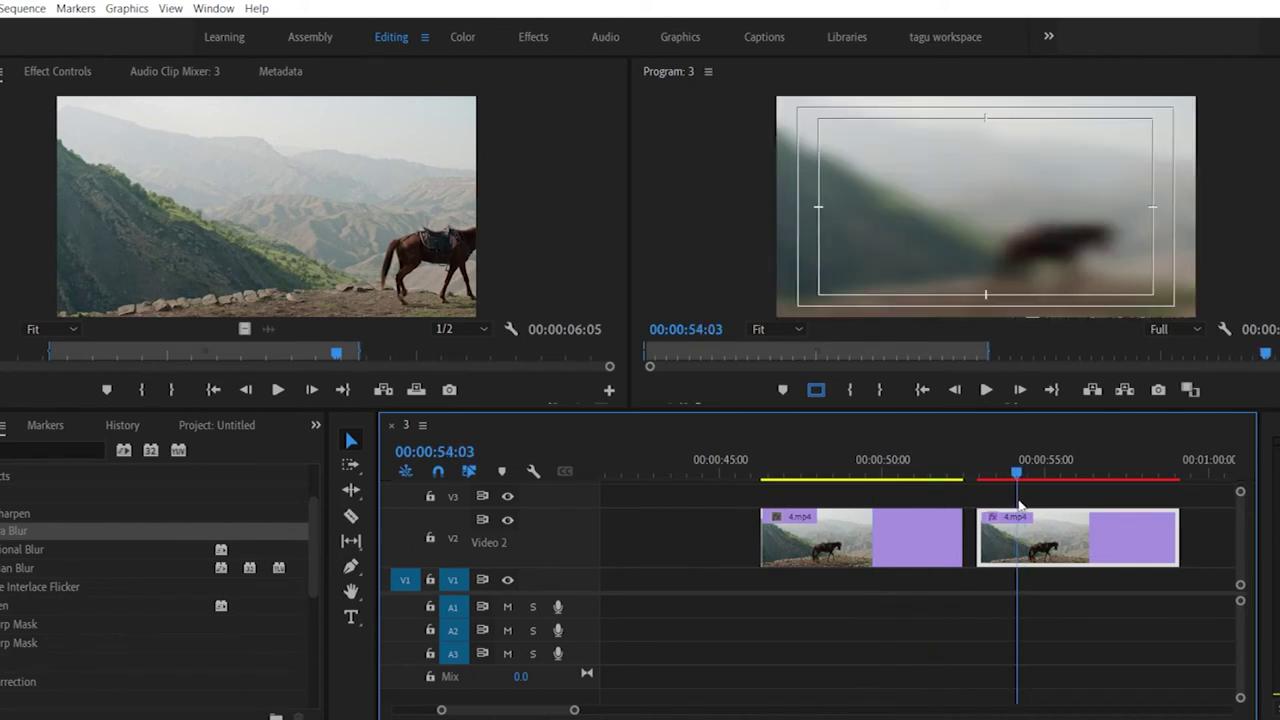
Step: Scrub through the blurred second clip, then undo the blur so it shows sharp at 00:00:56:15
drag(1019, 505, 1100, 500)
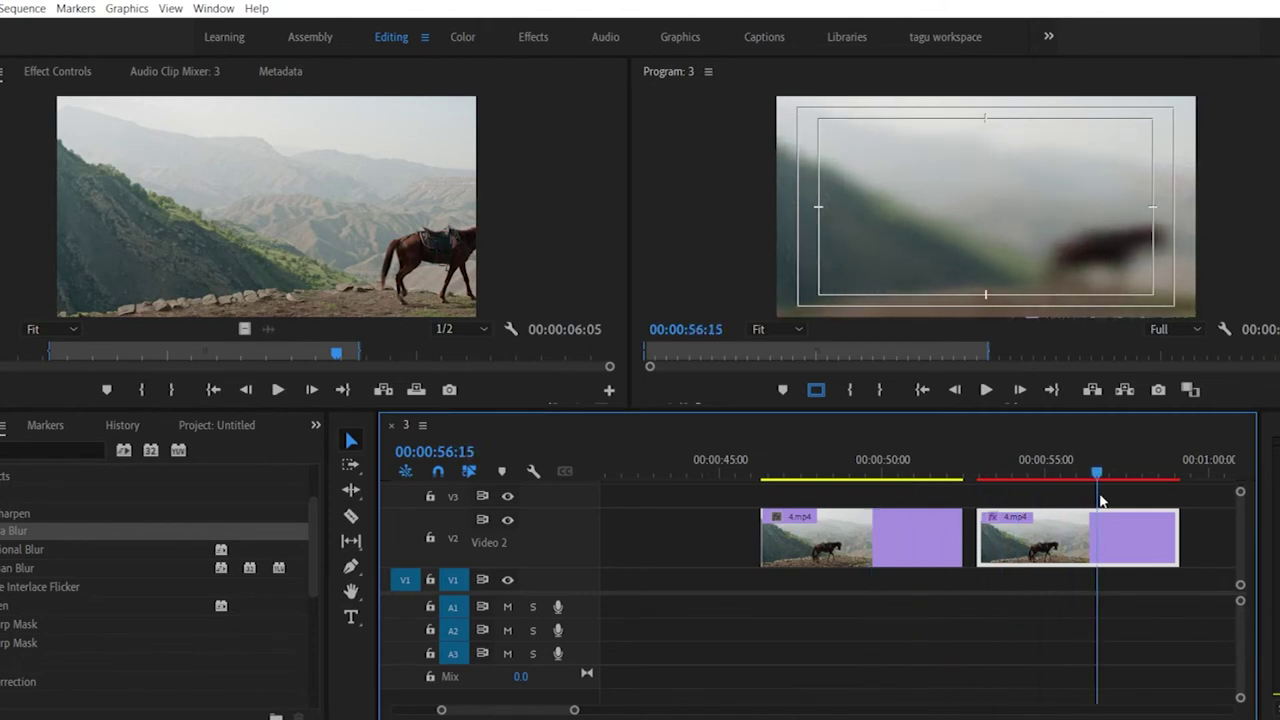
key(ctrl+z)
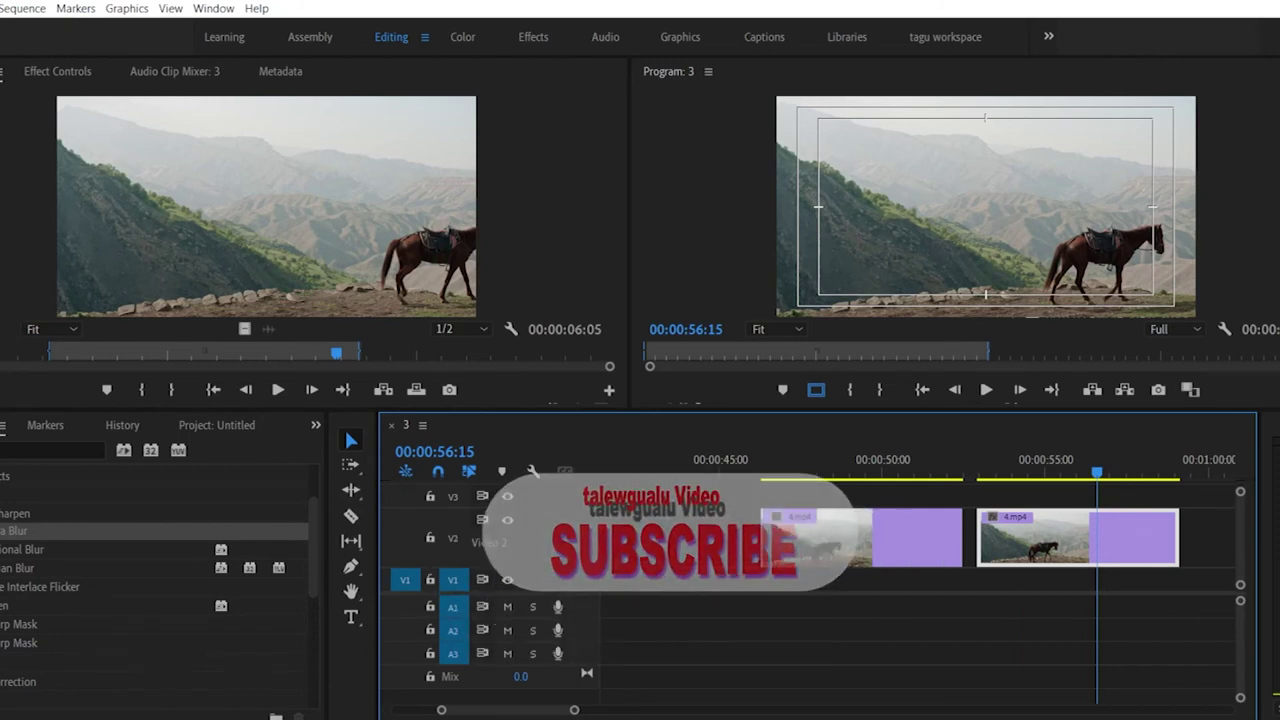
scroll(12, 558, down, 1)
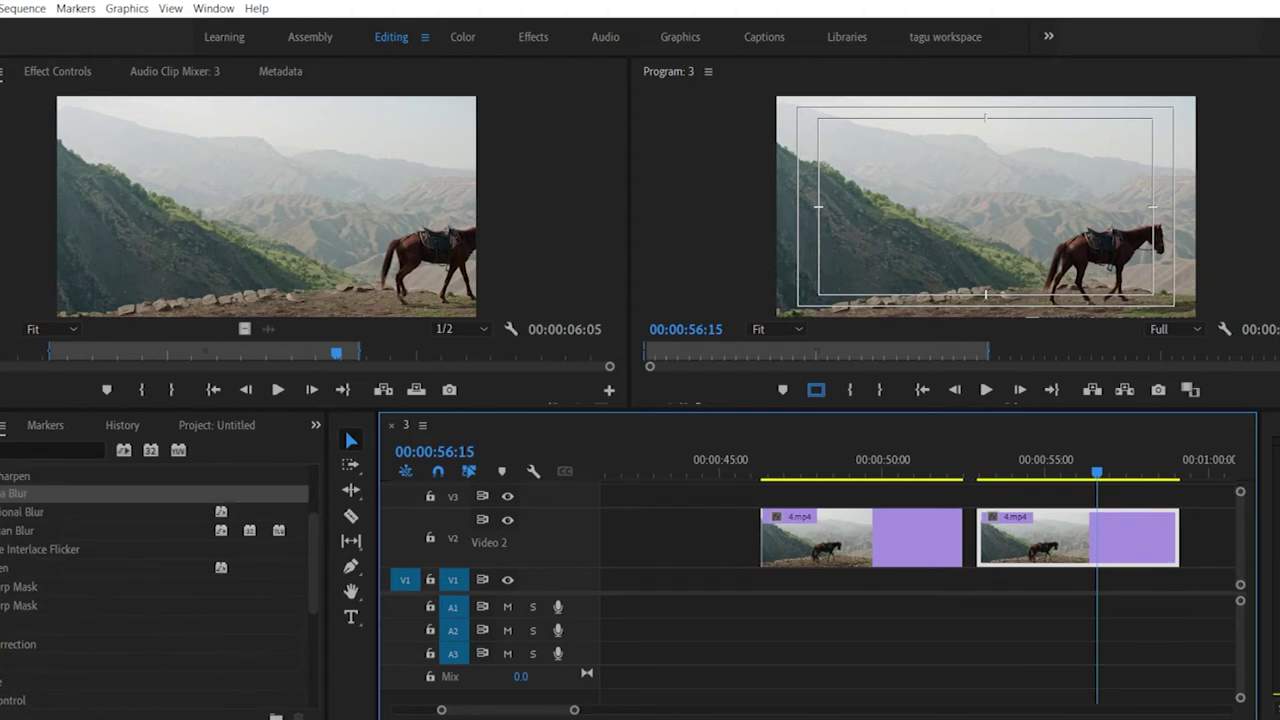
scroll(159, 589, up, 3)
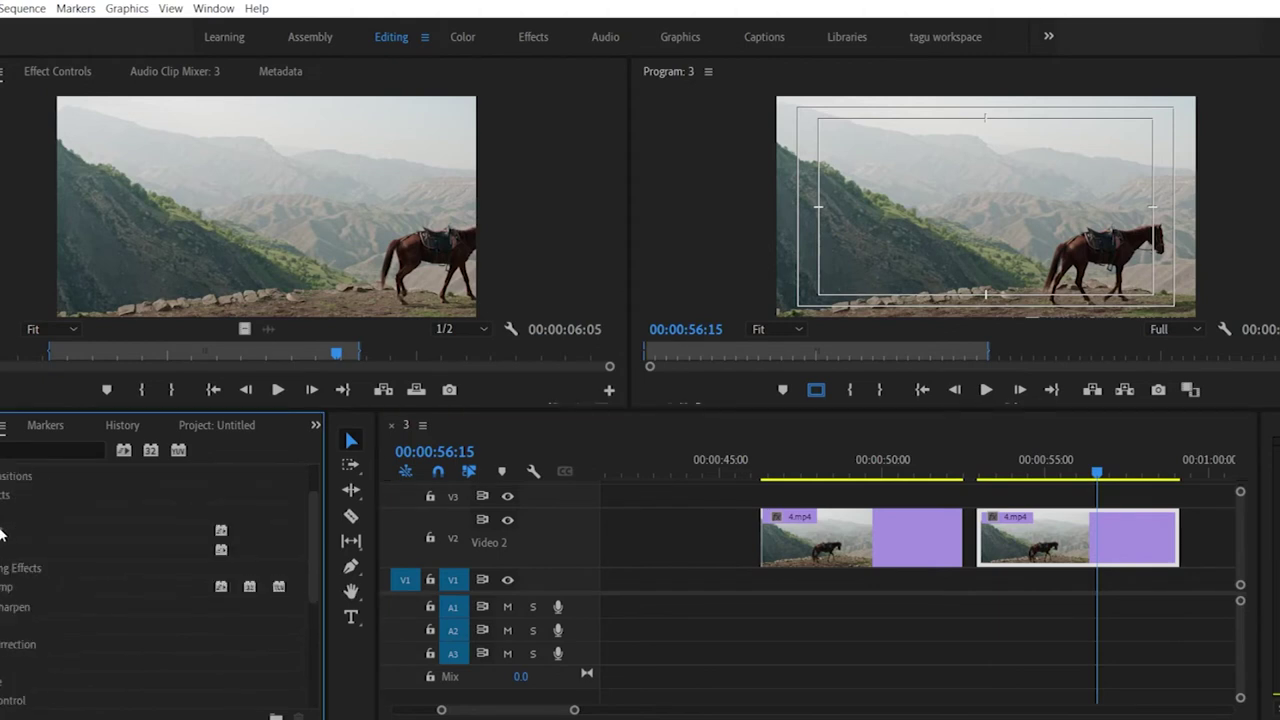
Step: Apply a Lighting Effects spotlight to the second 4.mp4 clip and scrub to preview it
drag(10, 570, 1097, 543)
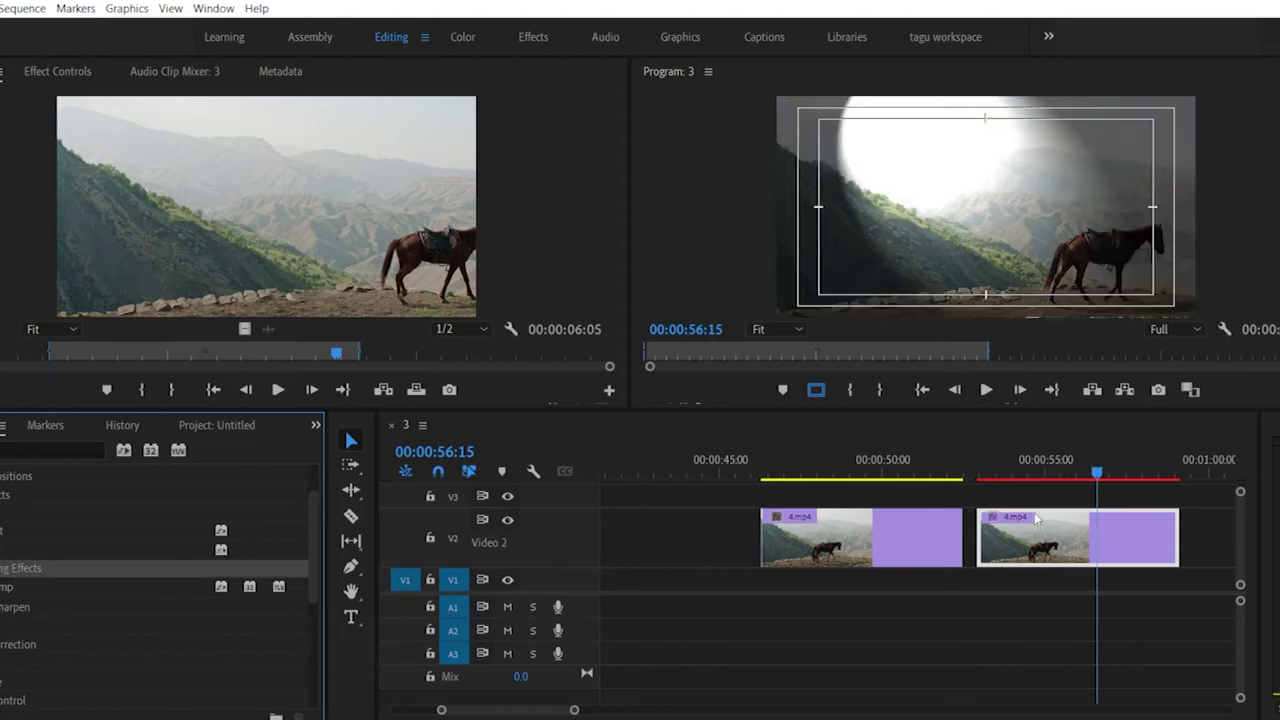
drag(960, 468, 1016, 472)
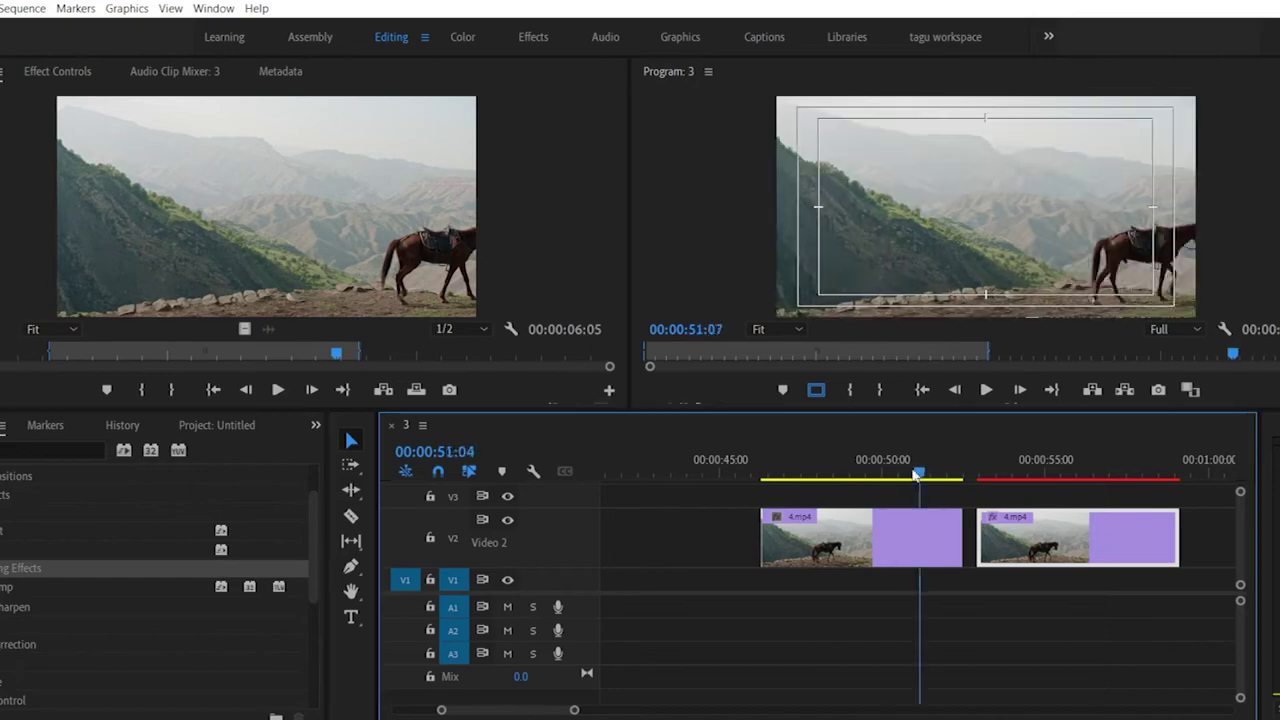
drag(950, 538, 1047, 540)
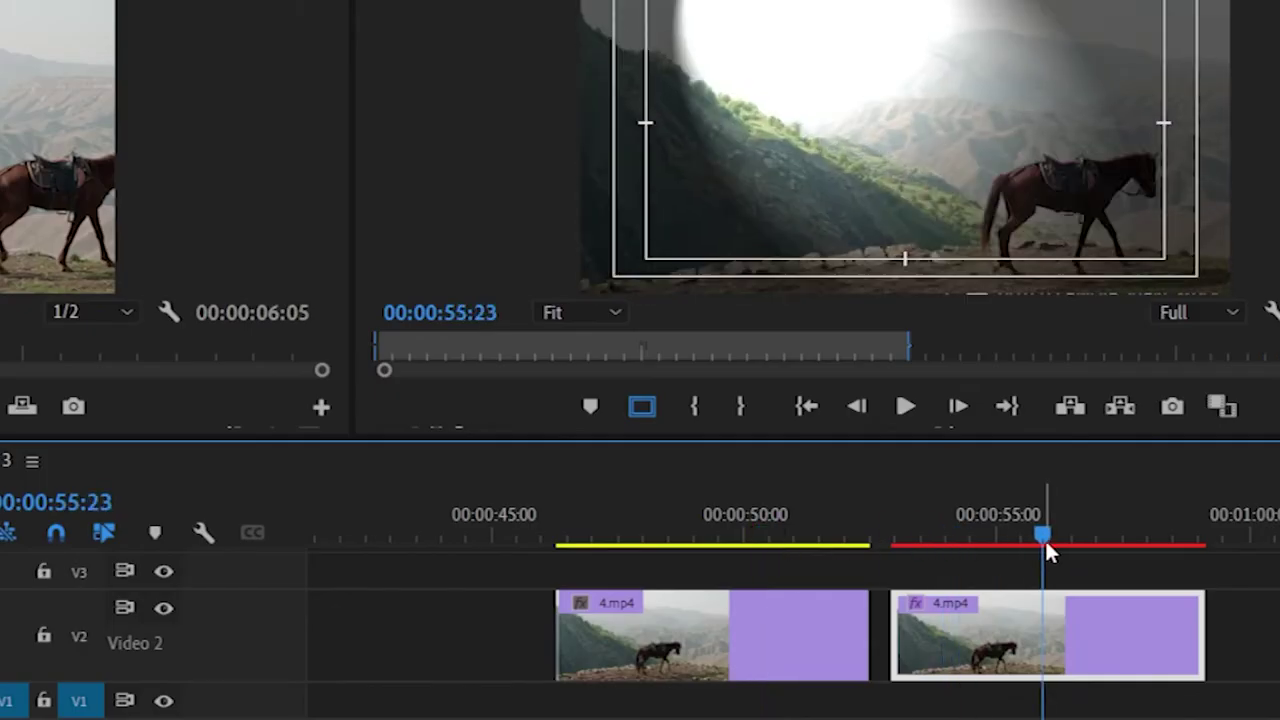
key(space)
click(950, 530)
drag(951, 538, 918, 538)
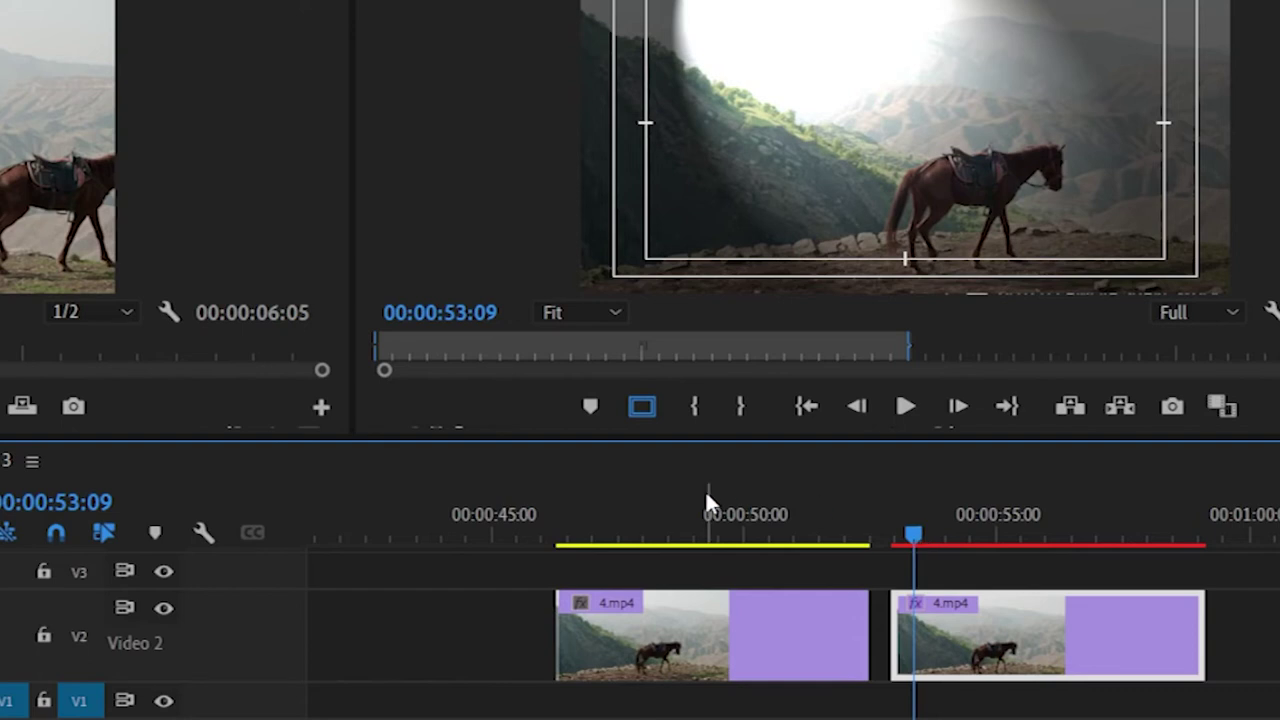
Step: Play back the lit second clip from around 53:18, then load it into the Source Monitor
click(686, 510)
drag(686, 512, 966, 528)
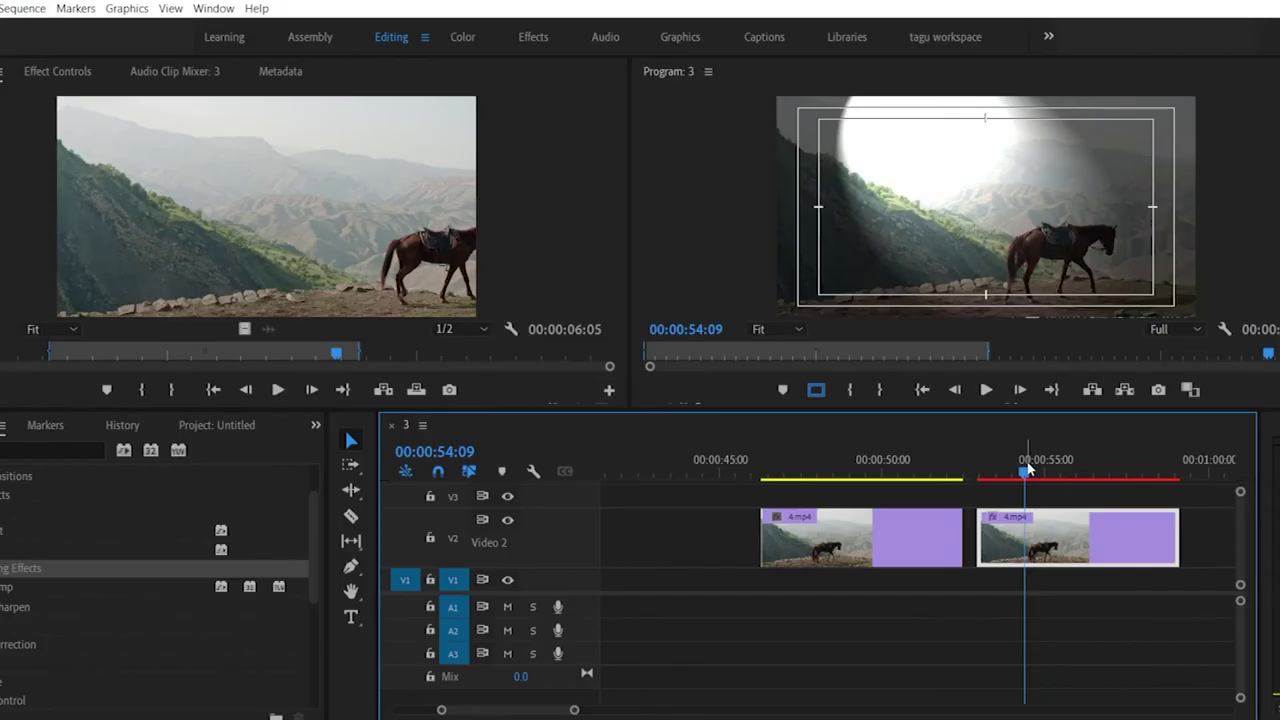
key(space)
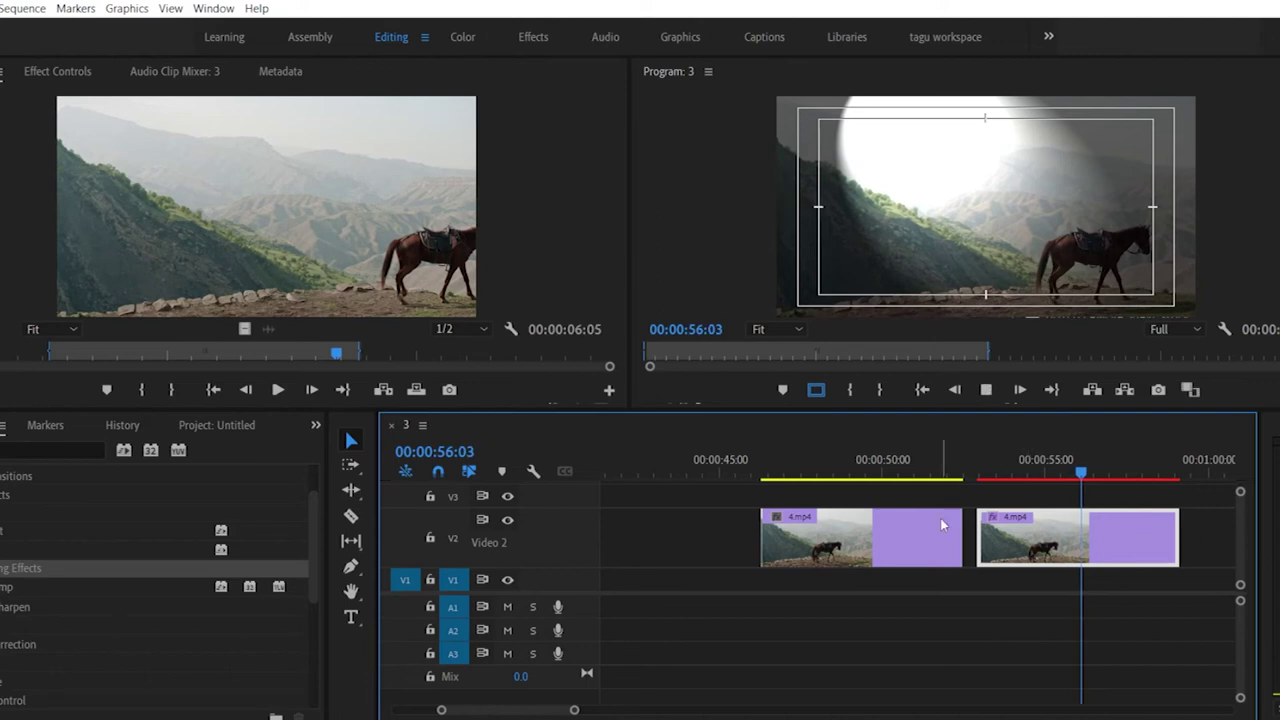
drag(575, 710, 593, 710)
click(903, 466)
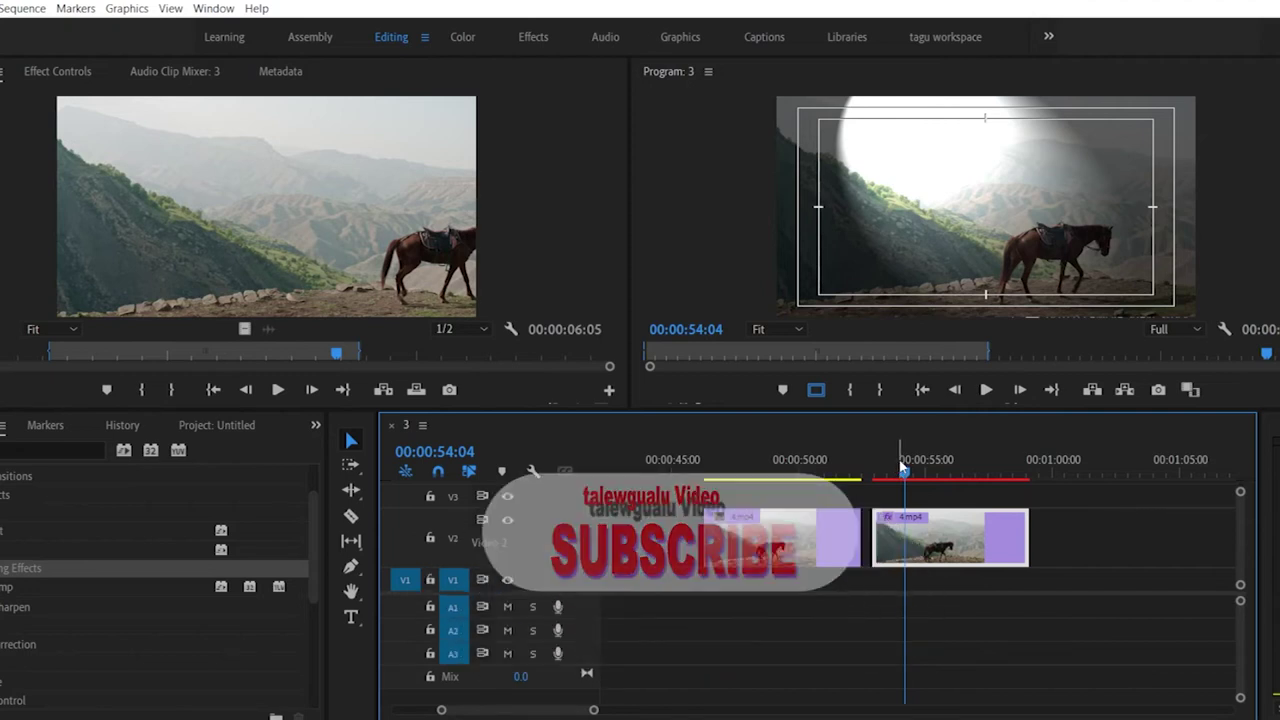
drag(903, 466, 893, 468)
key(space)
key(space)
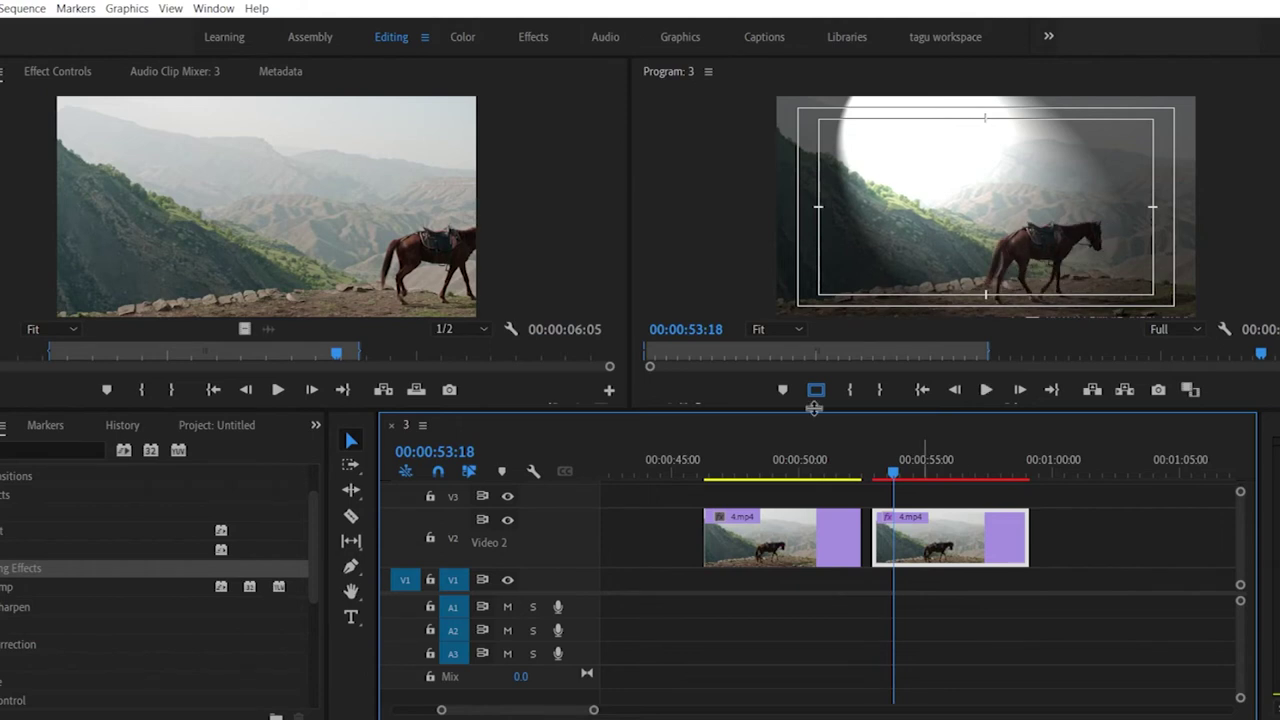
double_click(926, 542)
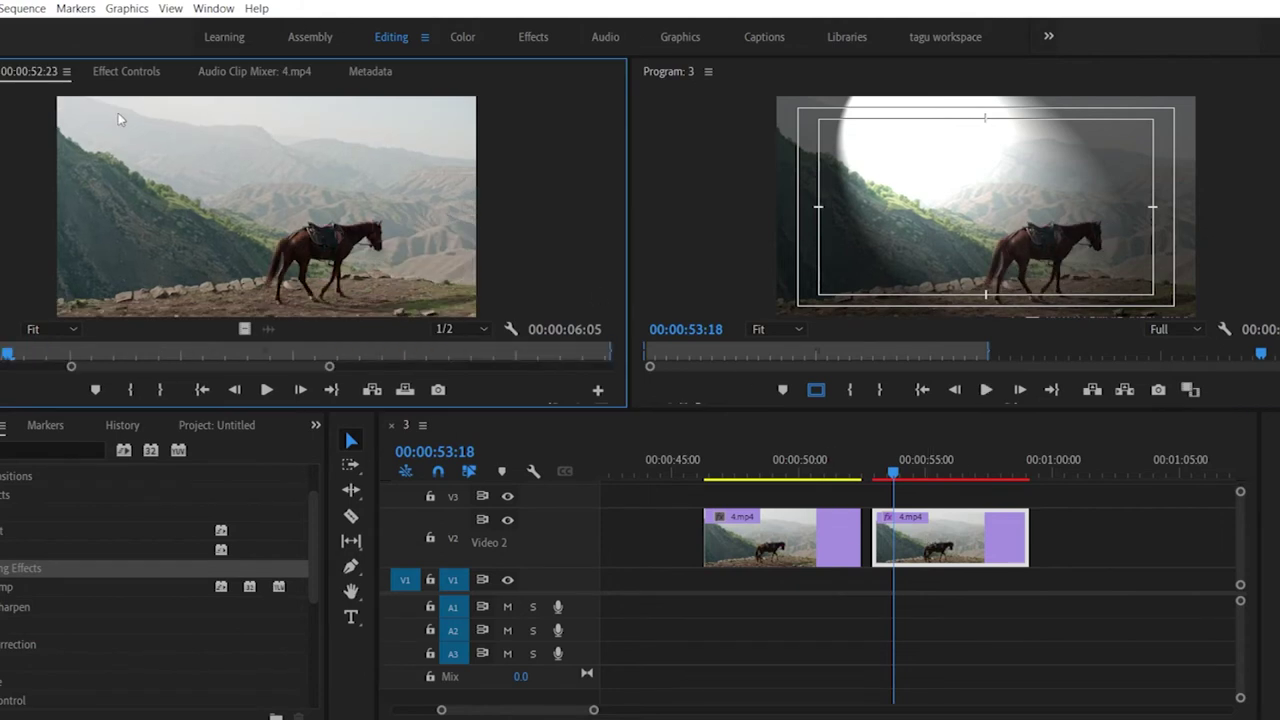
Step: Set the Lighting Effects light color to deep red C80A0A
click(127, 72)
scroll(76, 264, down, 10)
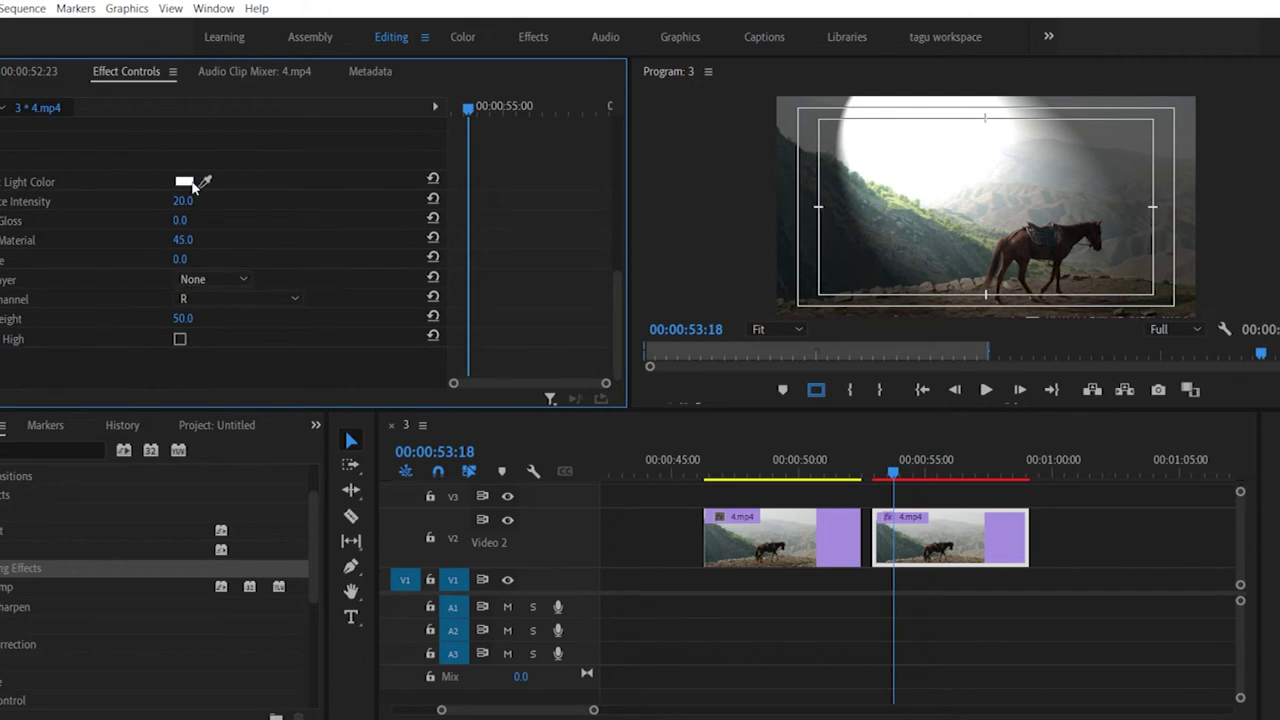
click(184, 182)
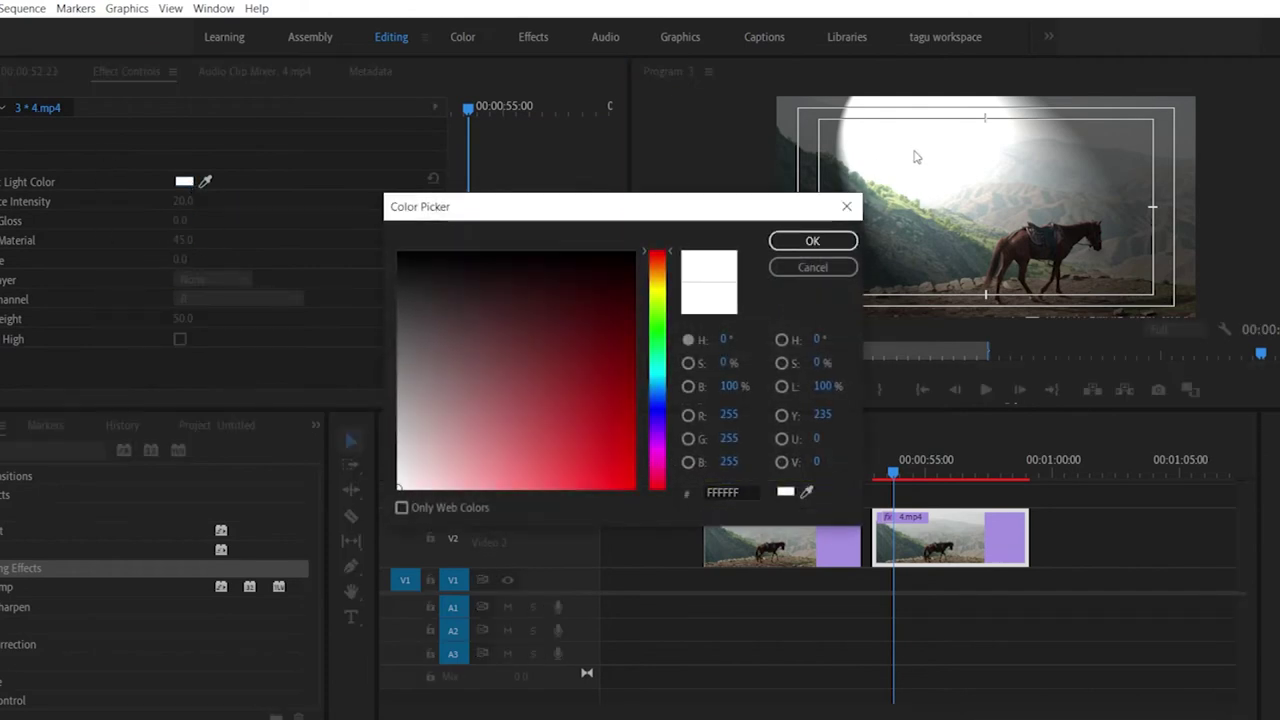
drag(602, 424, 624, 437)
click(814, 241)
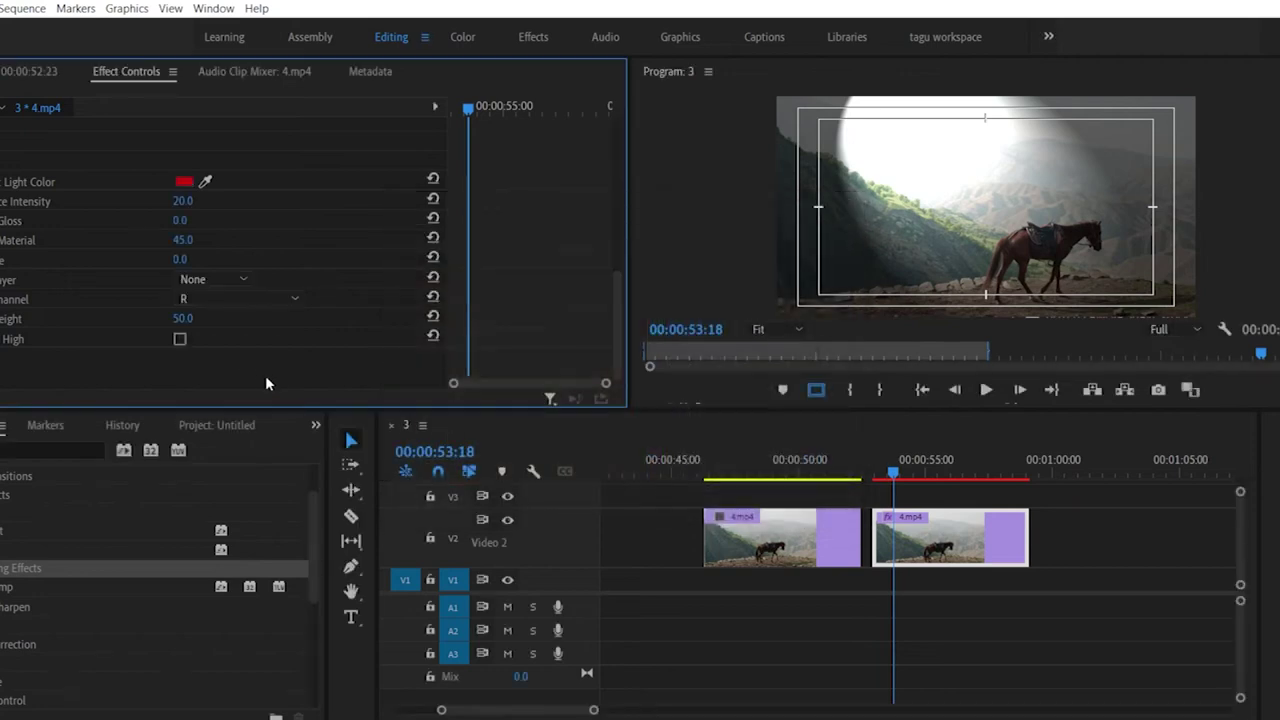
Step: Slide the first 4.mp4 clip right so it butts against the second clip
click(897, 463)
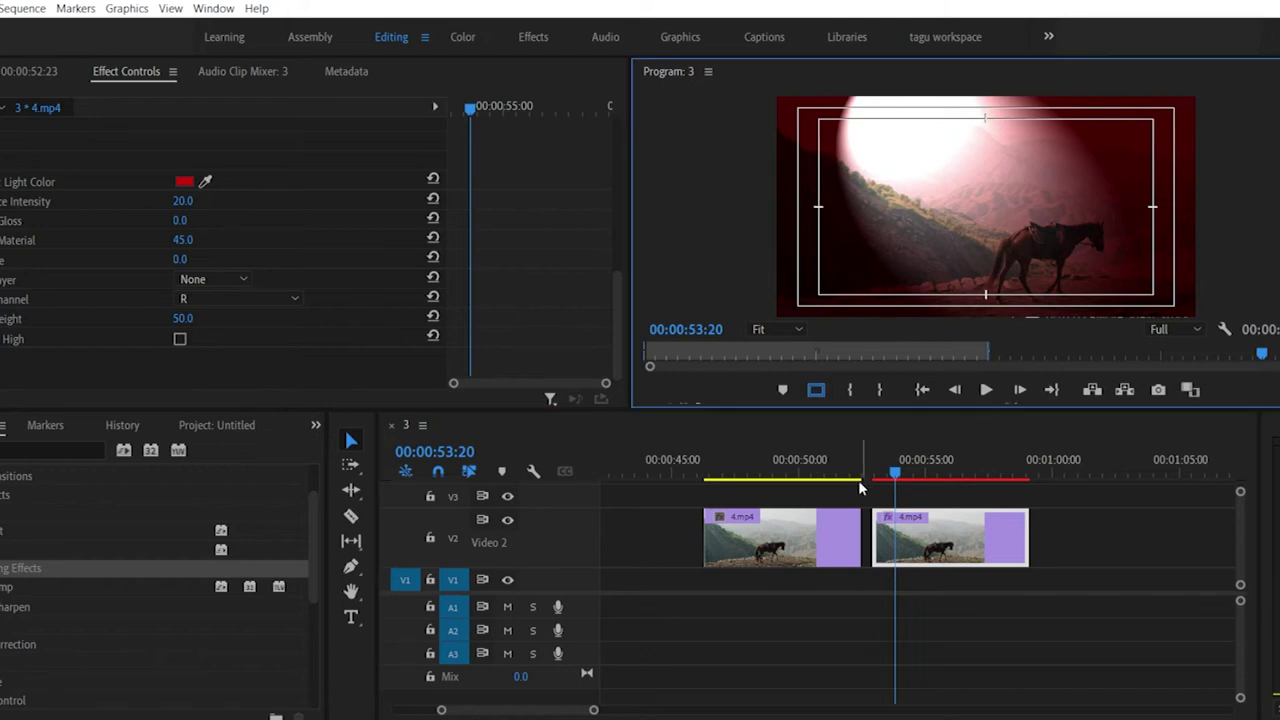
drag(818, 553, 831, 555)
drag(876, 470, 862, 470)
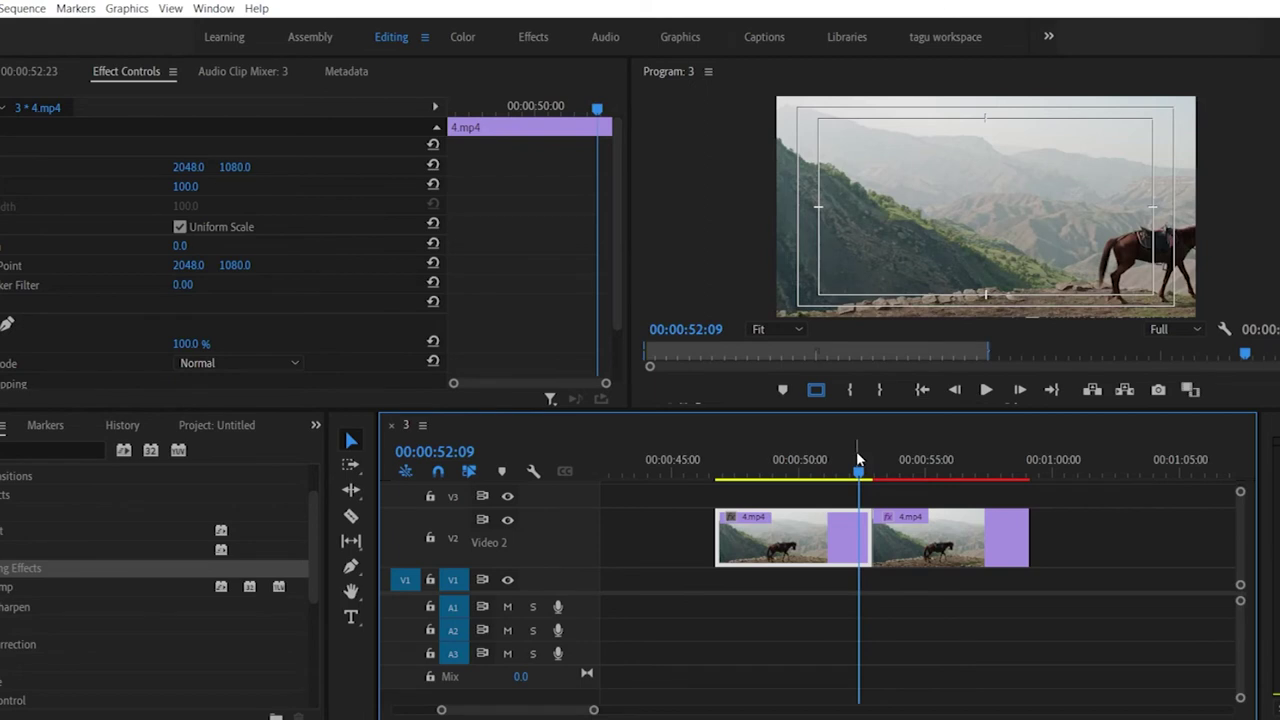
key(grave)
click(365, 120)
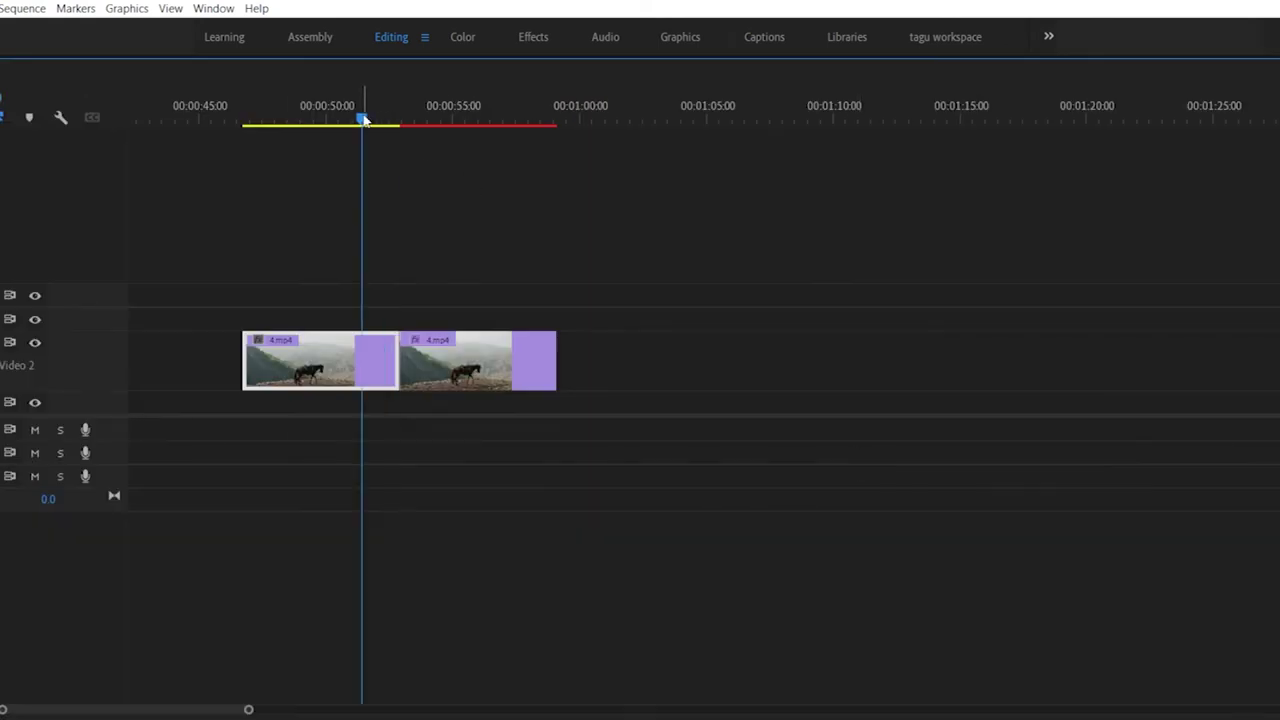
key(grave)
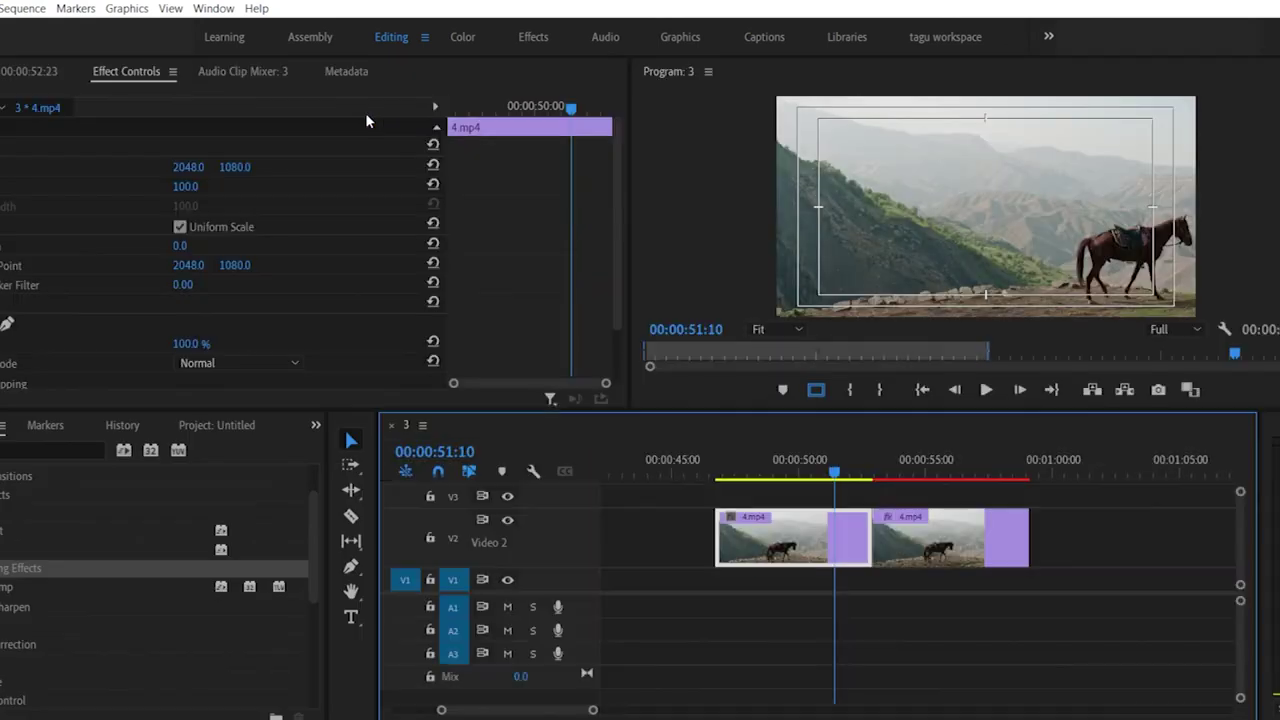
key(grave)
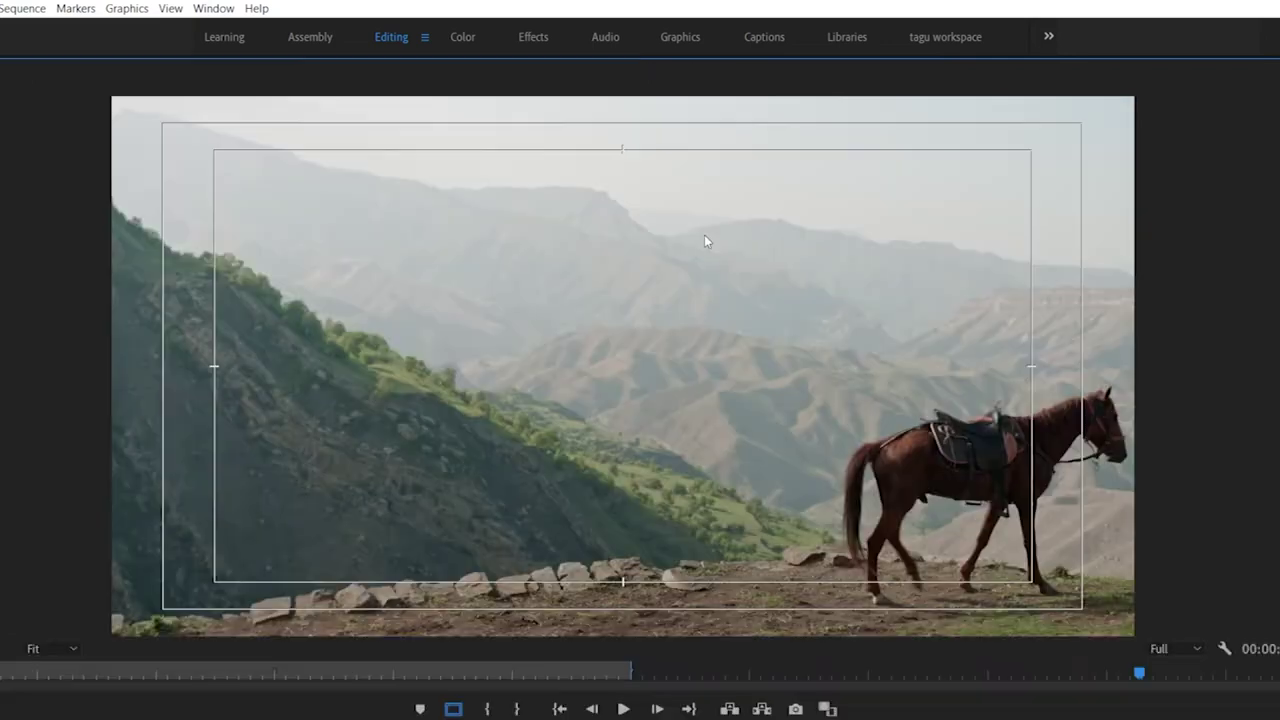
click(1113, 673)
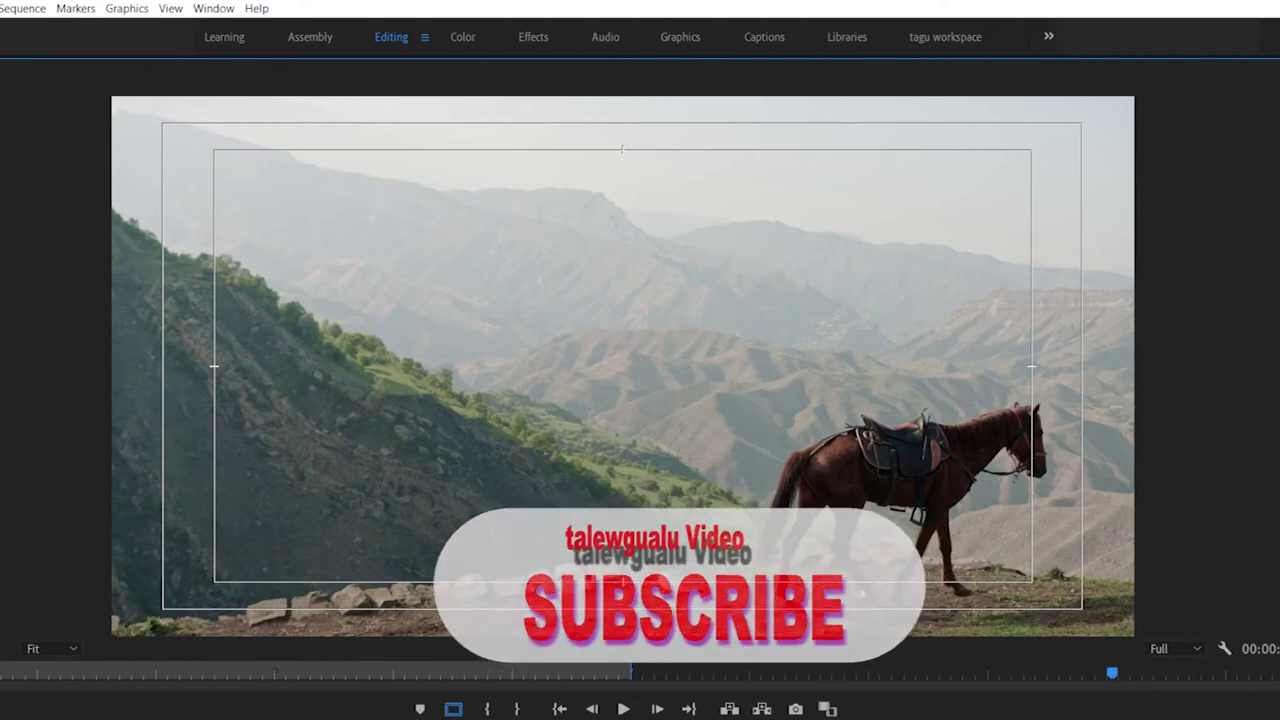
click(1128, 673)
drag(1131, 677, 1190, 678)
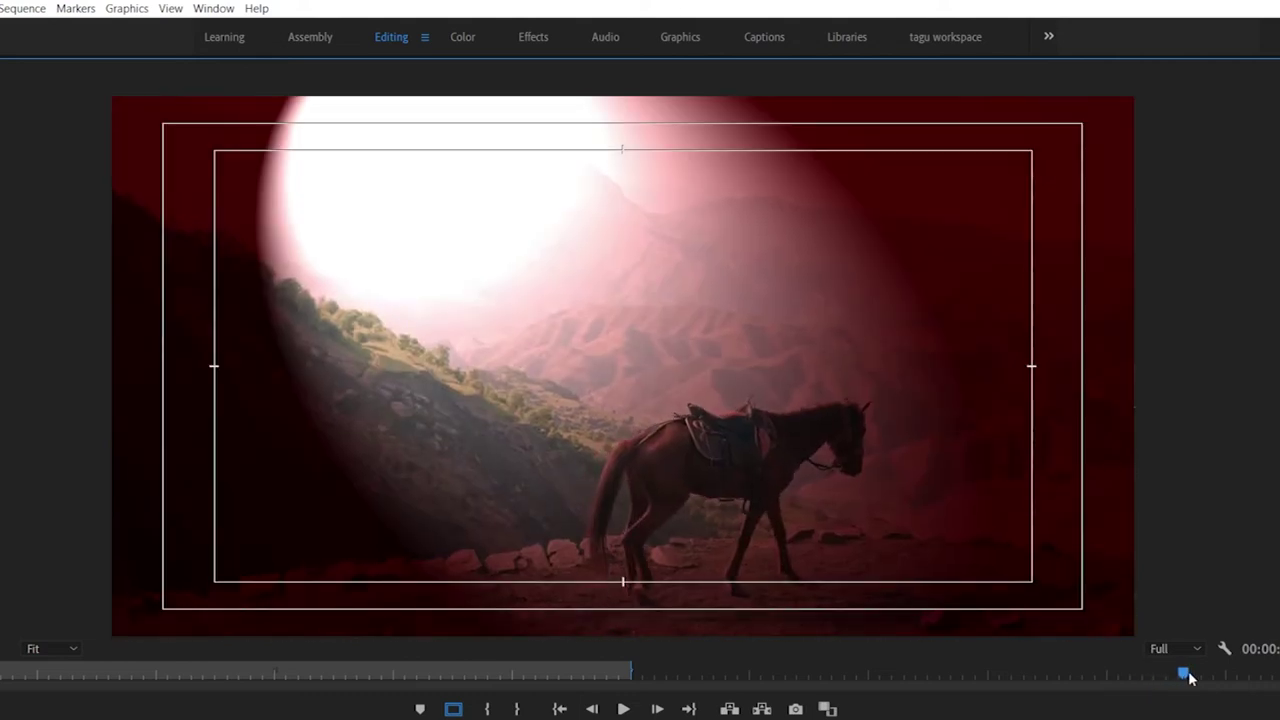
click(1186, 676)
key(space)
key(space)
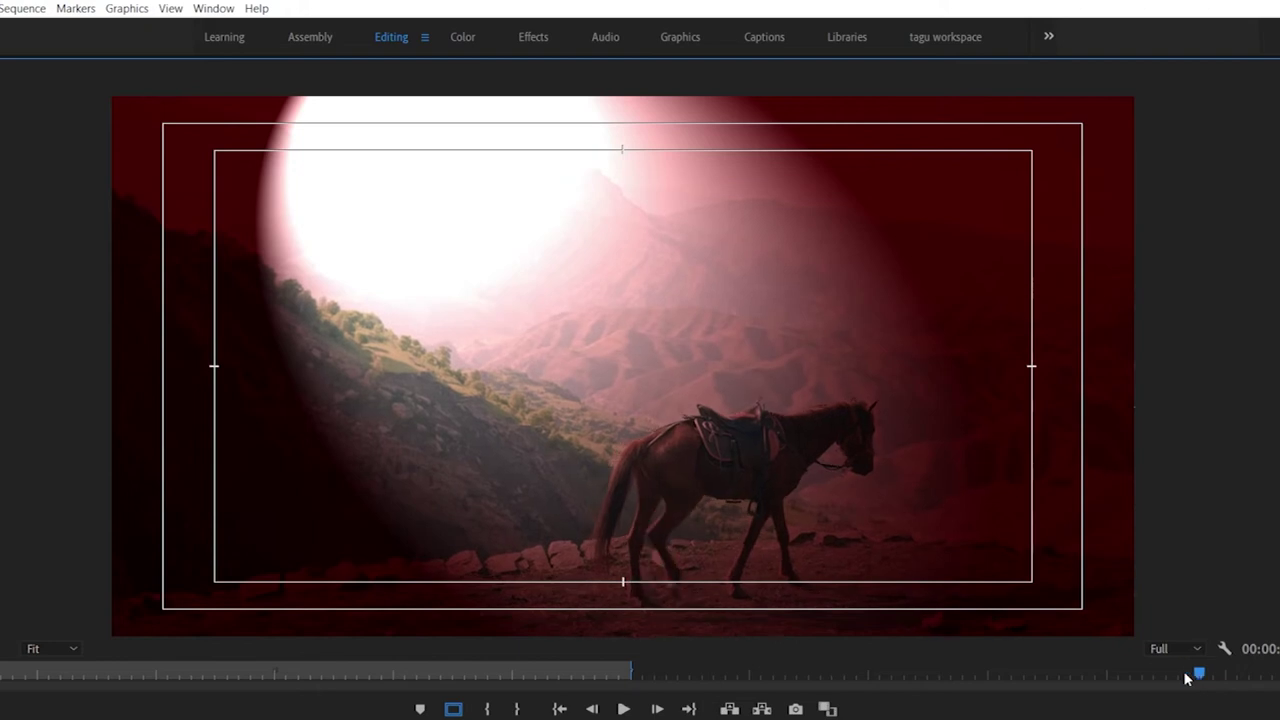
key(space)
click(1152, 676)
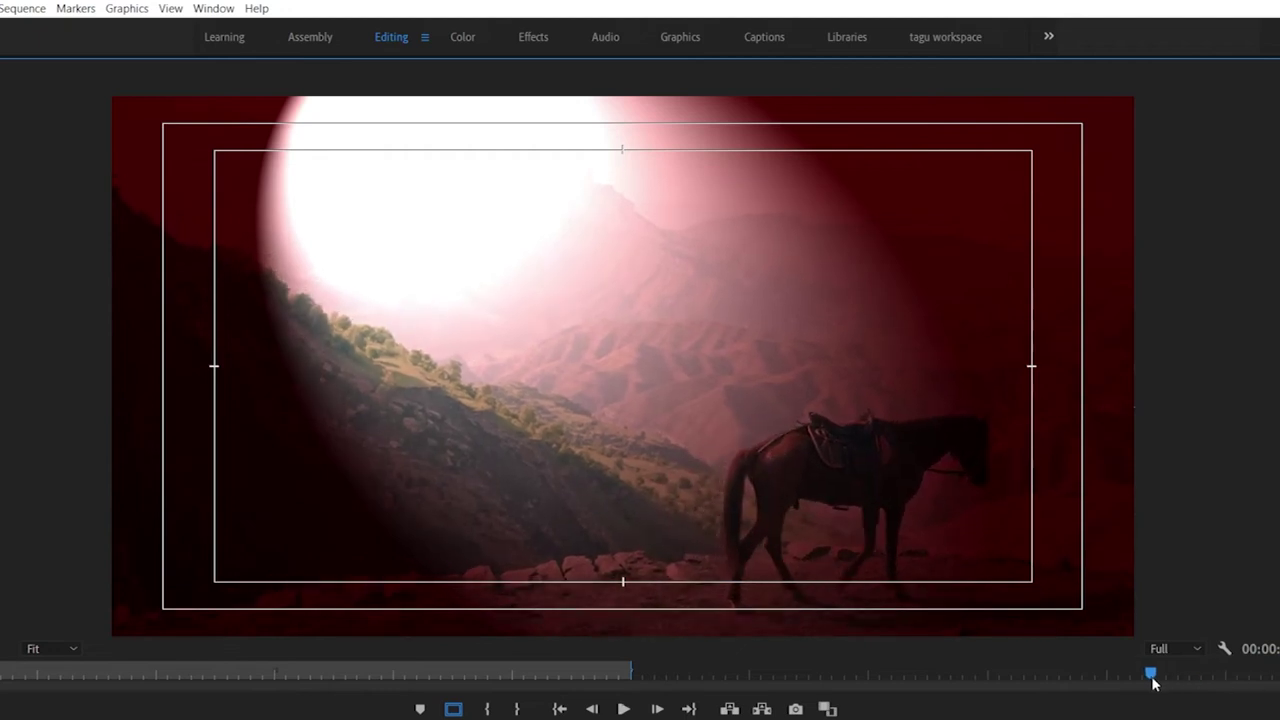
drag(1152, 676, 1105, 684)
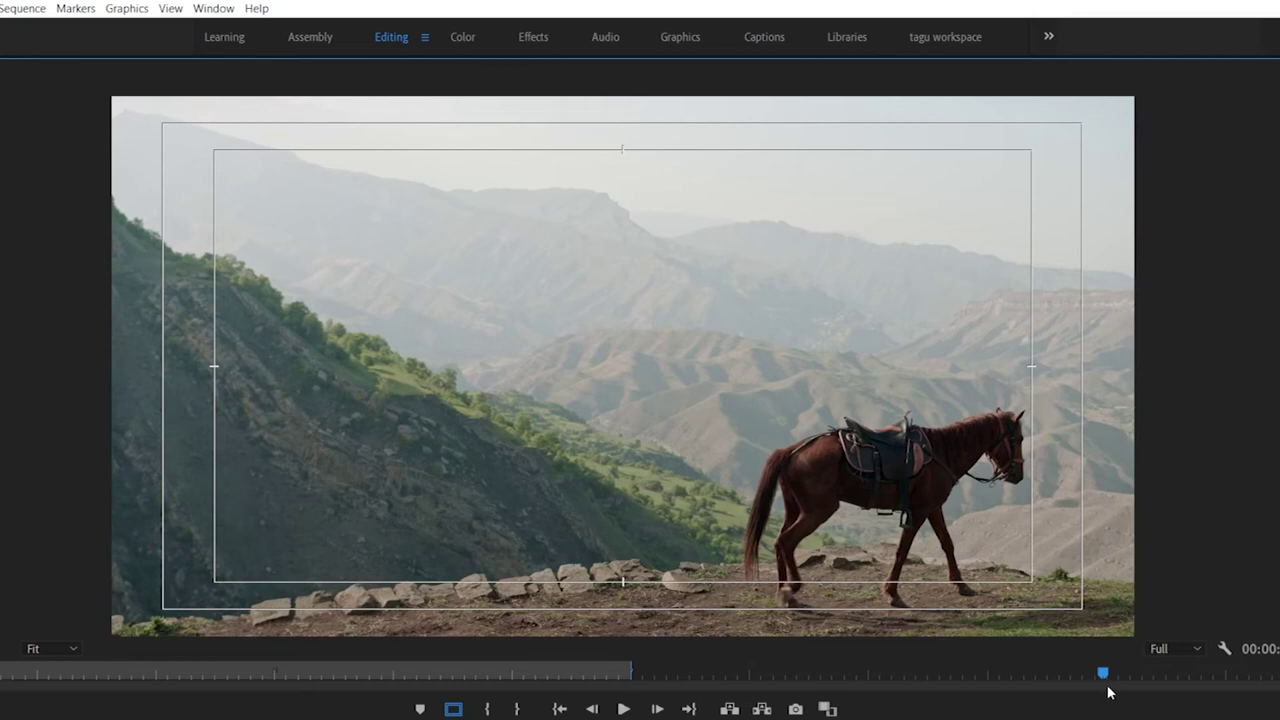
key(space)
click(1180, 676)
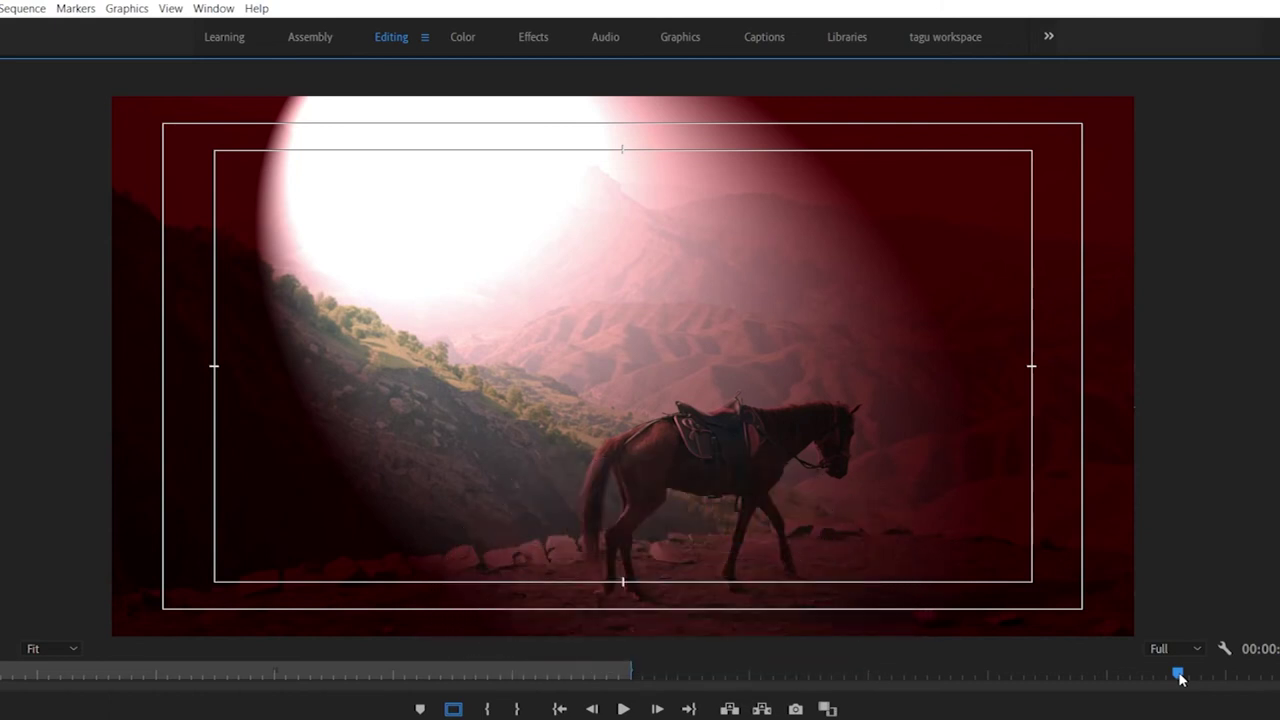
key(space)
key(space)
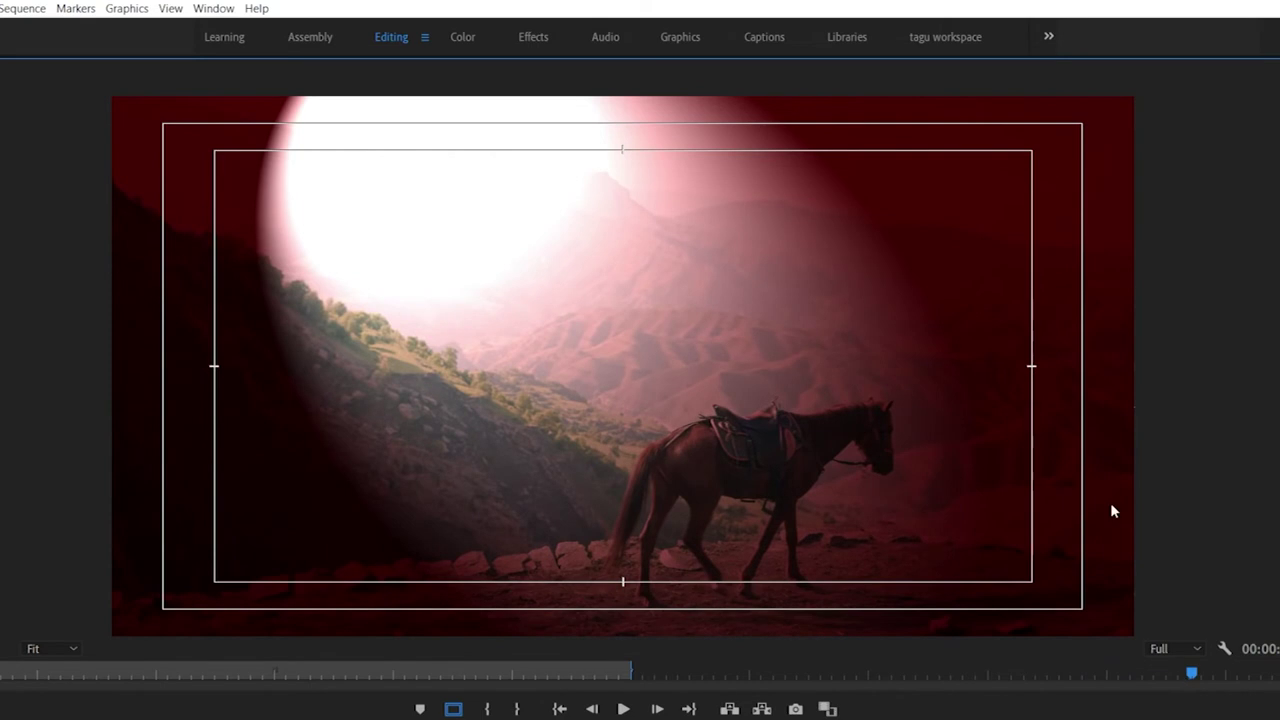
key(grave)
click(955, 543)
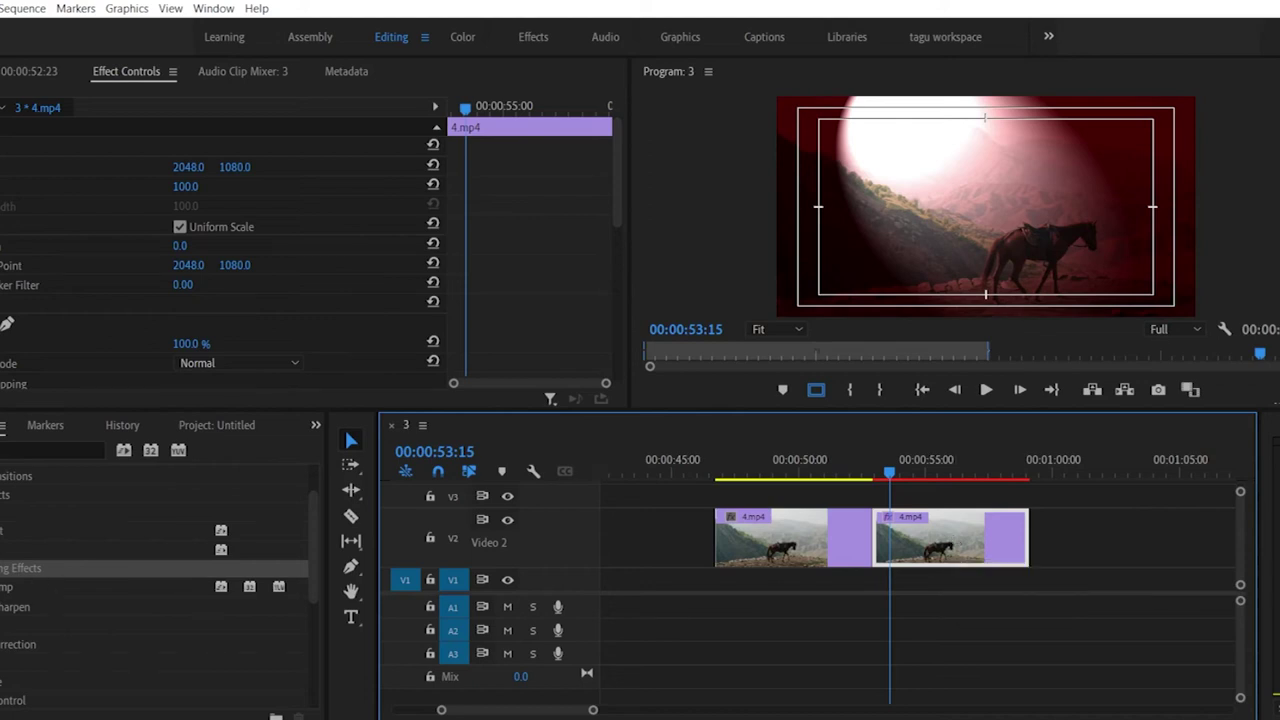
Step: Expand Blur & Sharpen, then undo the clip move and the red lighting effect
scroll(48, 585, down, 3)
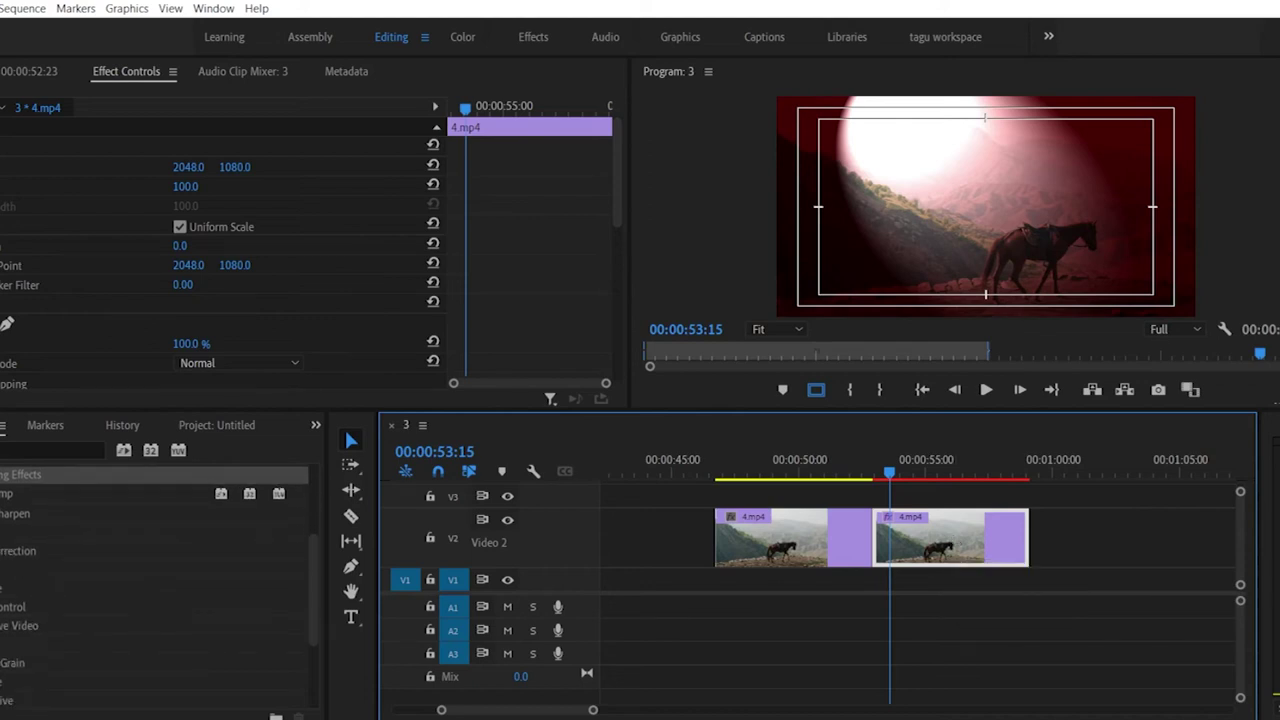
click(14, 513)
click(938, 536)
key(ctrl+z)
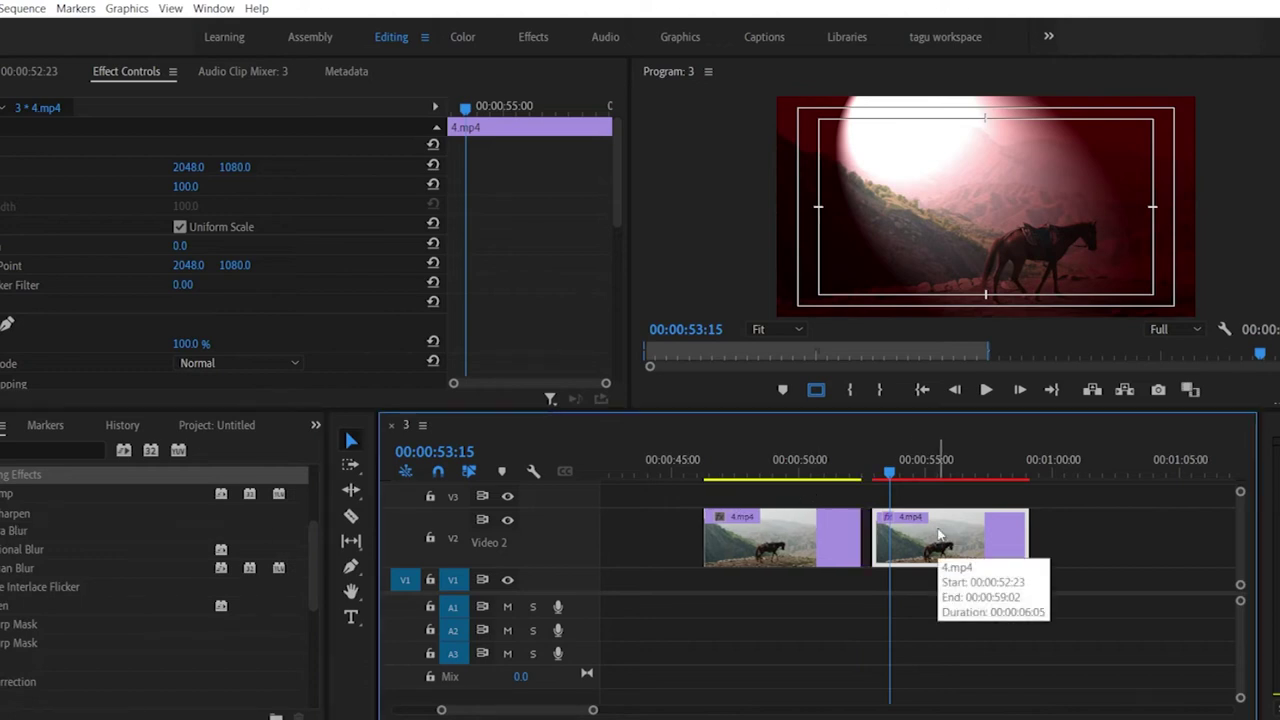
key(ctrl+z)
key(ctrl+z)
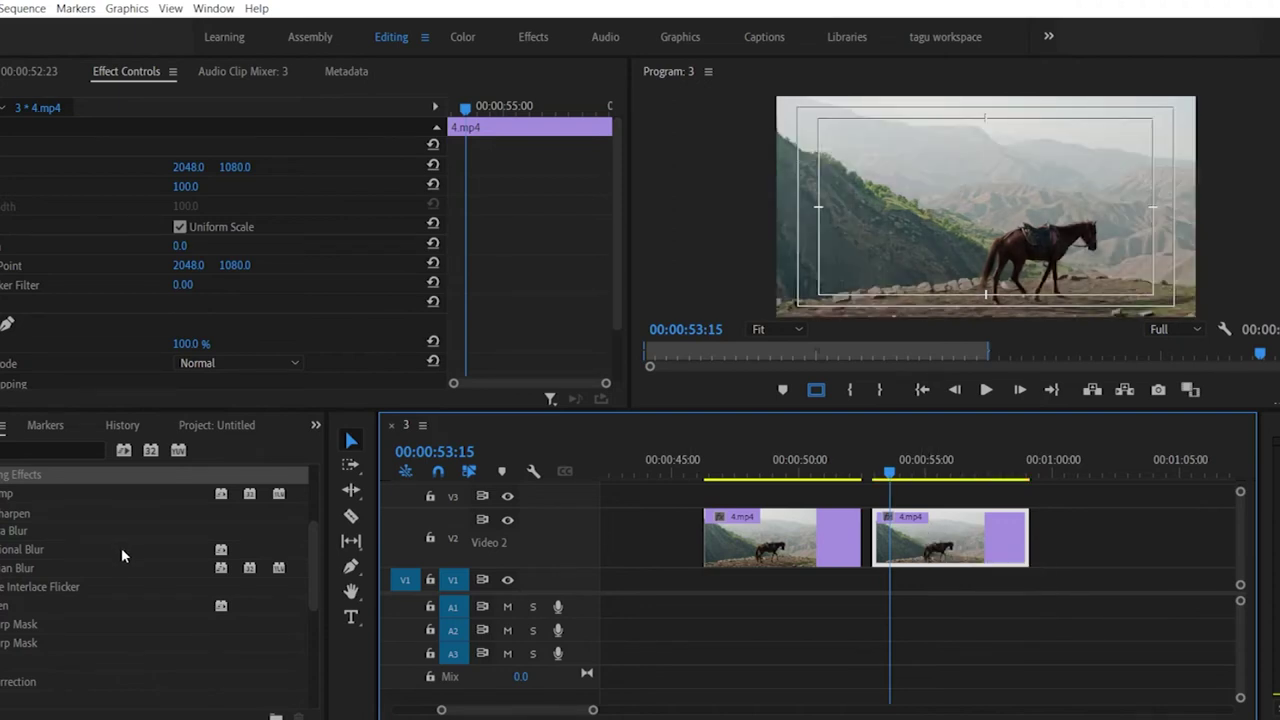
Step: Apply Gaussian Blur to the second 4.mp4 clip on V2
click(4, 530)
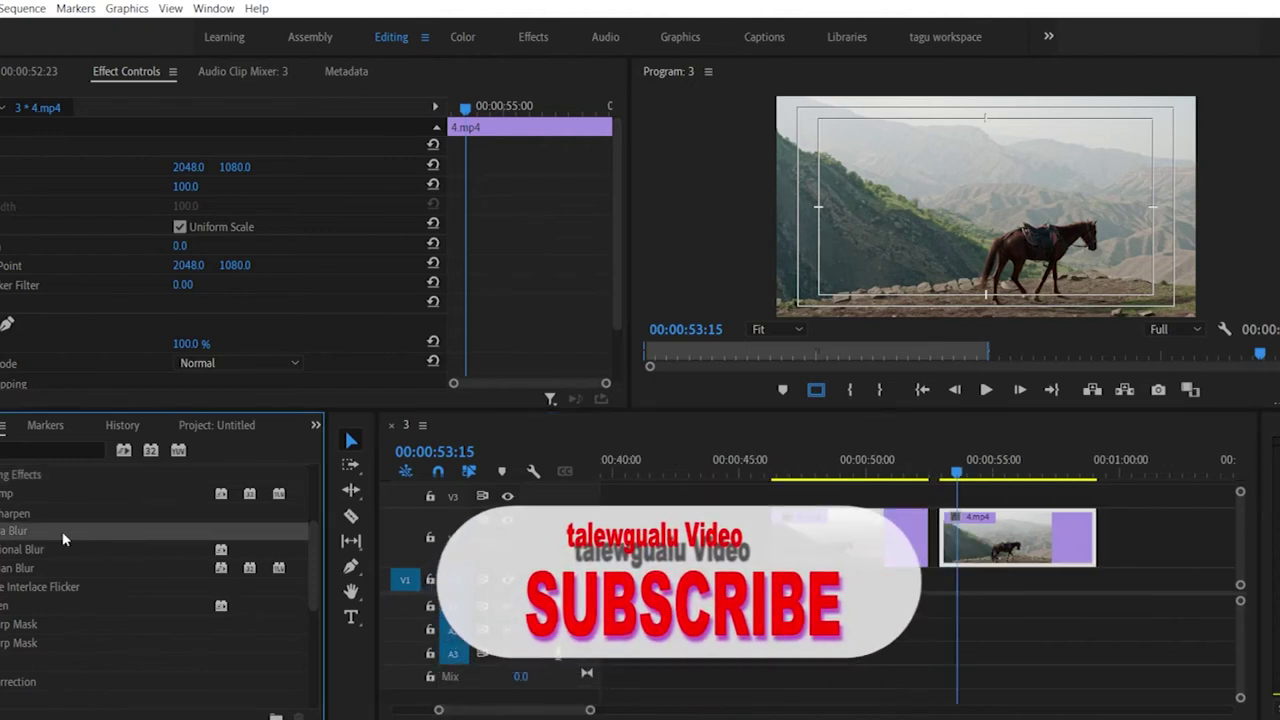
click(20, 567)
drag(20, 567, 985, 553)
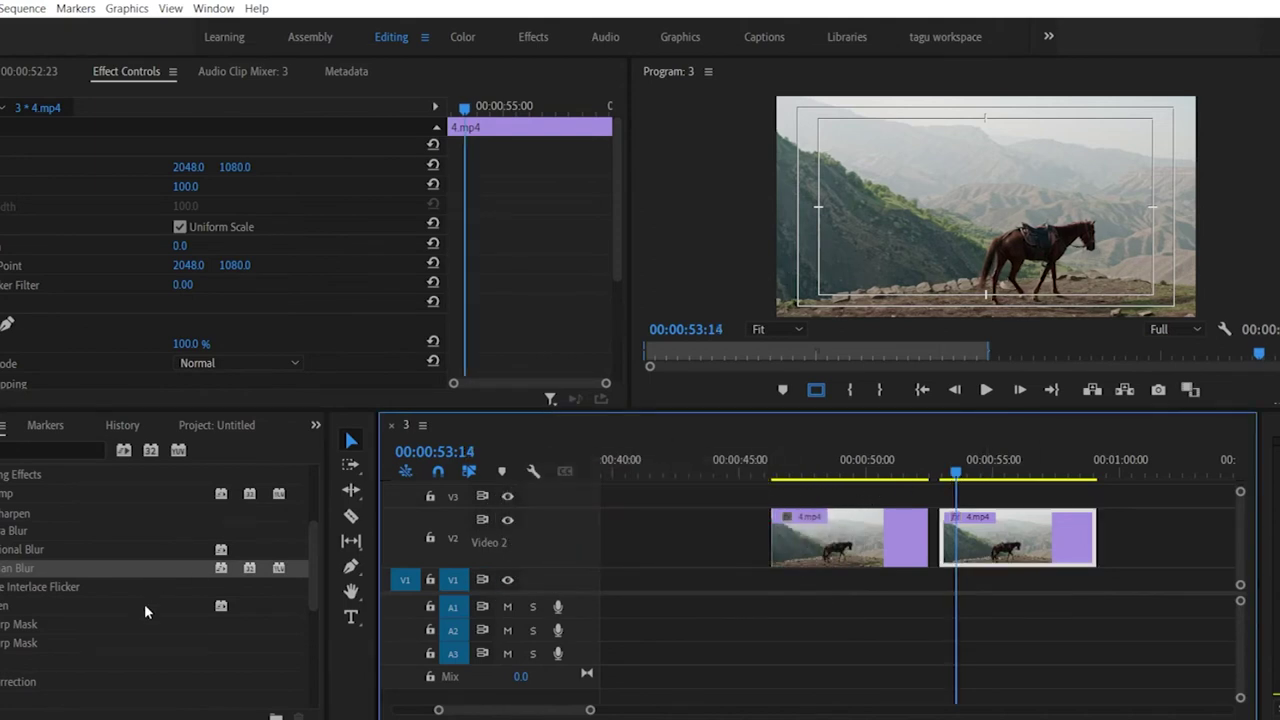
drag(8, 568, 1000, 546)
scroll(200, 375, down, 10)
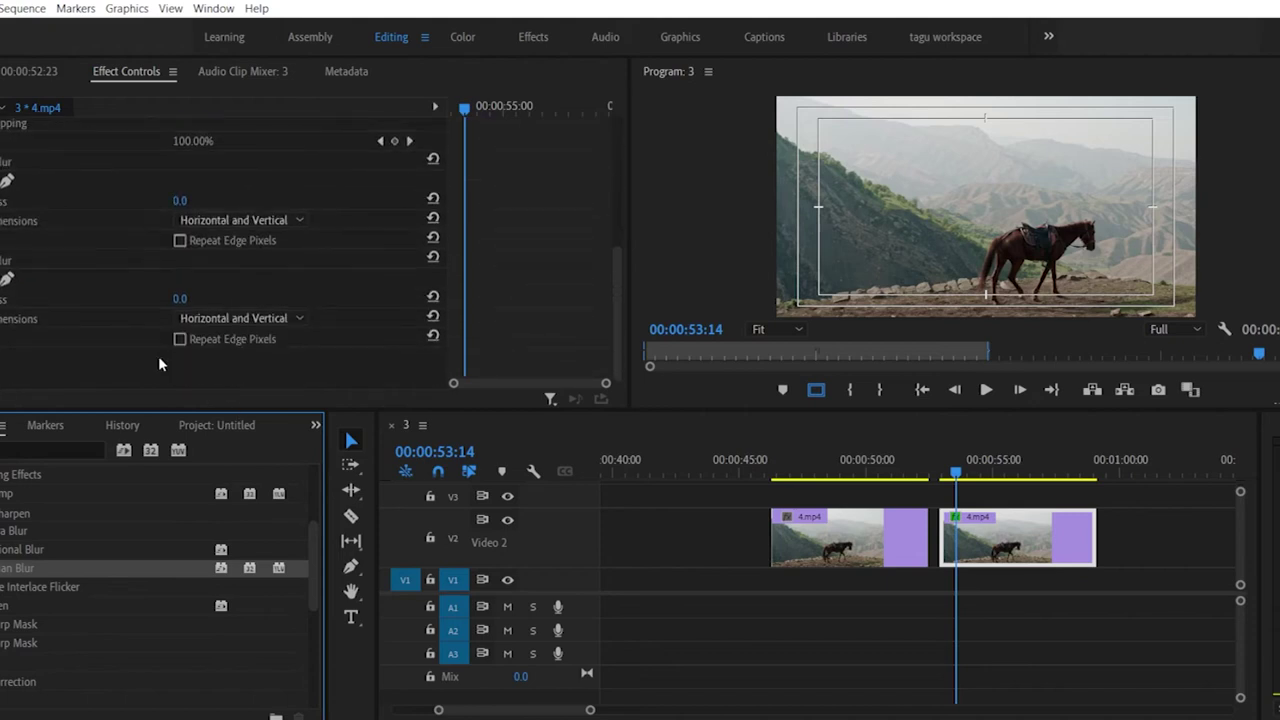
Step: Put the playhead at 00:00:52:23 and play from the second clip's start
click(952, 473)
drag(952, 473, 957, 474)
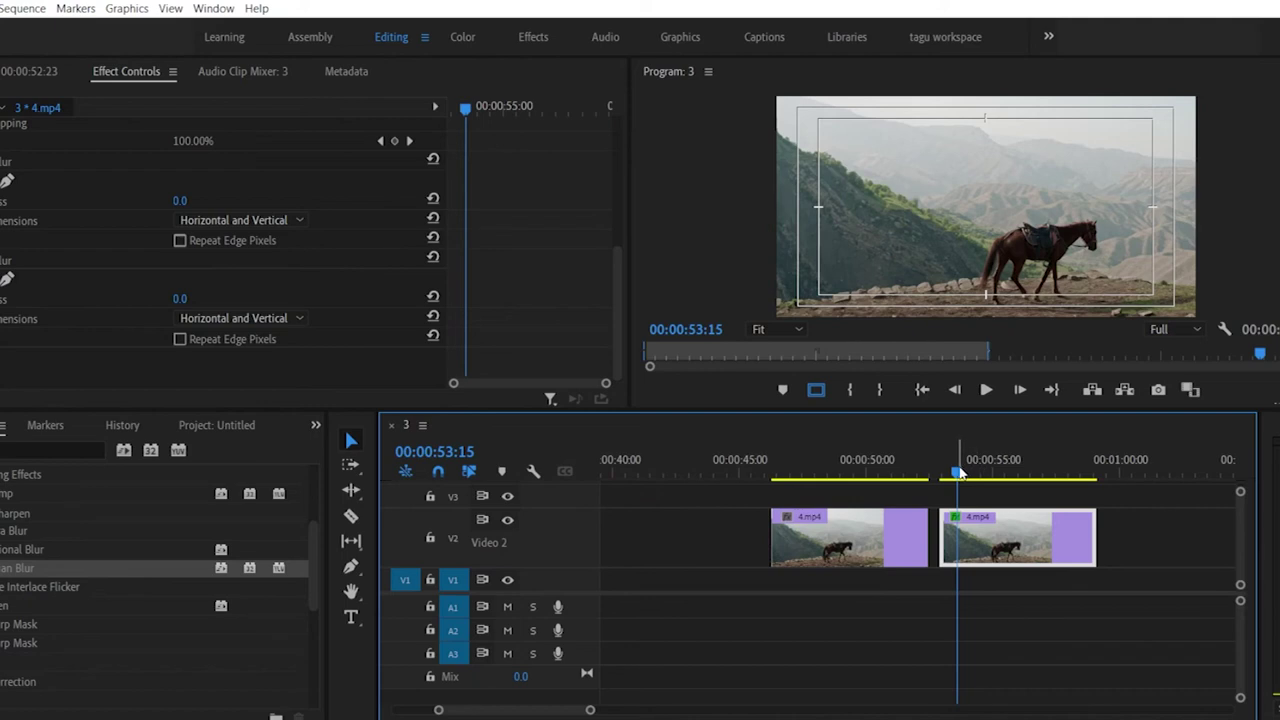
drag(957, 473, 940, 477)
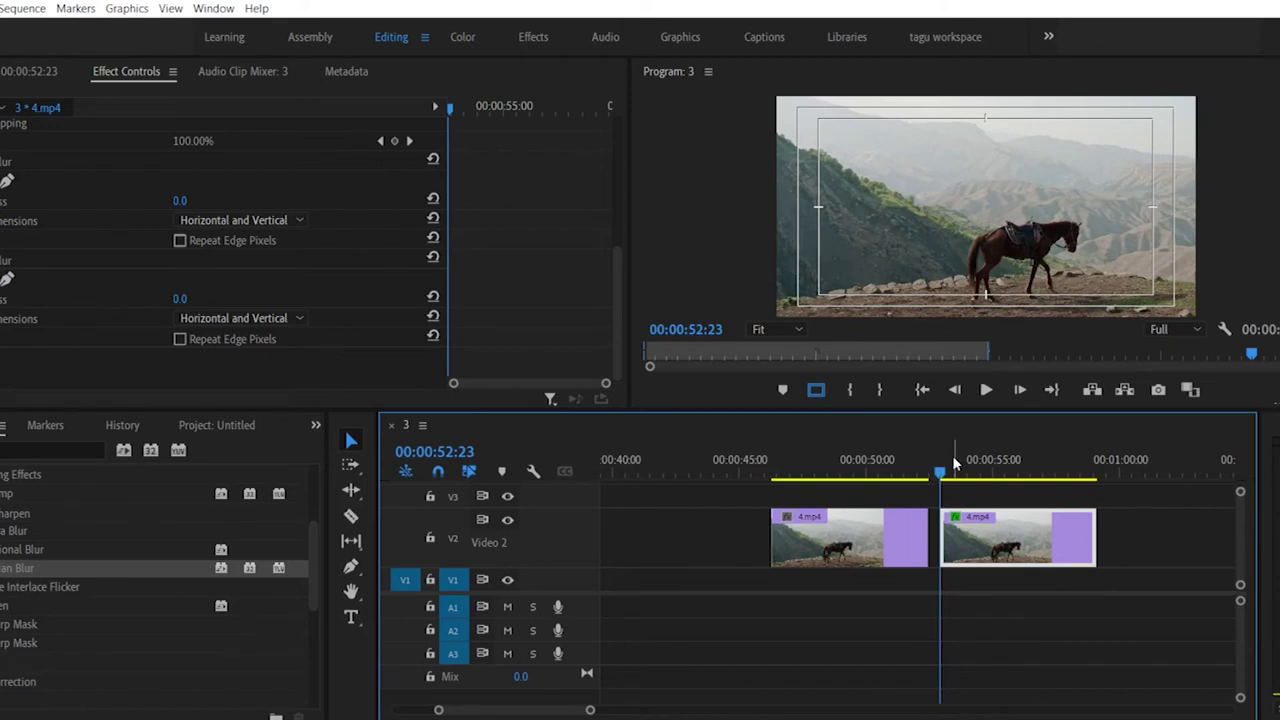
key(space)
key(space)
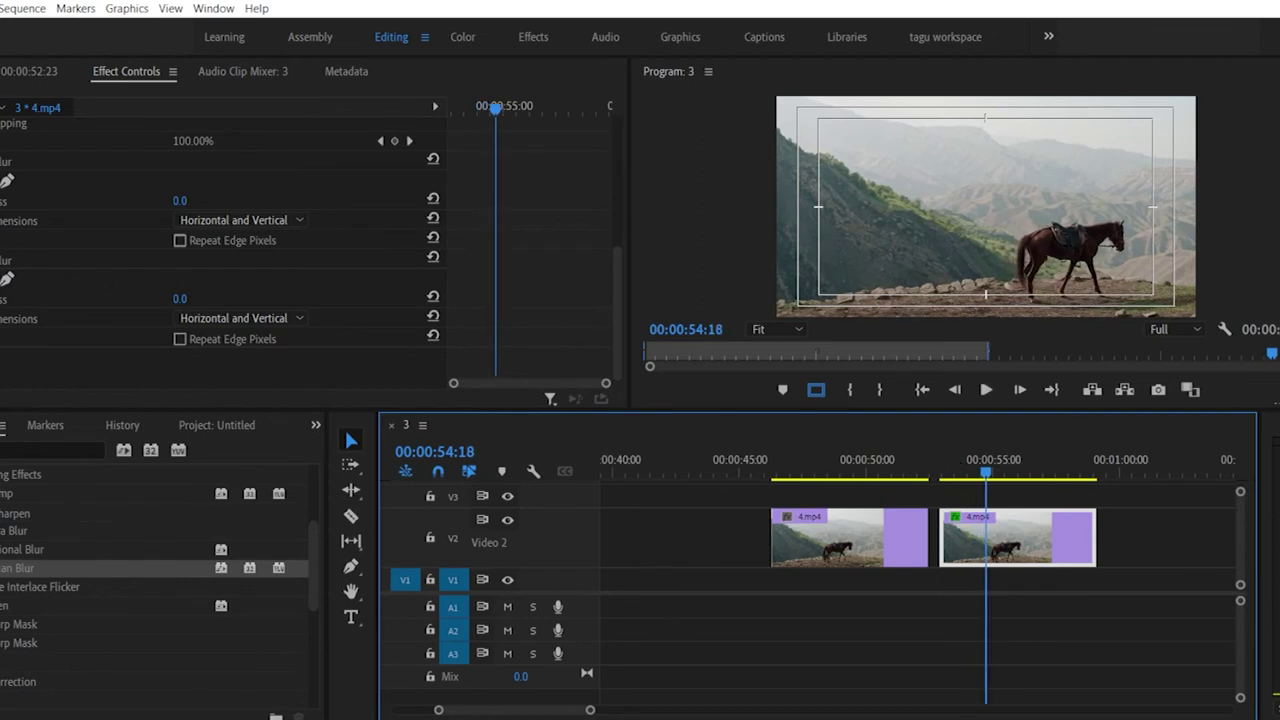
Step: Keyframe Blurriness from 0 up to about 124 at 57:00 and preview the ramp
click(1, 298)
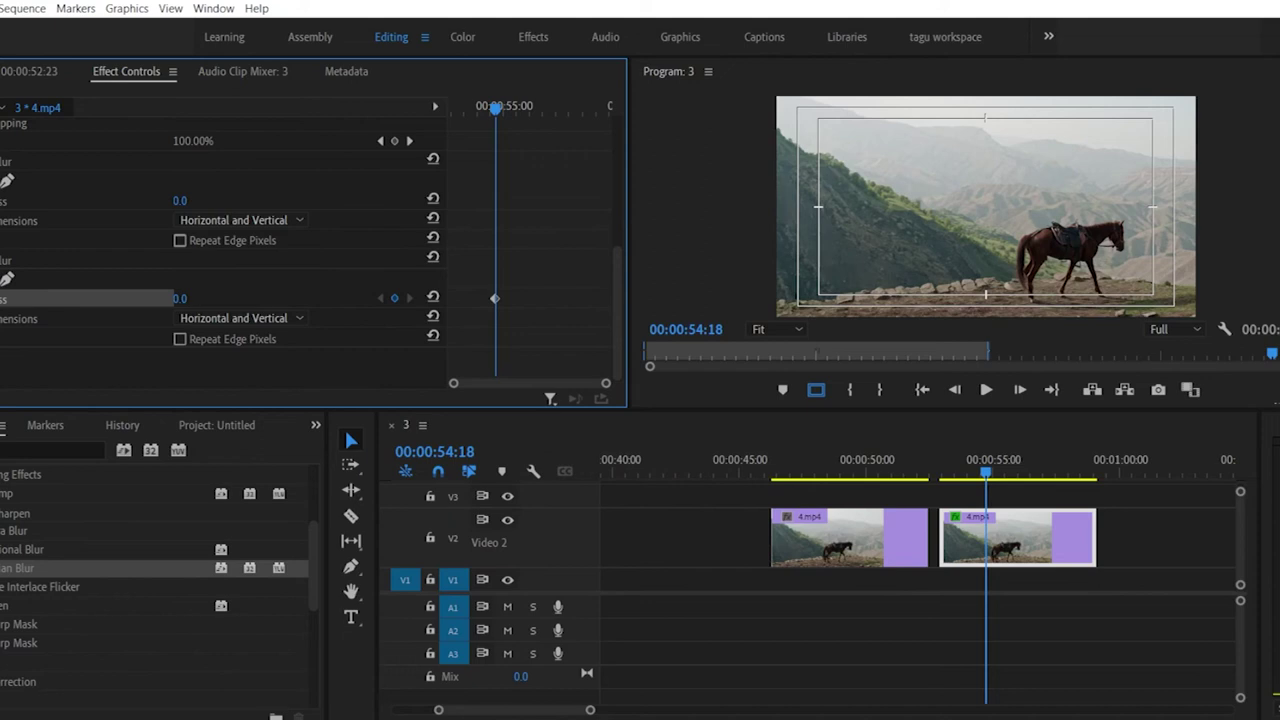
drag(986, 474, 1044, 475)
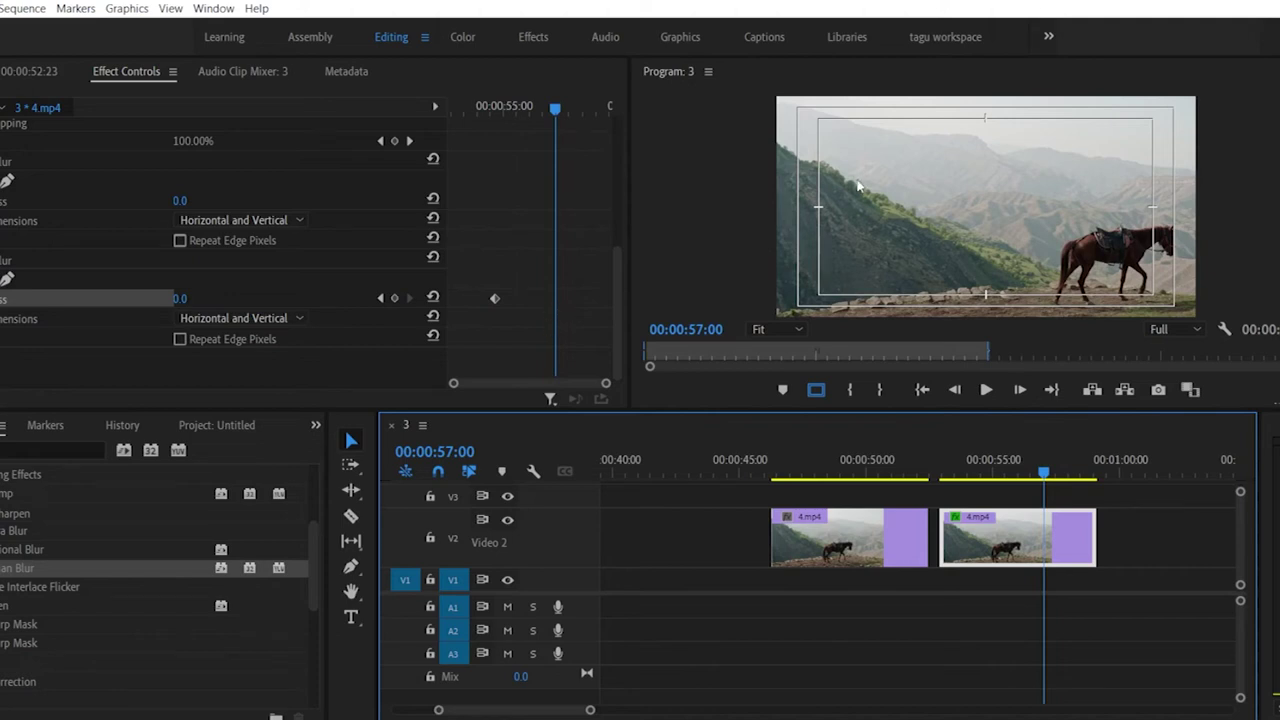
click(395, 299)
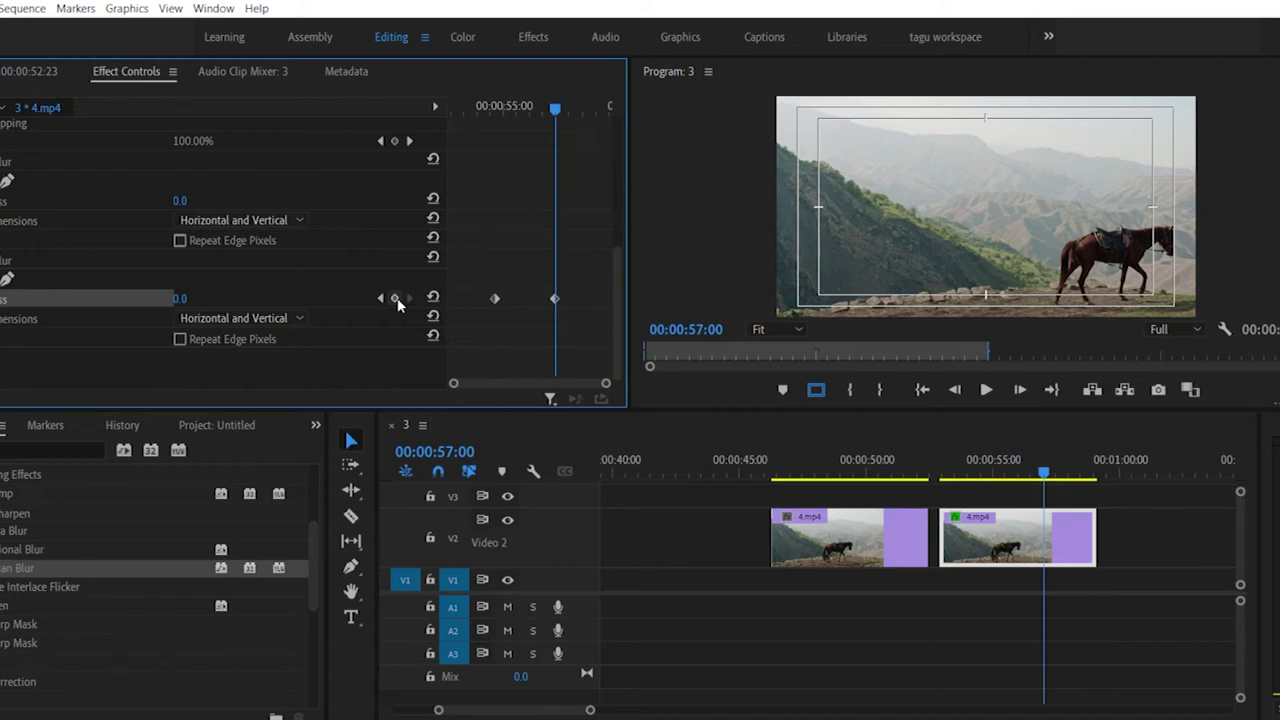
drag(175, 298, 311, 298)
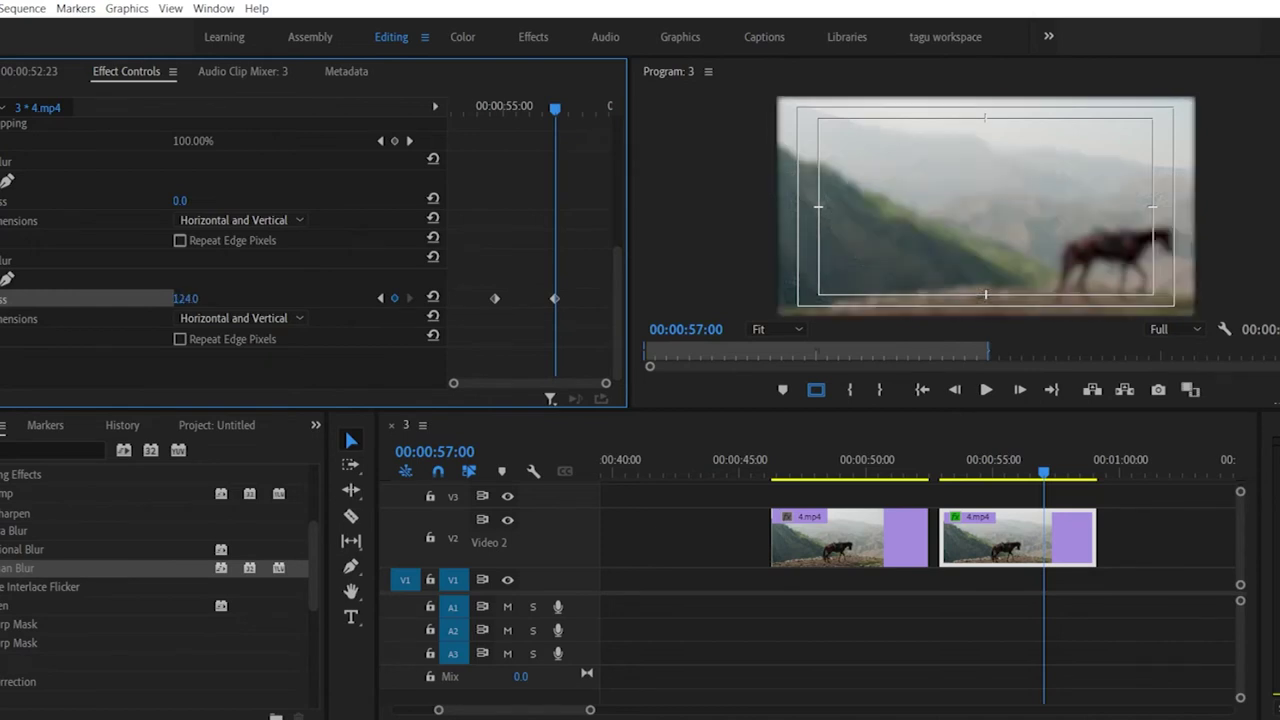
drag(1043, 472, 932, 478)
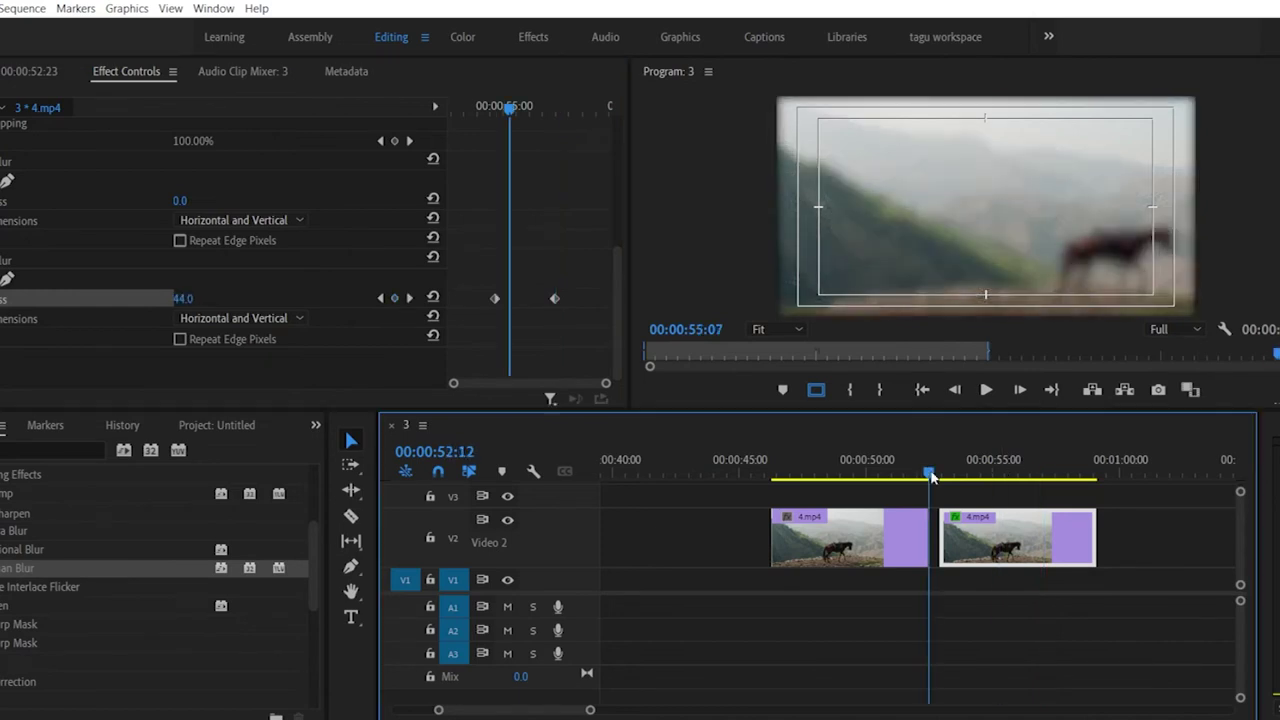
key(space)
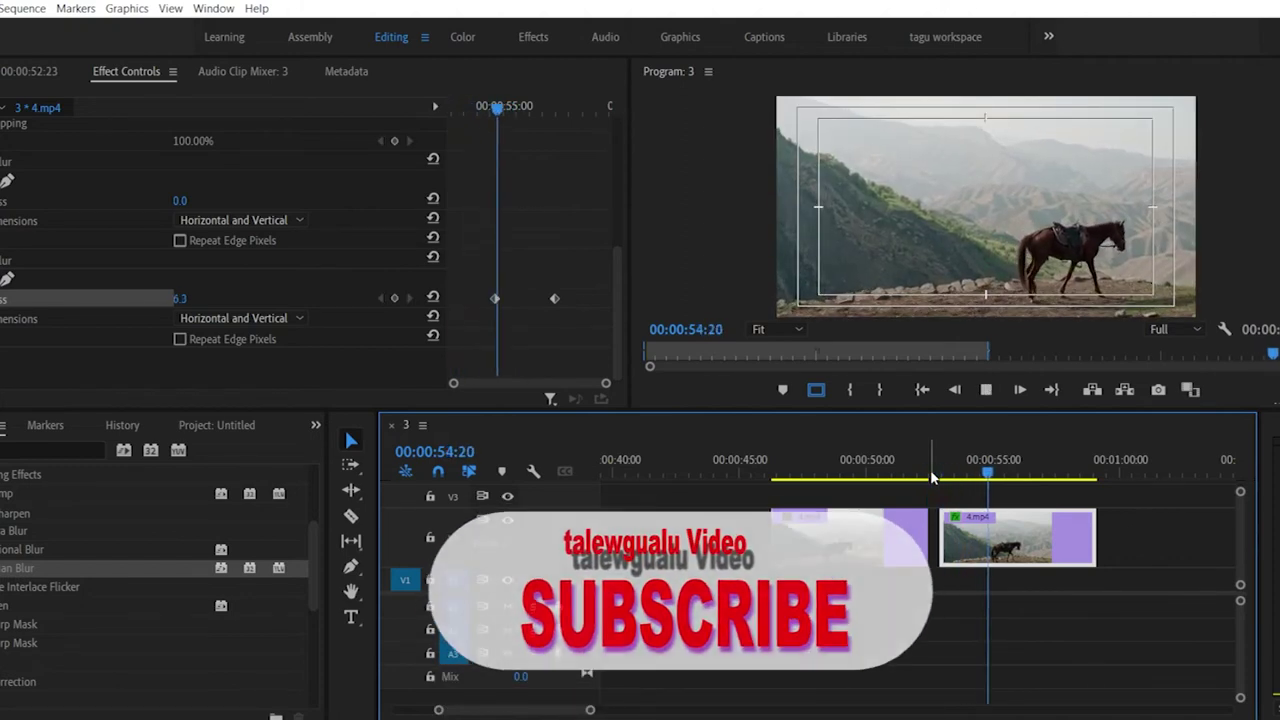
Step: Stop playback, scroll Effect Controls to Opacity, and zoom the timeline onto the clip boundary
key(space)
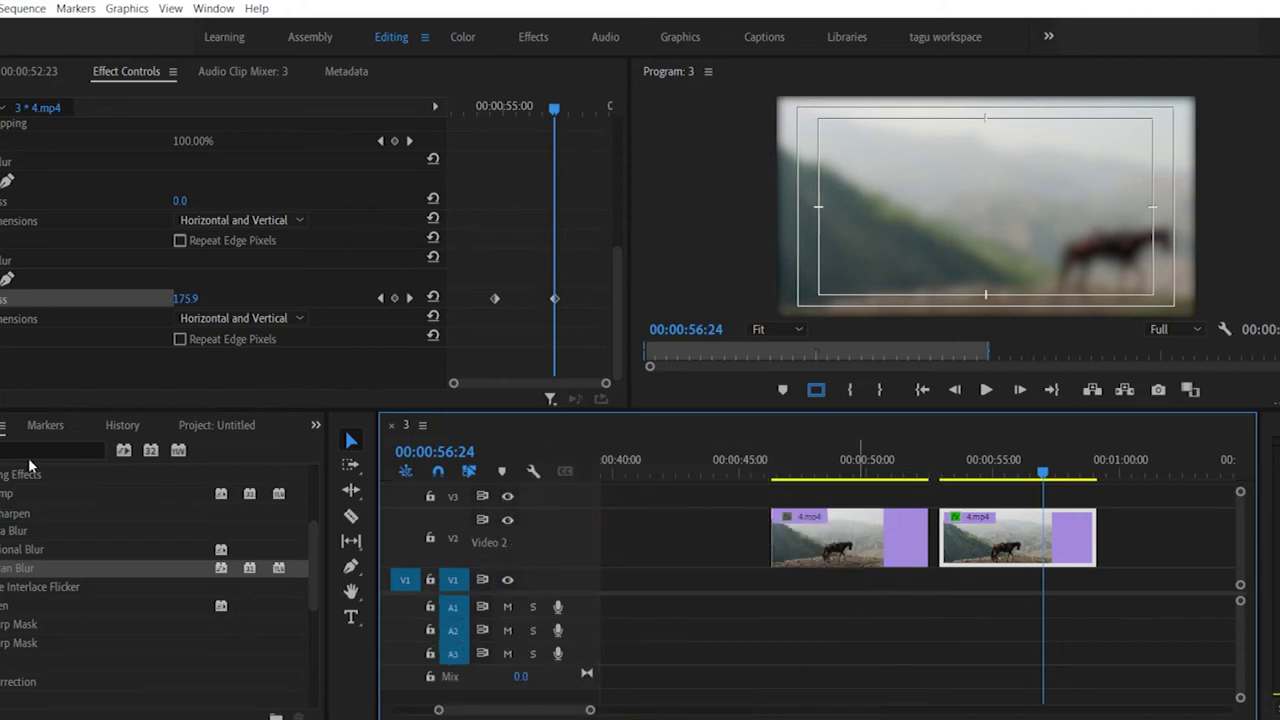
scroll(200, 250, up, 5)
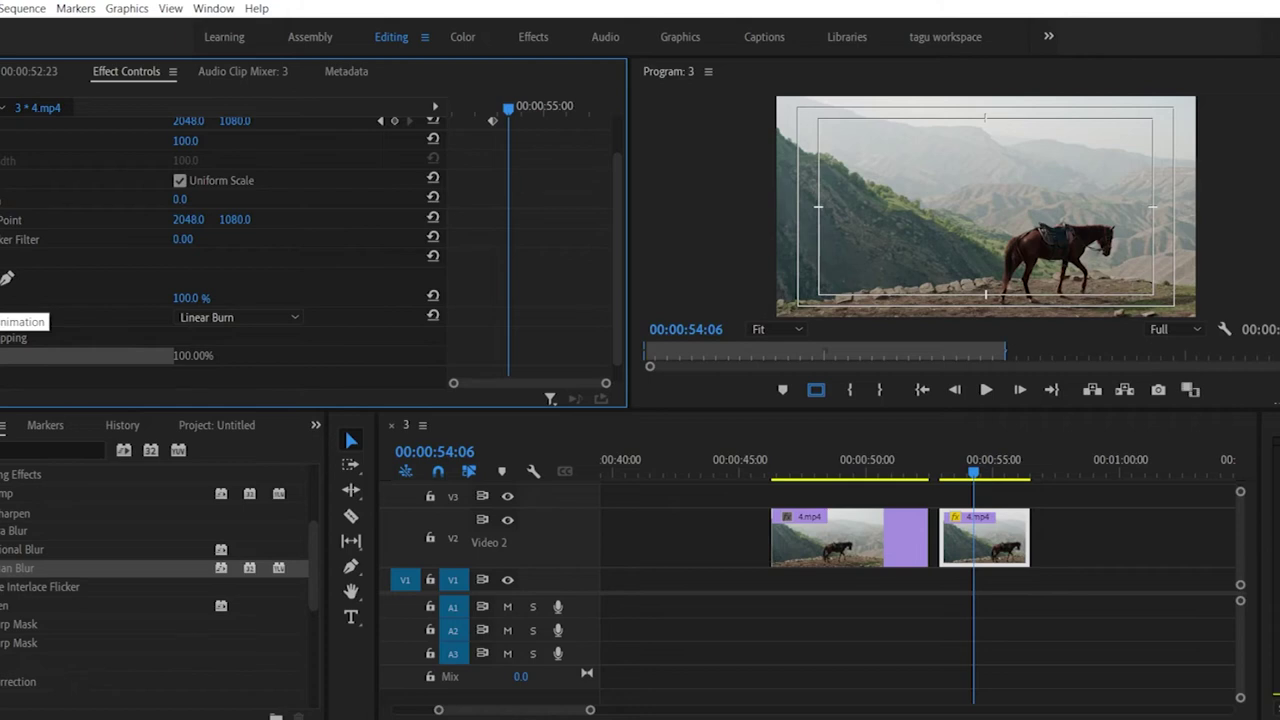
drag(974, 472, 936, 478)
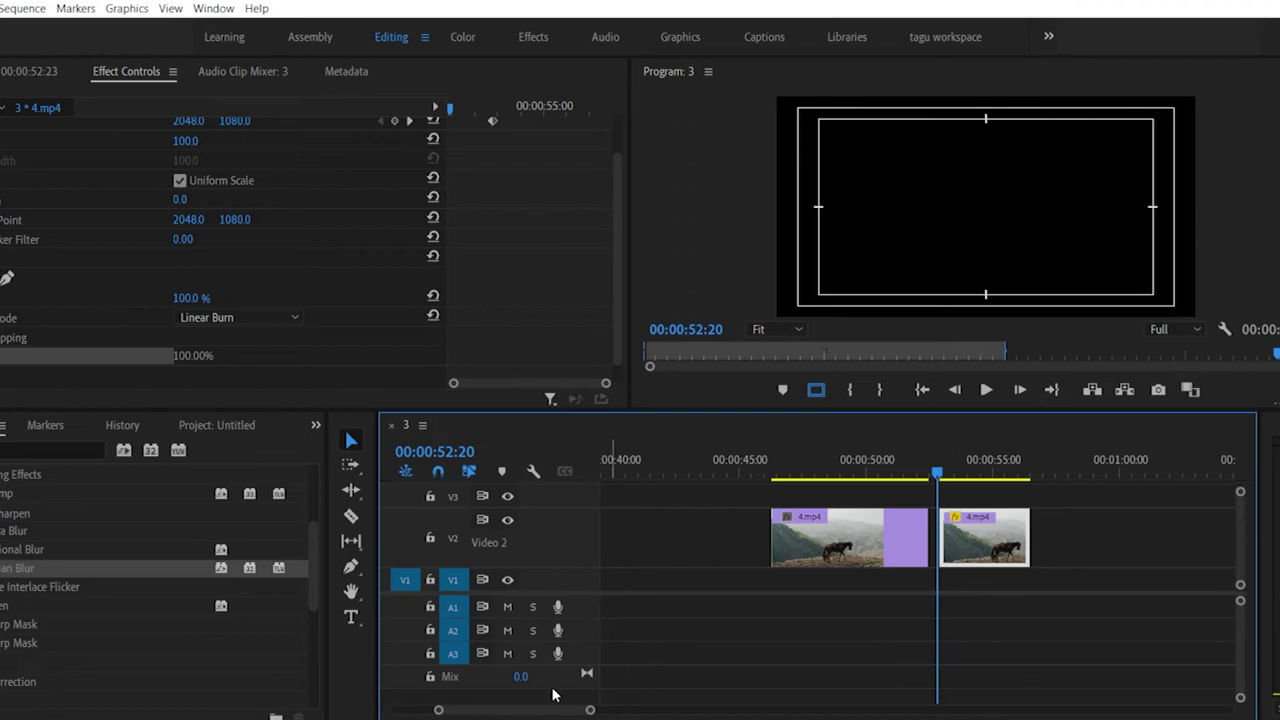
drag(437, 711, 458, 711)
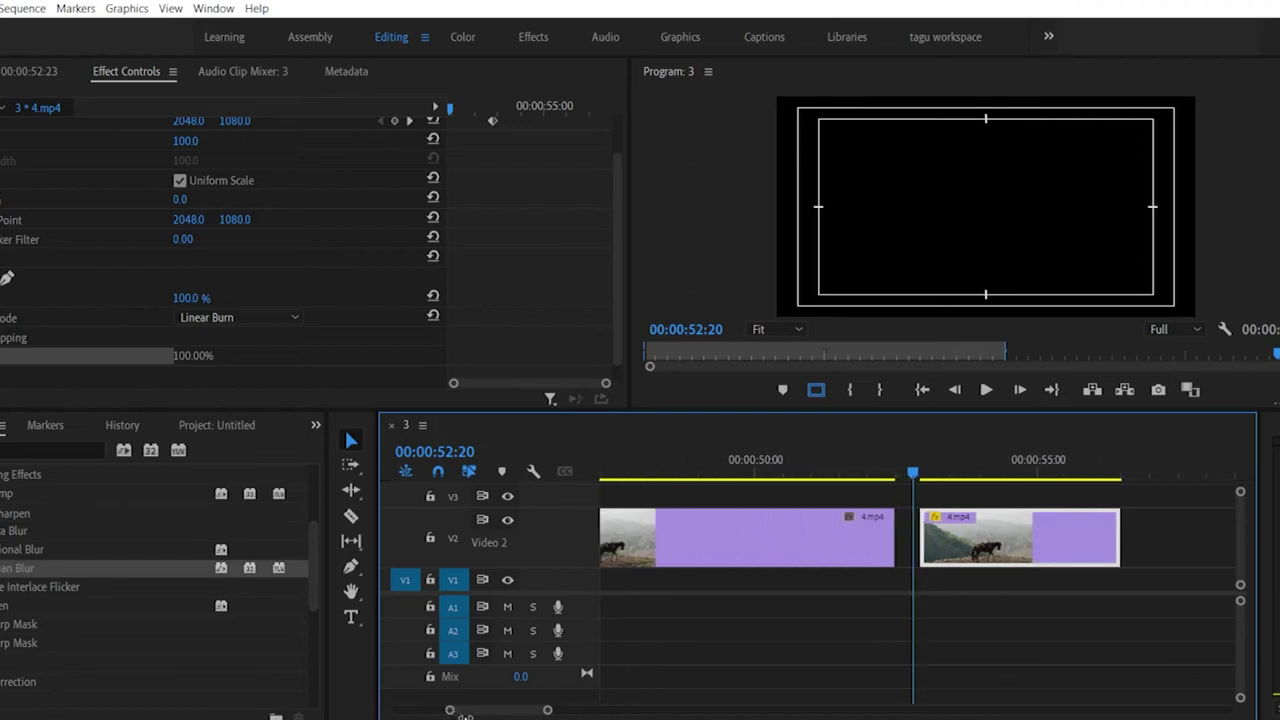
click(953, 479)
click(951, 479)
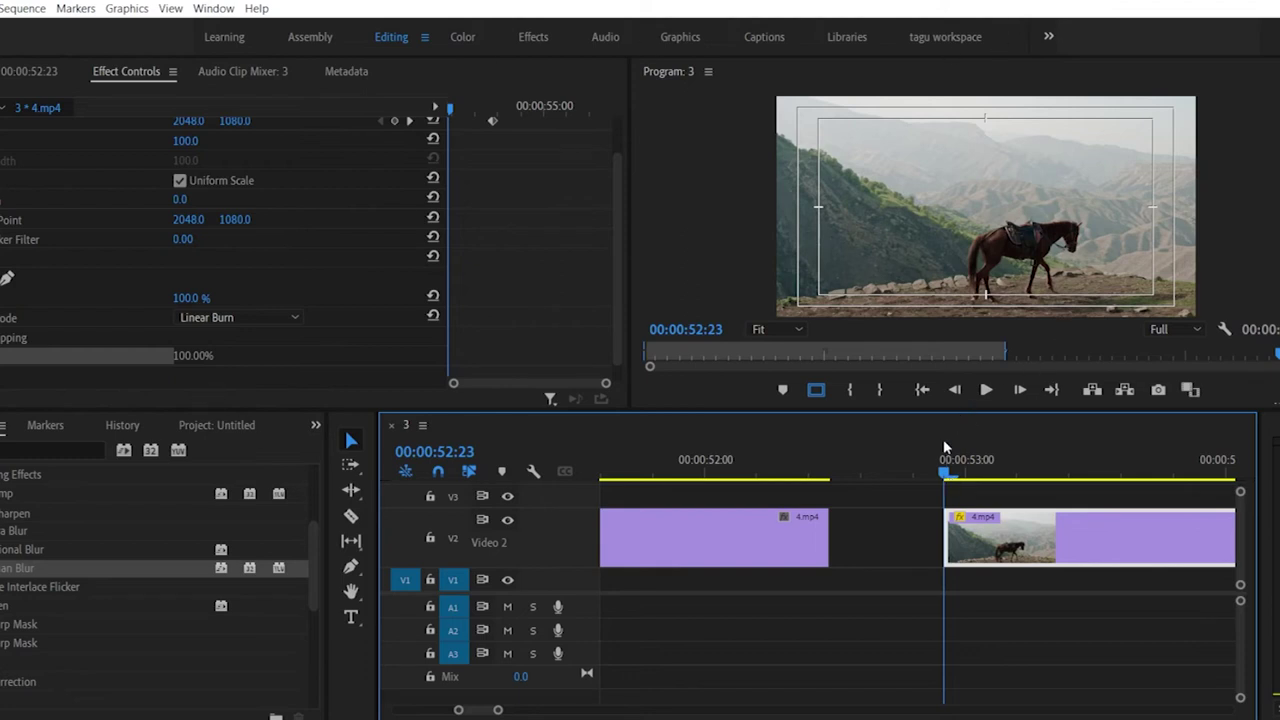
Step: Scrub and frame-step to find the second clip's first frame at 52:23, then play from it
drag(947, 476, 1019, 479)
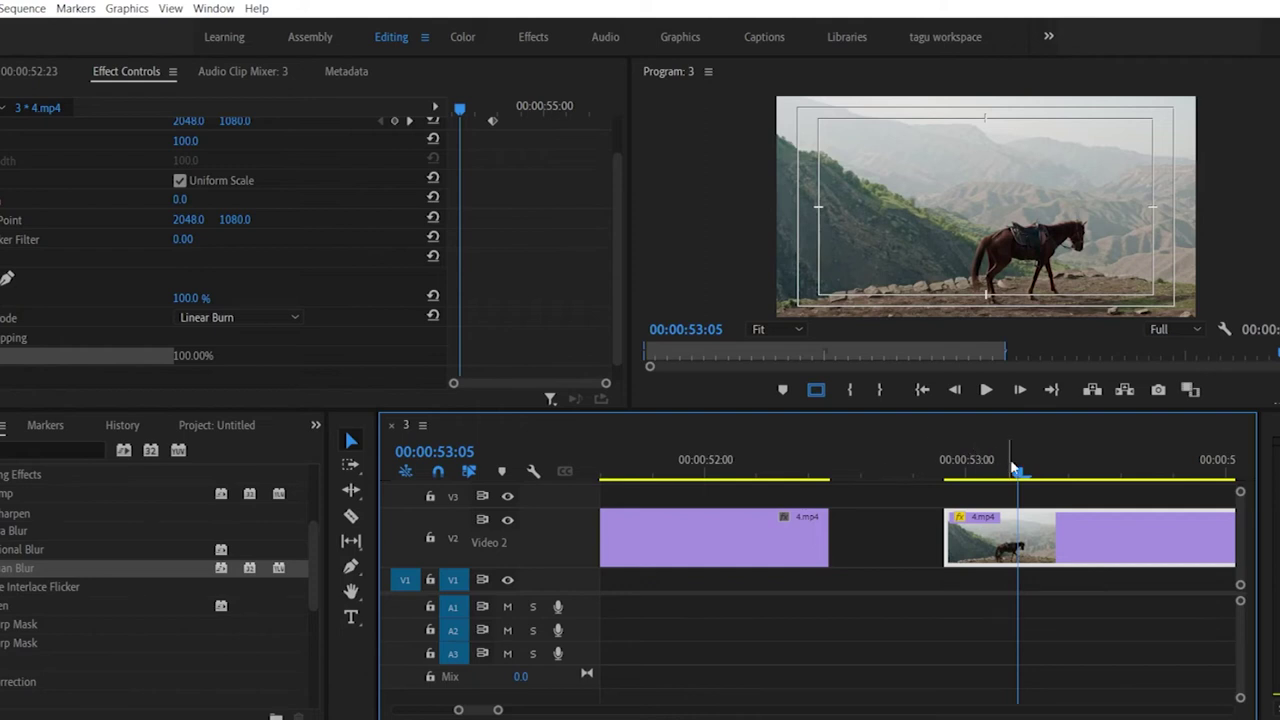
drag(1016, 471, 1040, 477)
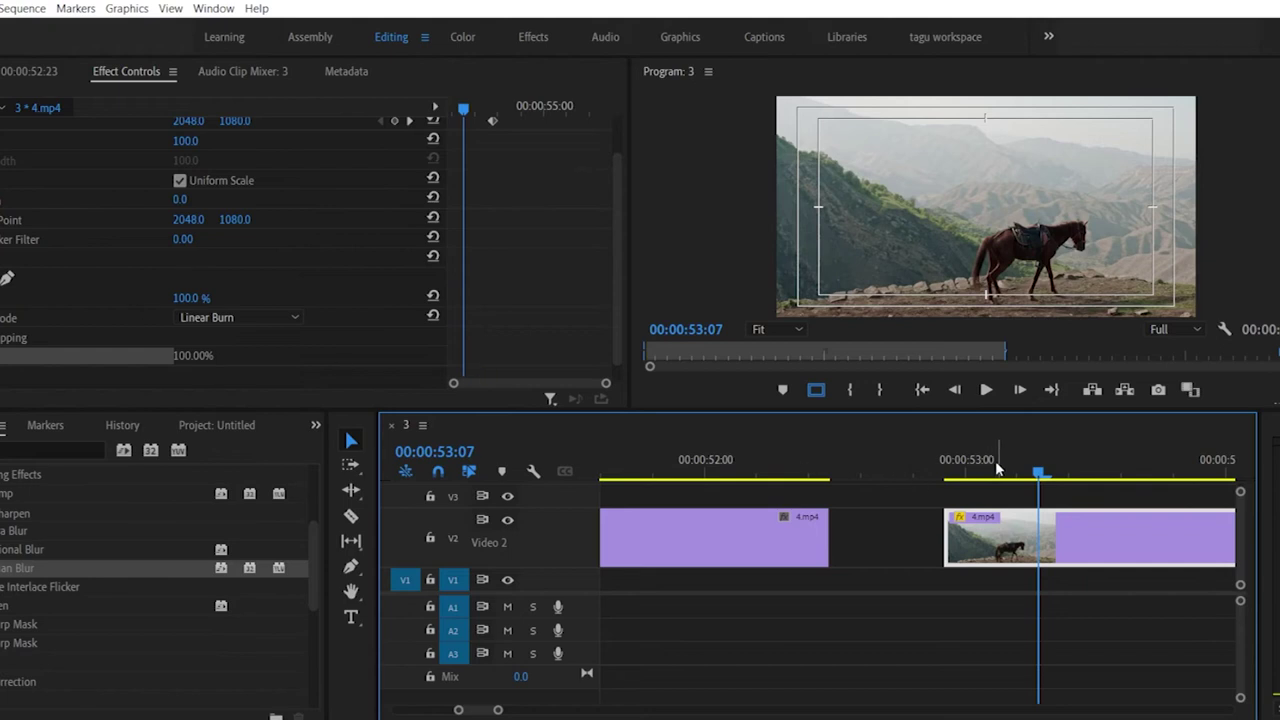
drag(1038, 472, 948, 490)
key(Left)
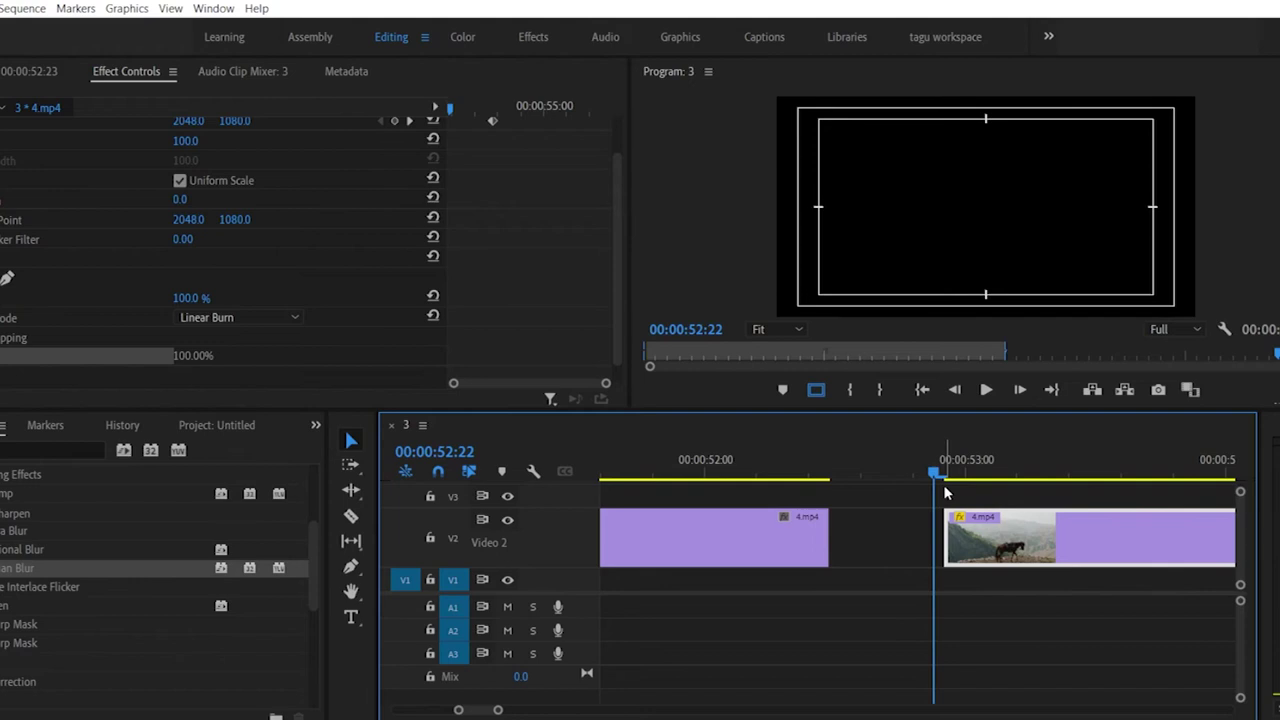
key(Right)
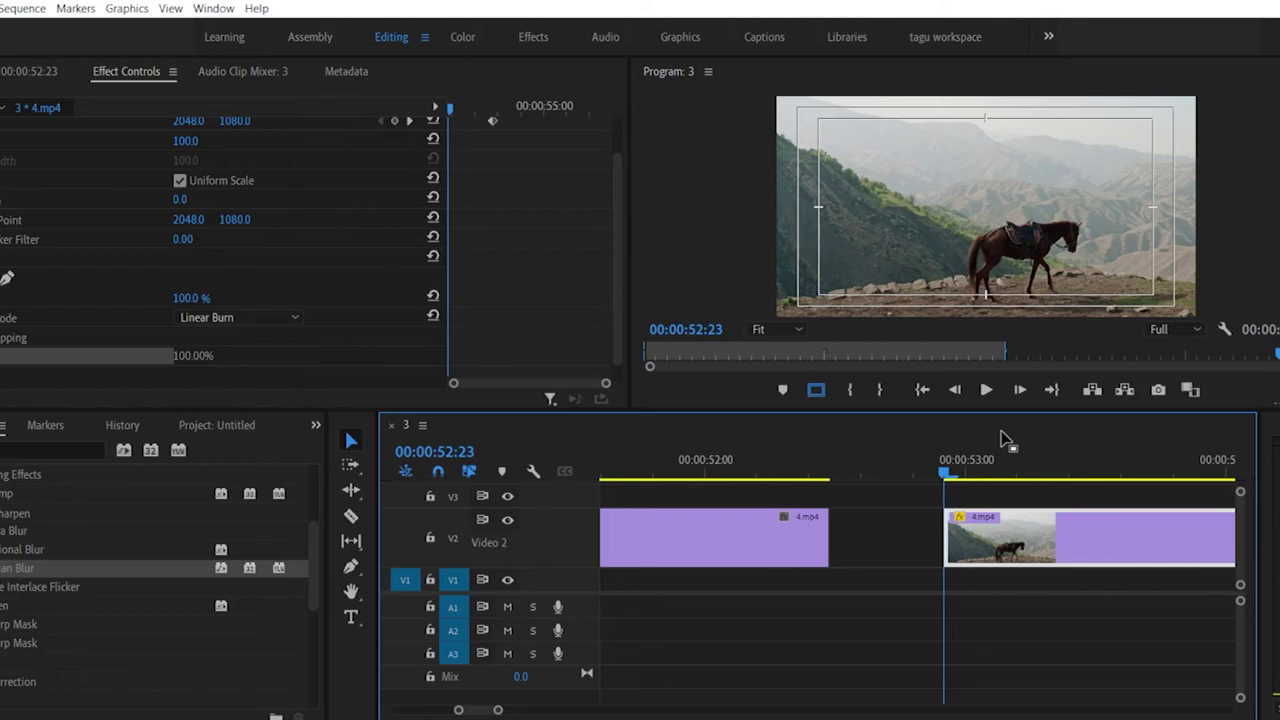
key(space)
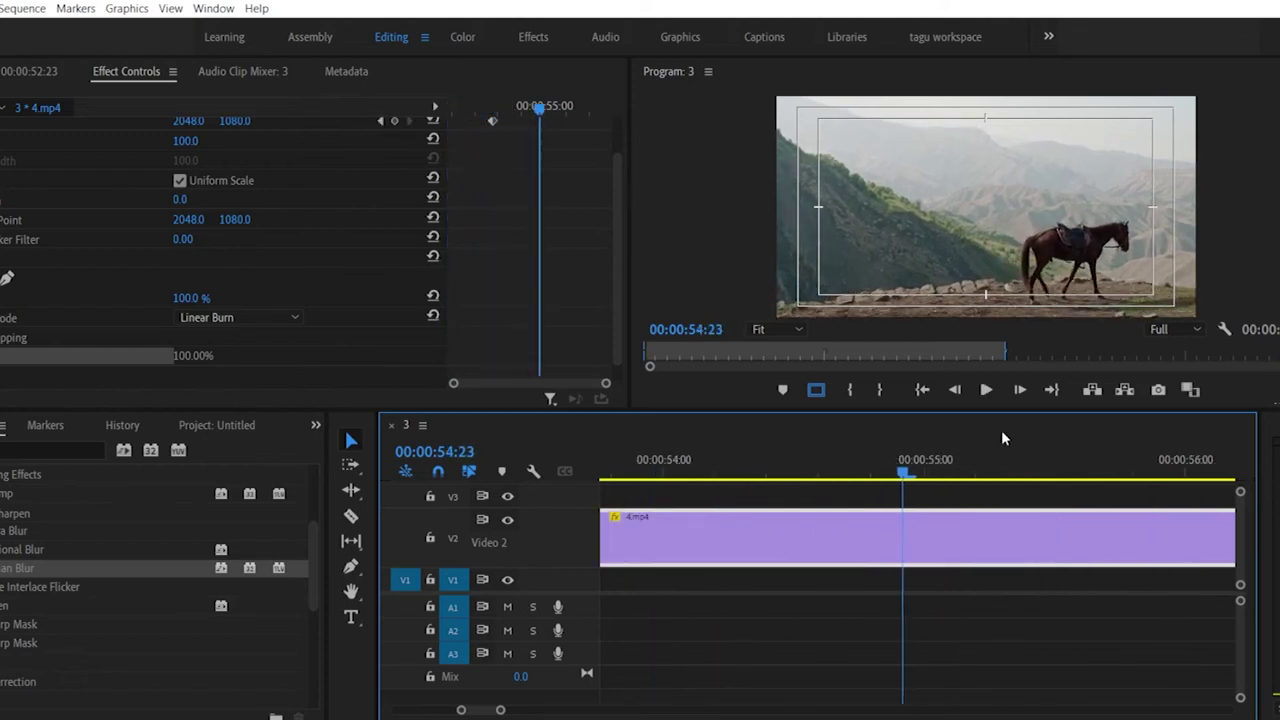
key(space)
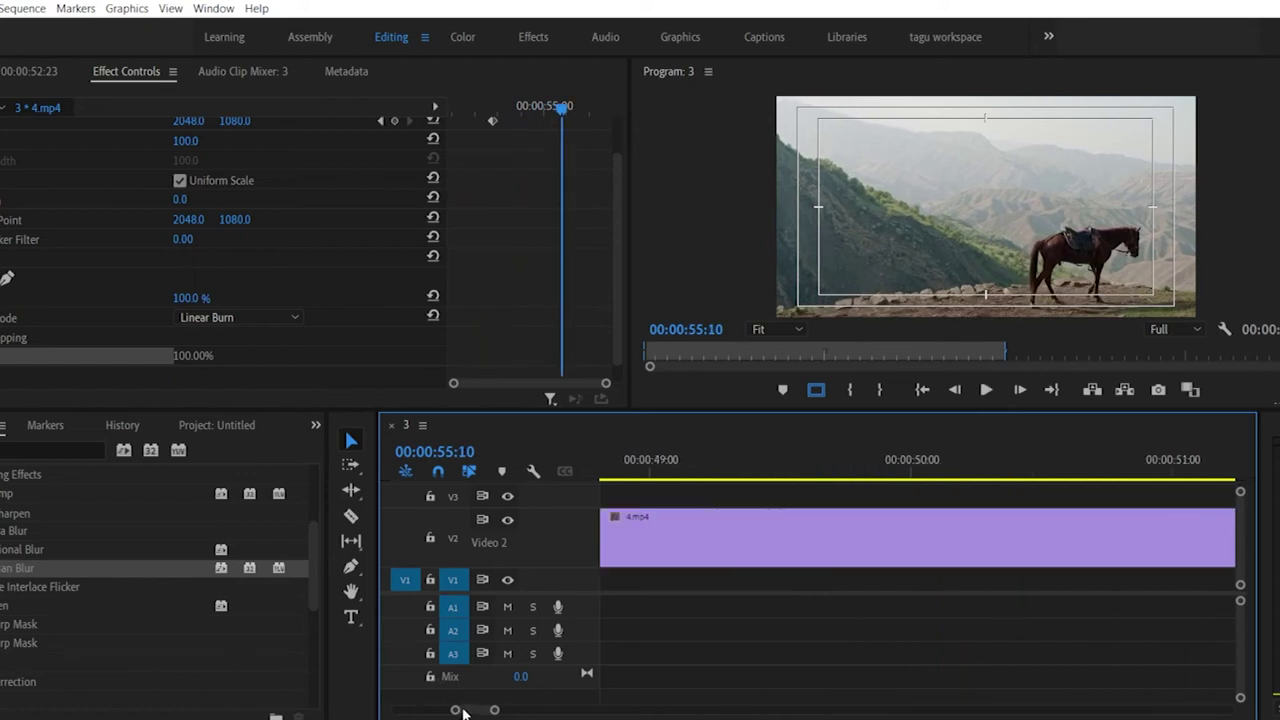
Step: Return to 52:23 and step forward five frames to 53:03
scroll(460, 710, up, 2)
scroll(467, 712, up, 4)
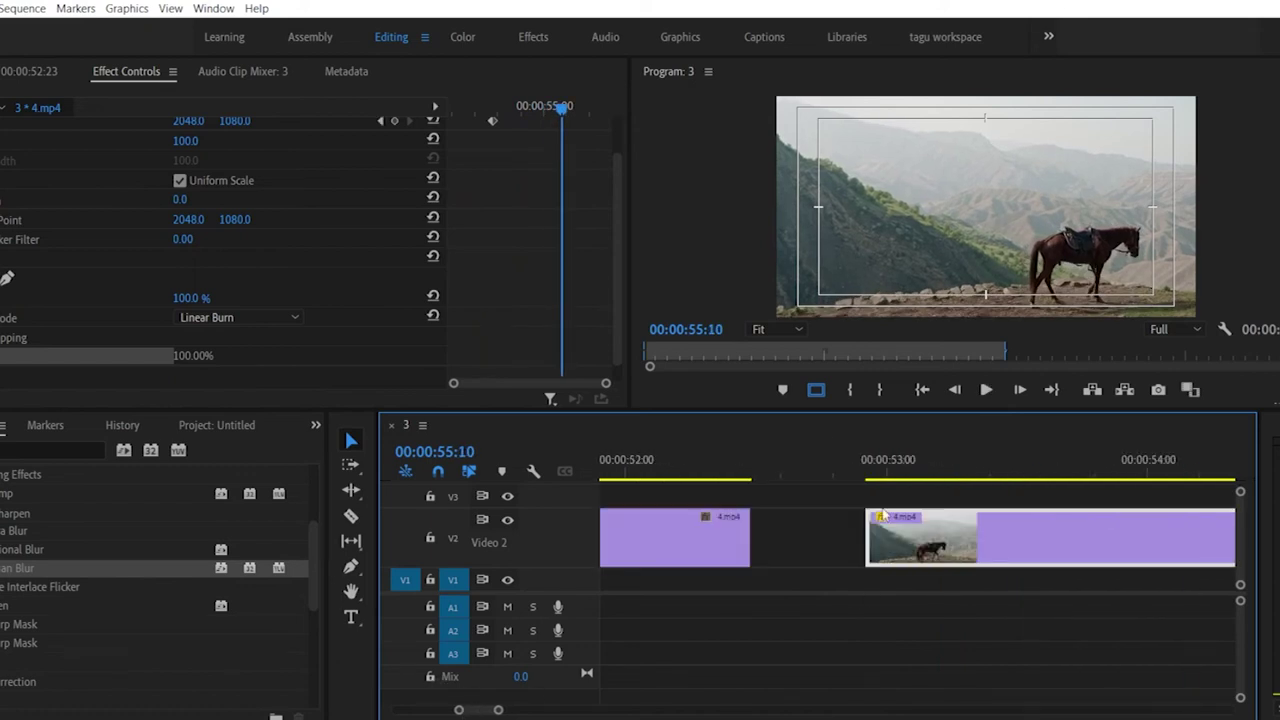
click(866, 476)
key(Right)
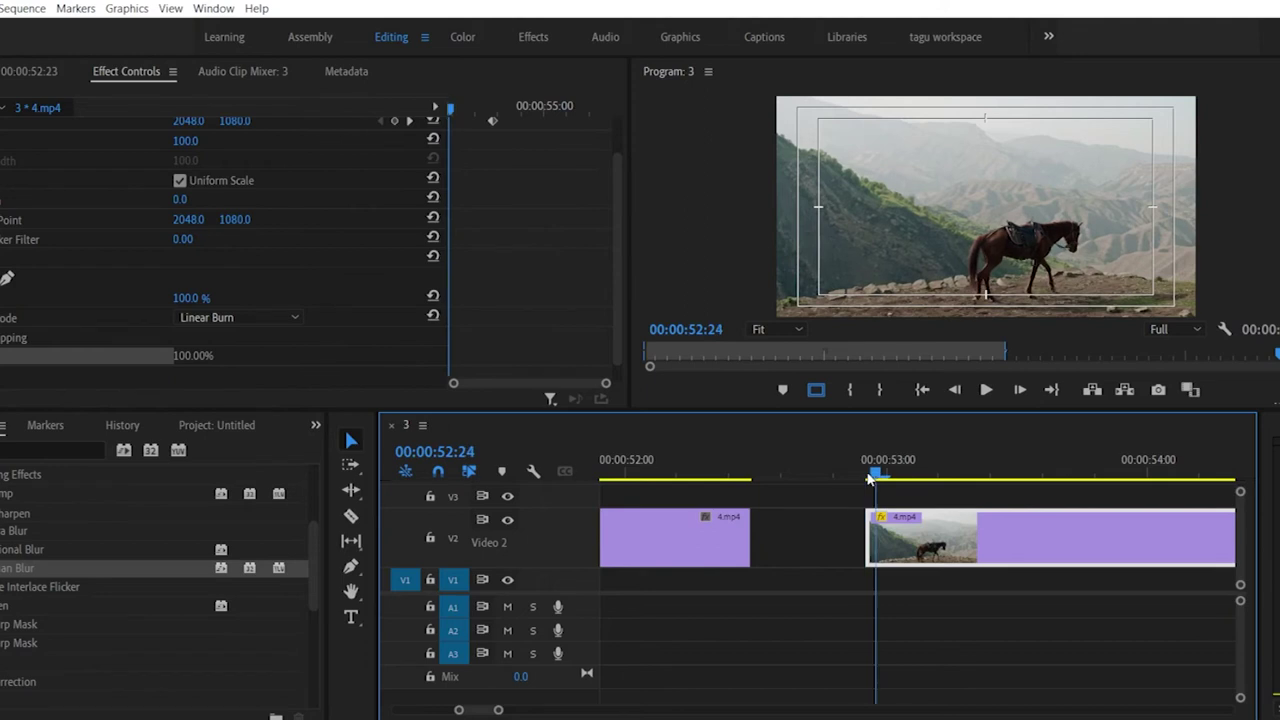
key(Right)
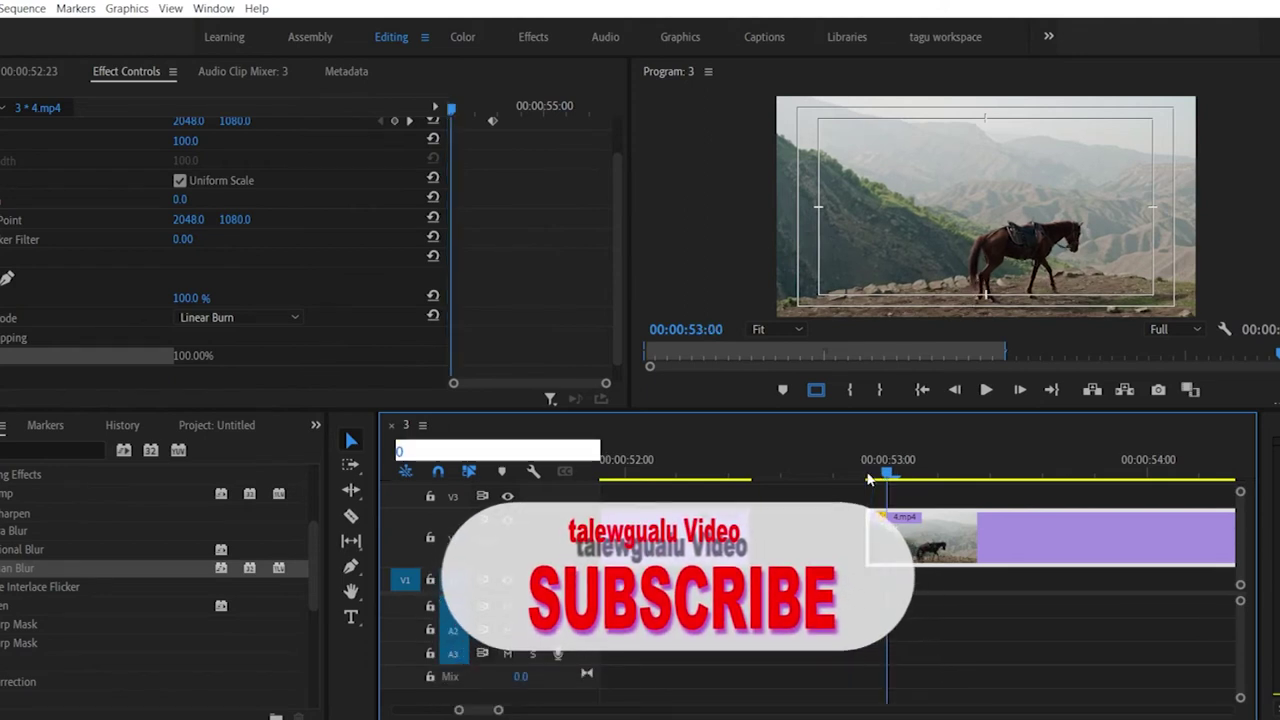
key(Right)
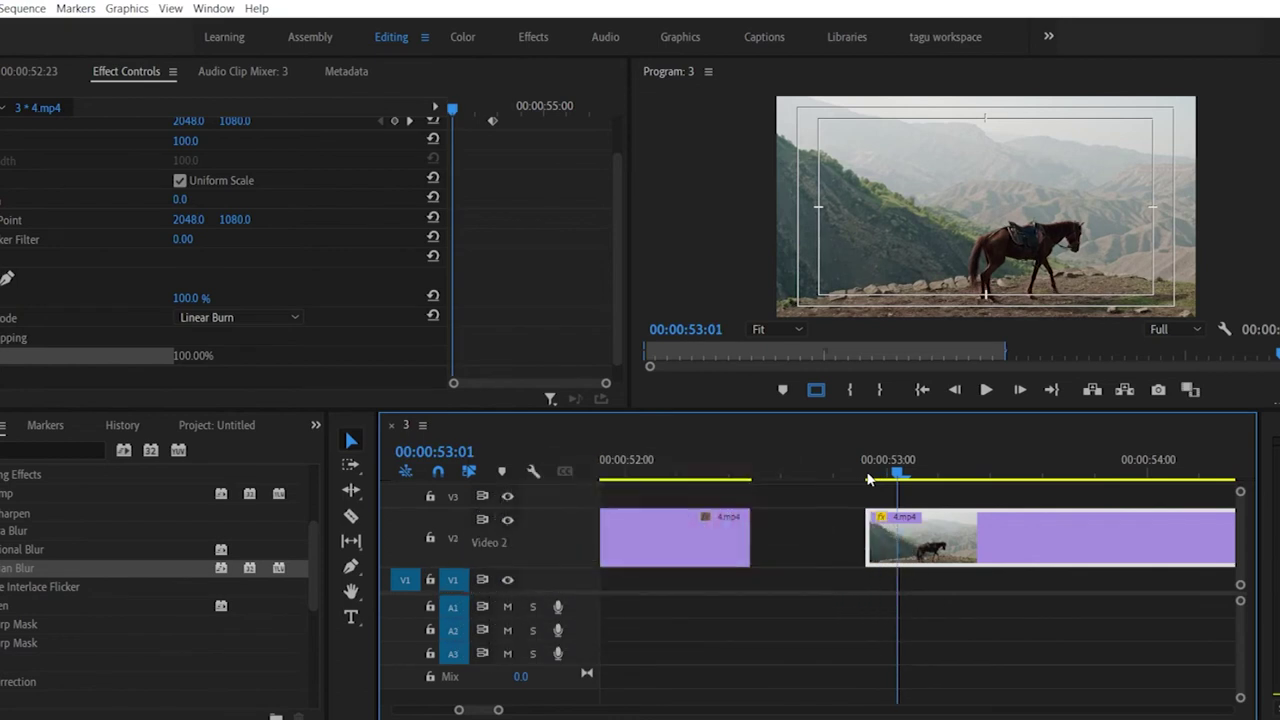
key(Right)
key(Right)
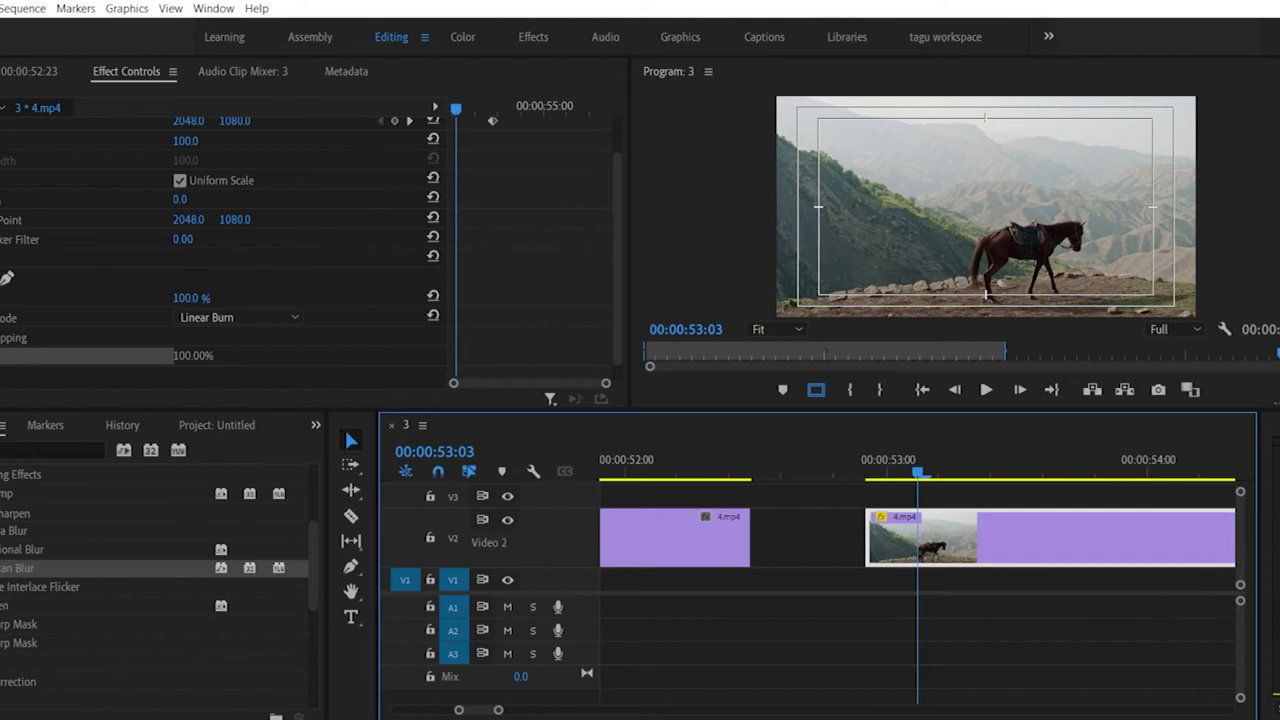
Step: Keyframe opacity from 0% at 52:23 to 100% at 53:03 and preview the fade
click(5, 297)
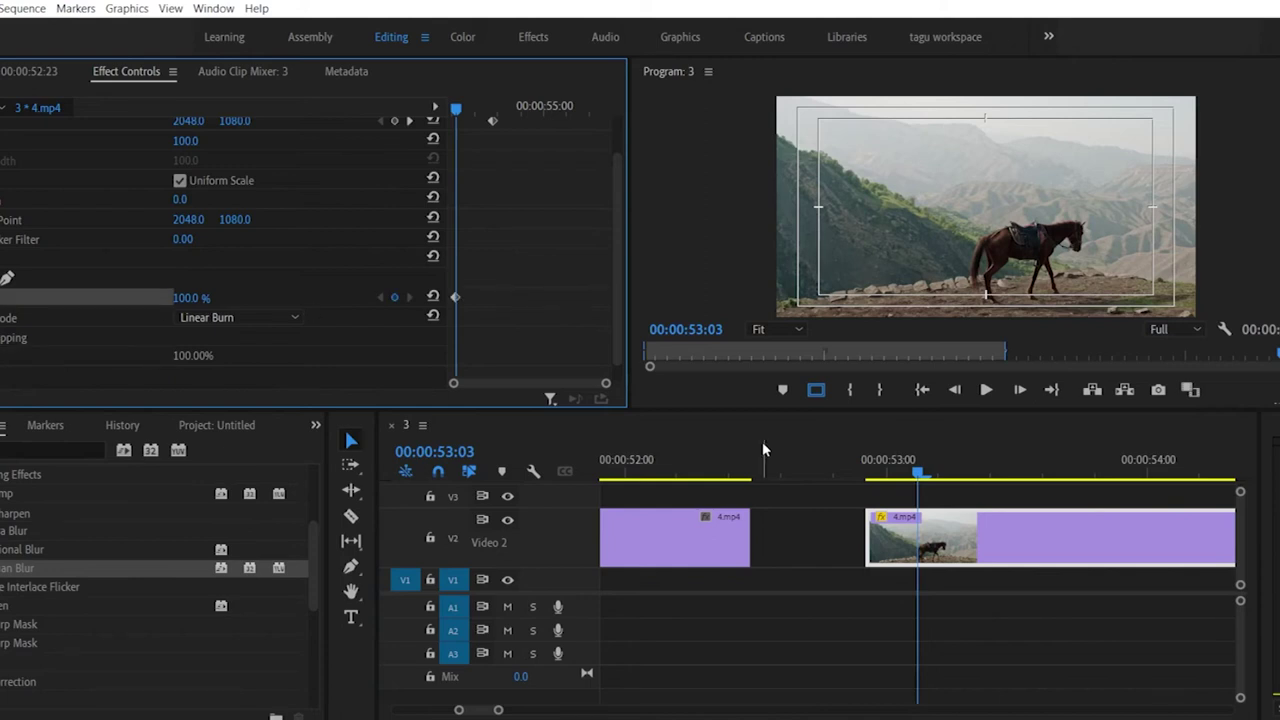
click(907, 475)
drag(907, 475, 867, 473)
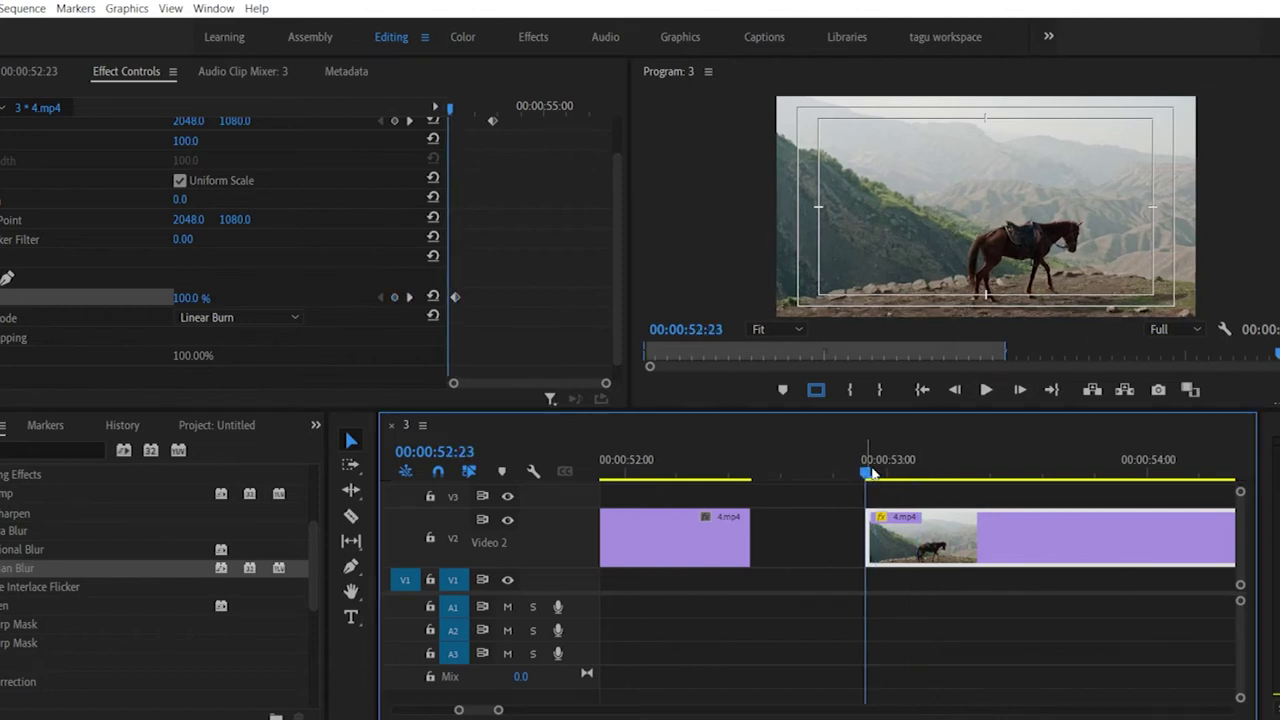
click(193, 308)
click(188, 297)
text(0)
key(Return)
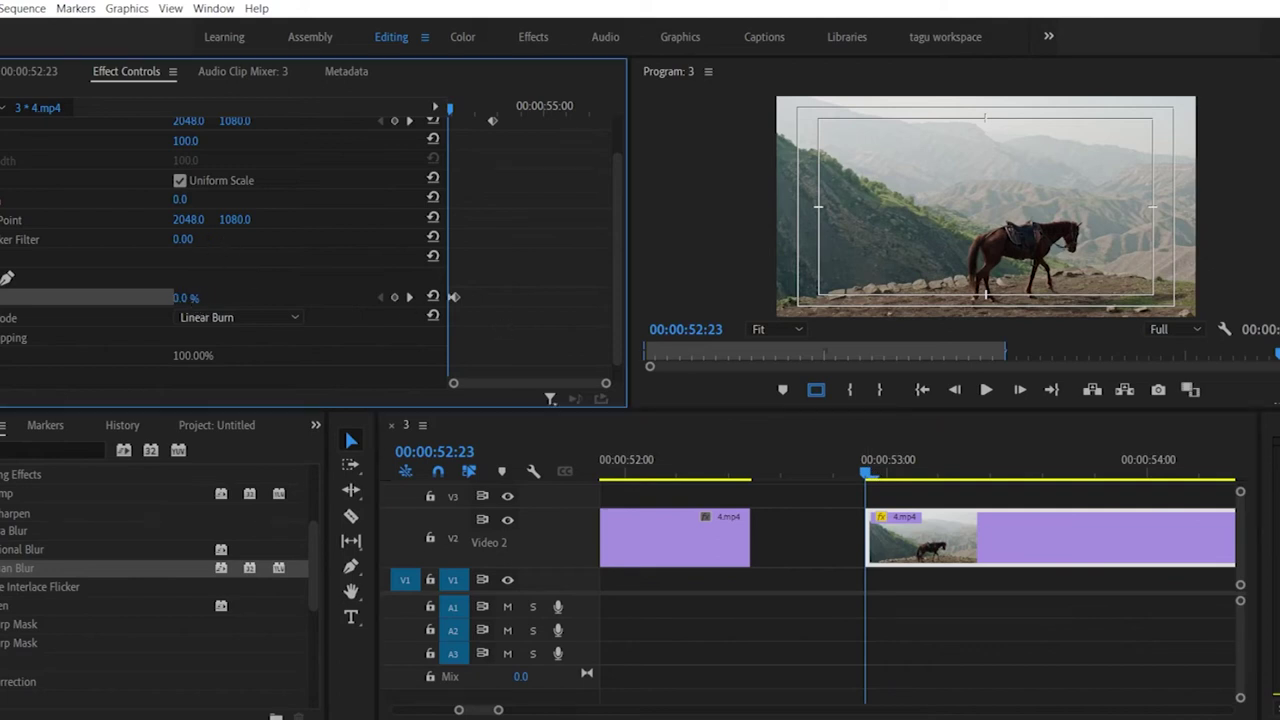
click(862, 474)
key(space)
key(space)
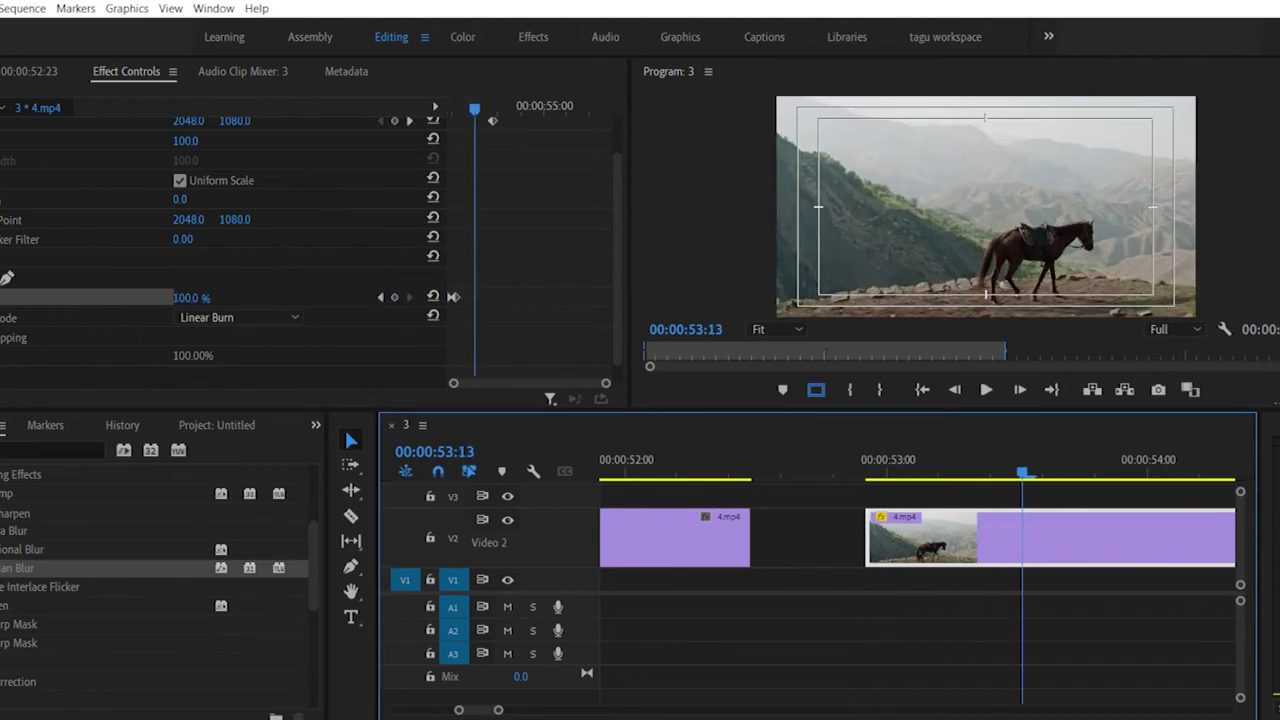
Step: Try the Darker Color blend mode and preview the fade
scroll(200, 250, up, 1)
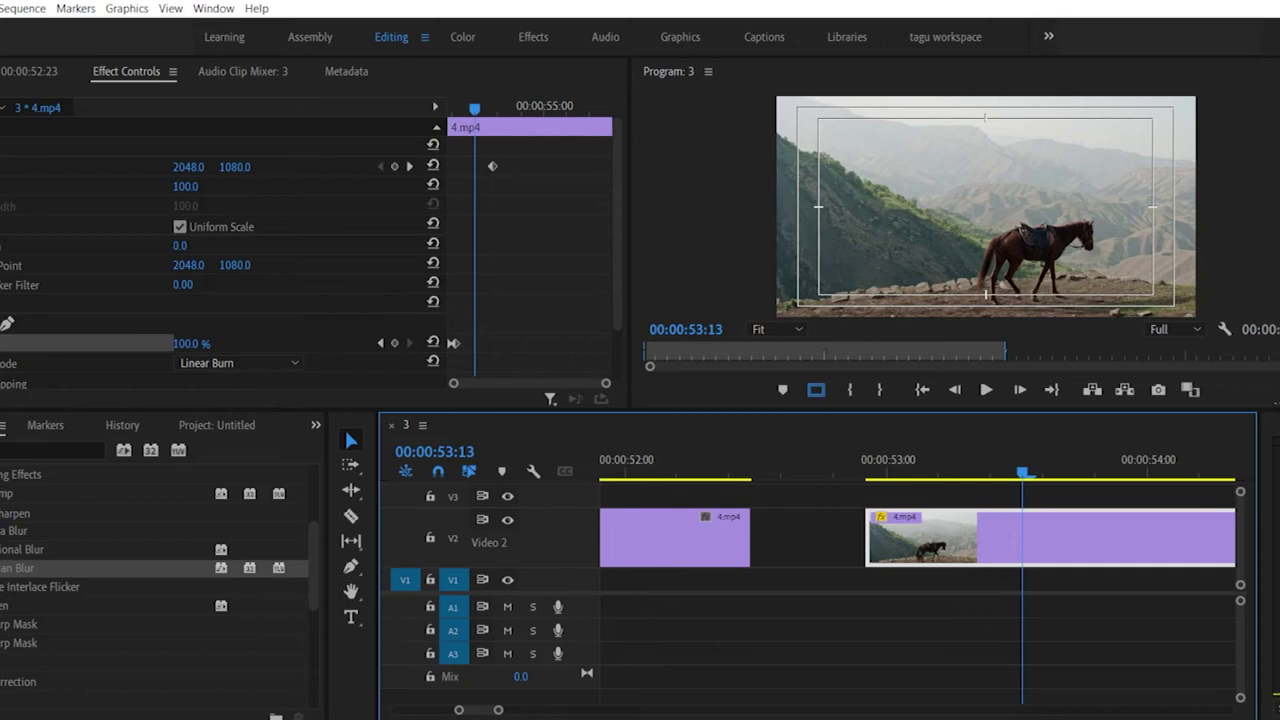
scroll(220, 240, down, 1)
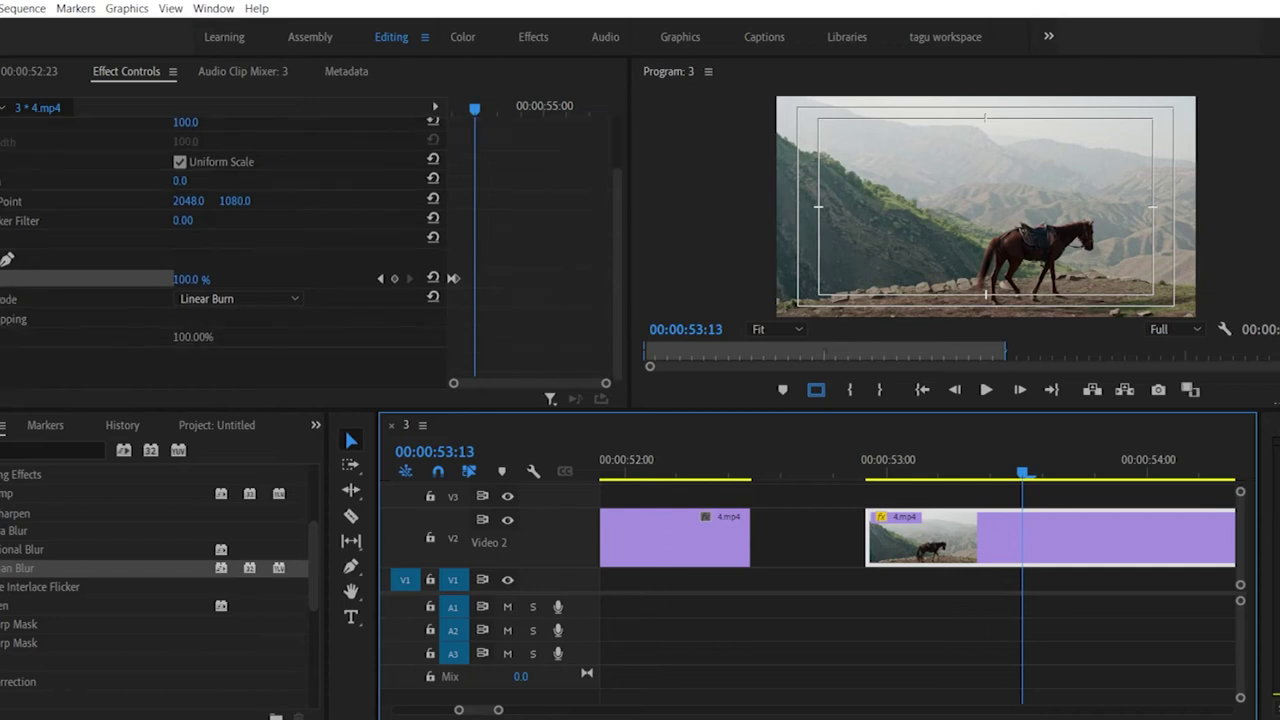
click(220, 299)
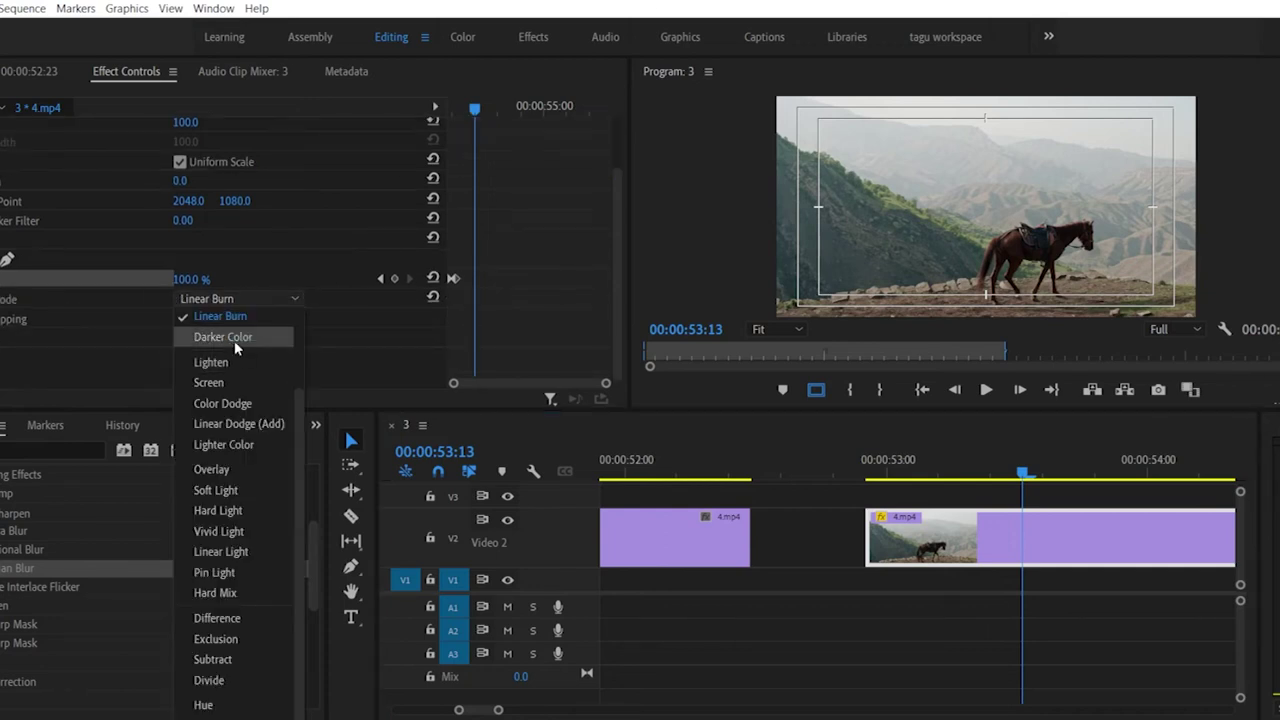
click(232, 341)
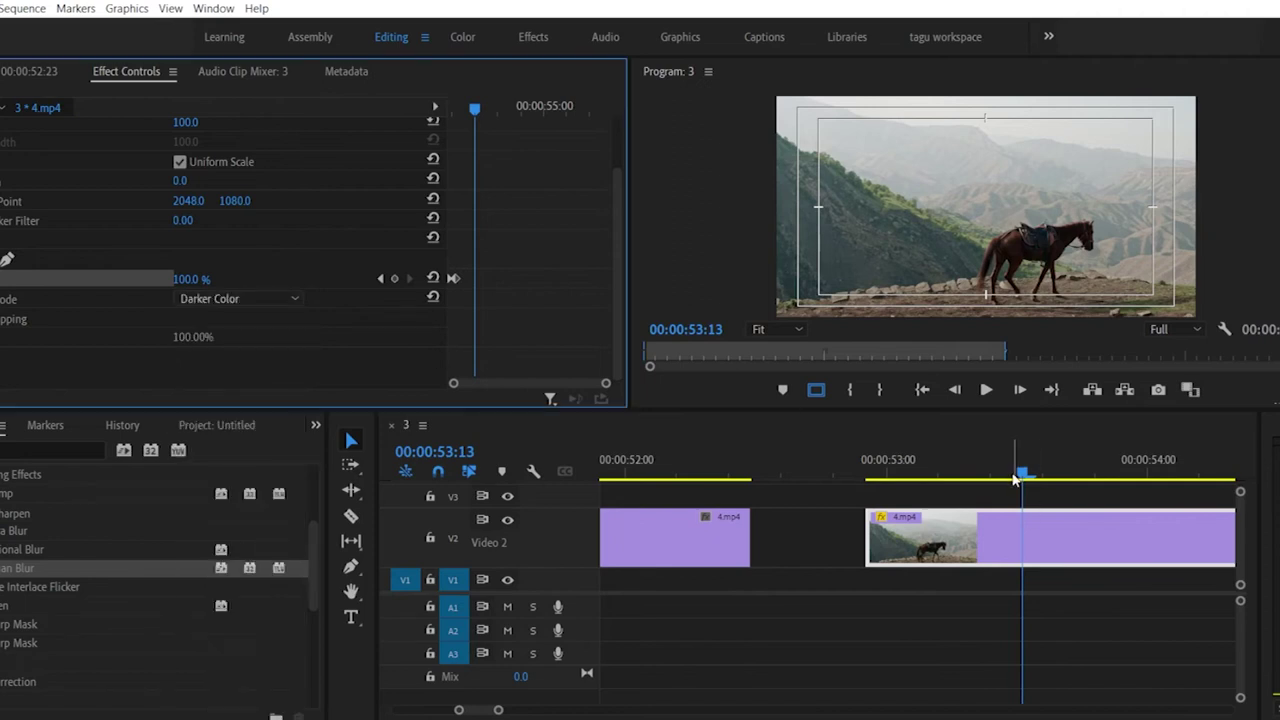
drag(1021, 471, 866, 466)
key(space)
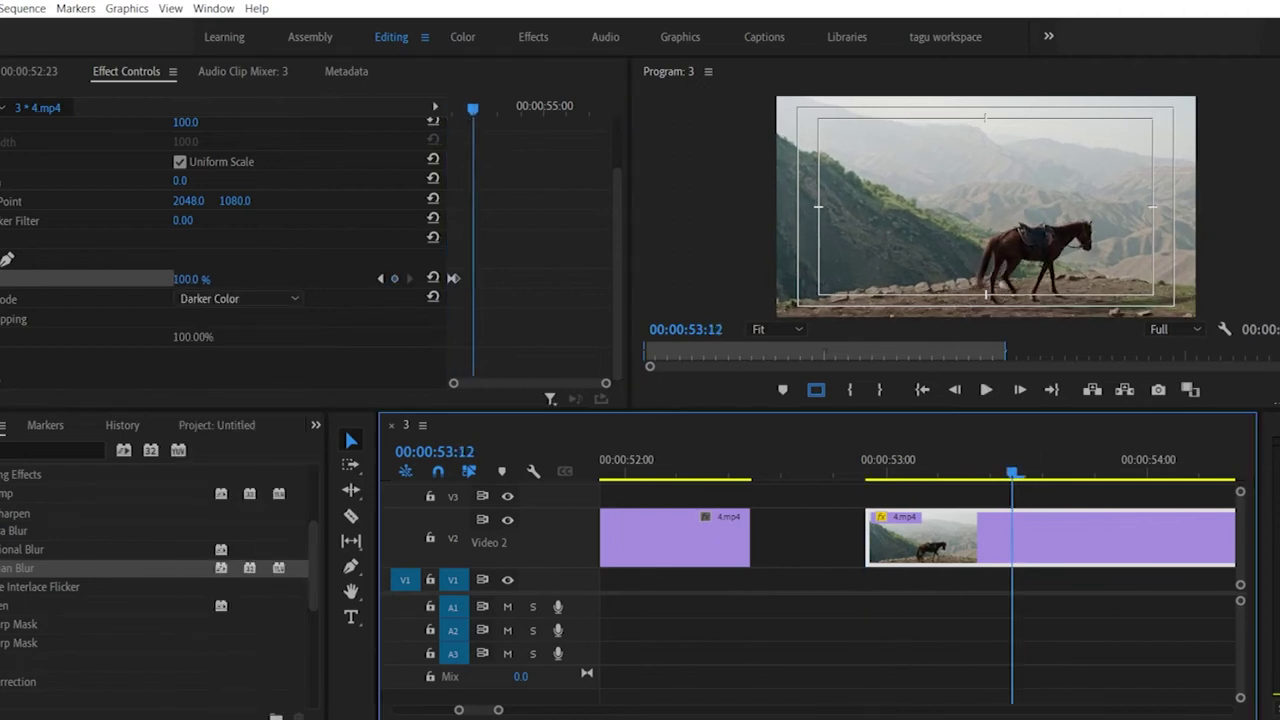
Step: Set the blend mode back to Normal and preview the fade-in from black
click(264, 300)
scroll(188, 322, up, 3)
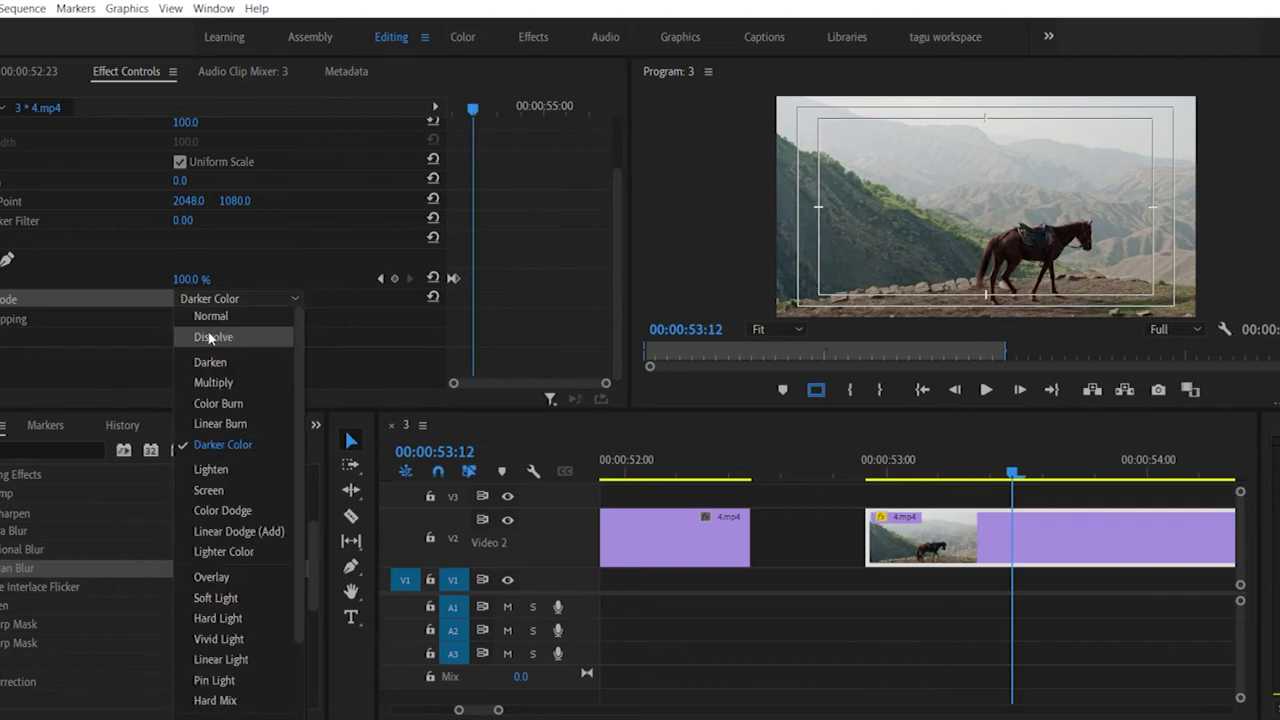
click(215, 317)
click(849, 455)
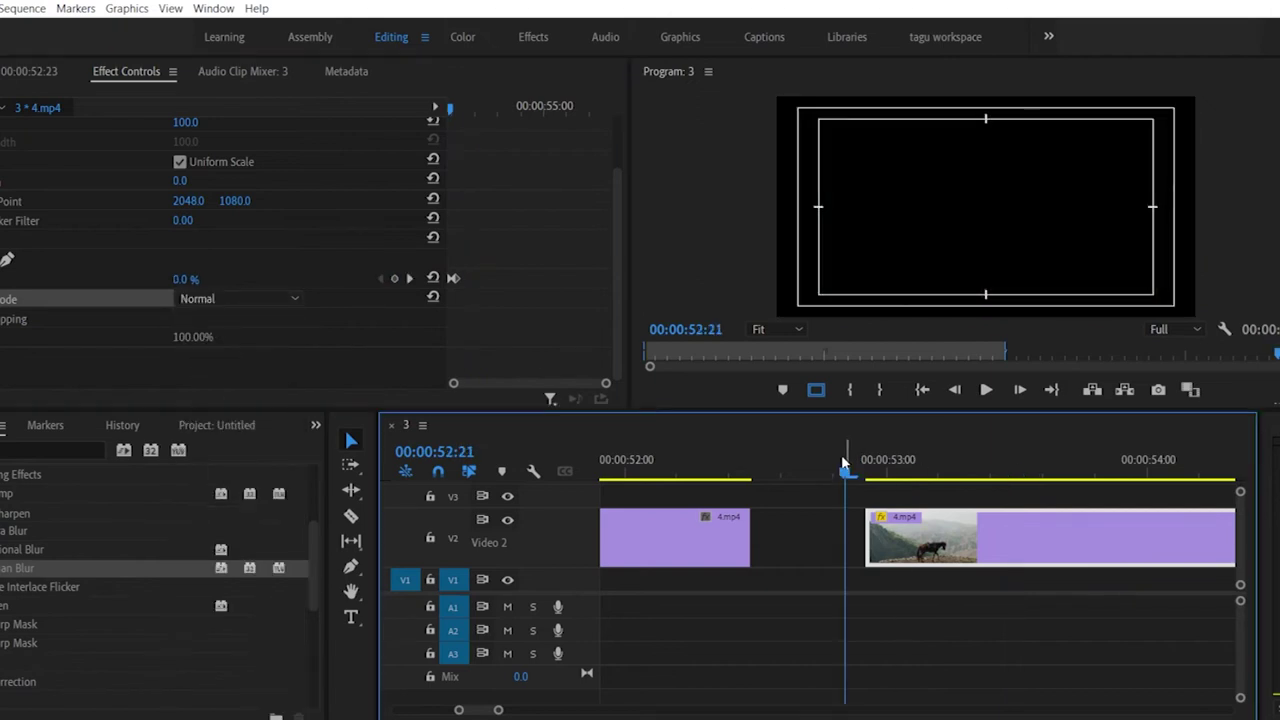
key(space)
drag(894, 466, 850, 480)
Step: Drag the second opacity keyframe past 53:00 and preview the longer fade-in
drag(606, 390, 535, 384)
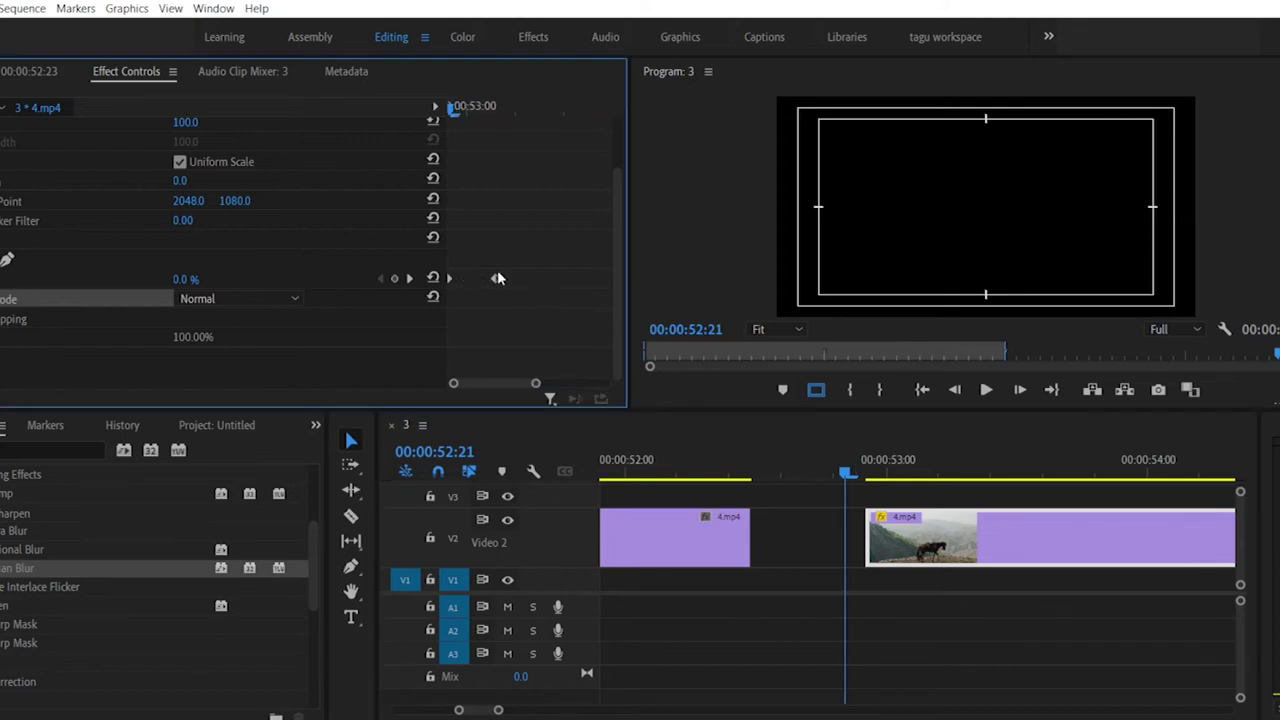
drag(496, 278, 588, 278)
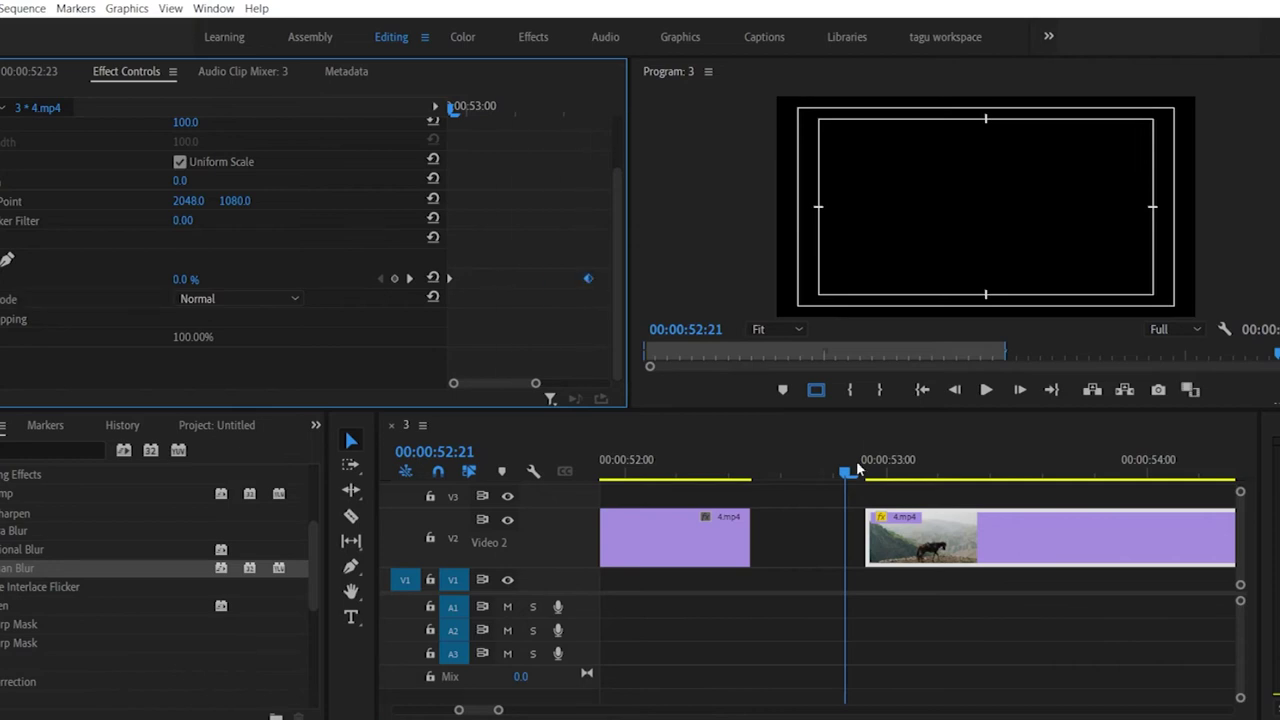
drag(849, 470, 880, 470)
key(space)
key(space)
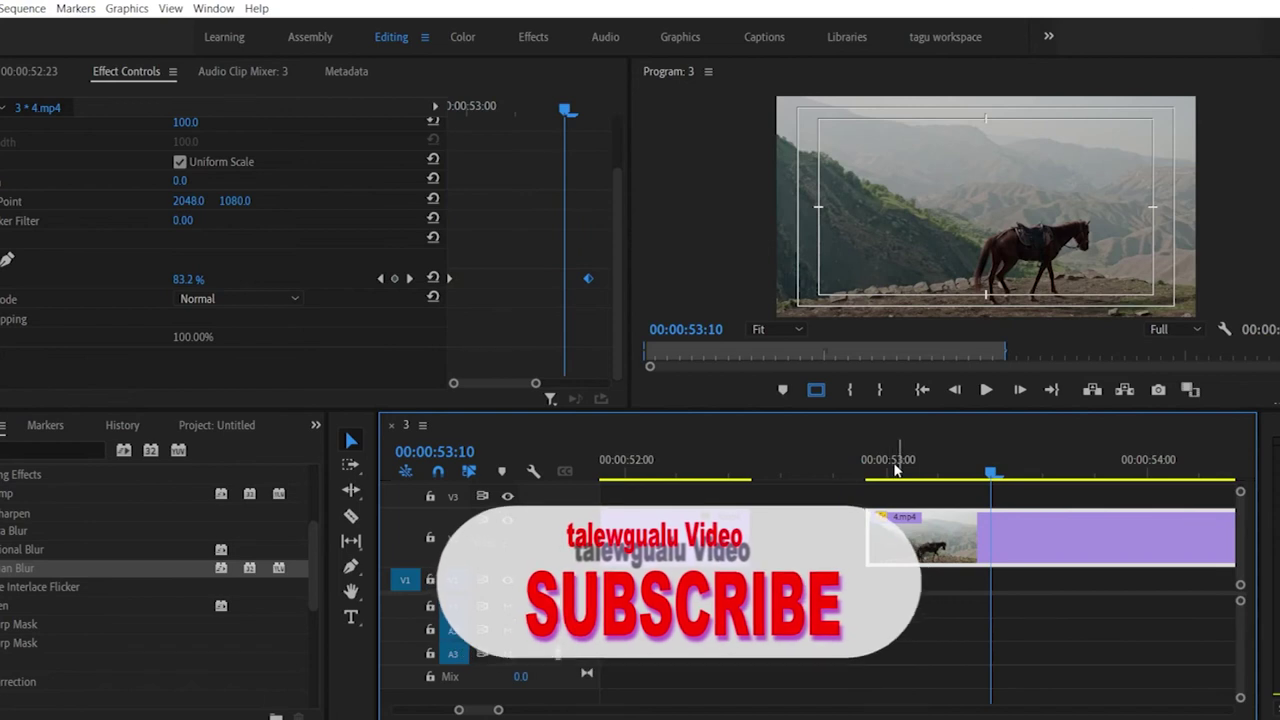
key(Left)
key(Left)
key(Left)
key(Left)
key(Left)
key(Left)
key(Left)
key(Left)
key(Left)
key(Left)
key(Left)
key(Left)
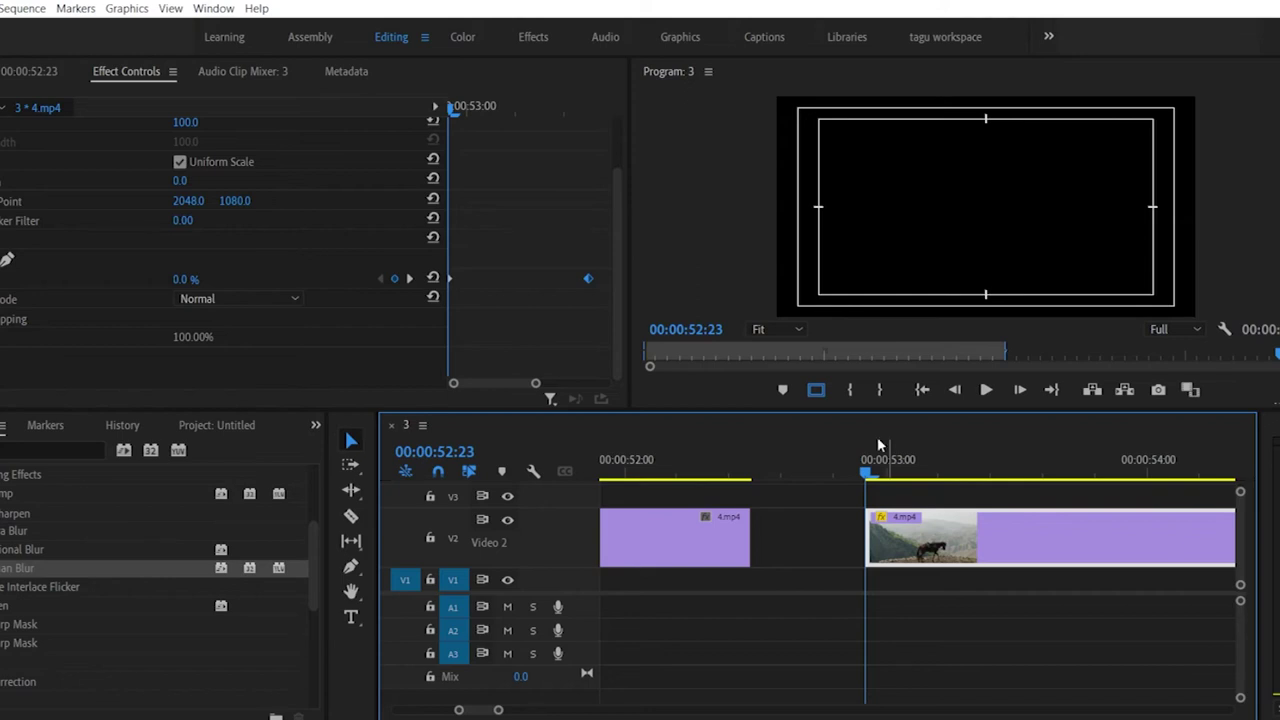
Step: Shorten the Video 2 track and switch between the Pen and Selection tools
mouse_move(531, 510)
mouse_down()
mouse_move(531, 490)
mouse_move(539, 523)
mouse_up()
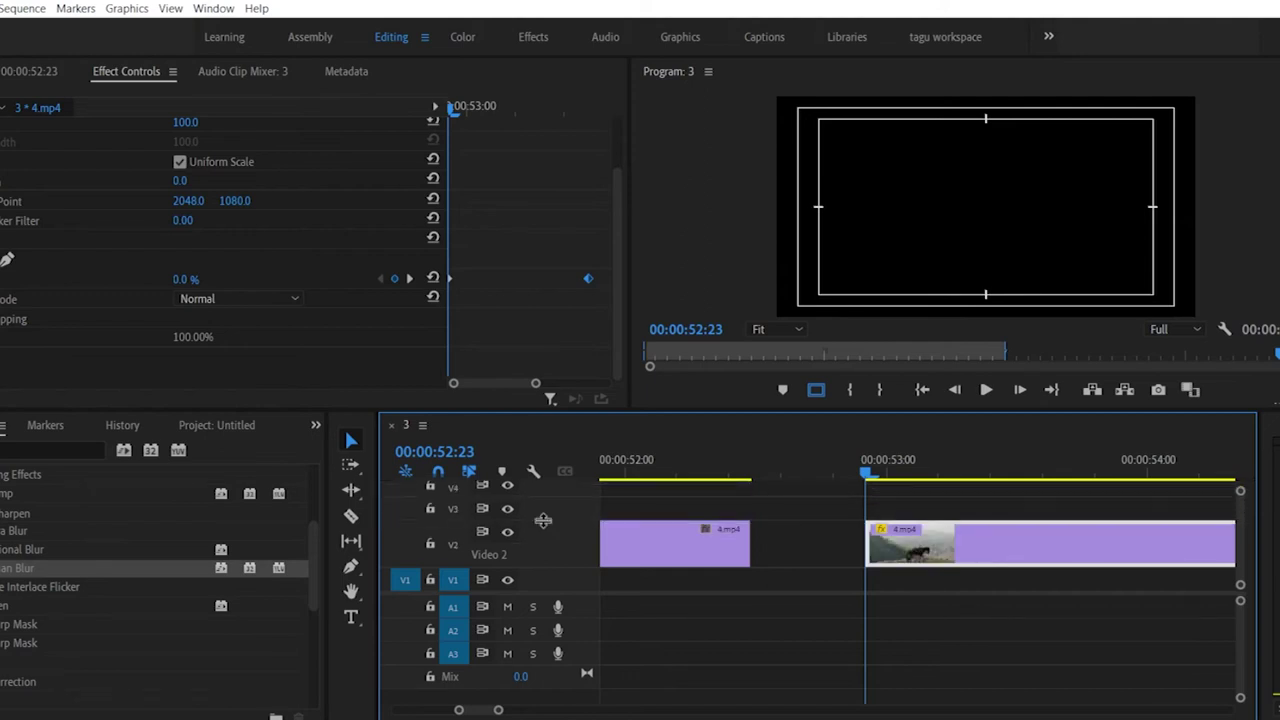
click(351, 567)
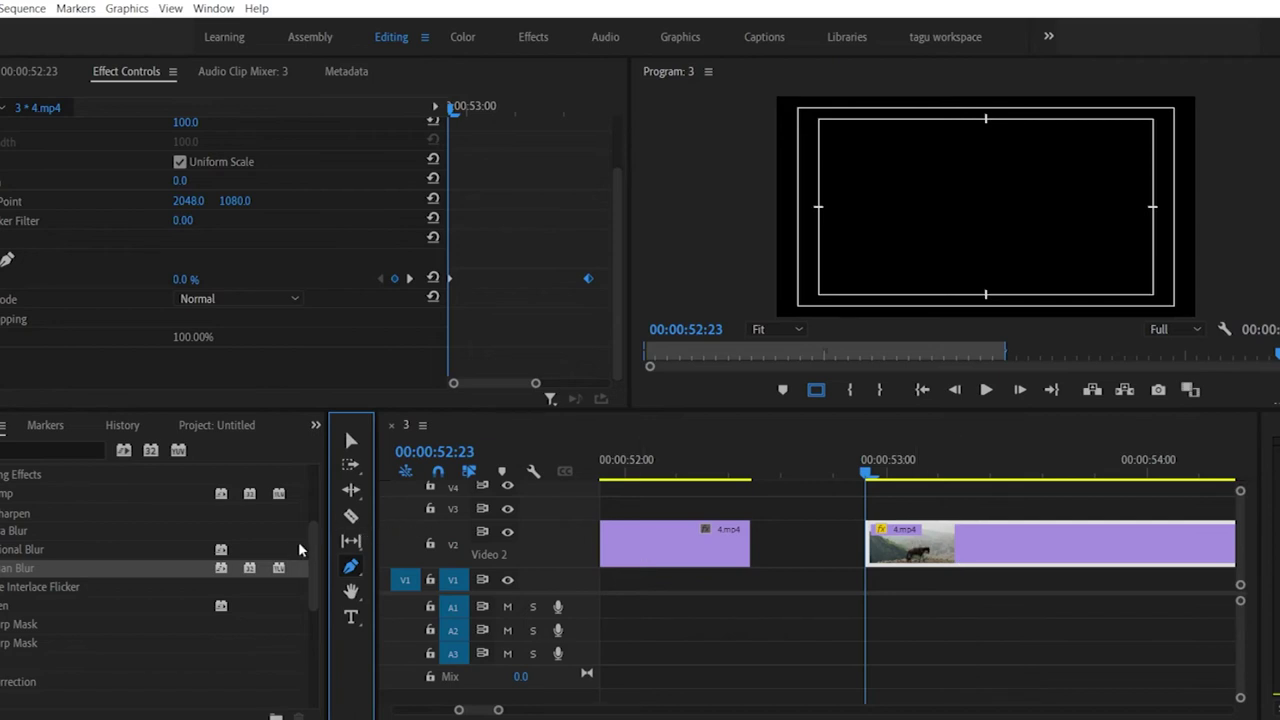
click(351, 440)
click(555, 518)
scroll(555, 518, down, 2)
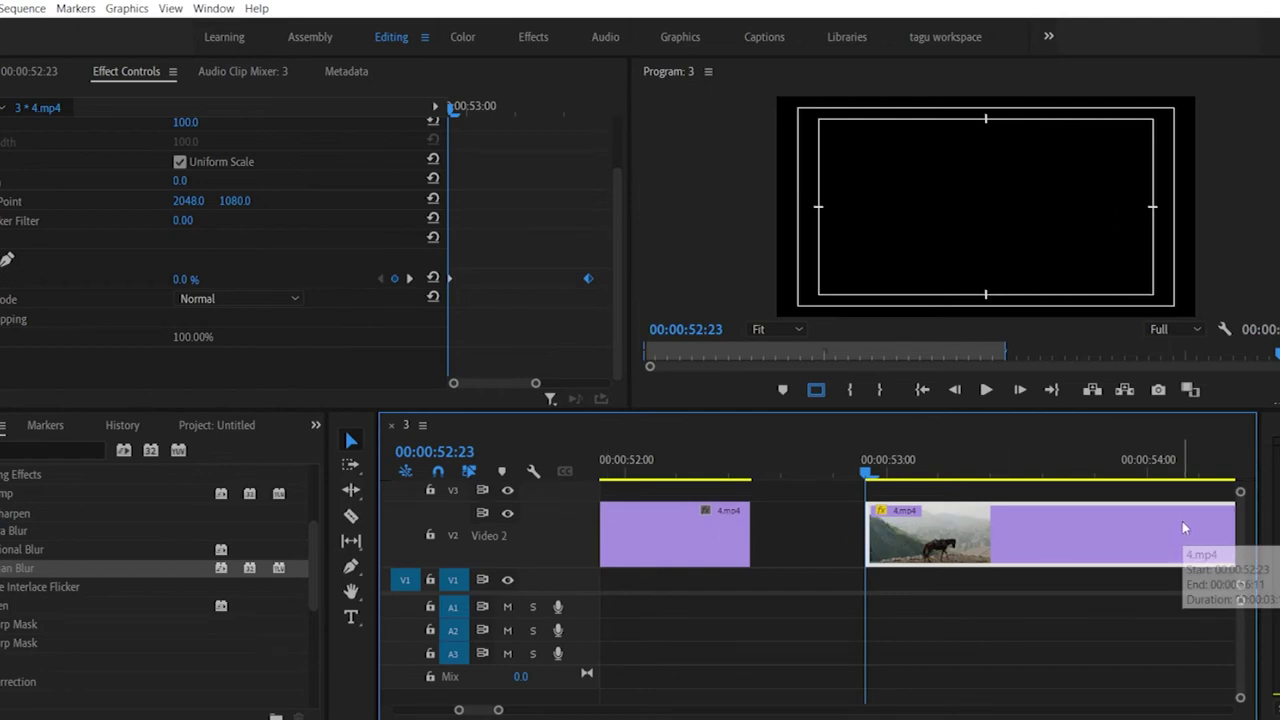
click(350, 567)
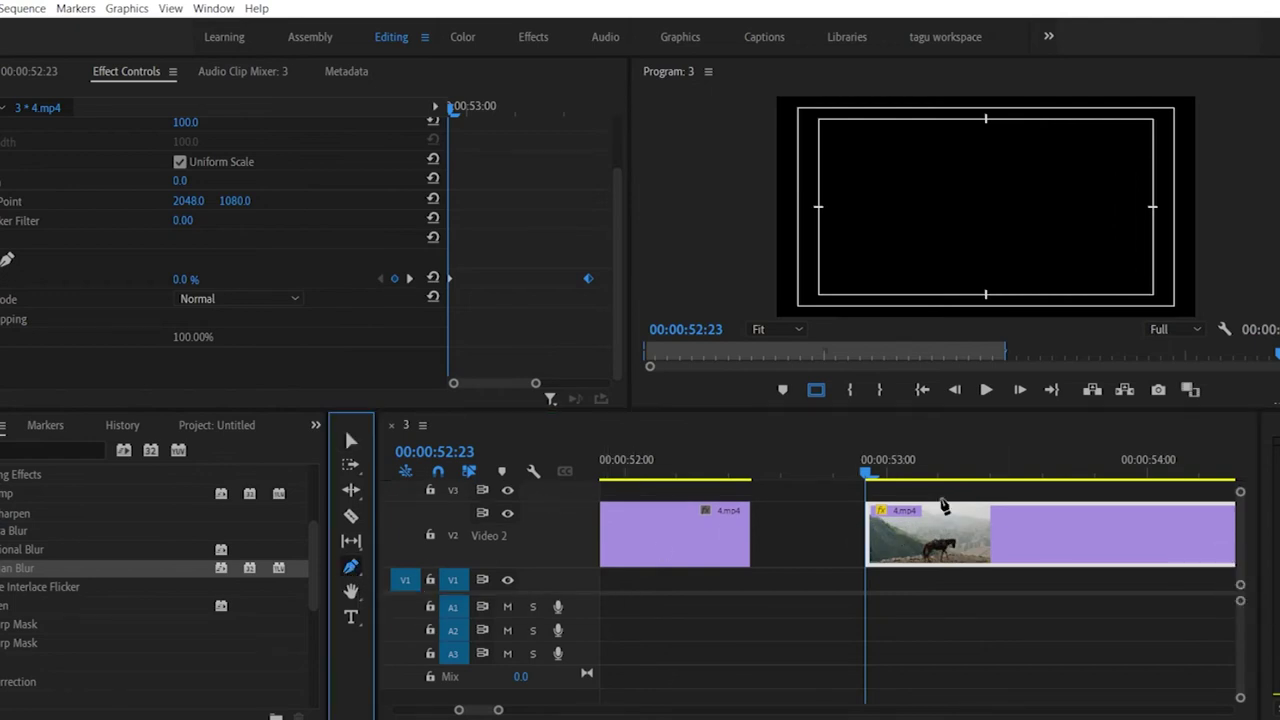
click(1017, 545)
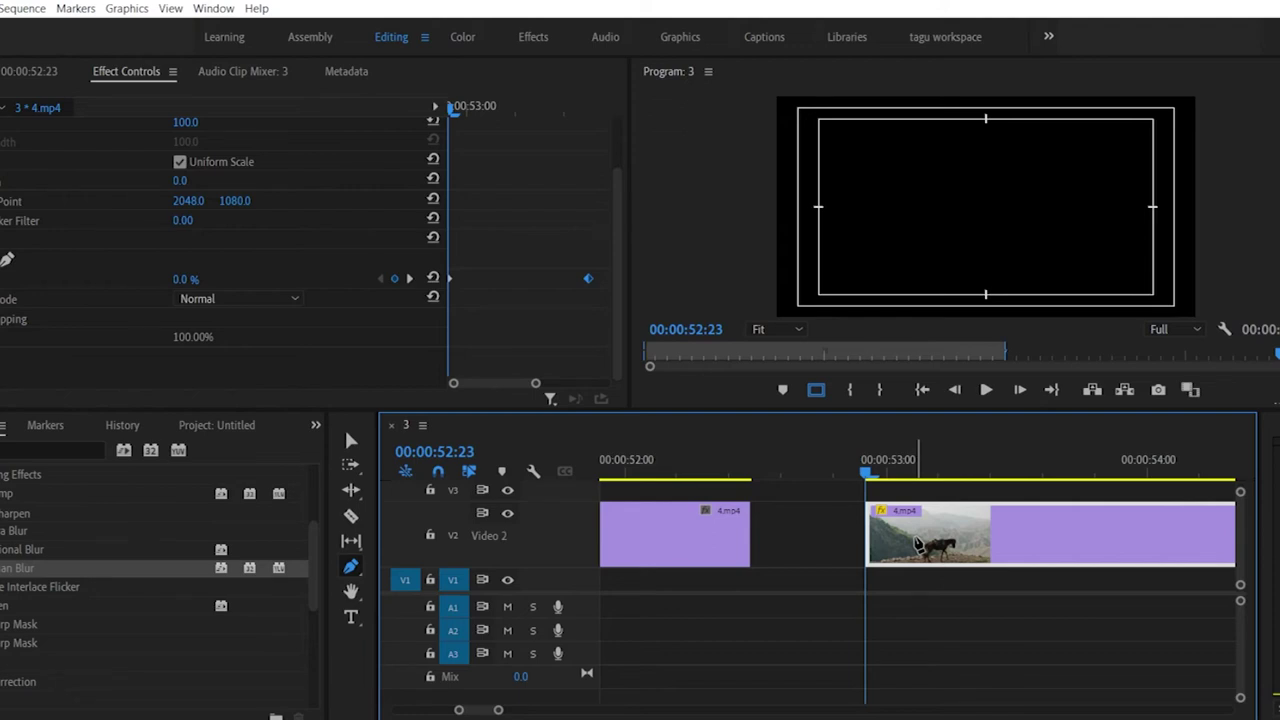
Step: Jump to 00:00:52:00, collapse the Effects list to top-level folders, and pick the Selection tool
click(630, 470)
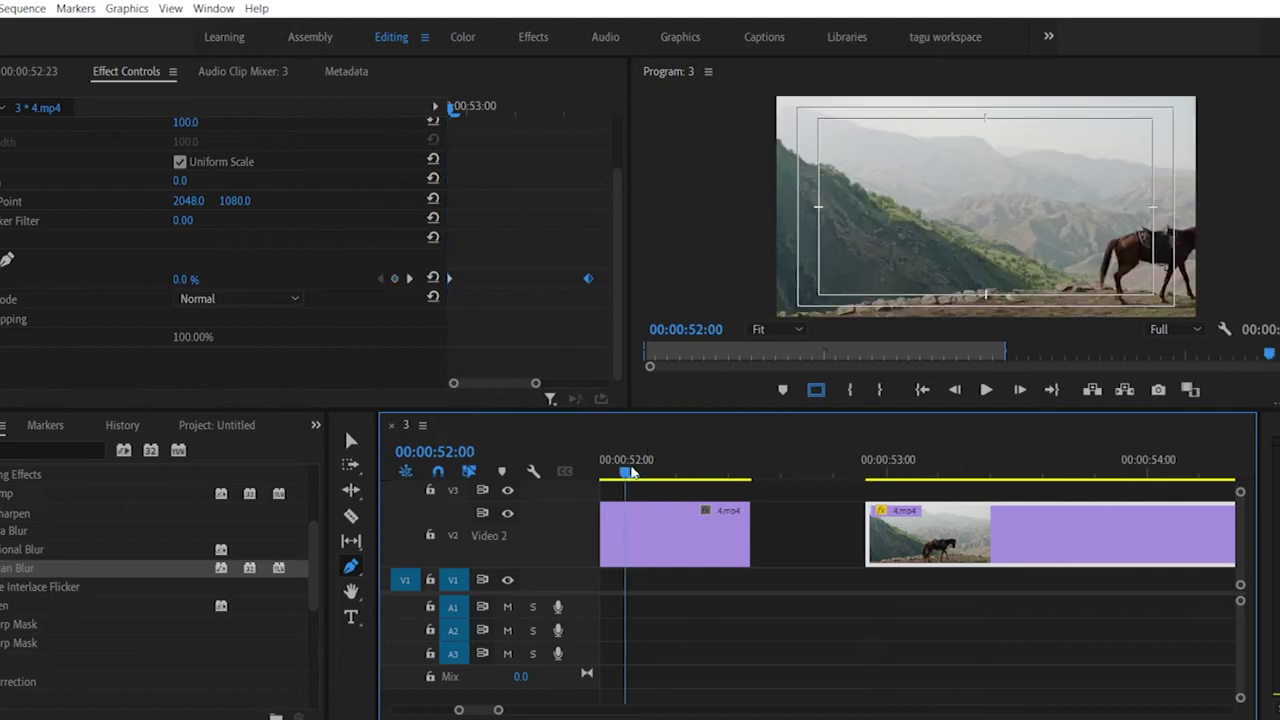
scroll(84, 155, up, 3)
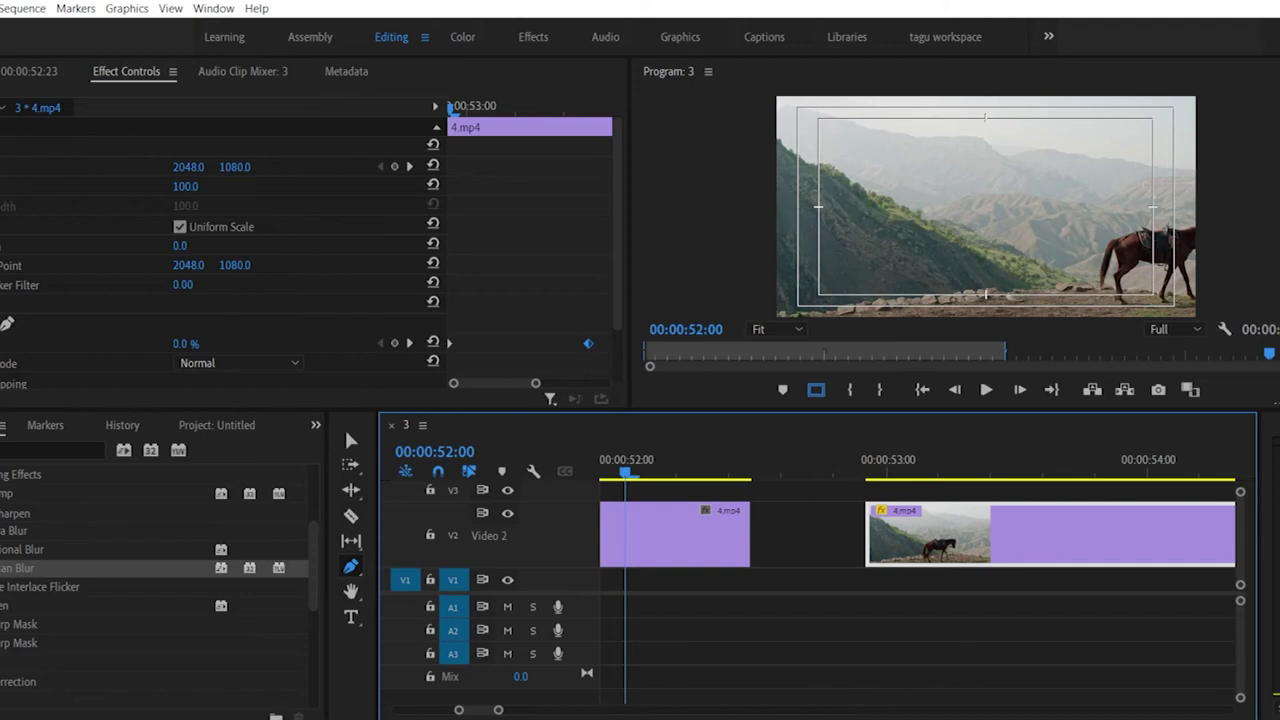
scroll(160, 590, up, 2)
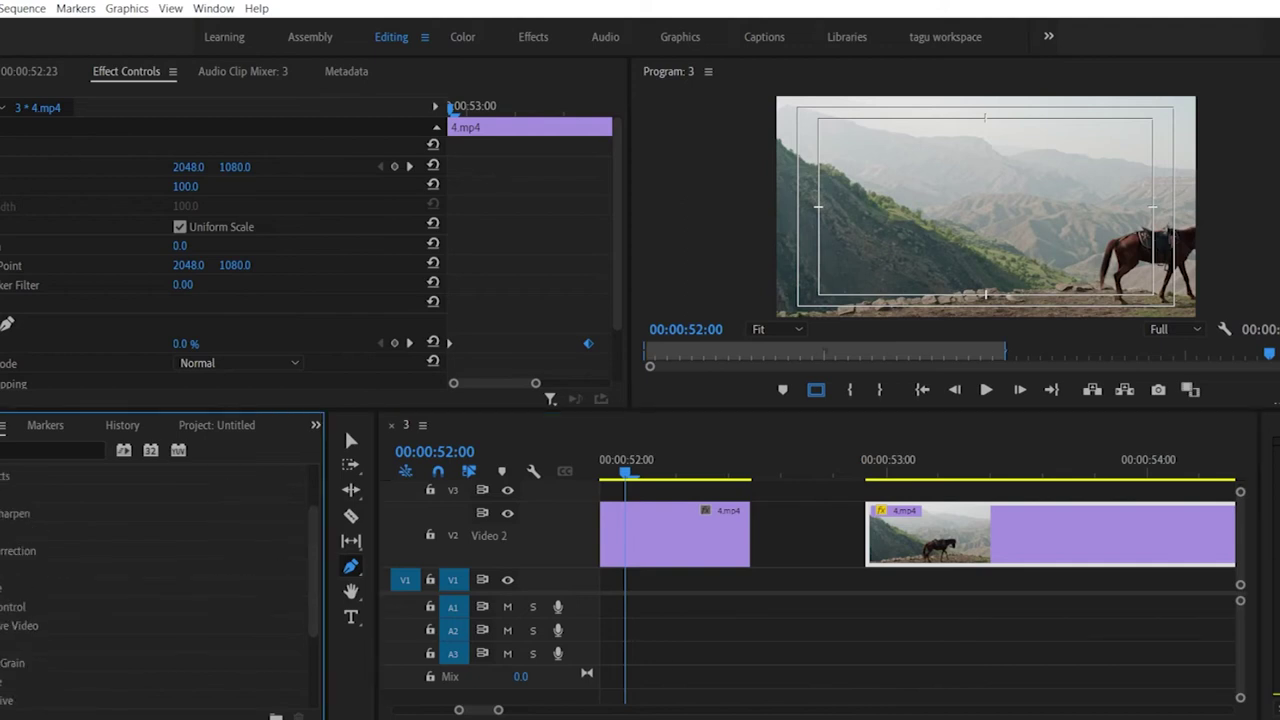
click(3, 476)
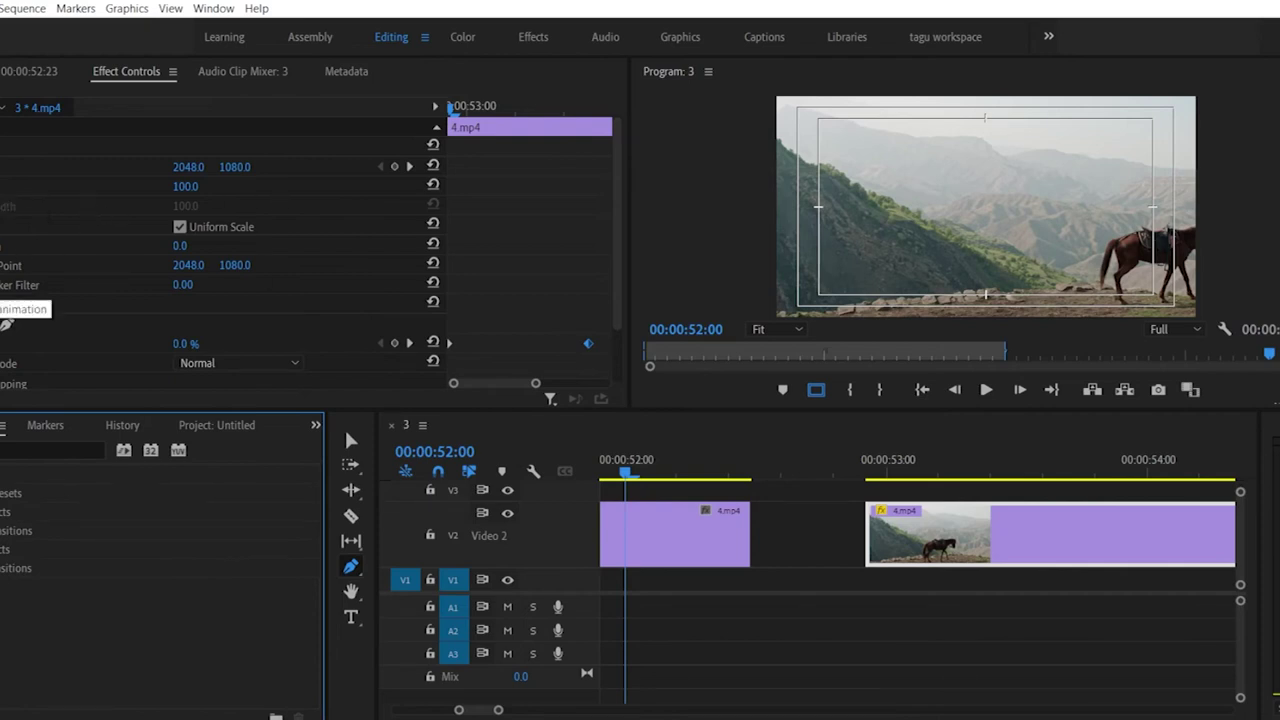
scroll(300, 250, down, 1)
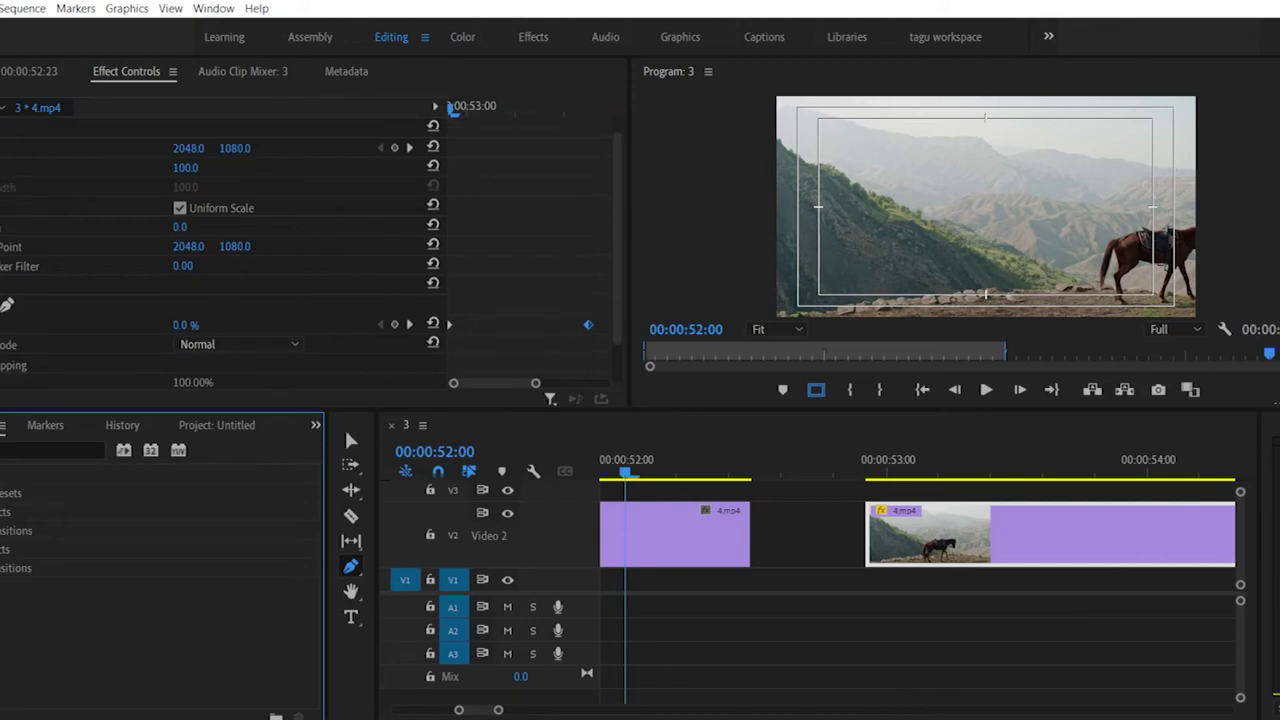
scroll(300, 250, down, 2)
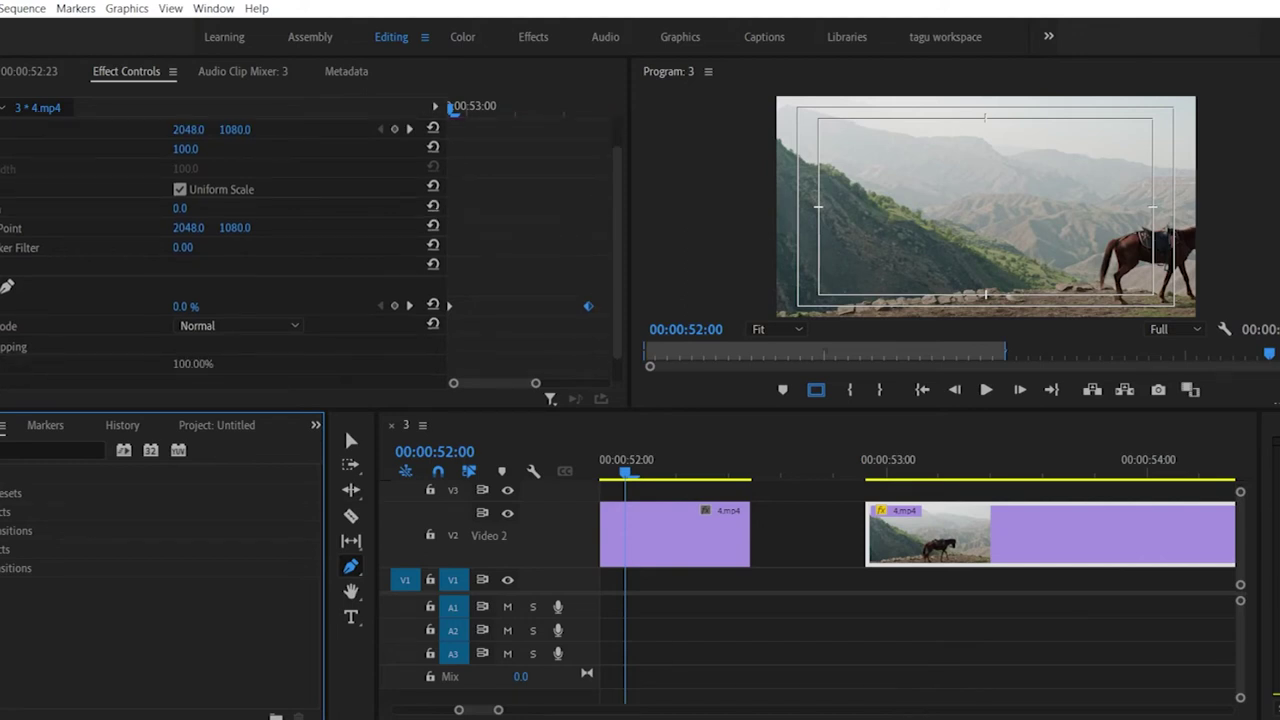
scroll(300, 250, up, 3)
scroll(300, 250, down, 3)
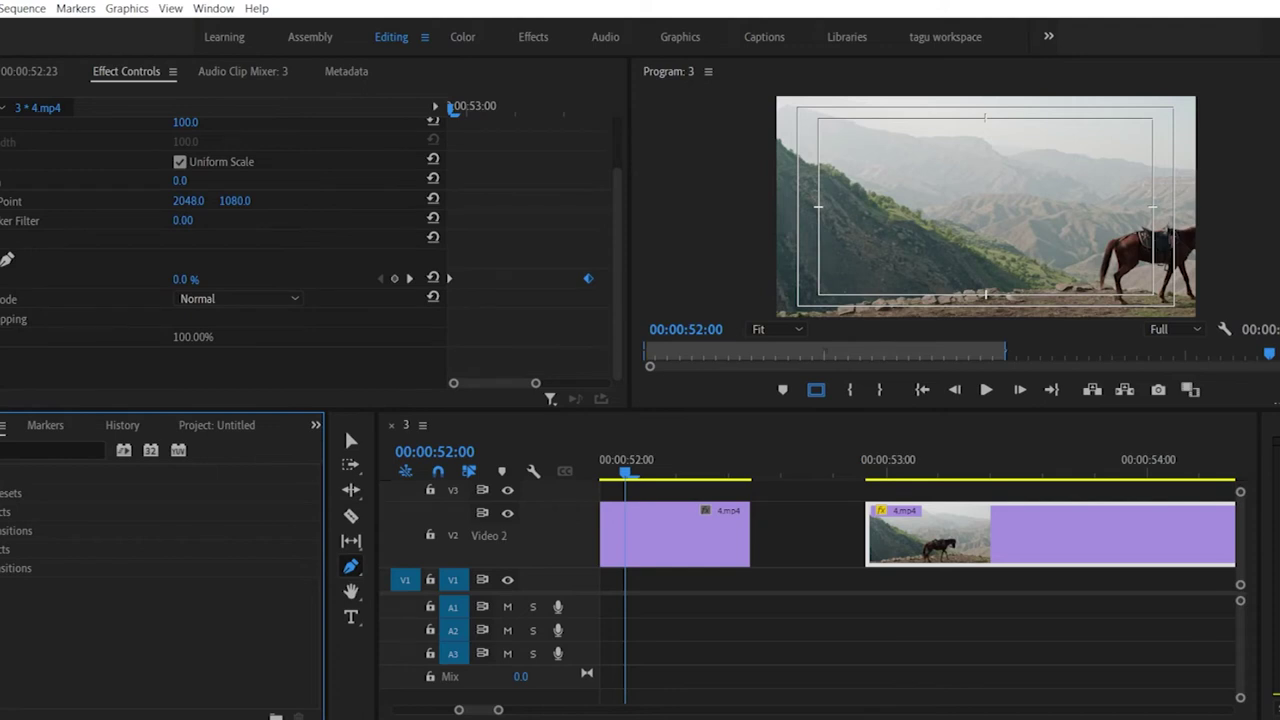
click(638, 556)
click(351, 440)
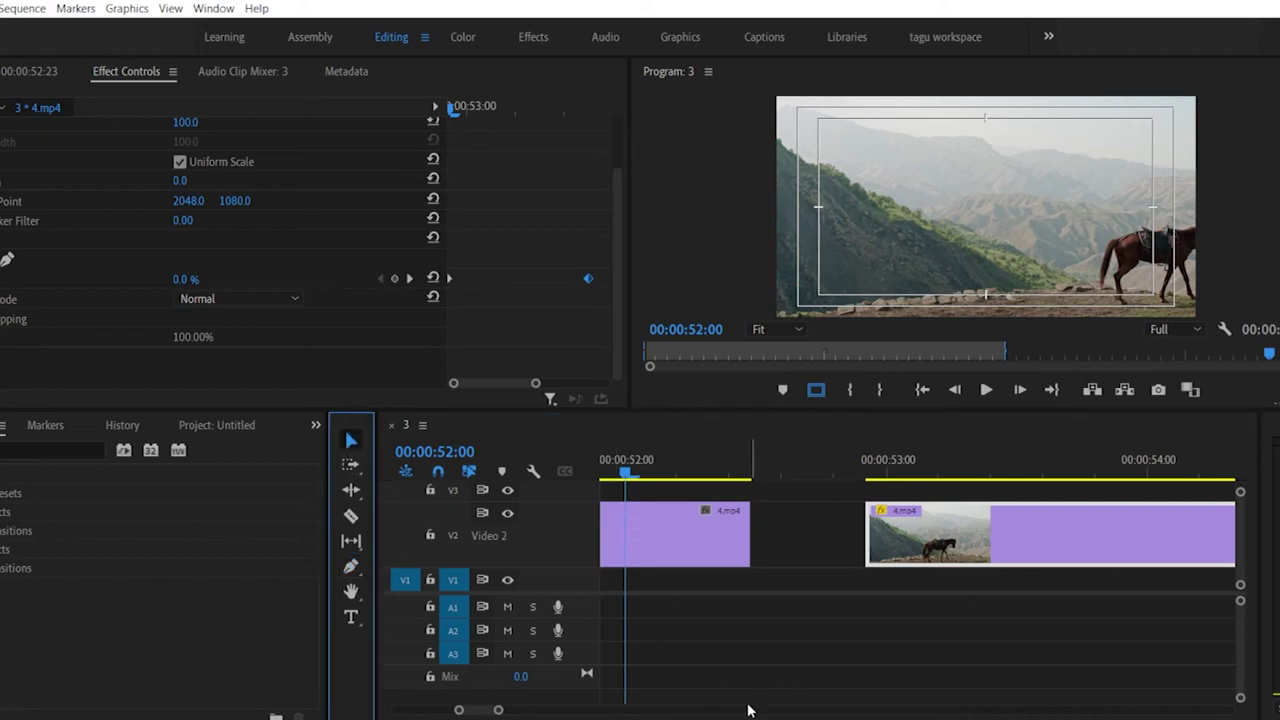
Step: Zoom the timeline out and add a keyframe at 00:00:48:00 on the first clip
drag(459, 710, 423, 707)
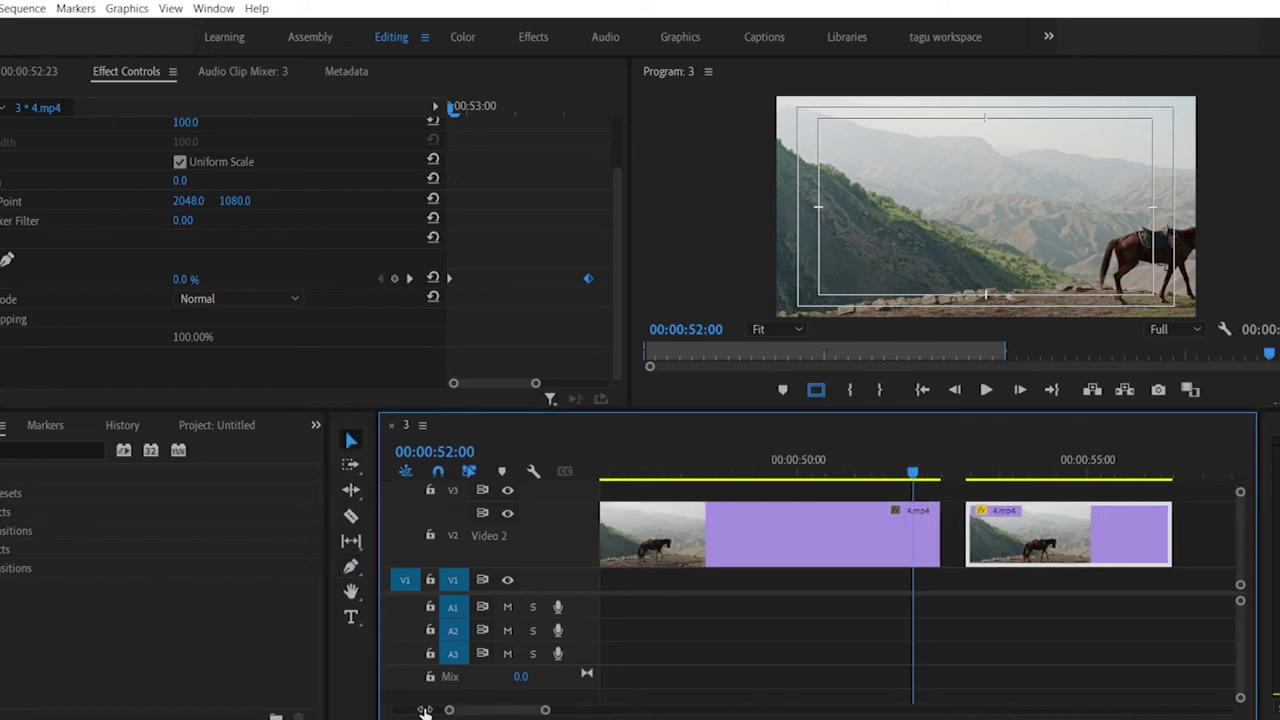
scroll(520, 710, down, 3)
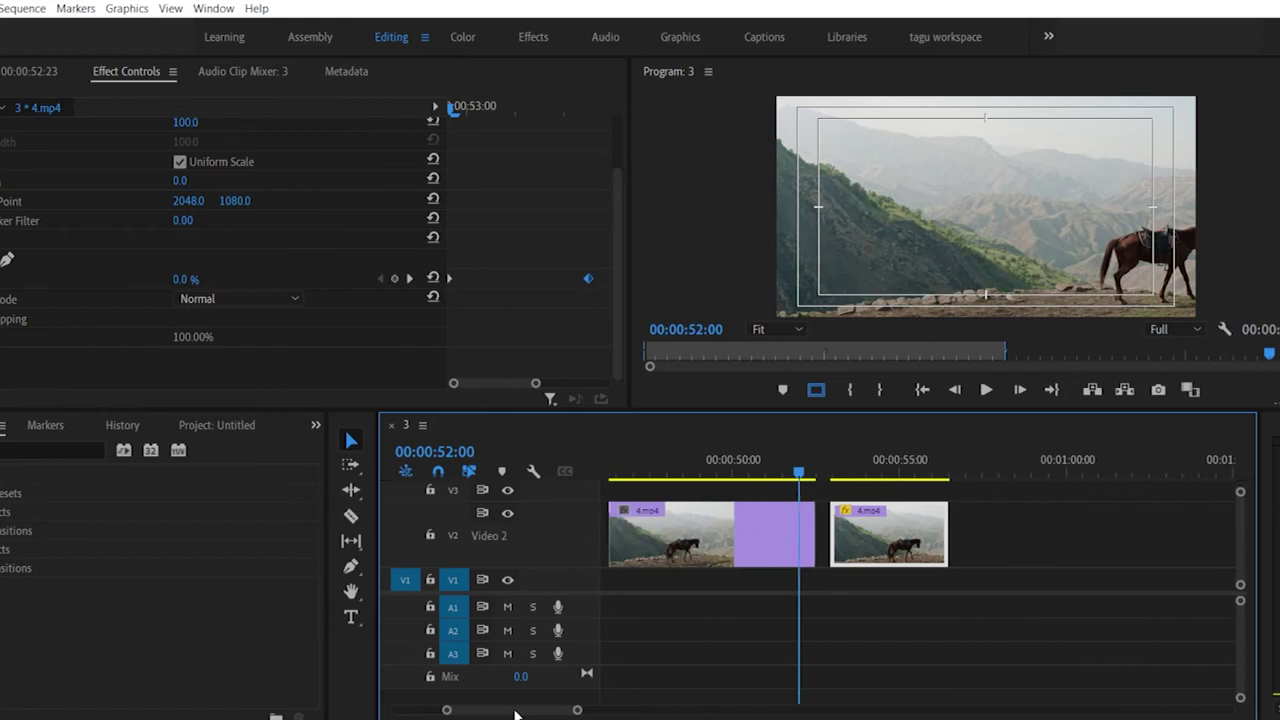
click(681, 470)
mouse_move(681, 470)
mouse_down()
mouse_move(829, 477)
mouse_move(669, 478)
mouse_move(709, 478)
mouse_move(692, 478)
mouse_up()
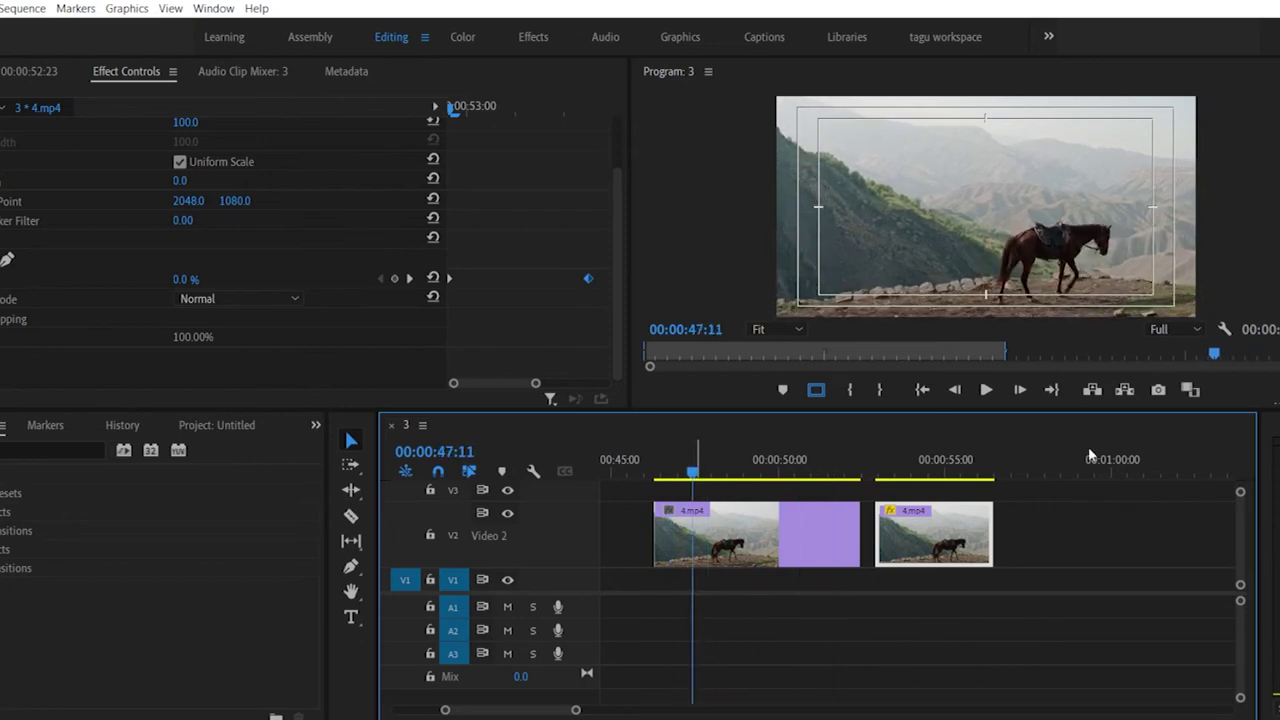
click(284, 380)
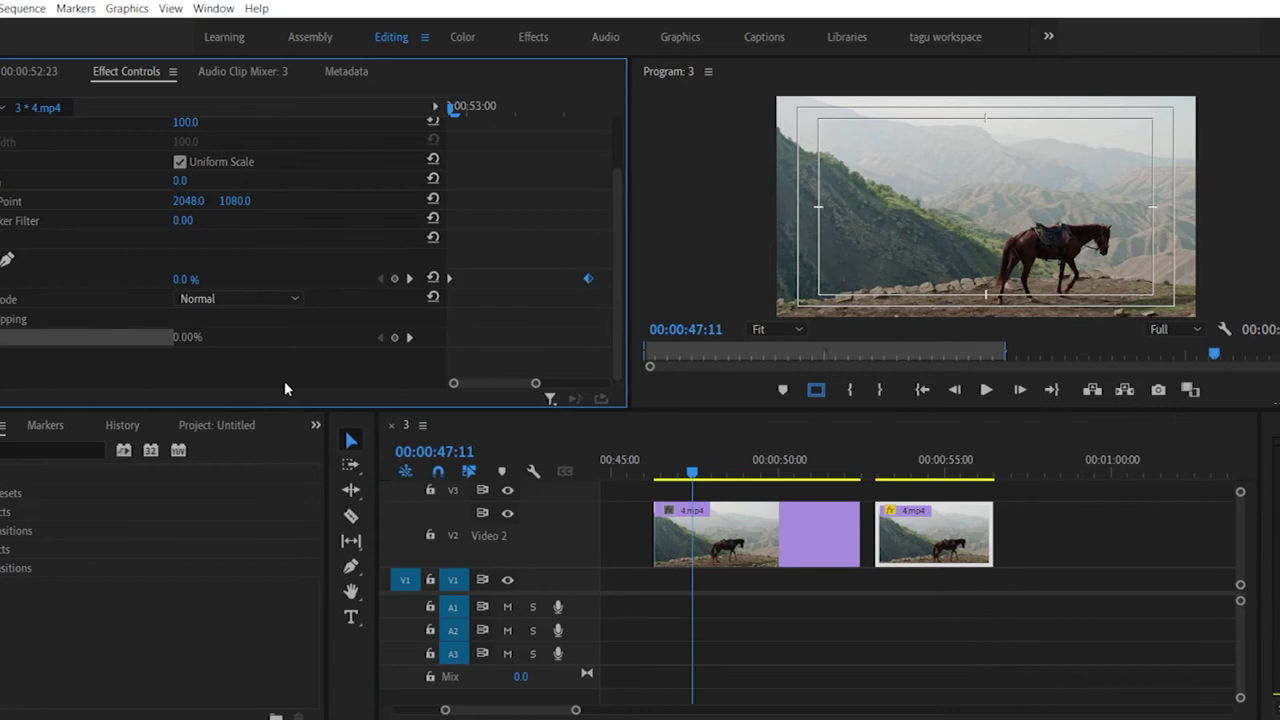
click(708, 475)
drag(708, 475, 711, 475)
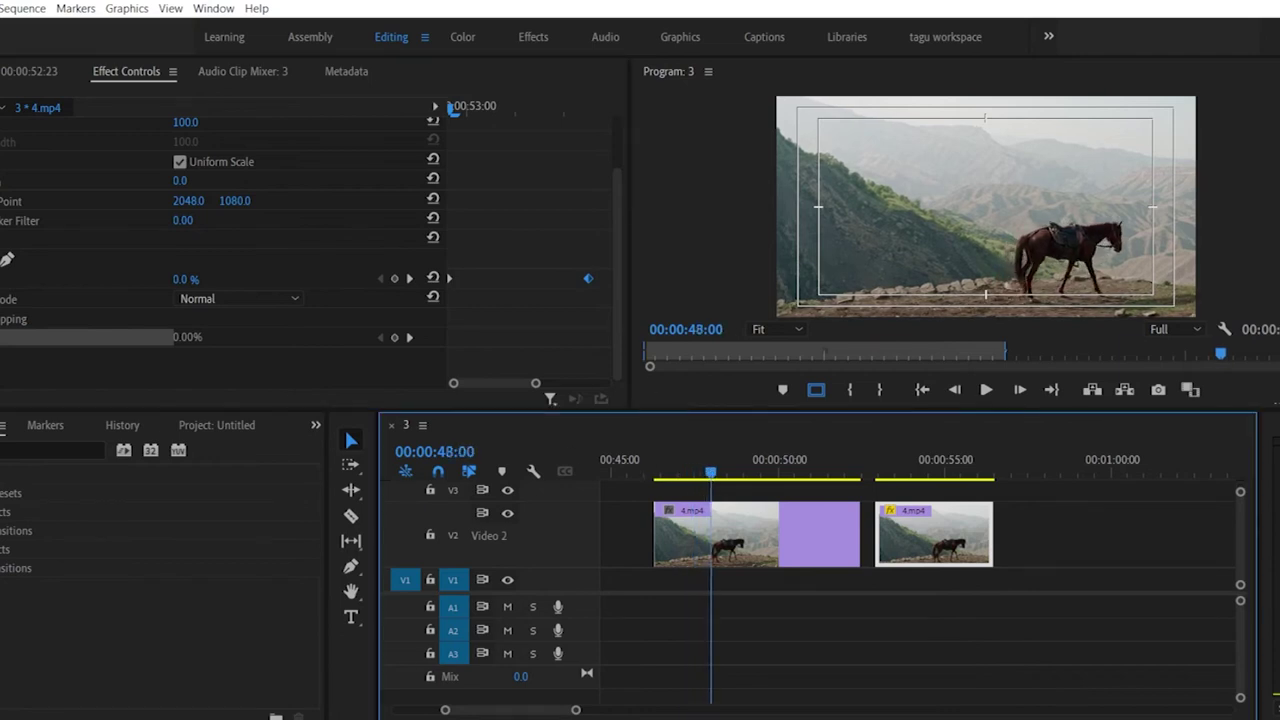
click(395, 340)
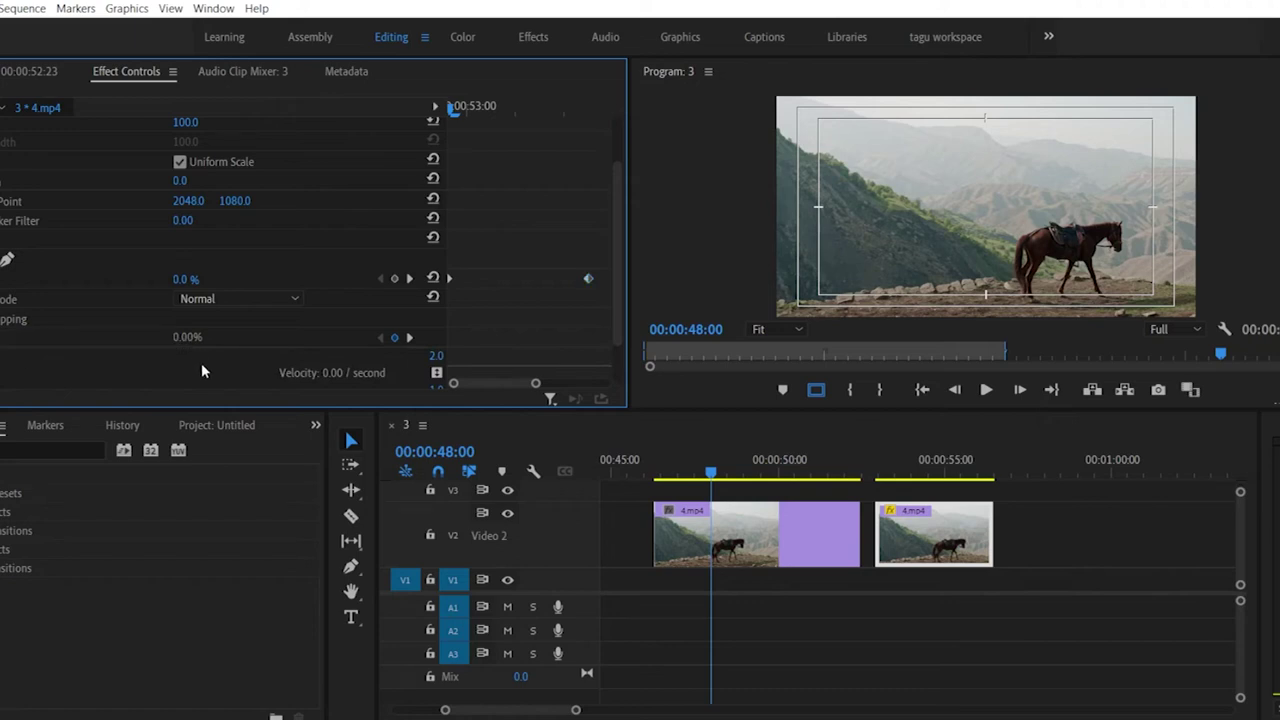
Step: Play the first clip from 00:00:46:00 to 00:00:49:02 to review it
scroll(451, 342, down, 2)
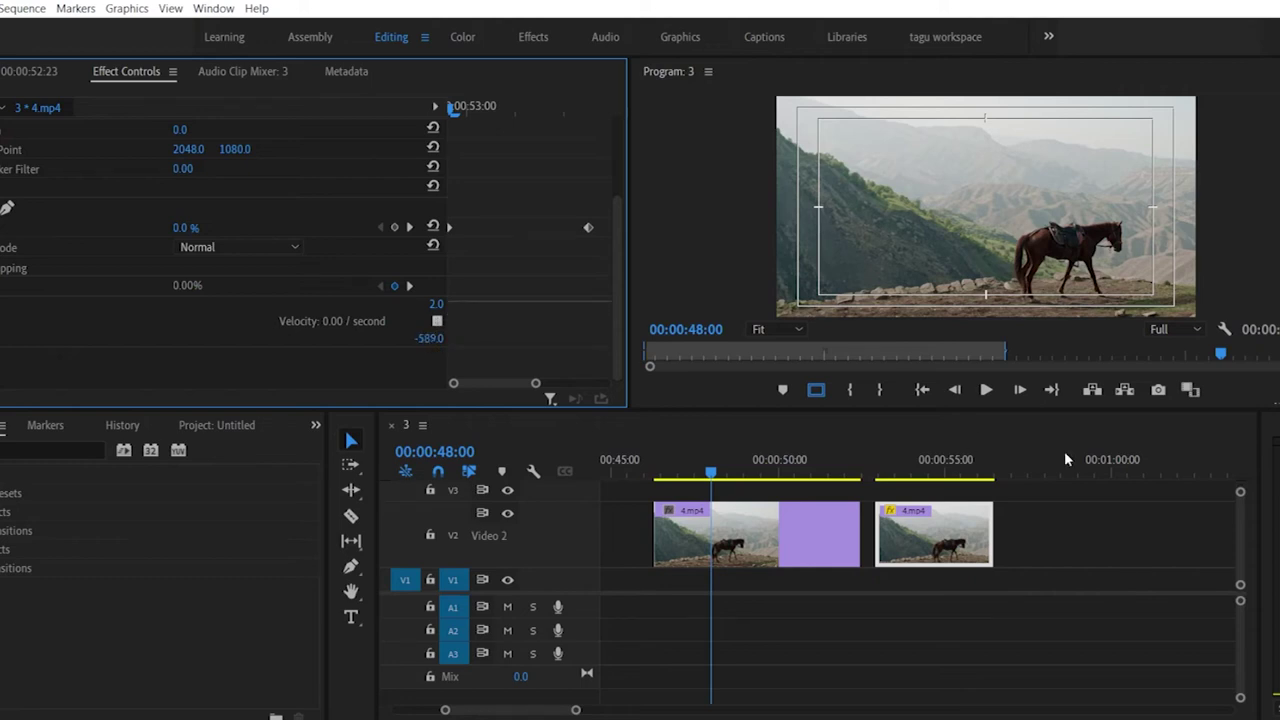
click(646, 474)
key(space)
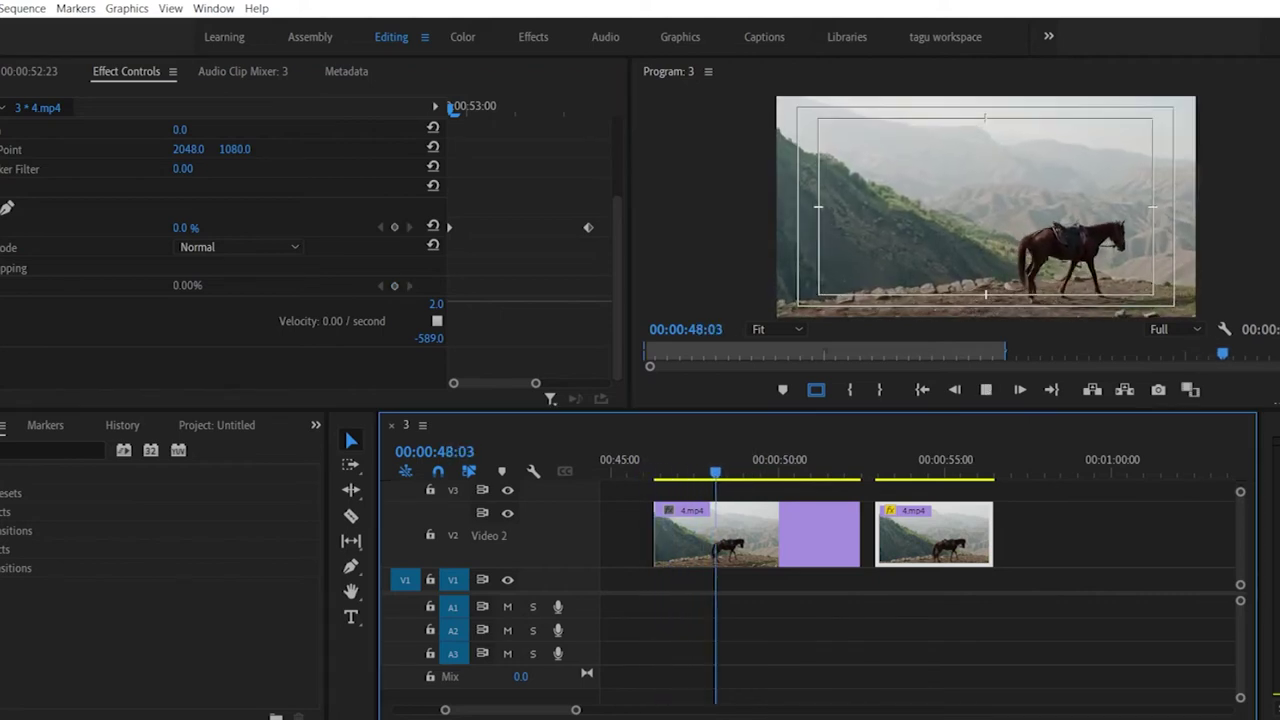
key(space)
click(428, 340)
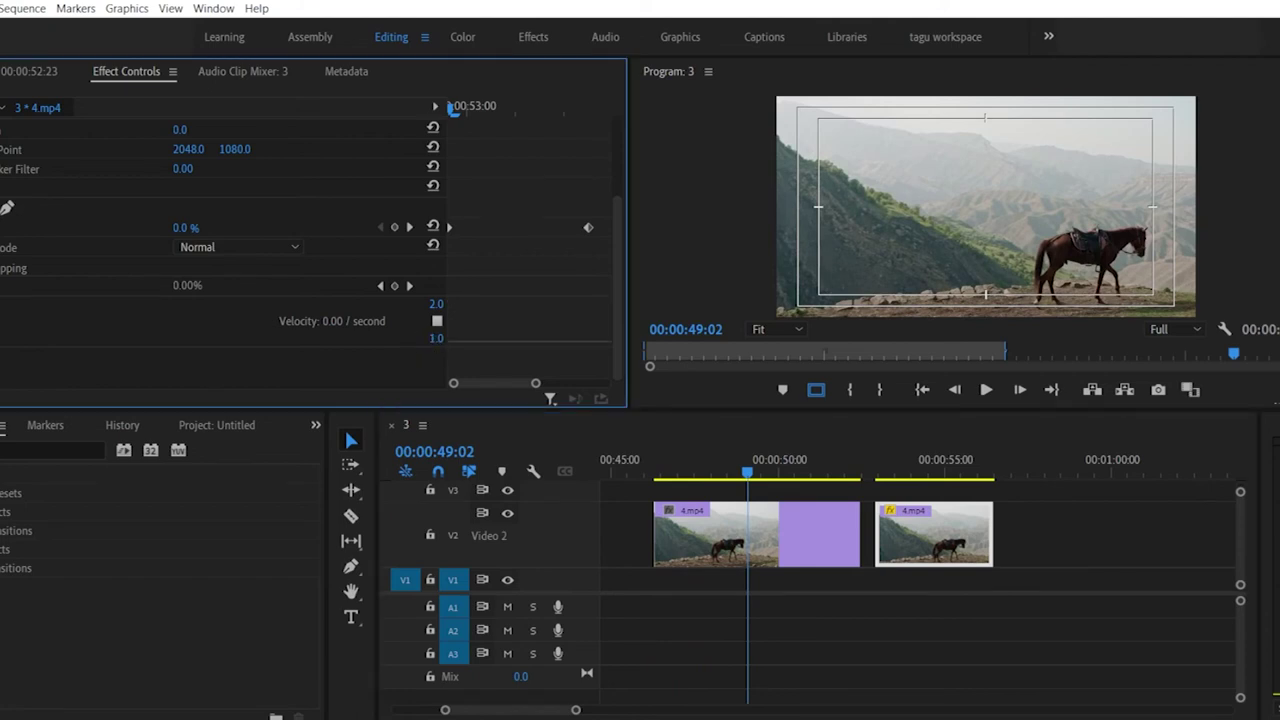
key(space)
key(space)
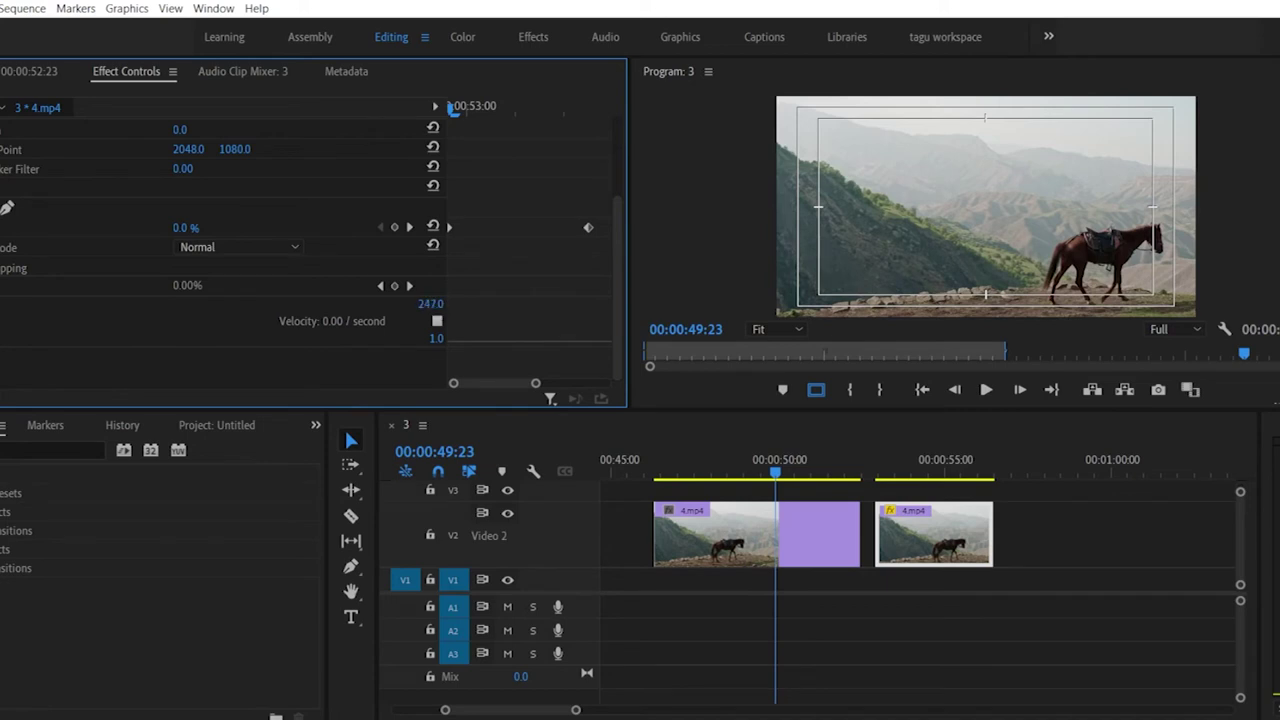
Step: Replay from 00:00:45:07, then switch off Time Remapping on the first 4.mp4 clip
click(629, 459)
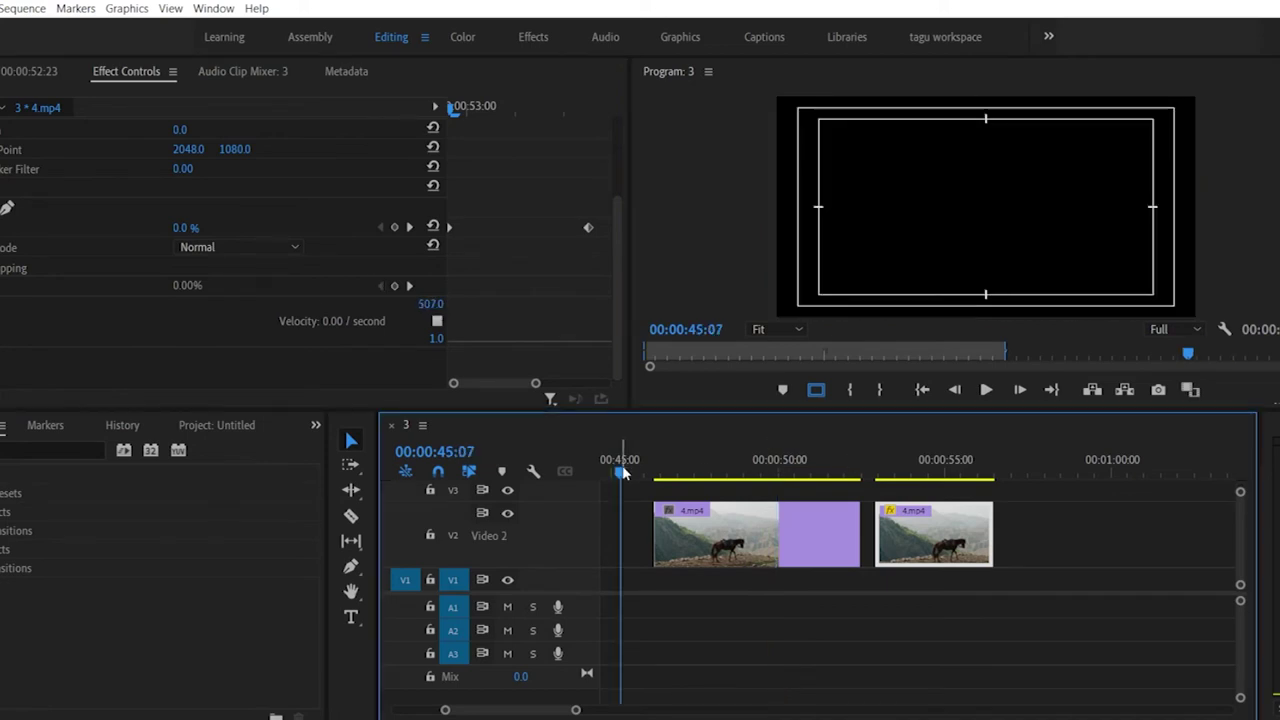
scroll(690, 493, up, 5)
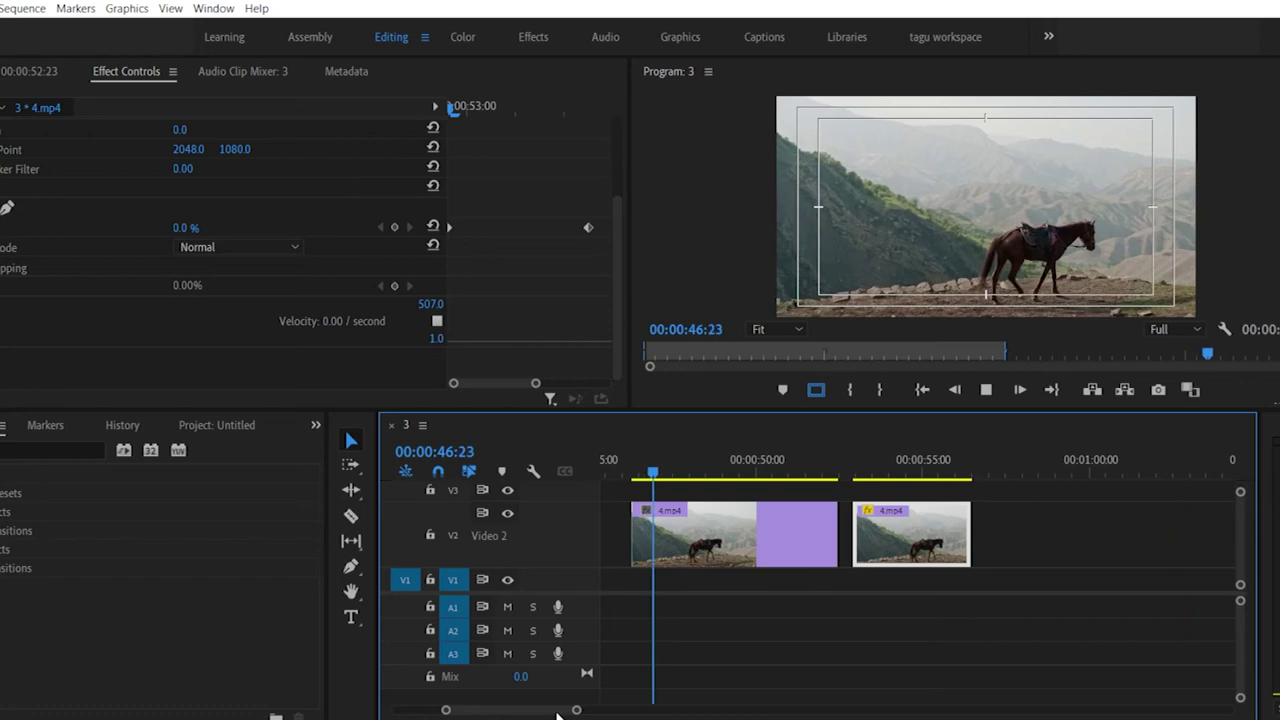
key(space)
click(158, 306)
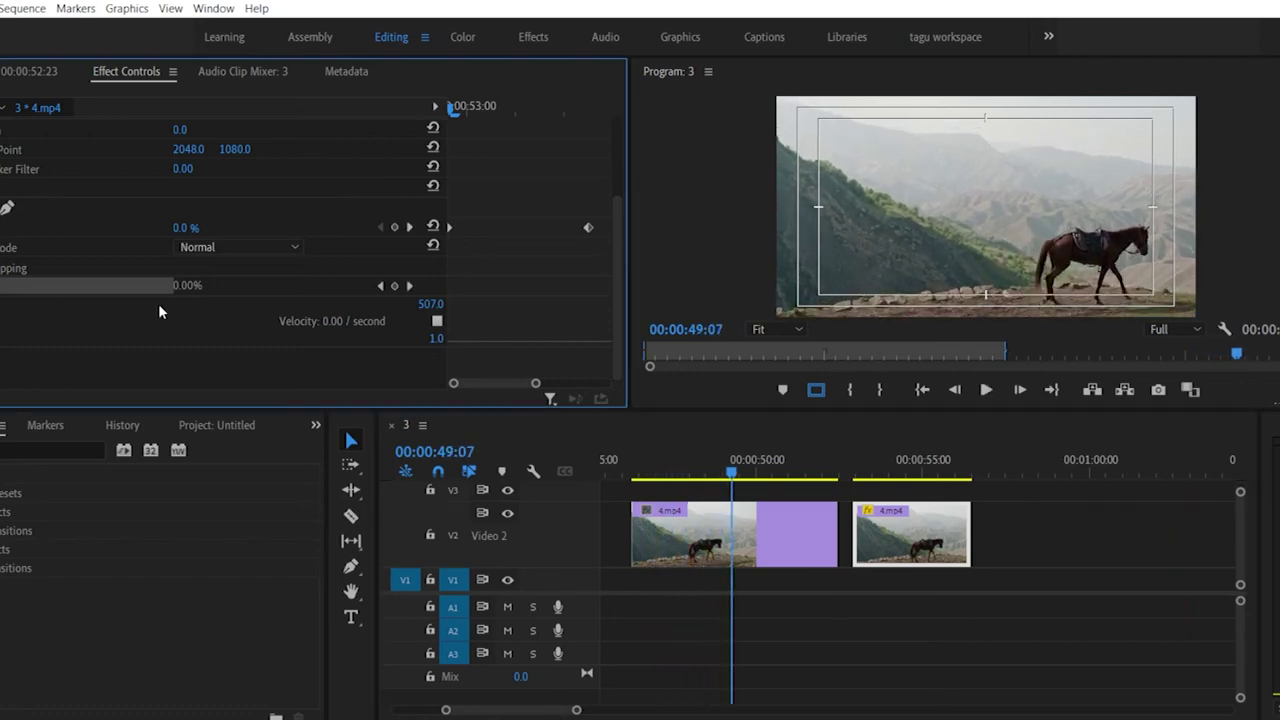
click(369, 288)
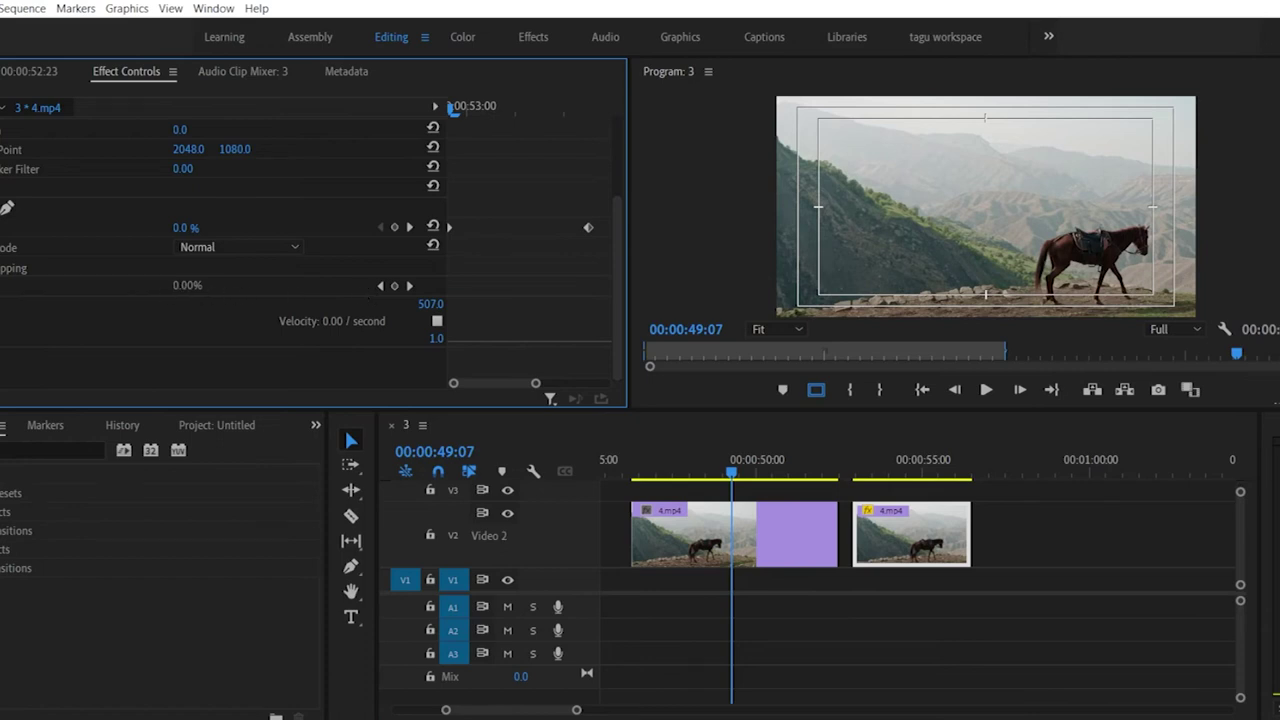
click(3, 285)
Step: Confirm deleting the time-remapping keyframes and select the first clip's Scale property
click(684, 393)
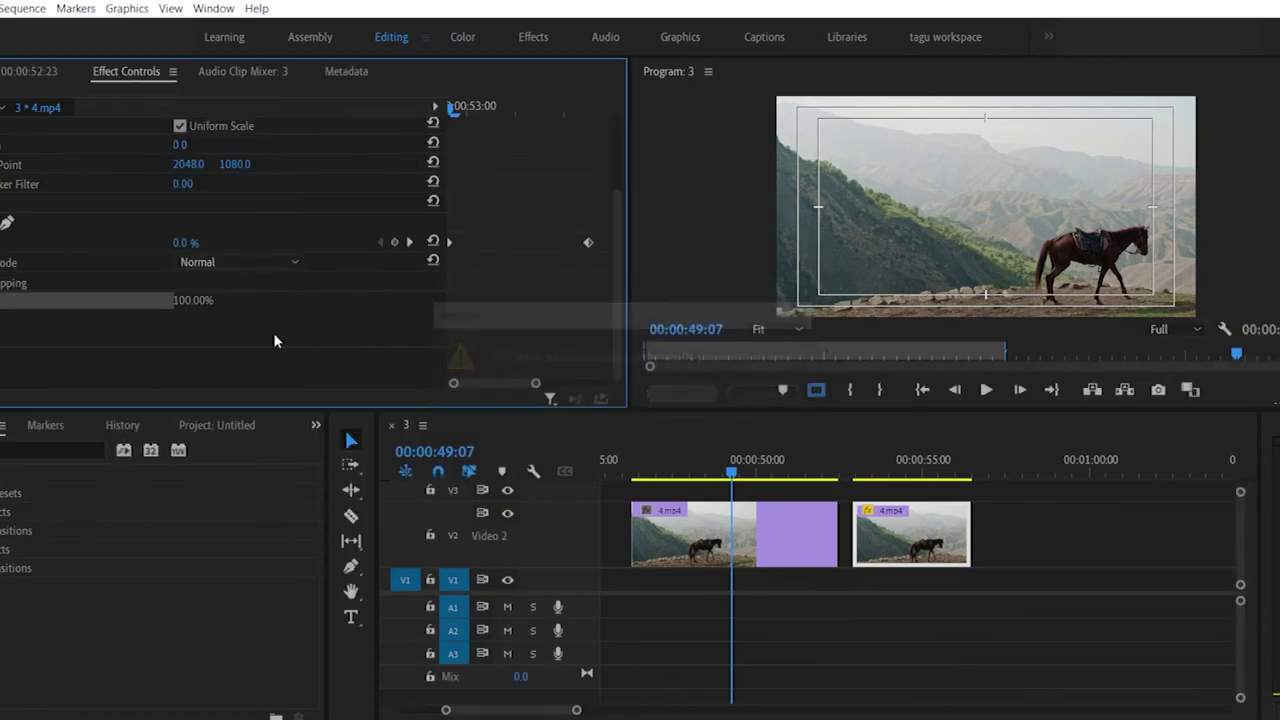
scroll(92, 278, up, 2)
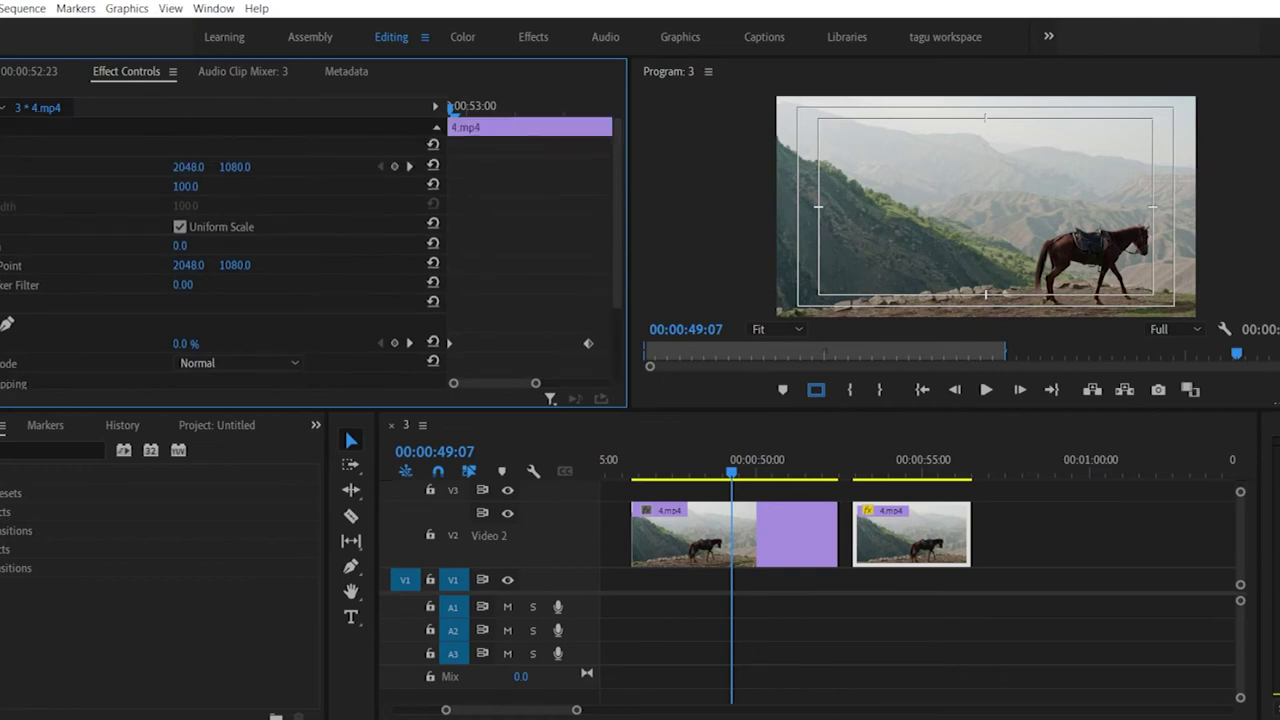
click(5, 186)
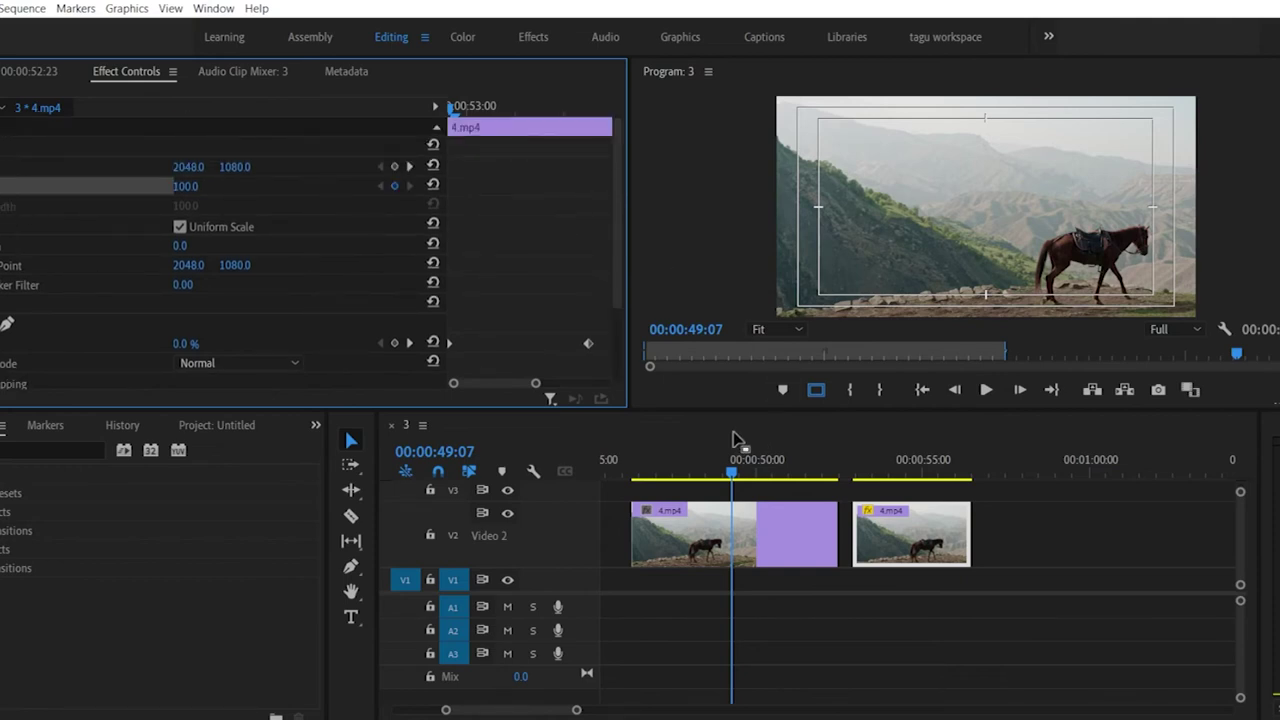
drag(731, 474, 664, 474)
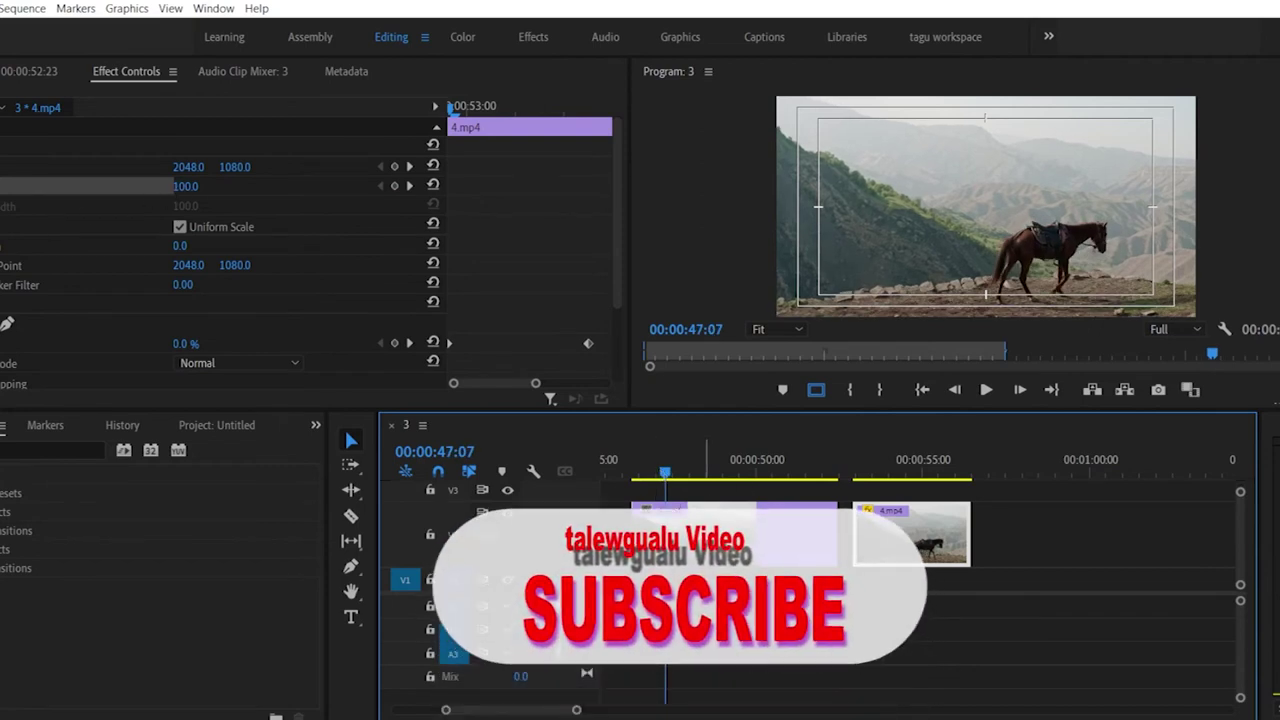
right_click(703, 535)
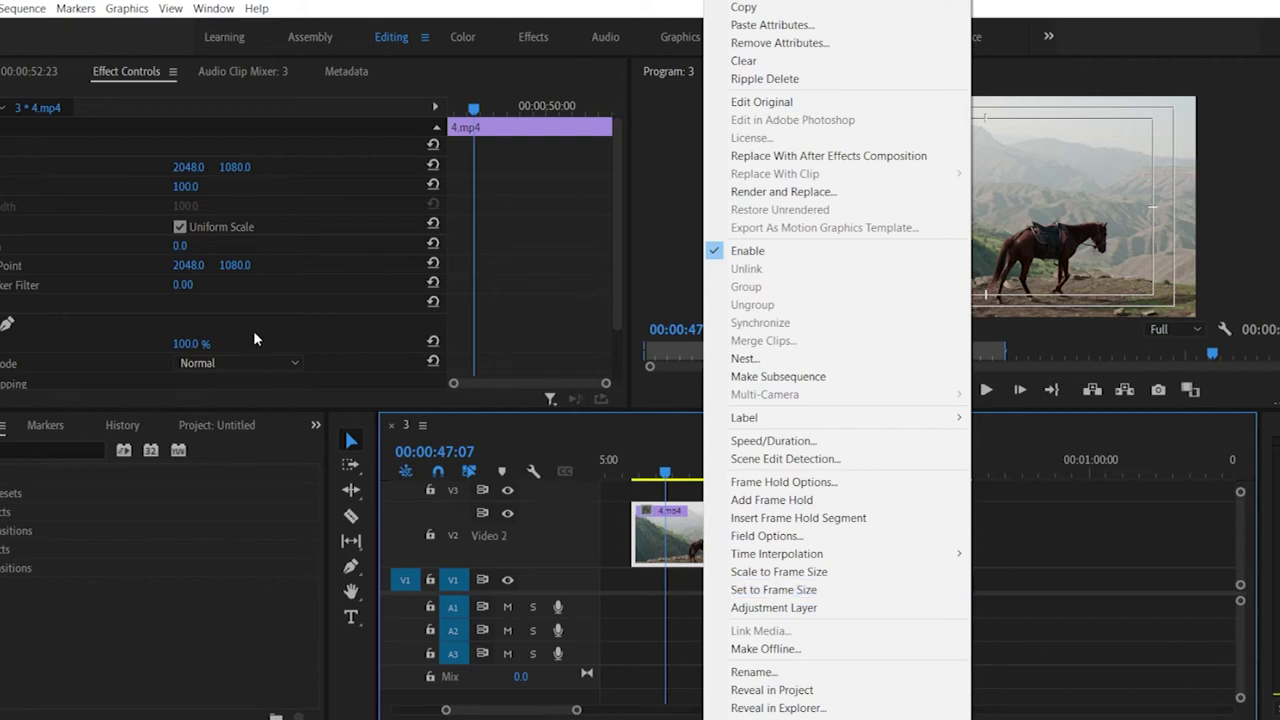
click(60, 188)
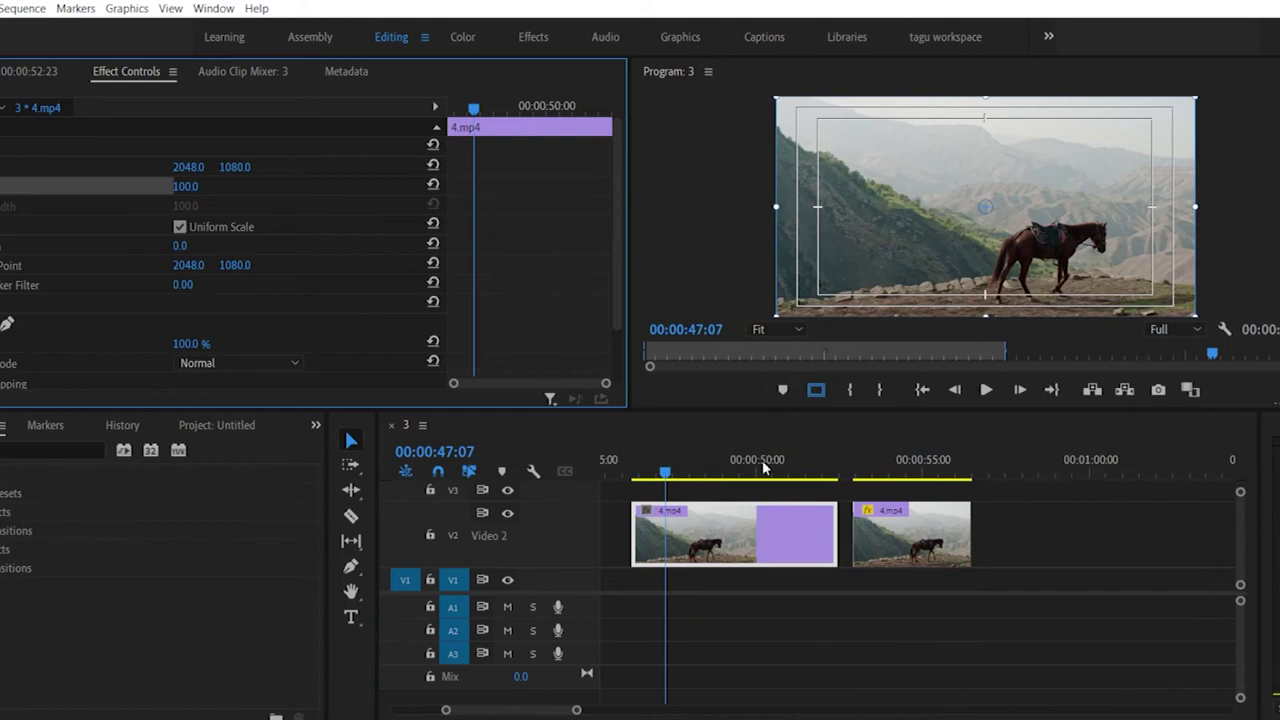
Step: Move the playhead to 00:00:50:17 and scrub the first clip's Scale to 117.0
click(667, 474)
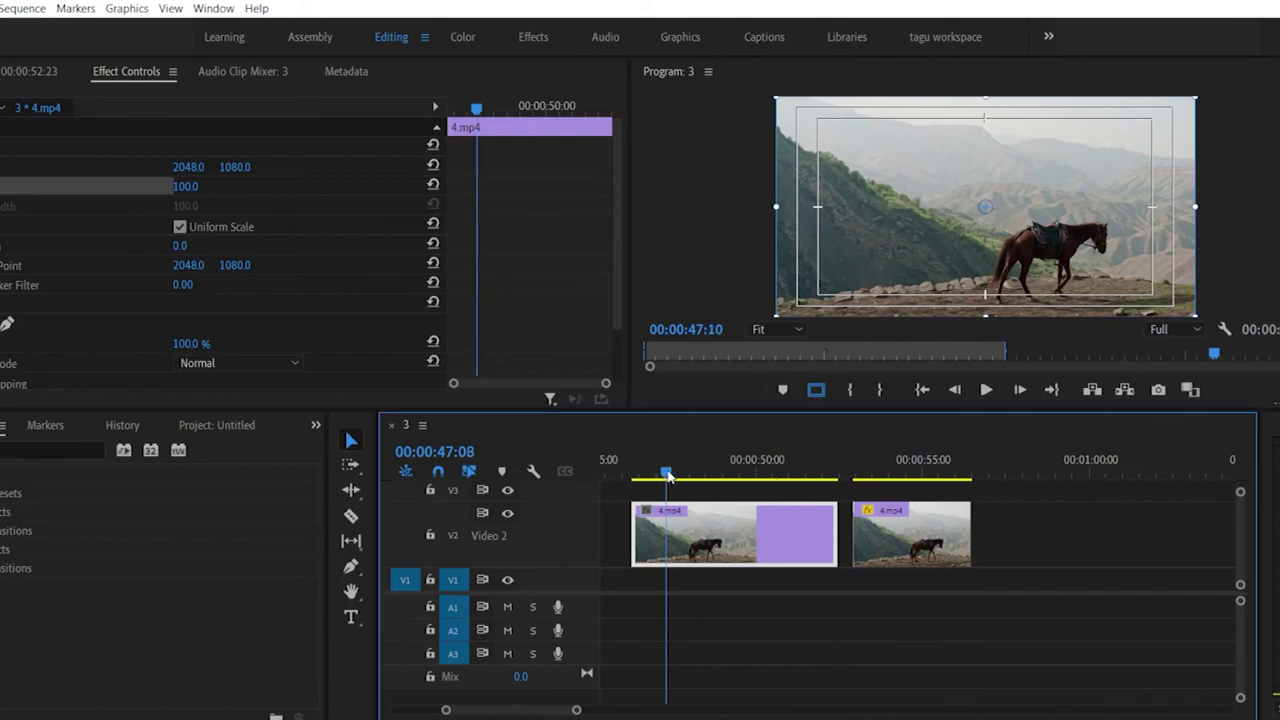
drag(667, 474, 776, 470)
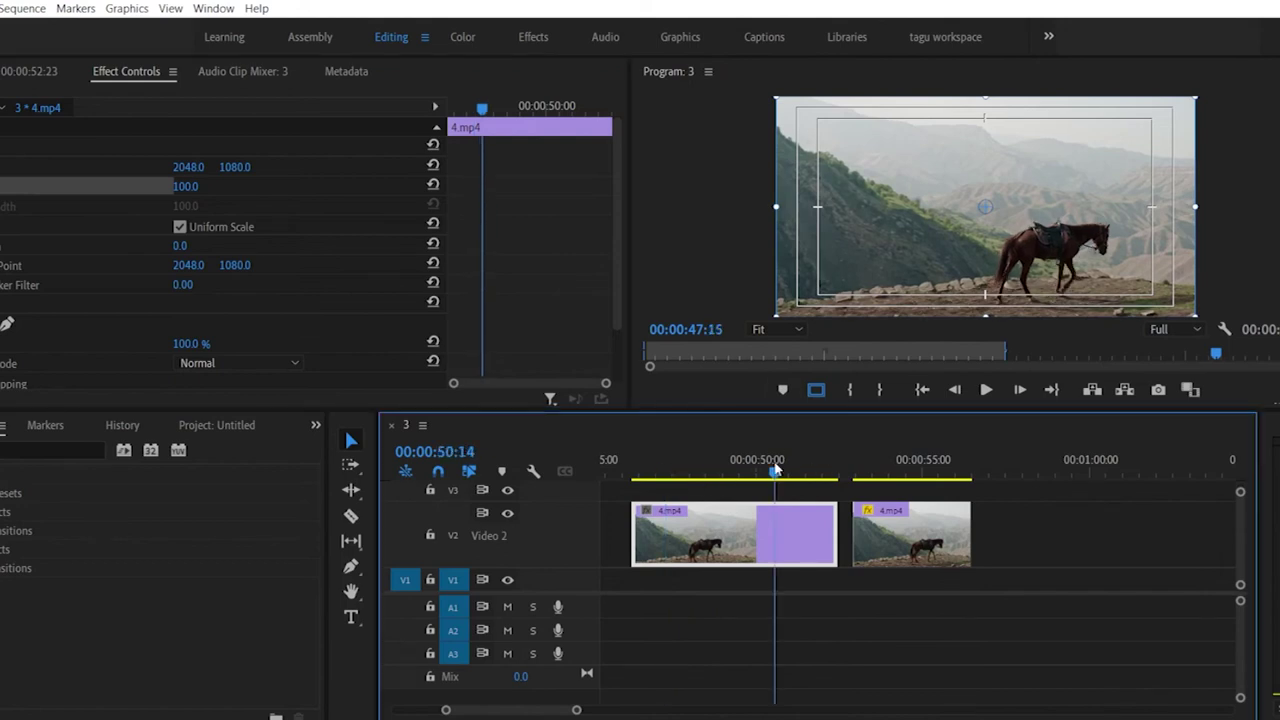
drag(776, 470, 779, 470)
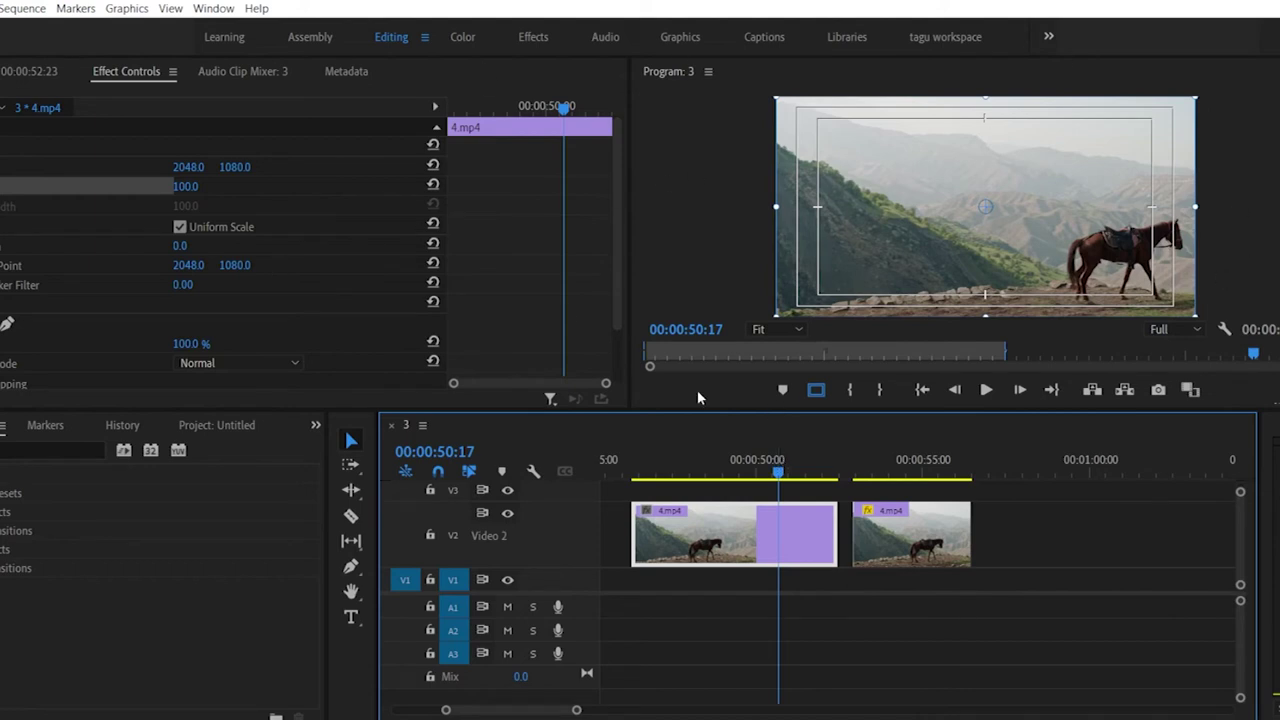
drag(185, 186, 151, 186)
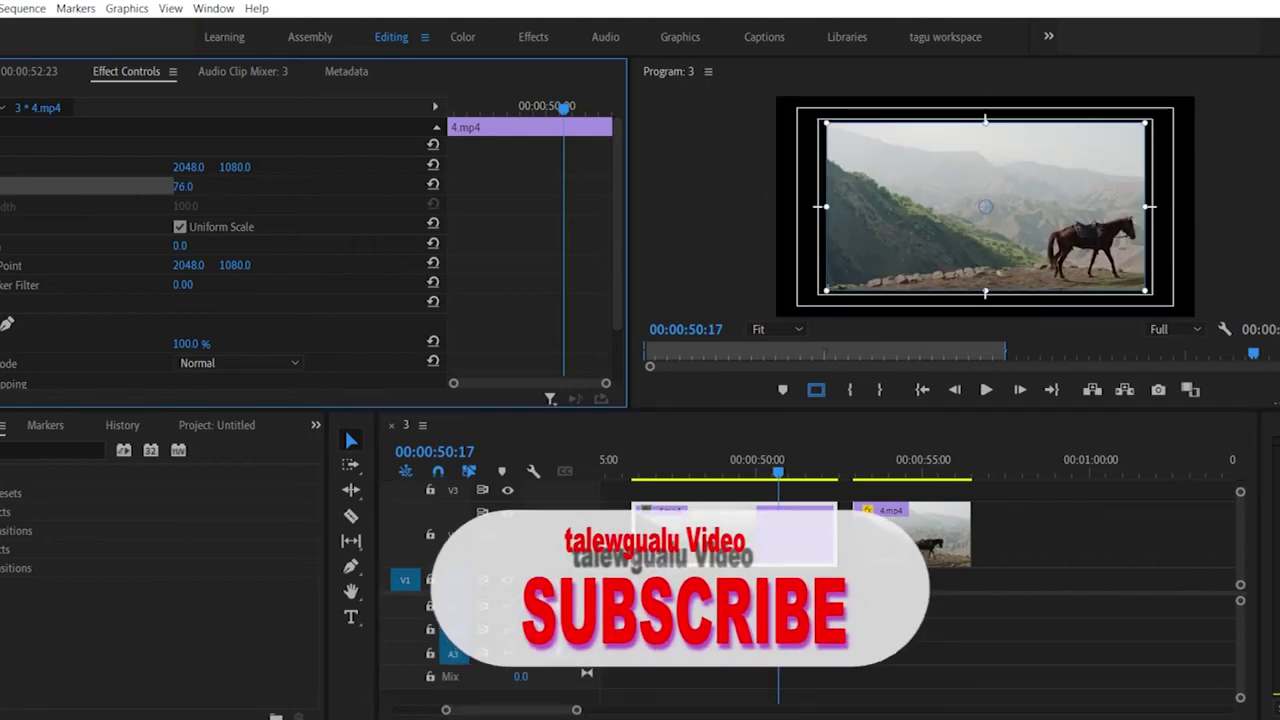
drag(151, 186, 192, 186)
Step: Select the second 4.mp4 clip at 54:05, shift and shrink it in the Program monitor, undoing the resize
click(900, 460)
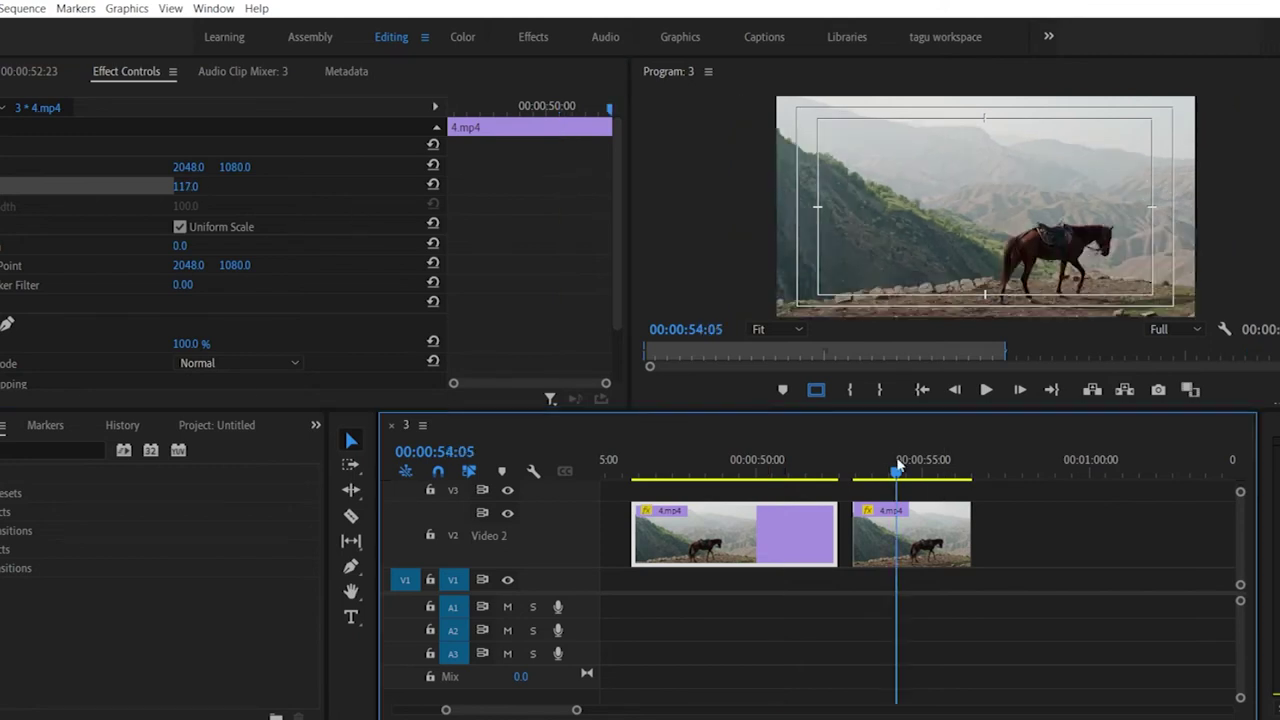
click(920, 558)
click(923, 254)
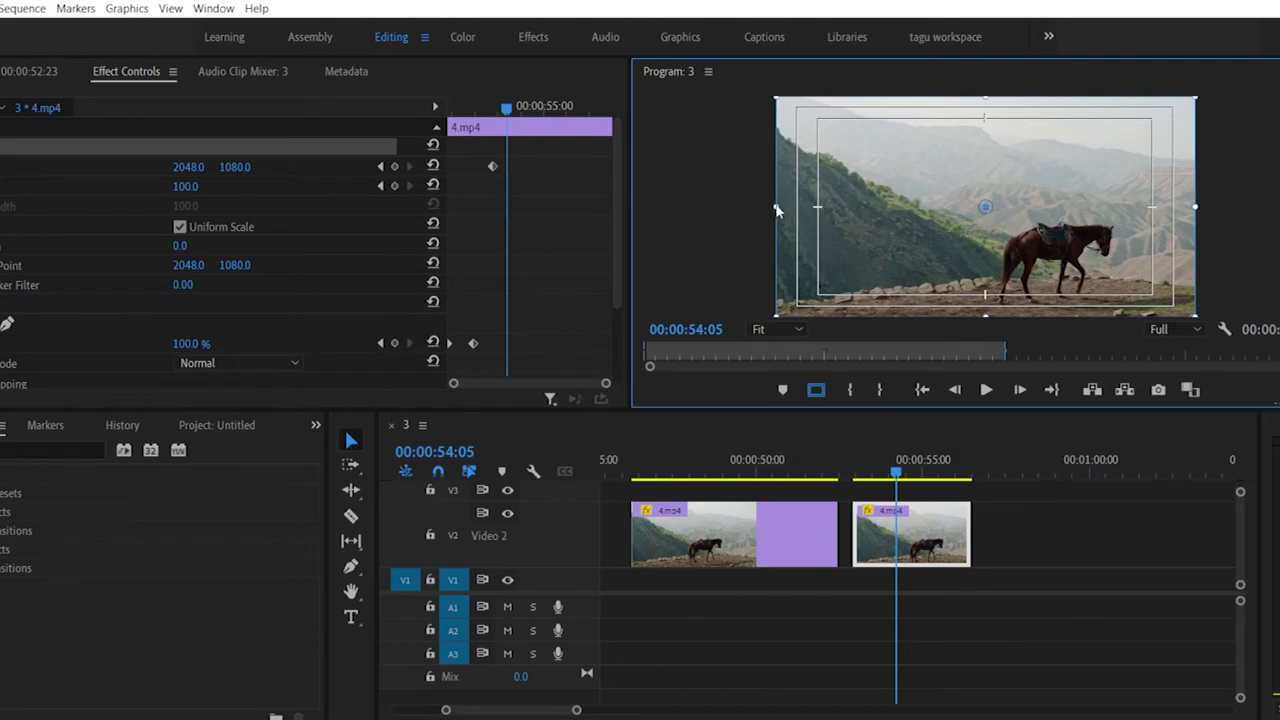
click(938, 540)
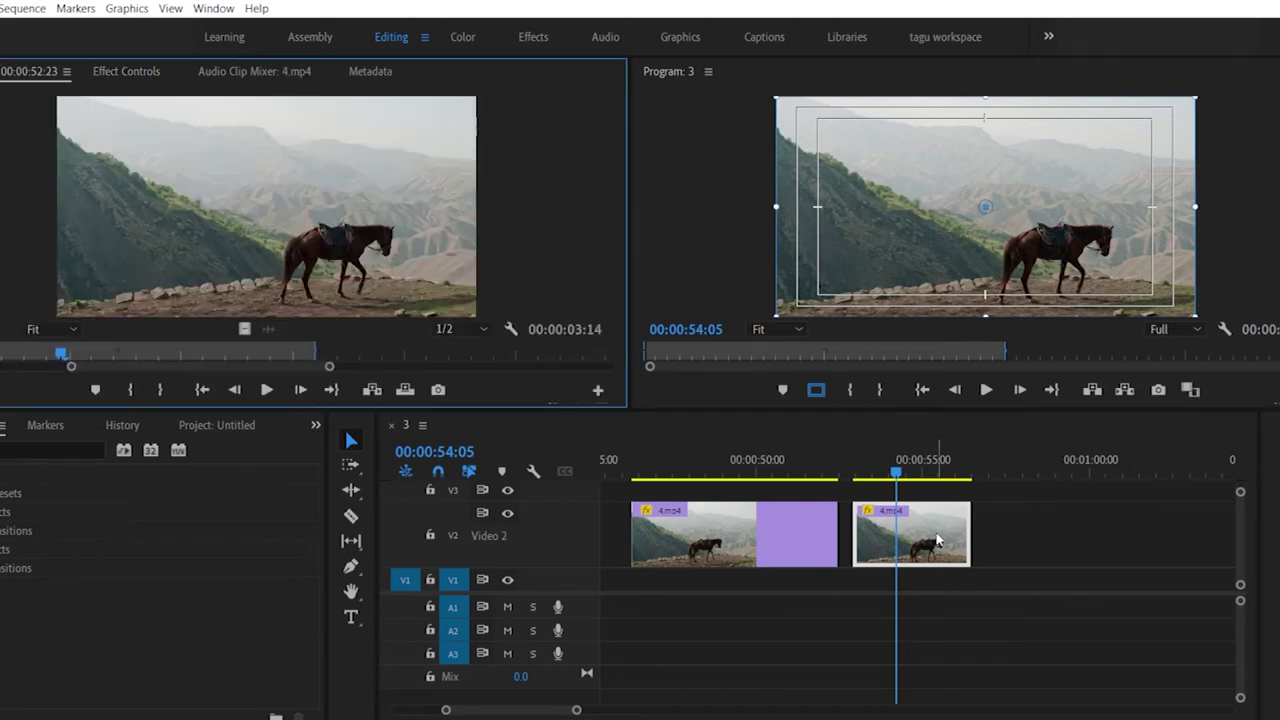
click(924, 220)
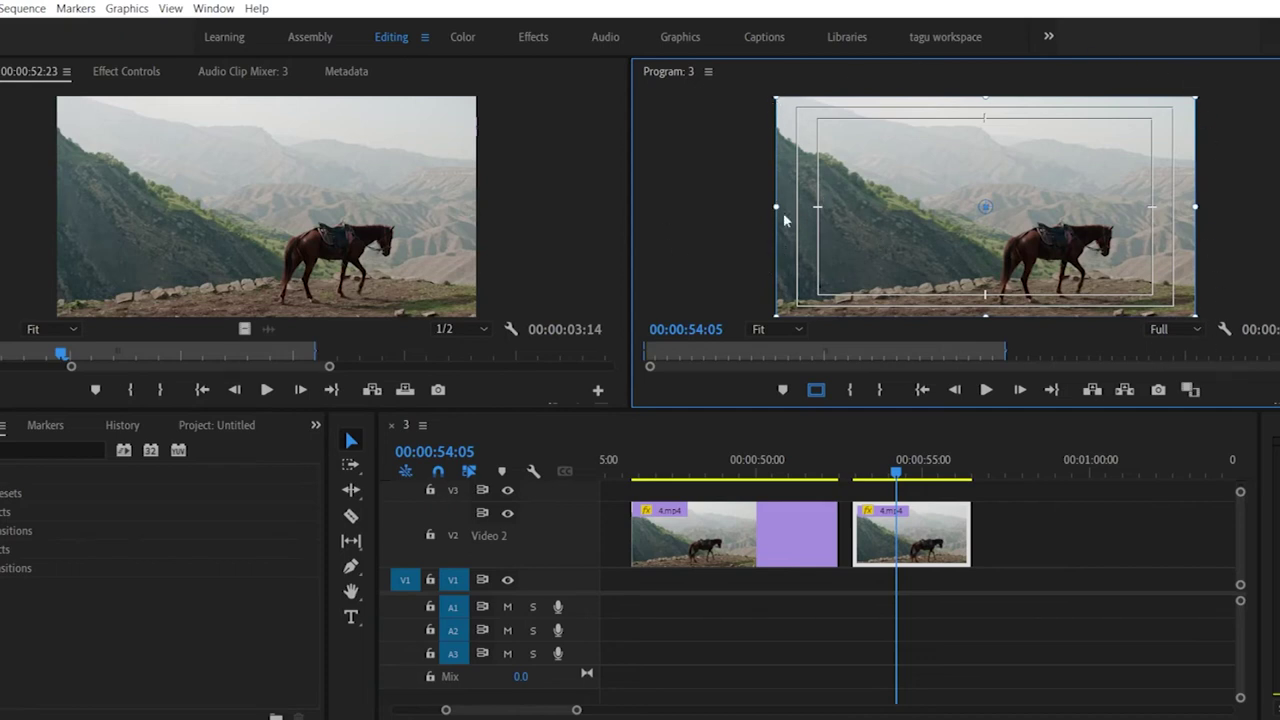
mouse_move(778, 207)
mouse_down()
mouse_move(831, 214)
mouse_move(770, 195)
mouse_move(776, 217)
mouse_up()
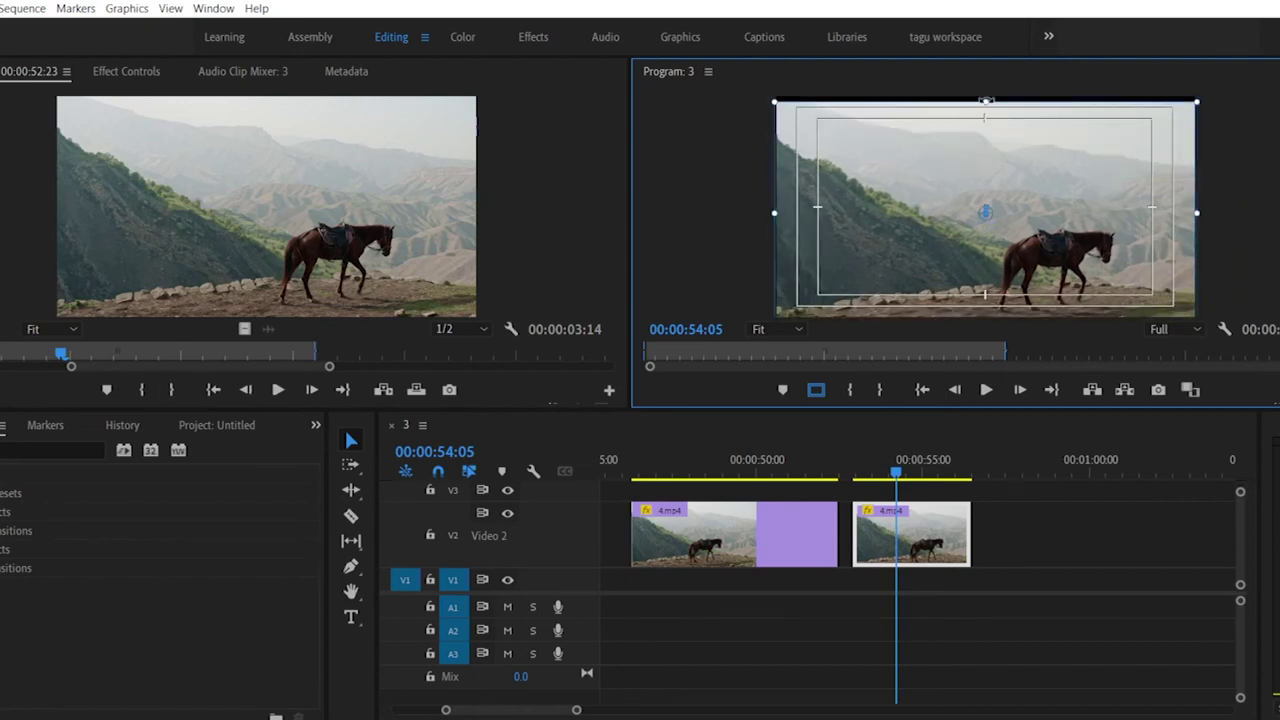
mouse_move(986, 103)
mouse_down()
mouse_move(986, 181)
mouse_move(982, 90)
mouse_up()
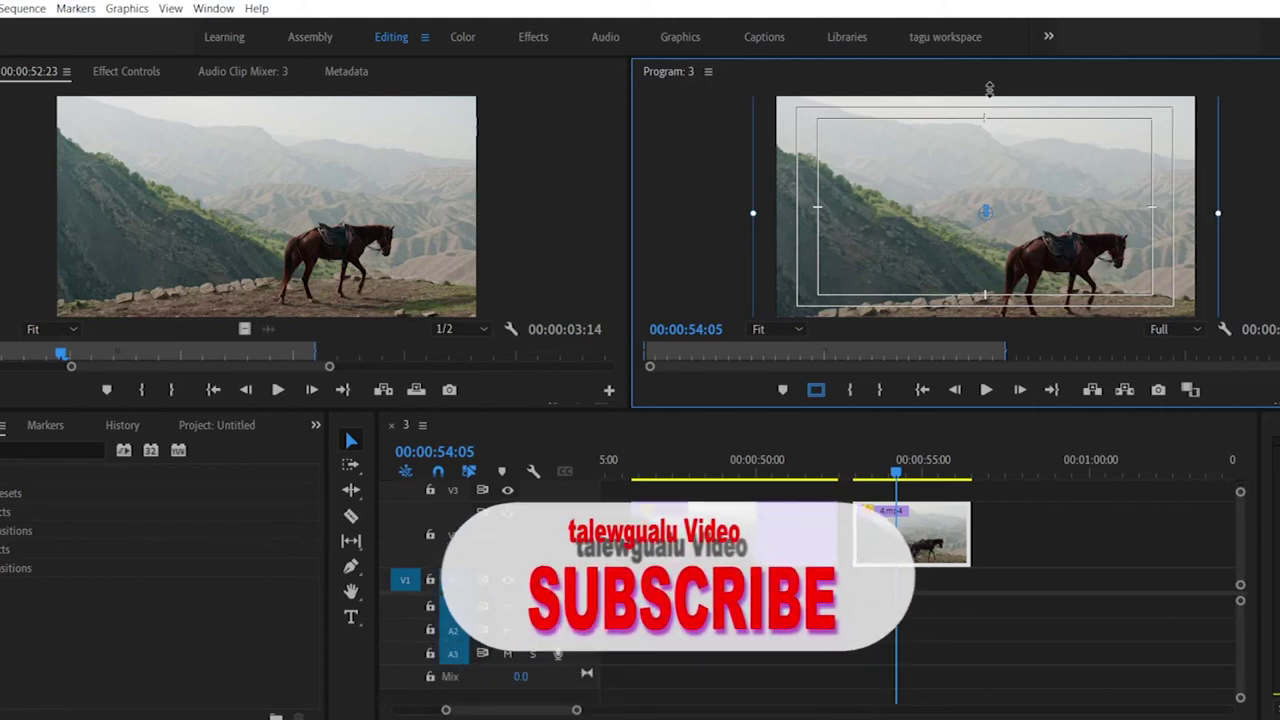
key(ctrl+z)
click(126, 71)
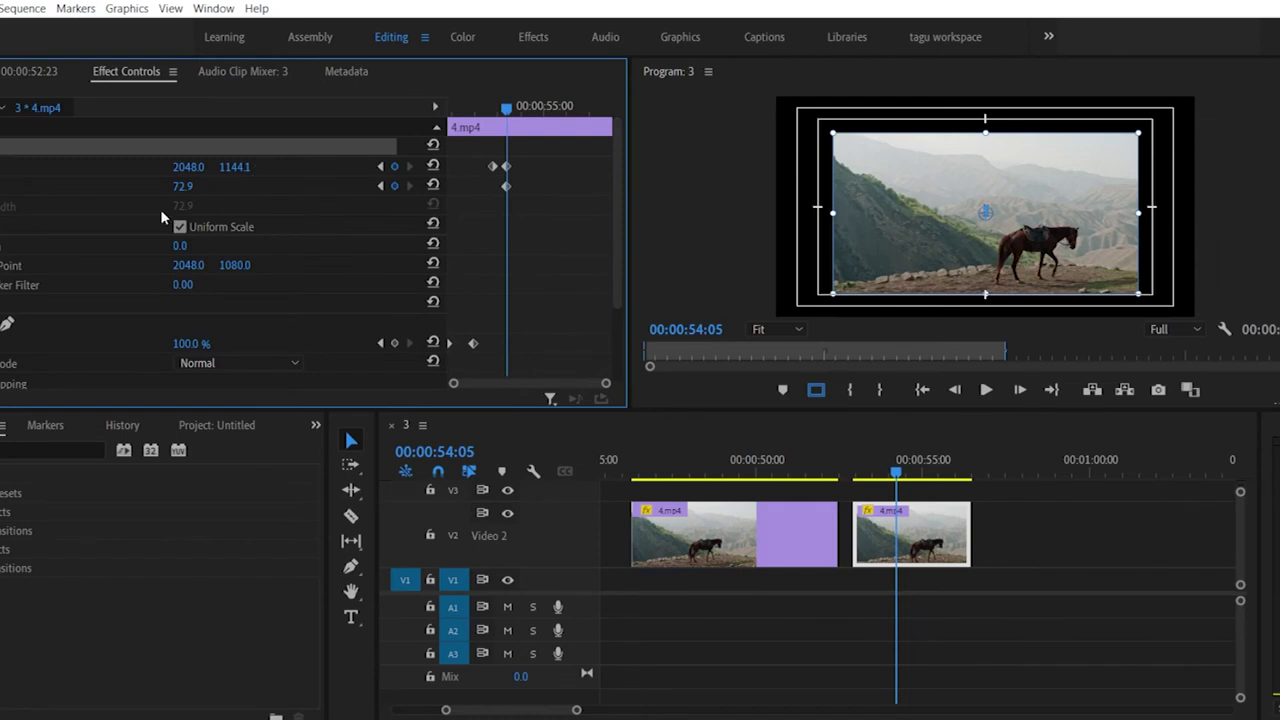
Step: Preview the second clip's growing-scale animation, then select the first clip at 00:00:49:22
drag(504, 113, 495, 118)
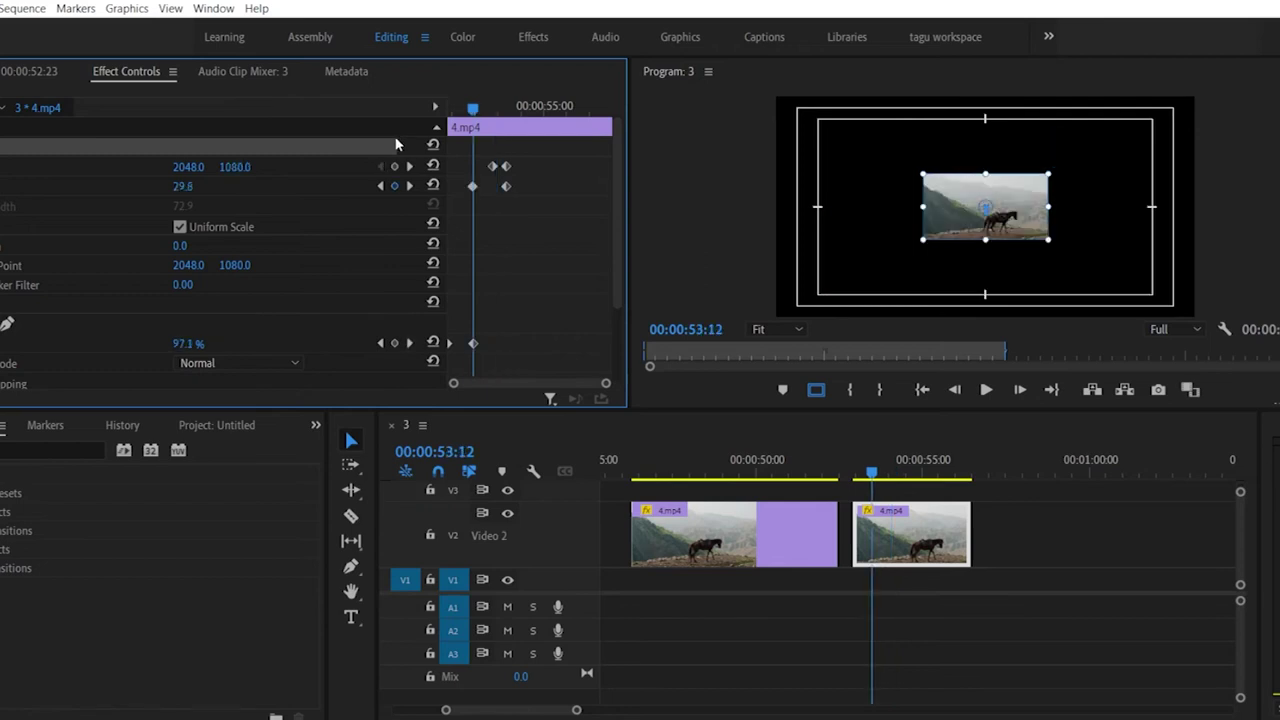
drag(473, 108, 518, 127)
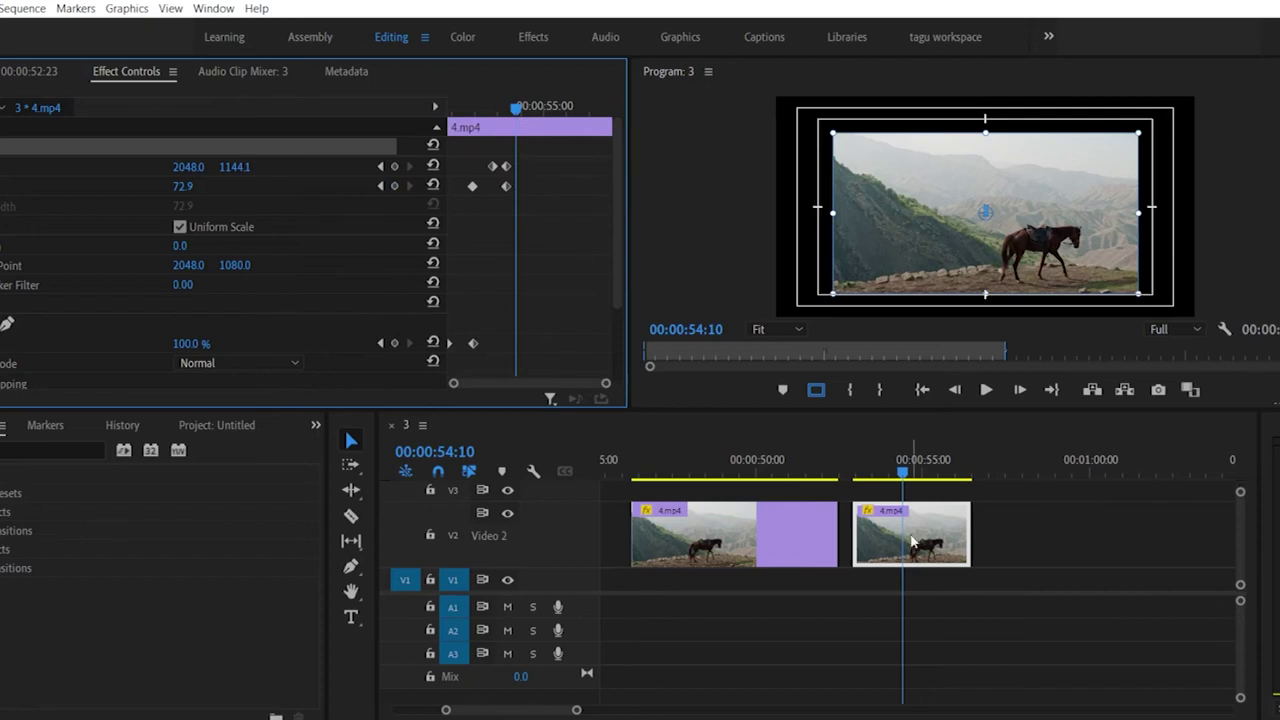
drag(905, 470, 881, 470)
click(778, 470)
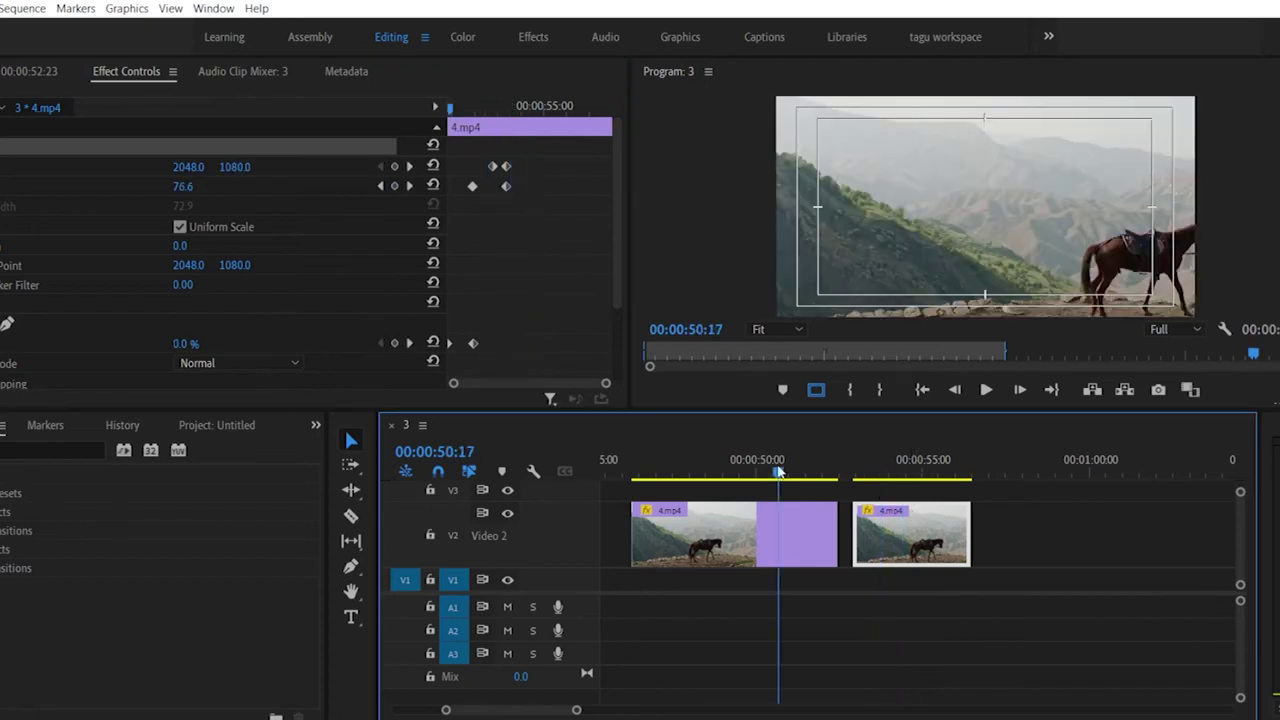
drag(778, 470, 803, 470)
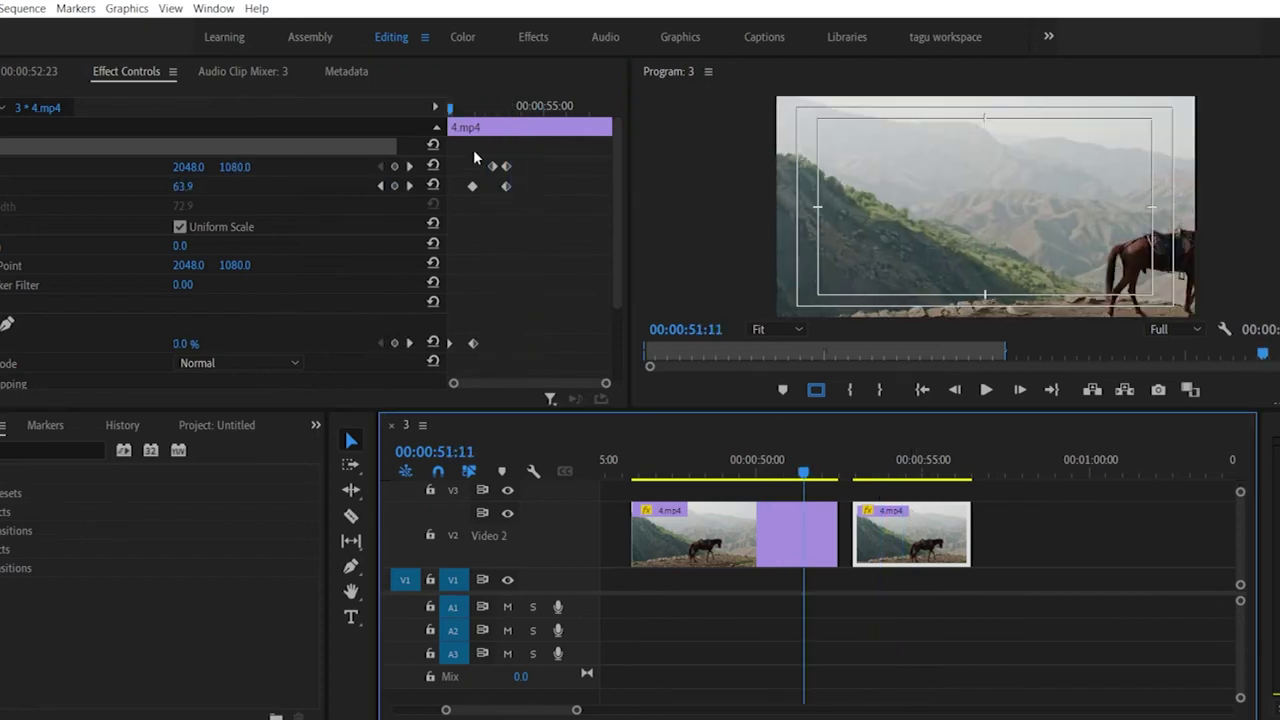
click(755, 535)
drag(803, 472, 722, 505)
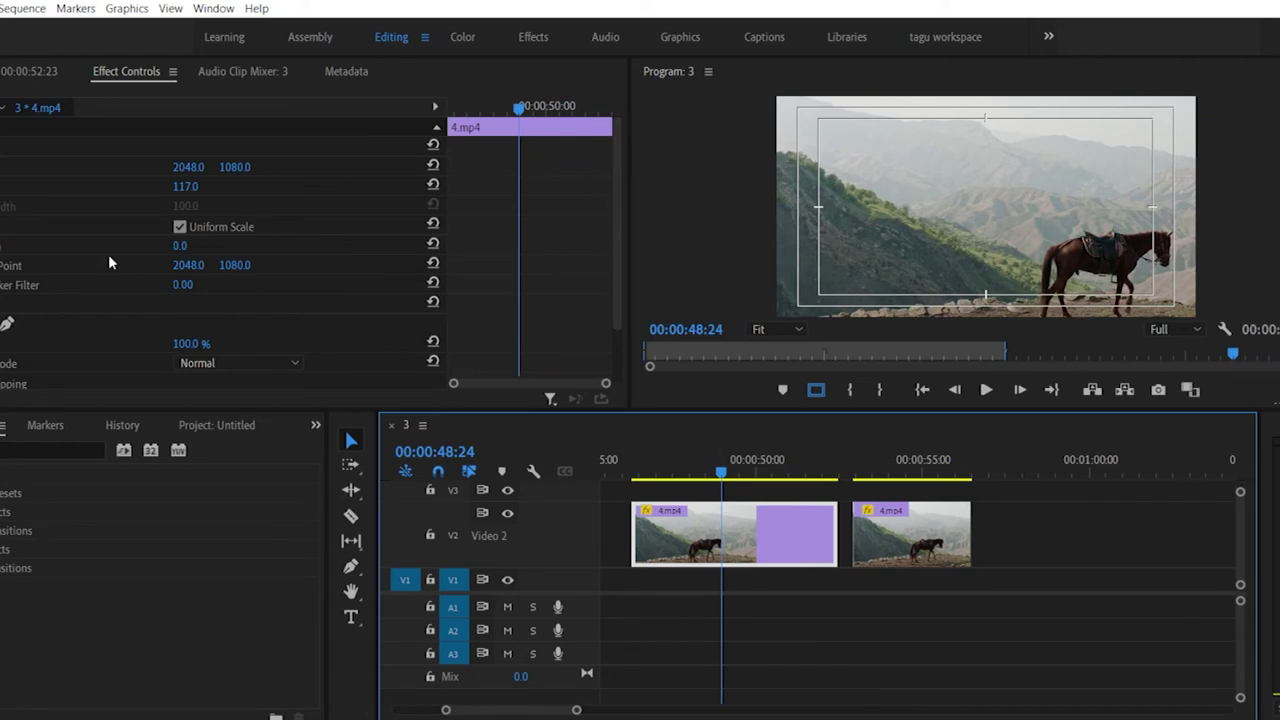
Step: Add Scale and Position keyframes at the current time and at 00:00:50:24
click(2, 186)
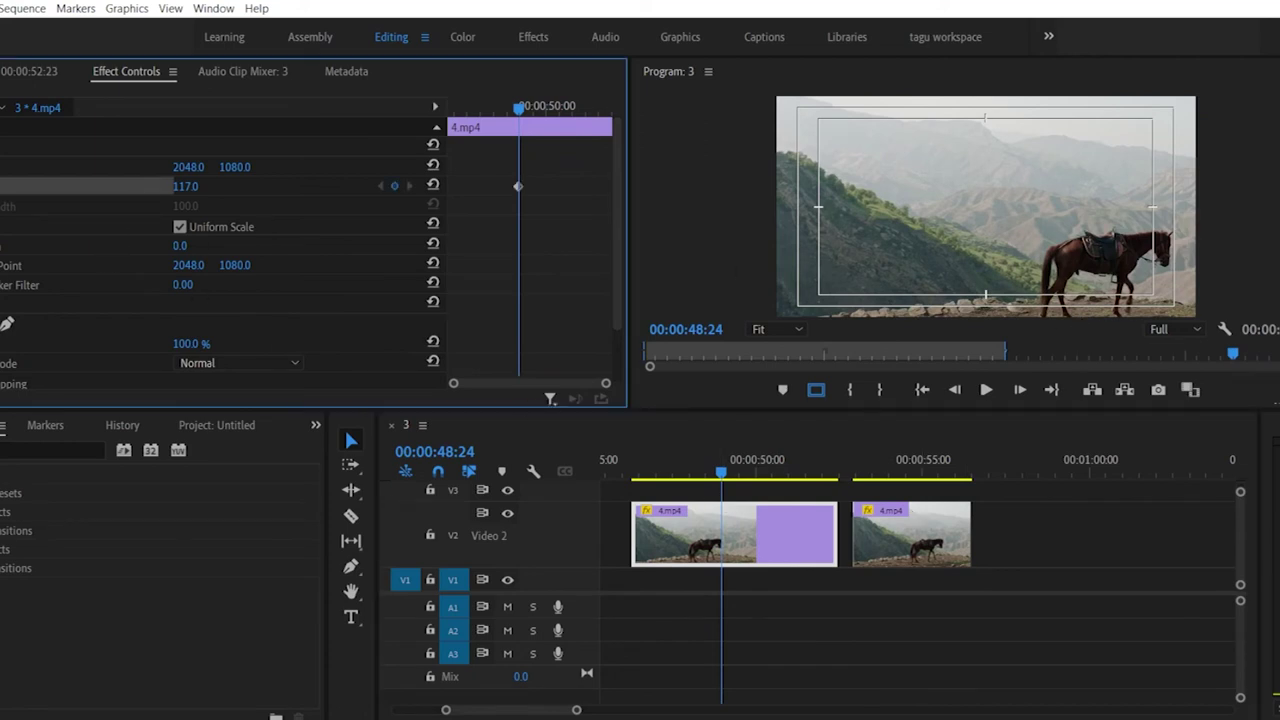
click(2, 166)
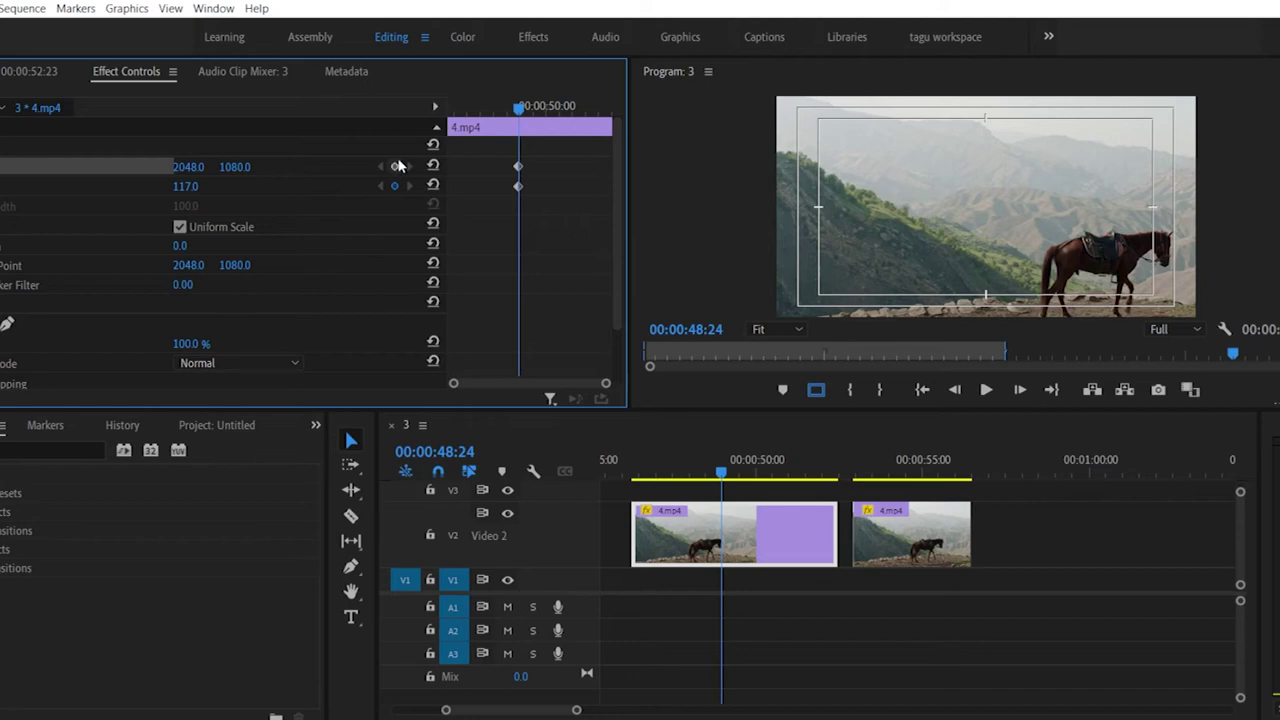
drag(522, 108, 571, 106)
click(394, 166)
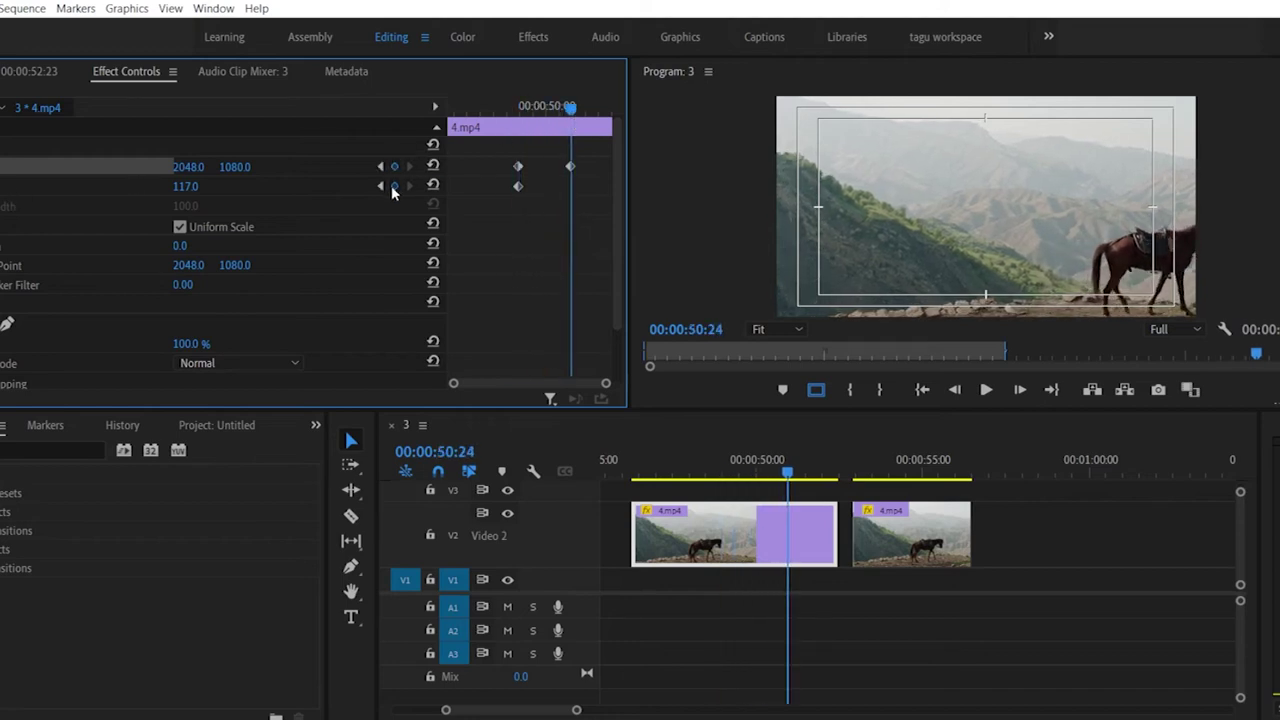
click(394, 186)
drag(570, 106, 443, 144)
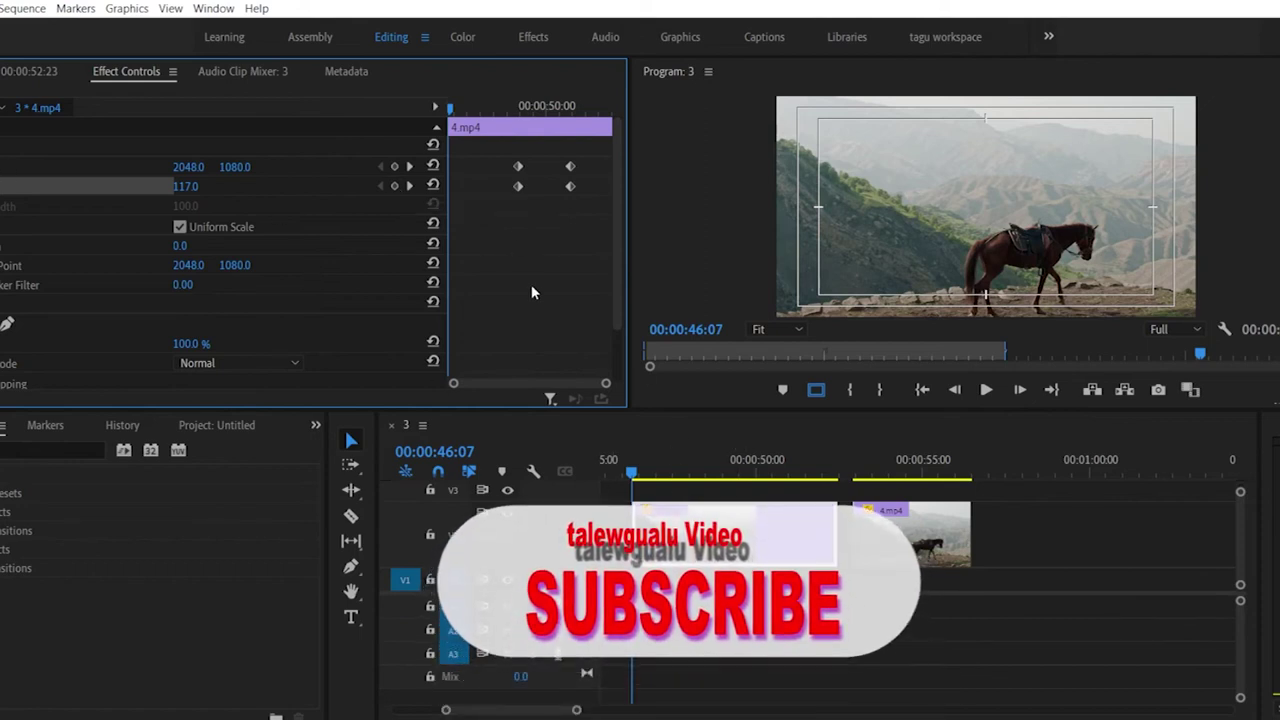
Step: Zoom the clip from Scale 190 up to 428 and set Position -87, -317 to frame the horse
click(185, 186)
text(190)
key(Return)
drag(185, 186, 554, 186)
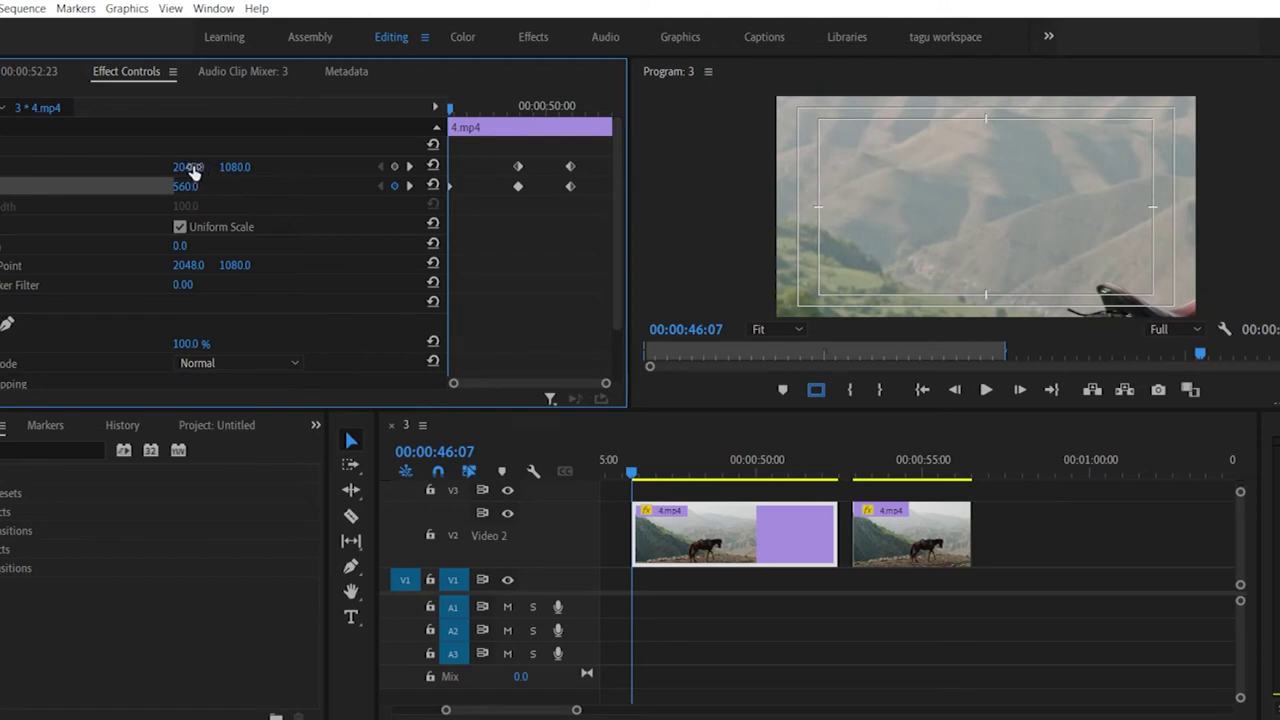
drag(238, 167, 1, 167)
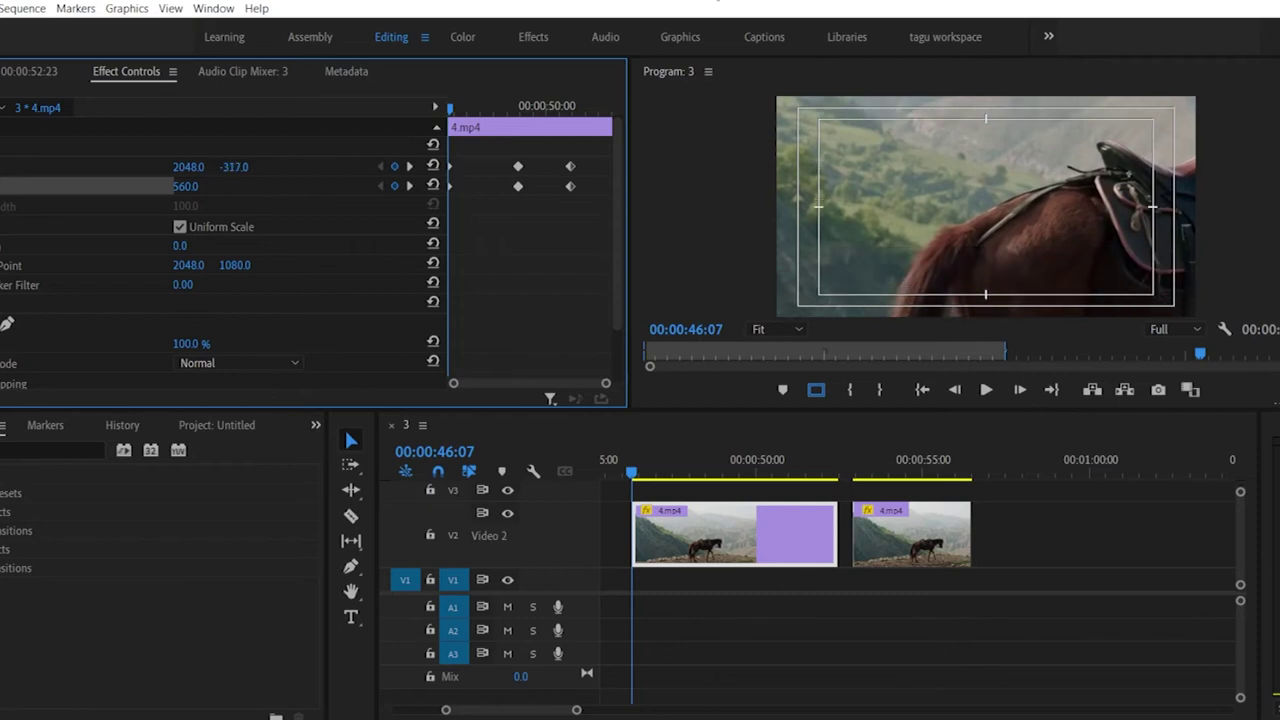
drag(188, 167, 128, 167)
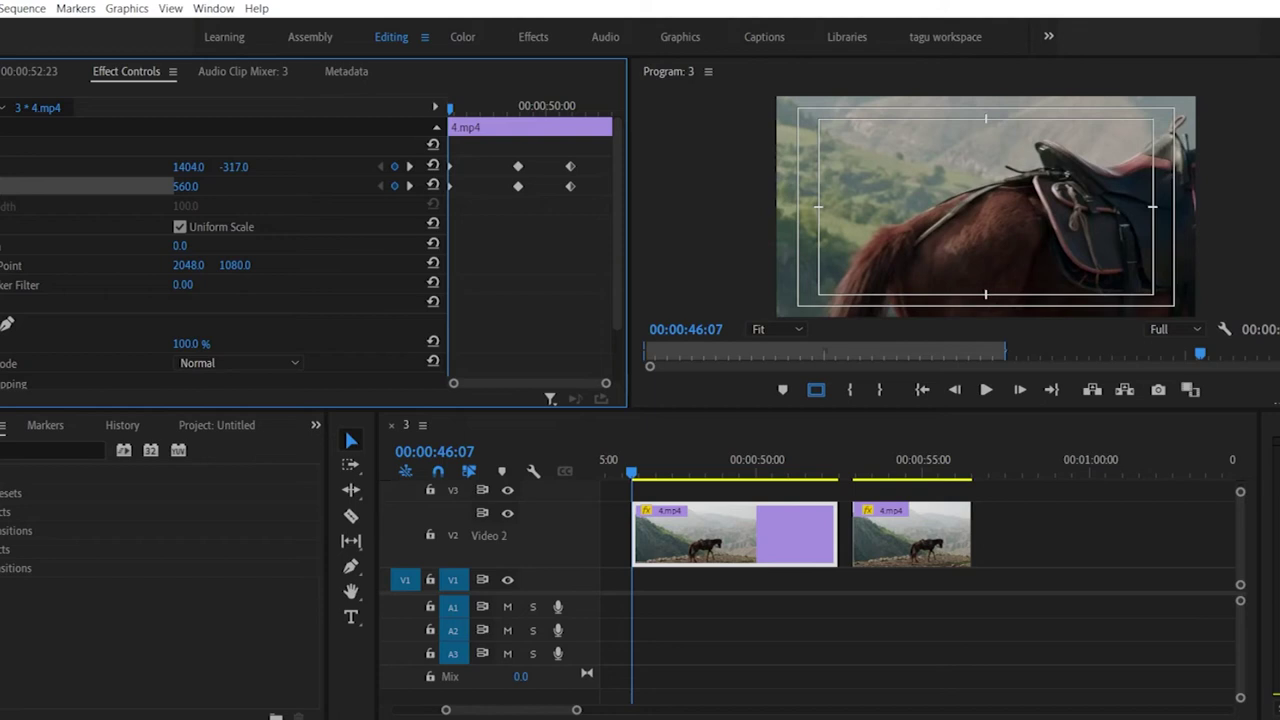
key(ctrl+z)
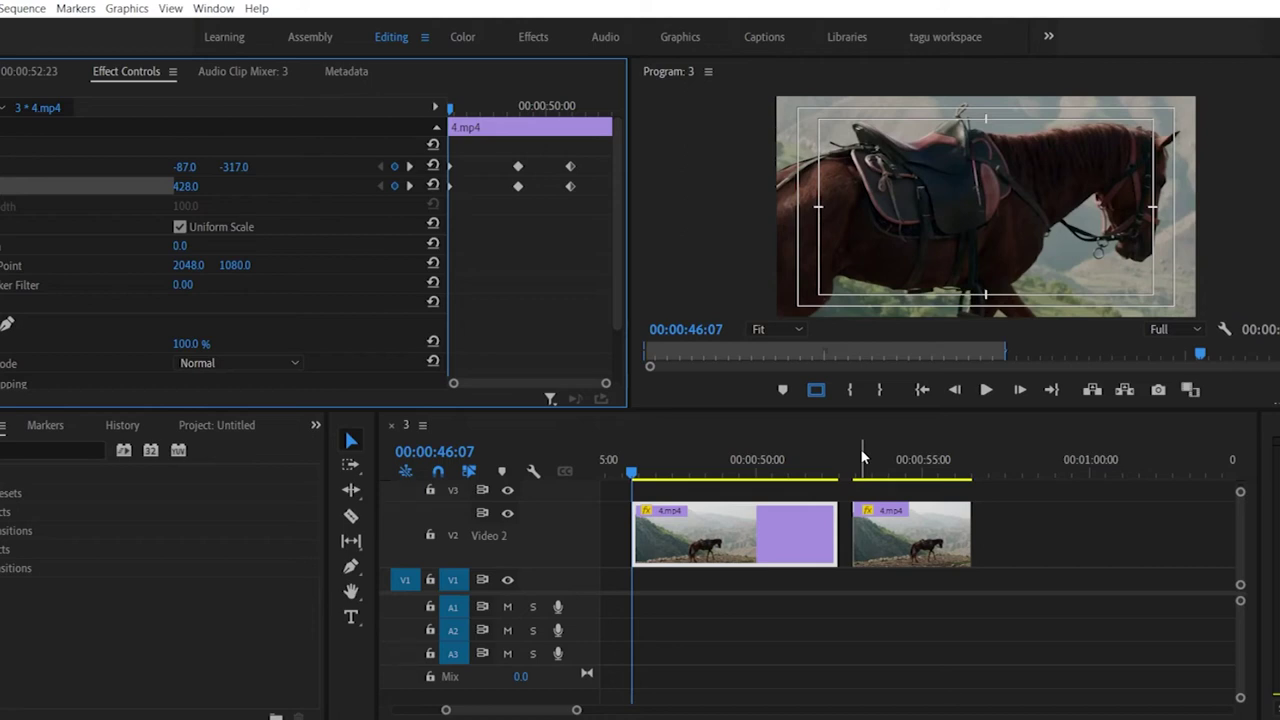
click(576, 454)
key(space)
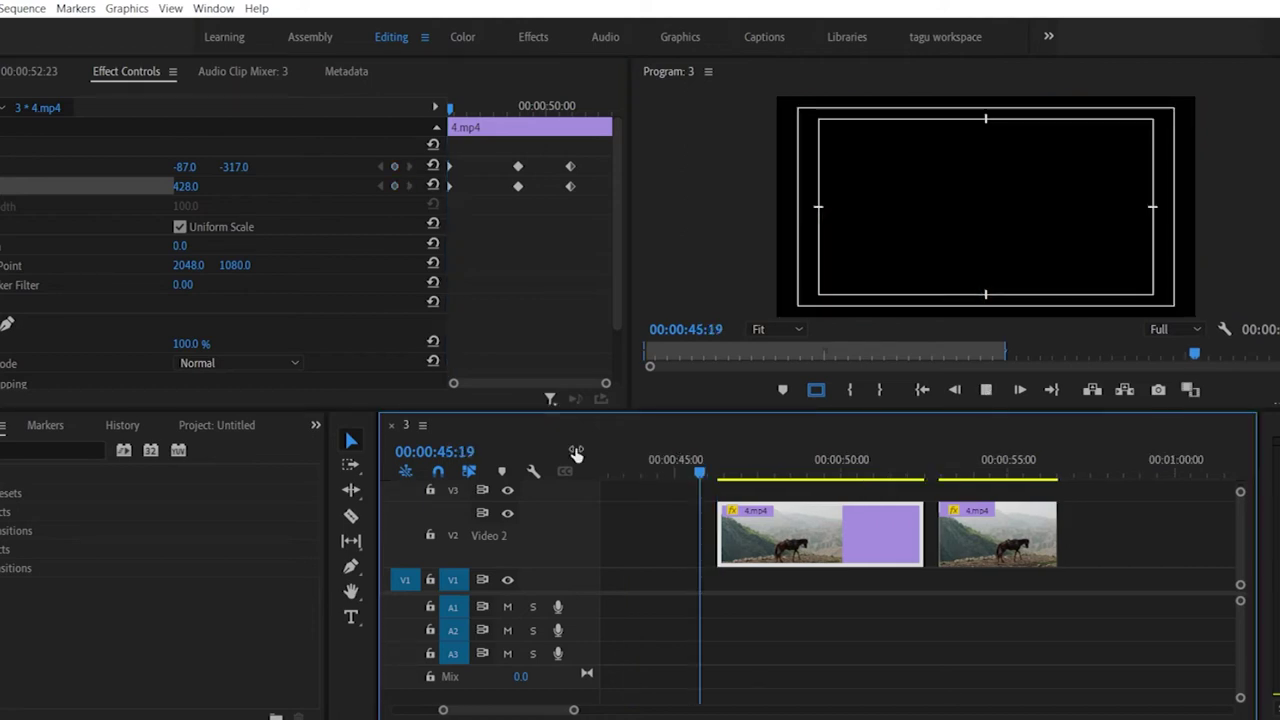
Step: Preview the zoom animation, stopping at 00:00:51:09, then show the Audio Clip Mixer
key(space)
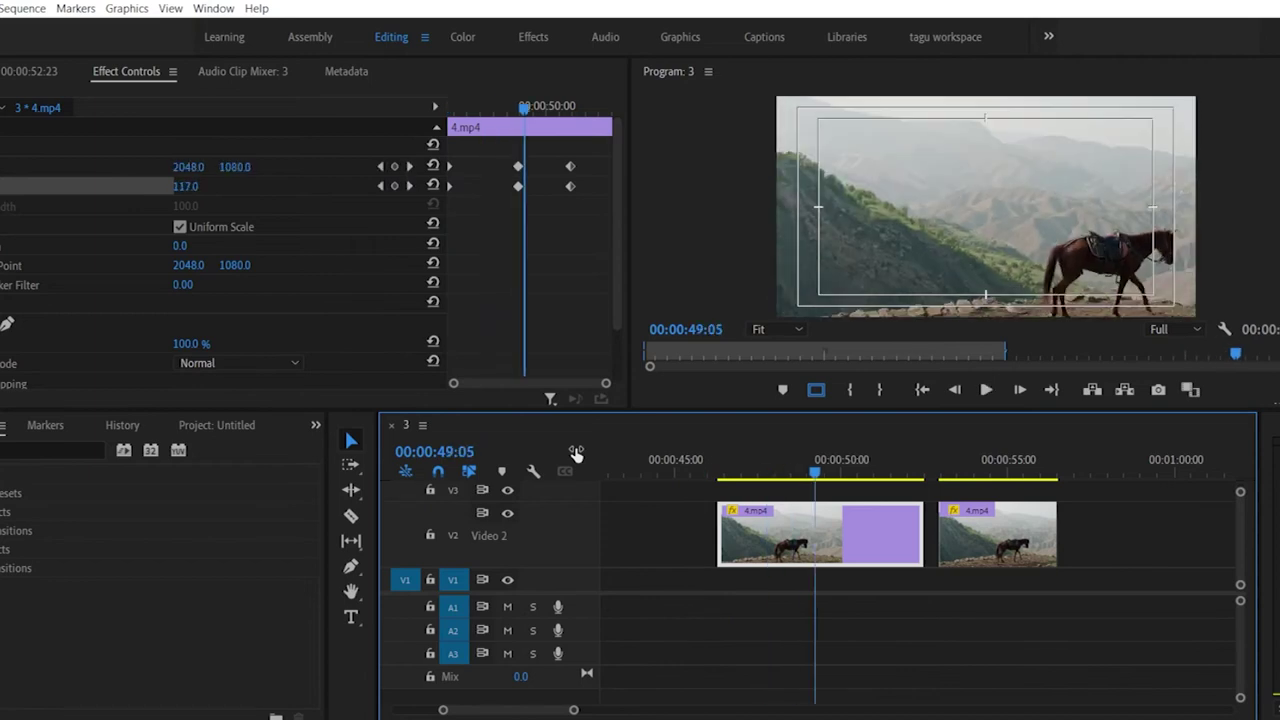
key(space)
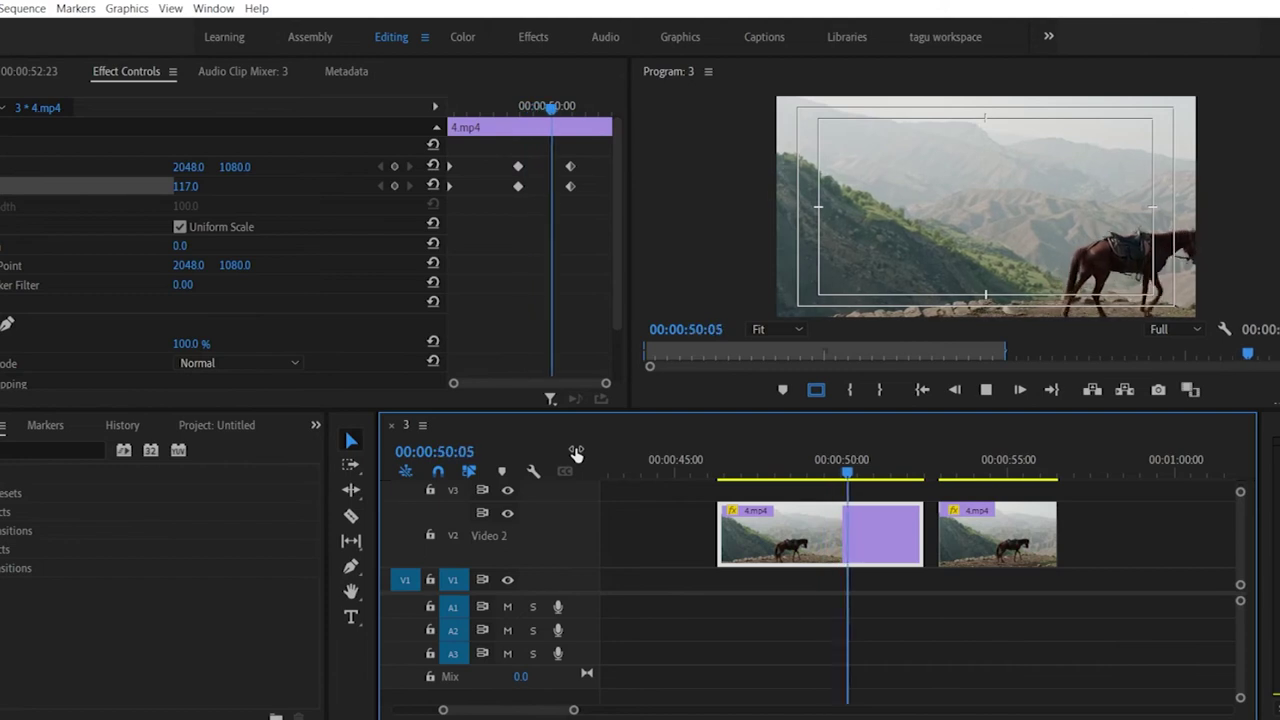
key(space)
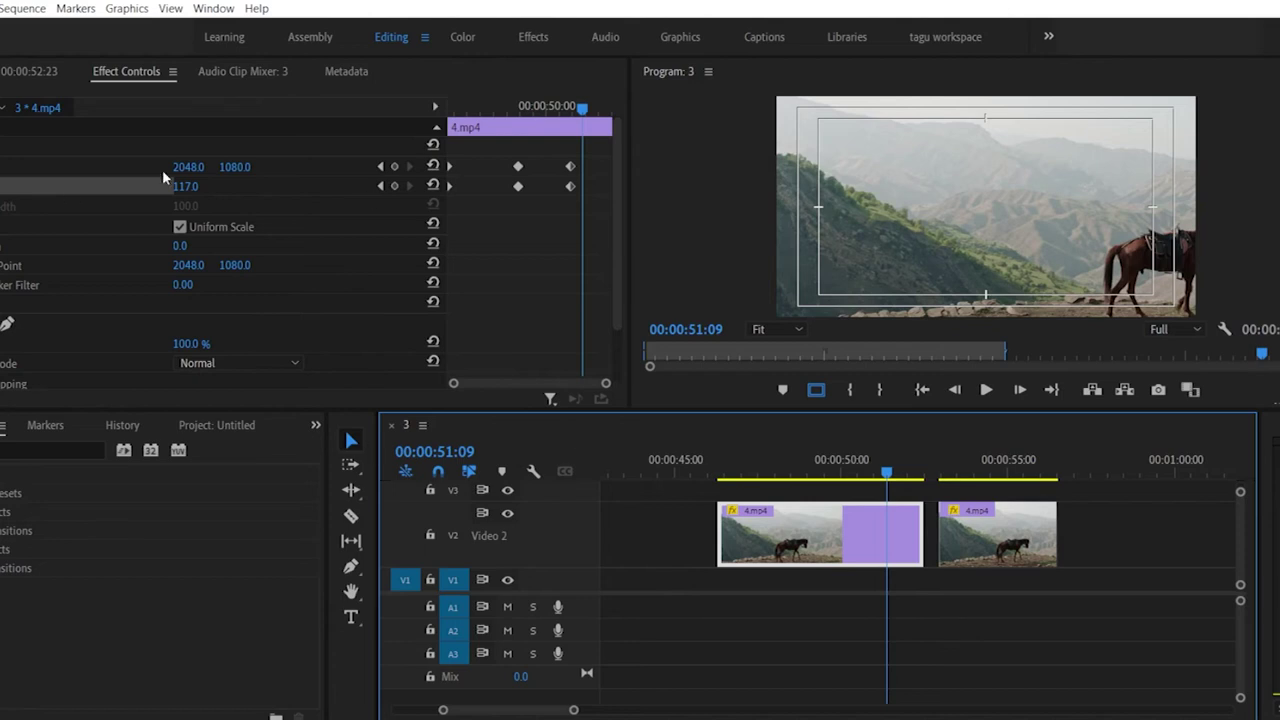
click(244, 76)
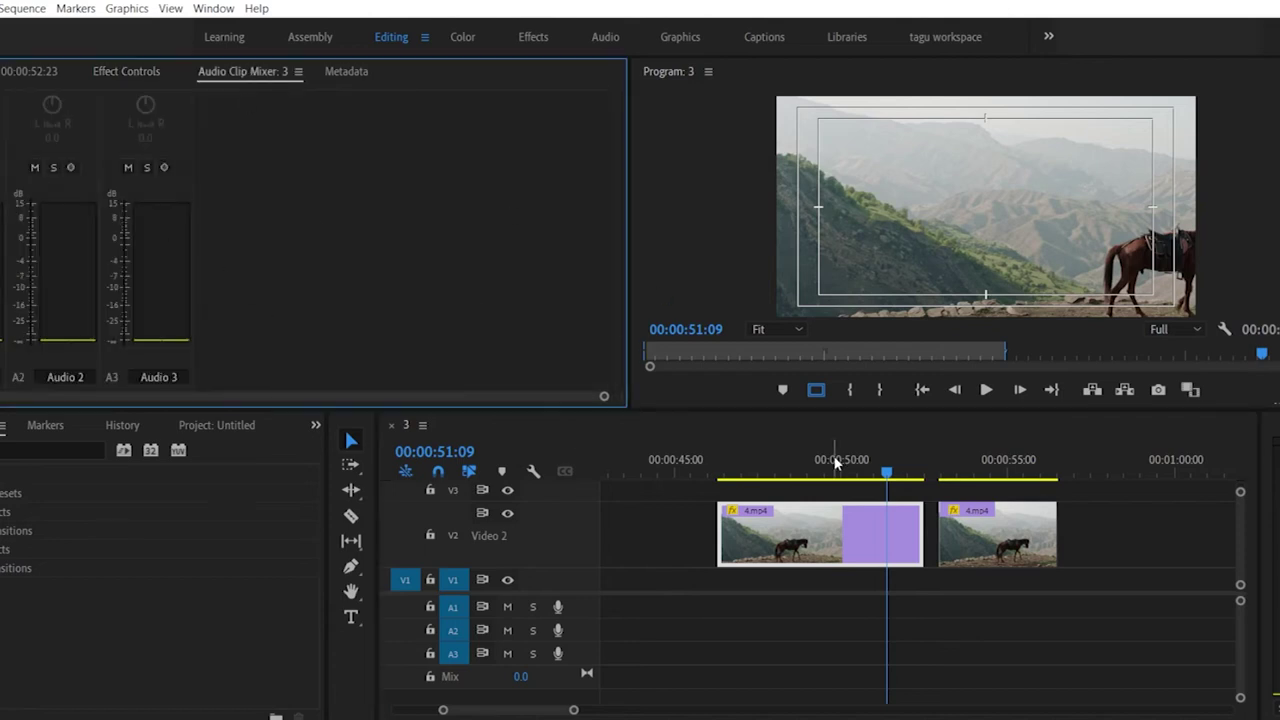
Step: Move the playhead back to 45:08 and check the clip's Metadata, Effect Controls and Source views
click(733, 462)
drag(733, 462, 685, 462)
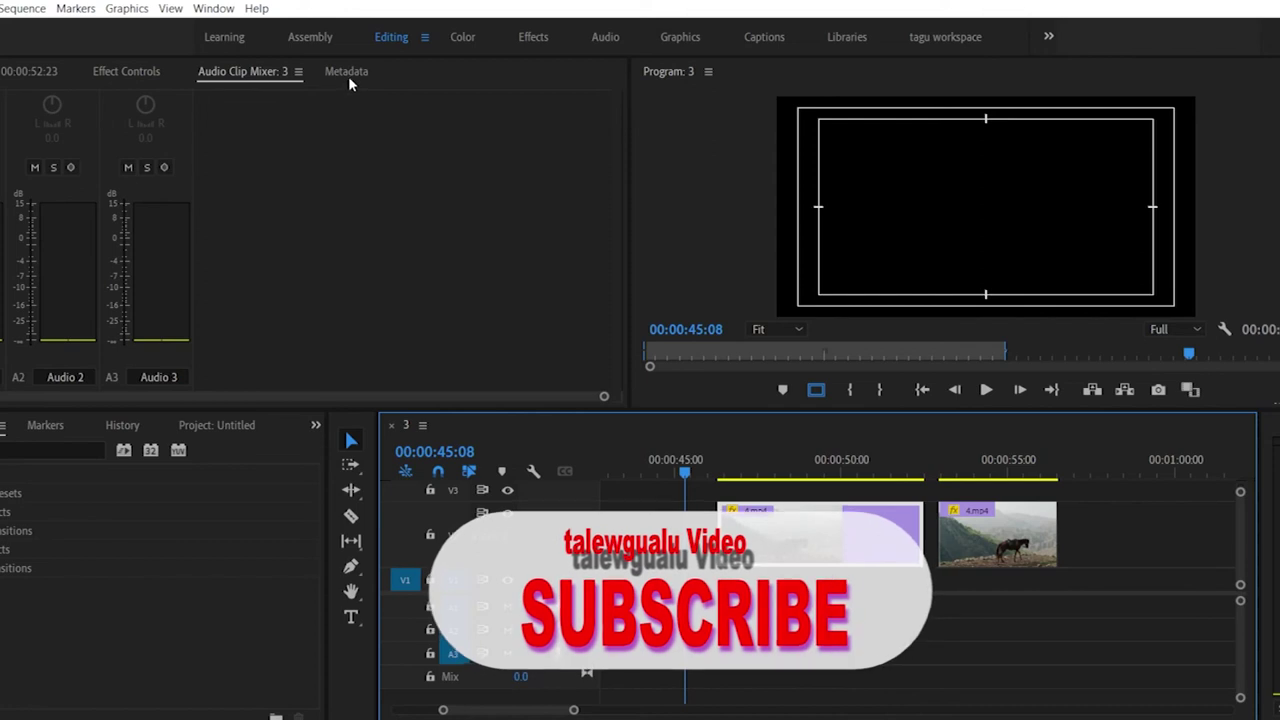
click(347, 72)
scroll(298, 178, down, 2)
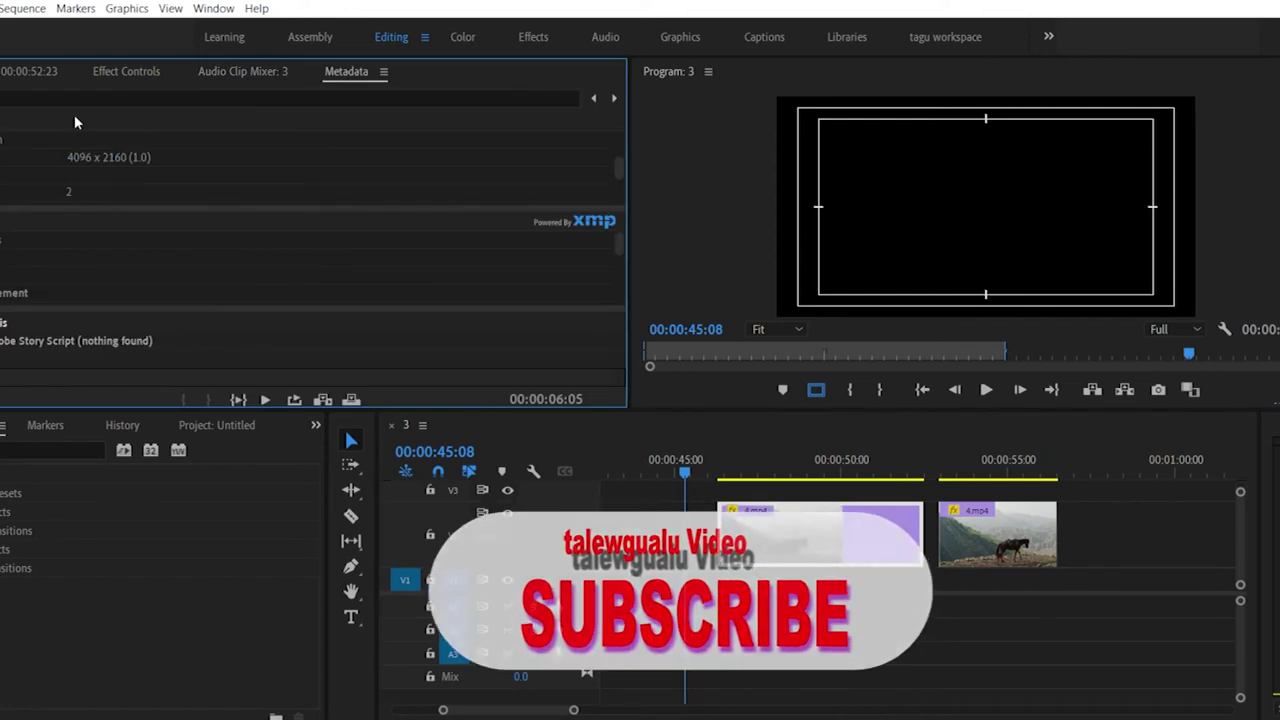
click(117, 75)
click(30, 71)
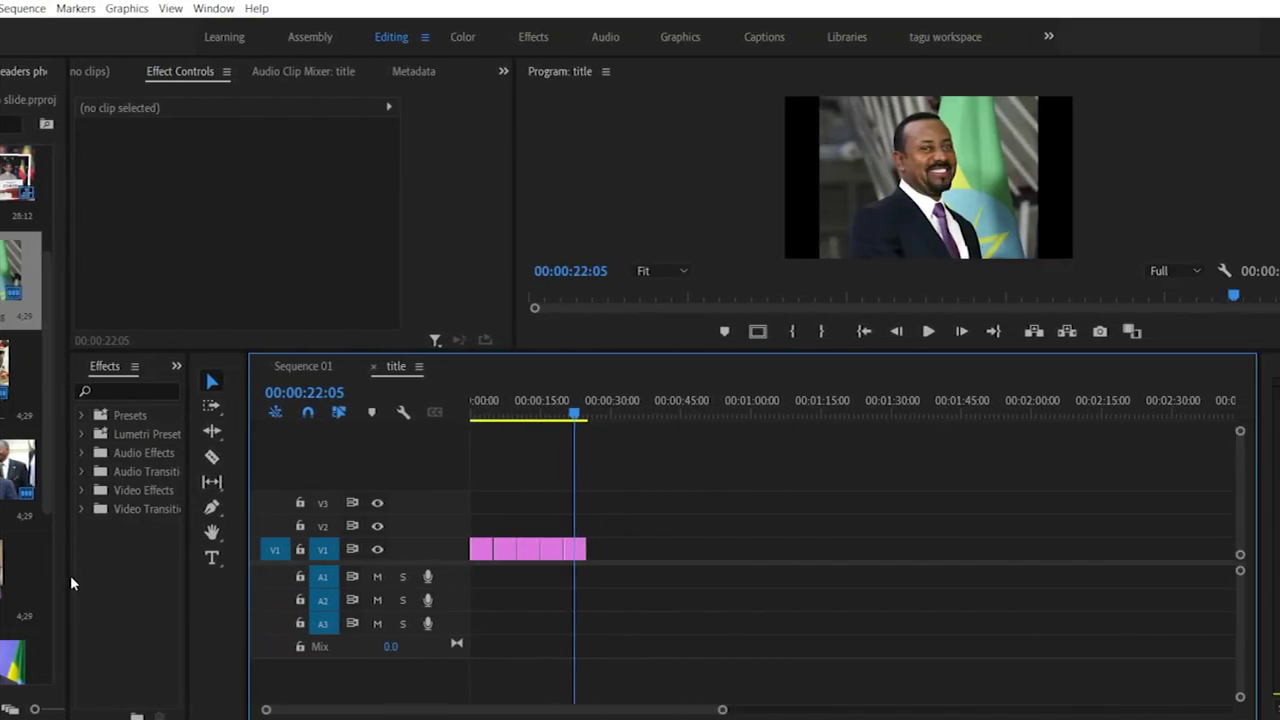
Step: Widen the Project panel to show photo thumbnails and bring up the bin's context menu
drag(70, 575, 305, 575)
scroll(214, 634, down, 3)
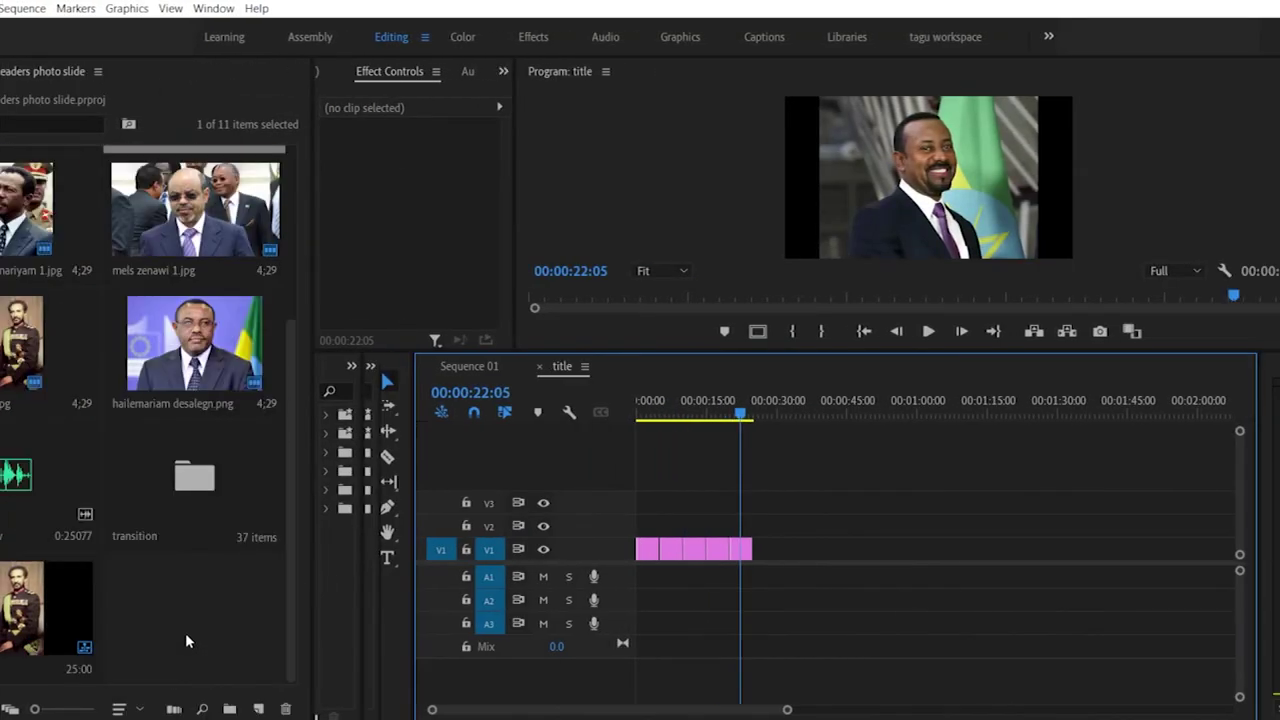
right_click(194, 628)
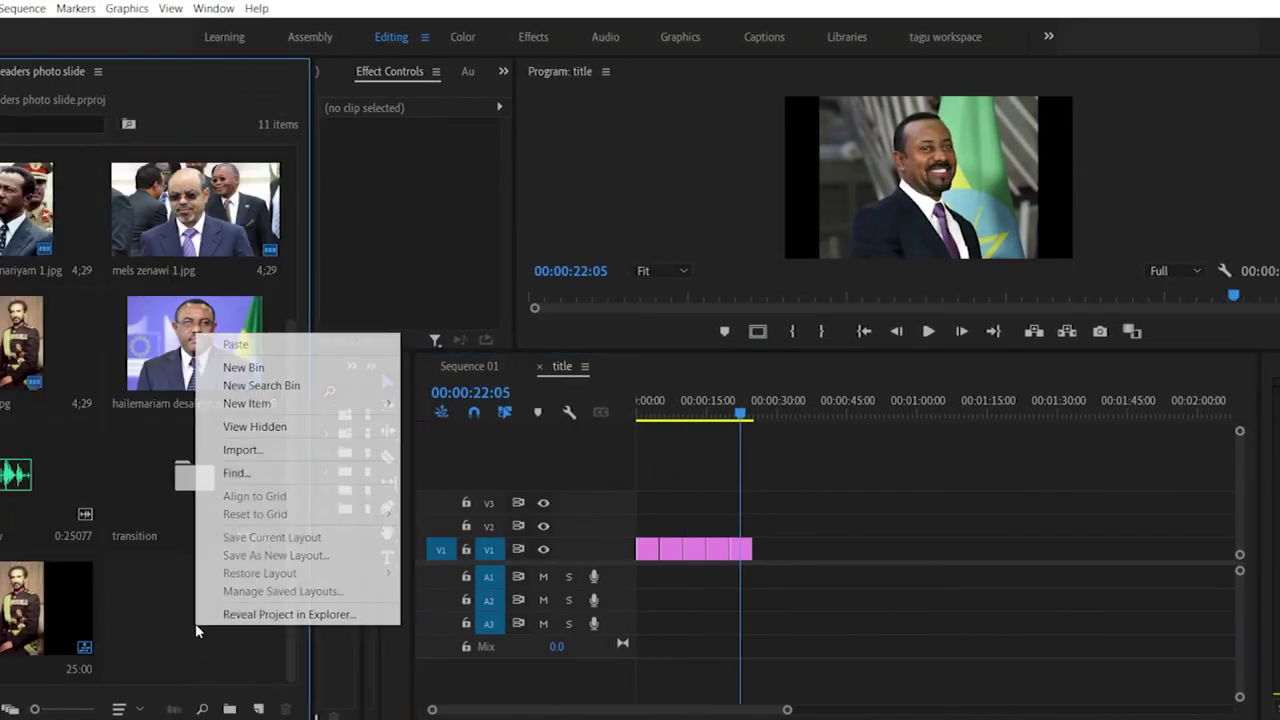
Step: Create a new bin named 'title' and select it
click(249, 368)
text(title)
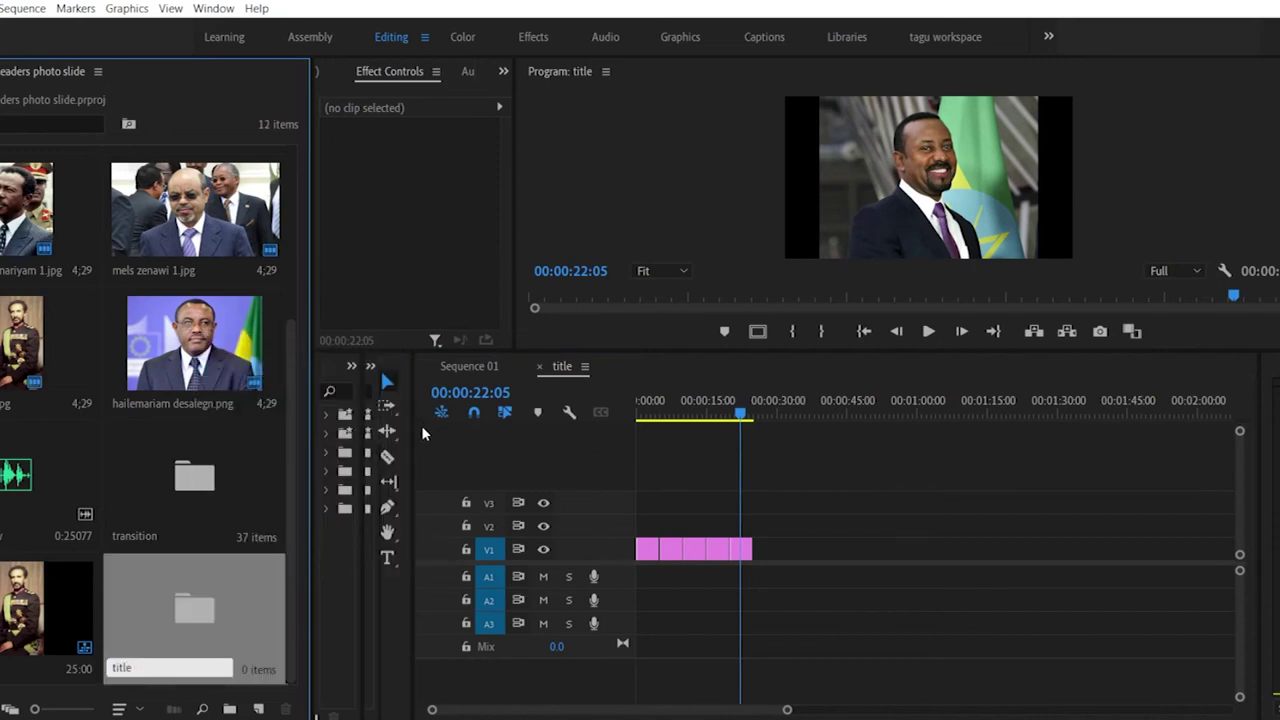
click(422, 427)
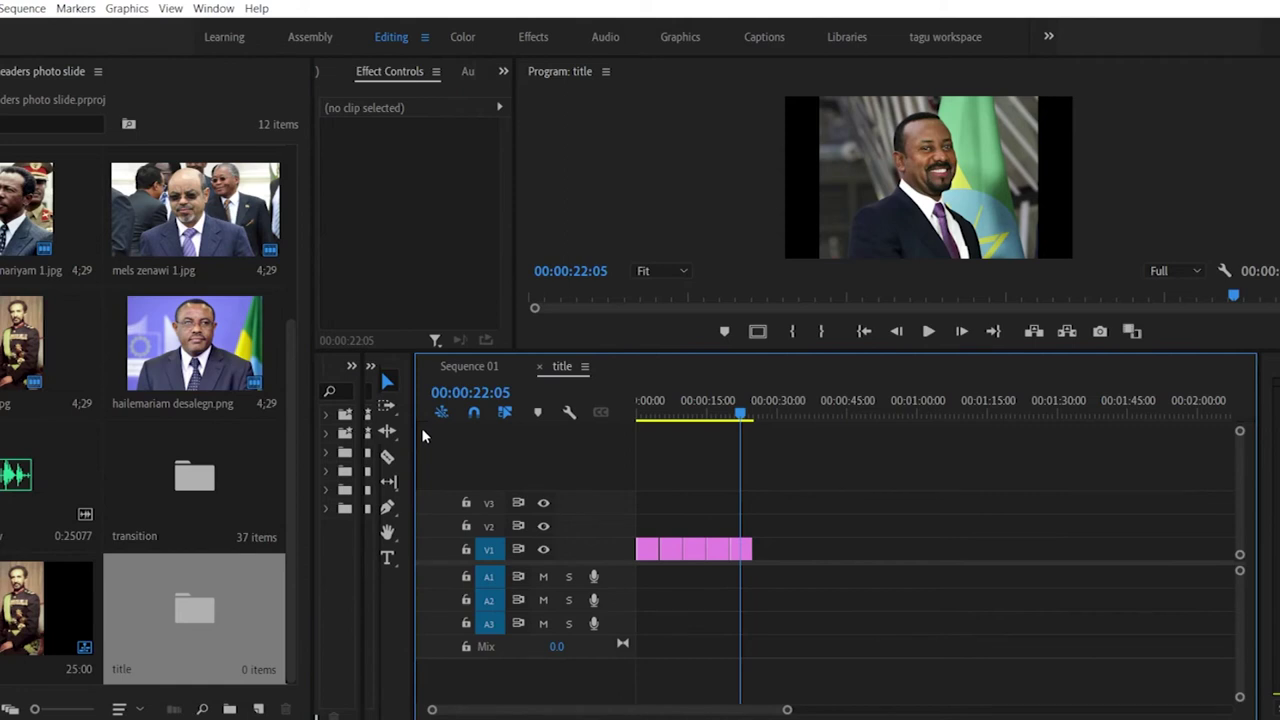
click(194, 626)
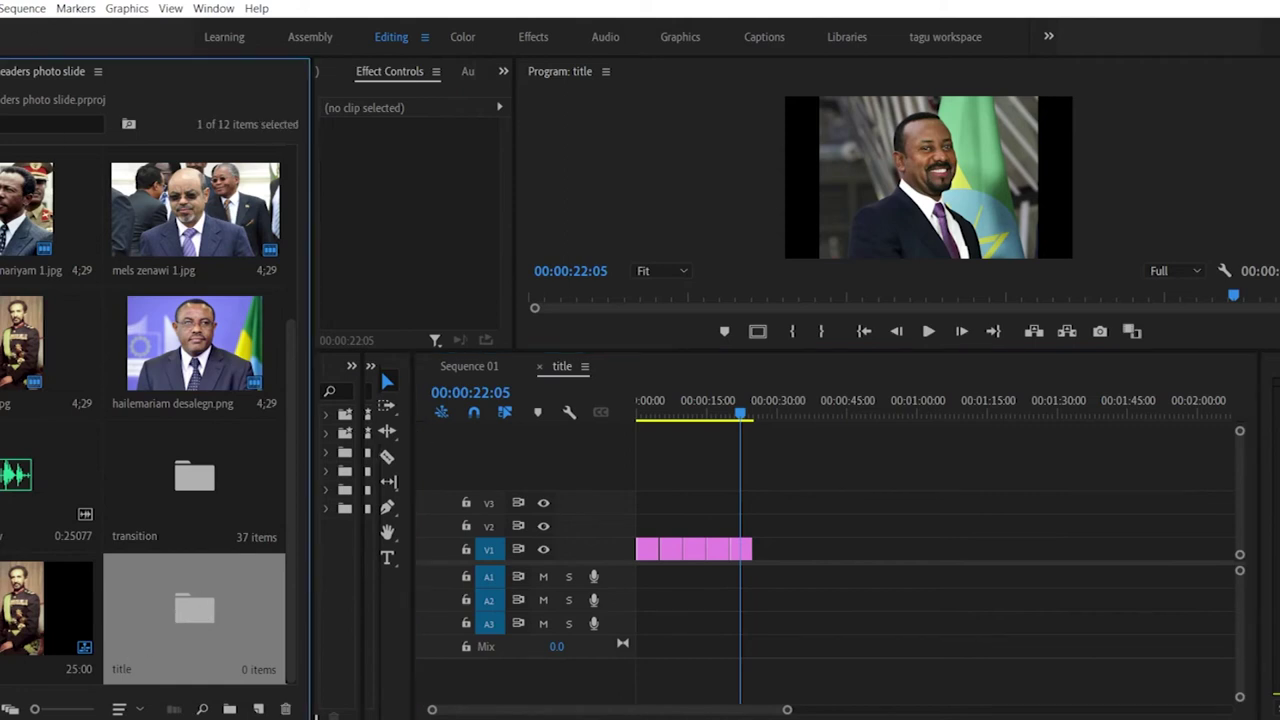
Step: Start a new Legacy Title from the File menu, then cancel its settings dialog
click(3, 8)
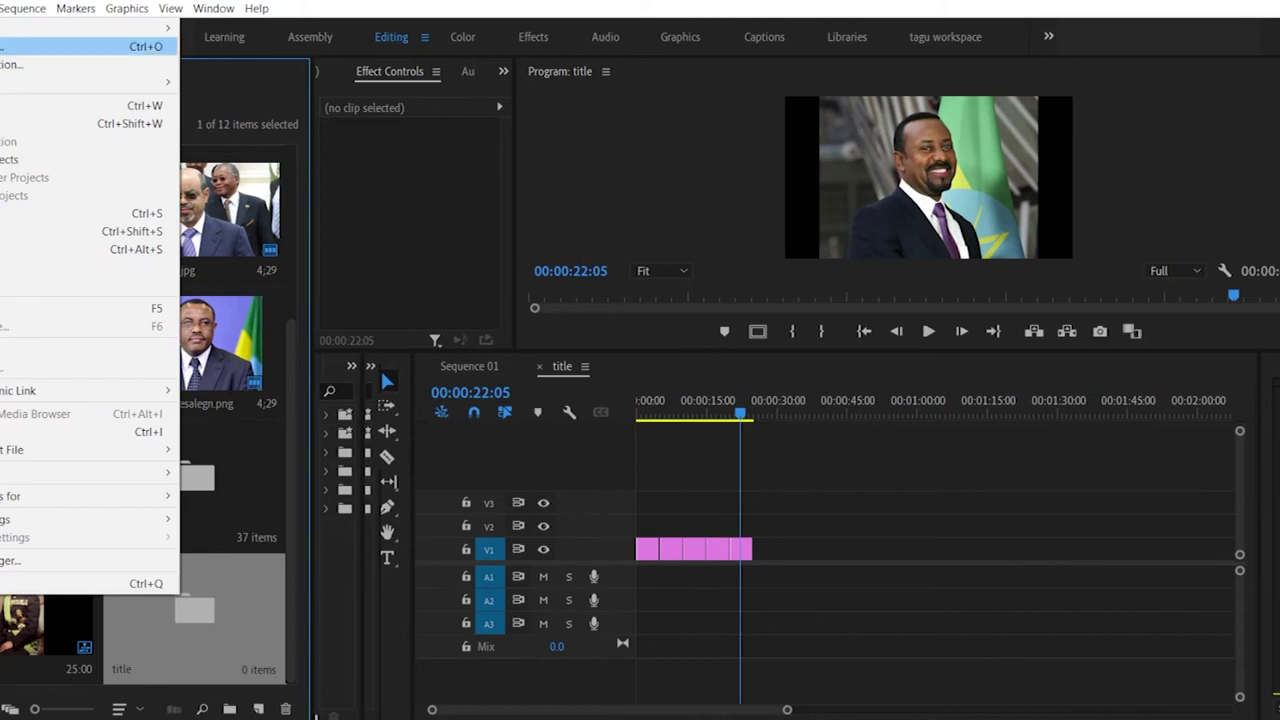
mouse_move(95, 29)
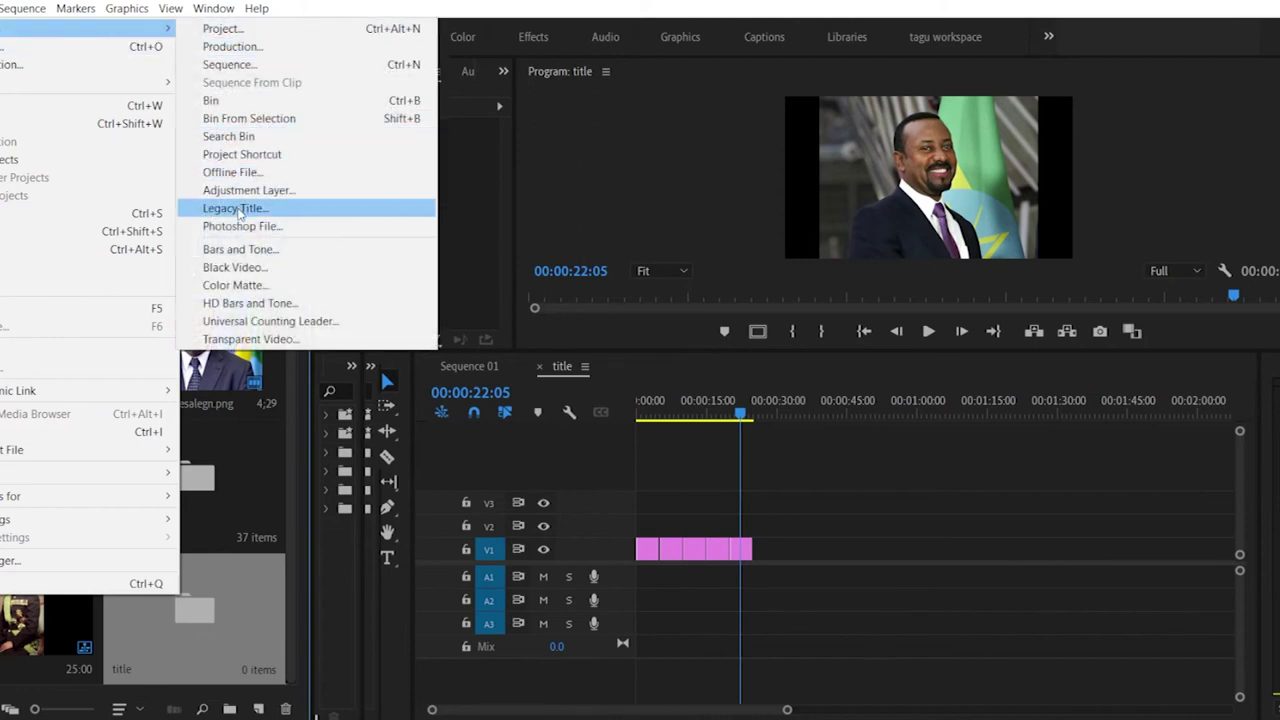
click(235, 208)
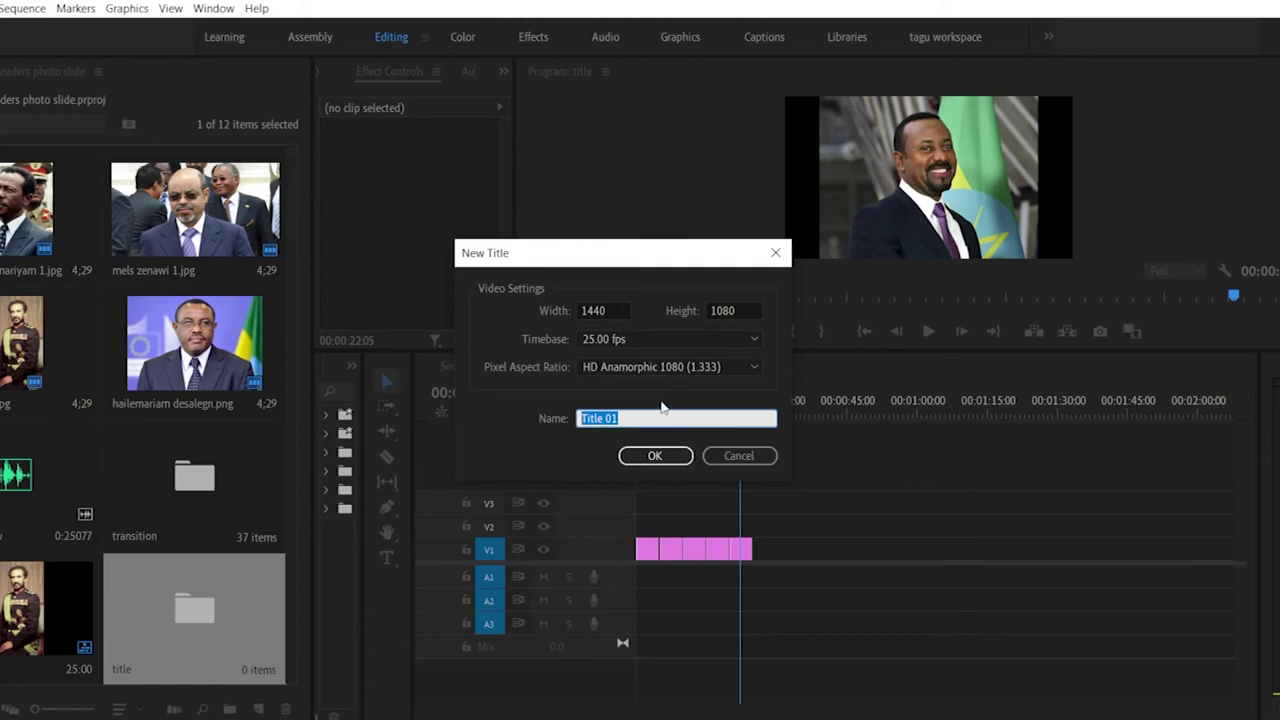
click(740, 455)
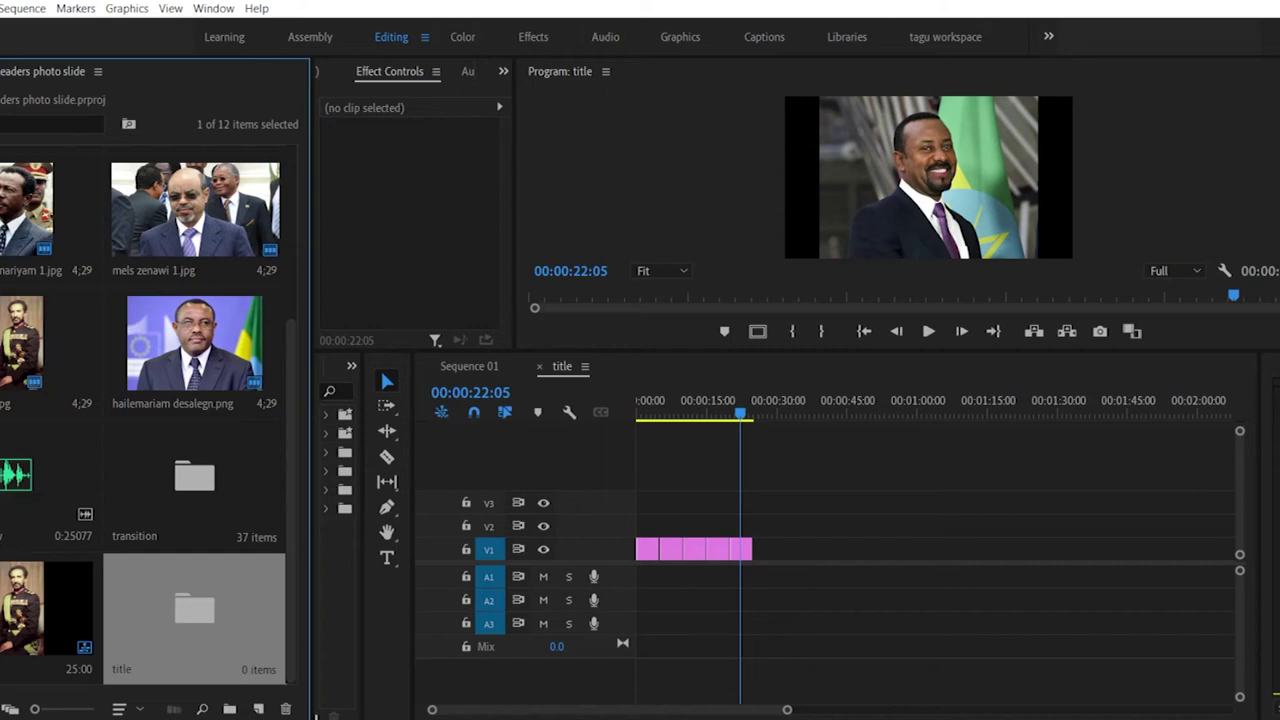
Step: Create a 1440 × 1080, 25 fps legacy title named 'names'
key(alt+f)
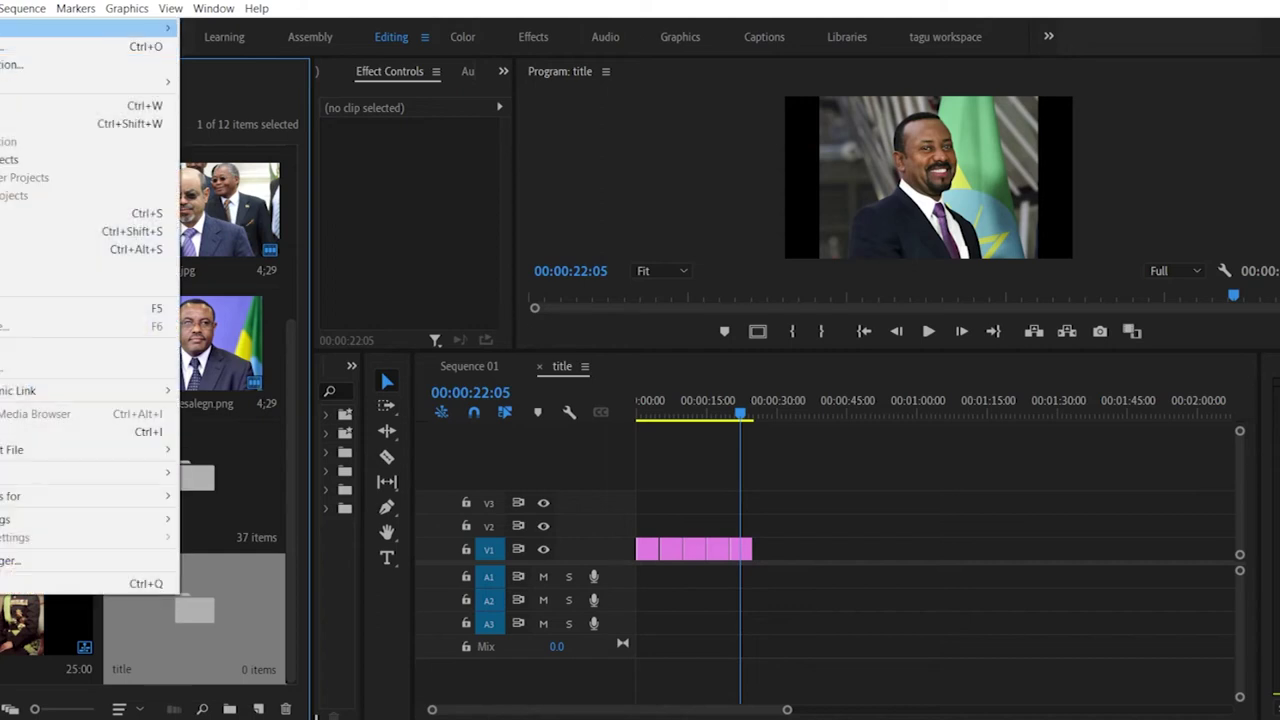
mouse_move(18, 30)
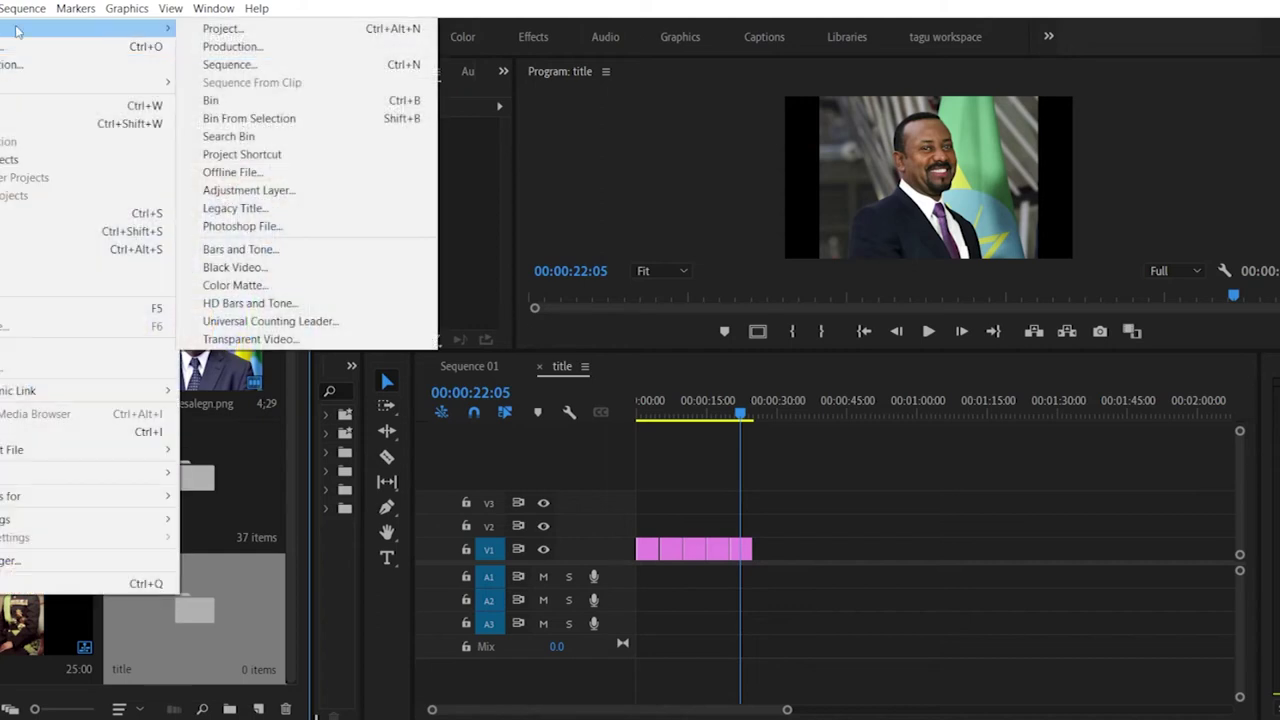
click(245, 210)
drag(648, 418, 519, 422)
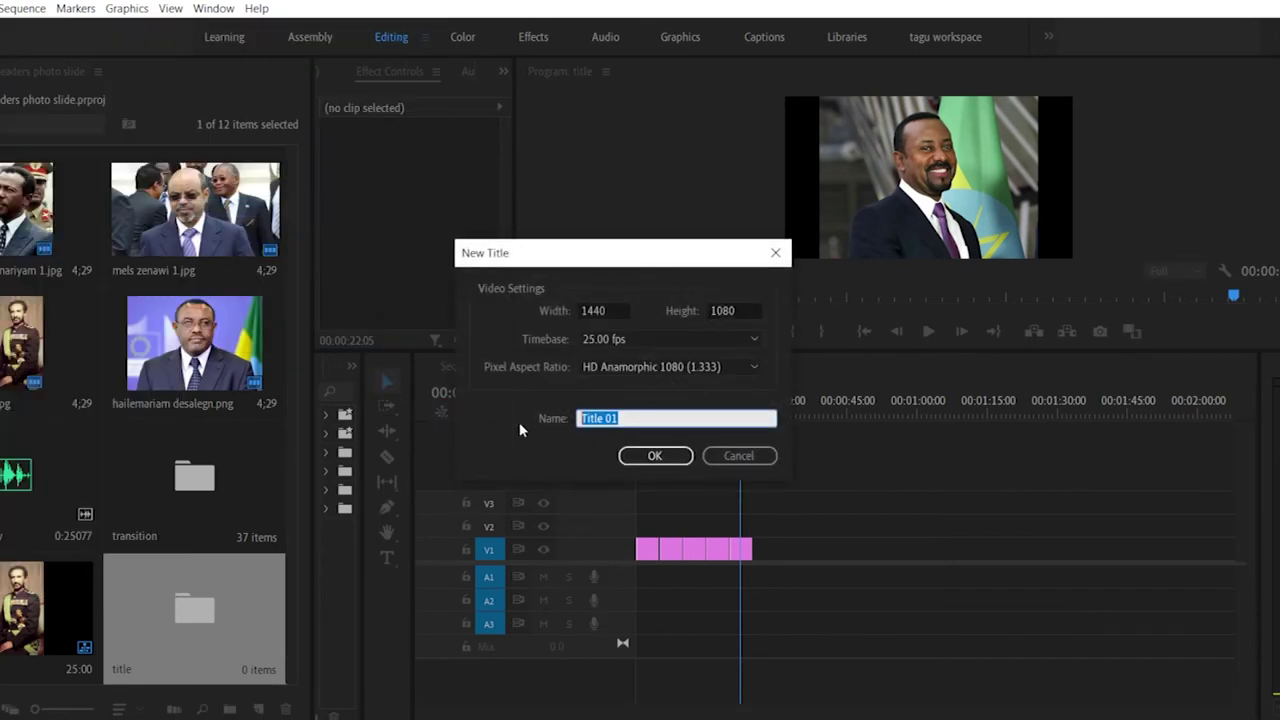
click(600, 366)
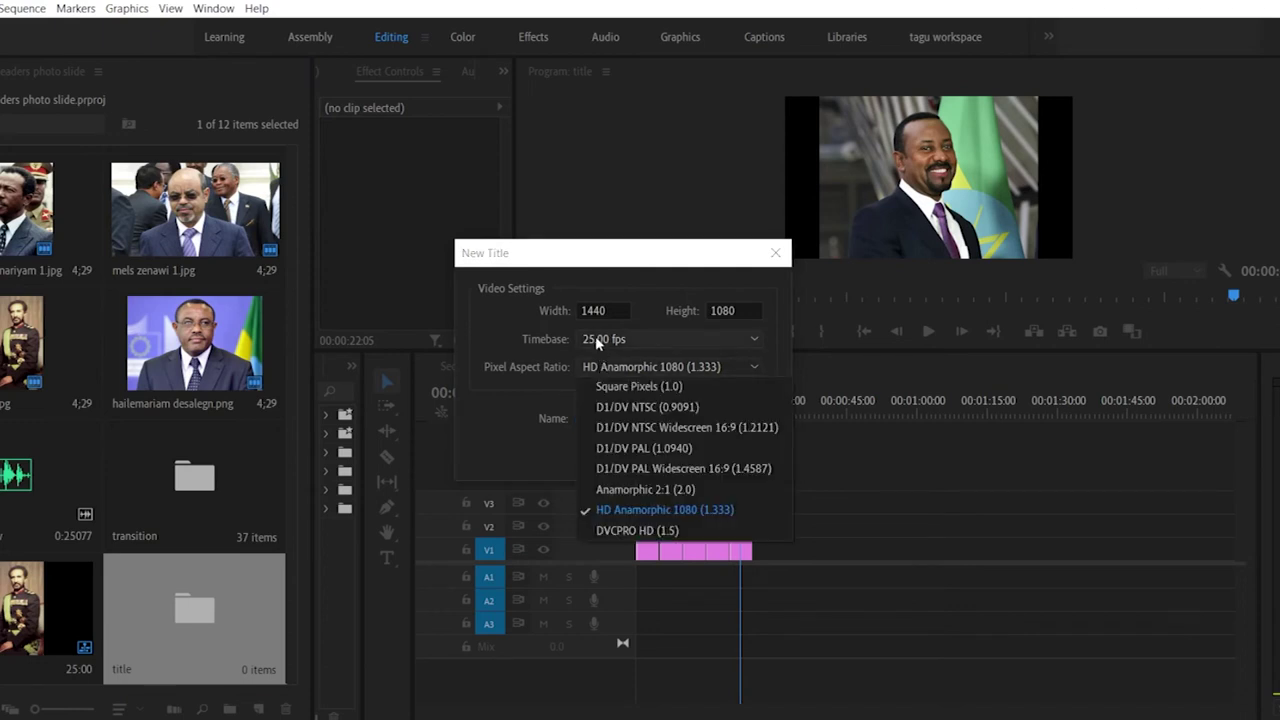
click(496, 424)
click(651, 417)
double_click(643, 417)
drag(643, 417, 517, 424)
text(names)
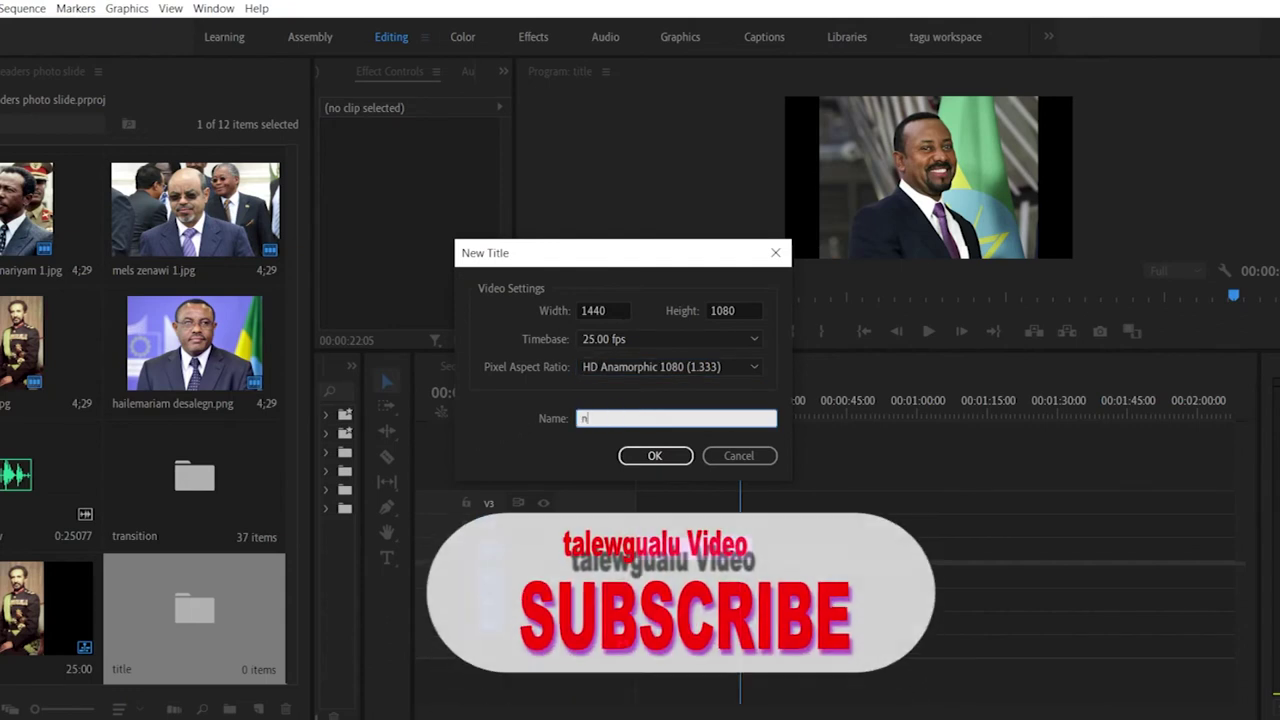
click(688, 460)
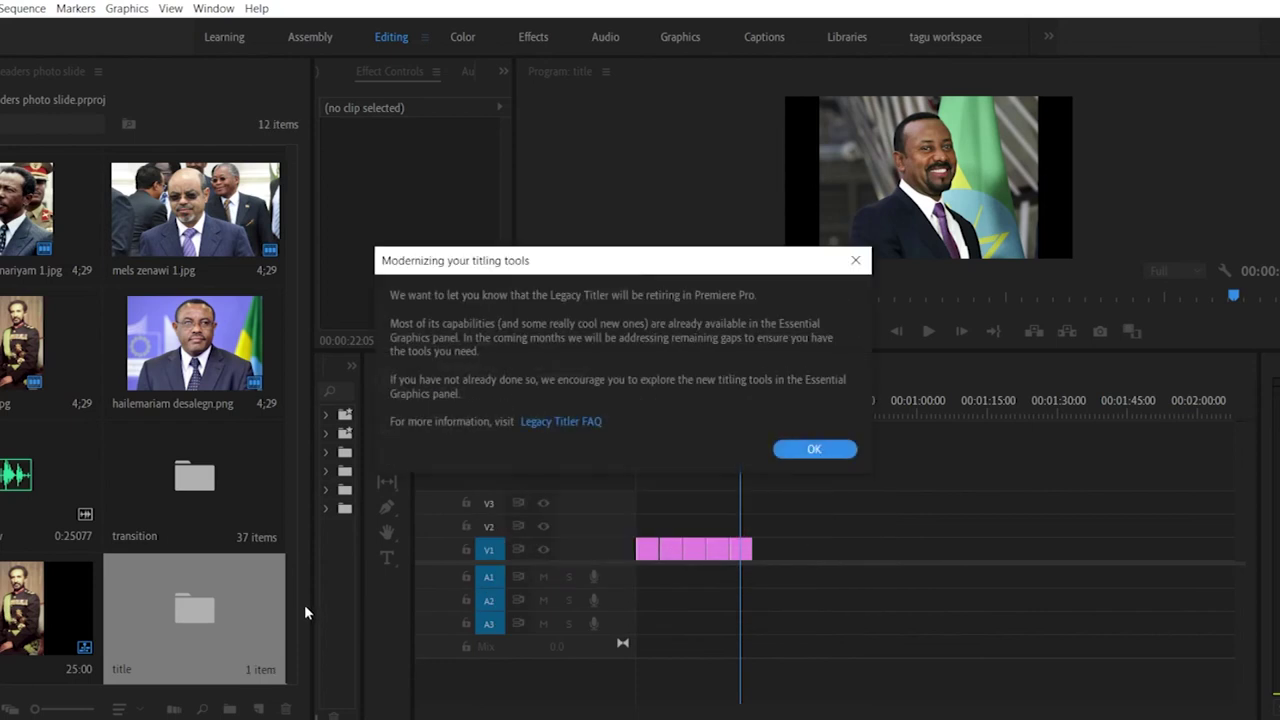
Step: Dismiss the legacy titler notice, resize the title editor, then close it
click(823, 449)
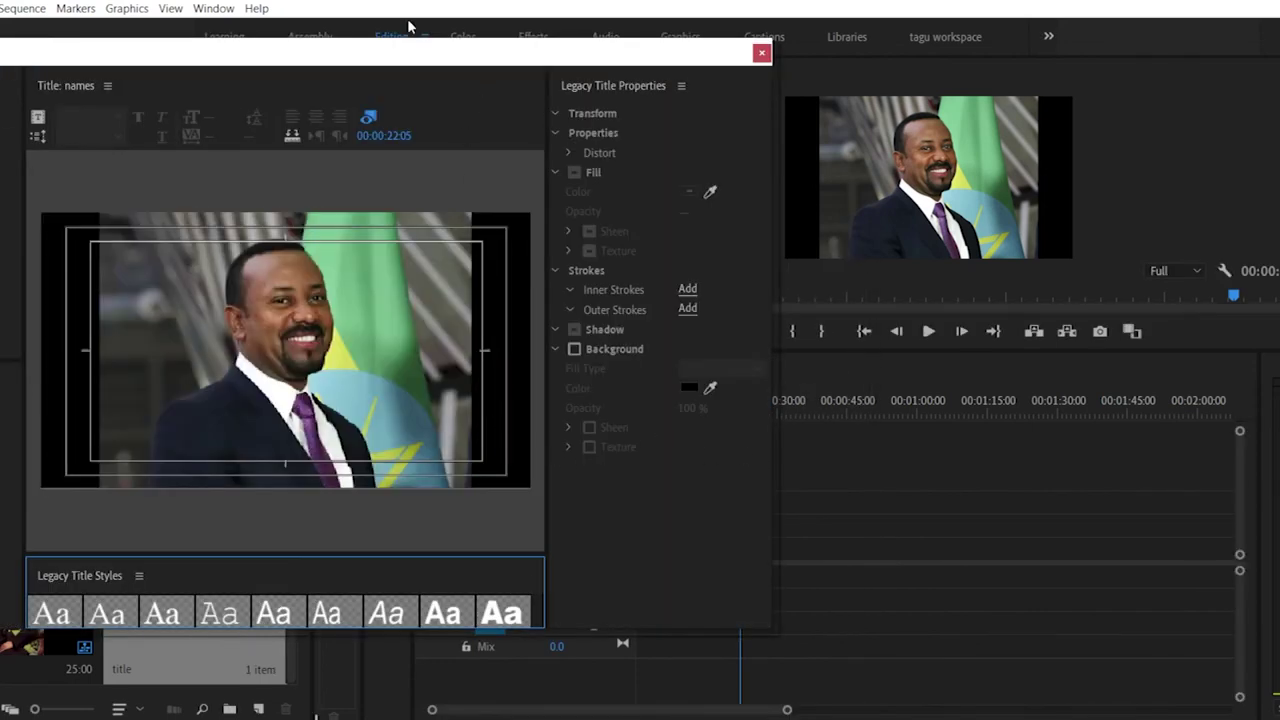
drag(380, 56, 412, 26)
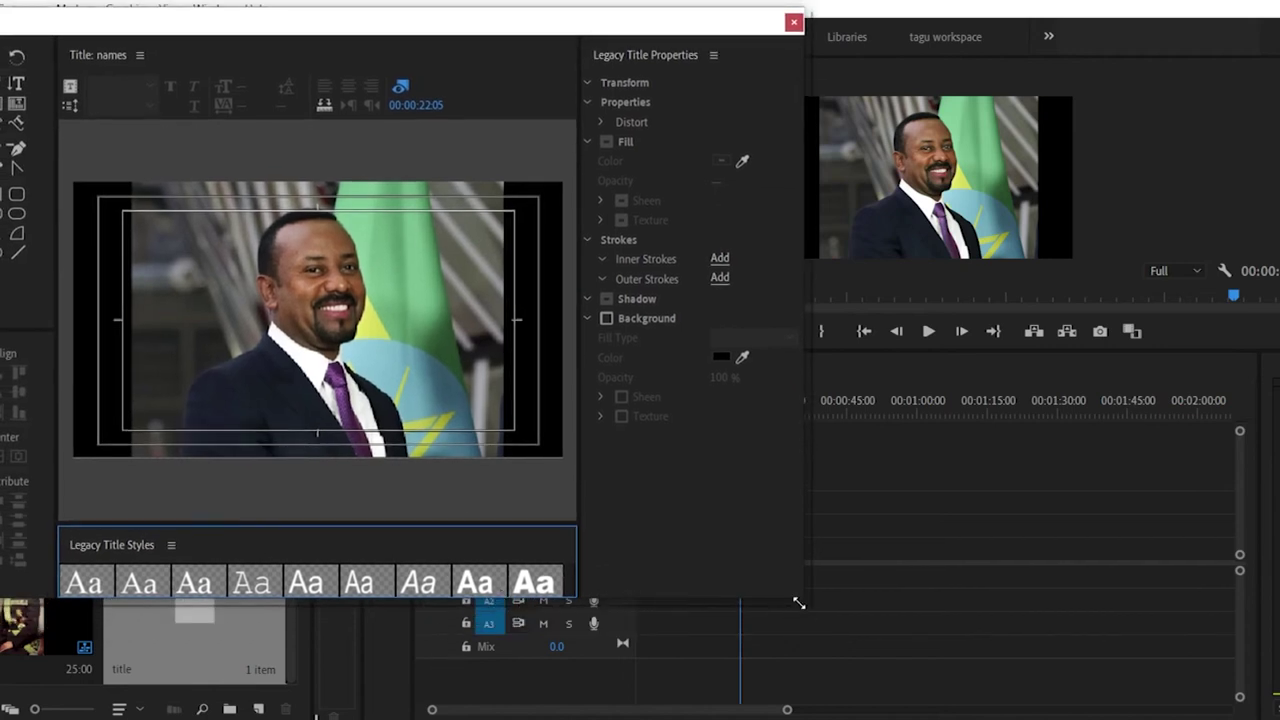
drag(799, 599, 862, 719)
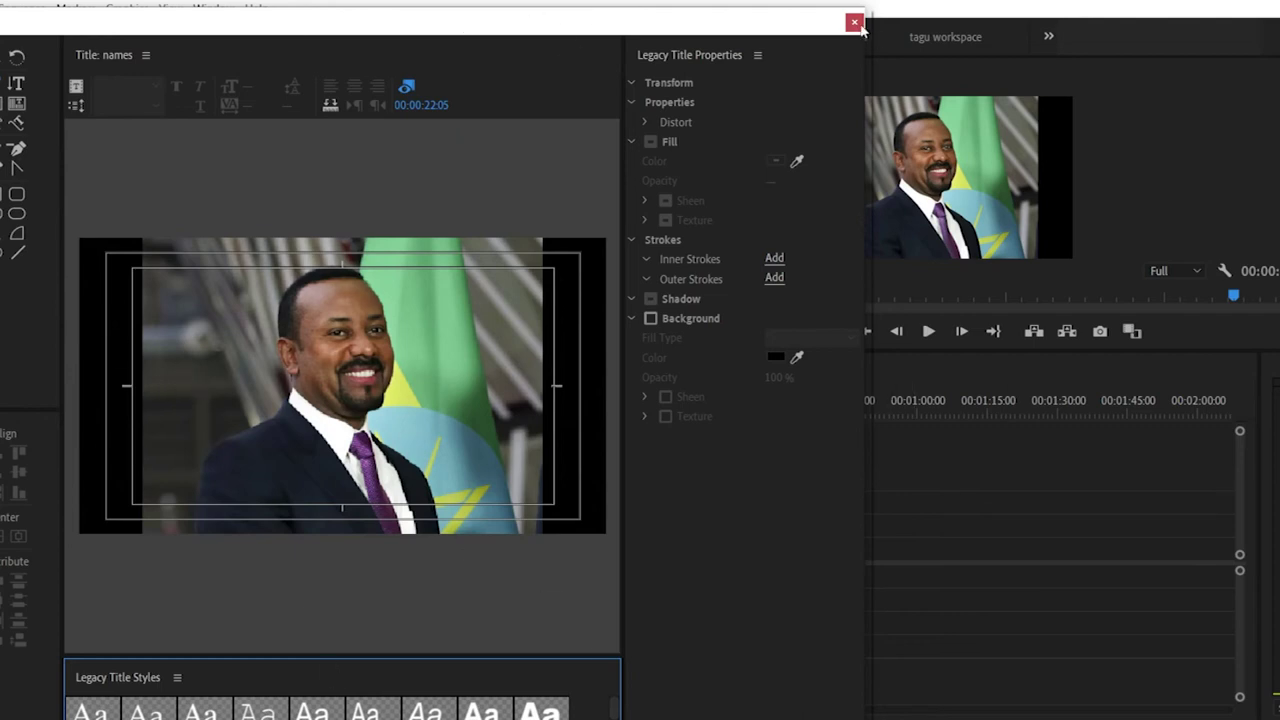
click(854, 21)
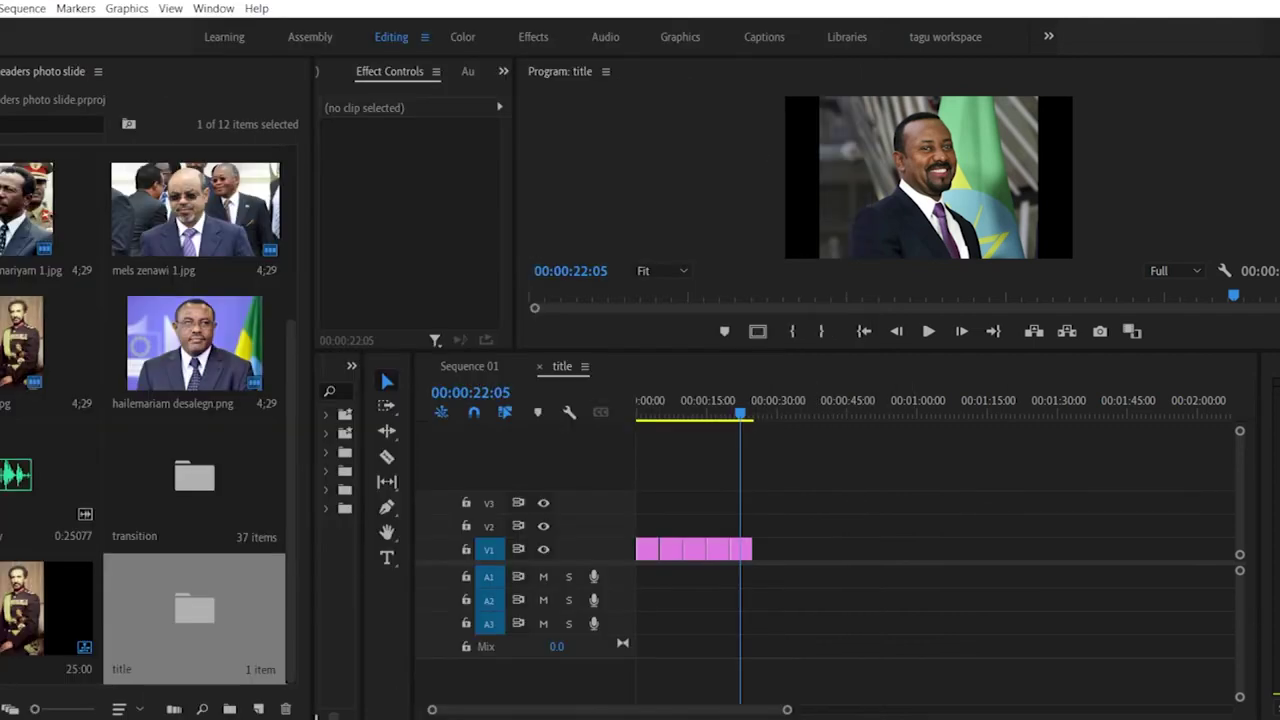
Step: Place the names title on V2 near 40 seconds with the last photo clip beneath it on V1
double_click(212, 626)
drag(50, 200, 838, 526)
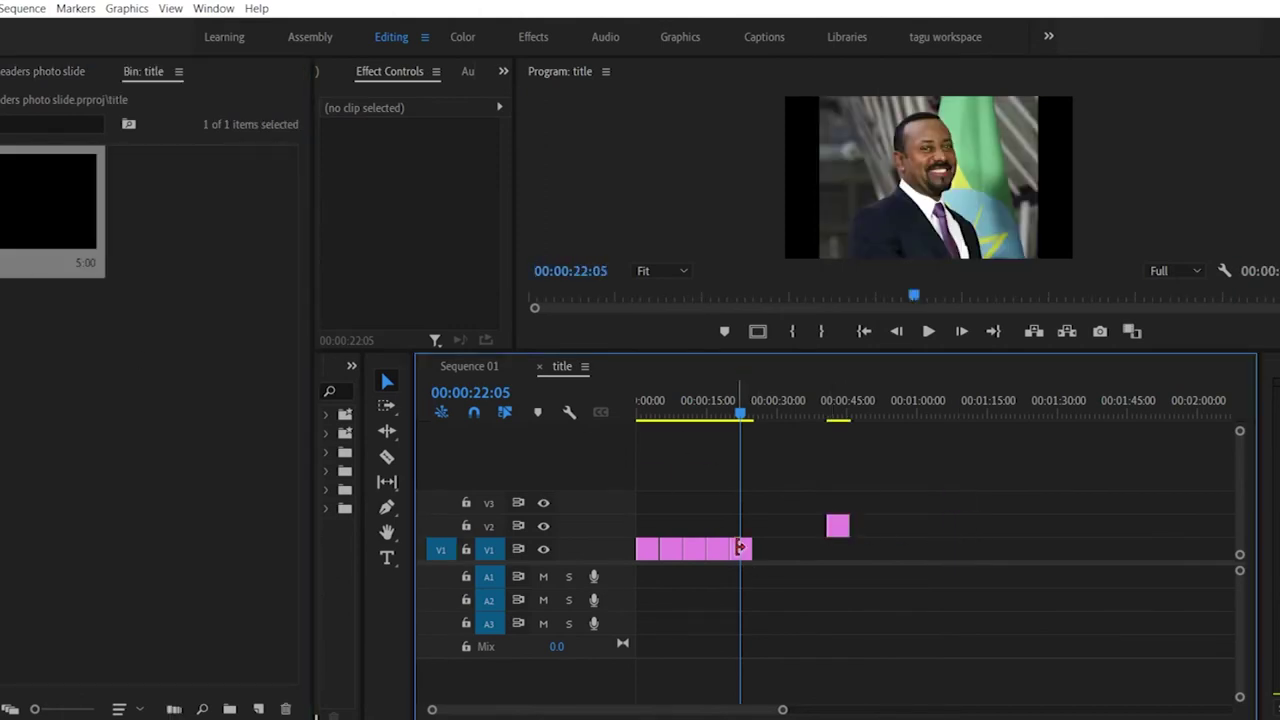
drag(742, 548, 840, 546)
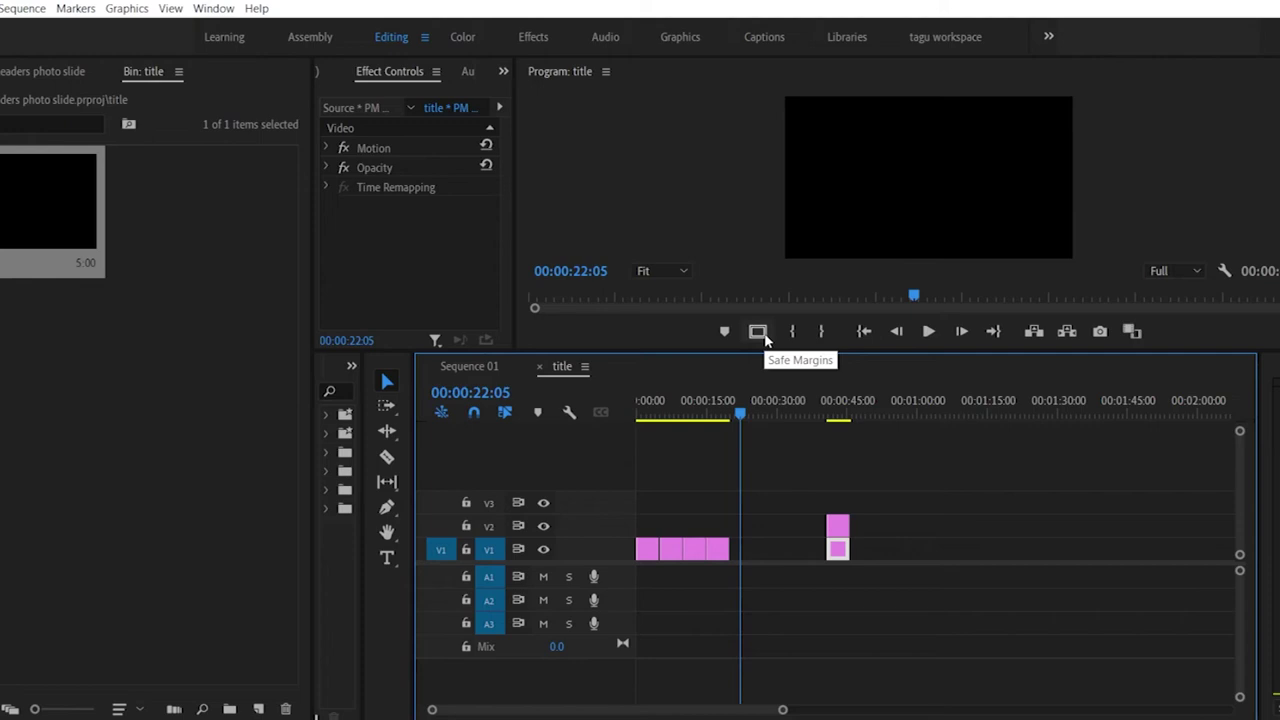
Step: Turn on safe margins and add the Safe Margins button to the Program monitor controls
click(760, 334)
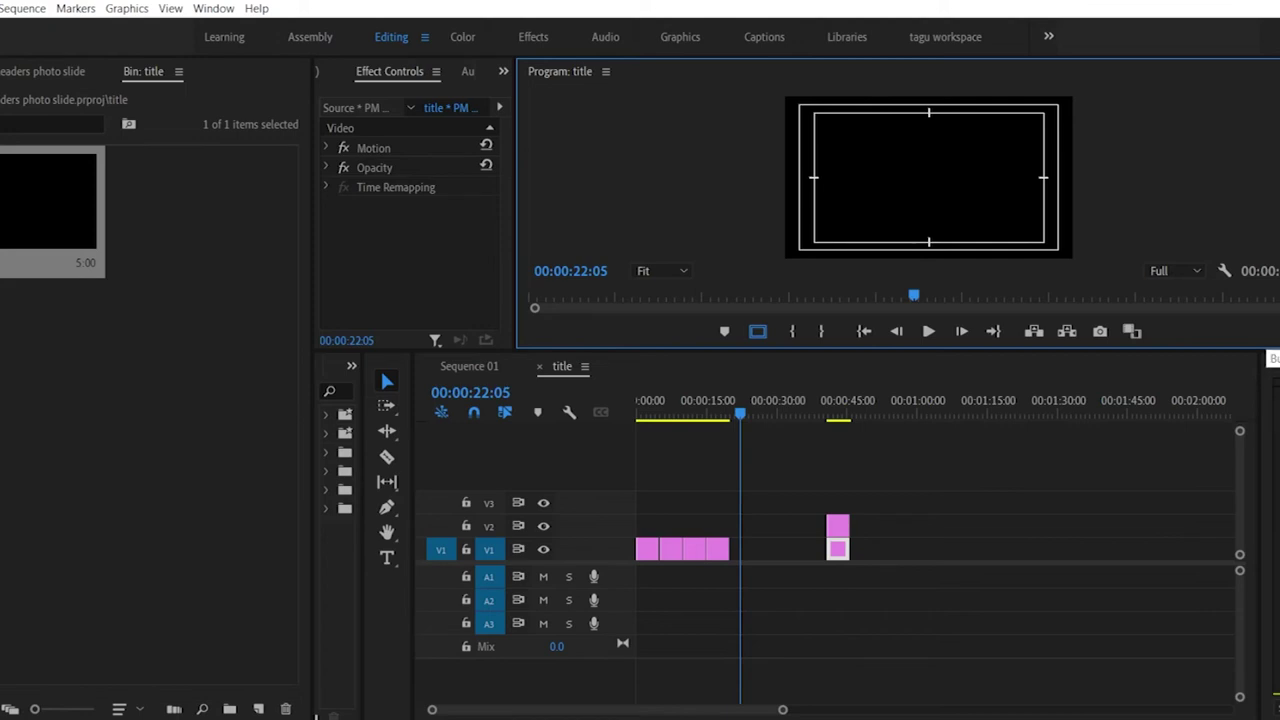
click(1278, 331)
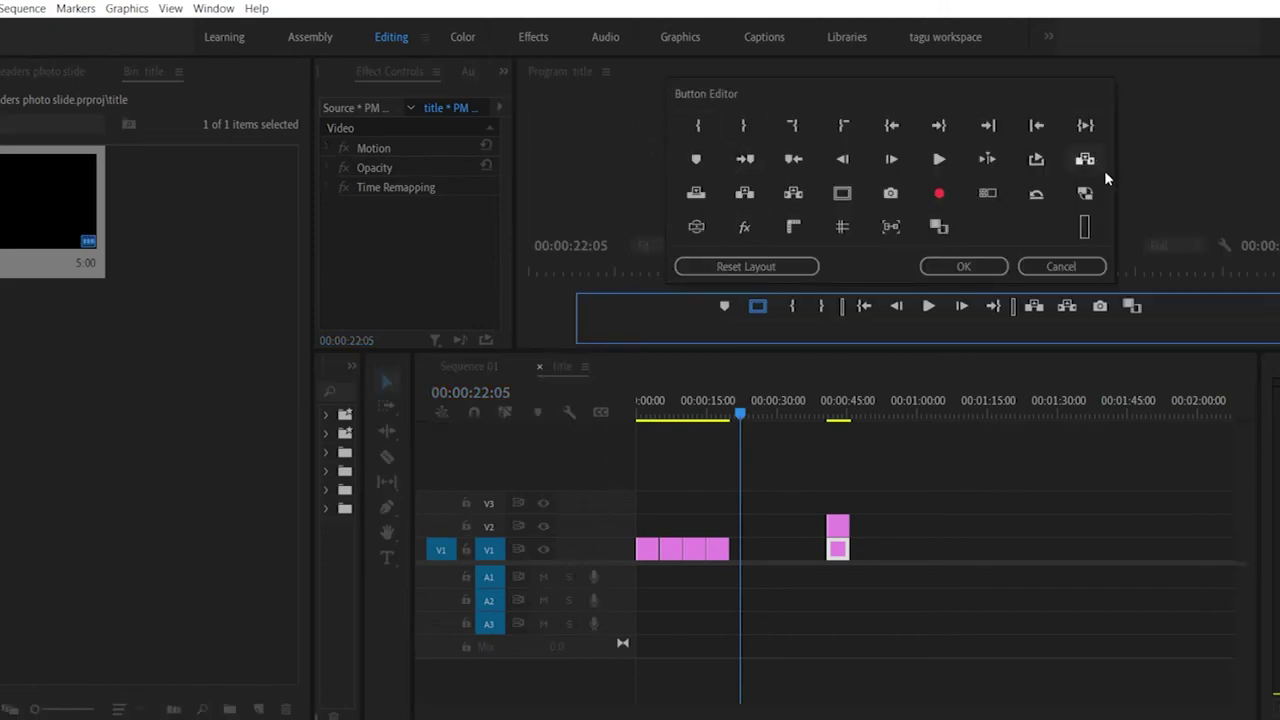
drag(840, 200, 758, 316)
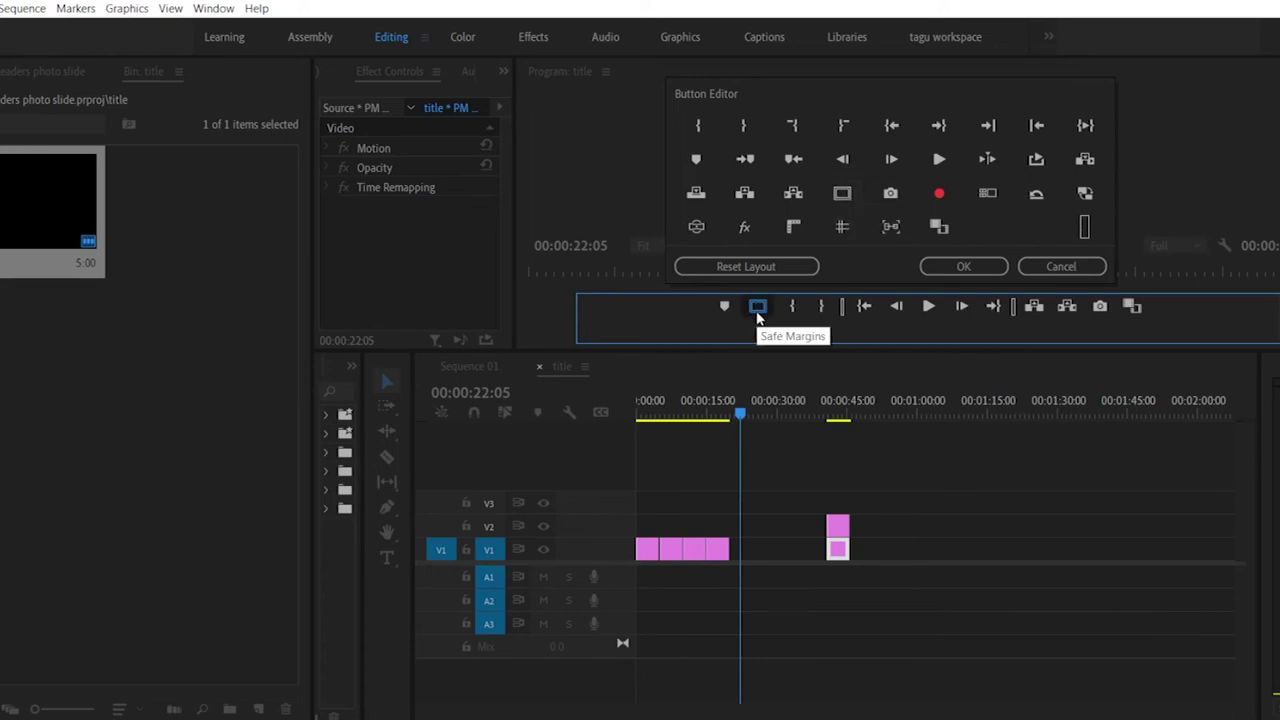
click(963, 266)
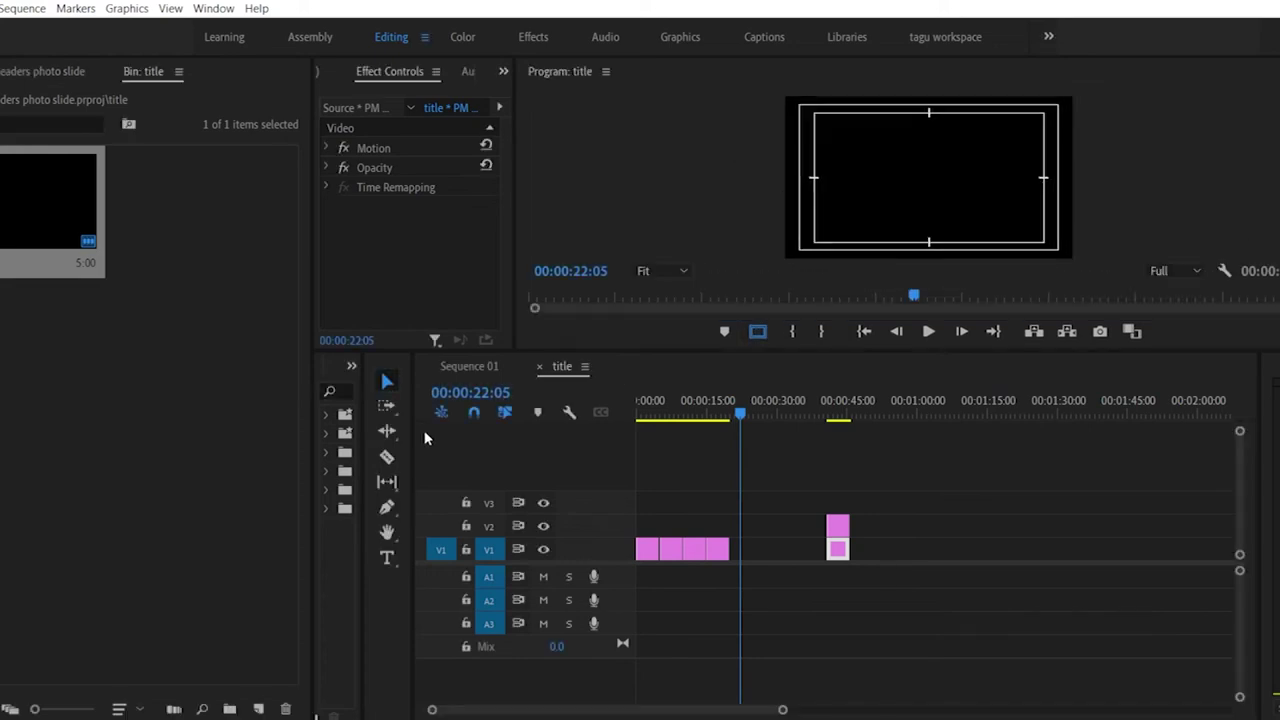
Step: Reset the monitor buttons to default, re-add Safe Margins, and move the playhead onto the title
click(1272, 331)
click(748, 268)
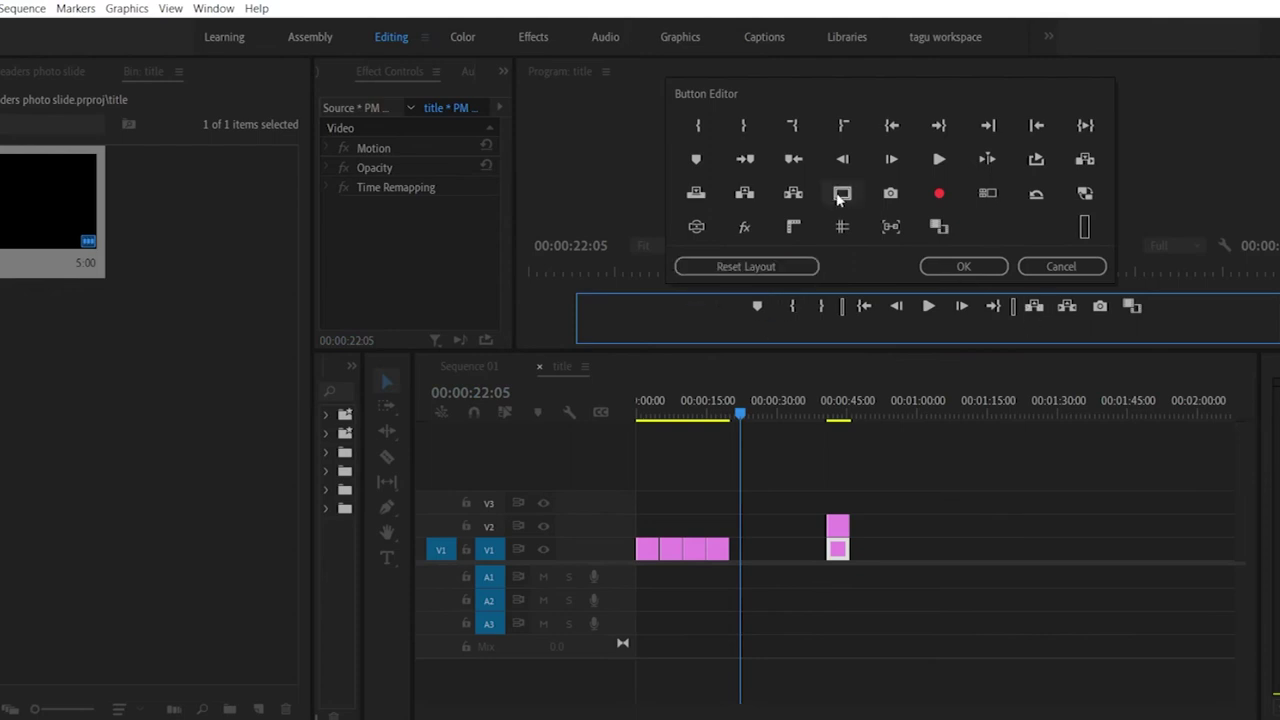
mouse_move(842, 193)
mouse_down()
mouse_move(805, 279)
mouse_move(757, 305)
mouse_up()
click(963, 266)
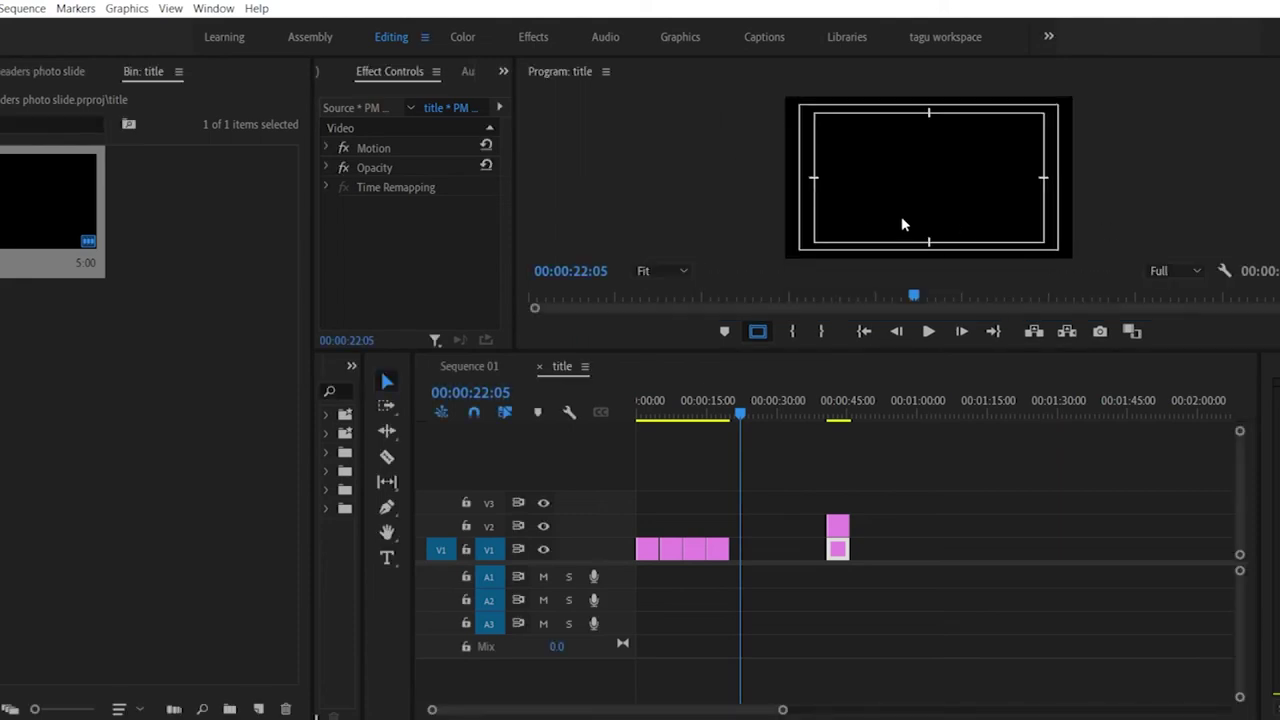
drag(824, 407, 834, 455)
Step: In the names title, draw a white lower-left bar and add PM text in Arial
double_click(838, 525)
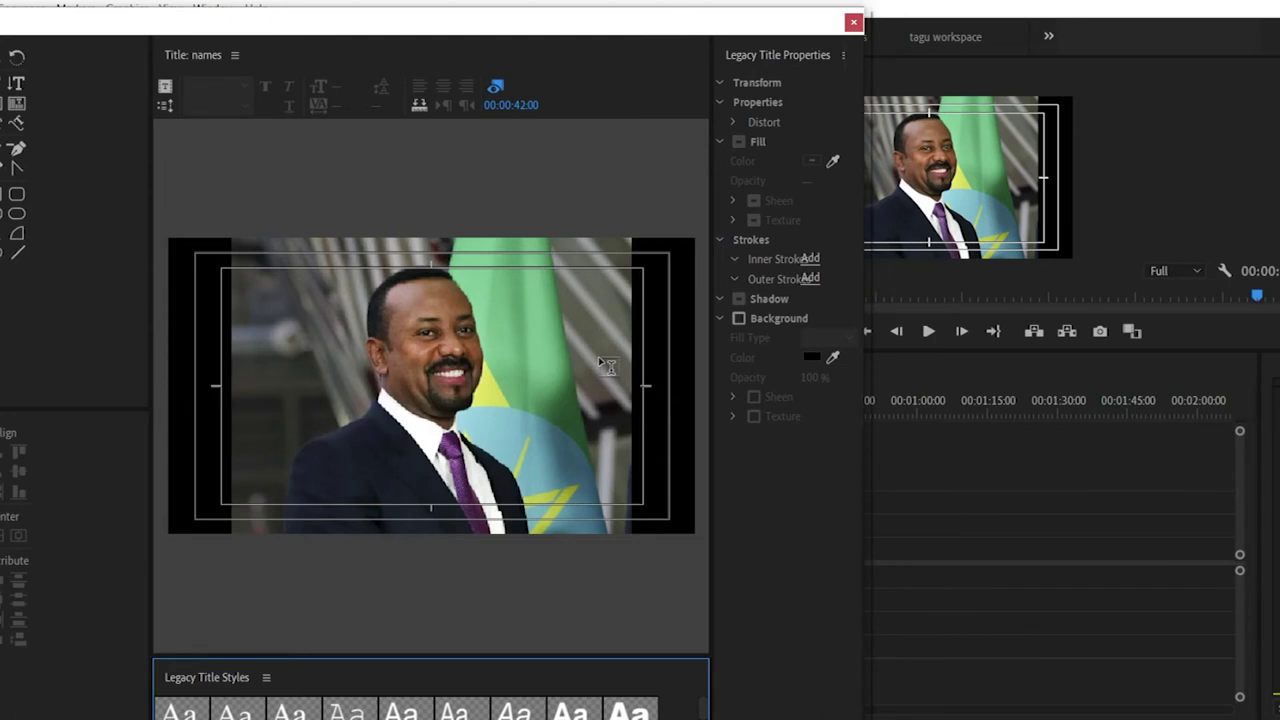
click(16, 193)
drag(220, 478, 369, 510)
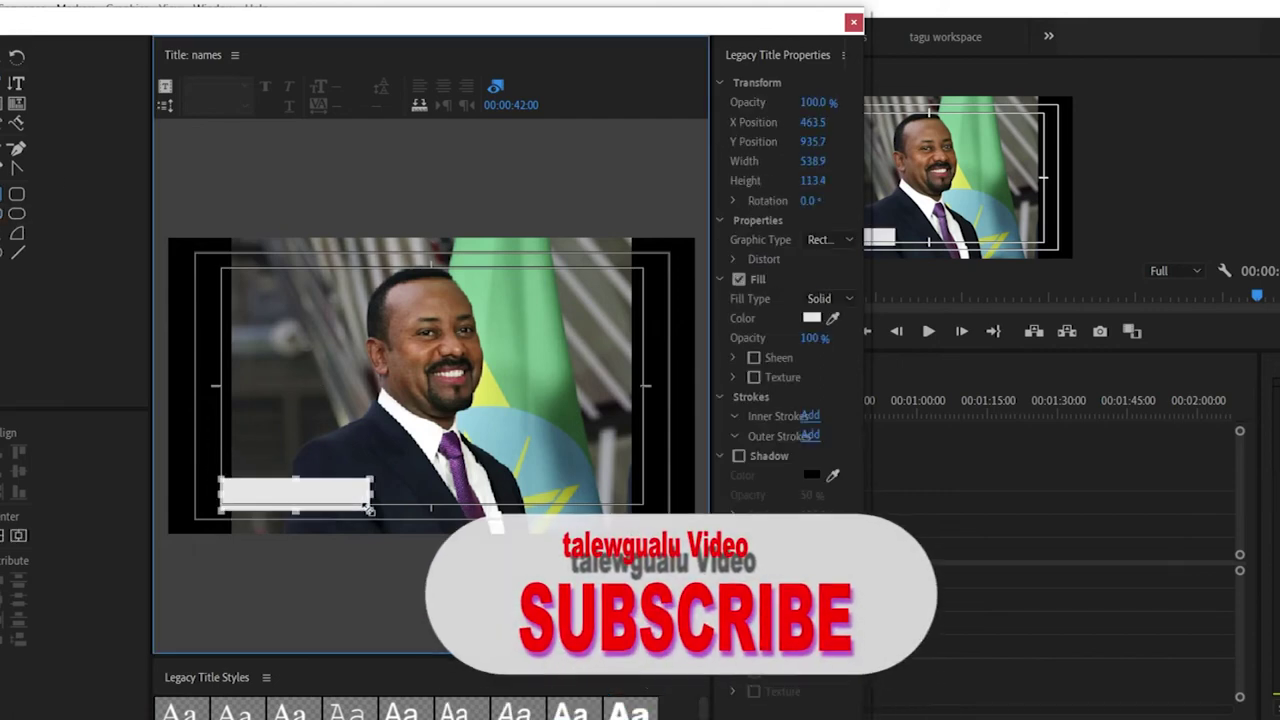
click(16, 83)
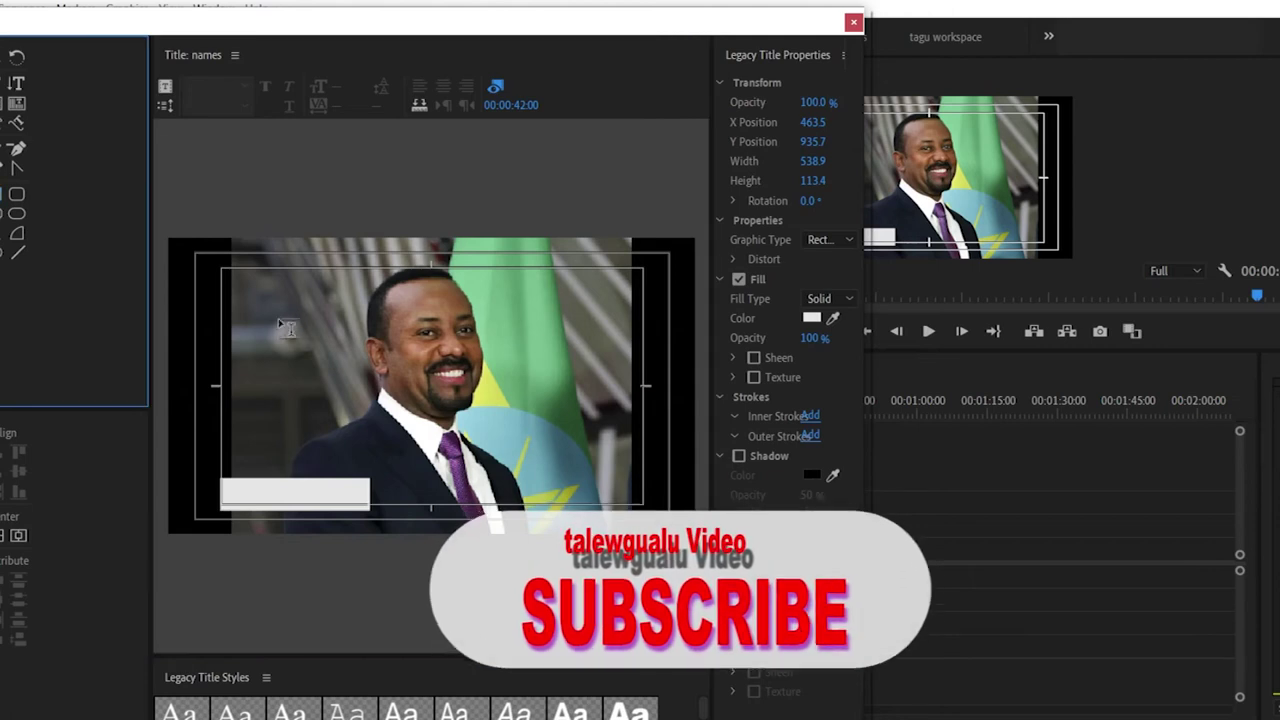
click(272, 488)
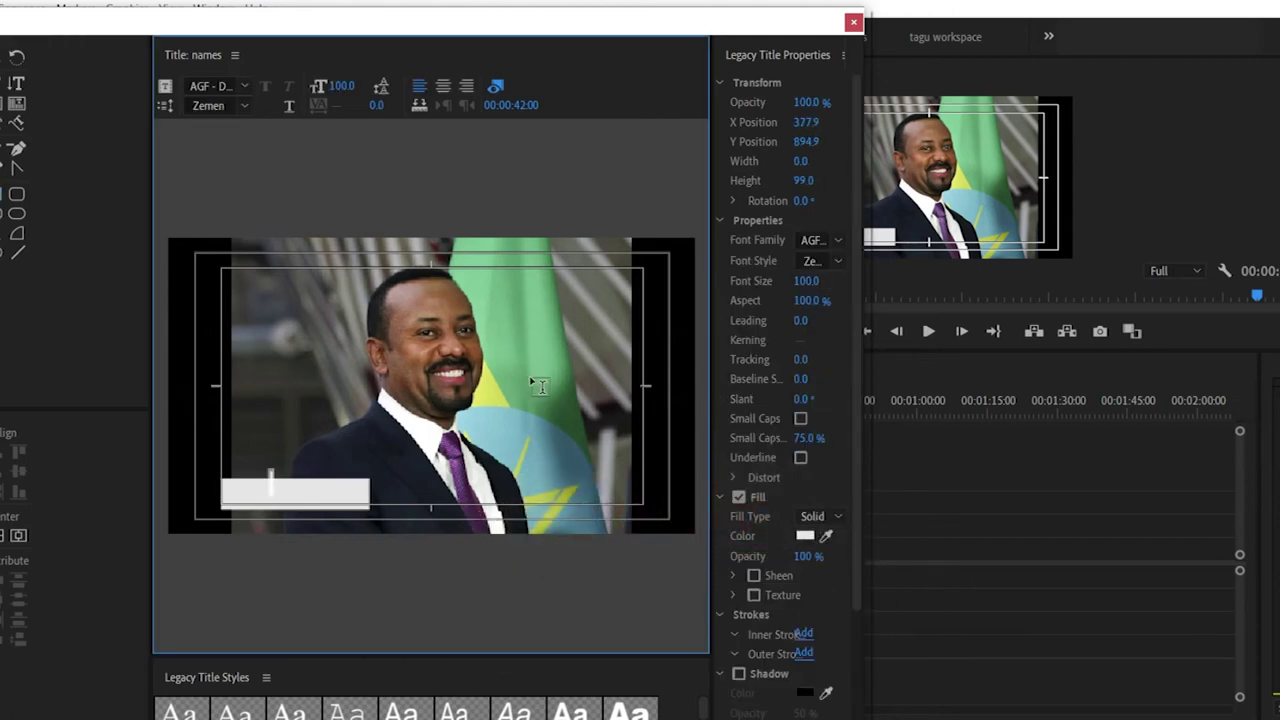
text(በቢይ)
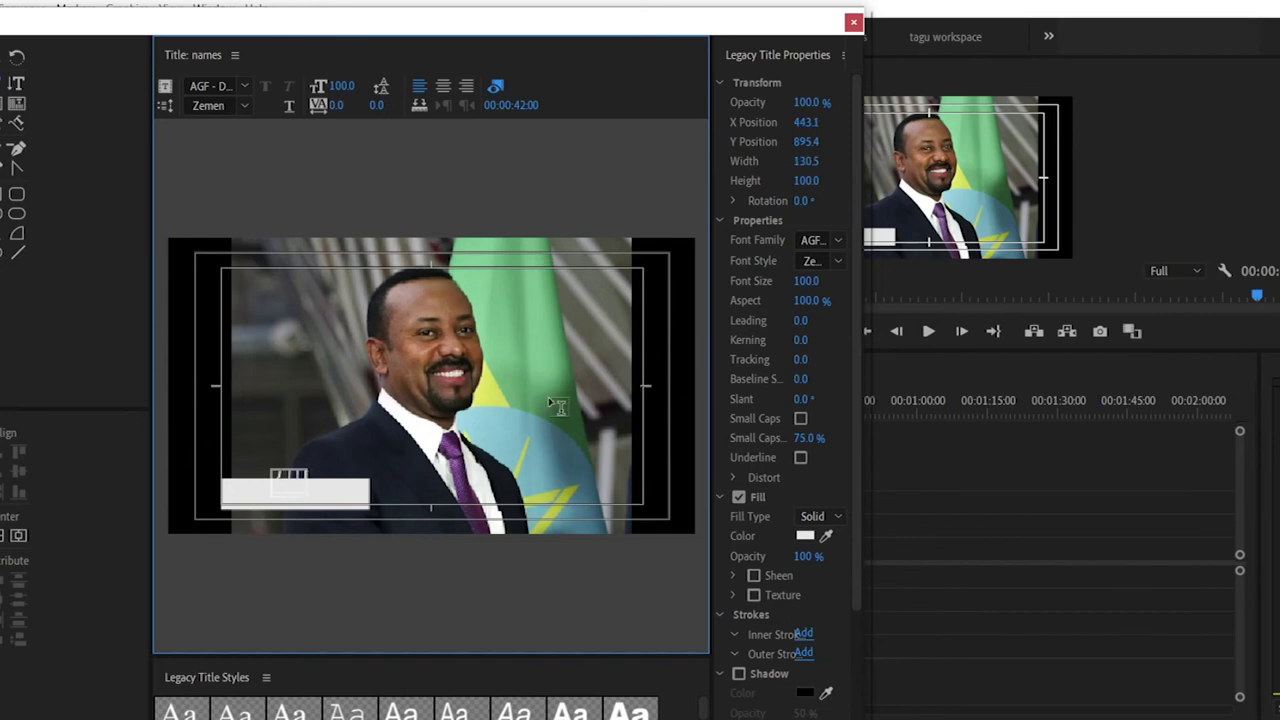
click(835, 243)
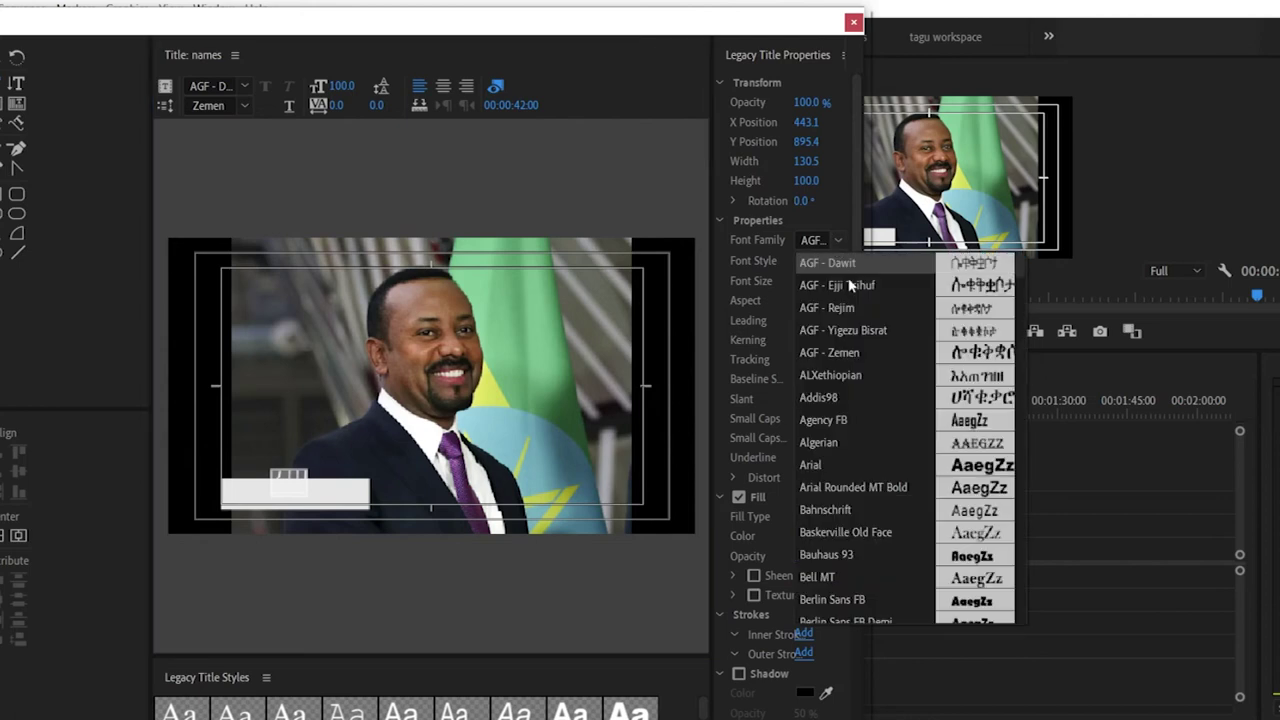
scroll(838, 430, down, 1)
click(812, 402)
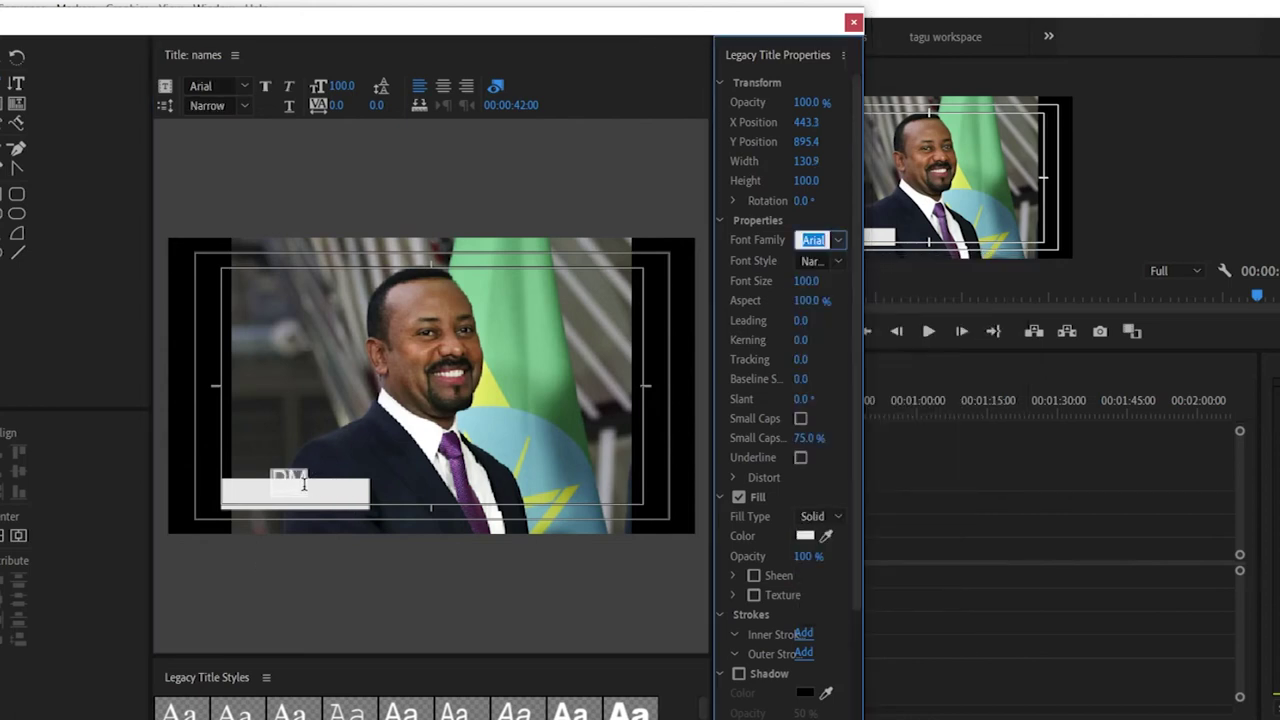
Step: Make the PM text black, reposition it on the bar, and close the title editor
click(805, 535)
mouse_move(663, 445)
mouse_down()
mouse_move(664, 482)
mouse_move(651, 378)
mouse_up()
click(599, 333)
click(606, 247)
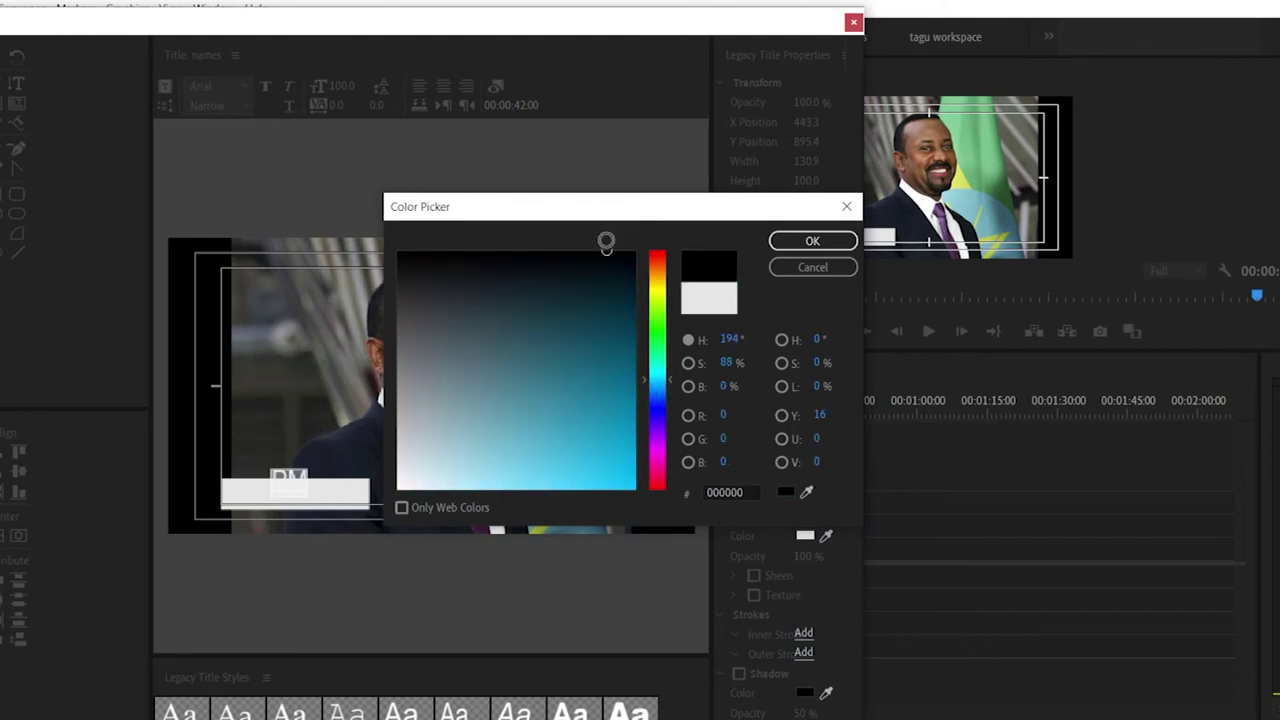
click(808, 266)
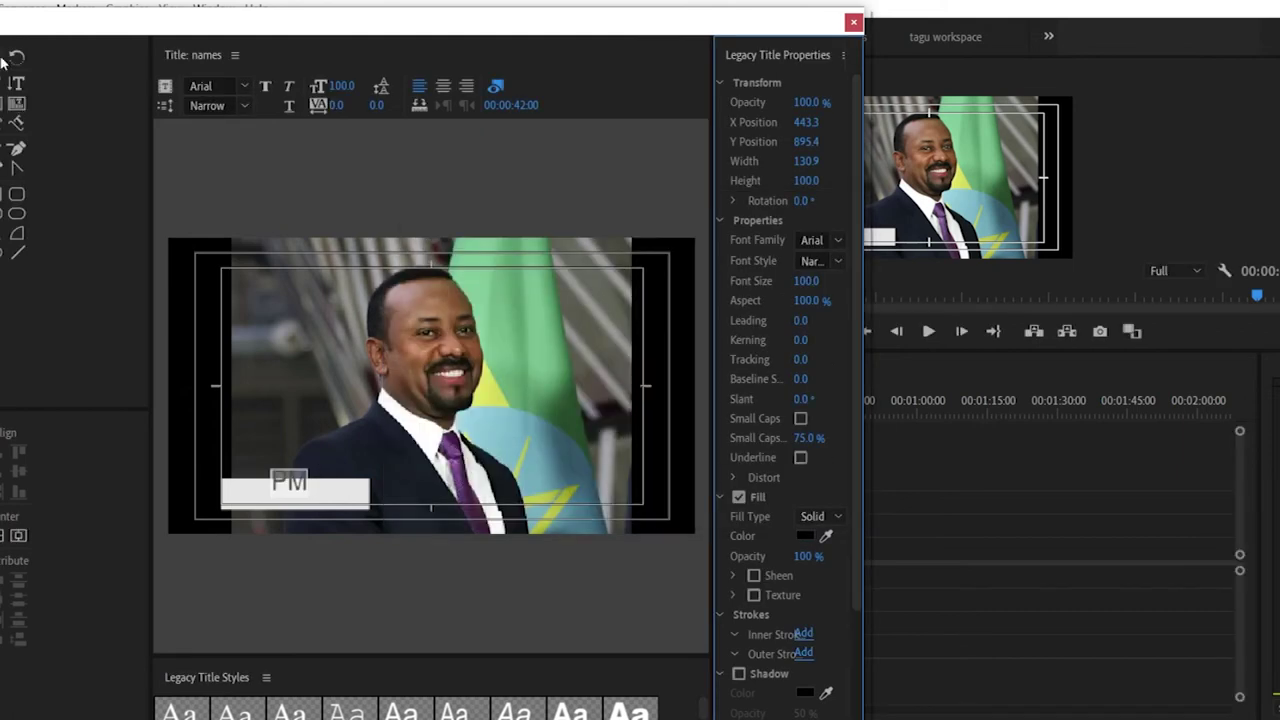
drag(290, 491, 588, 497)
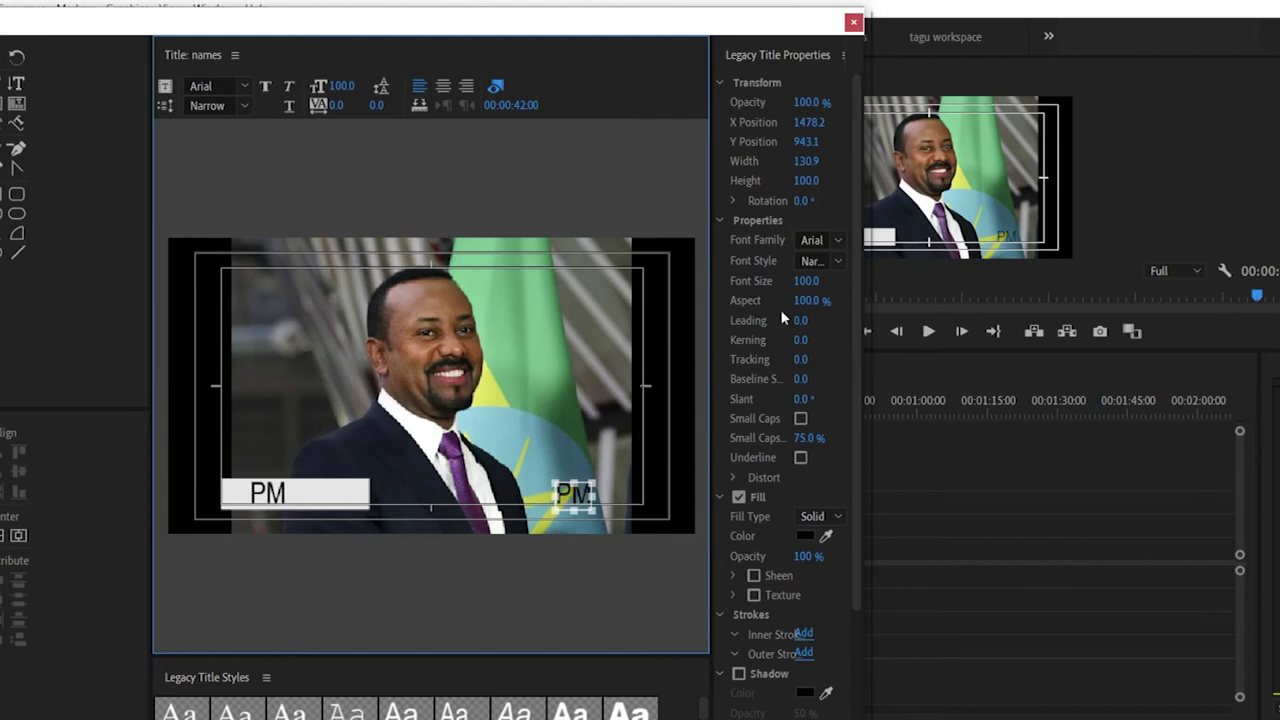
click(853, 21)
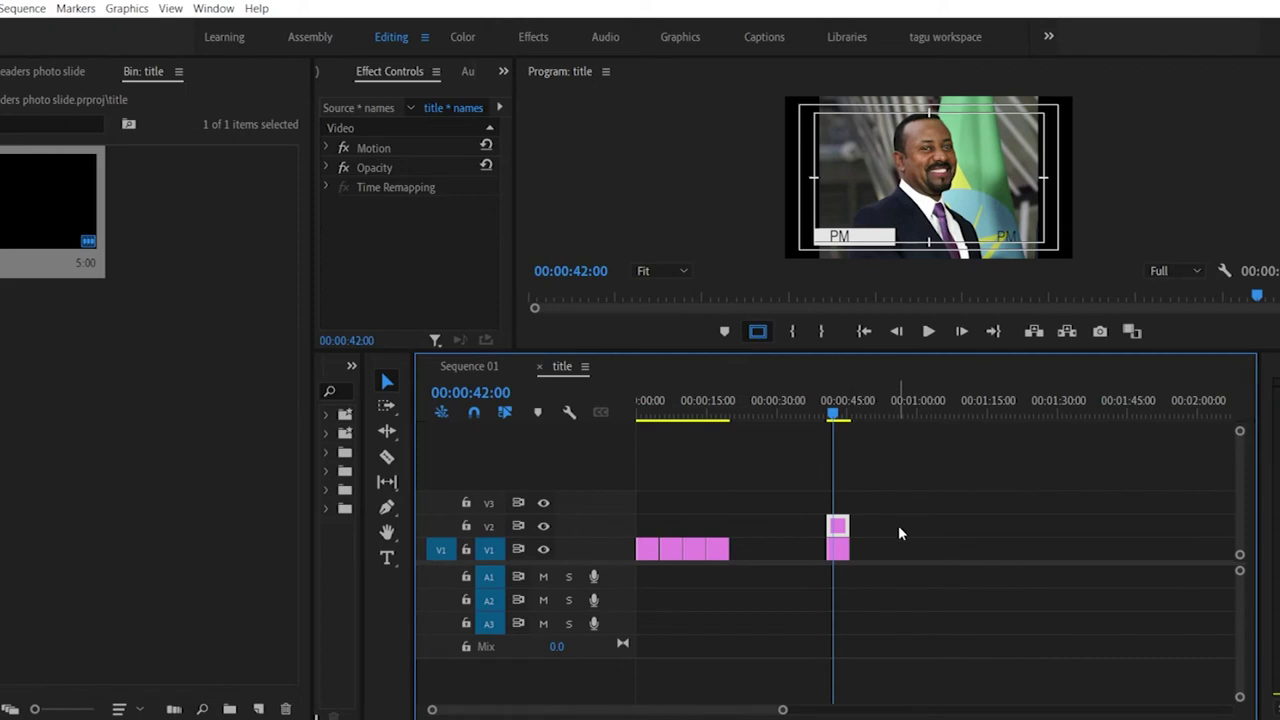
Step: At 00:00:41:10, set the bar behind PM to a purple fill eyedropped from the photo
mouse_move(838, 413)
mouse_down()
mouse_move(820, 414)
mouse_move(832, 412)
mouse_up()
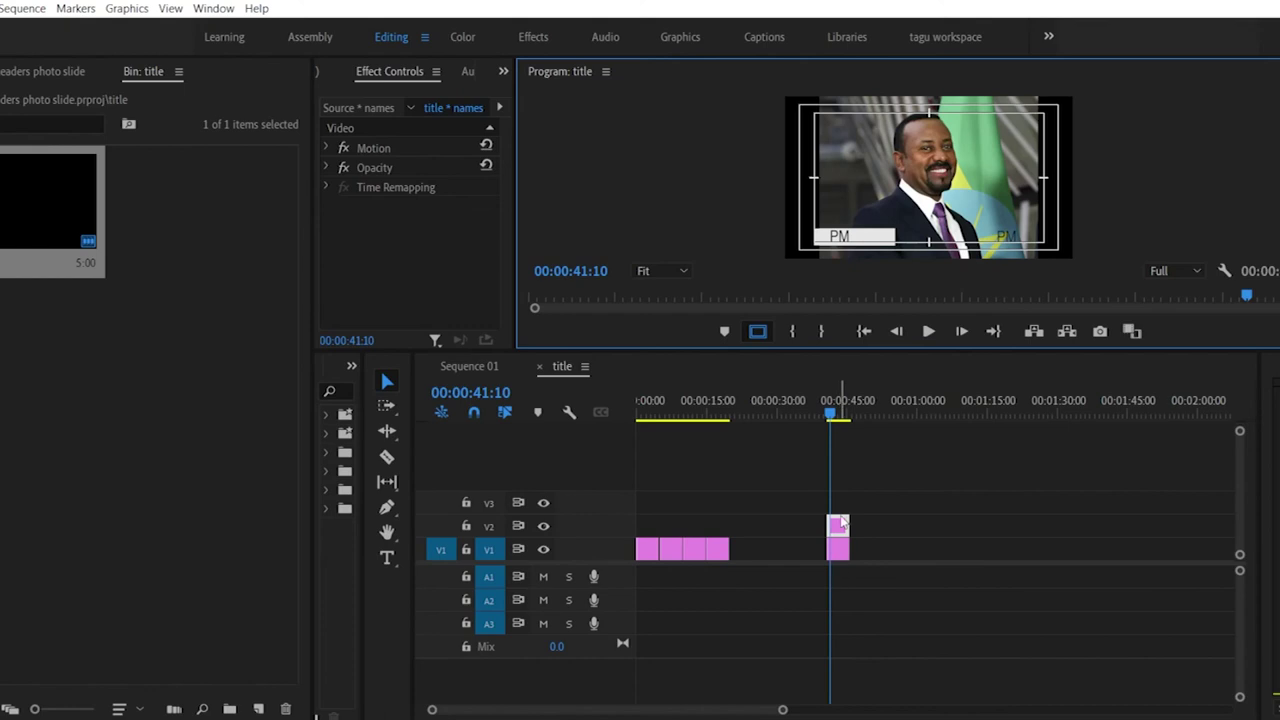
double_click(838, 524)
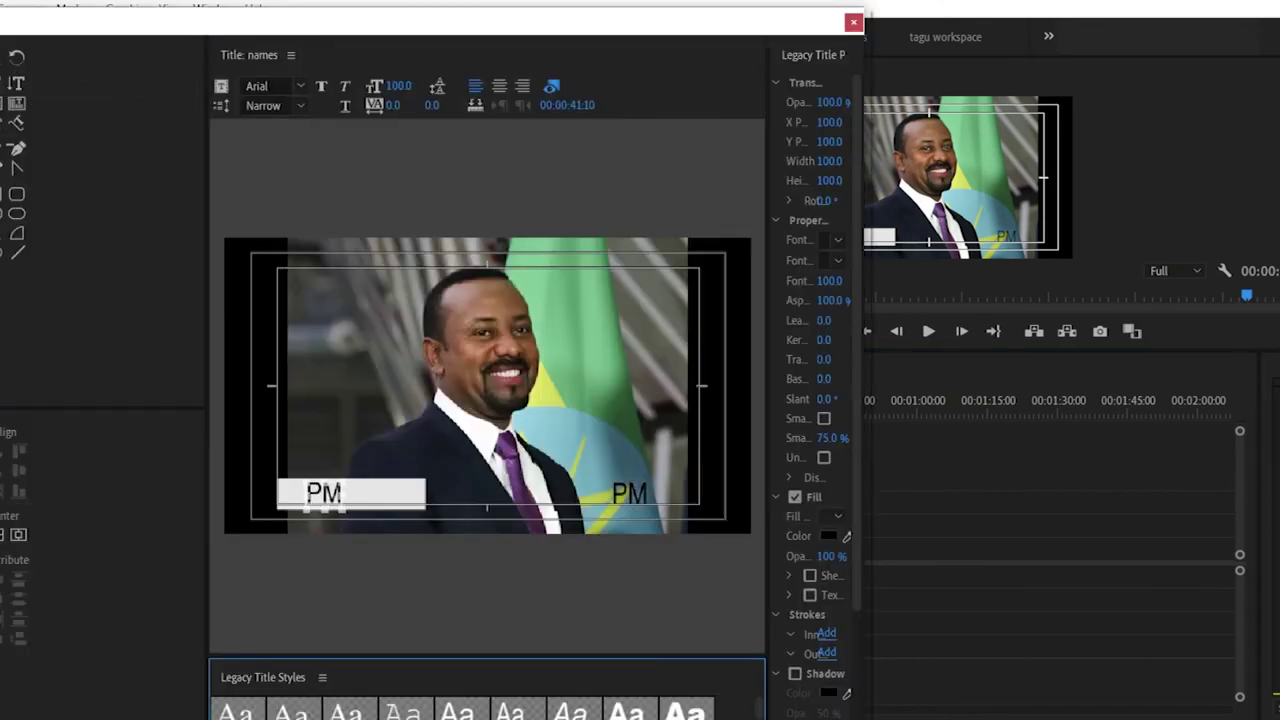
click(374, 497)
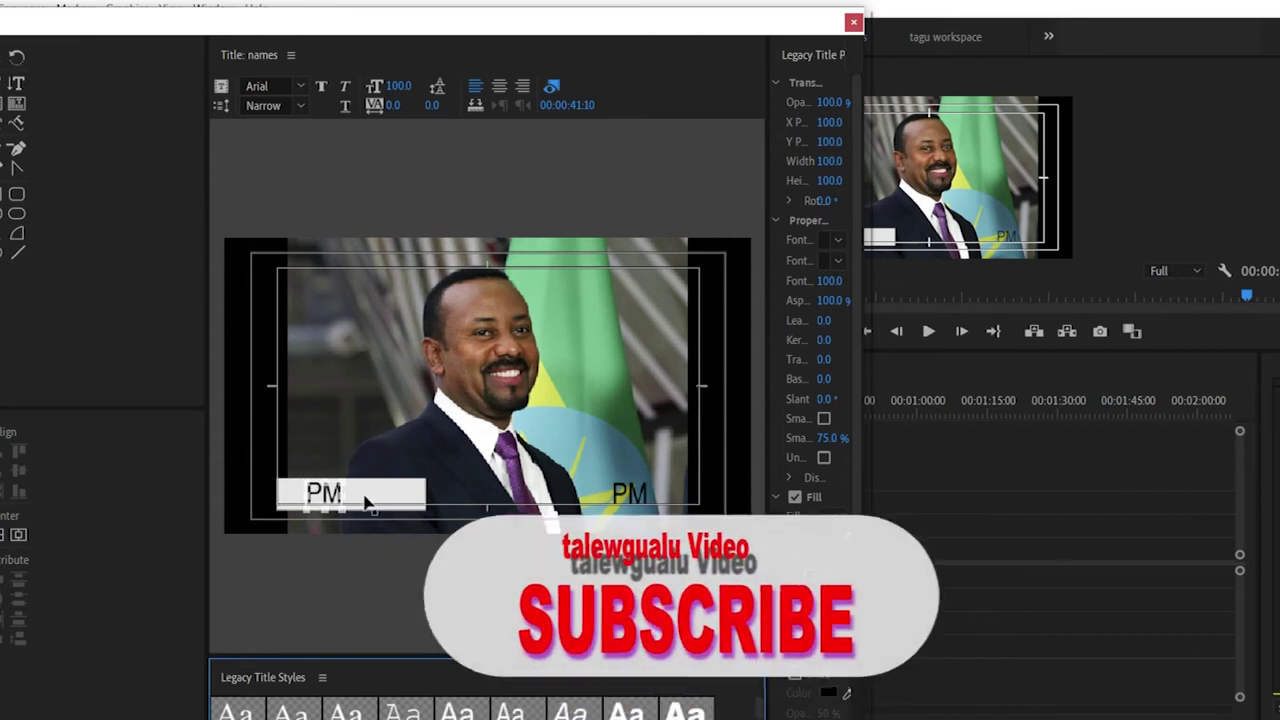
drag(380, 497, 373, 427)
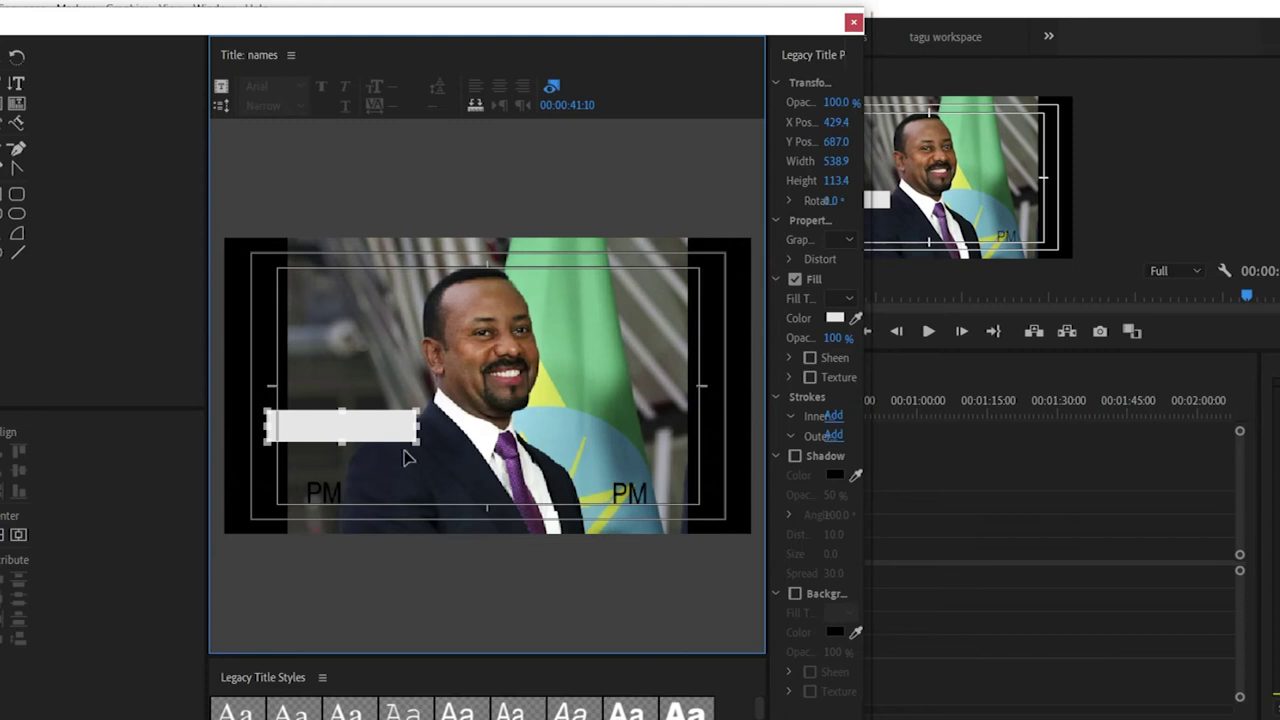
drag(380, 430, 386, 498)
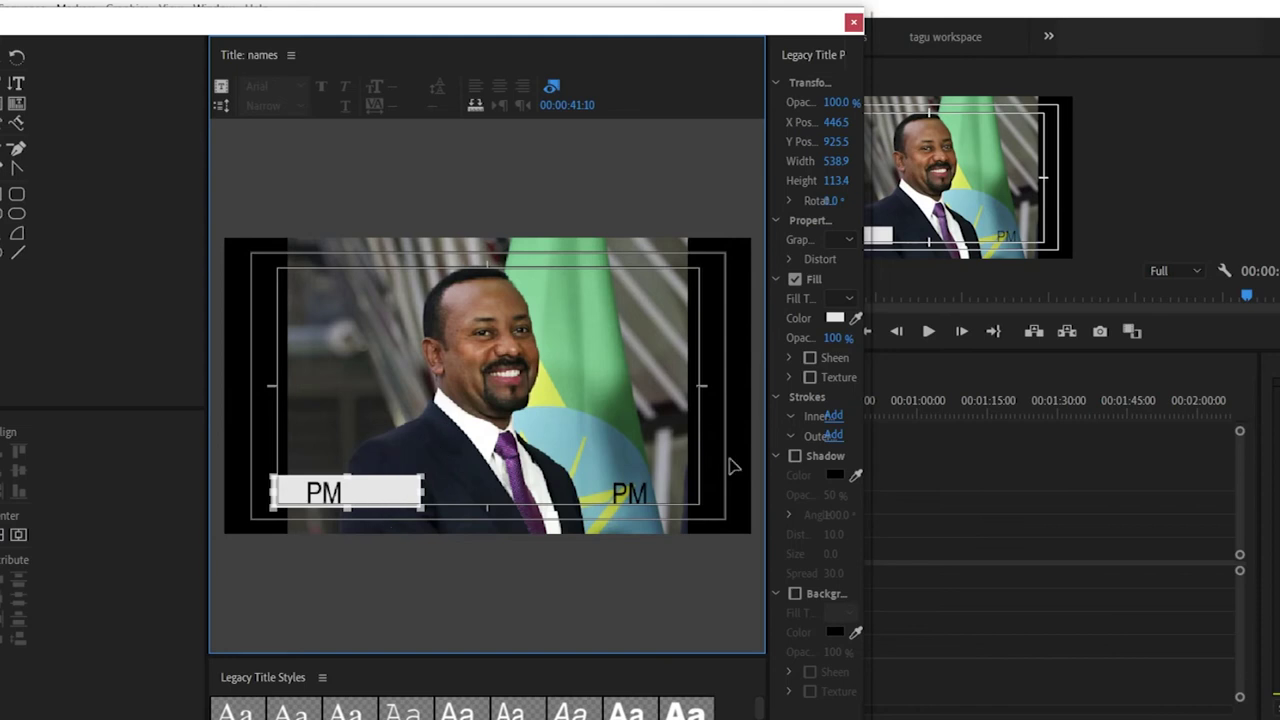
click(858, 320)
drag(862, 325, 524, 482)
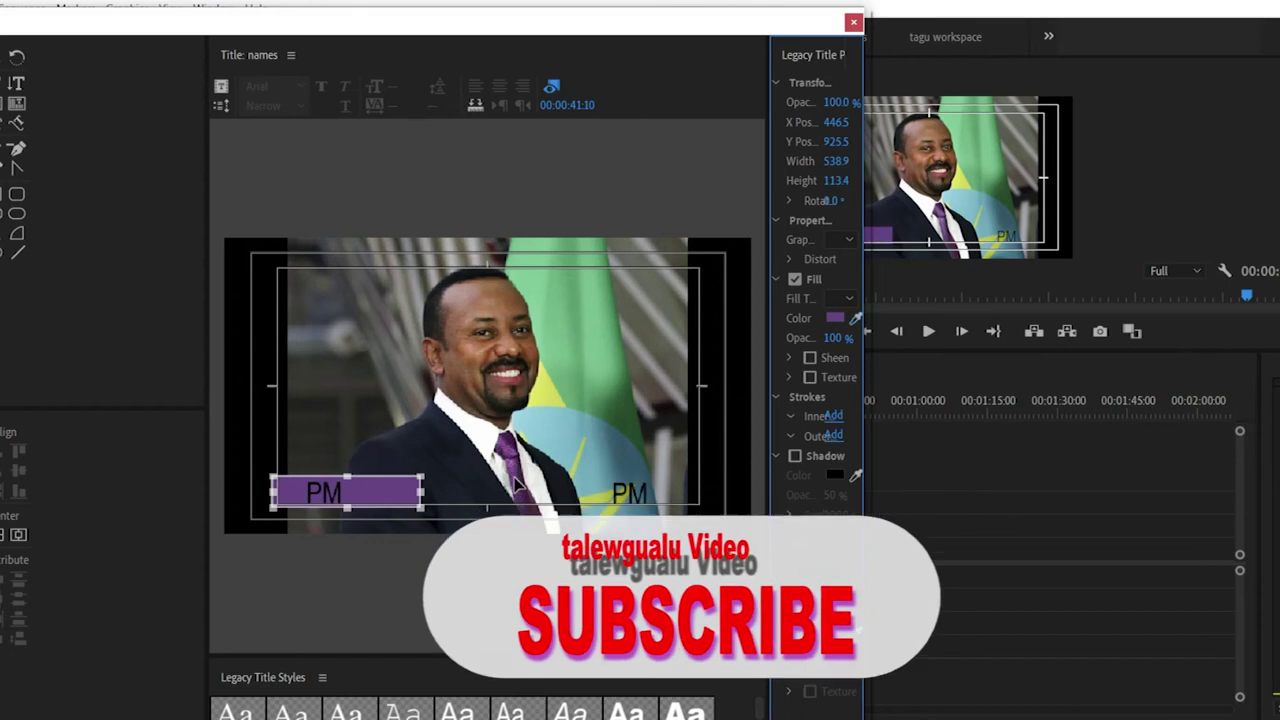
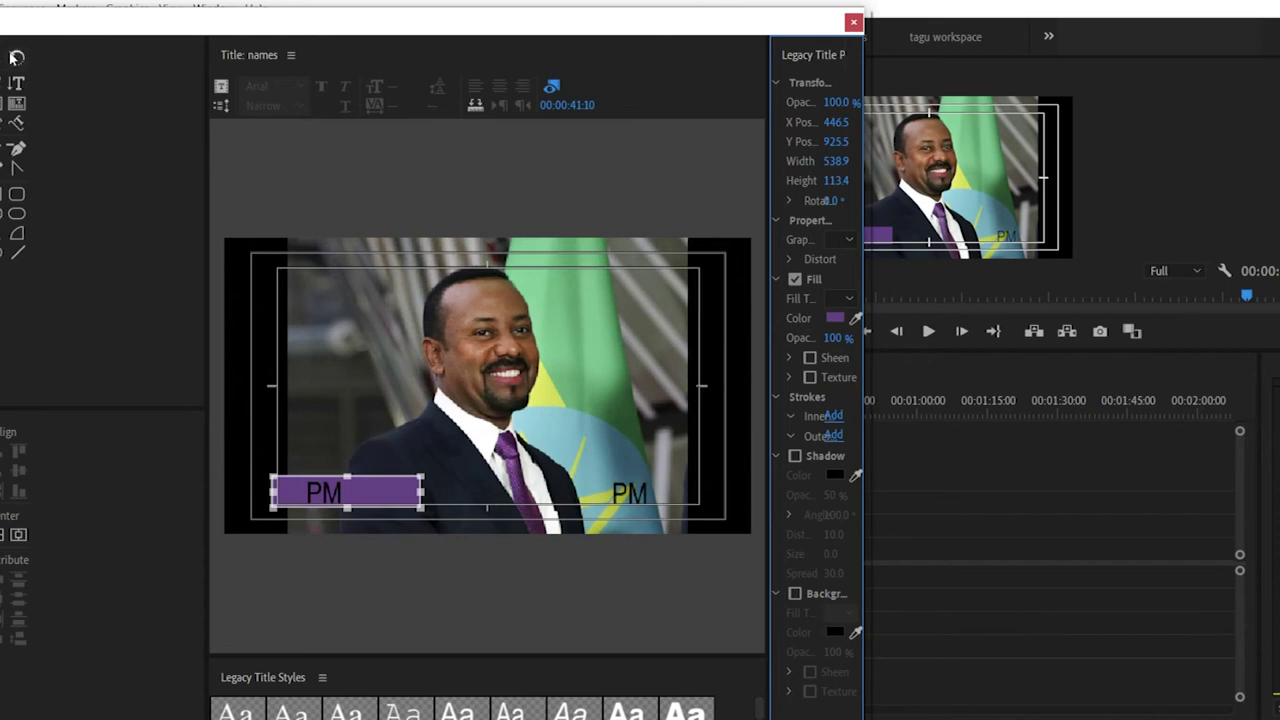
Step: Move the purple bar up beside the face and the two PM labels onto the flag and chest
click(514, 386)
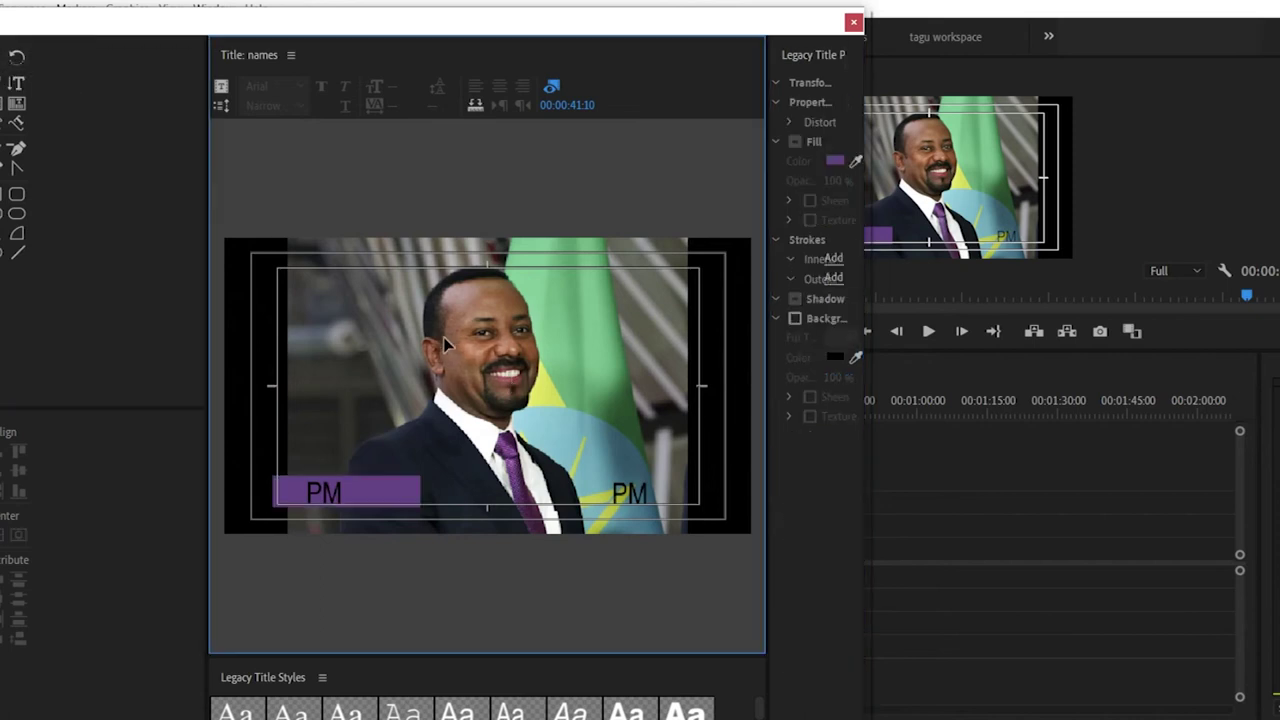
drag(364, 488, 374, 346)
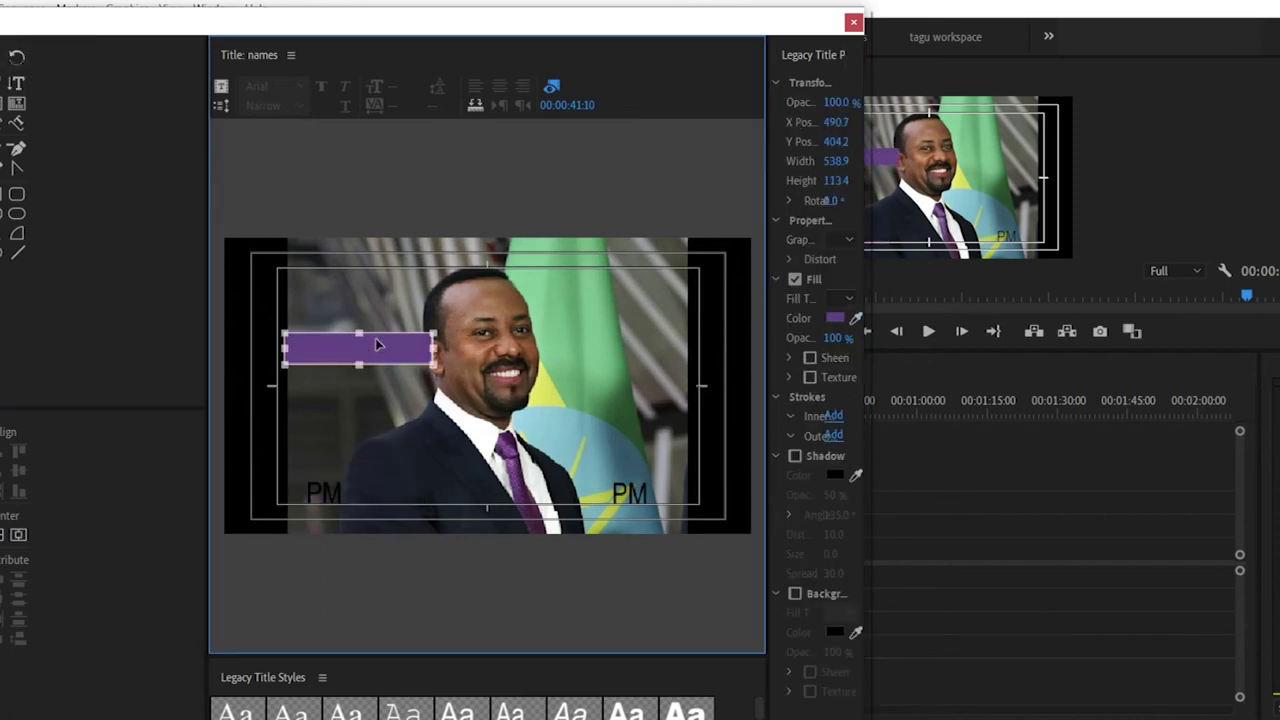
click(338, 493)
drag(400, 447, 586, 316)
click(630, 495)
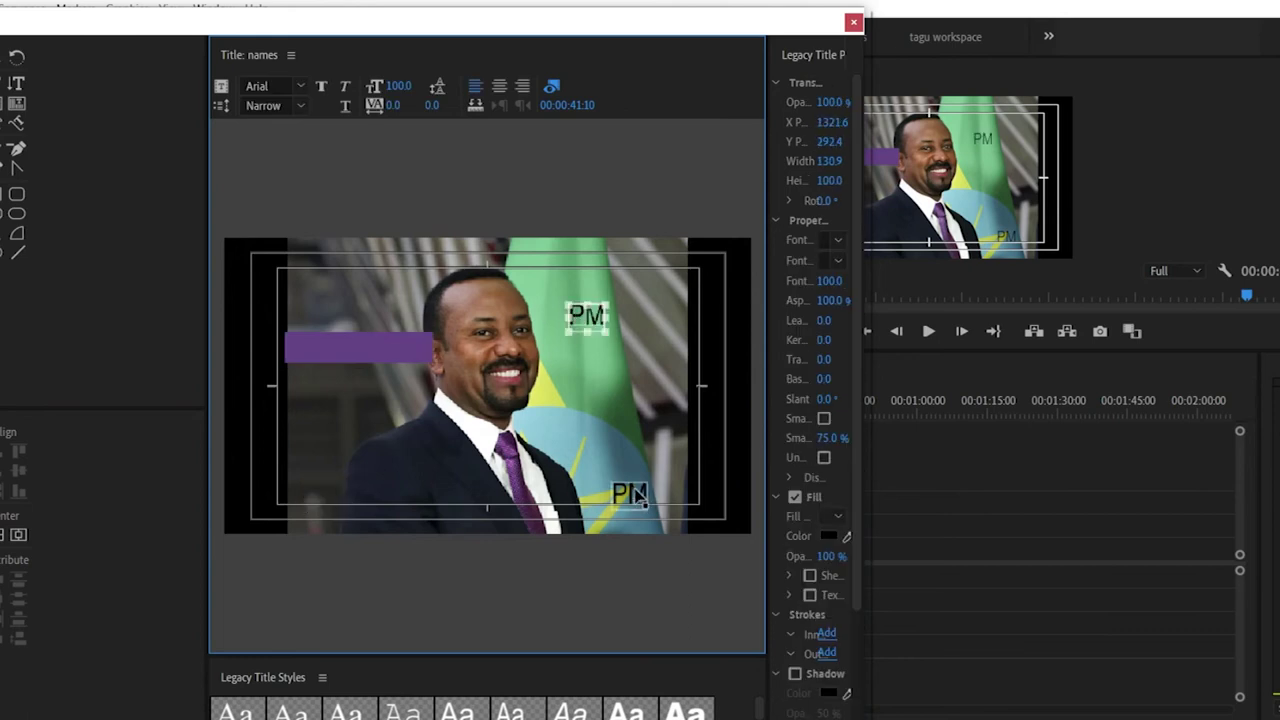
drag(630, 495, 449, 452)
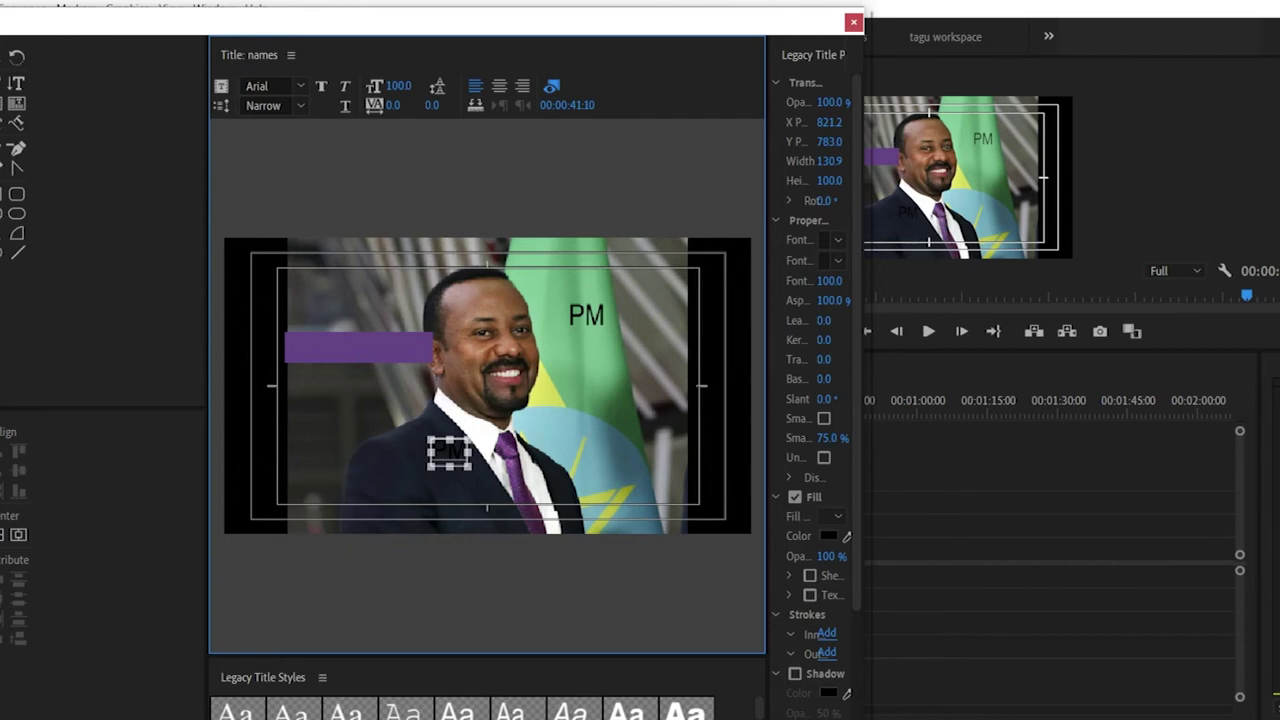
Step: Add a horizontal 'abc' text box left of the chest
click(365, 420)
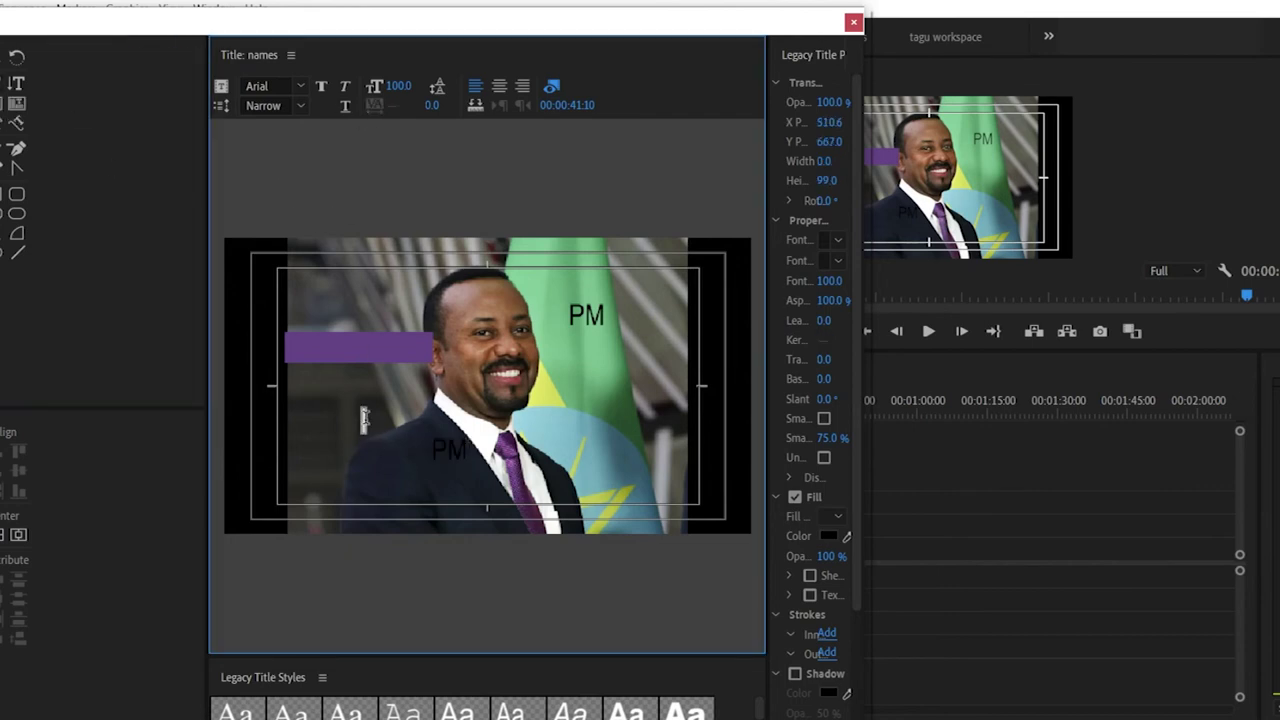
text(abc)
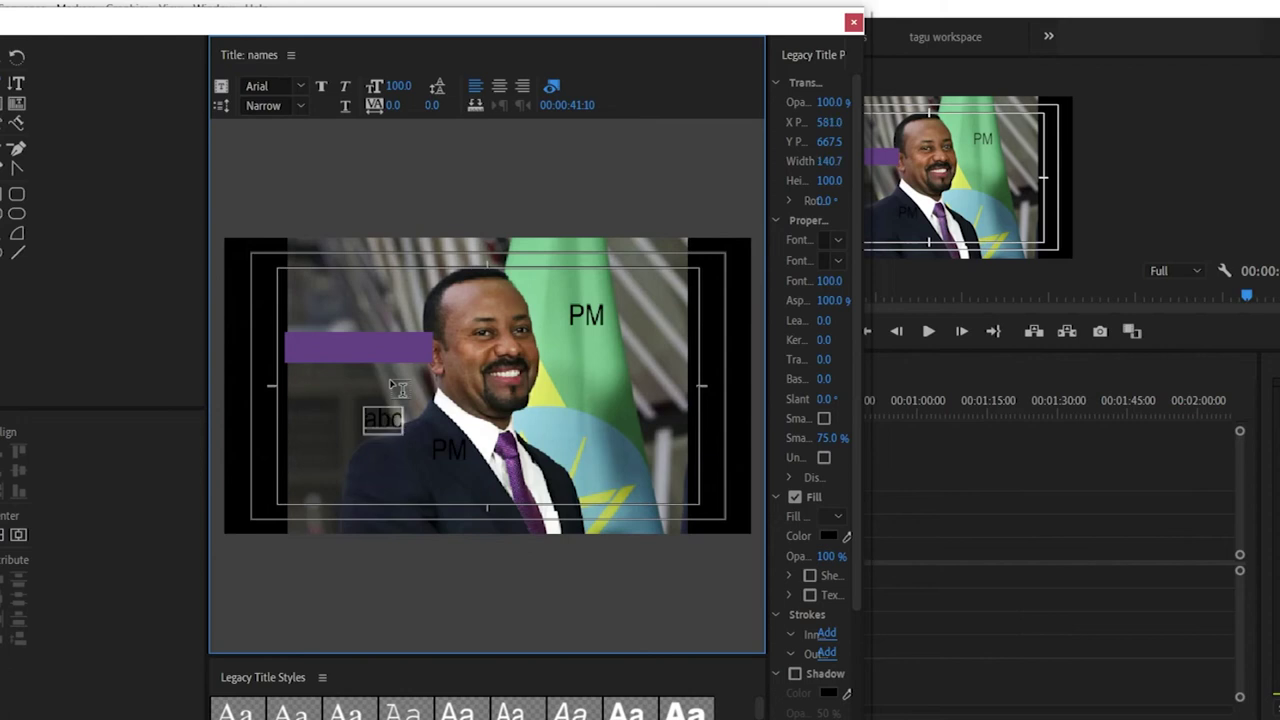
drag(404, 421, 282, 422)
Step: Add a vertical 'abc' text box over the face
click(17, 86)
click(515, 293)
text(abc)
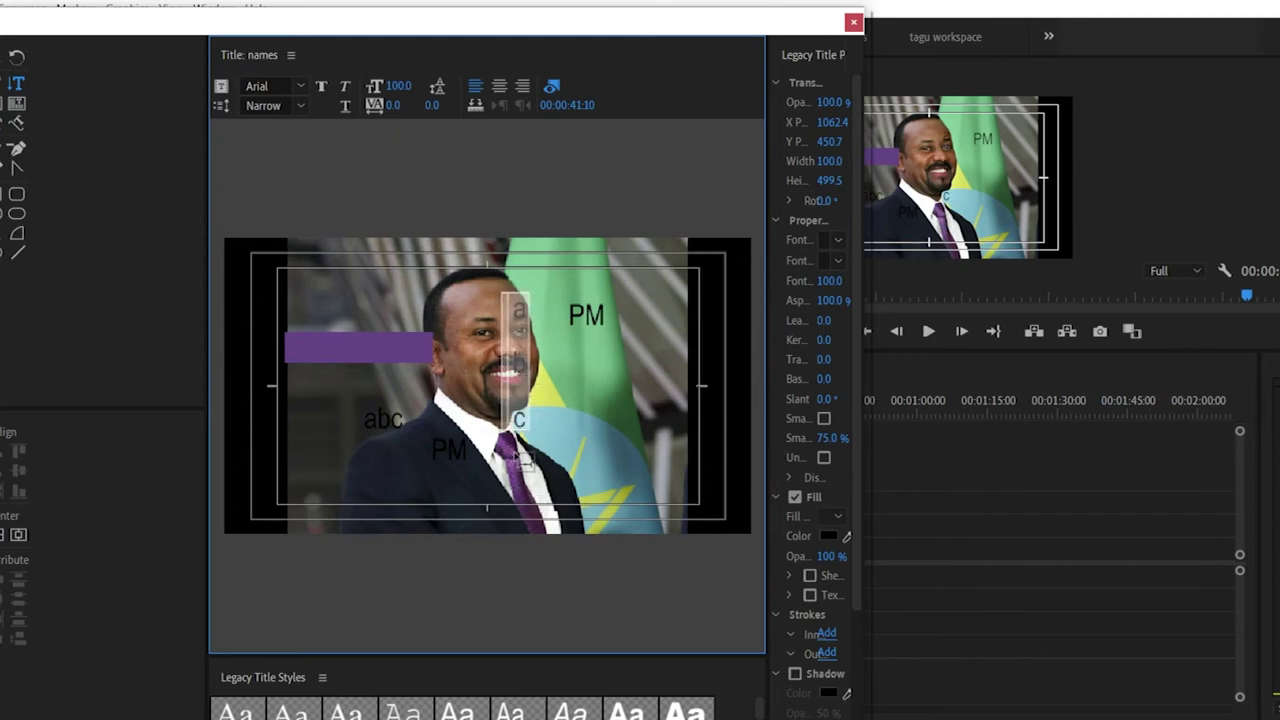
Step: Fill the vertical abc text red (B40808) and move it right beside the PM label
click(829, 537)
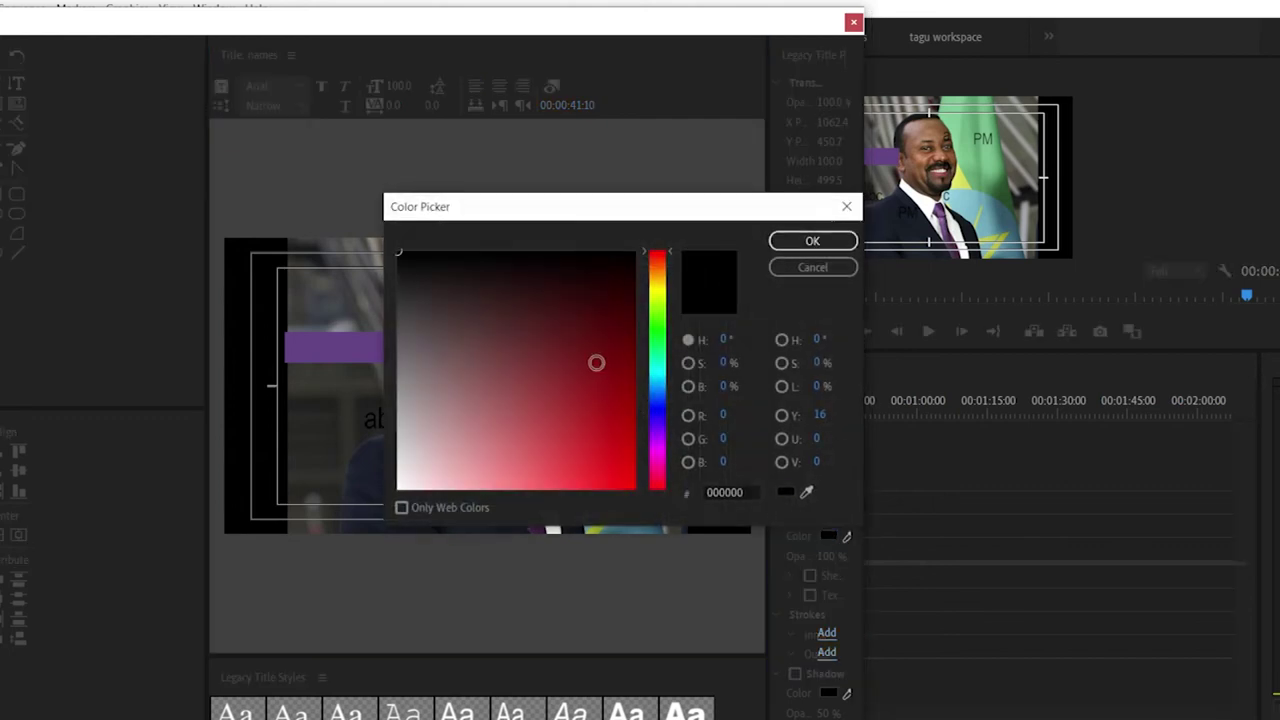
click(624, 418)
click(812, 241)
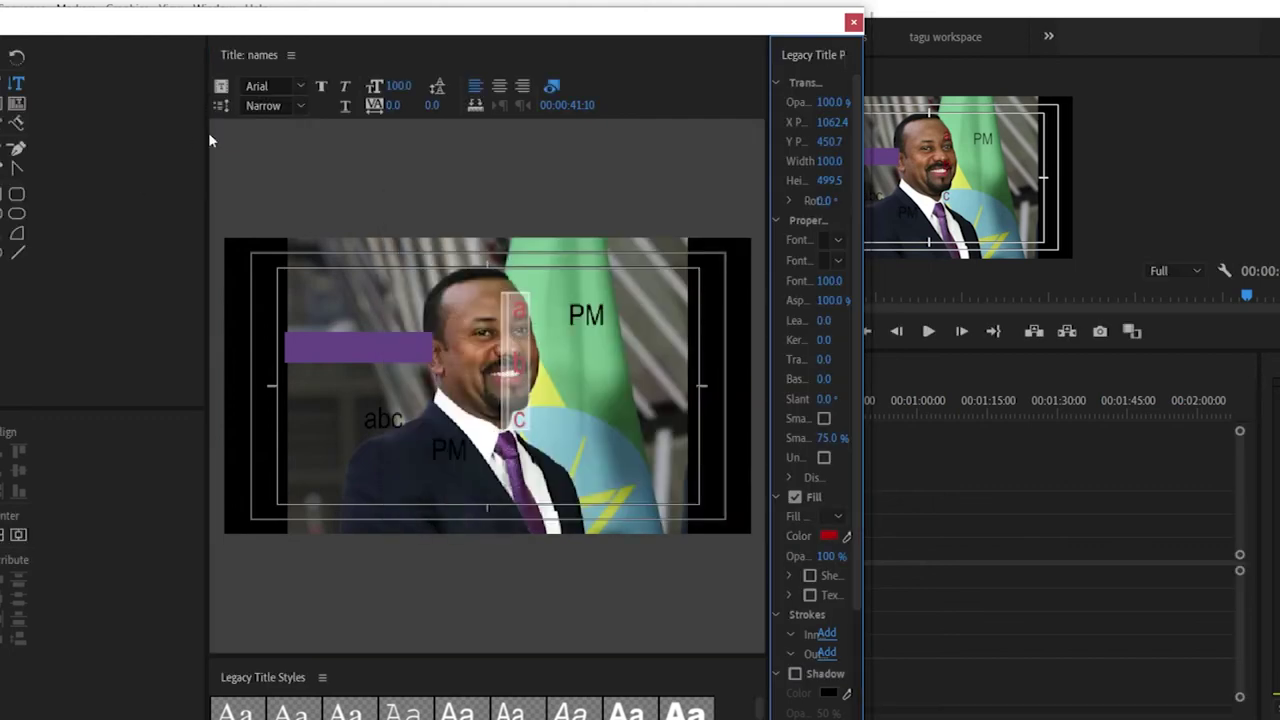
drag(518, 338, 648, 340)
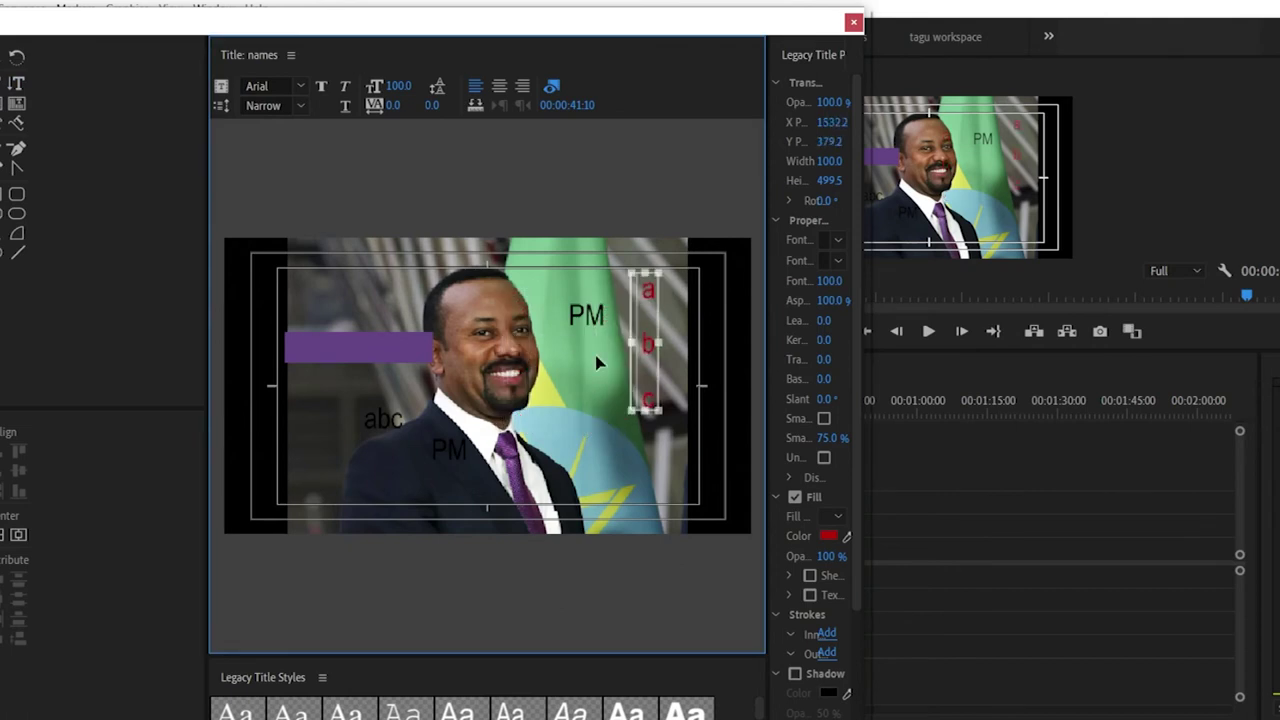
click(597, 378)
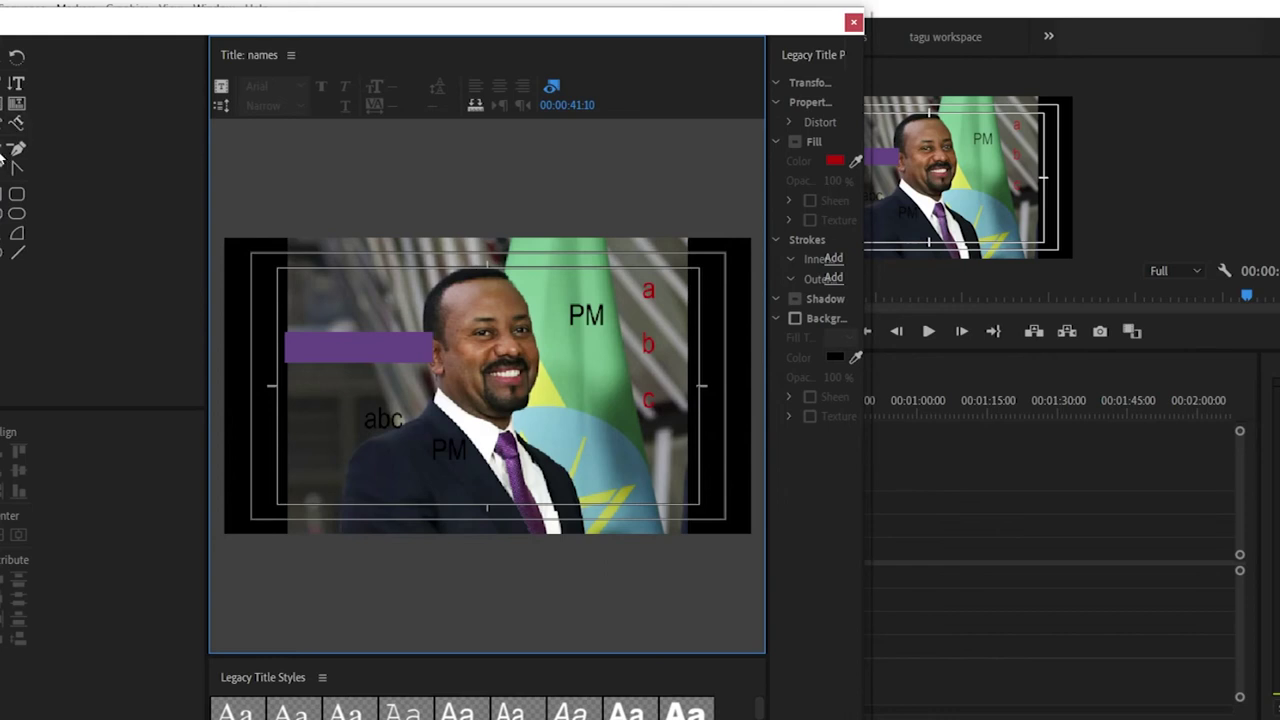
drag(322, 428, 336, 297)
click(452, 276)
click(556, 340)
click(556, 432)
click(431, 470)
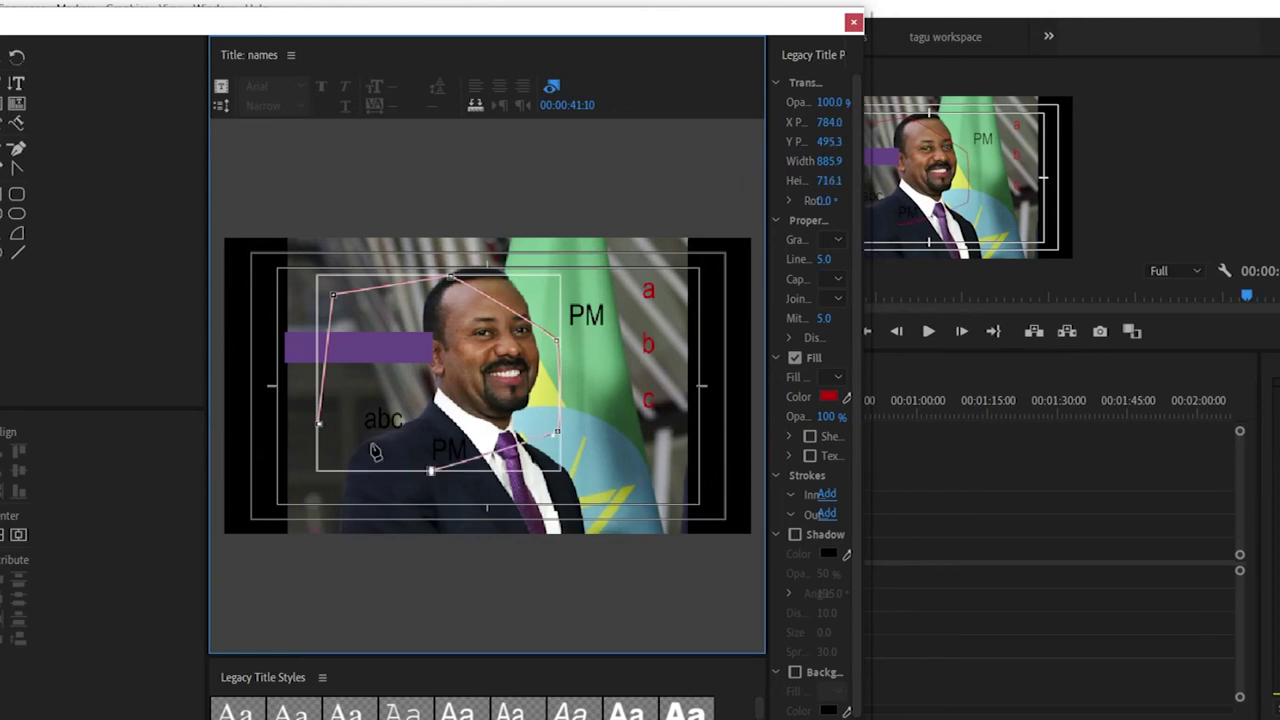
click(318, 424)
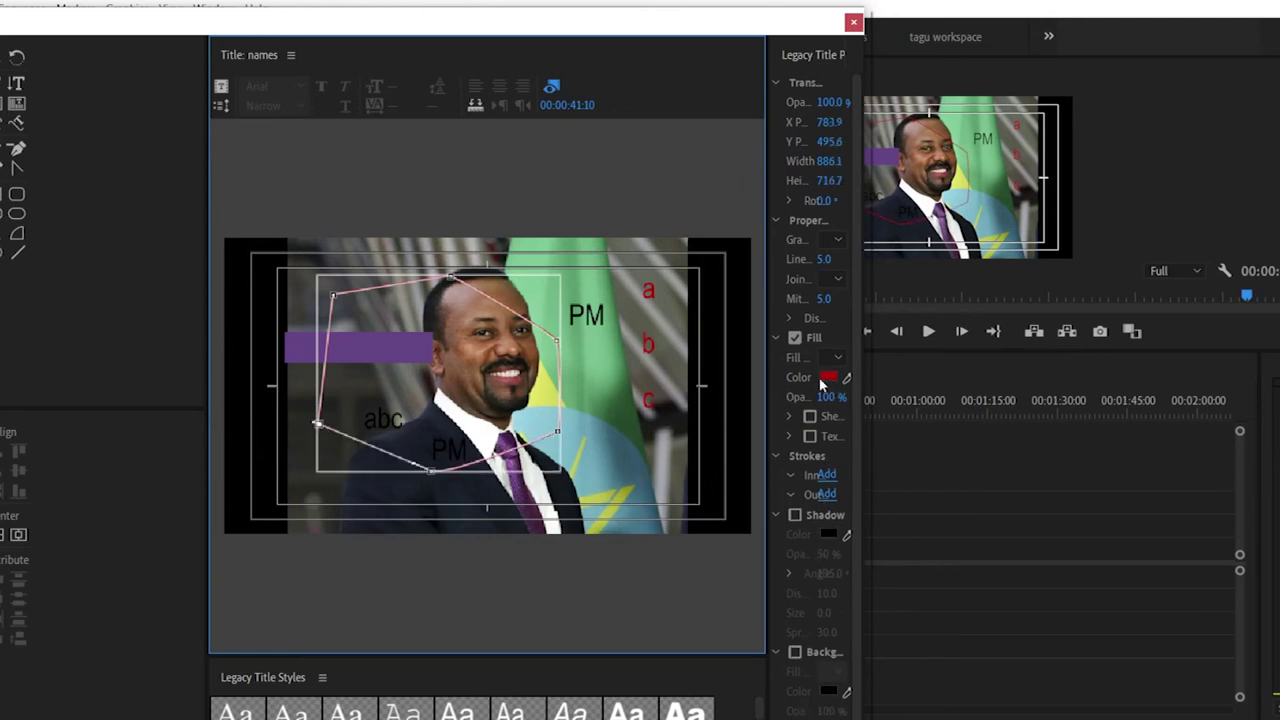
scroll(828, 374, down, 1)
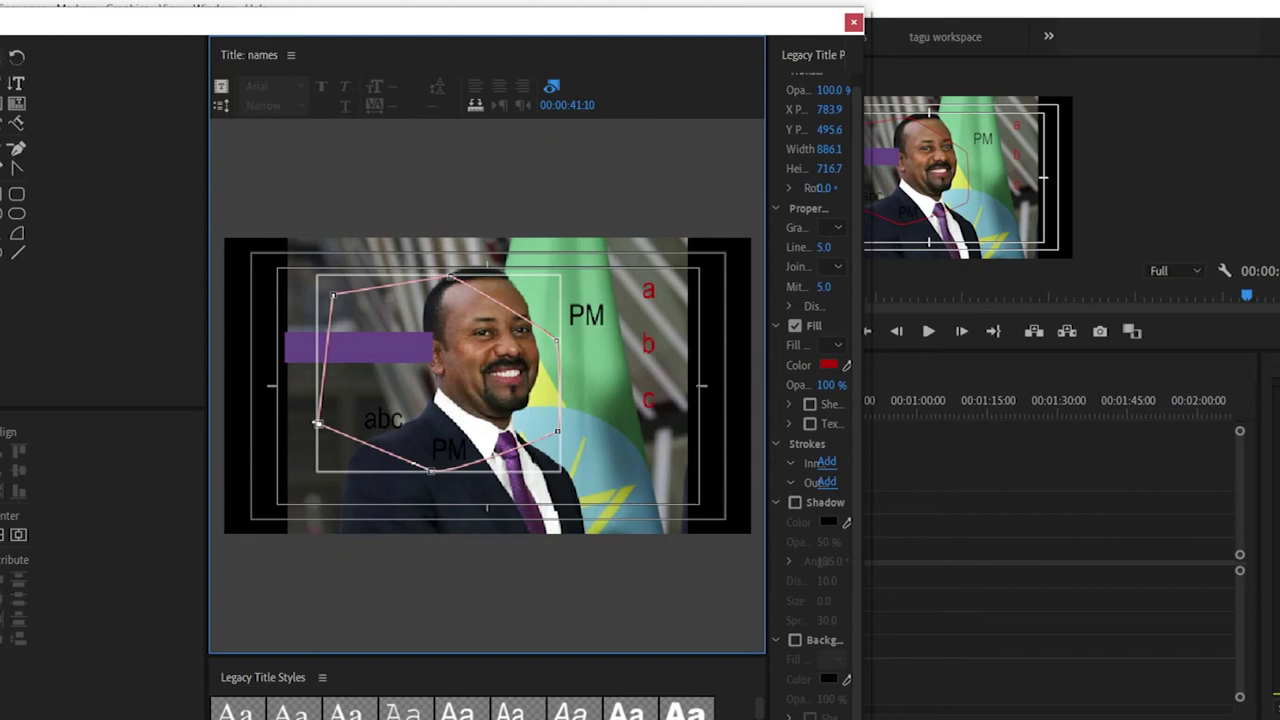
drag(556, 365, 605, 335)
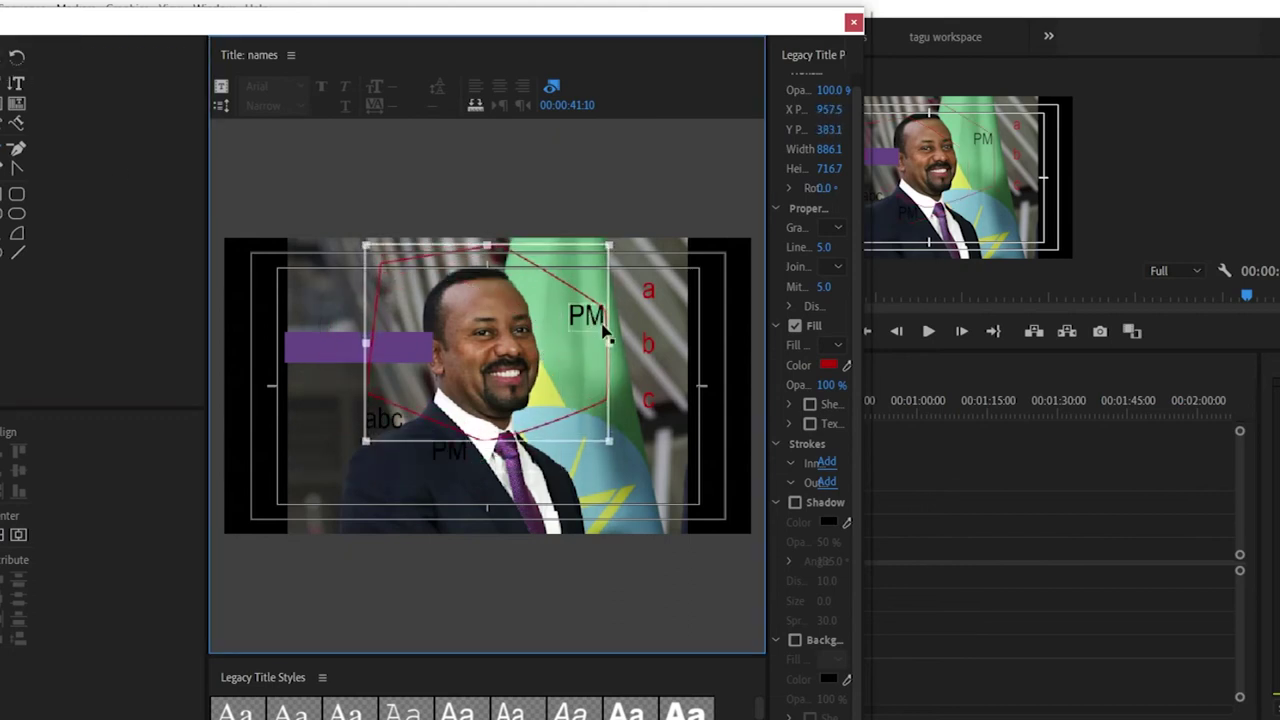
click(742, 362)
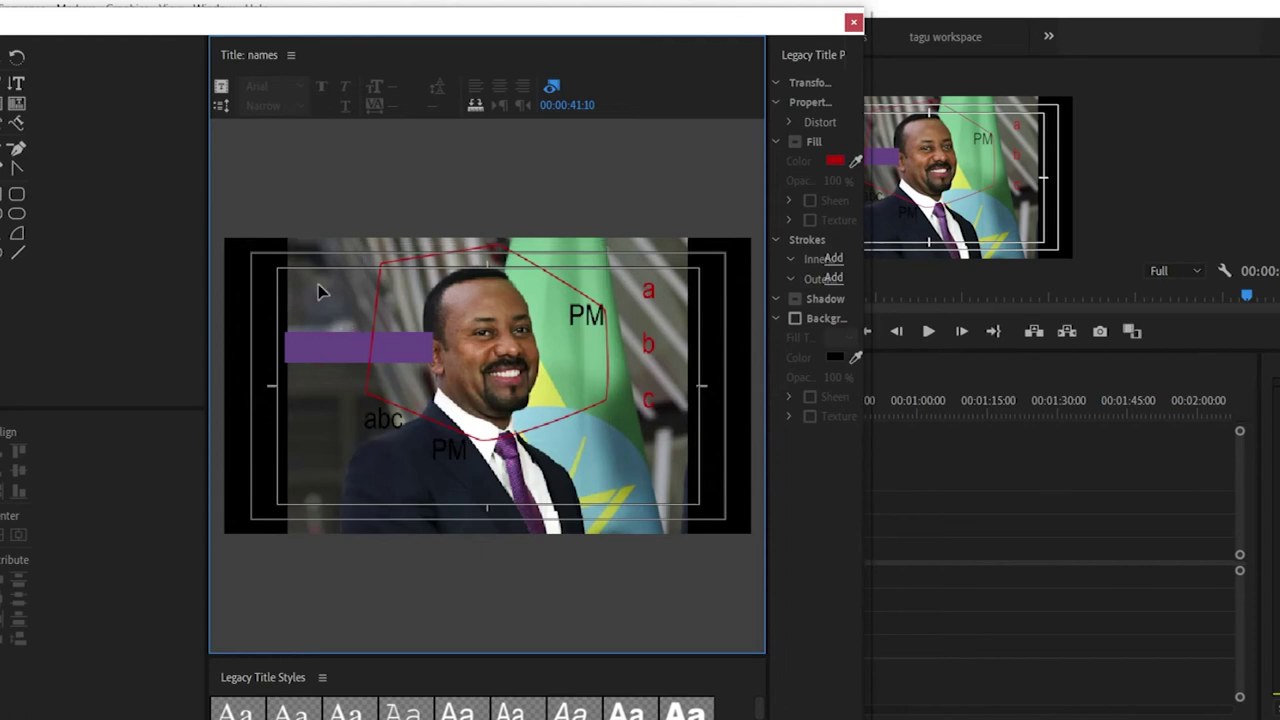
click(517, 337)
key(Delete)
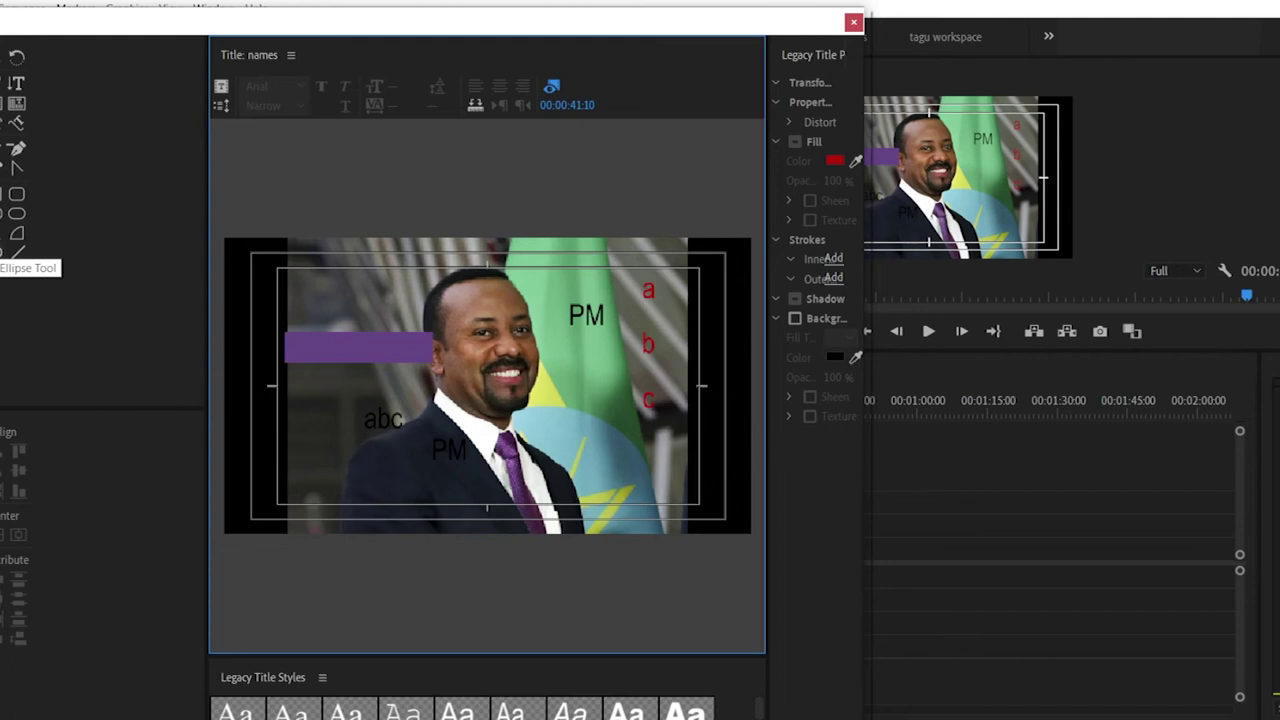
Step: Draw a wide red rectangle bar along the bottom of the title
click(4, 194)
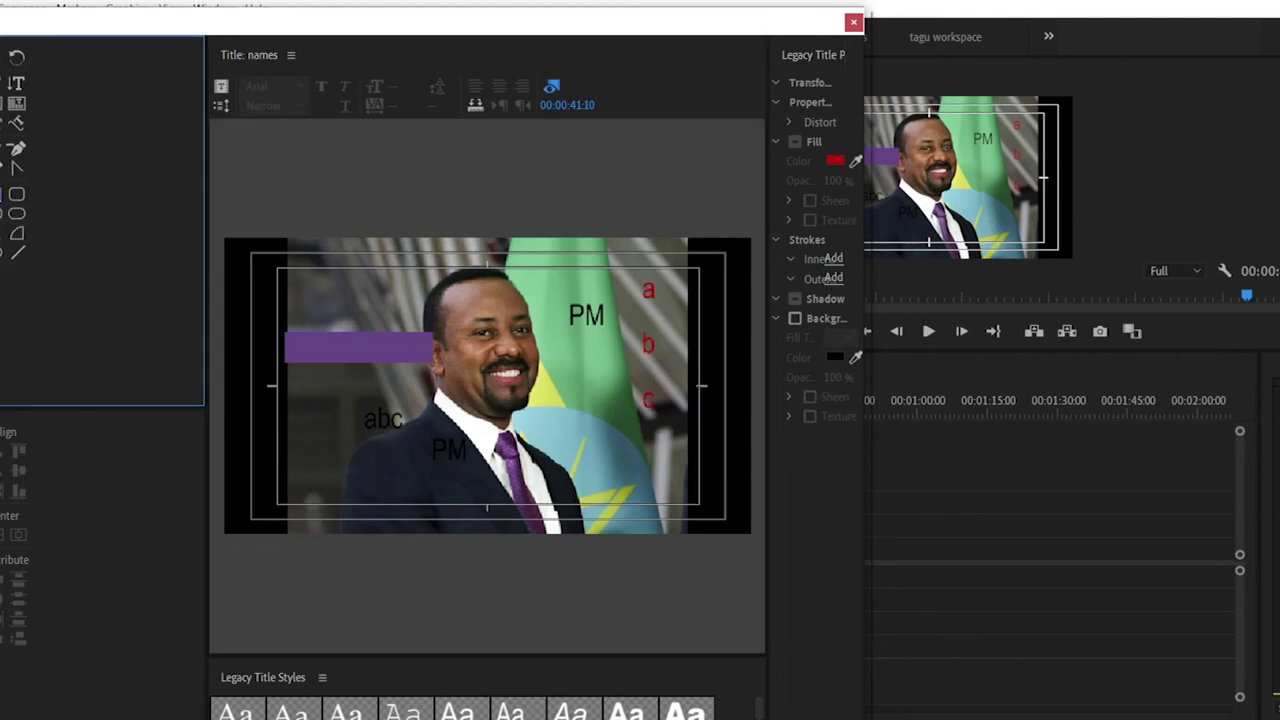
click(280, 502)
drag(220, 506, 756, 536)
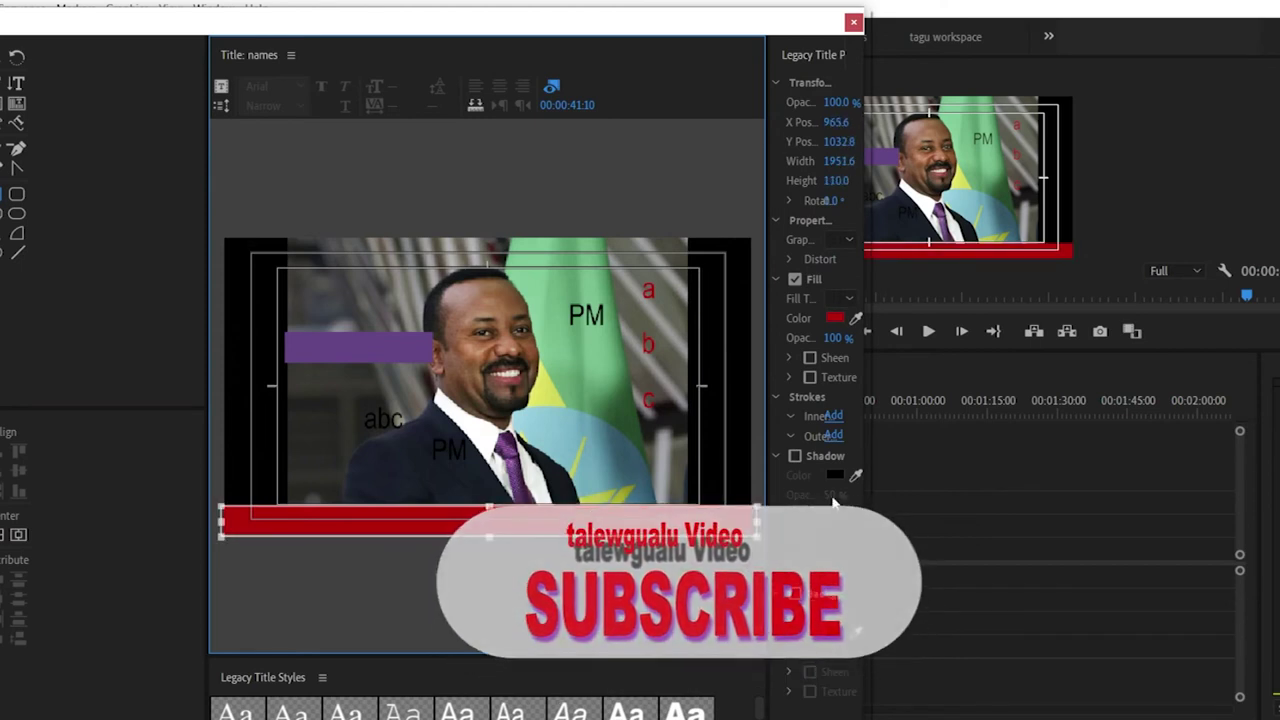
Step: Type the ticker text 'ffskodds n mn cn c nmcx m mc xc nm xc' just above the bar
click(5, 86)
click(284, 471)
text(ffskodds n mn cn c)
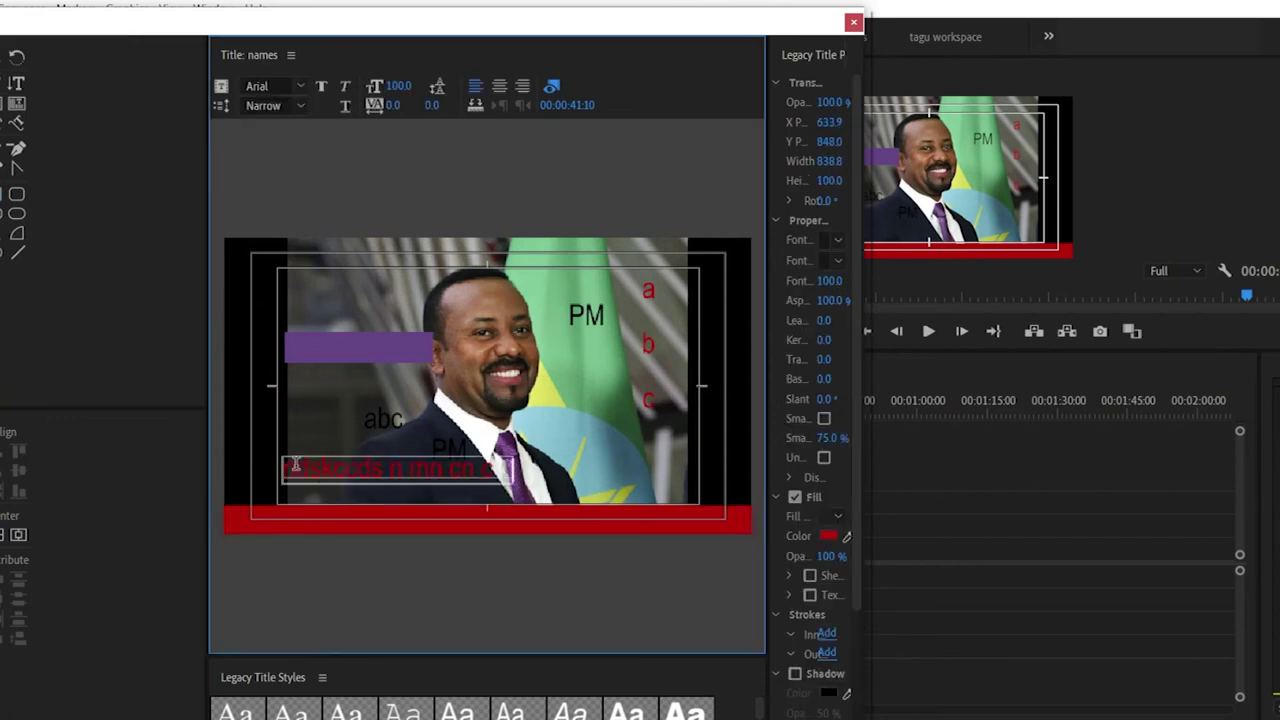
text( nmcx m mc xc nm xc)
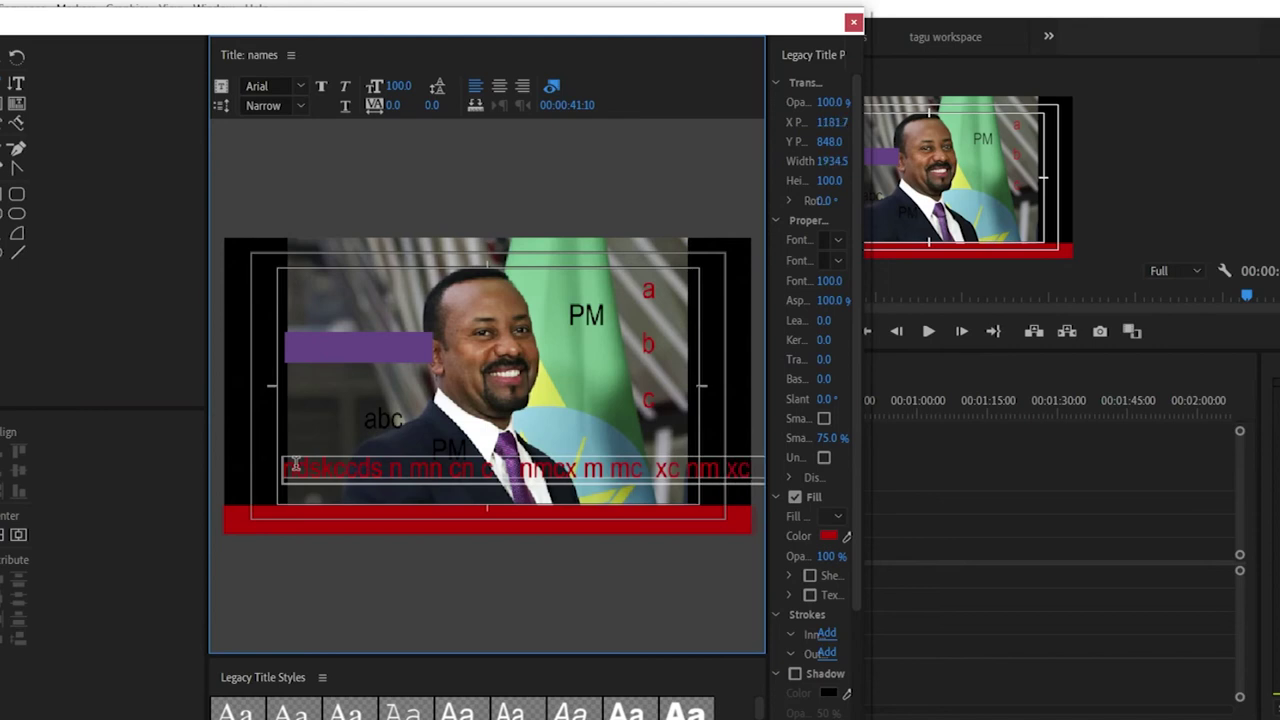
Step: Recolor the whole ticker text line a dark yellow-green
double_click(347, 467)
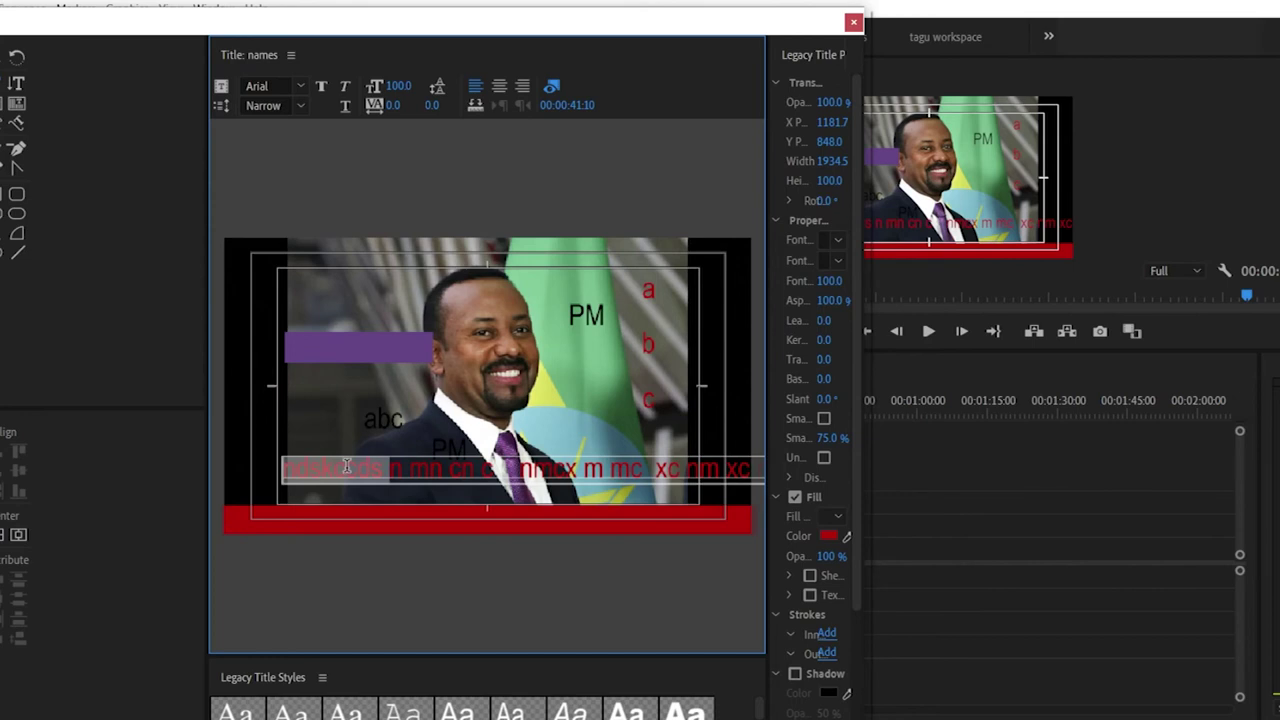
key(ctrl+a)
click(830, 540)
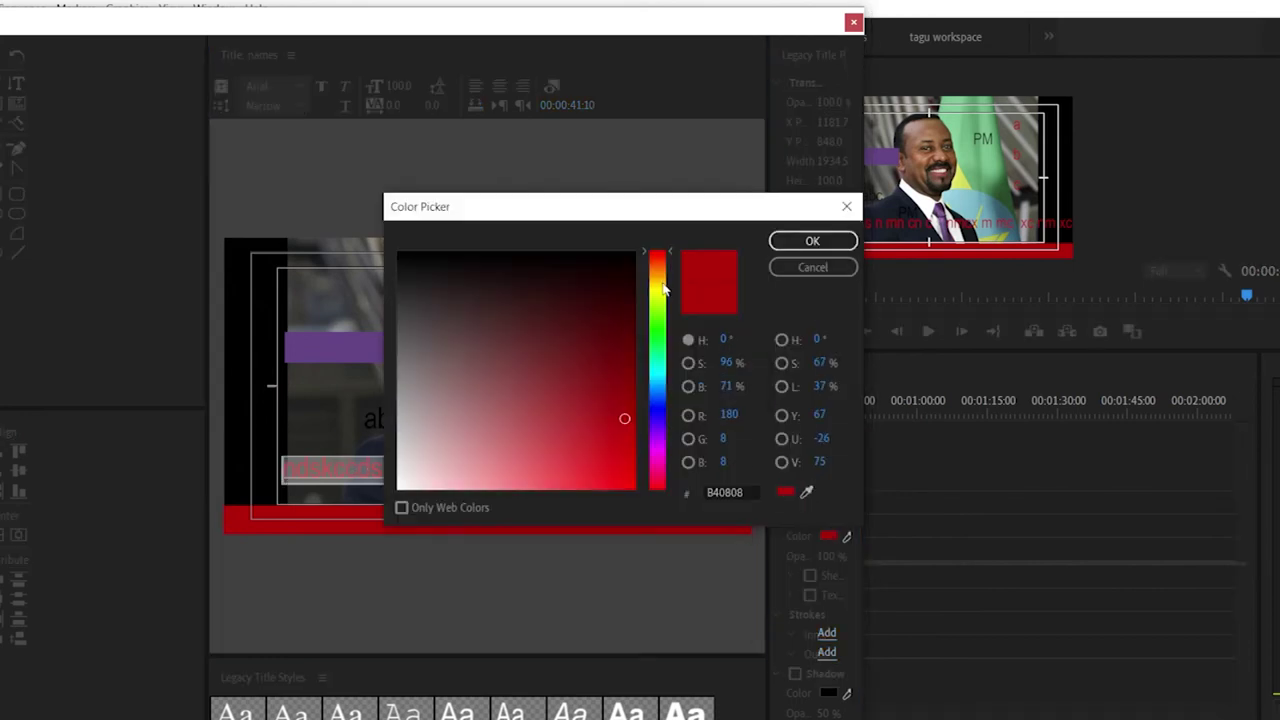
click(660, 297)
drag(663, 300, 663, 292)
drag(615, 458, 612, 371)
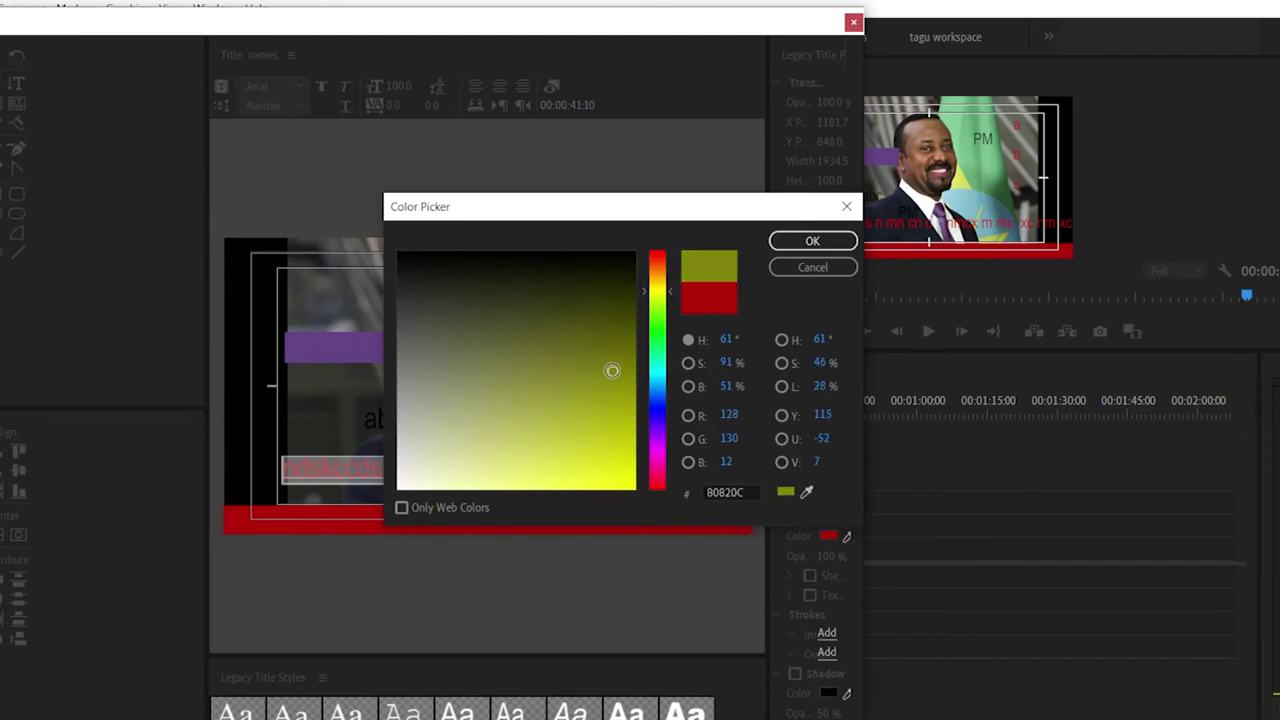
click(790, 243)
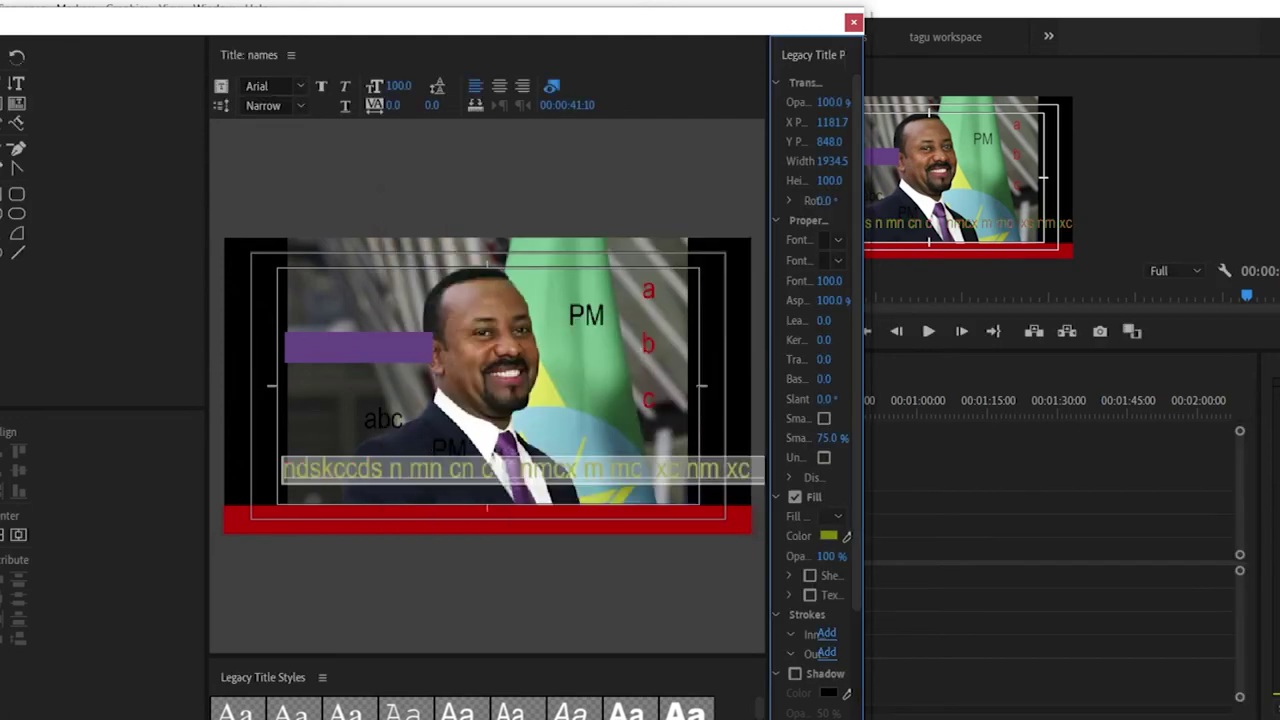
Step: Move the red bar up behind the text, then delete every object in the title
drag(429, 517, 440, 473)
click(388, 342)
key(ctrl+a)
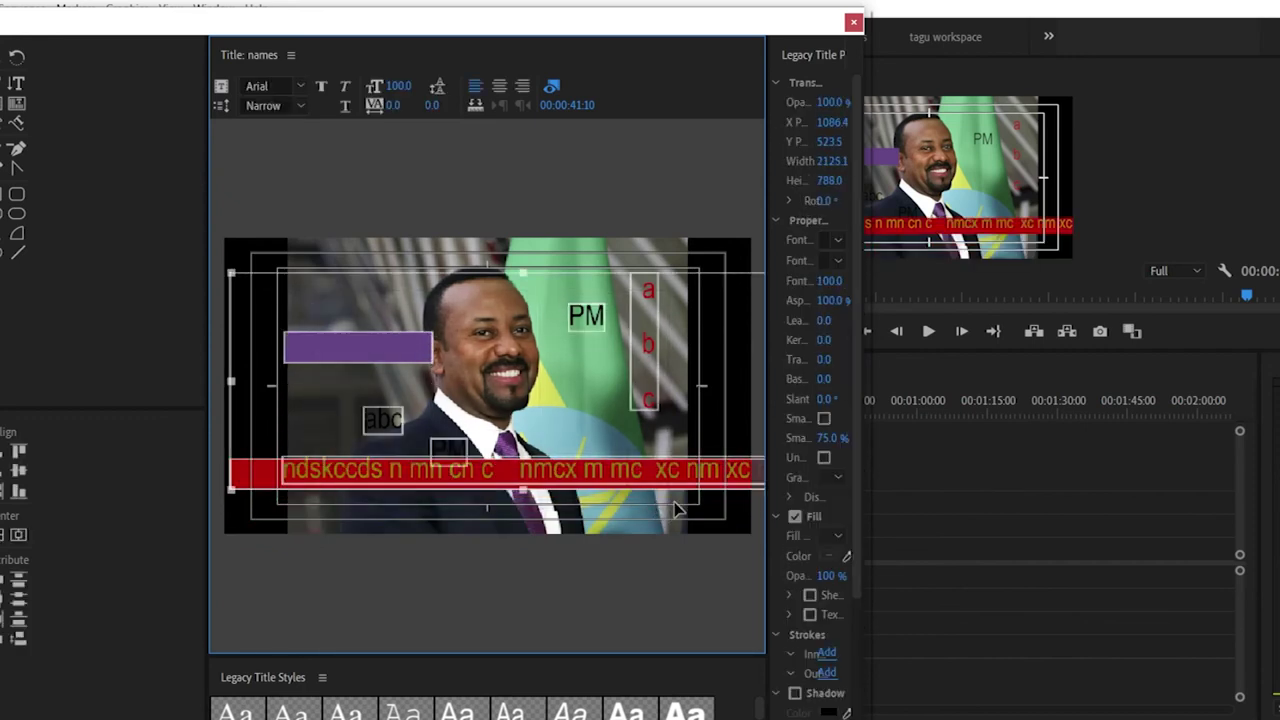
key(Delete)
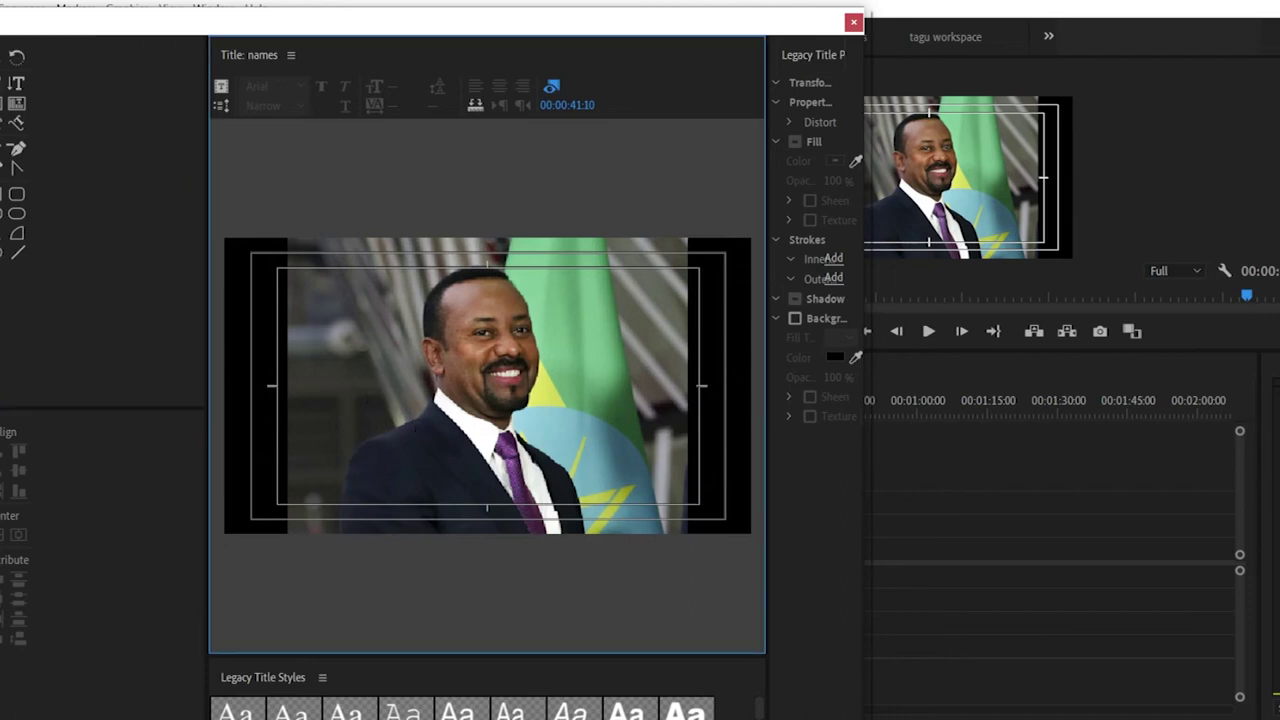
Step: Add 'cnxmcbszcx mn' text on the portrait and draw a black rectangle over the chest
click(352, 418)
text(cn)
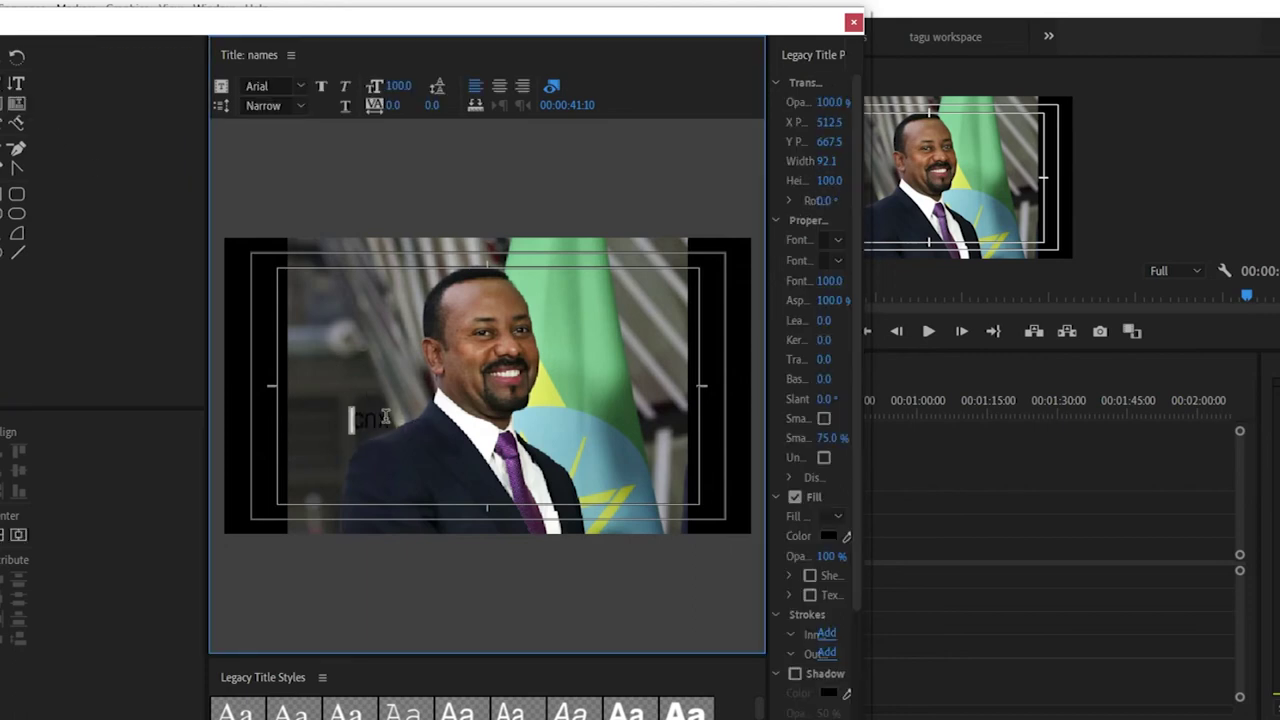
text(xmcbszcx mn)
click(16, 193)
drag(278, 350, 588, 484)
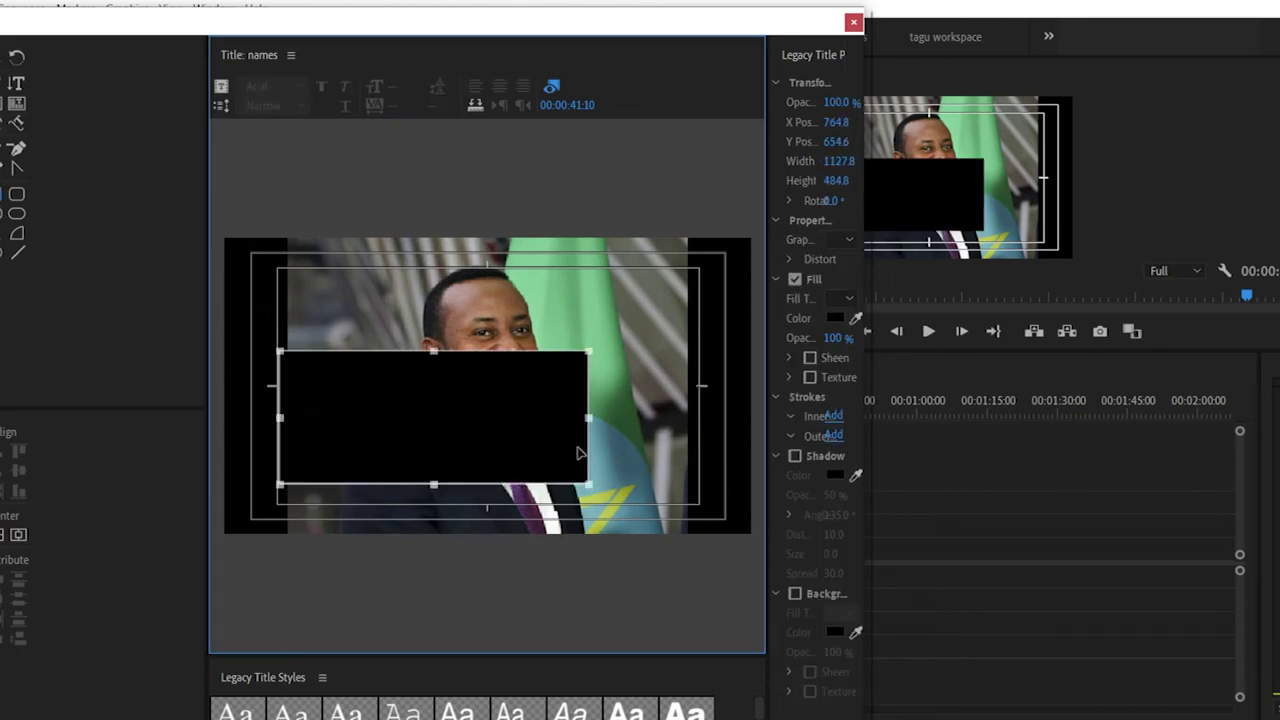
Step: Change the black rectangle's fill to a pale pink
click(460, 423)
click(838, 478)
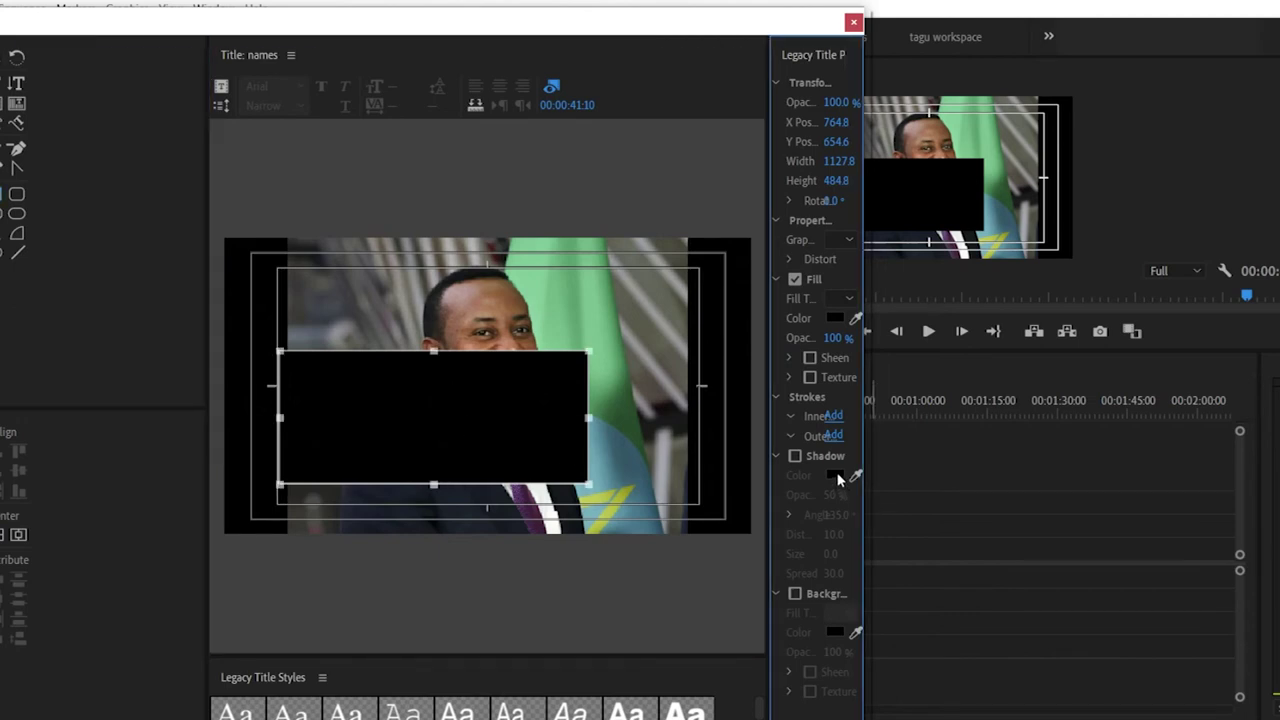
click(836, 317)
drag(525, 357, 429, 460)
click(812, 241)
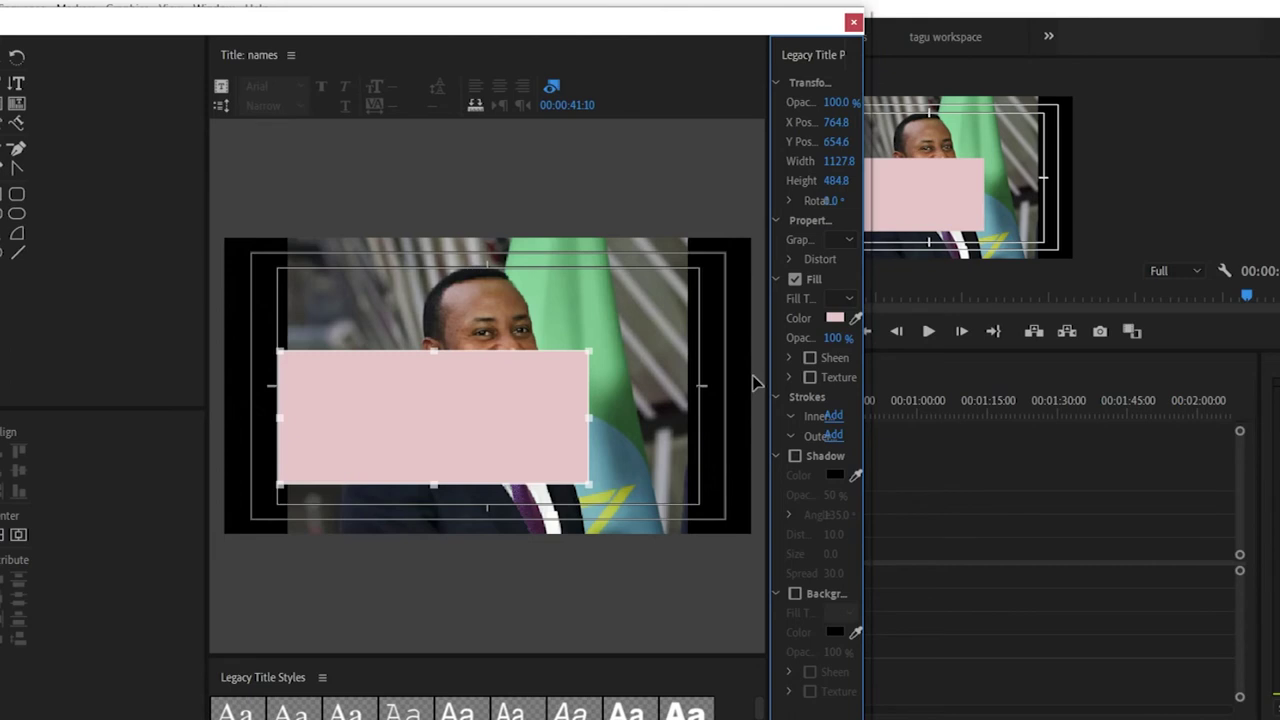
Step: Send the pink box backward, then delete it together with the placeholder text
right_click(401, 442)
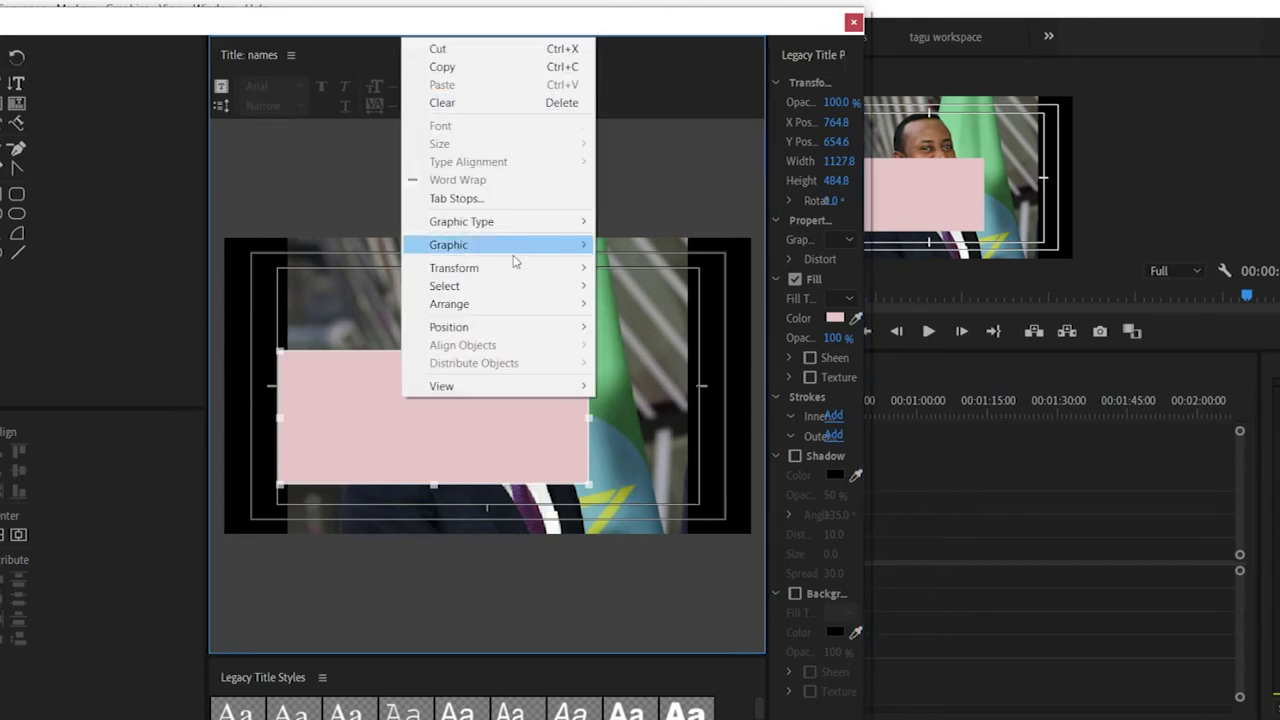
mouse_move(586, 306)
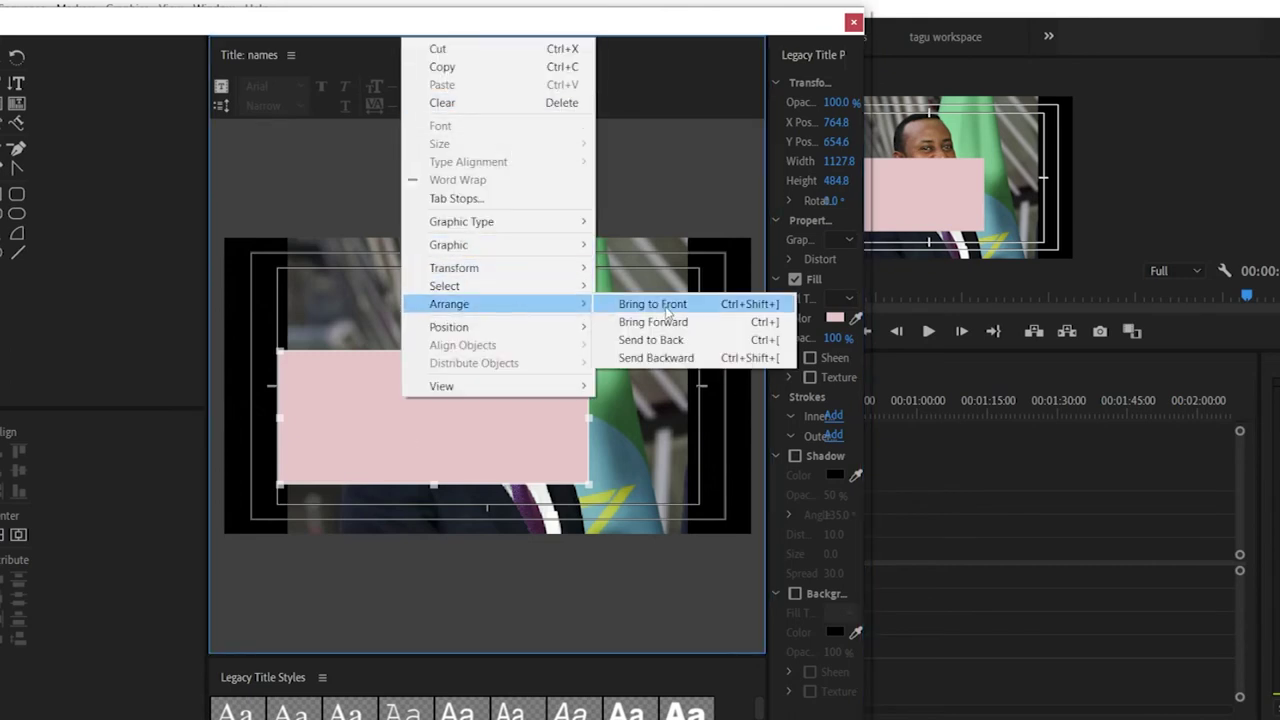
click(656, 357)
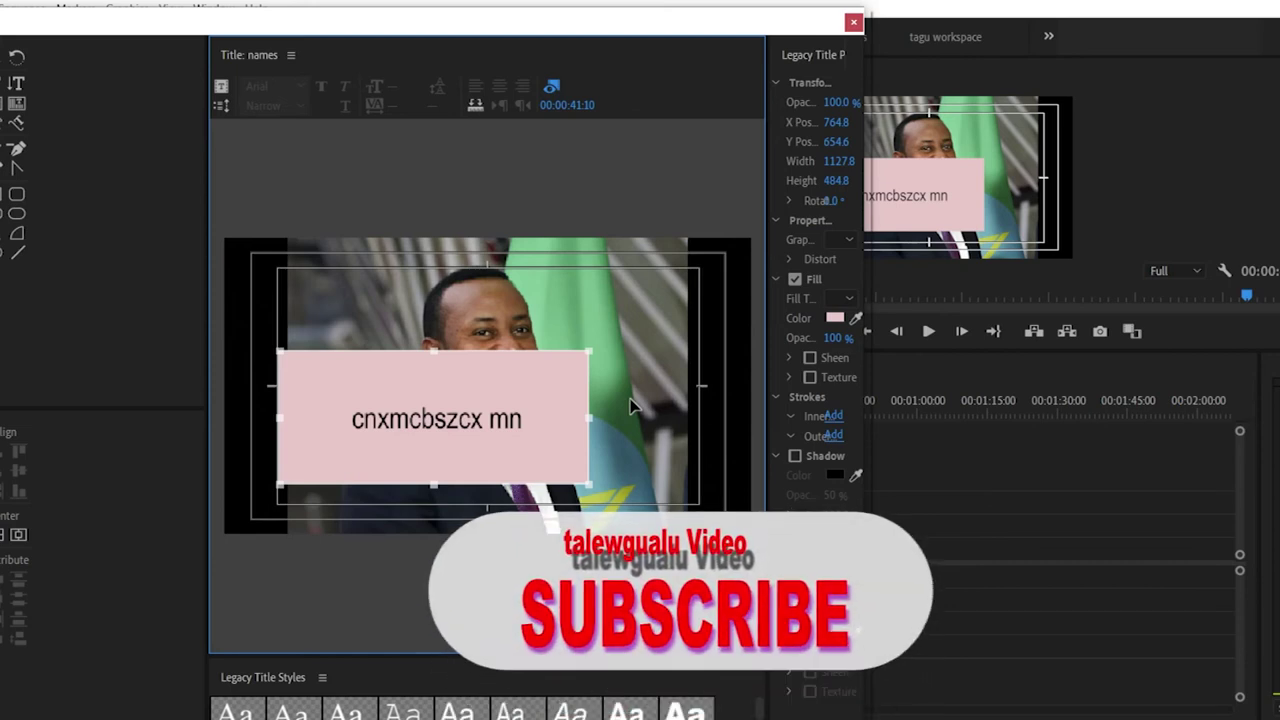
click(564, 396)
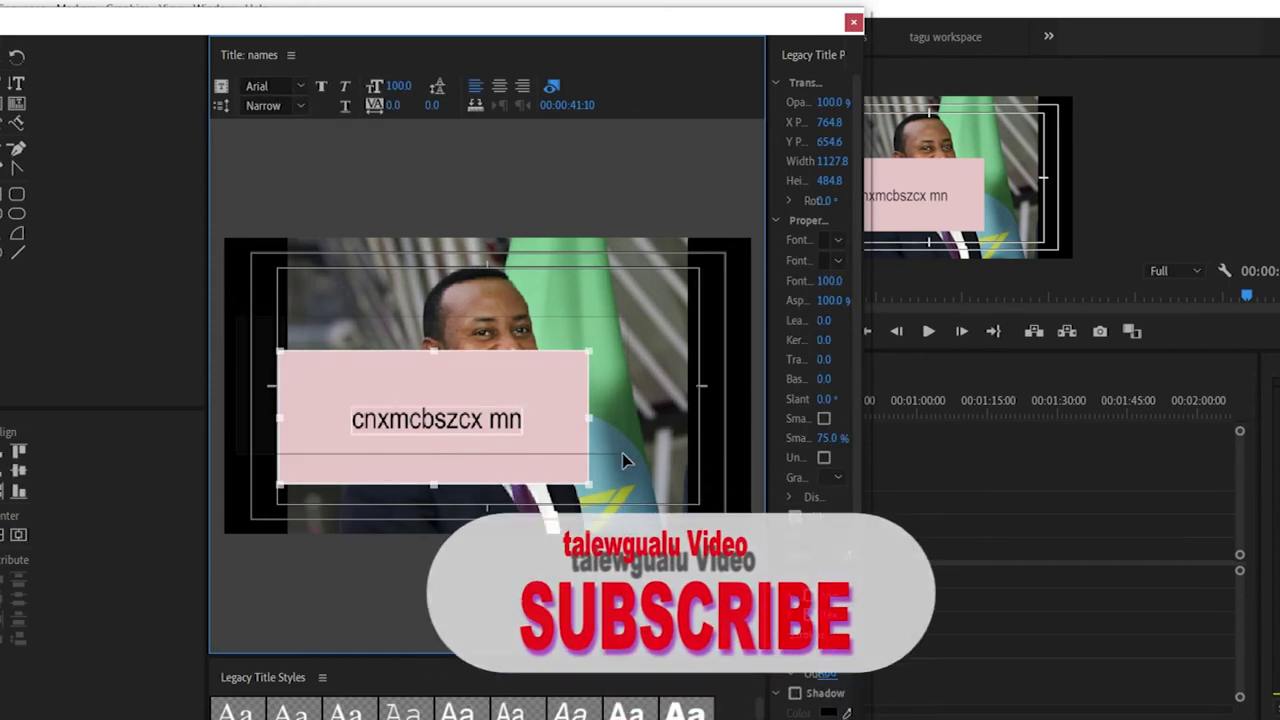
key(Delete)
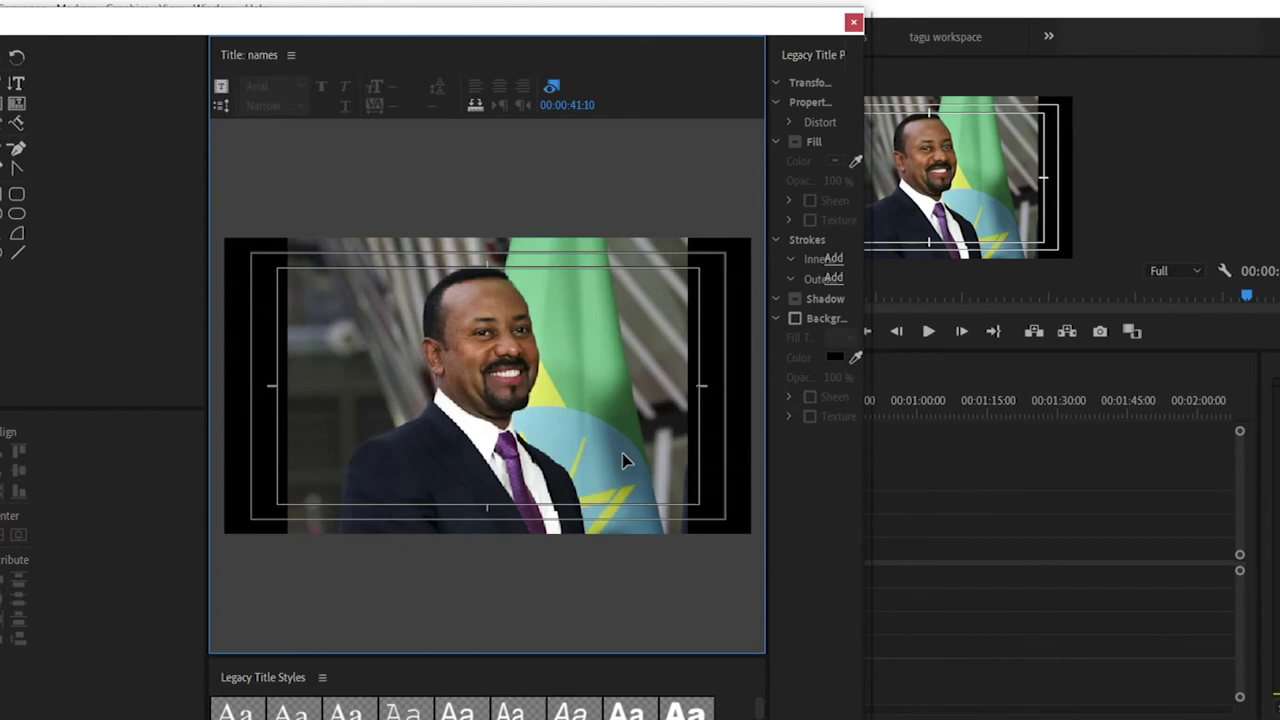
Step: Draw a bar across the lower-left of the title and fill it pink
click(16, 194)
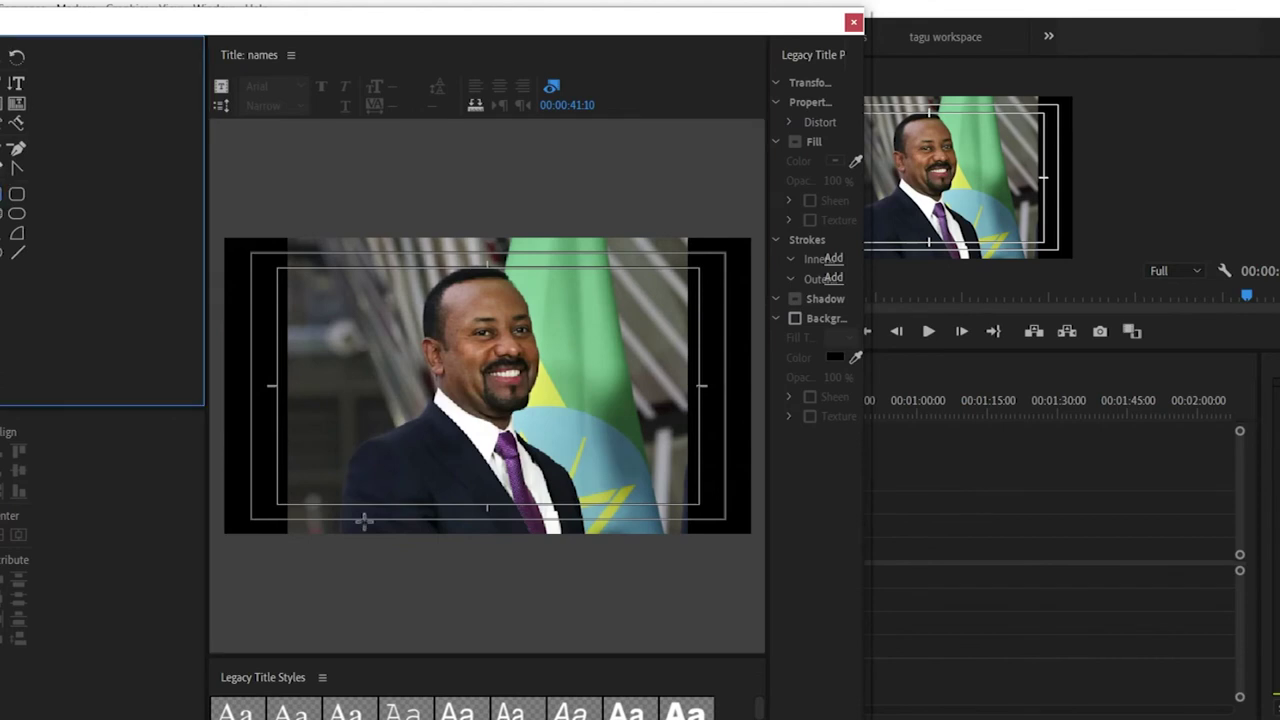
mouse_move(250, 477)
mouse_down()
mouse_move(372, 518)
mouse_move(428, 514)
mouse_up()
click(836, 477)
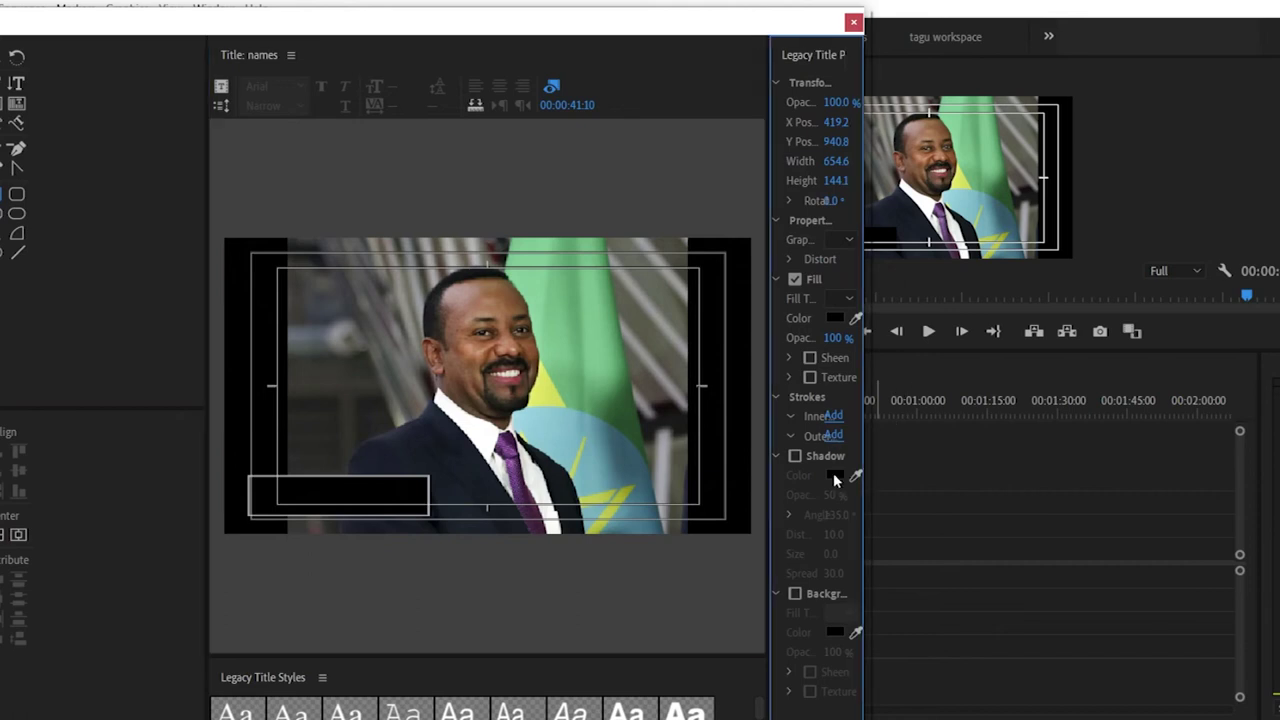
click(834, 318)
drag(580, 329, 505, 474)
click(812, 241)
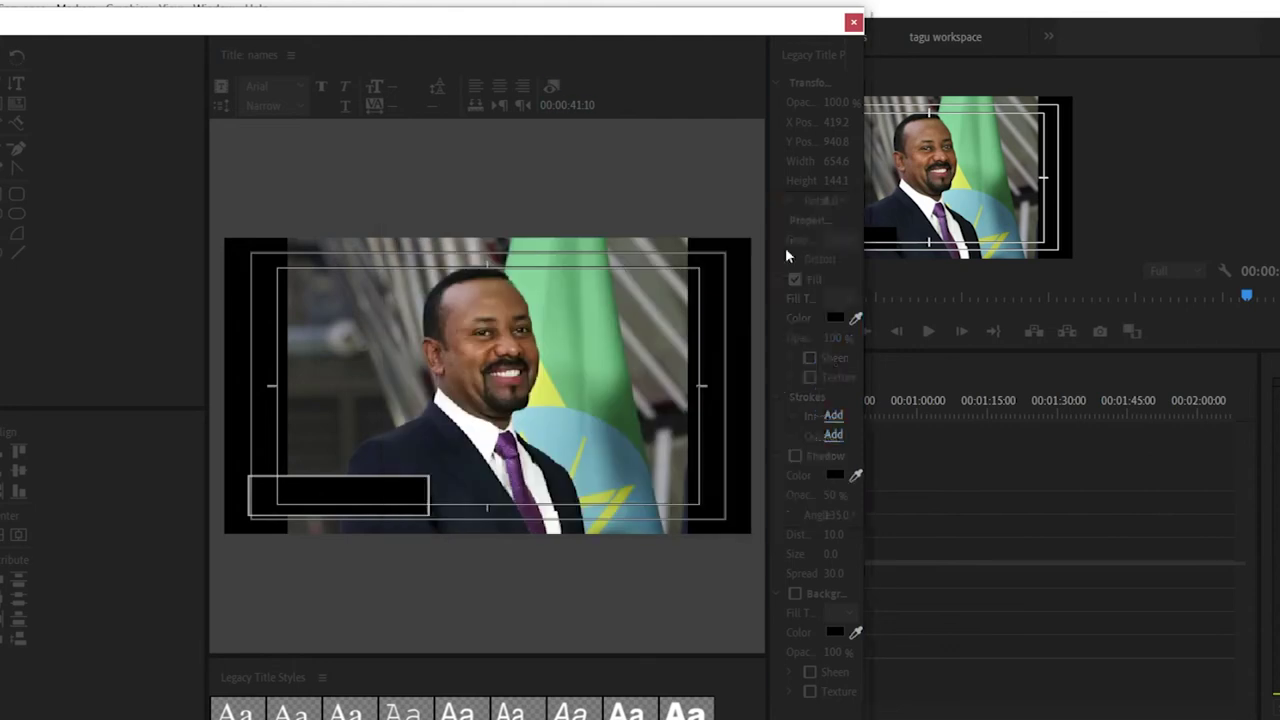
Step: Add 'dcybydvnmc' text and move it toward the pink bar
click(17, 83)
click(408, 398)
text(dcybydvnmc)
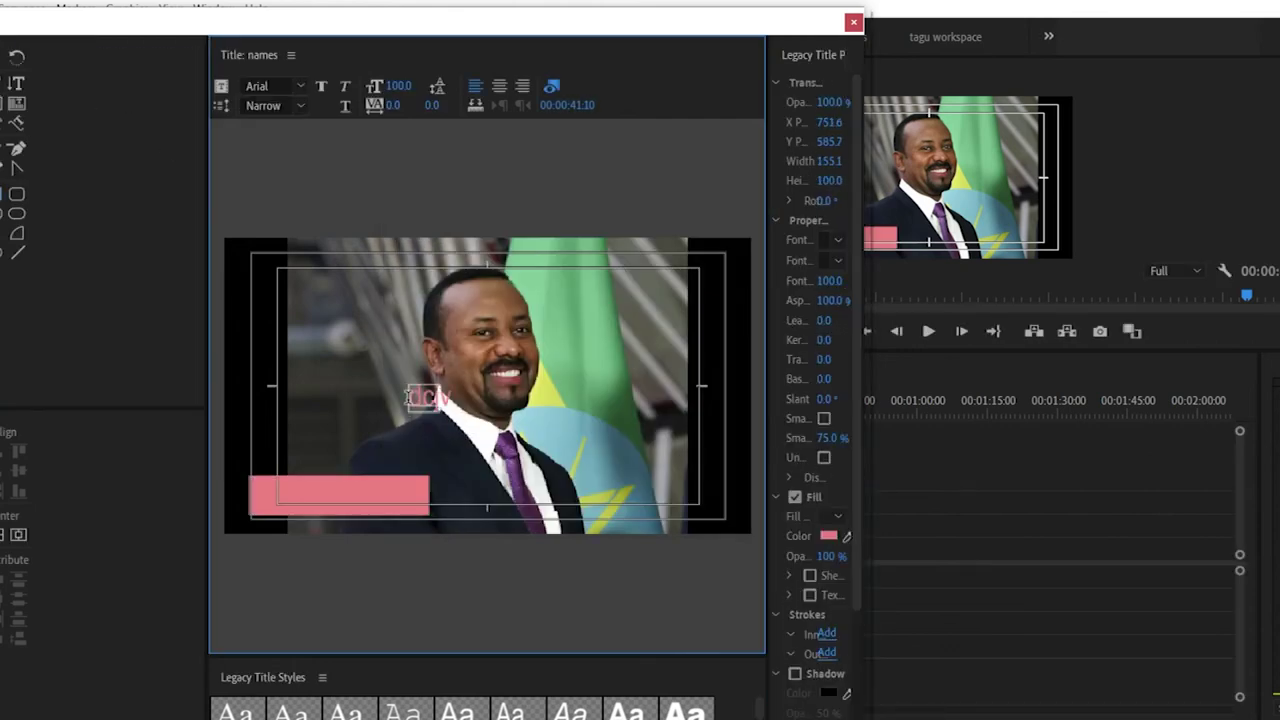
click(15, 60)
drag(465, 400, 355, 428)
click(303, 497)
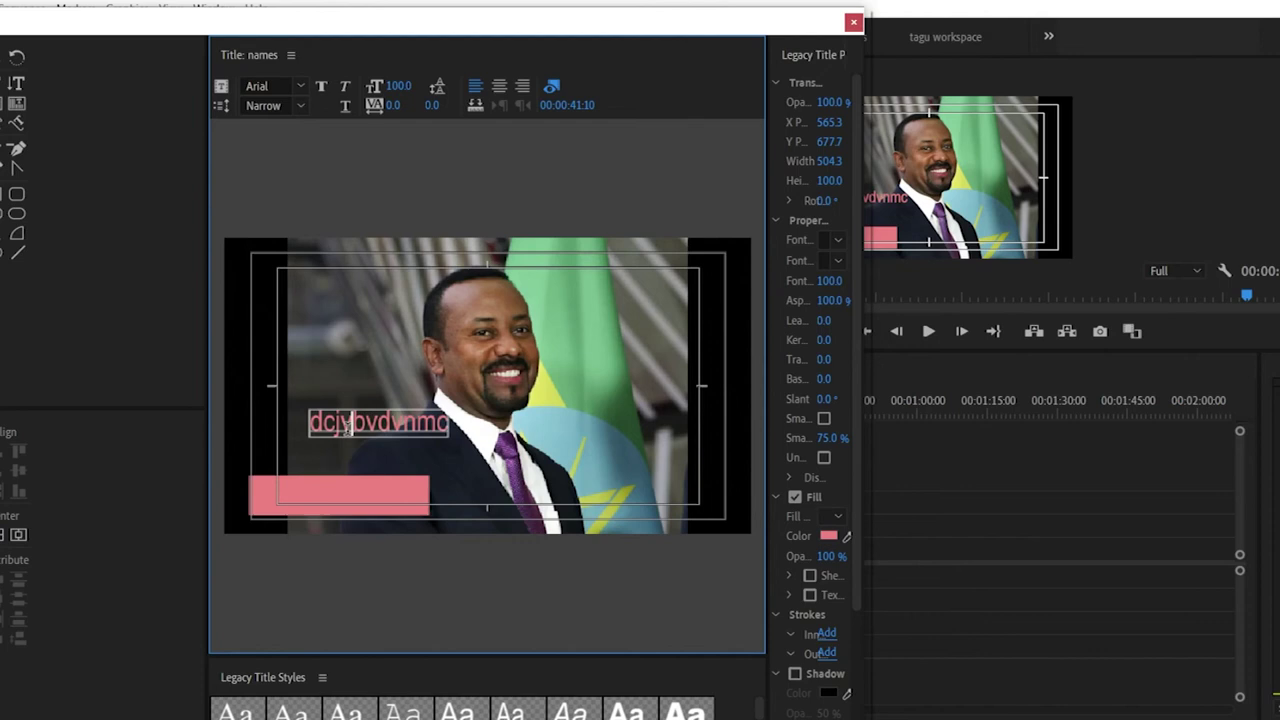
Step: Color the text deep green 03967C and place it onto the pink bar
double_click(349, 427)
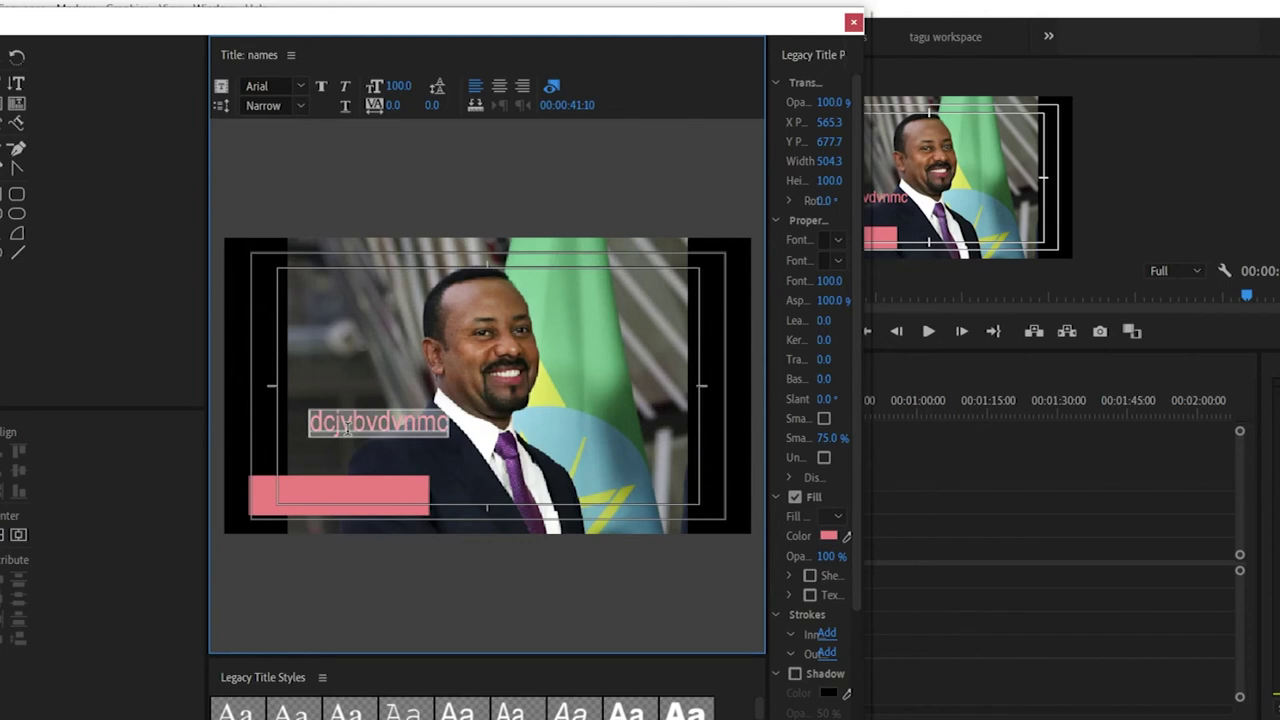
click(829, 537)
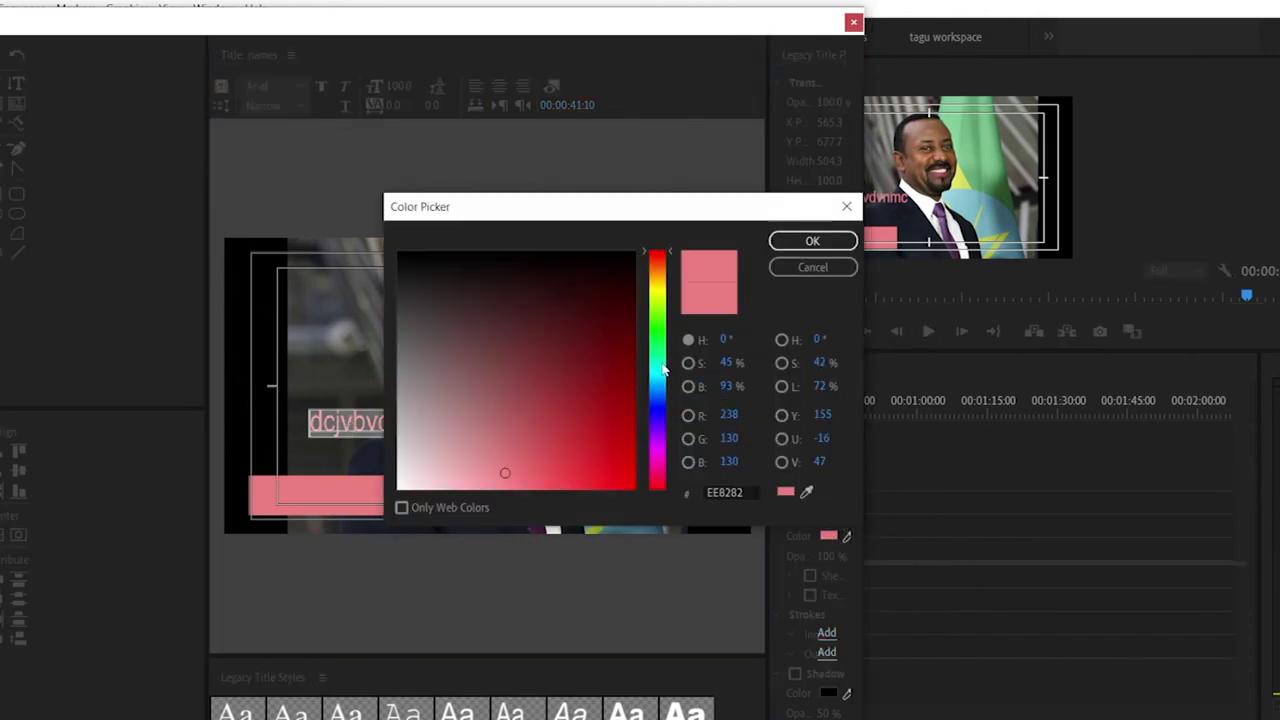
click(659, 362)
mouse_move(621, 363)
mouse_down()
mouse_move(640, 374)
mouse_move(630, 391)
mouse_up()
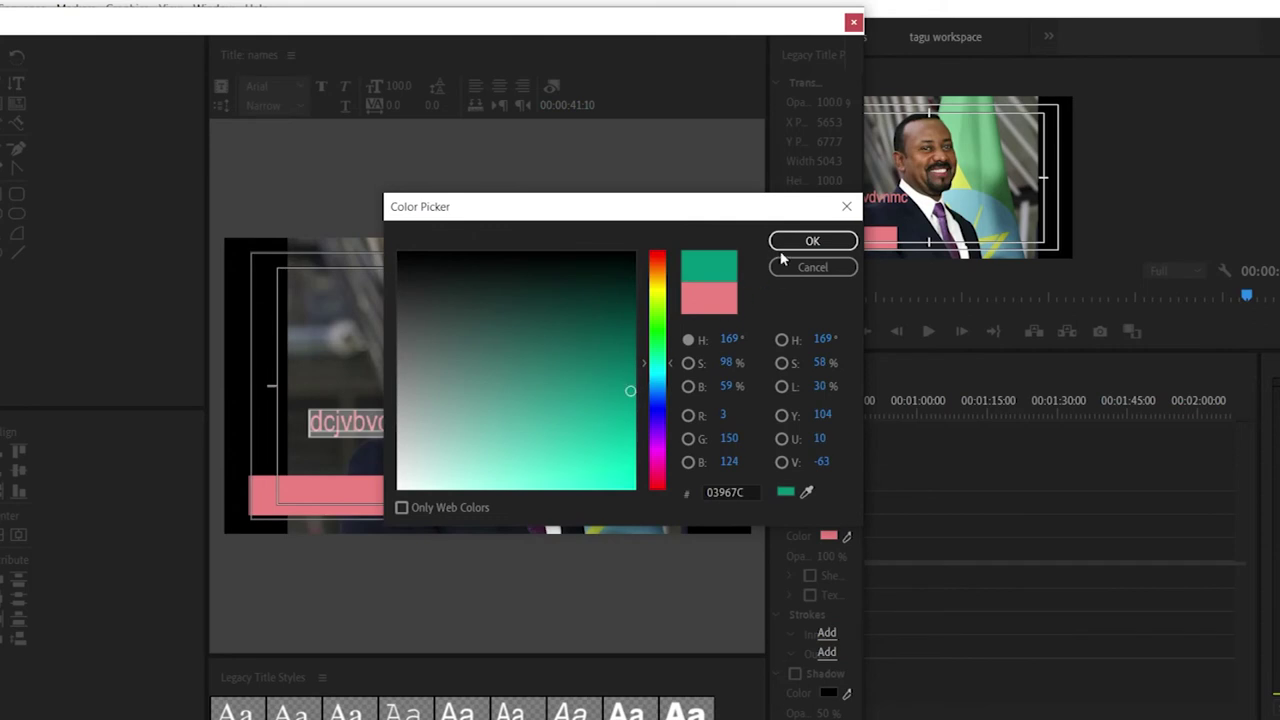
click(786, 246)
click(186, 329)
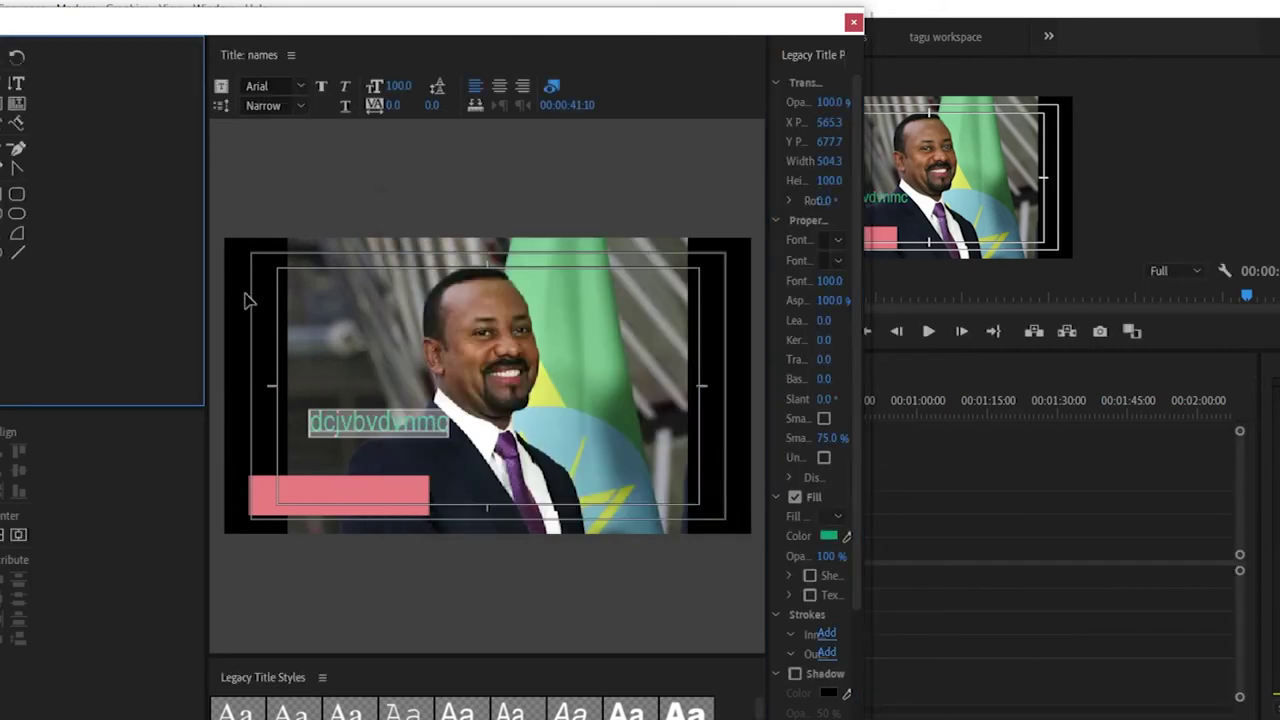
drag(347, 428, 304, 497)
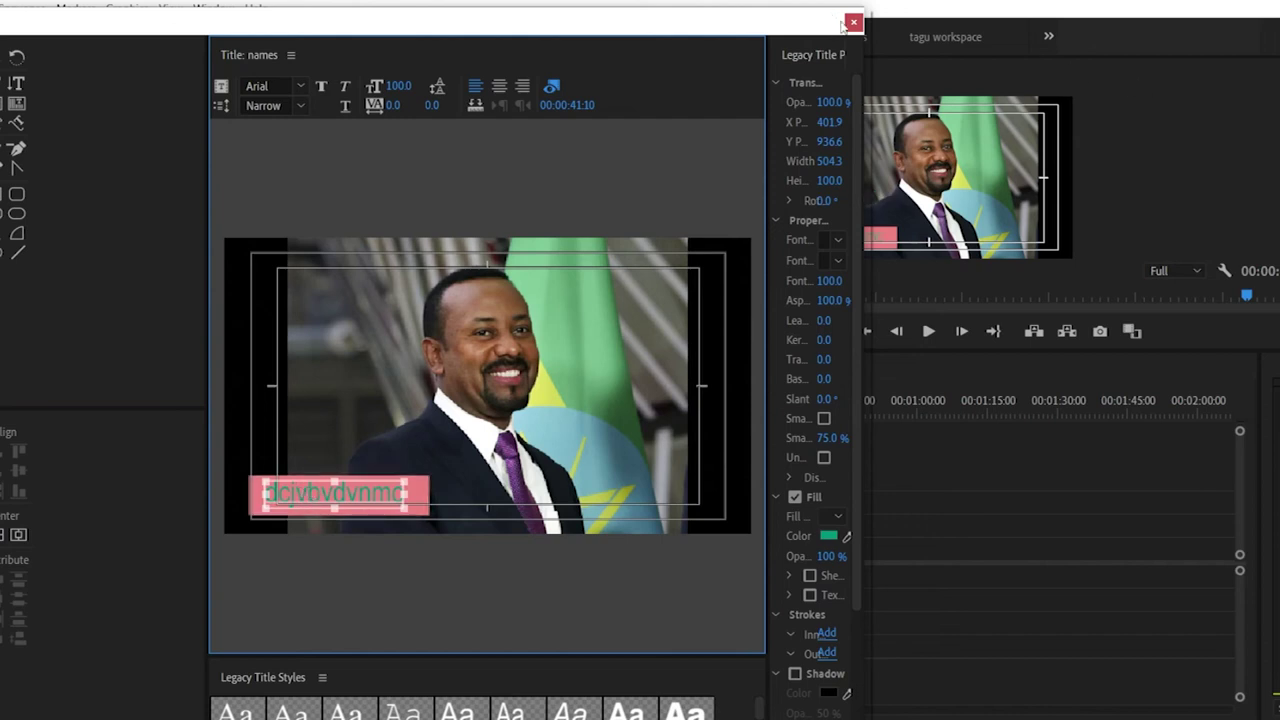
Step: Close the Legacy Title editor and move the playhead to 00:00:42:00
drag(686, 29, 547, 38)
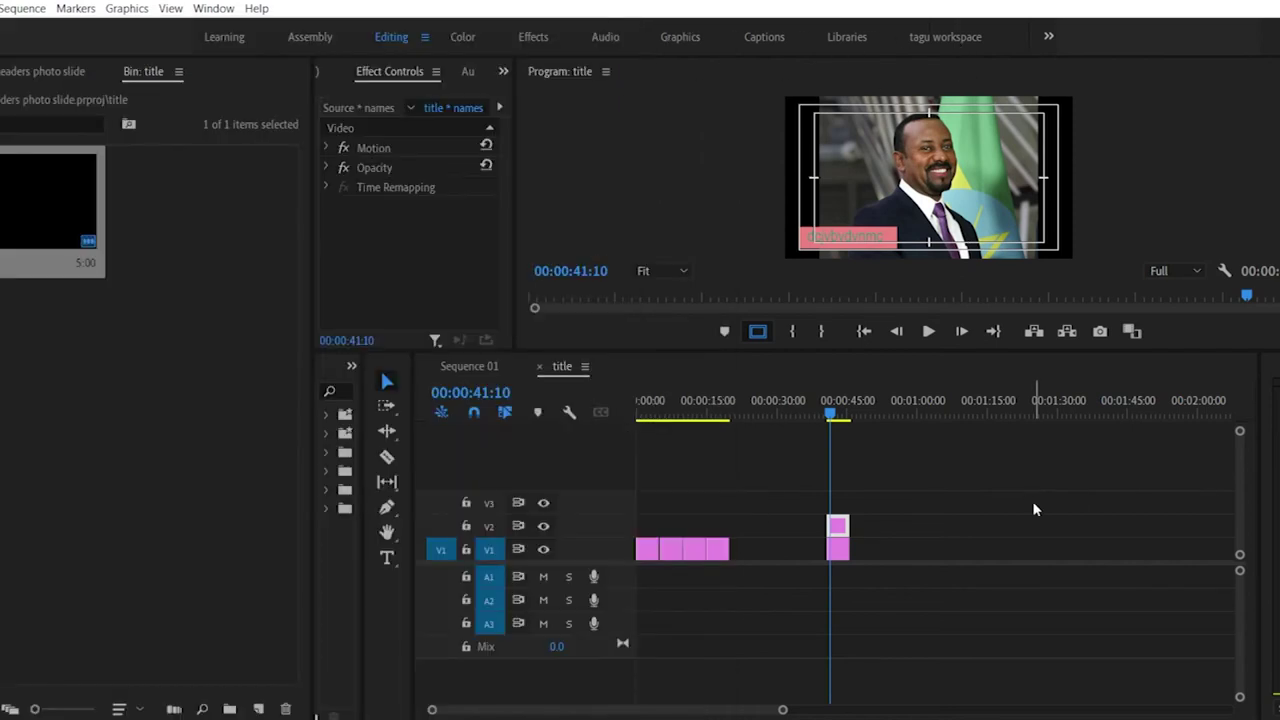
click(714, 34)
drag(830, 400, 833, 400)
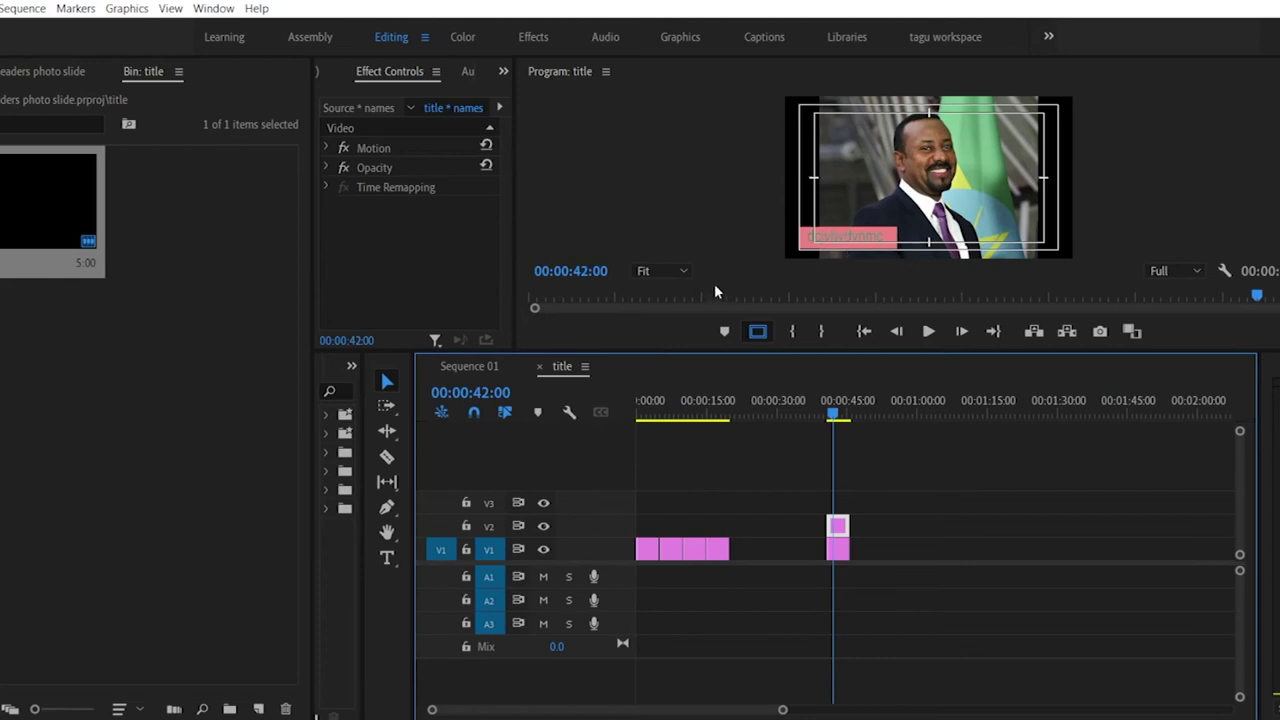
Step: Duplicate the names title in the bin and briefly open the copy
right_click(28, 242)
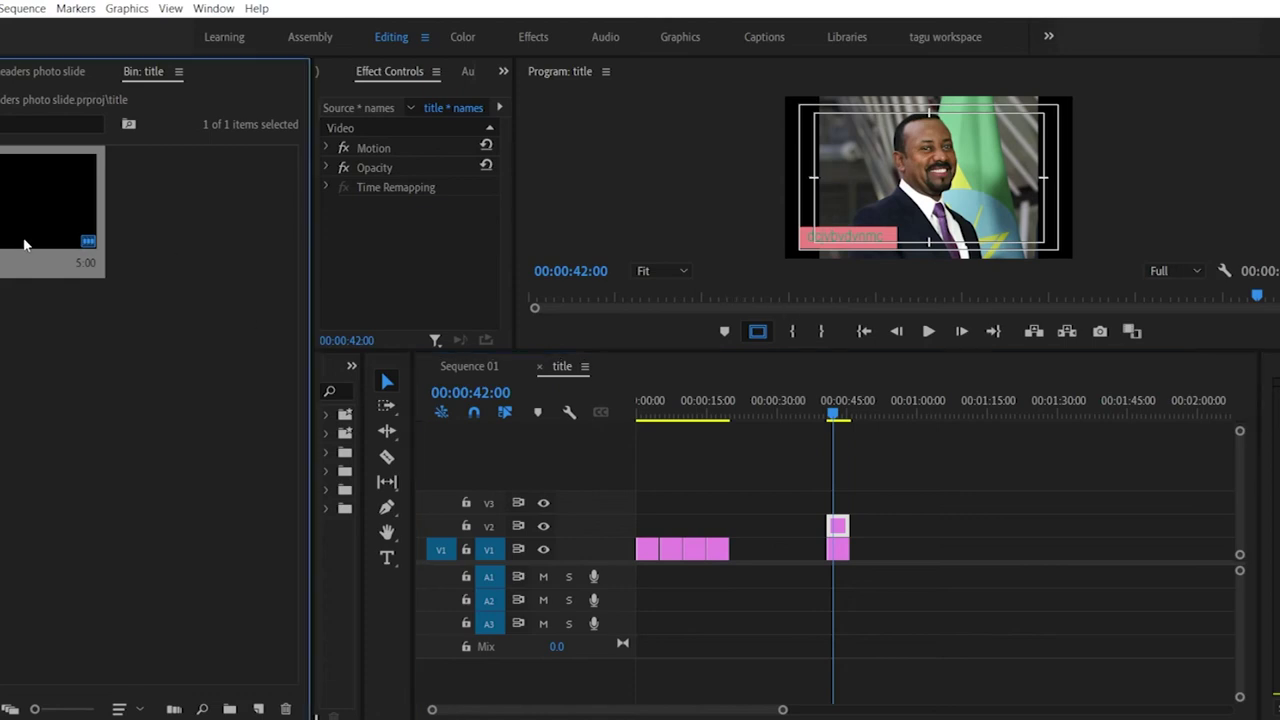
click(82, 147)
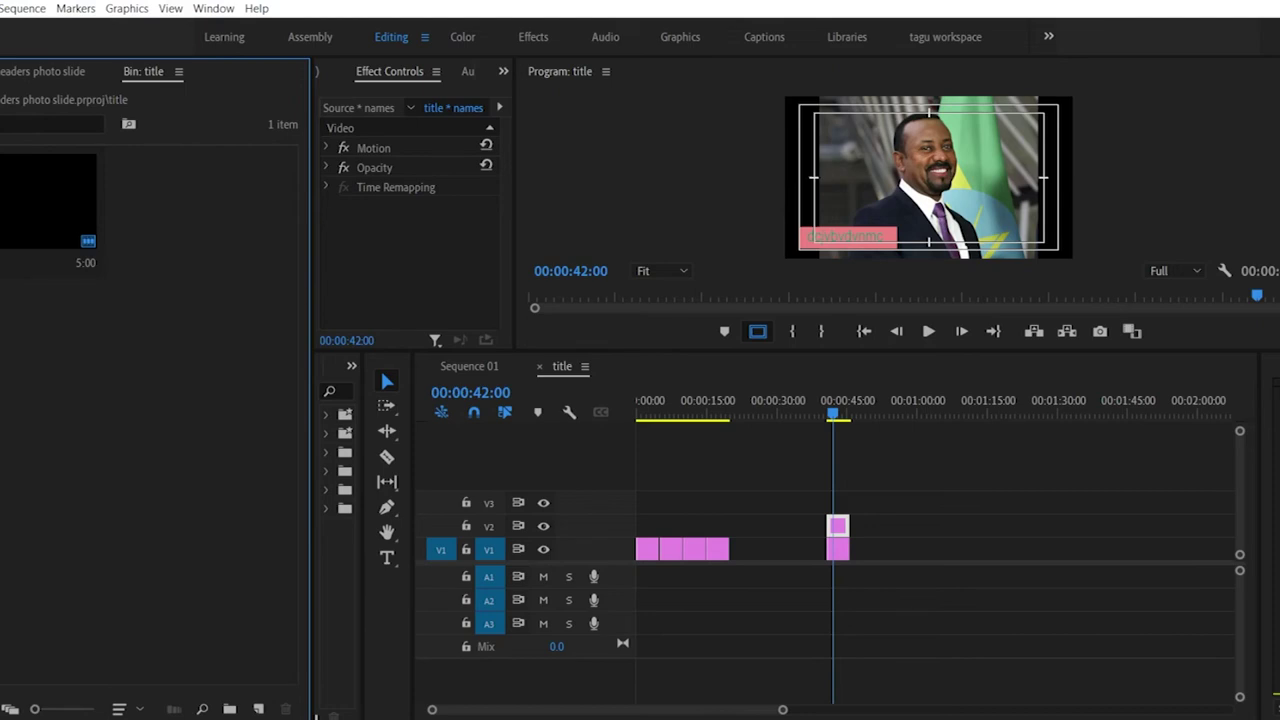
right_click(50, 220)
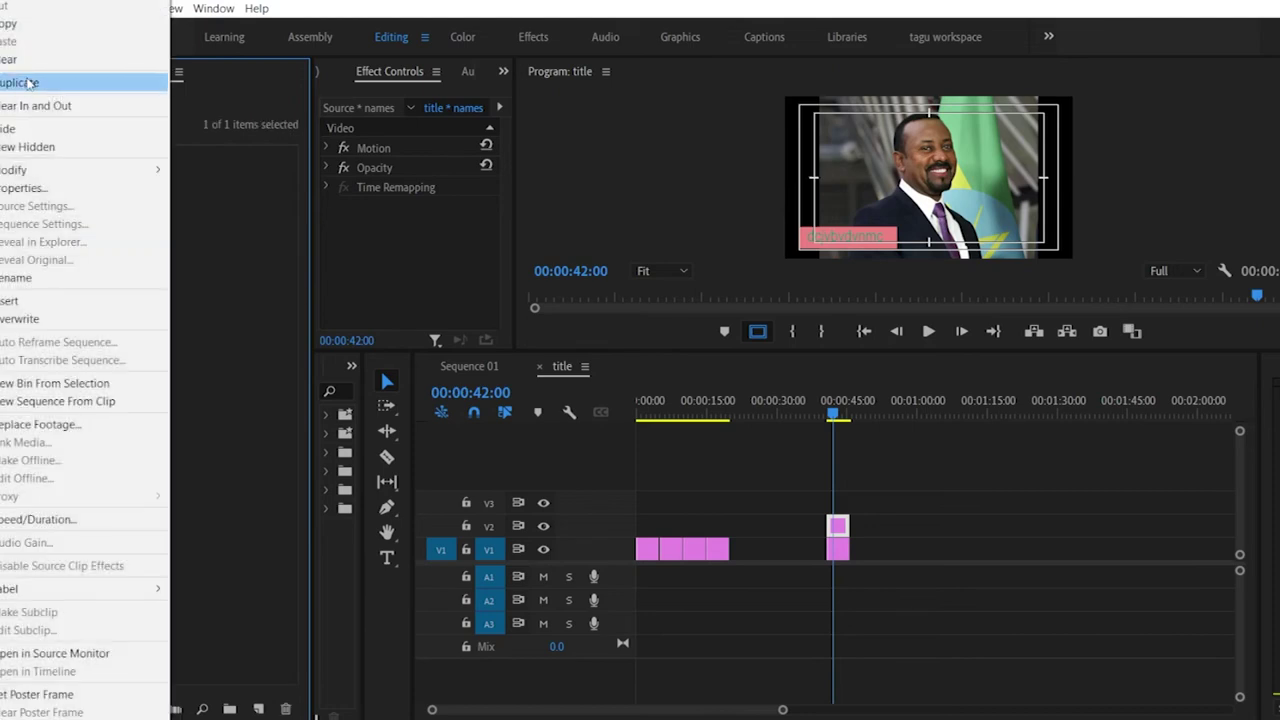
click(40, 82)
click(160, 263)
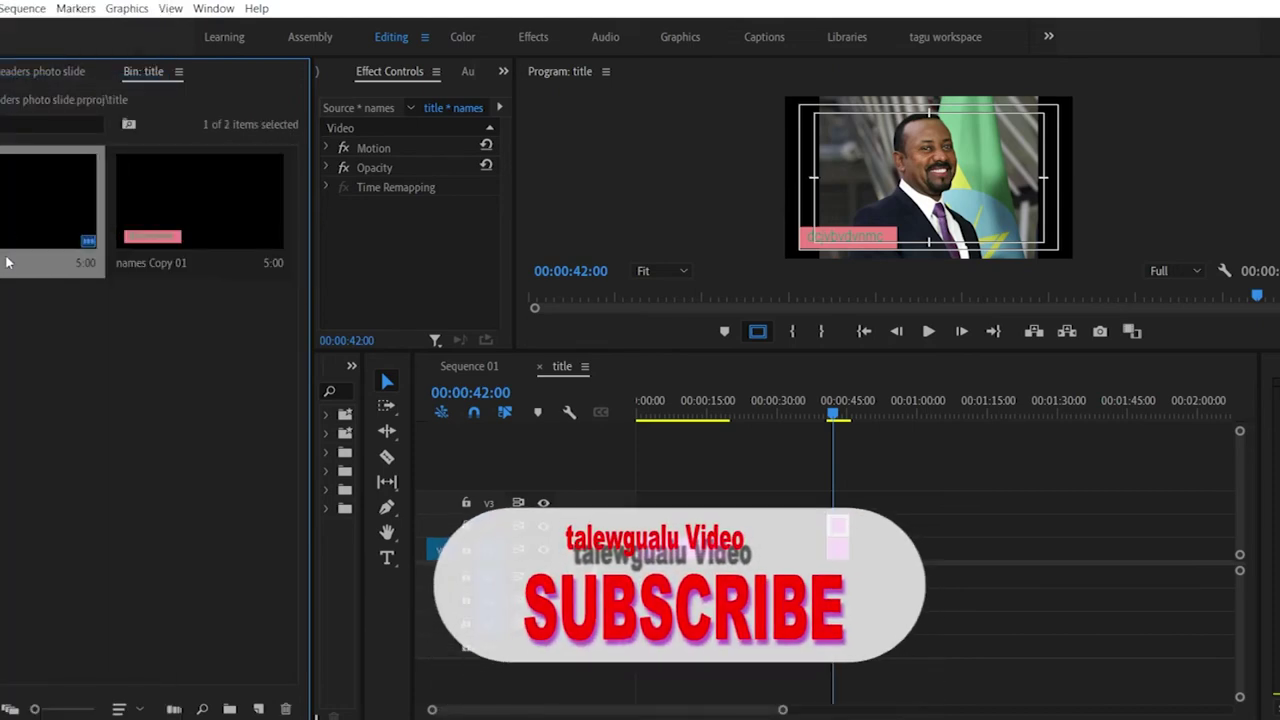
double_click(190, 268)
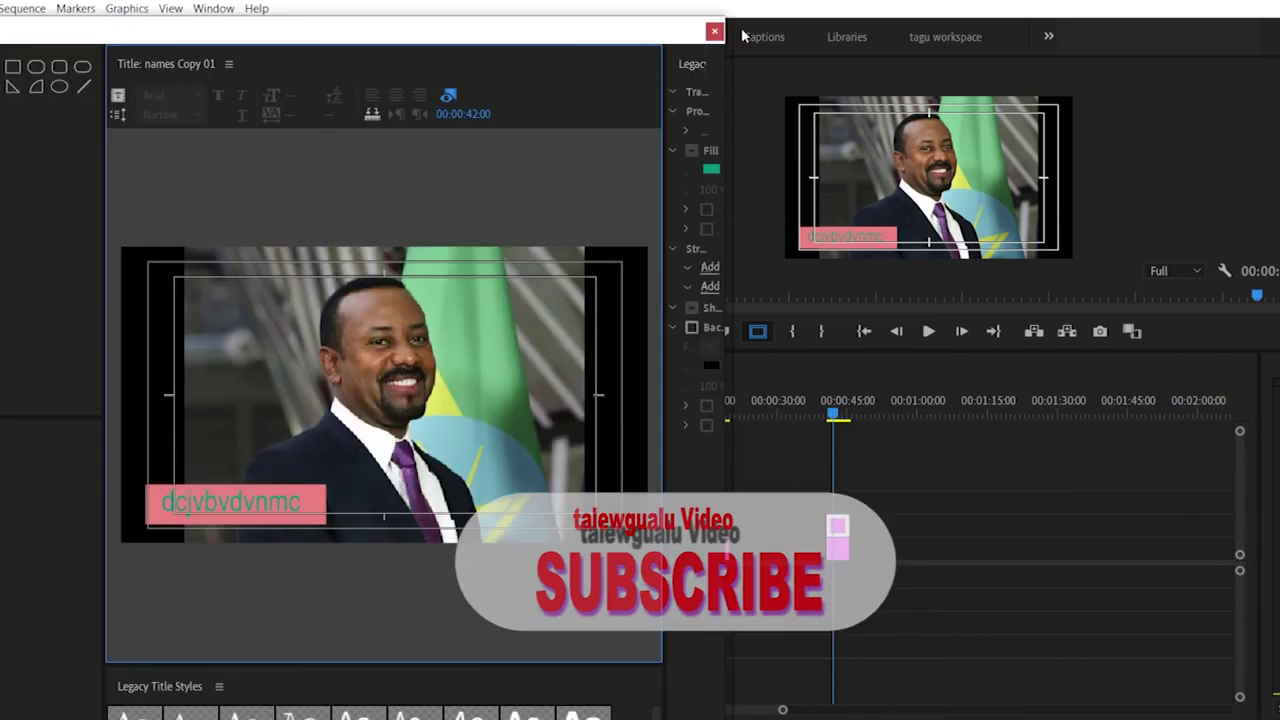
click(714, 34)
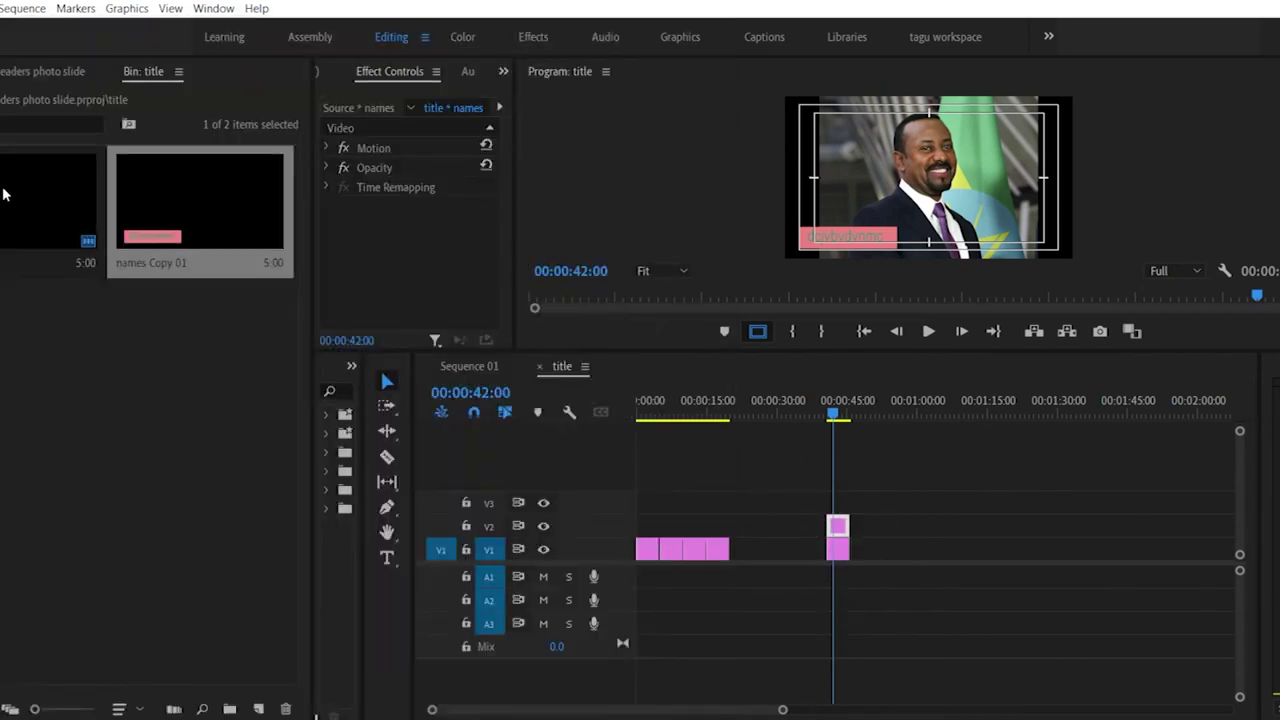
Step: Rename names Copy 01 to names 1
right_click(182, 266)
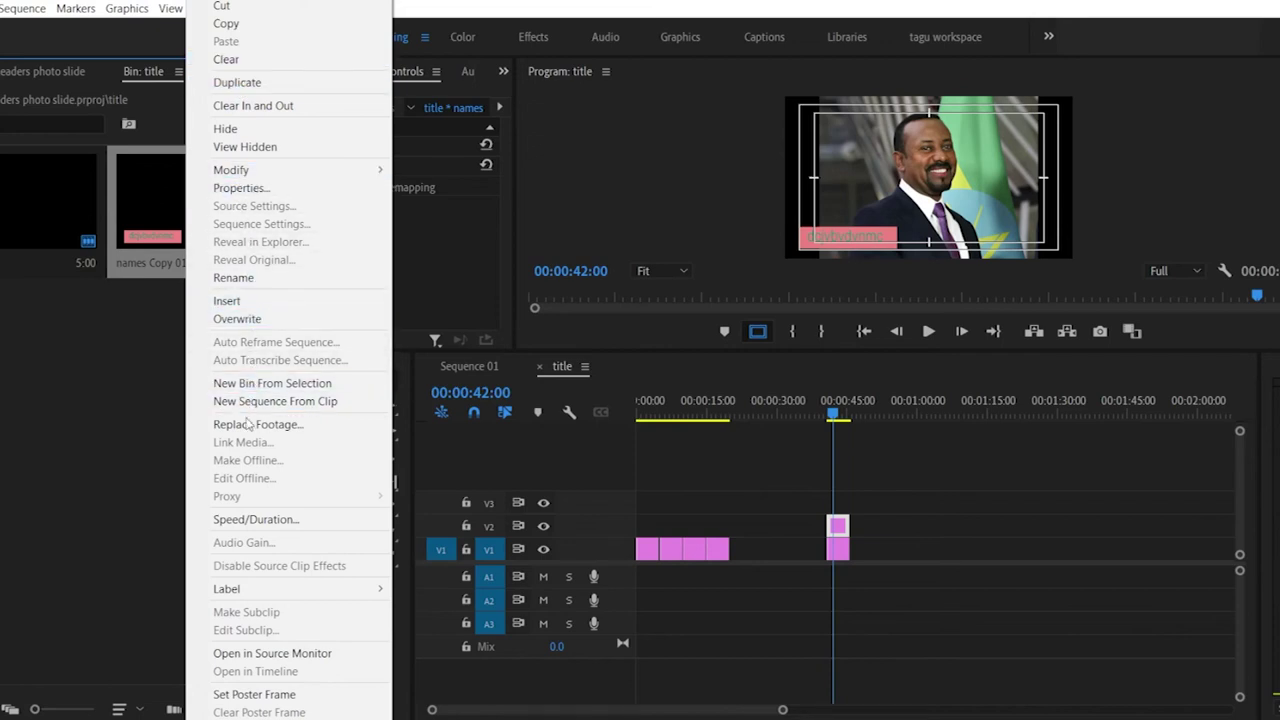
click(91, 487)
click(141, 258)
click(143, 262)
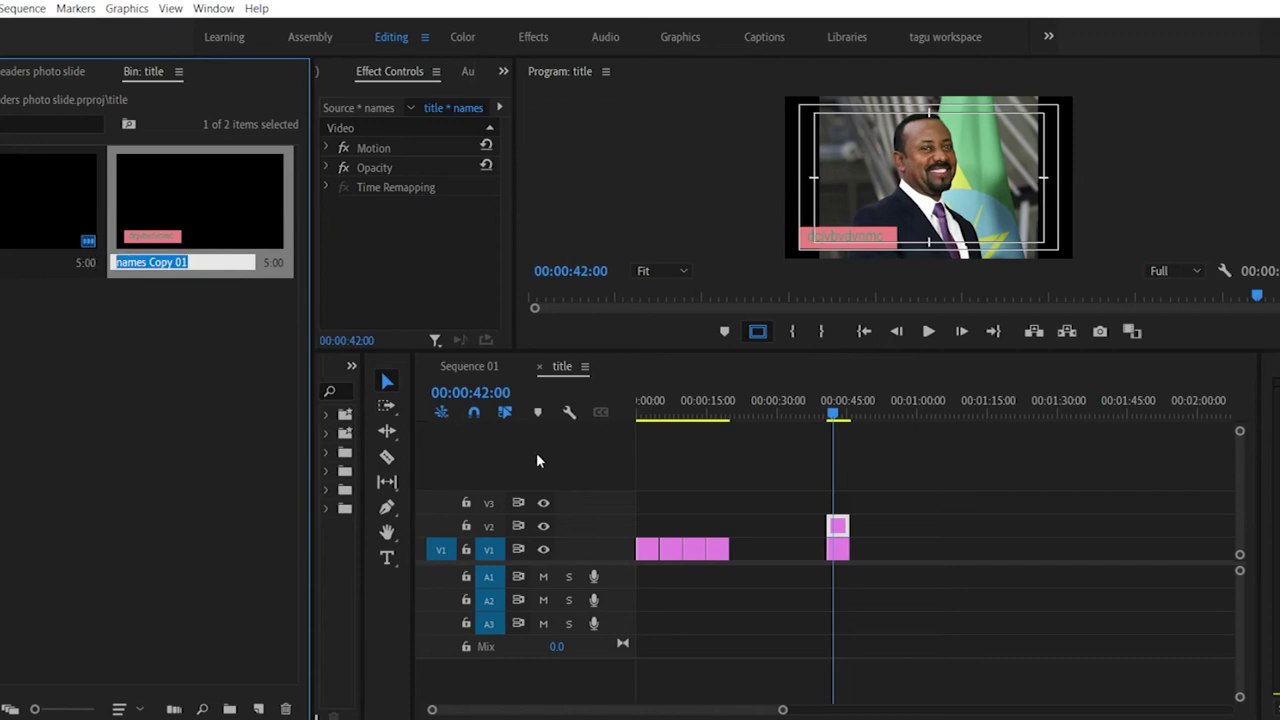
click(207, 262)
drag(207, 262, 148, 262)
text(1)
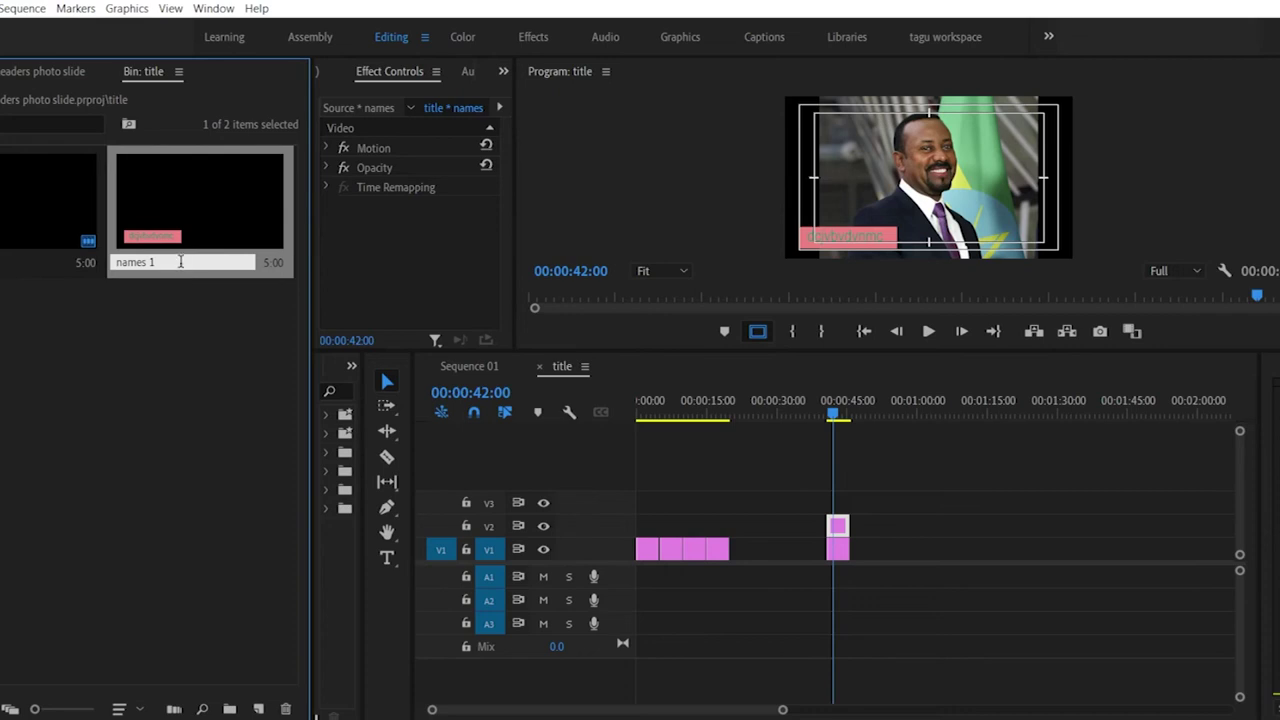
click(146, 341)
Step: Duplicate names 1 and rename the copy to names 2
right_click(167, 228)
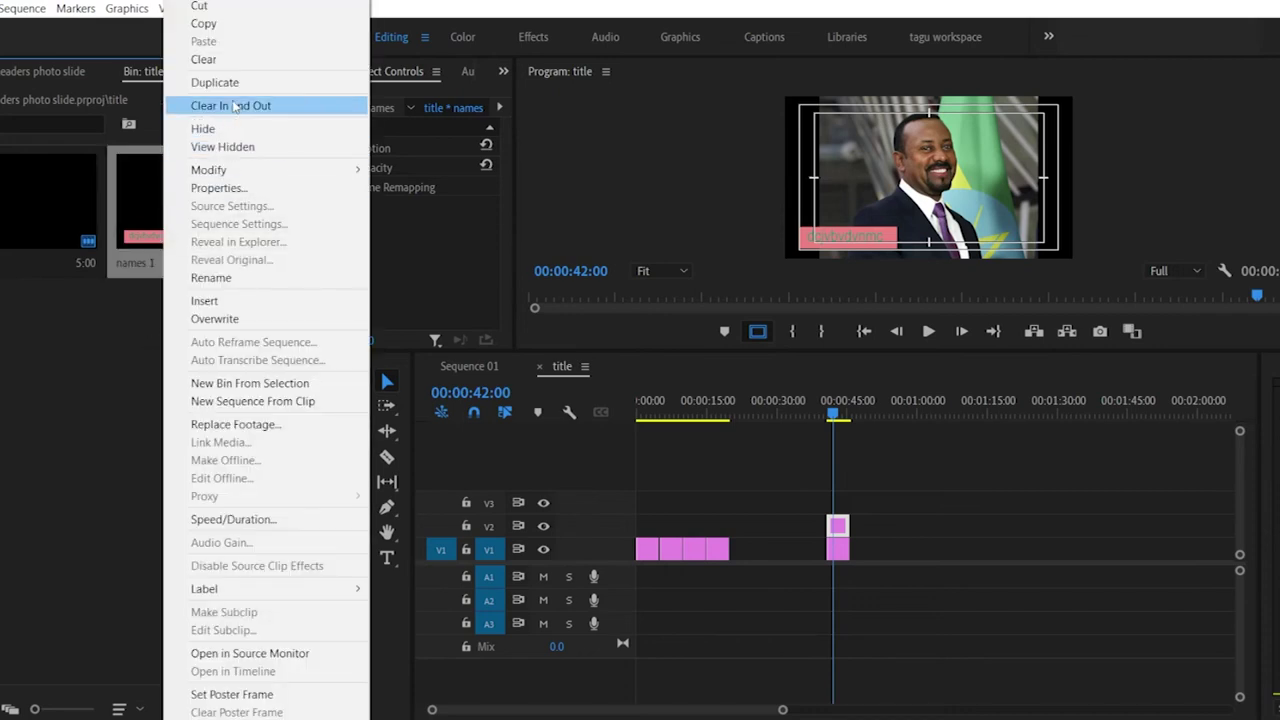
click(215, 82)
click(205, 230)
drag(254, 229, 212, 229)
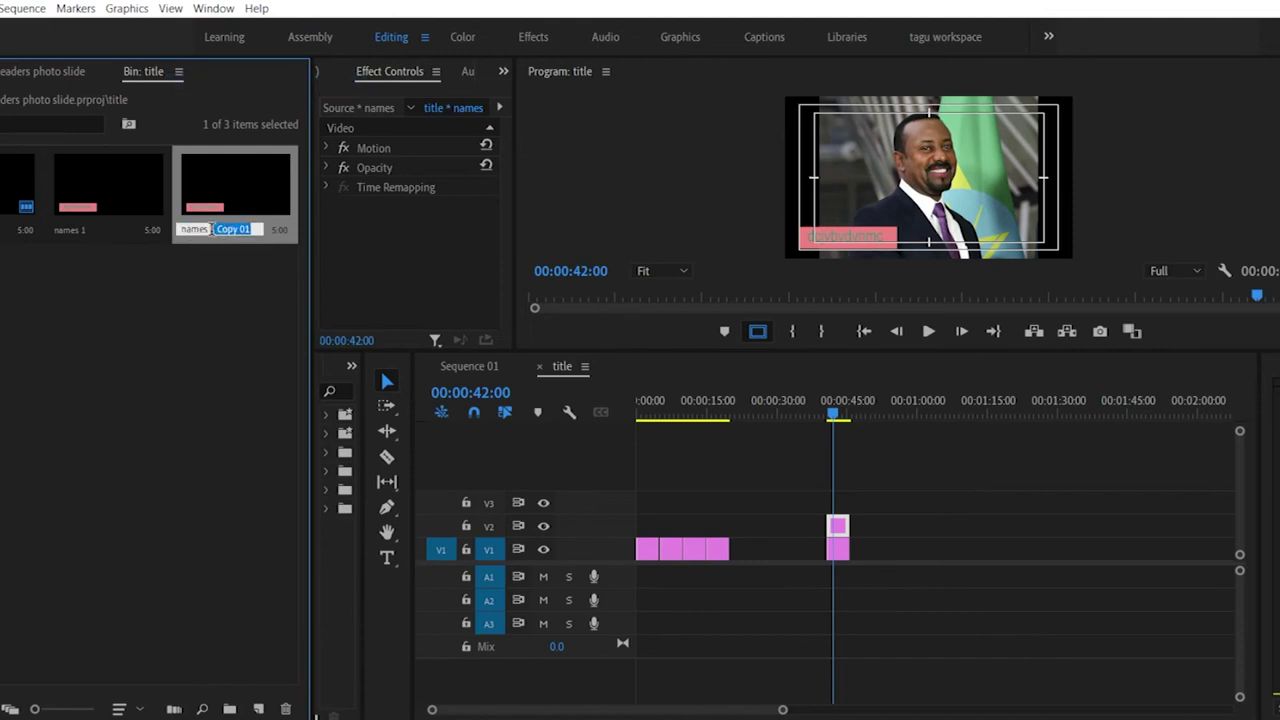
text(2)
key(Return)
click(202, 373)
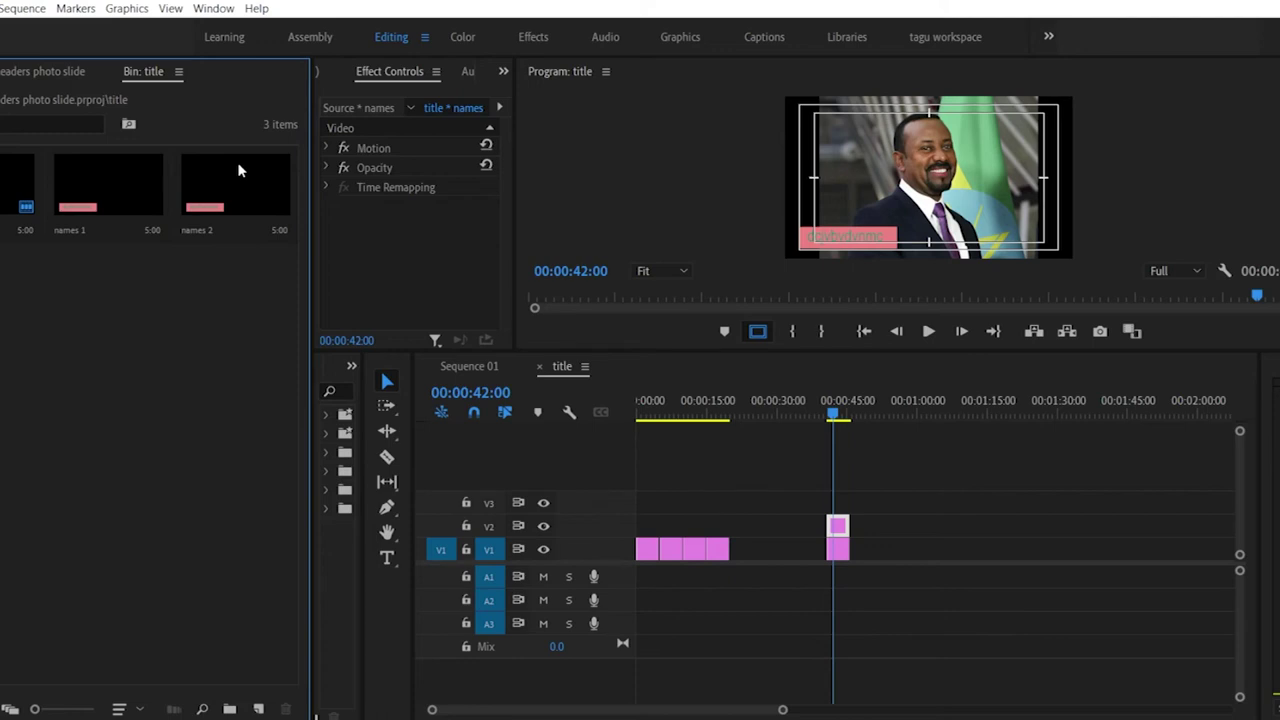
Step: Place names 2 on V2, then delete the V2 title clips and the stray V1 photo clip
click(219, 199)
drag(235, 199, 863, 528)
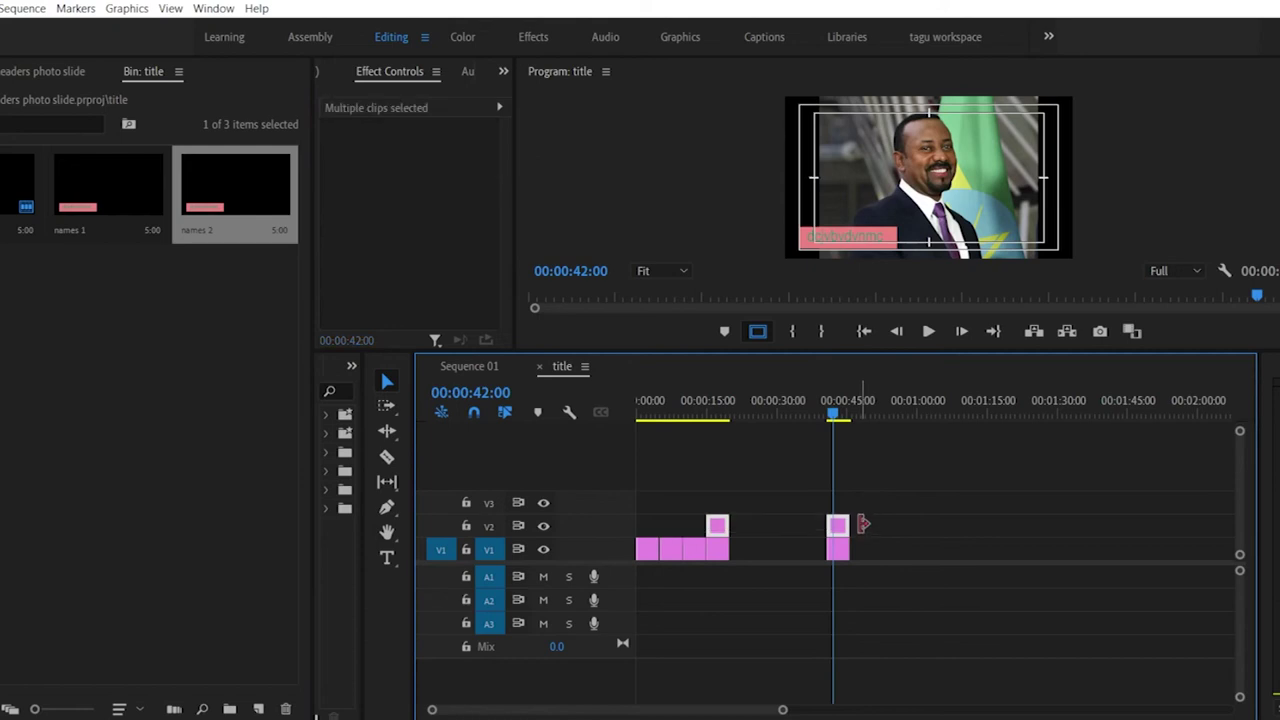
key(Delete)
click(841, 550)
key(Delete)
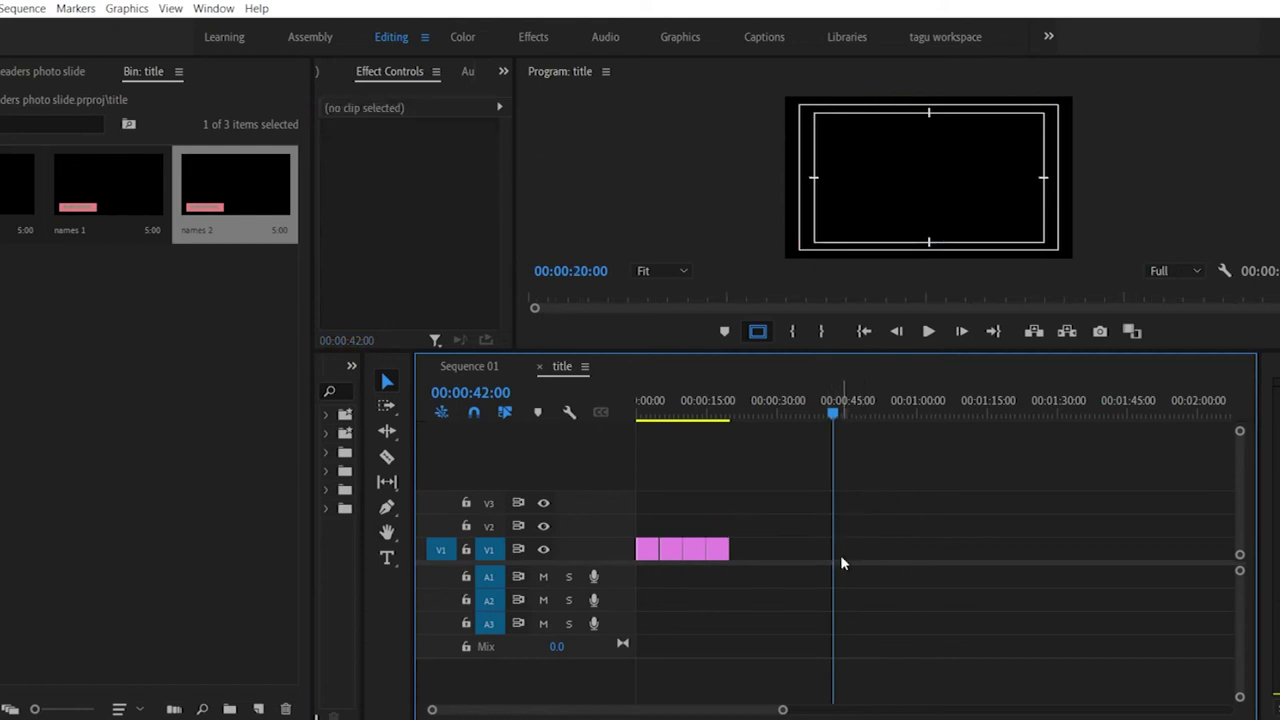
Step: Delete names 1 and names 2 from the bin
click(22, 195)
drag(268, 292, 94, 214)
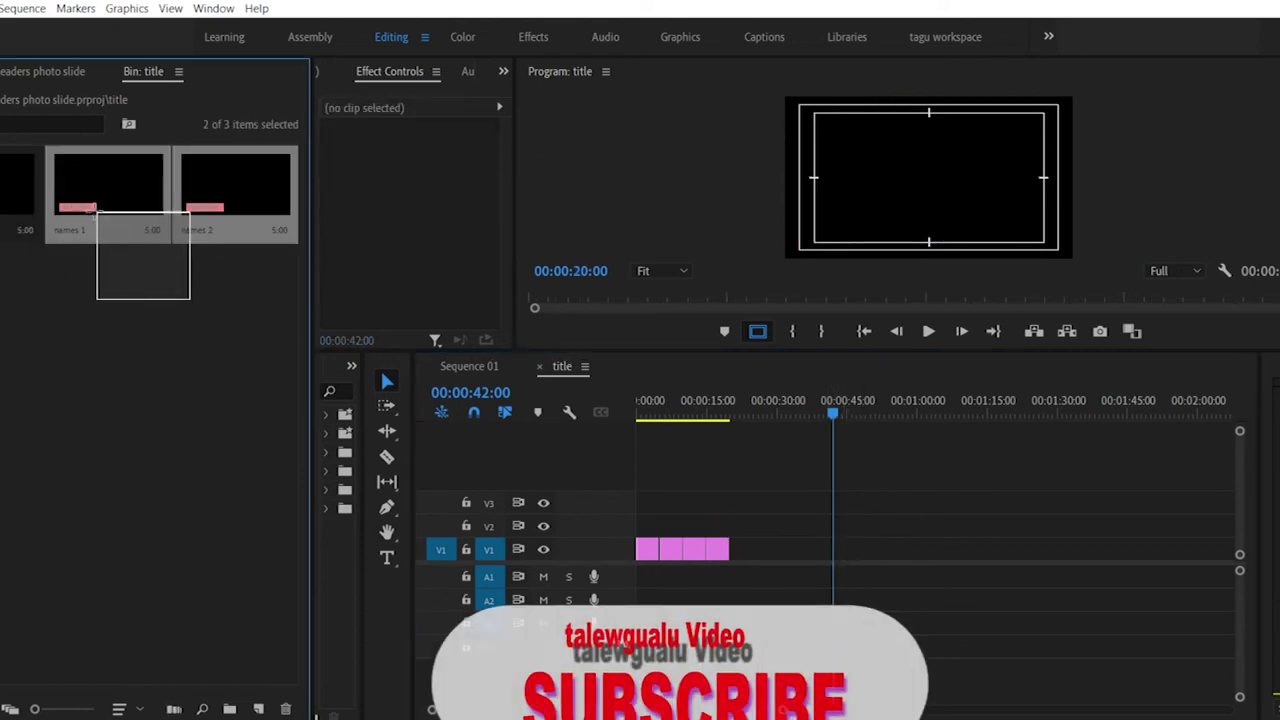
key(Delete)
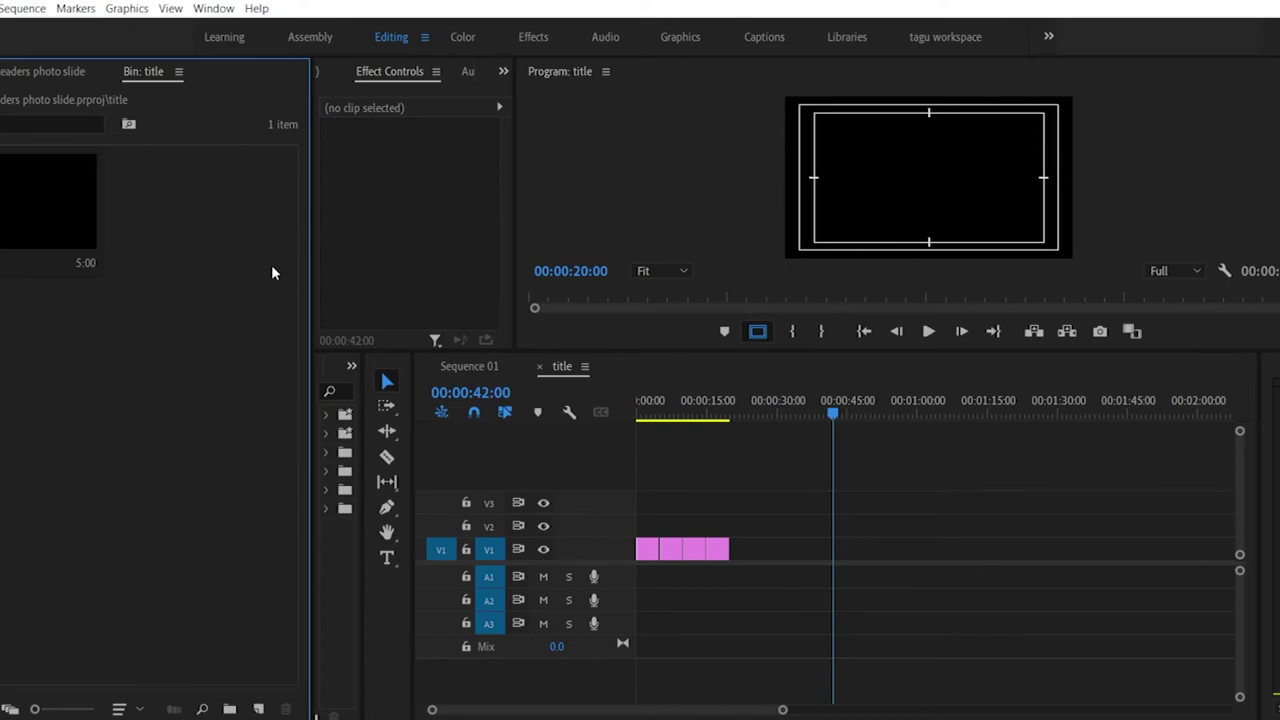
Step: Place the remaining names title on V2 over the last portrait at 00:00:16:15 and open it in the Legacy Title editor
click(50, 205)
drag(50, 205, 720, 527)
click(704, 390)
drag(704, 390, 714, 400)
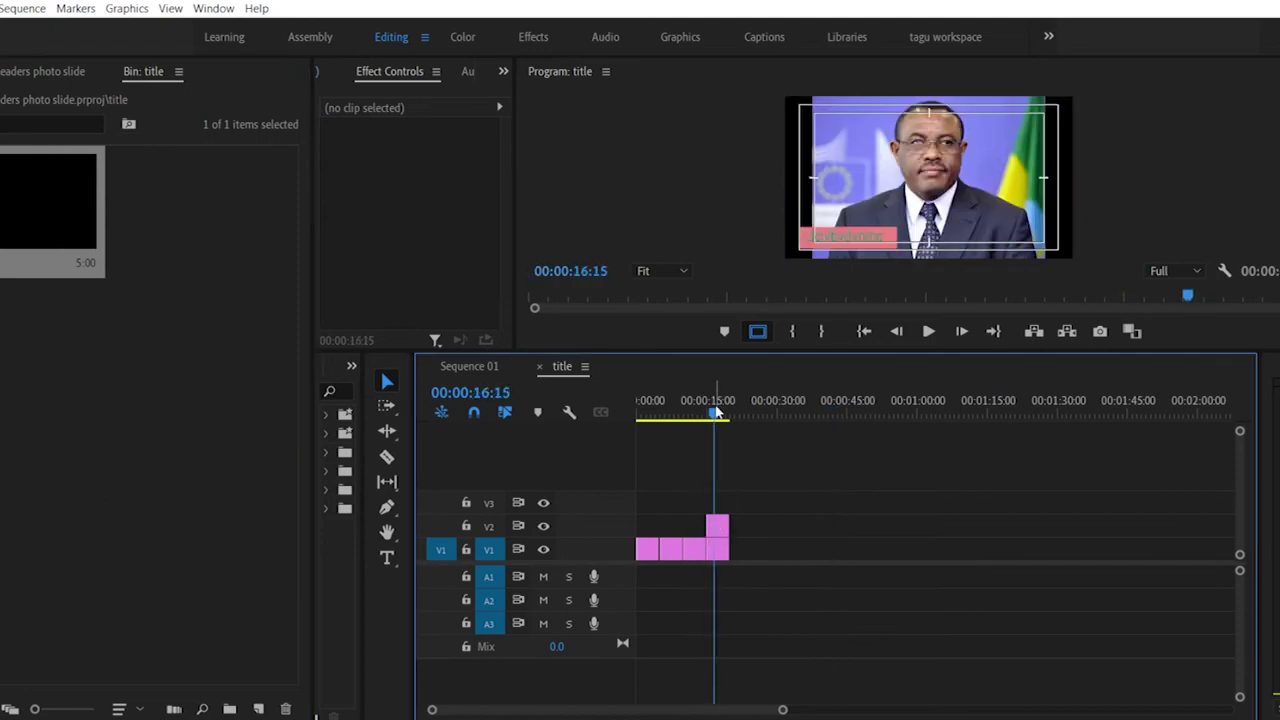
click(717, 528)
double_click(717, 528)
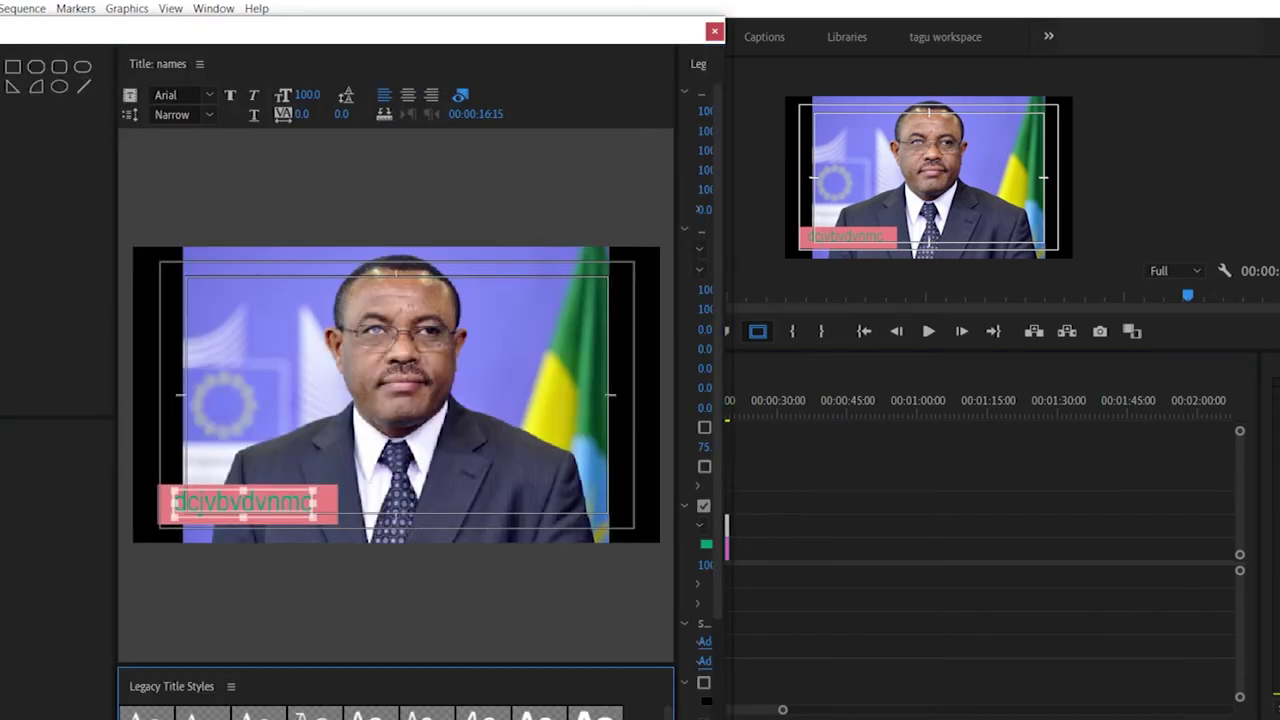
key(alt+Tab)
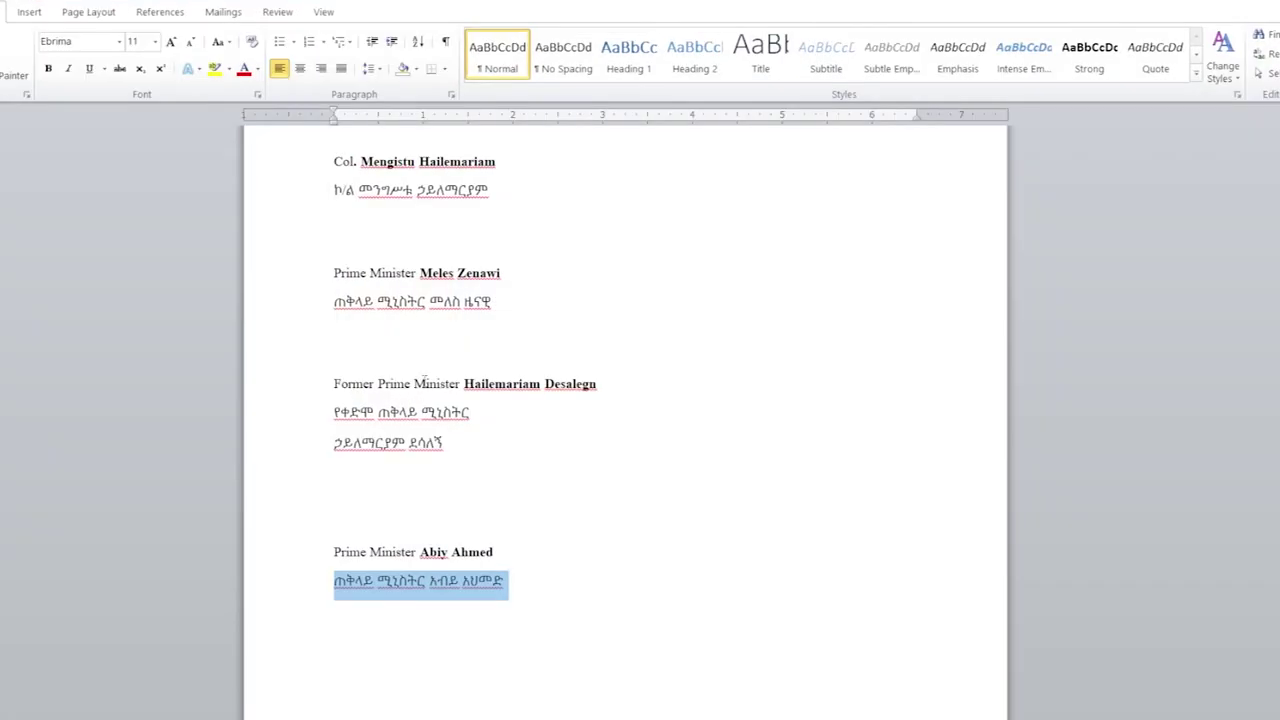
Step: Type PM in front of the former prime minister's name in the Word list
drag(462, 384, 582, 387)
click(334, 356)
click(463, 405)
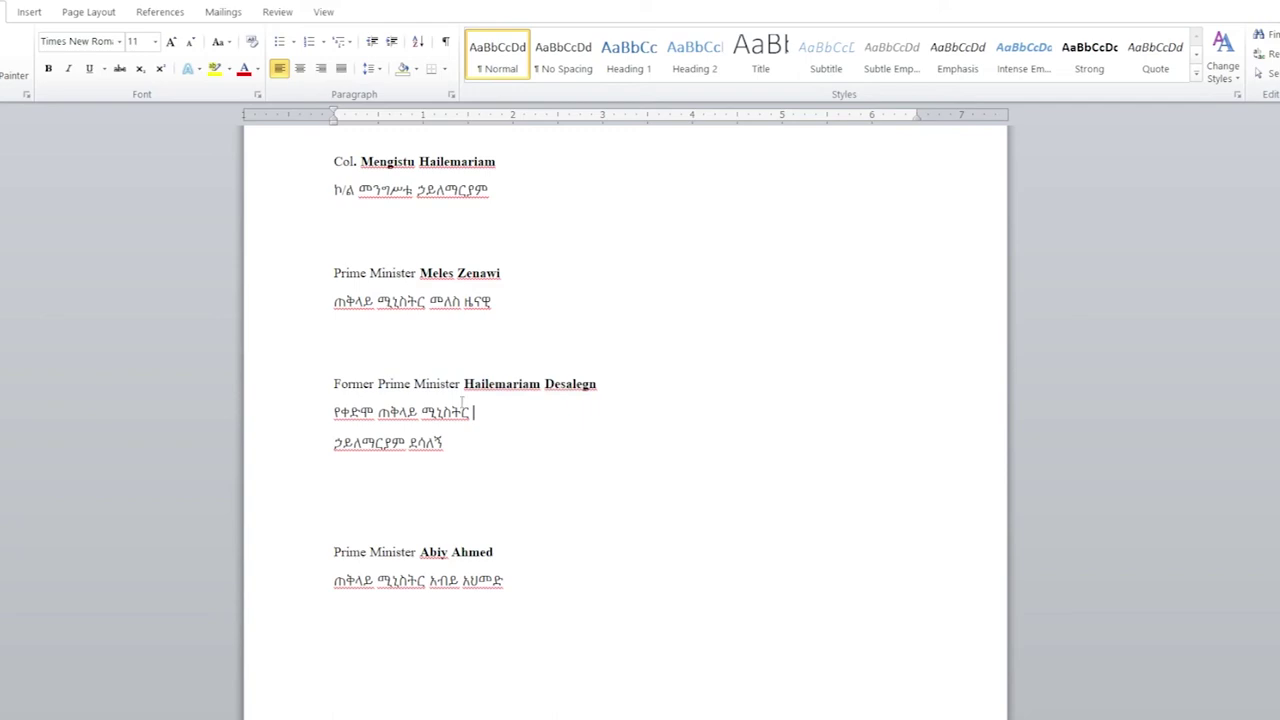
key(Up)
text(PM)
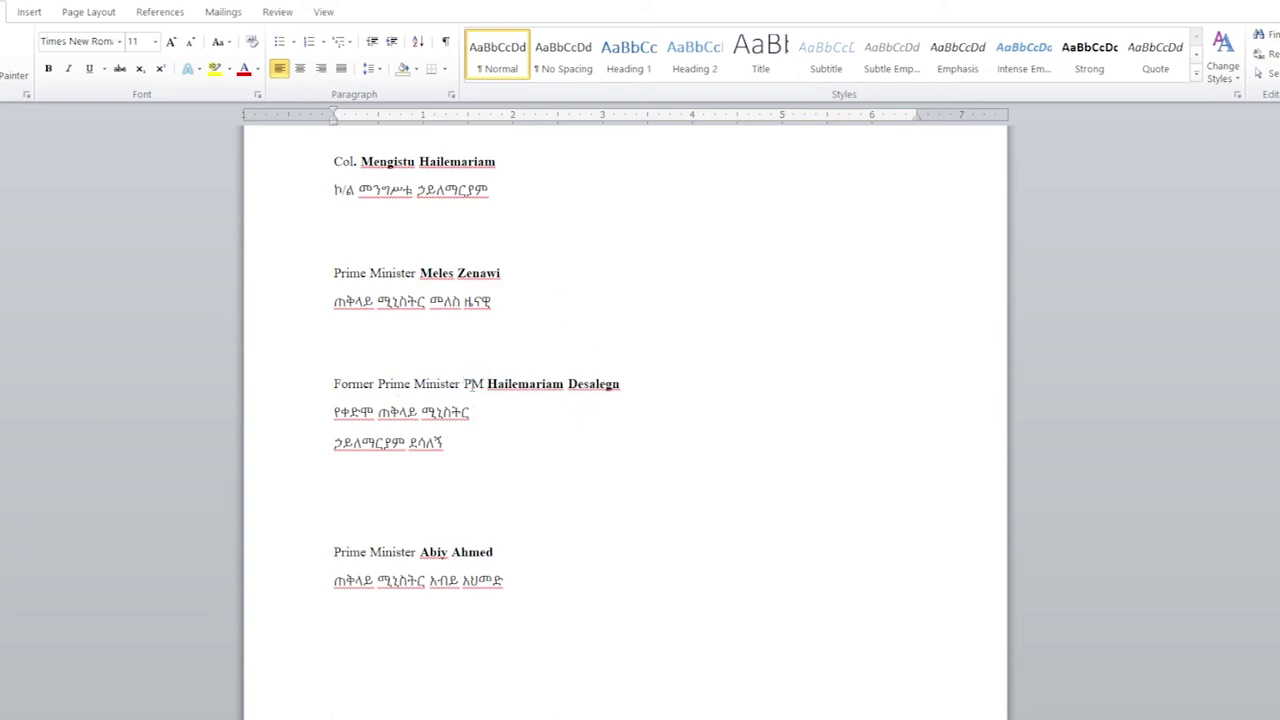
Step: Move PM to after the surname and select the full name ending with PM
drag(484, 383, 465, 383)
key(ctrl+c)
key(Delete)
click(607, 383)
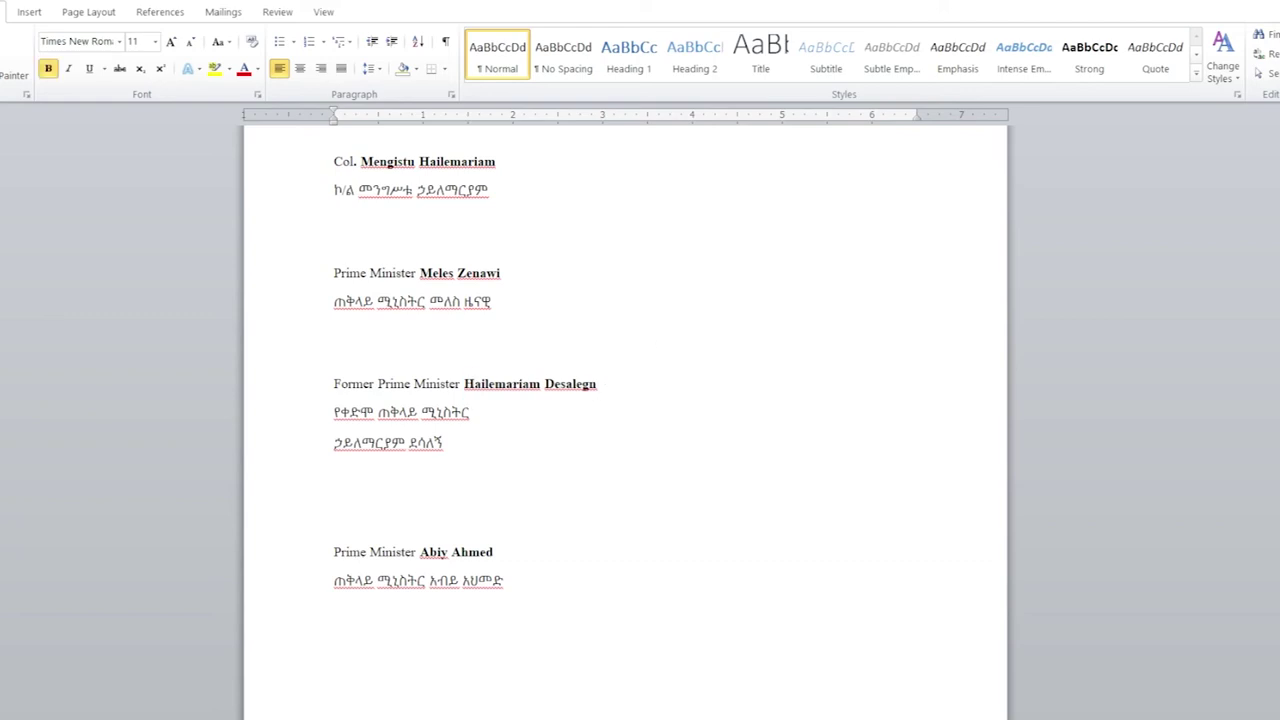
key(ctrl+v)
drag(620, 385, 492, 393)
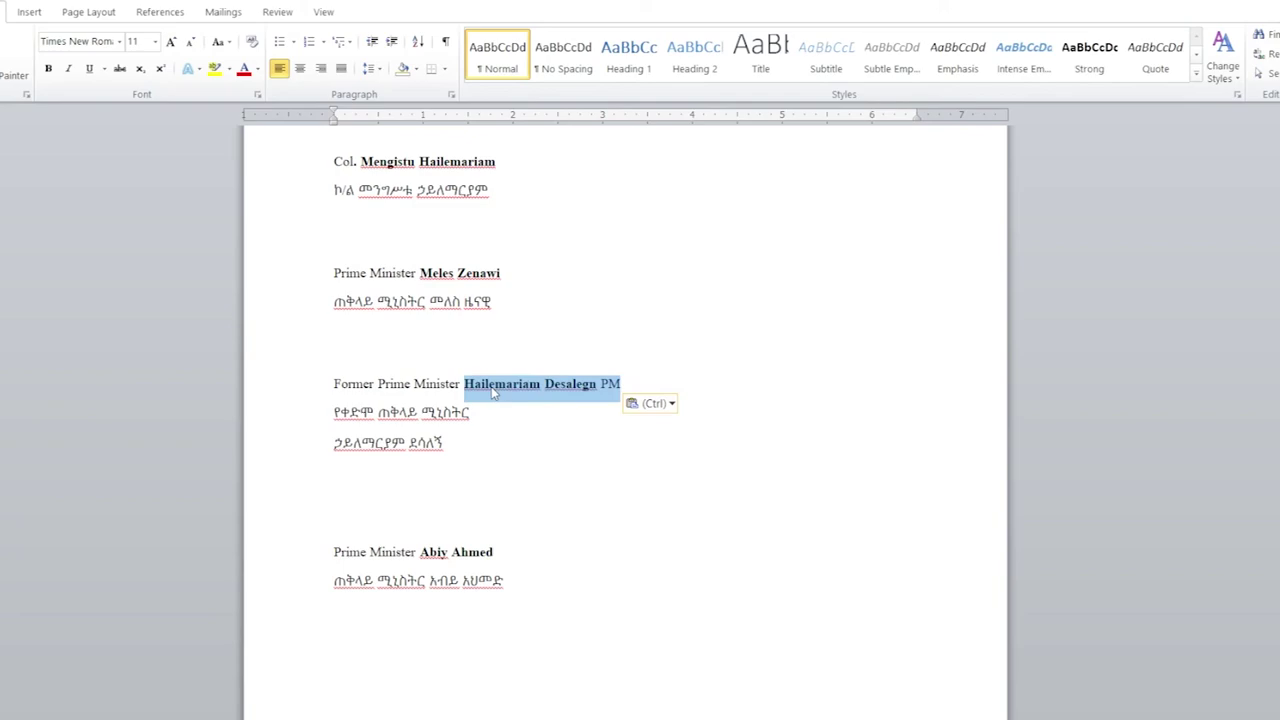
click(1230, 2)
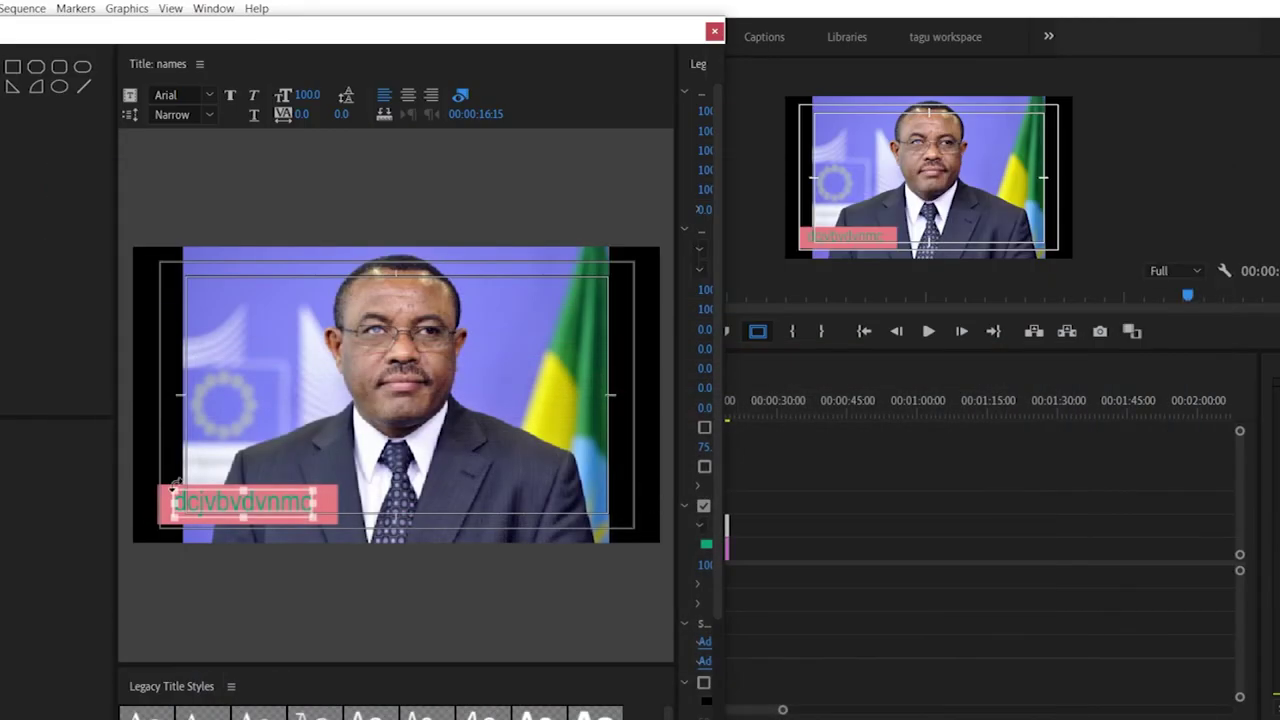
Step: Replace the title's placeholder text with the former prime minister's name plus PM, then close the editor
click(267, 505)
double_click(304, 502)
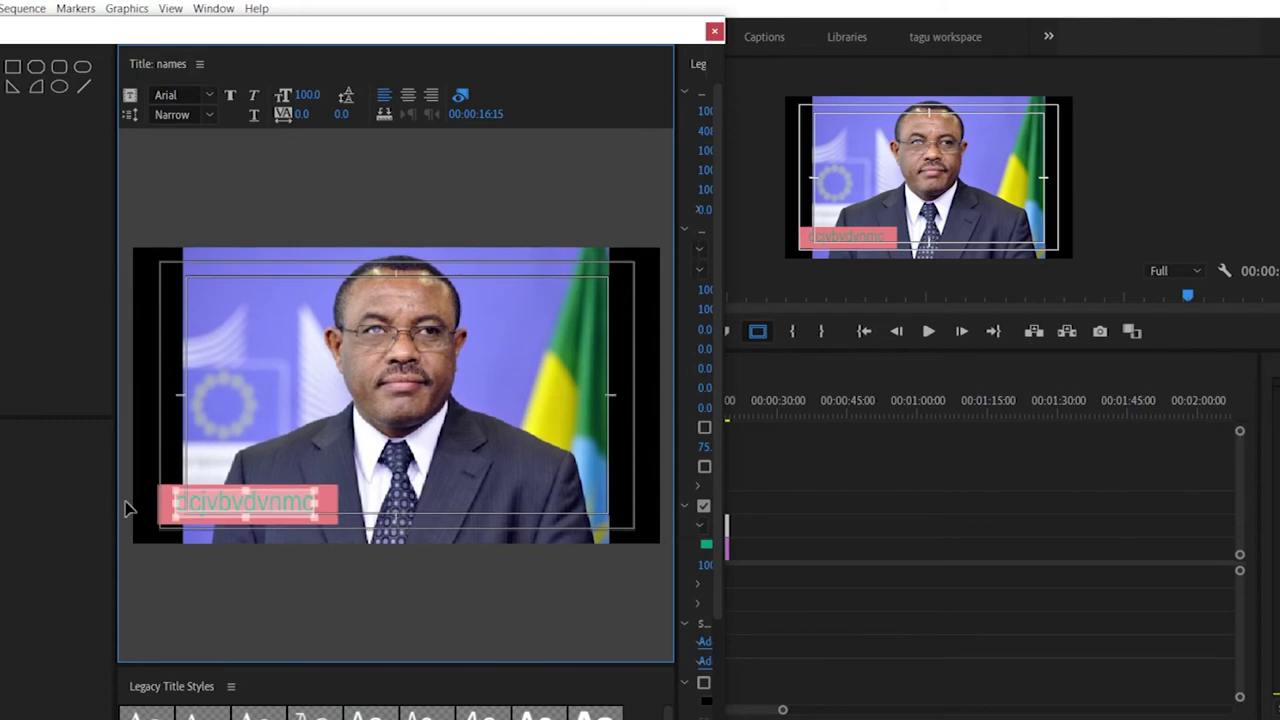
text(Hailemariam Desalegn PM)
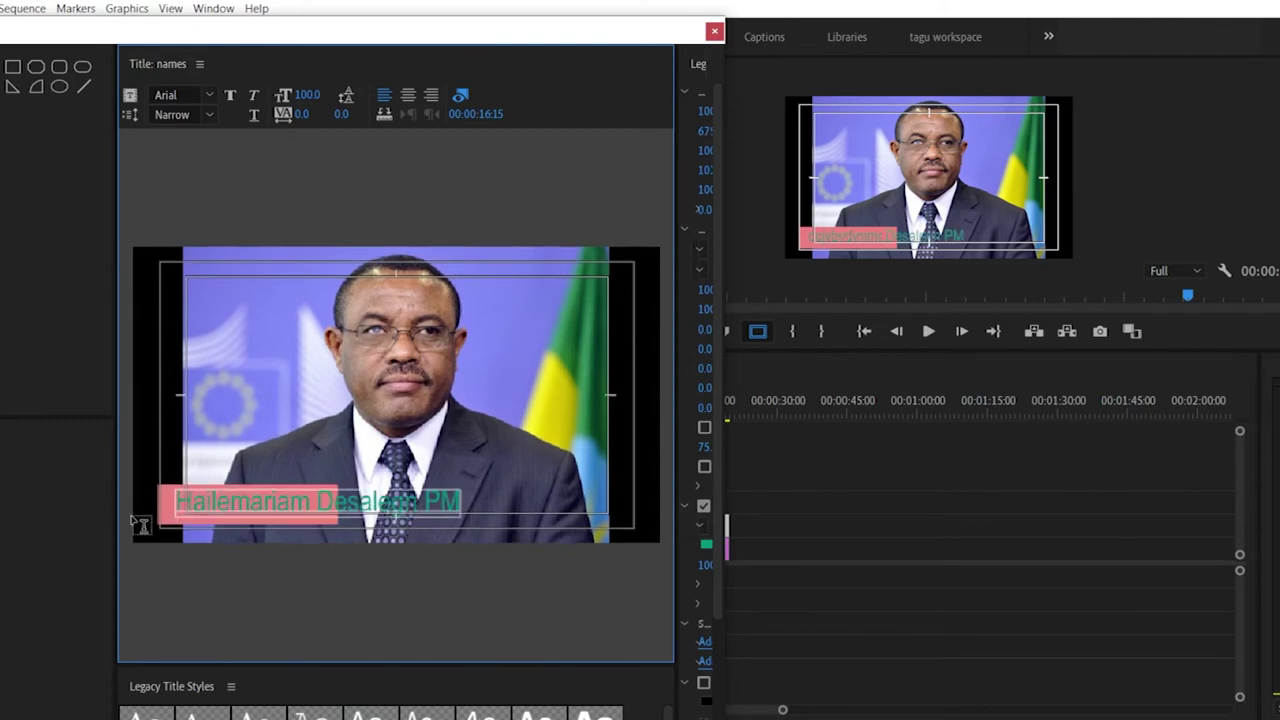
click(714, 32)
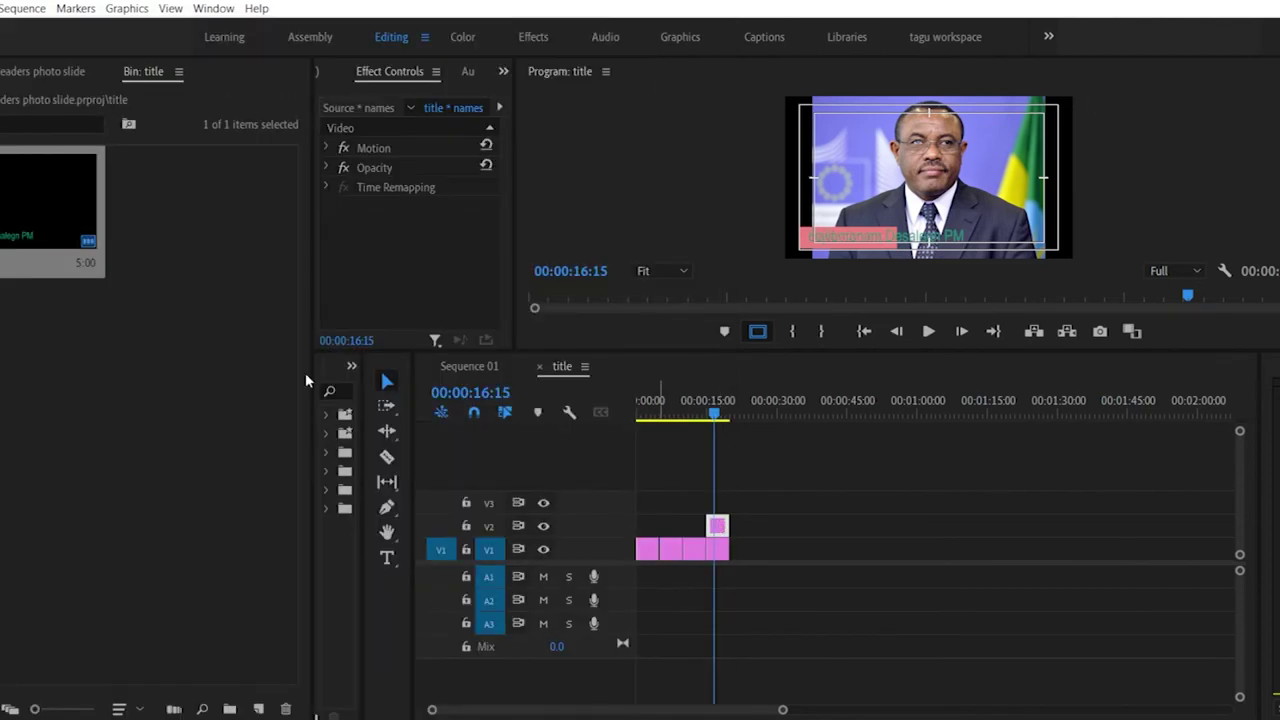
Step: Place the names title at the start of V2 and open it at 00:00:01:00
drag(51, 243, 647, 500)
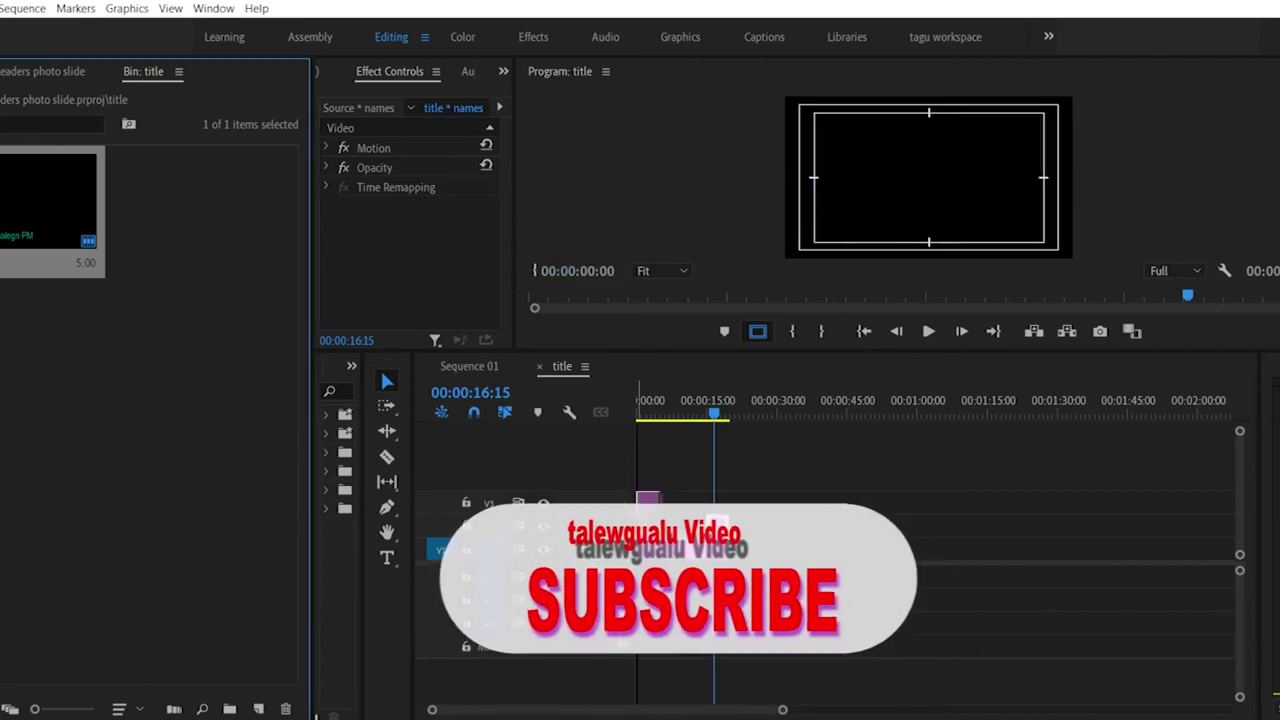
click(643, 403)
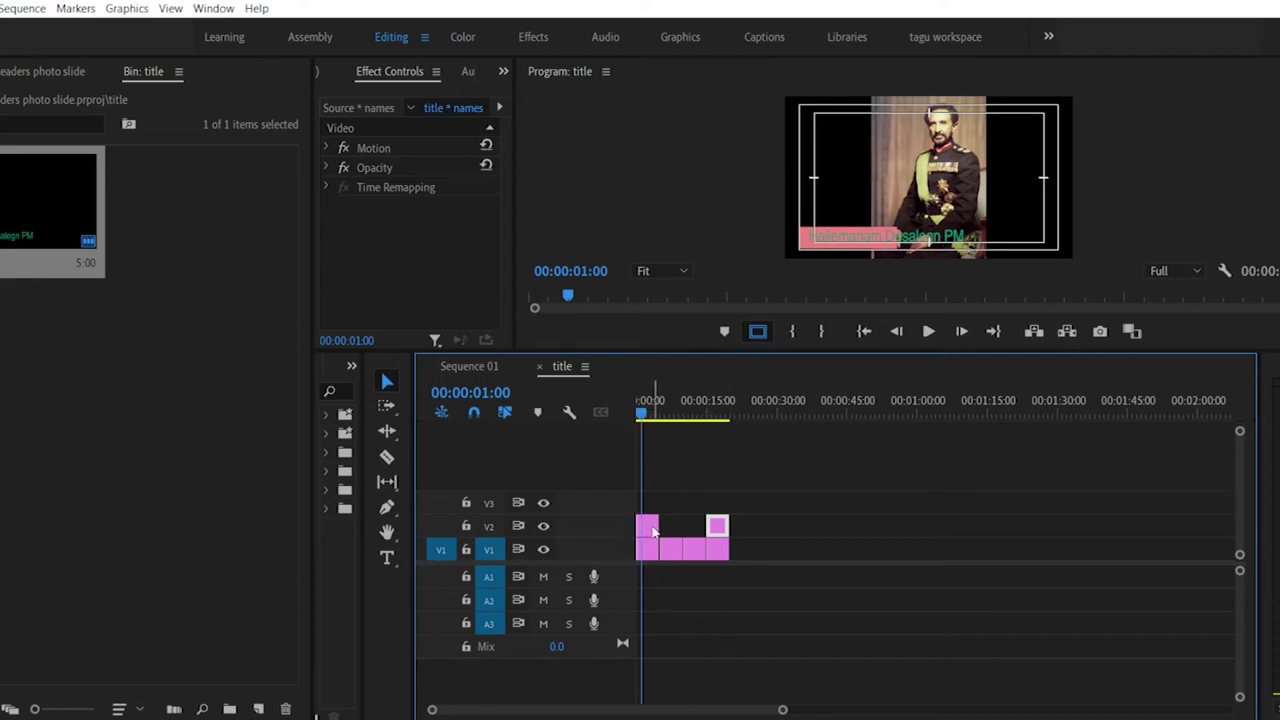
double_click(646, 529)
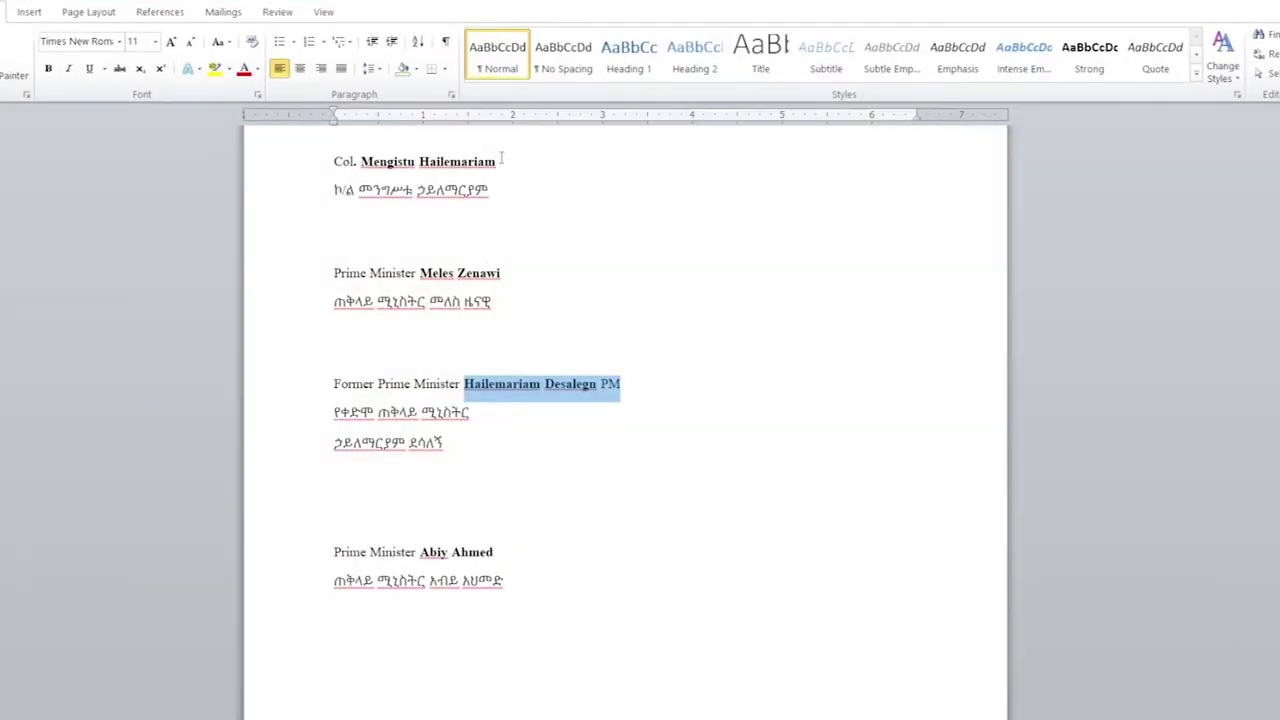
Step: Copy 'Emperor Haile Selassie I' from the top of the Word leader list
click(501, 160)
scroll(501, 200, up, 3)
drag(513, 199, 381, 195)
key(ctrl+c)
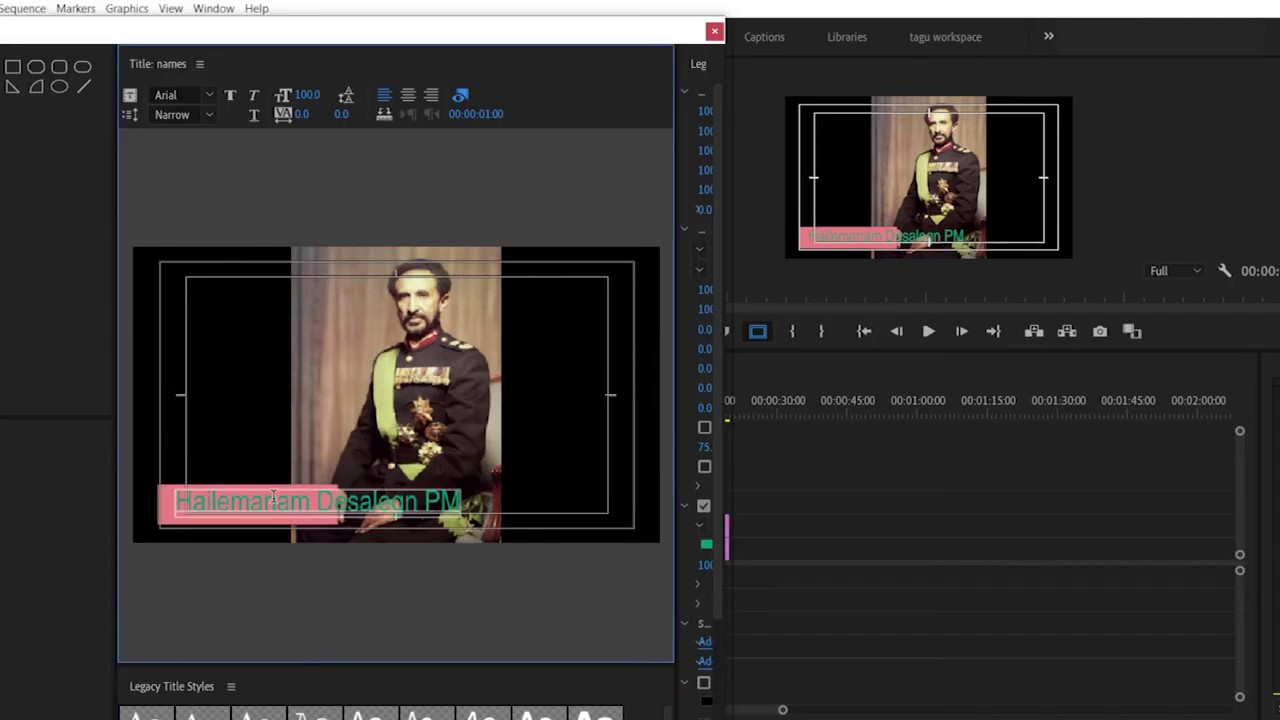
double_click(280, 502)
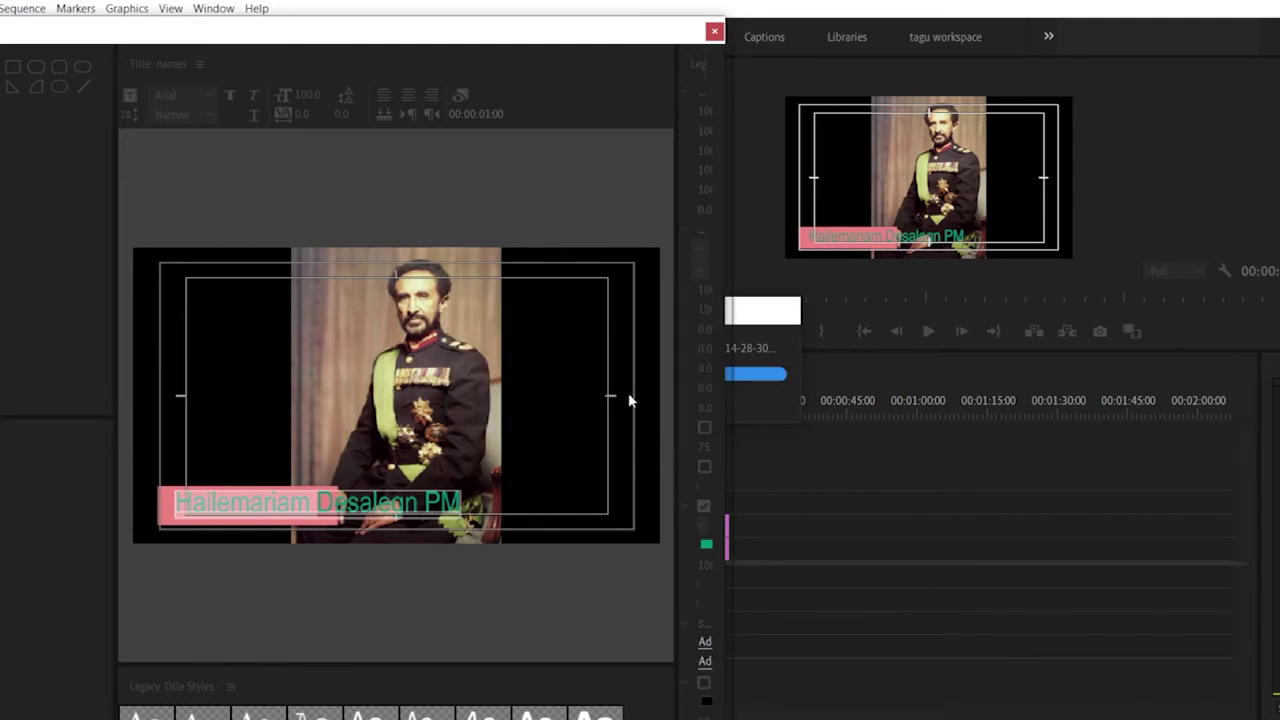
Step: Replace the first portrait's title text with 'Emperor Haile Selassie I' and close the editor
double_click(201, 502)
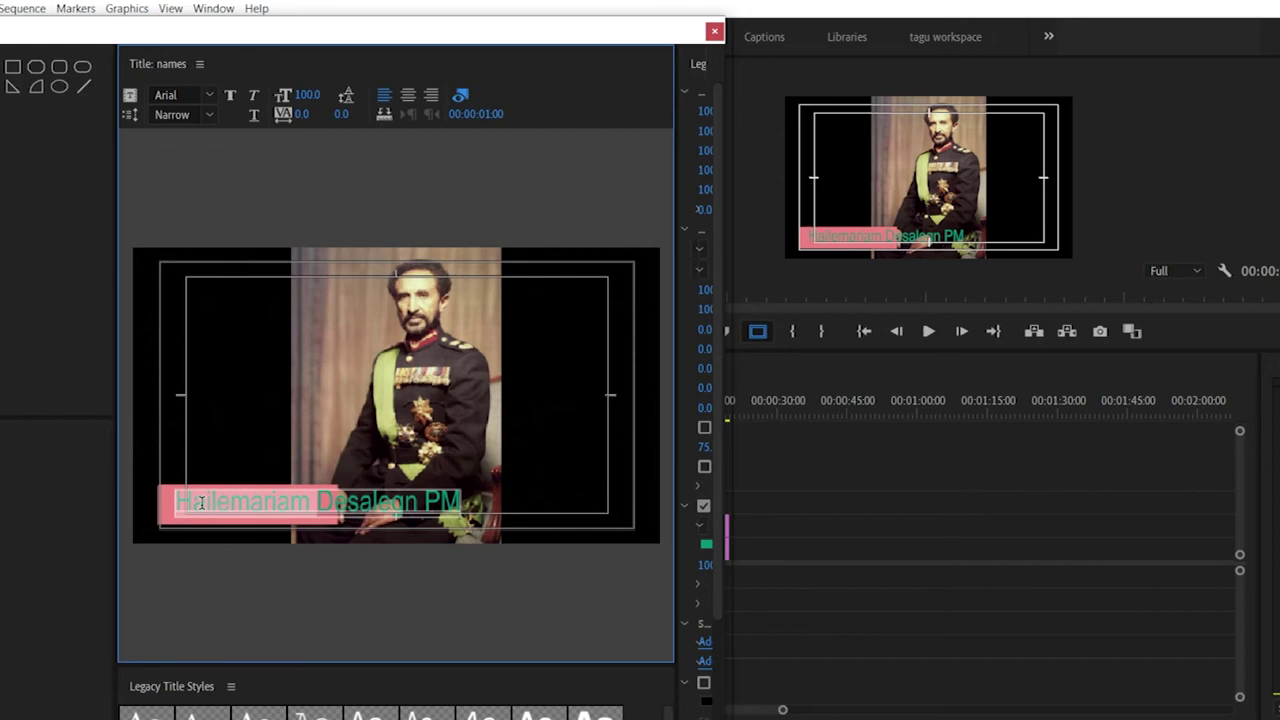
click(190, 499)
drag(178, 502, 514, 495)
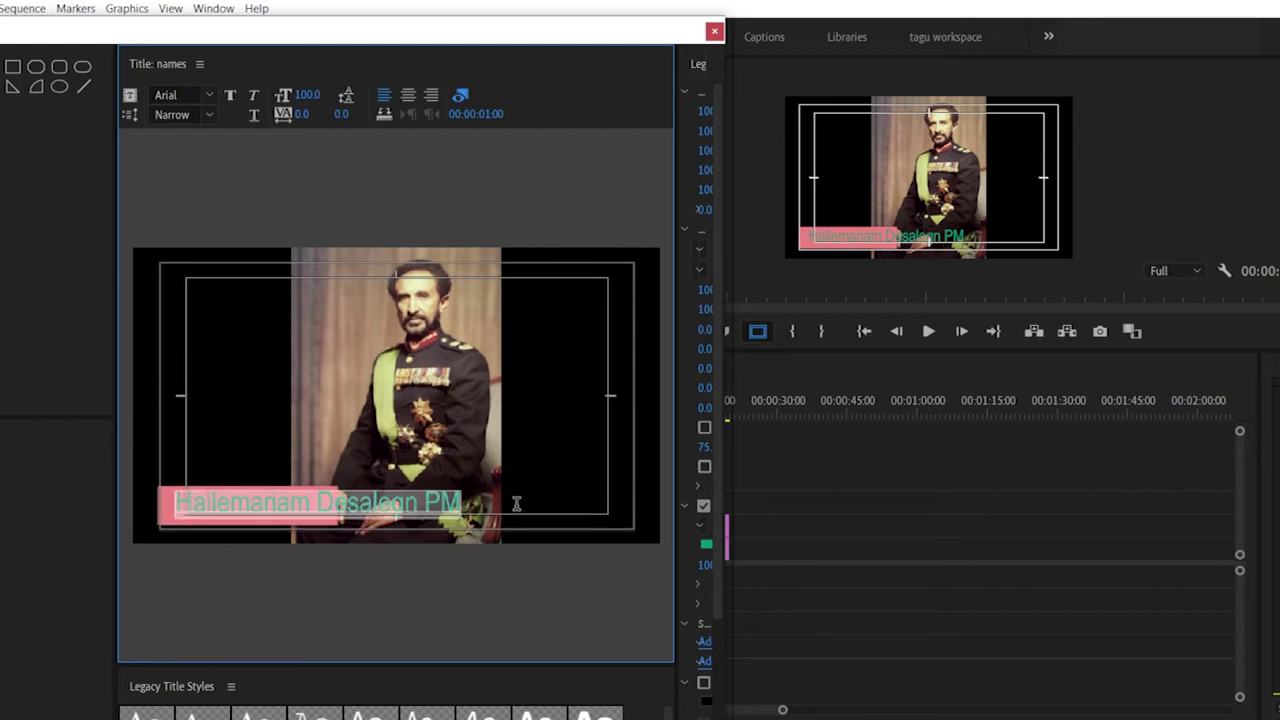
key(ctrl+v)
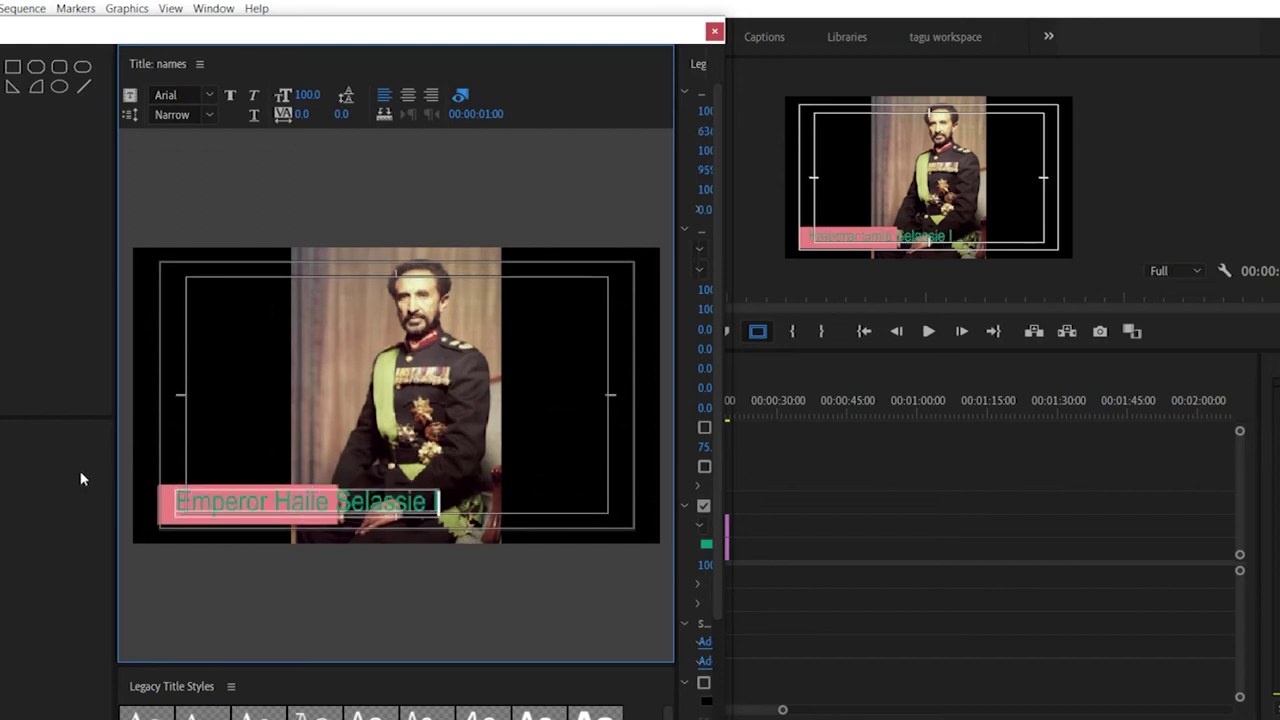
click(715, 34)
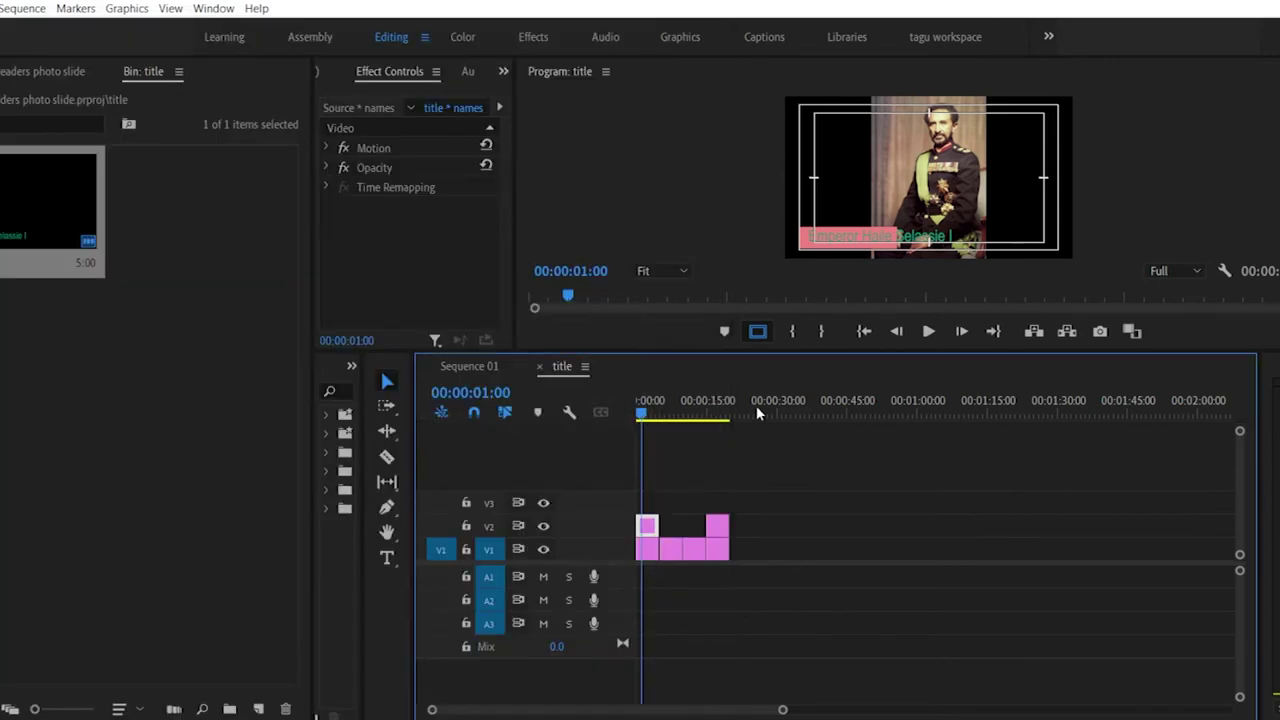
drag(710, 410, 716, 410)
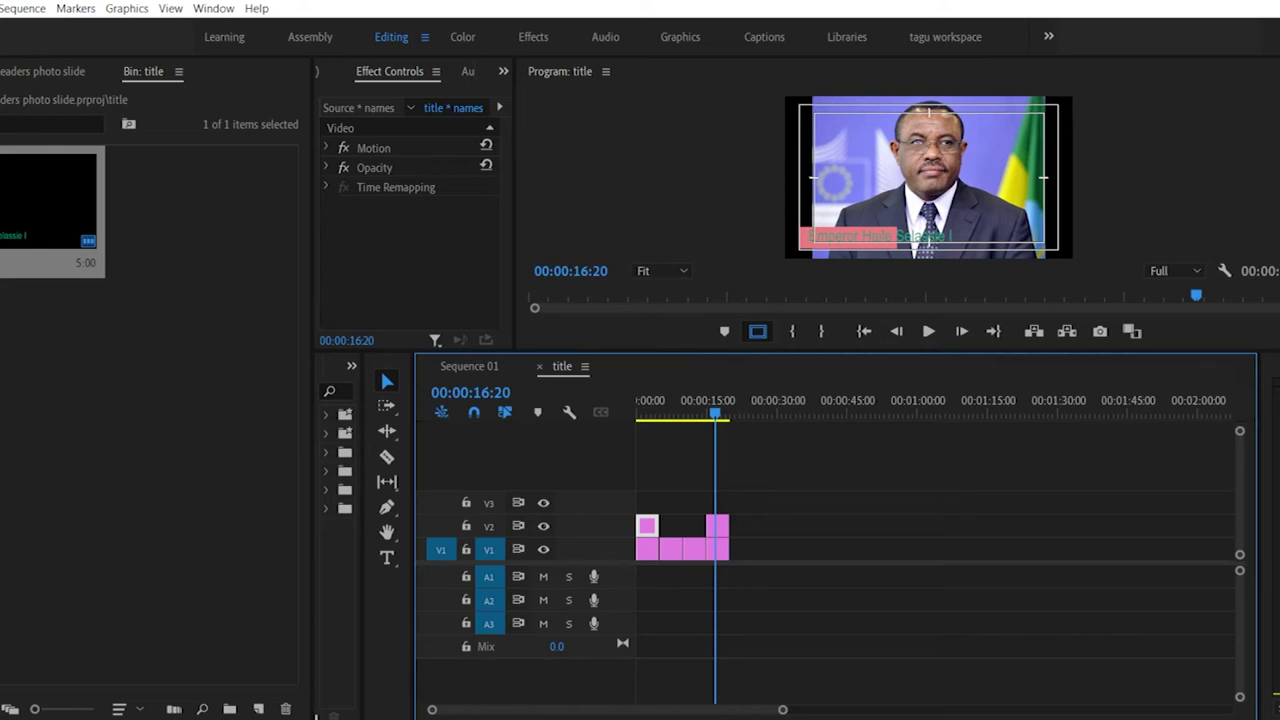
right_click(50, 210)
click(226, 352)
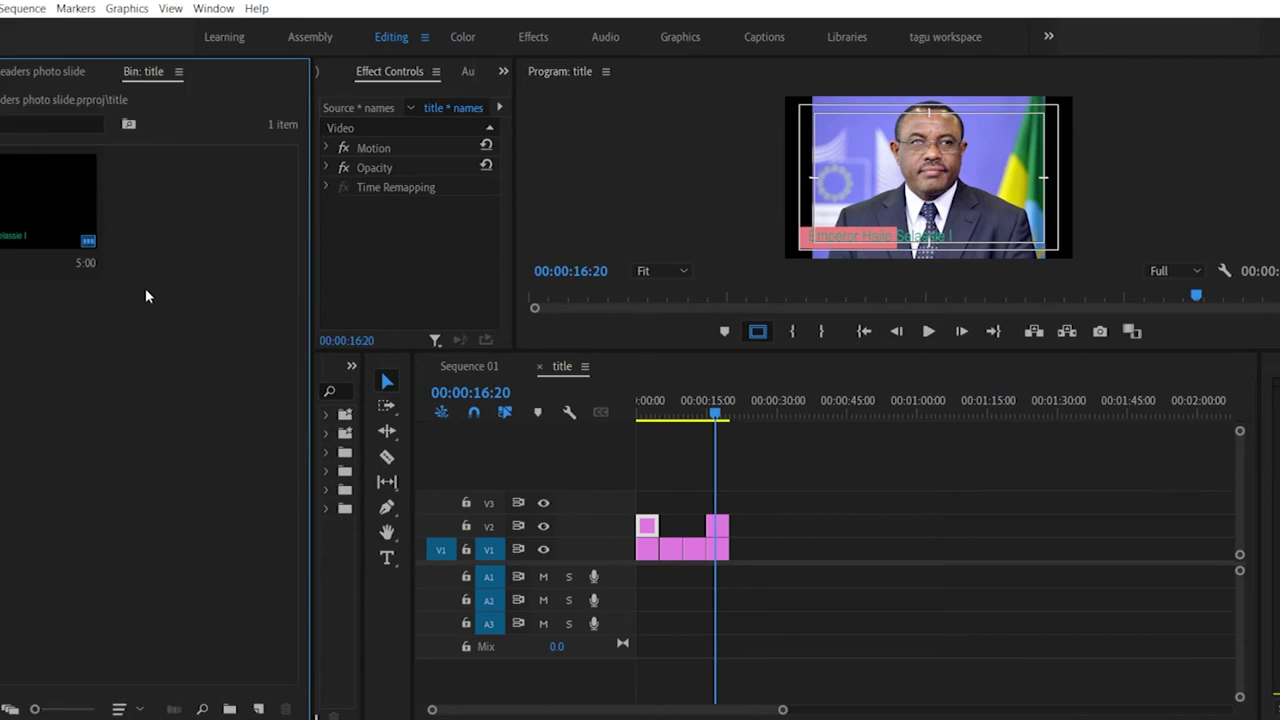
click(732, 522)
click(45, 235)
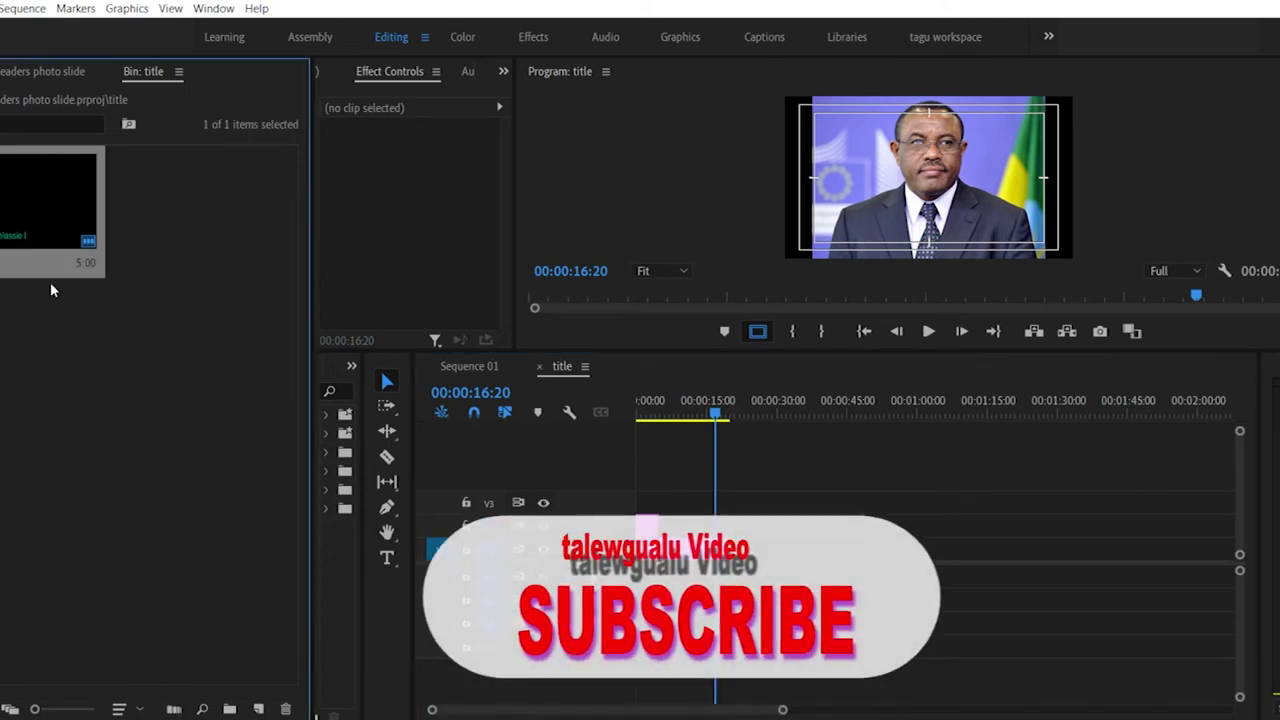
drag(700, 400, 643, 400)
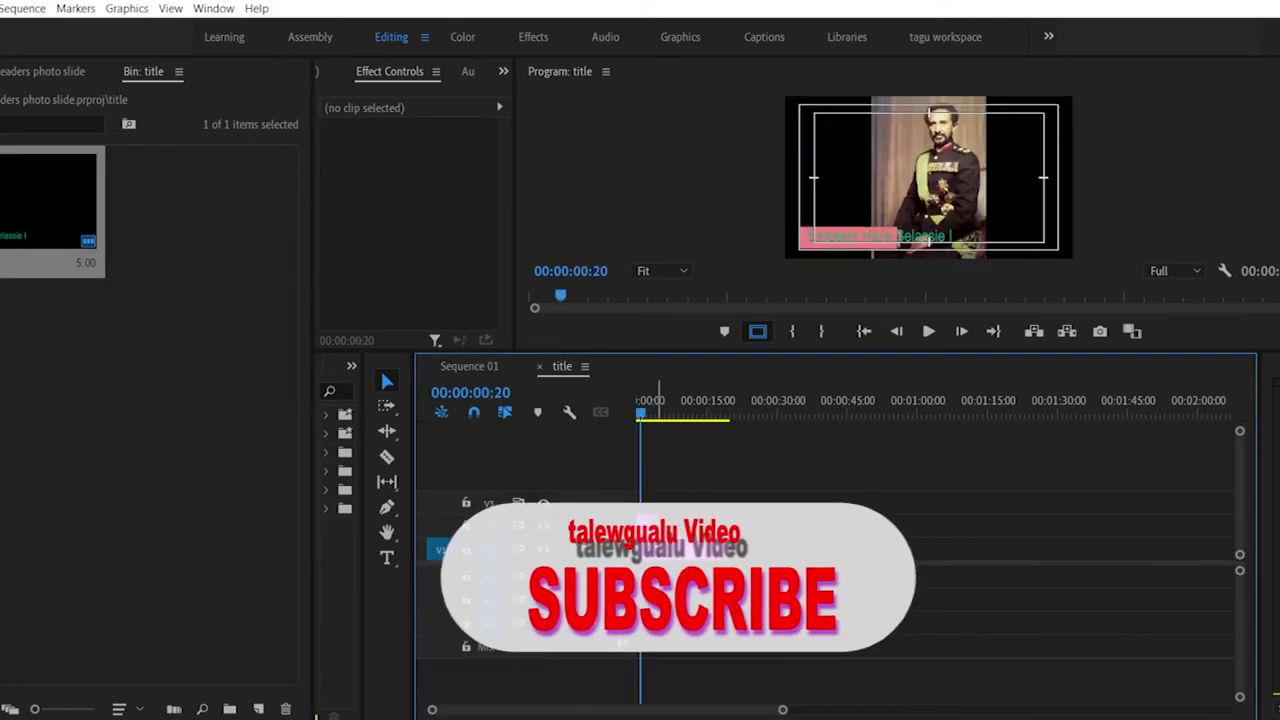
Step: Reopen the names title and enlarge the editor window to reveal its tools
double_click(680, 527)
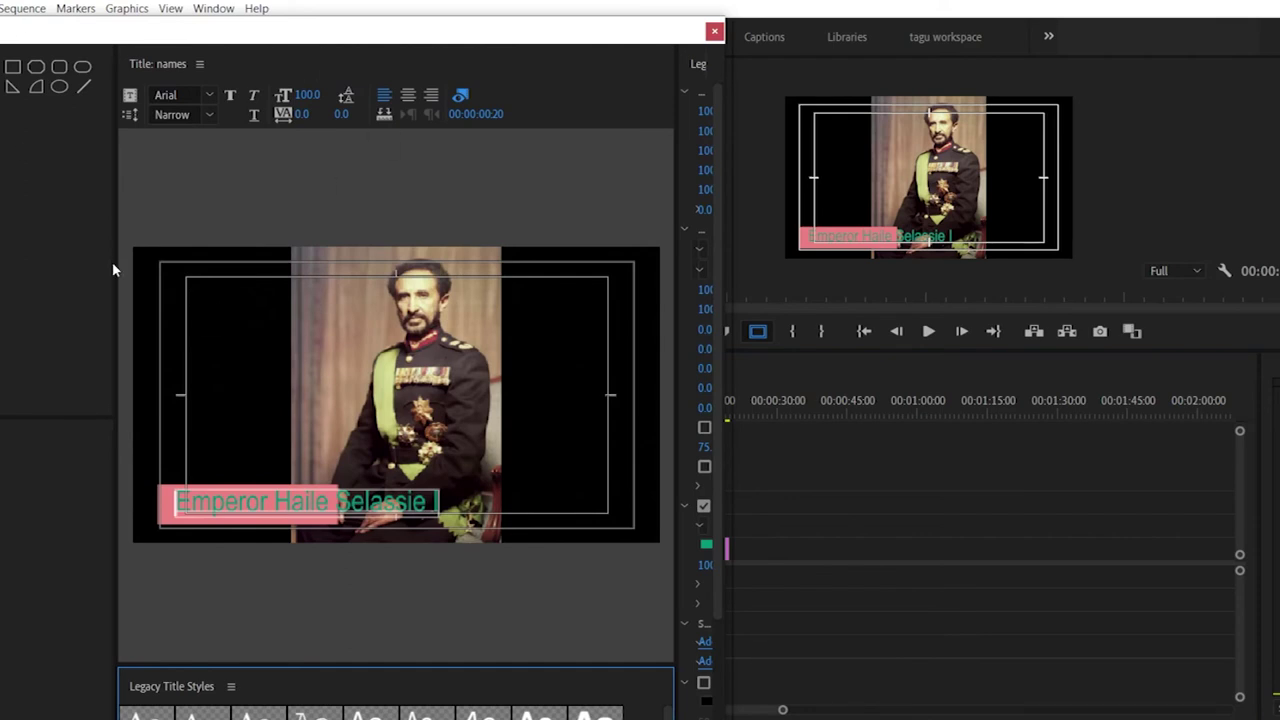
drag(112, 286, 8, 252)
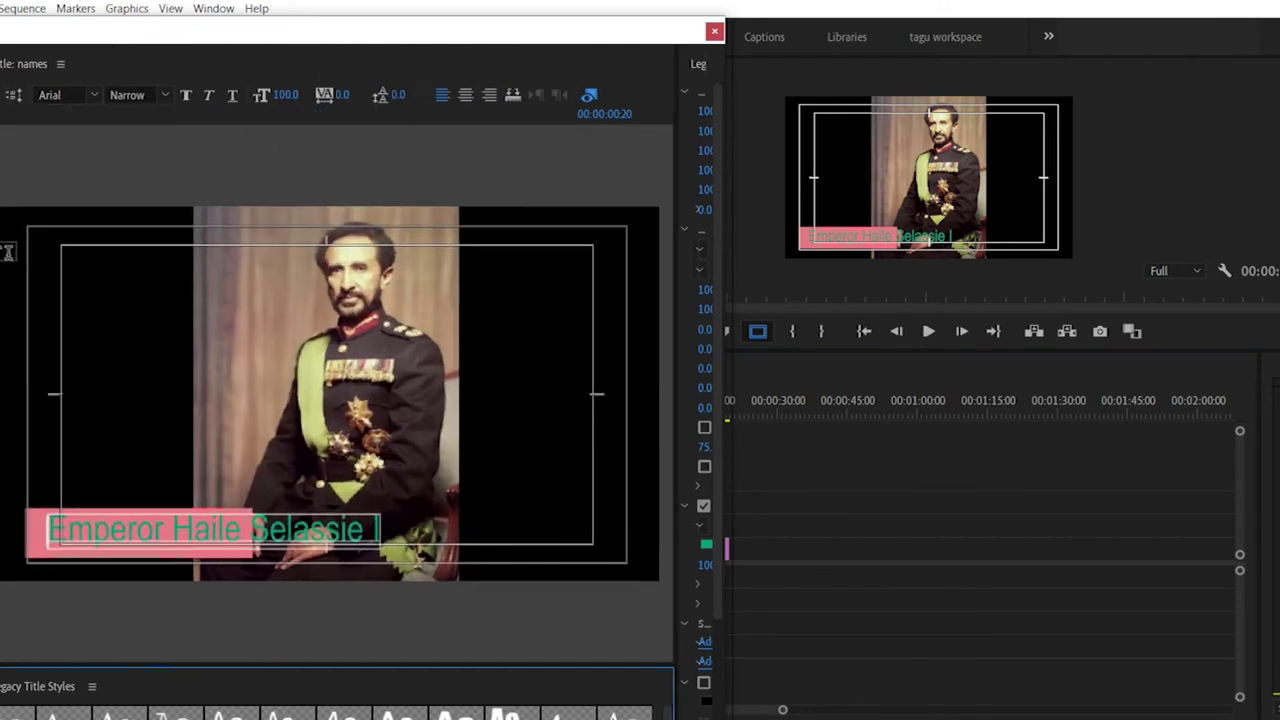
drag(66, 30, 243, 8)
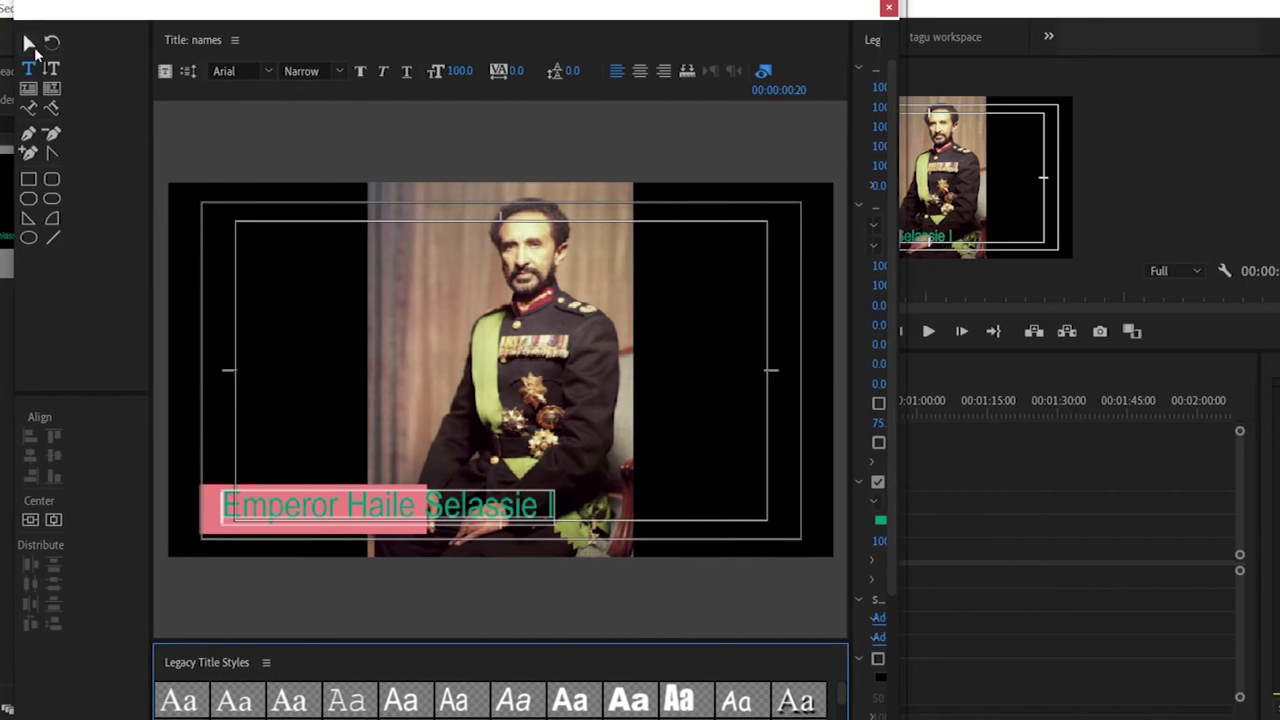
click(28, 43)
click(452, 512)
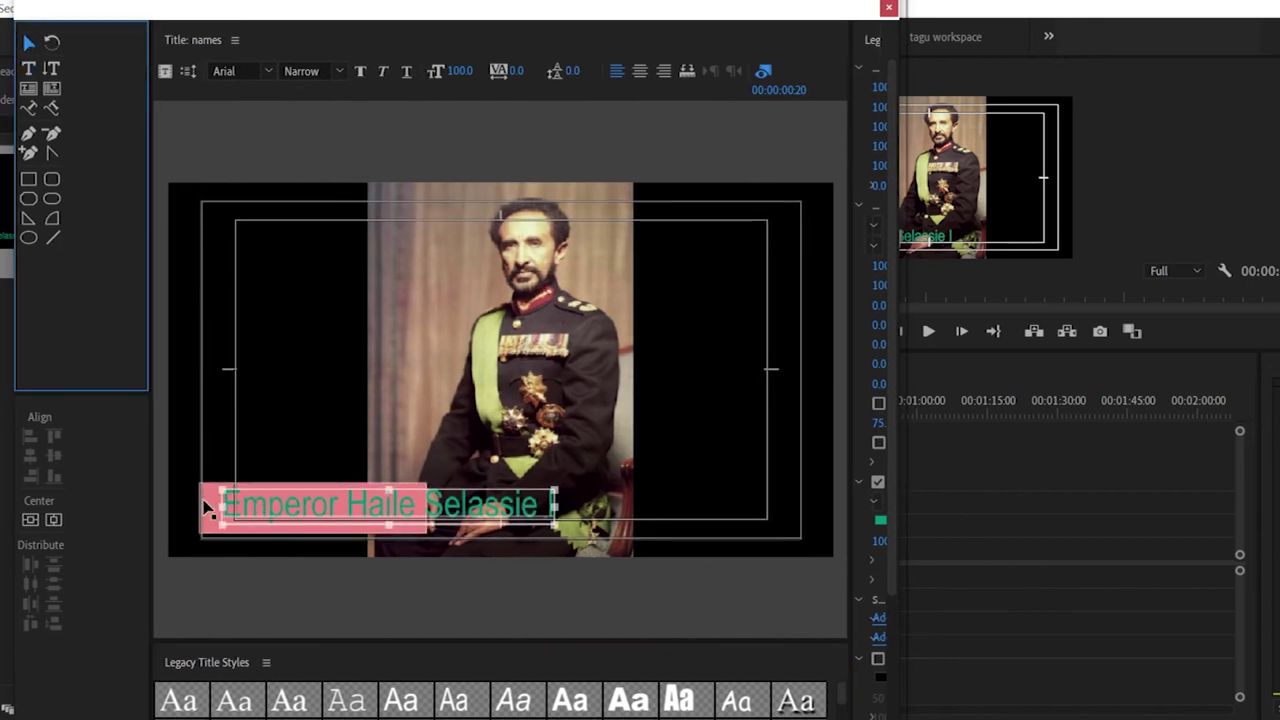
Step: Stretch the pink bar across the whole name, make it shorter, and raise it to Y 930.0
click(362, 522)
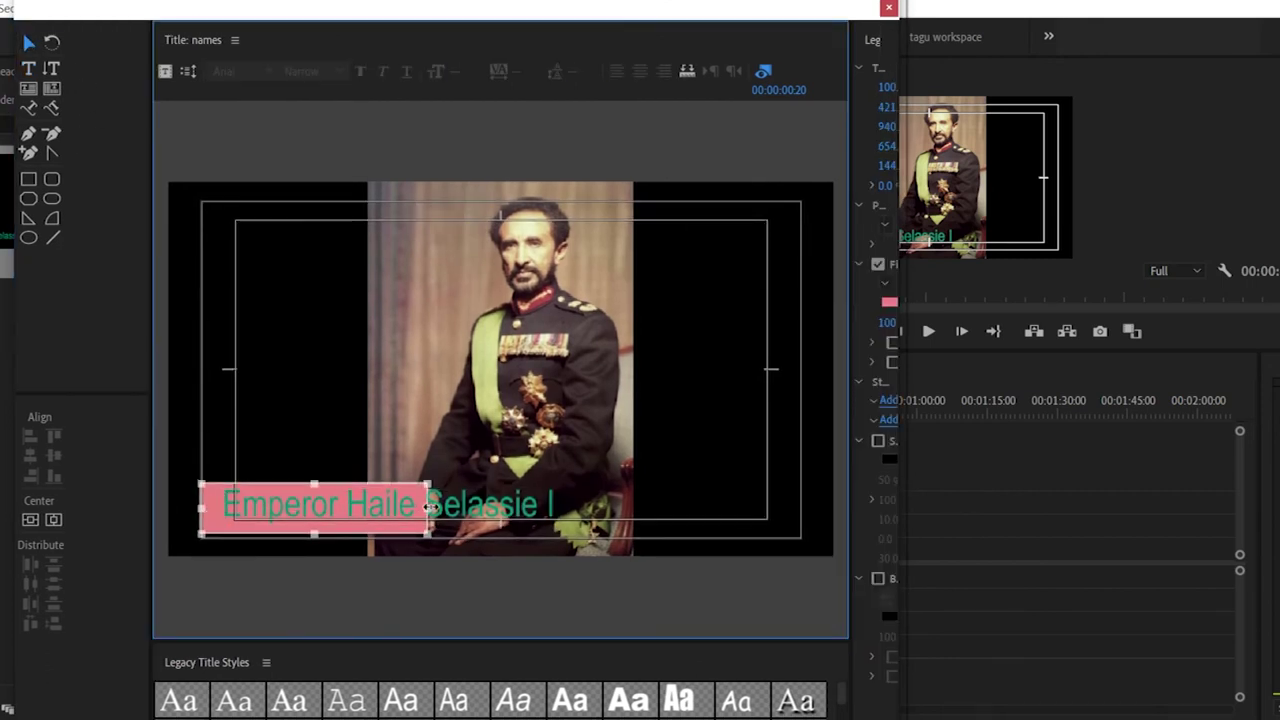
drag(428, 505, 592, 505)
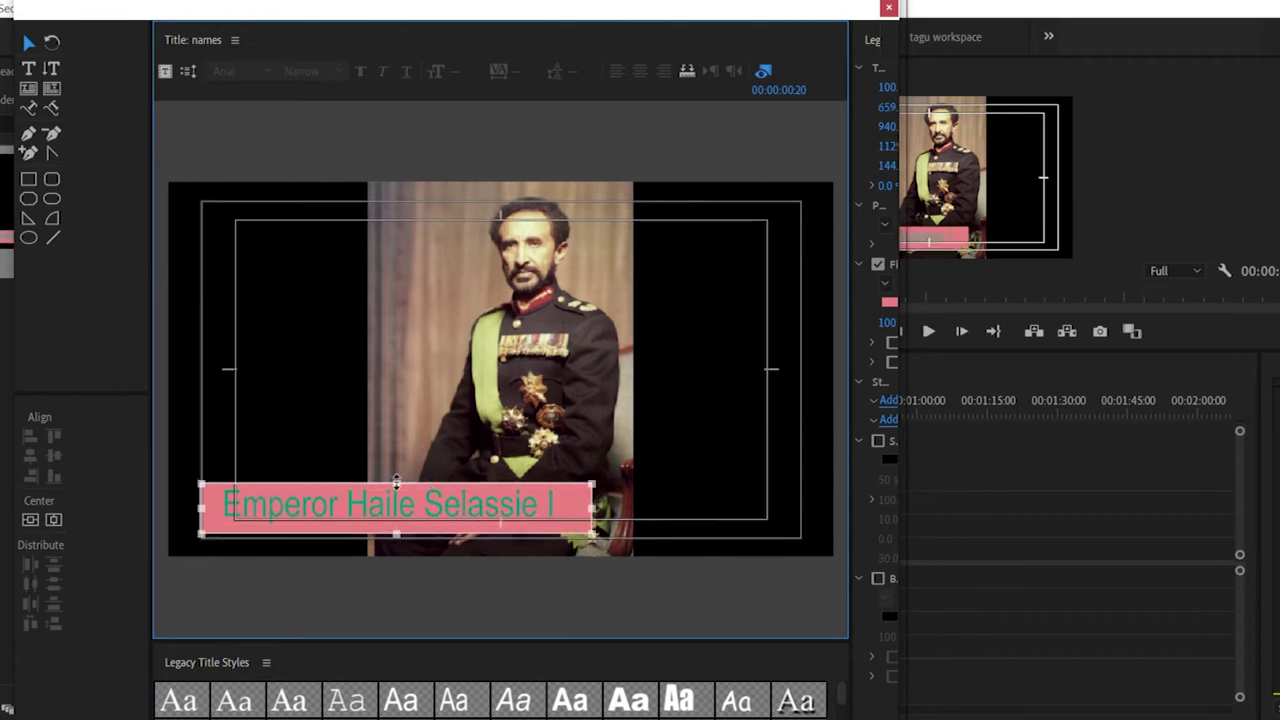
drag(396, 481, 396, 493)
drag(318, 537, 324, 528)
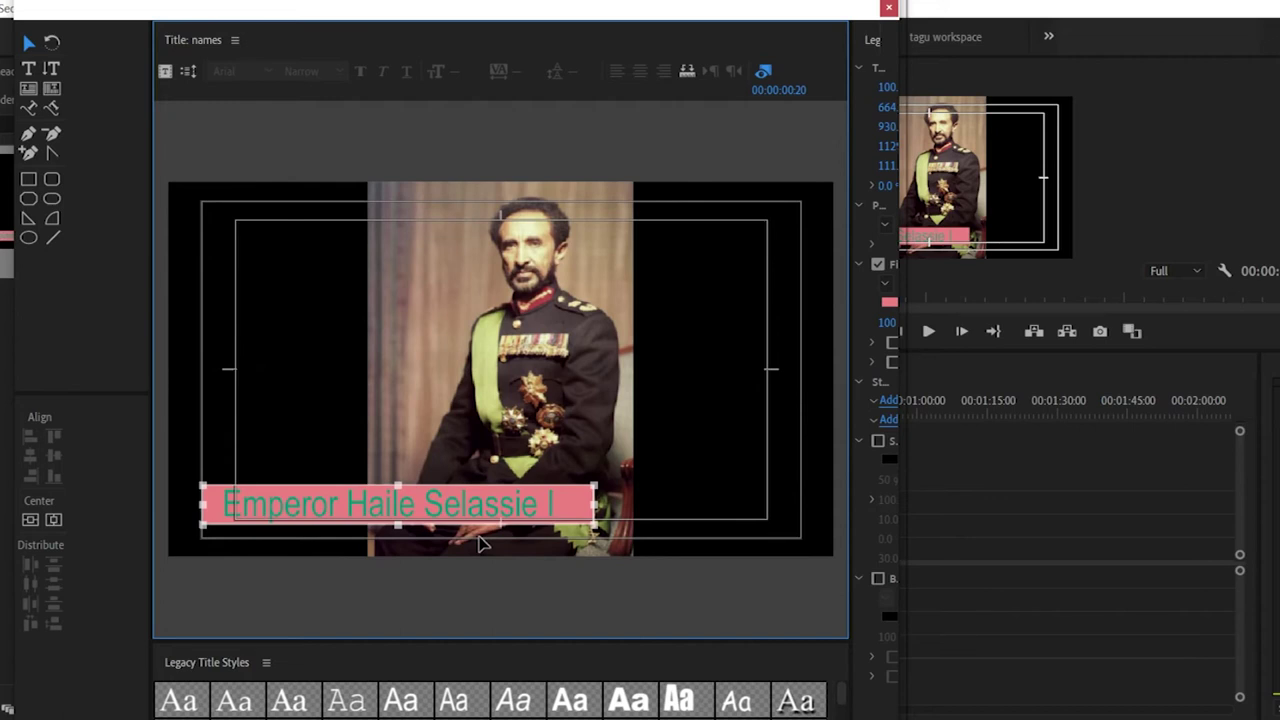
drag(848, 395, 557, 402)
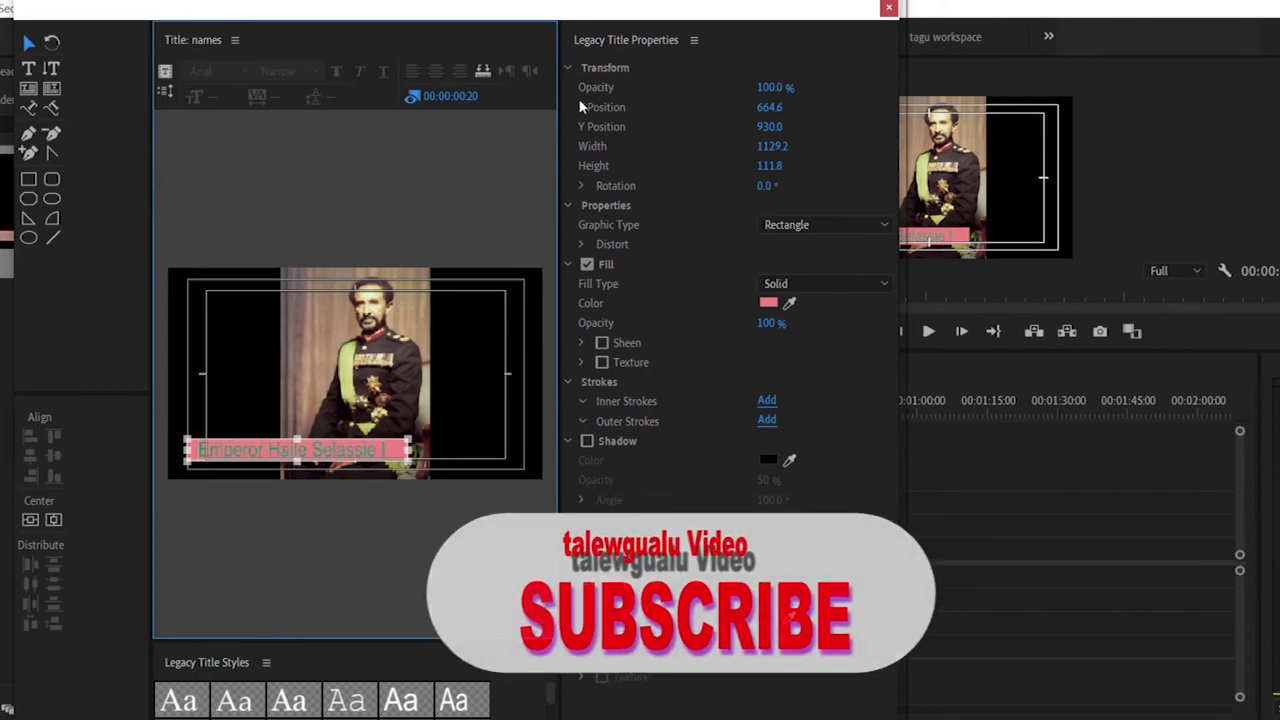
Step: Set the pink bar's opacity to 47% and move the name text up to mid-frame
drag(758, 97, 706, 97)
click(60, 120)
click(311, 456)
click(343, 354)
click(284, 458)
drag(284, 458, 289, 387)
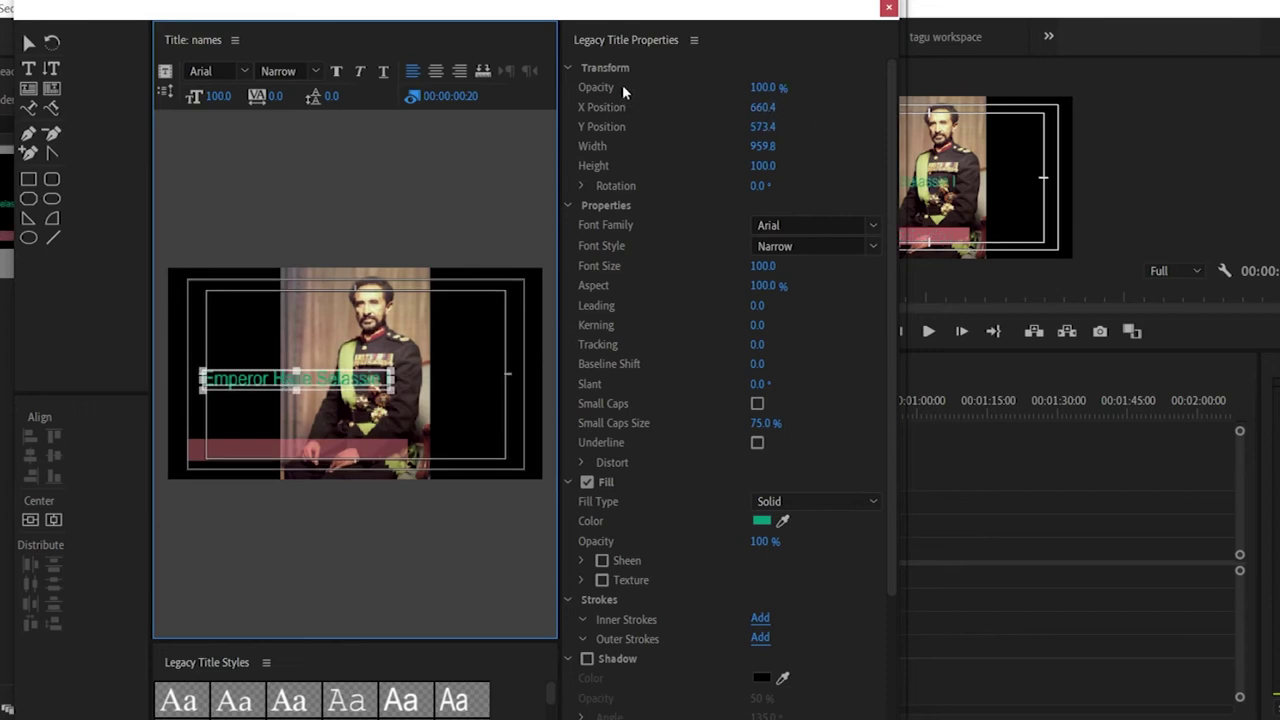
Step: Shift the name text toward centre, narrow its aspect to 84%, and rotate it about 112°
drag(790, 90, 735, 90)
key(ctrl+z)
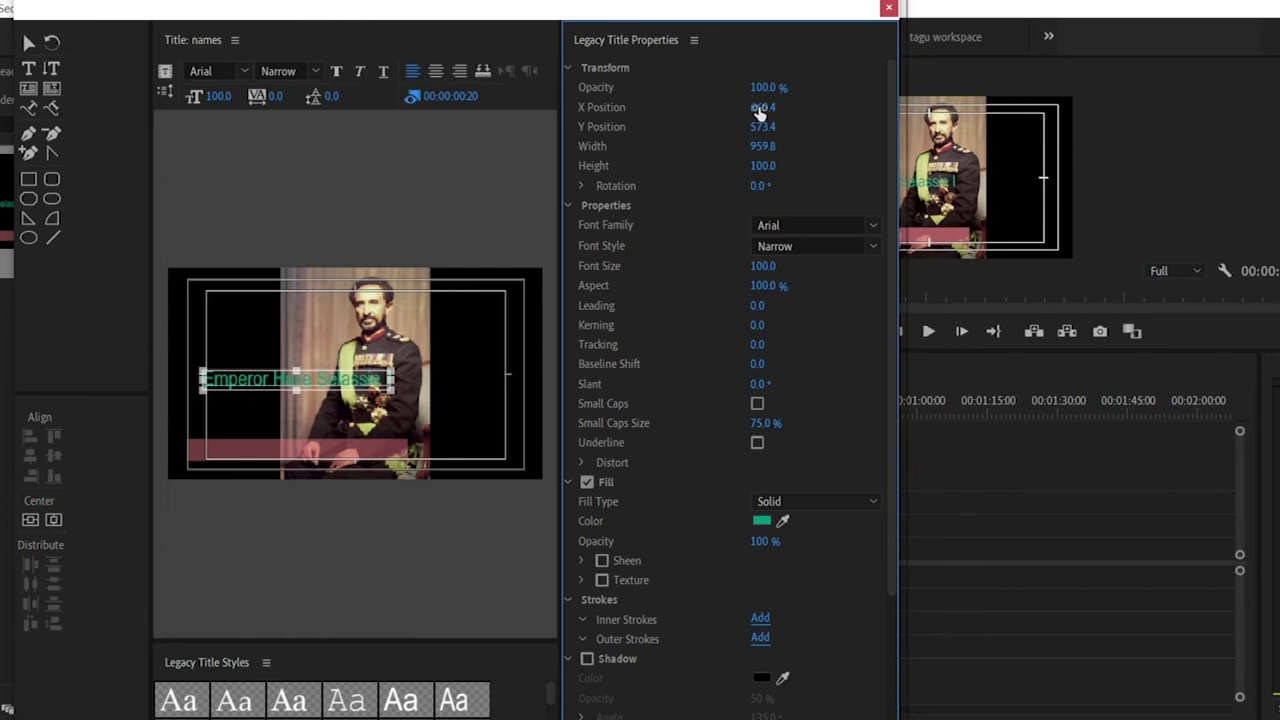
drag(762, 115, 730, 126)
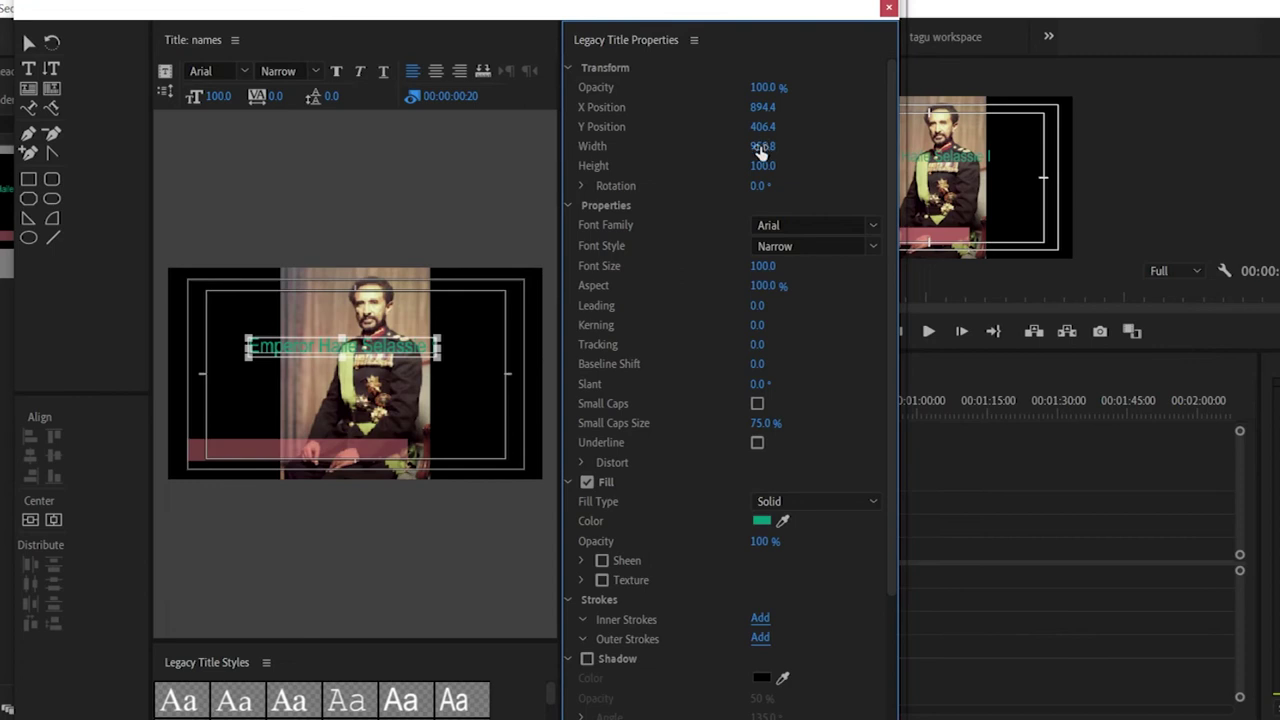
mouse_move(765, 285)
mouse_down()
mouse_move(800, 285)
mouse_move(745, 285)
mouse_move(790, 285)
mouse_move(760, 285)
mouse_up()
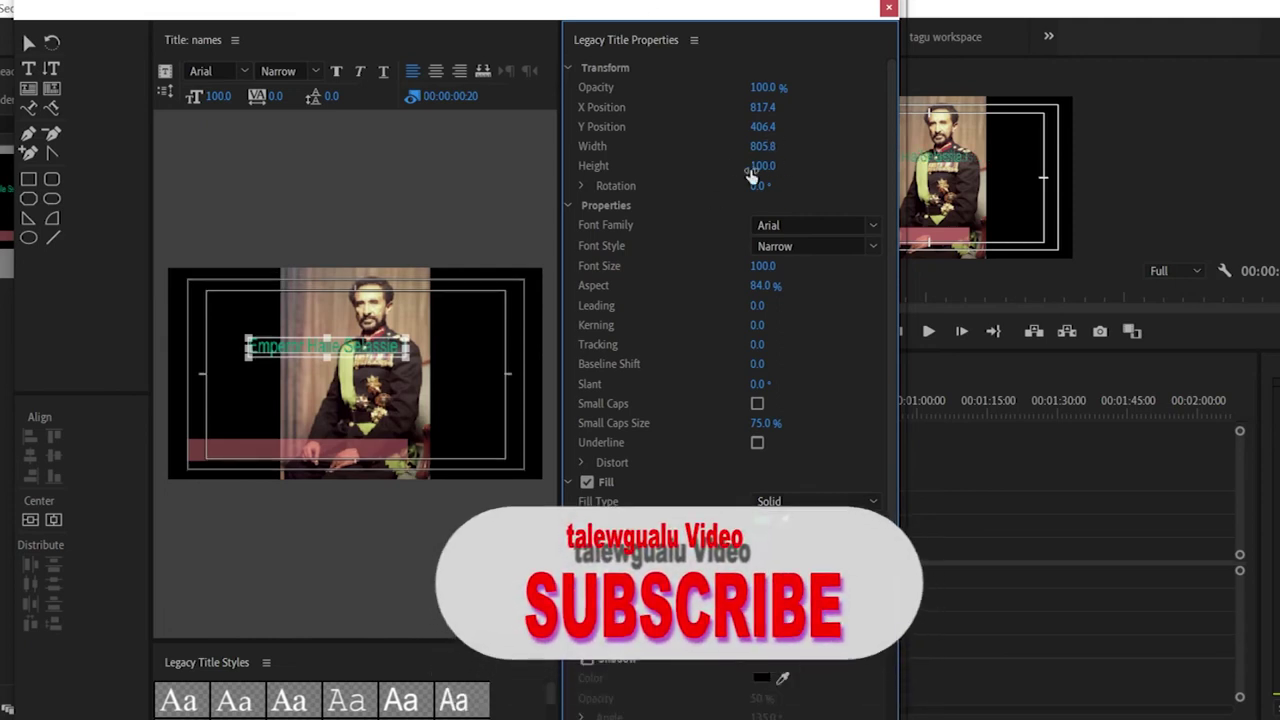
drag(757, 185, 803, 184)
Step: Reset the name text's rotation to 0° so it lies level
click(806, 224)
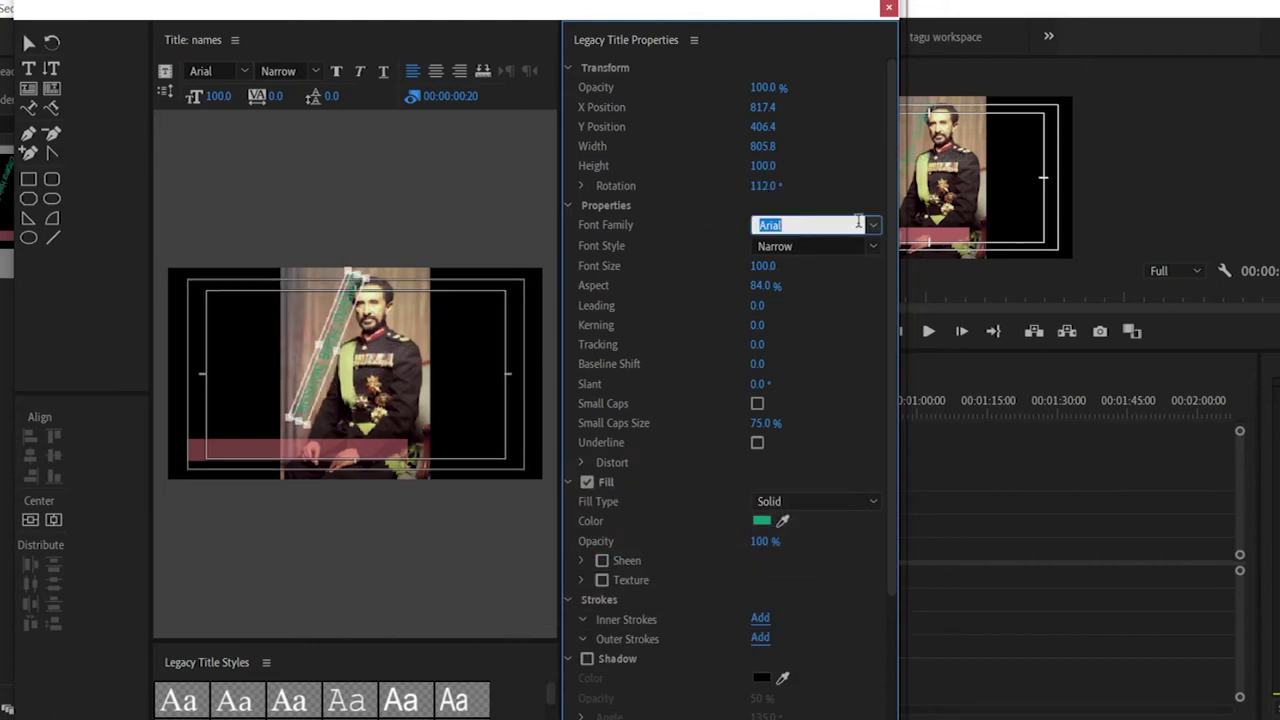
click(874, 225)
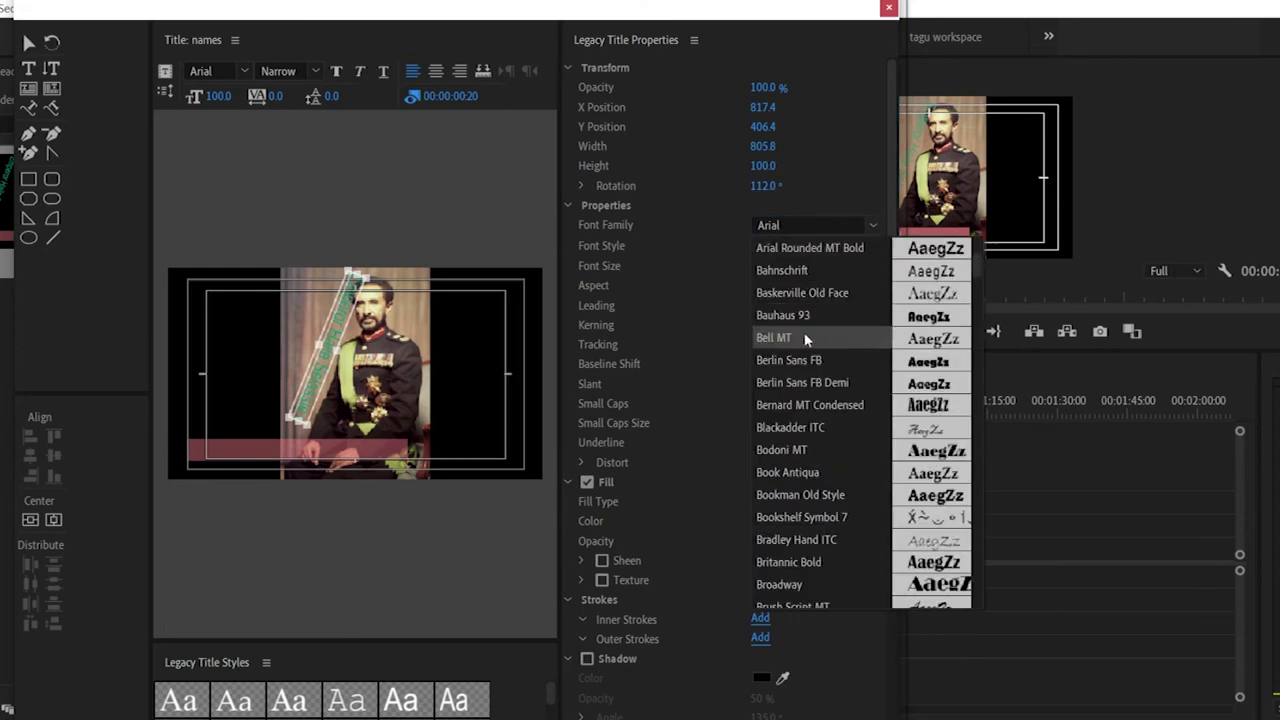
click(735, 217)
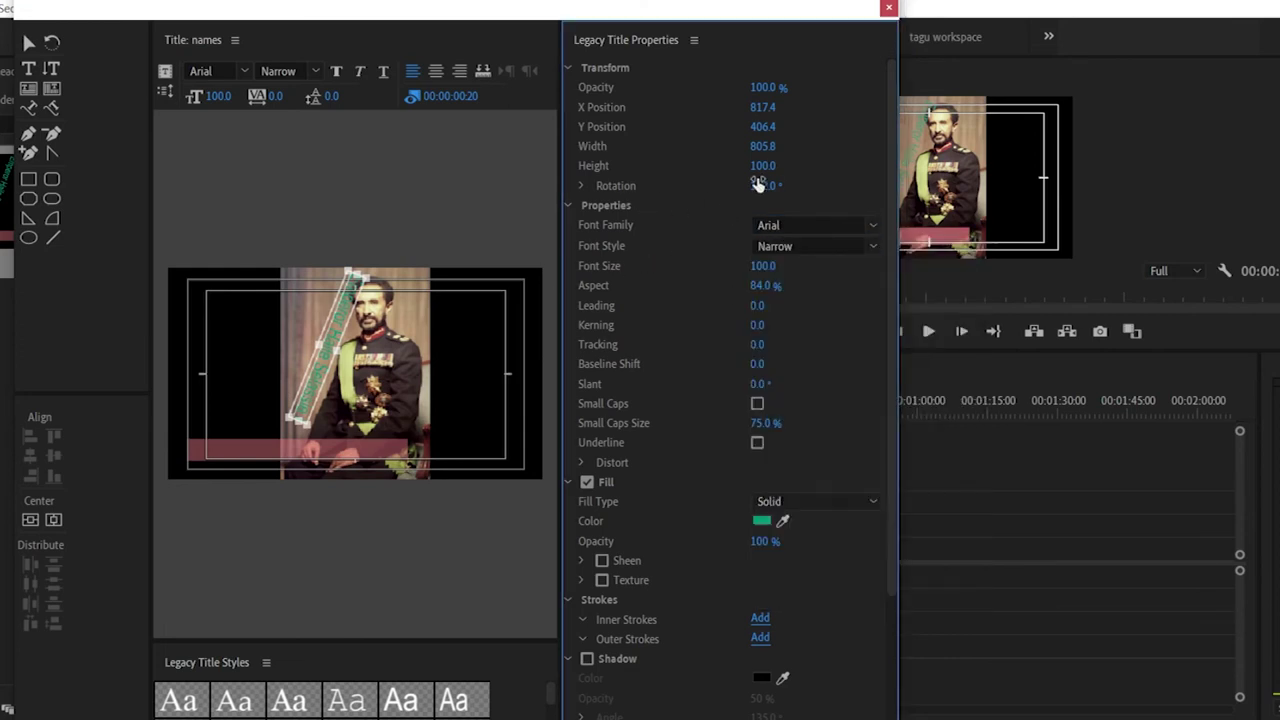
click(778, 185)
text(0)
key(Return)
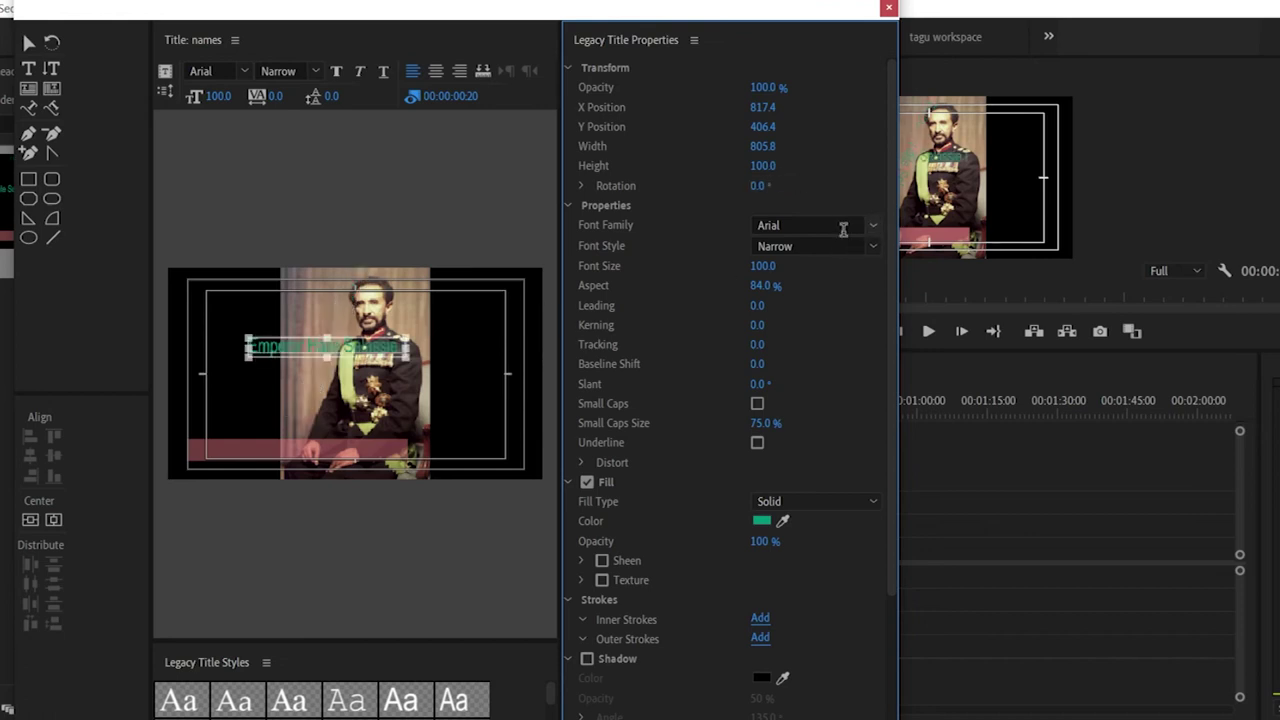
Step: Try Tahoma and then Roboto as the name text's font family
click(873, 226)
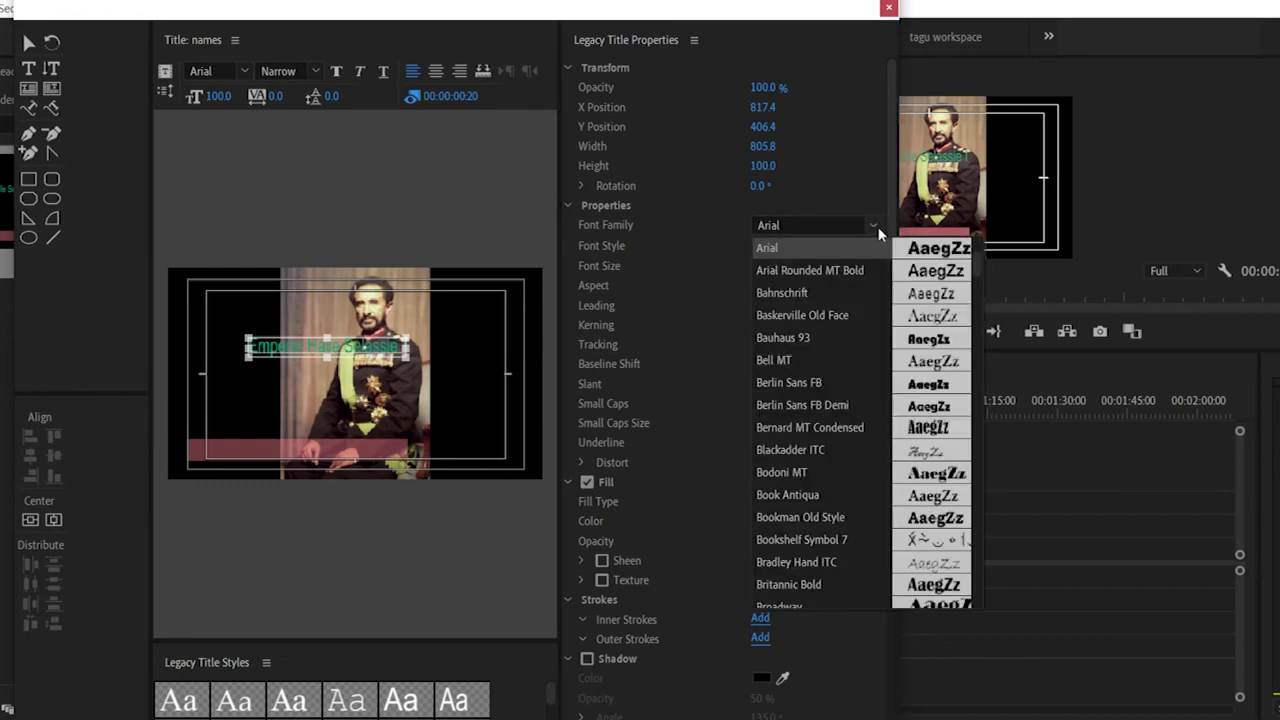
scroll(823, 362, down, 6)
scroll(827, 348, up, 3)
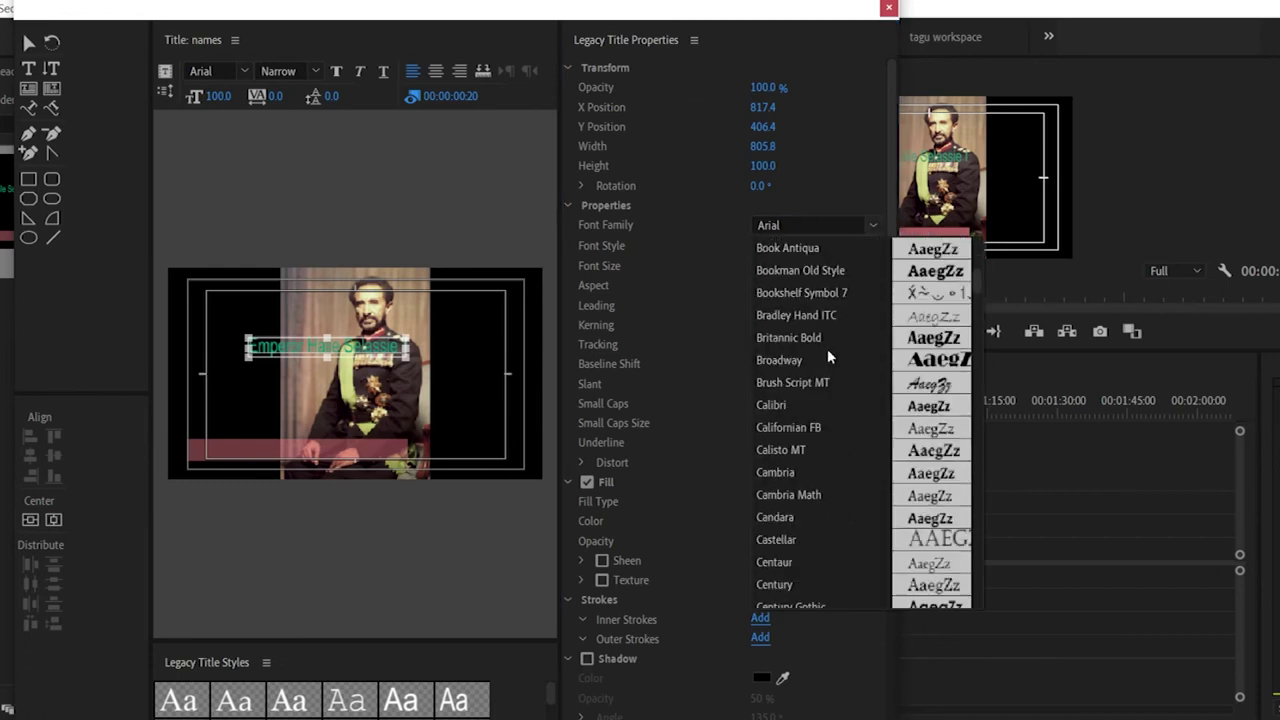
scroll(841, 410, up, 2)
scroll(840, 424, down, 7)
scroll(840, 424, down, 8)
click(795, 225)
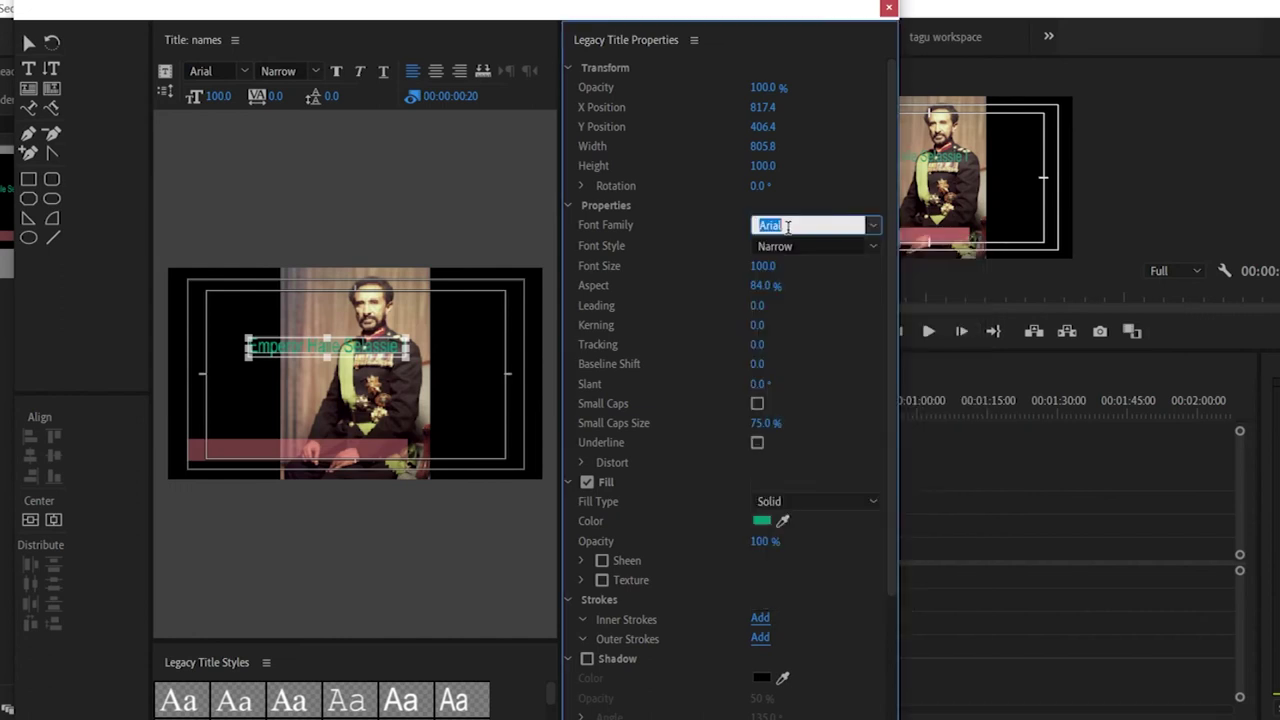
text(Tahoma)
key(Return)
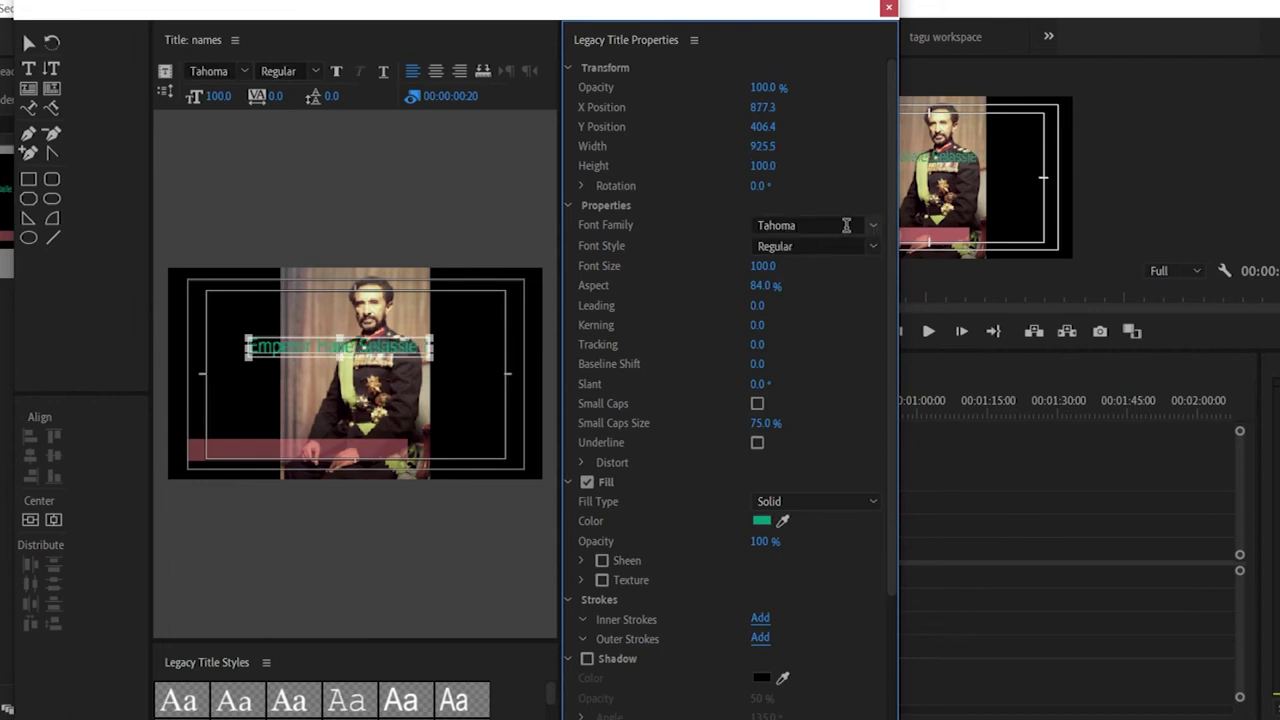
click(846, 225)
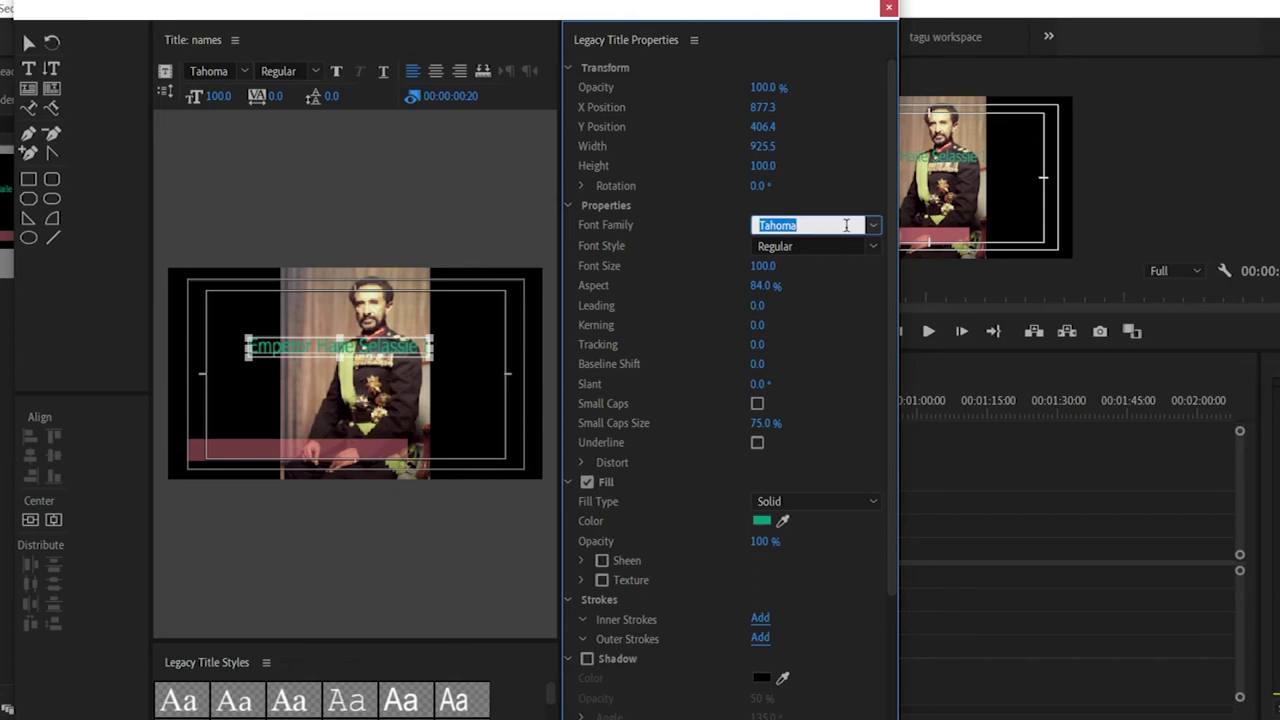
text(Roboto)
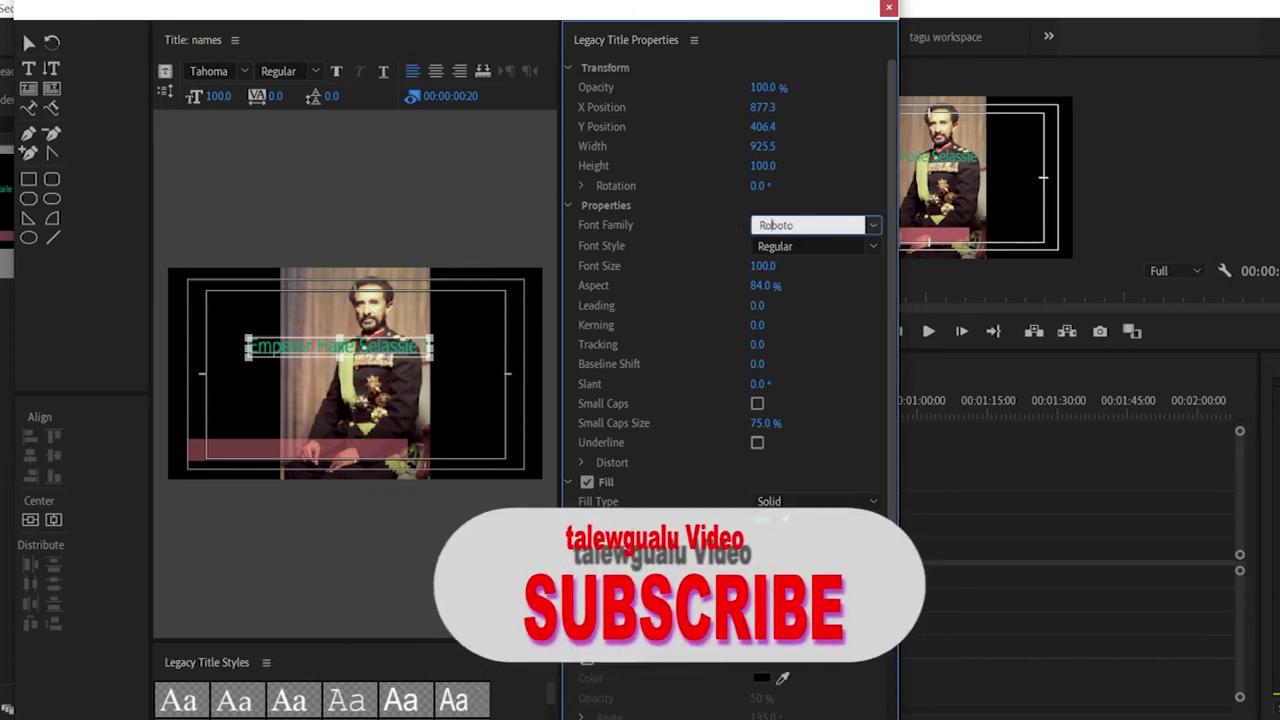
key(Return)
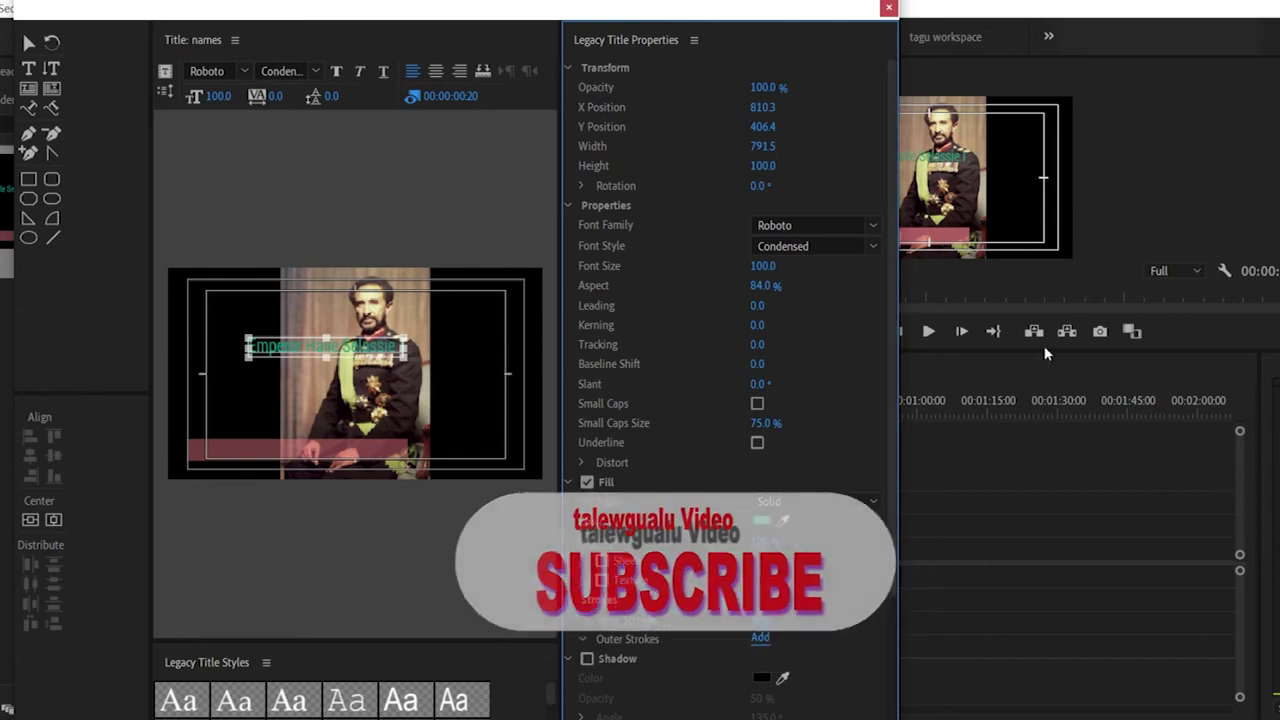
Step: Set the name text's font family to Bookman Old Style
click(871, 226)
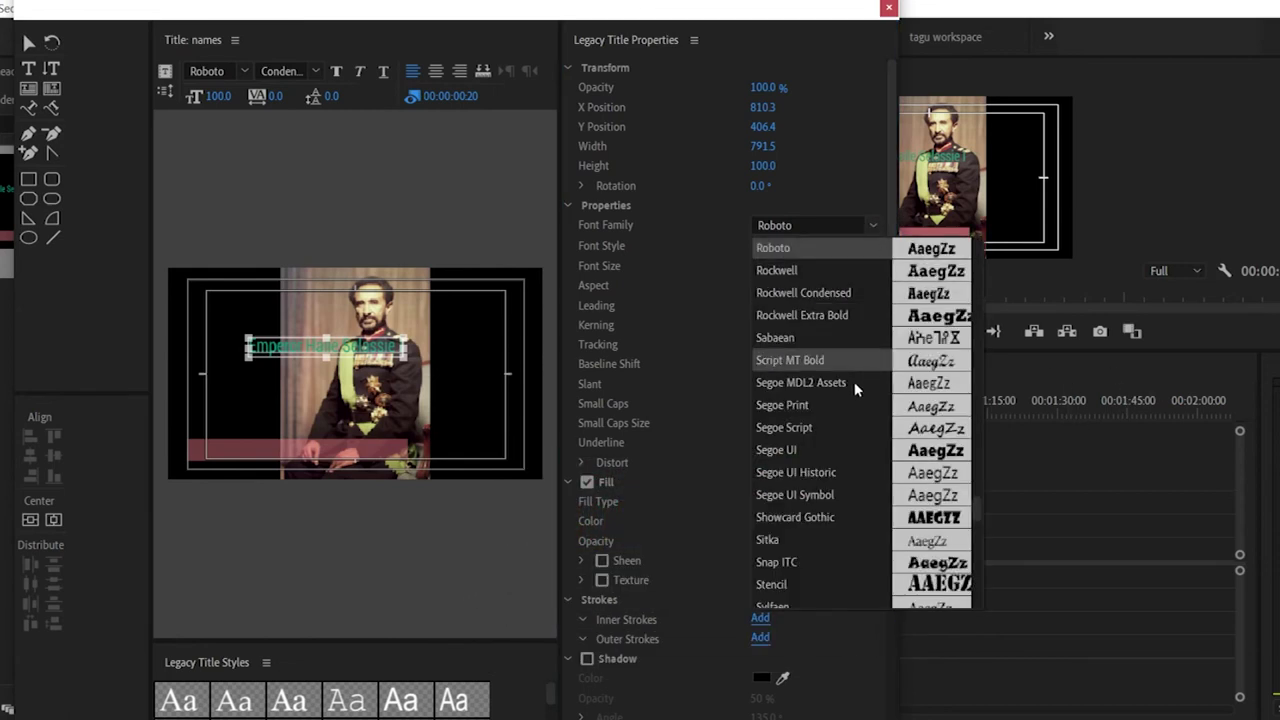
scroll(854, 400, down, 5)
scroll(854, 397, down, 4)
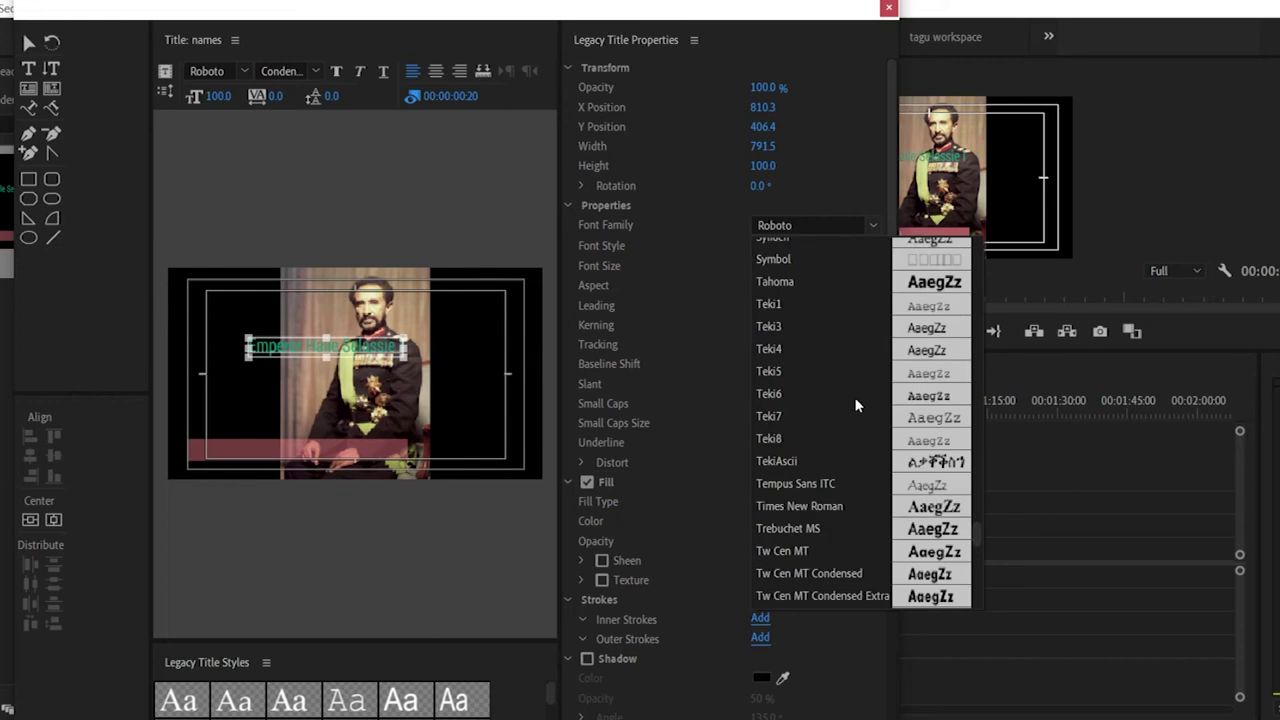
click(796, 224)
text(Bo)
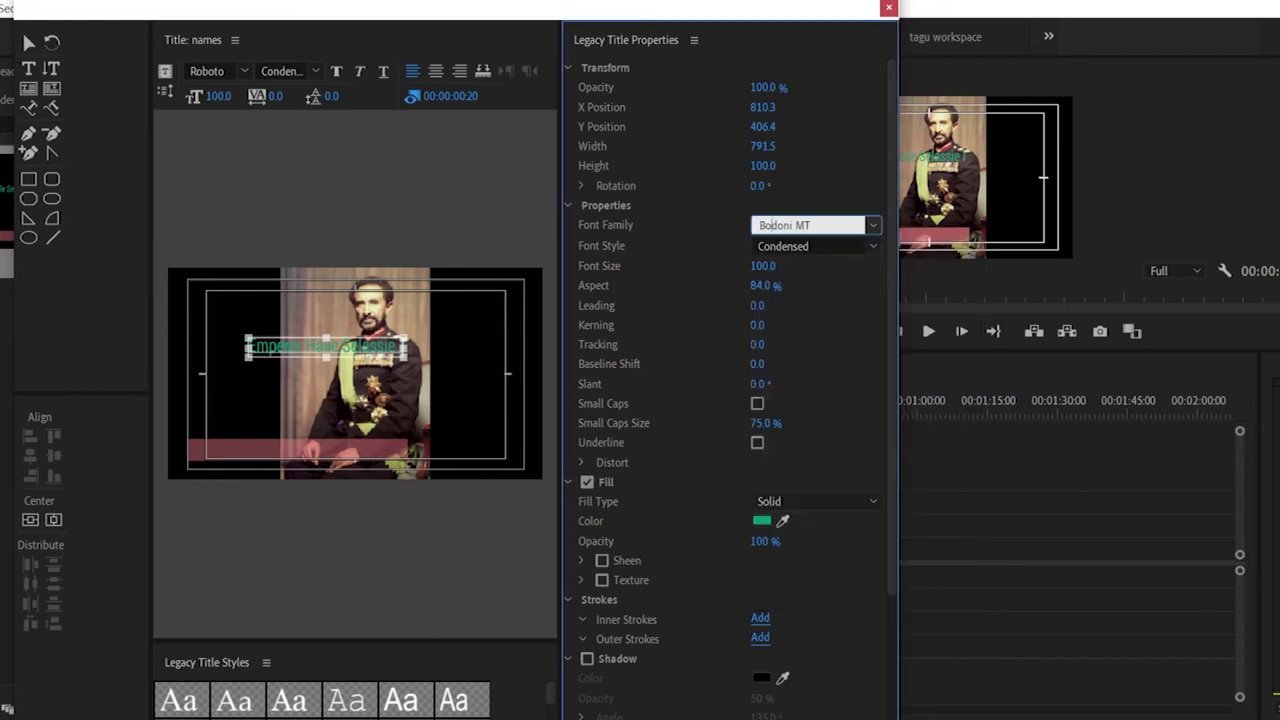
text(o)
click(871, 226)
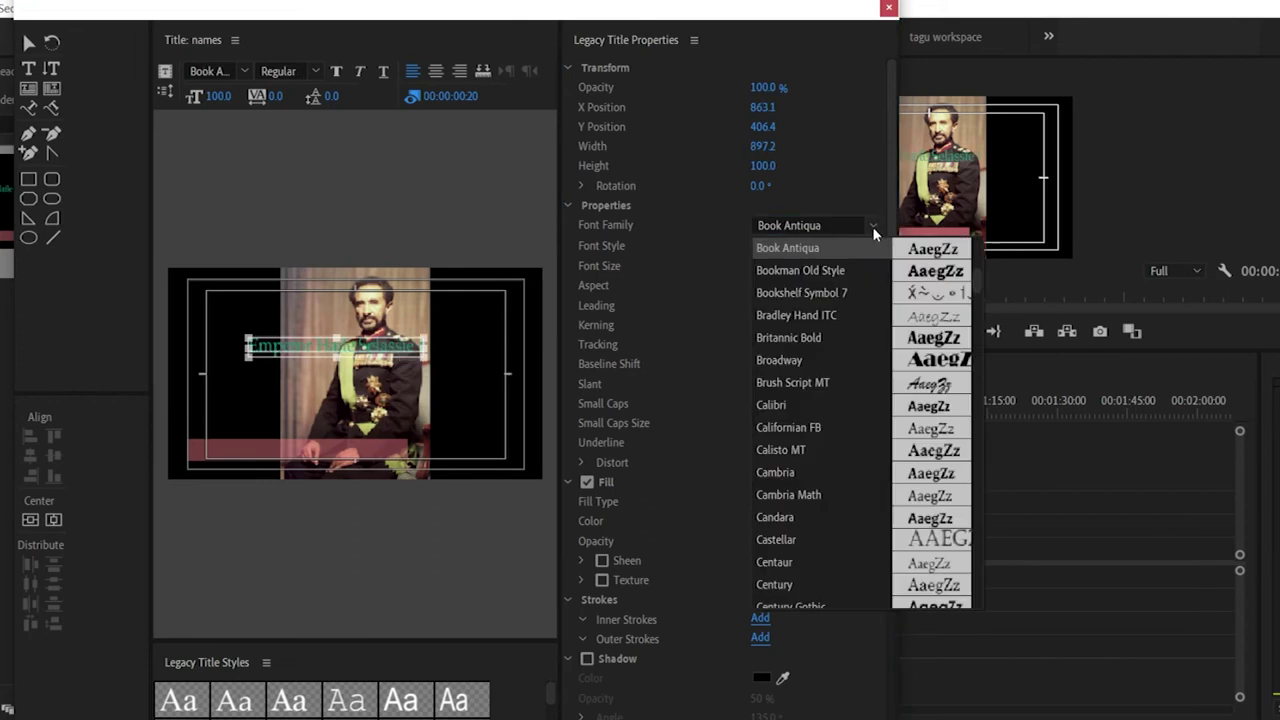
scroll(878, 390, down, 1)
scroll(870, 398, up, 3)
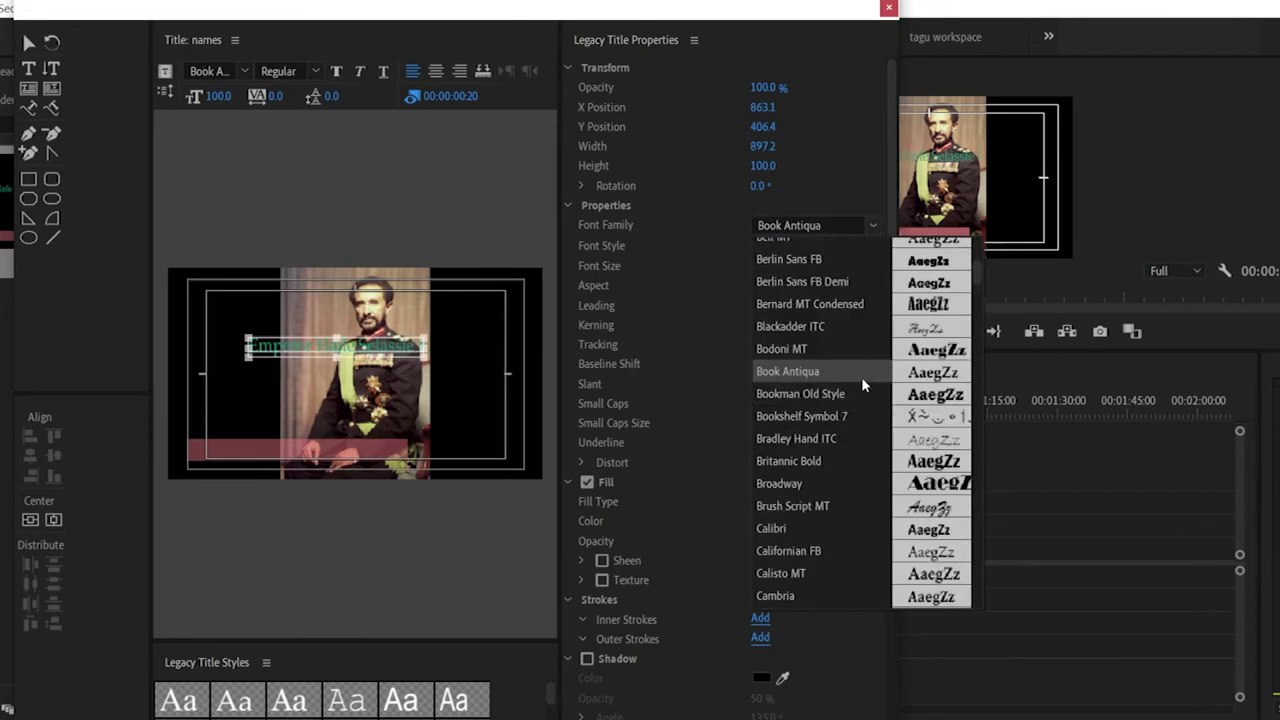
scroll(856, 310, up, 3)
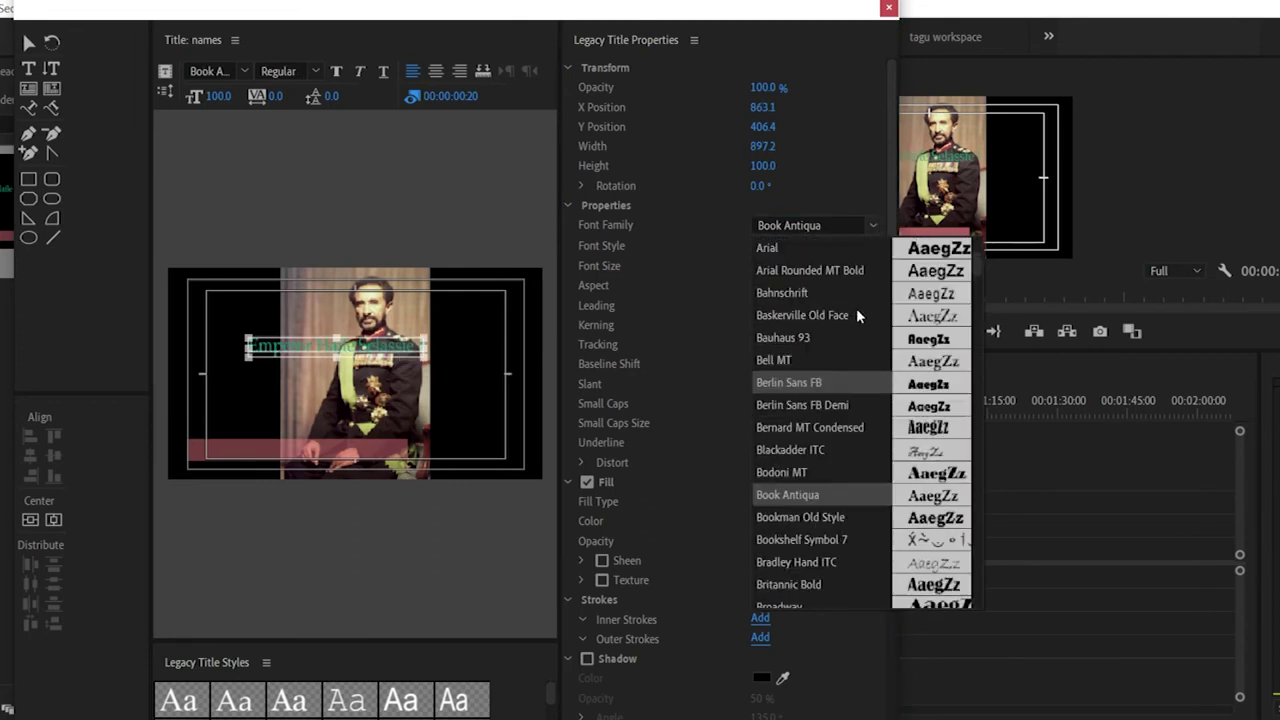
scroll(850, 340, down, 5)
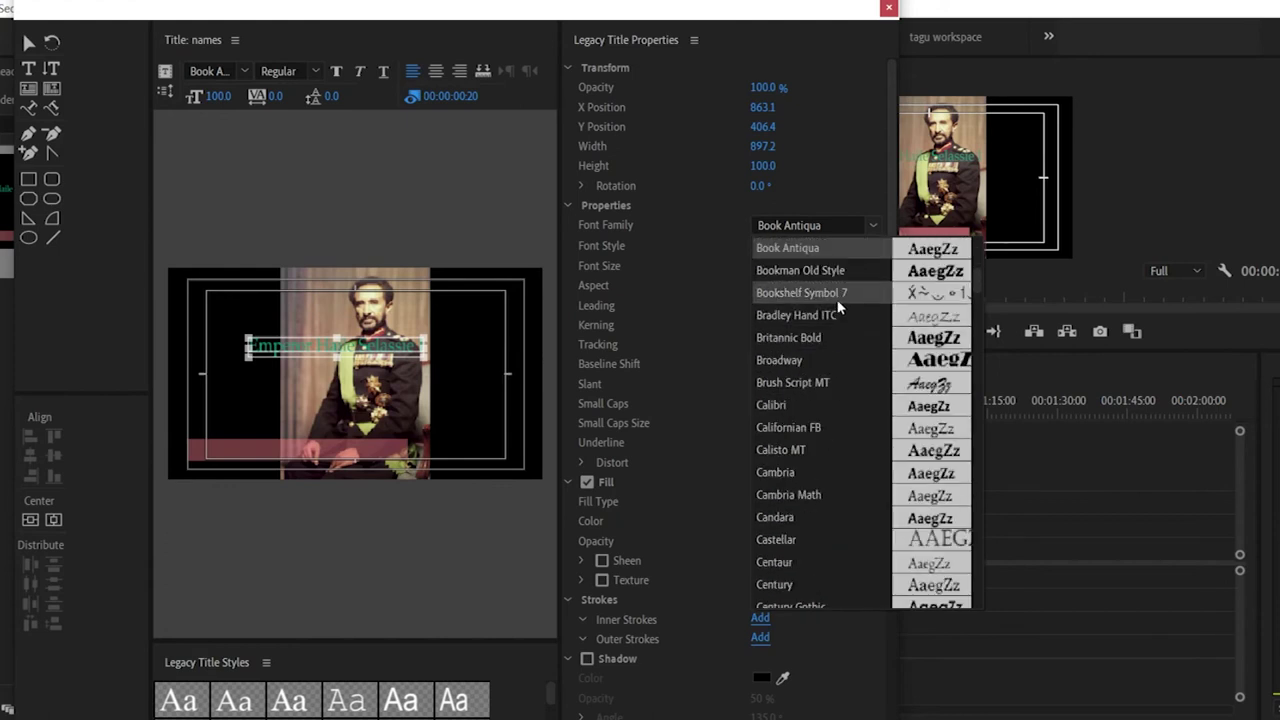
click(831, 271)
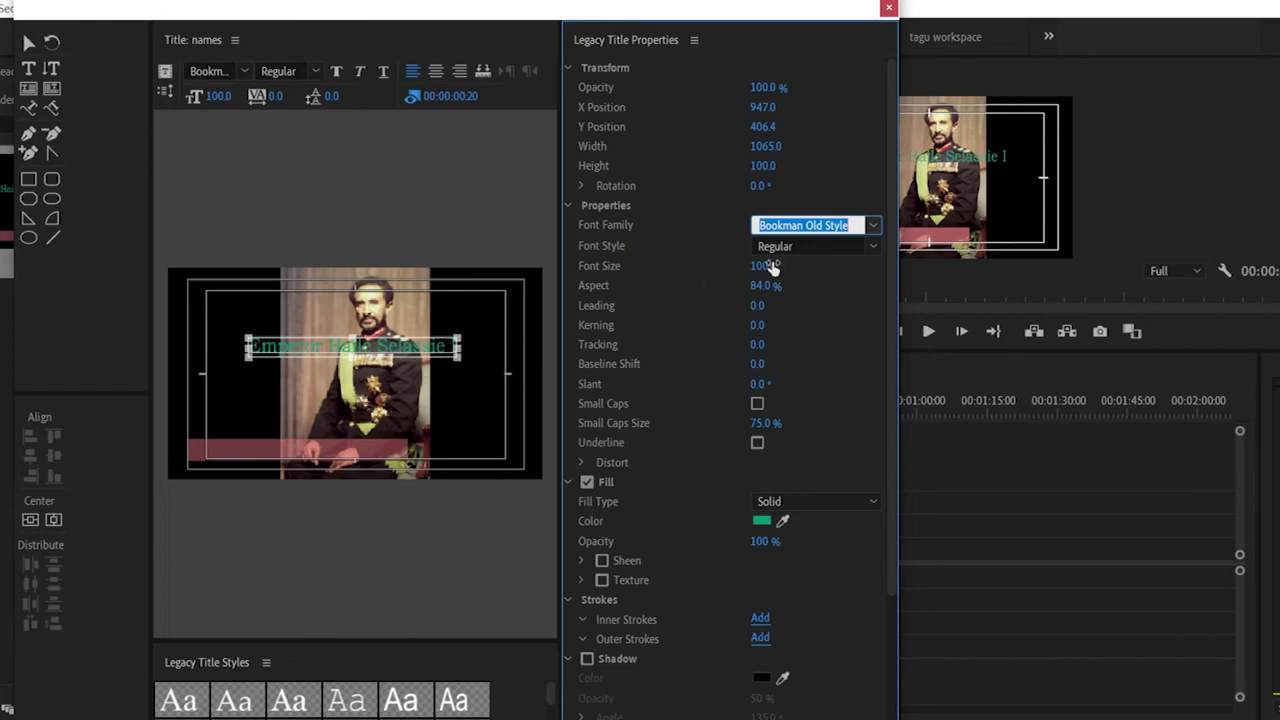
click(866, 247)
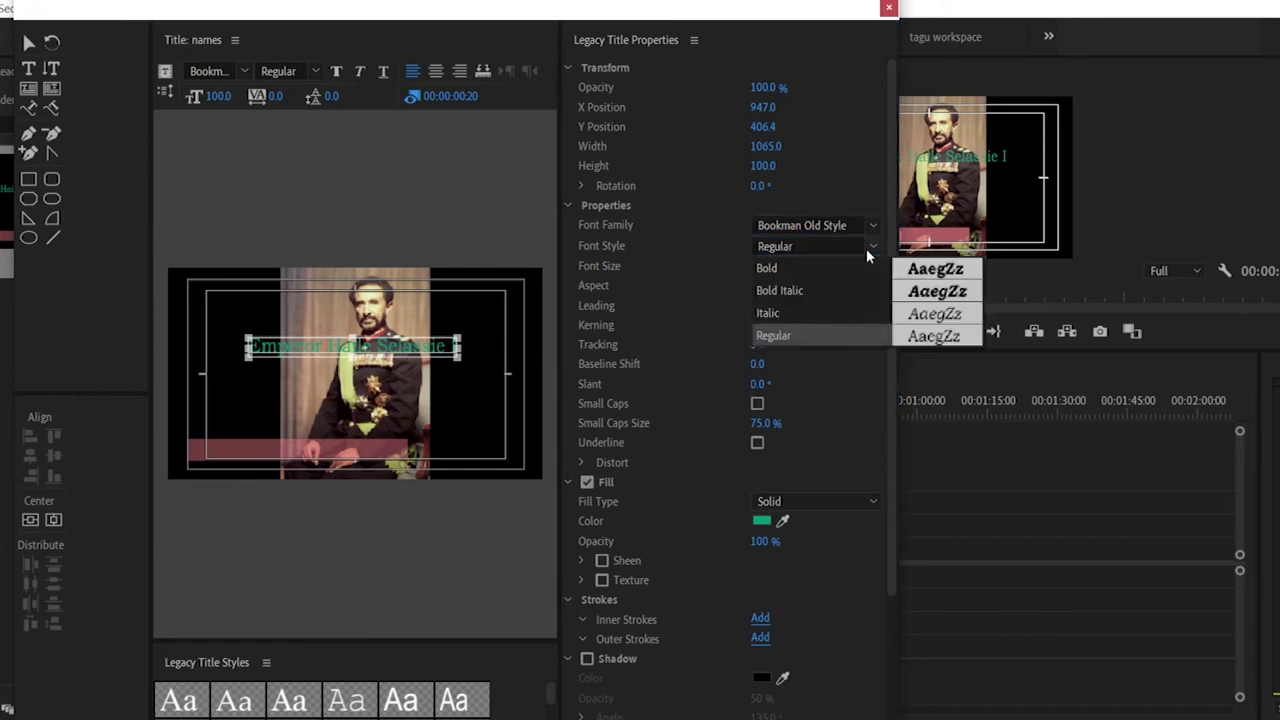
Step: Make the name Bold at size 98 and 70% aspect, placed at X 662.3, Y 740 above the bar
click(784, 268)
drag(357, 352, 310, 415)
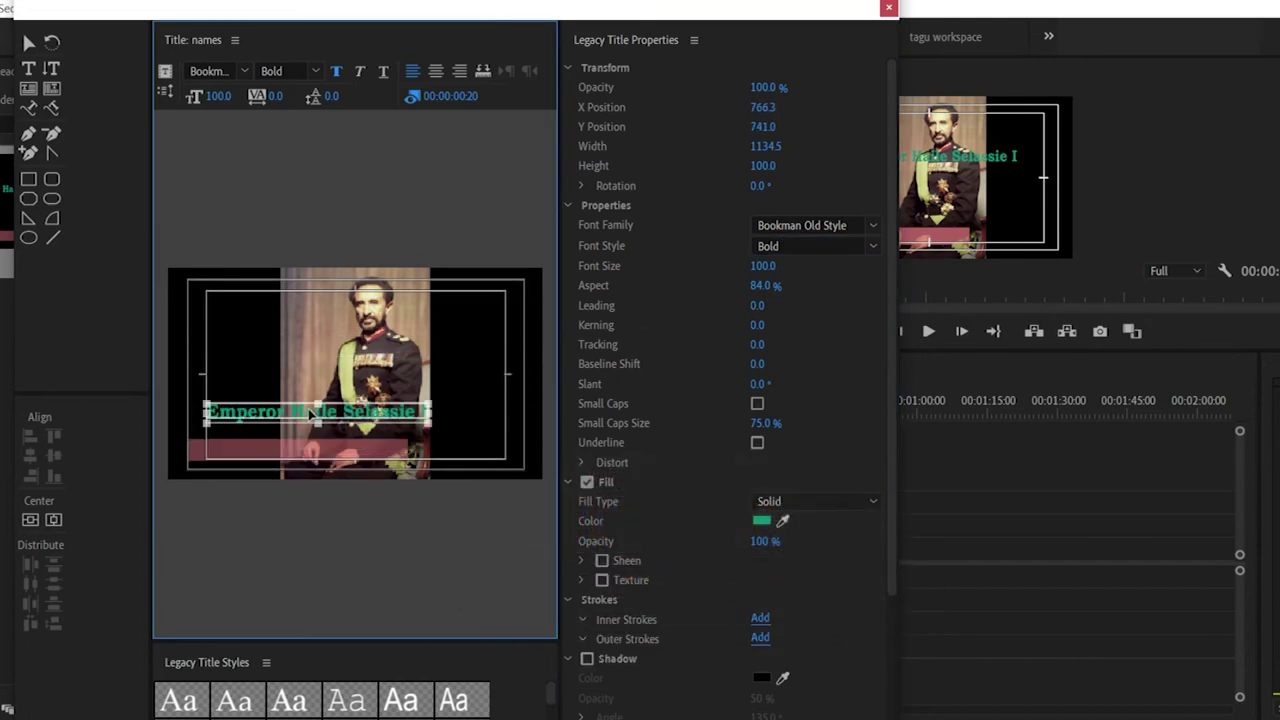
mouse_move(754, 274)
mouse_down()
mouse_move(786, 274)
mouse_move(775, 266)
mouse_move(765, 286)
mouse_up()
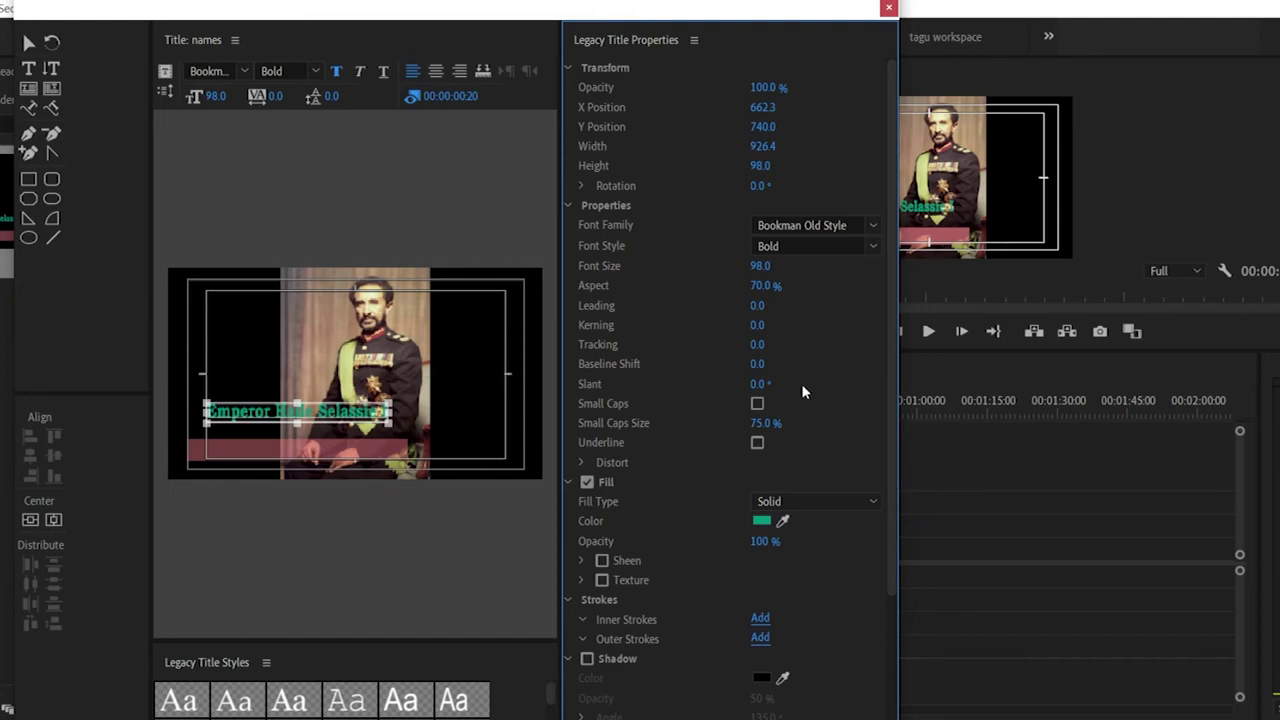
scroll(811, 423, down, 3)
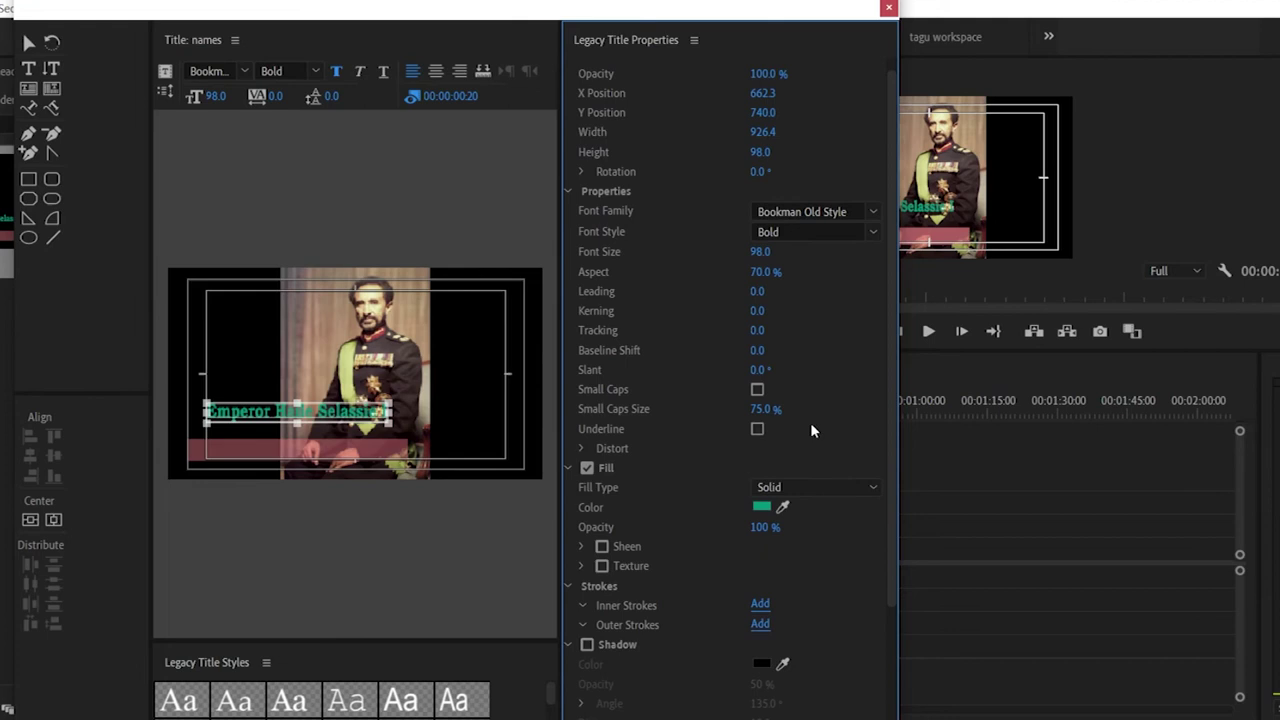
drag(889, 443, 914, 577)
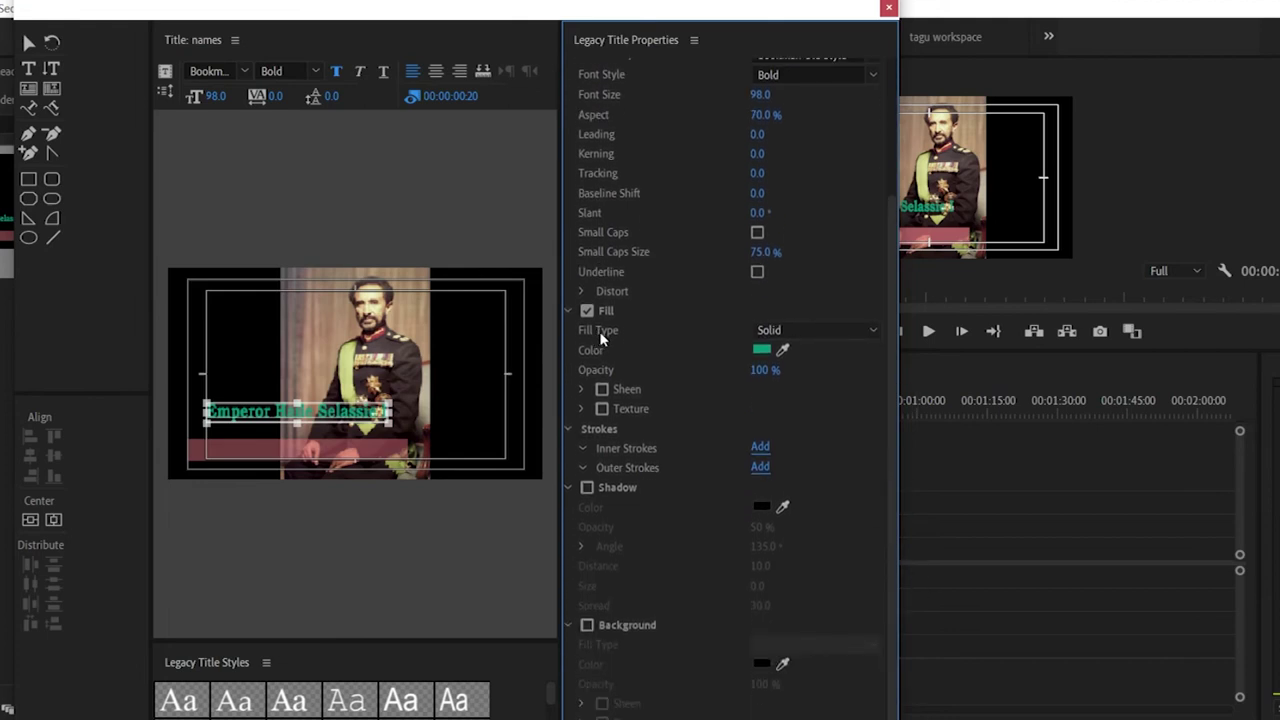
Step: Set the name text's Fill Type to Radial Gradient
click(787, 331)
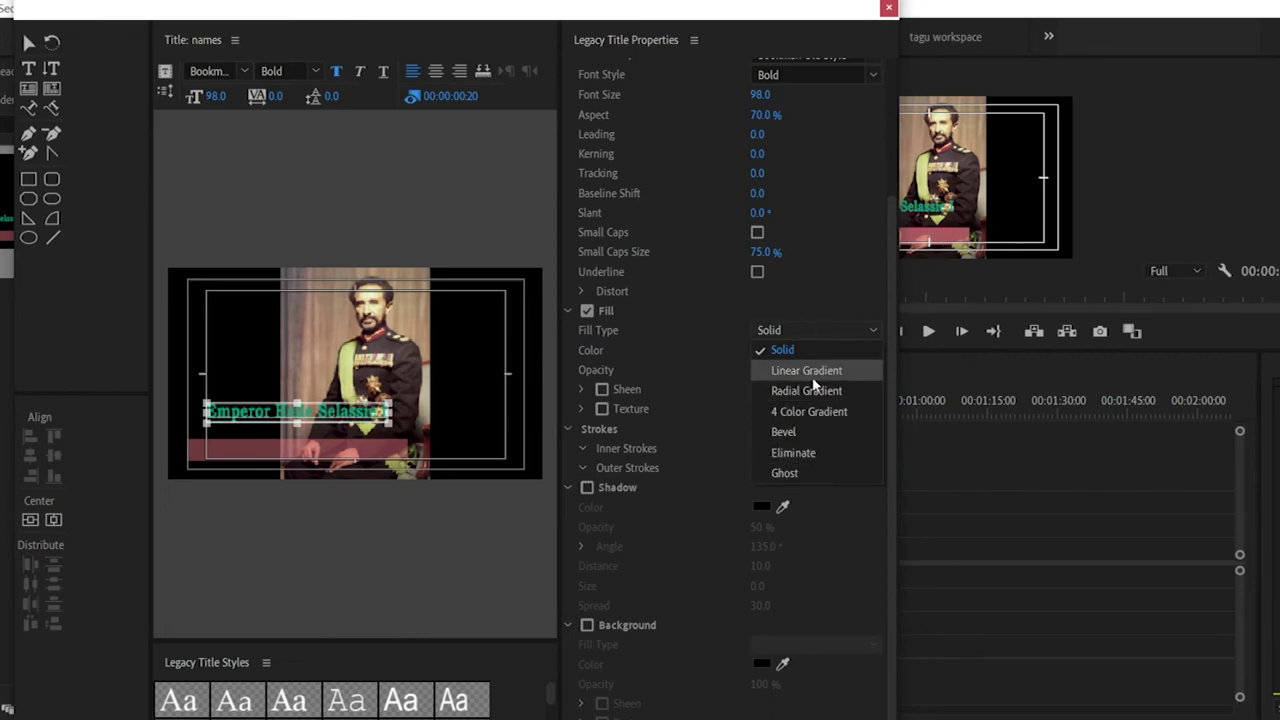
click(809, 372)
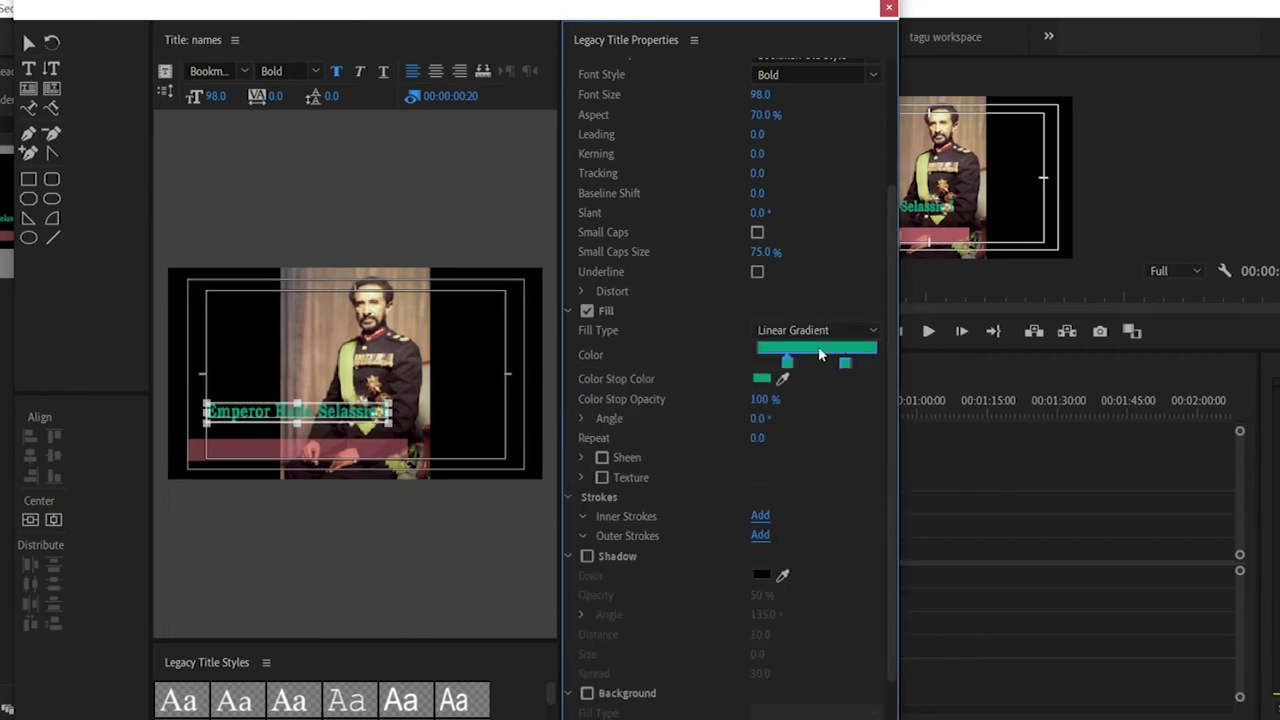
double_click(818, 355)
click(846, 203)
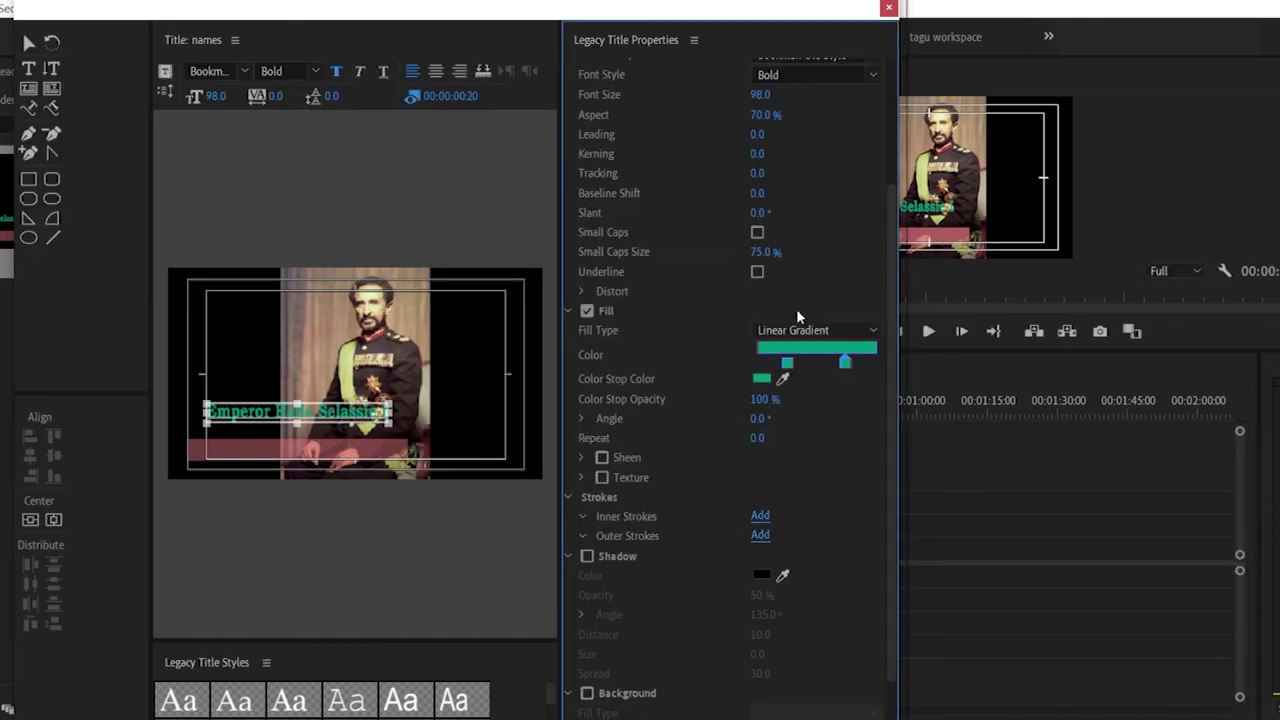
click(809, 329)
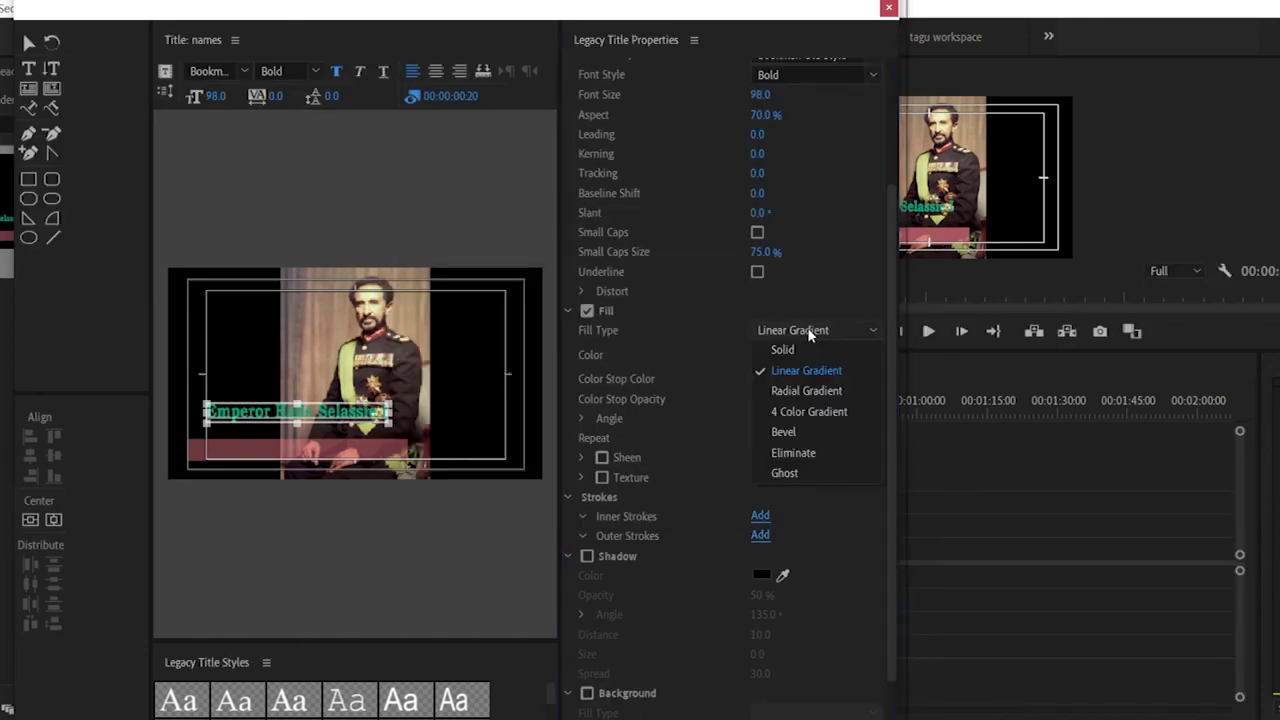
click(818, 392)
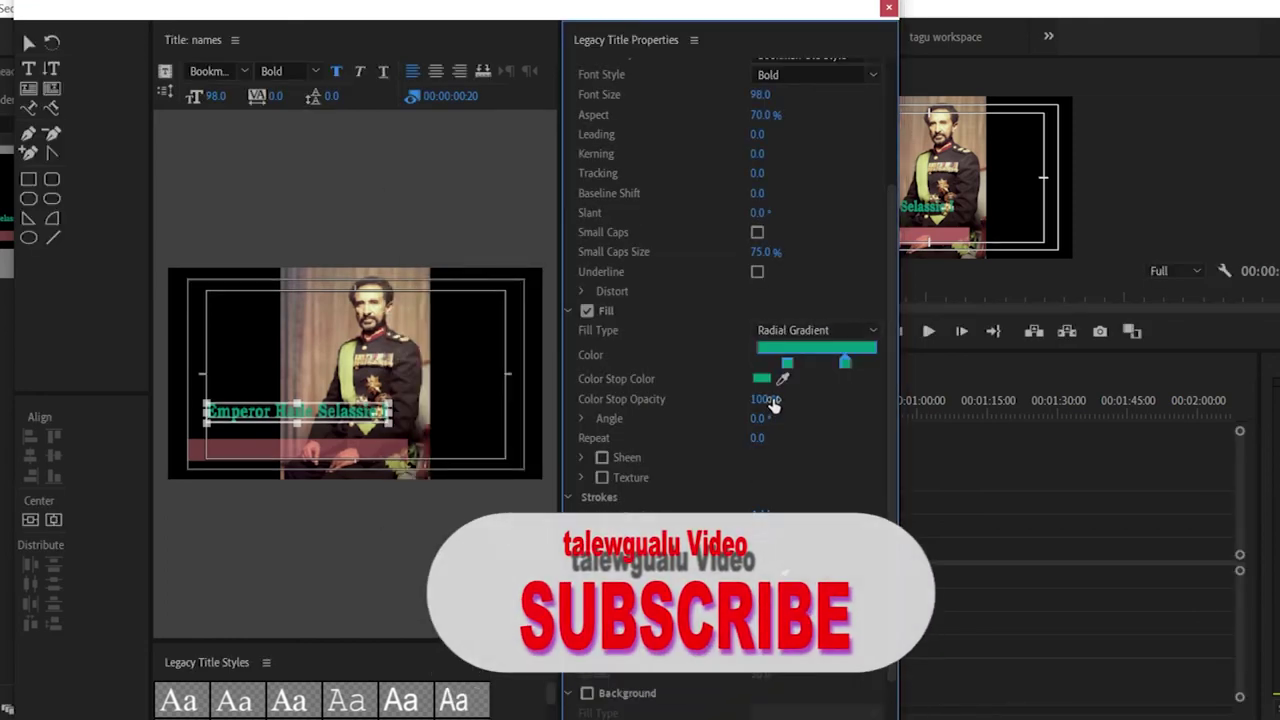
Step: Colour the gradient stops green and dark red and adjust their positions
double_click(845, 363)
drag(657, 286, 661, 318)
click(810, 242)
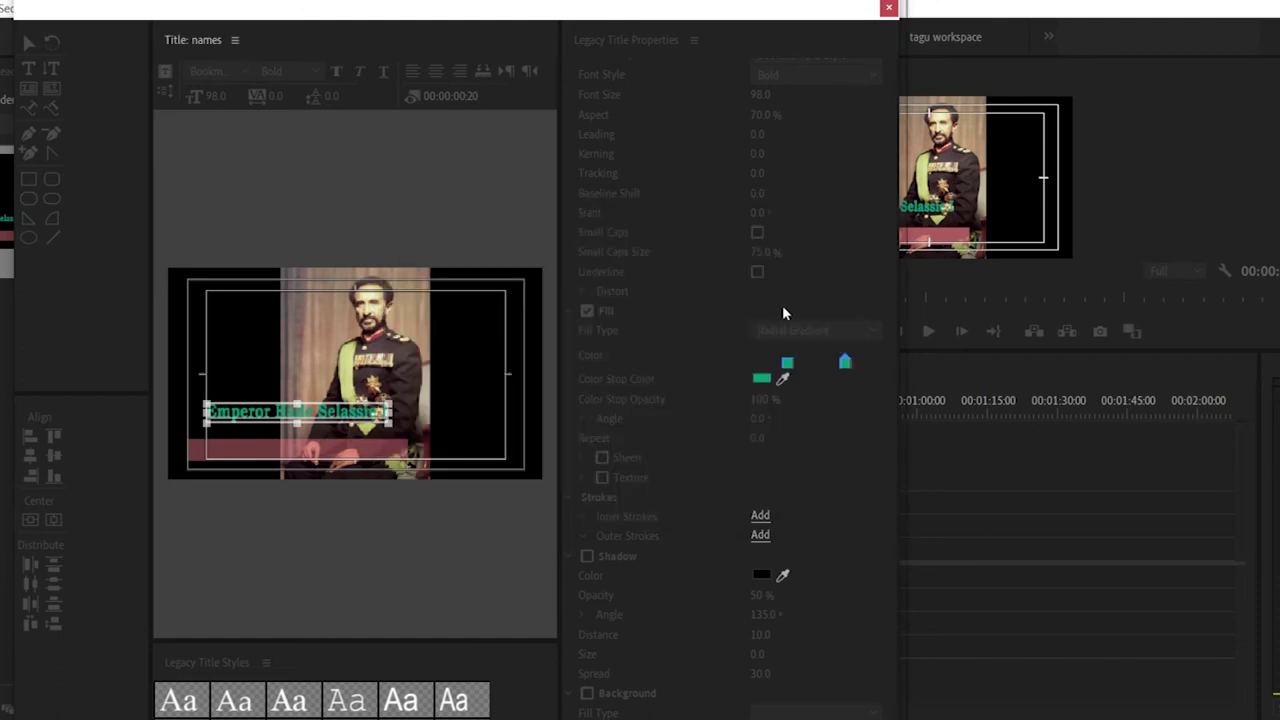
drag(787, 365, 775, 367)
double_click(774, 366)
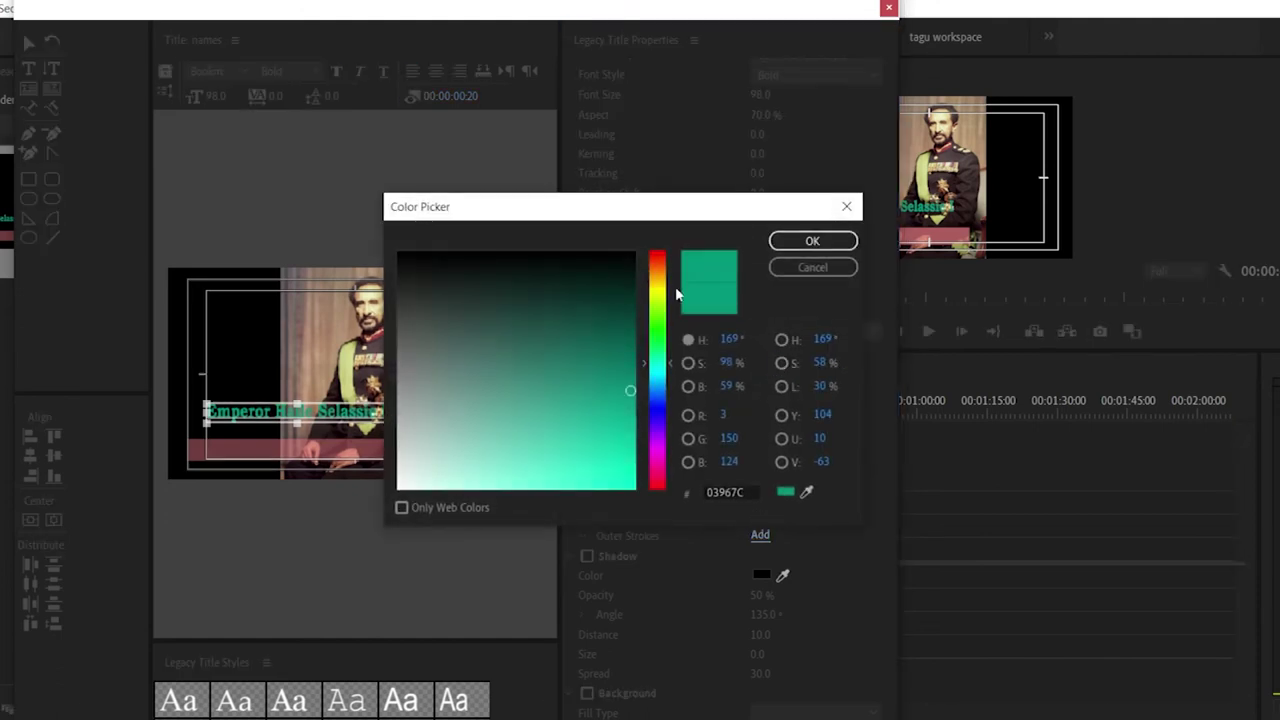
drag(660, 287, 658, 256)
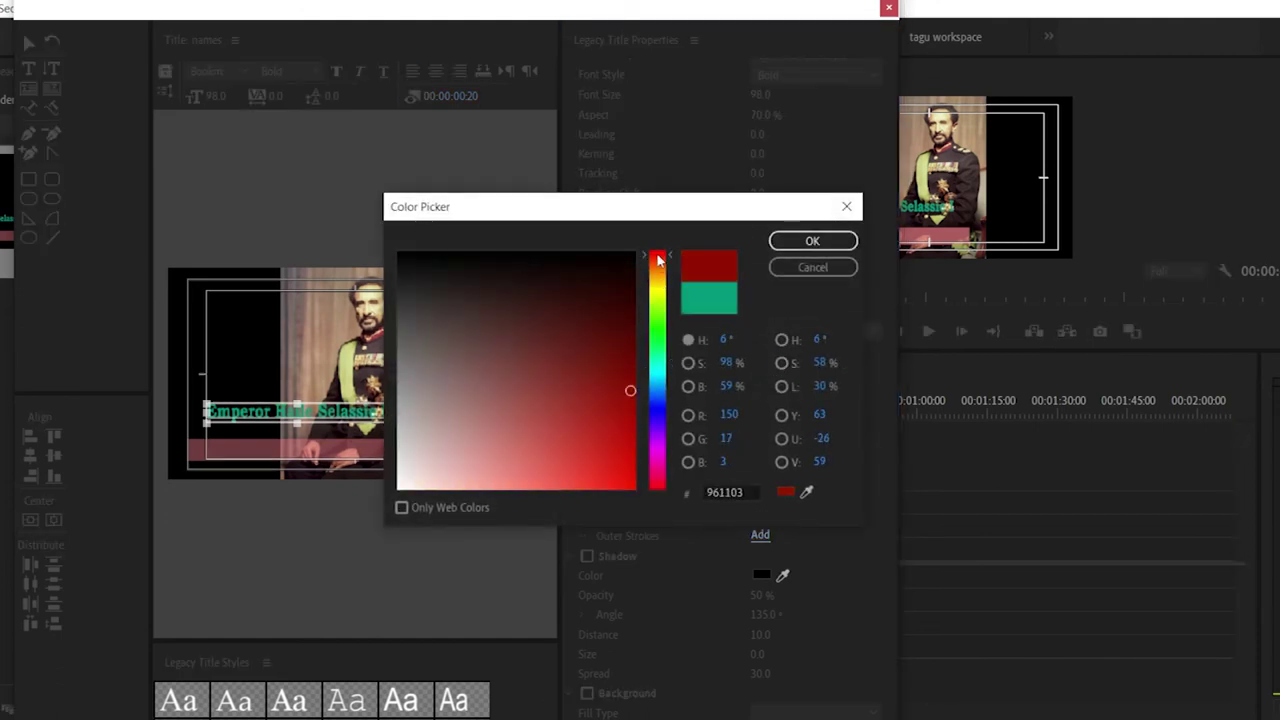
click(812, 241)
click(305, 416)
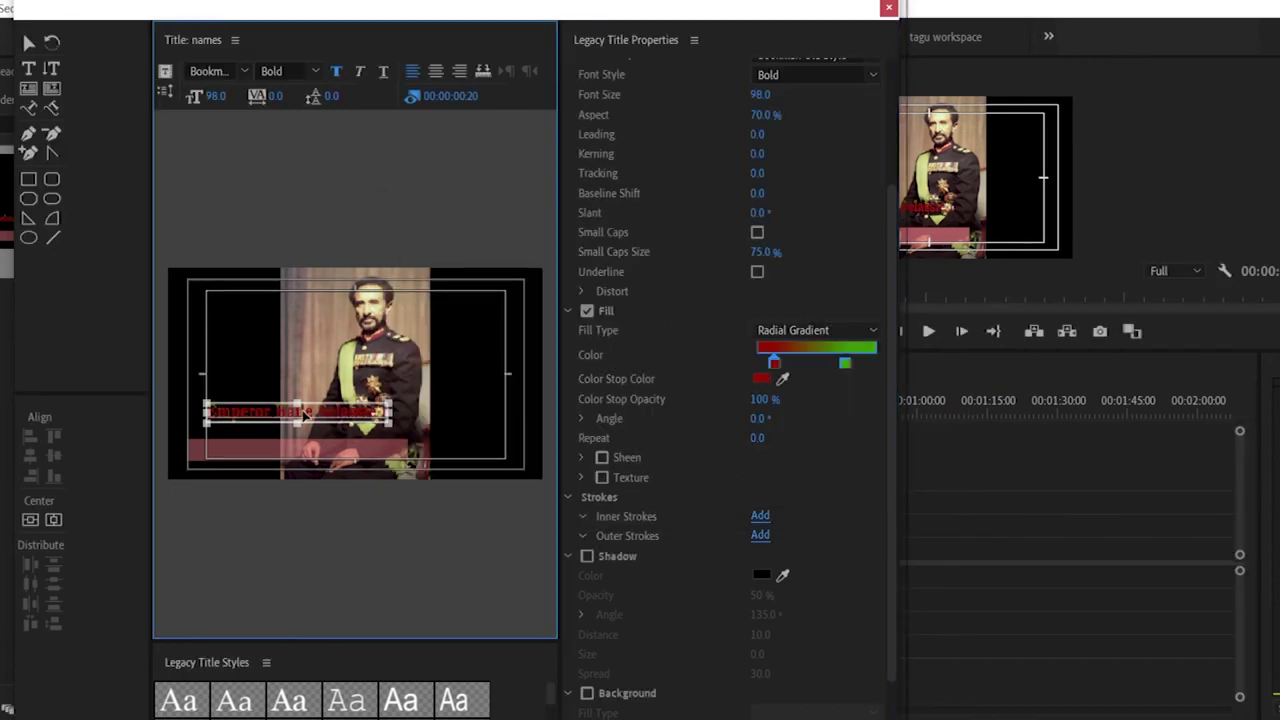
drag(847, 366, 833, 366)
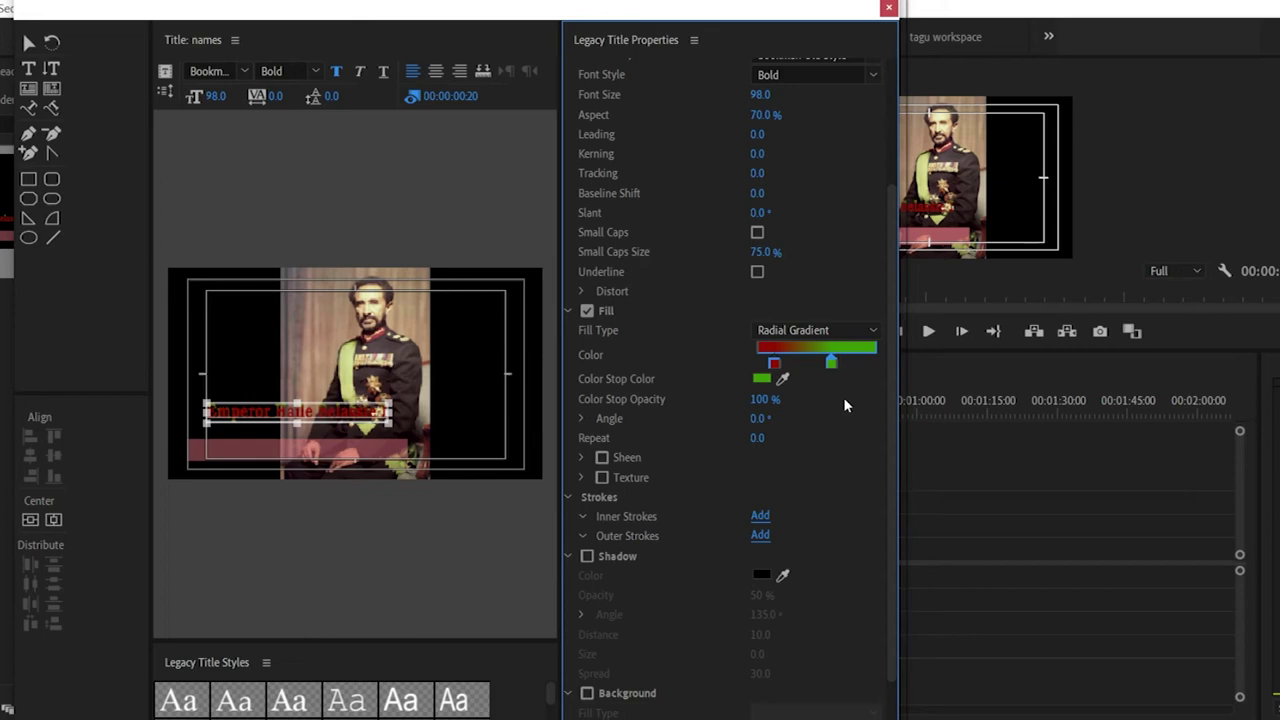
scroll(808, 430, down, 3)
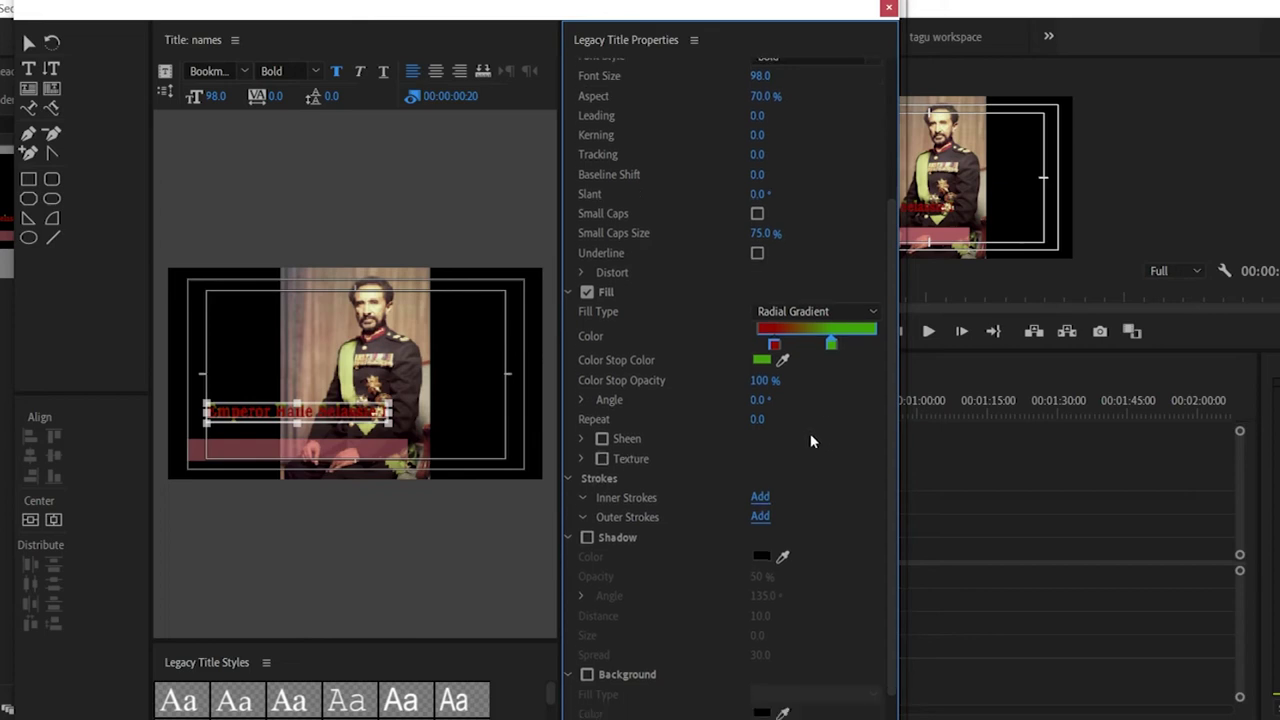
scroll(810, 435, down, 1)
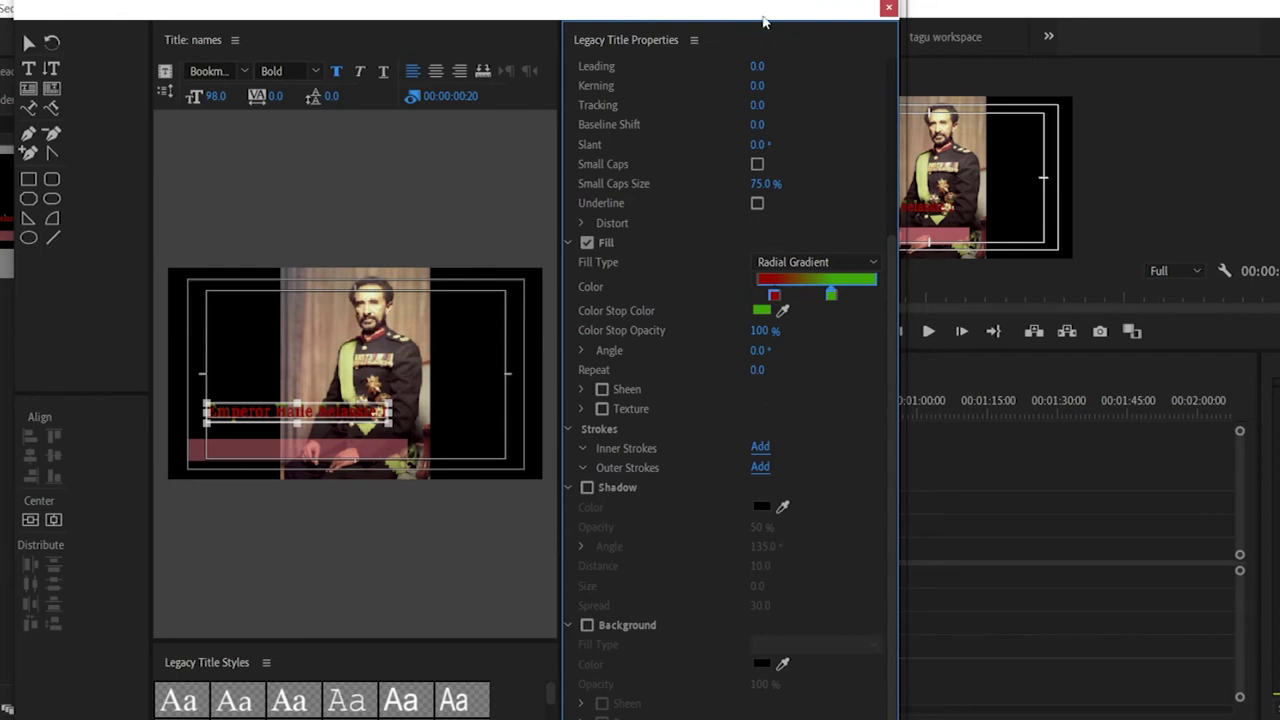
Step: Change the pink bar's fill colour to near-white F6F6F6
click(257, 450)
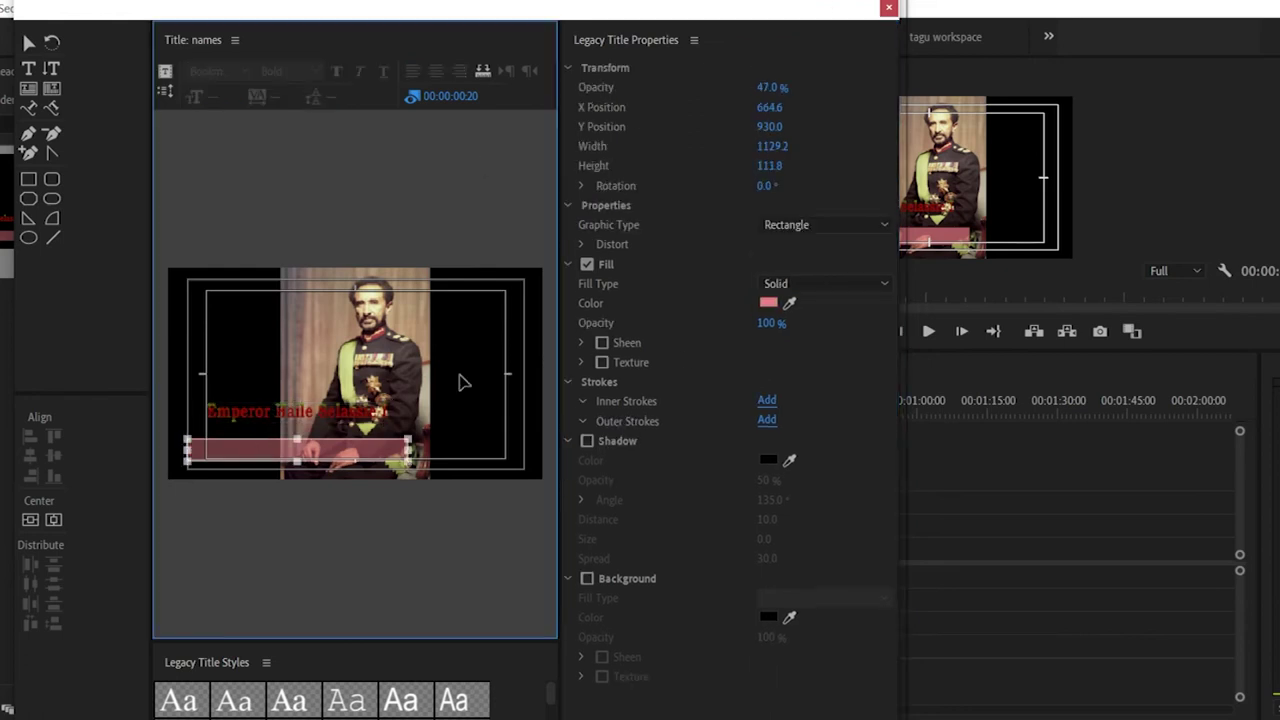
click(768, 302)
drag(462, 448, 360, 483)
click(838, 245)
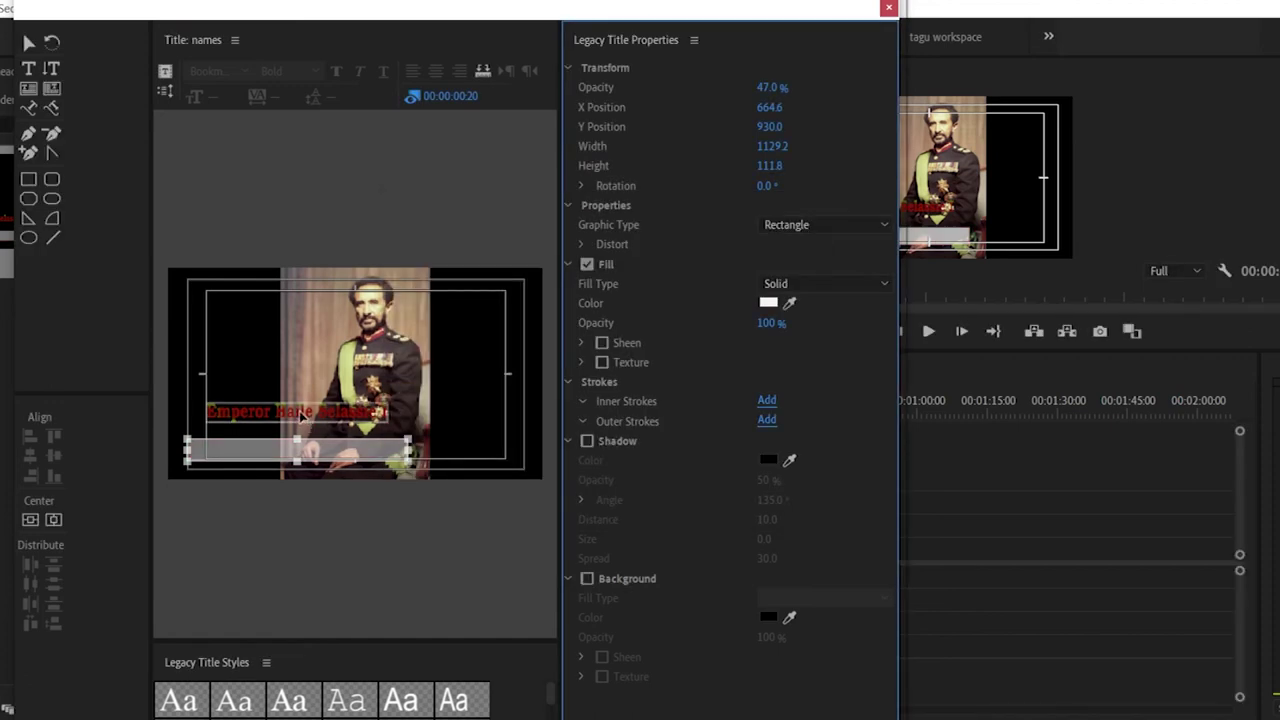
Step: Set the red title on a much taller white bar, enlarge the title, and enable Shadow
drag(302, 412, 294, 466)
click(294, 449)
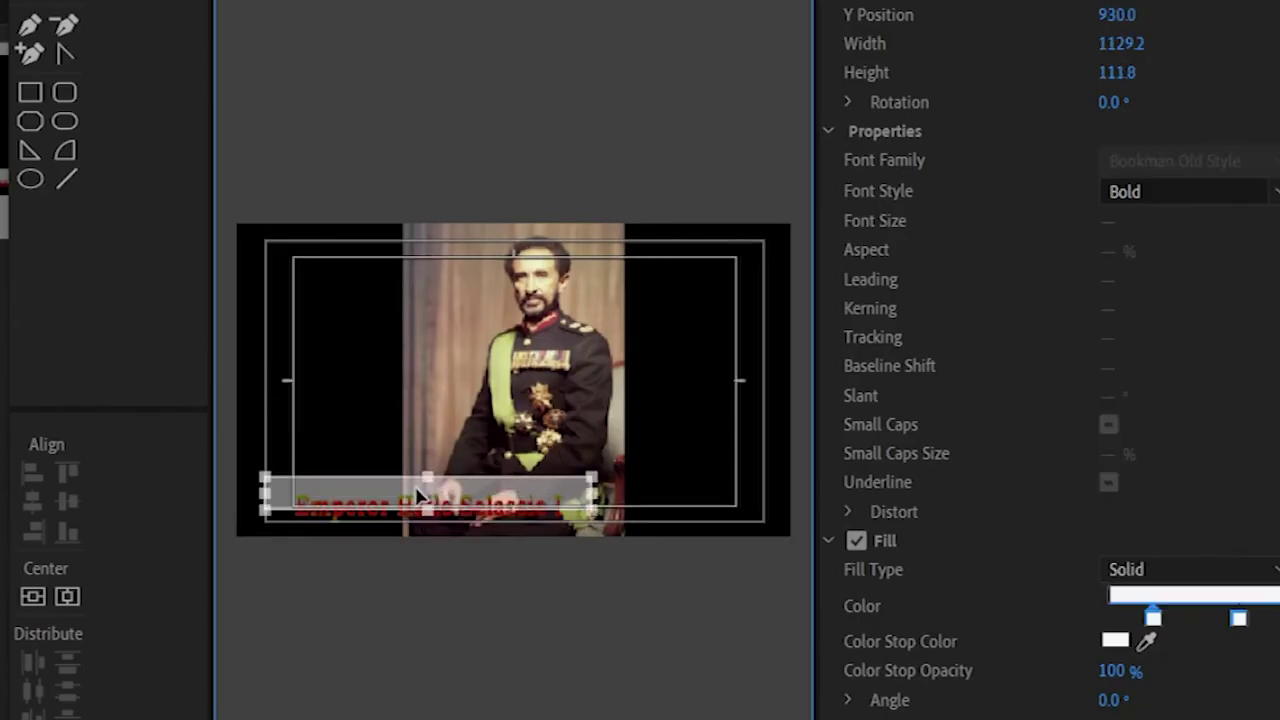
drag(425, 476, 427, 383)
drag(427, 512, 419, 392)
drag(558, 427, 588, 427)
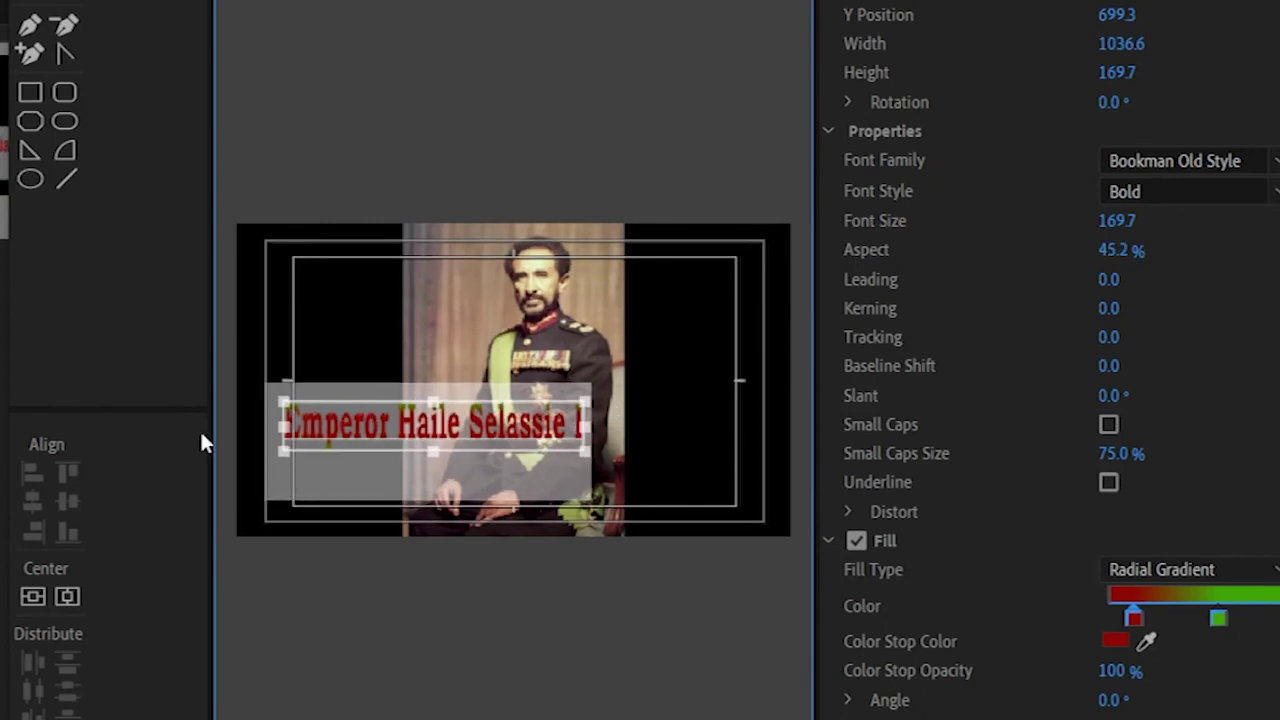
drag(210, 432, 83, 432)
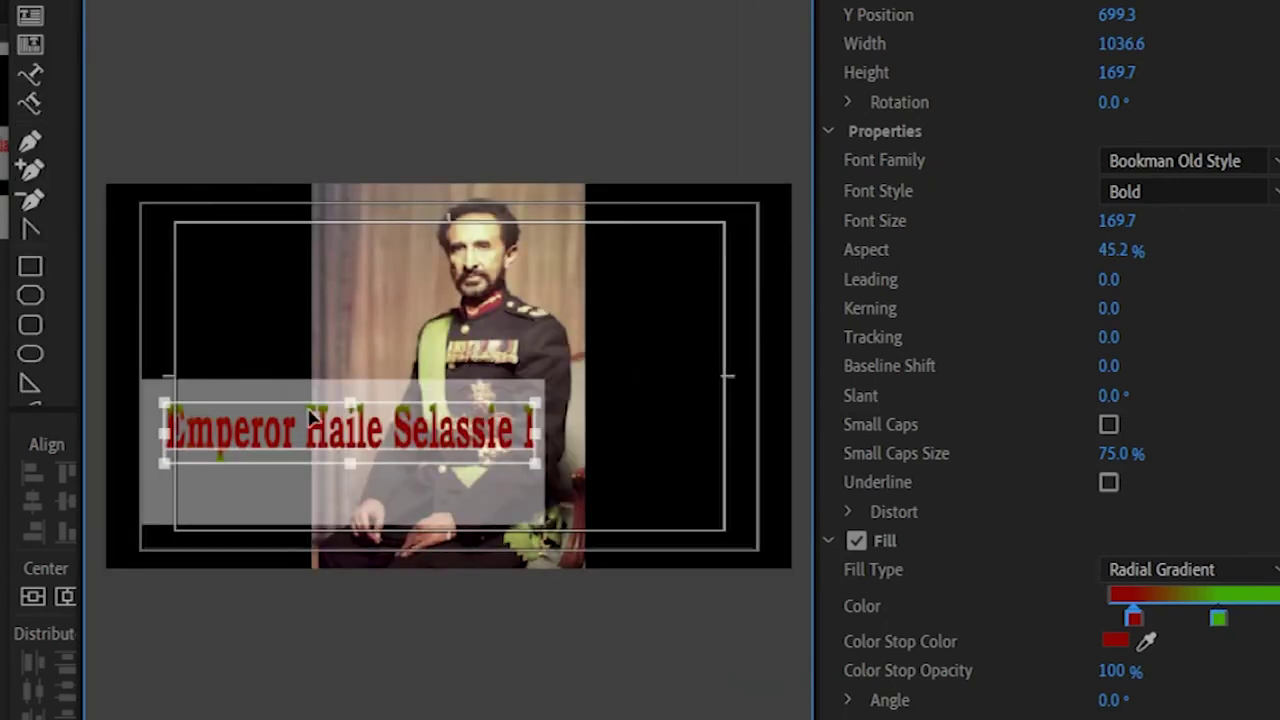
click(335, 445)
drag(335, 445, 345, 432)
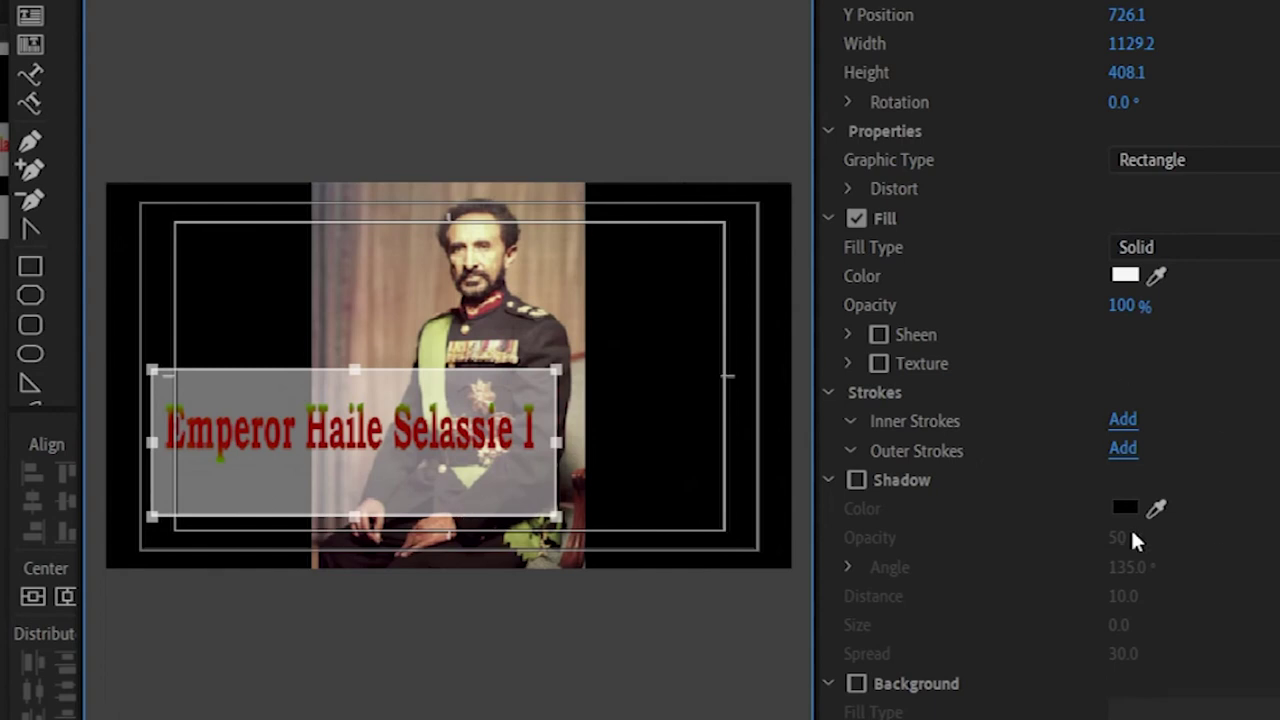
click(858, 480)
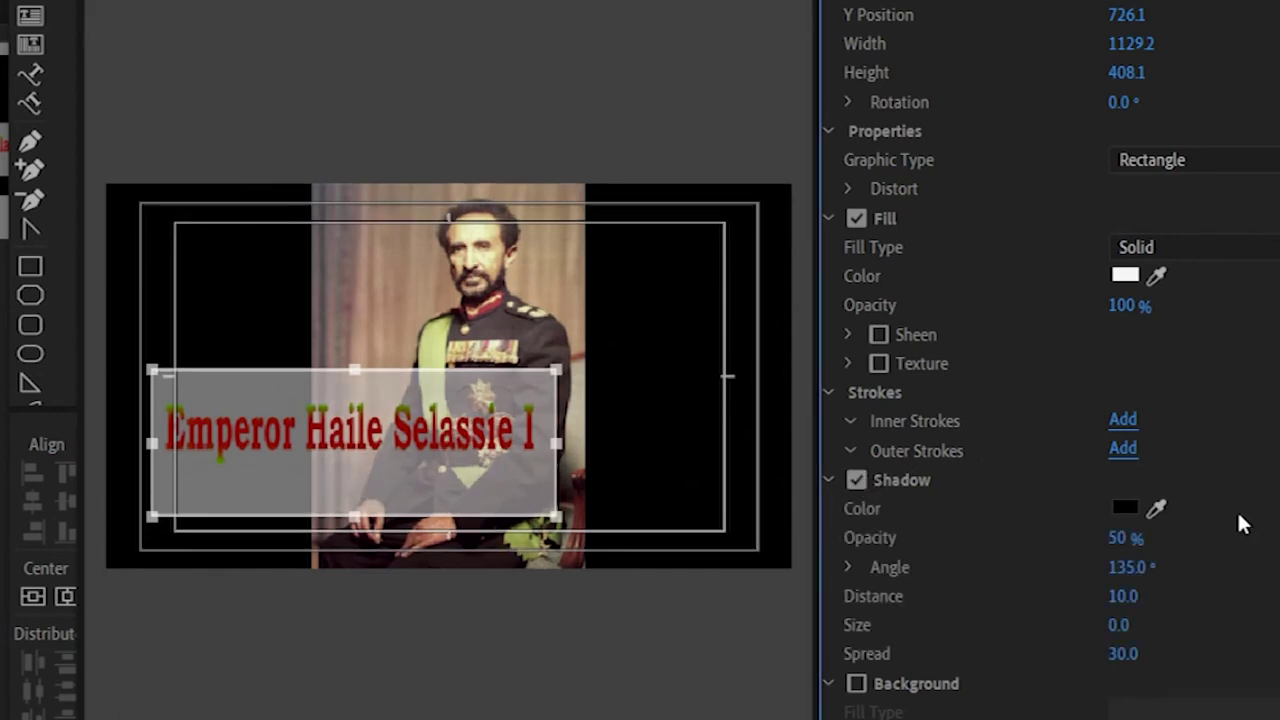
Step: Lighten the bar's shadow, then give the title text a 14% shadow at distance 82
mouse_move(1122, 538)
mouse_down()
mouse_move(1063, 538)
mouse_move(1099, 538)
mouse_up()
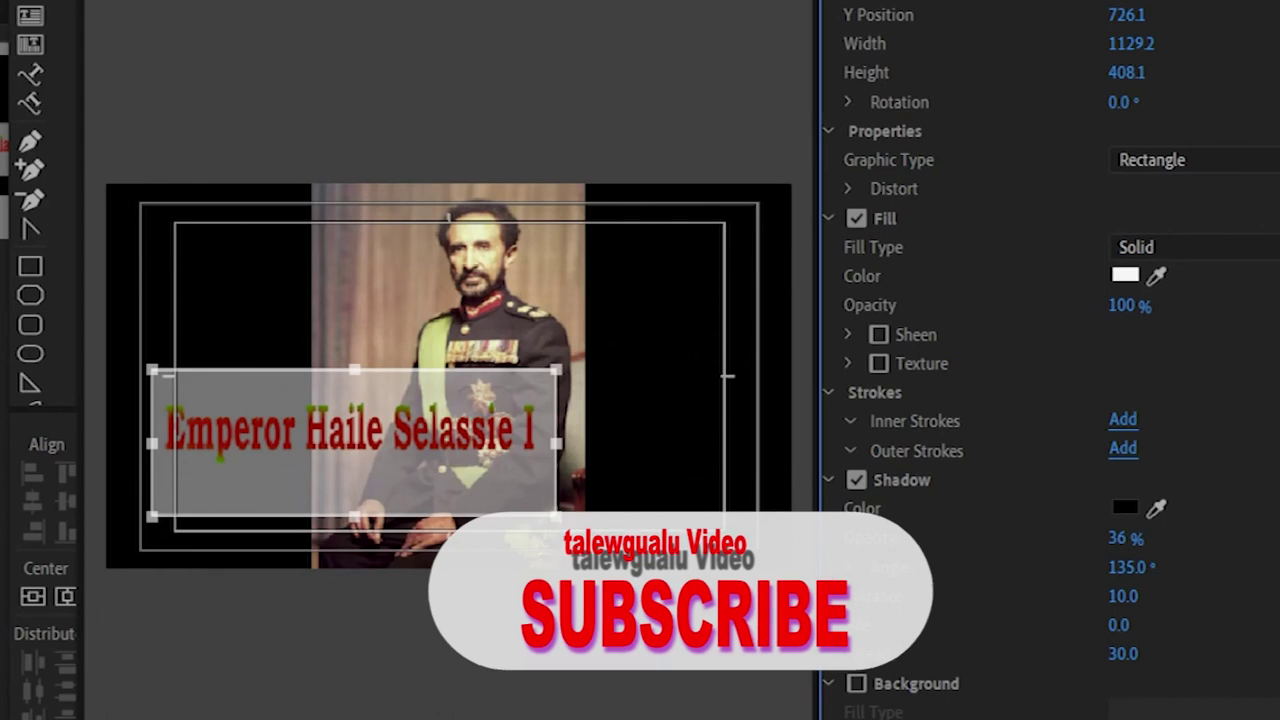
click(274, 433)
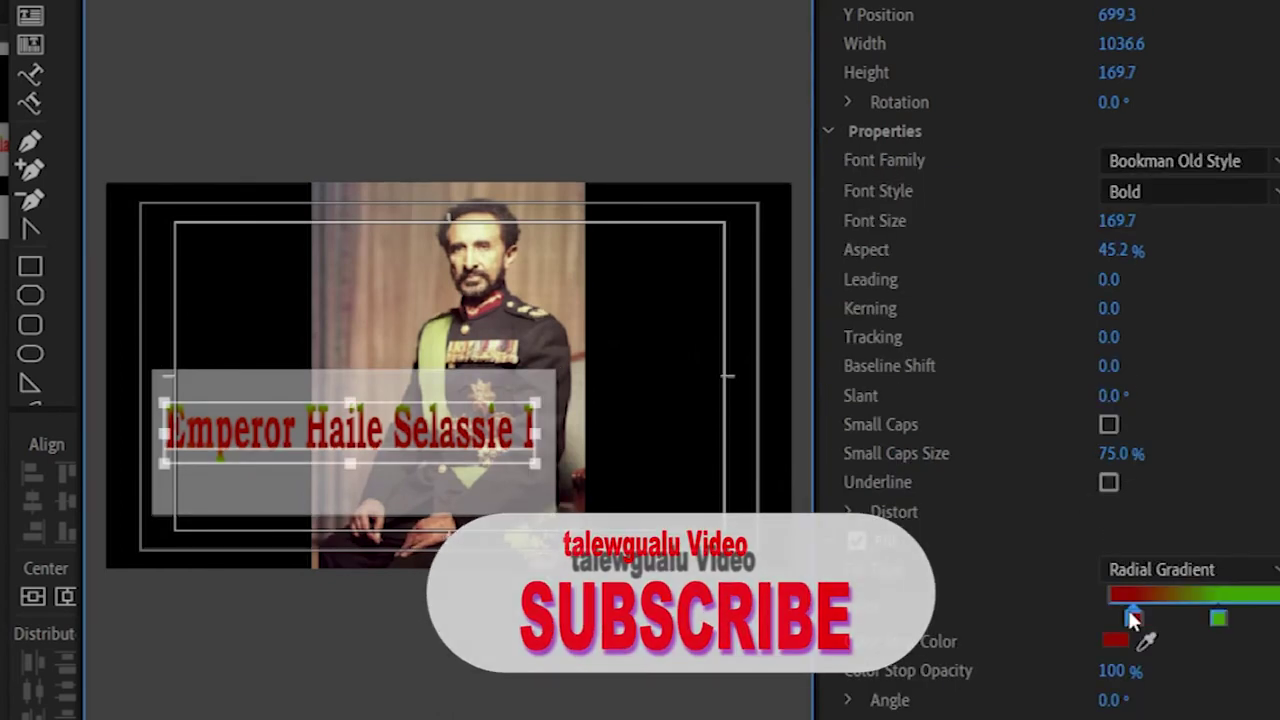
scroll(1125, 700, down, 1)
scroll(1125, 700, down, 3)
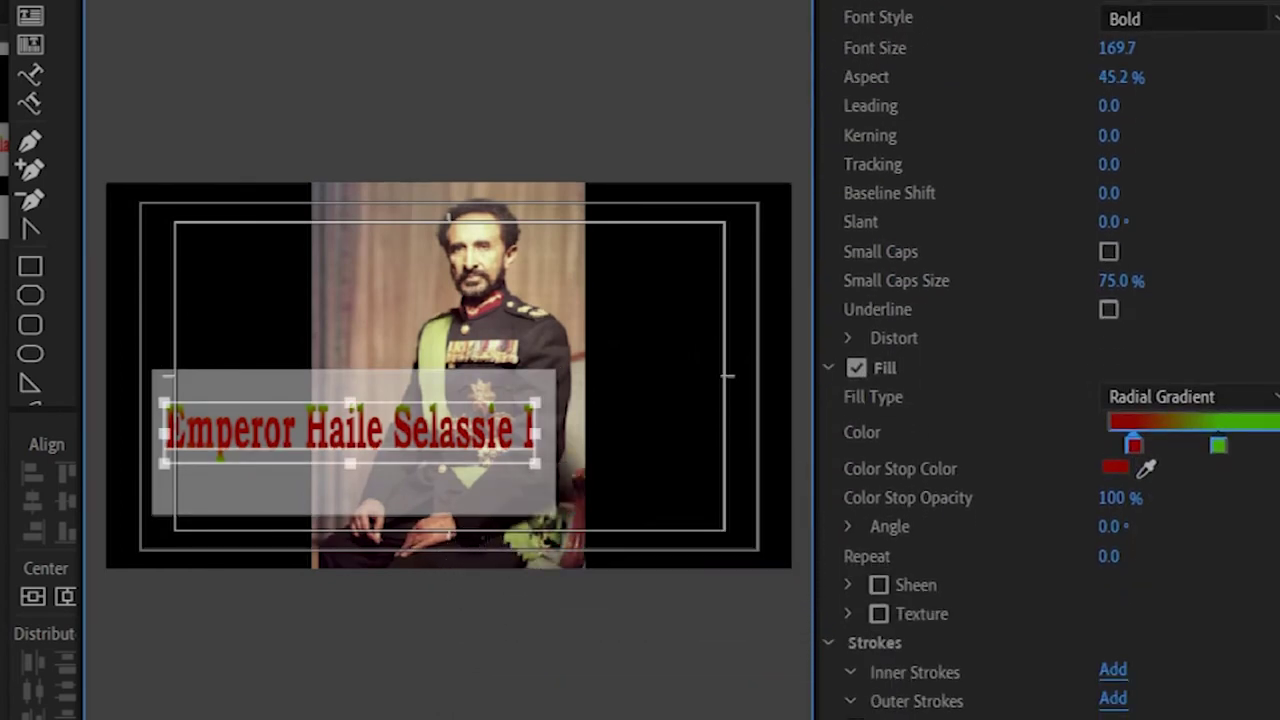
scroll(1150, 648, down, 4)
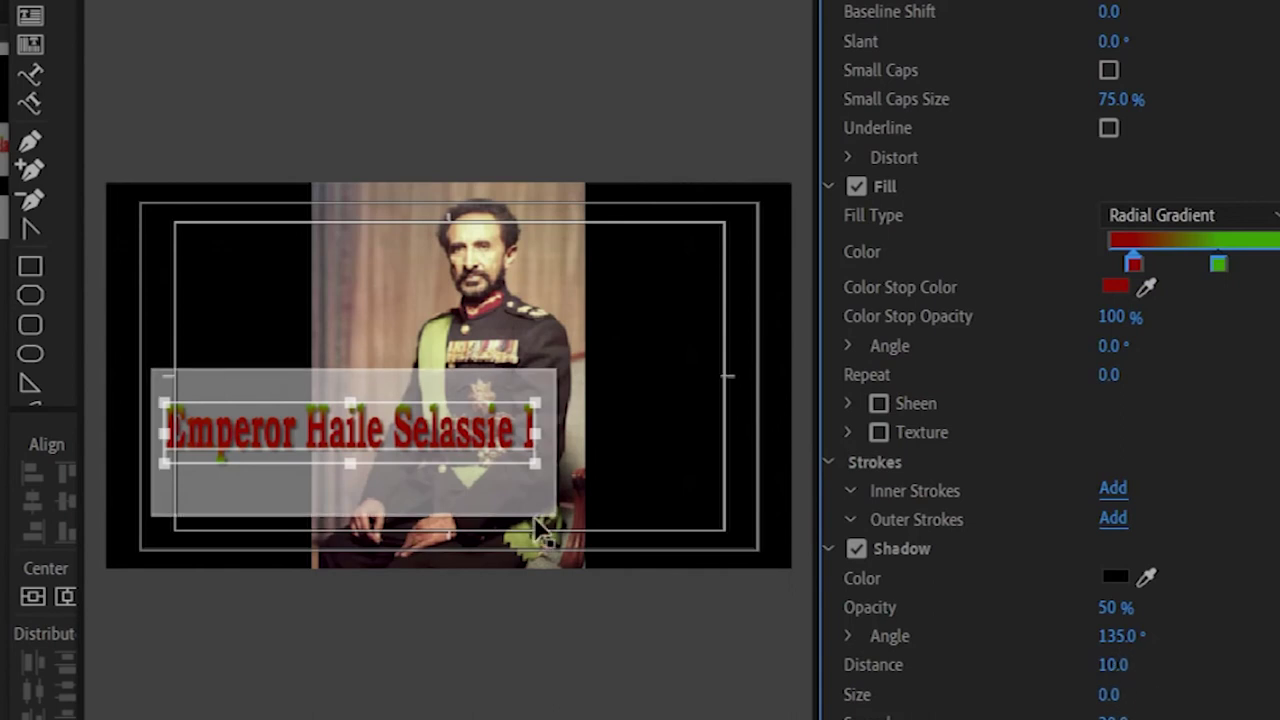
drag(1113, 607, 1084, 607)
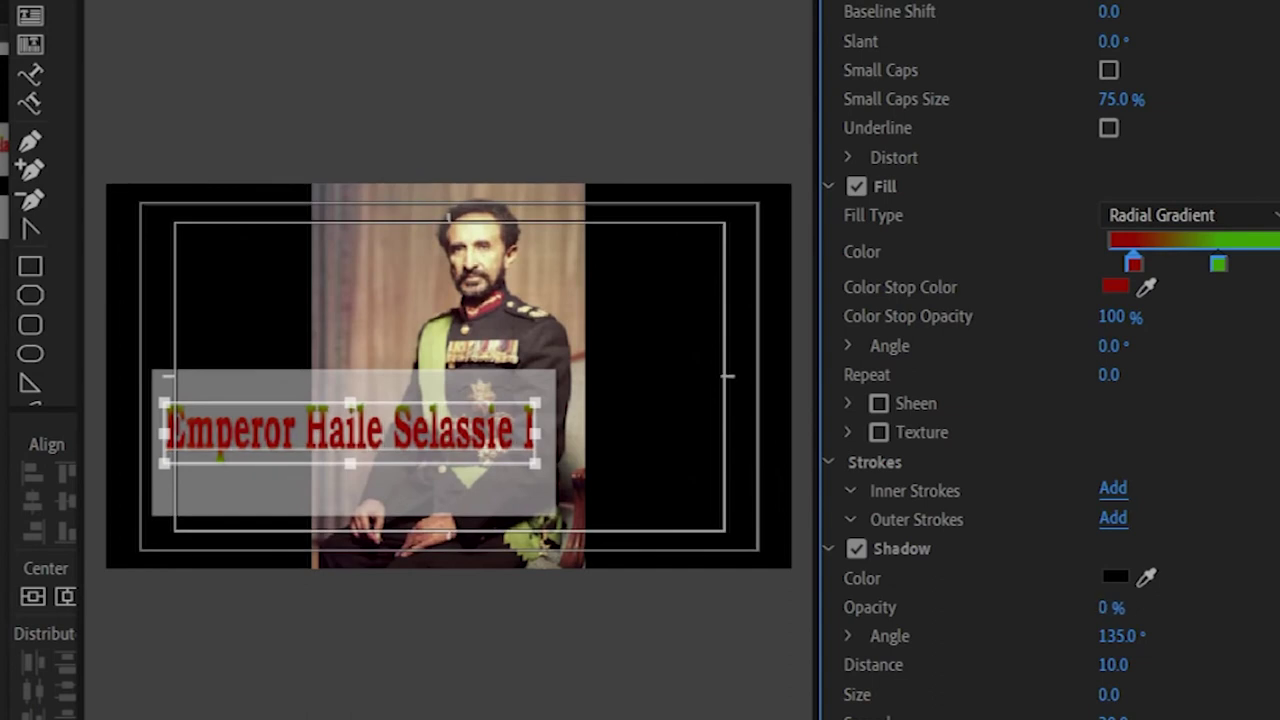
drag(1084, 607, 1100, 607)
drag(1110, 664, 1163, 664)
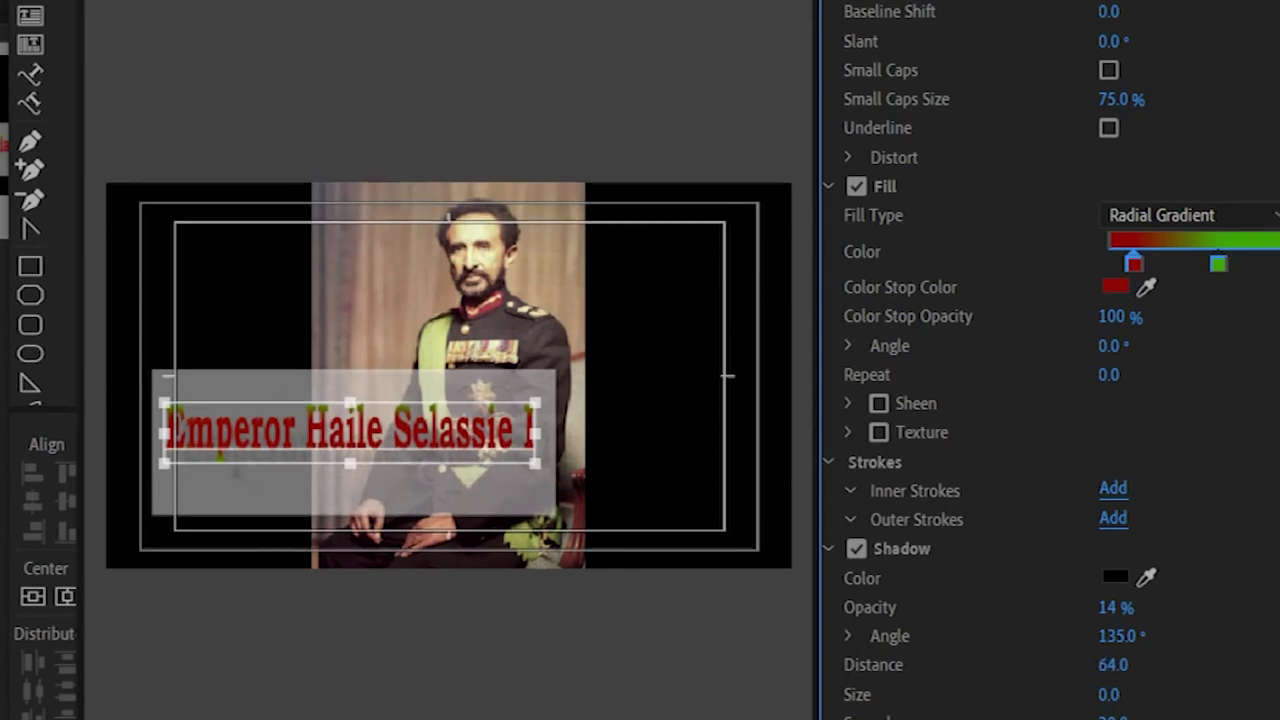
Step: Select the grey box behind the name, try a more transparent fill, then undo it
click(857, 548)
click(400, 505)
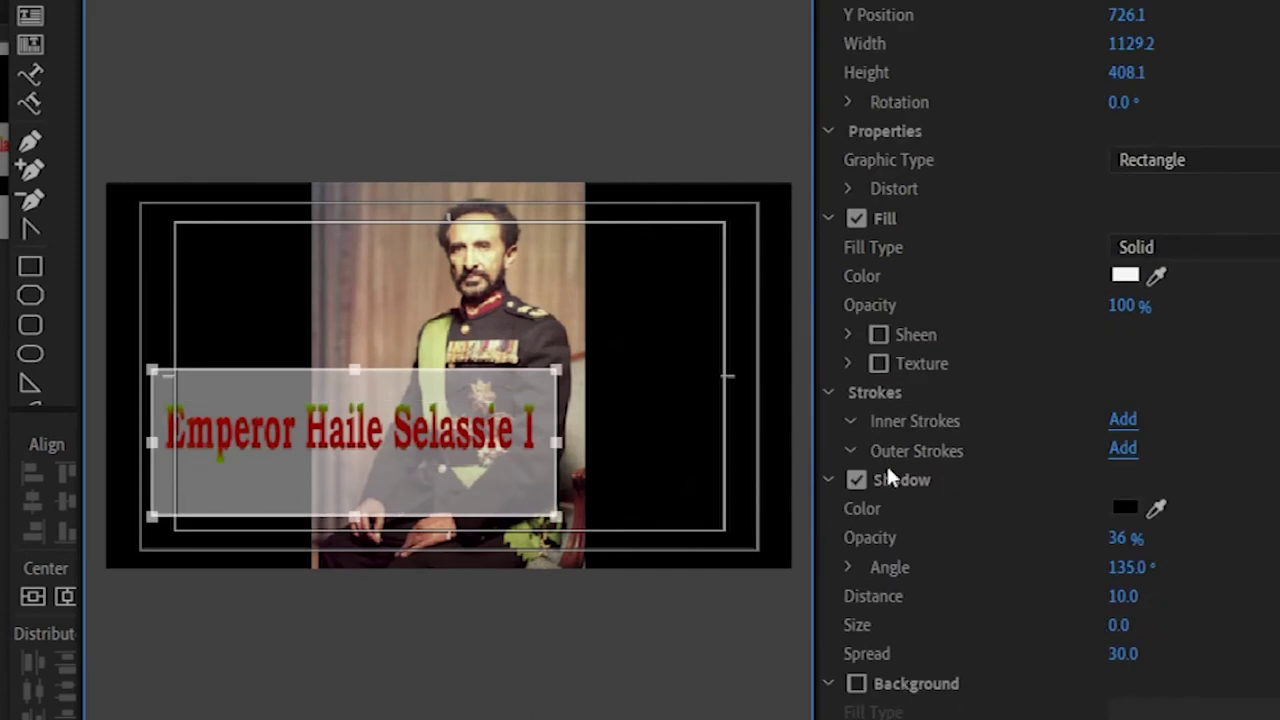
drag(1118, 306, 1054, 306)
key(ctrl+z)
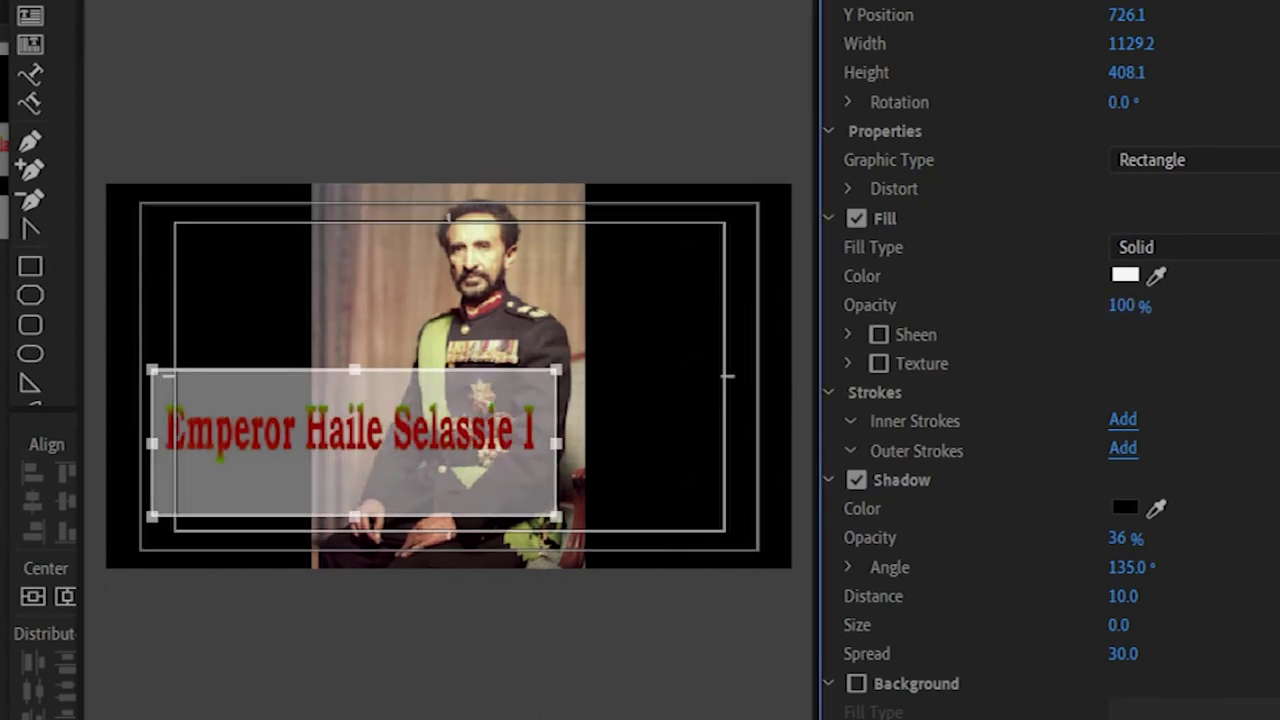
Step: Set the box's fill colour to near-black 0C0303
click(1124, 276)
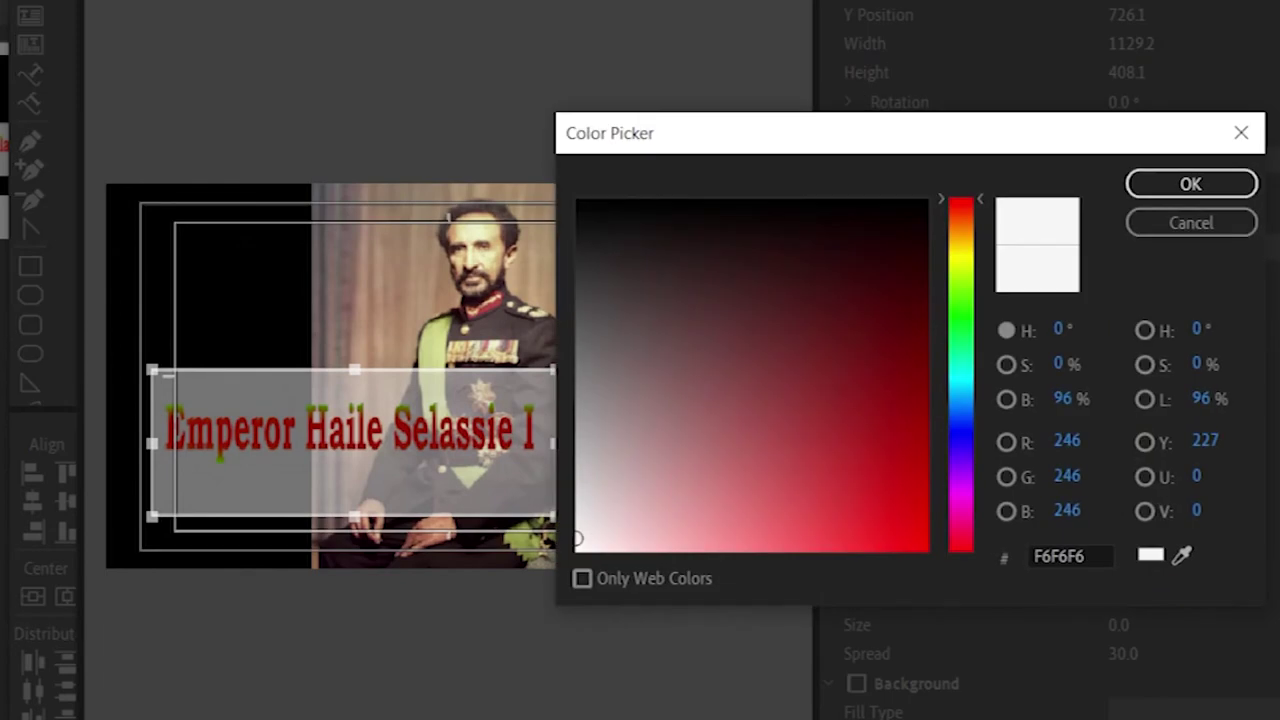
click(823, 217)
click(847, 214)
click(1222, 186)
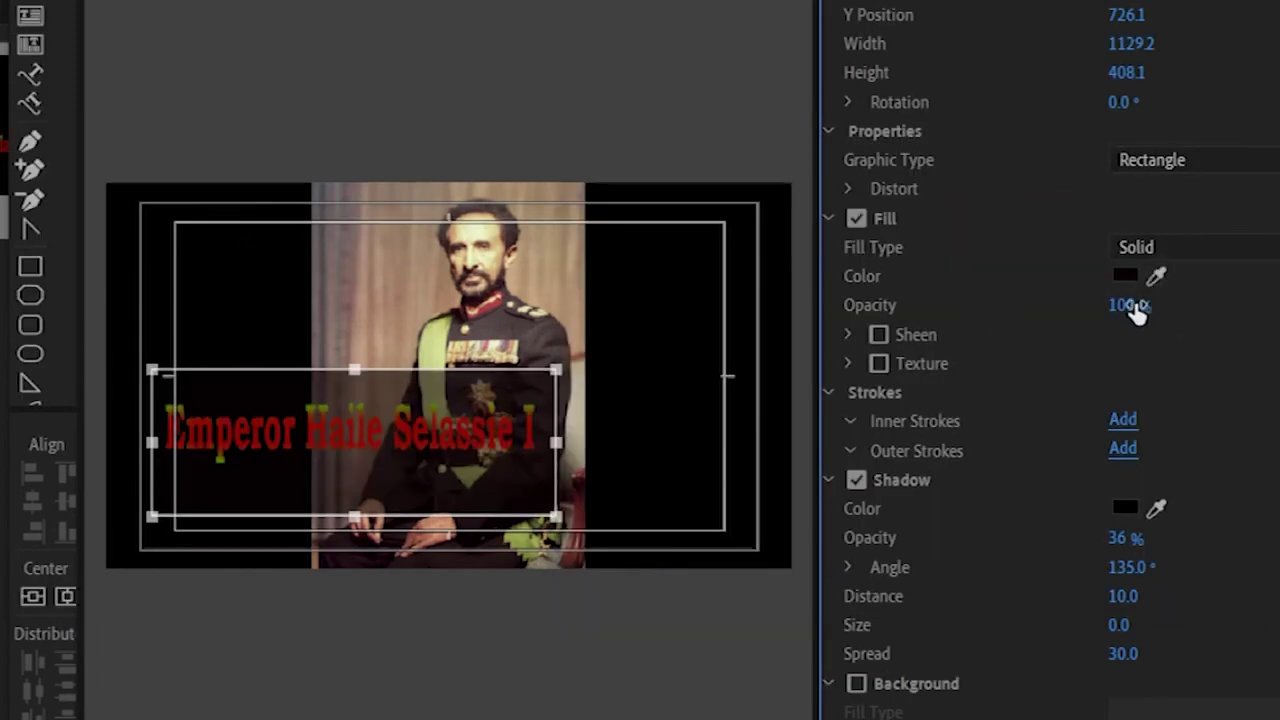
Step: Try a Linear Gradient fill, revert to Solid, raise shadow opacity to 77%, and shorten the box
click(1183, 248)
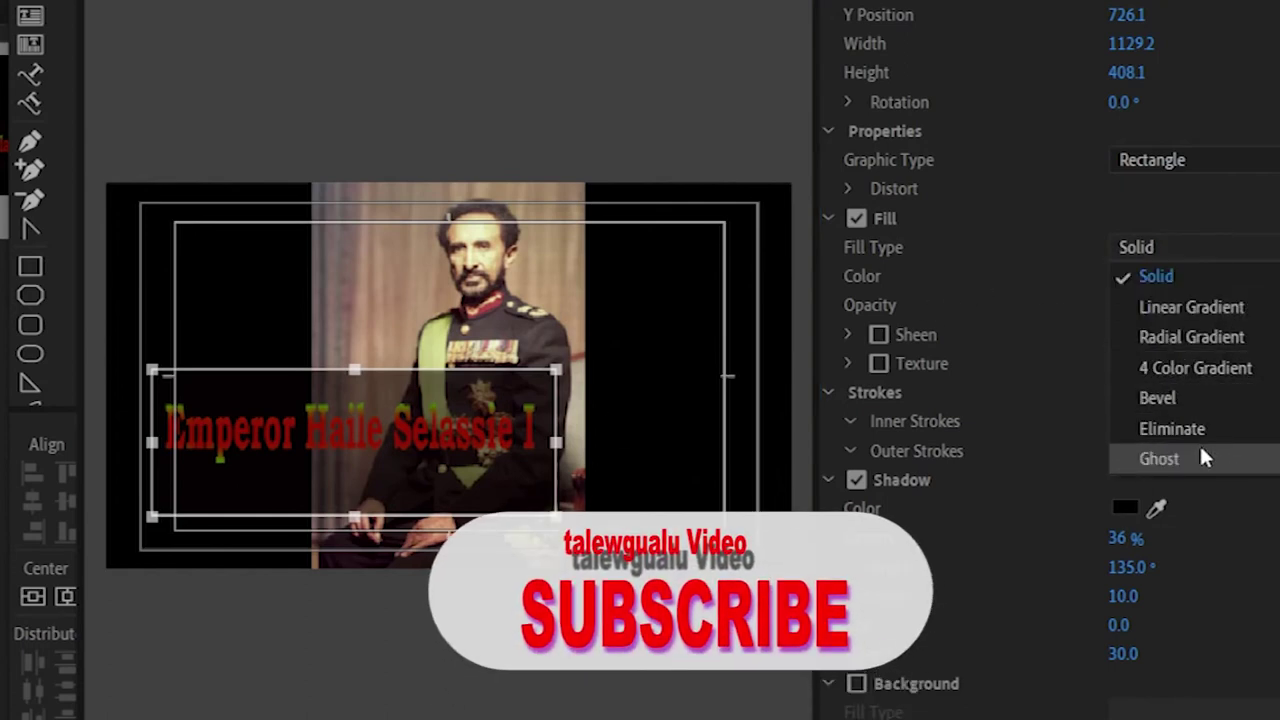
click(1228, 303)
click(1165, 248)
click(1143, 266)
mouse_move(1125, 545)
mouse_down()
mouse_move(1195, 545)
mouse_move(1087, 537)
mouse_move(1126, 537)
mouse_move(1103, 537)
mouse_up()
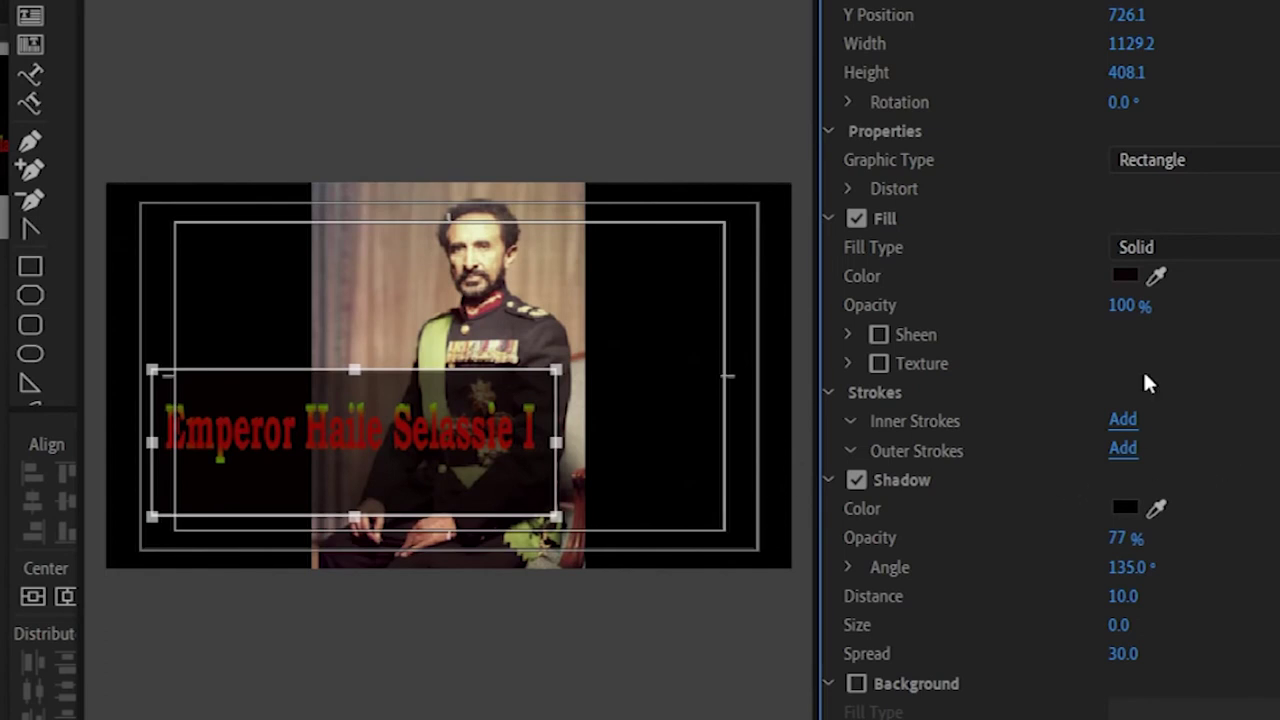
drag(355, 370, 356, 433)
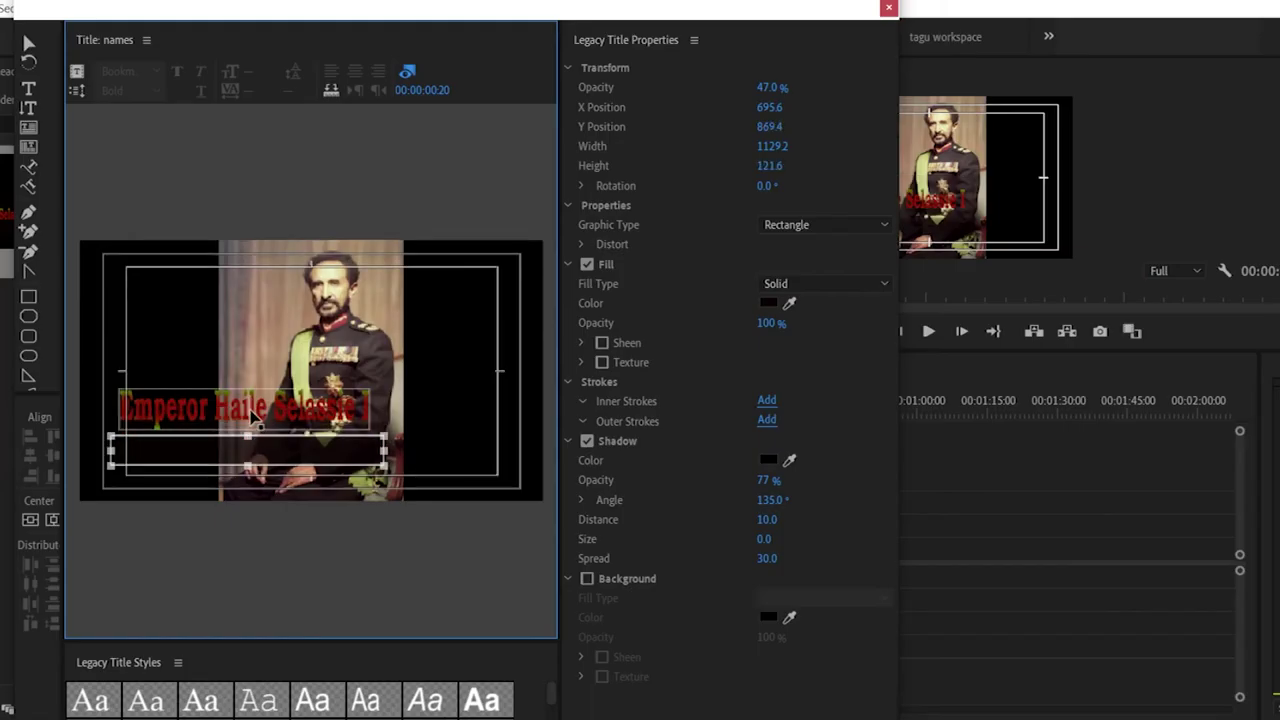
Step: Move the emperor's name lower in the frame and enlarge the Legacy Title Styles panel
click(350, 440)
drag(245, 458, 246, 502)
scroll(593, 496, down, 2)
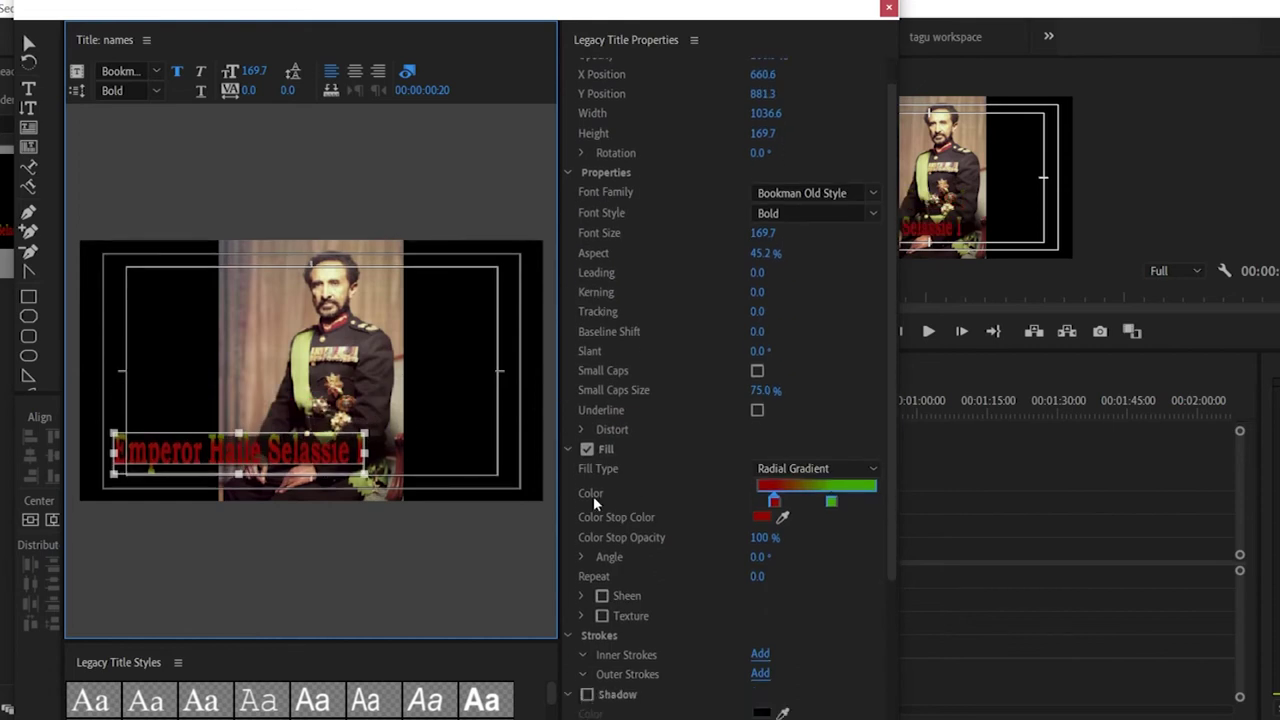
scroll(889, 466, down, 5)
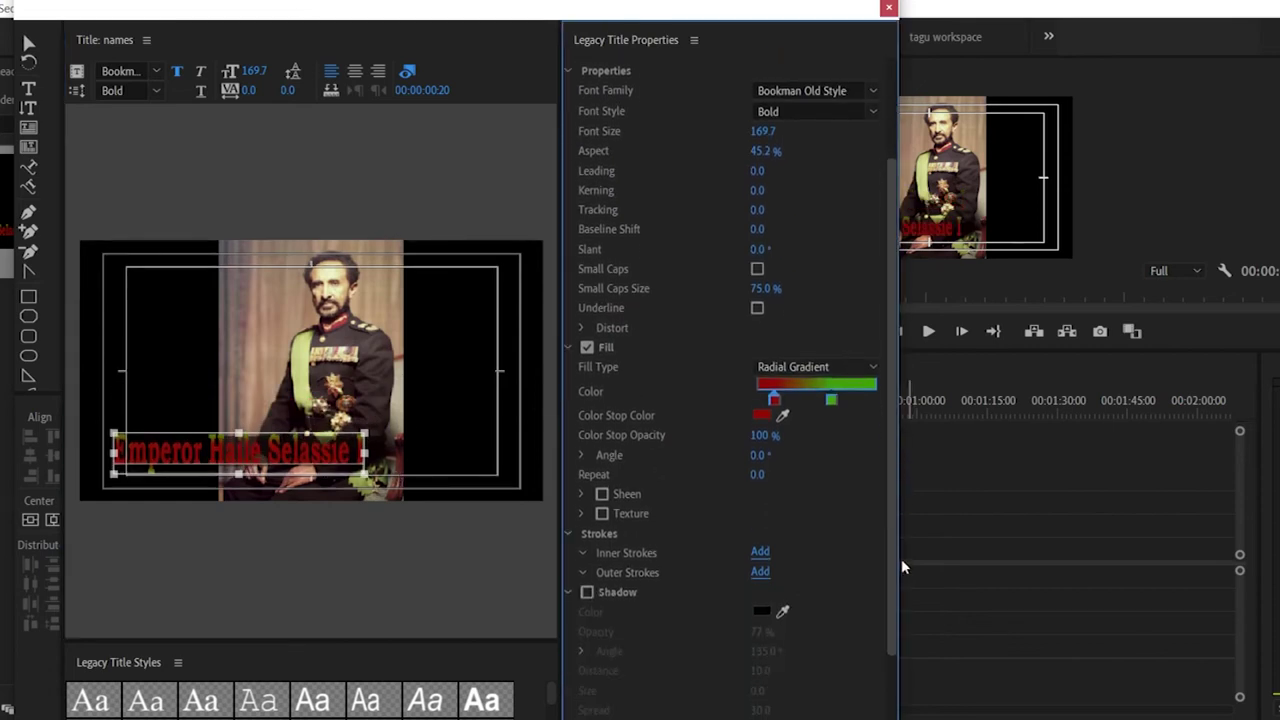
drag(501, 640, 476, 354)
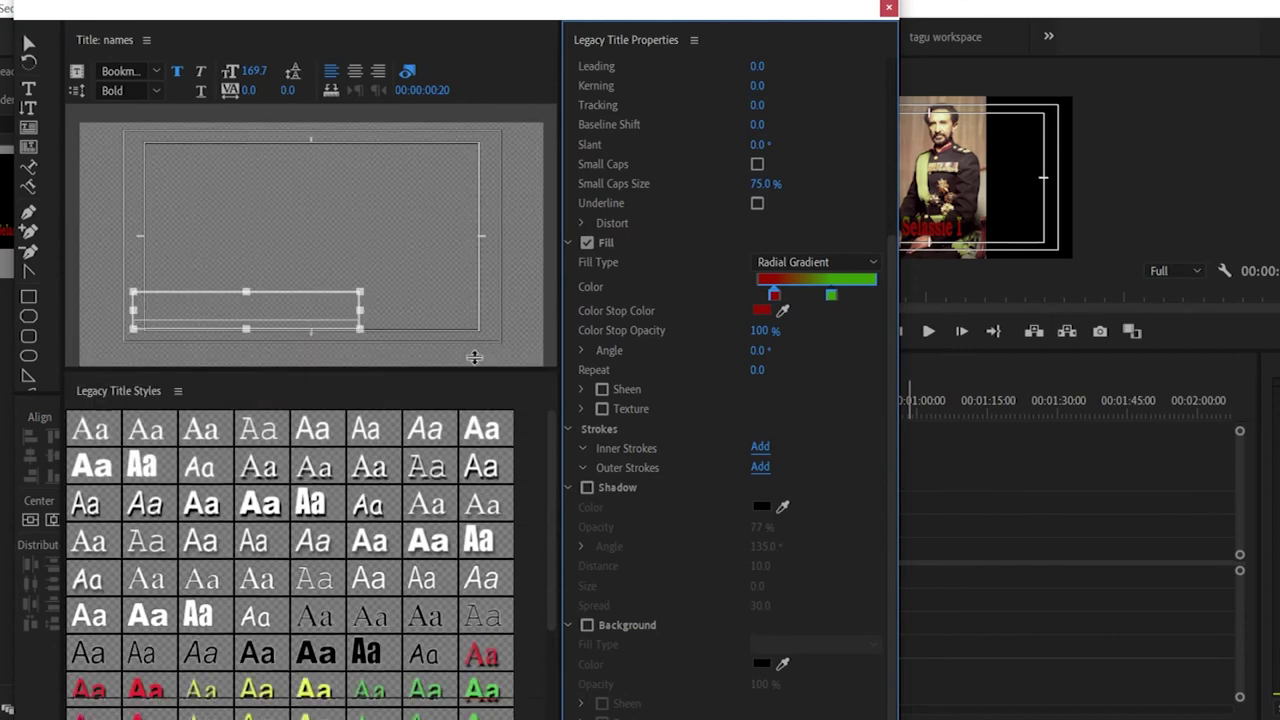
scroll(480, 530, down, 1)
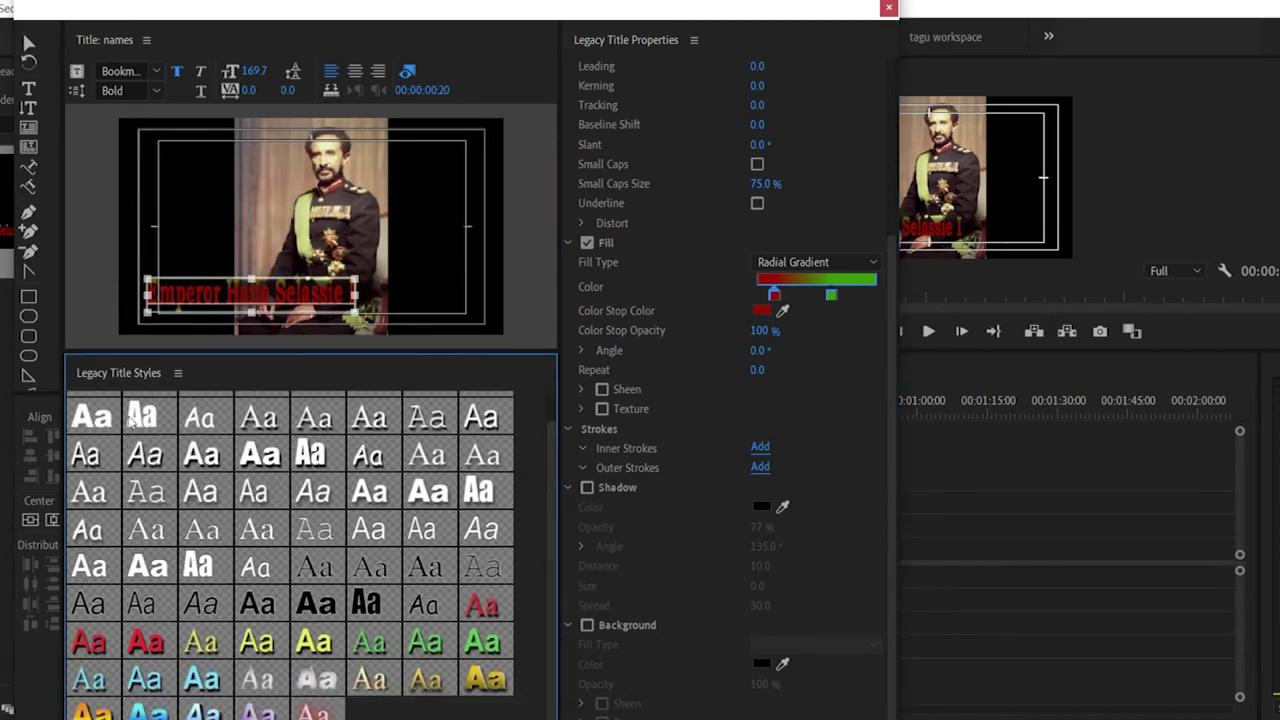
Step: Try several preset styles on the name, ending on green Arial with a black shadow
click(145, 453)
click(313, 491)
click(314, 529)
click(366, 603)
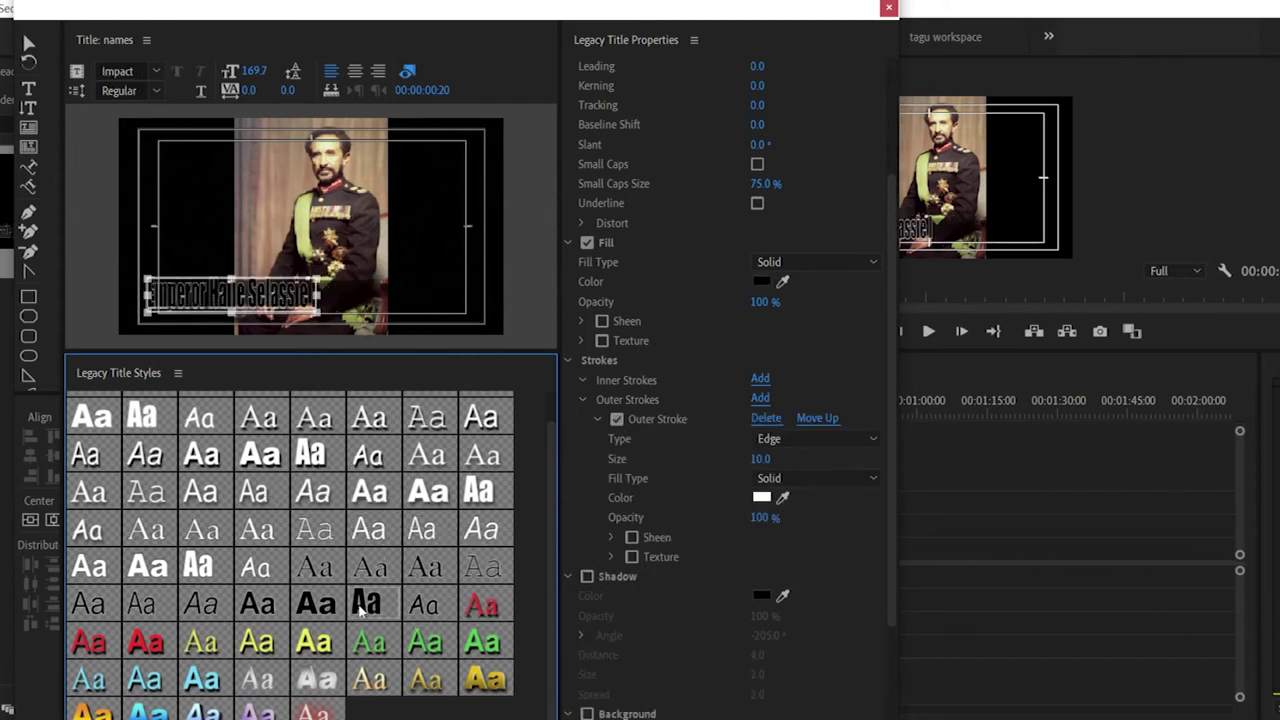
click(316, 603)
click(145, 617)
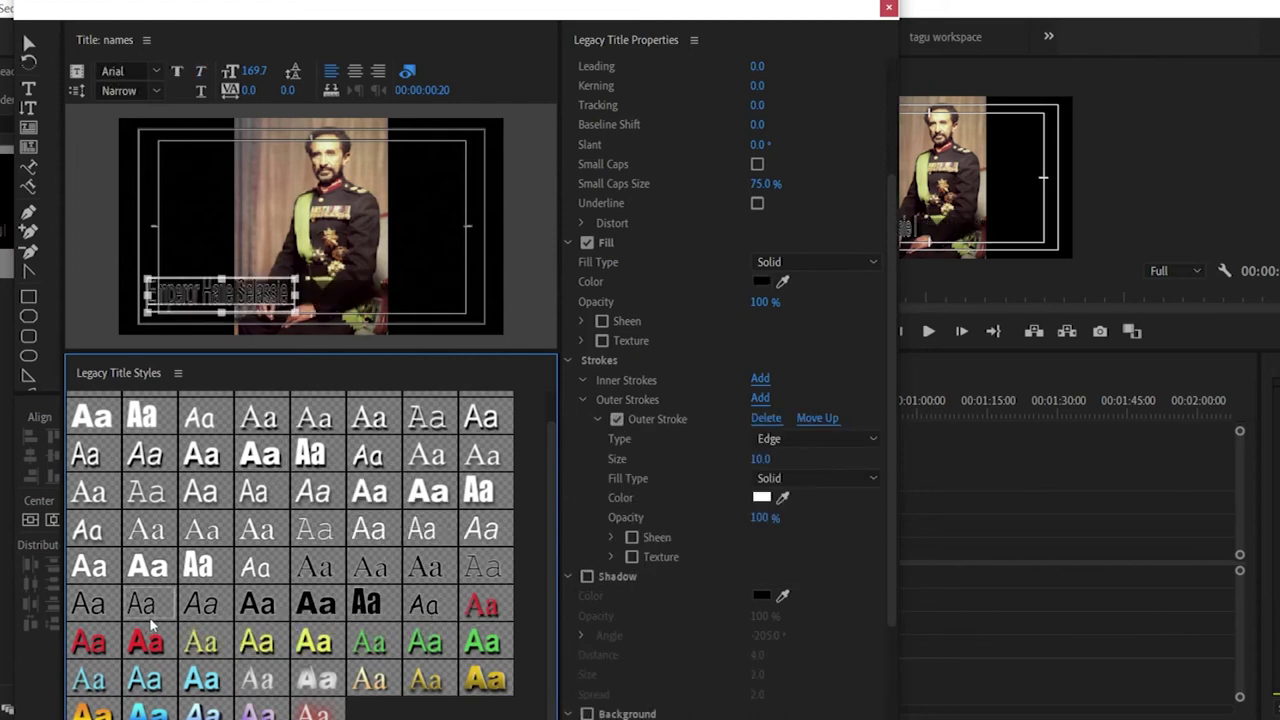
click(424, 641)
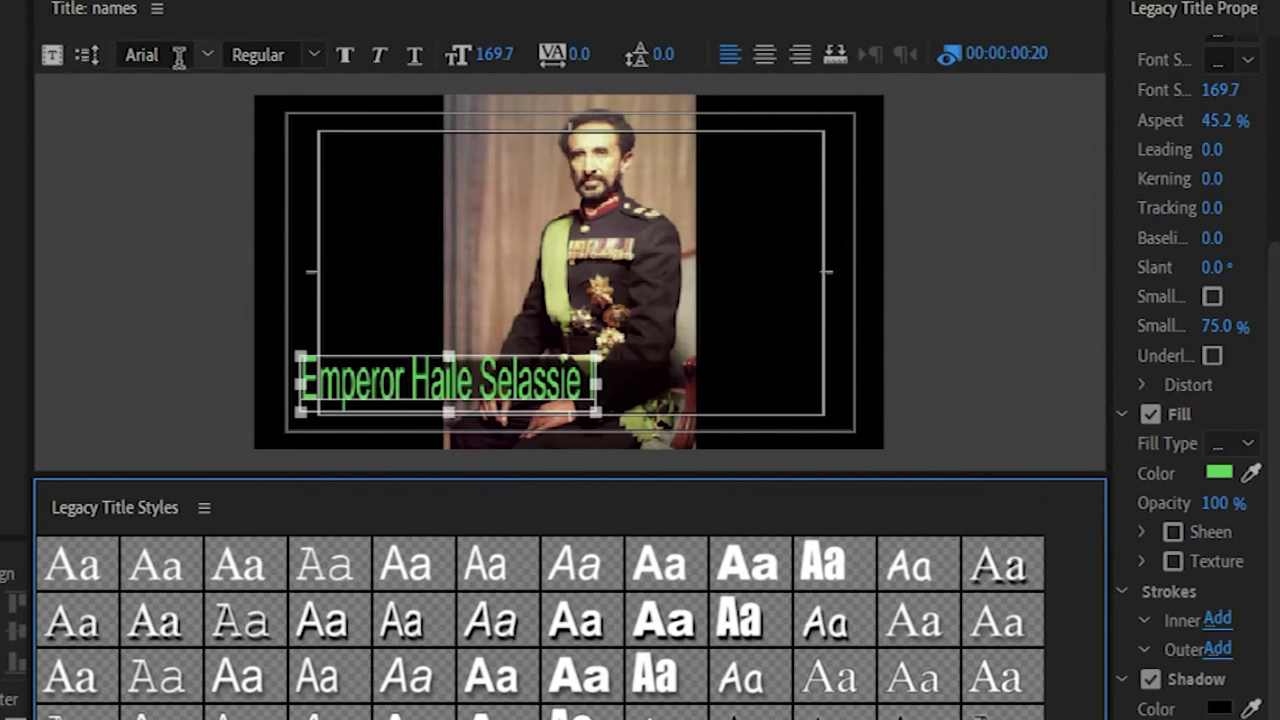
Step: Cancel a new title based on this one, then set the title type to Roll
click(49, 57)
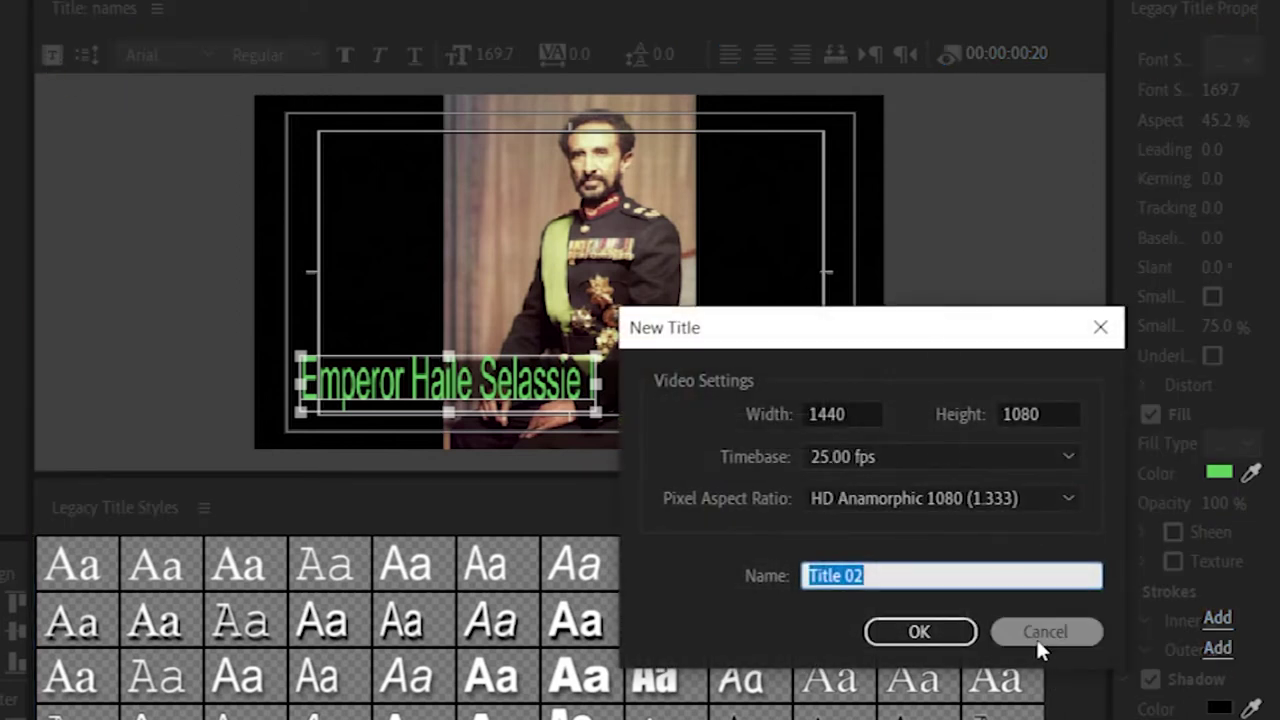
click(1040, 636)
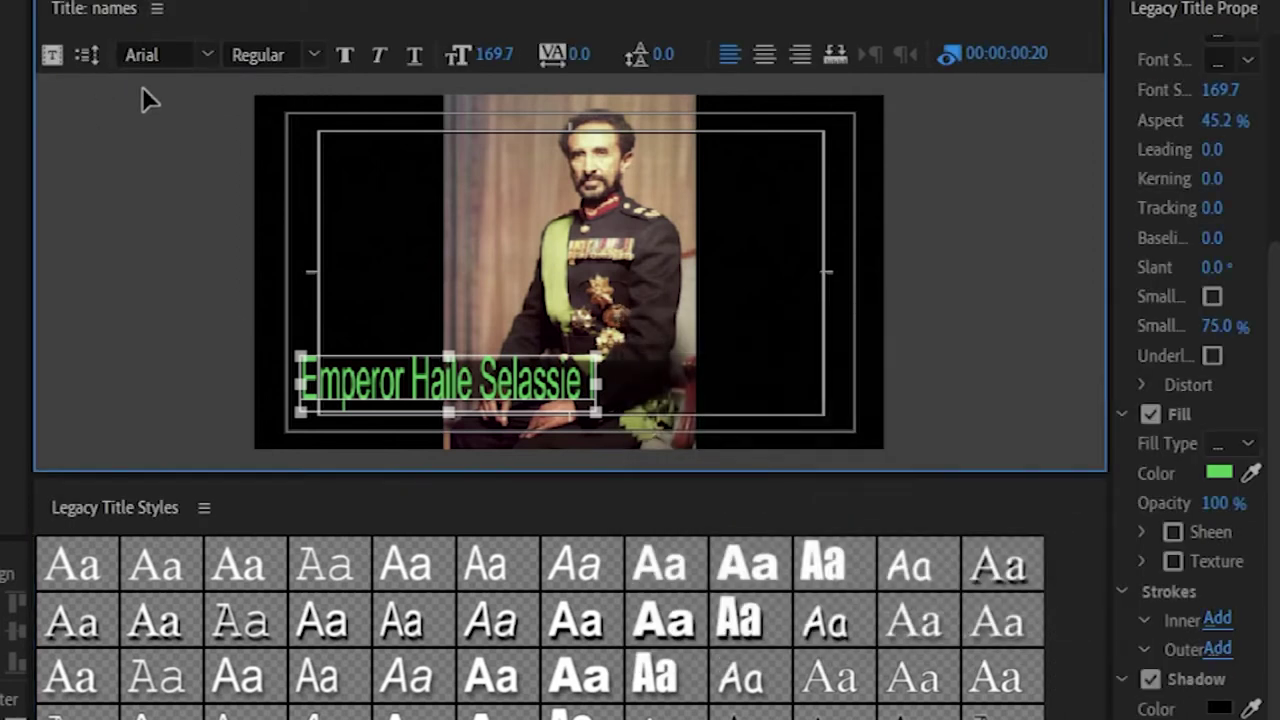
click(87, 55)
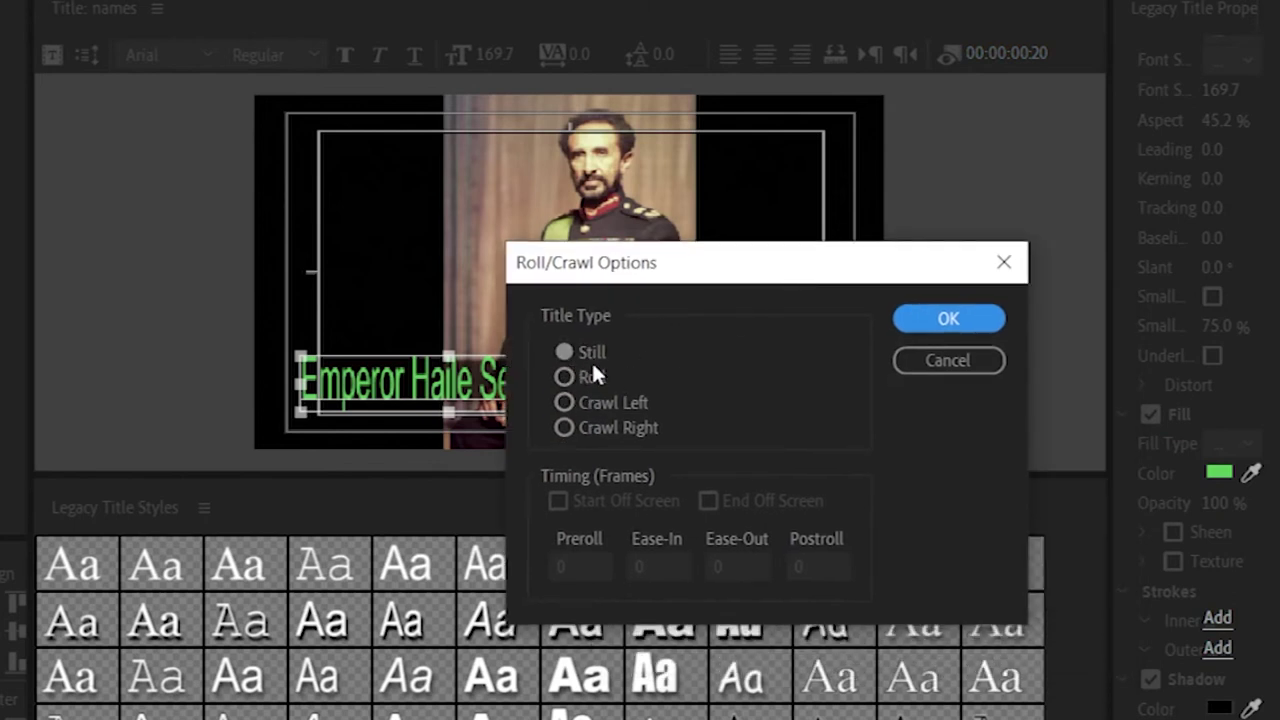
click(591, 377)
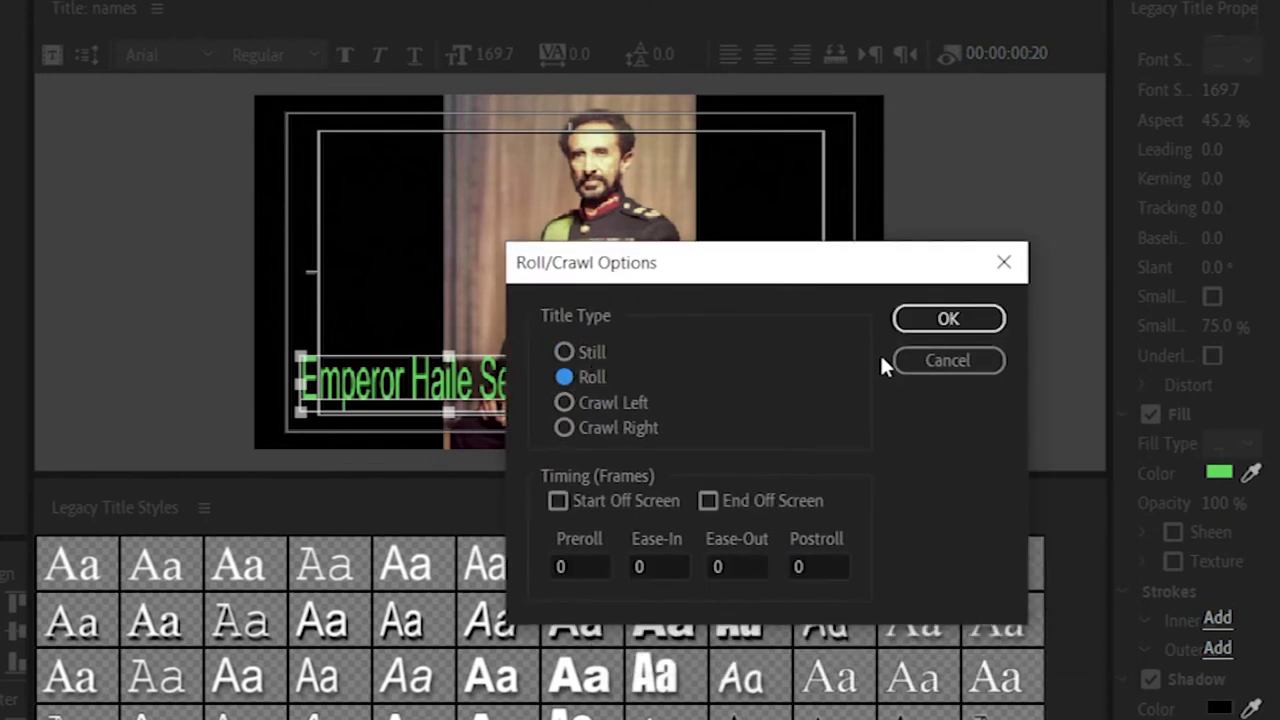
click(948, 318)
Step: Delete the emperor's name text and the dark box behind it from the title
click(512, 379)
click(570, 378)
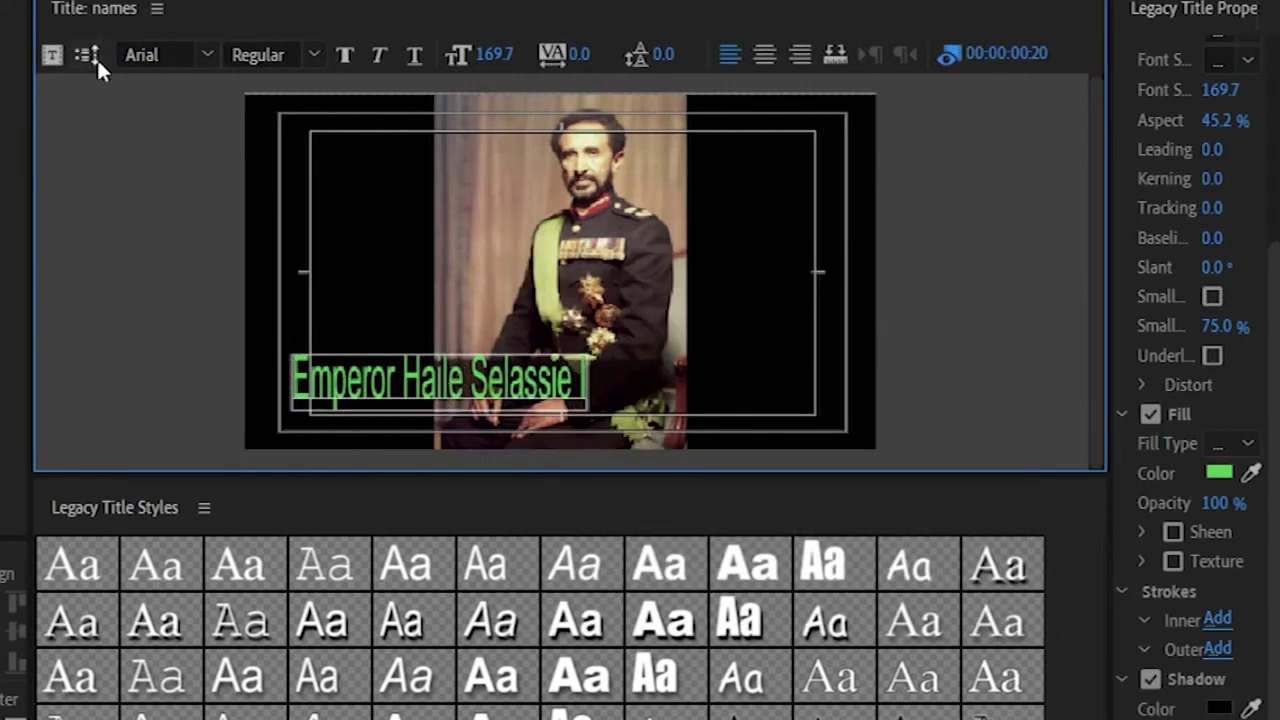
click(416, 380)
click(12, 72)
click(300, 372)
key(Delete)
click(380, 377)
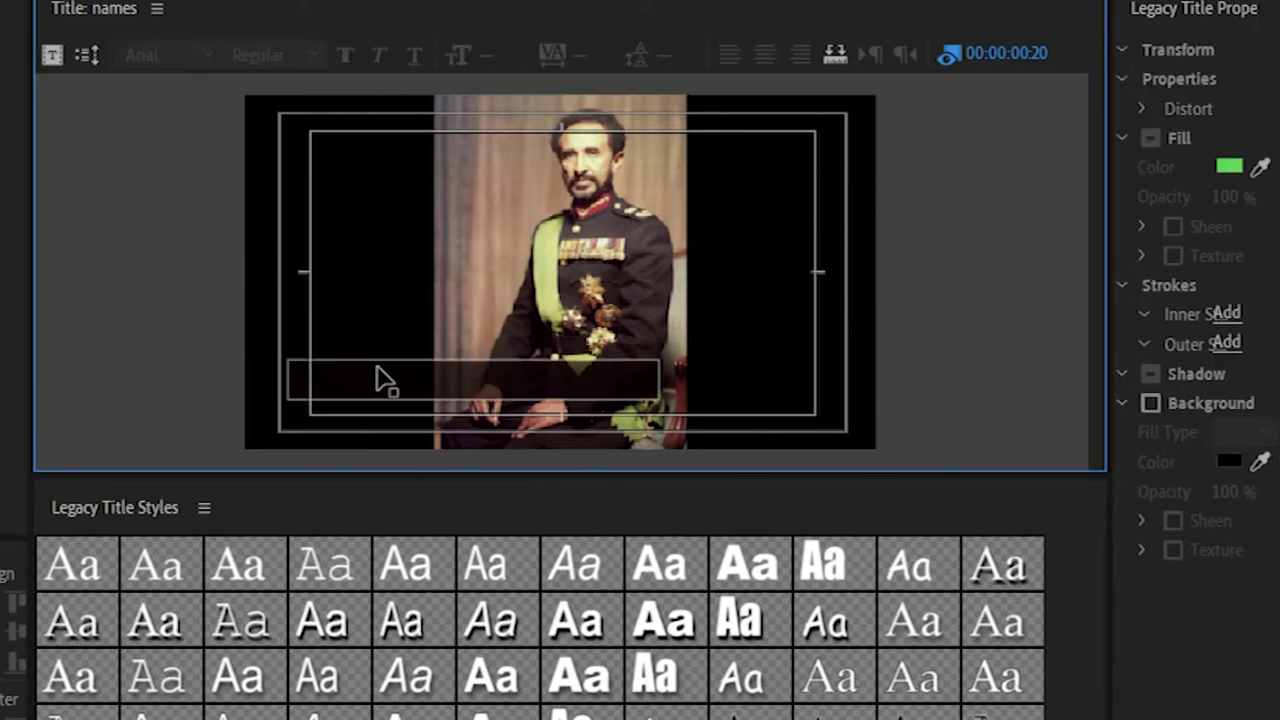
key(Delete)
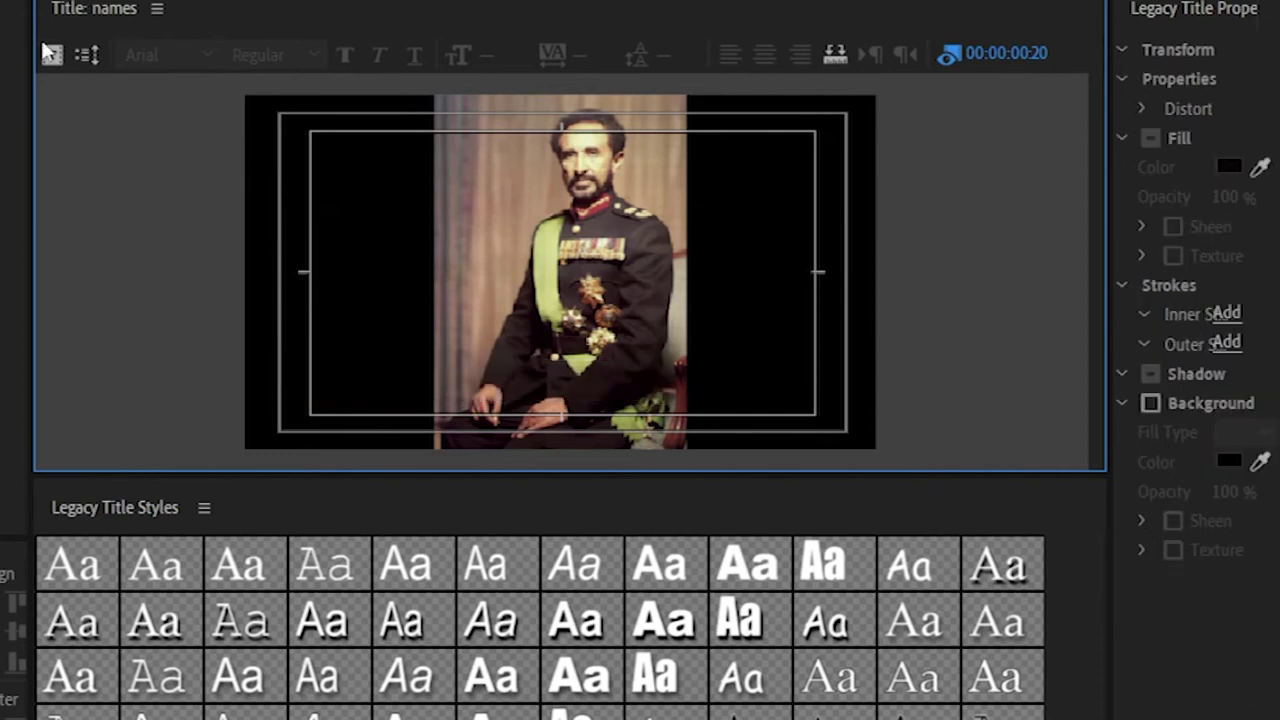
Step: Reopen Roll/Crawl Options and confirm Roll for the title
click(87, 56)
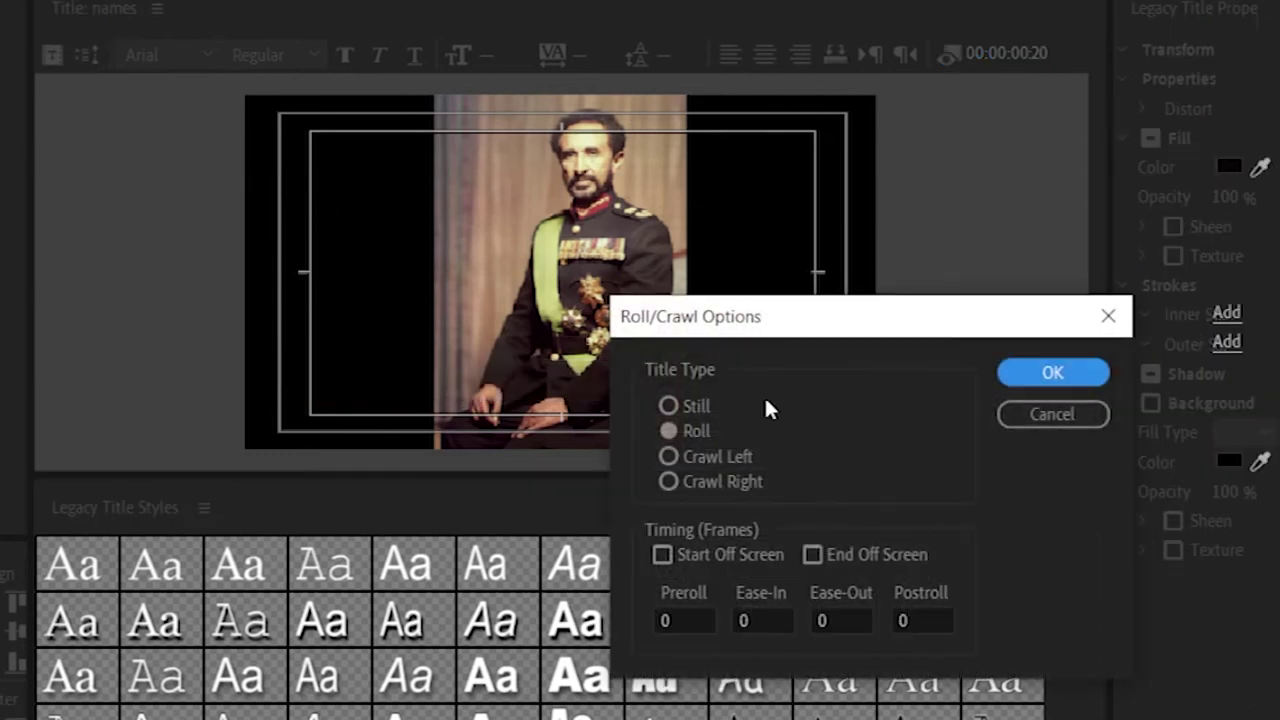
click(685, 433)
click(1075, 375)
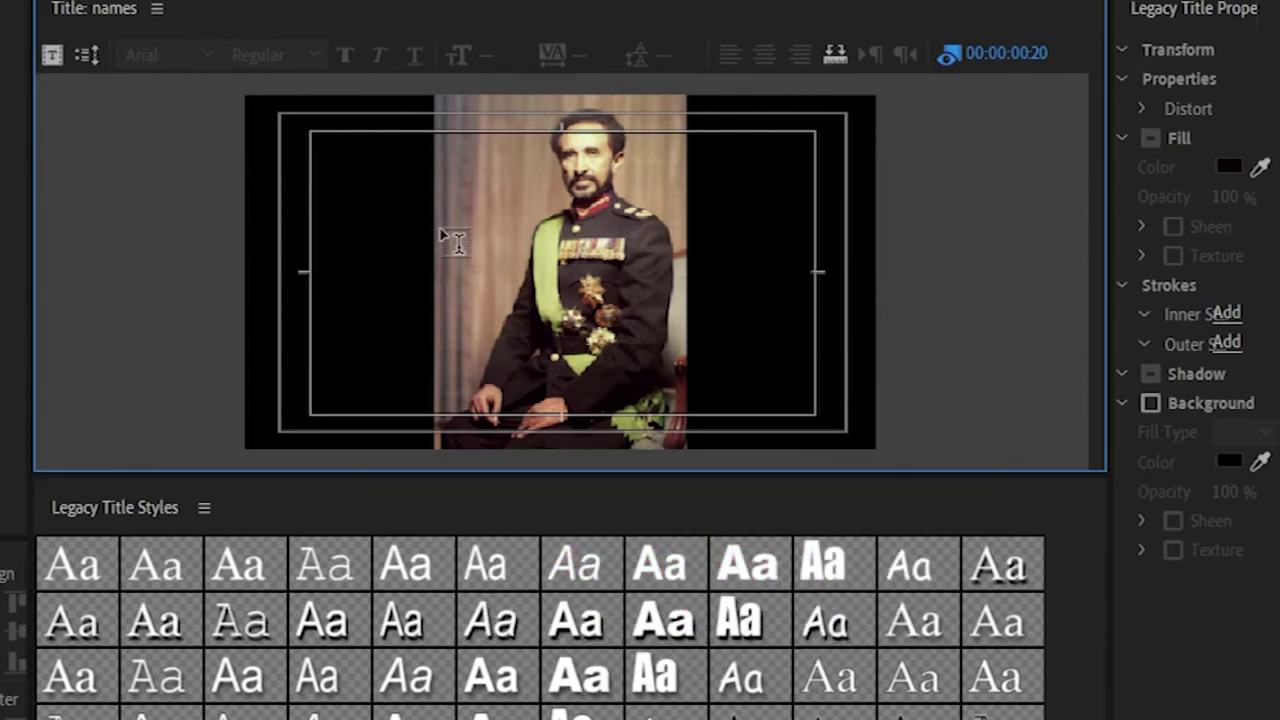
Step: Start a text box beside the portrait with lines acdssd, dcds, sacdsd, sacsd, ascs
click(450, 238)
text(acdssd)
key(Return)
text(d)
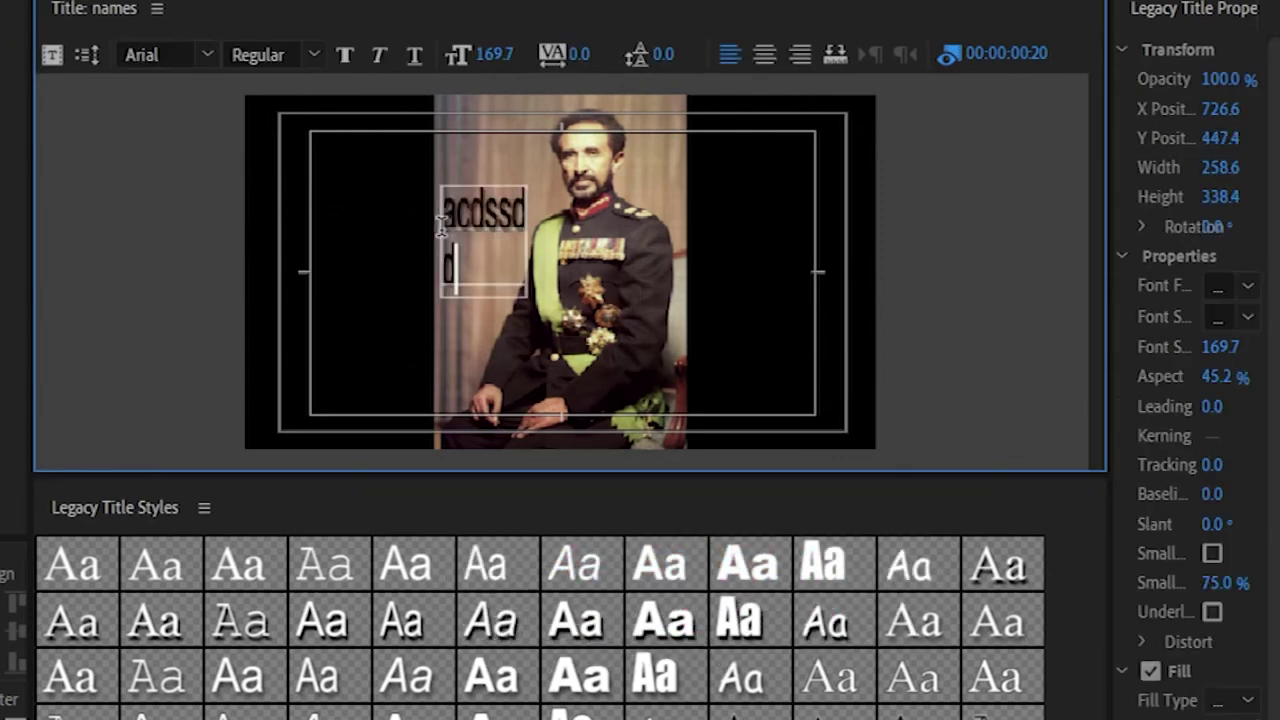
text(cds)
key(Return)
text(sacdsd)
key(Return)
text(sacs)
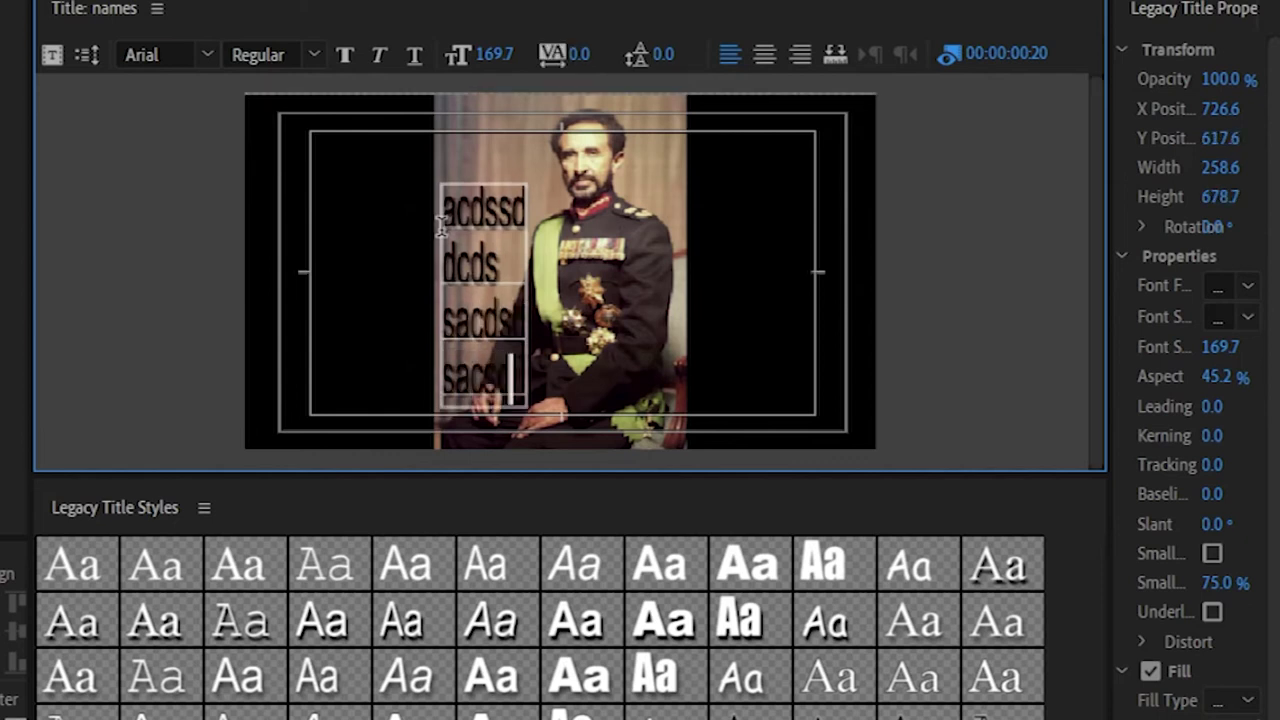
text(d)
key(Return)
text(ascs)
key(Return)
Step: Add lines acs, sacs, ascvsv, avd, sv, then close the editor and place the title on the timeline
text(acs)
key(Return)
text(sacs)
key(Return)
text(ascvsv)
key(Return)
text(a)
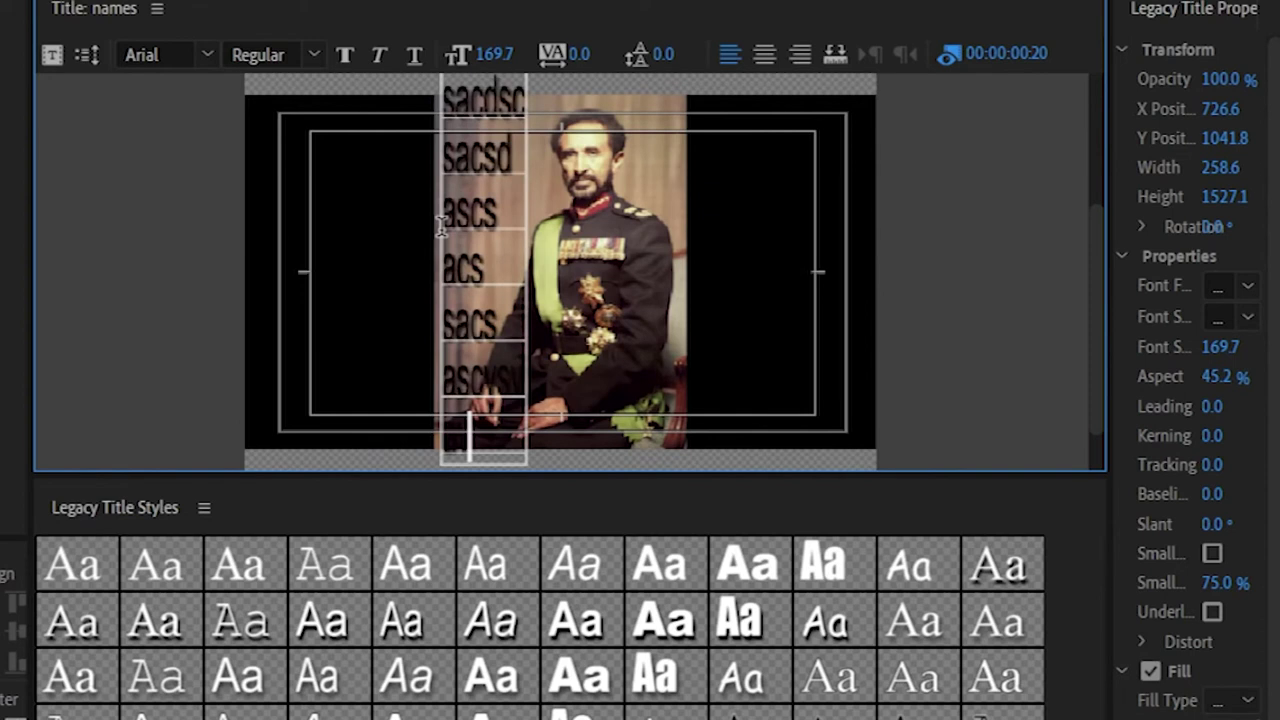
text(vd)
key(Return)
text(sv)
key(Return)
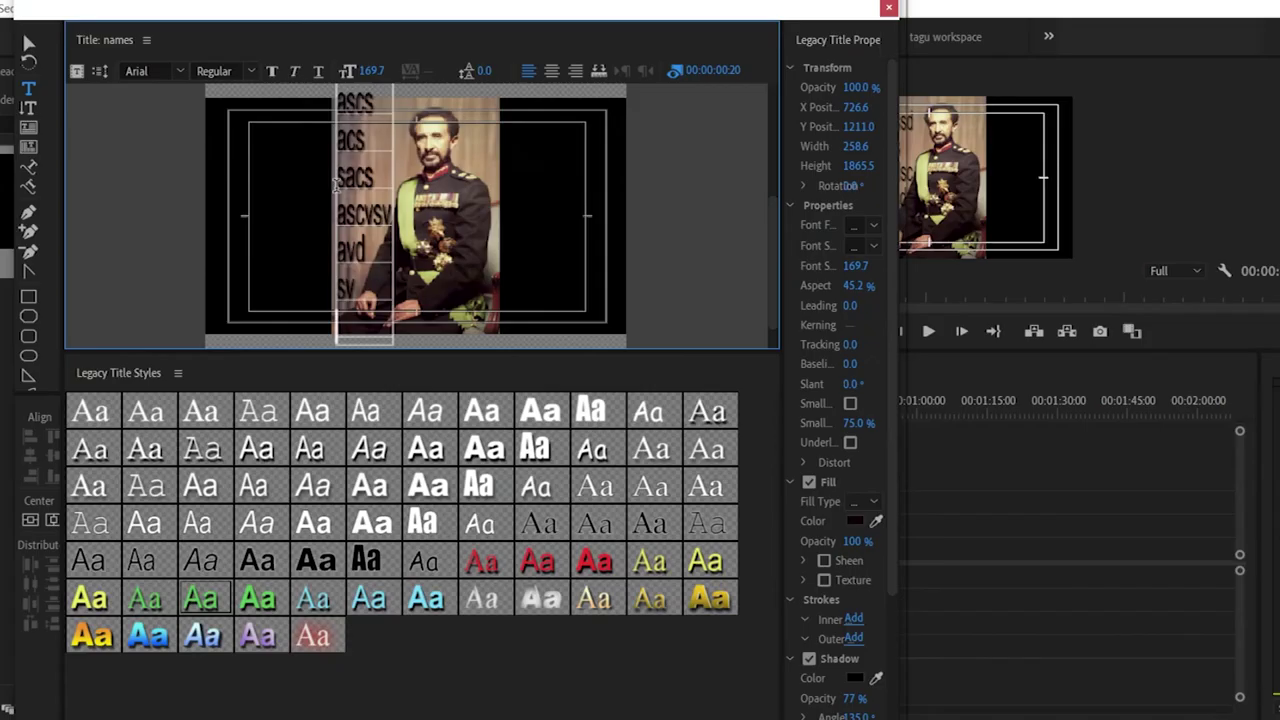
click(888, 8)
drag(45, 232, 743, 540)
Step: Reopen the rolling title at 00:00:22:10 and make its text white Arial Bold
click(742, 412)
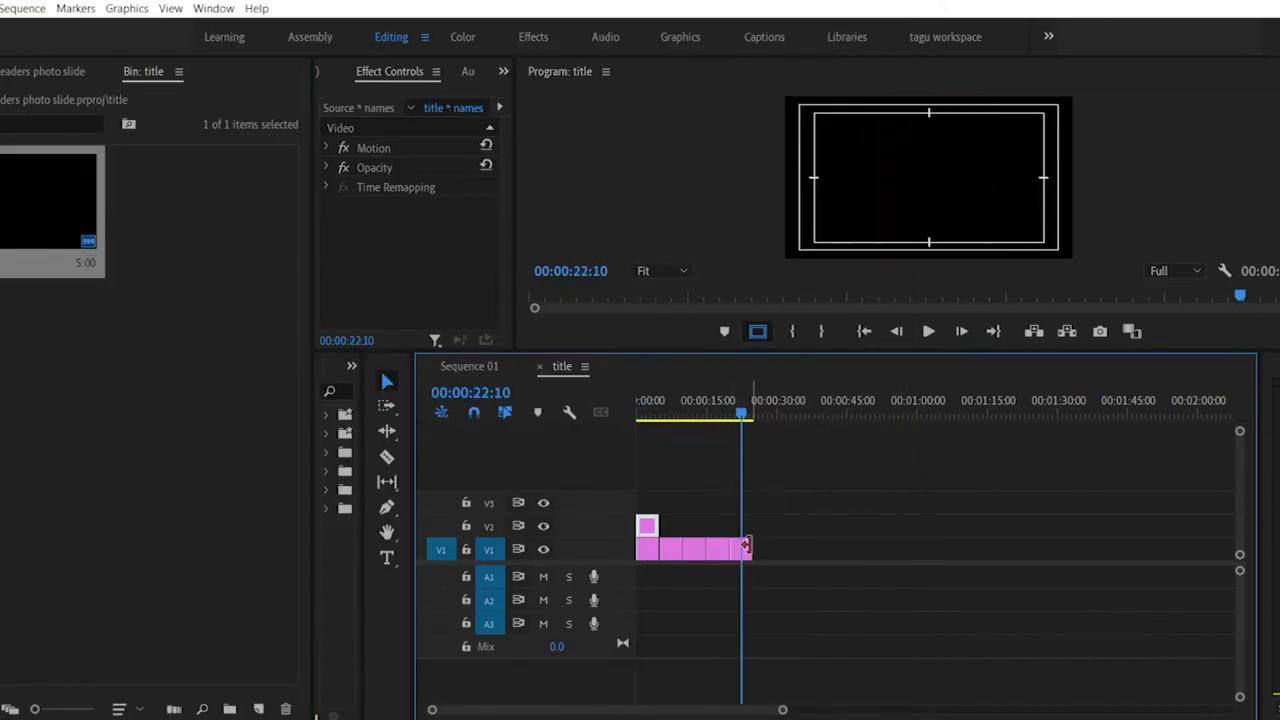
double_click(745, 550)
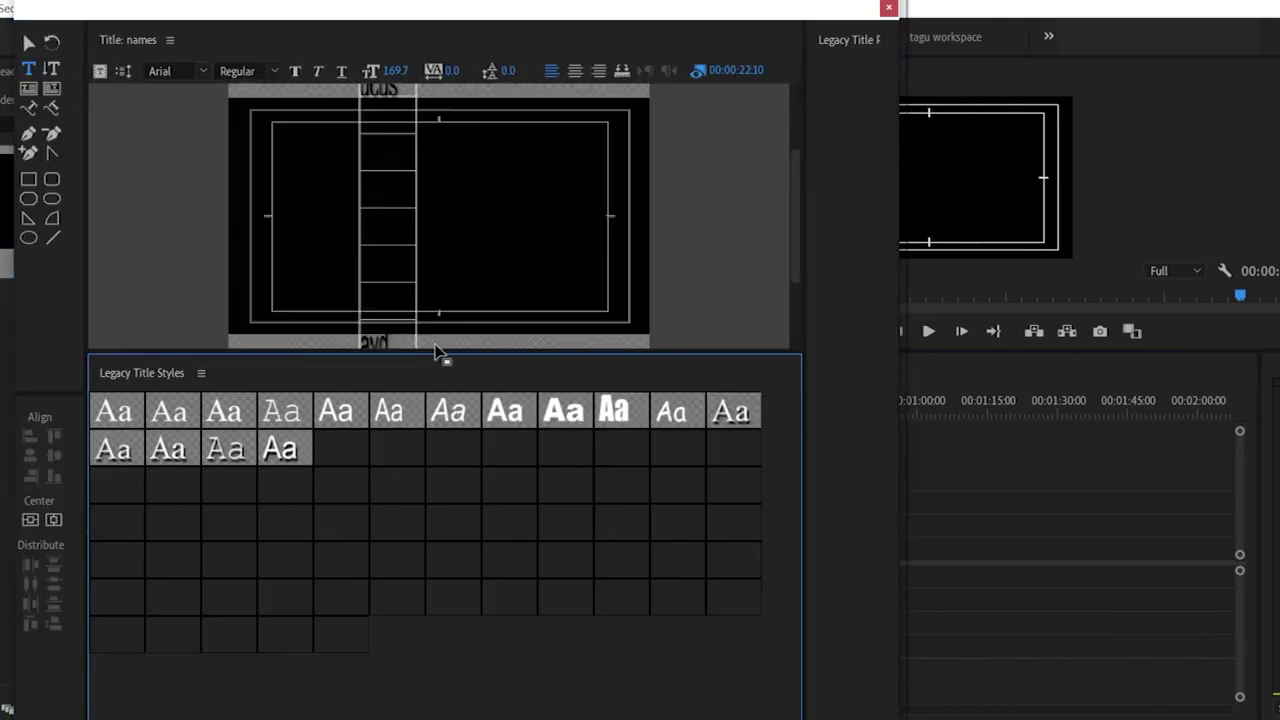
click(515, 418)
Step: Apply a bold shadowed Arial Black style to all the names text and close the editor
click(386, 300)
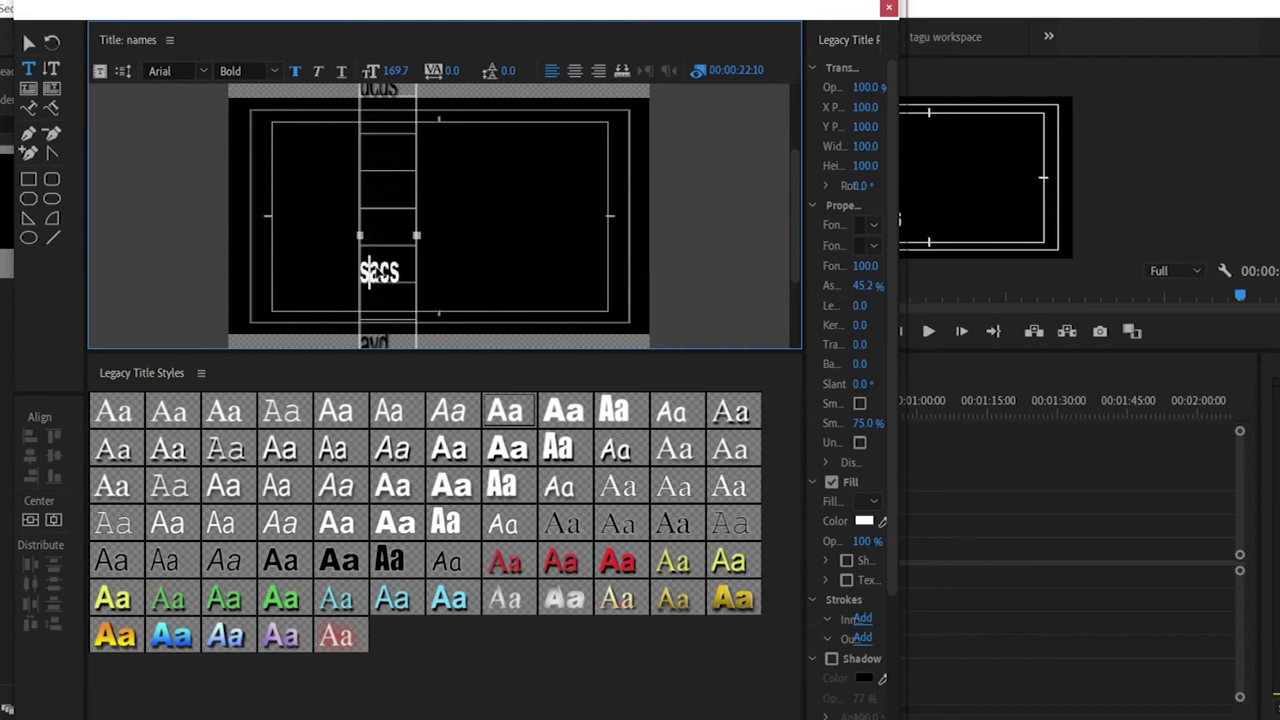
key(ctrl+a)
click(510, 448)
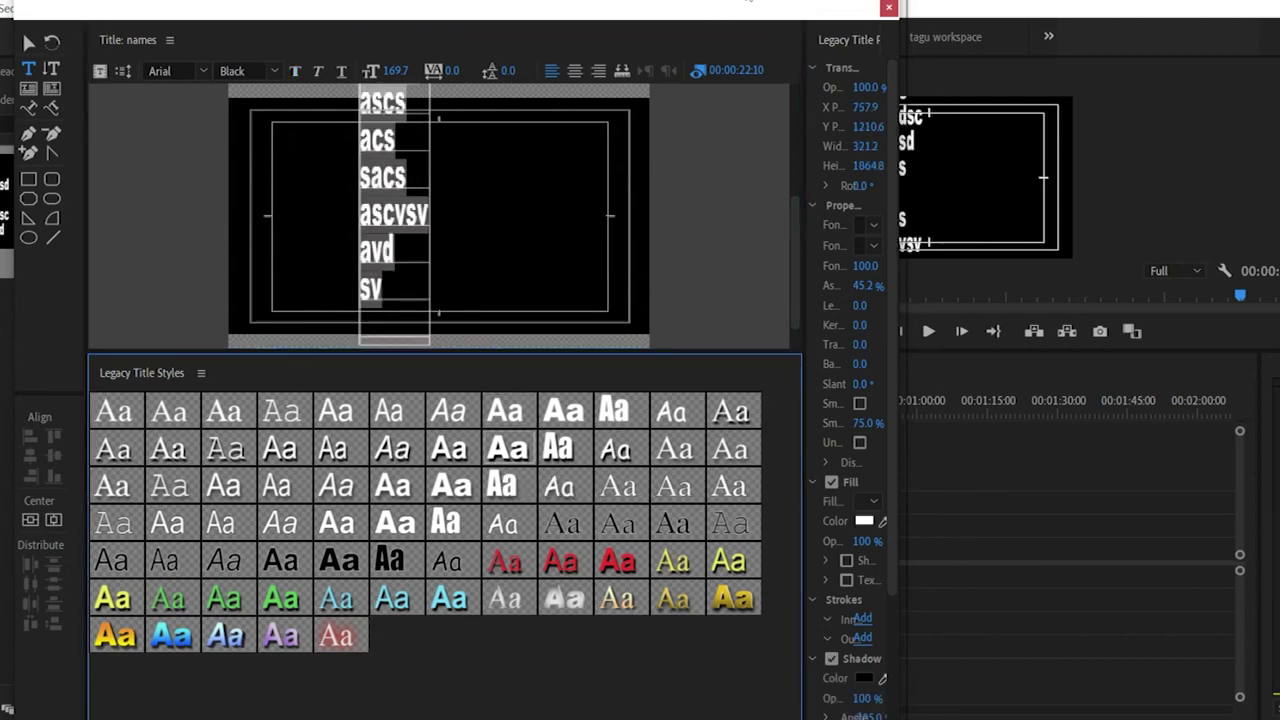
key(ctrl+w)
mouse_move(746, 410)
mouse_down()
mouse_move(729, 413)
mouse_move(745, 420)
mouse_up()
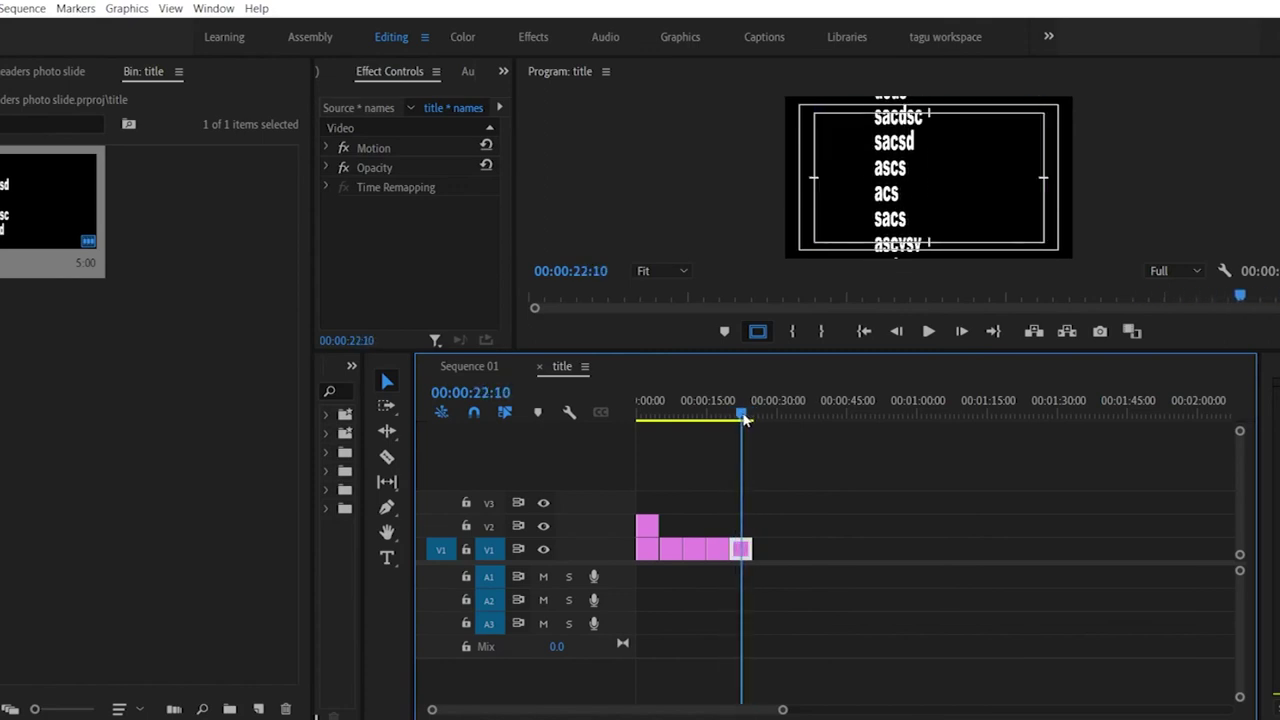
Step: Lengthen and trim the names clip while previewing the rolling title
drag(745, 547, 826, 547)
click(735, 413)
drag(735, 413, 763, 450)
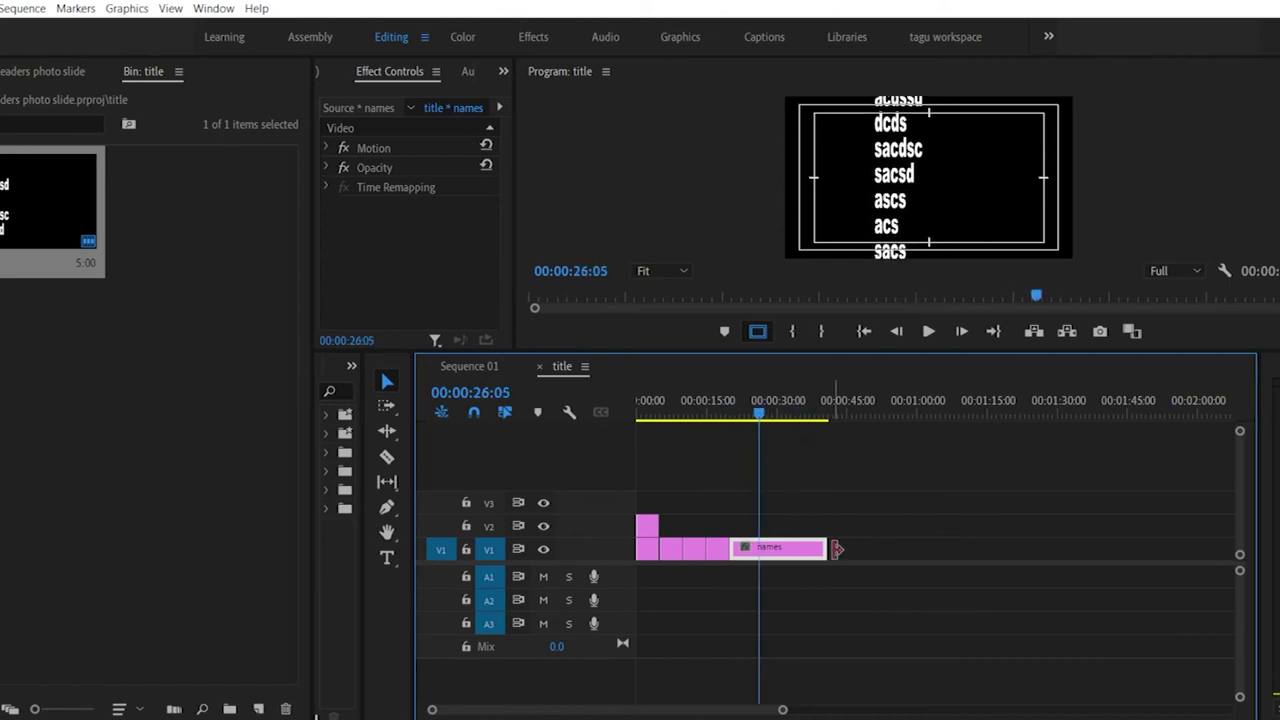
drag(819, 548, 996, 548)
drag(758, 412, 745, 418)
drag(975, 545, 751, 548)
Step: Play back the roll, delete the names clip from V1, and reopen the names title
click(717, 412)
key(space)
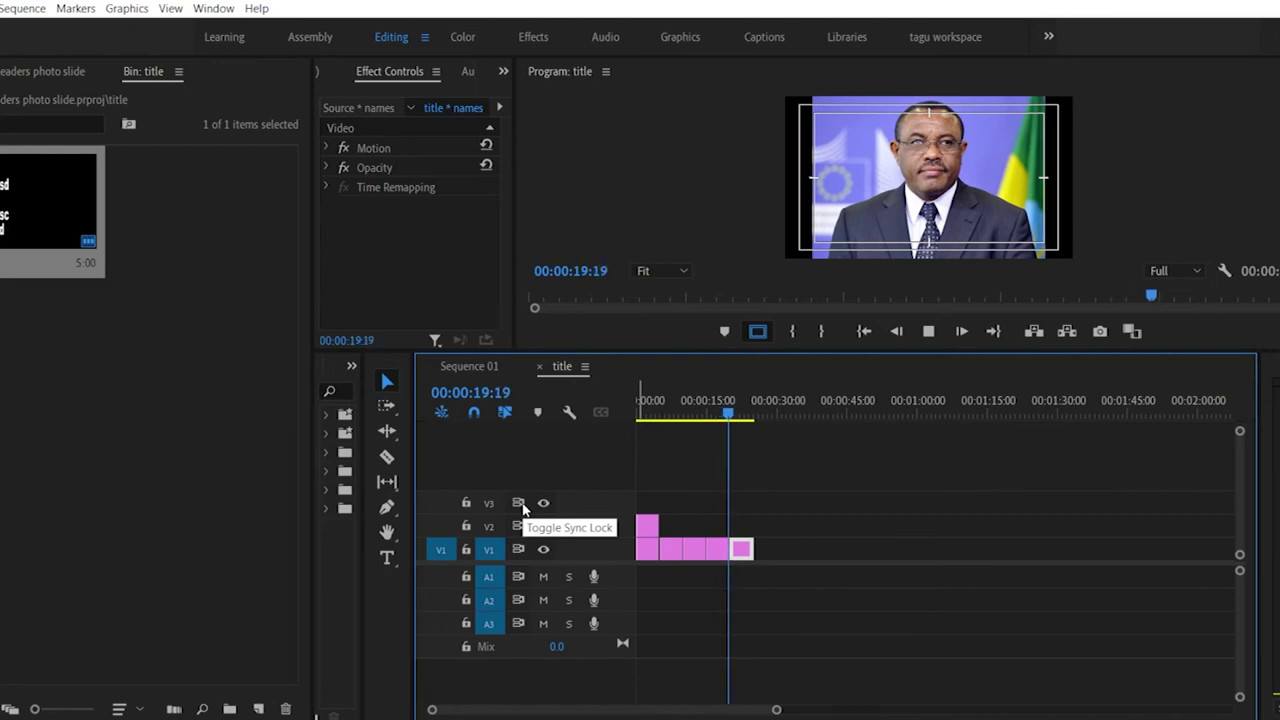
key(space)
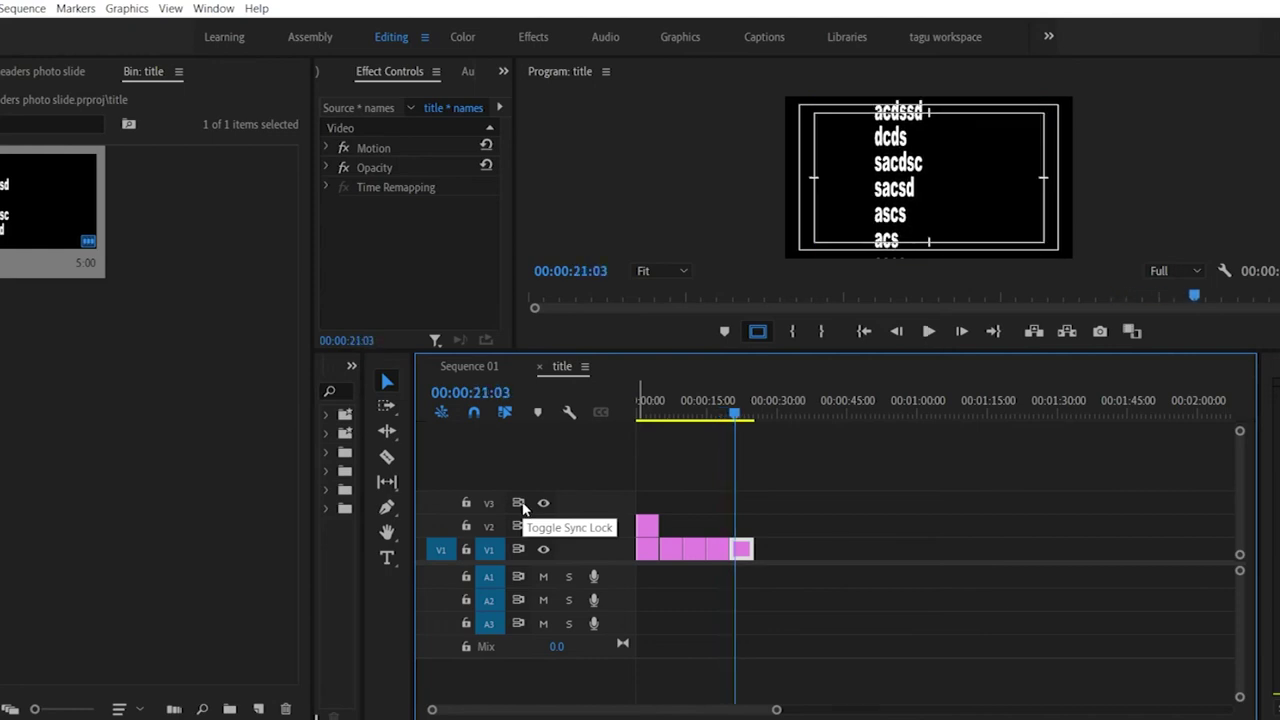
key(space)
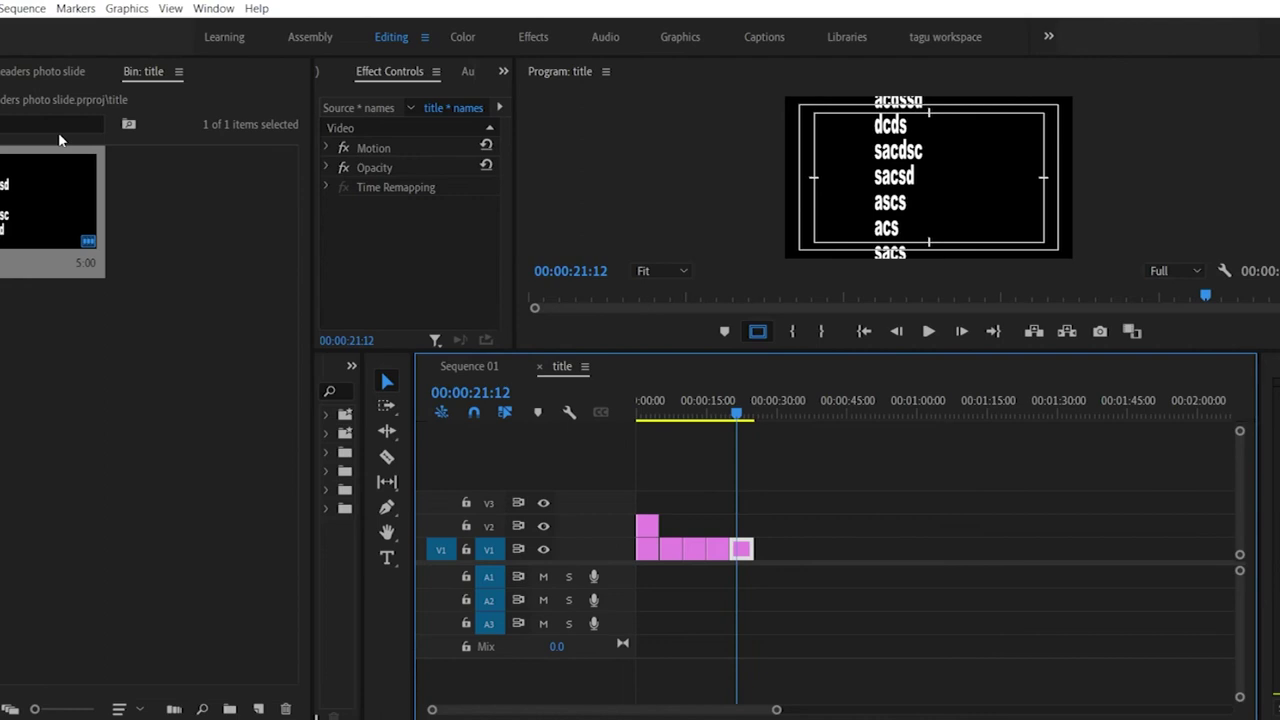
drag(743, 550, 749, 550)
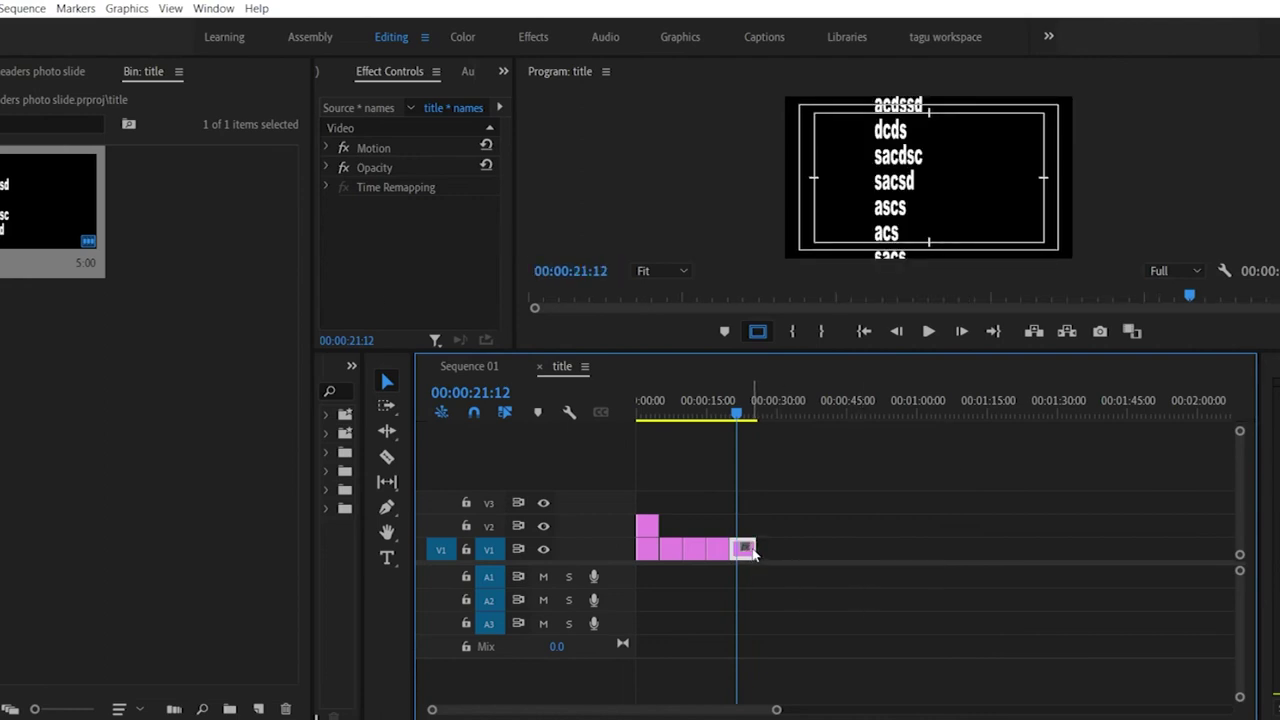
key(Delete)
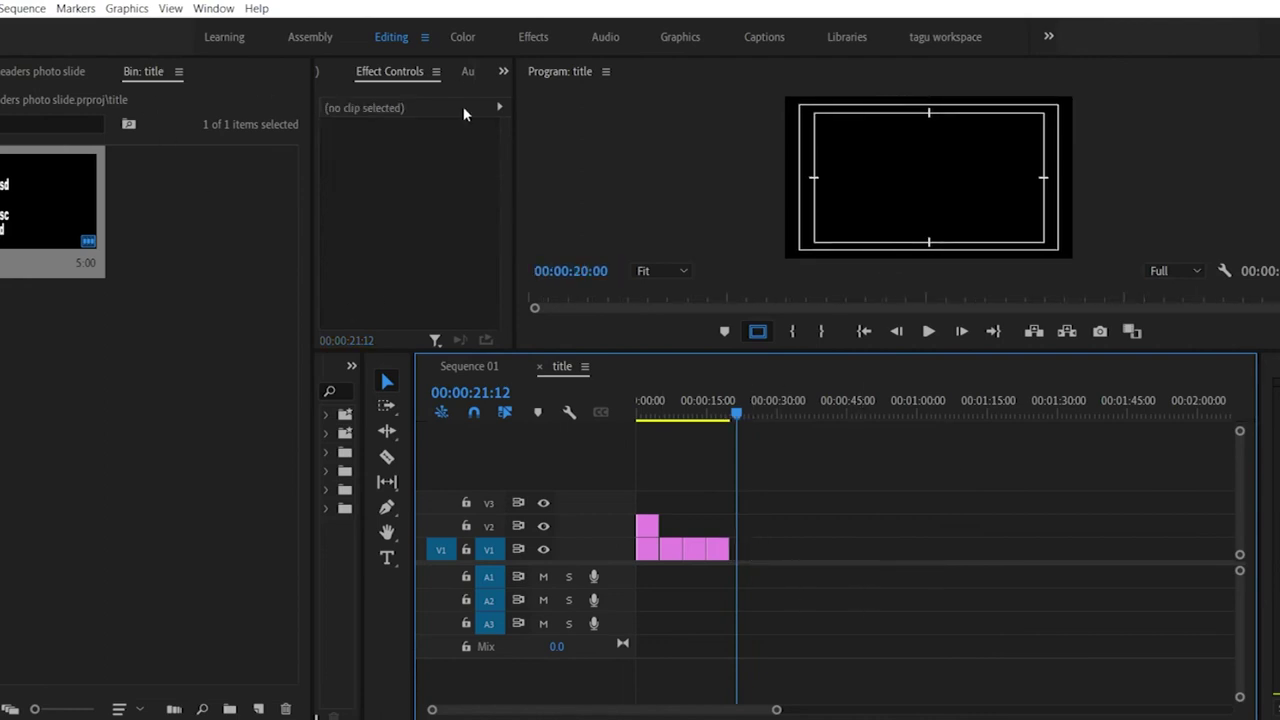
double_click(60, 210)
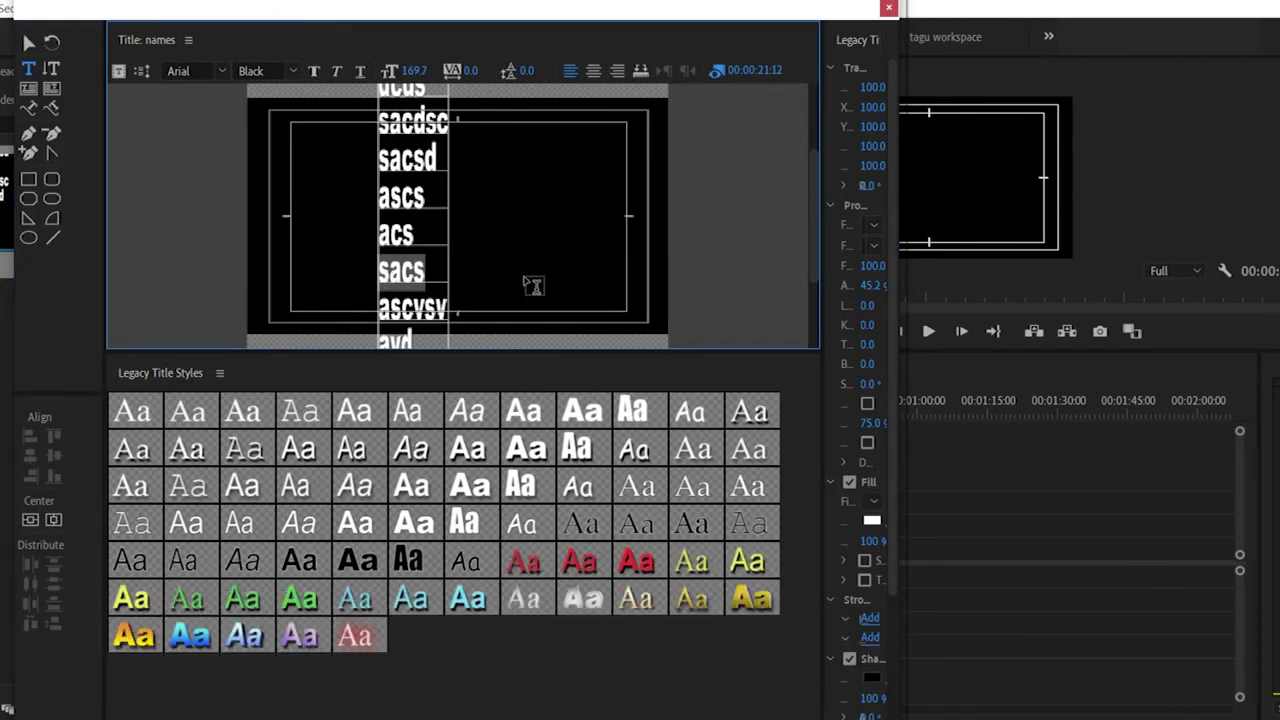
Step: Select and delete the stacked names text box, leaving a blank canvas
scroll(534, 284, down, 2)
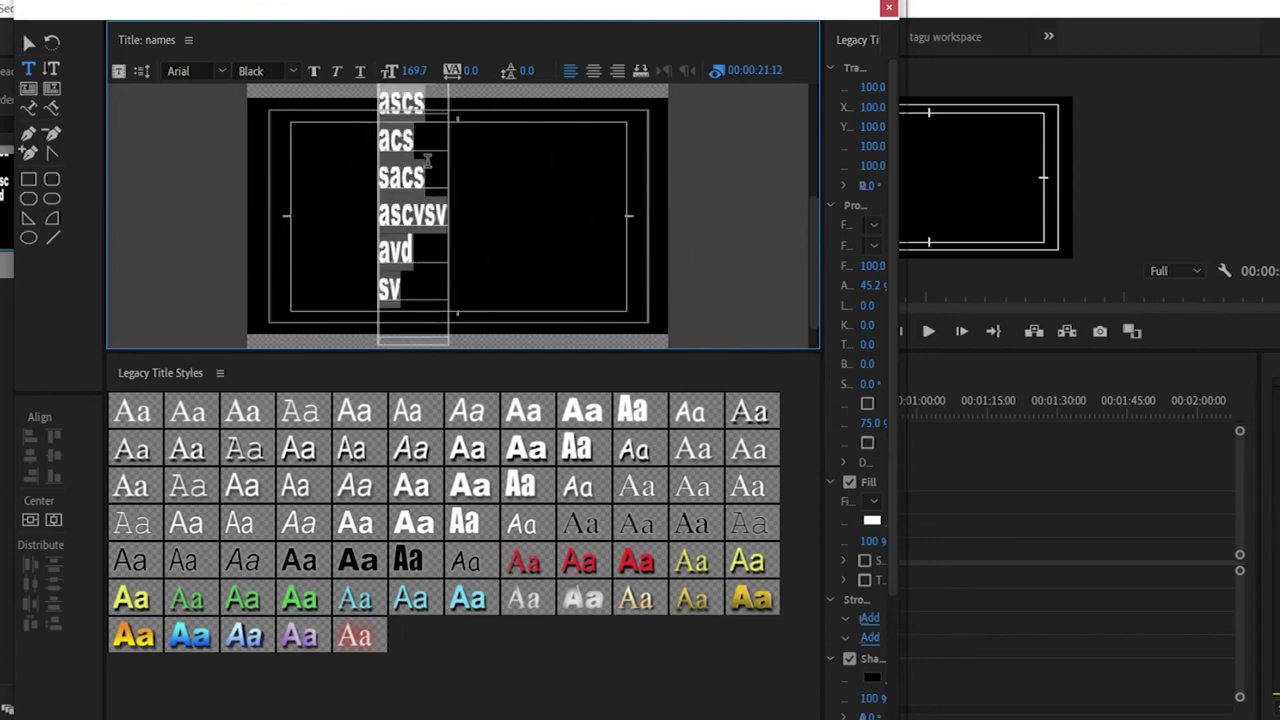
click(25, 45)
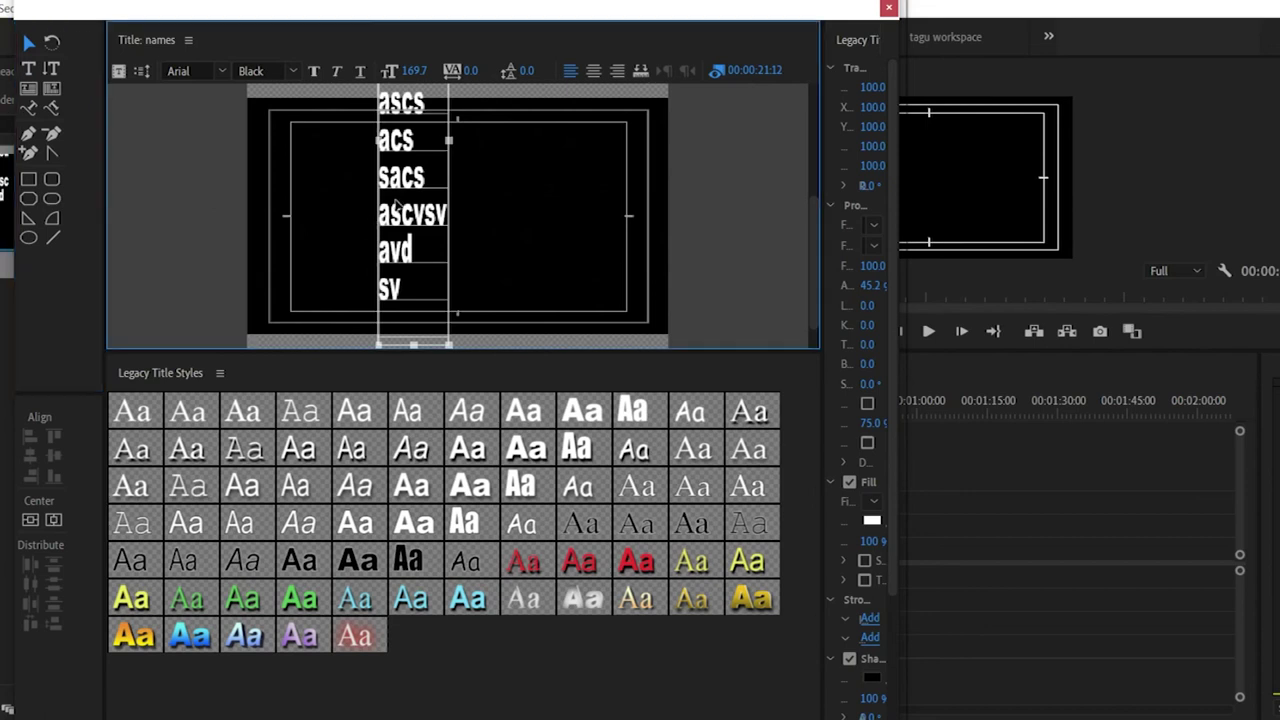
key(Delete)
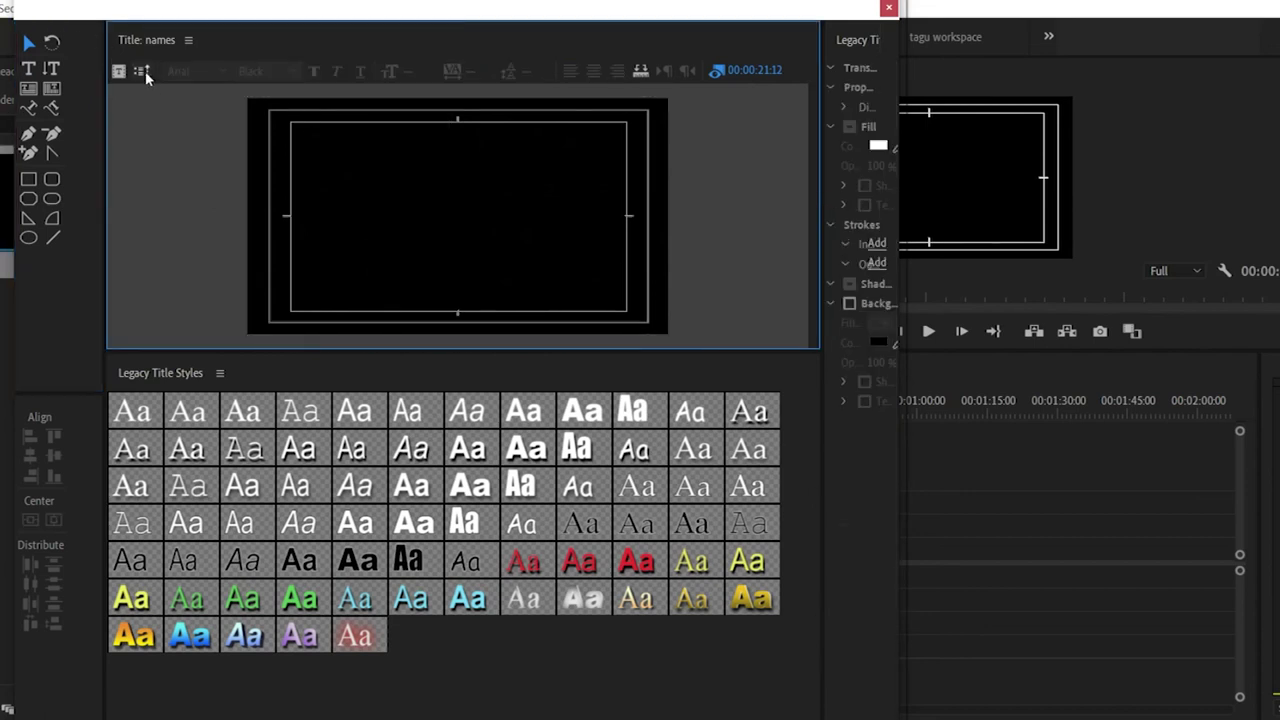
Step: Set the names title to Crawl Left in Roll/Crawl Options
click(145, 71)
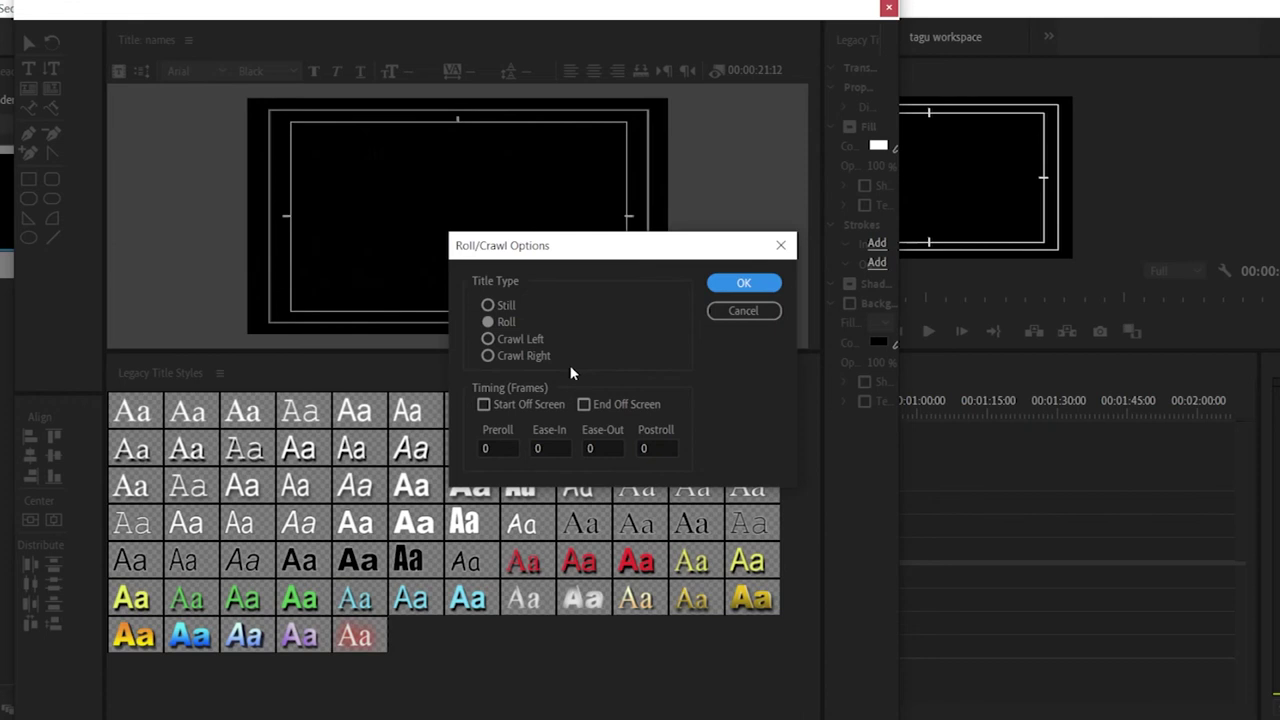
click(540, 338)
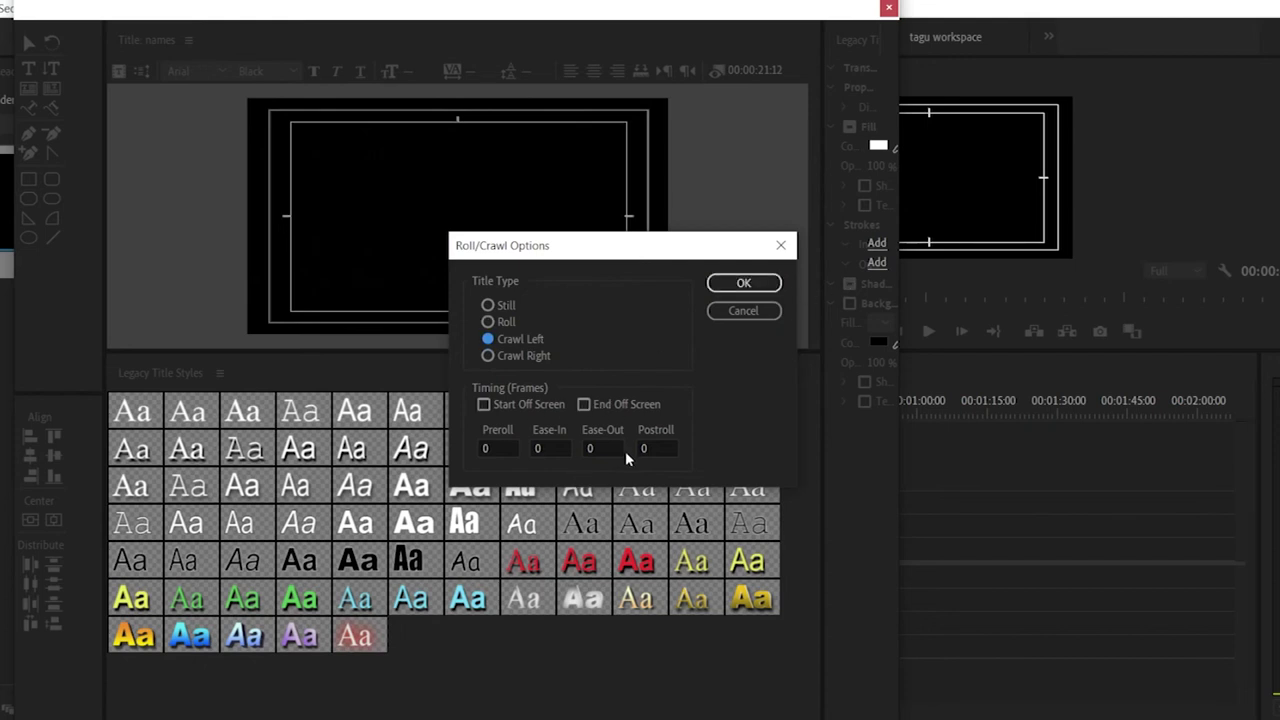
click(744, 283)
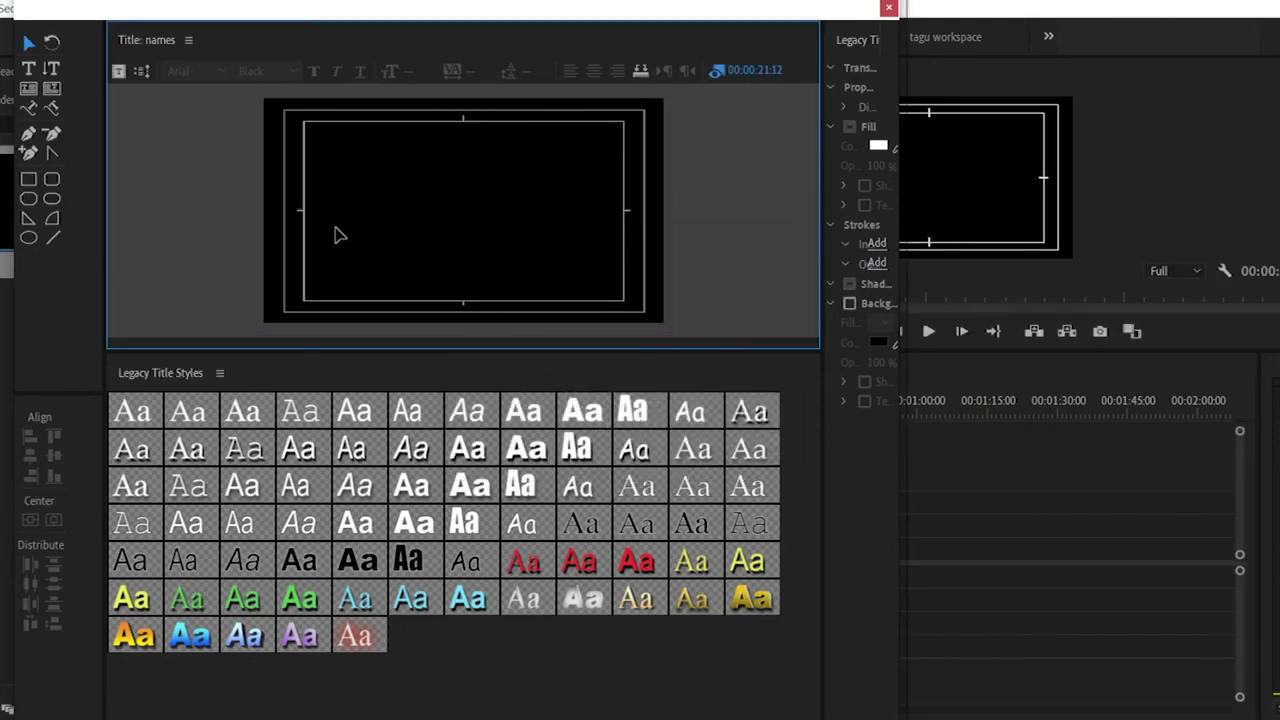
Step: Type one long line of placeholder ticker text and drag it lower, to Y 917.5
click(27, 70)
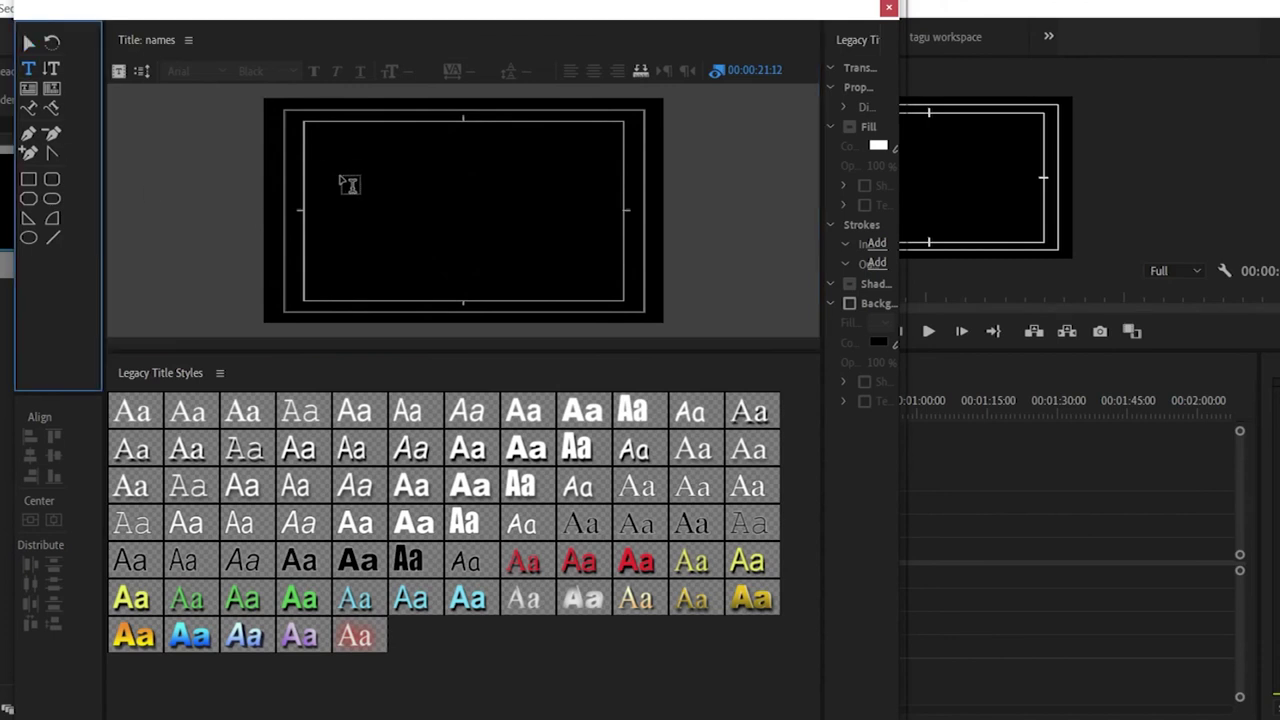
click(332, 256)
text(dcndvfnbkvbnb)
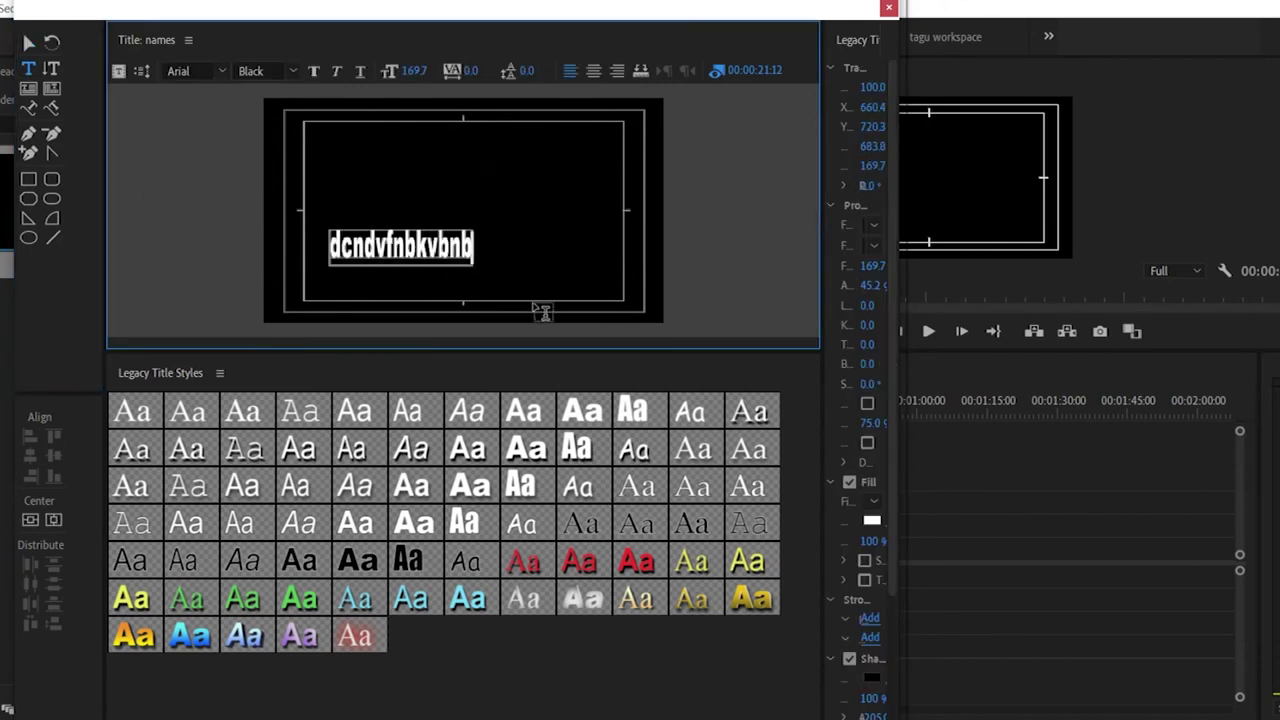
text(mvc cvcv mnvc  sdkjvjknvk)
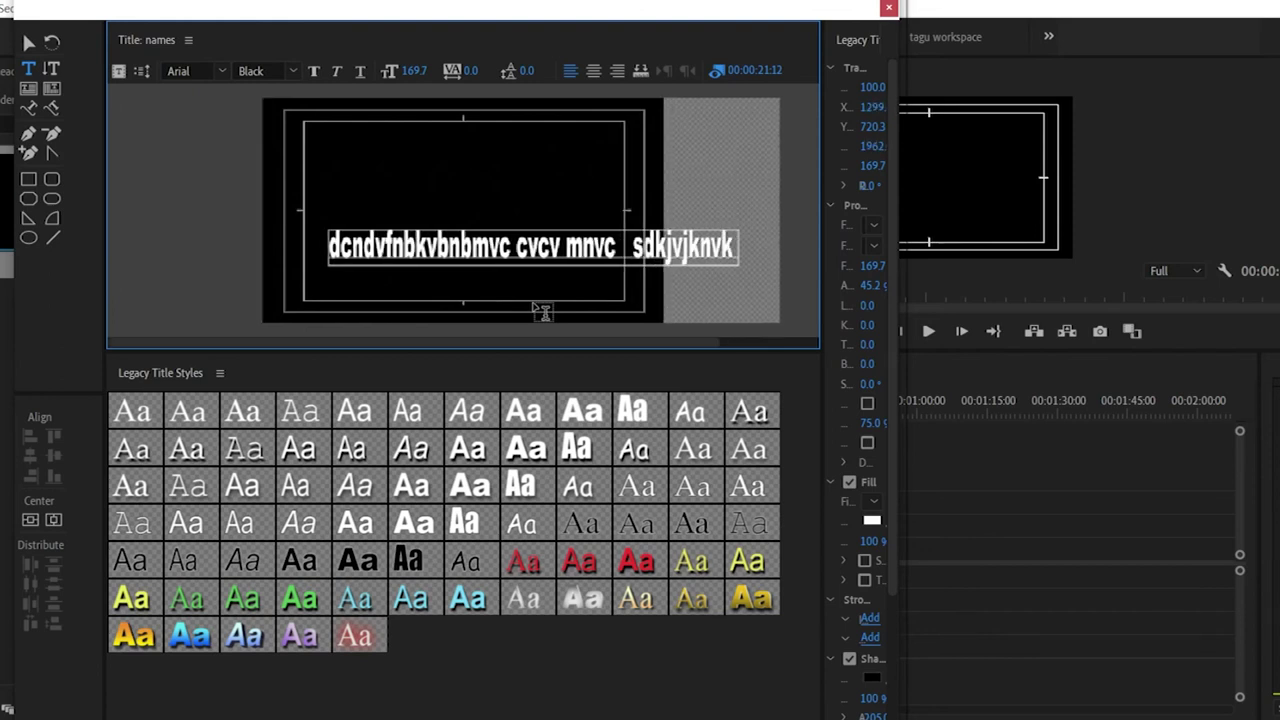
text( sdvdvm  asvfk)
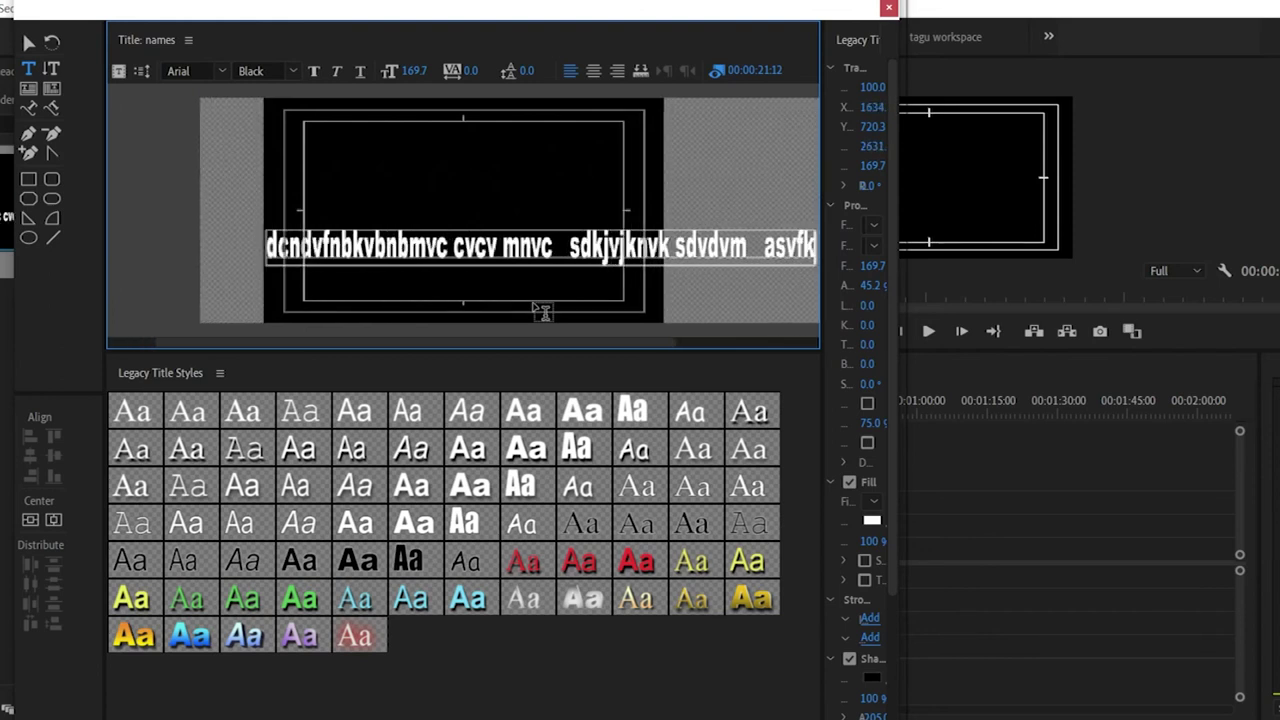
text(vslkdf  v)
click(28, 41)
drag(404, 264, 420, 294)
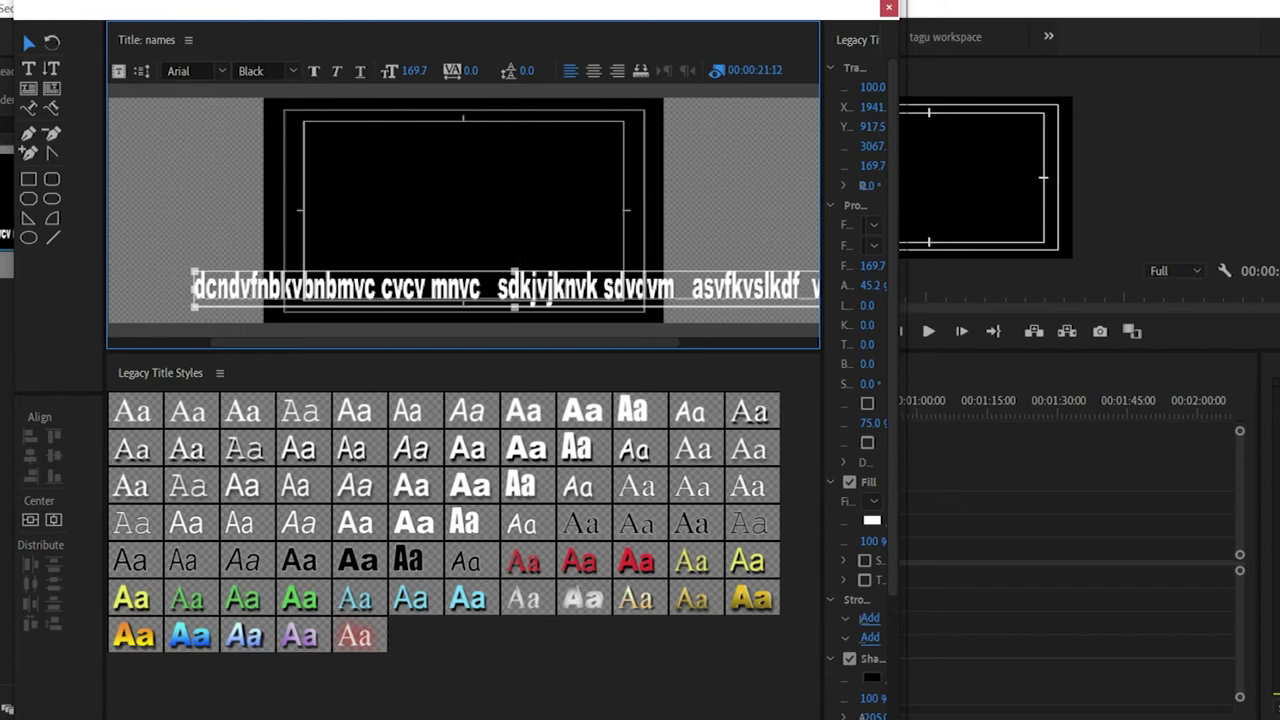
Step: Place the names crawl title on V2 near 00:00:30, preview the crawl, and reopen it
click(888, 7)
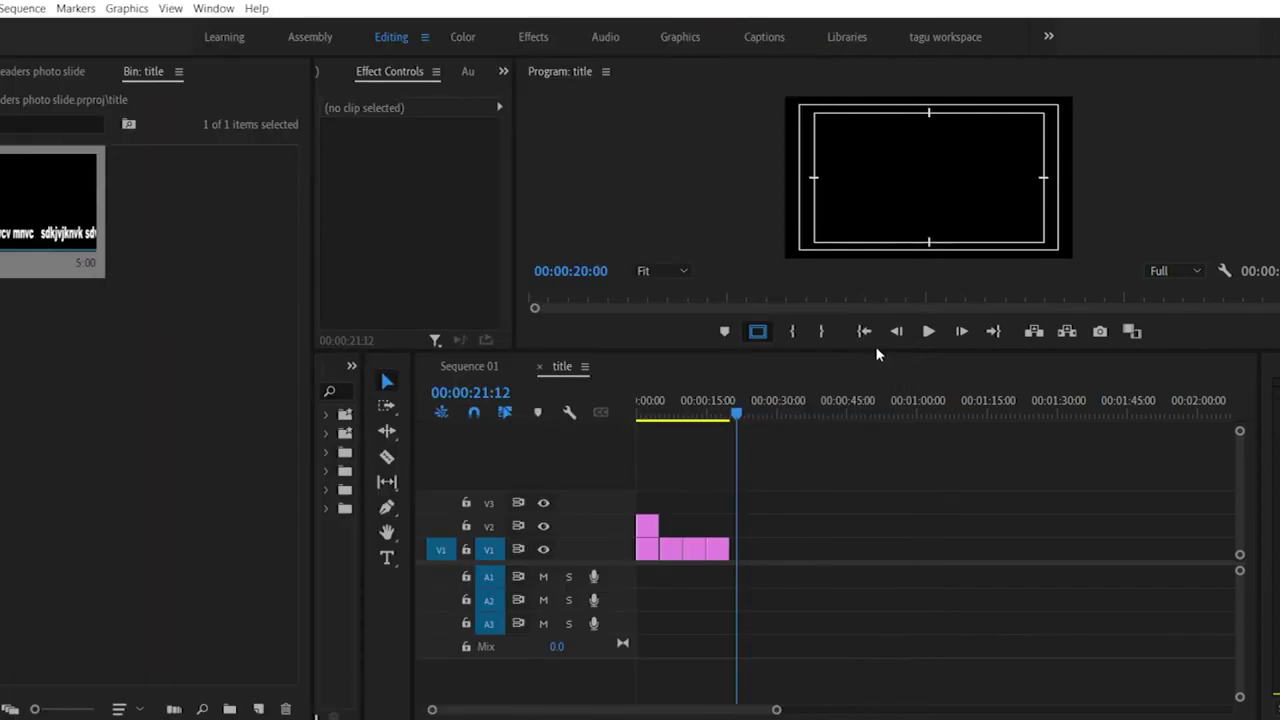
drag(50, 212, 773, 538)
drag(758, 410, 789, 420)
key(j)
key(space)
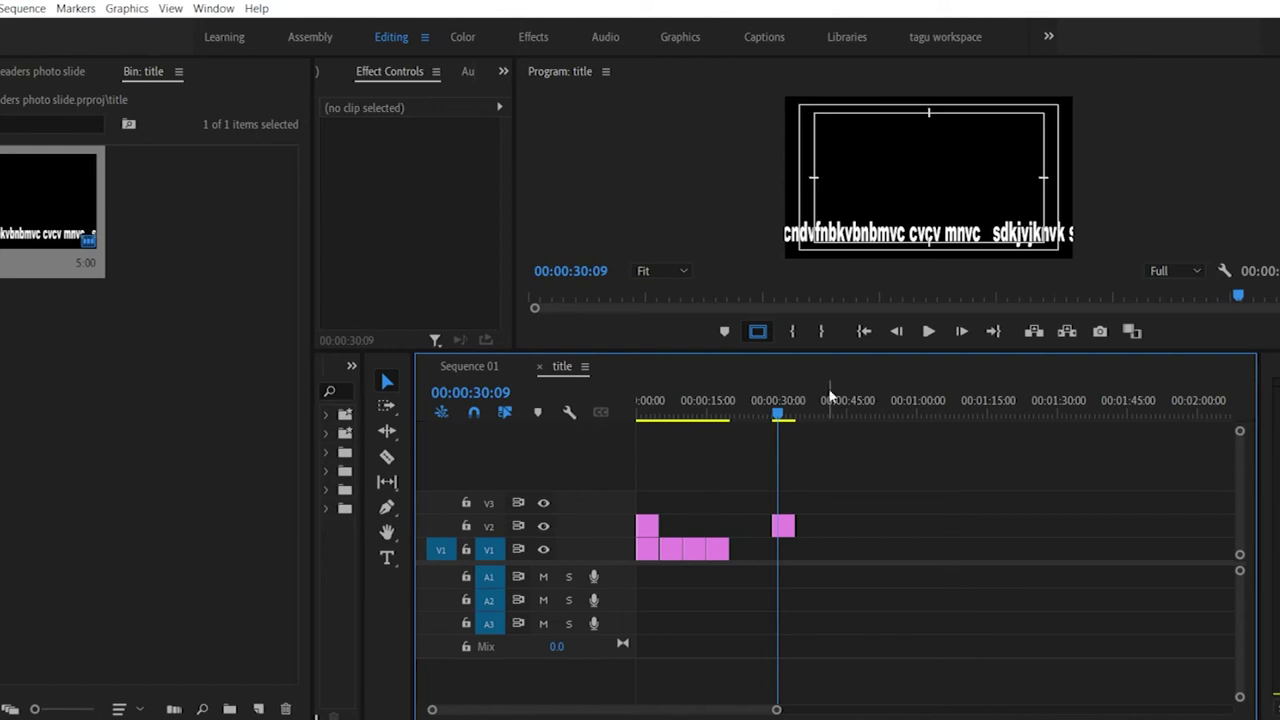
double_click(782, 527)
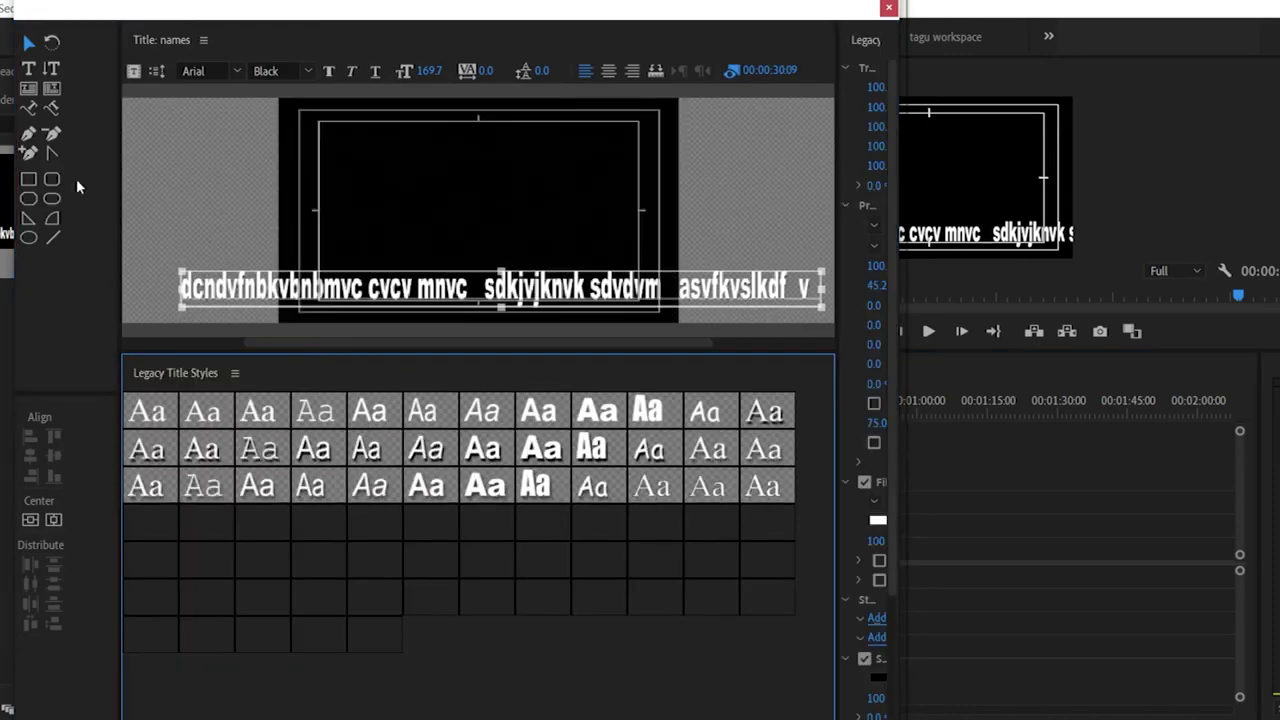
Step: Draw a wide rectangle bar across the lower part of the title canvas
click(28, 179)
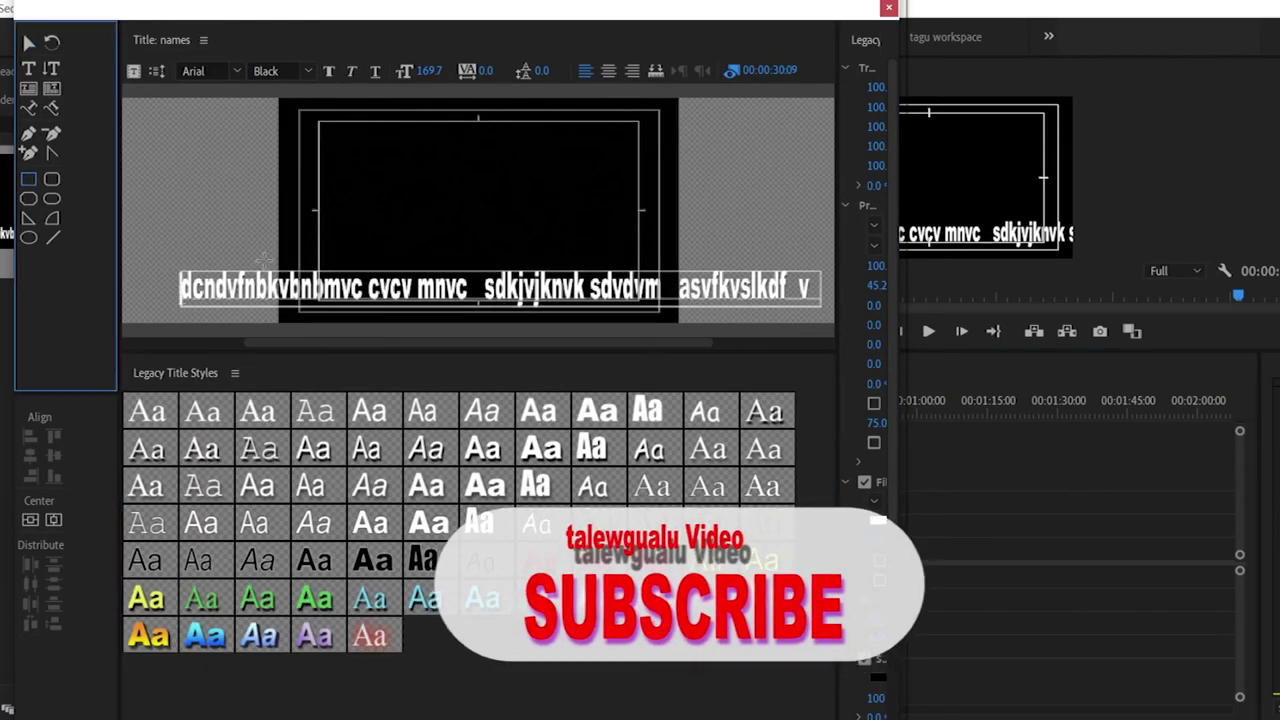
click(193, 250)
drag(193, 250, 774, 313)
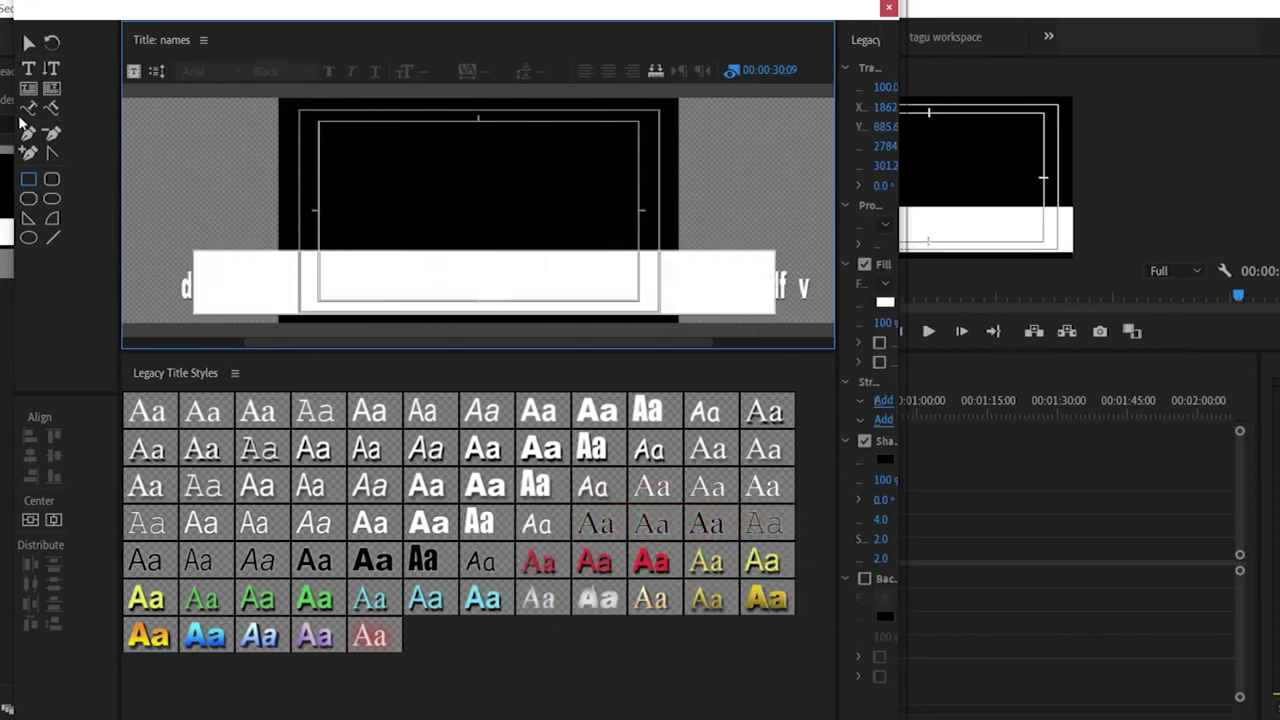
Step: Draw an ellipse, move it onto the bar, and shrink it to a small dot
click(28, 237)
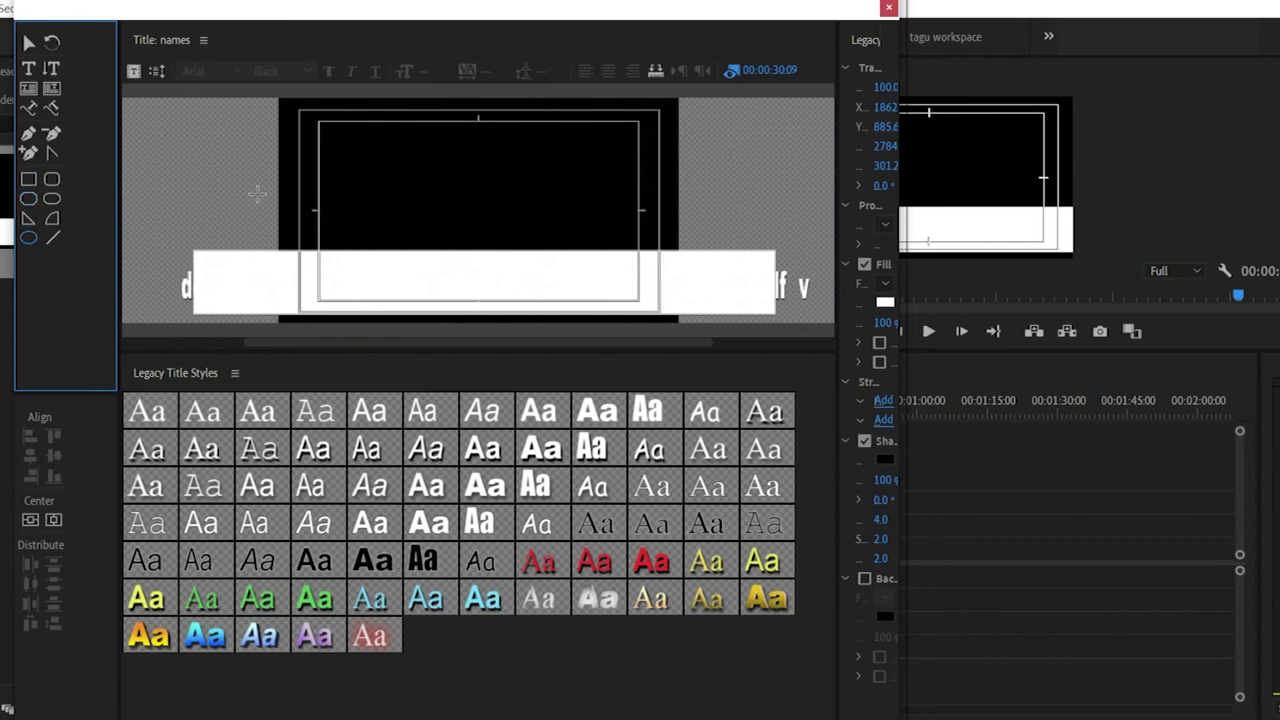
drag(280, 157, 362, 262)
click(30, 45)
drag(333, 194, 325, 266)
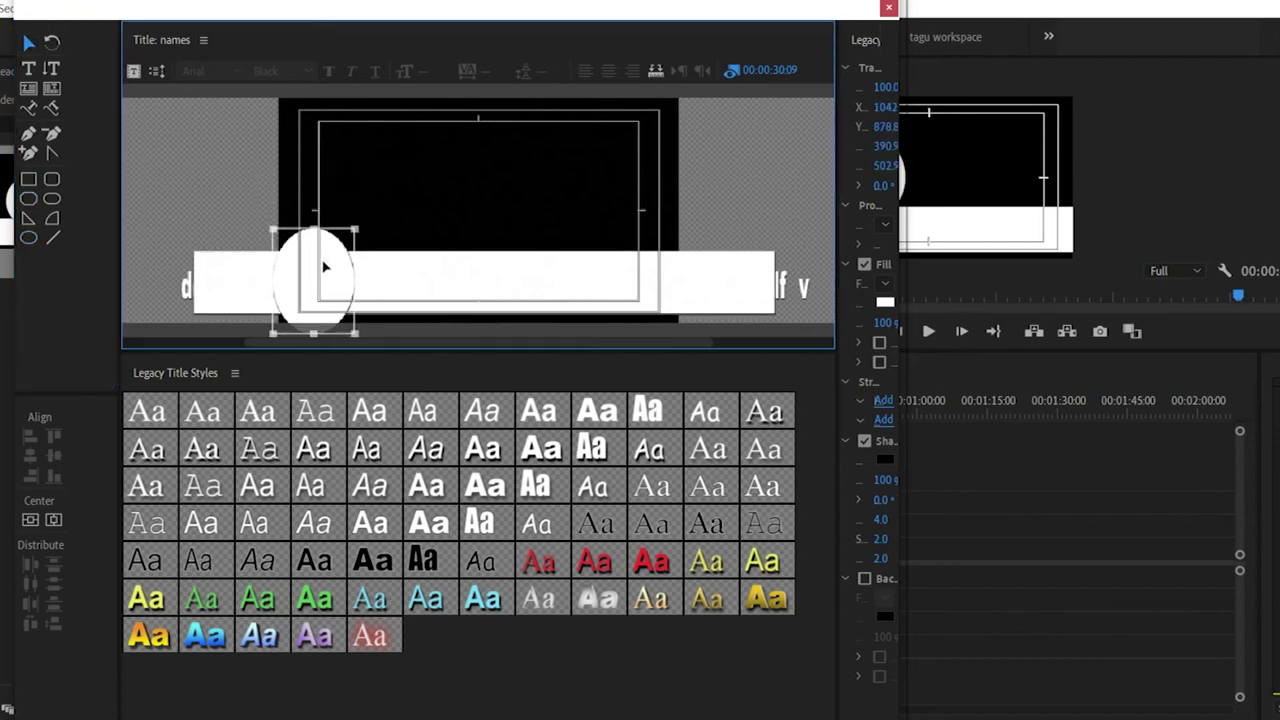
drag(273, 228, 322, 287)
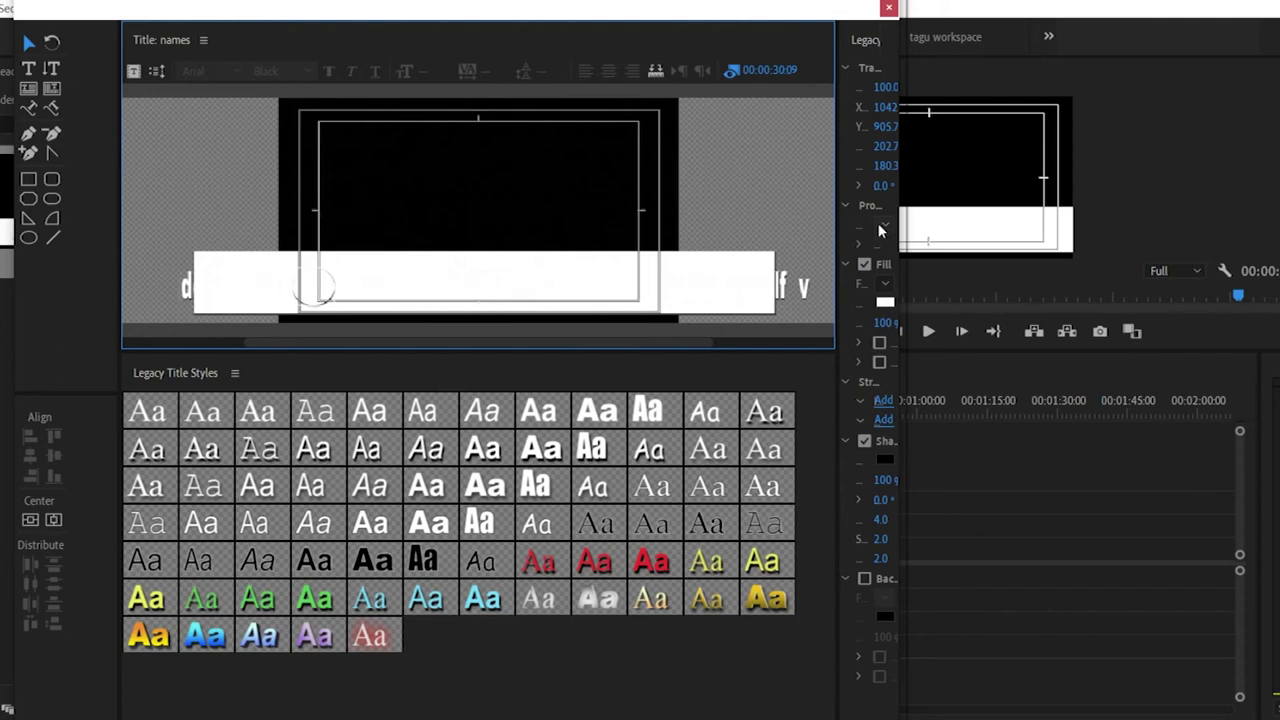
Step: Fill the ellipse dot with green
click(889, 309)
click(656, 336)
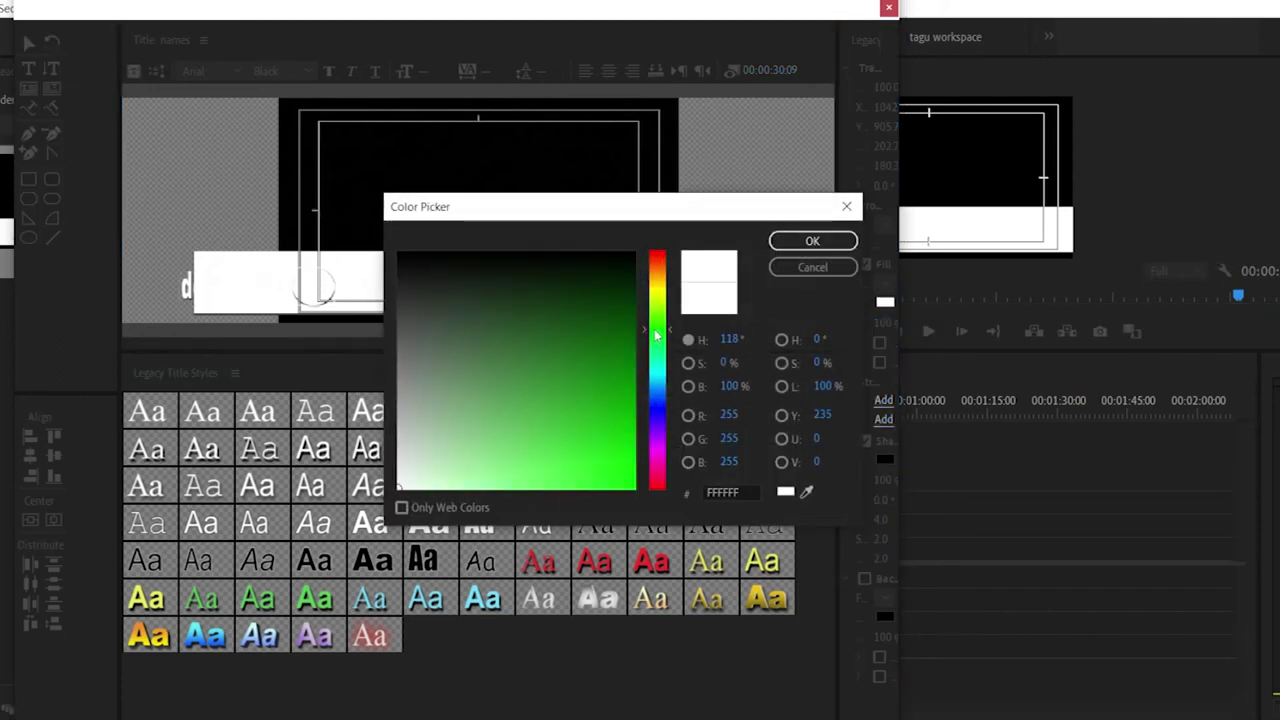
click(619, 381)
click(812, 241)
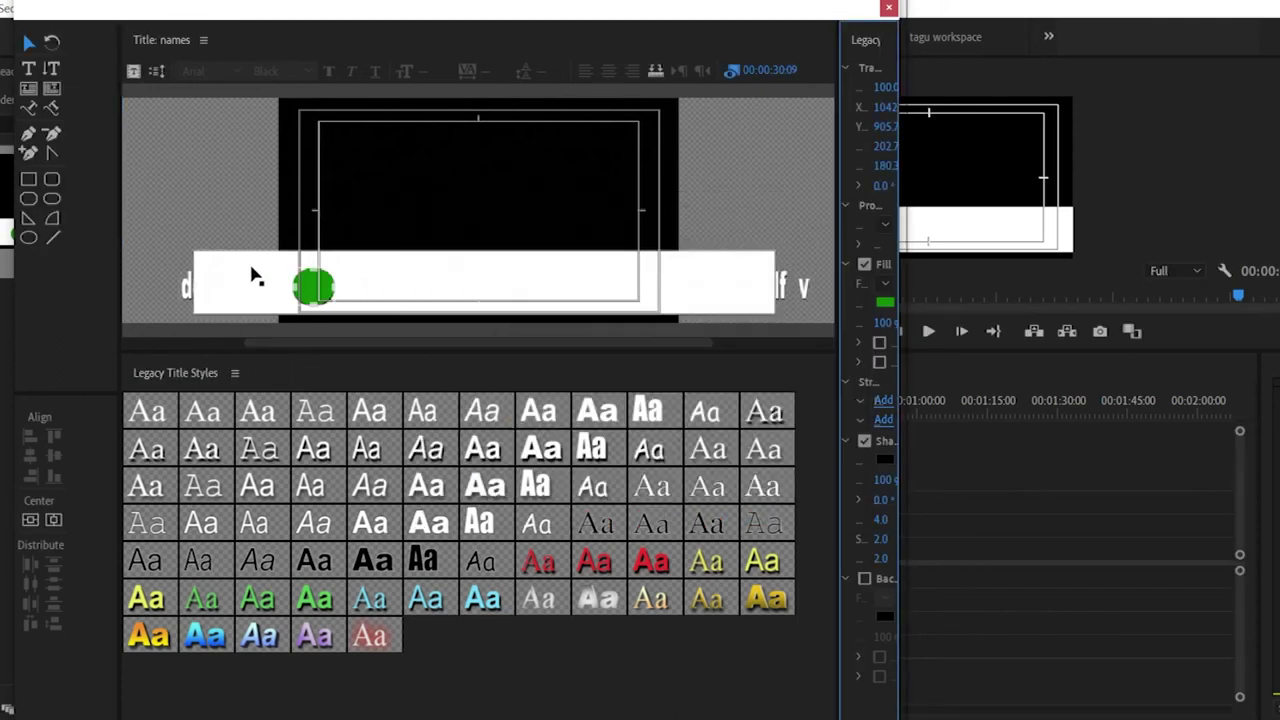
Step: Change the bar's fill colour to dark blue
click(886, 301)
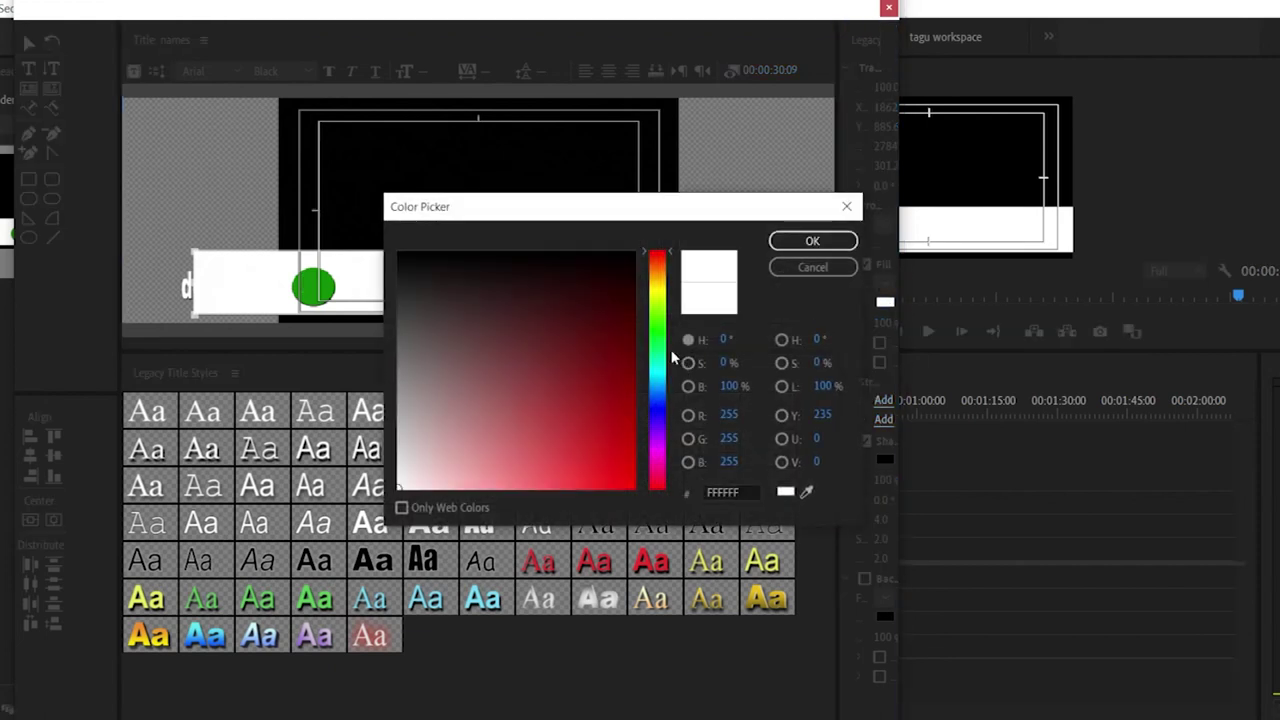
click(623, 381)
click(657, 400)
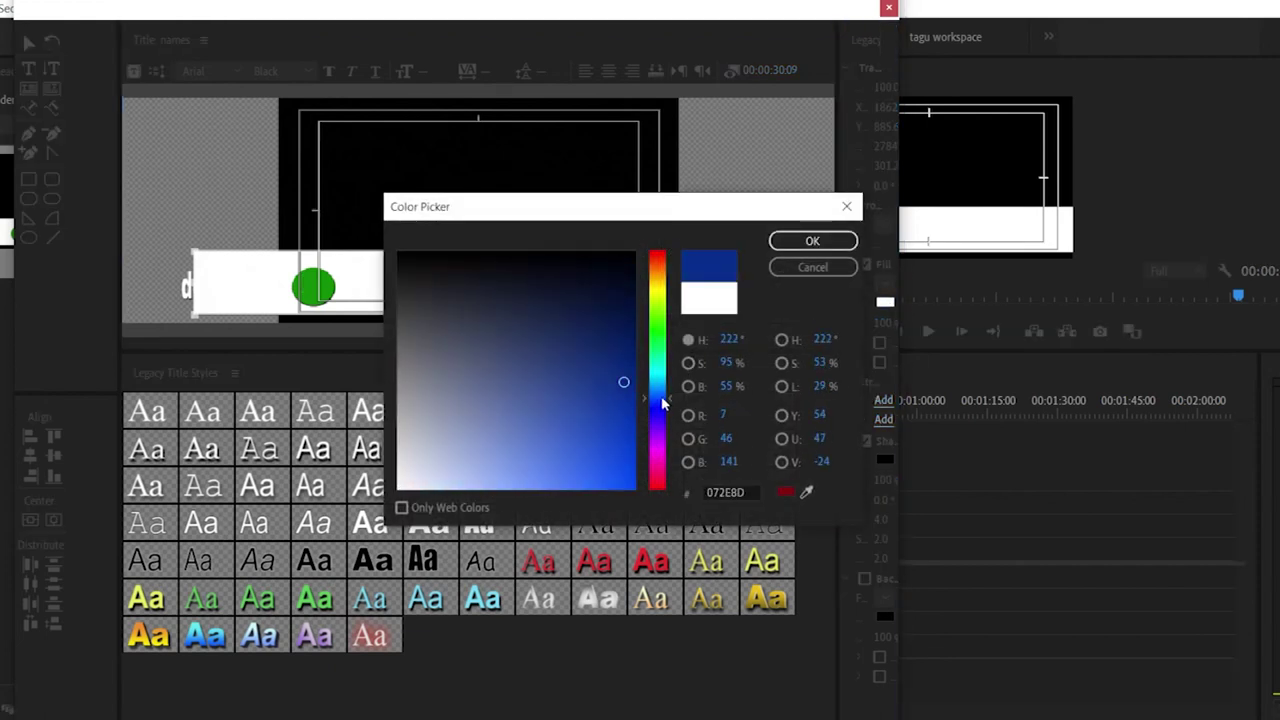
drag(637, 390, 632, 342)
click(812, 241)
Step: Send the blue bar backward behind the crawl text via Arrange
right_click(460, 255)
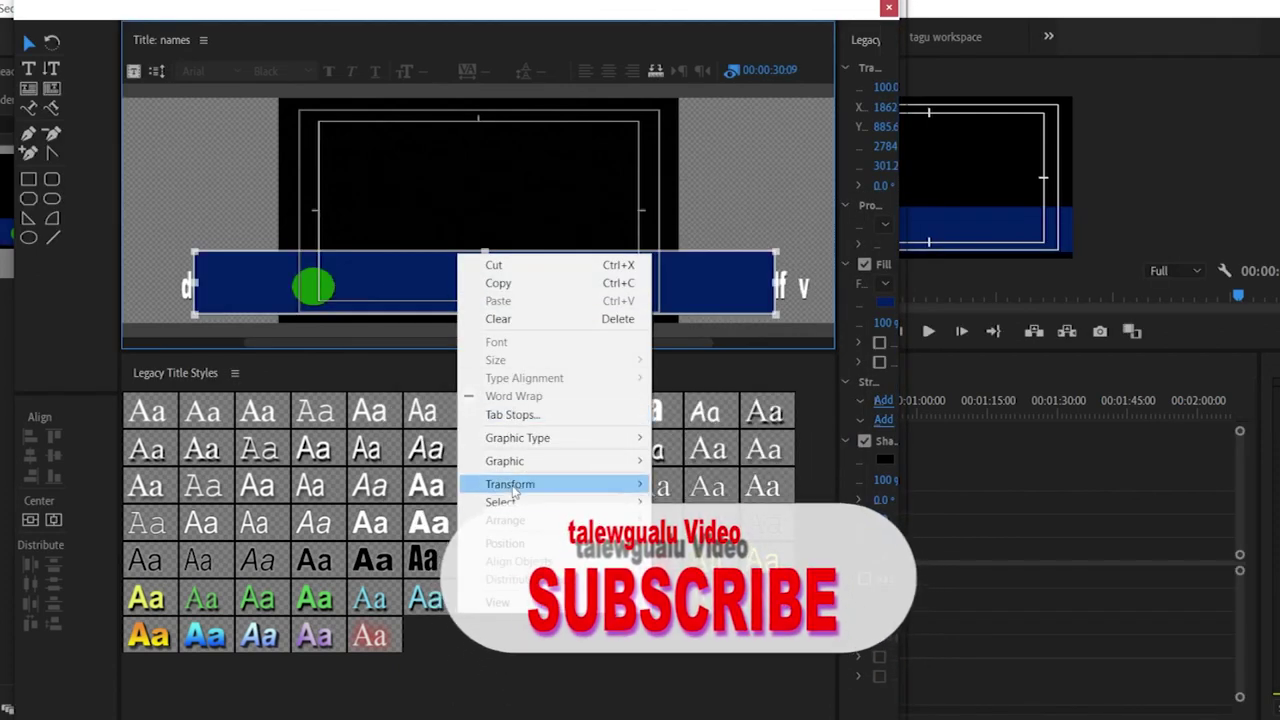
mouse_move(567, 525)
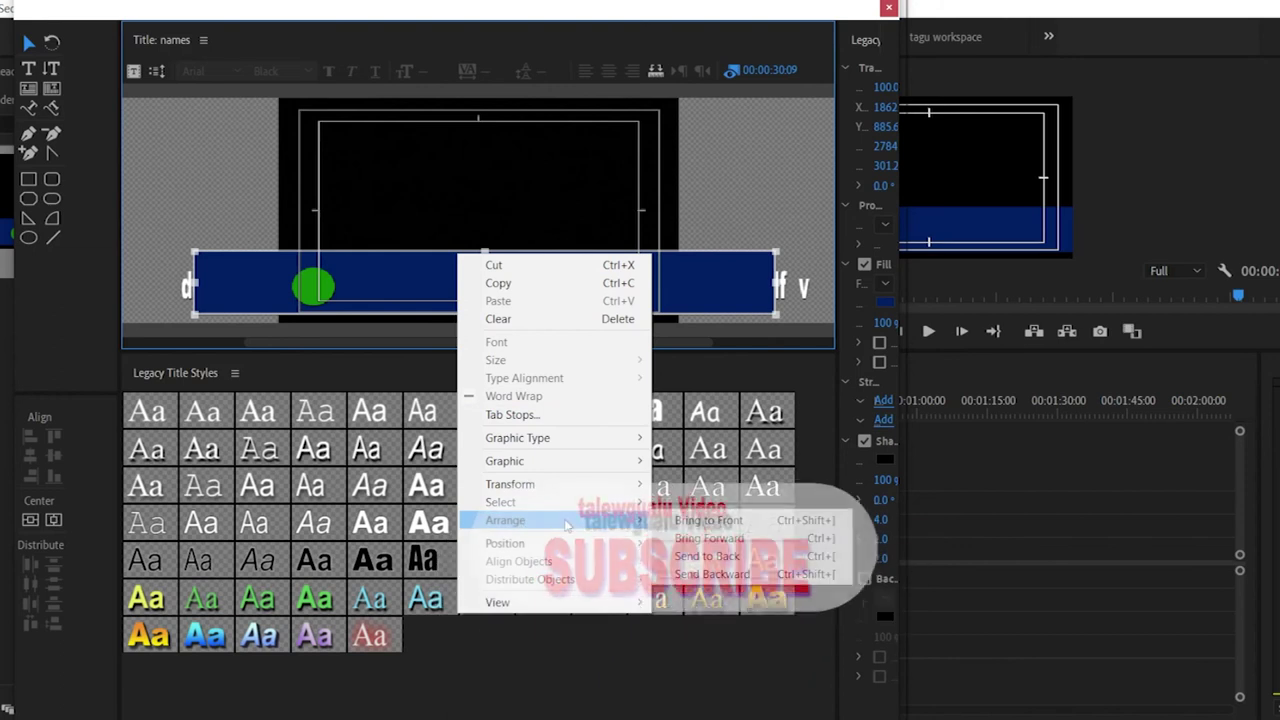
click(715, 574)
Step: Resize the blue bar into a thin strip covering the text line
click(313, 288)
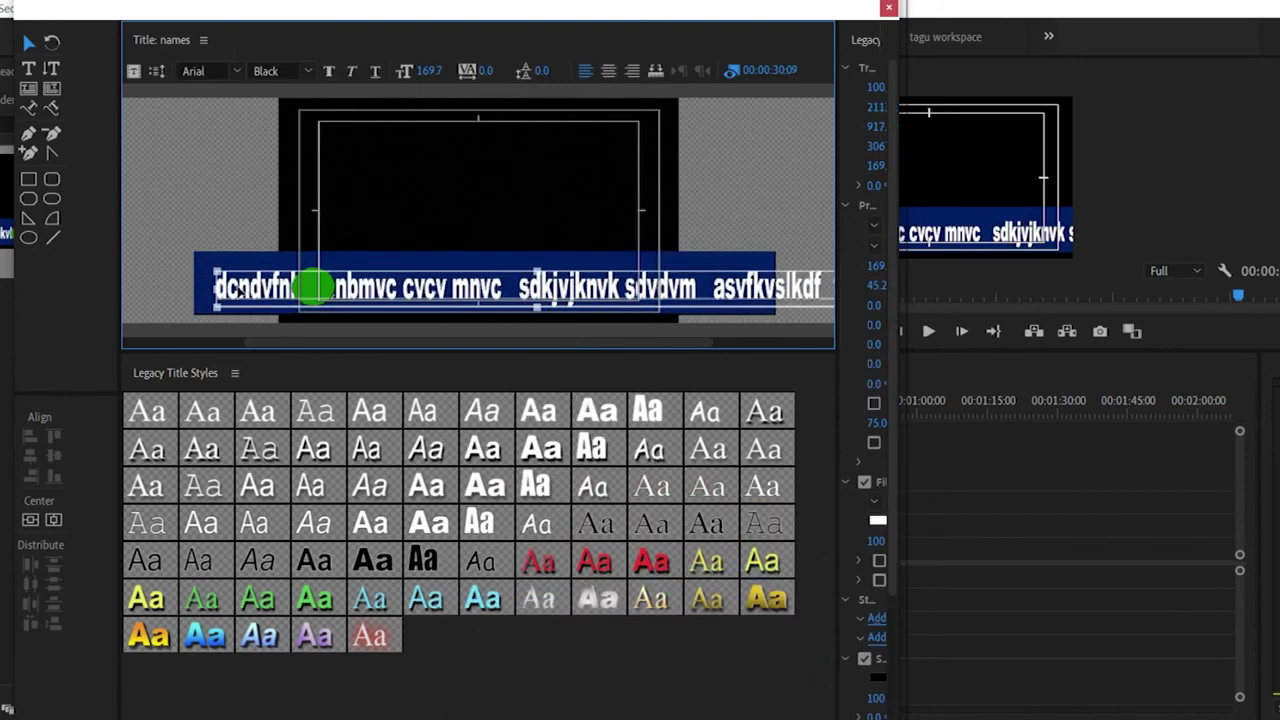
click(470, 264)
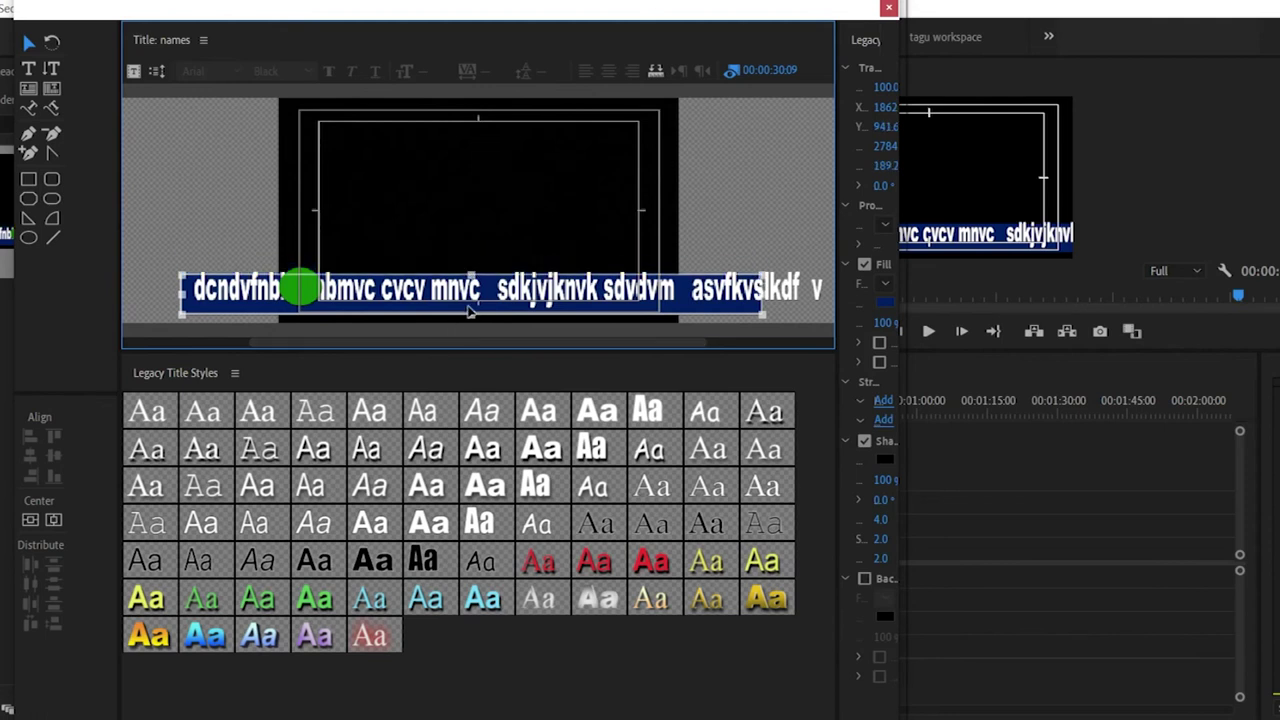
drag(473, 314, 473, 305)
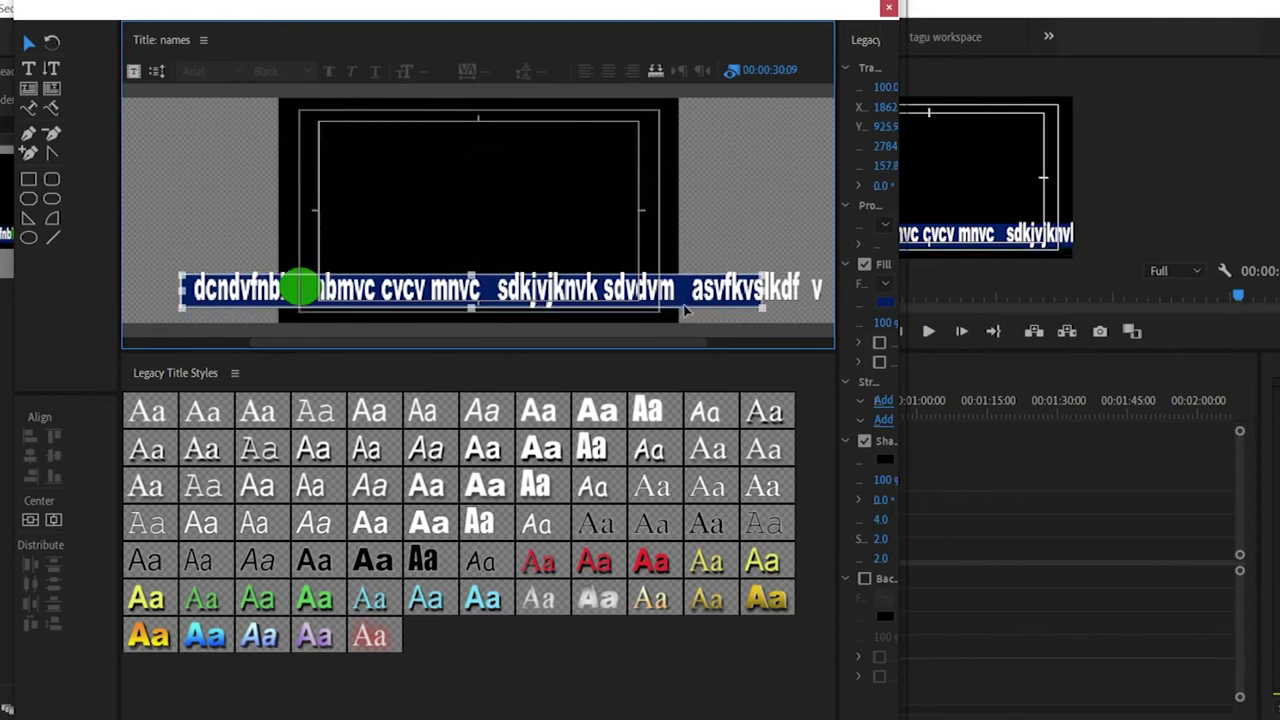
drag(766, 310, 802, 316)
click(888, 7)
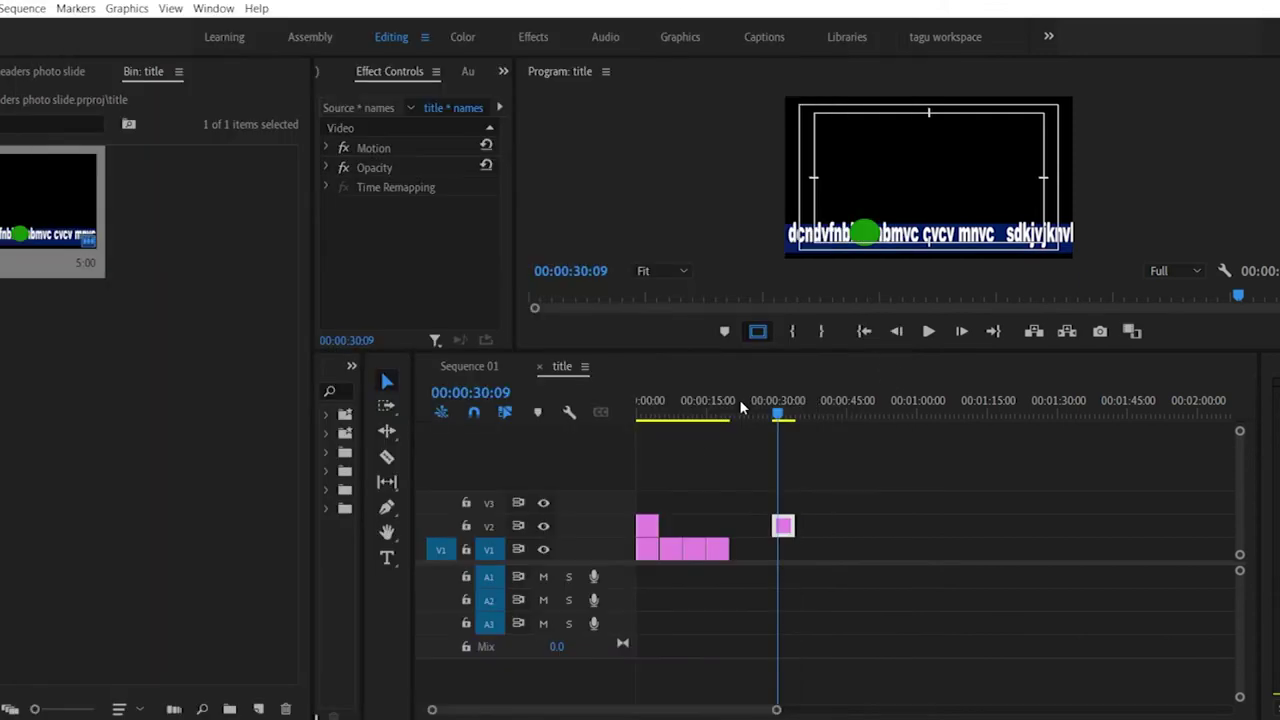
click(772, 412)
key(space)
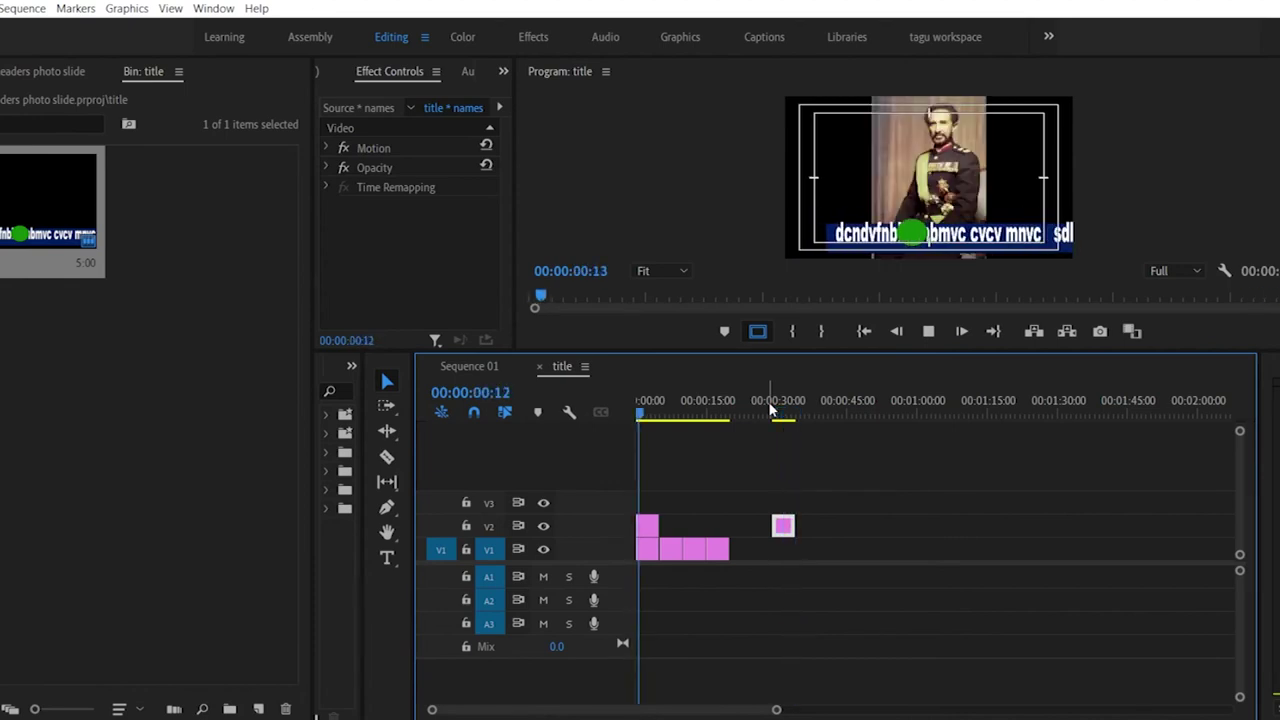
key(space)
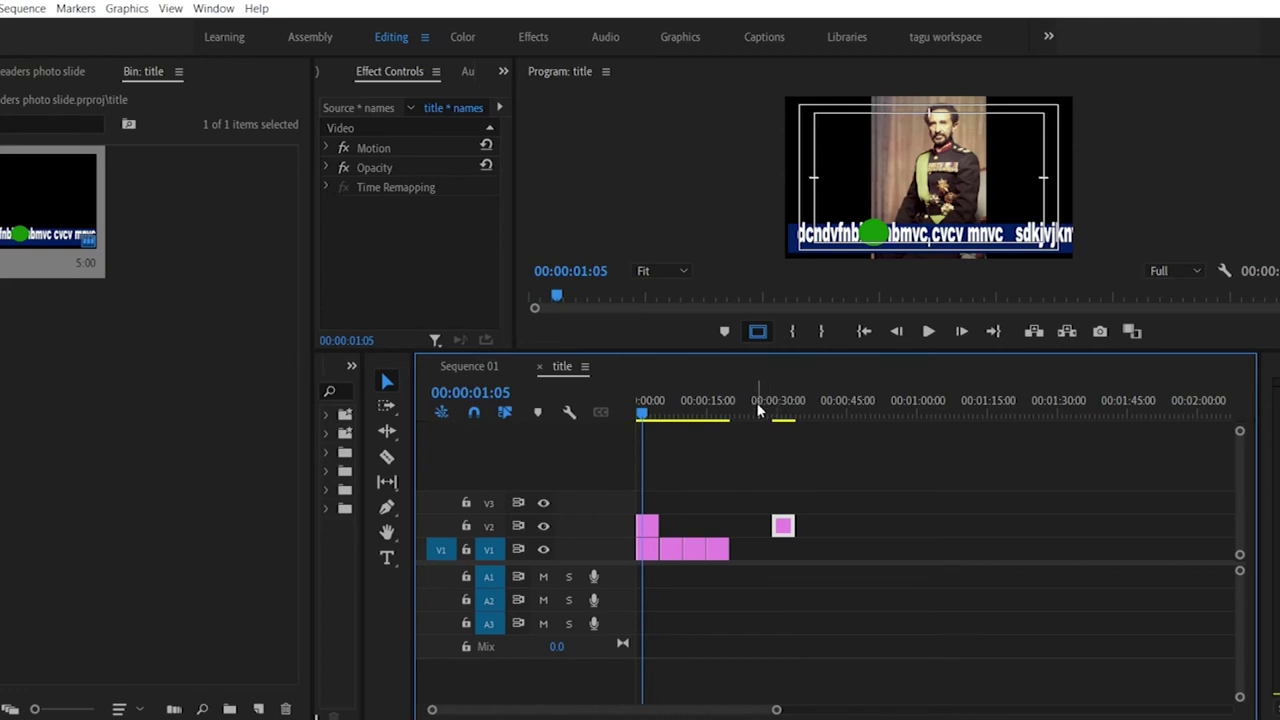
key(space)
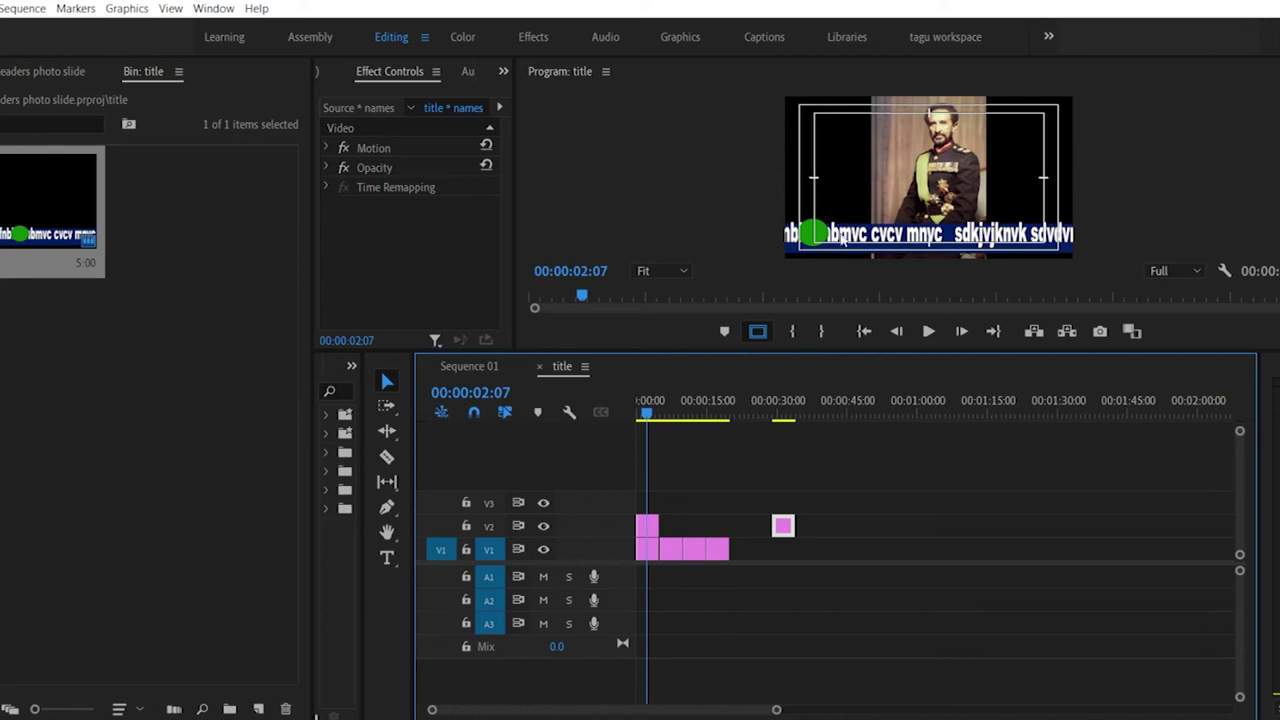
Step: Duplicate the names title in the bin as names Copy 01
double_click(783, 528)
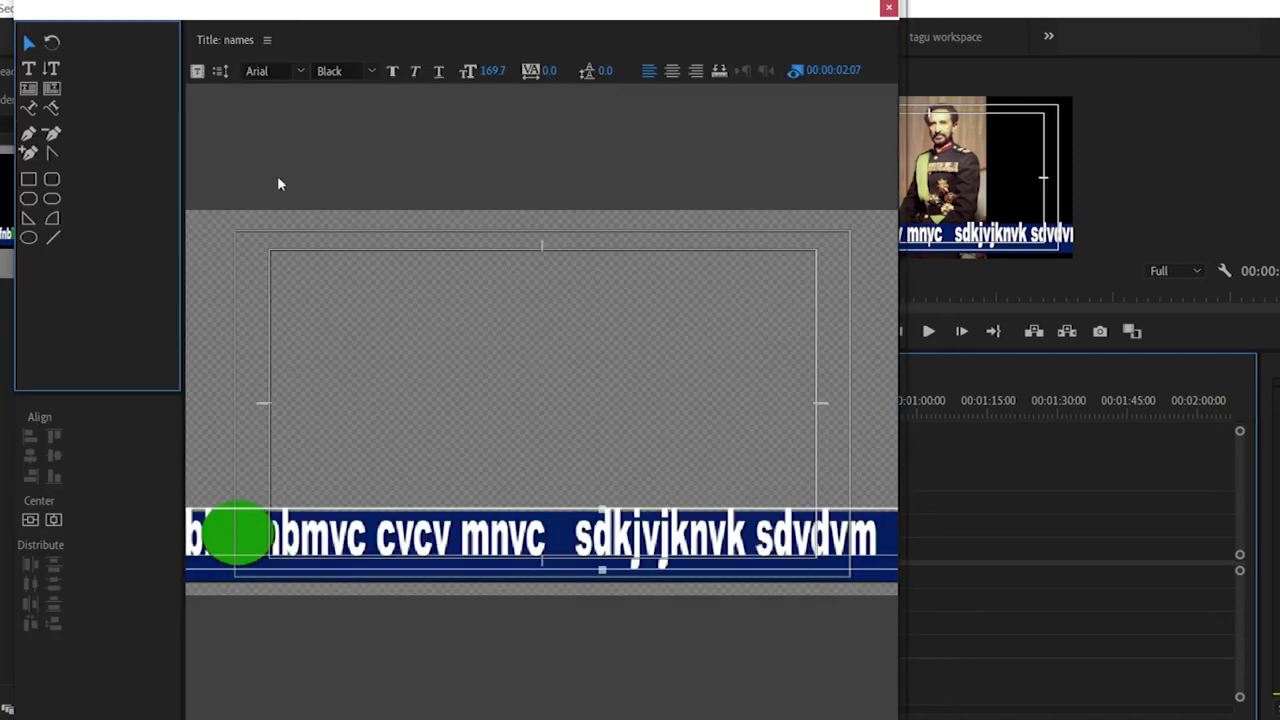
click(888, 7)
right_click(40, 170)
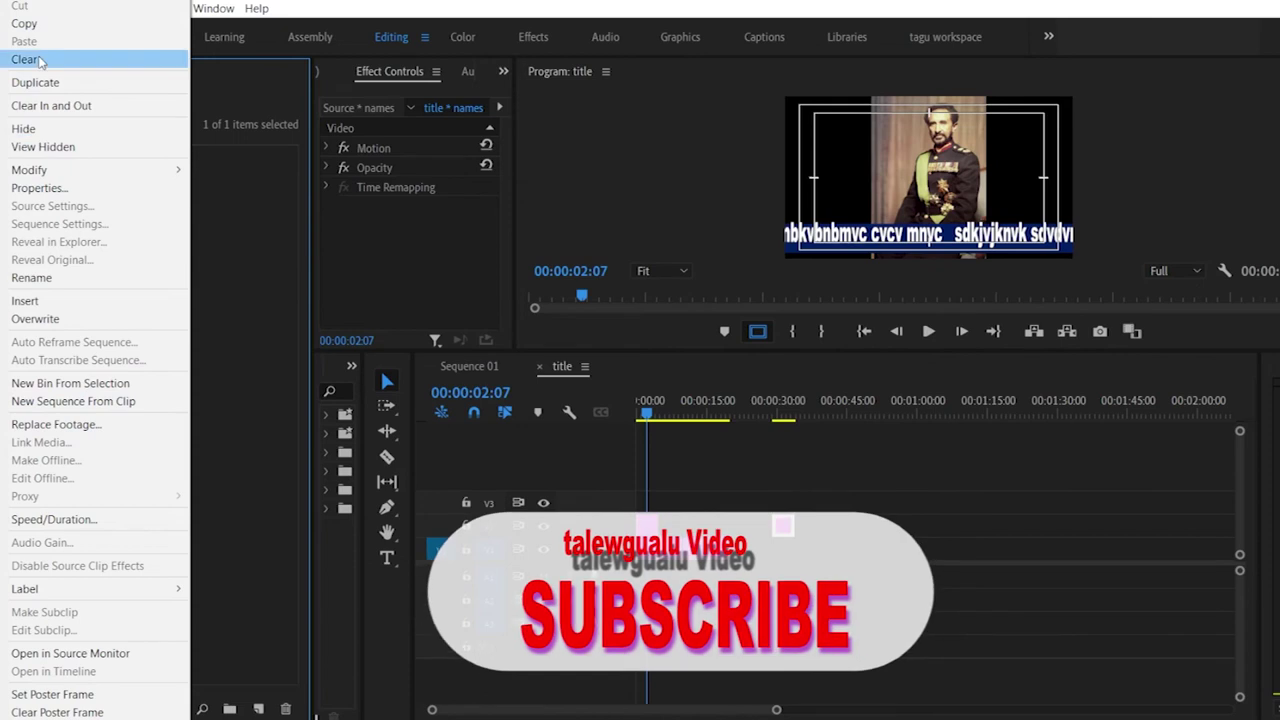
click(35, 82)
Step: In names Copy 01, shift the title text box to the left
double_click(209, 220)
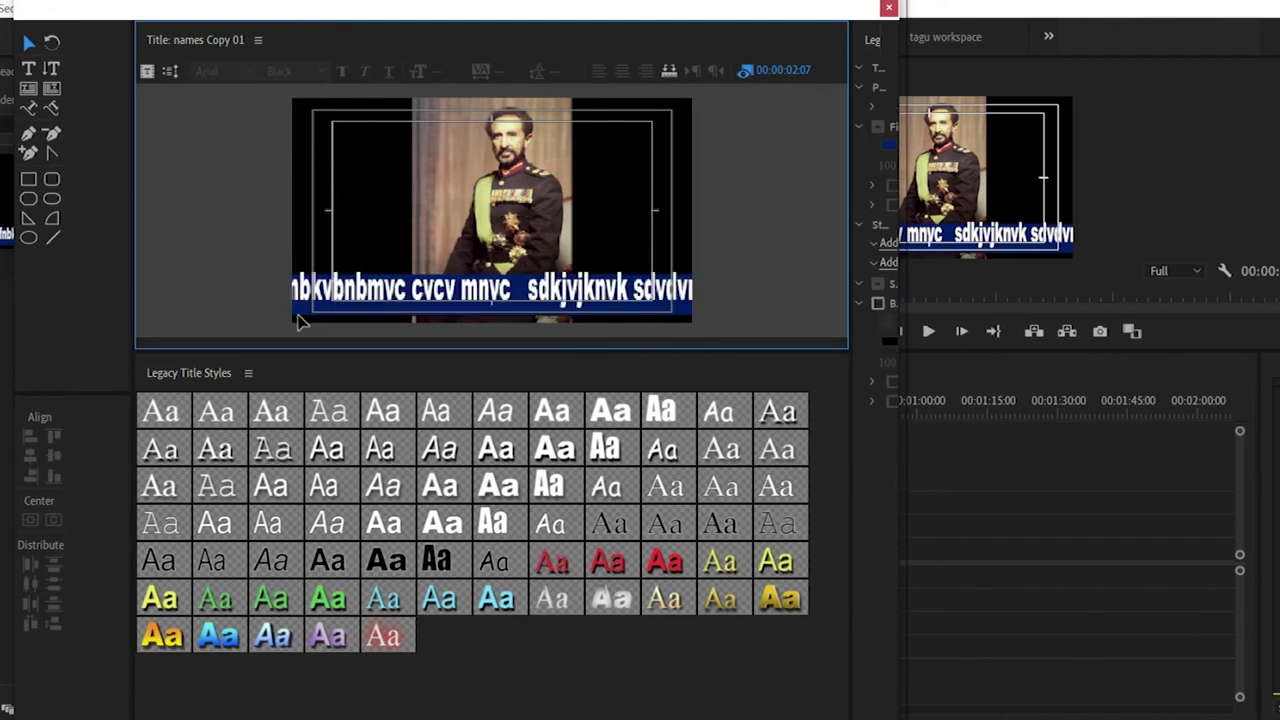
click(508, 287)
drag(508, 287, 337, 293)
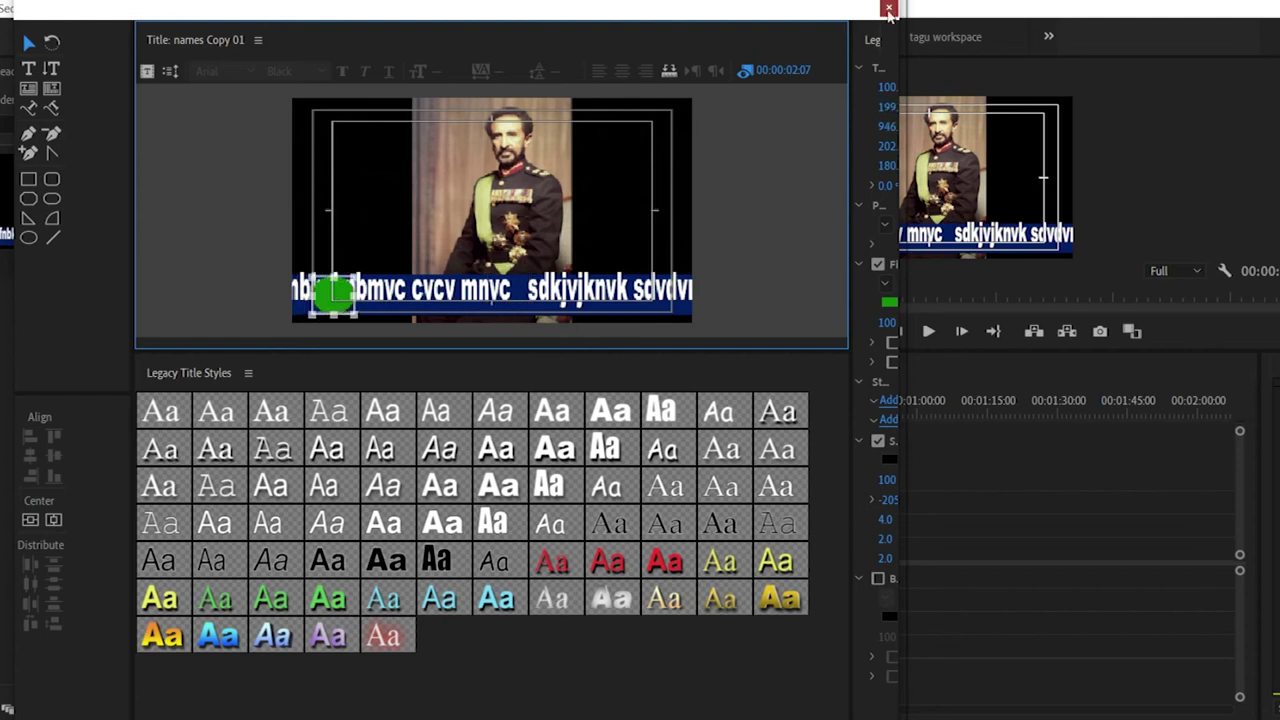
click(888, 10)
Step: Place names Copy 01 on the timeline near 30 seconds and reopen the title
drag(145, 228, 786, 535)
double_click(783, 527)
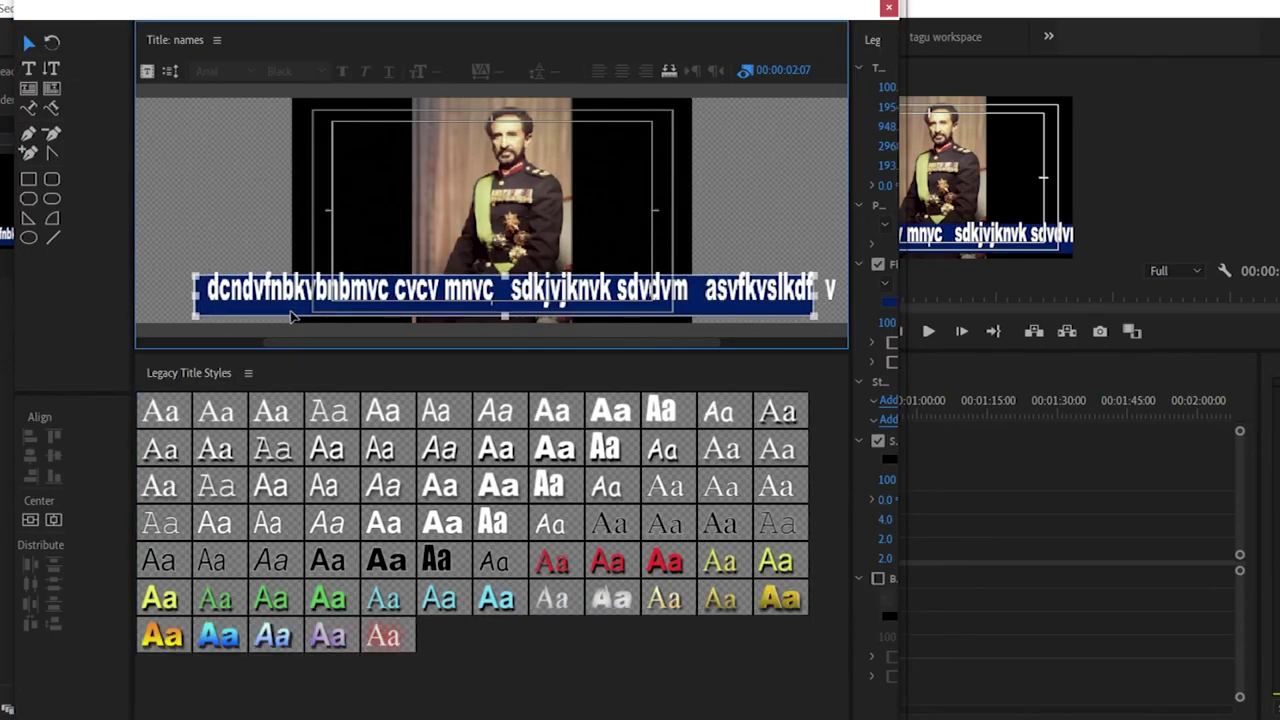
click(292, 318)
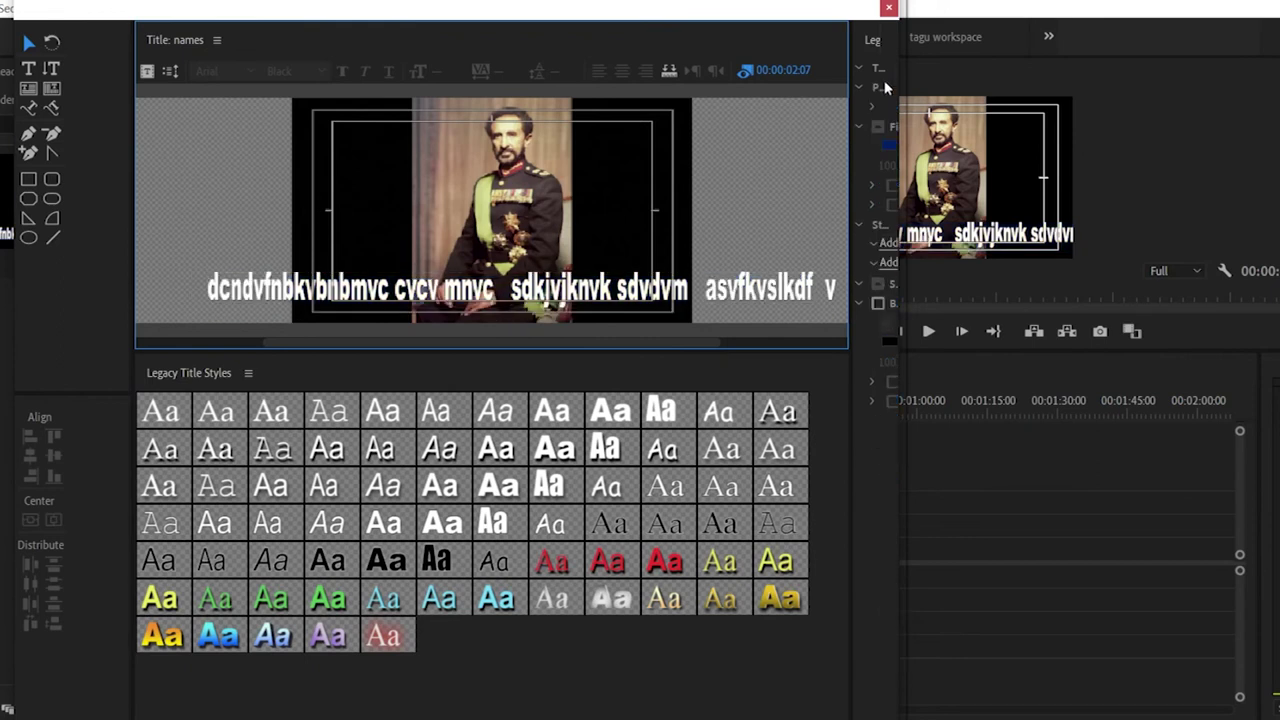
Step: Duplicate names Copy 01 as names Copy 02 and open it
click(888, 9)
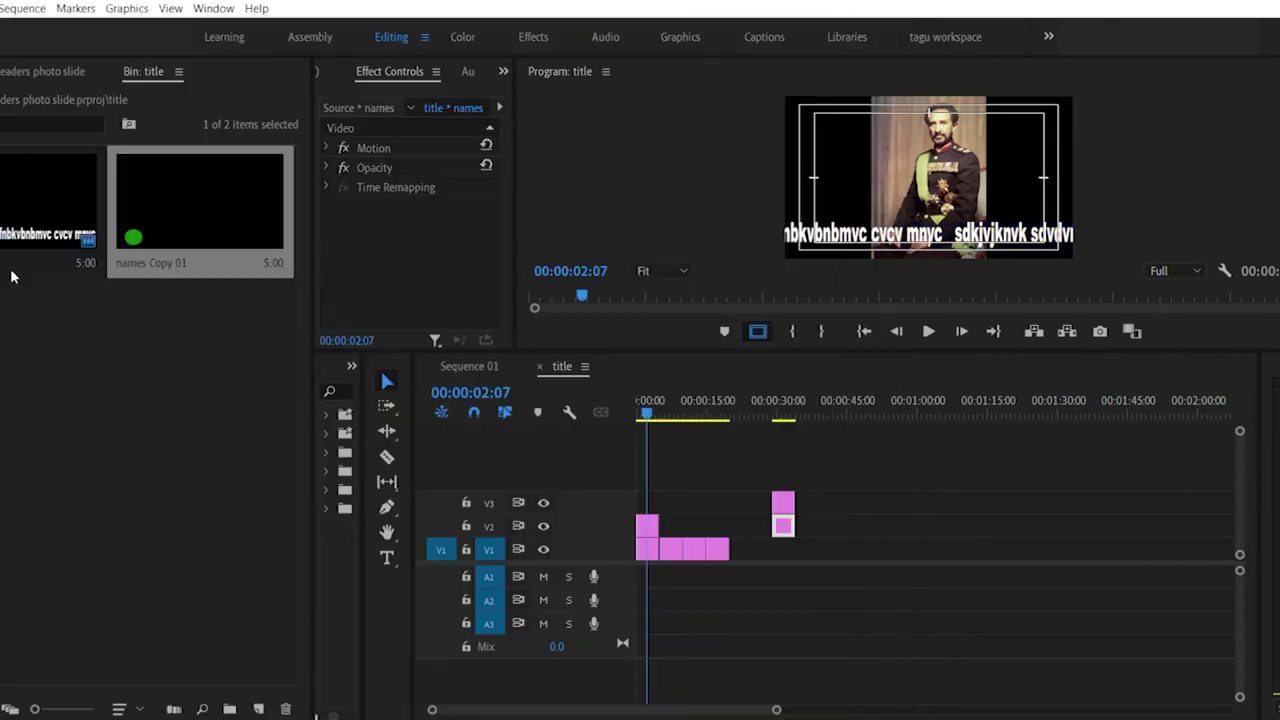
right_click(189, 228)
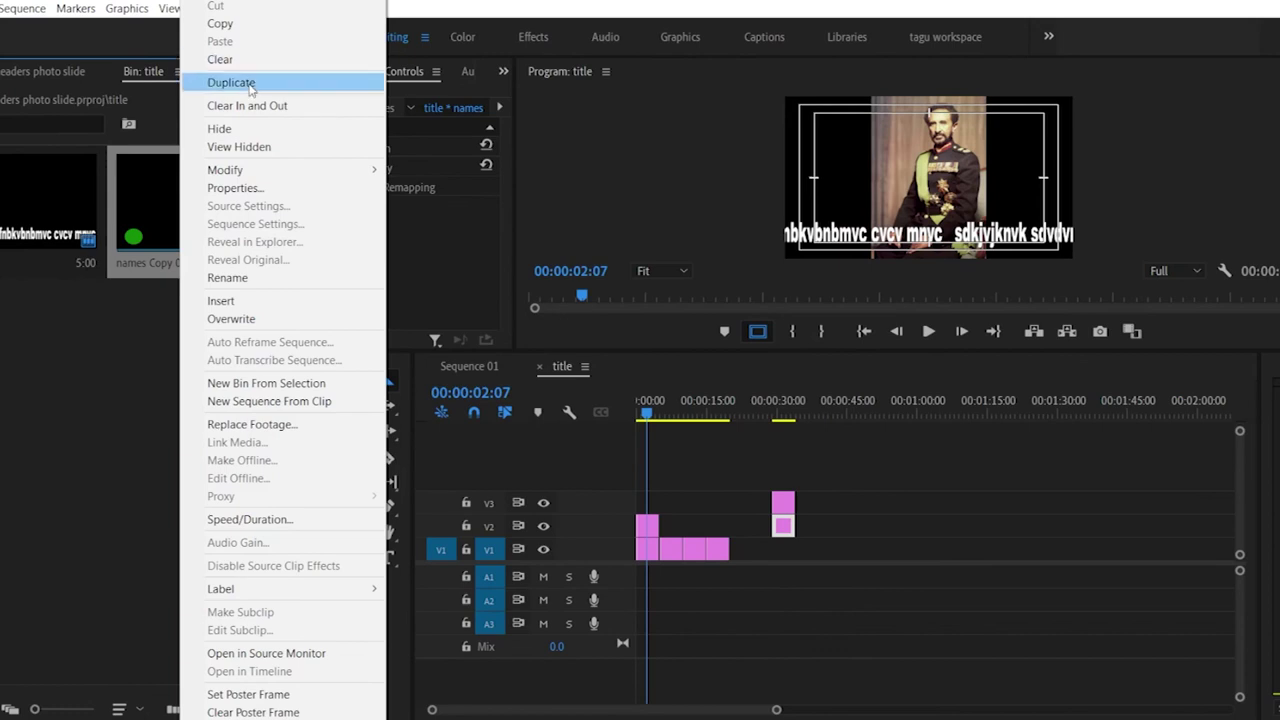
click(252, 80)
double_click(210, 224)
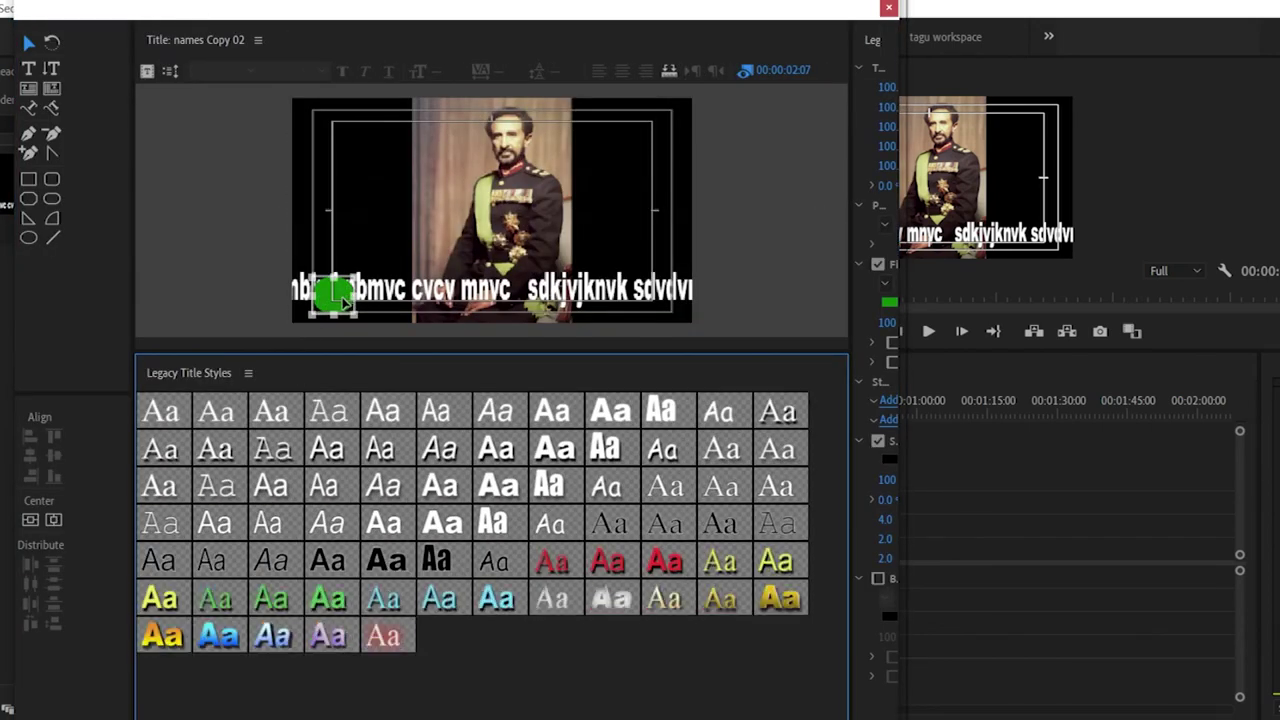
Step: Place names Copy 02 on V4 above the other titles near 30 seconds, then reopen it
key(ctrl+w)
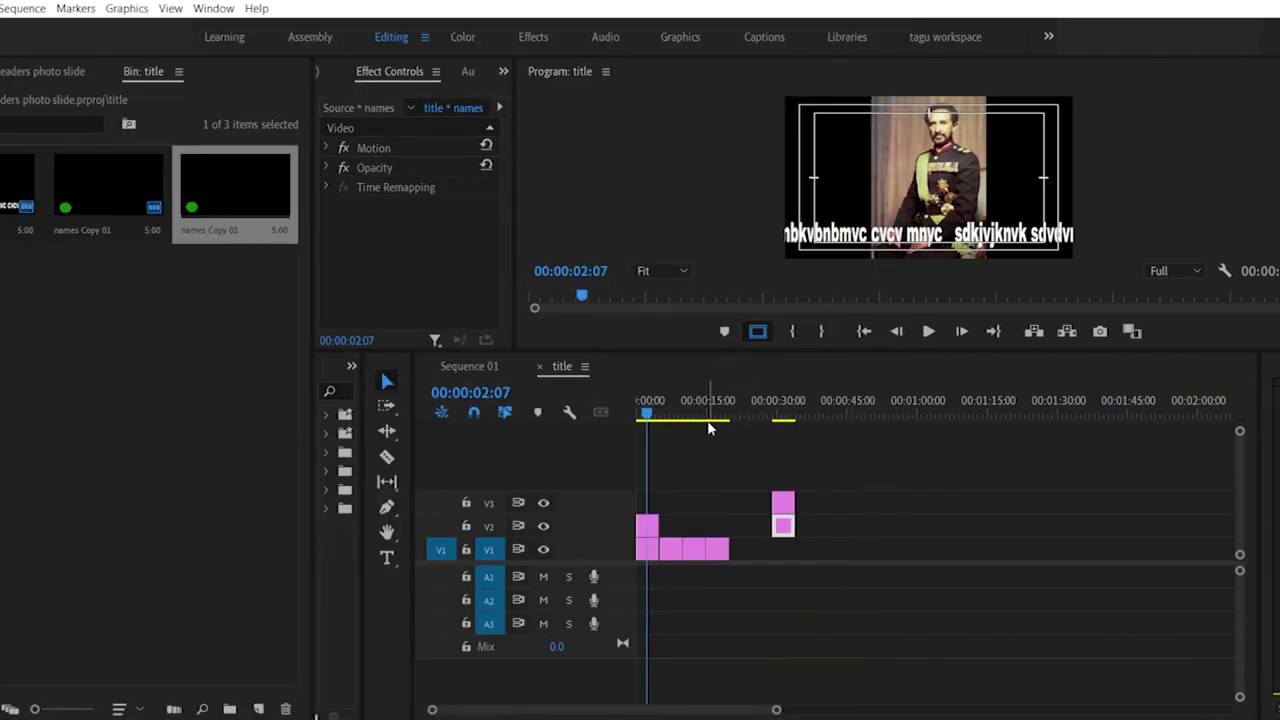
drag(735, 400, 762, 400)
drag(263, 206, 785, 483)
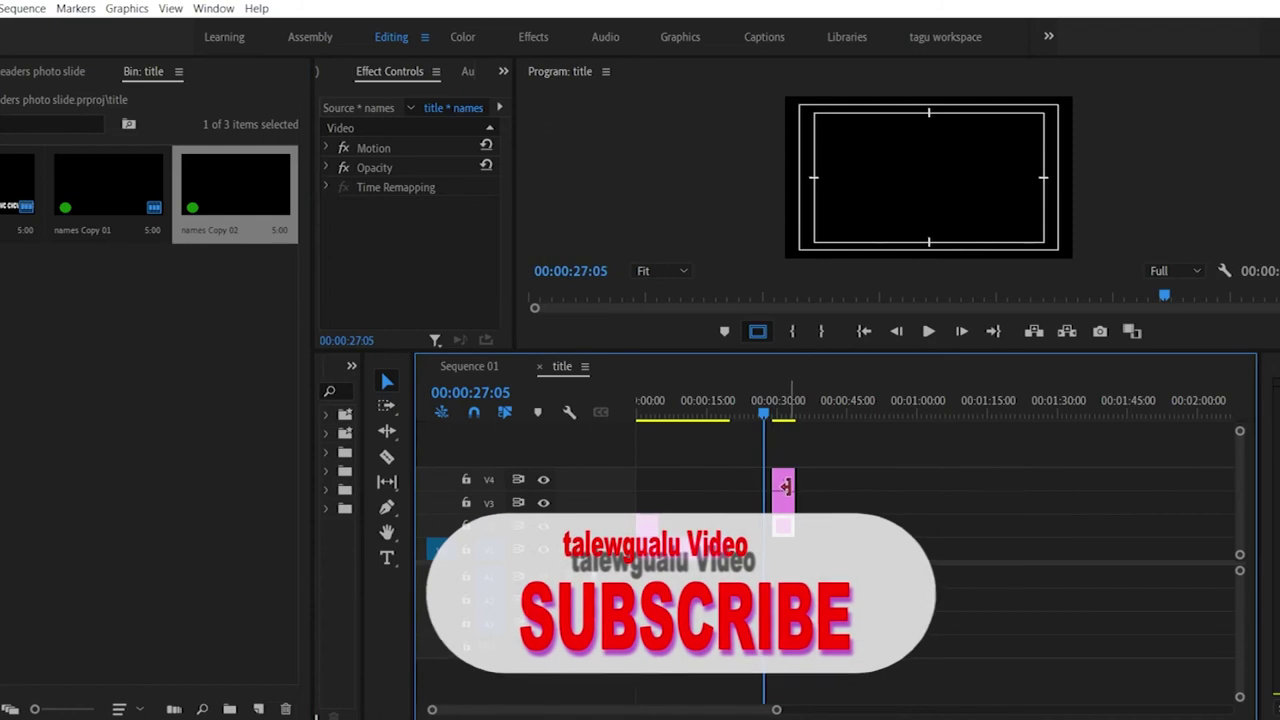
double_click(784, 483)
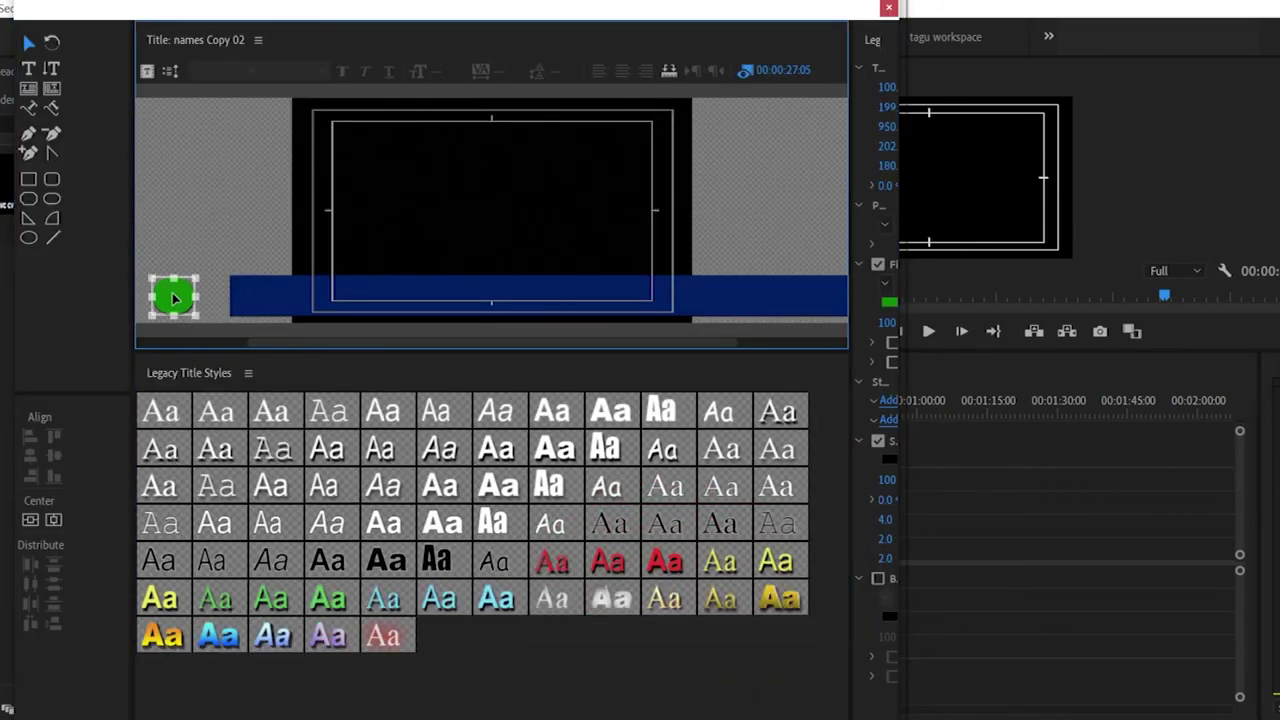
Step: Preview the stacked titles and move one title clip up a track
click(889, 9)
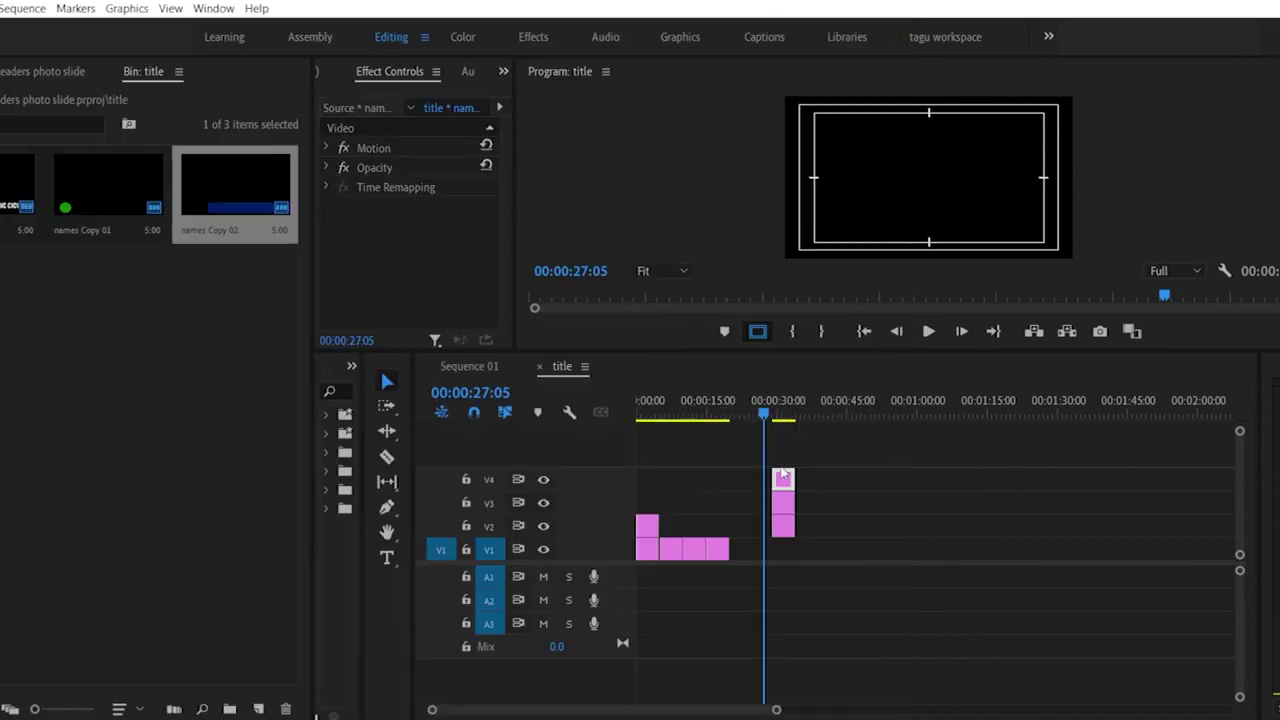
key(space)
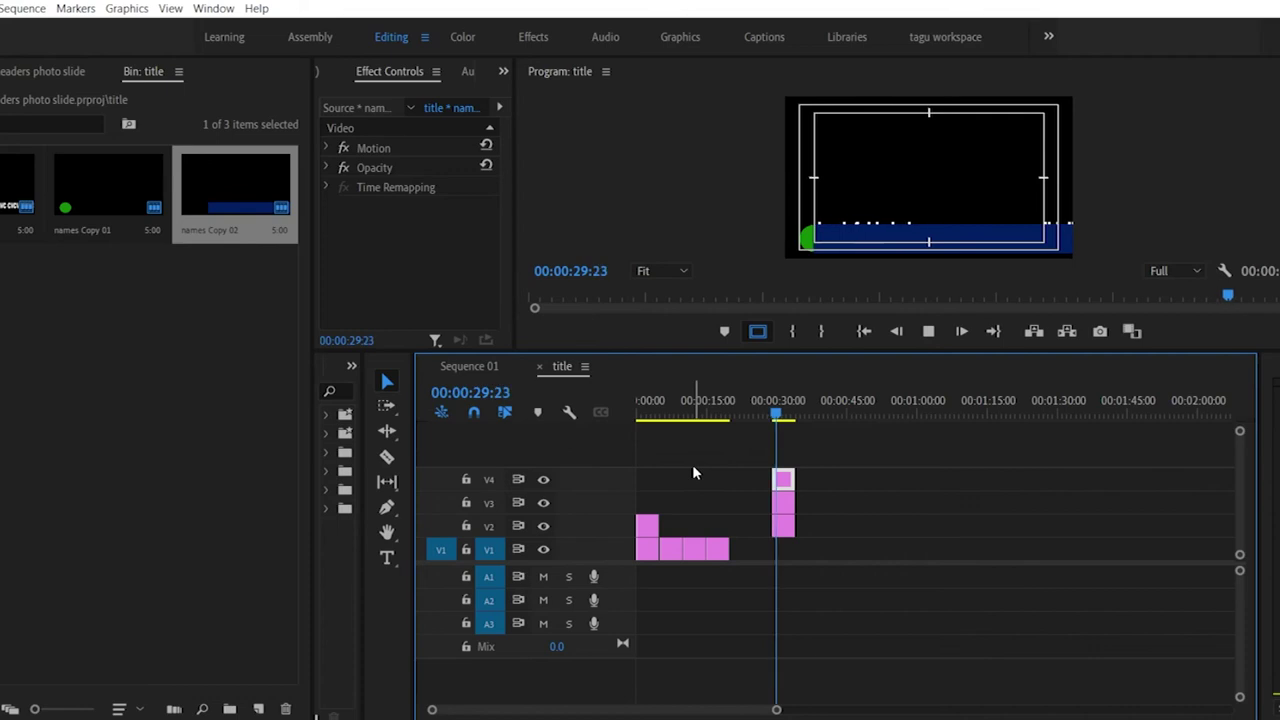
key(space)
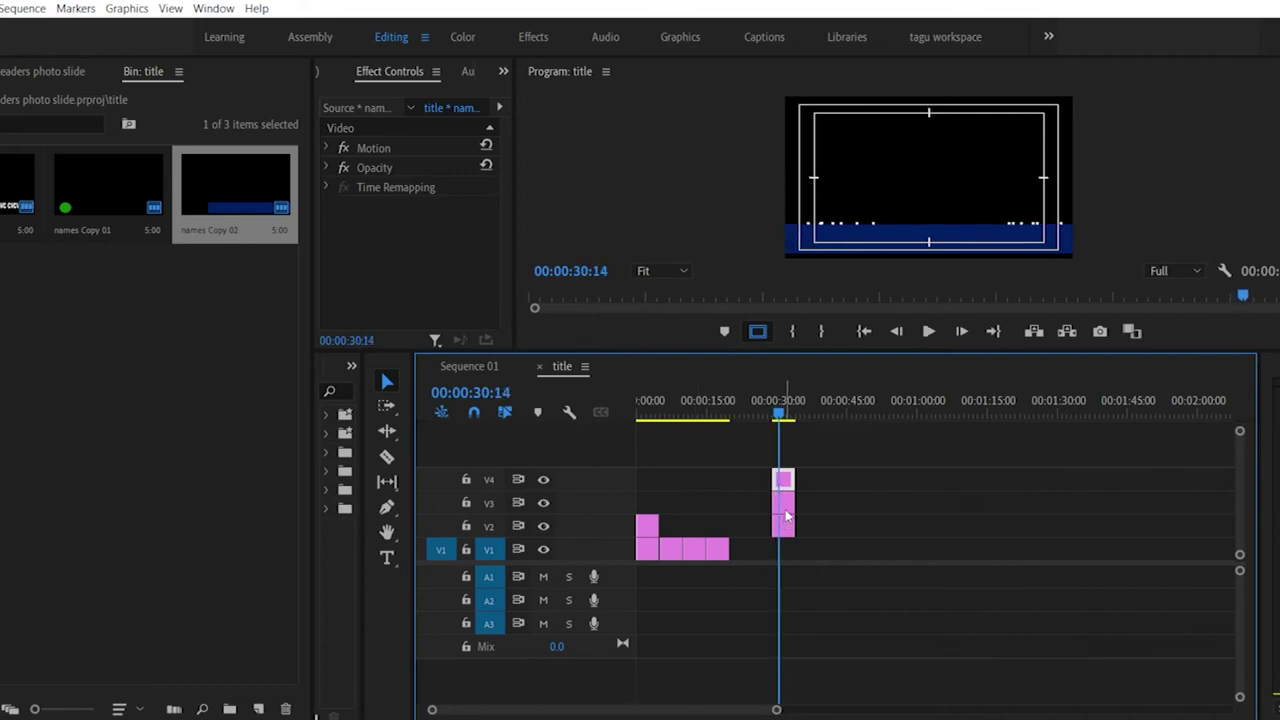
drag(786, 526, 775, 413)
key(space)
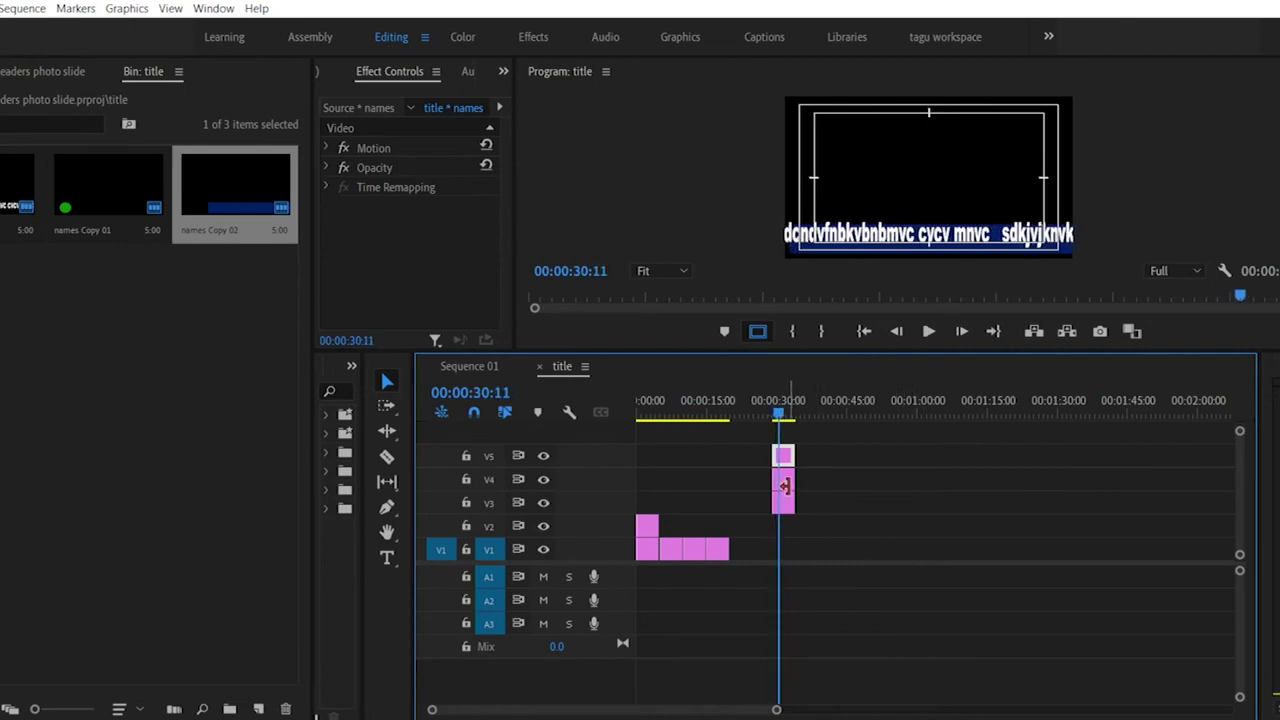
Step: Shift the other title clips down one track each, recheck playback, and select all three
drag(787, 514, 786, 530)
drag(790, 480, 790, 504)
drag(784, 452, 783, 420)
key(space)
key(space)
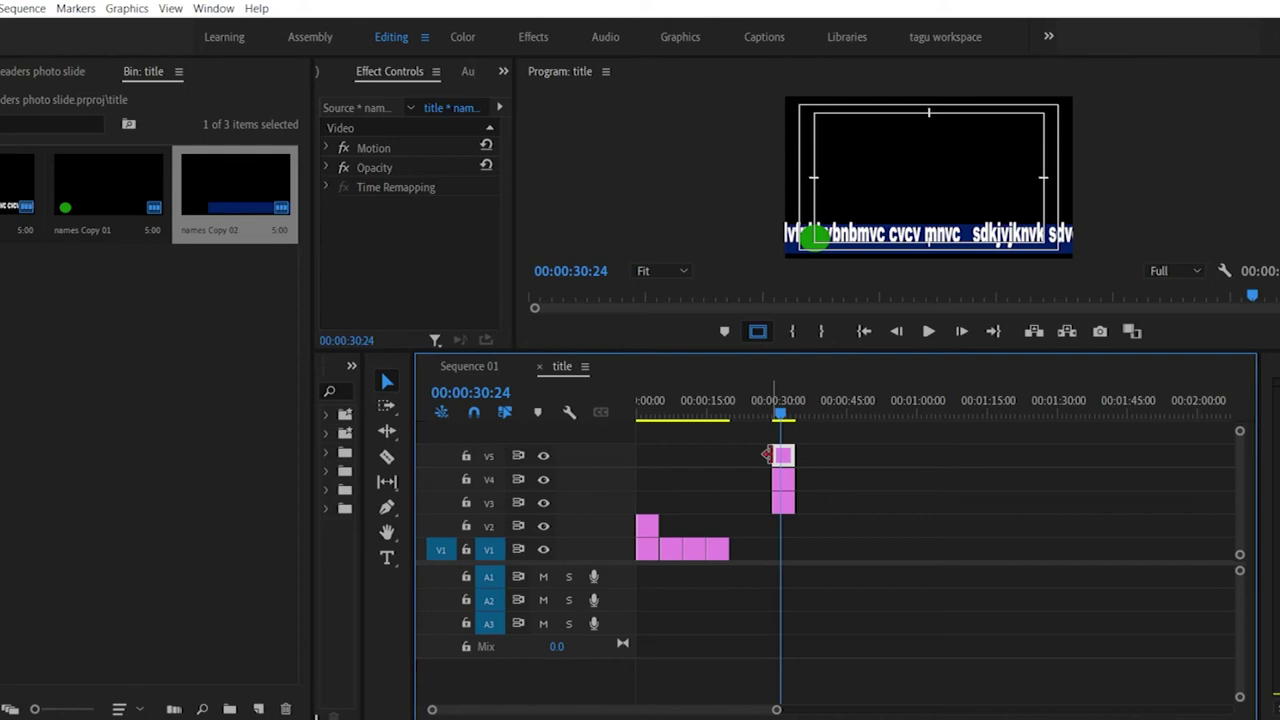
drag(795, 432, 783, 505)
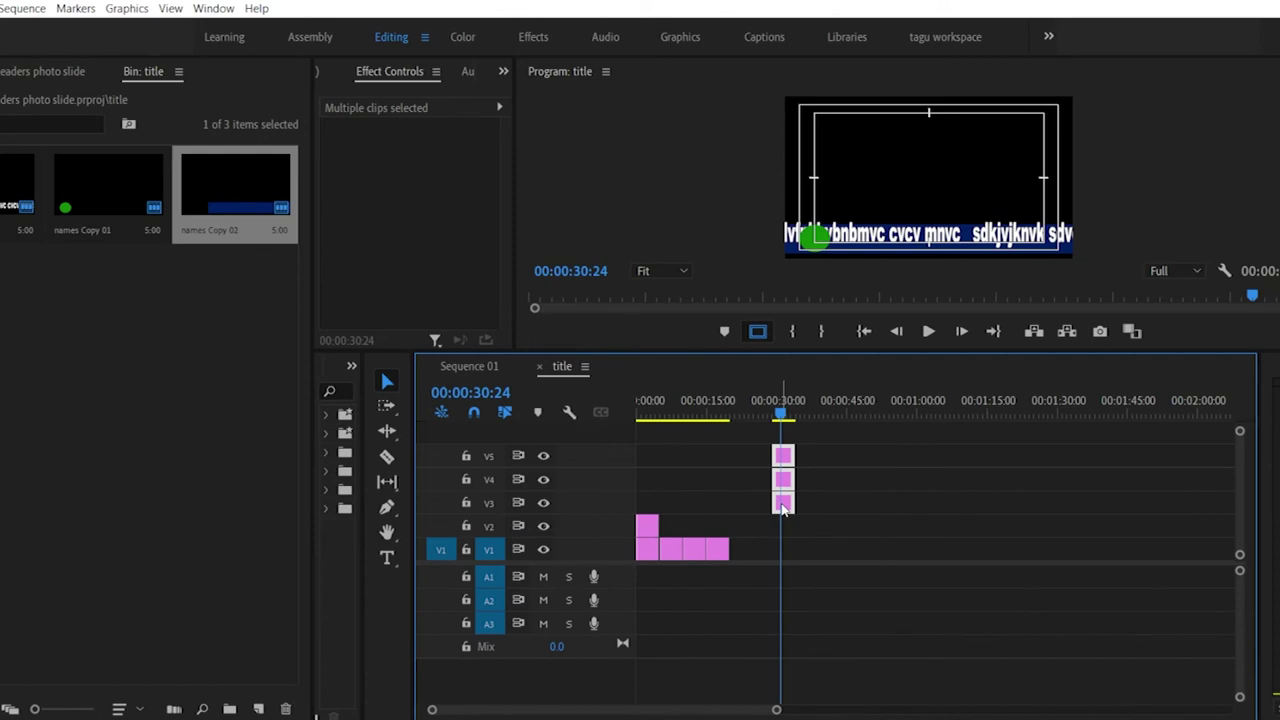
Step: Show the project's photos and delete the title clips on V3–V5
click(2, 78)
scroll(803, 440, down, 2)
drag(798, 426, 720, 485)
key(Delete)
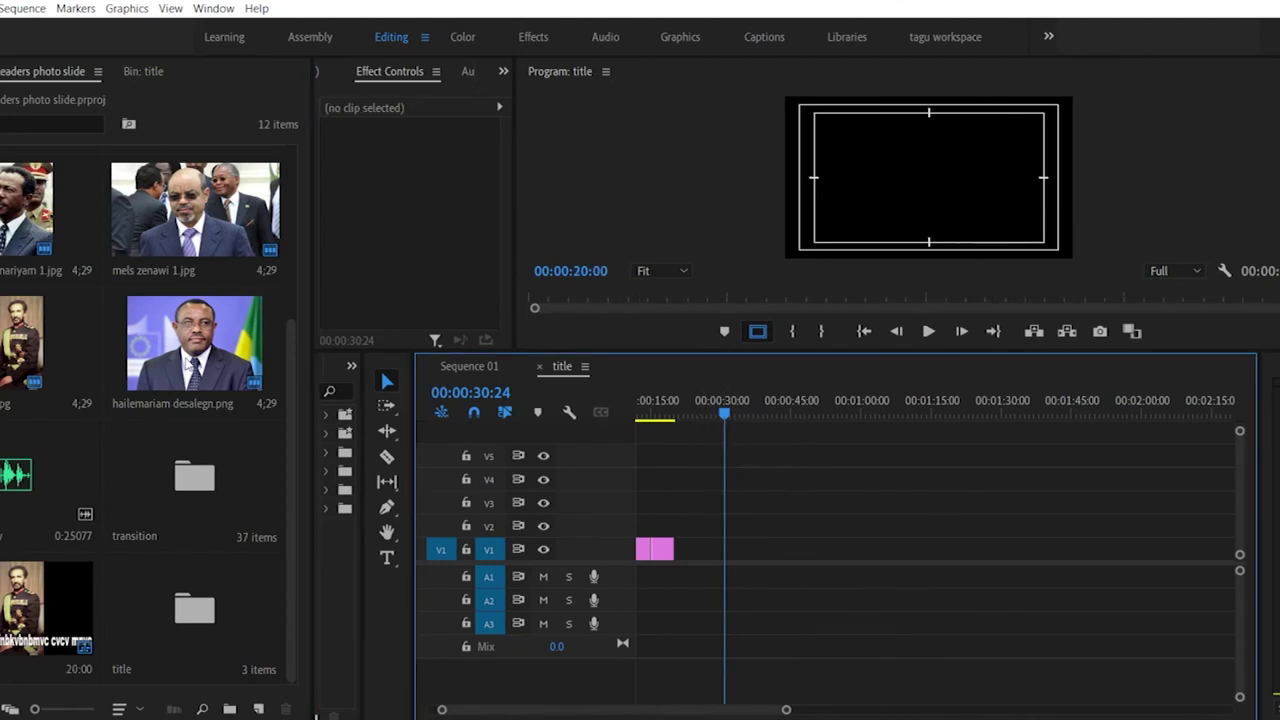
Step: Stack five portrait photos on tracks V1–V5 around 00:00:38
drag(188, 355, 765, 545)
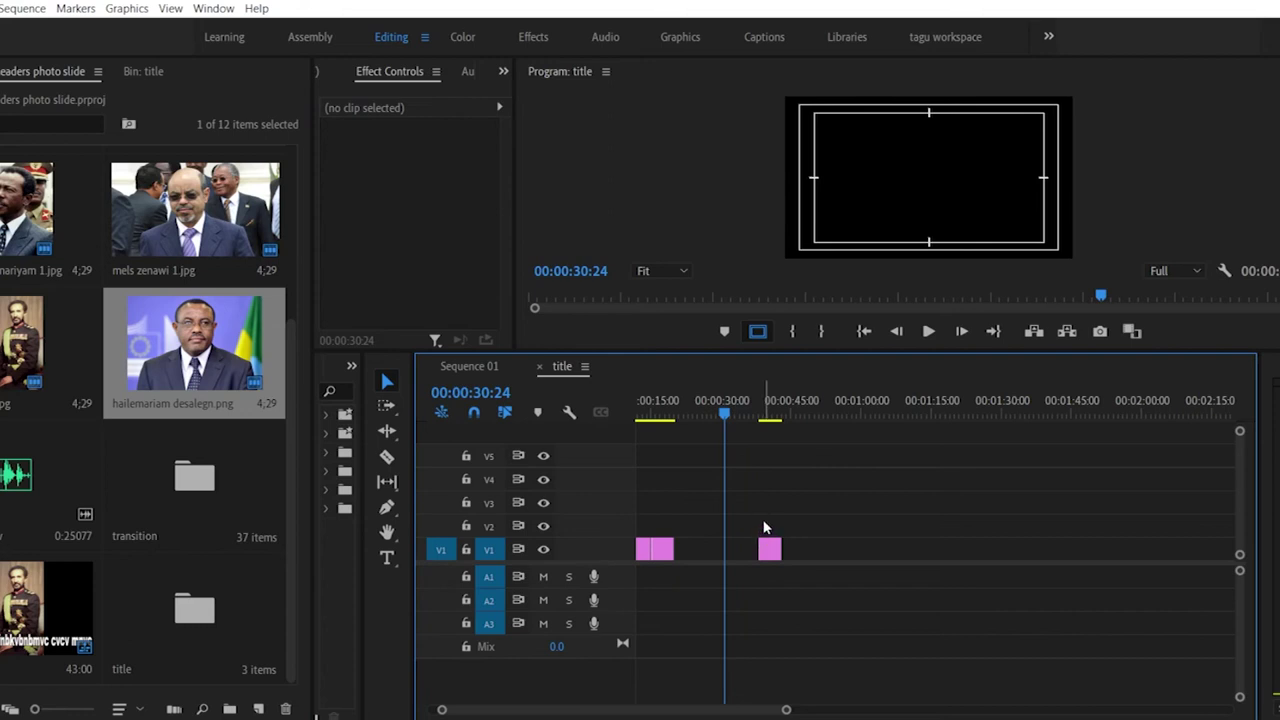
drag(188, 250, 757, 500)
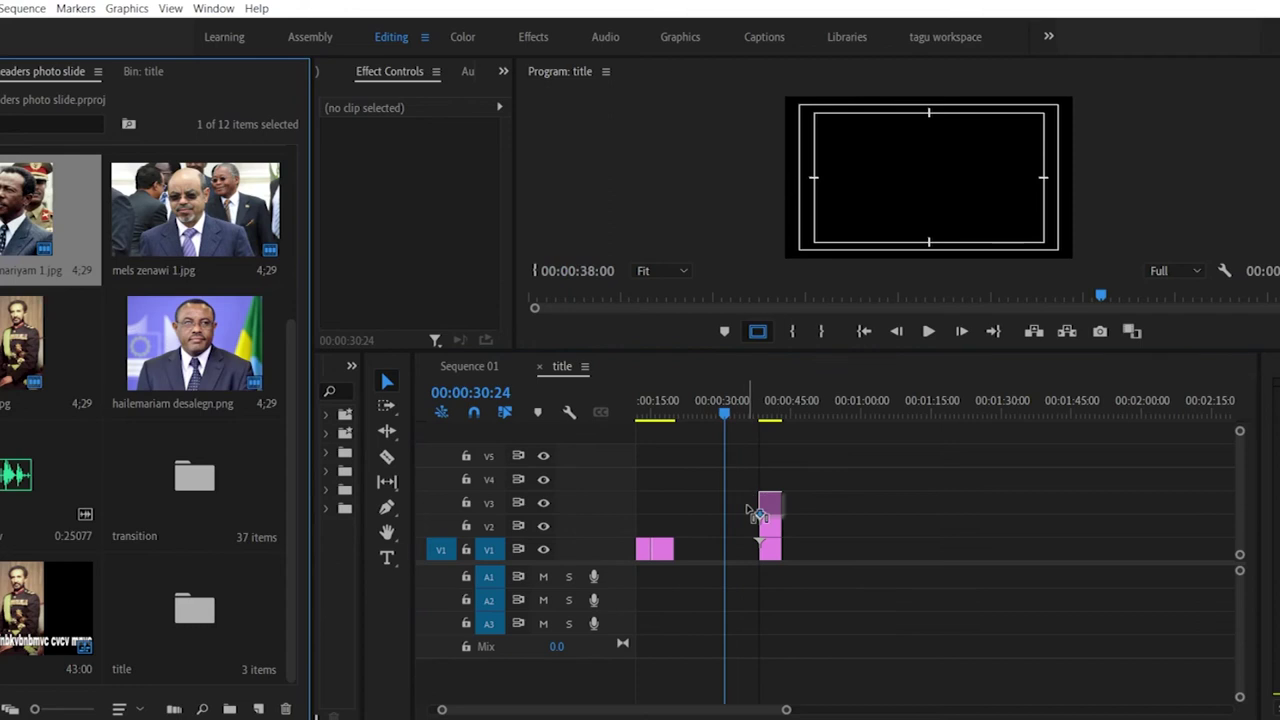
drag(65, 360, 762, 480)
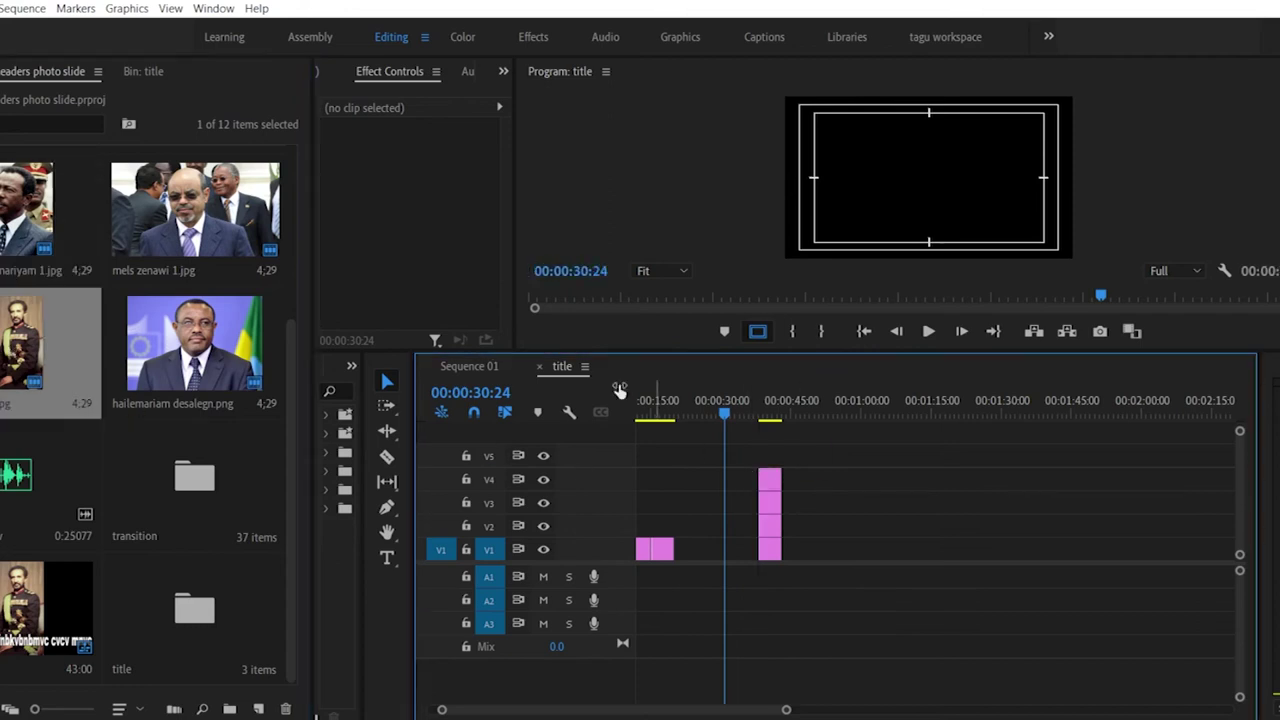
scroll(125, 280, up, 3)
drag(799, 416, 766, 449)
Step: Scrub through the stacked photos and select all five photo clips
click(772, 405)
mouse_move(775, 405)
mouse_down()
mouse_move(754, 405)
mouse_move(766, 405)
mouse_up()
drag(836, 431, 752, 562)
Step: Scale all photos to frame size and start shifting the V5 and V3 clips later
right_click(775, 458)
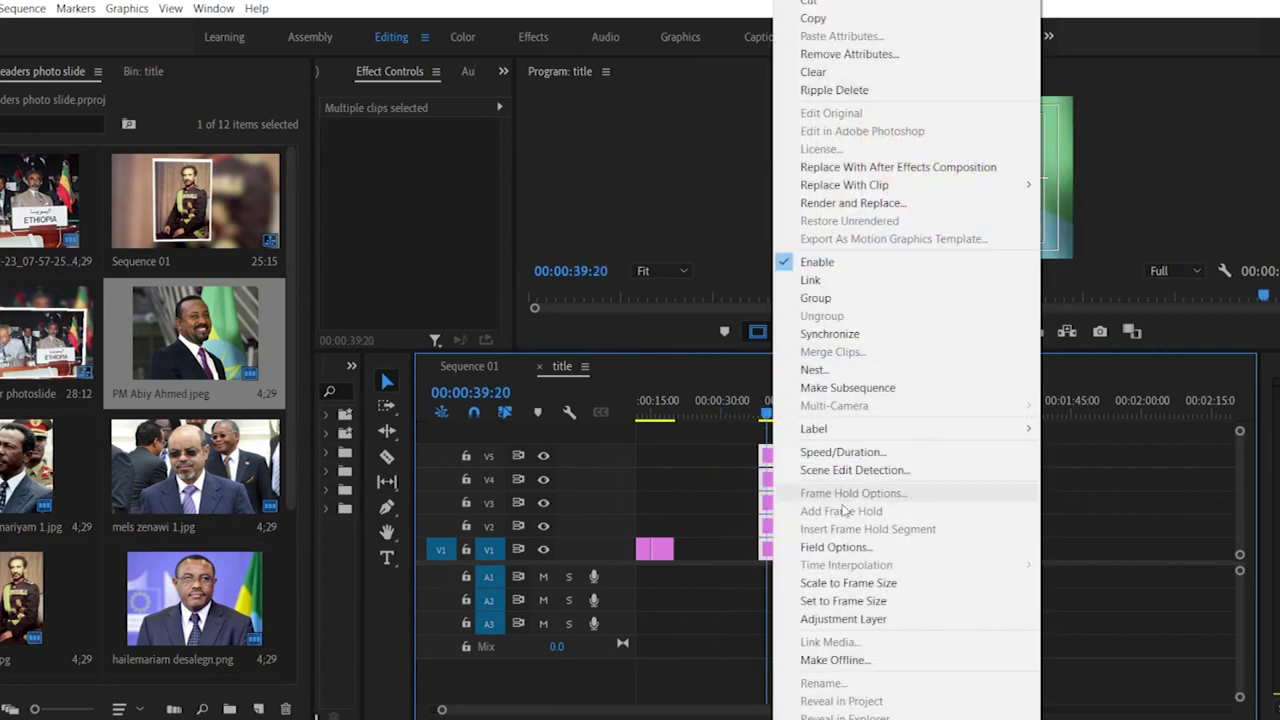
click(848, 582)
drag(843, 430, 794, 532)
click(772, 530)
click(769, 552)
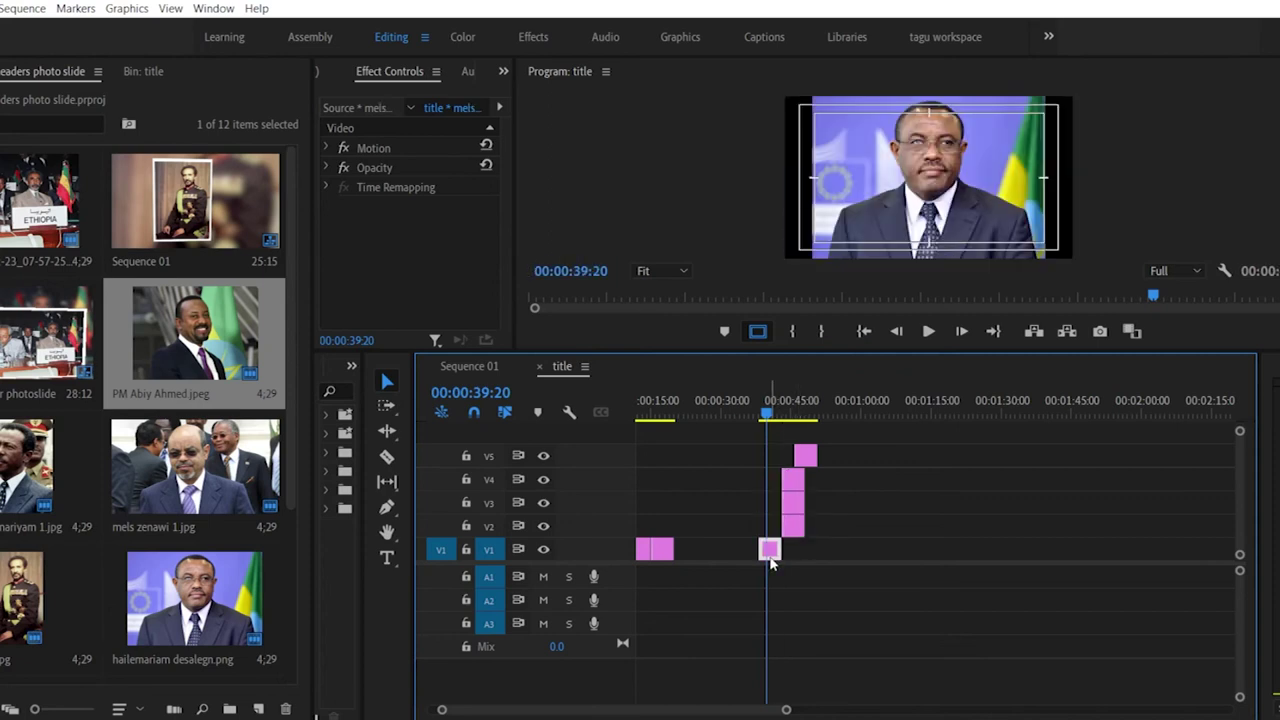
Step: Move the V1 and V2 photos later so V2 starts just after V1
drag(790, 411, 789, 414)
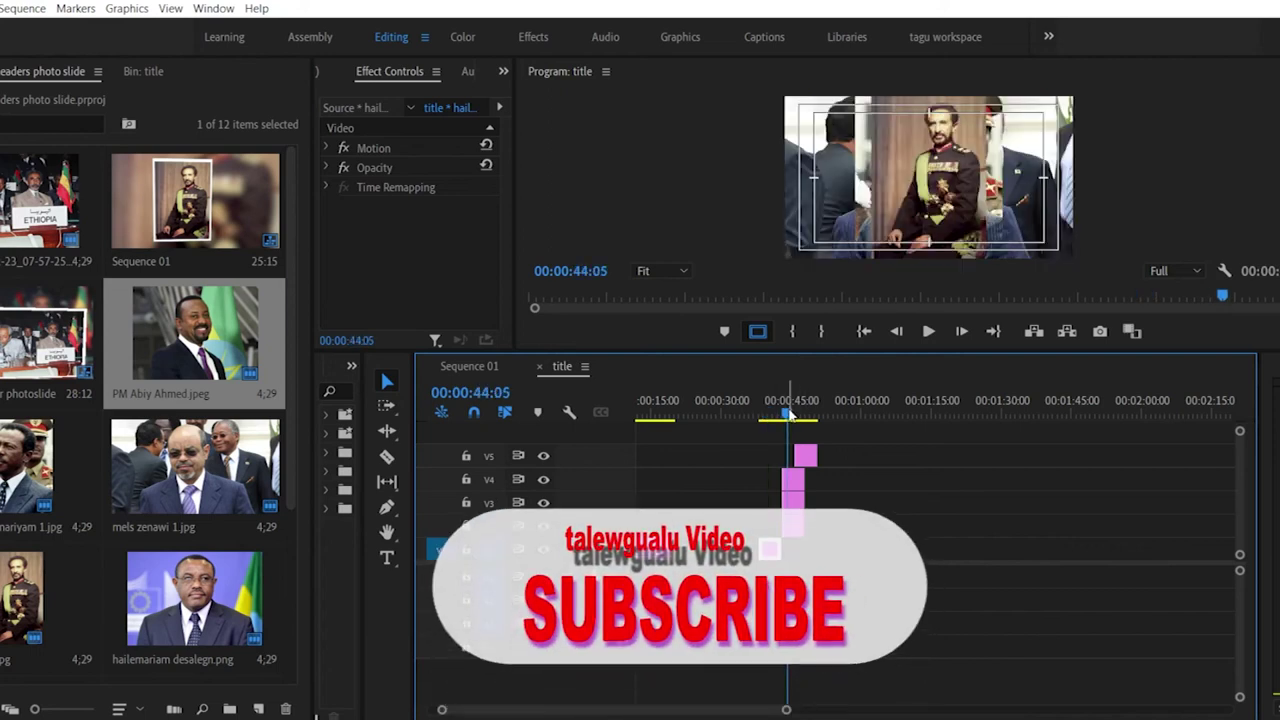
mouse_move(769, 550)
mouse_down()
mouse_move(852, 536)
mouse_move(847, 502)
mouse_move(776, 549)
mouse_up()
mouse_move(790, 410)
mouse_down()
mouse_move(765, 416)
mouse_move(773, 425)
mouse_up()
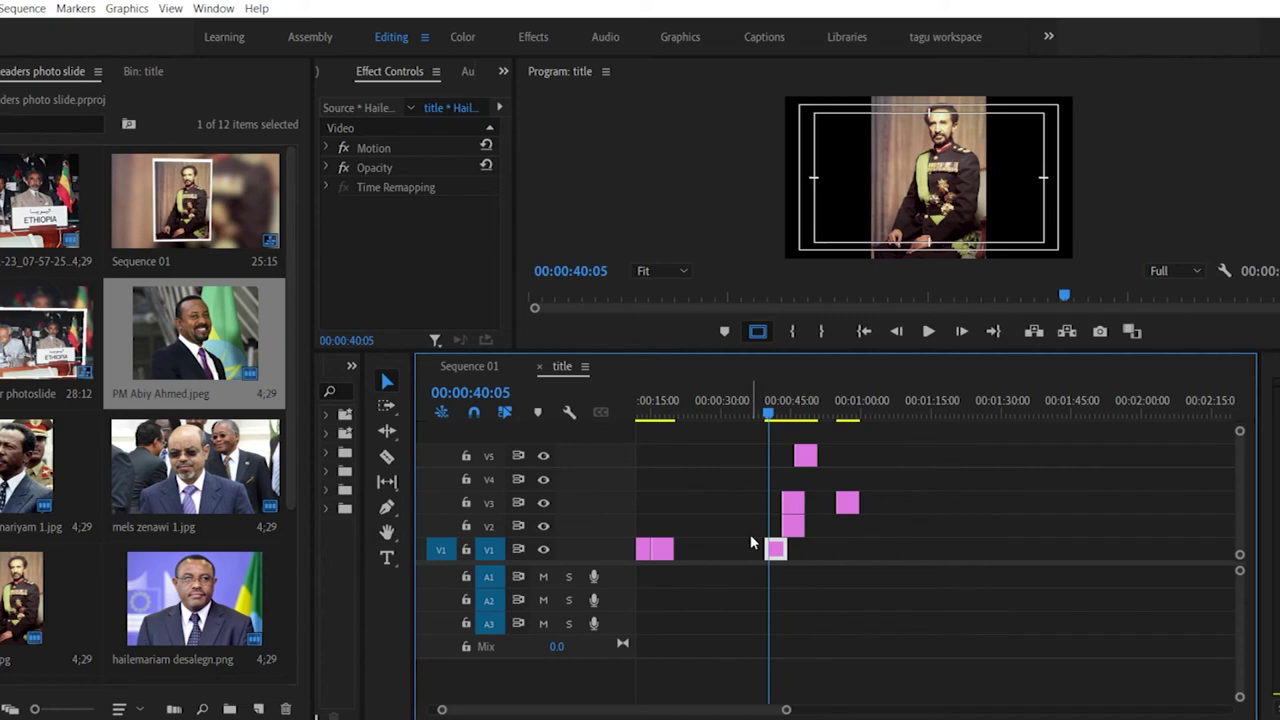
drag(775, 410, 789, 406)
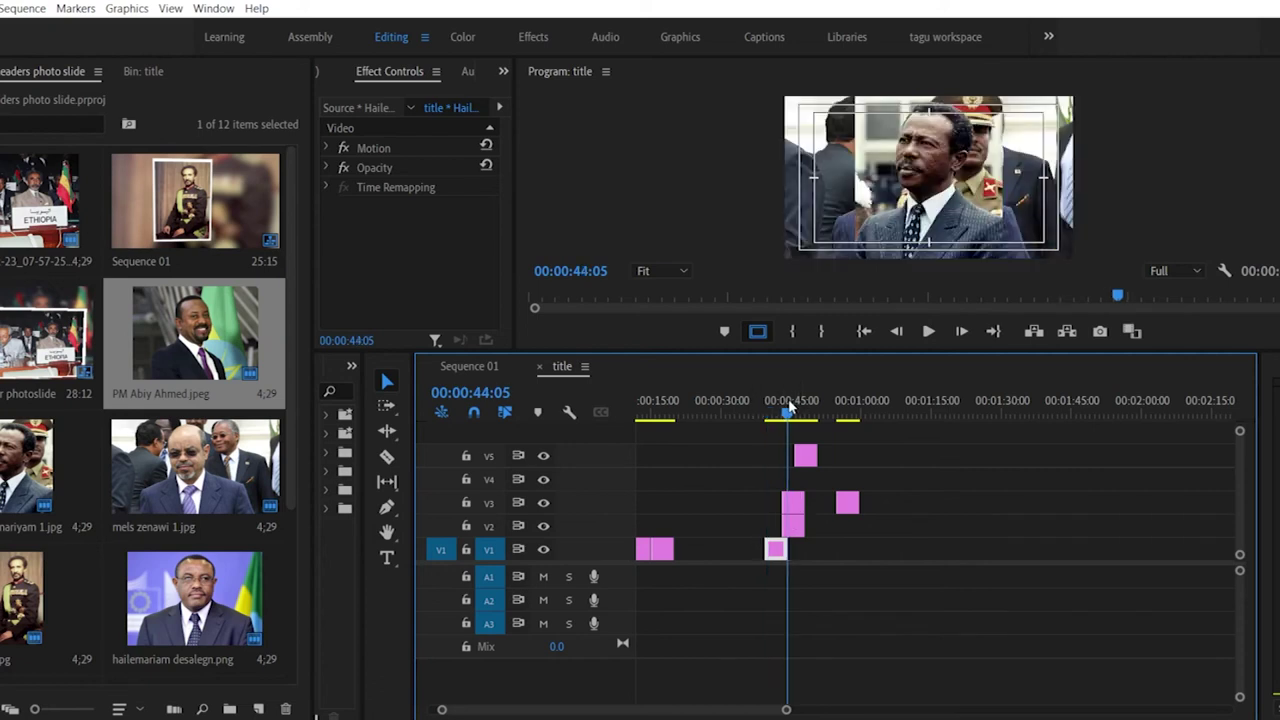
mouse_move(792, 530)
mouse_down()
mouse_move(815, 505)
mouse_move(868, 487)
mouse_move(800, 509)
mouse_move(806, 528)
mouse_up()
drag(788, 411, 870, 456)
Step: Shift the V5 photo right and butt the V3 and V4 photos into the staircase
click(826, 404)
drag(827, 405, 845, 407)
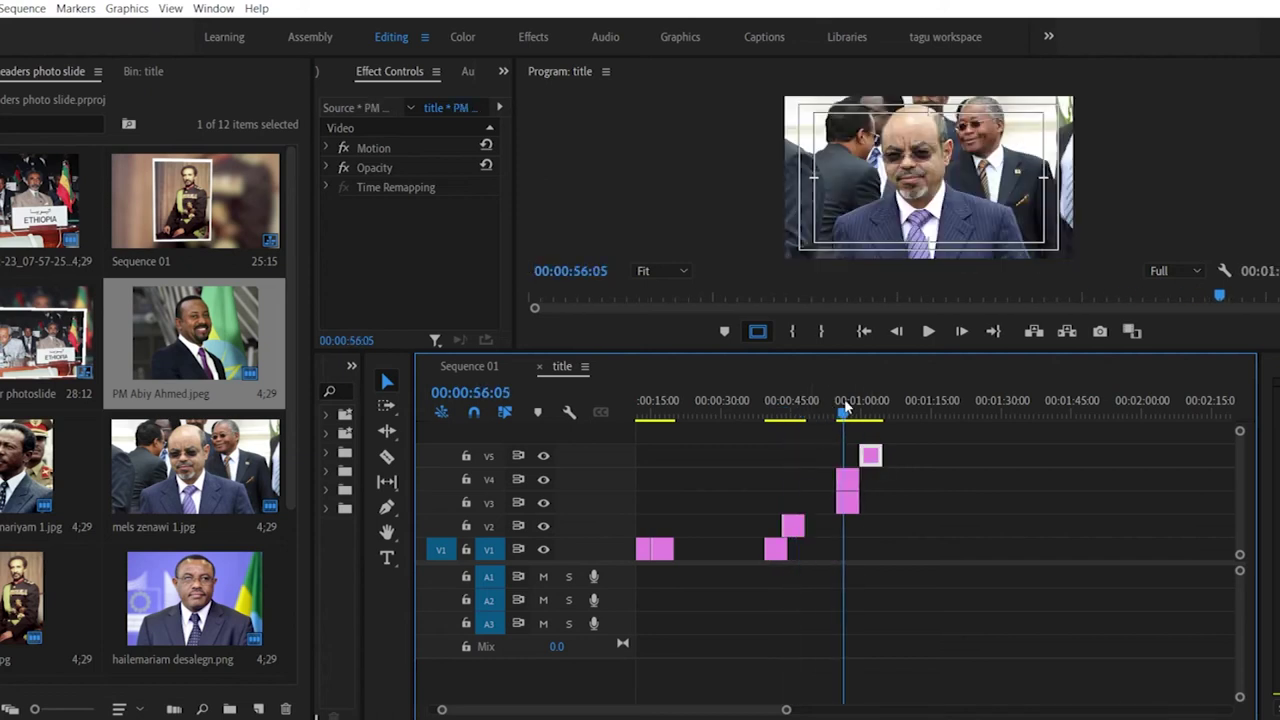
drag(847, 484, 825, 502)
click(808, 418)
drag(808, 418, 814, 421)
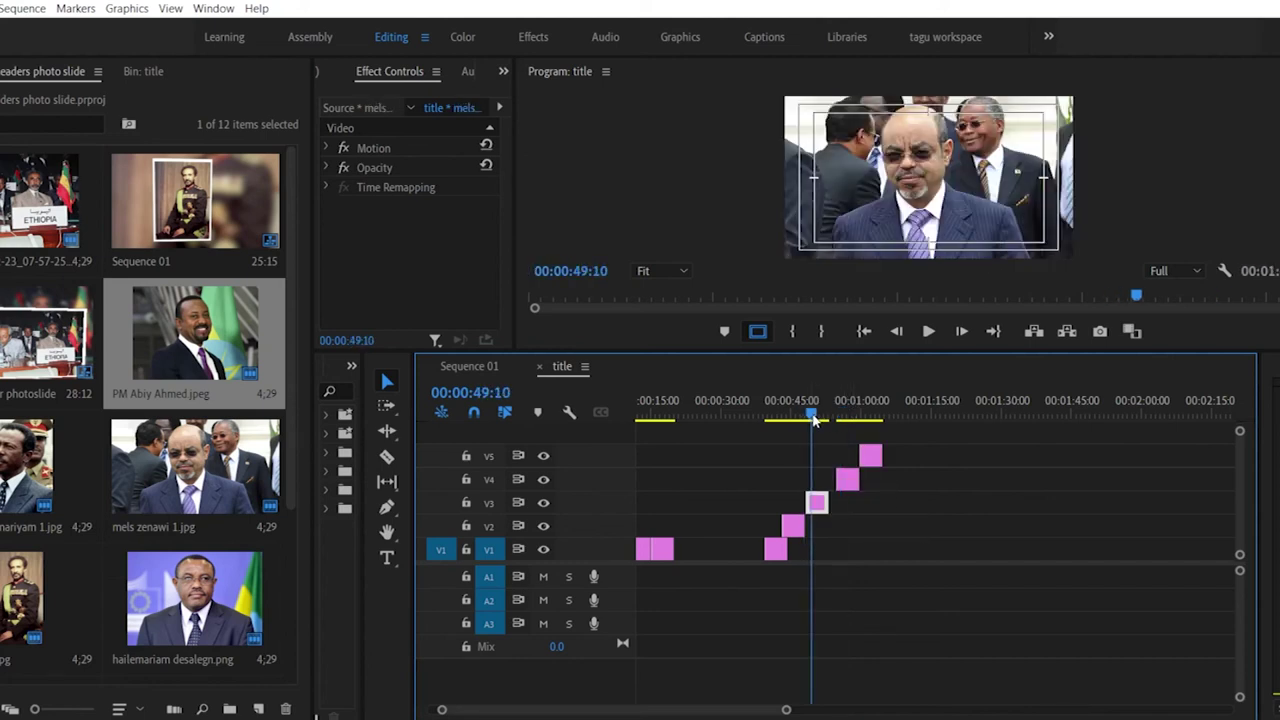
drag(848, 480, 840, 480)
Step: Nudge the V5 photo left against V4 and preview the staircase's end
click(826, 413)
drag(828, 413, 831, 413)
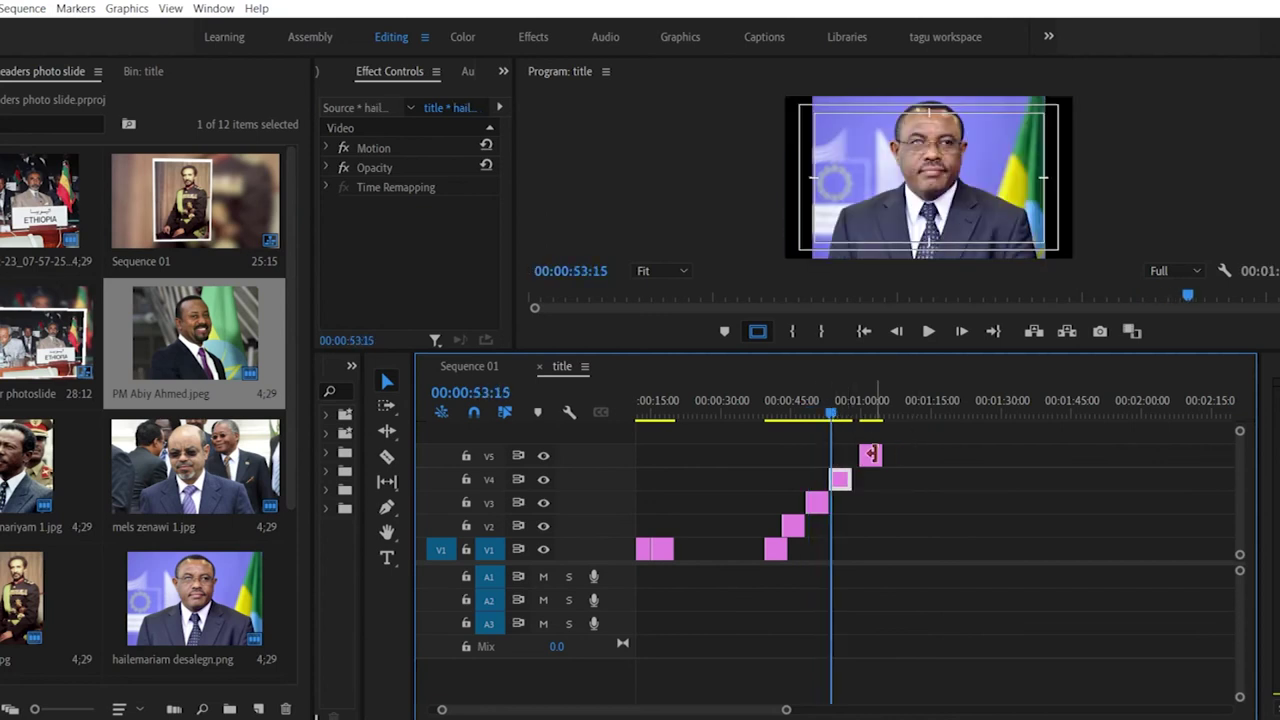
drag(866, 456, 860, 456)
click(845, 411)
drag(846, 411, 850, 411)
Step: Apply default transitions at the V1, V2 and V3 photo edit points
right_click(780, 548)
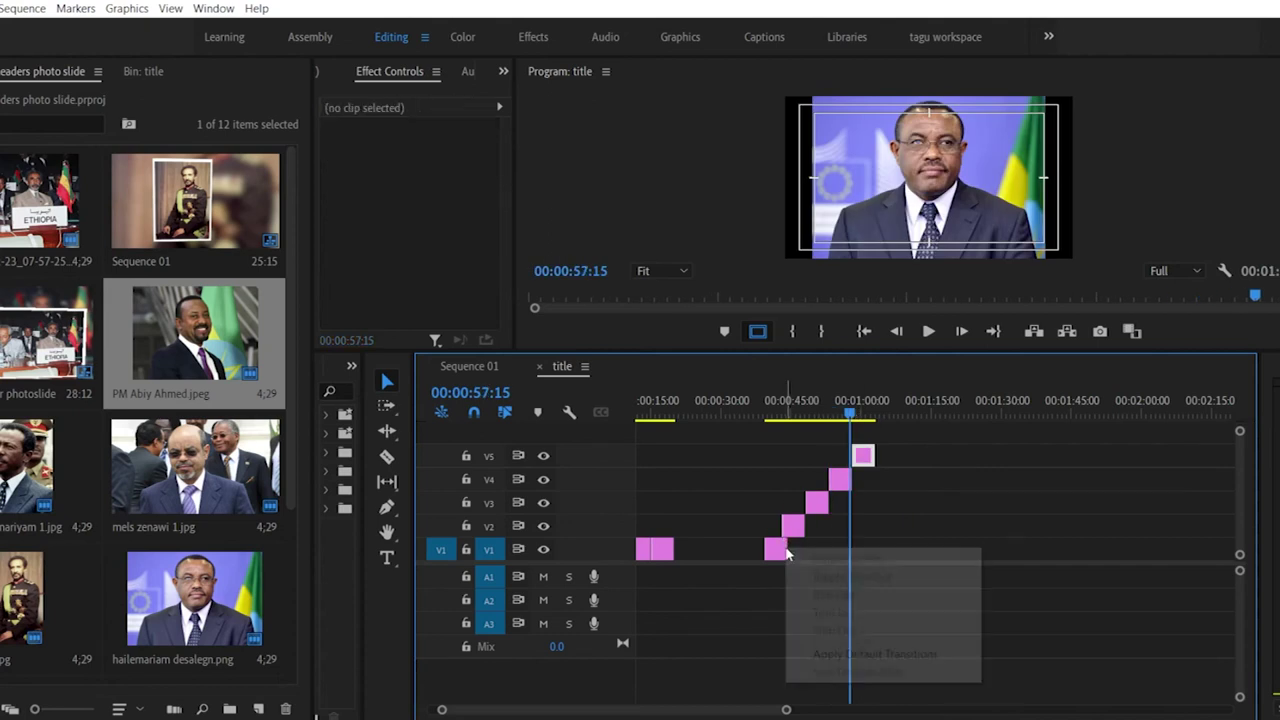
click(830, 652)
right_click(790, 522)
click(857, 629)
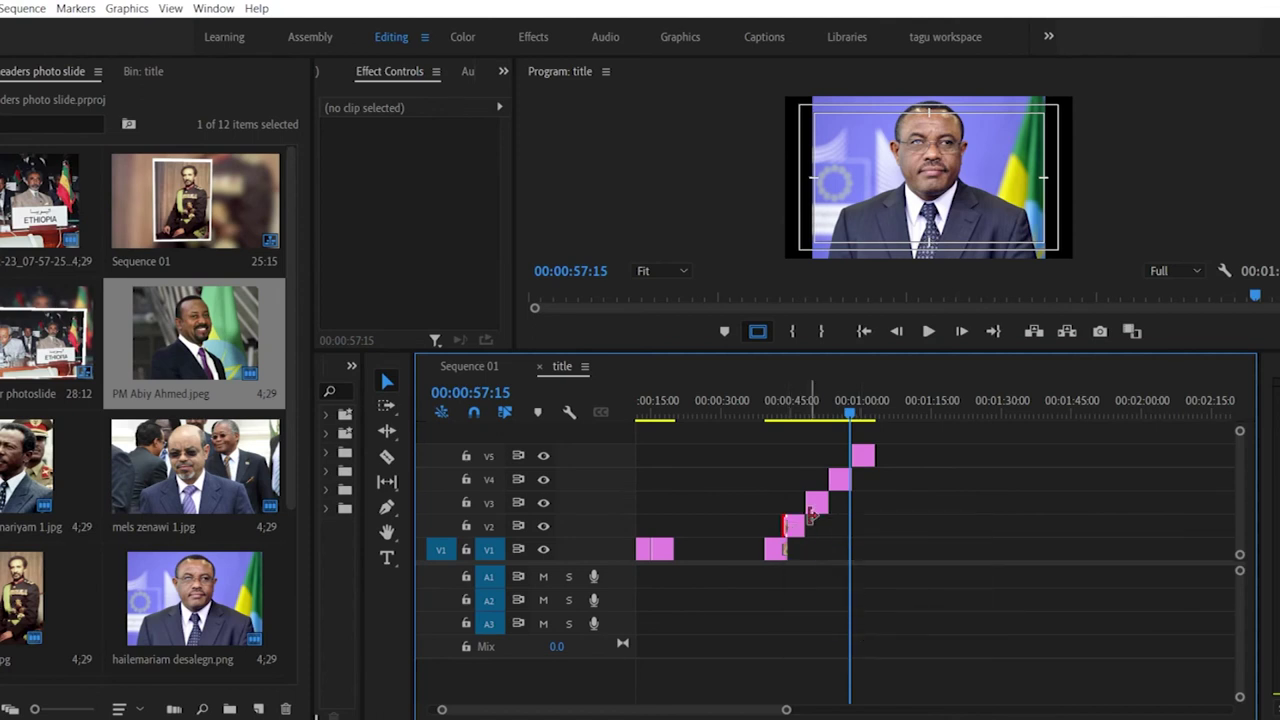
right_click(813, 501)
click(870, 608)
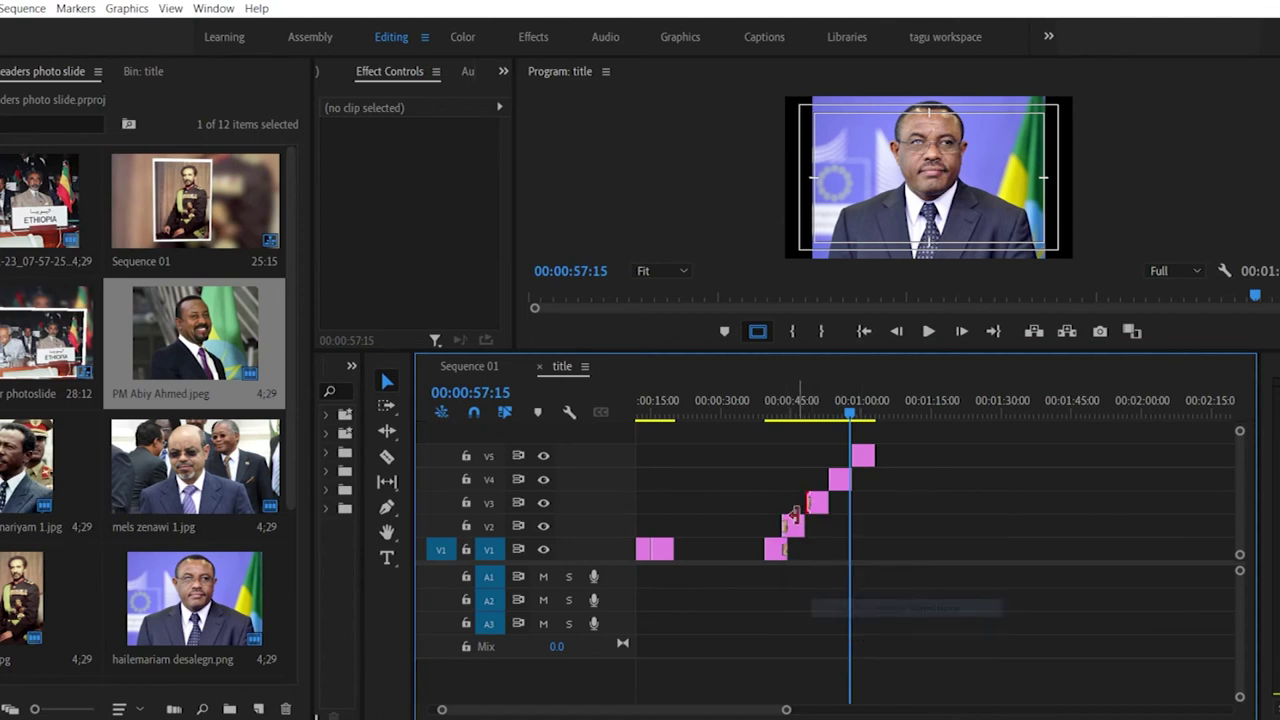
right_click(797, 522)
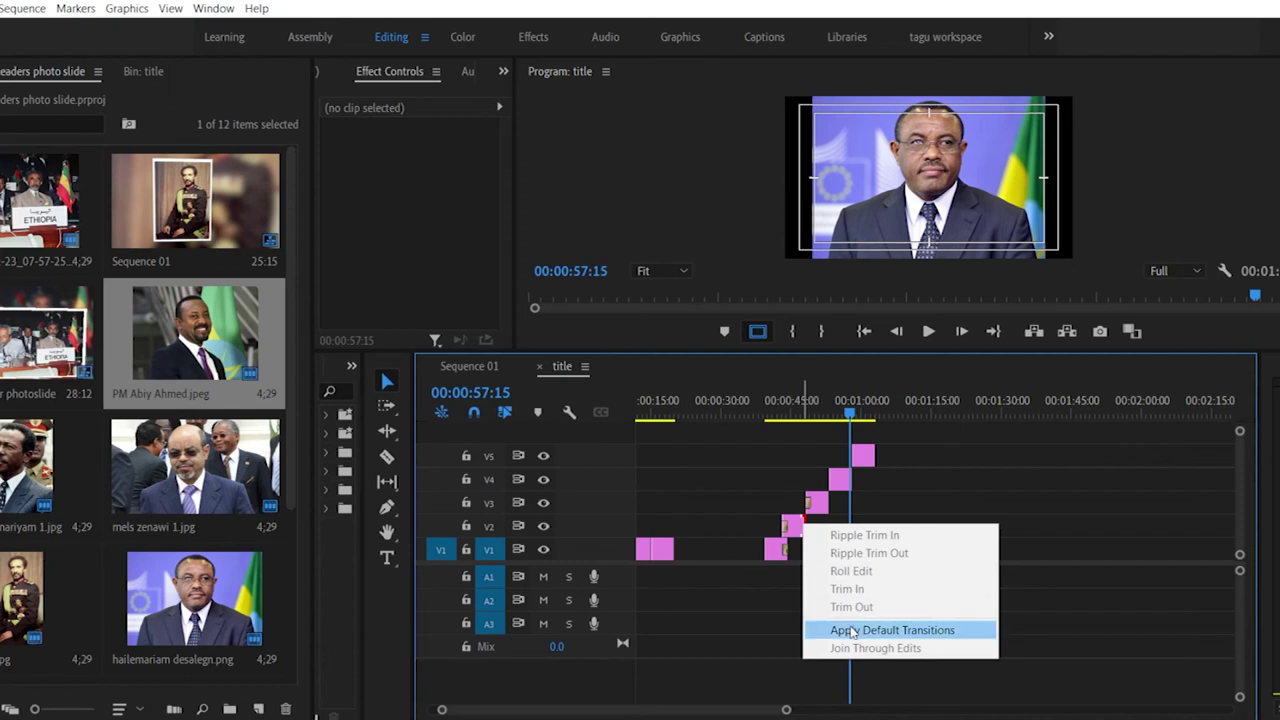
click(857, 628)
Step: Nudge the V3 photo slightly earlier and play back from 41 seconds
drag(820, 503, 812, 503)
drag(758, 395, 775, 400)
key(space)
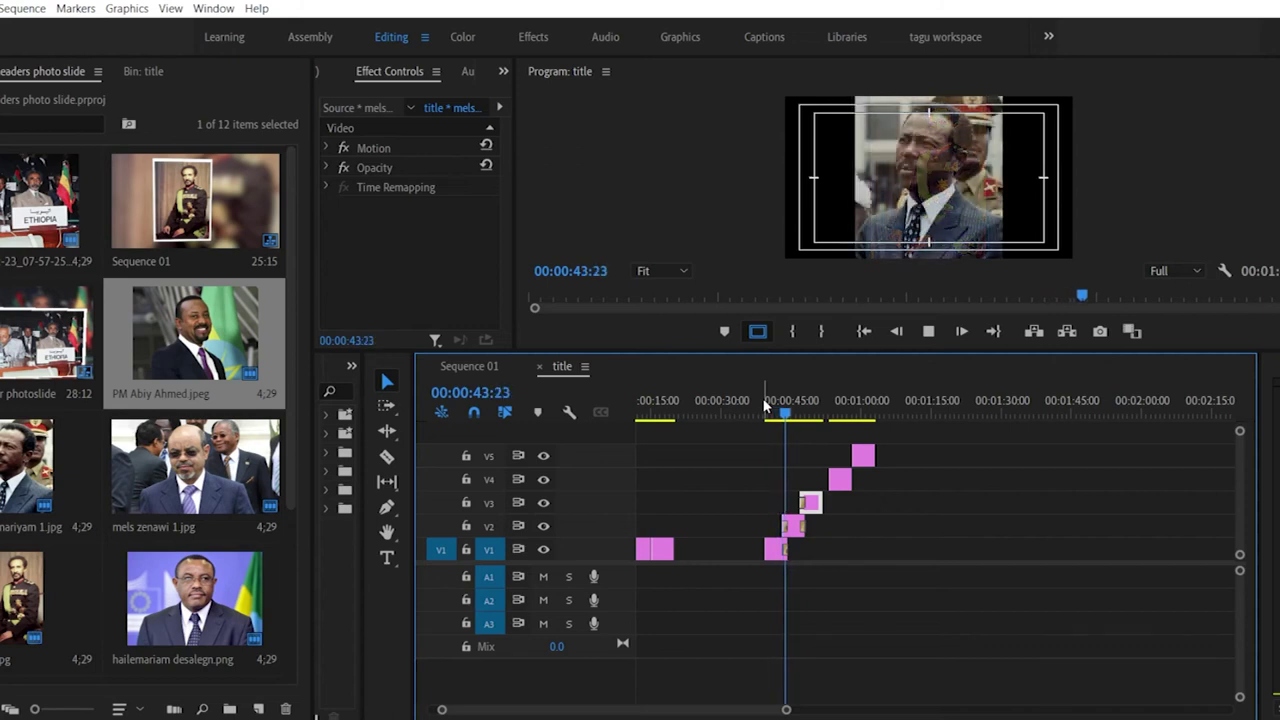
key(space)
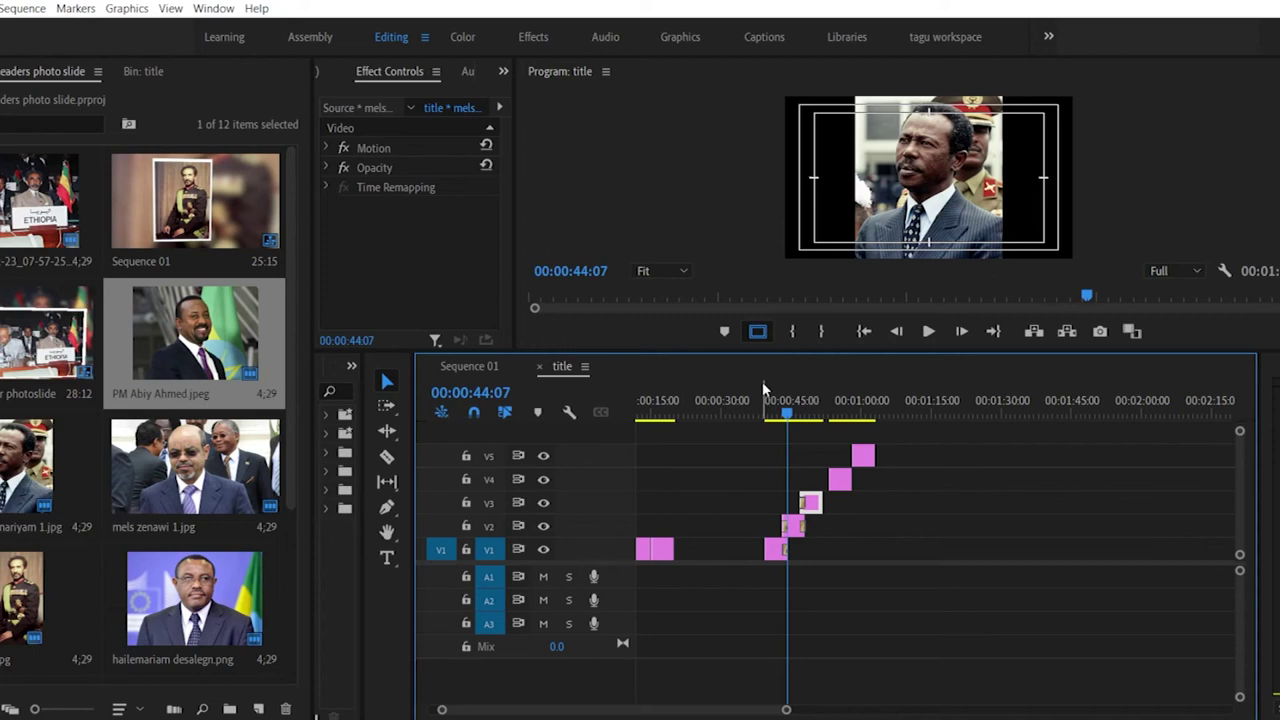
Step: Return to the V1 photo at 40 seconds and deselect the timeline clips
click(762, 381)
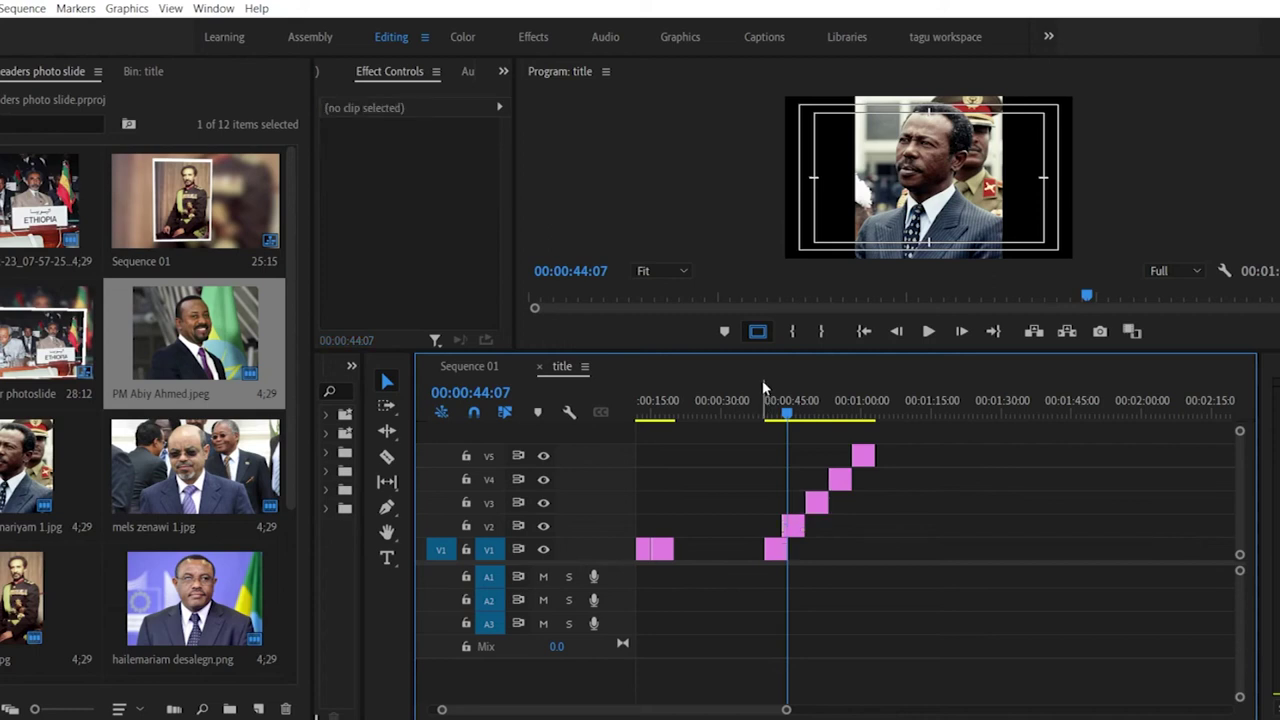
click(795, 530)
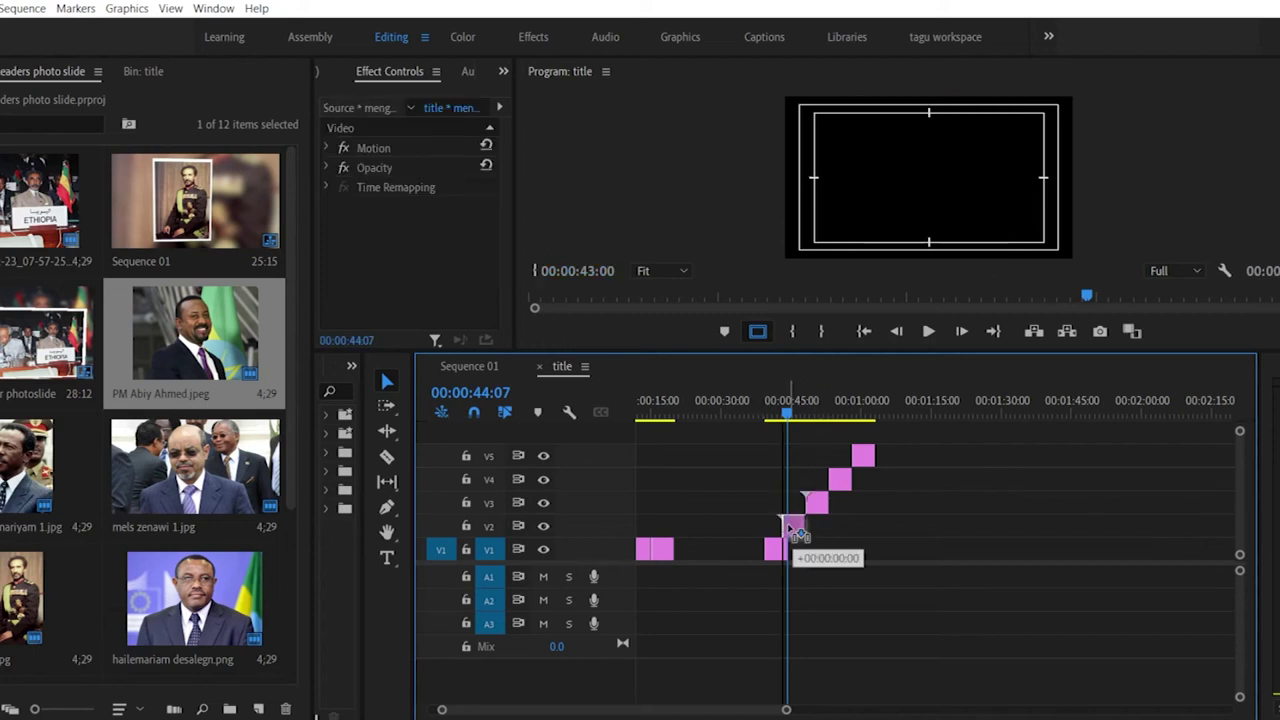
drag(781, 412, 770, 412)
click(905, 205)
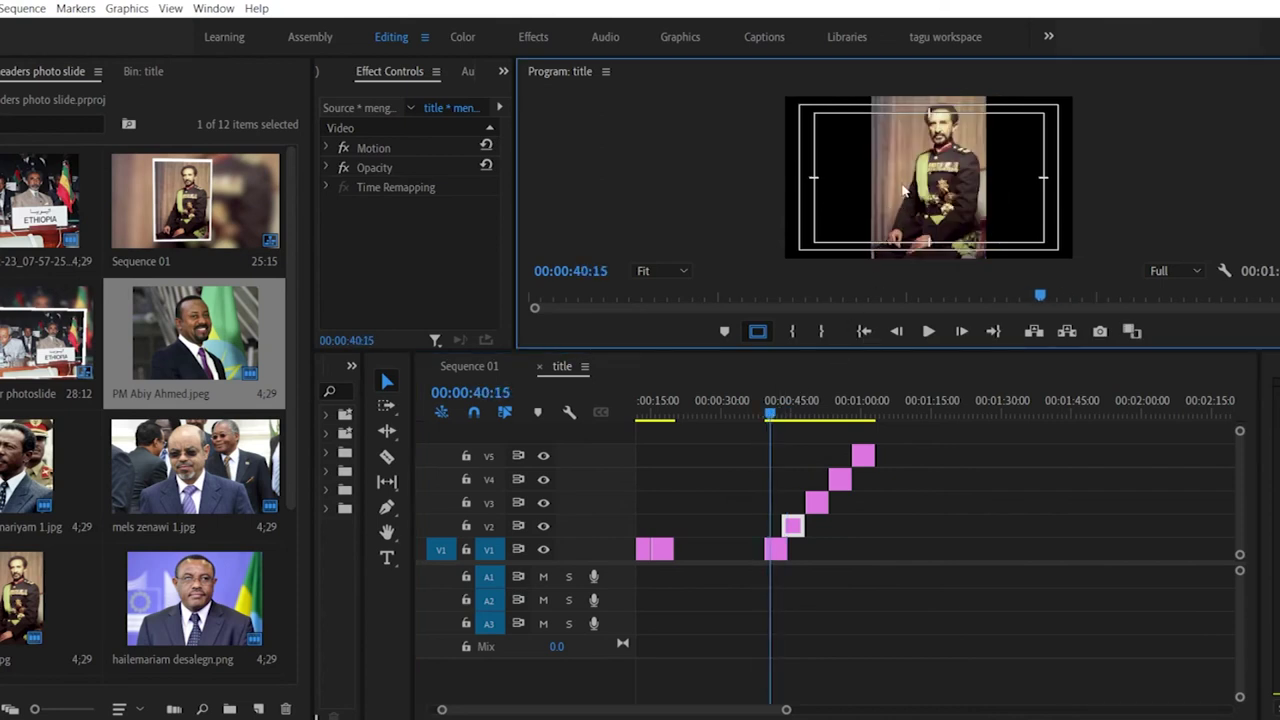
click(774, 538)
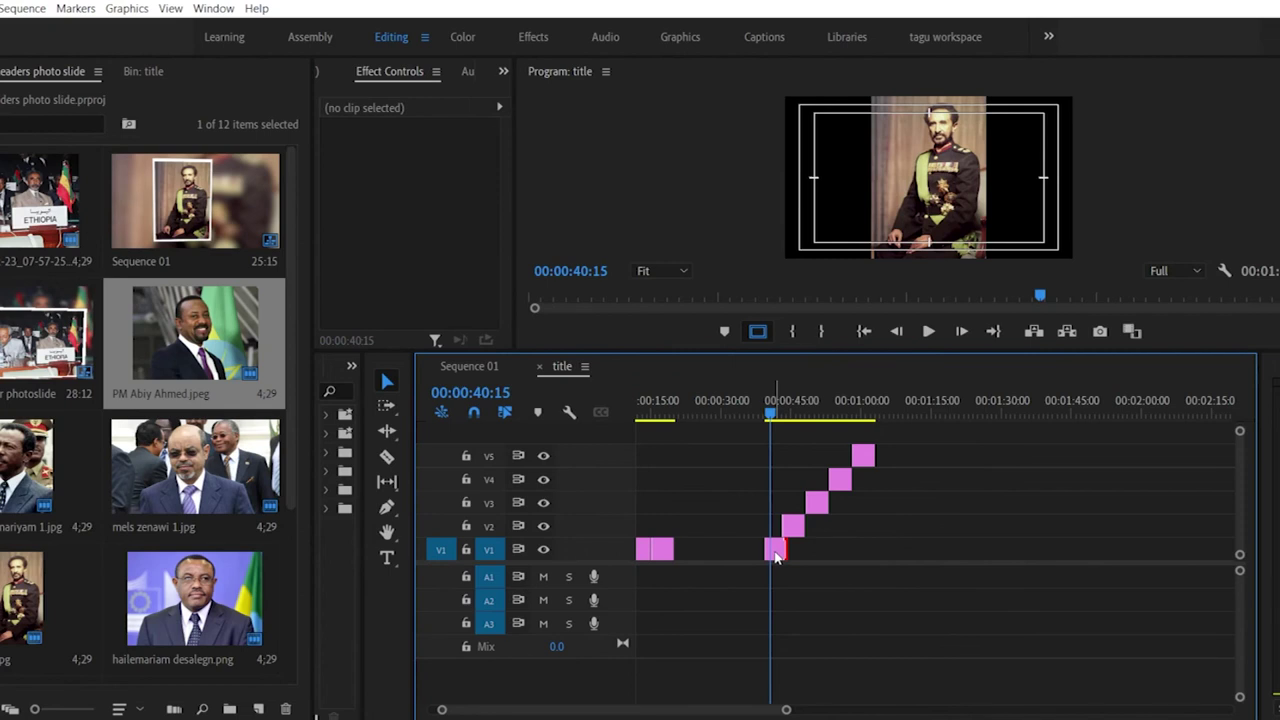
Step: Shrink the V1 photo into the frame's upper-right corner
double_click(777, 553)
click(910, 177)
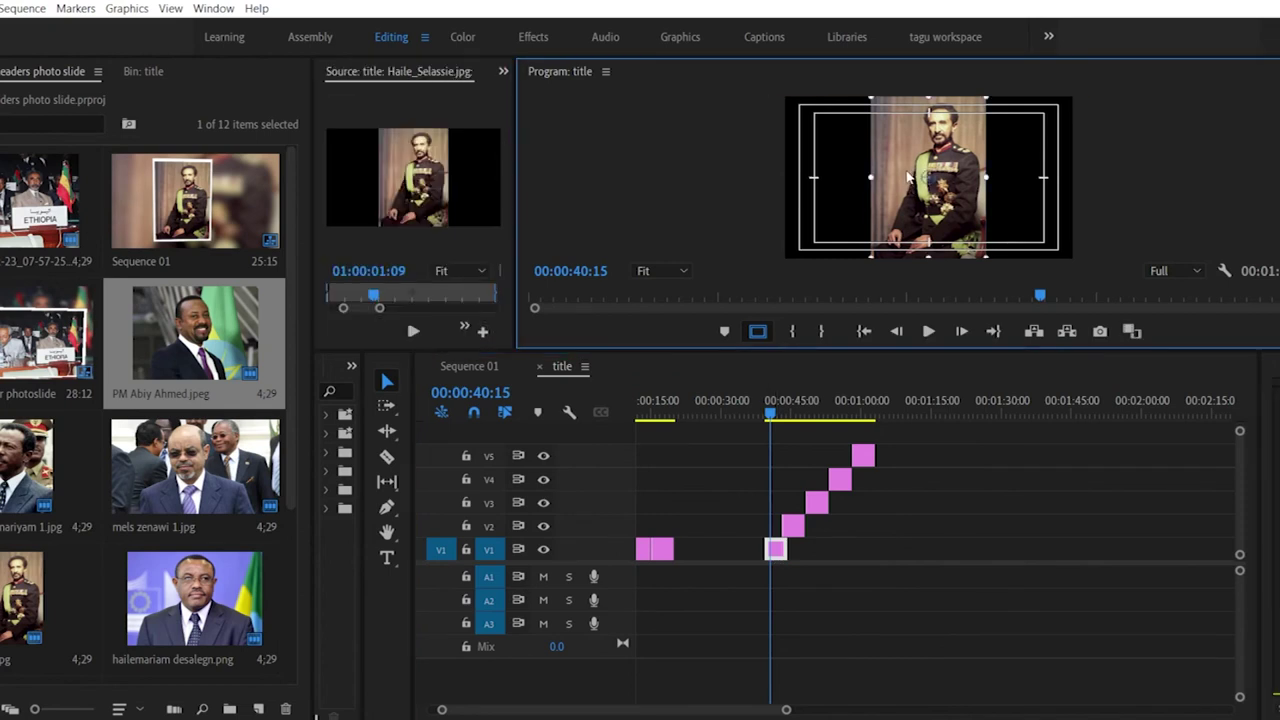
drag(873, 101, 1013, 153)
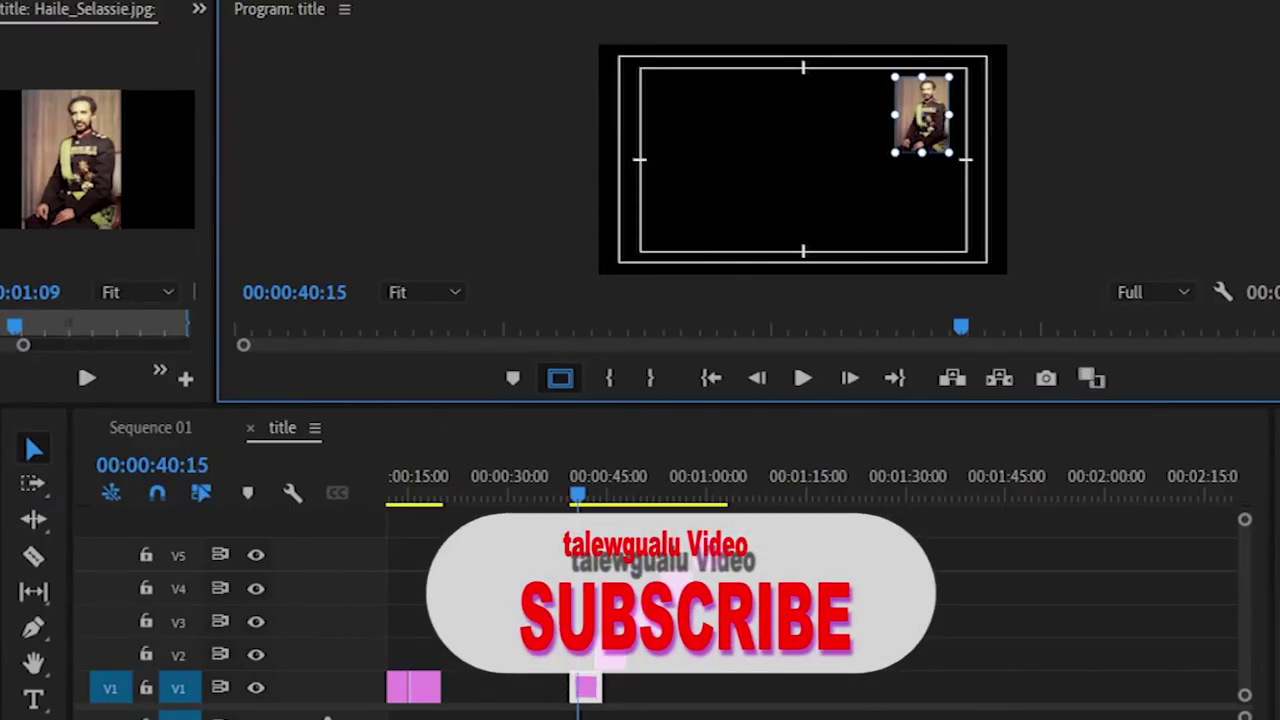
Step: At 43:20, shrink the V2 photo and move it right and down
click(610, 490)
drag(610, 490, 598, 490)
click(708, 65)
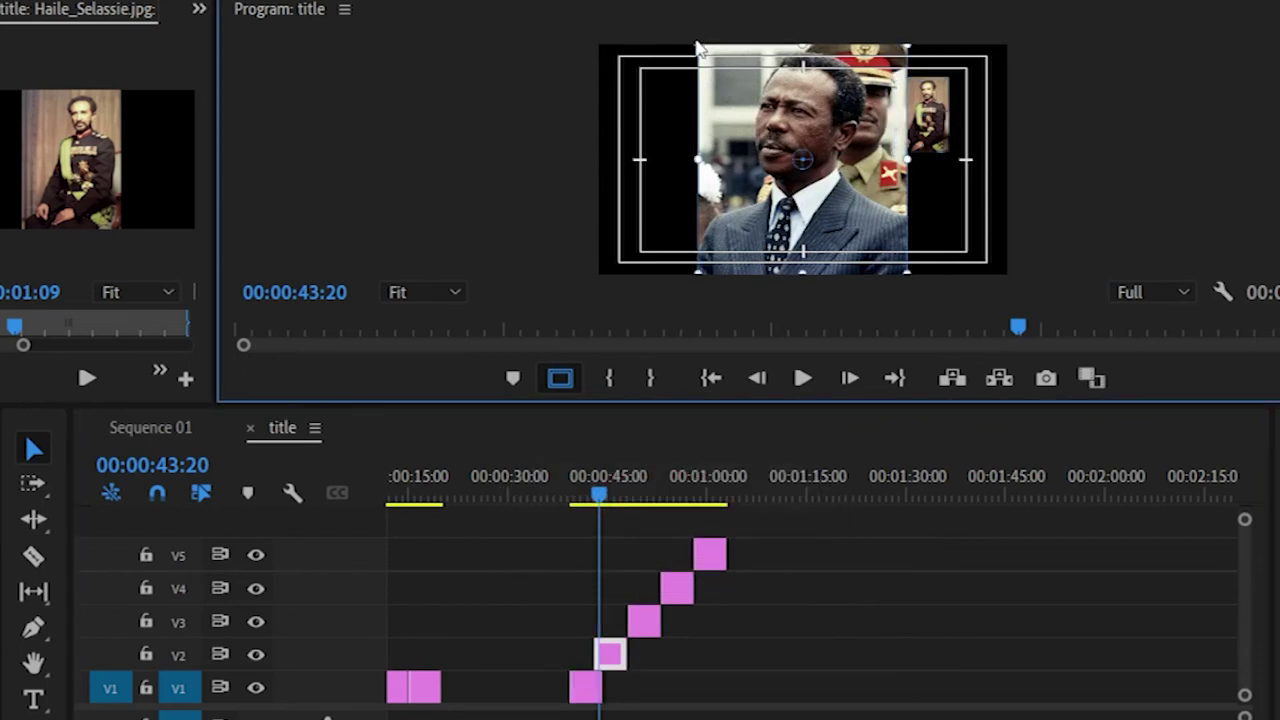
drag(703, 55, 752, 104)
drag(810, 150, 836, 130)
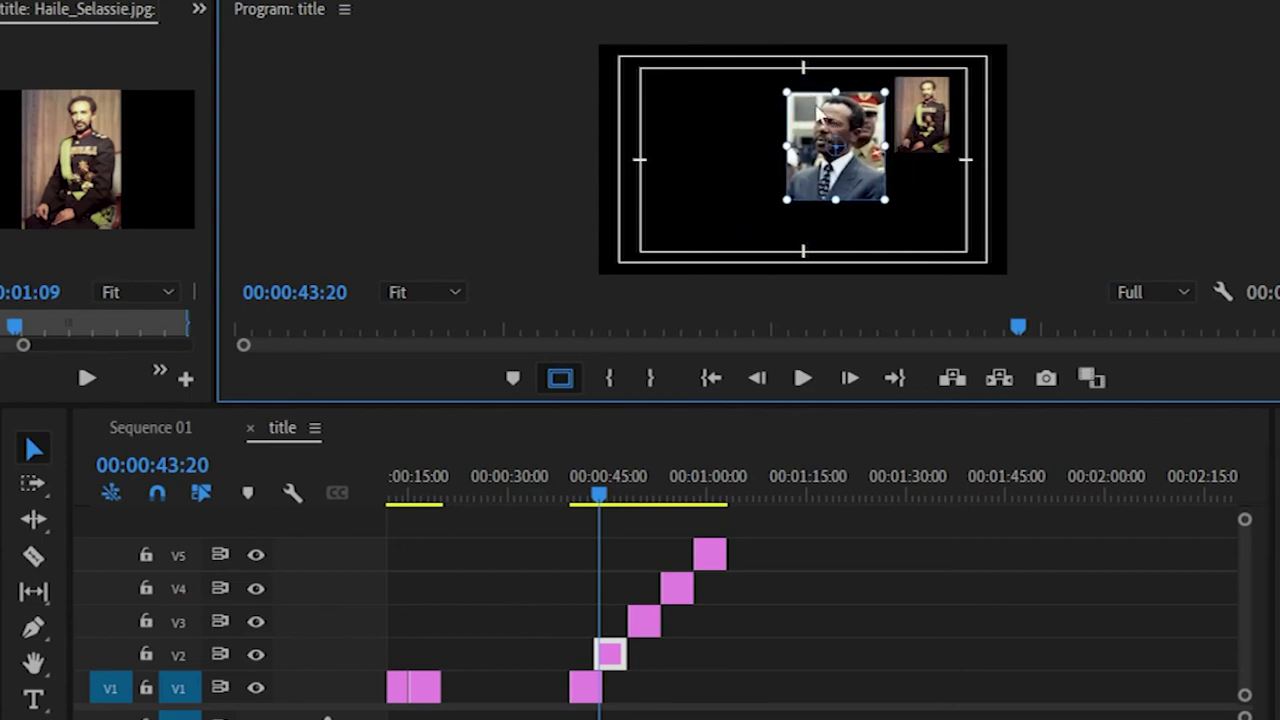
click(803, 110)
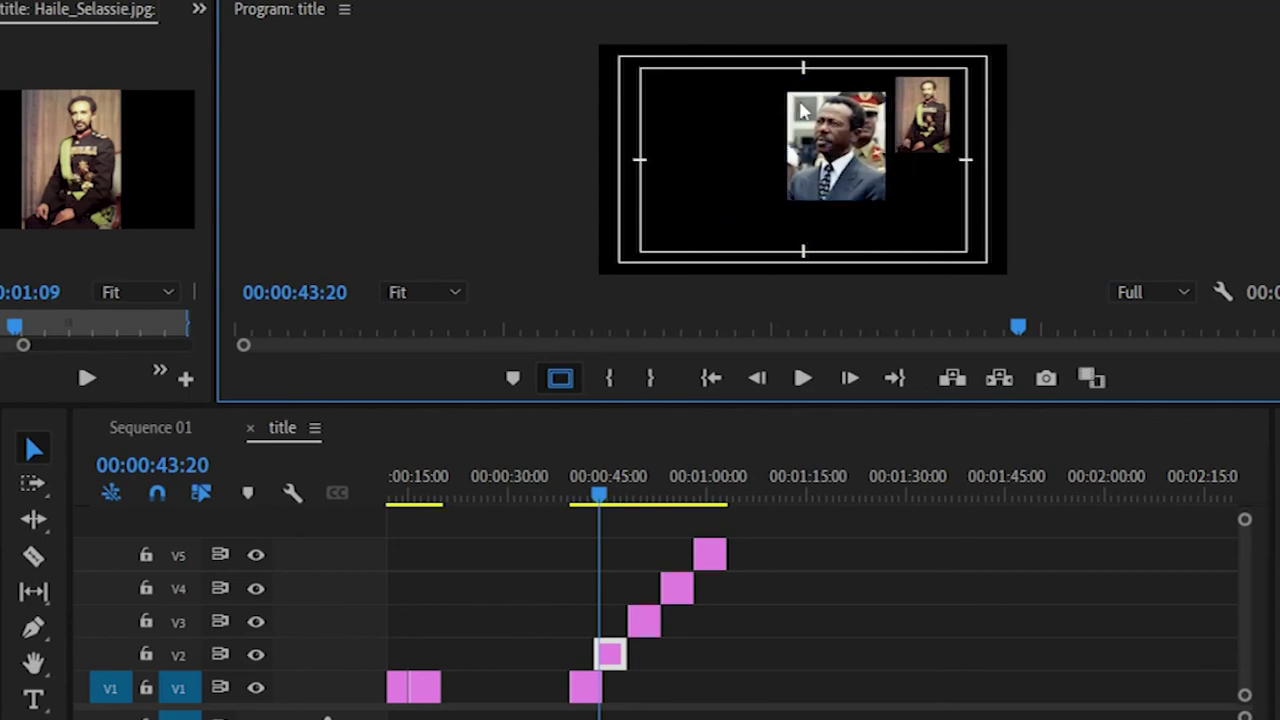
click(810, 150)
drag(783, 87, 846, 98)
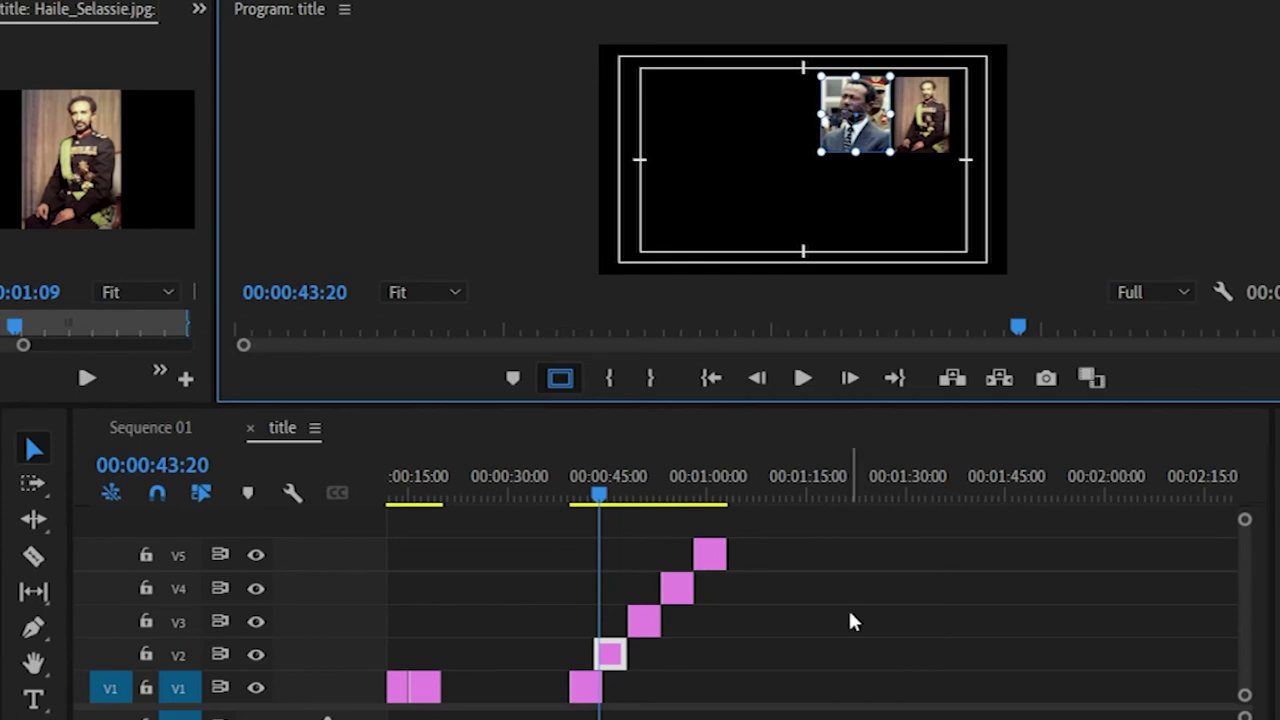
Step: Shrink the V3 photo into a small thumbnail and lengthen the stacked clips
drag(598, 496, 637, 494)
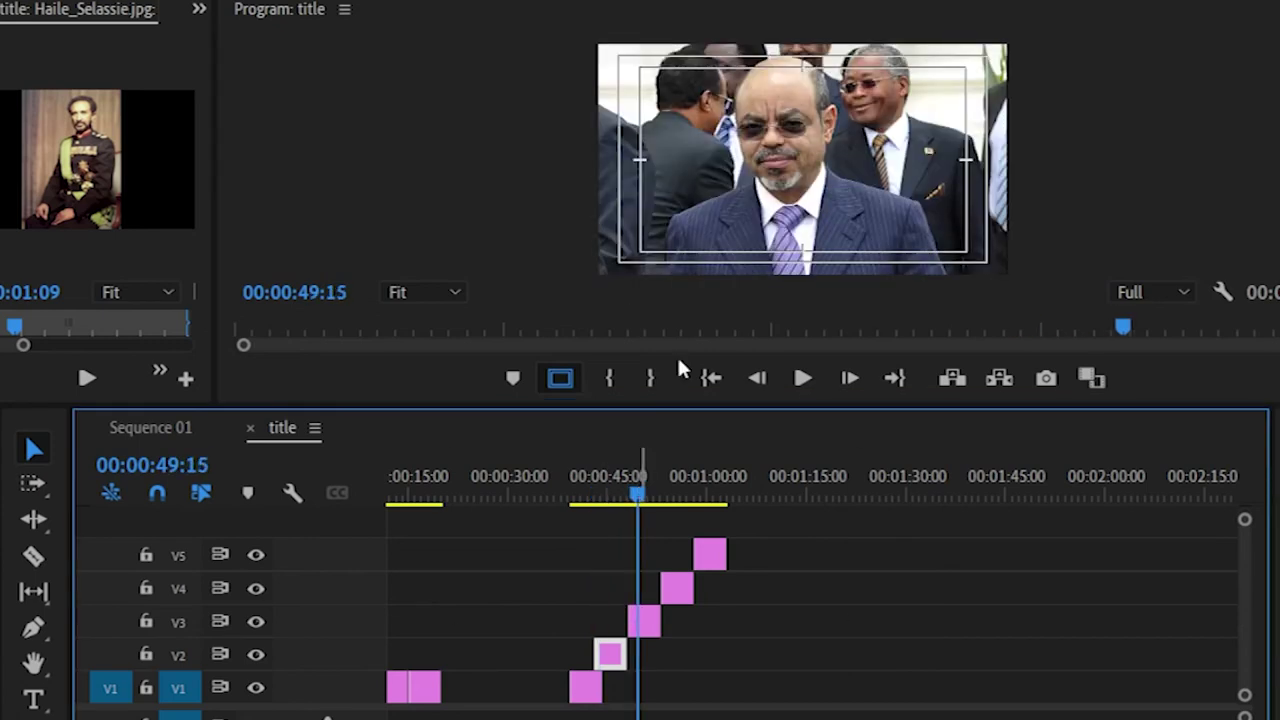
drag(597, 42, 676, 91)
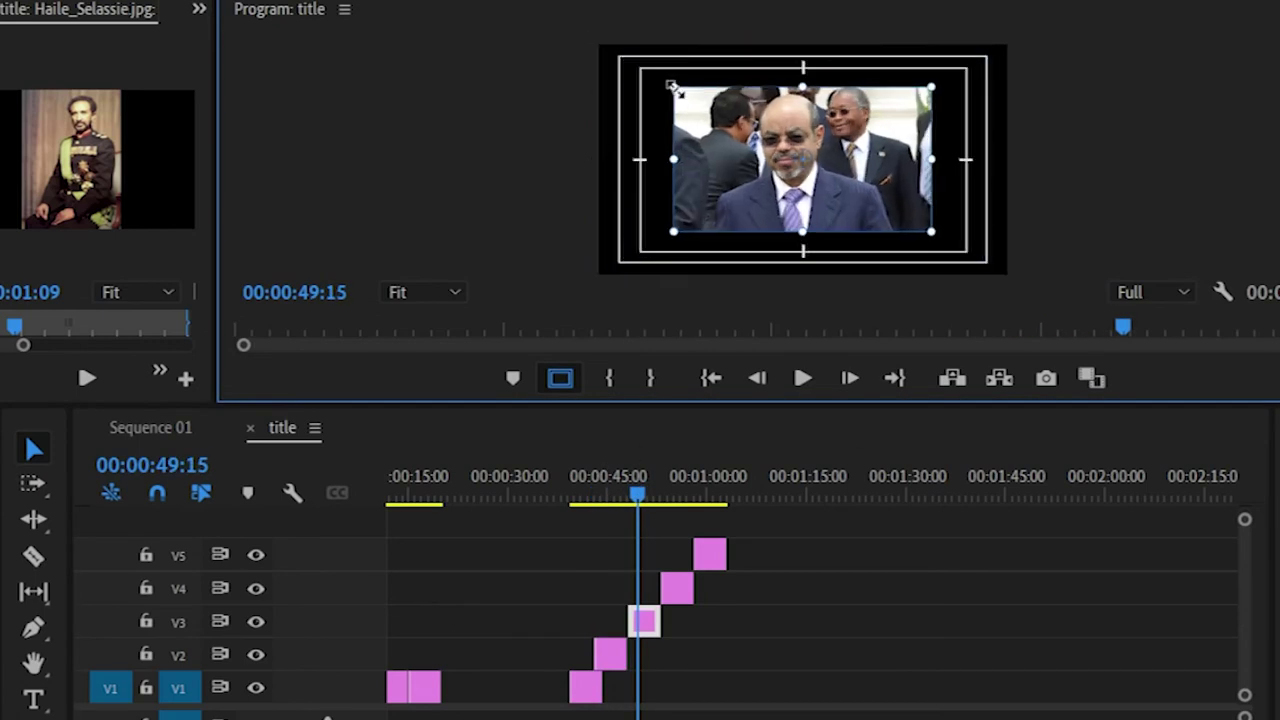
drag(751, 148, 742, 146)
click(676, 94)
click(687, 124)
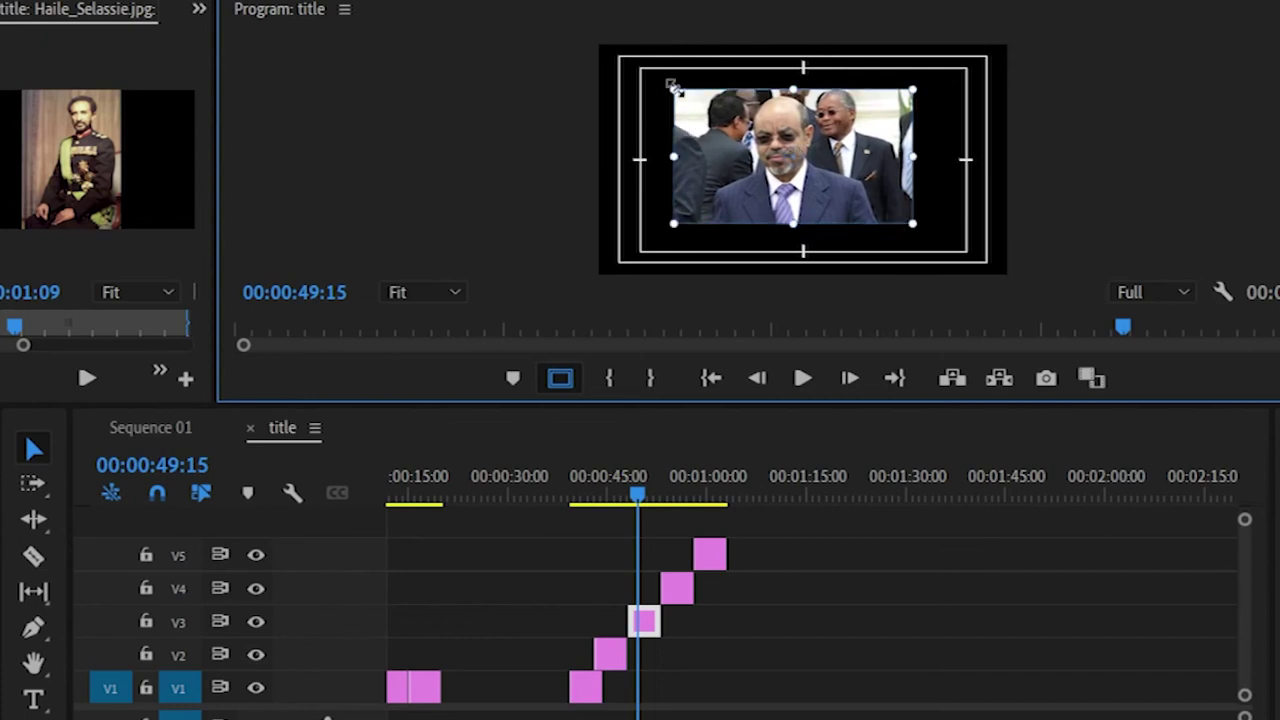
drag(672, 85, 723, 113)
drag(625, 654, 726, 625)
Step: Extend the V1–V3 clips ten seconds longer and play back the arrangement
drag(637, 492, 580, 492)
key(space)
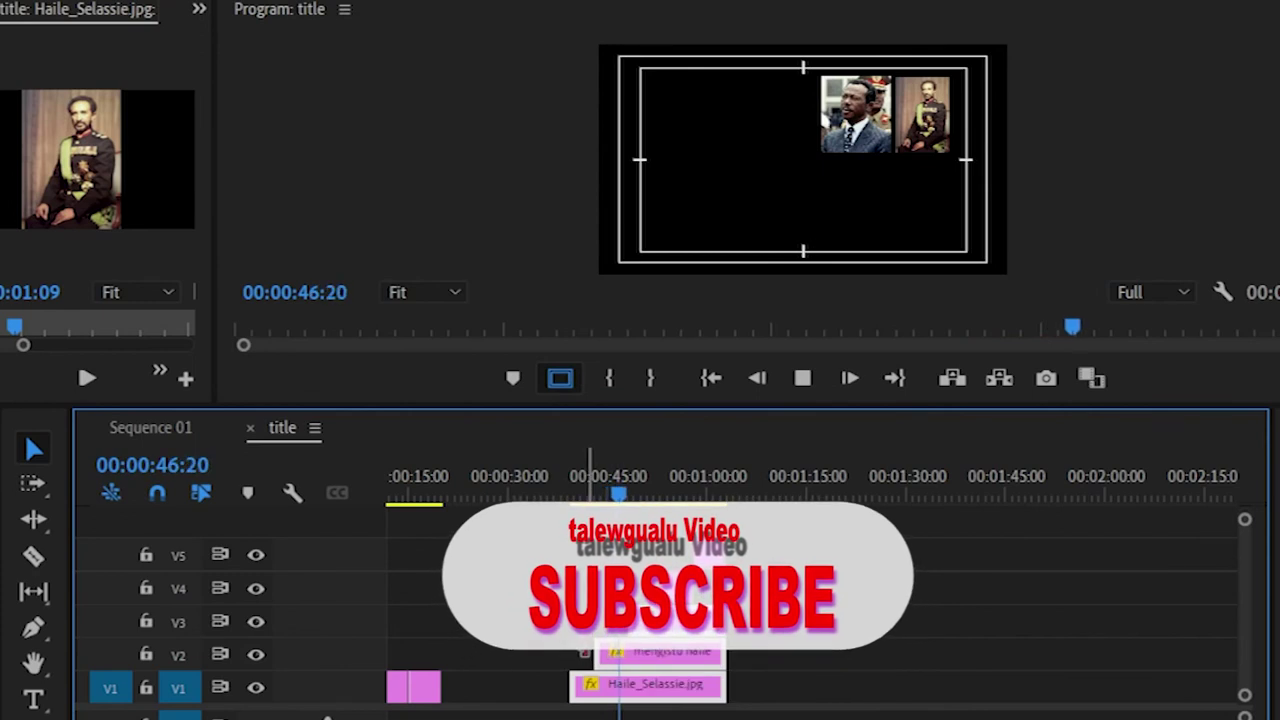
key(space)
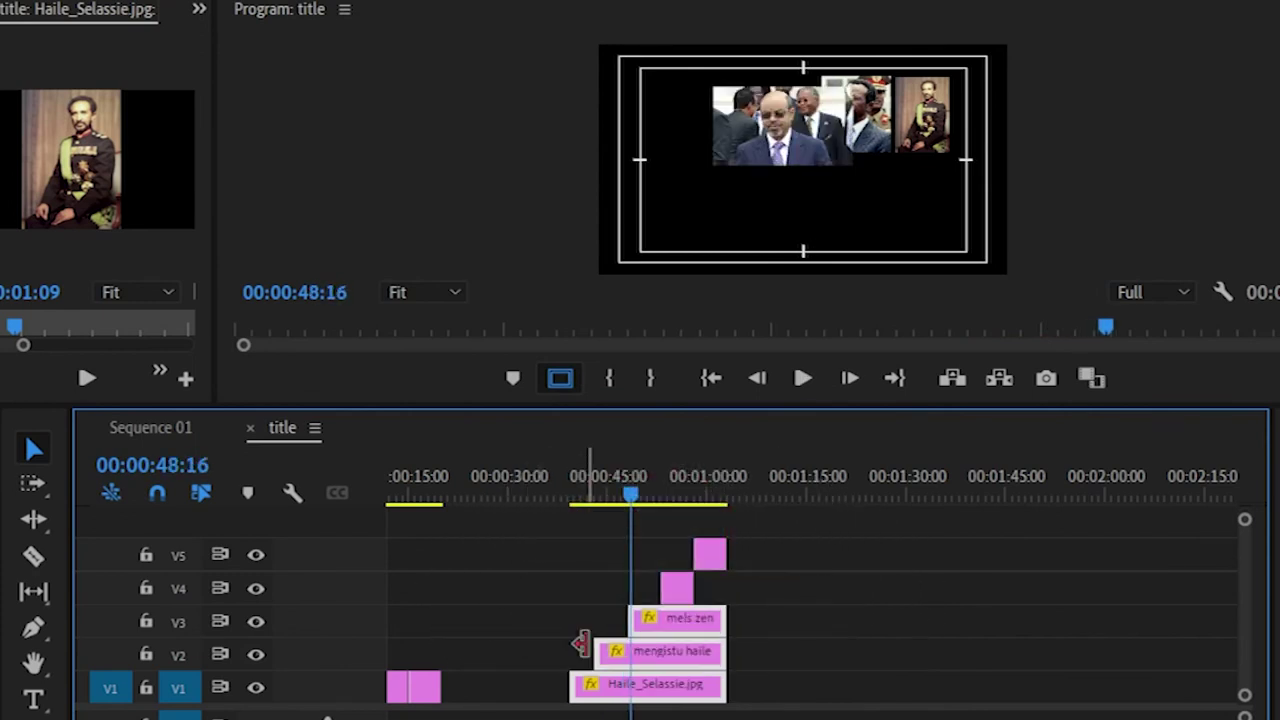
Step: Move the V3 photo to the frame's top-left corner and enlarge it
click(773, 127)
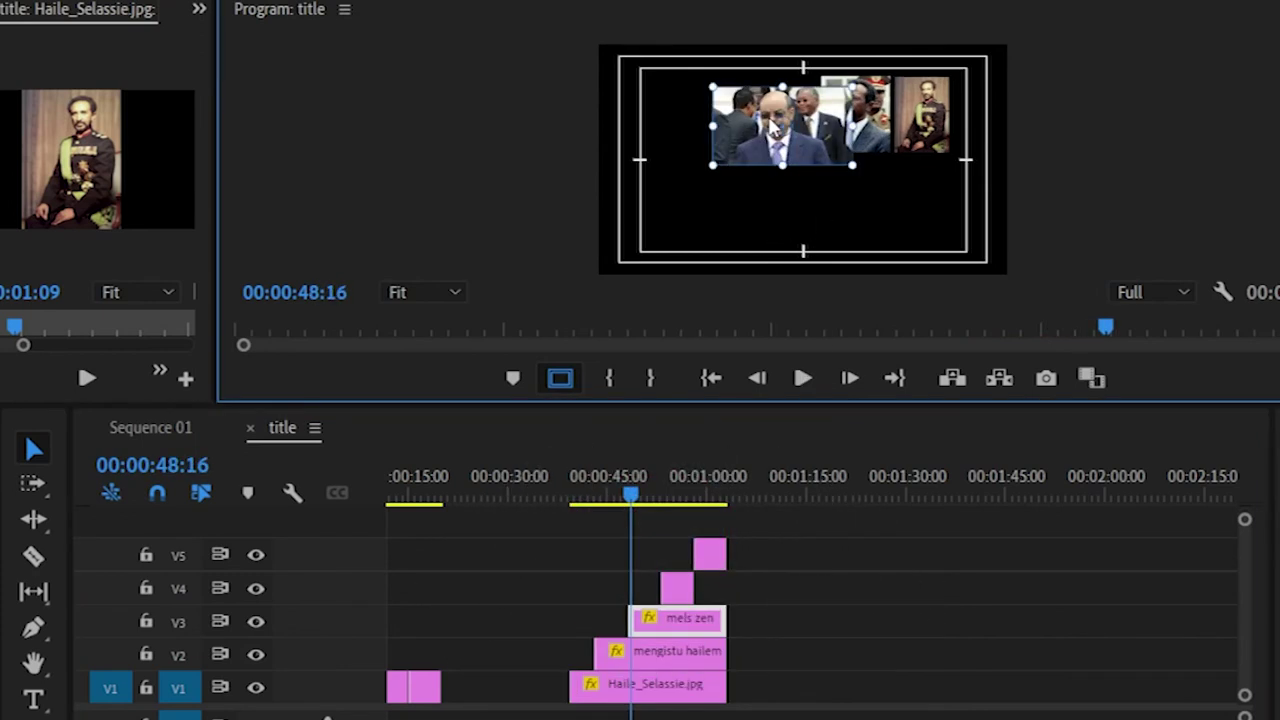
drag(734, 128, 663, 110)
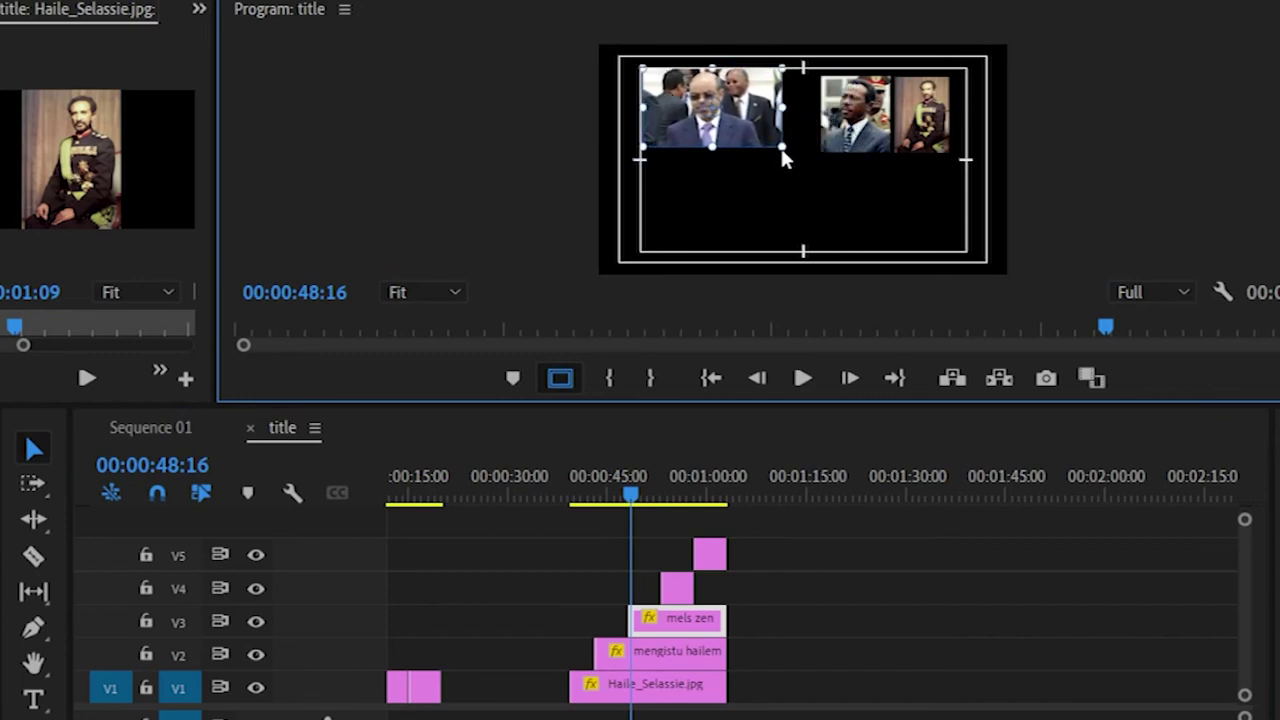
drag(783, 150, 810, 156)
drag(722, 112, 730, 115)
Step: At 53:05, shrink the V4 portrait to uncover the others
click(662, 455)
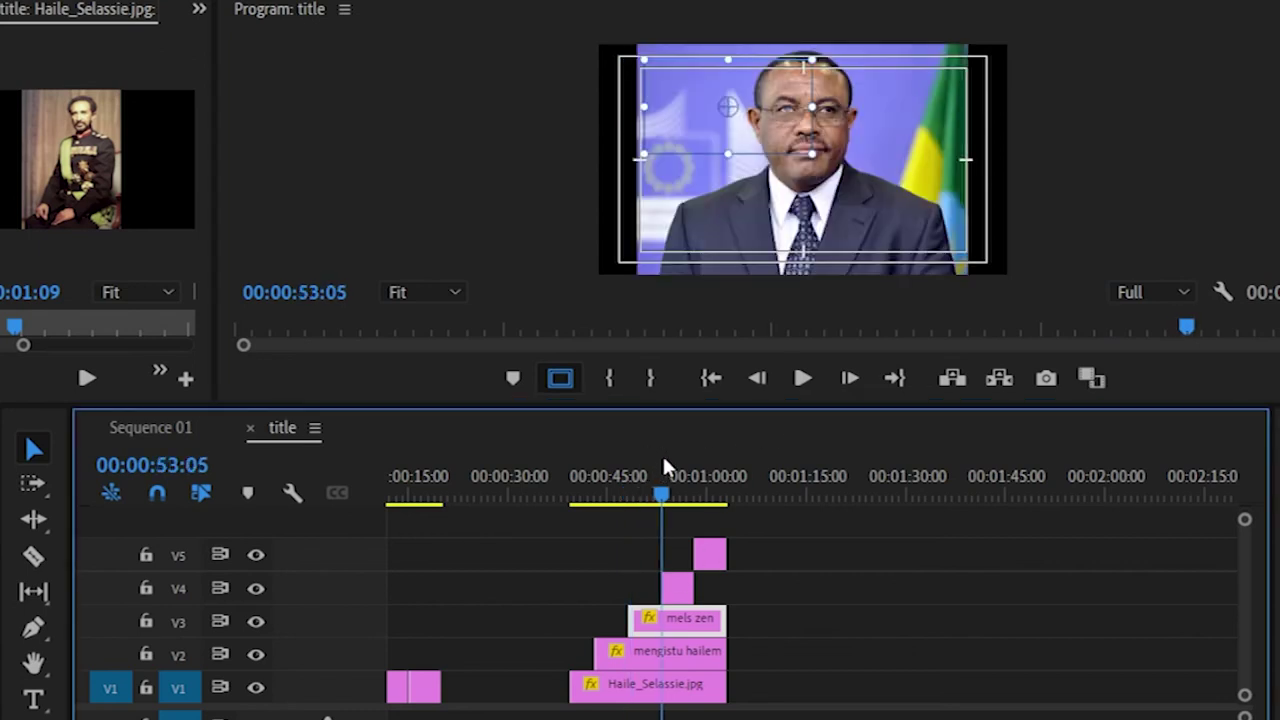
click(779, 210)
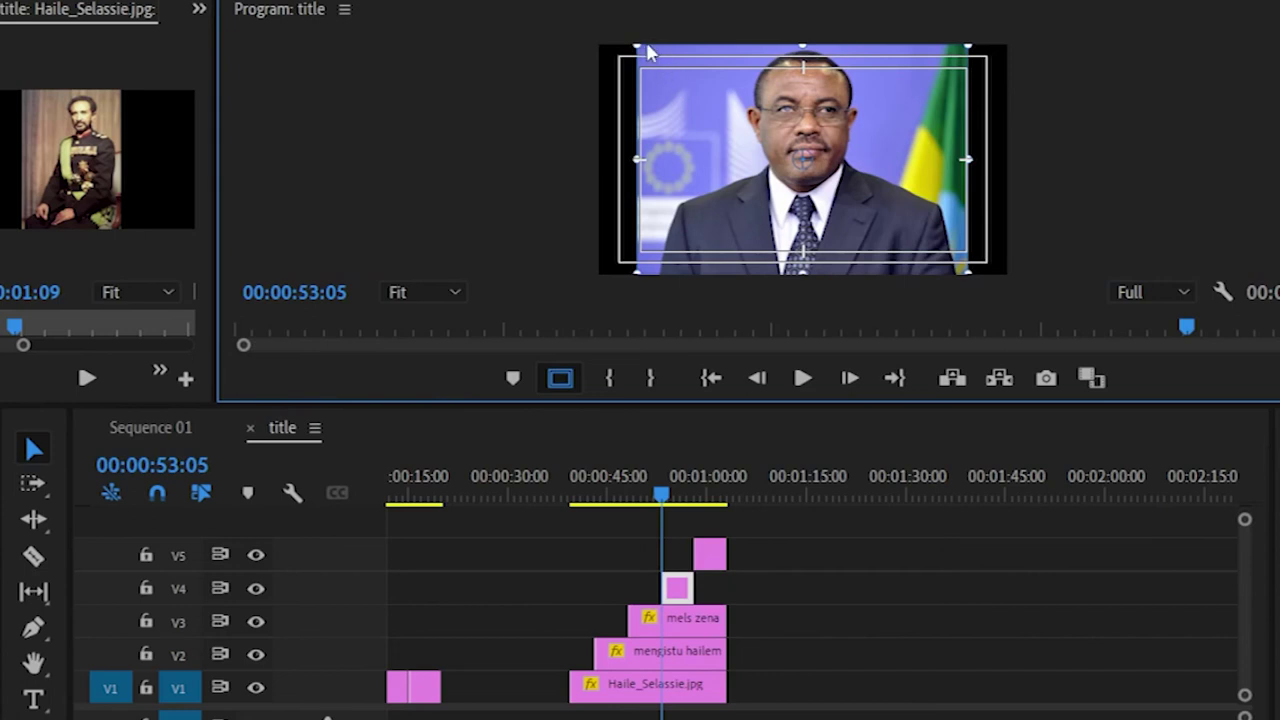
drag(633, 42, 736, 192)
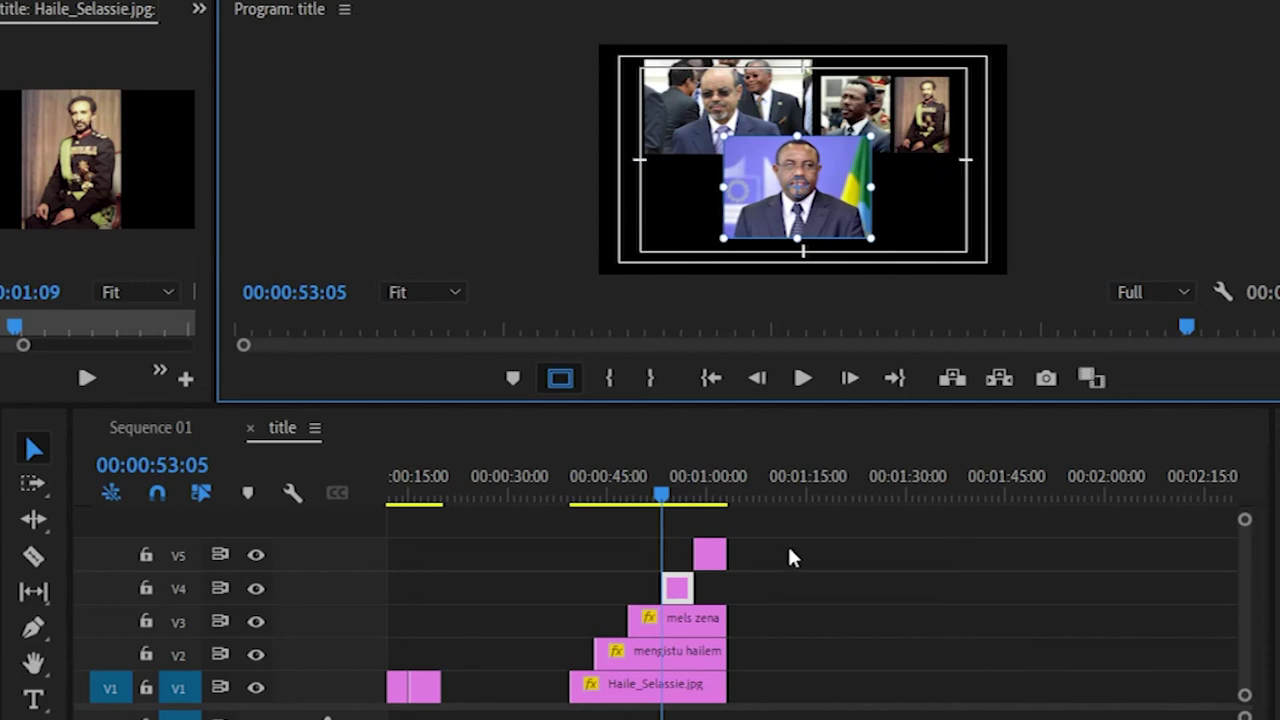
Step: Move the V5 portrait to the lower right, then reselect V4 and dismiss the auto-save dialog
drag(704, 485, 698, 485)
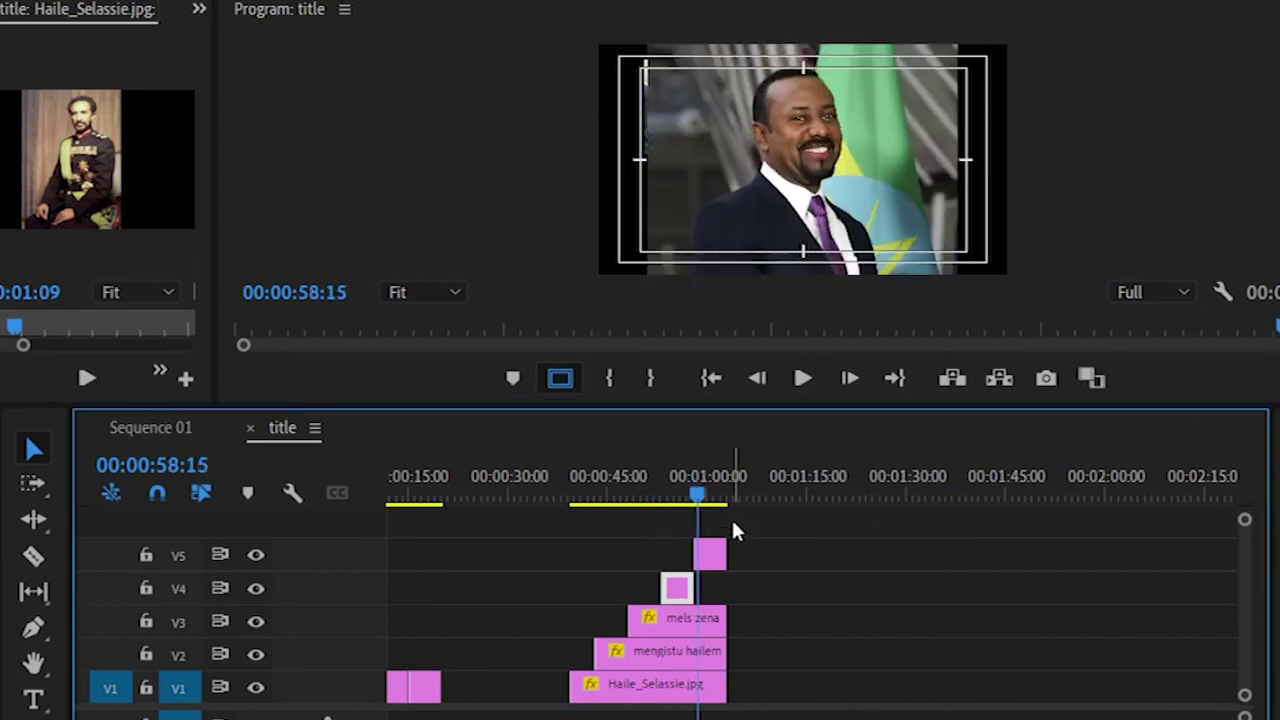
click(784, 200)
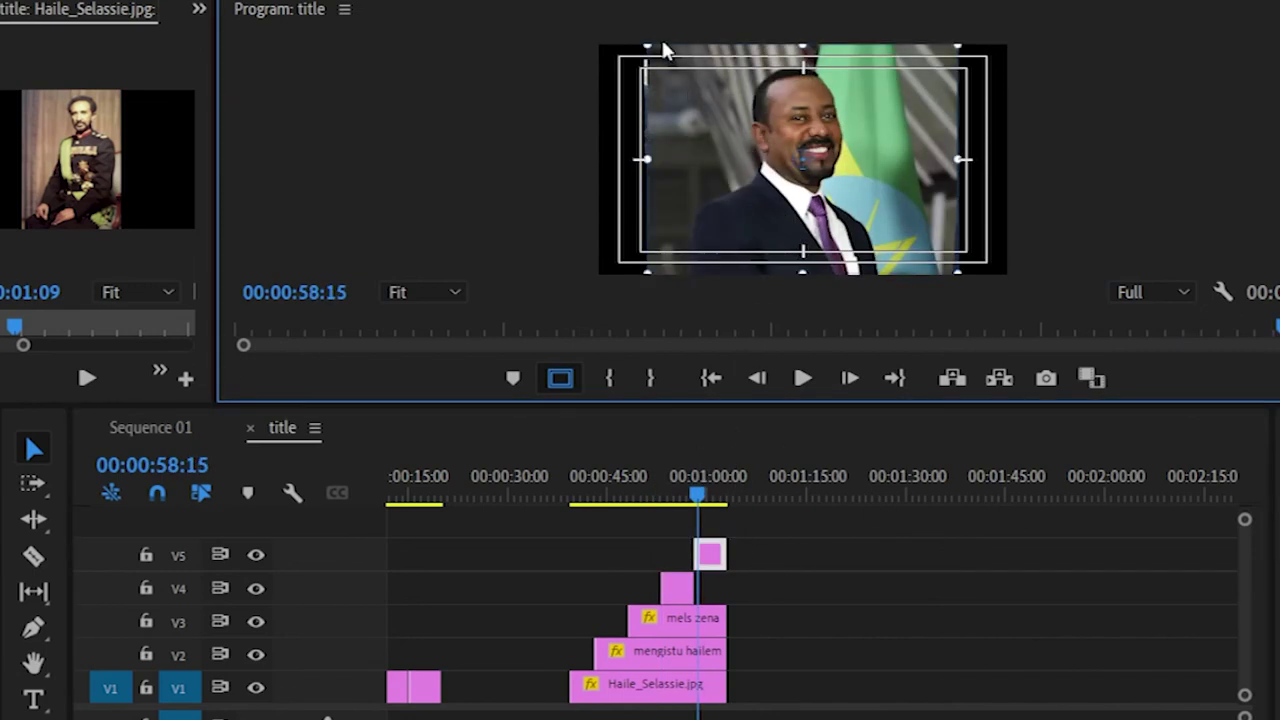
drag(650, 52, 868, 200)
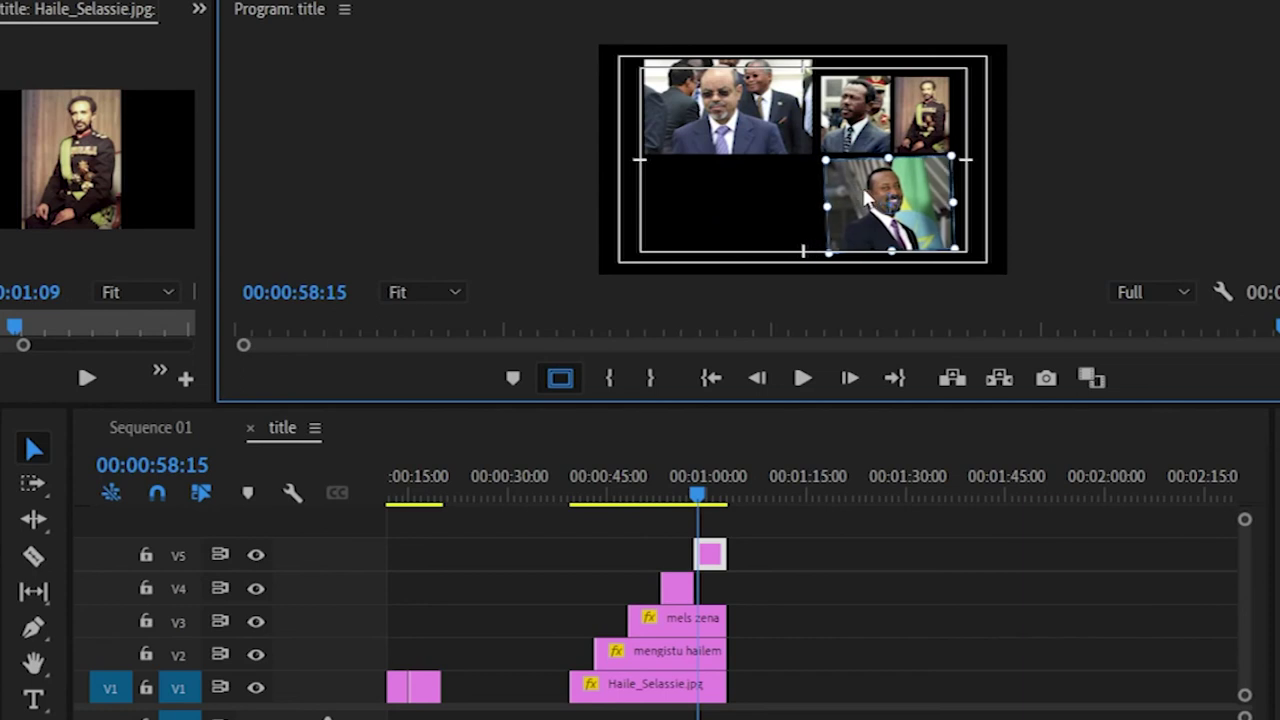
drag(697, 493, 678, 495)
click(780, 180)
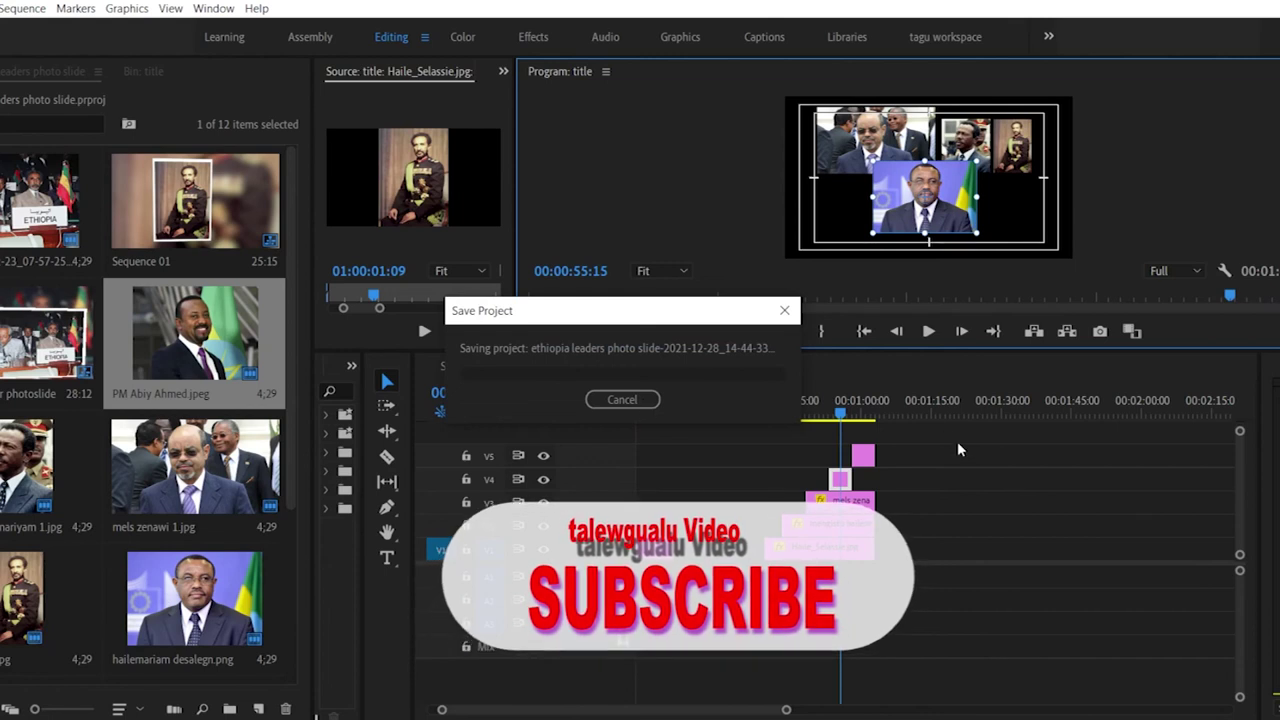
click(784, 310)
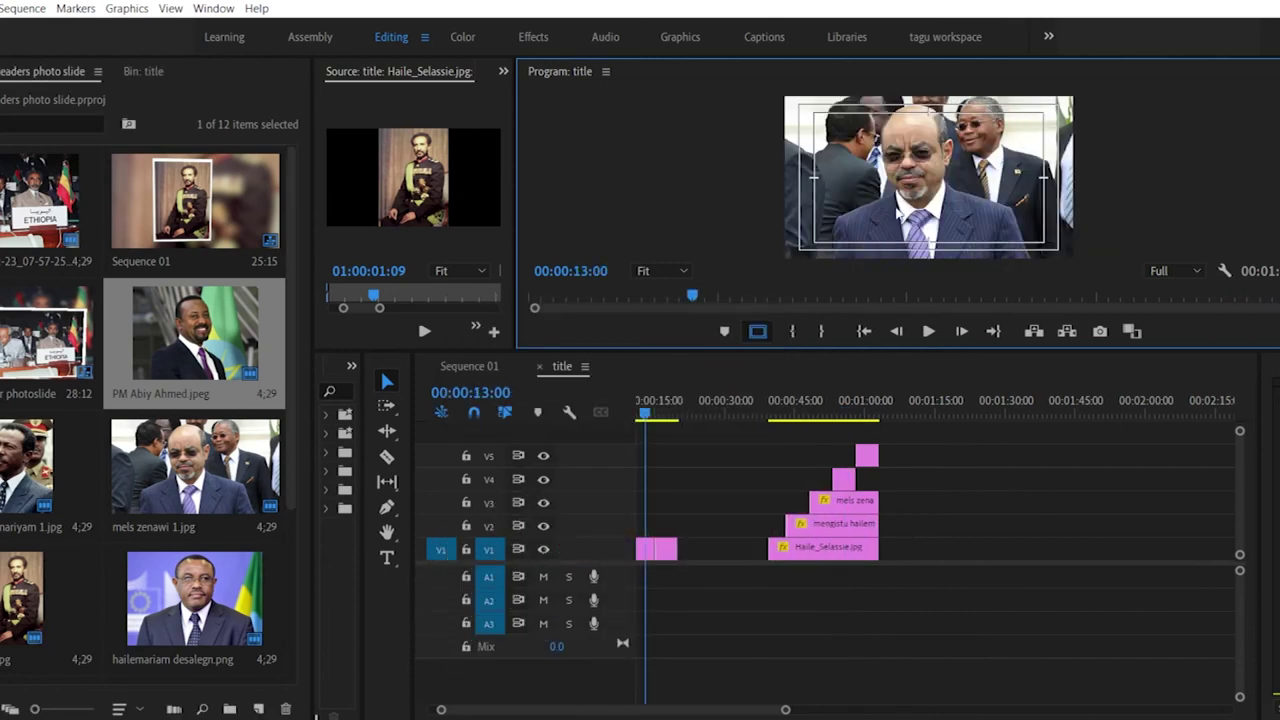
Step: Move the V4 portrait to the lower left and lengthen its clip to end with the others
click(843, 406)
click(908, 213)
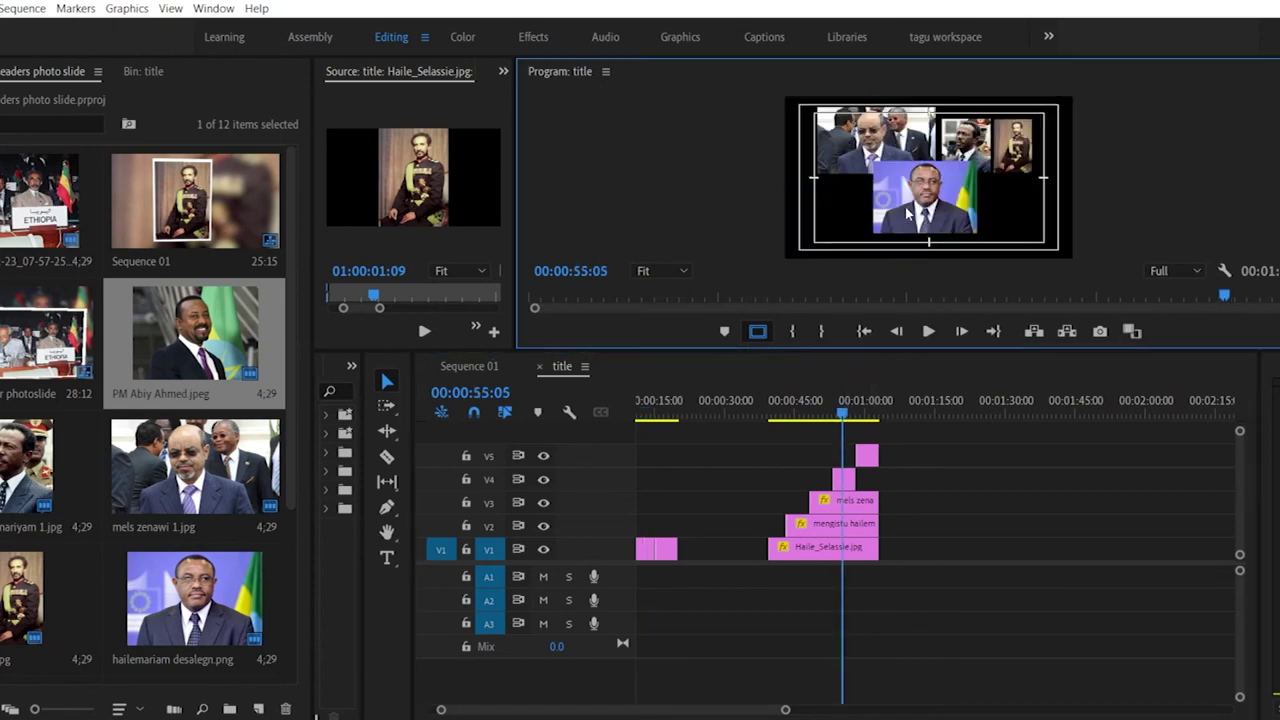
drag(908, 213, 855, 221)
drag(843, 410, 862, 410)
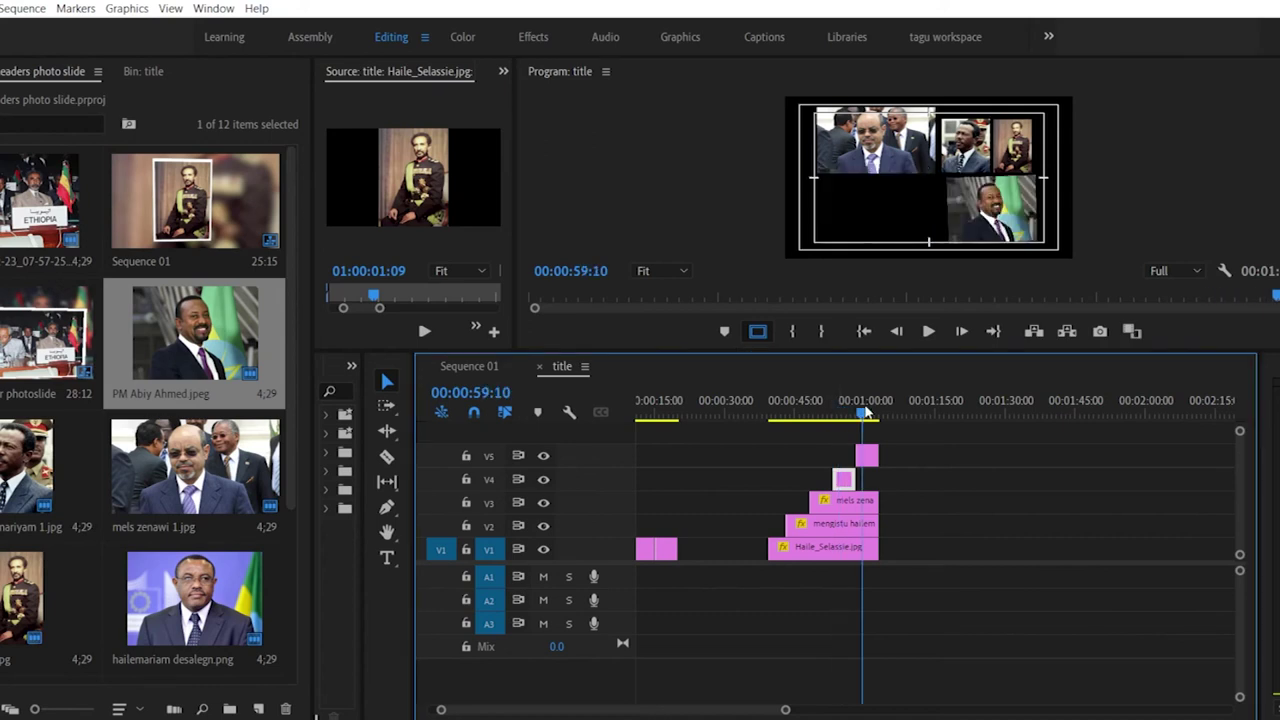
drag(843, 481, 870, 481)
drag(862, 406, 787, 419)
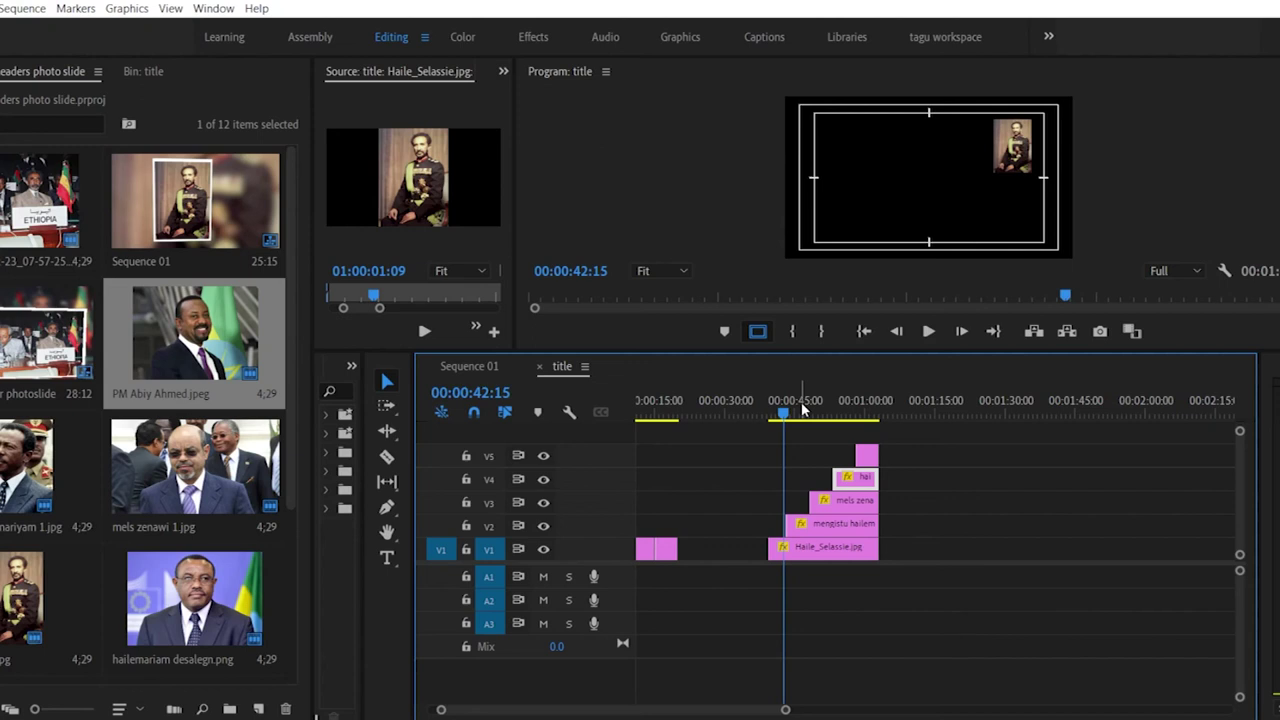
Step: Rewind to the portrait stack's start and load the V1 portrait clip
mouse_move(783, 415)
mouse_down()
mouse_move(771, 418)
mouse_move(788, 428)
mouse_up()
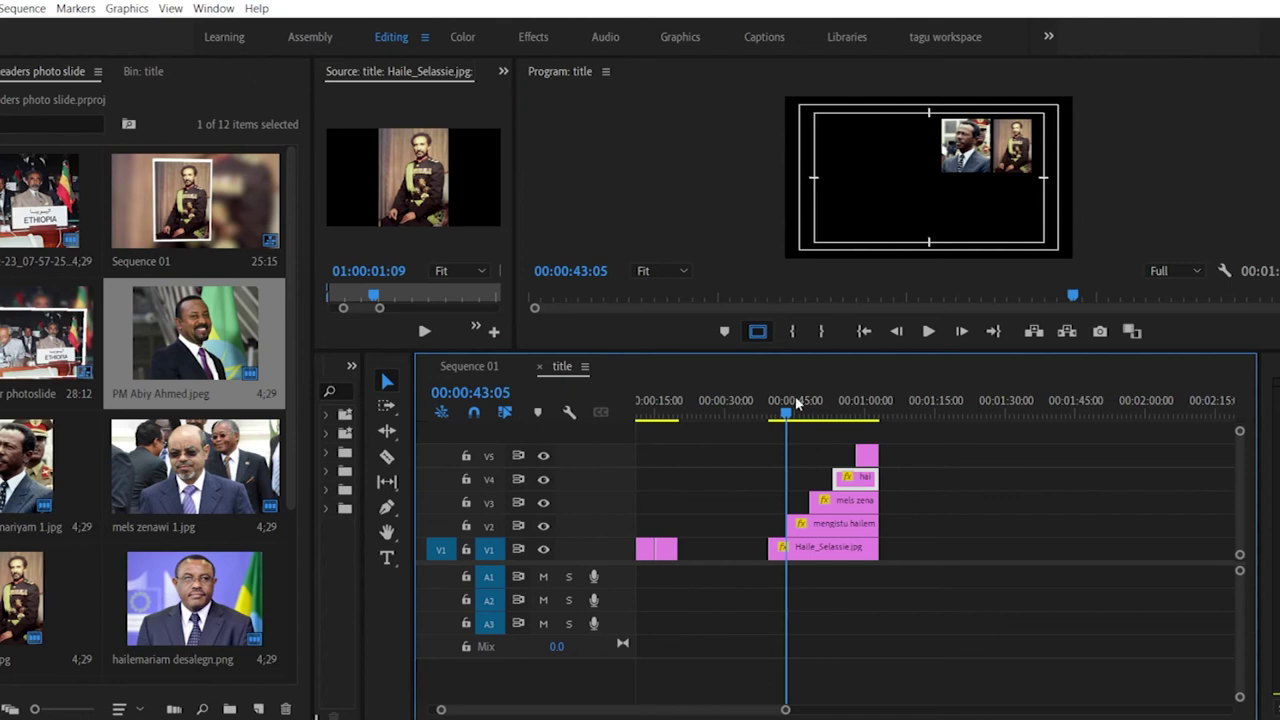
click(796, 550)
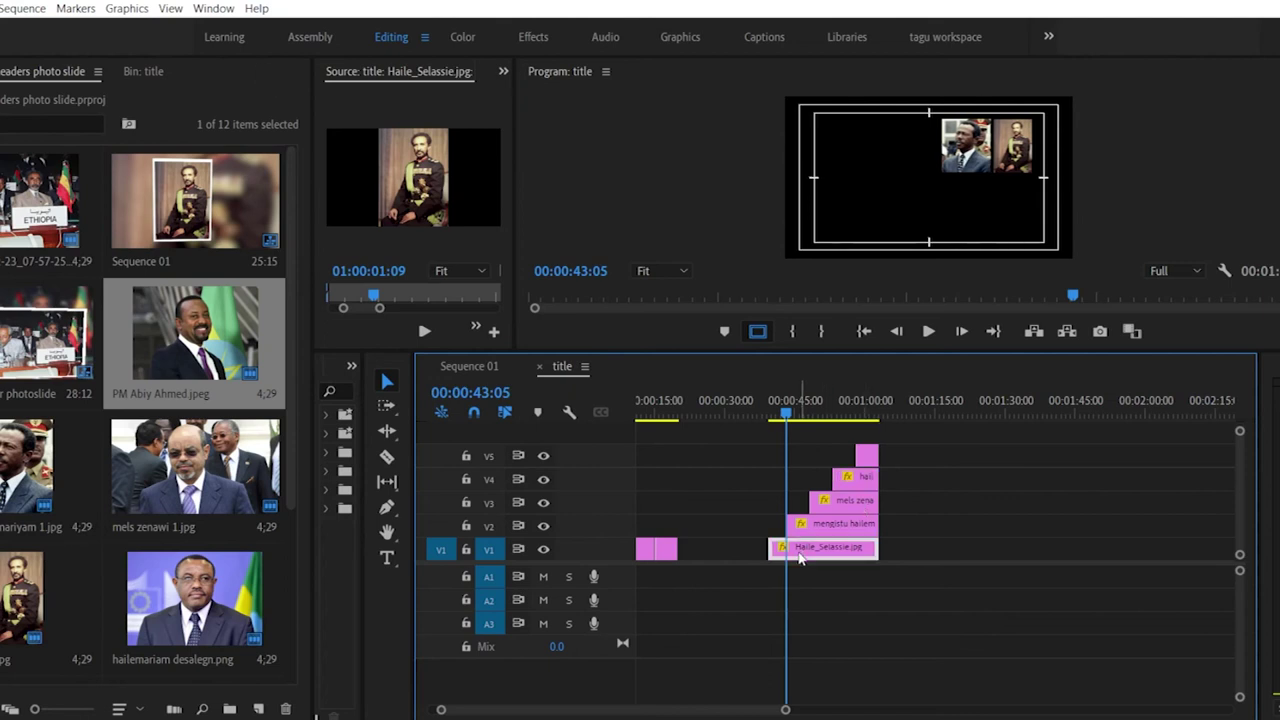
double_click(799, 557)
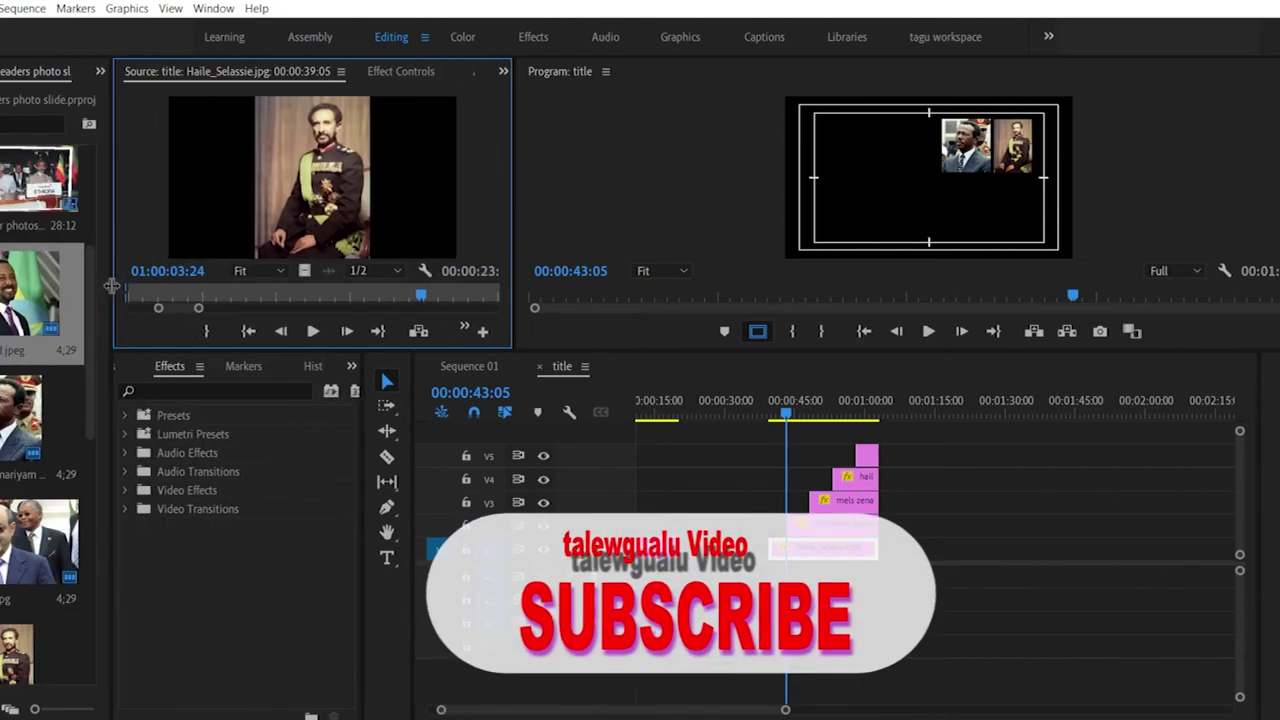
Step: Enable the Position and Scale stopwatches in the V1 clip's Motion effect
click(395, 73)
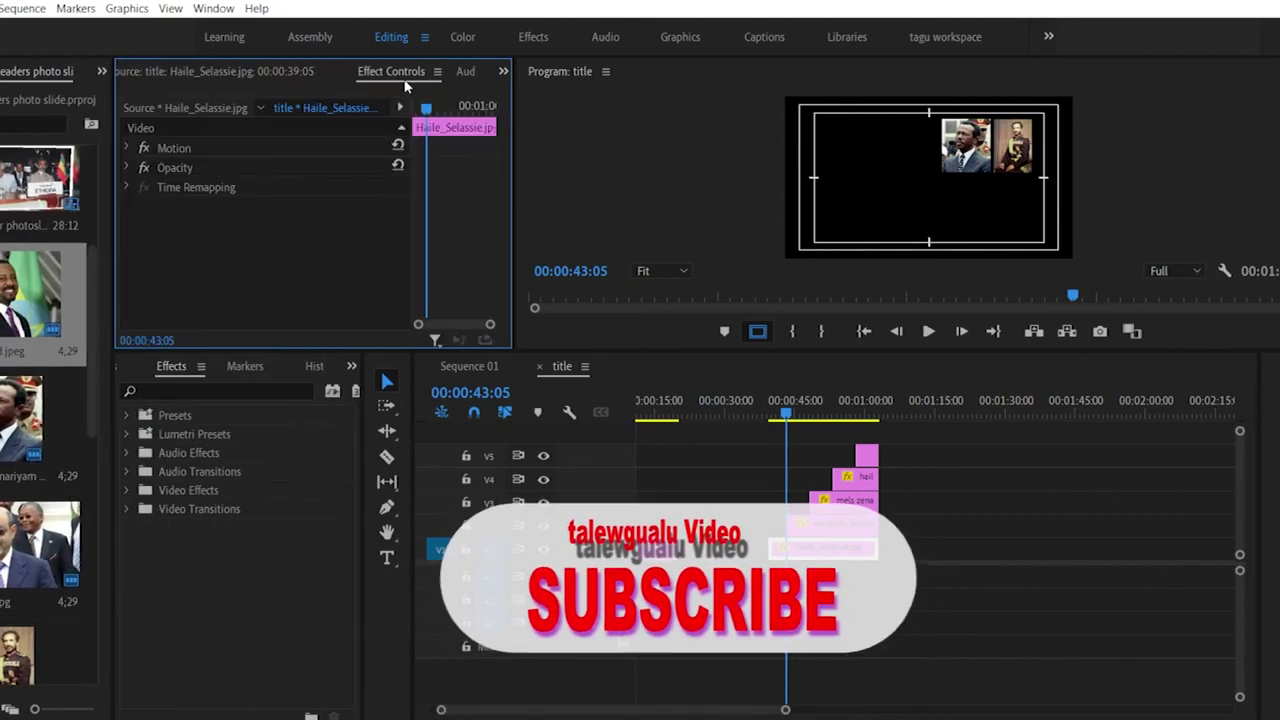
click(130, 150)
click(127, 149)
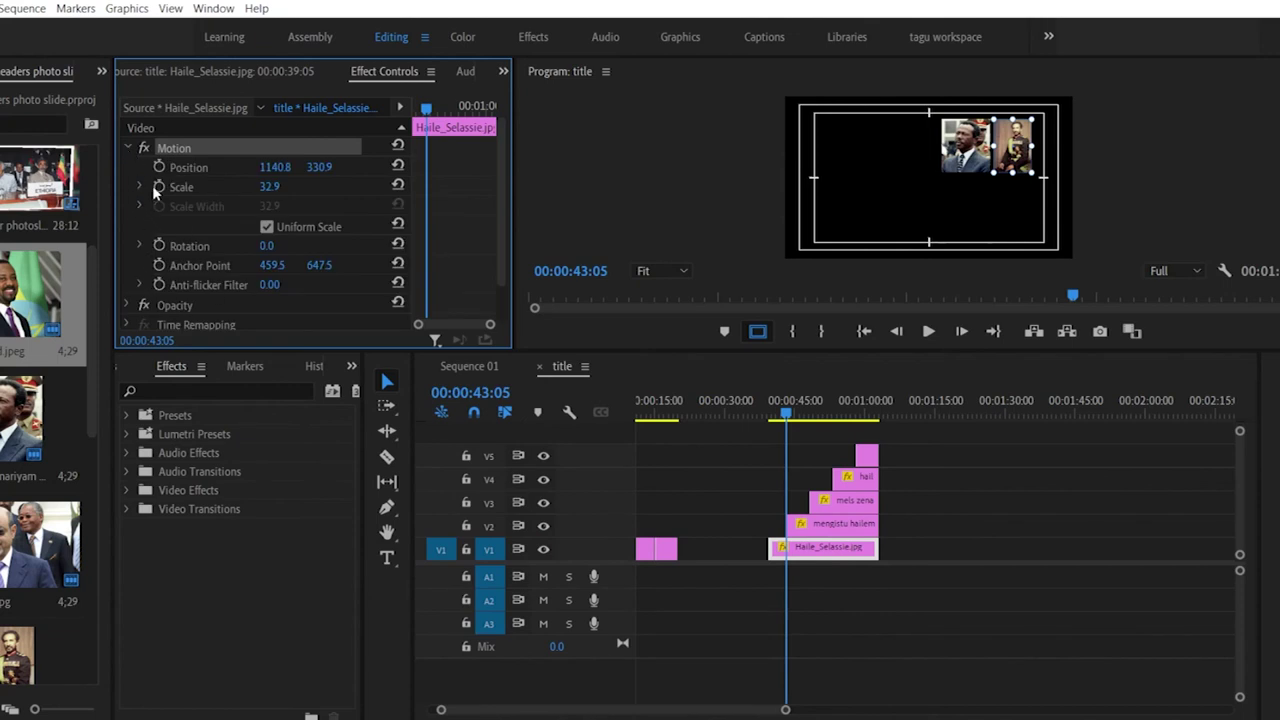
click(158, 187)
click(158, 167)
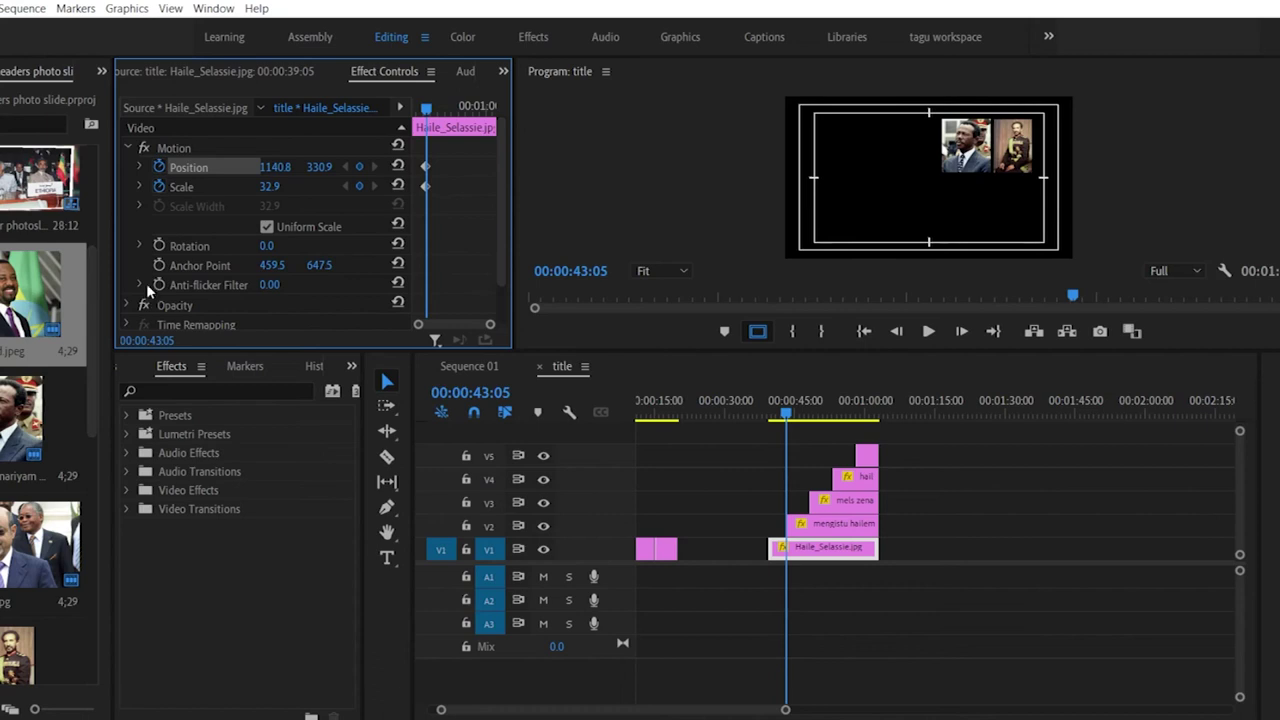
drag(512, 314, 604, 314)
Step: Add 40:10 keyframes with Position 716.8/481.9 and Scale 89.9
drag(787, 418, 775, 413)
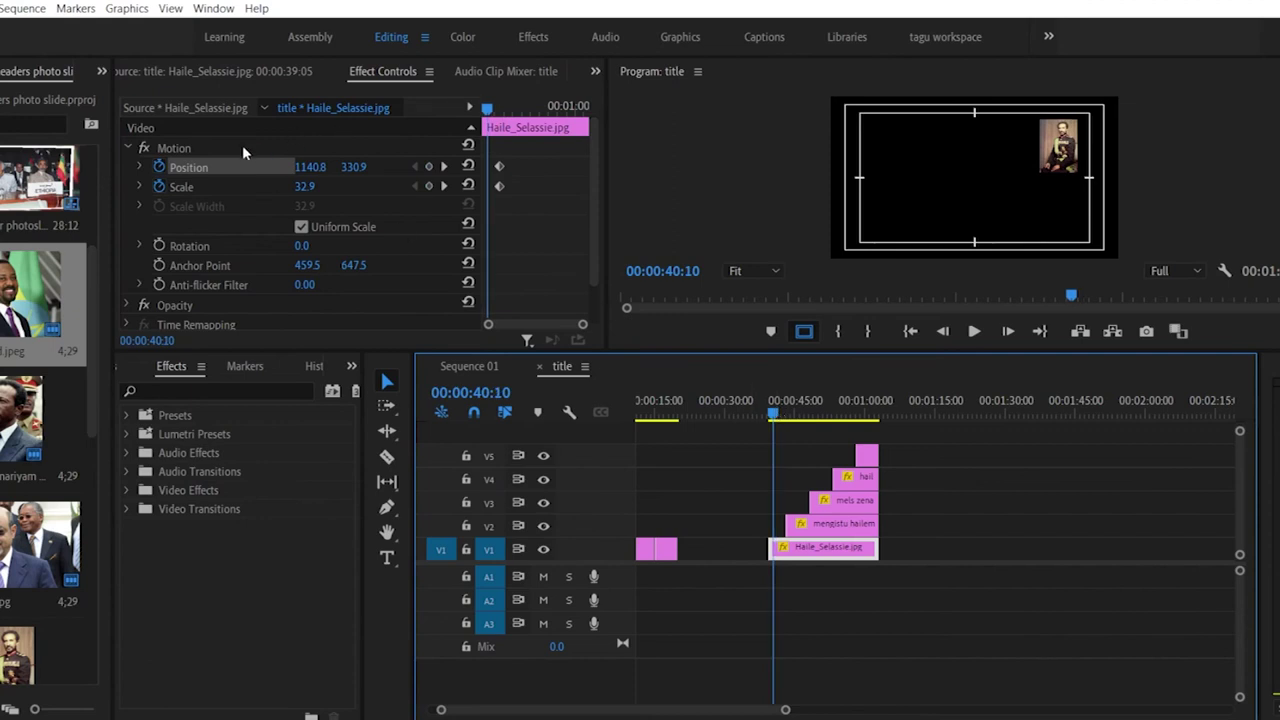
click(428, 166)
click(428, 186)
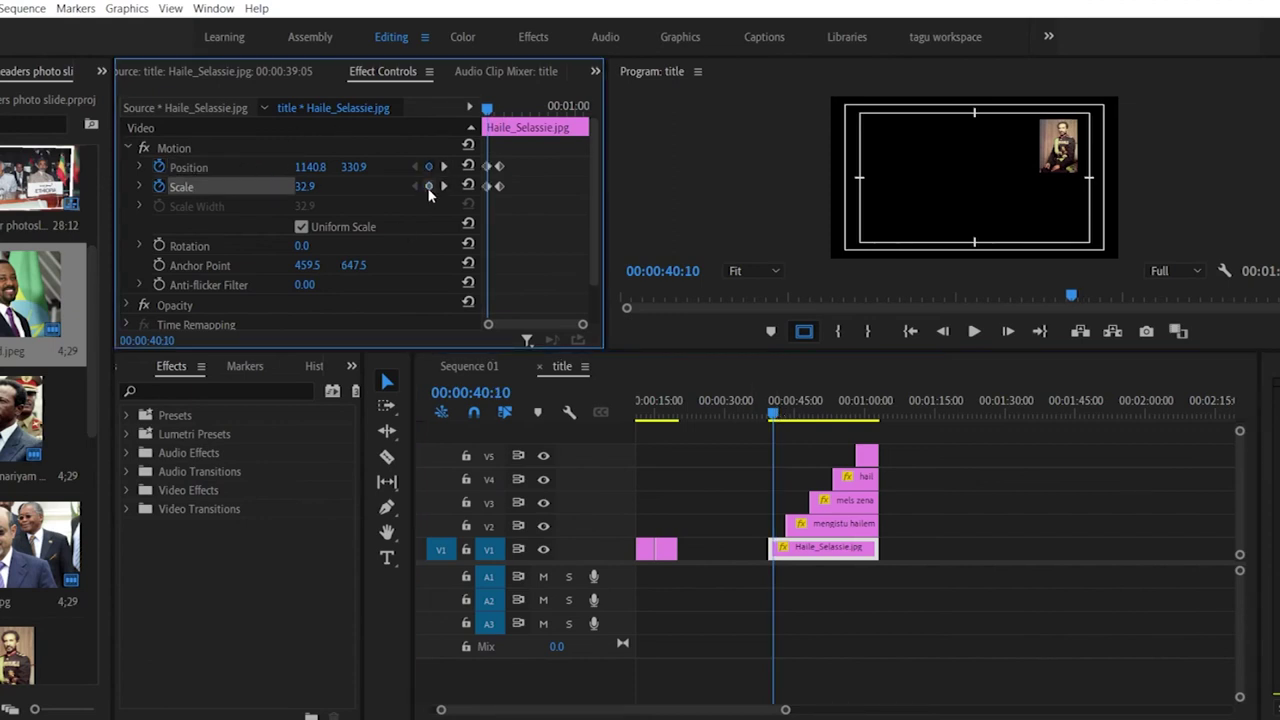
drag(322, 174, 199, 172)
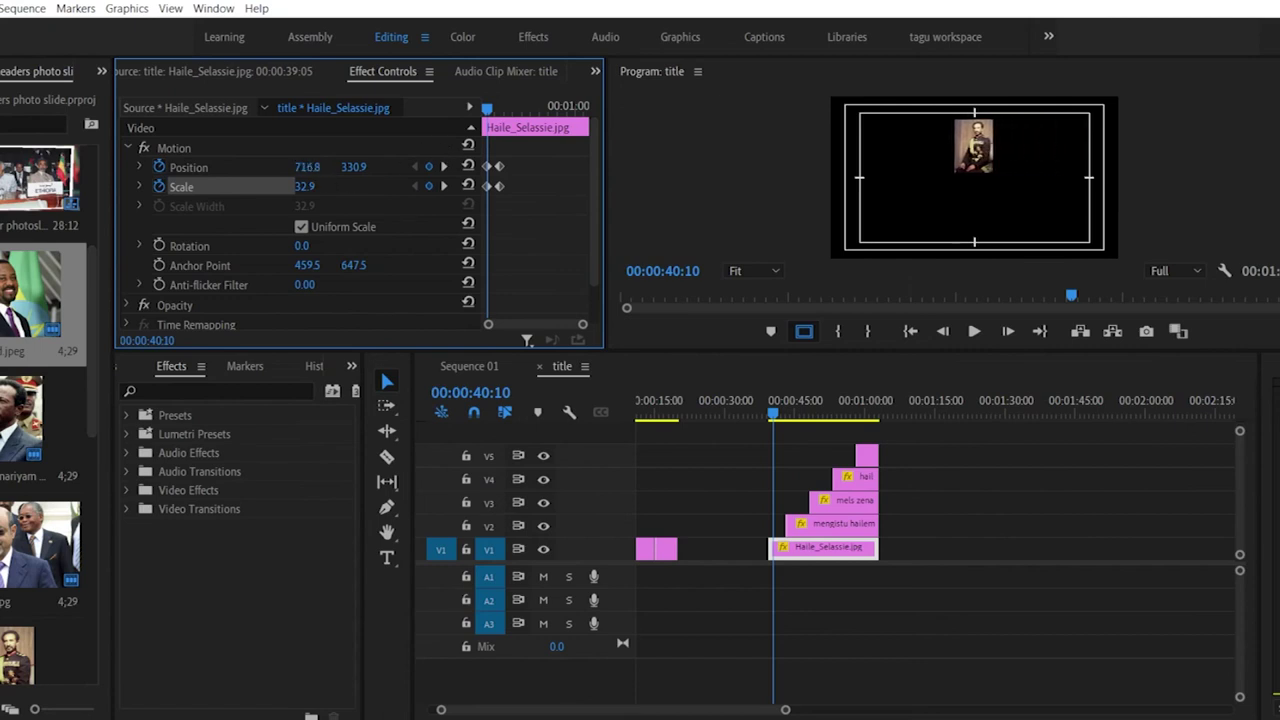
drag(353, 166, 398, 166)
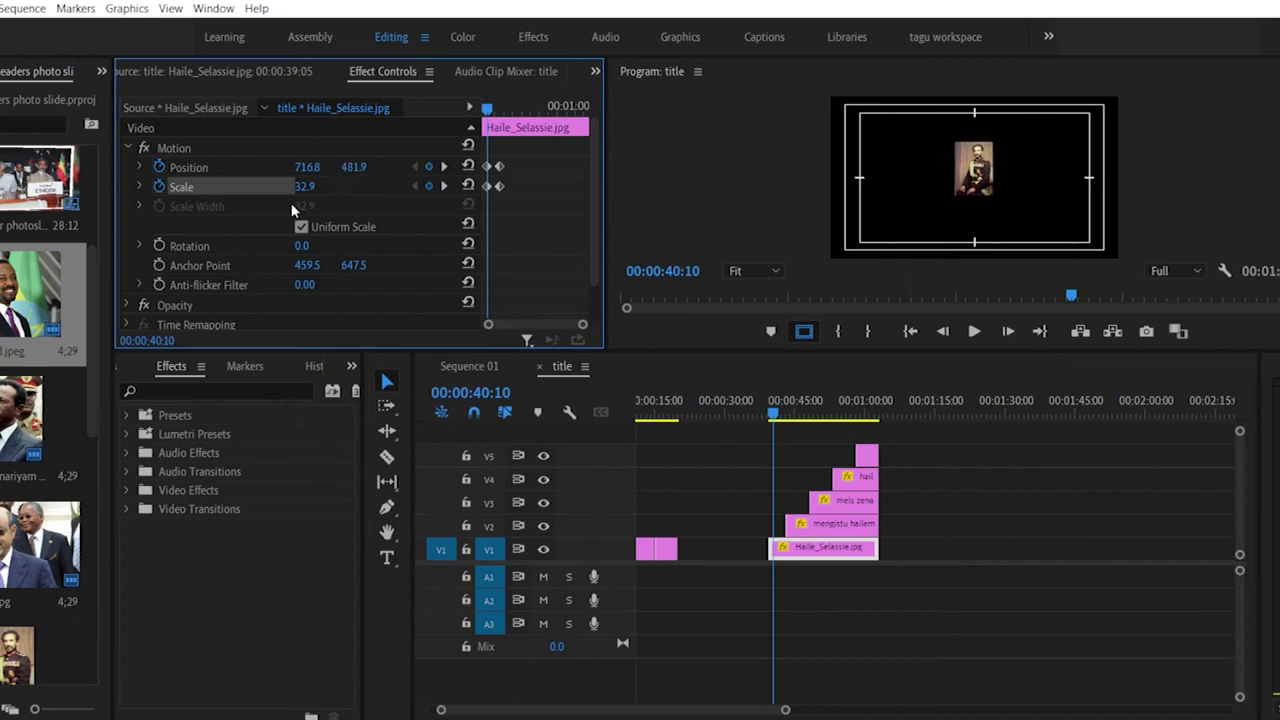
drag(305, 188, 365, 188)
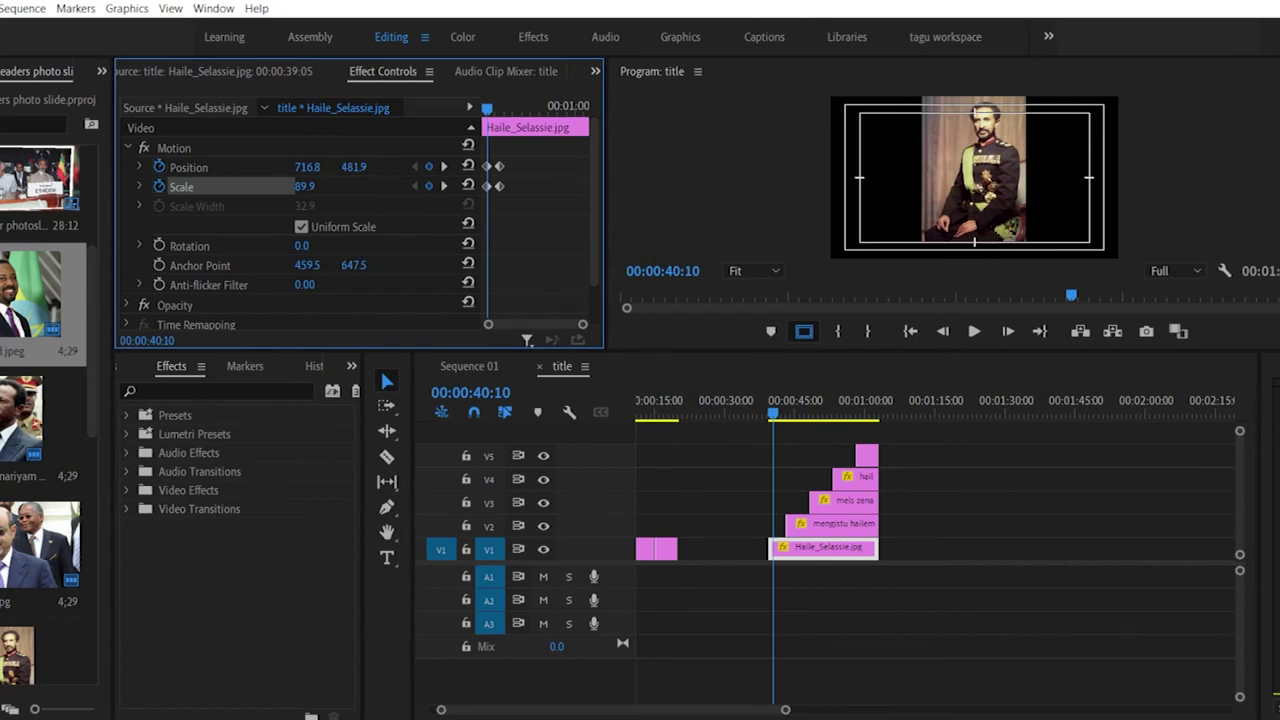
Step: Play back the V1 portrait animation and return to the previous keyframe
drag(783, 420, 760, 418)
key(space)
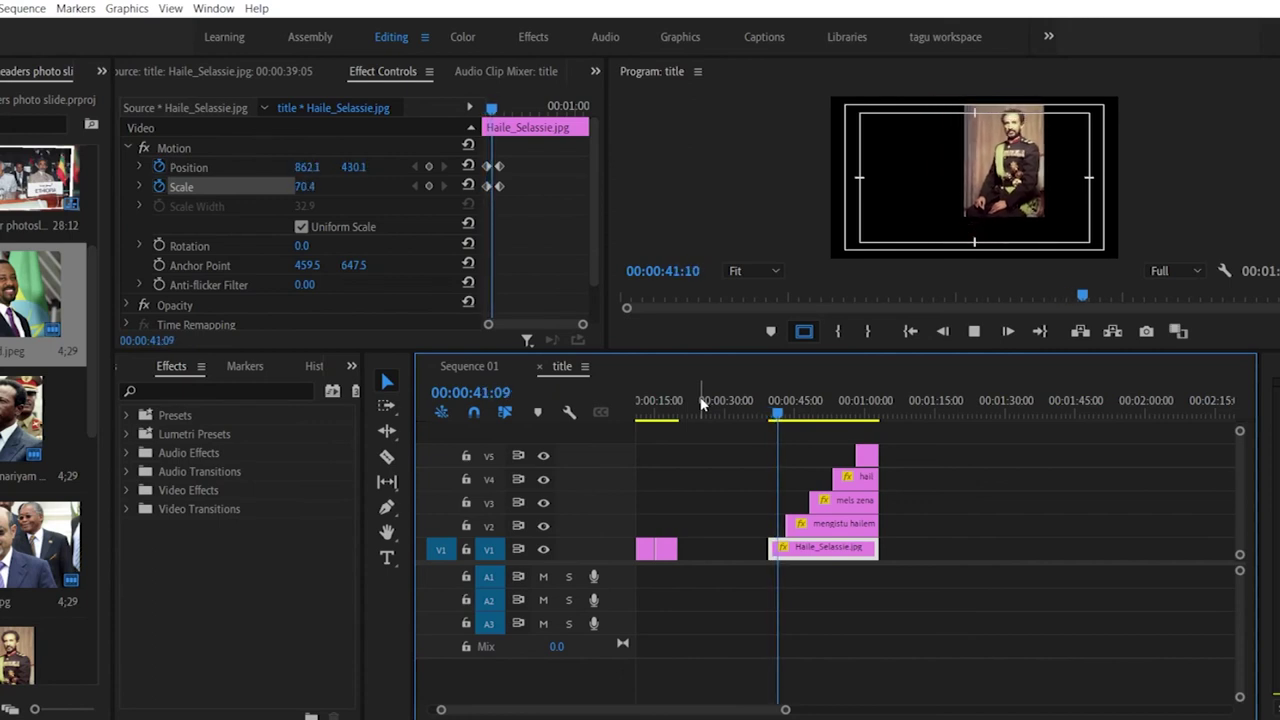
key(space)
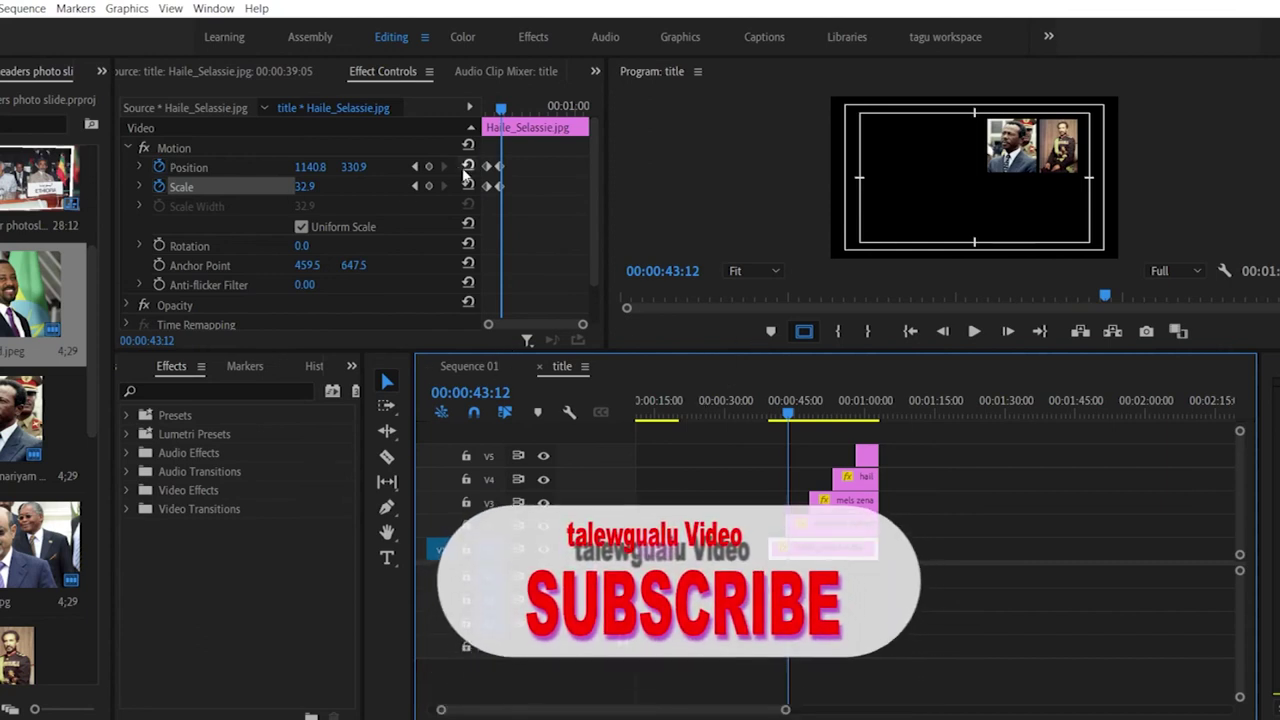
click(415, 166)
Step: At the 39:05 keyframe, set Position to 697.8/521.9 and Scale to 108.9
click(497, 109)
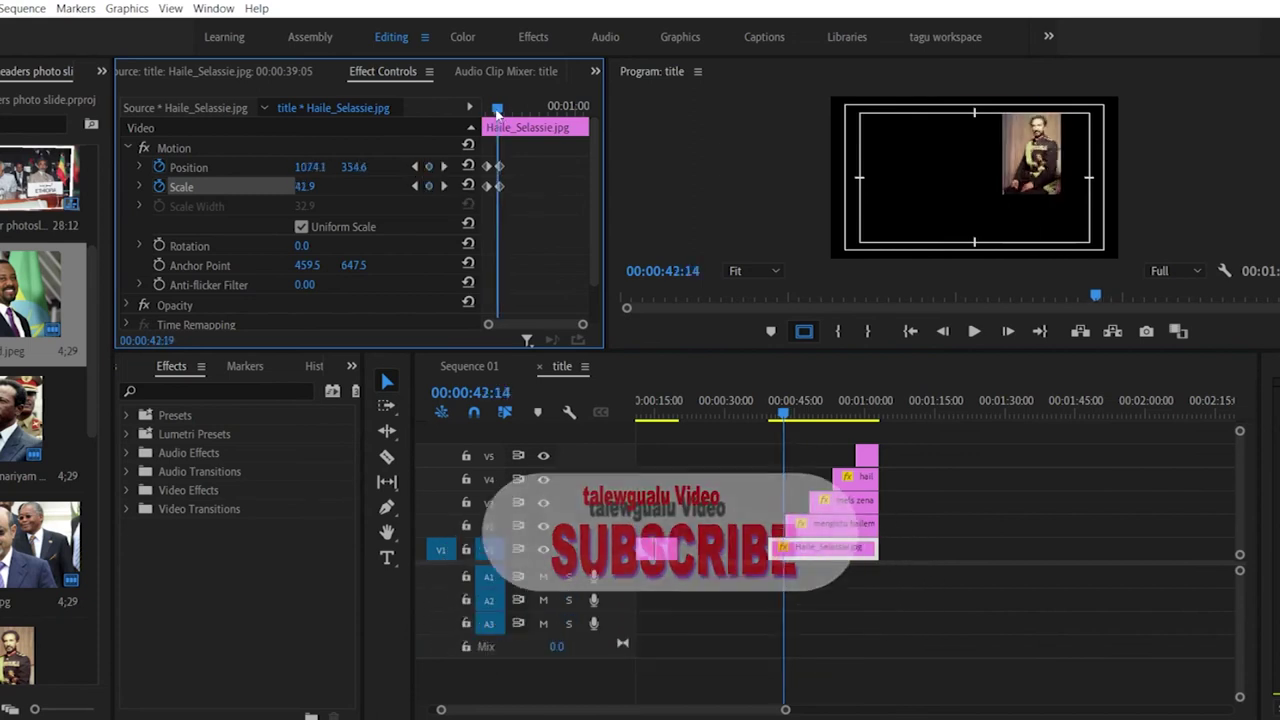
drag(497, 112, 484, 110)
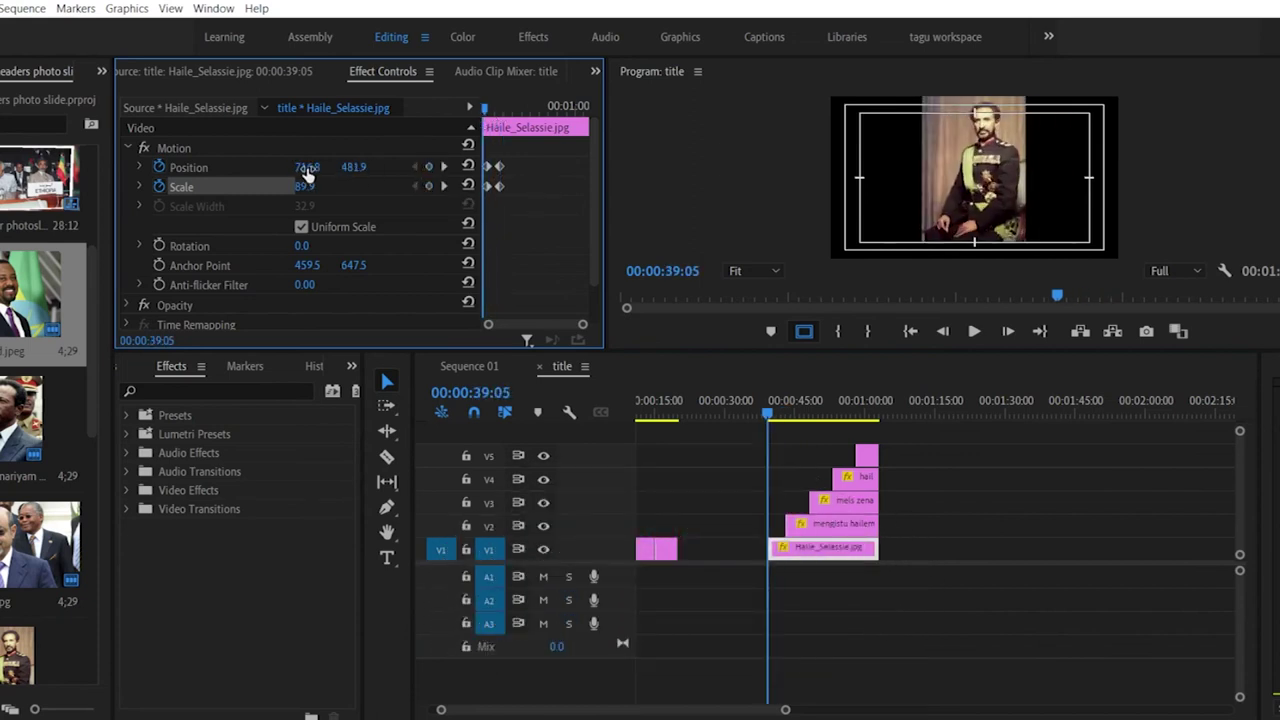
click(140, 169)
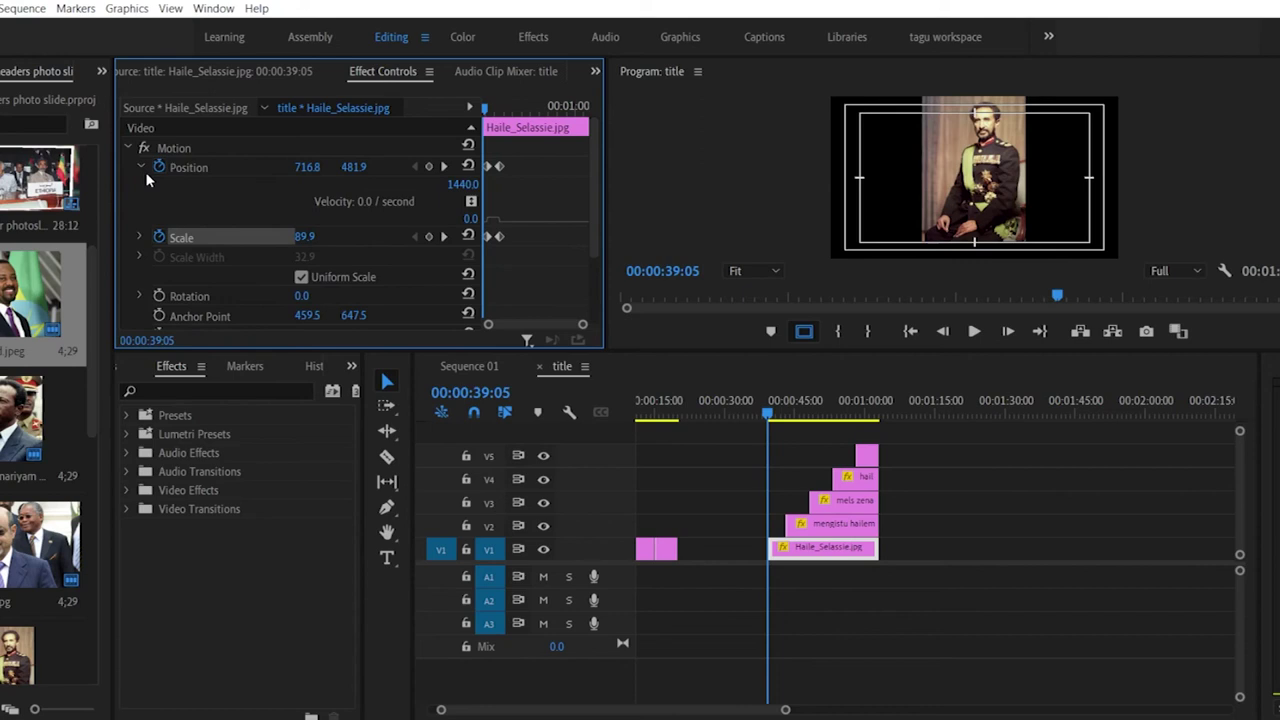
drag(307, 167, 393, 167)
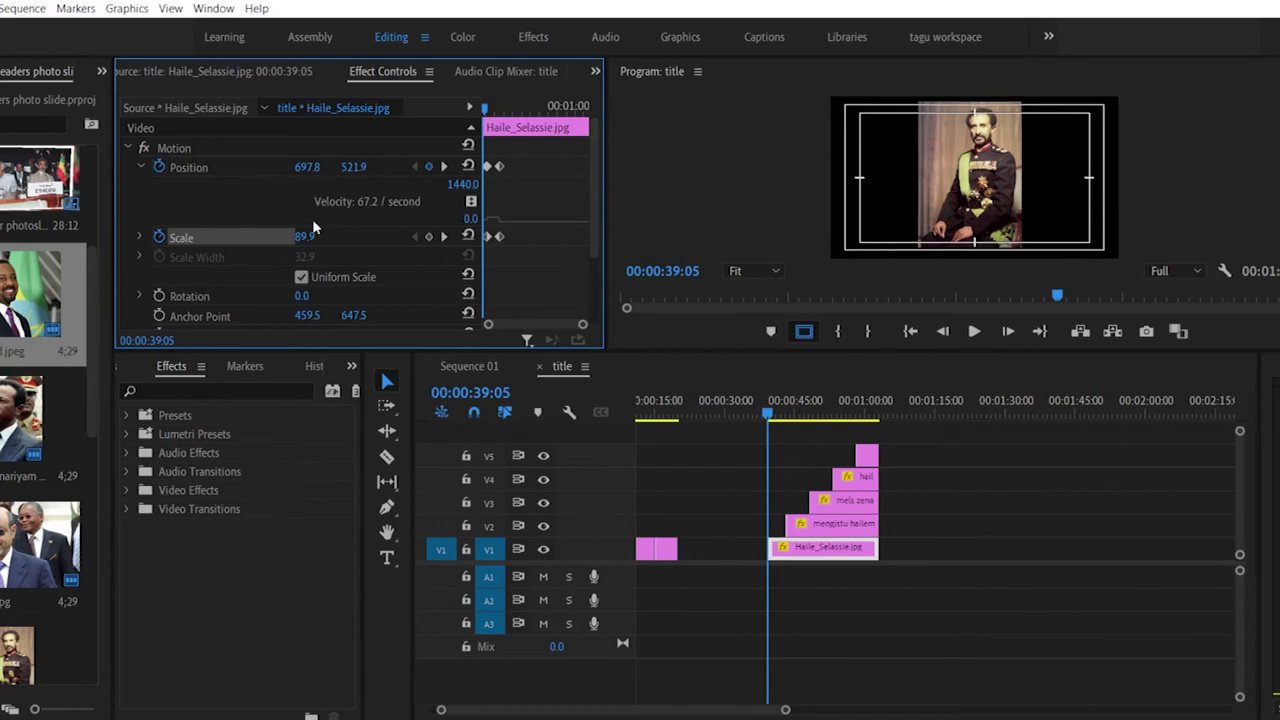
mouse_move(304, 236)
mouse_down()
mouse_move(360, 236)
mouse_move(262, 236)
mouse_move(322, 236)
mouse_up()
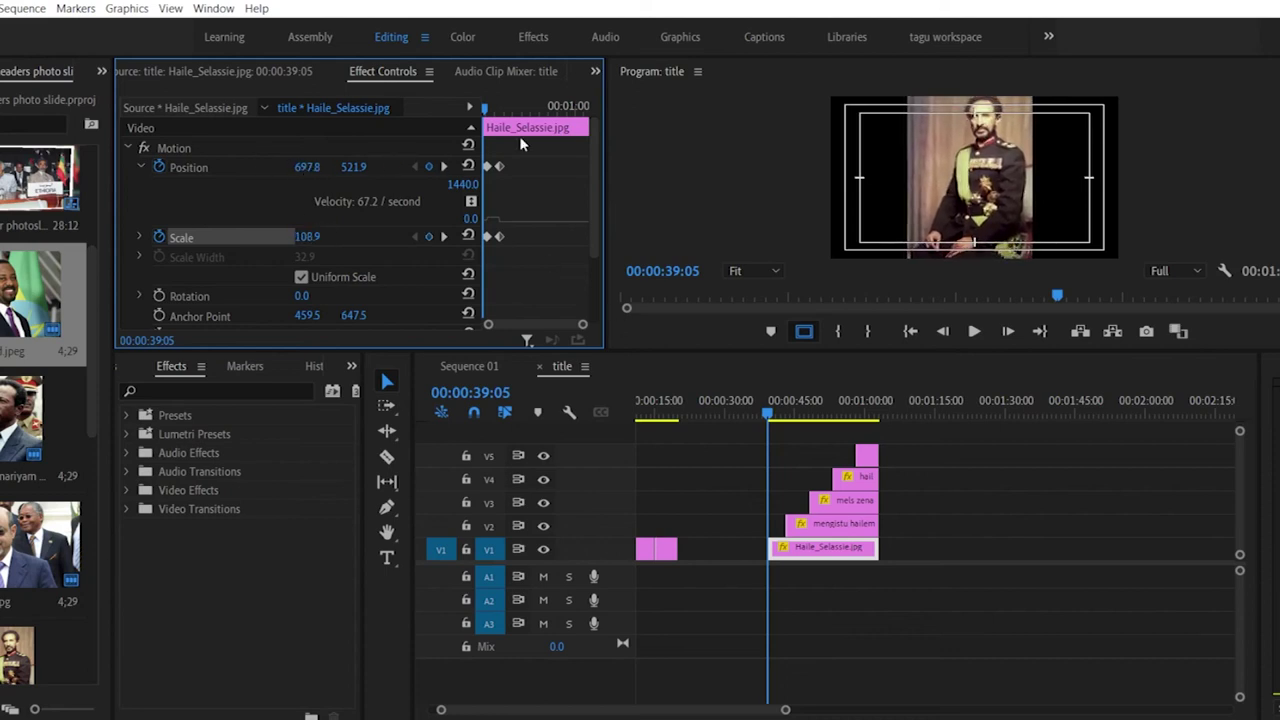
Step: Preview the portrait's move and play back the animated portraits
drag(484, 113, 443, 128)
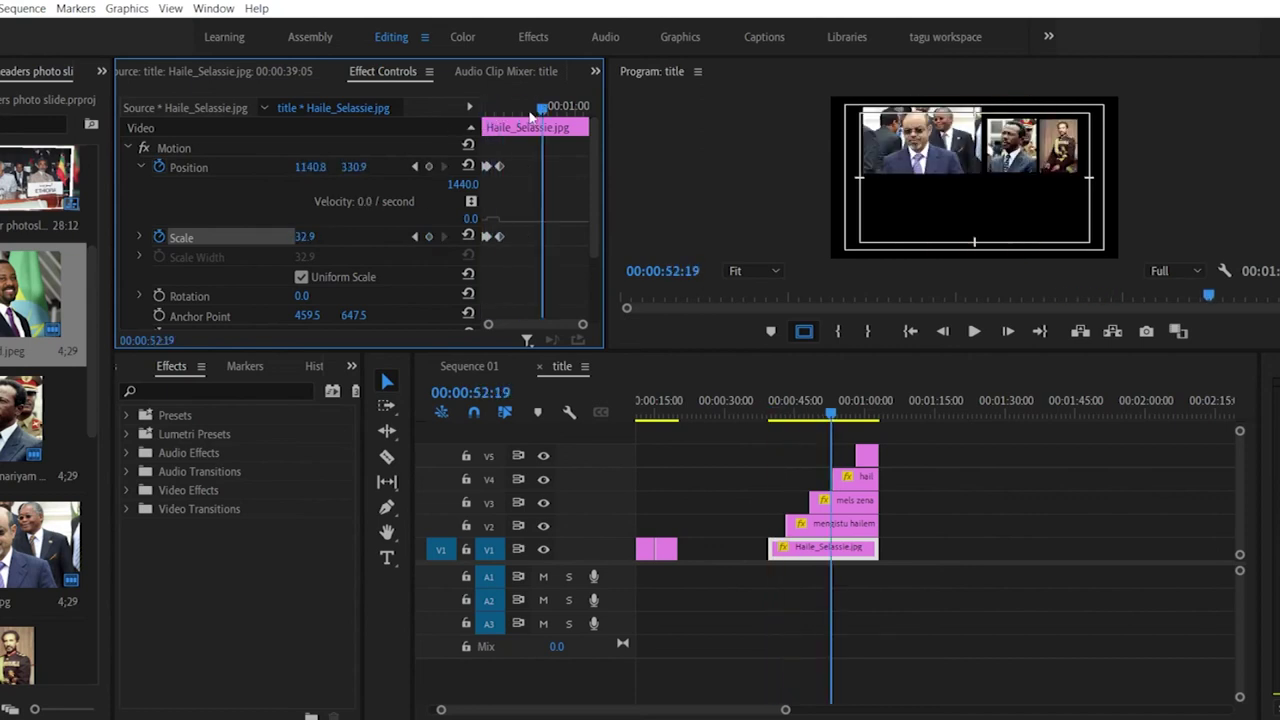
drag(831, 413, 758, 415)
key(space)
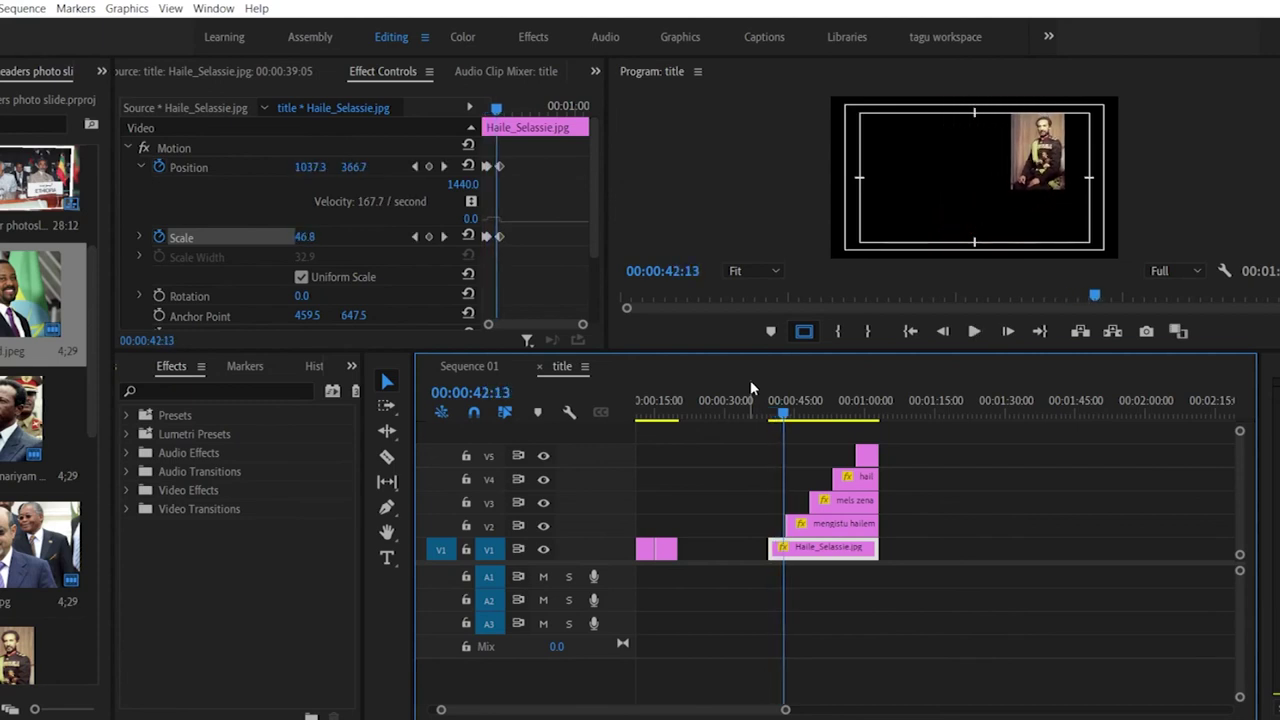
key(space)
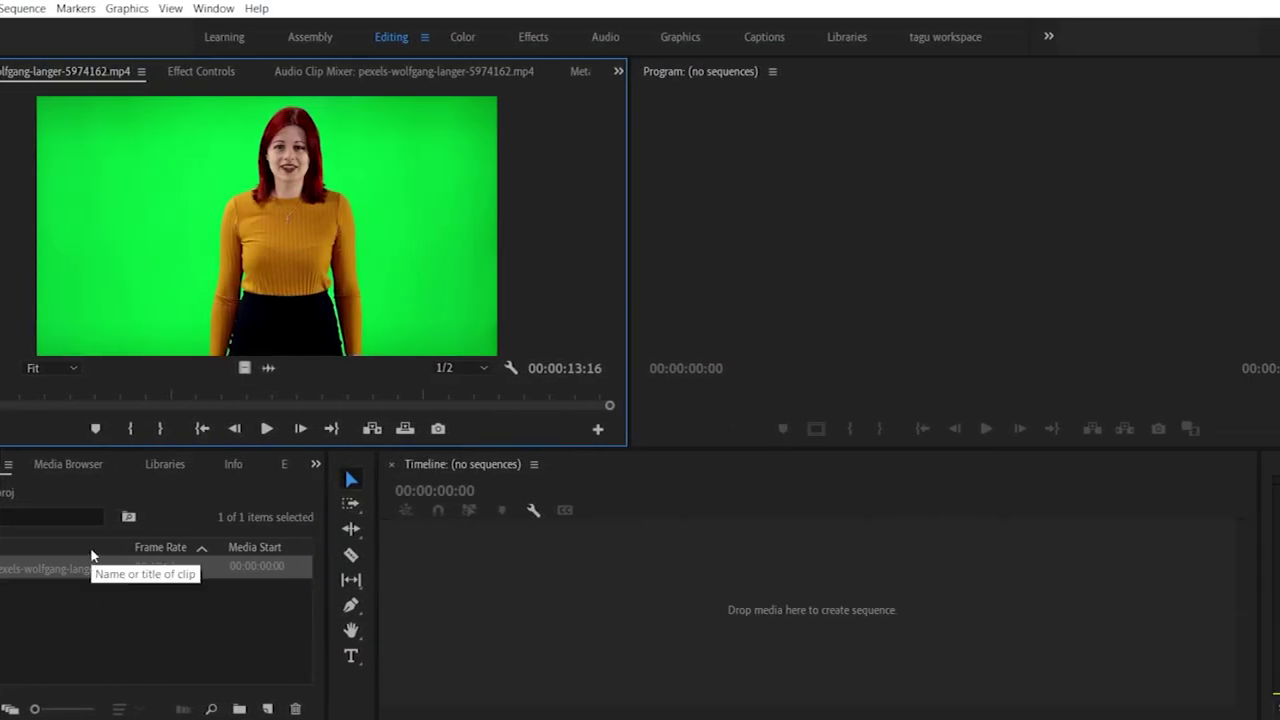
Step: Import pexels-mark-soetebier-10517615 from the chroma folder, keeping its name
double_click(31, 606)
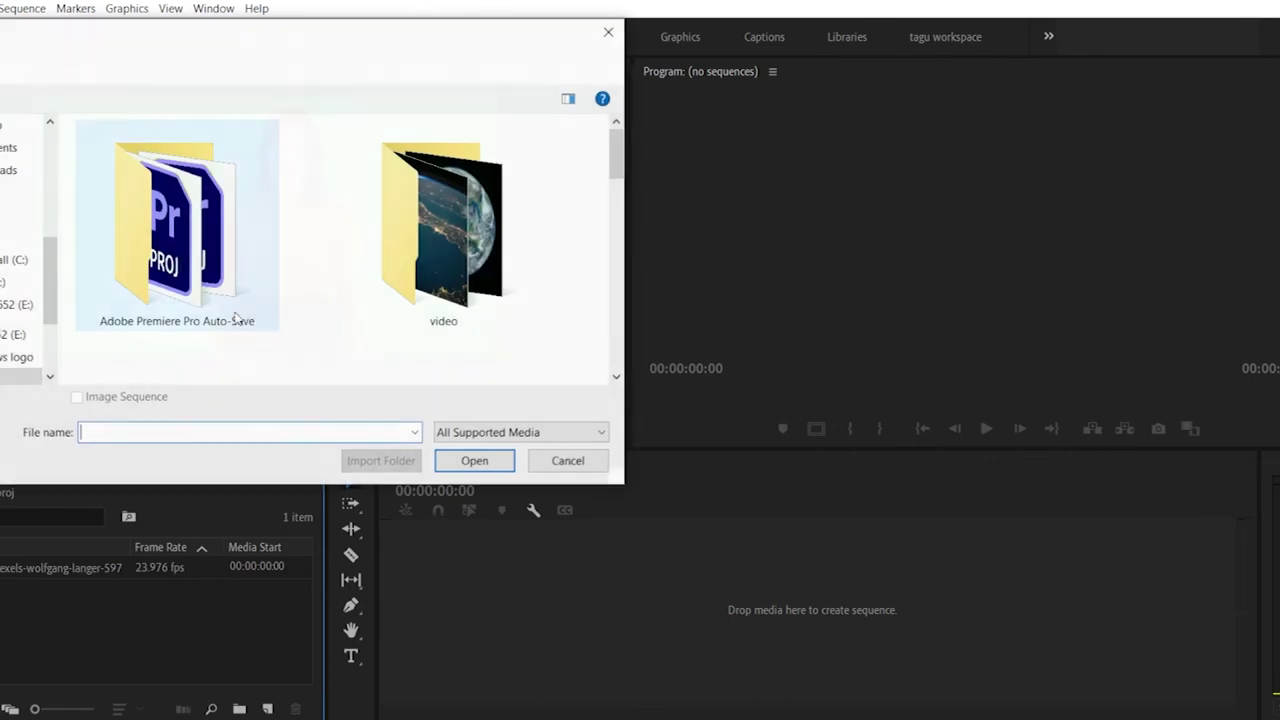
scroll(202, 300, down, 3)
click(196, 318)
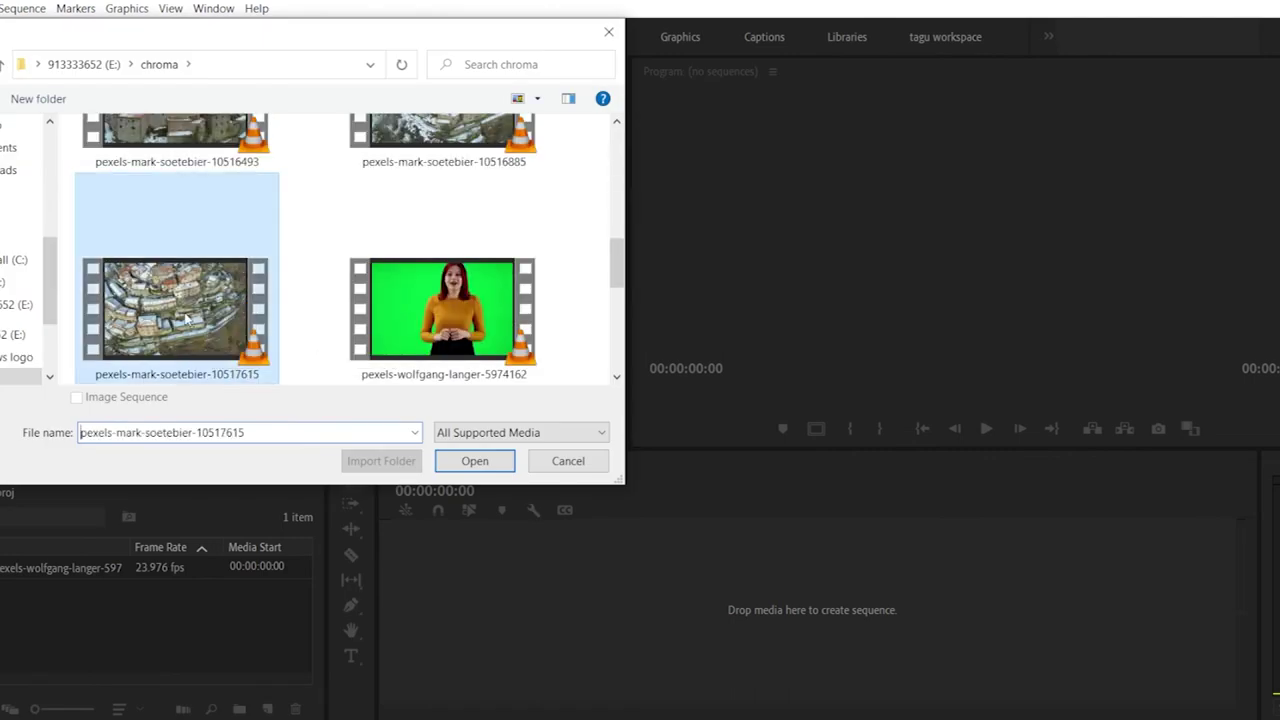
click(468, 468)
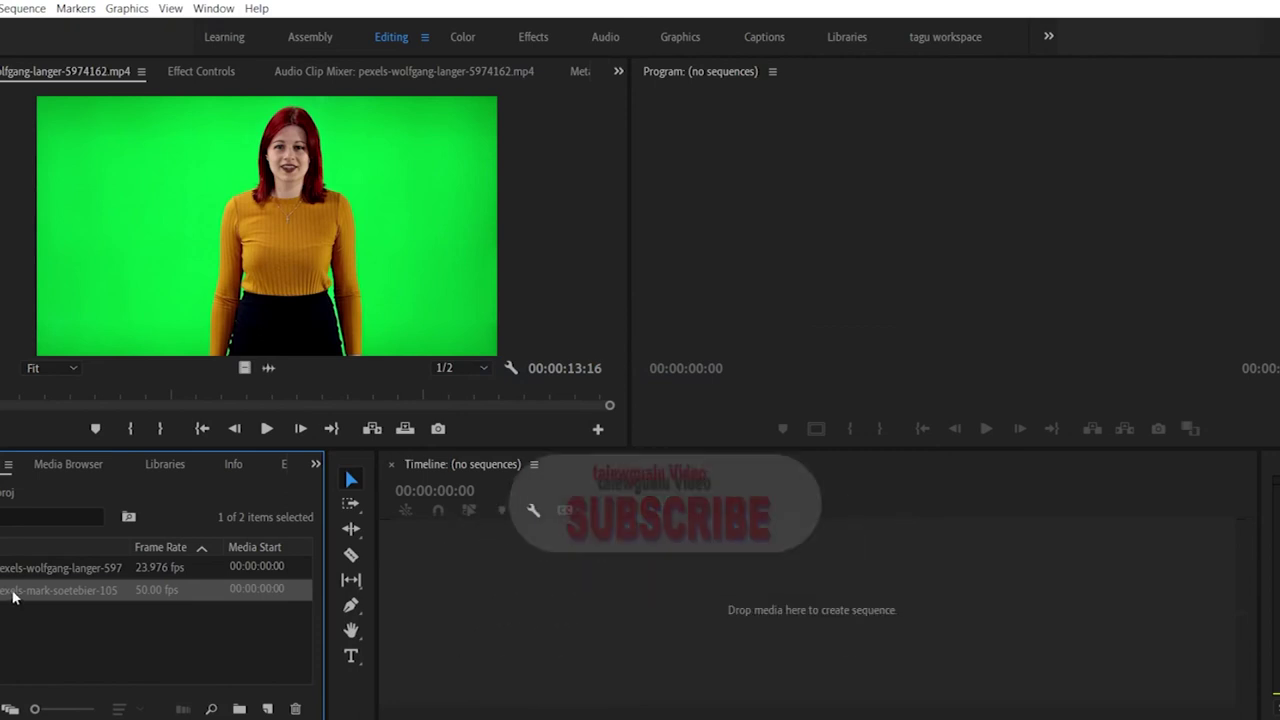
key(Return)
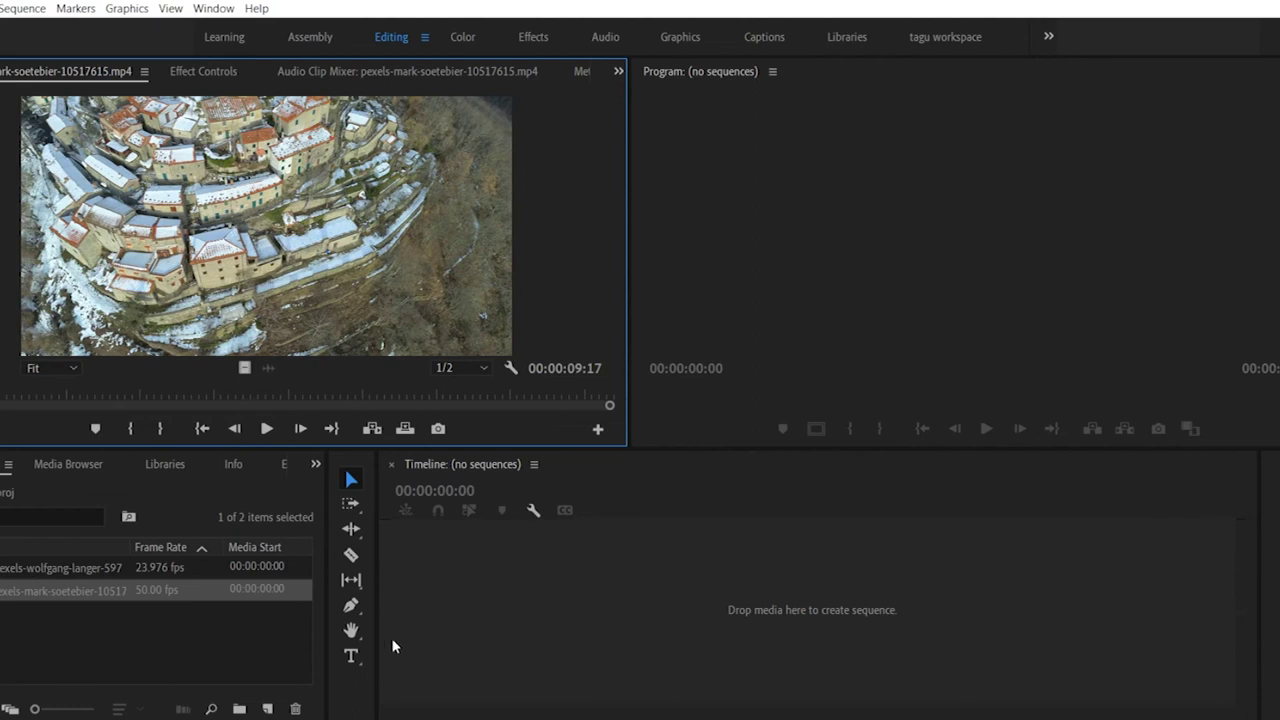
Step: Create a new HDV 1080p25 sequence named 'chroma class'
click(268, 709)
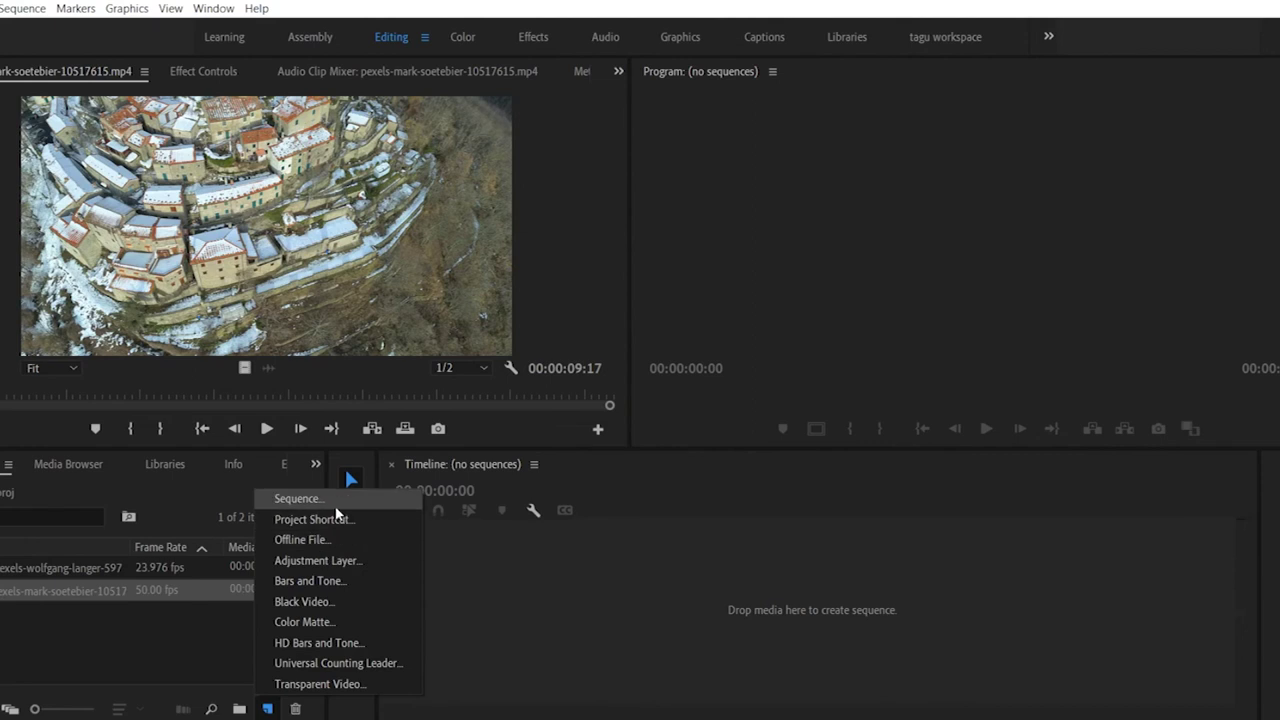
click(342, 499)
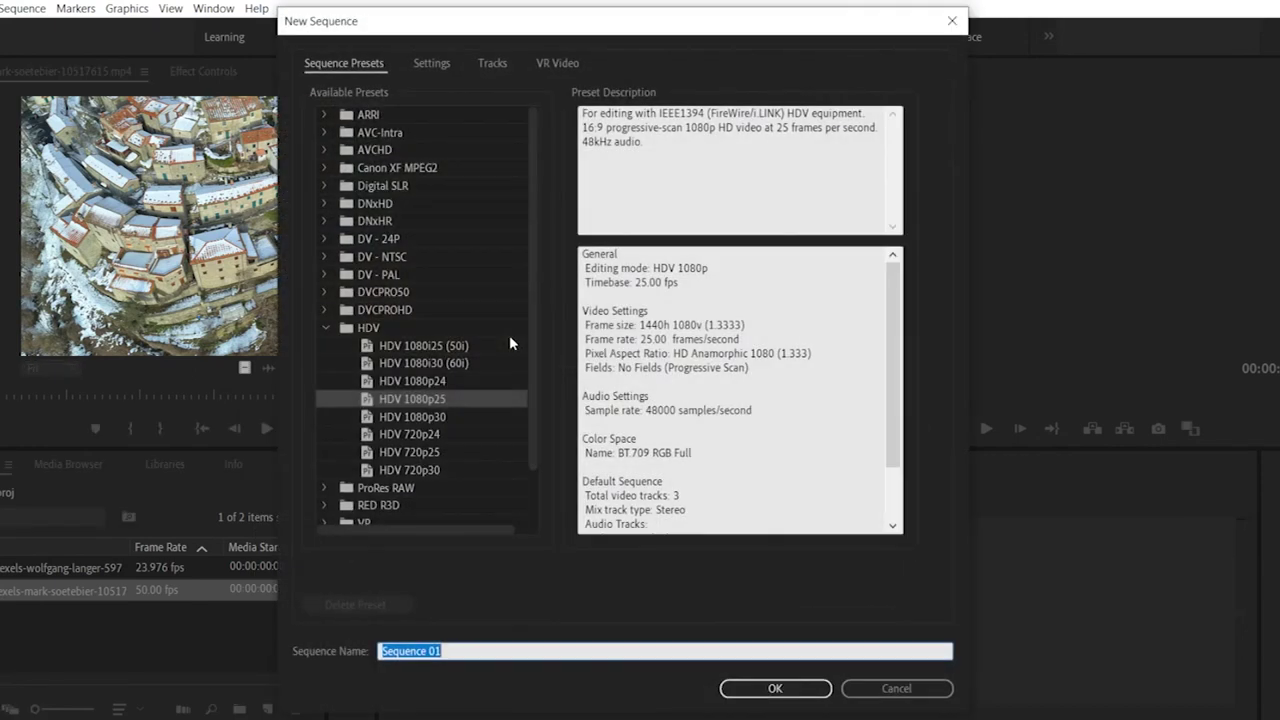
click(440, 402)
click(449, 651)
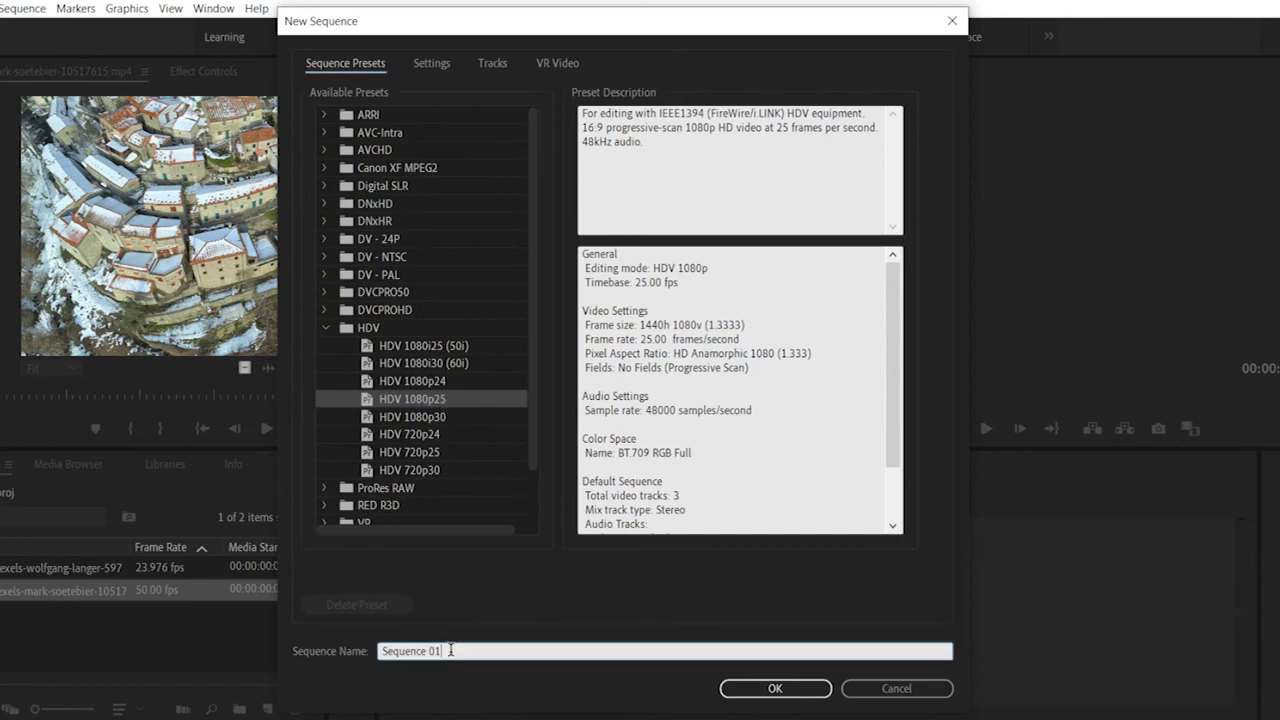
key(BackSpace)
key(BackSpace)
key(BackSpace)
key(BackSpace)
key(BackSpace)
key(BackSpace)
key(BackSpace)
key(BackSpace)
key(BackSpace)
key(BackSpace)
key(BackSpace)
text(chroma class)
key(Return)
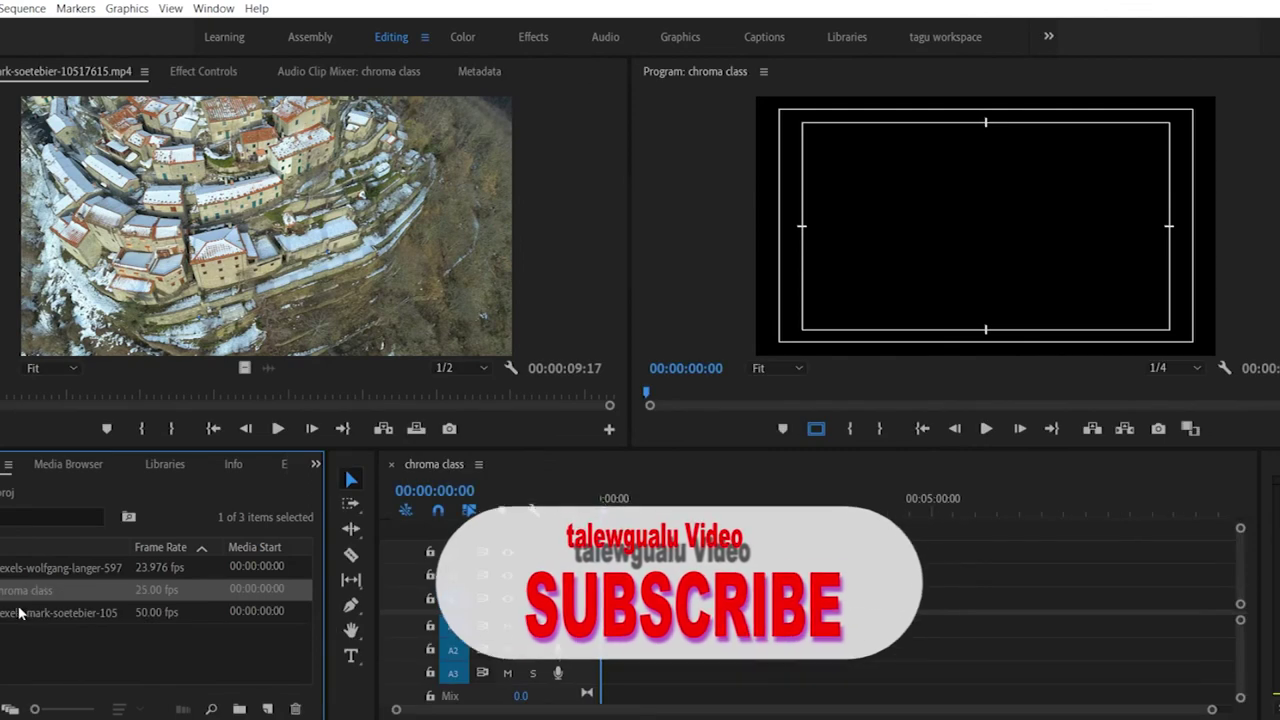
Step: Place the drone clip on V1, keeping sequence settings, and scale it to frame size
drag(17, 621, 605, 598)
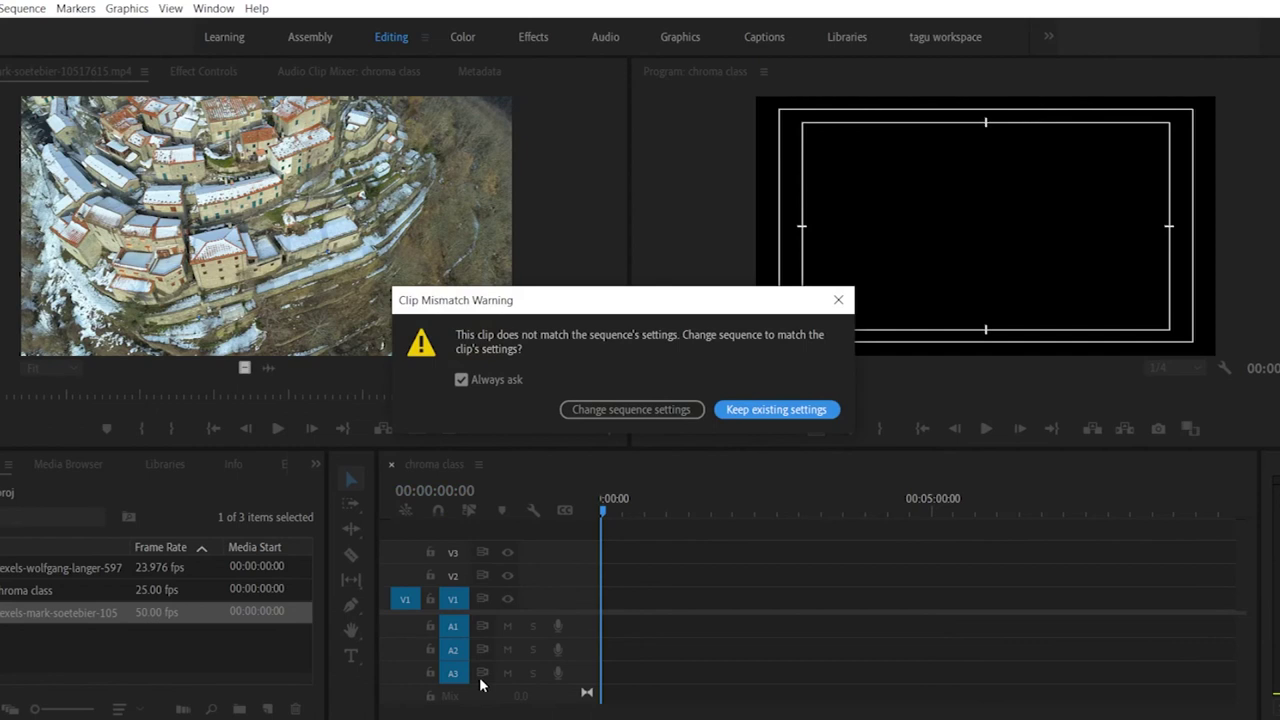
click(760, 410)
drag(1212, 709, 588, 709)
key(=)
drag(1078, 585, 645, 604)
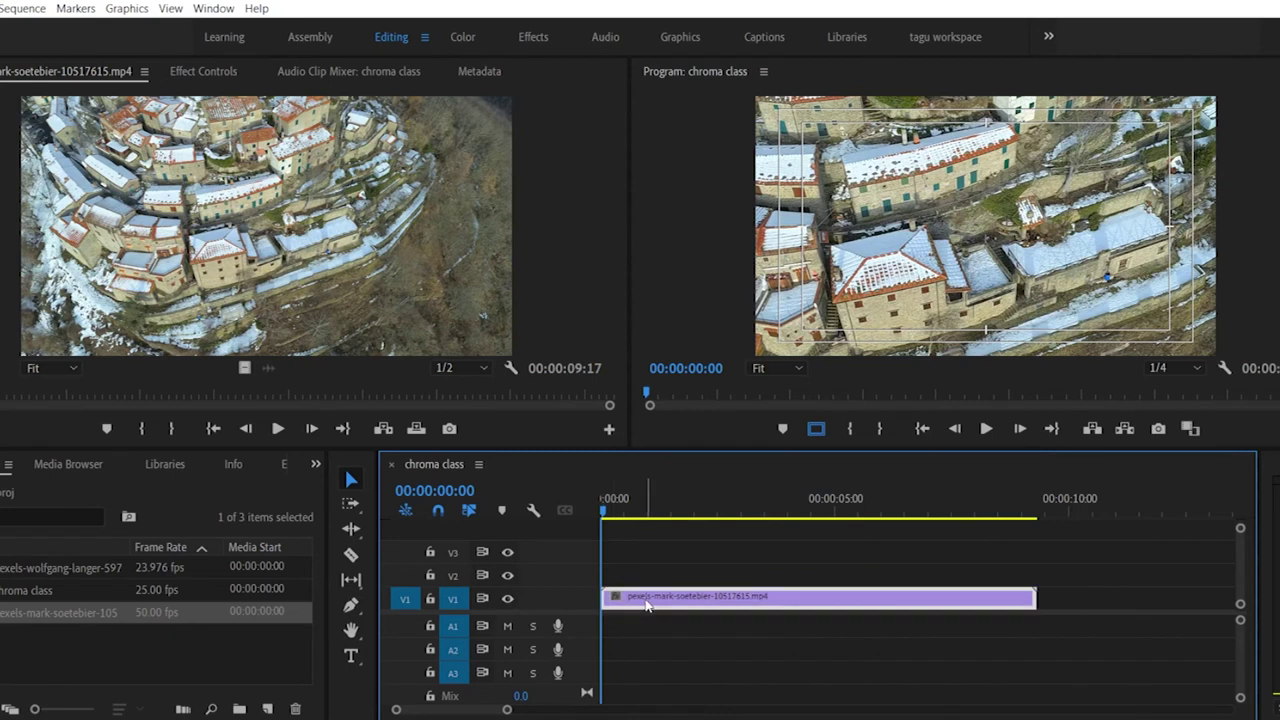
right_click(648, 601)
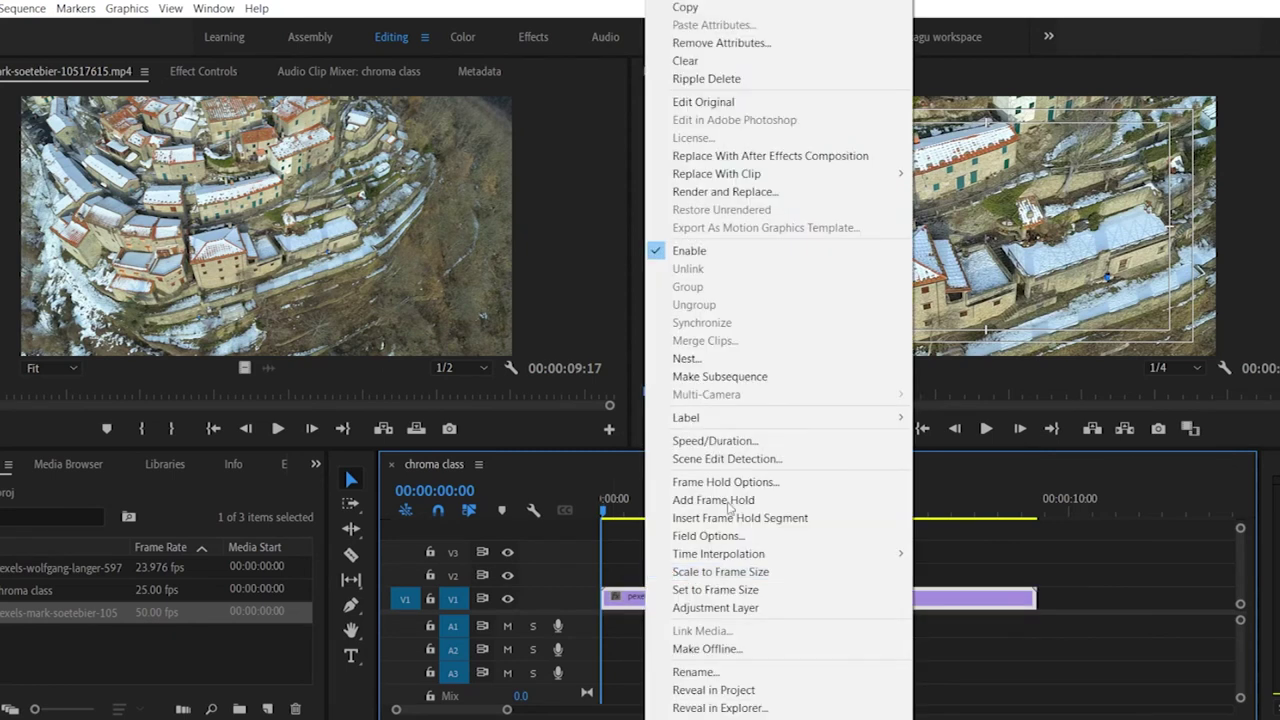
click(752, 573)
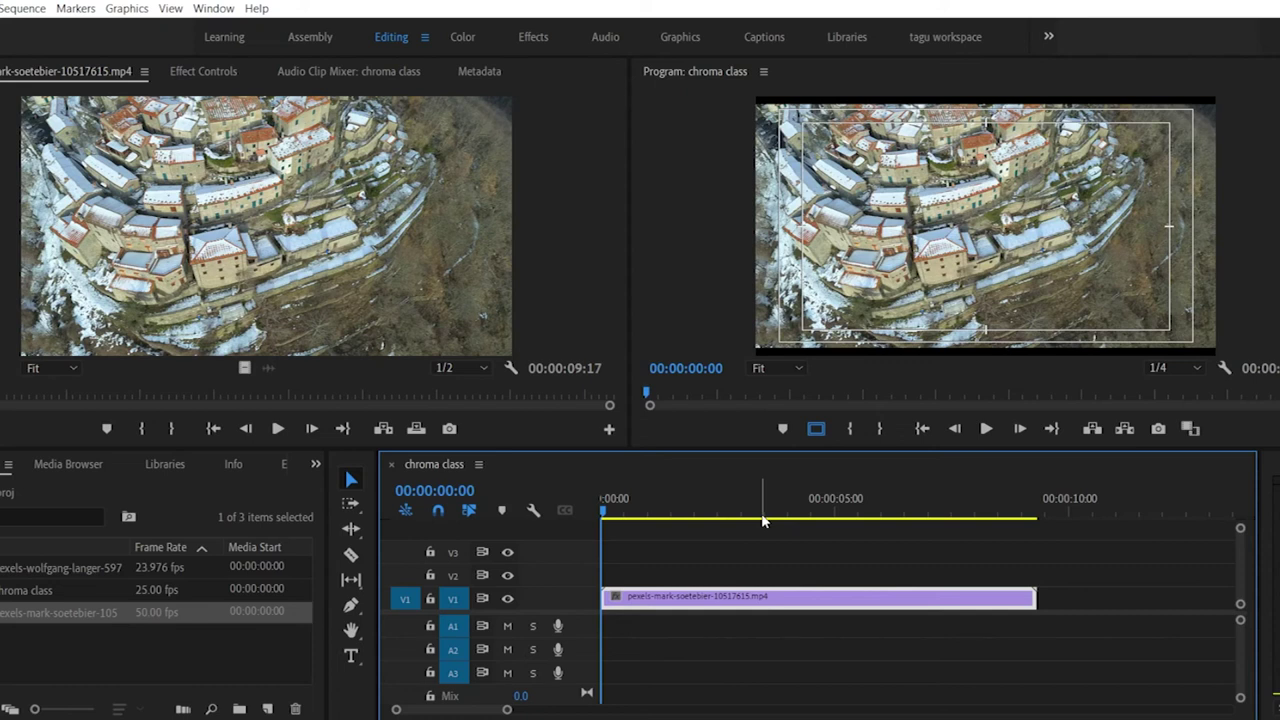
click(35, 565)
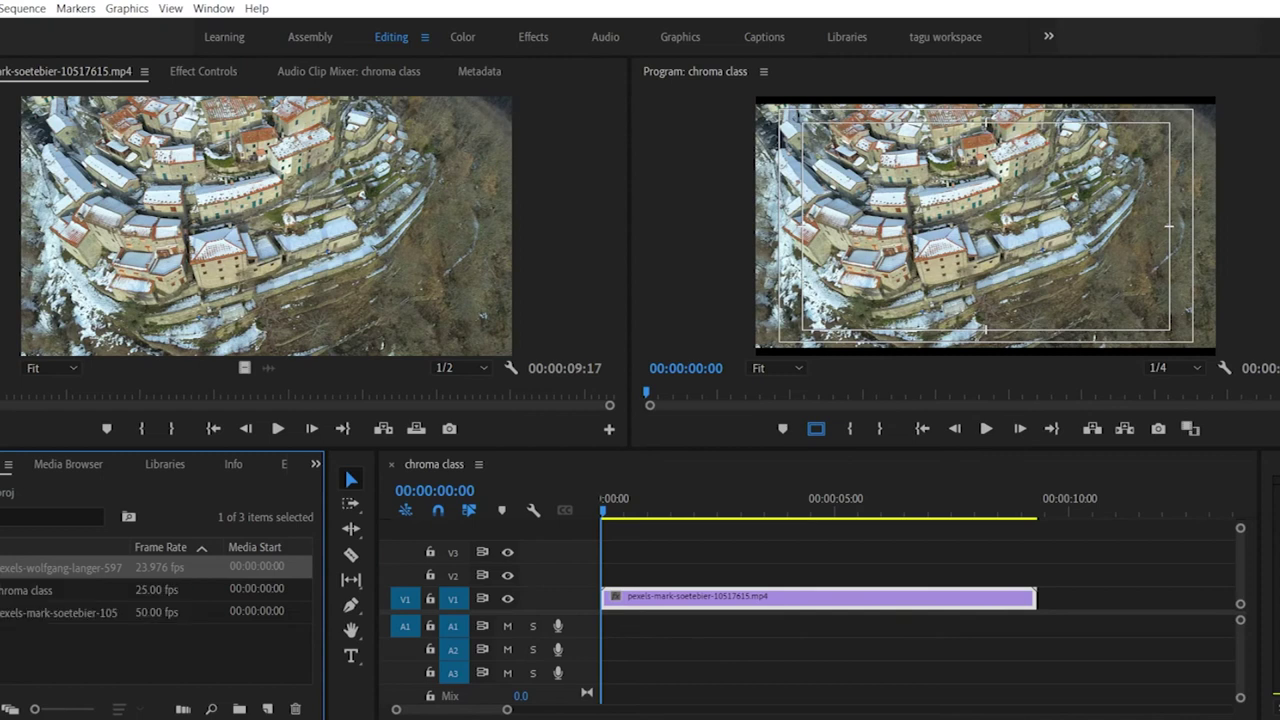
Step: Place the green-screen presenter clip on V2 above the drone footage
click(40, 568)
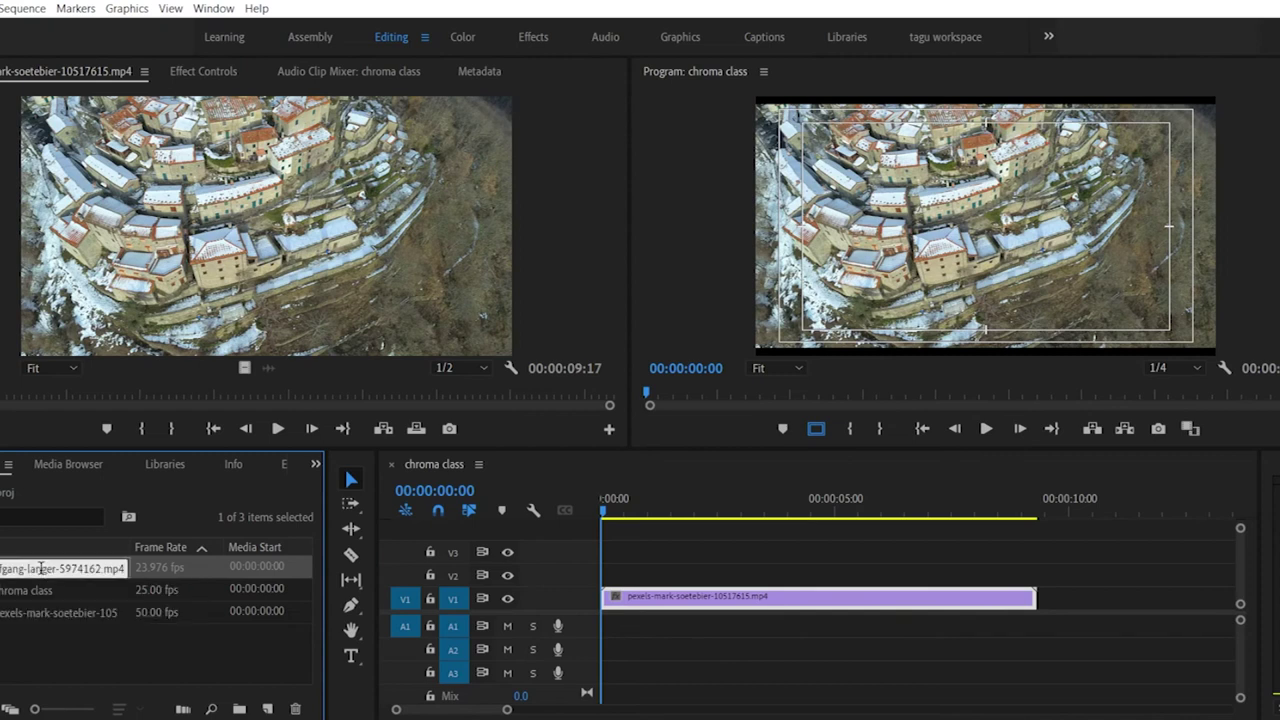
key(Escape)
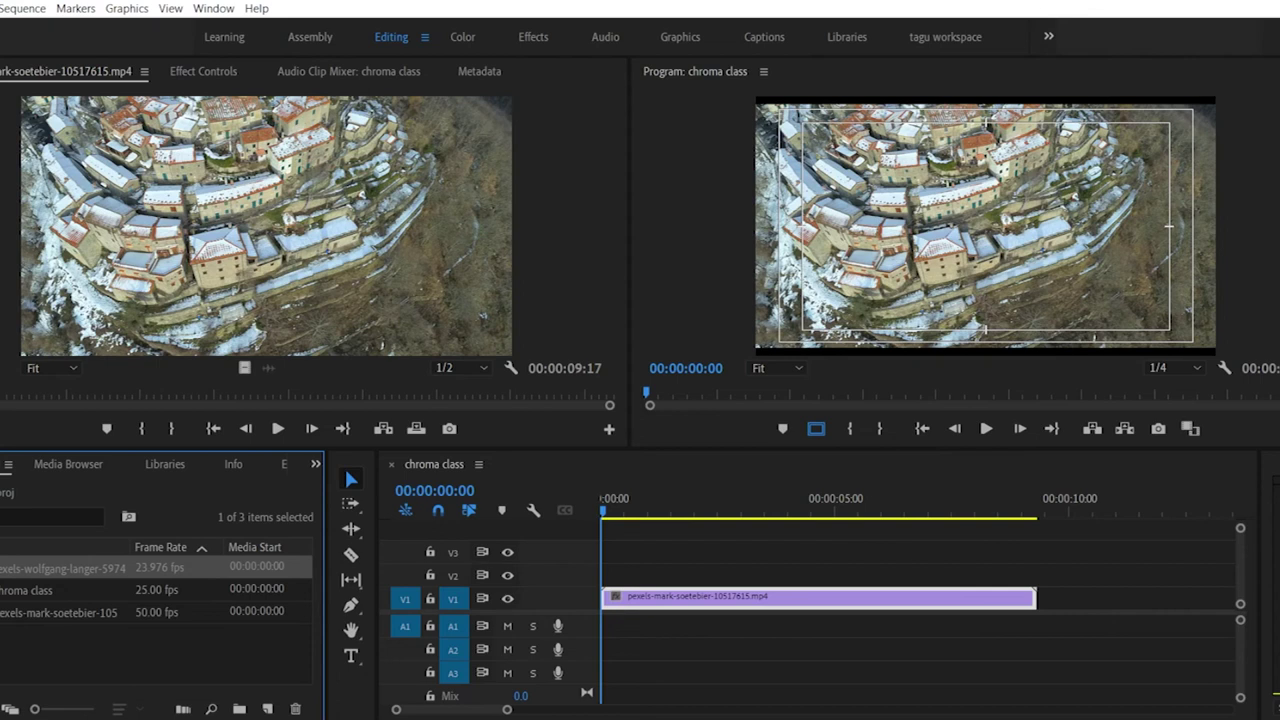
click(22, 570)
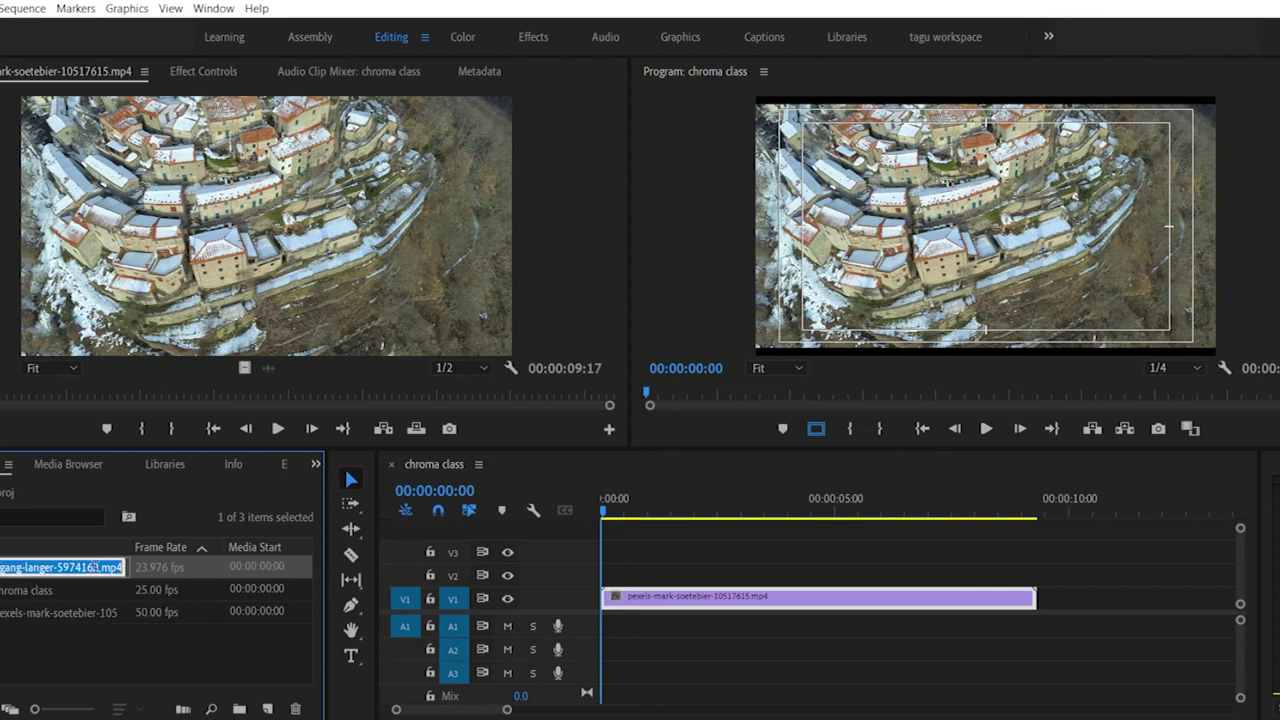
click(6, 662)
drag(20, 568, 604, 582)
drag(507, 709, 552, 710)
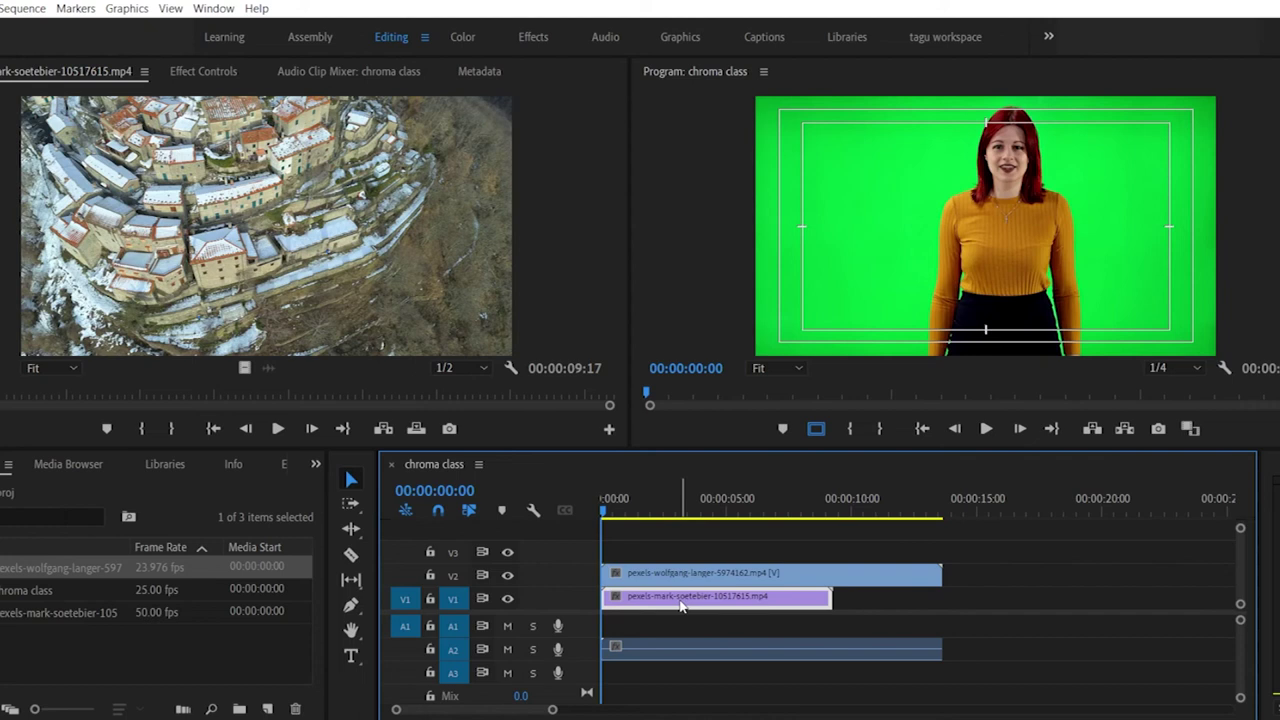
Step: Add a second drone clip on V1 and trim it to end with the presenter
drag(680, 605, 845, 604)
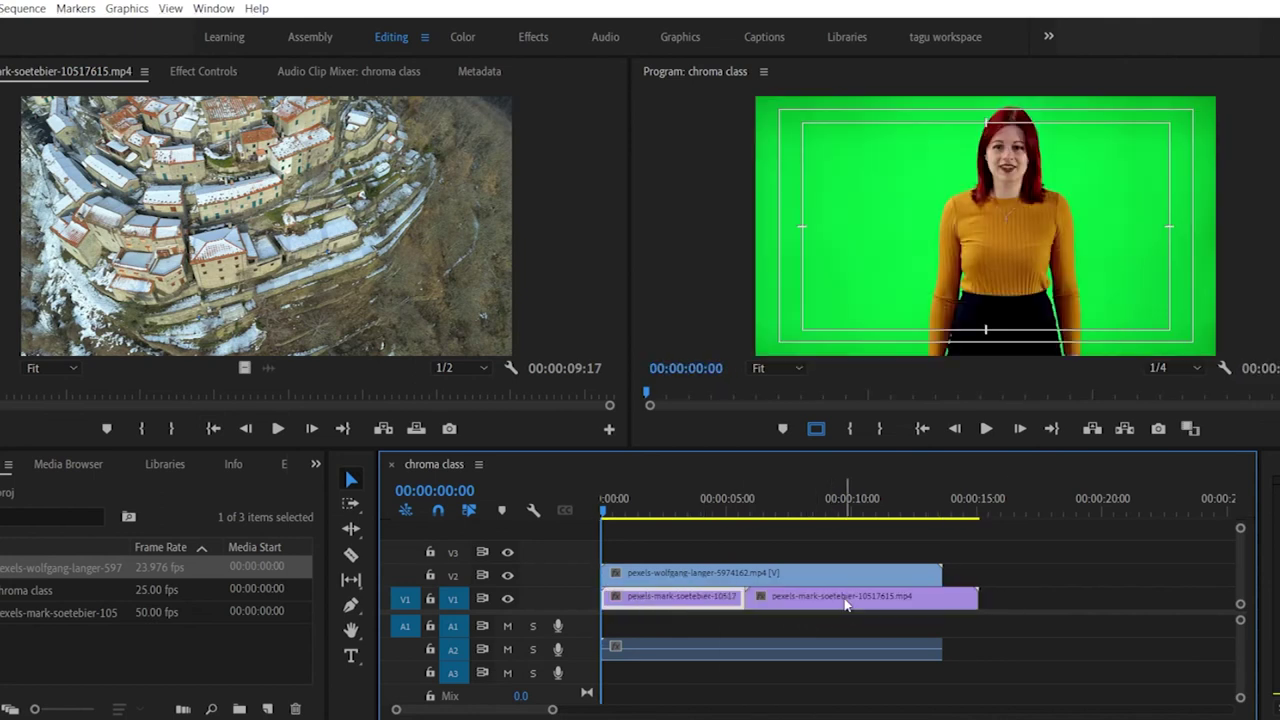
click(850, 601)
drag(976, 596, 940, 596)
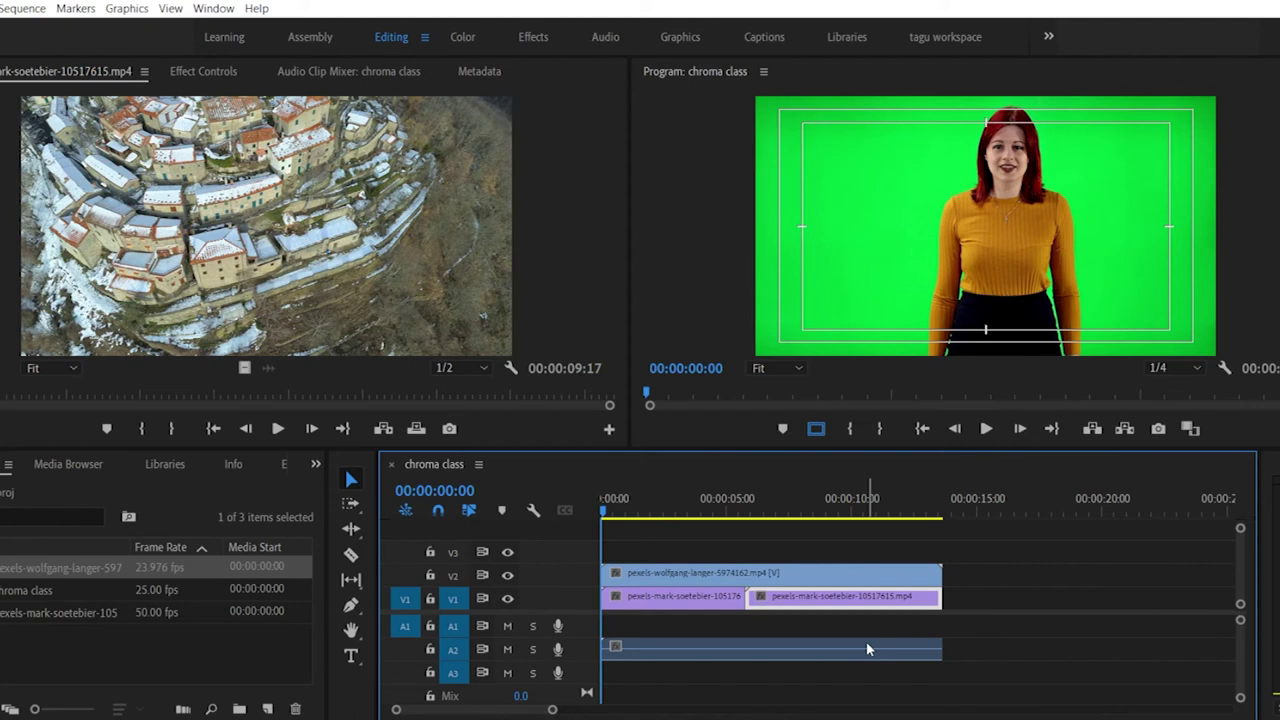
click(283, 469)
click(10, 487)
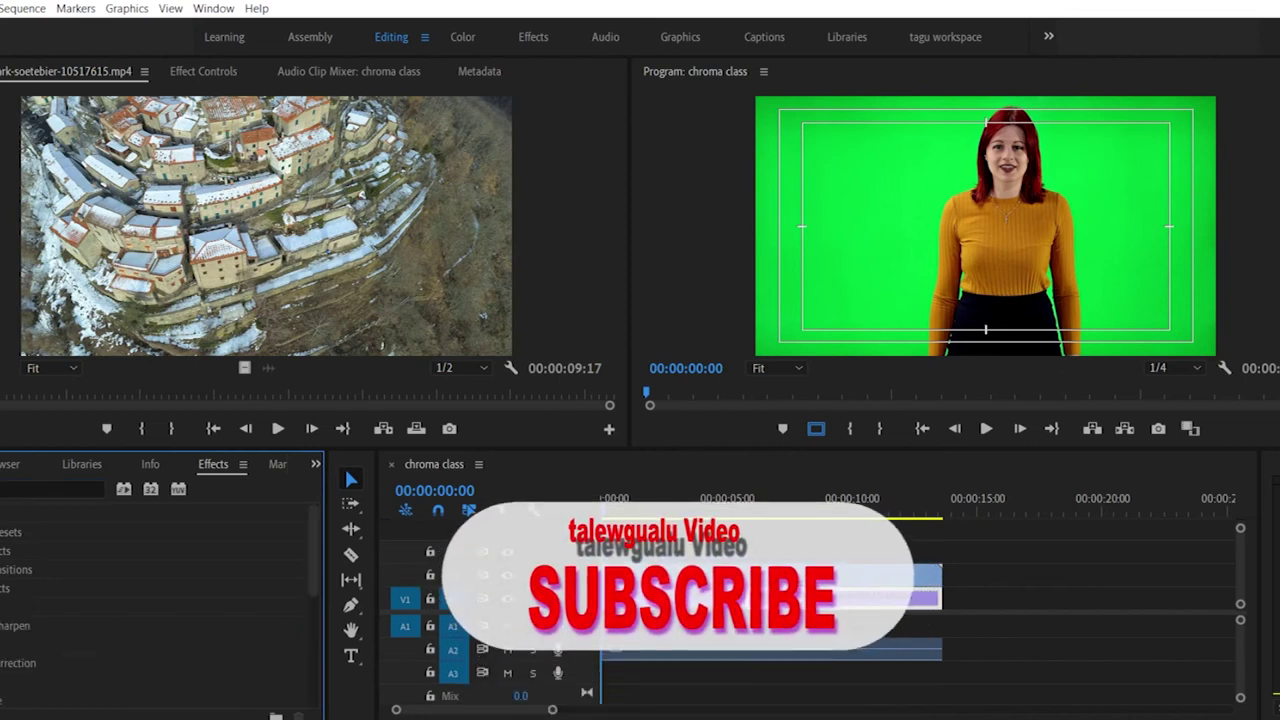
scroll(45, 656, down, 3)
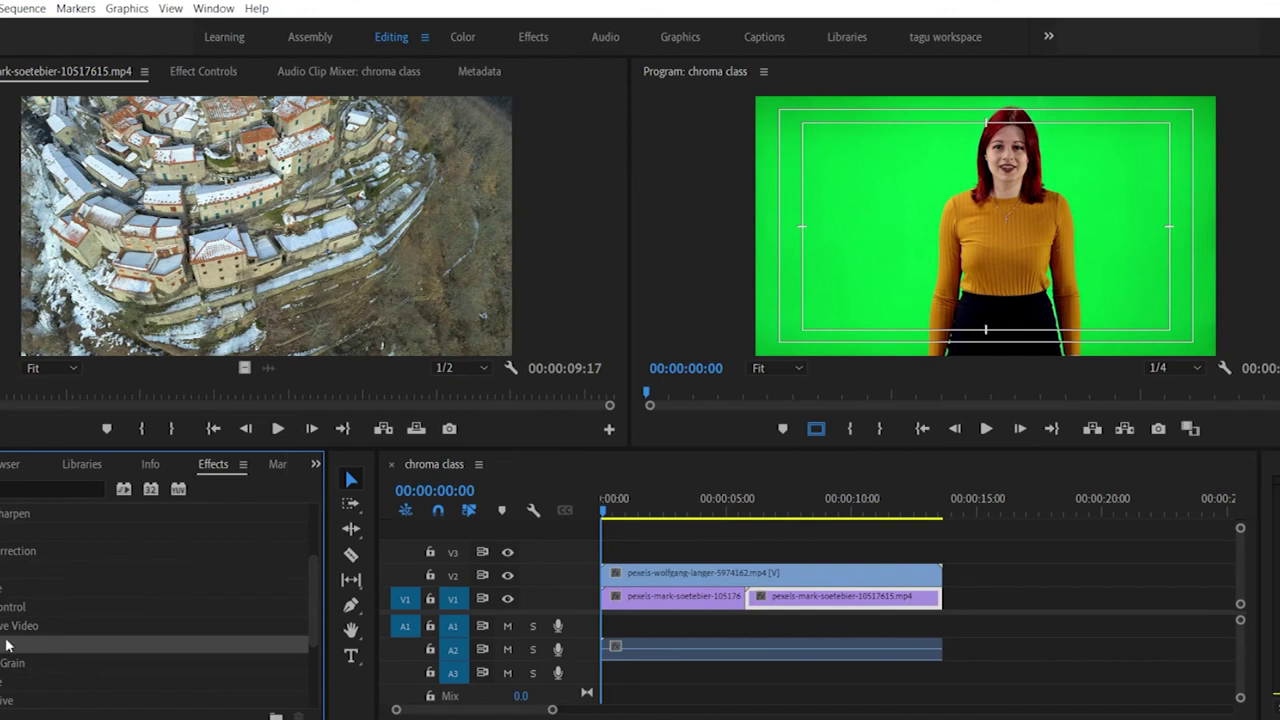
key(Right)
scroll(159, 608, down, 2)
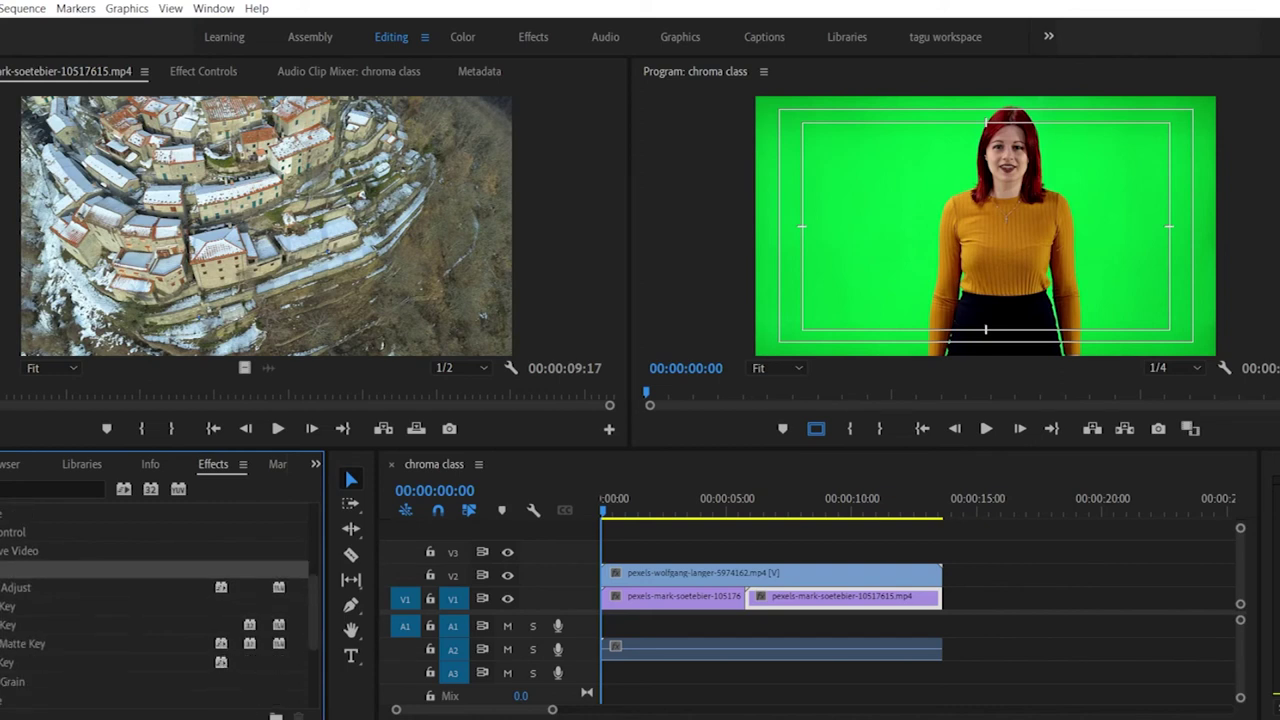
click(10, 662)
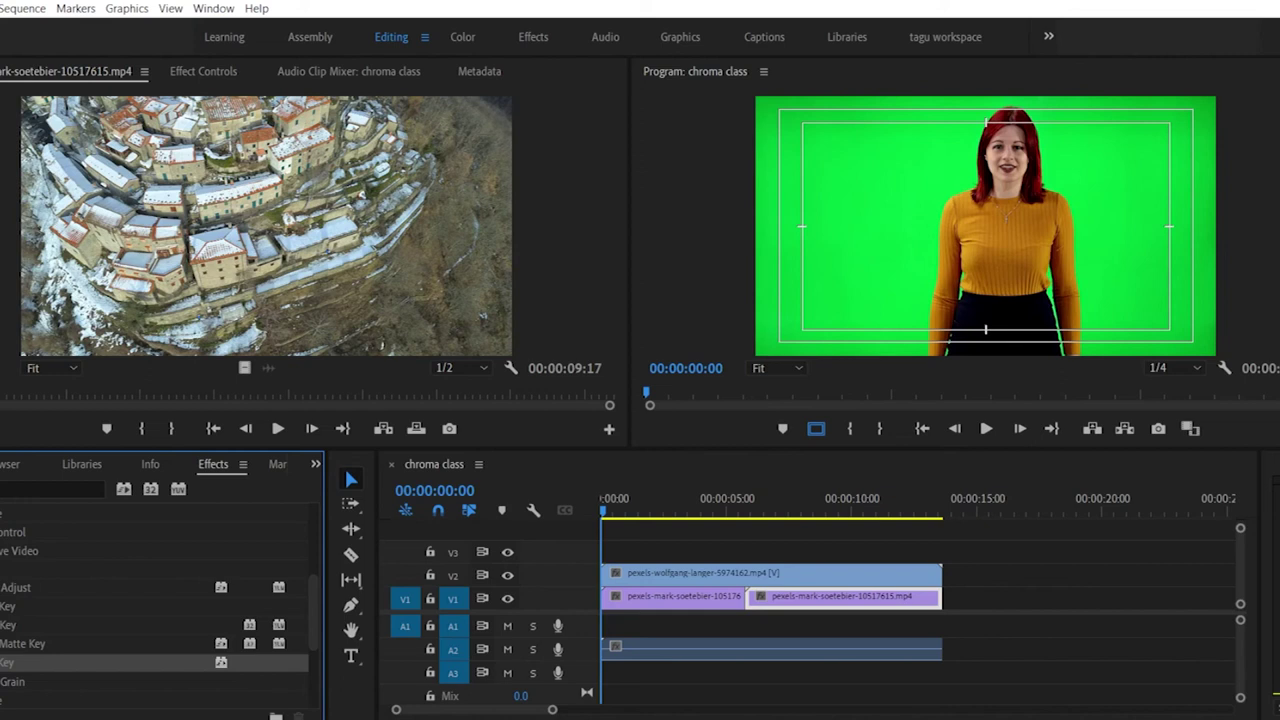
click(647, 573)
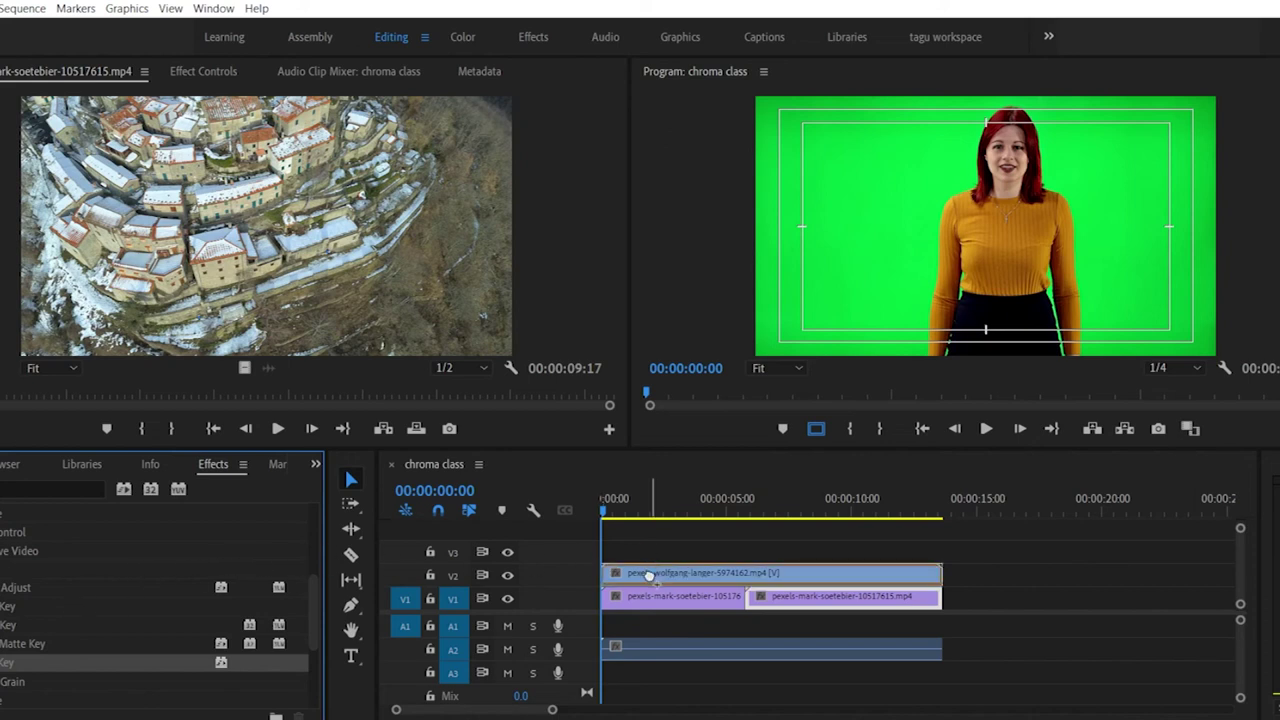
drag(648, 575, 653, 613)
click(645, 573)
click(649, 573)
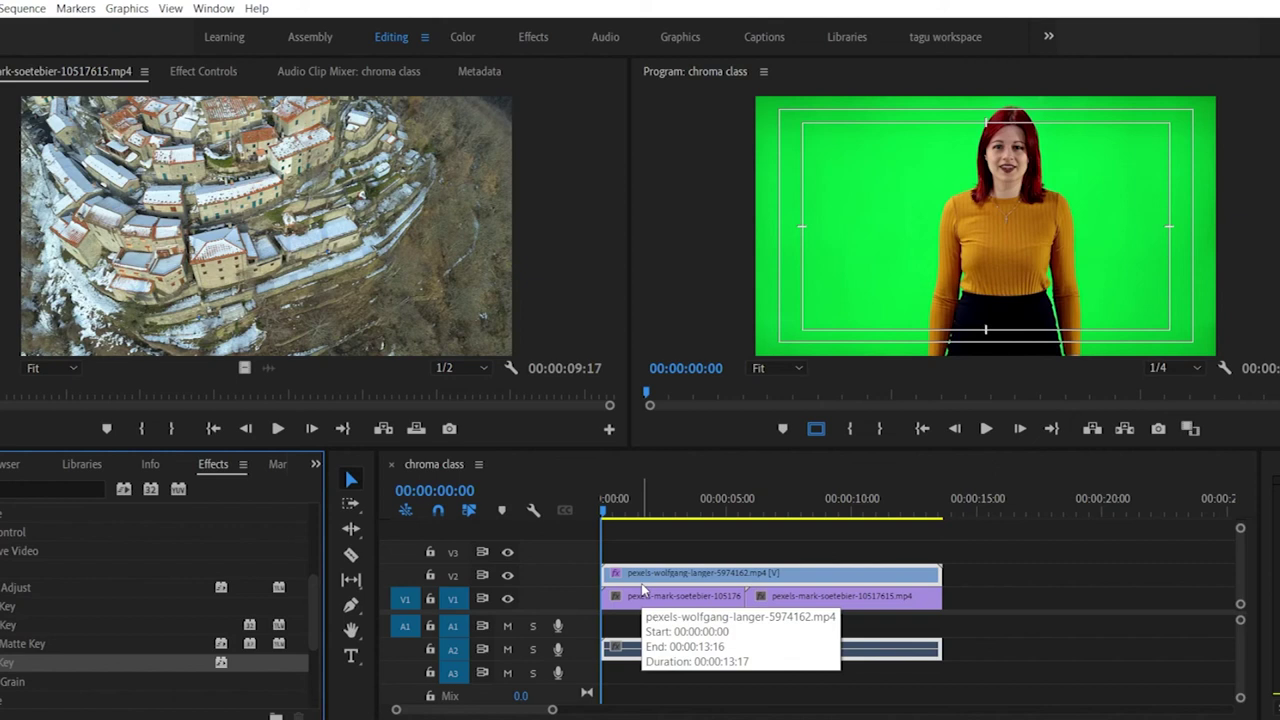
Step: Extend the V1 drone clip's end rightward and show its effect settings
click(207, 73)
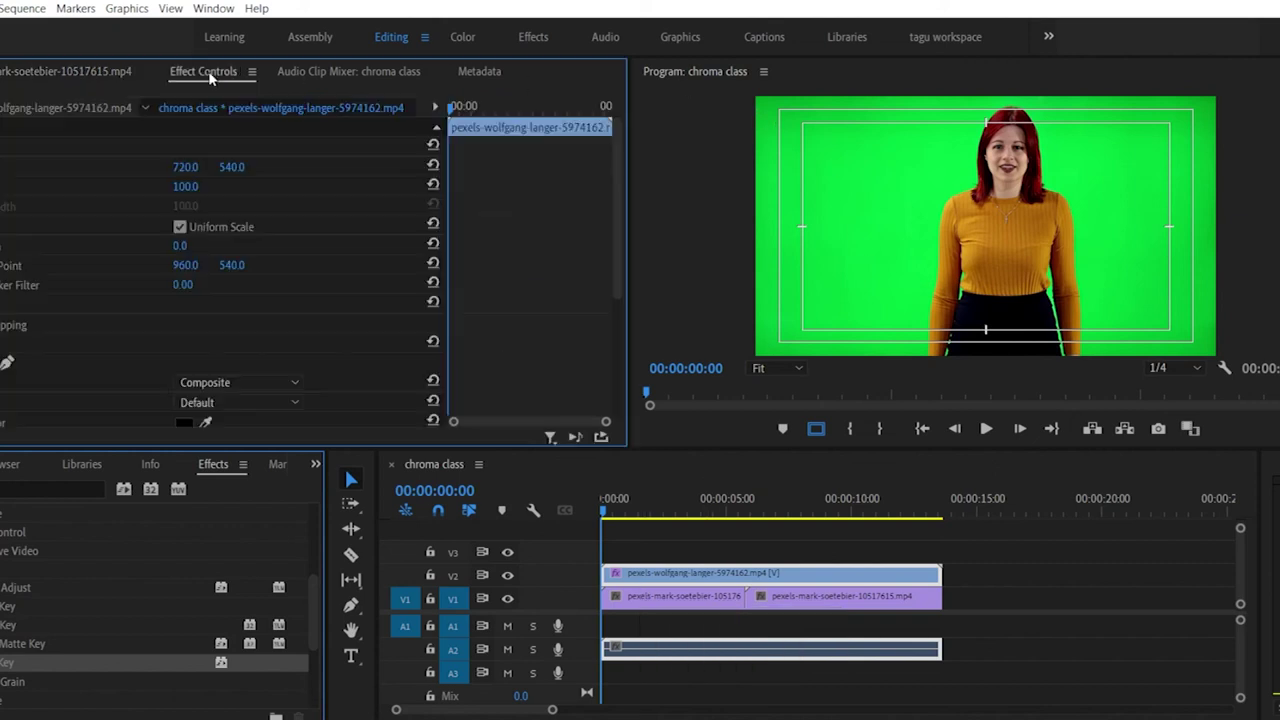
scroll(80, 320, down, 5)
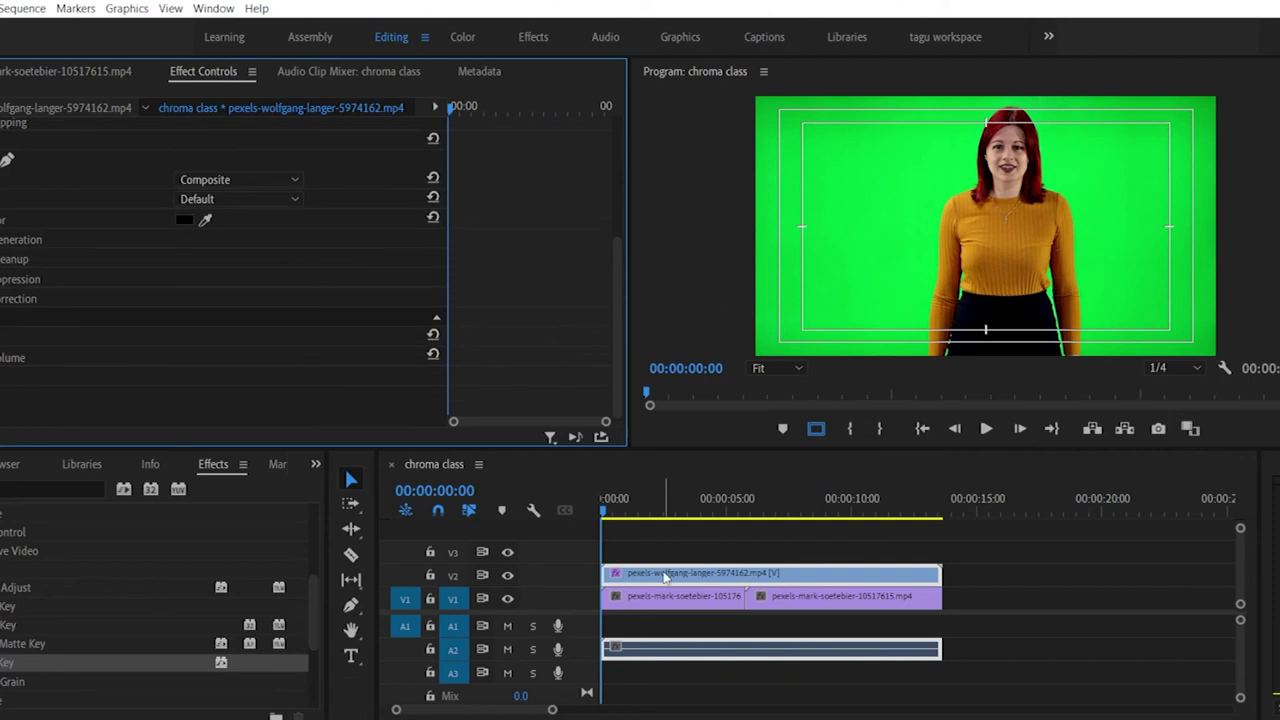
drag(945, 598, 1005, 601)
drag(960, 505, 972, 505)
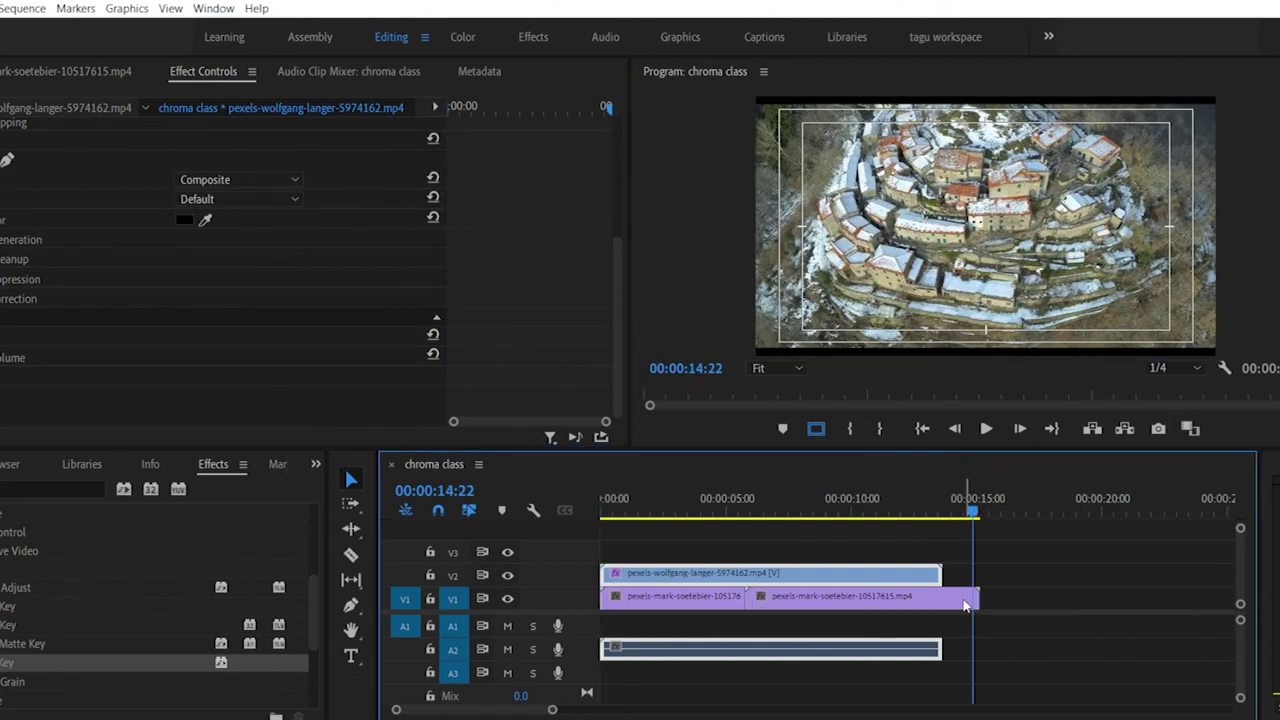
double_click(965, 605)
click(323, 73)
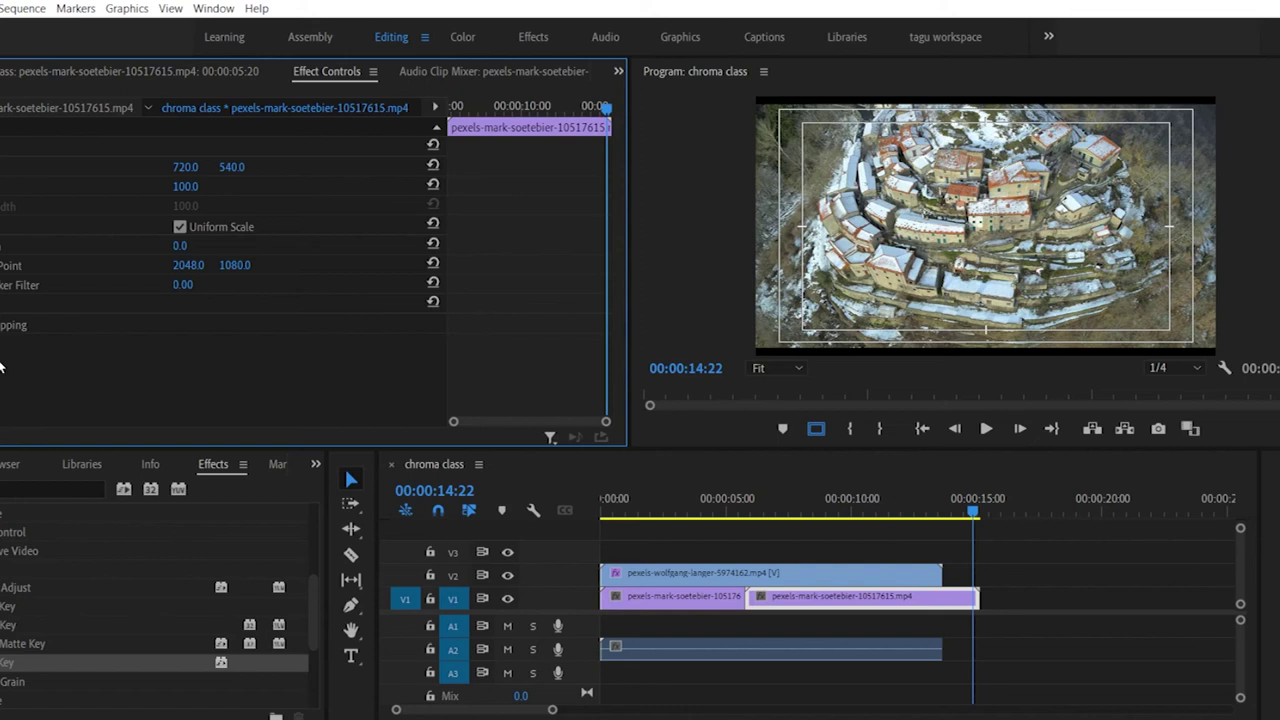
Step: At 00:00:09:03, set the presenter's Ultra Key colour to the green backdrop
click(828, 511)
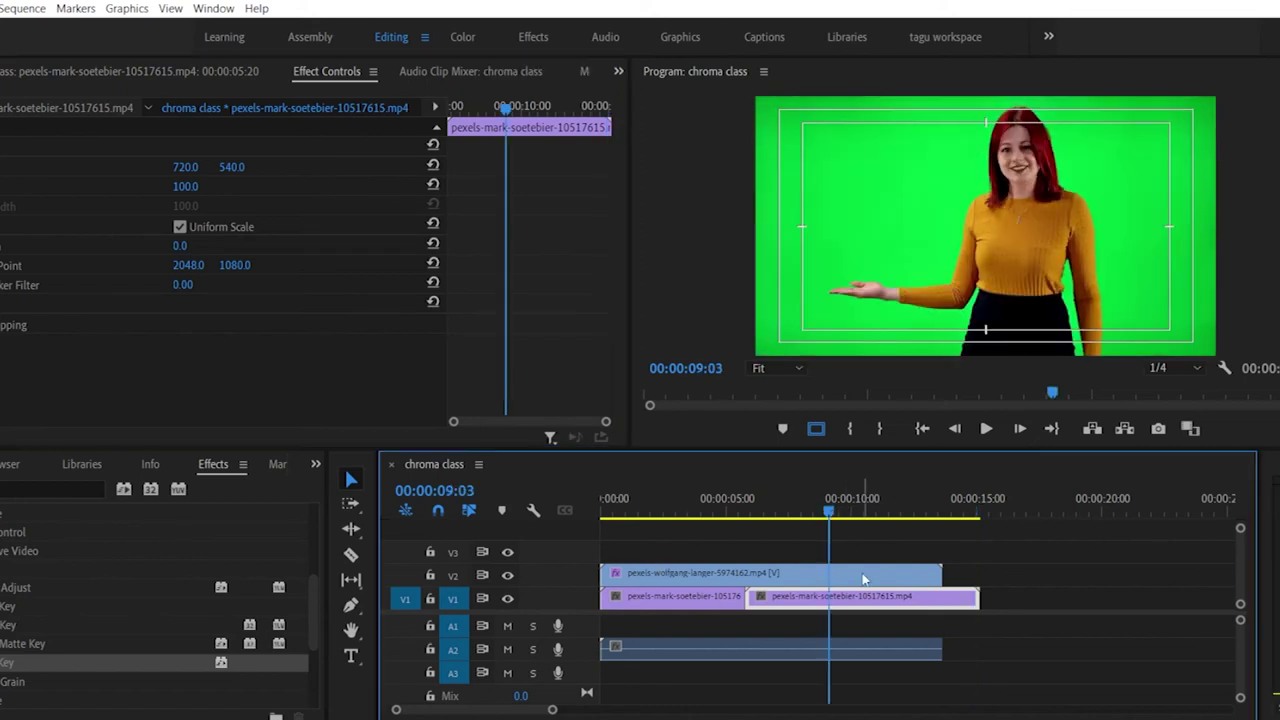
click(864, 579)
scroll(36, 345, down, 5)
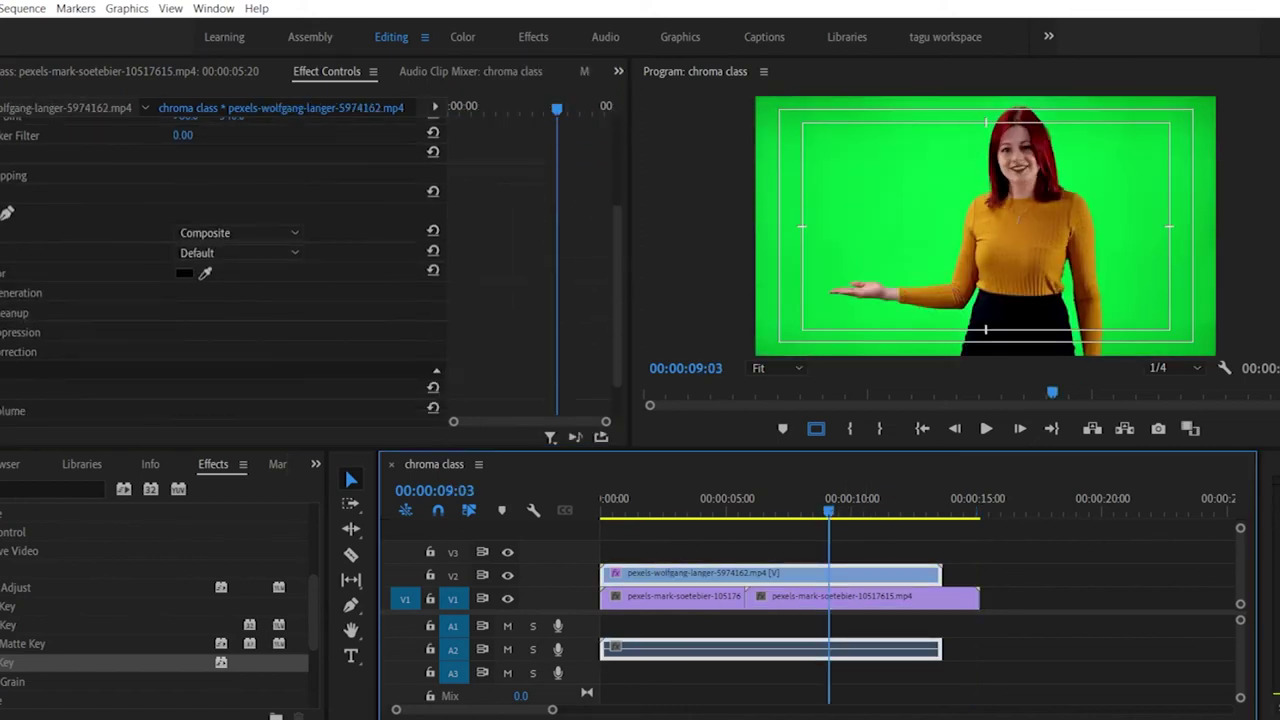
click(5, 192)
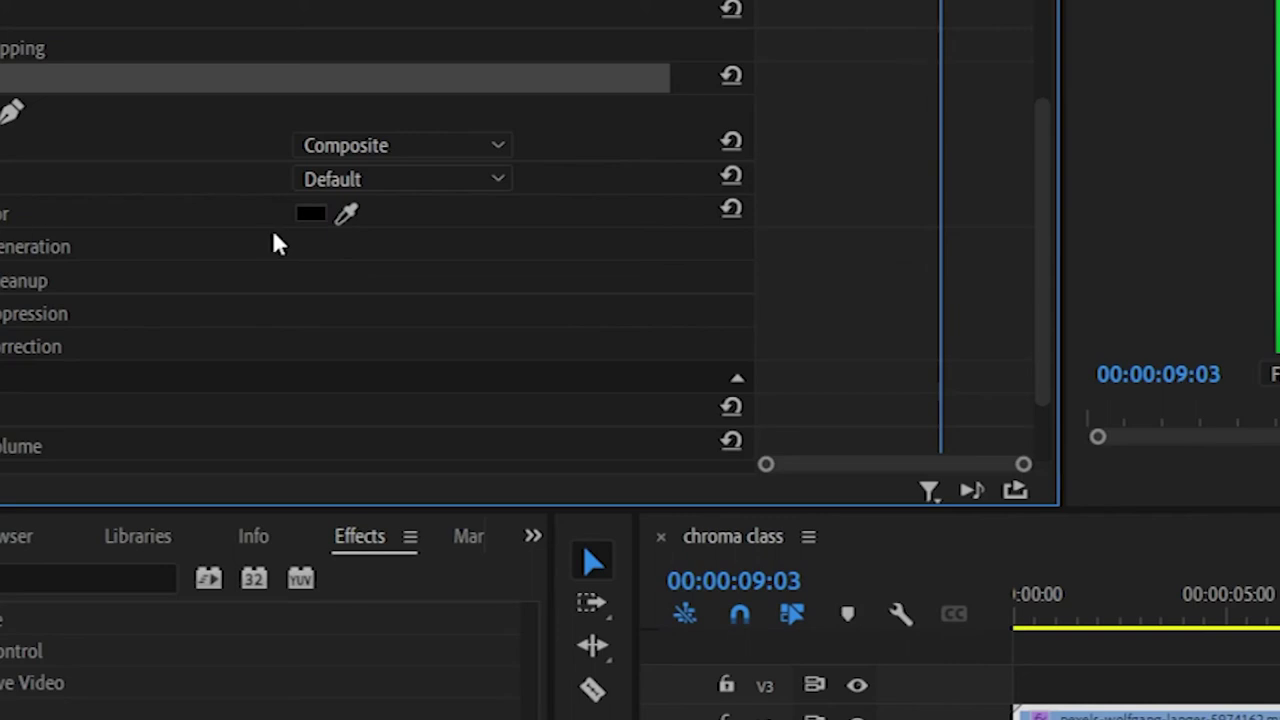
click(346, 218)
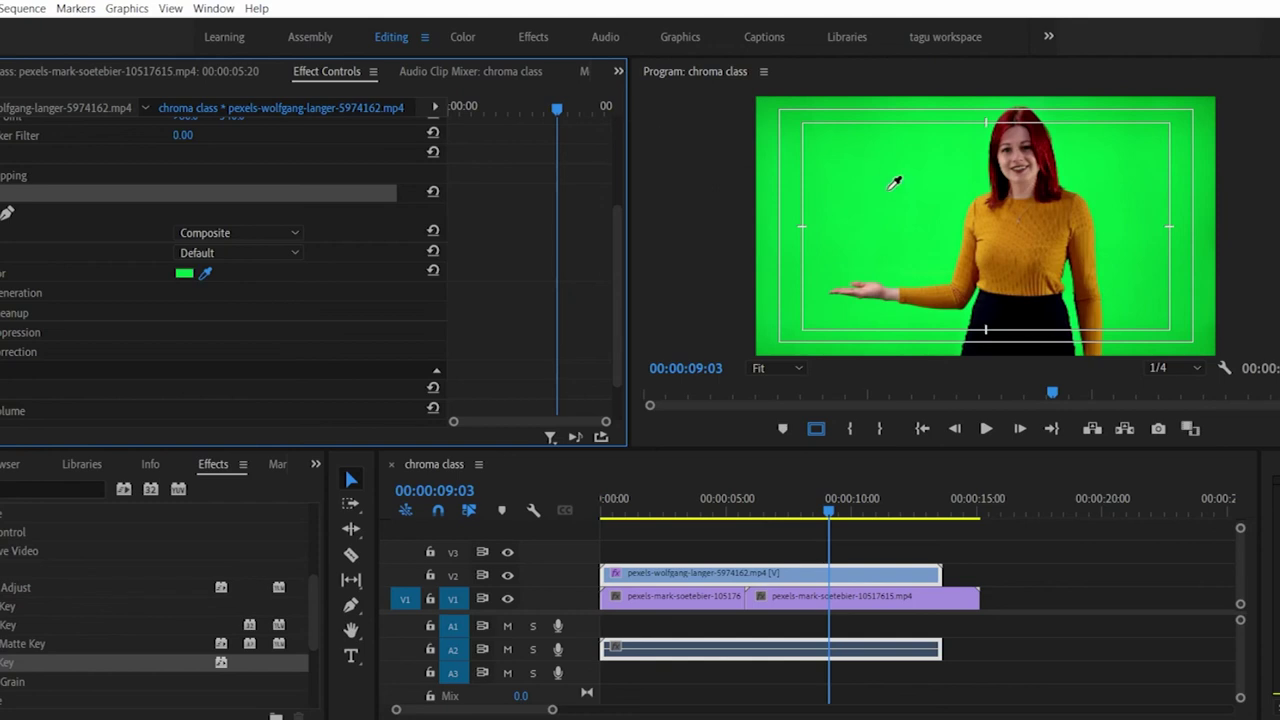
click(890, 188)
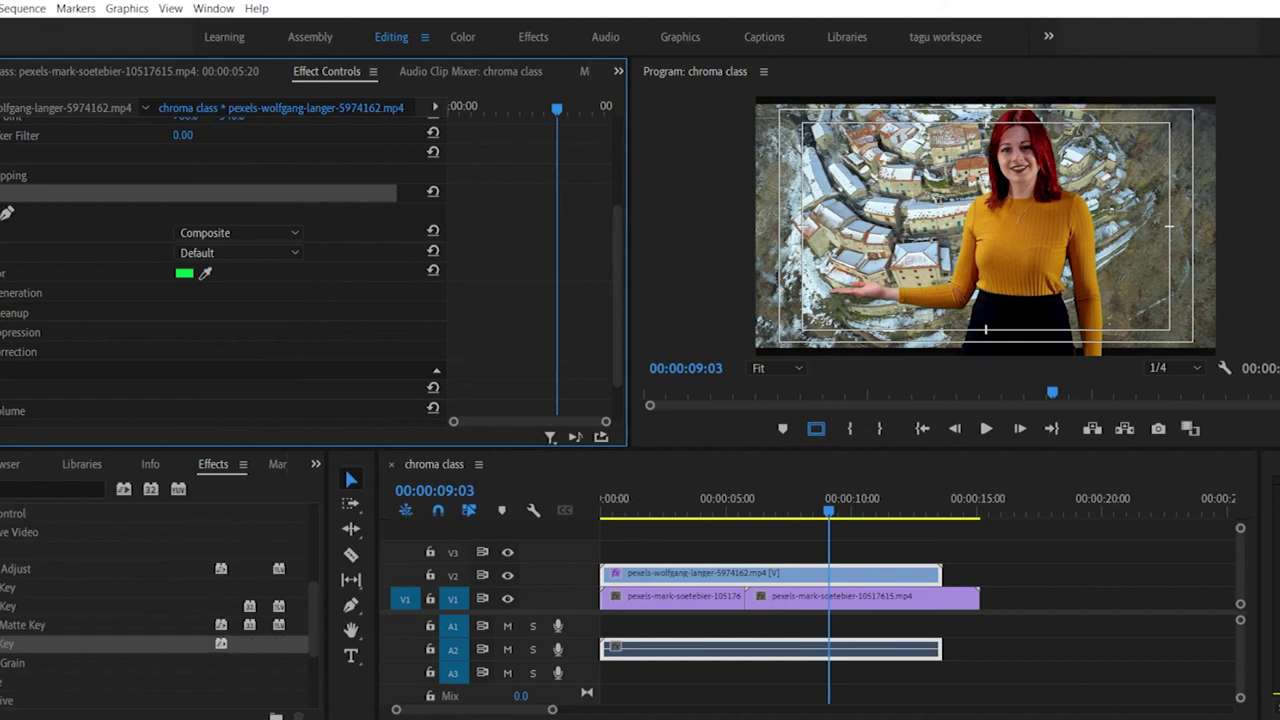
Step: Import 16.mp4 from E:\from flash\video fotage and place it on track V3
click(10, 464)
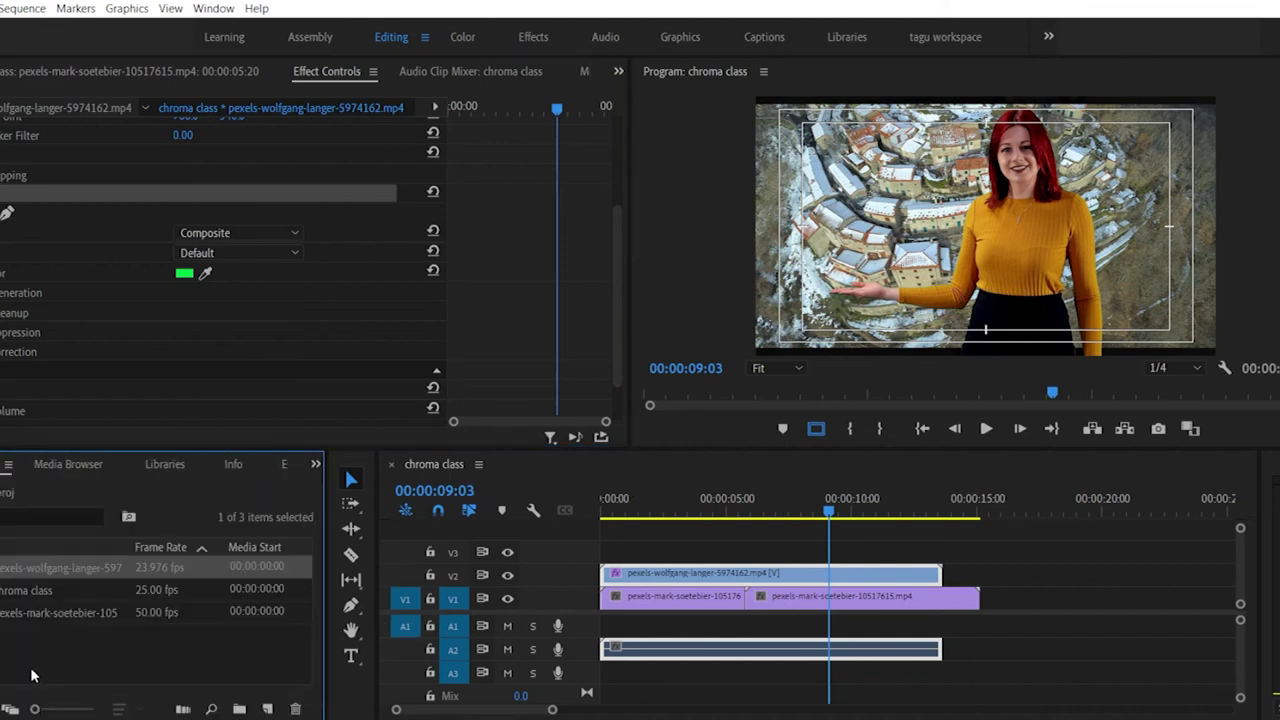
double_click(40, 666)
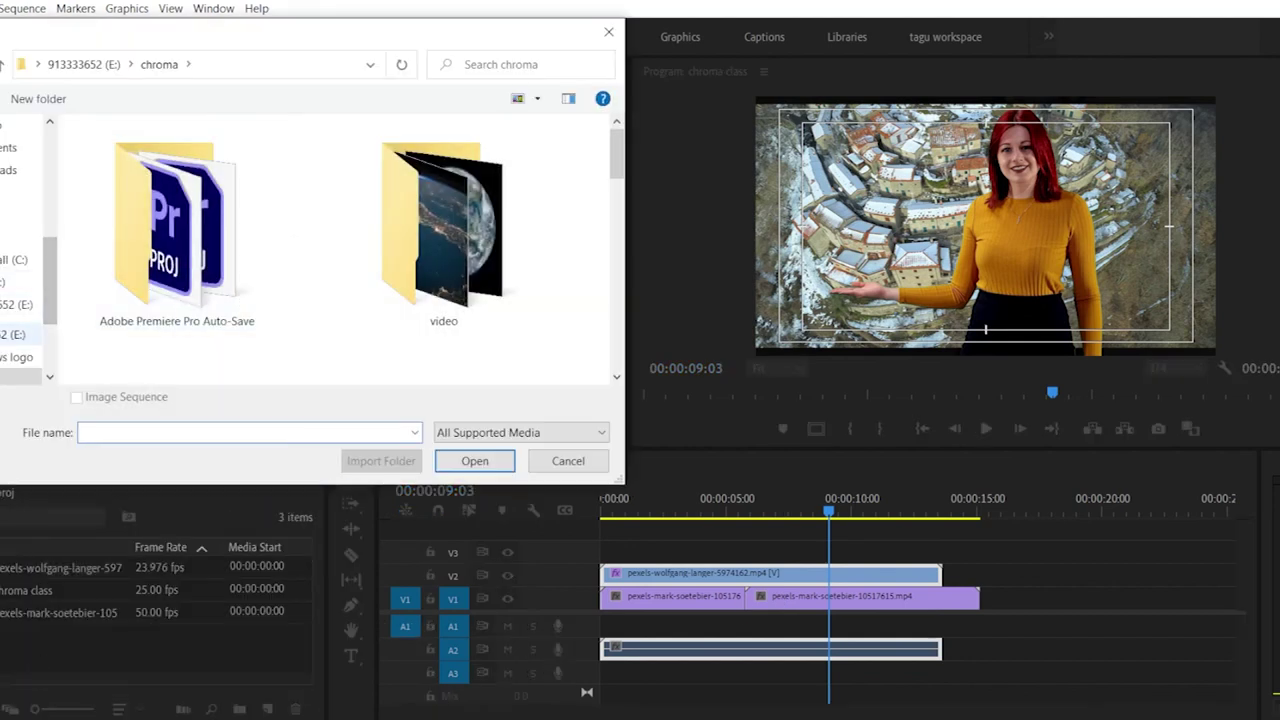
click(15, 334)
double_click(135, 195)
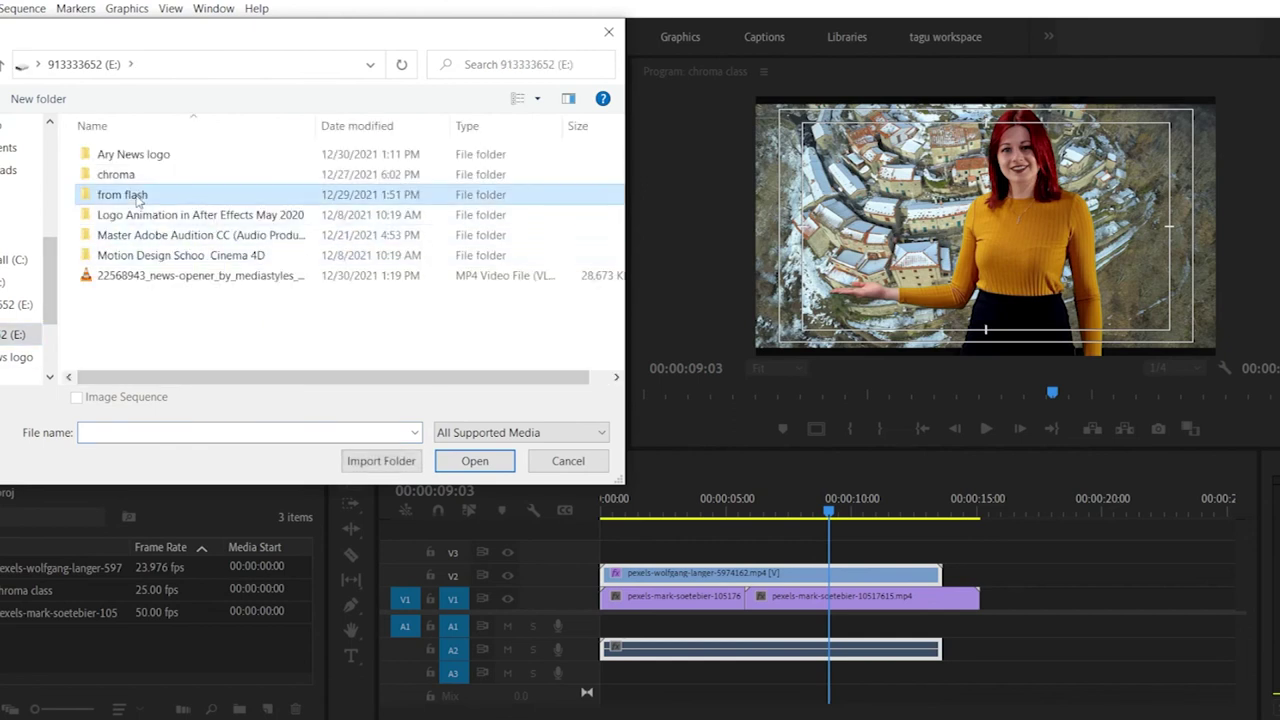
scroll(160, 296, down, 1)
scroll(160, 296, down, 1)
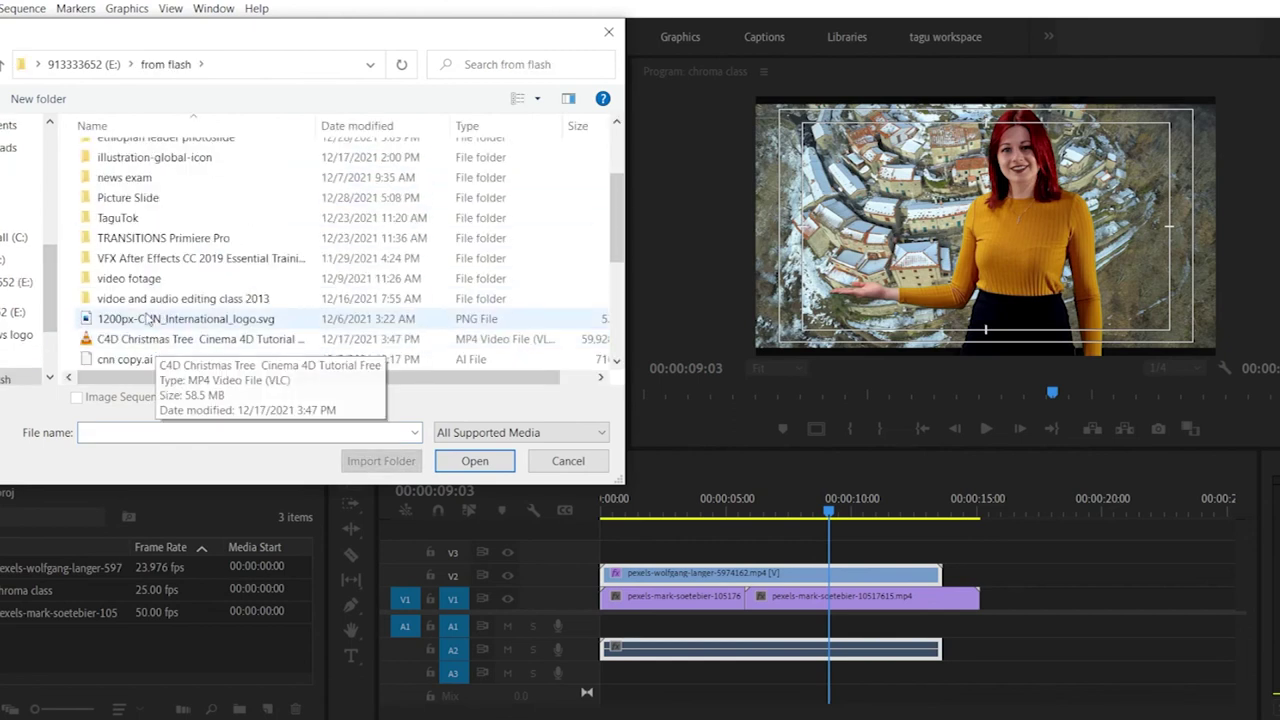
double_click(180, 278)
scroll(180, 280, down, 2)
click(103, 299)
click(472, 466)
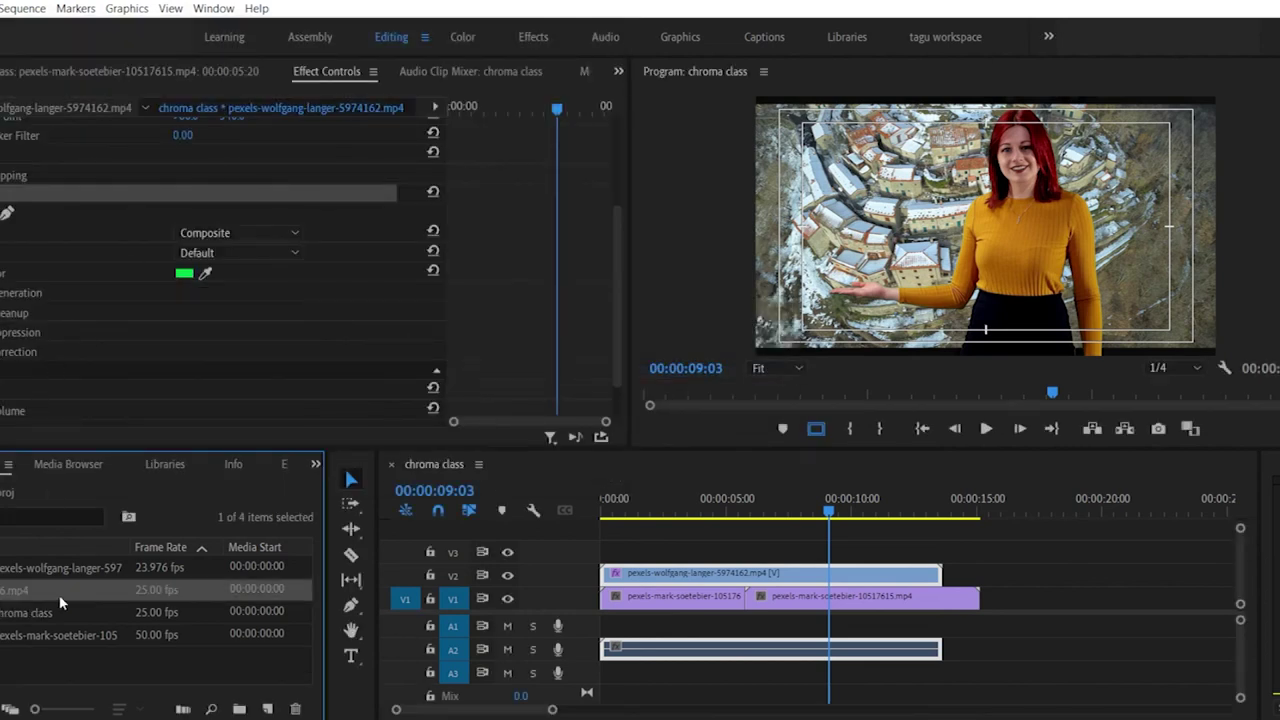
drag(20, 596, 624, 558)
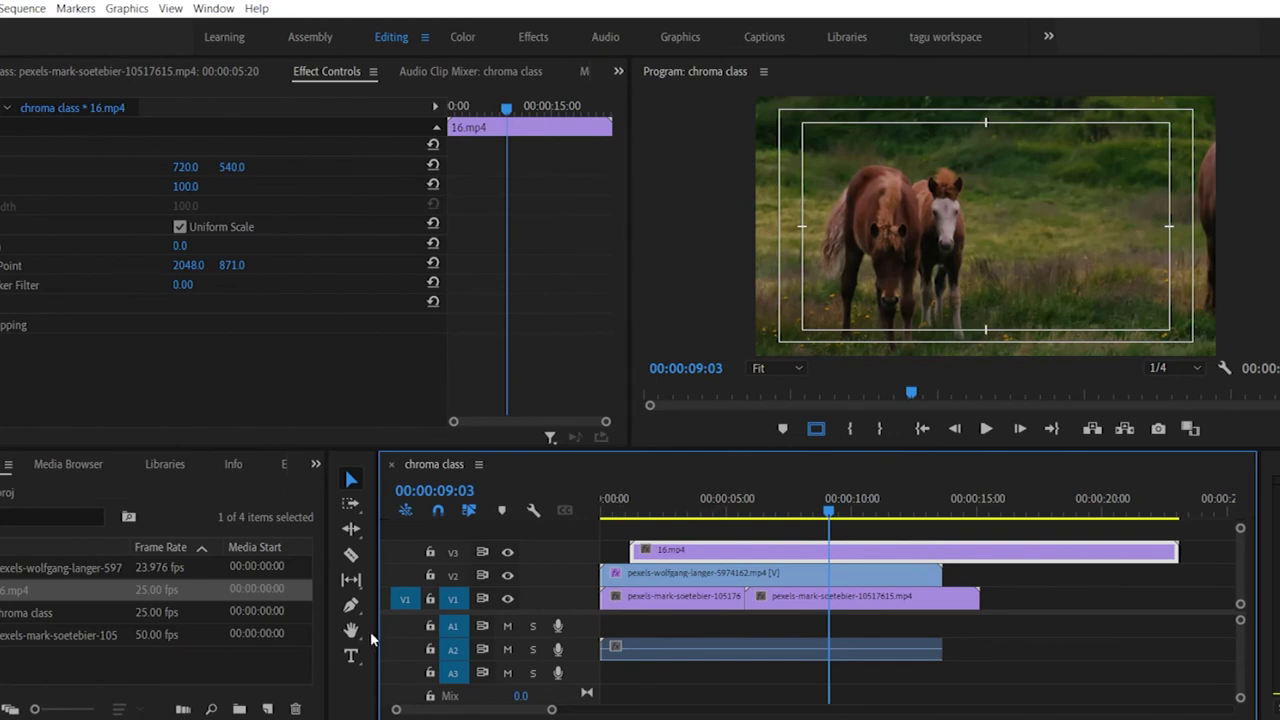
drag(552, 711, 562, 710)
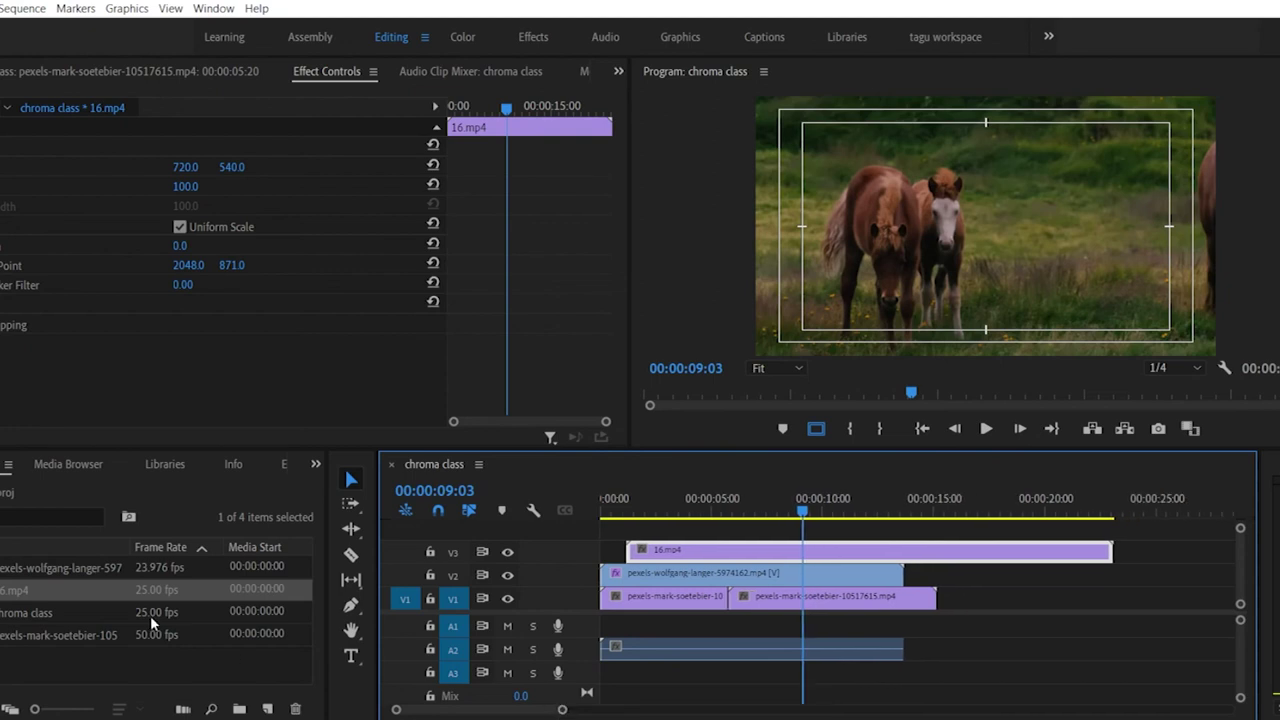
Step: Add the presenter clip to V1 after the drone footage and move 16.mp4 to start near 00:00:15
drag(34, 571, 940, 597)
click(1180, 512)
drag(1180, 512, 1172, 512)
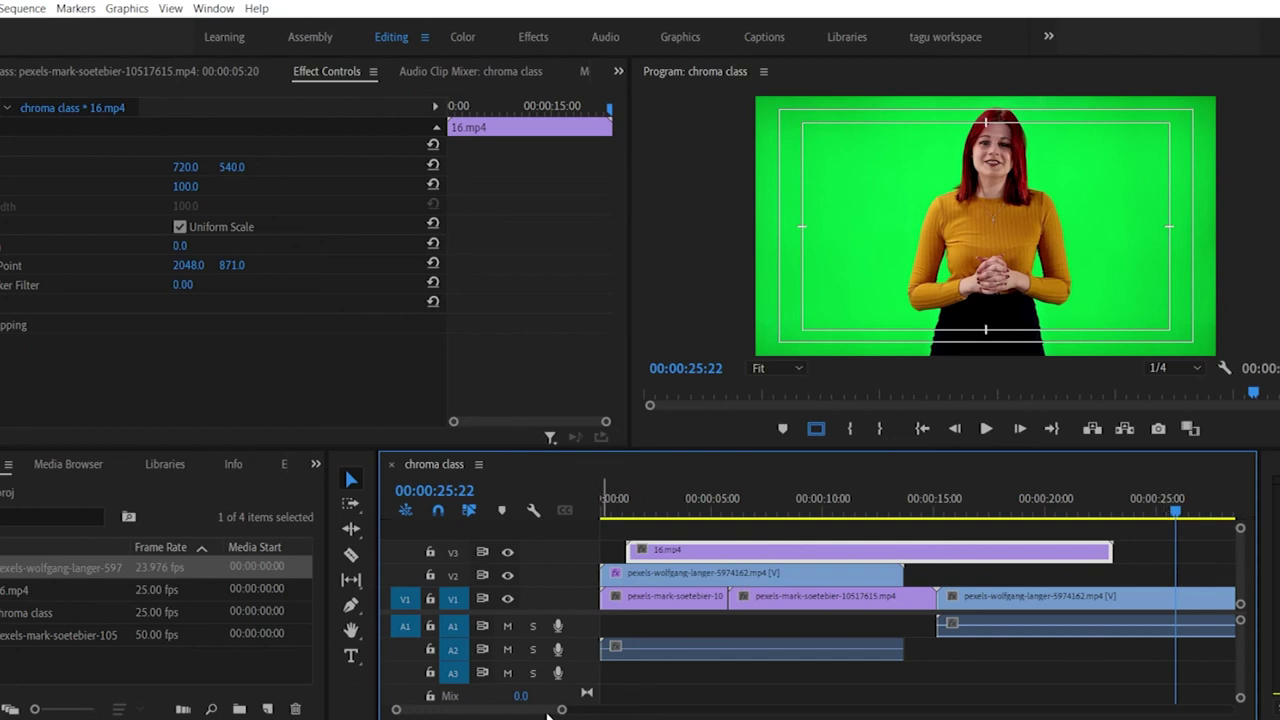
drag(561, 710, 620, 710)
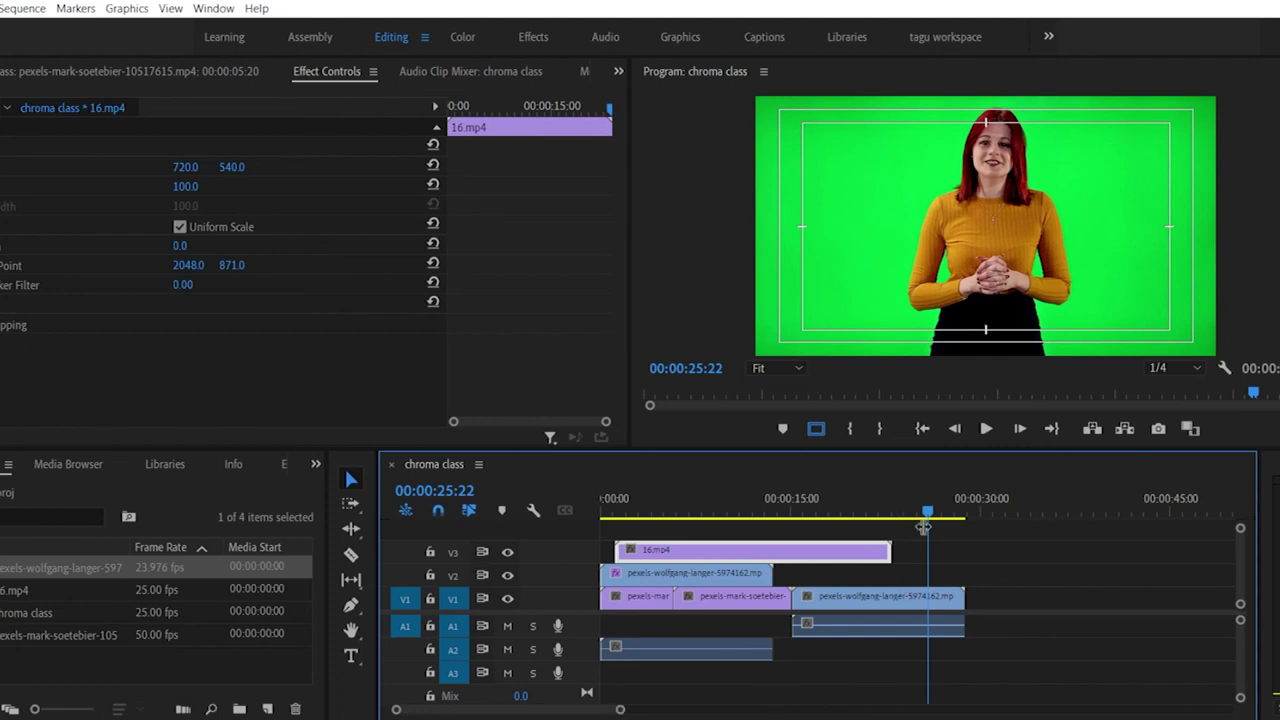
drag(821, 558, 999, 558)
click(895, 512)
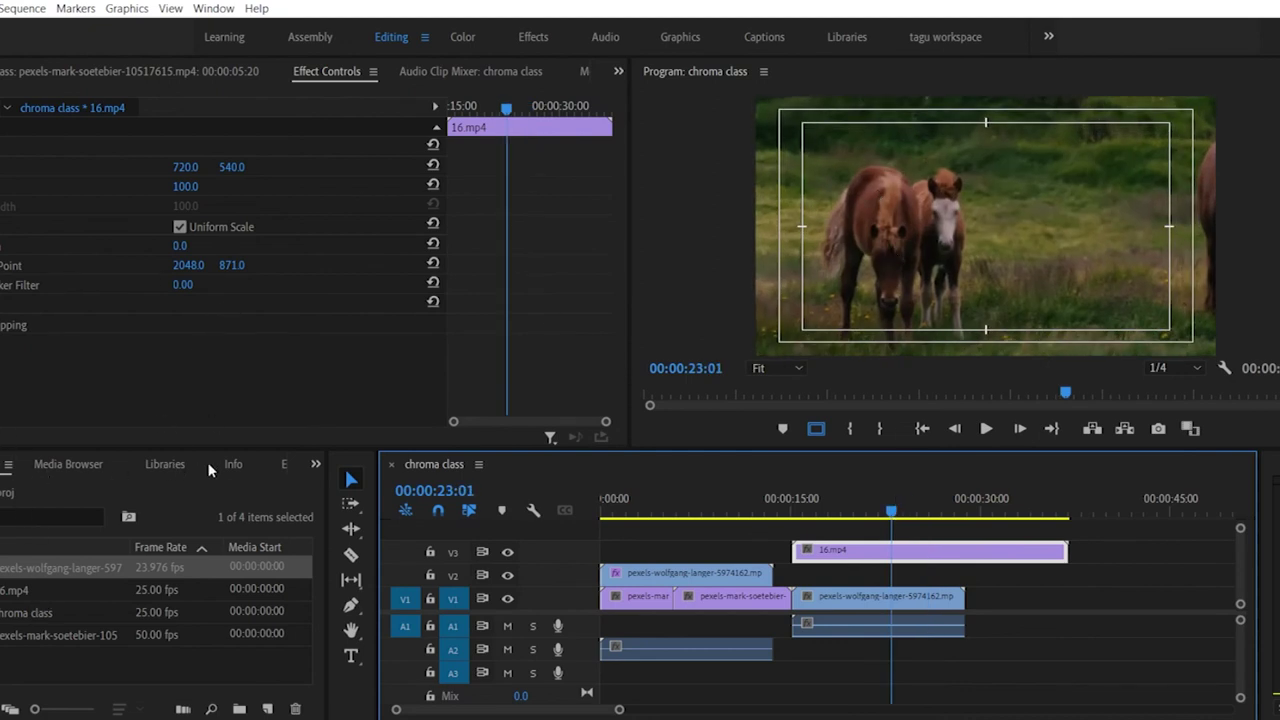
Step: Apply Ultra Key to 16.mp4 and resample its key colour from the horse footage
click(282, 464)
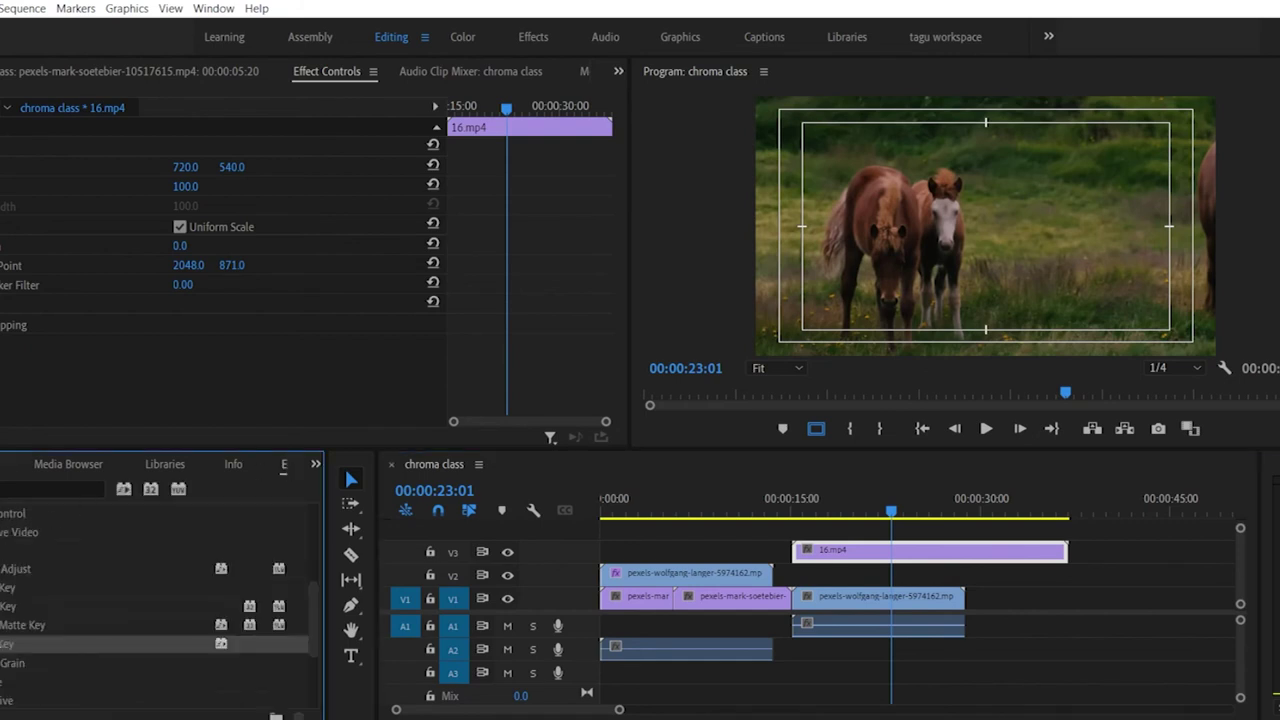
drag(3, 646, 846, 569)
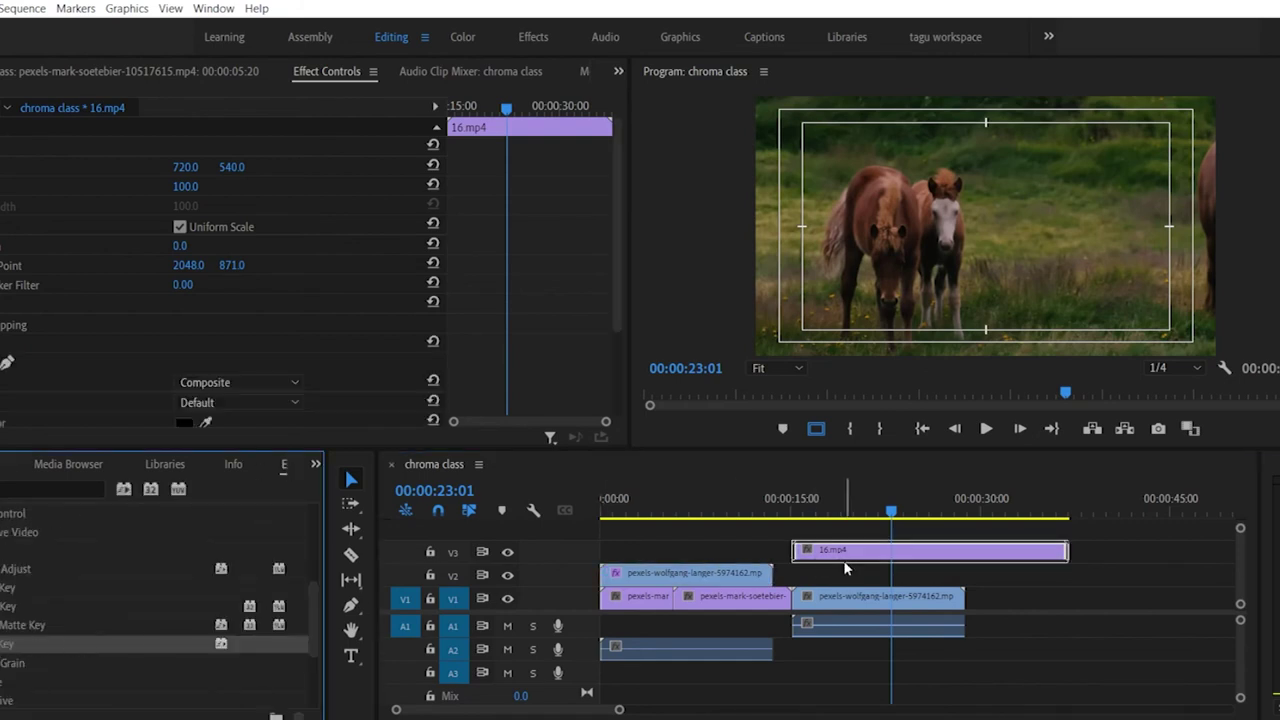
scroll(130, 355, down, 4)
click(205, 298)
click(1087, 158)
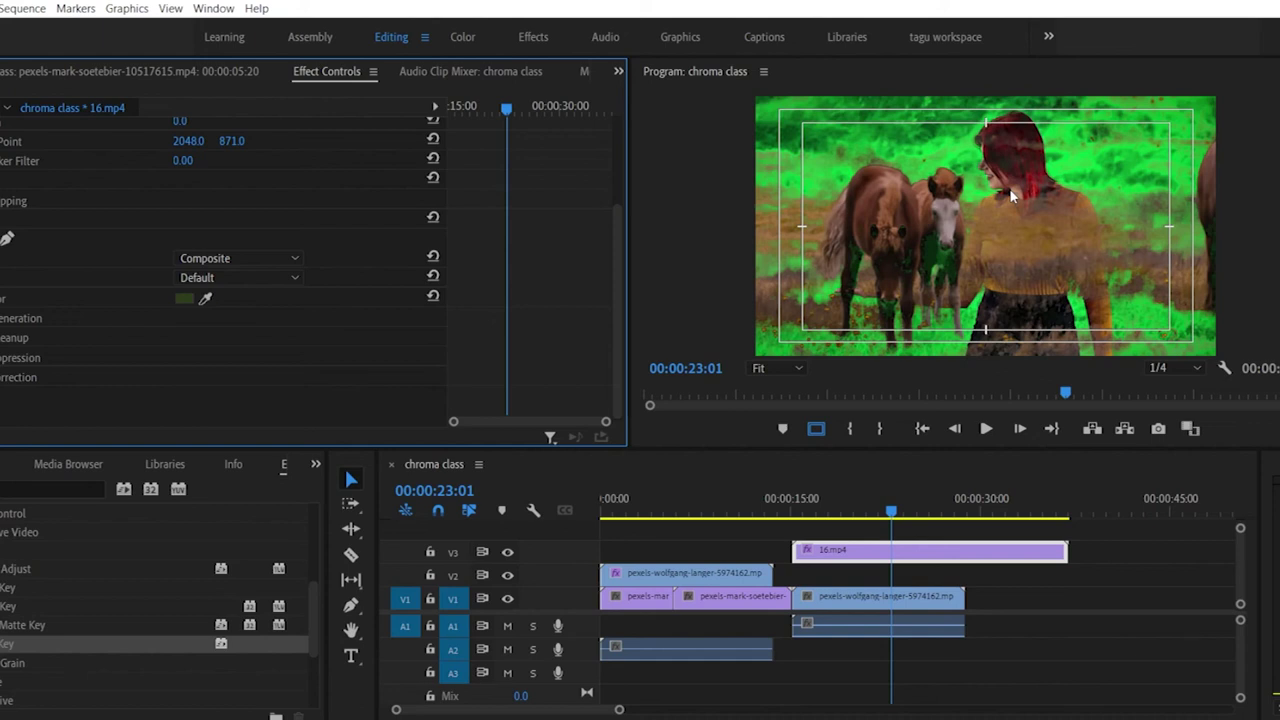
click(885, 410)
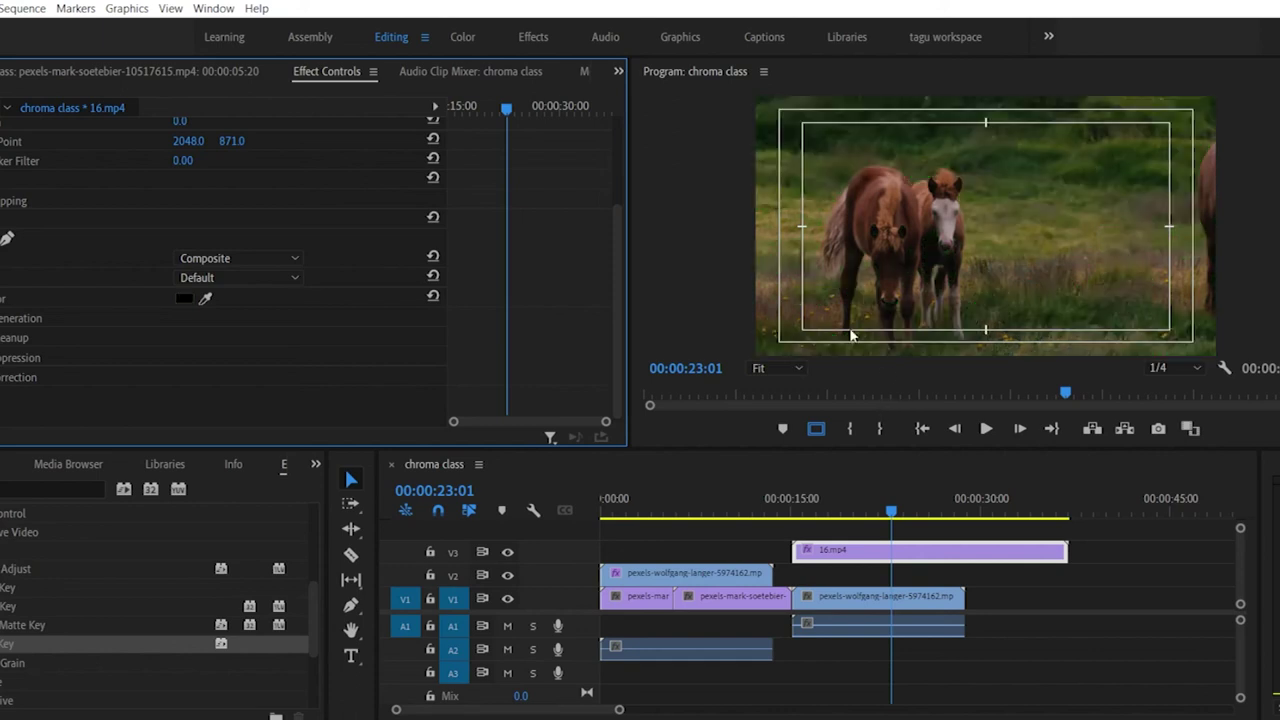
drag(205, 298, 872, 206)
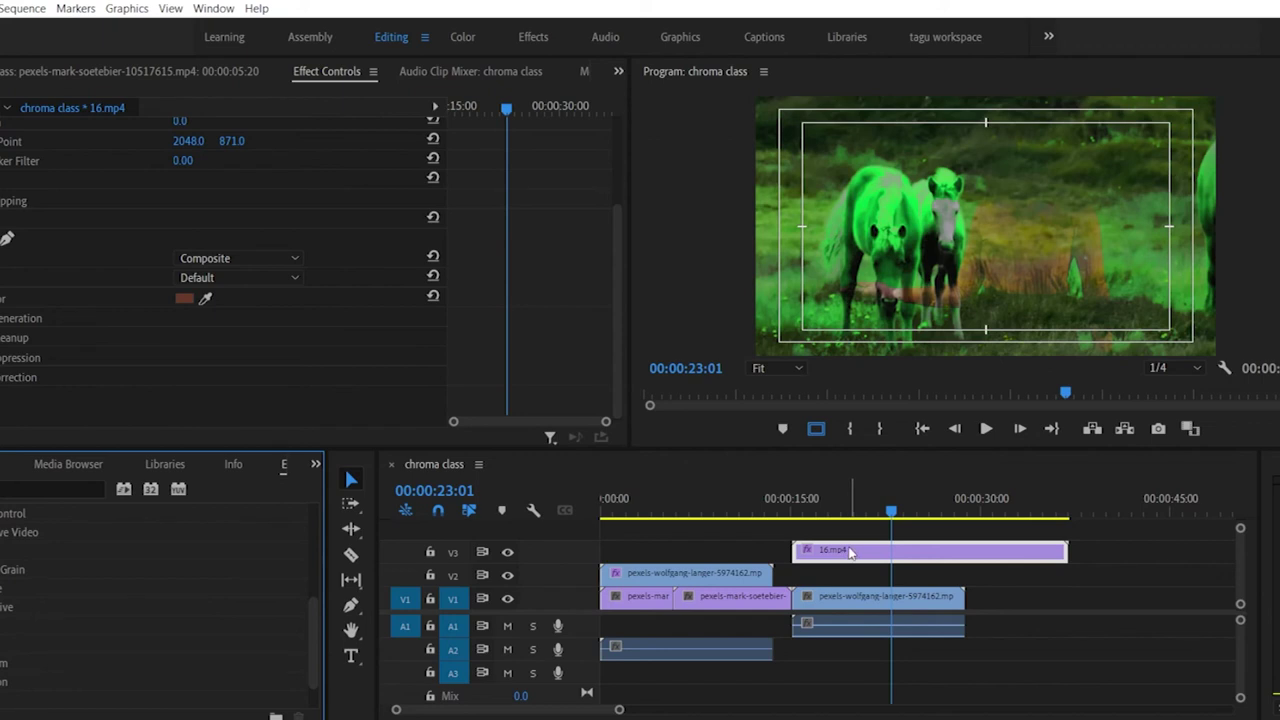
click(844, 553)
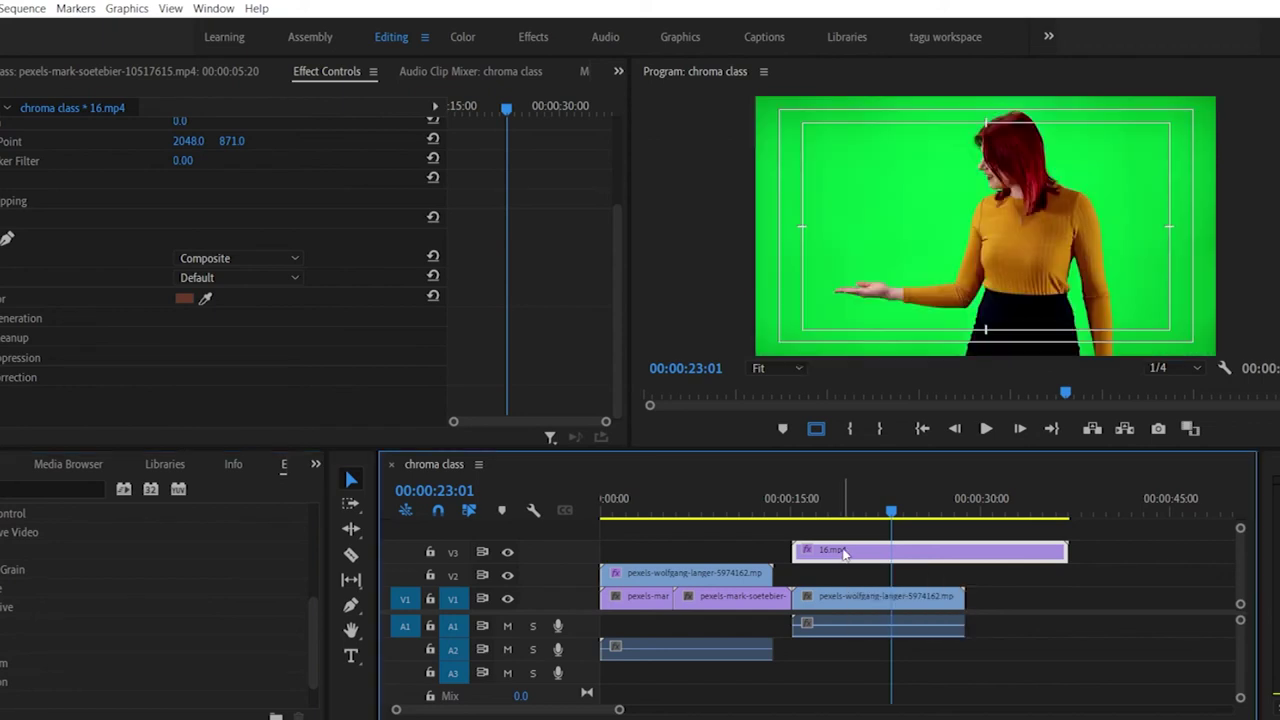
Step: Delete 16.mp4, then import R05_08 Little Roof and place it after the last clip
key(Delete)
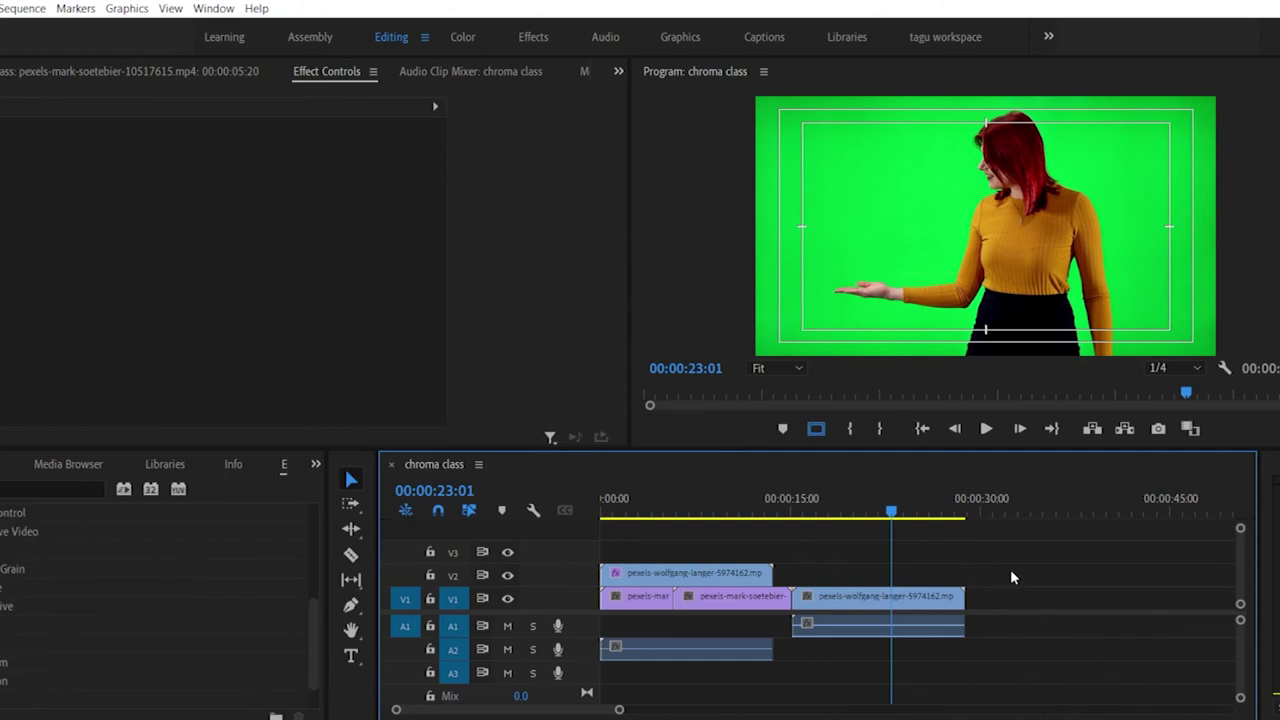
drag(891, 512, 1015, 512)
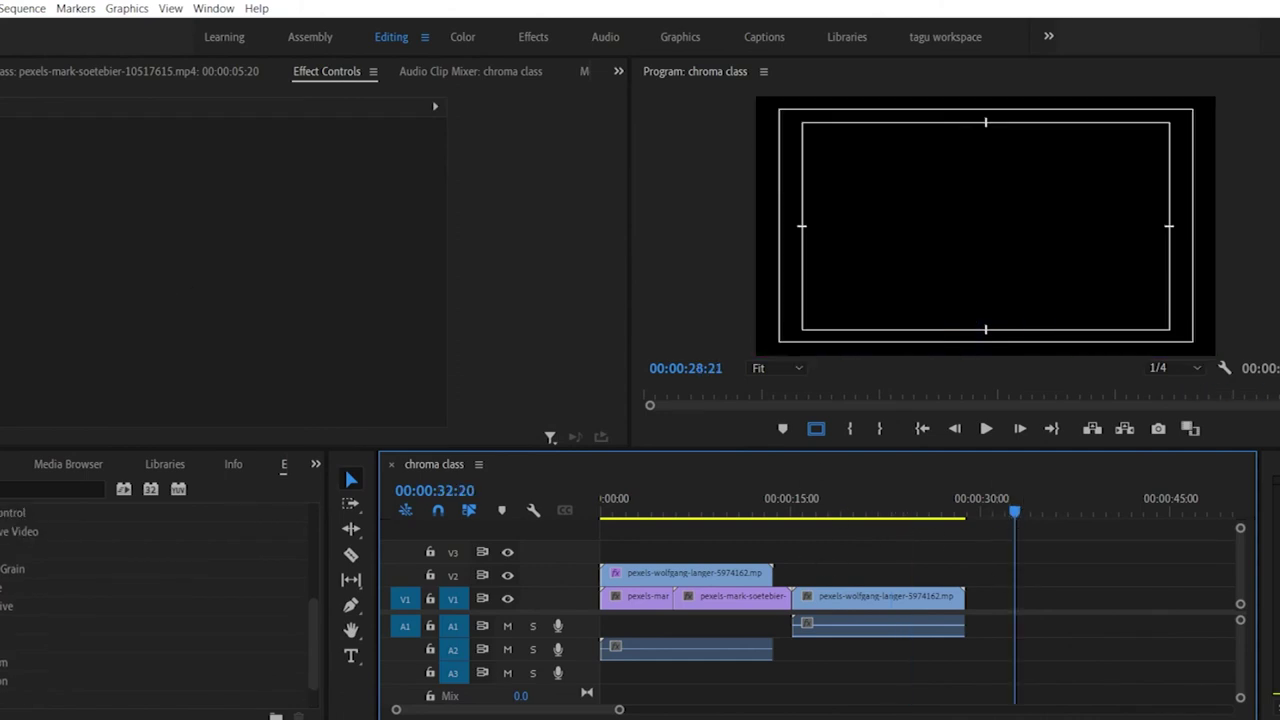
key(shift+1)
double_click(150, 685)
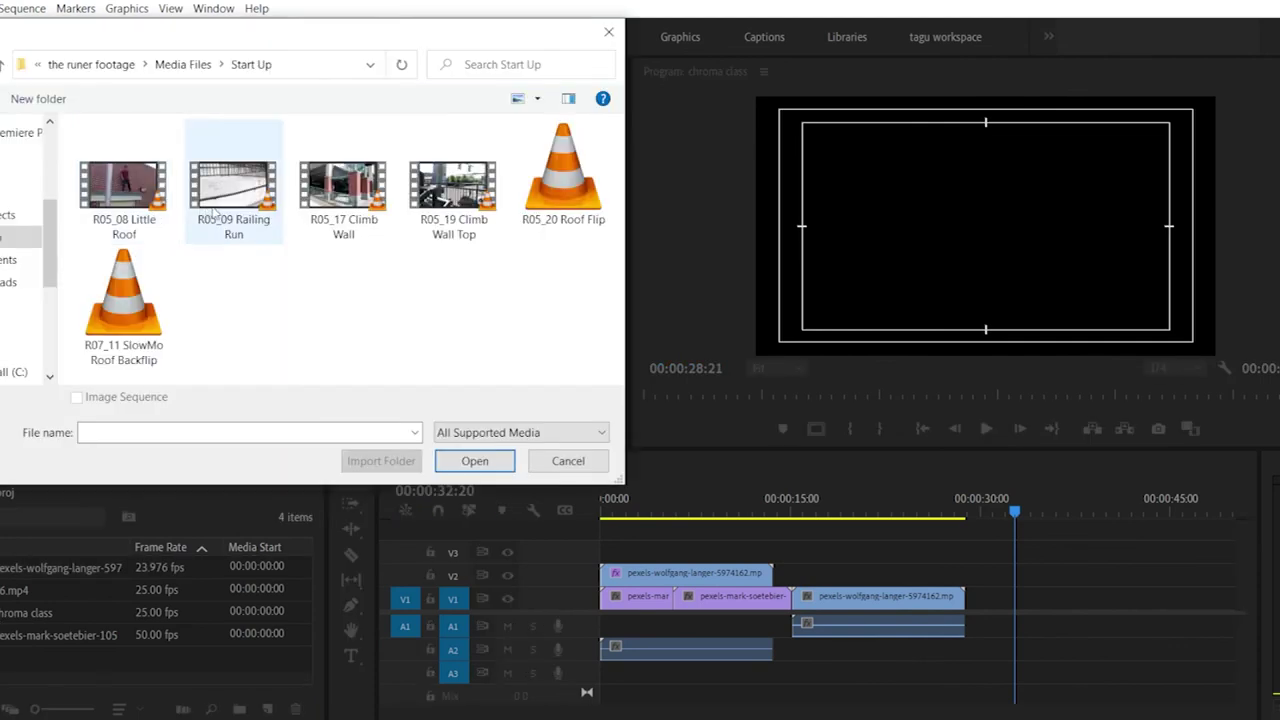
click(140, 198)
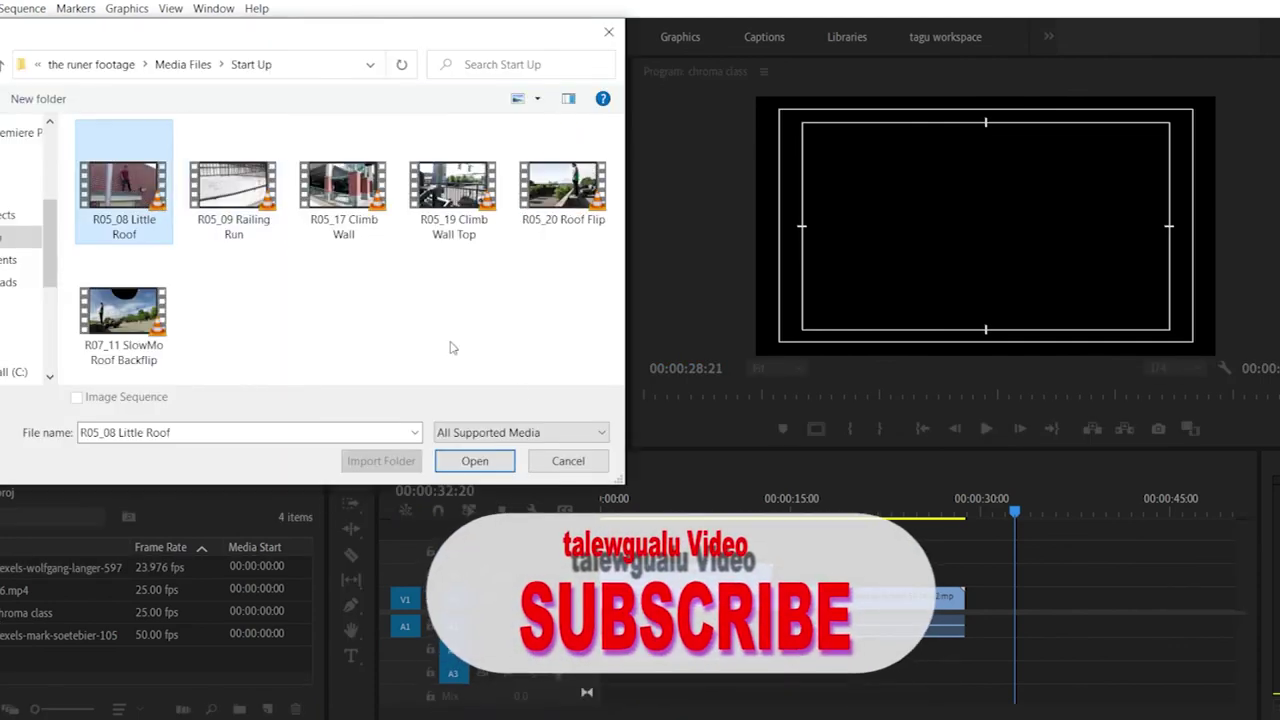
click(474, 460)
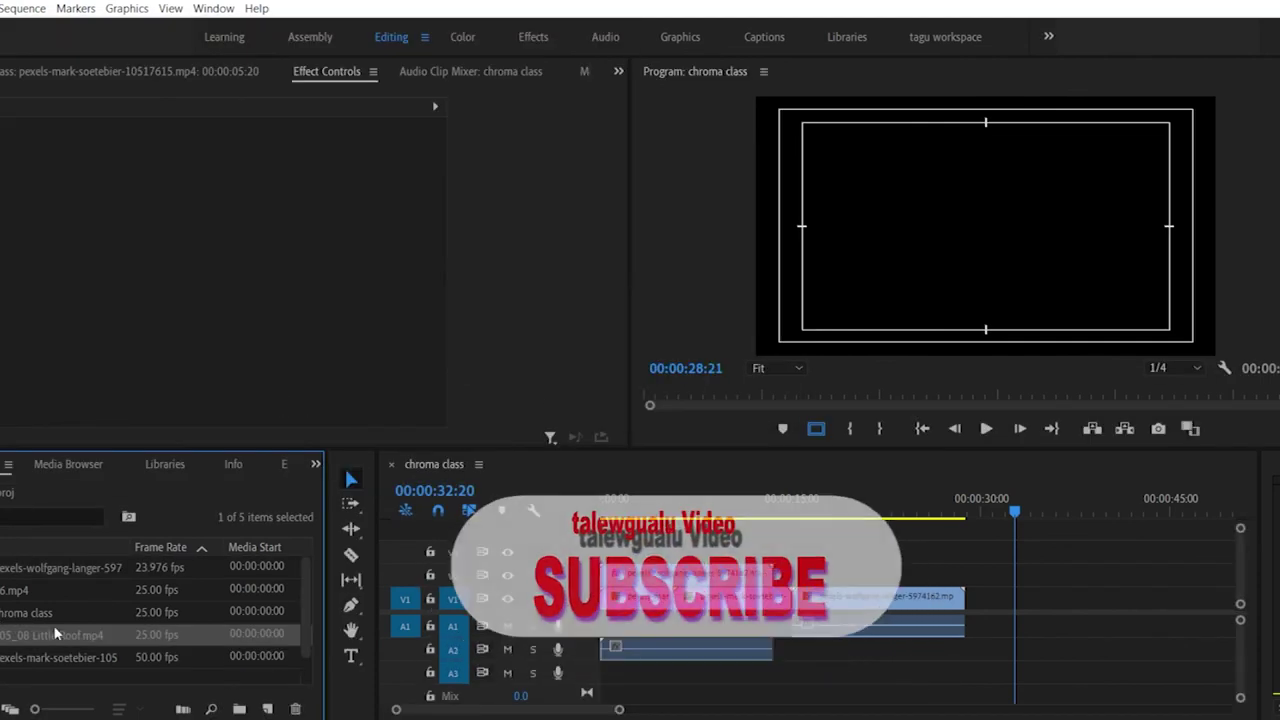
drag(484, 636, 984, 598)
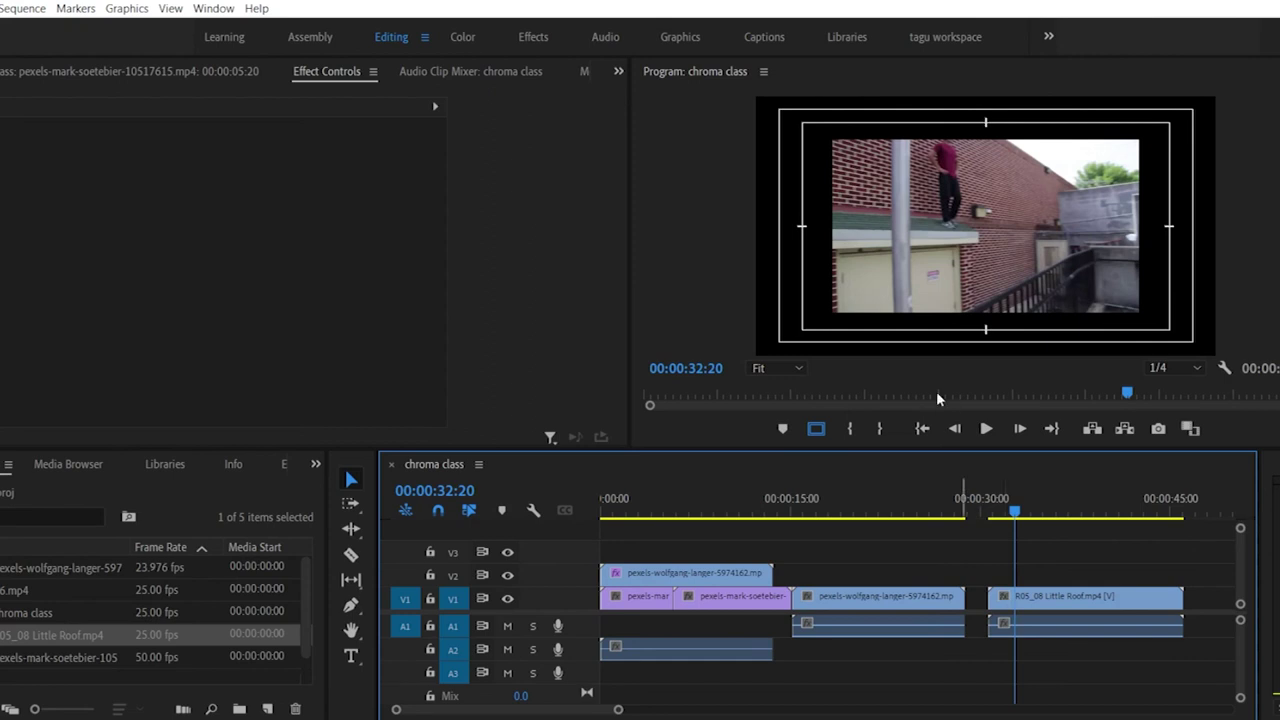
Step: Scale the Little Roof clip to frame size and preview it up to 00:00:38:16
click(1037, 597)
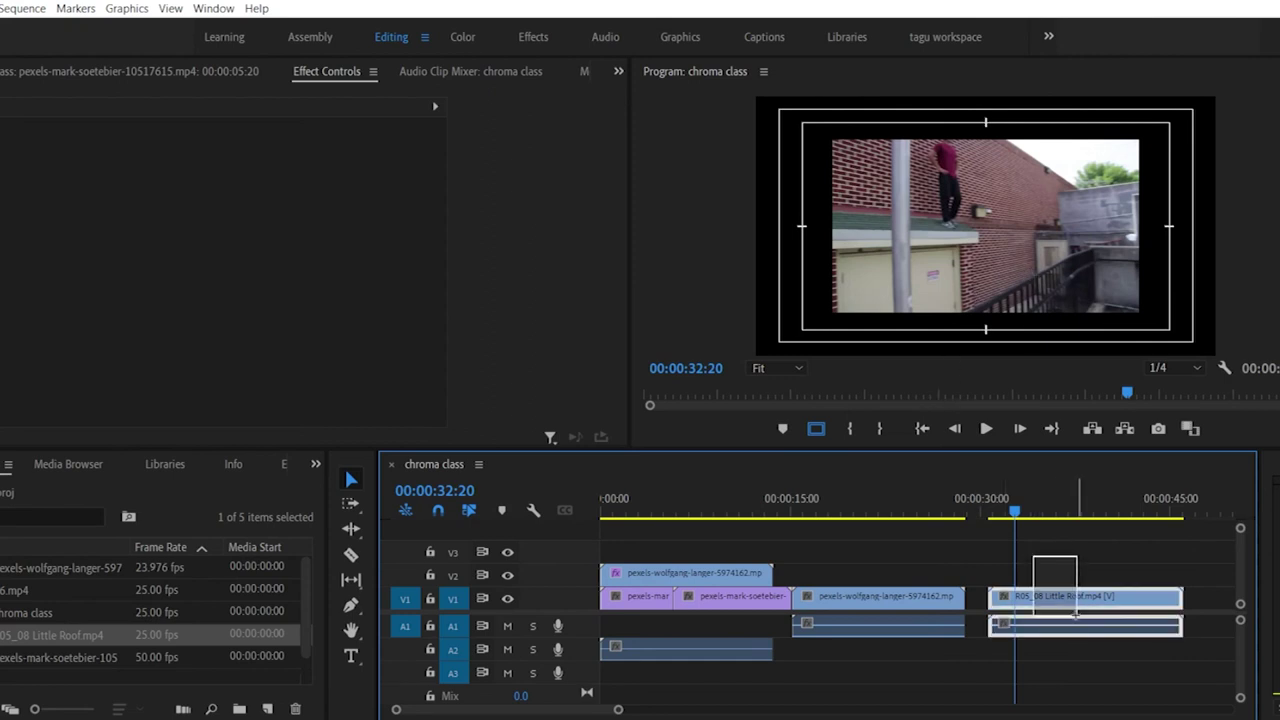
right_click(1079, 597)
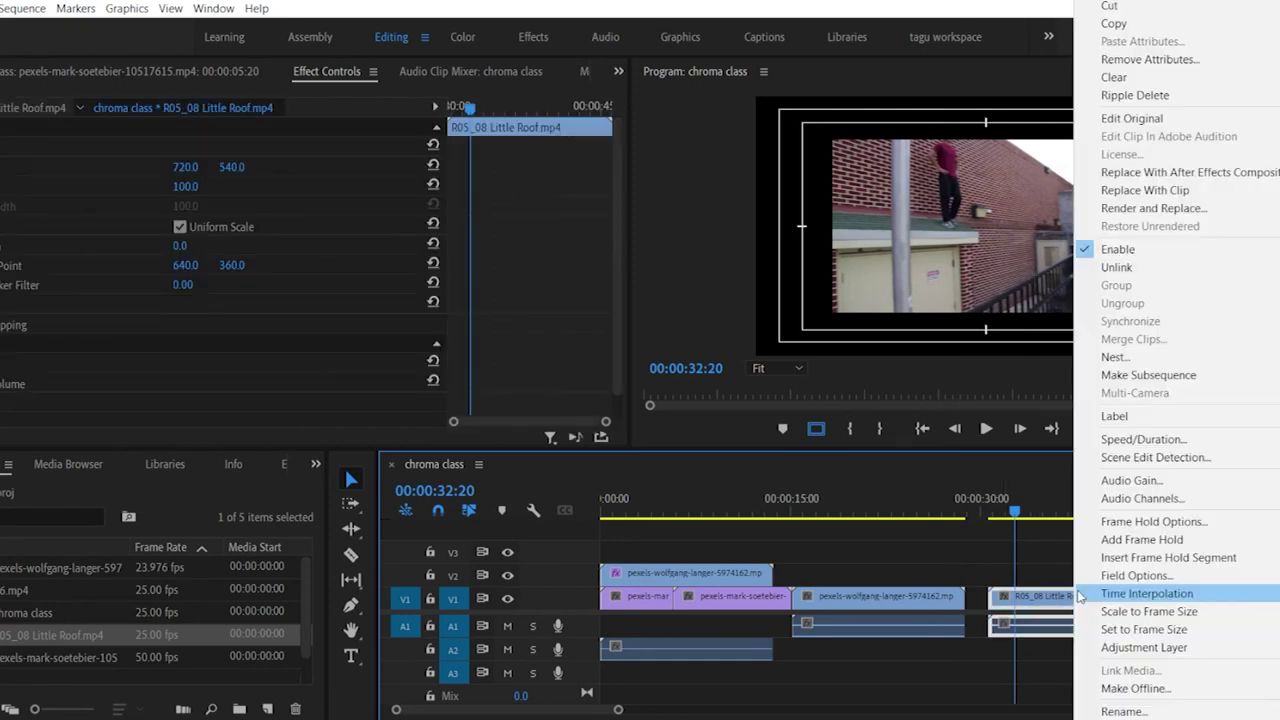
click(1155, 611)
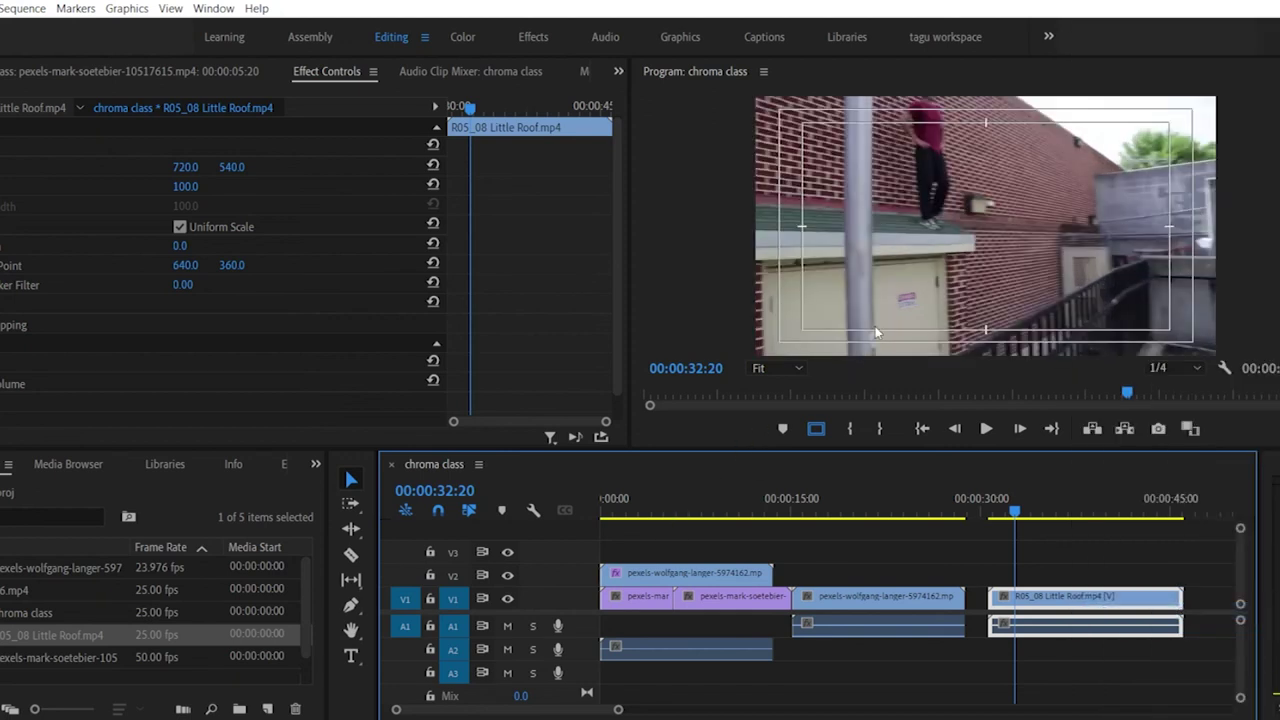
key(space)
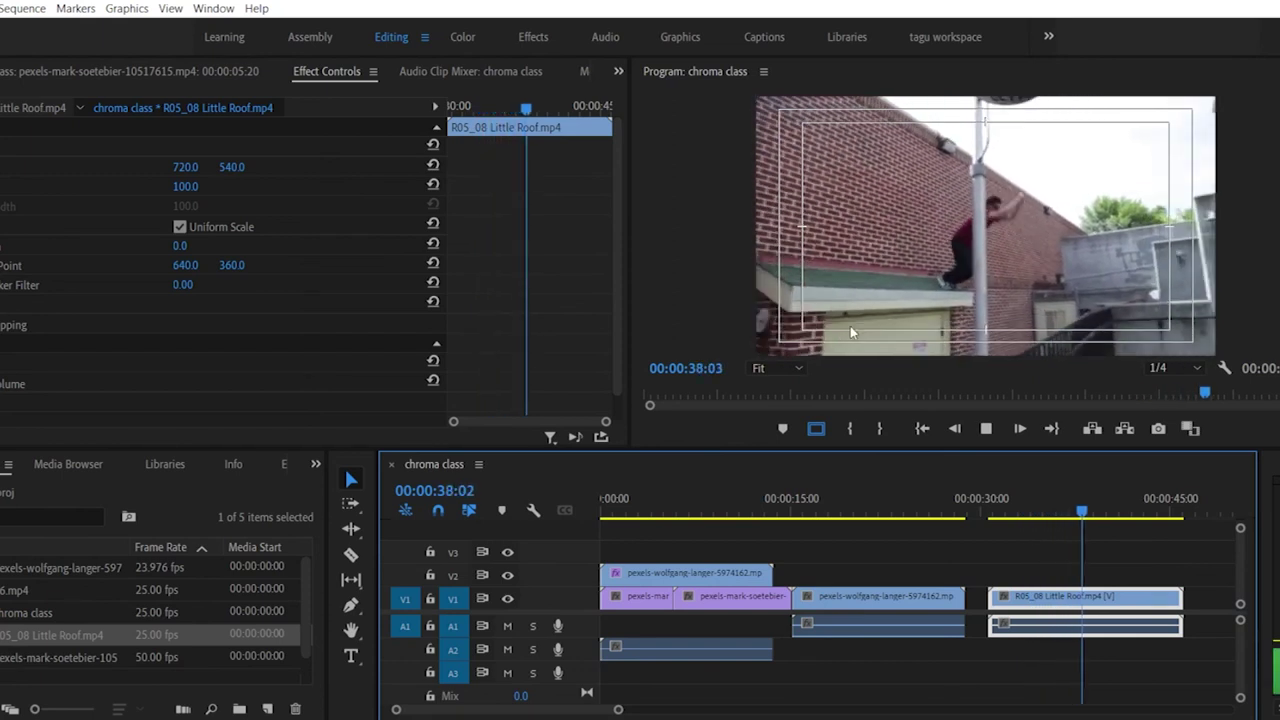
key(space)
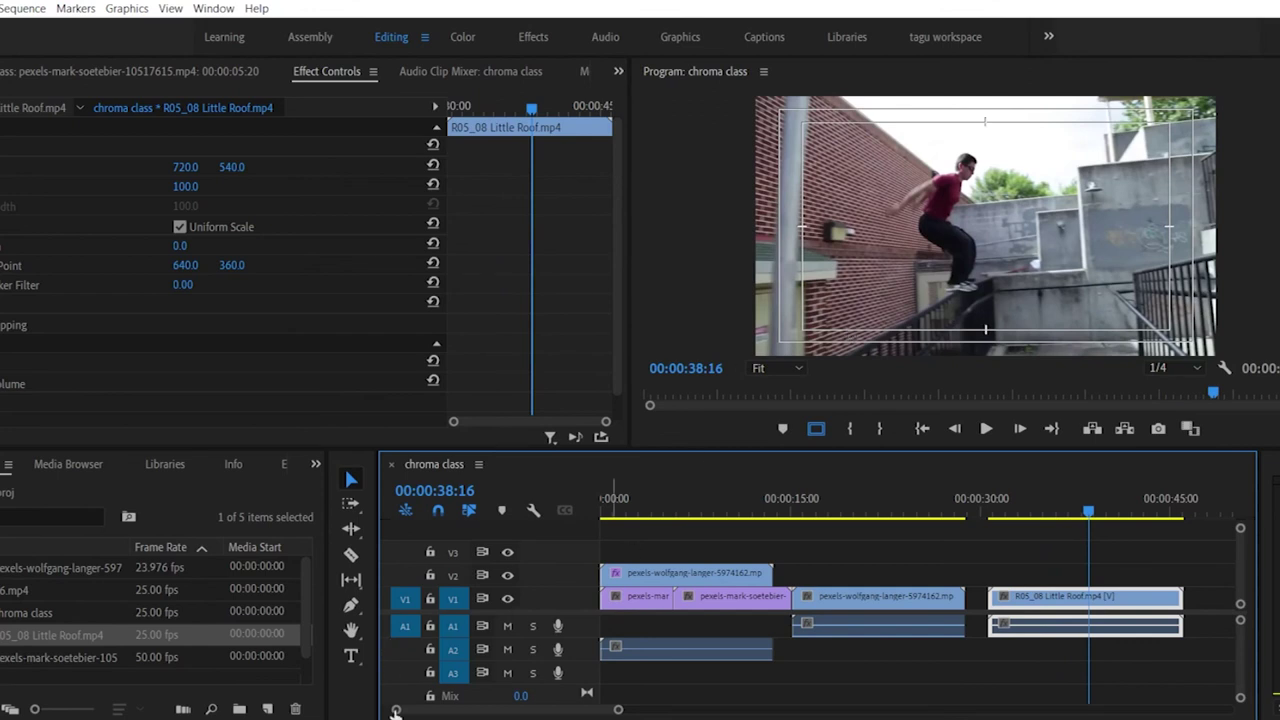
scroll(396, 712, up, 3)
scroll(450, 715, up, 2)
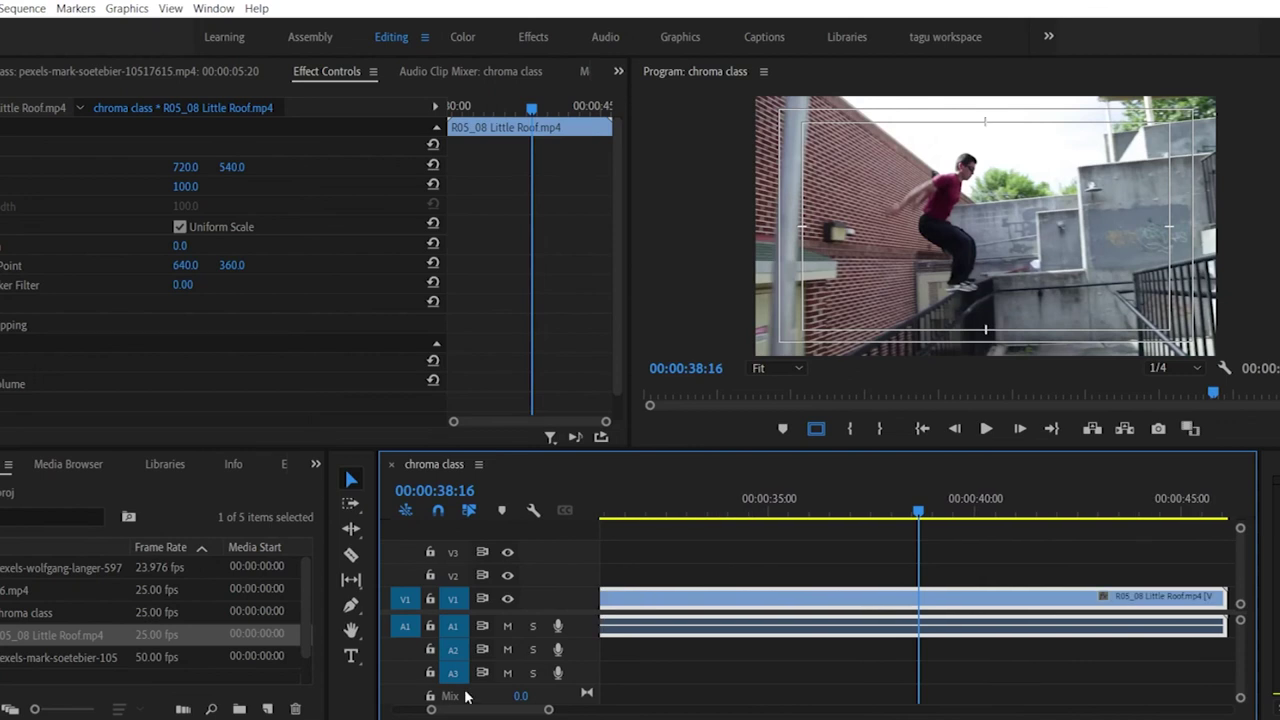
Step: Make a trial razor cut in the Little Roof clip, review it, and undo it
click(351, 554)
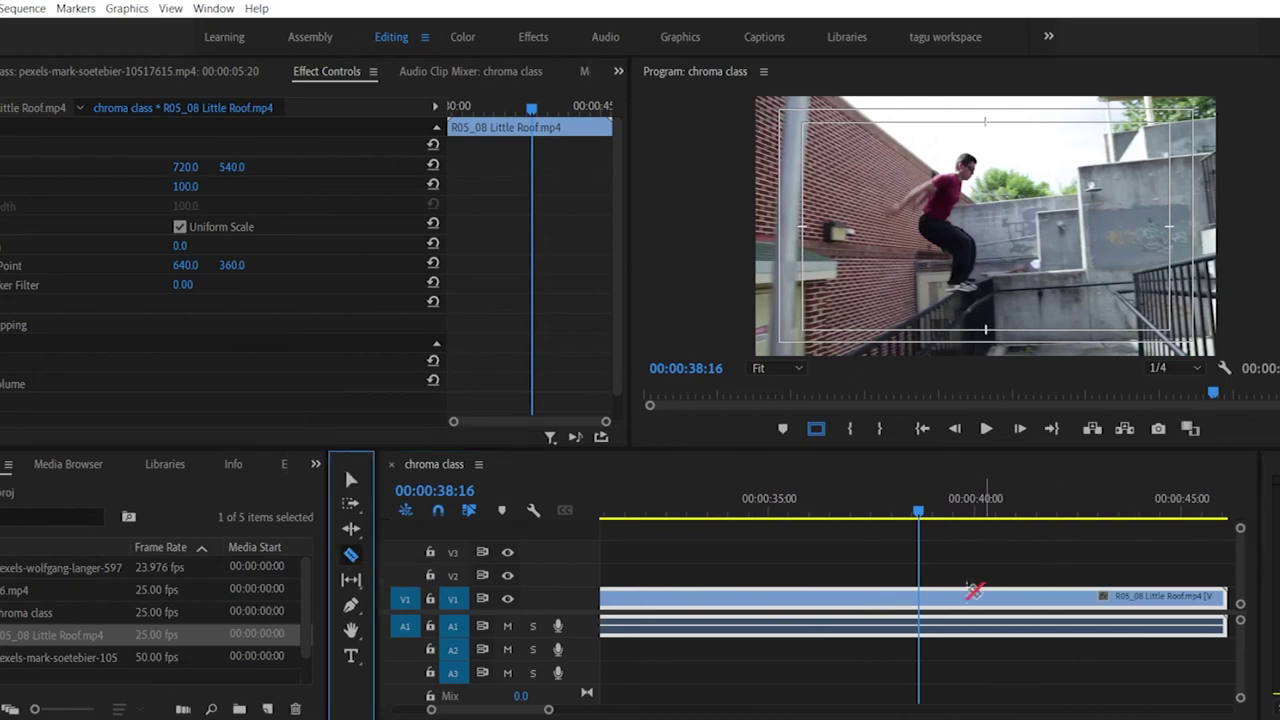
click(928, 597)
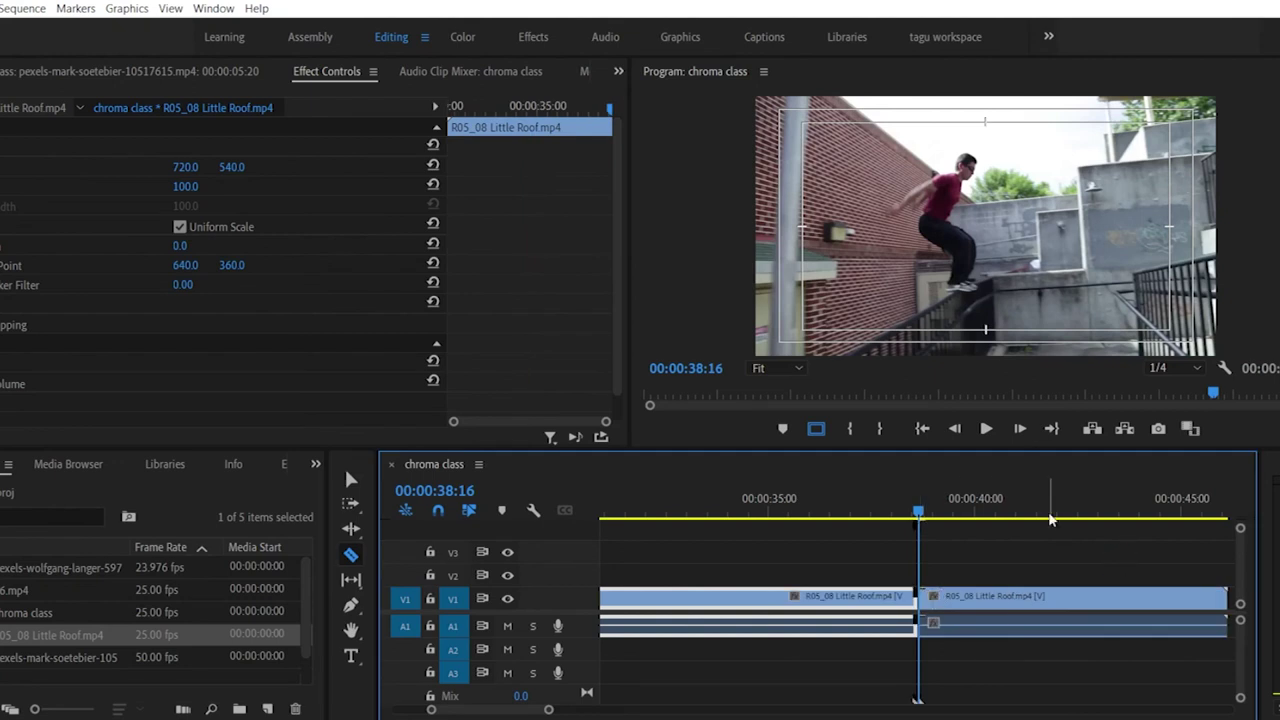
key(Left)
key(Left)
key(Left)
key(Left)
key(Left)
key(Left)
key(Left)
key(Left)
key(Left)
key(Left)
key(Left)
key(Left)
key(Left)
key(Left)
key(Left)
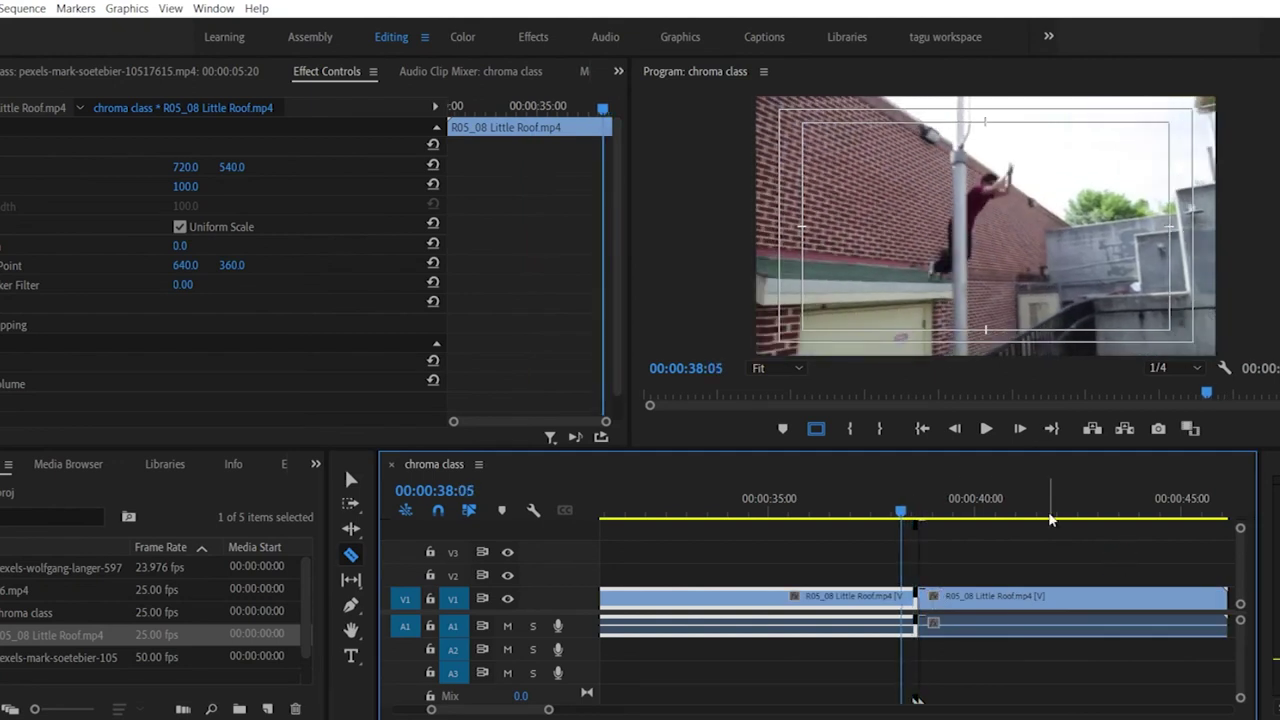
key(Left)
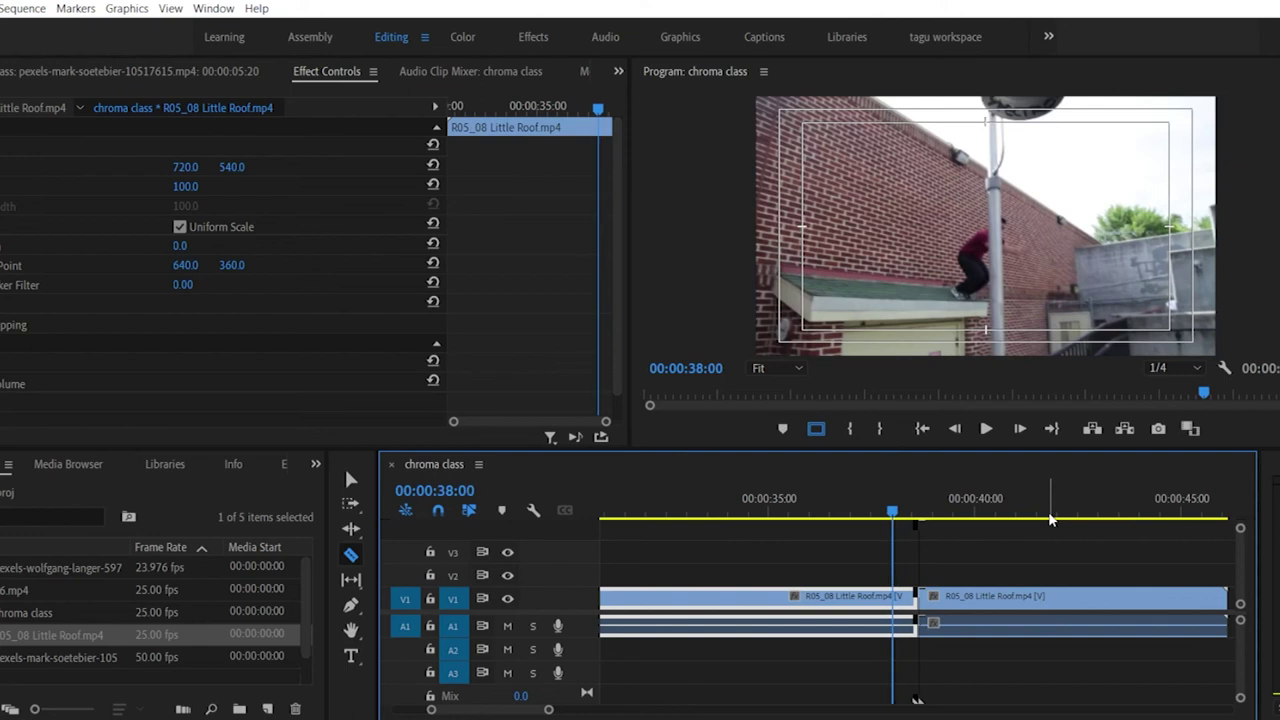
key(space)
key(space)
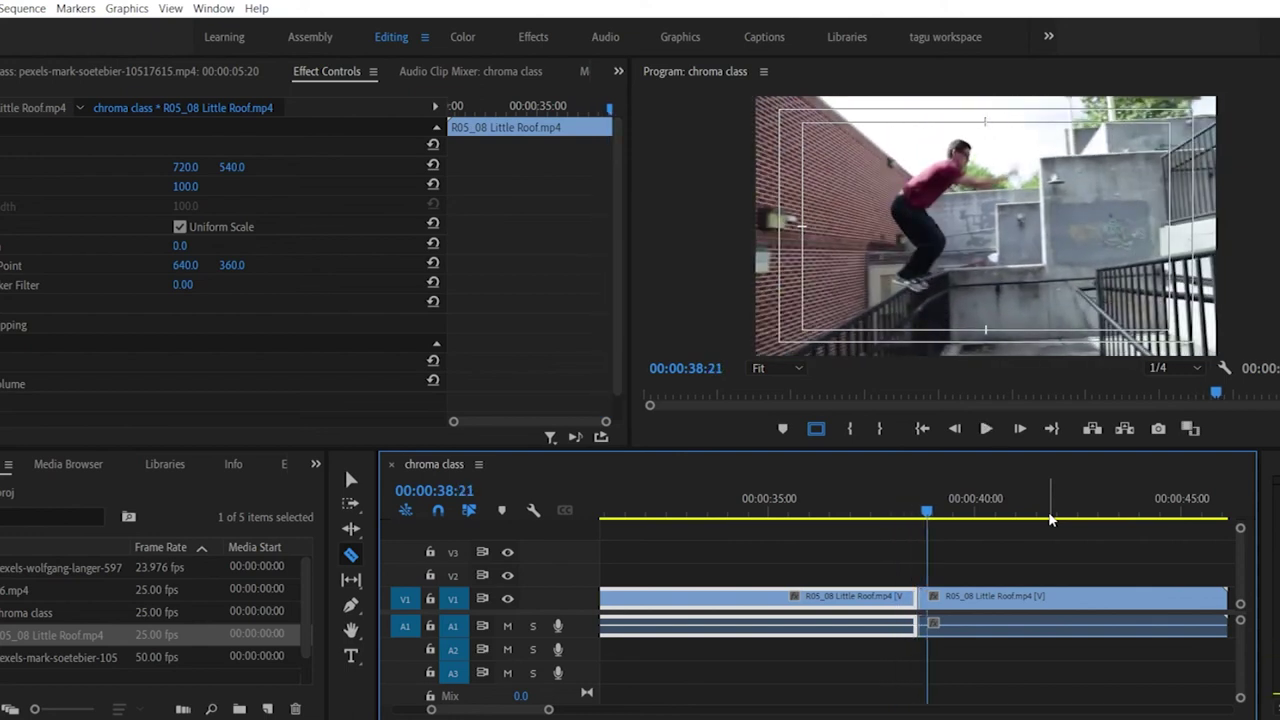
key(space)
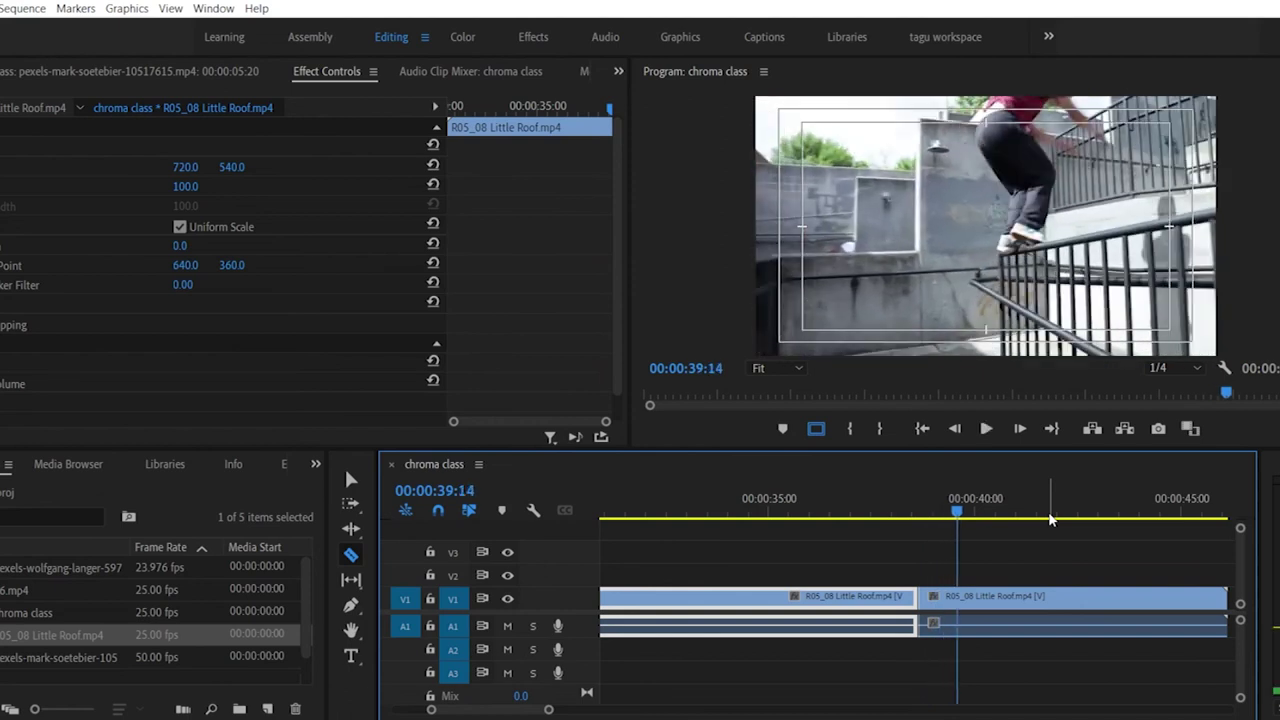
key(space)
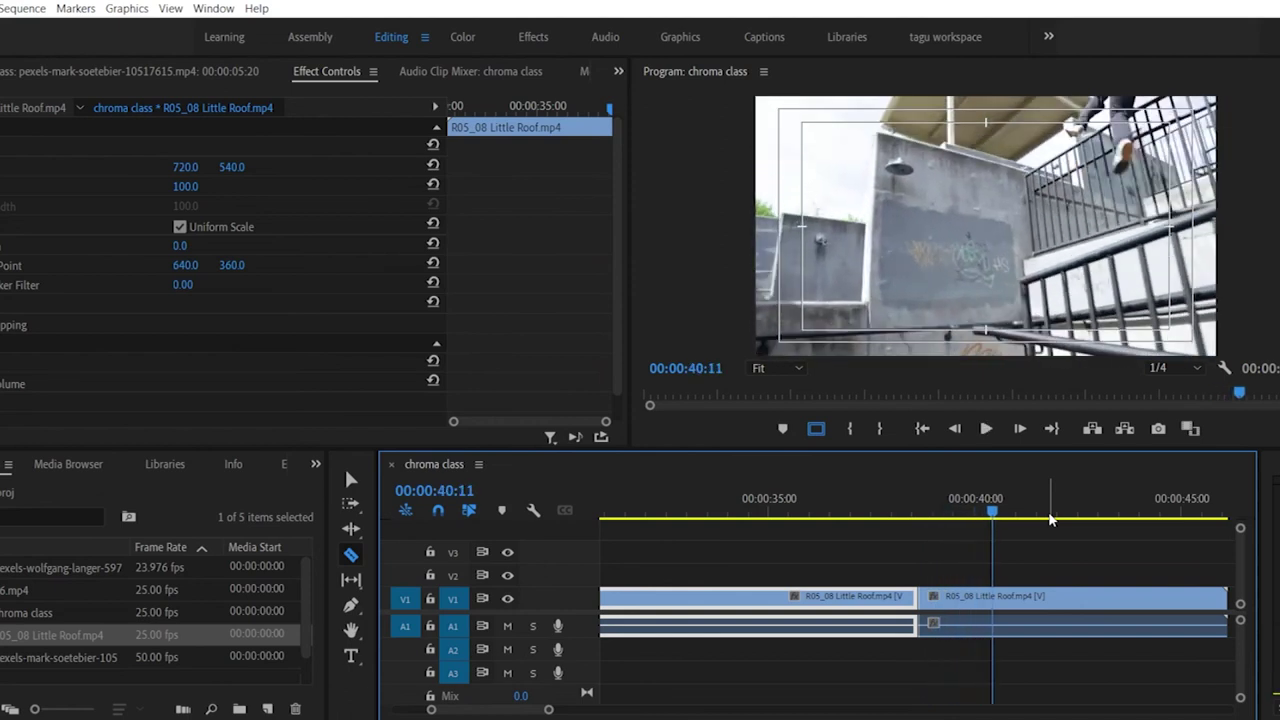
key(ctrl+z)
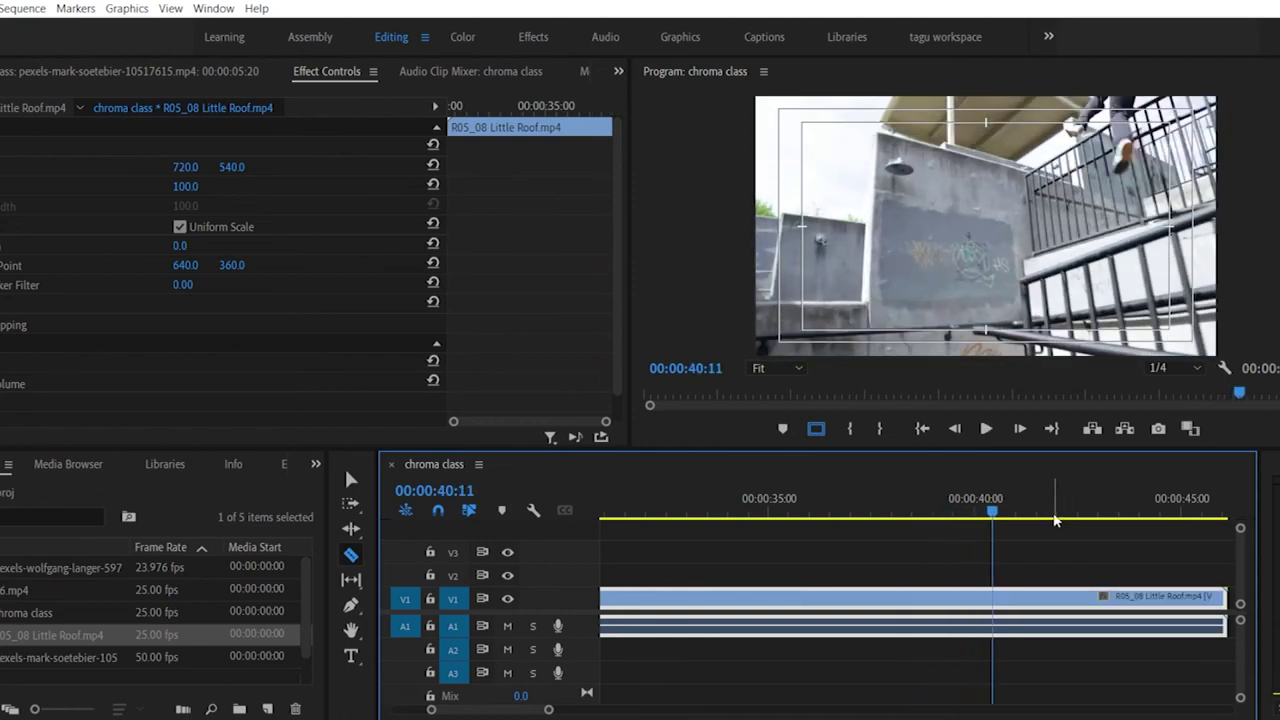
Step: Razor the Little Roof clip at 00:00:40:11 and 00:00:37:15
click(351, 556)
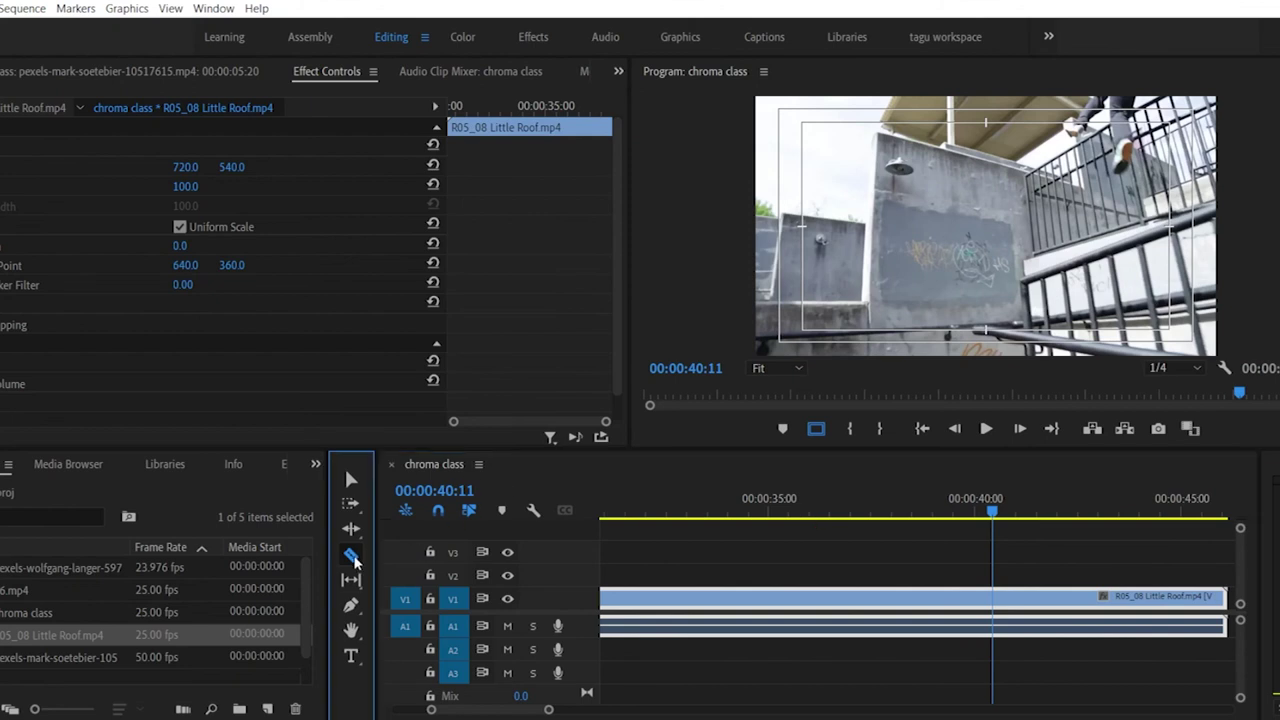
click(996, 598)
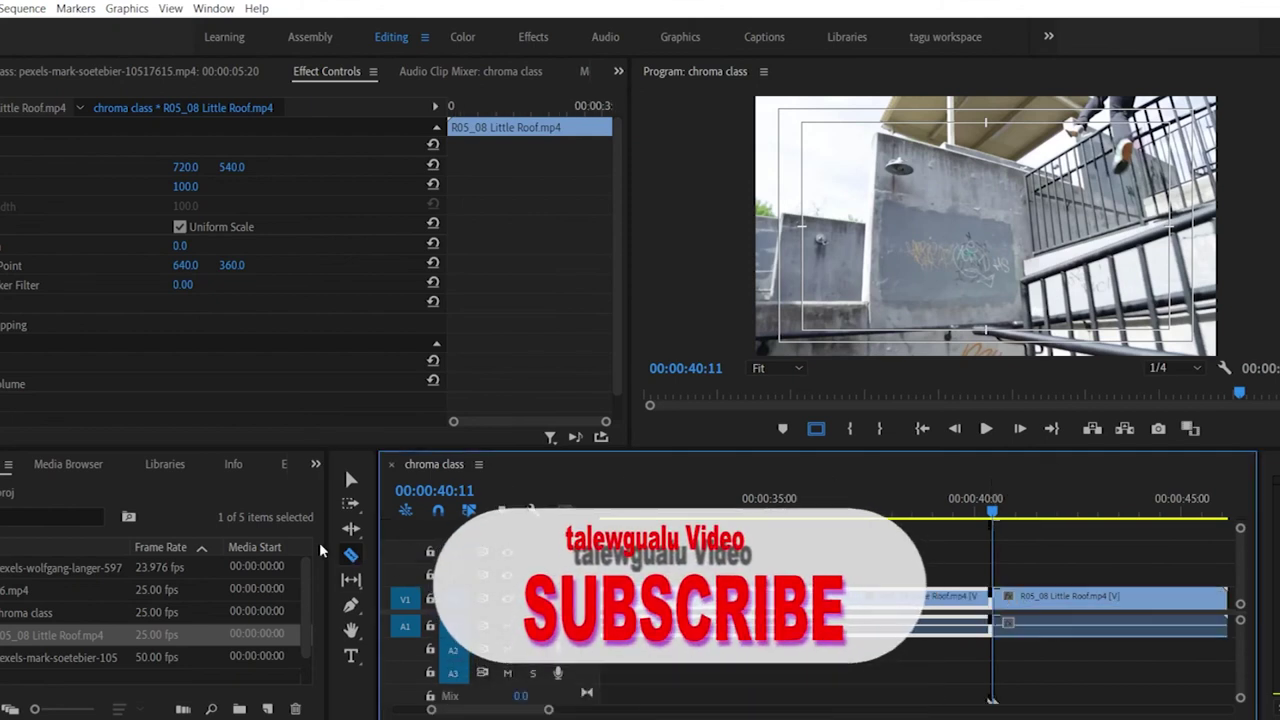
drag(995, 510, 810, 514)
key(space)
key(space)
click(875, 592)
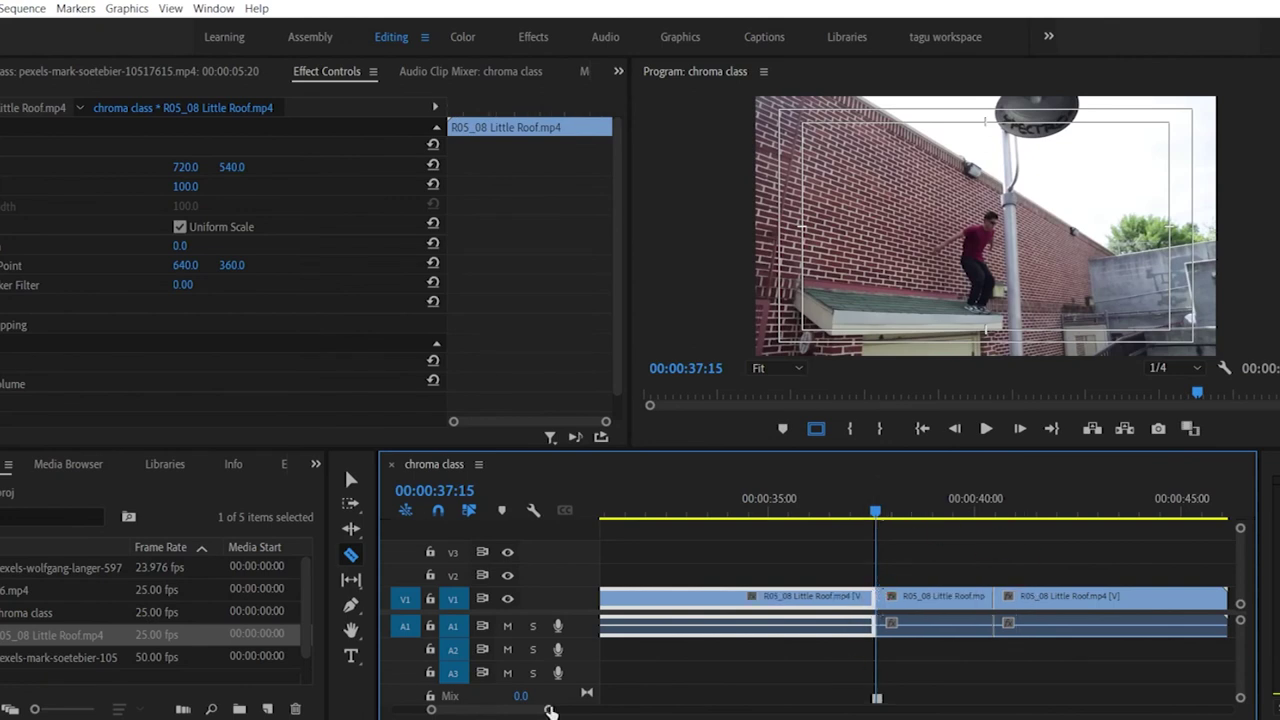
drag(549, 710, 615, 710)
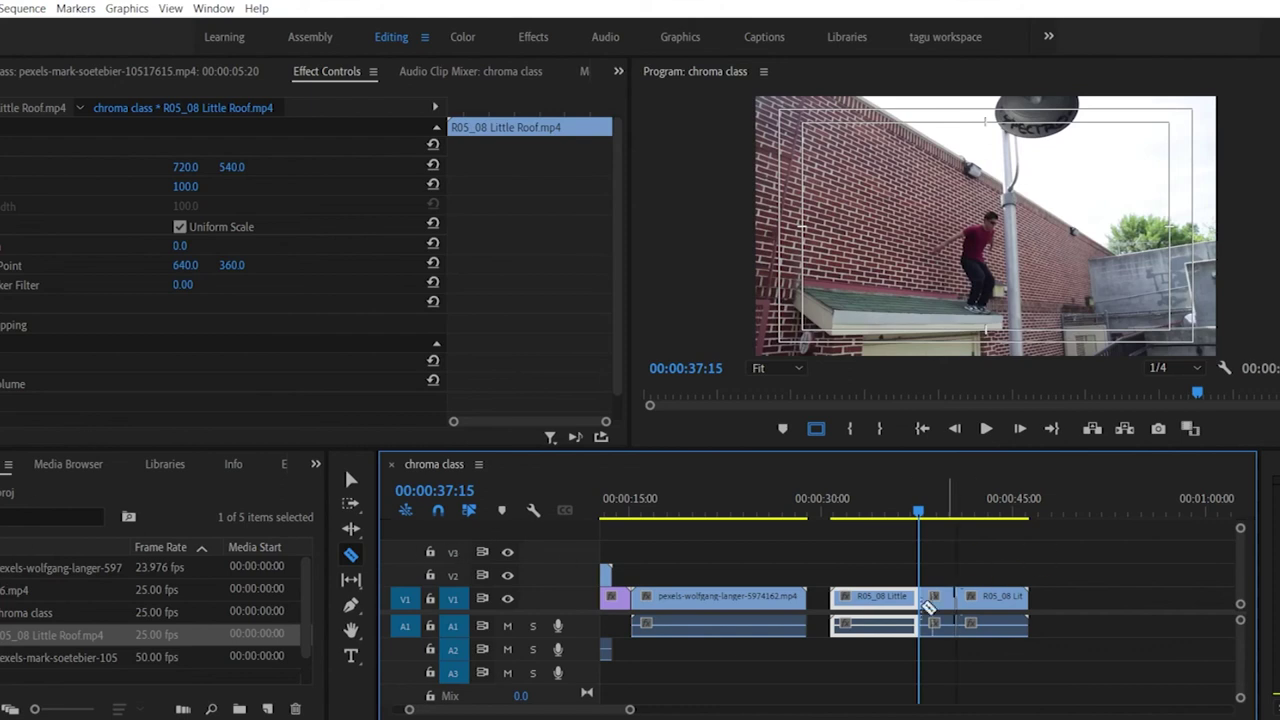
Step: Shift the last Little Roof piece later, review the gap, and call up the middle piece's options
click(351, 480)
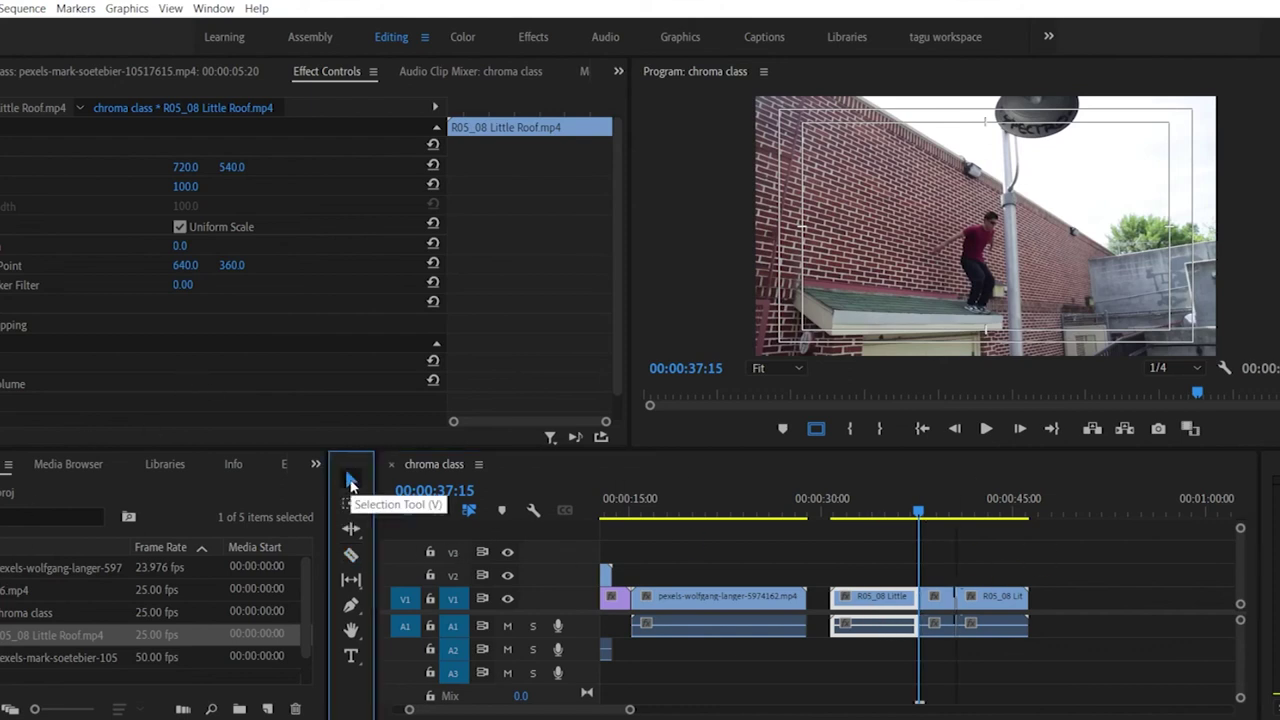
click(937, 598)
mouse_move(1012, 598)
mouse_down()
mouse_move(1034, 600)
mouse_move(1000, 600)
mouse_up()
right_click(945, 600)
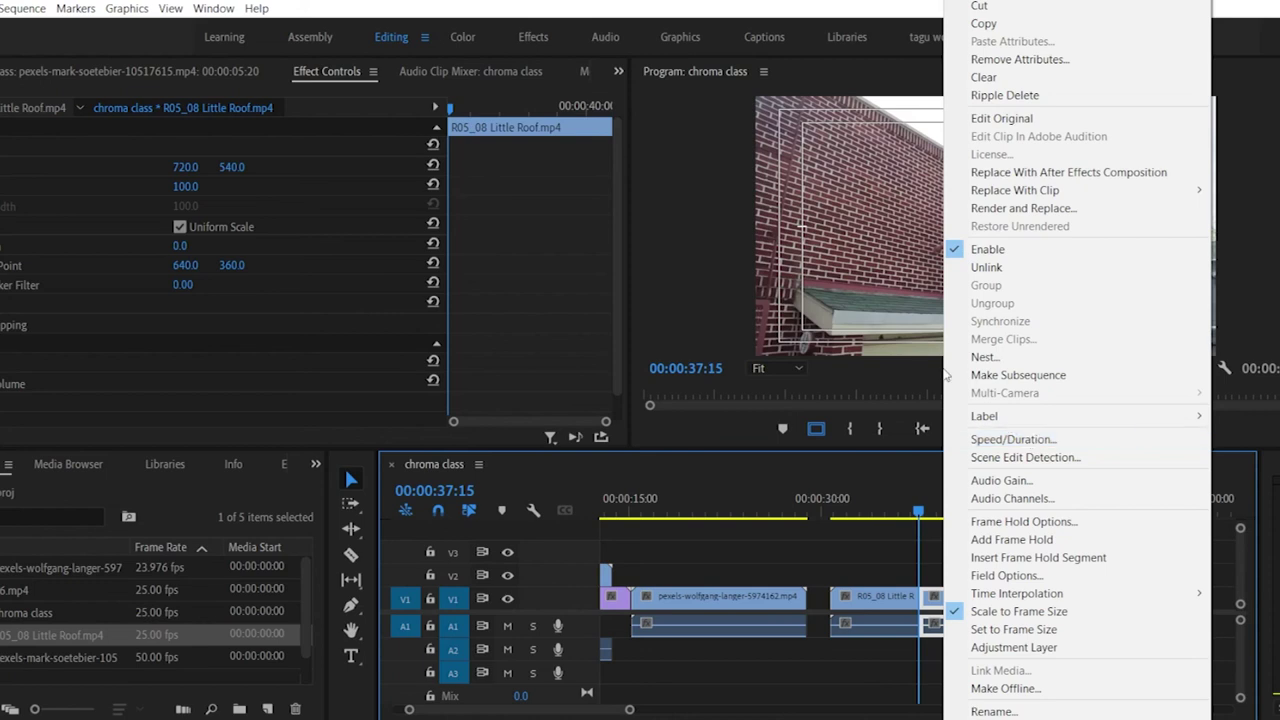
click(885, 512)
key(space)
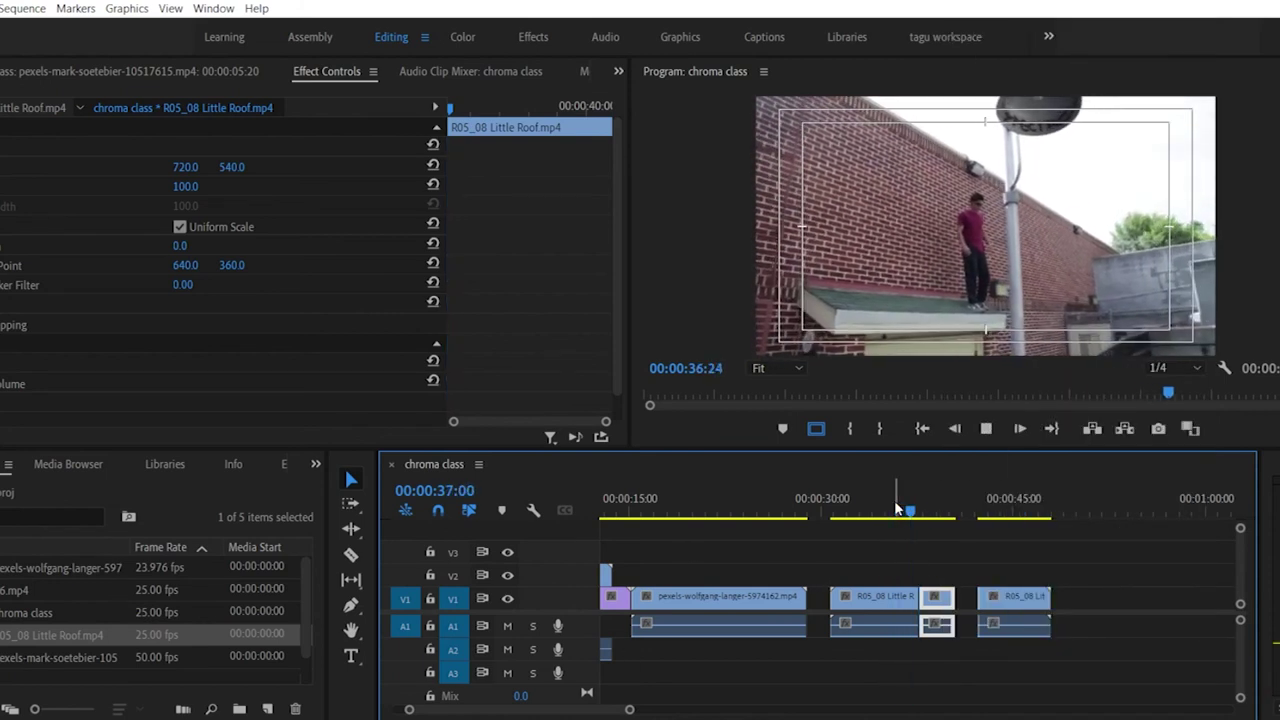
key(space)
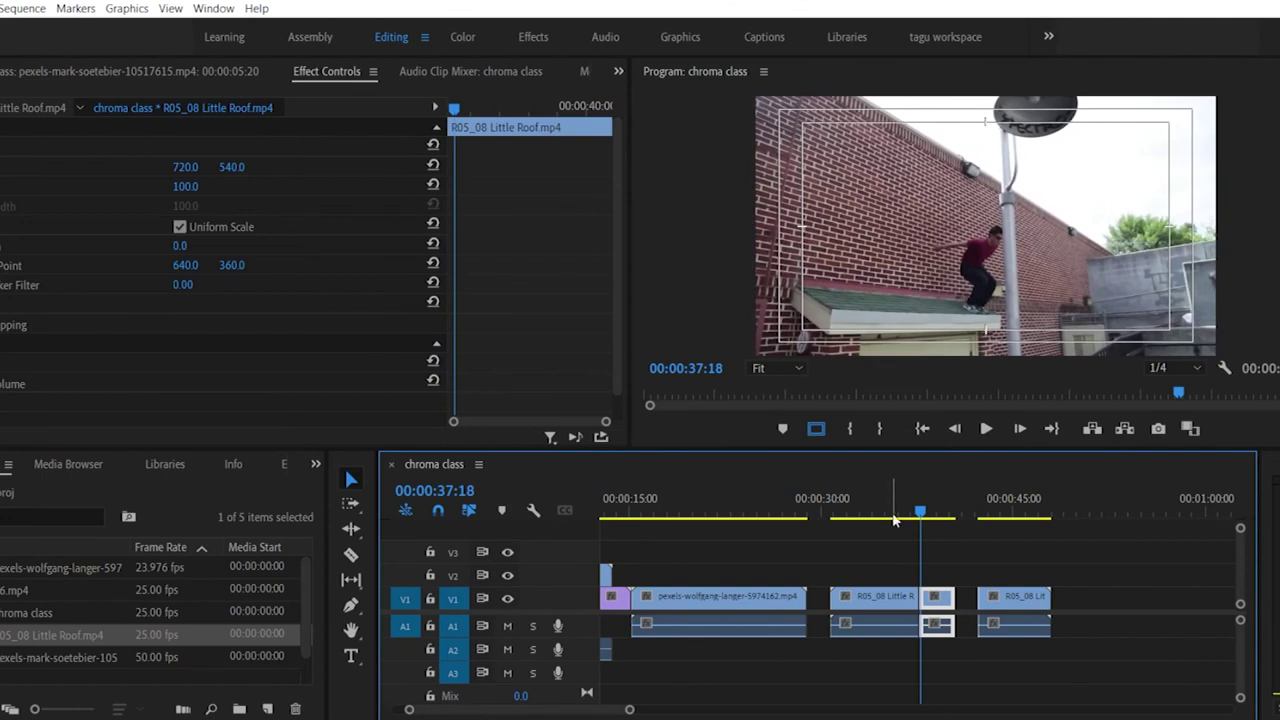
right_click(944, 605)
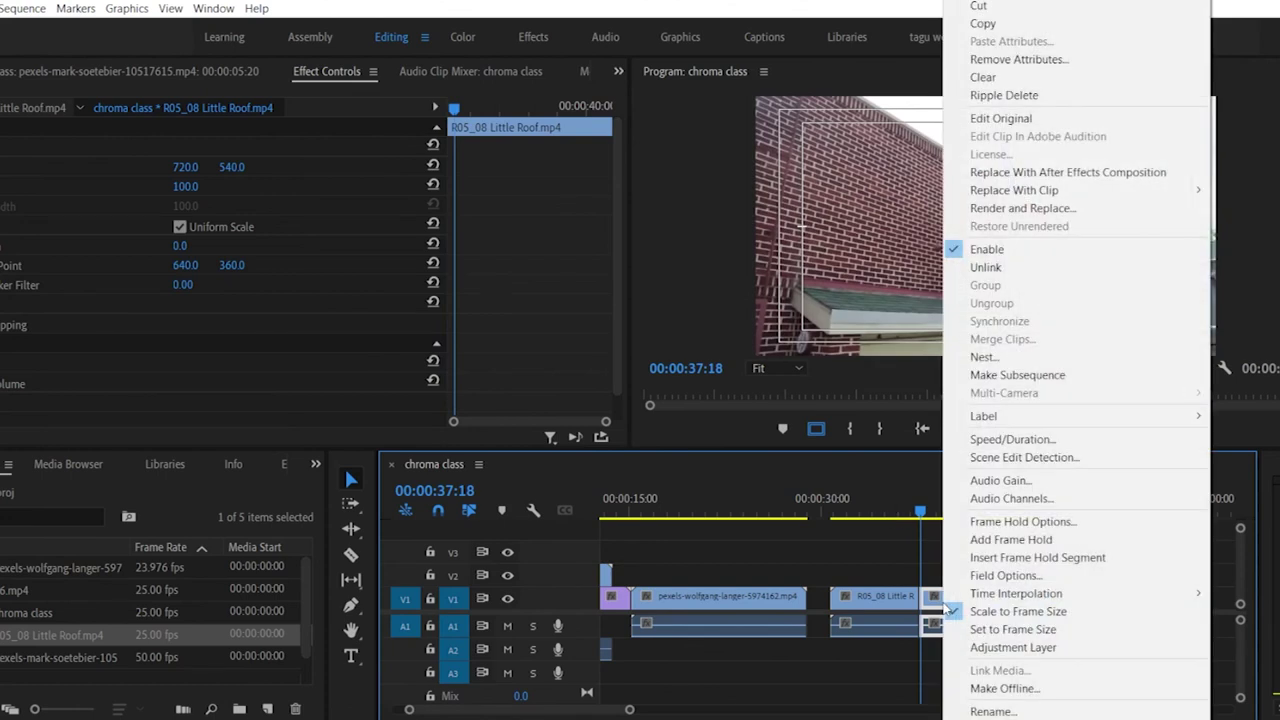
Step: Leave the clip speed unchanged, move the short Little Roof piece up to V2, and shift it later
click(1012, 439)
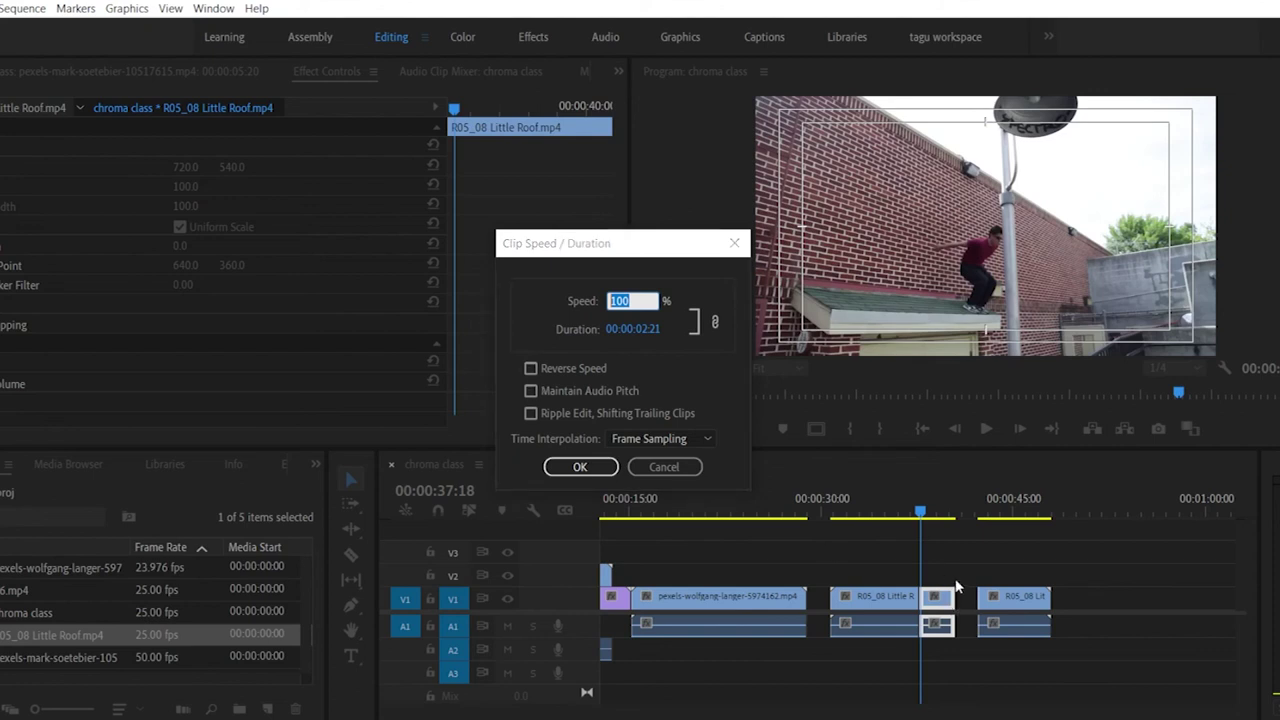
click(664, 466)
drag(940, 597, 1110, 598)
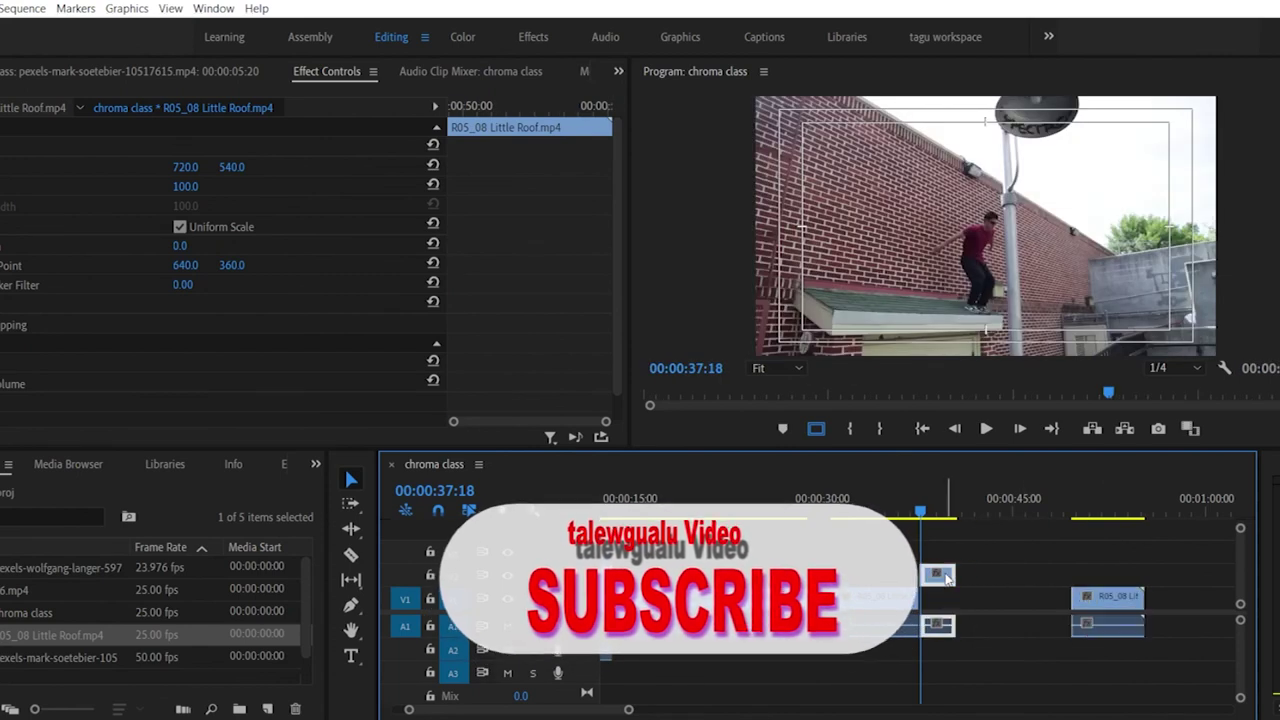
drag(945, 578, 977, 580)
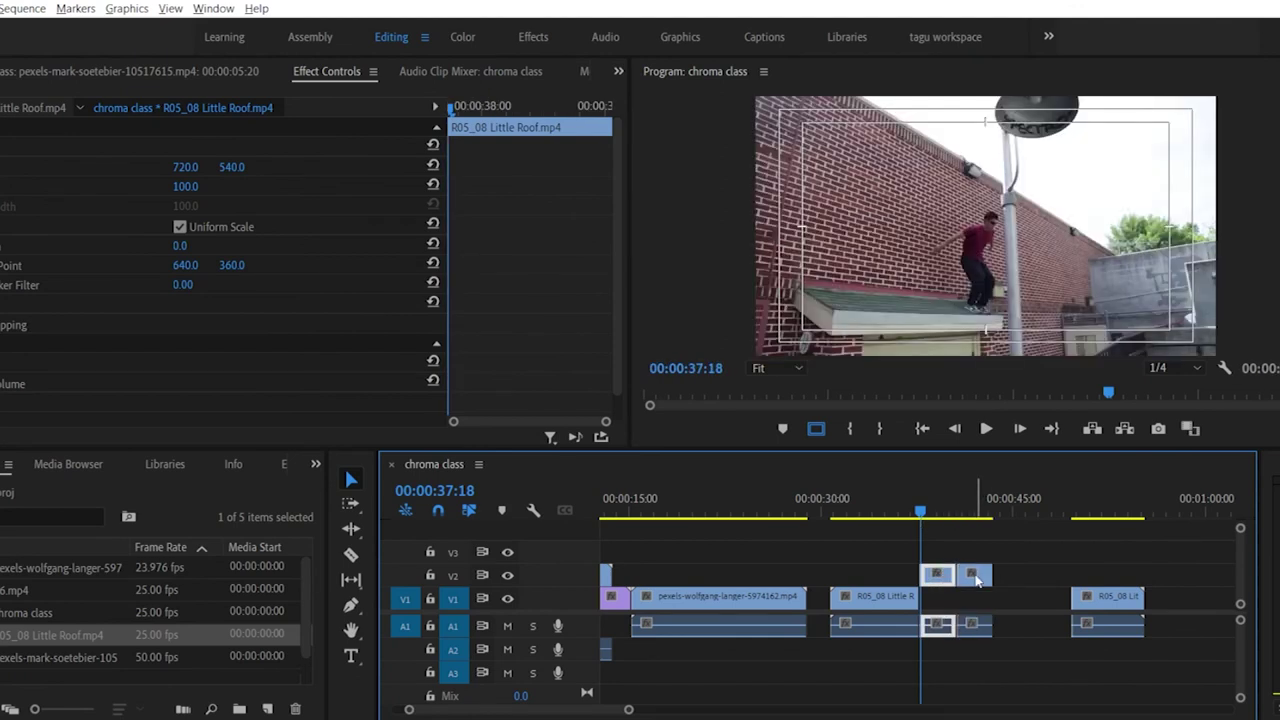
Step: Preview the rearranged pieces, return to 00:00:41:24, and select the second Little Roof piece on V2
key(space)
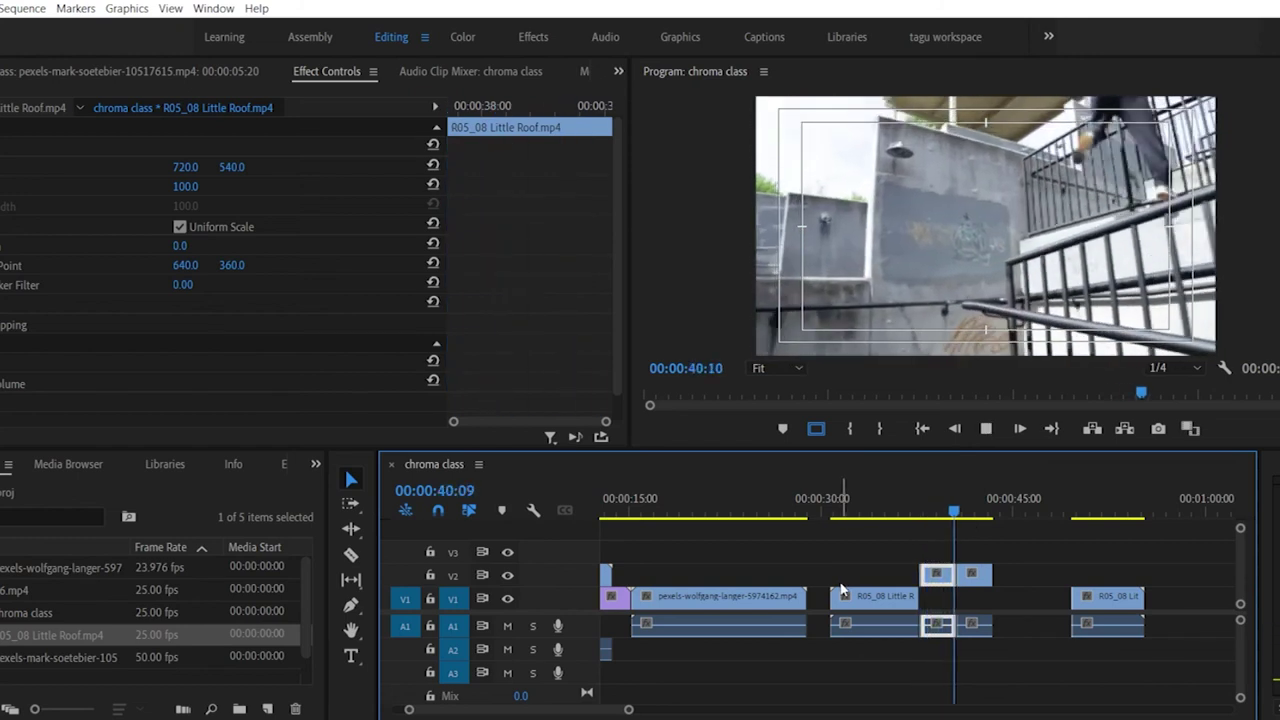
key(space)
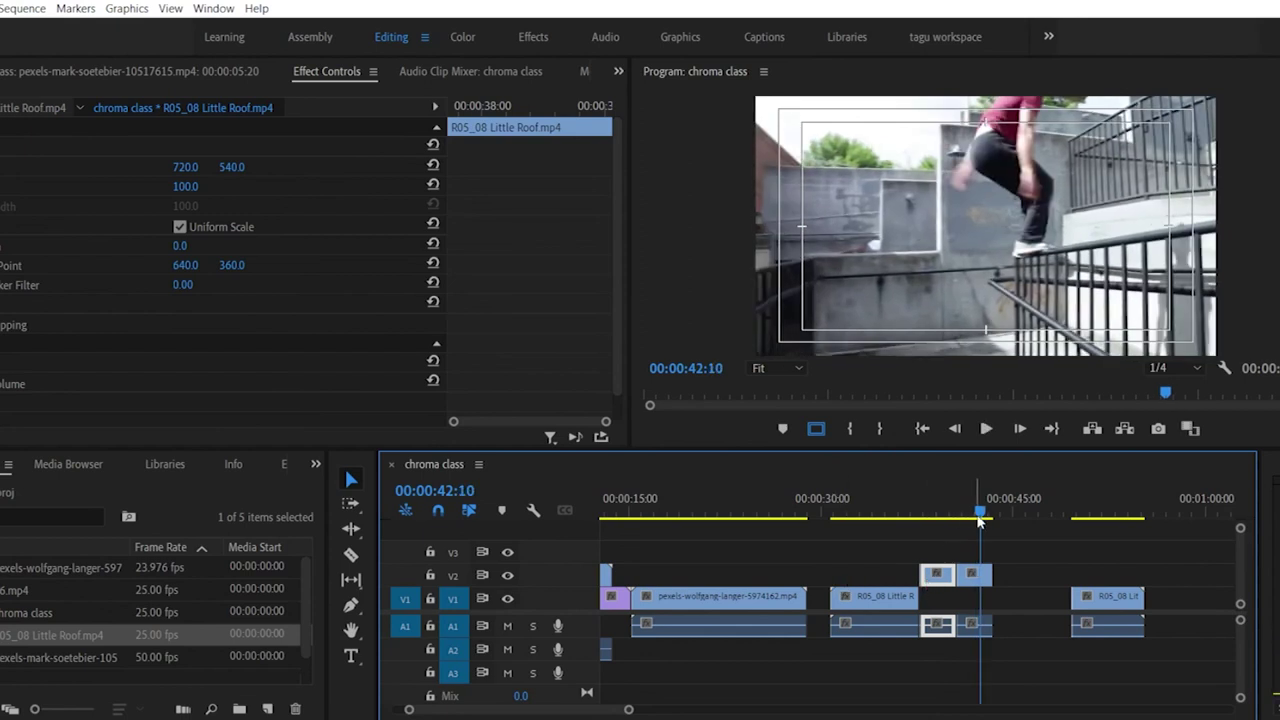
drag(980, 520, 975, 518)
click(980, 575)
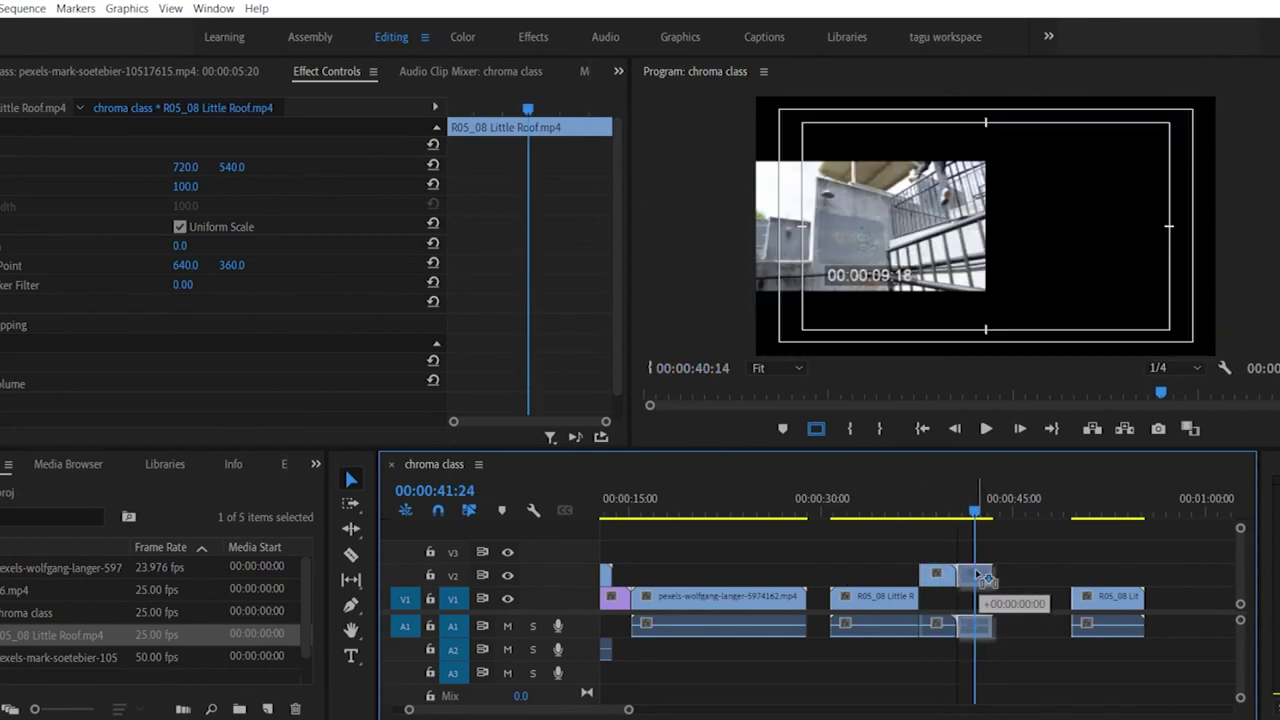
Step: Turn on Reverse Speed in Speed/Duration for the second Little Roof piece on V2
right_click(982, 575)
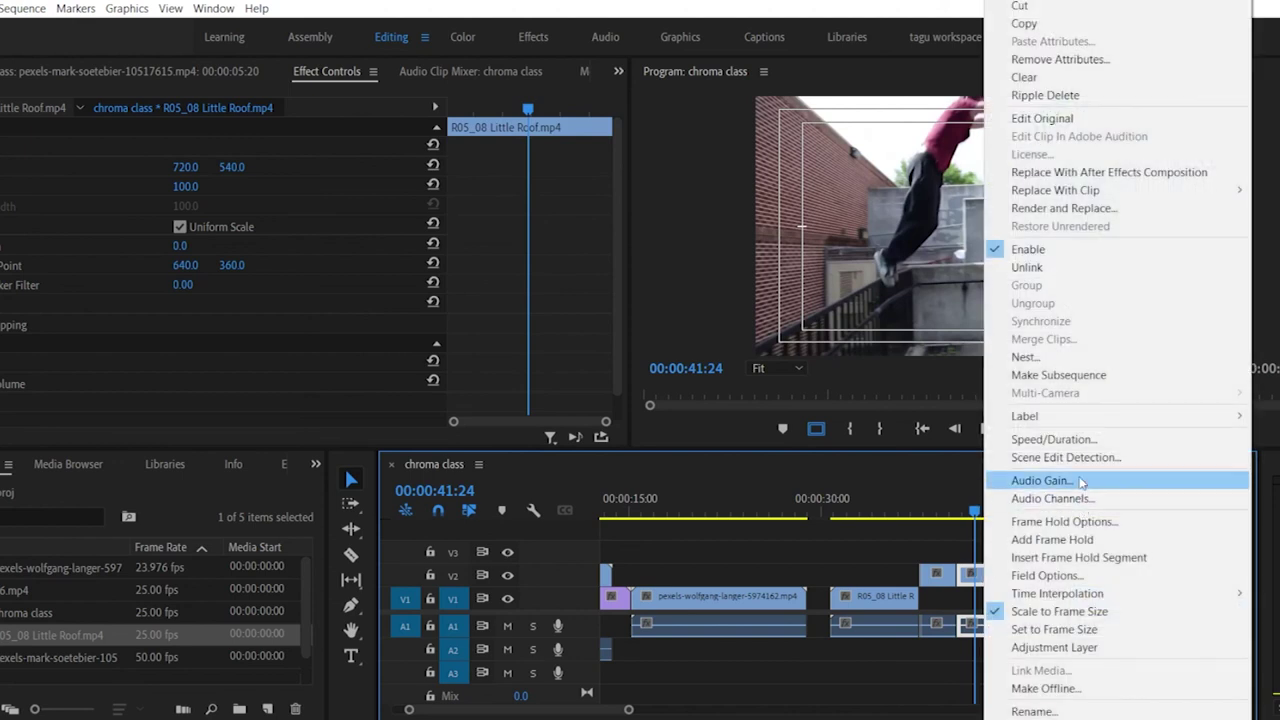
click(1050, 439)
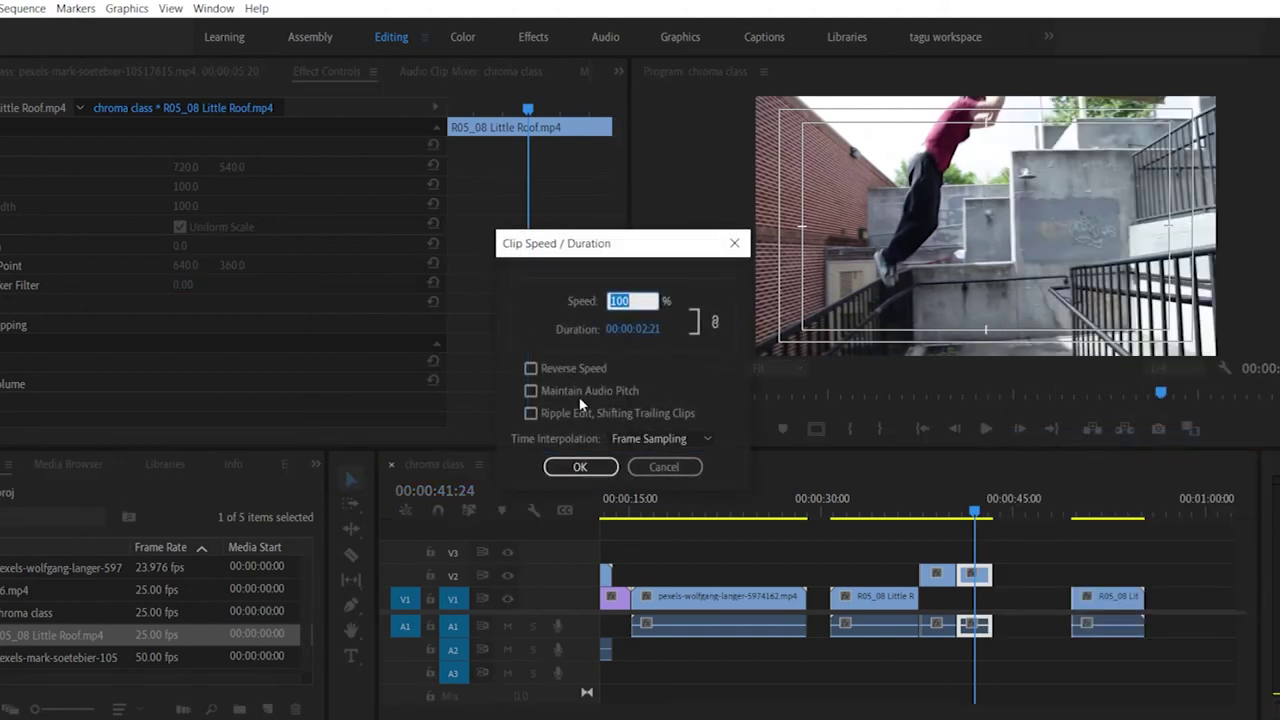
click(566, 369)
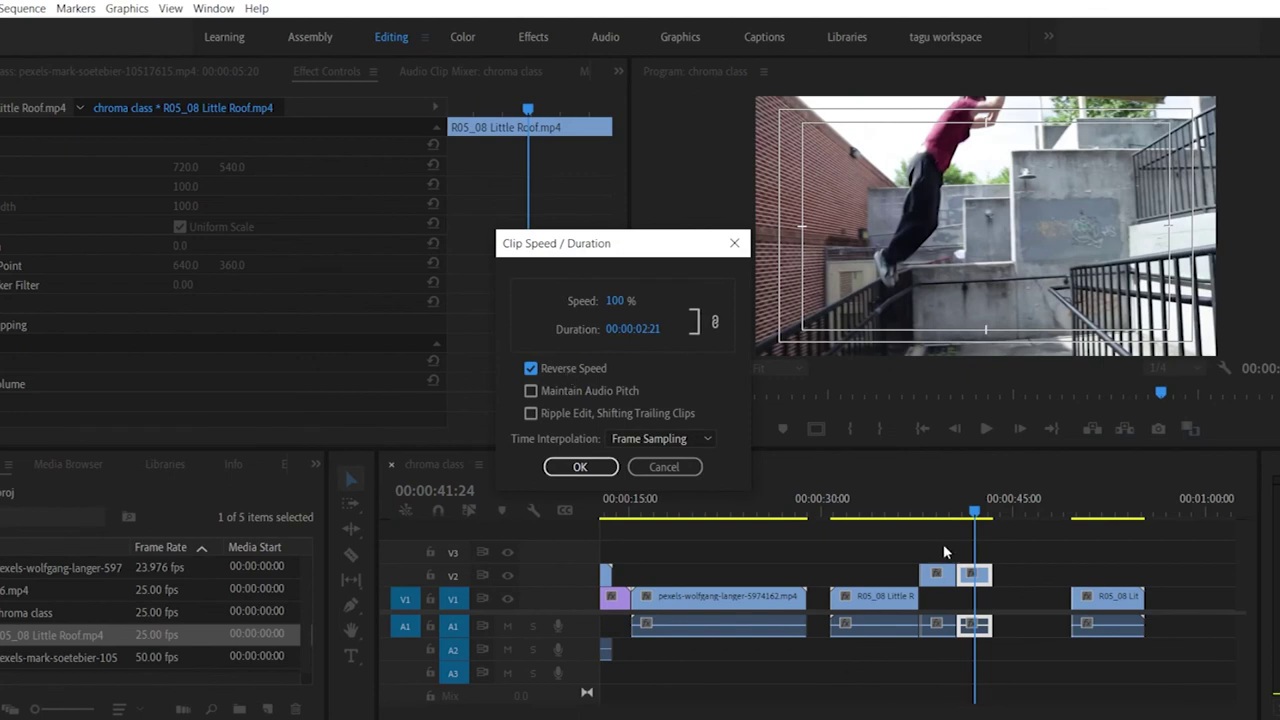
click(547, 473)
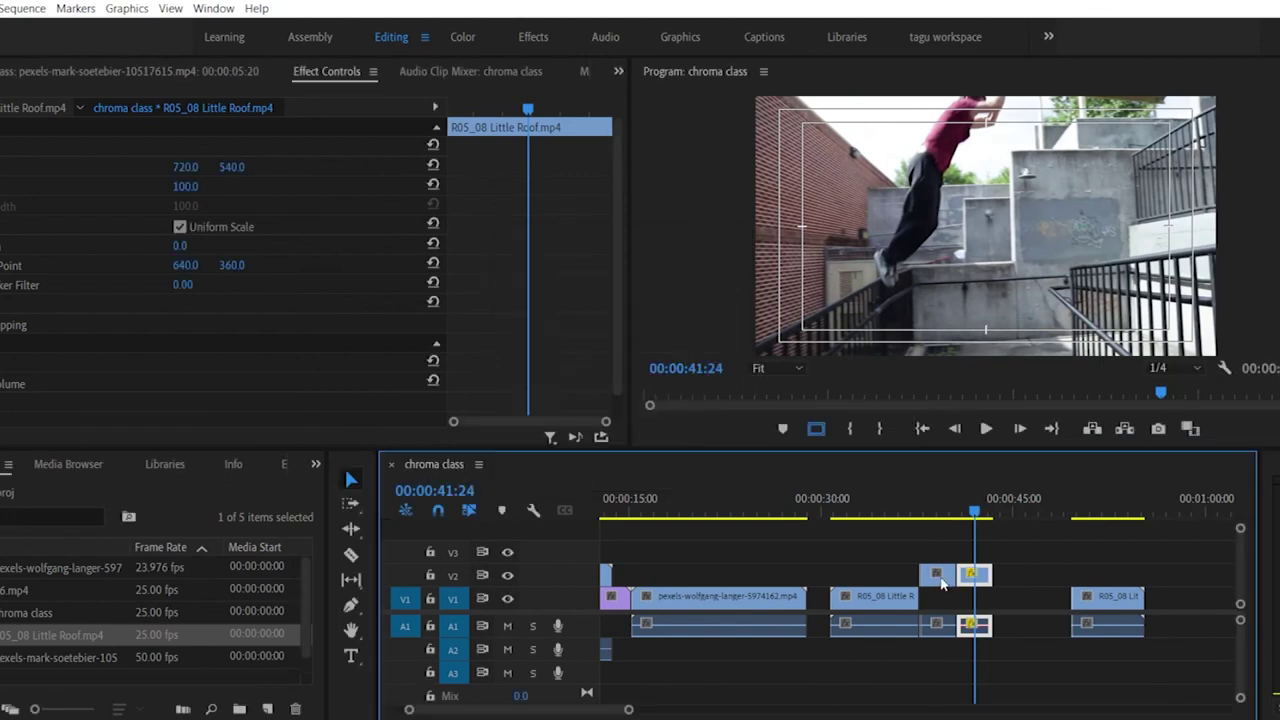
Step: Try moving the left V2 piece later and undo it, then trim the V1 Little Roof clip and shift it later
click(943, 578)
drag(943, 578, 1058, 574)
click(924, 563)
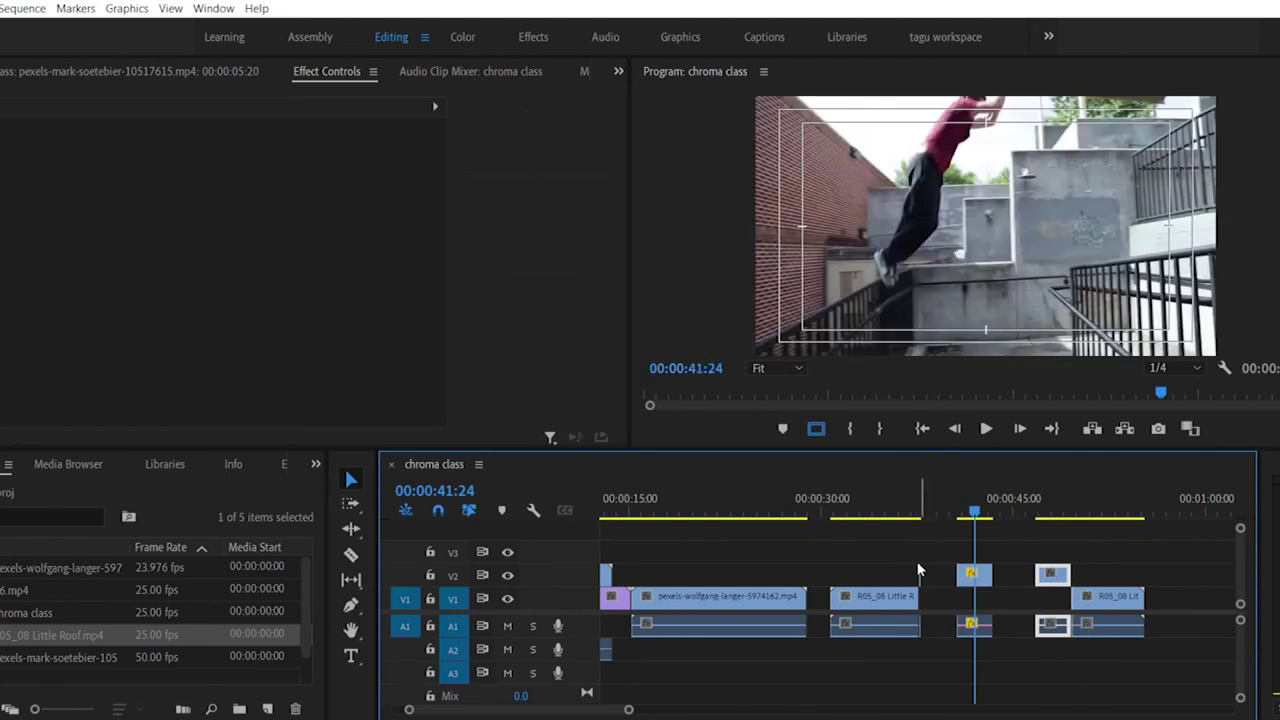
key(ctrl+z)
key(ctrl+z)
key(ctrl+z)
key(ctrl+z)
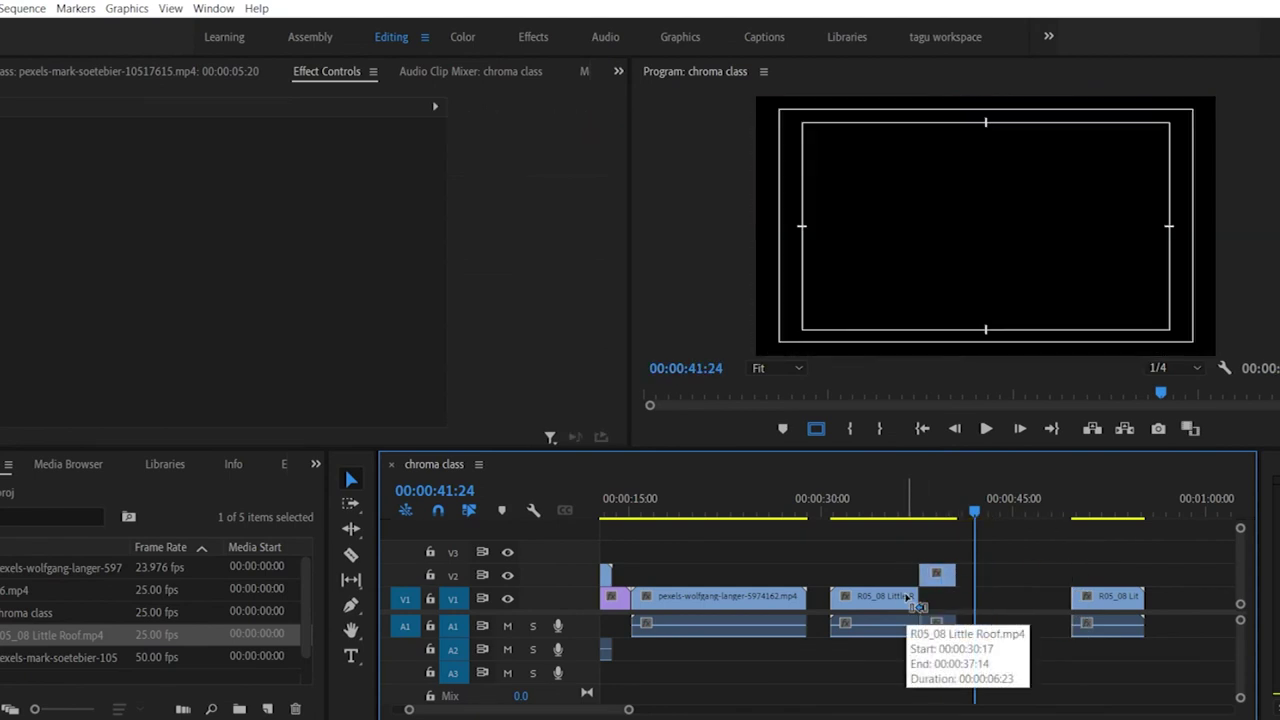
drag(960, 598, 946, 598)
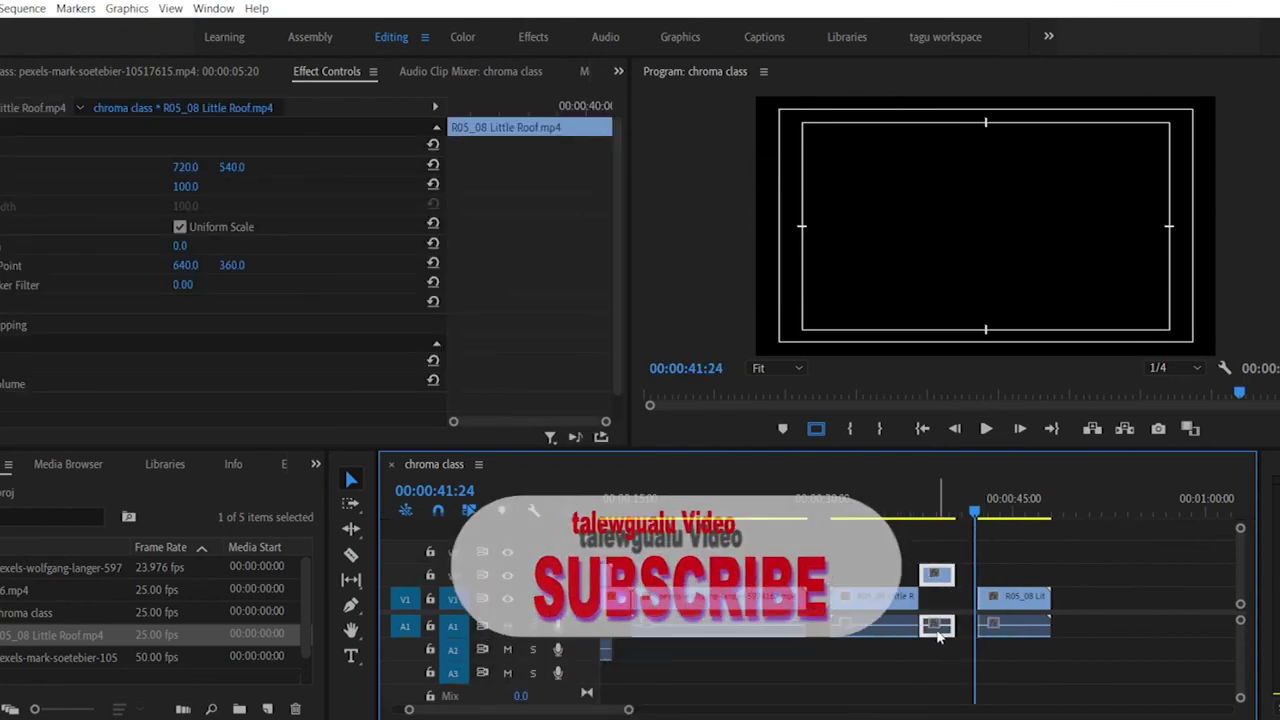
drag(1024, 592, 1047, 598)
Step: Move the V2 piece later, then zoom in and nudge it 9 frames earlier against the first piece
click(937, 578)
drag(937, 580, 982, 580)
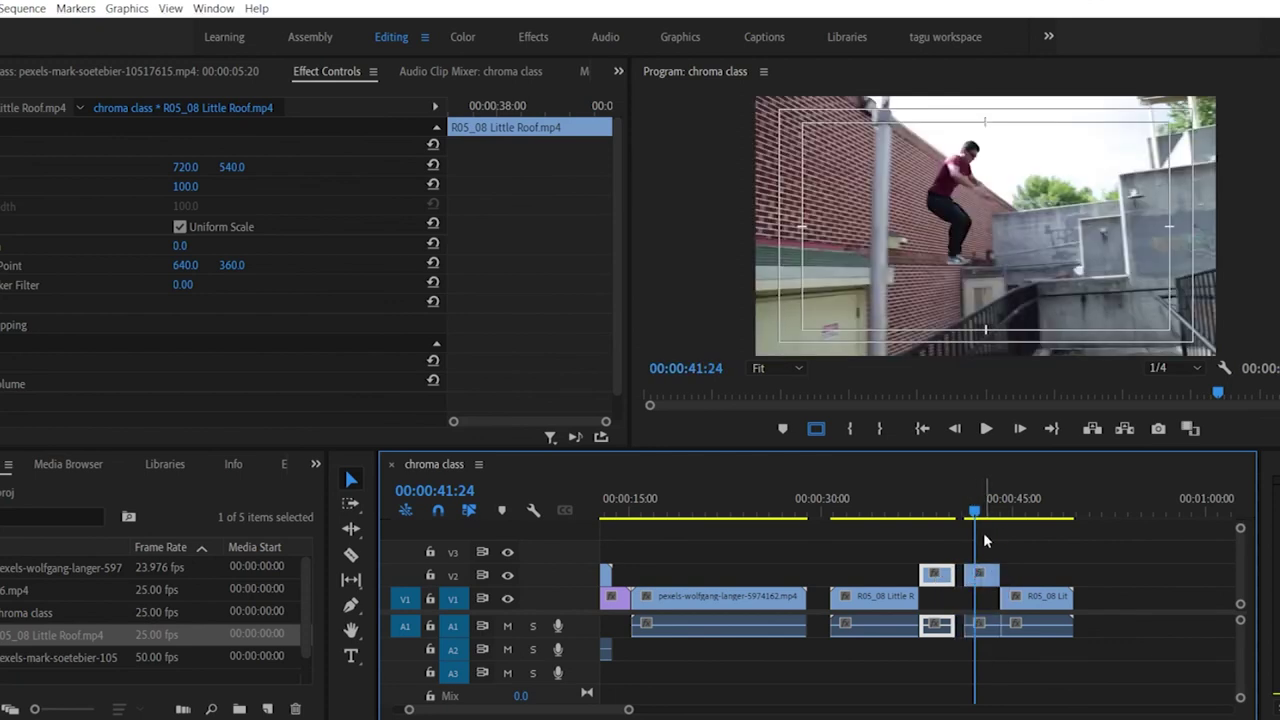
drag(979, 518, 963, 518)
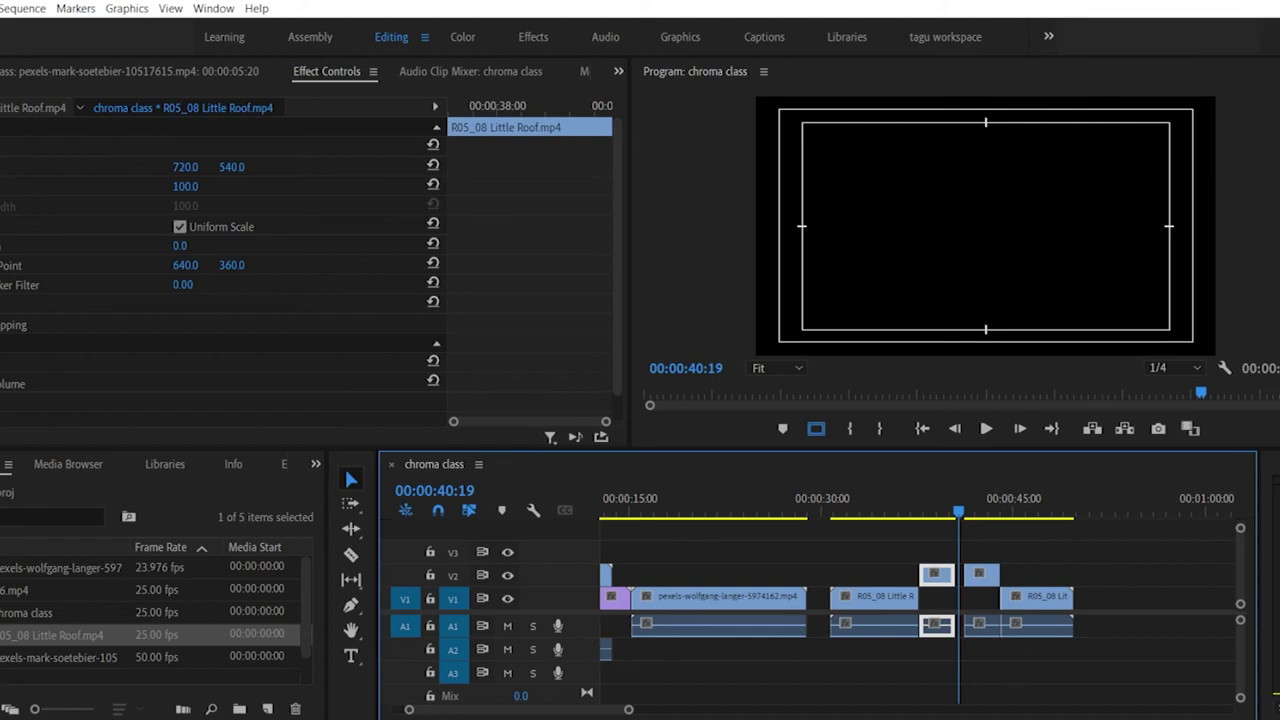
drag(409, 710, 432, 710)
drag(982, 578, 942, 581)
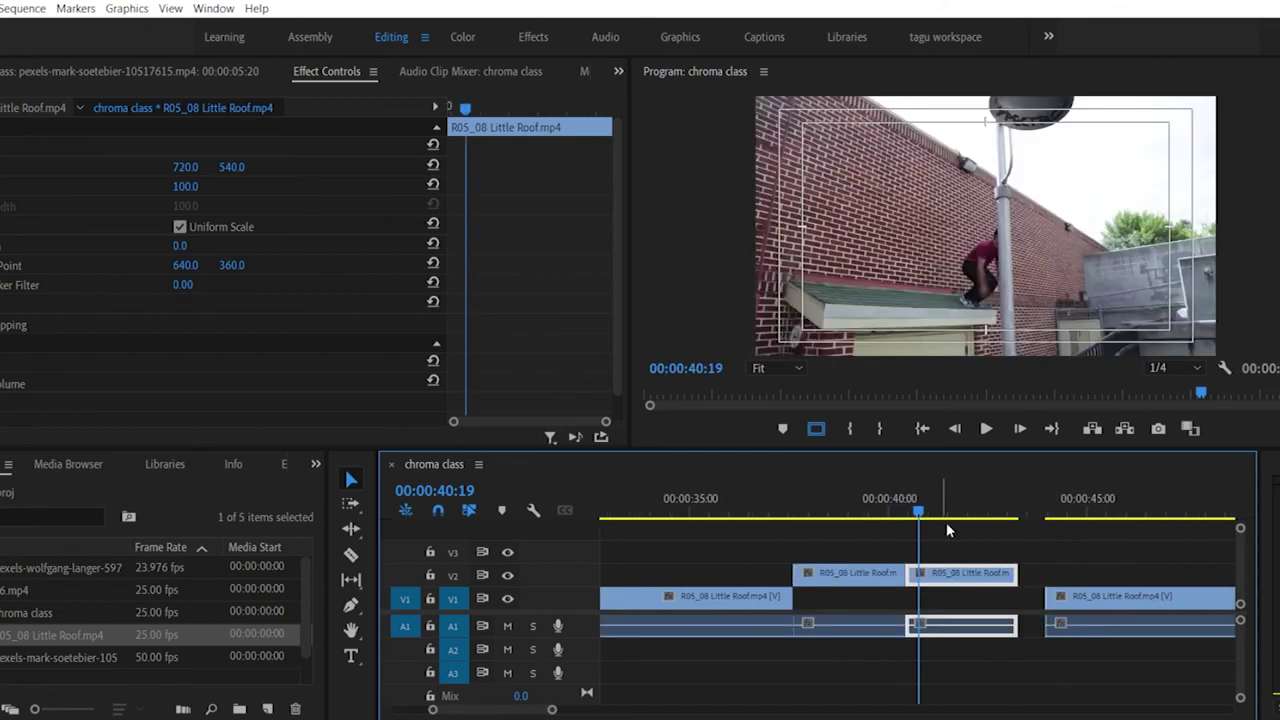
Step: Enable Reverse Speed in Speed/Duration for the V2 Little Roof piece
right_click(957, 573)
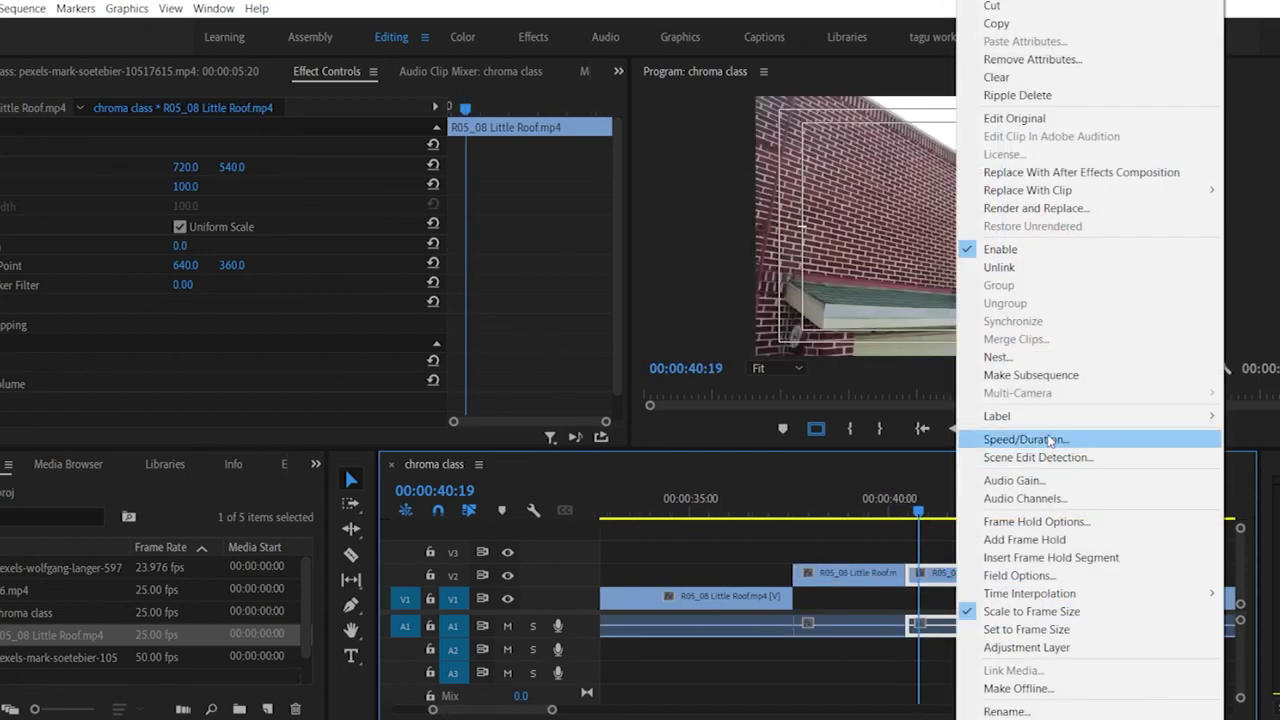
click(1049, 438)
click(549, 367)
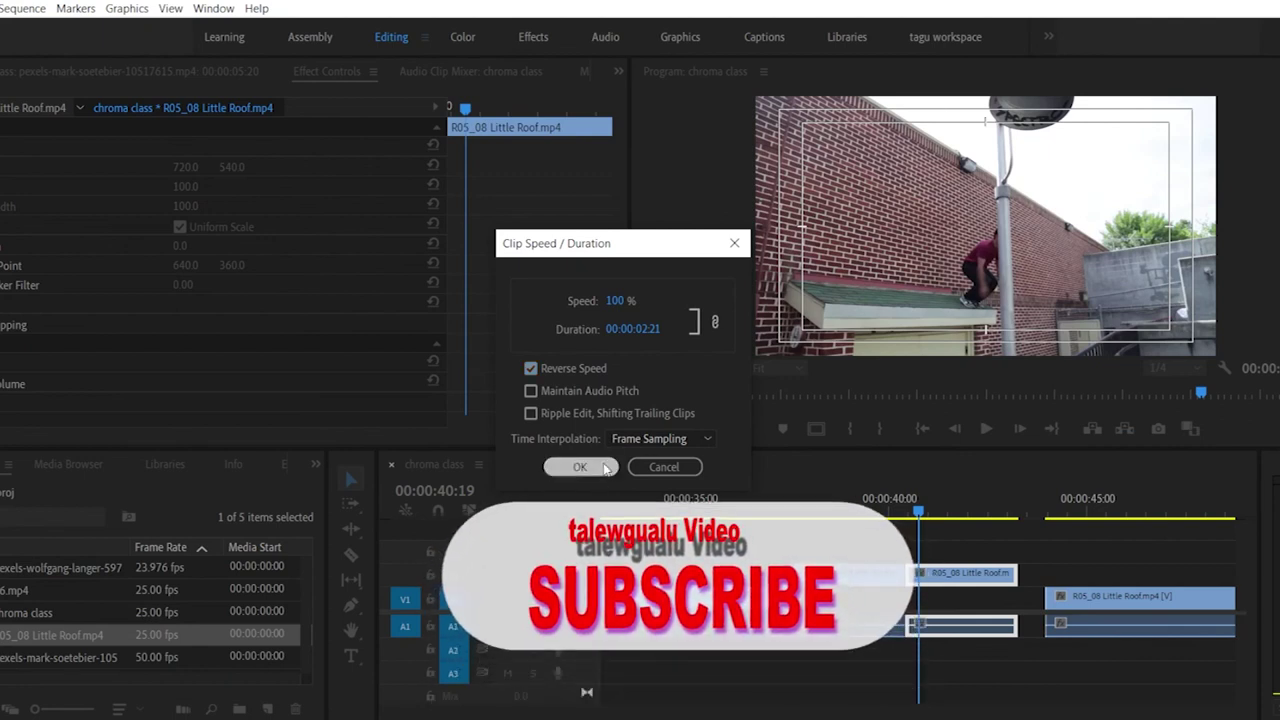
click(613, 469)
Step: Preview the reversed section from before the piece, stopping at 00:00:40:02 and 00:00:43:01
drag(914, 512, 808, 517)
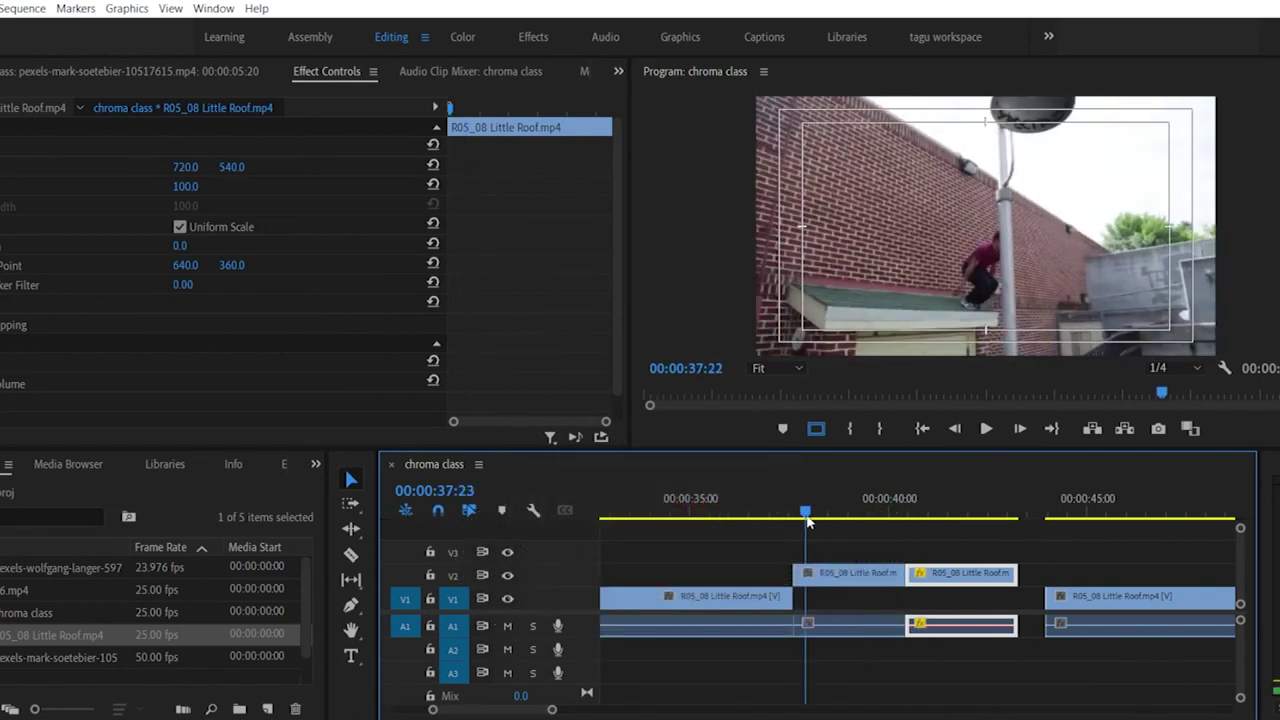
key(space)
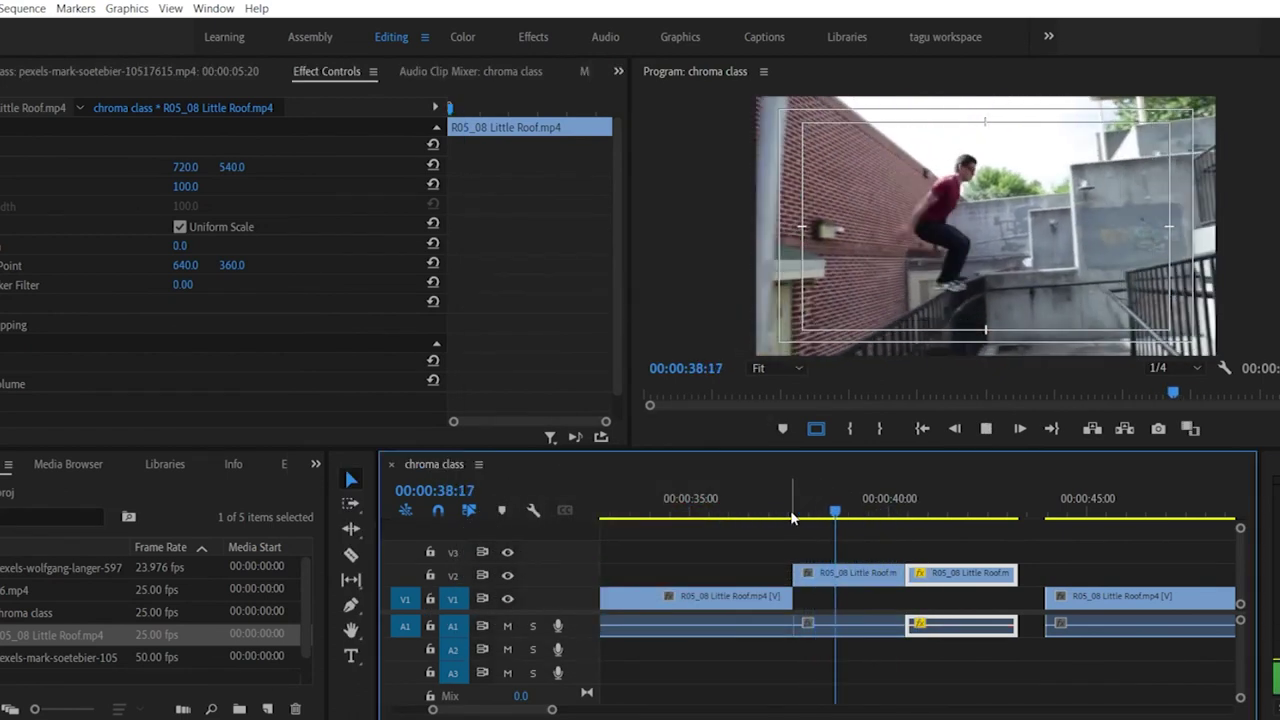
key(space)
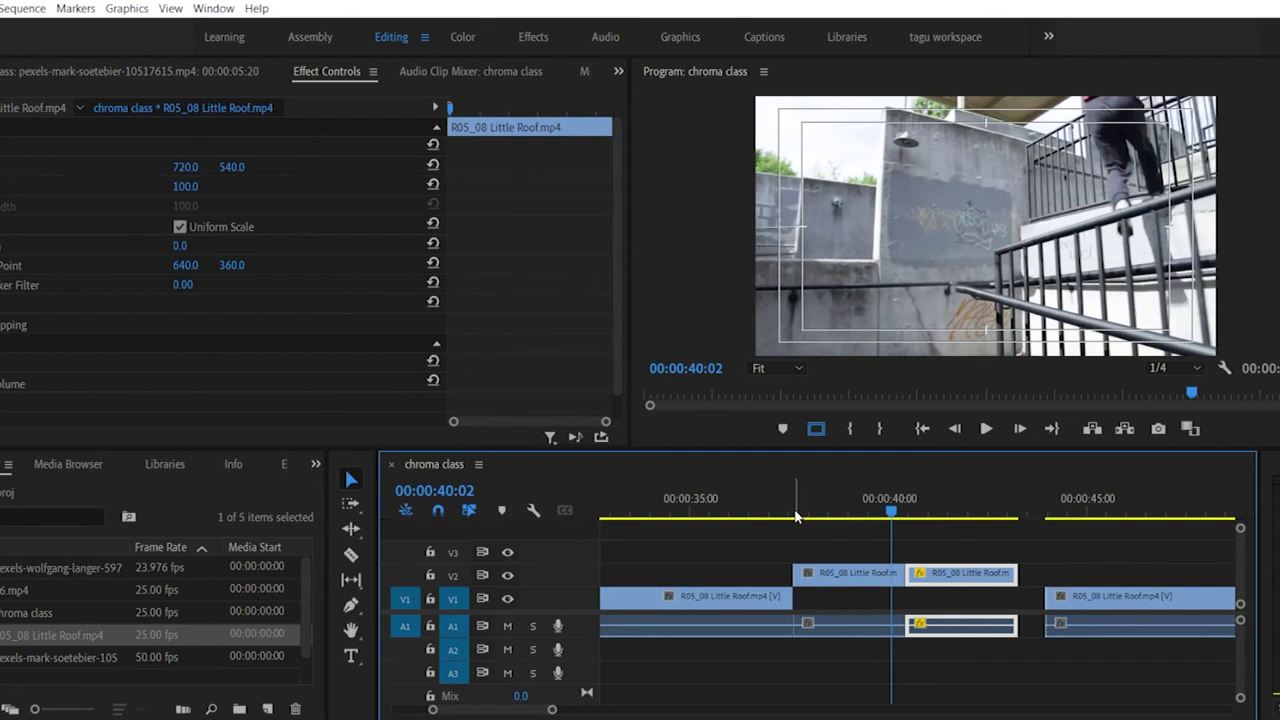
key(space)
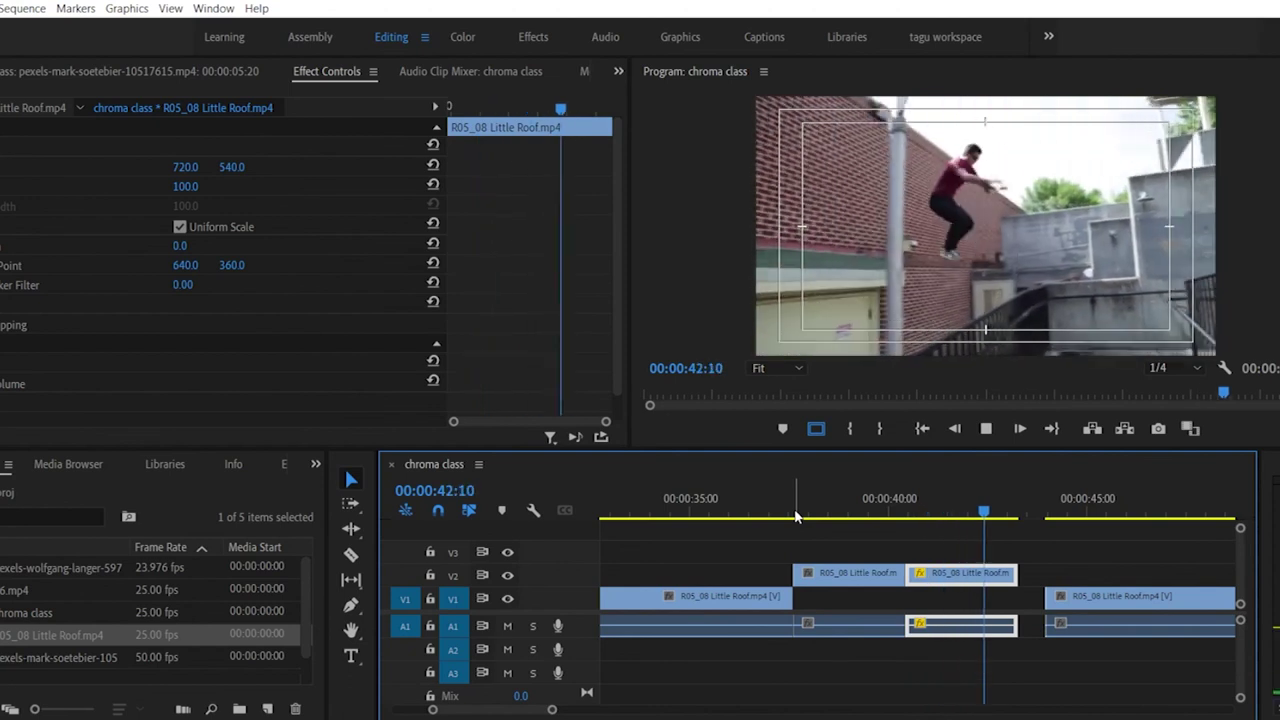
key(space)
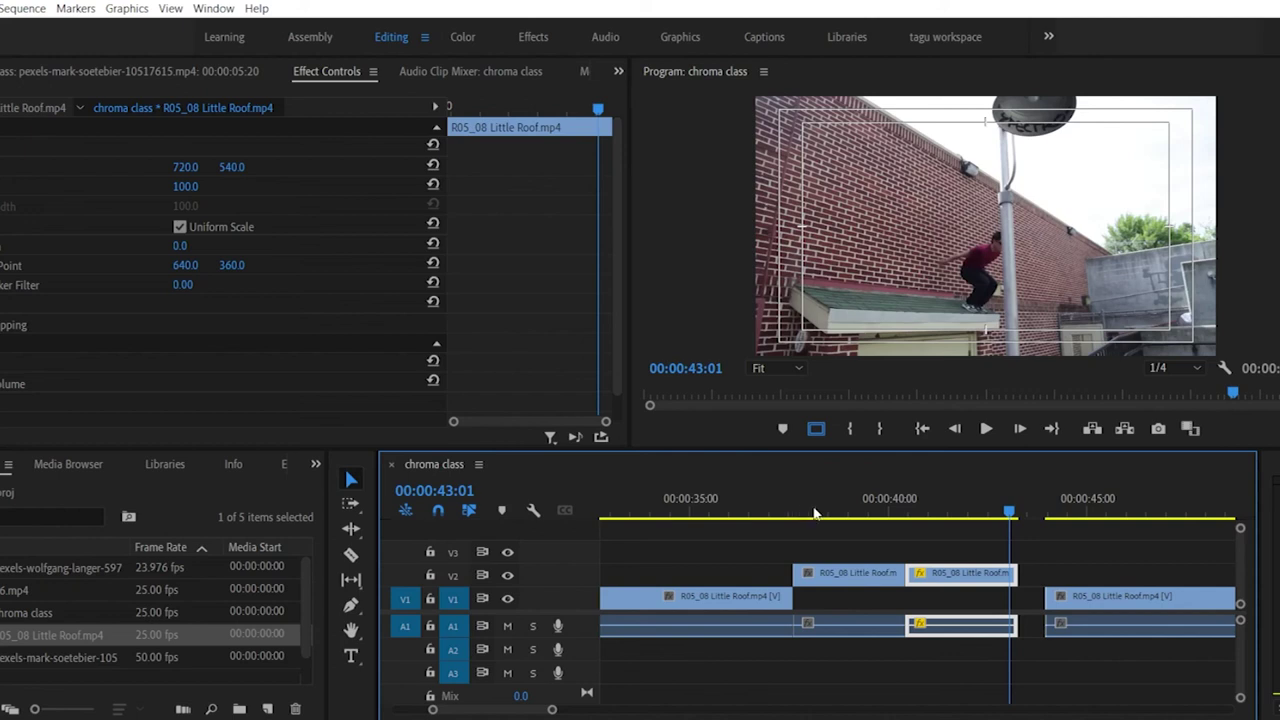
Step: Check the first V2 piece's Speed/Duration settings and close them without changes
drag(908, 512, 837, 512)
right_click(860, 575)
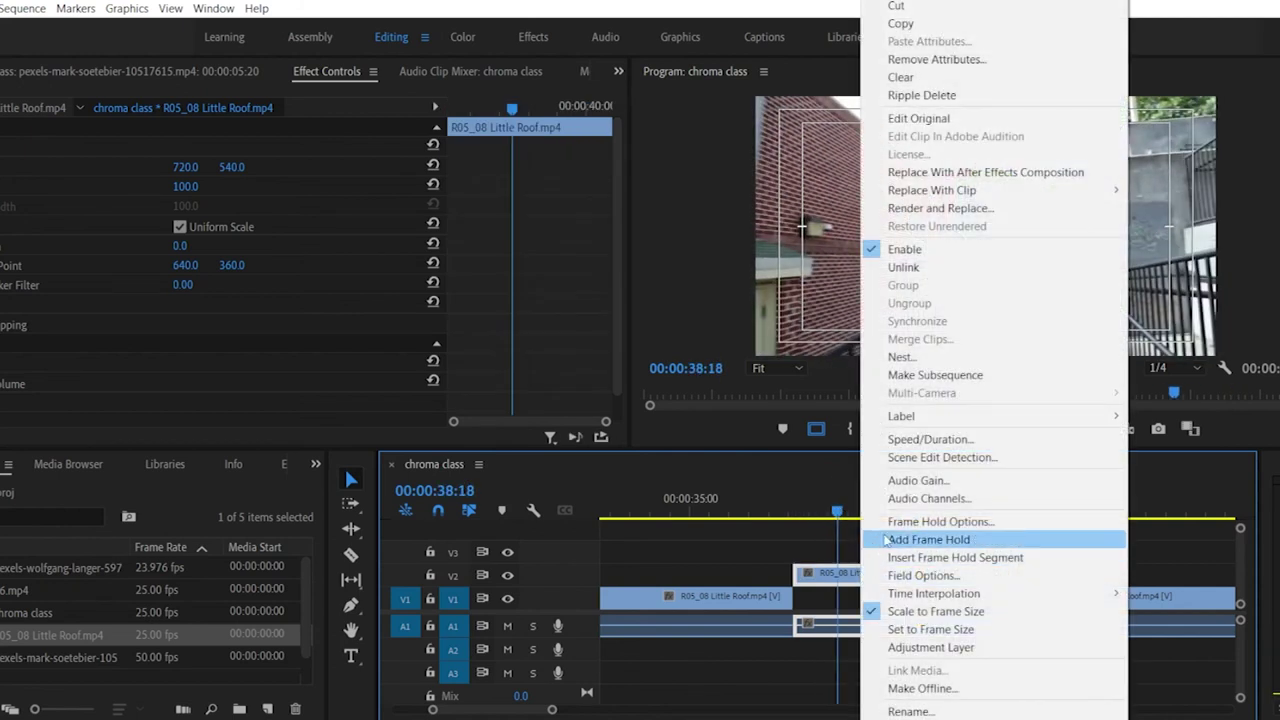
click(930, 439)
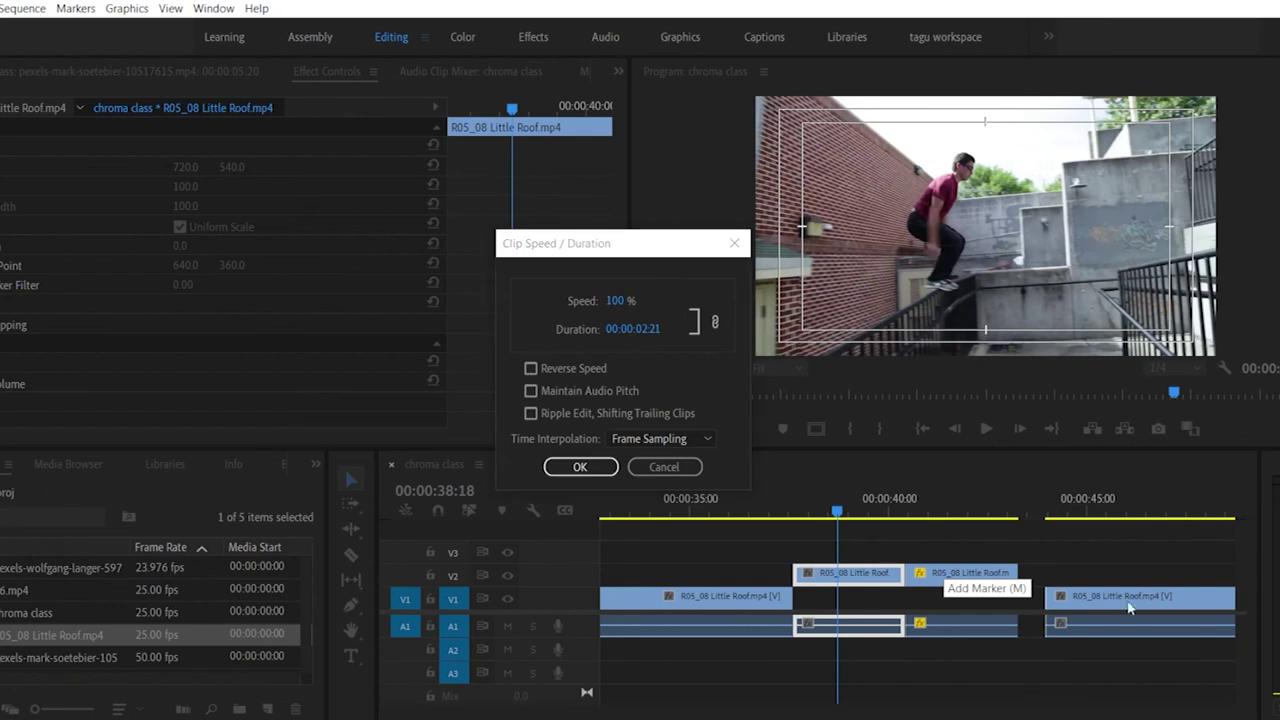
click(668, 470)
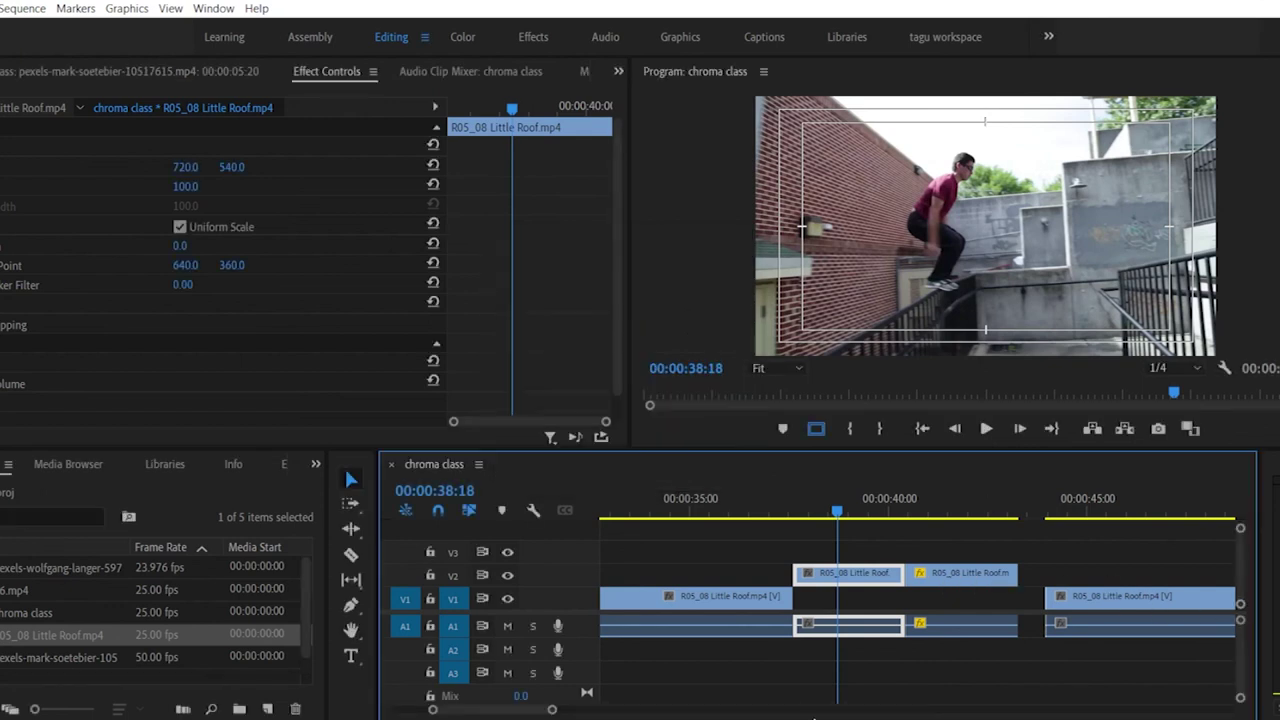
Step: Zoom out and push the last R05_08 clip and the reversed V2 piece later, playhead at 00:00:39:07
drag(552, 709, 642, 708)
drag(1005, 598, 1080, 598)
mouse_move(958, 574)
mouse_down()
mouse_move(1000, 576)
mouse_move(950, 578)
mouse_move(984, 578)
mouse_move(965, 577)
mouse_up()
click(926, 578)
click(965, 577)
drag(920, 514, 958, 514)
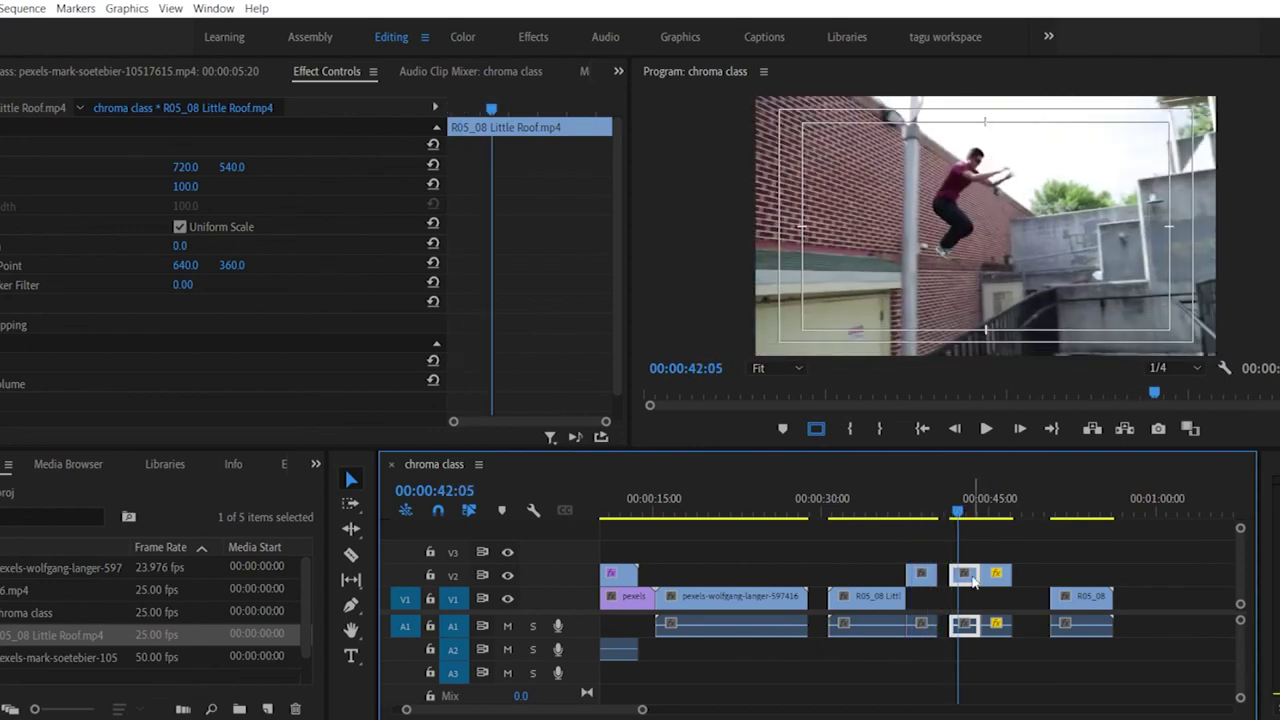
Step: Set the small V2 Little Roof piece's speed to 200%
right_click(970, 576)
click(988, 558)
drag(977, 568, 961, 585)
right_click(958, 580)
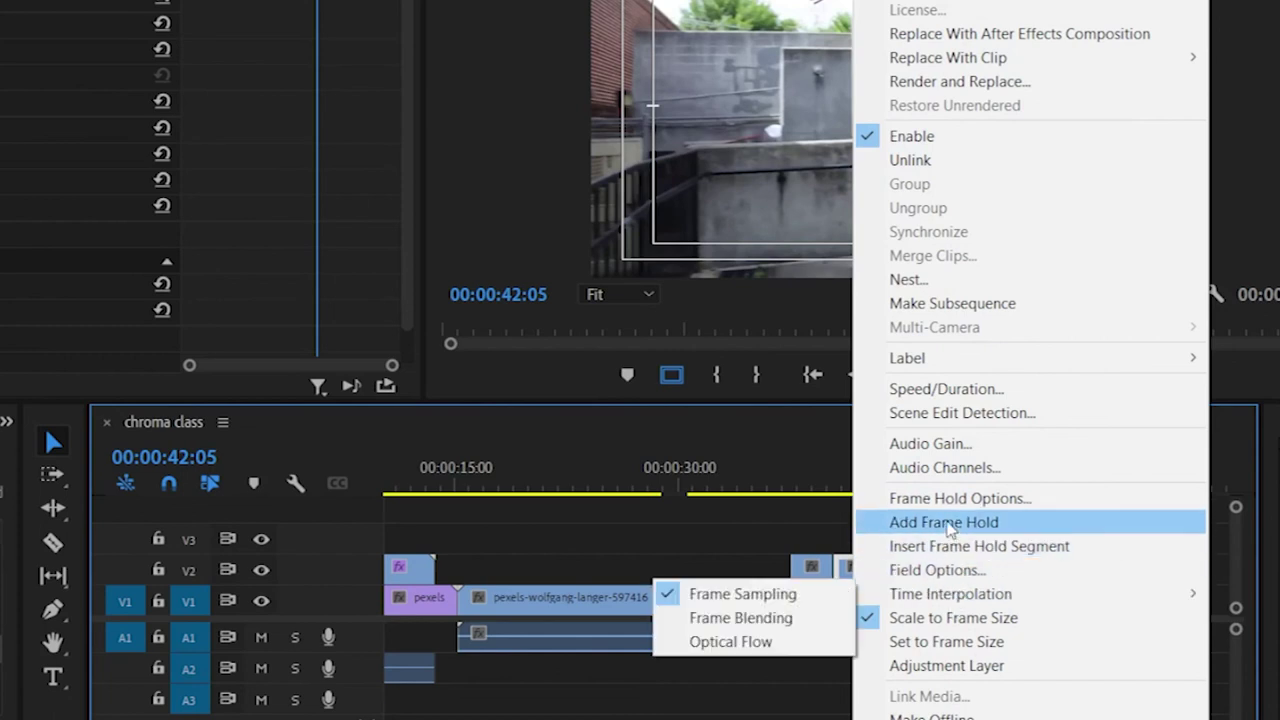
click(950, 389)
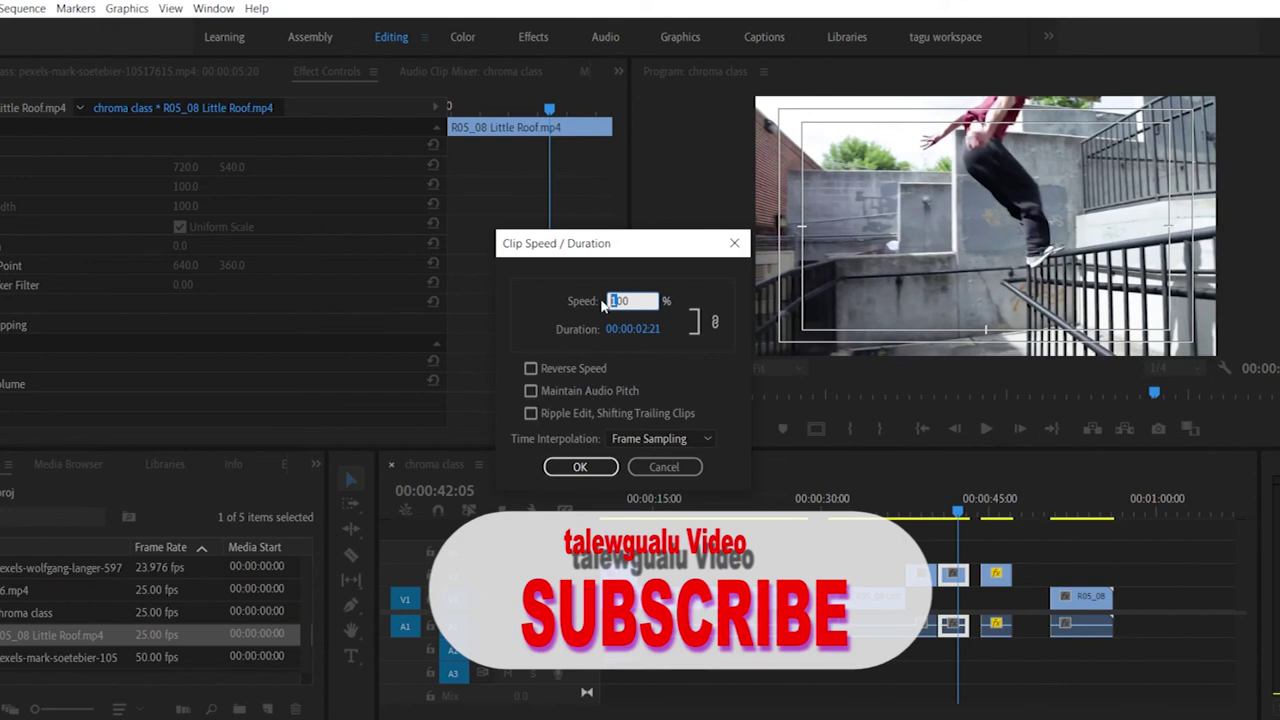
text(200)
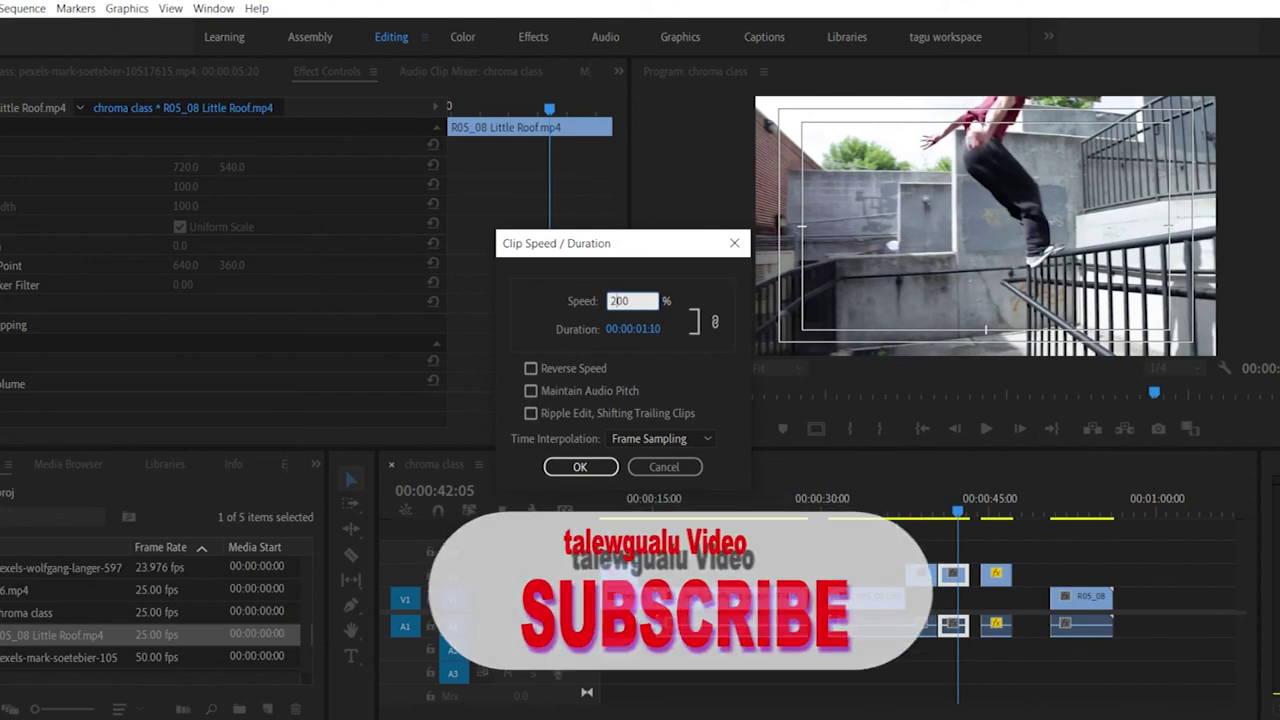
key(Return)
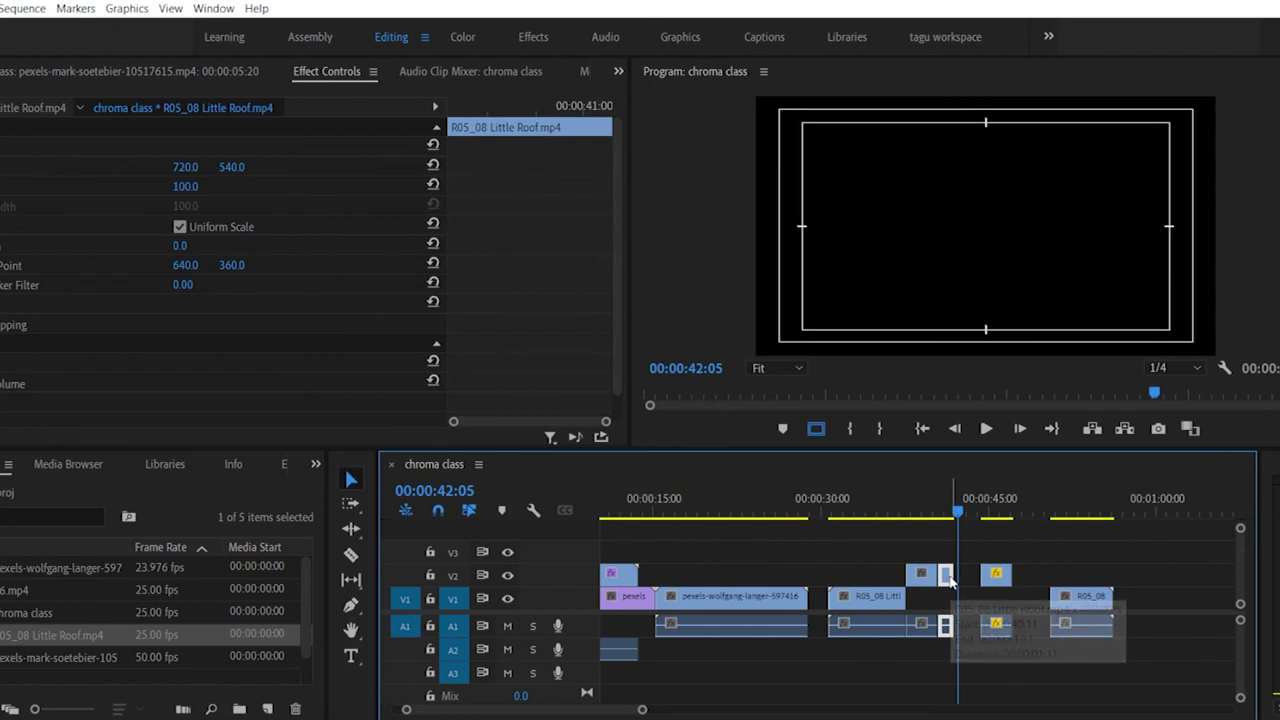
Step: Reposition the V2 pieces, preview 00:00:40:13 to 00:00:44:02, and move the reversed piece earlier
drag(1005, 583, 1142, 576)
click(948, 575)
drag(981, 508, 940, 513)
key(space)
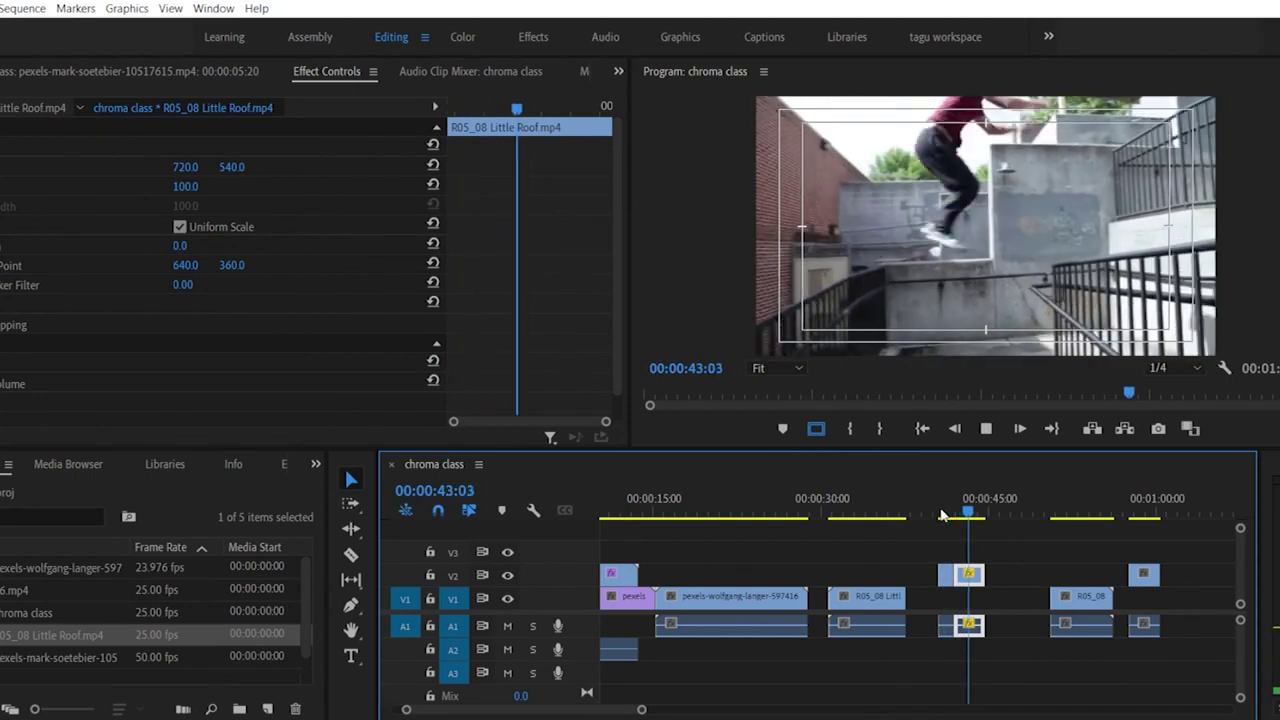
key(space)
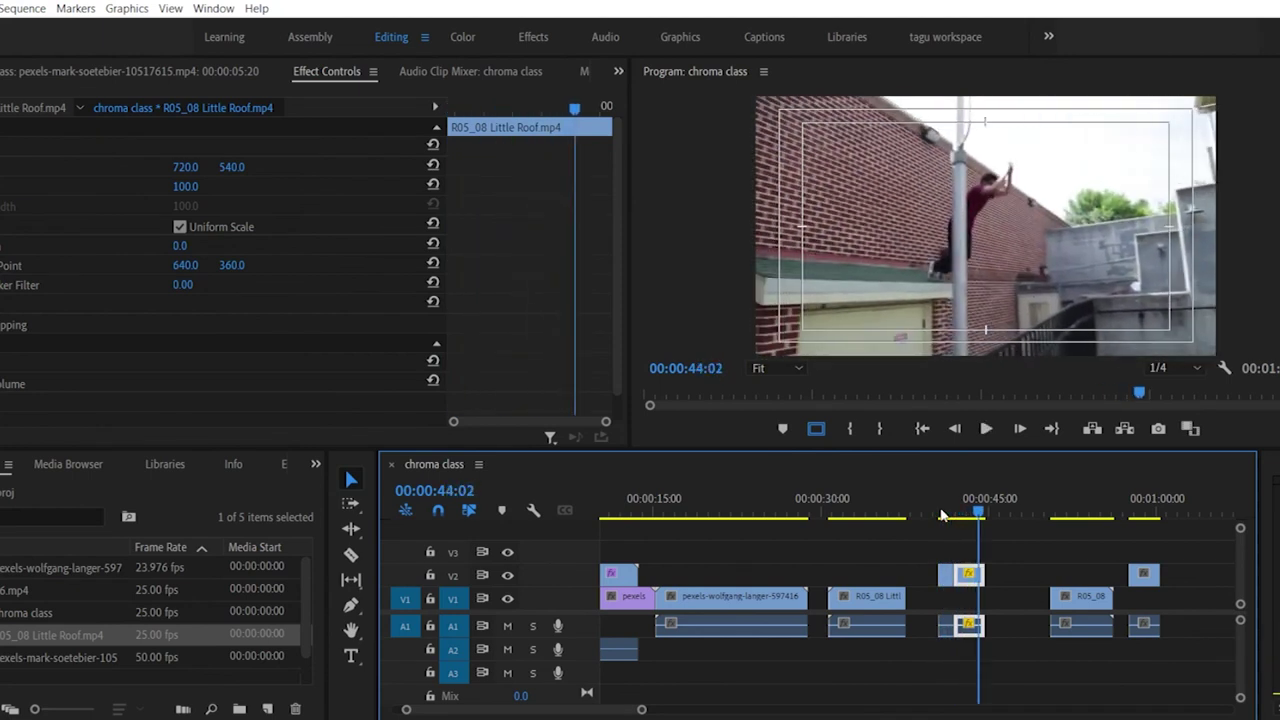
click(967, 577)
drag(967, 577, 935, 577)
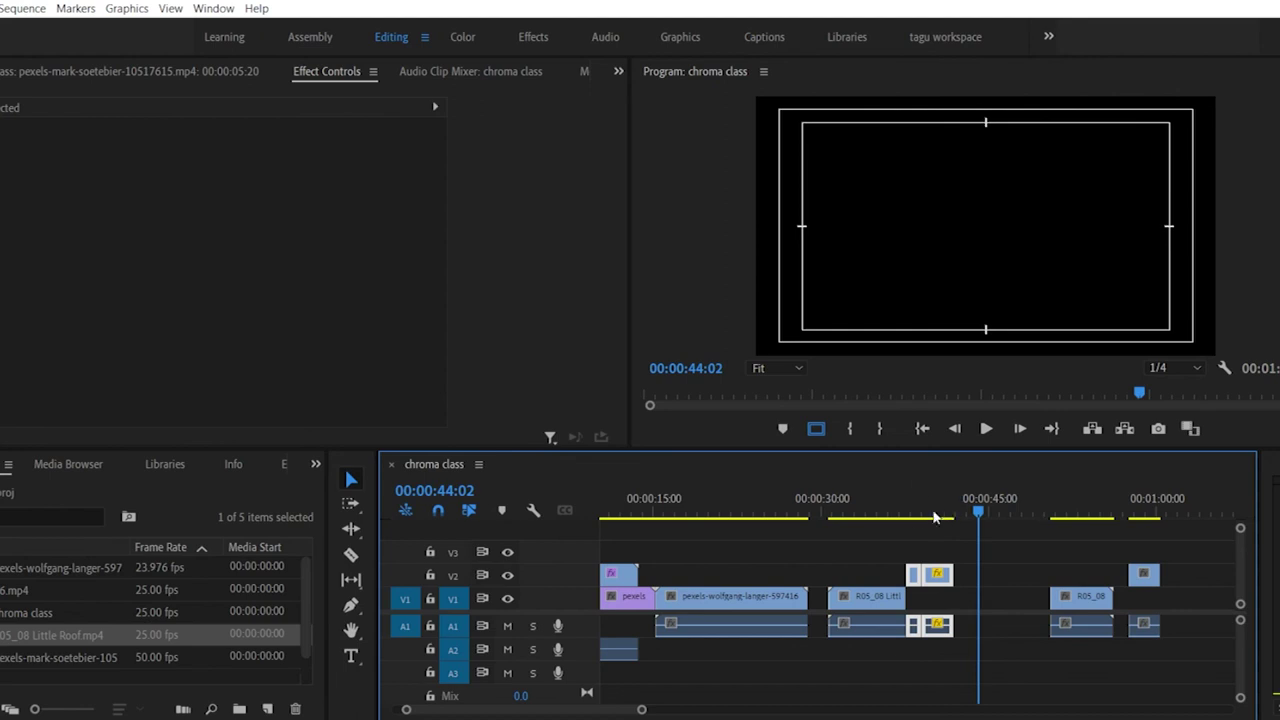
Step: Play up to the parkour jump near 00:00:36 and save the project
click(895, 518)
key(space)
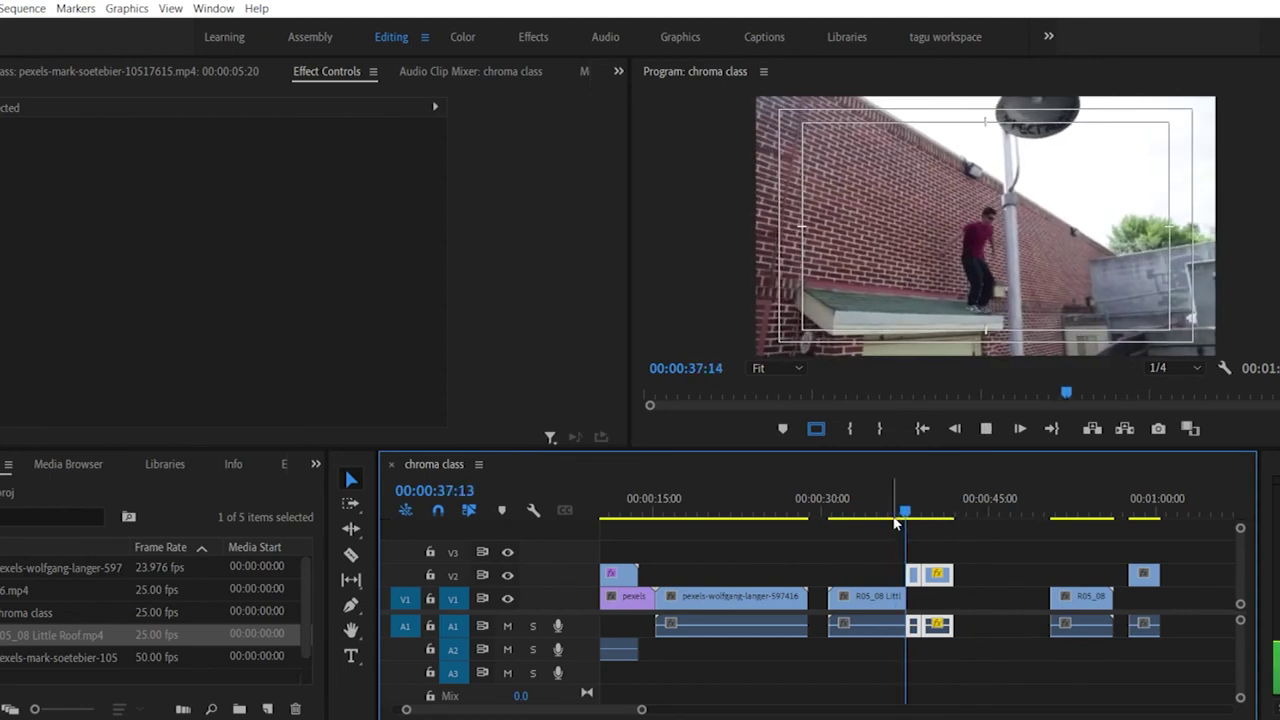
key(space)
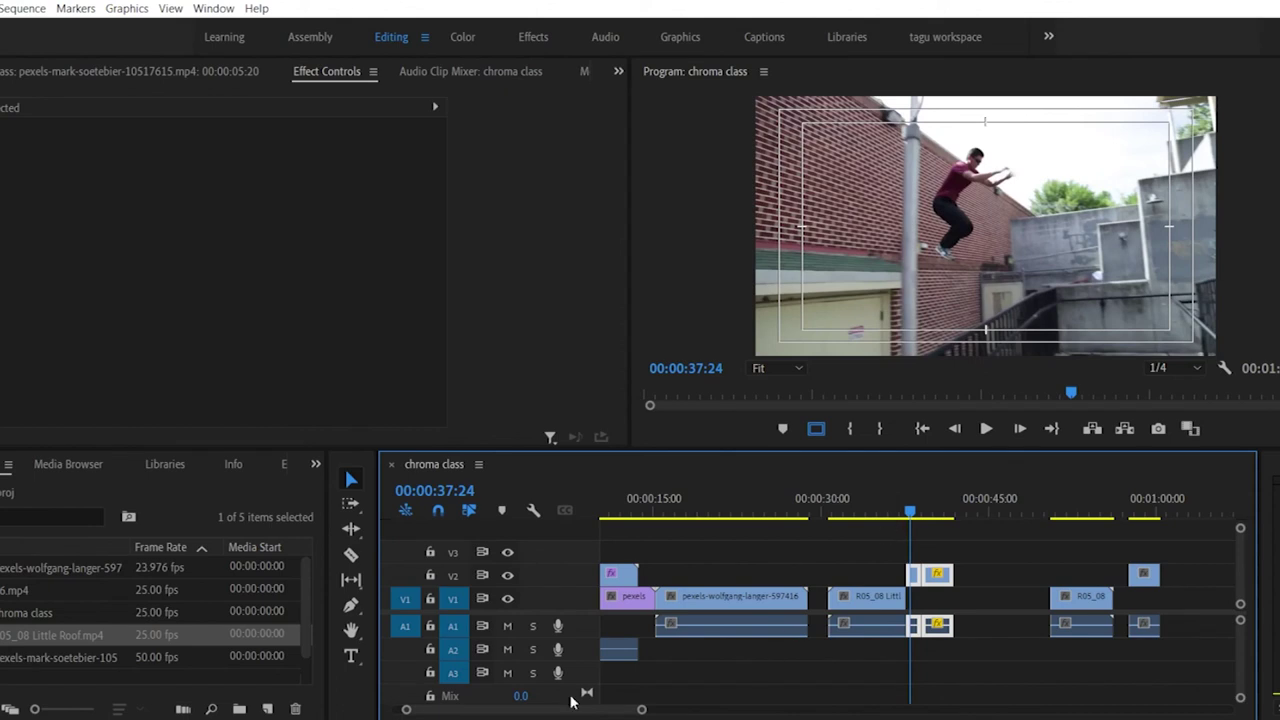
drag(406, 710, 535, 715)
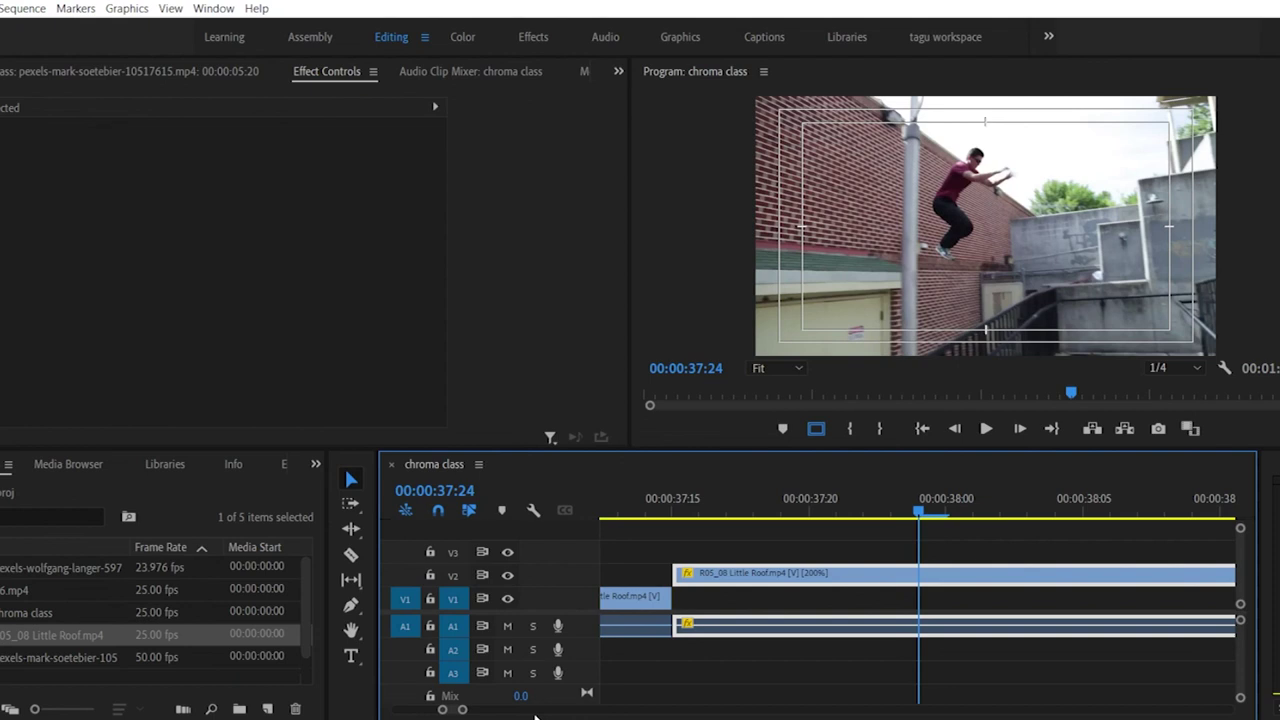
key(ctrl+s)
Step: Scrub from 00:00:32 through the jump at 00:00:38 to 00:00:41, then zoom in on the Little Roof clips
drag(442, 710, 390, 719)
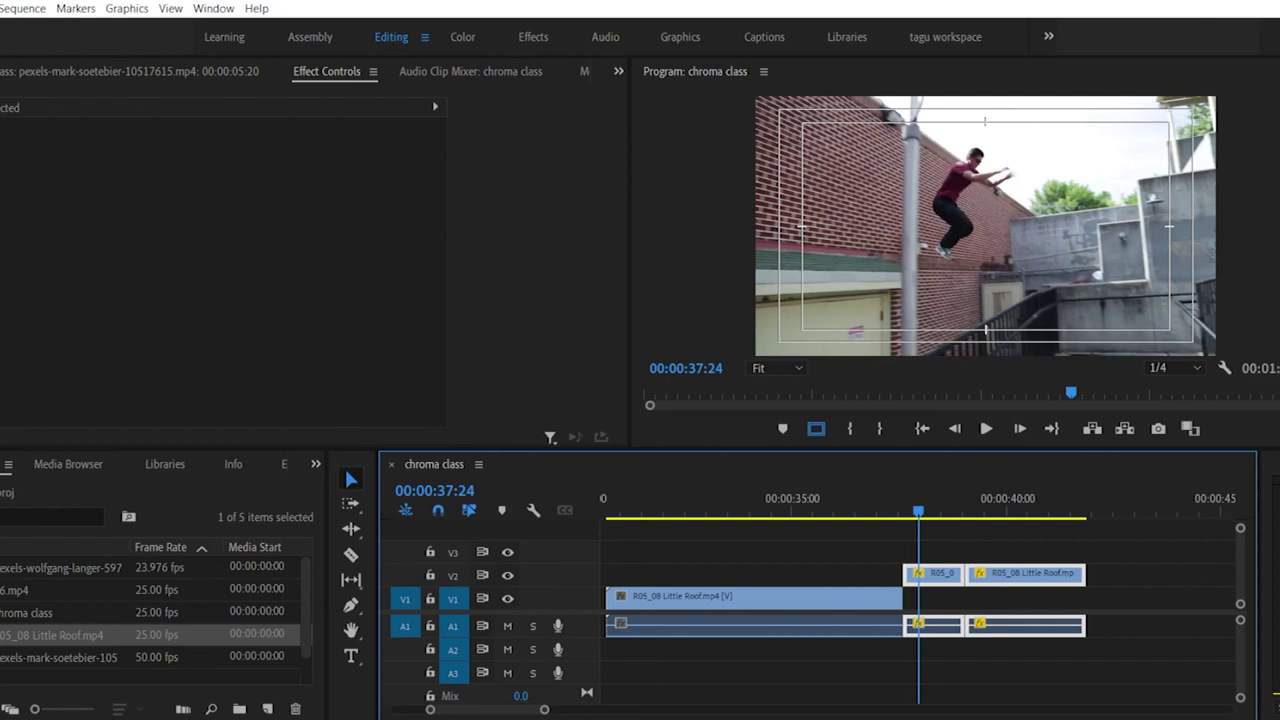
drag(688, 514, 657, 535)
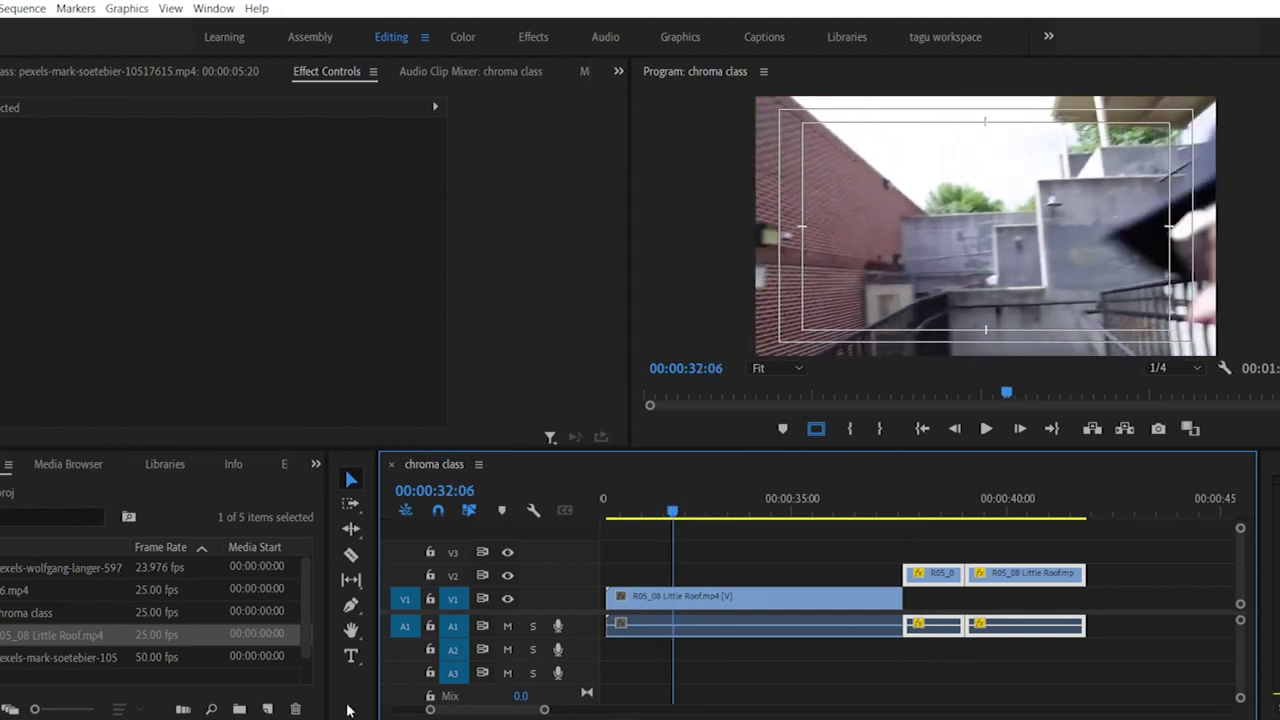
drag(430, 709, 381, 684)
mouse_move(622, 500)
mouse_down()
mouse_move(661, 488)
mouse_move(639, 510)
mouse_up()
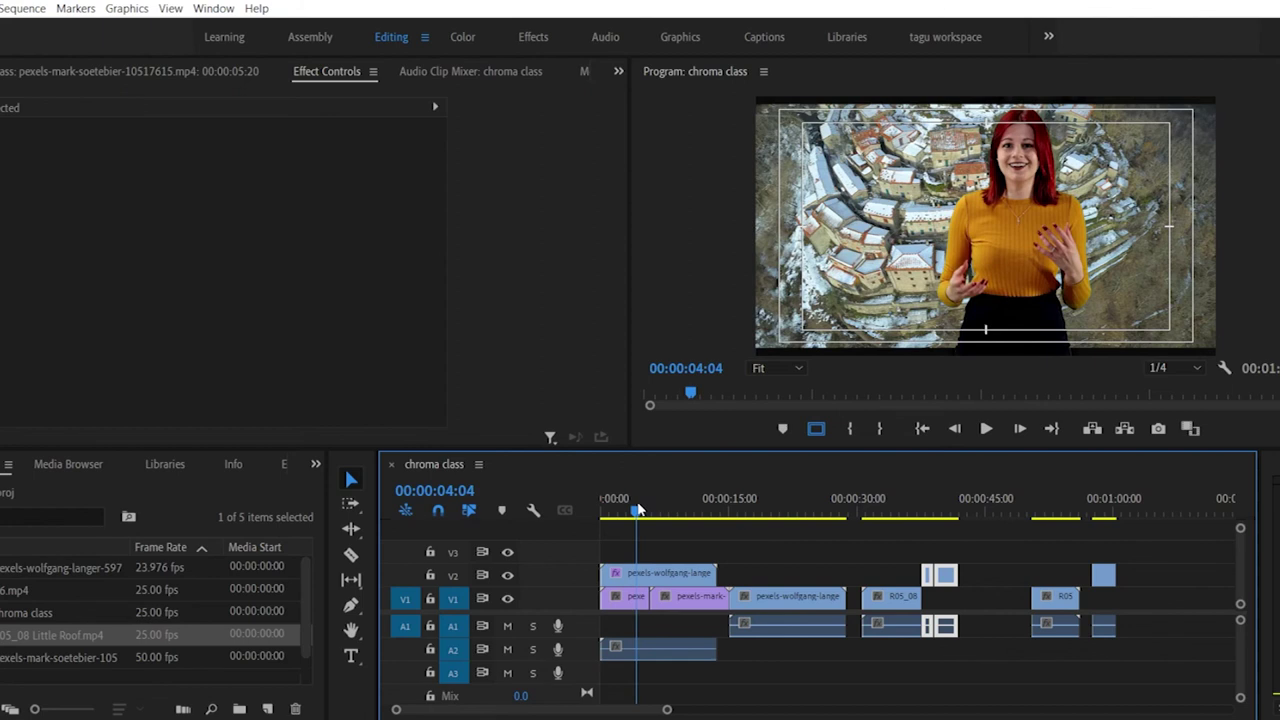
drag(924, 496, 929, 500)
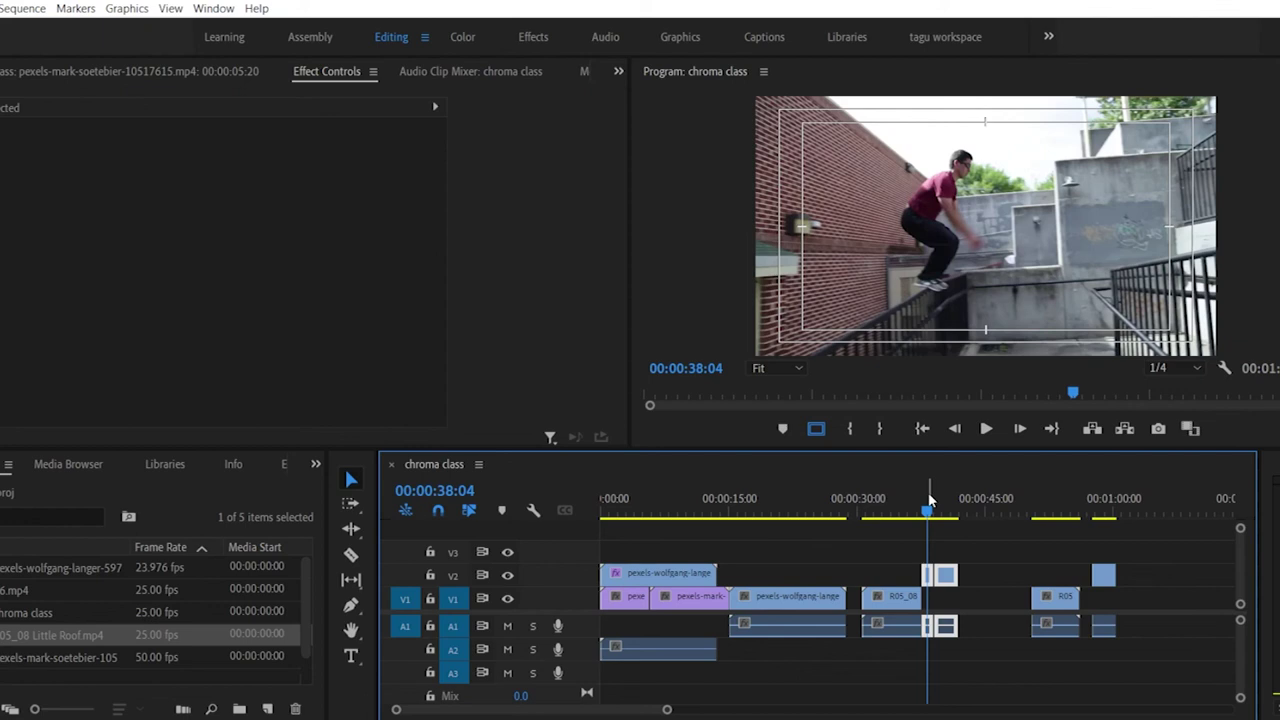
click(929, 511)
drag(929, 511, 952, 511)
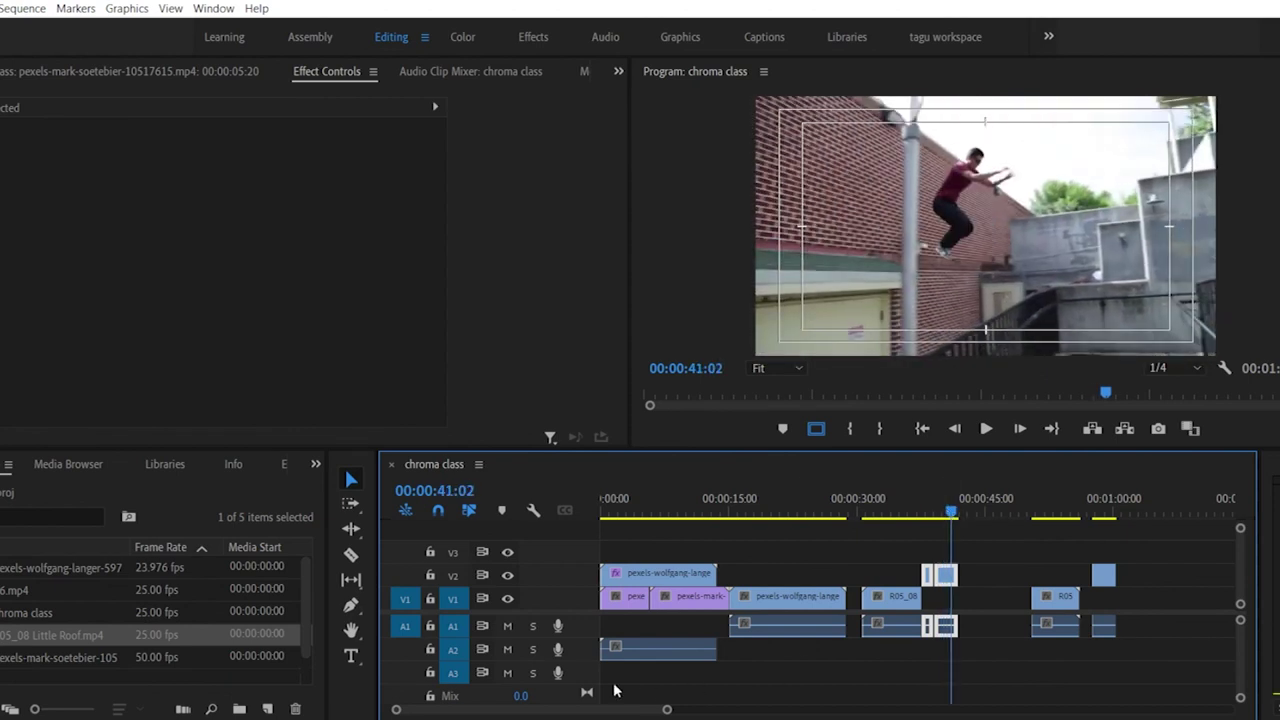
drag(397, 708, 439, 710)
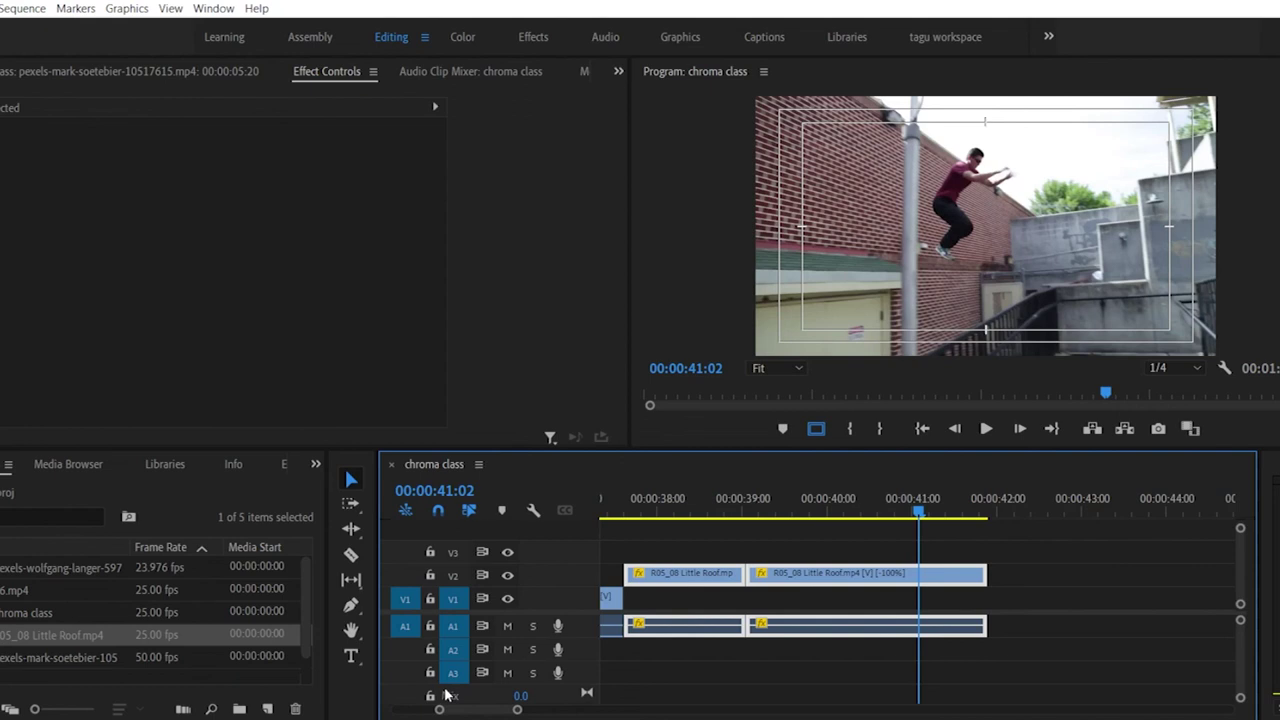
right_click(851, 576)
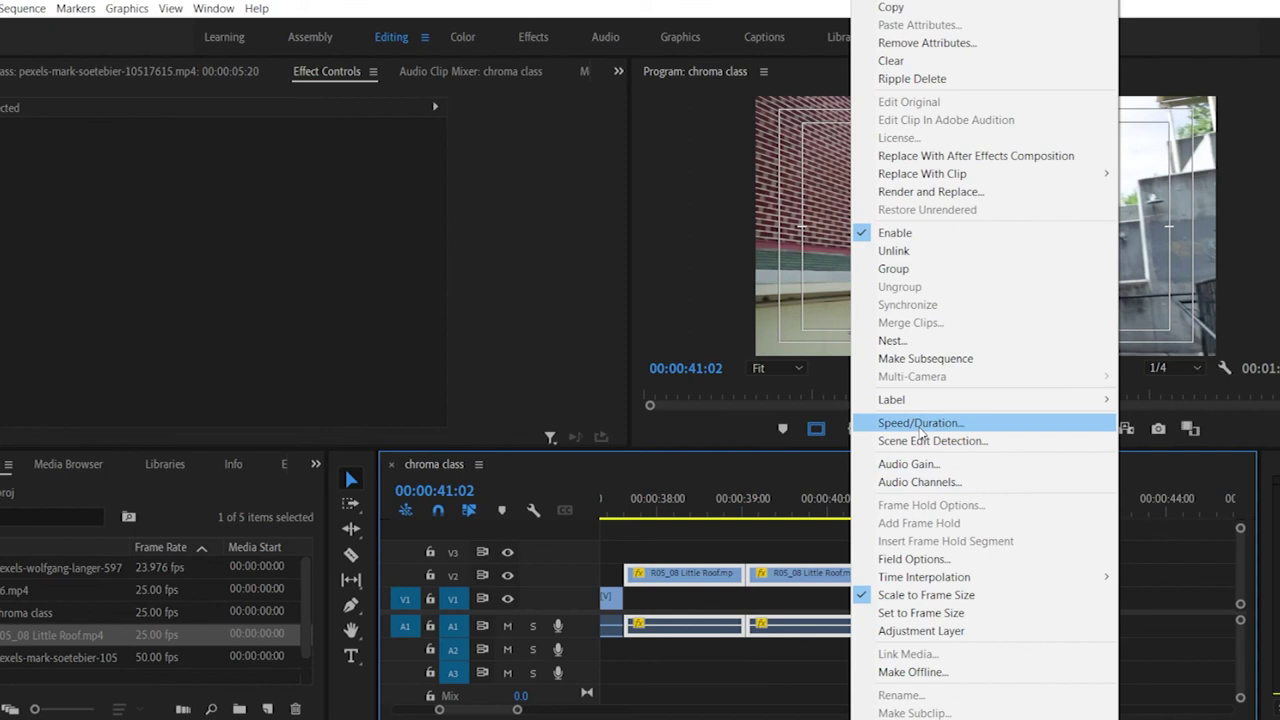
click(921, 425)
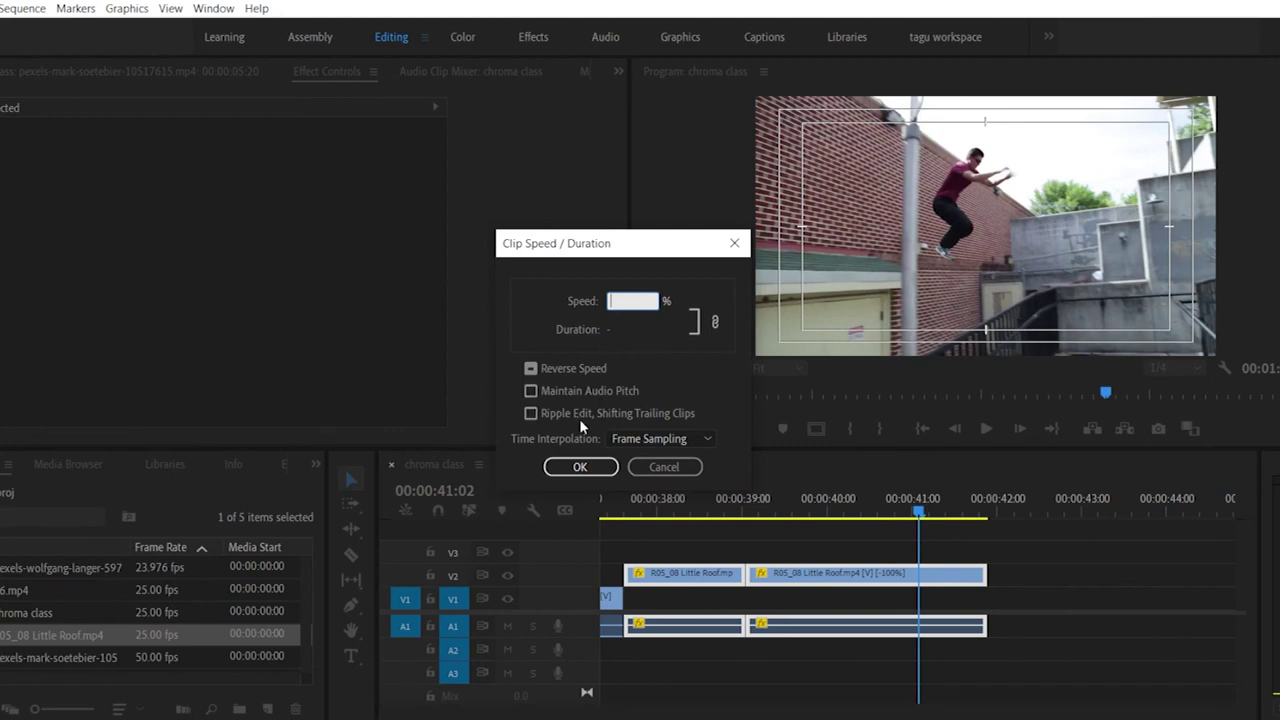
click(654, 438)
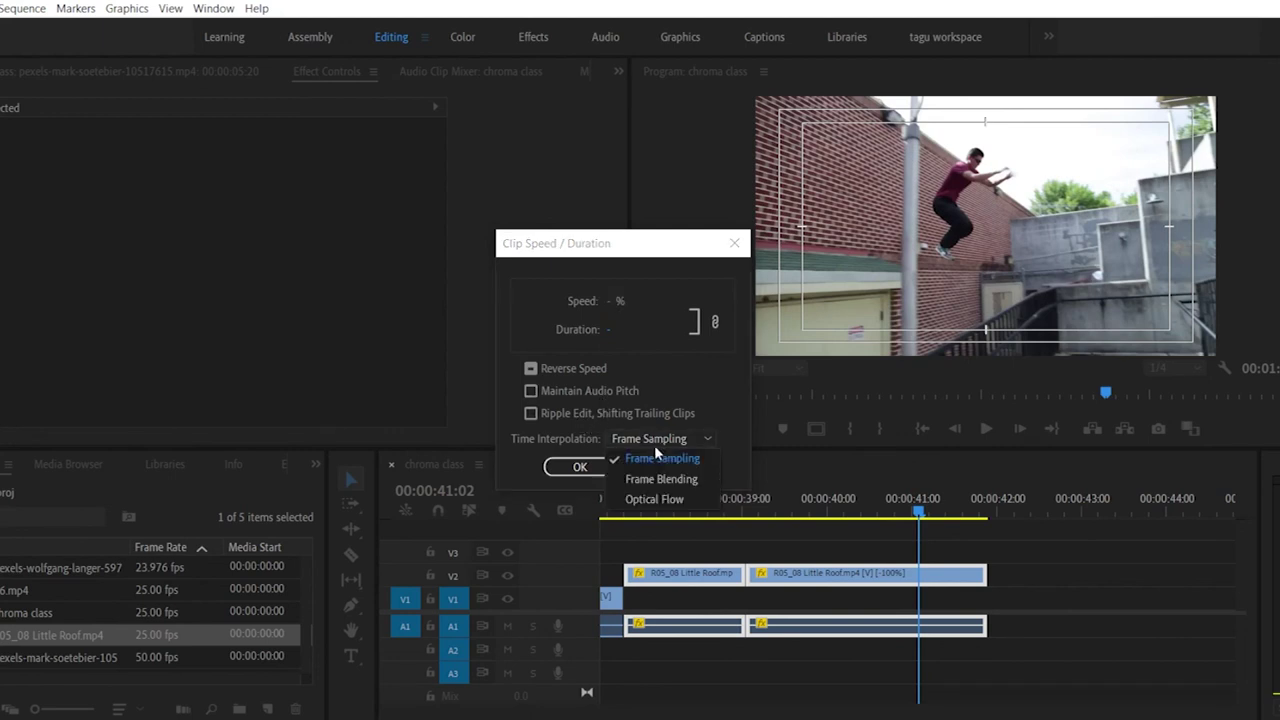
click(734, 250)
click(617, 512)
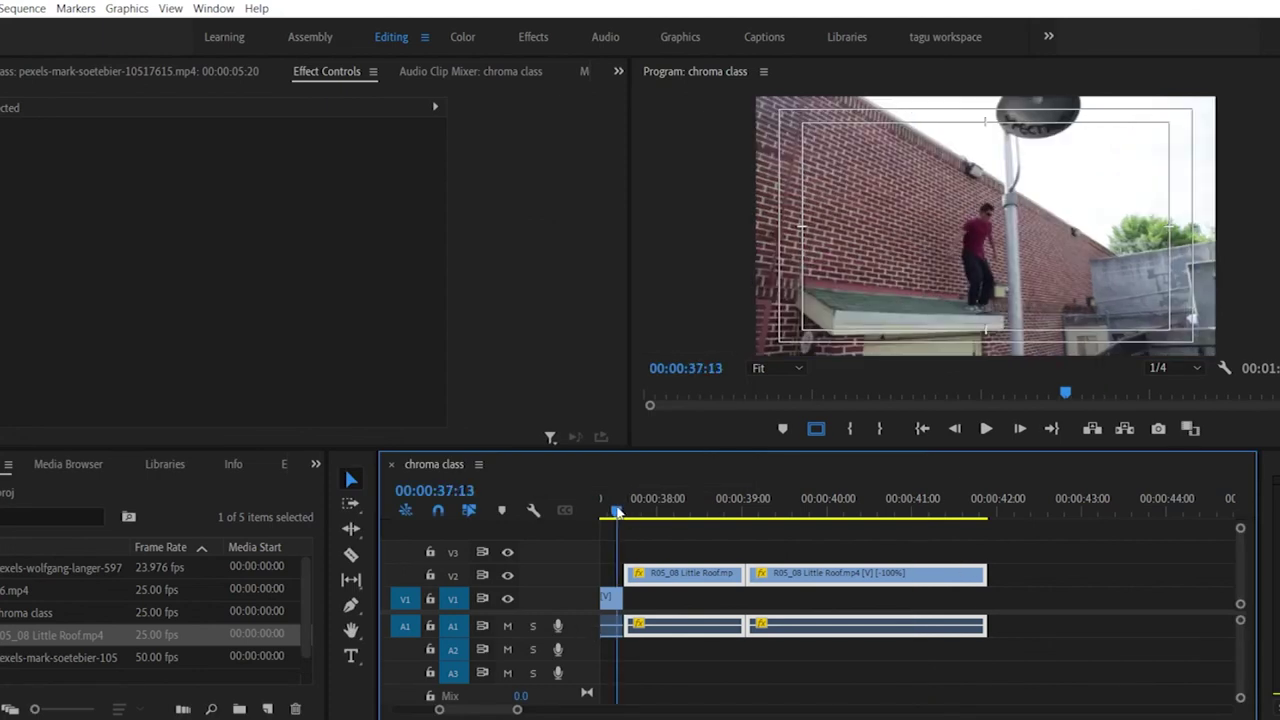
right_click(610, 598)
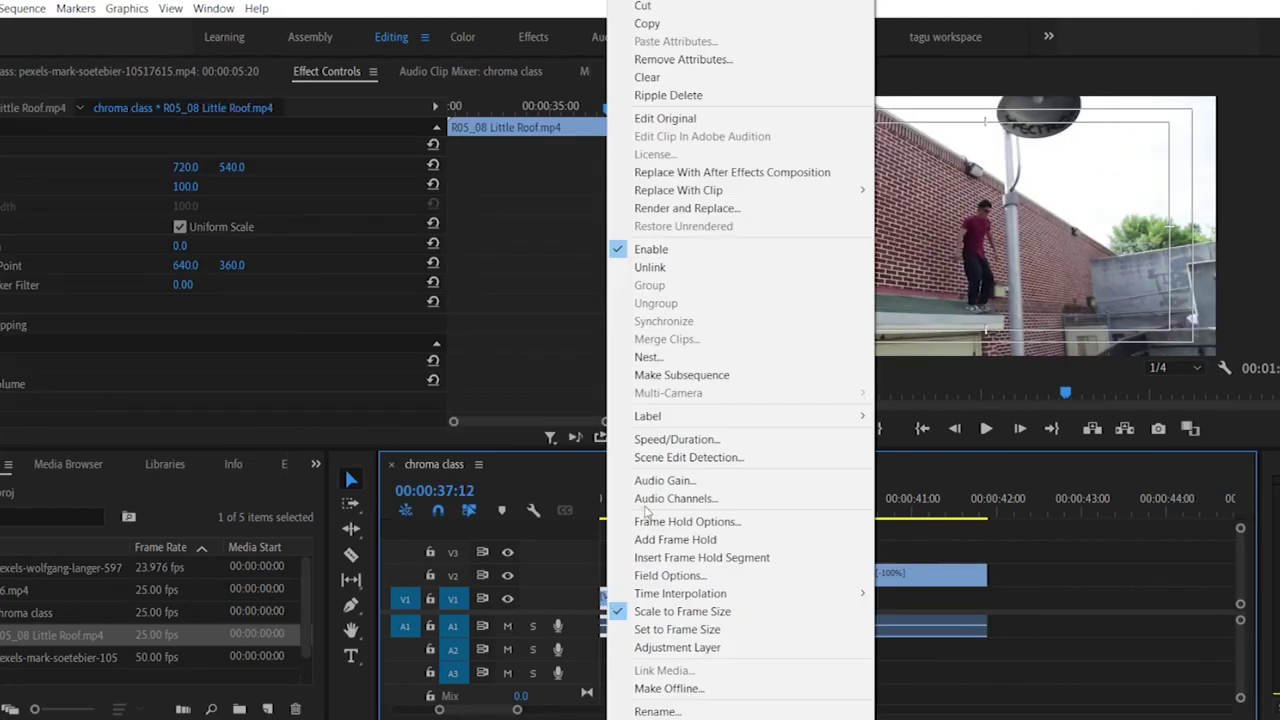
click(666, 440)
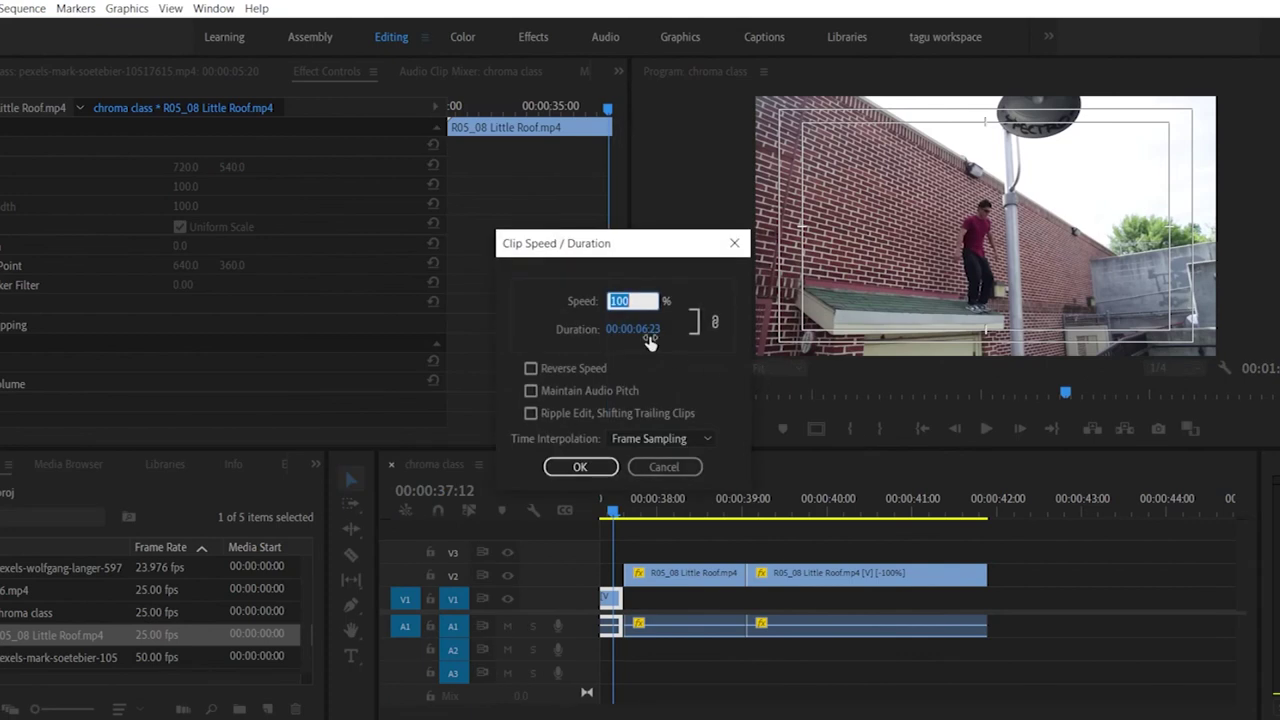
click(636, 440)
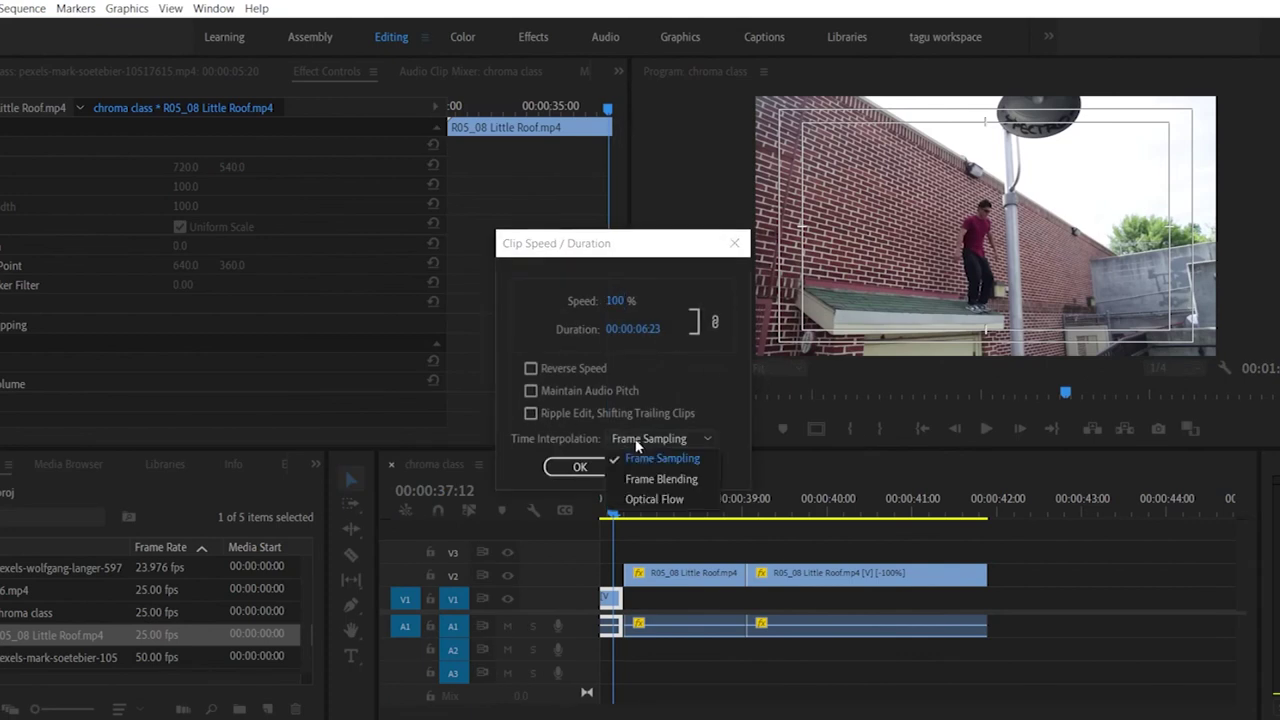
click(735, 243)
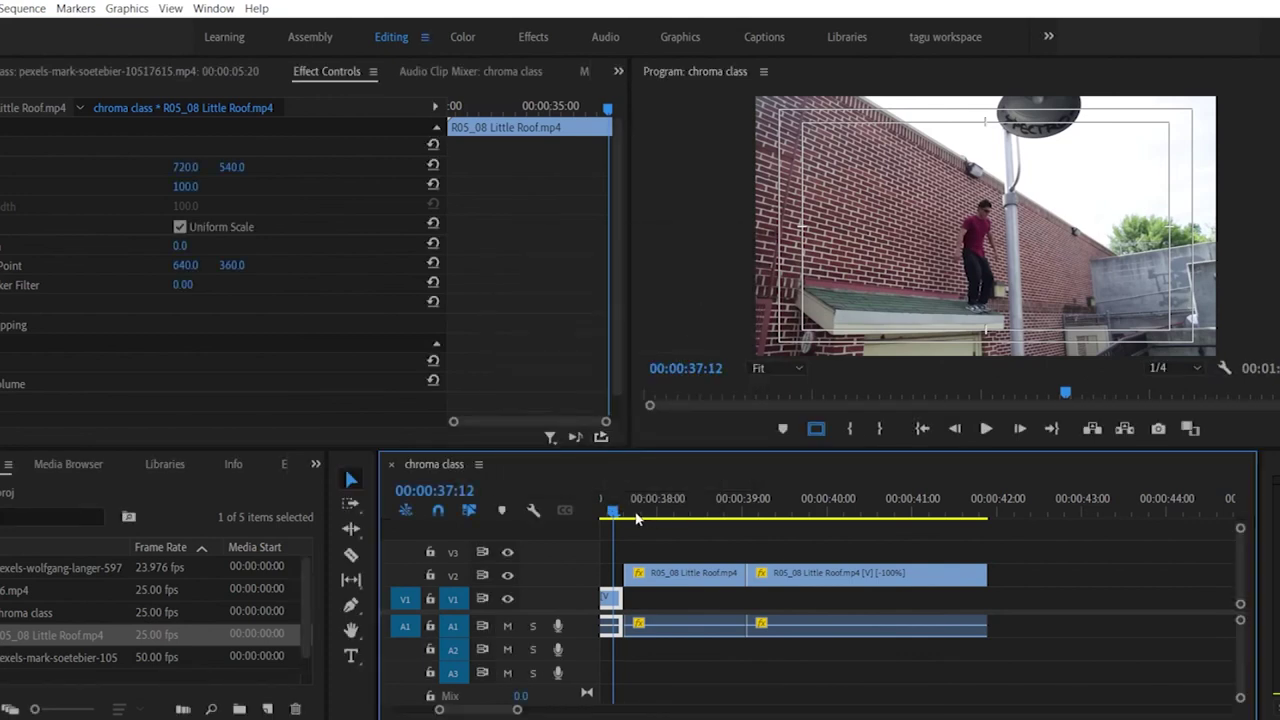
Step: Move the playhead to the jump near 00:00:40 and open the second V2 Little Roof clip's context menu
drag(697, 518, 716, 518)
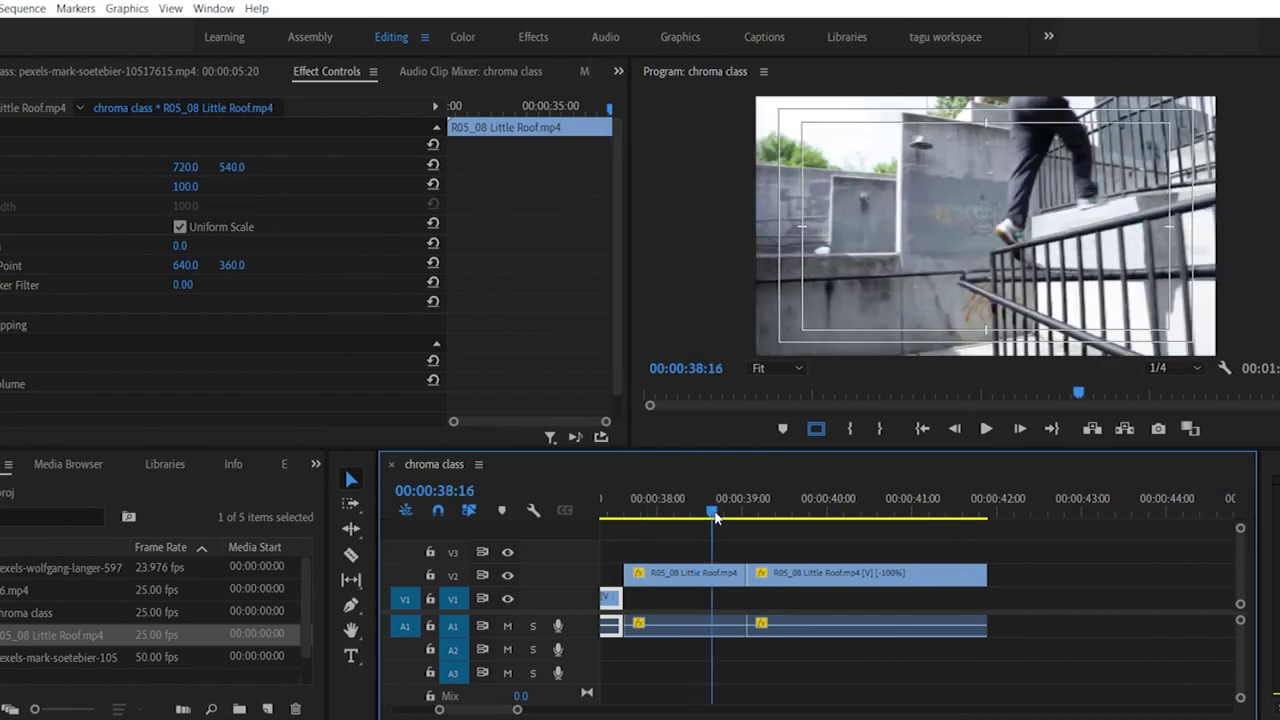
right_click(714, 572)
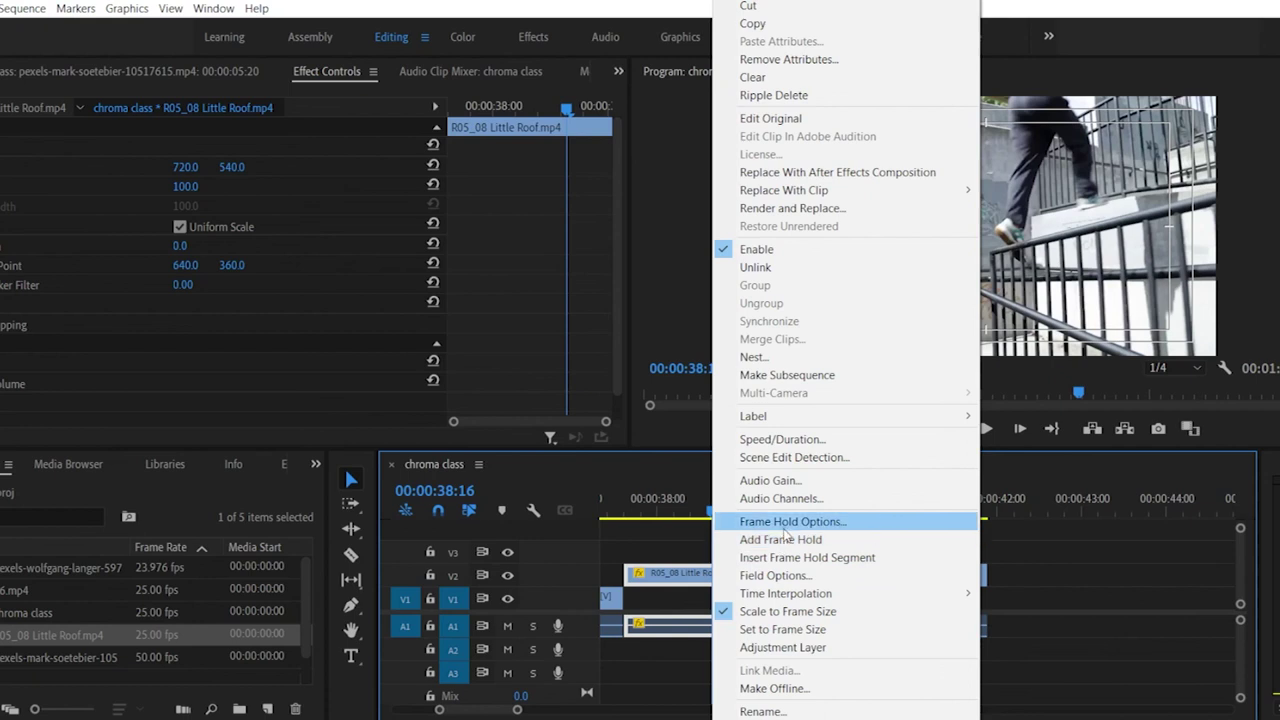
click(1066, 560)
drag(878, 508, 855, 510)
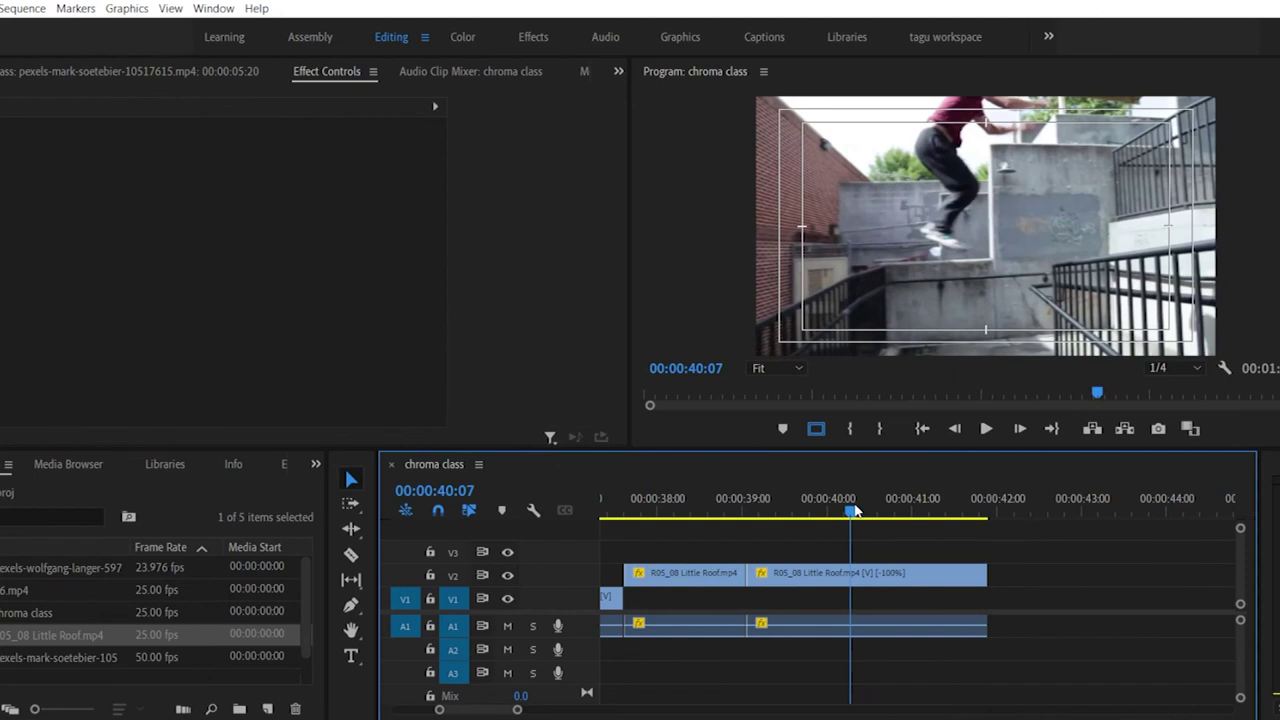
right_click(856, 580)
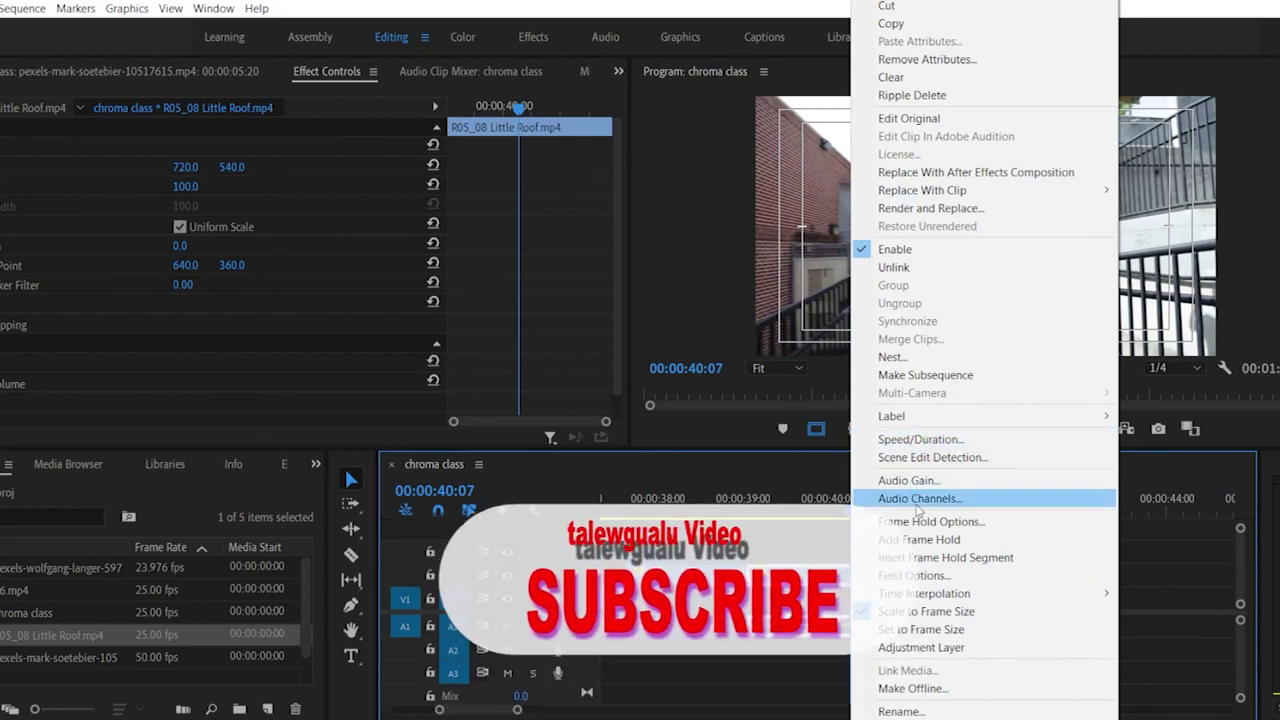
Step: Apply a Frame Hold with Hold On set to Playhead, then play back to check the freeze
click(920, 521)
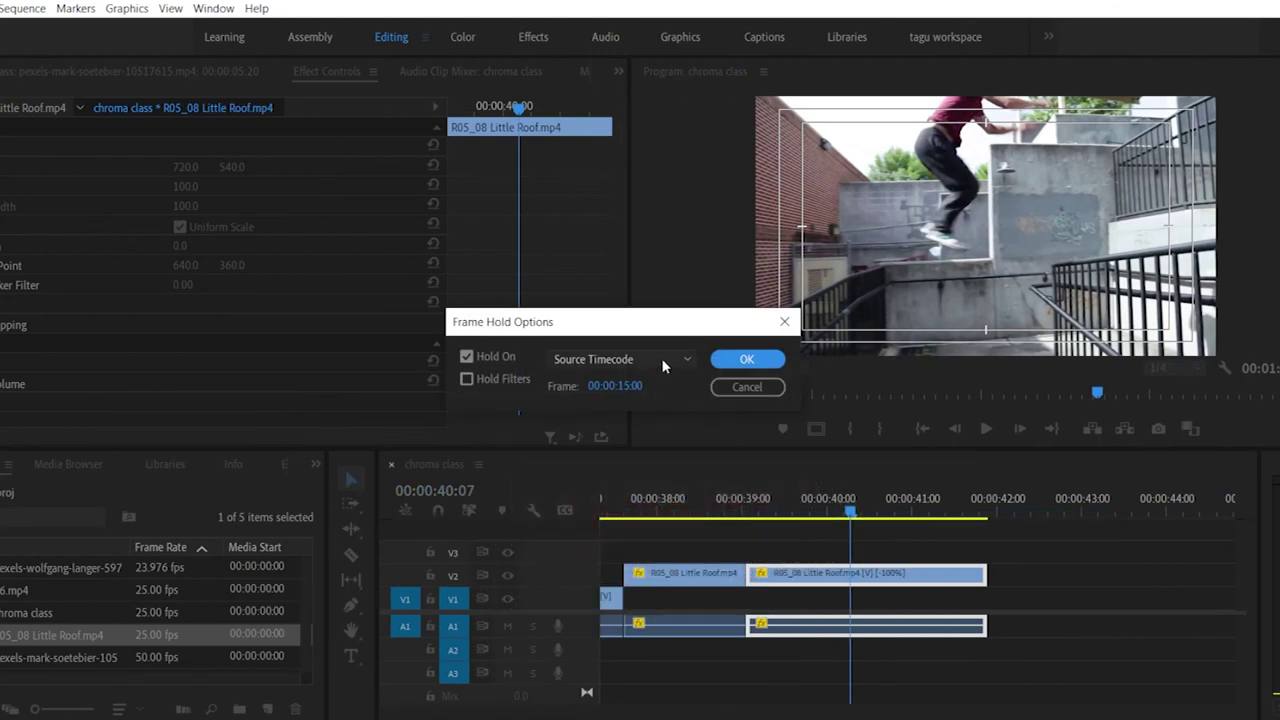
click(660, 359)
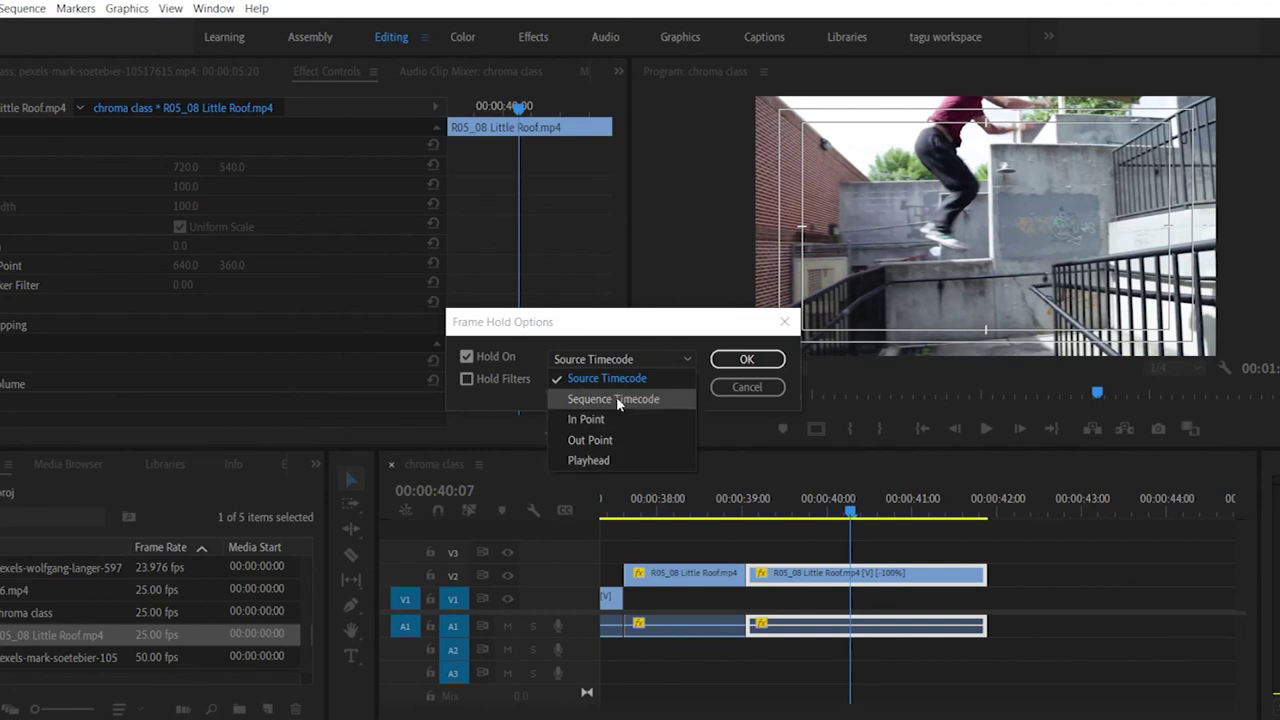
click(596, 461)
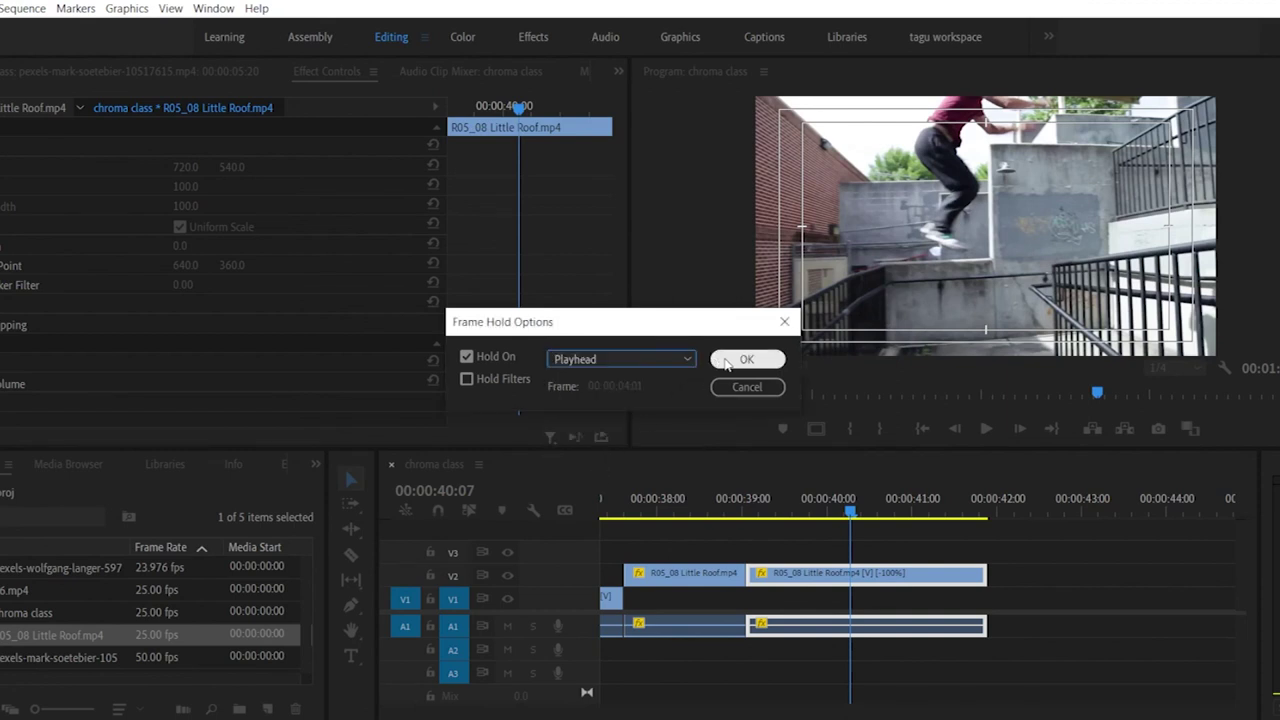
click(746, 359)
click(729, 511)
key(space)
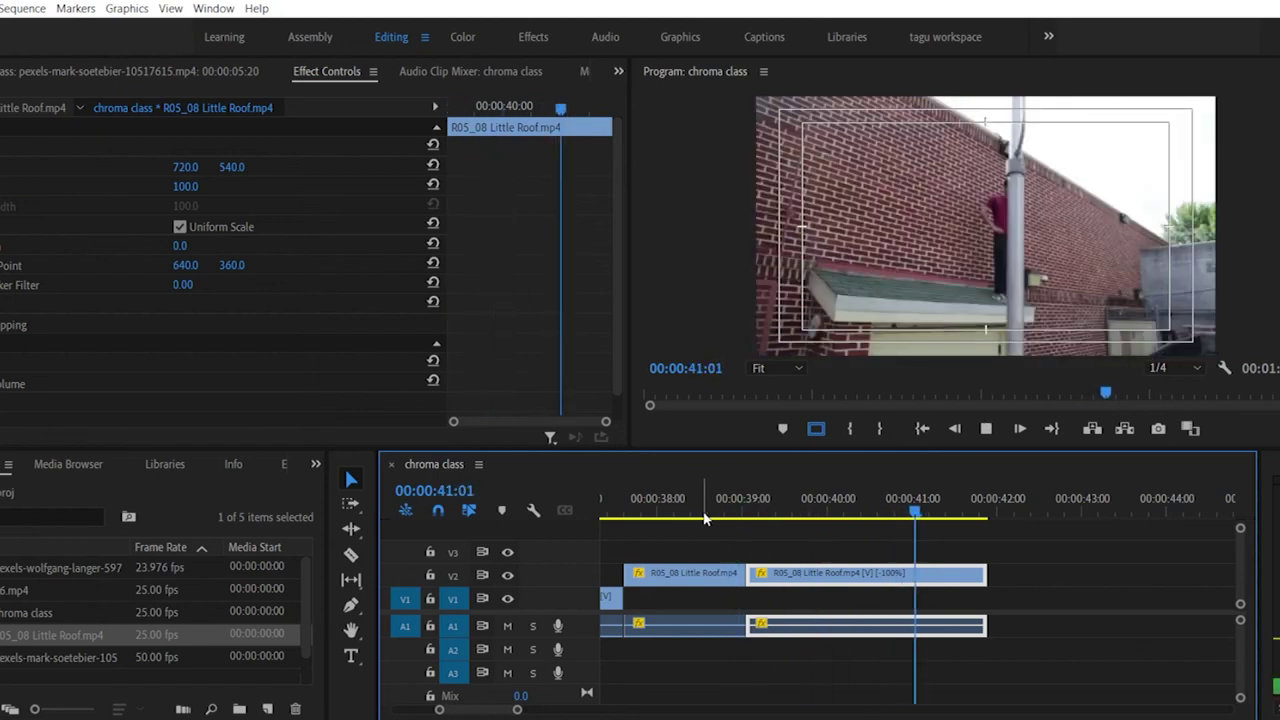
click(849, 508)
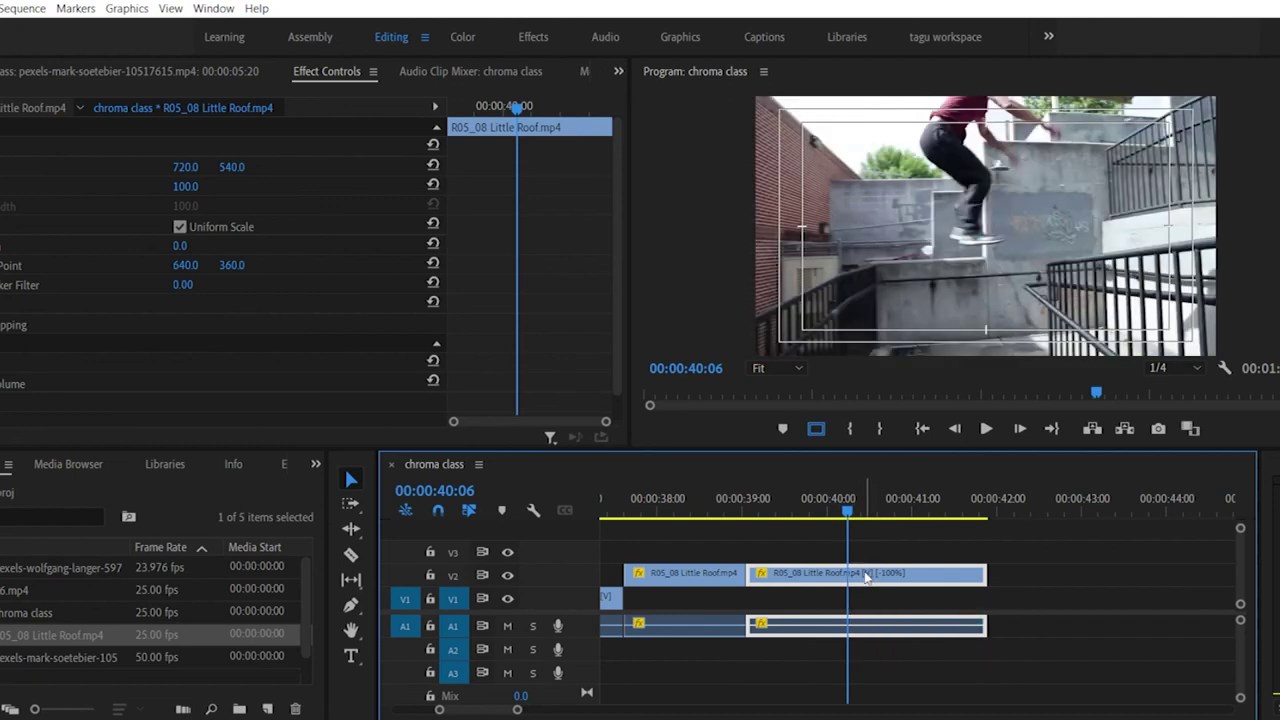
Step: Reapply the Playhead frame hold, then scrub back to 00:00:38:04 where the runner vaults the railing
right_click(867, 574)
click(944, 521)
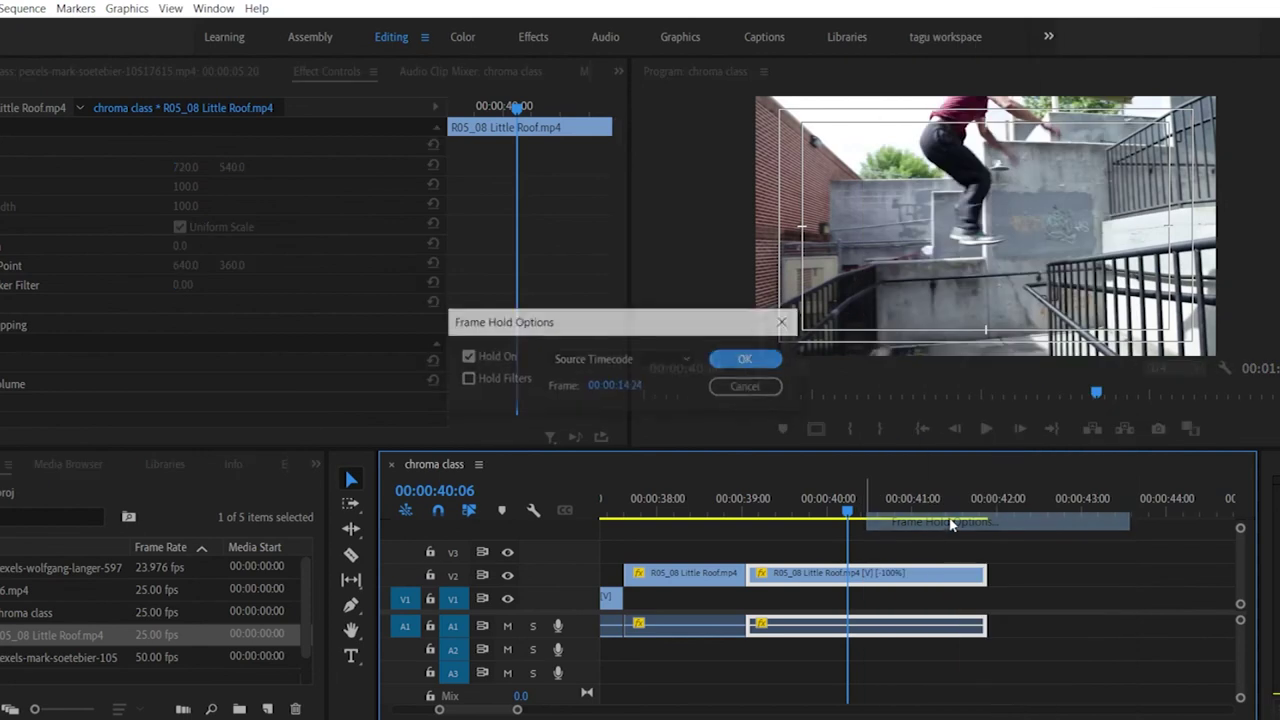
click(674, 358)
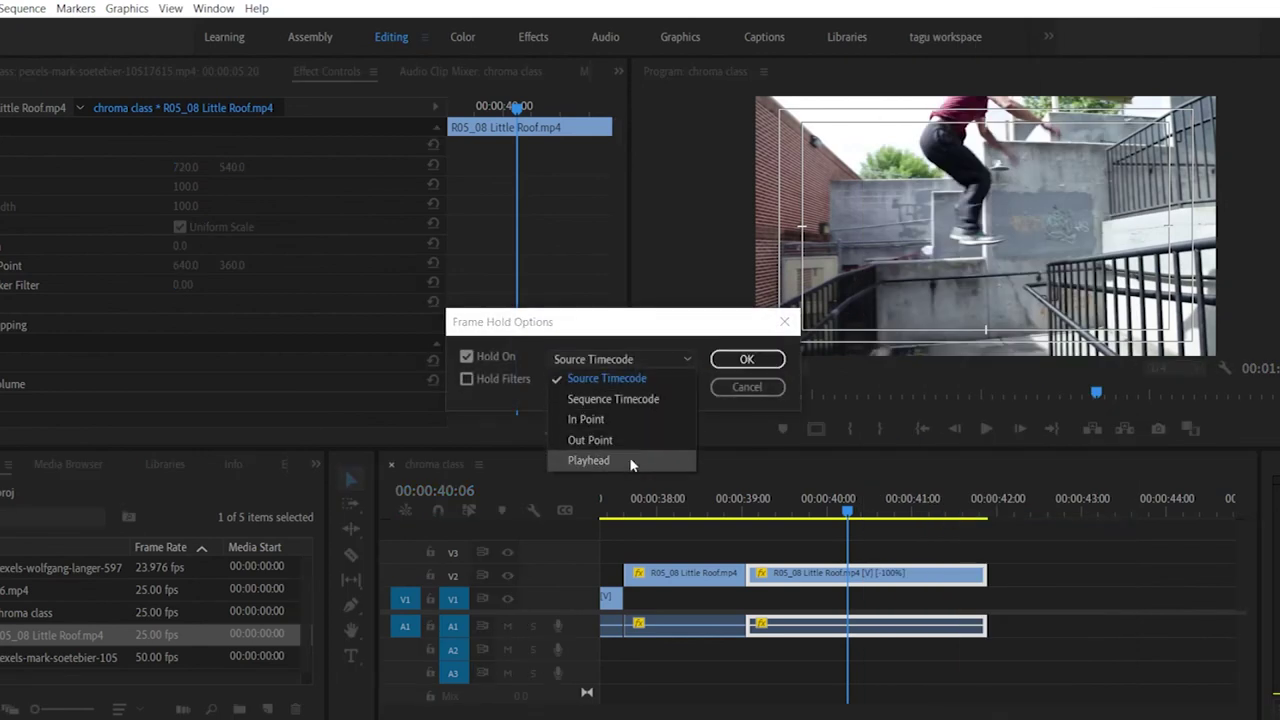
click(589, 460)
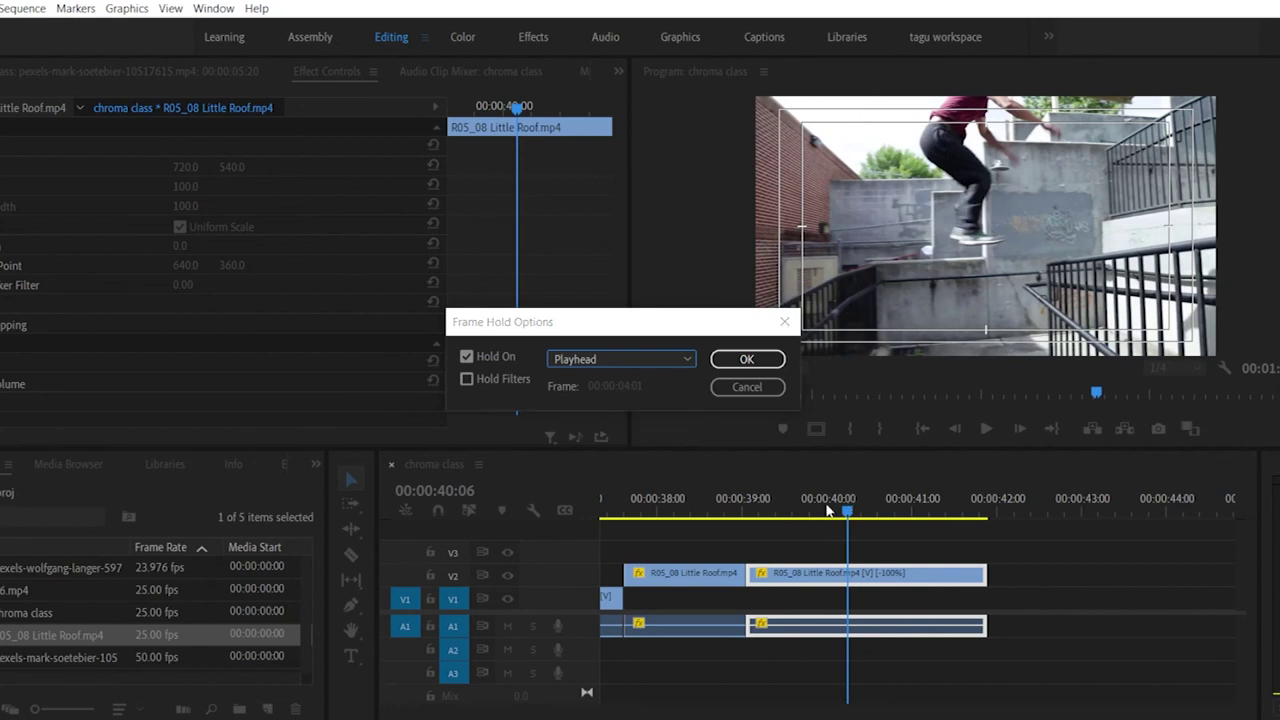
key(Return)
mouse_move(862, 522)
mouse_down()
mouse_move(763, 526)
mouse_move(965, 520)
mouse_move(811, 522)
mouse_move(884, 524)
mouse_up()
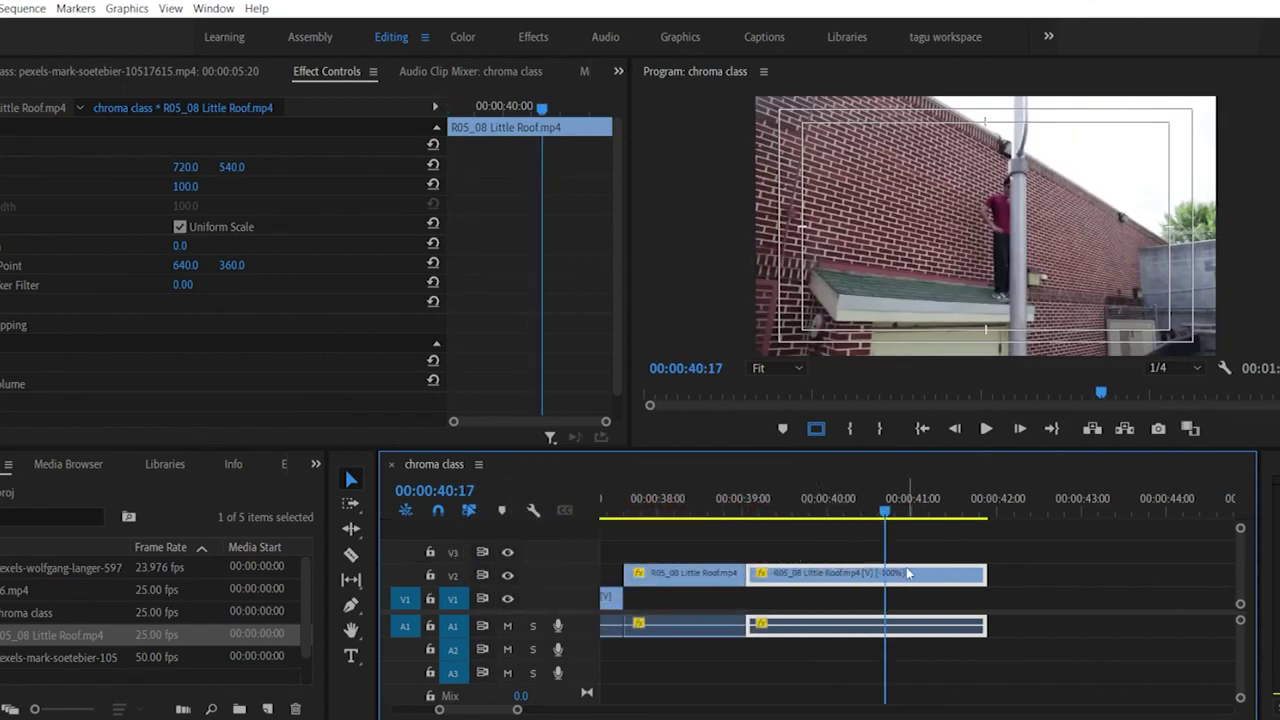
drag(688, 531, 843, 511)
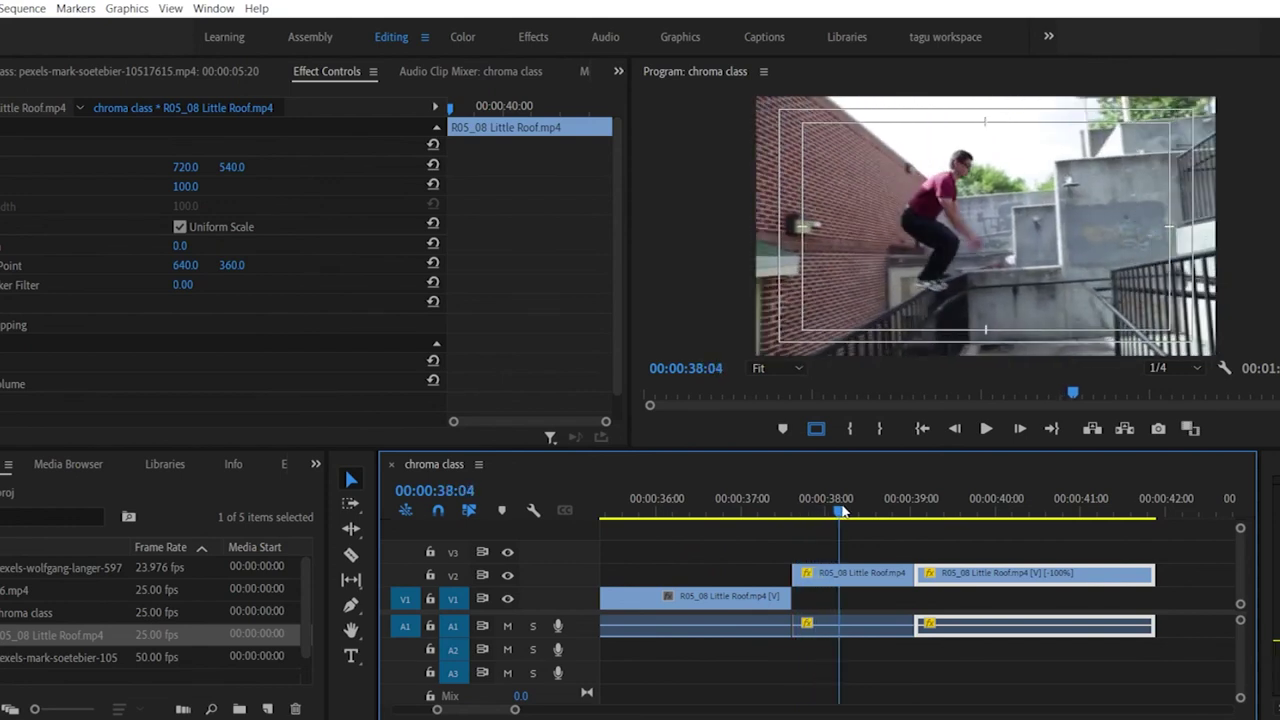
Step: Add a frame hold to the upper V2 Little Roof clip from 00:00:38:04 and play it back
right_click(853, 577)
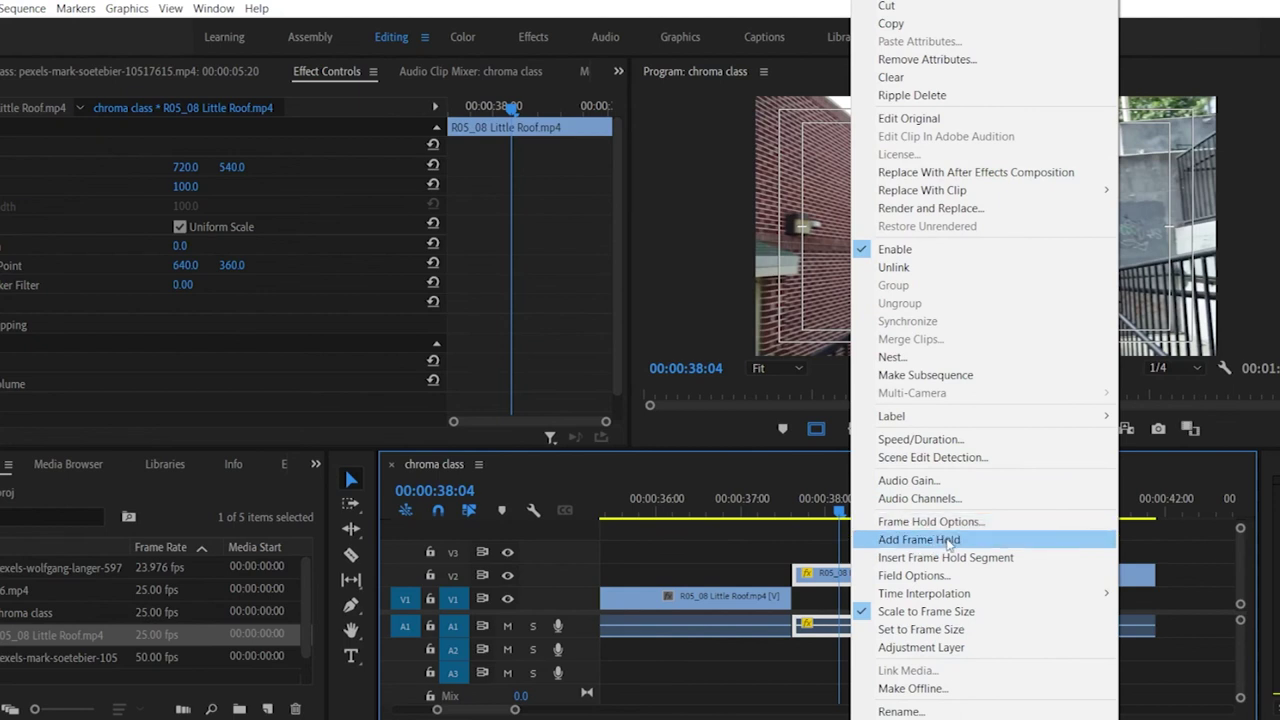
click(948, 542)
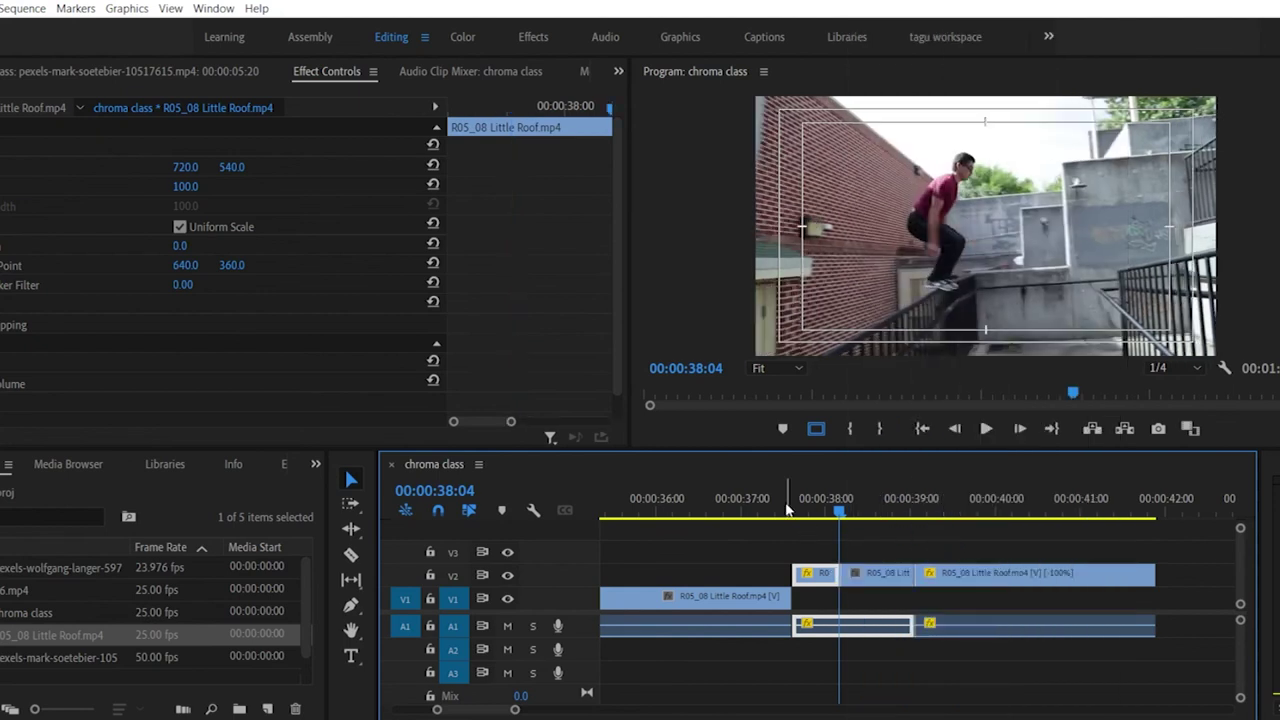
click(786, 510)
key(space)
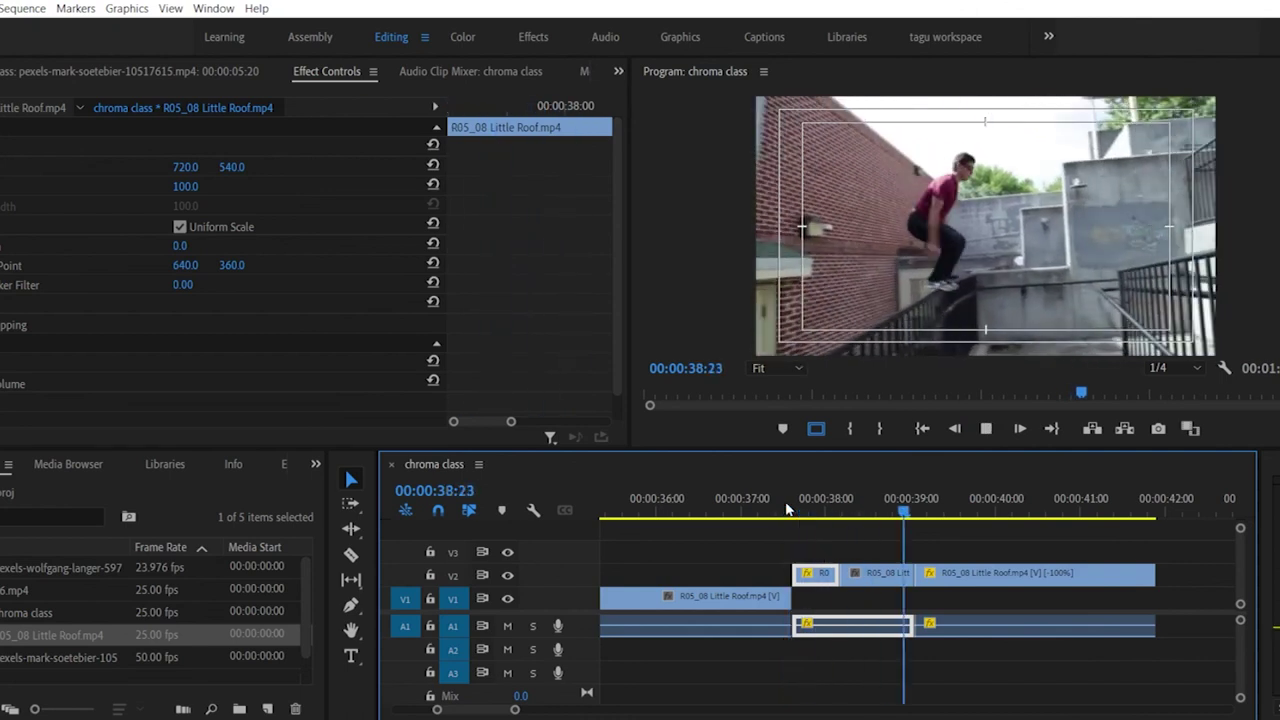
key(space)
drag(791, 508, 725, 533)
Step: Set the V1 Little Roof clip's Frame Hold Options to hold on the playhead frame
right_click(735, 596)
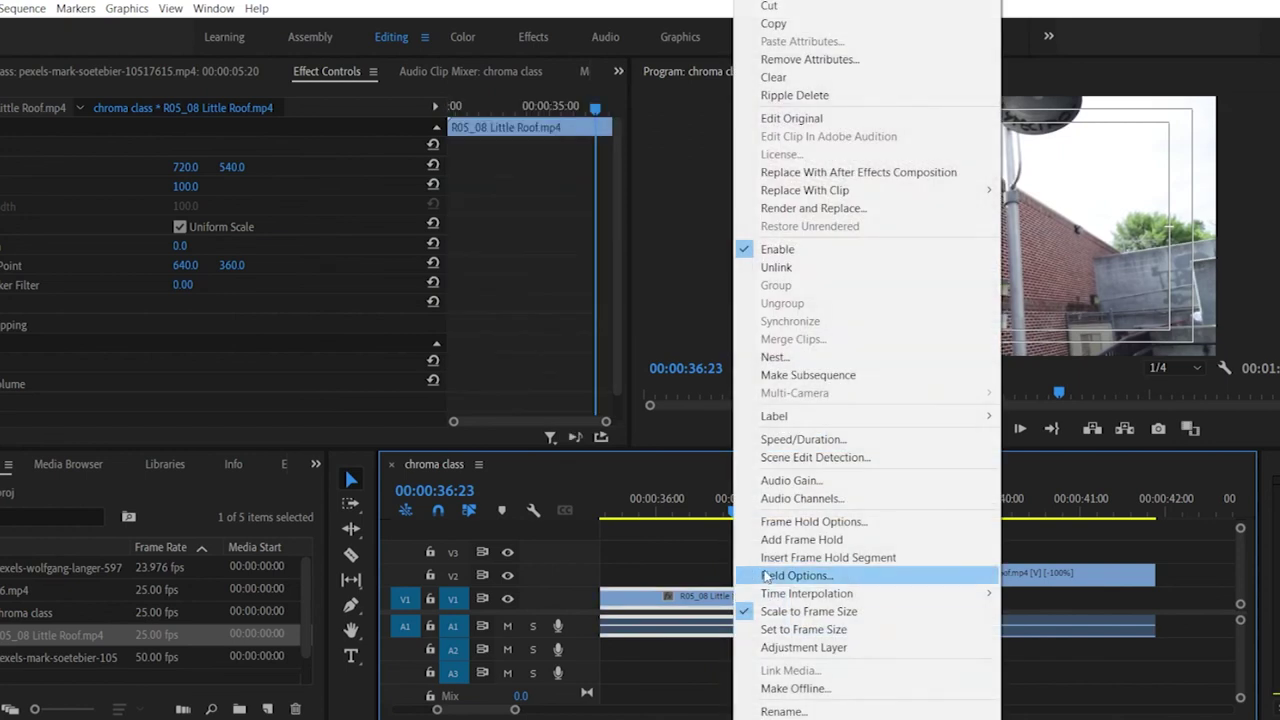
click(803, 522)
click(642, 358)
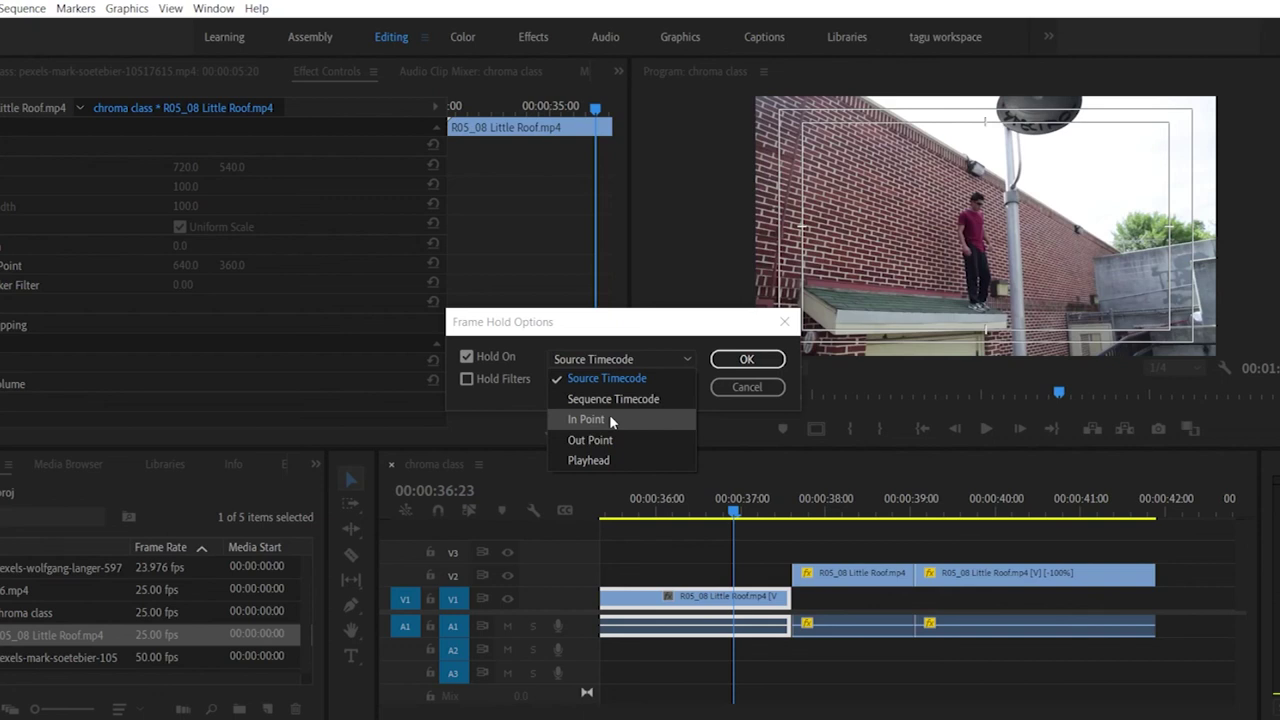
click(590, 460)
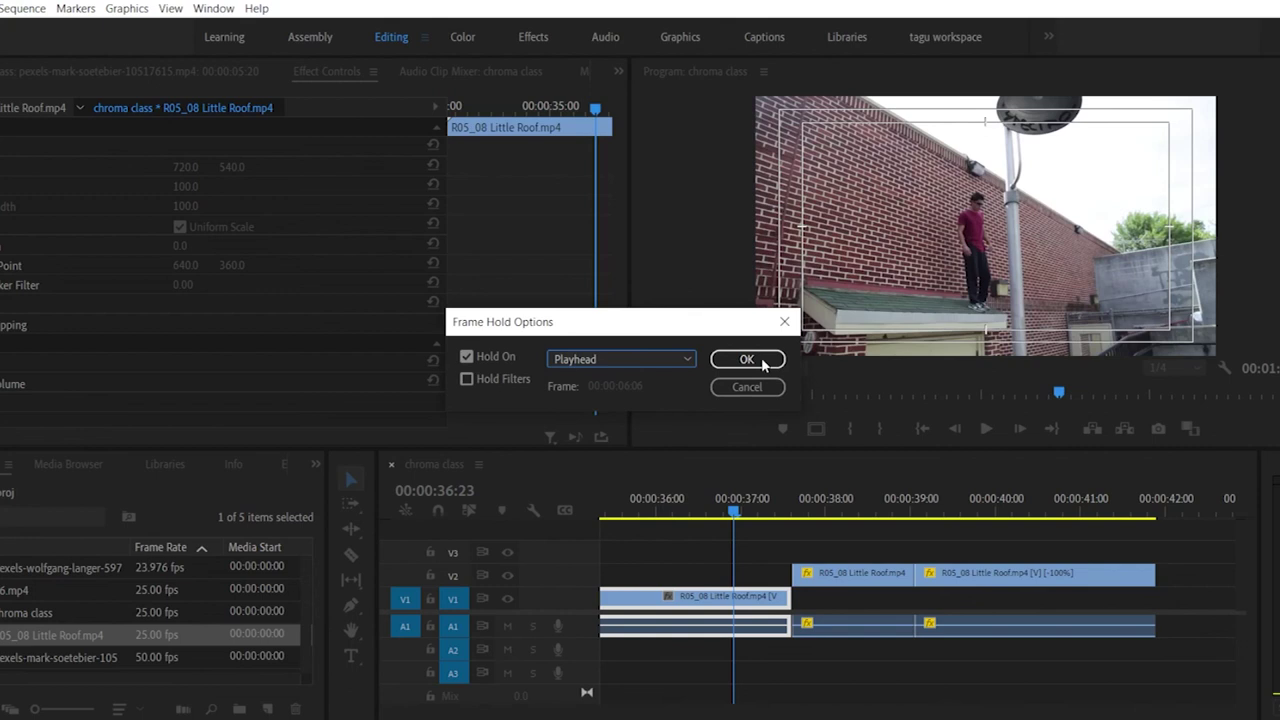
click(747, 359)
drag(736, 510, 807, 501)
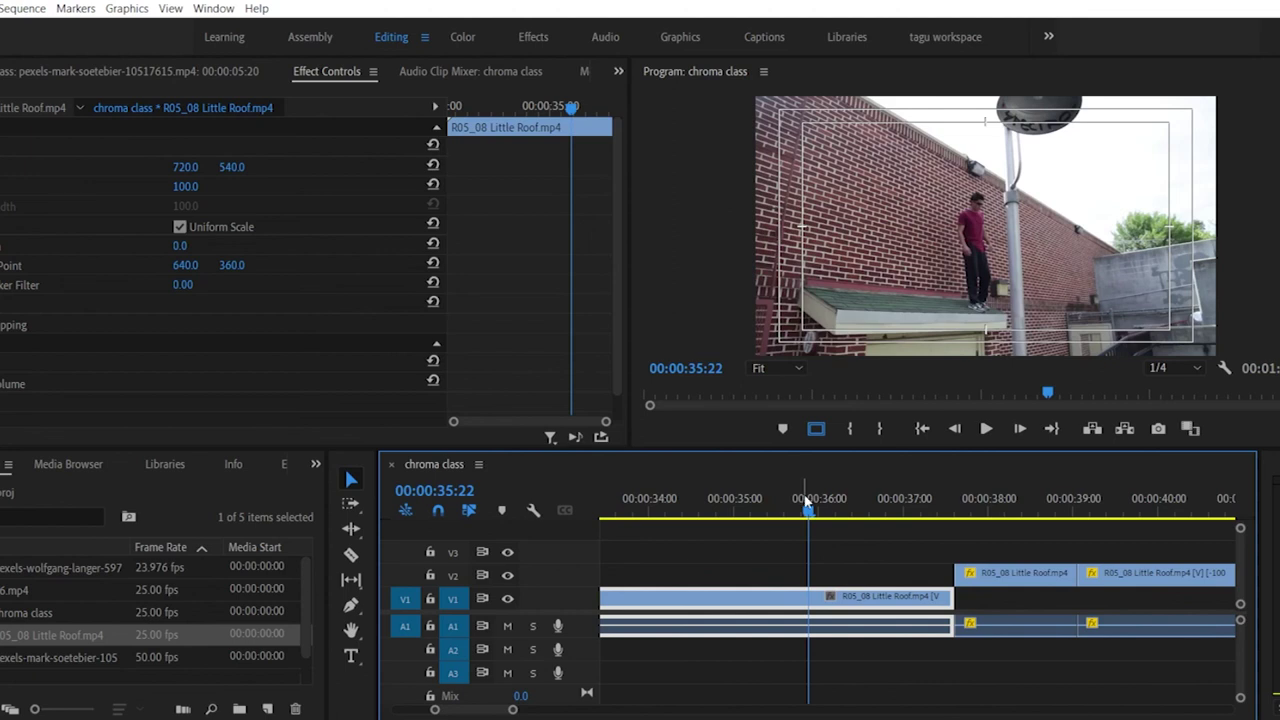
Step: Undo the last change, then zoom out and delete the edited parkour clips
key(ctrl+z)
key(ctrl+z)
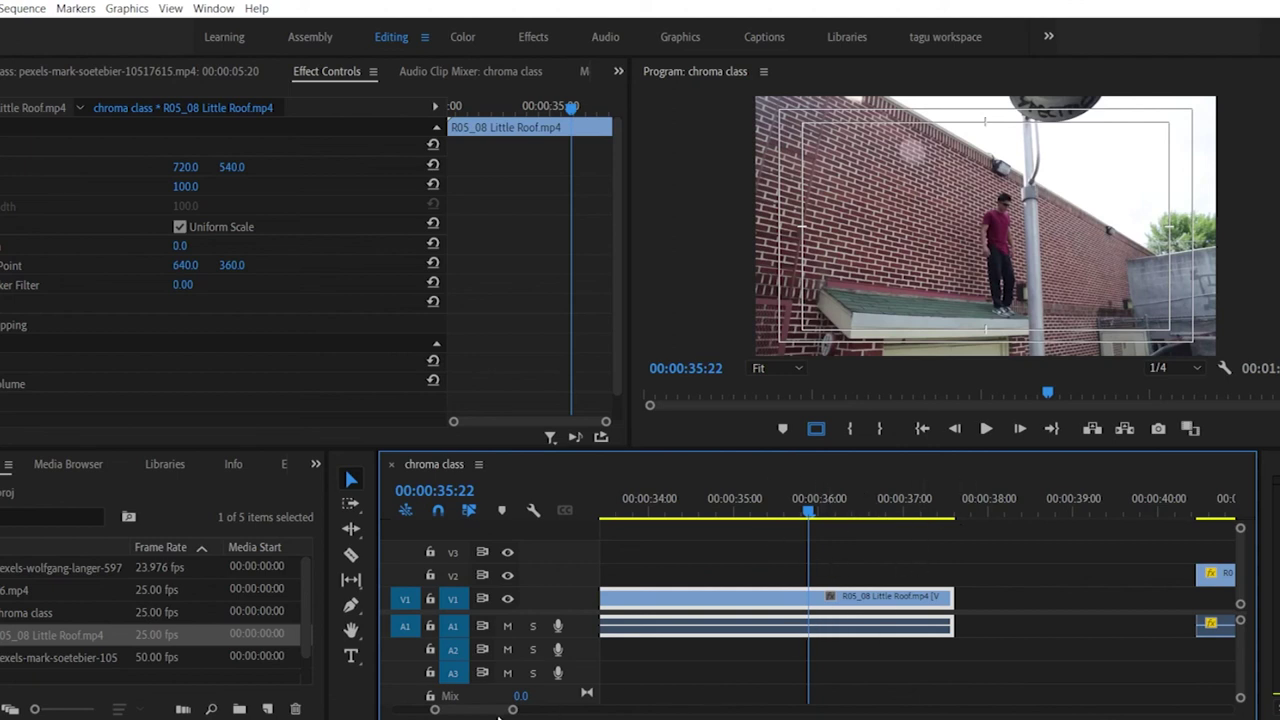
drag(515, 710, 781, 709)
drag(964, 549, 701, 653)
key(Delete)
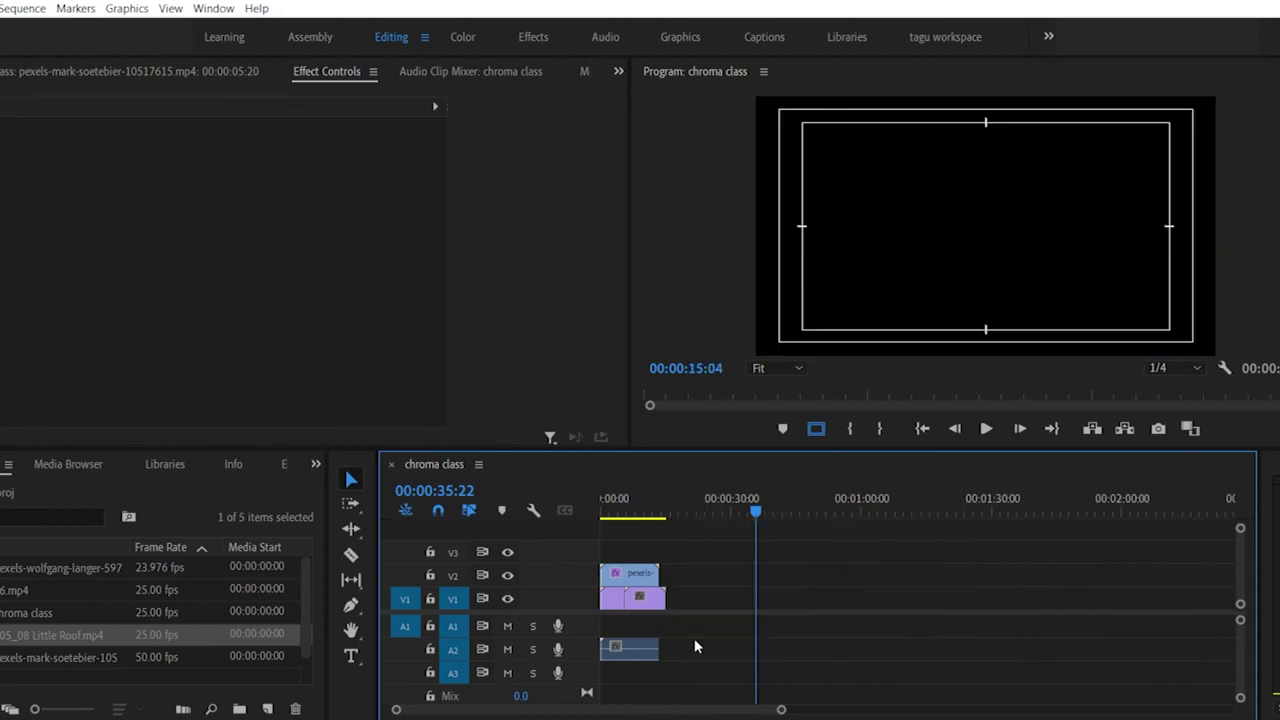
Step: Place R05_08 Little Roof.mp4 on V1 and shift it earlier to about 00:00:40
drag(40, 636, 796, 613)
drag(788, 514, 813, 516)
key(space)
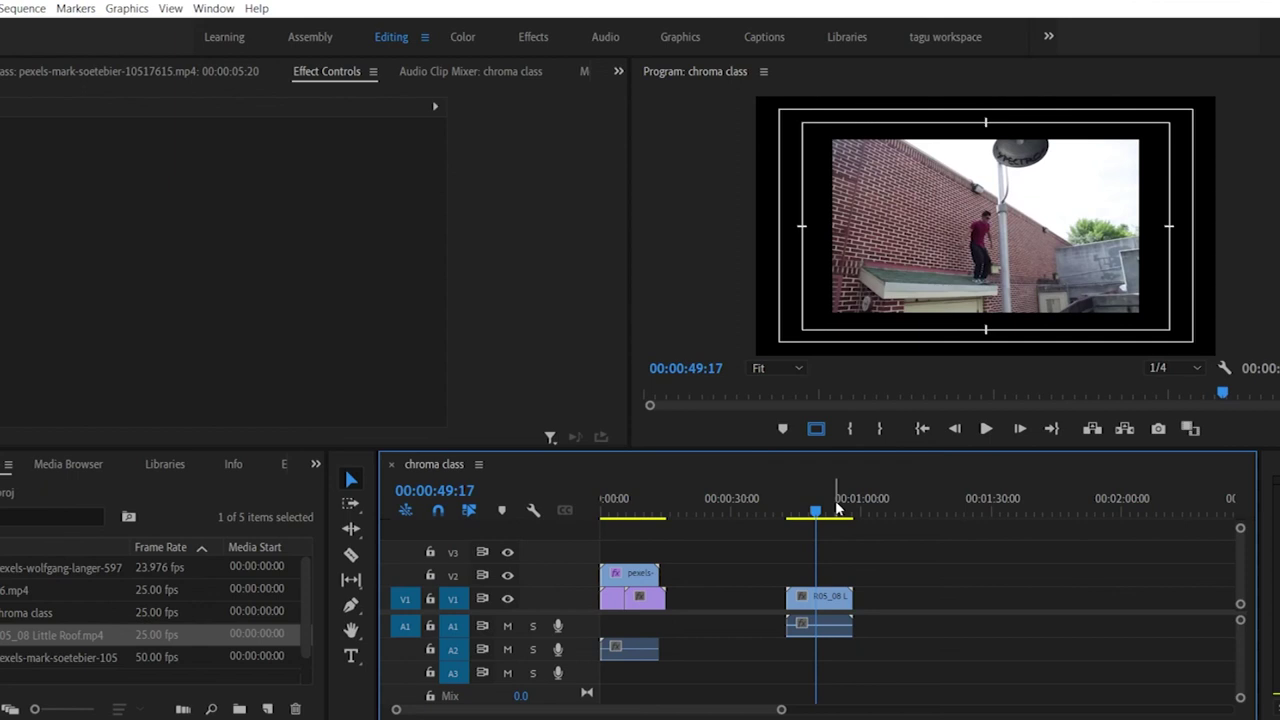
drag(396, 709, 432, 709)
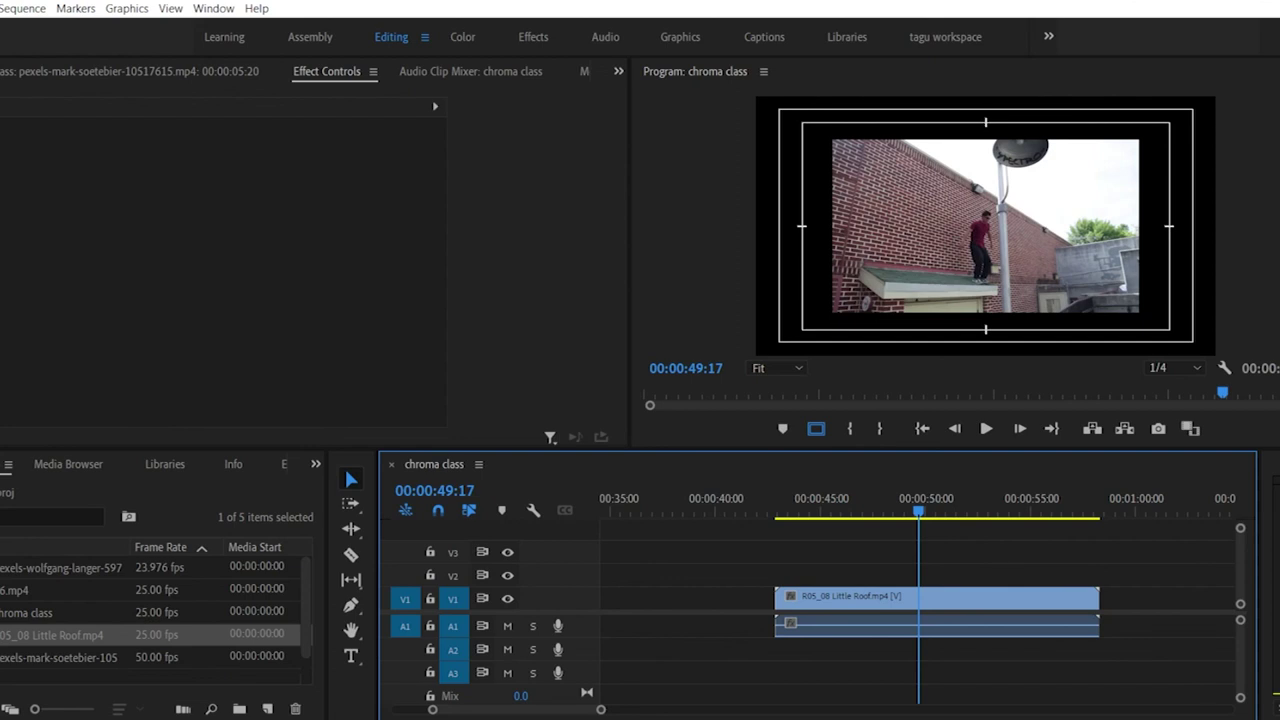
drag(866, 598, 814, 605)
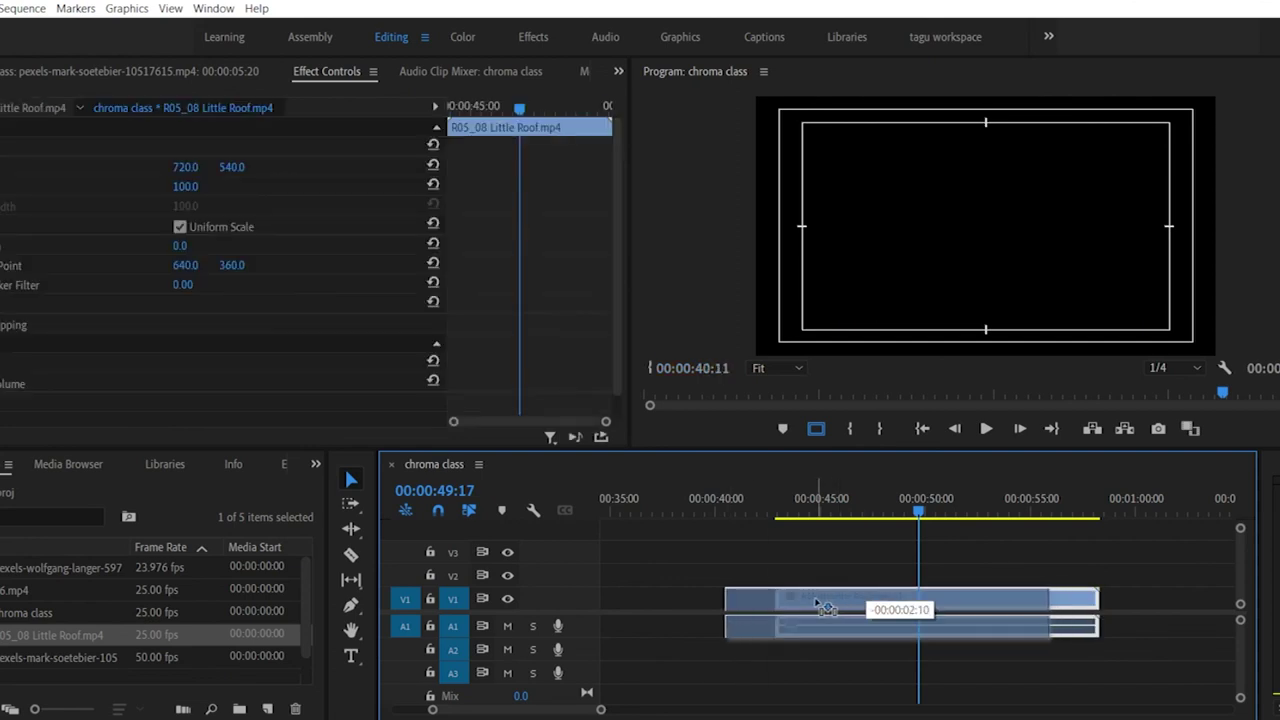
Step: Scale the V1 Little Roof clip to frame size and play it back from about 00:00:42
right_click(813, 603)
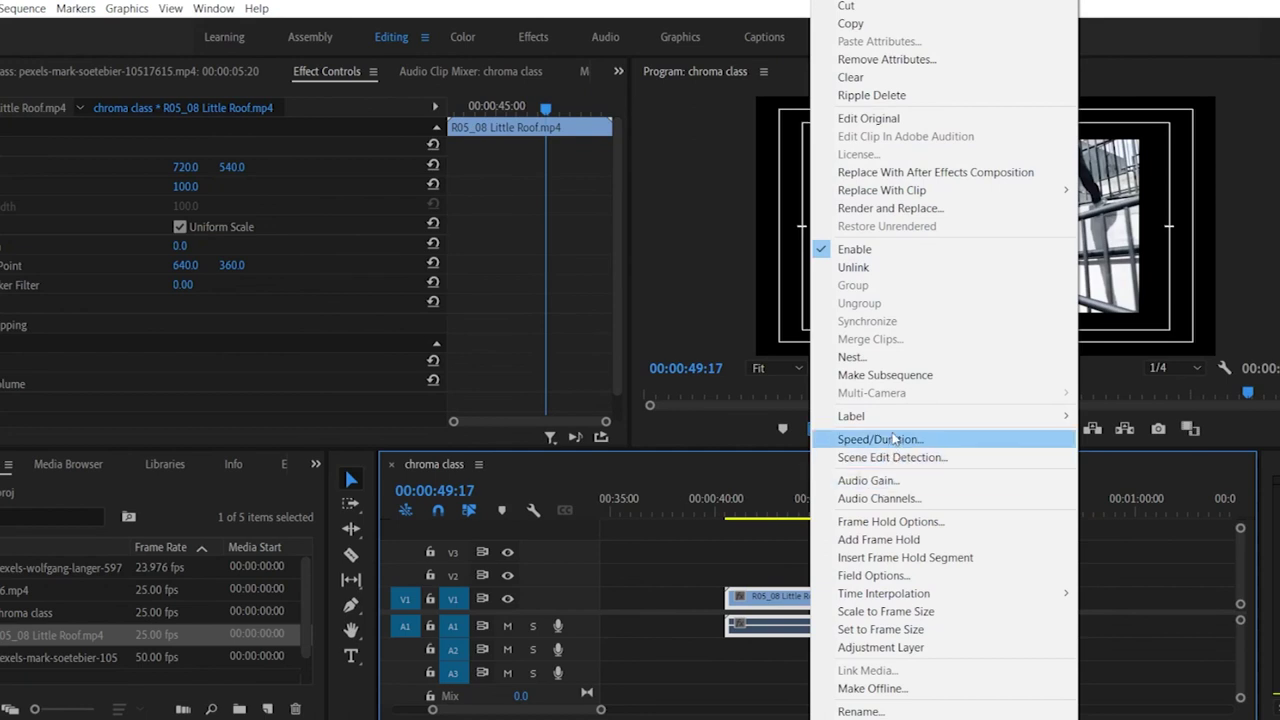
click(903, 611)
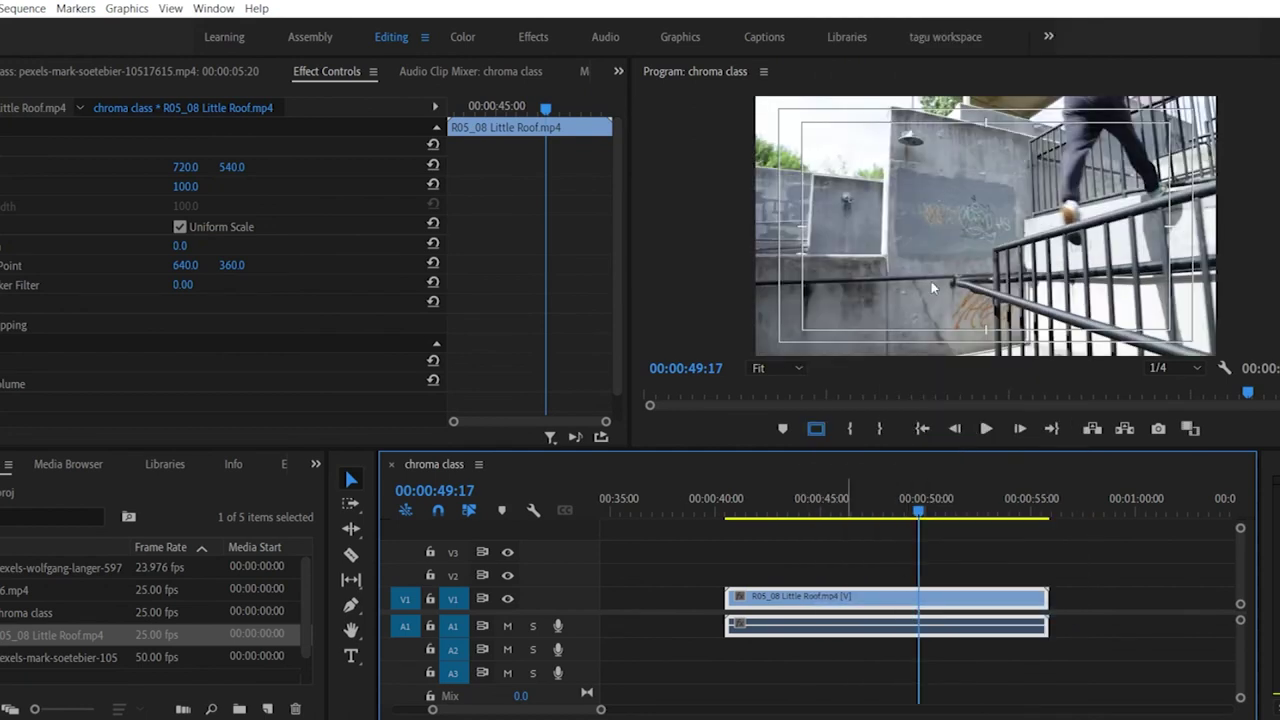
drag(822, 513, 776, 517)
key(space)
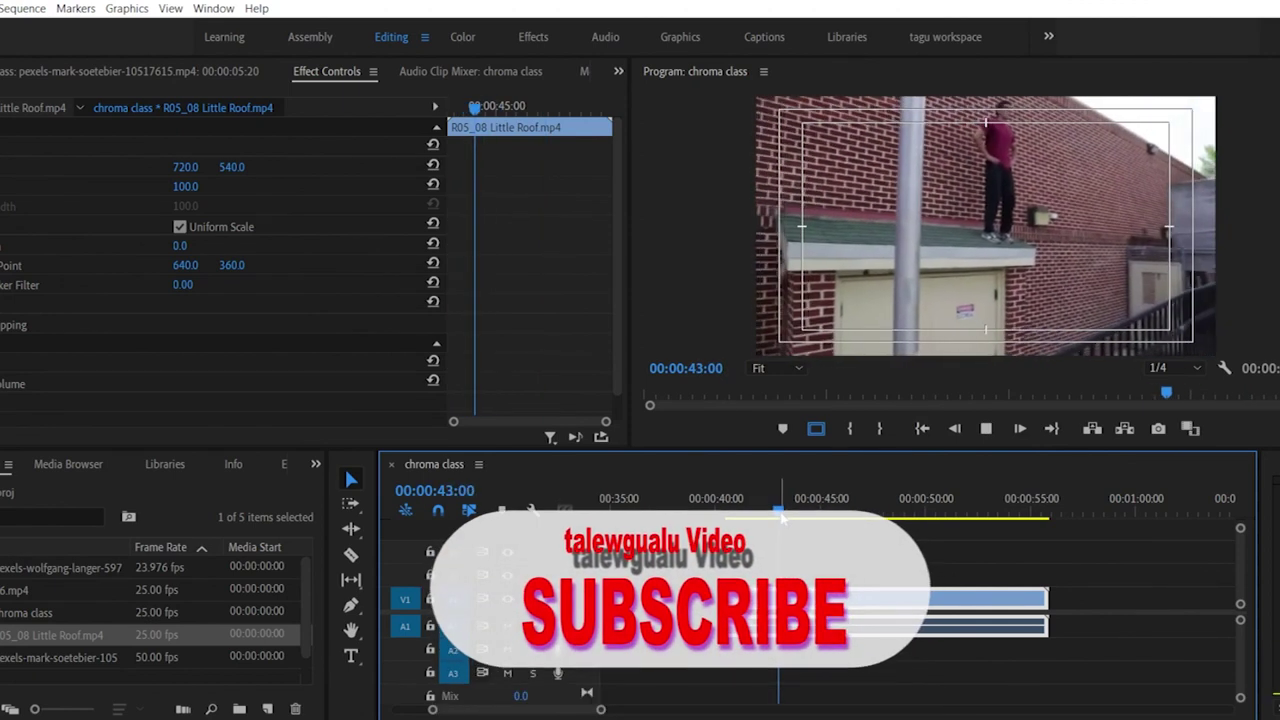
key(space)
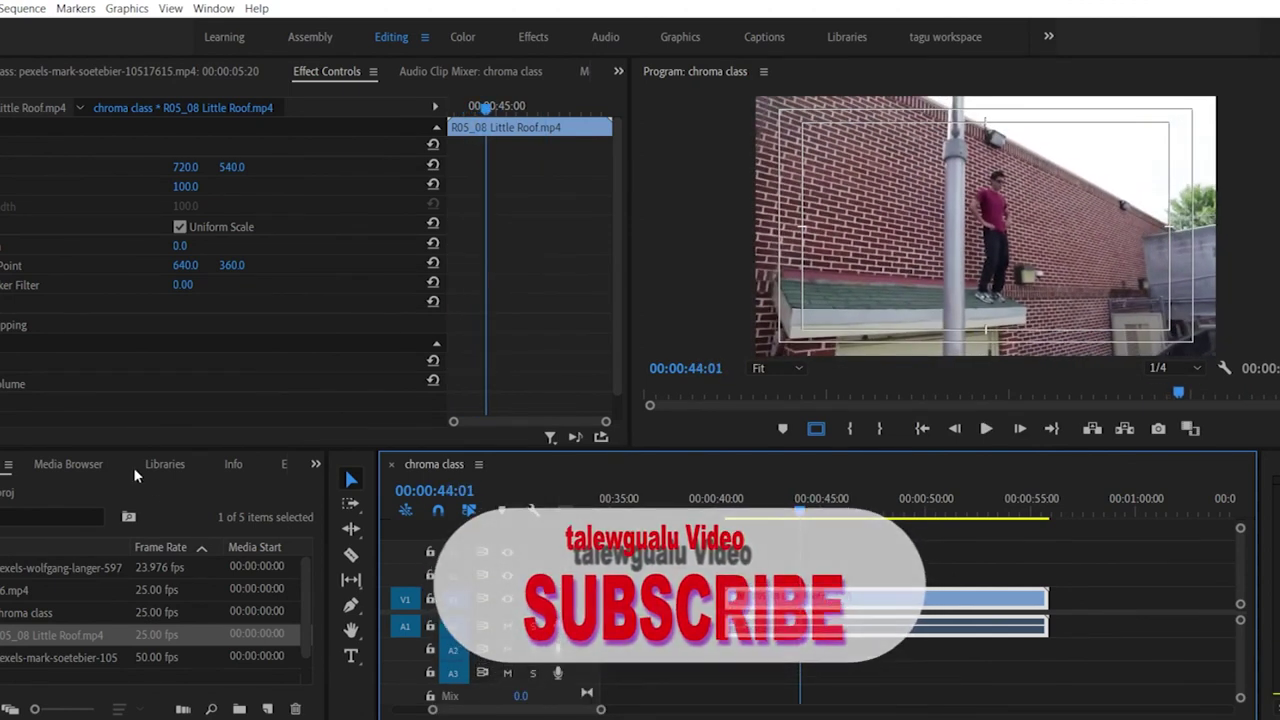
Step: Search the effects for 'warp' and apply Warp Stabilizer to the Little Roof clip
click(285, 466)
click(71, 488)
text(warp)
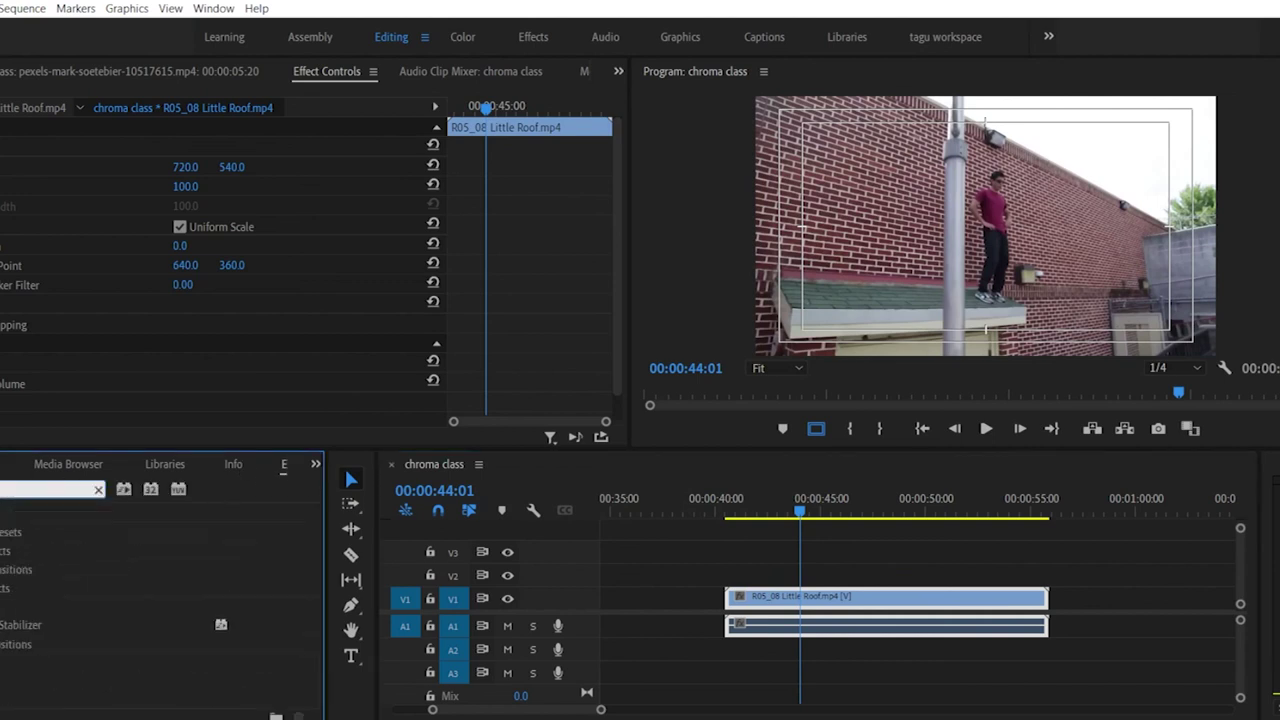
click(8, 628)
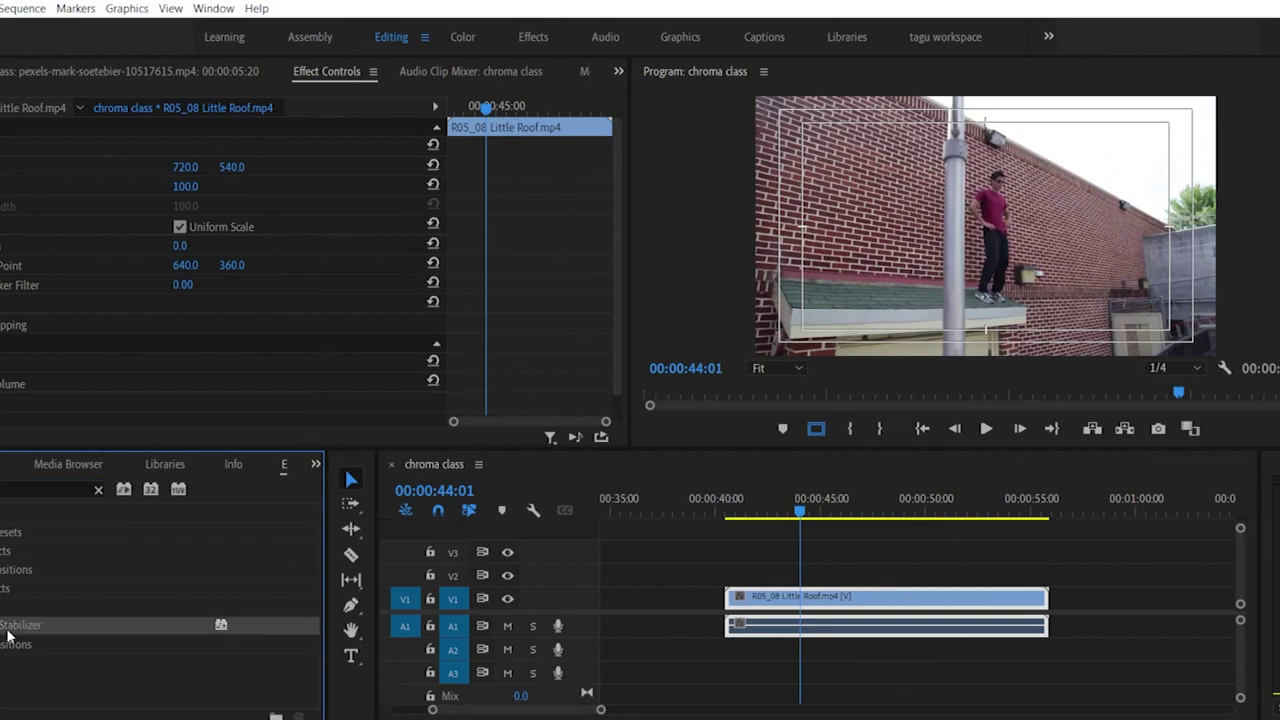
drag(8, 635, 842, 603)
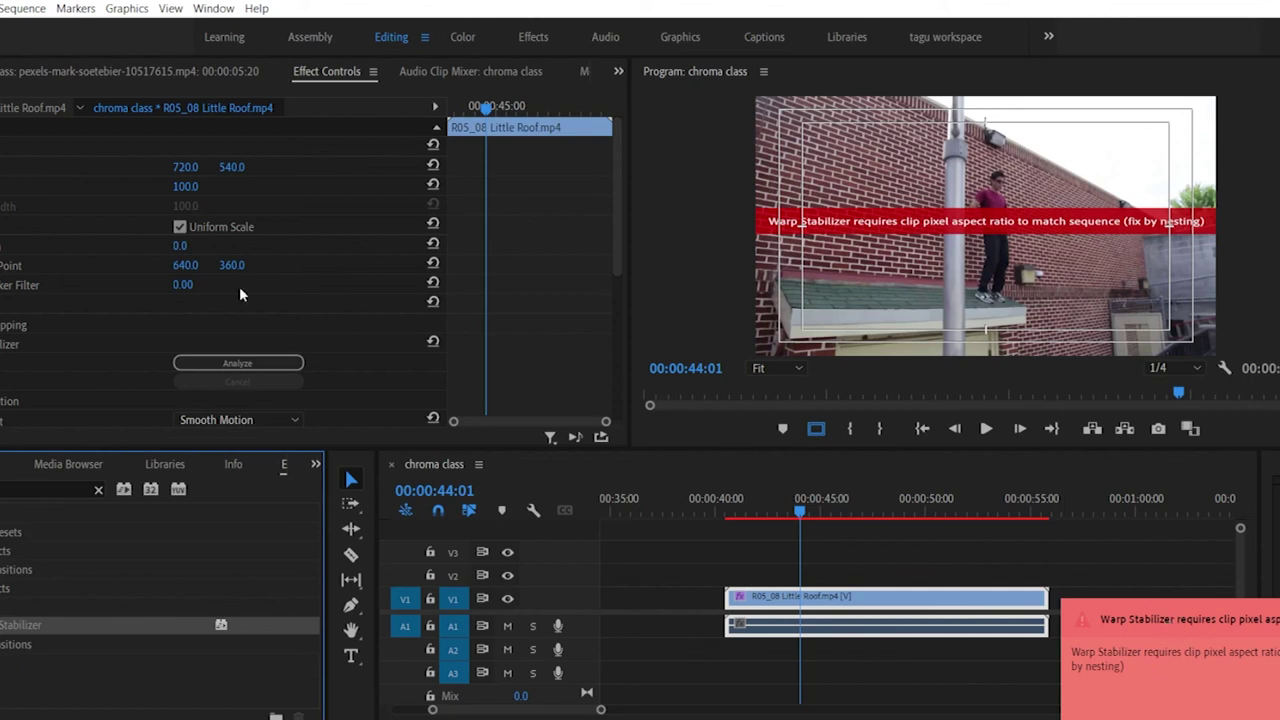
Step: Add another Little Roof copy before the stabilized clip and move to 00:00:47:17
scroll(207, 349, down, 3)
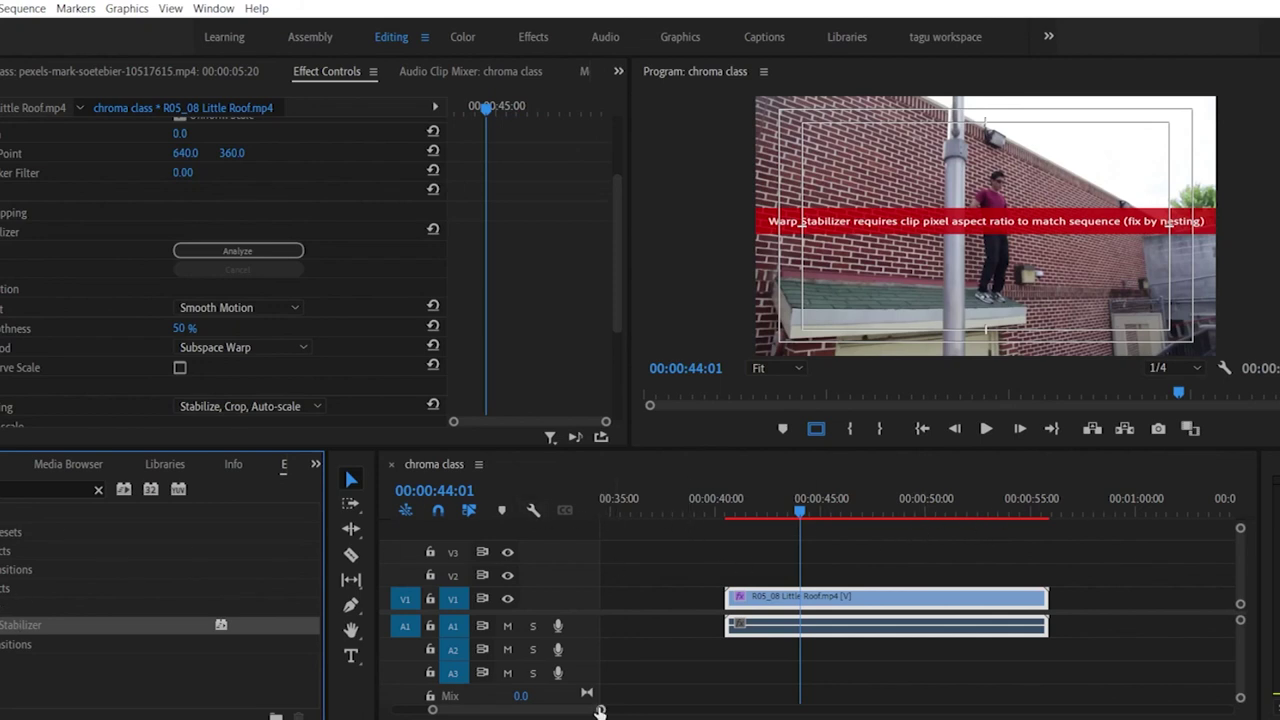
drag(432, 710, 355, 710)
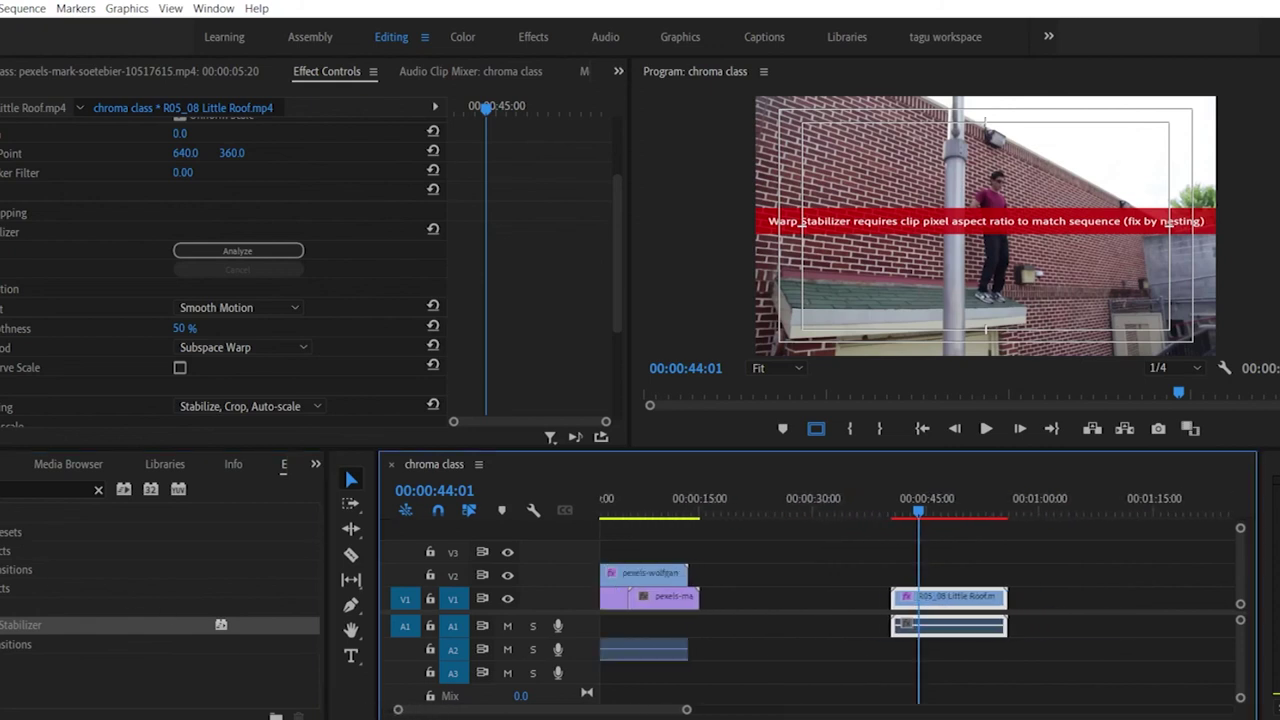
click(3, 464)
drag(34, 646, 788, 619)
click(816, 508)
drag(816, 508, 950, 500)
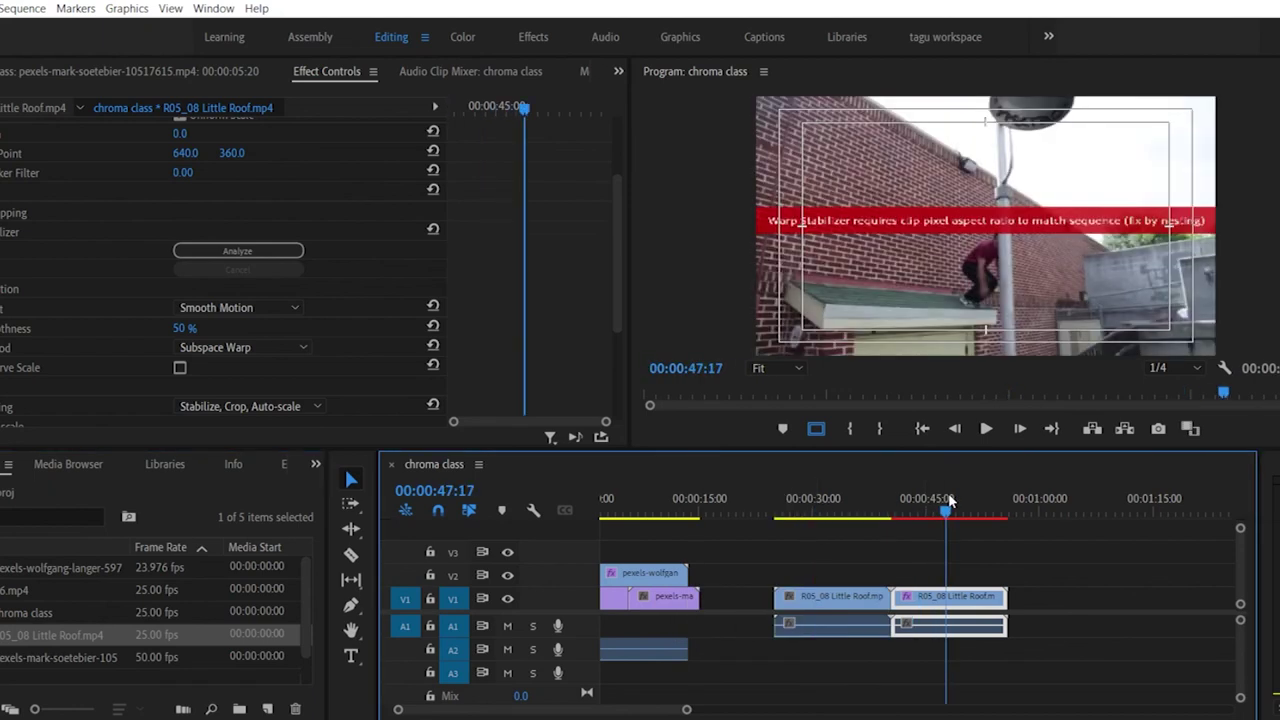
Step: Run the Warp Stabilizer analysis repeatedly, dismissing the stabilizer error notice
scroll(120, 363, down, 3)
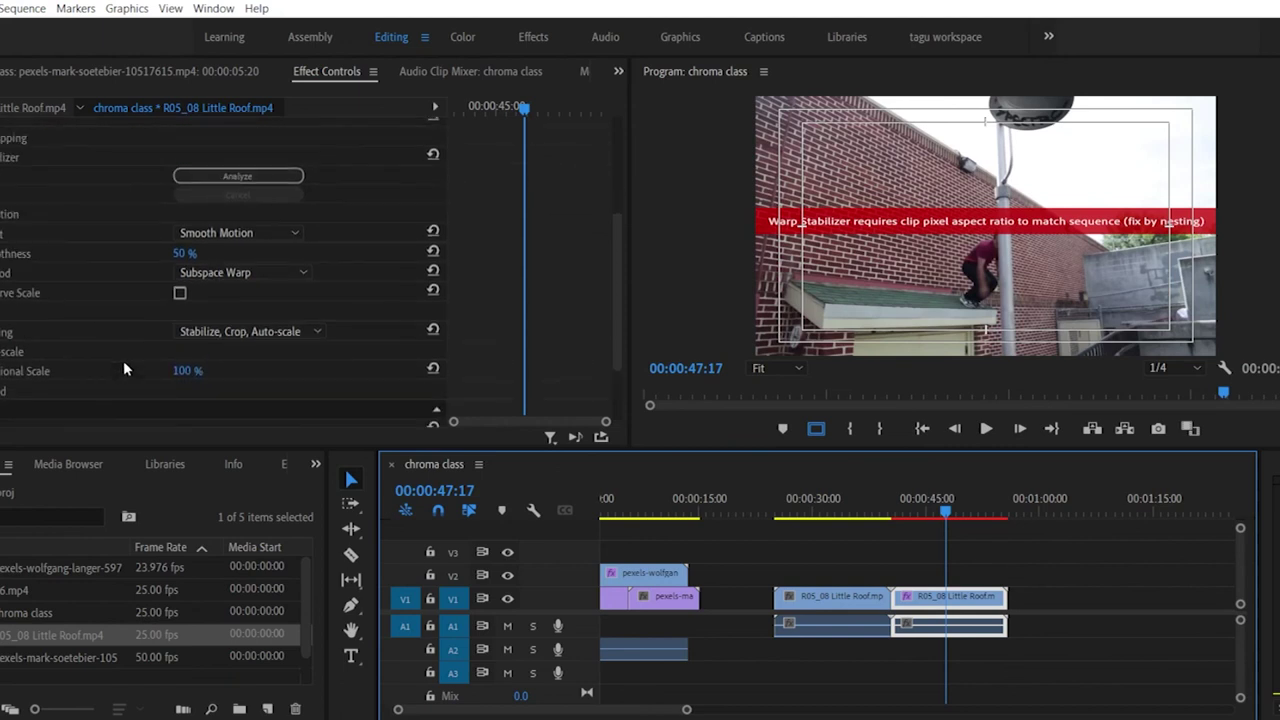
scroll(123, 369, up, 1)
click(230, 196)
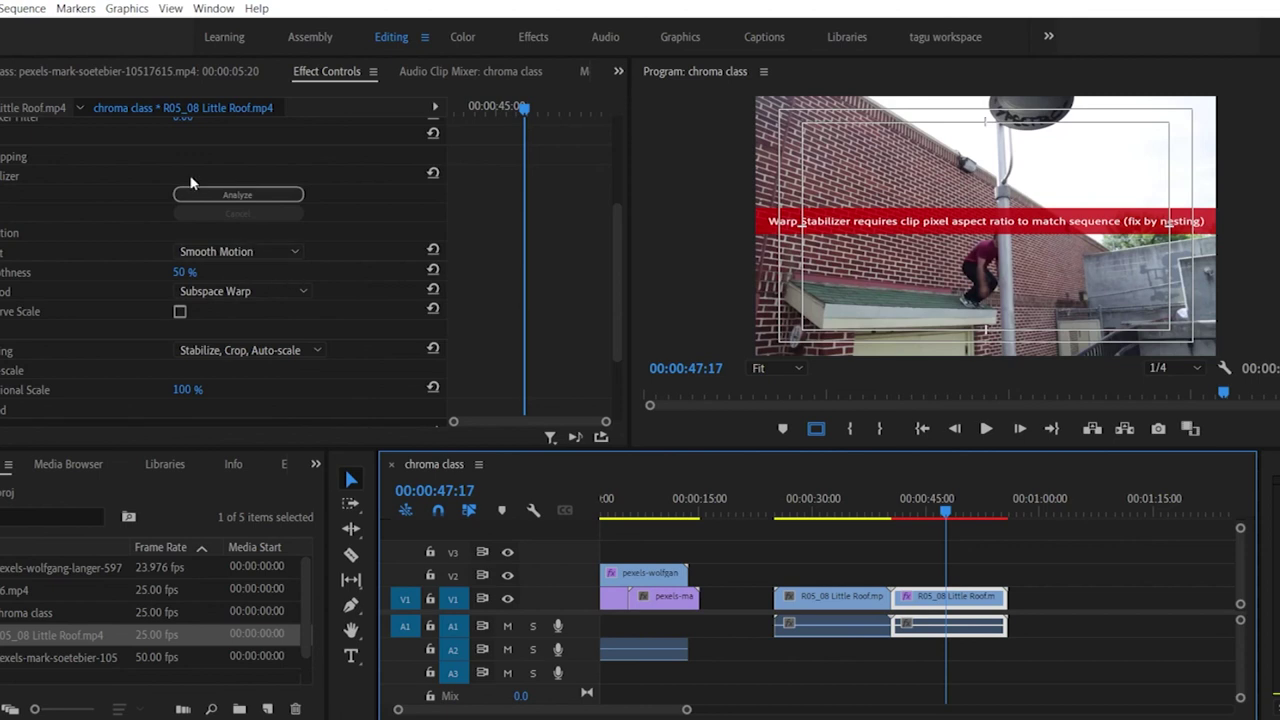
scroll(240, 200, up, 5)
click(333, 82)
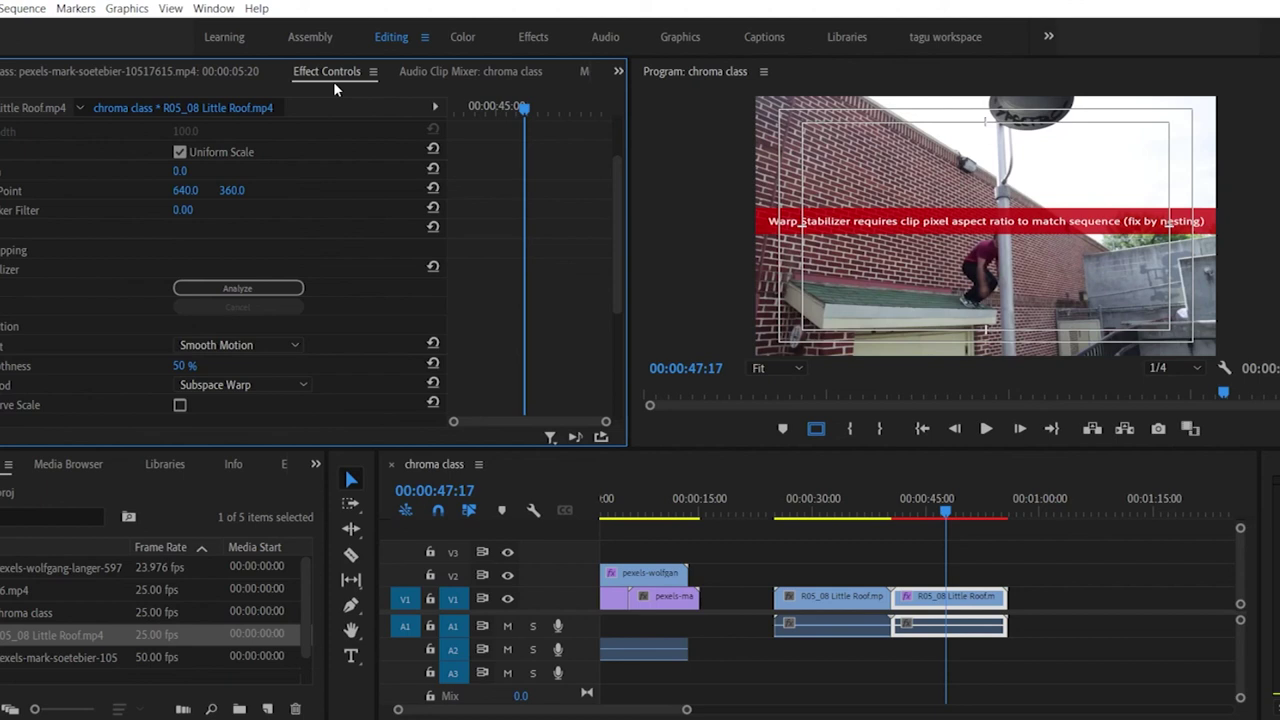
click(227, 291)
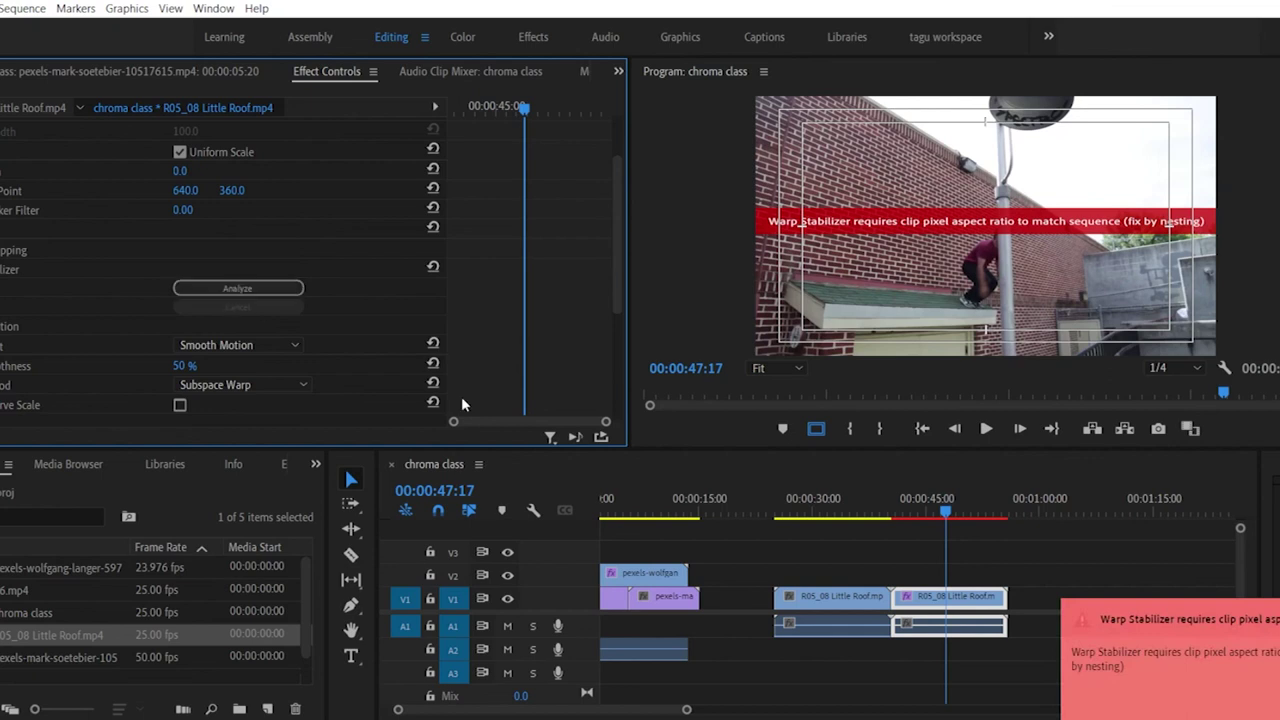
drag(686, 710, 766, 710)
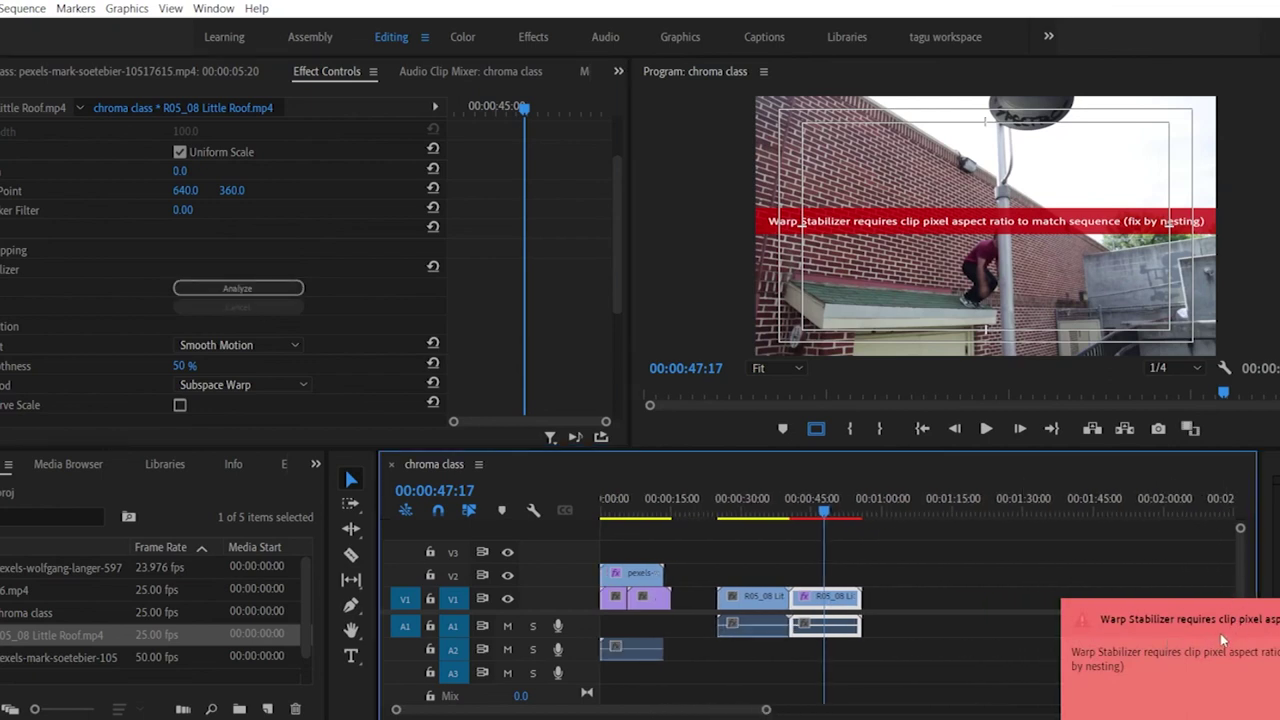
click(1220, 633)
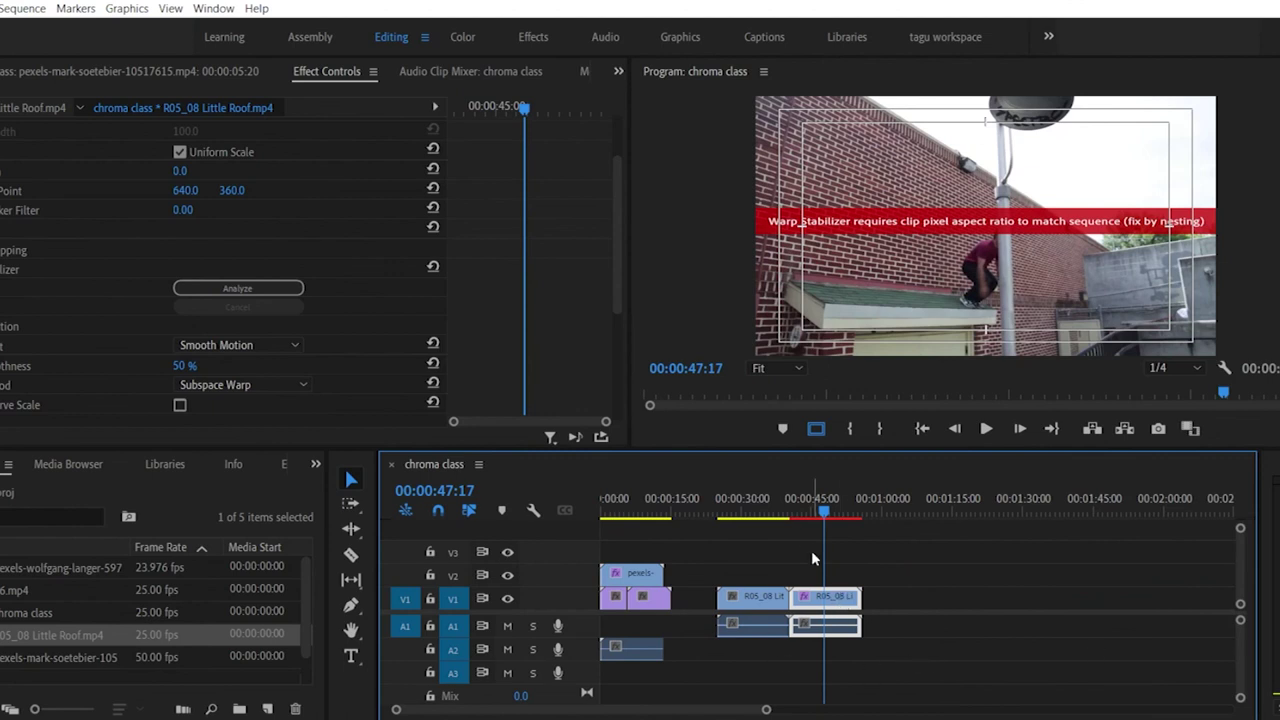
click(251, 290)
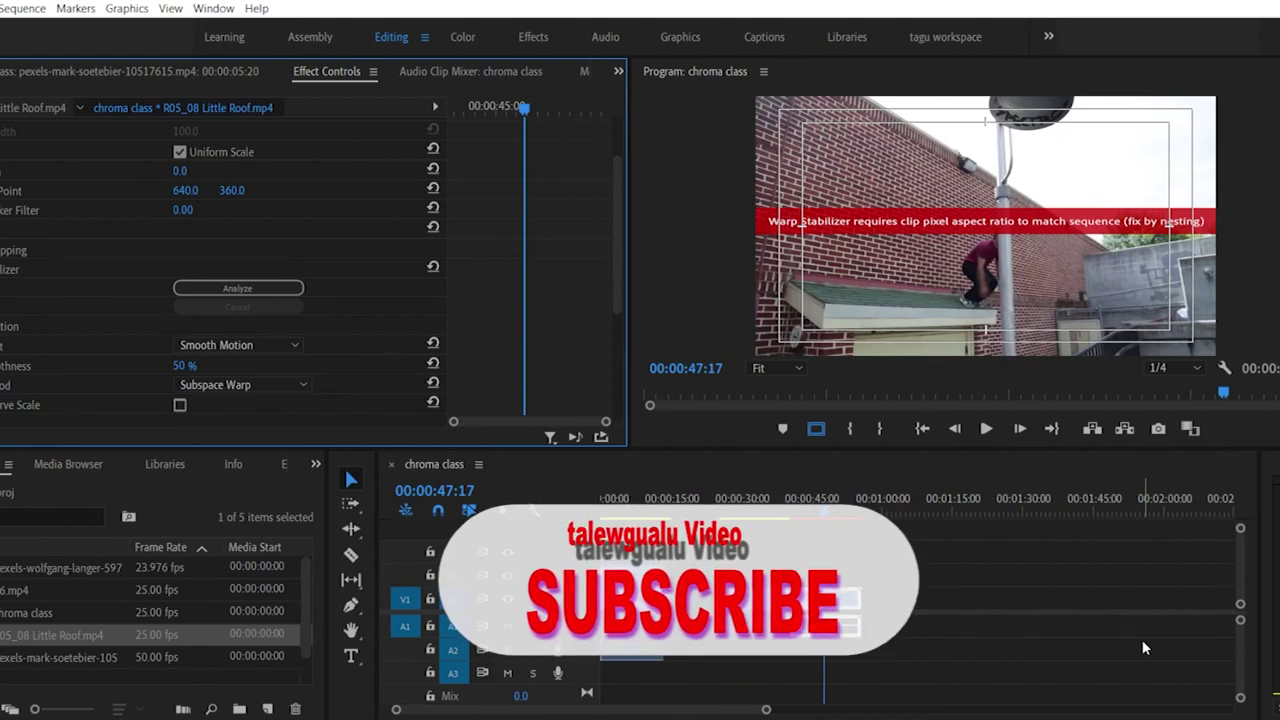
click(726, 712)
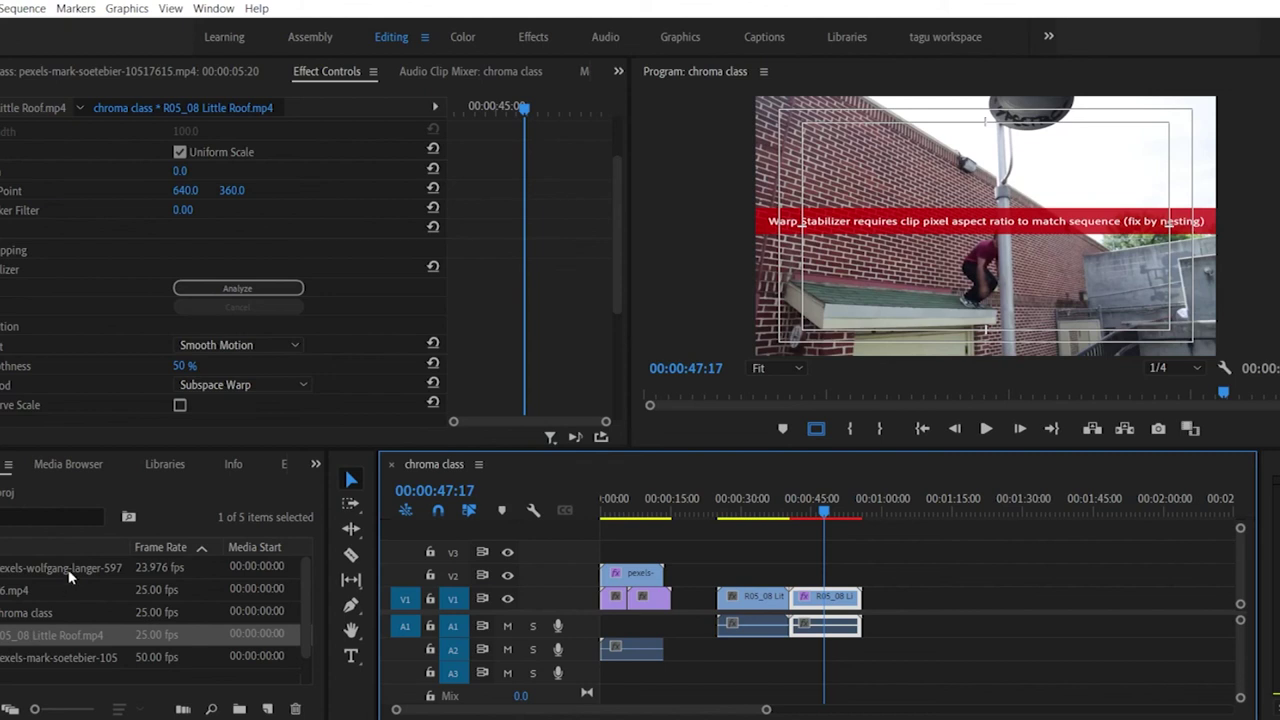
Step: Copy Warp Stabilizer, move the drone clip along V1 to about 01:15, and paste it on
click(100, 268)
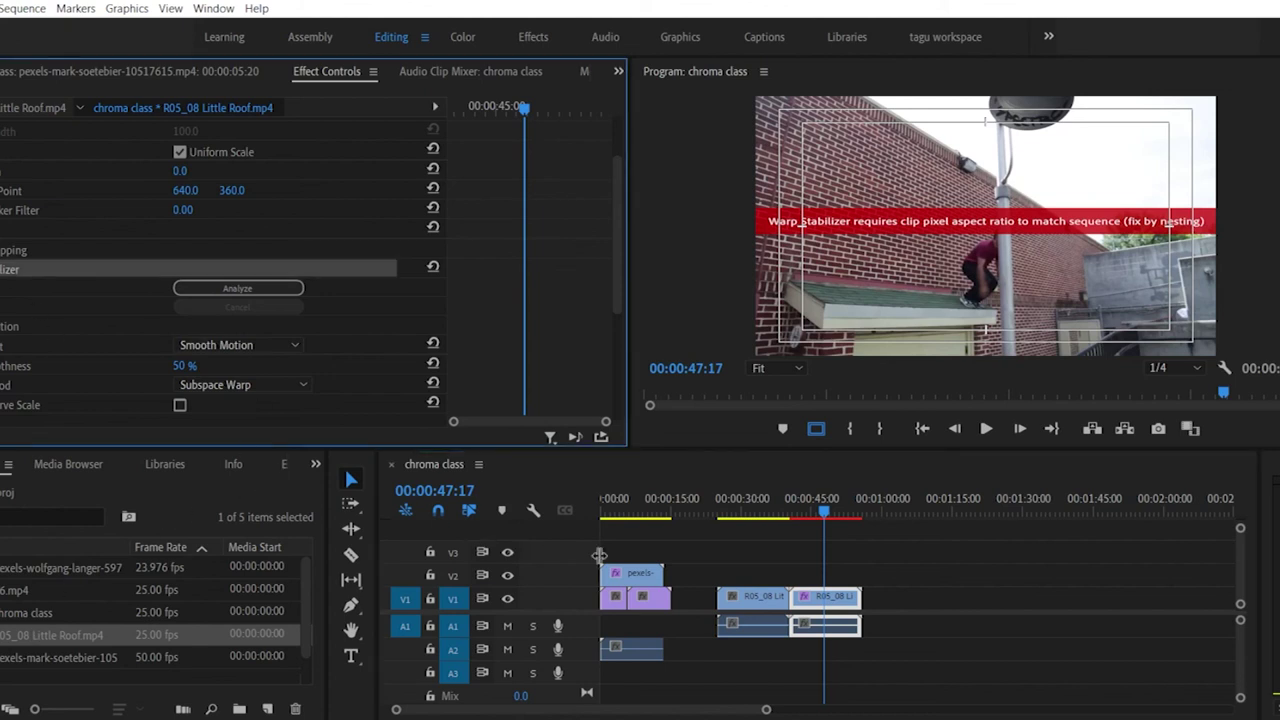
click(645, 577)
drag(665, 605, 952, 600)
key(ctrl+v)
scroll(245, 300, down, 1)
Step: Retry the drone clip's stabilizer analysis, then add R05_08 Little Roof.mp4 to V1 near 01:35
click(237, 330)
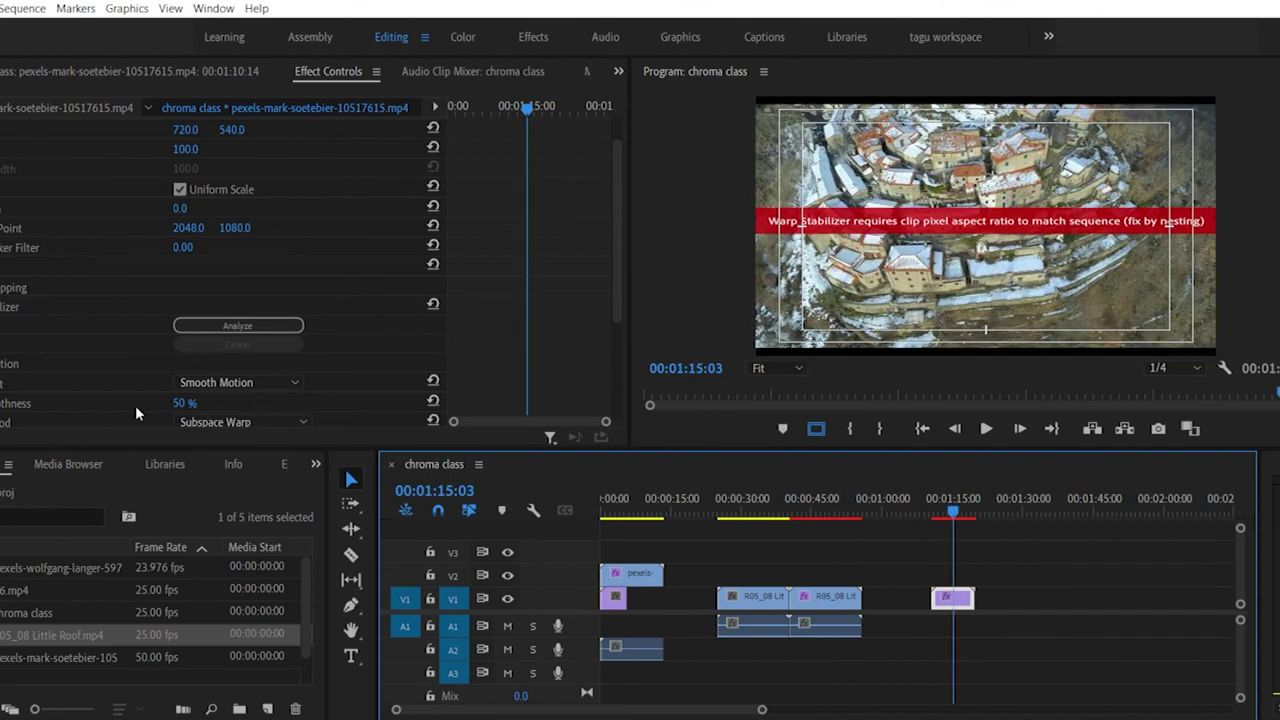
click(240, 328)
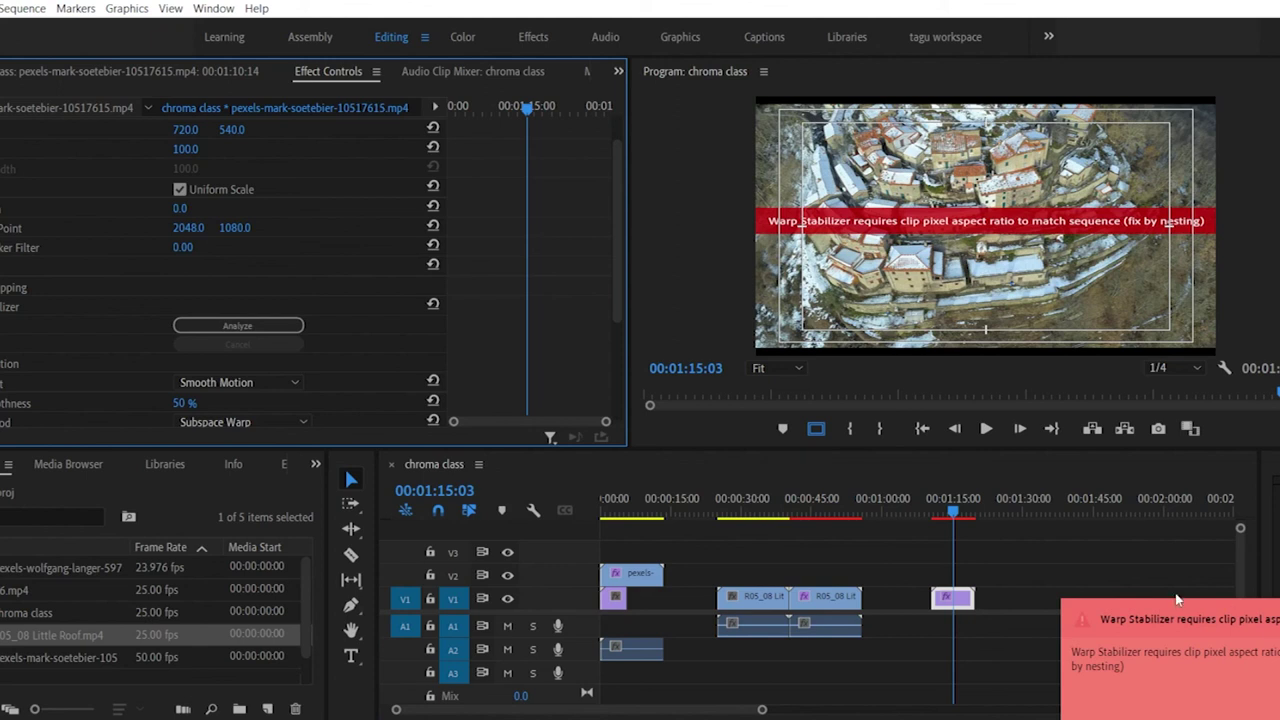
drag(1070, 555, 640, 663)
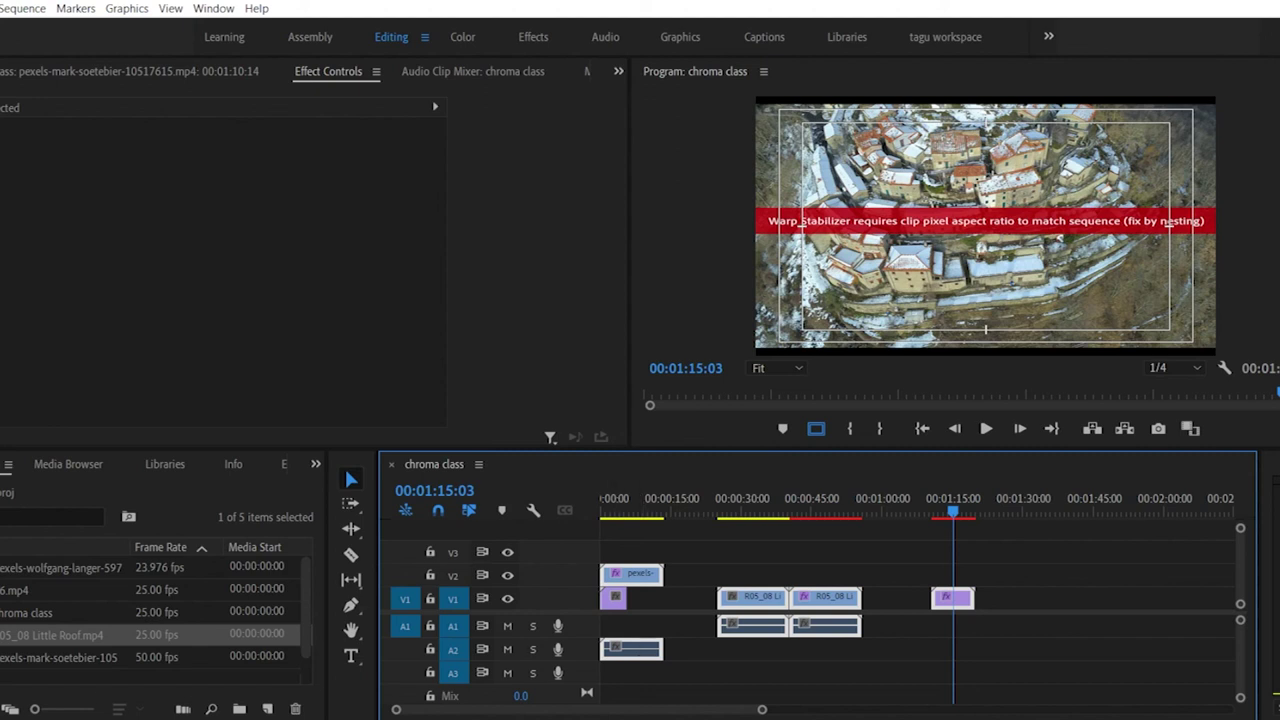
drag(42, 643, 1070, 605)
drag(1033, 497, 1081, 497)
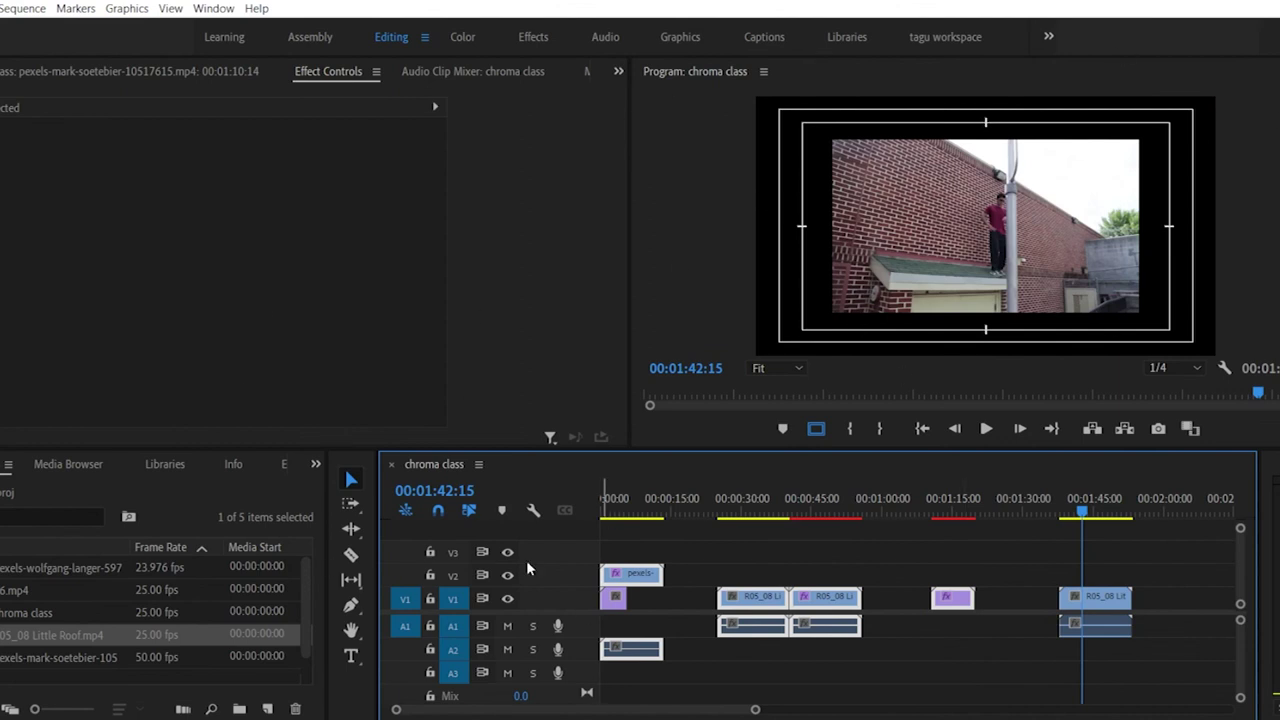
Step: Scale the roof clip near 00:01:42 to frame size and apply Warp Stabilizer to it
right_click(1110, 603)
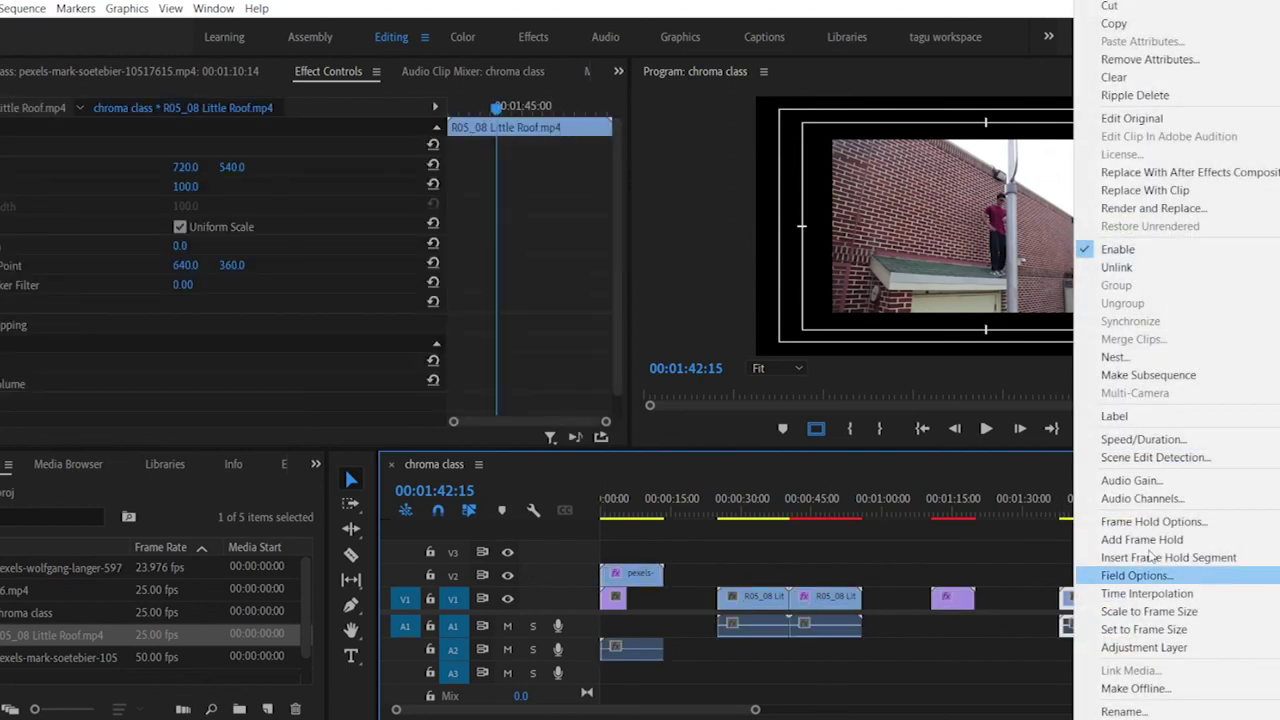
click(1152, 611)
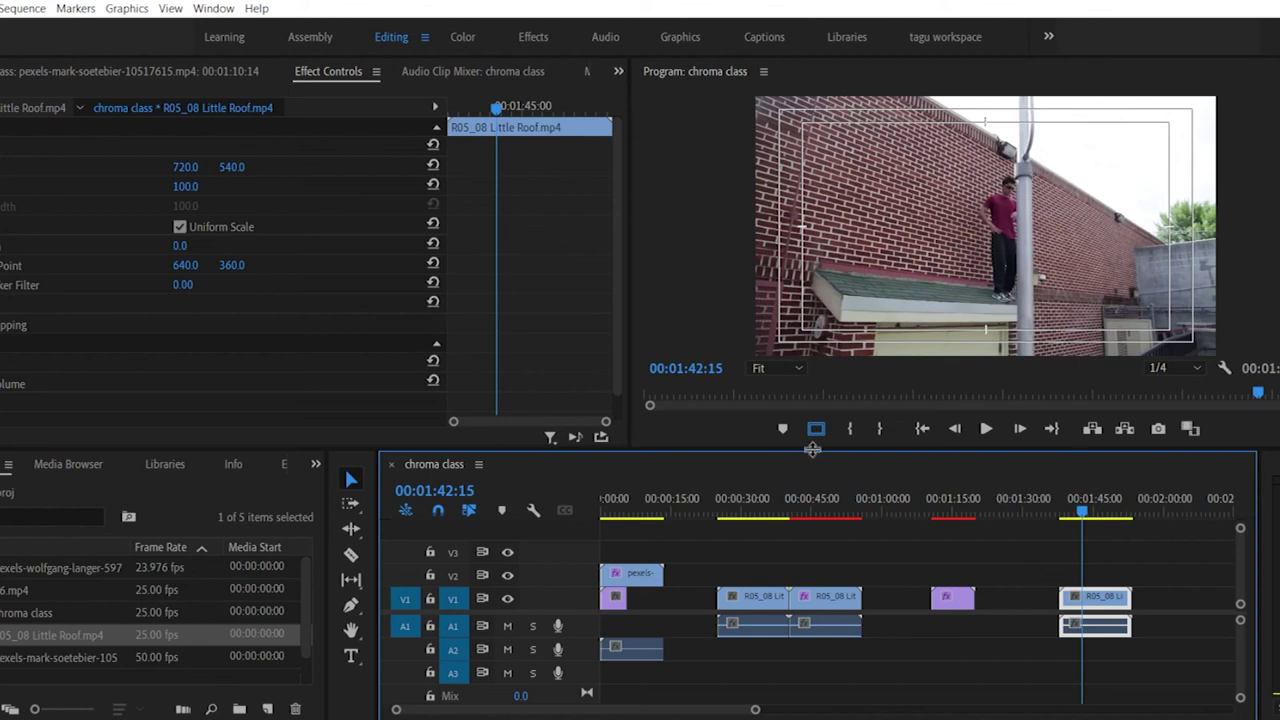
click(284, 465)
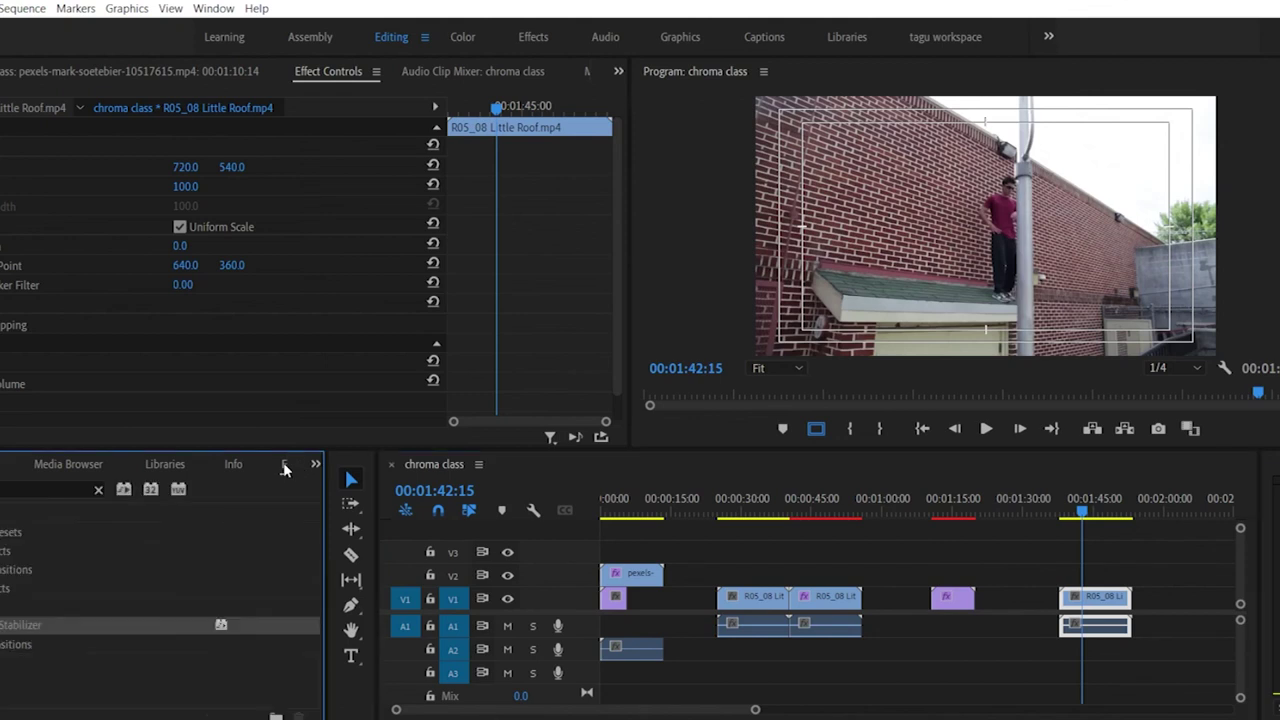
drag(20, 624, 1110, 605)
click(1040, 597)
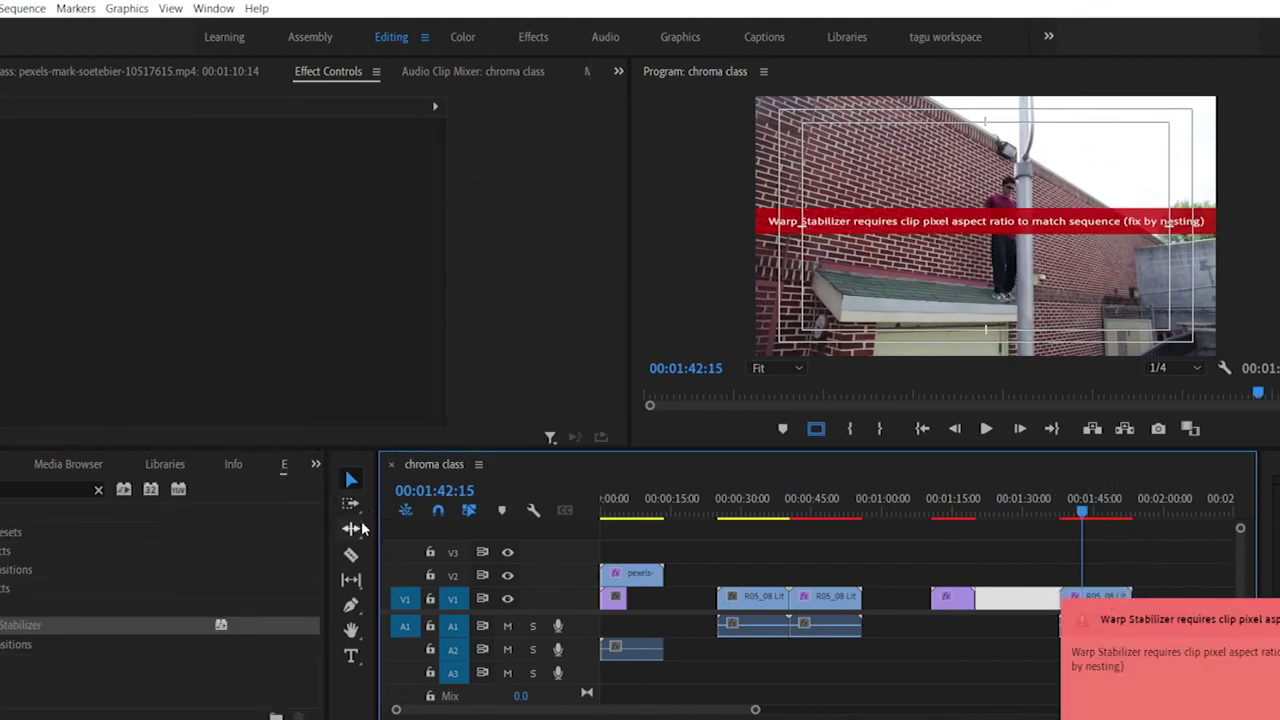
click(10, 468)
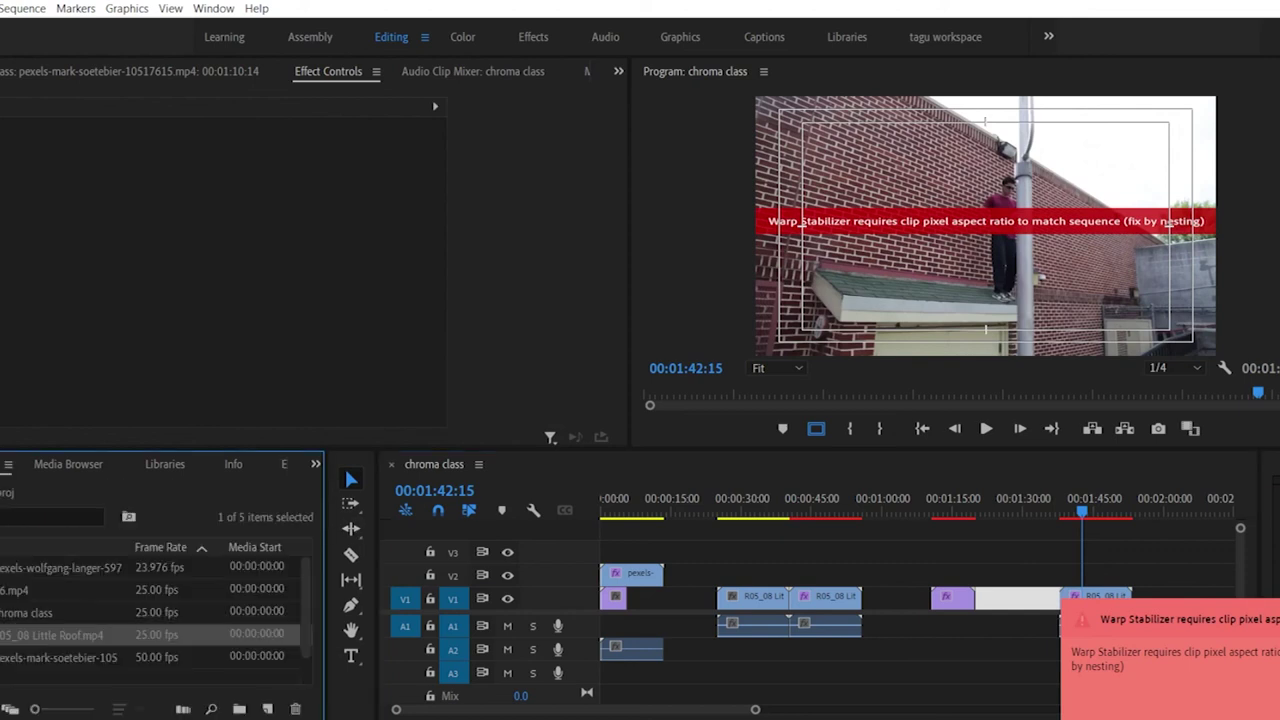
Step: Mark an out point on the Little Roof source clip, add it to the sequence end, and stabilize it
double_click(16, 643)
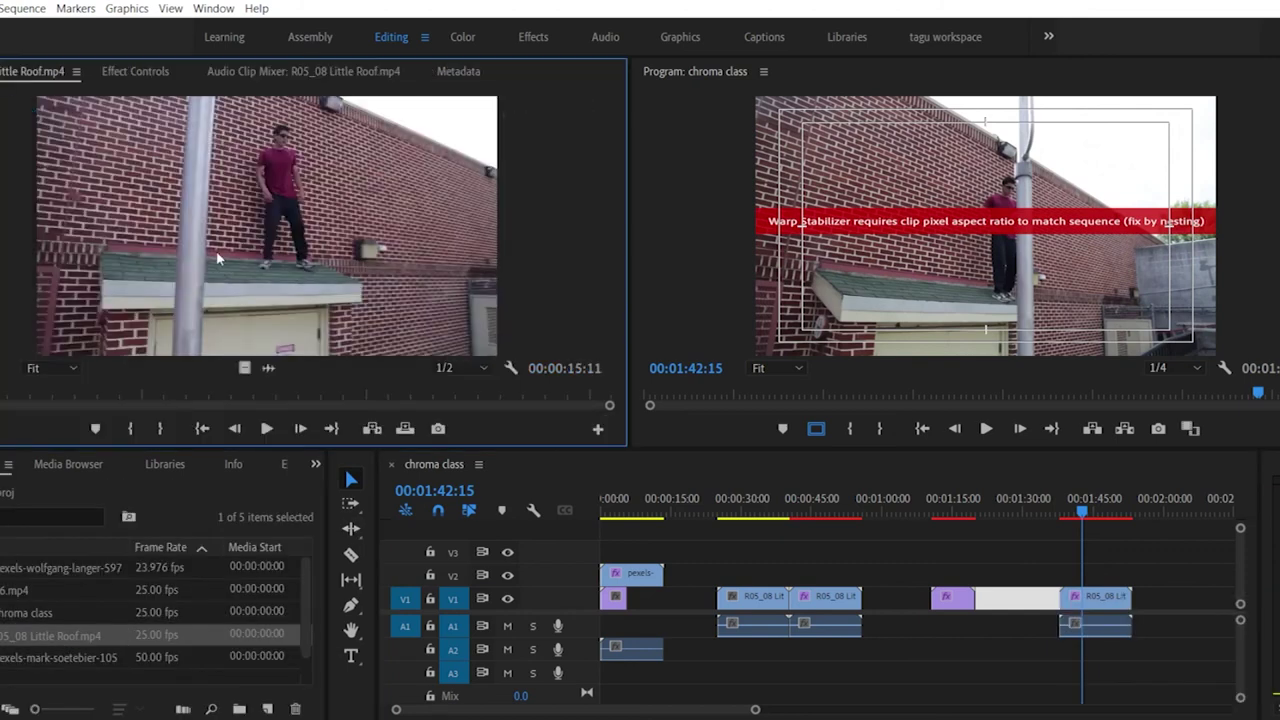
click(60, 392)
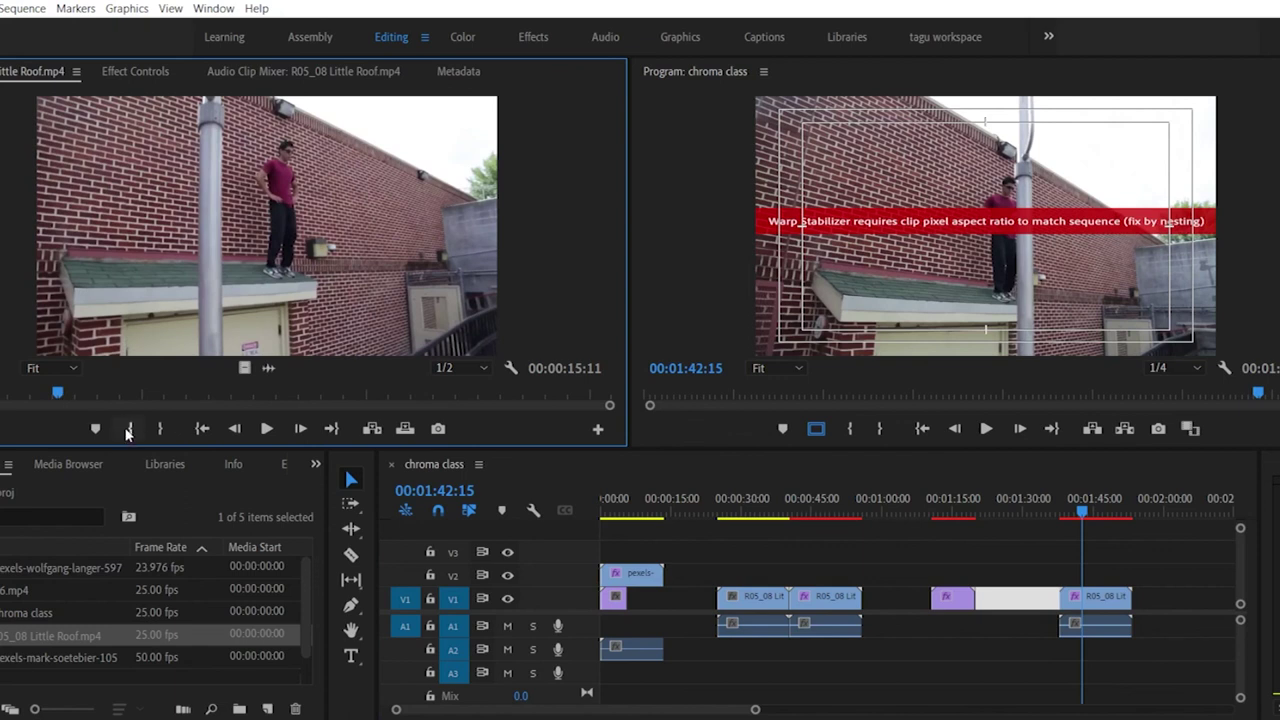
drag(60, 392, 395, 391)
click(171, 428)
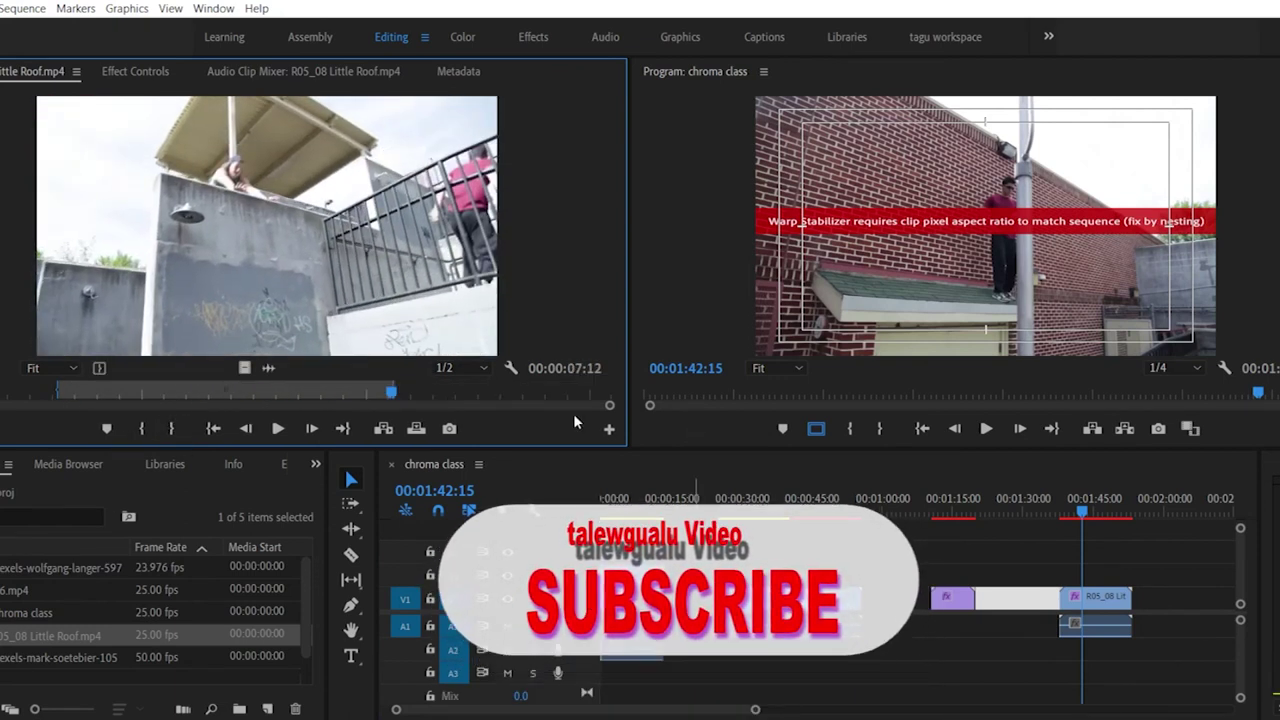
drag(338, 283, 1178, 605)
click(284, 464)
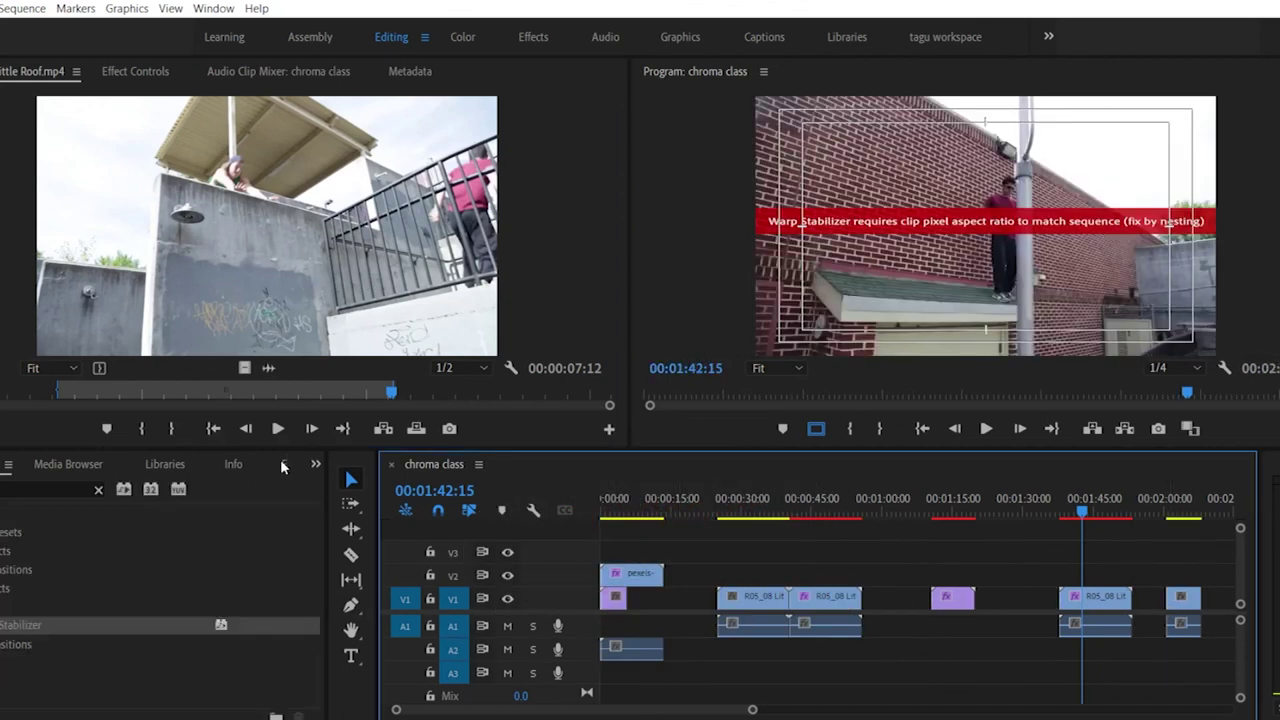
drag(724, 609, 1180, 600)
Step: Marquee-select all the parkour clips on the timeline and delete them
click(1182, 600)
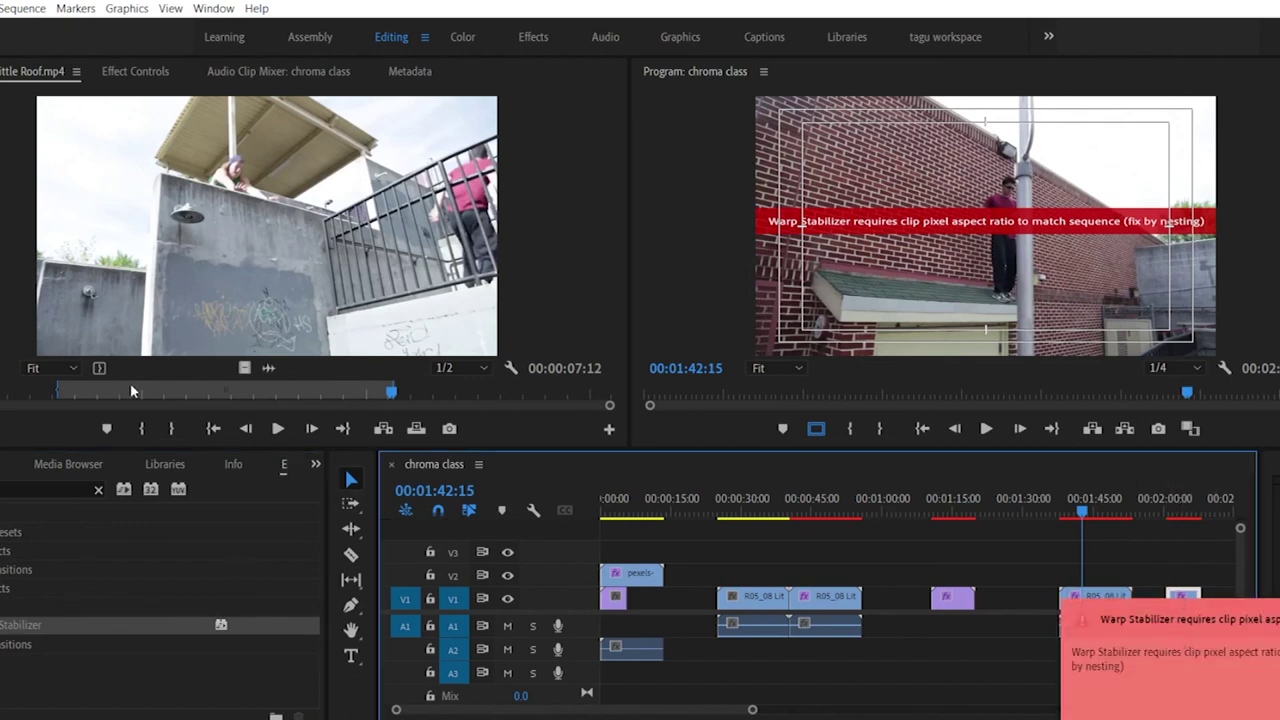
drag(712, 540, 1199, 632)
key(Delete)
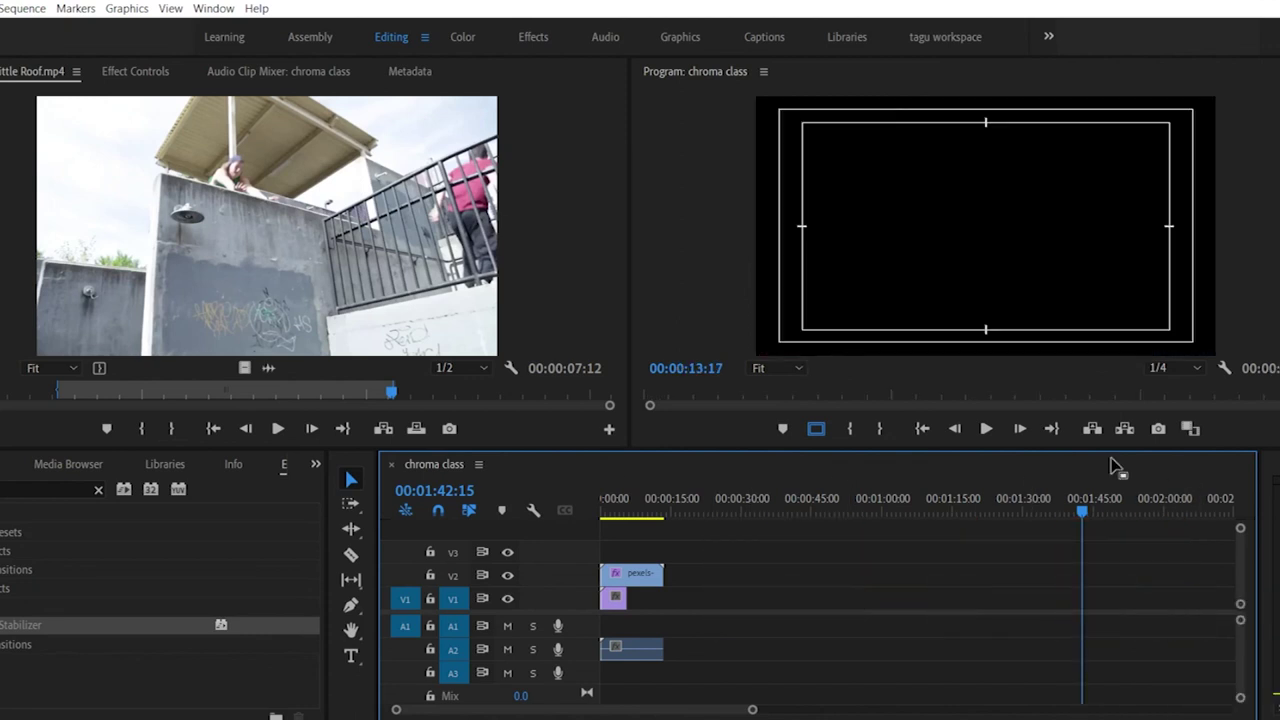
Step: Go to the sequence start, zoom in, scrub the opening keyed shot, and show Effect Controls
click(601, 507)
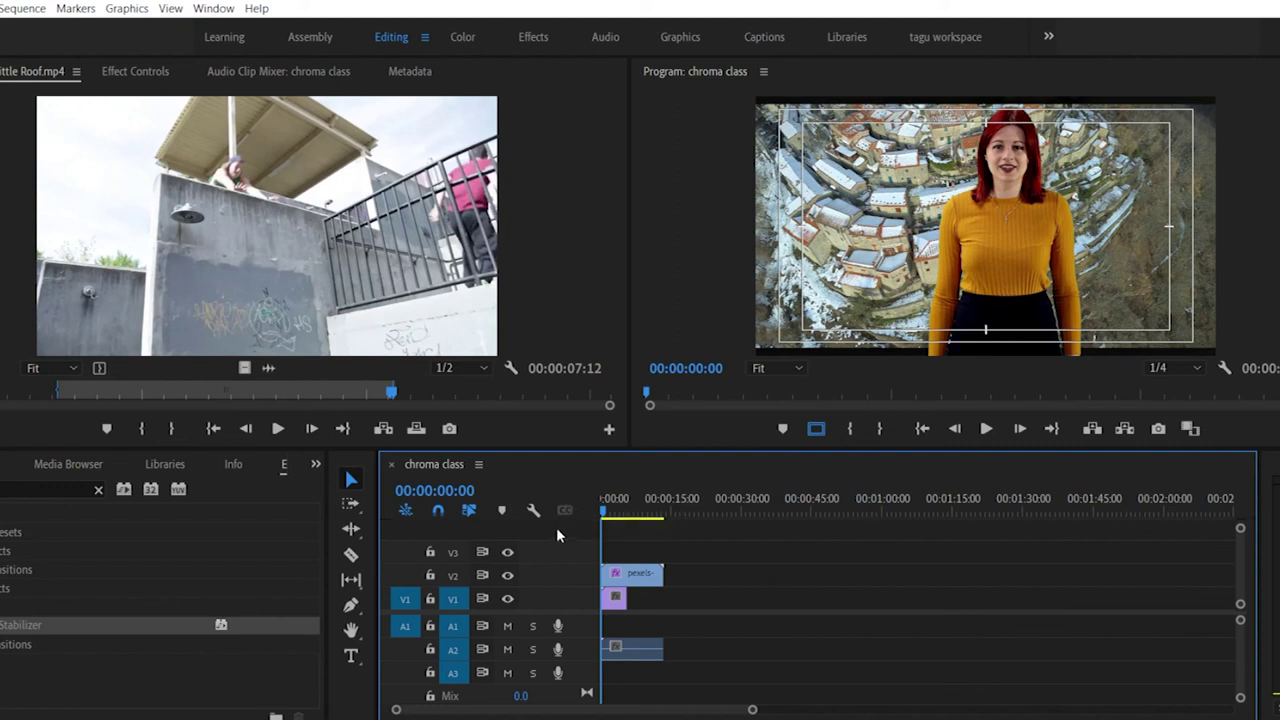
drag(752, 712, 620, 710)
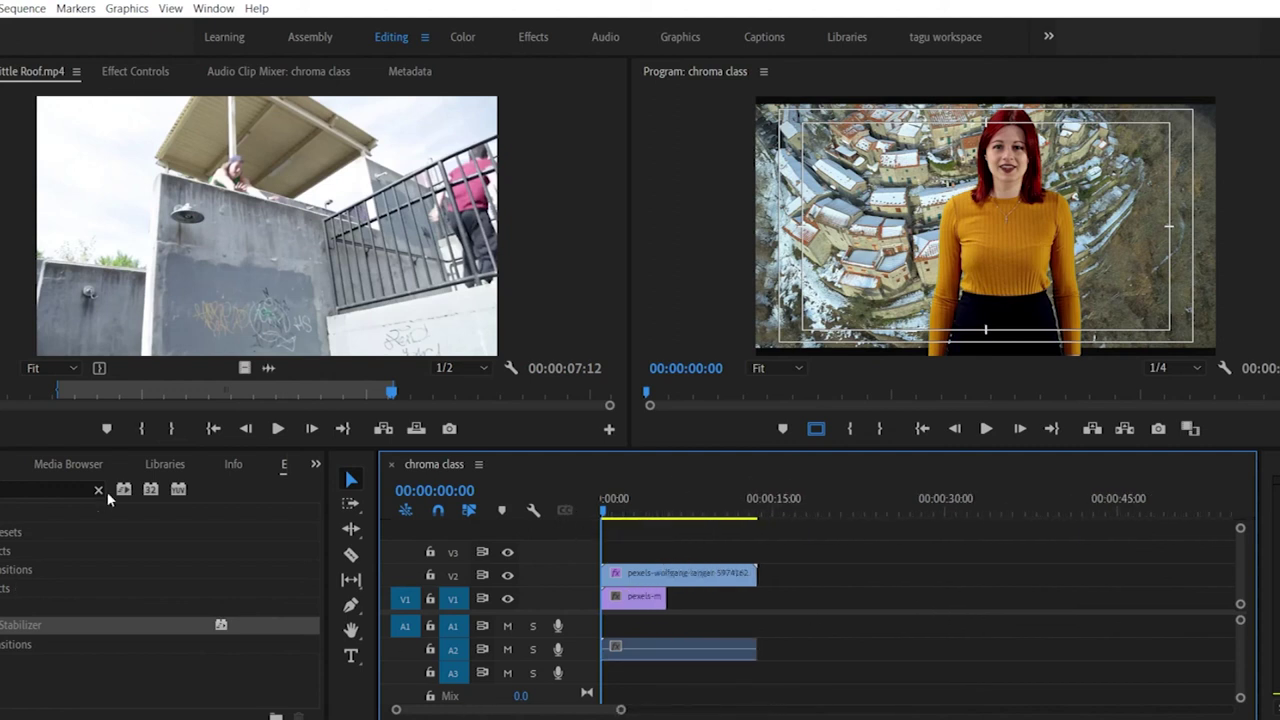
drag(675, 515, 728, 521)
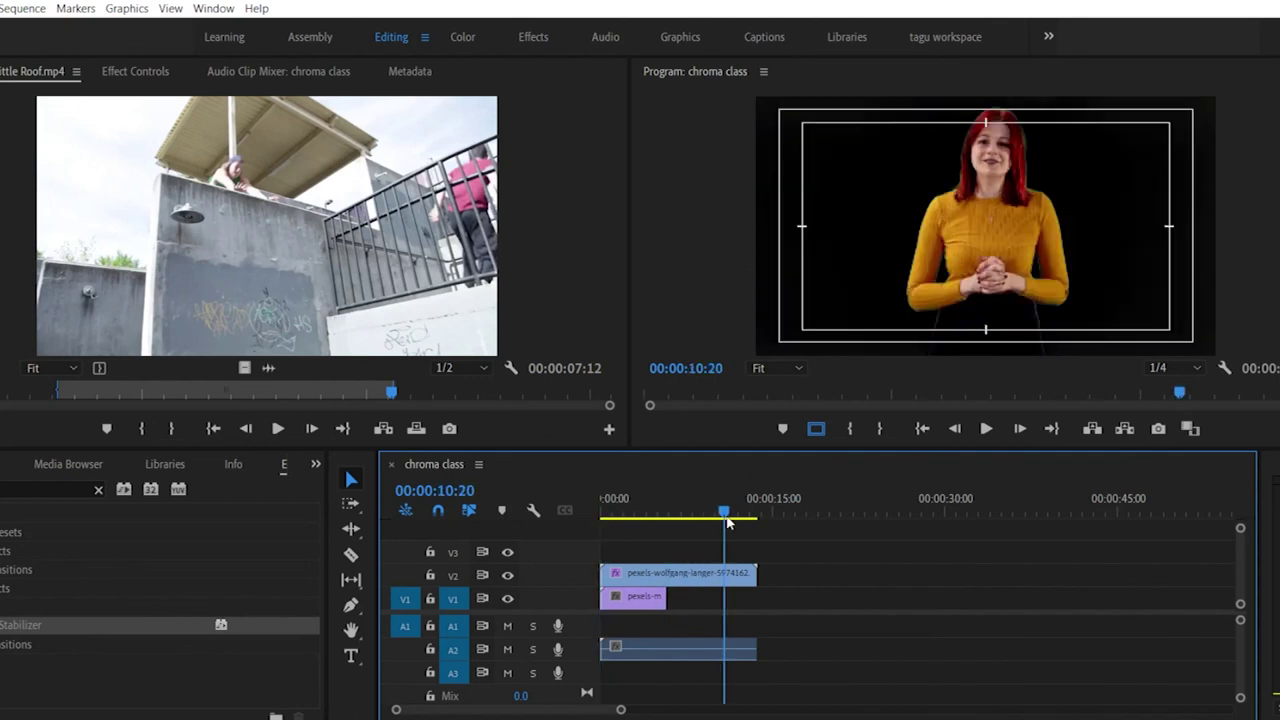
click(128, 73)
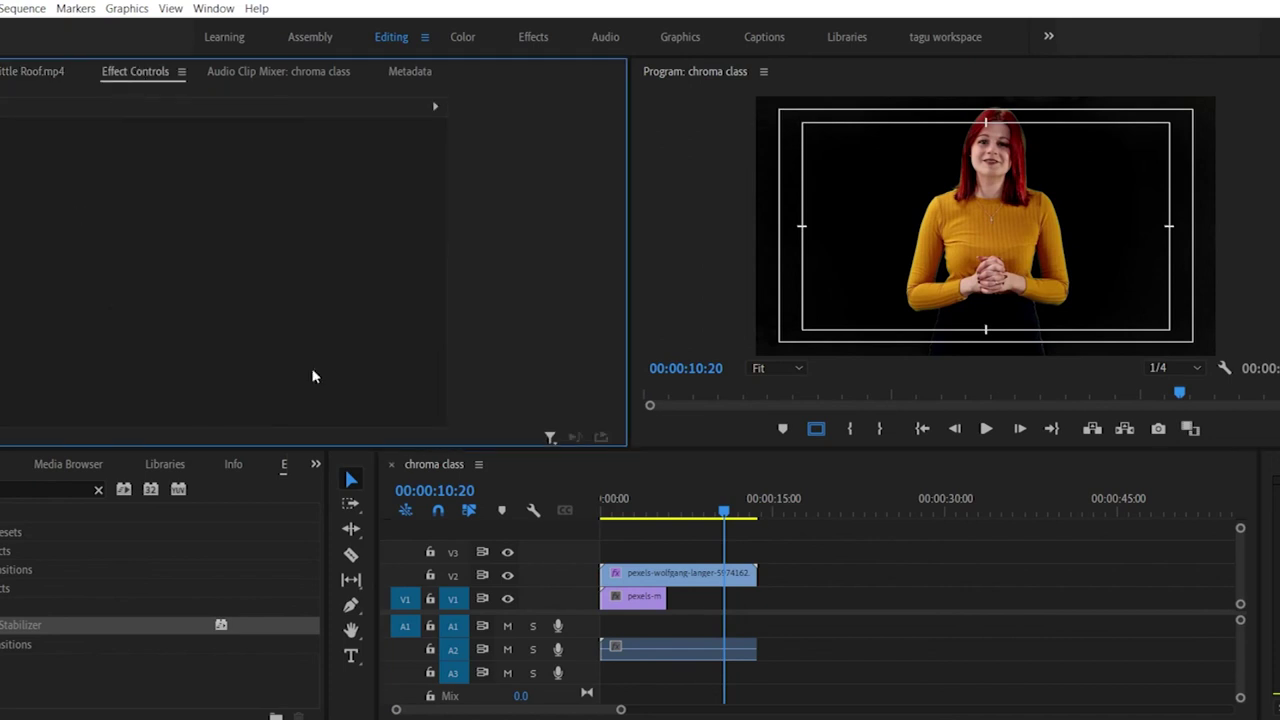
Step: Alt-drag a copy of the V1 drone clip after the original and play from the start
click(660, 573)
click(634, 598)
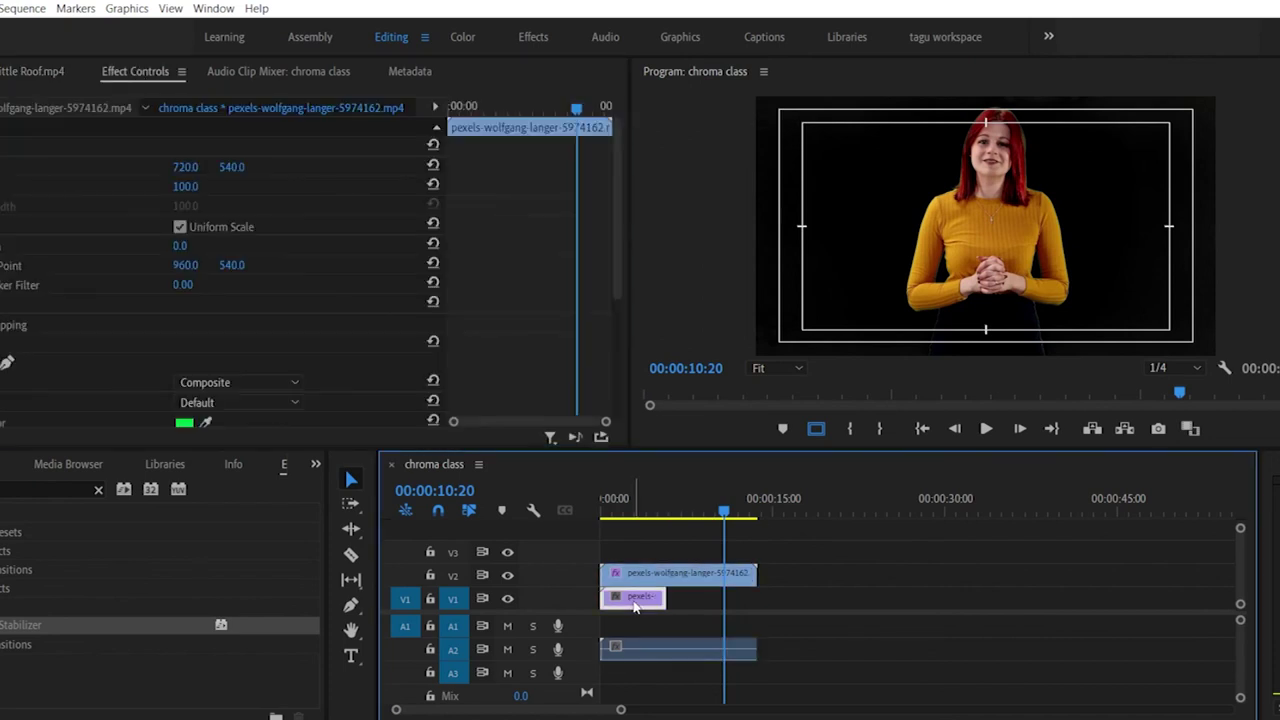
drag(634, 598, 742, 595)
key(Home)
key(space)
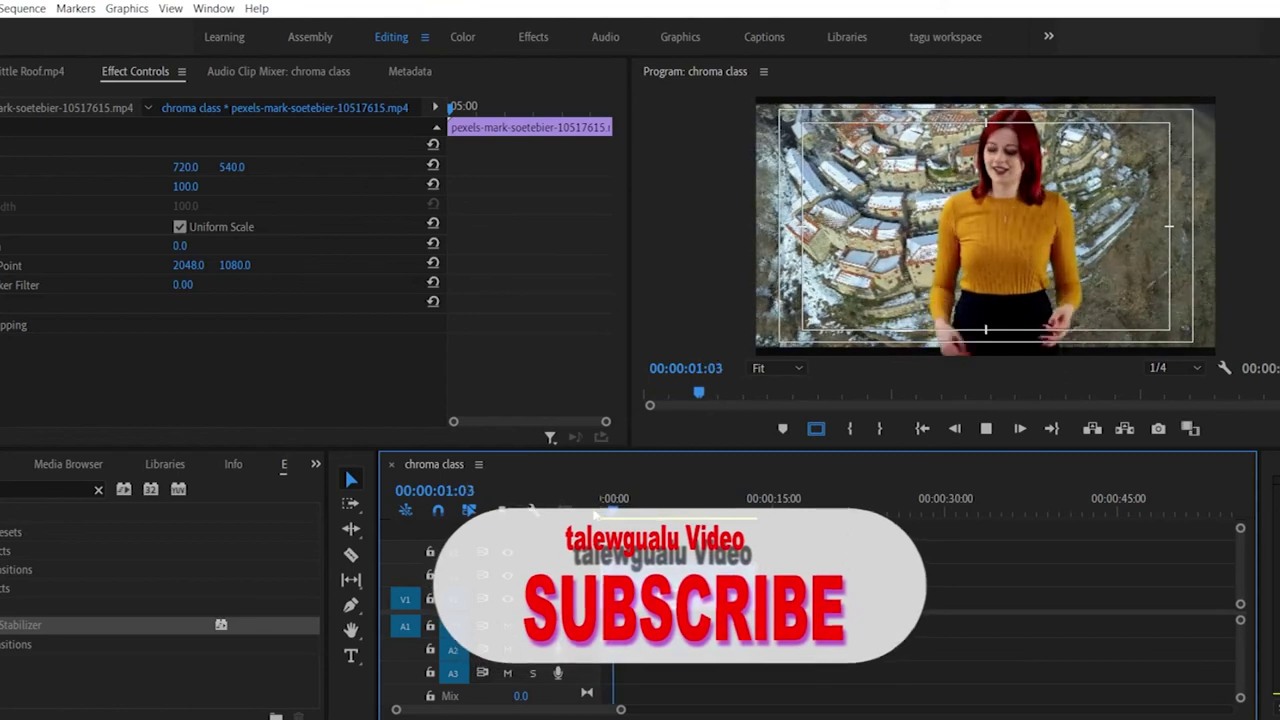
key(space)
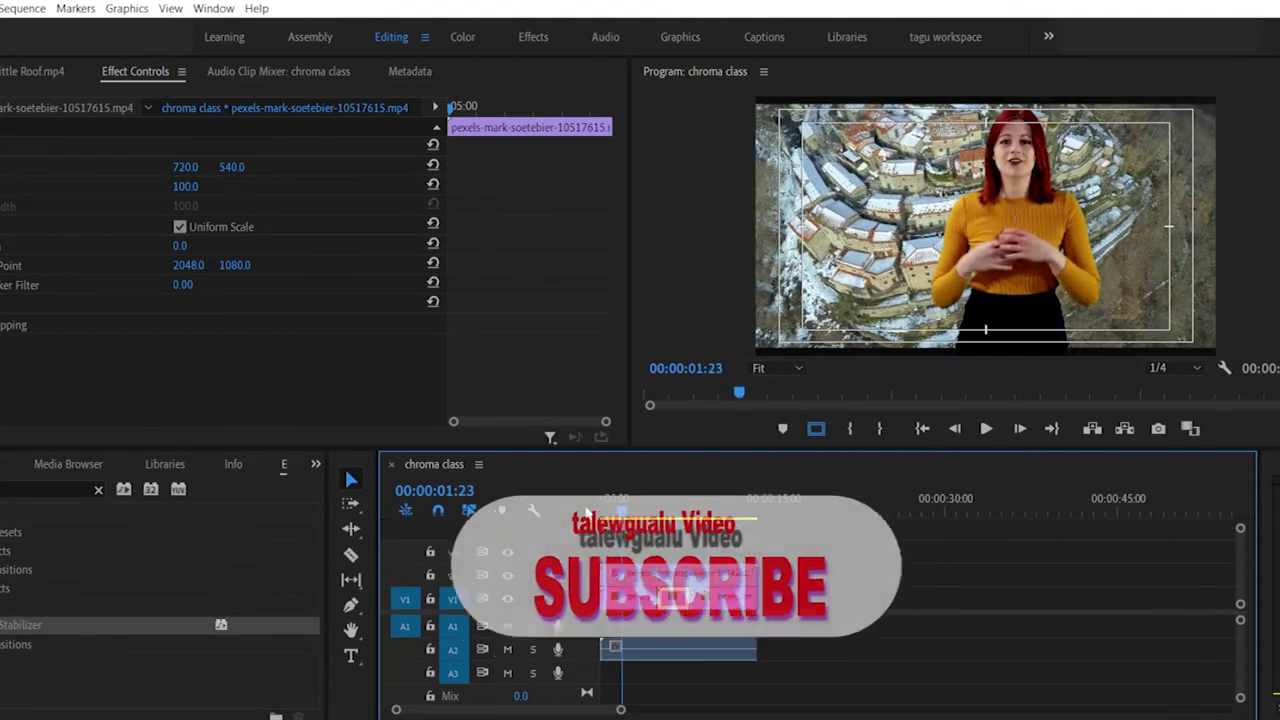
key(space)
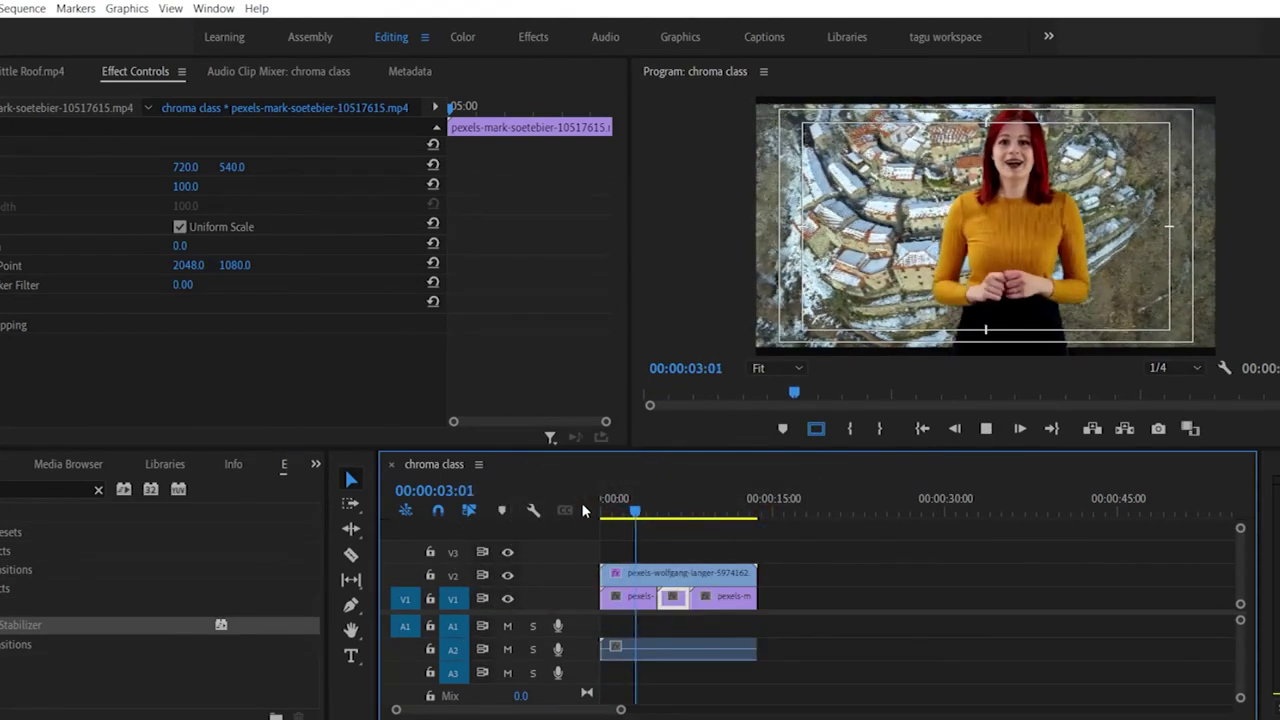
key(space)
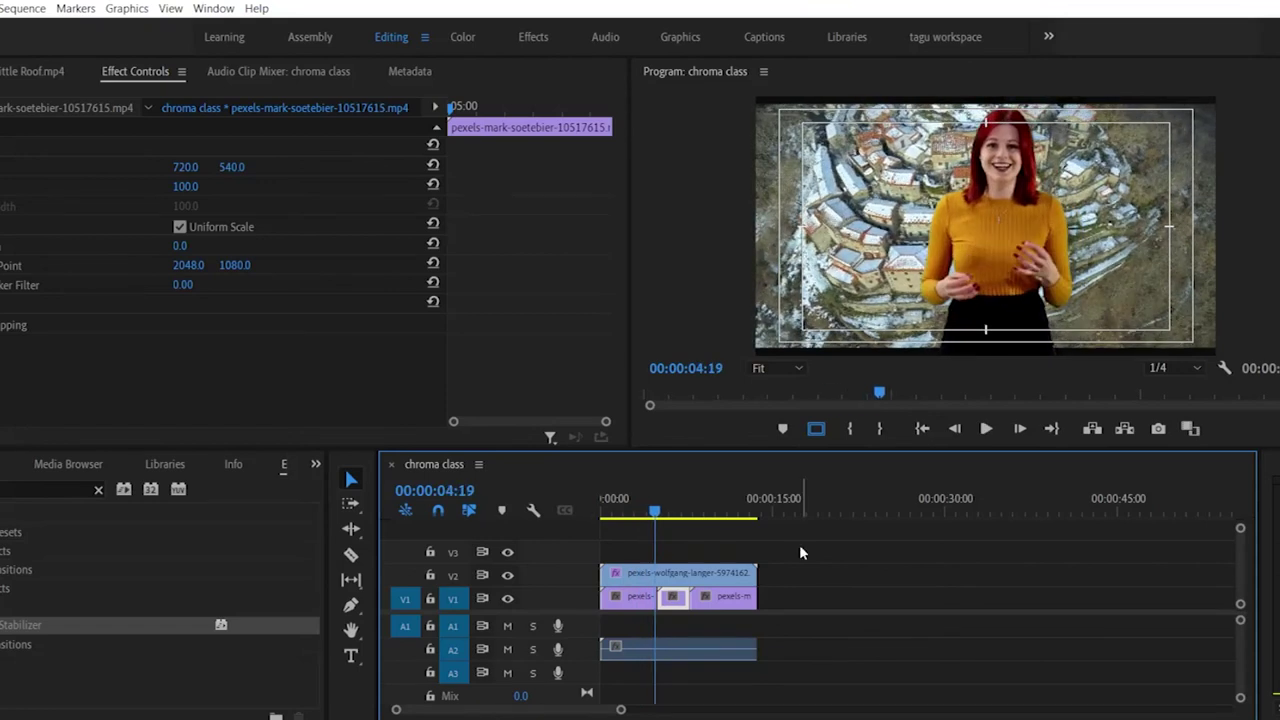
Step: Scrub to the end of the clips and set the sequence out point at 00:00:10:16
drag(657, 515, 758, 516)
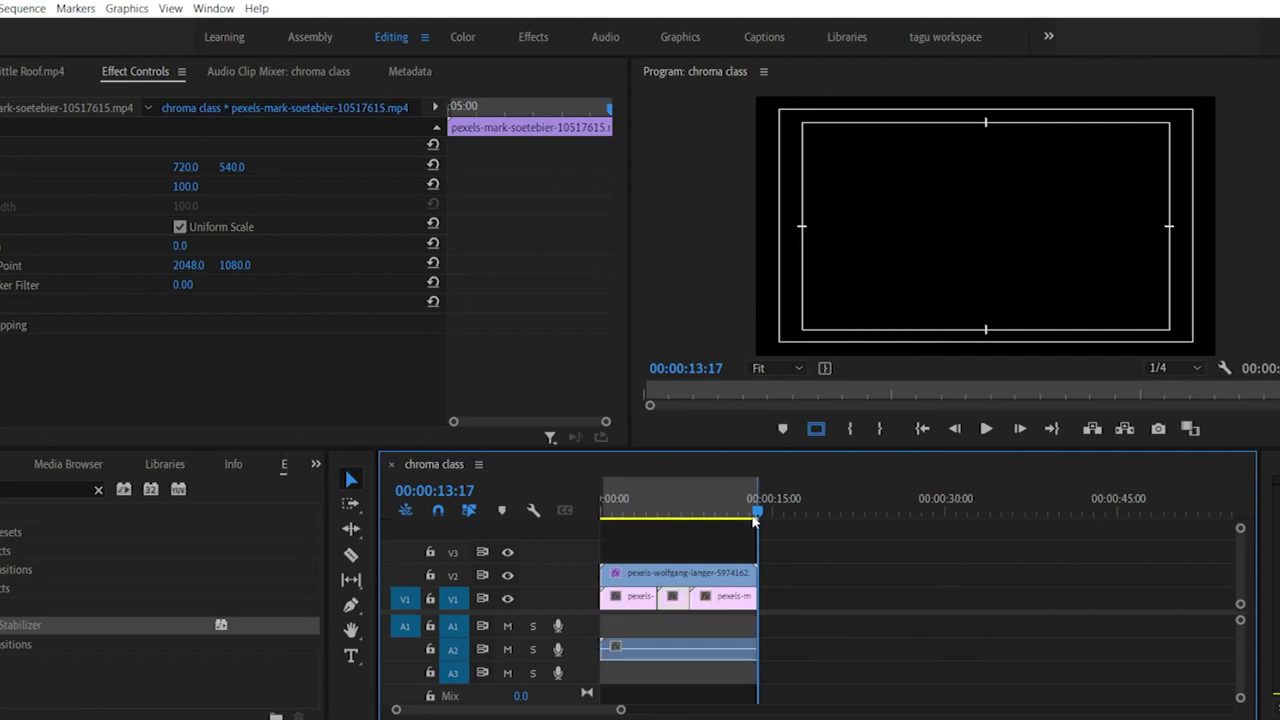
click(762, 516)
mouse_move(785, 516)
mouse_down()
mouse_move(866, 513)
mouse_move(781, 513)
mouse_up()
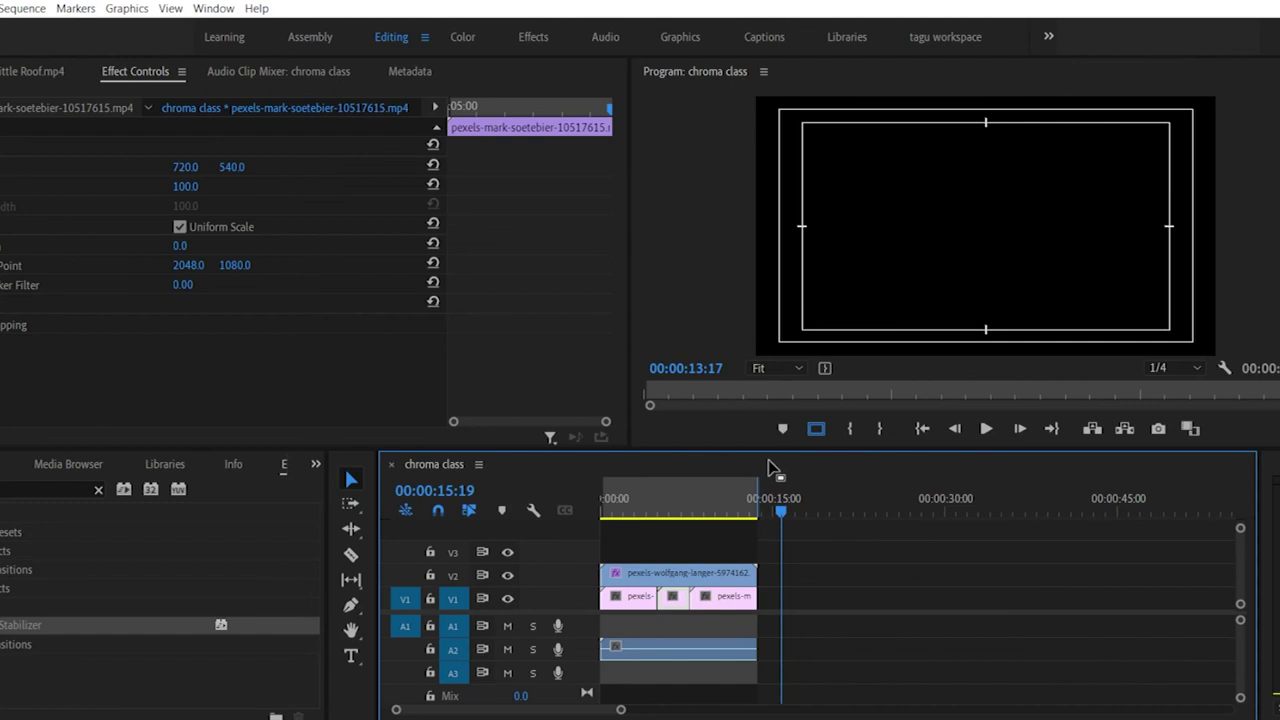
drag(610, 508, 722, 514)
key(o)
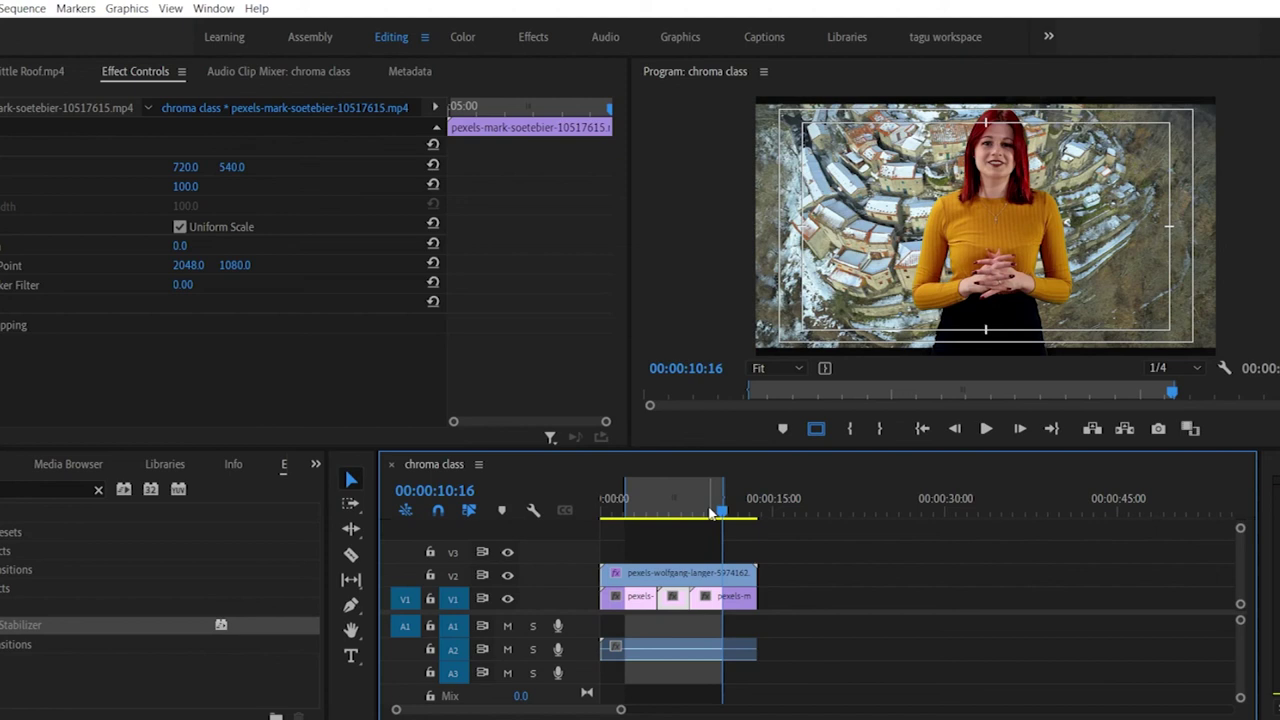
Step: Shift the V1/V2/A2 presenter clips about 4 seconds later, clear the Effects search, and rewind to 00:00:00:00
drag(711, 497, 767, 661)
drag(706, 580, 756, 585)
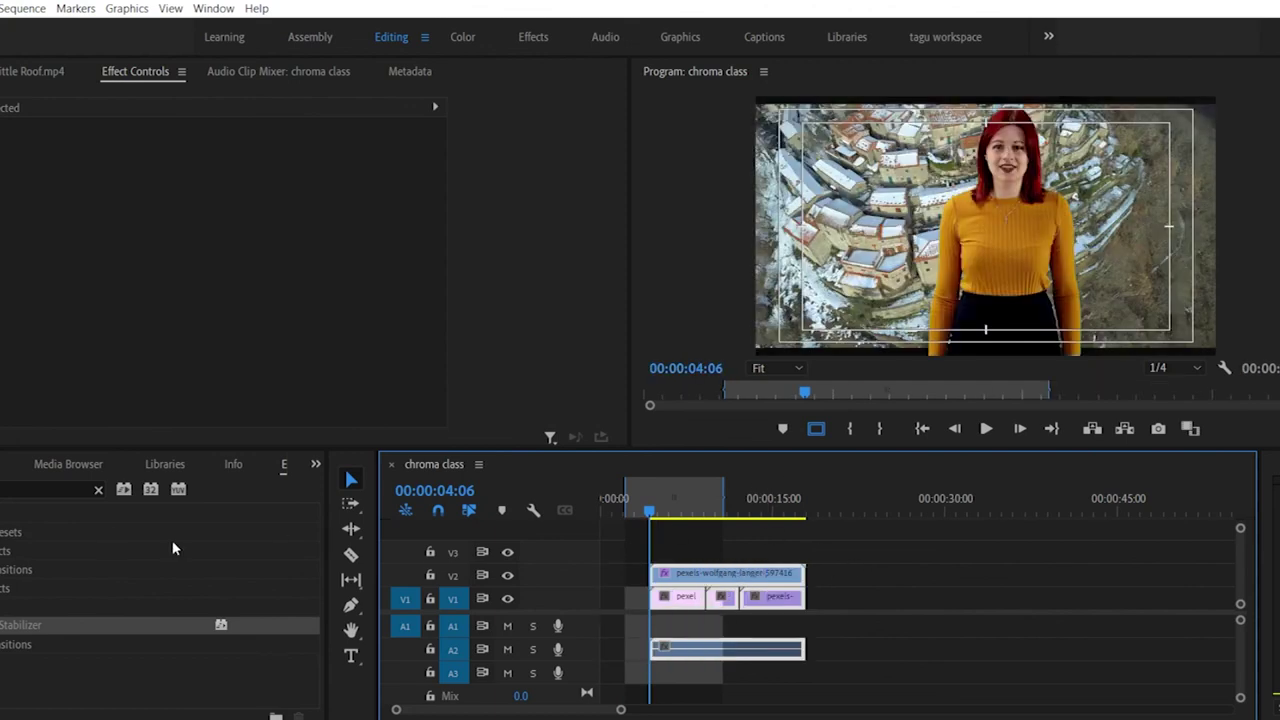
key(shift+7)
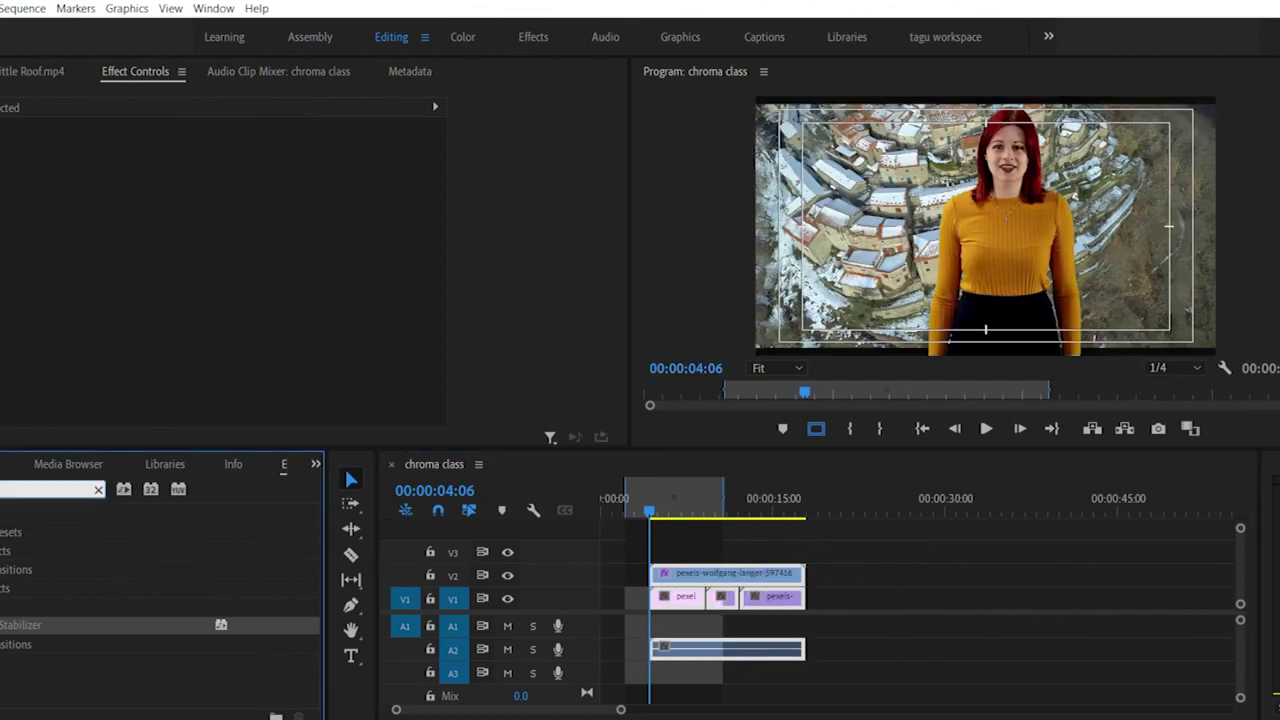
key(BackSpace)
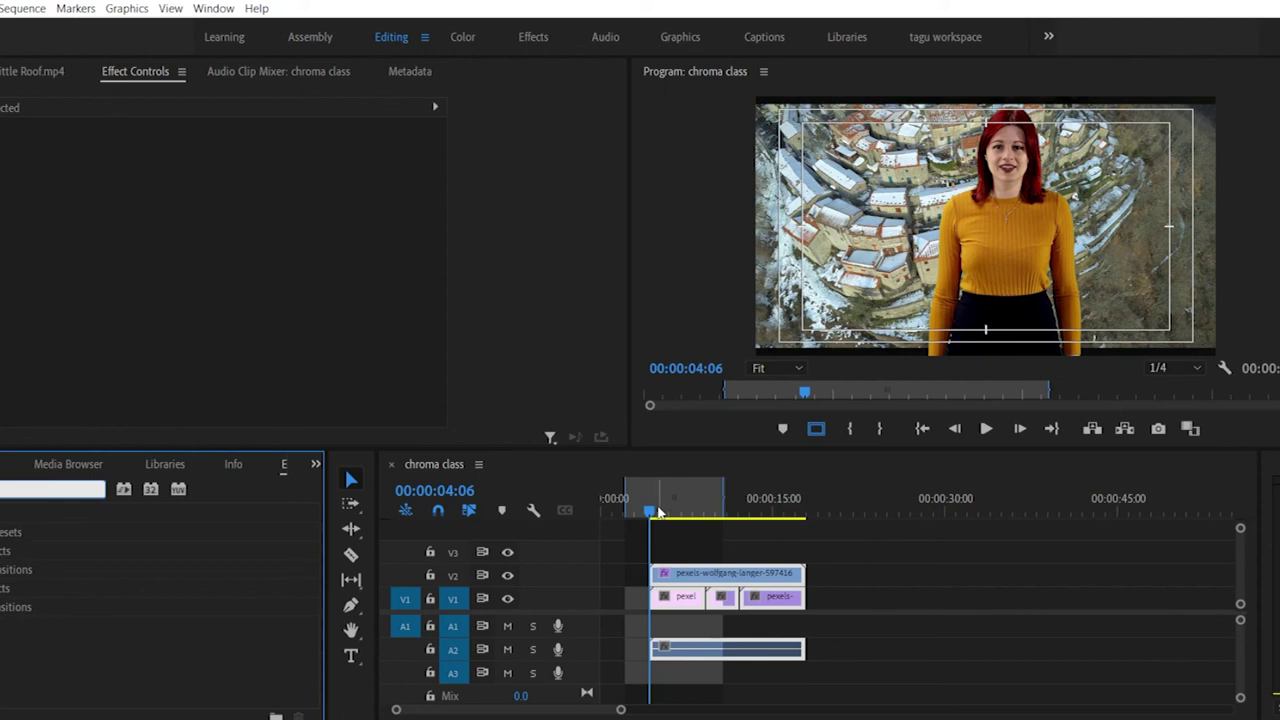
drag(649, 514, 577, 520)
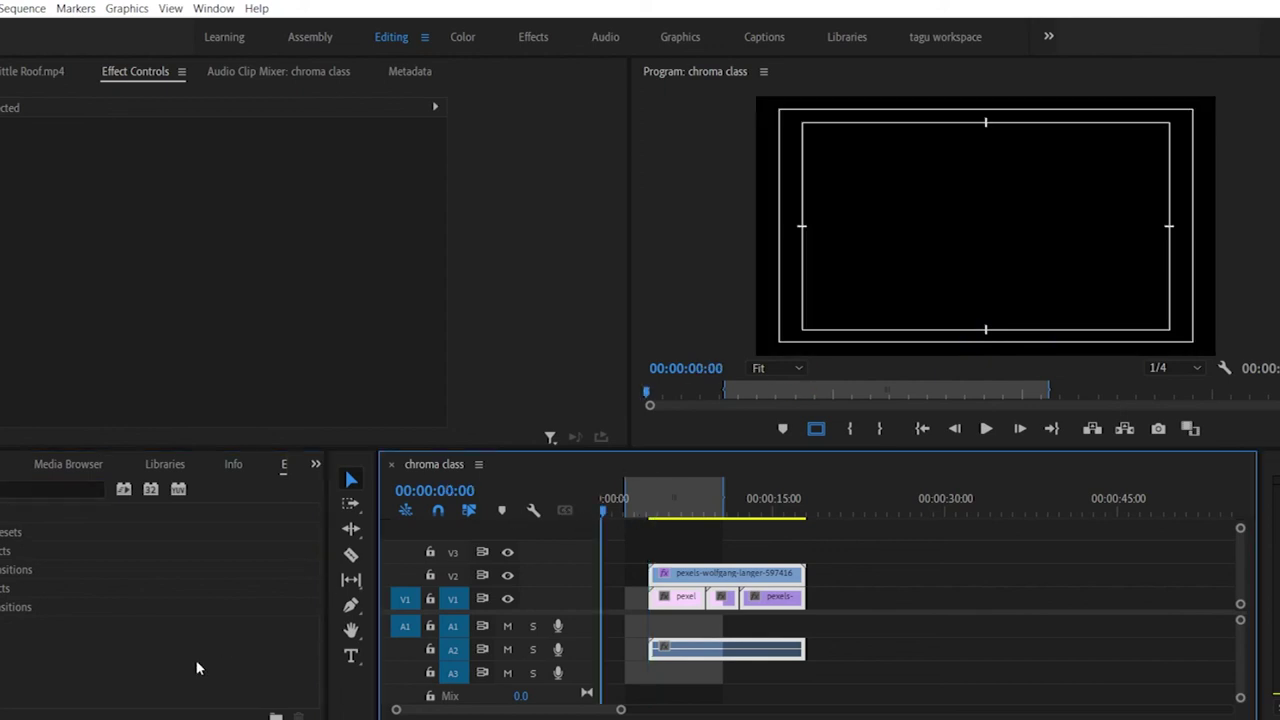
Step: Load Earth animation 3D - HD - Maya 2014.mp4 in the Source monitor and mark a 00:00:17:10 In/Out span
key(shift+1)
key(Return)
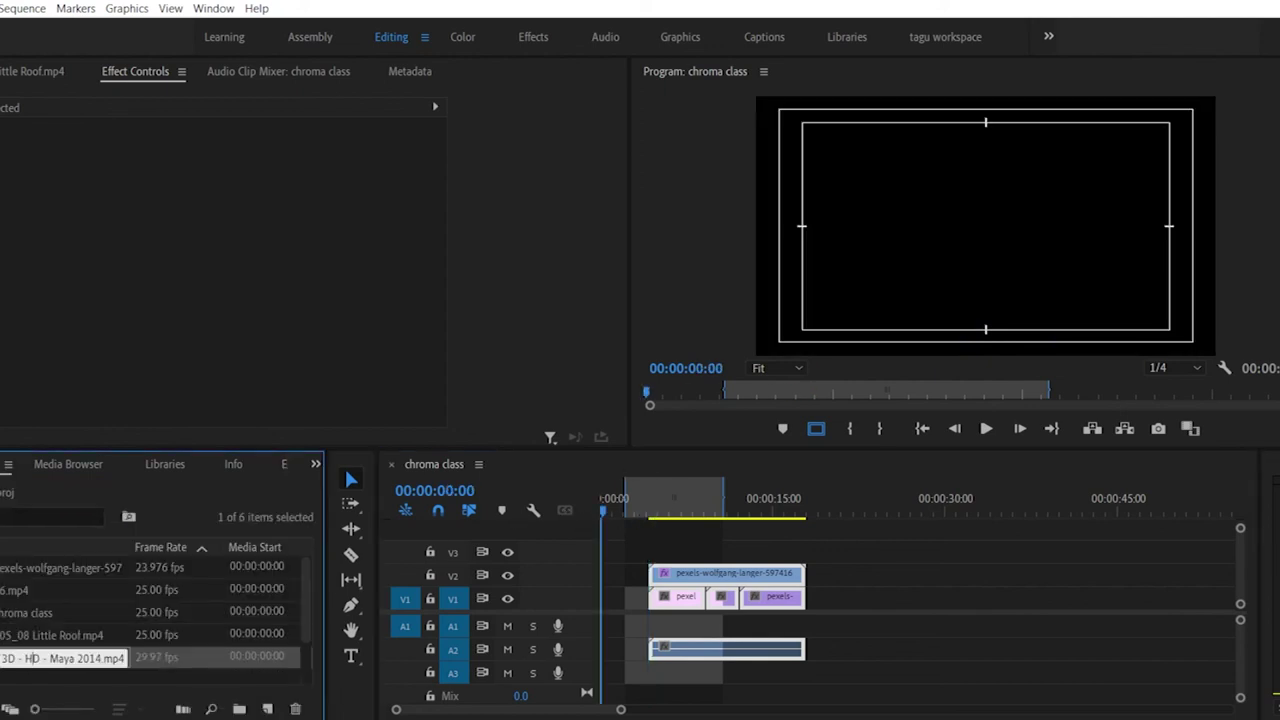
key(Return)
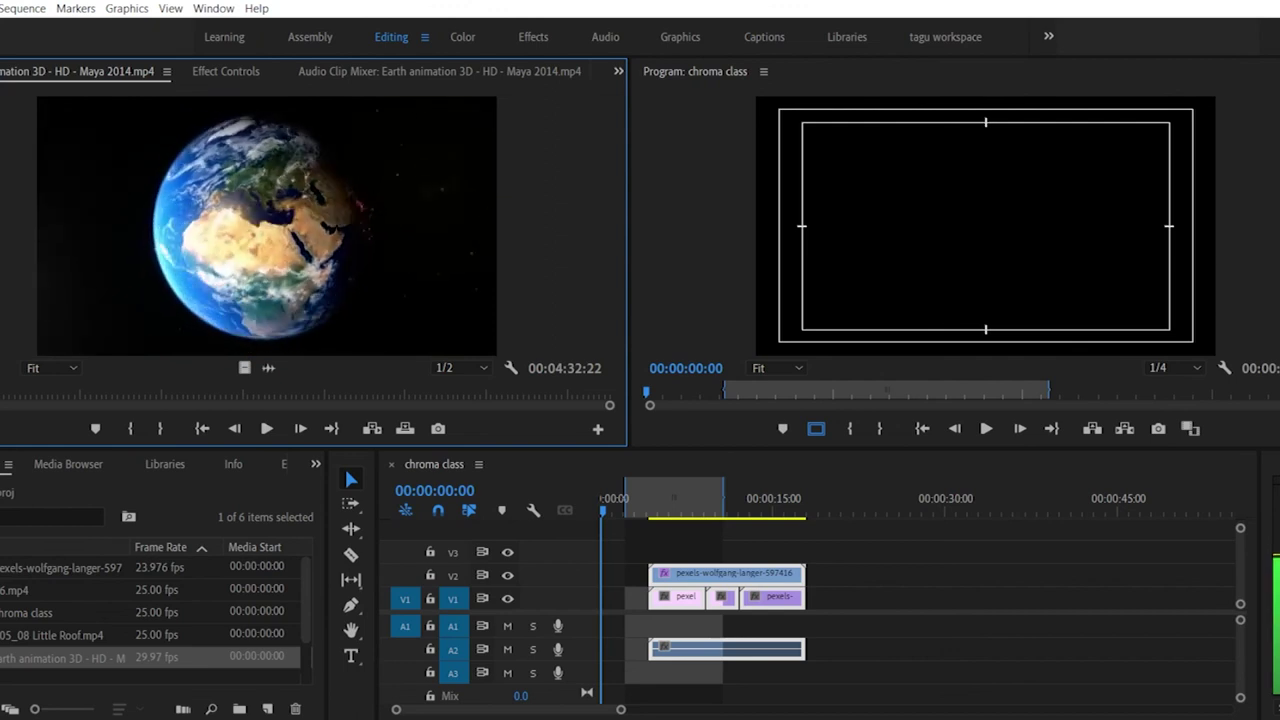
drag(3, 397, 1, 394)
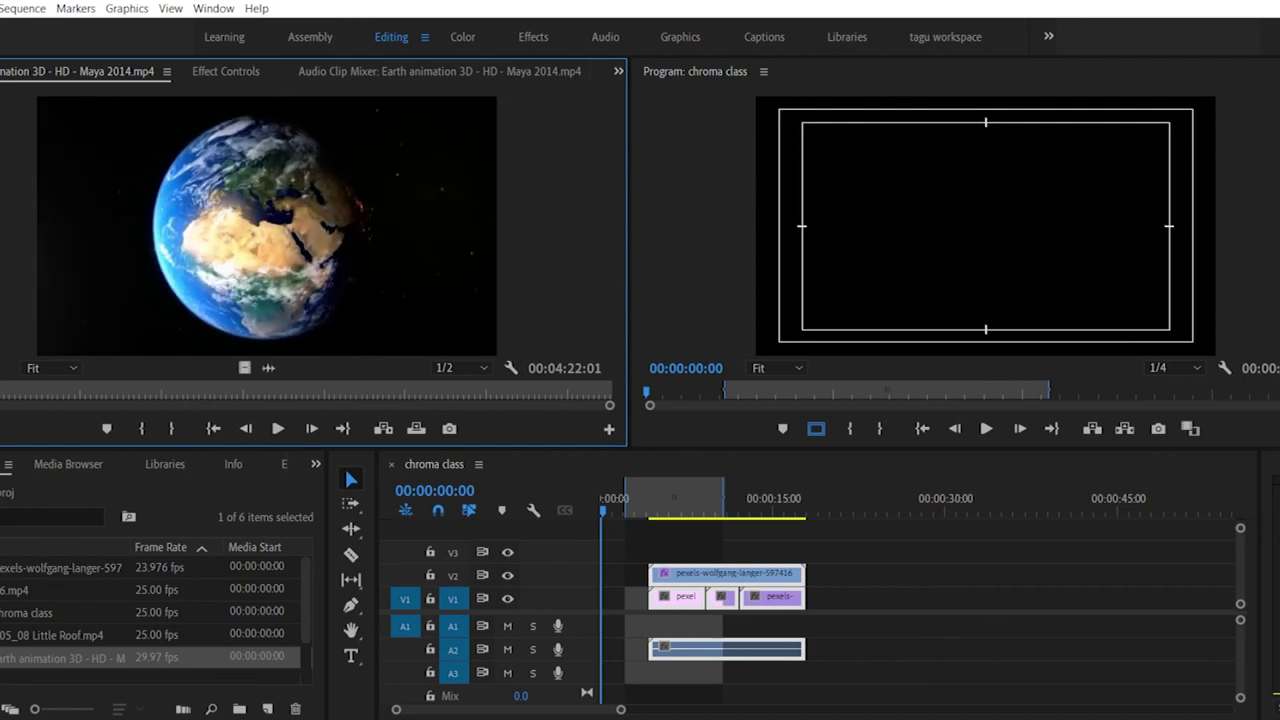
key(o)
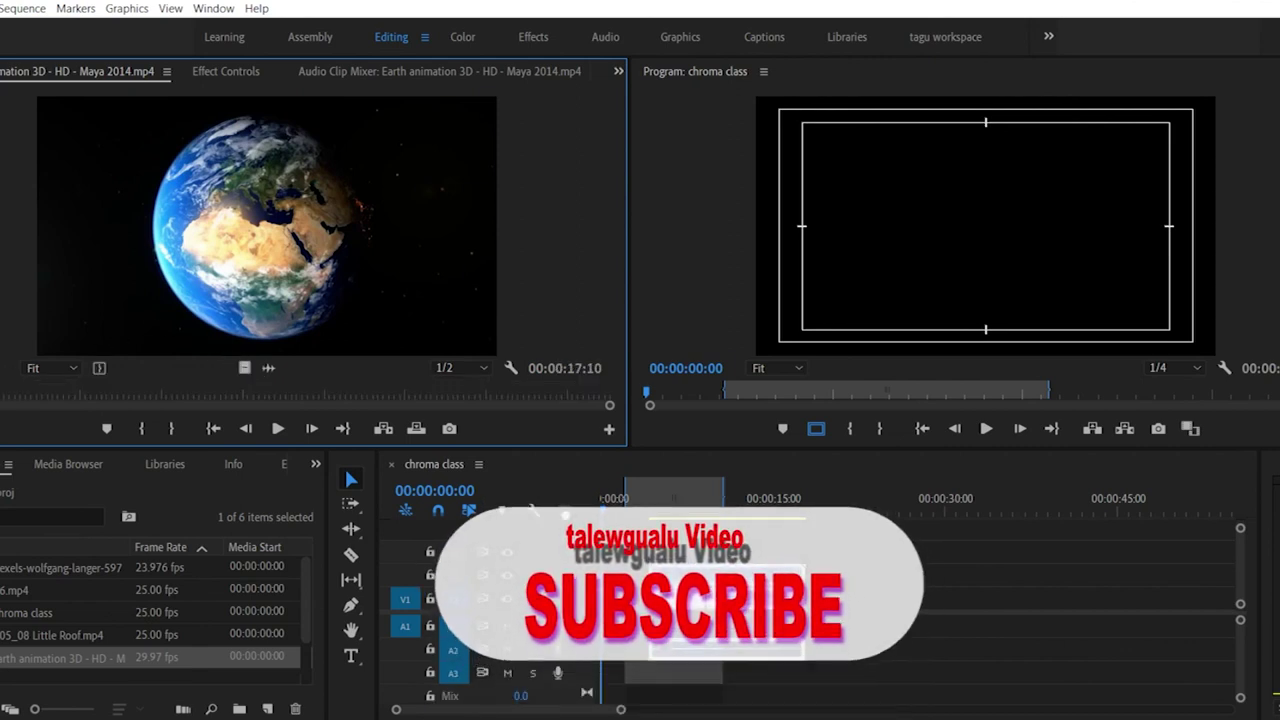
Step: Insert the trimmed Earth clip, move the pexels presenter clips later onto V2/V3, and set Earth on V2 at 00:00:00
drag(241, 365, 655, 650)
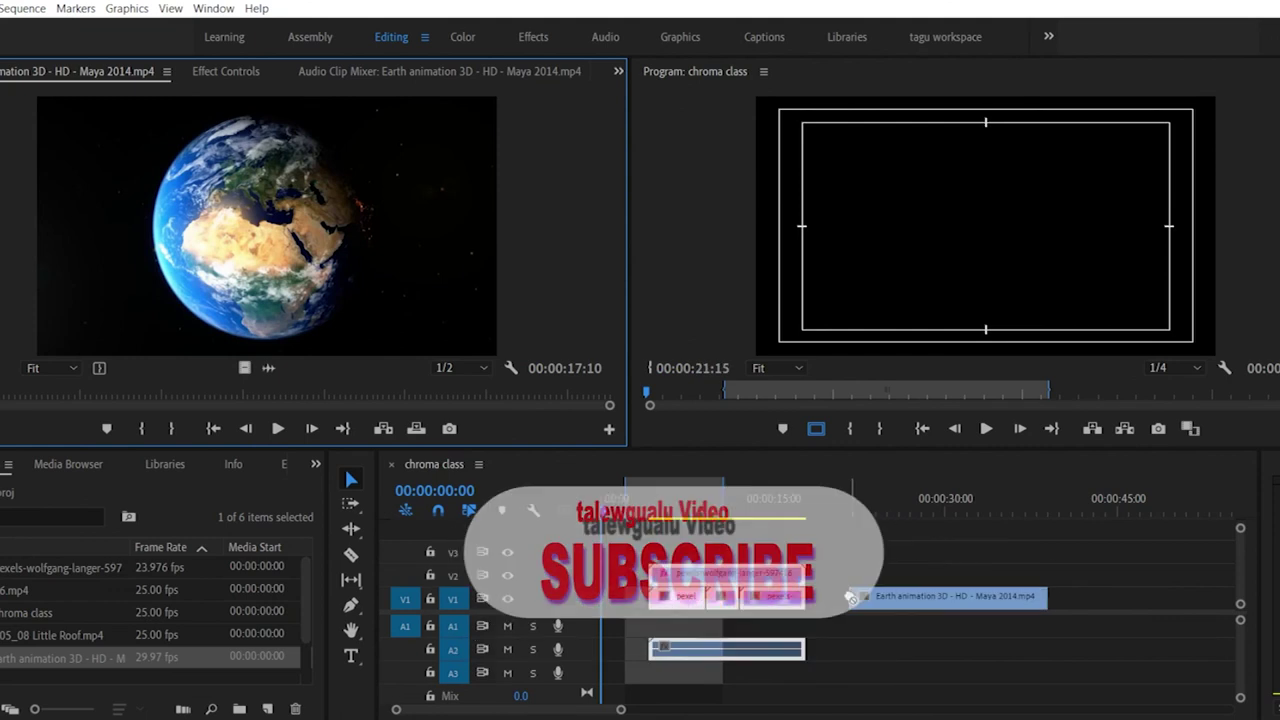
drag(636, 544, 806, 662)
drag(775, 580, 960, 560)
click(928, 605)
drag(928, 607, 700, 576)
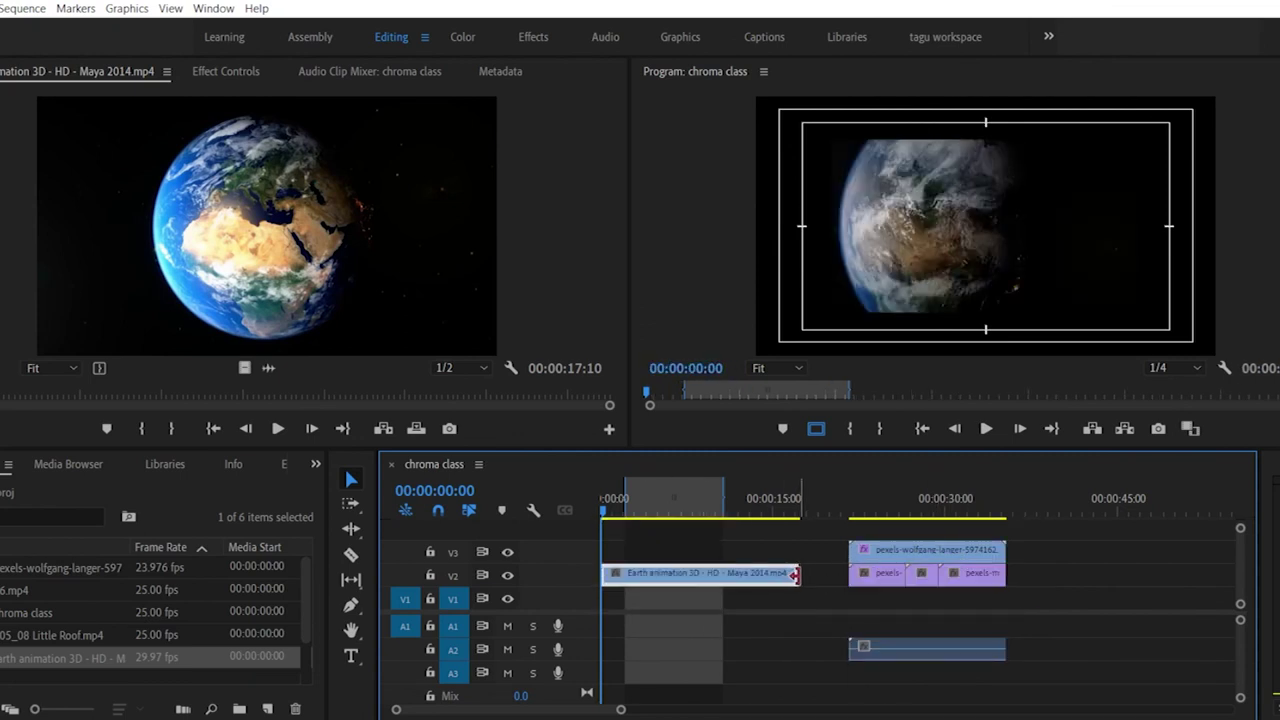
drag(837, 530, 907, 610)
Step: Play the sequence from 00:00:00 to review the new Earth opening
drag(711, 500, 791, 512)
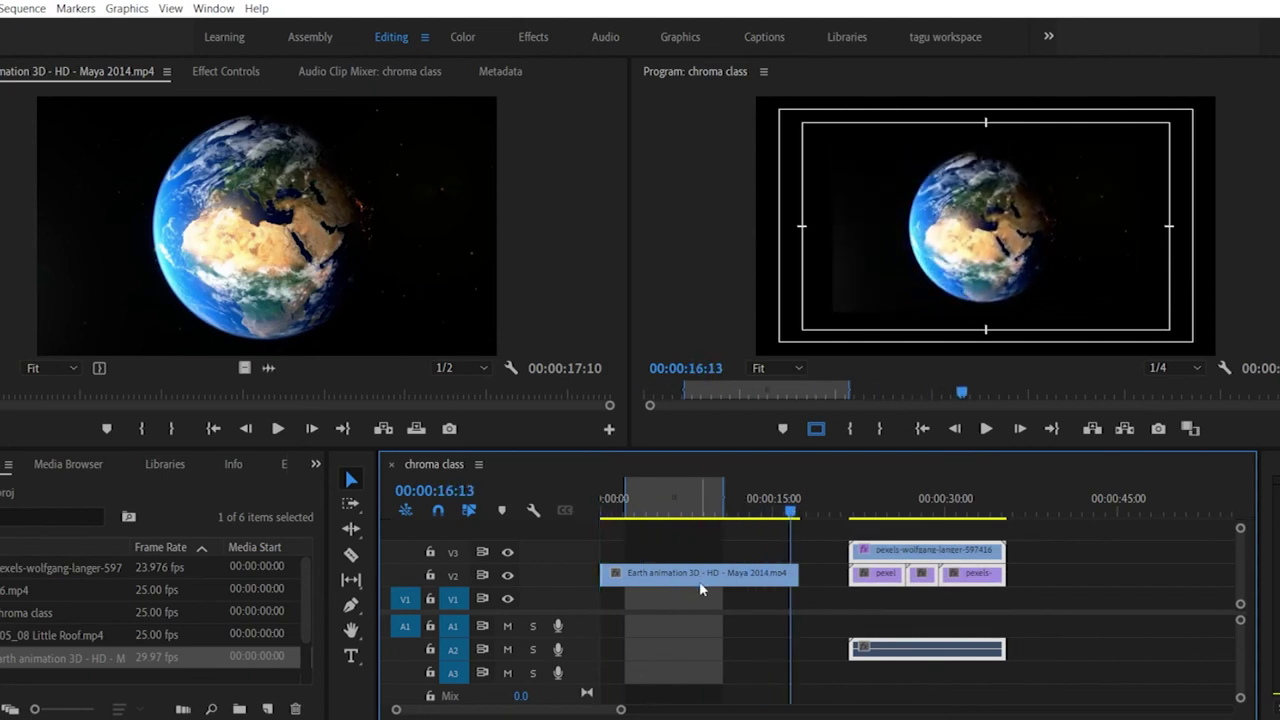
drag(611, 509, 599, 513)
key(space)
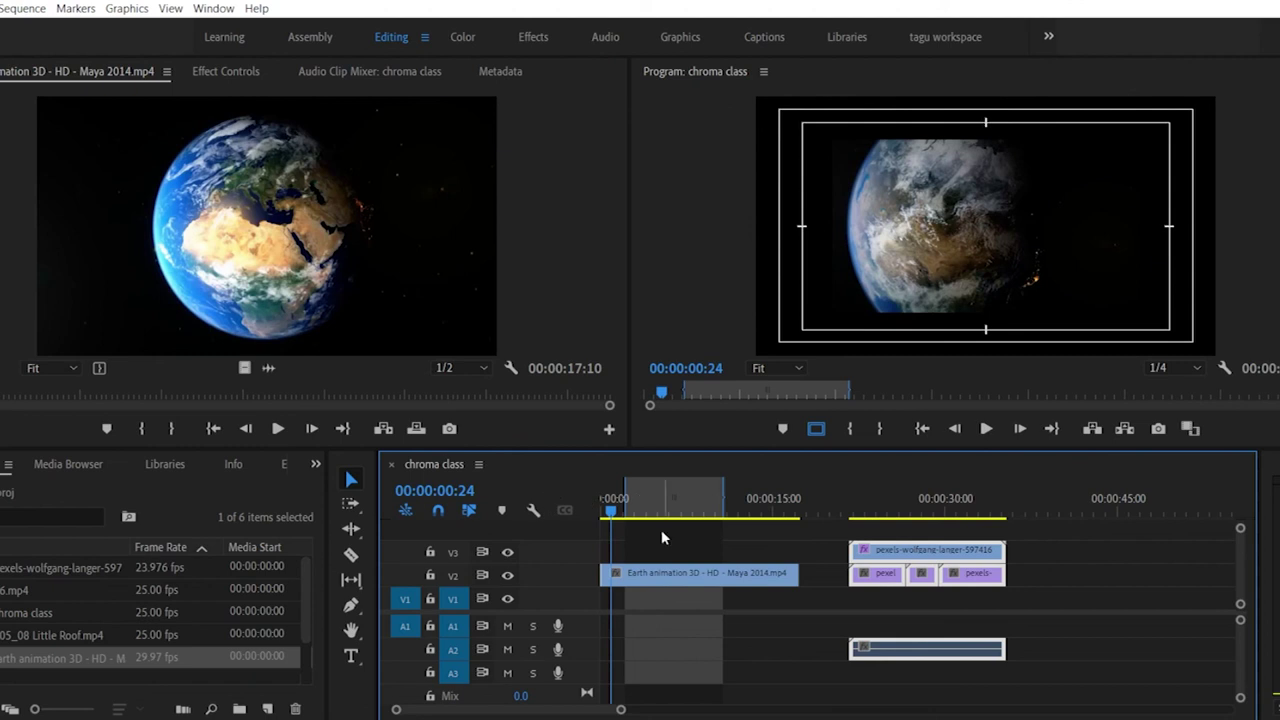
click(670, 576)
Step: Scale the Earth clip to the frame size and preview it
right_click(670, 578)
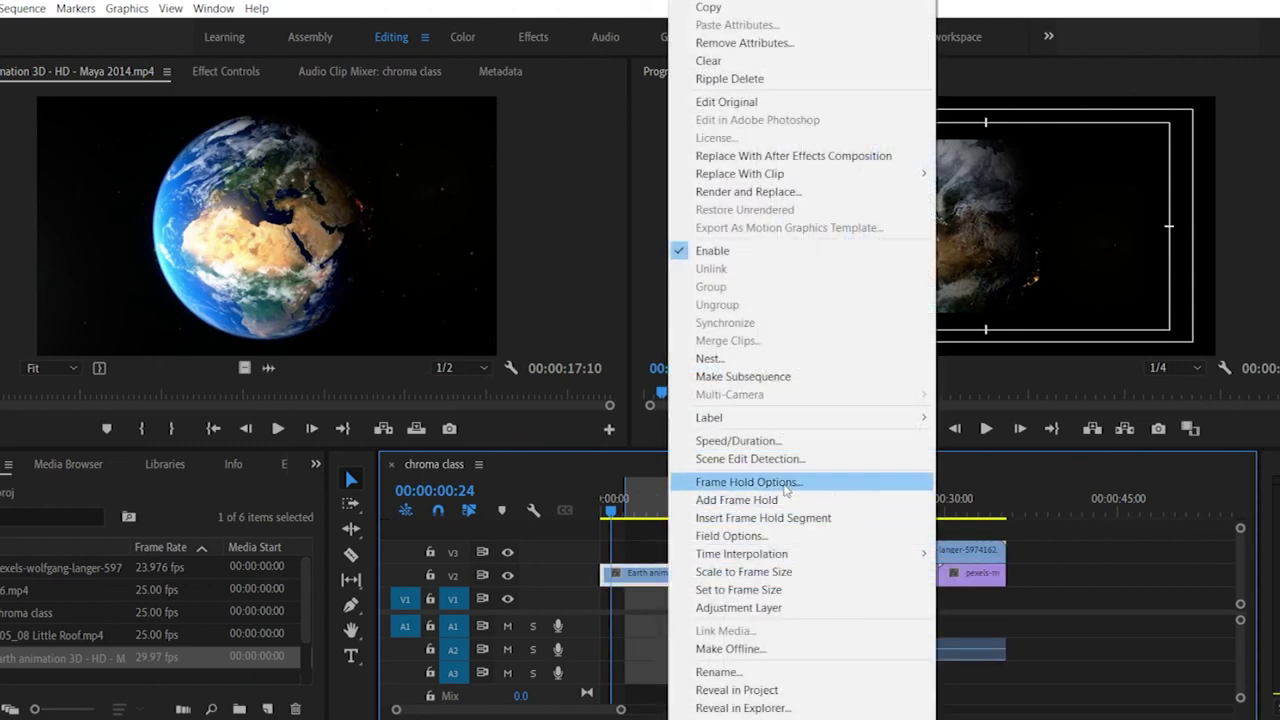
click(790, 578)
key(space)
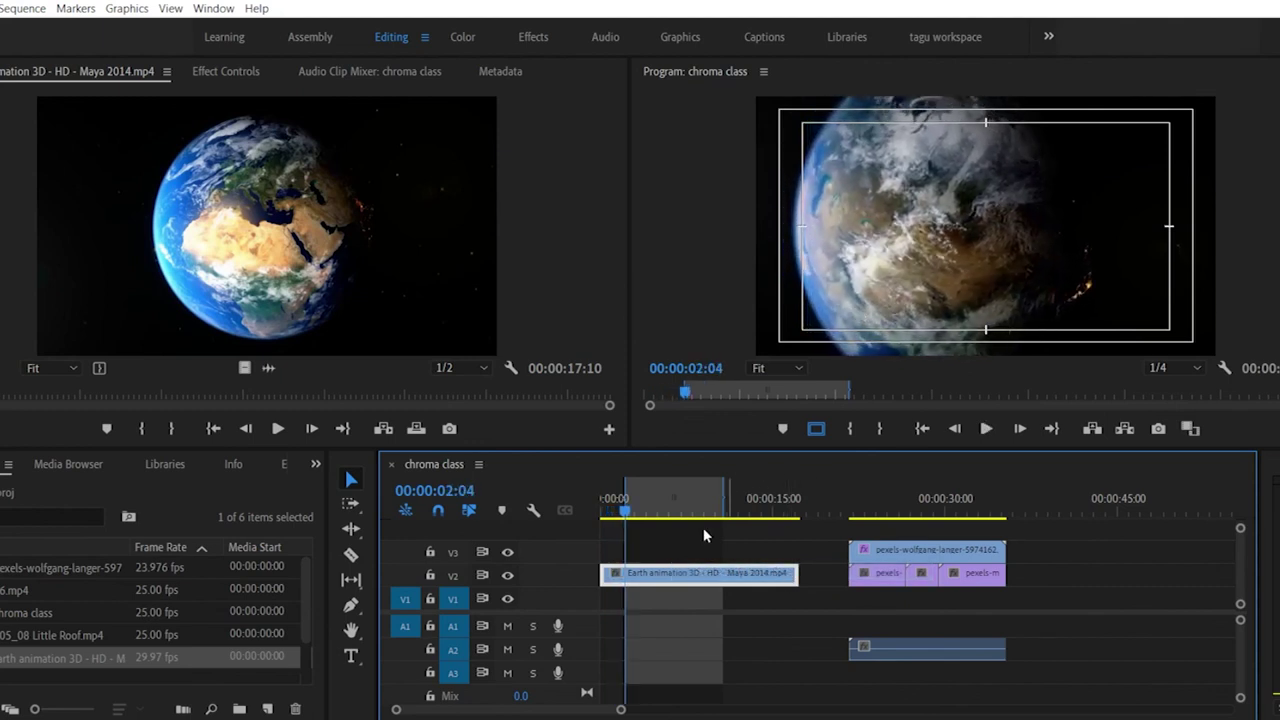
Step: Cut the Earth clip with the Razor tool at 00:00:13:12 and select its first piece
click(349, 556)
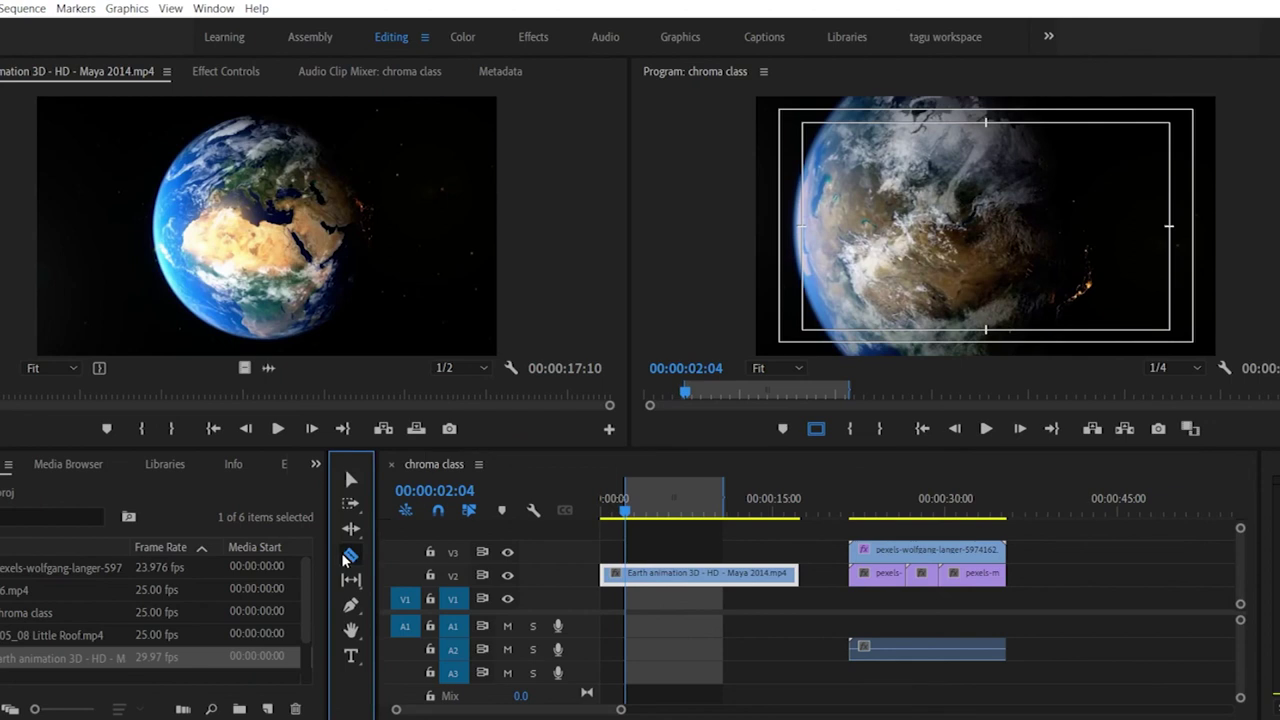
drag(625, 515, 758, 520)
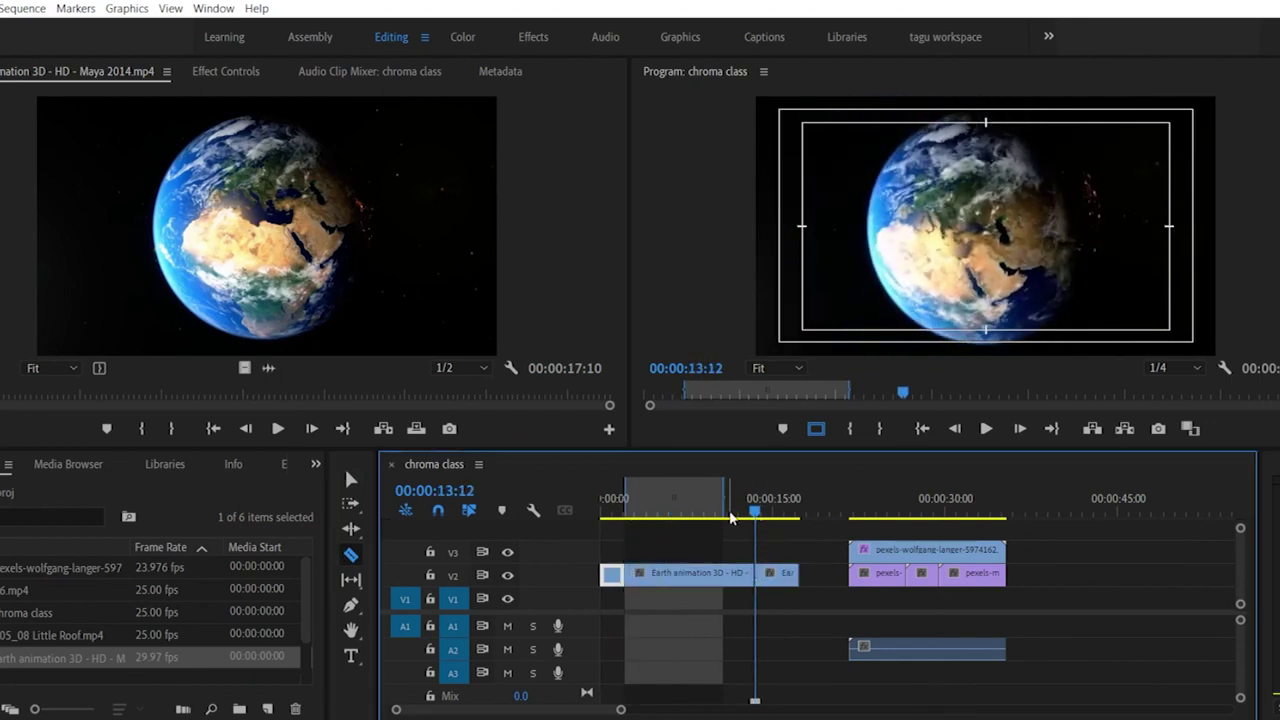
click(364, 485)
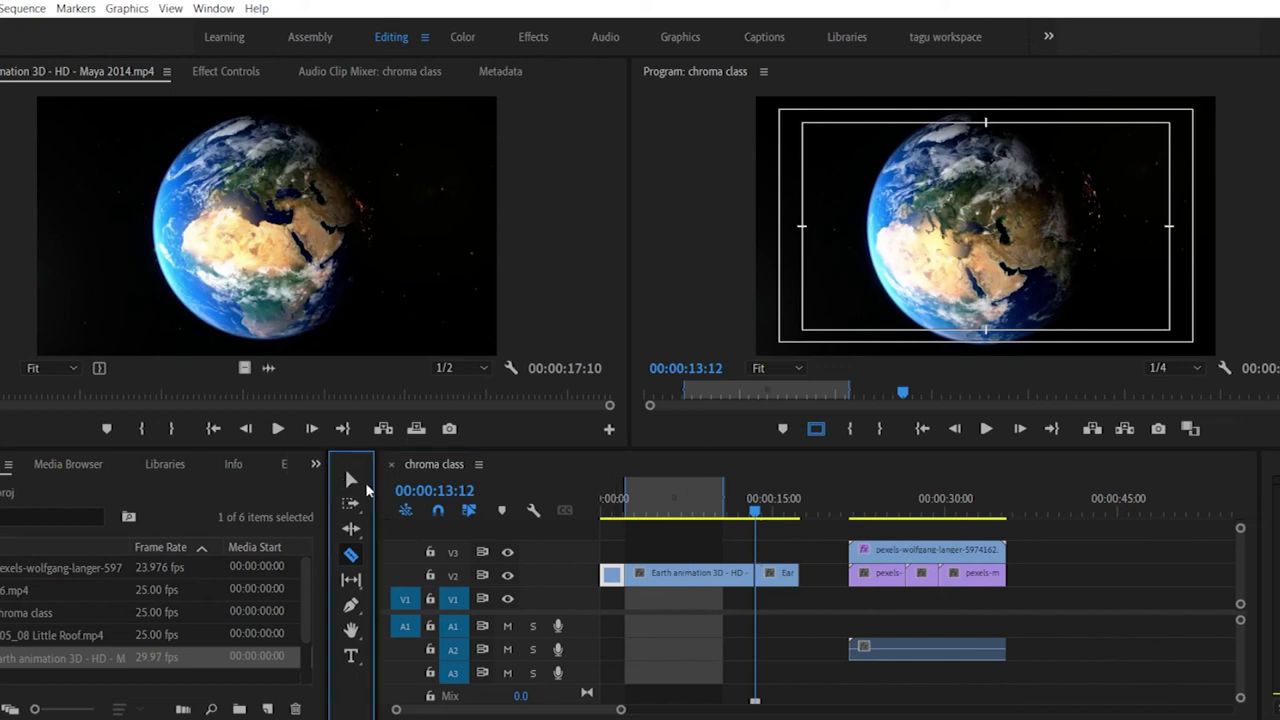
click(352, 481)
click(690, 572)
Step: Set the first Earth piece's speed to 200% and close the gap after it
right_click(690, 572)
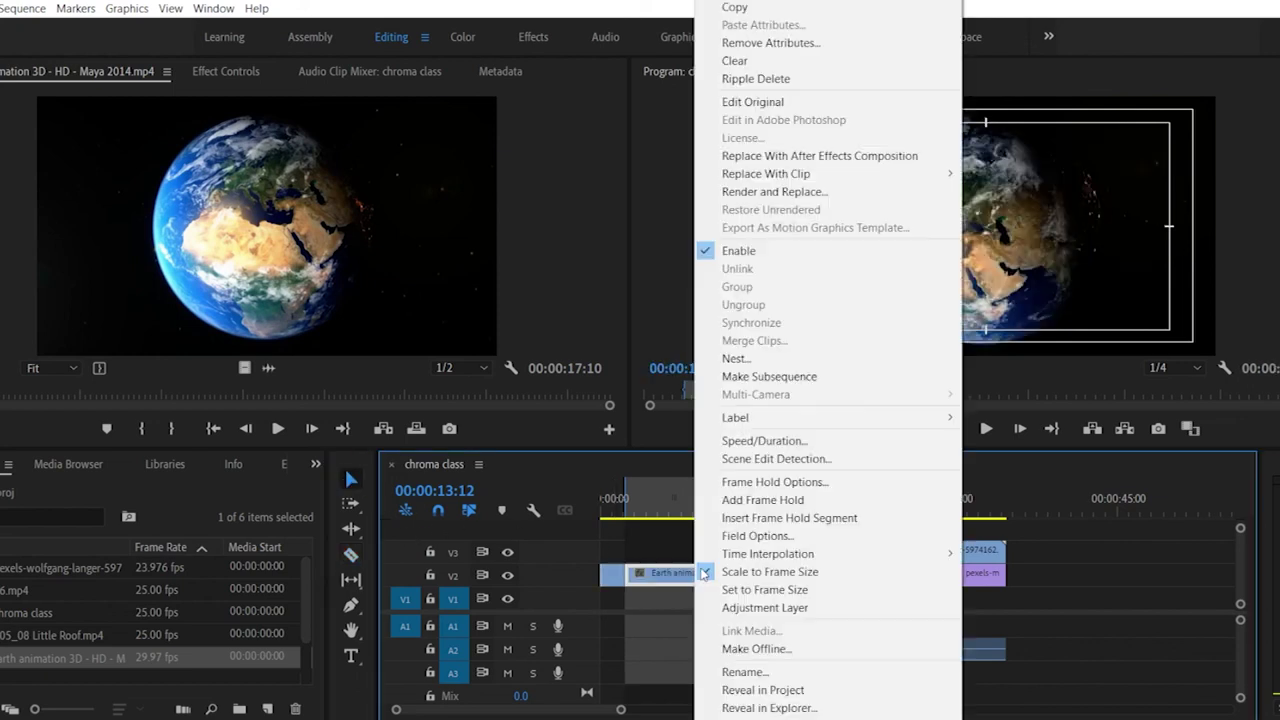
click(765, 441)
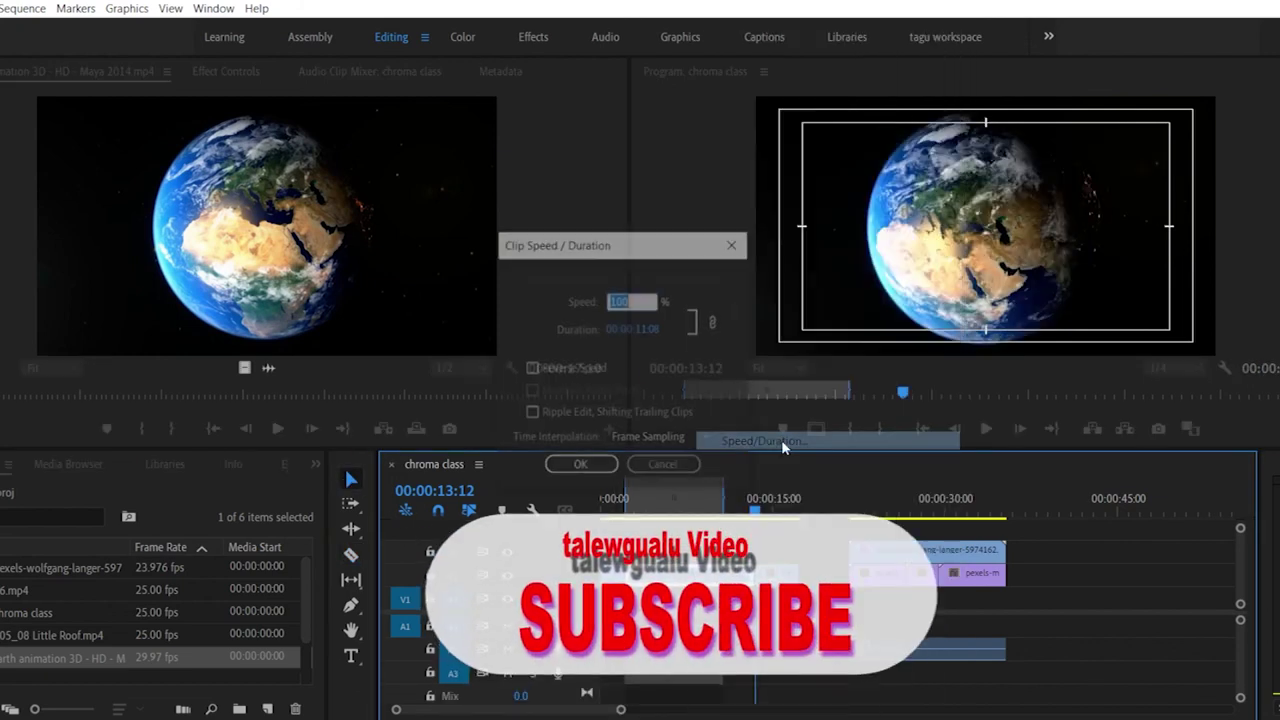
text(200)
key(Return)
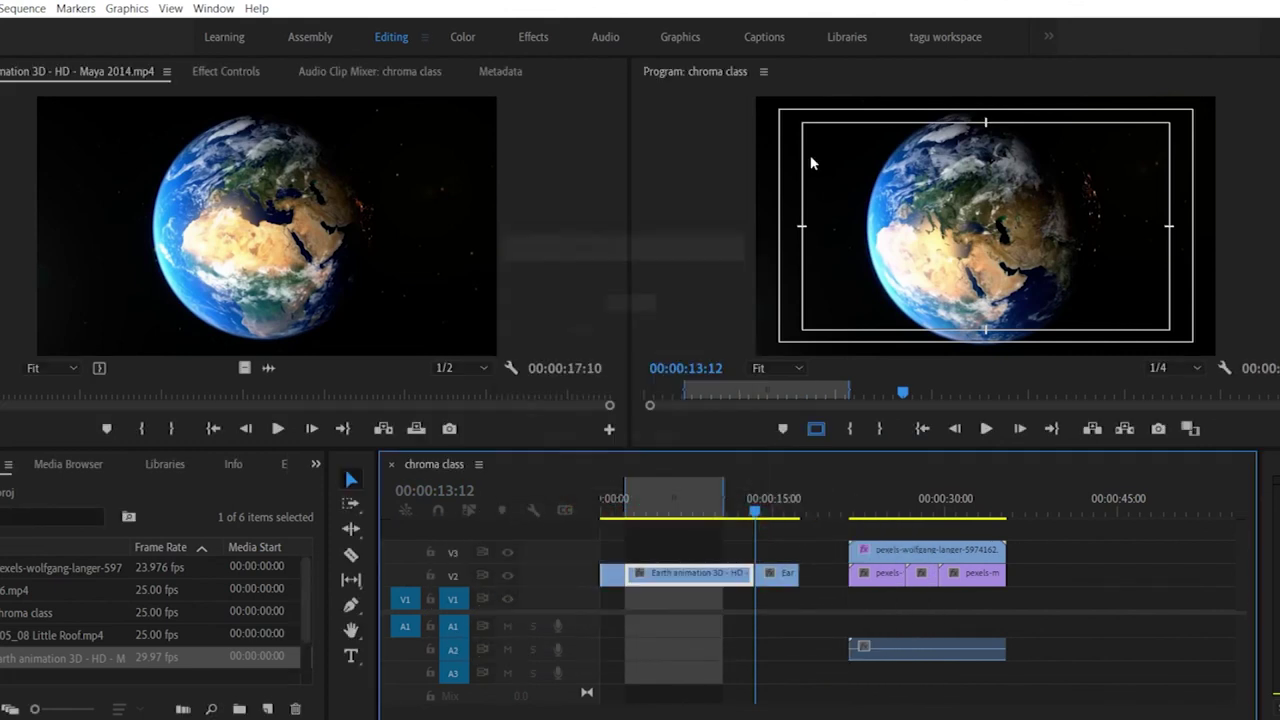
drag(773, 585, 707, 585)
Step: Play the sequence from the start, then view the Earth clip's motion settings (position 720, 540, scale 100)
key(Home)
key(space)
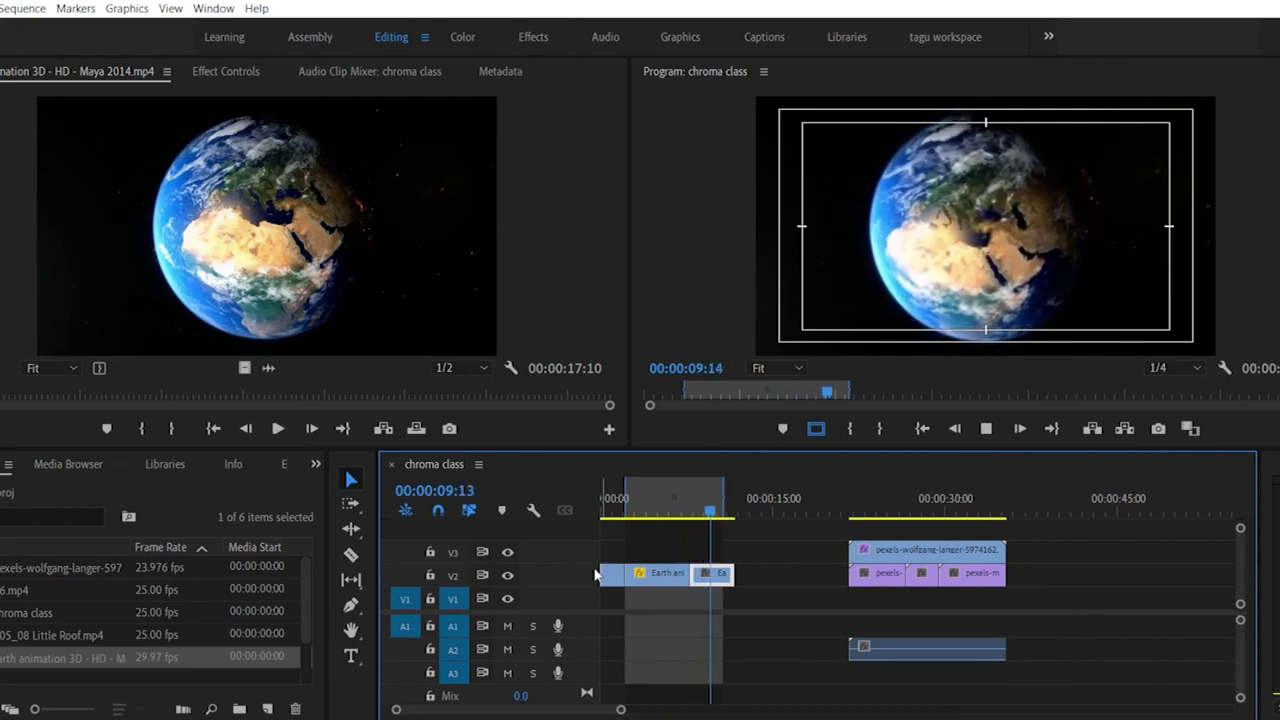
key(space)
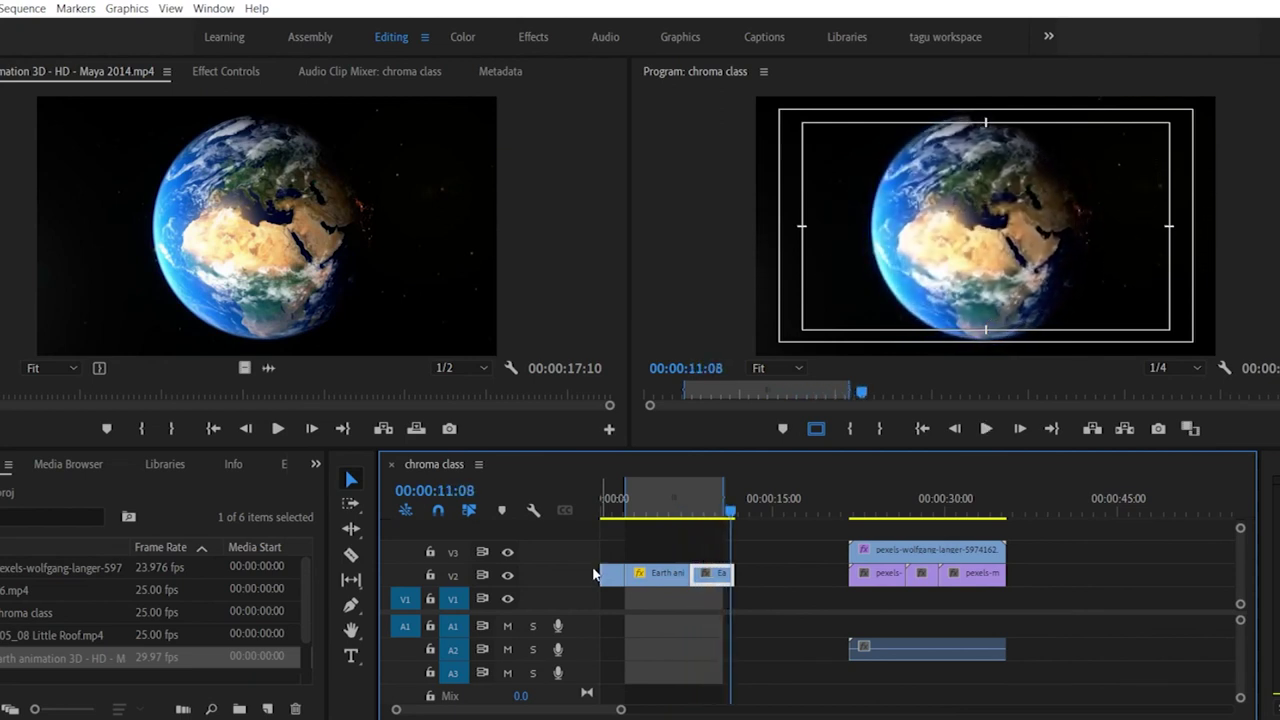
click(229, 71)
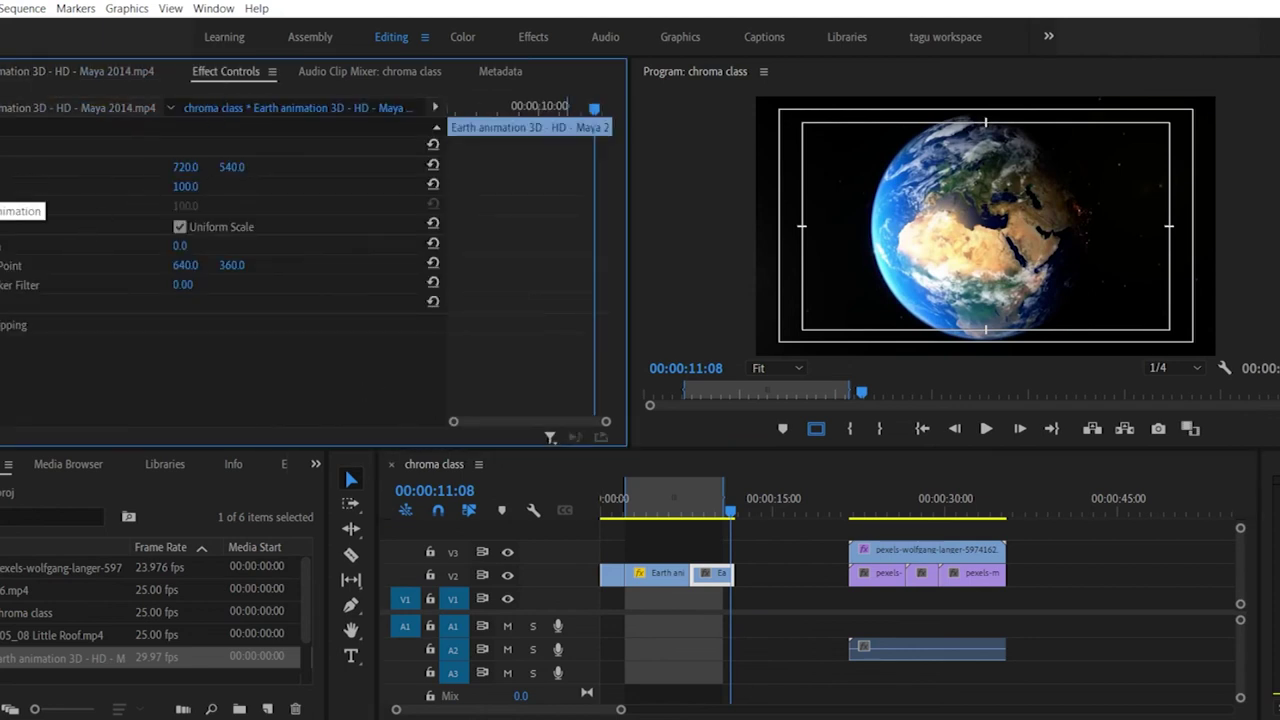
click(3, 186)
click(3, 166)
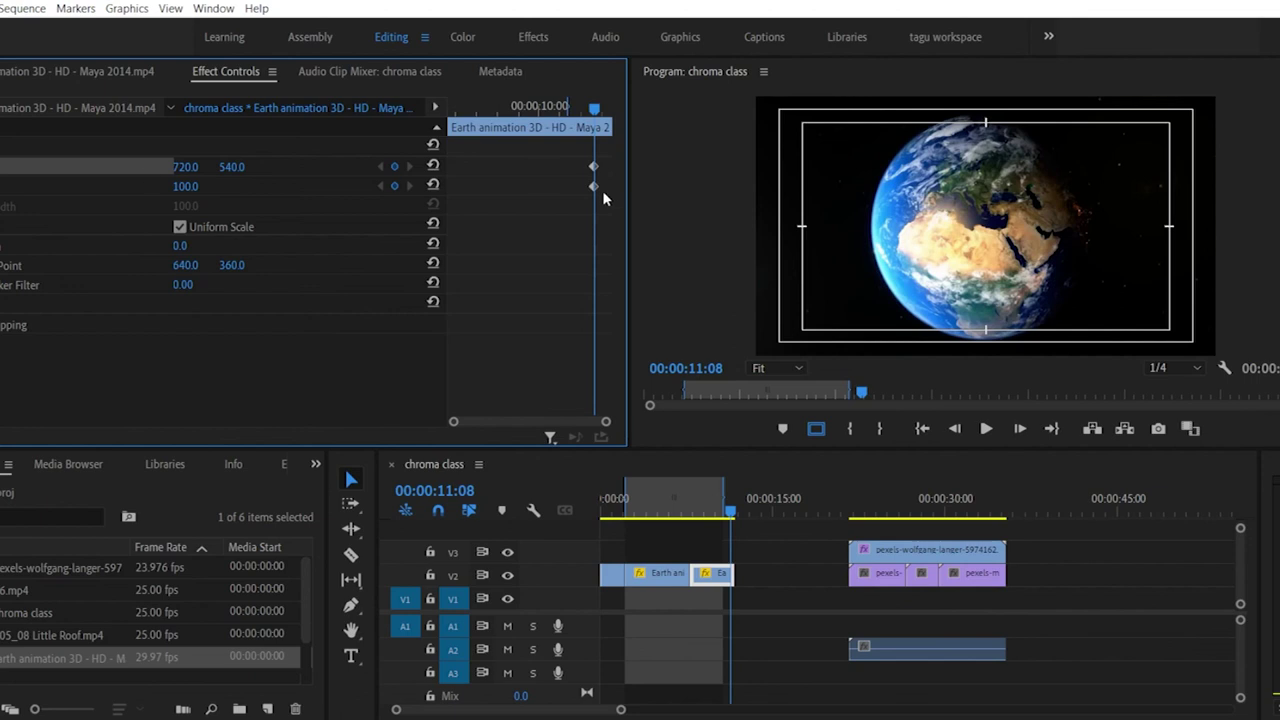
drag(593, 112, 537, 118)
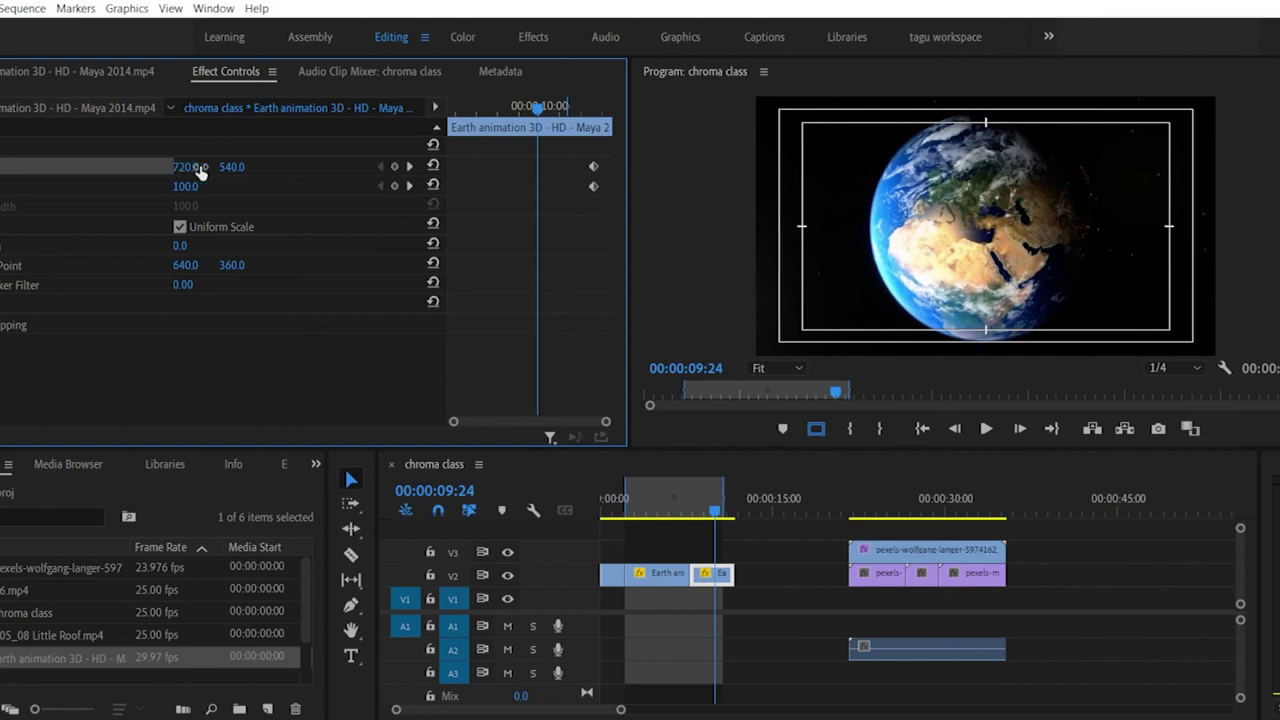
mouse_move(232, 166)
mouse_down()
mouse_move(210, 166)
mouse_move(241, 167)
mouse_move(195, 186)
mouse_move(228, 166)
mouse_move(205, 166)
mouse_move(215, 186)
mouse_move(212, 166)
mouse_move(247, 170)
mouse_up()
drag(175, 187, 110, 166)
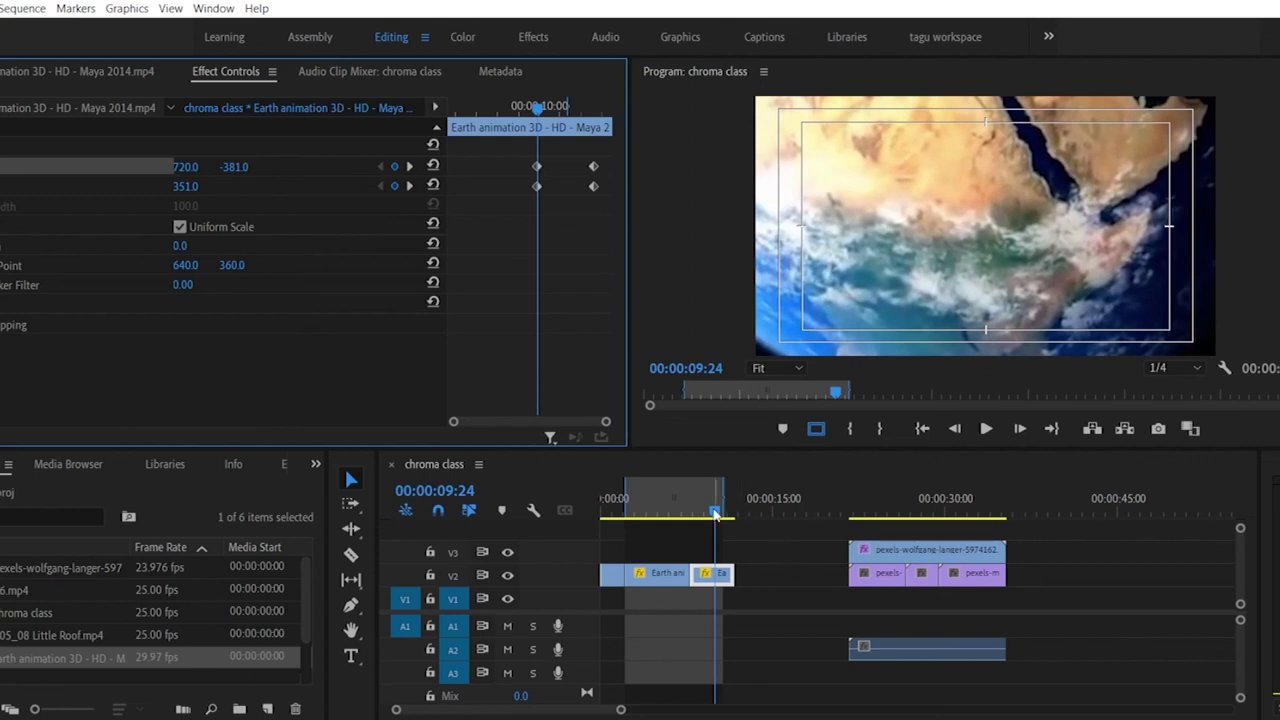
click(607, 516)
key(space)
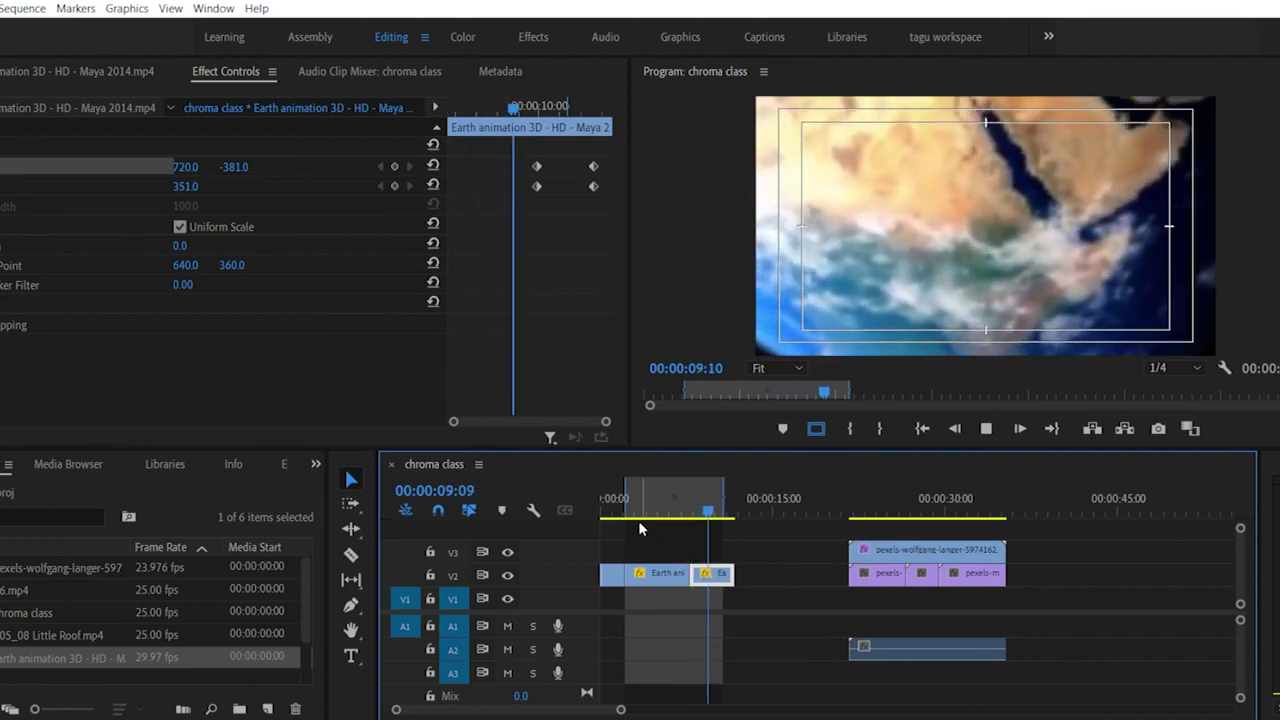
key(space)
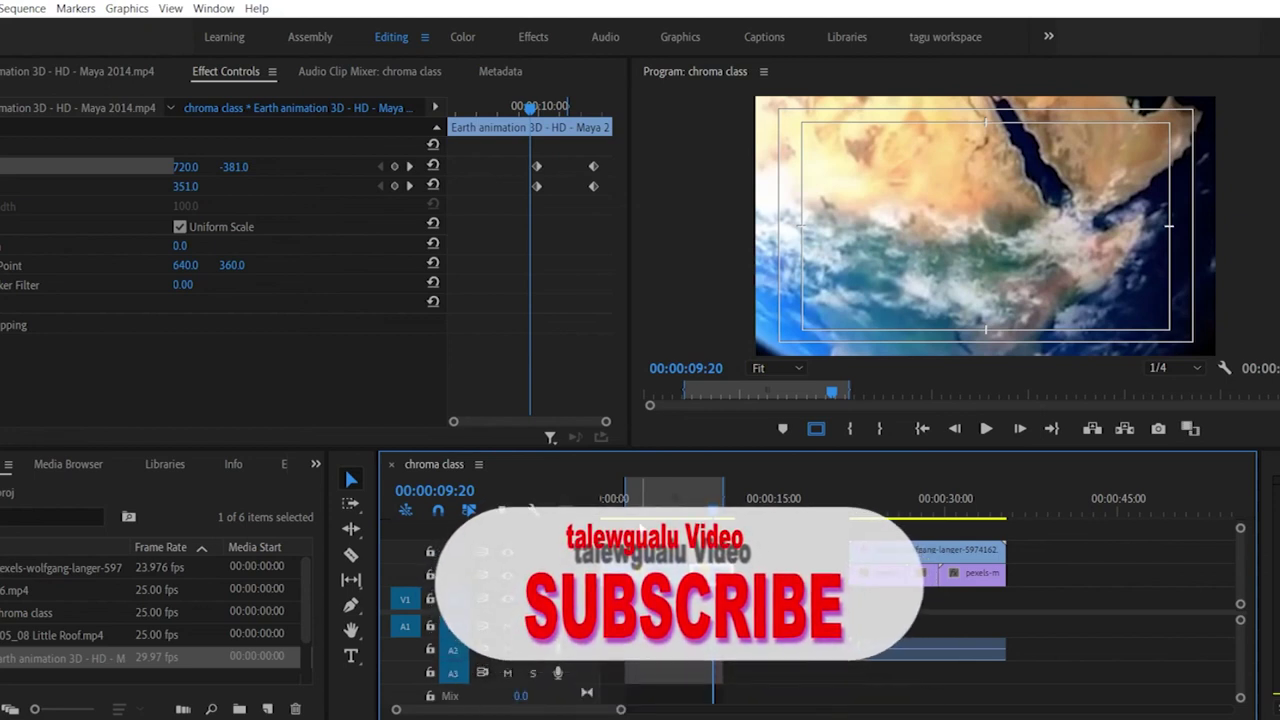
Step: Slide the pexels clips left, extend the work area, and Alt-drag copies of the two Earth clips after them on V2
drag(831, 536, 987, 652)
drag(920, 552, 801, 563)
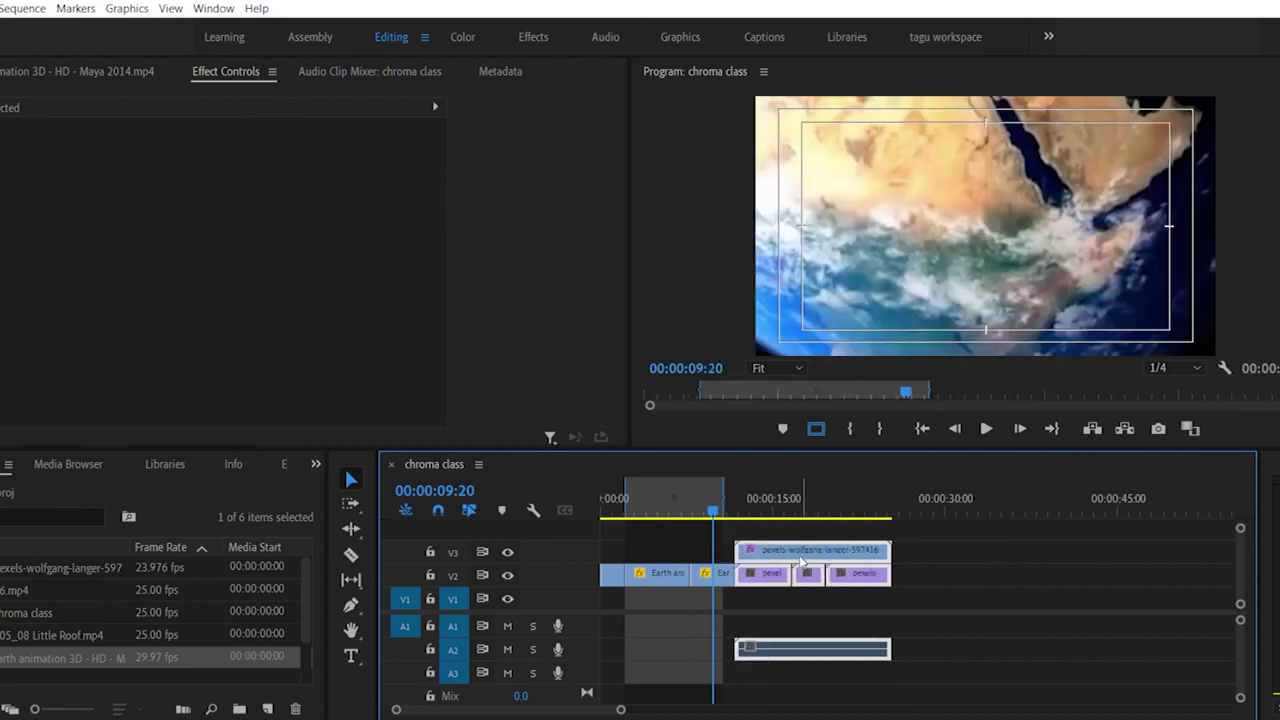
mouse_move(722, 486)
mouse_down()
mouse_move(963, 509)
mouse_move(903, 517)
mouse_move(988, 511)
mouse_up()
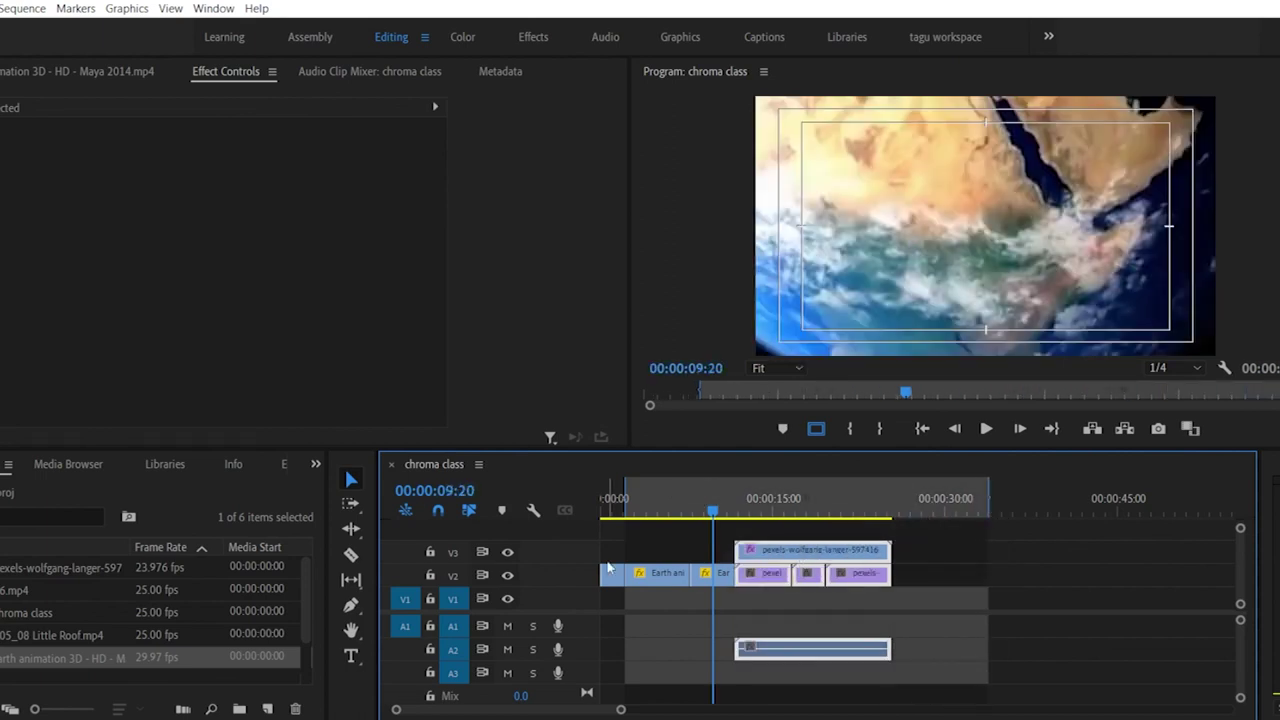
mouse_move(631, 553)
mouse_down()
mouse_move(710, 578)
mouse_move(992, 585)
mouse_up()
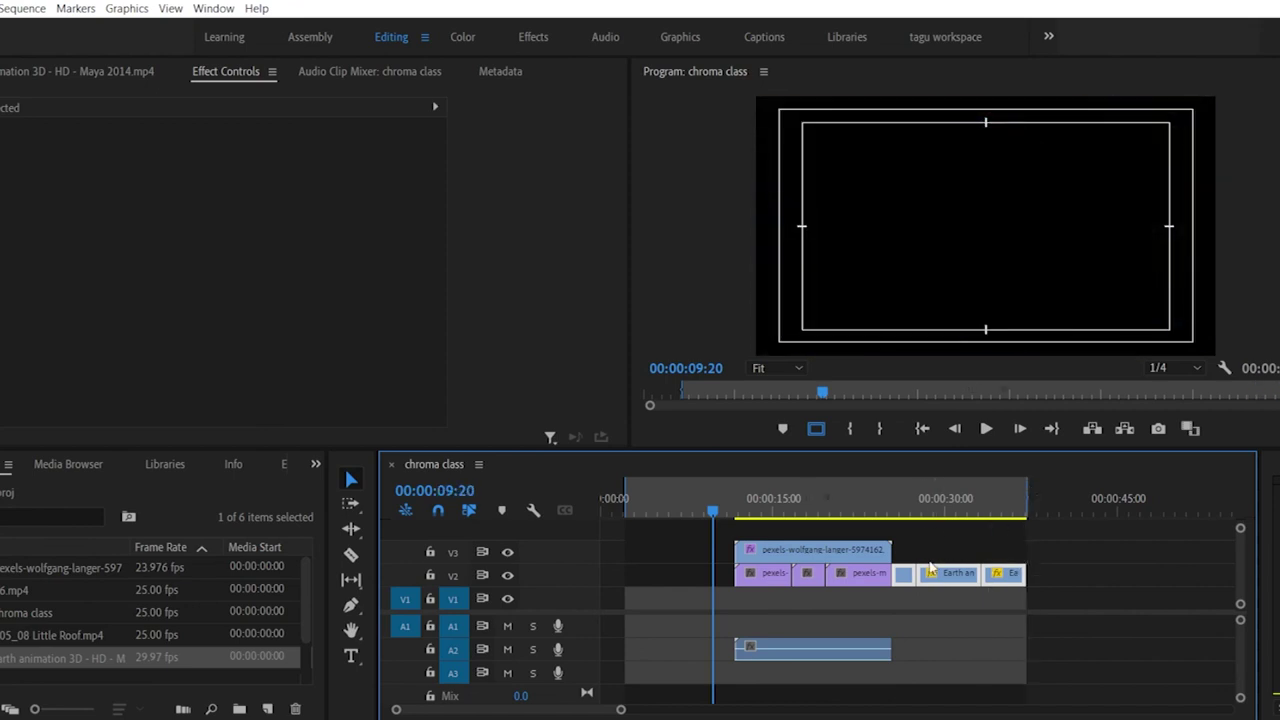
drag(903, 577, 603, 578)
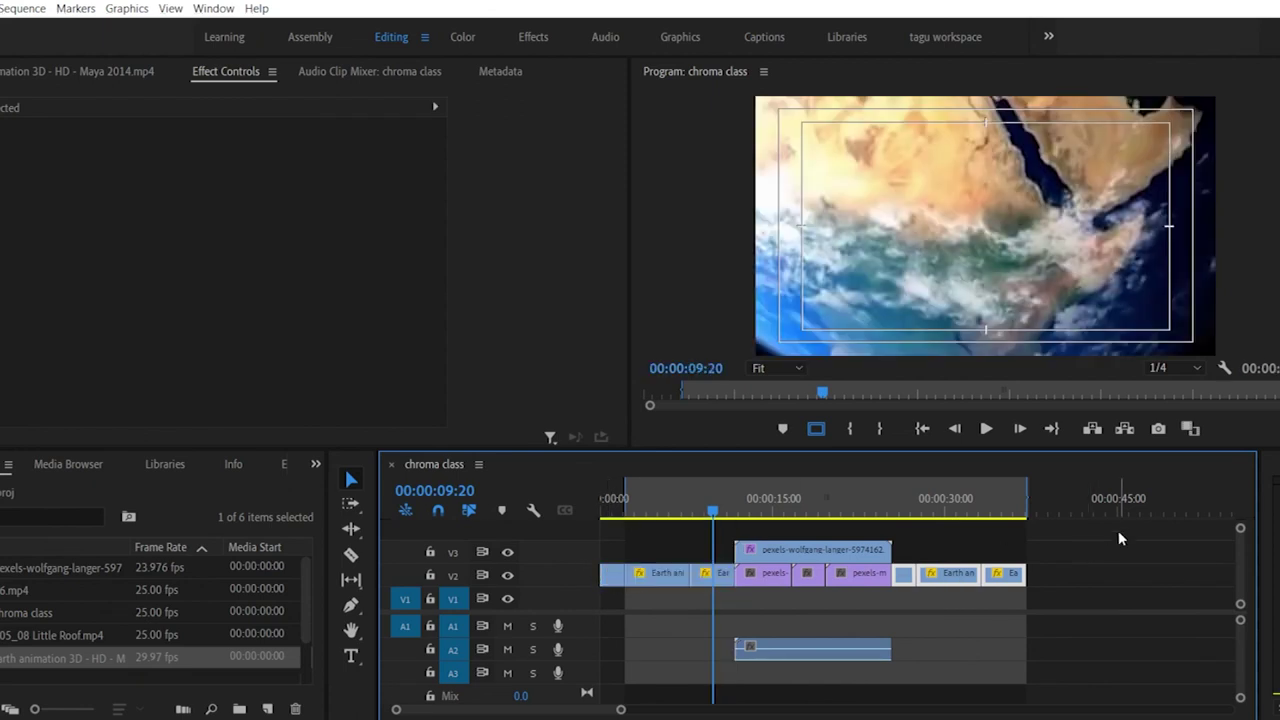
Step: Play the sequence from the start through its 00:00:36:20 end to review the repeated Earth ending
drag(710, 494, 569, 507)
key(space)
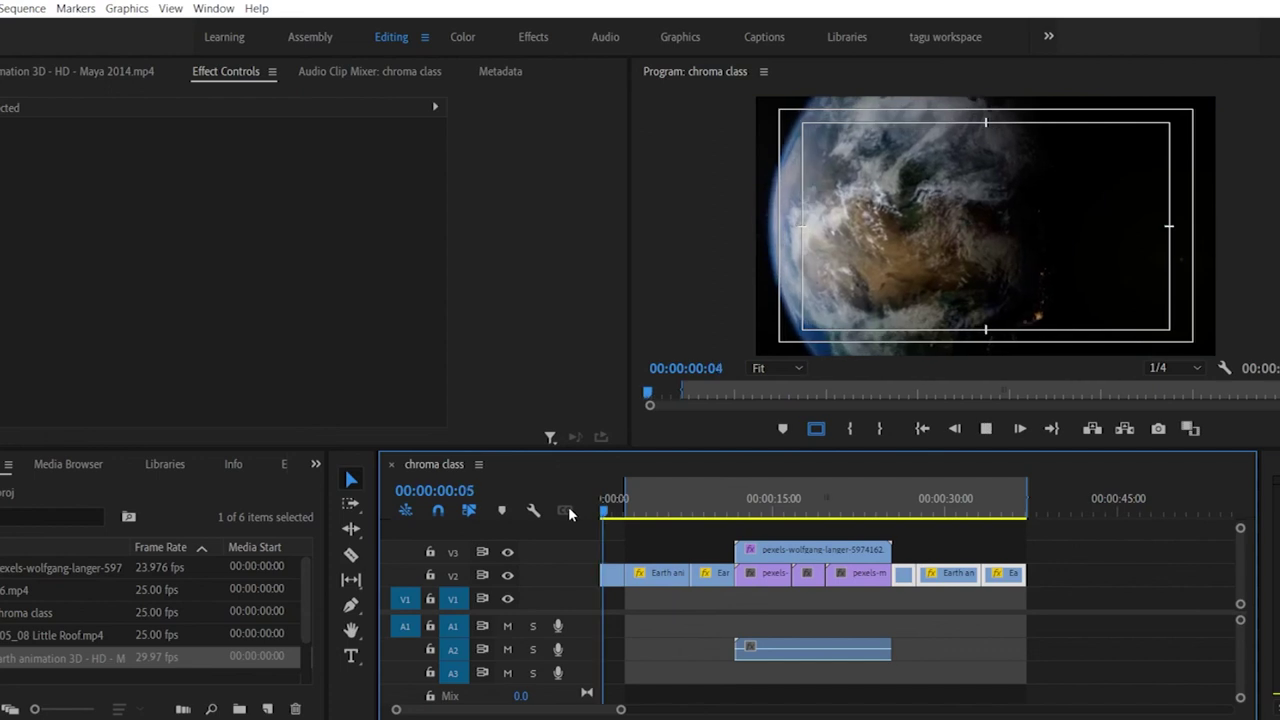
key(space)
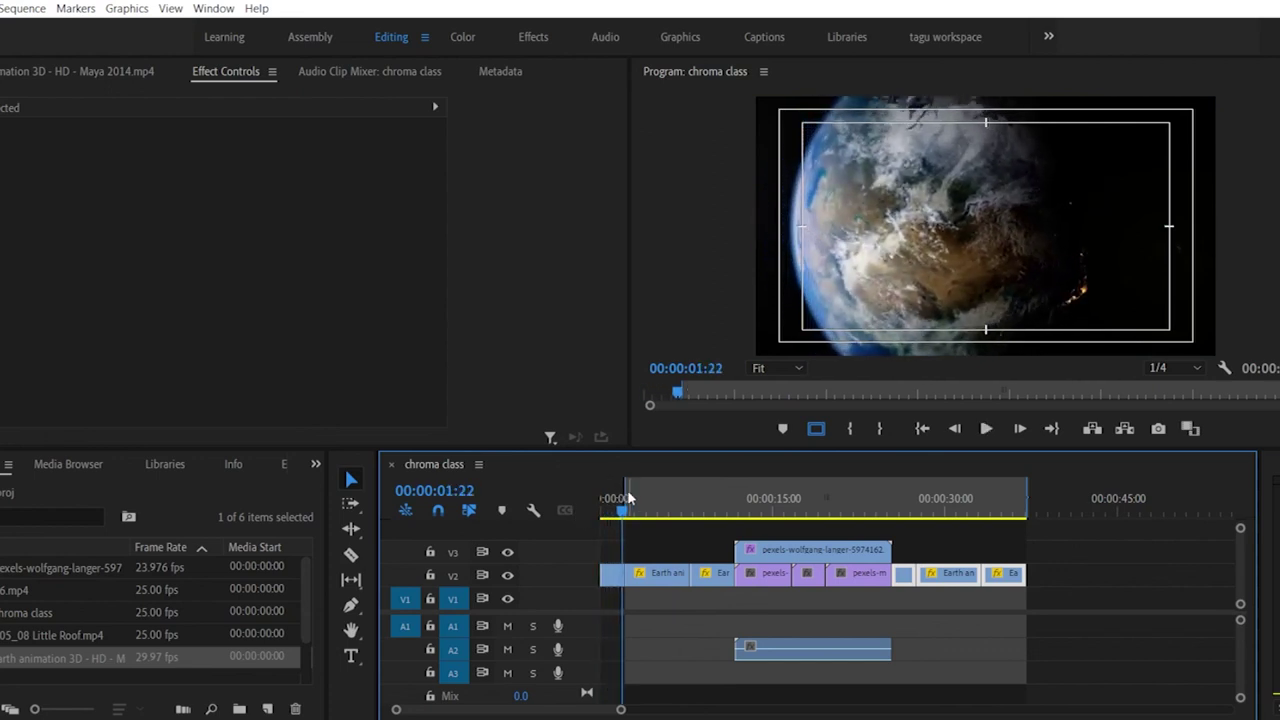
key(Left)
key(Left)
key(Left)
key(Left)
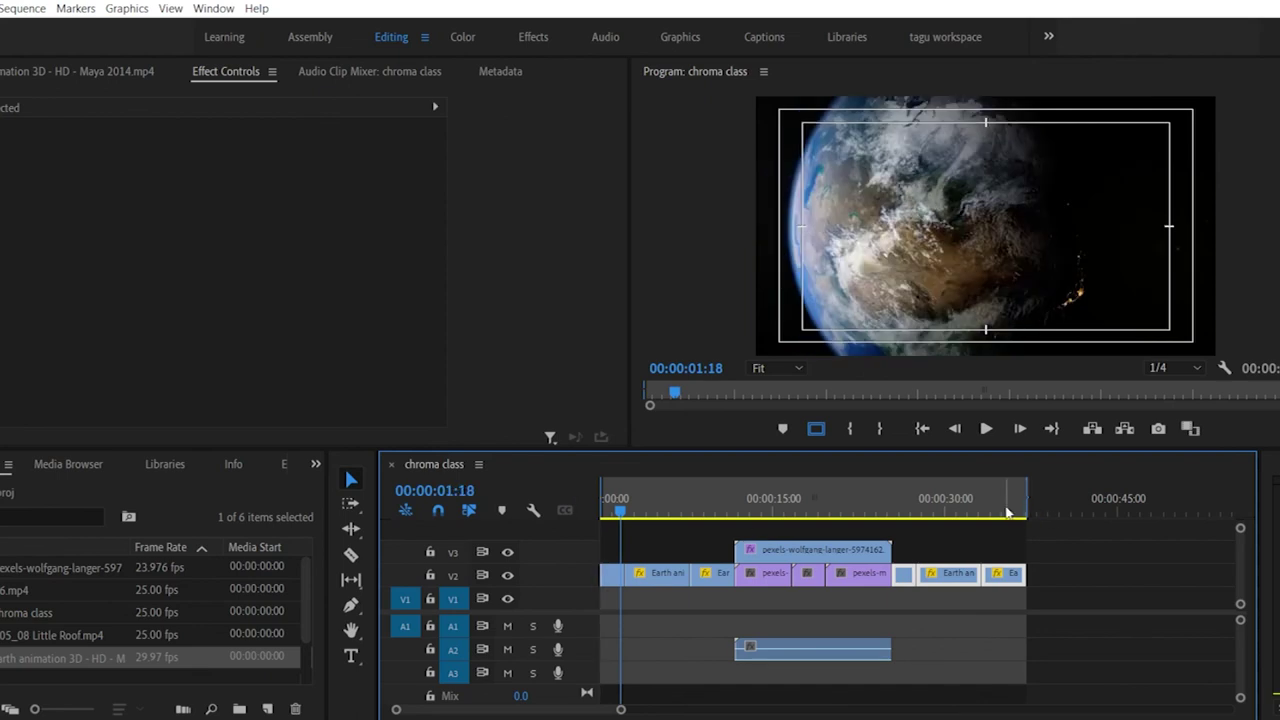
key(space)
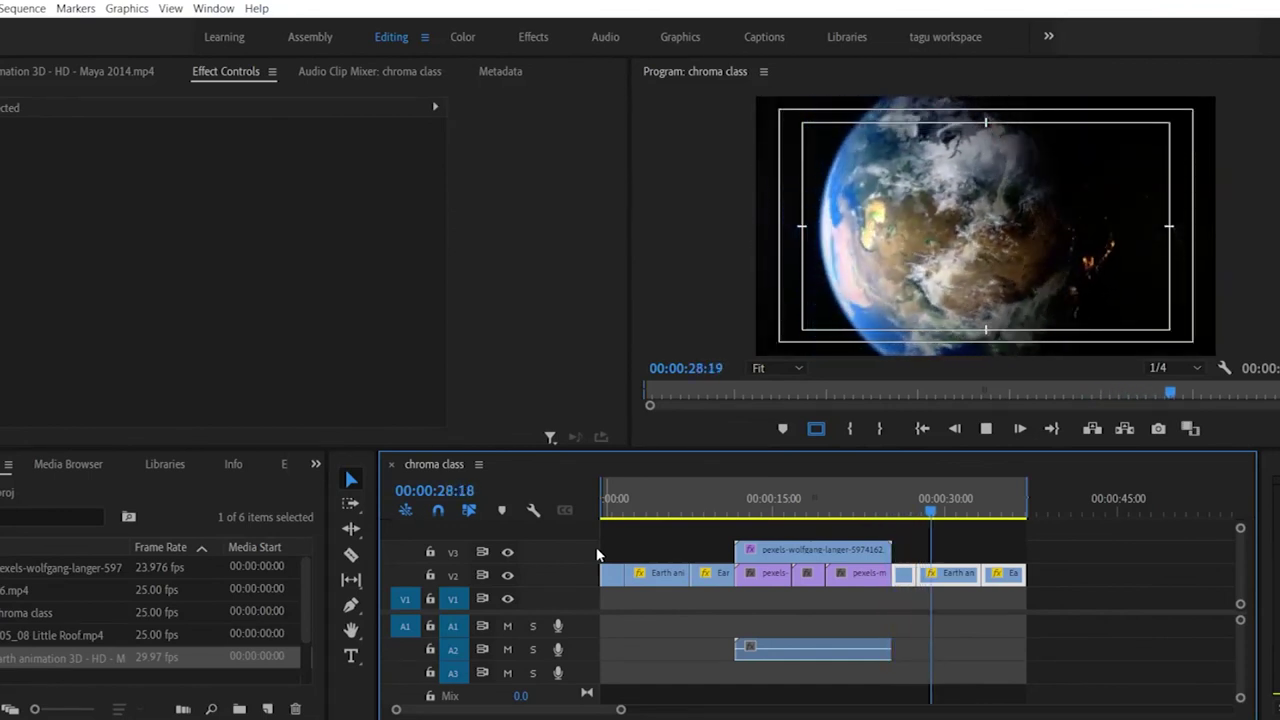
key(space)
key(space)
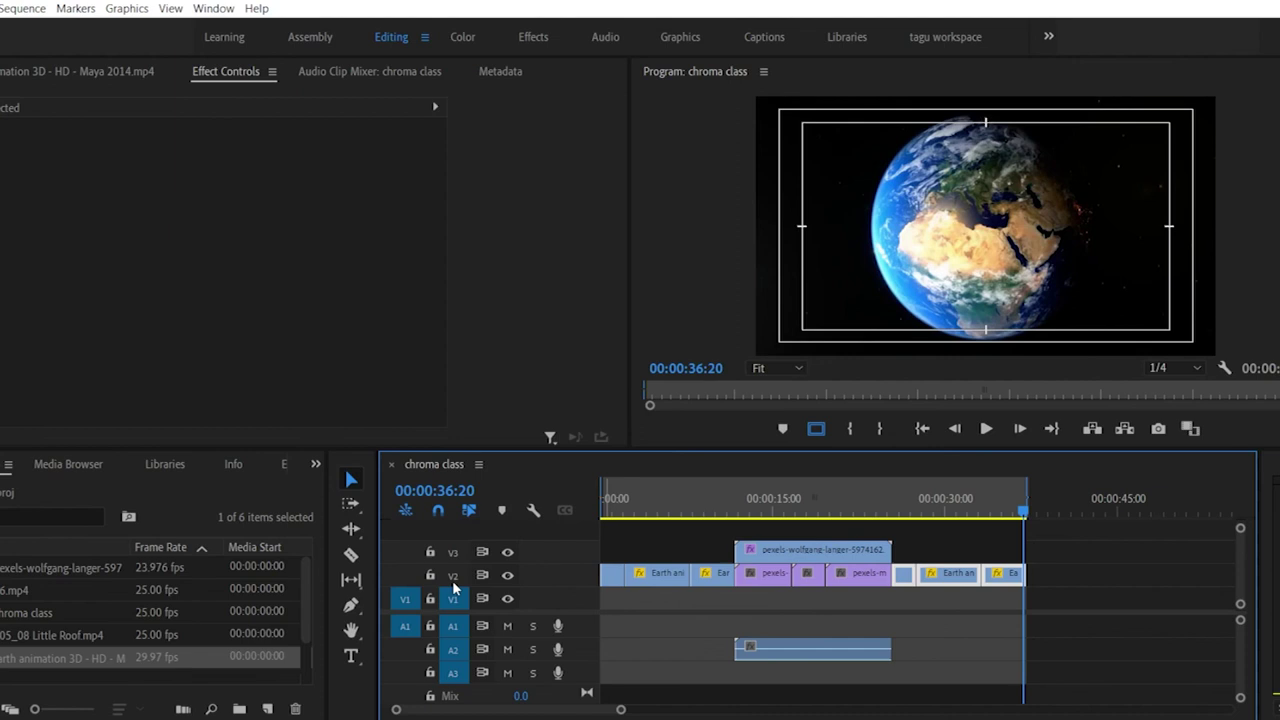
Step: Duplicate the V3 presenter clip to 00:00:36 and place Earth animation on V1 beneath it
click(810, 556)
drag(768, 567, 1060, 556)
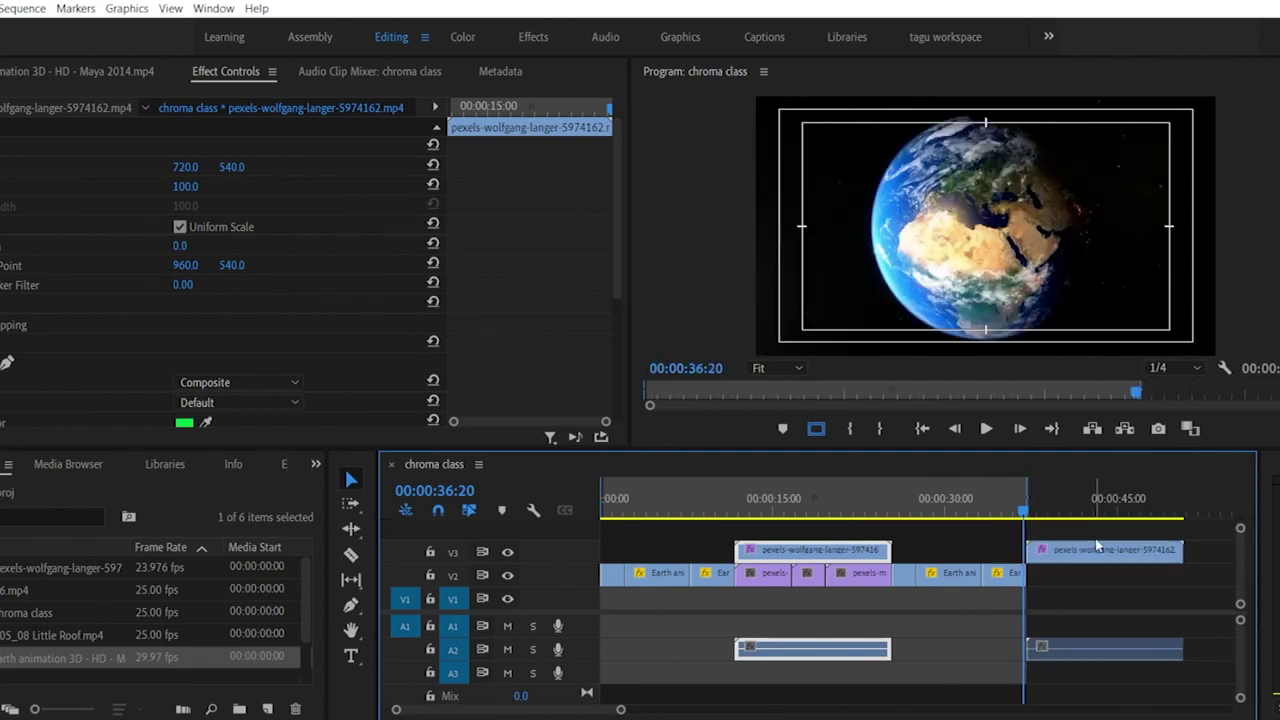
click(18, 668)
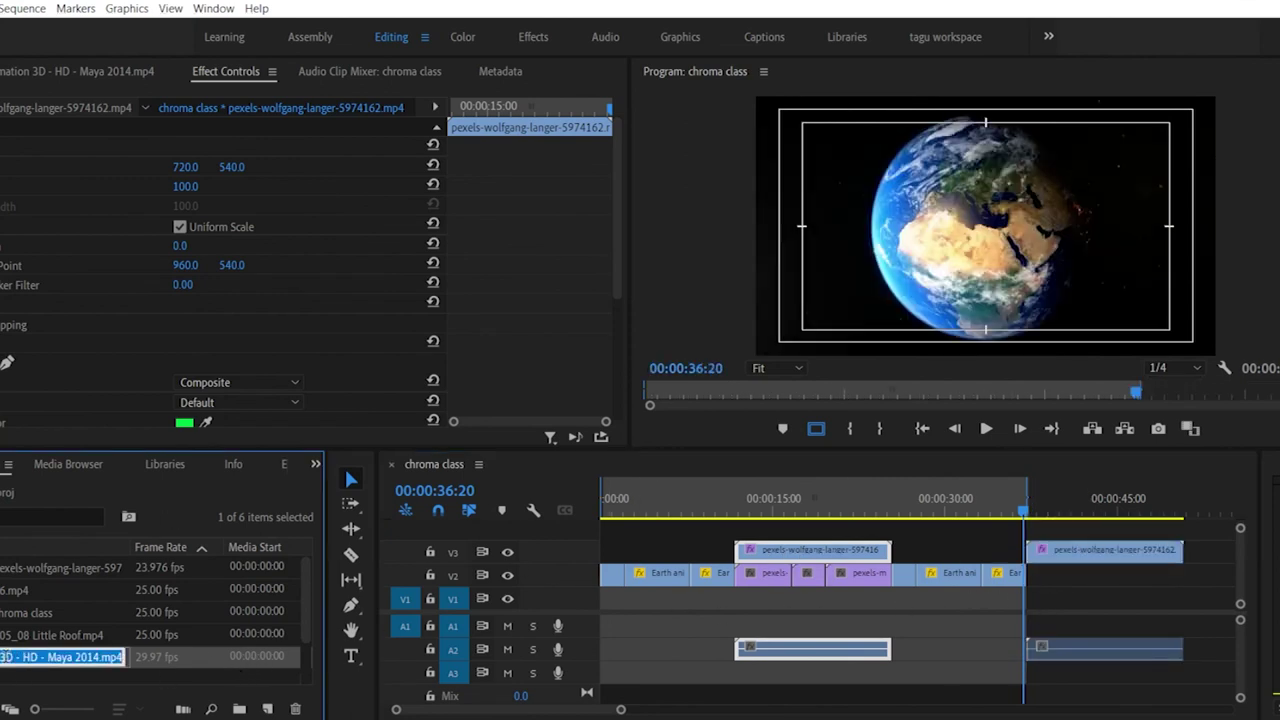
key(Escape)
drag(302, 654, 1035, 628)
Step: Scale the V1 Earth animation clip at 00:00:36 to fill the frame
key(space)
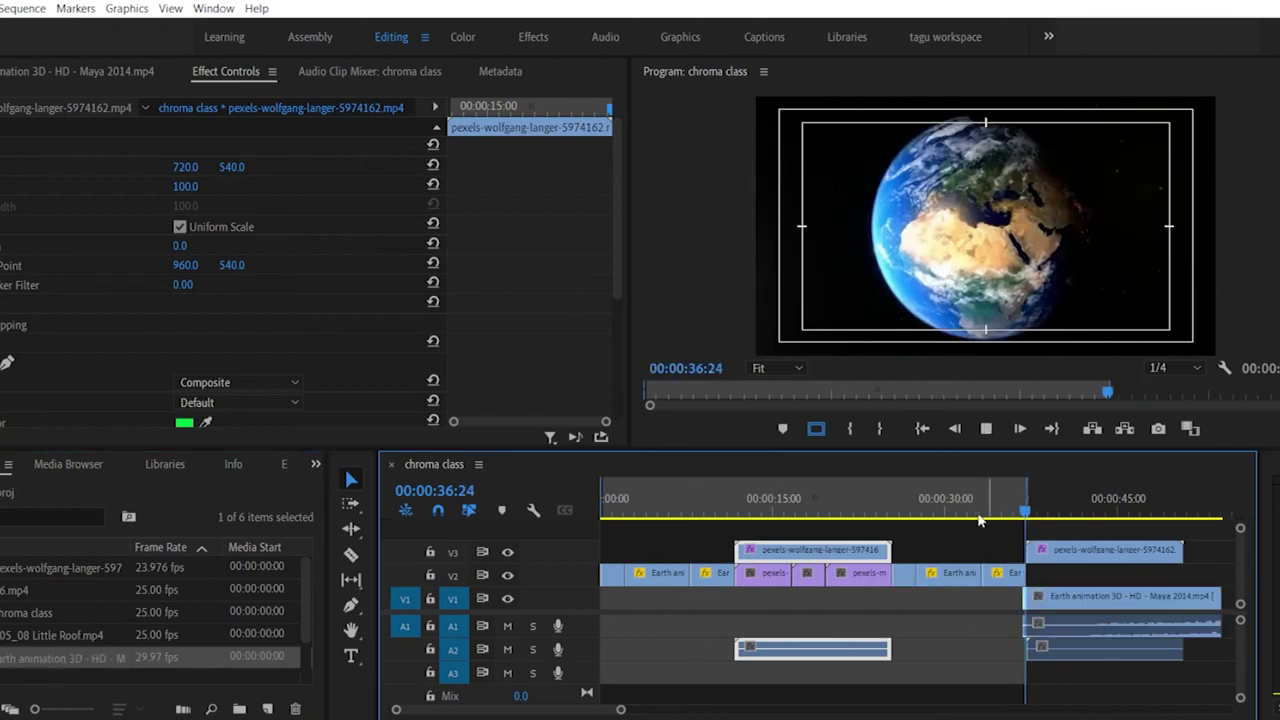
key(space)
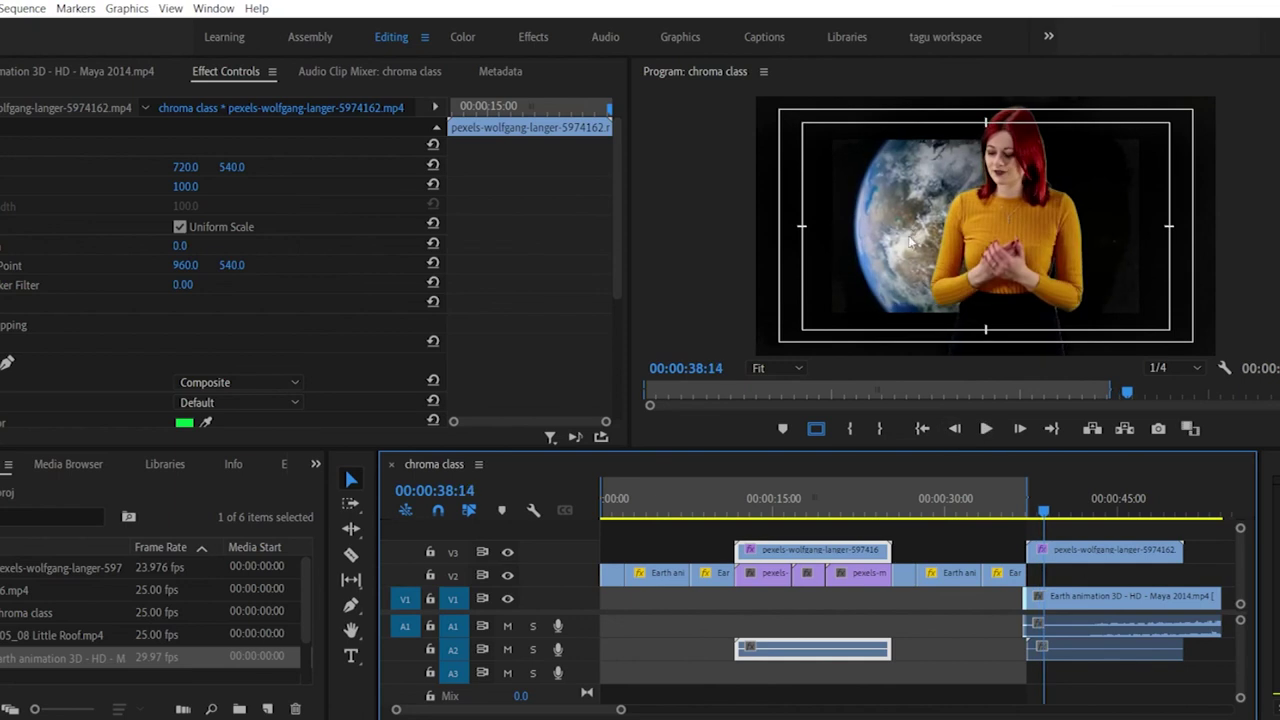
click(1081, 597)
right_click(1081, 597)
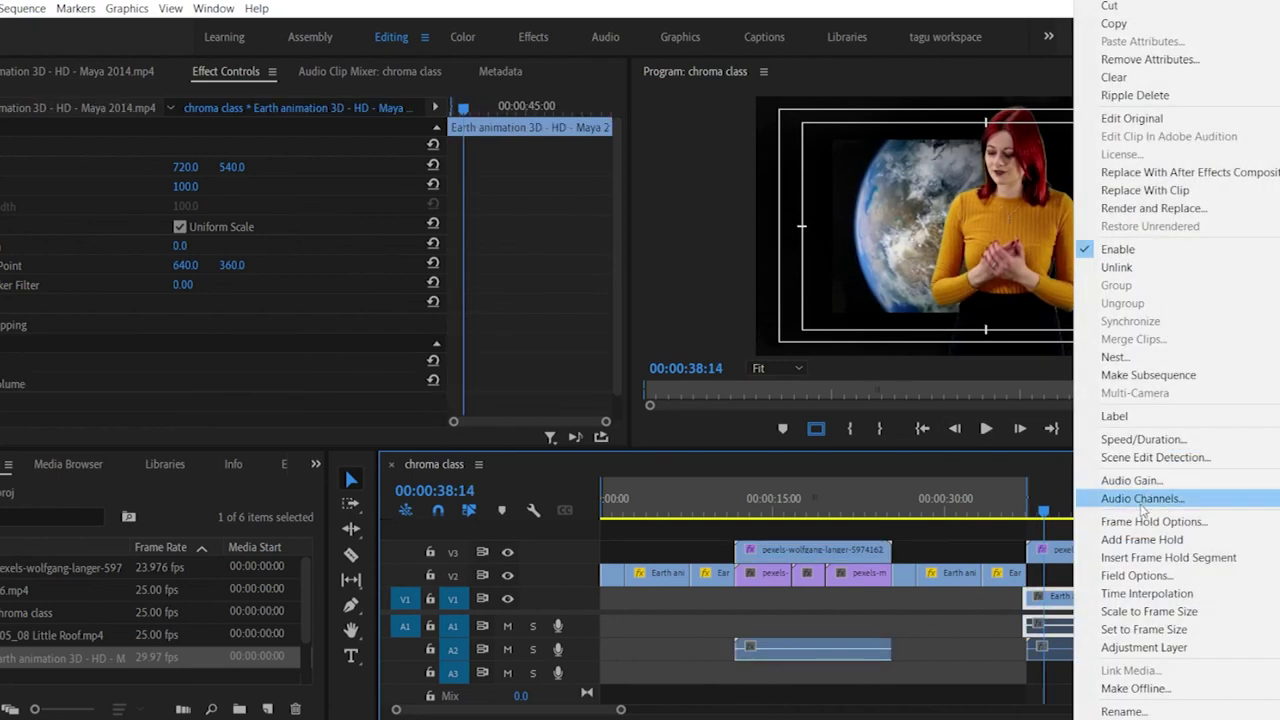
click(1149, 611)
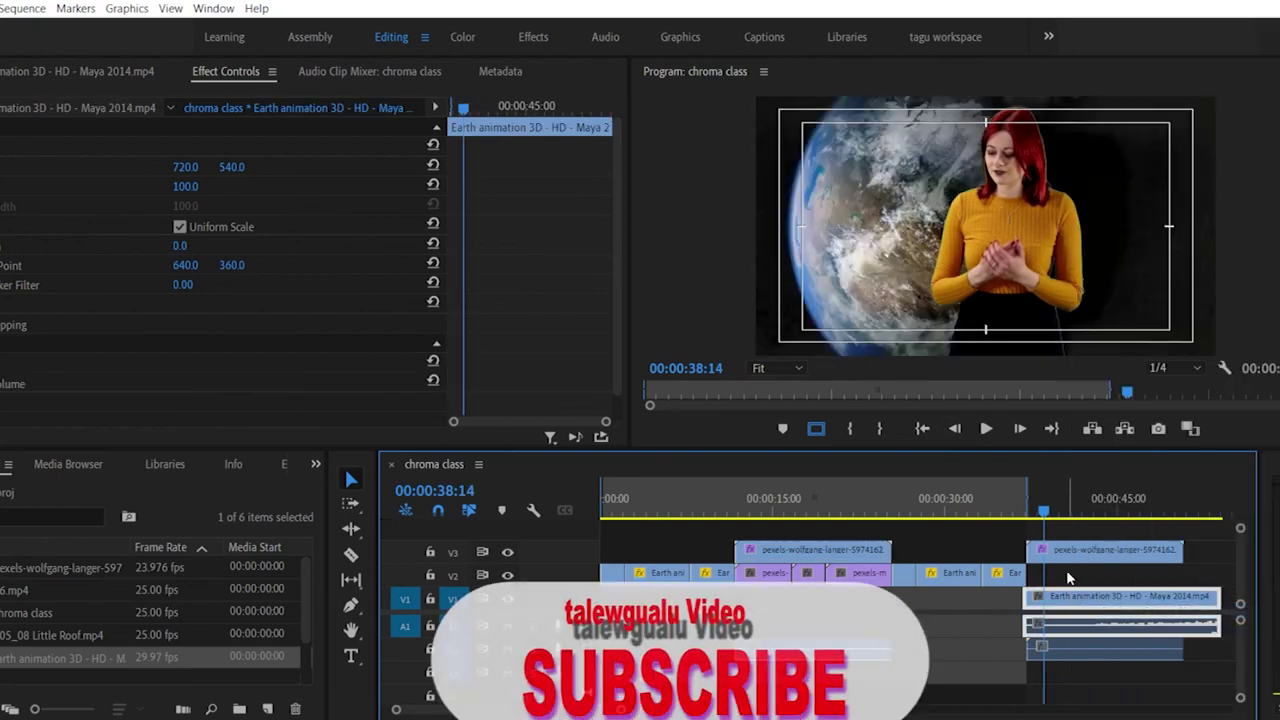
Step: Play the new section through to about 00:00:53:04
key(space)
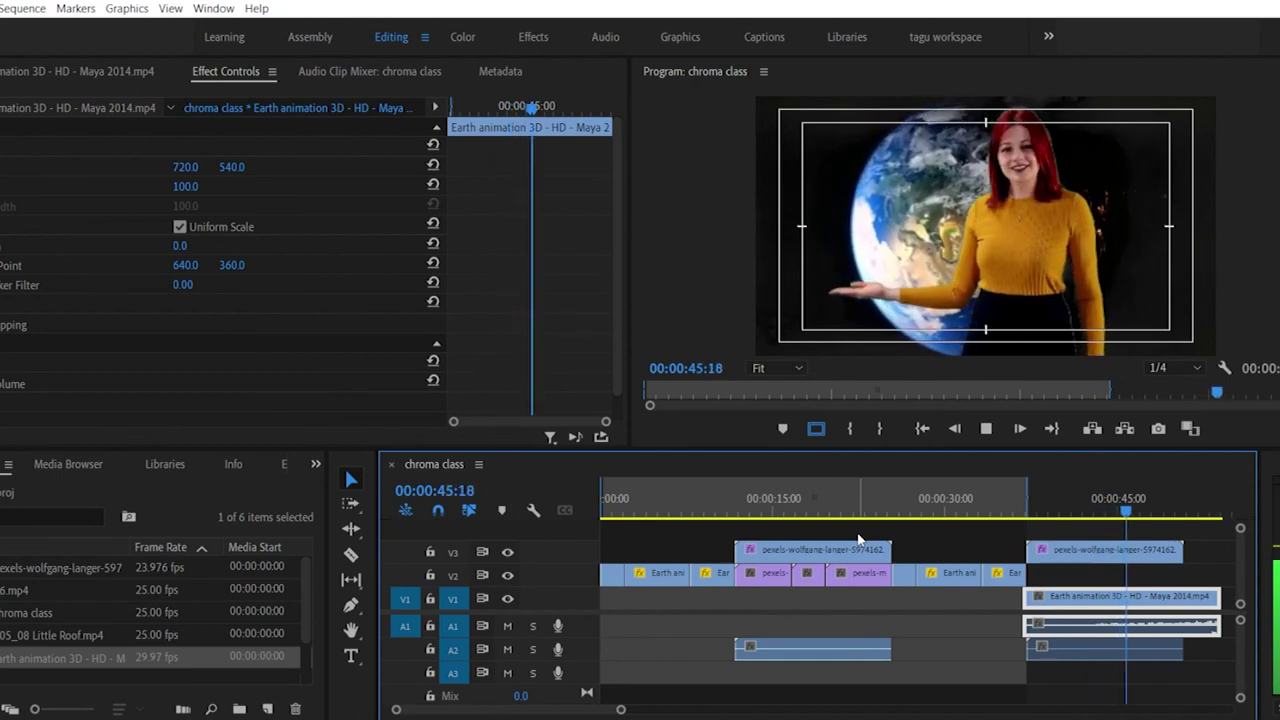
key(space)
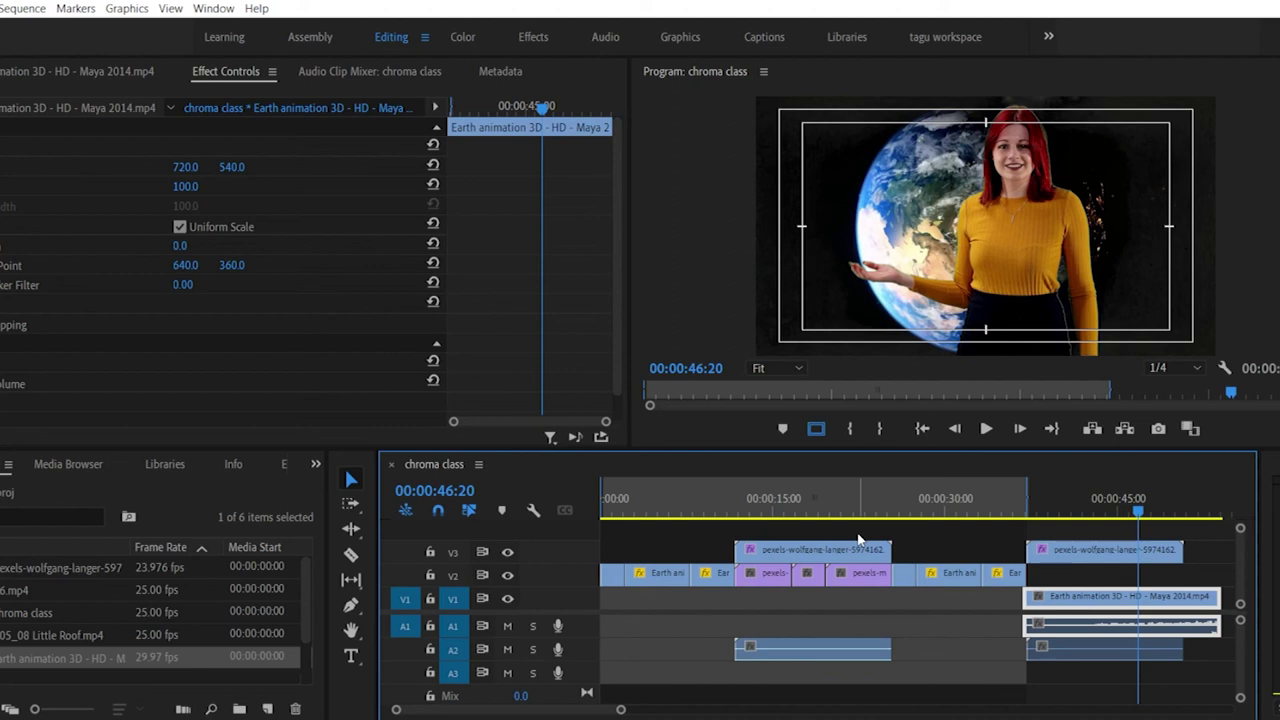
key(space)
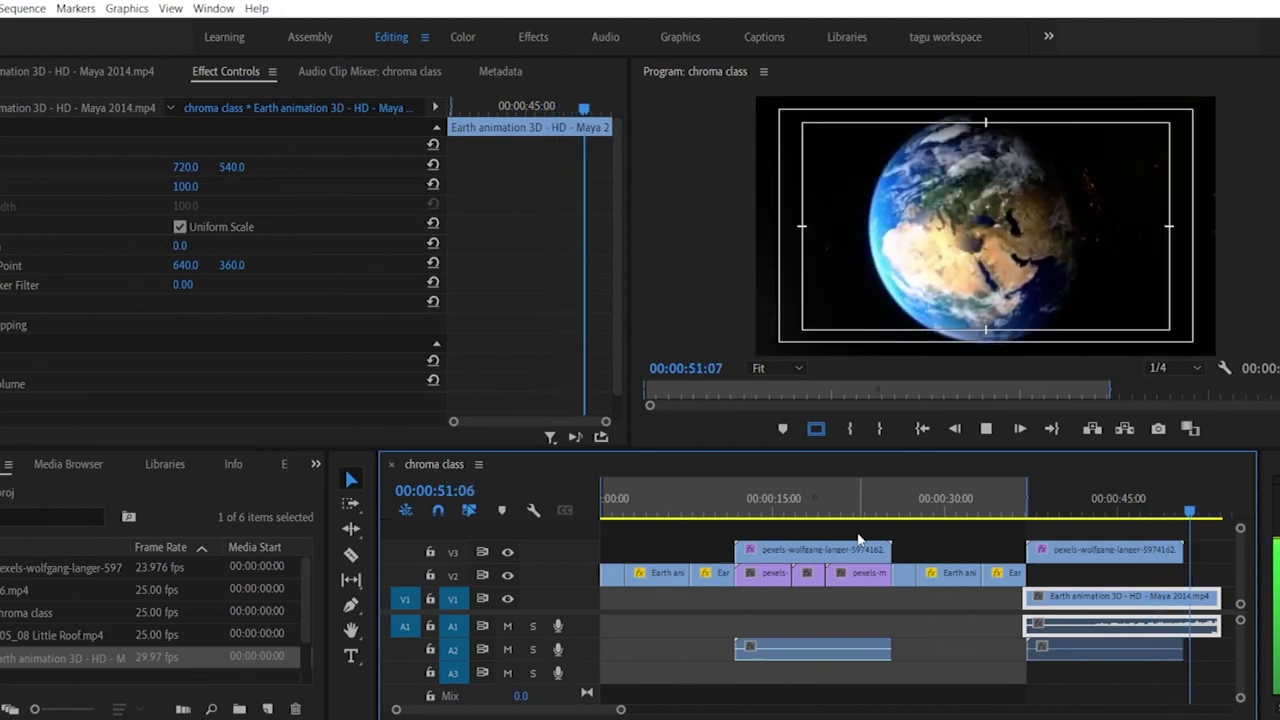
key(space)
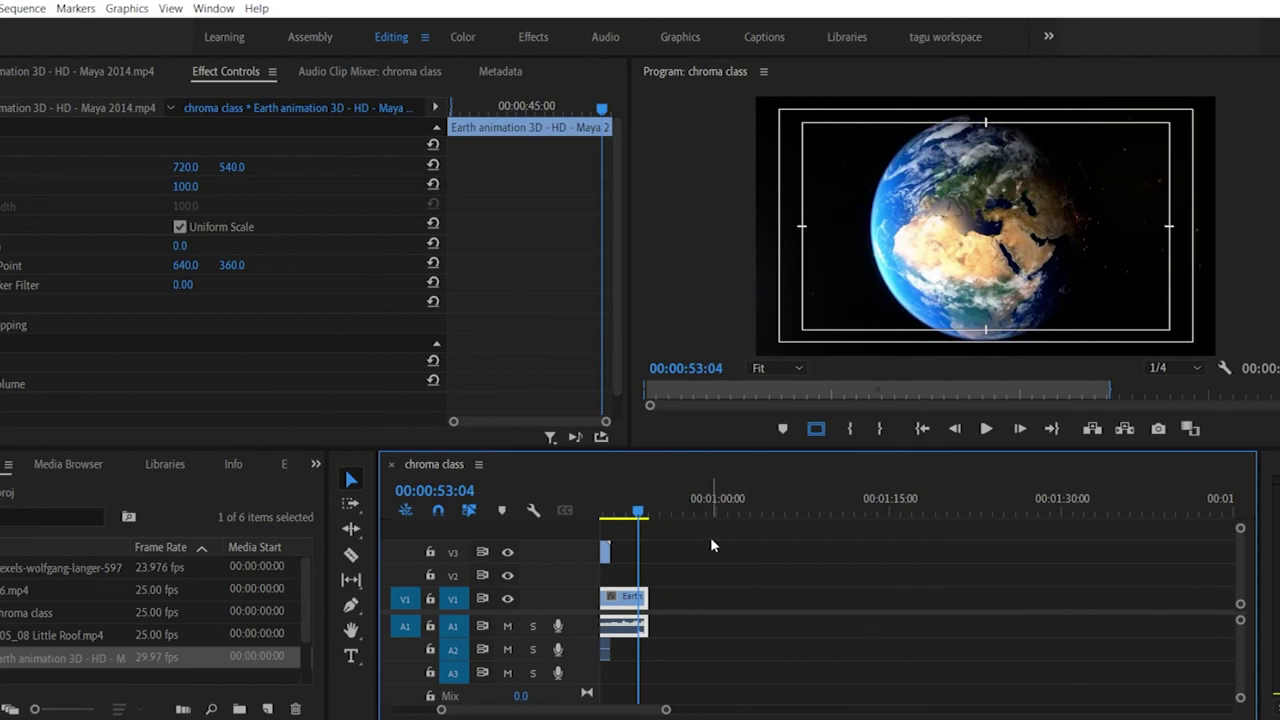
Step: Zoom the timeline out, delete every clip after 00:00:36, and play back from about 00:00:14
drag(440, 711, 396, 710)
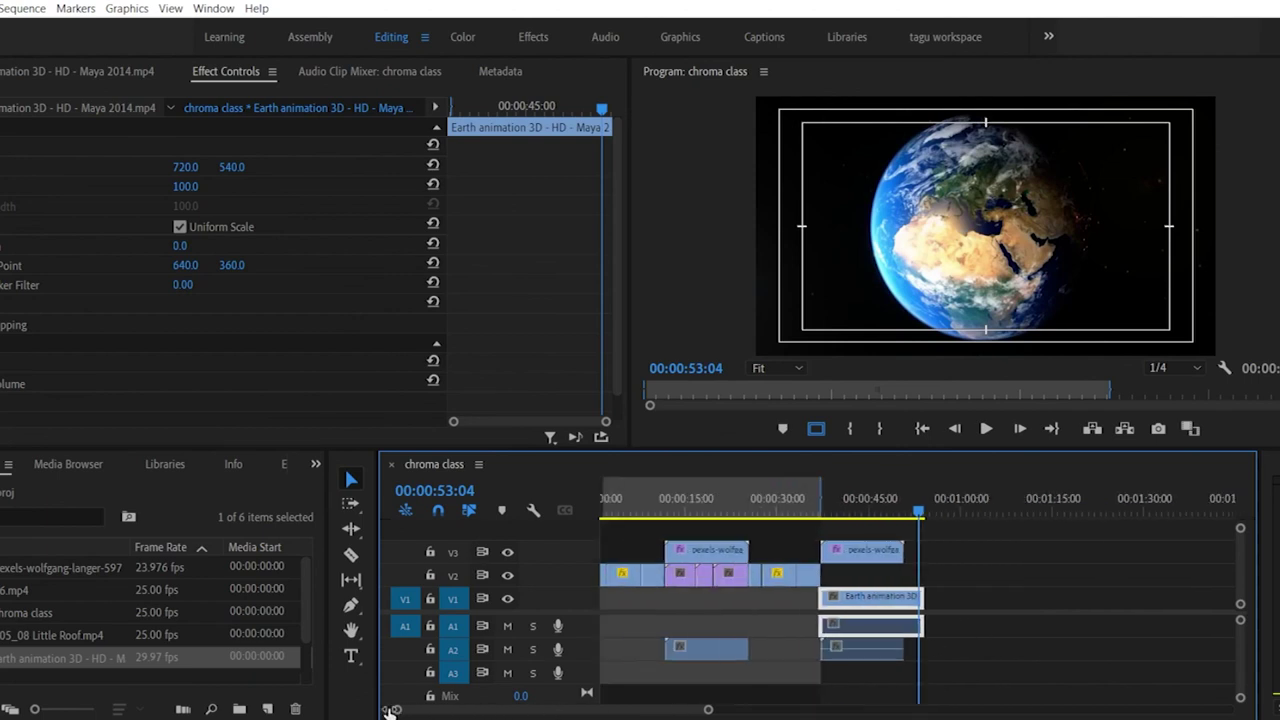
drag(940, 537, 872, 642)
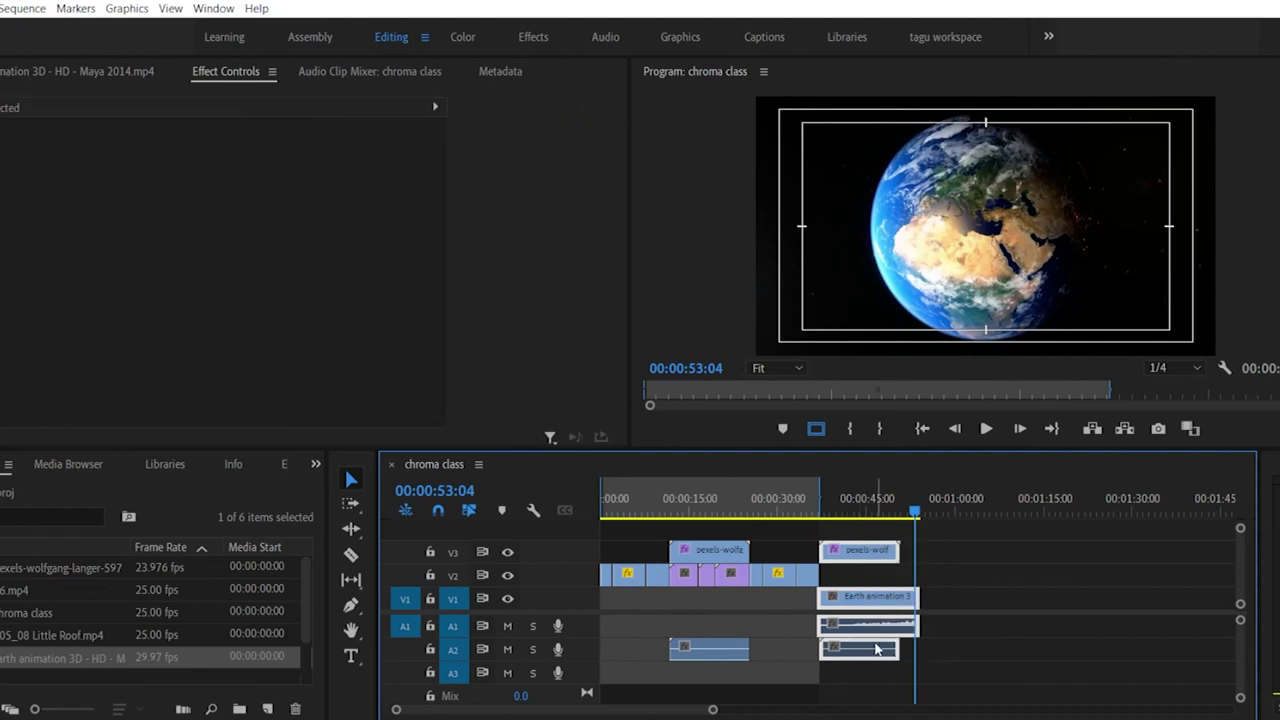
key(Delete)
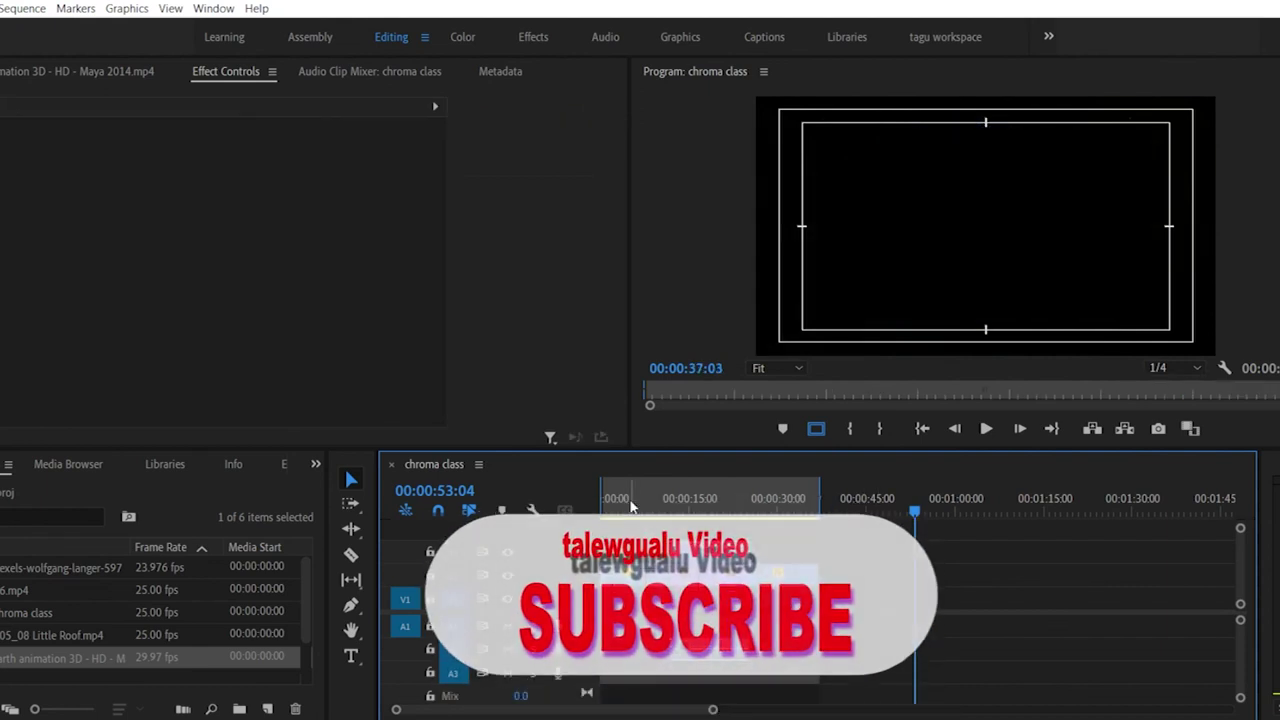
click(686, 508)
key(space)
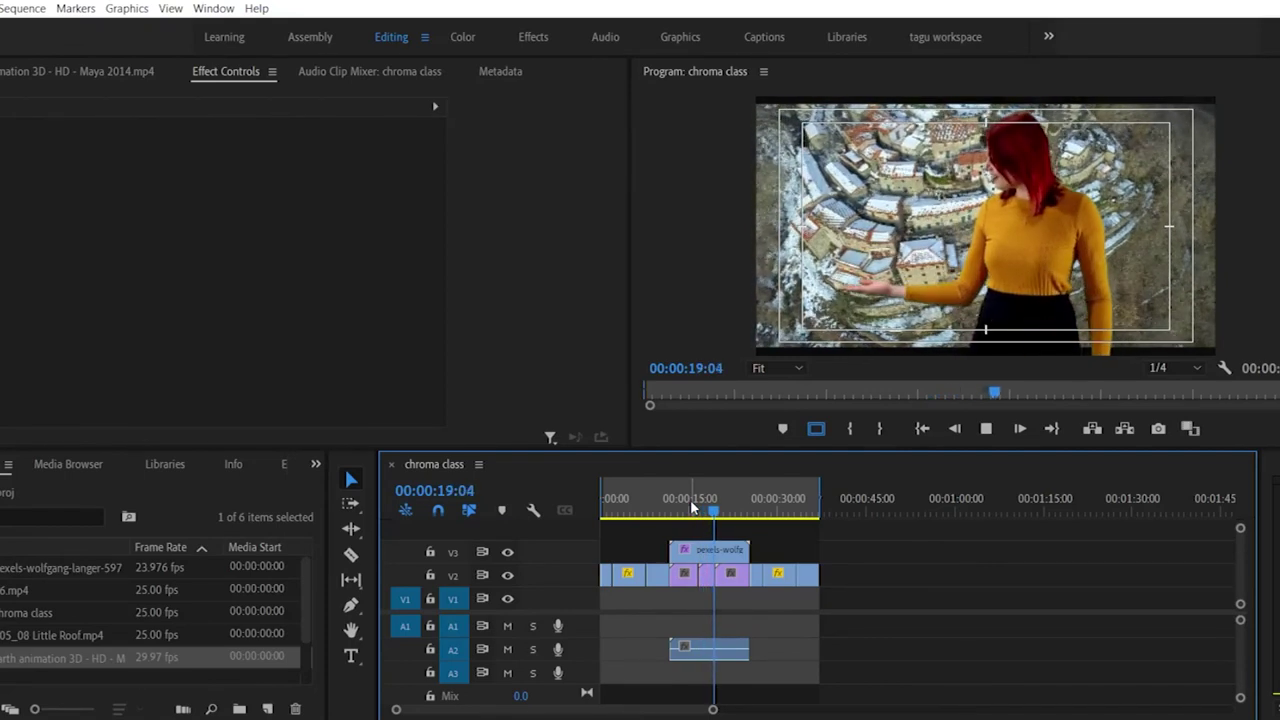
key(space)
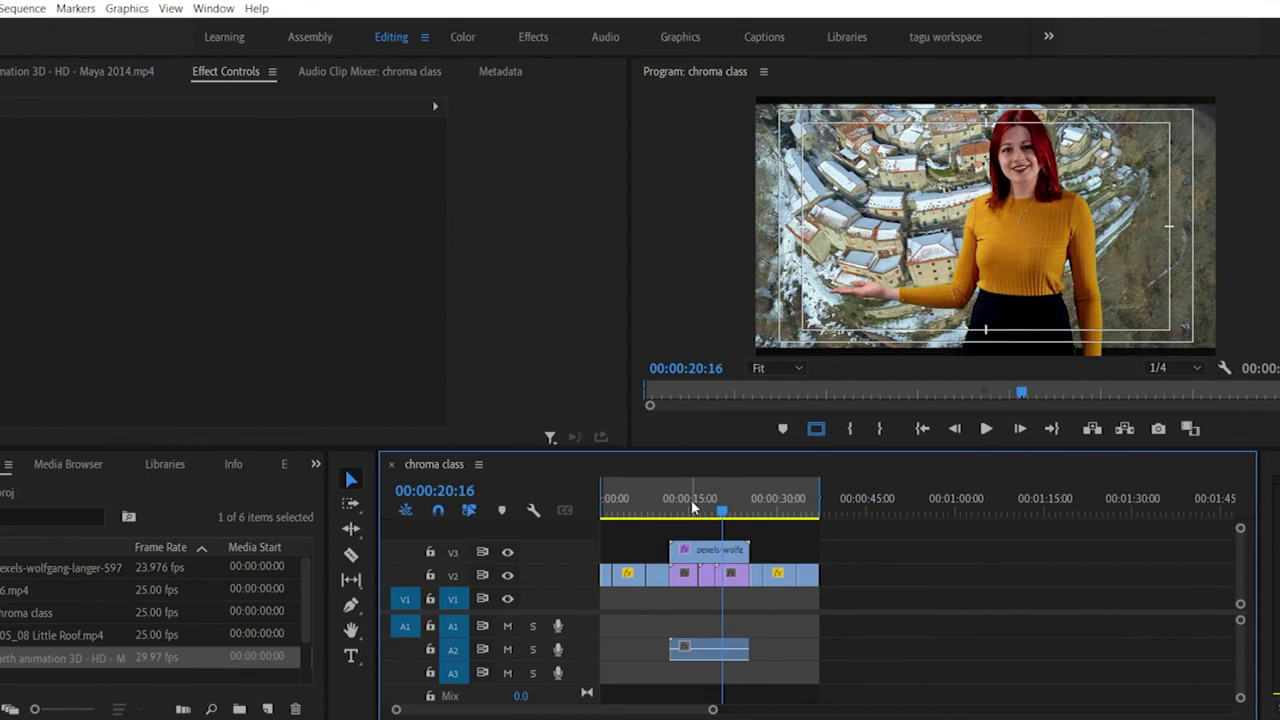
Step: Open File > Export > Media for the chroma class sequence and move the Export Settings dialog up
click(0, 8)
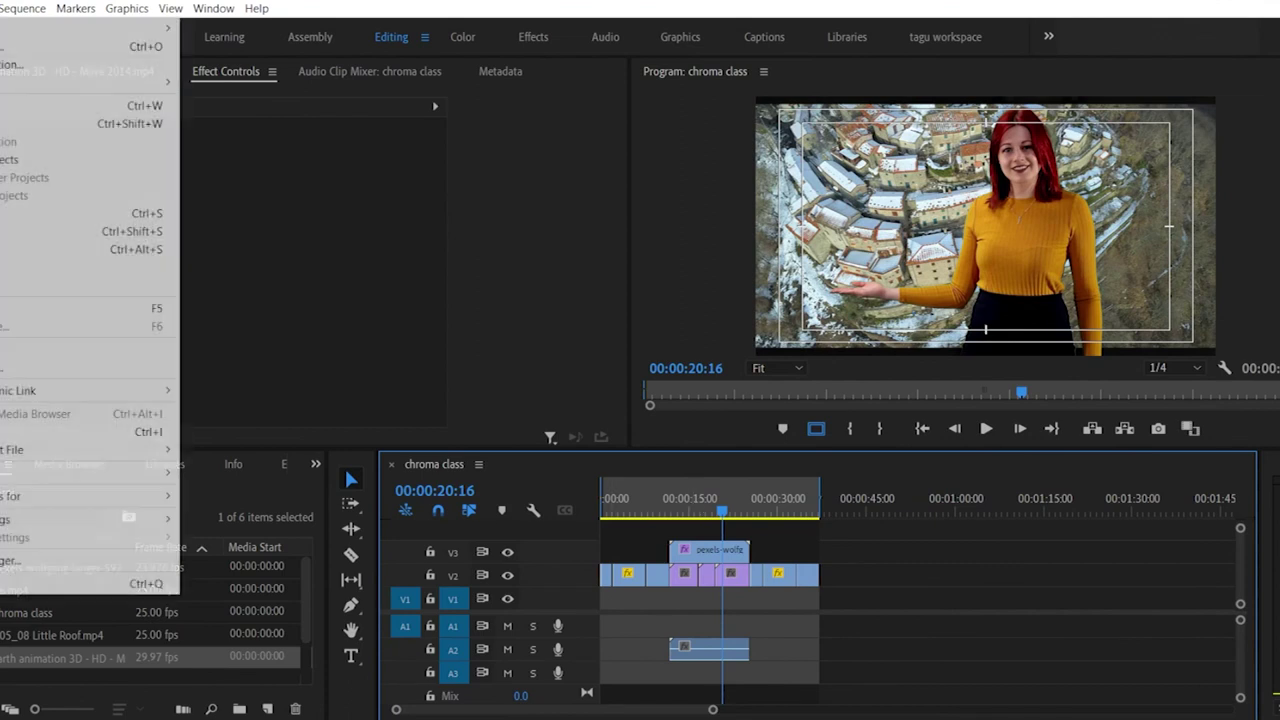
mouse_move(50, 474)
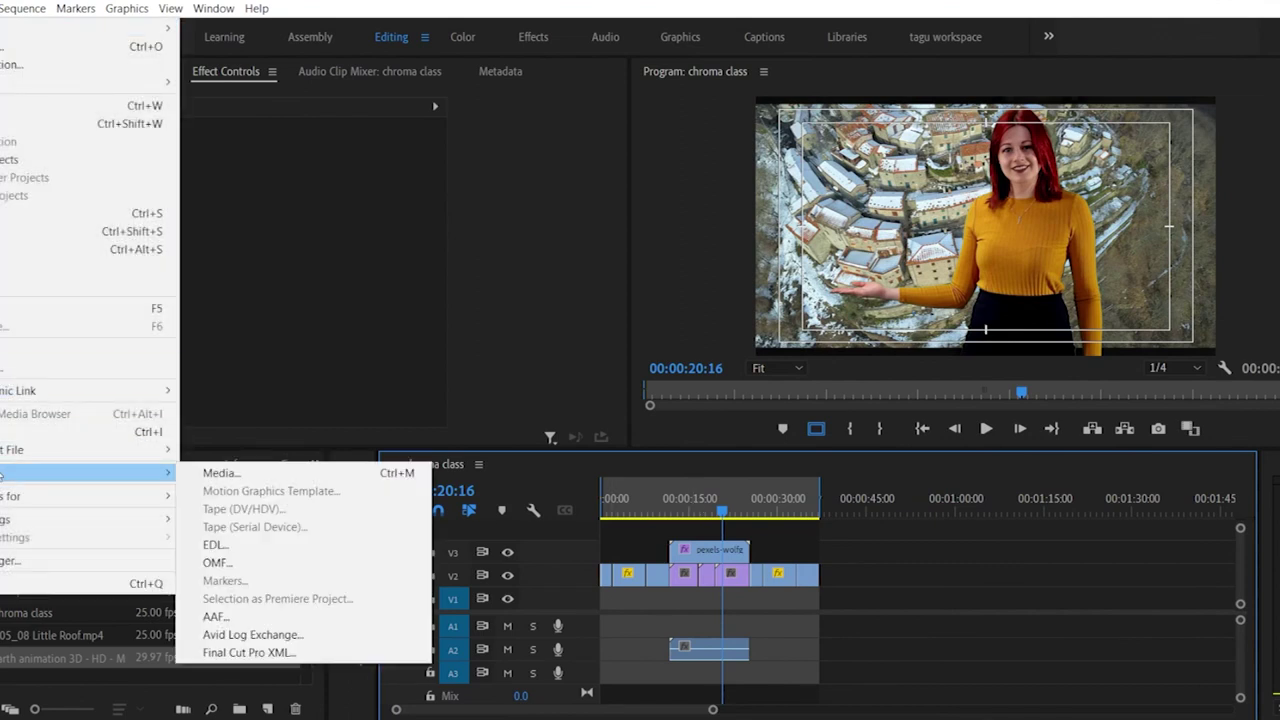
click(227, 474)
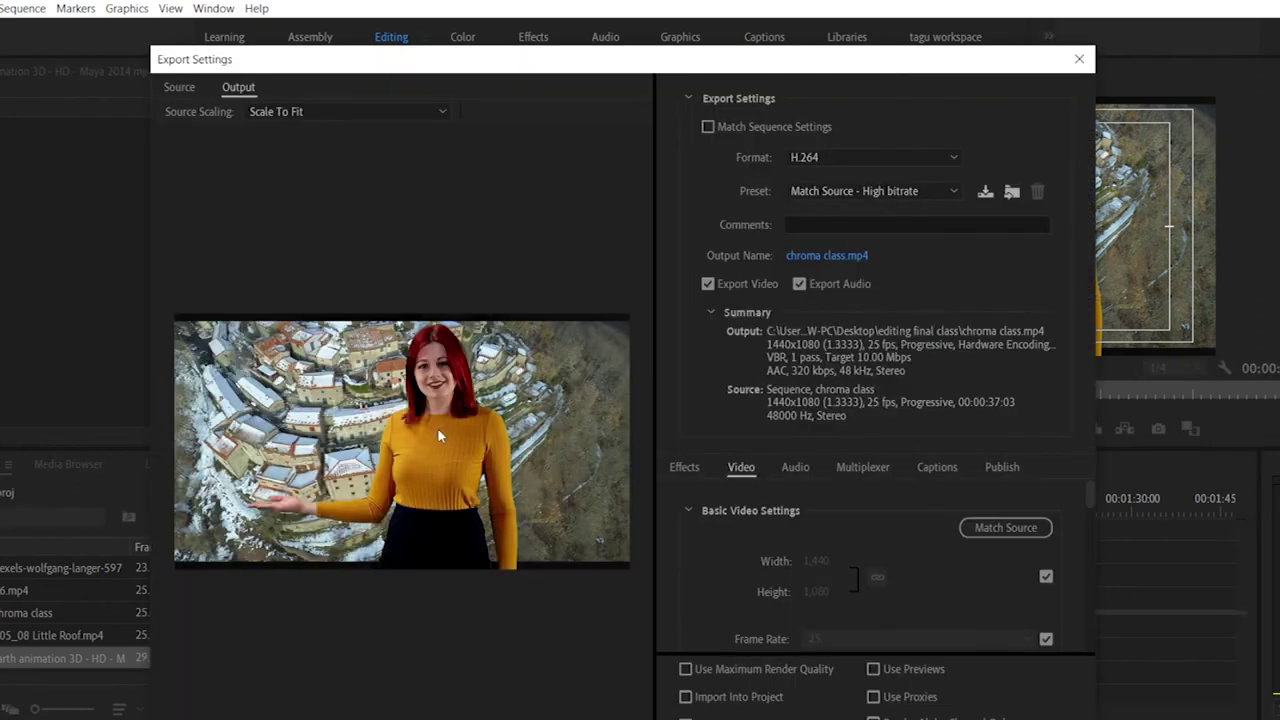
drag(782, 64, 778, 10)
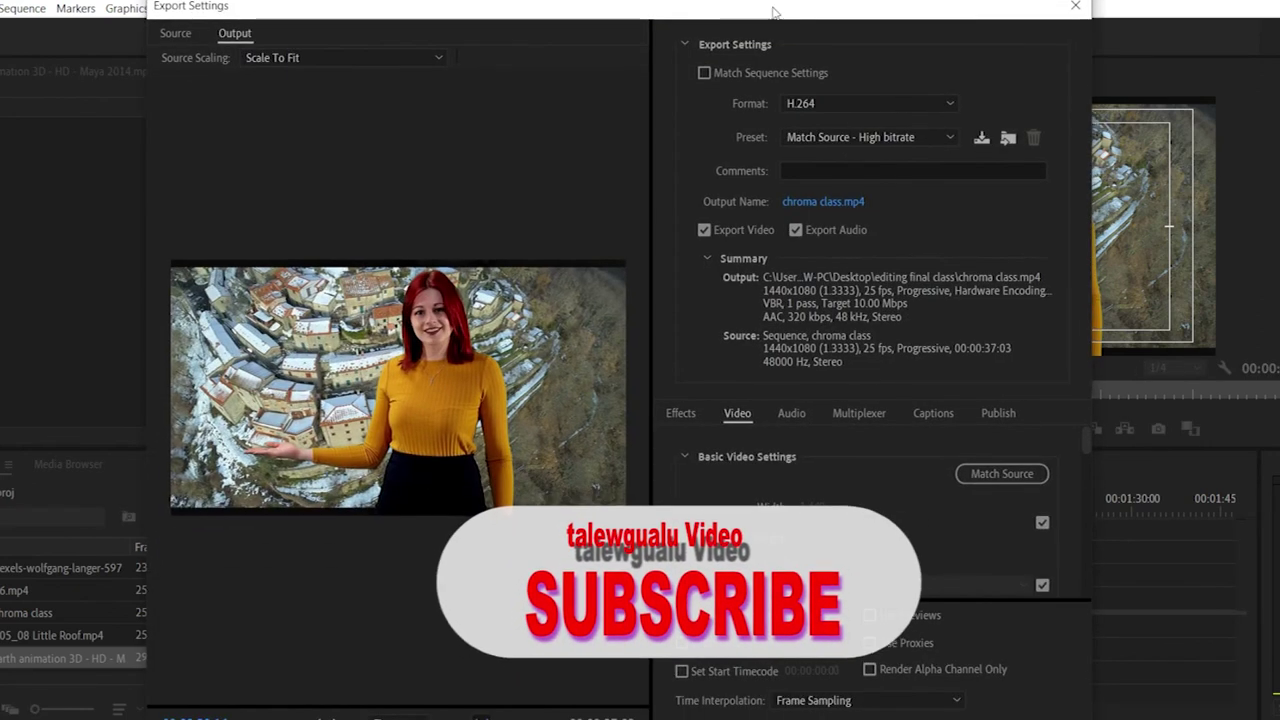
Step: Change the export Format from H.264 to AVI, giving PAL DV Widescreen and chroma class.avi
click(851, 104)
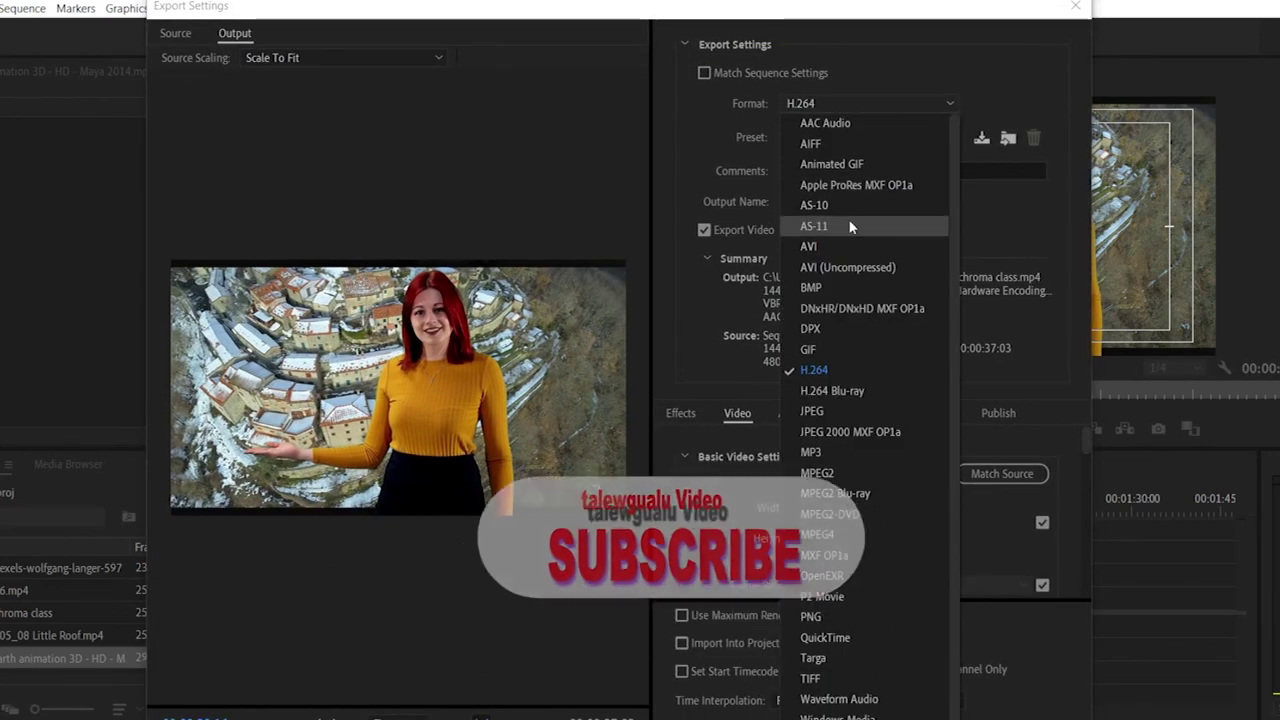
scroll(851, 227, down, 1)
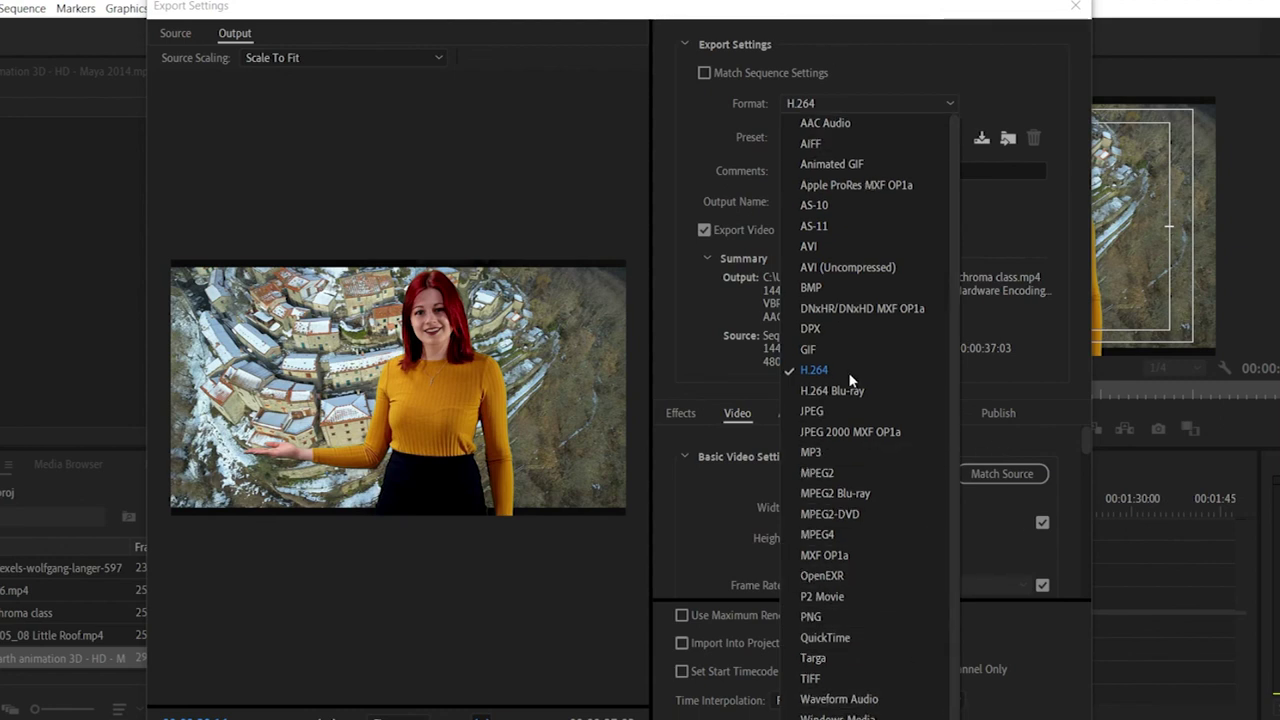
click(935, 65)
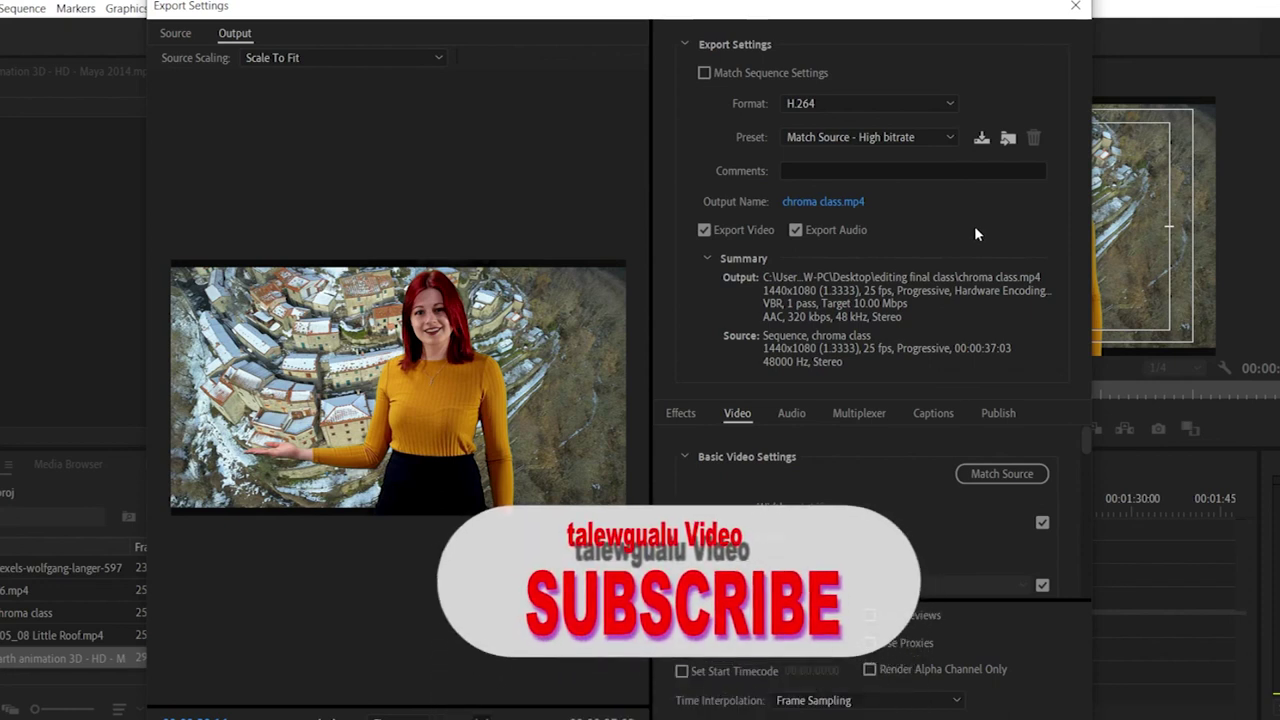
click(862, 105)
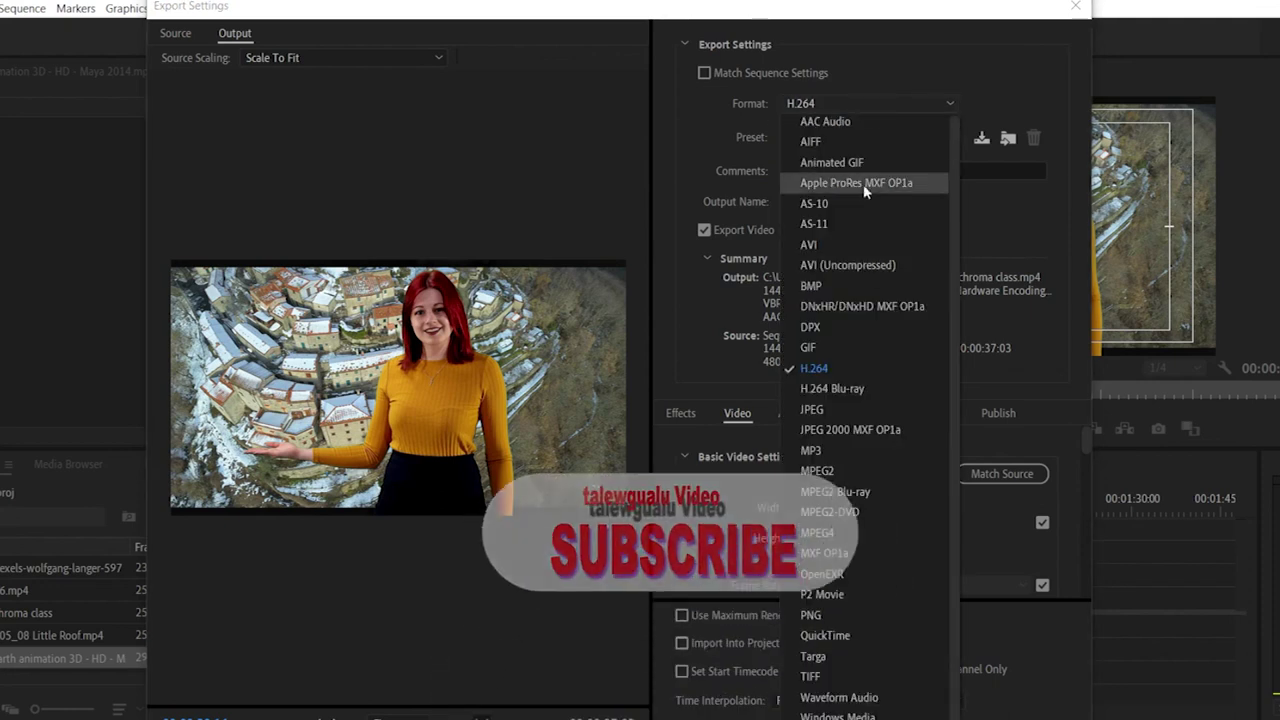
click(850, 246)
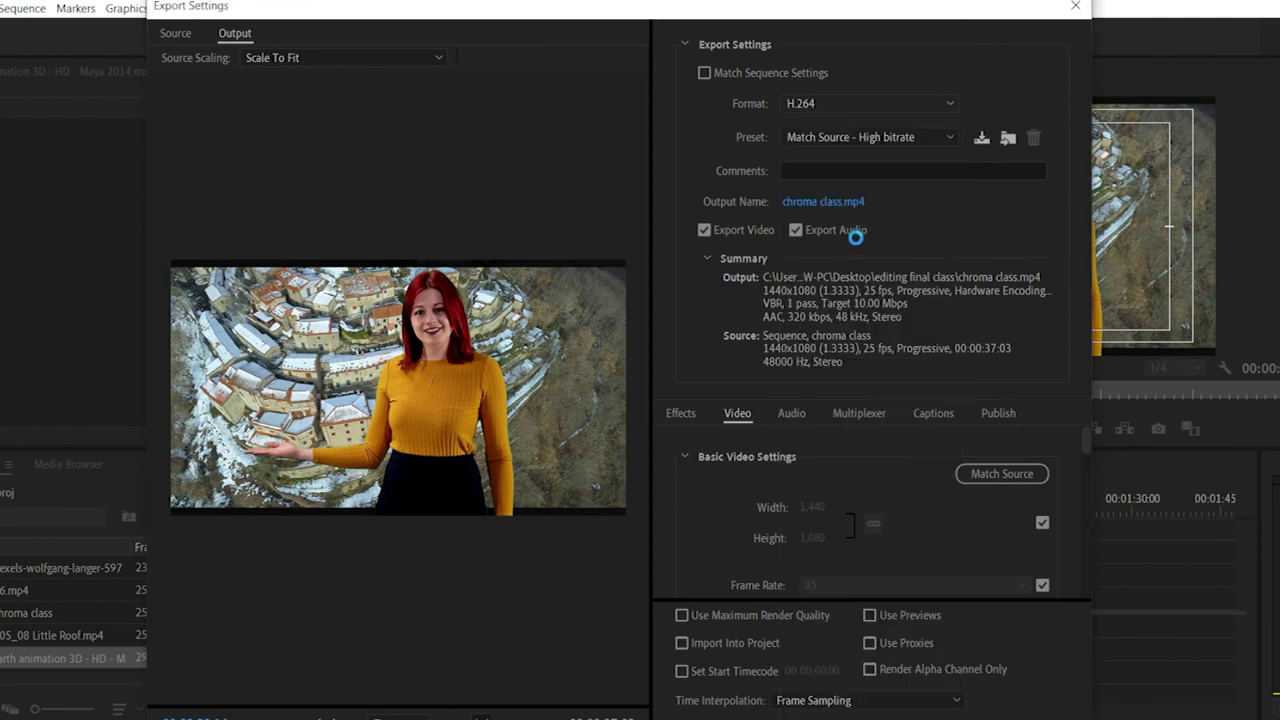
Step: Close the Export Settings dialog without exporting and save the project with Ctrl+S
click(909, 103)
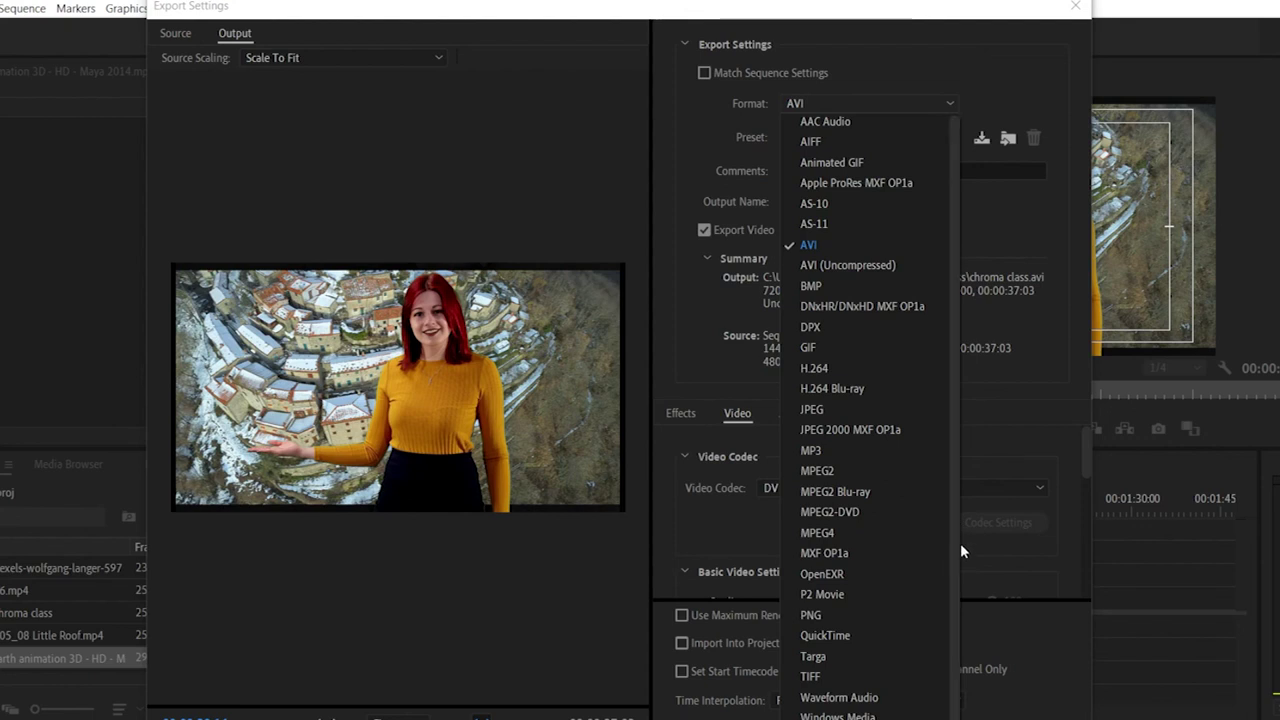
click(1077, 9)
key(ctrl+s)
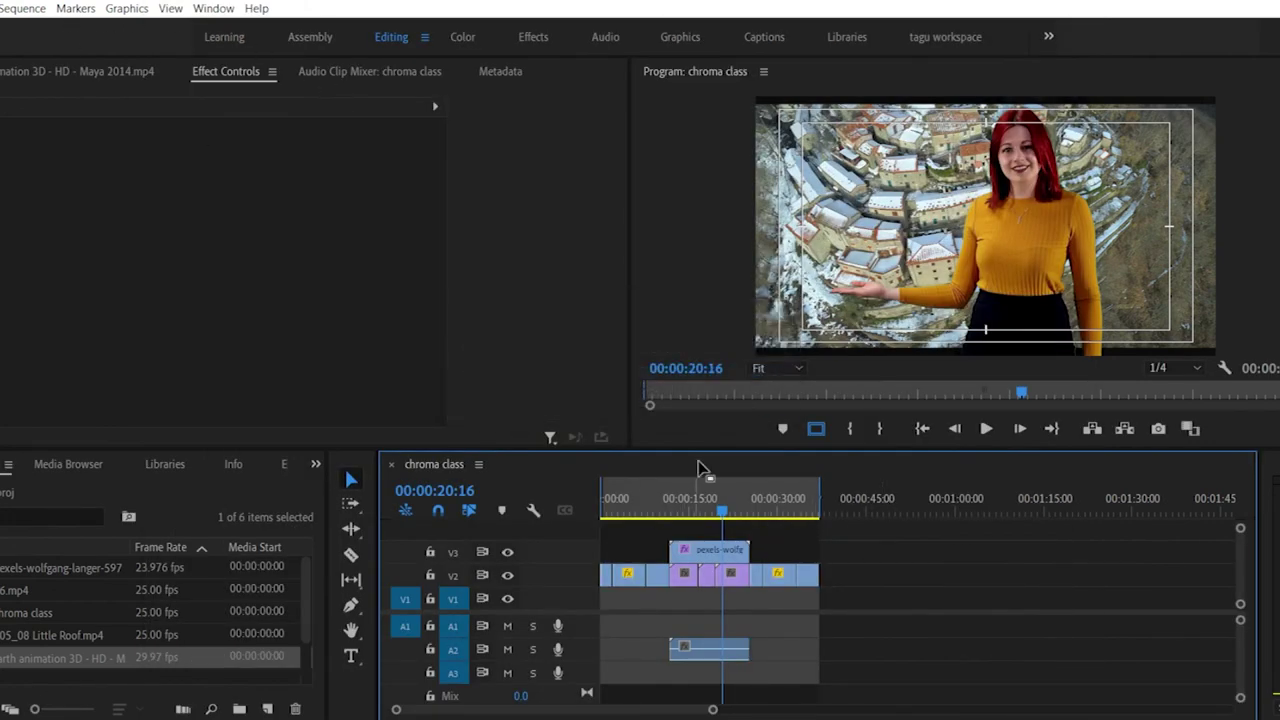
Step: Open Sequence Settings for chroma class and switch Editing Mode from HDV 1080p to DV PAL
click(668, 243)
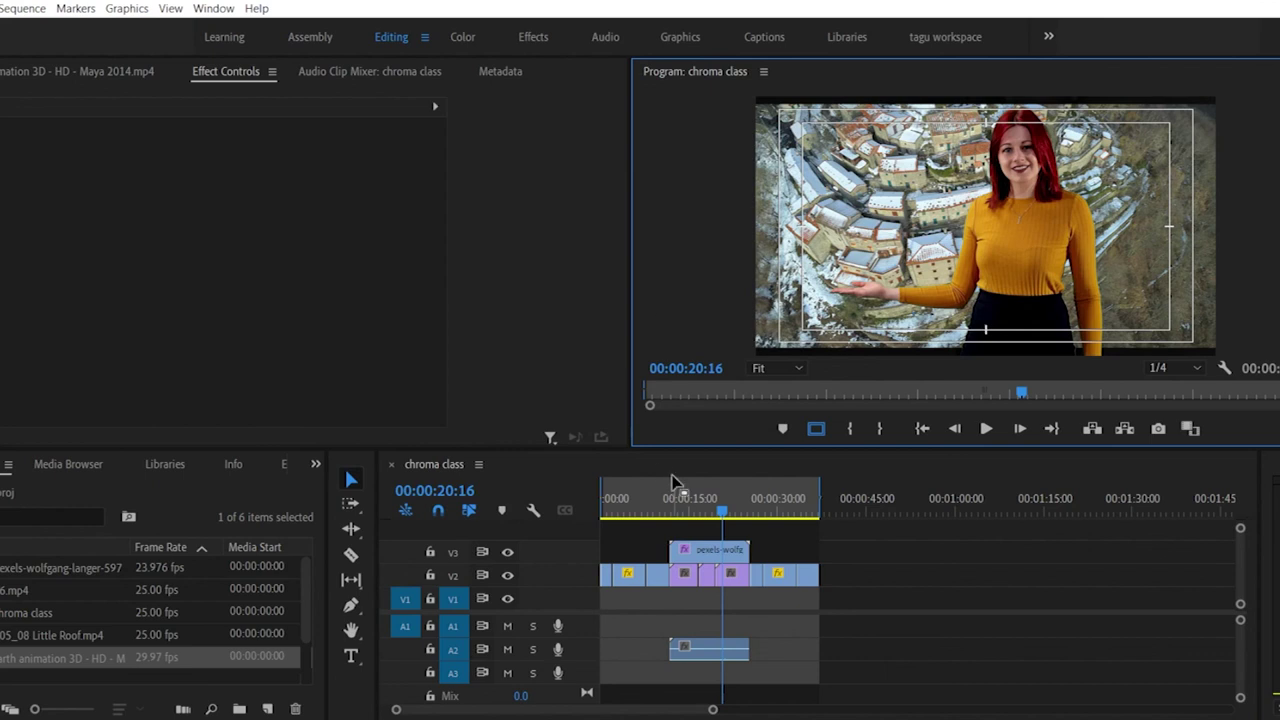
click(675, 468)
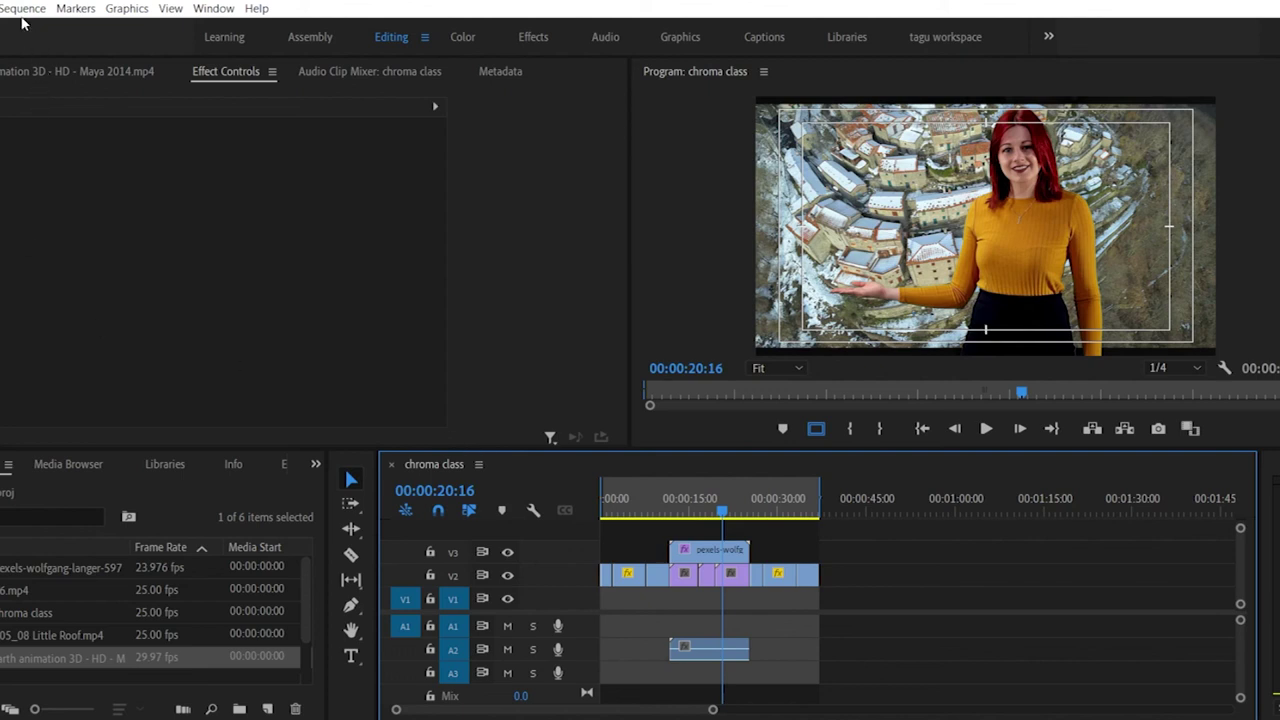
click(22, 9)
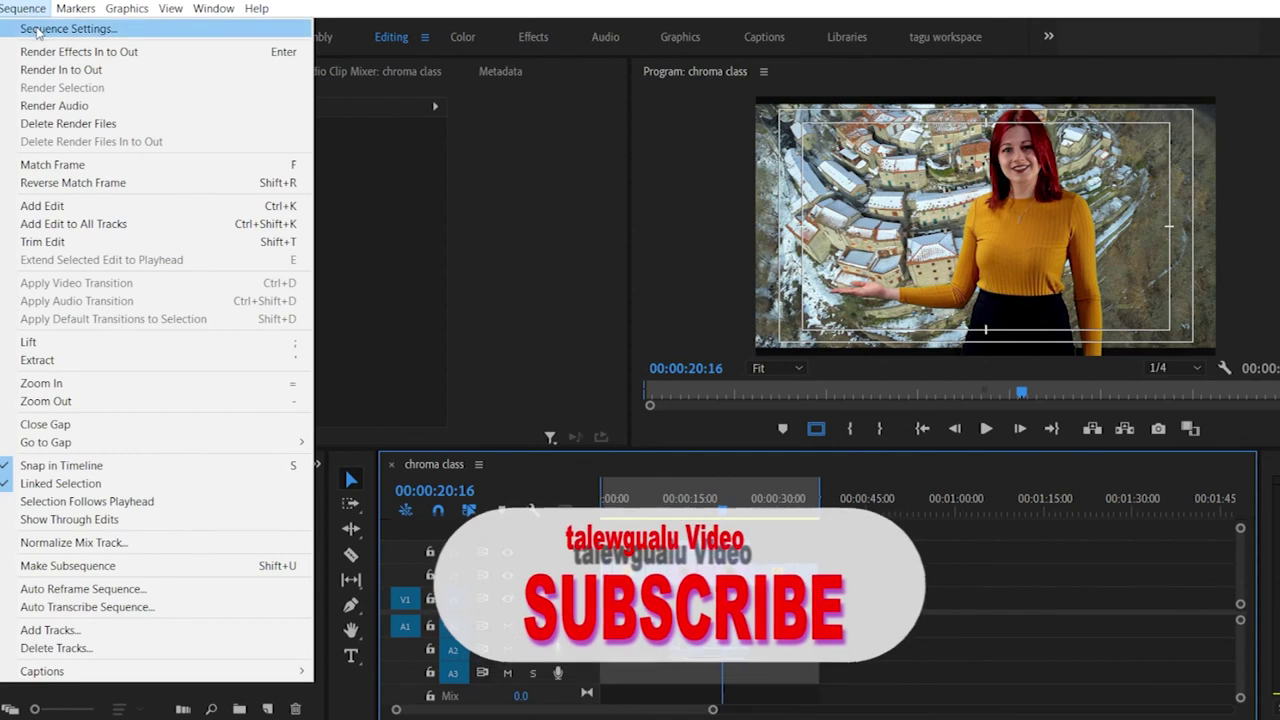
click(28, 28)
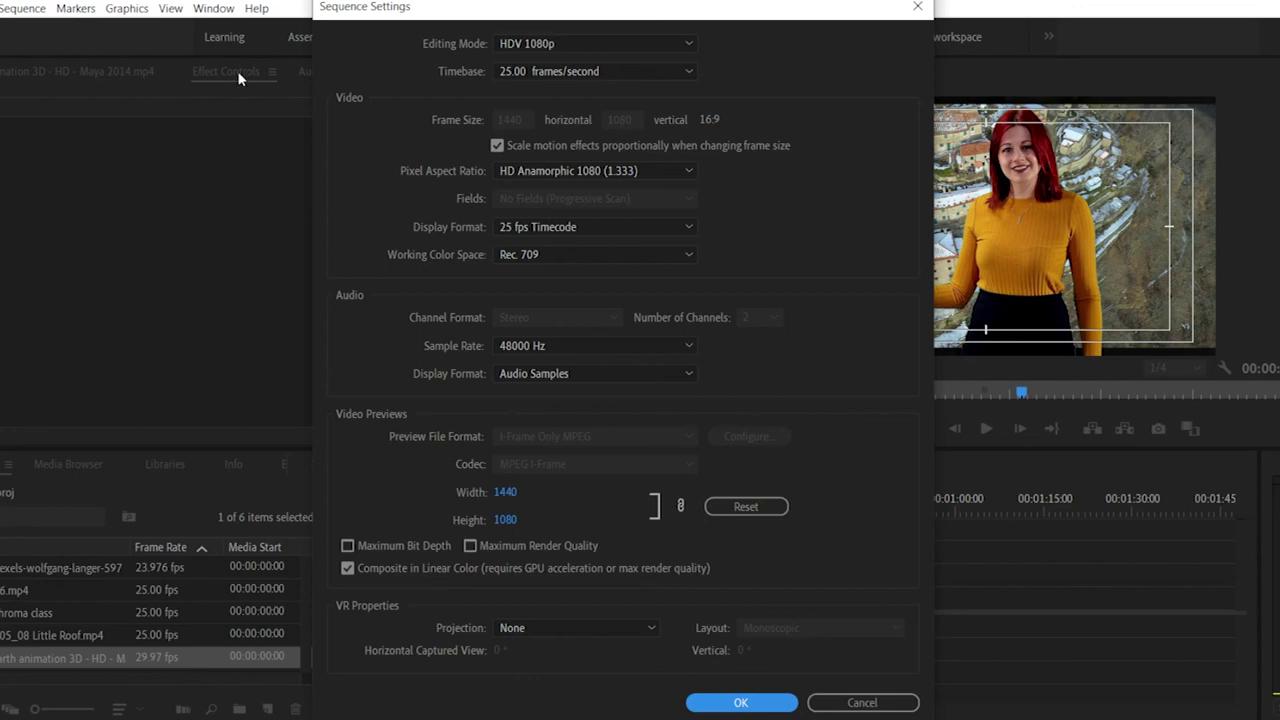
click(640, 48)
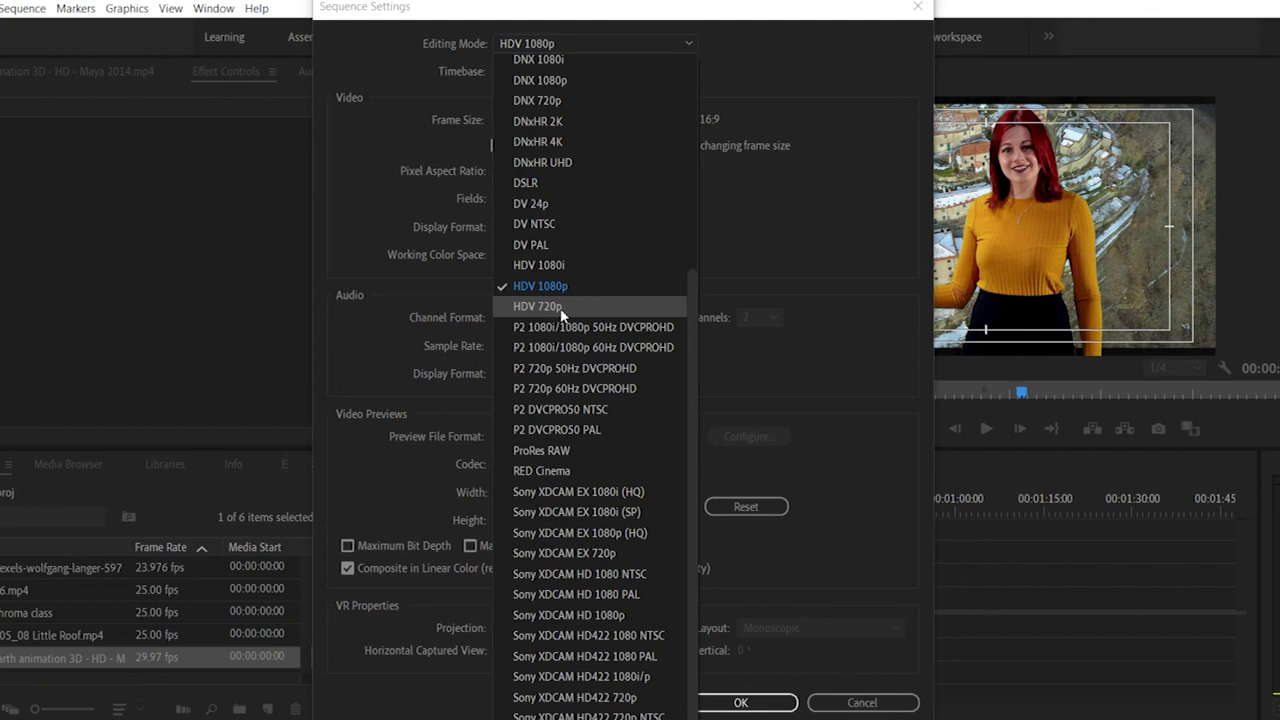
click(551, 244)
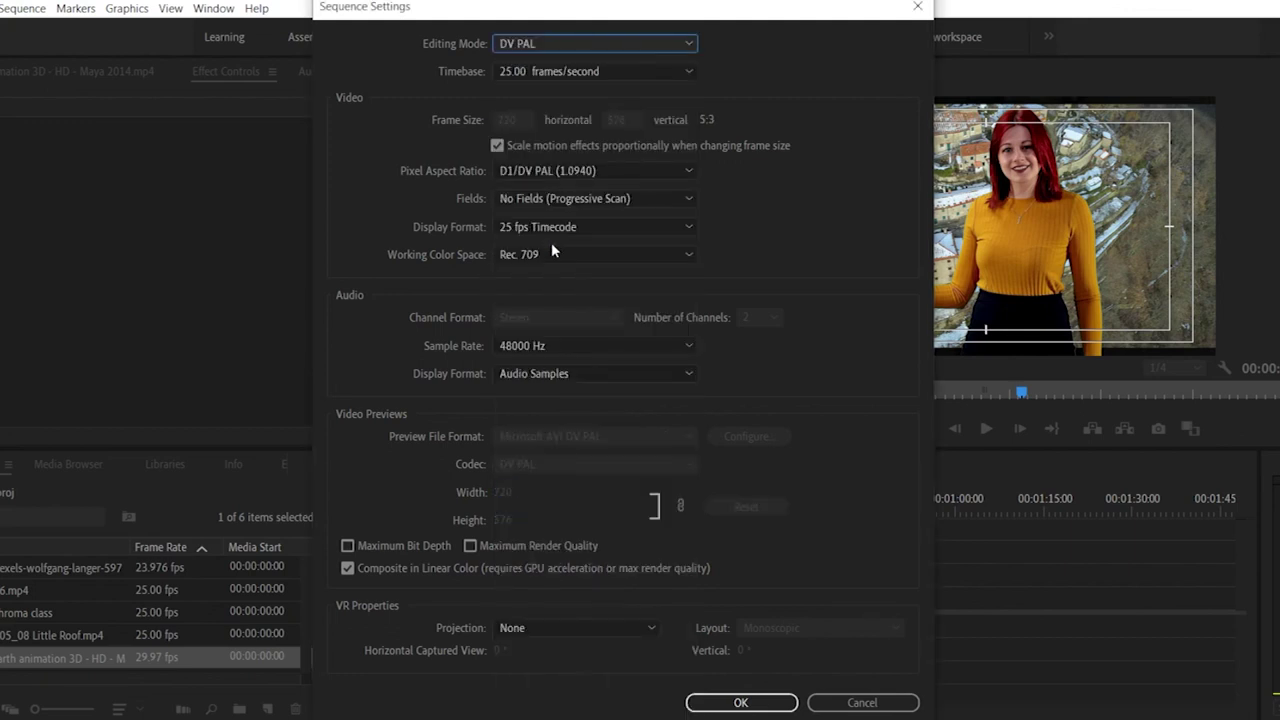
click(623, 40)
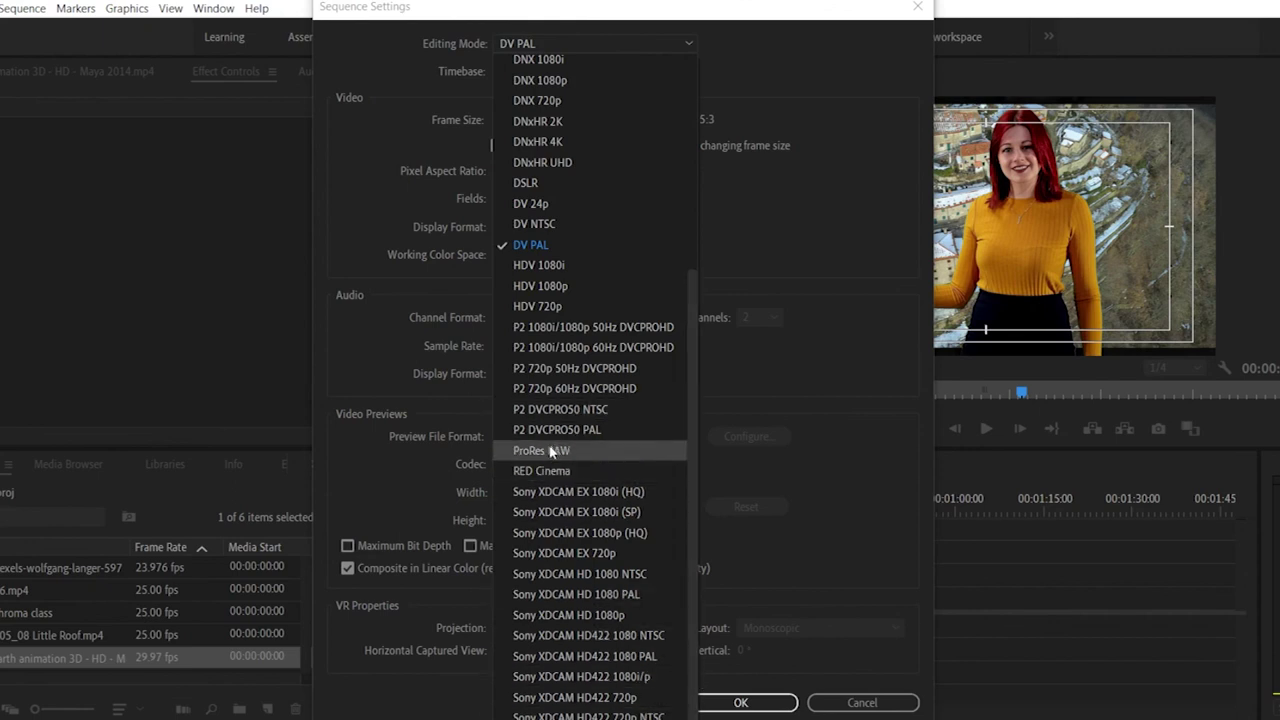
scroll(552, 208, up, 5)
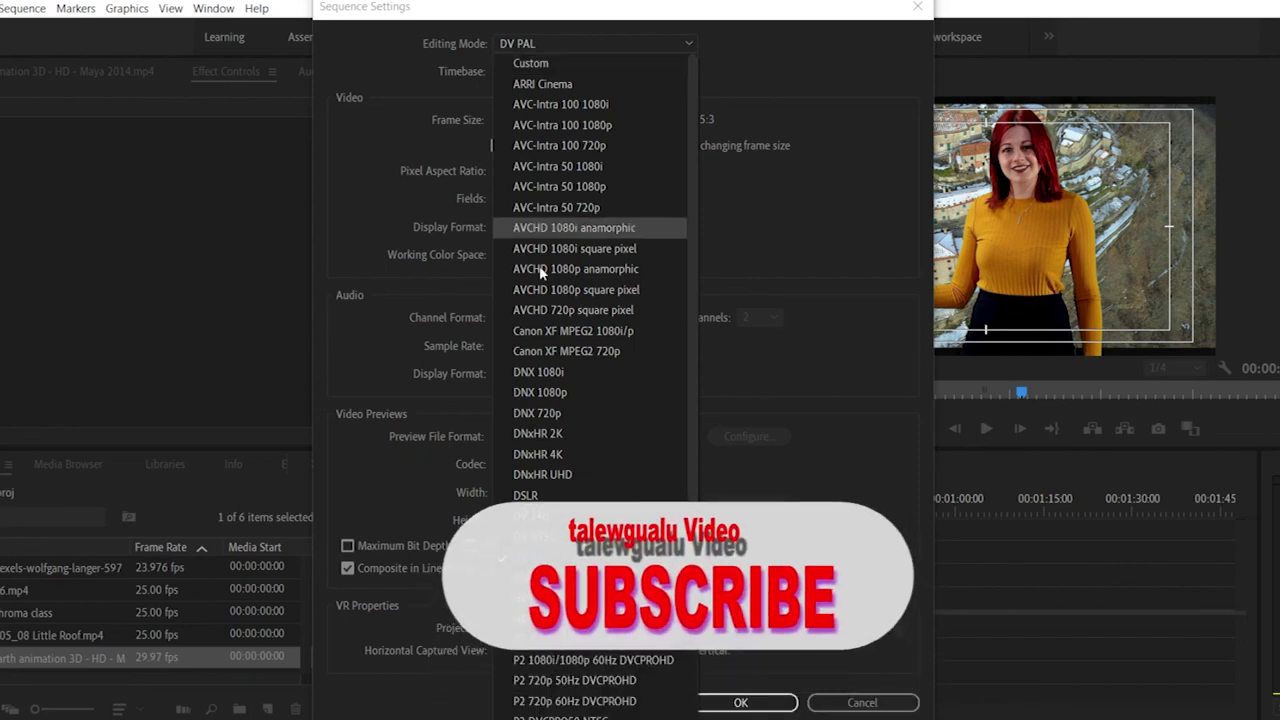
scroll(605, 444, down, 5)
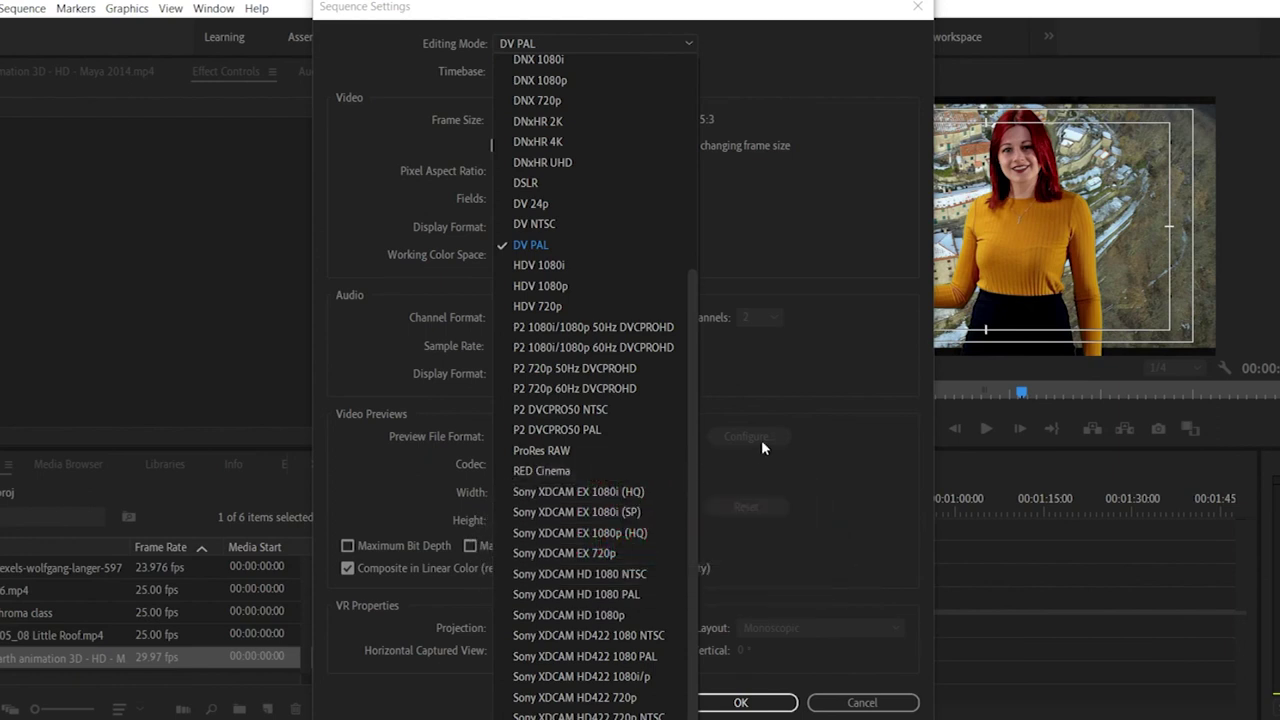
click(850, 346)
Step: Confirm 25.00 frames/second timebase and D1/DV PAL (1.0940) pixel aspect, then close Sequence Settings
click(616, 76)
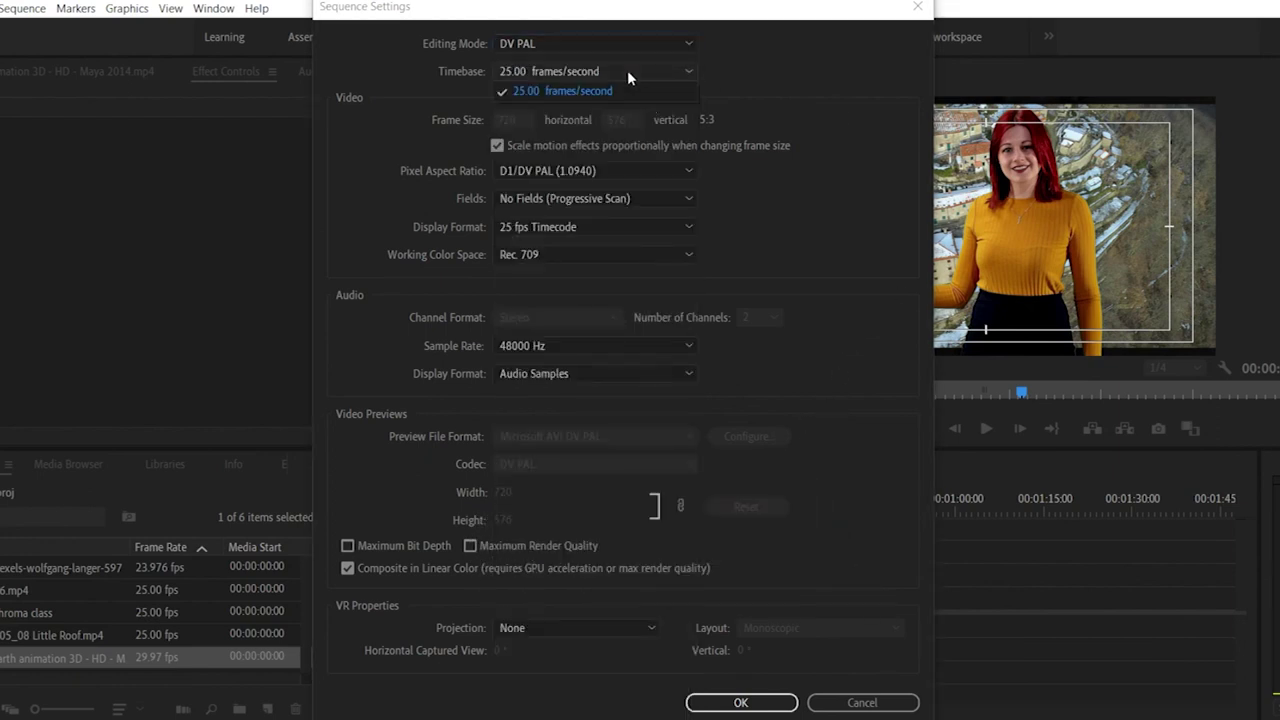
click(849, 198)
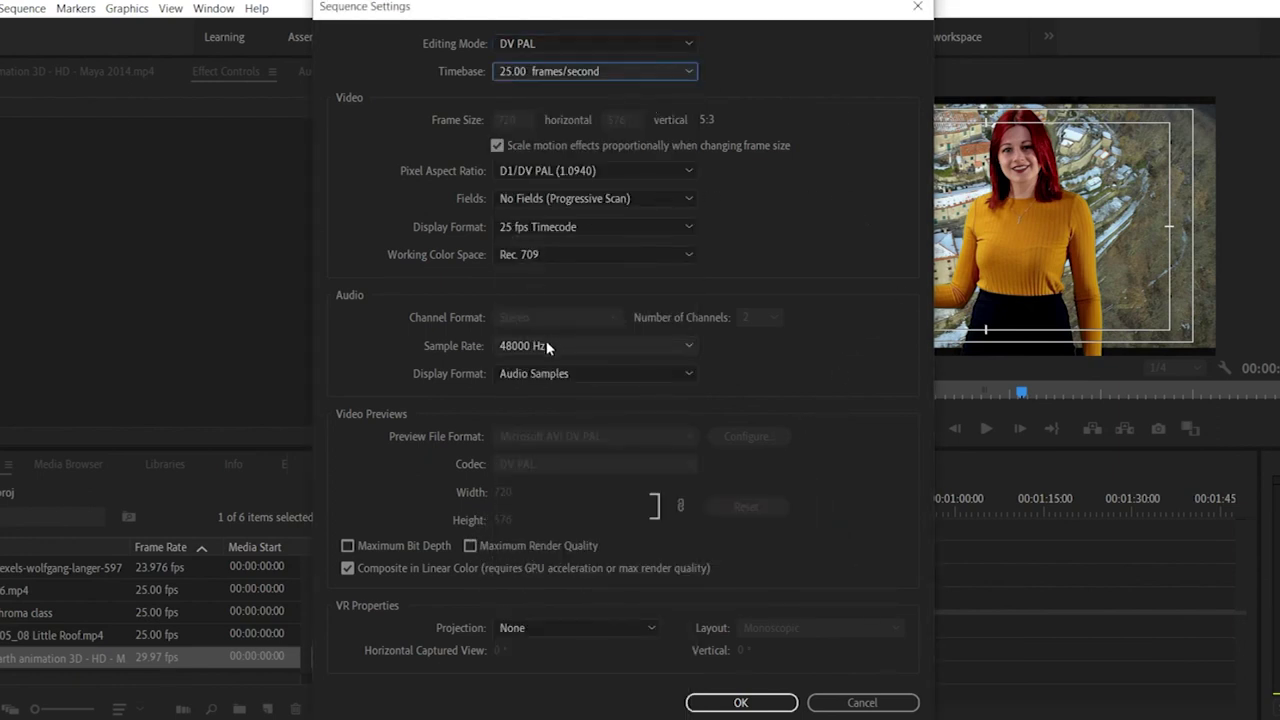
click(674, 198)
click(683, 204)
click(661, 172)
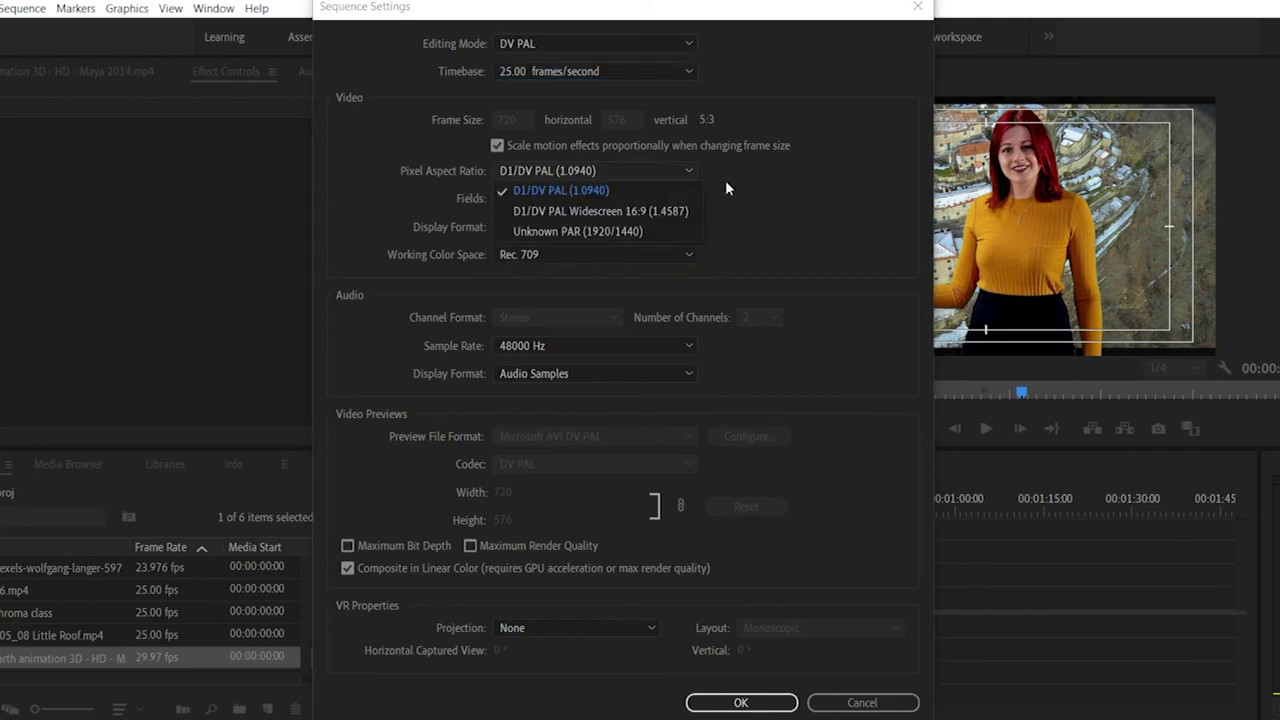
click(783, 190)
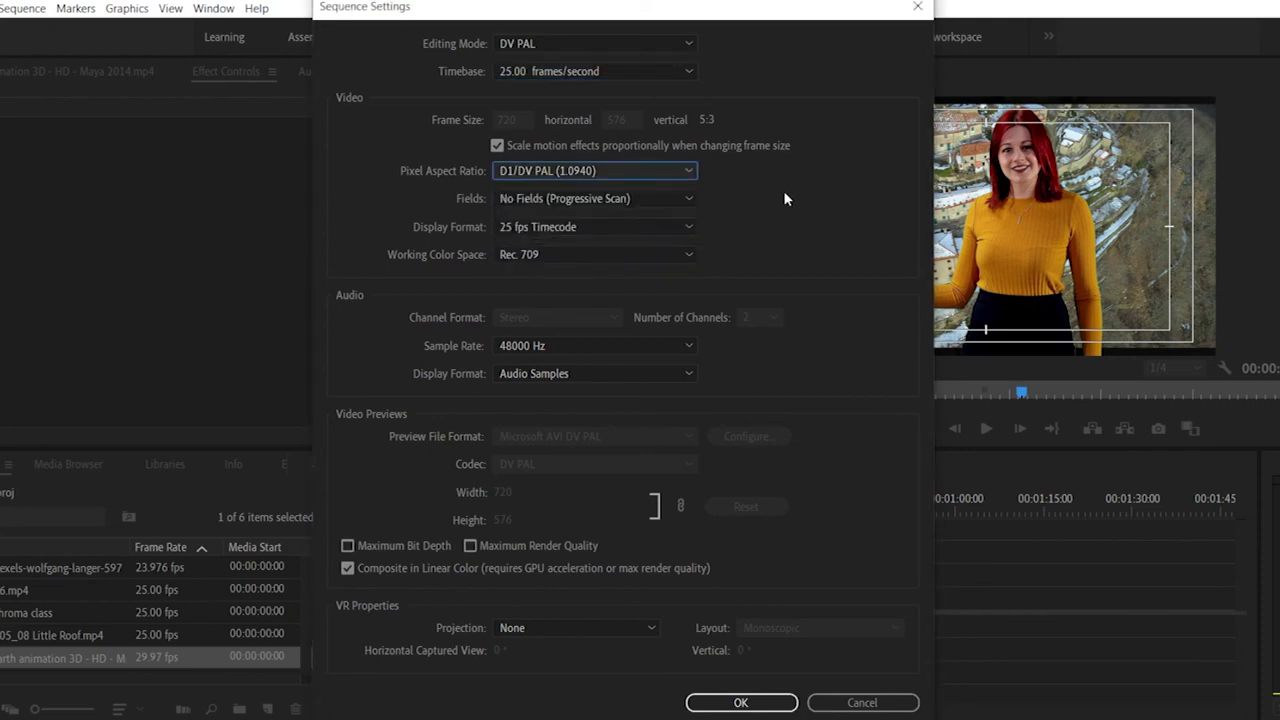
click(635, 169)
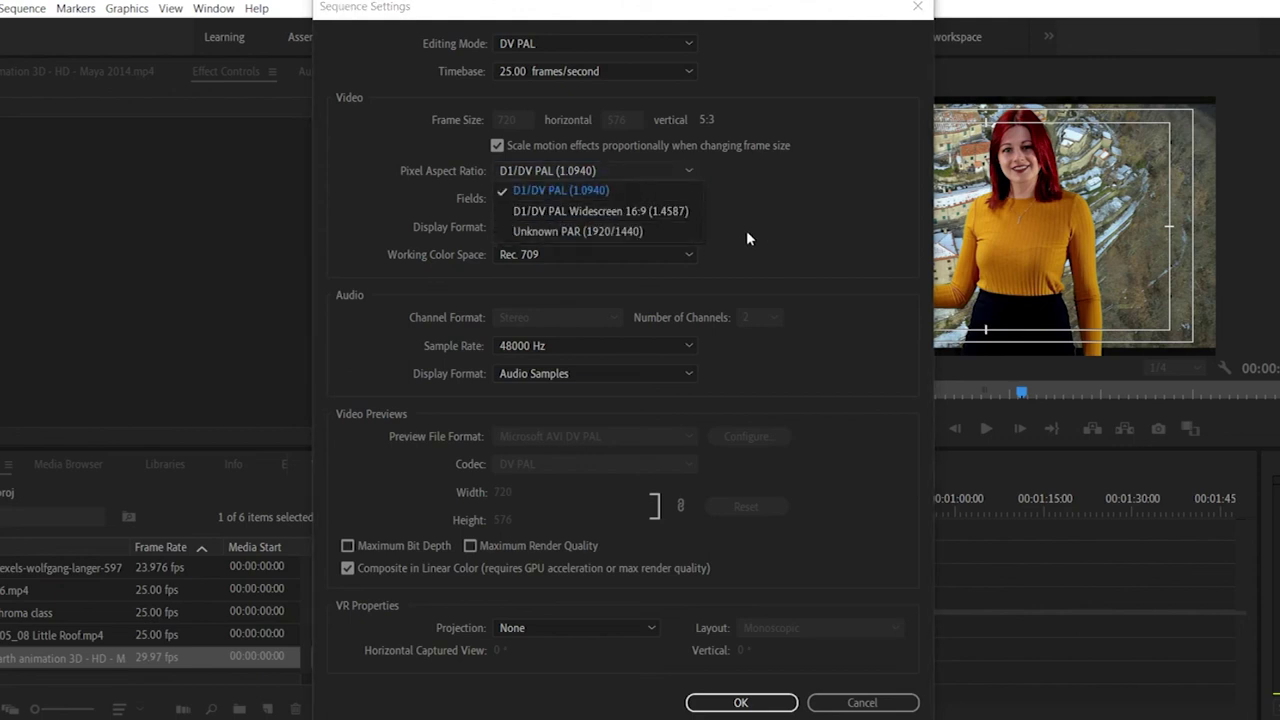
click(783, 235)
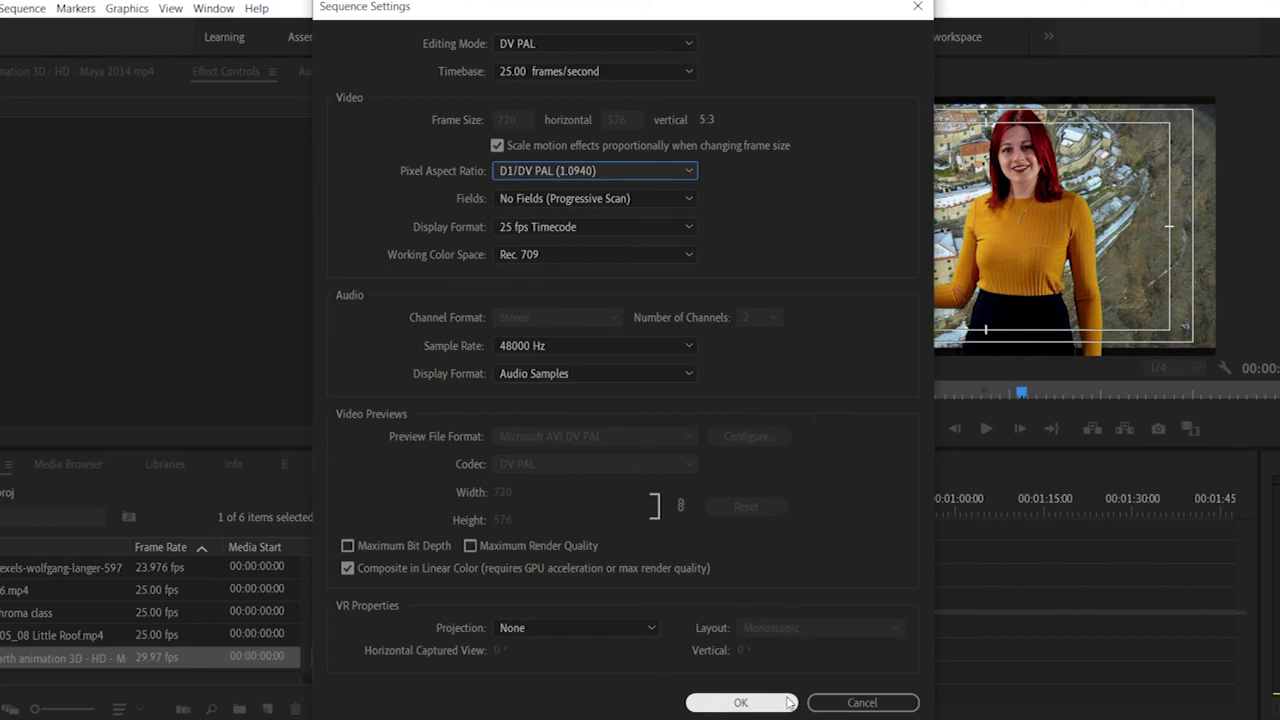
click(830, 702)
Step: Render the whole chroma class sequence from in to out and set the playhead to 00:00:14:06
click(24, 8)
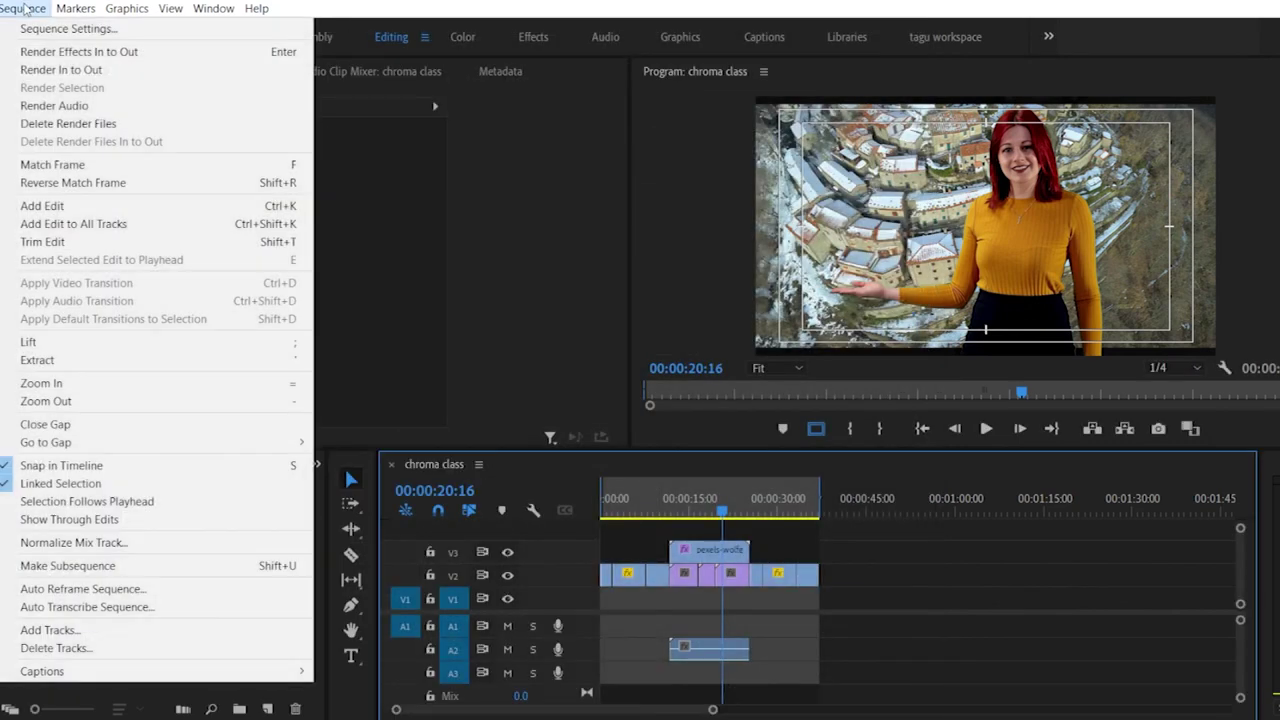
click(75, 70)
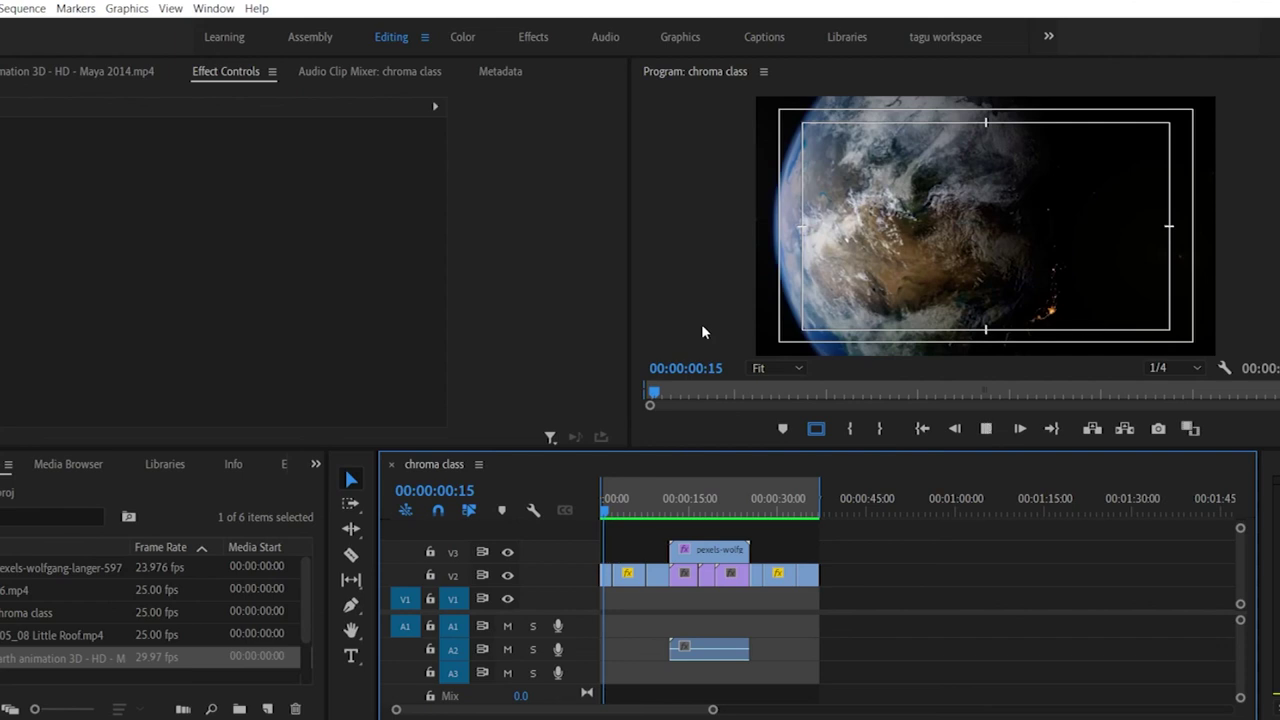
click(686, 500)
Step: Play the keyed shot, stop at 00:00:25:01, and bring up the File menu
key(space)
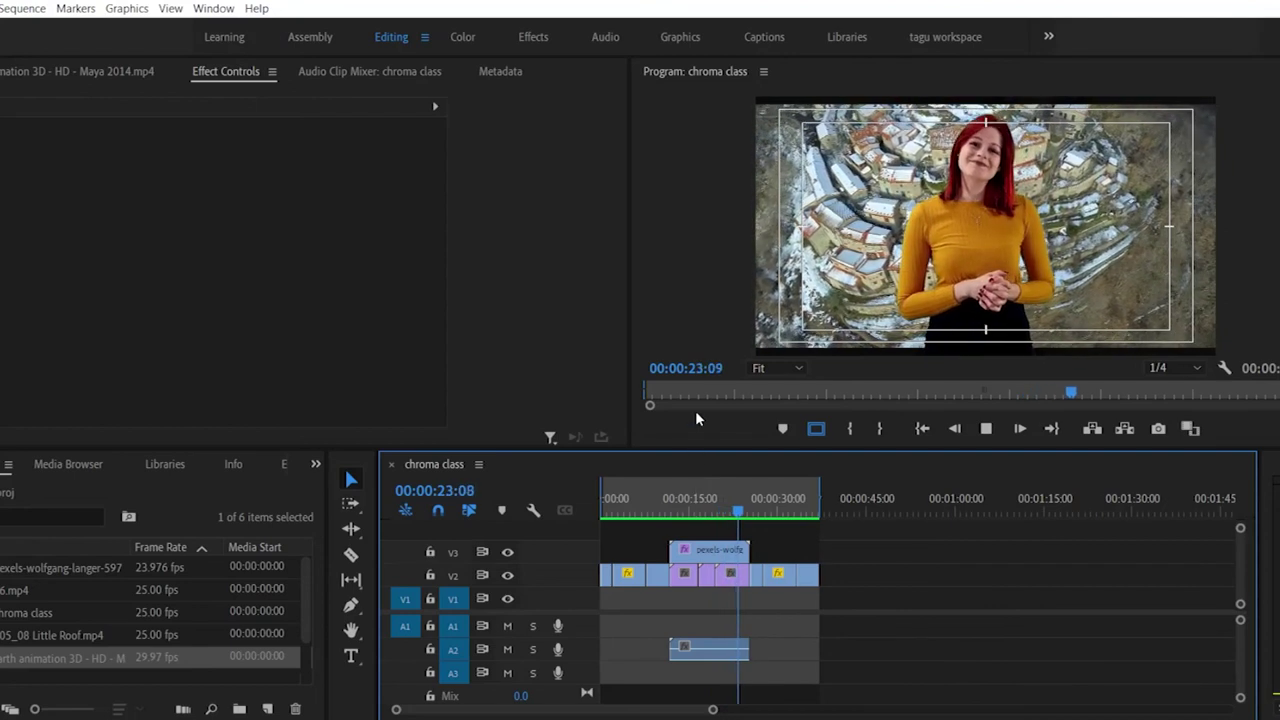
key(space)
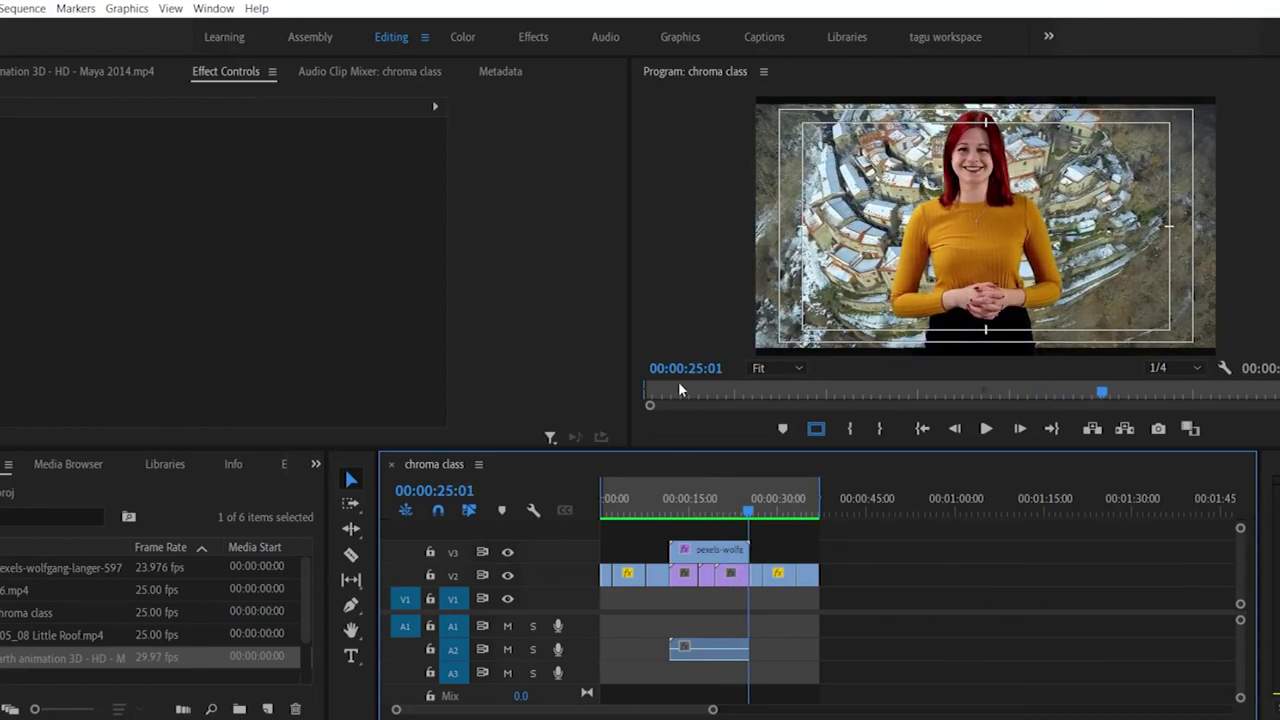
key(alt+f)
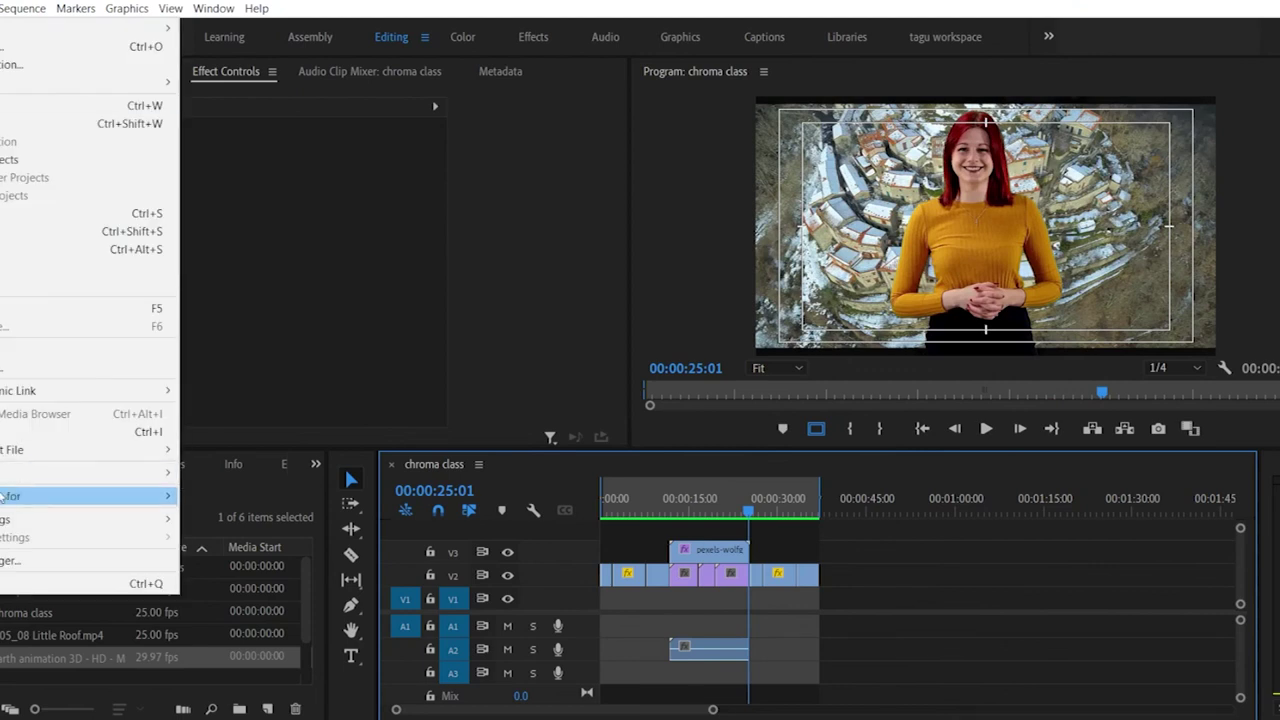
Step: Open the Export Media settings, keeping the PAL DV Widescreen preset and AVI format
mouse_move(75, 477)
click(220, 473)
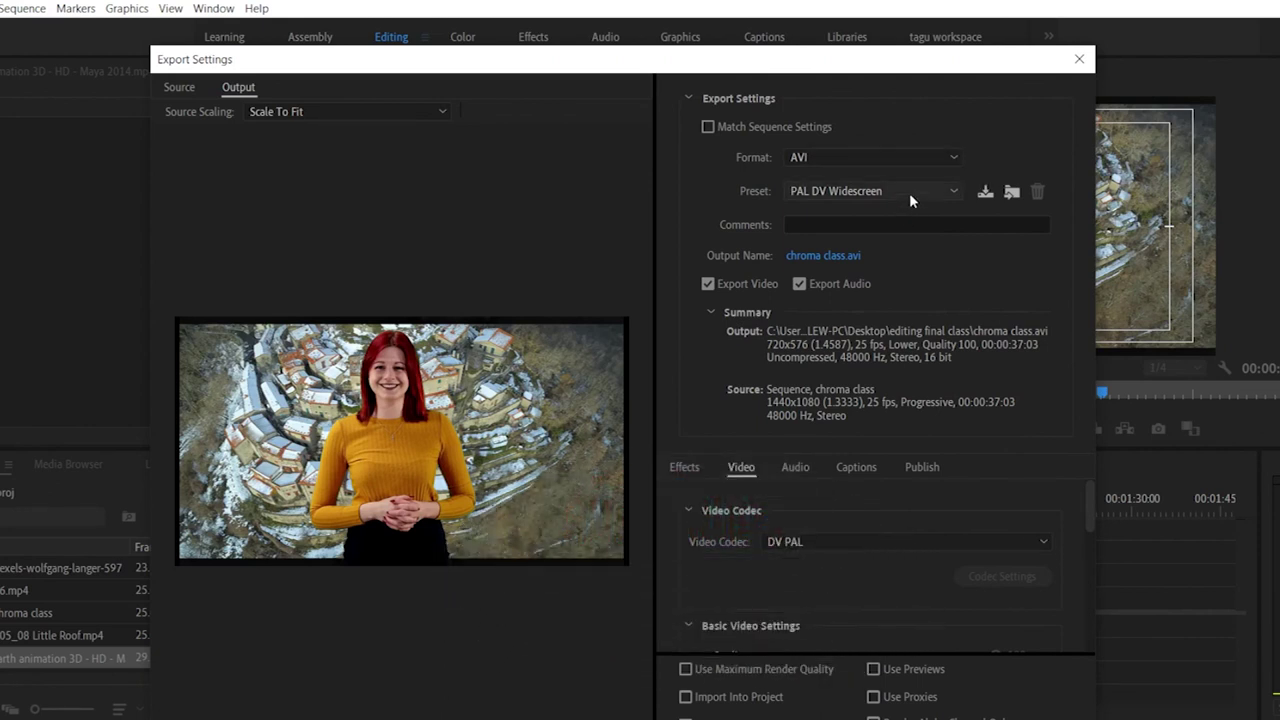
click(910, 193)
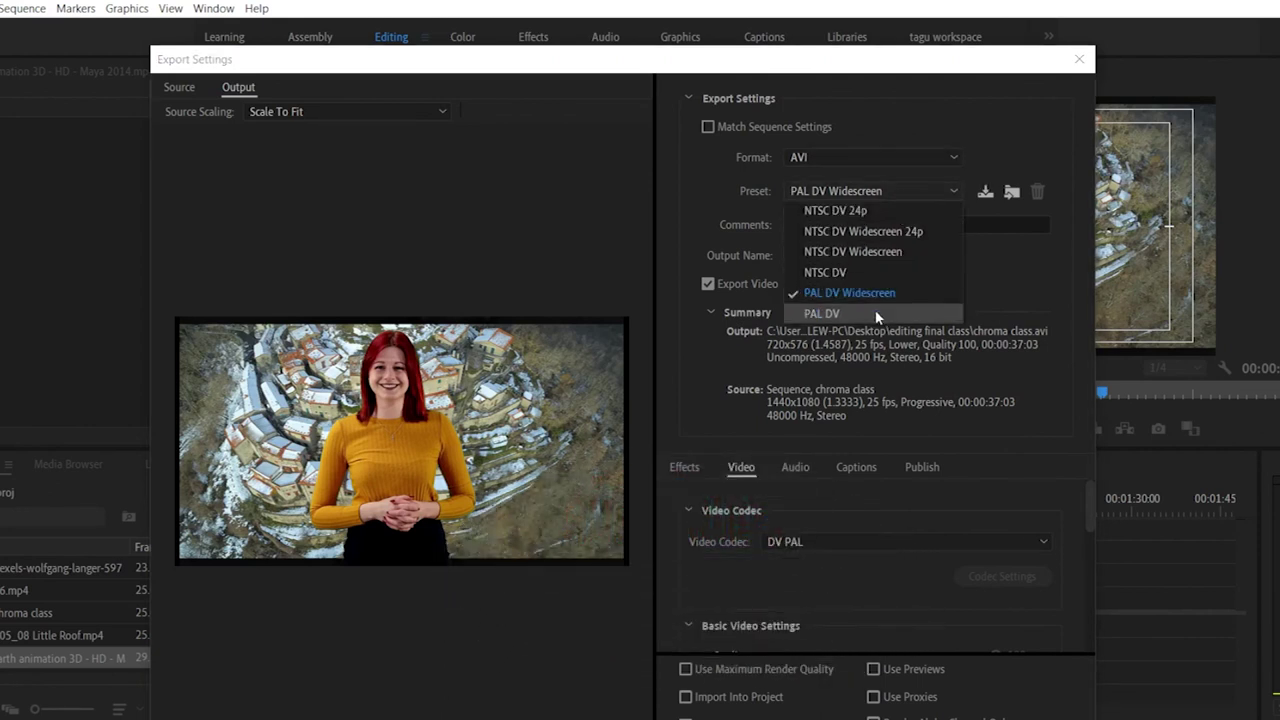
click(869, 147)
click(870, 157)
click(875, 243)
Step: Move the Export Settings window to the top of the screen to reveal its lower settings
scroll(901, 497, down, 5)
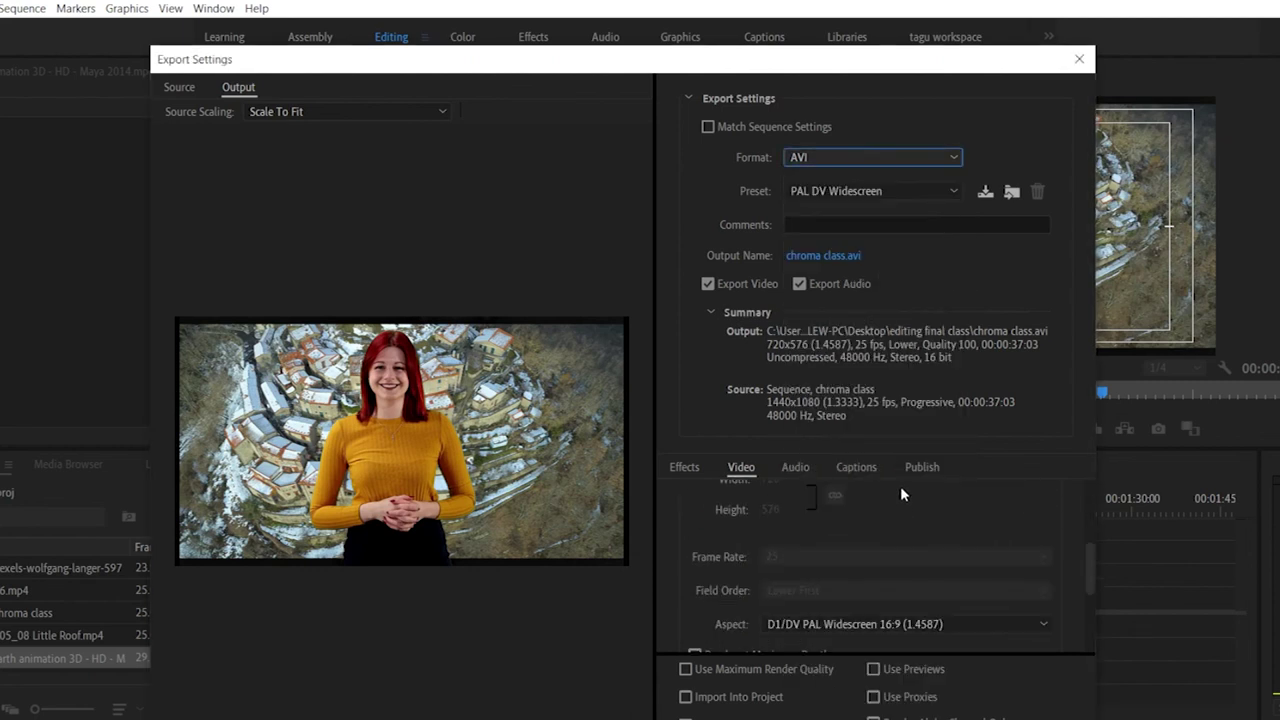
scroll(930, 600, down, 2)
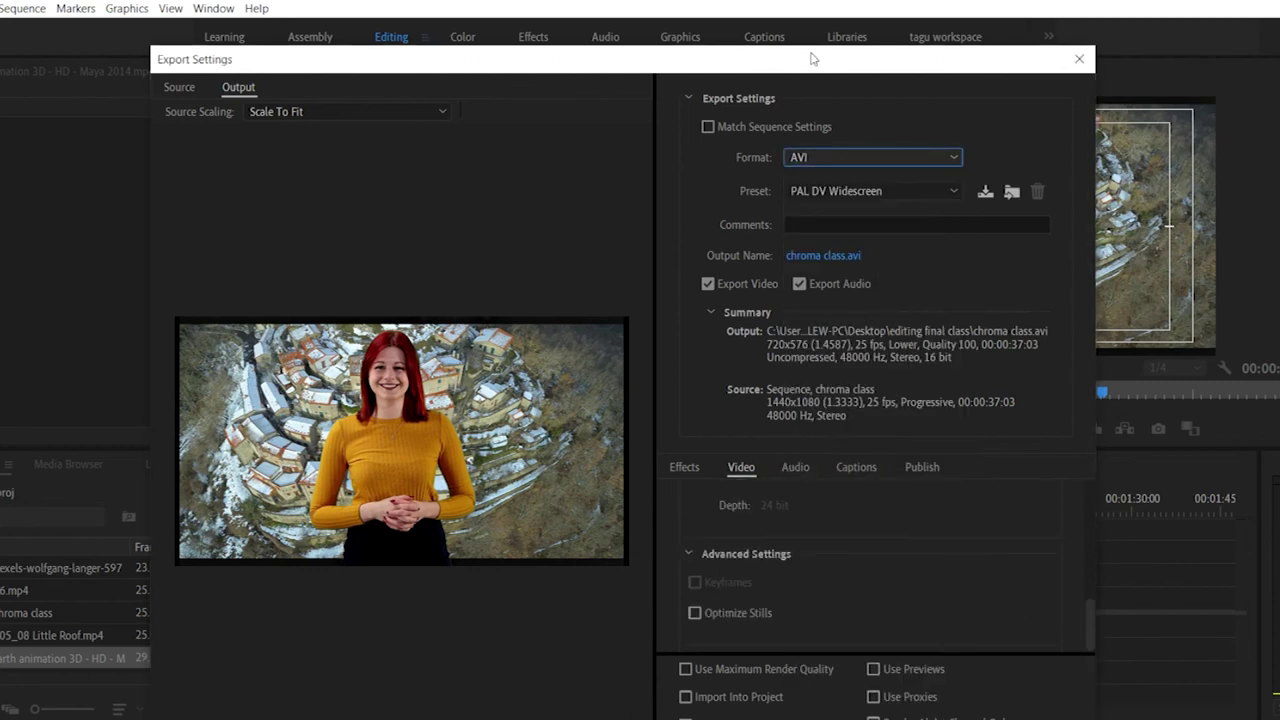
drag(810, 50, 808, 239)
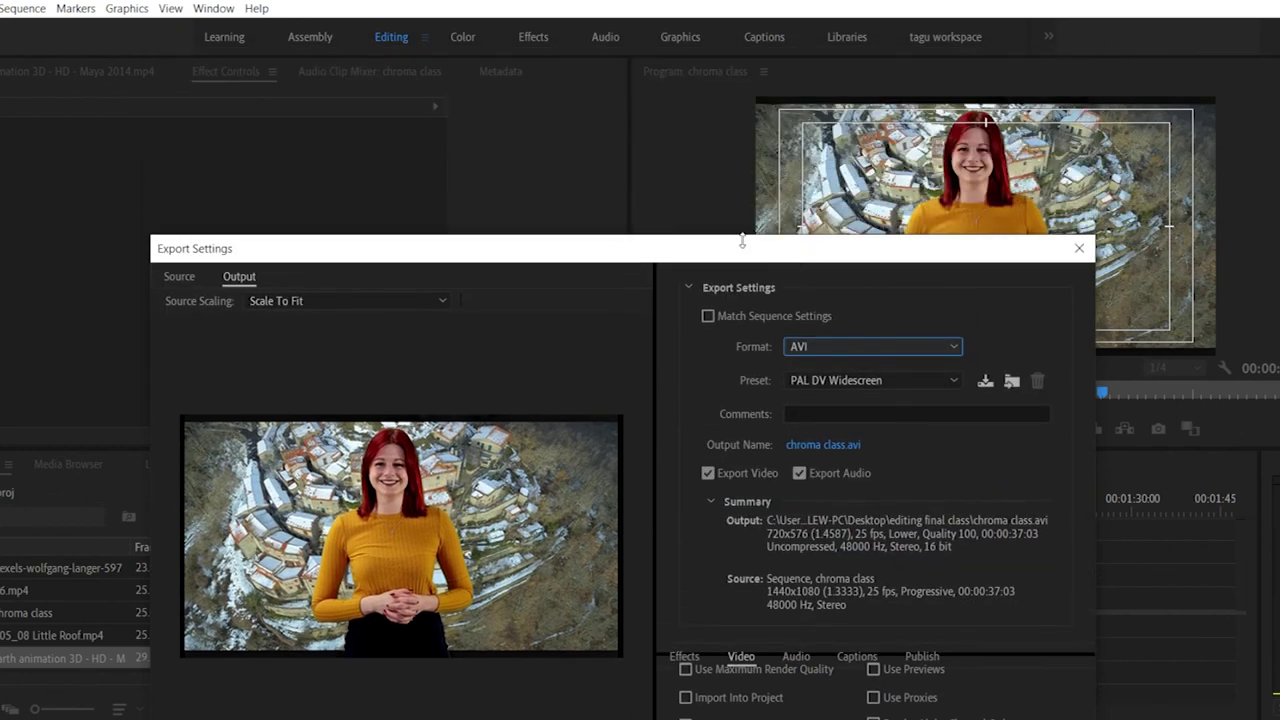
drag(650, 266, 650, 22)
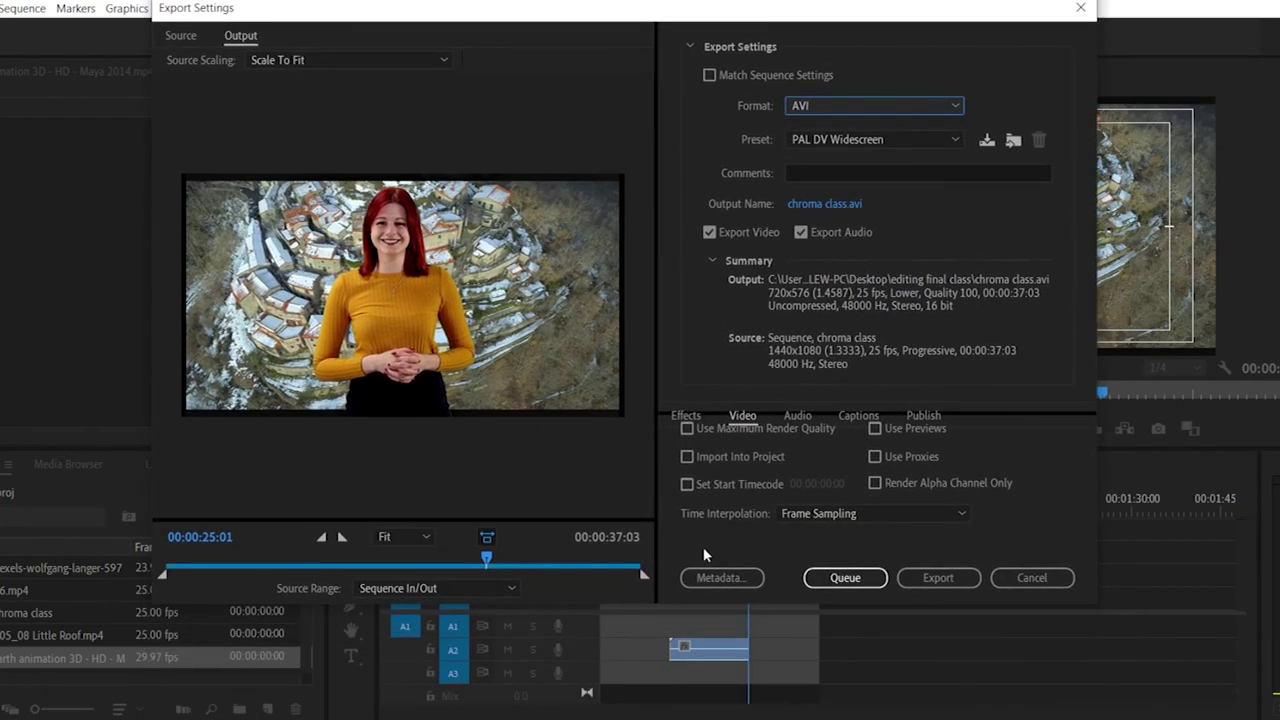
Step: Switch the export format to H.264 and collapse the Summary section
click(856, 104)
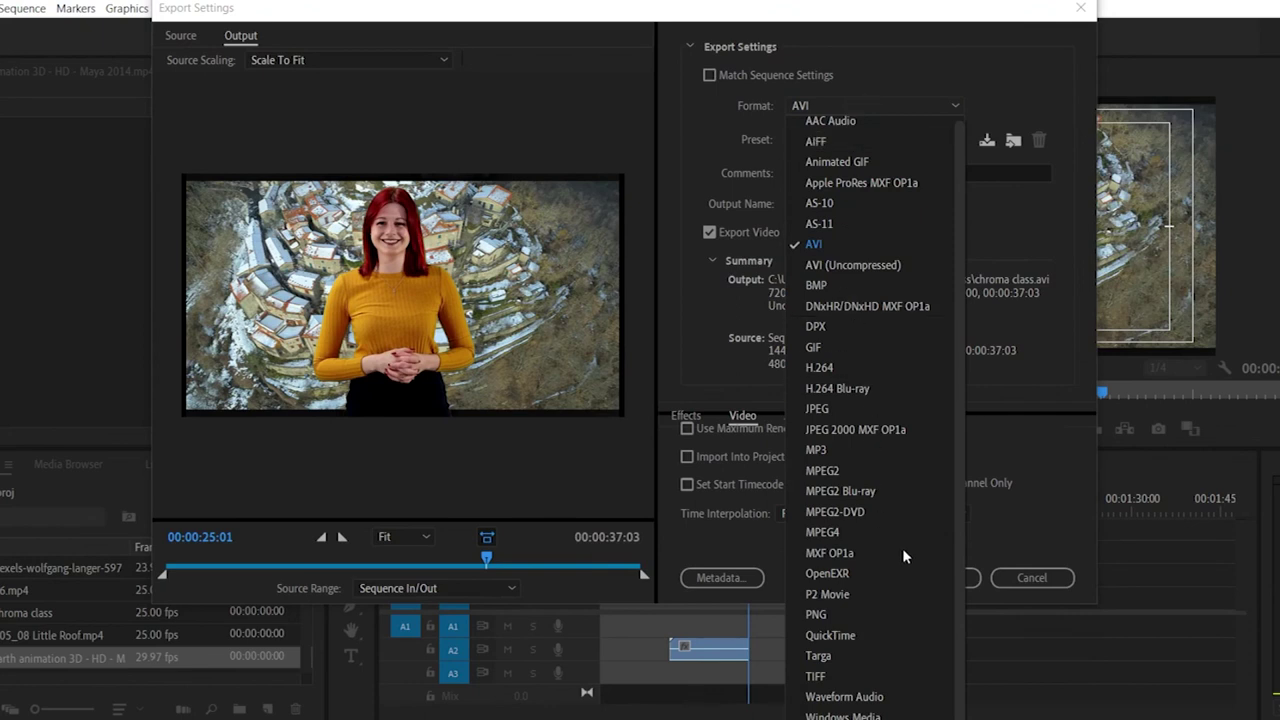
click(828, 368)
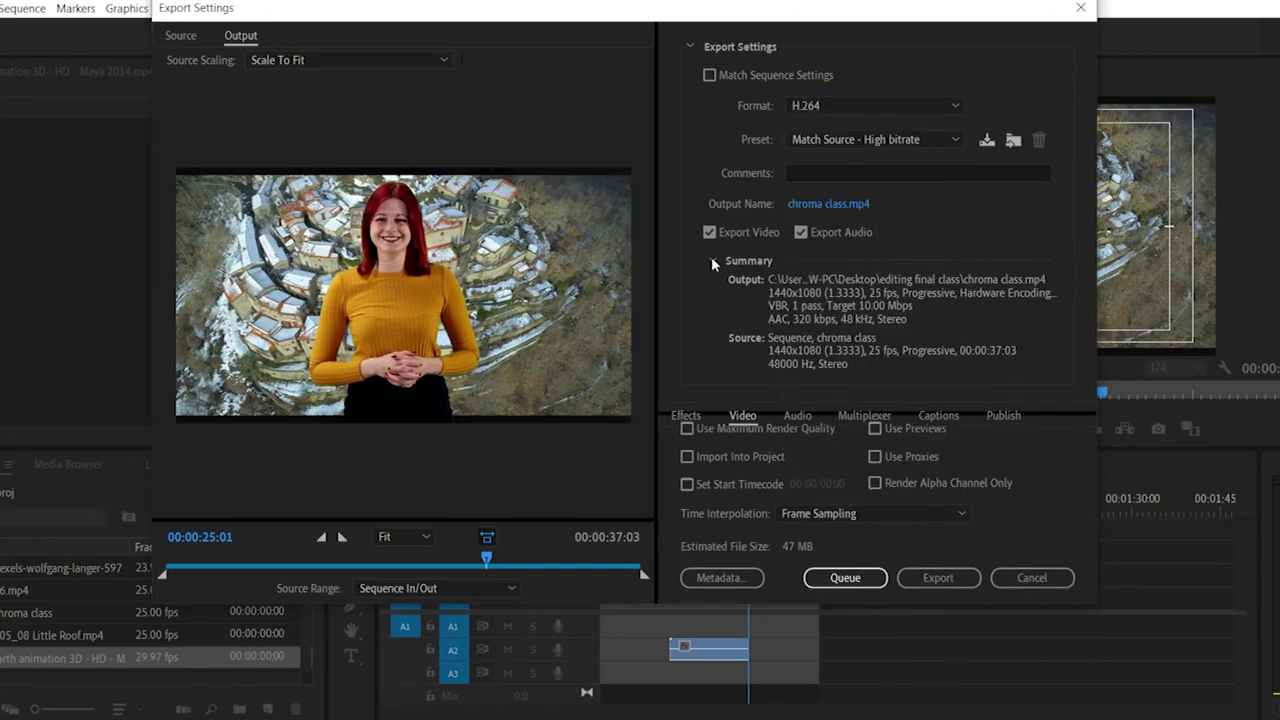
click(711, 258)
click(818, 586)
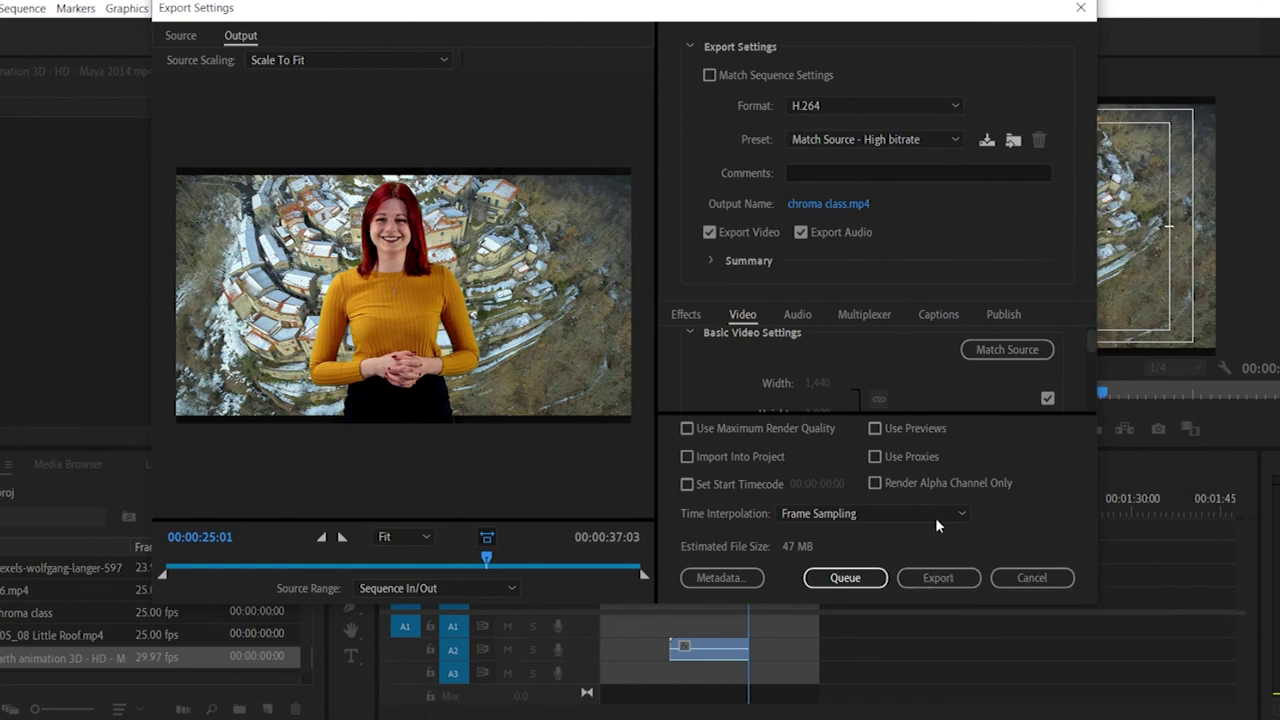
Step: Lower the Target Bitrate from 10 to 2.6 Mbps, cutting the estimated size to 13 MB
scroll(960, 375, down, 5)
scroll(957, 385, down, 6)
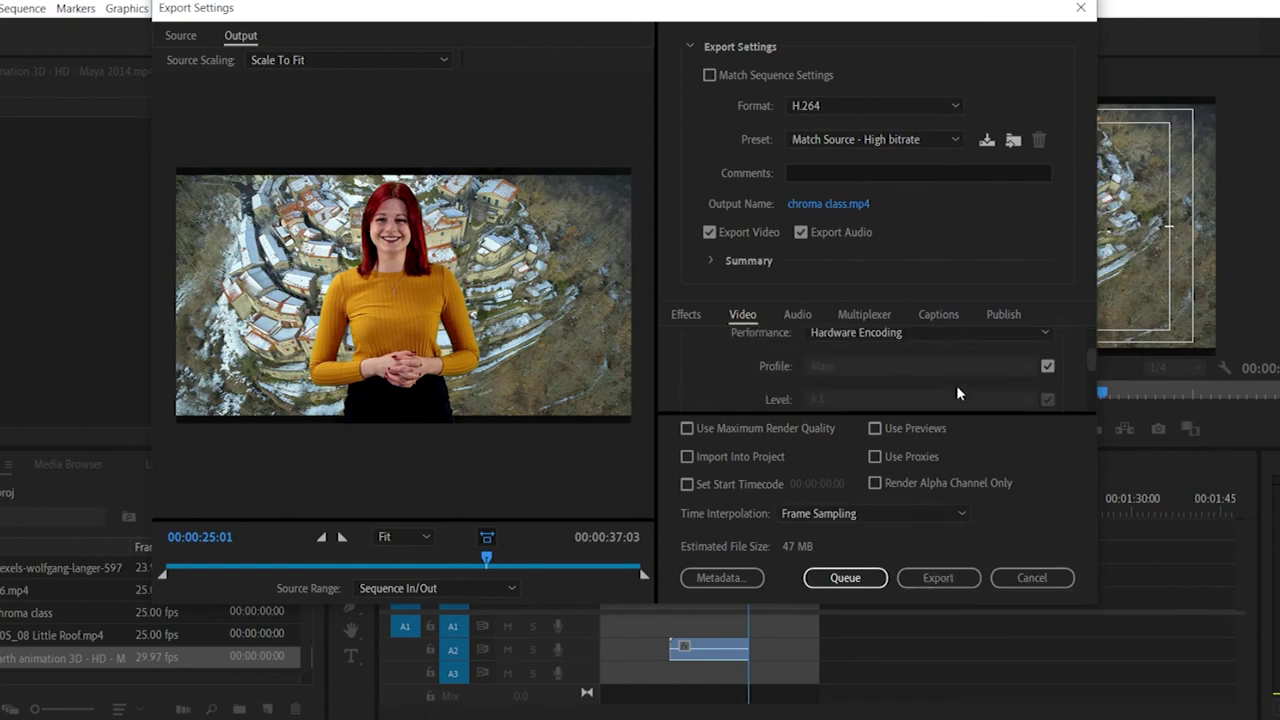
scroll(956, 386, down, 3)
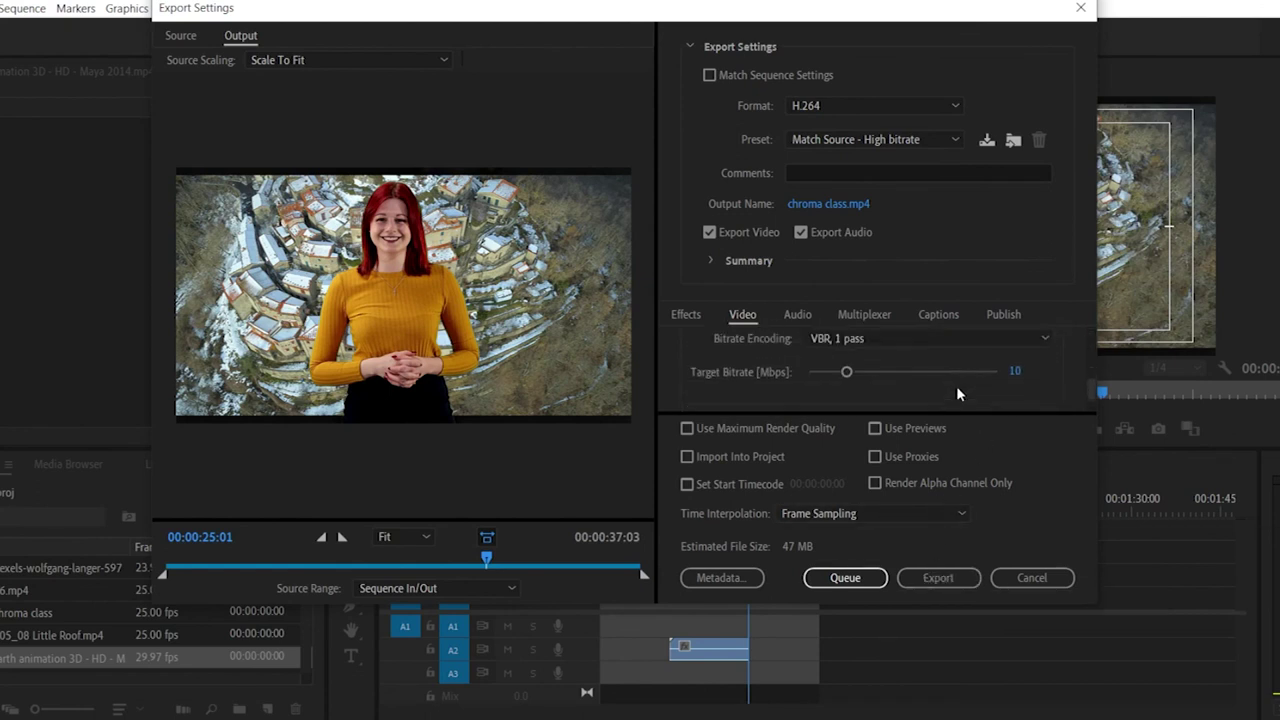
drag(1014, 372, 960, 387)
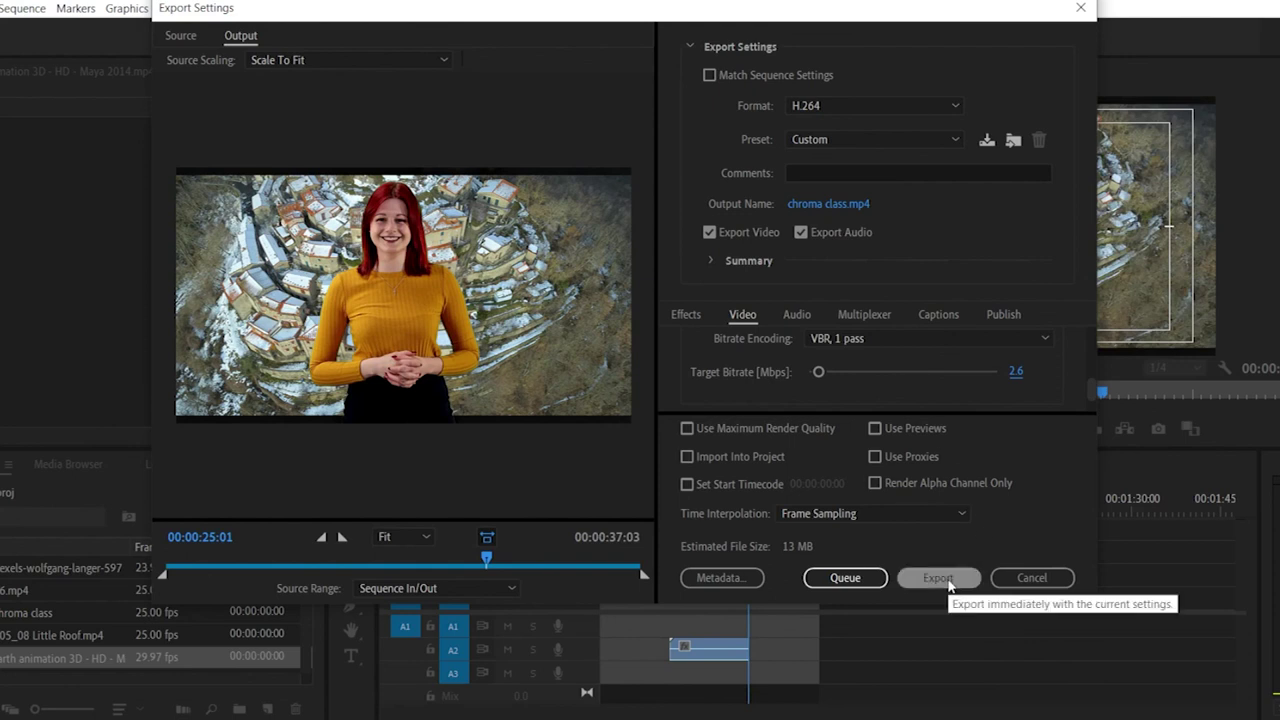
click(824, 206)
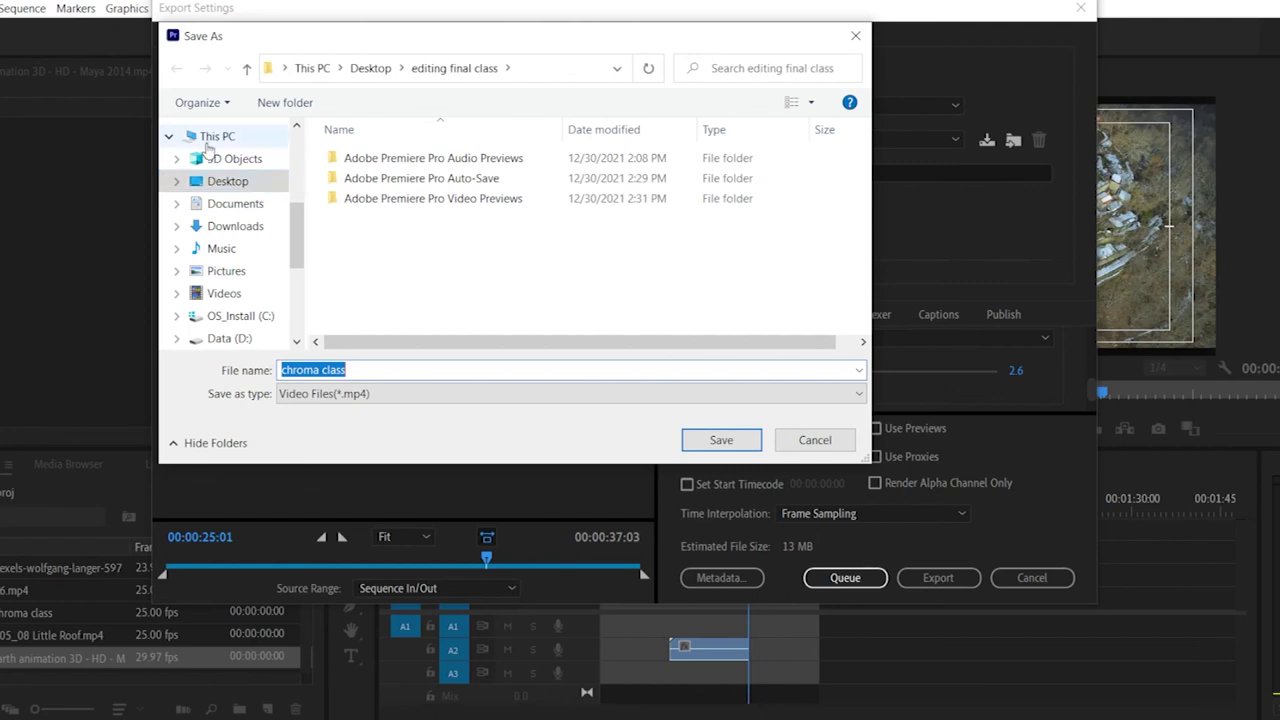
Step: Save the output as chroma class.mp4 in Documents and start the export
scroll(237, 290, down, 1)
scroll(237, 290, down, 1)
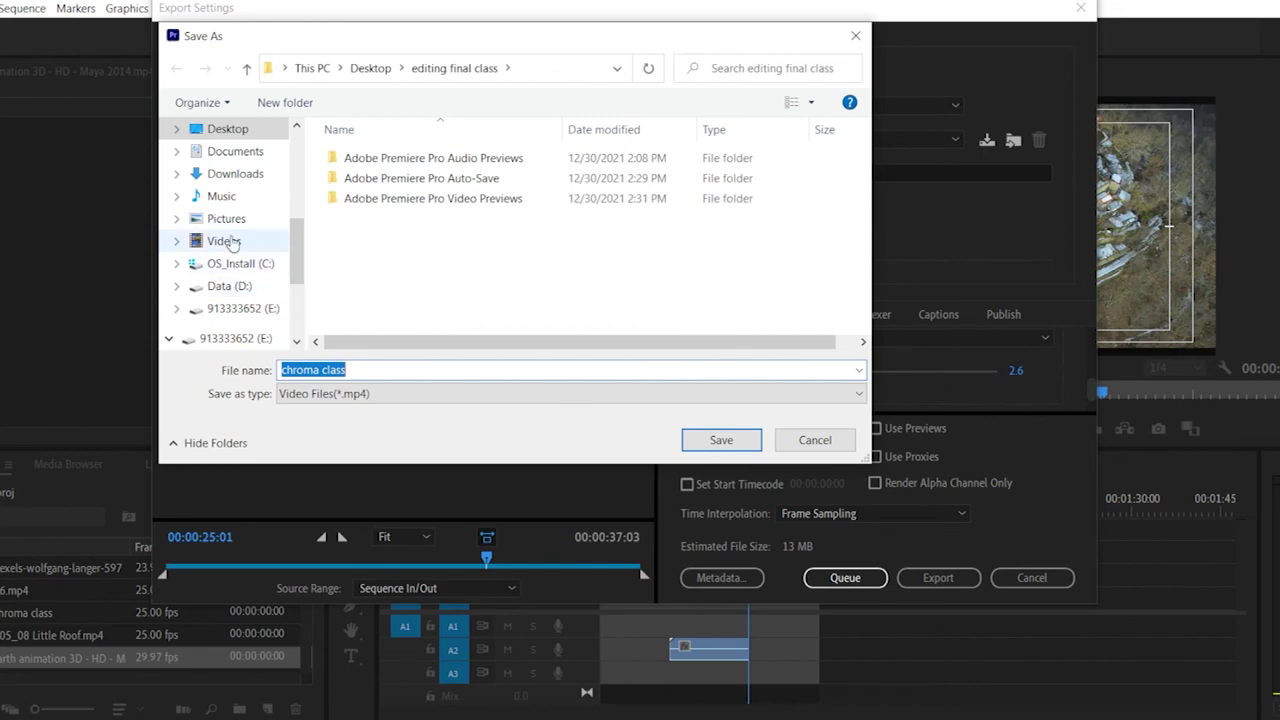
scroll(228, 260, up, 1)
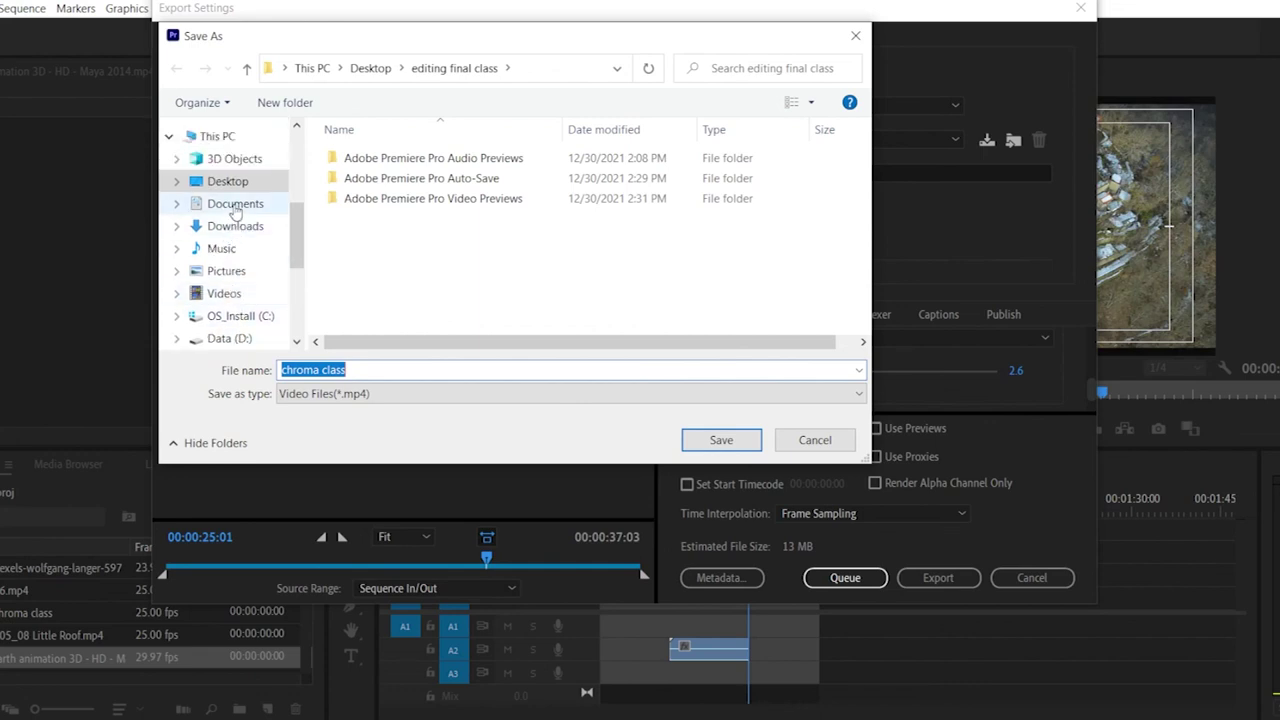
click(235, 205)
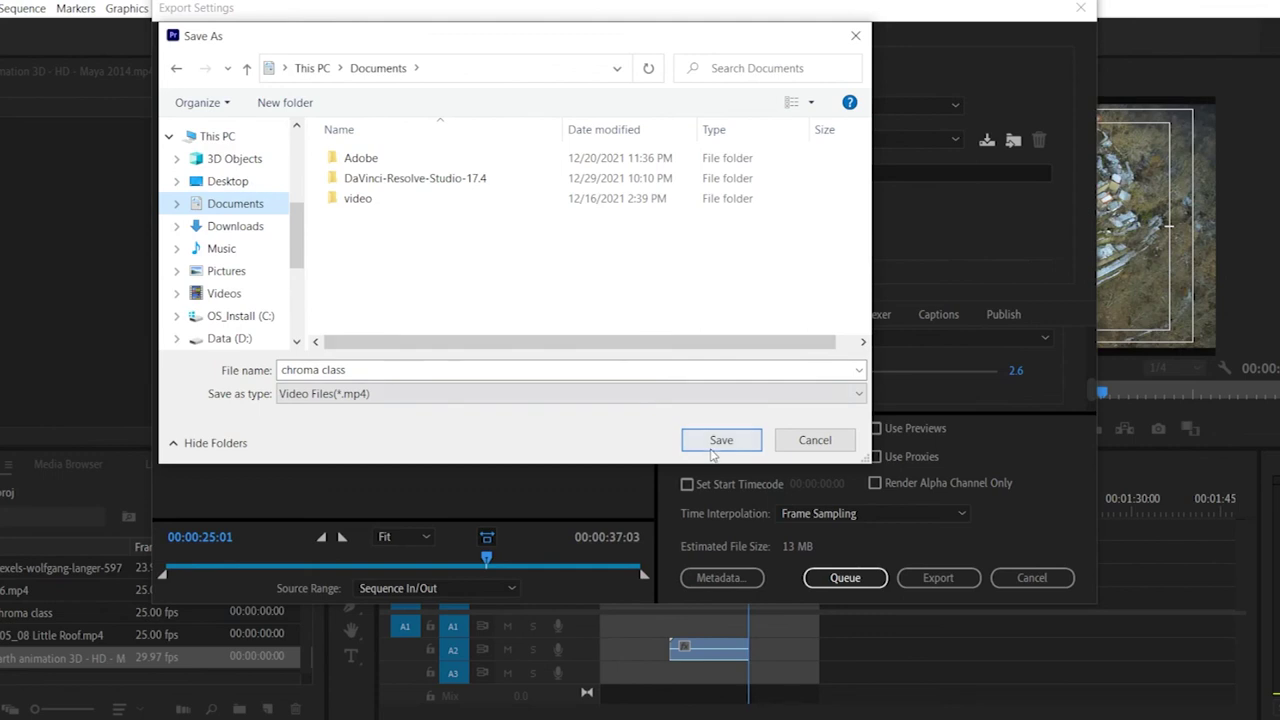
click(716, 448)
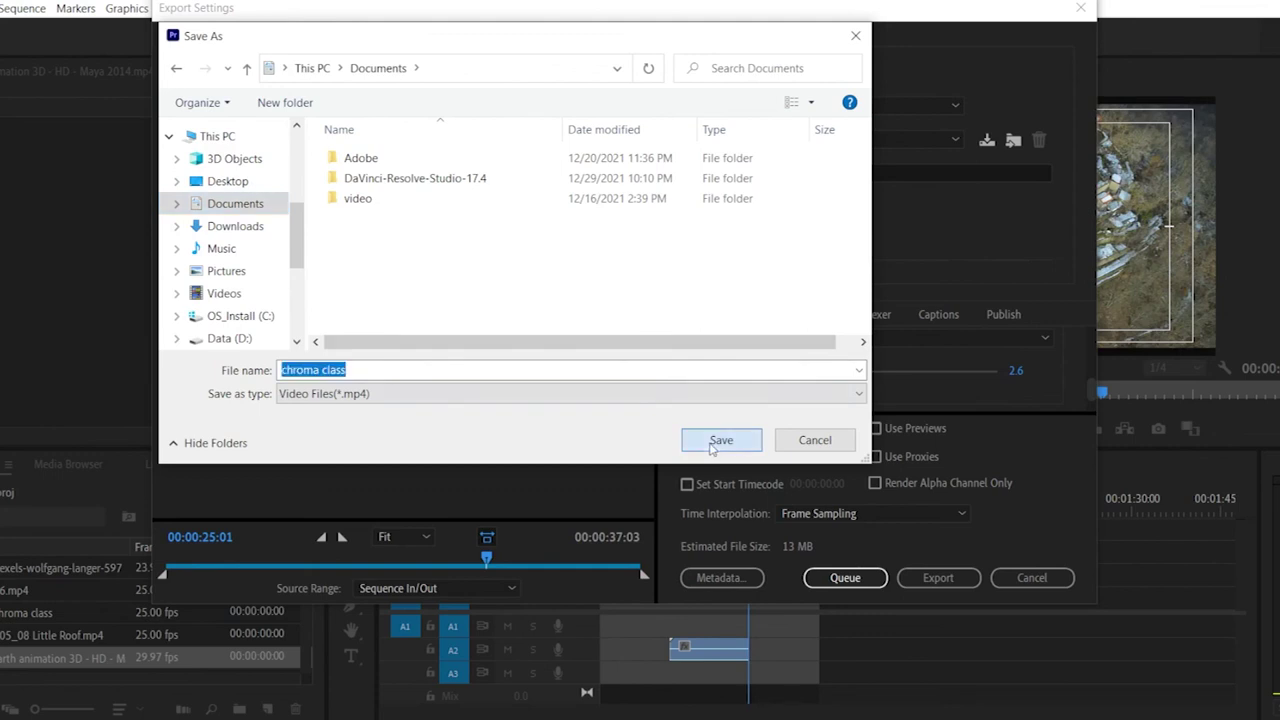
click(937, 579)
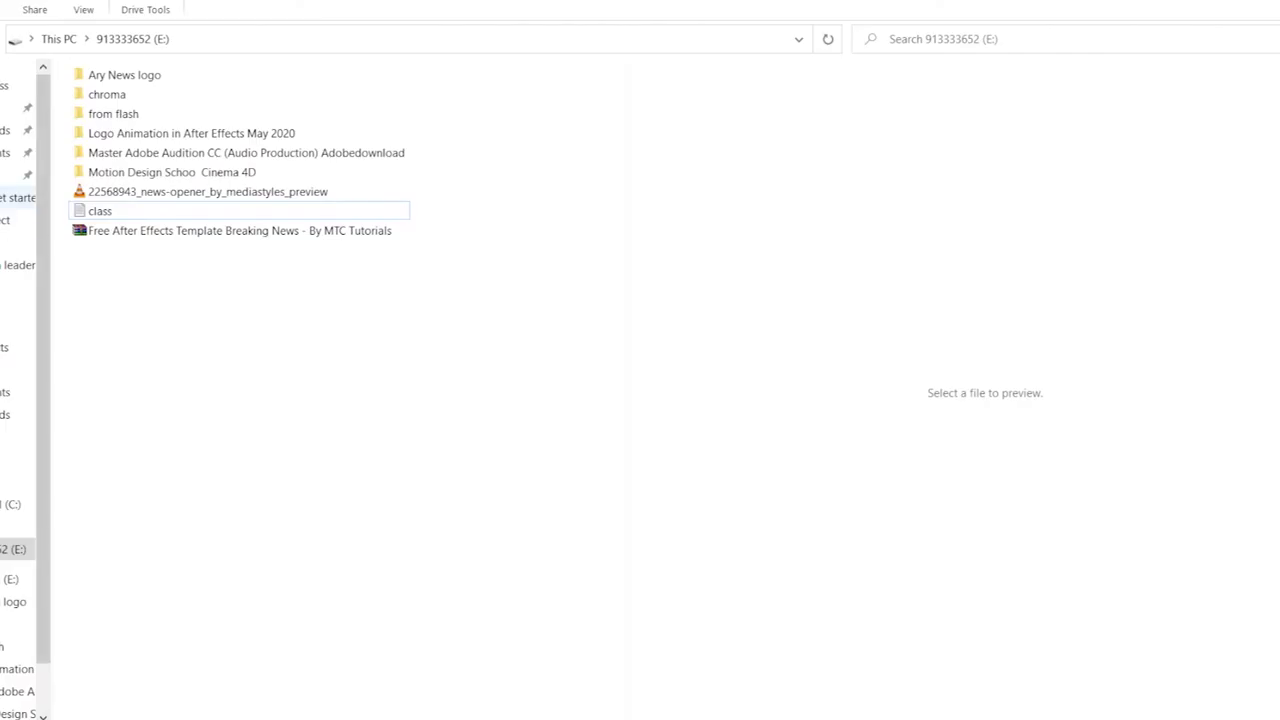
Step: Open chroma class.mp4 from Documents in VLC and pause it mid-playback
click(10, 152)
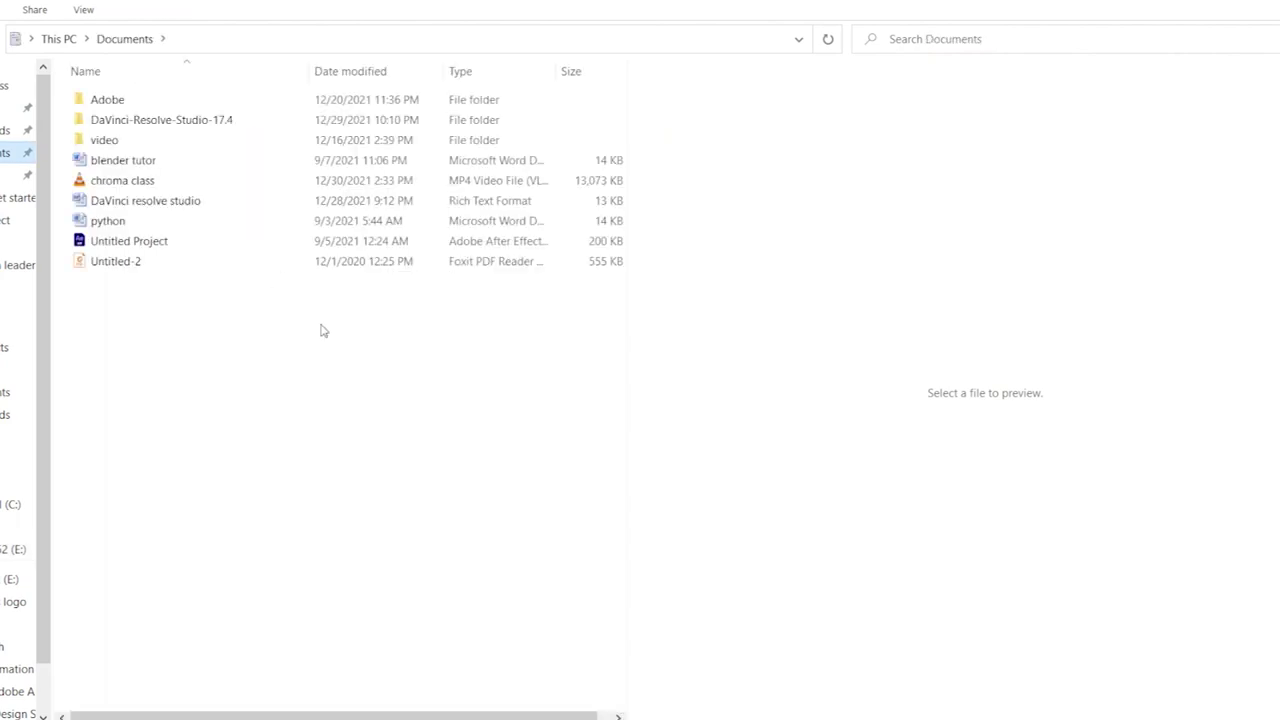
click(137, 181)
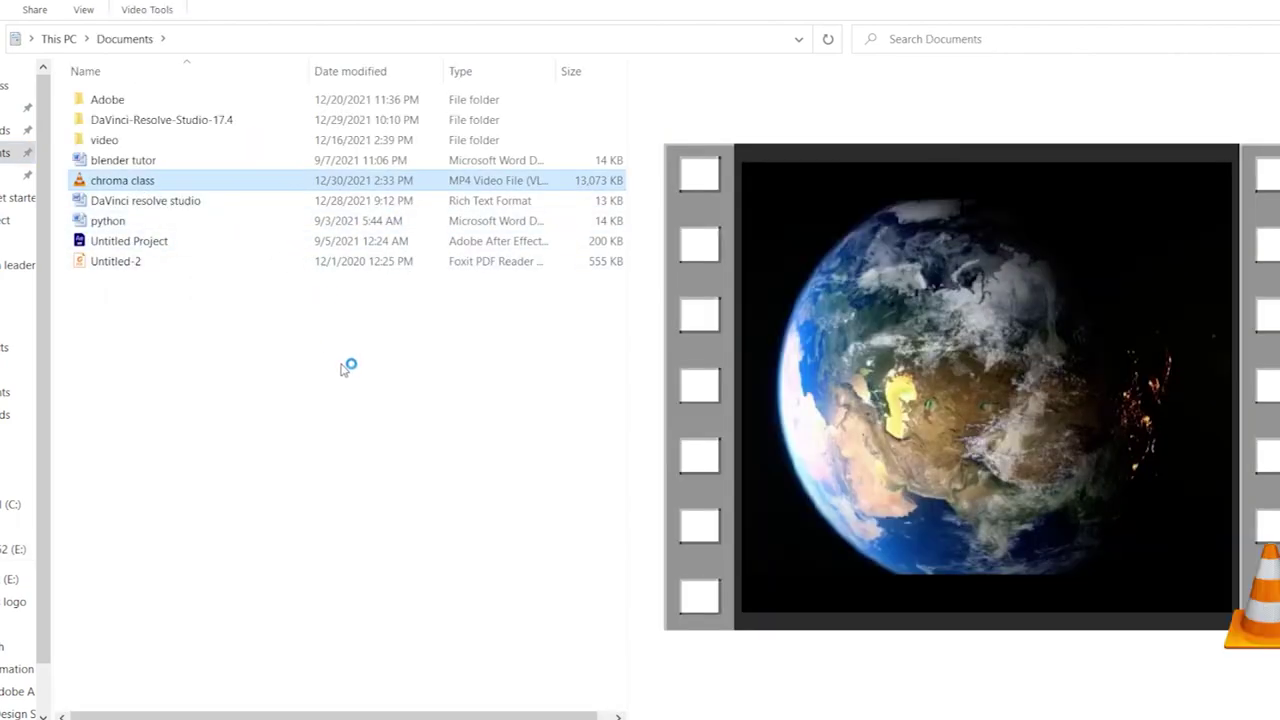
key(Return)
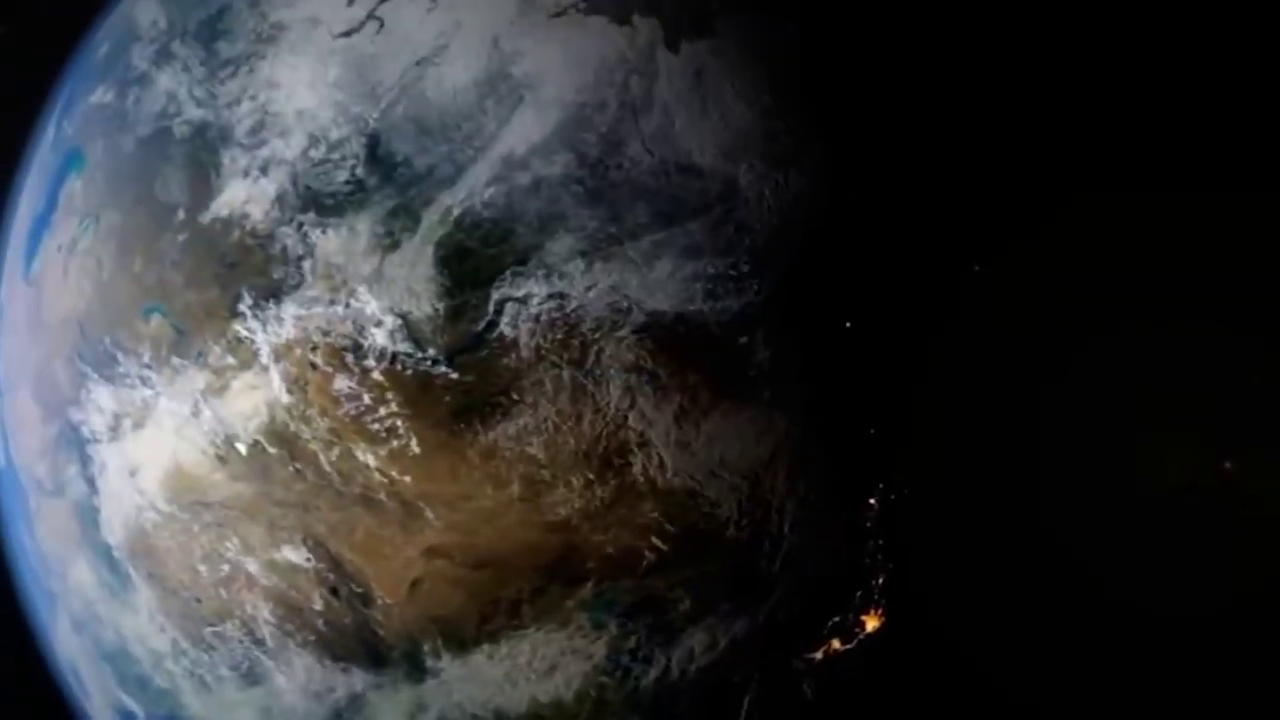
key(space)
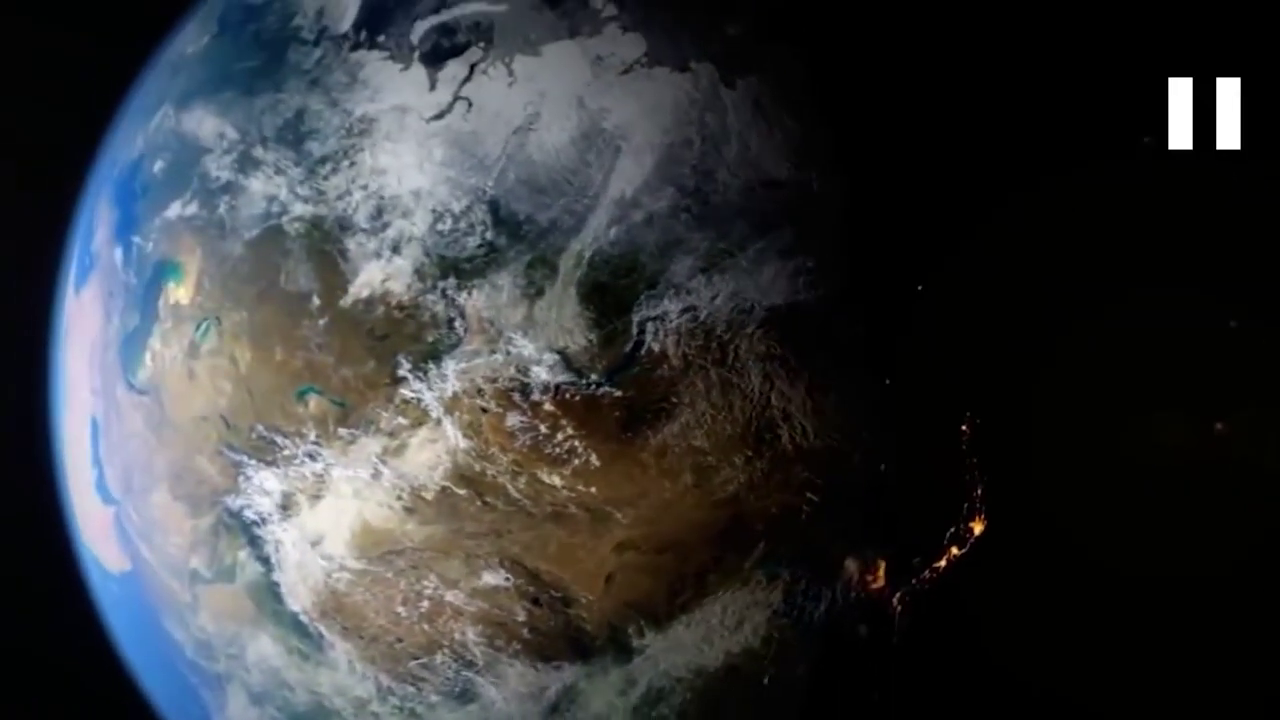